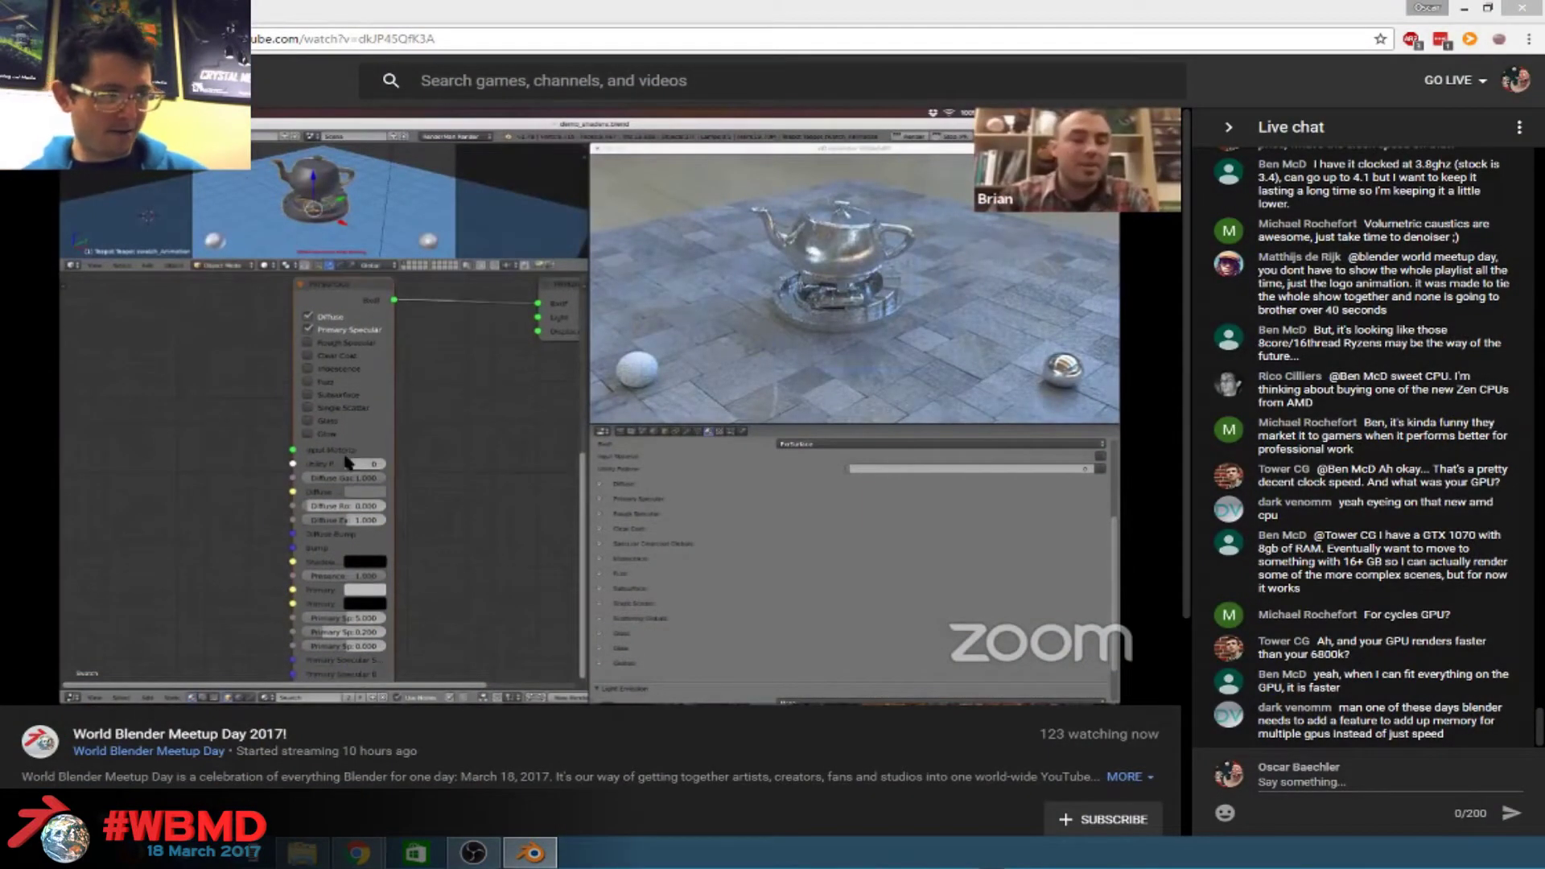
Switch to Blender with the MOM.blend scene and set the current frame to 0.
key(super+Right)
key(super+Up)
scroll(679, 556, up, 5)
scroll(602, 449, down, 2)
shift+middle_drag(602, 449, 451, 379)
scroll(857, 333, up, 4)
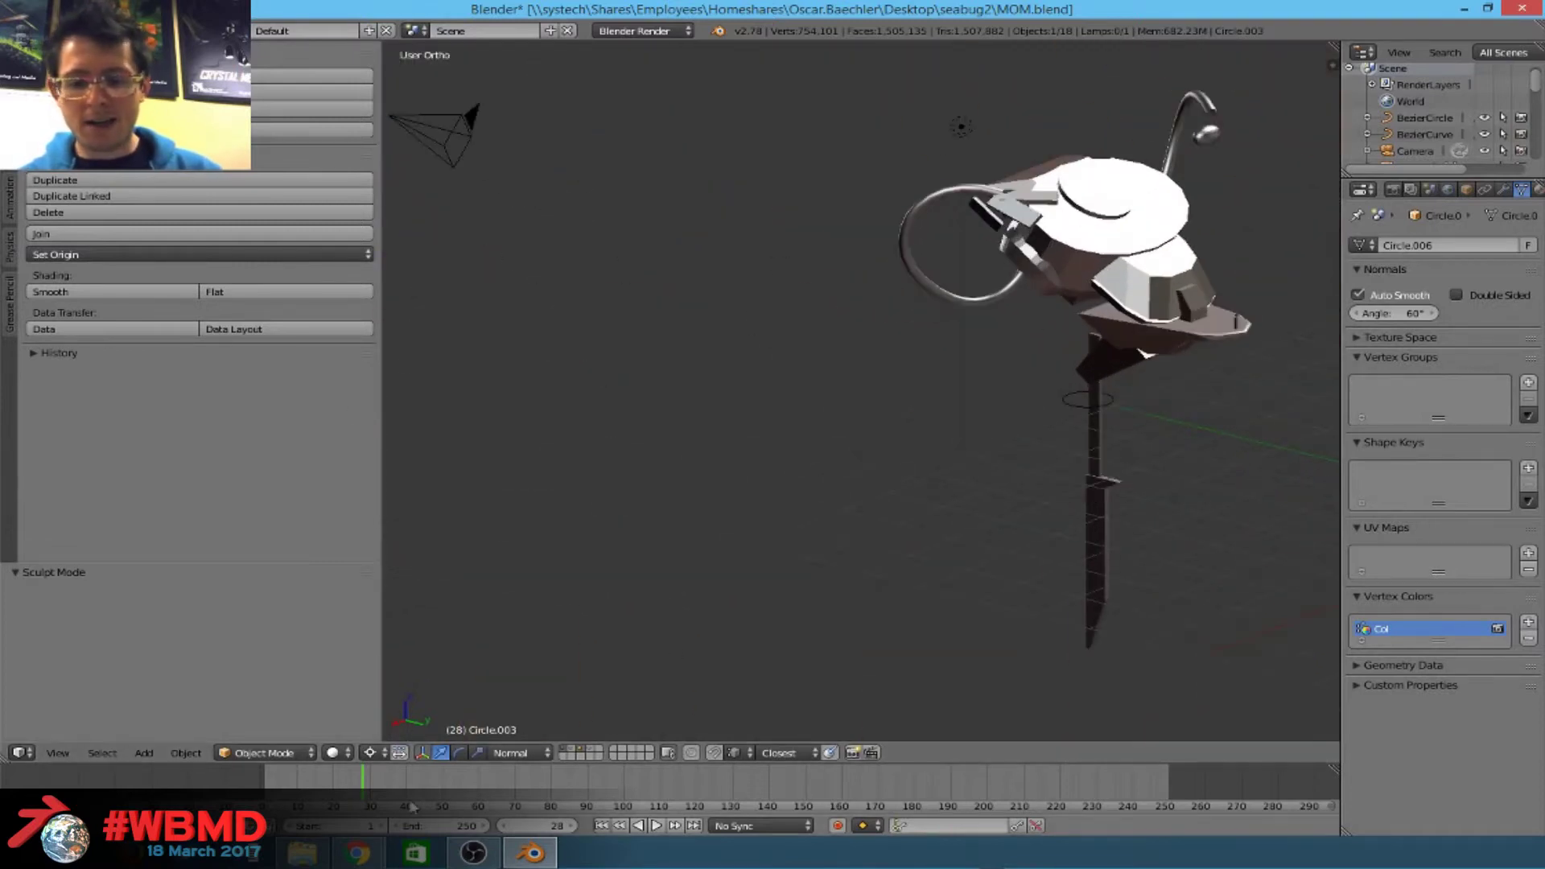
click(252, 769)
click(252, 755)
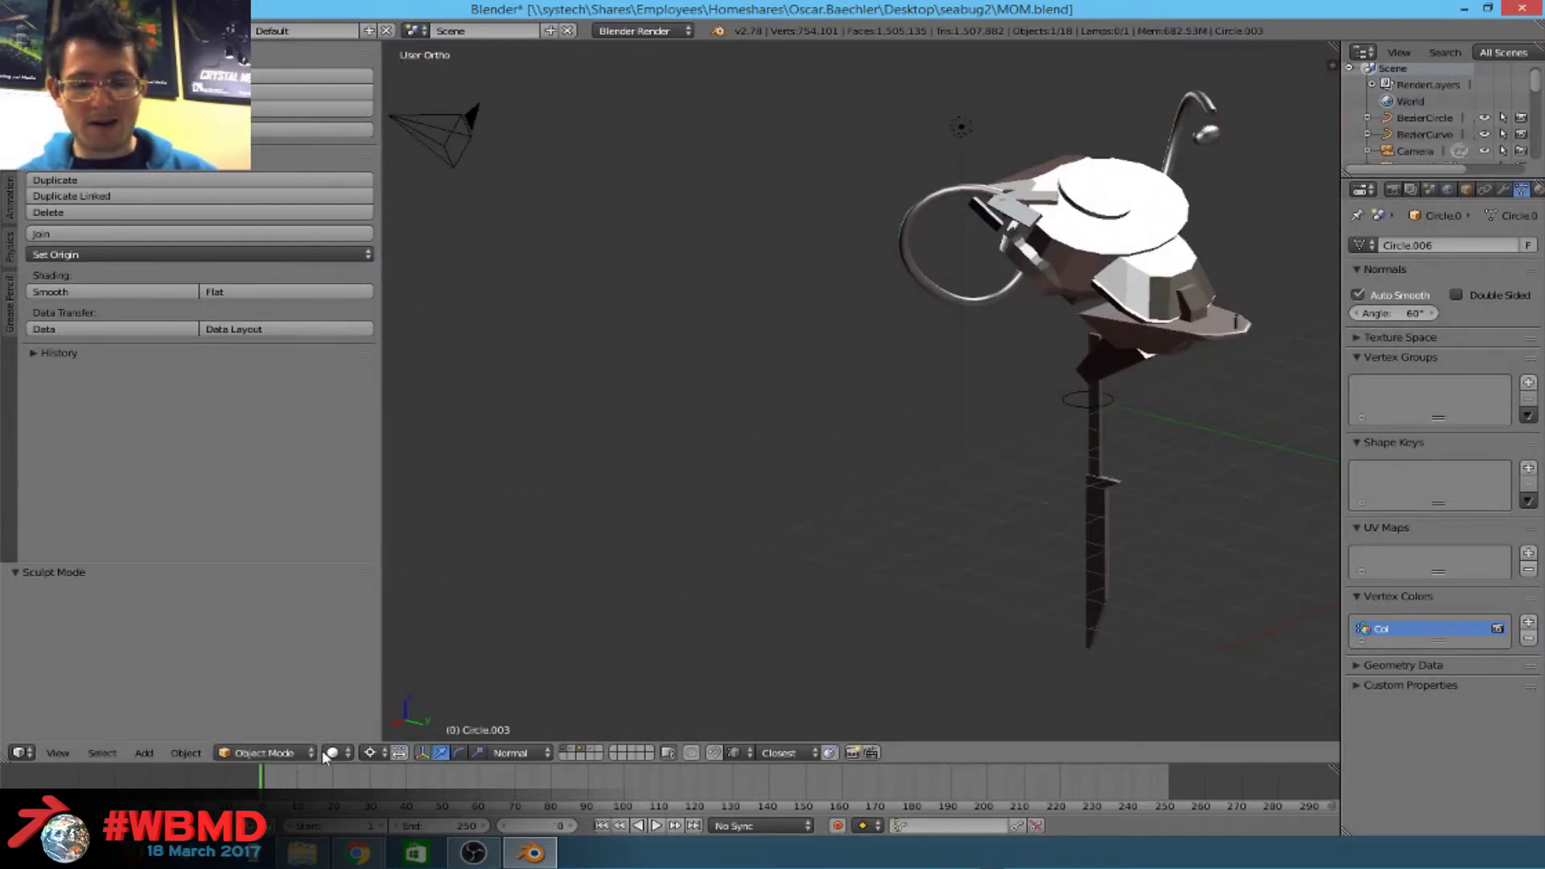
Limit the visible scene layers to the first layer only.
scroll(878, 504, up, 1)
scroll(877, 500, up, 1)
shift+middle_drag(1062, 388, 1066, 307)
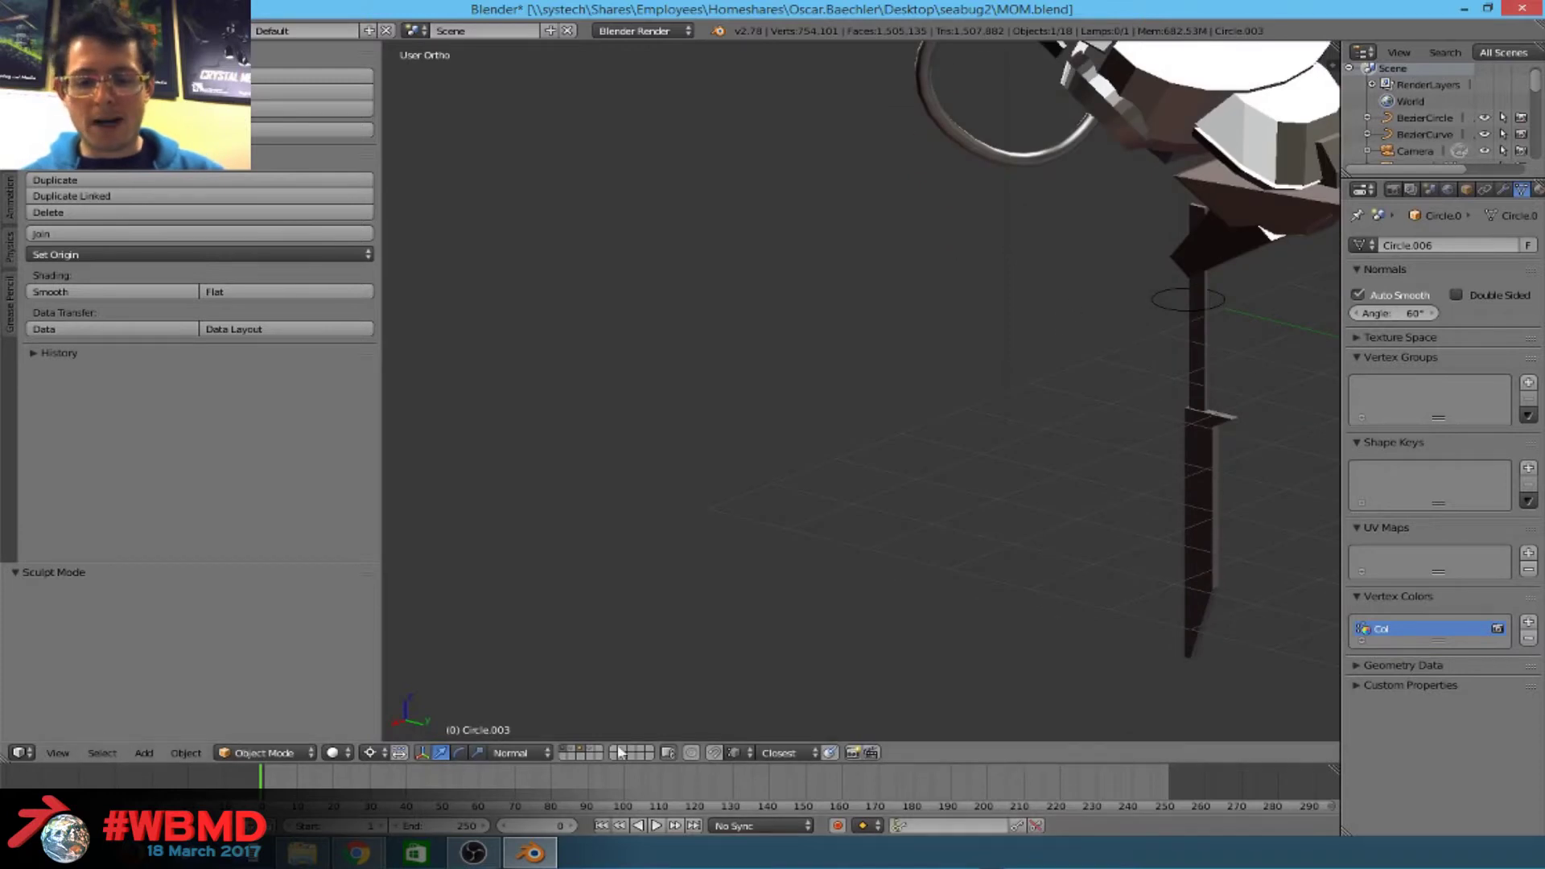
click(564, 749)
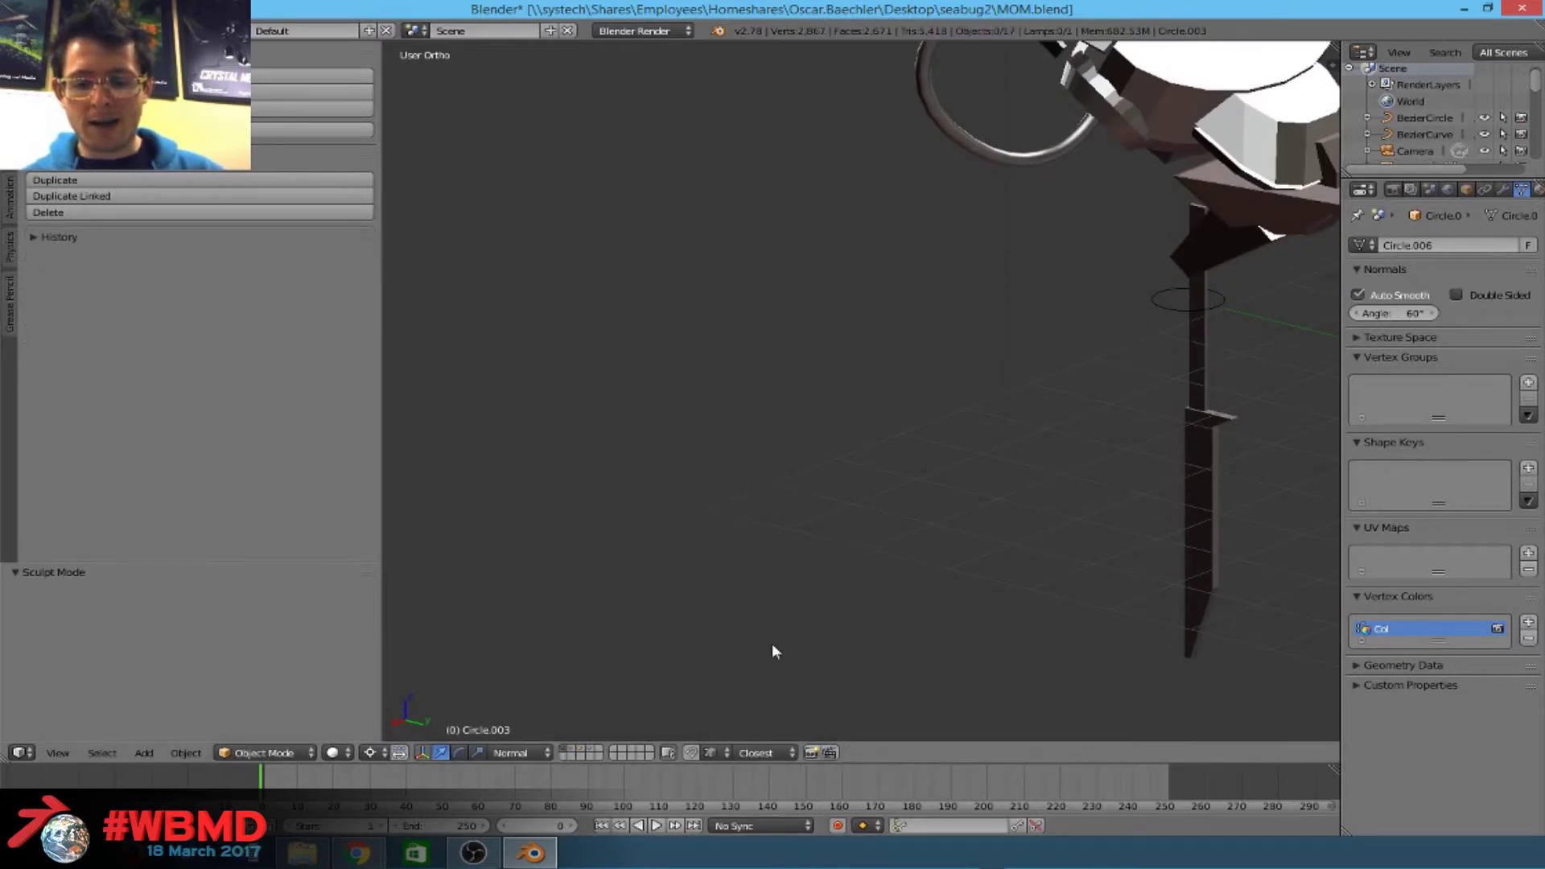
Select the pointed lower hull piece and centre the view on it.
scroll(925, 459, down, 6)
right_click(1006, 330)
shift+middle_drag(1009, 338, 620, 514)
scroll(620, 515, up, 2)
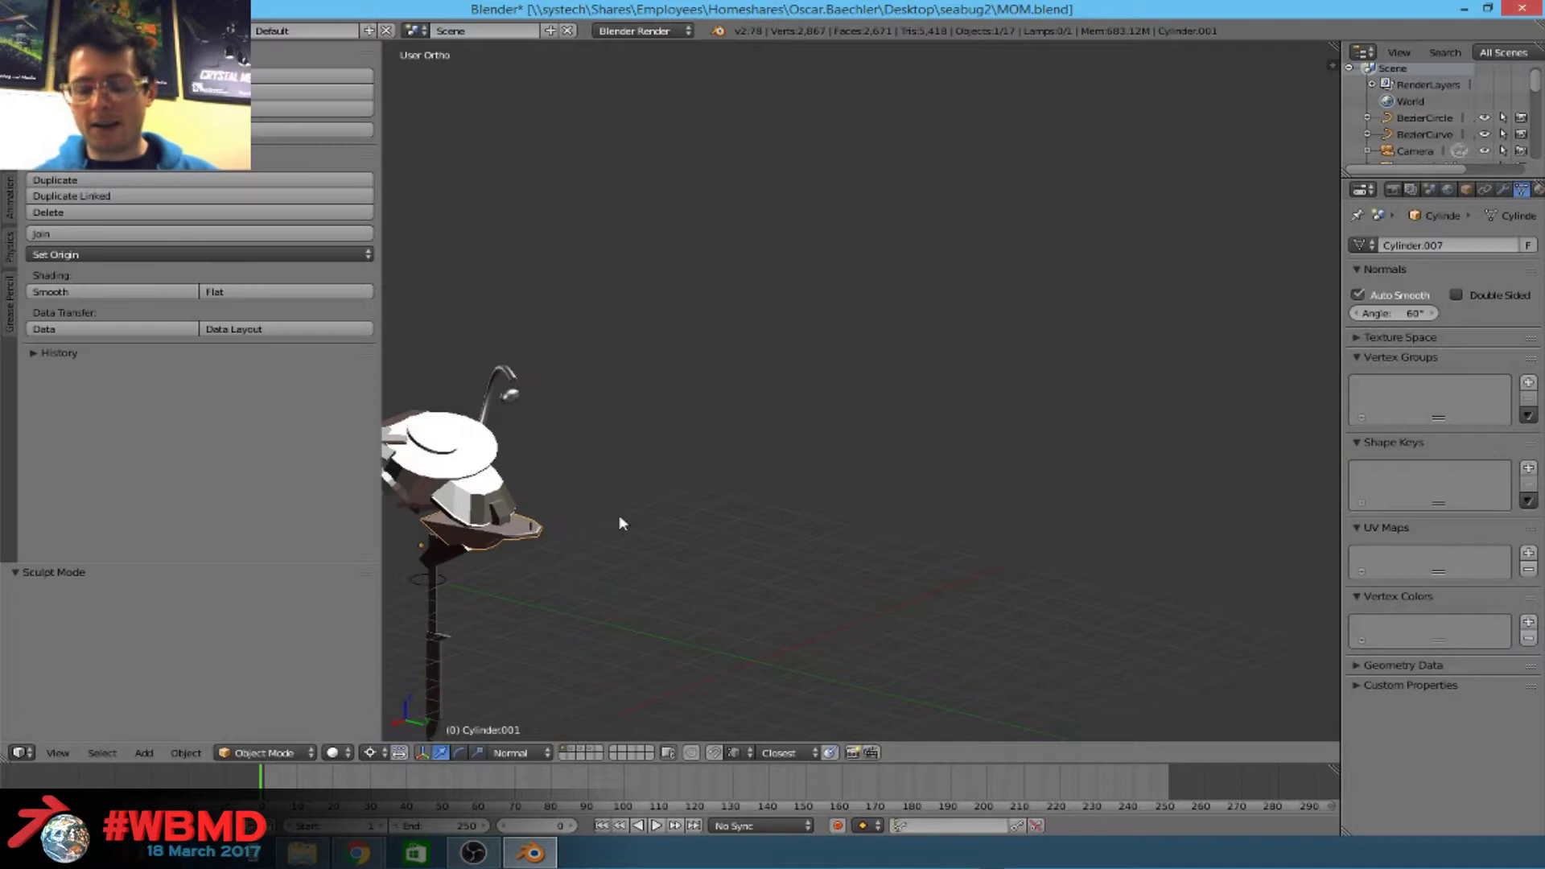
key(KP_Decimal)
scroll(620, 514, down, 7)
scroll(721, 511, up, 3)
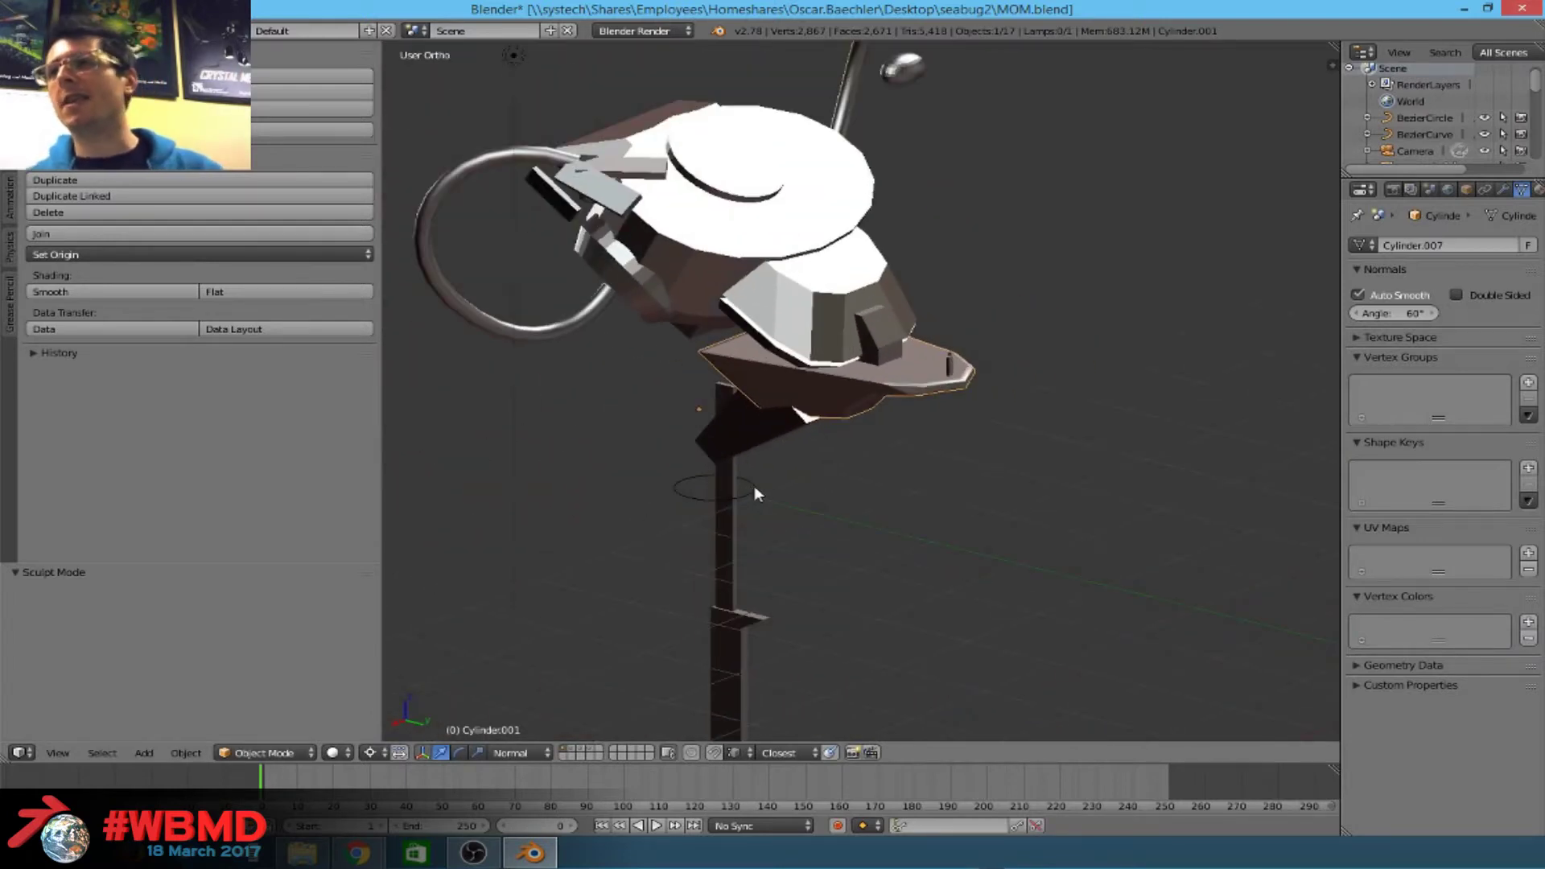
Look at the robot from the opposite side, check layer 2 and return to layer 1.
middle_drag(794, 522, 656, 480)
scroll(600, 558, up, 3)
scroll(837, 540, down, 3)
key(2)
key(1)
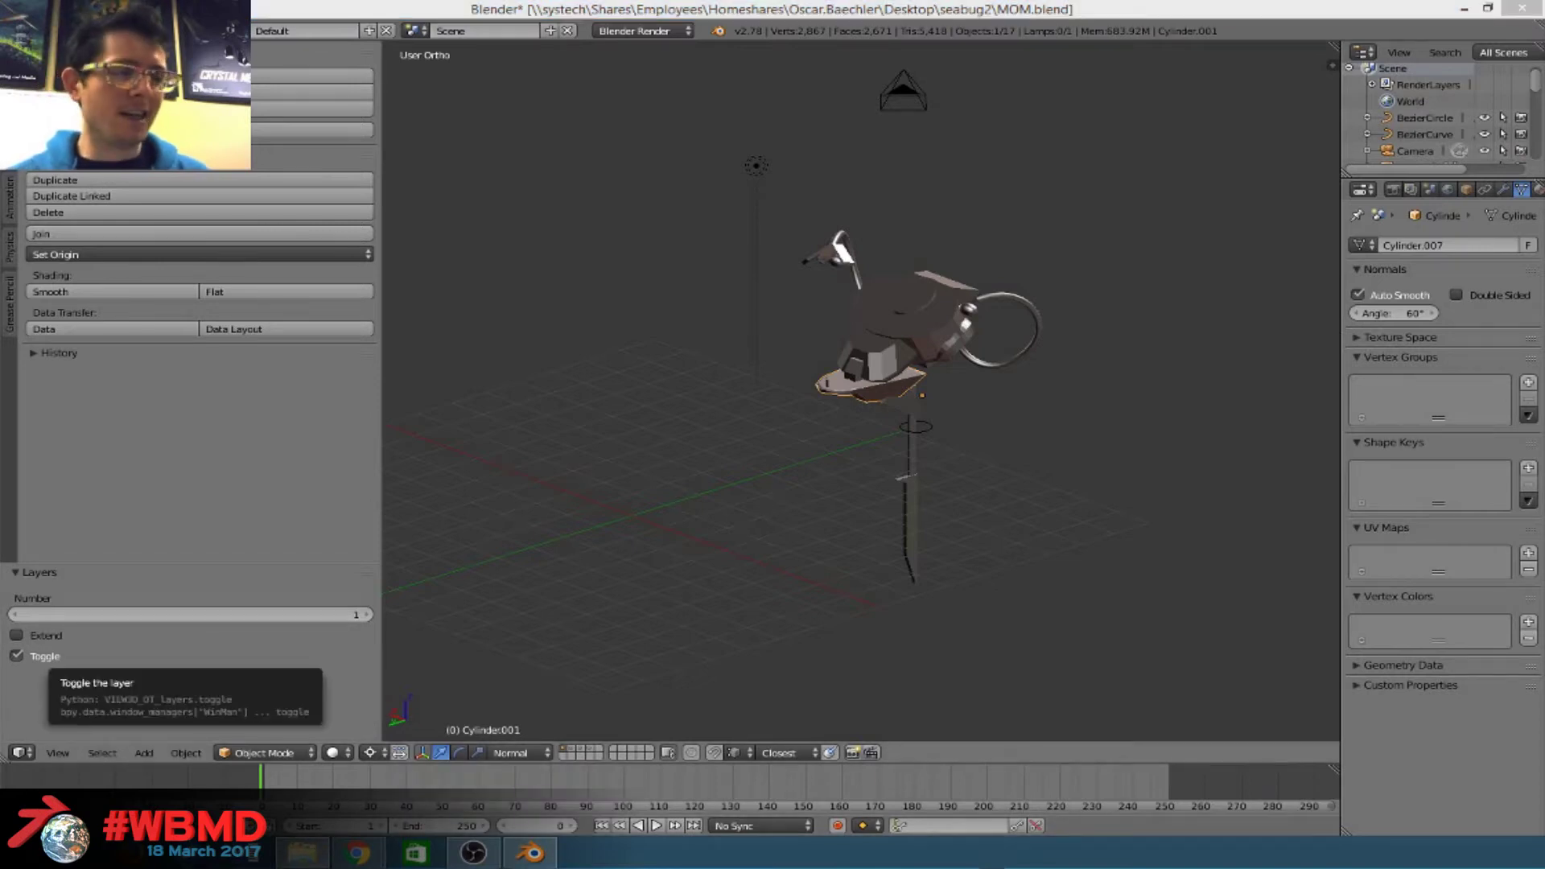
Switch to the seabug2 folder, view the mom JPG concept sketch and close it.
key(alt+Tab)
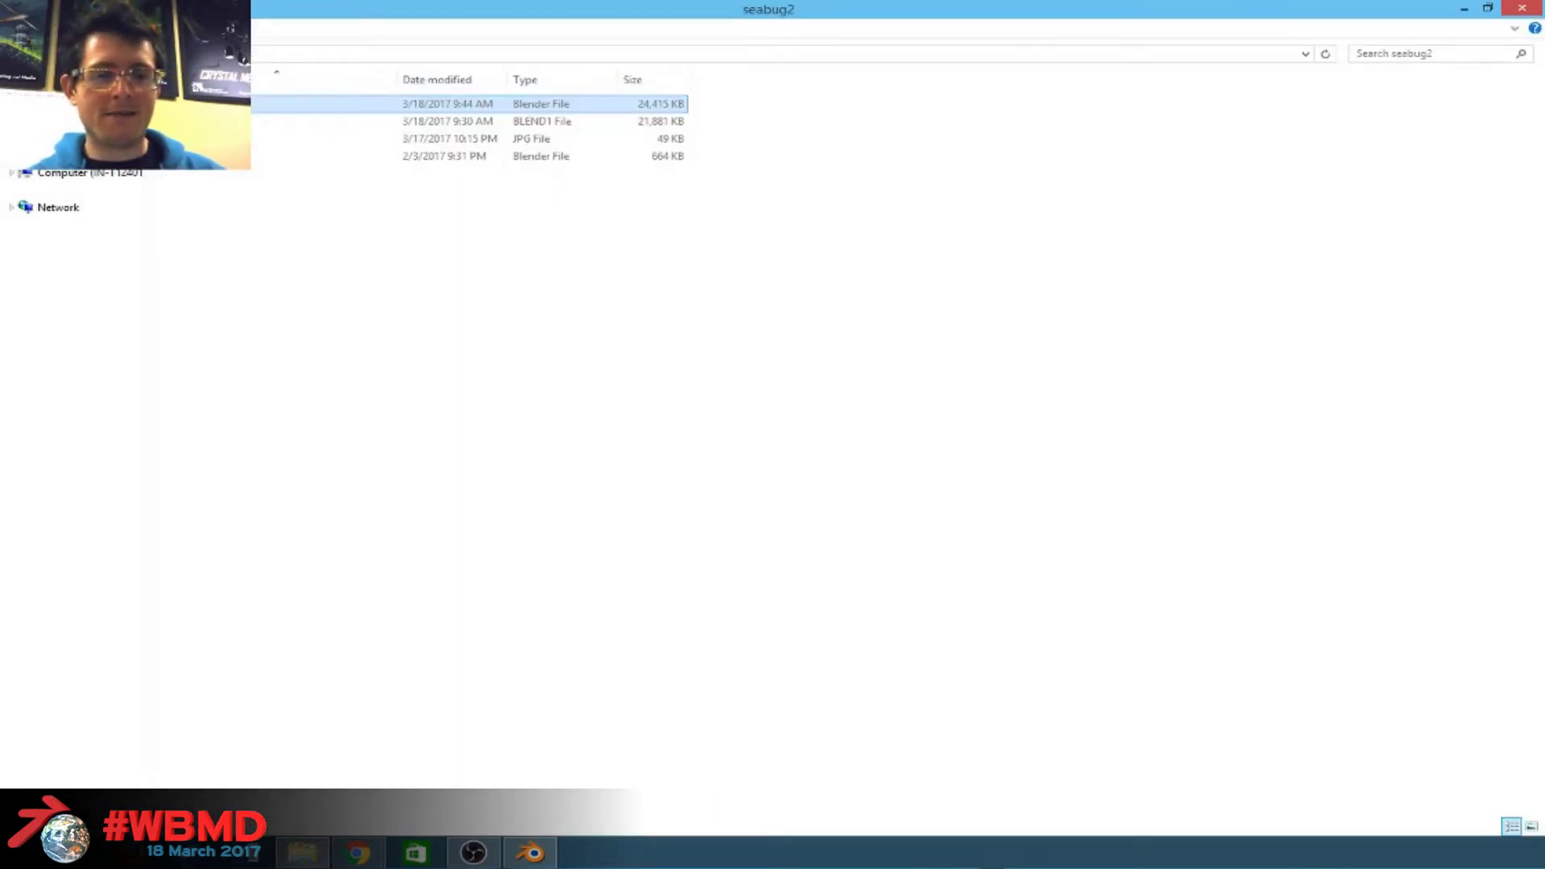
double_click(230, 138)
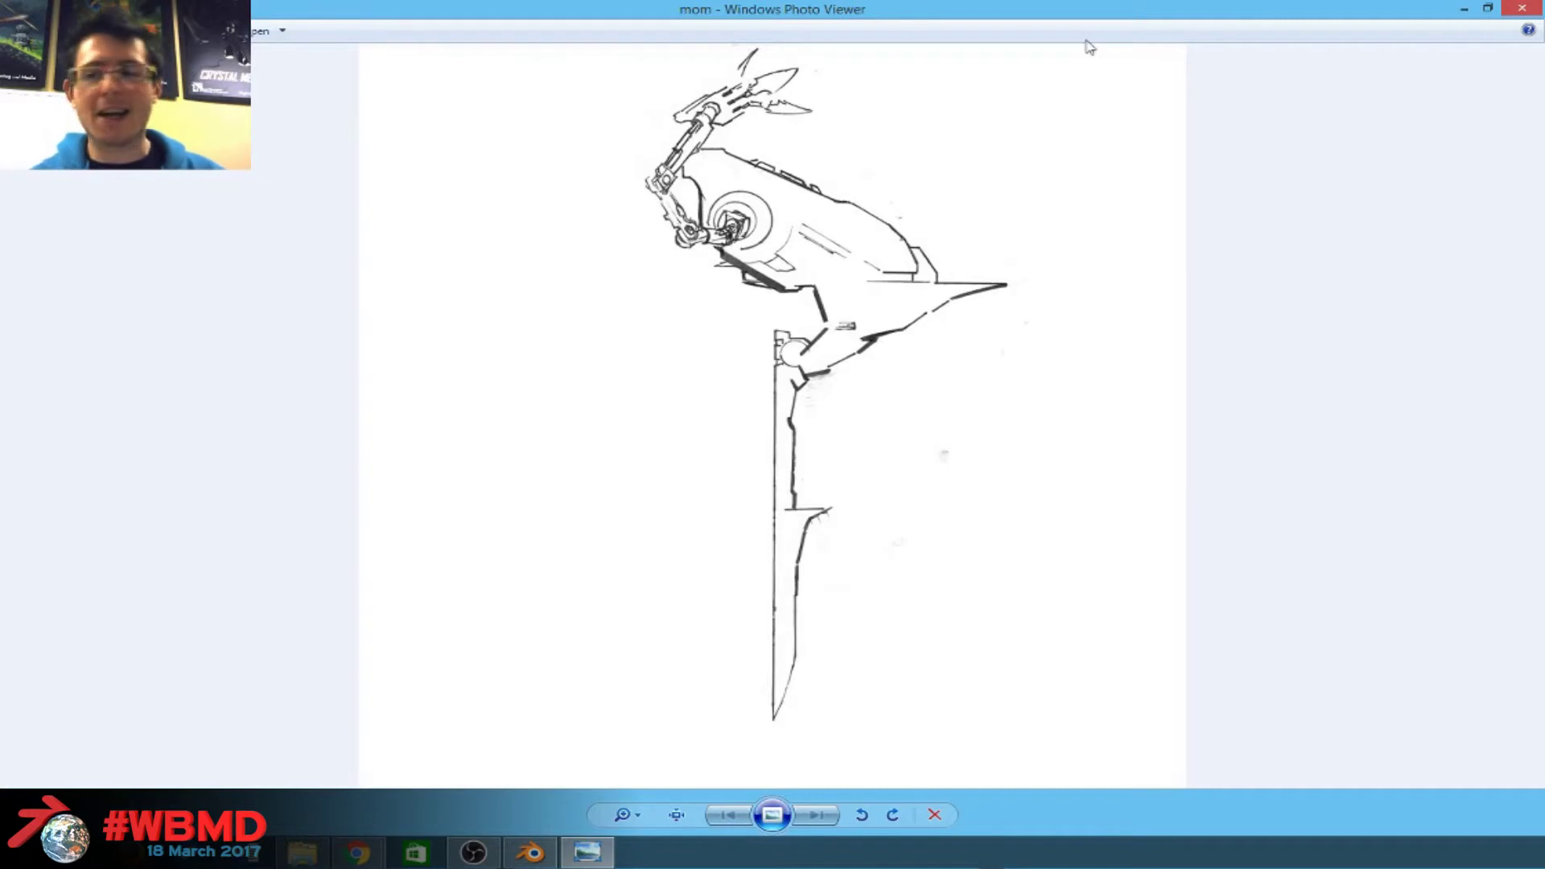
click(1522, 10)
click(490, 231)
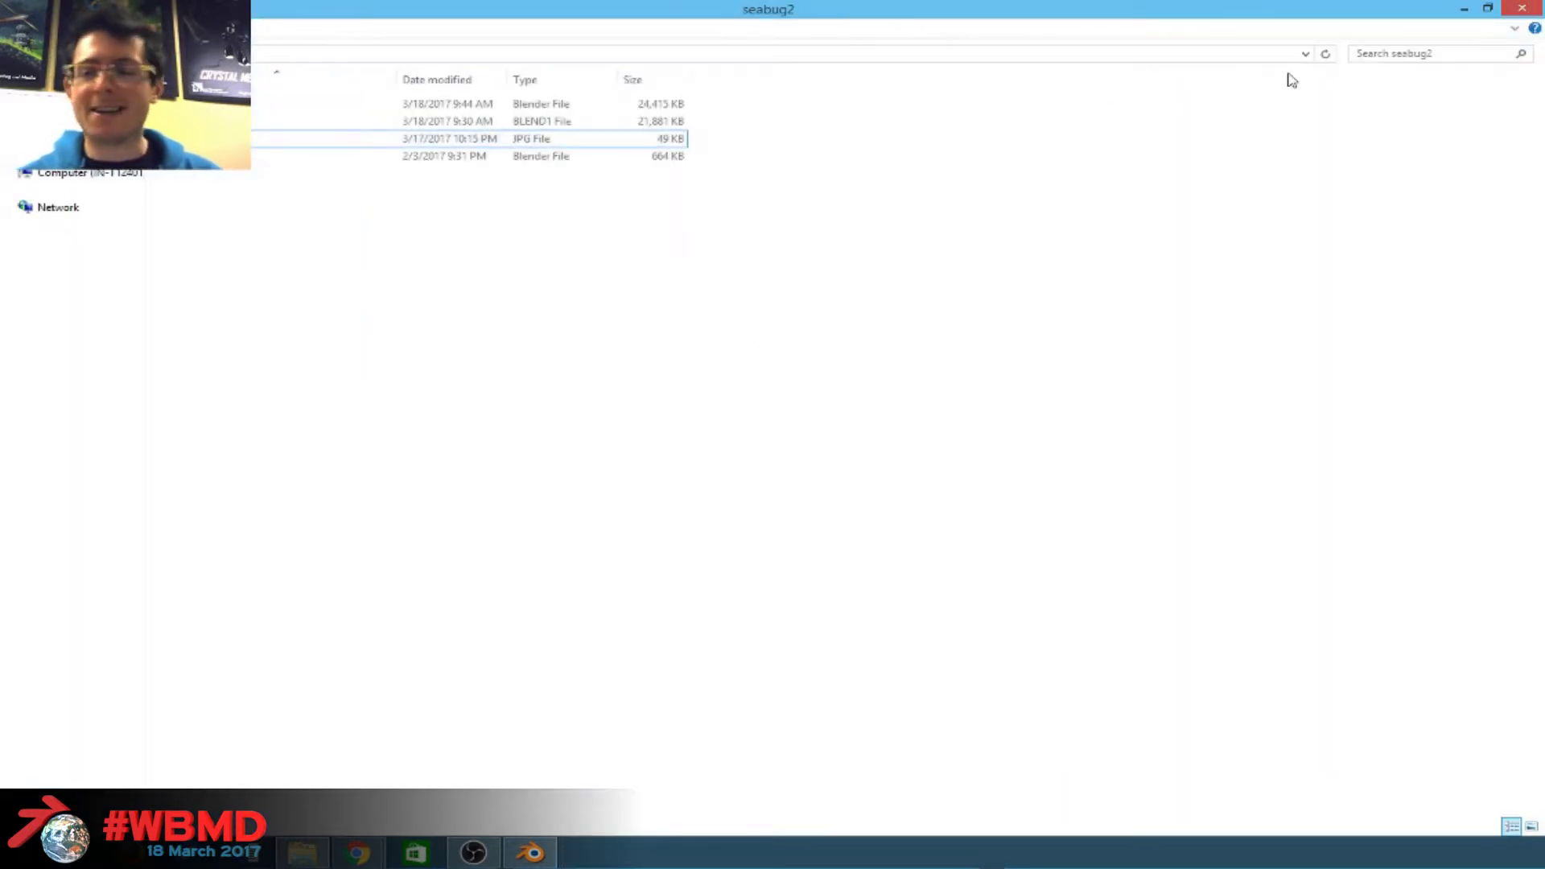
Restore the seabug2 folder to a smaller window and select the mom JPG file.
click(1487, 8)
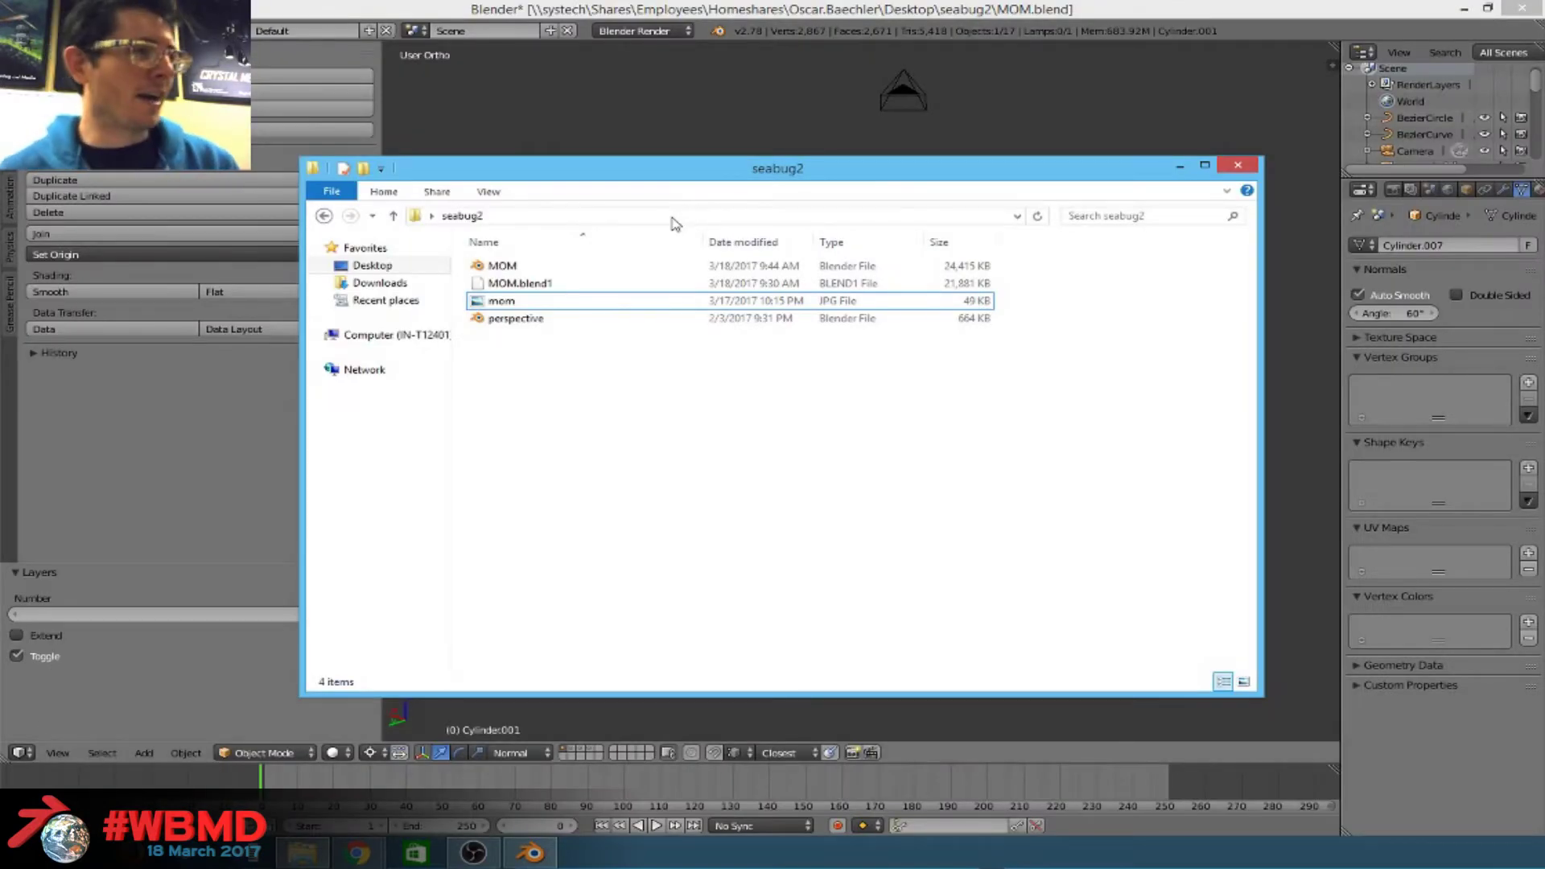
click(597, 304)
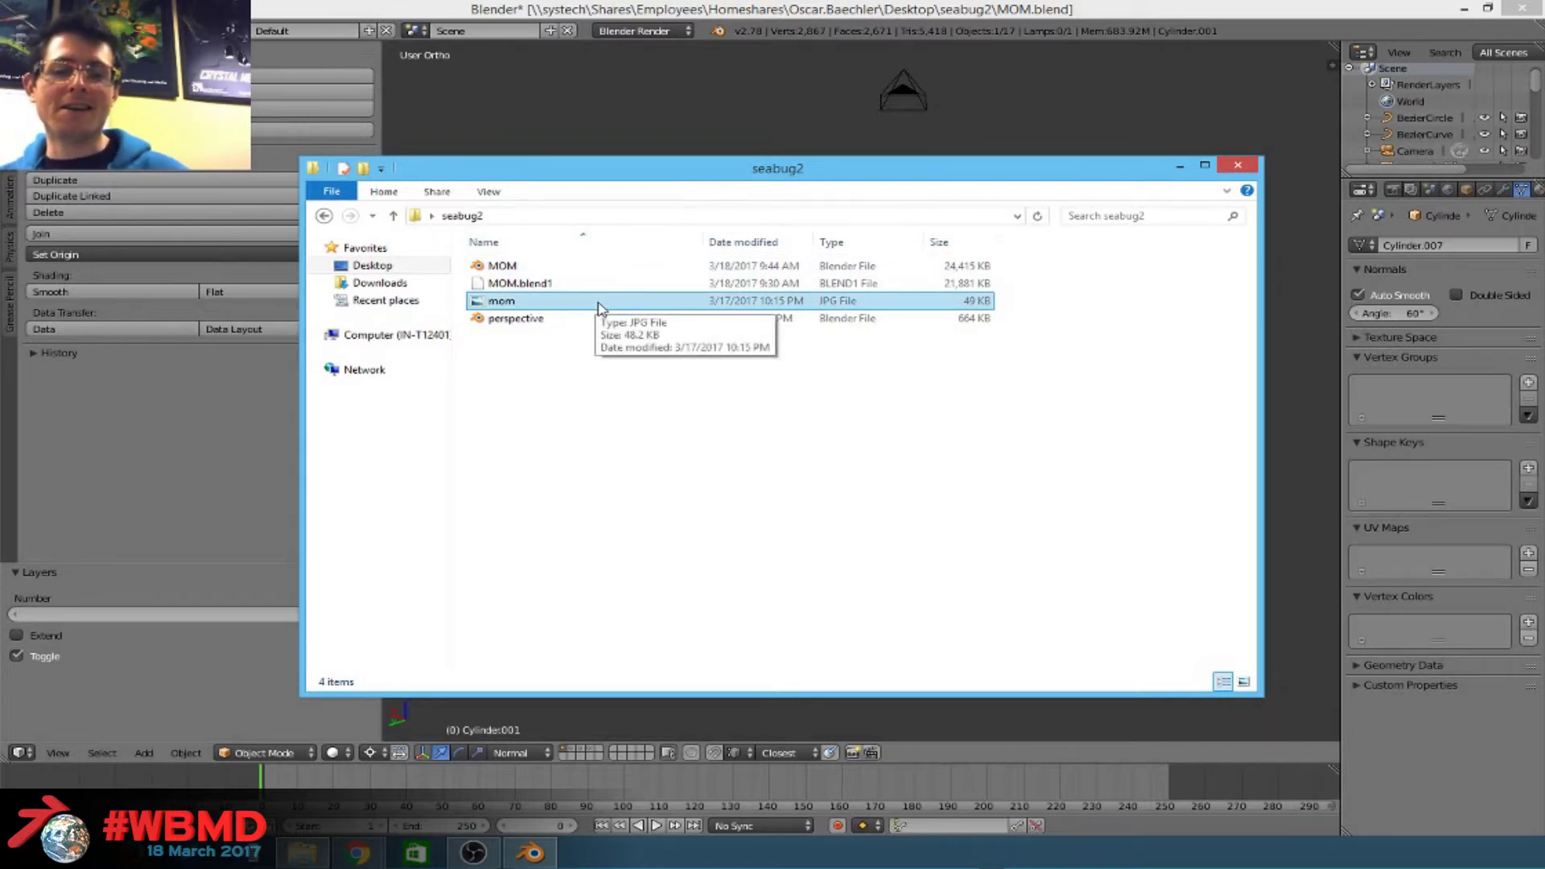
key(Up)
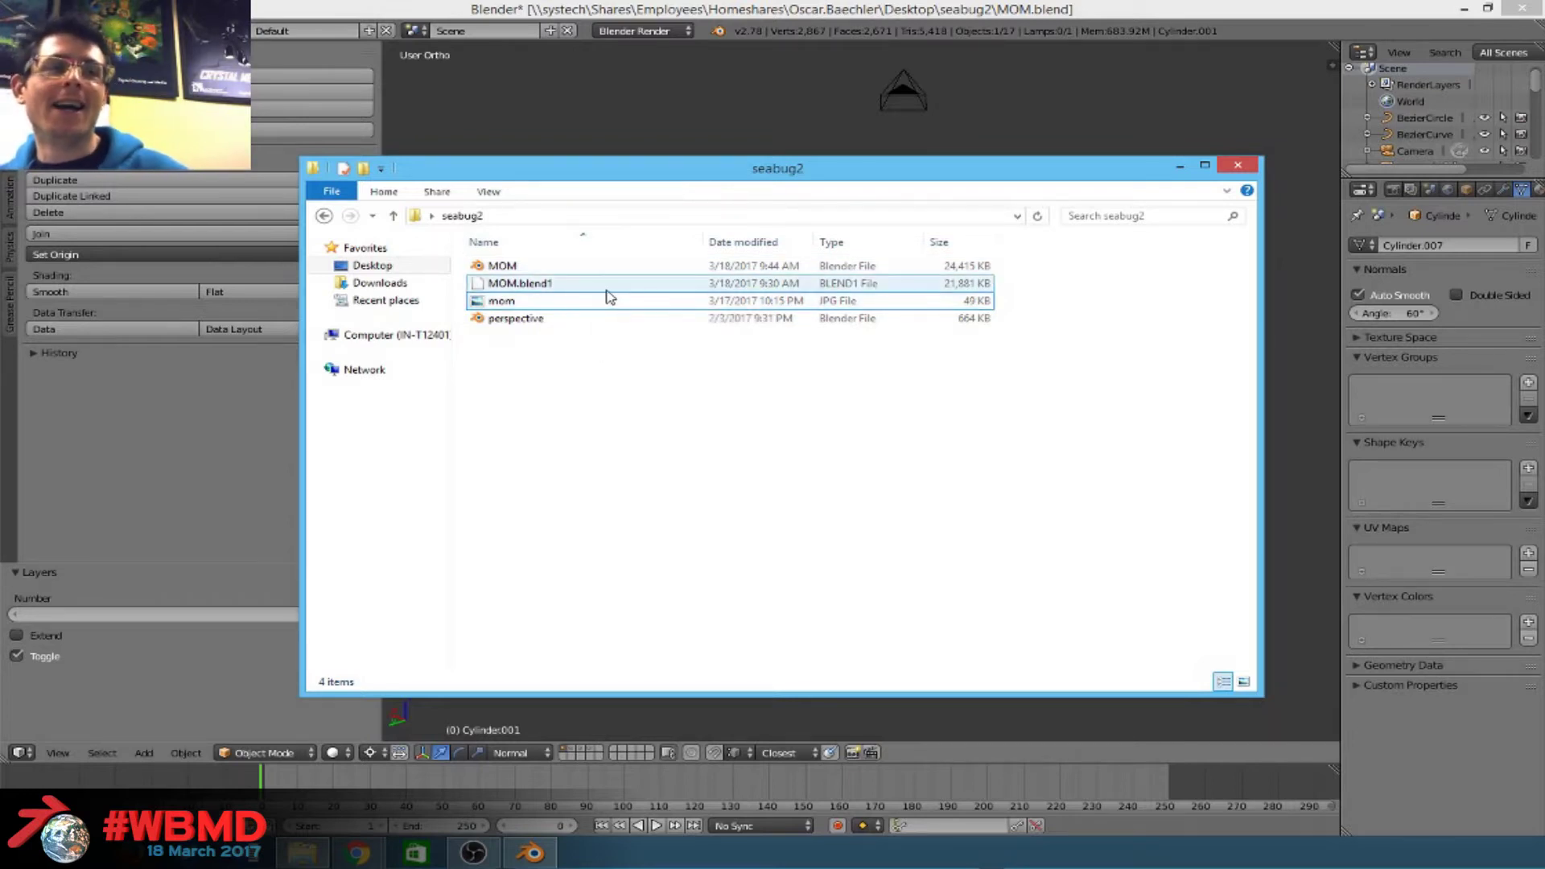
click(617, 302)
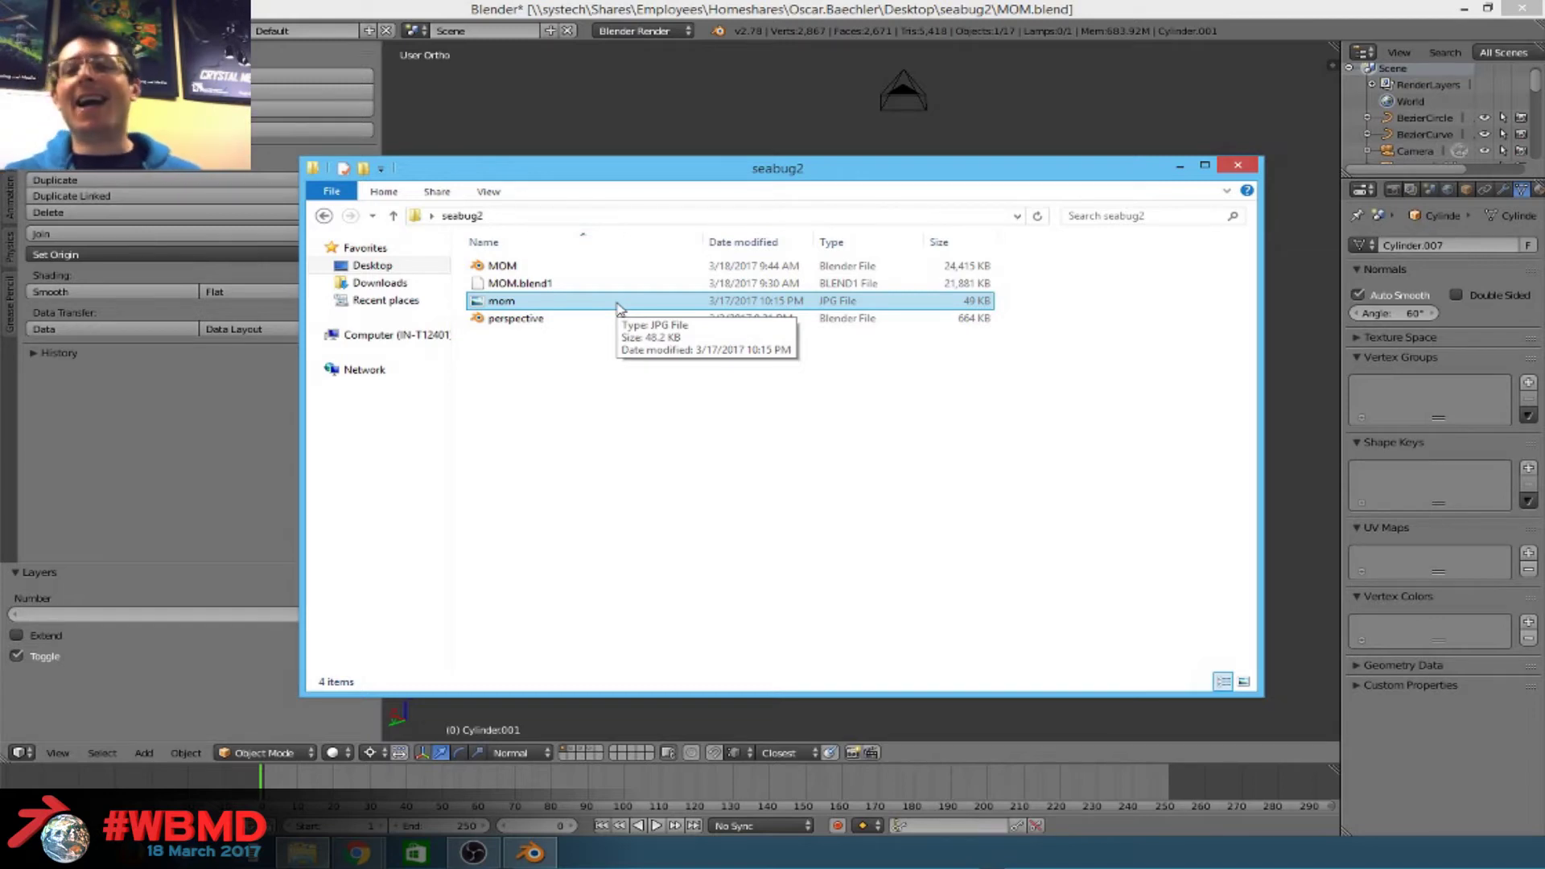
click(617, 304)
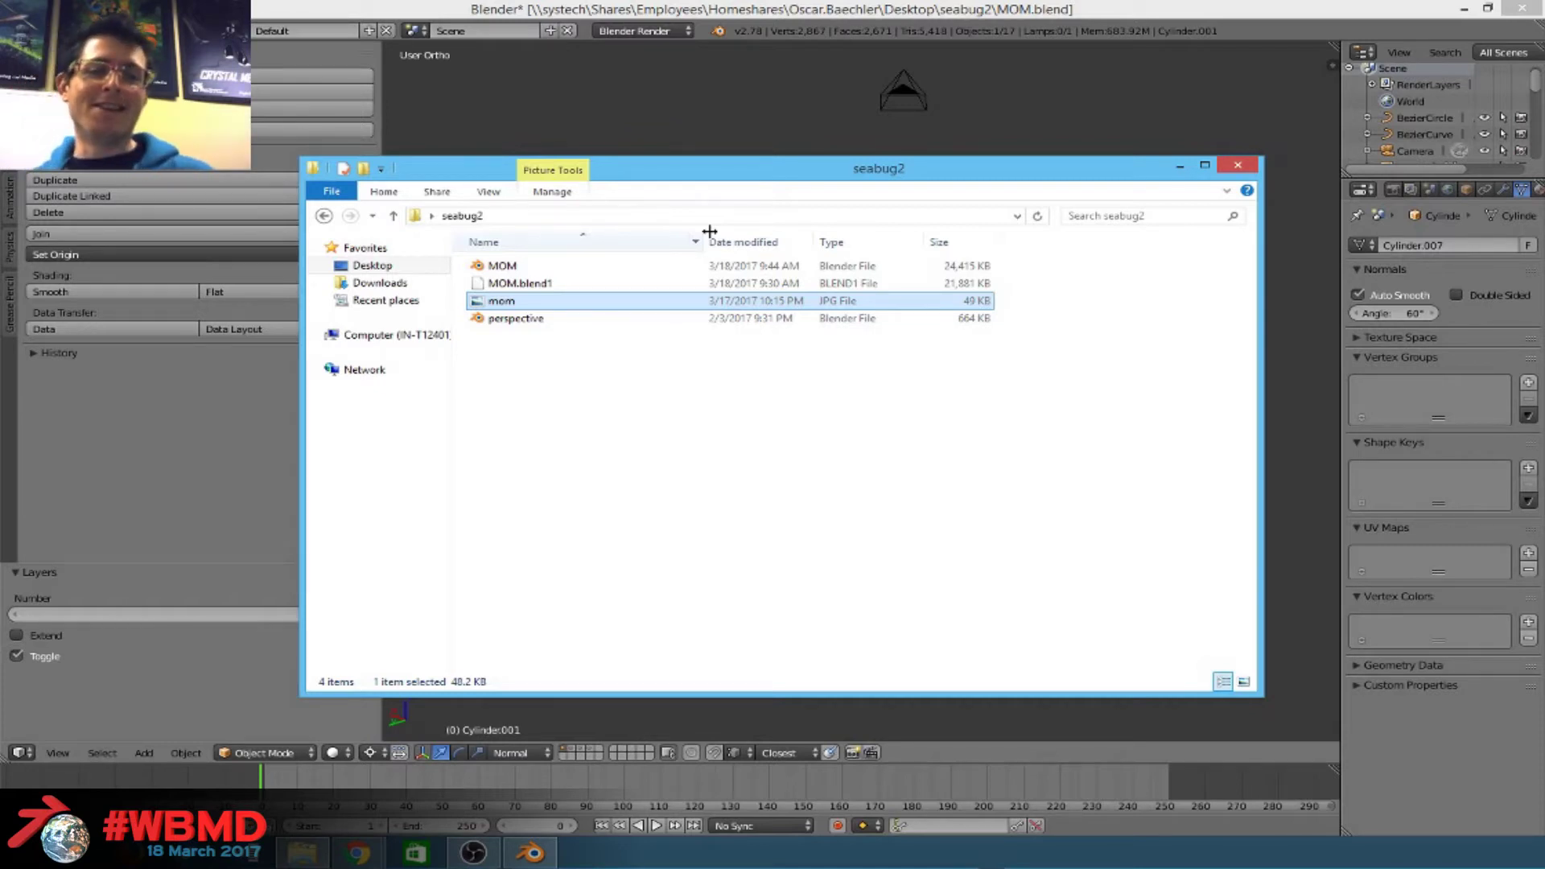
Switch back to Blender, examine the robot from several sides and select the neck block beneath the hull.
click(528, 9)
scroll(831, 402, up, 3)
scroll(831, 404, up, 3)
middle_drag(875, 433, 1096, 408)
scroll(691, 565, up, 4)
scroll(724, 531, down, 3)
middle_drag(777, 471, 838, 535)
scroll(797, 460, up, 3)
right_click(800, 461)
scroll(724, 491, down, 5)
scroll(846, 505, up, 3)
scroll(845, 505, down, 5)
Return to the seabug2 folder and open the mom JPG concept sketch for viewing.
key(alt+Tab)
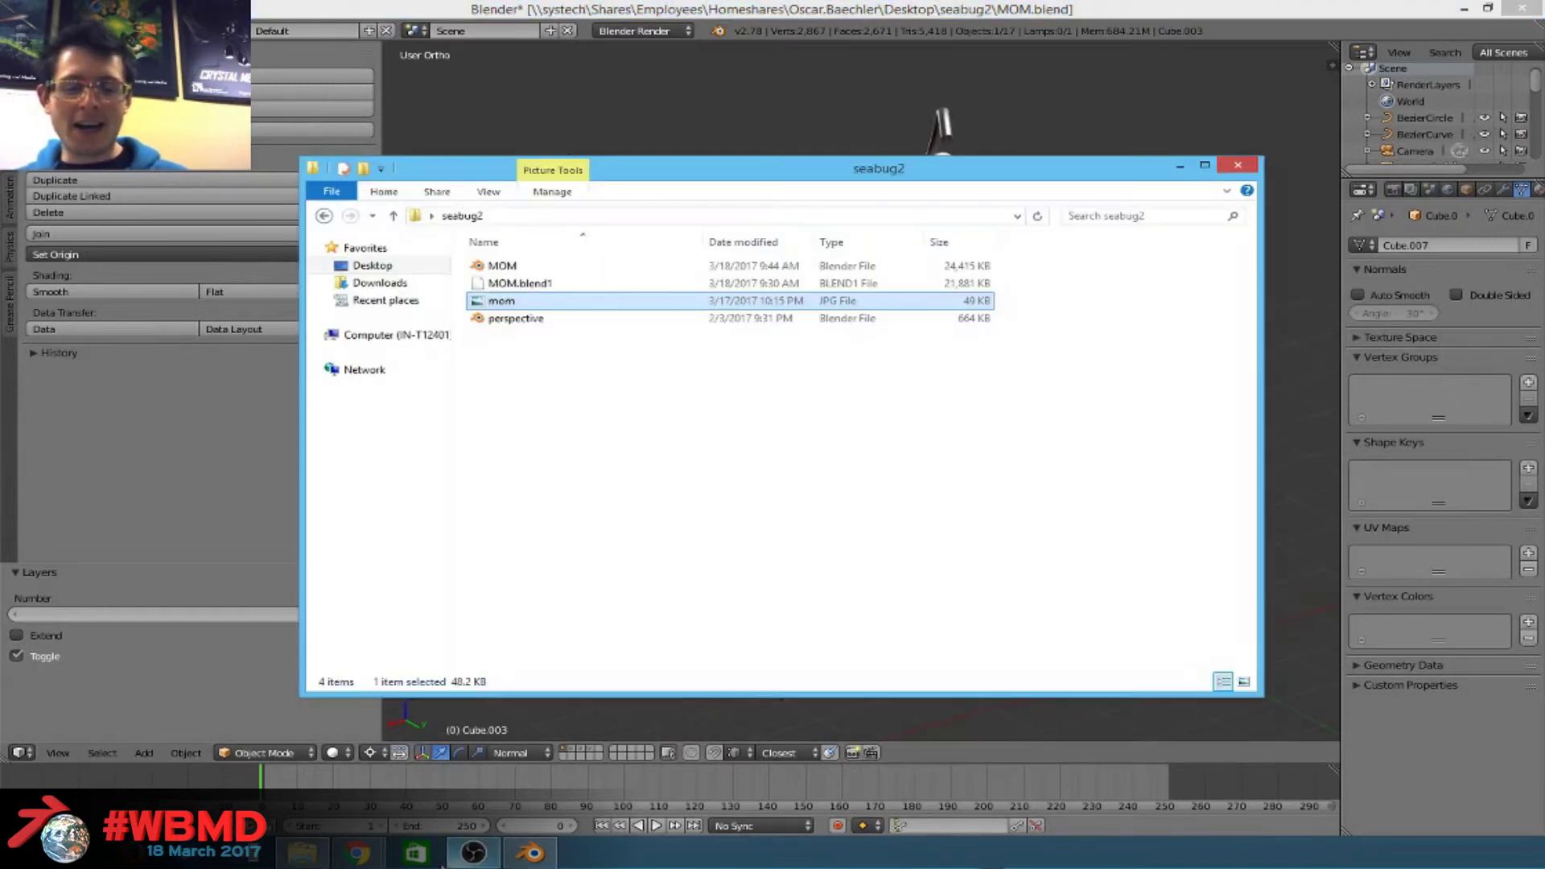
click(523, 439)
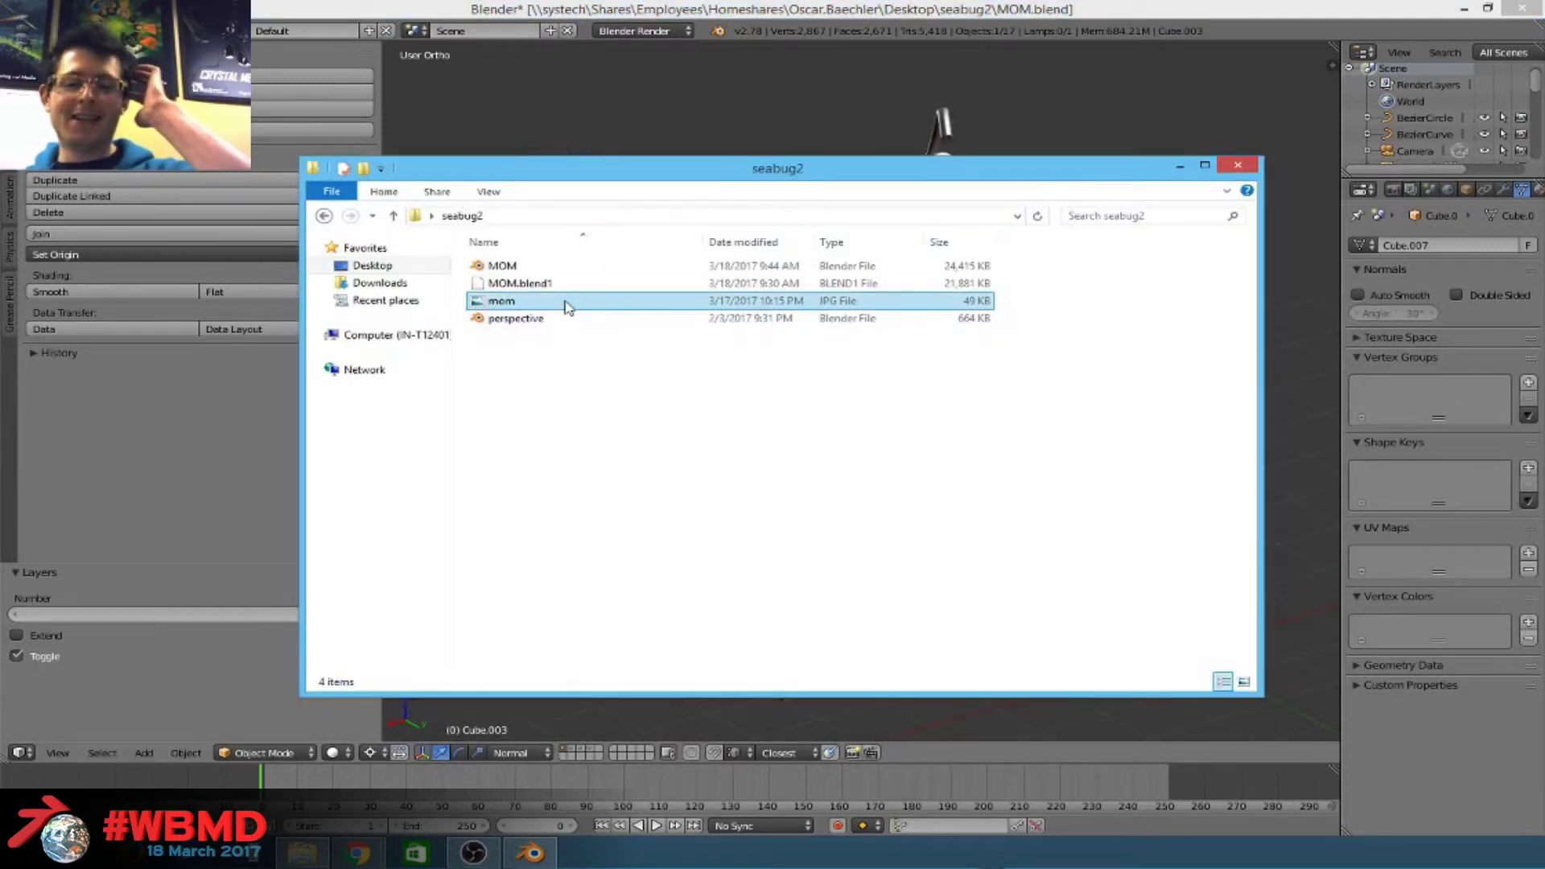
double_click(622, 301)
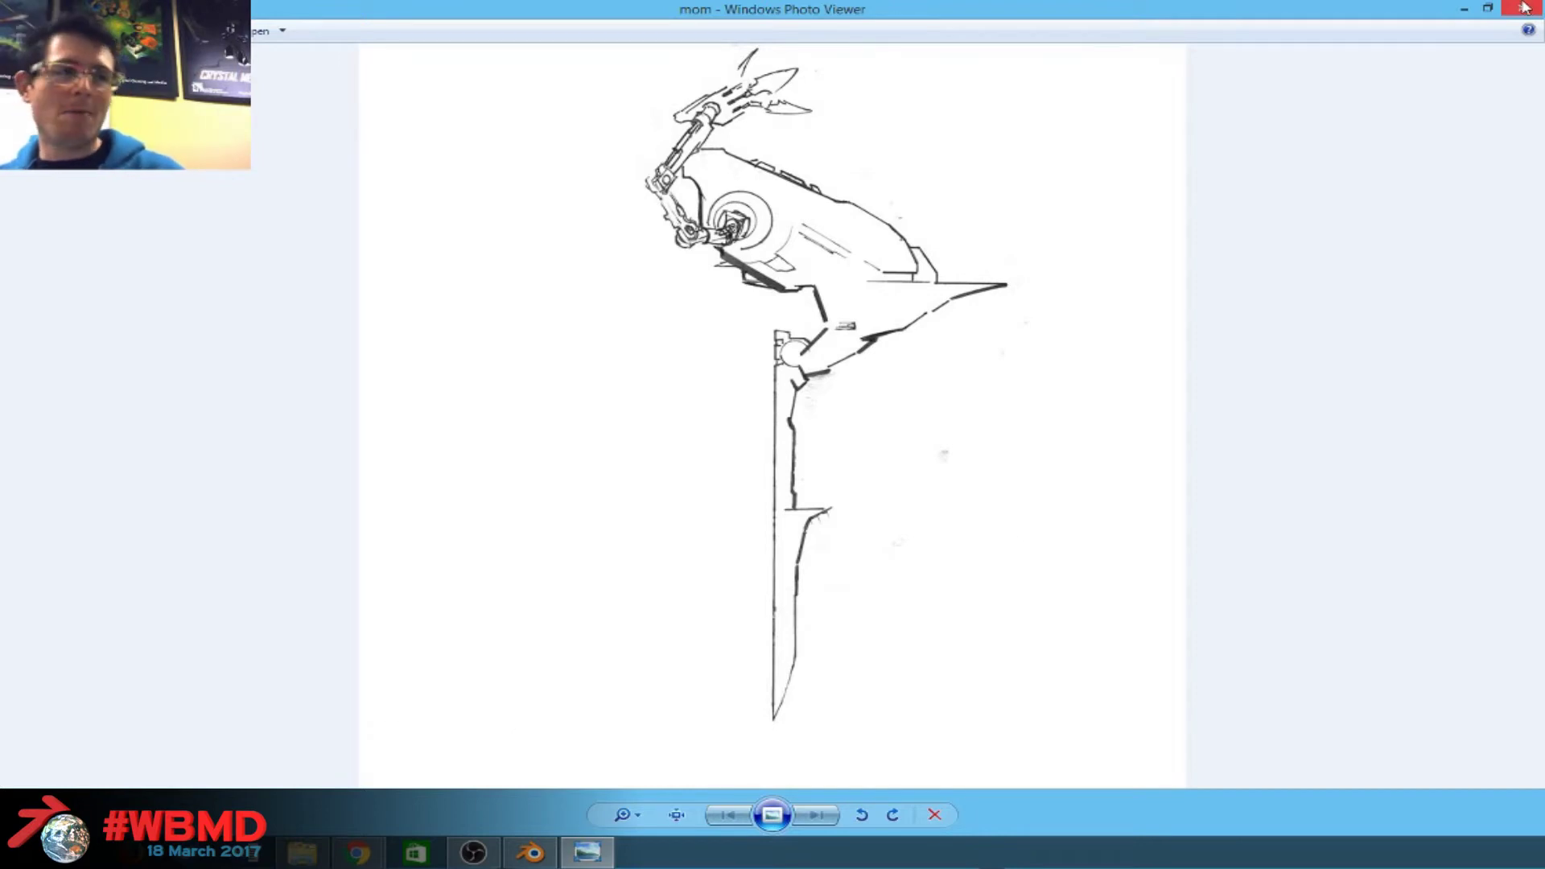
mouse_move(1543, 1)
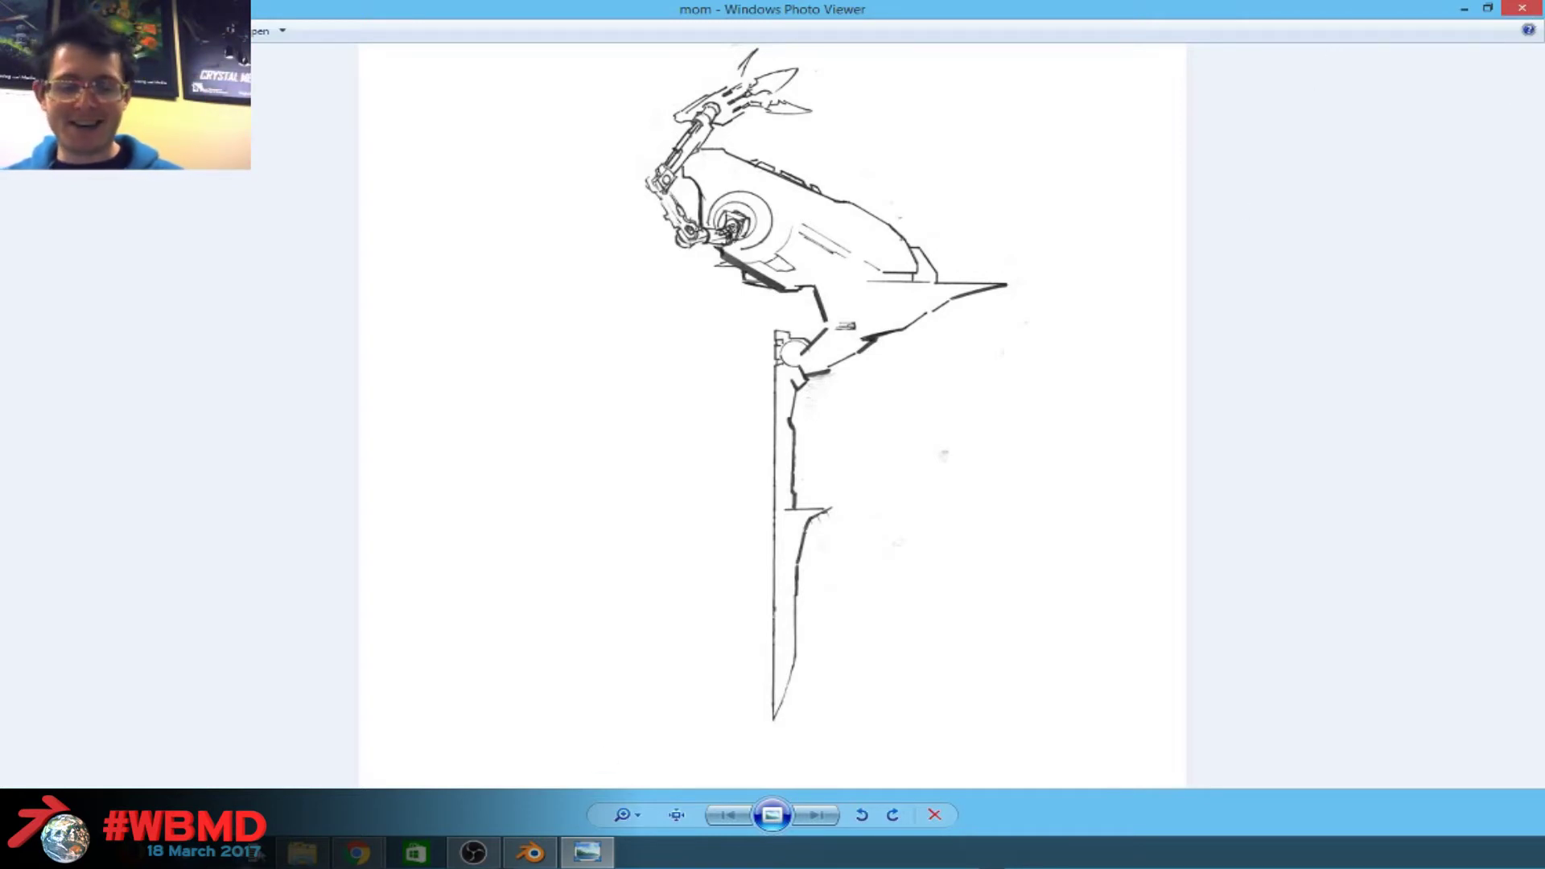
Switch to Chrome and search Google for "uterus" in a new tab.
click(358, 853)
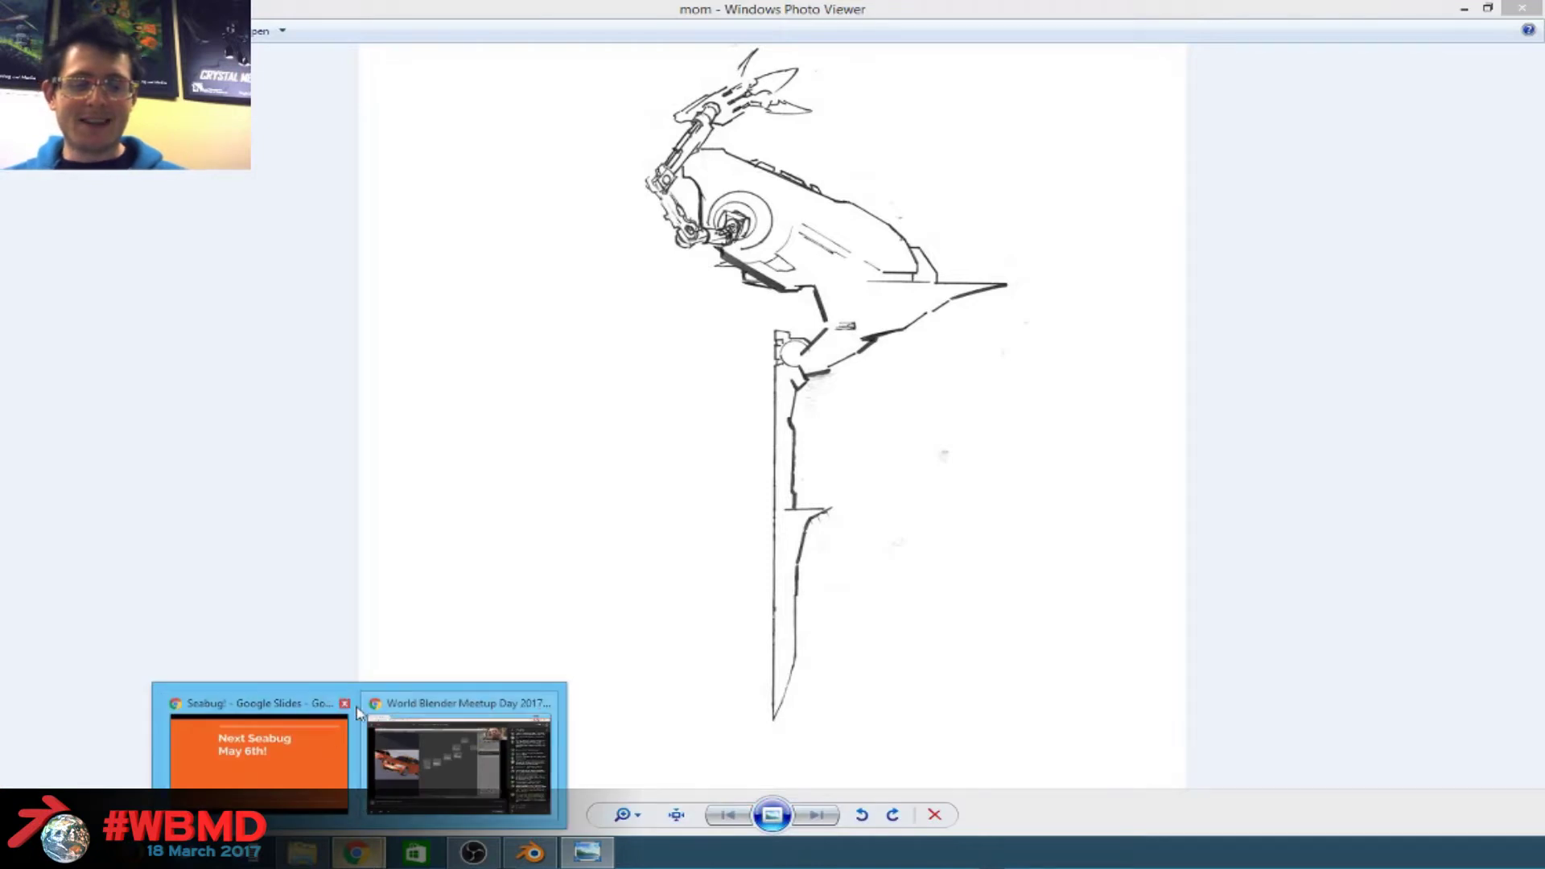
click(317, 708)
key(ctrl+t)
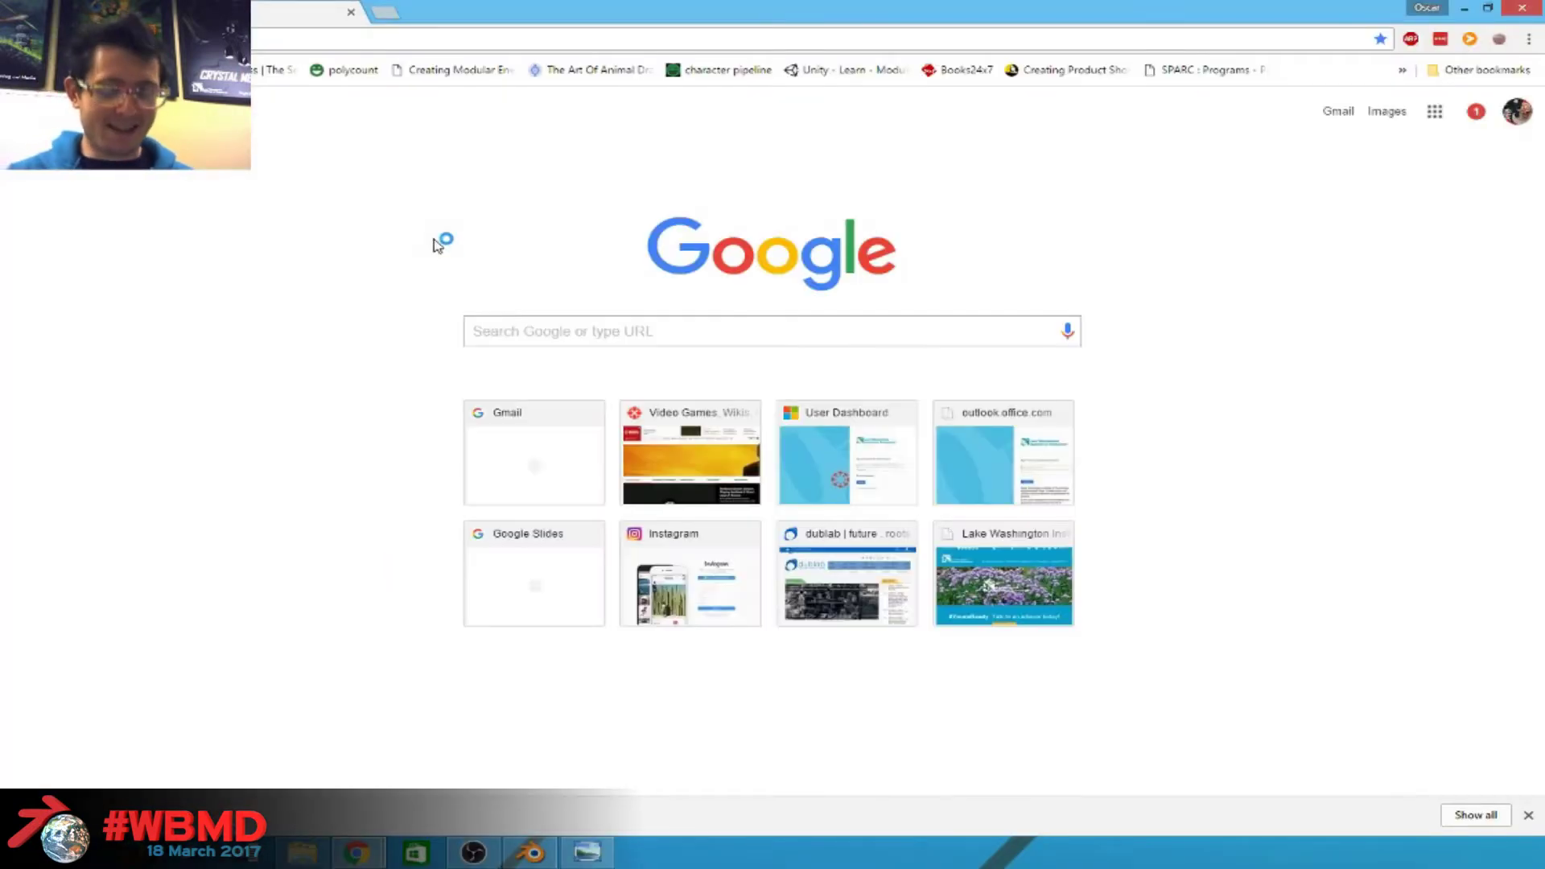
text(uter)
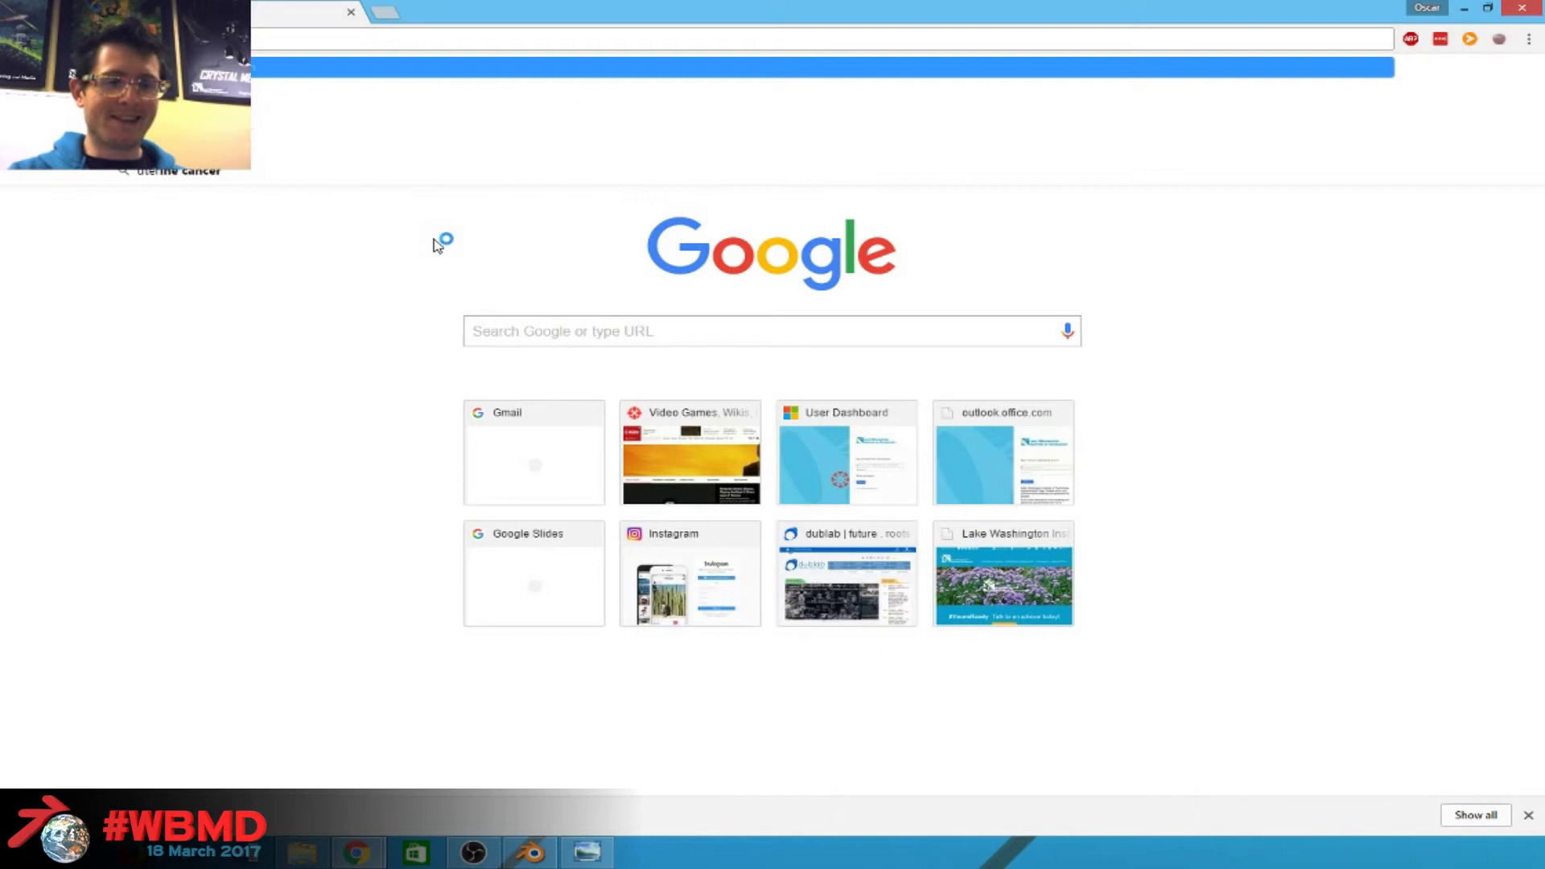
key(Return)
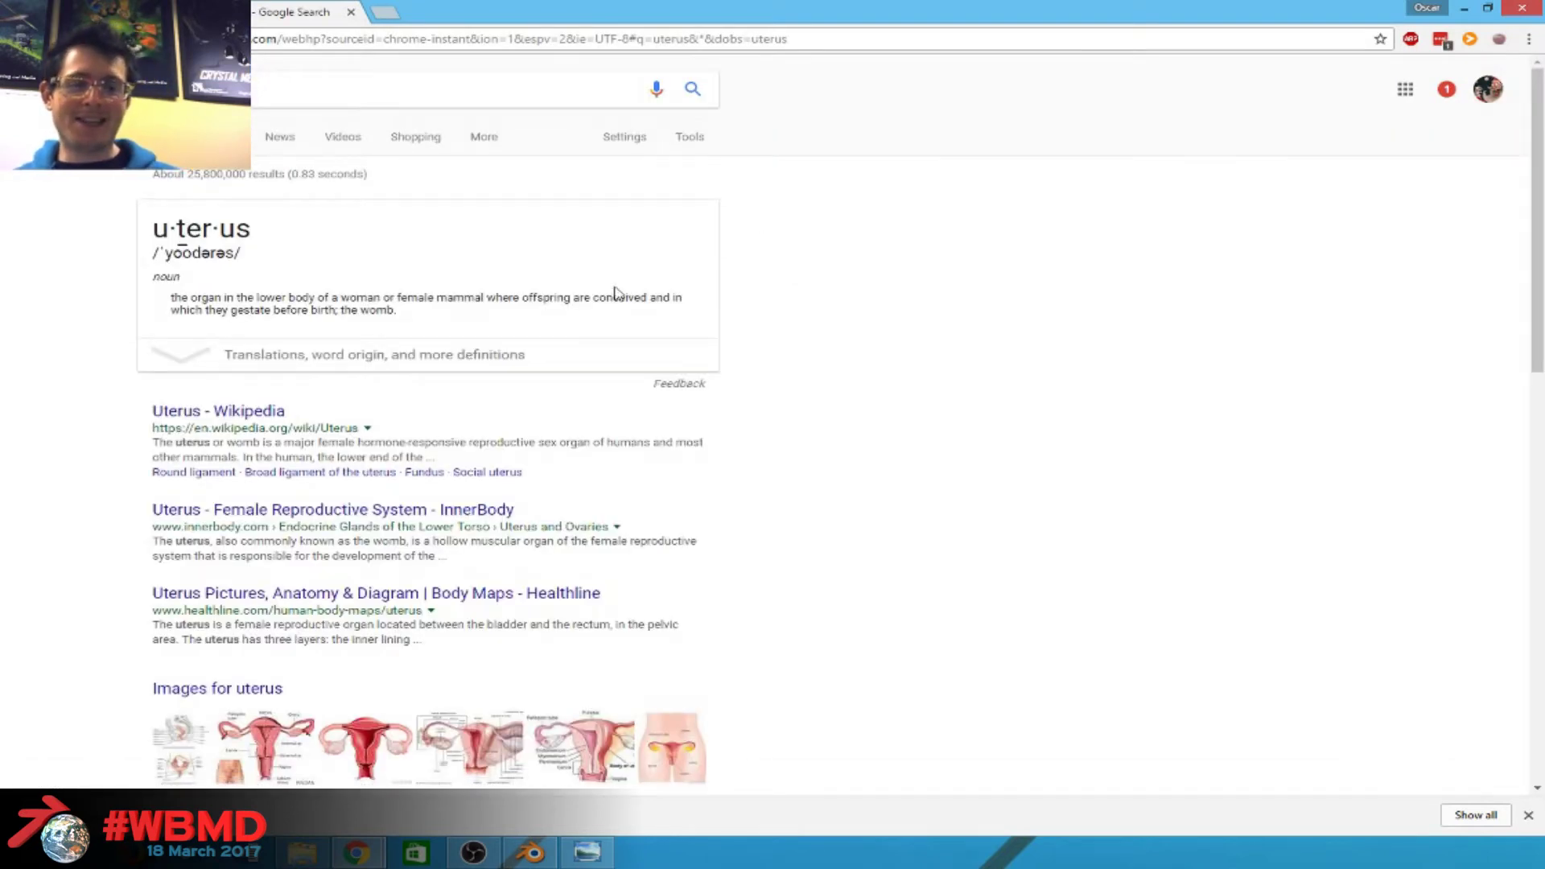
Show the image results for the search and examine the shapes as anatomical reference.
click(221, 137)
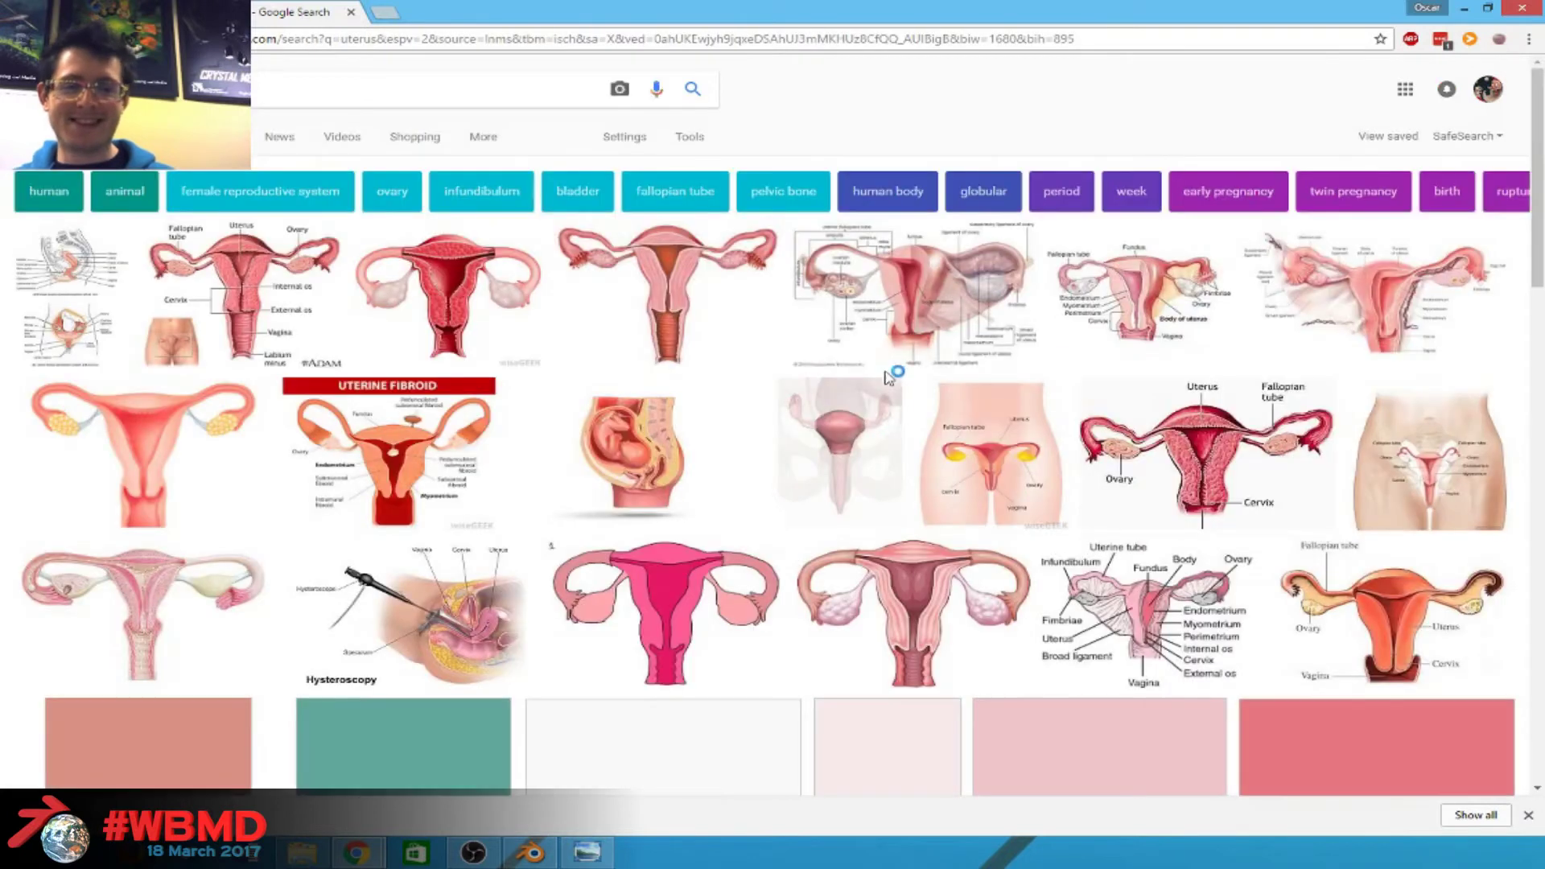
scroll(885, 370, down, 6)
scroll(877, 385, down, 2)
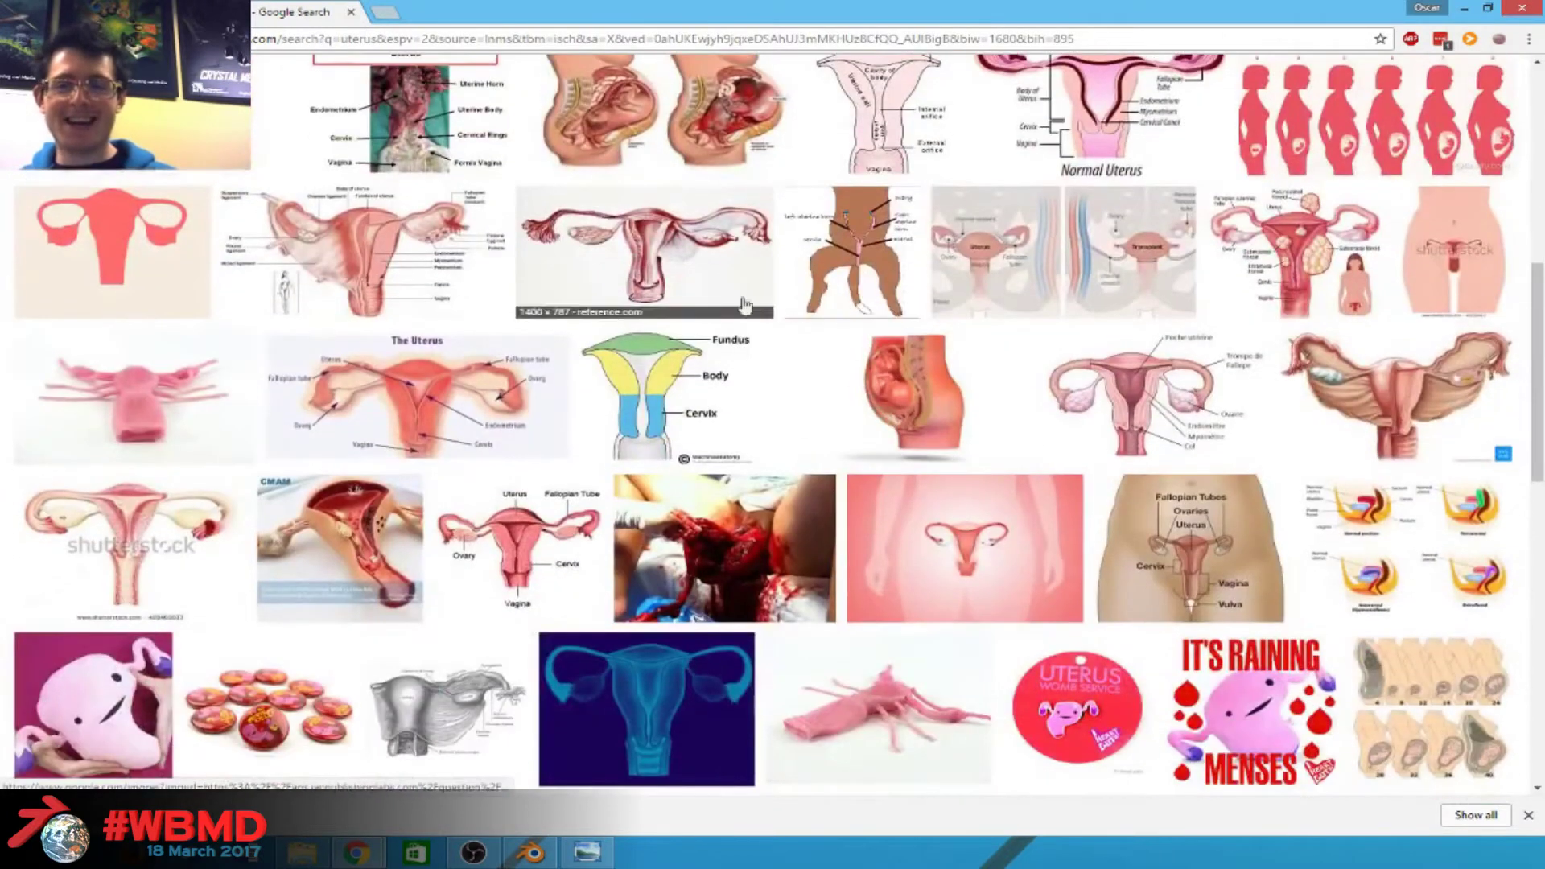
scroll(1096, 332, up, 8)
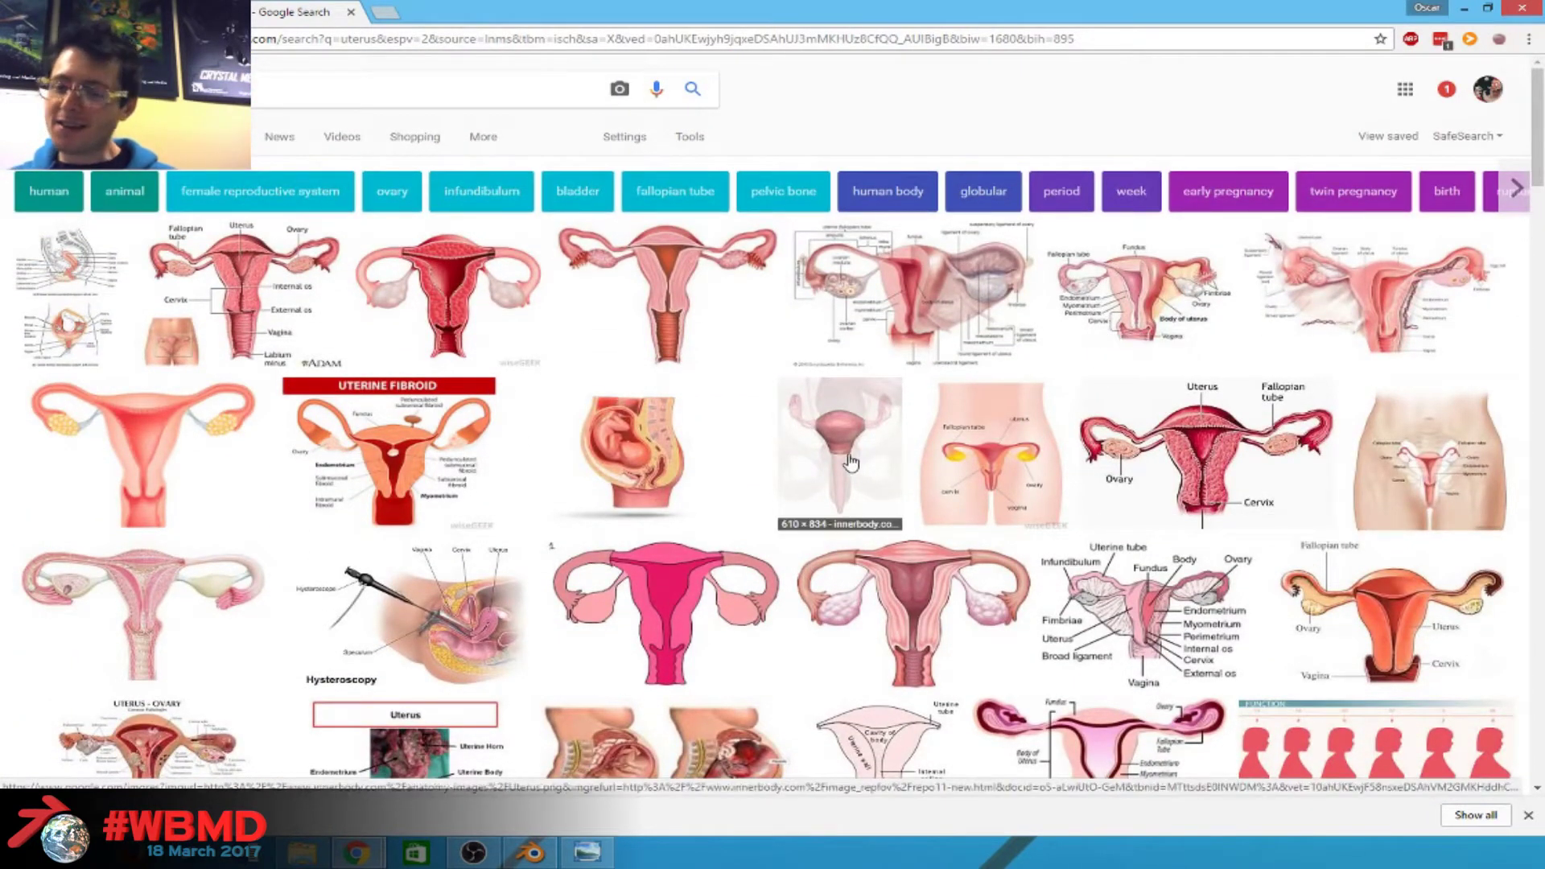
Close the search tab, return to the mom sketch and examine its lower body and blade.
key(ctrl+w)
key(alt+Tab)
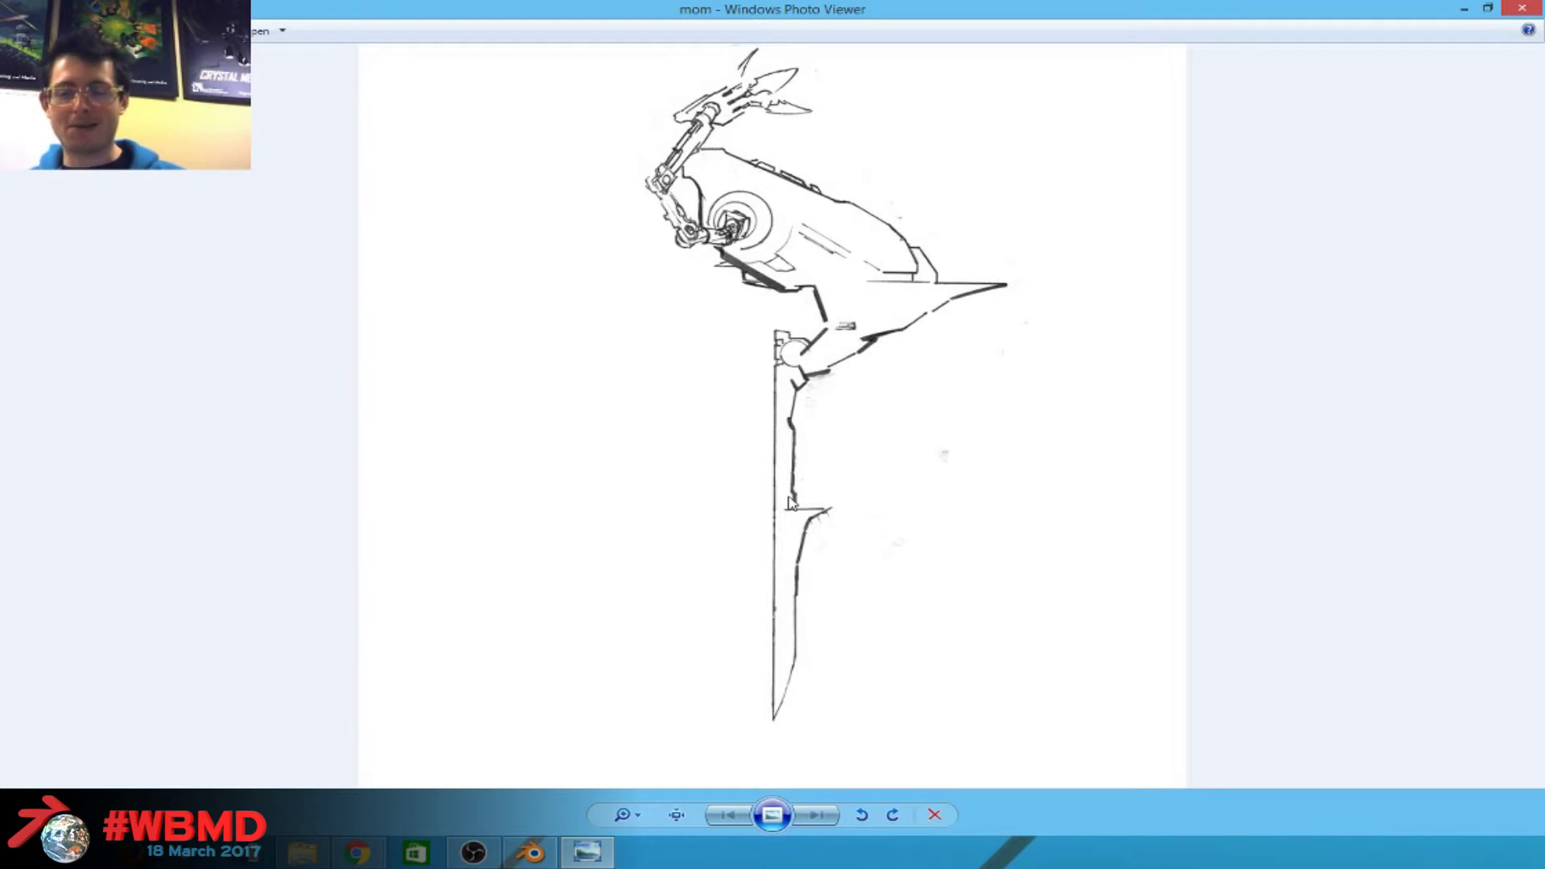
scroll(885, 474, up, 3)
scroll(1245, 193, down, 2)
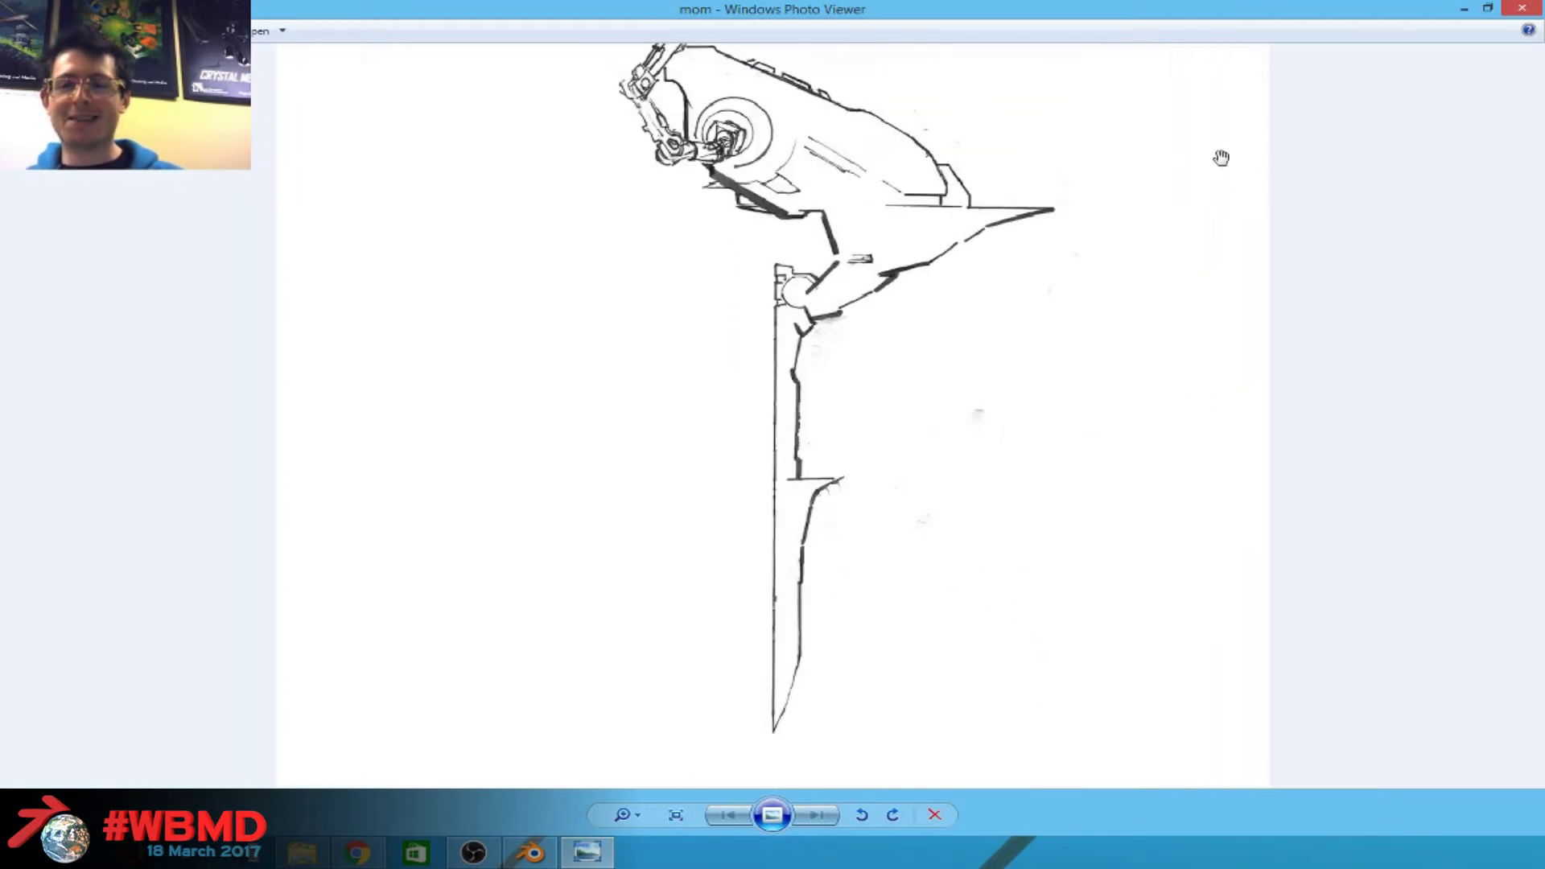
Switch back to Blender and examine the robot's body, arms and hull from the front.
key(alt+Tab)
key(alt+Tab)
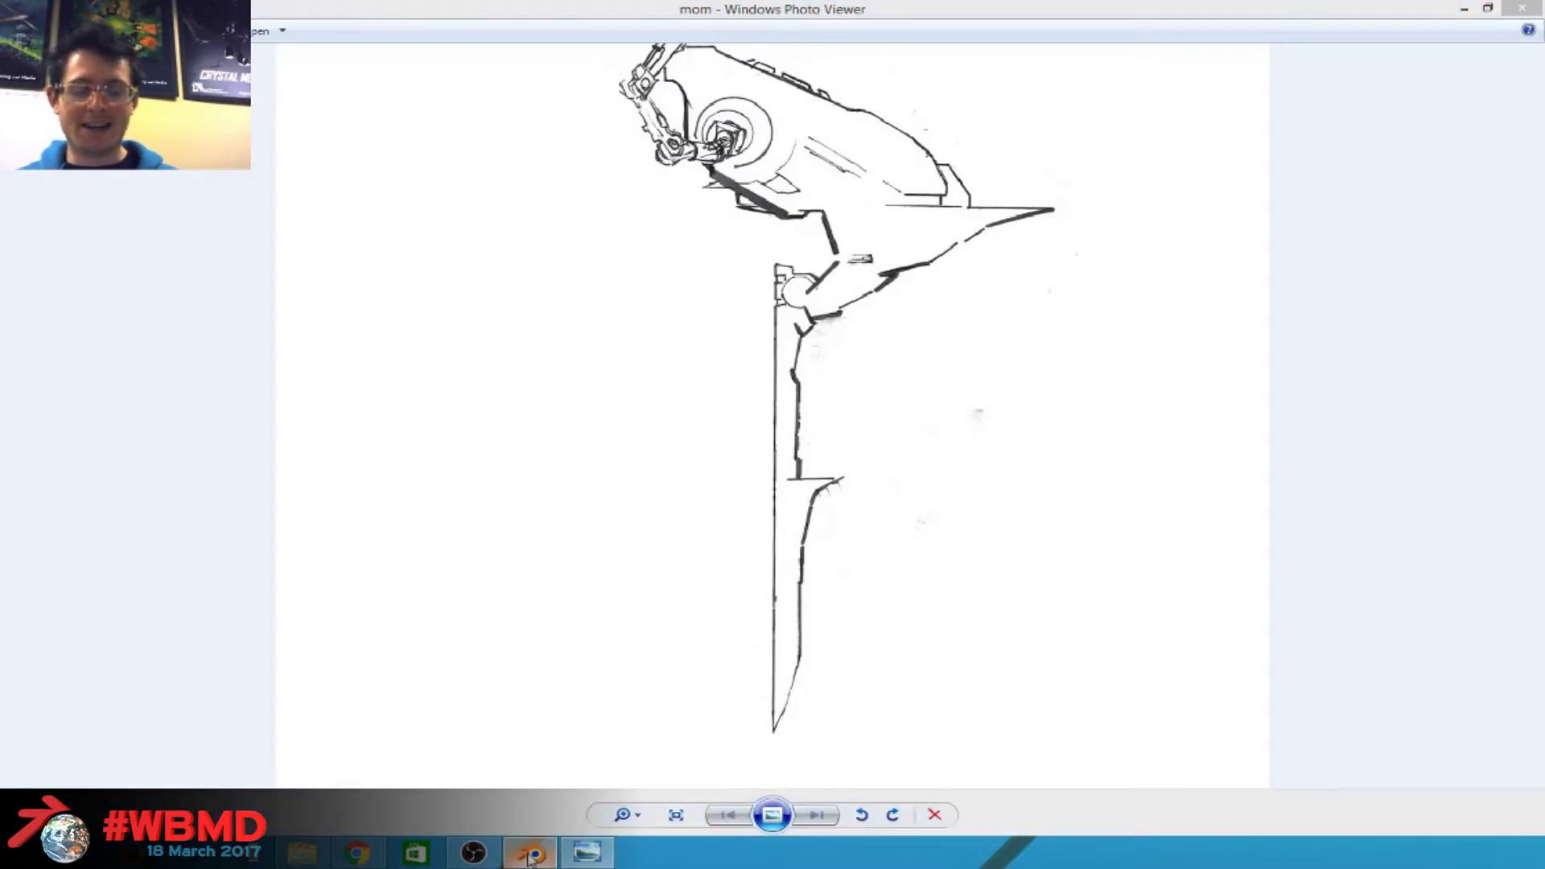
click(531, 853)
scroll(683, 412, up, 5)
mouse_move(682, 412)
middle_down()
mouse_move(733, 292)
mouse_move(662, 349)
mouse_move(678, 382)
middle_up()
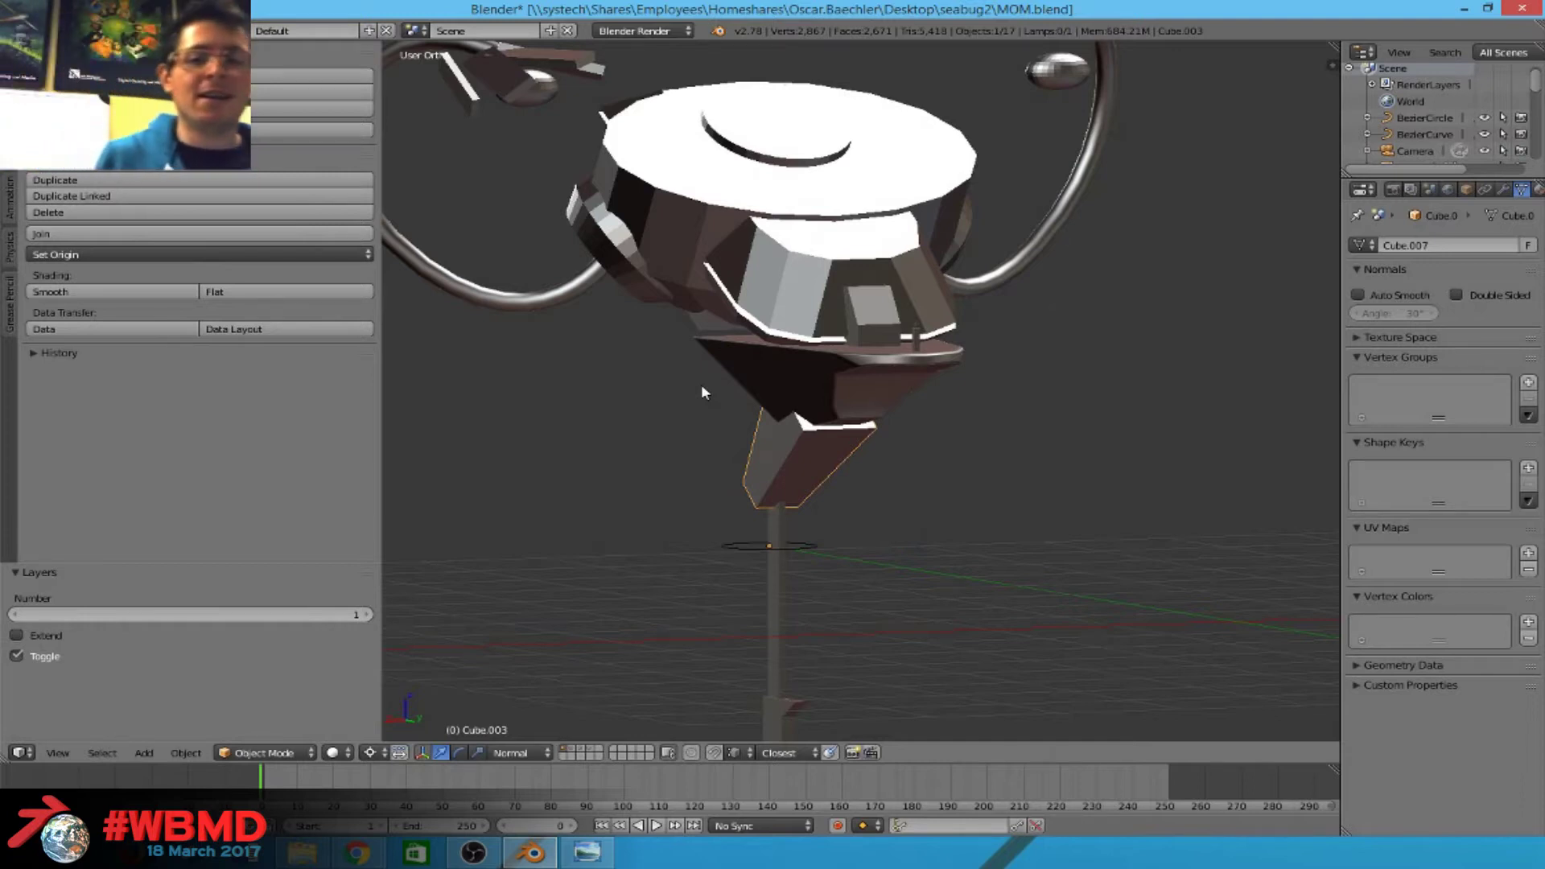
scroll(791, 550, down, 2)
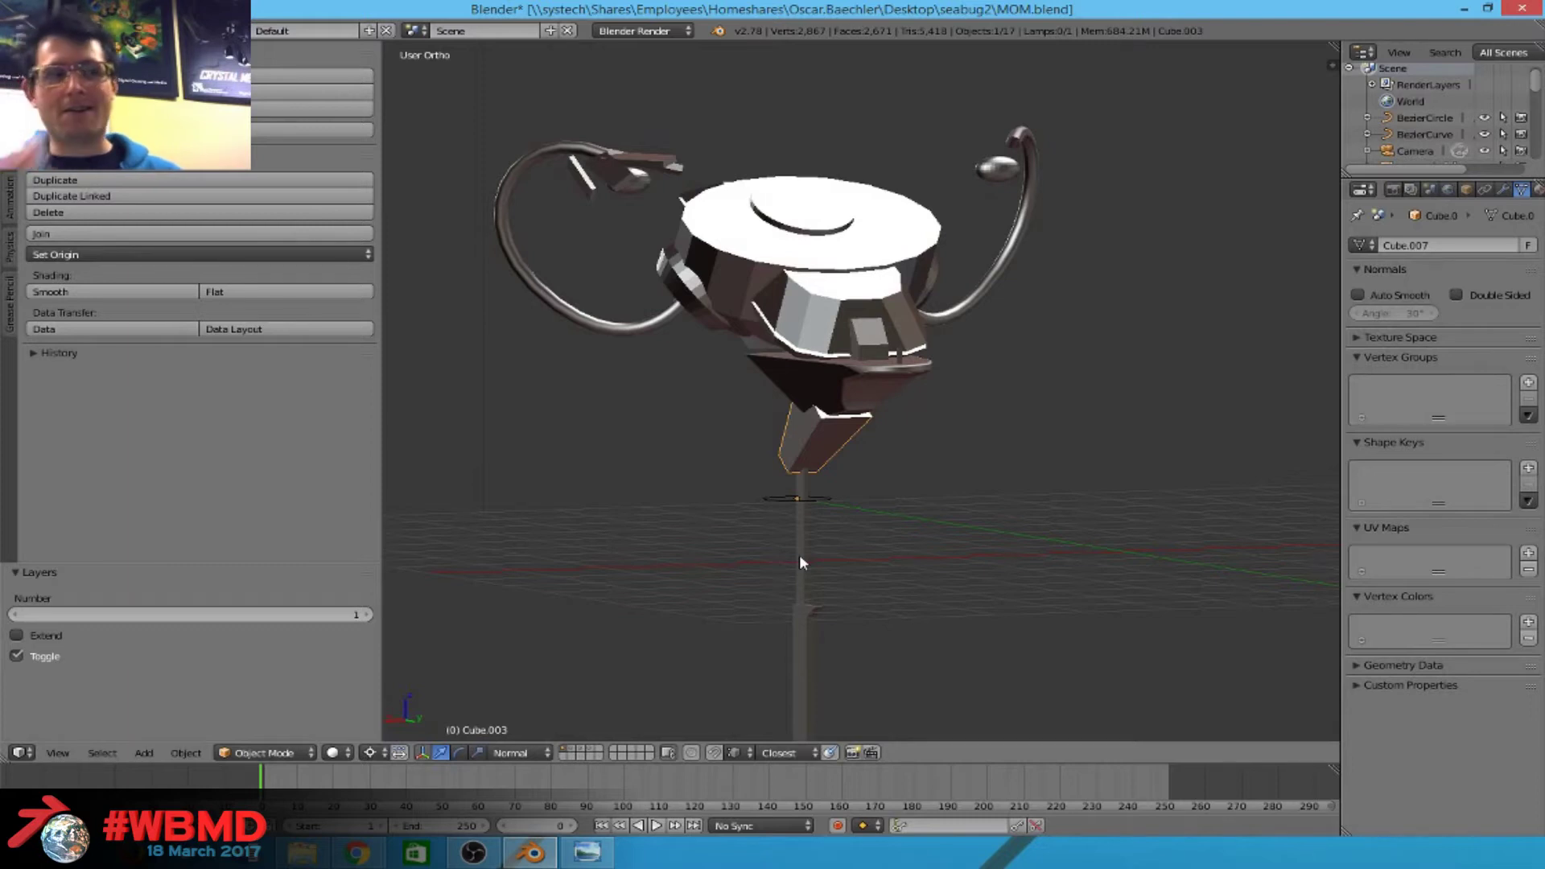
scroll(800, 562, up, 5)
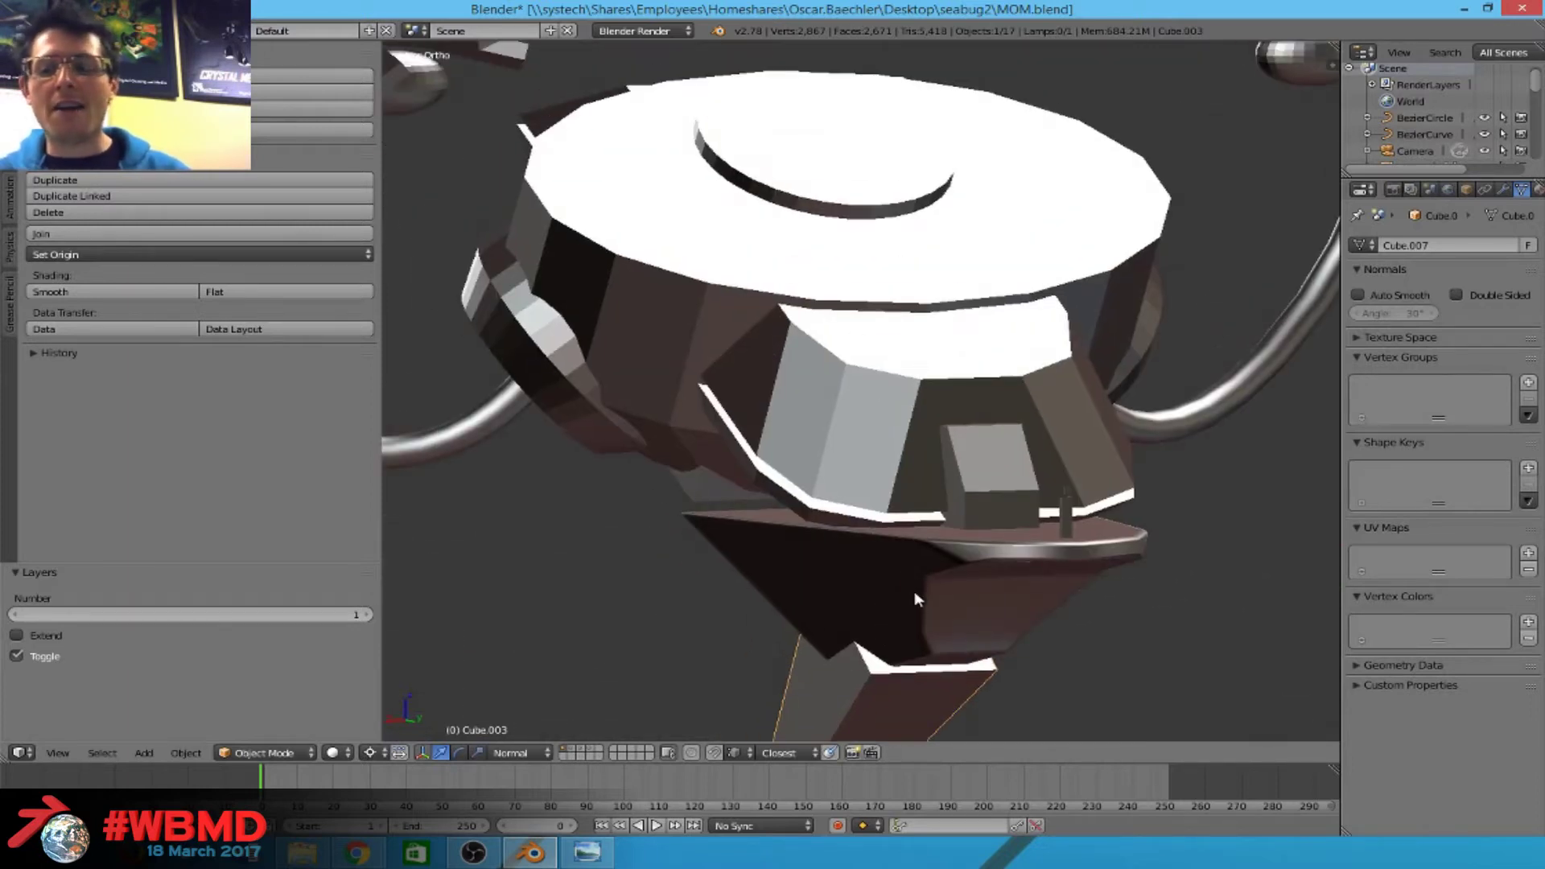
Set the 3D view to perspective projection and examine the robot from the side.
middle_drag(915, 594, 988, 599)
scroll(1007, 586, down, 3)
key(KP_5)
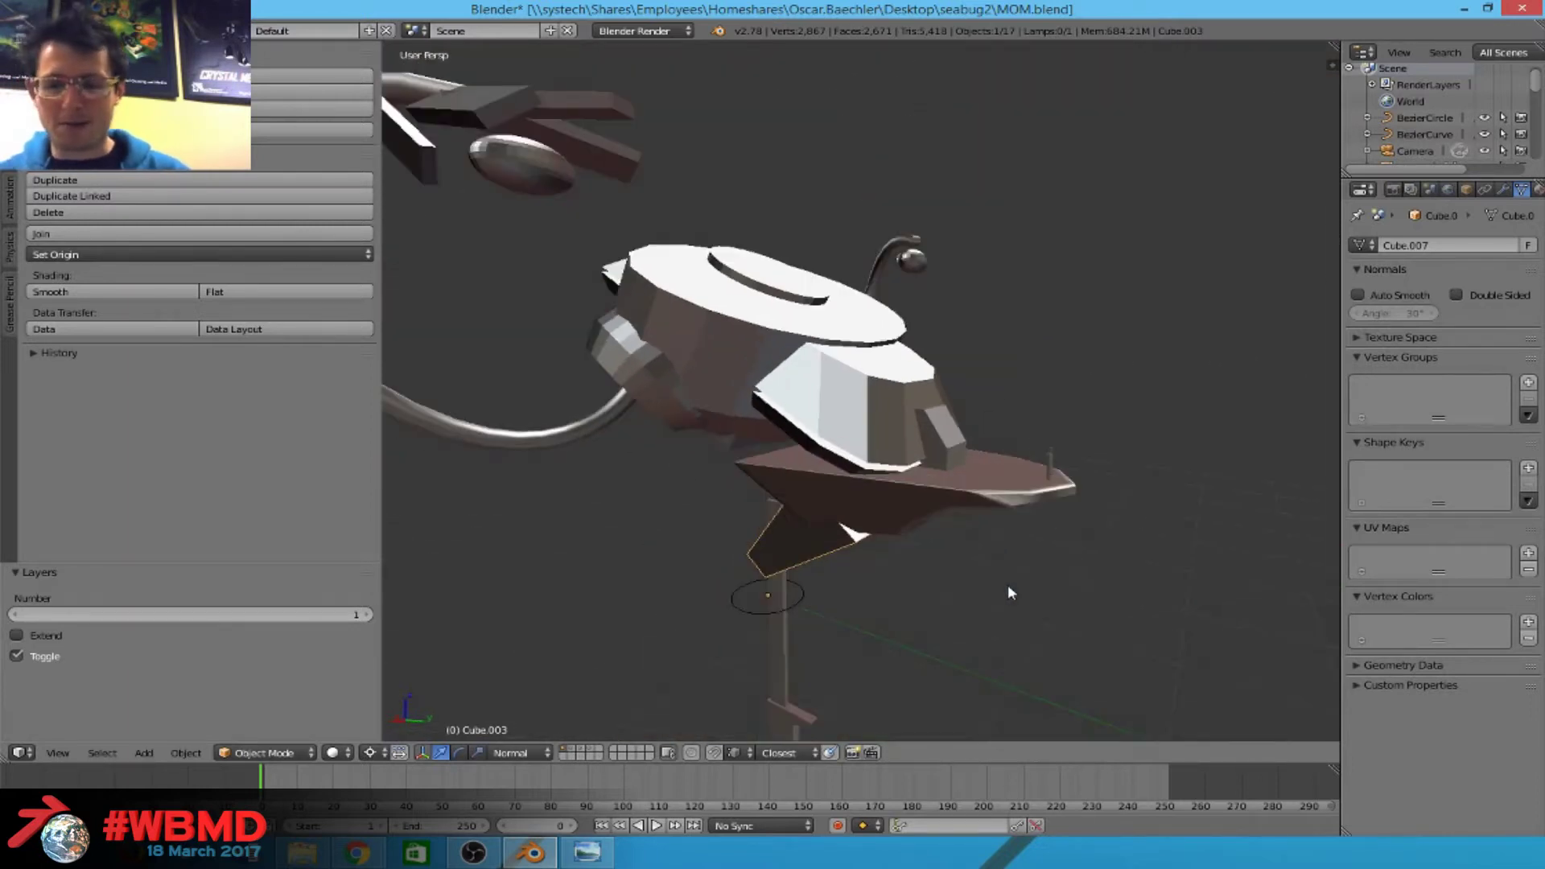
scroll(1007, 573, down, 5)
middle_drag(945, 484, 416, 412)
scroll(715, 501, up, 2)
Check the meshes of the lower blade and the thin post above it in Edit Mode, returning to Object Mode.
key(Tab)
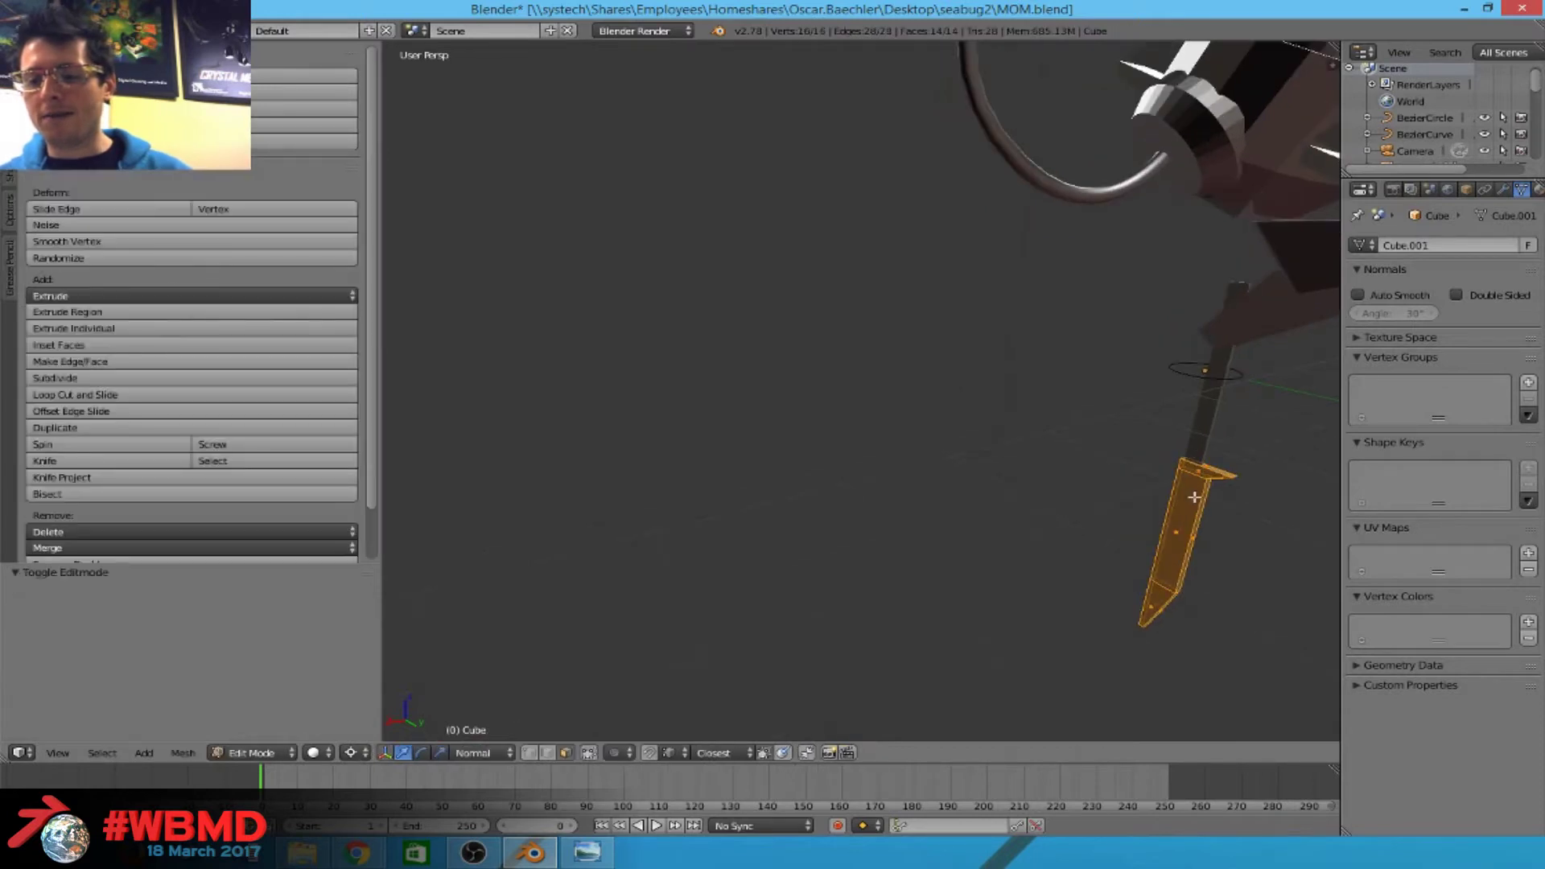
key(Tab)
middle_drag(1106, 467, 853, 372)
right_click(966, 366)
key(Tab)
key(Tab)
mouse_move(975, 390)
middle_down()
mouse_move(950, 389)
mouse_move(909, 433)
mouse_move(977, 449)
mouse_move(817, 507)
mouse_move(838, 479)
mouse_move(841, 409)
mouse_move(961, 437)
mouse_move(925, 422)
mouse_move(731, 461)
mouse_move(737, 437)
mouse_move(815, 389)
mouse_move(864, 414)
mouse_move(958, 414)
middle_up()
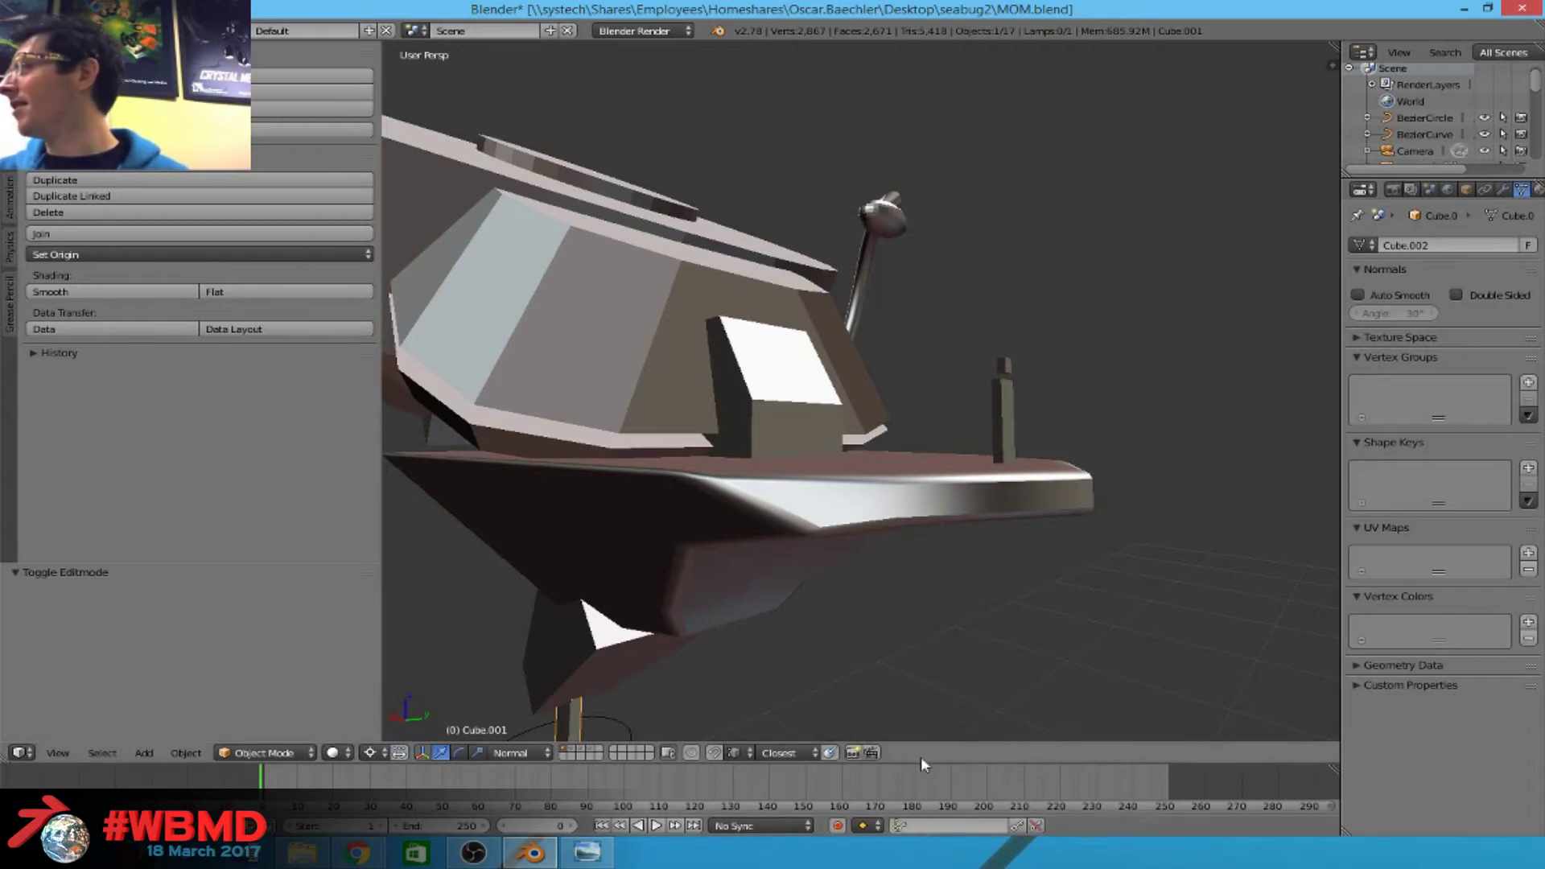
Examine the robot's hull, its large curved arm with the gripper, and the small sensor stalk from several angles.
middle_drag(615, 560, 807, 420)
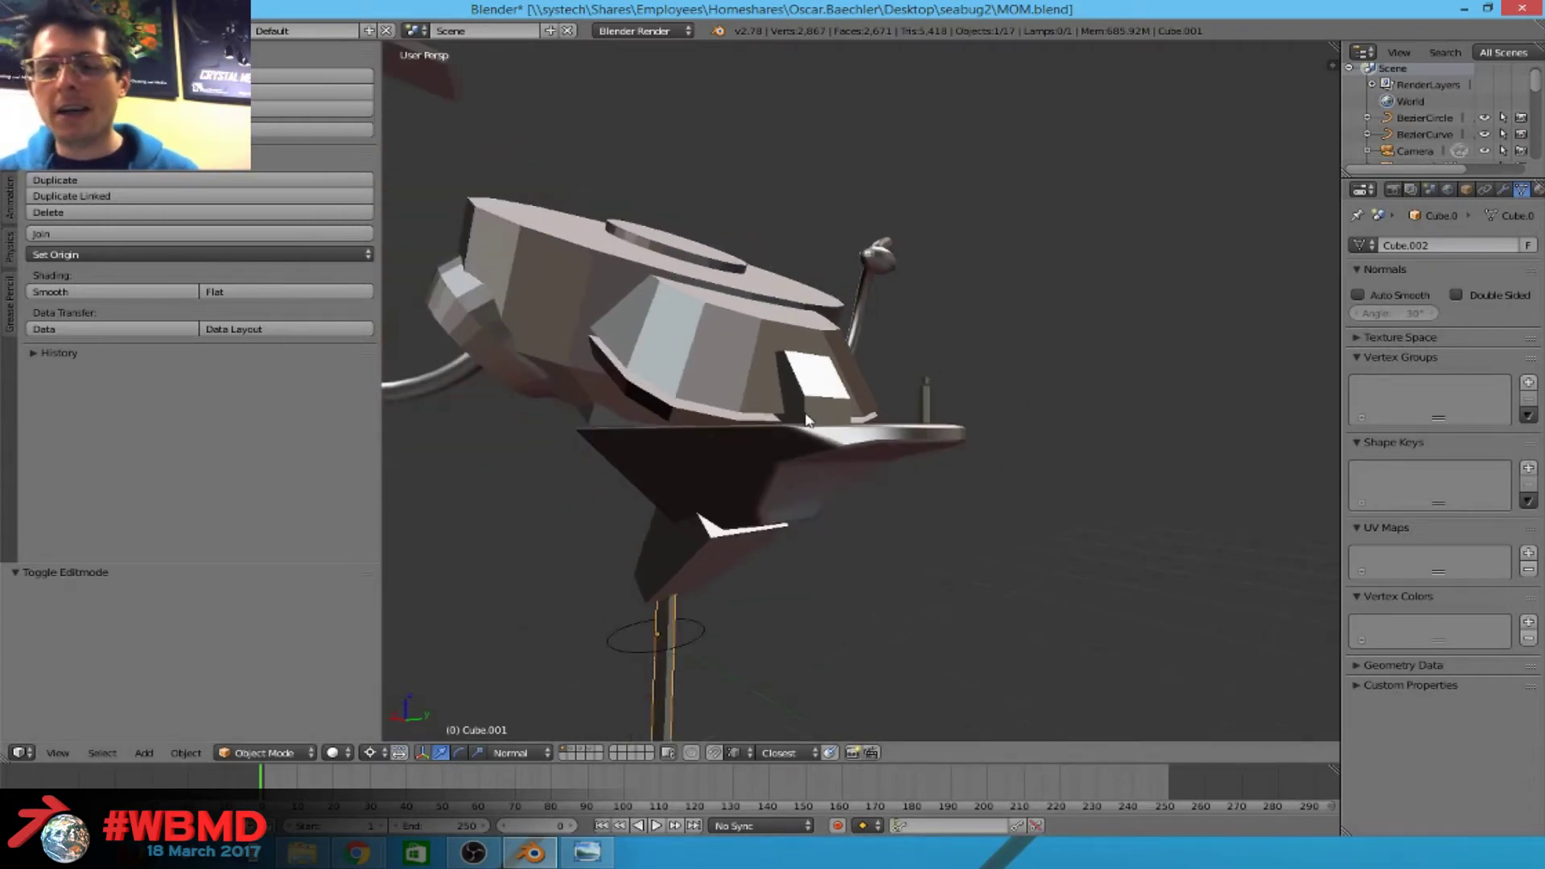
middle_drag(627, 380, 939, 607)
middle_drag(548, 272, 645, 364)
middle_drag(453, 324, 589, 317)
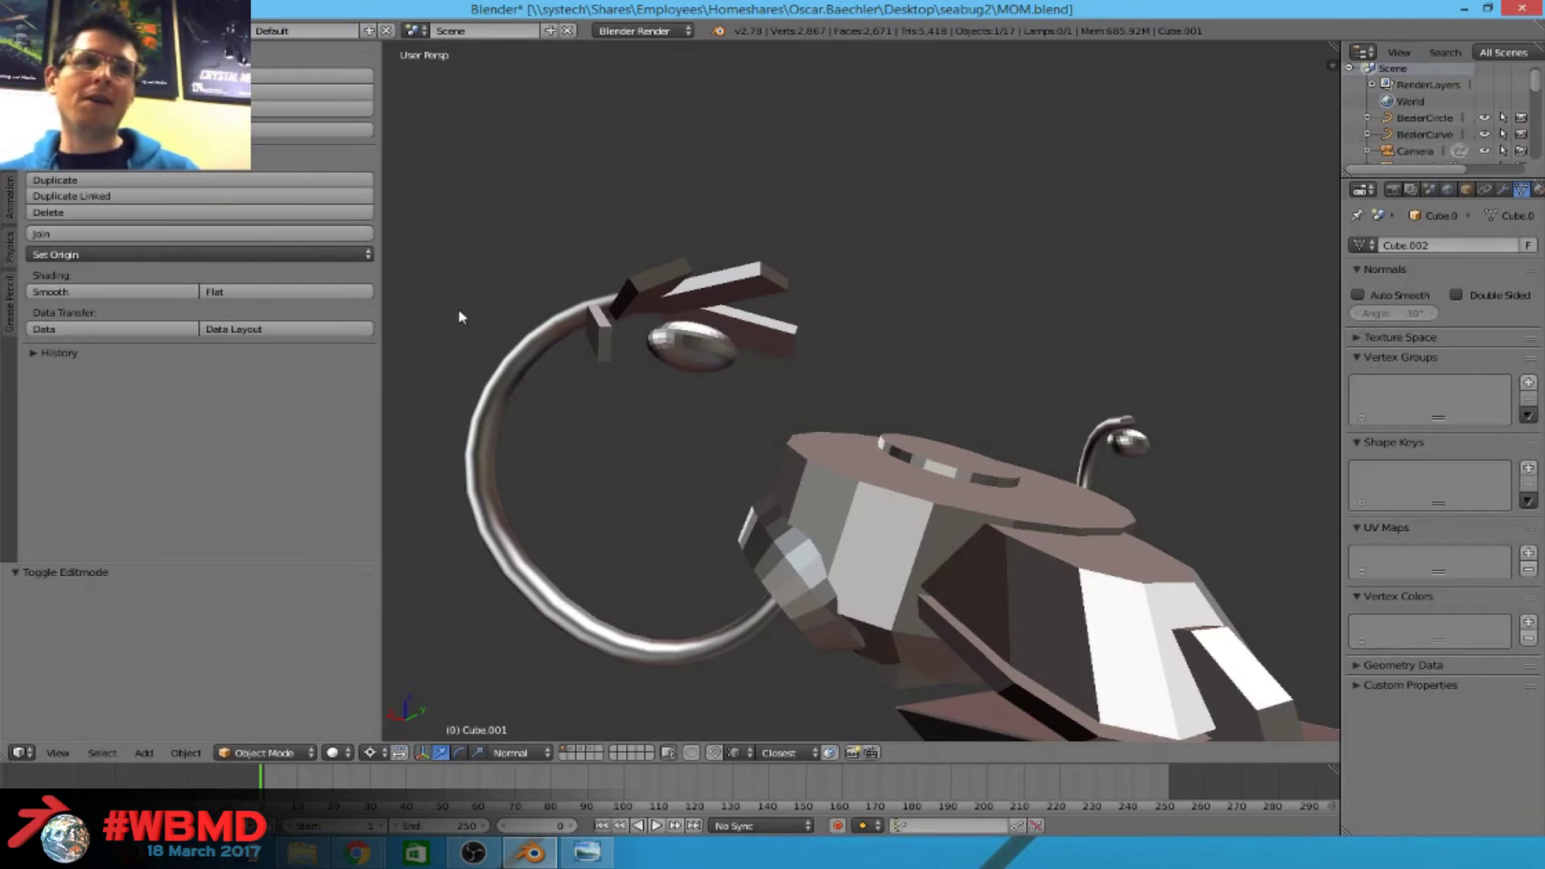
middle_drag(837, 270, 665, 404)
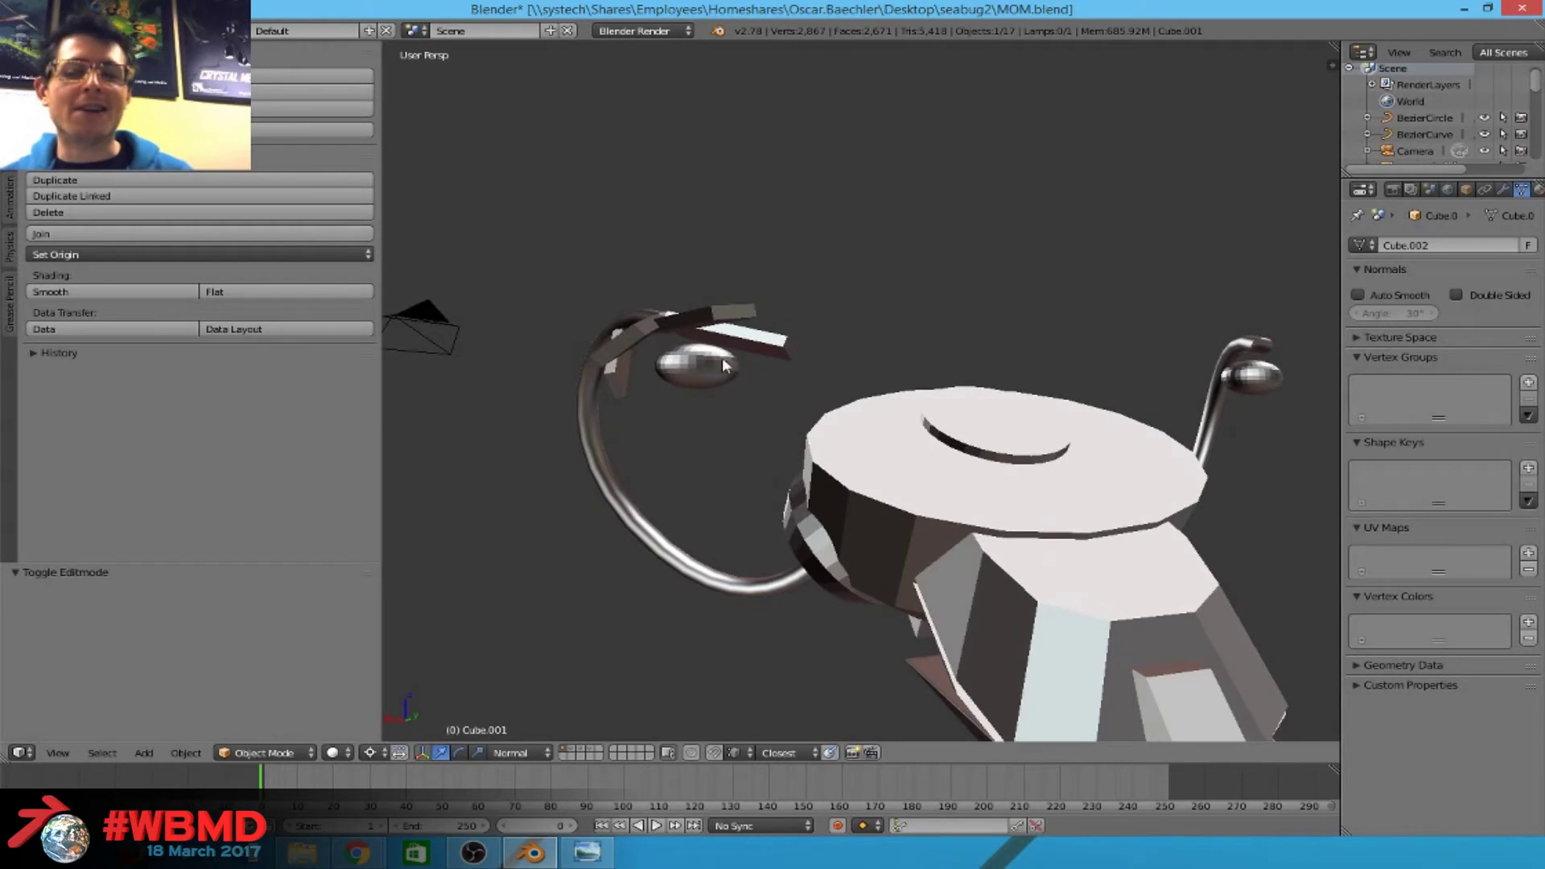
middle_drag(754, 400, 657, 439)
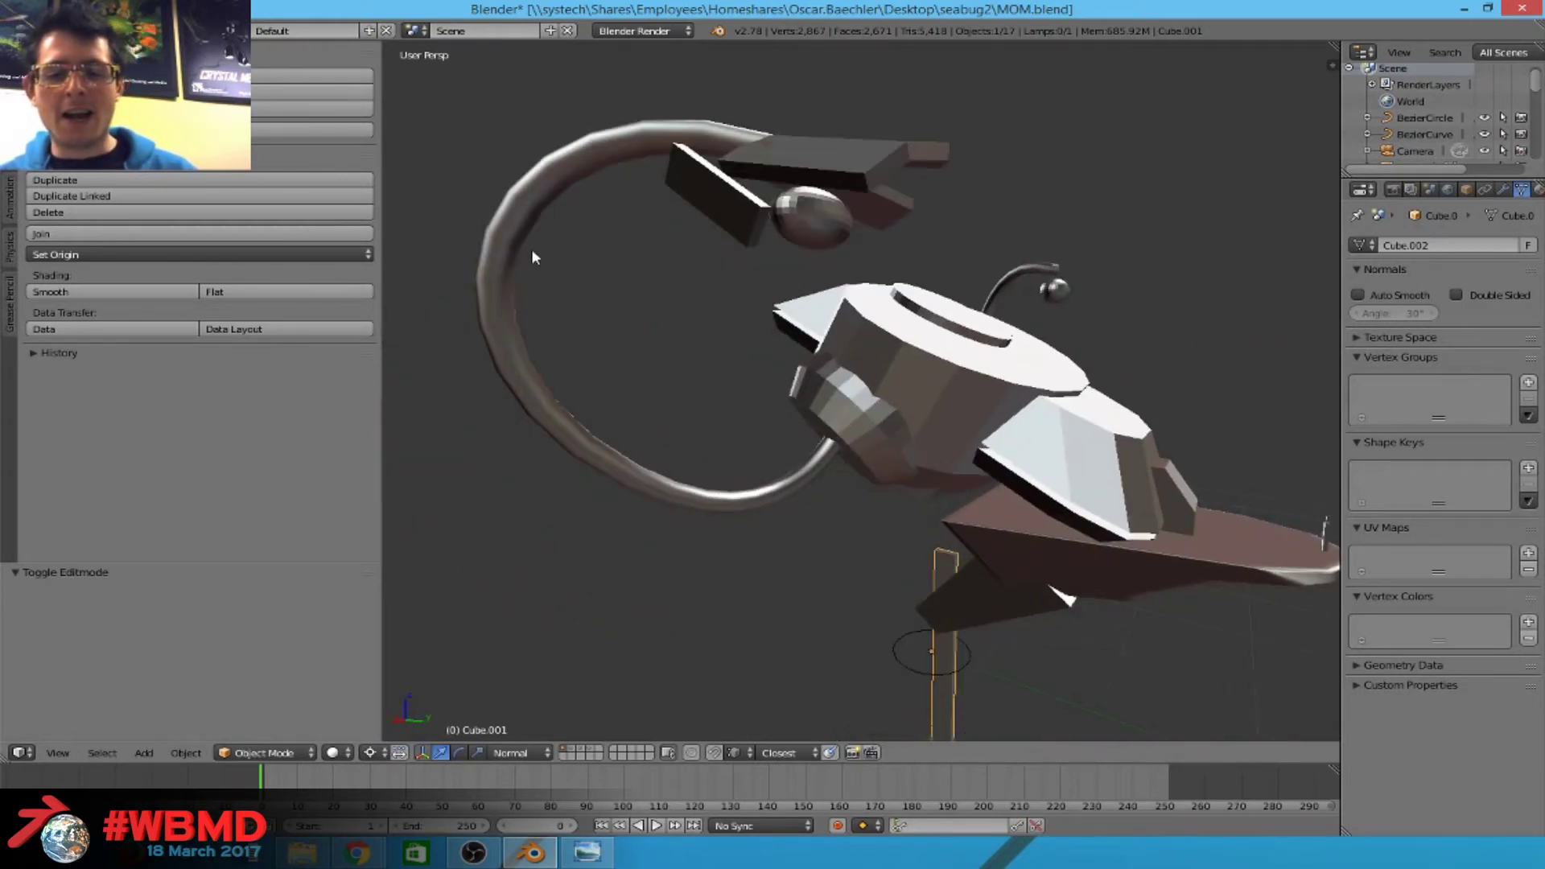
Switch to Chrome and search Google for "assembly line robots" in a new window.
mouse_move(357, 852)
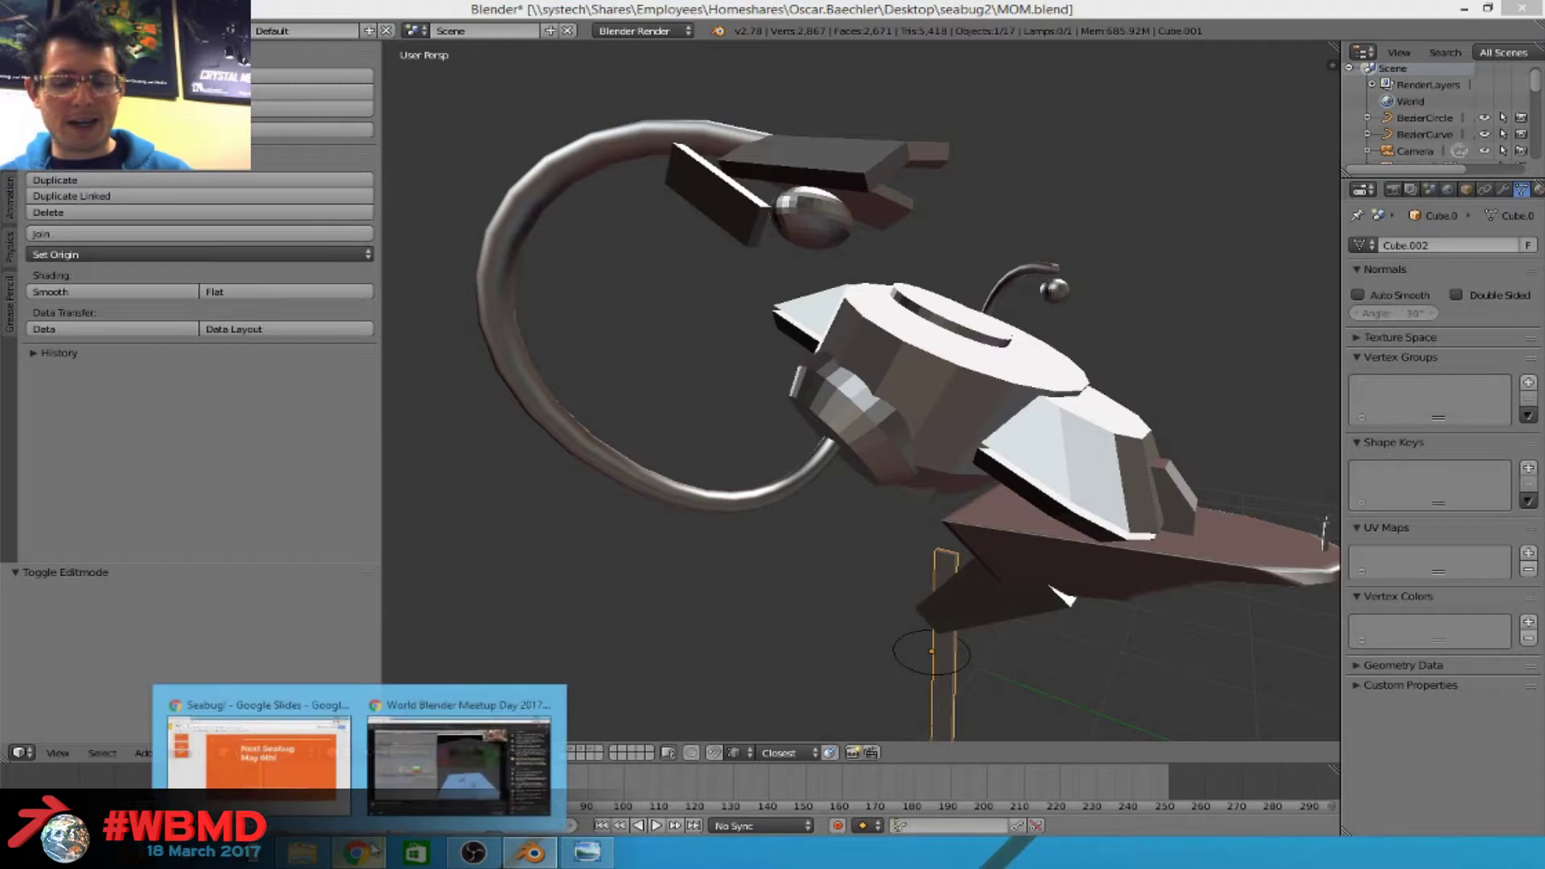
click(394, 768)
key(ctrl+n)
text(assembly line robots)
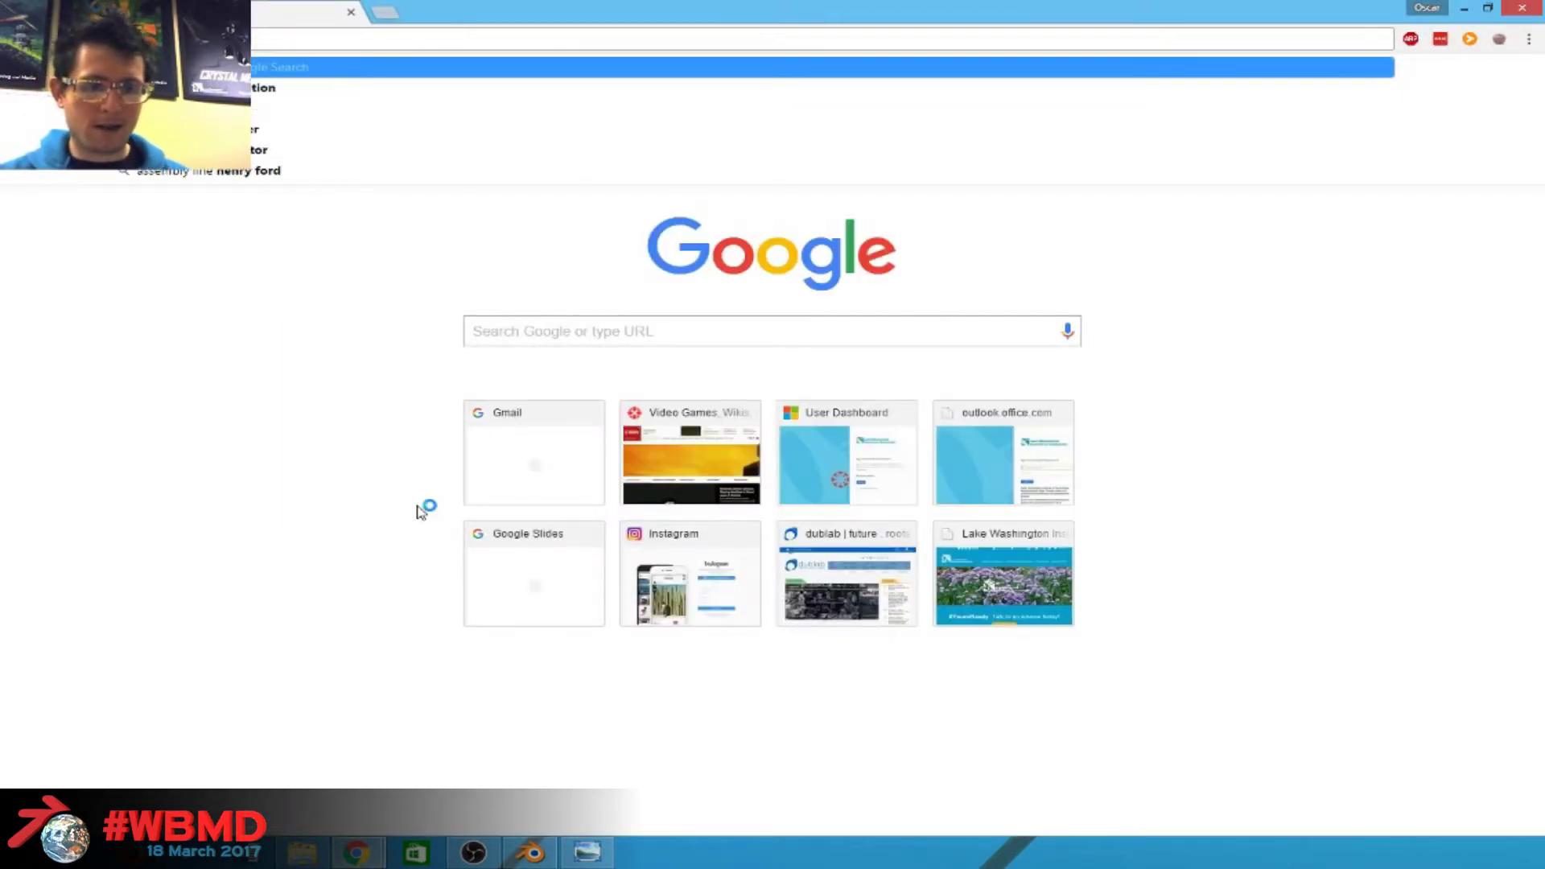
key(Return)
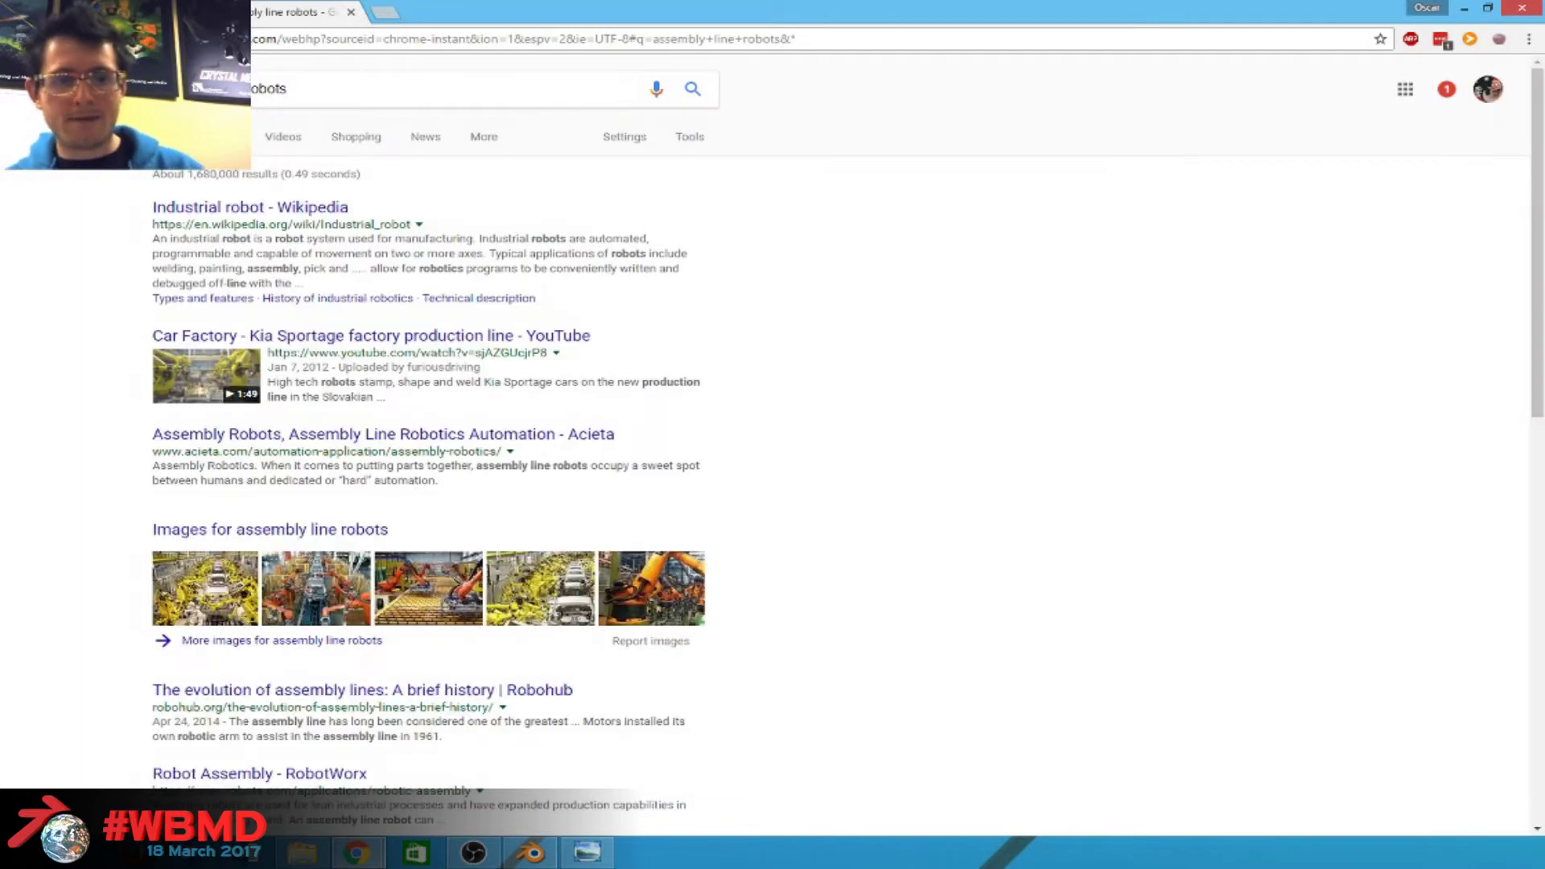
Show the image results, enlarge the picture of orange robot arms over a roller conveyor and browse the other pictures.
click(228, 137)
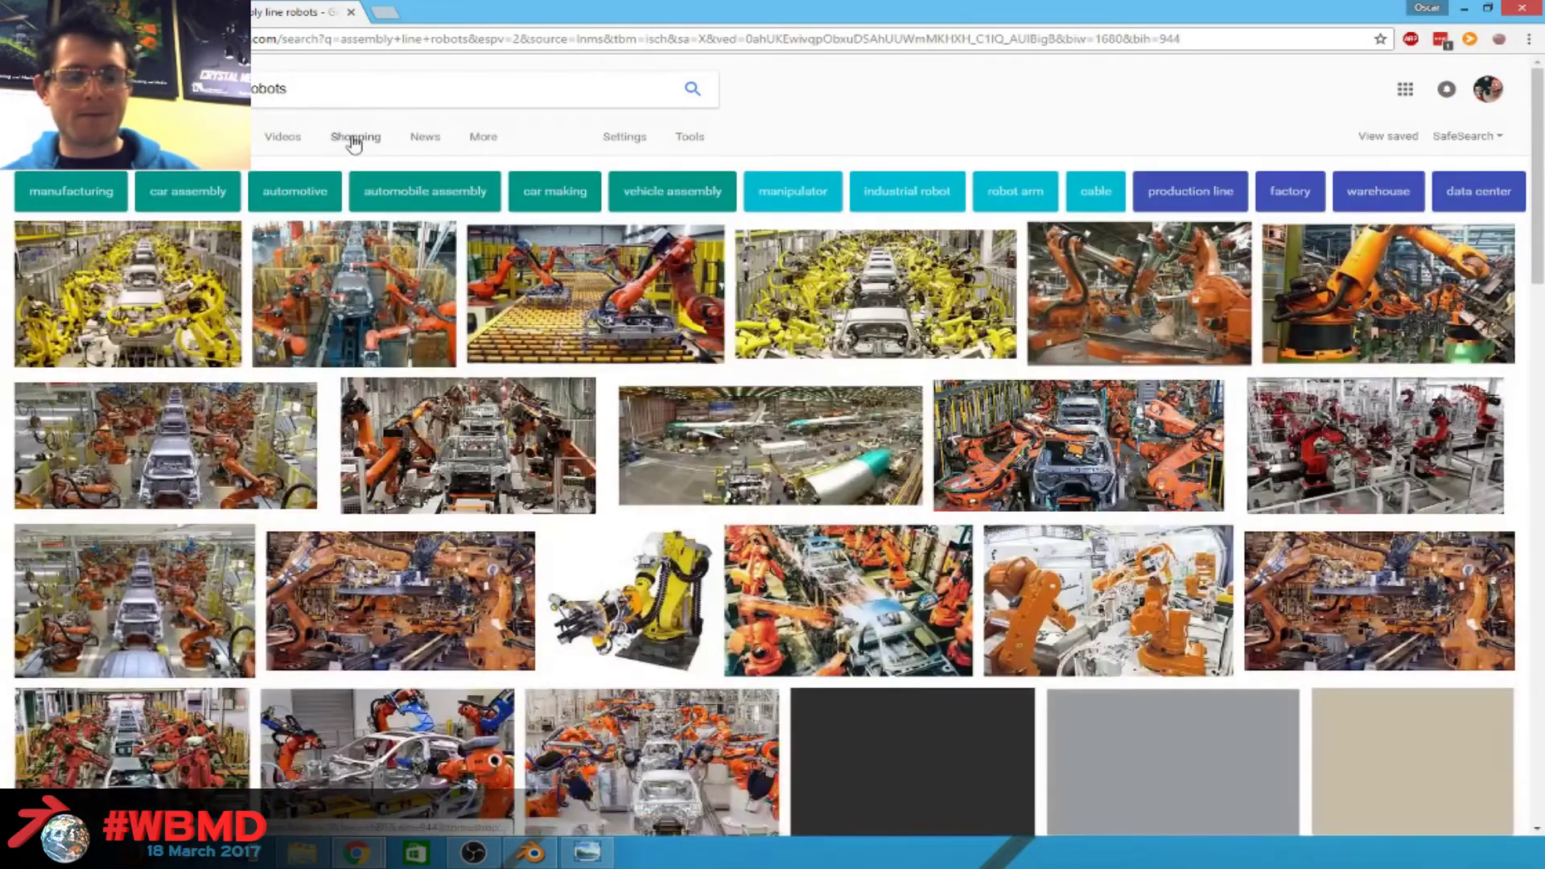
click(652, 273)
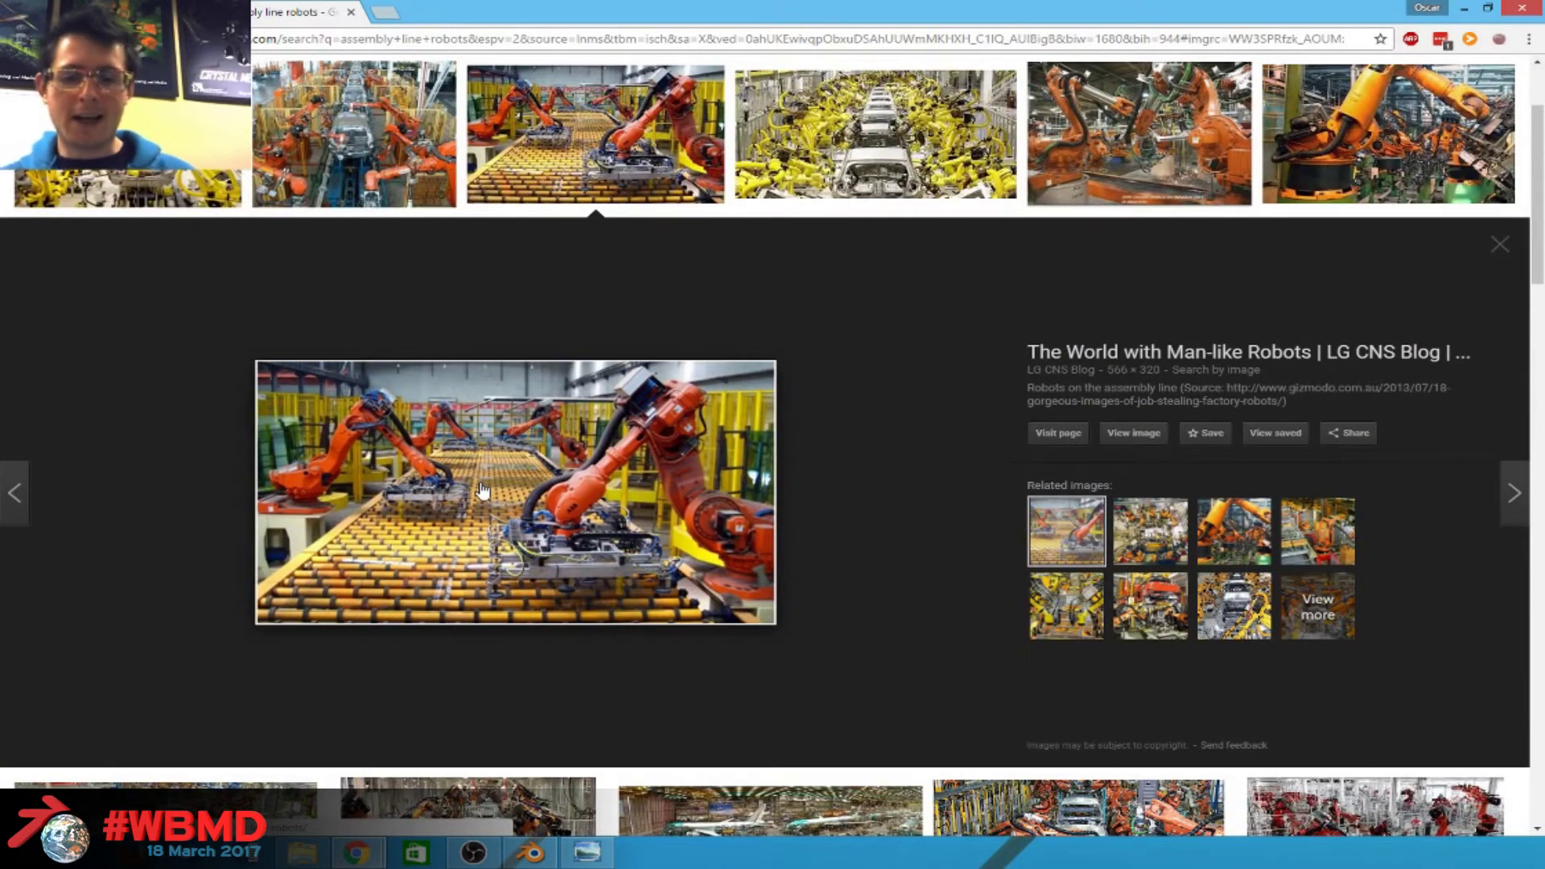
scroll(491, 483, down, 6)
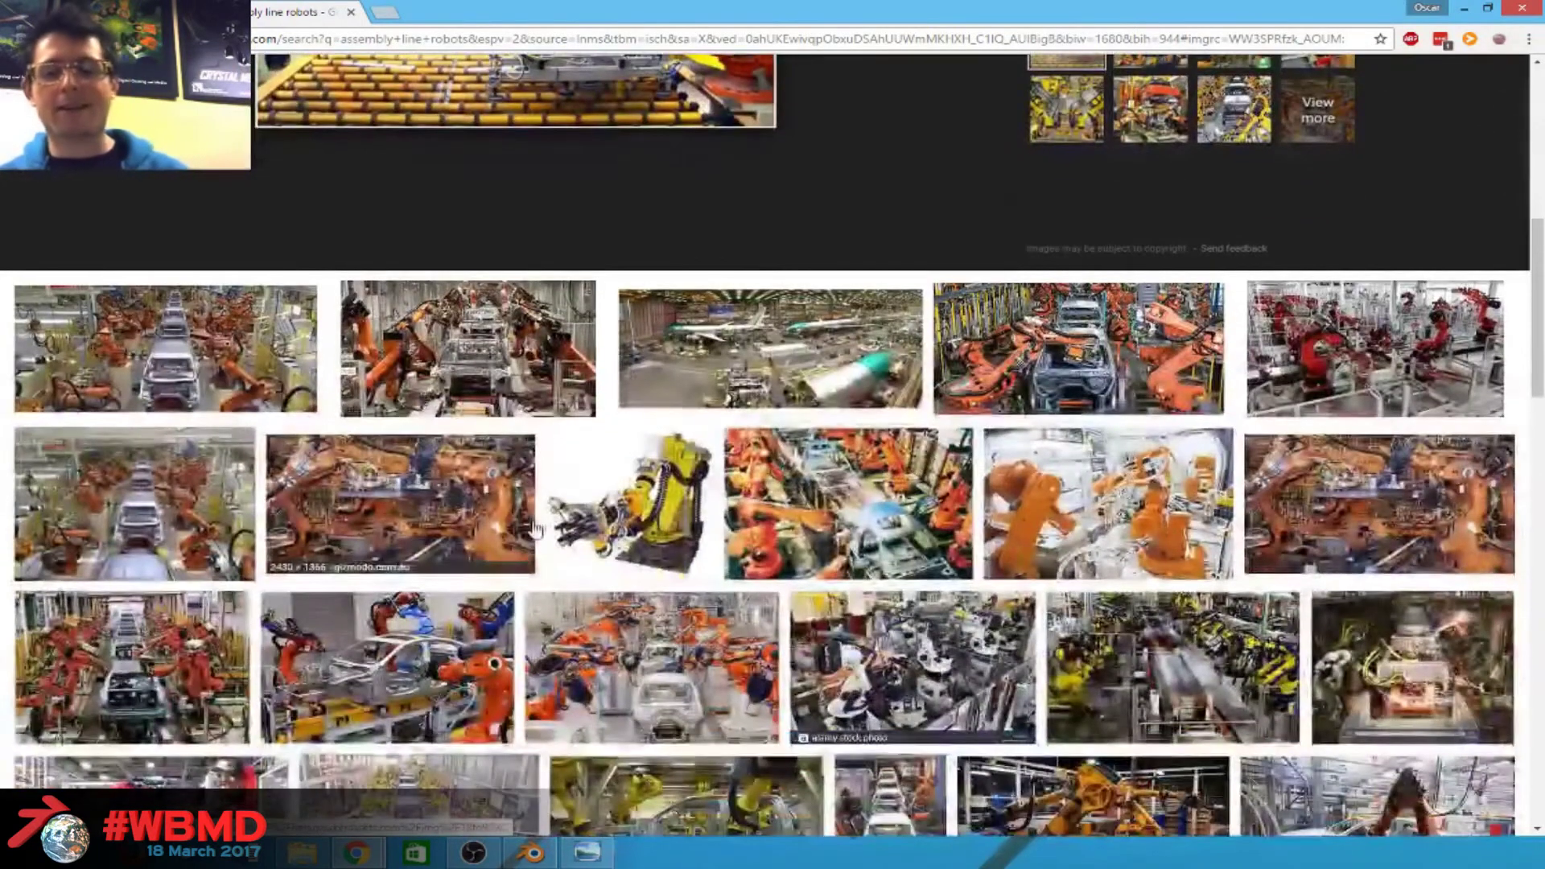
Switch back to Blender, examine the robot's body and lower blade, and select the Bezier circle around the blade.
key(alt+Tab)
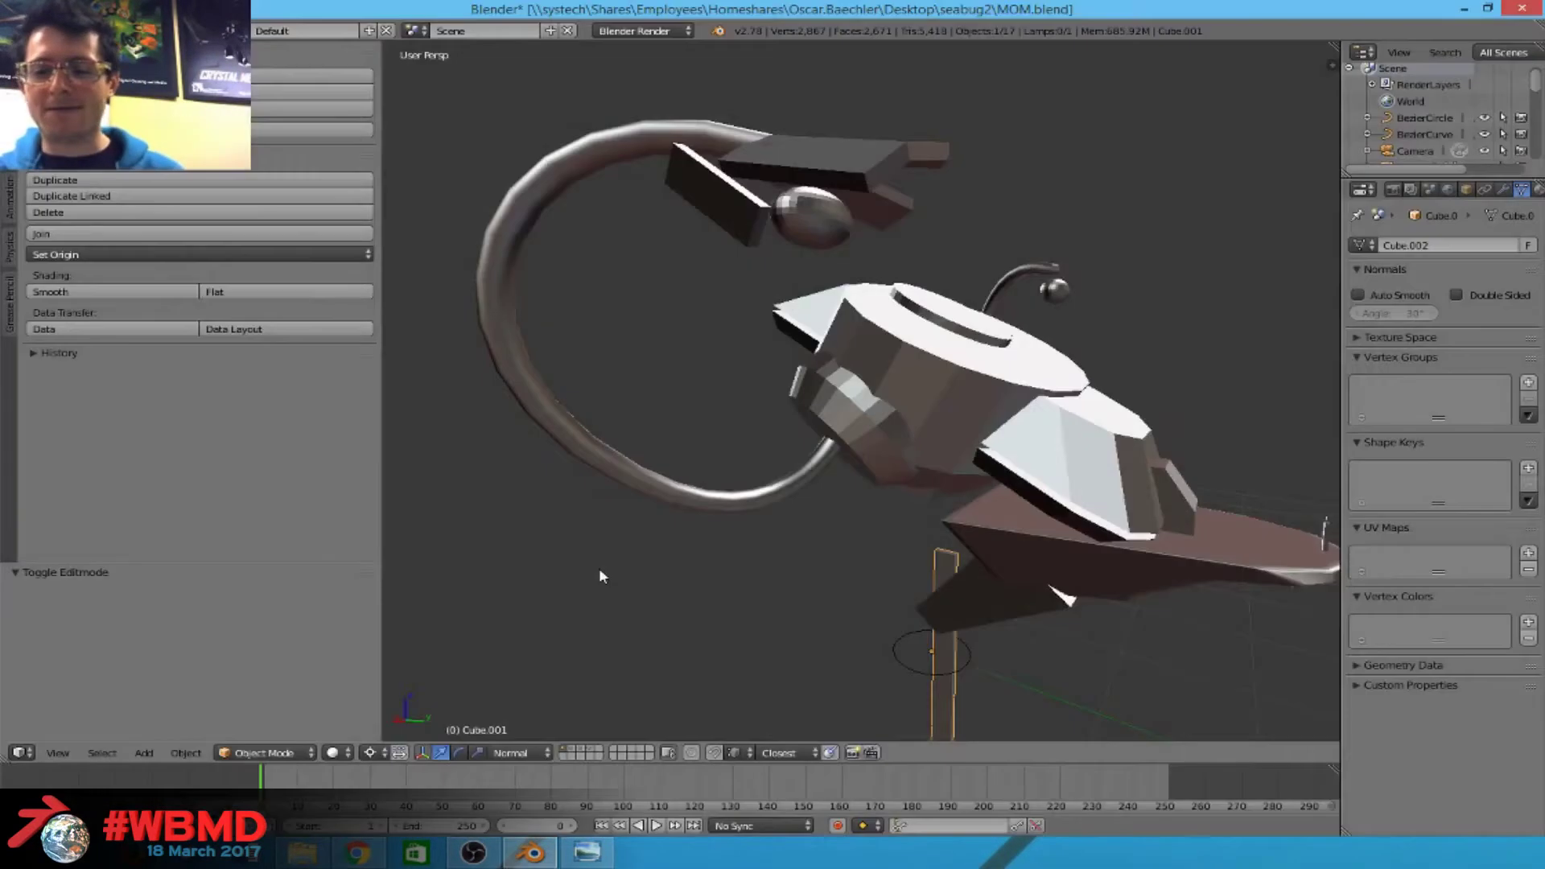
scroll(869, 527, up, 1)
scroll(869, 528, down, 6)
middle_drag(886, 141, 965, 212)
scroll(972, 222, up, 3)
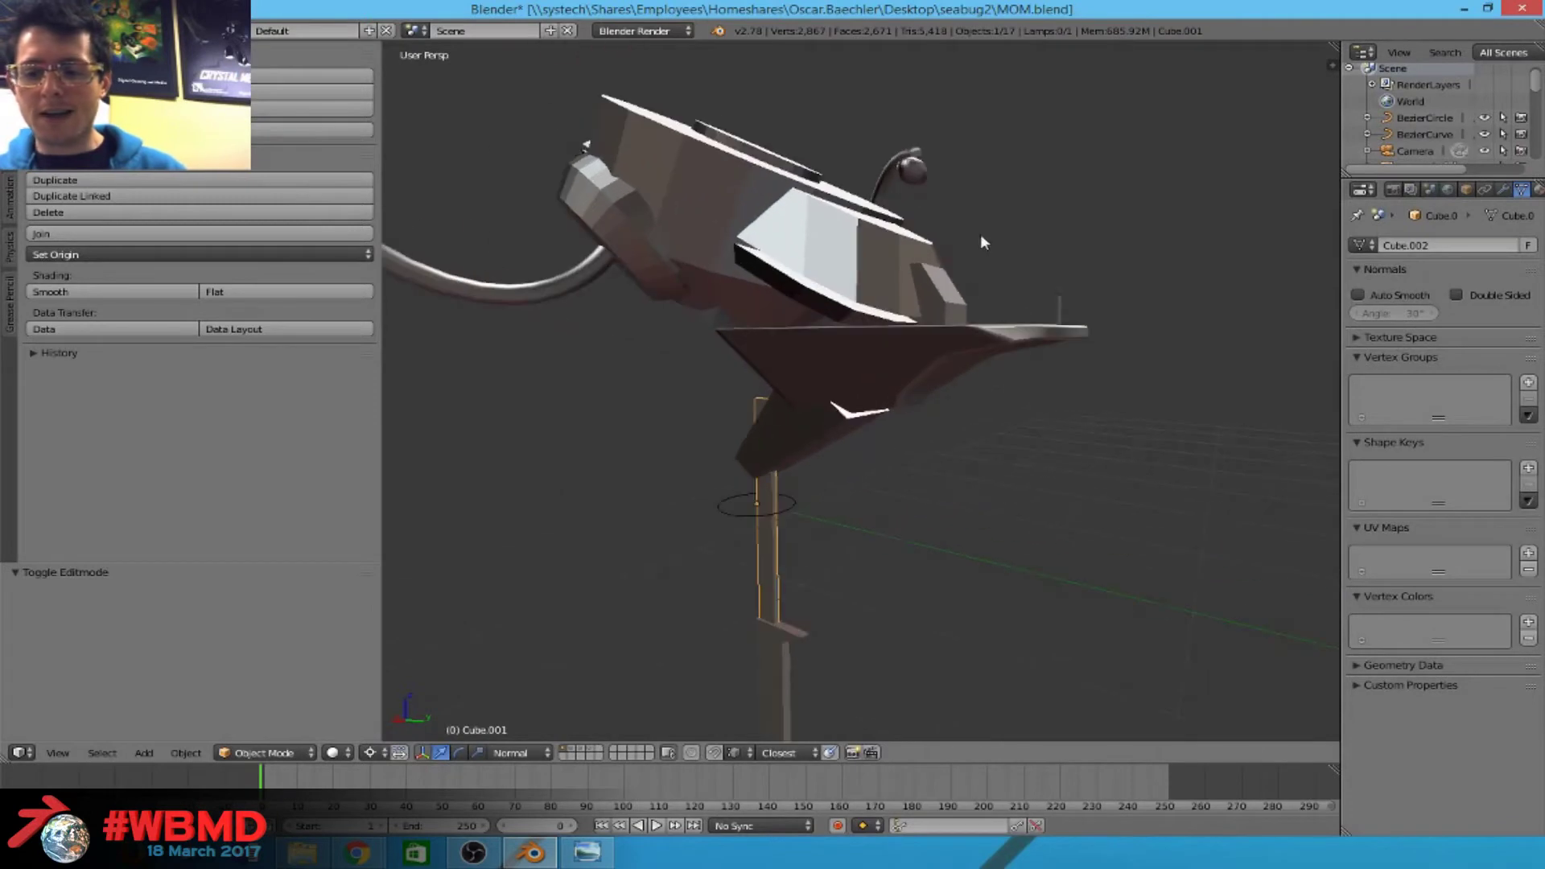
shift+middle_drag(950, 281, 877, 377)
middle_drag(709, 528, 716, 555)
right_click(718, 542)
shift+middle_drag(756, 470, 748, 577)
Show scene layers 2 and 3 one after the other and examine their contents.
click(577, 754)
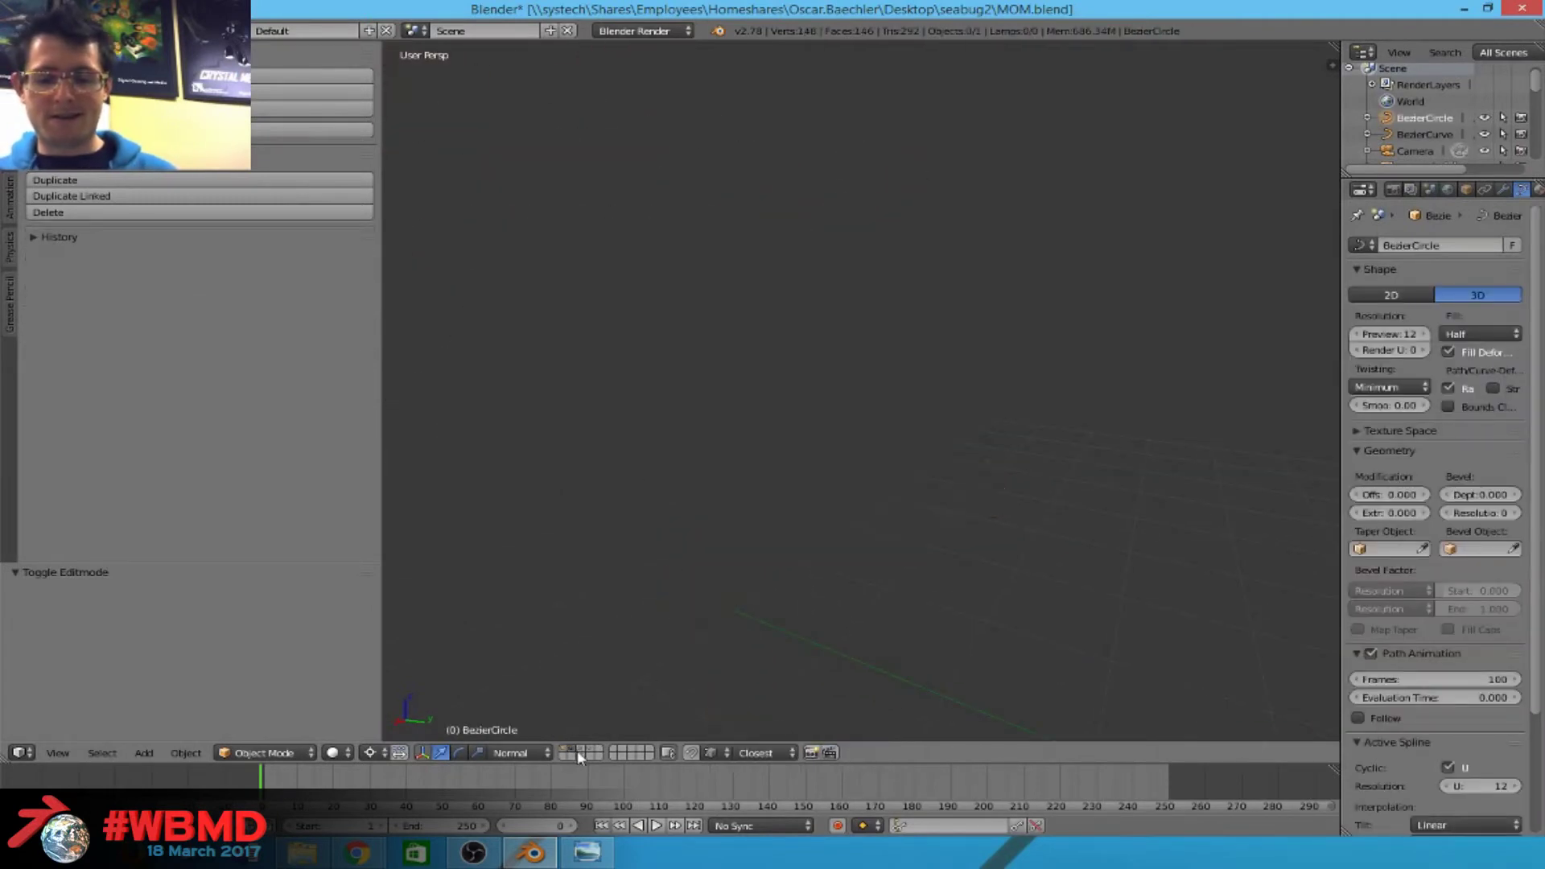
scroll(656, 486, down, 5)
scroll(948, 484, up, 2)
shift+middle_drag(948, 485, 823, 601)
key(3)
scroll(871, 488, down, 5)
scroll(920, 455, up, 3)
middle_drag(926, 533, 891, 578)
Show layer 4 and examine the sculpted body with the circular top and grooved panel lines.
key(4)
middle_drag(734, 509, 889, 432)
scroll(747, 320, up, 5)
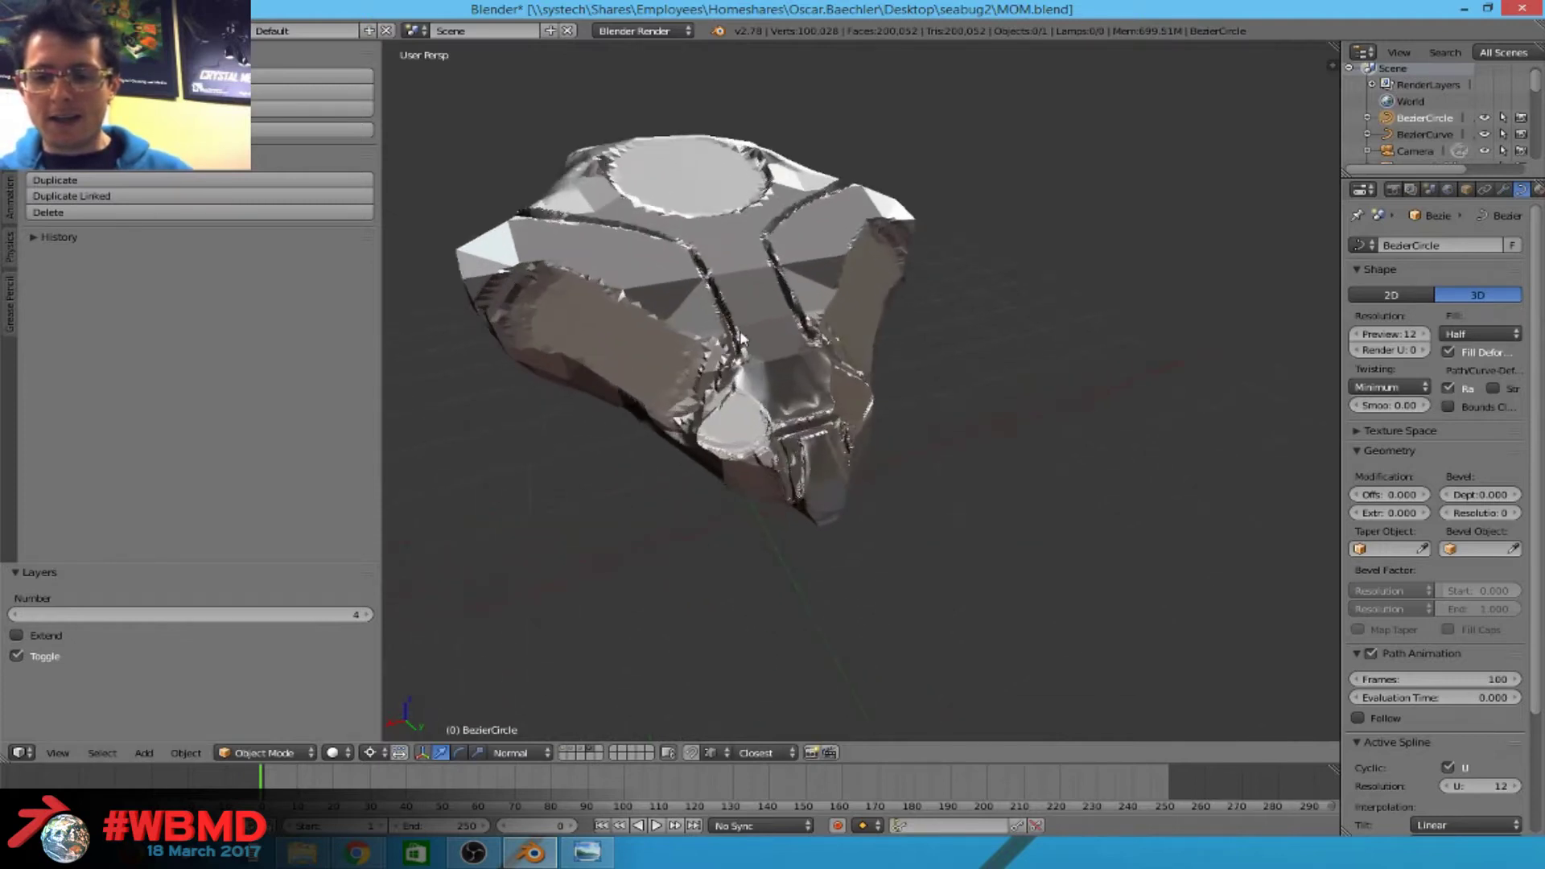
scroll(742, 331, down, 2)
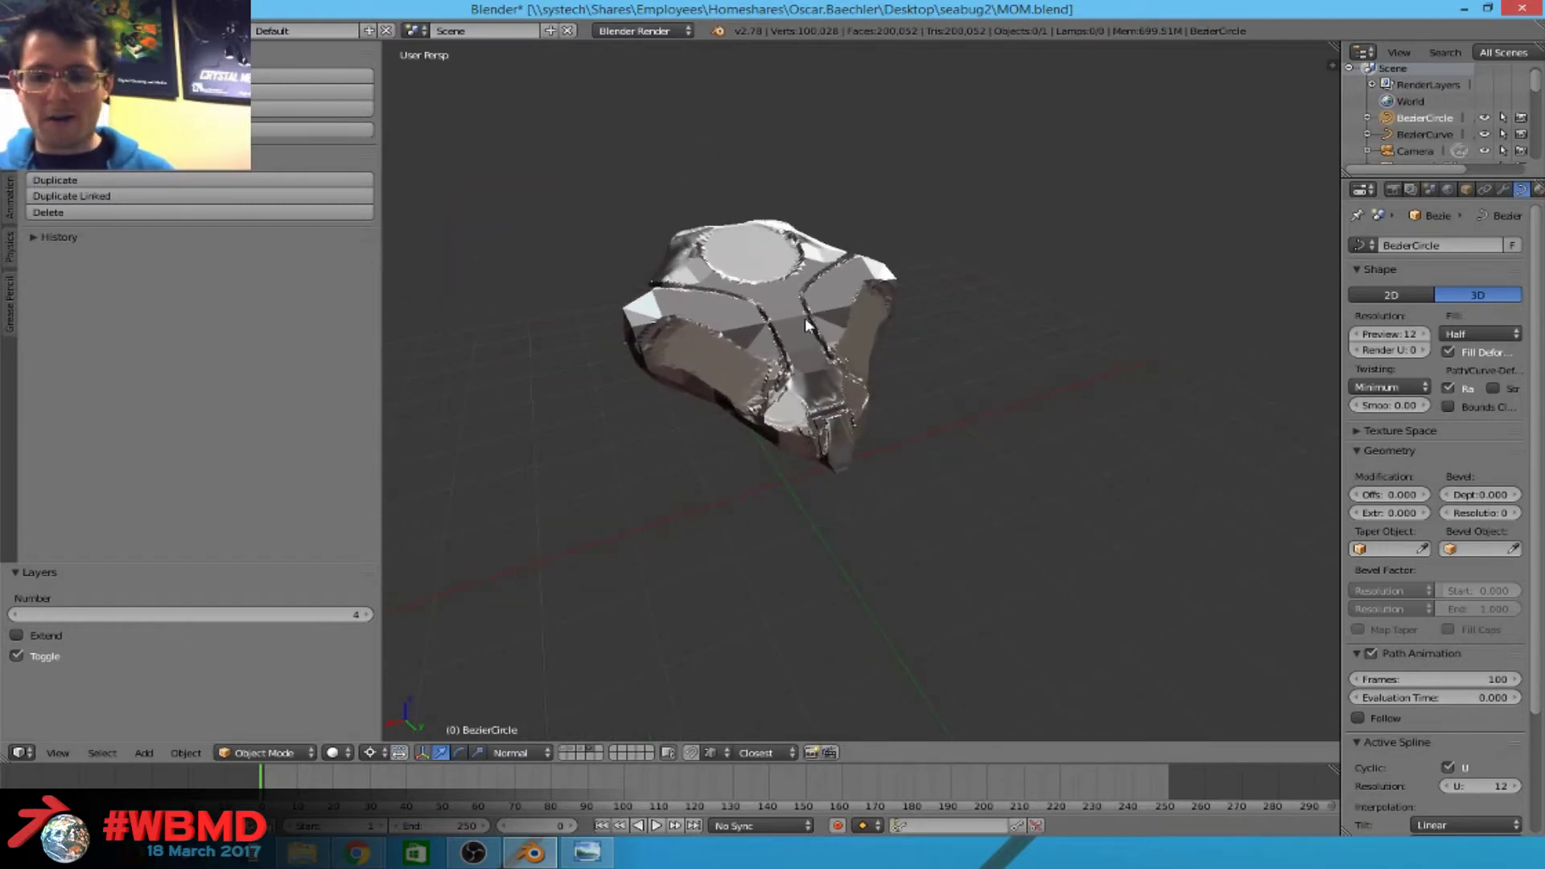
Load a fresh default scene by reloading the start-up file without saving the robot file.
key(ctrl+n)
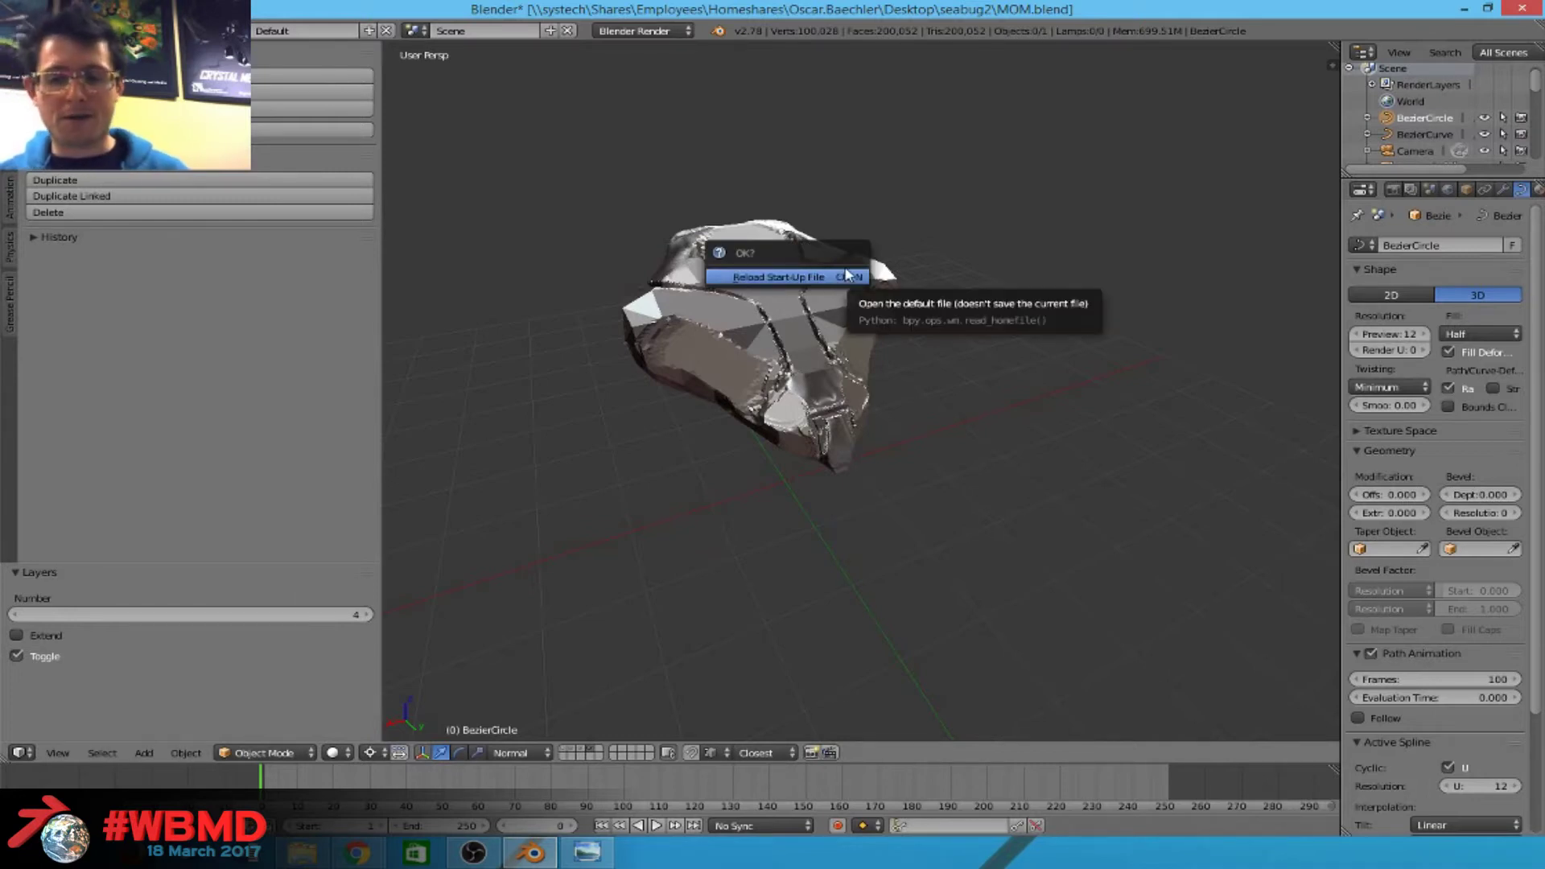
click(847, 276)
scroll(796, 351, up, 6)
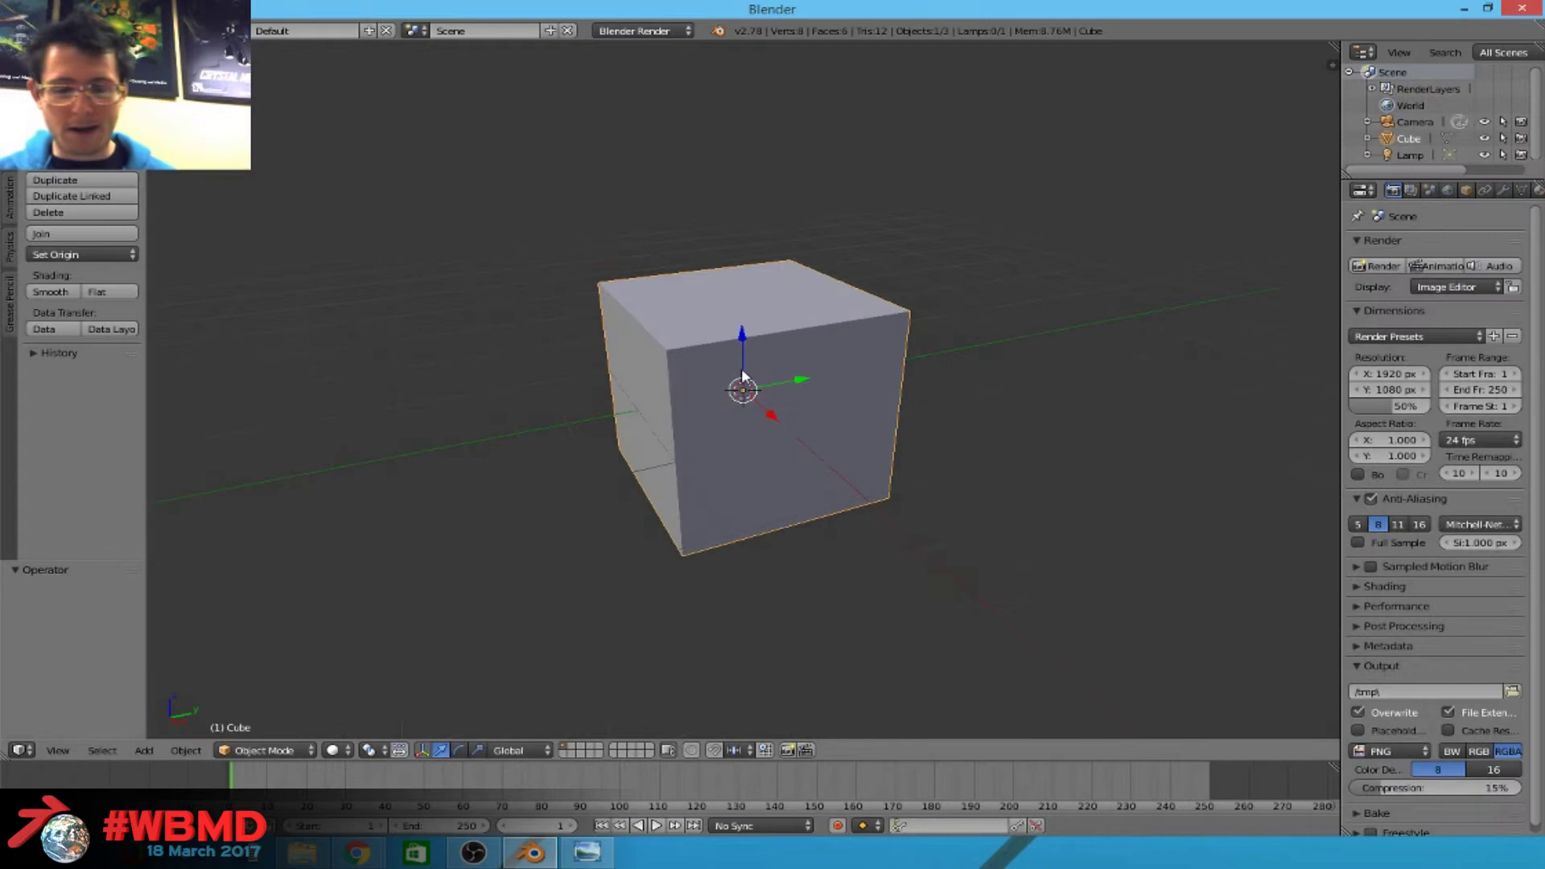
scroll(482, 623, down, 6)
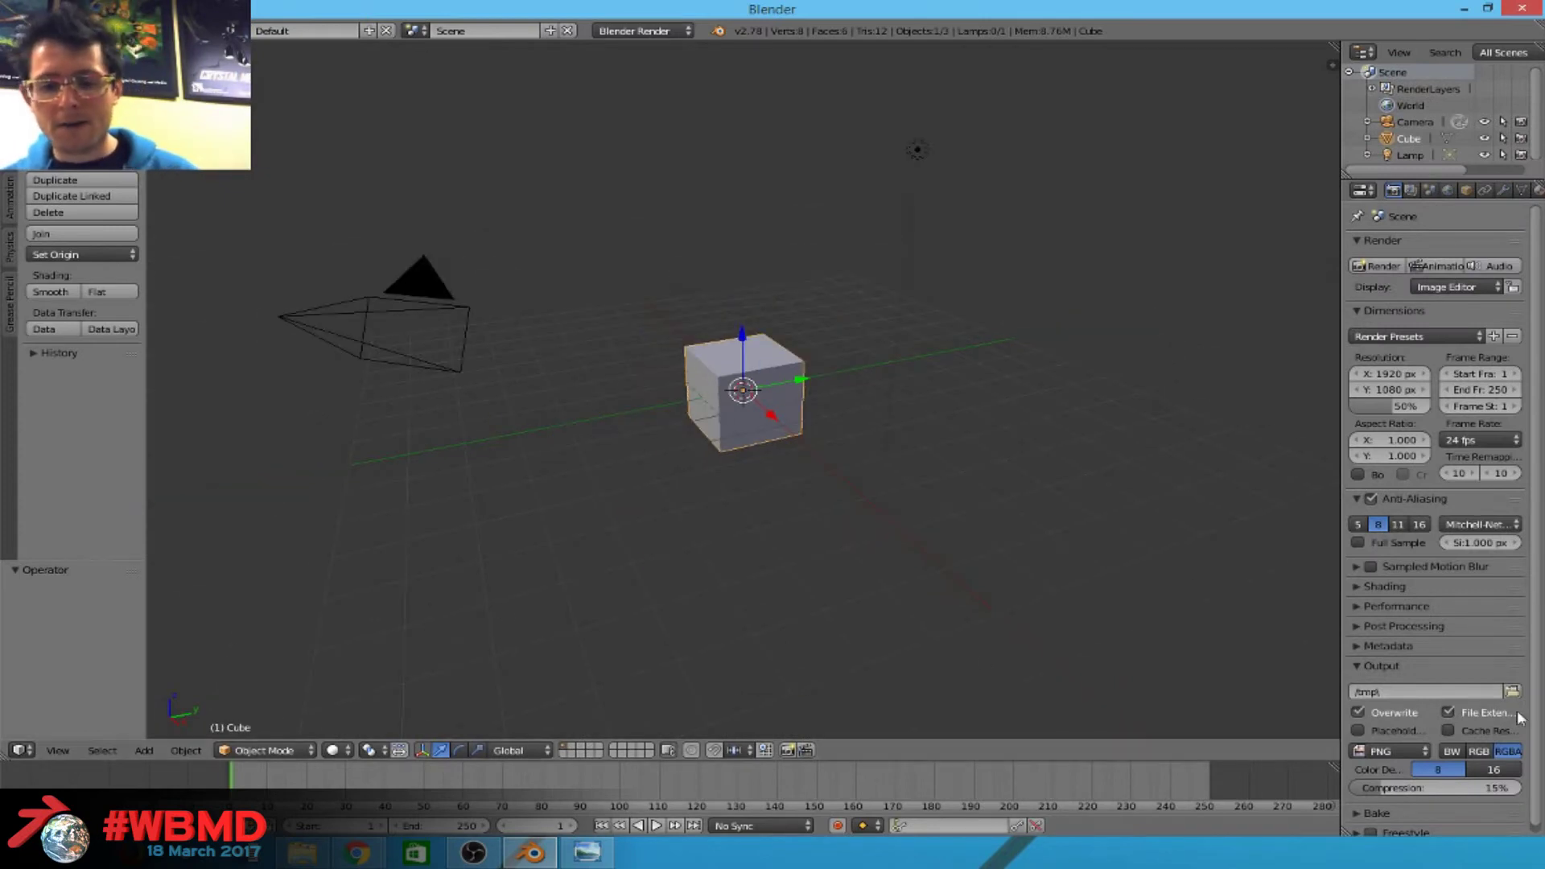
Switch the default cube from Object Mode to Sculpt Mode.
click(299, 755)
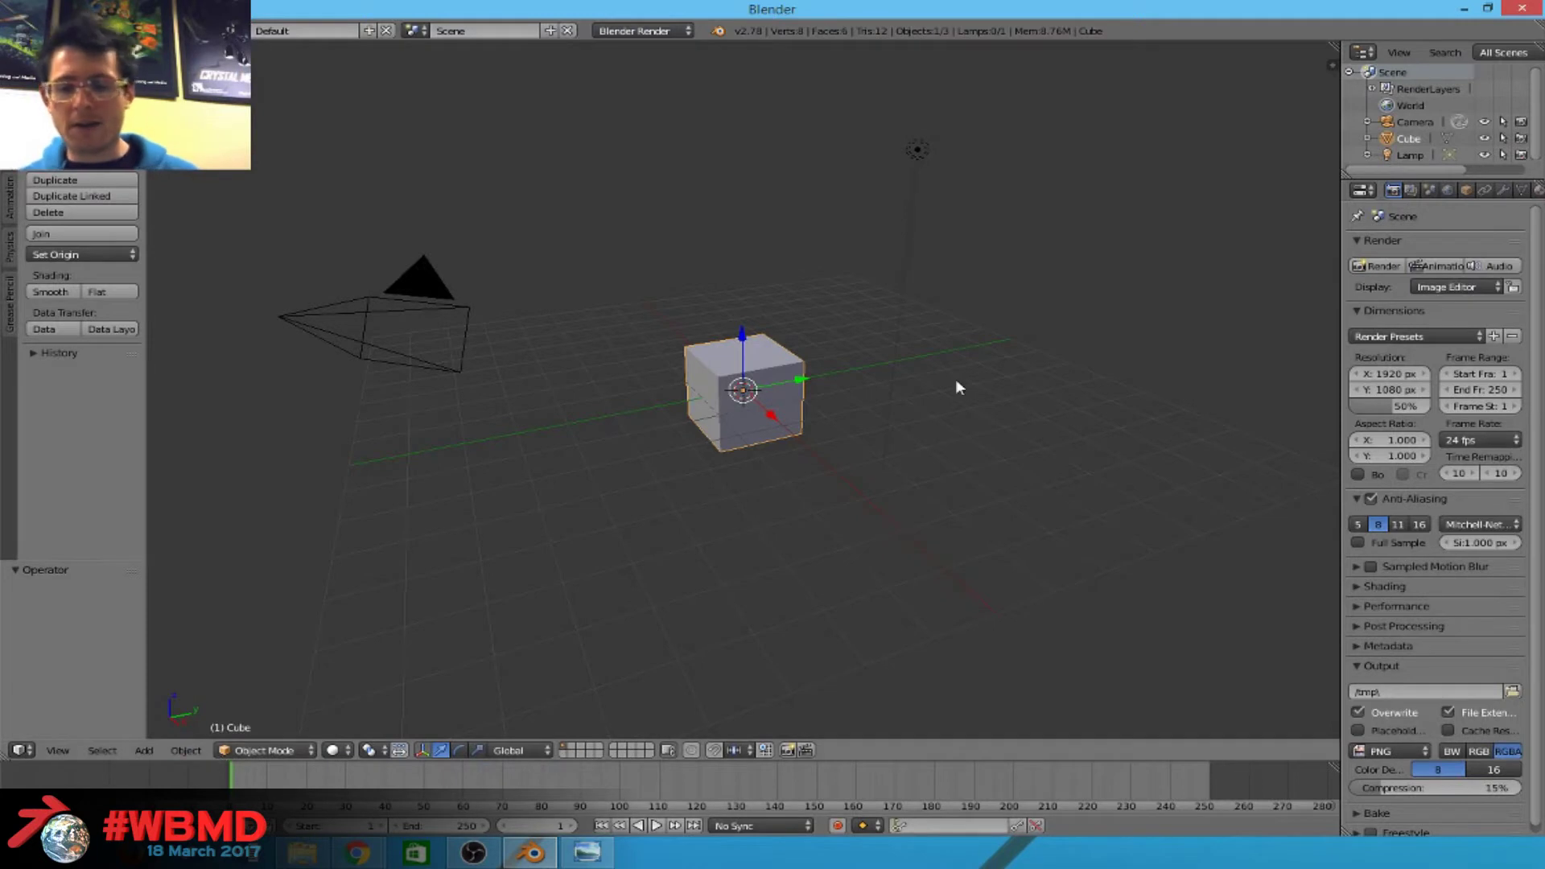
scroll(958, 387, up, 4)
scroll(1118, 352, down, 5)
scroll(913, 348, up, 1)
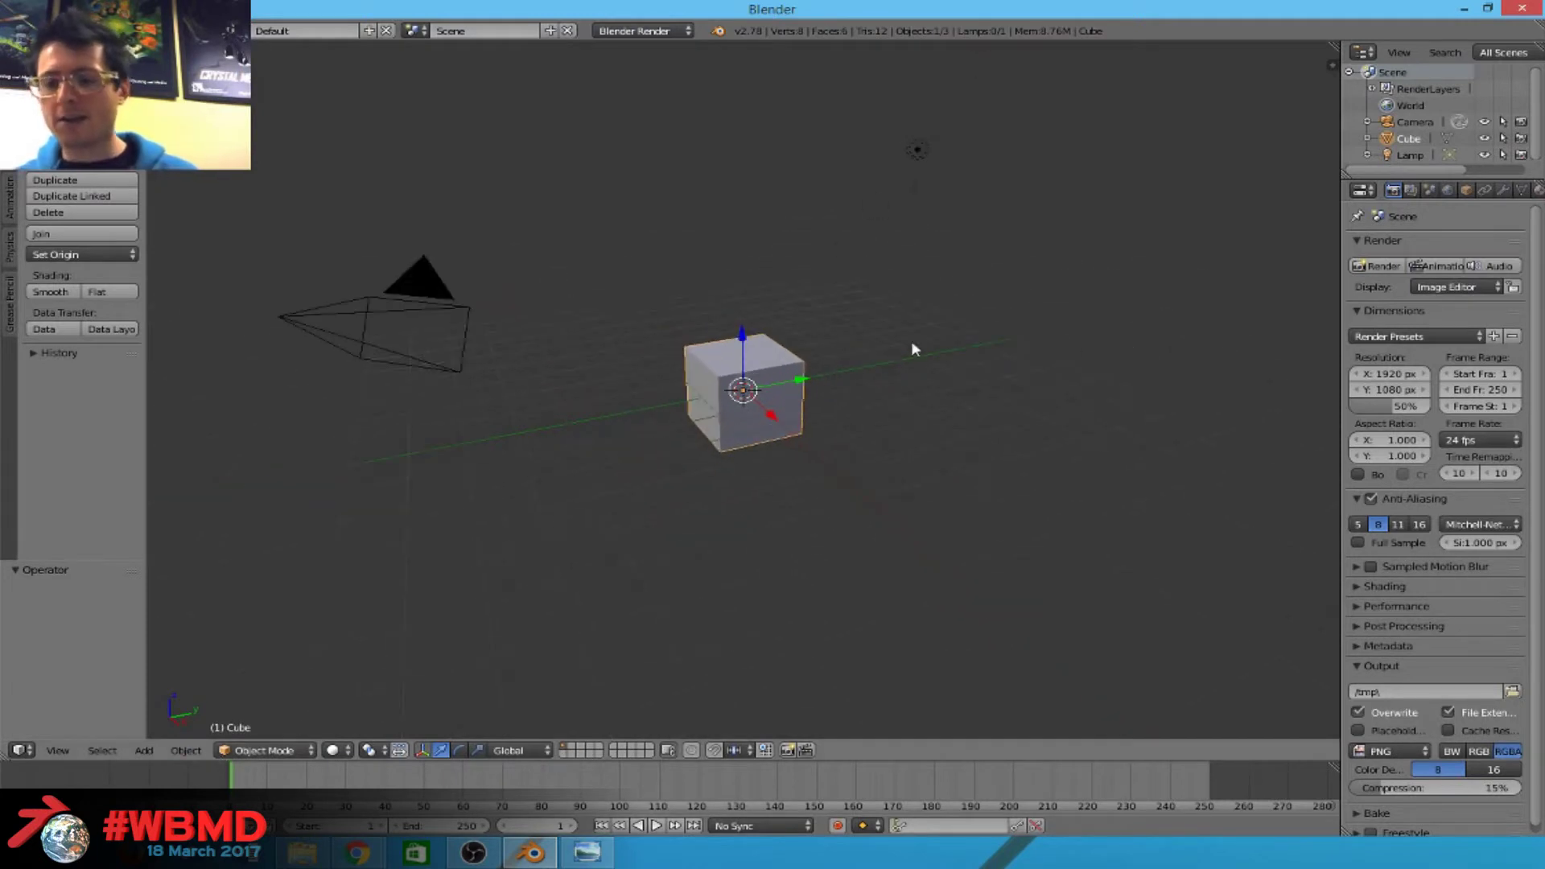
middle_drag(818, 262, 944, 322)
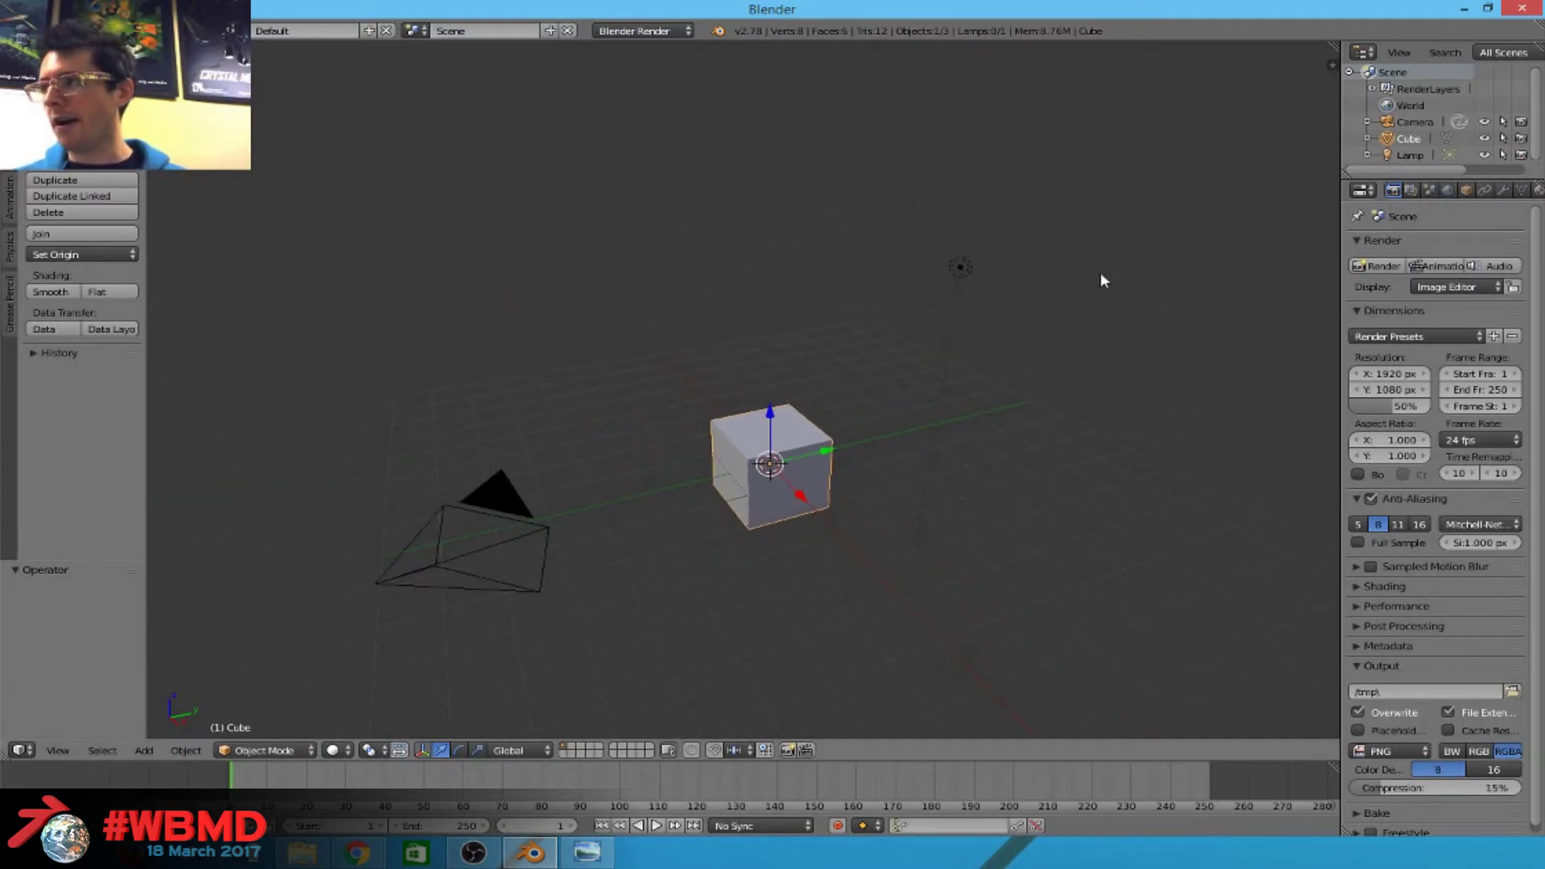
click(265, 750)
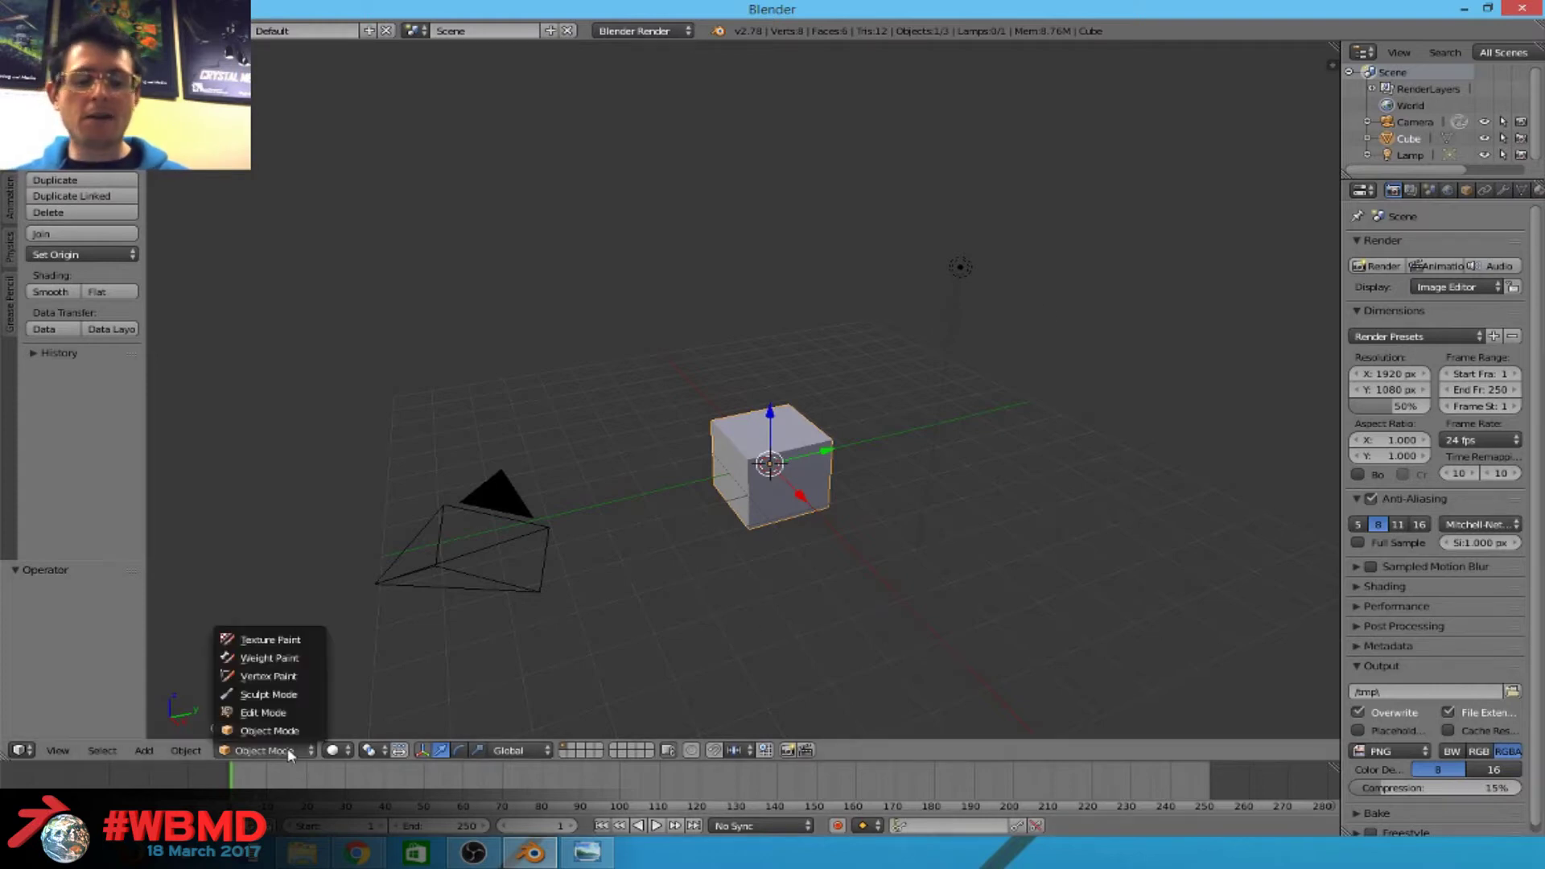
click(275, 703)
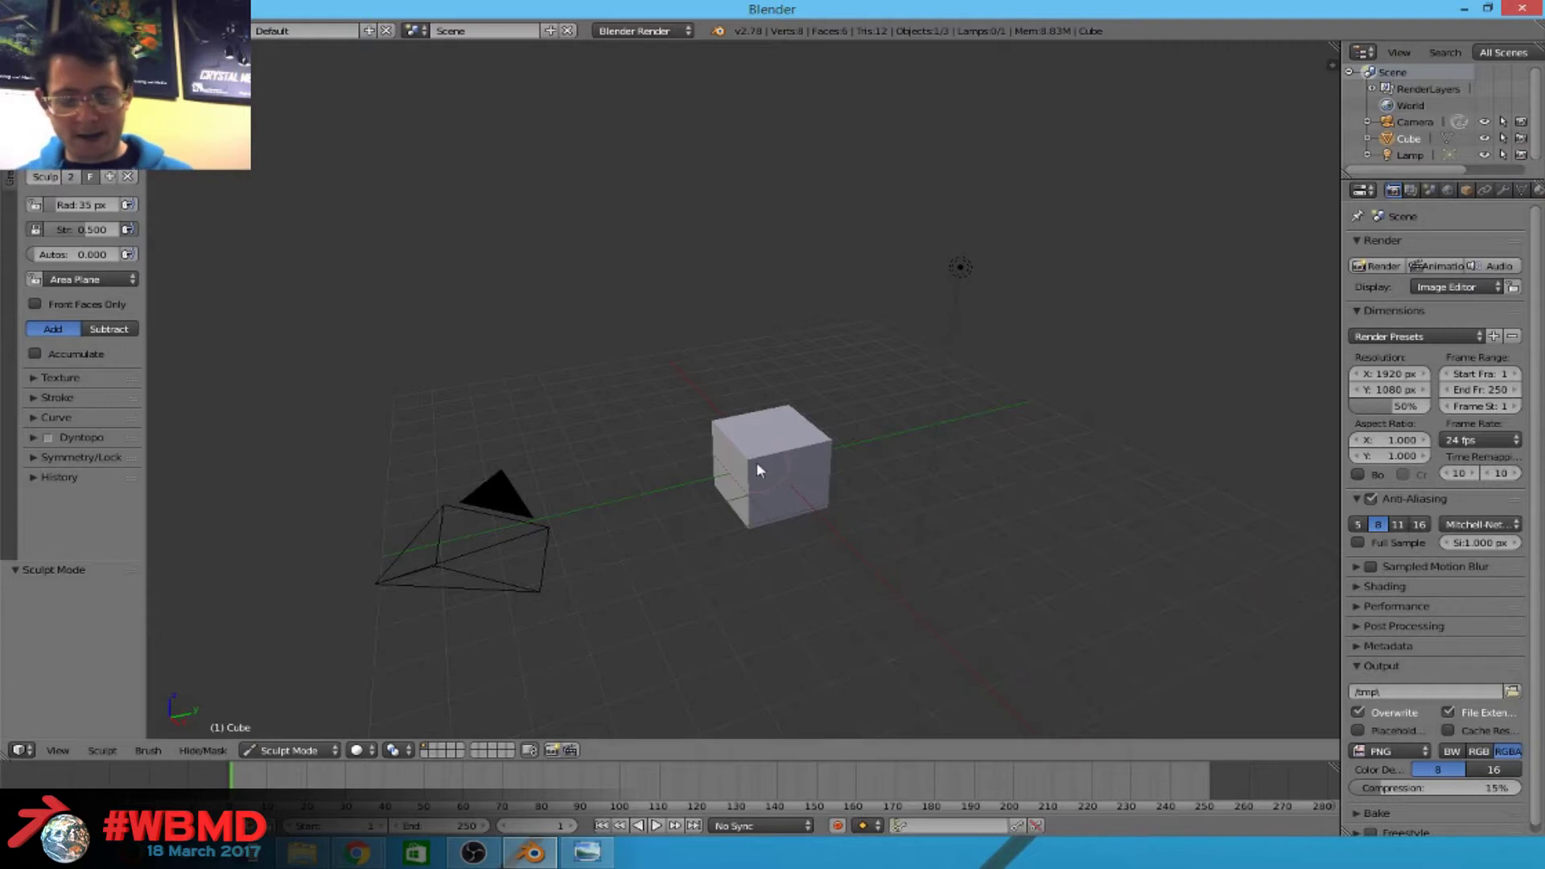
Enable Matcap shading for the 3D view and choose the dark, shiny metallic matcap.
key(n)
key(n)
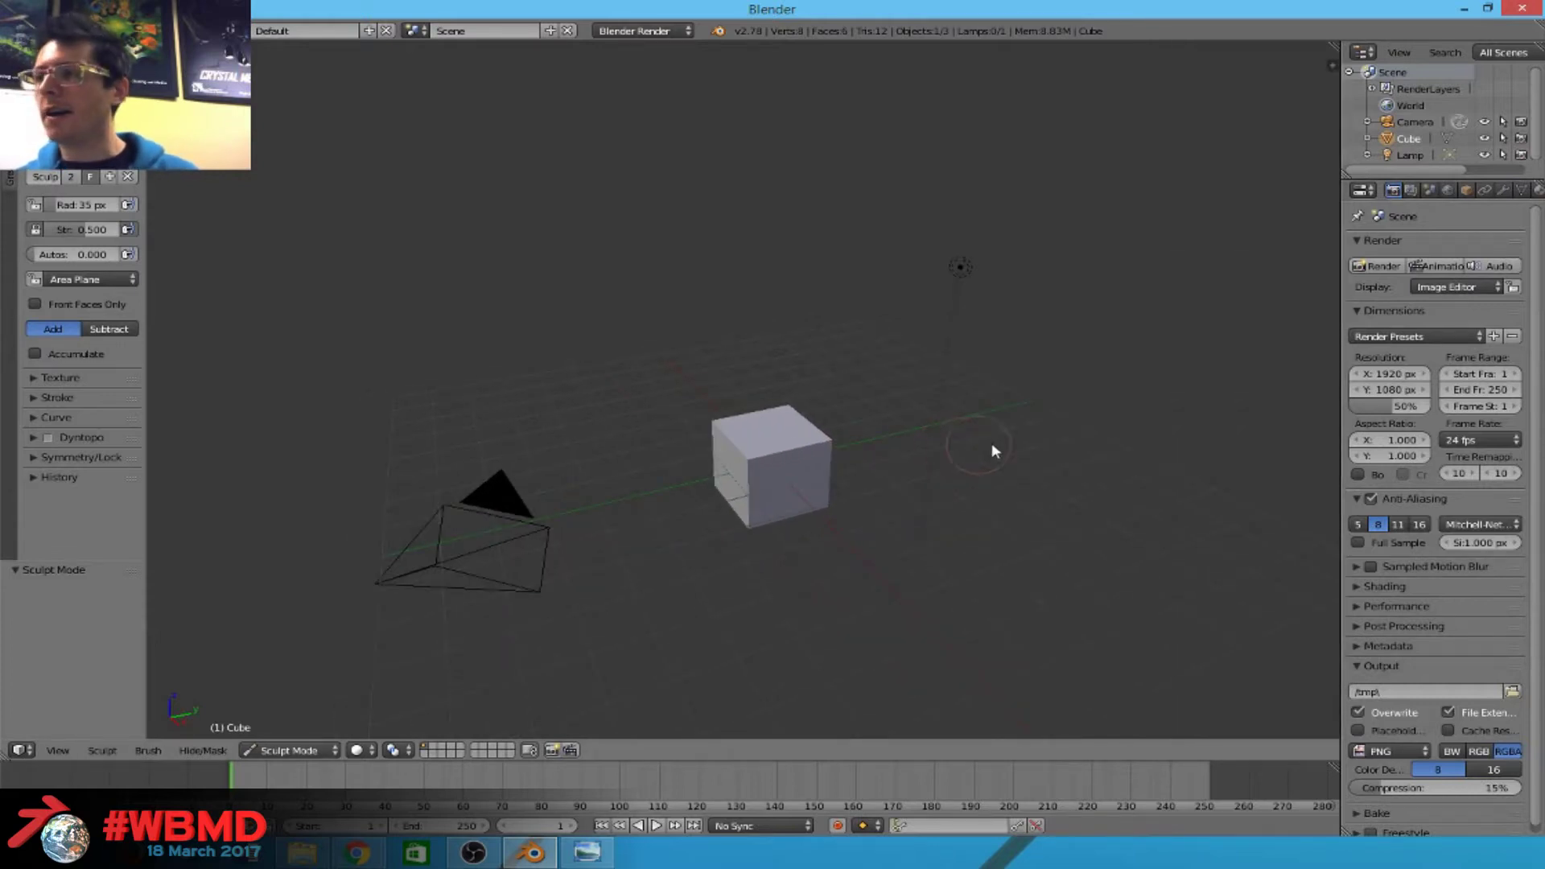
key(n)
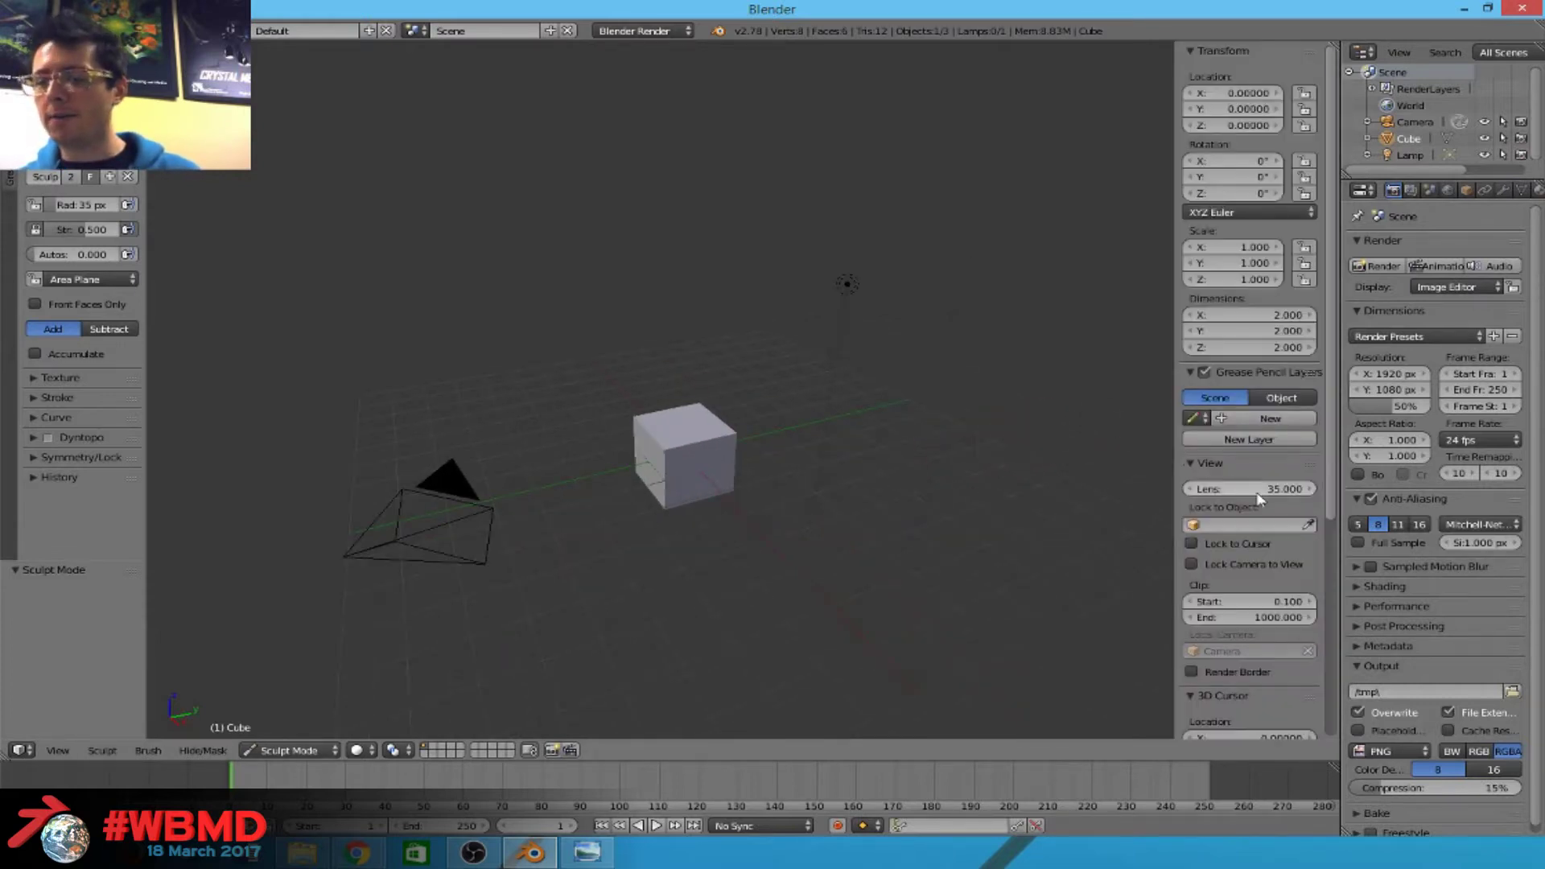
scroll(1259, 499, down, 8)
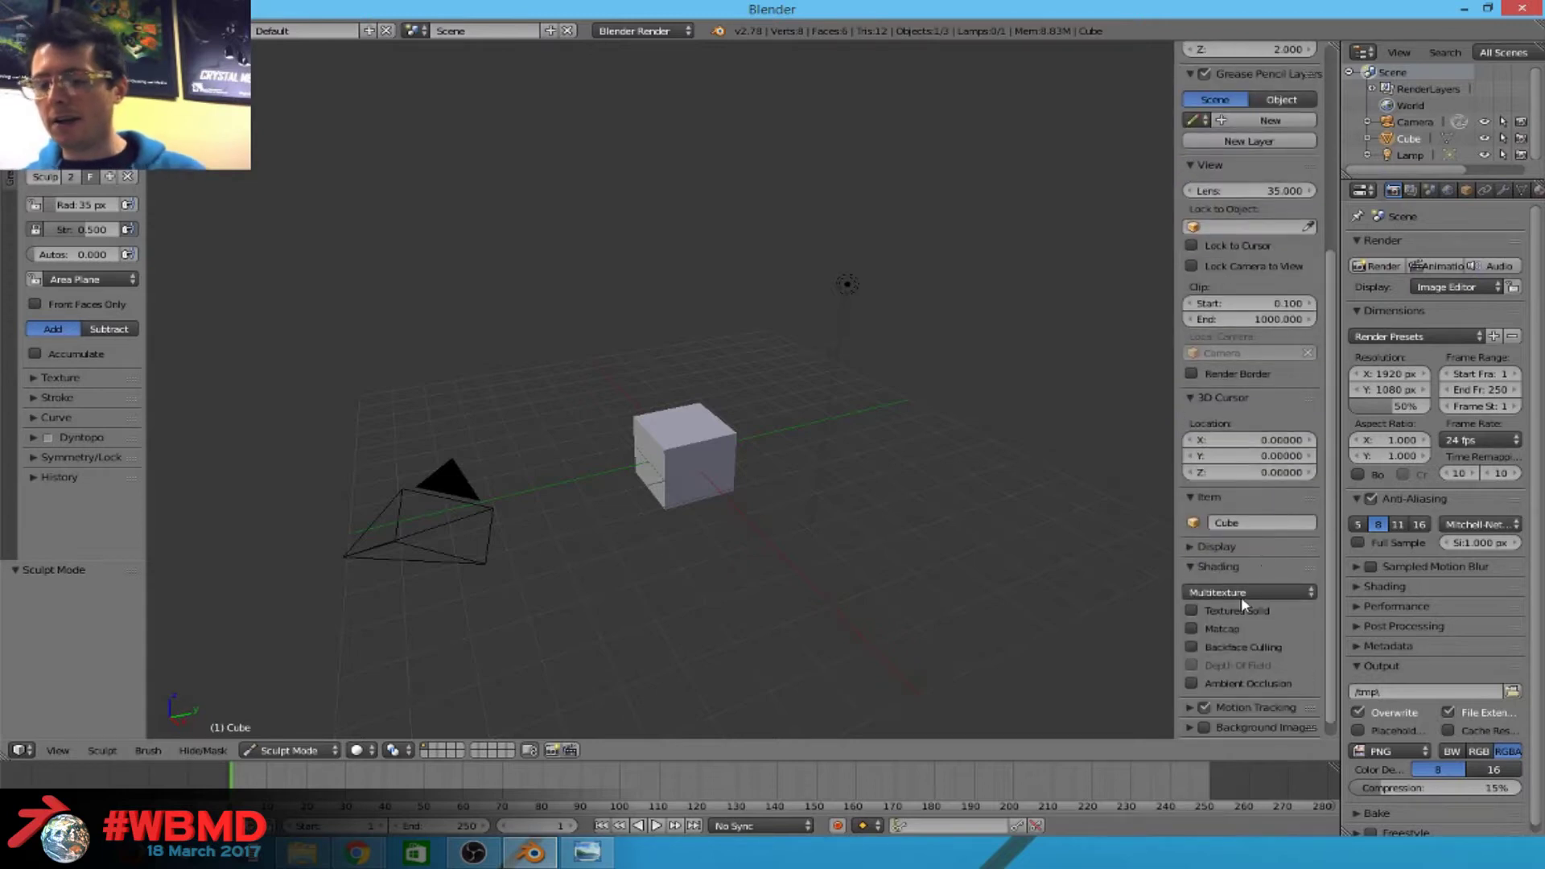
click(1192, 629)
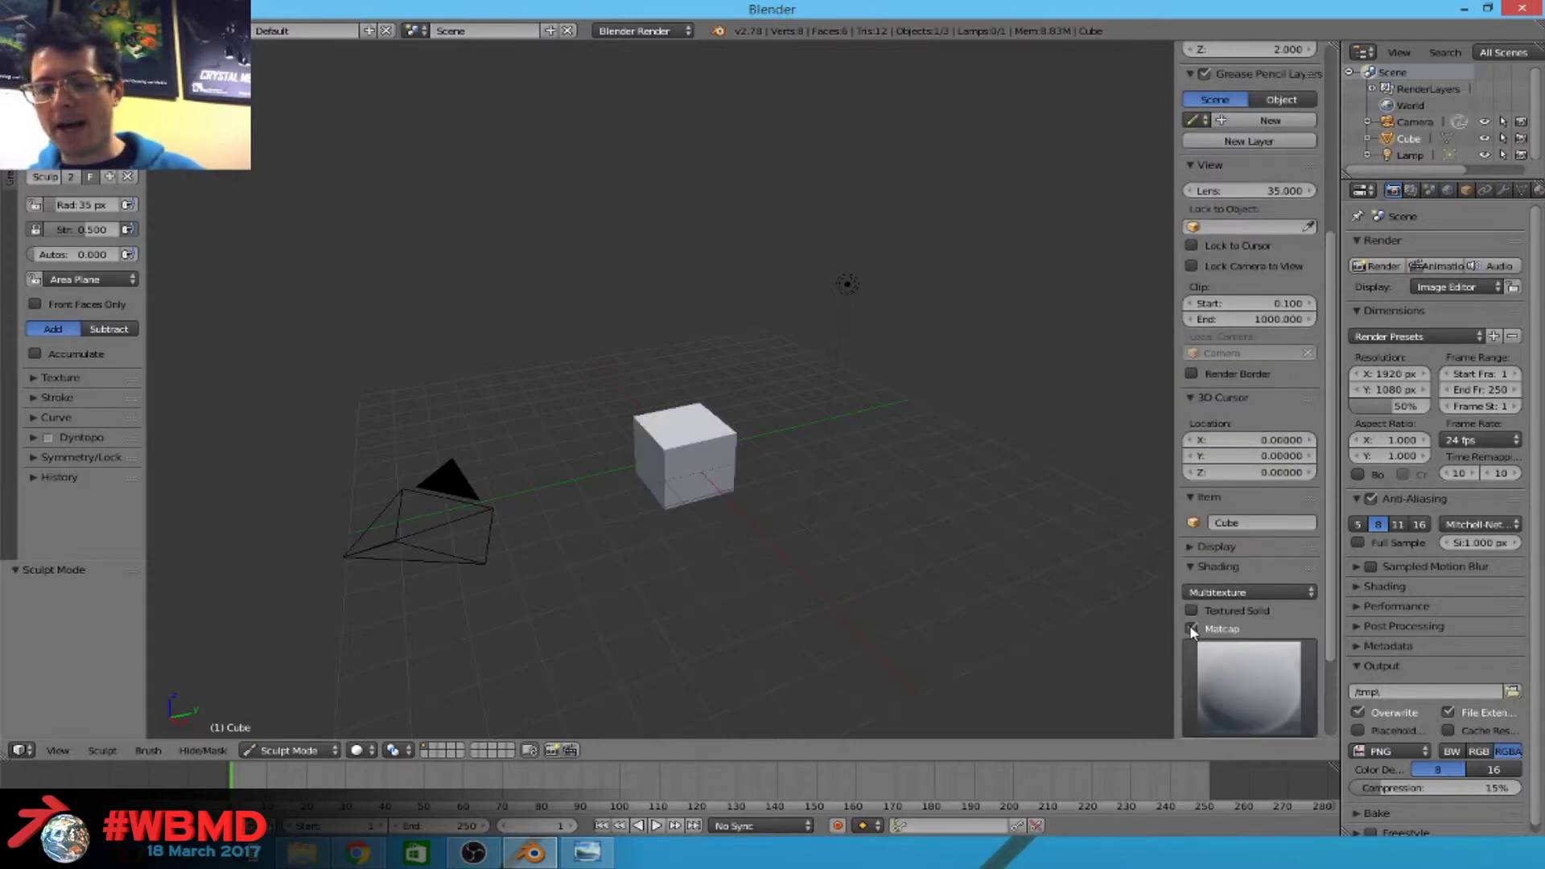
click(1249, 688)
click(1177, 521)
scroll(583, 490, up, 5)
middle_drag(588, 489, 665, 338)
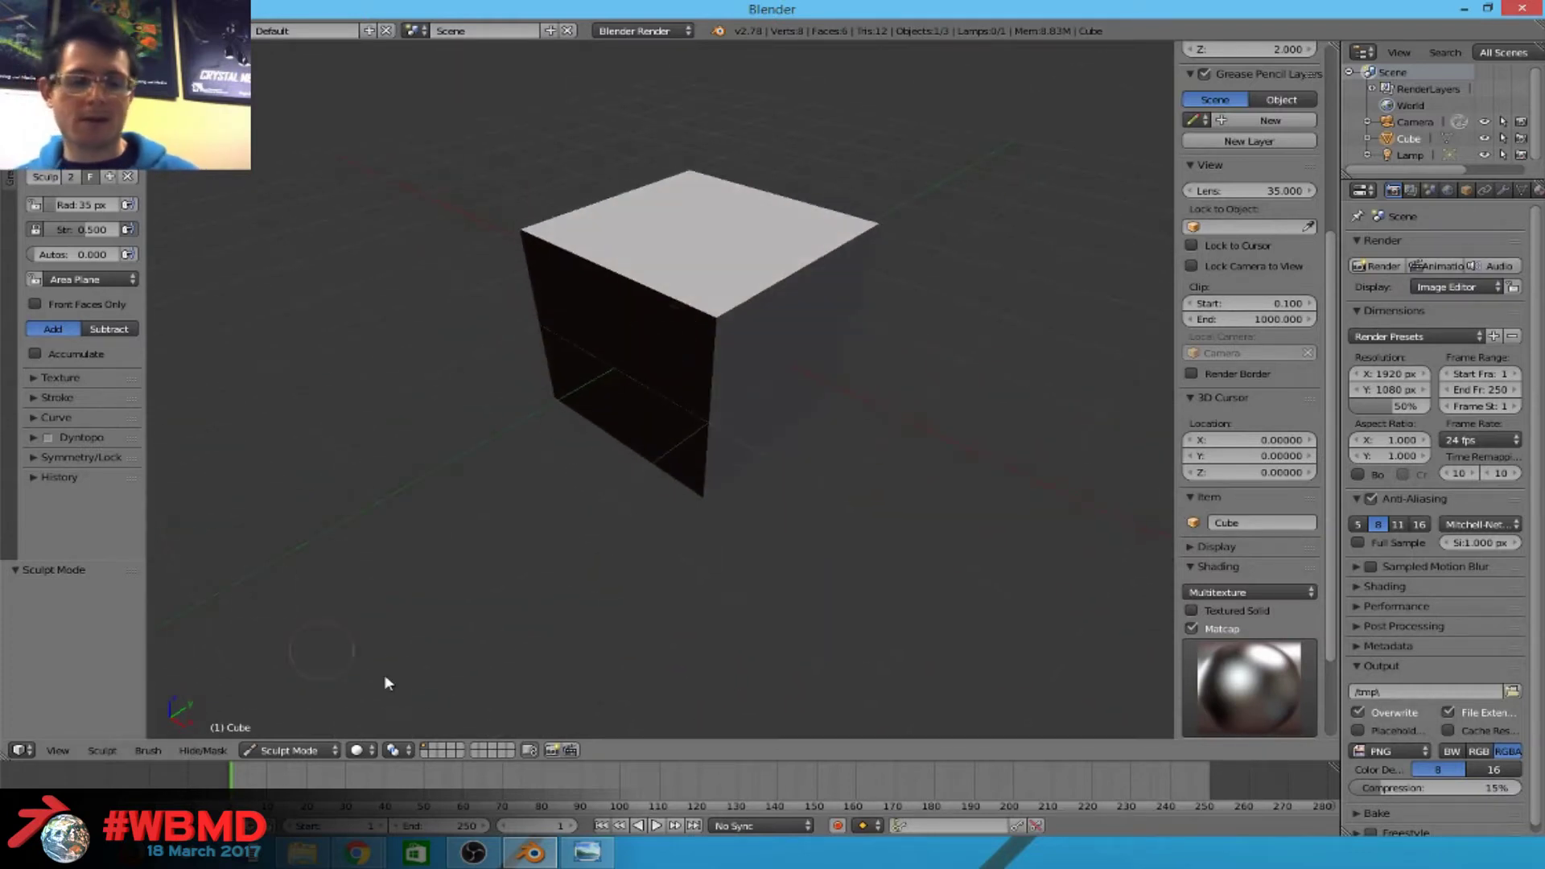
Enable Dyntopo for sculpting and enlarge the brush radius to 143 px.
click(287, 751)
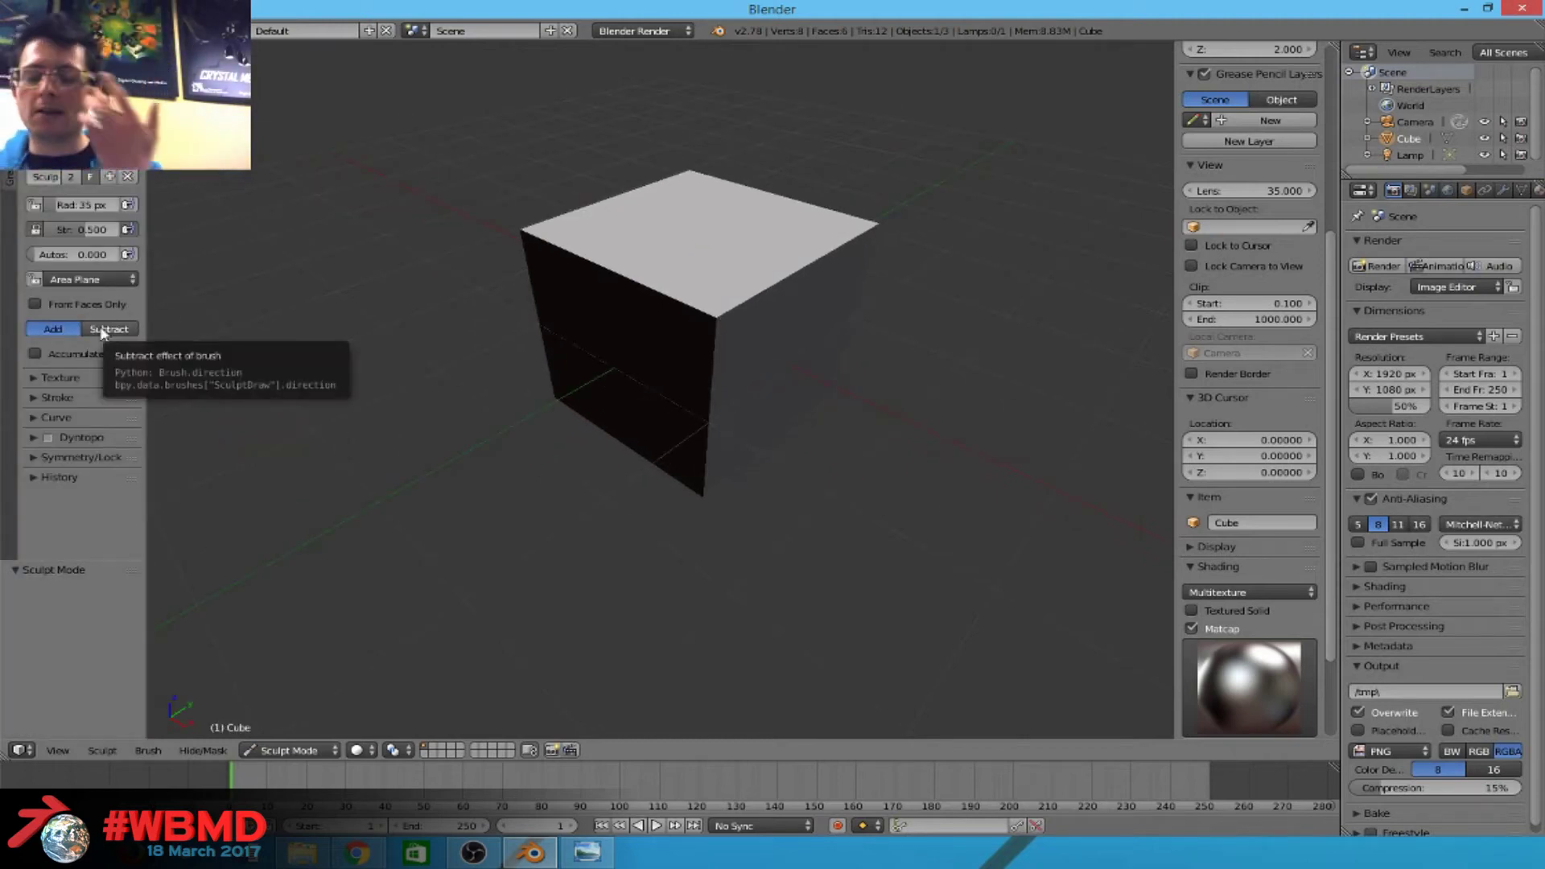
click(48, 438)
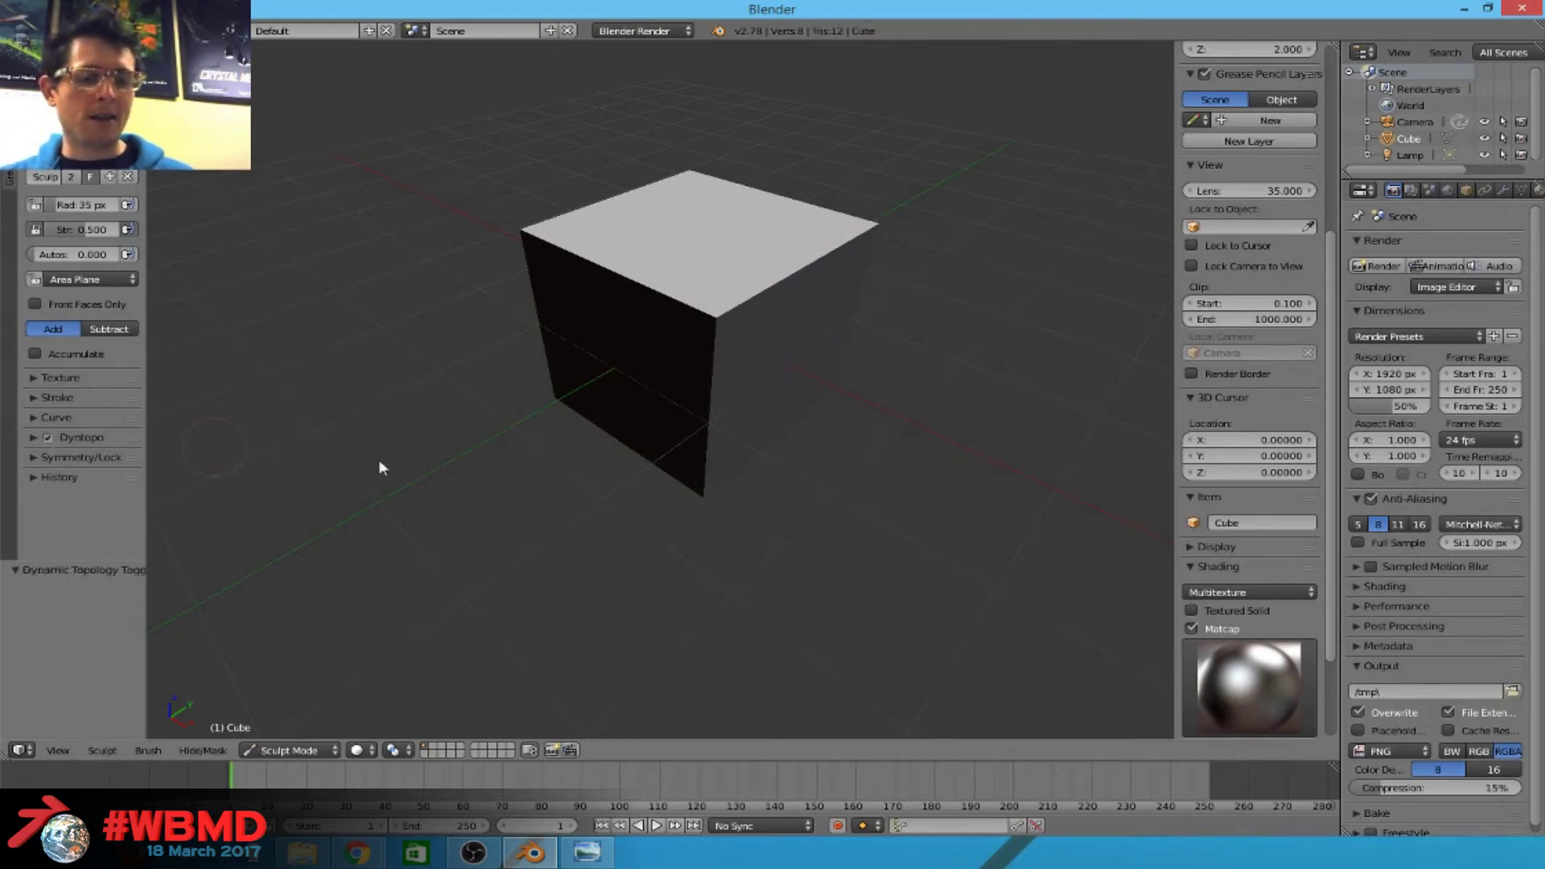
key(f)
click(784, 305)
Sculpt raised bulges along the cube's vertical edge and around its lower corners with the additive Draw brush.
mouse_move(732, 305)
mouse_down()
mouse_move(796, 329)
mouse_move(765, 445)
mouse_move(739, 456)
mouse_move(701, 286)
mouse_move(681, 483)
mouse_up()
mouse_move(702, 404)
middle_down()
mouse_move(755, 342)
mouse_move(426, 257)
middle_up()
drag(843, 316, 812, 359)
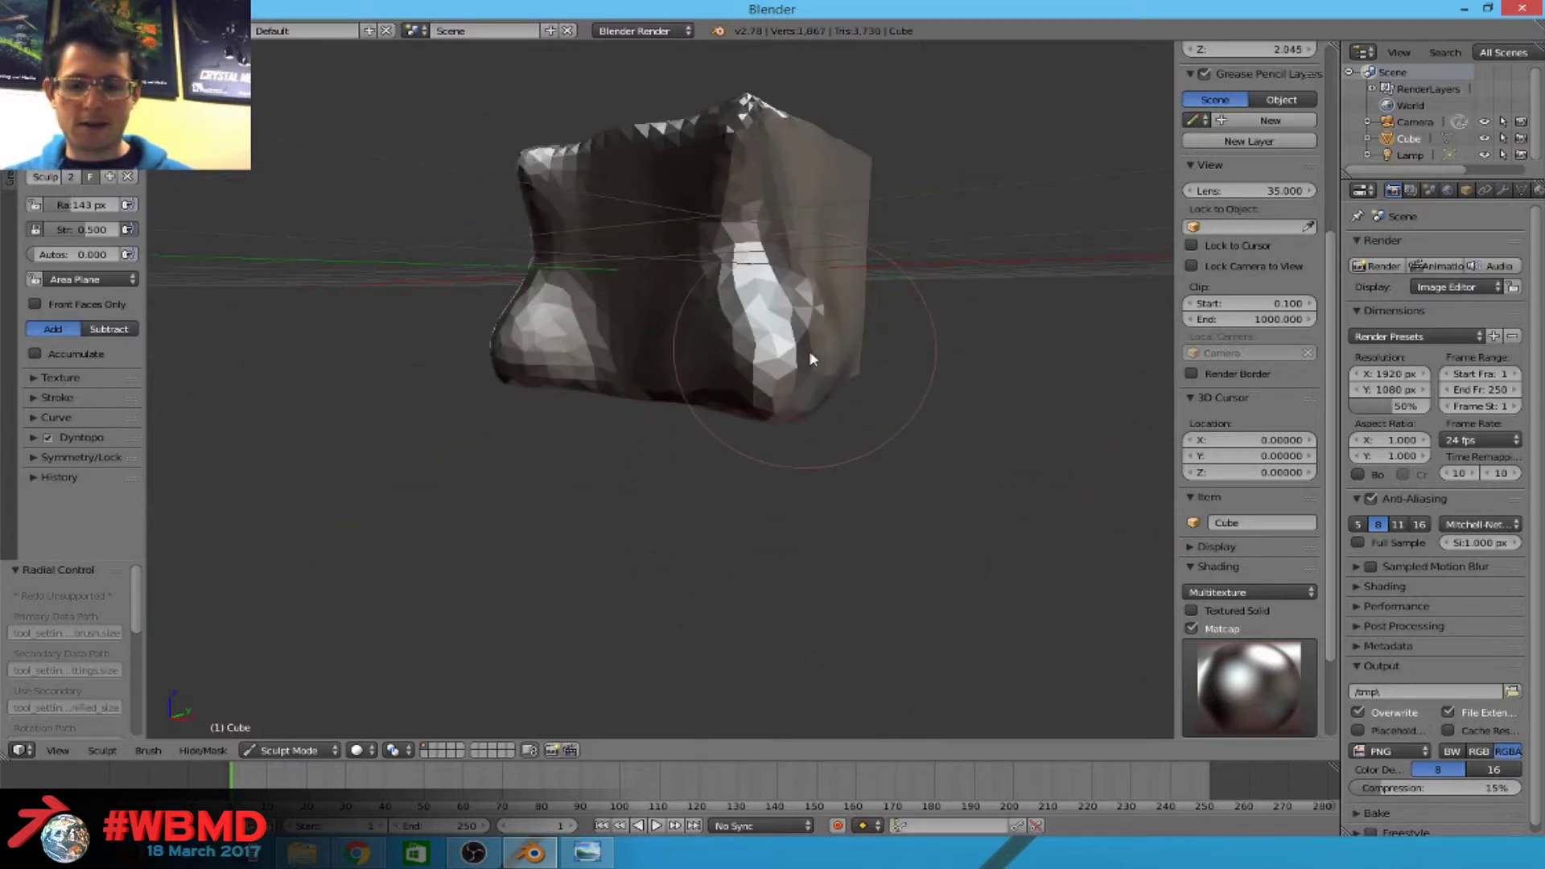
Inspect the sculpted cube's topology in wireframe, returning to solid shading.
mouse_move(1006, 358)
middle_down()
mouse_move(907, 400)
mouse_move(886, 290)
mouse_move(898, 305)
mouse_move(863, 376)
middle_up()
key(z)
scroll(881, 294, up, 6)
scroll(894, 291, down, 6)
scroll(932, 288, up, 4)
key(z)
Sculpt finer ridges along the cube's upper edge from a close-up view.
scroll(853, 331, up, 5)
mouse_move(885, 449)
mouse_down()
mouse_move(683, 388)
mouse_move(949, 499)
mouse_move(977, 528)
mouse_up()
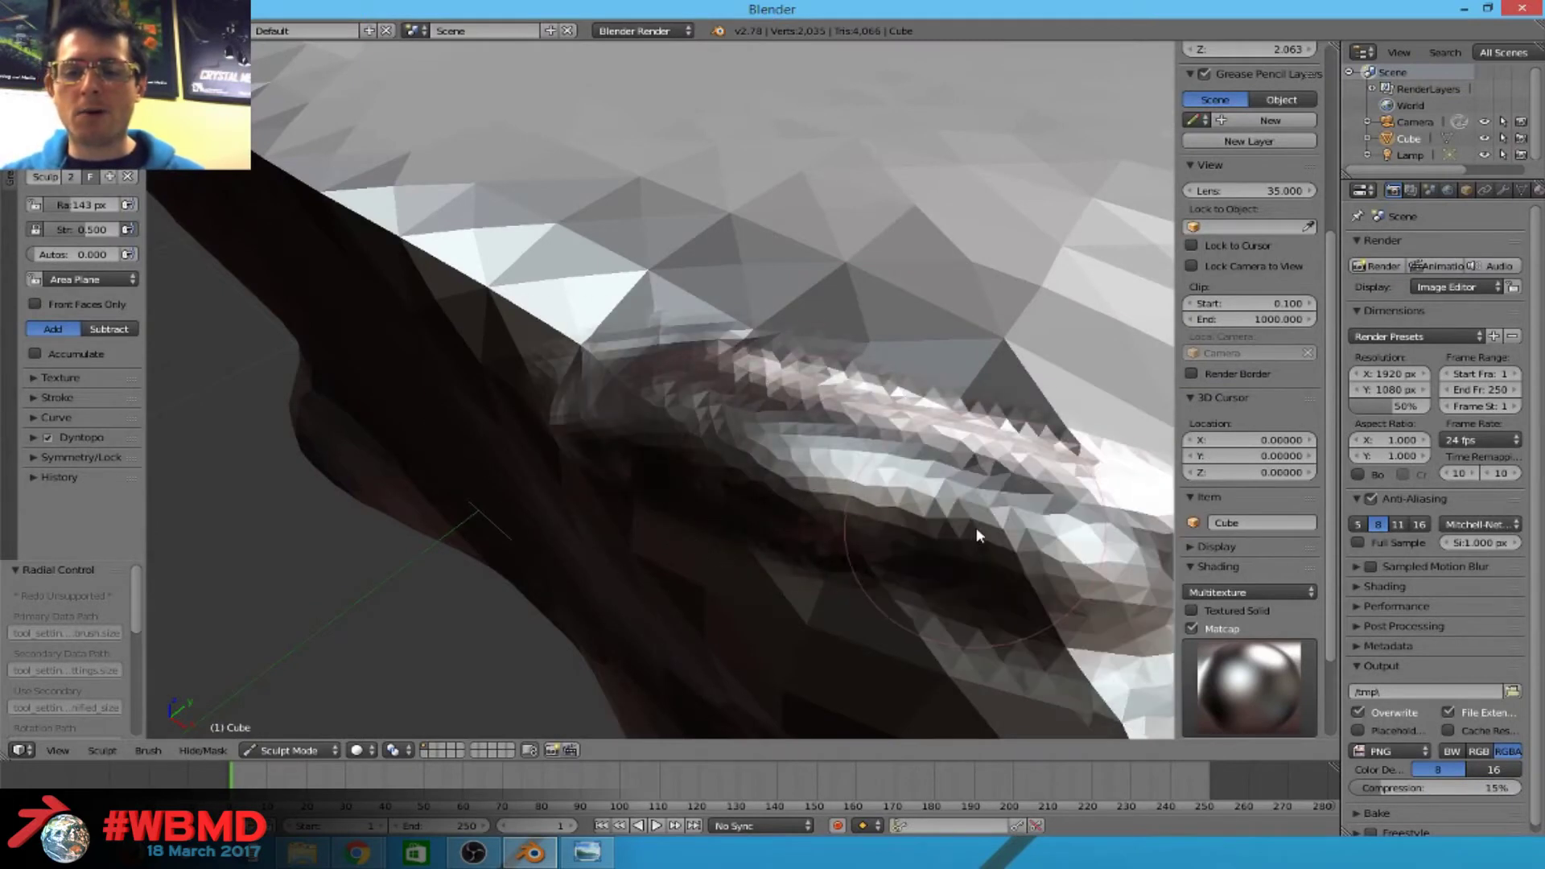
scroll(933, 432, down, 6)
mouse_move(934, 435)
middle_down()
mouse_move(958, 442)
mouse_move(875, 497)
mouse_move(776, 439)
mouse_move(832, 414)
mouse_move(765, 476)
mouse_move(854, 412)
middle_up()
scroll(974, 418, up, 5)
Compare the dense and coarse mesh areas near the upper edge in wireframe, returning to solid shading.
key(z)
scroll(855, 415, down, 3)
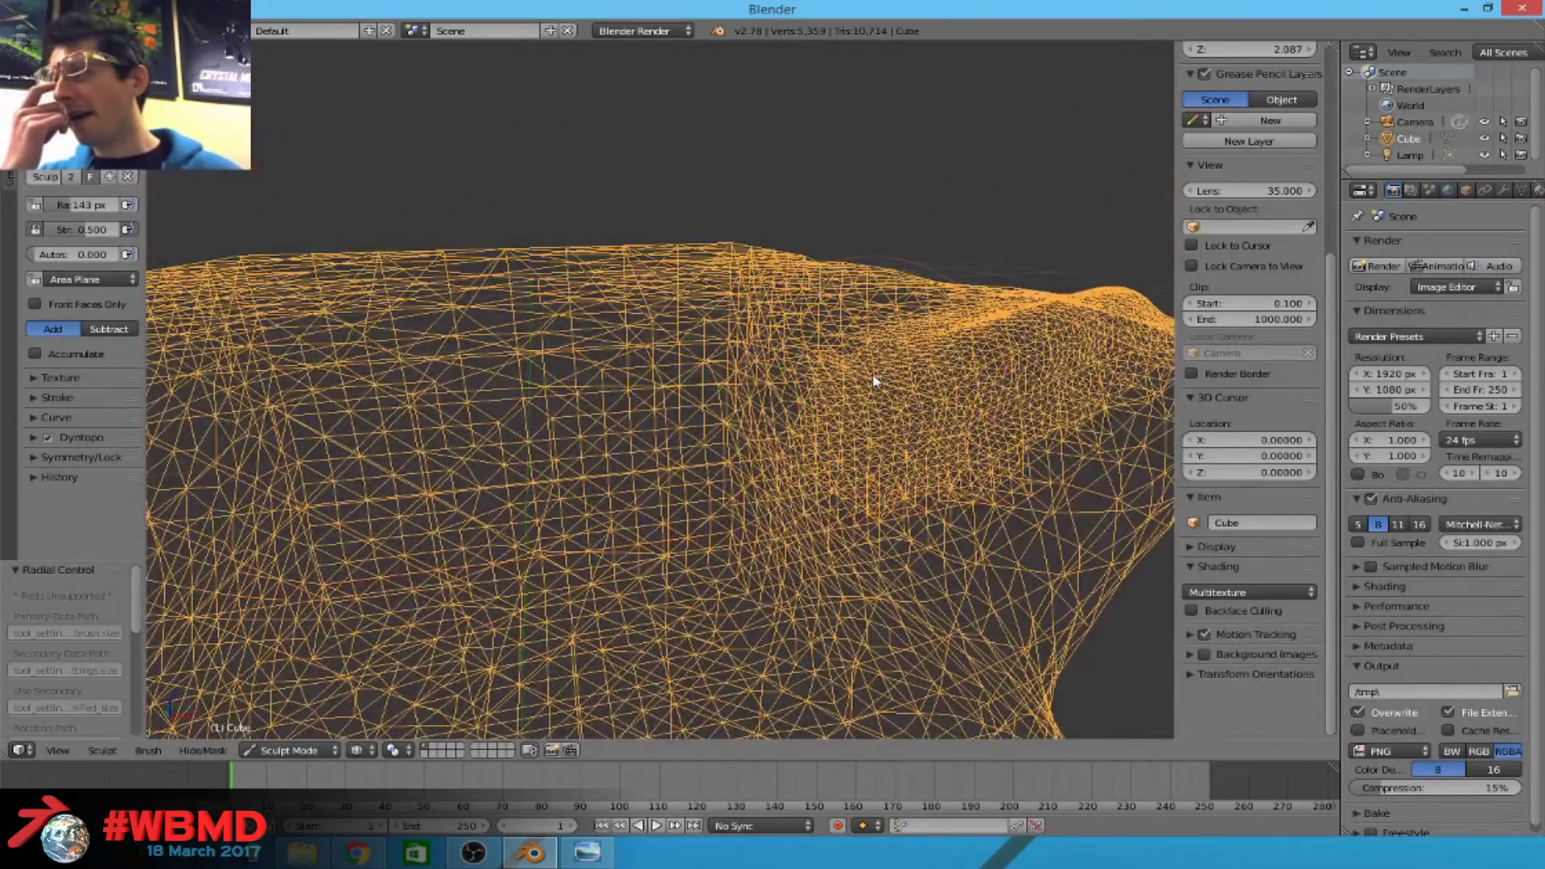
scroll(876, 382, down, 5)
mouse_move(921, 383)
middle_down()
mouse_move(659, 407)
mouse_move(656, 358)
middle_up()
key(z)
Examine the whole sculpted cube and expand the Dyntopo settings to show the detail size.
scroll(614, 402, up, 6)
shift+middle_drag(657, 359, 954, 226)
scroll(819, 326, down, 2)
middle_drag(816, 328, 757, 359)
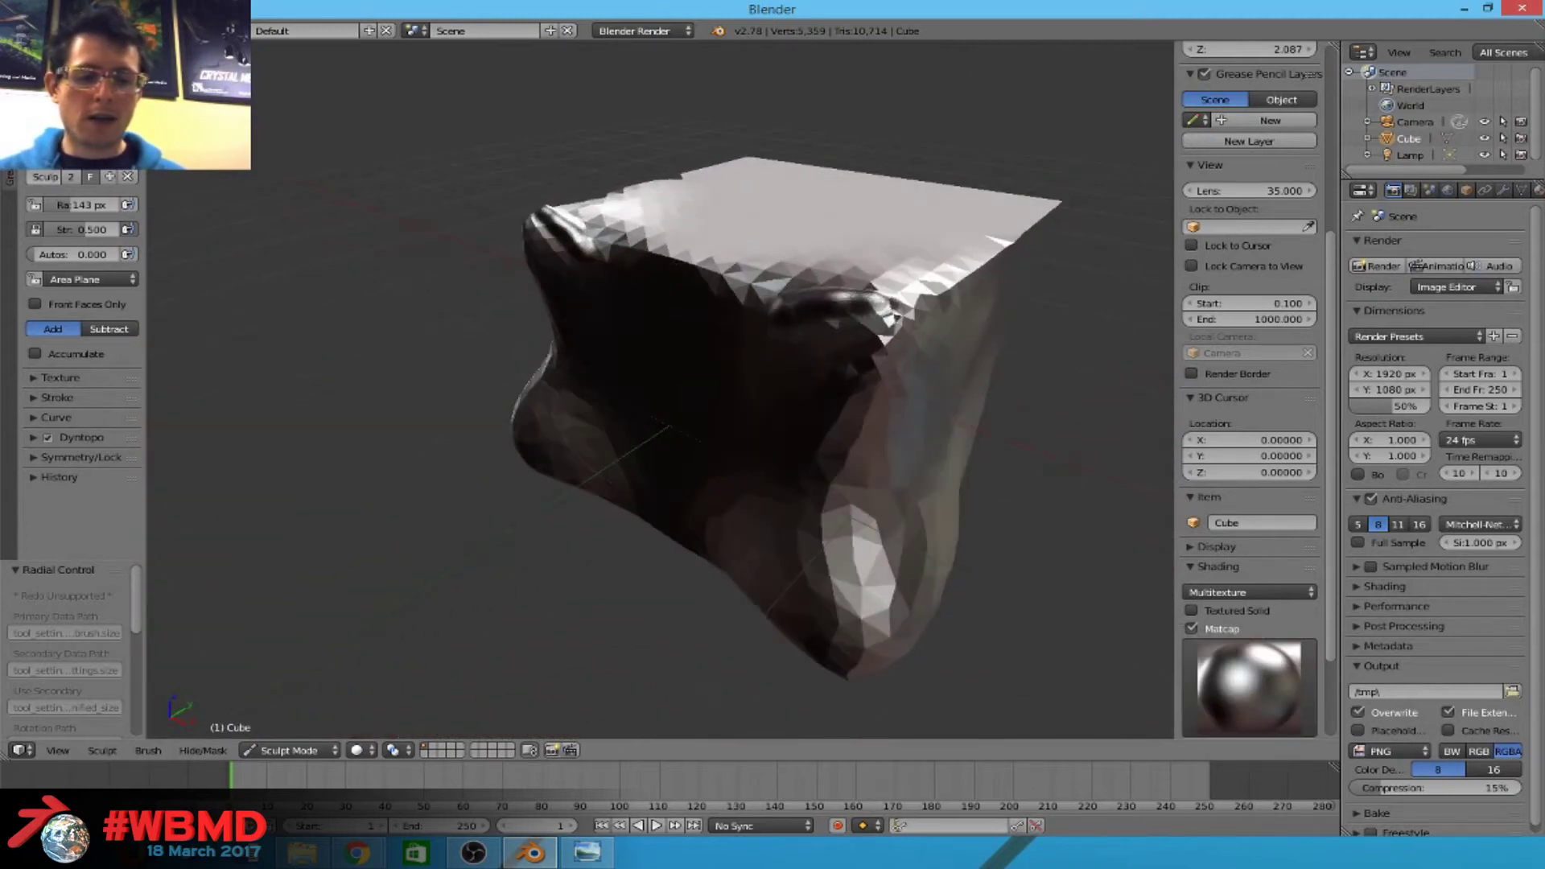
click(33, 438)
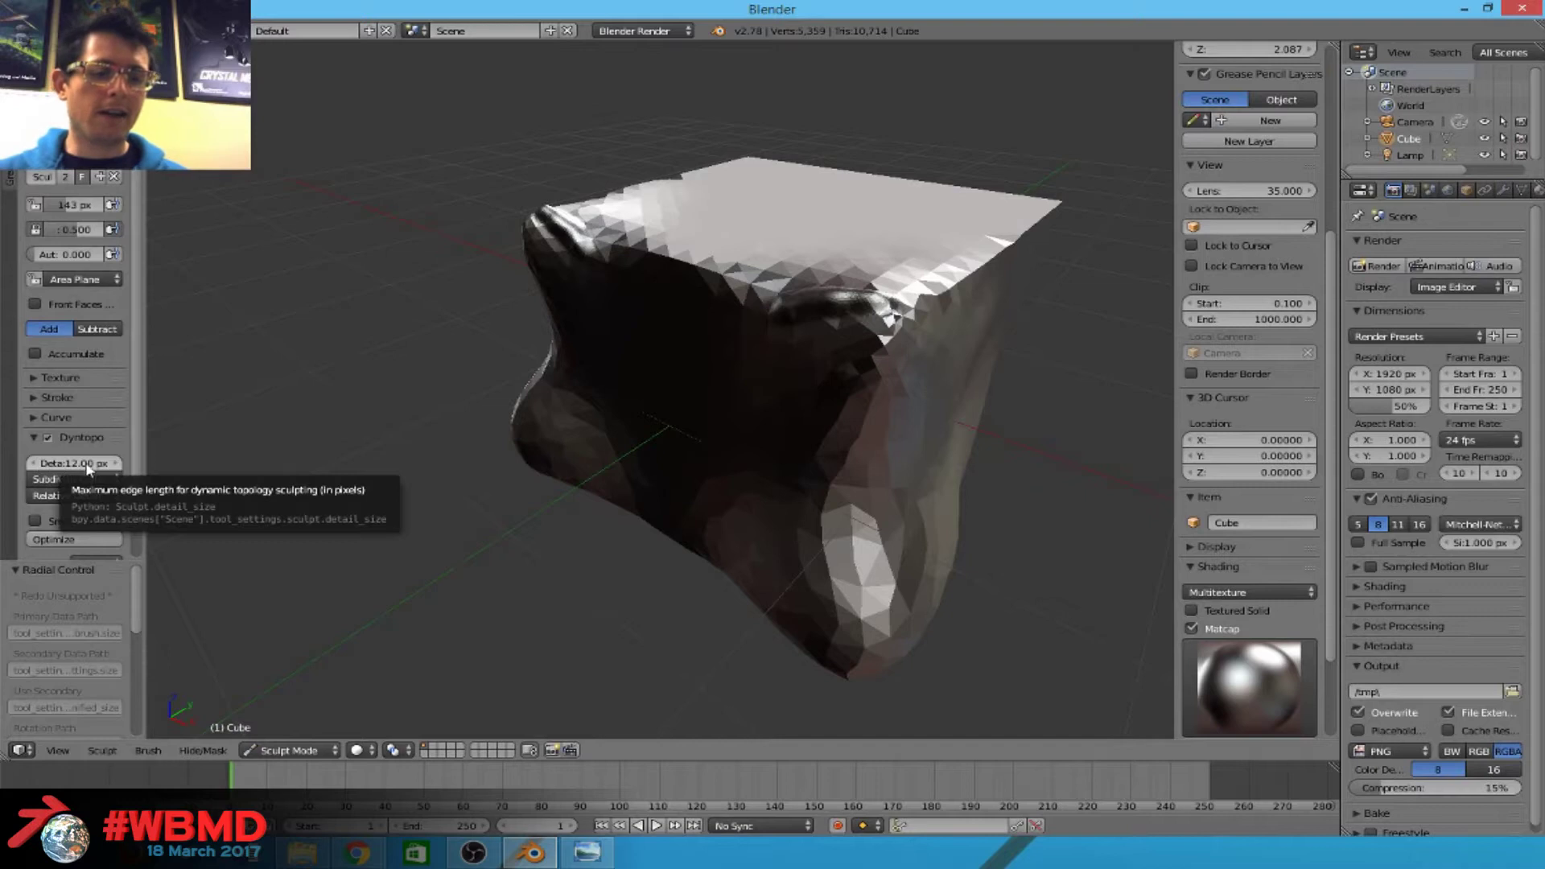
Widen the sculpt settings area and set the Dyntopo detail size to 3 px.
drag(143, 454, 211, 455)
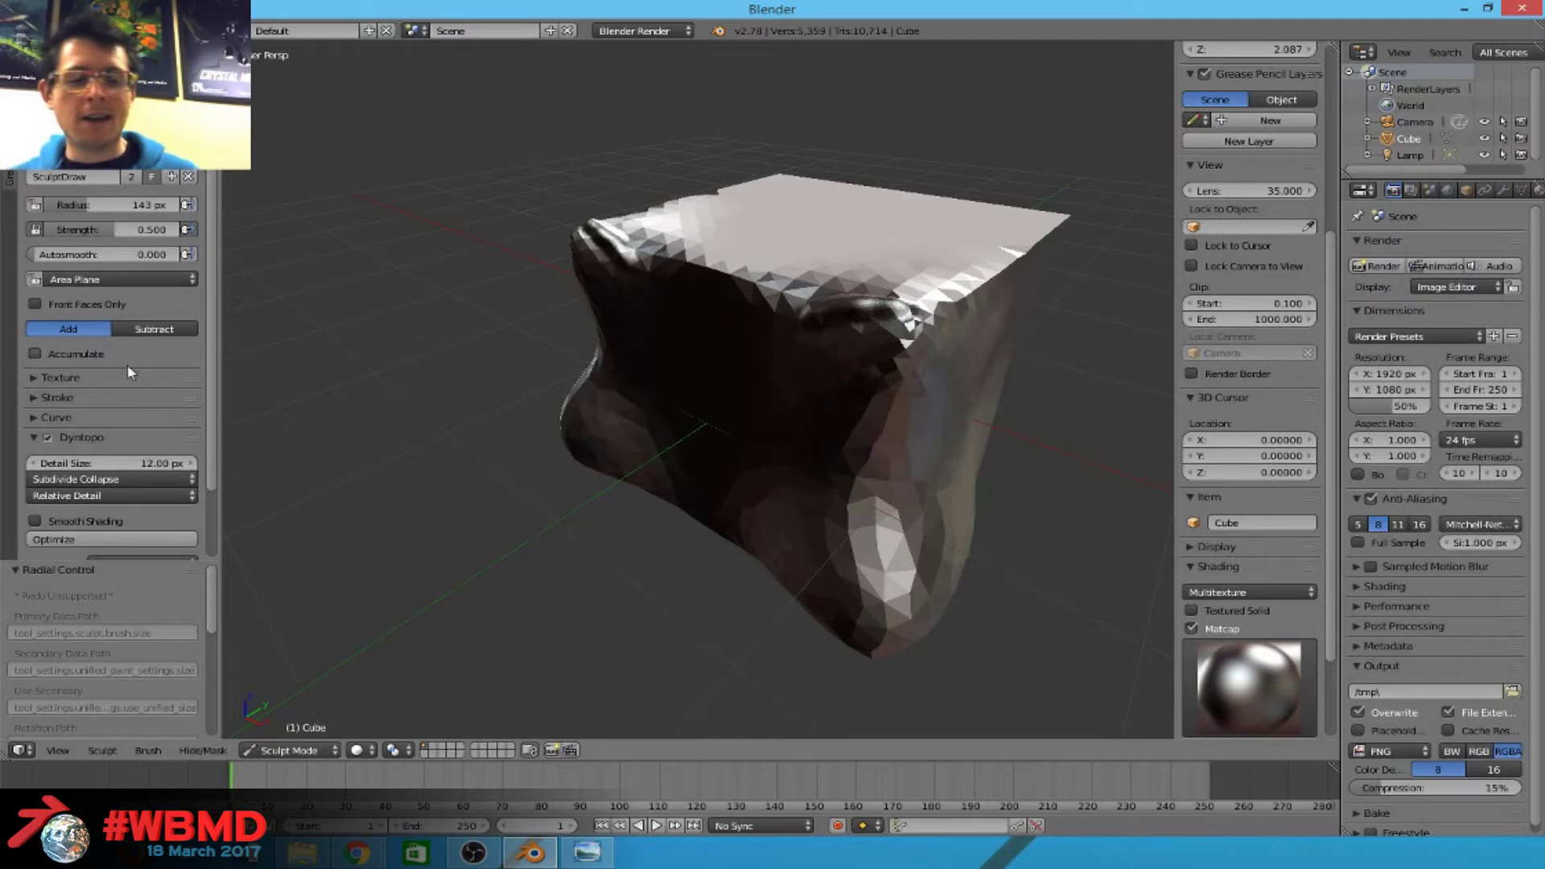
click(139, 465)
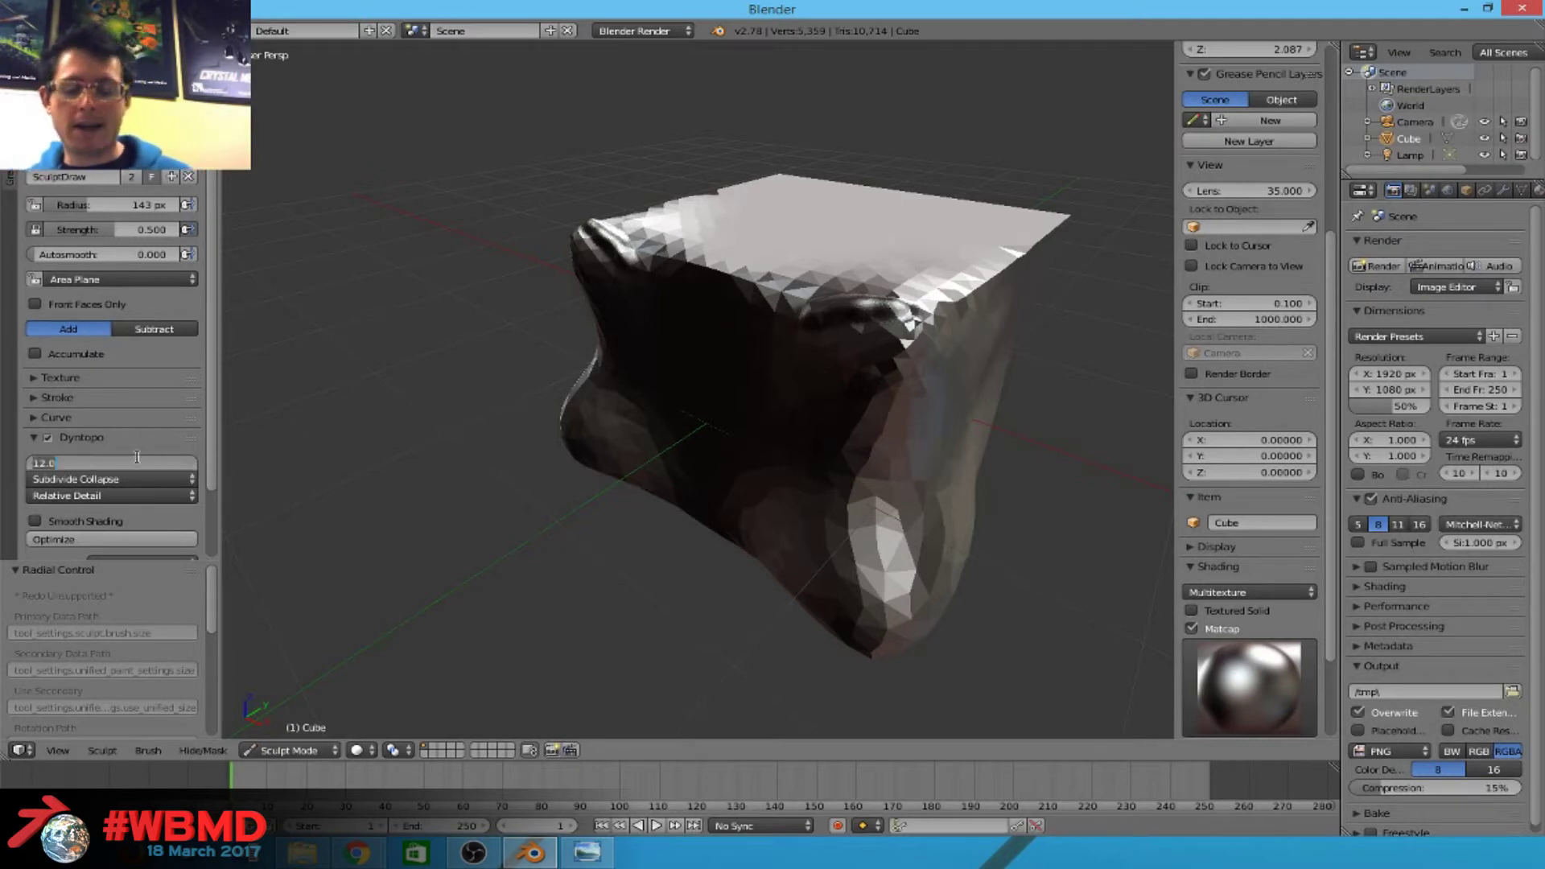
text(3)
key(Return)
Sculpt a finely detailed ridge near the cube's upper edge and inspect its topology in wireframe, returning to solid shading.
scroll(1007, 322, up, 6)
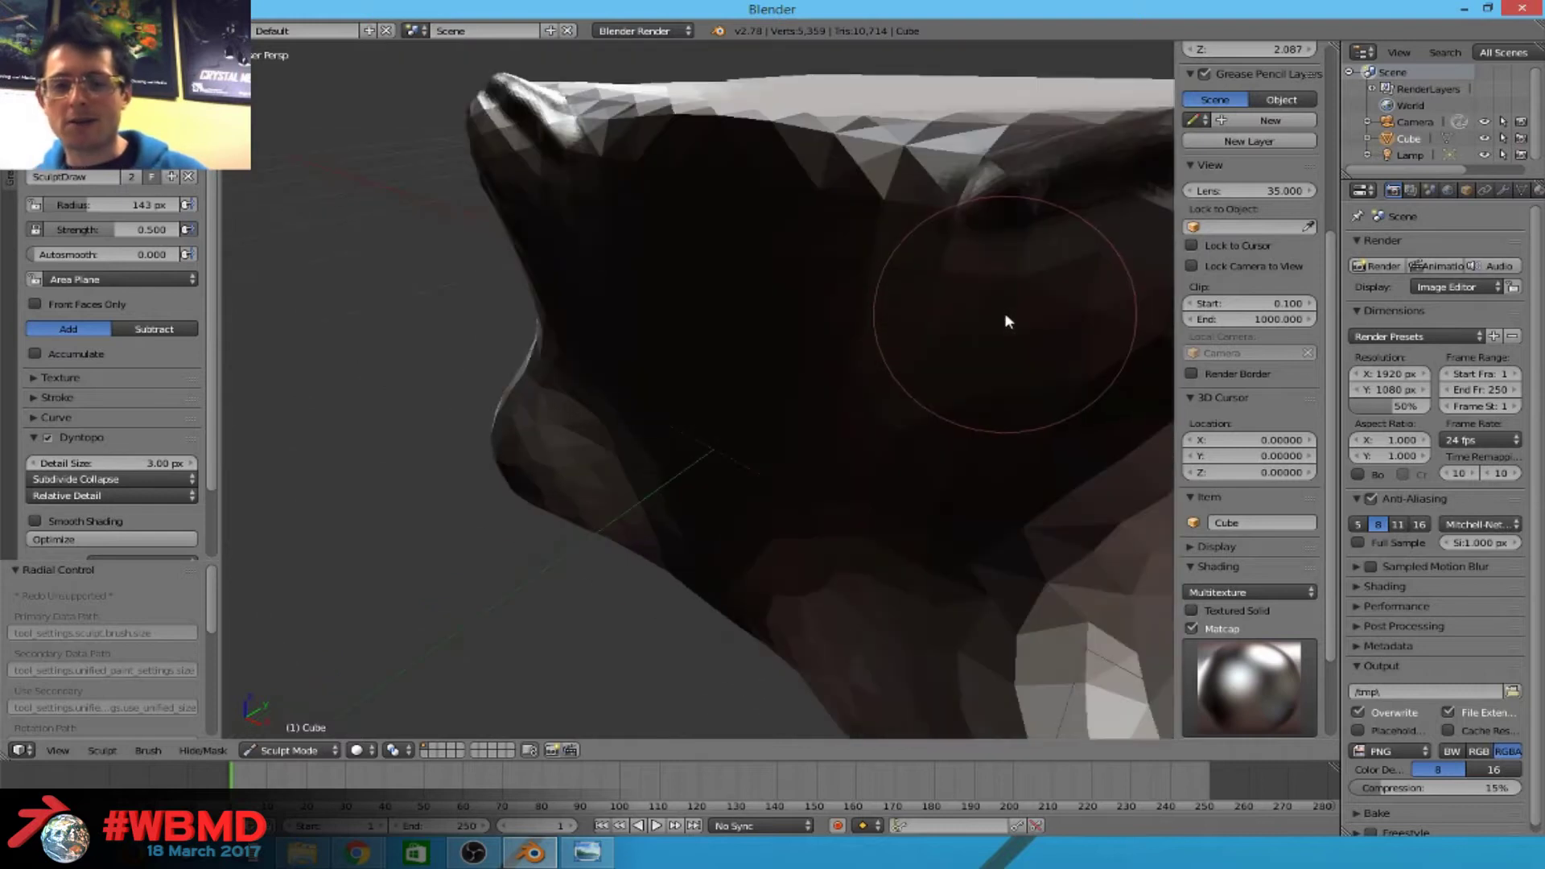
scroll(1007, 322, down, 5)
drag(889, 398, 670, 390)
key(z)
middle_drag(857, 386, 903, 370)
scroll(903, 370, up, 4)
mouse_move(930, 344)
mouse_down()
mouse_move(765, 335)
mouse_move(786, 276)
mouse_move(604, 302)
mouse_up()
key(z)
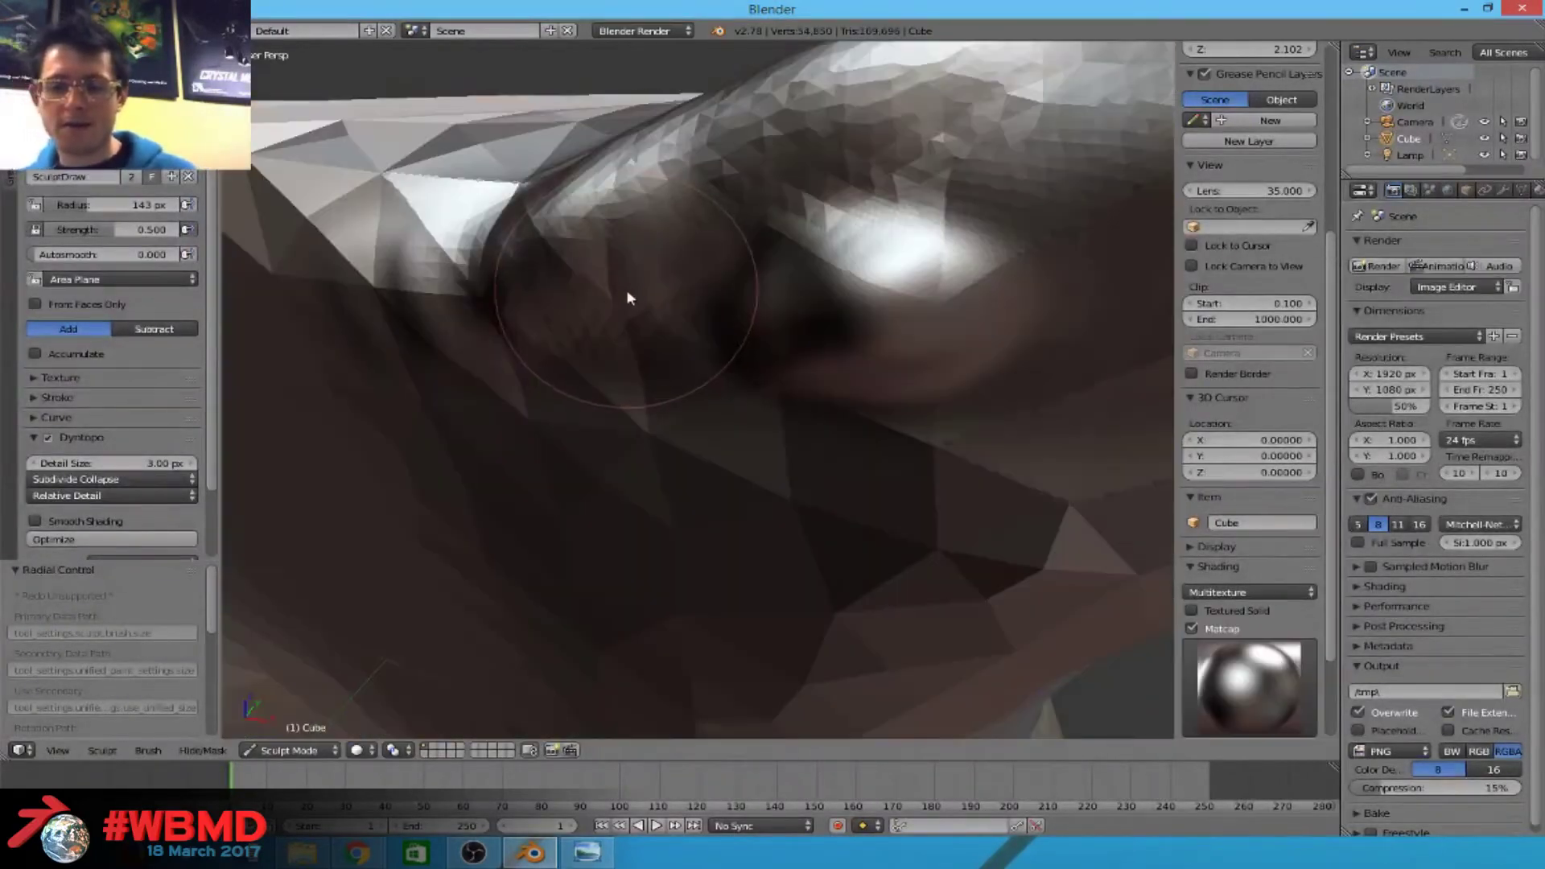
Undo all sculpt strokes back to the plain unsculpted cube.
scroll(630, 299, down, 10)
scroll(676, 451, up, 4)
scroll(676, 453, down, 4)
scroll(676, 454, up, 4)
key(ctrl+z)
key(ctrl+z)
key(ctrl+z)
key(ctrl+z)
key(ctrl+z)
key(ctrl+z)
key(ctrl+z)
key(ctrl+z)
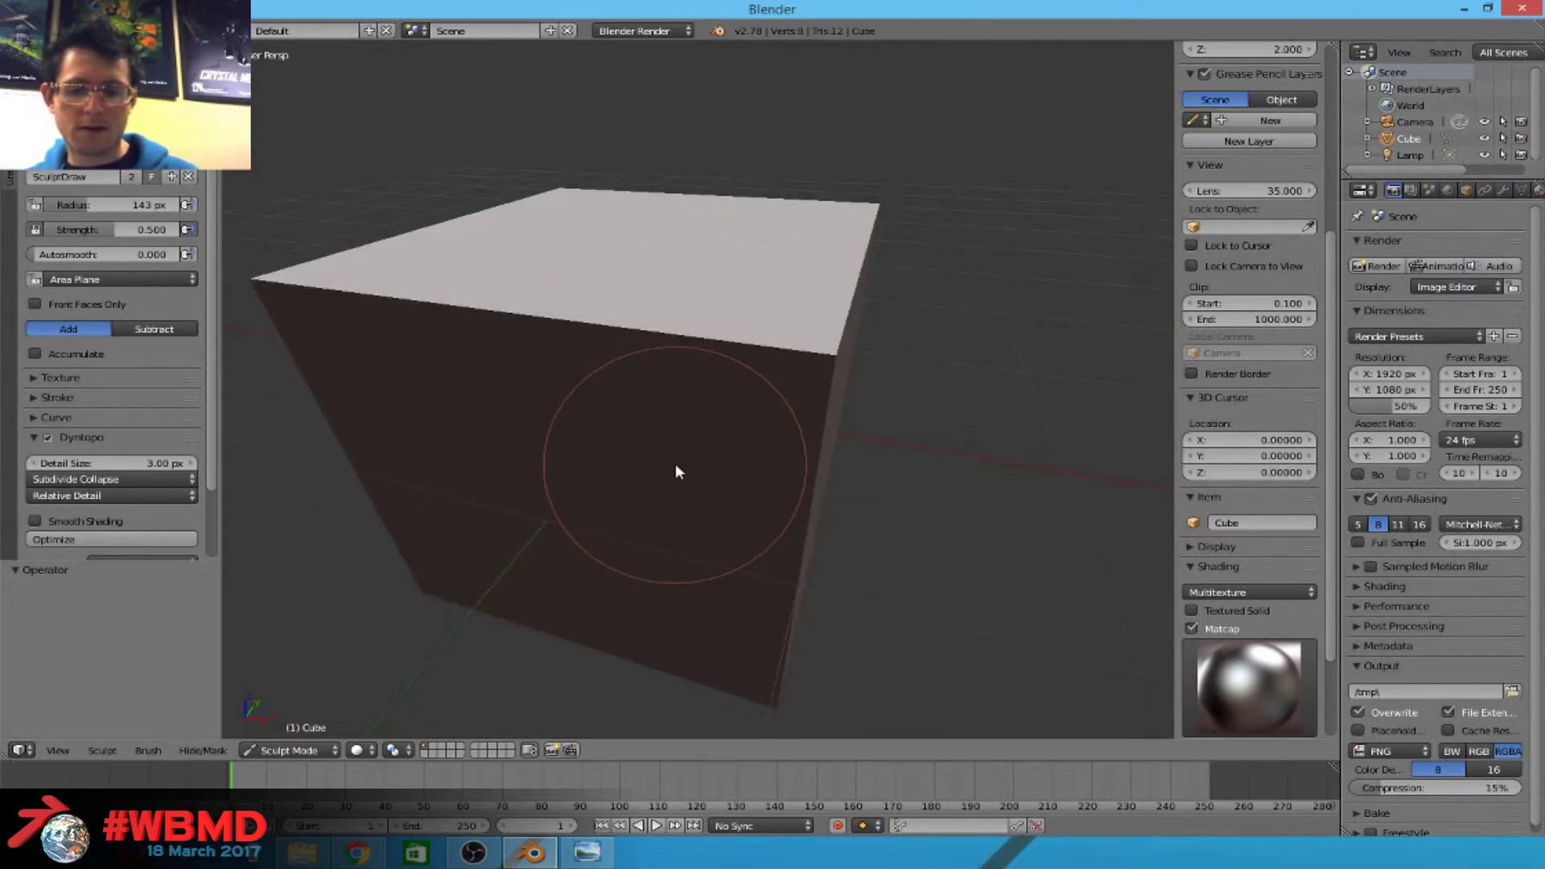
scroll(827, 483, down, 5)
scroll(761, 484, up, 2)
scroll(760, 475, down, 1)
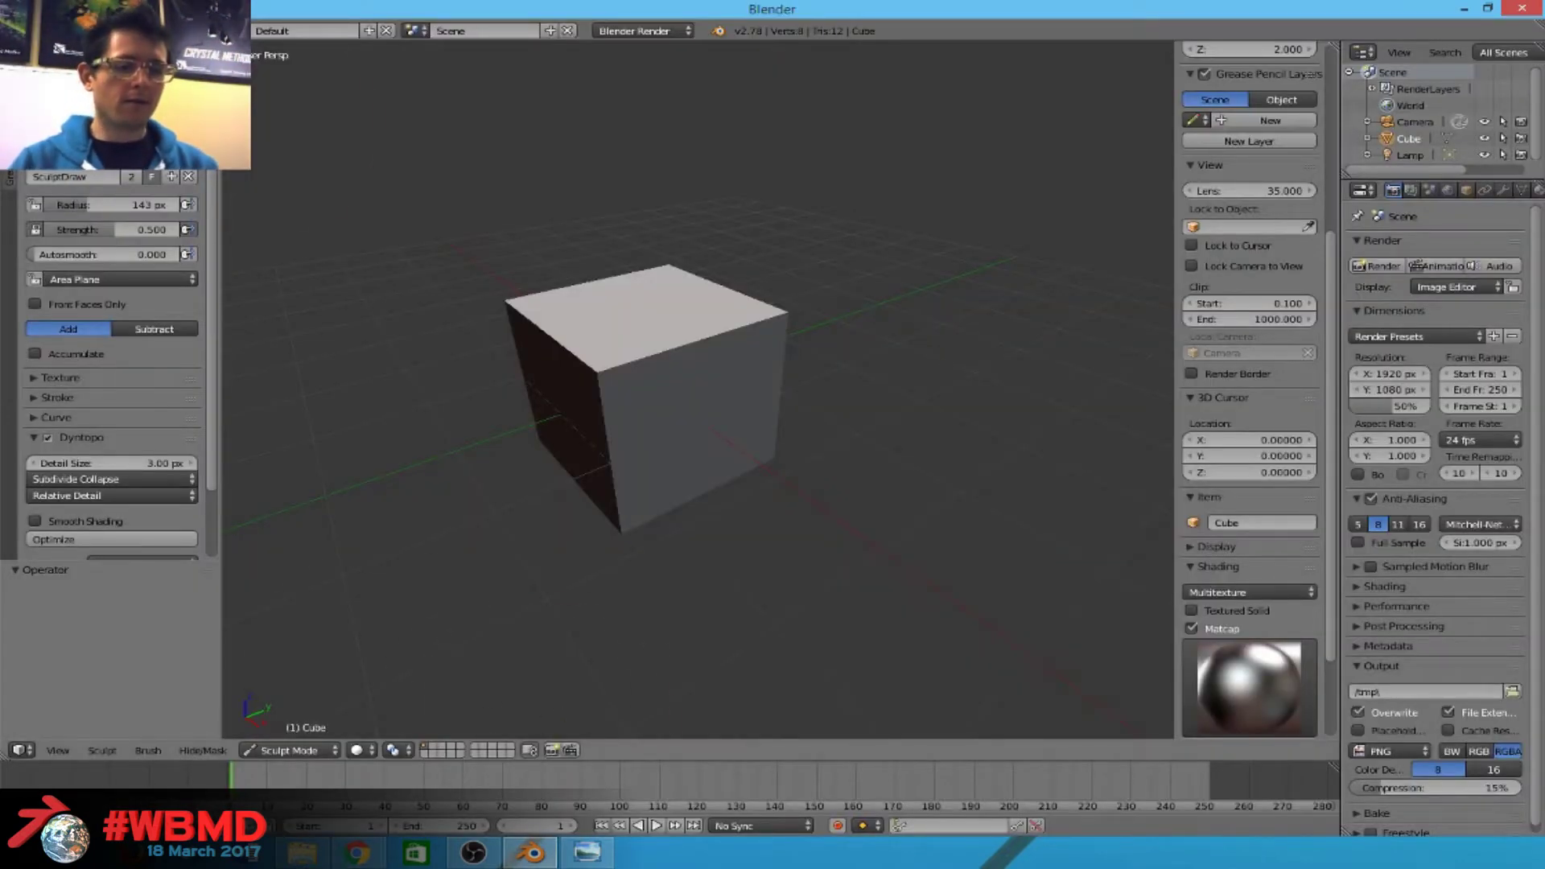
Reduce the sculpt brush radius to 78 px.
scroll(870, 524, up, 3)
middle_drag(777, 506, 685, 481)
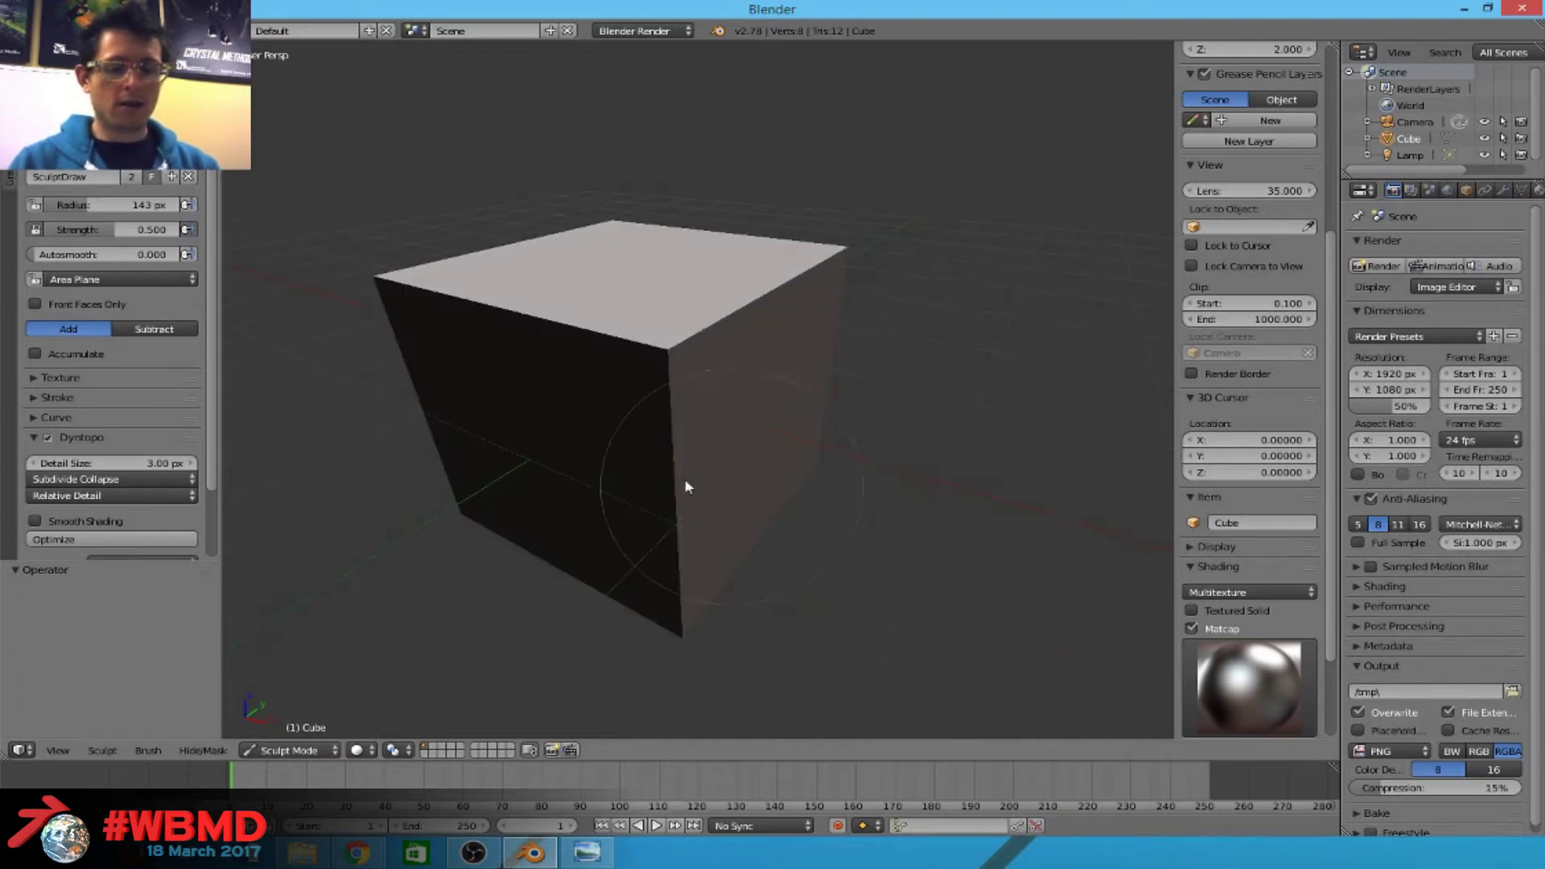
key(f)
click(594, 424)
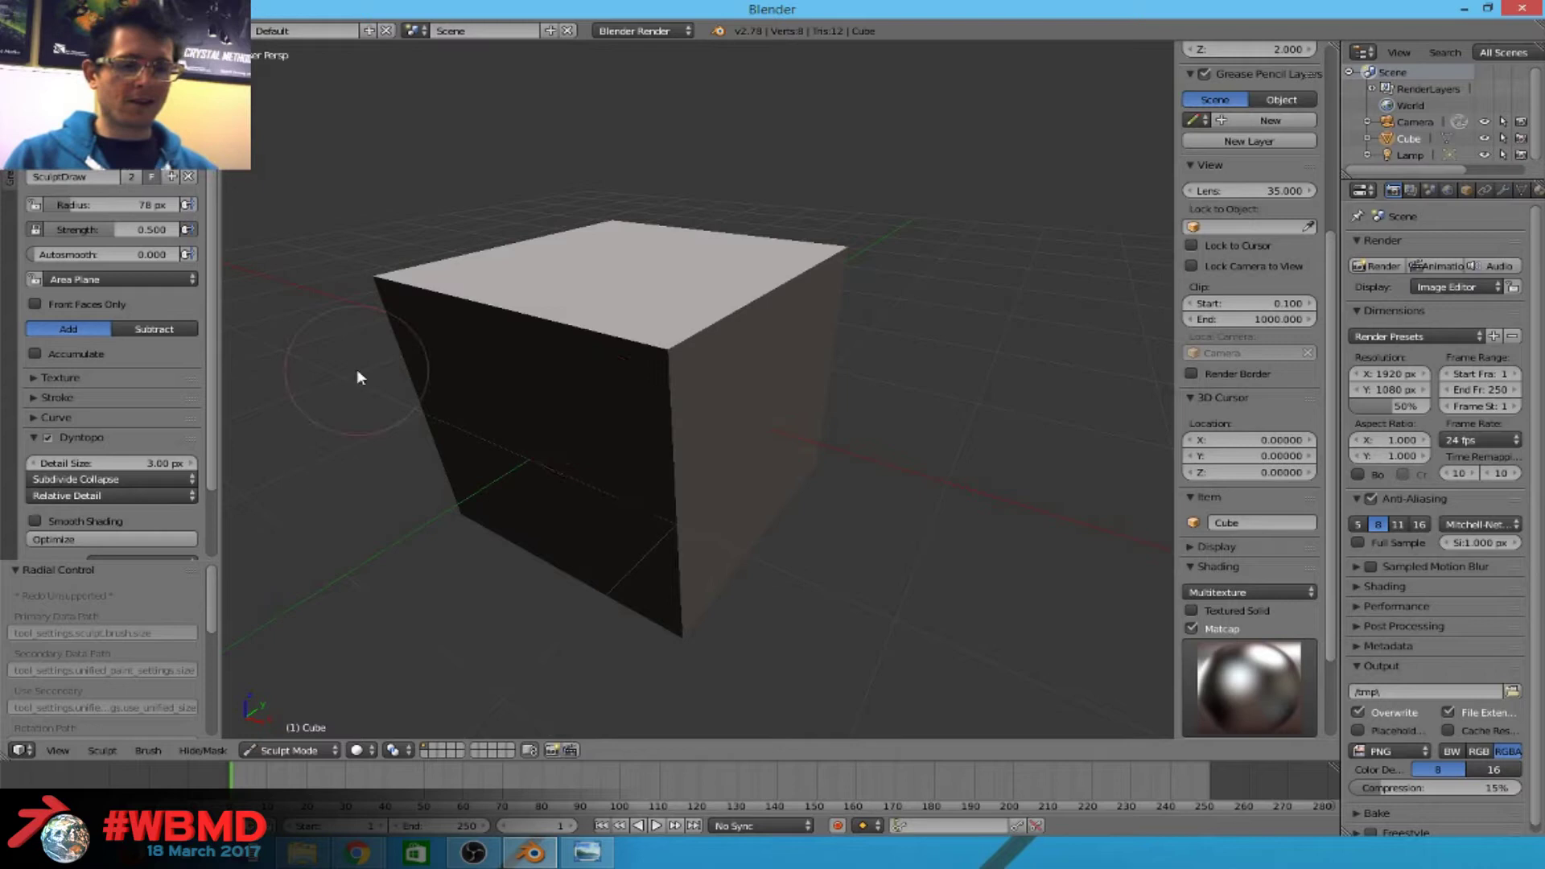
Choose the Clay Strips brush and set the Dyntopo detail size to 8 px.
click(145, 135)
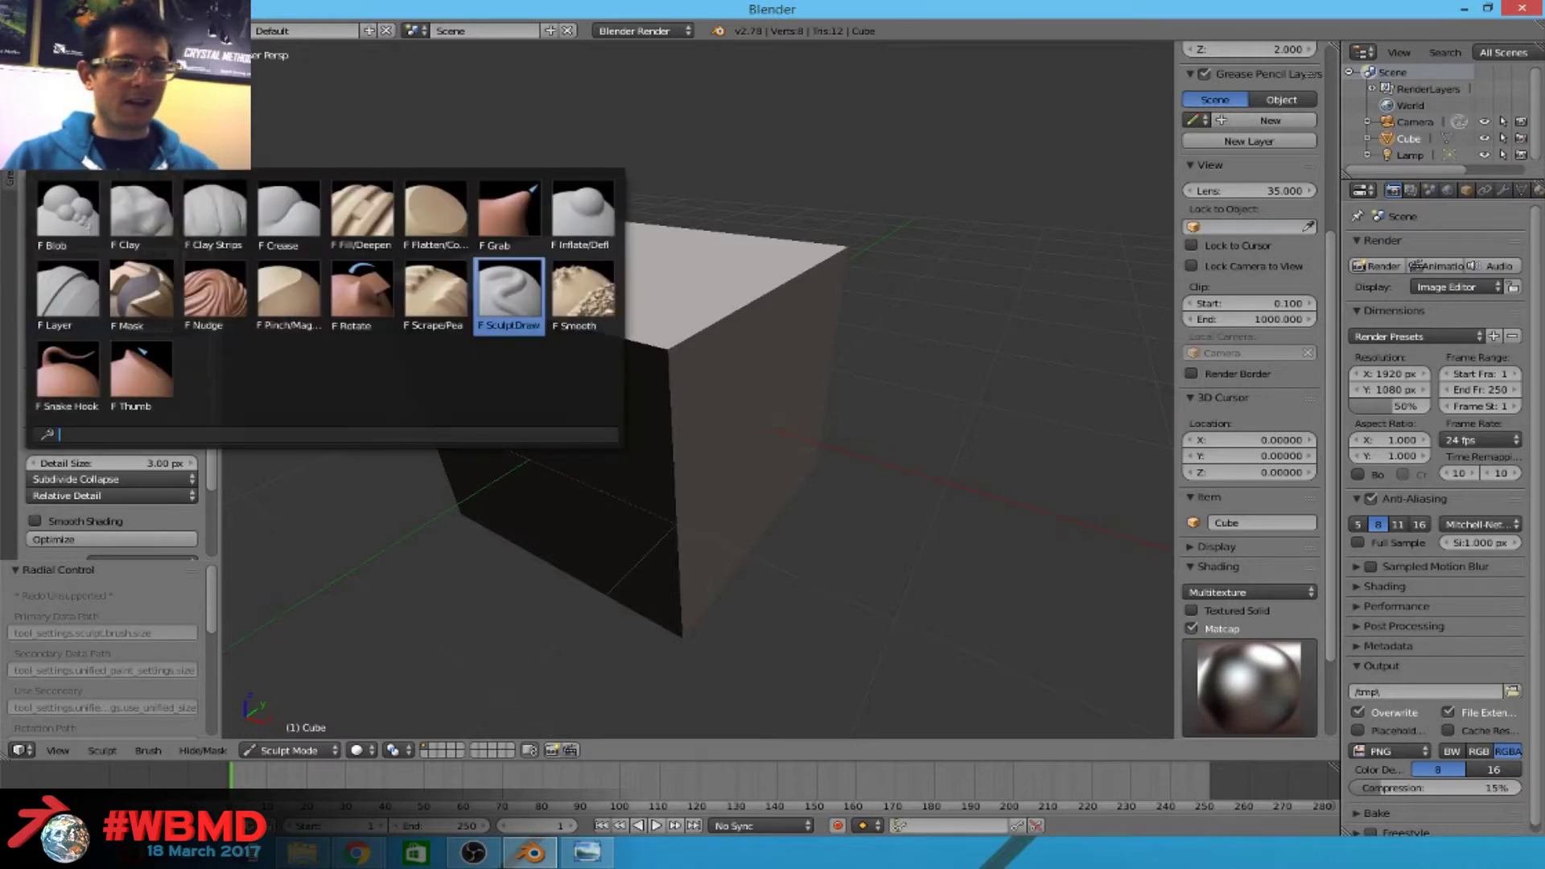
click(215, 222)
scroll(138, 474, down, 2)
click(138, 457)
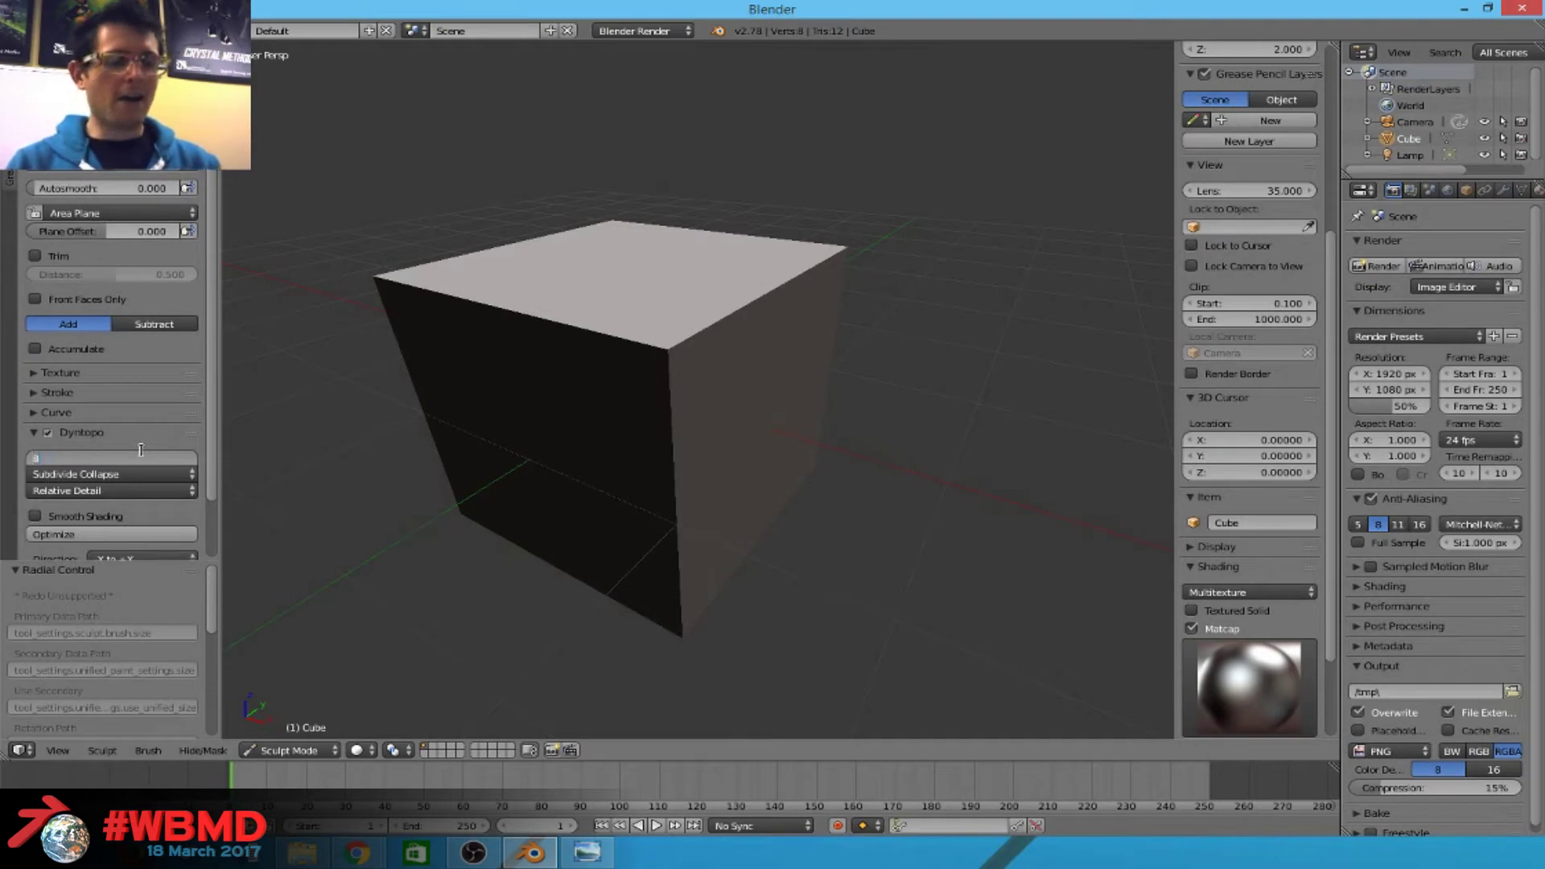
text(8)
key(Return)
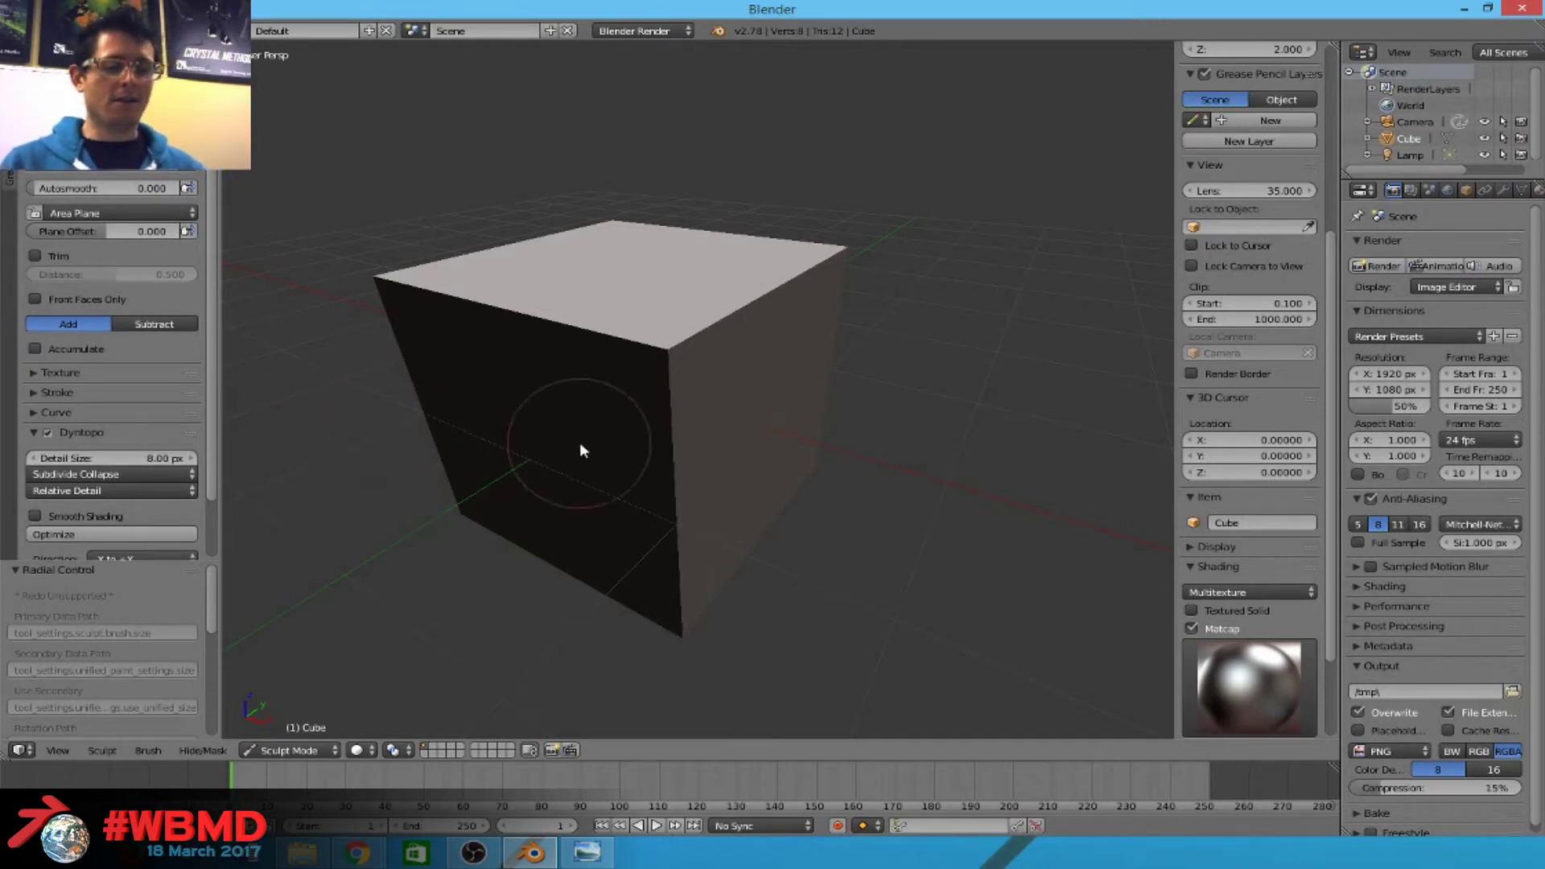
Try out different Clay Strips brush radii over the cube.
scroll(579, 442, up, 2)
scroll(593, 389, down, 3)
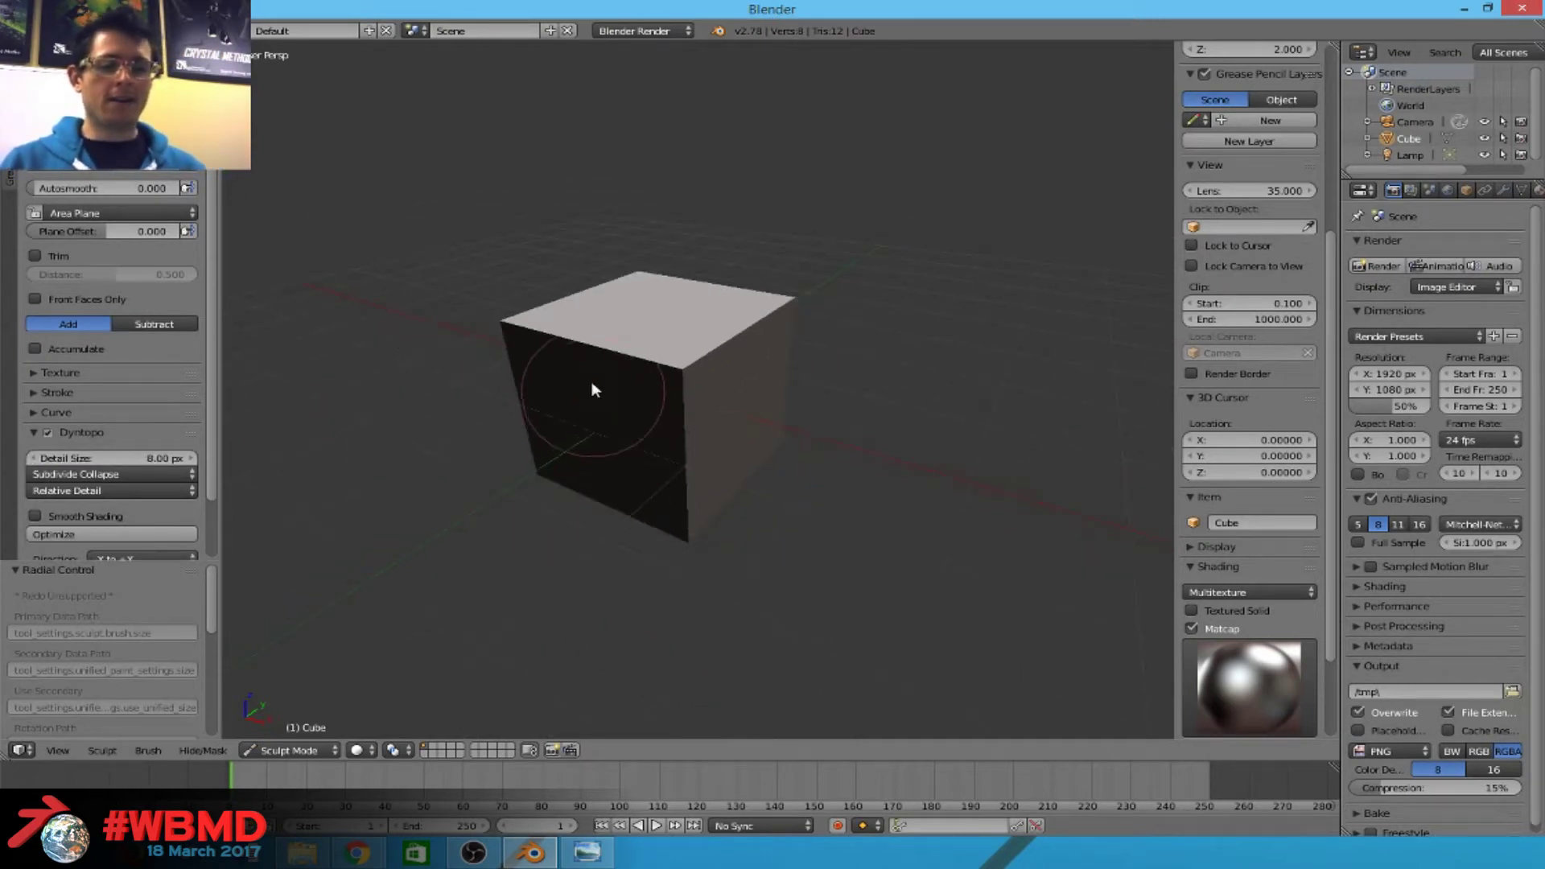
key(f)
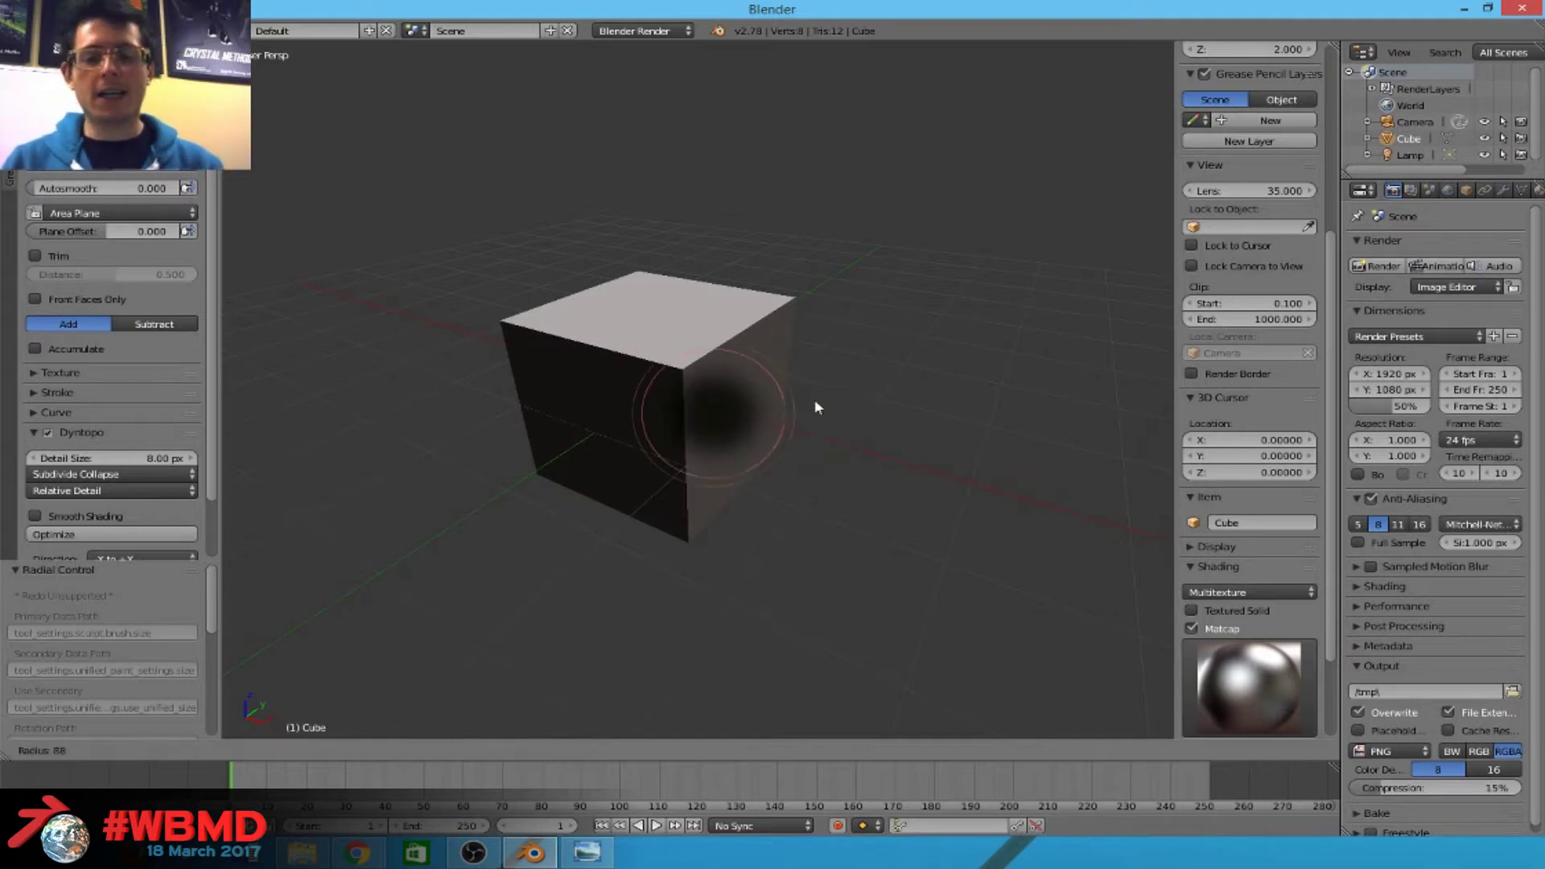
click(900, 368)
key(f)
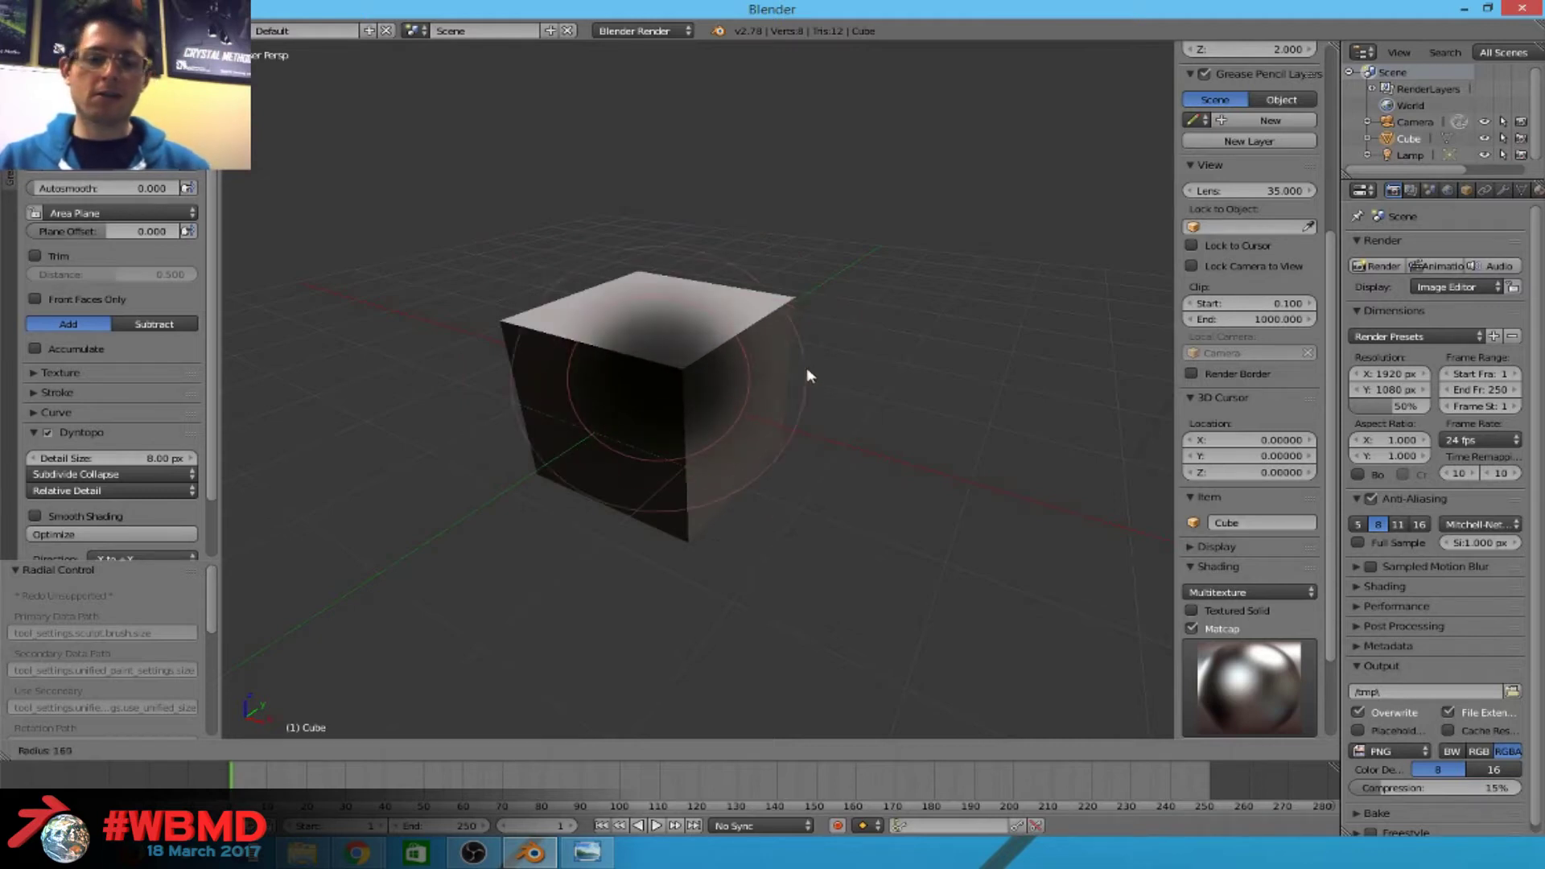
click(808, 368)
Enlarge the brush radius and sculpt a broad clay strip across the cube's upper front edge.
scroll(682, 369, up, 5)
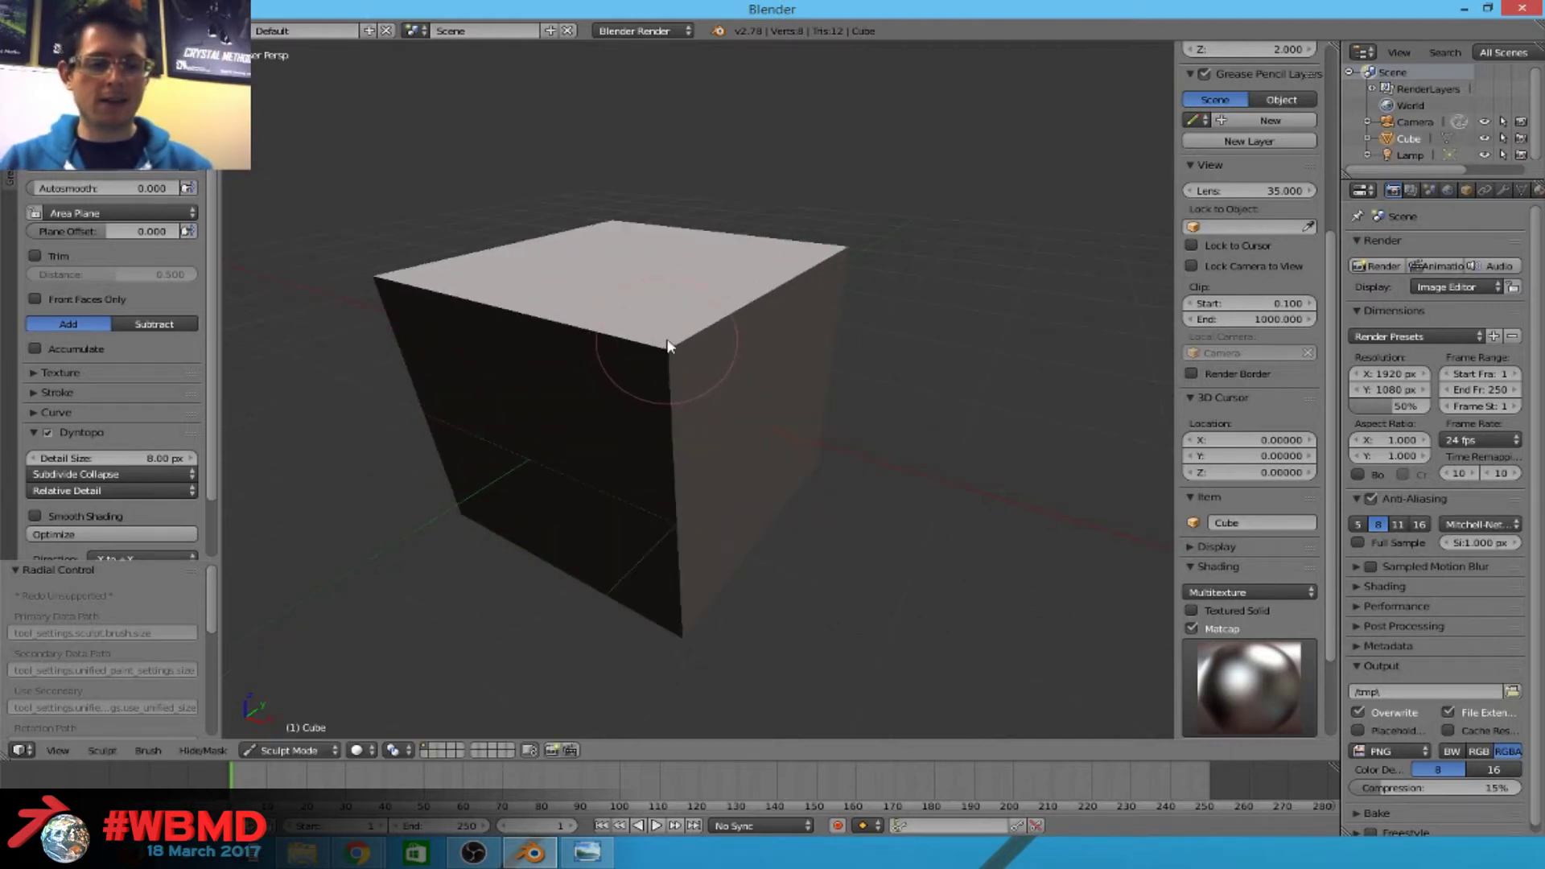
key(f)
click(846, 293)
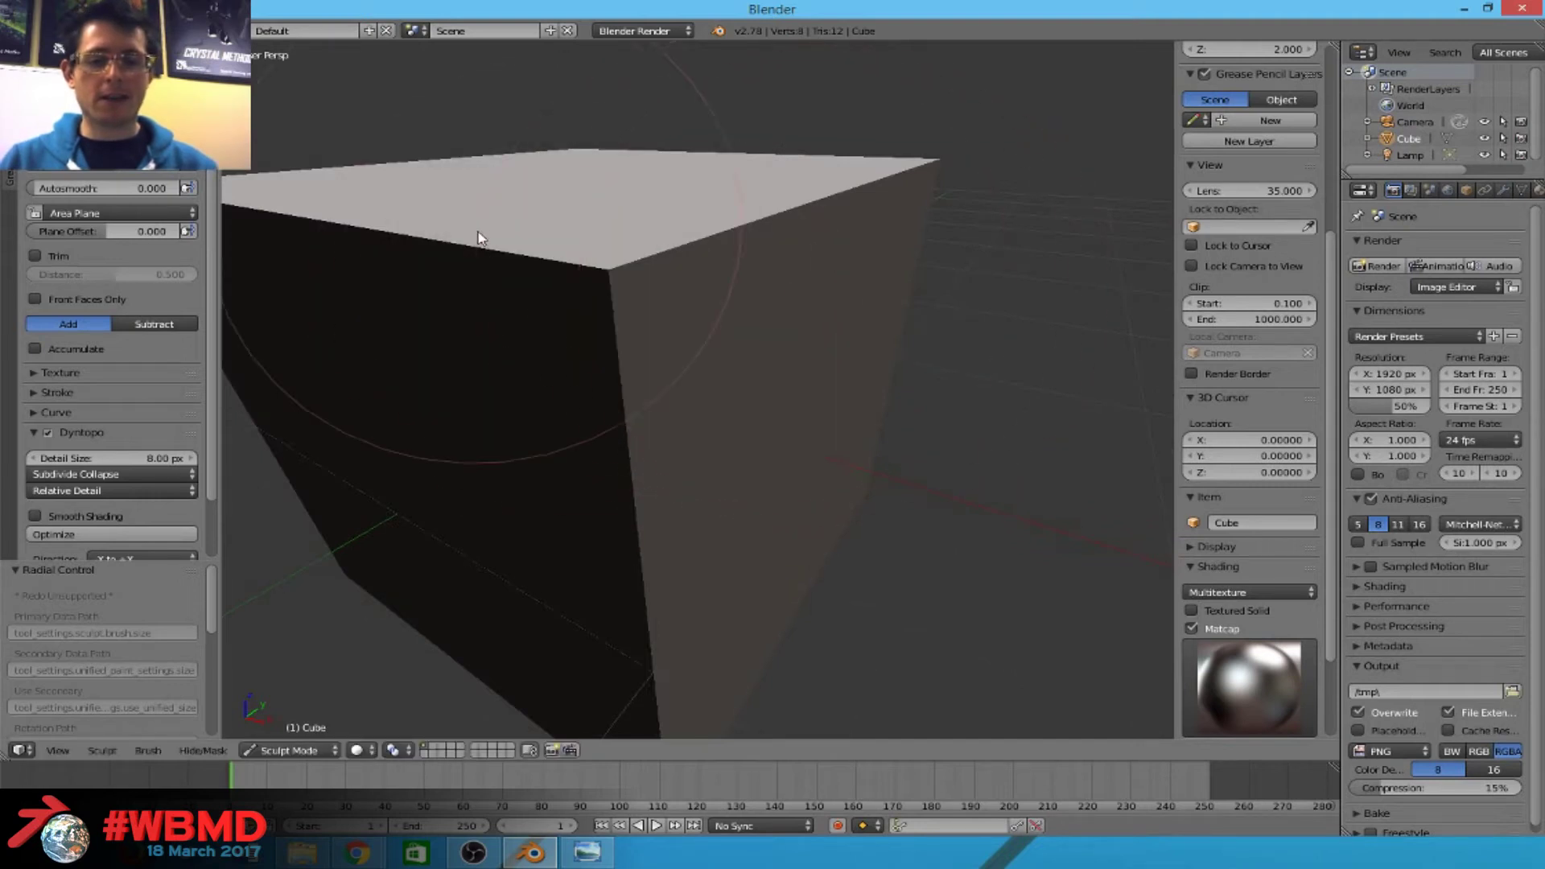
drag(476, 234, 770, 255)
scroll(725, 431, down, 4)
Shrink the brush and sculpt rough clay strips around the cube's upper corner and vertical front edge.
key(f)
click(616, 355)
scroll(620, 354, down, 3)
mouse_move(631, 349)
mouse_down()
mouse_move(654, 475)
mouse_move(674, 390)
mouse_up()
mouse_move(681, 529)
mouse_down()
mouse_move(726, 447)
mouse_move(686, 446)
mouse_up()
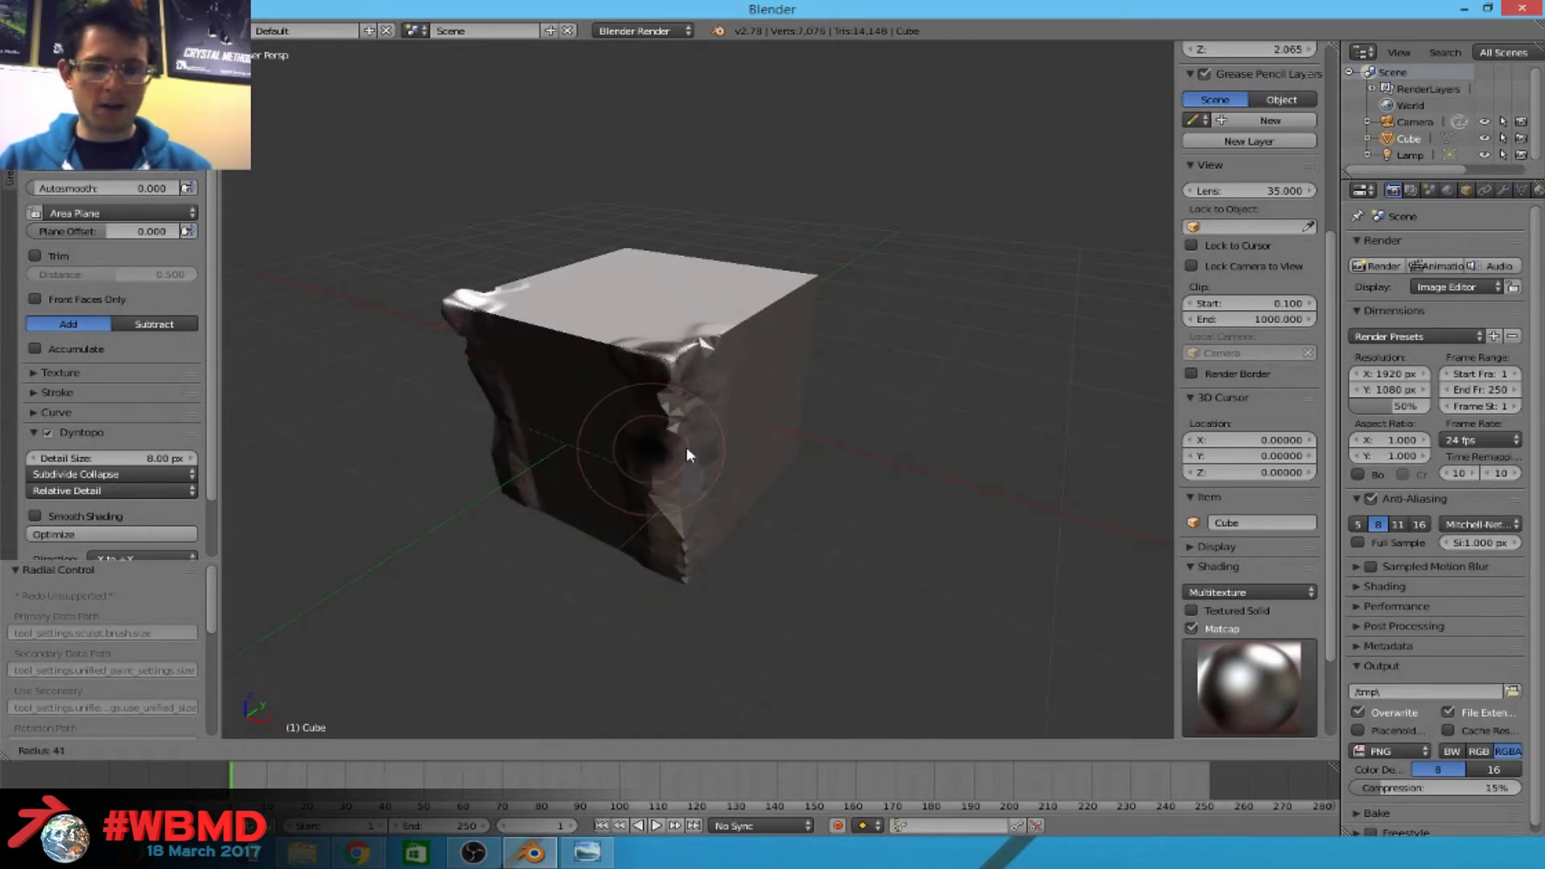
Enlarge the brush radius to 320 px and build up broad clay over the cube's top and sides.
drag(650, 349, 552, 330)
key(f)
click(950, 322)
drag(770, 341, 808, 465)
mouse_move(809, 465)
middle_down()
mouse_move(601, 459)
mouse_move(676, 510)
mouse_move(621, 504)
mouse_move(849, 403)
mouse_move(627, 470)
middle_up()
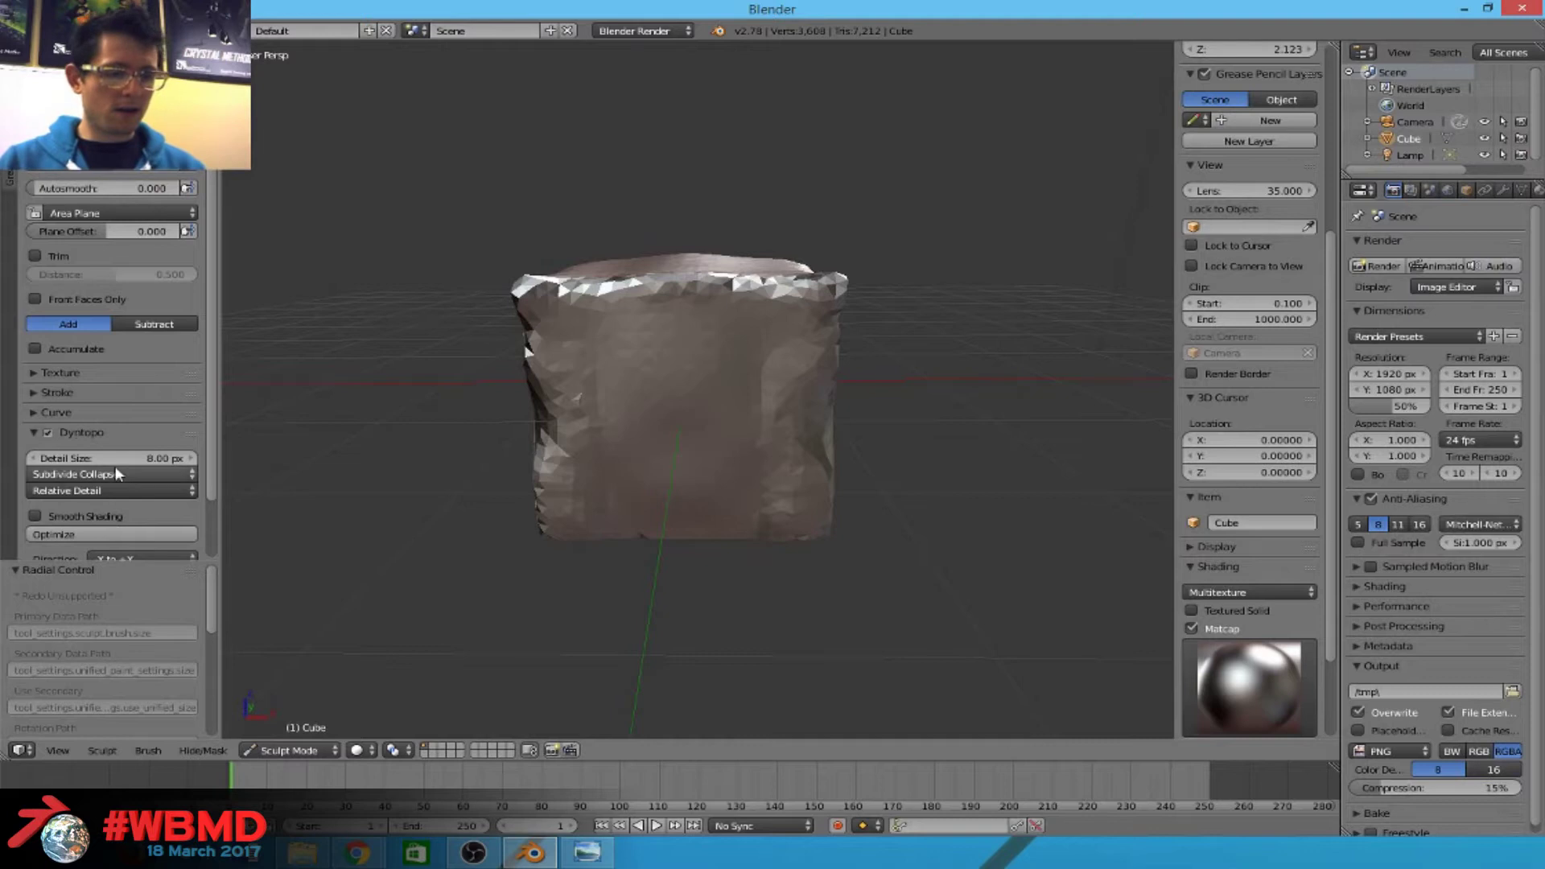
Switch through the first set of numbered sculpt brushes in turn.
scroll(86, 375, up, 2)
key(1)
key(2)
key(5)
key(7)
key(9)
key(4)
key(7)
key(9)
key(3)
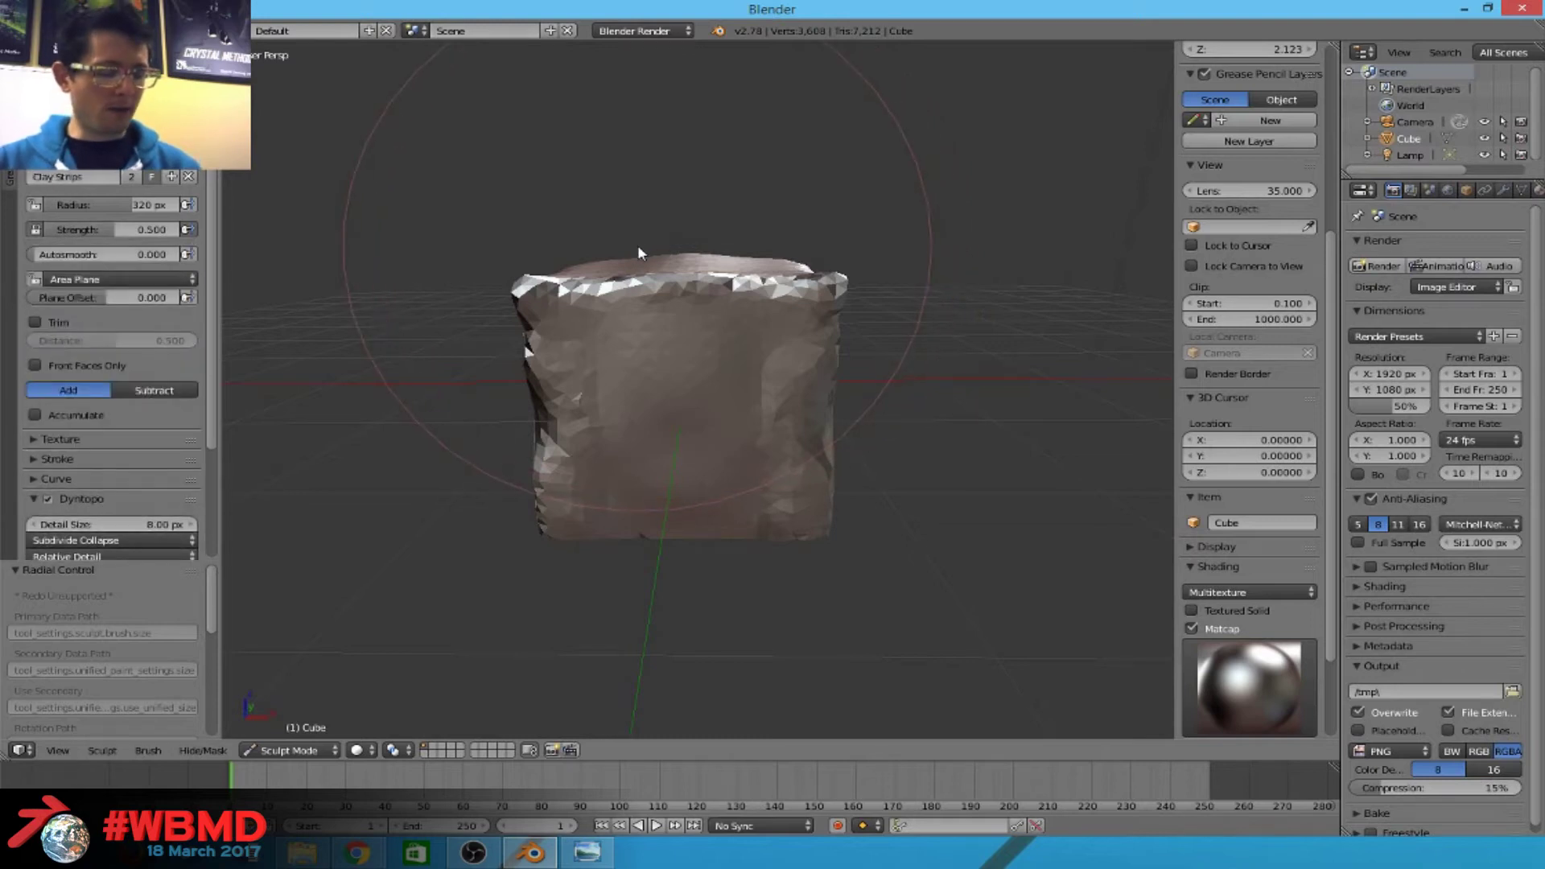
key(0)
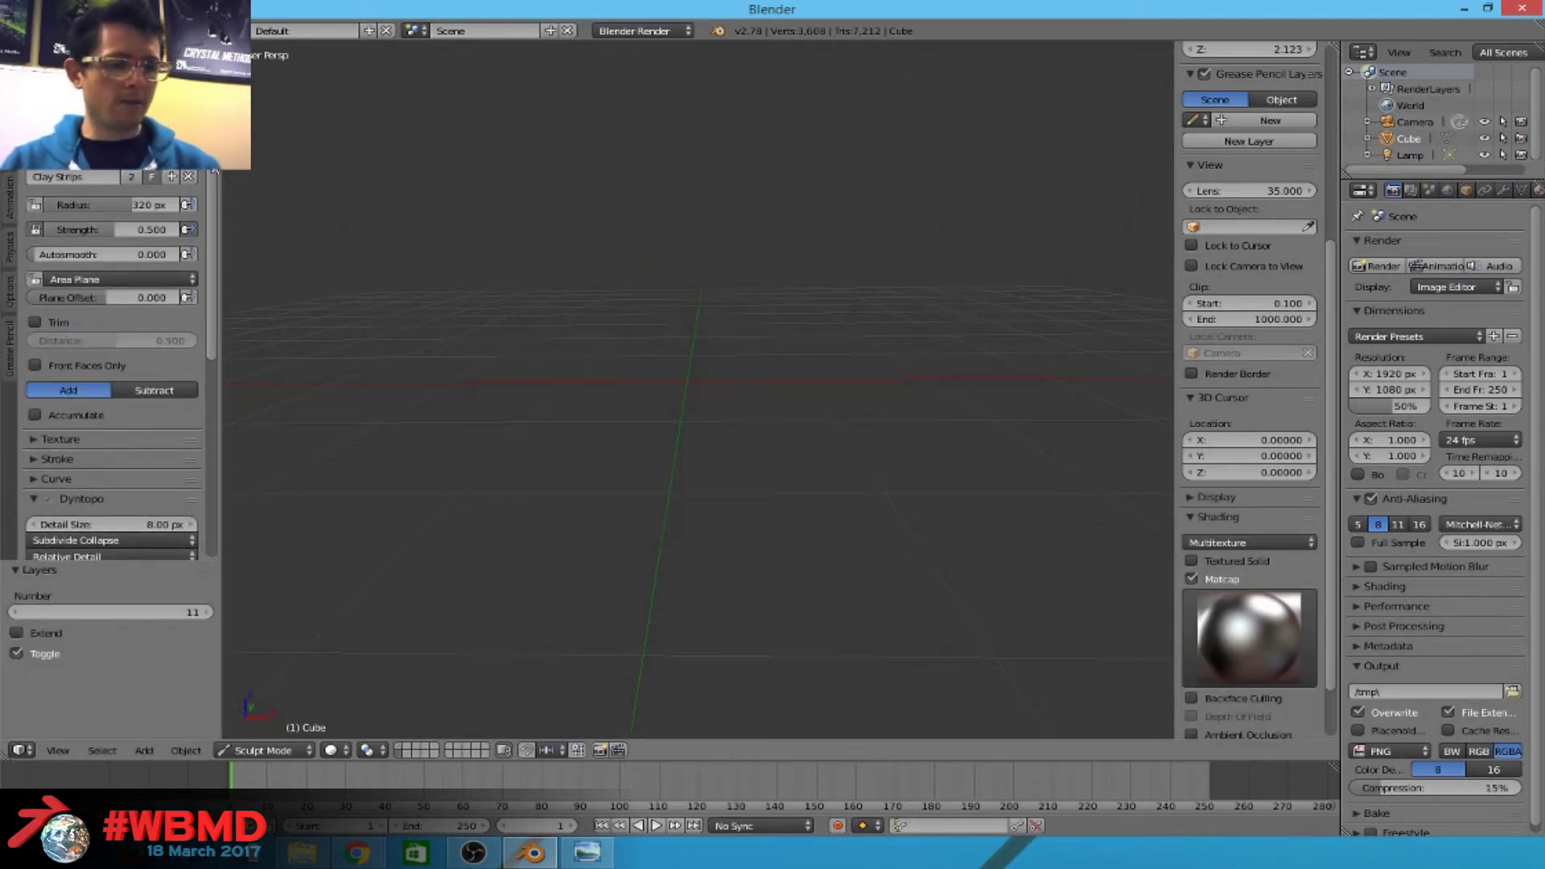
Show the cube's layer again and switch through the second set of numbered brushes, ending on Scrape/Peaks.
click(404, 746)
key(shift+1)
key(shift+2)
key(shift+3)
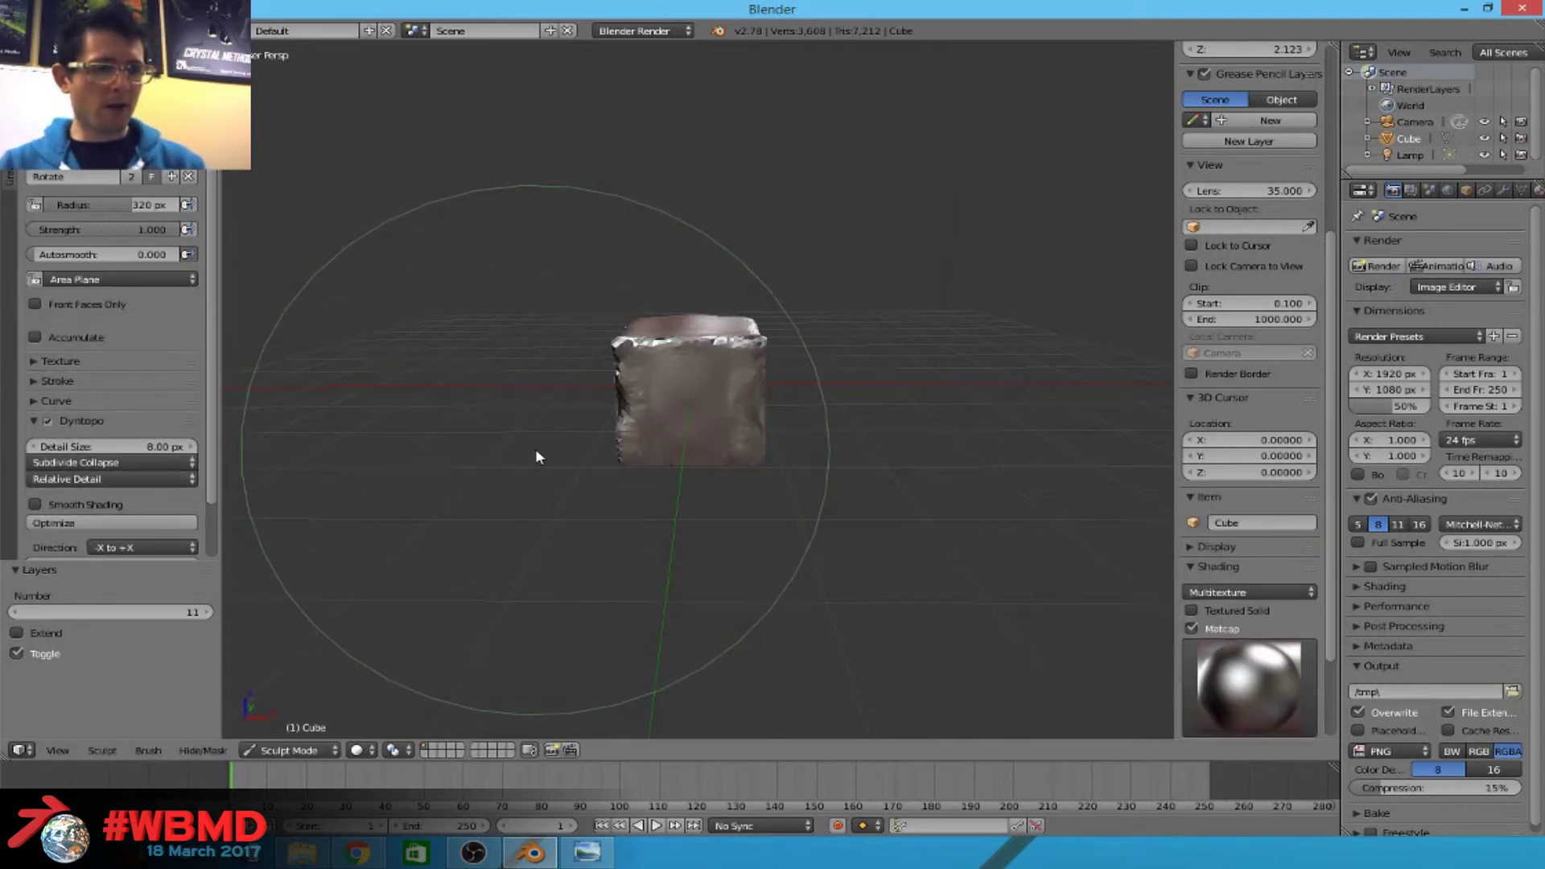
key(shift+4)
key(shift+5)
key(shift+6)
key(shift+7)
key(shift+6)
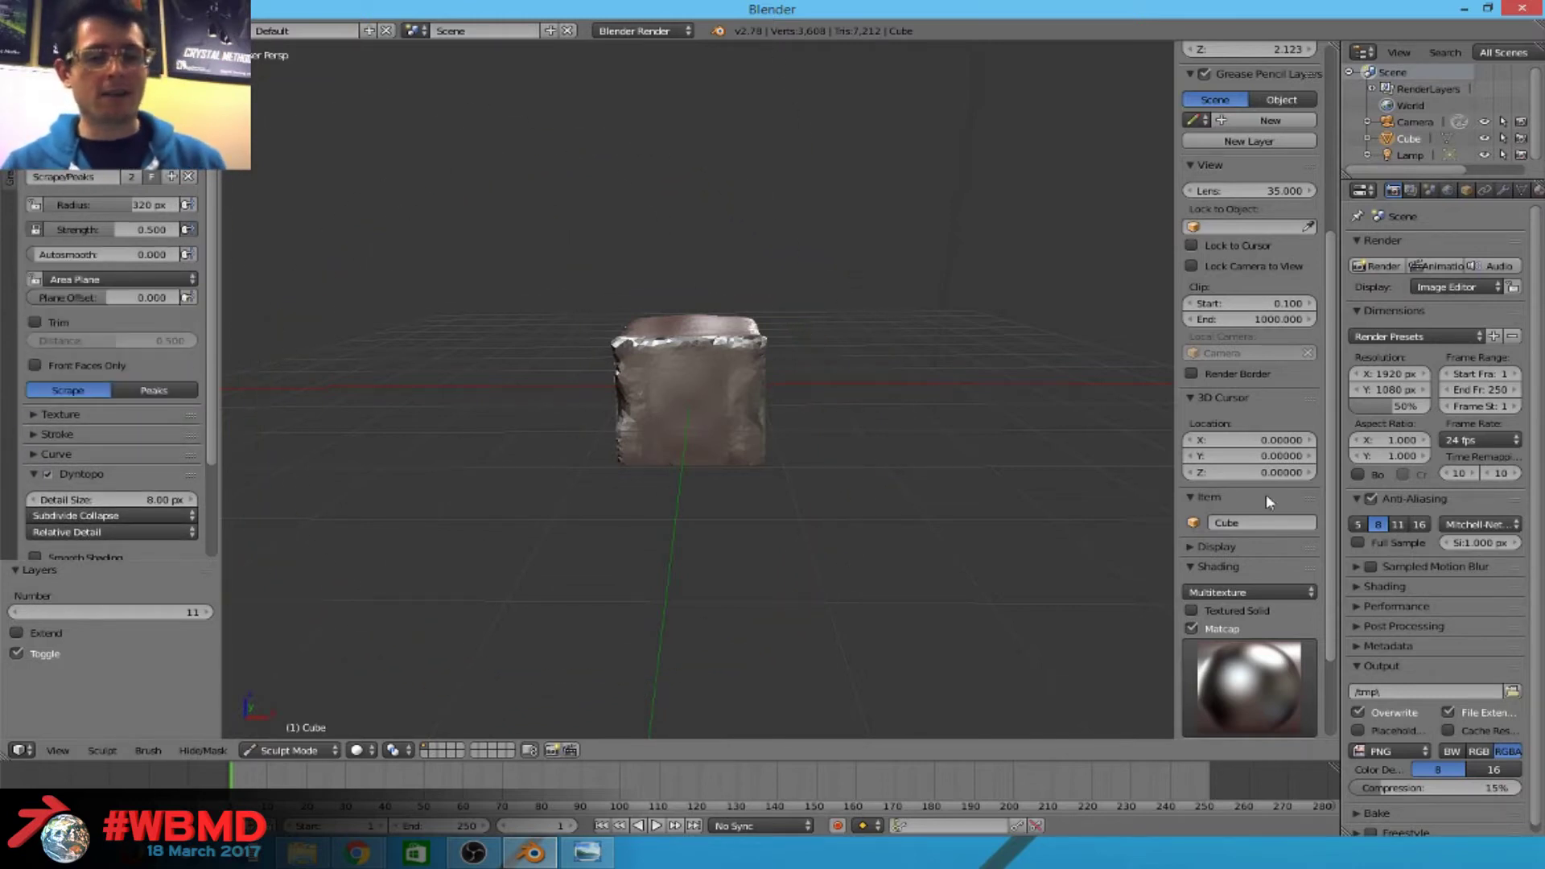
Reduce the brush radius to 161 px over a closer, angled view of the sculpted cube.
scroll(585, 460, up, 1)
scroll(724, 398, down, 1)
middle_drag(761, 386, 619, 498)
scroll(619, 497, up, 5)
key(f)
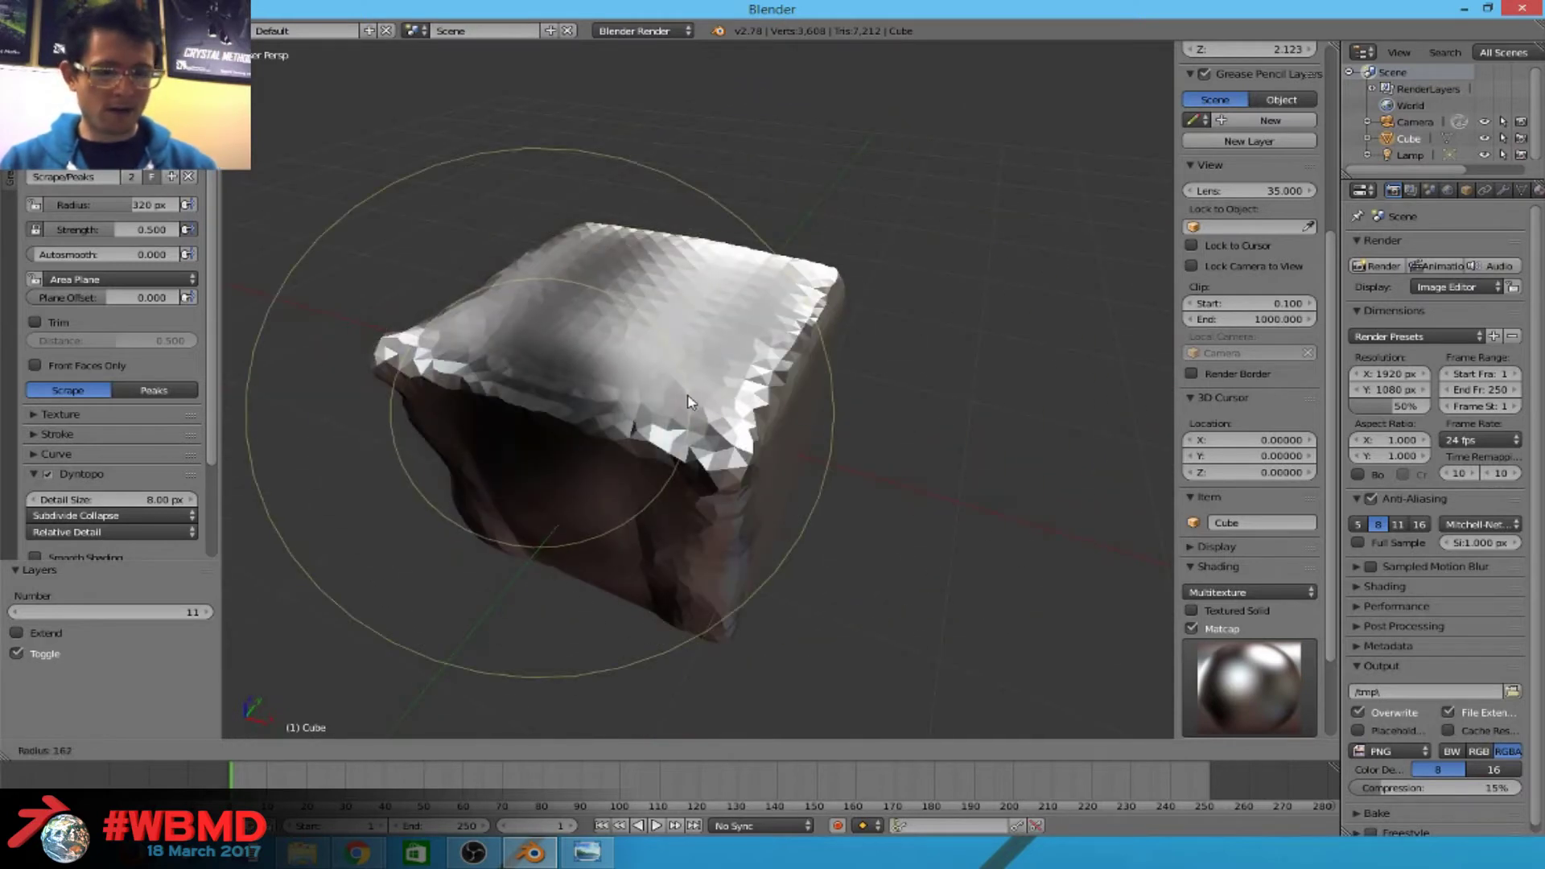
click(688, 413)
Look through the available sculpt brushes and switch to the Snake Hook brush.
scroll(22, 411, down, 1)
scroll(23, 412, down, 2)
scroll(103, 351, up, 3)
click(111, 125)
click(111, 124)
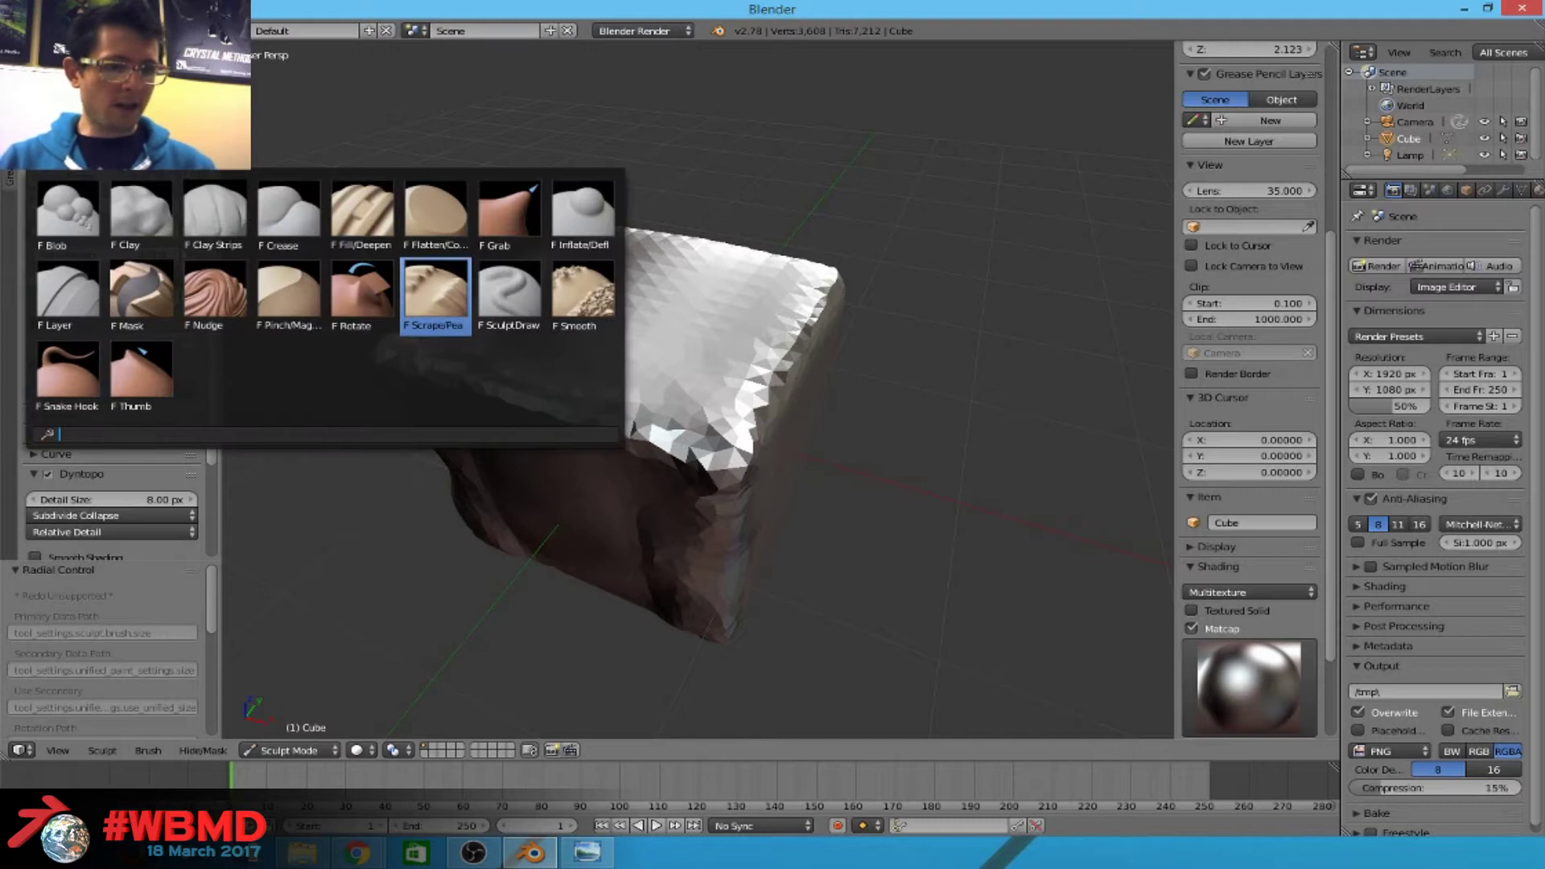
click(111, 125)
scroll(475, 346, down, 1)
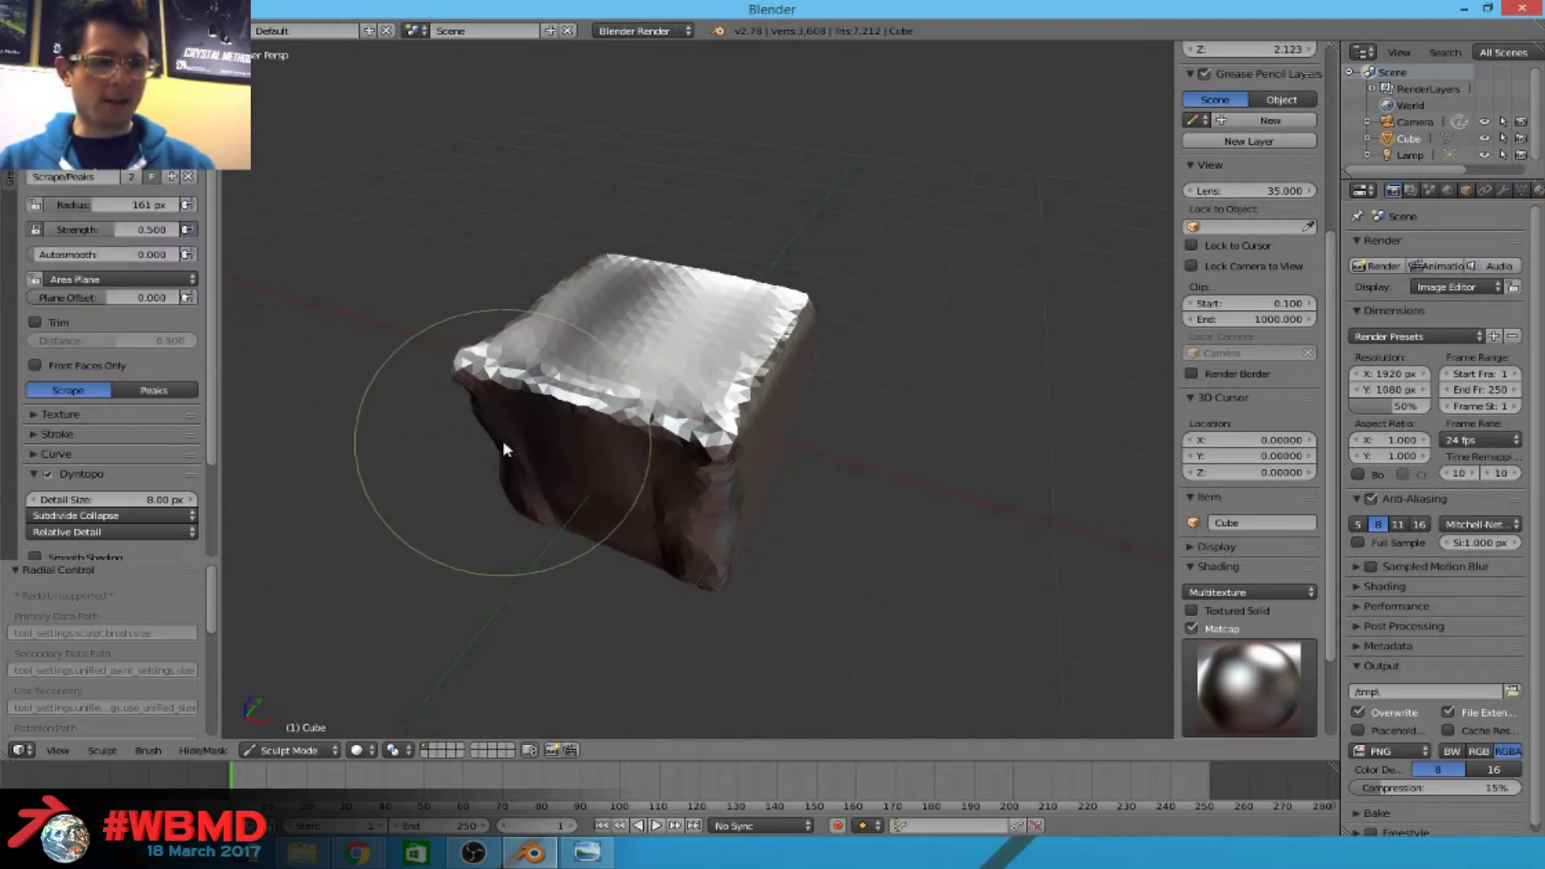
key(k)
Pull the cube's faces and corners outward with Snake Hook into a tall form with a lower spike and side lobes.
mouse_move(467, 462)
middle_down()
mouse_move(639, 459)
mouse_move(636, 419)
mouse_move(688, 422)
mouse_move(669, 428)
middle_up()
scroll(516, 334, down, 2)
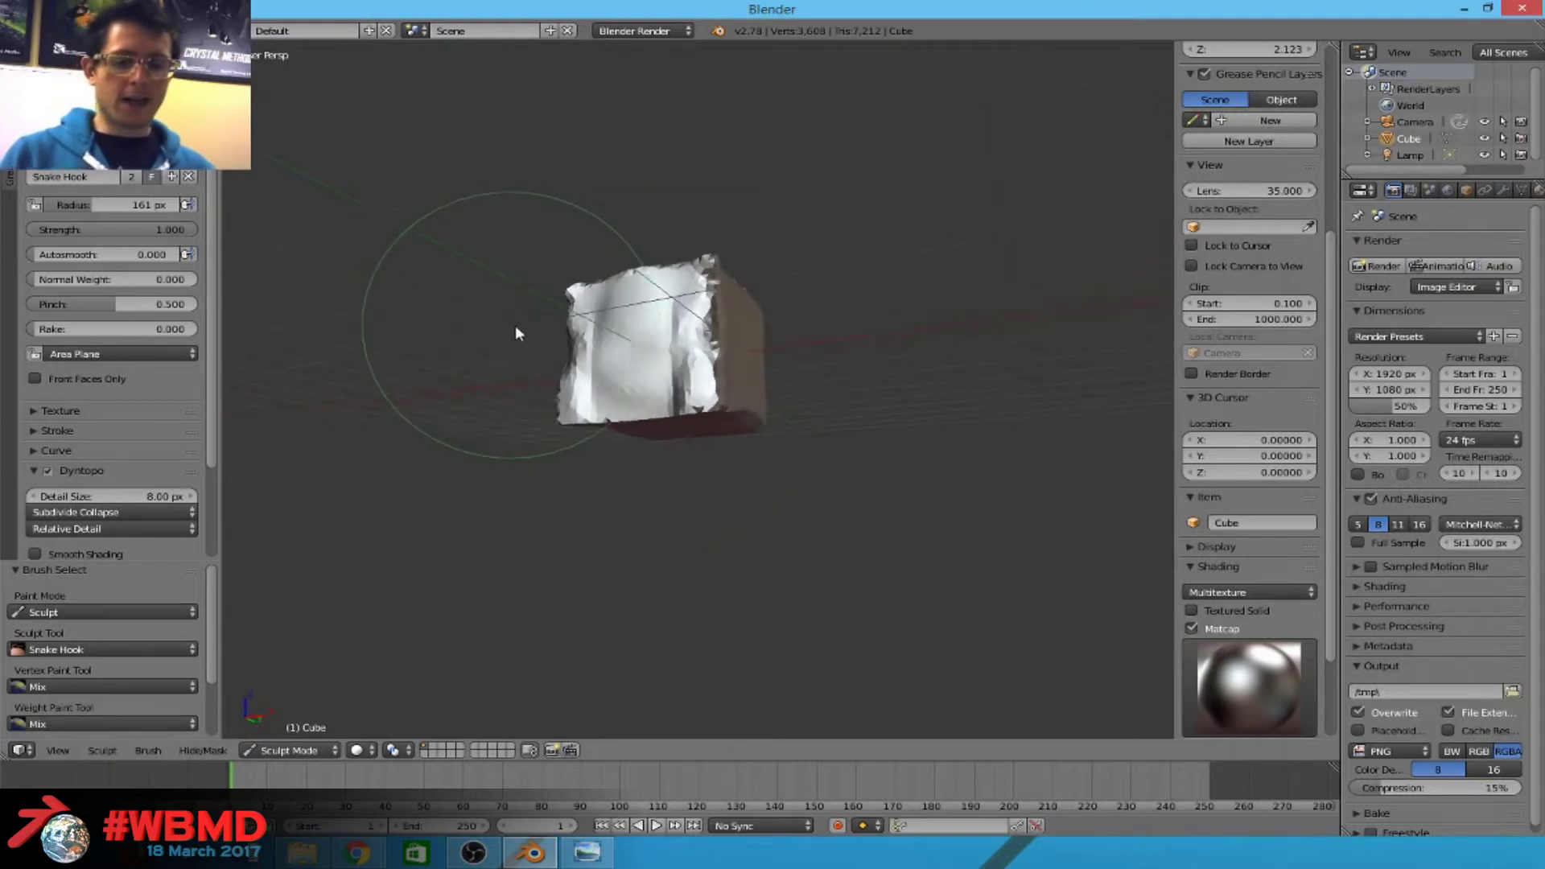
middle_drag(515, 333, 564, 354)
mouse_move(763, 543)
middle_down()
mouse_move(716, 199)
mouse_move(689, 333)
middle_up()
drag(641, 303, 647, 187)
middle_drag(855, 312, 710, 348)
drag(705, 346, 729, 313)
middle_drag(761, 346, 668, 449)
drag(582, 426, 538, 456)
mouse_move(575, 418)
middle_down()
mouse_move(605, 412)
mouse_move(656, 293)
mouse_move(638, 298)
mouse_move(704, 312)
mouse_move(682, 393)
mouse_move(694, 414)
middle_up()
mouse_move(751, 434)
mouse_down()
mouse_move(801, 439)
mouse_move(648, 518)
mouse_move(707, 472)
mouse_up()
mouse_move(707, 473)
middle_down()
mouse_move(657, 489)
mouse_move(539, 463)
middle_up()
mouse_move(541, 471)
mouse_down()
mouse_move(554, 504)
mouse_move(526, 544)
mouse_move(471, 550)
mouse_up()
mouse_move(472, 551)
middle_down()
mouse_move(626, 558)
mouse_move(715, 412)
mouse_move(668, 447)
mouse_move(690, 341)
mouse_move(683, 396)
mouse_move(579, 382)
middle_up()
mouse_move(705, 342)
mouse_down()
mouse_move(742, 371)
mouse_move(745, 468)
mouse_up()
middle_drag(748, 475, 911, 356)
mouse_move(911, 361)
mouse_down()
mouse_move(689, 259)
mouse_move(660, 282)
mouse_up()
drag(567, 243, 573, 243)
mouse_move(642, 335)
middle_down()
mouse_move(772, 264)
mouse_move(685, 379)
mouse_move(728, 300)
mouse_move(634, 338)
middle_up()
Switch back to the Clay Strips brush and set its radius to 81 px.
key(F3)
scroll(341, 352, down, 2)
key(3)
mouse_move(515, 312)
middle_down()
mouse_move(594, 324)
mouse_move(624, 358)
middle_up()
key(f)
click(523, 462)
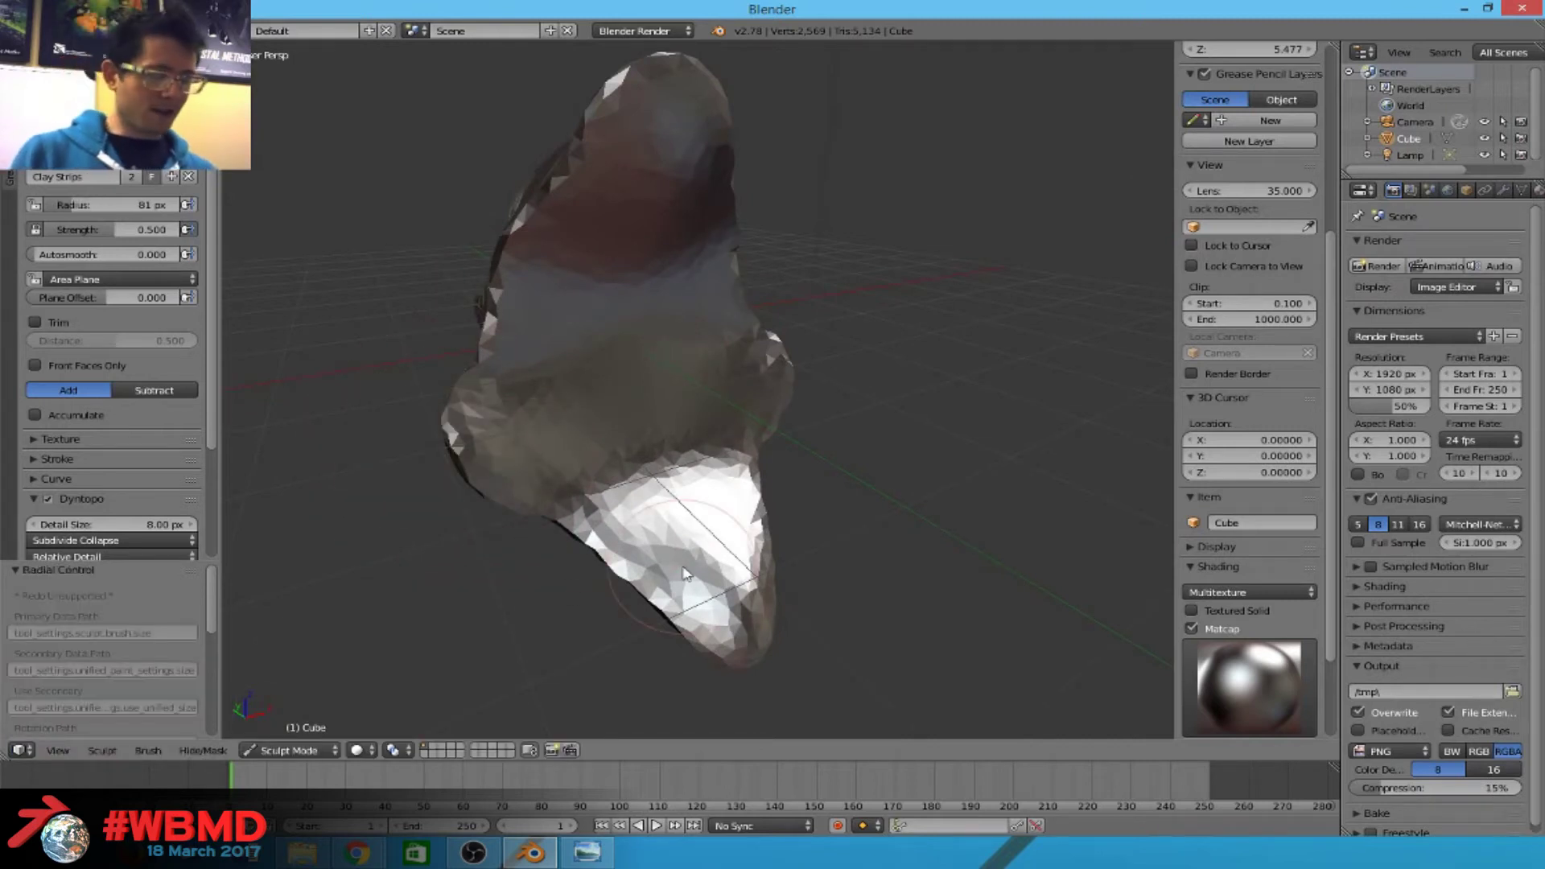
Build up clay strips on the form's lower spike and smooth its rounded tip.
key(alt+Tab)
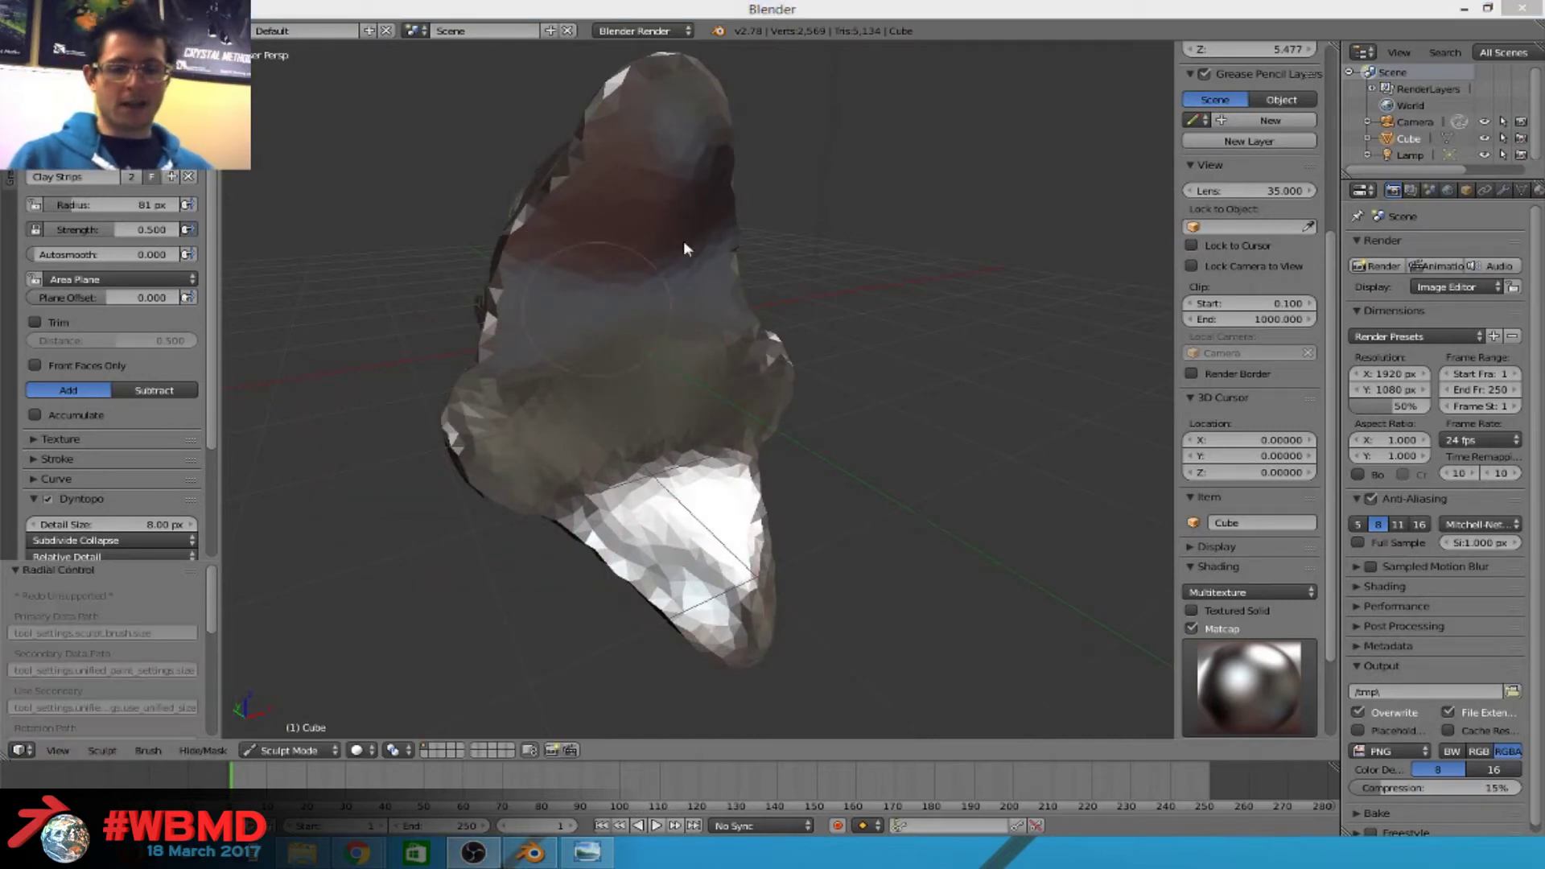
click(669, 634)
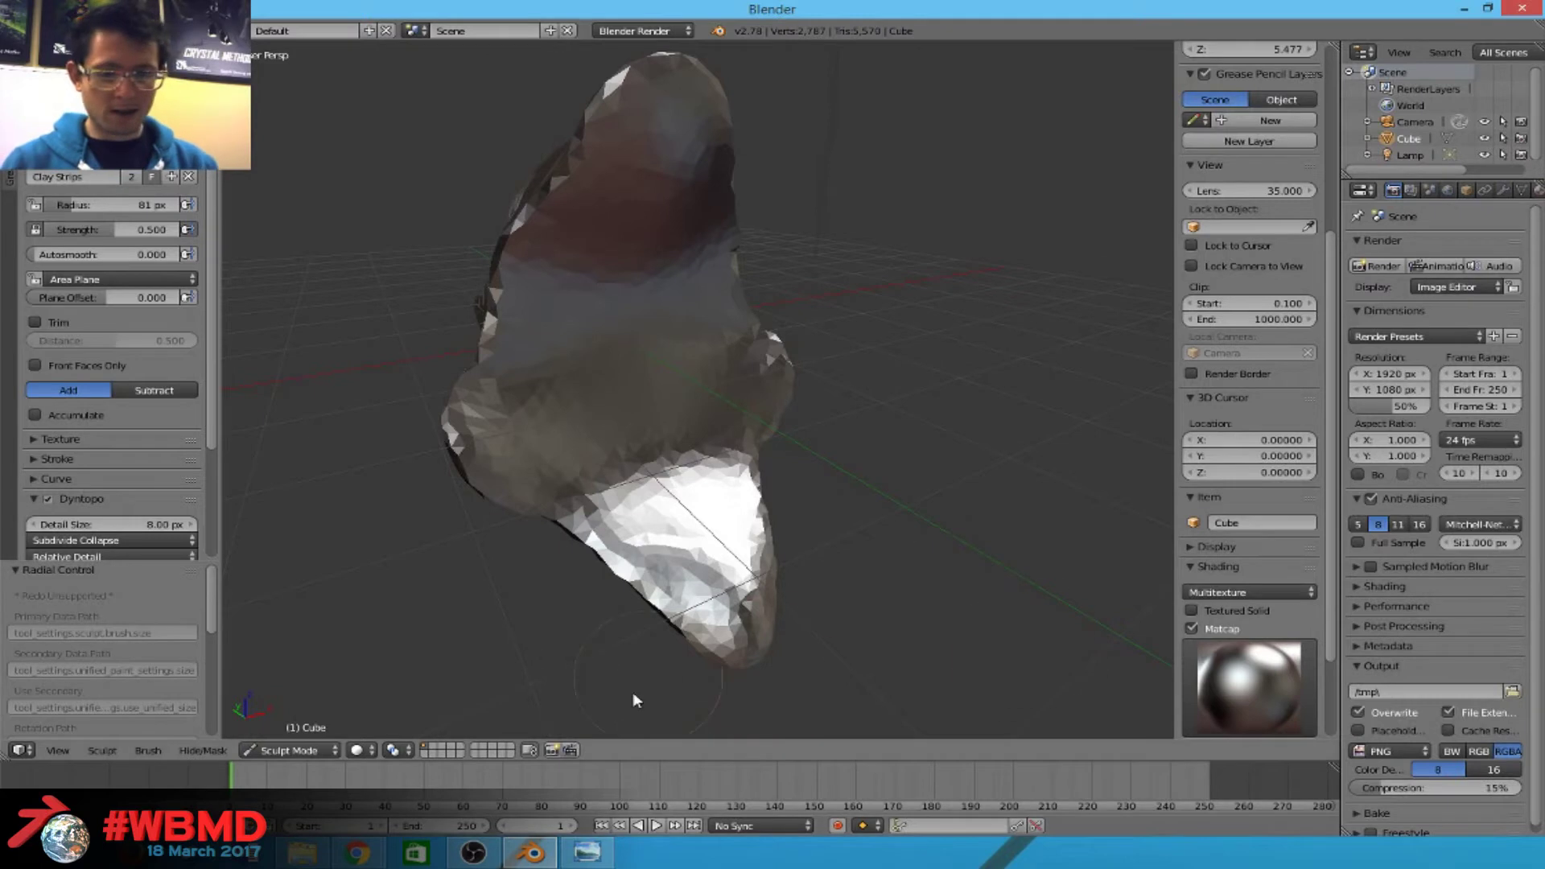
mouse_move(737, 541)
mouse_down()
mouse_move(586, 545)
mouse_move(632, 594)
mouse_move(478, 437)
mouse_move(697, 606)
mouse_move(527, 471)
mouse_move(646, 537)
mouse_move(692, 607)
mouse_move(554, 525)
mouse_move(533, 483)
mouse_move(770, 680)
mouse_move(519, 521)
mouse_up()
mouse_move(519, 527)
middle_down()
mouse_move(817, 286)
mouse_move(838, 449)
mouse_move(1109, 144)
mouse_move(1070, 153)
mouse_move(875, 314)
middle_up()
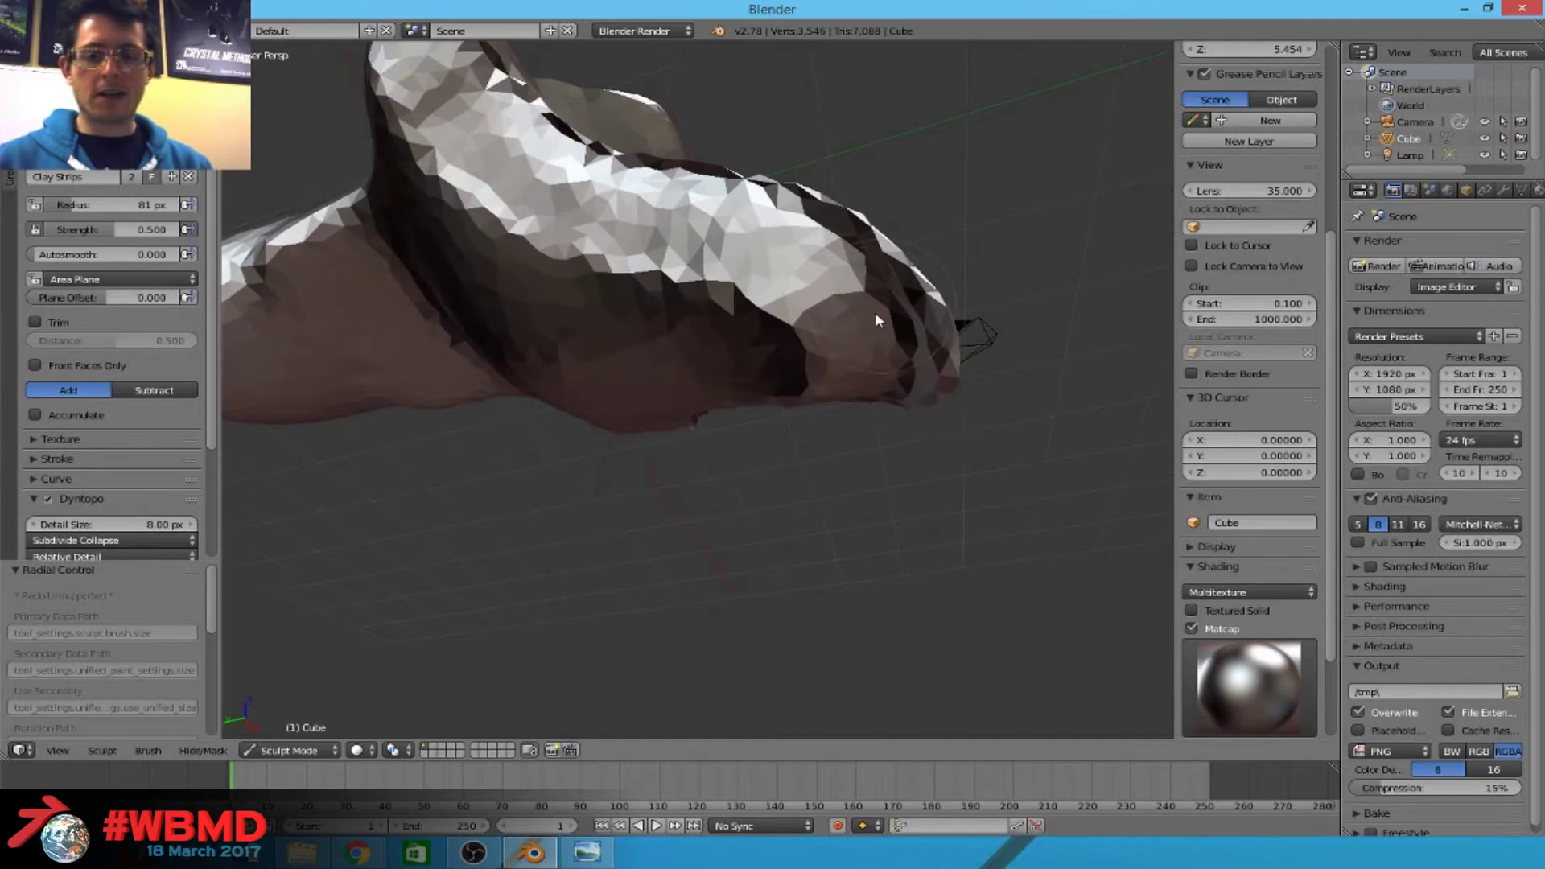
mouse_move(874, 278)
mouse_down()
mouse_move(748, 190)
mouse_move(917, 298)
mouse_up()
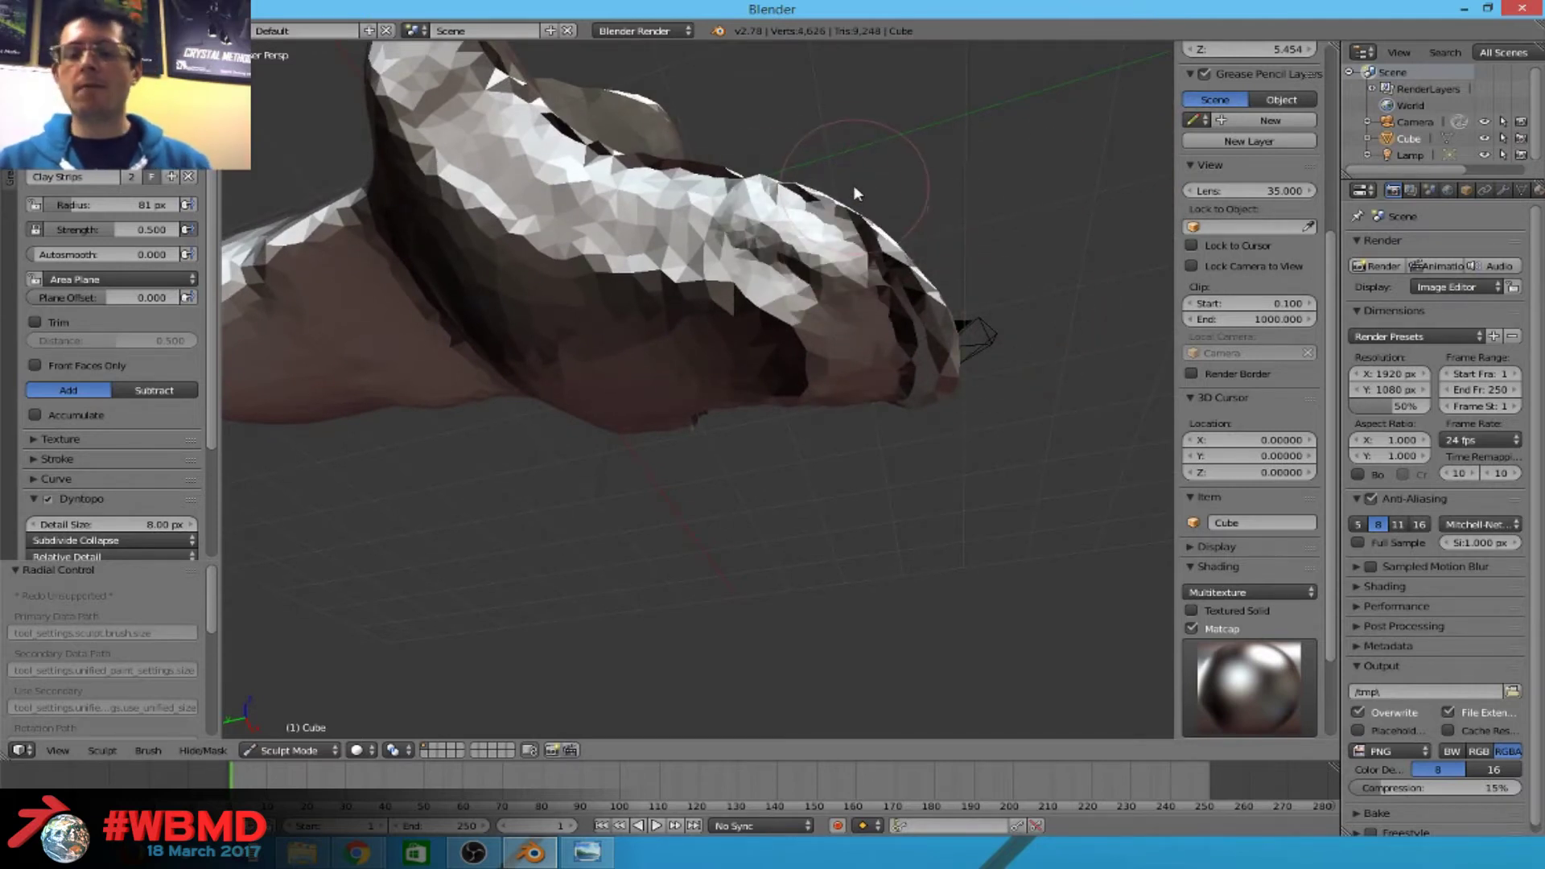
drag(812, 198, 958, 358)
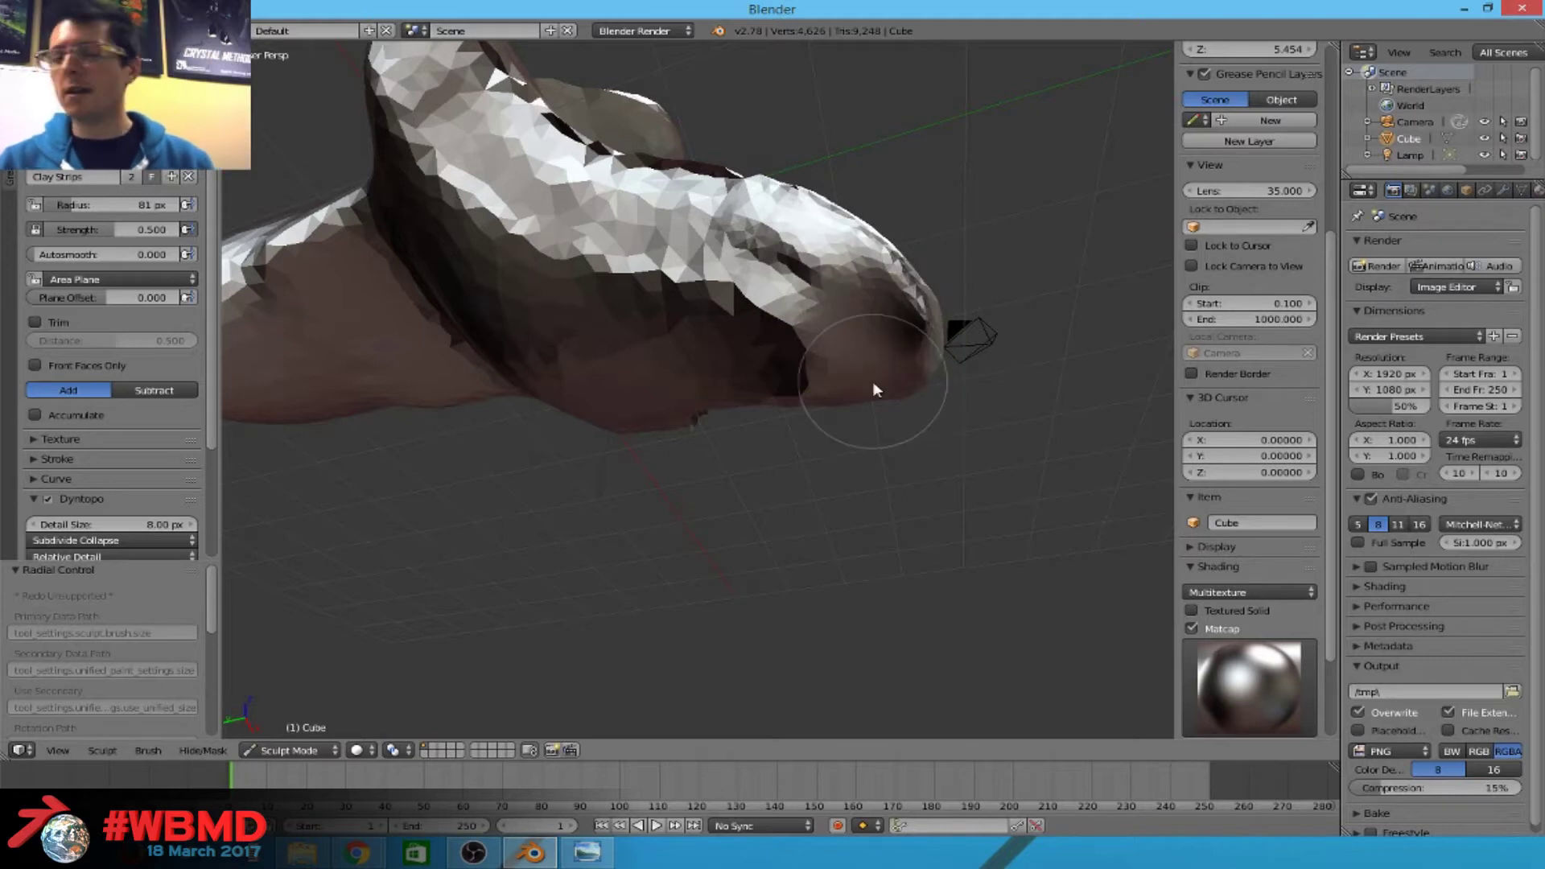
Sculpt further raised clay strips along the pulled-out spike from several angles.
middle_drag(519, 145, 527, 333)
drag(527, 333, 332, 179)
middle_drag(497, 278, 728, 400)
mouse_move(729, 400)
mouse_down()
mouse_move(459, 314)
mouse_move(663, 403)
mouse_move(451, 318)
mouse_up()
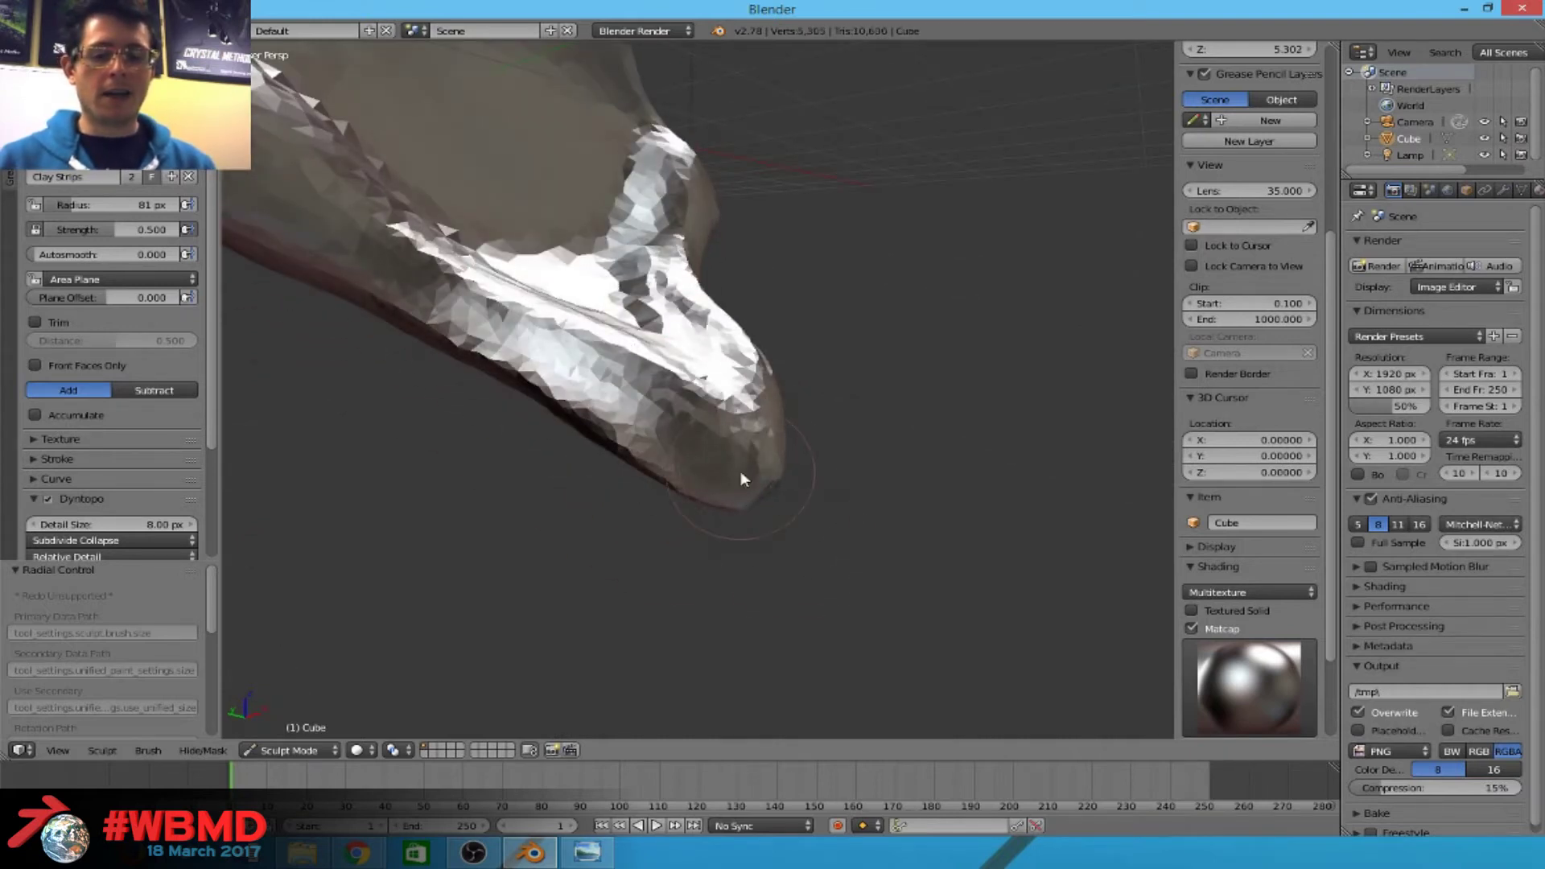
Reduce the Clay Strips radius to 58 px and add narrower strips near the spike's tip.
middle_drag(568, 399, 595, 444)
key(f)
click(643, 439)
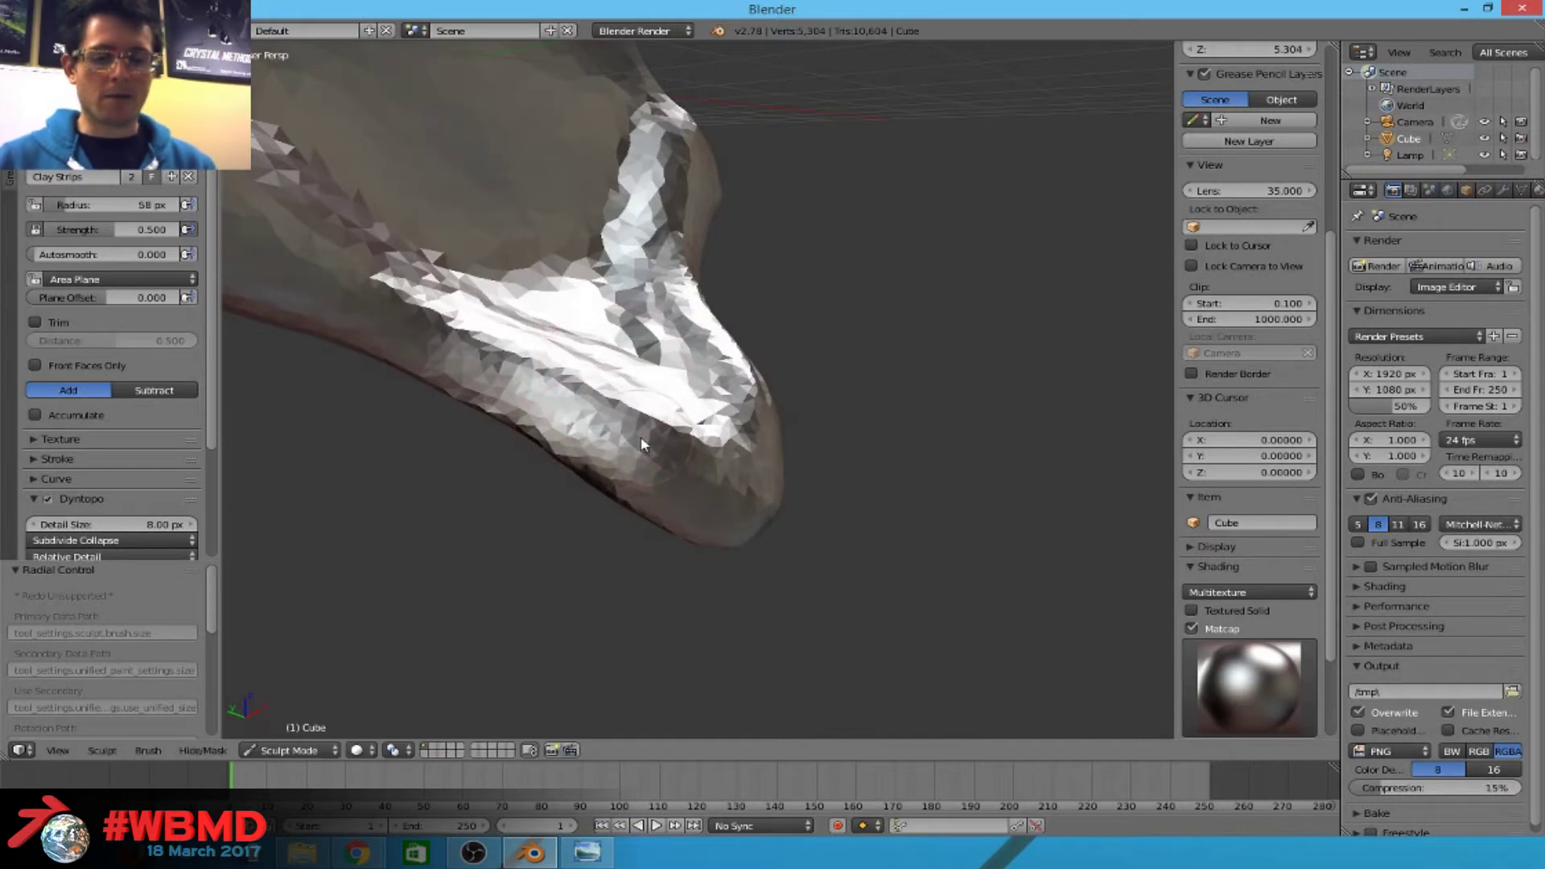
mouse_move(612, 451)
middle_down()
mouse_move(686, 445)
mouse_move(516, 449)
mouse_move(628, 404)
mouse_move(675, 451)
middle_up()
Set the Clay Strips radius to 102 px and sculpt long vertical ridges down the form's middle between the side lobes.
scroll(611, 404, up, 6)
key(f)
click(757, 396)
drag(616, 248, 684, 409)
key(f)
click(633, 264)
drag(613, 229, 658, 443)
drag(624, 206, 684, 465)
mouse_move(612, 261)
mouse_down()
mouse_move(633, 390)
mouse_move(634, 143)
mouse_move(640, 354)
mouse_up()
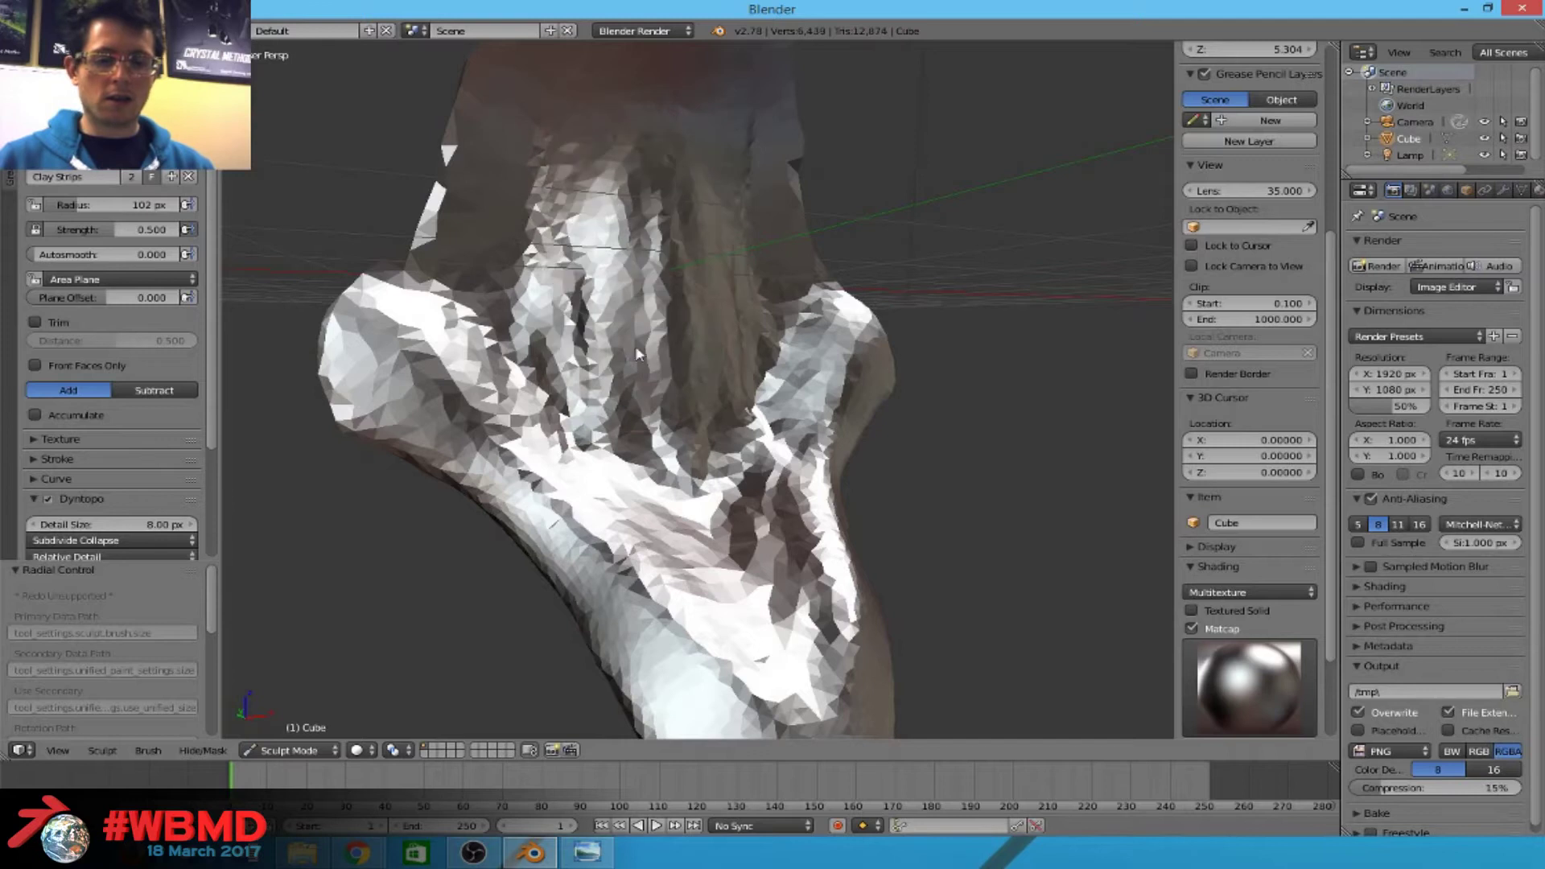
Set the Clay Strips radius to 49 px and sculpt narrow raised strips along the form's V-shaped lower rim.
key(f)
click(561, 416)
middle_drag(560, 416, 596, 428)
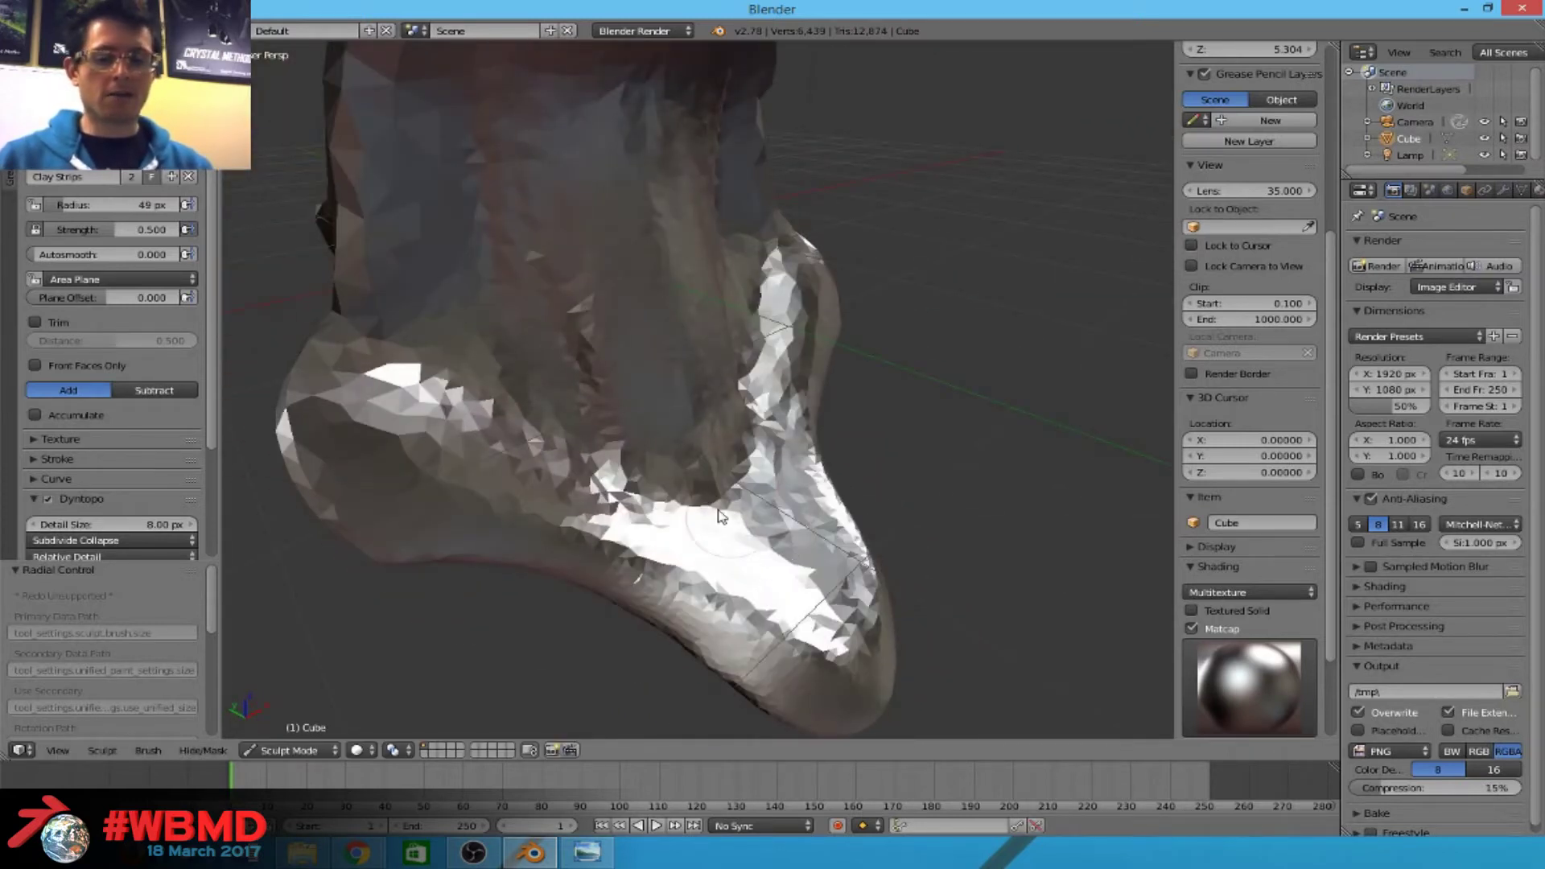
mouse_move(523, 424)
mouse_down()
mouse_move(748, 483)
mouse_move(673, 457)
mouse_move(724, 451)
mouse_move(698, 498)
mouse_up()
mouse_move(773, 553)
mouse_down()
mouse_move(783, 321)
mouse_move(708, 523)
mouse_move(462, 385)
mouse_up()
drag(620, 484, 476, 426)
drag(774, 555, 445, 372)
drag(723, 504, 483, 351)
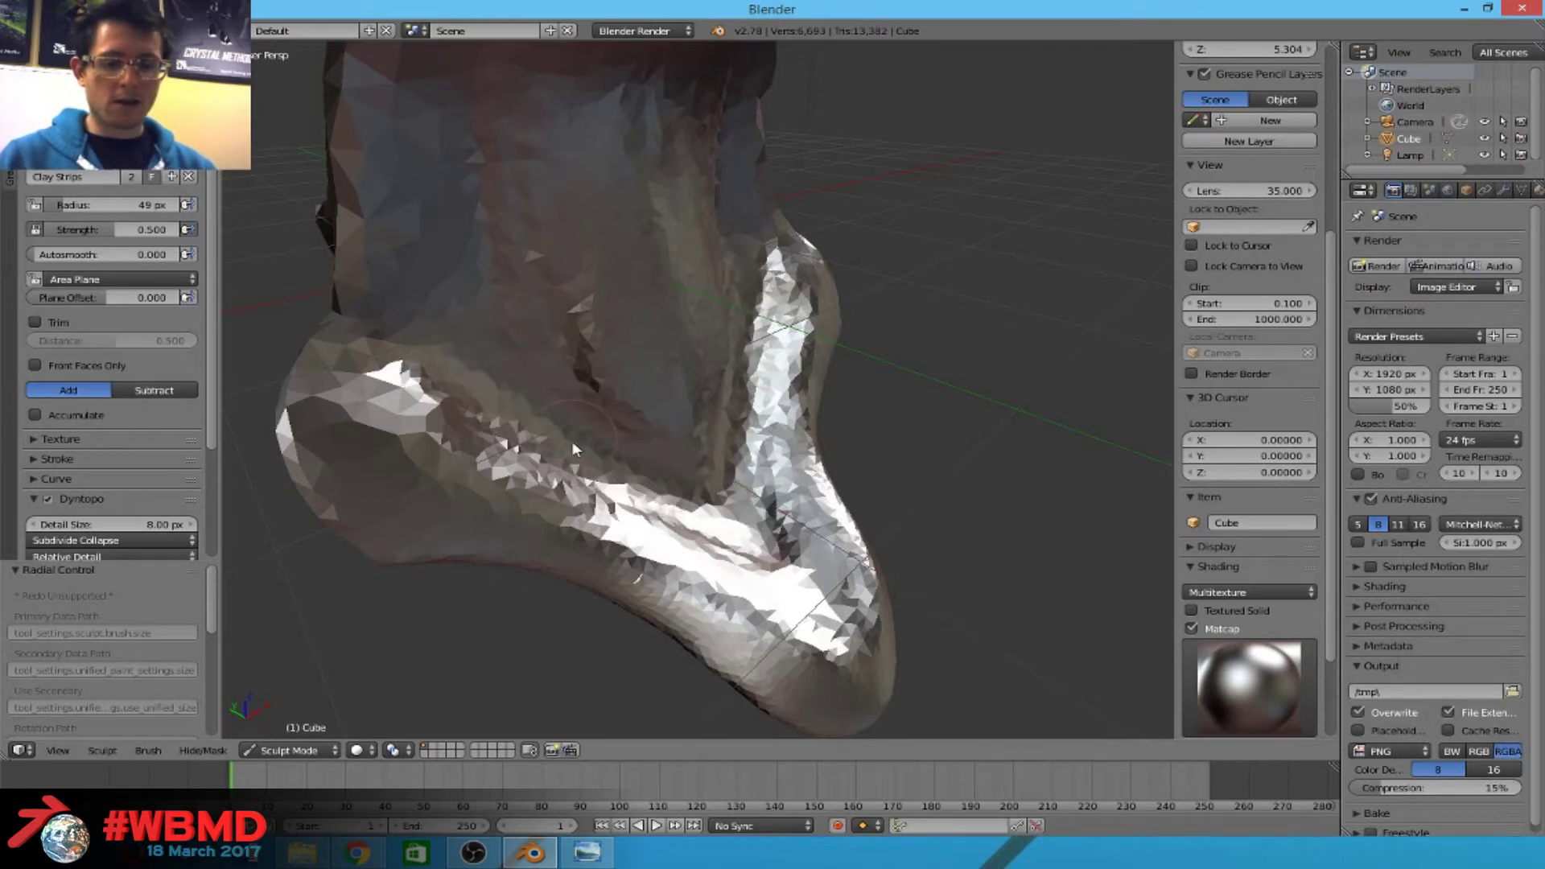
drag(726, 515, 517, 424)
Resize the Clay Strips brush and build up vertical ridges in the recess above the V-shaped rim.
key(f)
click(527, 372)
middle_drag(527, 373, 638, 233)
mouse_move(639, 233)
mouse_down()
mouse_move(556, 483)
mouse_move(611, 322)
mouse_move(563, 515)
mouse_move(556, 369)
mouse_move(546, 411)
mouse_move(575, 418)
mouse_up()
mouse_move(748, 411)
middle_down()
mouse_move(473, 451)
mouse_move(654, 419)
mouse_move(692, 344)
middle_up()
scroll(641, 412, up, 1)
drag(583, 302, 583, 477)
mouse_move(567, 372)
mouse_down()
mouse_move(632, 591)
mouse_move(688, 653)
mouse_move(604, 616)
mouse_up()
mouse_move(603, 603)
middle_down()
mouse_move(697, 589)
mouse_move(531, 604)
middle_up()
mouse_move(694, 596)
mouse_down()
mouse_move(802, 480)
mouse_move(727, 620)
mouse_move(807, 409)
mouse_move(789, 483)
mouse_move(821, 595)
mouse_move(805, 282)
mouse_move(797, 566)
mouse_move(784, 278)
mouse_move(698, 616)
mouse_up()
Set the Clay Strips radius to 117 px and work over the central vertical ridges with broader strokes.
key(f)
click(736, 509)
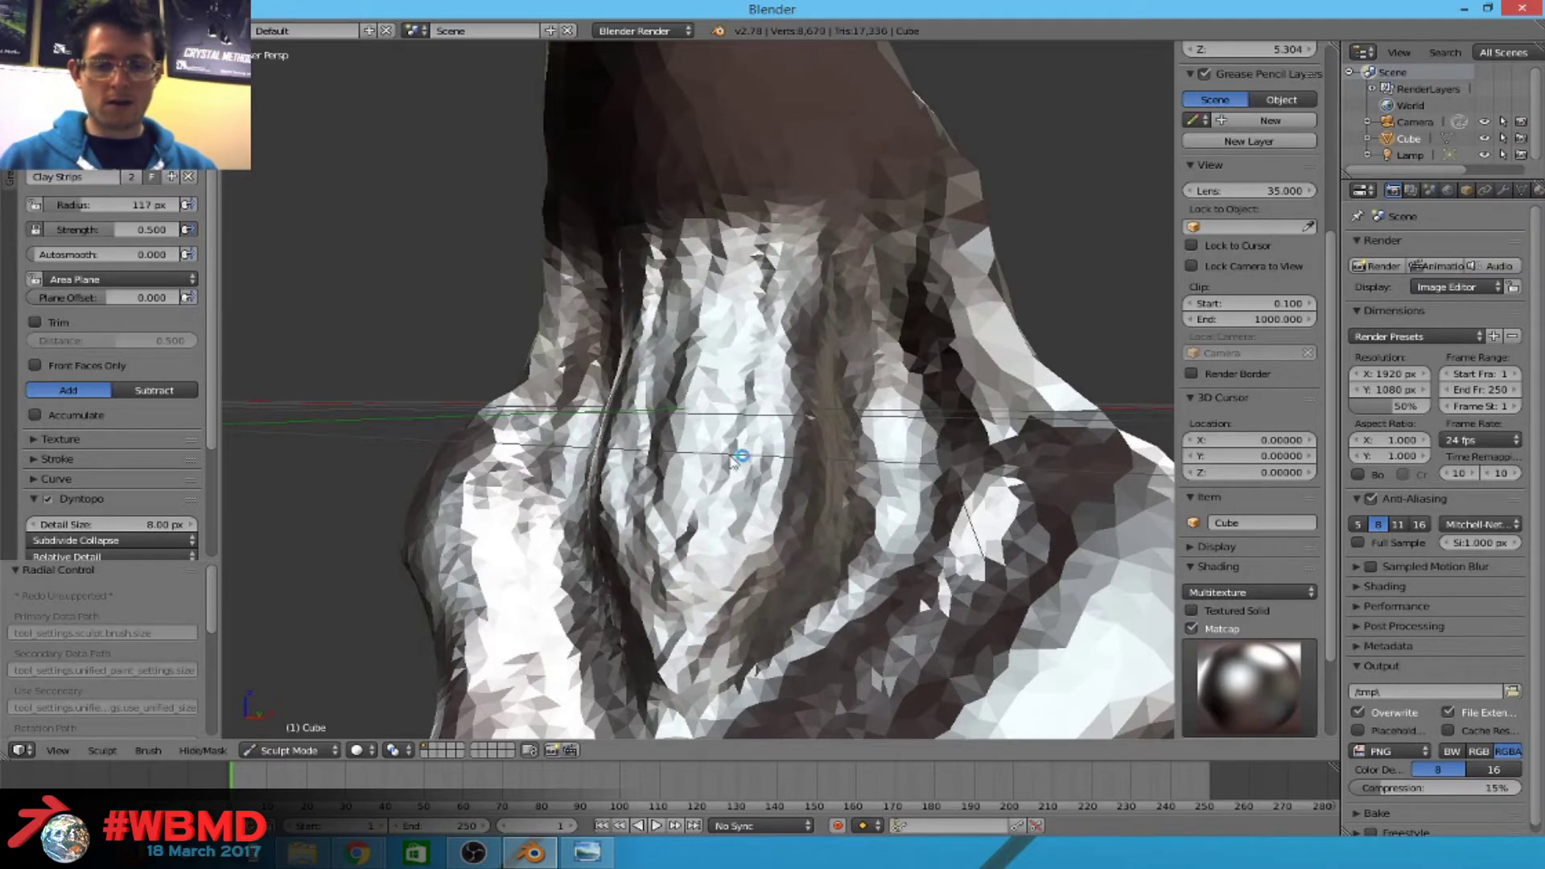
drag(723, 359, 683, 624)
drag(710, 388, 693, 521)
mouse_move(730, 423)
middle_down()
mouse_move(620, 475)
mouse_move(881, 474)
mouse_move(756, 502)
mouse_move(615, 453)
mouse_move(654, 448)
middle_up()
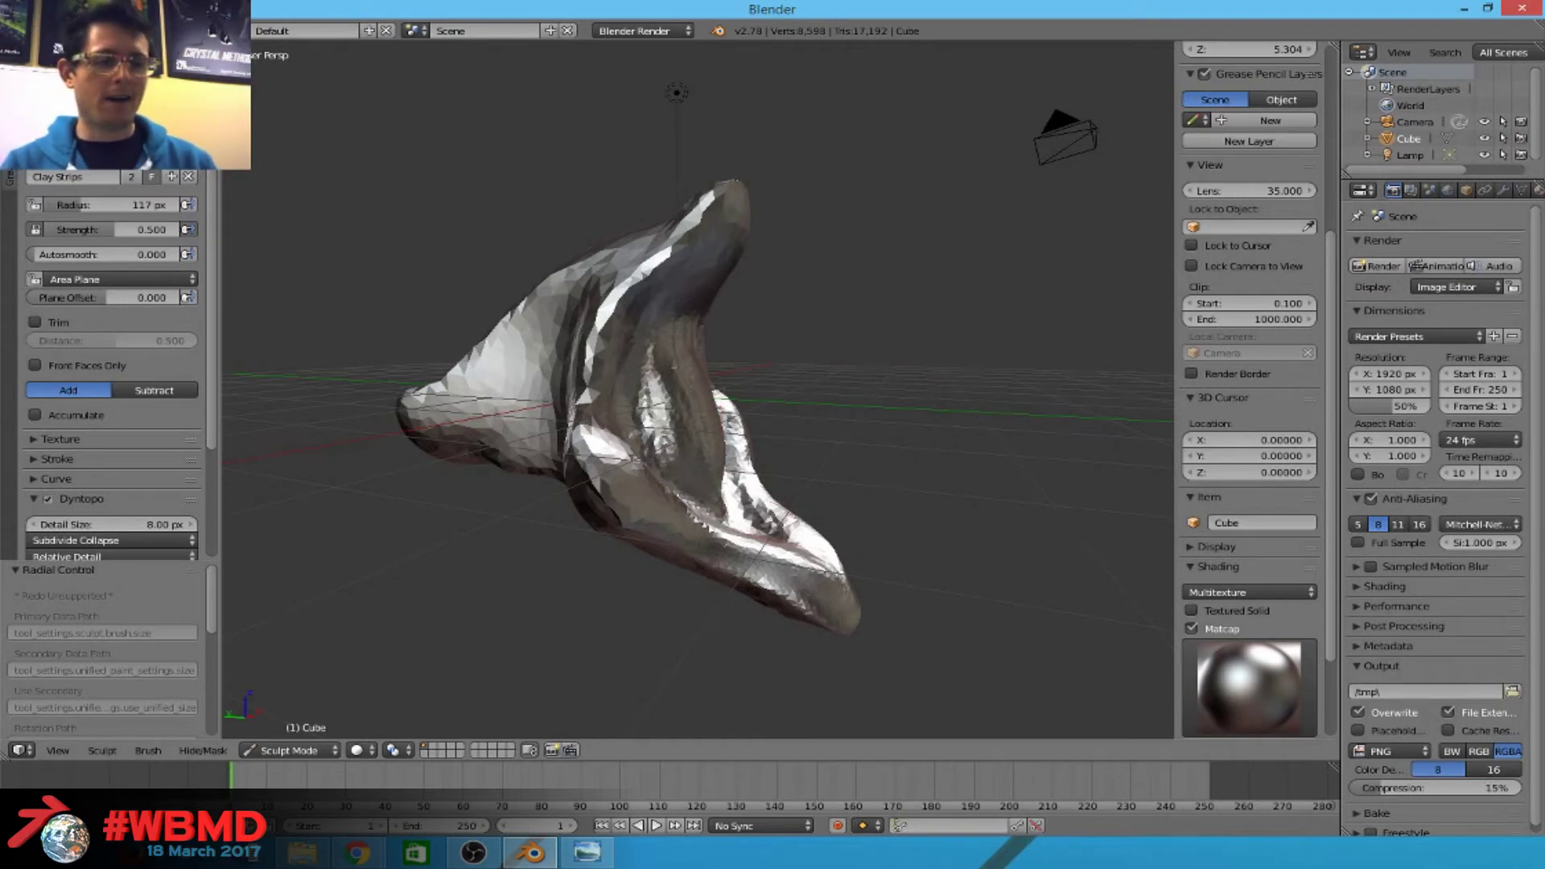
Switch to the Scrape/Peaks brush and set the Dyntopo detail size to 3 px and the brush strength to 1.000.
click(112, 120)
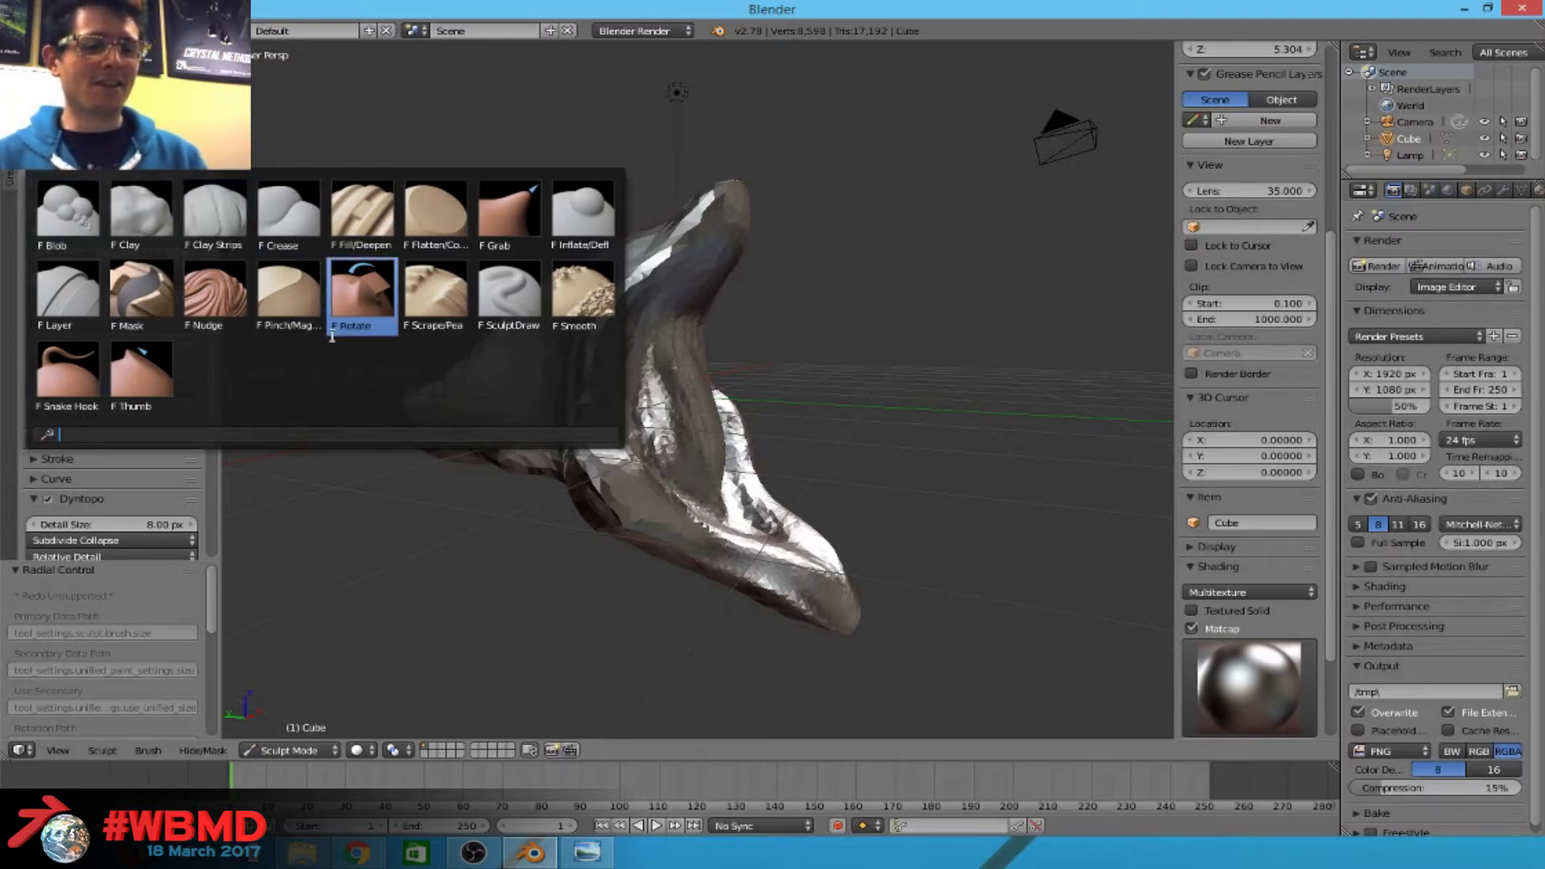
mouse_move(620, 625)
middle_down()
mouse_move(414, 582)
mouse_move(396, 558)
middle_up()
click(152, 139)
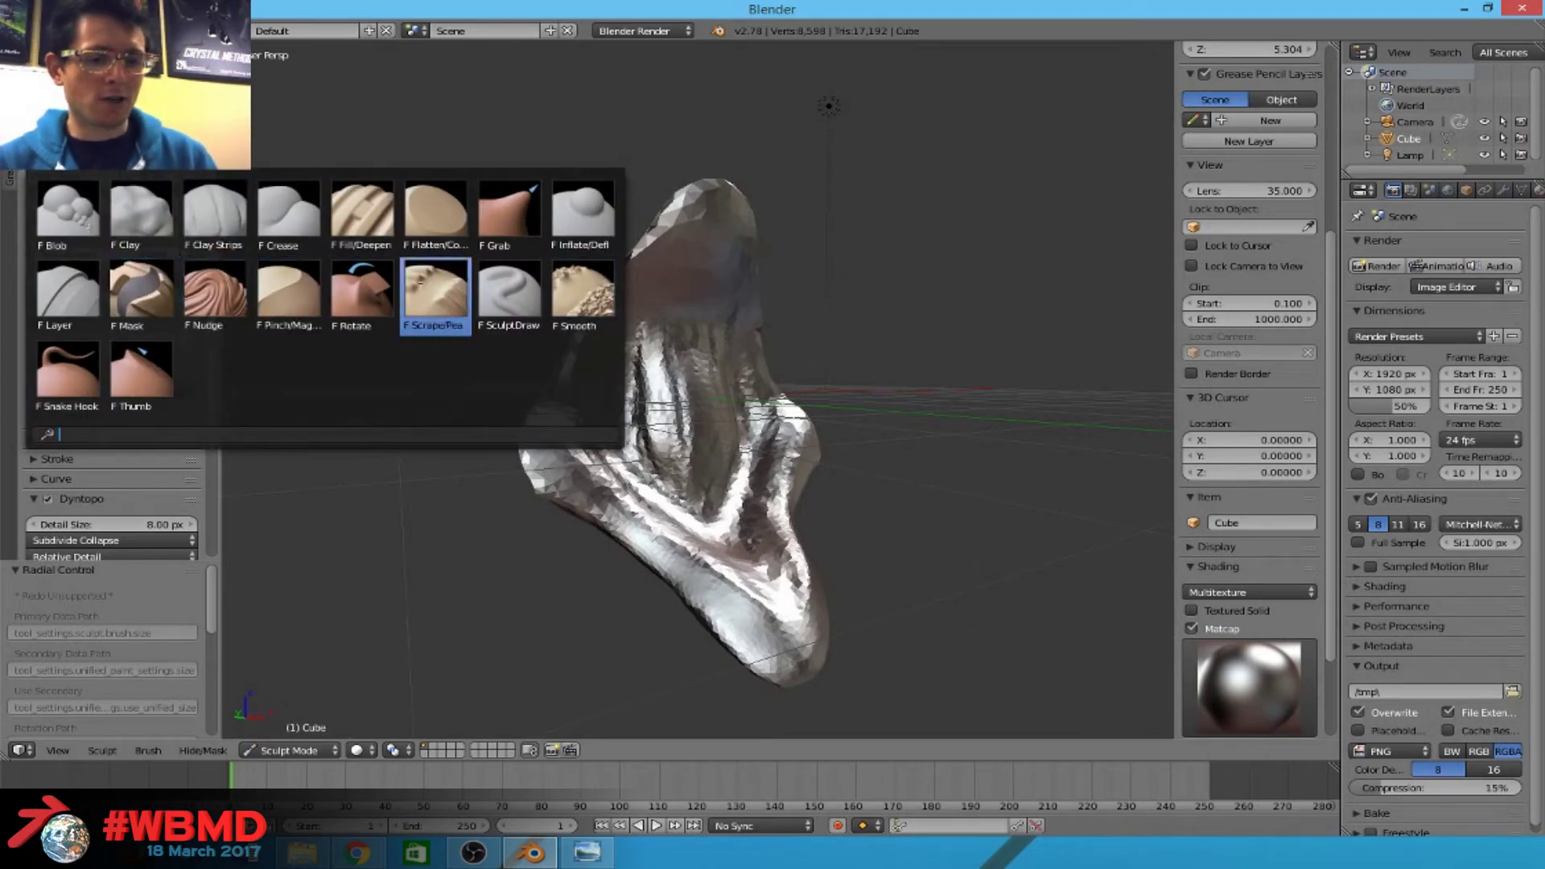
click(425, 286)
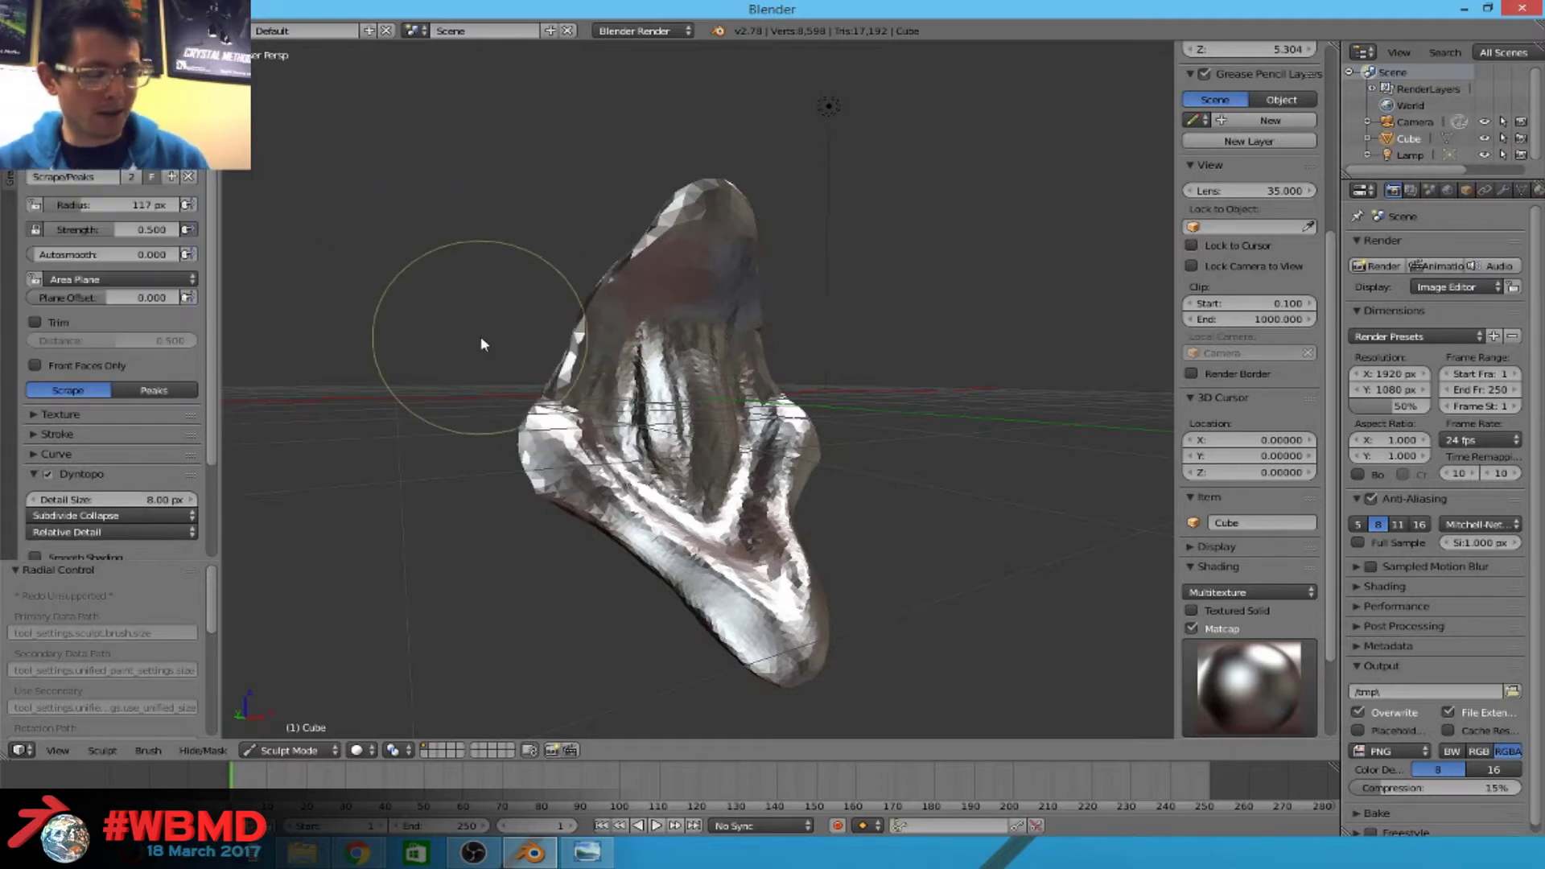
middle_drag(429, 424, 386, 396)
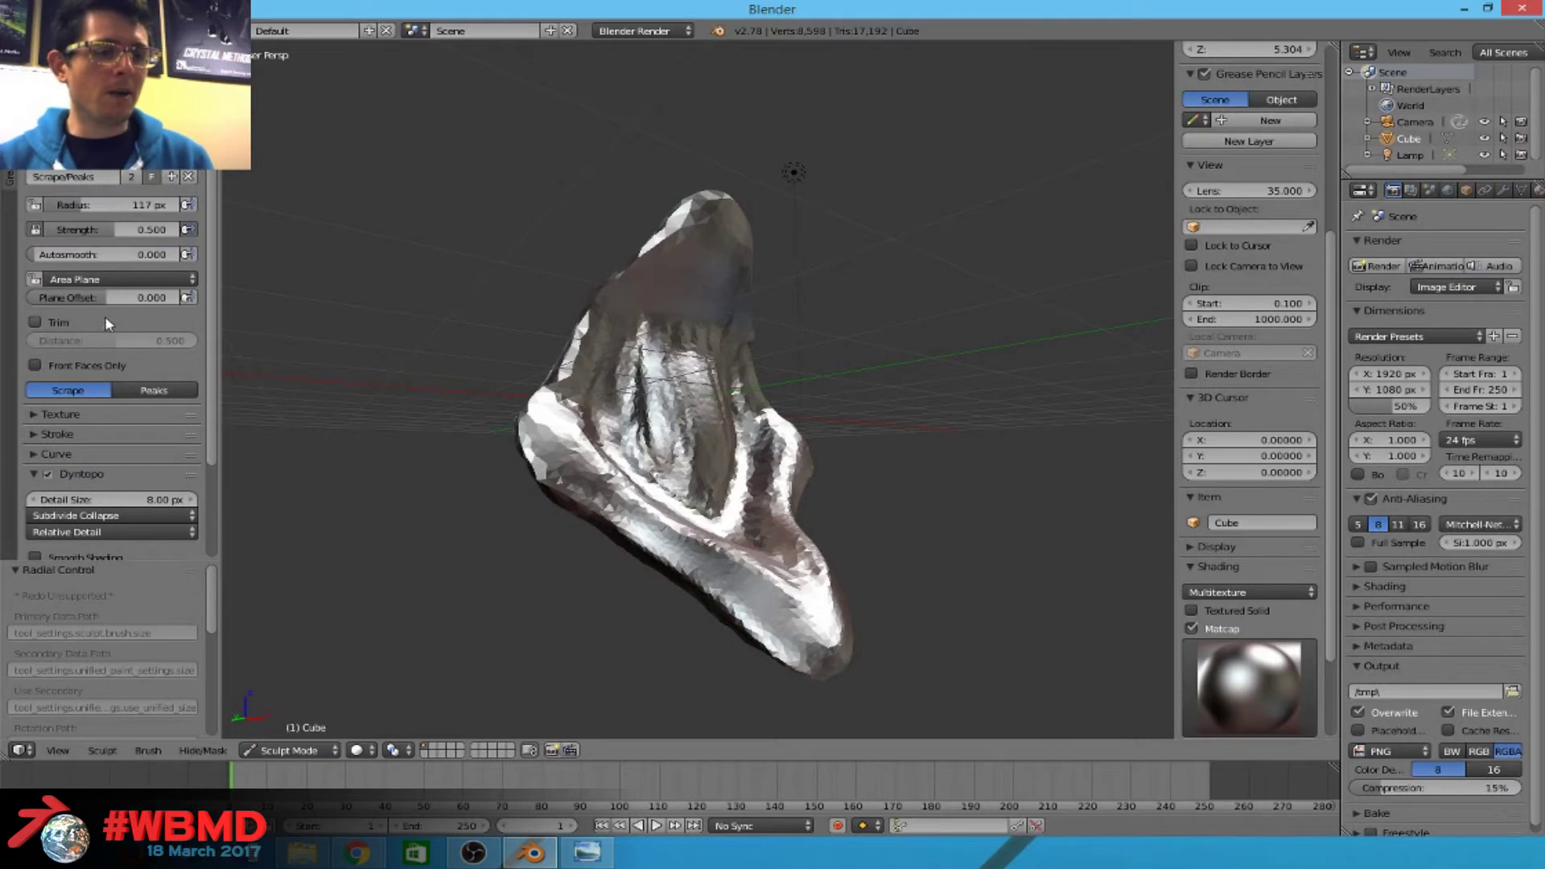
scroll(106, 319, down, 3)
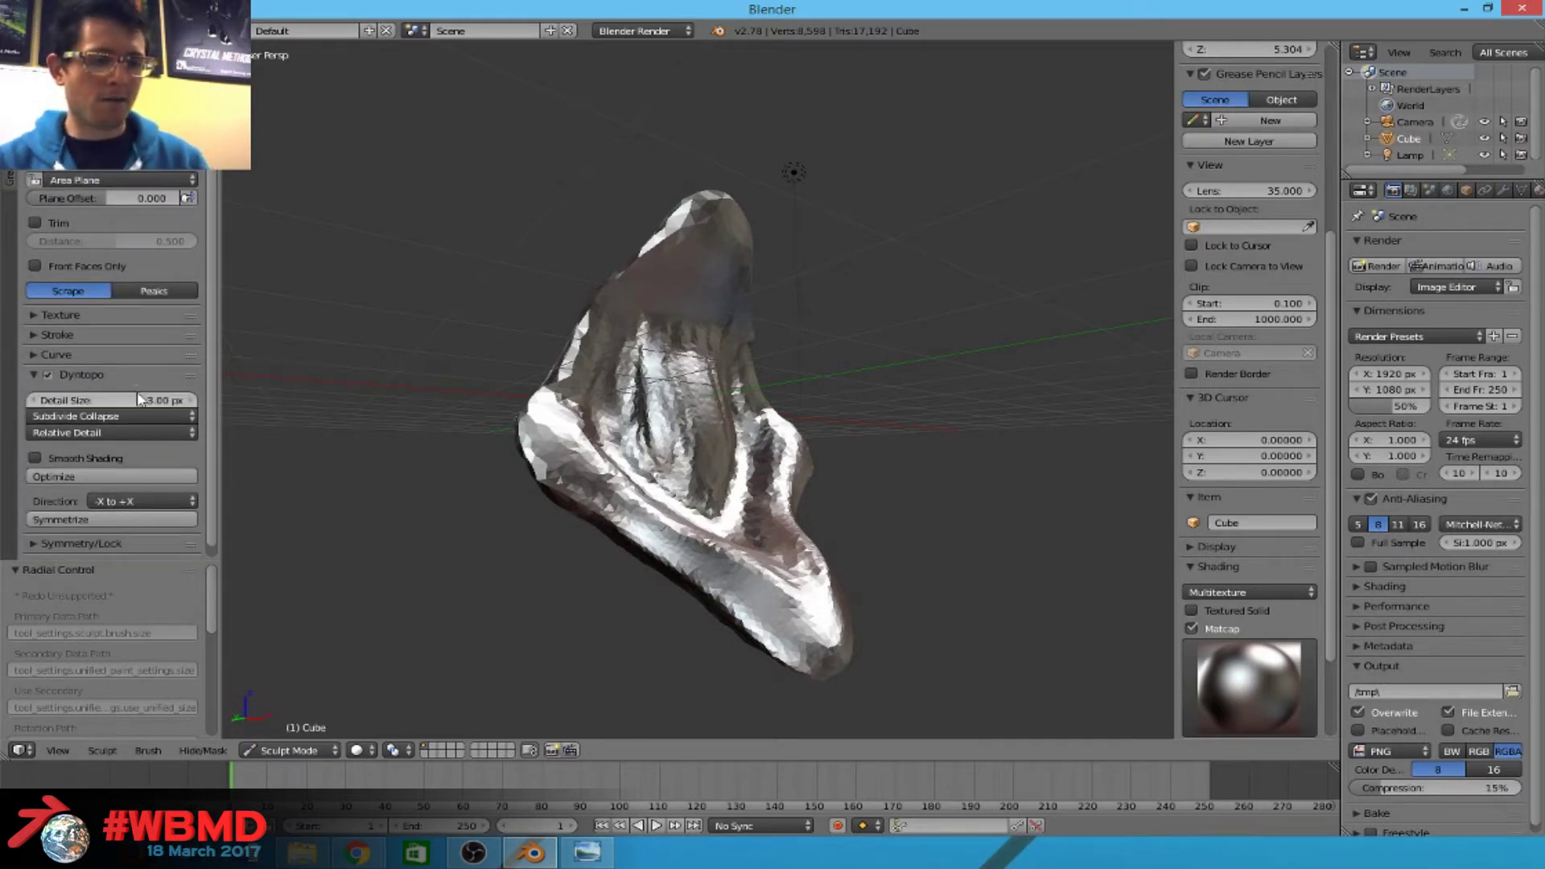
scroll(159, 396, up, 3)
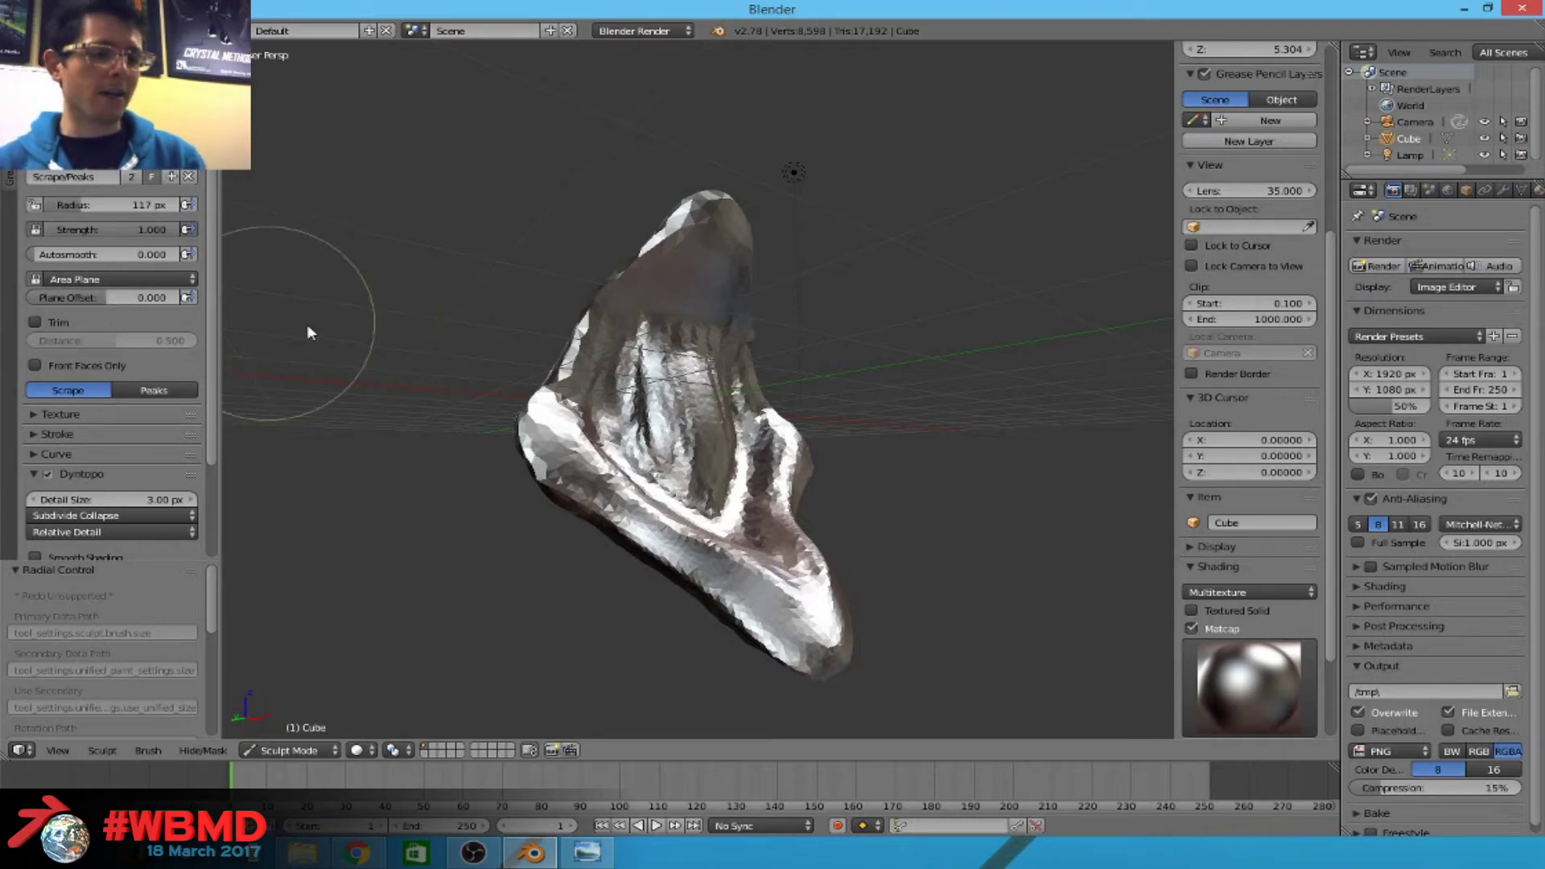
Set the Scrape/Peaks sculpt plane to View Plane.
click(127, 281)
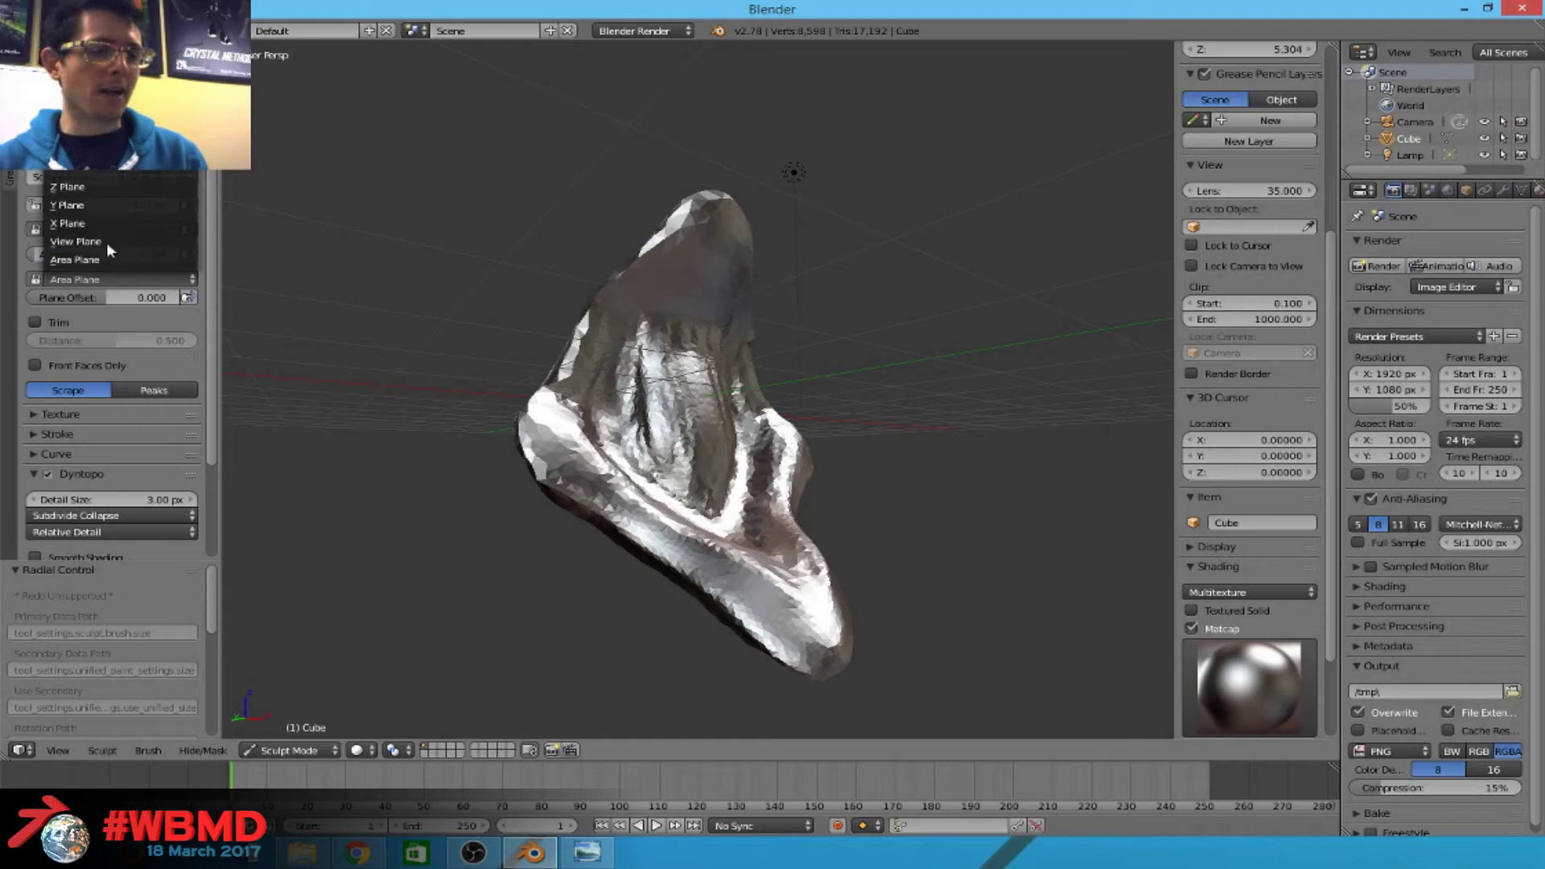
mouse_move(751, 235)
middle_down()
mouse_move(789, 412)
mouse_move(774, 139)
mouse_move(715, 731)
middle_up()
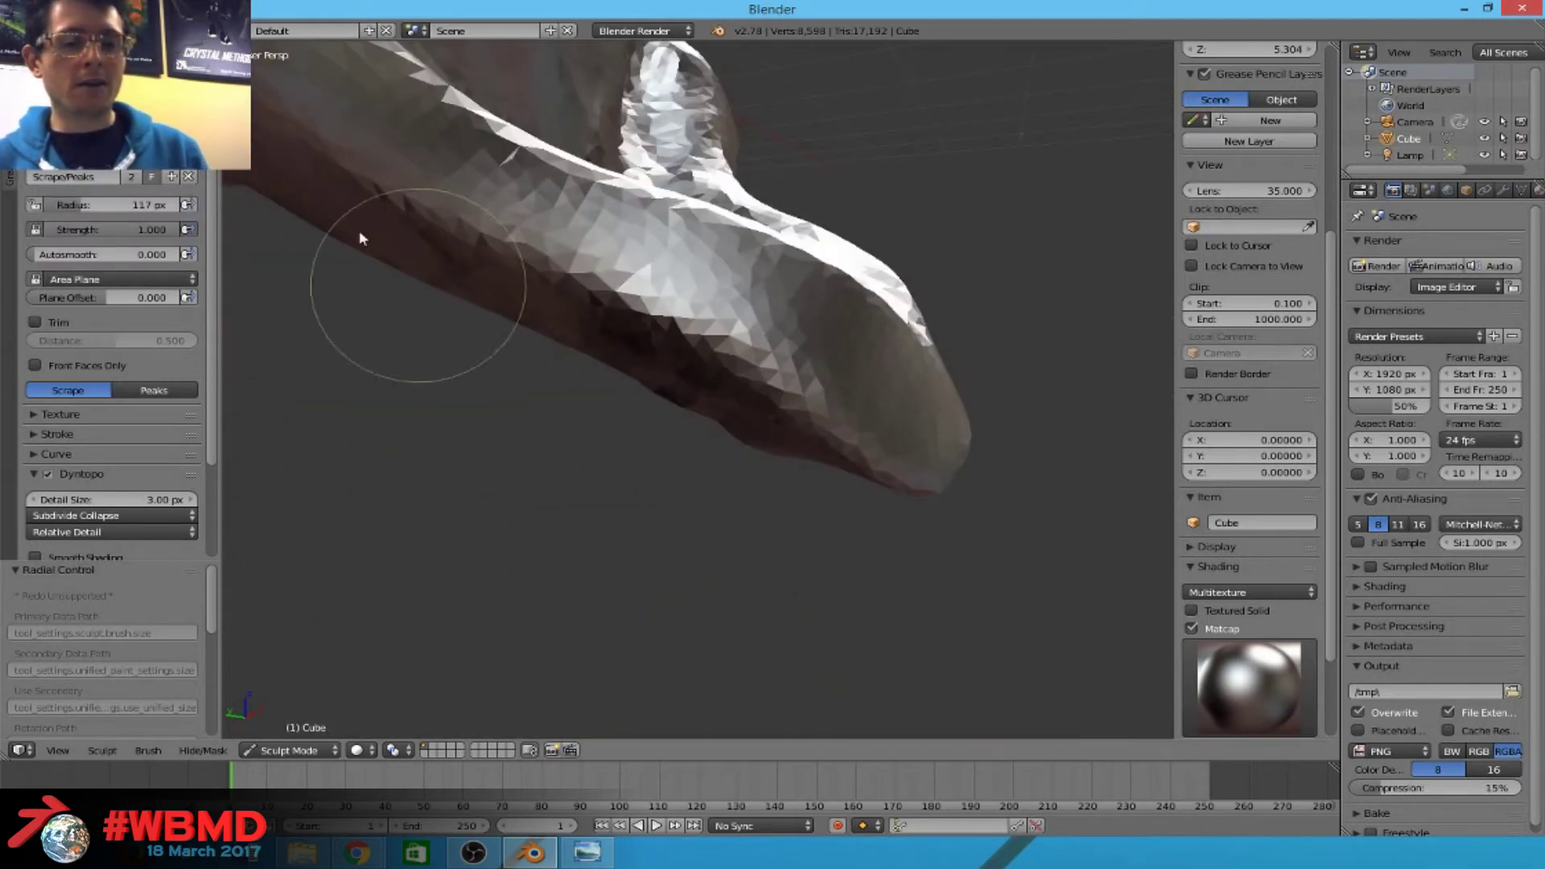
middle_drag(994, 402, 621, 433)
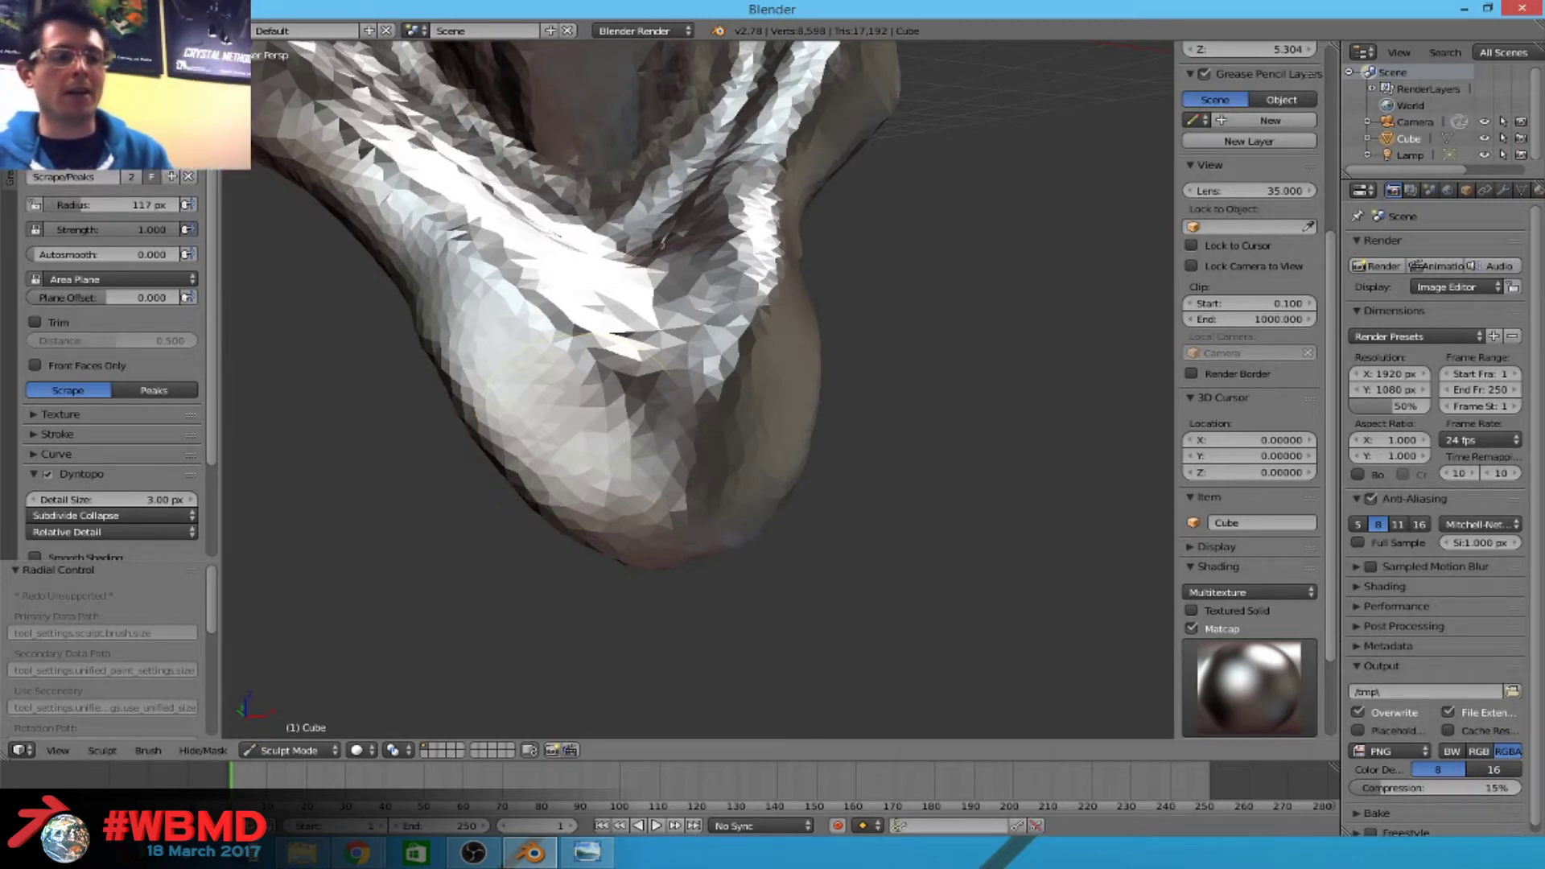
click(97, 275)
click(97, 245)
mouse_move(784, 409)
middle_down()
mouse_move(799, 400)
mouse_move(818, 436)
middle_up()
scroll(818, 434, up, 3)
scroll(806, 325, down, 8)
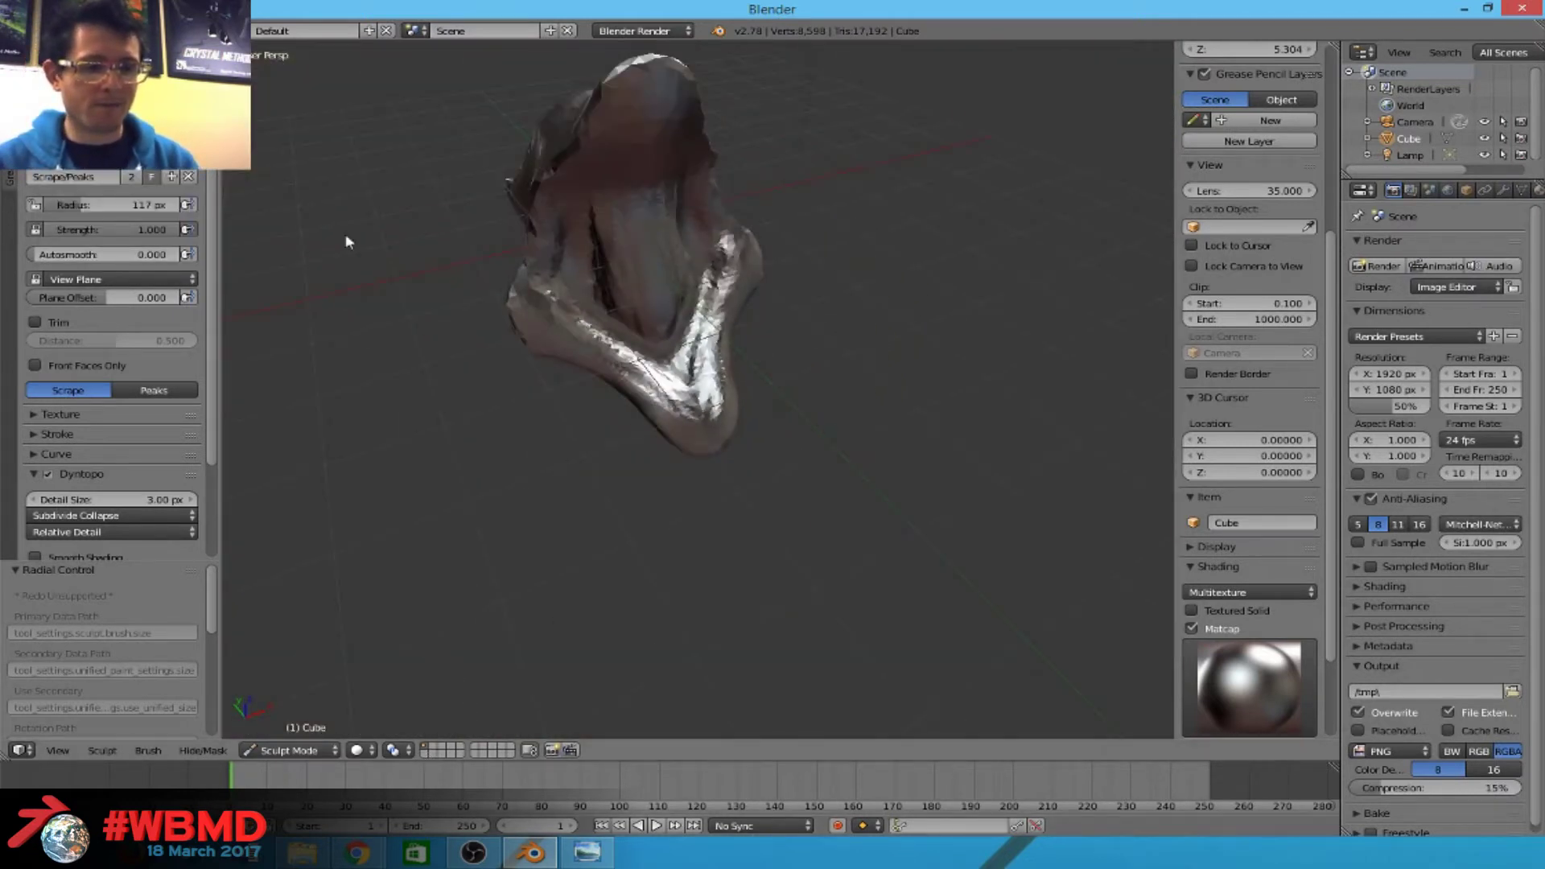
Save the sculpt as untitled.blend in the seabug2 folder and open the recent file MOM.blend.
key(ctrl+s)
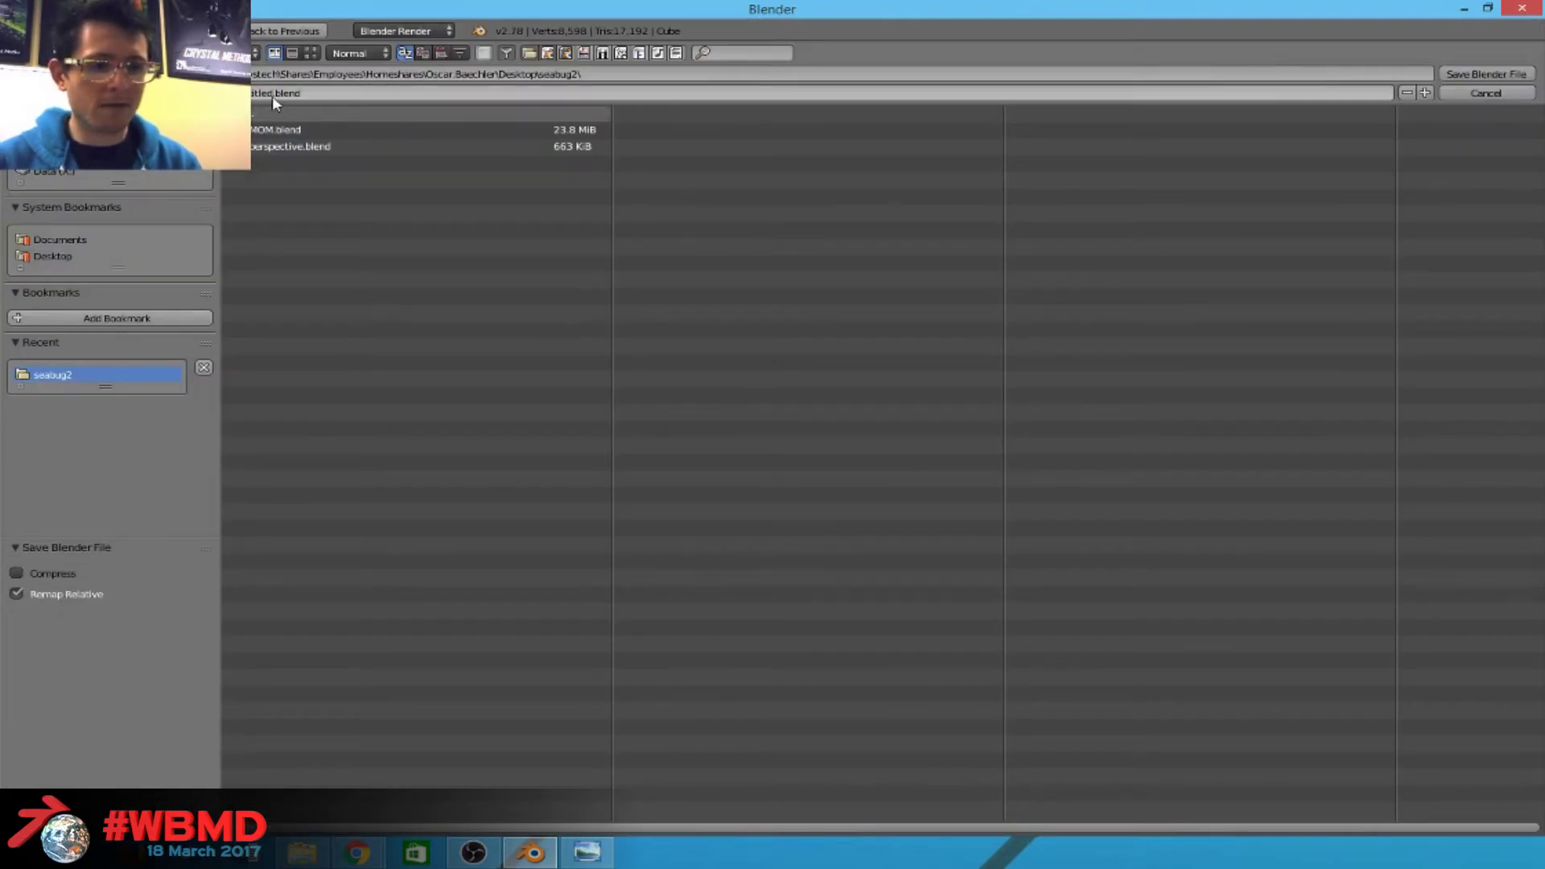
click(1485, 74)
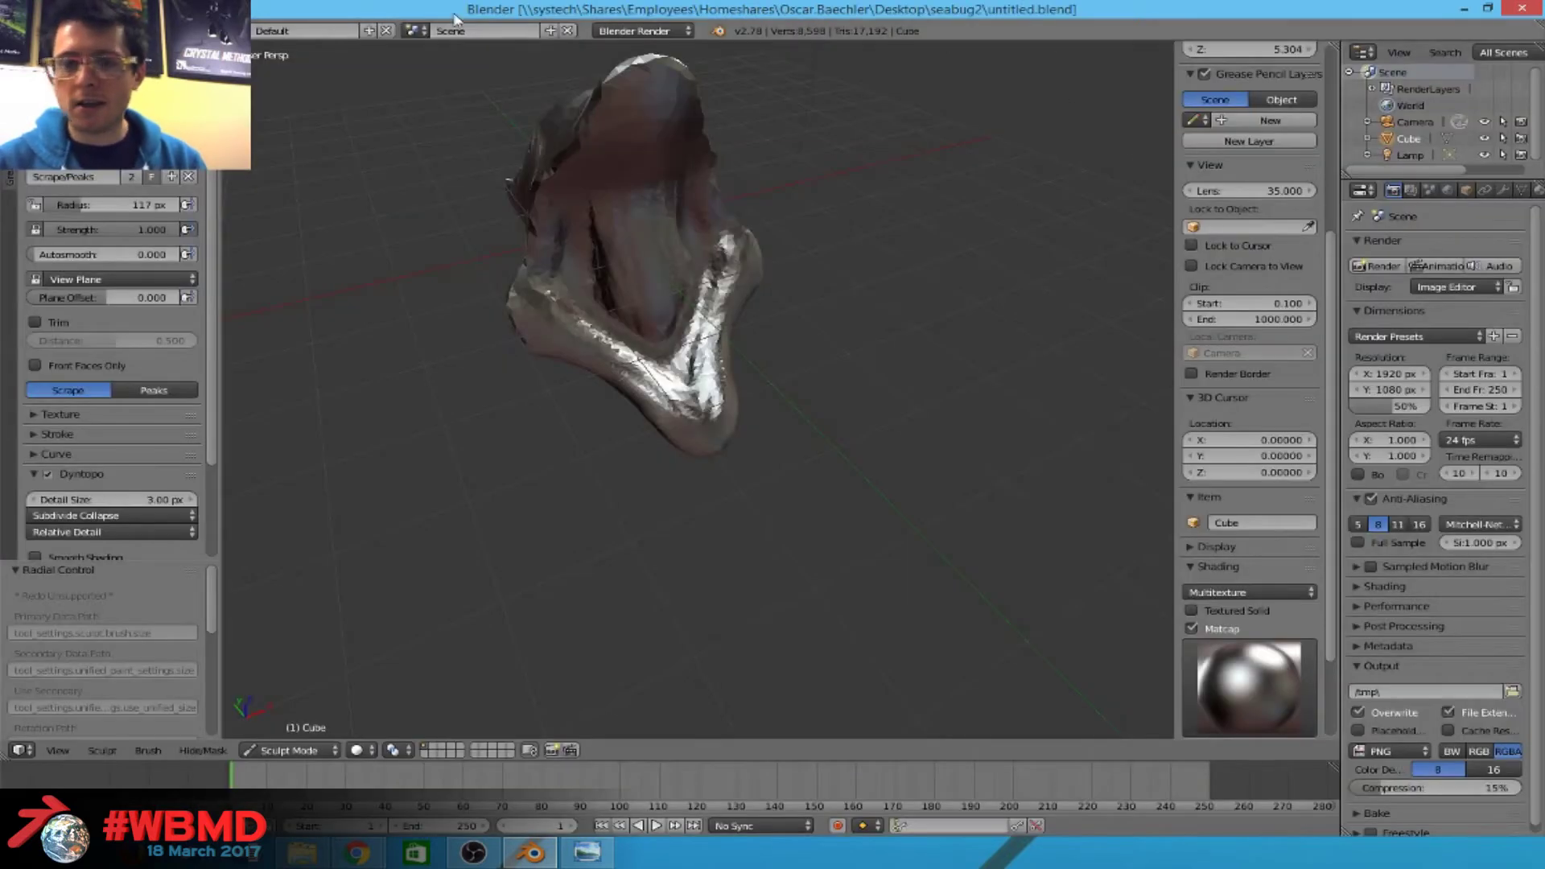
click(53, 30)
mouse_move(99, 83)
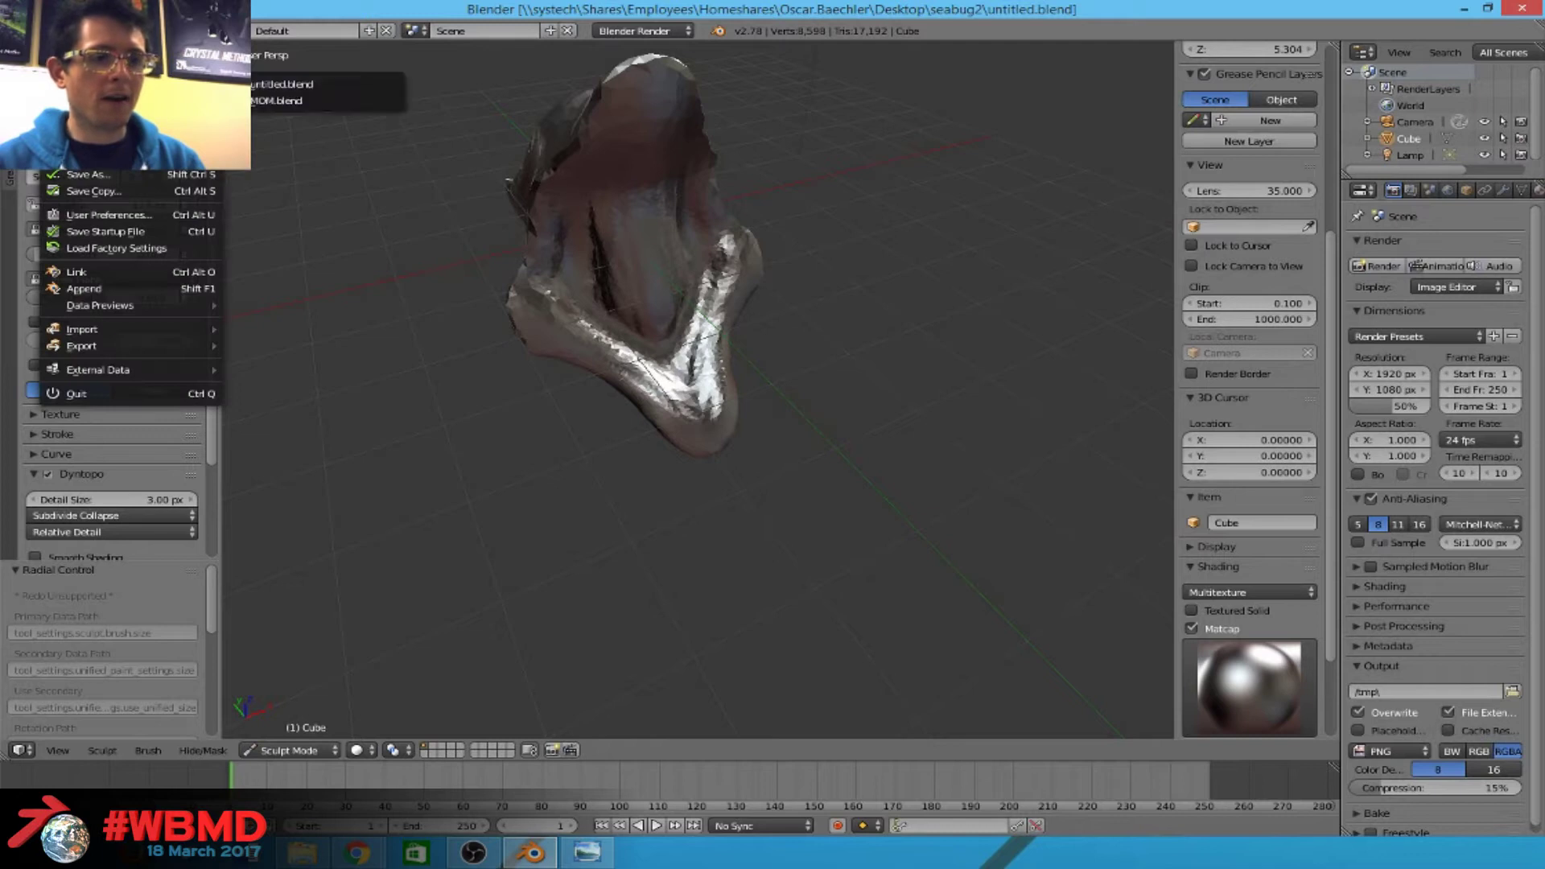
click(258, 100)
Examine the ship model's hull, cabin and bow up close from several angles.
scroll(703, 388, down, 4)
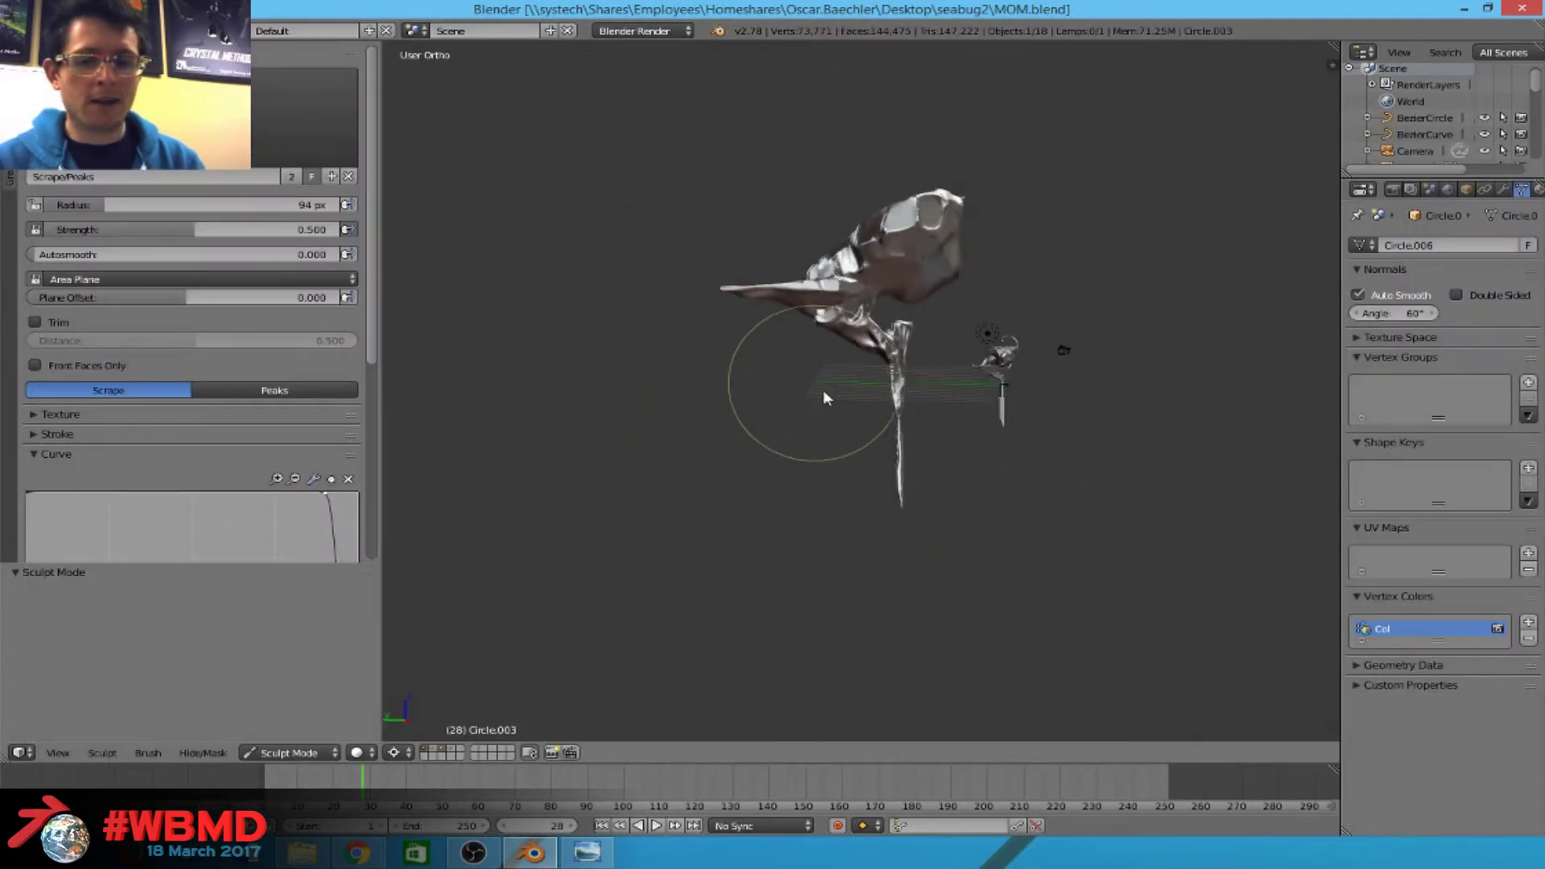
middle_drag(843, 383, 805, 386)
scroll(793, 388, up, 6)
shift+middle_drag(1109, 358, 599, 451)
scroll(708, 420, up, 7)
scroll(605, 450, up, 4)
mouse_move(693, 433)
shift+middle_down()
mouse_move(1123, 537)
mouse_move(1107, 456)
shift+middle_up()
key(KP_5)
scroll(965, 427, up, 3)
mouse_move(901, 450)
middle_down()
mouse_move(945, 504)
mouse_move(985, 424)
mouse_move(975, 407)
middle_up()
scroll(967, 437, up, 3)
scroll(969, 442, down, 4)
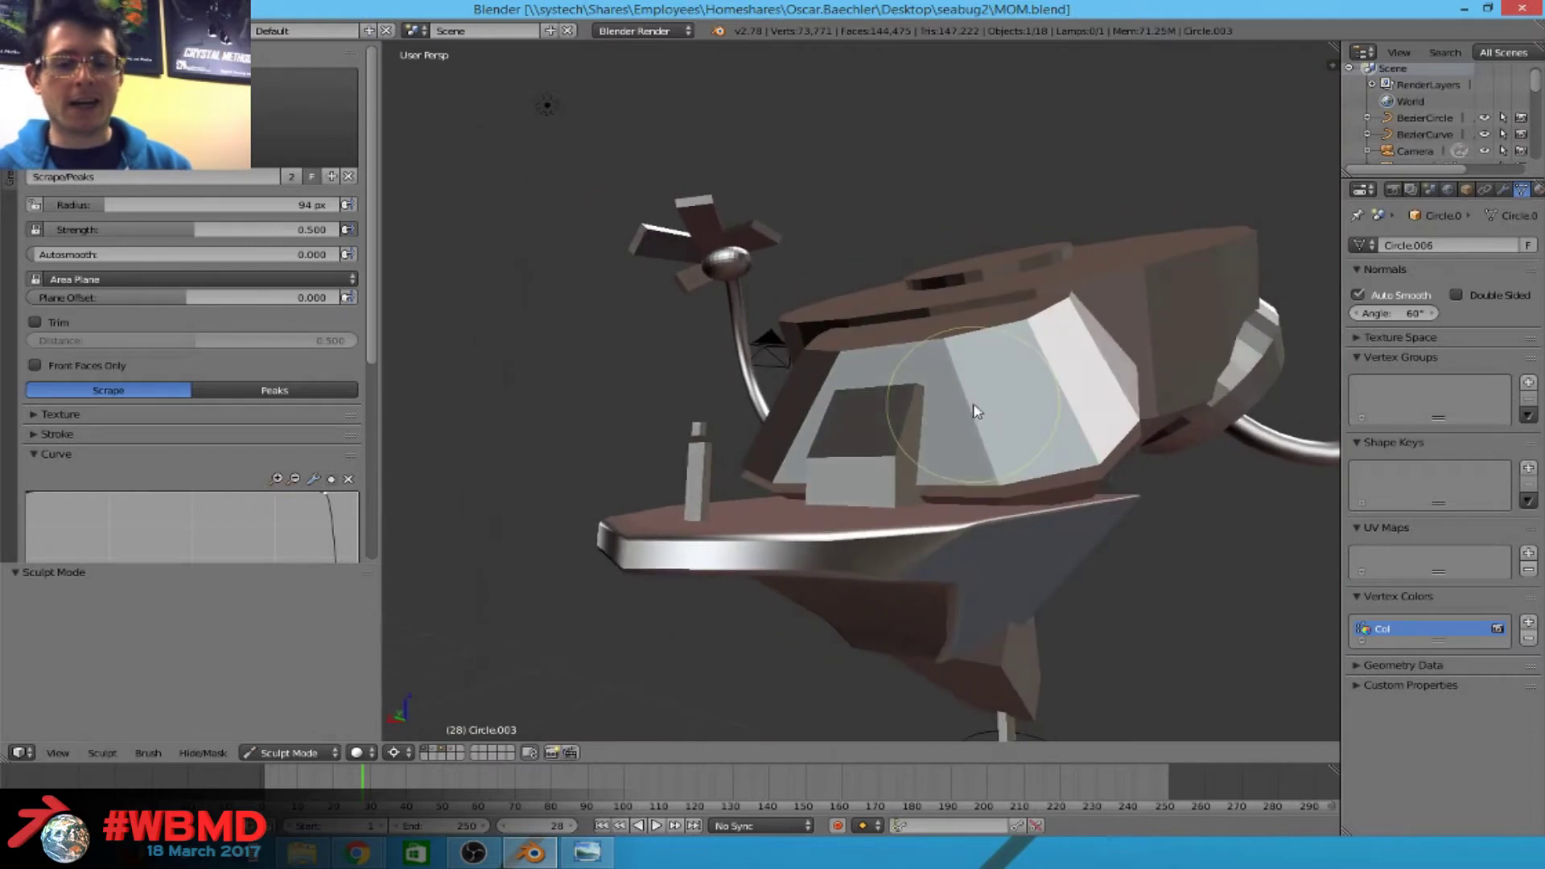
scroll(975, 407, up, 2)
scroll(832, 409, down, 2)
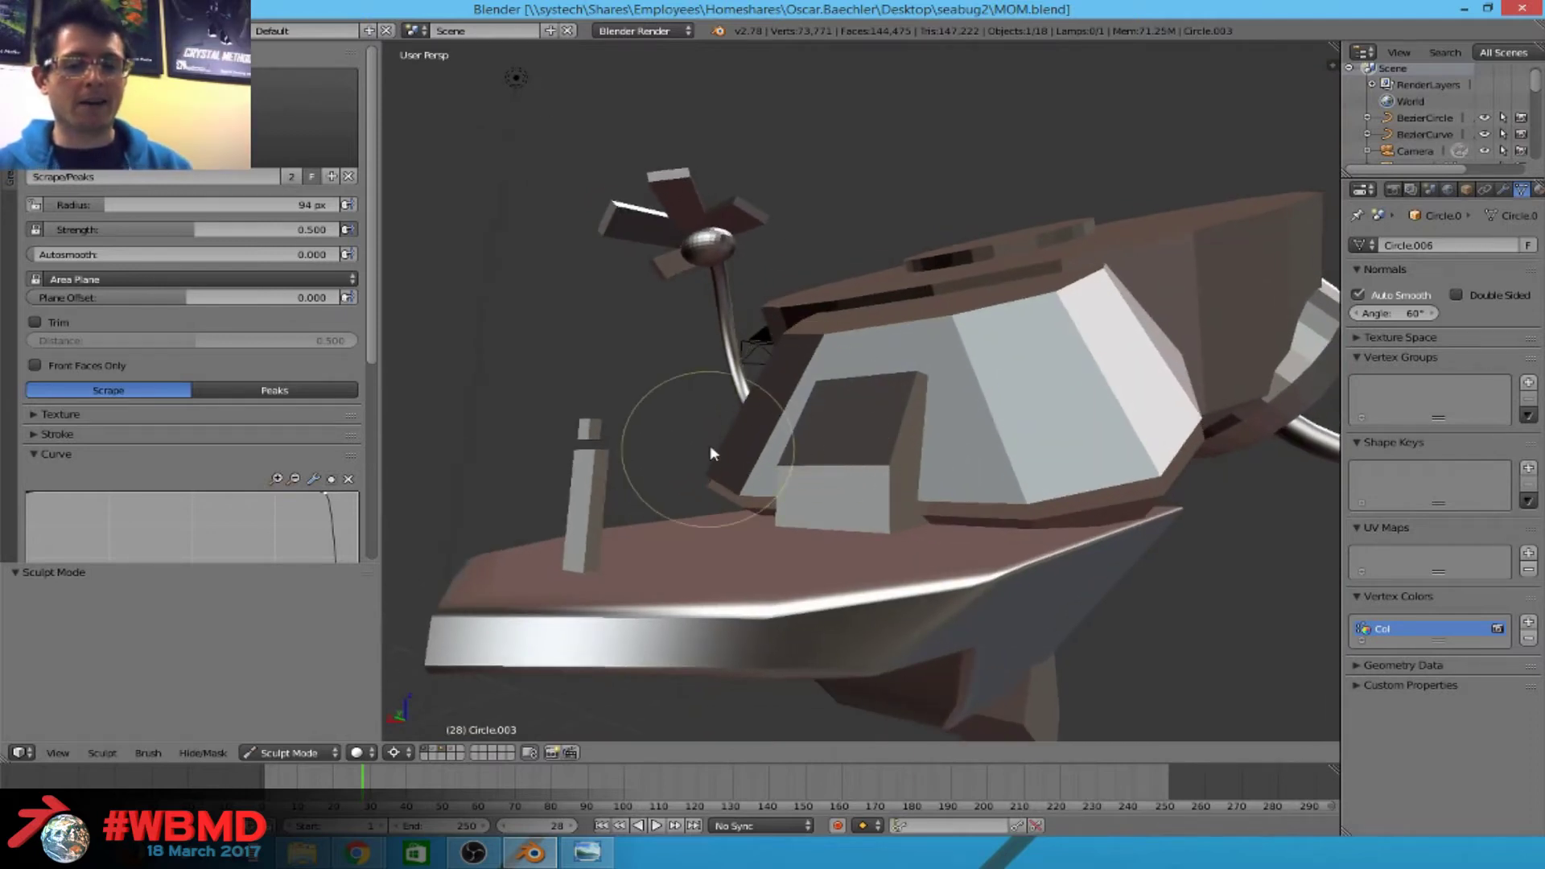
scroll(756, 427, down, 5)
Inspect the ship's bow outline and flat deck from above in the top orthographic view.
mouse_move(796, 410)
middle_down()
mouse_move(679, 487)
mouse_move(1070, 490)
mouse_move(896, 438)
mouse_move(786, 472)
mouse_move(925, 624)
mouse_move(874, 597)
mouse_move(776, 373)
mouse_move(834, 291)
middle_up()
scroll(780, 462, up, 5)
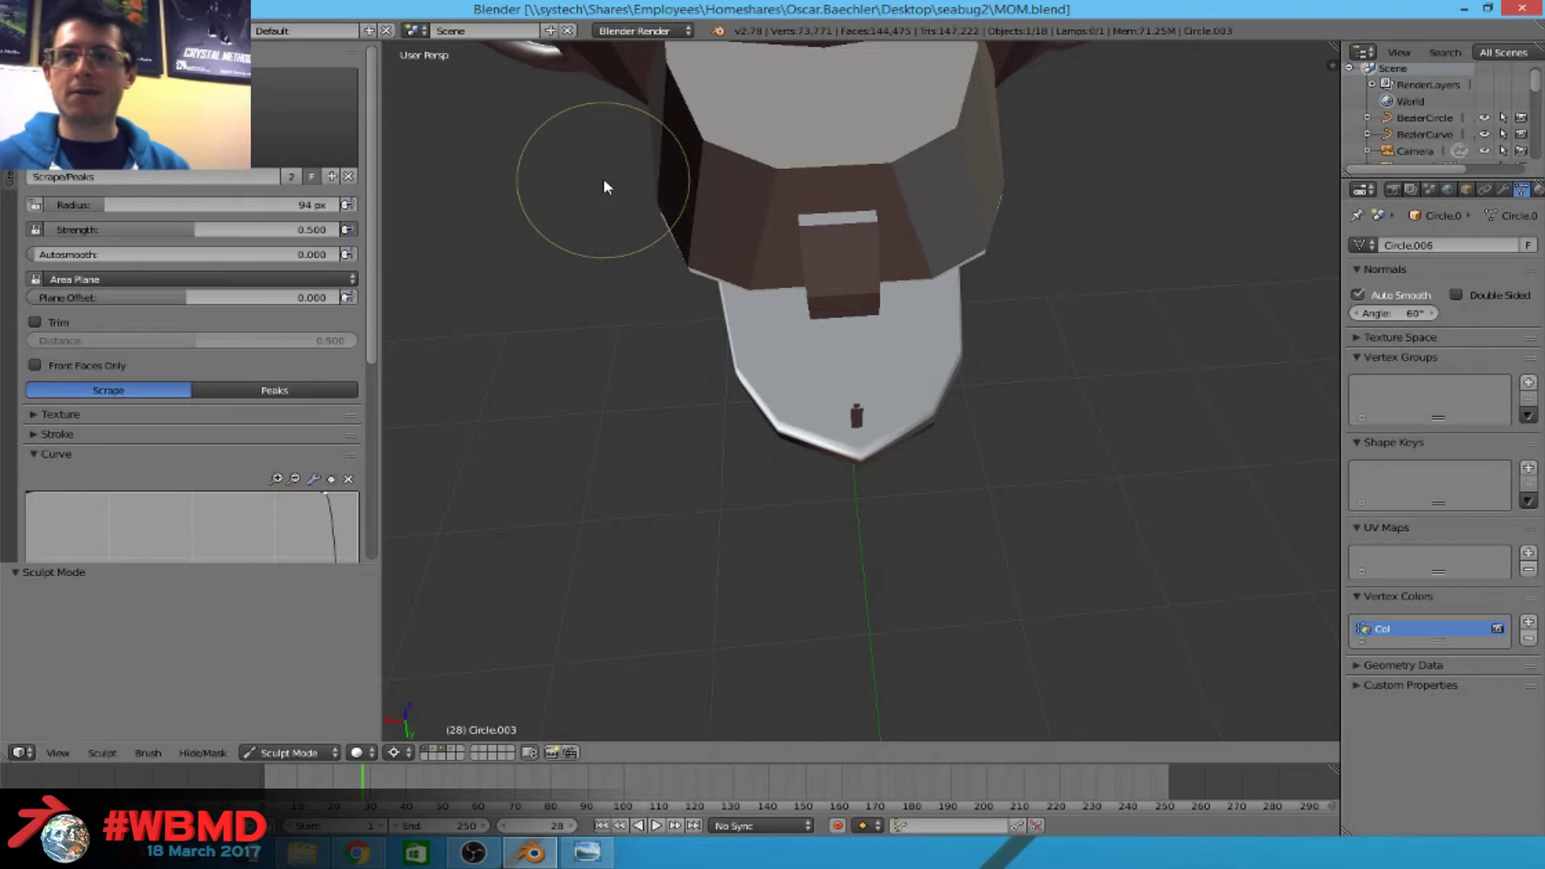
scroll(710, 392, down, 1)
scroll(730, 419, up, 4)
mouse_move(729, 420)
middle_down()
mouse_move(798, 391)
mouse_move(704, 388)
mouse_move(727, 340)
mouse_move(788, 398)
middle_up()
key(KP_7)
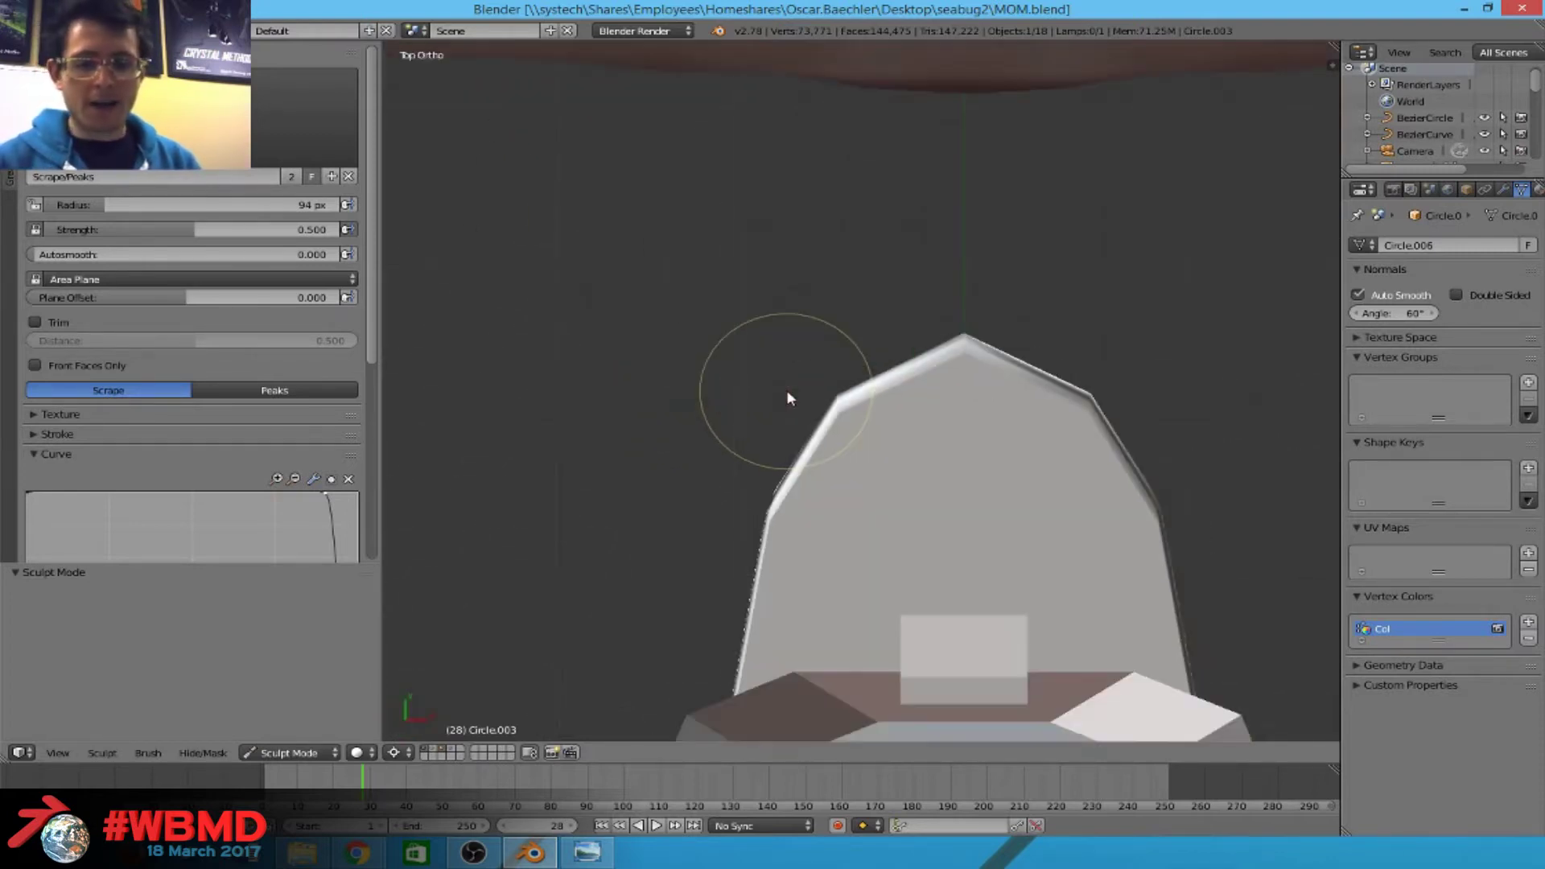
click(97, 279)
scroll(1018, 414, up, 5)
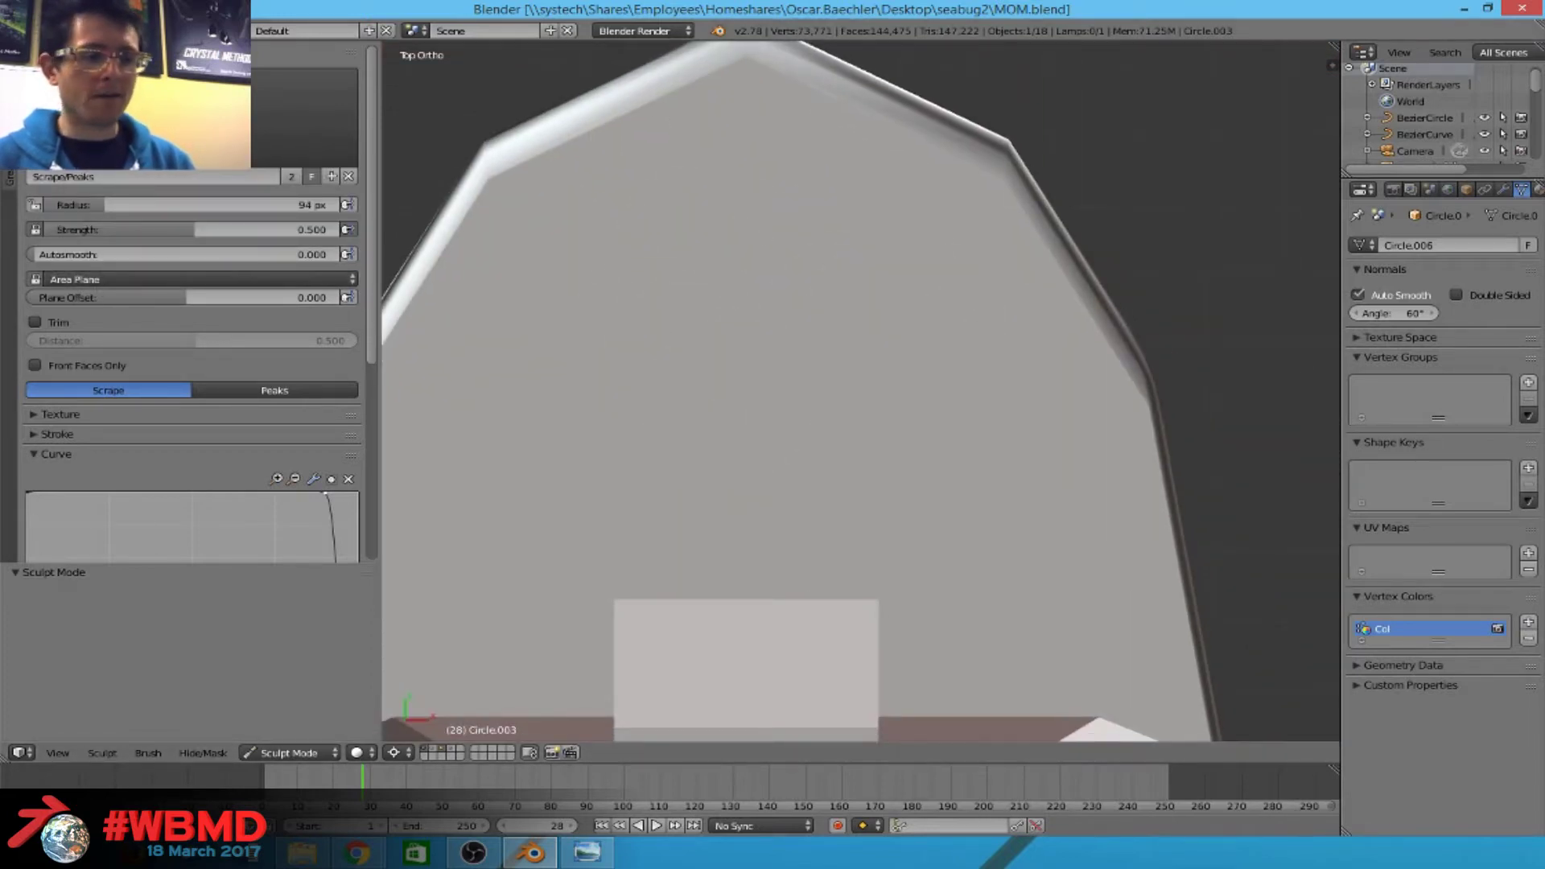
Reopen the recent file untitled.blend and bring the sculpt's lower spike into view.
click(55, 30)
mouse_move(145, 85)
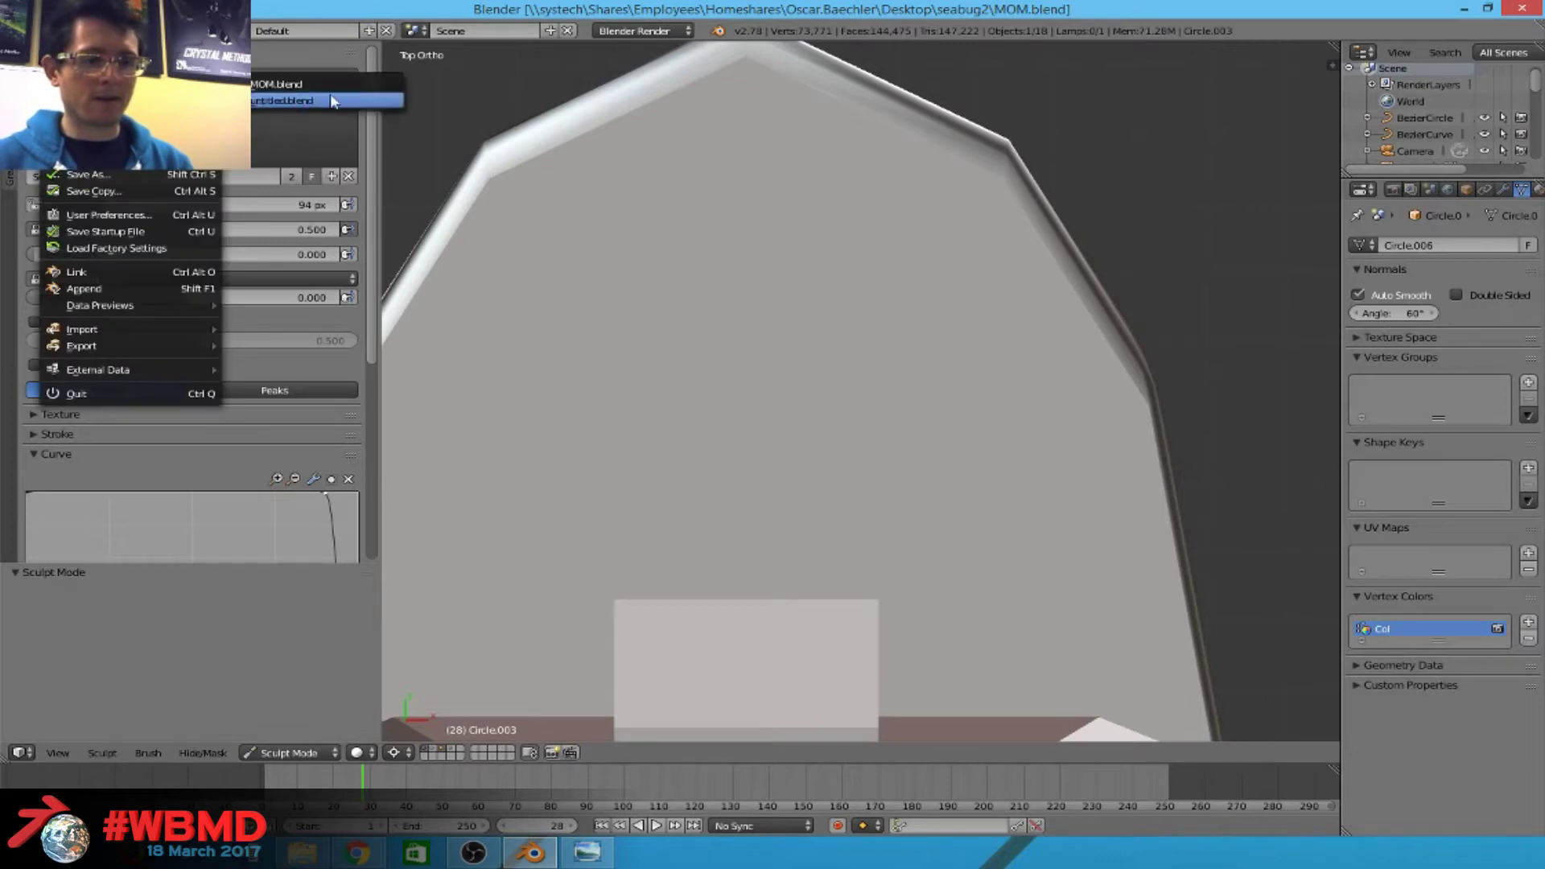
click(334, 100)
scroll(800, 412, down, 4)
scroll(800, 412, up, 6)
middle_drag(800, 412, 617, 305)
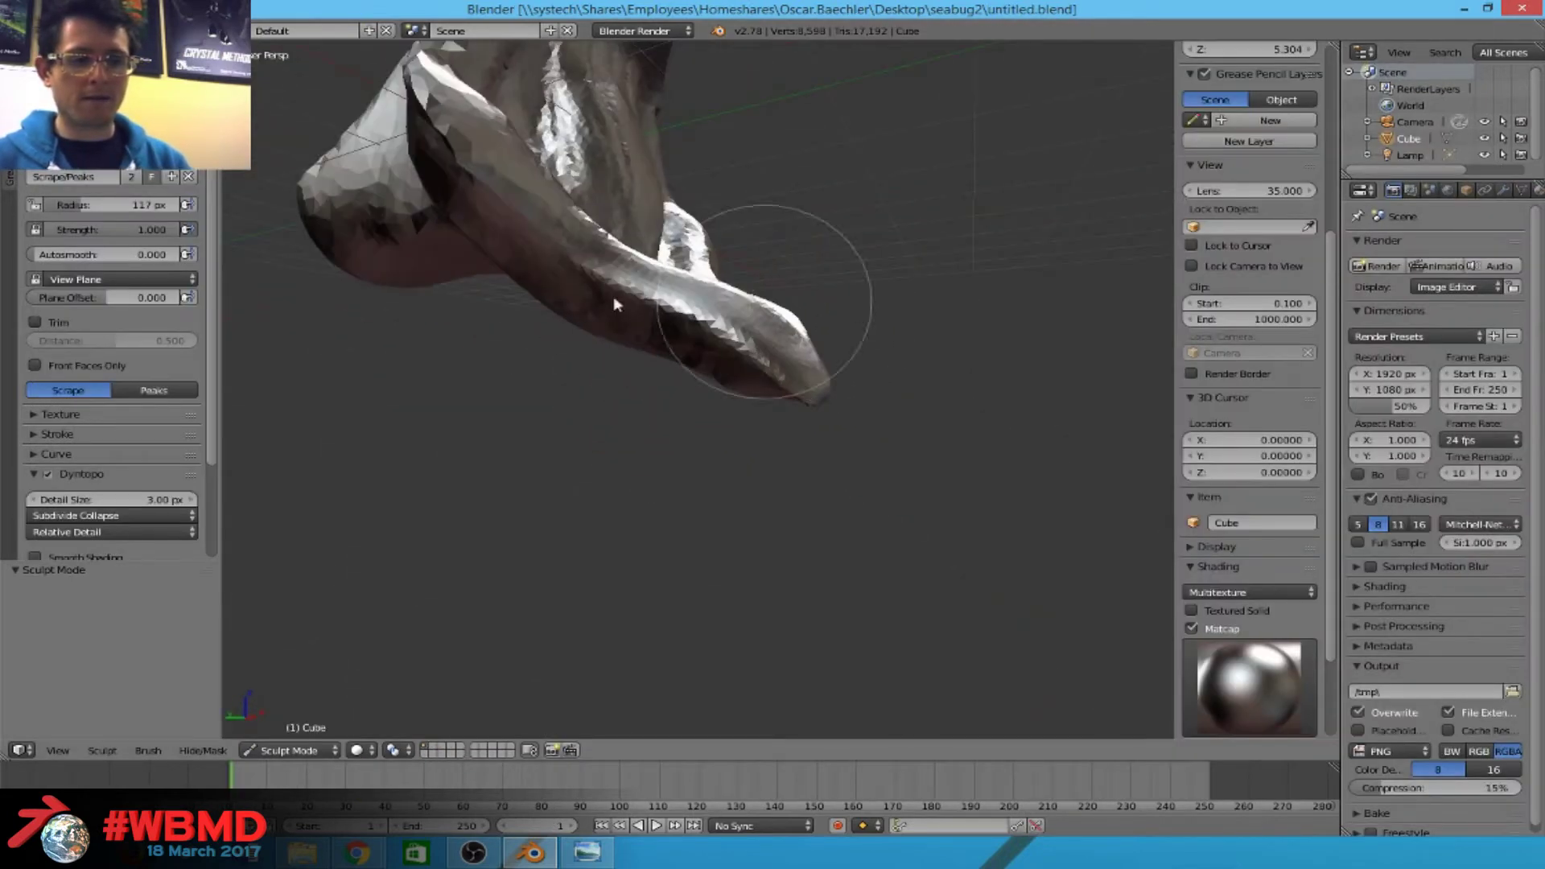
Reshape the Scrape/Peaks falloff curve to a flat top with a steep drop, placing its upper point at X 0.81915, Y 0.98750.
scroll(278, 294, down, 1)
scroll(121, 440, down, 3)
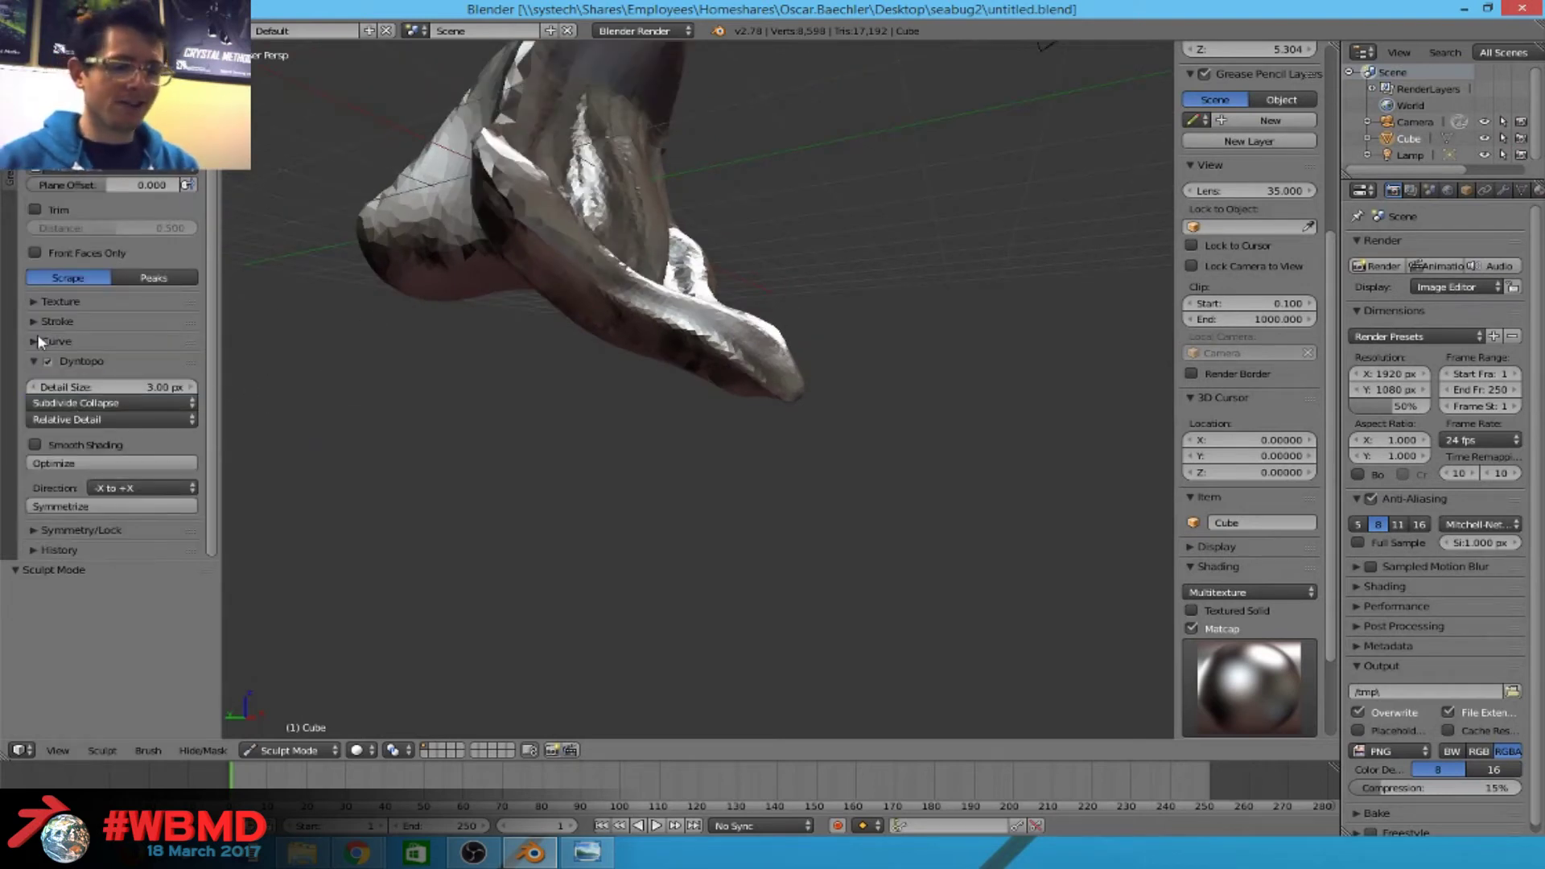
click(37, 336)
scroll(64, 326, down, 3)
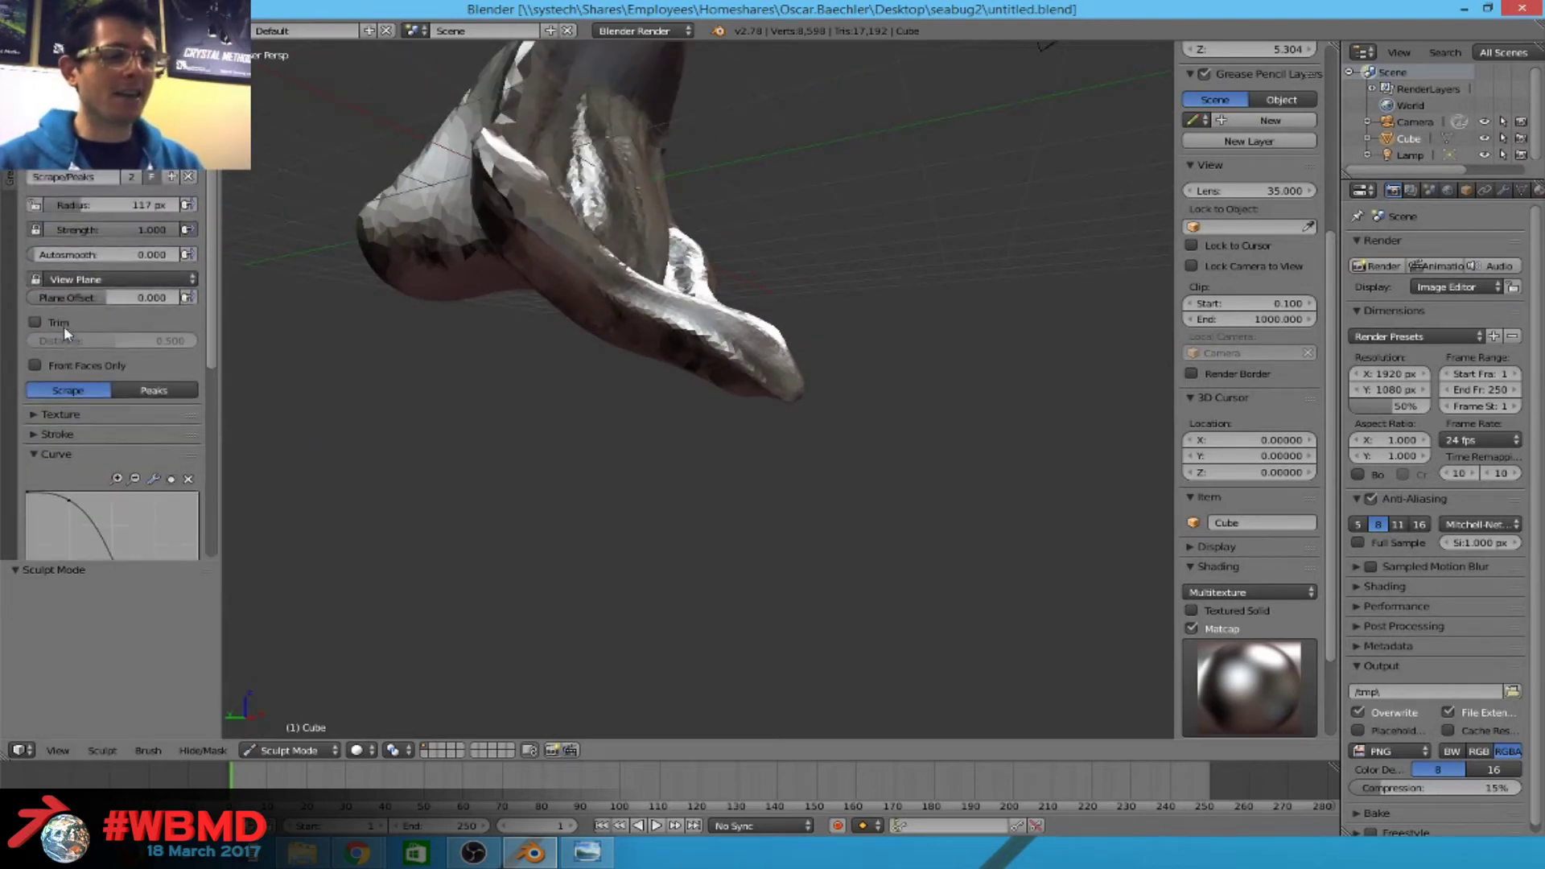
click(157, 418)
drag(163, 421, 174, 435)
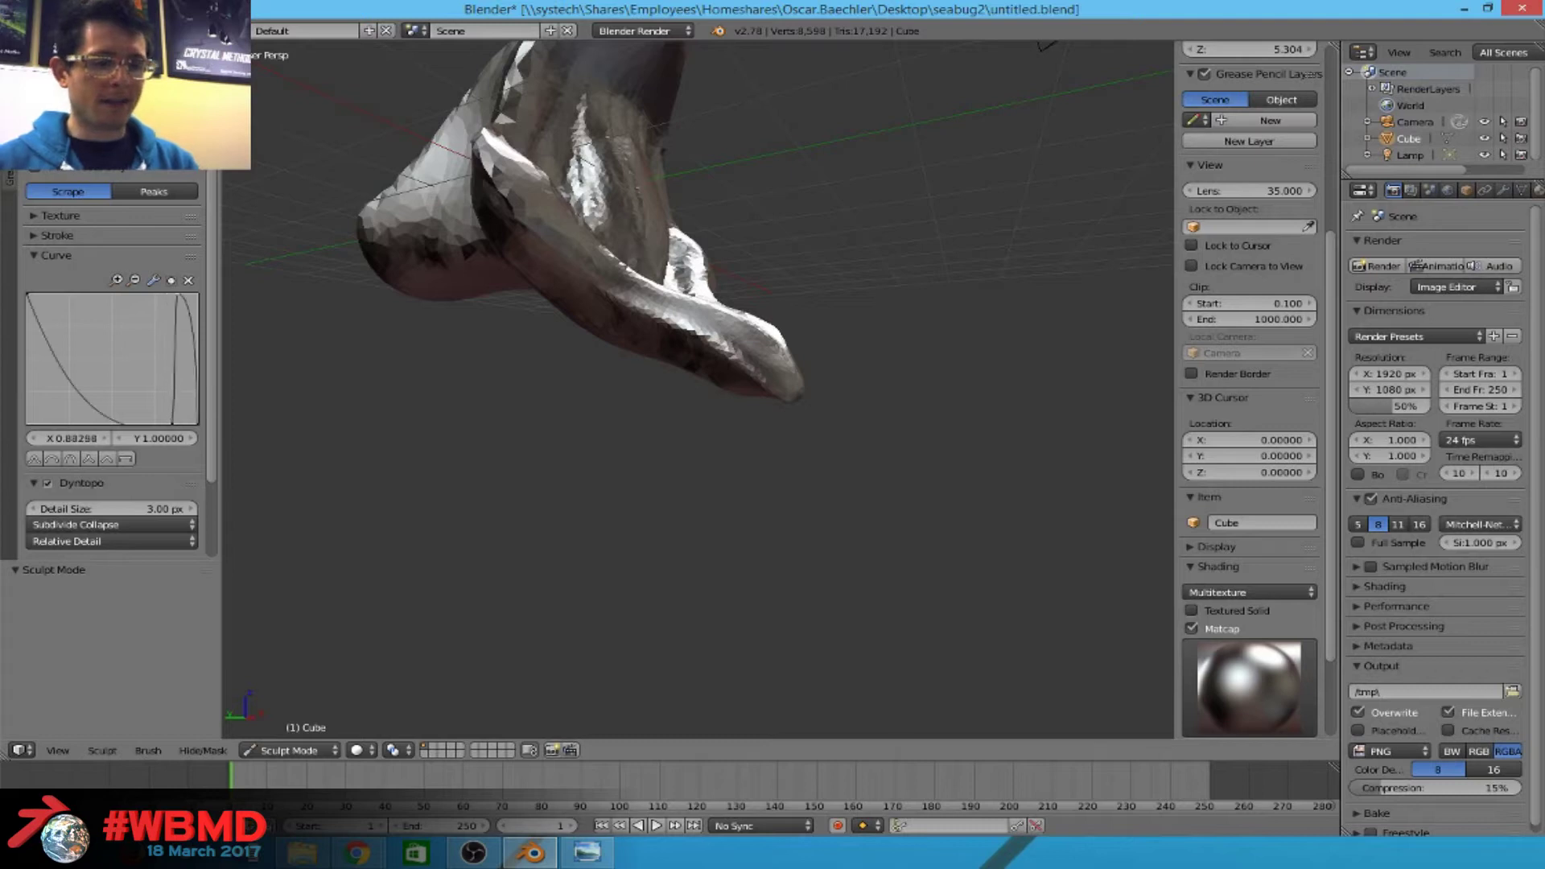
scroll(563, 202, up, 5)
middle_drag(644, 111, 669, 347)
scroll(65, 290, up, 7)
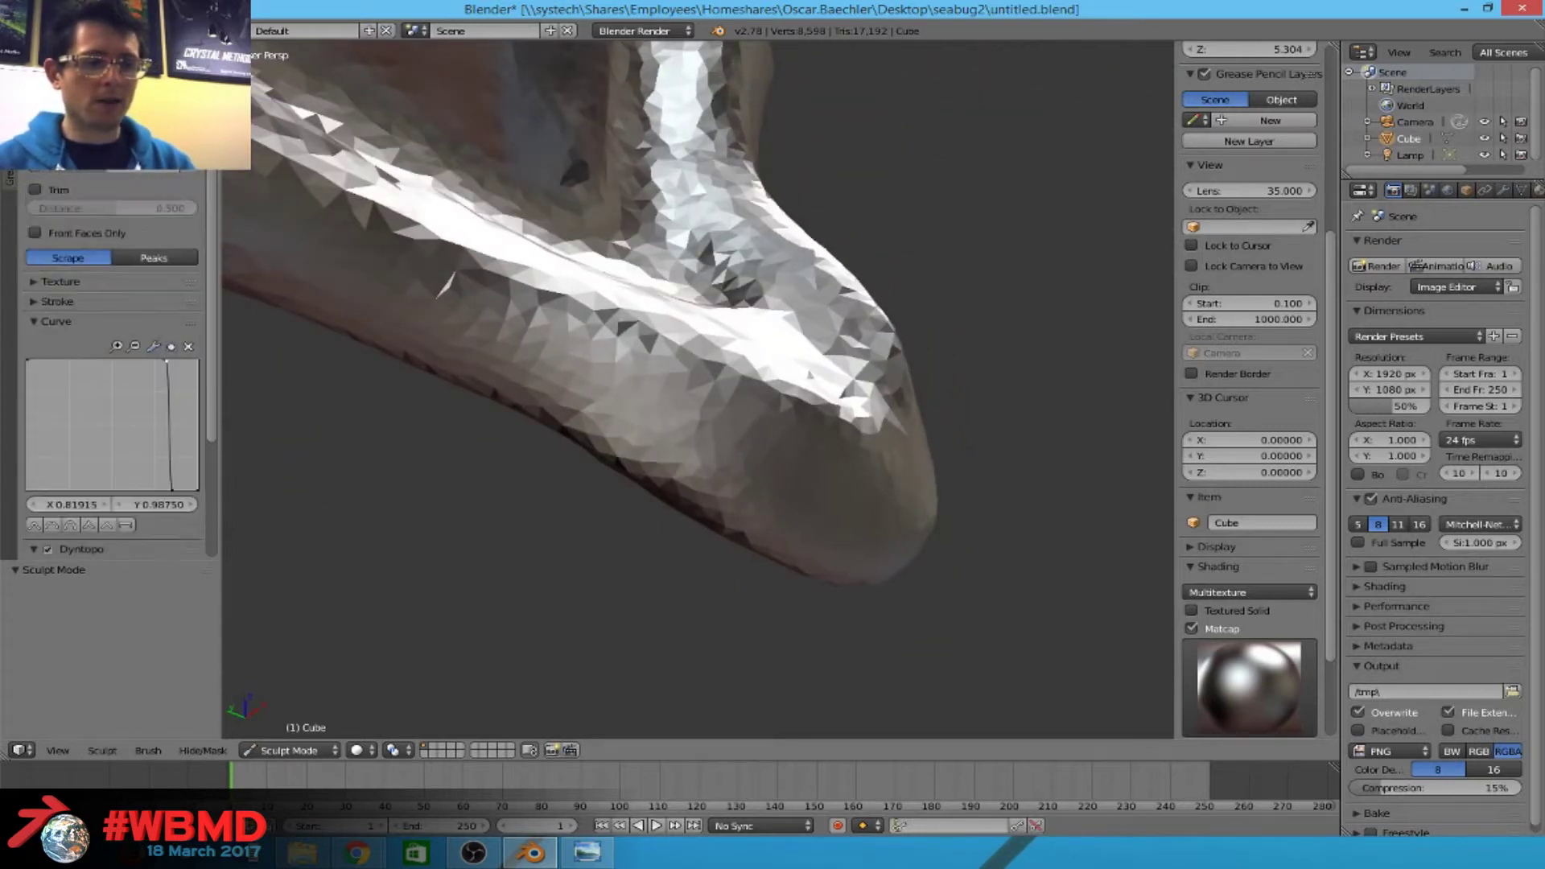
Set the sculpt plane to Area Plane and the radius to 102 px, and scrape a flat facet on the lower spike's side.
click(68, 279)
click(74, 260)
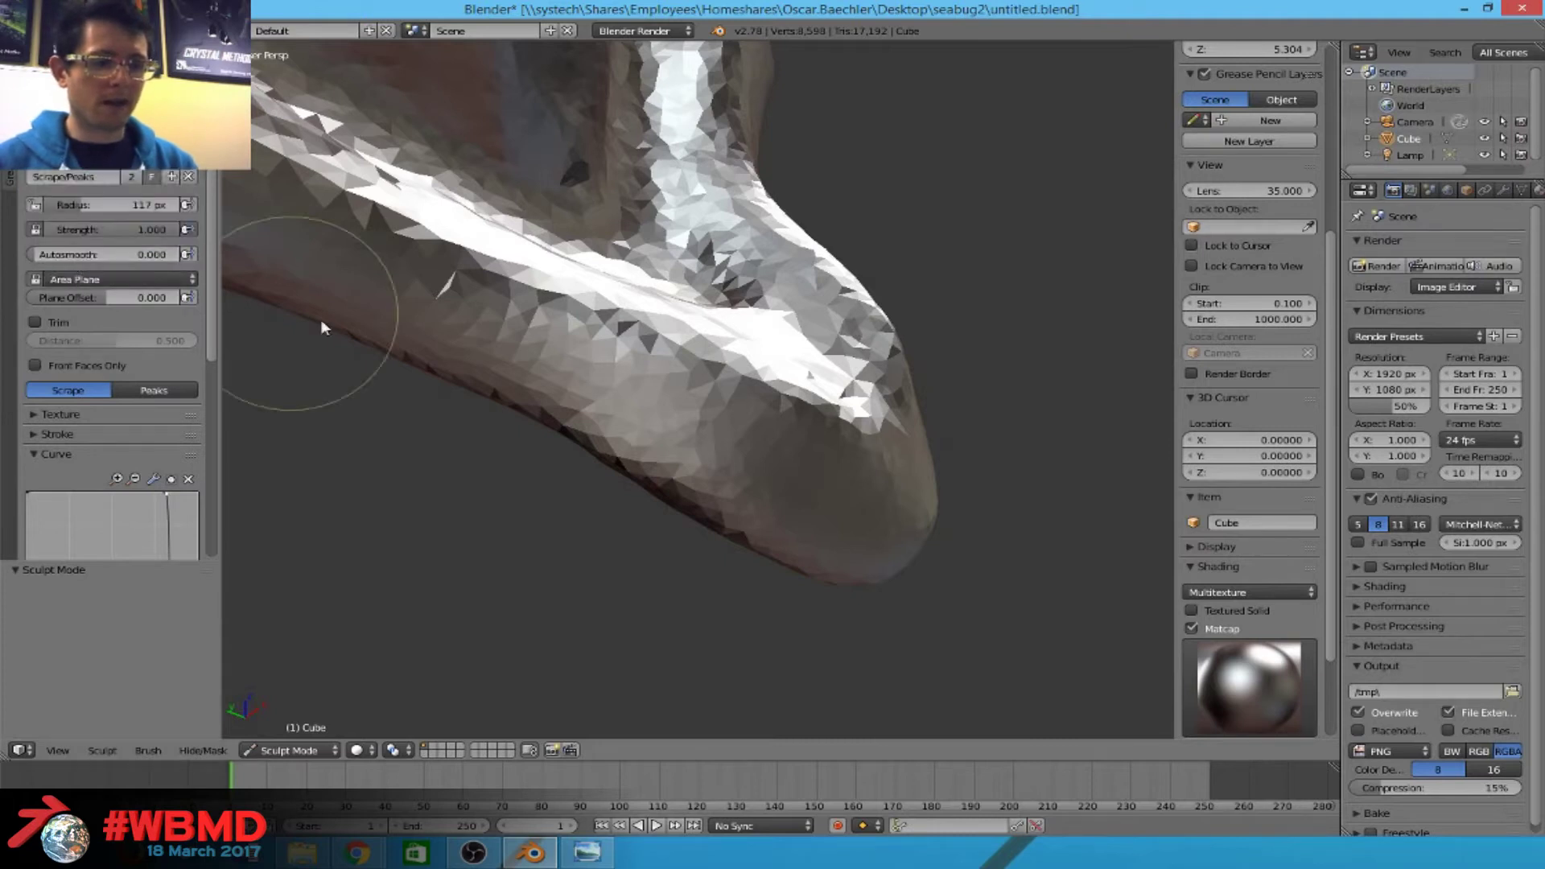
key(f)
click(581, 430)
drag(624, 411, 702, 398)
drag(624, 364, 629, 392)
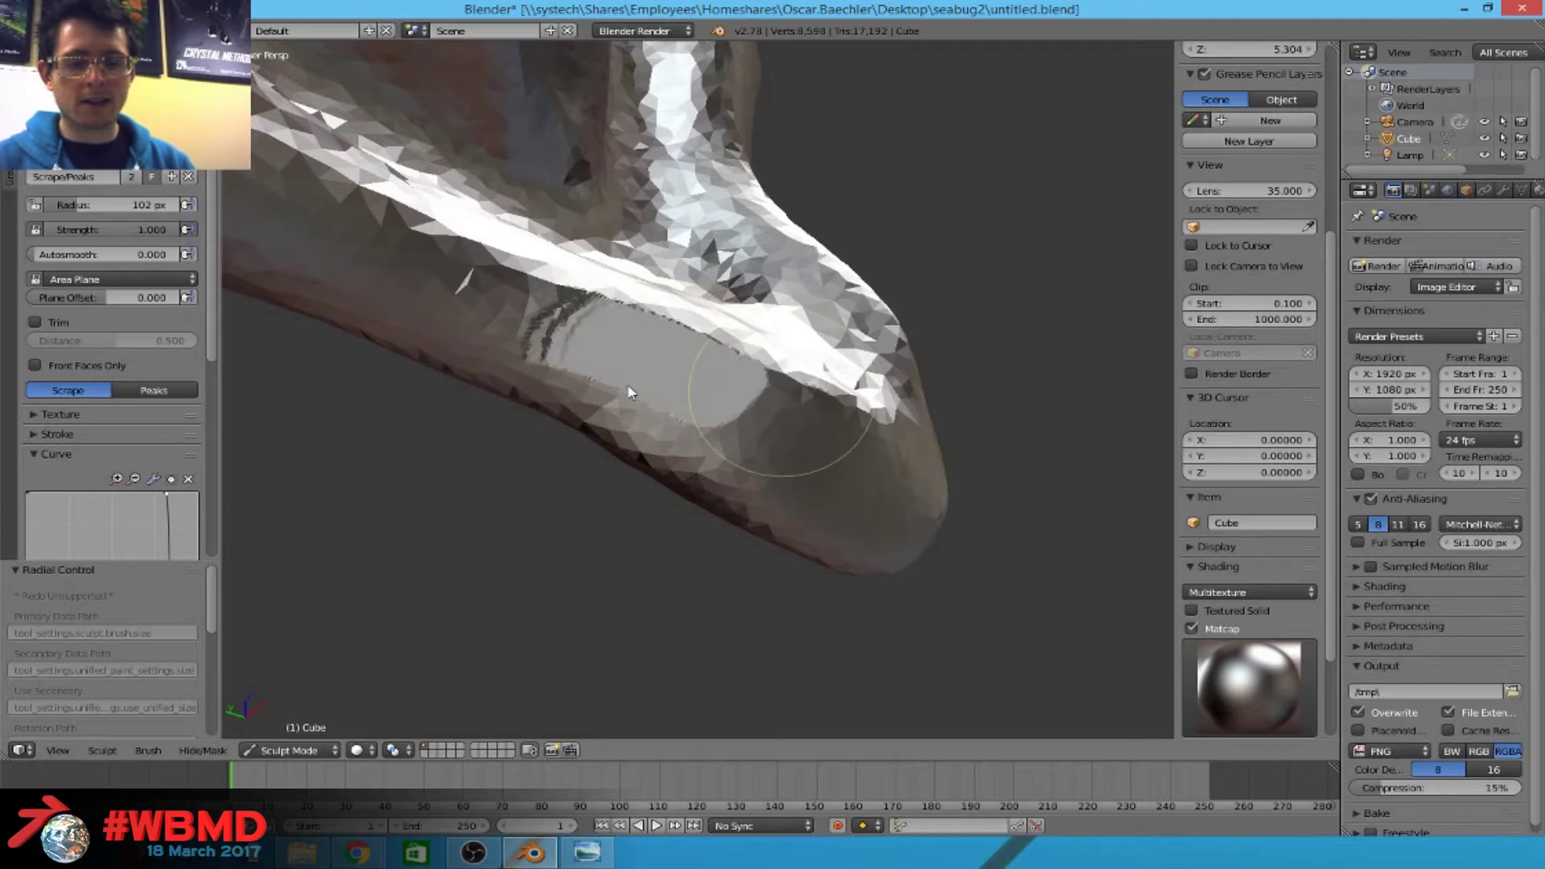
Scrape further flat facets along the lower spike's side toward its rounded tip.
middle_drag(982, 381, 704, 378)
drag(635, 322, 674, 303)
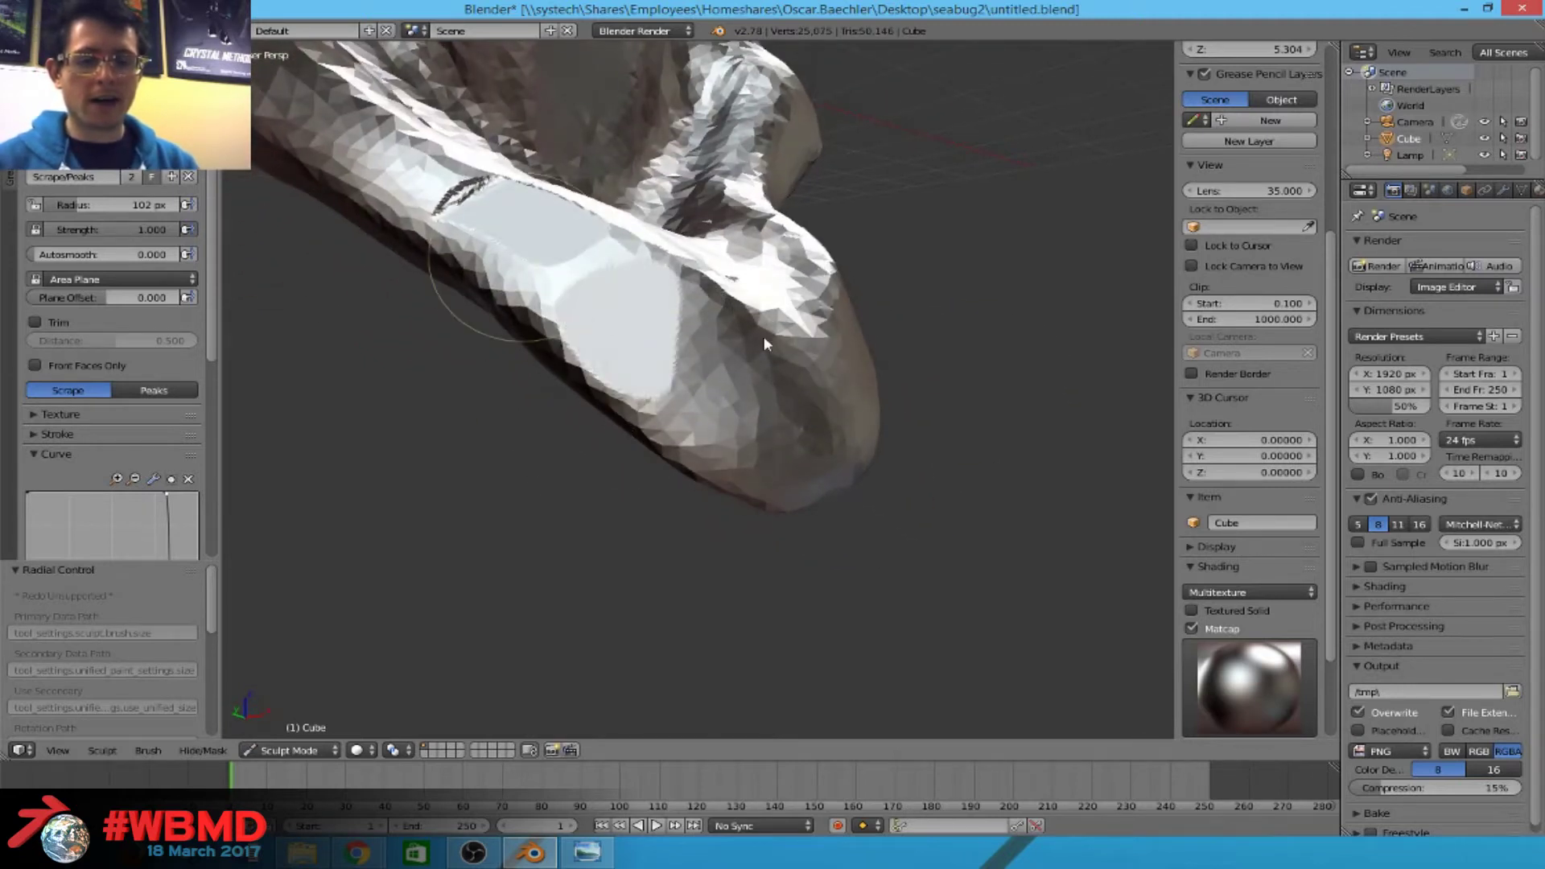
drag(760, 424, 724, 396)
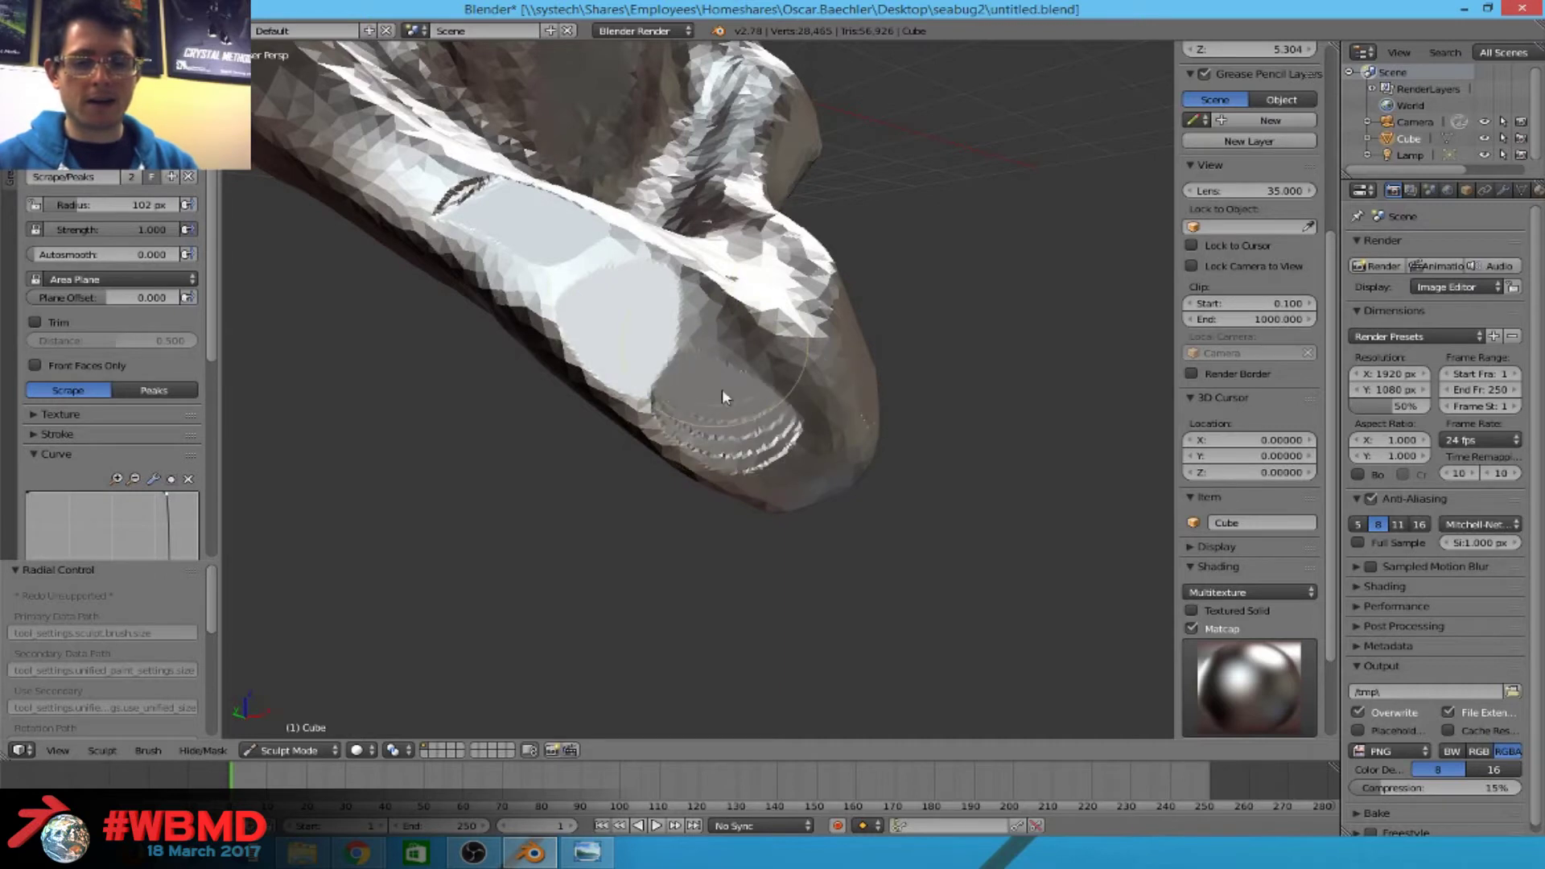
mouse_move(731, 410)
middle_down()
mouse_move(658, 449)
mouse_move(671, 436)
middle_up()
mouse_move(671, 436)
mouse_down()
mouse_move(563, 467)
mouse_move(561, 421)
mouse_move(559, 521)
mouse_up()
Set the Scrape/Peaks radius to 182 px and flatten the spike's tip into large planar facets.
key(f)
click(580, 511)
middle_drag(470, 534, 596, 527)
mouse_move(695, 461)
middle_down()
mouse_move(798, 387)
mouse_move(797, 439)
mouse_move(692, 379)
mouse_move(697, 340)
middle_up()
mouse_move(716, 374)
mouse_down()
mouse_move(753, 515)
mouse_move(631, 297)
mouse_move(450, 266)
mouse_up()
mouse_move(450, 266)
middle_down()
mouse_move(869, 421)
mouse_move(690, 438)
mouse_move(698, 369)
mouse_move(931, 438)
mouse_move(969, 390)
mouse_move(626, 274)
mouse_move(767, 379)
mouse_move(573, 773)
middle_up()
scroll(771, 375, up, 5)
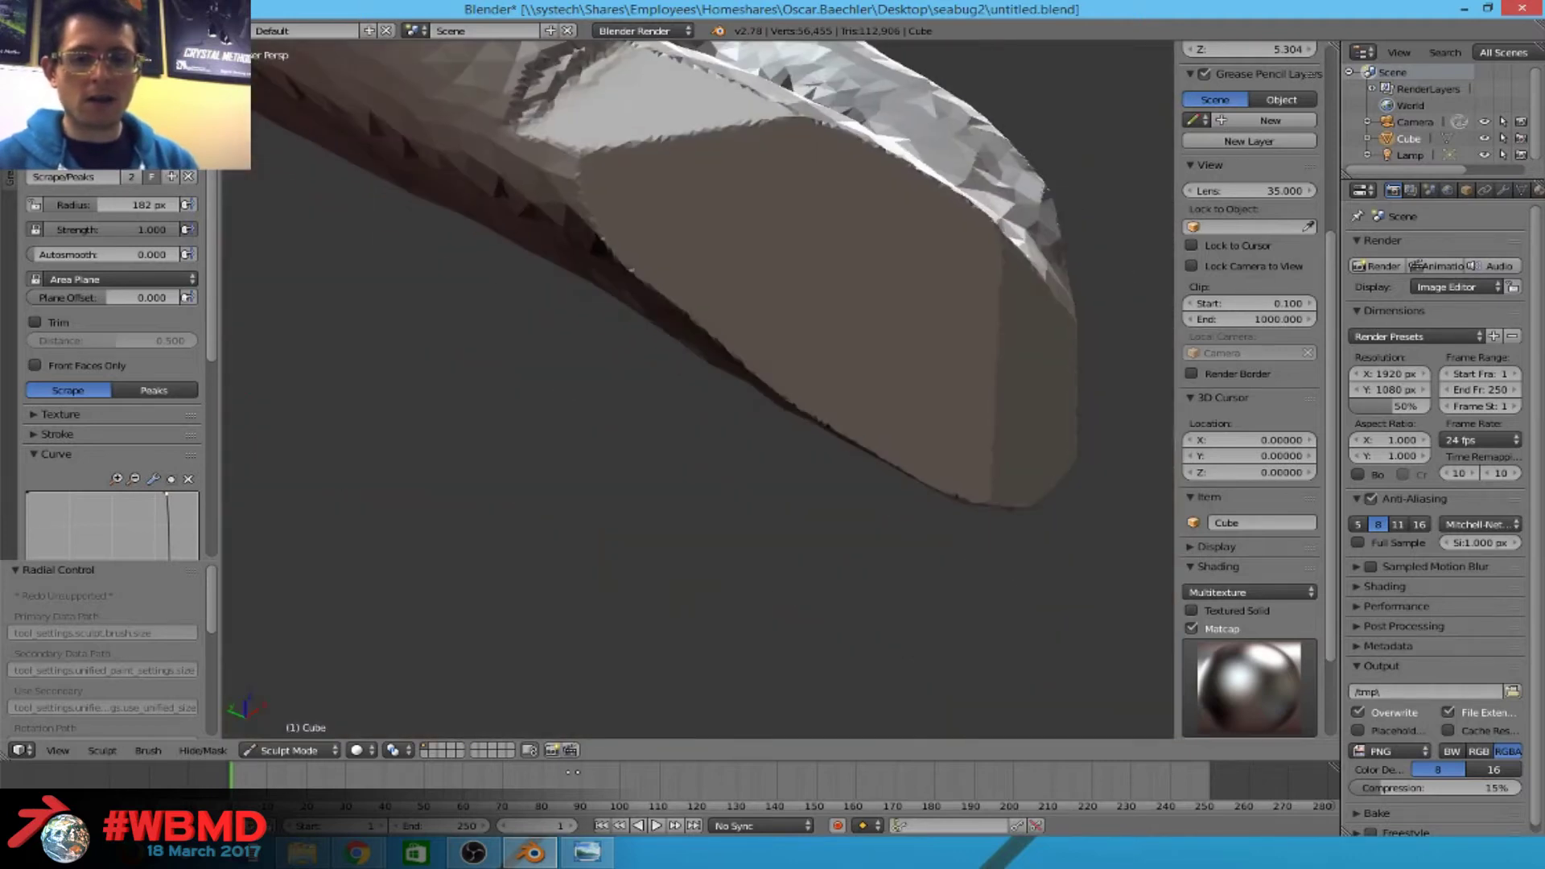
Set the Scrape/Peaks radius to 127 px and scrape flat facets along both rough edges of the spike's tip.
middle_drag(1050, 390, 916, 348)
key(f)
click(656, 447)
mouse_move(666, 462)
middle_down()
mouse_move(641, 508)
mouse_move(620, 483)
mouse_move(636, 480)
middle_up()
key(f)
click(655, 476)
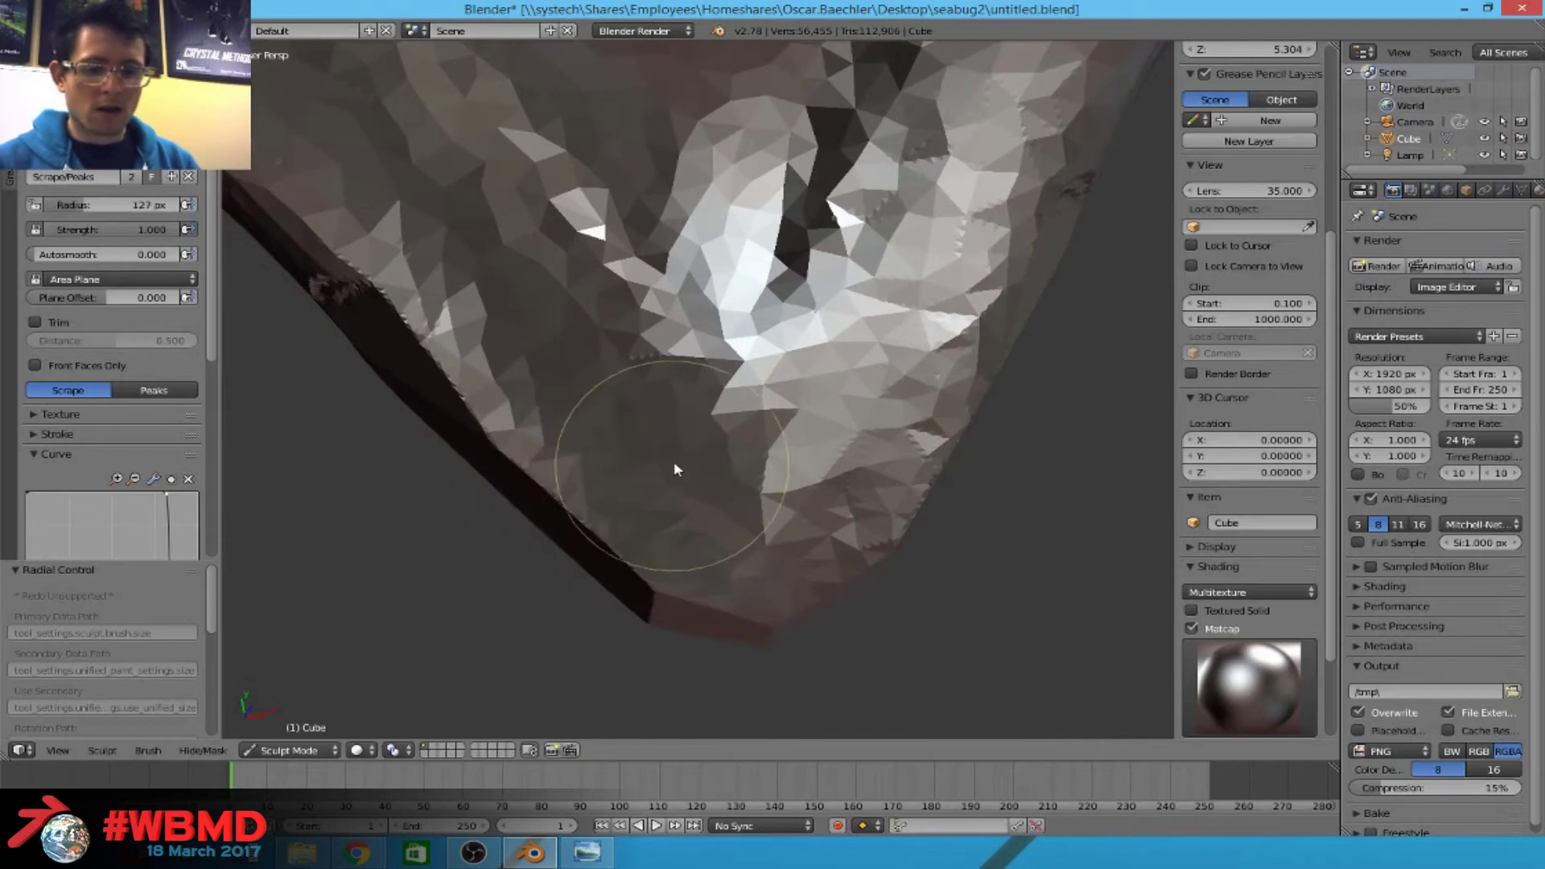
mouse_move(518, 262)
mouse_down()
mouse_move(620, 540)
mouse_move(713, 559)
mouse_move(441, 265)
mouse_up()
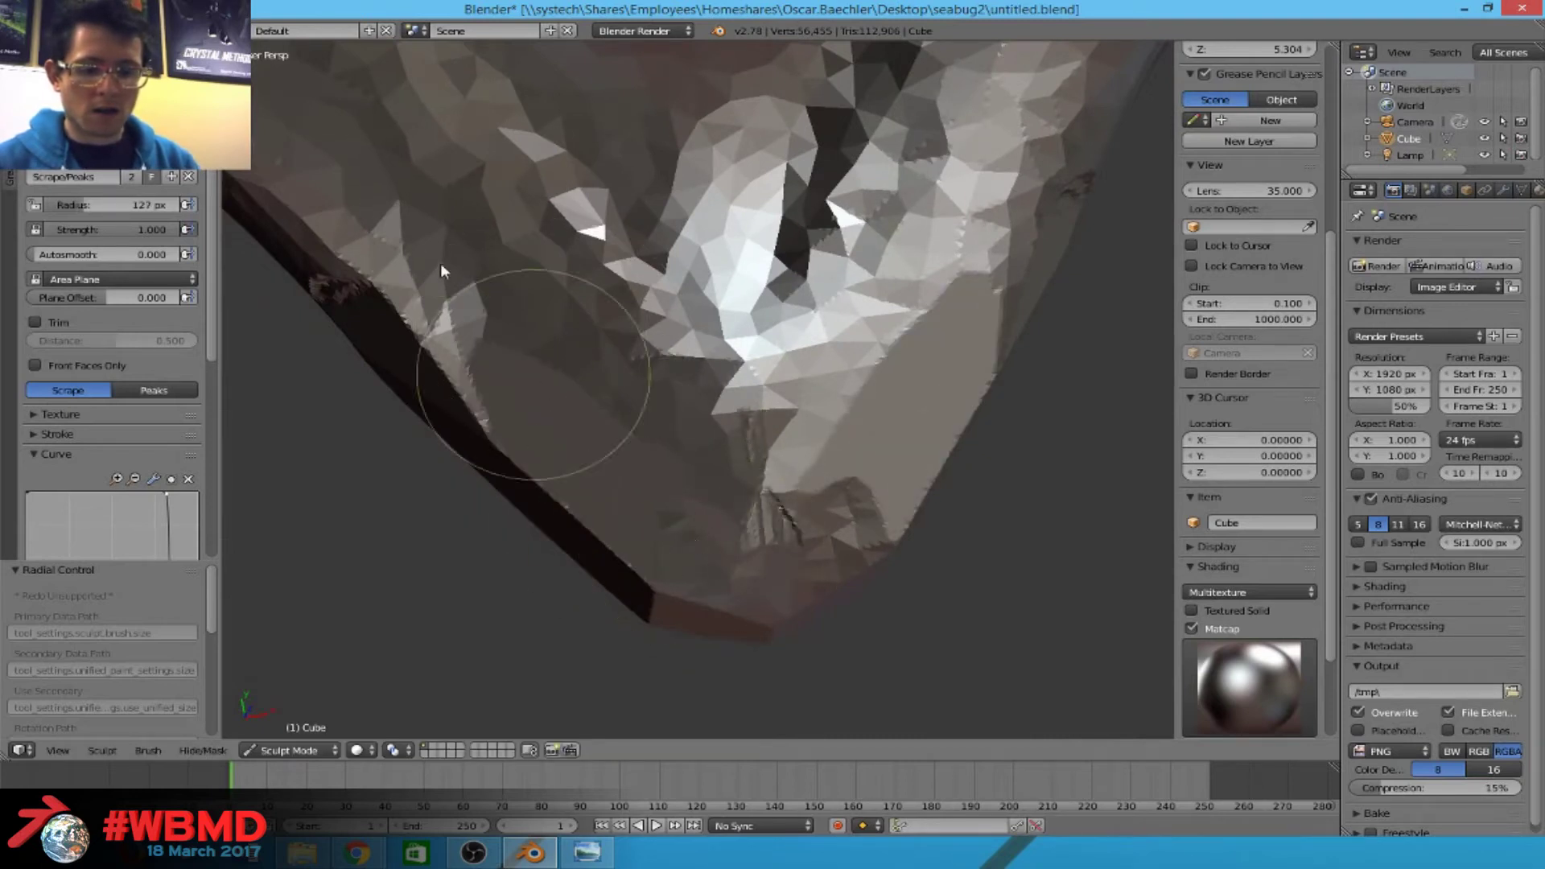
mouse_move(760, 516)
mouse_down()
mouse_move(742, 565)
mouse_move(698, 542)
mouse_move(628, 556)
mouse_up()
mouse_move(667, 467)
middle_down()
mouse_move(681, 427)
mouse_move(751, 436)
mouse_move(554, 433)
middle_up()
Resize the Scrape/Peaks brush to 135 px and flatten the surfaces around the hollow near the spike's tip.
key(f)
click(592, 402)
mouse_move(596, 402)
mouse_down()
mouse_move(494, 262)
mouse_move(518, 466)
mouse_move(572, 383)
mouse_move(480, 395)
mouse_up()
mouse_move(480, 394)
middle_down()
mouse_move(517, 379)
mouse_move(630, 241)
mouse_move(708, 258)
middle_up()
key(f)
click(700, 334)
mouse_move(732, 326)
middle_down()
mouse_move(714, 408)
mouse_move(694, 406)
middle_up()
key(f)
click(605, 417)
mouse_move(605, 417)
mouse_down()
mouse_move(569, 327)
mouse_move(670, 368)
mouse_move(710, 356)
mouse_up()
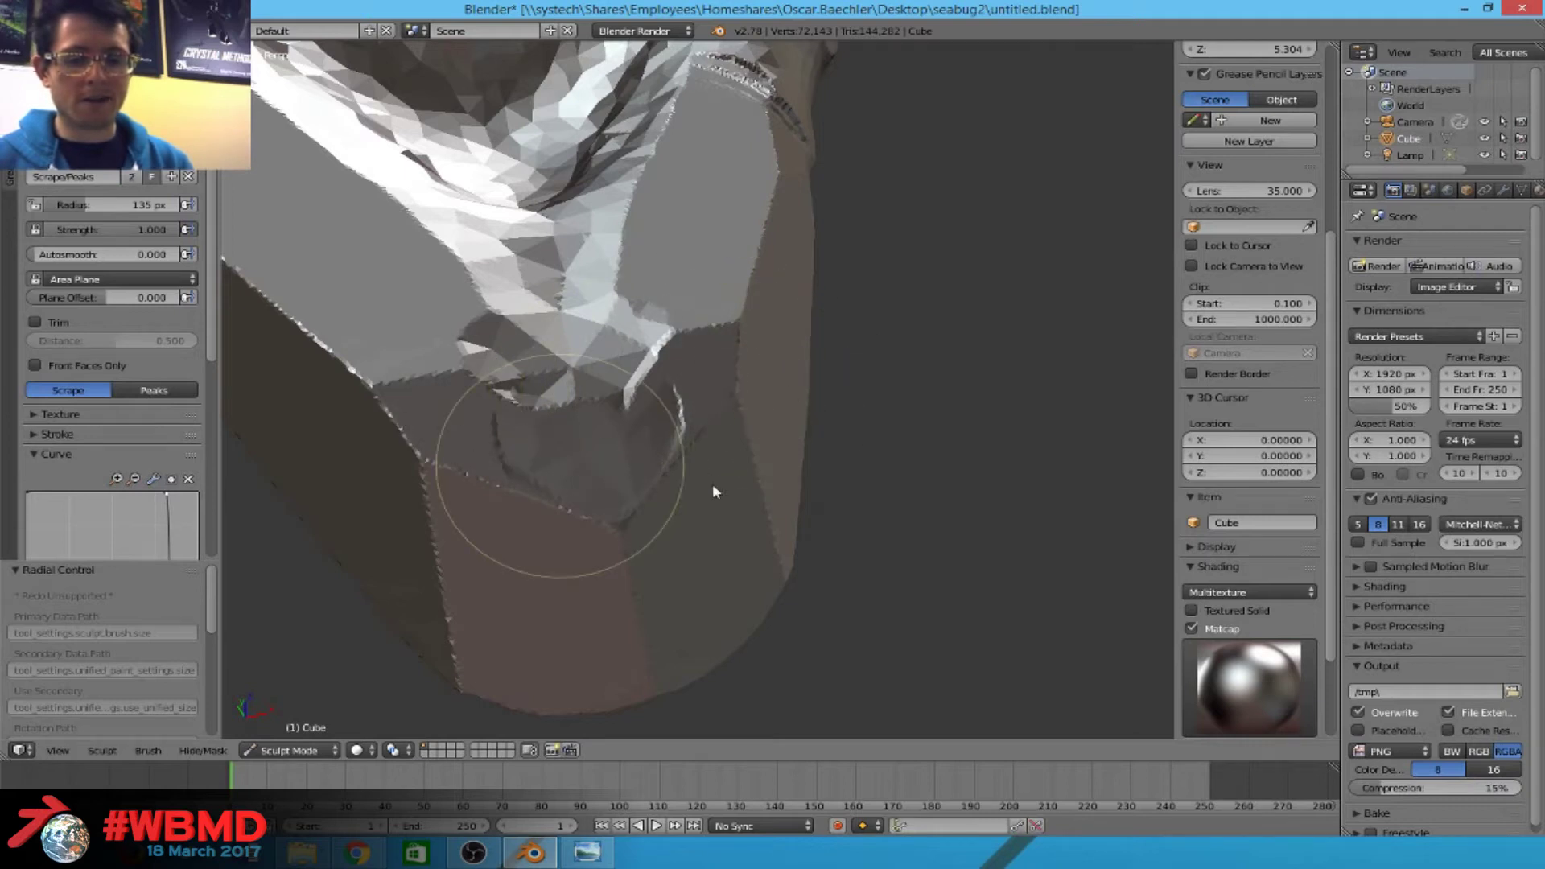
mouse_move(492, 442)
mouse_down()
mouse_move(793, 414)
mouse_move(621, 442)
mouse_move(586, 427)
mouse_move(700, 495)
mouse_move(561, 401)
mouse_up()
Set the Scrape/Peaks radius to 184 px and flatten the still-rounded end of the sculpt into large planar facets.
mouse_move(562, 401)
middle_down()
mouse_move(485, 389)
mouse_move(861, 507)
mouse_move(925, 383)
mouse_move(733, 382)
mouse_move(694, 293)
mouse_move(907, 441)
middle_up()
scroll(809, 348, up, 2)
mouse_move(1079, 475)
shift+middle_down()
mouse_move(862, 448)
mouse_move(805, 415)
mouse_move(829, 338)
shift+middle_up()
scroll(765, 395, up, 3)
key(f)
click(855, 326)
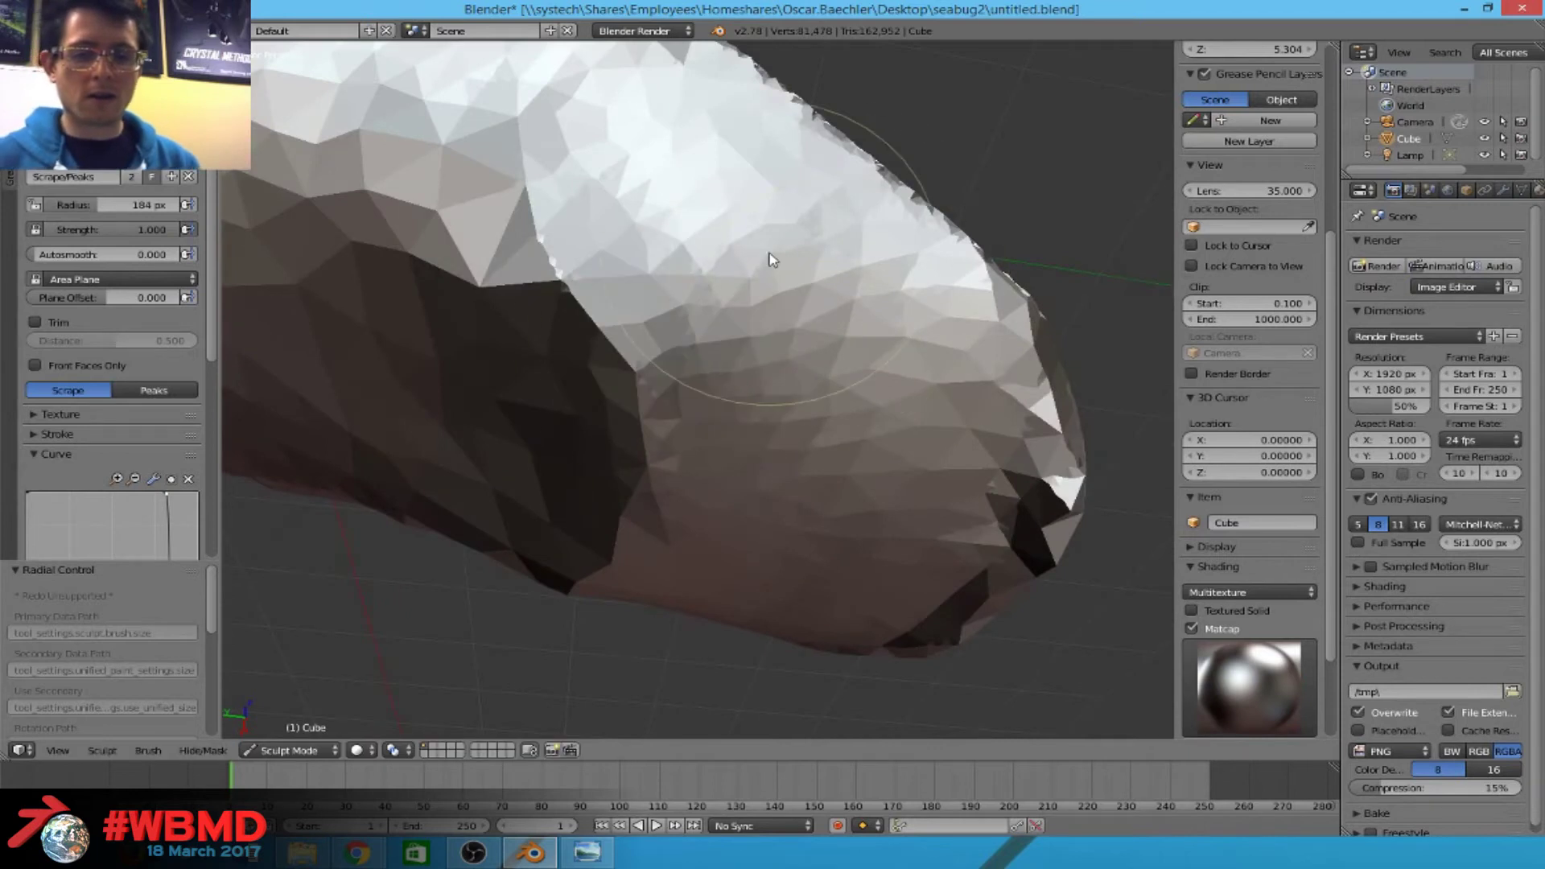
drag(771, 259, 639, 171)
drag(1079, 366, 662, 158)
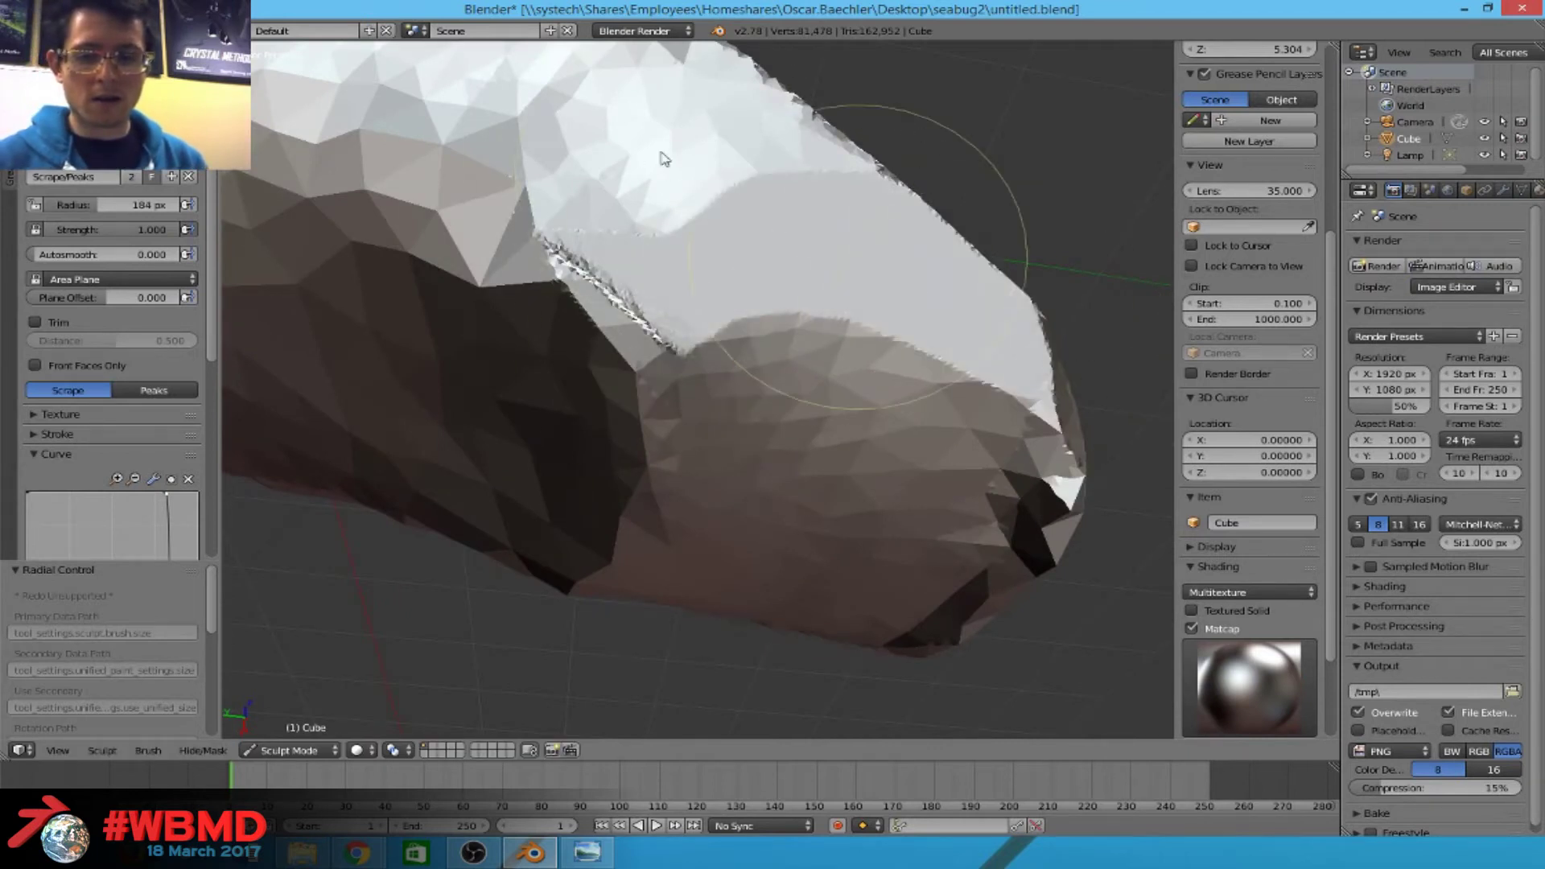
mouse_move(845, 361)
middle_down()
mouse_move(668, 370)
mouse_move(641, 307)
middle_up()
middle_drag(862, 400, 515, 251)
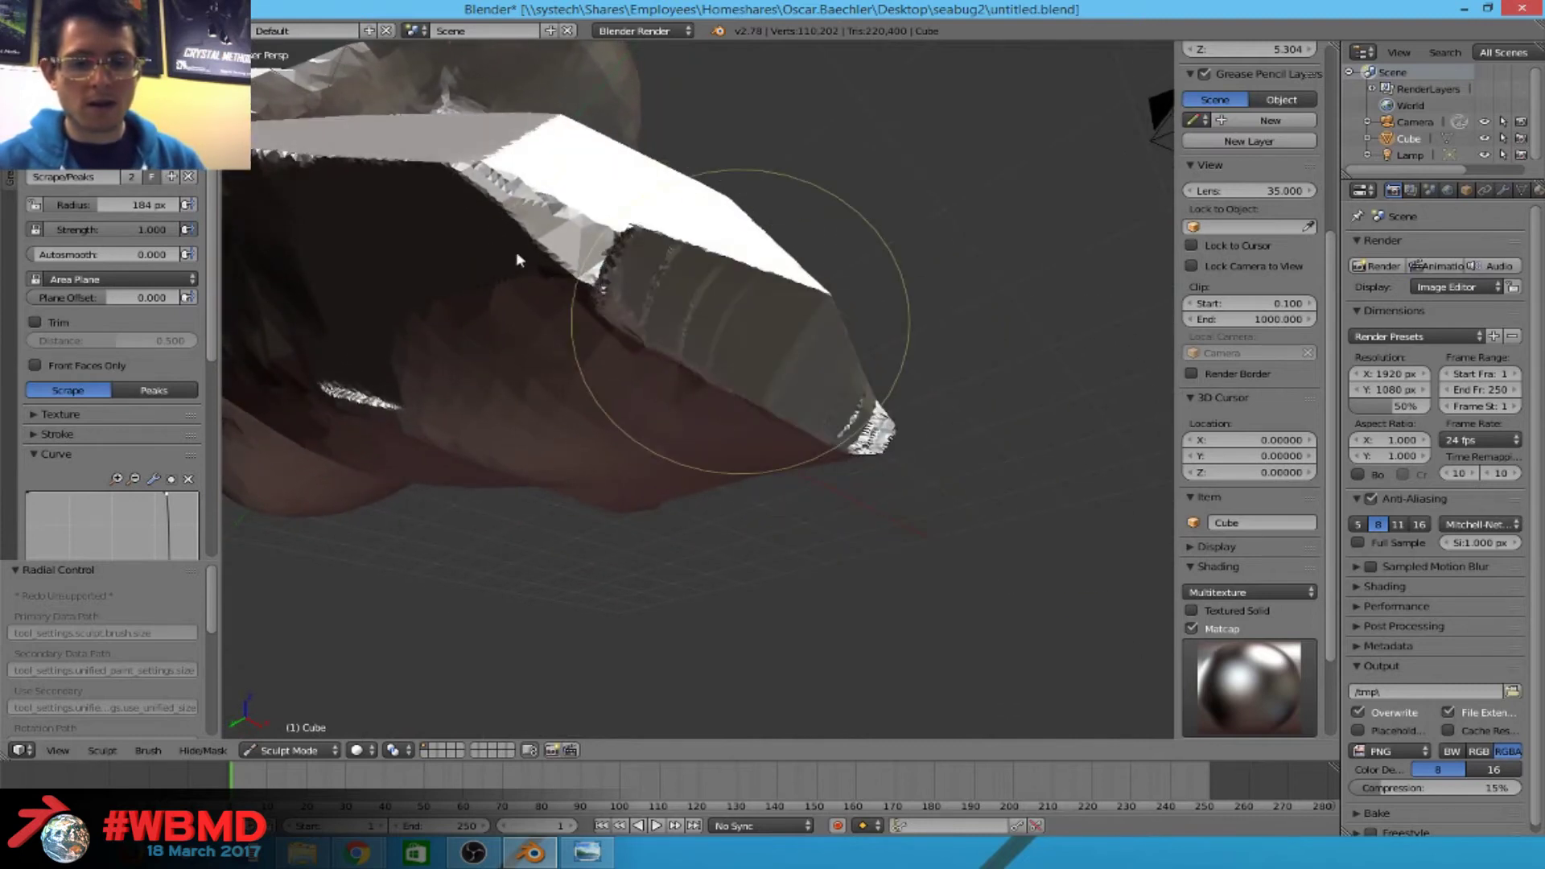
mouse_move(1025, 432)
mouse_down()
mouse_move(806, 434)
mouse_move(500, 224)
mouse_up()
mouse_move(910, 354)
middle_down()
mouse_move(793, 405)
mouse_move(797, 459)
mouse_move(944, 424)
mouse_move(766, 487)
mouse_move(630, 504)
mouse_move(824, 445)
mouse_move(665, 445)
mouse_move(846, 392)
mouse_move(767, 391)
mouse_move(781, 335)
middle_up()
Switch to the Clay Strips brush with a 96 px radius and build raised strips in the coarse area beside the flat facets.
scroll(784, 346, up, 6)
middle_drag(749, 374, 862, 341)
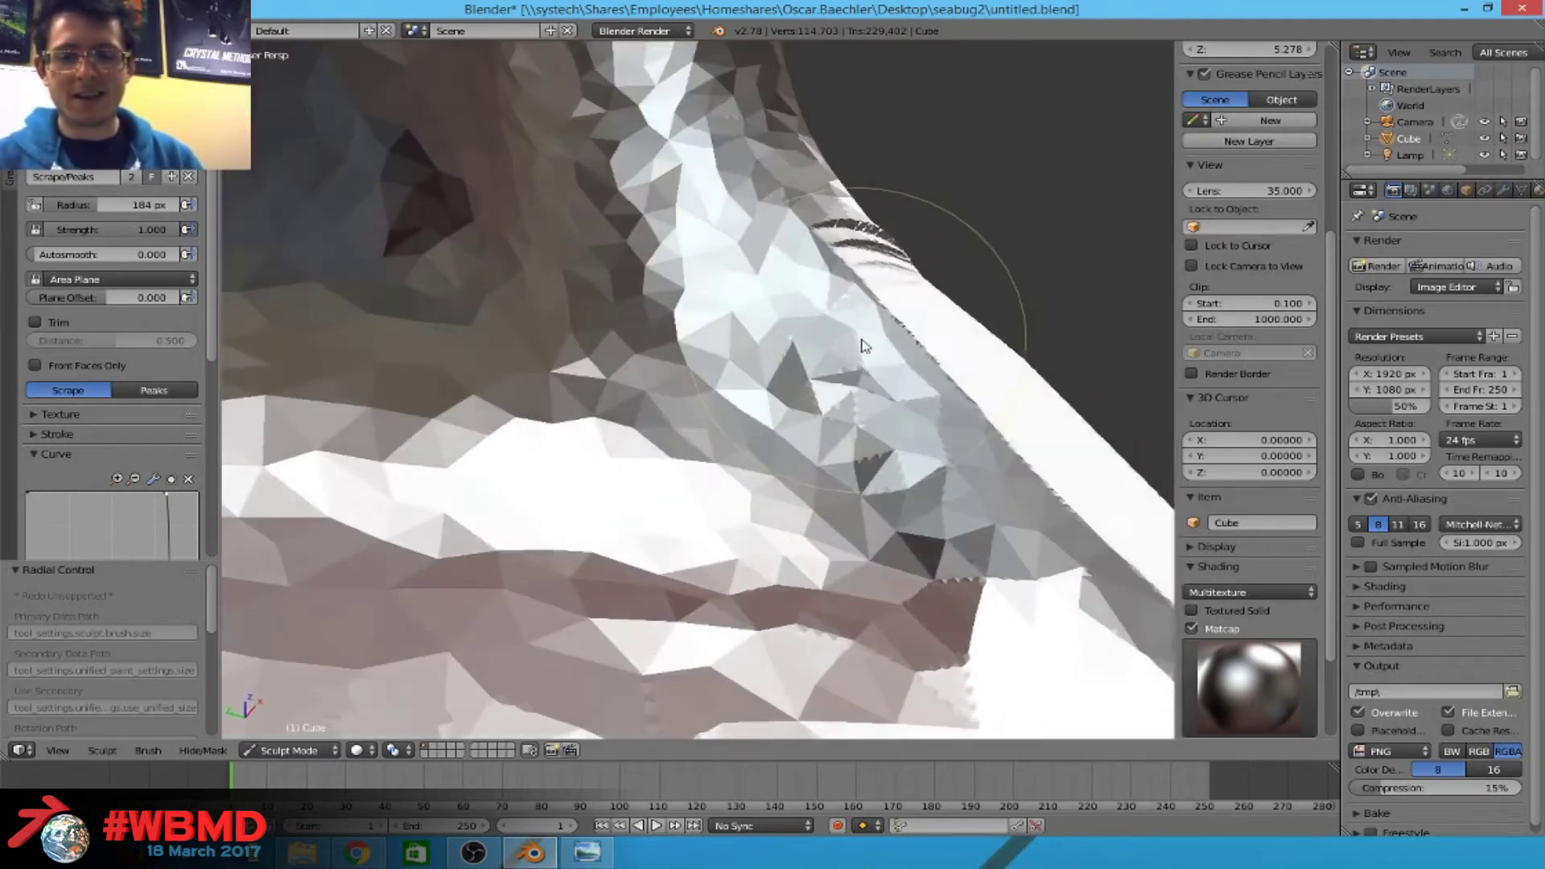
key(f)
click(858, 498)
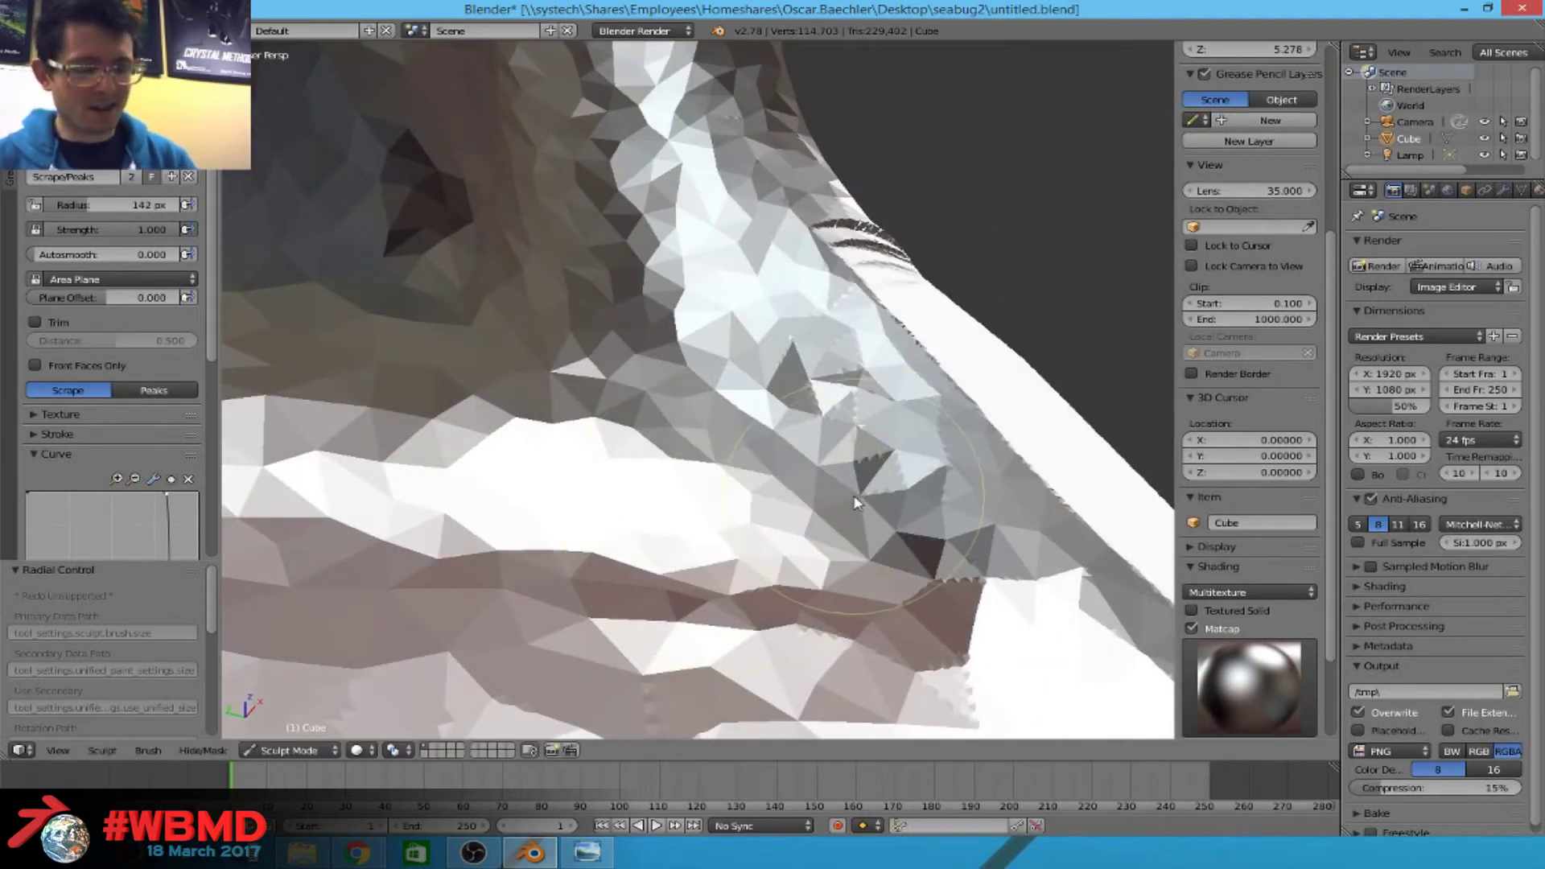
key(4)
key(3)
middle_drag(576, 449, 753, 481)
key(f)
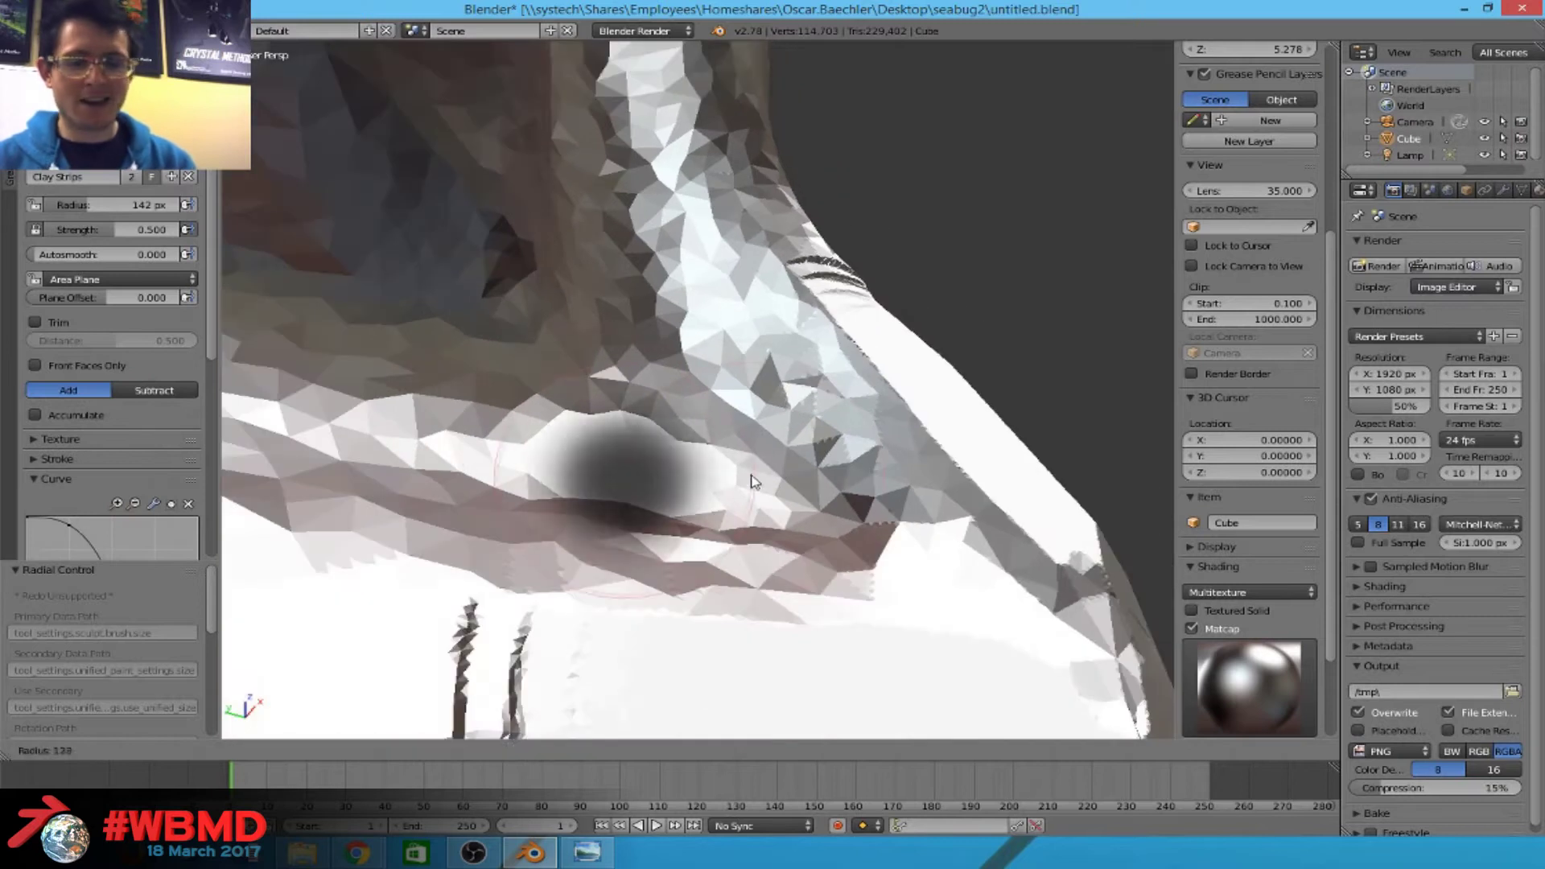
click(770, 473)
key(f)
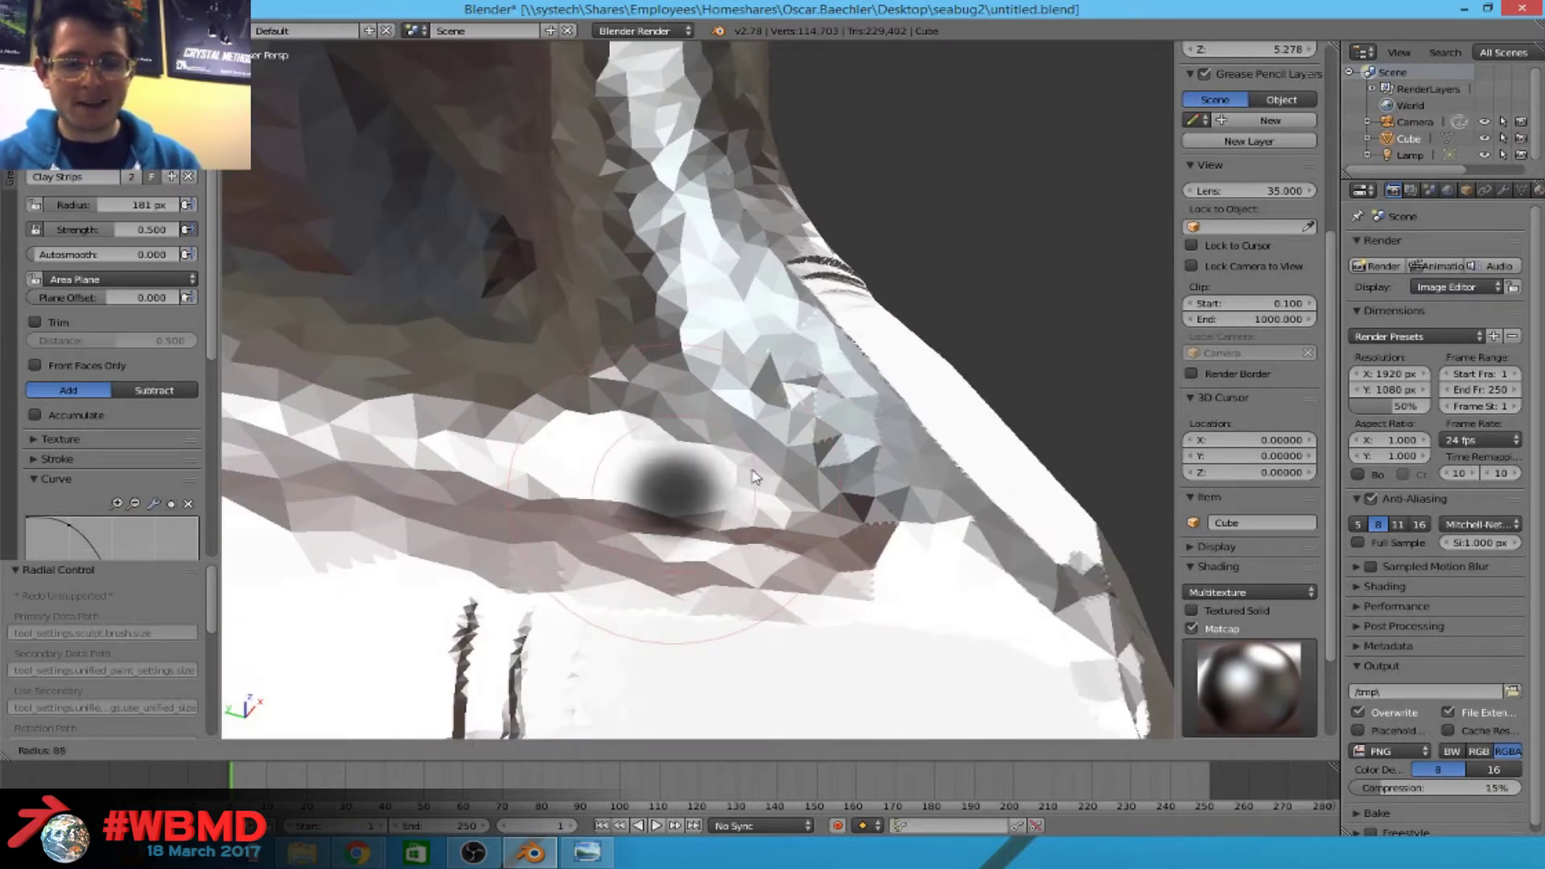
click(761, 480)
mouse_move(844, 511)
mouse_down()
mouse_move(794, 421)
mouse_move(672, 282)
mouse_up()
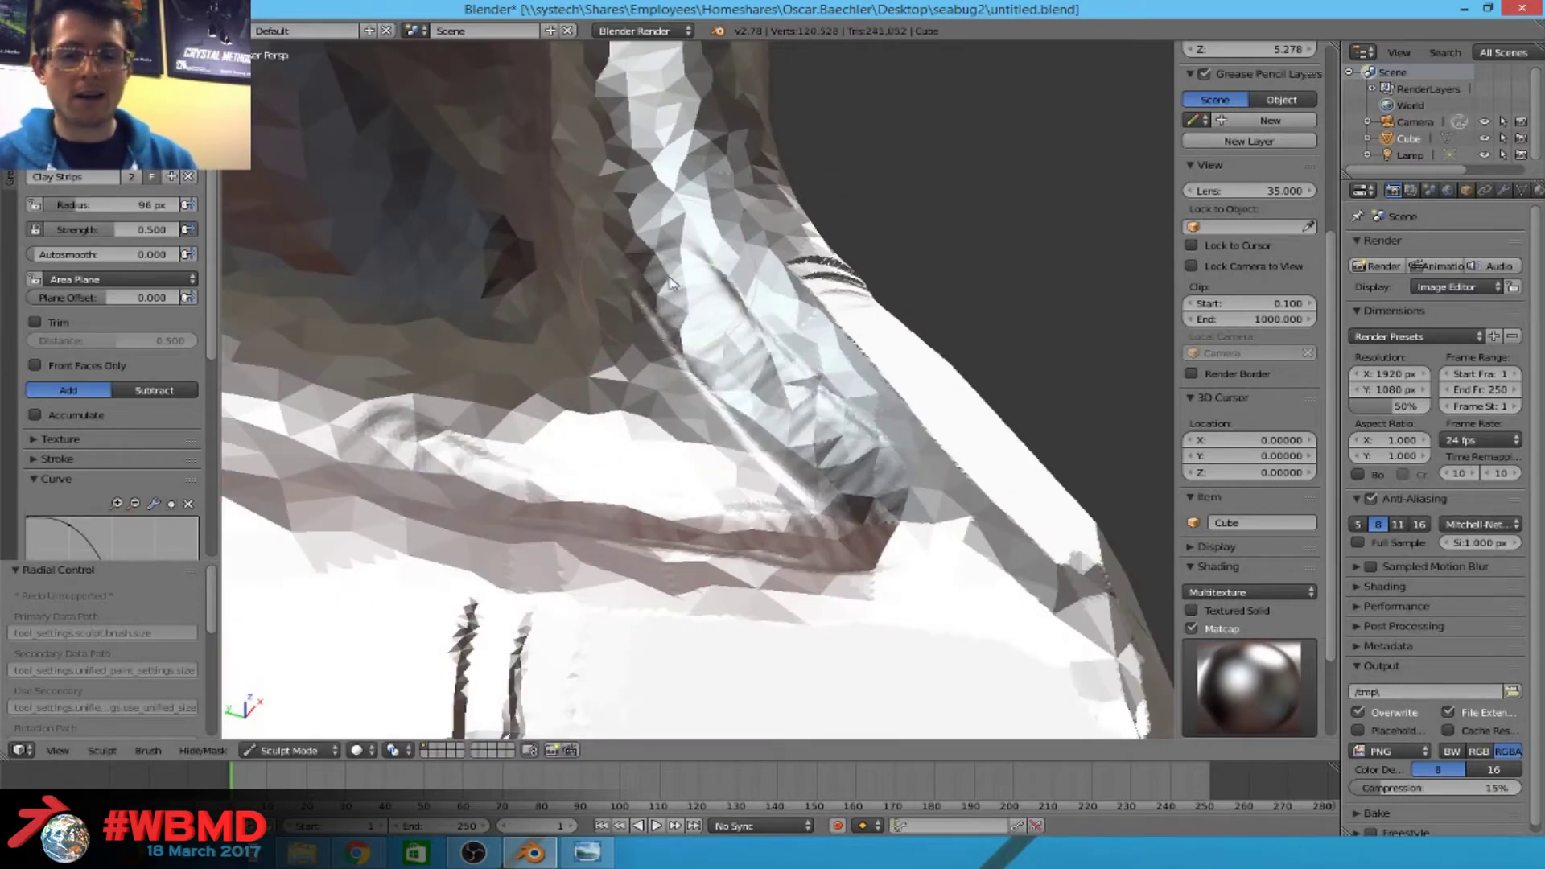
middle_drag(703, 335, 685, 352)
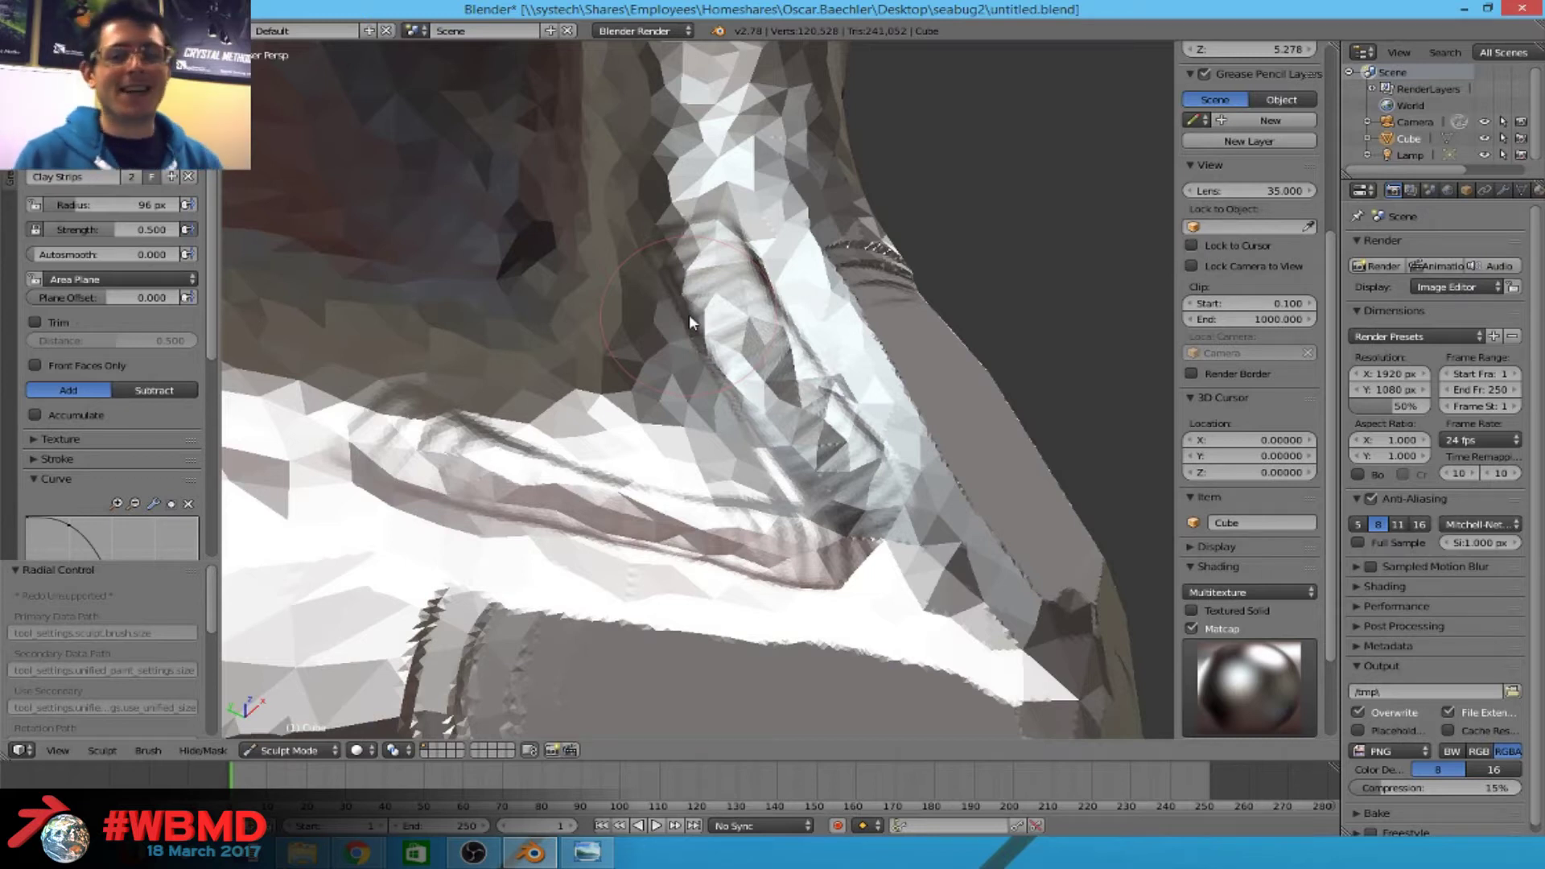
Try a 147 px Clay Strips stroke near the spike's flattened side and undo it.
mouse_move(689, 314)
middle_down()
mouse_move(608, 282)
mouse_move(664, 282)
mouse_move(557, 390)
mouse_move(612, 358)
mouse_move(685, 378)
mouse_move(690, 293)
mouse_move(1017, 500)
mouse_move(880, 448)
mouse_move(769, 477)
middle_up()
key(f)
click(886, 471)
mouse_move(534, 638)
mouse_down()
mouse_move(871, 486)
mouse_move(722, 473)
mouse_up()
key(ctrl+z)
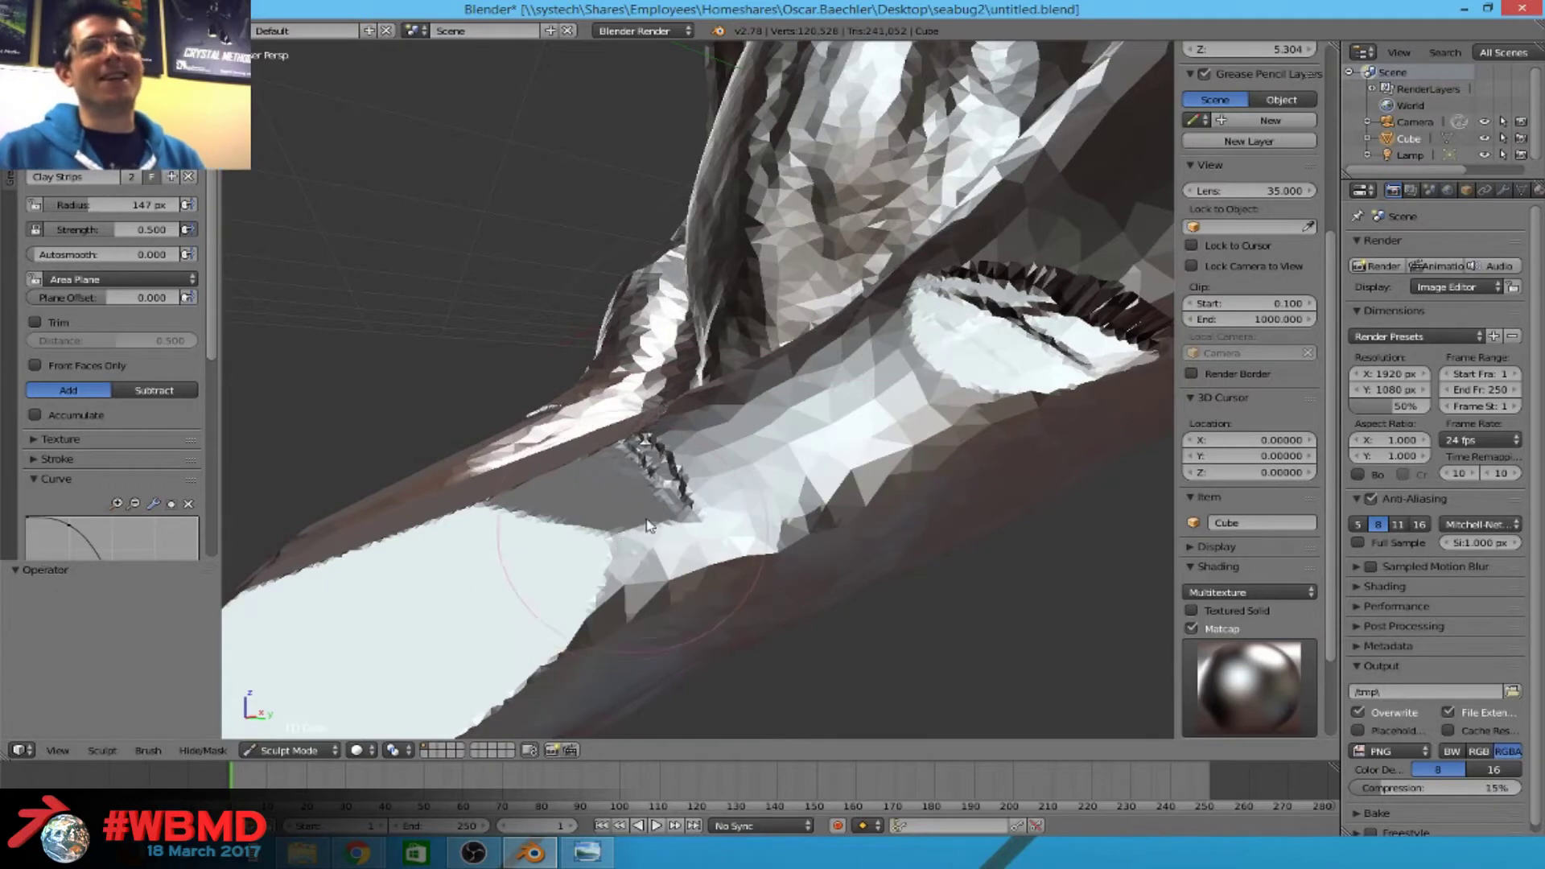
scroll(885, 442, down, 4)
mouse_move(890, 489)
middle_down()
mouse_move(924, 388)
mouse_move(907, 418)
mouse_move(927, 510)
middle_up()
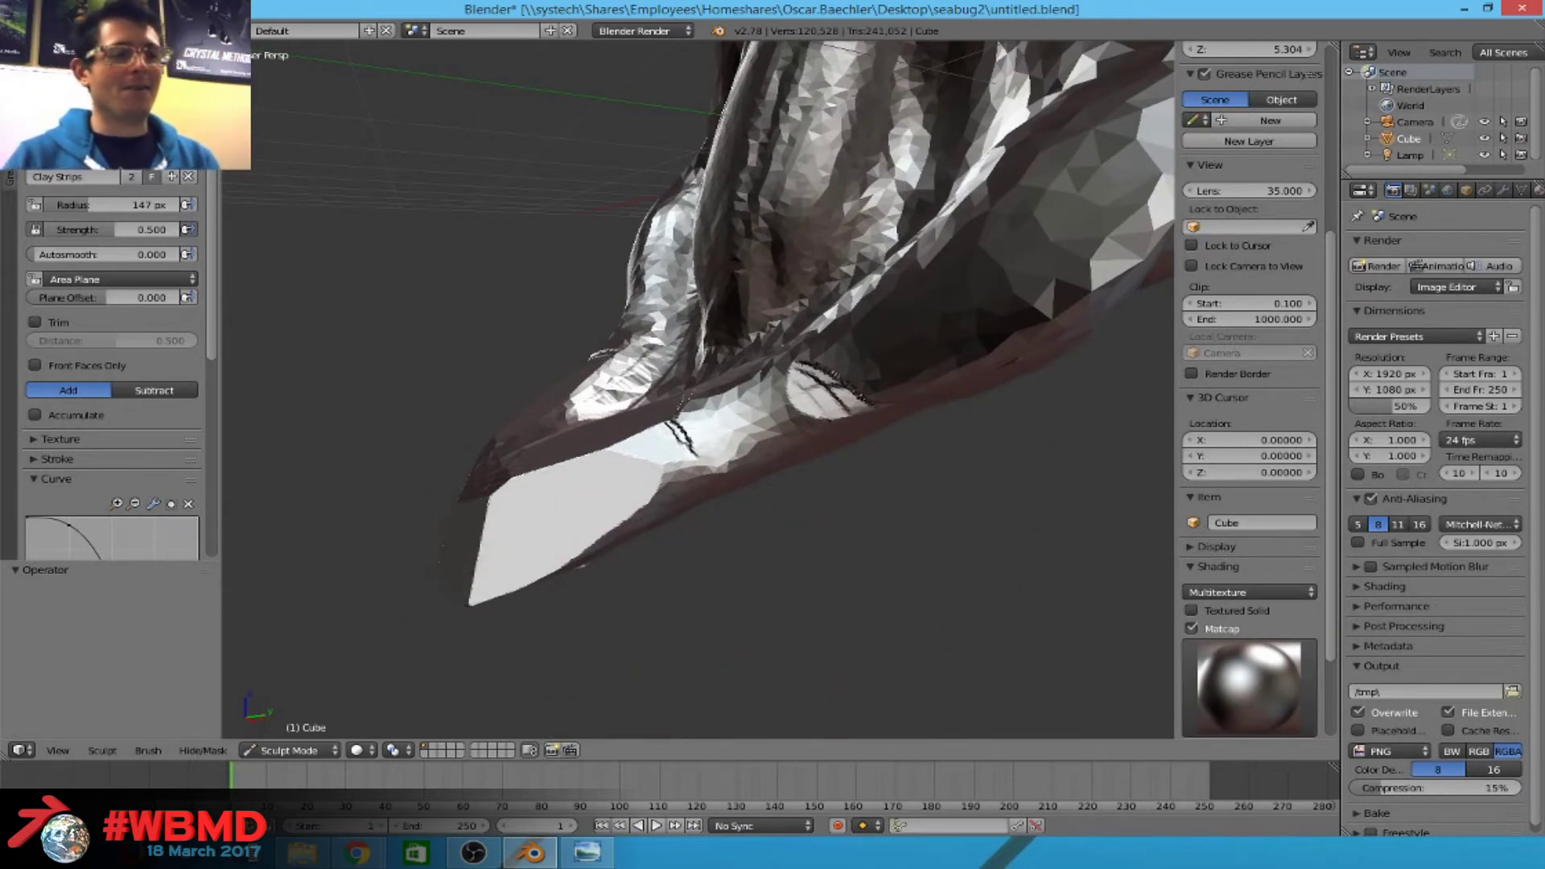
Switch to the Scrape/Peaks brush with a 98 px radius, and undo a trial scrape on the spike's side.
click(111, 133)
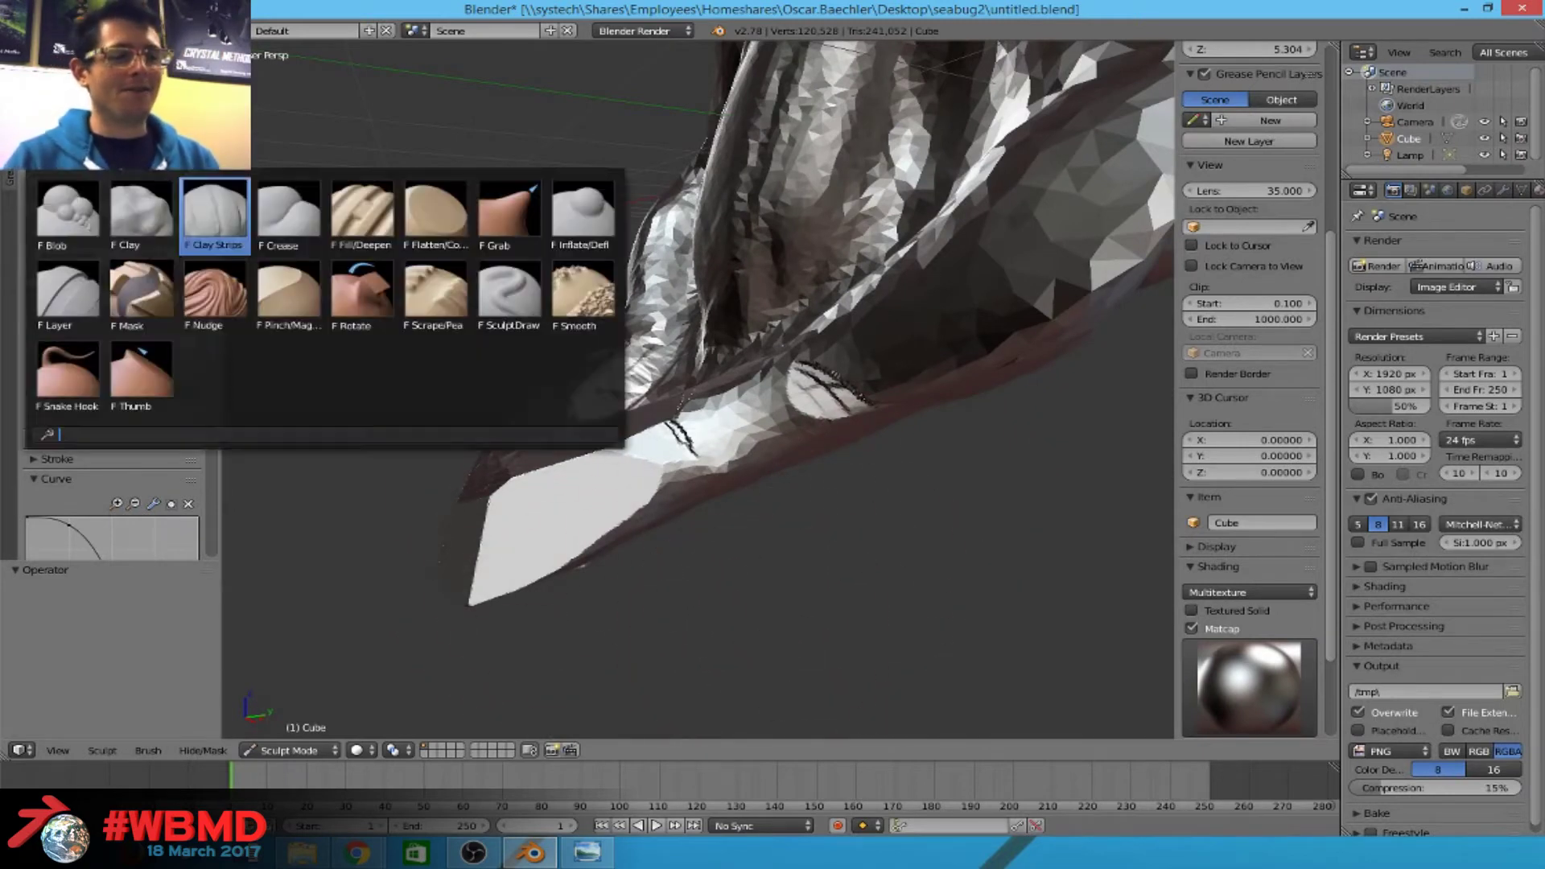
click(459, 295)
scroll(929, 471, up, 5)
key(f)
click(743, 457)
mouse_move(813, 481)
mouse_down()
mouse_move(571, 555)
mouse_move(600, 441)
mouse_move(1065, 425)
mouse_move(613, 543)
mouse_move(607, 531)
mouse_move(795, 515)
mouse_up()
mouse_move(761, 519)
middle_down()
mouse_move(852, 517)
mouse_move(679, 562)
middle_up()
key(ctrl+z)
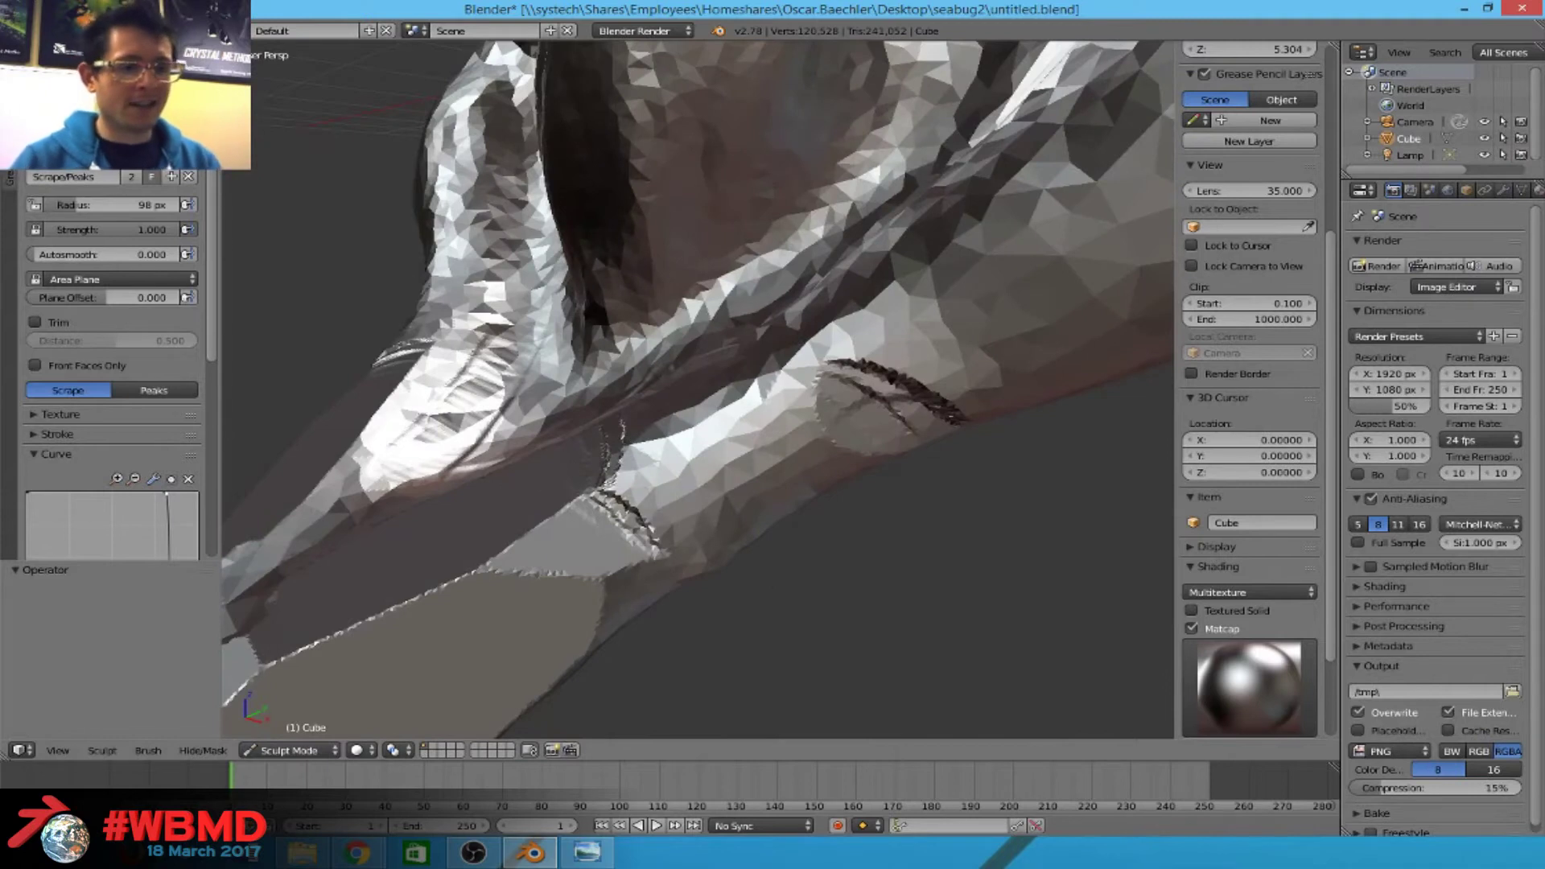
Set the sculpt plane to View Plane and the radius to 210 px, and scrape a broad flat facet along the spike's side.
click(113, 278)
click(73, 252)
mouse_move(820, 461)
mouse_down()
mouse_move(644, 475)
mouse_move(785, 495)
mouse_move(697, 496)
mouse_move(732, 455)
mouse_up()
mouse_move(735, 451)
middle_down()
mouse_move(766, 438)
mouse_move(713, 360)
mouse_move(620, 303)
middle_up()
key(f)
click(845, 415)
mouse_move(567, 574)
mouse_down()
mouse_move(578, 510)
mouse_move(932, 380)
mouse_up()
drag(527, 436, 431, 528)
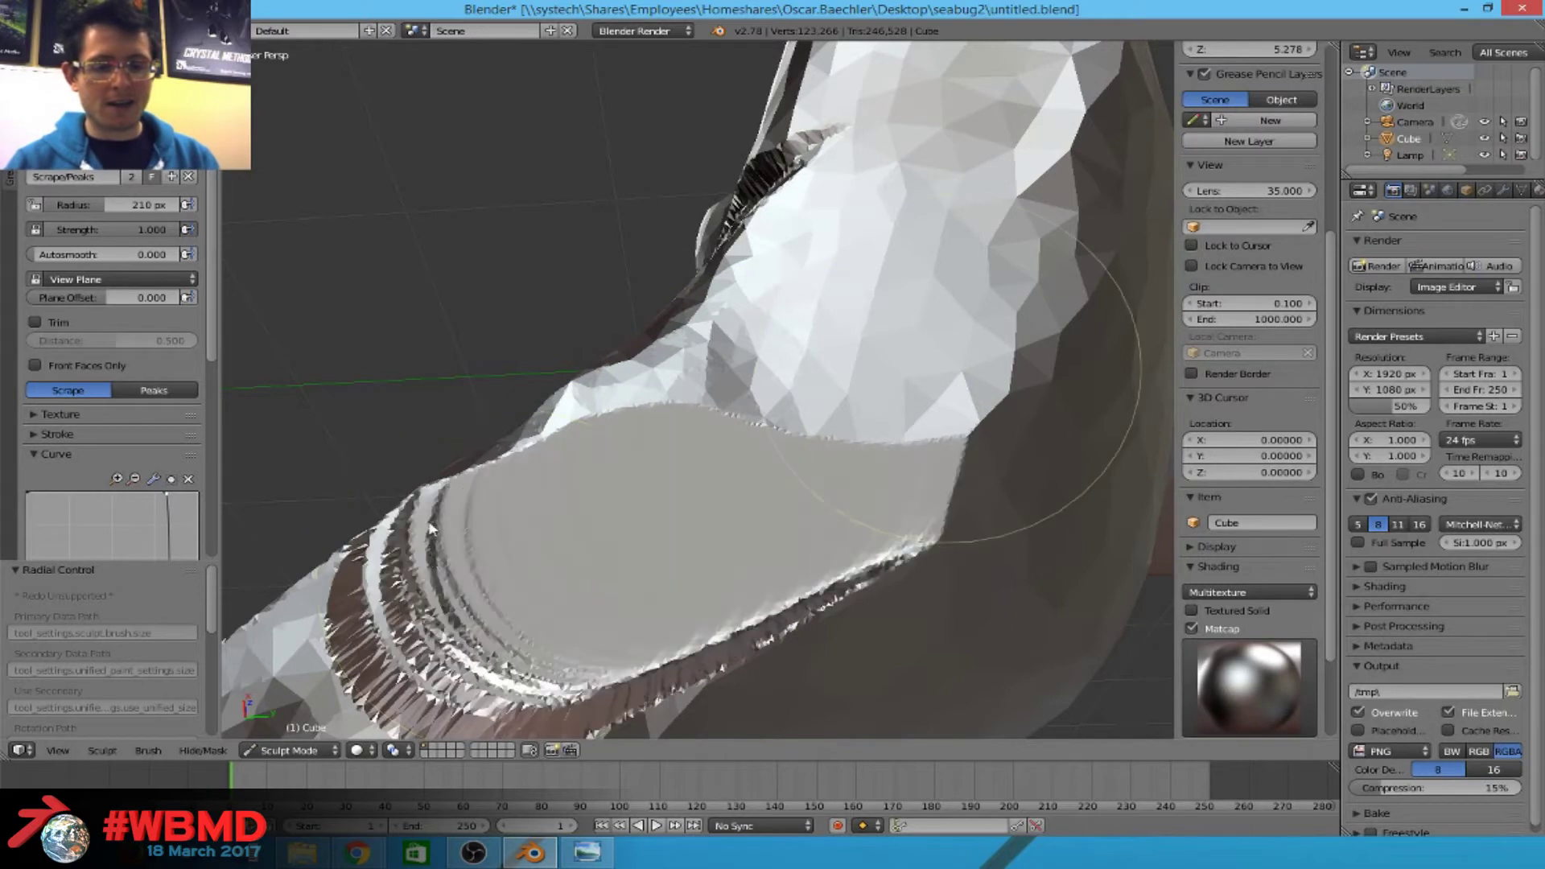
drag(699, 654, 954, 567)
drag(428, 539, 697, 684)
Reduce the Scrape/Peaks radius to 60 px and scrape the narrow strip along the spike's upper facet.
scroll(599, 576, down, 6)
mouse_move(596, 572)
middle_down()
mouse_move(776, 668)
mouse_move(629, 609)
mouse_move(696, 663)
mouse_move(576, 569)
mouse_move(739, 156)
mouse_move(631, 208)
mouse_move(825, 342)
mouse_move(746, 332)
middle_up()
scroll(781, 642, up, 3)
scroll(576, 569, up, 5)
mouse_move(885, 544)
middle_down()
mouse_move(758, 463)
mouse_move(676, 475)
mouse_move(1061, 516)
mouse_move(851, 531)
mouse_move(673, 431)
mouse_move(483, 435)
middle_up()
key(f)
click(394, 417)
middle_drag(395, 417, 841, 362)
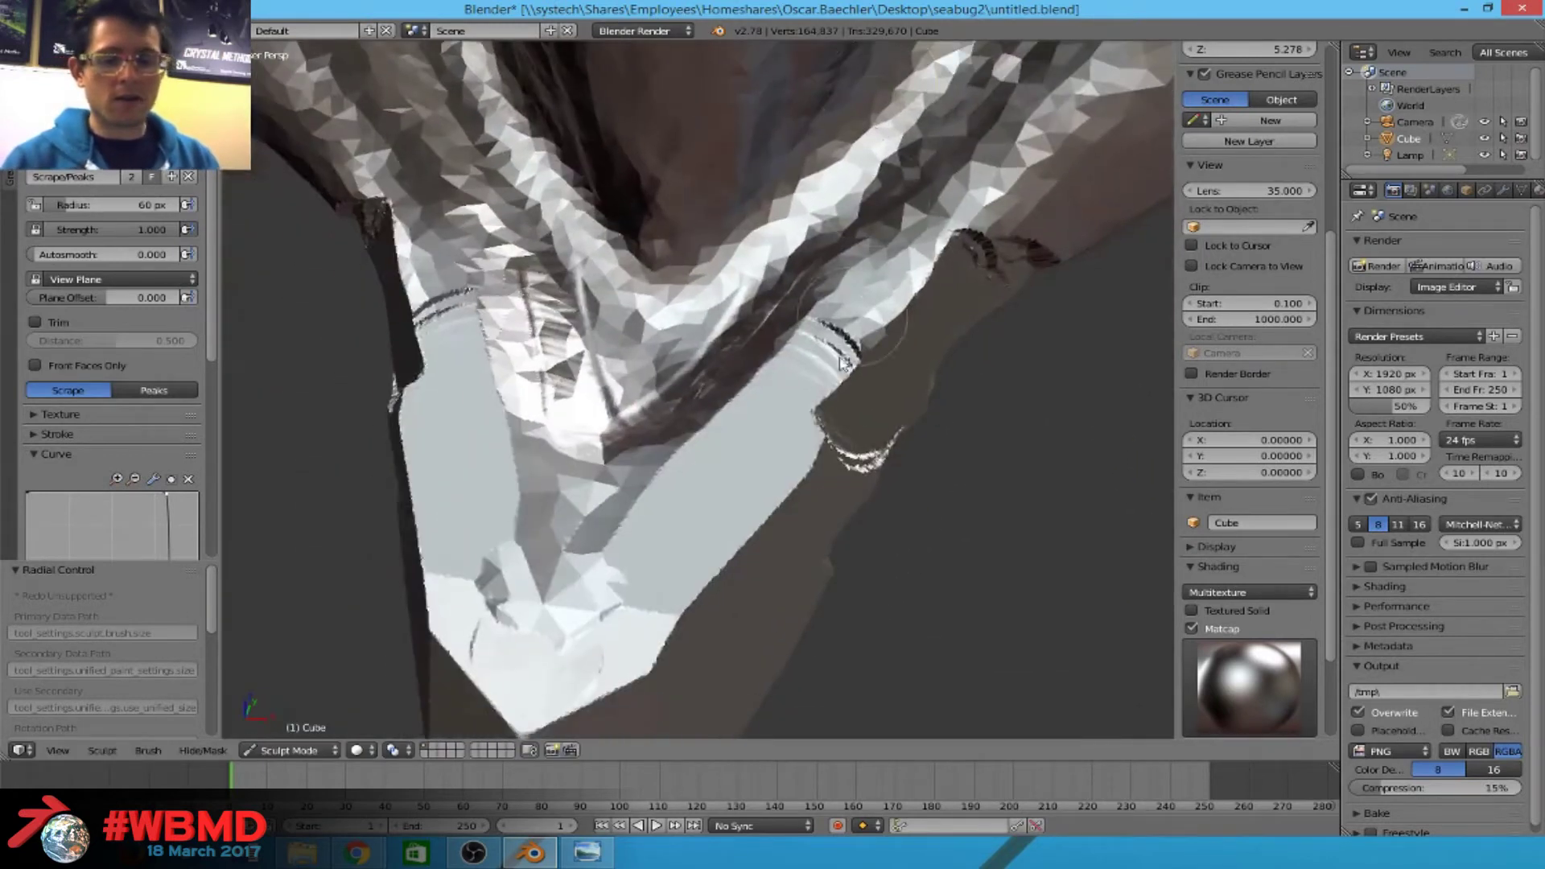
Switch to the Crease brush and reshape its falloff curve to a steep drop, placing the lower point at X 0.26064, Y 0.00000.
scroll(841, 363, up, 2)
click(116, 126)
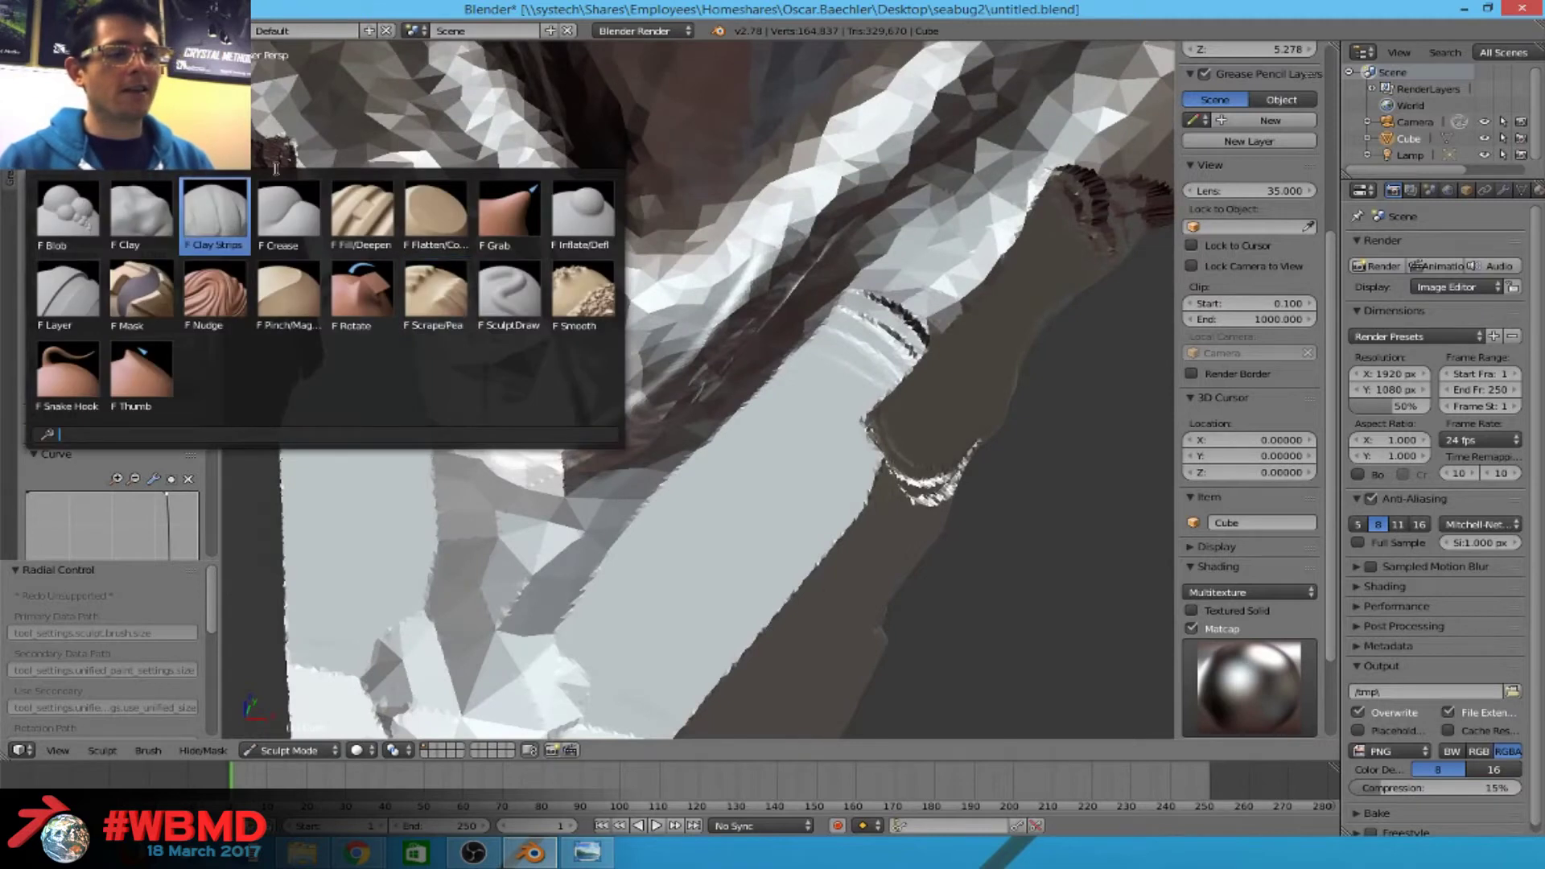
click(288, 211)
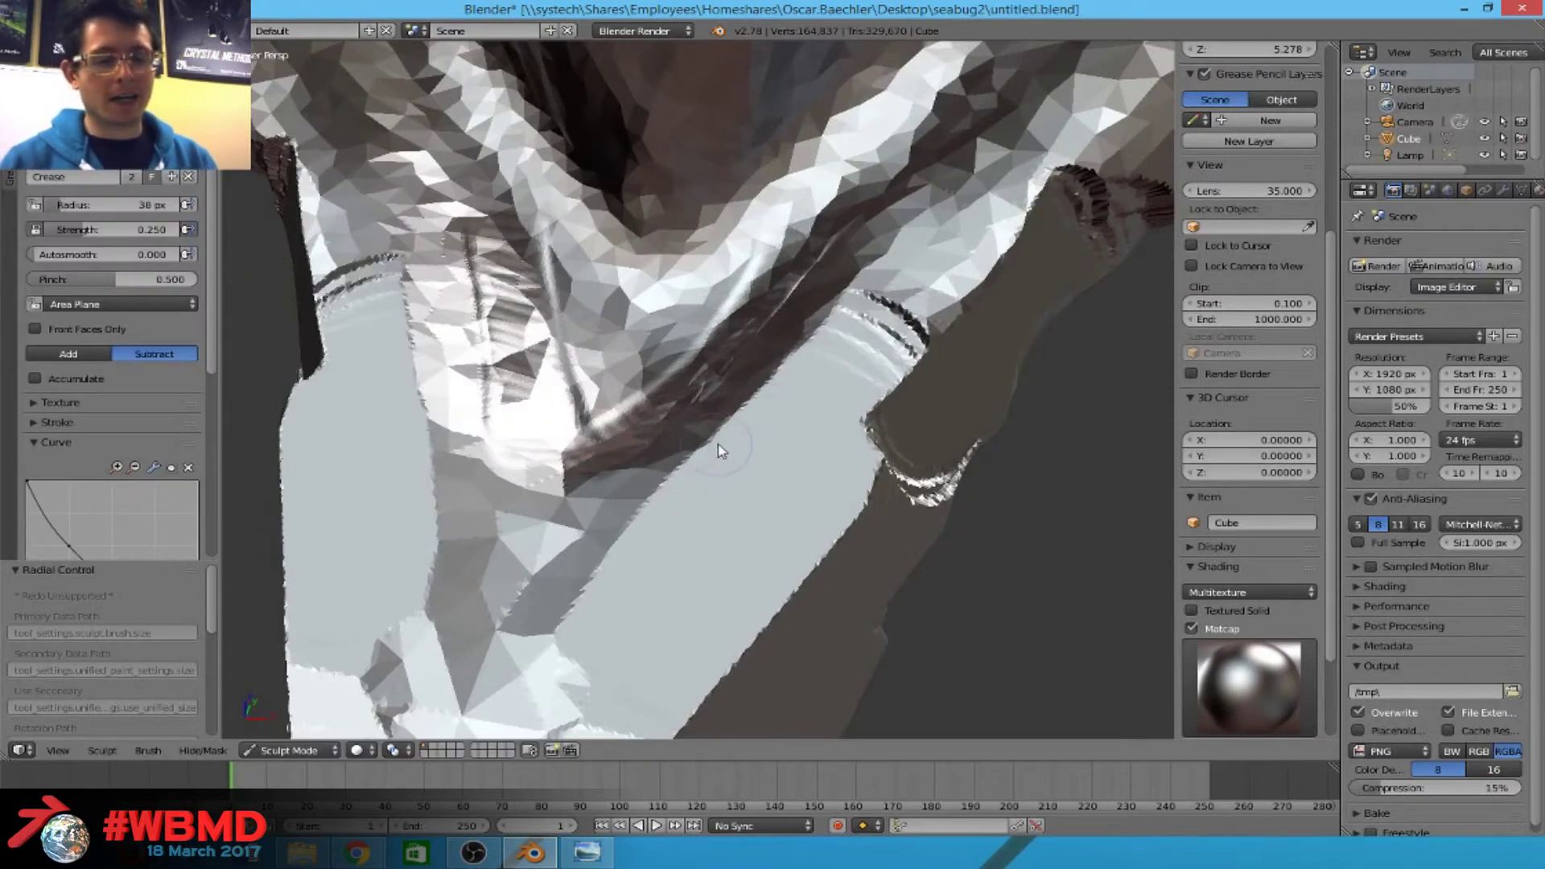
scroll(15, 413, down, 10)
scroll(98, 467, up, 8)
scroll(98, 466, down, 3)
drag(153, 407, 87, 412)
drag(71, 349, 59, 283)
drag(87, 409, 71, 412)
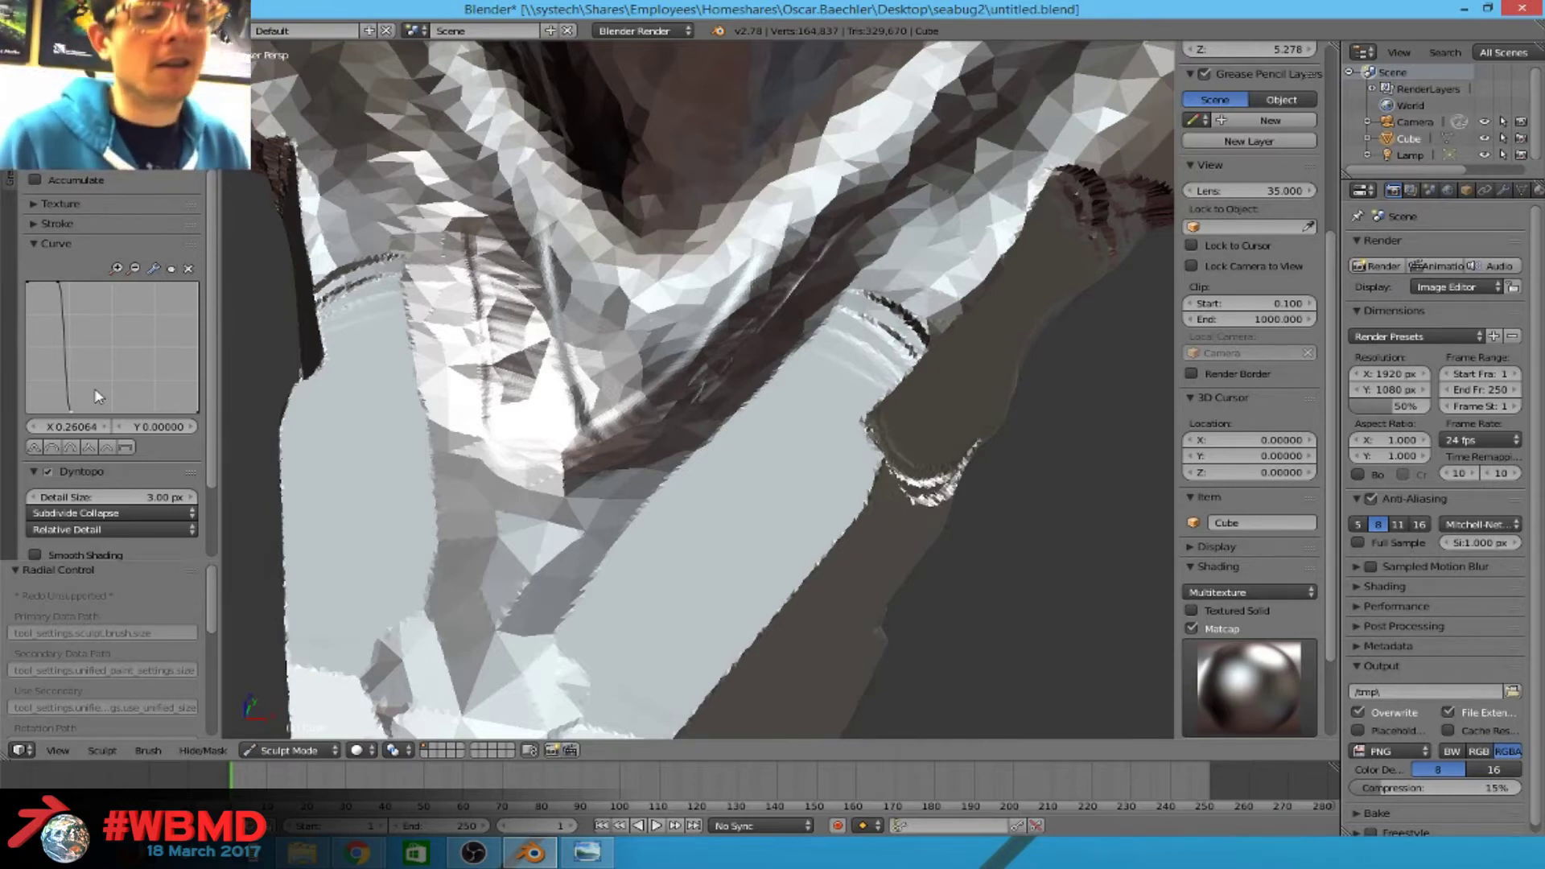
Try a freehand Crease stroke across the spike's flat facet and undo it.
key(f)
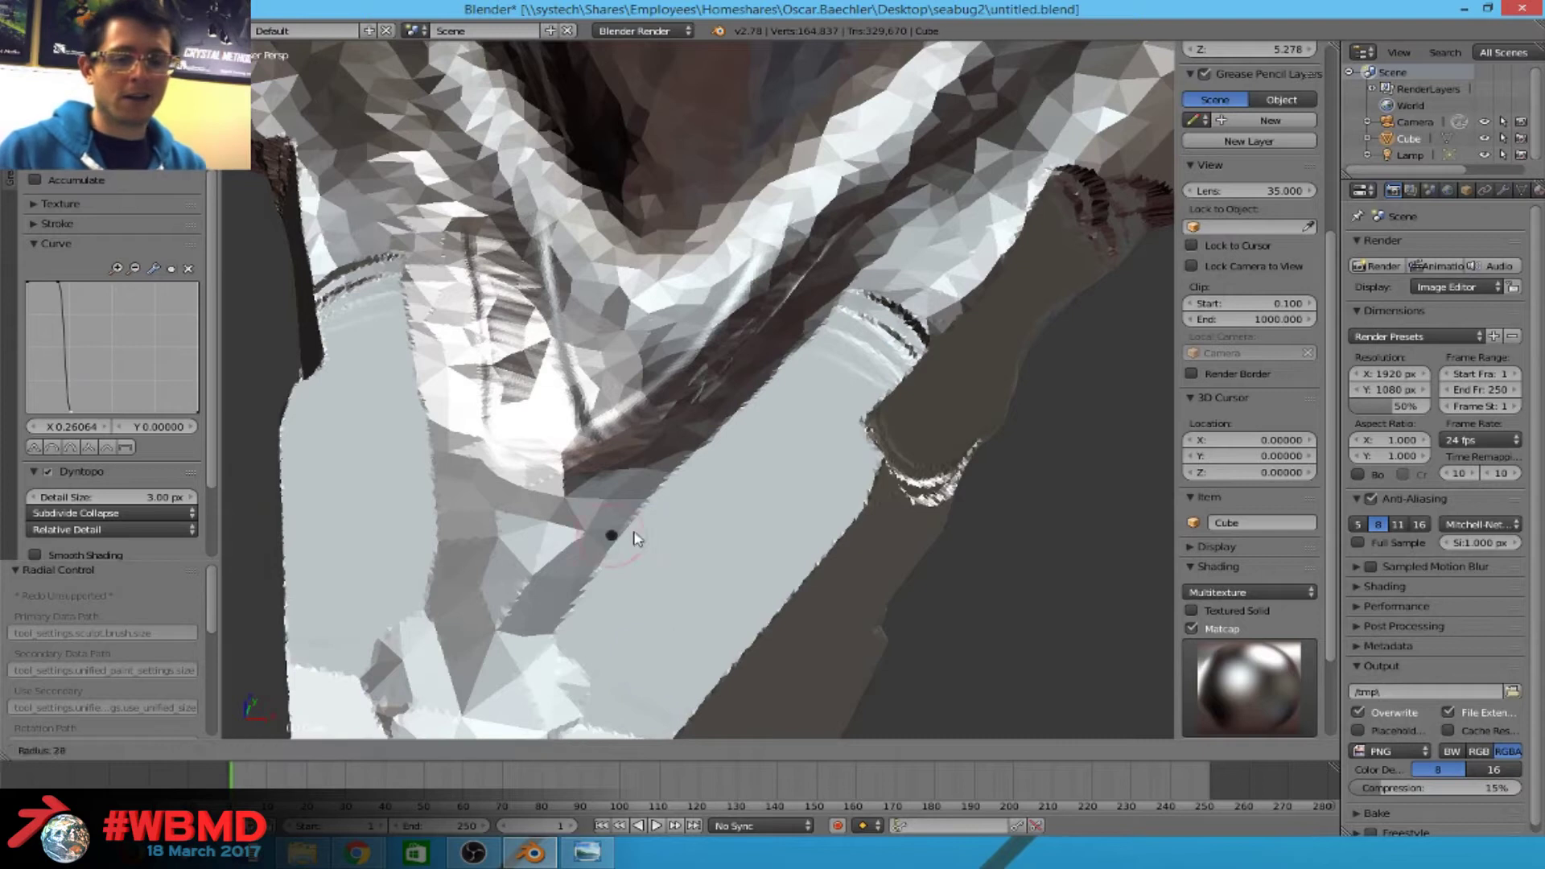
click(641, 534)
middle_drag(641, 536, 667, 542)
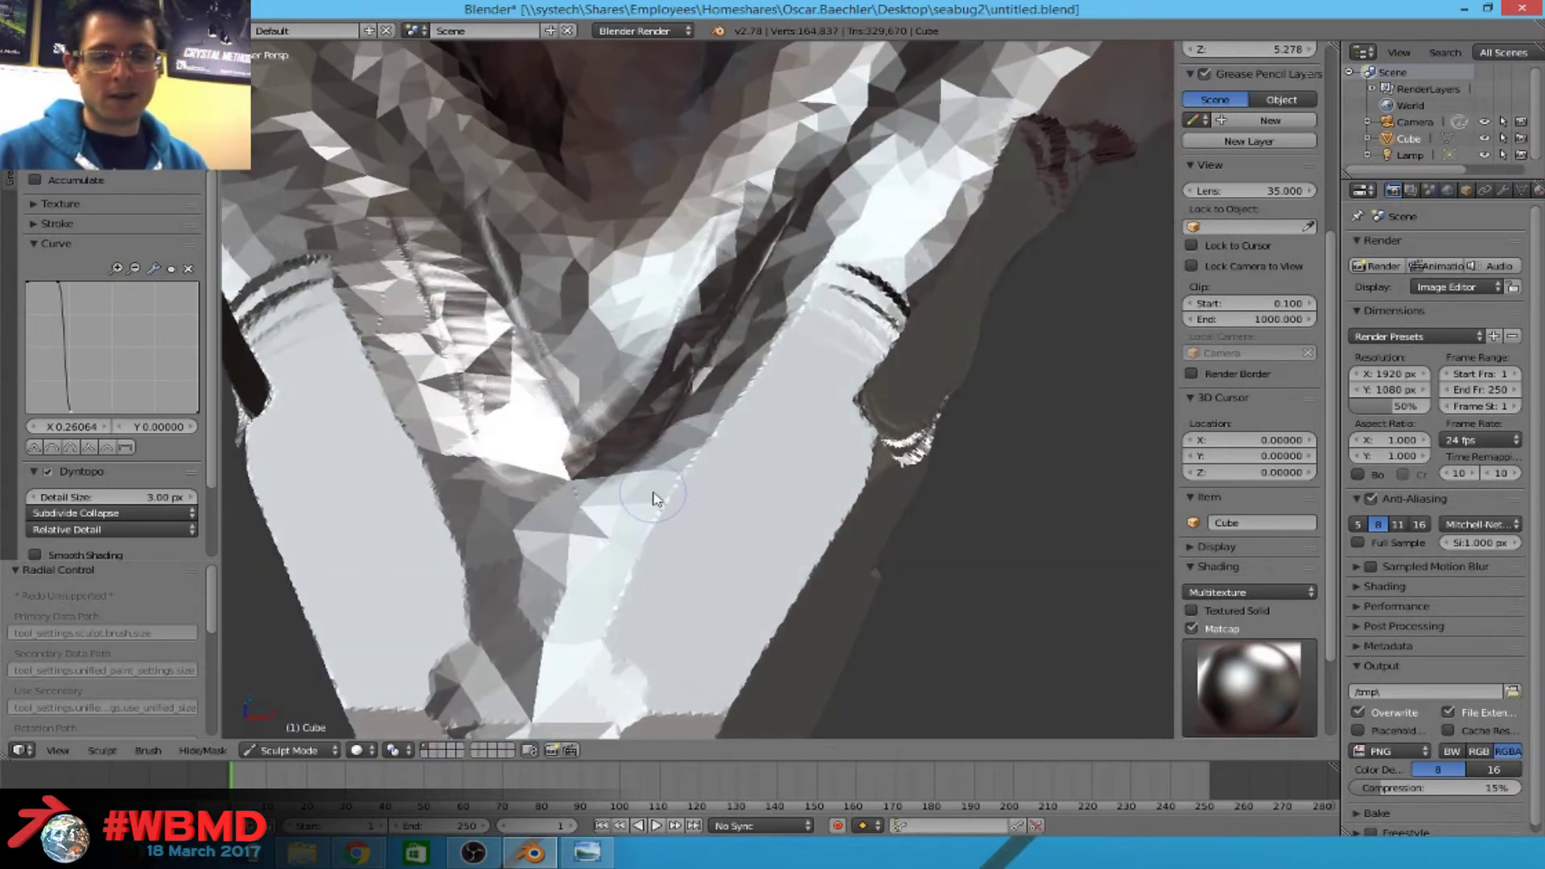
drag(653, 492, 868, 565)
mouse_move(841, 548)
middle_down()
mouse_move(658, 401)
mouse_move(790, 492)
middle_up()
key(ctrl+z)
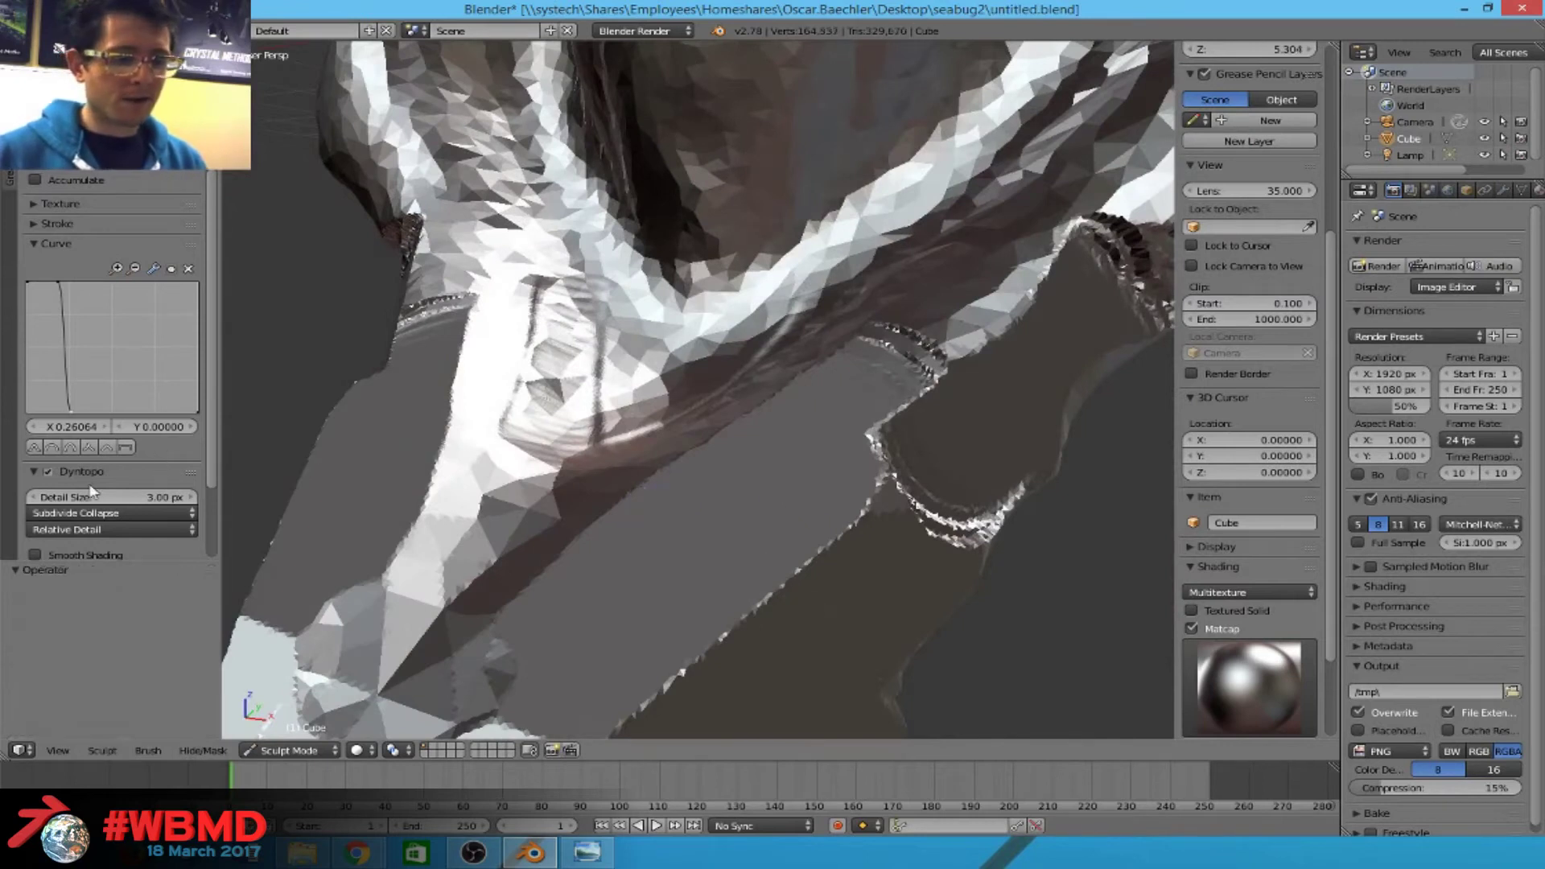
Set the Crease radius to 42 px and its stroke method to Line with 5% spacing.
scroll(8, 276, up, 1)
middle_drag(607, 381, 829, 558)
key(f)
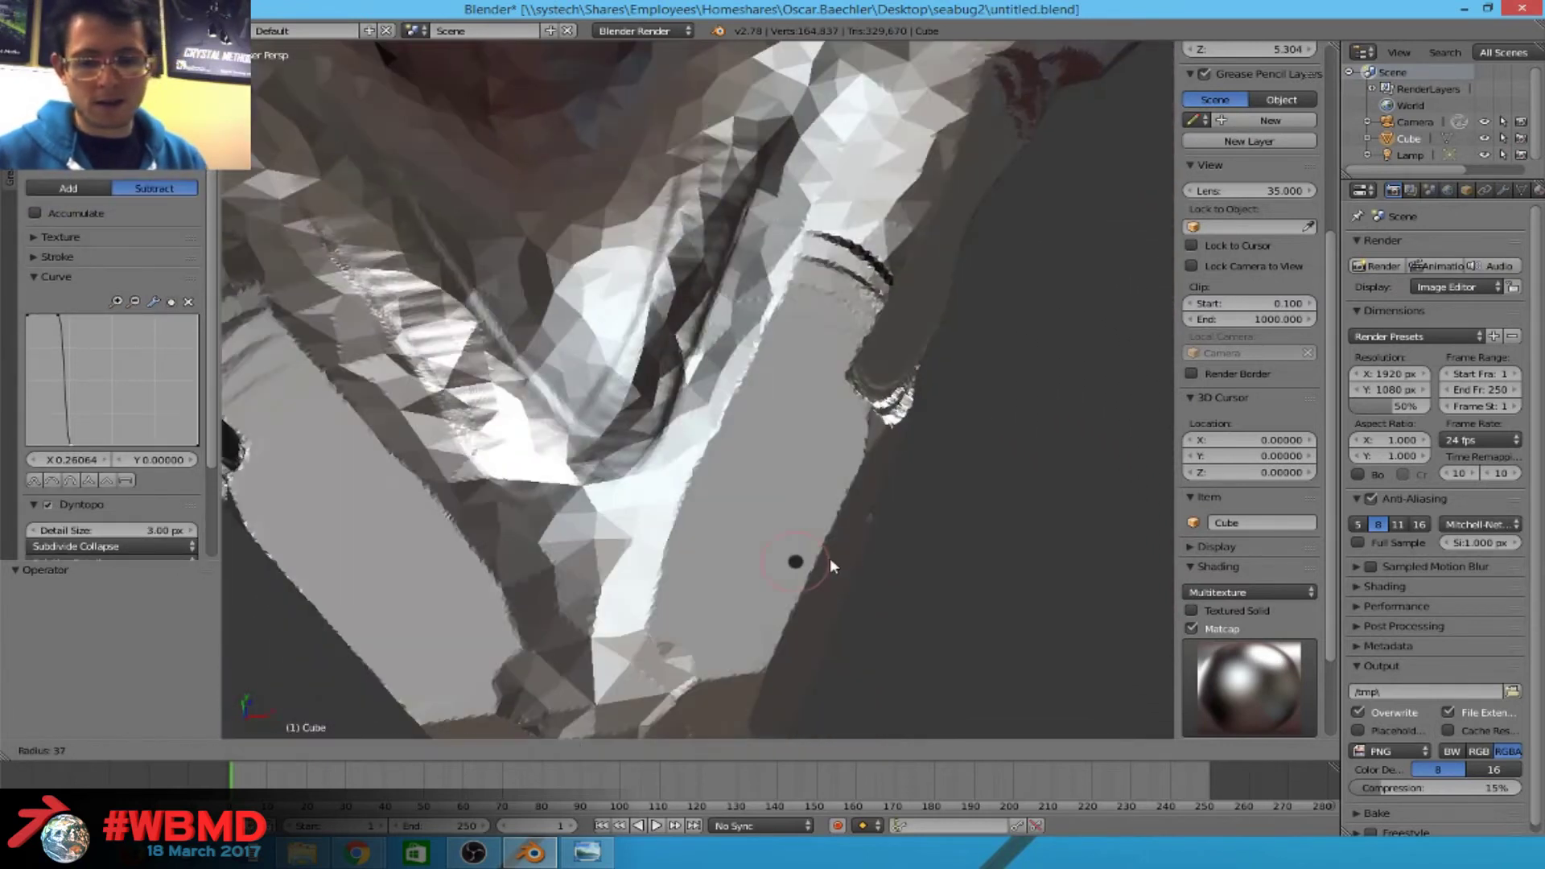
click(836, 559)
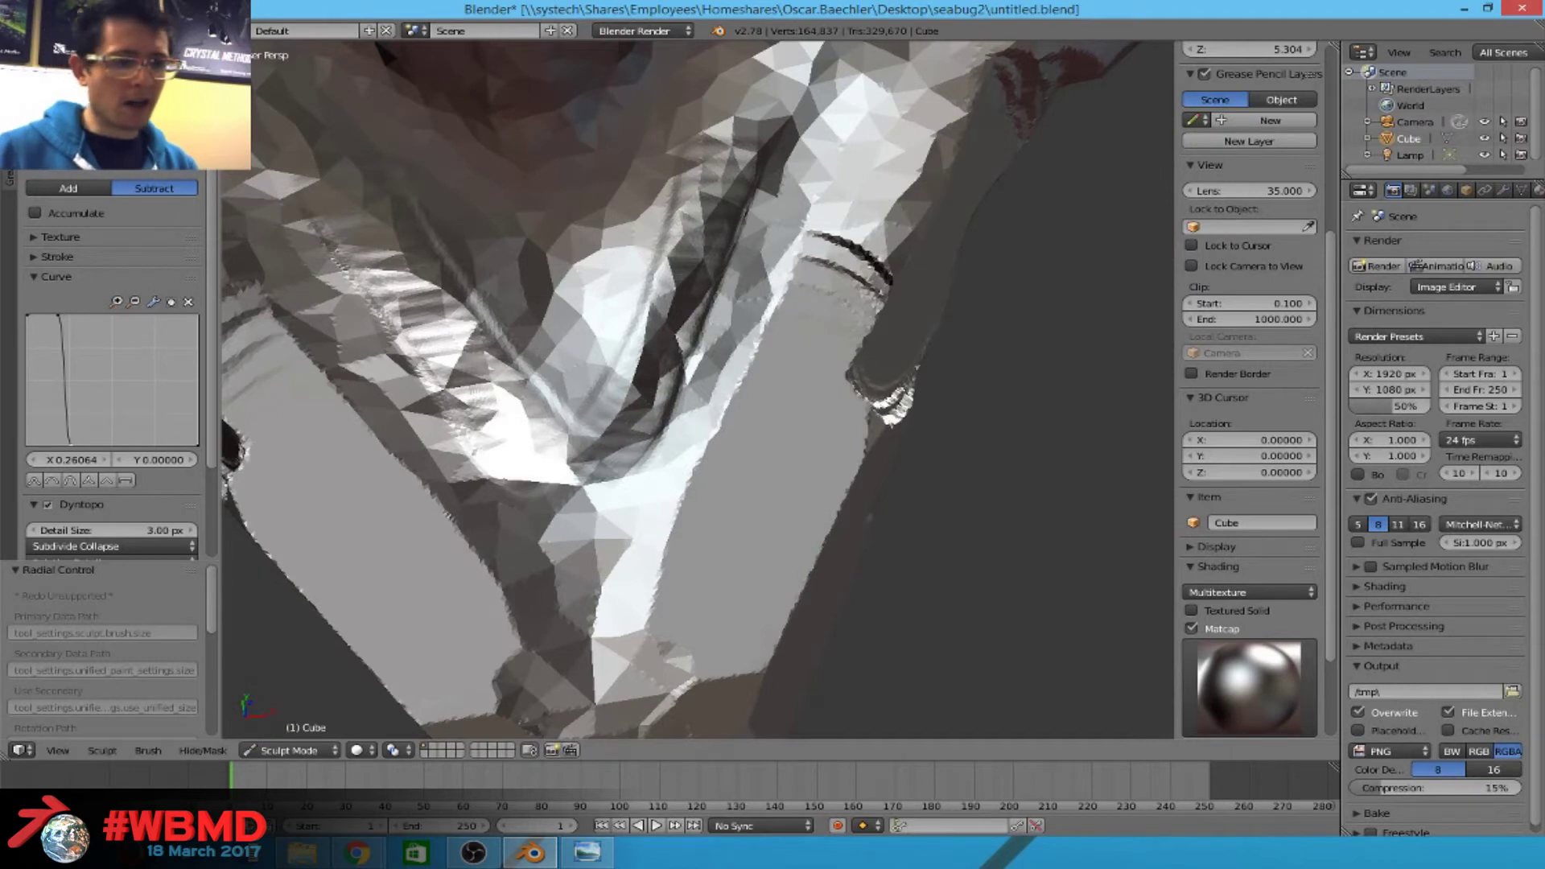
scroll(73, 231, up, 5)
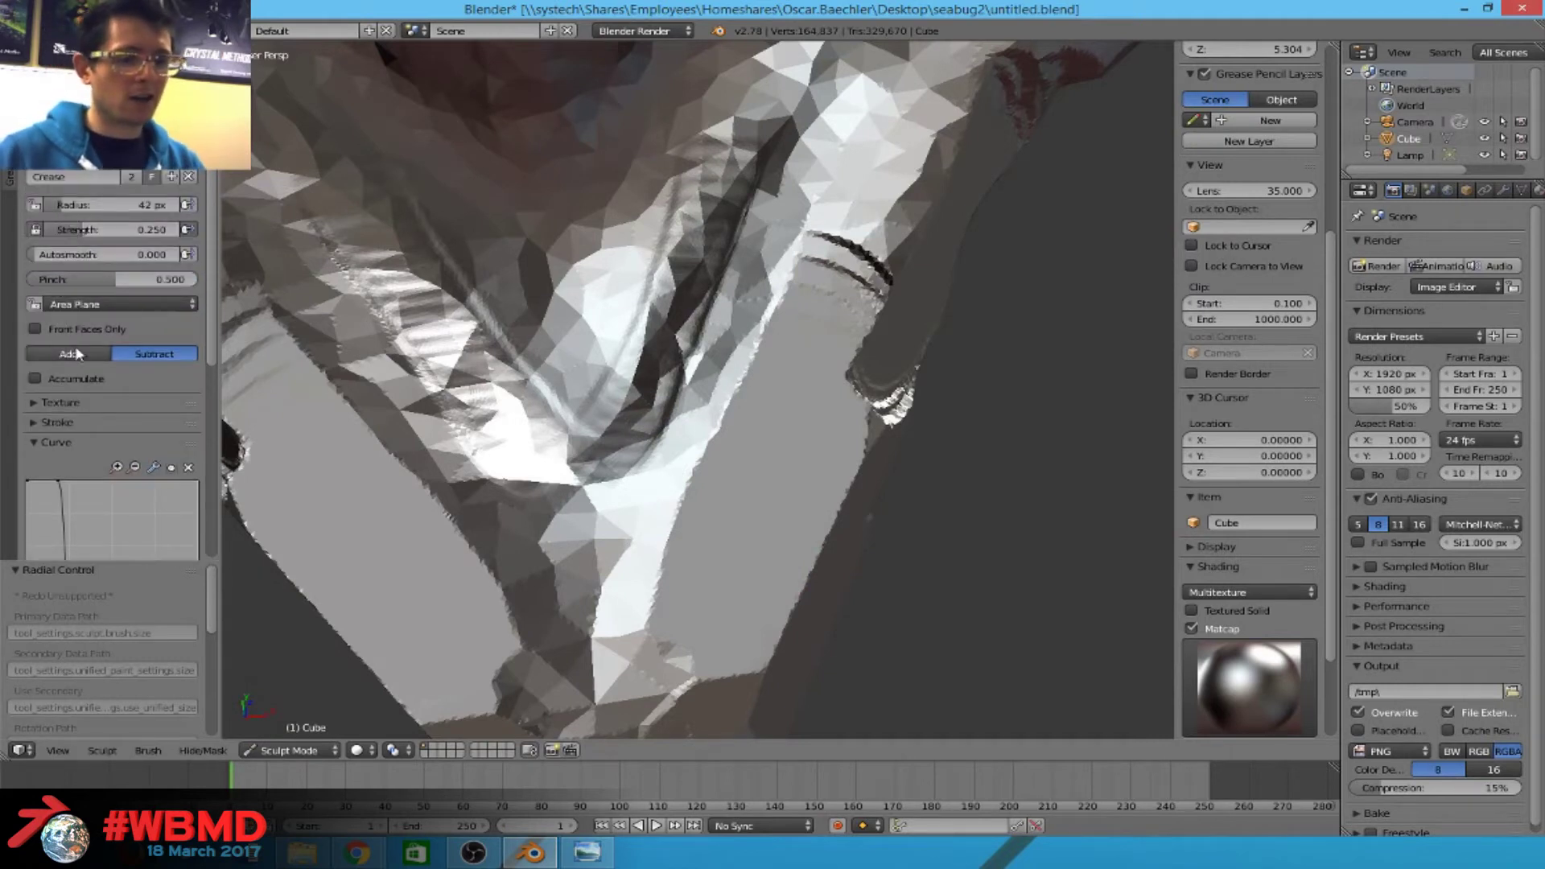
scroll(67, 365, down, 2)
click(42, 354)
scroll(48, 354, down, 2)
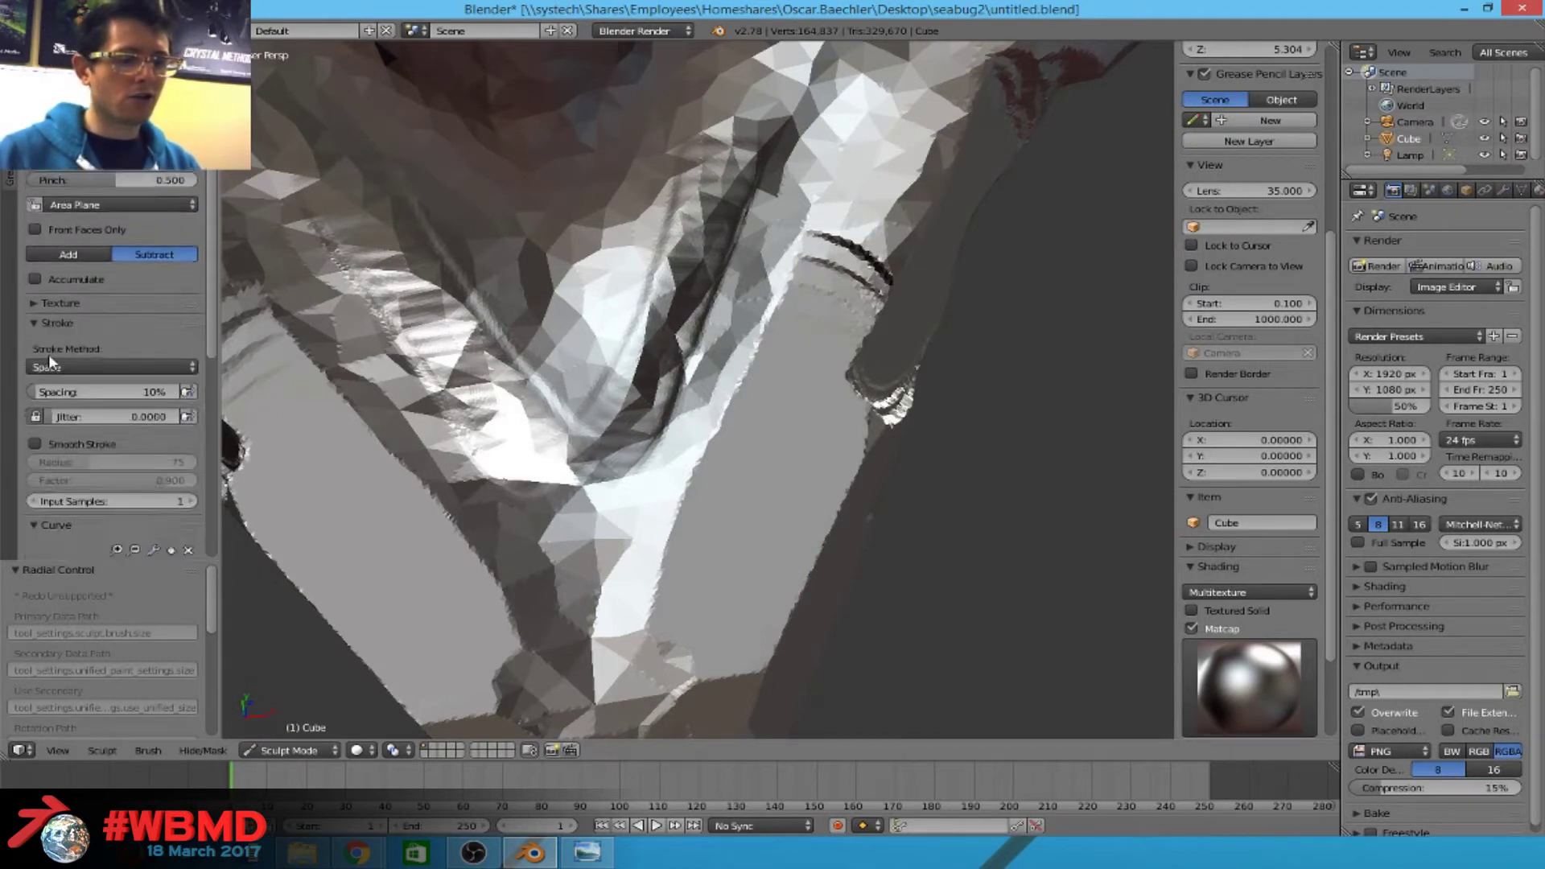
click(61, 334)
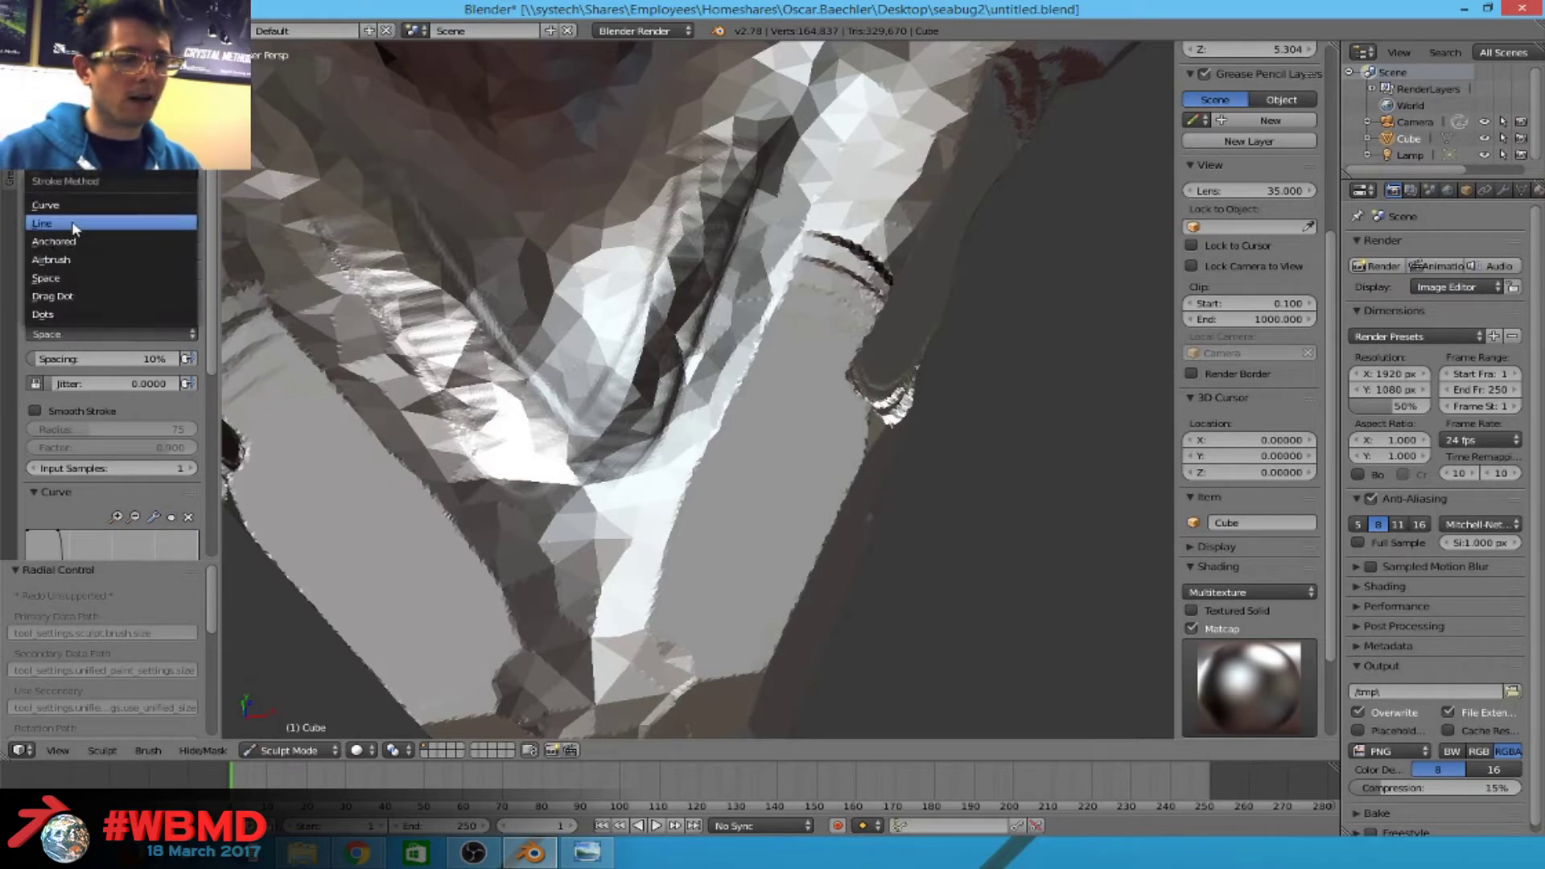
click(44, 223)
drag(98, 367, 93, 364)
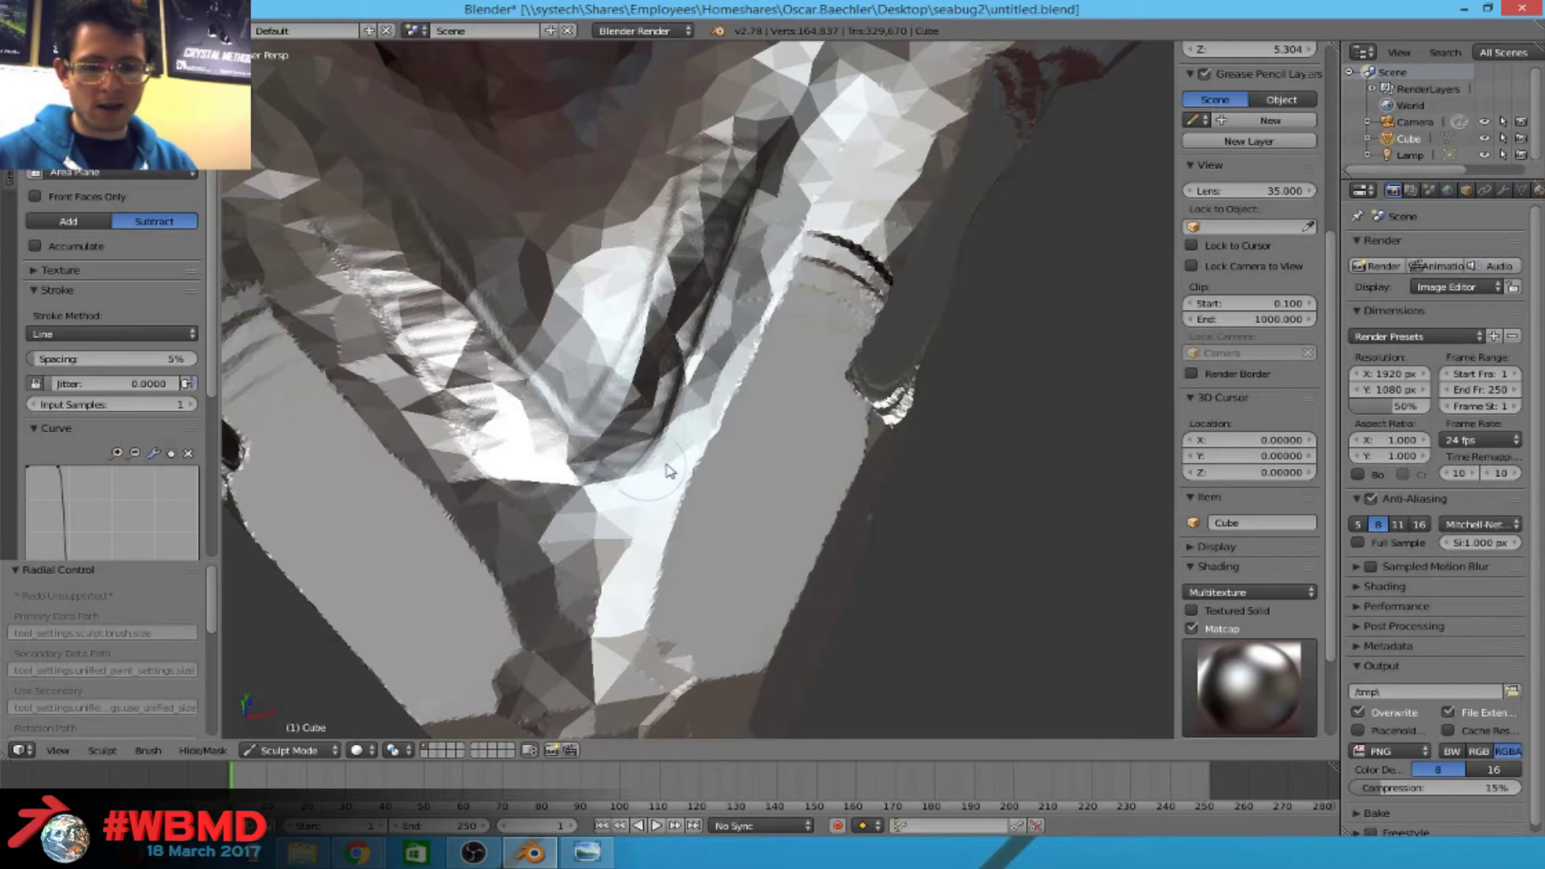
Try a straight Crease line across the spike's flat facet and undo it.
mouse_move(675, 464)
mouse_down()
mouse_move(922, 522)
mouse_move(982, 558)
mouse_up()
mouse_move(1038, 559)
middle_down()
mouse_move(798, 431)
mouse_move(794, 532)
mouse_move(700, 390)
mouse_move(627, 498)
mouse_move(540, 473)
mouse_move(754, 436)
middle_up()
key(ctrl+z)
Adjust the Crease strength, try another straight line across the facets, and undo the trial strokes.
key(shift+f)
click(627, 399)
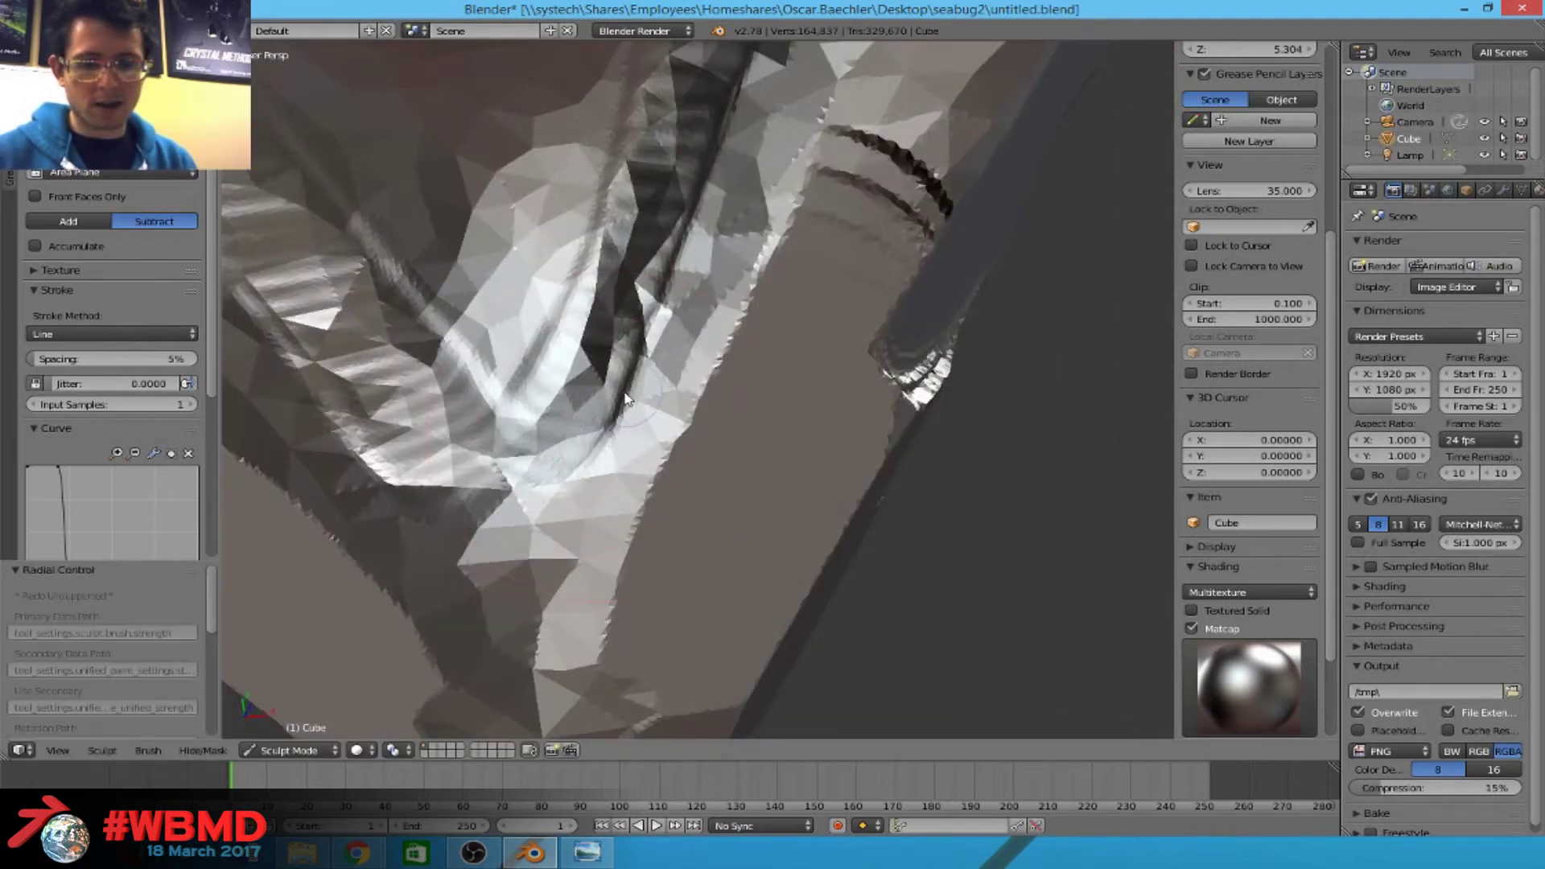
drag(1052, 557, 1052, 565)
mouse_move(1051, 567)
middle_down()
mouse_move(948, 503)
mouse_move(606, 386)
mouse_move(683, 394)
middle_up()
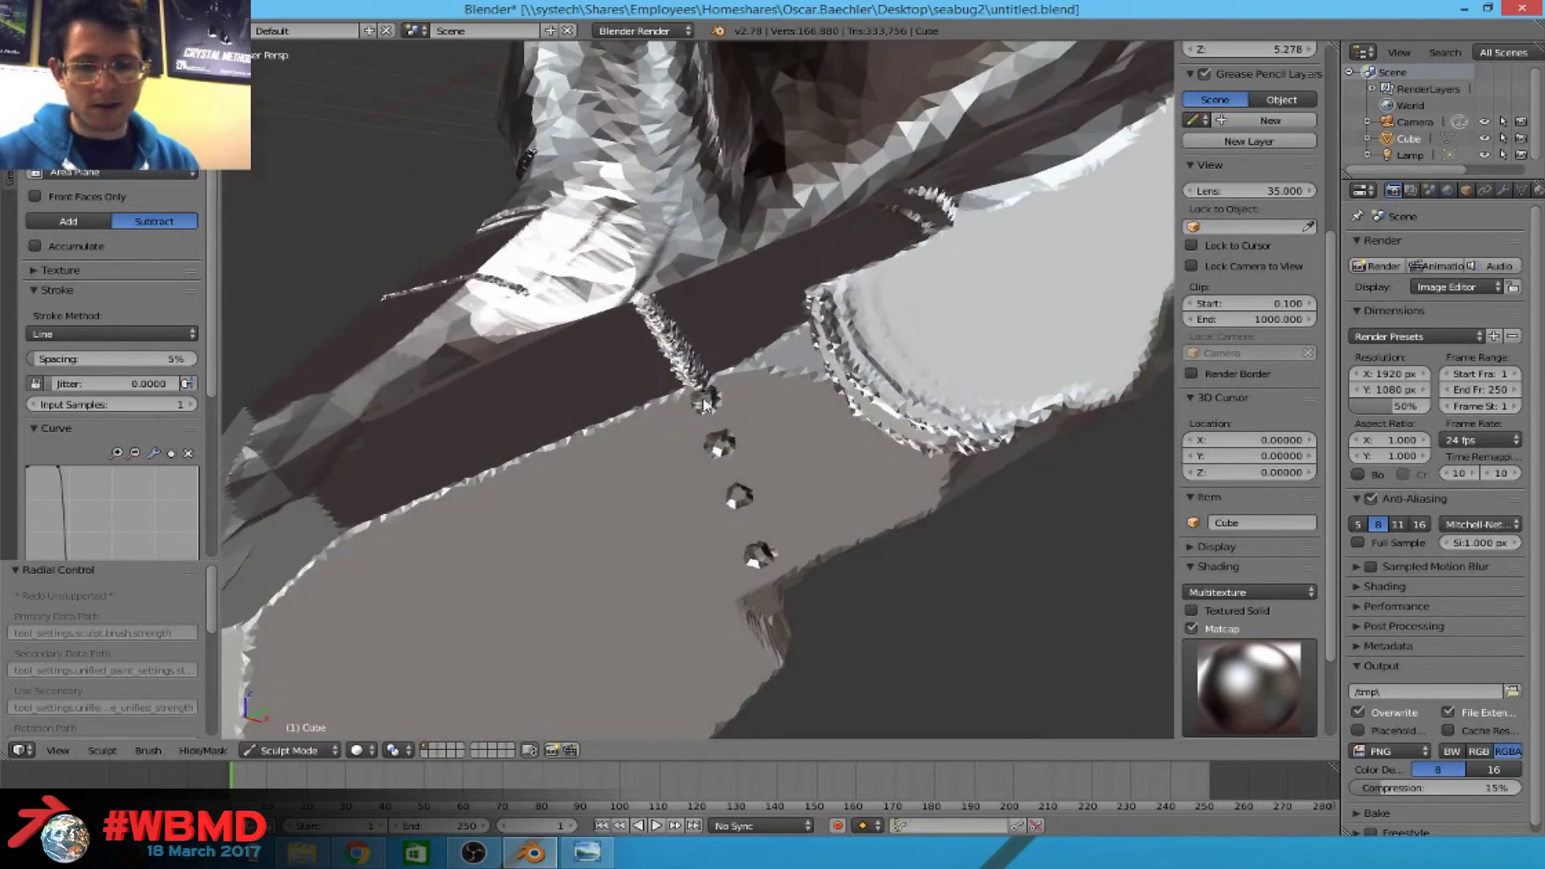
scroll(788, 605, down, 5)
mouse_move(787, 604)
middle_down()
mouse_move(762, 521)
mouse_move(877, 569)
mouse_move(1006, 591)
mouse_move(907, 640)
mouse_move(742, 540)
mouse_move(678, 521)
mouse_move(686, 504)
middle_up()
key(ctrl+z)
key(ctrl+z)
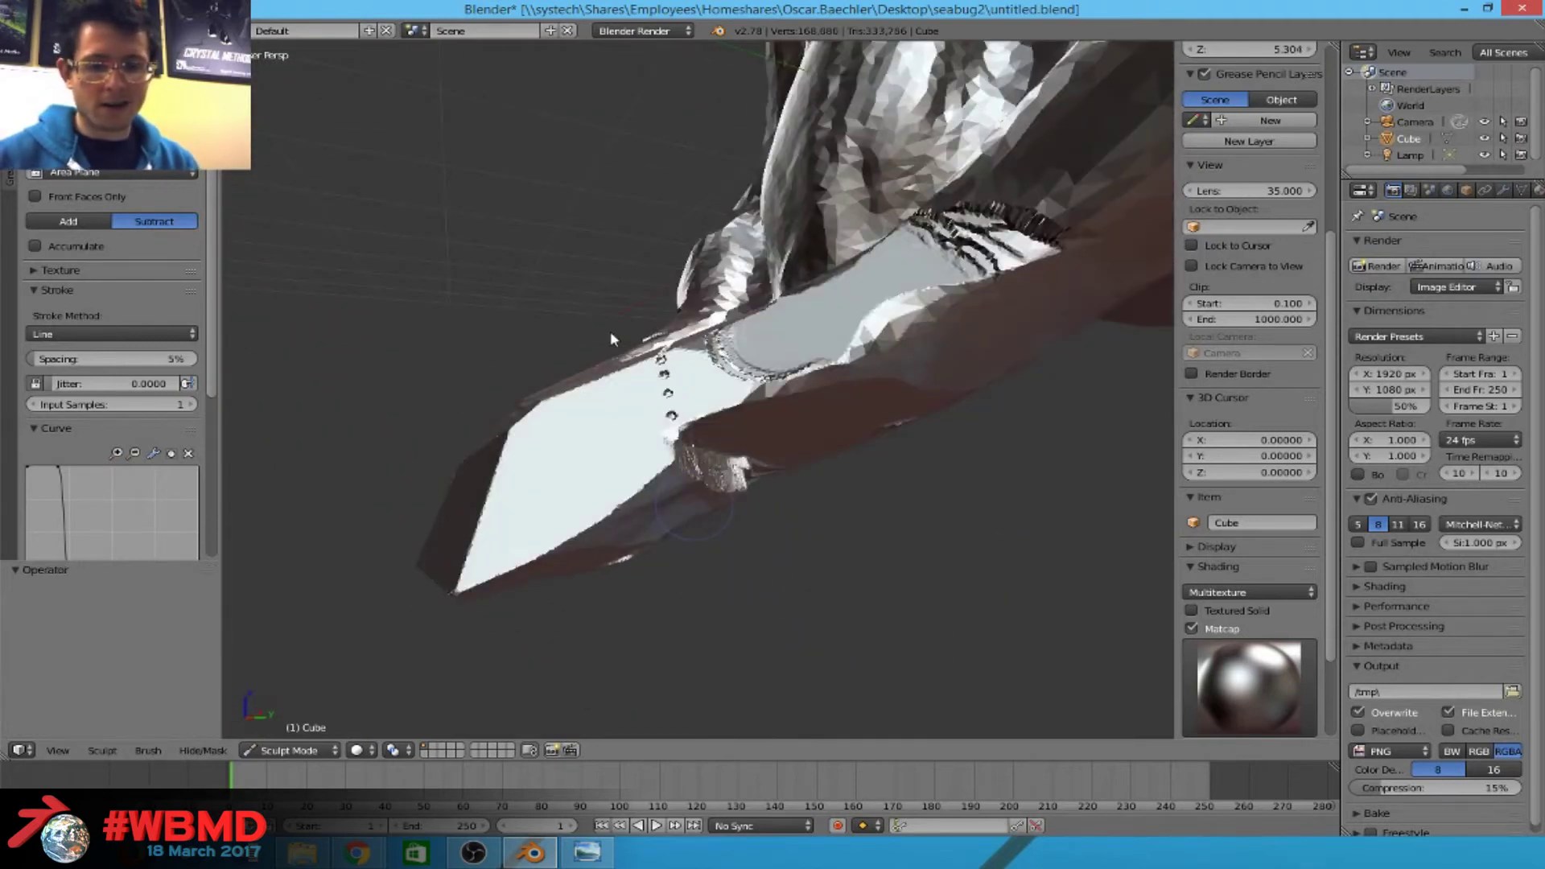
Enlarge the Crease brush and cut straight creases across the flattened spike near its tip.
scroll(601, 313, up, 3)
mouse_move(601, 311)
middle_down()
mouse_move(692, 423)
mouse_move(740, 398)
mouse_move(759, 422)
middle_up()
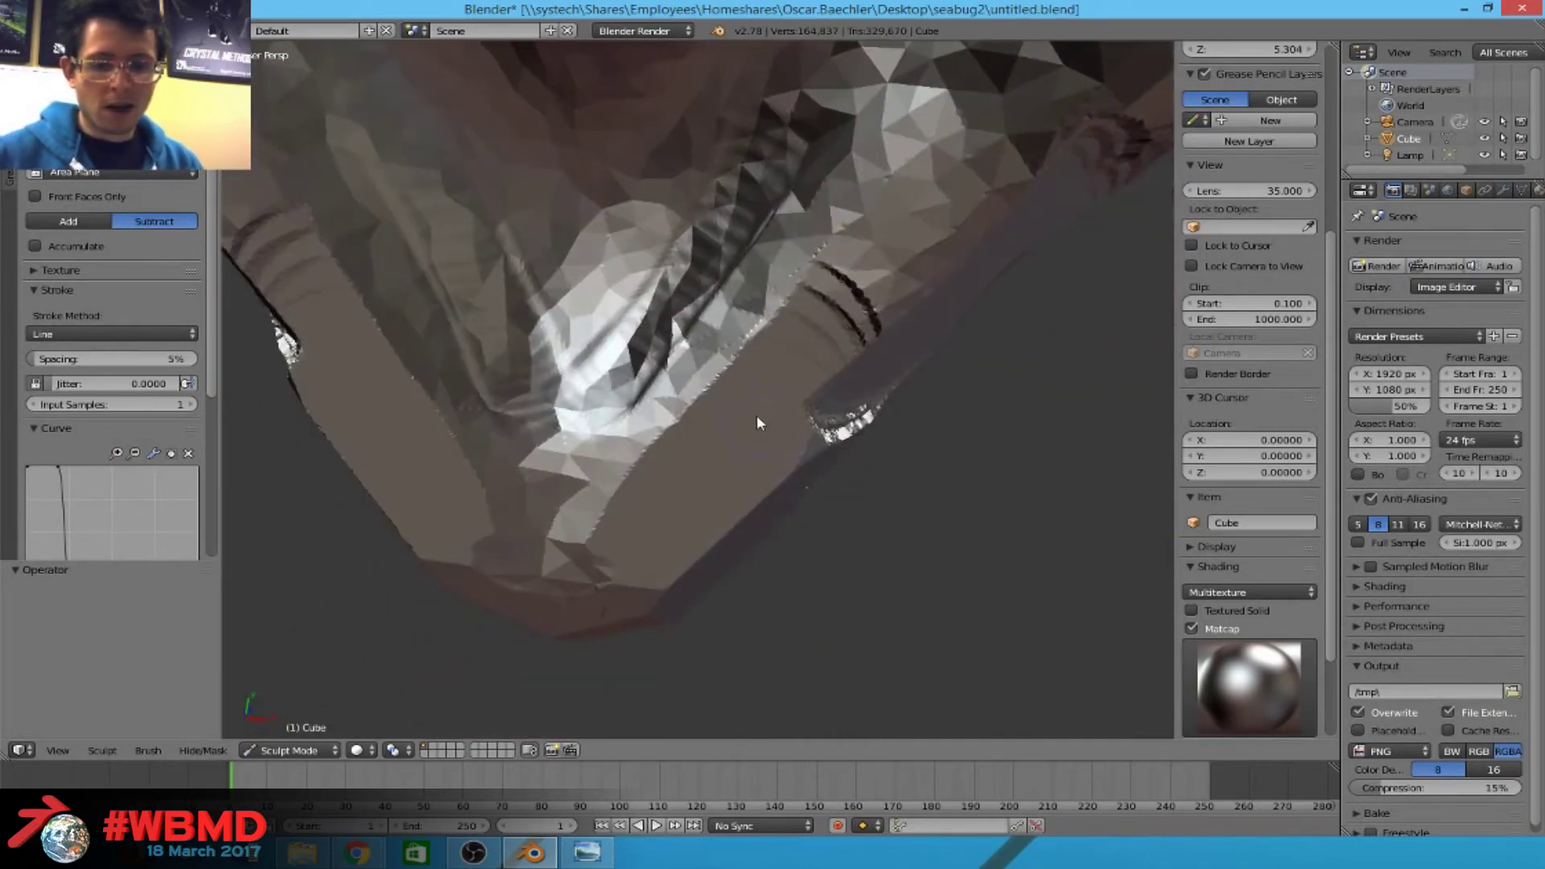
drag(809, 461, 815, 464)
middle_drag(815, 463, 726, 351)
drag(756, 505, 766, 523)
mouse_move(766, 523)
middle_down()
mouse_move(775, 478)
mouse_move(732, 491)
mouse_move(762, 473)
mouse_move(748, 355)
mouse_move(786, 524)
mouse_move(787, 404)
mouse_move(724, 334)
mouse_move(607, 276)
mouse_move(665, 304)
mouse_move(742, 303)
mouse_move(1006, 367)
mouse_move(885, 418)
mouse_move(797, 491)
mouse_move(757, 537)
mouse_move(770, 554)
middle_up()
key(f)
click(1060, 529)
mouse_move(697, 687)
mouse_down()
mouse_move(688, 451)
mouse_move(665, 418)
mouse_up()
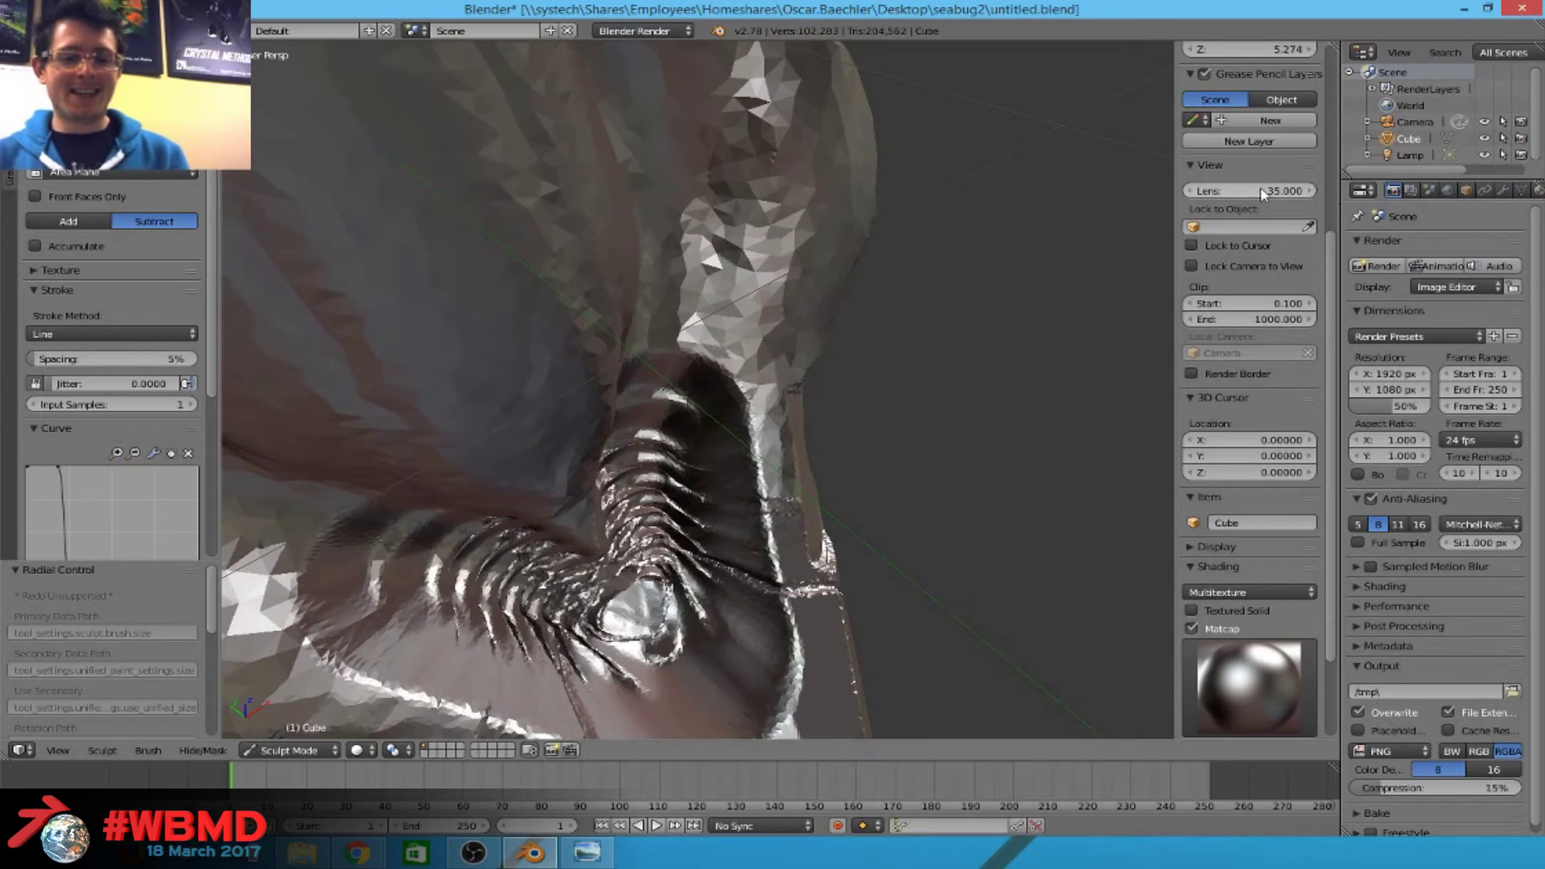
Undo the last Crease stroke and set the Dyntopo detail size to 8 px.
key(ctrl+z)
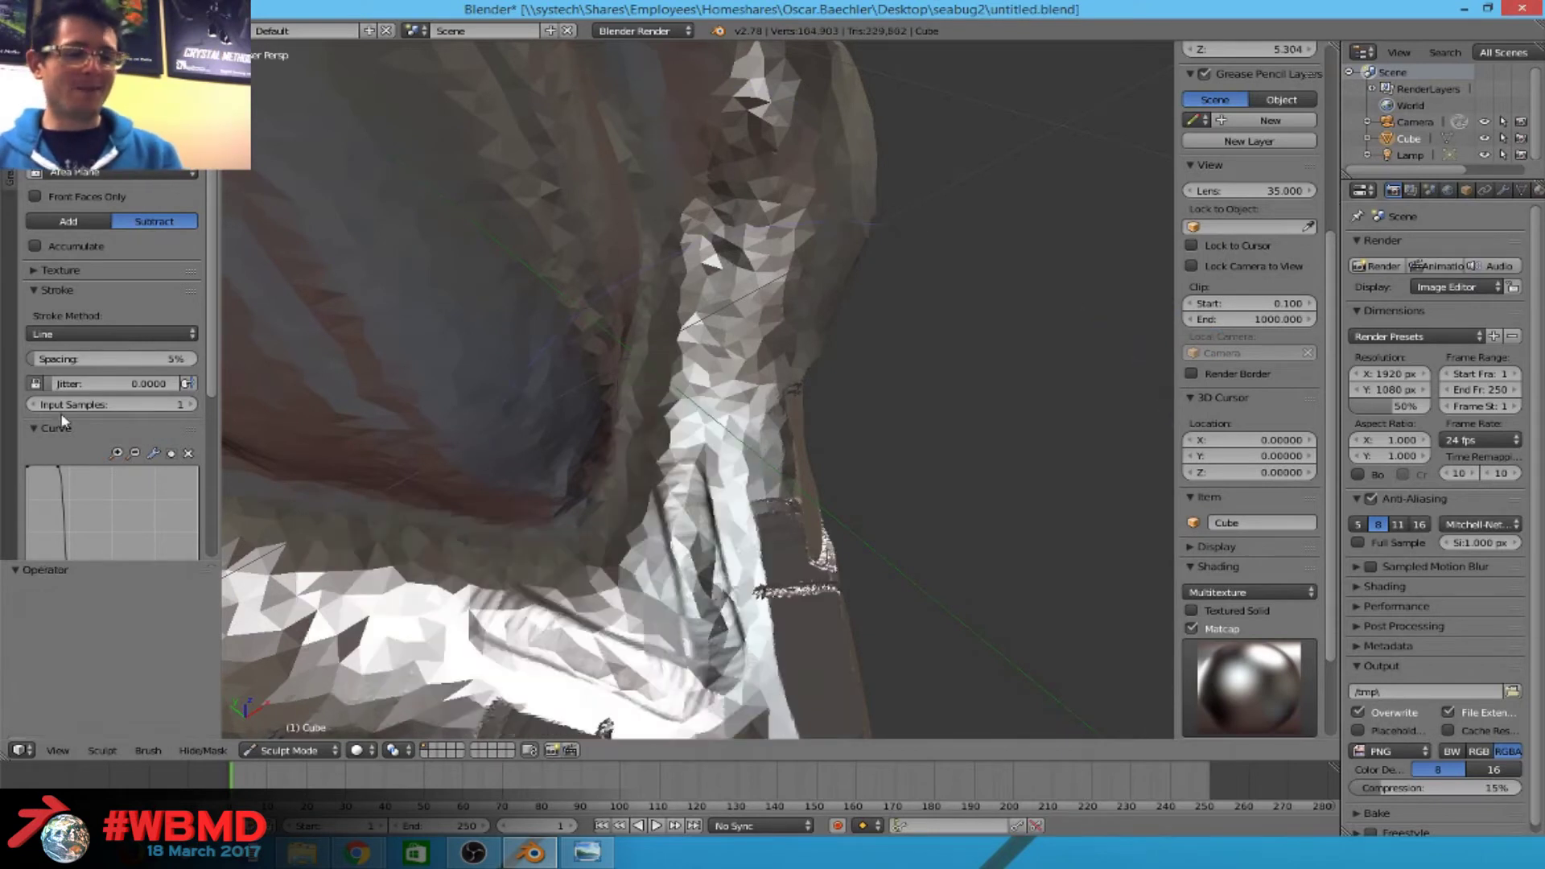
scroll(69, 422, down, 9)
click(126, 389)
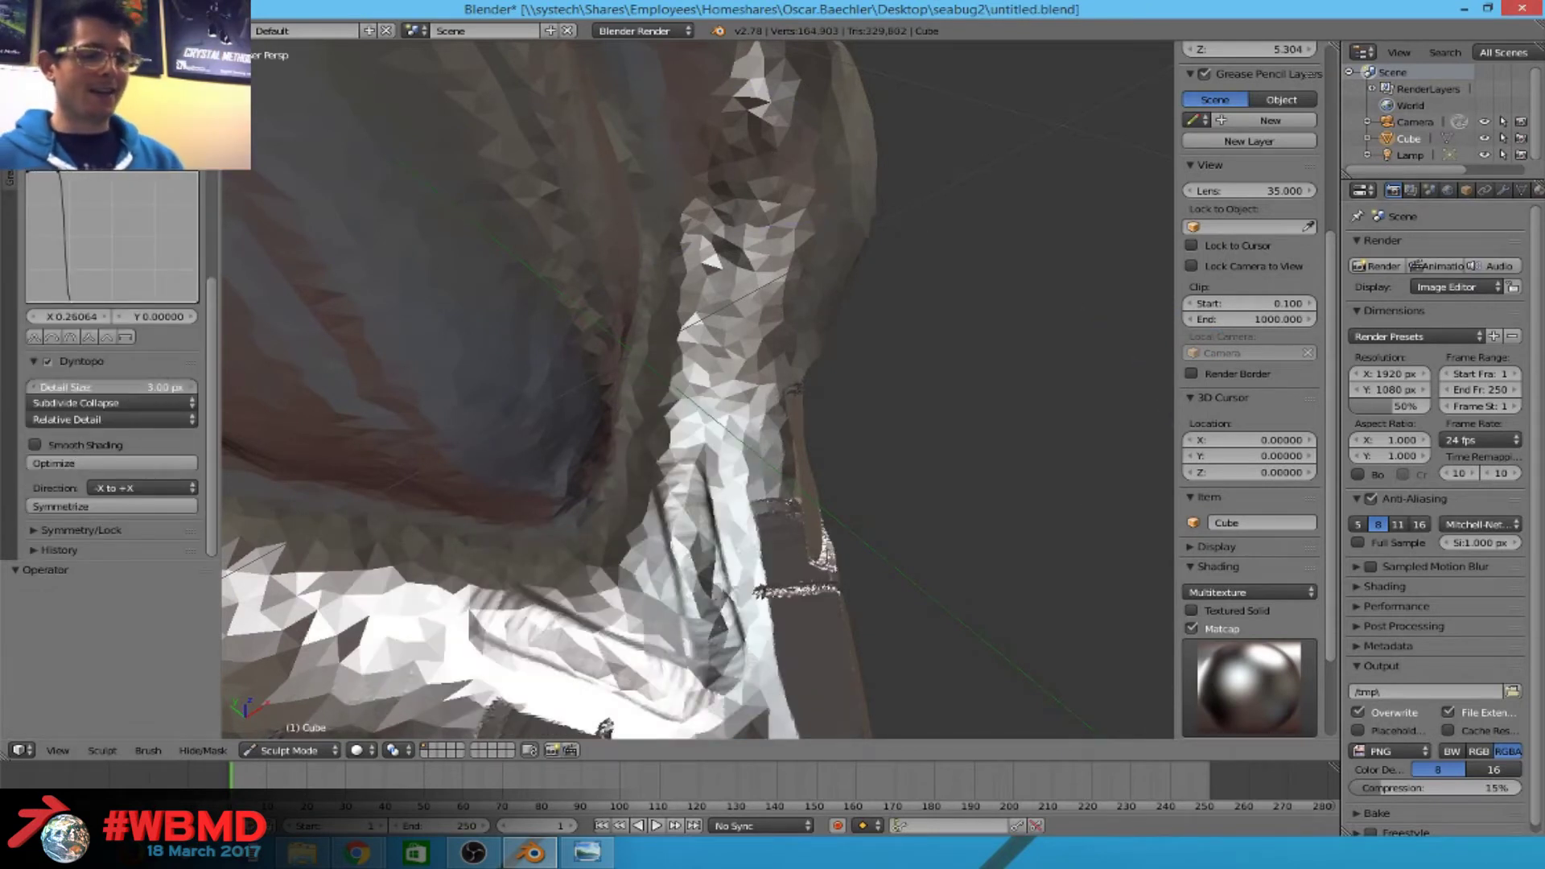
text(8)
key(Return)
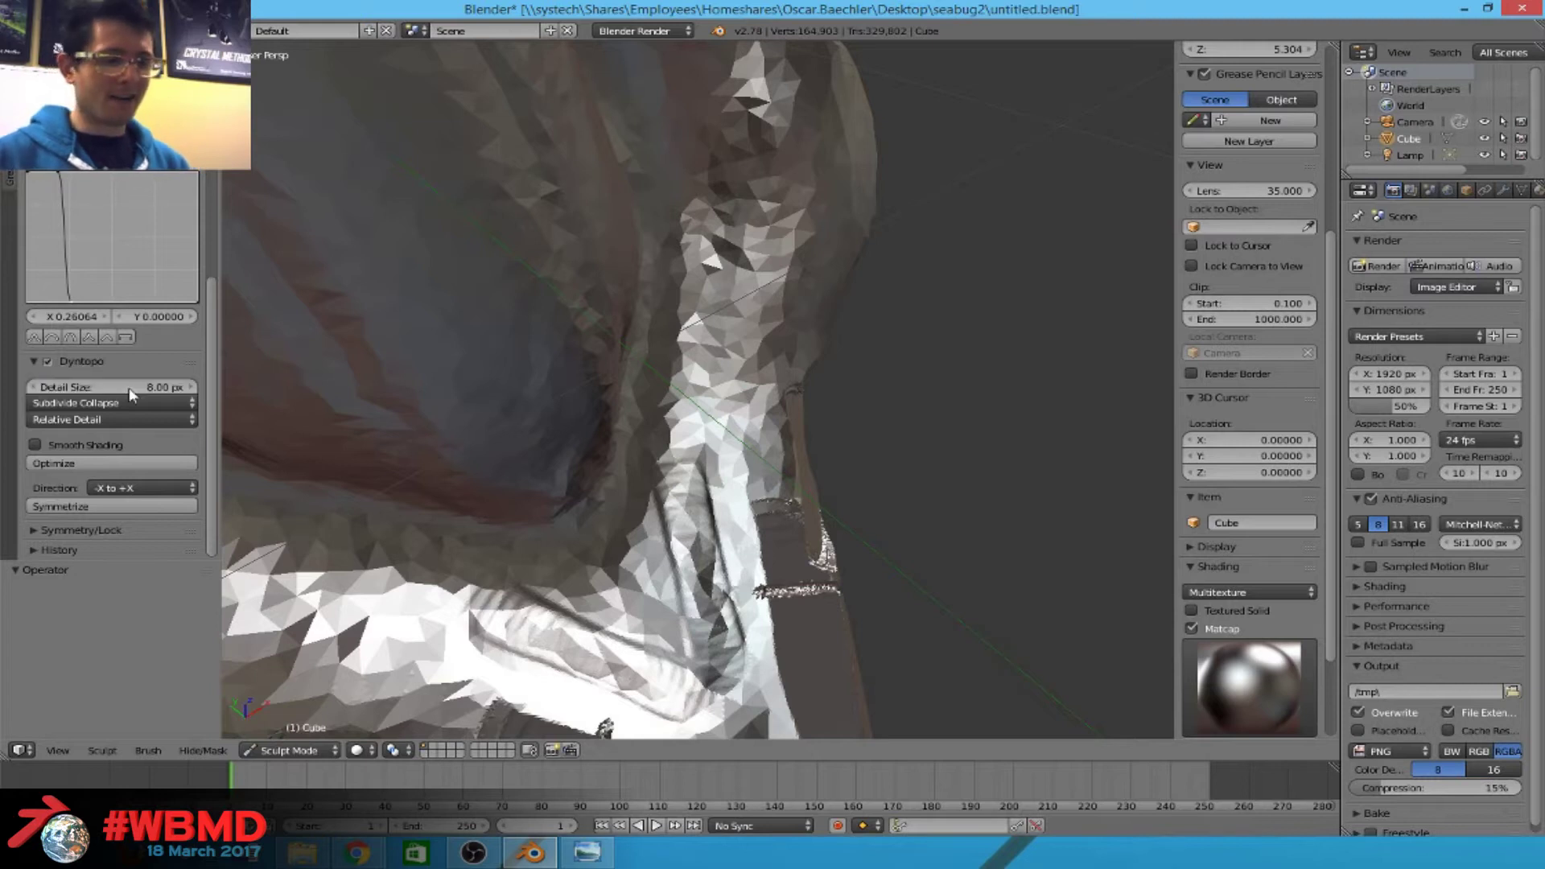
Try a straight Crease line along the ridge above the flattened spike at the coarser detail size and undo it.
middle_drag(479, 688, 512, 575)
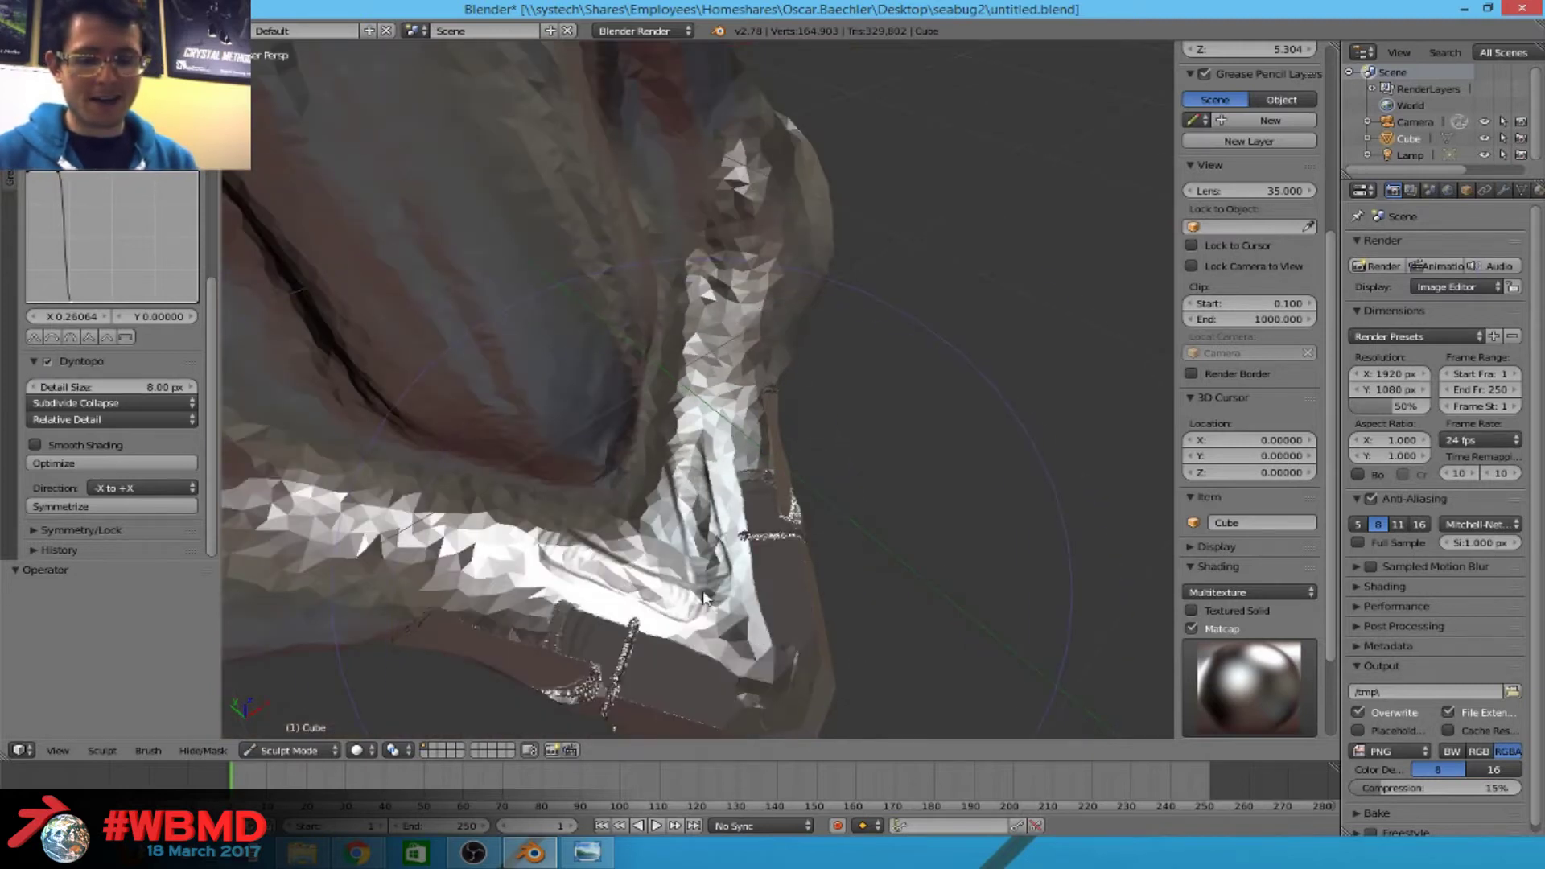
drag(692, 472, 686, 381)
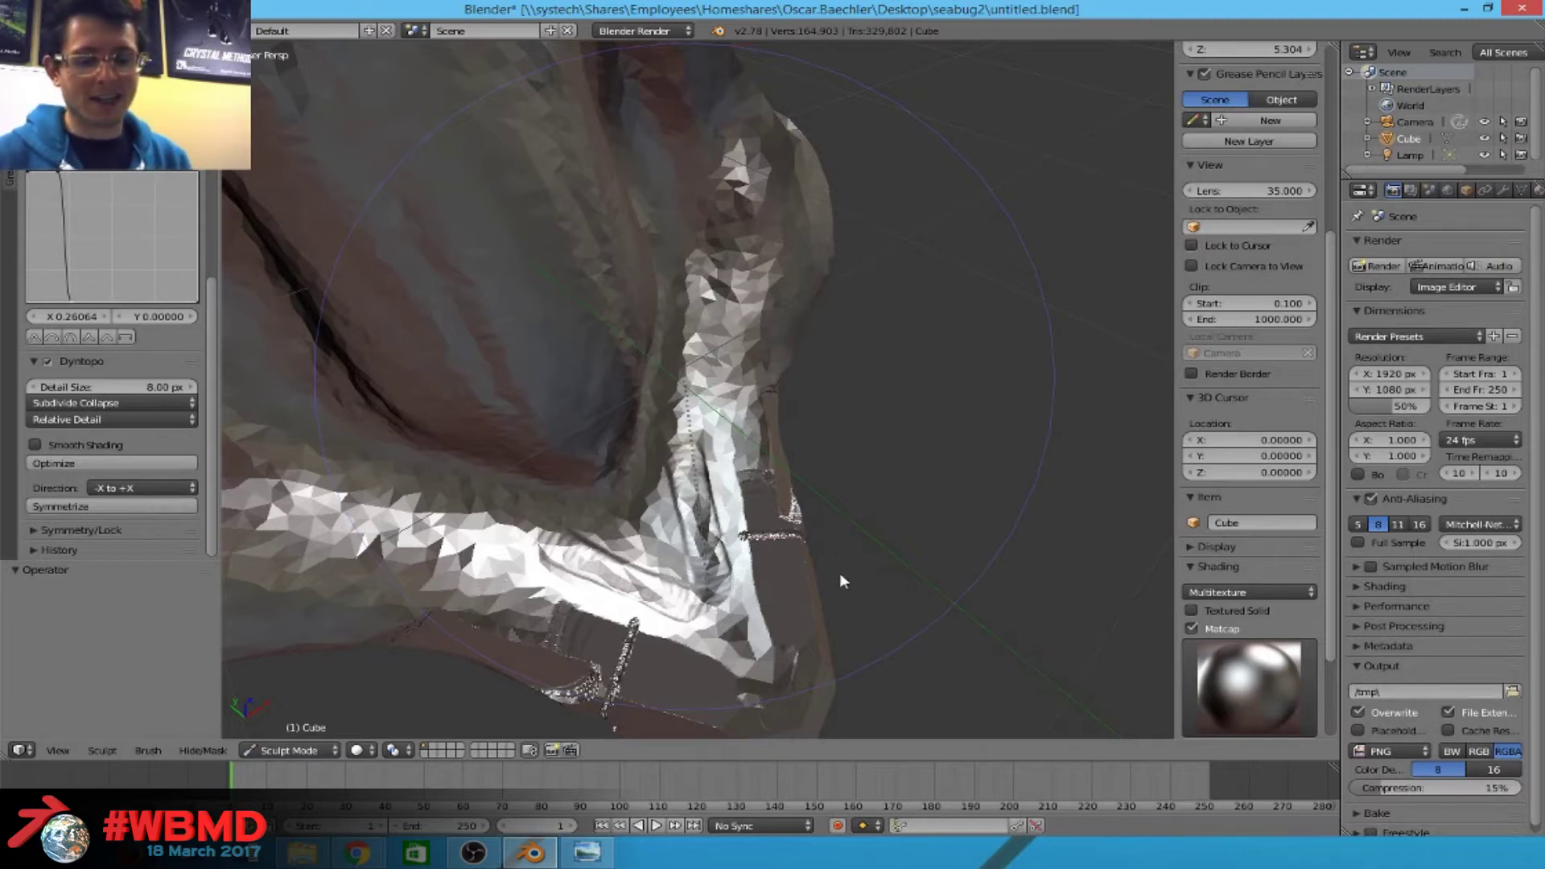
scroll(829, 563, up, 3)
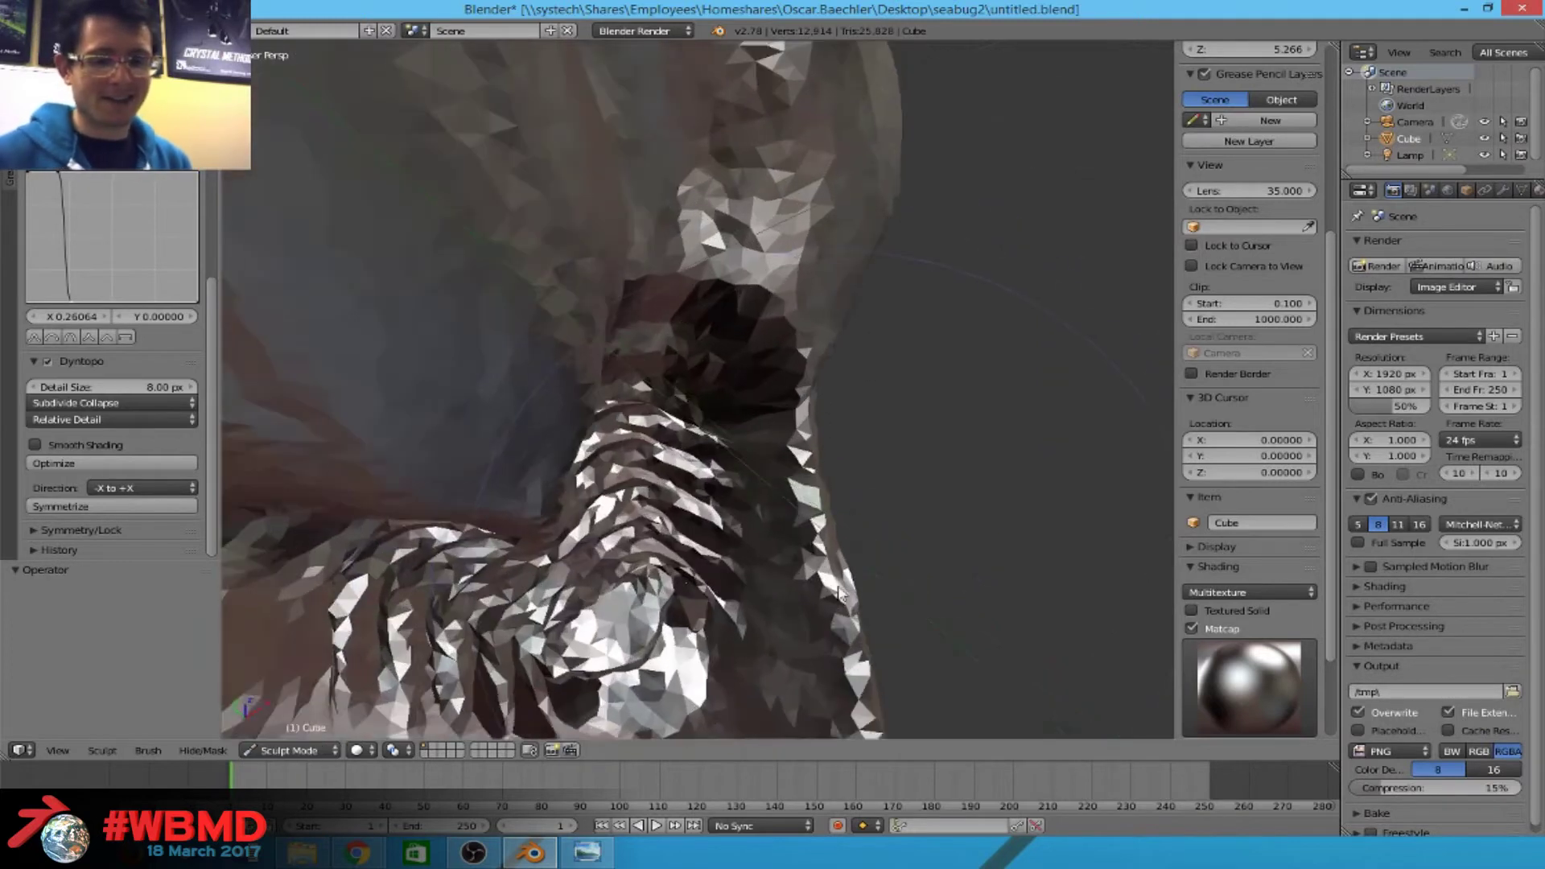
scroll(818, 594, down, 5)
middle_drag(817, 599, 773, 496)
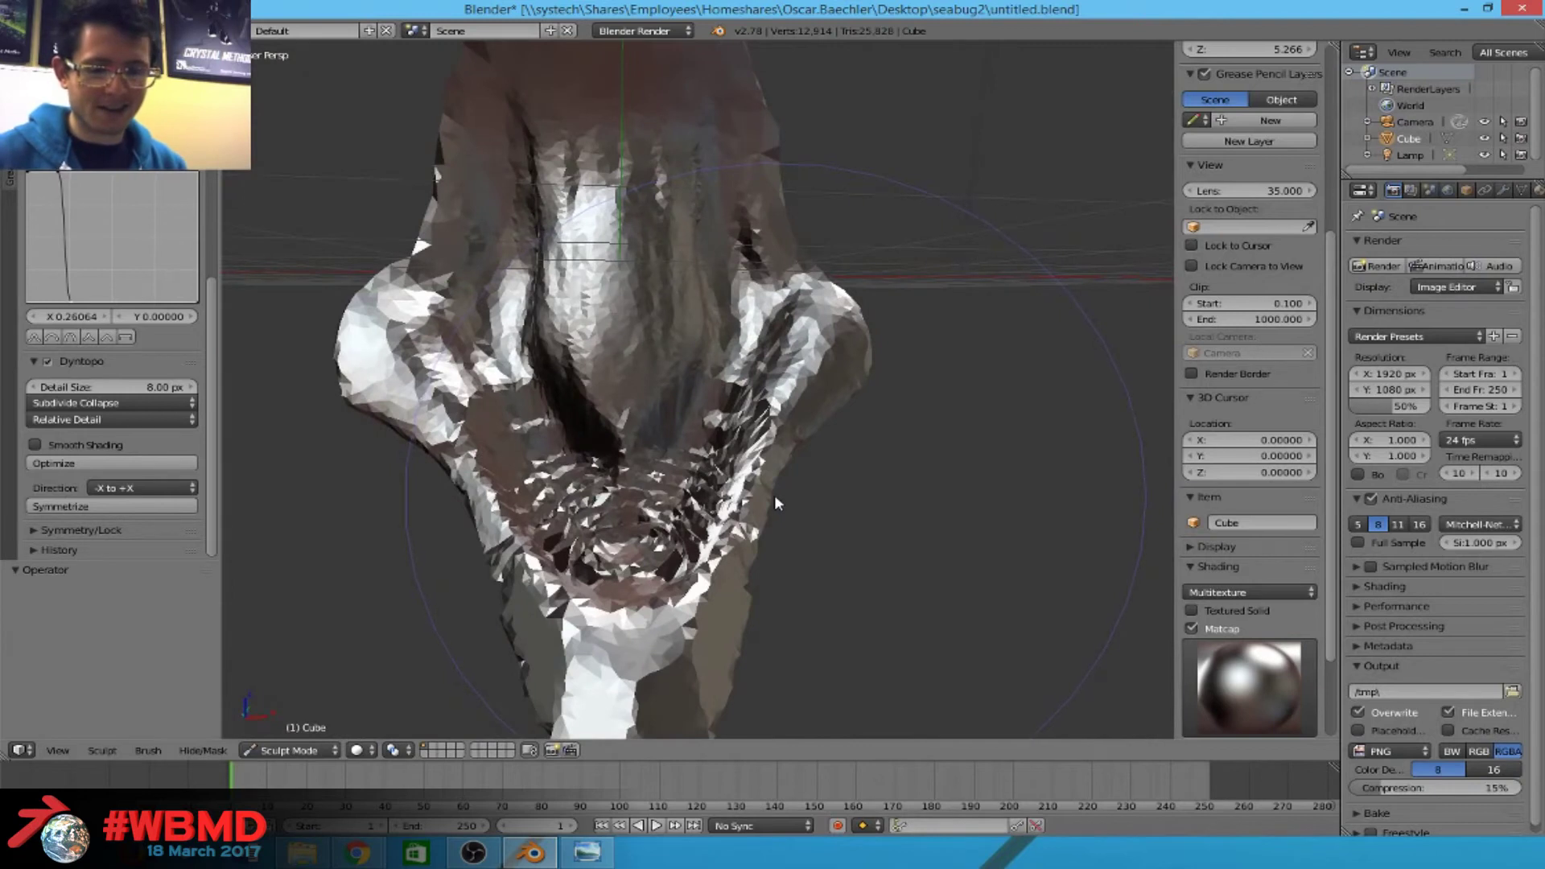
key(ctrl+shift+z)
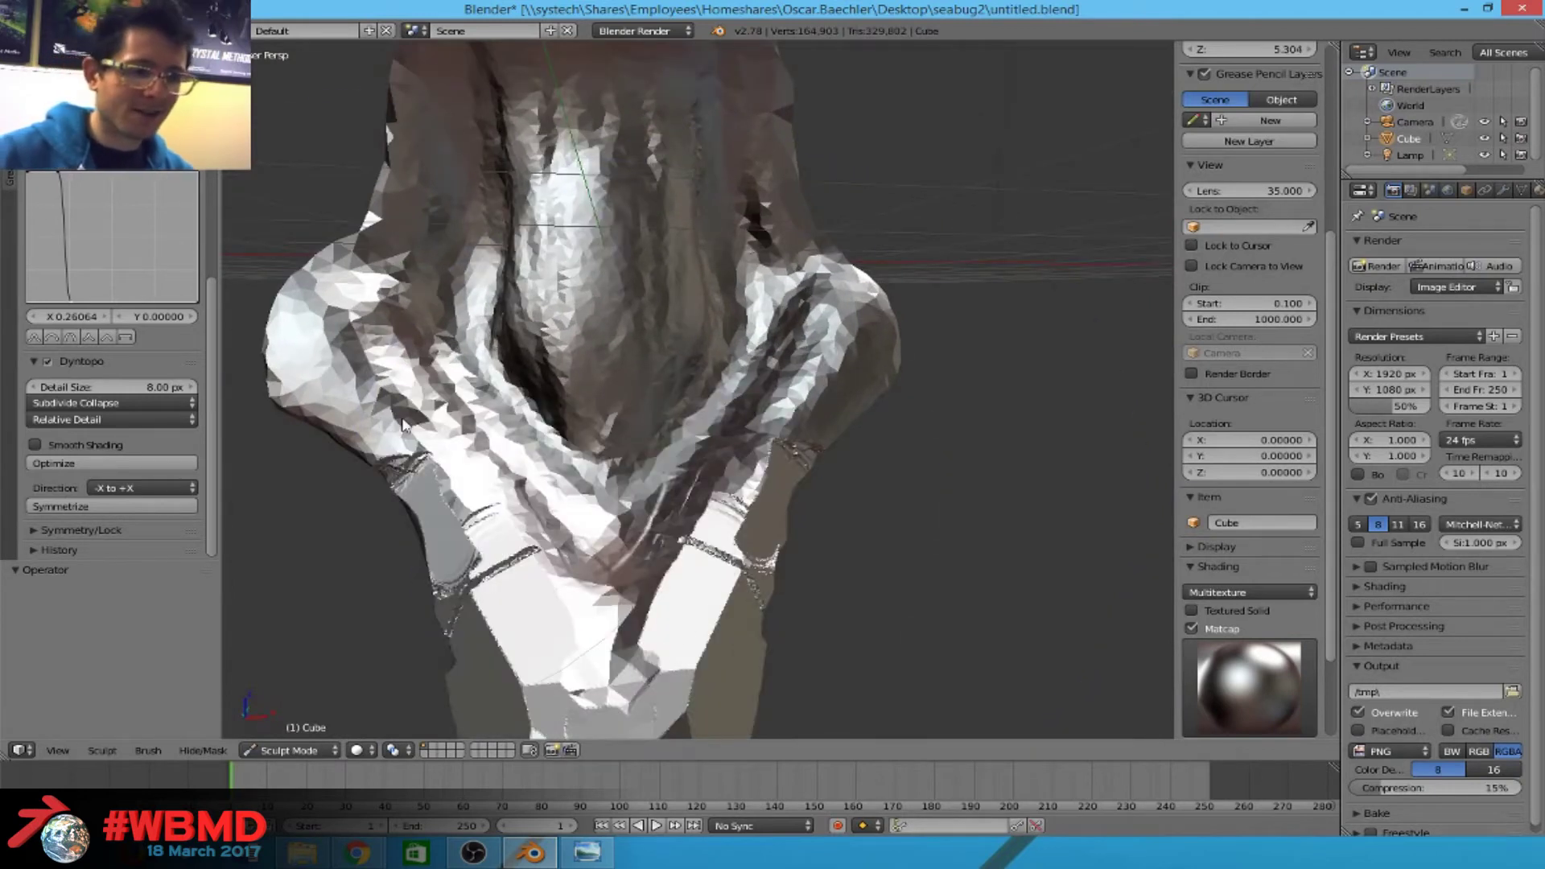
Switch to the Clay Strips brush at 56 px radius and build up the ridge above the flattened spike.
scroll(115, 283, up, 10)
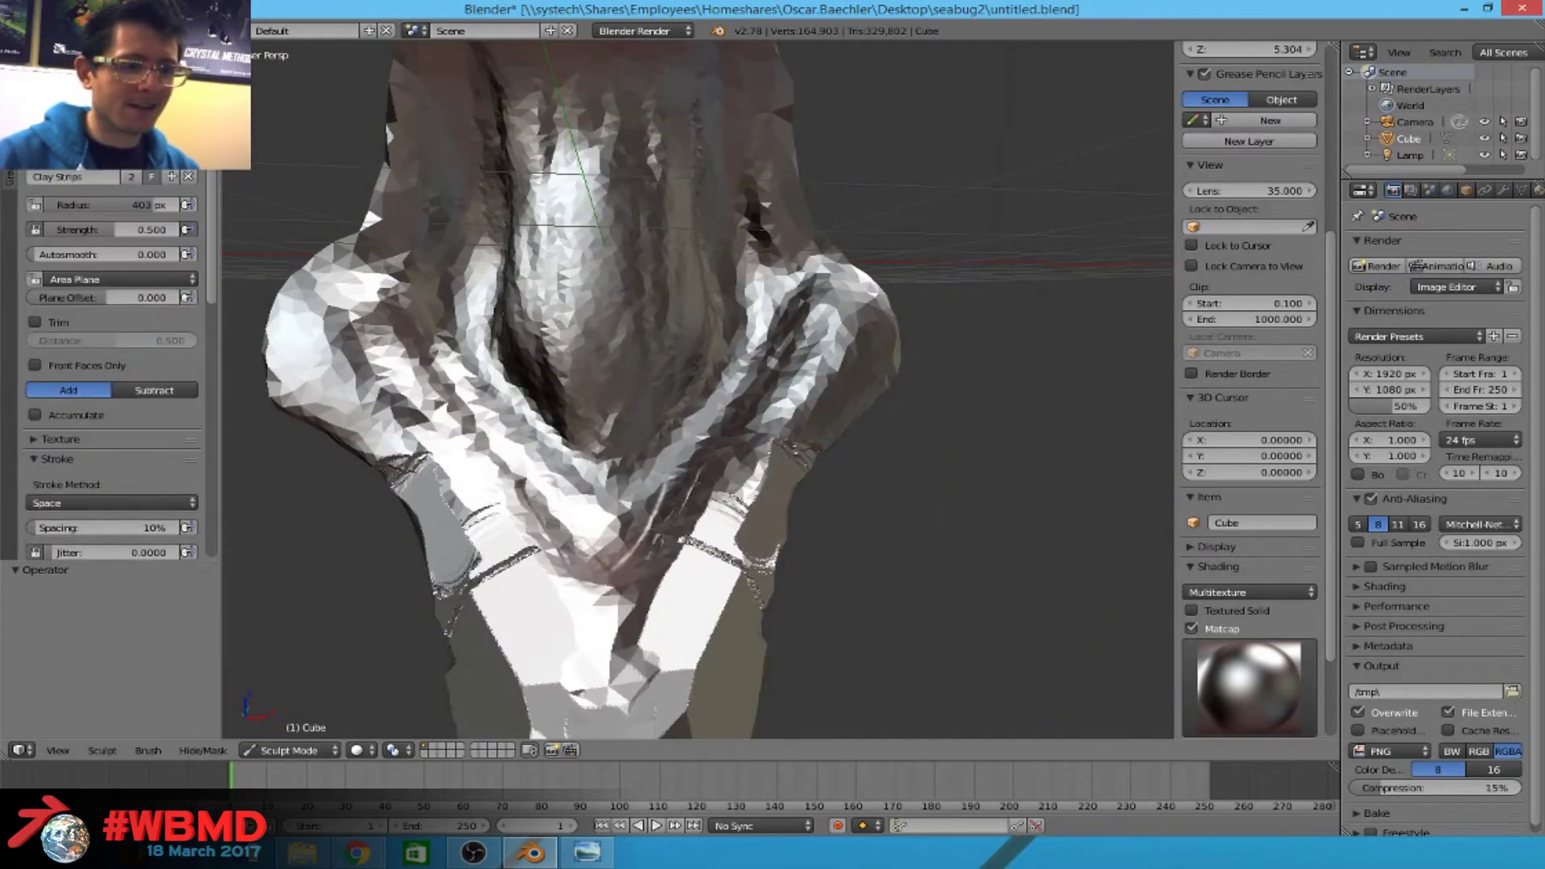
key(f)
click(206, 471)
mouse_move(409, 434)
middle_down()
mouse_move(468, 432)
mouse_move(573, 519)
middle_up()
mouse_move(598, 534)
mouse_down()
mouse_move(643, 515)
mouse_move(708, 371)
mouse_move(654, 568)
mouse_up()
Build up the recessed area between the side ridges with overlapping 56 px Clay Strips strokes.
drag(562, 439, 531, 419)
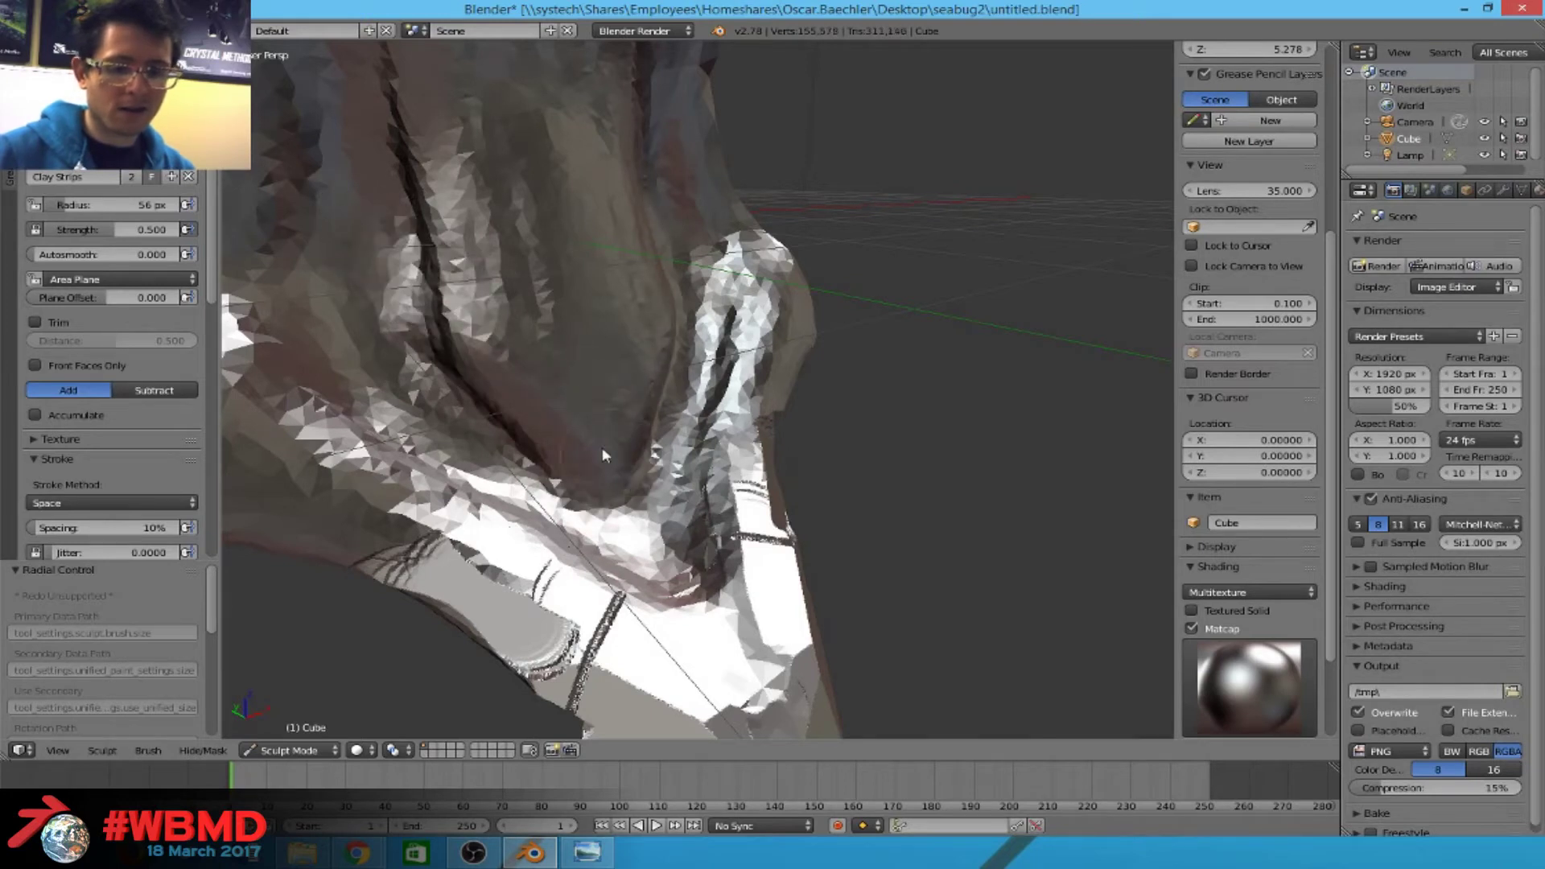
mouse_move(613, 448)
mouse_down()
mouse_move(631, 474)
mouse_move(621, 492)
mouse_move(629, 366)
mouse_up()
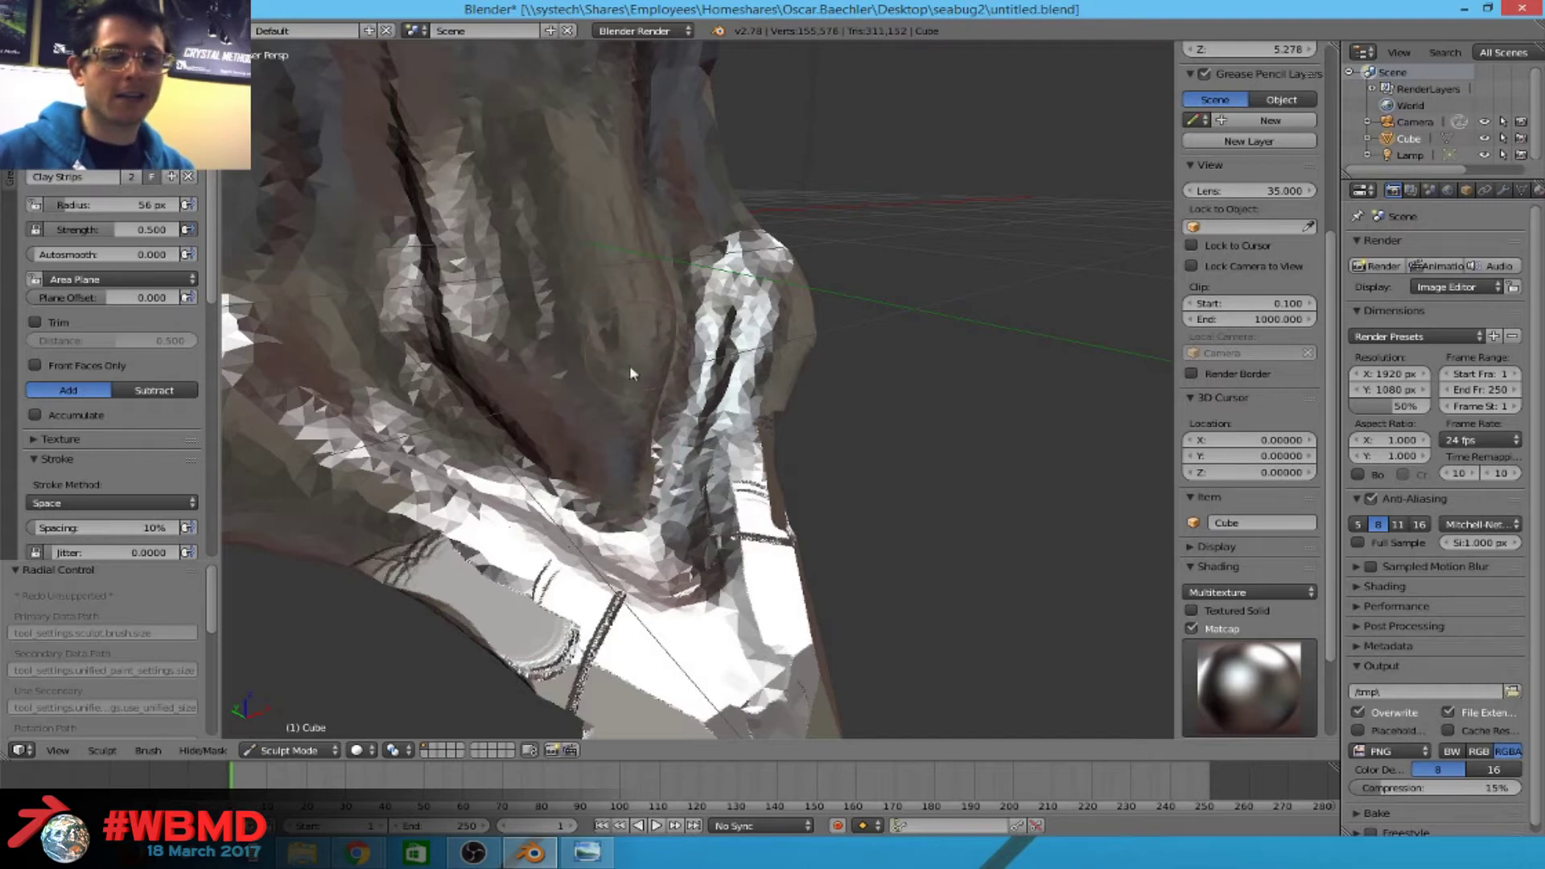
mouse_move(615, 453)
mouse_down()
mouse_move(602, 465)
mouse_move(621, 404)
mouse_move(418, 278)
mouse_up()
drag(605, 366, 475, 278)
drag(642, 270, 631, 342)
mouse_move(553, 410)
mouse_down()
mouse_move(493, 361)
mouse_move(462, 283)
mouse_up()
mouse_move(467, 294)
shift+middle_down()
mouse_move(482, 439)
mouse_move(563, 401)
shift+middle_up()
drag(563, 395, 533, 322)
drag(533, 322, 565, 488)
scroll(565, 488, down, 5)
mouse_move(565, 488)
middle_down()
mouse_move(361, 491)
mouse_move(401, 482)
middle_up()
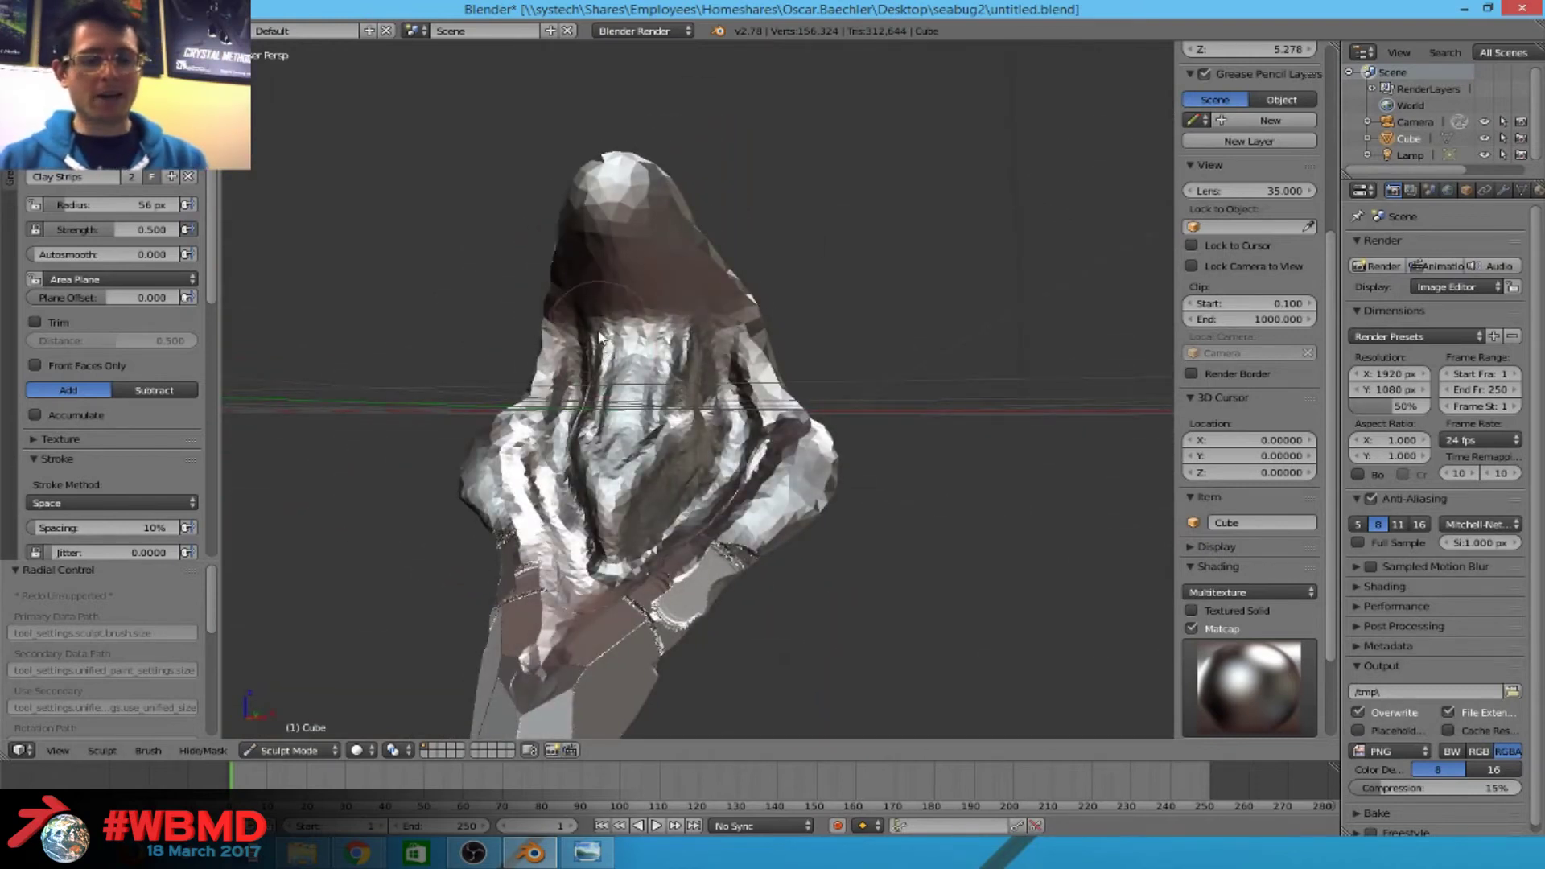
Reduce the Clay Strips radius to 37 px and add strokes down the fold beside the central bulge.
scroll(599, 337, up, 4)
middle_drag(599, 337, 587, 402)
key(f)
click(688, 367)
drag(720, 351, 747, 564)
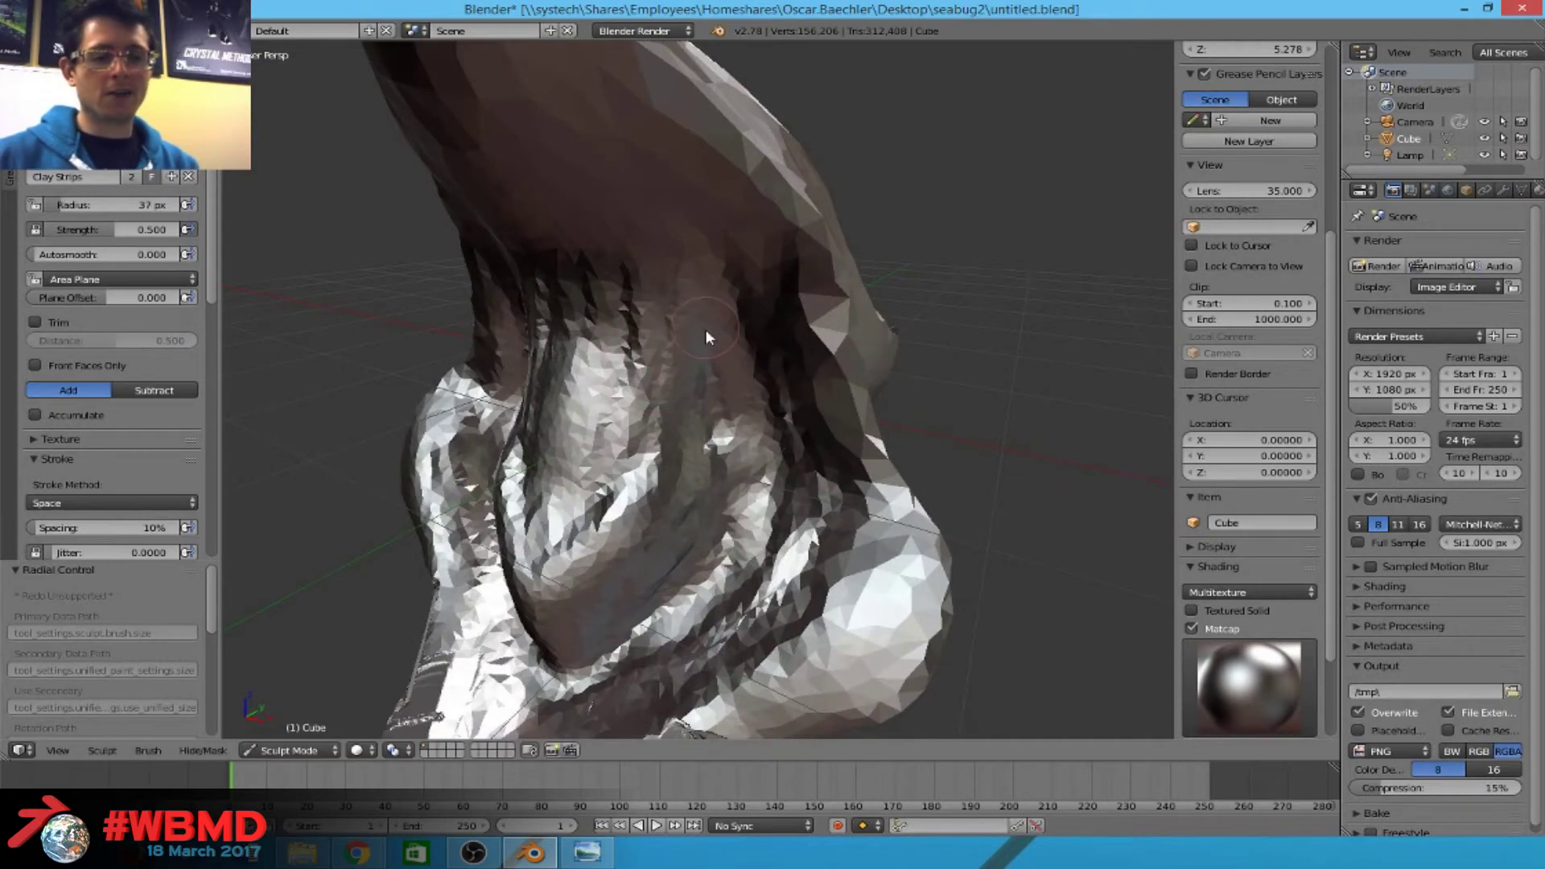
mouse_move(718, 329)
mouse_down()
mouse_move(756, 515)
mouse_move(740, 370)
mouse_move(737, 559)
mouse_move(777, 518)
mouse_up()
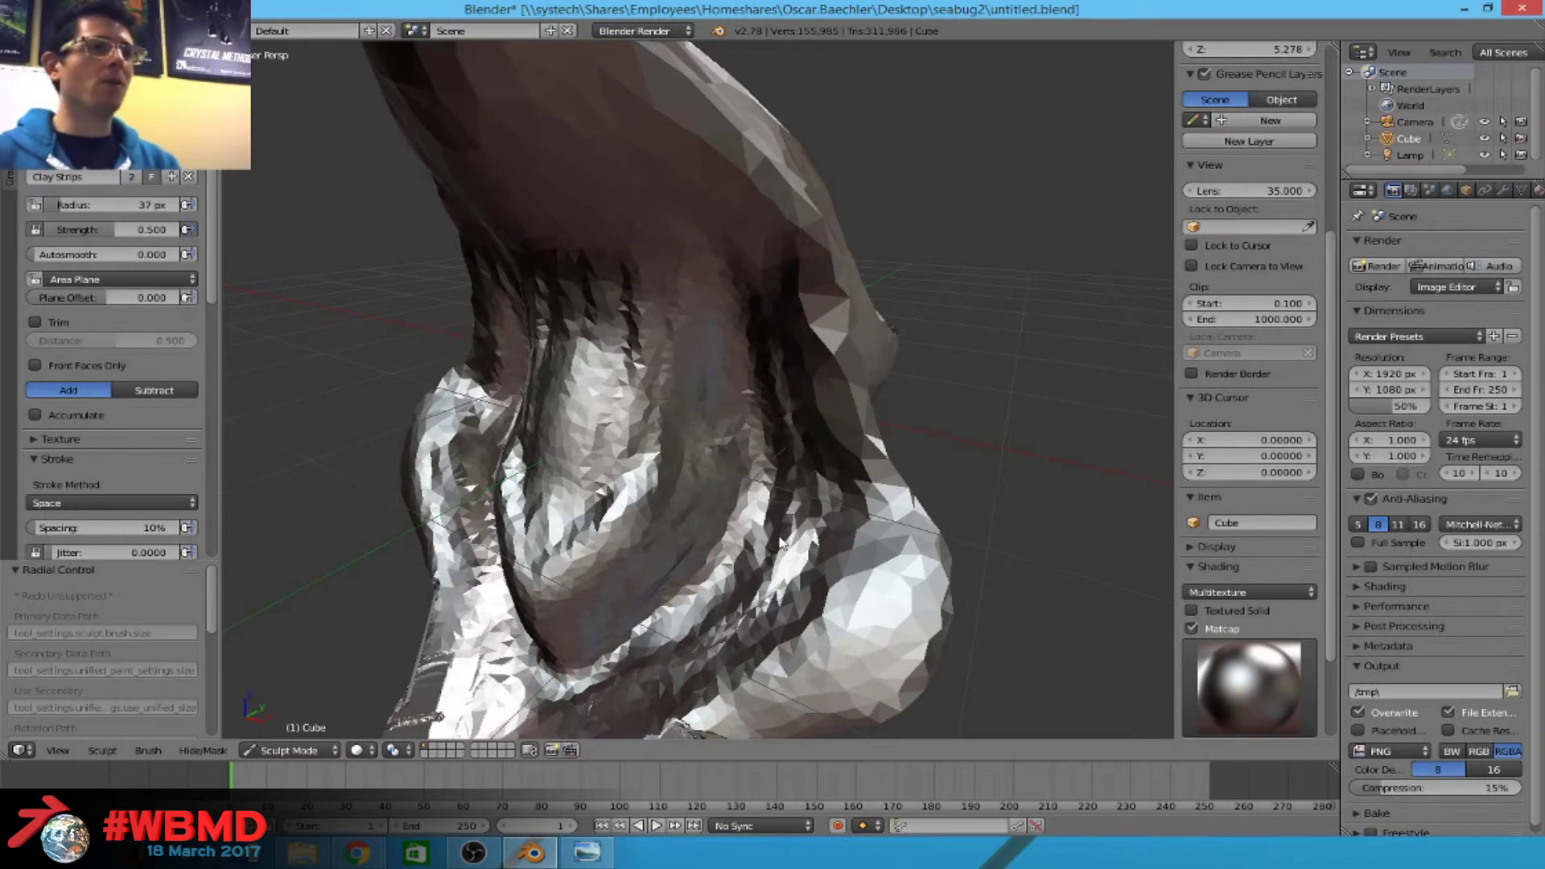
Enlarge the Clay Strips brush to 87 px and add broader material along the folds around the central bulge.
mouse_move(796, 513)
middle_down()
mouse_move(834, 483)
mouse_move(848, 359)
middle_up()
key(f)
click(879, 482)
mouse_move(670, 239)
mouse_down()
mouse_move(680, 467)
mouse_move(666, 483)
mouse_move(699, 531)
mouse_move(716, 481)
mouse_move(688, 404)
mouse_move(703, 320)
mouse_move(698, 425)
mouse_up()
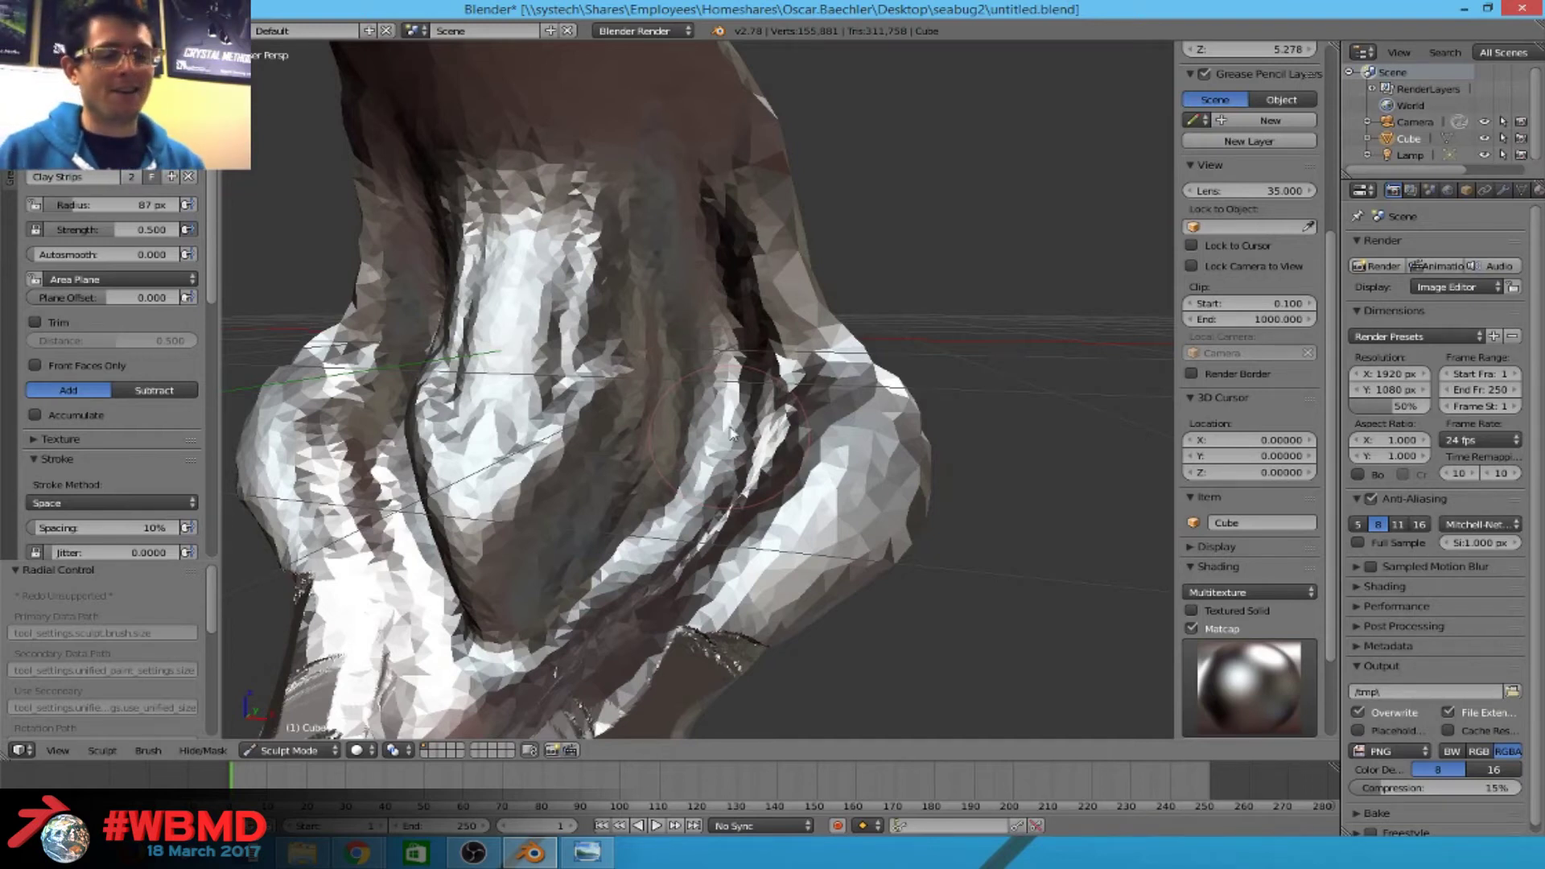
middle_drag(636, 312, 687, 302)
mouse_move(500, 385)
middle_down()
mouse_move(707, 355)
mouse_move(667, 376)
middle_up()
Set the brush radius to 133 px and switch to the Scrape/Peaks brush.
key(f)
click(745, 327)
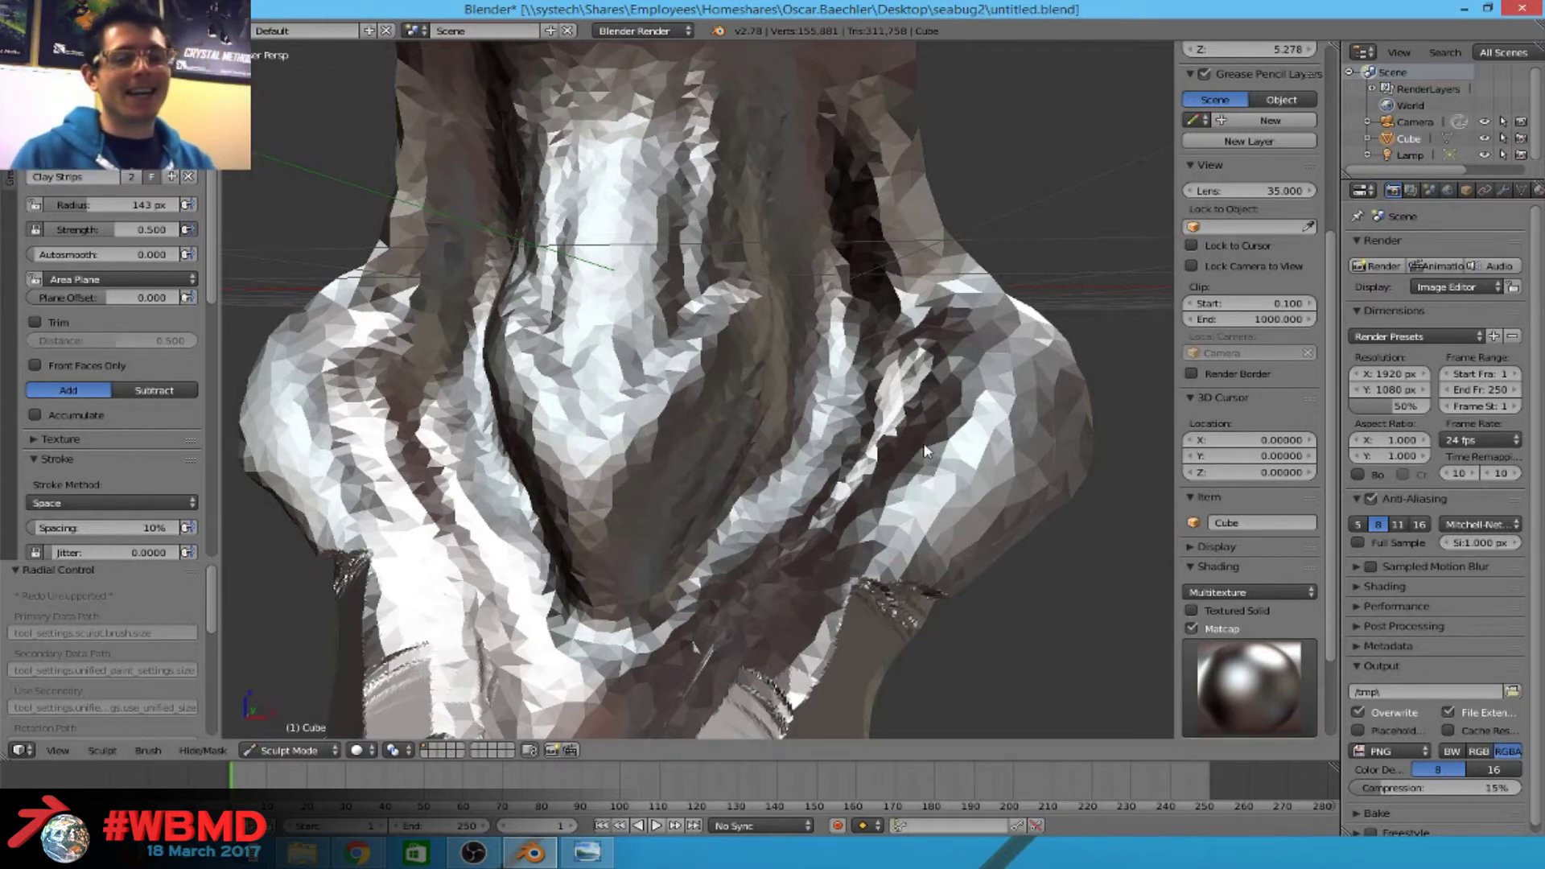
scroll(627, 355, up, 2)
middle_drag(626, 348, 618, 366)
key(f)
click(618, 366)
key(shift+c)
click(95, 159)
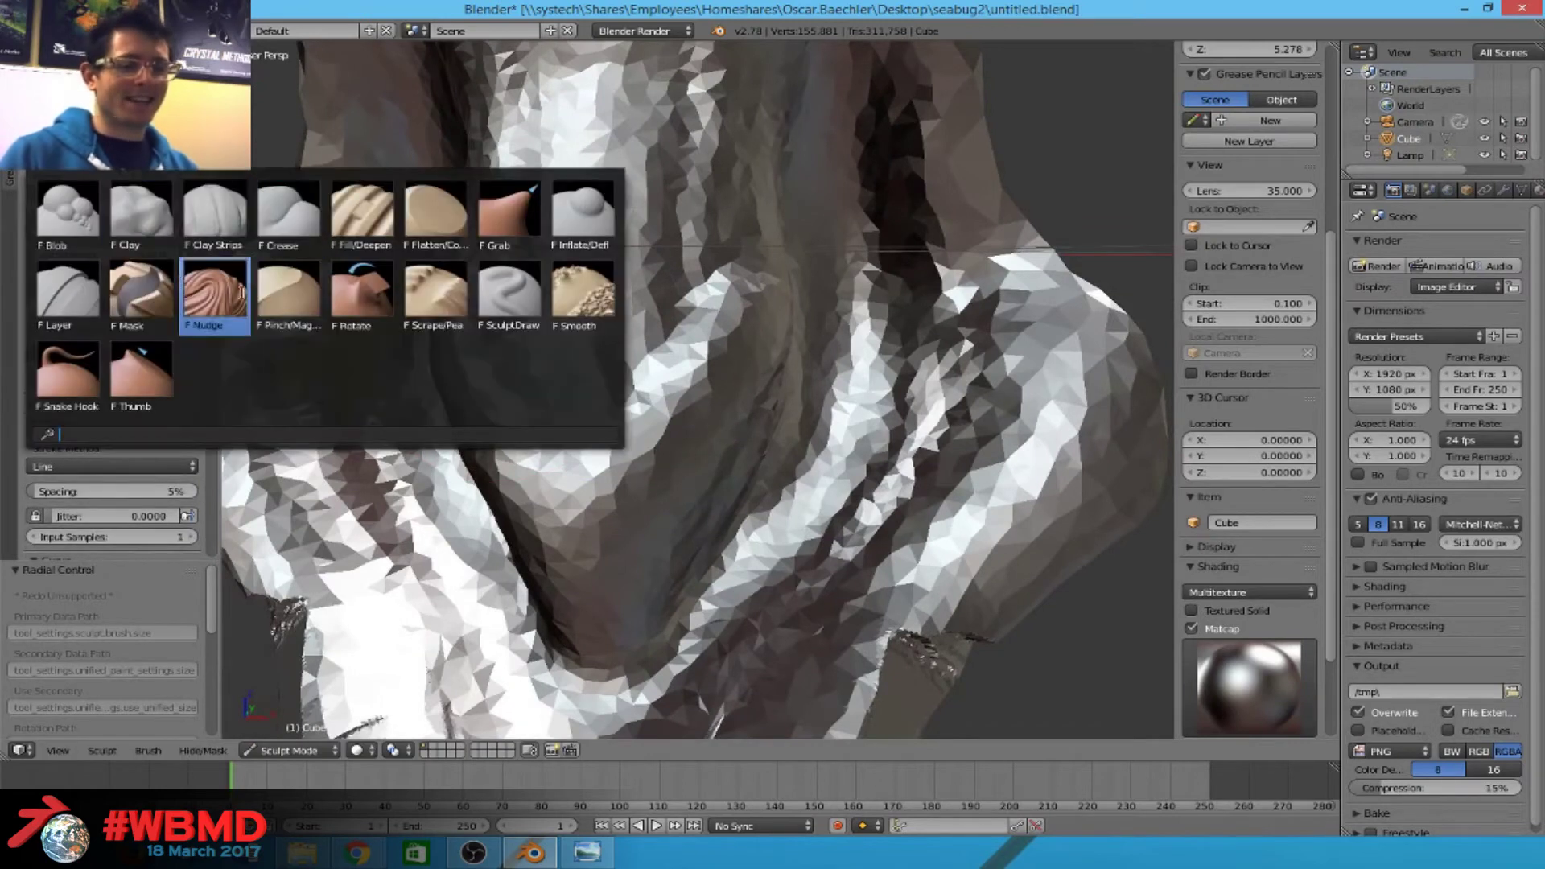
click(444, 304)
Try a View Plane scrape on the central bulge, undo it, and set the brush's sculpt plane to Area Plane.
middle_drag(597, 318, 672, 312)
mouse_move(672, 312)
mouse_down()
mouse_move(678, 334)
mouse_move(660, 300)
mouse_move(620, 536)
mouse_move(610, 483)
mouse_up()
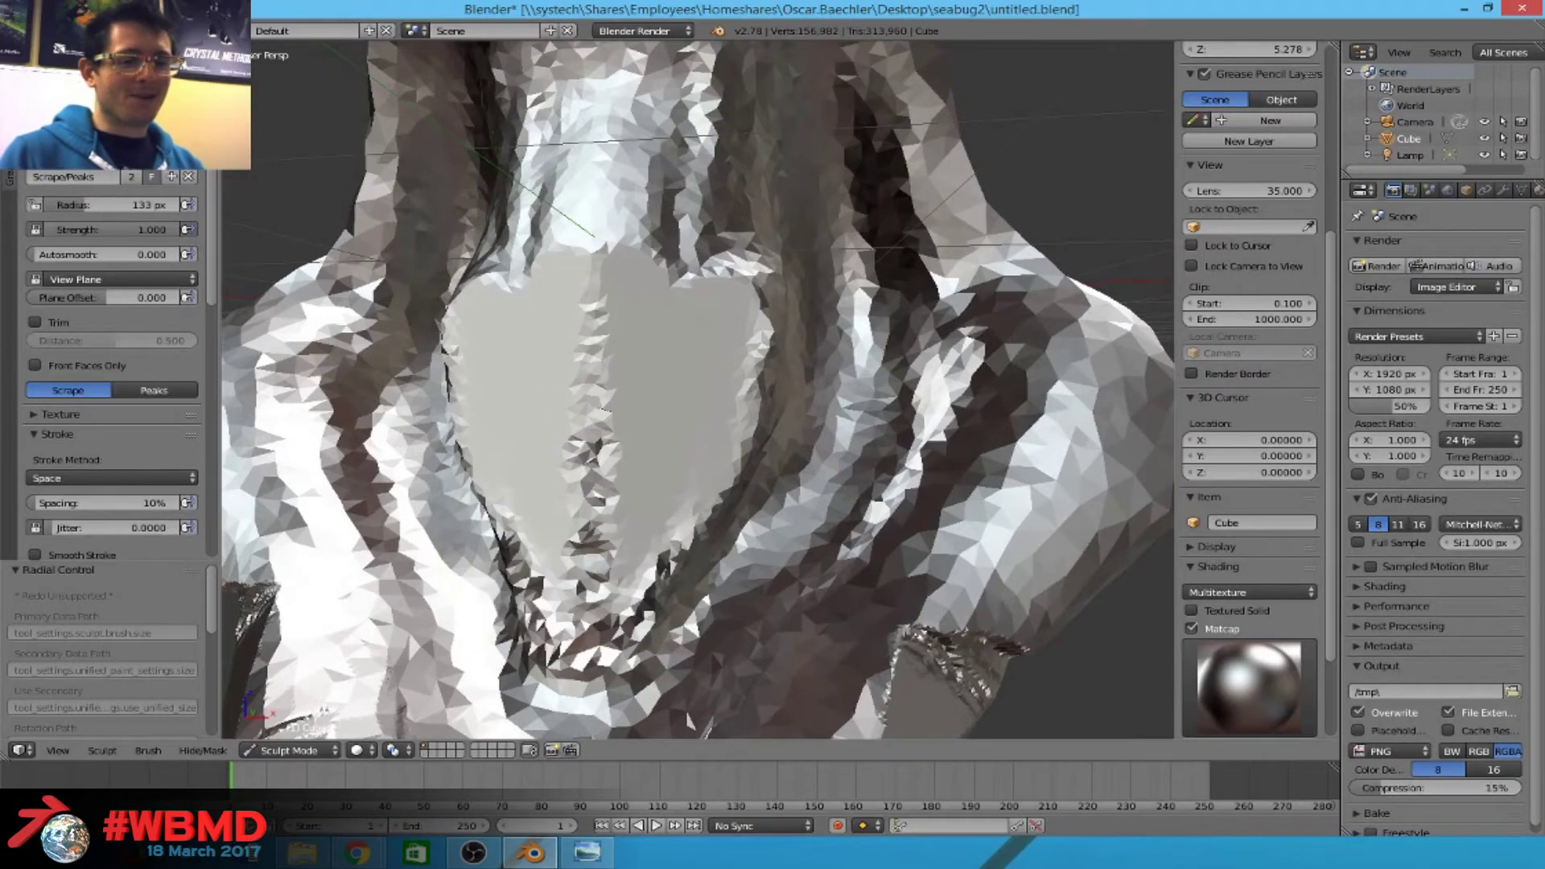
key(ctrl+z)
click(84, 279)
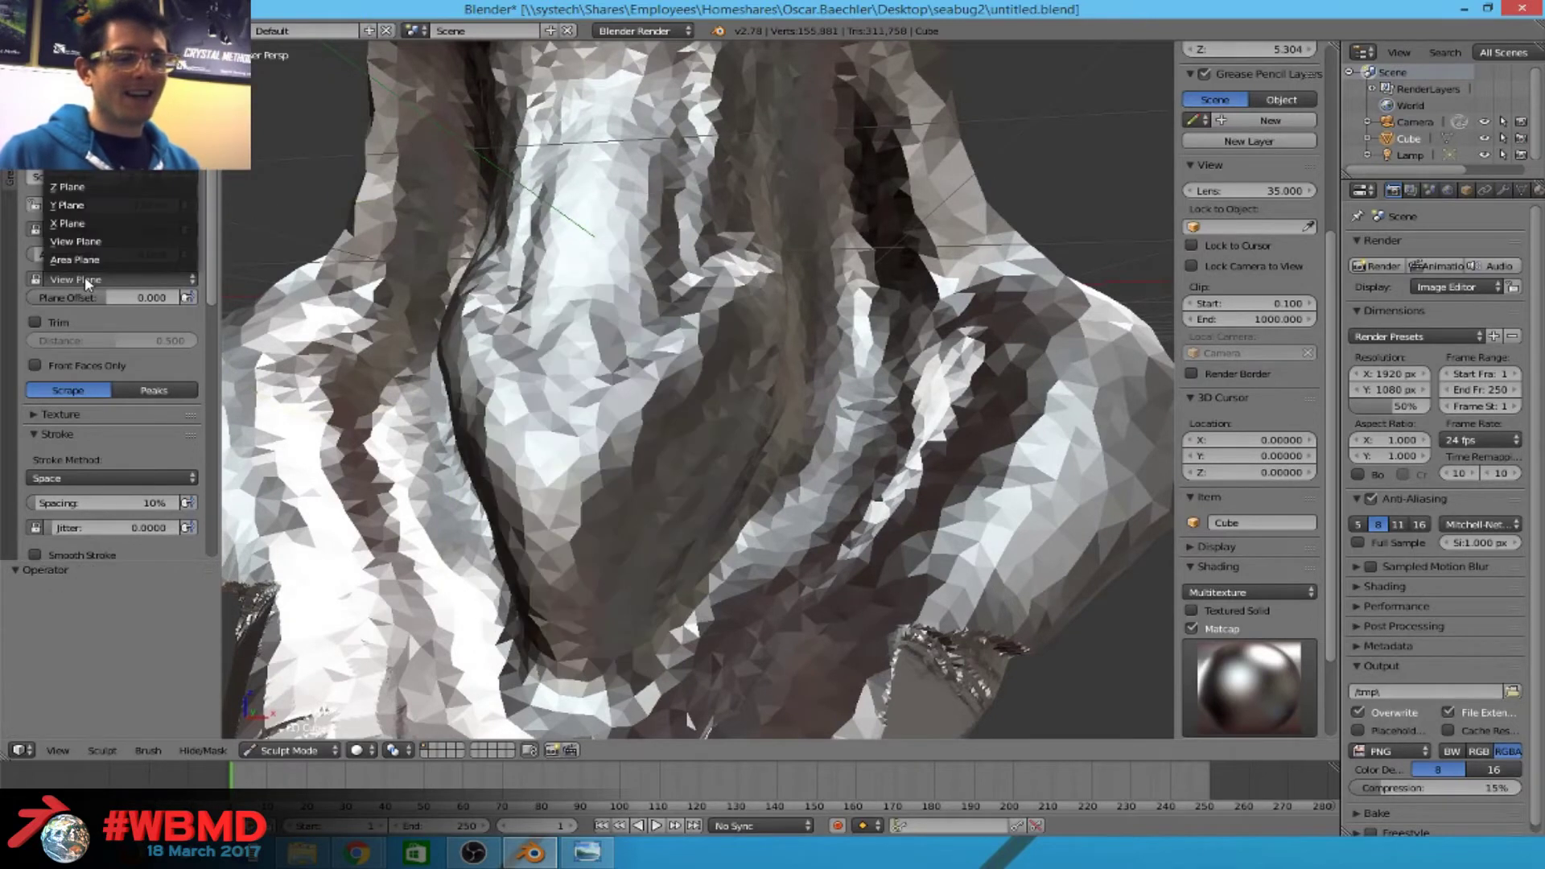
click(91, 258)
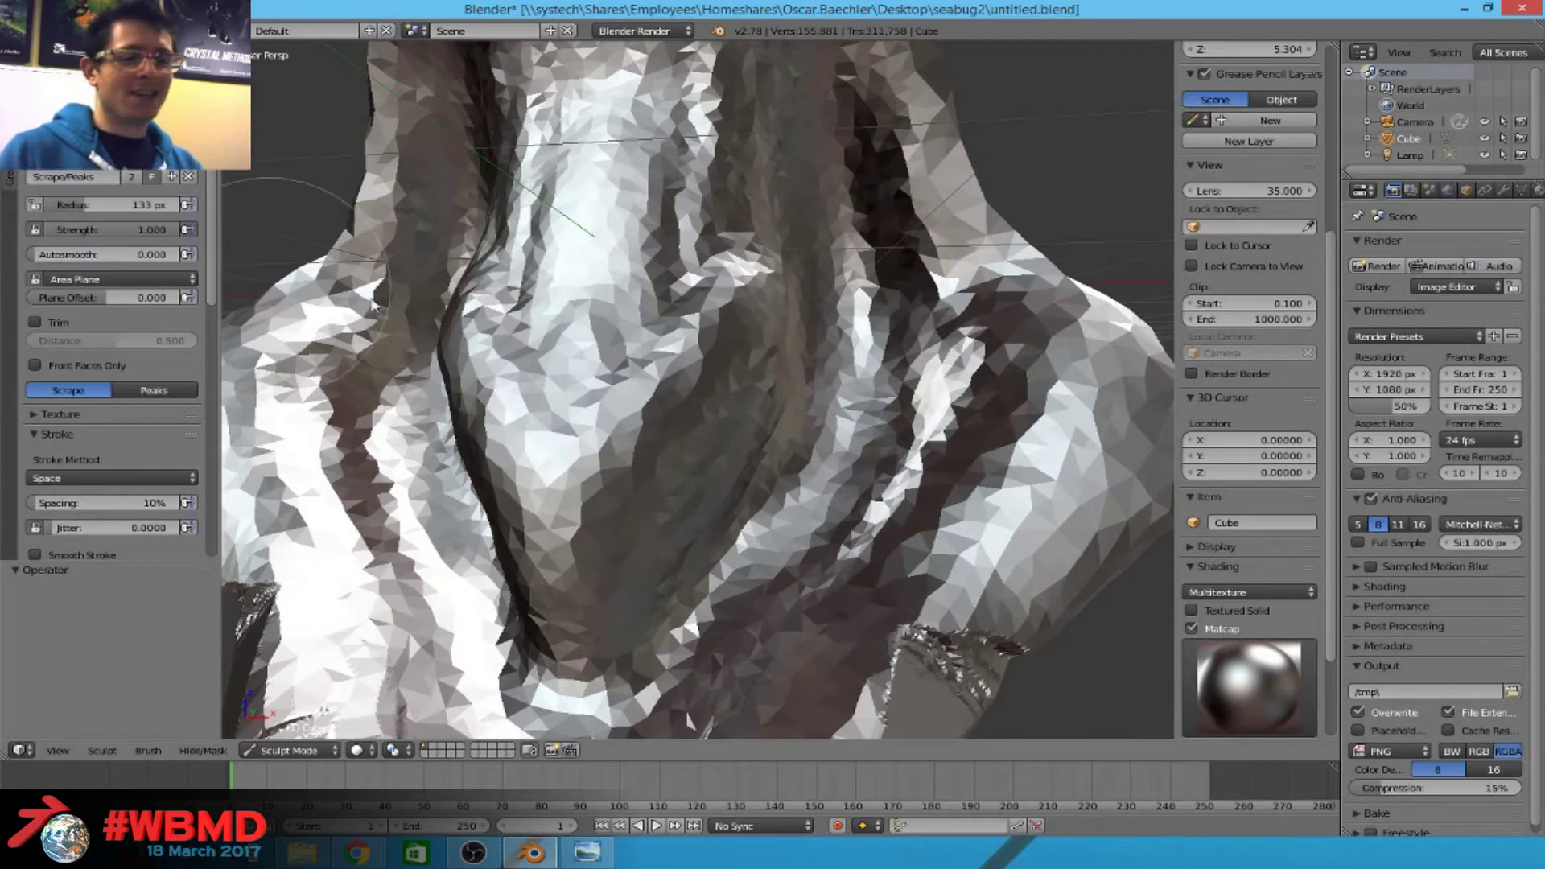
Flatten the central bulge into angular facets with 133 px Scrape strokes.
drag(748, 185, 684, 451)
mouse_move(584, 423)
mouse_down()
mouse_move(548, 265)
mouse_move(625, 258)
mouse_move(684, 322)
mouse_move(658, 309)
mouse_move(631, 390)
mouse_move(631, 335)
mouse_up()
mouse_move(631, 335)
middle_down()
mouse_move(752, 234)
mouse_move(636, 291)
mouse_move(601, 486)
middle_up()
mouse_move(601, 486)
mouse_down()
mouse_move(649, 386)
mouse_move(528, 686)
mouse_up()
middle_drag(529, 686, 697, 374)
mouse_move(697, 374)
mouse_down()
mouse_move(620, 496)
mouse_move(766, 219)
mouse_up()
mouse_move(766, 220)
middle_down()
mouse_move(845, 313)
mouse_move(842, 407)
mouse_move(924, 451)
mouse_move(588, 488)
mouse_move(557, 436)
mouse_move(666, 335)
mouse_move(687, 417)
mouse_move(673, 359)
mouse_move(538, 456)
mouse_move(705, 439)
middle_up()
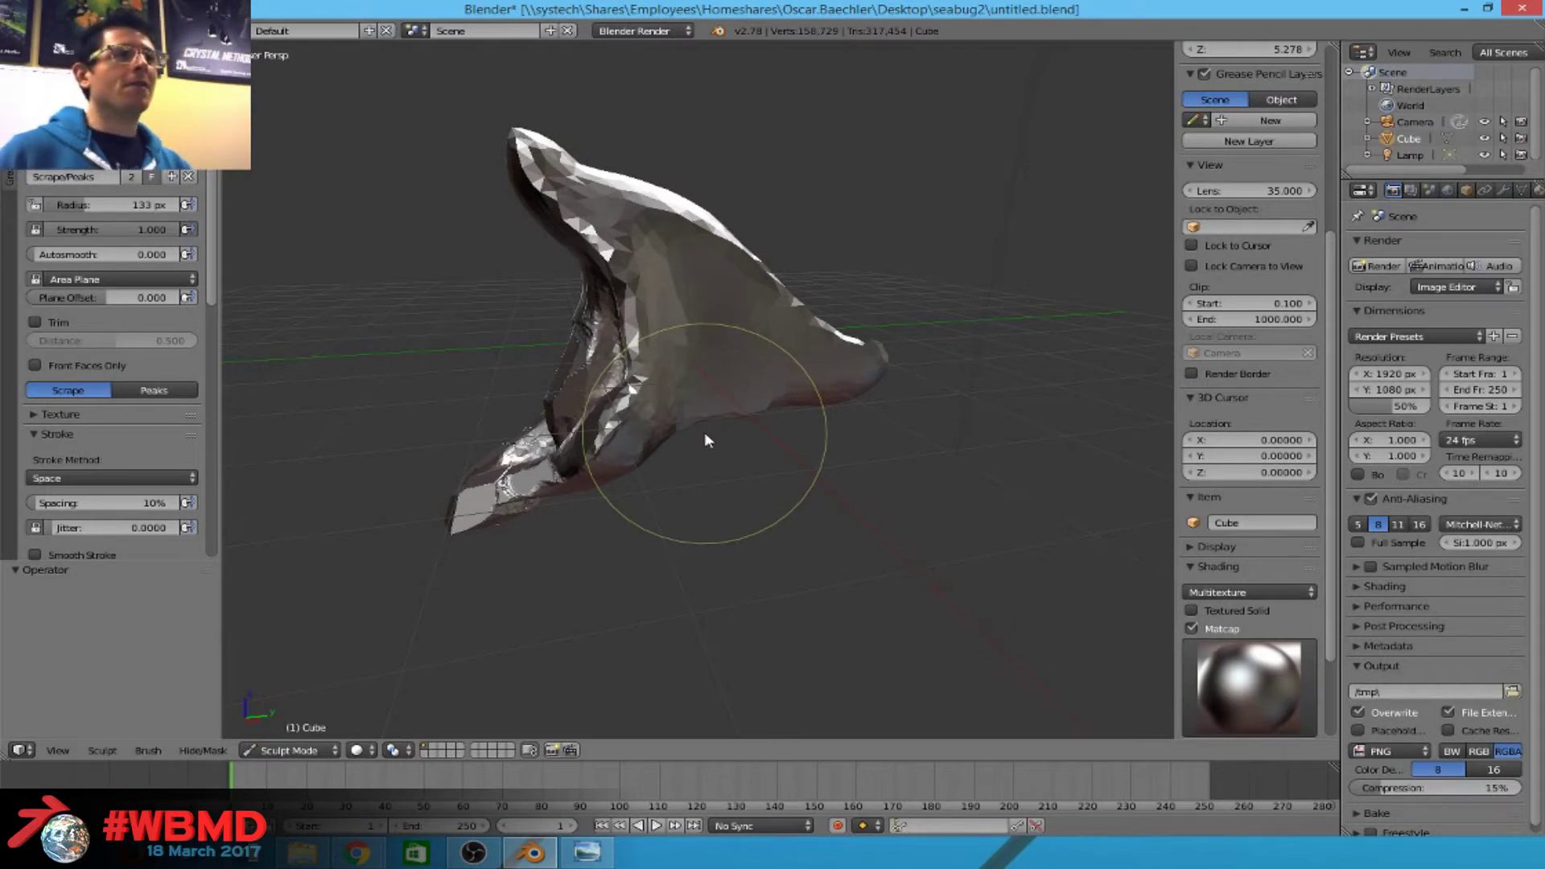
Try scraping the central panel with a 214 px brush and undo the strokes.
mouse_move(409, 337)
middle_down()
mouse_move(577, 359)
mouse_move(501, 371)
mouse_move(515, 419)
mouse_move(596, 353)
mouse_move(606, 448)
middle_up()
scroll(587, 365, up, 2)
mouse_move(481, 605)
mouse_down()
mouse_move(450, 579)
mouse_move(497, 547)
mouse_move(524, 482)
mouse_move(460, 497)
mouse_up()
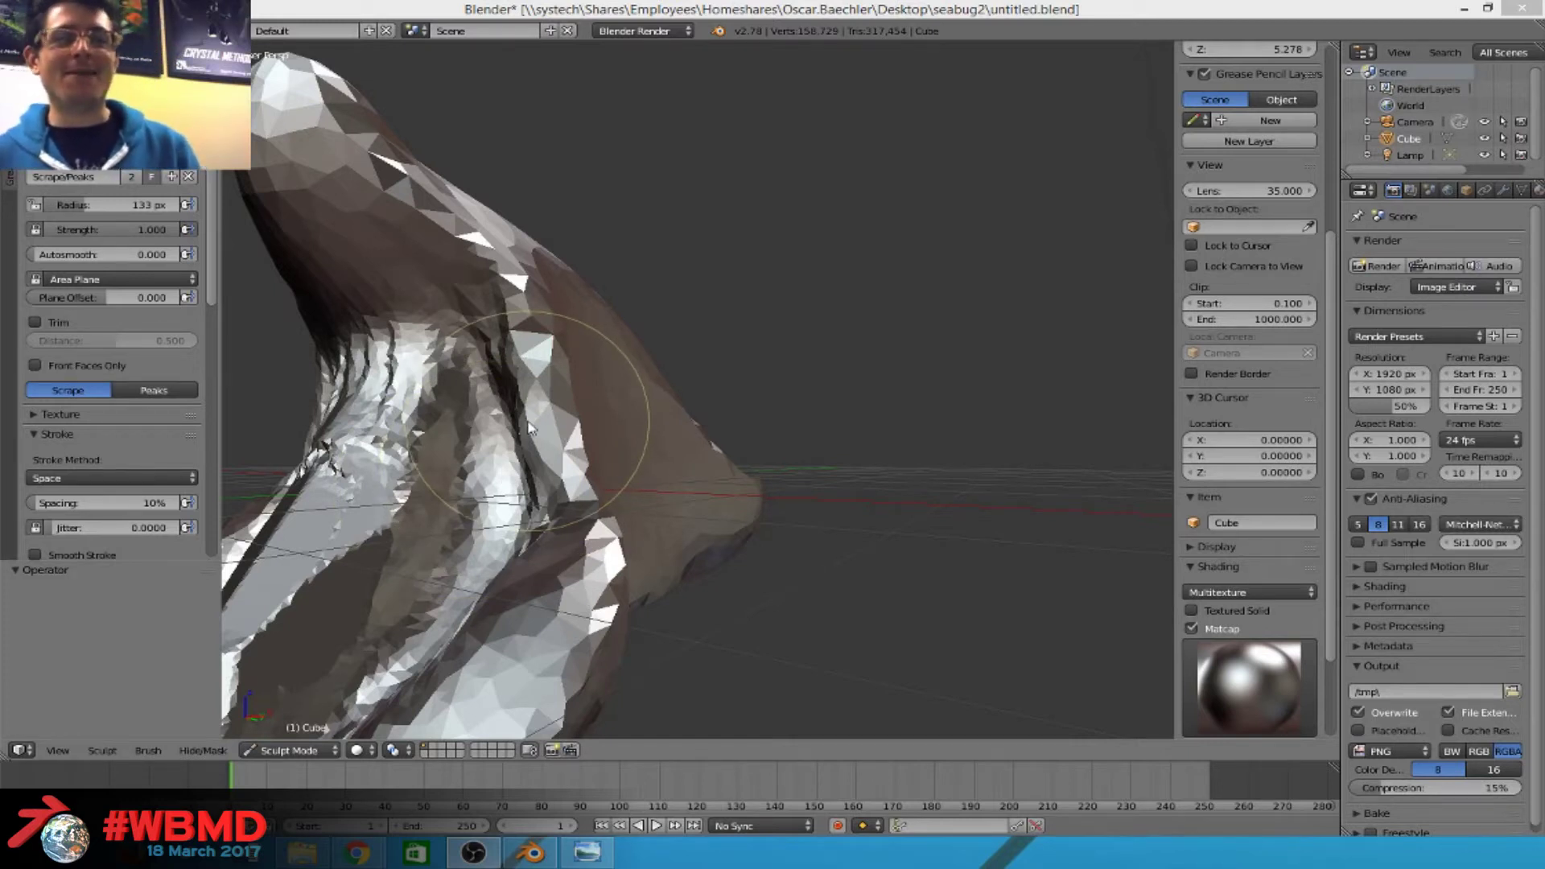
mouse_move(563, 426)
middle_down()
mouse_move(652, 439)
mouse_move(982, 413)
mouse_move(998, 471)
mouse_move(779, 491)
middle_up()
scroll(1002, 457, up, 3)
key(f)
click(836, 468)
mouse_move(836, 469)
mouse_down()
mouse_move(783, 382)
mouse_move(766, 670)
mouse_up()
middle_drag(766, 676, 749, 269)
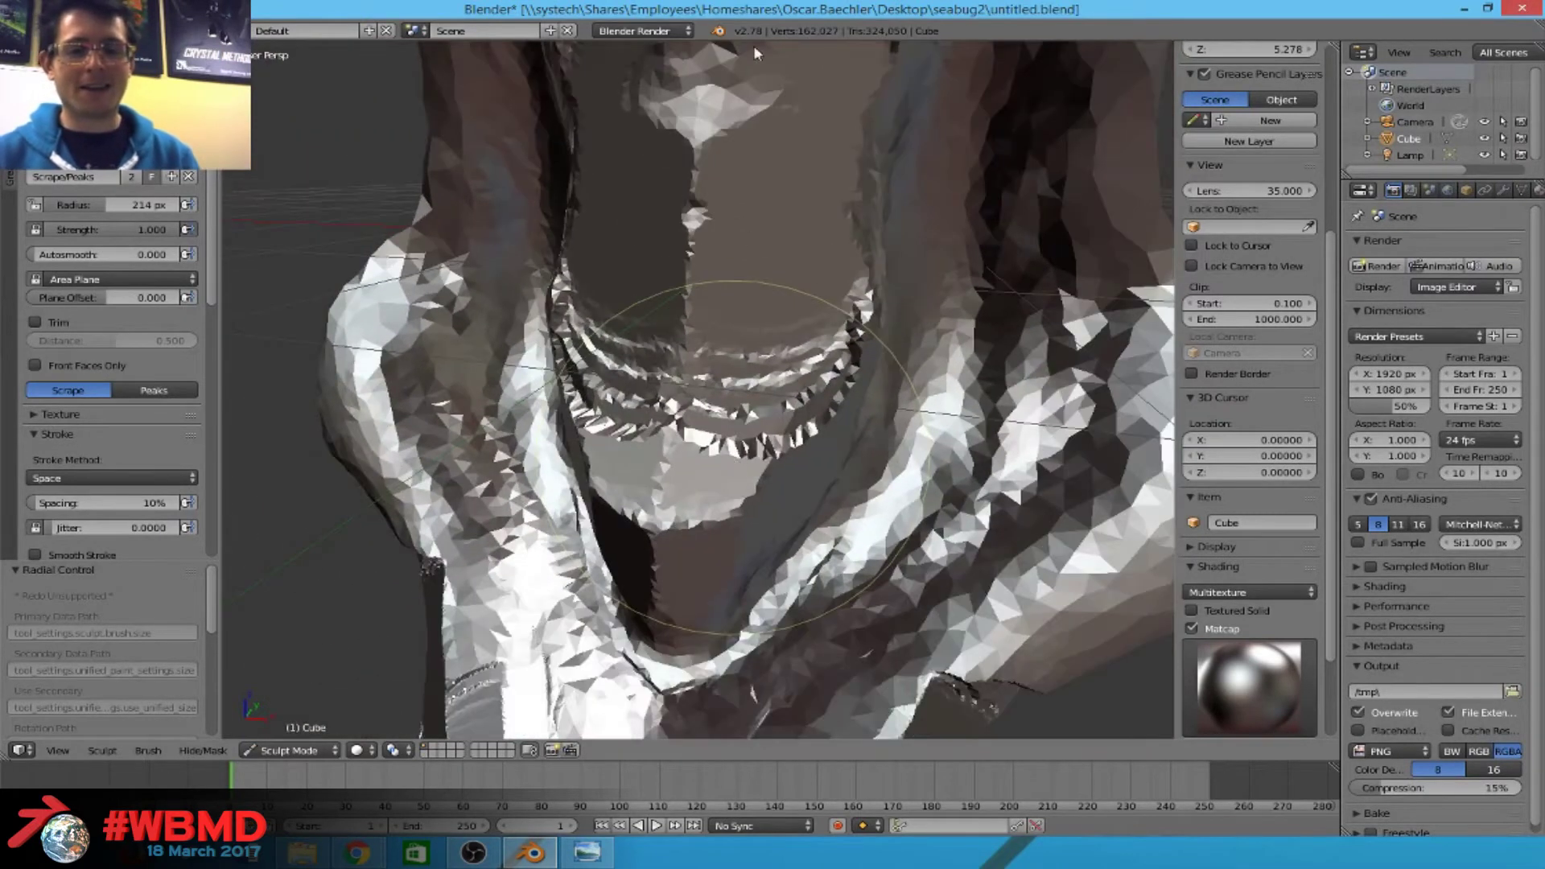
scroll(787, 131, down, 2)
key(ctrl+z)
key(ctrl+z)
Switch to Clay Strips at 130 px and add a raised brow band across the upper edge of the central panel.
middle_drag(790, 131, 762, 232)
key(f)
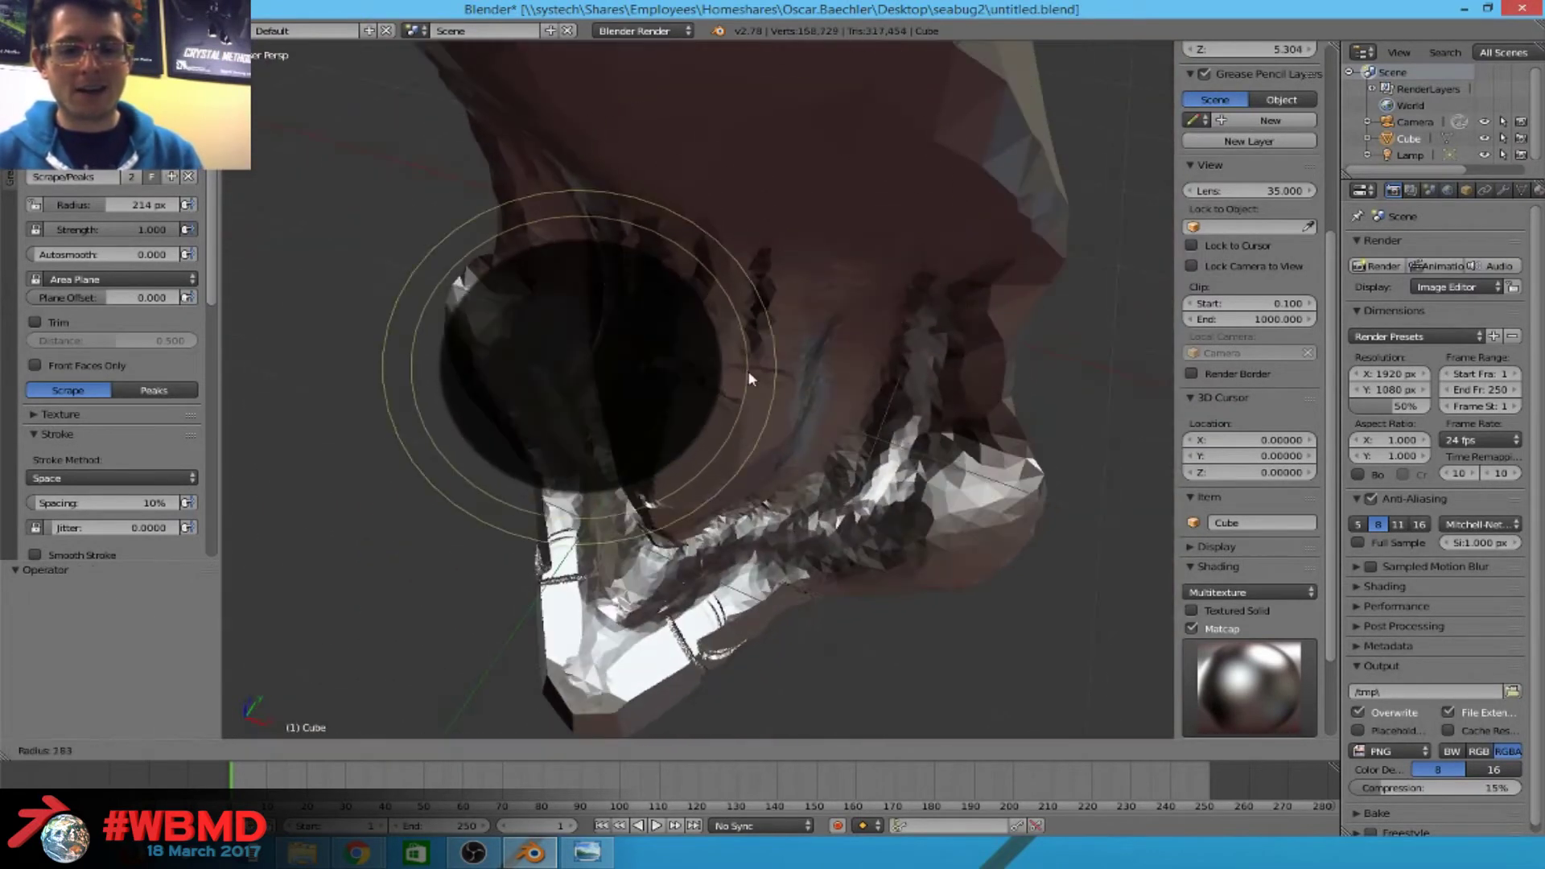
click(732, 359)
key(3)
middle_drag(577, 216, 700, 159)
key(f)
click(661, 172)
drag(668, 178, 864, 164)
mouse_move(865, 164)
middle_down()
mouse_move(736, 210)
mouse_move(747, 237)
middle_up()
scroll(748, 242, up, 5)
middle_drag(773, 320, 794, 324)
Switch to the Fill/Deepen brush, set its radius to 174 px, and fill in the surface above the brow band.
key(5)
scroll(796, 317, down, 3)
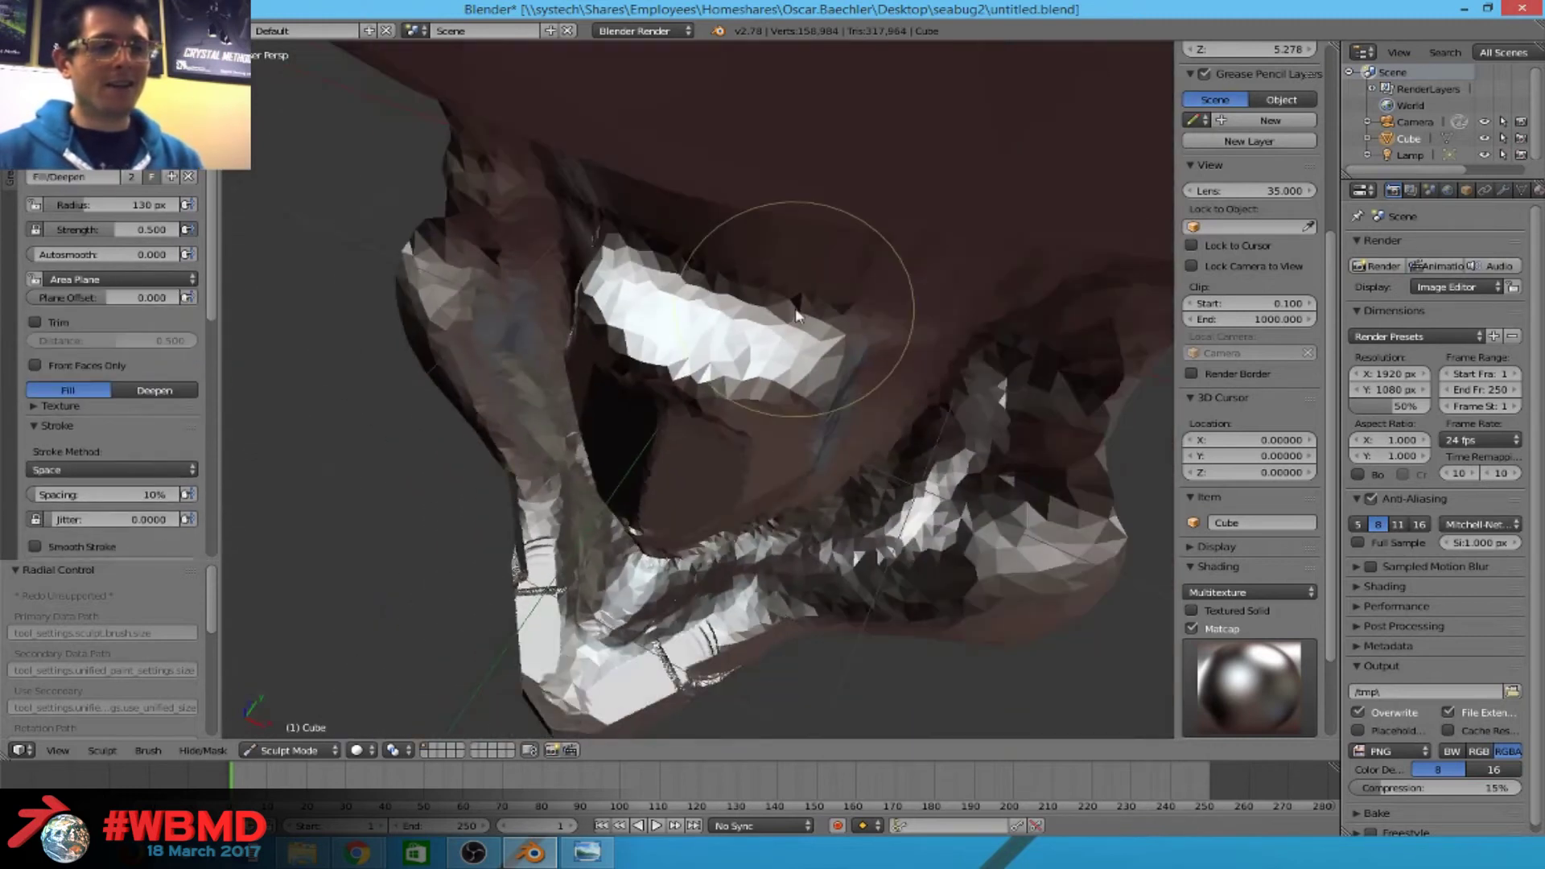
key(f)
click(809, 317)
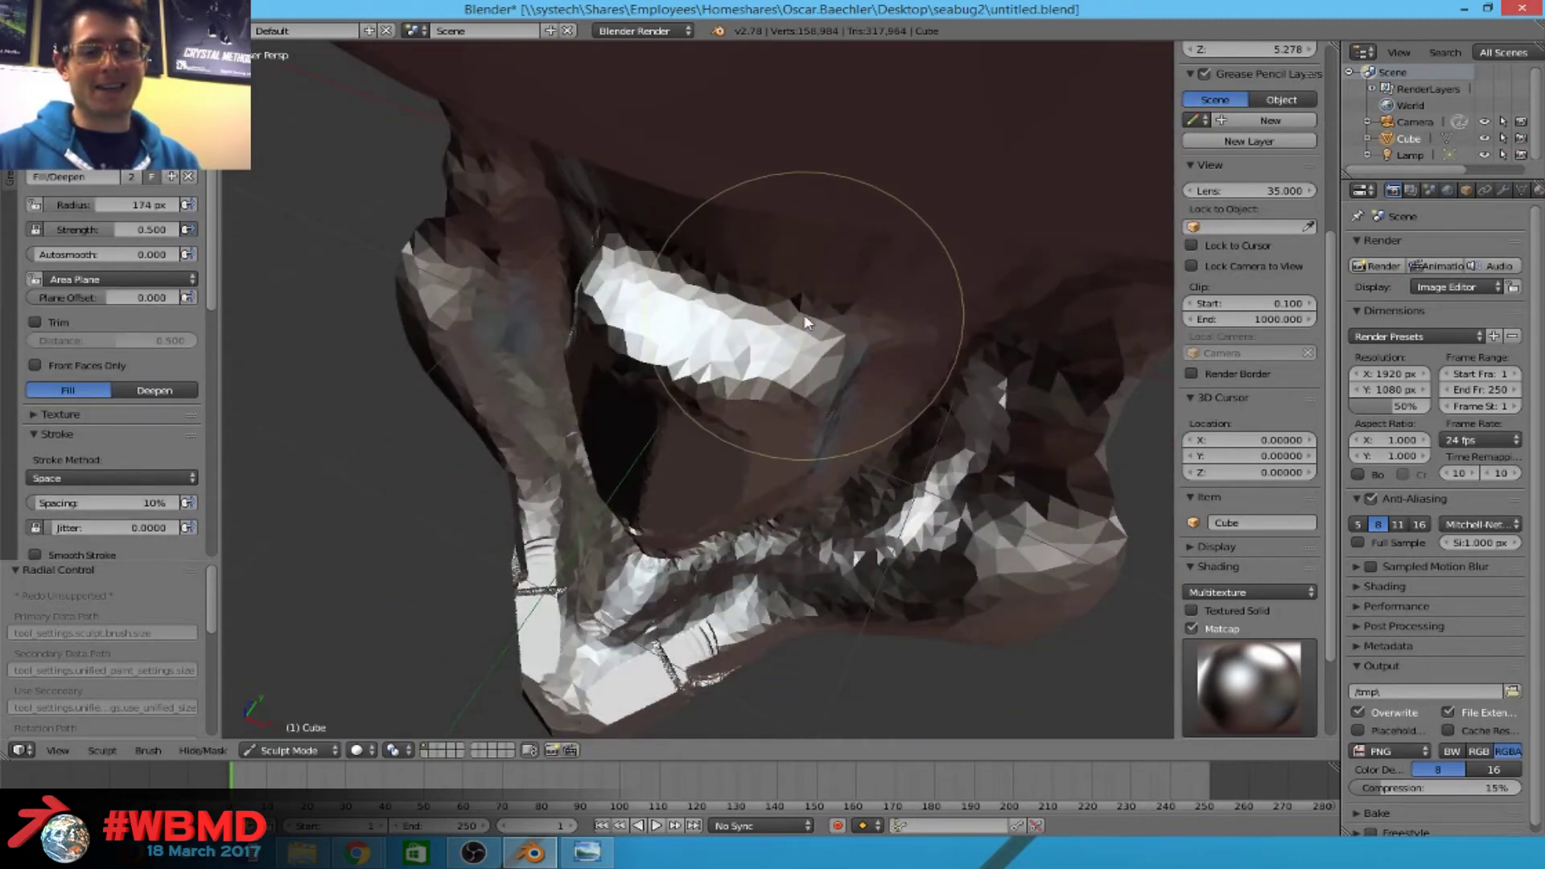
middle_drag(810, 317, 796, 288)
drag(792, 289, 716, 382)
scroll(801, 306, up, 3)
mouse_move(841, 183)
mouse_down()
mouse_move(934, 172)
mouse_move(872, 201)
mouse_up()
mouse_move(609, 166)
middle_down()
mouse_move(730, 189)
mouse_move(738, 165)
mouse_move(717, 163)
middle_up()
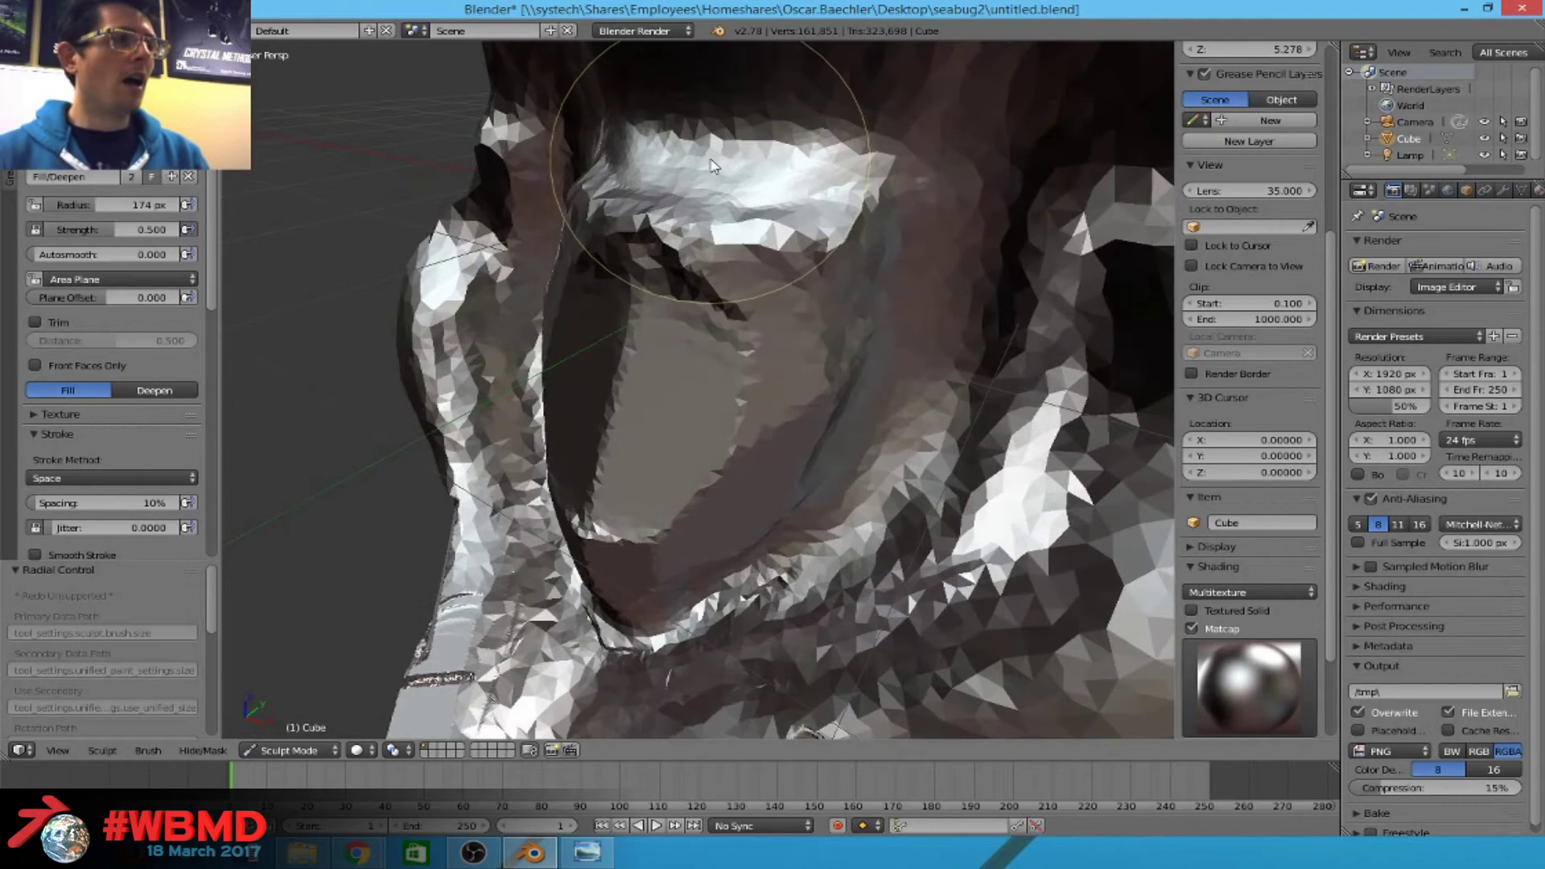
mouse_move(784, 236)
mouse_down()
mouse_move(852, 230)
mouse_move(745, 185)
mouse_move(712, 193)
mouse_move(742, 154)
mouse_move(772, 166)
mouse_move(762, 175)
mouse_up()
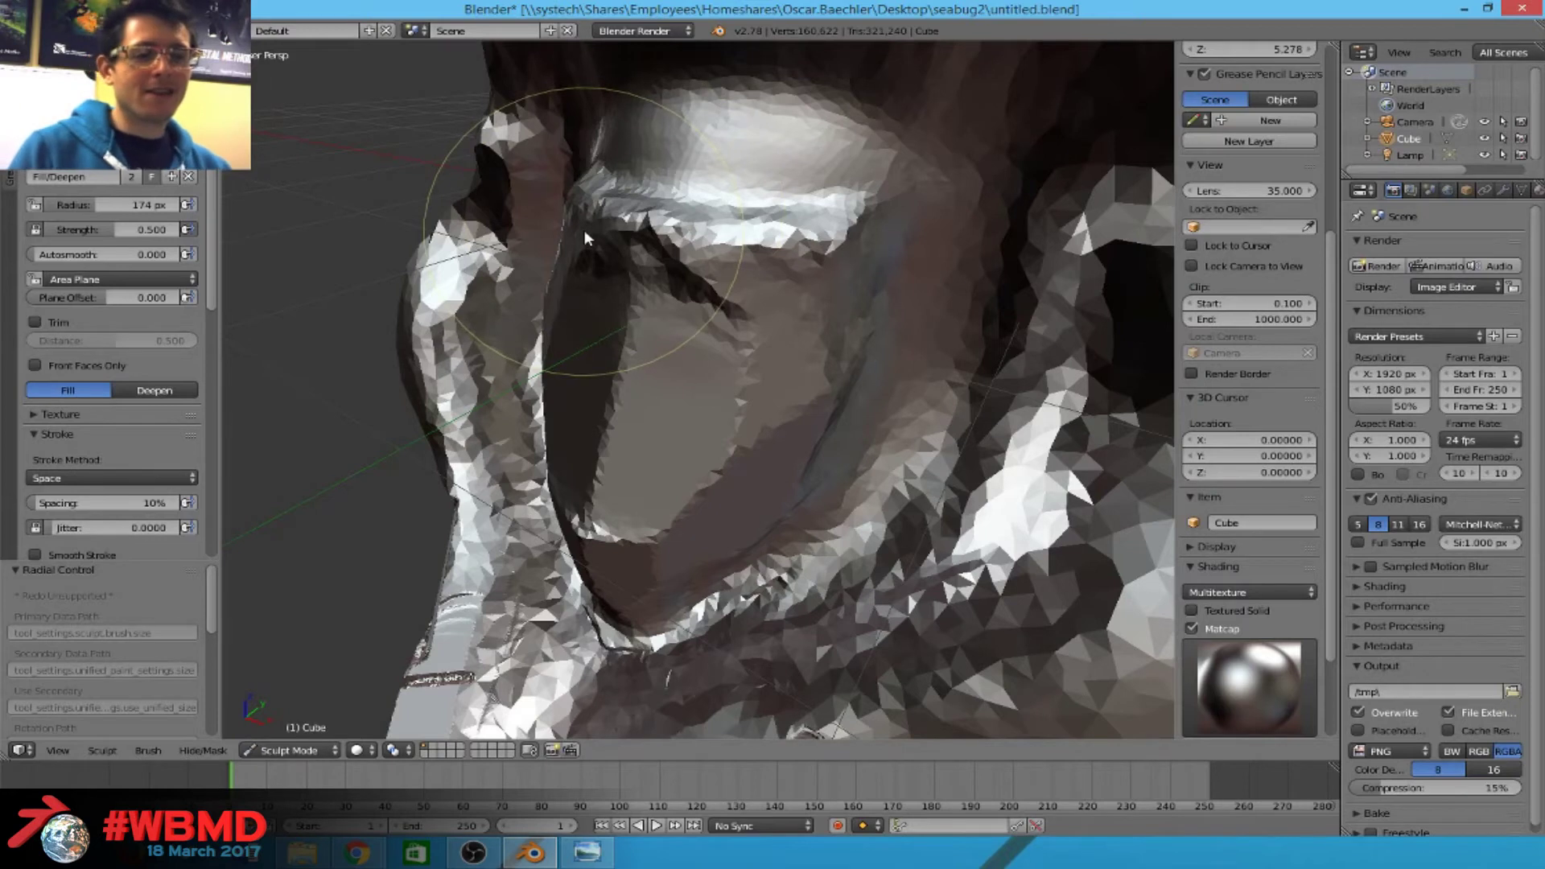
Set the Dyntopo detail size to 3 px and refine the brow surface with a 147 px Fill/Deepen brush.
scroll(108, 392, down, 15)
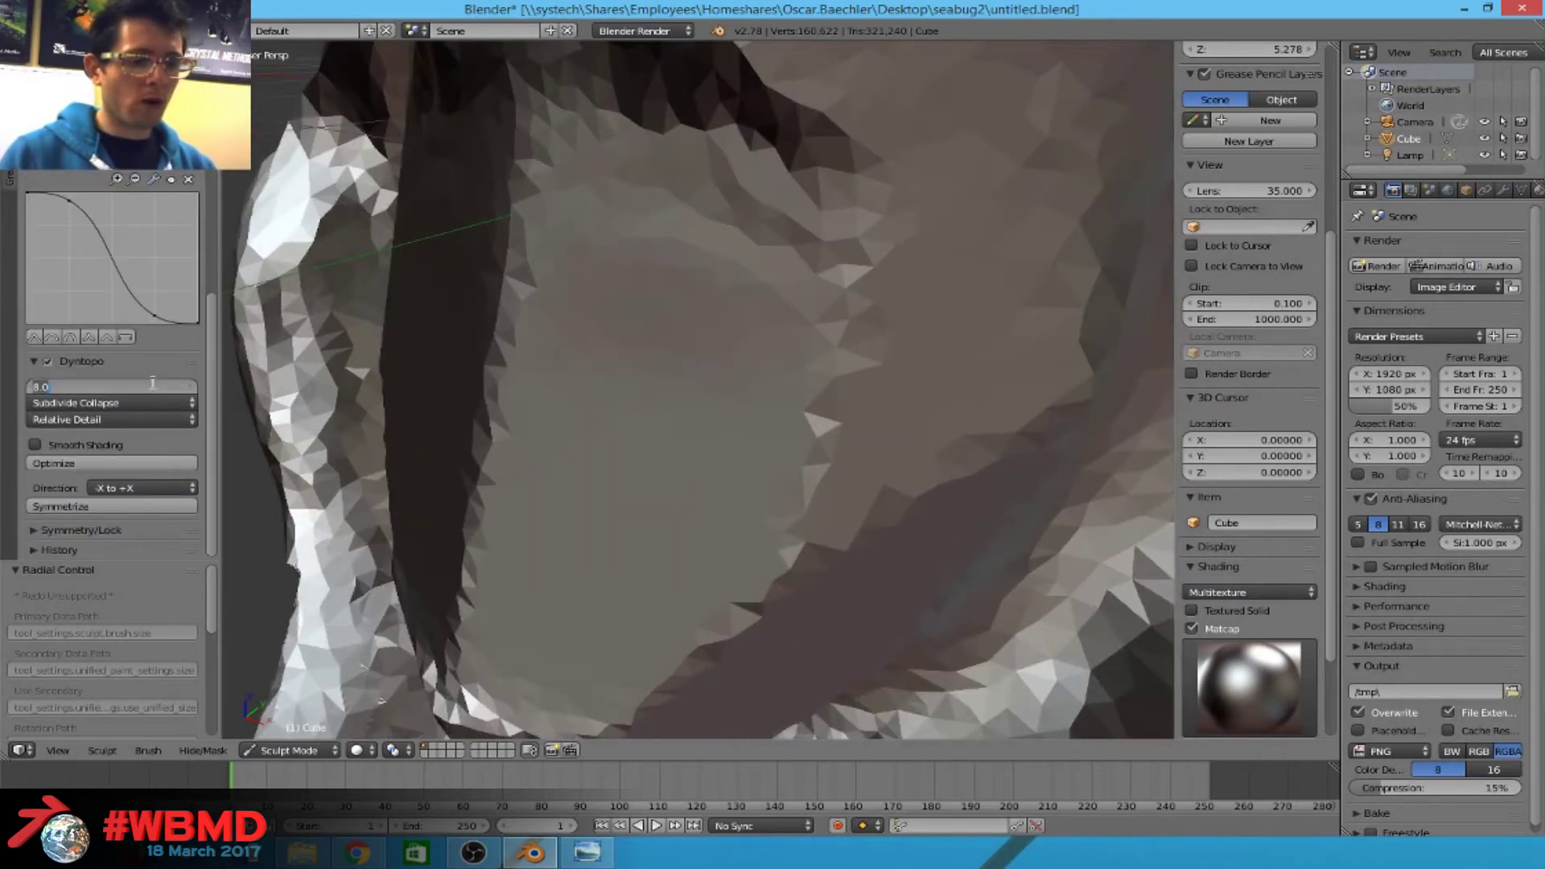
mouse_move(837, 266)
middle_down()
mouse_move(868, 259)
mouse_move(800, 321)
mouse_move(579, 338)
mouse_move(724, 310)
mouse_move(706, 292)
mouse_move(726, 283)
middle_up()
mouse_move(726, 278)
mouse_down()
mouse_move(844, 233)
mouse_move(662, 262)
mouse_move(723, 340)
mouse_move(675, 310)
mouse_up()
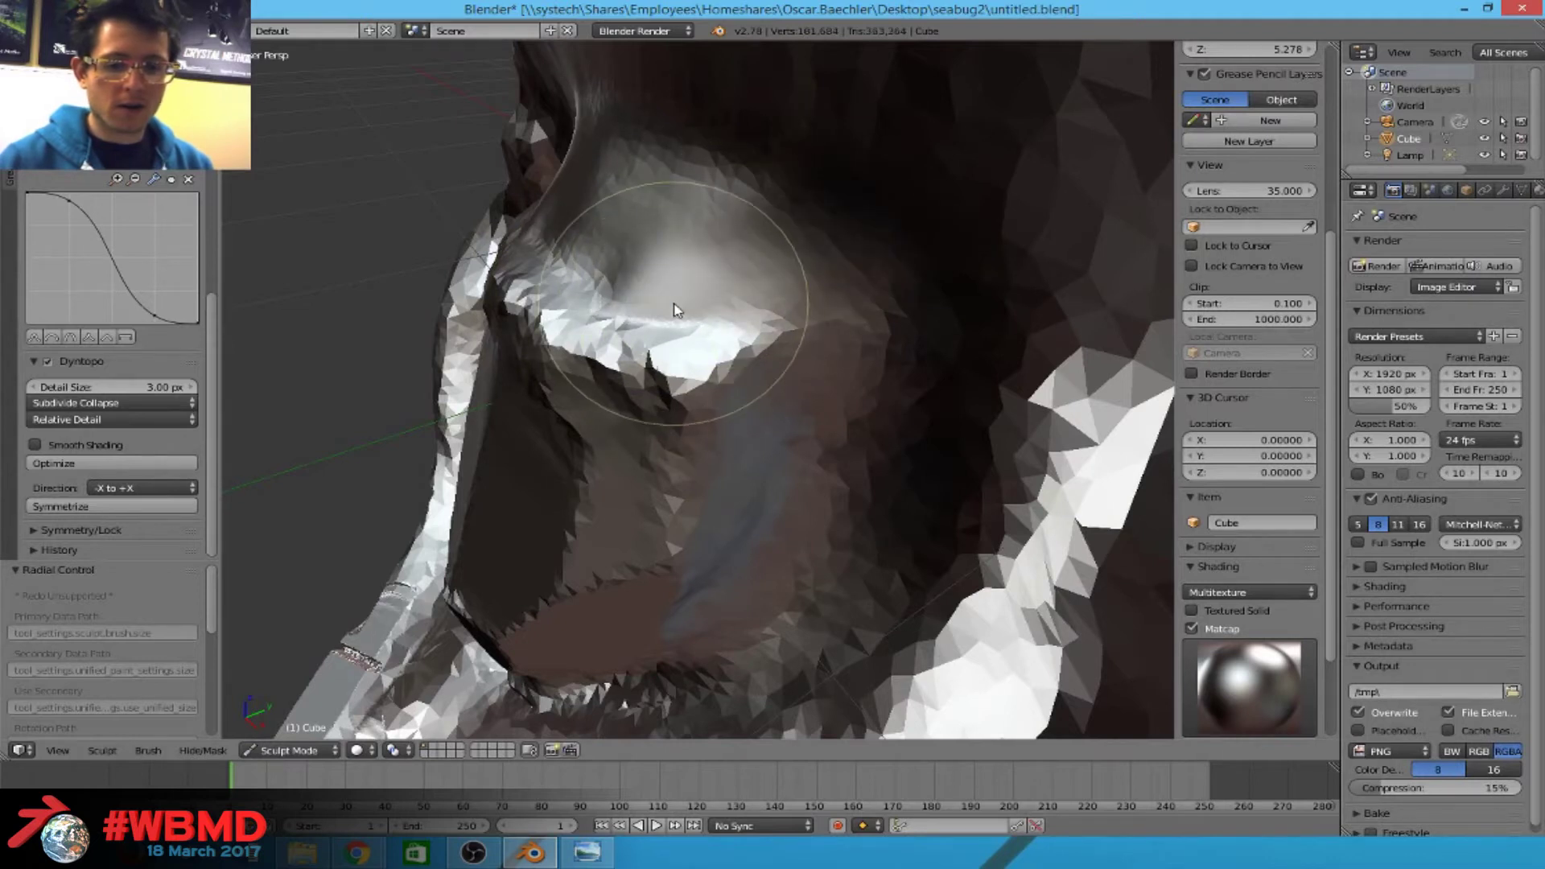
Switch to the Scrape/Peaks brush, try a 201 px scrape stroke on the raised brow, and undo it.
scroll(185, 254, up, 10)
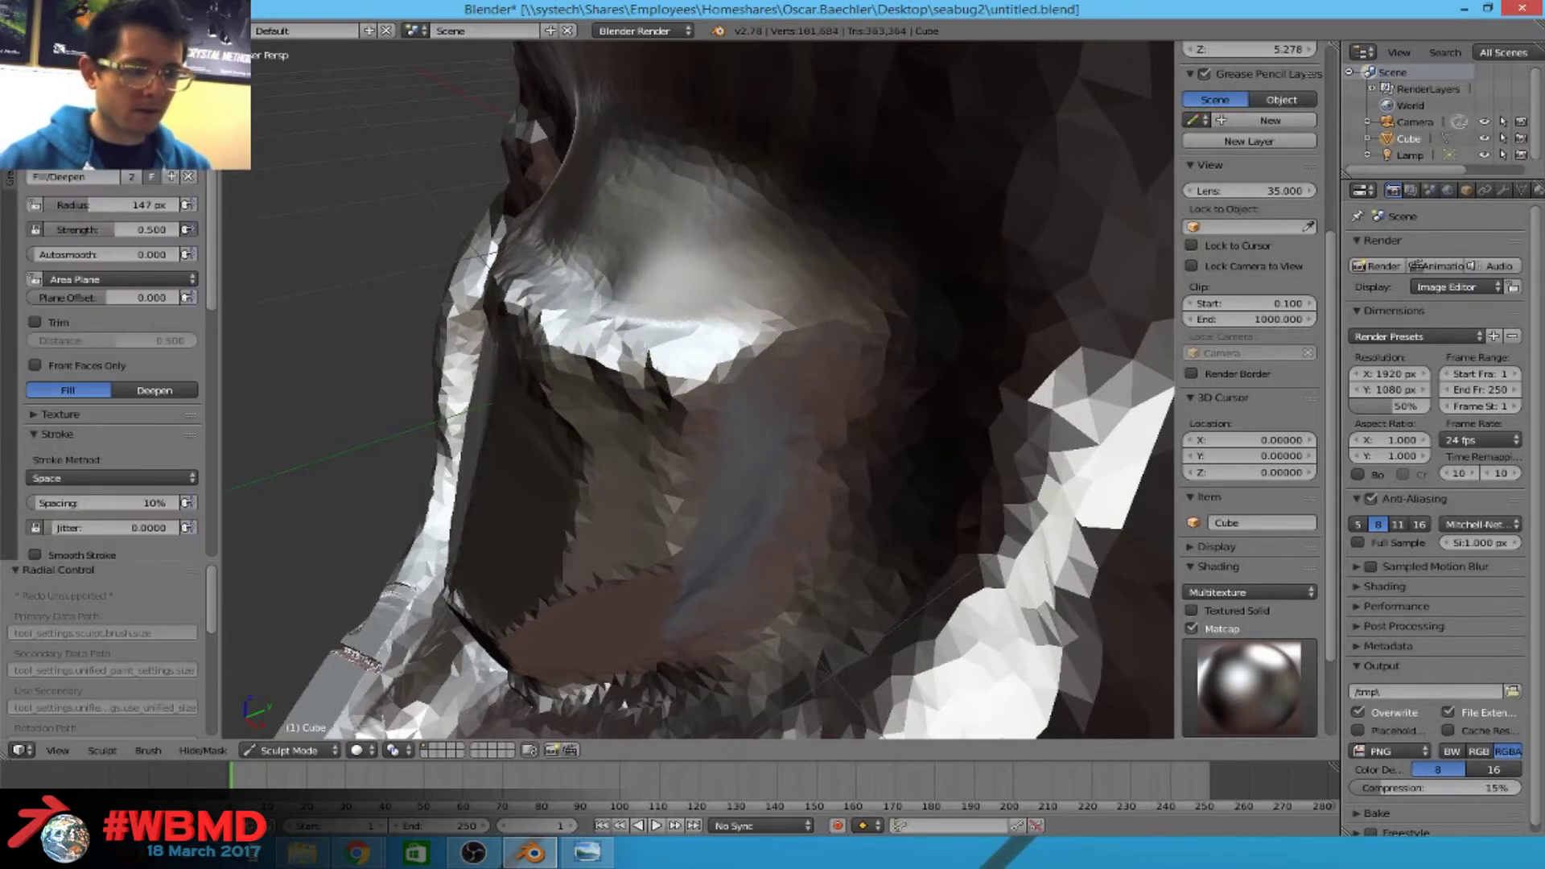
key(shift+F4)
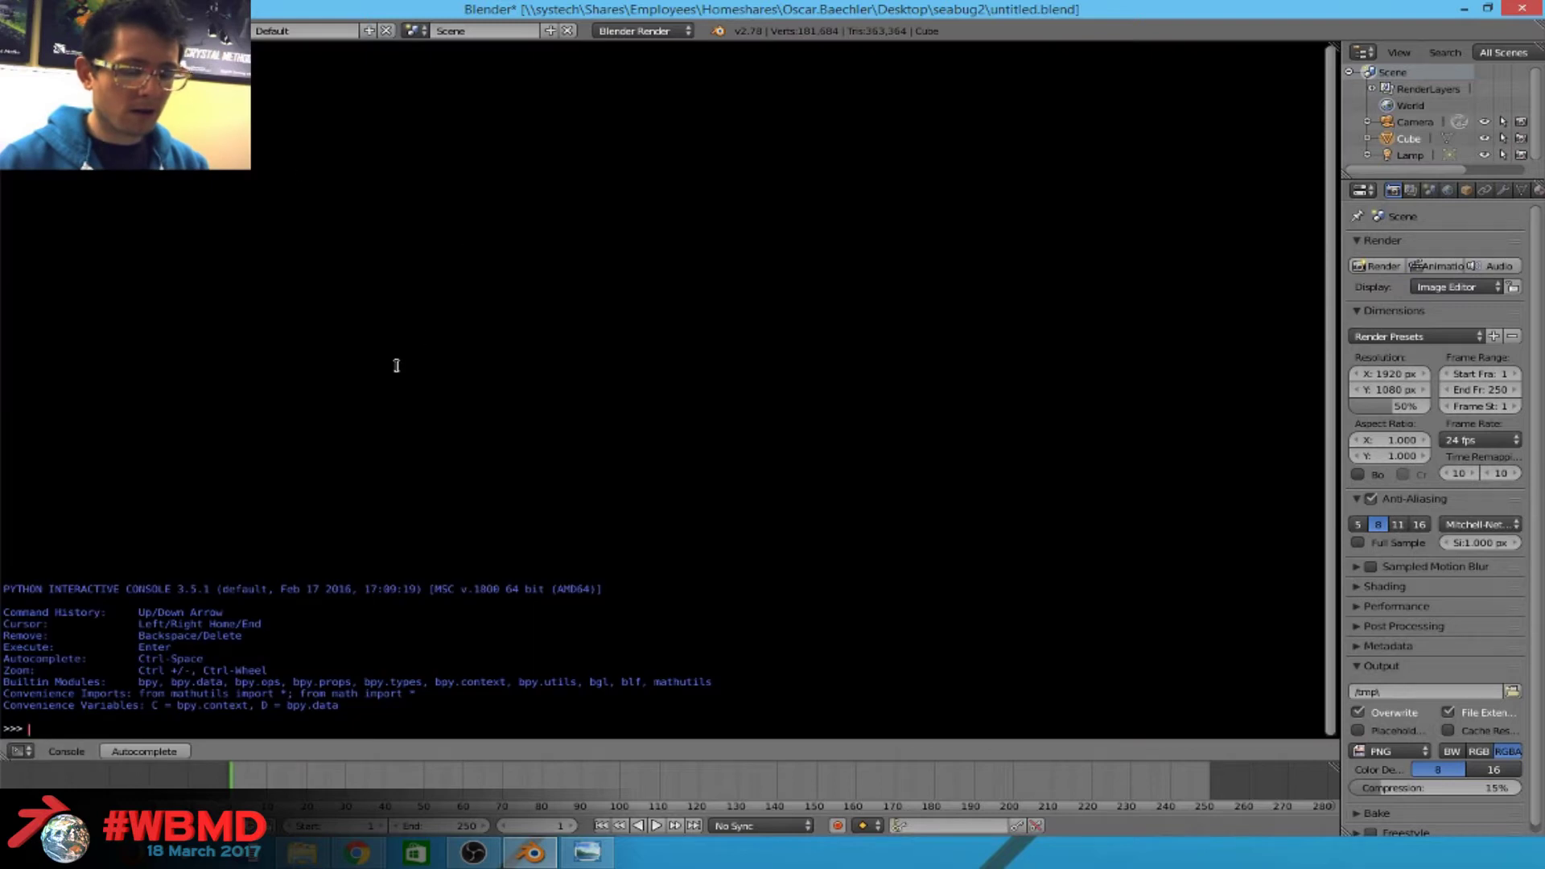
key(shift+F5)
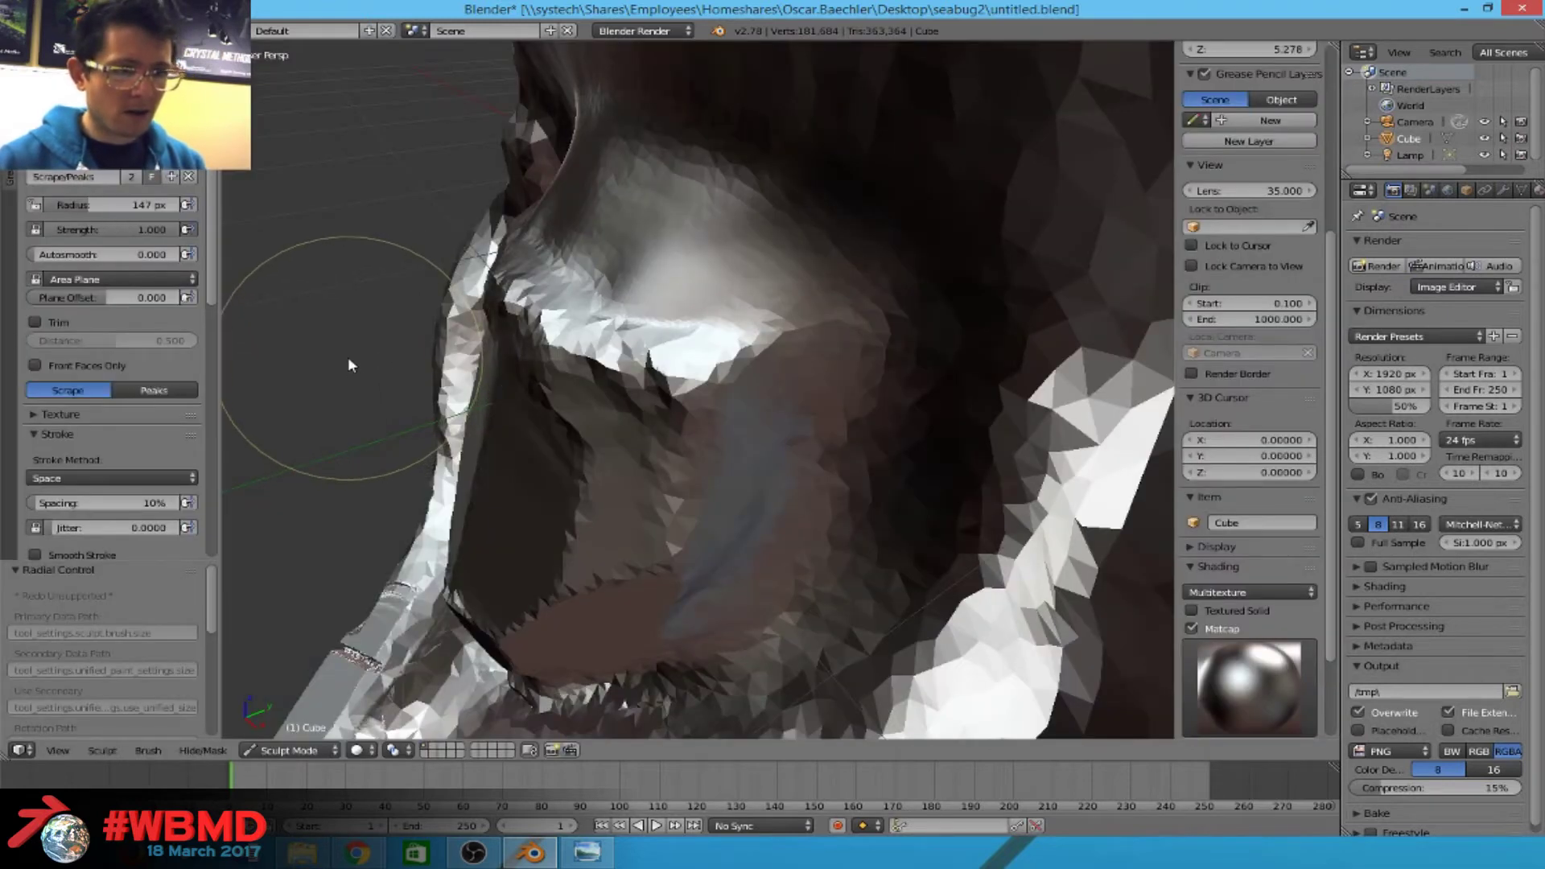
key(f)
click(723, 276)
mouse_move(725, 276)
mouse_down()
mouse_move(730, 293)
mouse_move(761, 287)
mouse_up()
key(ctrl+z)
Reduce the Scrape/Peaks radius and shave the brow and upper central panel into flat facets.
scroll(800, 249, up, 1)
key(f)
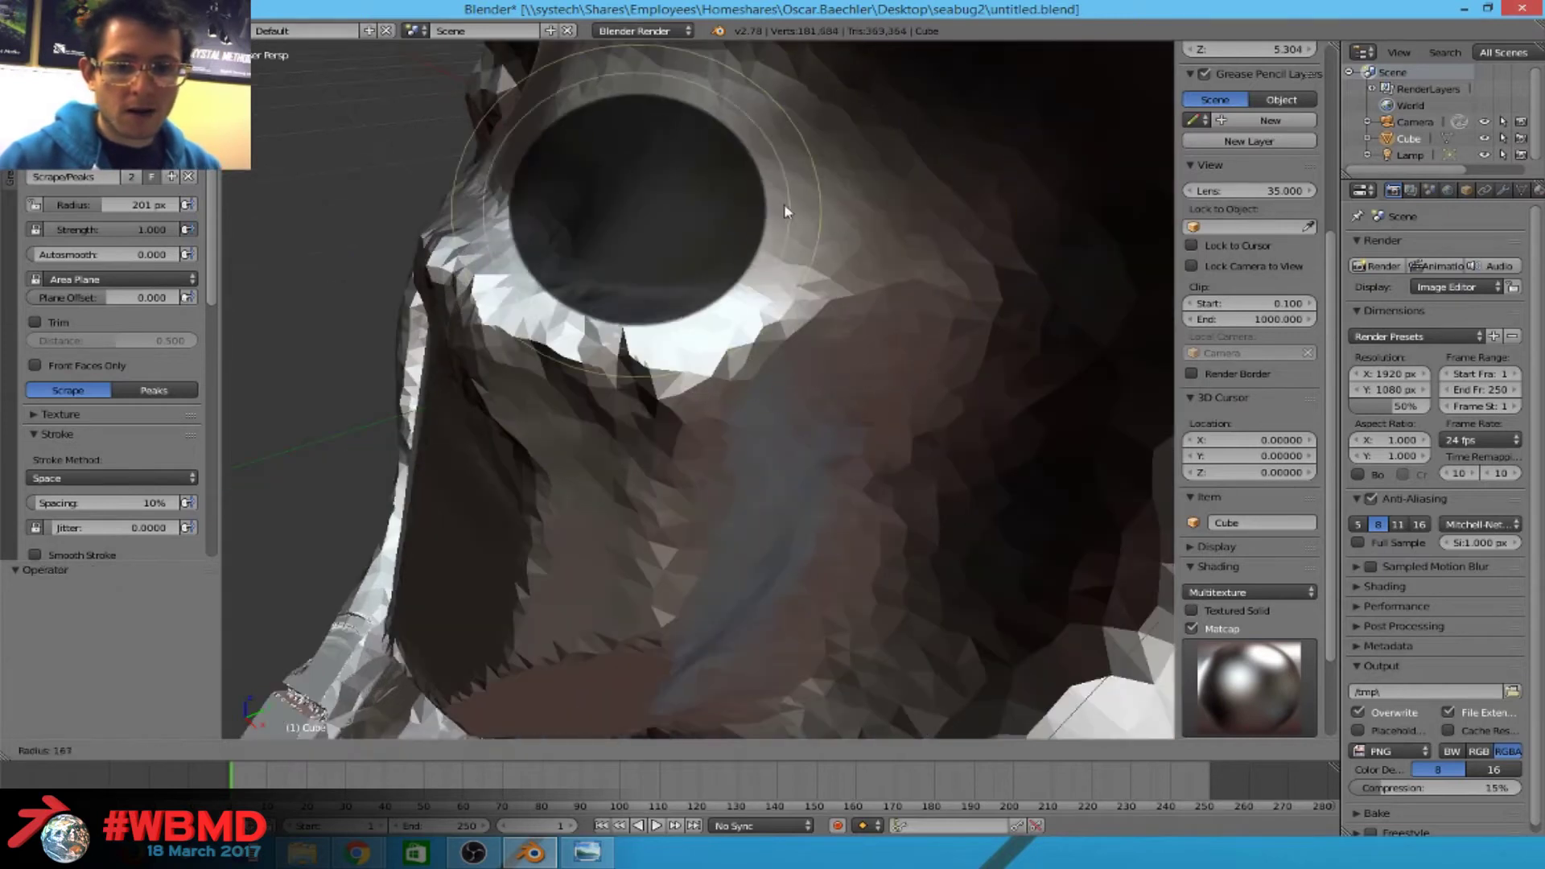
click(727, 205)
mouse_move(783, 172)
mouse_down()
mouse_move(692, 280)
mouse_move(896, 206)
mouse_move(716, 301)
mouse_move(819, 278)
mouse_move(706, 380)
mouse_move(716, 423)
mouse_move(660, 281)
mouse_move(678, 552)
mouse_up()
mouse_move(613, 447)
mouse_down()
mouse_move(573, 603)
mouse_move(552, 286)
mouse_move(472, 402)
mouse_move(515, 381)
mouse_move(434, 278)
mouse_up()
mouse_move(430, 266)
middle_down()
mouse_move(704, 254)
mouse_move(626, 265)
middle_up()
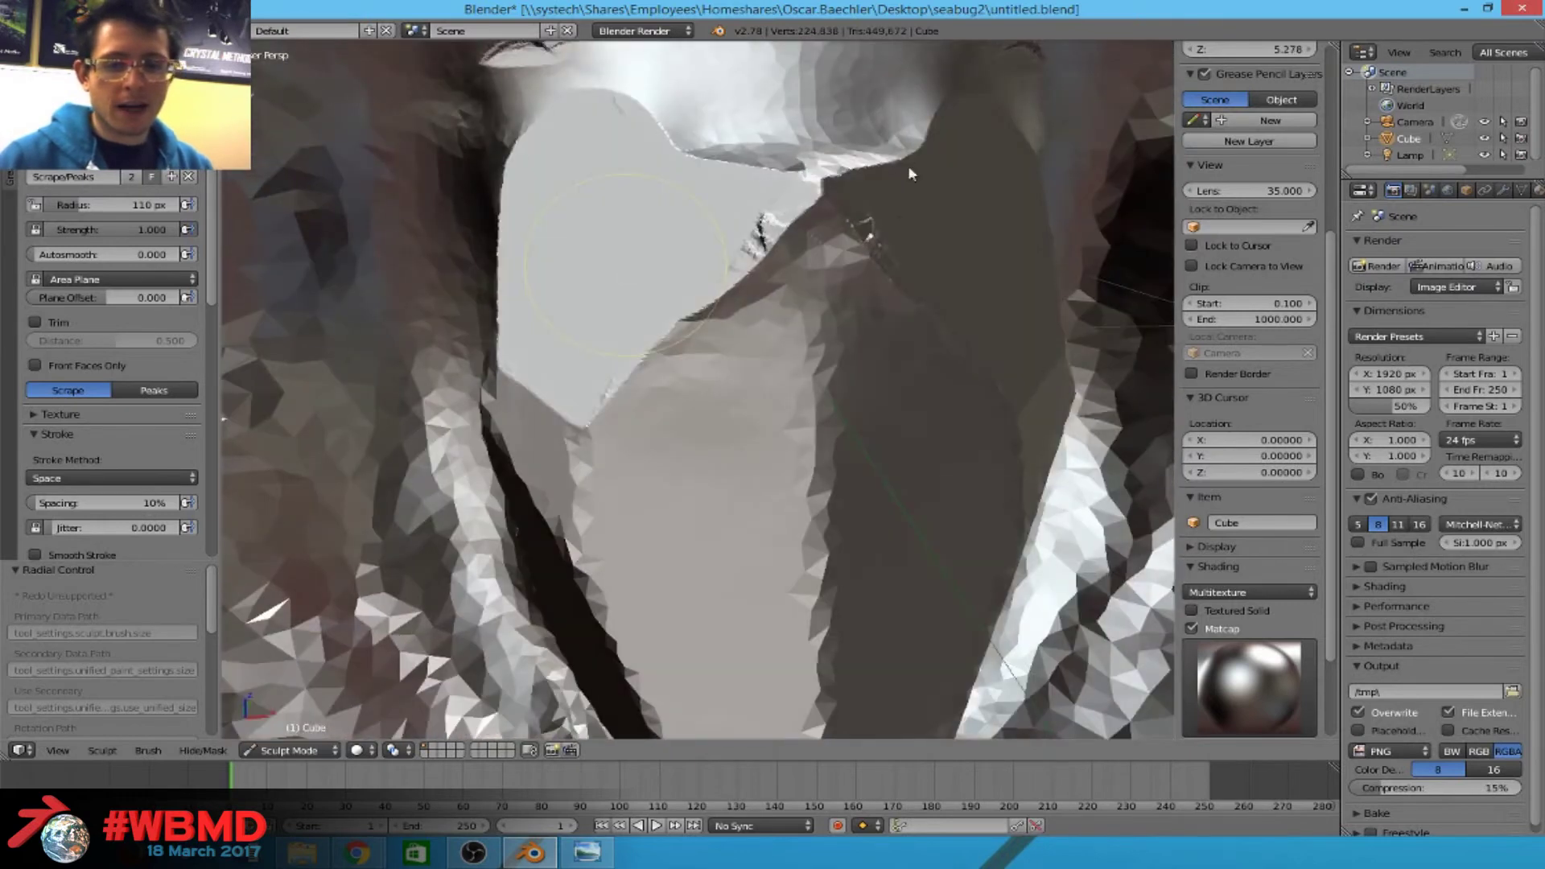
Undo the last central-panel scrape, try further scrape strokes from another angle, and undo those too.
key(ctrl+z)
middle_drag(882, 202, 778, 264)
drag(777, 264, 802, 401)
mouse_move(803, 401)
middle_down()
mouse_move(781, 432)
mouse_move(783, 416)
middle_up()
drag(783, 416, 669, 415)
drag(989, 410, 630, 345)
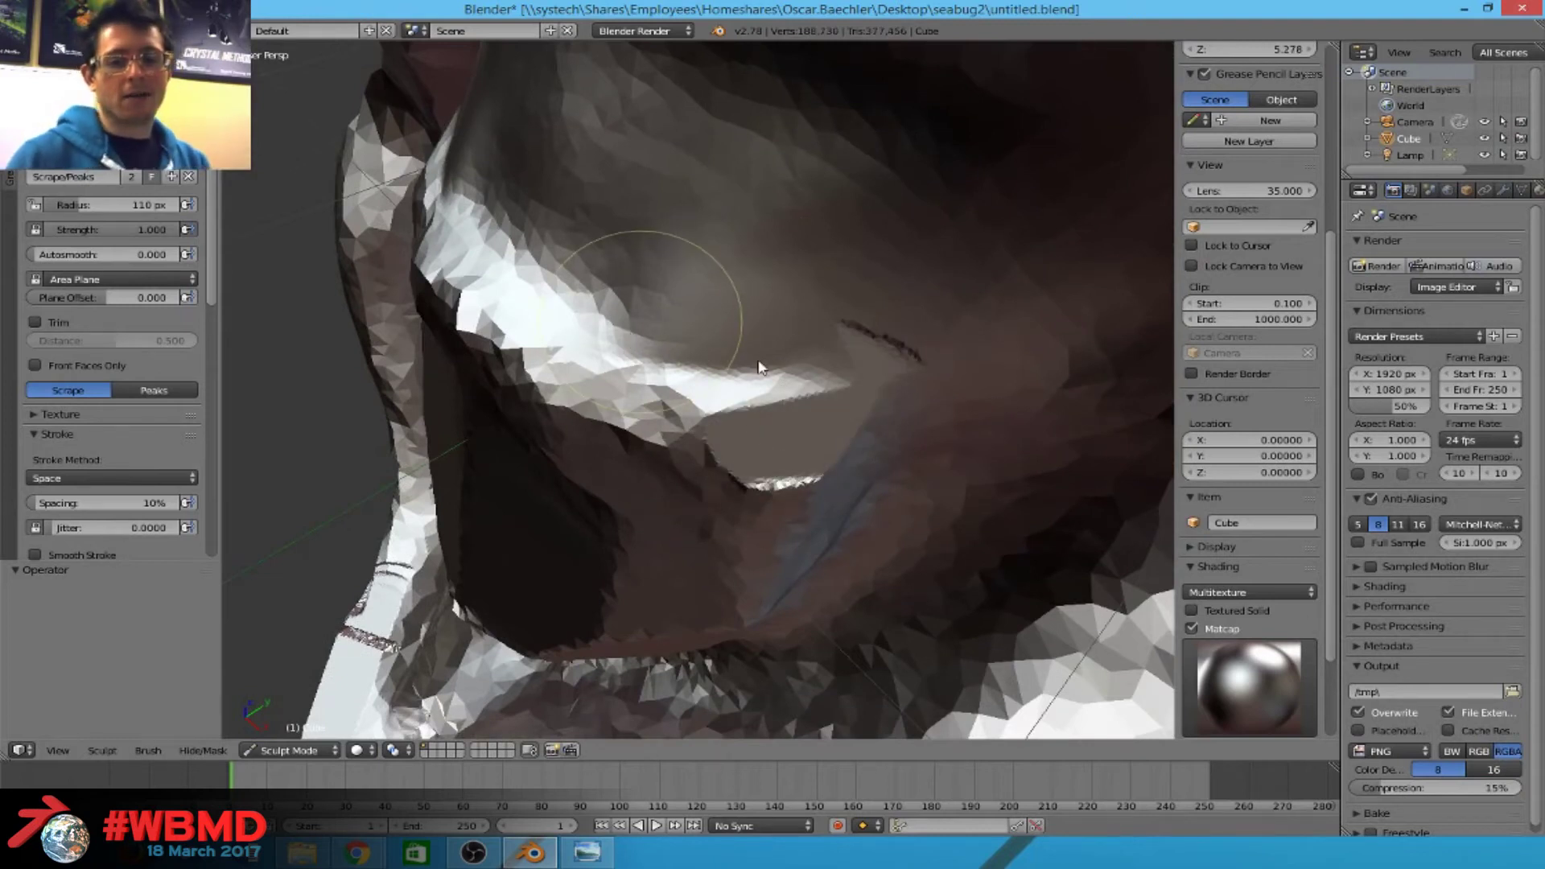
key(ctrl+z)
Set the Scrape/Peaks radius to 272 px and flatten the walls on both sides of the recess beneath the hood.
key(f)
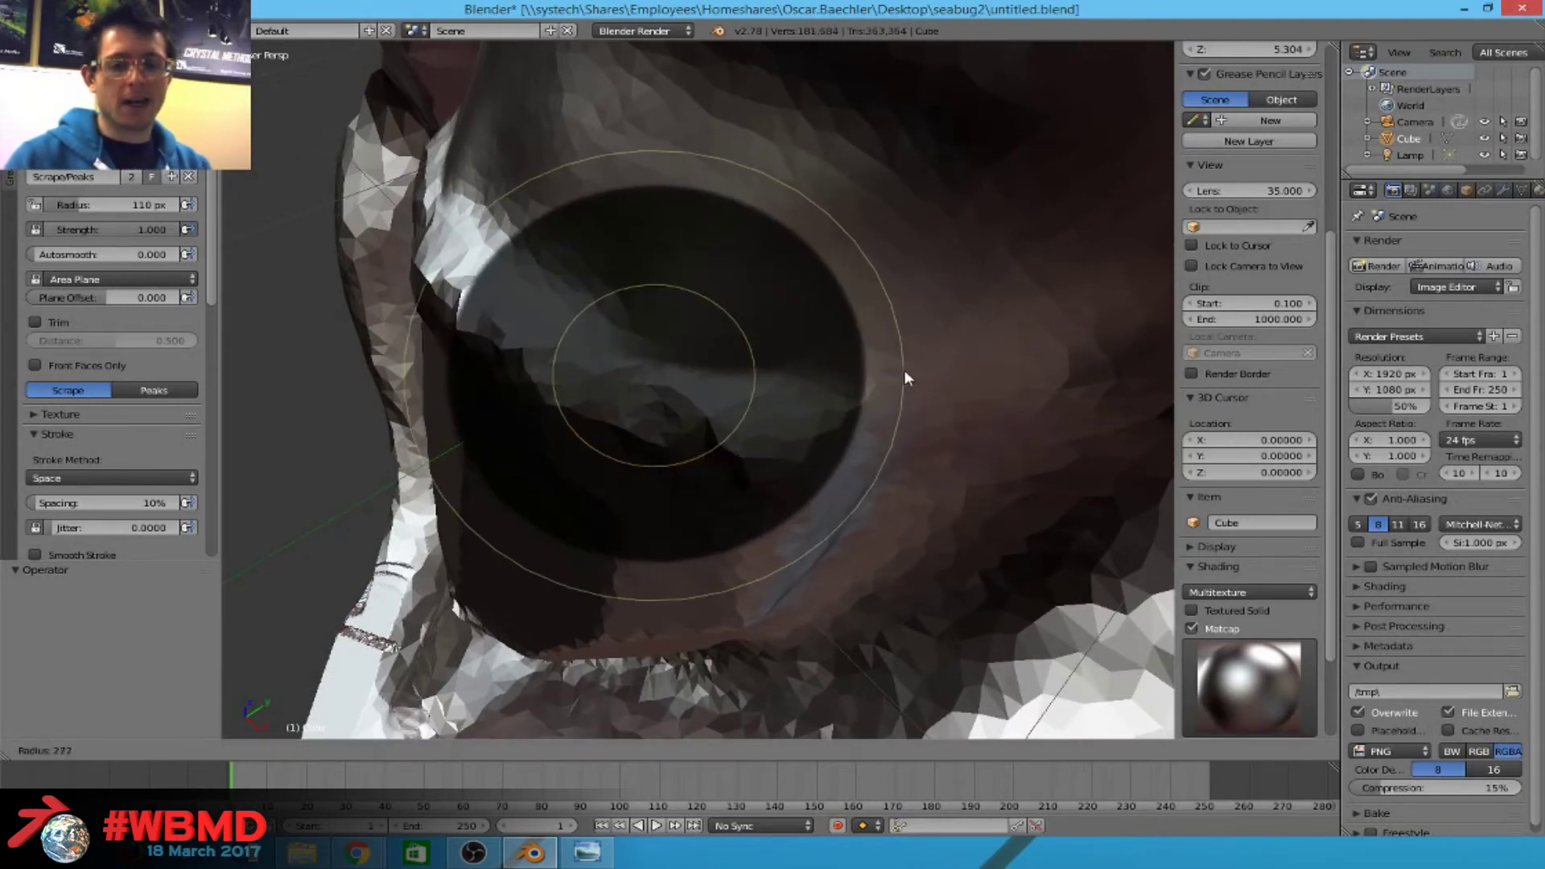
click(906, 370)
mouse_move(753, 392)
mouse_down()
mouse_move(680, 414)
mouse_move(939, 300)
mouse_move(655, 431)
mouse_move(763, 525)
mouse_move(706, 529)
mouse_move(579, 438)
mouse_move(761, 481)
mouse_move(652, 391)
mouse_move(776, 373)
mouse_up()
middle_drag(775, 373, 862, 365)
scroll(863, 366, down, 5)
mouse_move(757, 333)
middle_down()
mouse_move(757, 311)
mouse_move(771, 369)
middle_up()
scroll(761, 356, up, 10)
scroll(775, 359, down, 7)
scroll(771, 369, up, 3)
key(f)
right_click(653, 299)
scroll(354, 213, down, 3)
Switch to the Clay Strips brush, set its radius to 117 px, and build up the surface between the two flat side bands.
key(shift+c)
key(3)
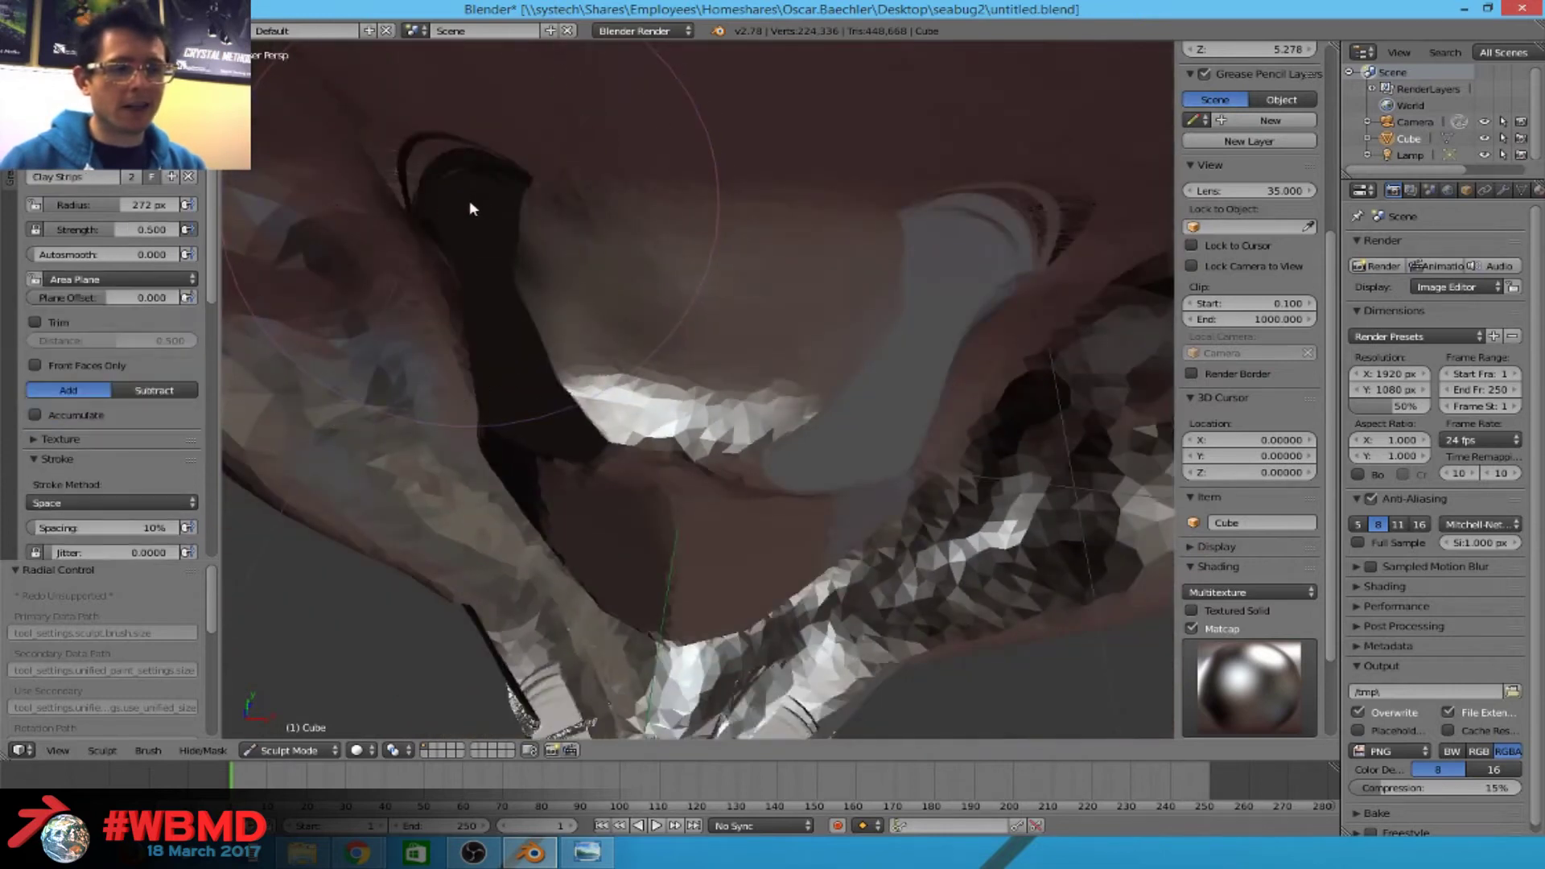
key(f)
click(518, 225)
key(f)
click(833, 326)
mouse_move(816, 314)
mouse_down()
mouse_move(842, 300)
mouse_move(749, 286)
mouse_move(794, 279)
mouse_move(708, 330)
mouse_move(652, 322)
mouse_move(642, 304)
mouse_move(709, 311)
mouse_up()
scroll(726, 251, down, 4)
scroll(725, 242, up, 7)
scroll(724, 225, down, 4)
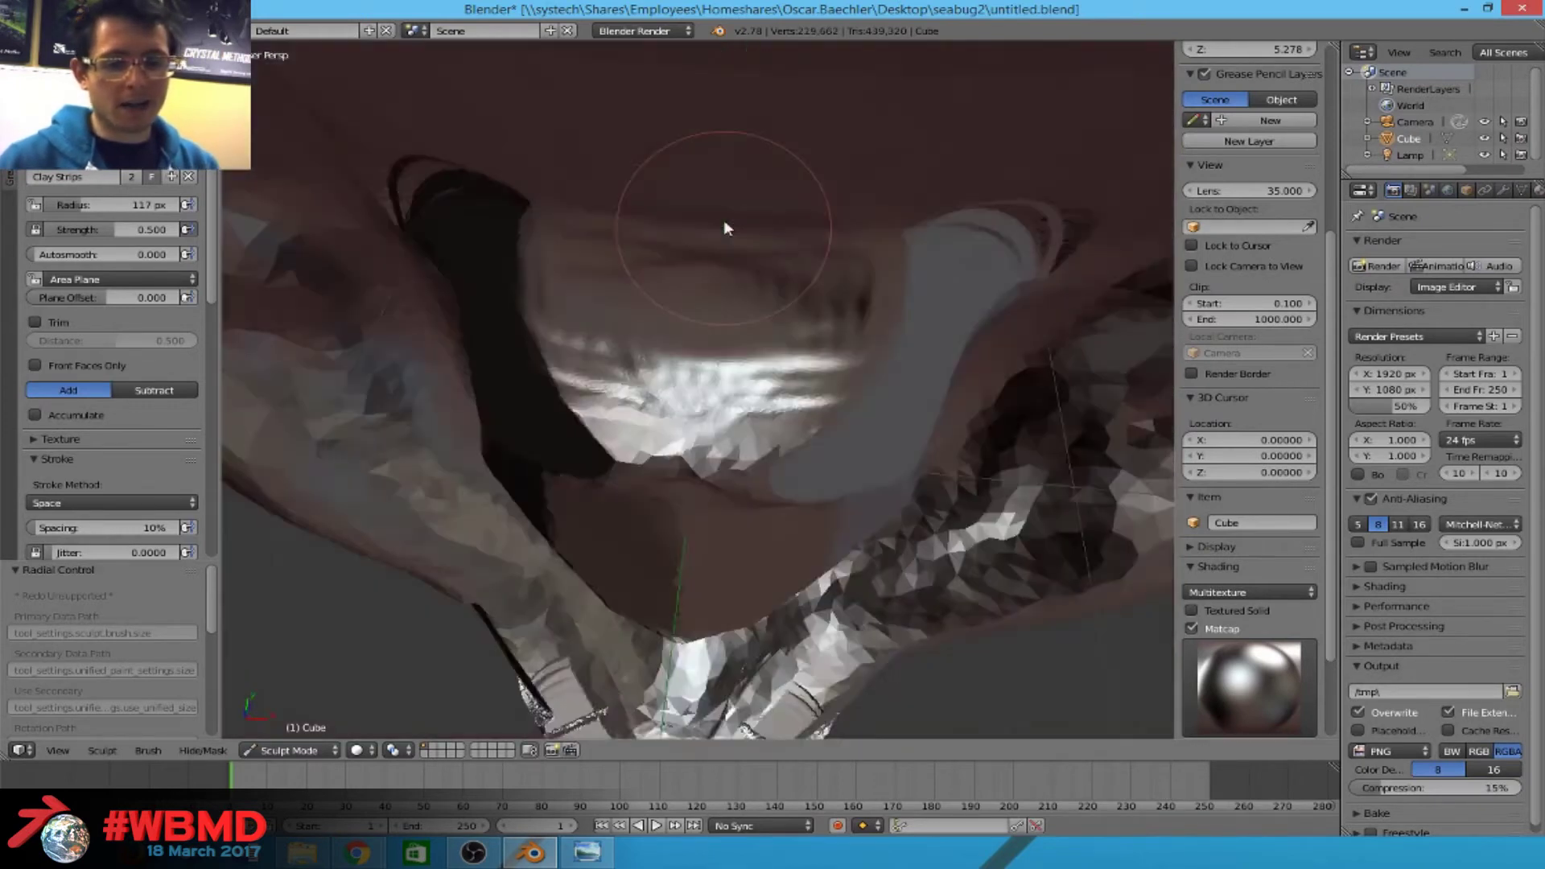
scroll(728, 214, up, 6)
Switch to the Scrape/Peaks brush, set its radius to 168 px, and flatten the built-up clay into broad heart-shaped facets.
key(shift+4)
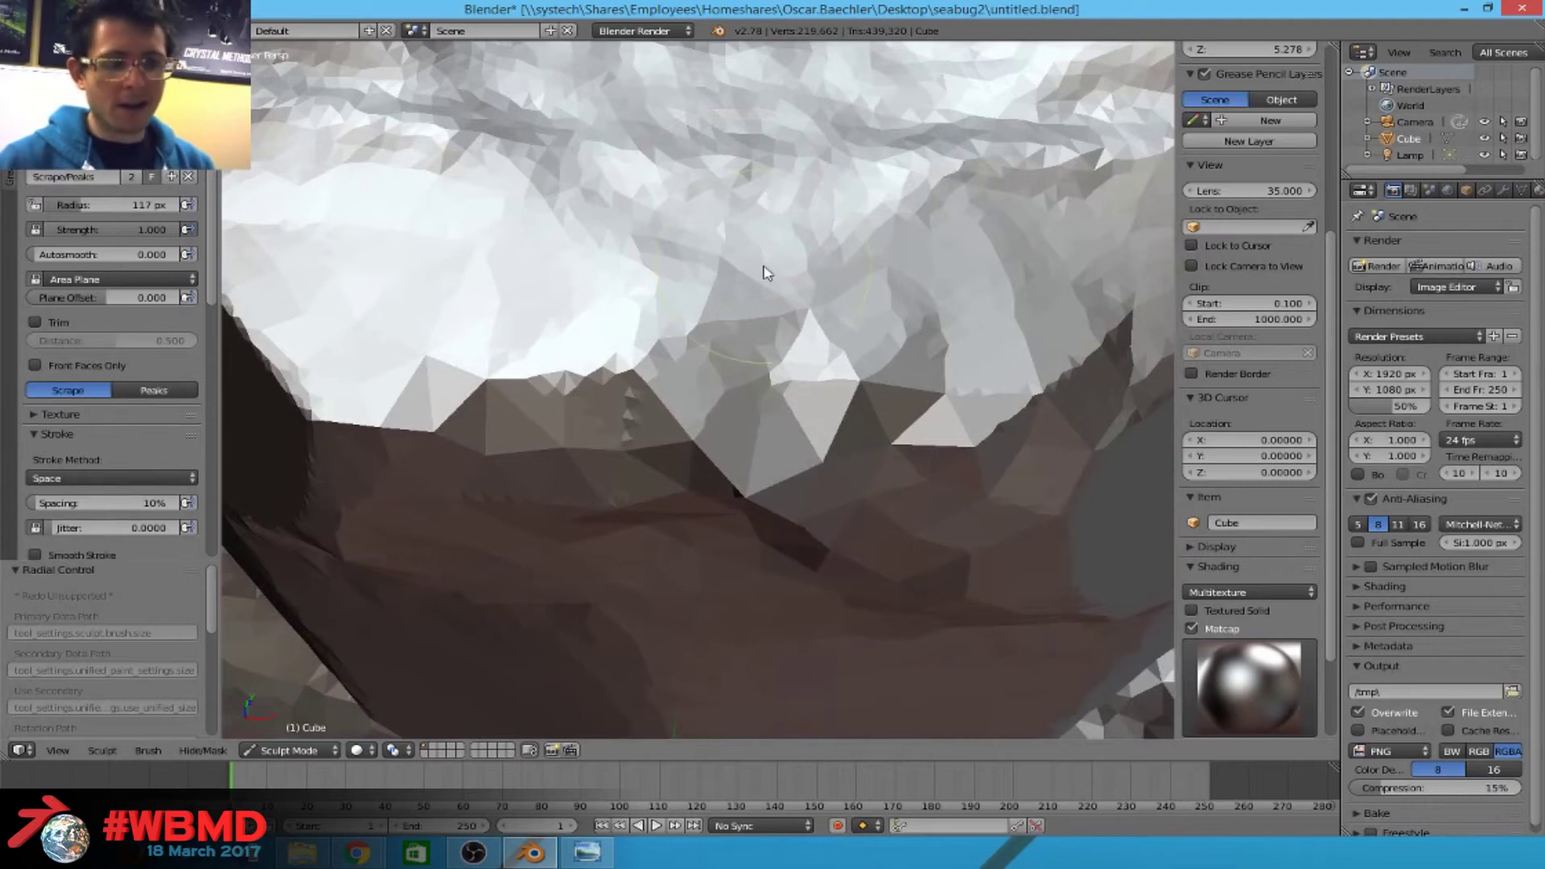
key(f)
click(828, 269)
mouse_move(828, 268)
middle_down()
mouse_move(797, 234)
mouse_move(857, 350)
middle_up()
mouse_move(857, 350)
mouse_down()
mouse_move(839, 414)
mouse_move(866, 304)
mouse_move(700, 332)
mouse_move(994, 251)
mouse_move(849, 464)
mouse_up()
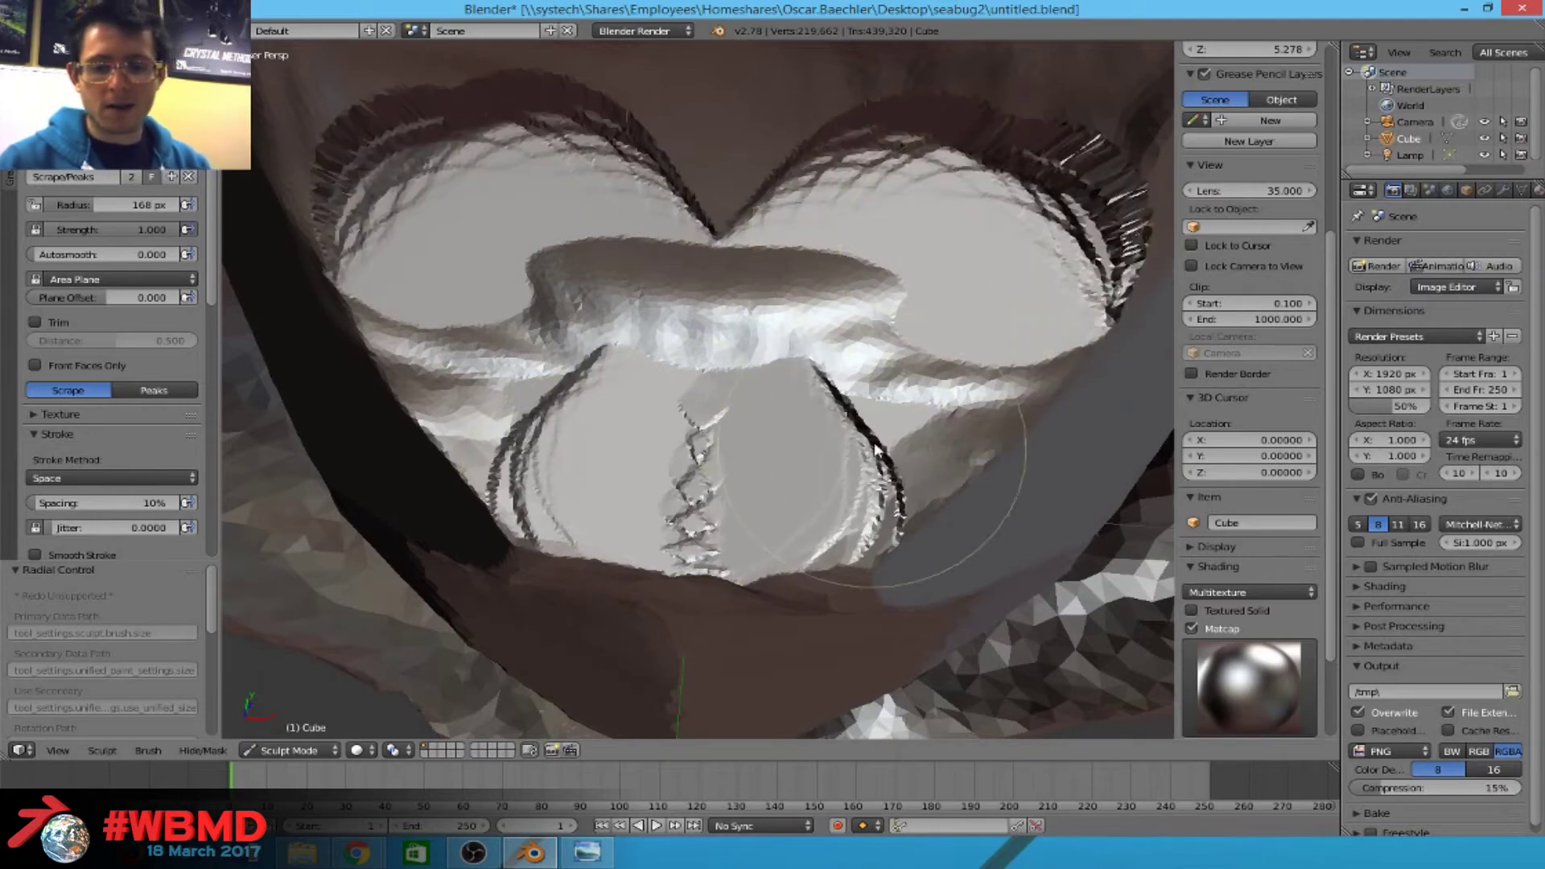
mouse_move(957, 374)
mouse_down()
mouse_move(837, 503)
mouse_move(687, 475)
mouse_up()
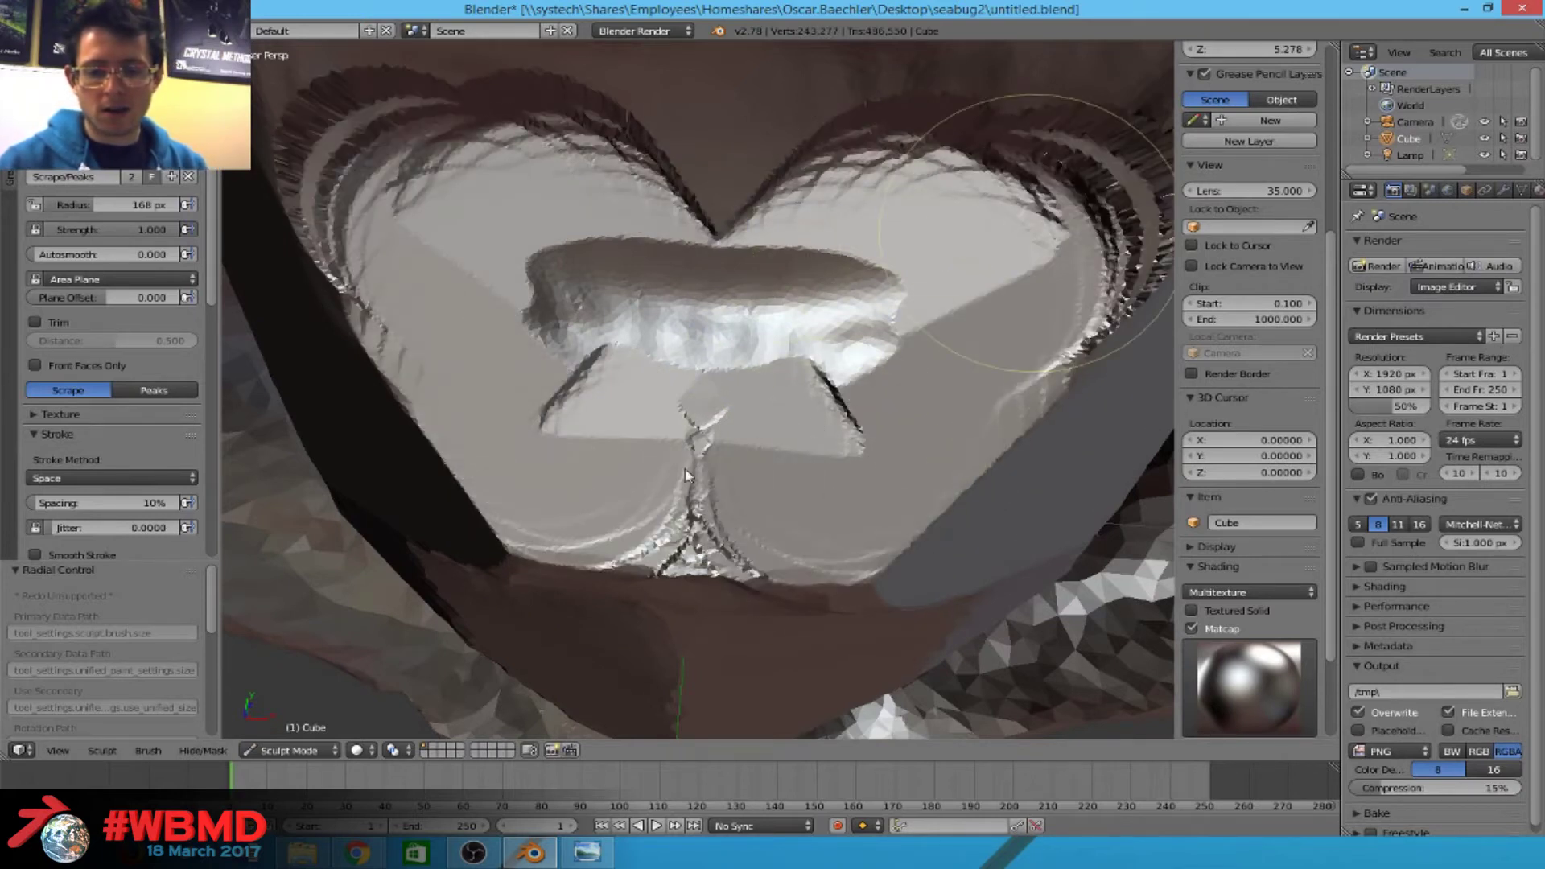
mouse_move(765, 522)
mouse_down()
mouse_move(712, 531)
mouse_move(819, 602)
mouse_up()
mouse_move(1139, 252)
mouse_down()
mouse_move(1096, 281)
mouse_move(1137, 226)
mouse_move(1053, 329)
mouse_up()
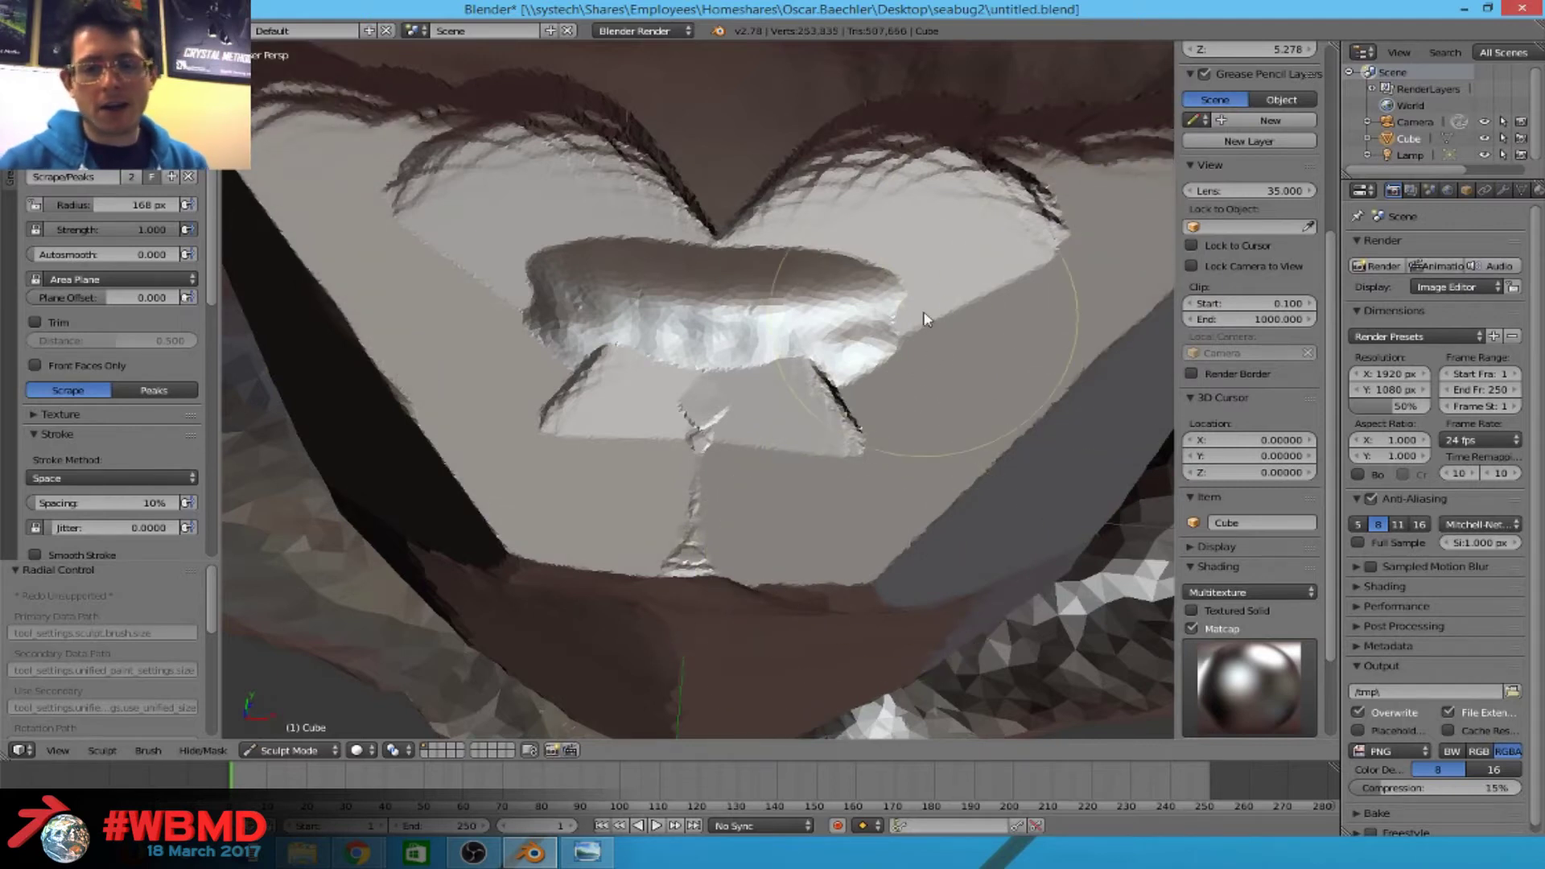
mouse_move(861, 264)
middle_down()
mouse_move(917, 176)
mouse_move(821, 183)
mouse_move(805, 241)
mouse_move(829, 288)
mouse_move(831, 155)
mouse_move(724, 293)
mouse_move(841, 180)
mouse_move(780, 213)
mouse_move(803, 264)
middle_up()
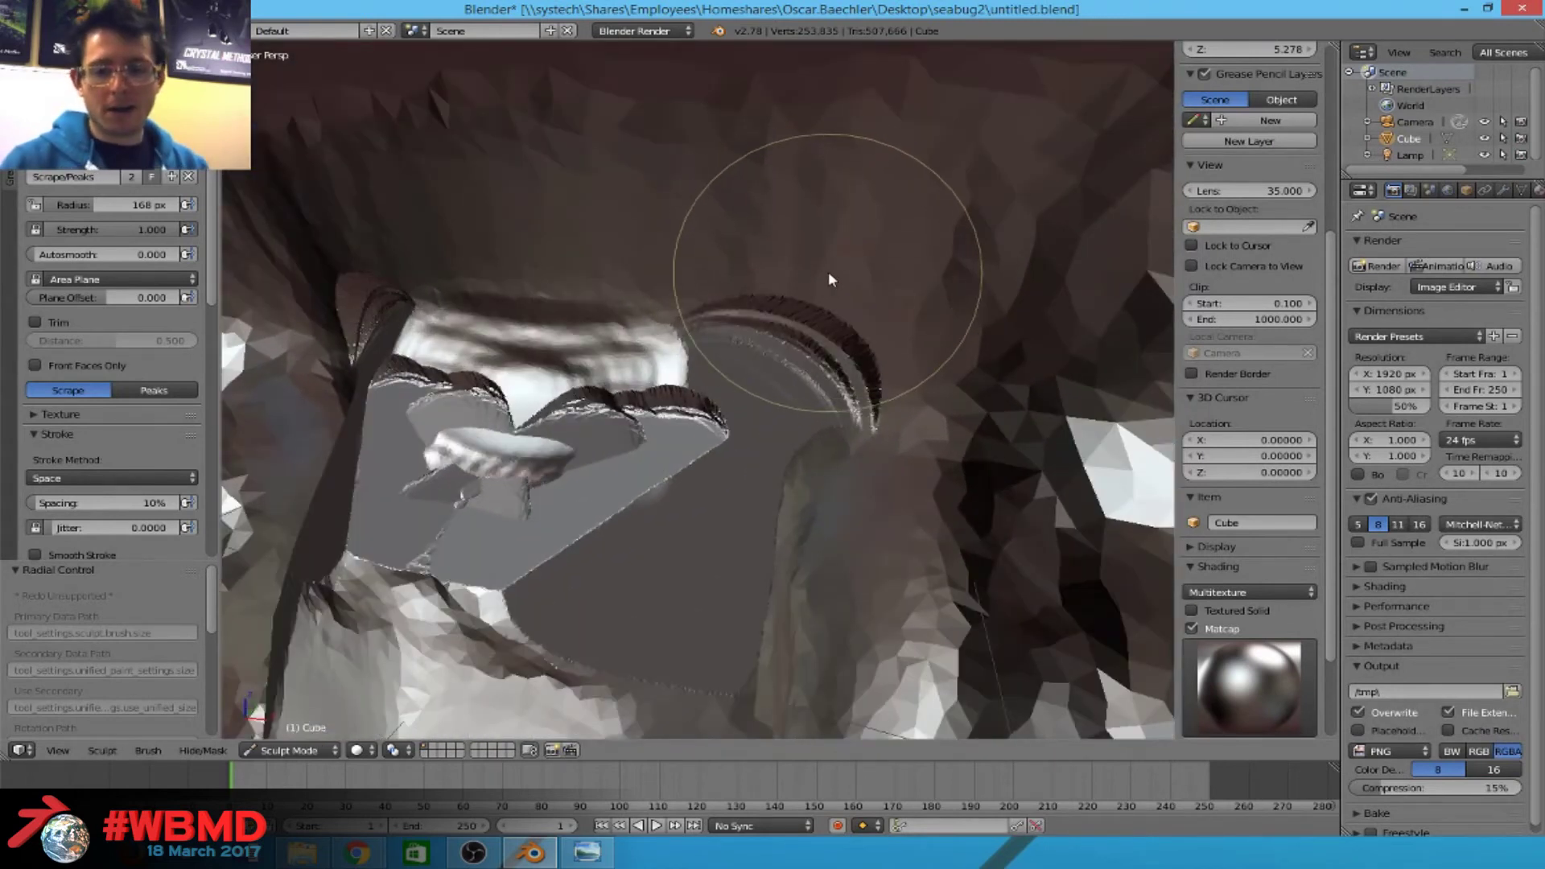
Try flattening the side and front of the central form with Area Plane scrape strokes.
mouse_move(840, 267)
middle_down()
mouse_move(783, 303)
mouse_move(819, 275)
mouse_move(765, 201)
mouse_move(664, 298)
middle_up()
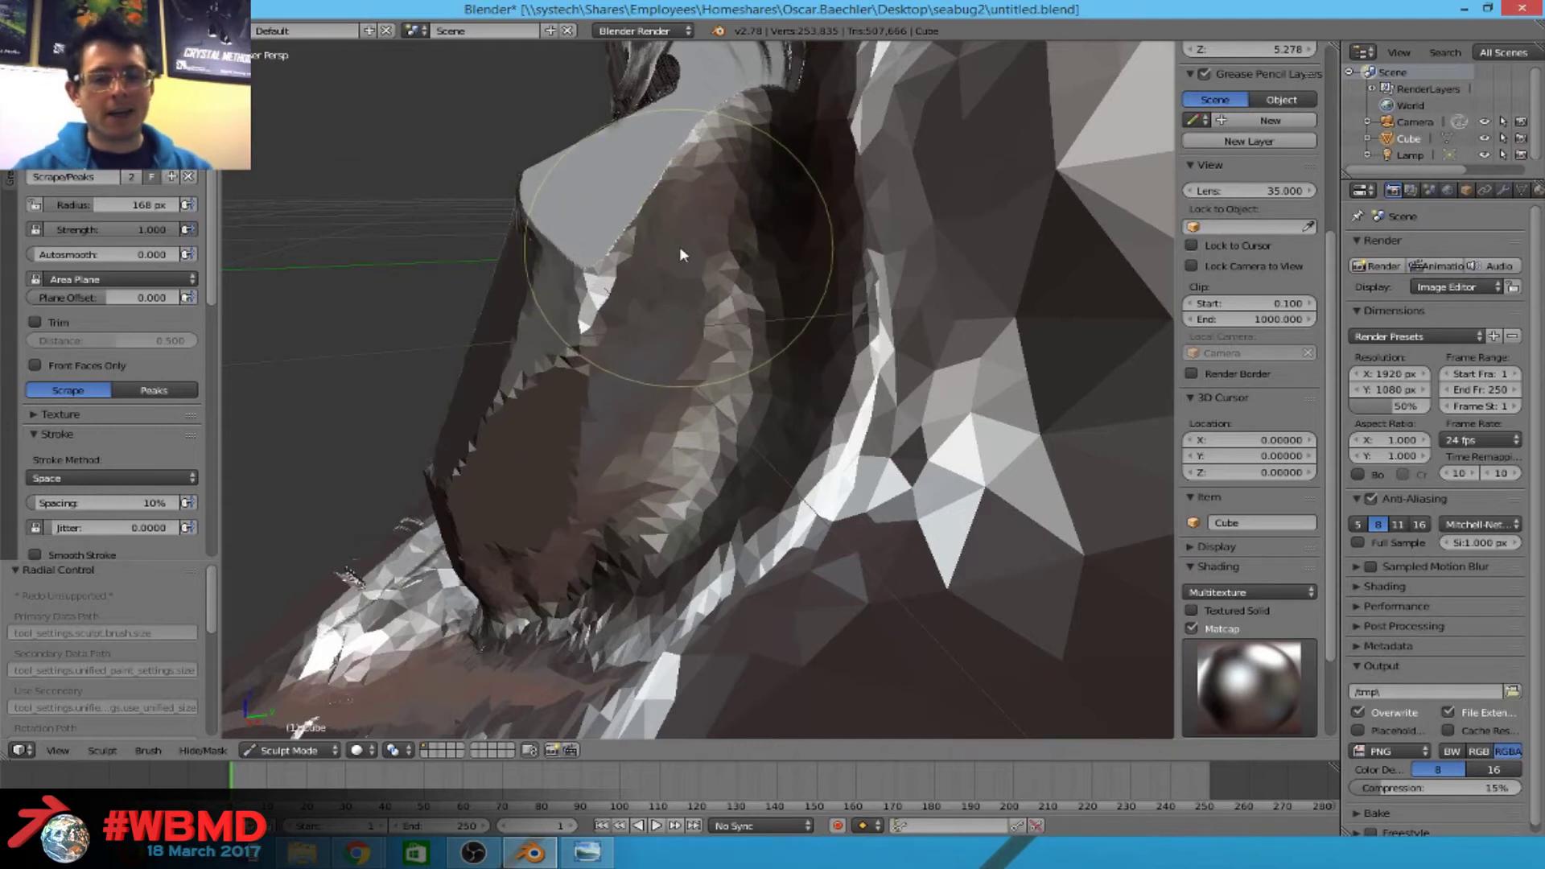
mouse_move(699, 186)
middle_down()
mouse_move(684, 177)
mouse_move(707, 195)
middle_up()
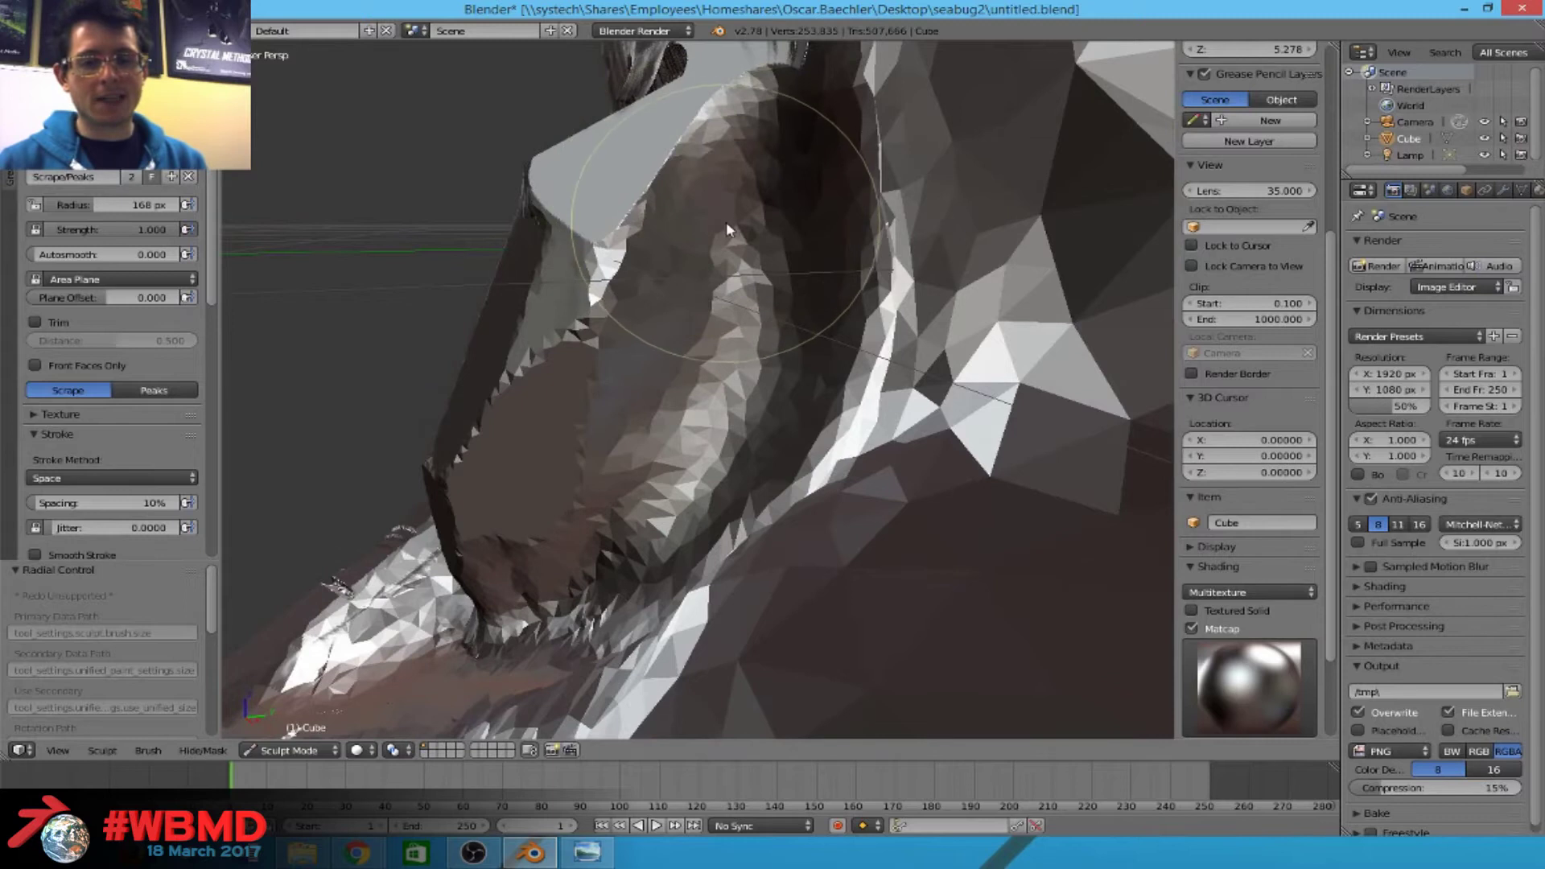
mouse_move(706, 346)
mouse_down()
mouse_move(619, 478)
mouse_move(573, 370)
mouse_move(595, 217)
mouse_move(564, 185)
mouse_move(542, 368)
mouse_move(467, 544)
mouse_up()
mouse_move(467, 544)
middle_down()
mouse_move(707, 397)
mouse_move(832, 365)
middle_up()
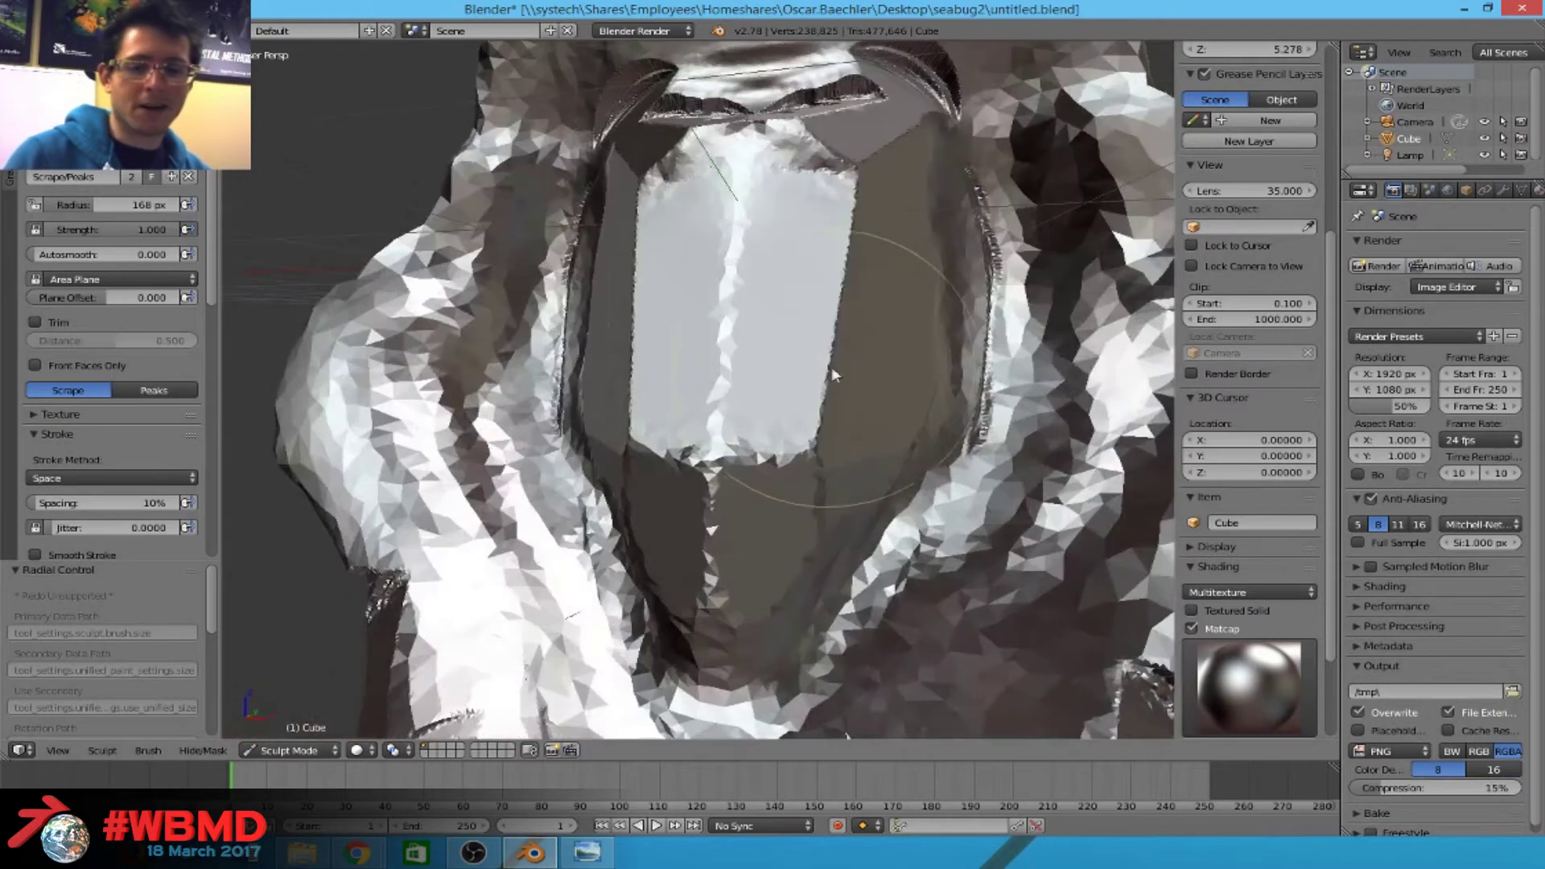
mouse_move(845, 295)
middle_down()
mouse_move(818, 214)
mouse_move(787, 180)
mouse_move(735, 169)
mouse_move(669, 221)
mouse_move(543, 253)
mouse_move(567, 288)
middle_up()
Switch to the Crease brush and set its sculpt plane to View Plane.
key(shift+c)
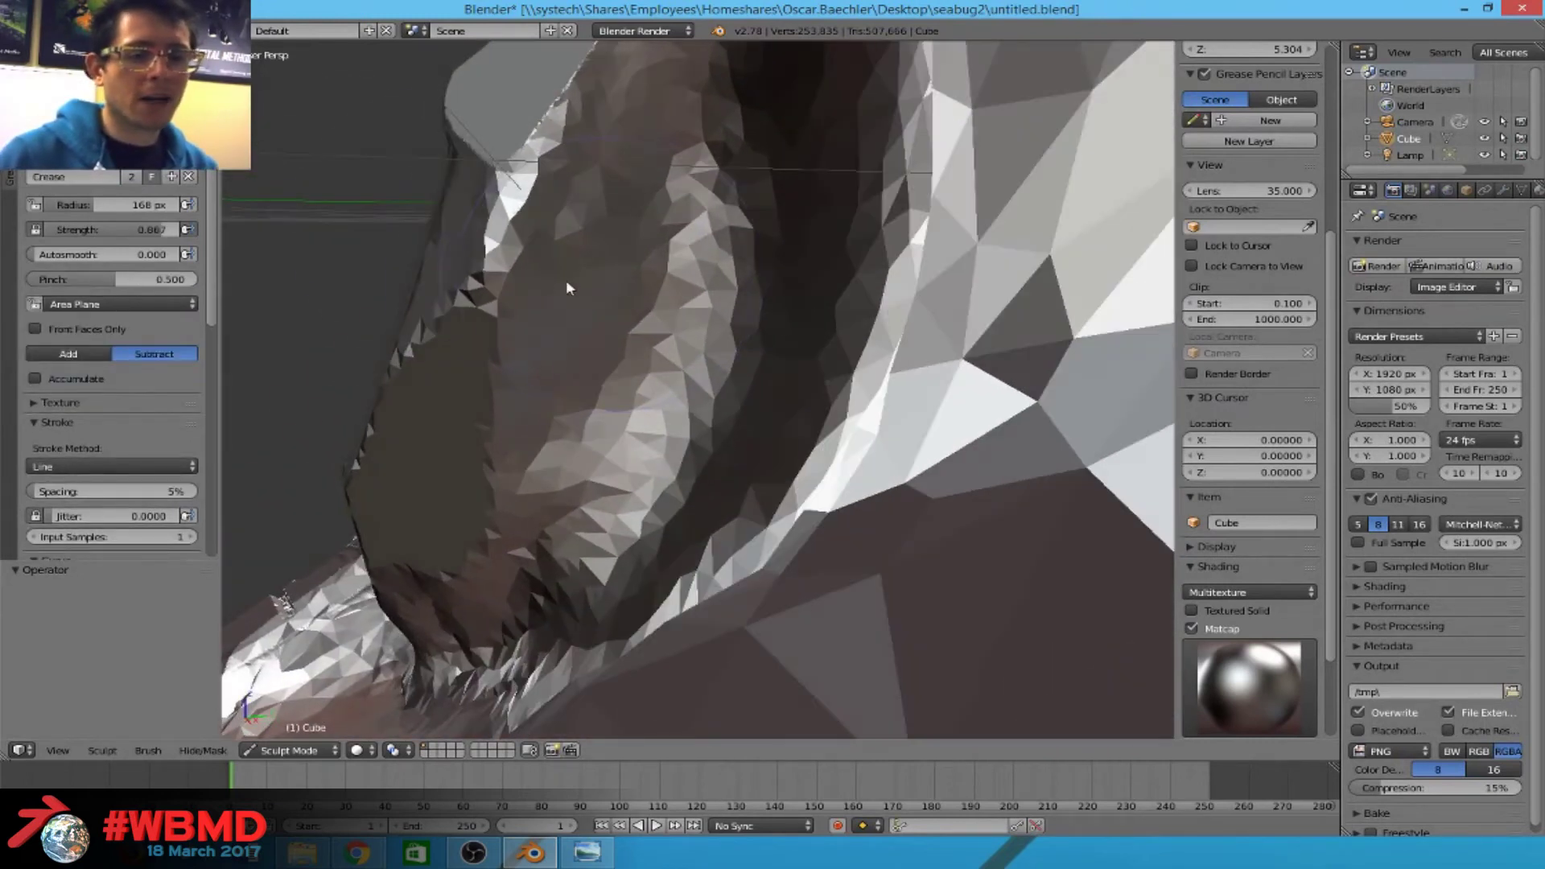
click(87, 305)
click(95, 268)
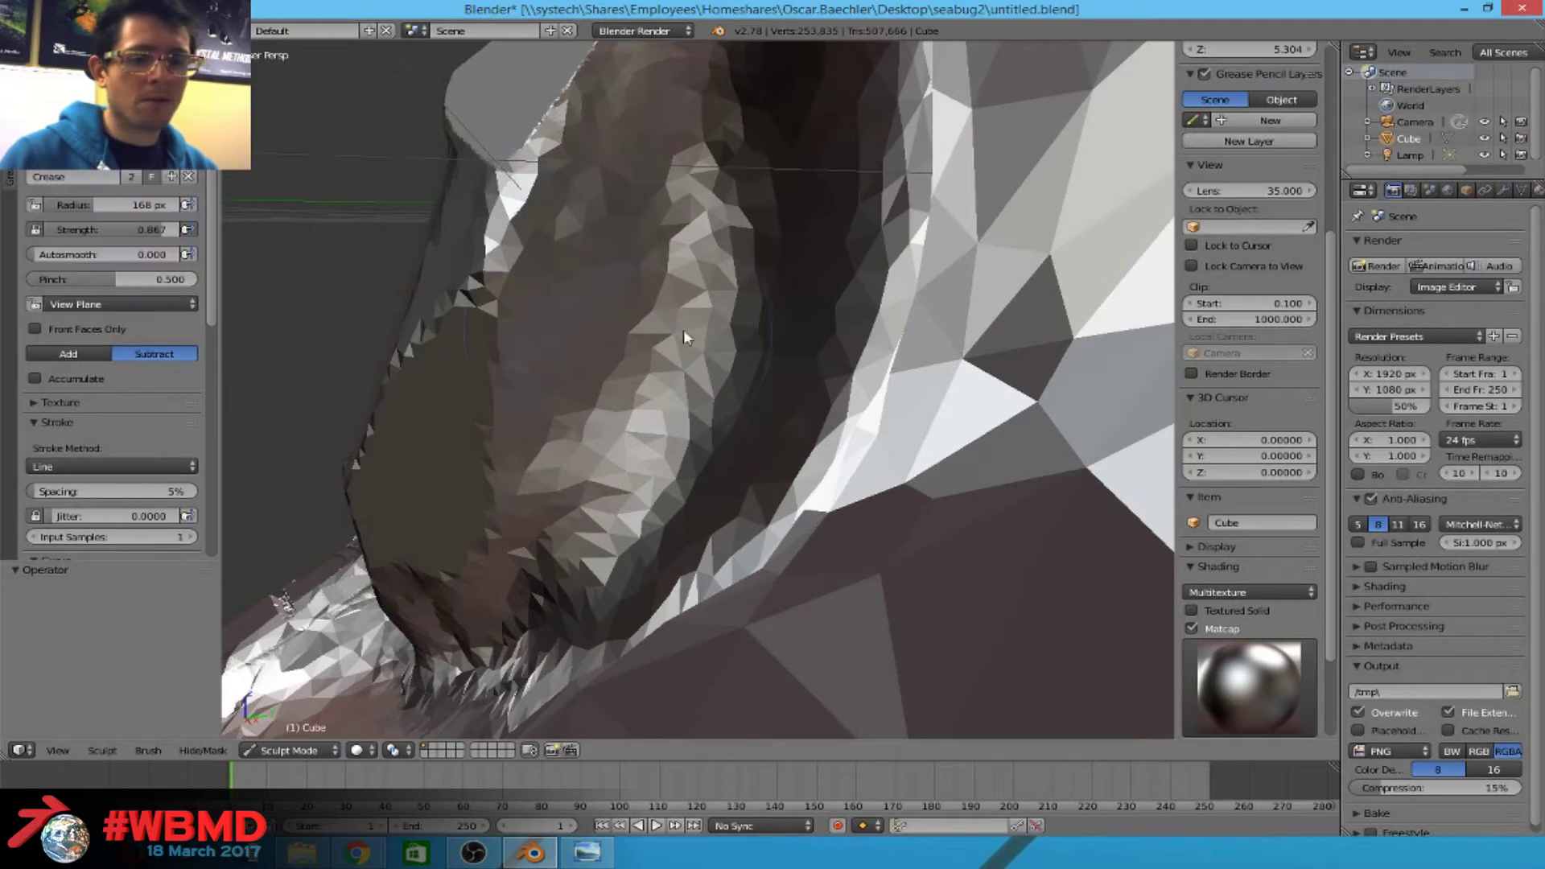
key(f)
key(Escape)
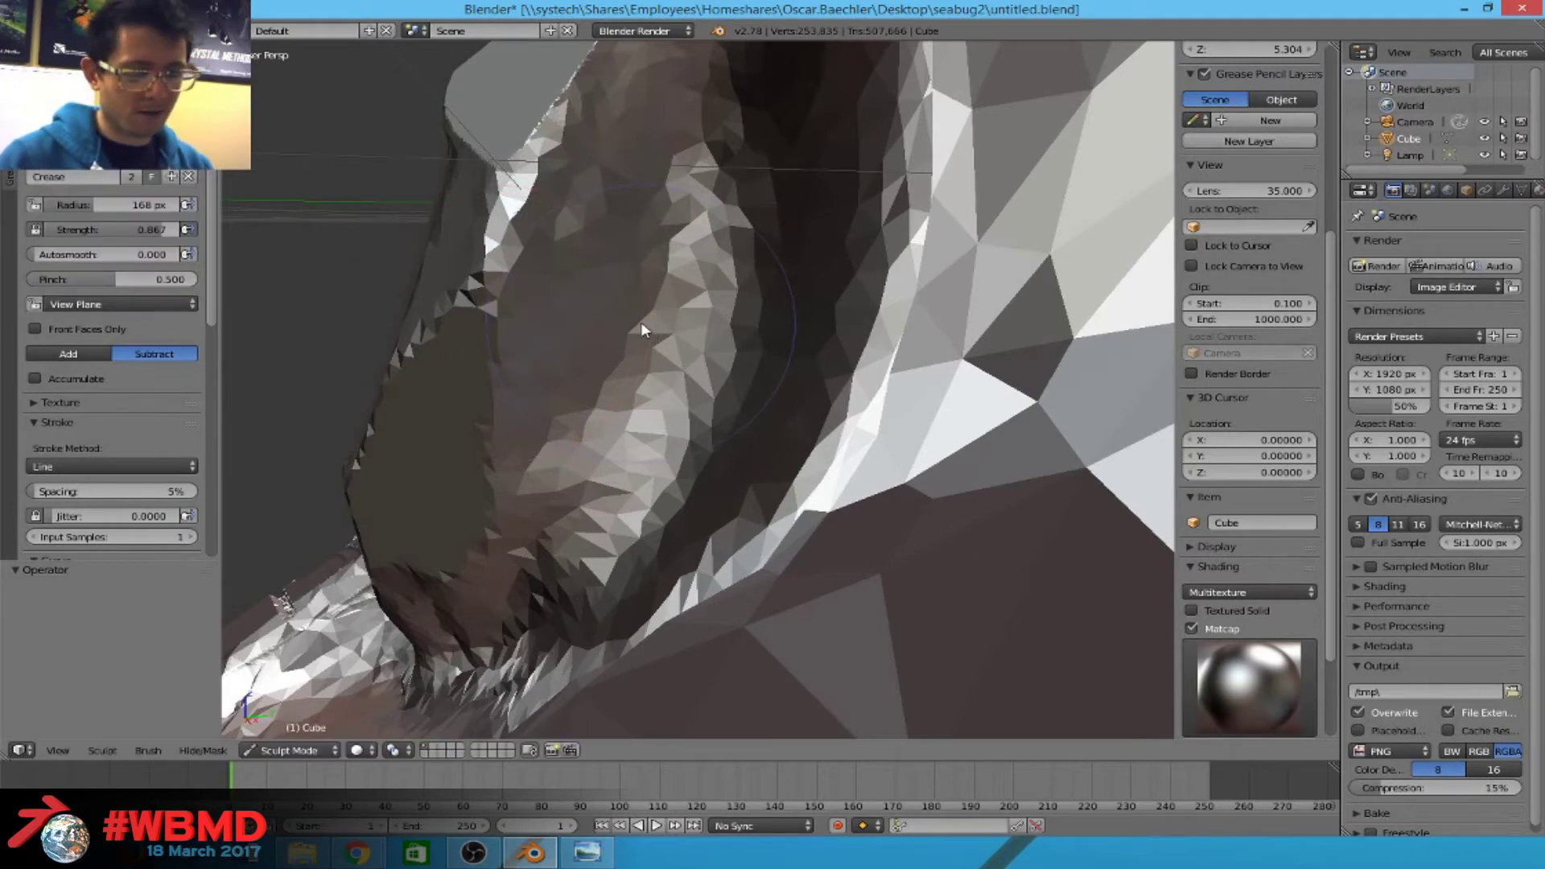
Switch to the Scrape/Peaks brush, set its sculpt plane to View Plane, and shave the side of the central form flat.
key(shift+4)
click(84, 276)
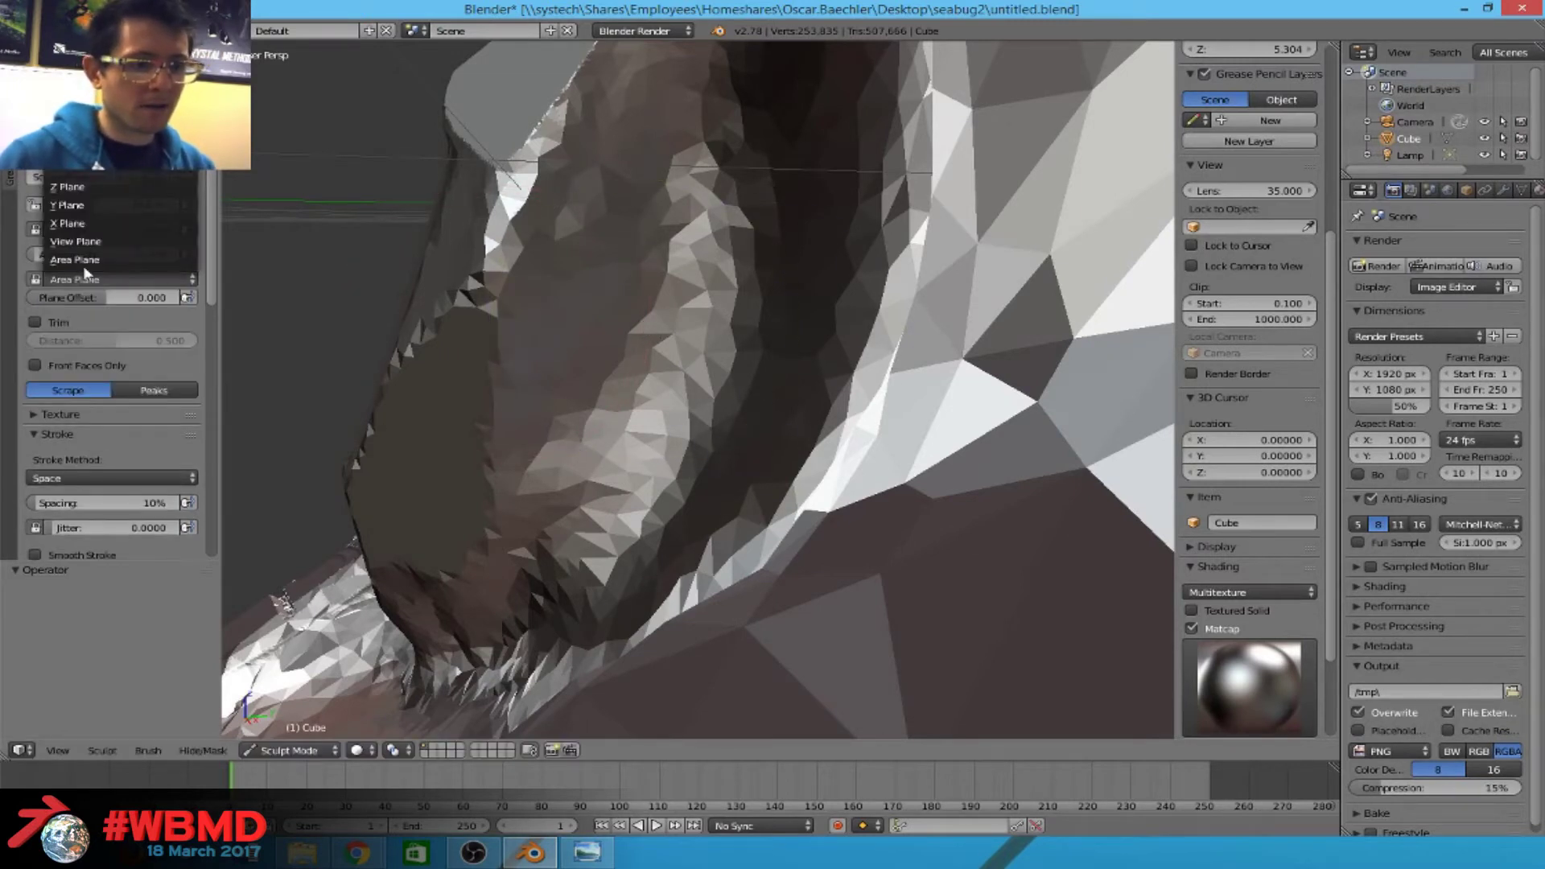
click(87, 241)
mouse_move(689, 304)
mouse_down()
mouse_move(635, 303)
mouse_move(596, 431)
mouse_up()
mouse_move(646, 274)
middle_down()
mouse_move(708, 256)
mouse_move(704, 235)
mouse_move(695, 266)
middle_up()
mouse_move(616, 215)
mouse_down()
mouse_move(525, 225)
mouse_move(545, 255)
mouse_move(544, 235)
mouse_up()
mouse_move(545, 235)
middle_down()
mouse_move(596, 308)
mouse_move(639, 227)
mouse_move(593, 234)
mouse_move(597, 276)
middle_up()
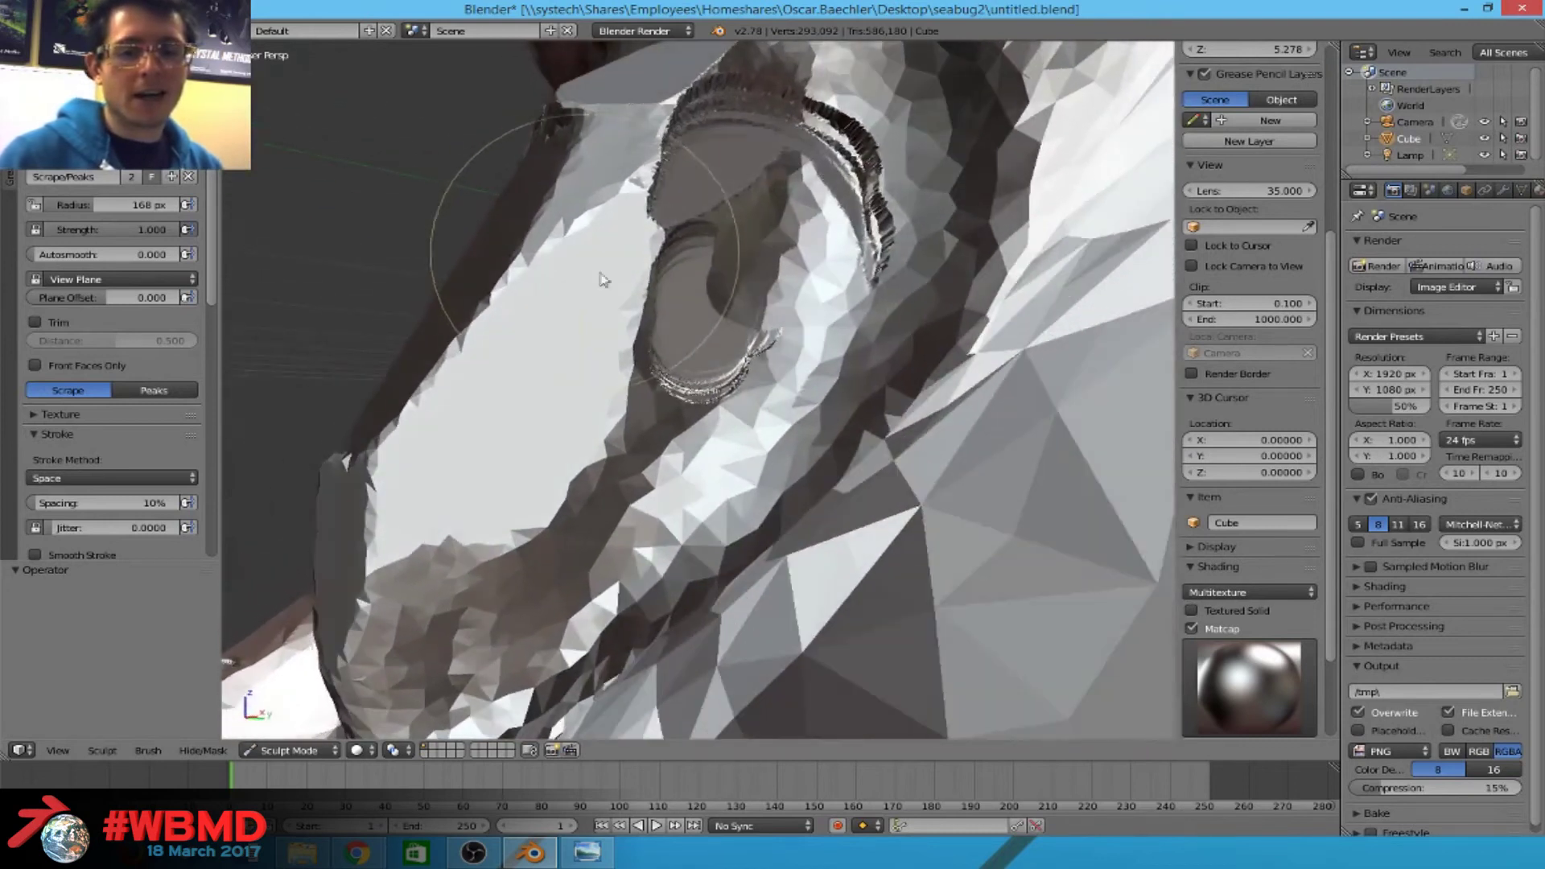
Set the Scrape/Peaks sculpt plane to Area Plane and its radius to 252 px, and scrape the central form's side.
click(104, 279)
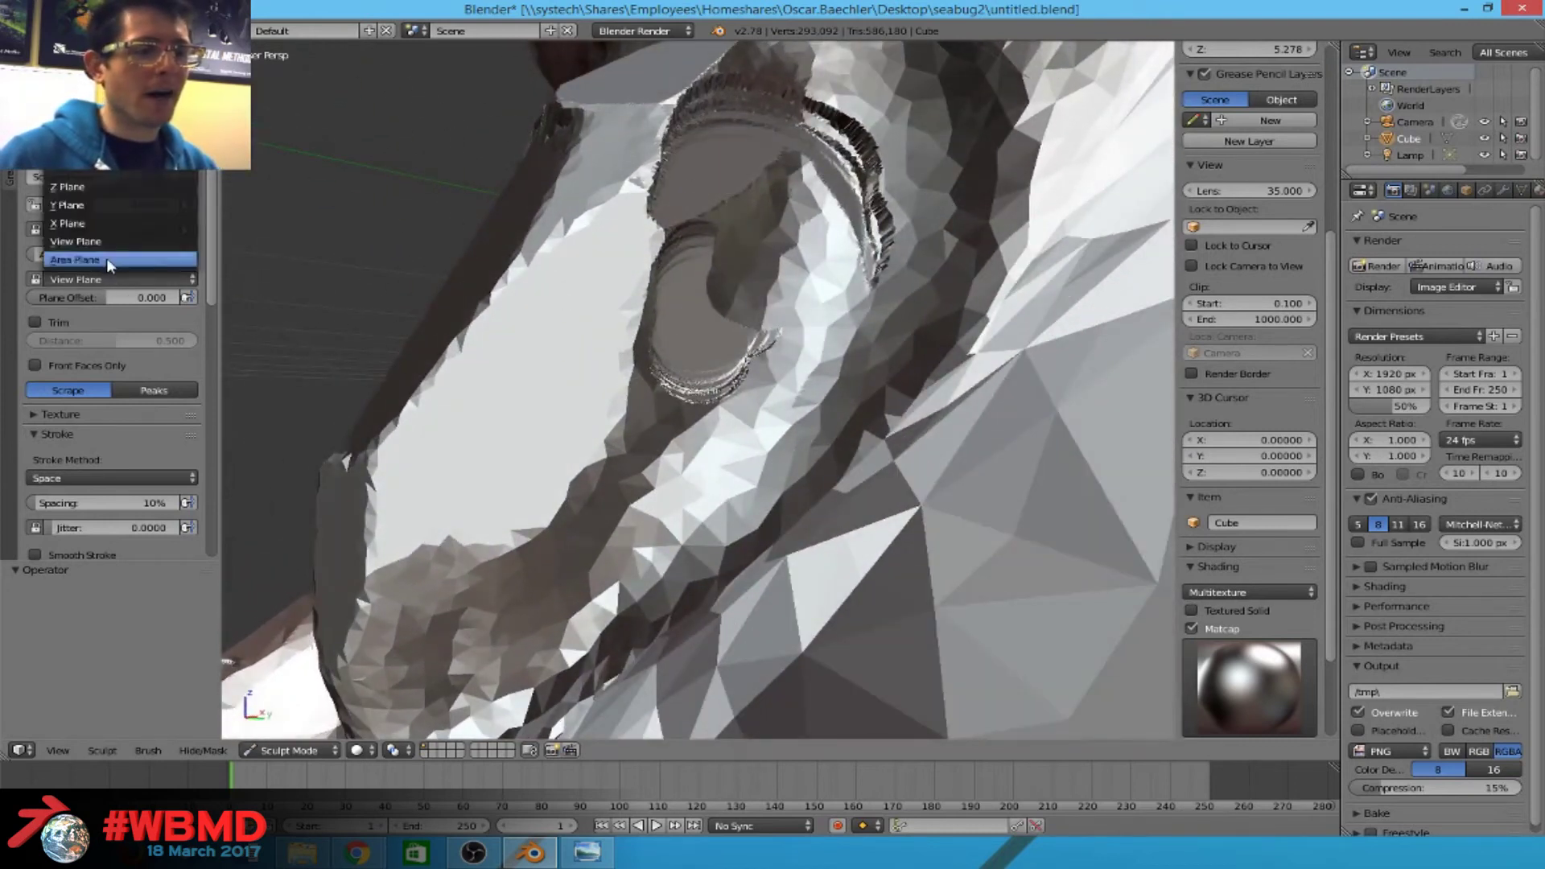
click(104, 260)
middle_drag(669, 317, 747, 302)
key(f)
click(688, 311)
mouse_move(745, 207)
mouse_down()
mouse_move(693, 200)
mouse_move(680, 288)
mouse_move(445, 550)
mouse_move(774, 63)
mouse_up()
drag(539, 226, 621, 203)
drag(699, 277, 711, 237)
scroll(707, 239, down, 2)
mouse_move(732, 233)
middle_down()
mouse_move(731, 269)
mouse_move(692, 309)
middle_up()
mouse_move(652, 362)
mouse_down()
mouse_move(706, 340)
mouse_move(765, 241)
mouse_move(772, 183)
mouse_up()
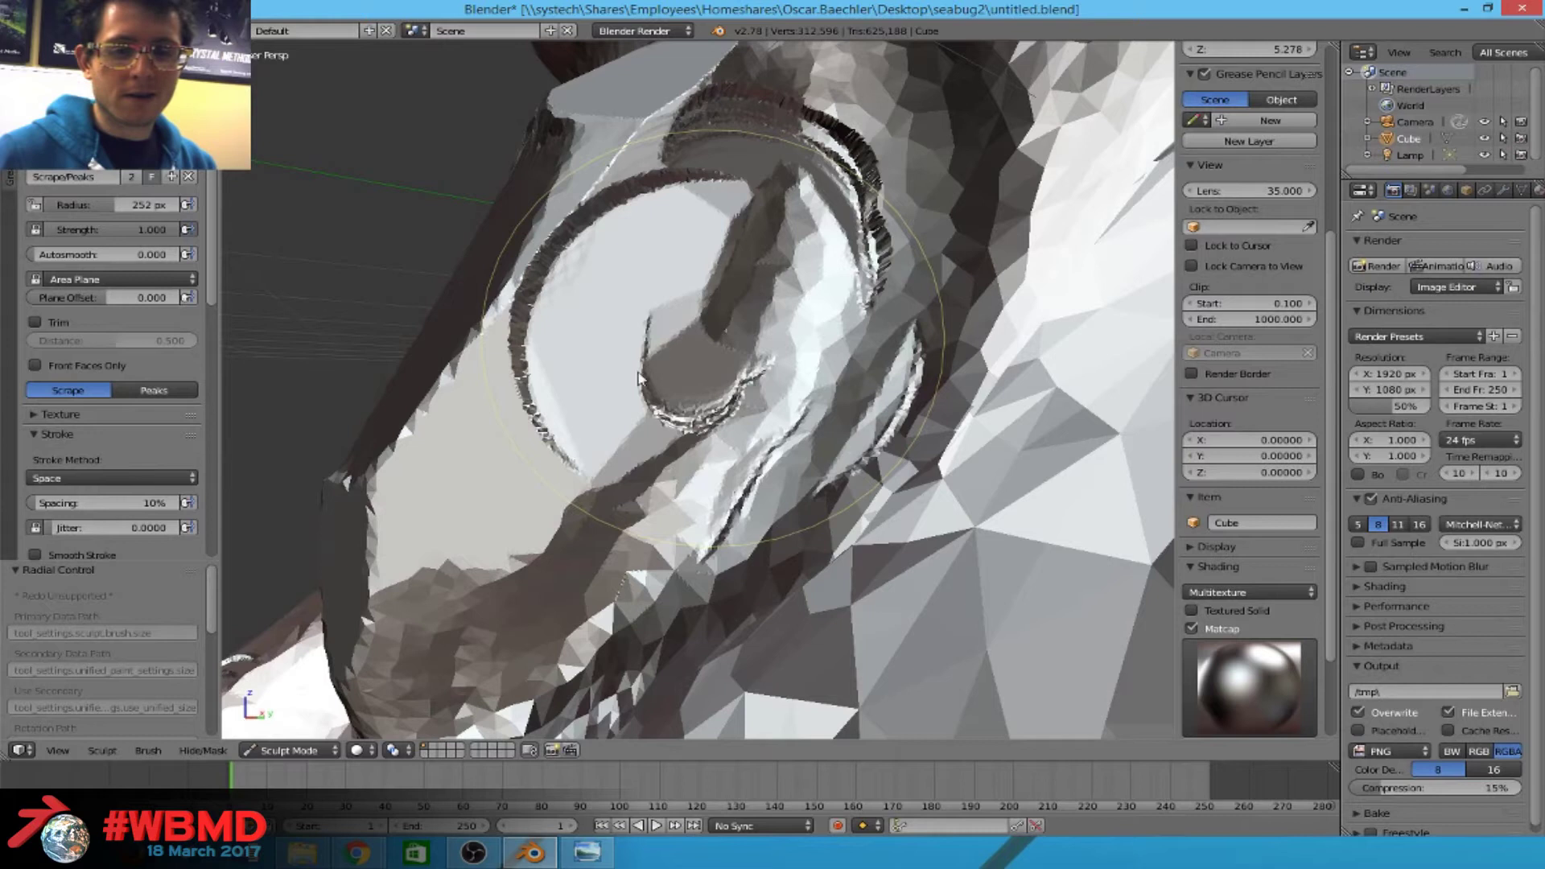
Extend the flattened side facet up to the brow and scrape the outer rim behind it.
drag(640, 379, 718, 309)
mouse_move(700, 142)
mouse_down()
mouse_move(500, 358)
mouse_move(731, 183)
mouse_move(720, 80)
mouse_move(660, 131)
mouse_up()
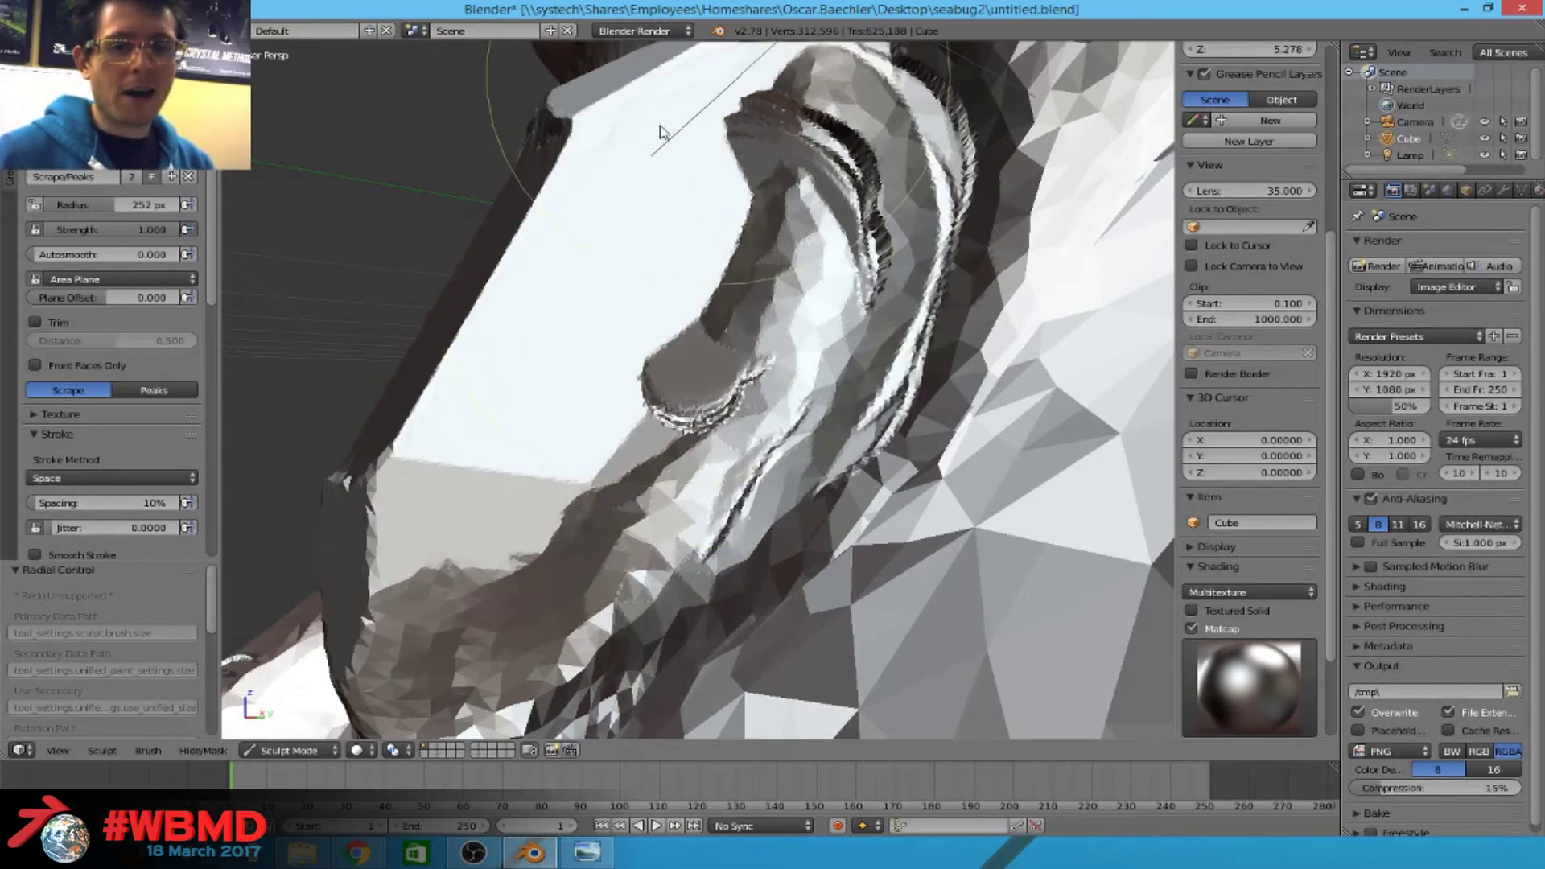
drag(543, 146, 618, 157)
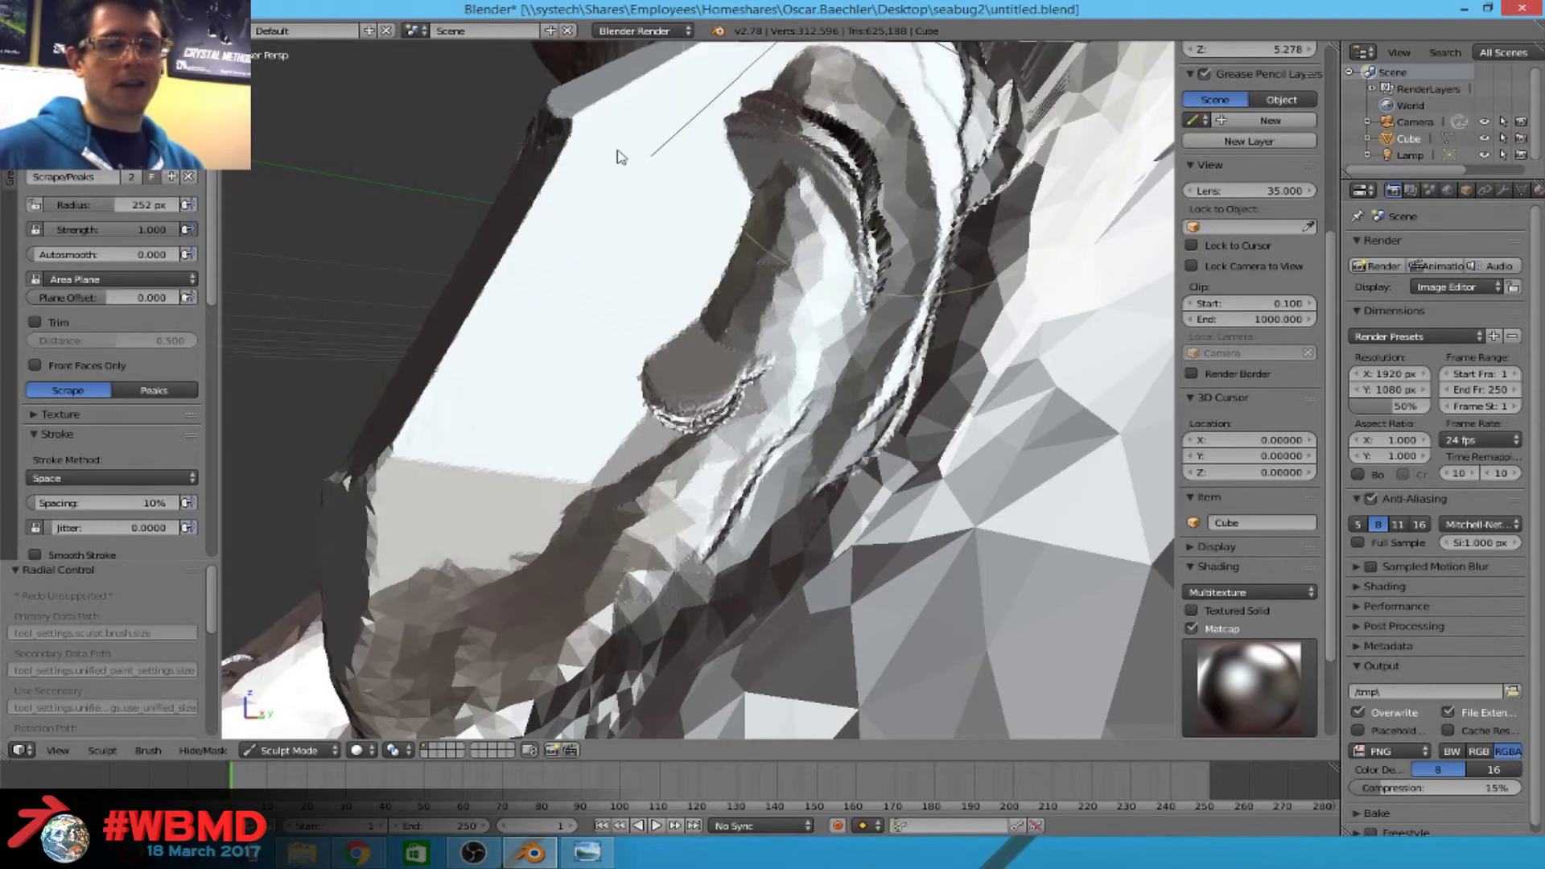
mouse_move(689, 184)
middle_down()
mouse_move(945, 269)
mouse_move(716, 269)
mouse_move(724, 257)
middle_up()
Set the Scrape/Peaks radius to 128 px, flatten the front strip of the central form, and undo the last stroke.
key(f)
click(709, 281)
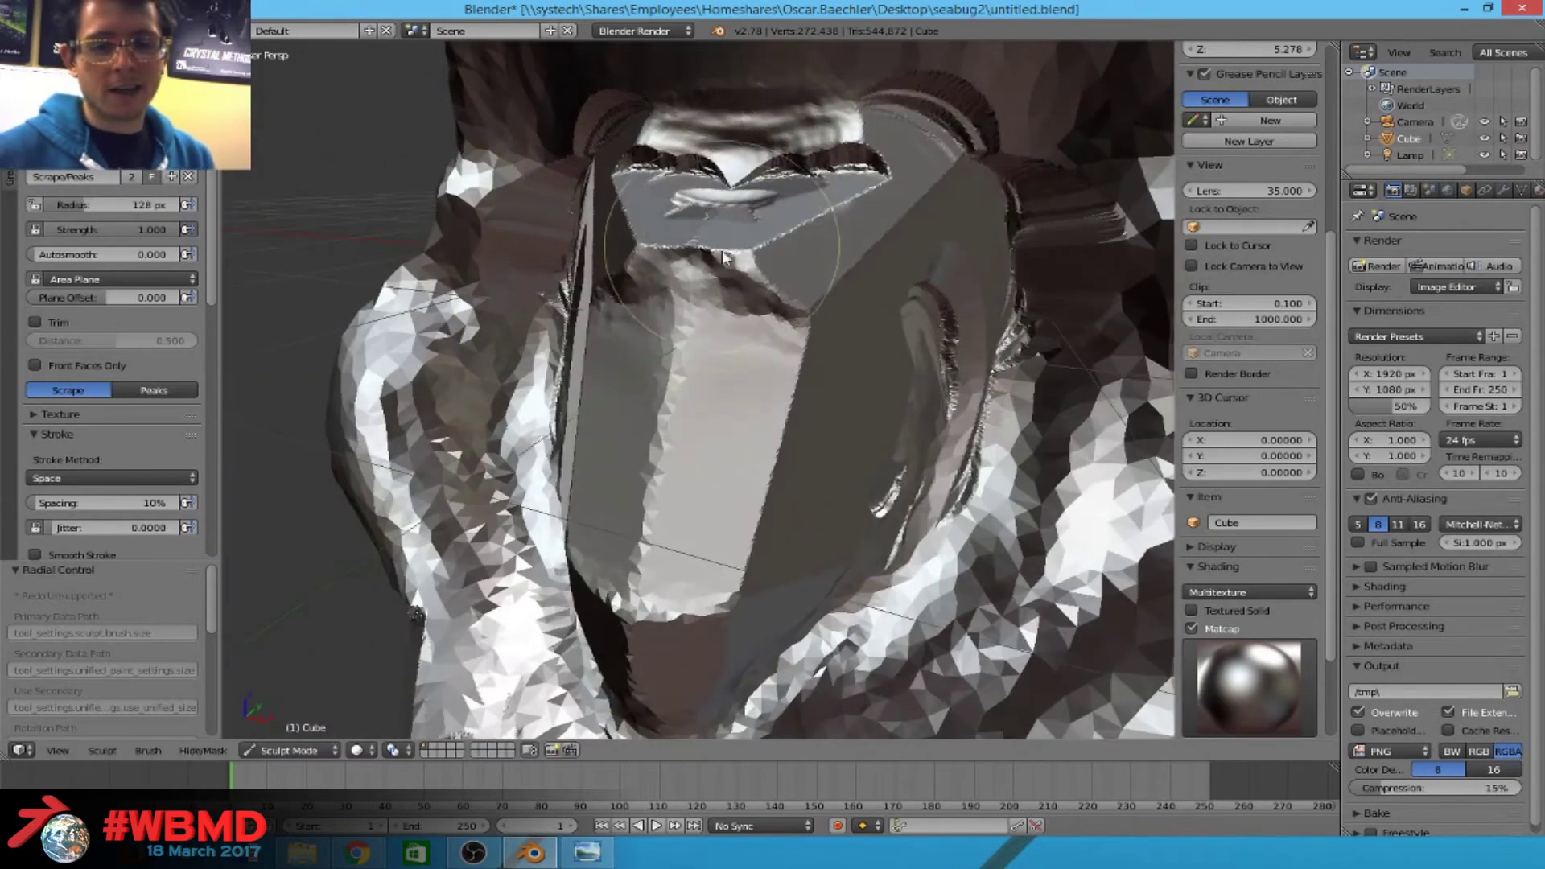
mouse_move(734, 409)
mouse_down()
mouse_move(676, 394)
mouse_move(668, 277)
mouse_move(636, 266)
mouse_move(620, 636)
mouse_move(719, 580)
mouse_move(680, 555)
mouse_up()
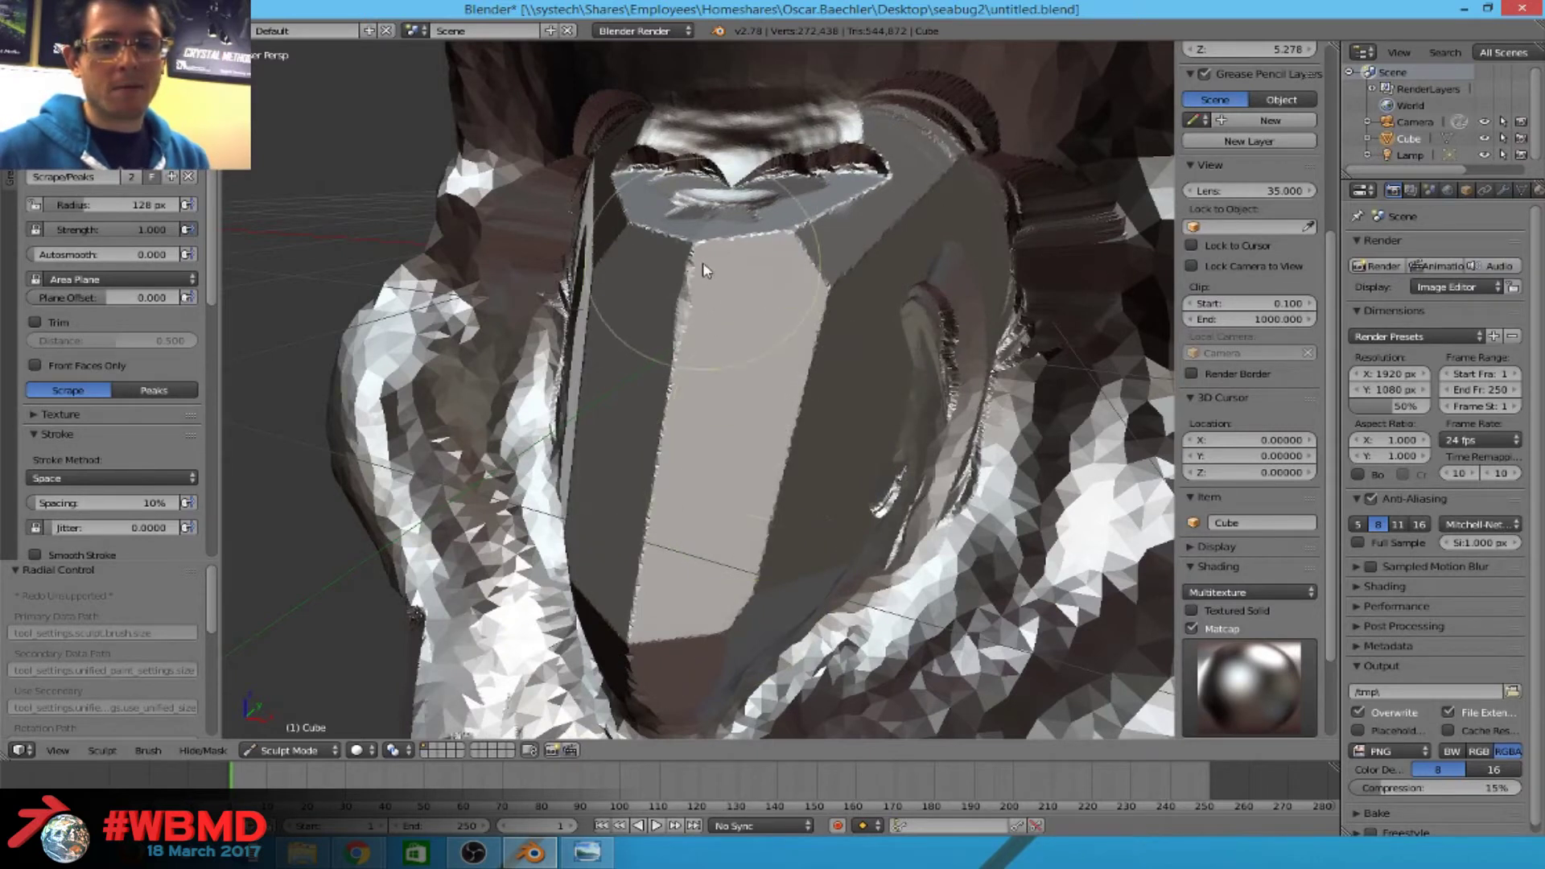
key(ctrl+z)
Set the Scrape/Peaks plane offset to -0.209 and scrape the side facet and the outer rim beside it.
mouse_move(401, 214)
middle_down()
mouse_move(518, 121)
mouse_move(532, 165)
middle_up()
scroll(532, 165, down, 6)
mouse_move(644, 214)
middle_down()
mouse_move(609, 306)
mouse_move(525, 249)
mouse_move(577, 302)
mouse_move(605, 299)
mouse_move(573, 274)
mouse_move(636, 289)
mouse_move(702, 352)
mouse_move(645, 308)
mouse_move(756, 310)
mouse_move(700, 337)
middle_up()
scroll(577, 303, up, 5)
scroll(645, 307, up, 3)
scroll(548, 333, up, 2)
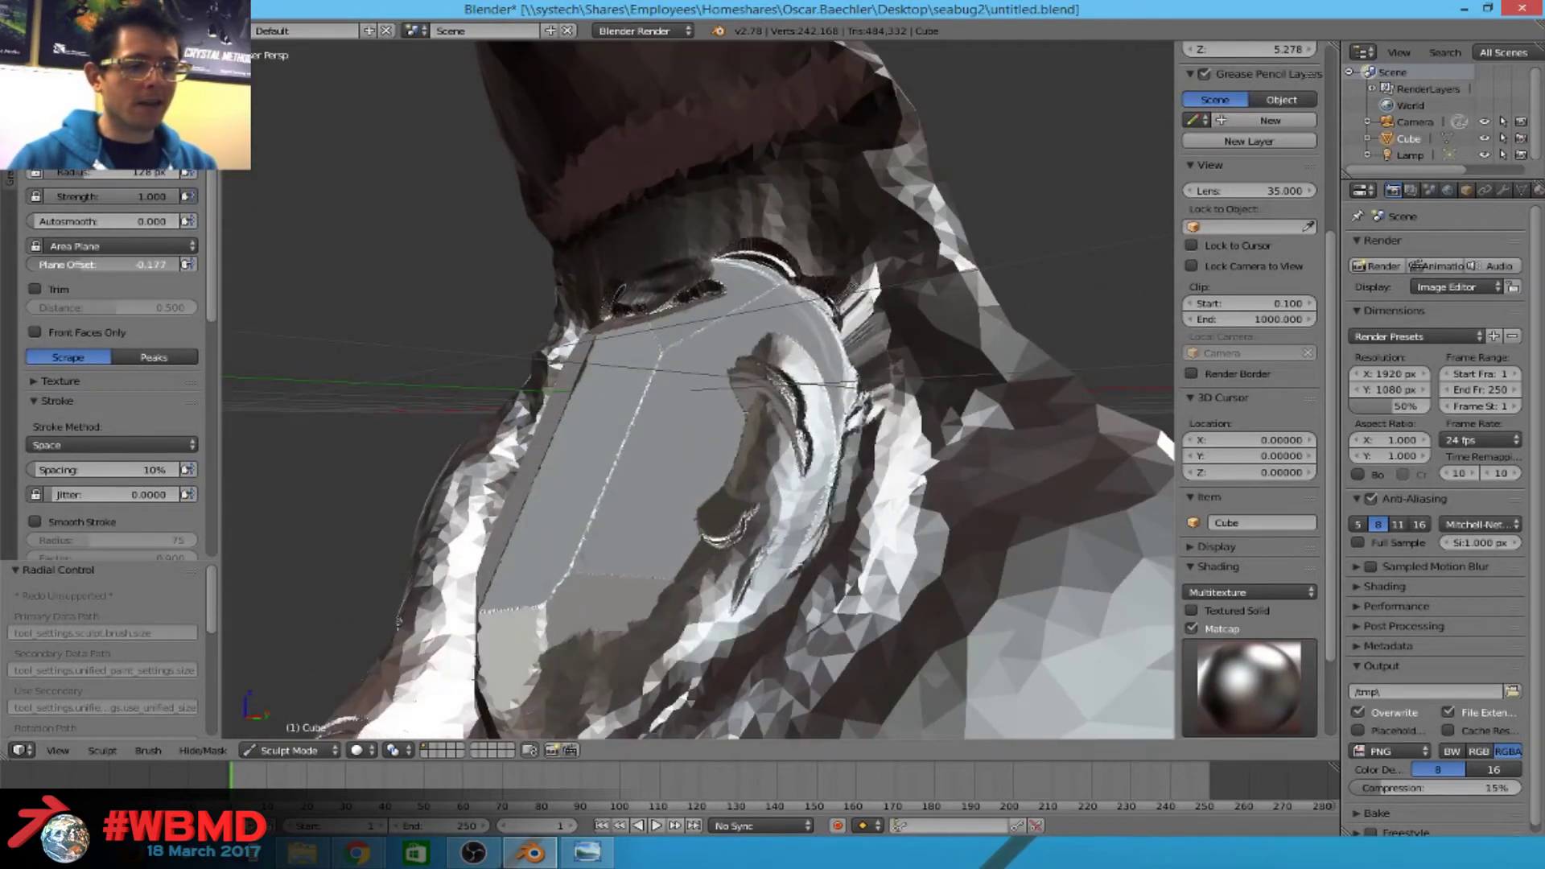
drag(80, 265, 74, 264)
scroll(639, 309, up, 3)
mouse_move(639, 309)
middle_down()
mouse_move(532, 269)
mouse_move(502, 315)
mouse_move(554, 437)
middle_up()
scroll(502, 316, up, 2)
mouse_move(606, 215)
mouse_down()
mouse_move(656, 258)
mouse_move(725, 99)
mouse_move(647, 36)
mouse_move(687, 68)
mouse_move(624, 216)
mouse_up()
scroll(653, 272, down, 4)
mouse_move(513, 293)
middle_down()
mouse_move(607, 279)
mouse_move(692, 347)
mouse_move(580, 291)
mouse_move(617, 314)
middle_up()
scroll(618, 314, up, 2)
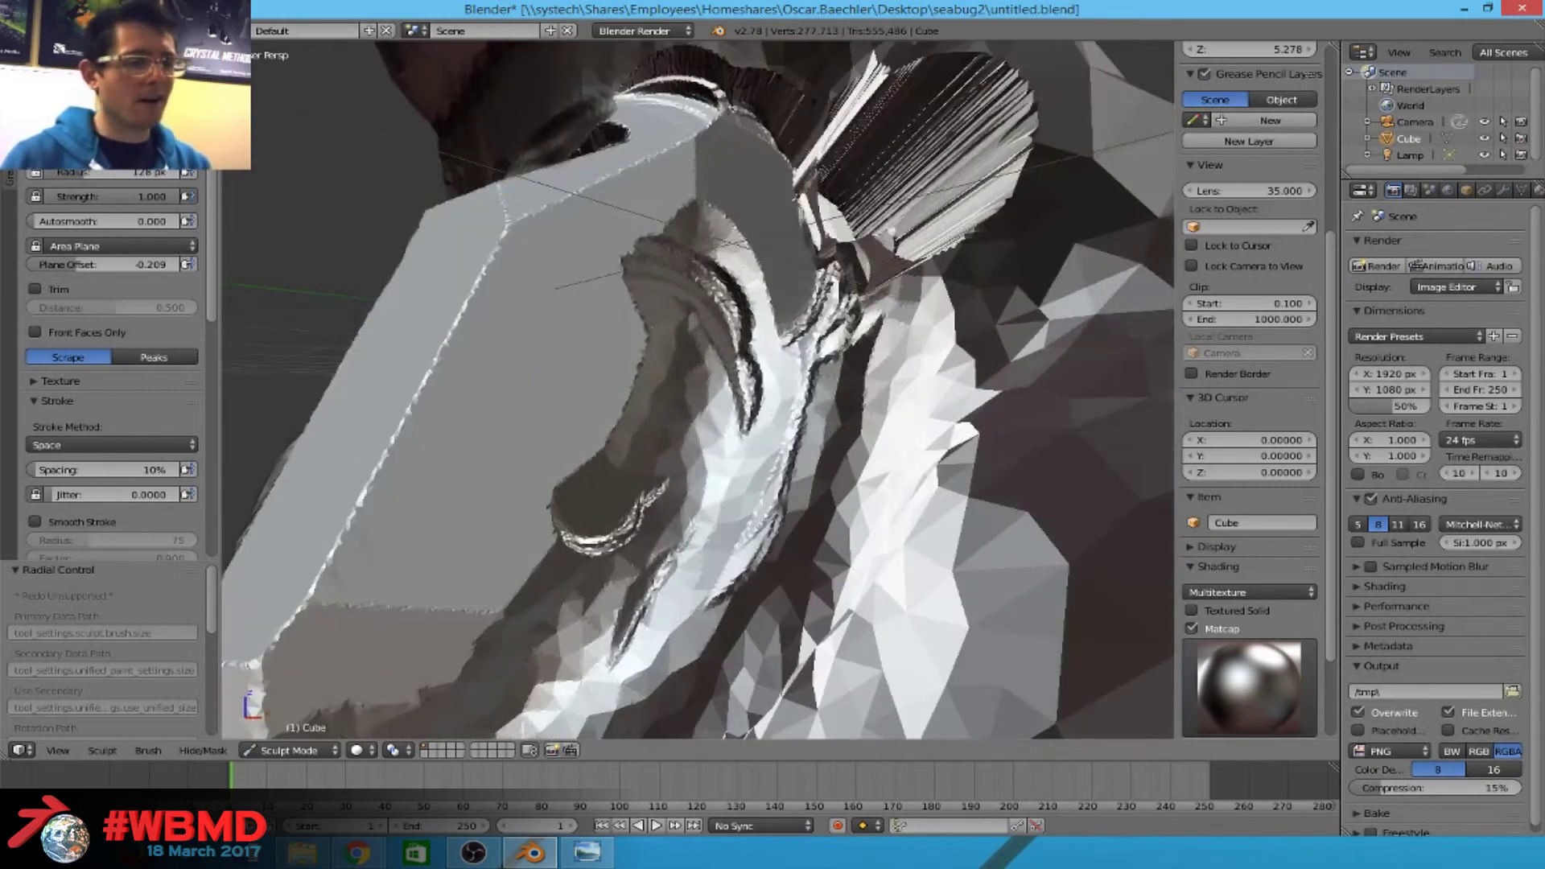
Try side strokes on the central form with a Scrape/Peaks plane offset of 0.297, and undo them.
drag(100, 266, 113, 265)
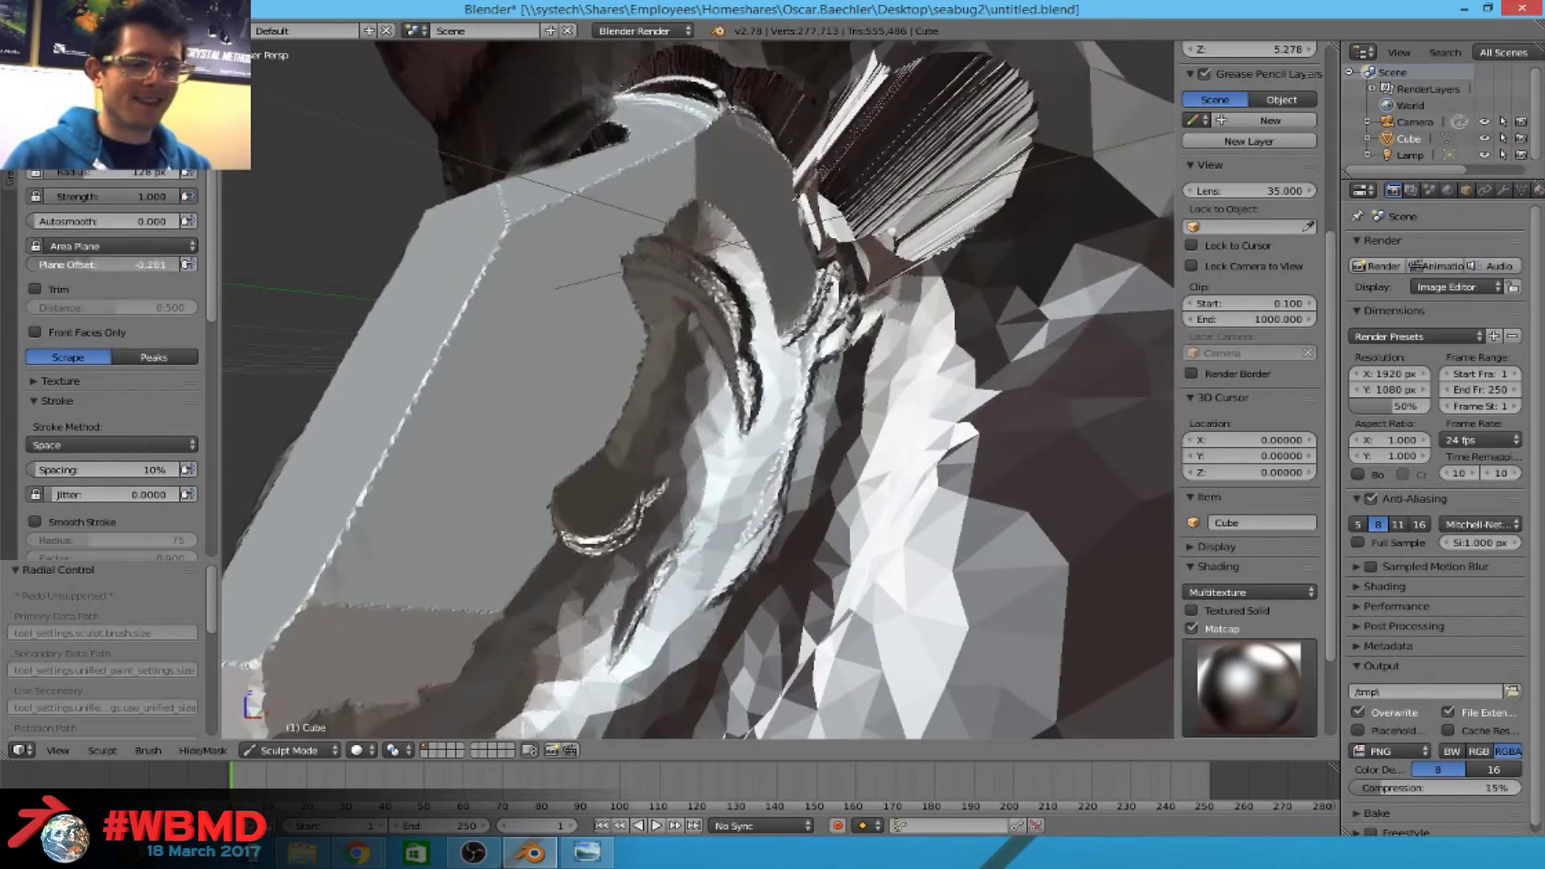
mouse_move(716, 315)
mouse_down()
mouse_move(672, 452)
mouse_move(614, 517)
mouse_move(597, 360)
mouse_move(668, 209)
mouse_move(722, 198)
mouse_move(660, 265)
mouse_move(672, 193)
mouse_move(580, 161)
mouse_move(483, 265)
mouse_move(434, 411)
mouse_up()
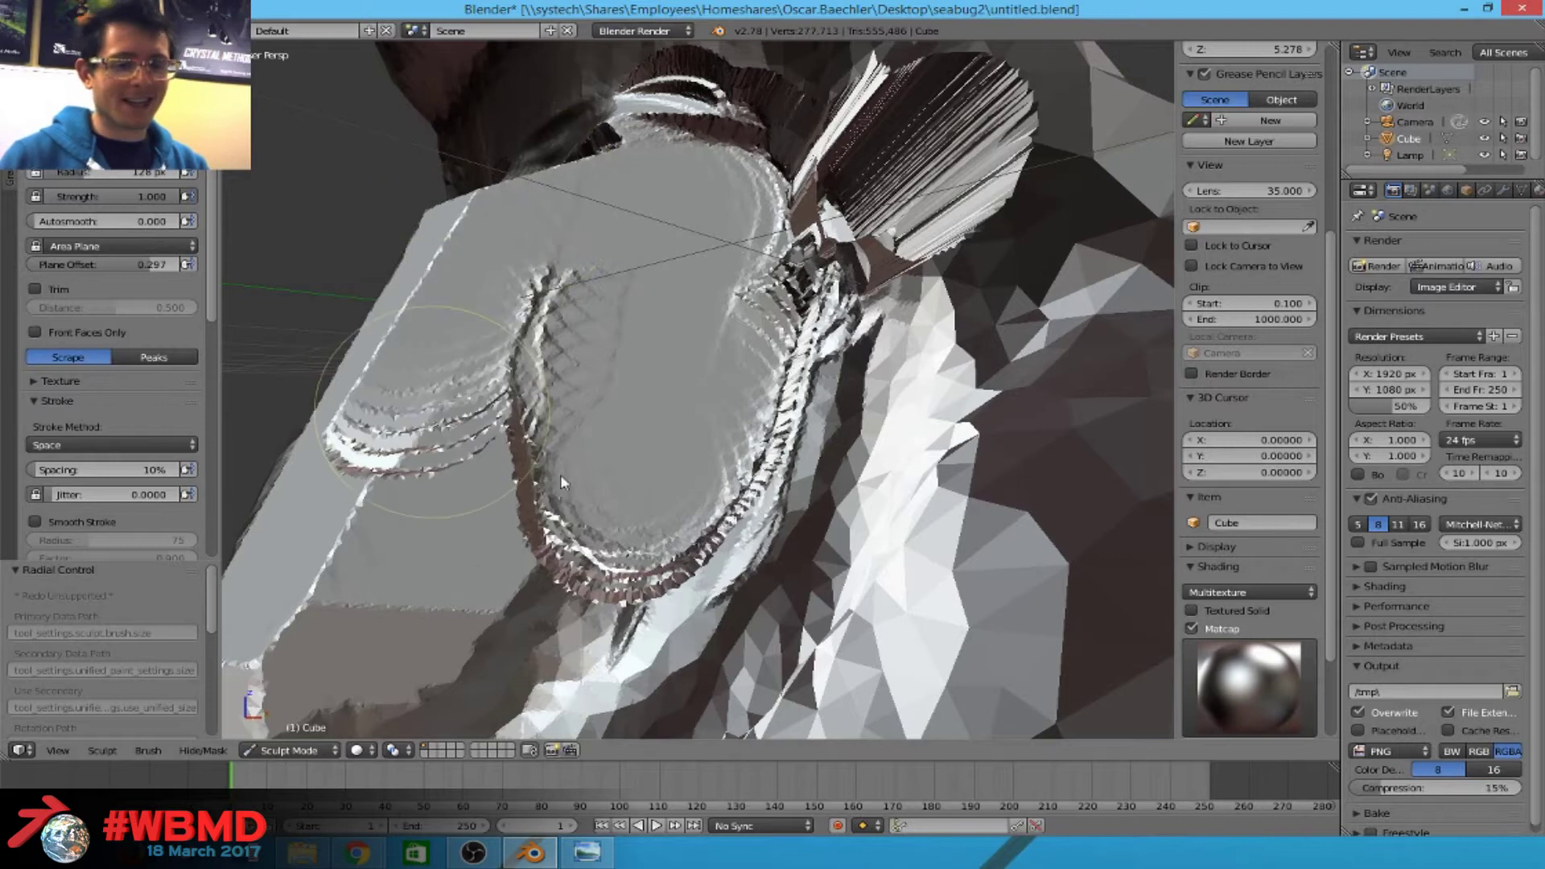
drag(561, 482, 593, 341)
scroll(426, 382, down, 4)
middle_drag(427, 382, 631, 448)
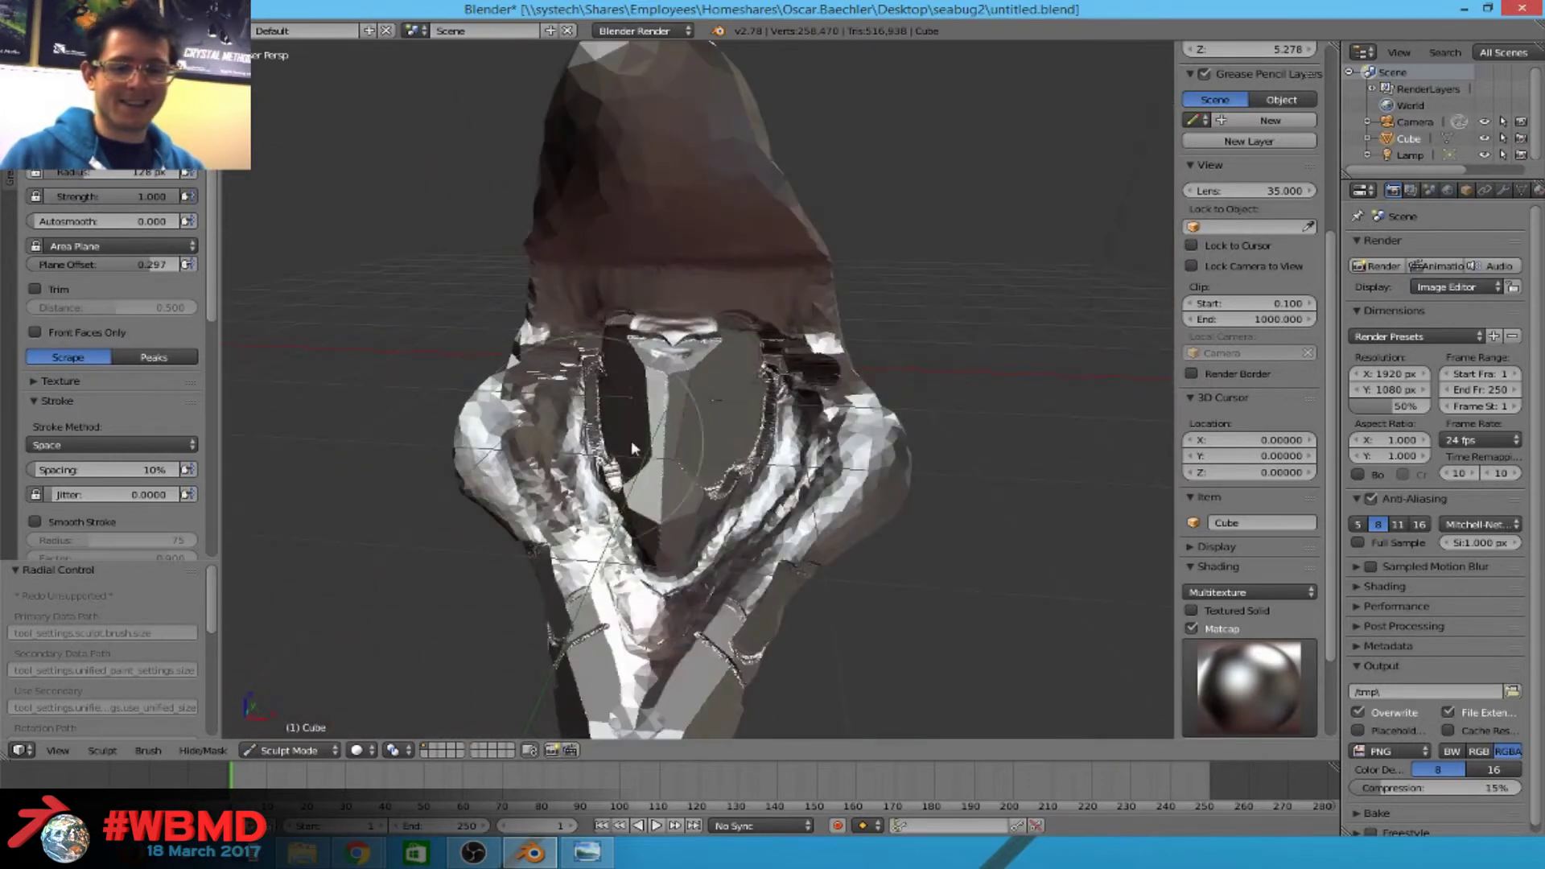
key(ctrl+z)
Switch to Clay Strips, reduce its radius, set the Dyntopo detail size to 8 px, and rework the rim around the side facet.
scroll(766, 311, up, 2)
mouse_move(795, 333)
middle_down()
mouse_move(637, 303)
mouse_move(451, 362)
middle_up()
scroll(636, 301, up, 2)
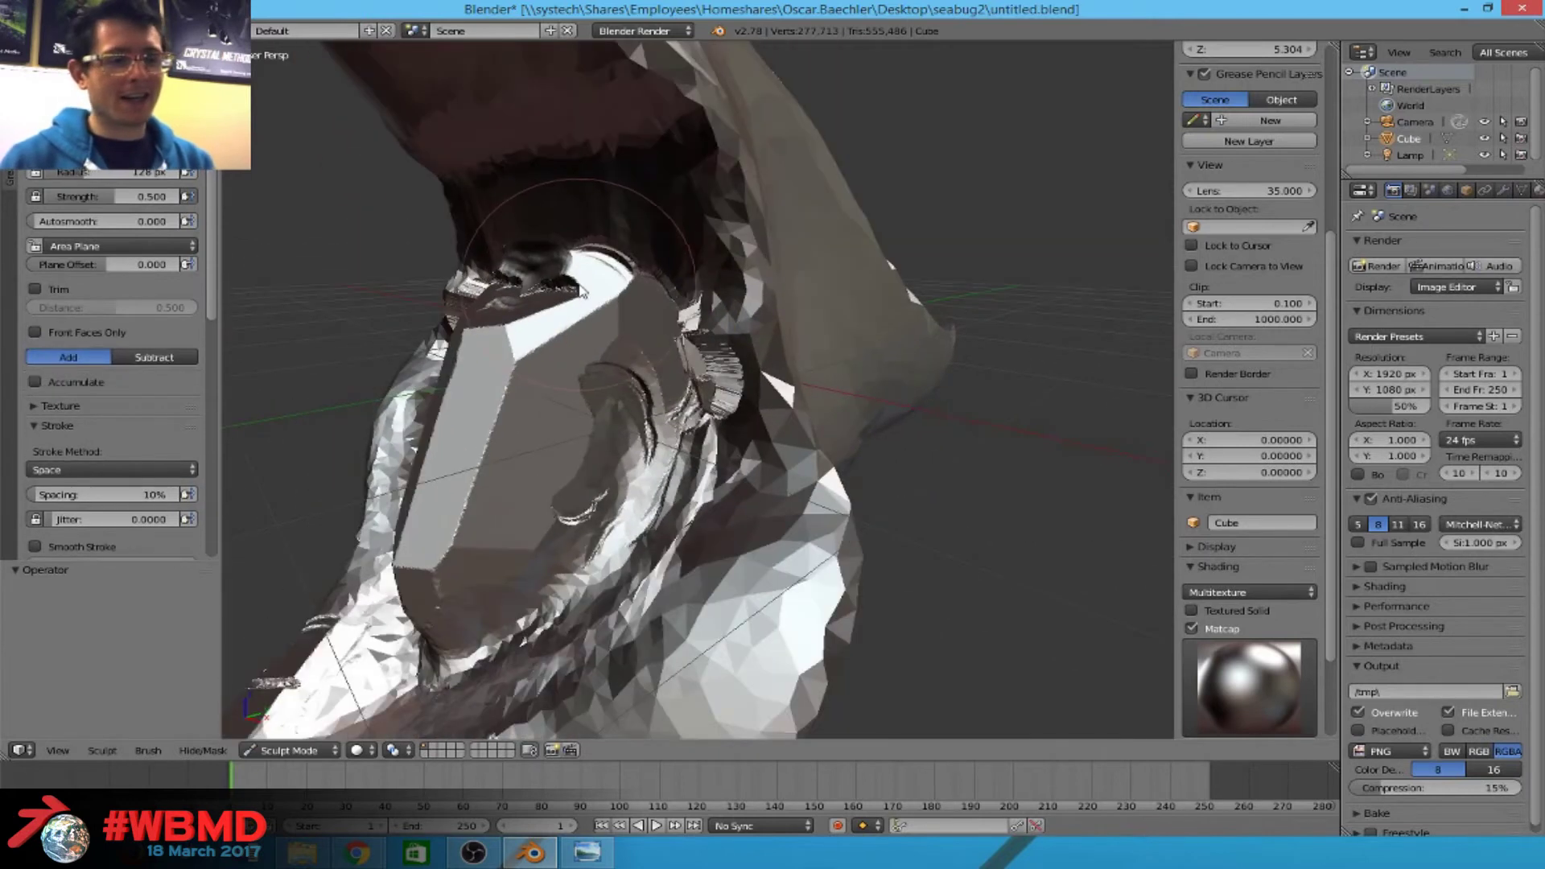
scroll(59, 453, down, 4)
scroll(70, 461, down, 5)
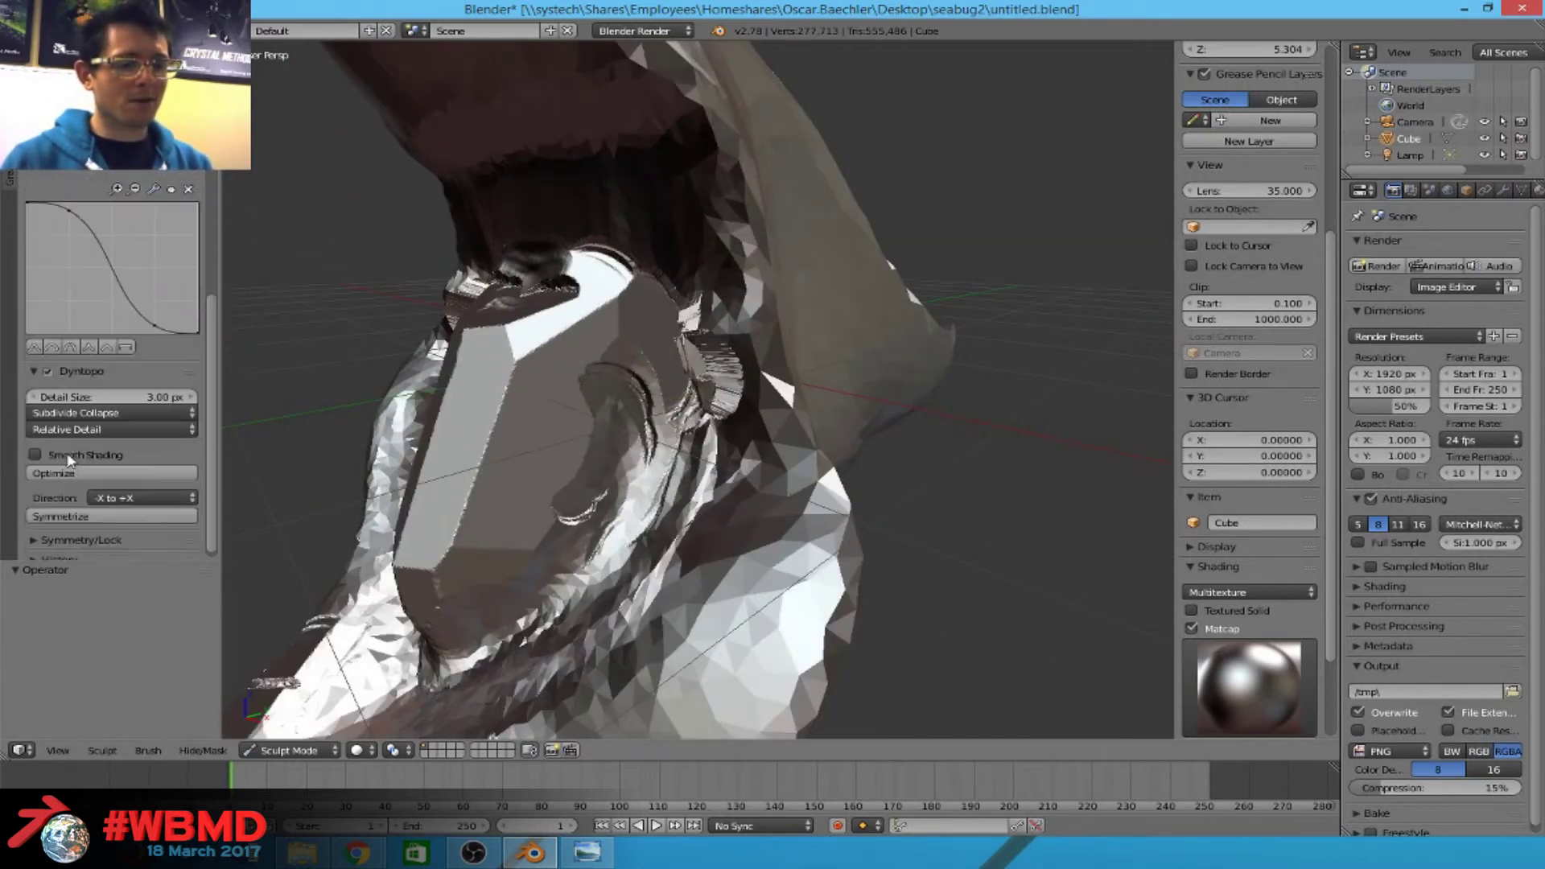
key(f)
click(555, 418)
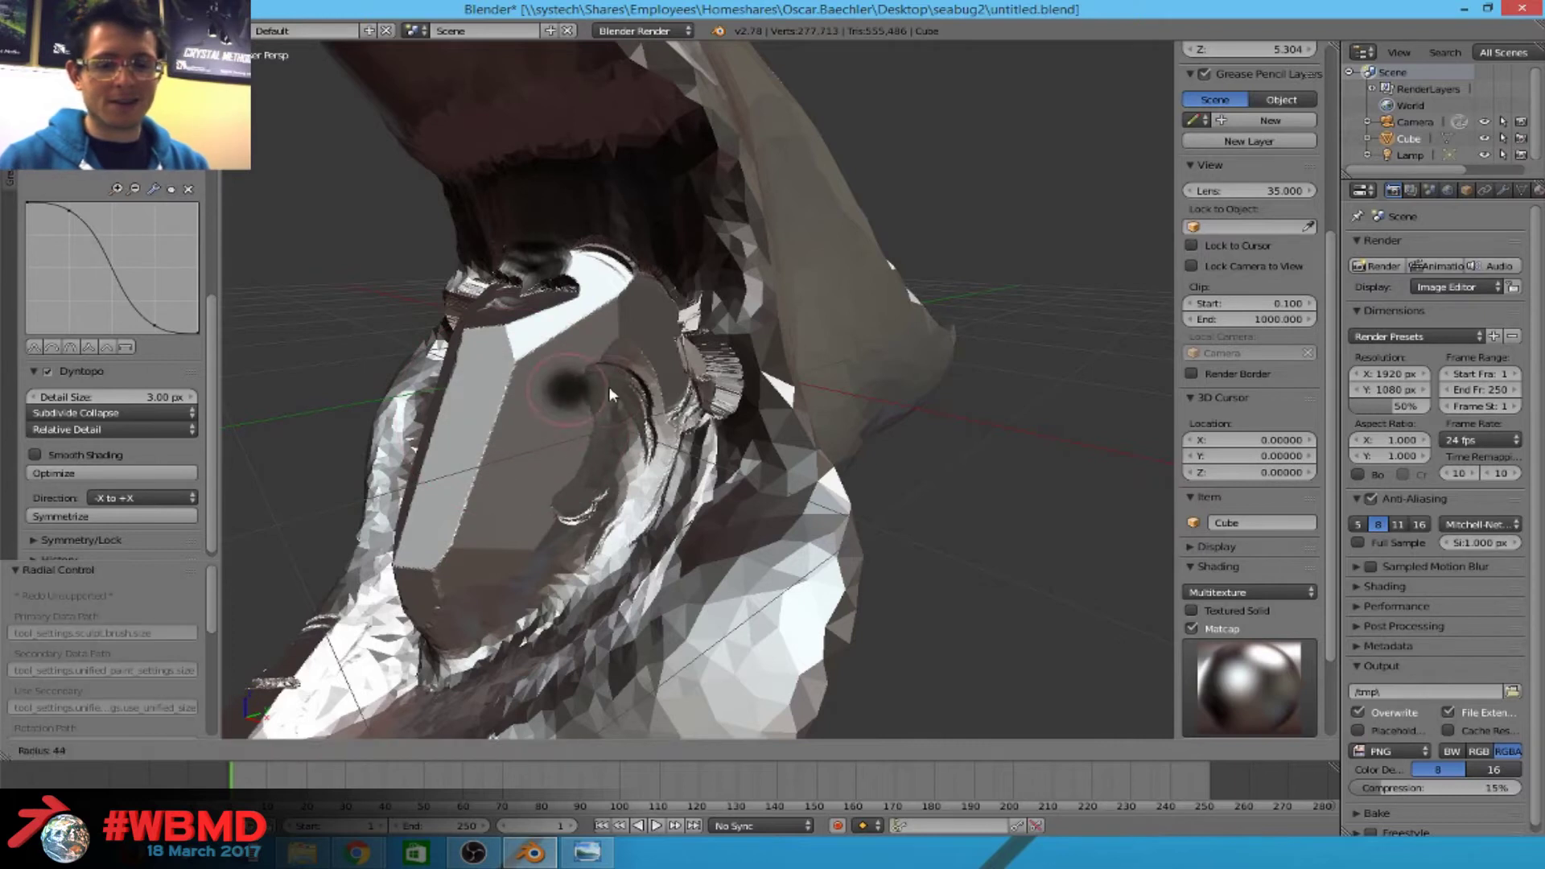
key(Return)
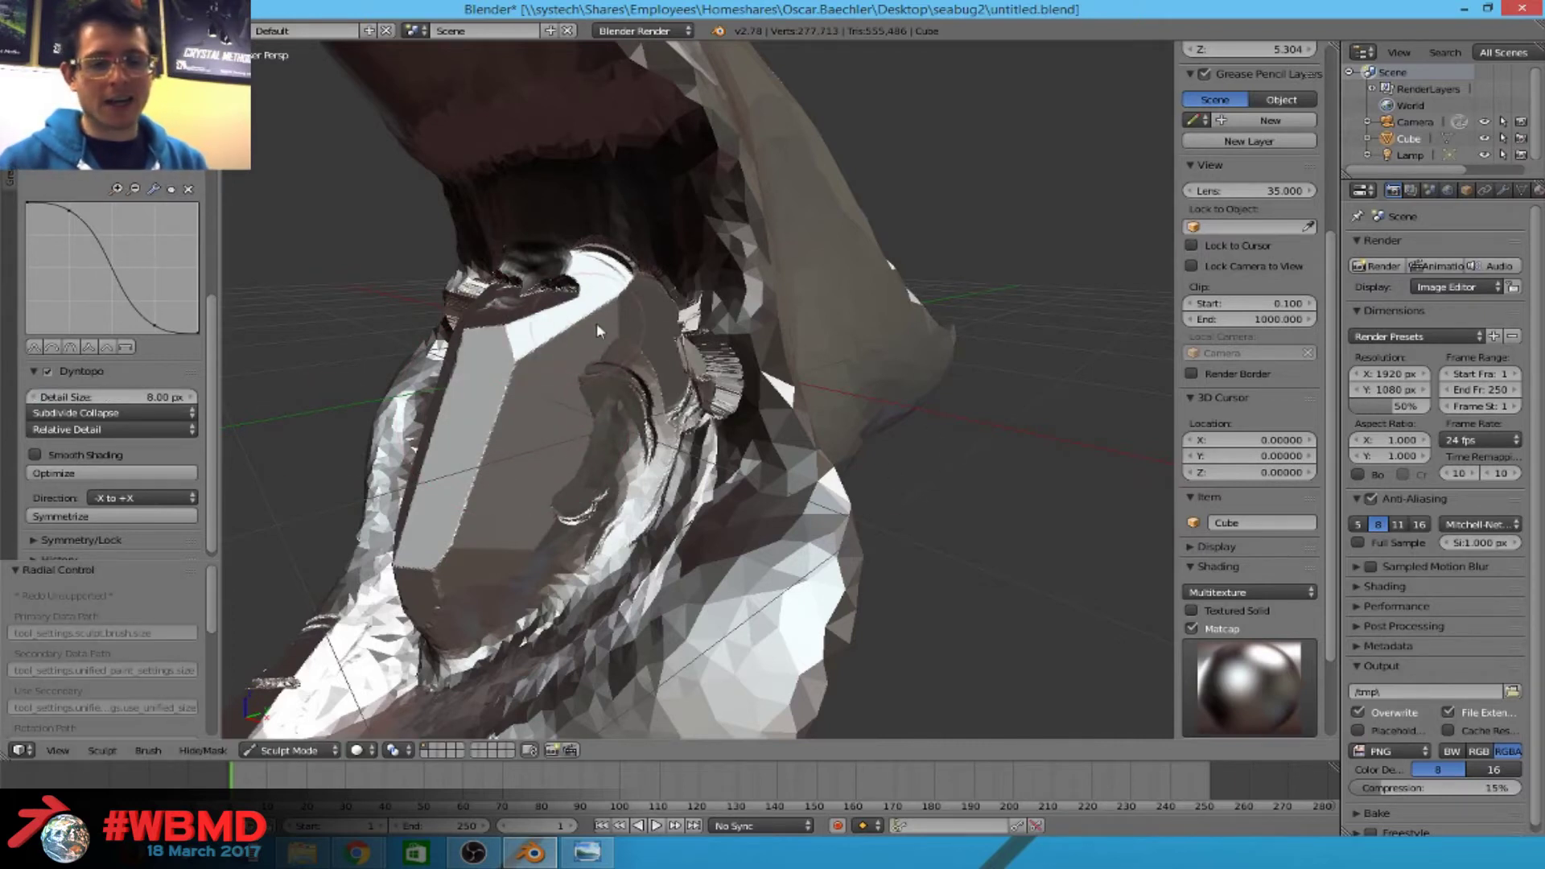
drag(635, 450, 624, 453)
mouse_move(624, 453)
middle_down()
mouse_move(684, 431)
mouse_move(680, 401)
middle_up()
mouse_move(806, 292)
mouse_down()
mouse_move(808, 394)
mouse_move(744, 378)
mouse_move(691, 412)
mouse_move(761, 322)
mouse_move(801, 473)
mouse_up()
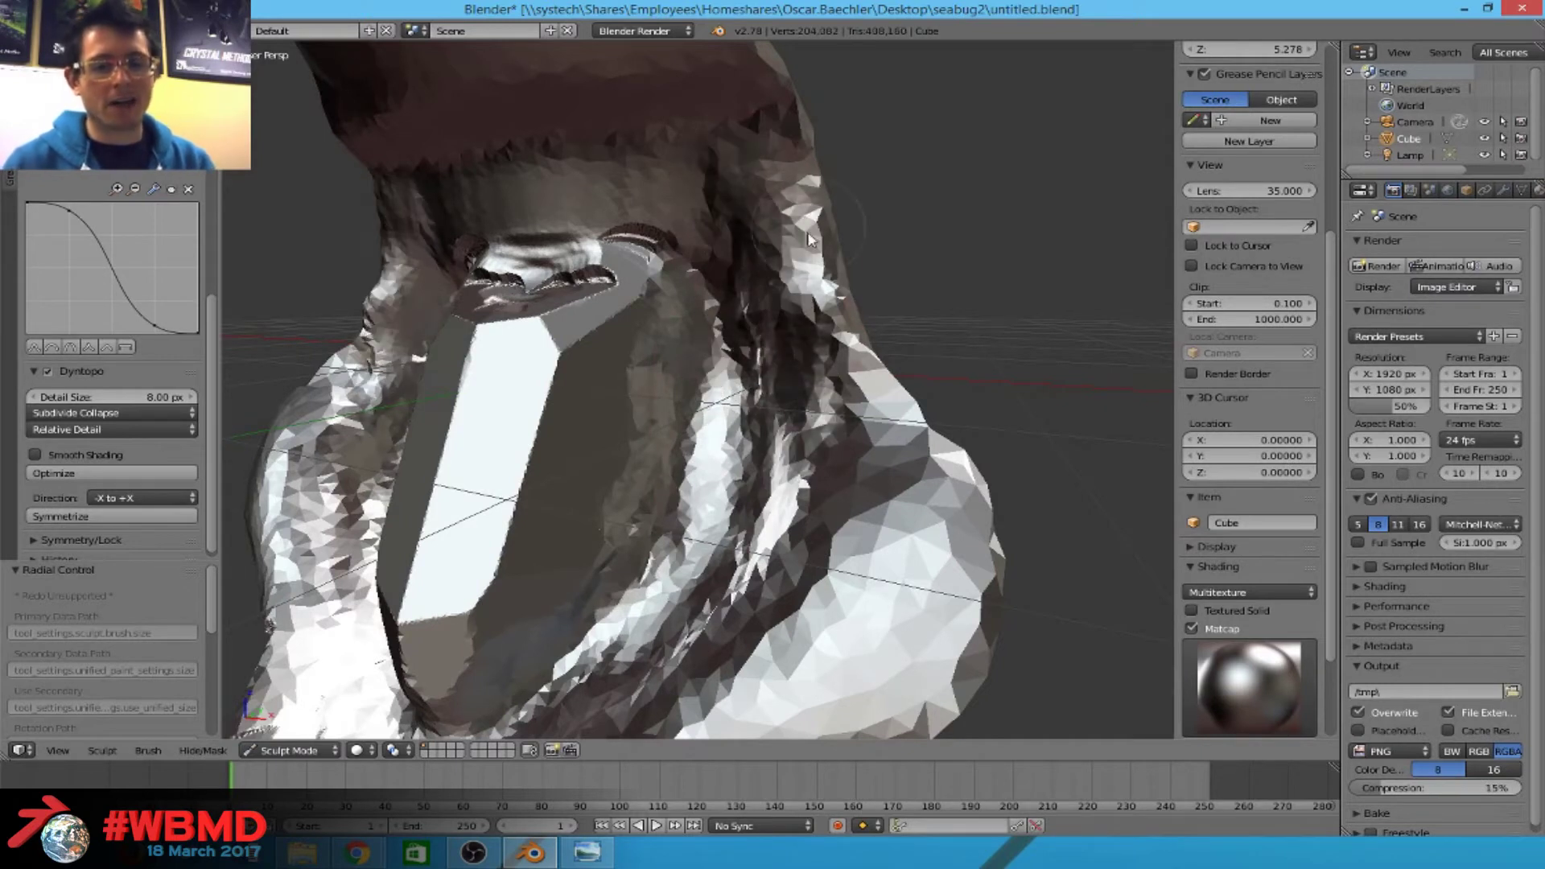
mouse_move(707, 115)
middle_down()
mouse_move(701, 190)
mouse_move(783, 252)
mouse_move(586, 451)
mouse_move(623, 462)
mouse_move(754, 374)
mouse_move(656, 556)
middle_up()
mouse_move(853, 374)
mouse_down()
mouse_move(912, 394)
mouse_move(886, 507)
mouse_up()
Lay long Clay Strips strokes along the side of the hood, resizing the brush between strokes.
scroll(793, 474, up, 1)
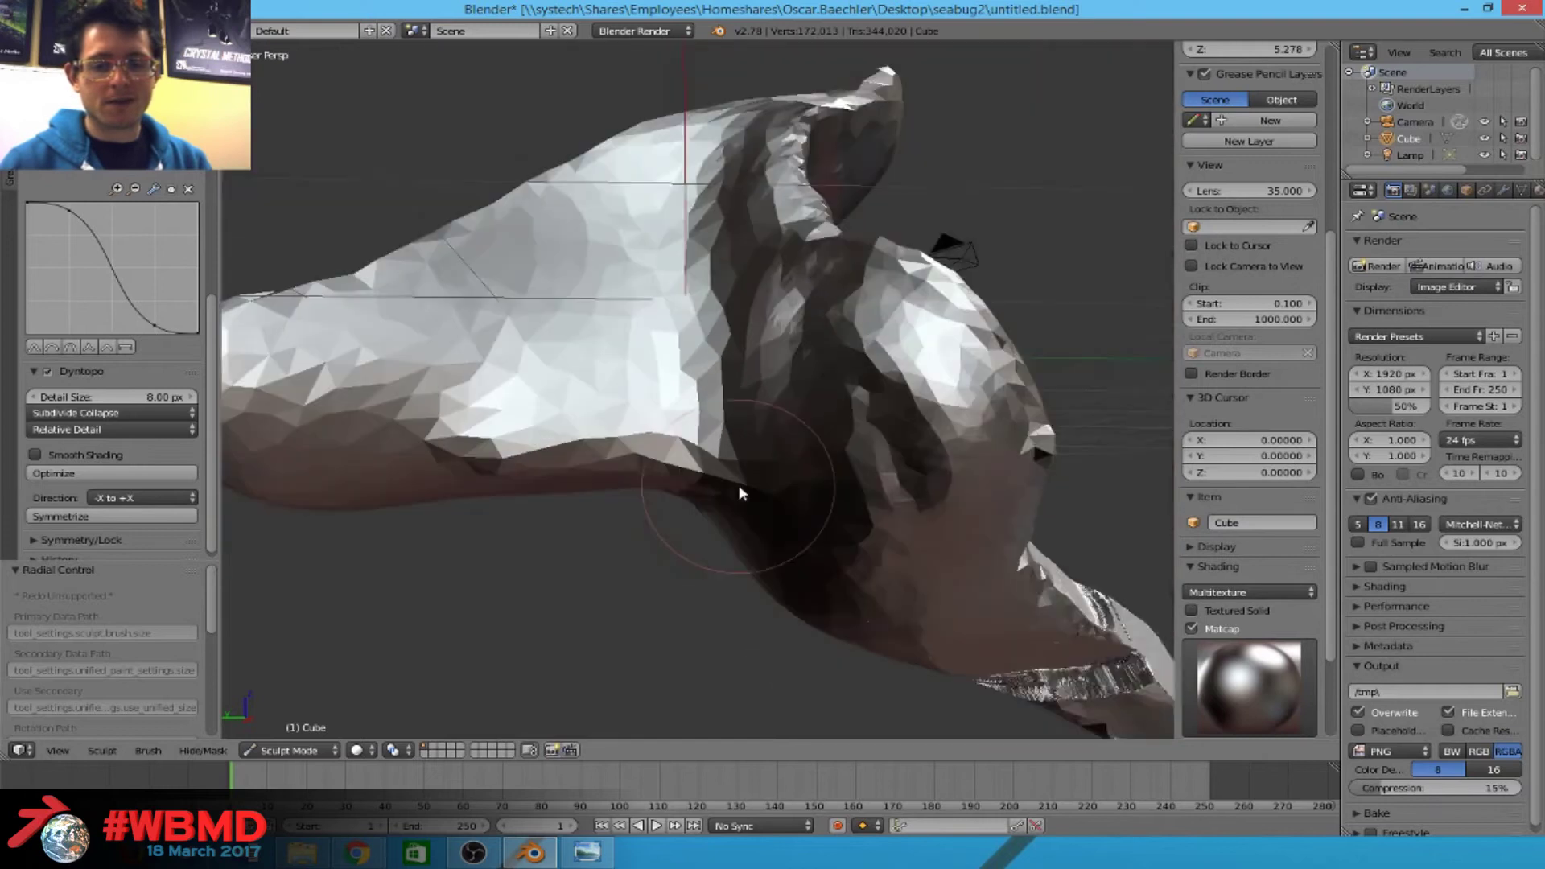
scroll(738, 485, down, 3)
drag(906, 490, 926, 511)
mouse_move(925, 510)
middle_down()
mouse_move(871, 476)
mouse_move(804, 467)
middle_up()
mouse_move(725, 386)
middle_down()
mouse_move(739, 369)
mouse_move(676, 404)
mouse_move(603, 541)
mouse_move(709, 599)
mouse_move(673, 353)
mouse_move(687, 490)
middle_up()
mouse_move(815, 221)
mouse_down()
mouse_move(383, 781)
mouse_move(815, 229)
mouse_move(568, 600)
mouse_up()
key(f)
click(789, 241)
drag(863, 199, 535, 668)
drag(884, 172, 584, 592)
drag(841, 235, 647, 468)
mouse_move(766, 410)
middle_down()
mouse_move(752, 355)
mouse_move(703, 330)
middle_up()
Resize the Clay Strips brush and add more strokes to the ridges near the hood's tip.
key(f)
click(925, 375)
middle_drag(926, 375, 861, 314)
mouse_move(875, 304)
mouse_down()
mouse_move(567, 437)
mouse_move(787, 389)
mouse_up()
key(f)
click(919, 356)
drag(975, 305, 817, 543)
mouse_move(906, 402)
middle_down()
mouse_move(954, 378)
mouse_move(957, 358)
middle_up()
Adjust the brush radius, add another long stroke down the hood, and check the whole head from the front and side.
key(f)
click(908, 374)
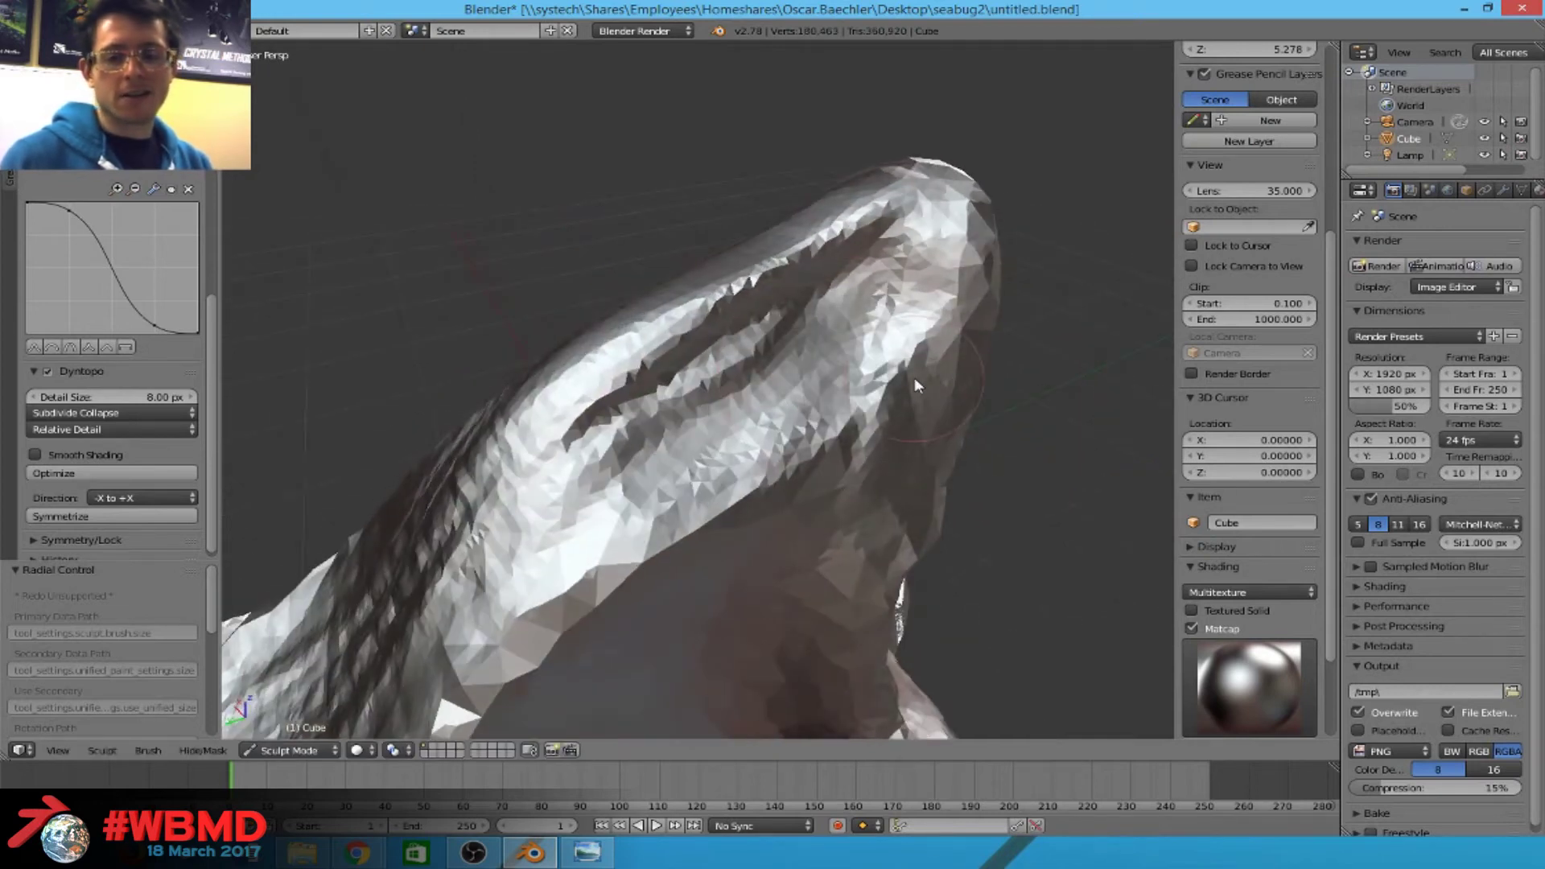
mouse_move(937, 229)
mouse_down()
mouse_move(939, 482)
mouse_move(959, 343)
mouse_move(884, 553)
mouse_move(959, 298)
mouse_move(811, 677)
mouse_up()
drag(837, 625, 909, 410)
scroll(950, 423, down, 3)
mouse_move(950, 424)
middle_down()
mouse_move(708, 455)
mouse_move(569, 349)
mouse_move(664, 321)
middle_up()
scroll(562, 348, up, 2)
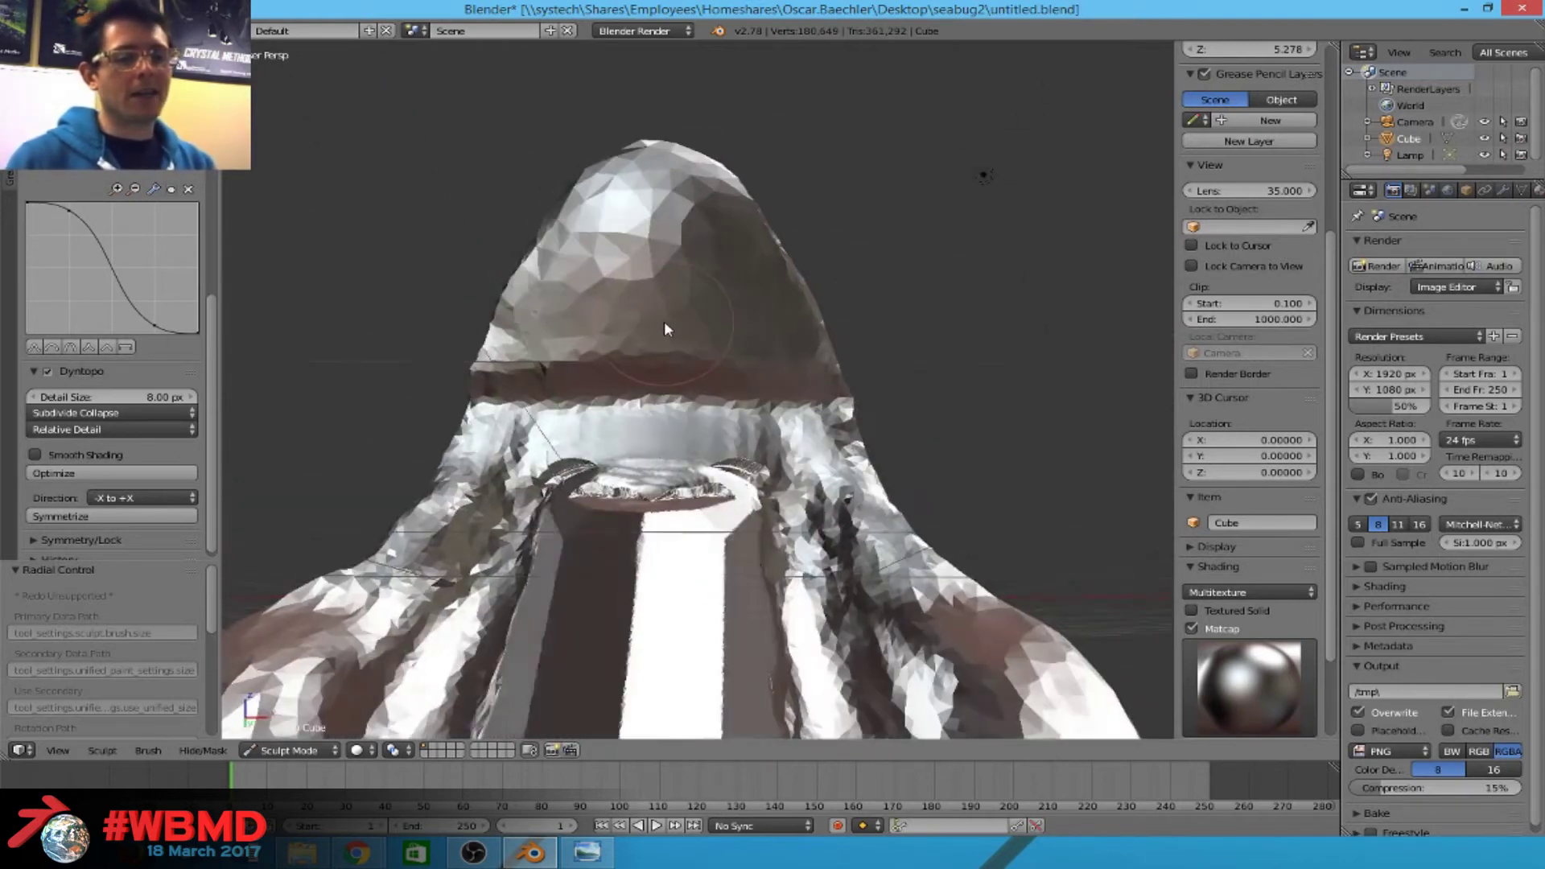
mouse_move(634, 295)
mouse_down()
mouse_move(684, 354)
mouse_move(684, 291)
mouse_move(687, 356)
mouse_move(684, 291)
mouse_move(669, 292)
mouse_move(664, 354)
mouse_move(660, 306)
mouse_move(655, 320)
mouse_move(618, 296)
mouse_move(596, 303)
mouse_move(660, 239)
mouse_move(633, 316)
mouse_move(683, 354)
mouse_move(704, 426)
mouse_up()
mouse_move(693, 431)
middle_down()
mouse_move(503, 515)
mouse_move(723, 468)
mouse_move(884, 465)
mouse_move(719, 574)
middle_up()
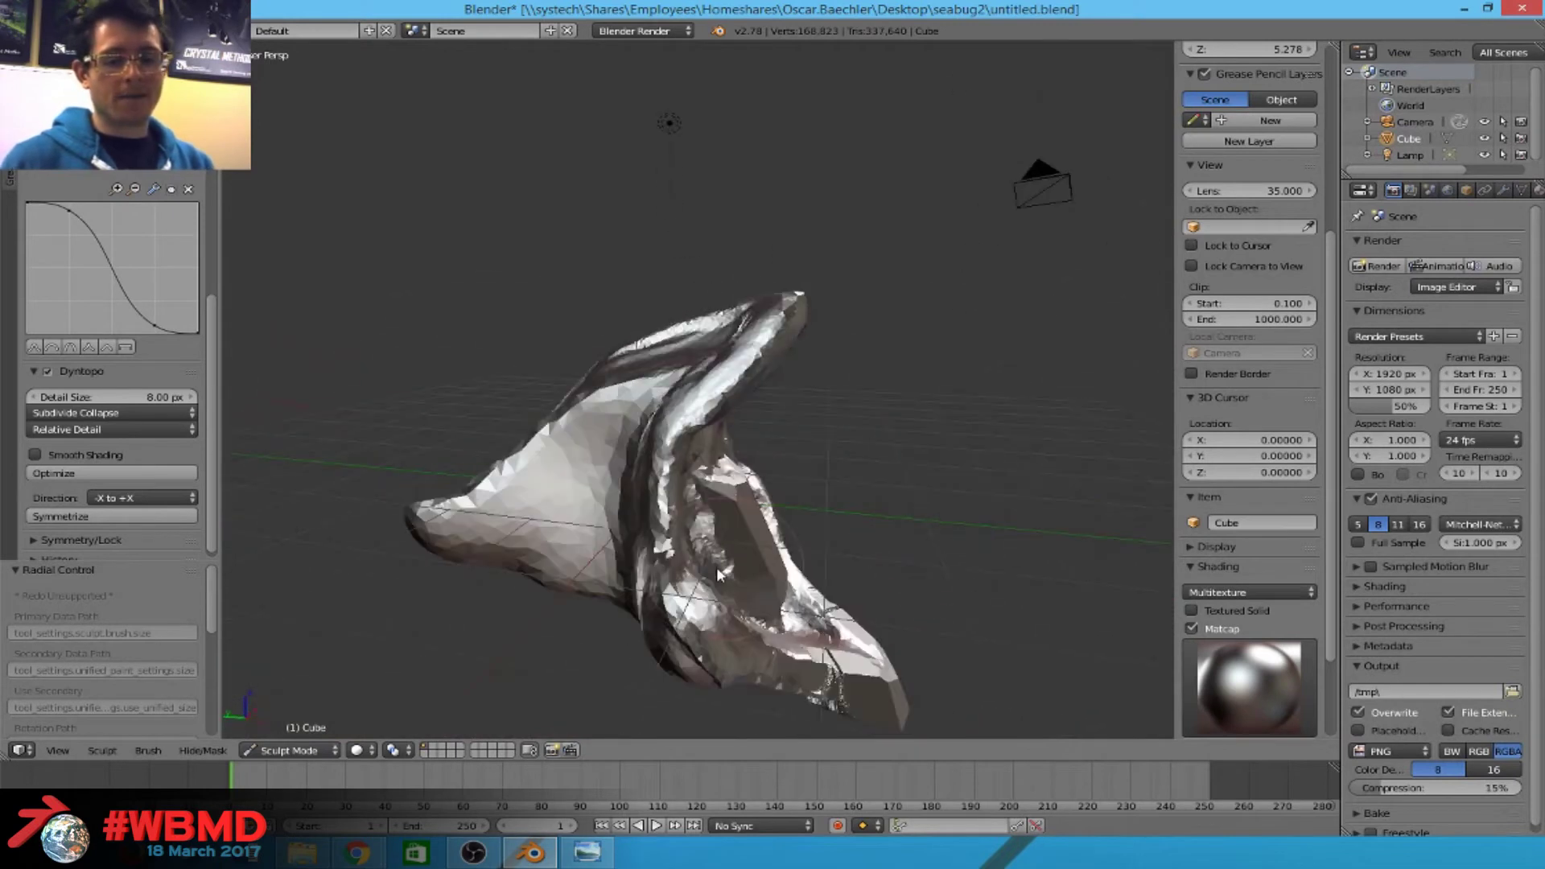
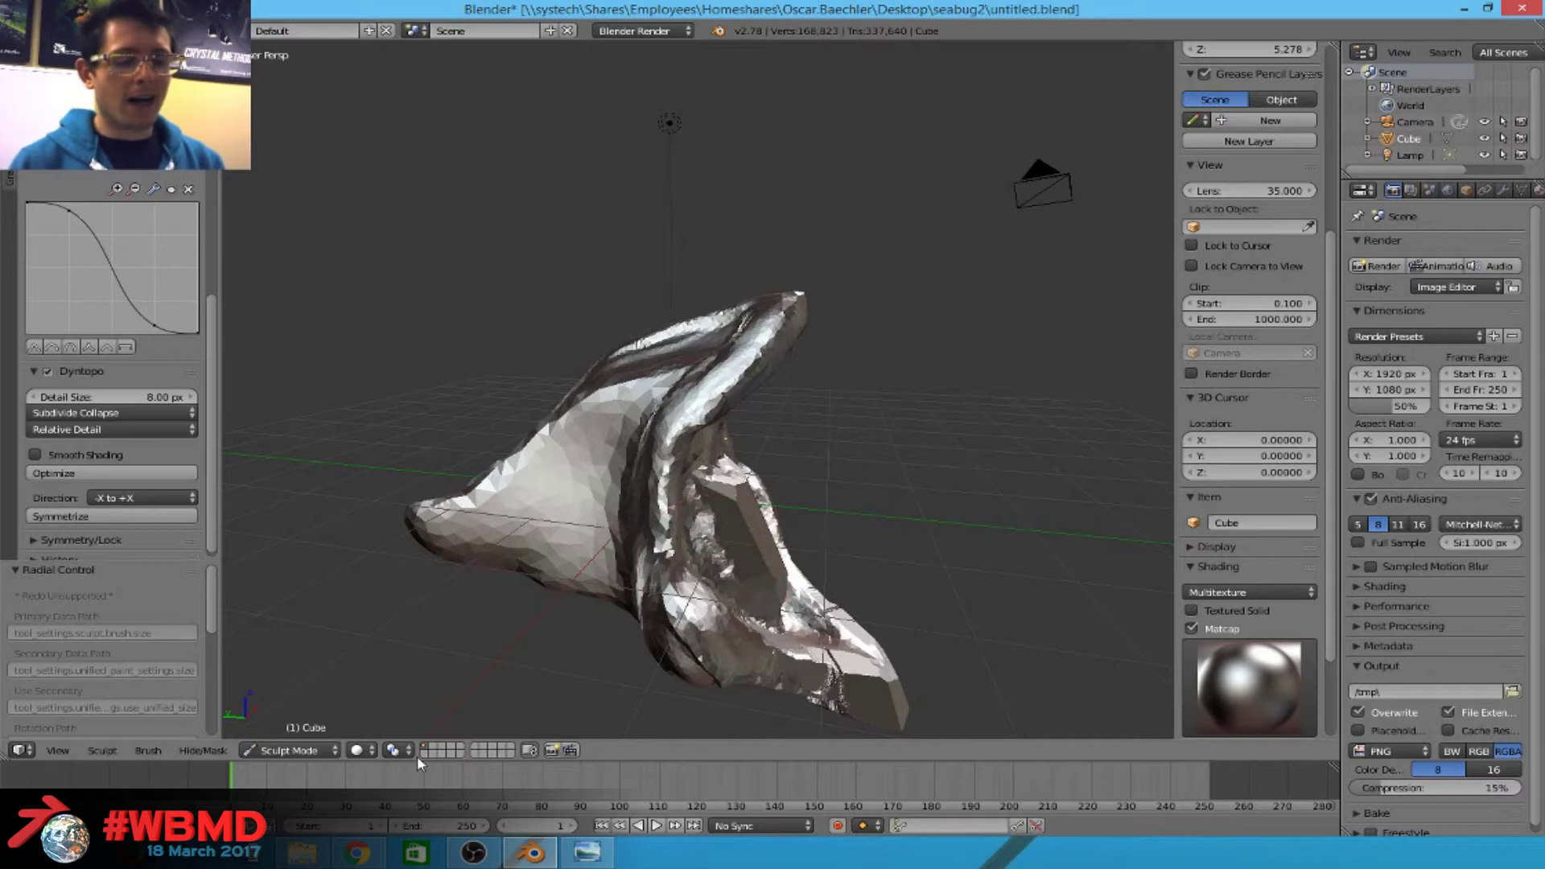
Switch the sculpted head to Object Mode, deselect it, and add a new cube mesh.
click(294, 755)
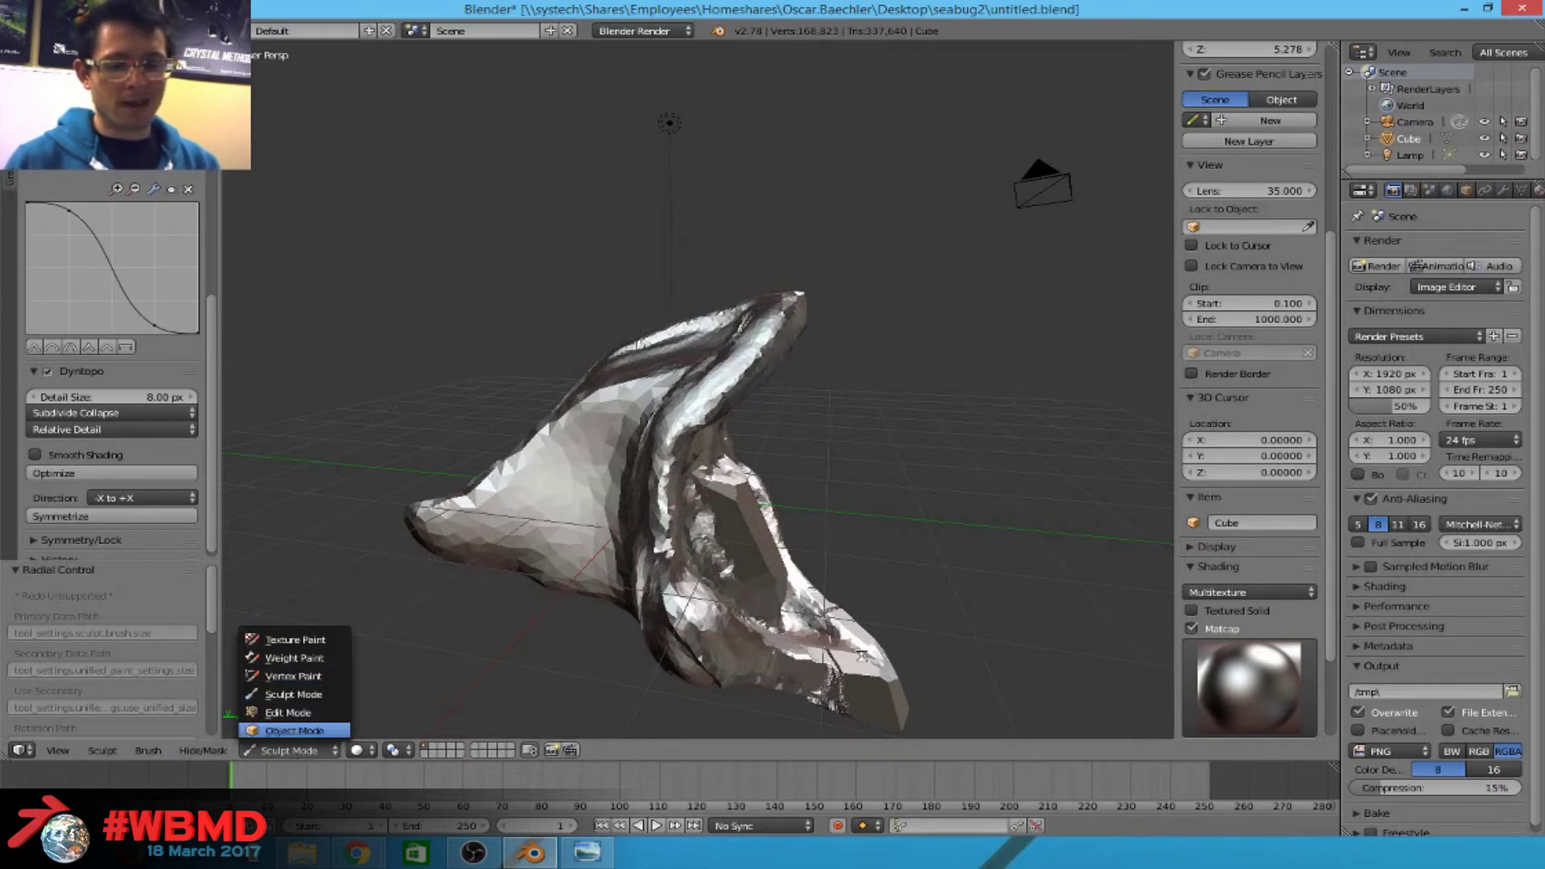
shift+middle_drag(837, 483, 656, 299)
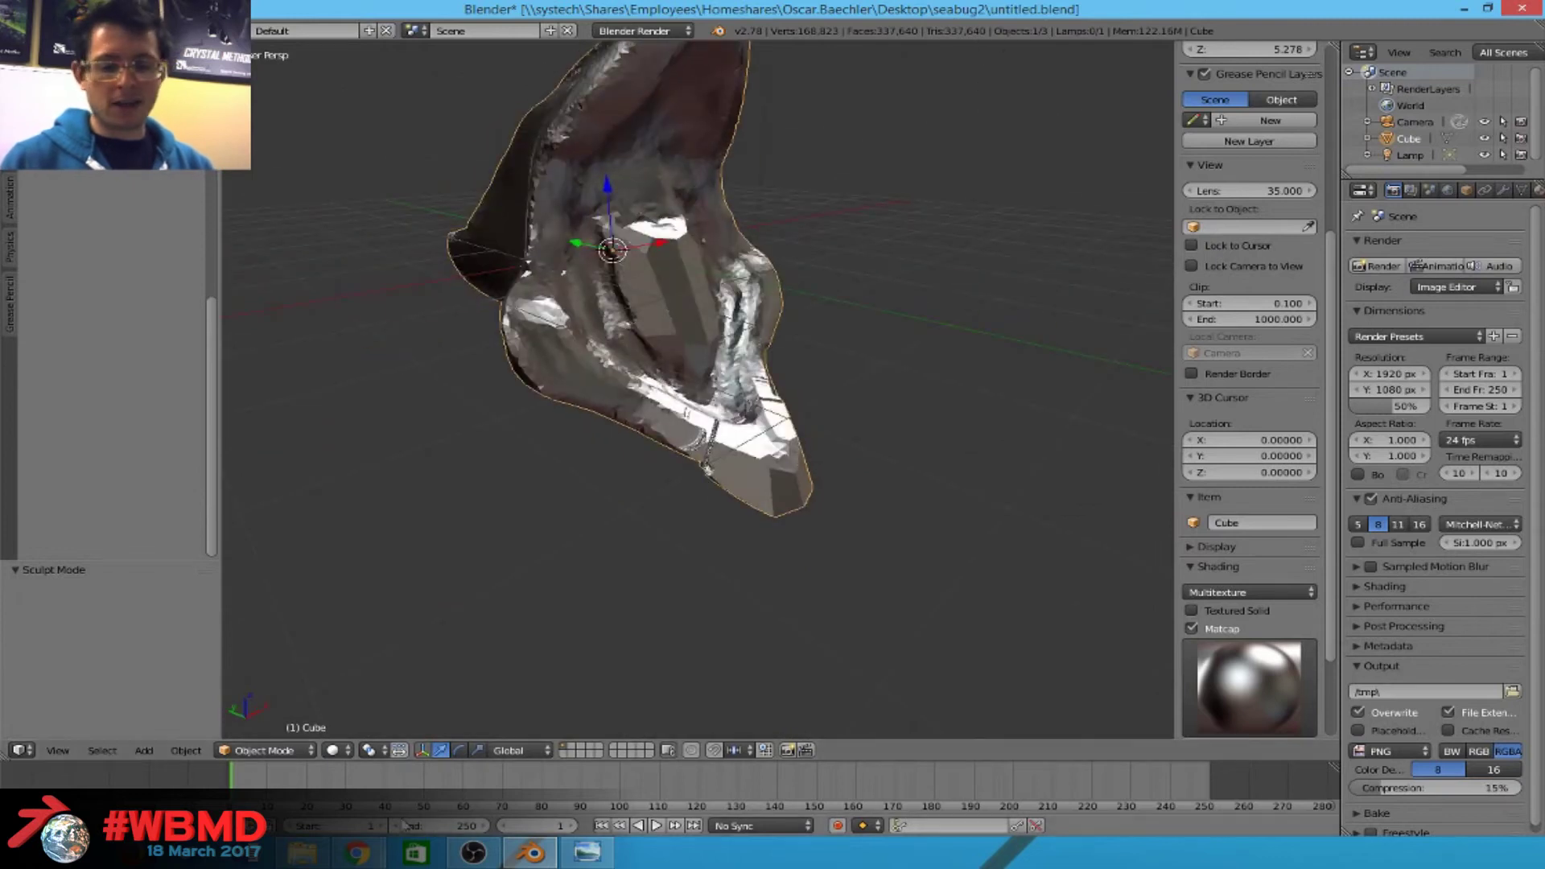
key(a)
key(shift+a)
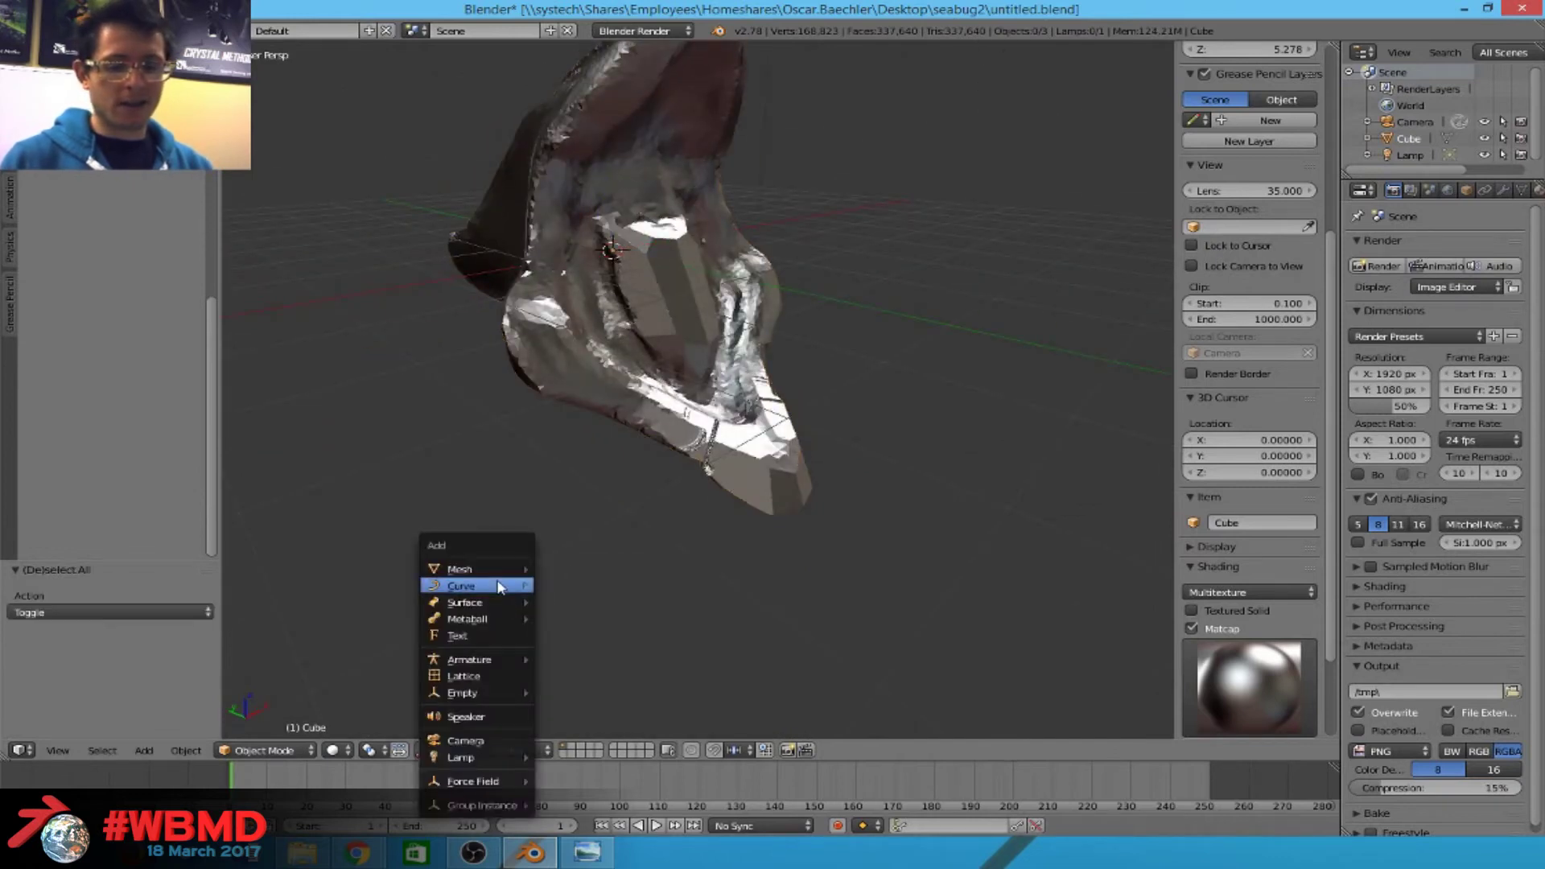
mouse_move(497, 569)
click(579, 586)
scroll(684, 278, down, 3)
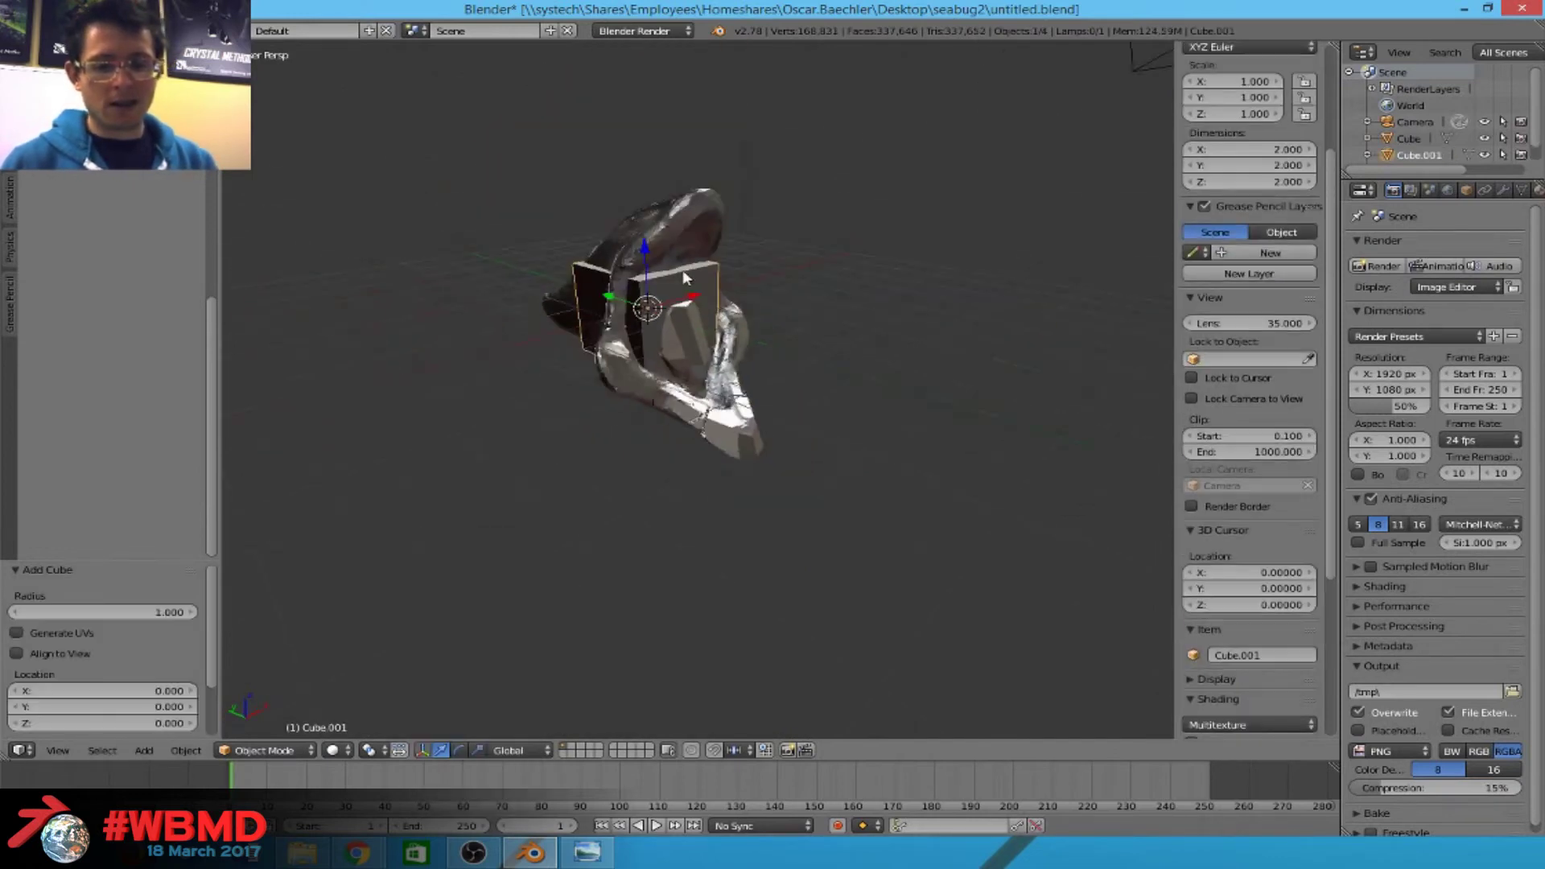
Enter Edit Mode on the new cube and delete all of its vertices.
key(Tab)
scroll(684, 277, up, 5)
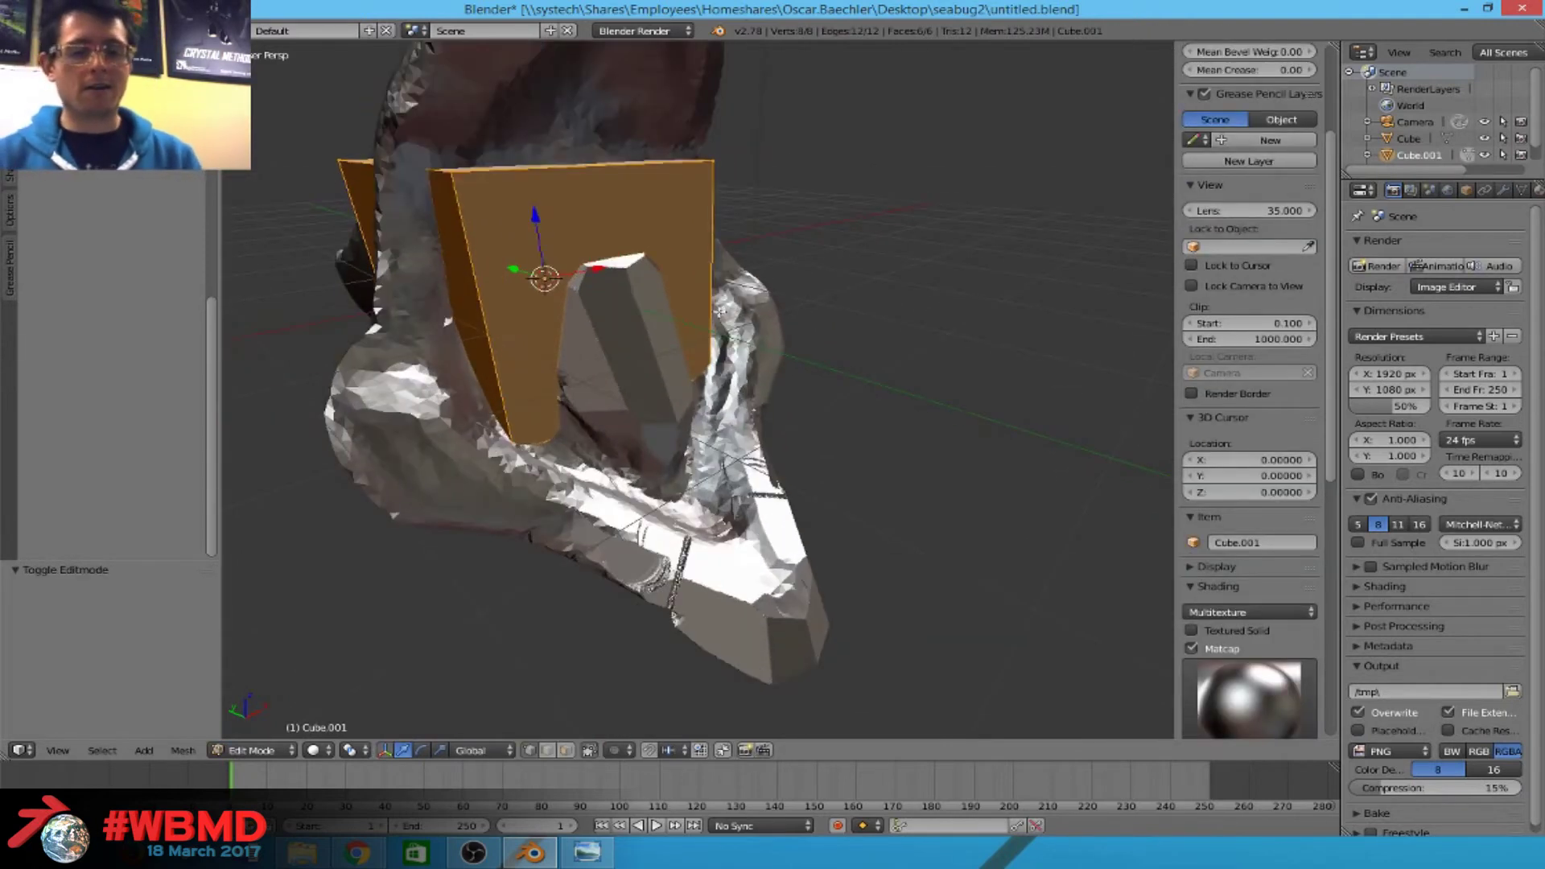
key(x)
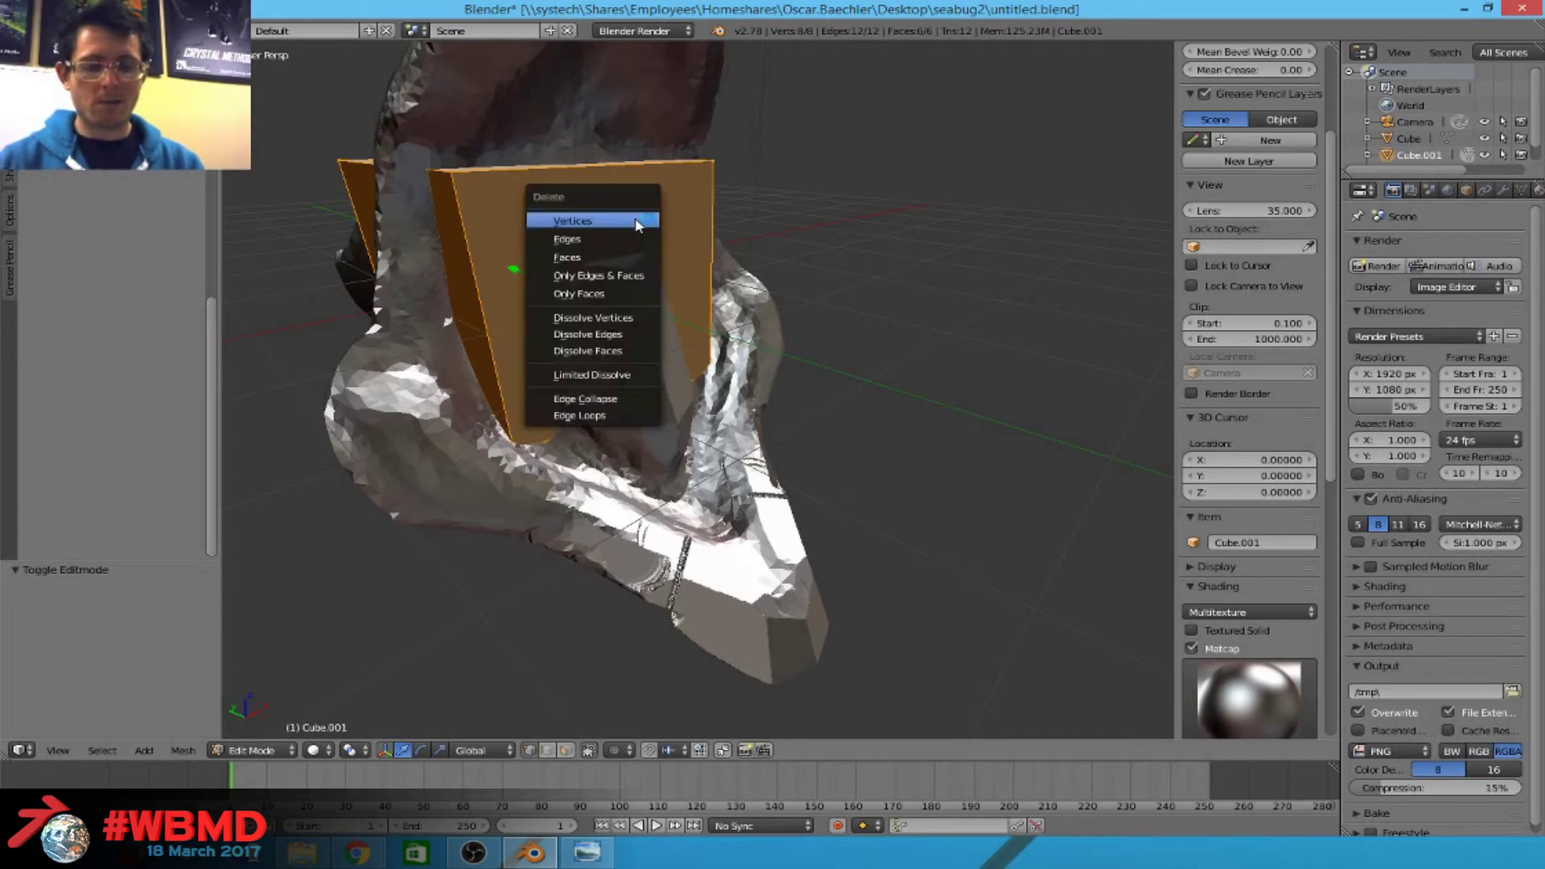
click(628, 219)
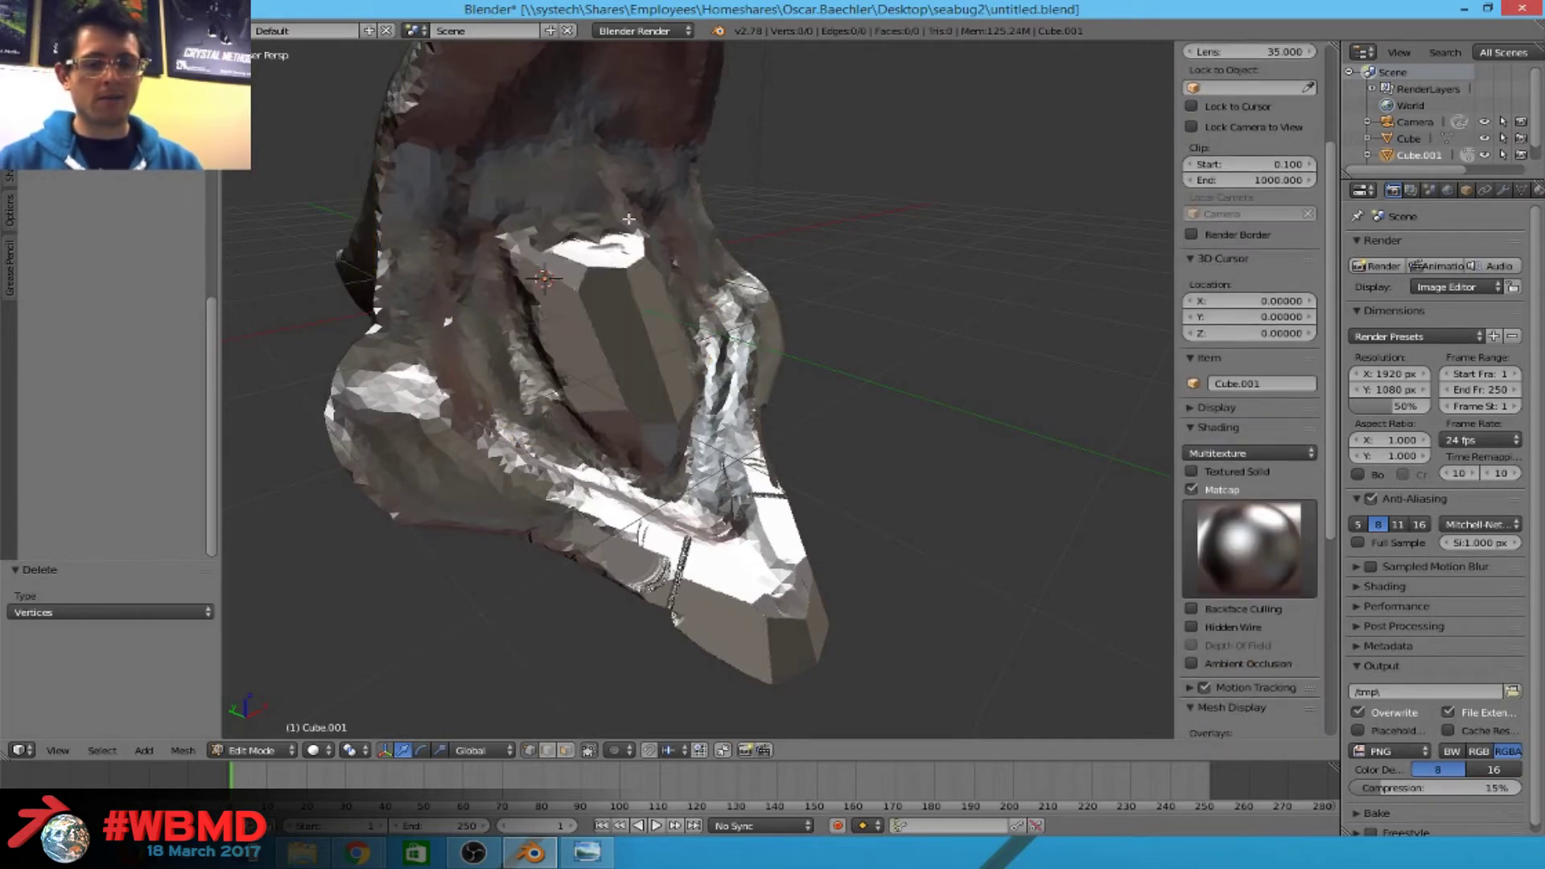
Place a vertex near the upper corner of the jaw tip, set snapping to Face, and move the vertex onto that corner.
ctrl+click(764, 613)
scroll(764, 613, up, 3)
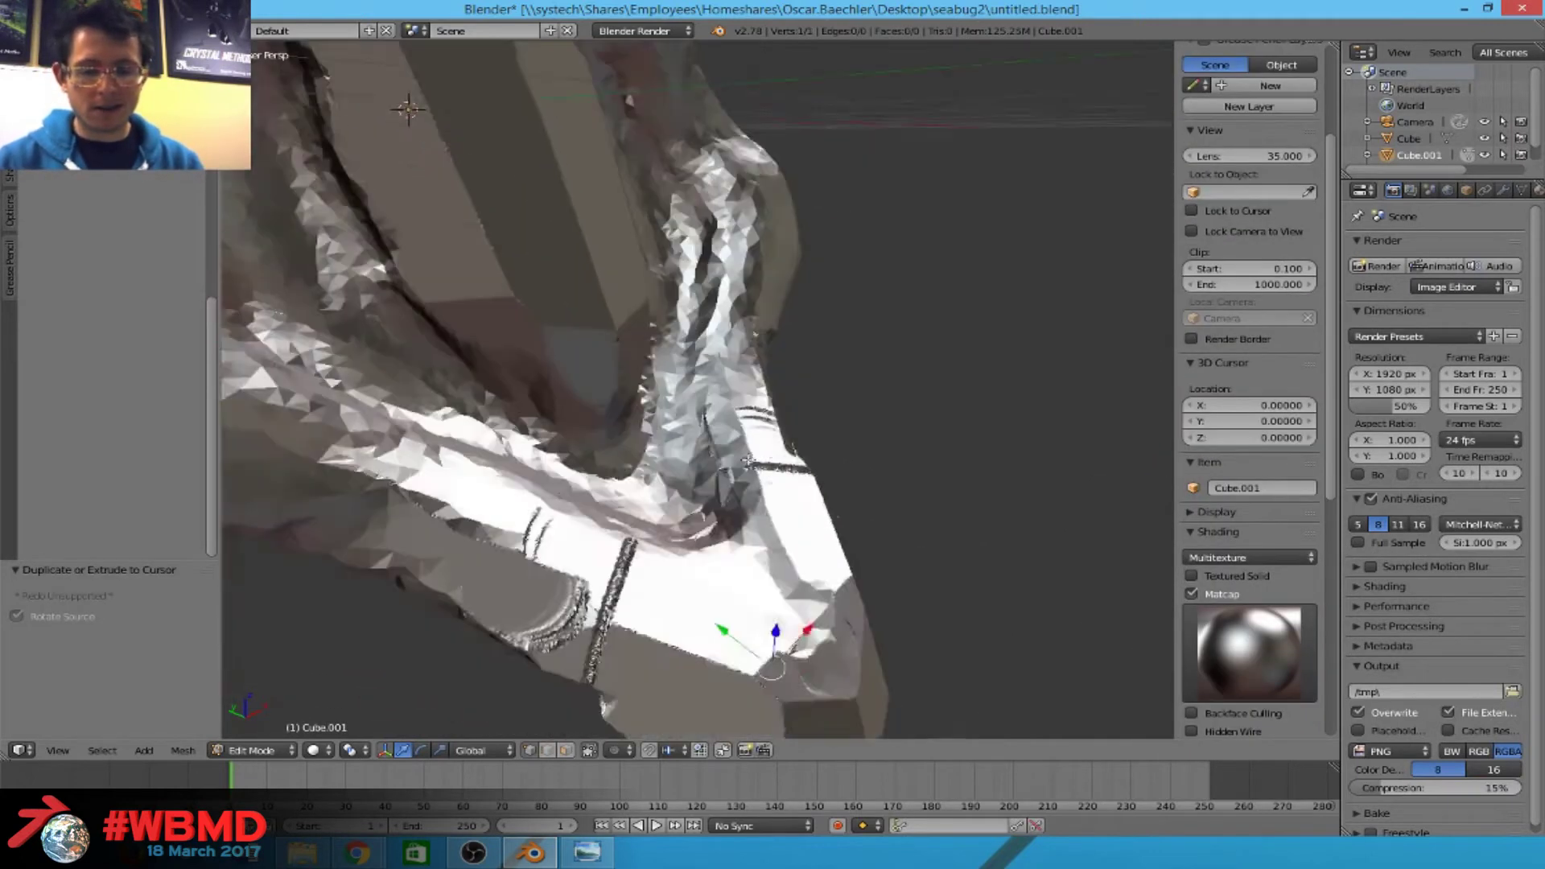
click(668, 750)
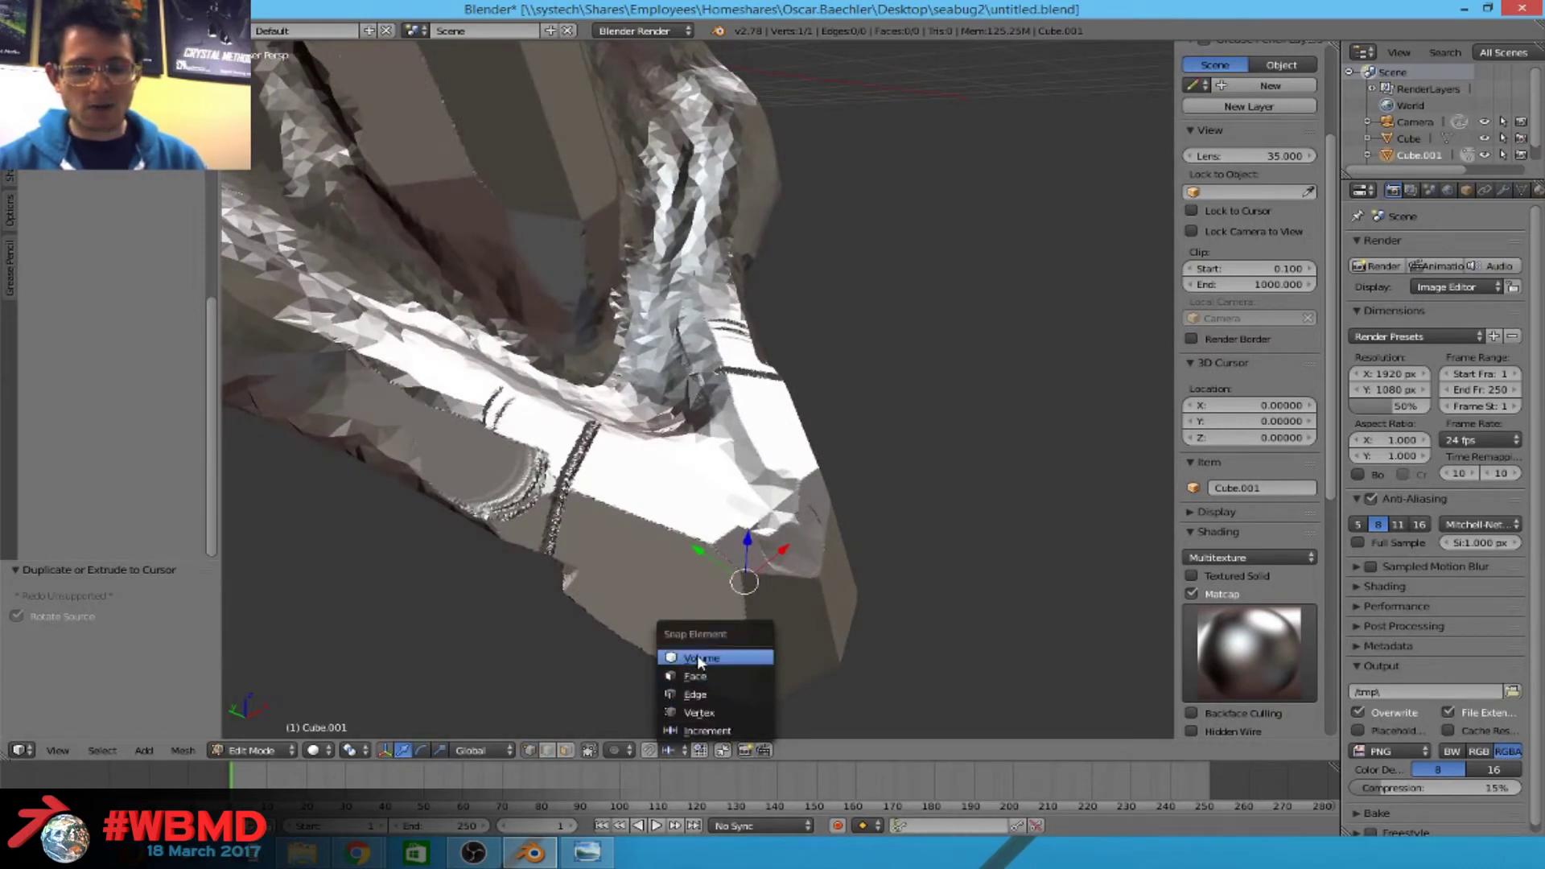
click(718, 680)
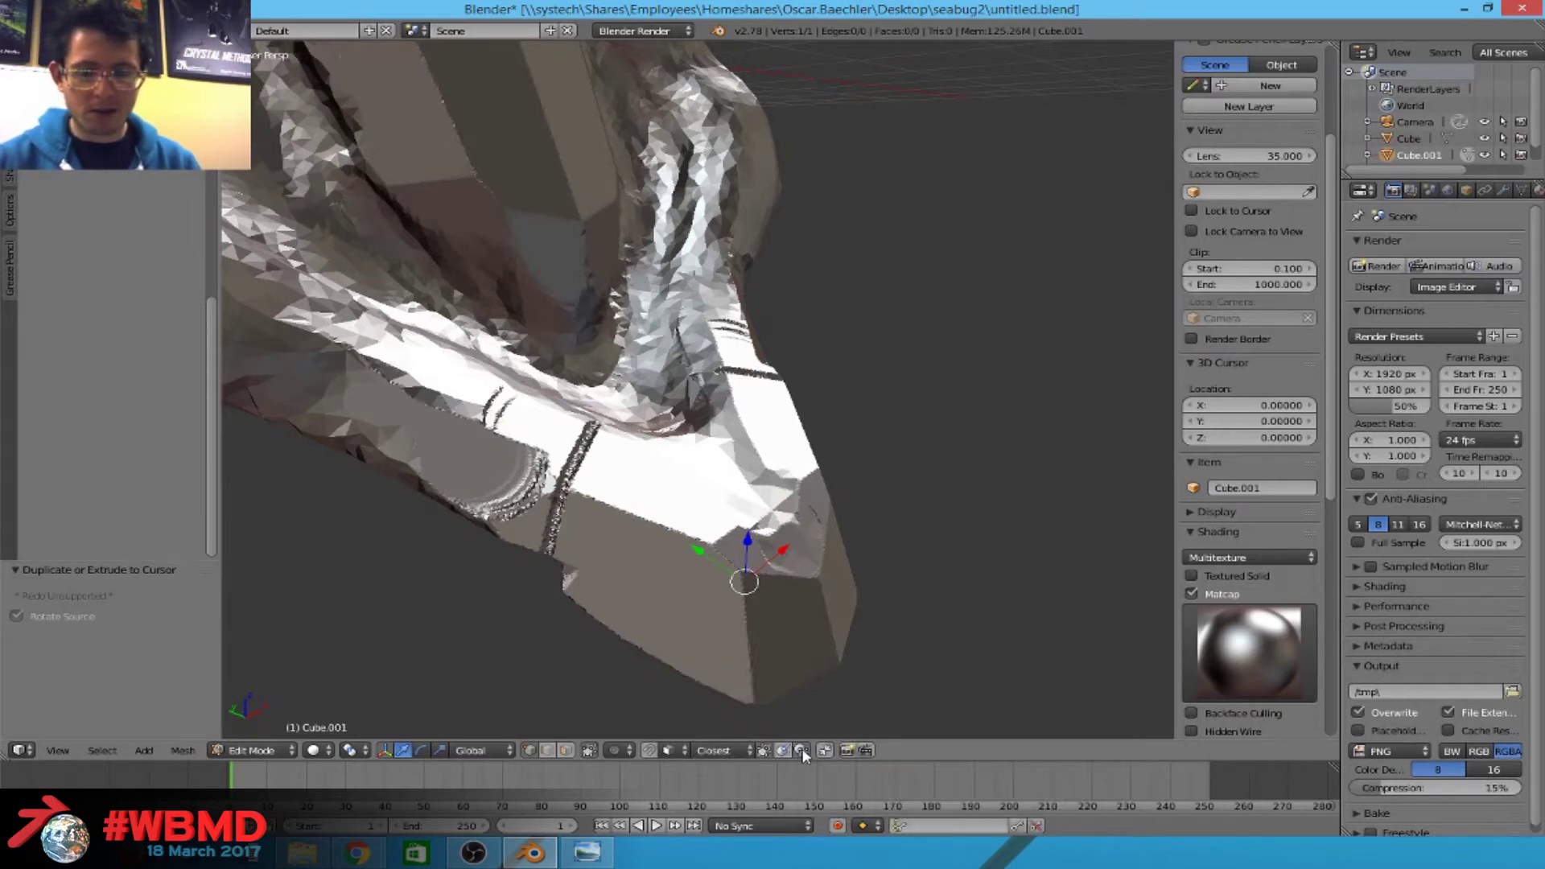
drag(744, 581, 744, 573)
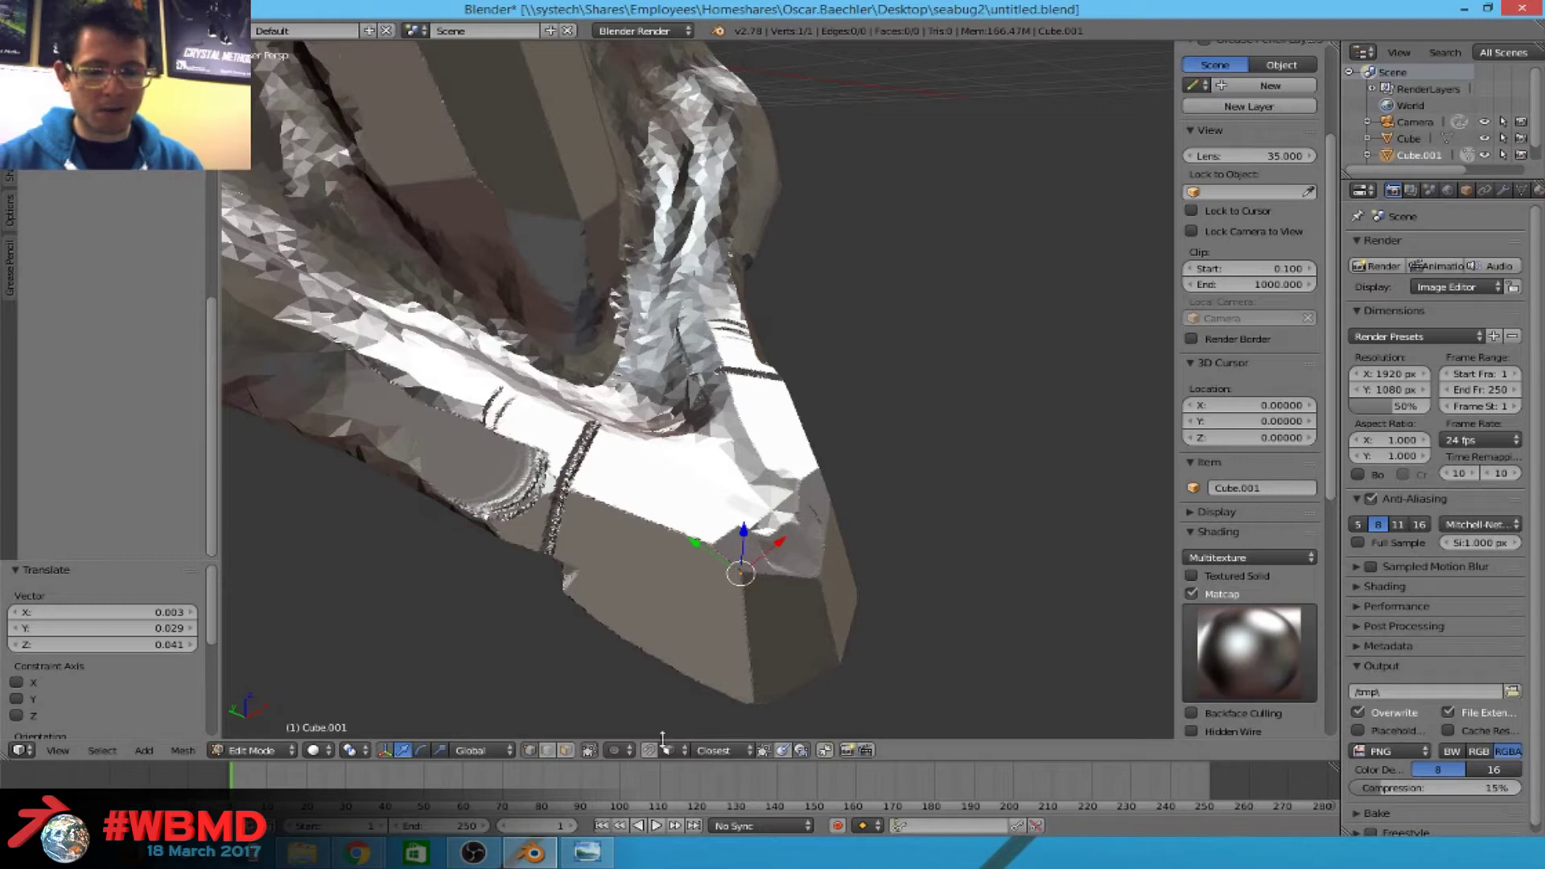
Extrude the vertex down the jaw tip's front edge to its lower corner.
key(e)
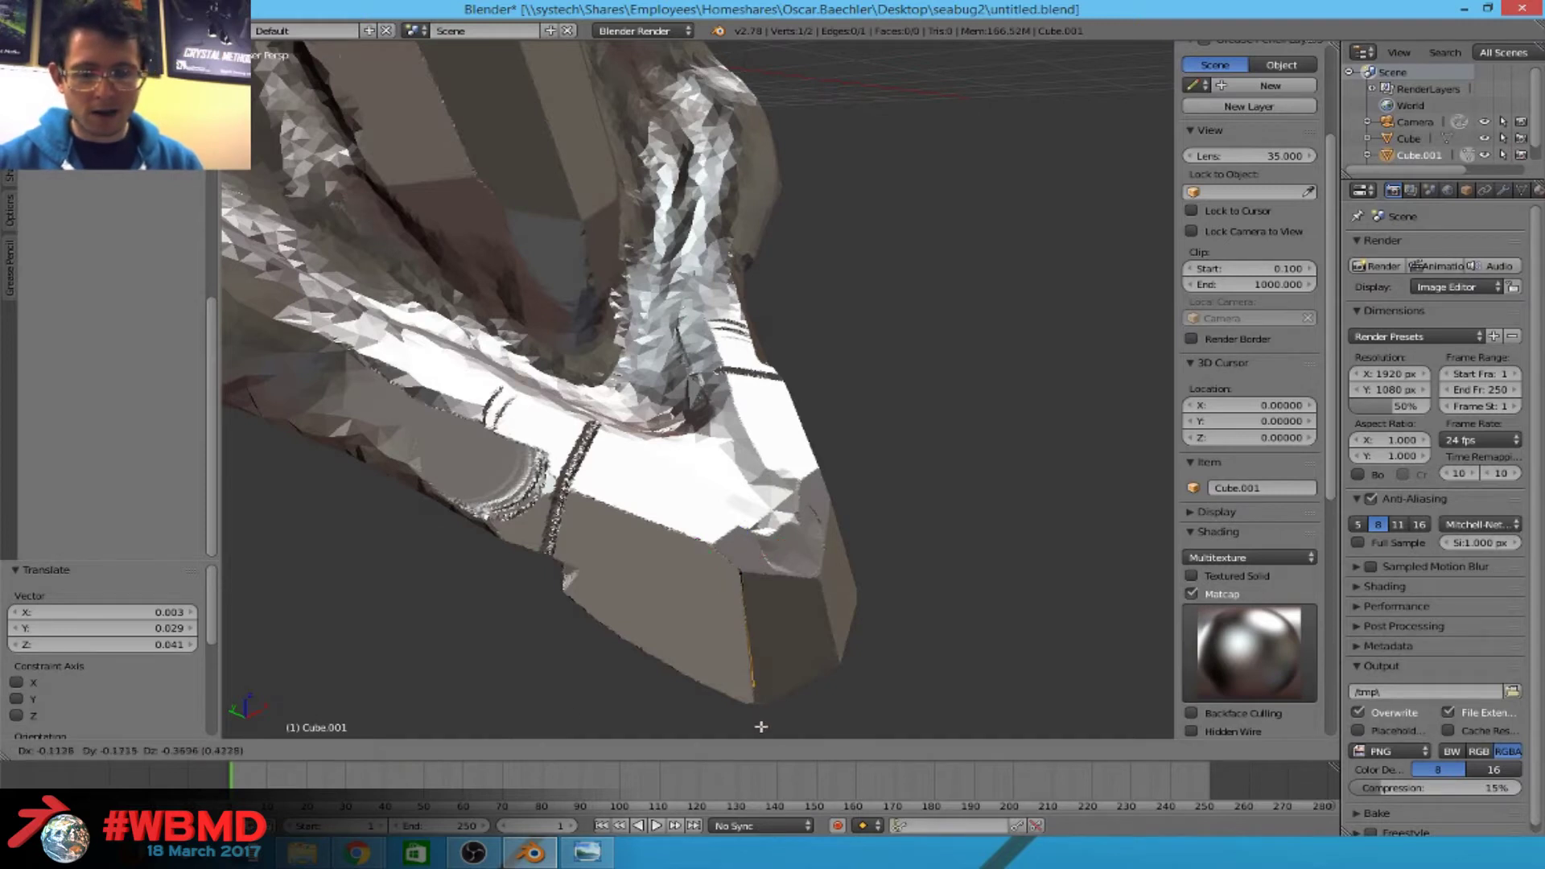
click(762, 50)
middle_drag(991, 475, 809, 383)
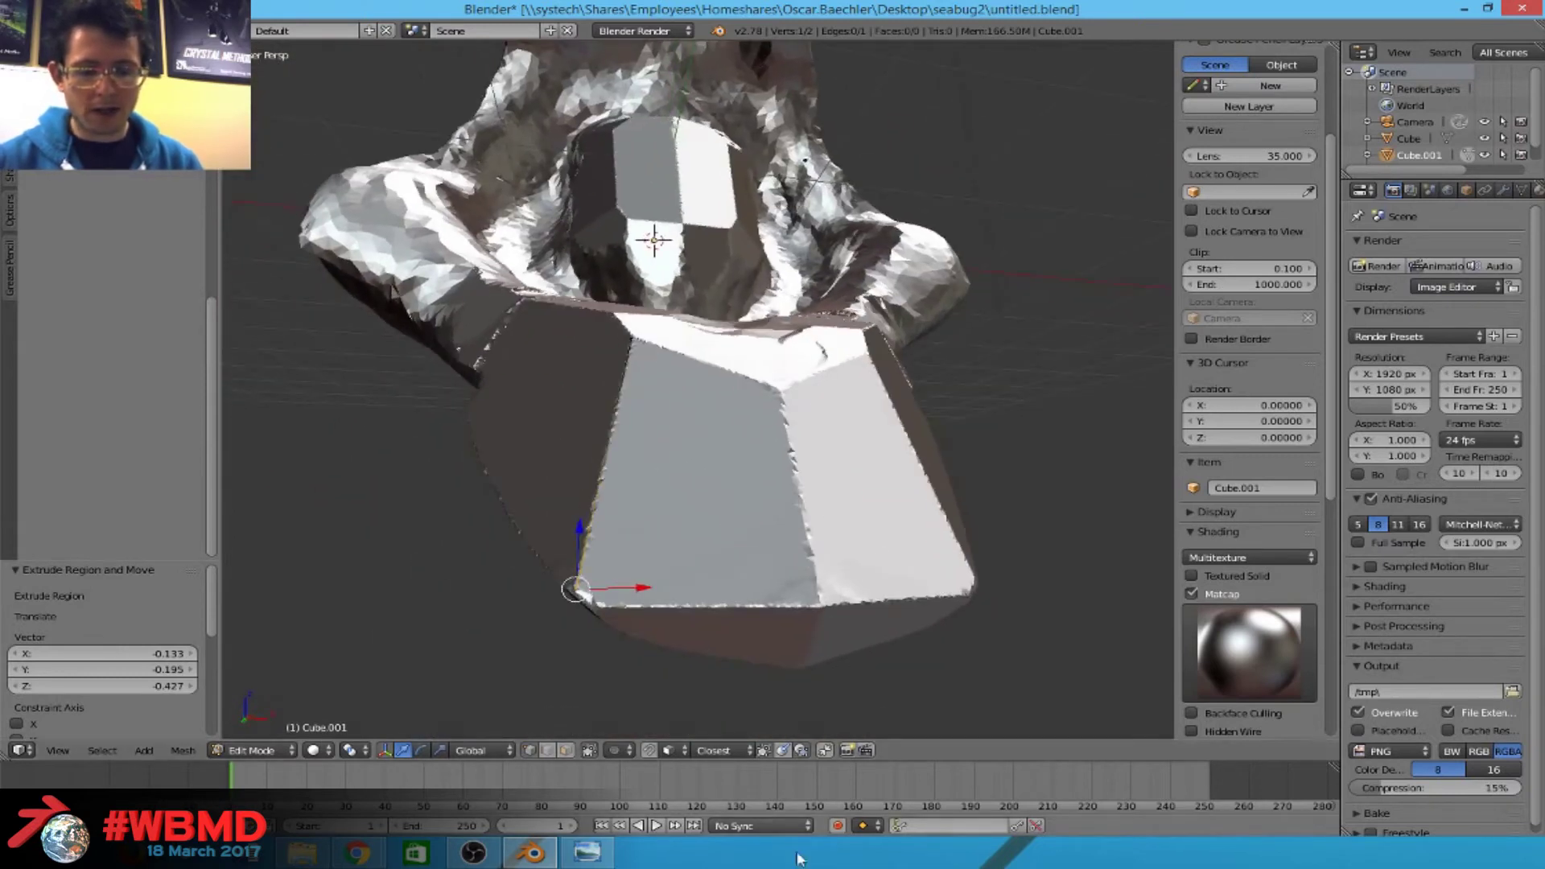
middle_drag(589, 298, 627, 379)
key(a)
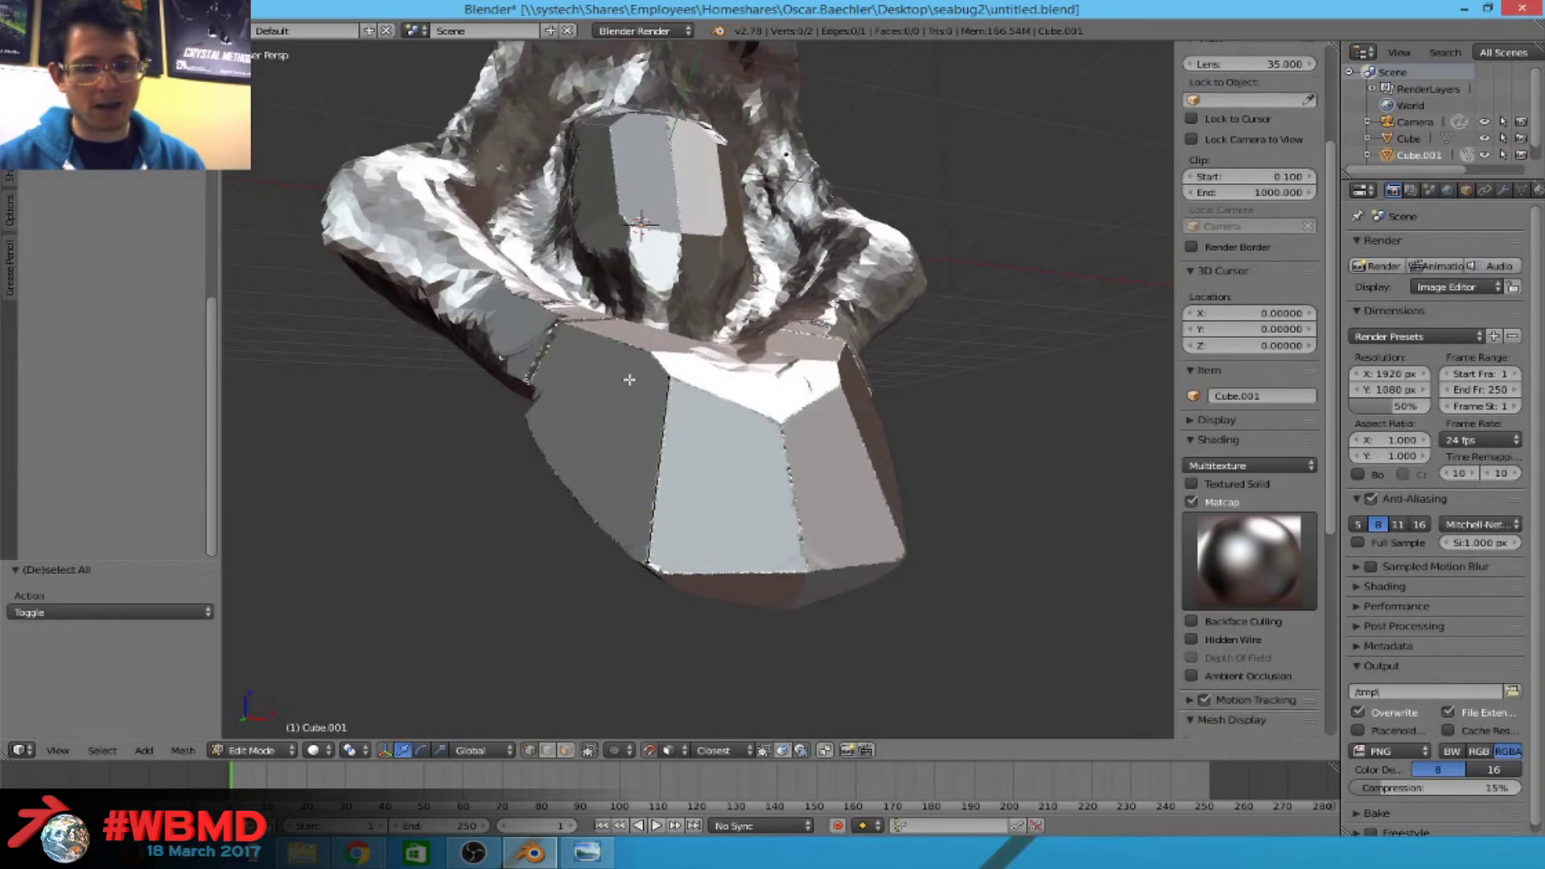
key(a)
key(e)
right_click(812, 376)
key(ctrl+z)
scroll(716, 438, up, 4)
Select the whole edge and extrude it across the jaw tip's front facet to form the first face.
key(a)
scroll(696, 426, down, 3)
key(a)
key(e)
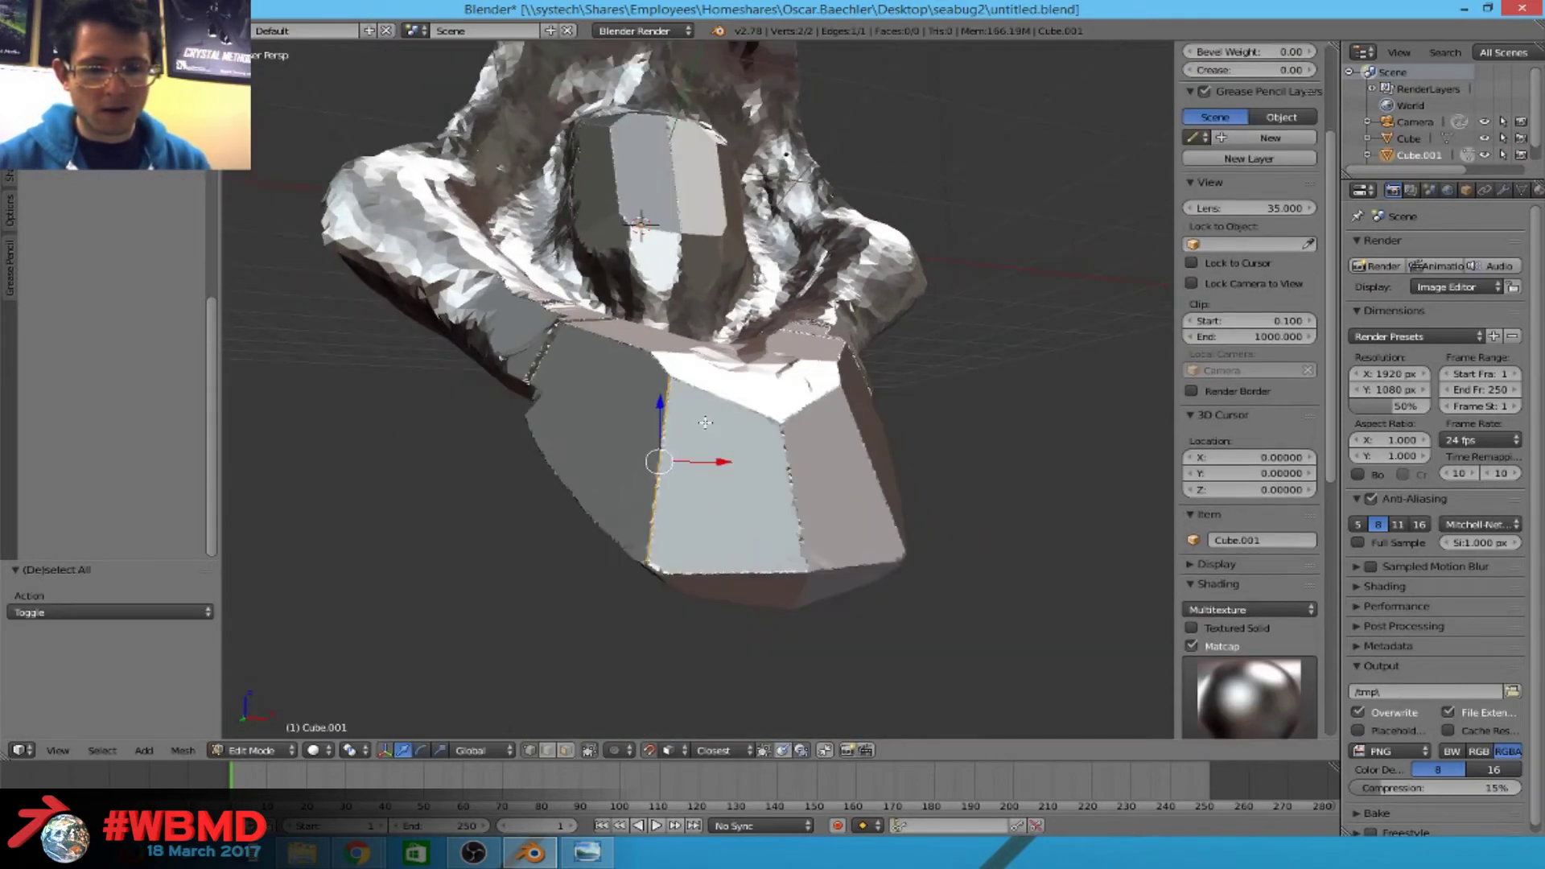
click(851, 430)
Move the new face's upper vertex onto the upper middle corner of the jaw tip's front facet.
right_click(802, 377)
key(g)
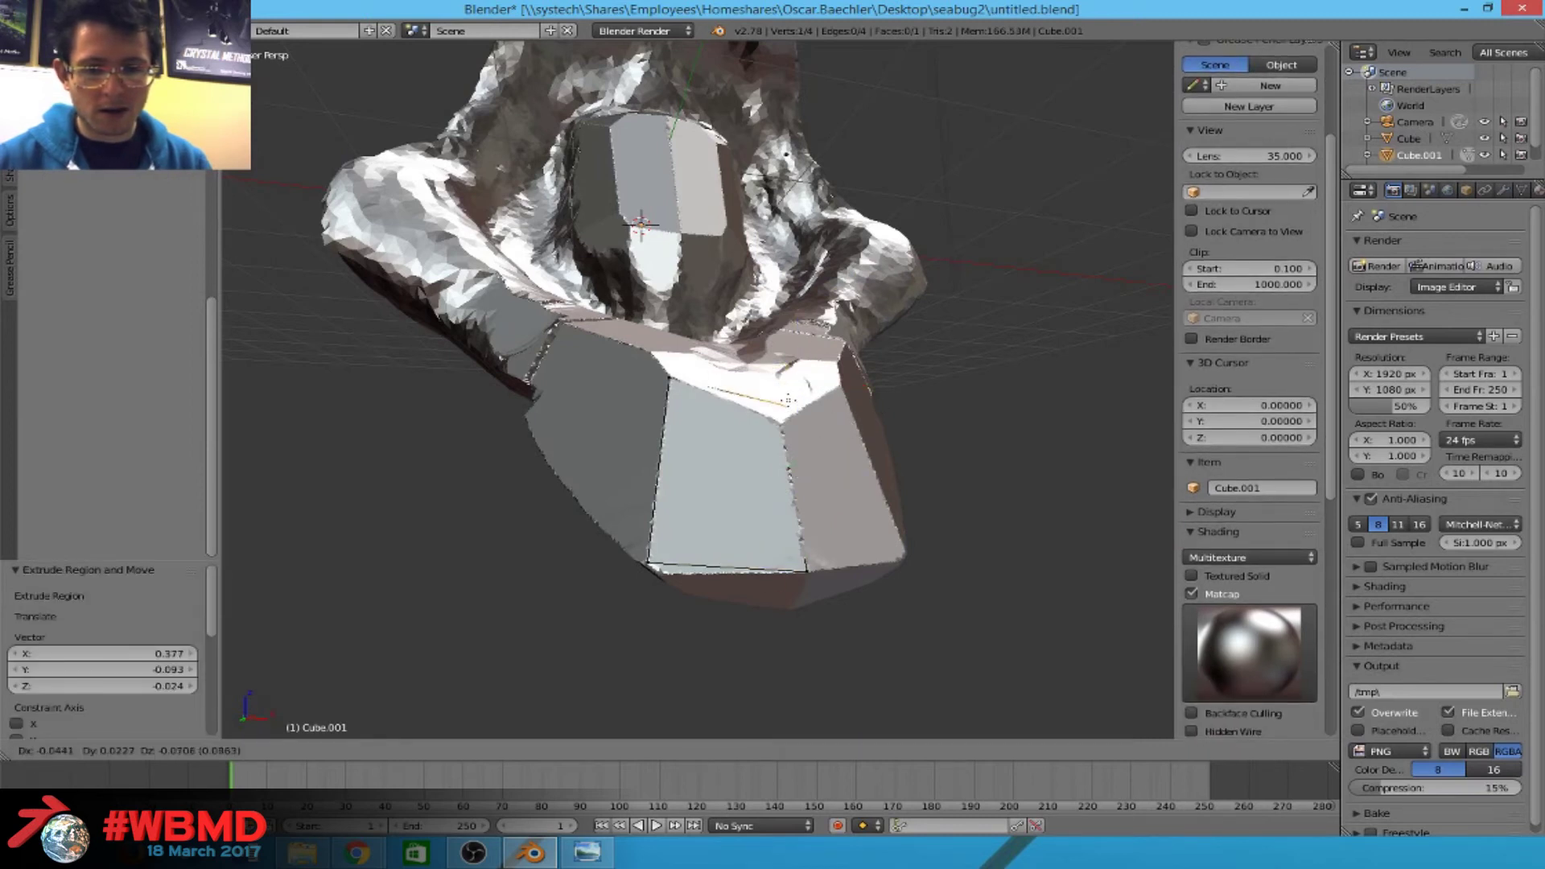
click(781, 415)
middle_drag(780, 412, 778, 410)
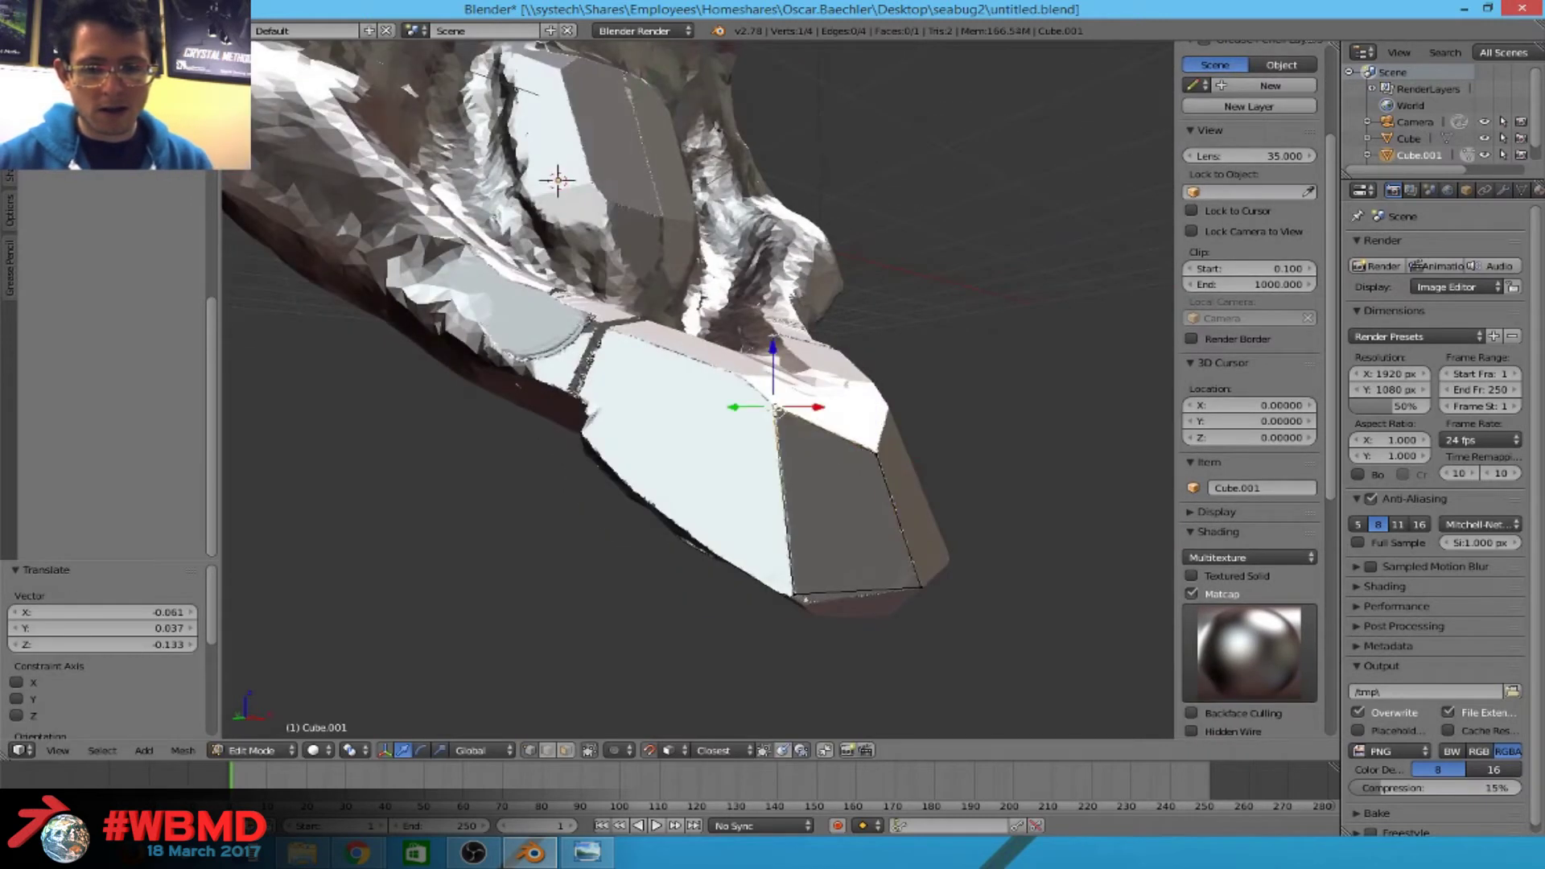
Extrude the face's outer edge back along the jaw's side facet and fit the new vertices to the facet's outline.
shift+right_click(807, 594)
middle_drag(803, 588, 773, 547)
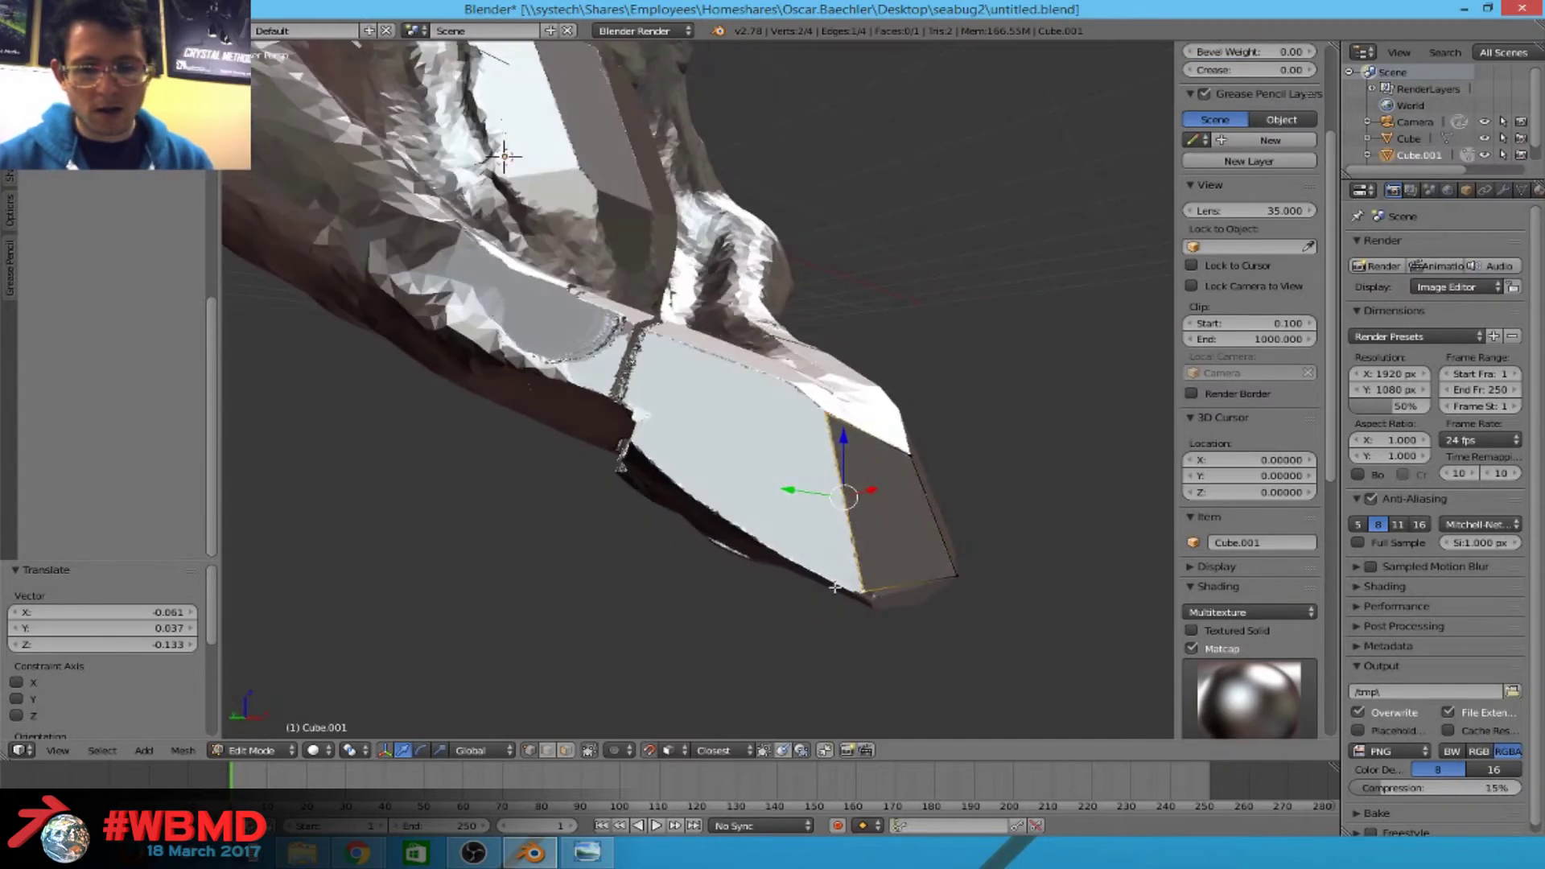
key(e)
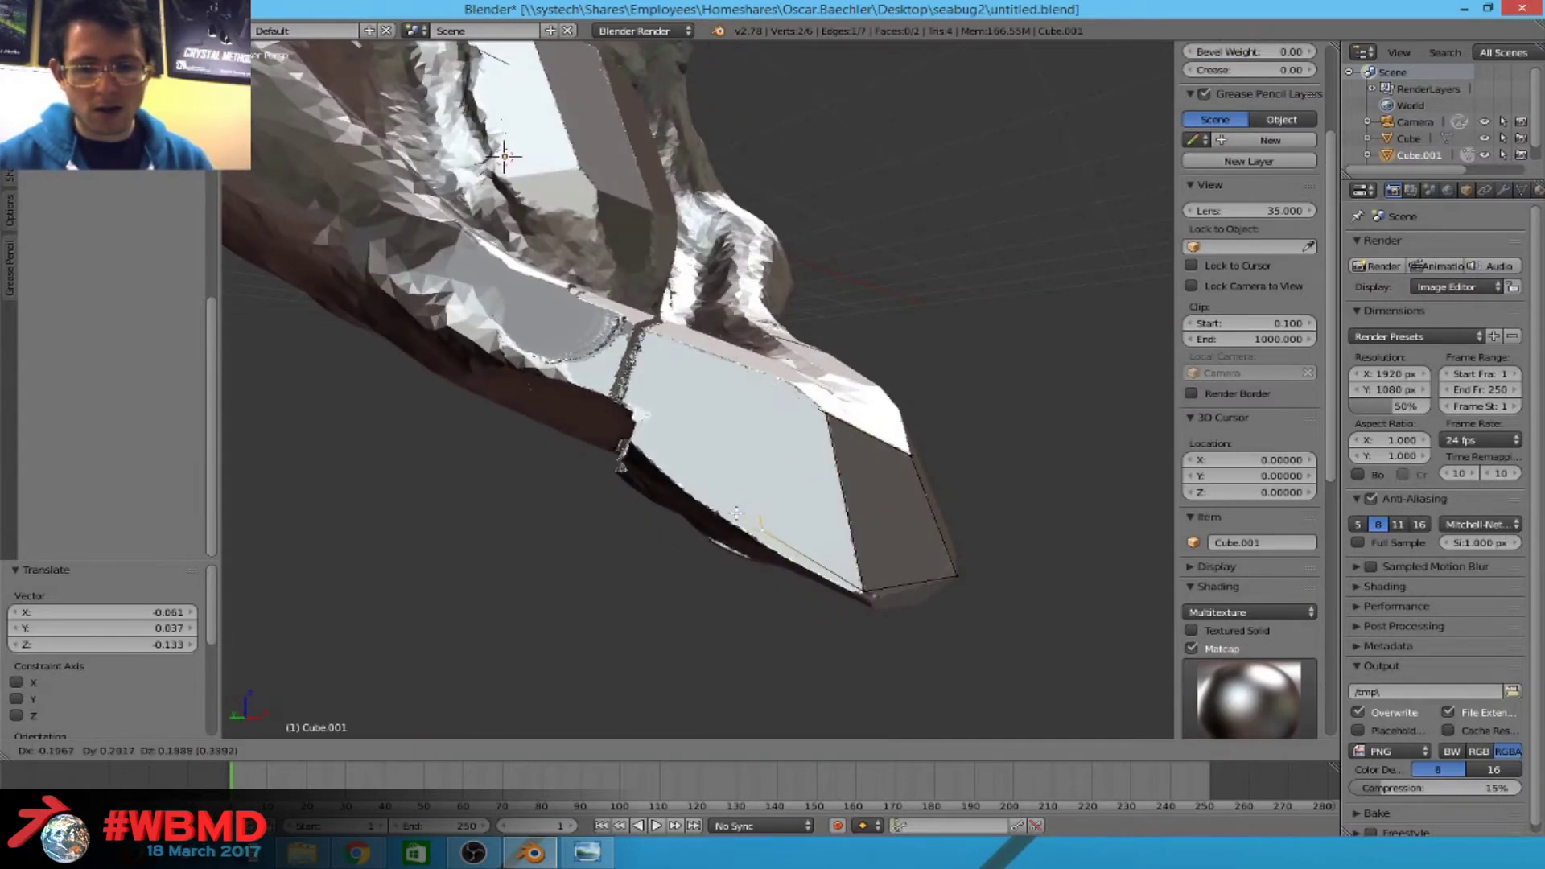
click(726, 522)
right_drag(727, 355, 802, 385)
shift+right_click(767, 552)
middle_drag(704, 499, 672, 552)
Extrude the end edge further back toward the groove and align the upper vertices with the side facet's border.
key(e)
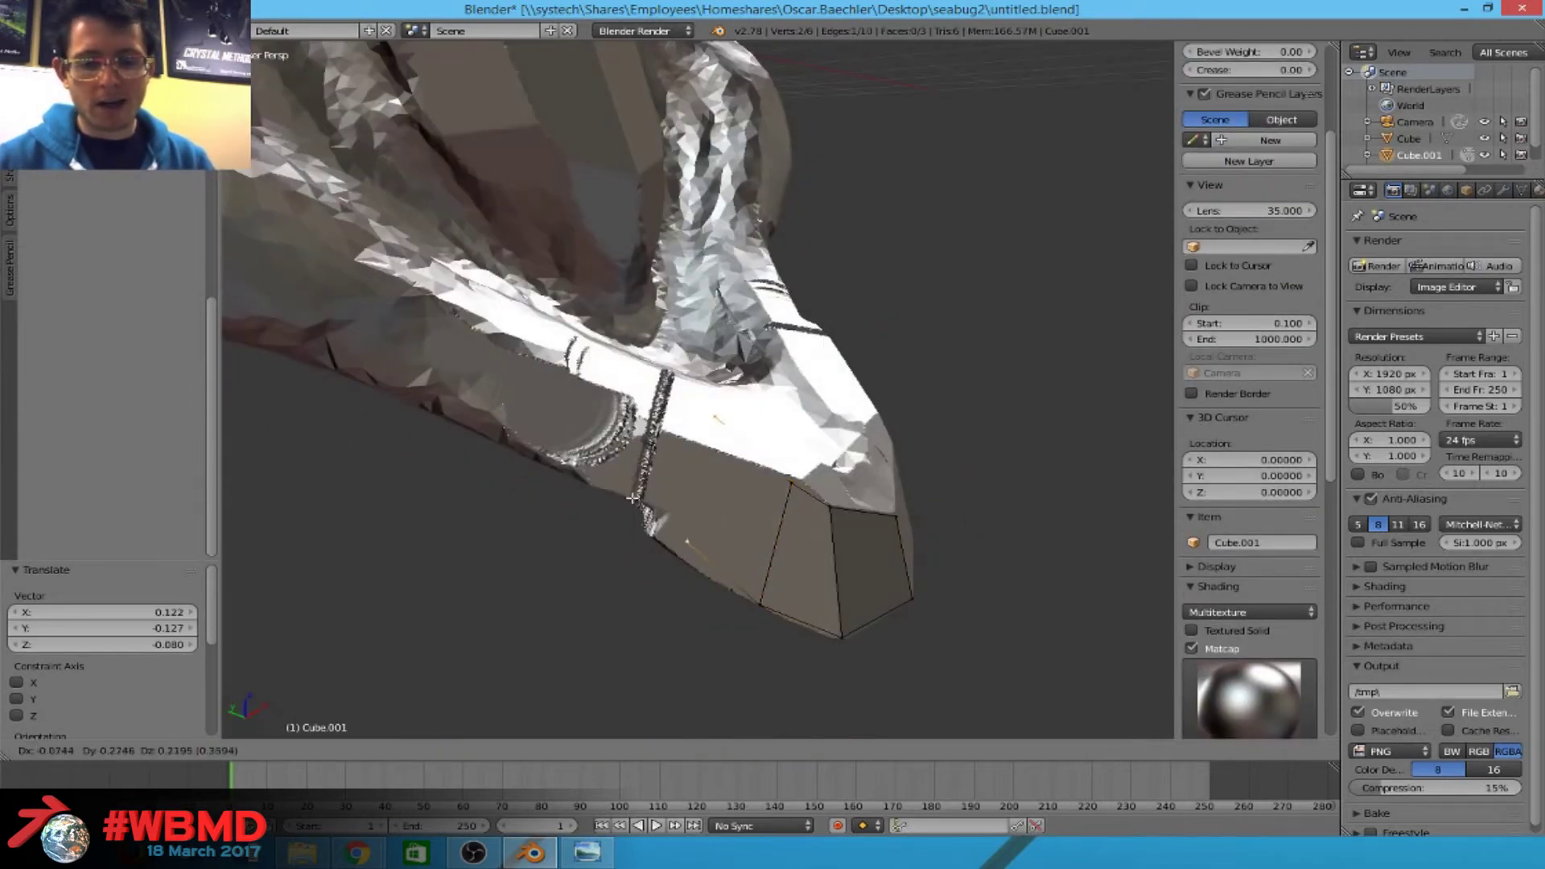
click(604, 493)
right_drag(675, 401, 708, 461)
click(698, 448)
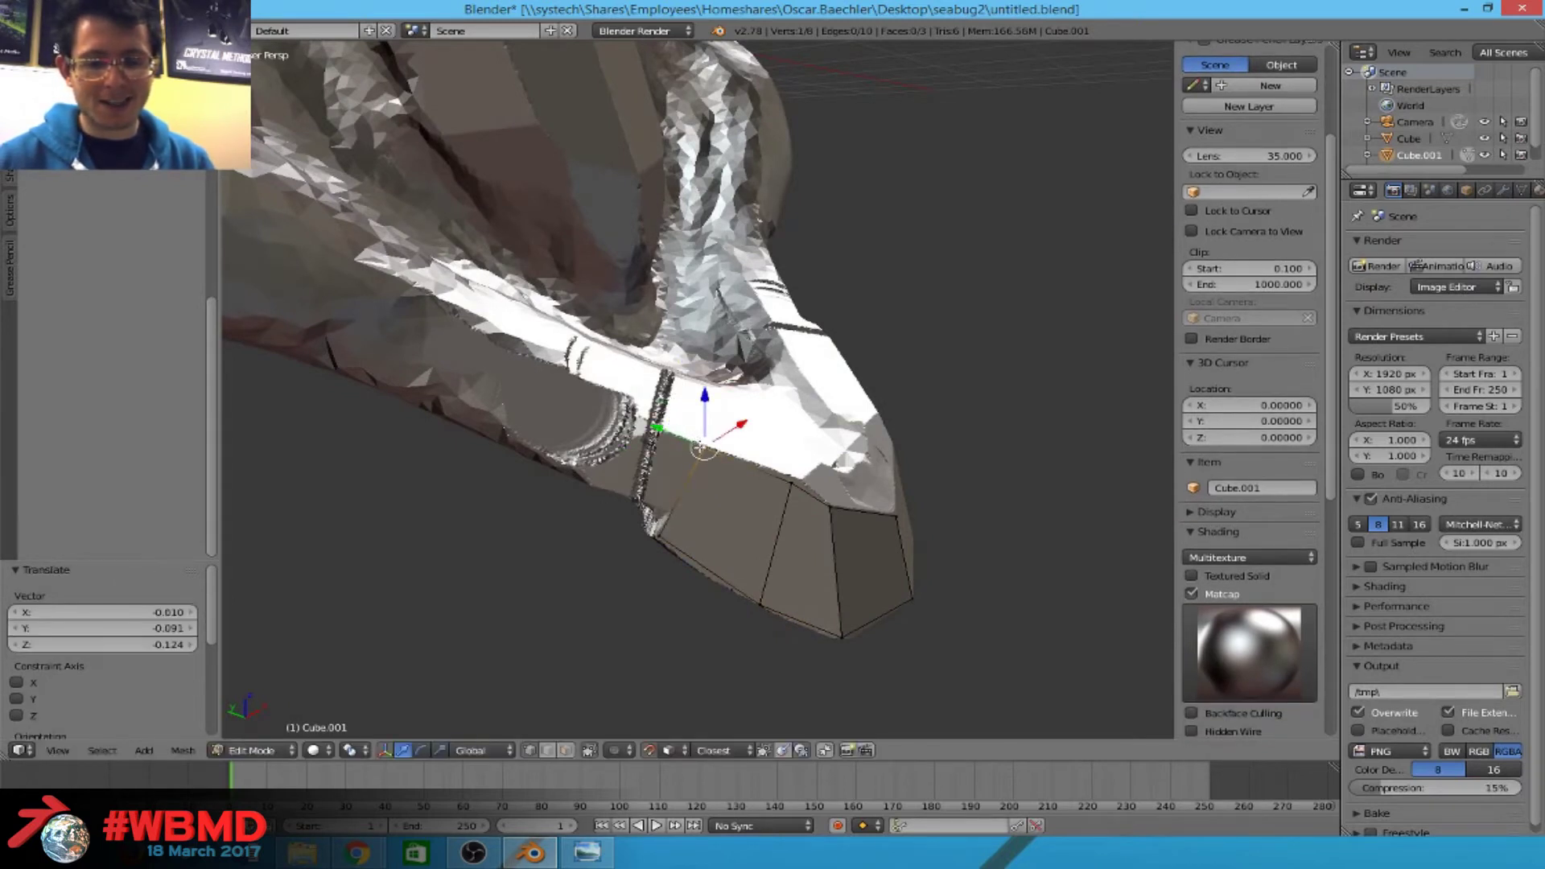
right_click(784, 474)
key(g)
click(795, 478)
Add a lengthwise loop cut through the new faces and slide it toward the lower border with a factor of -0.5.
middle_drag(738, 506, 738, 457)
key(ctrl+r)
click(747, 451)
click(752, 439)
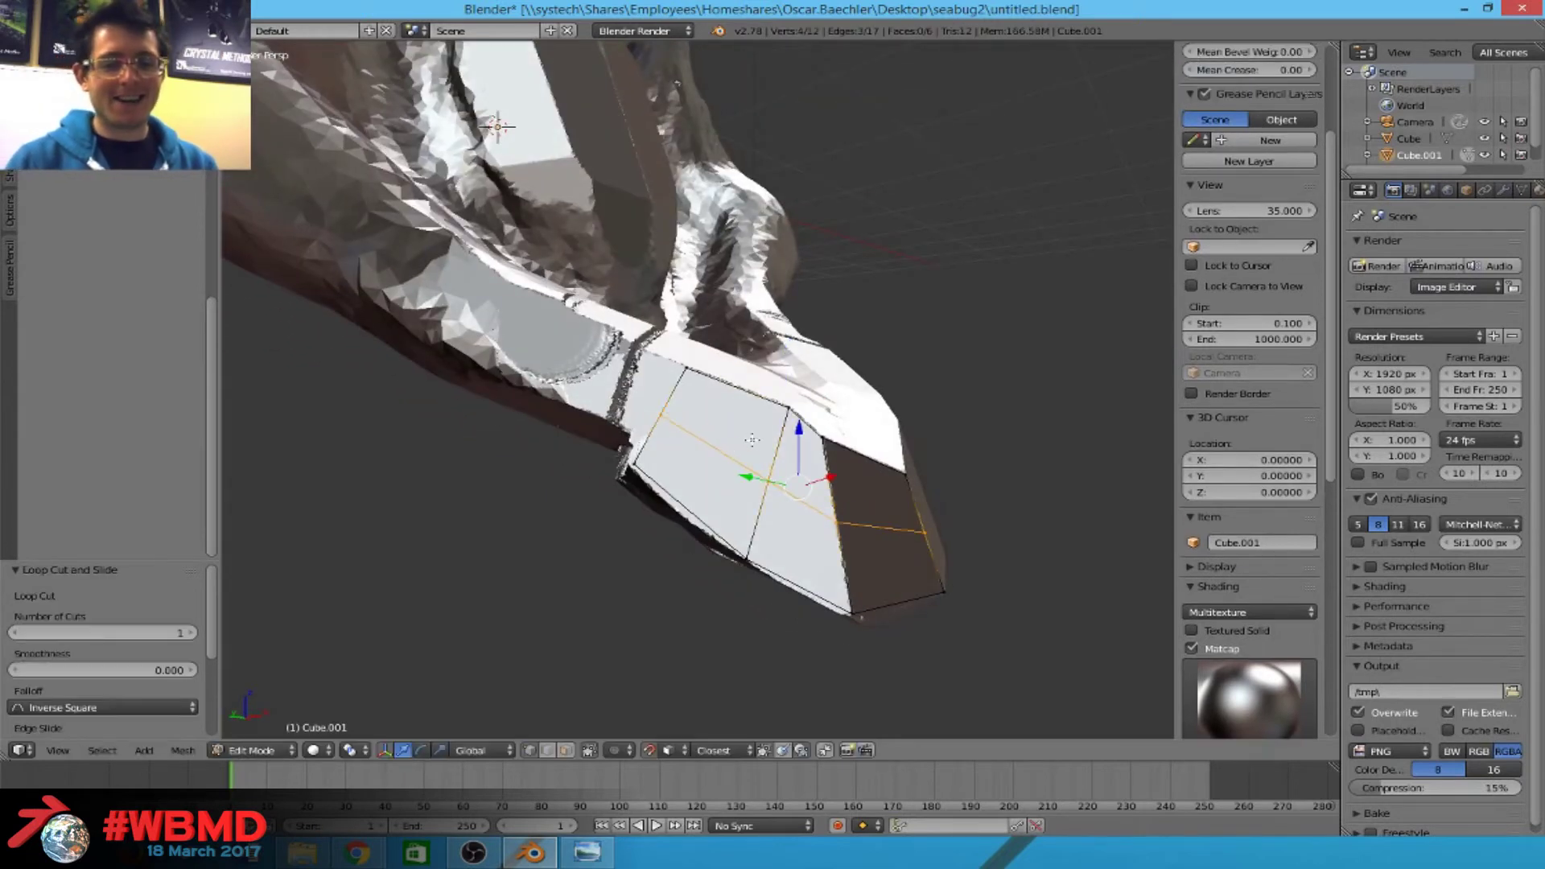
key(g)
key(g)
click(740, 447)
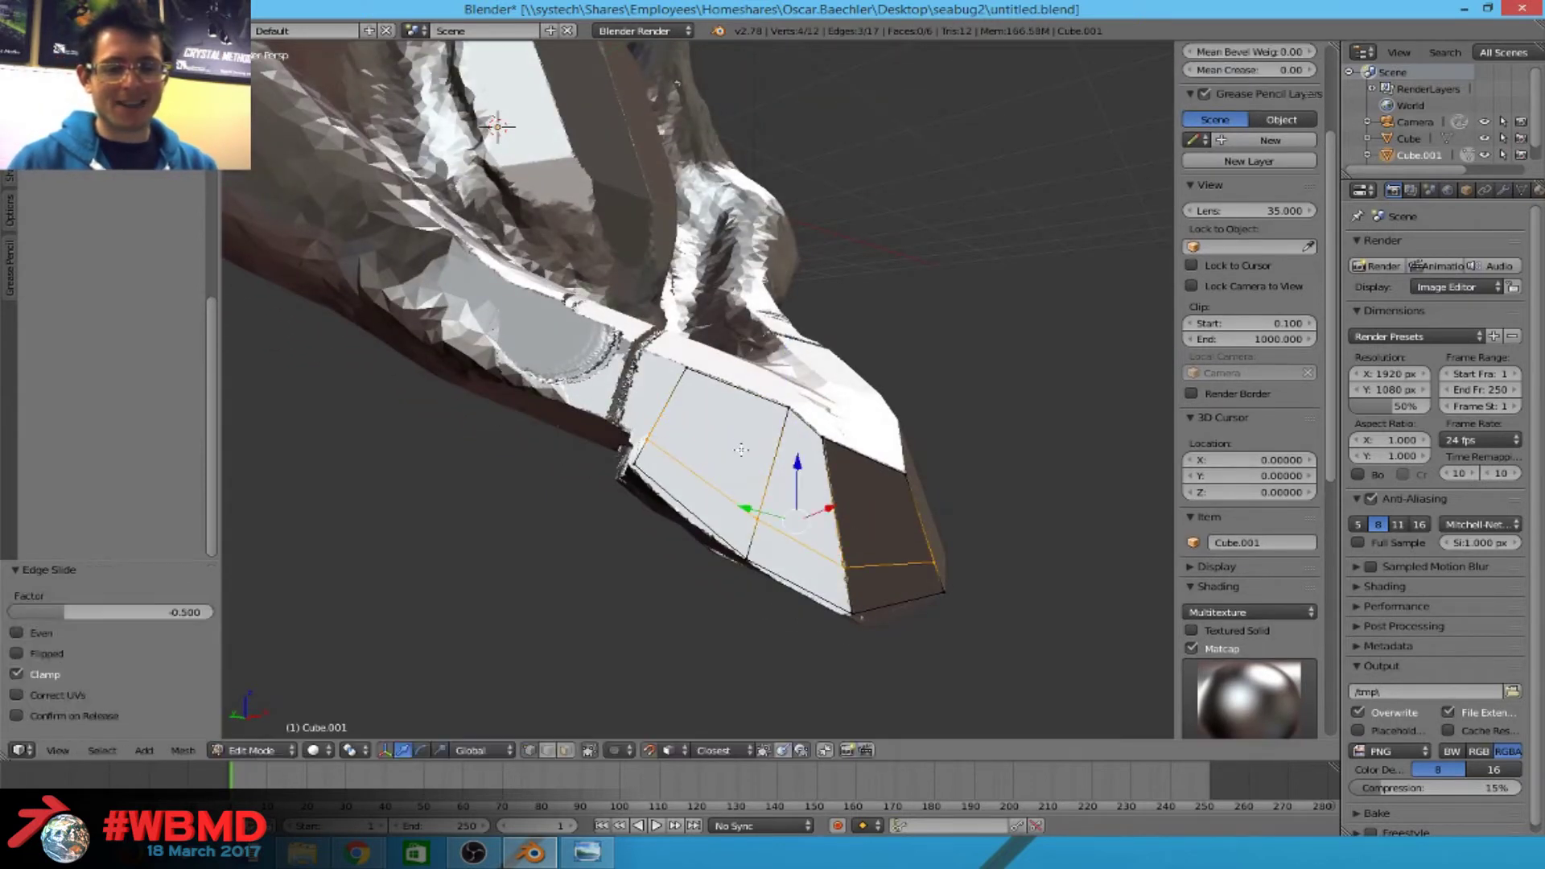
Select the upper end edge of the strip, extrude it toward the groove, and adjust its position.
key(a)
right_click(650, 419)
shift+right_click(684, 376)
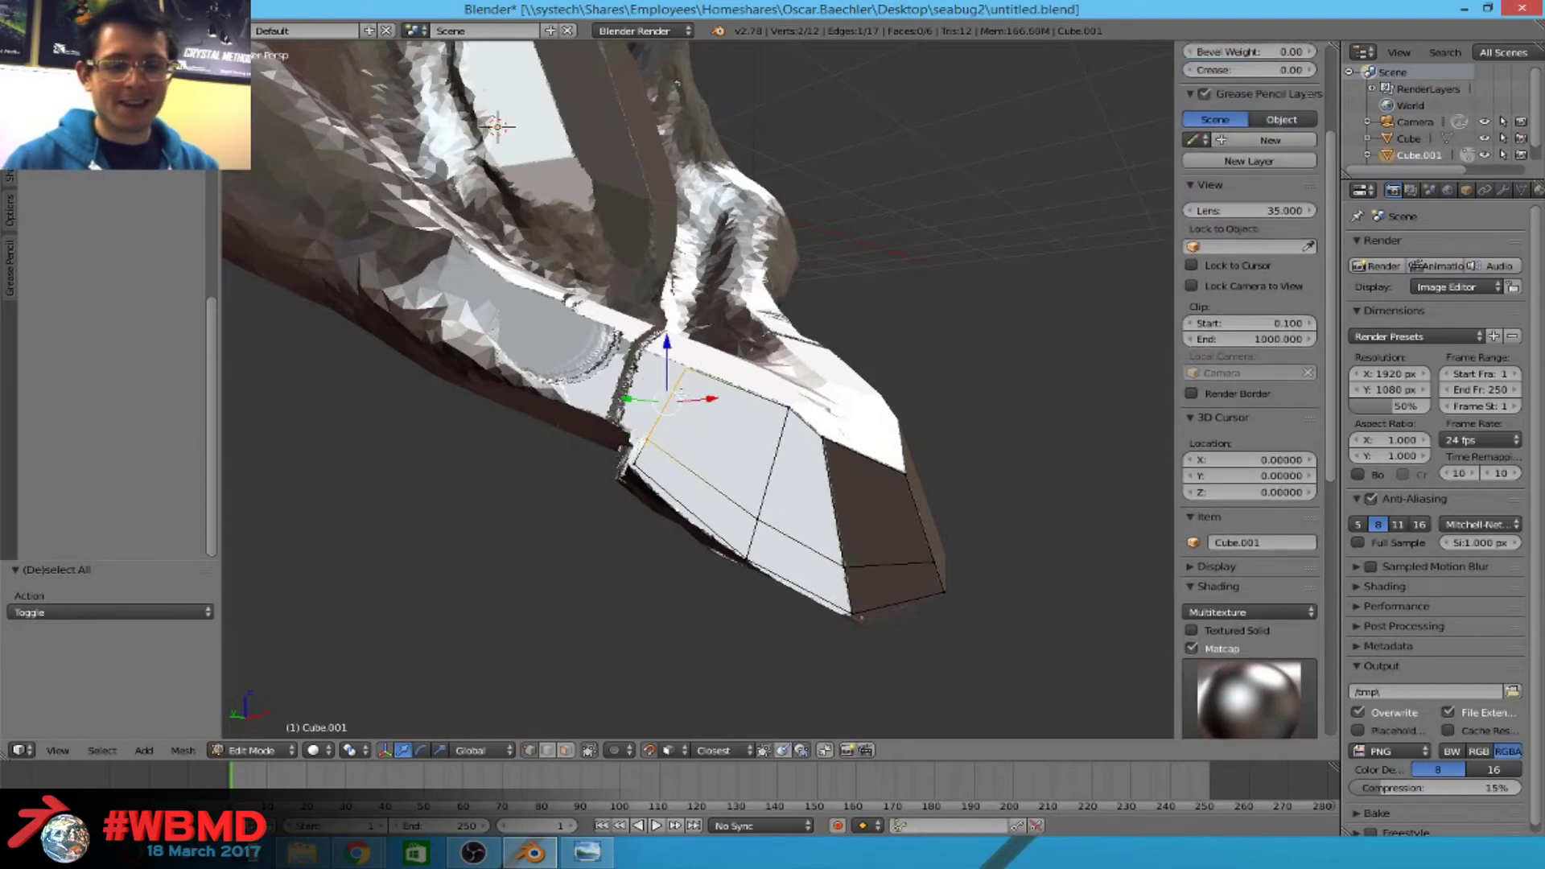
middle_drag(676, 388, 708, 409)
scroll(708, 409, up, 3)
key(e)
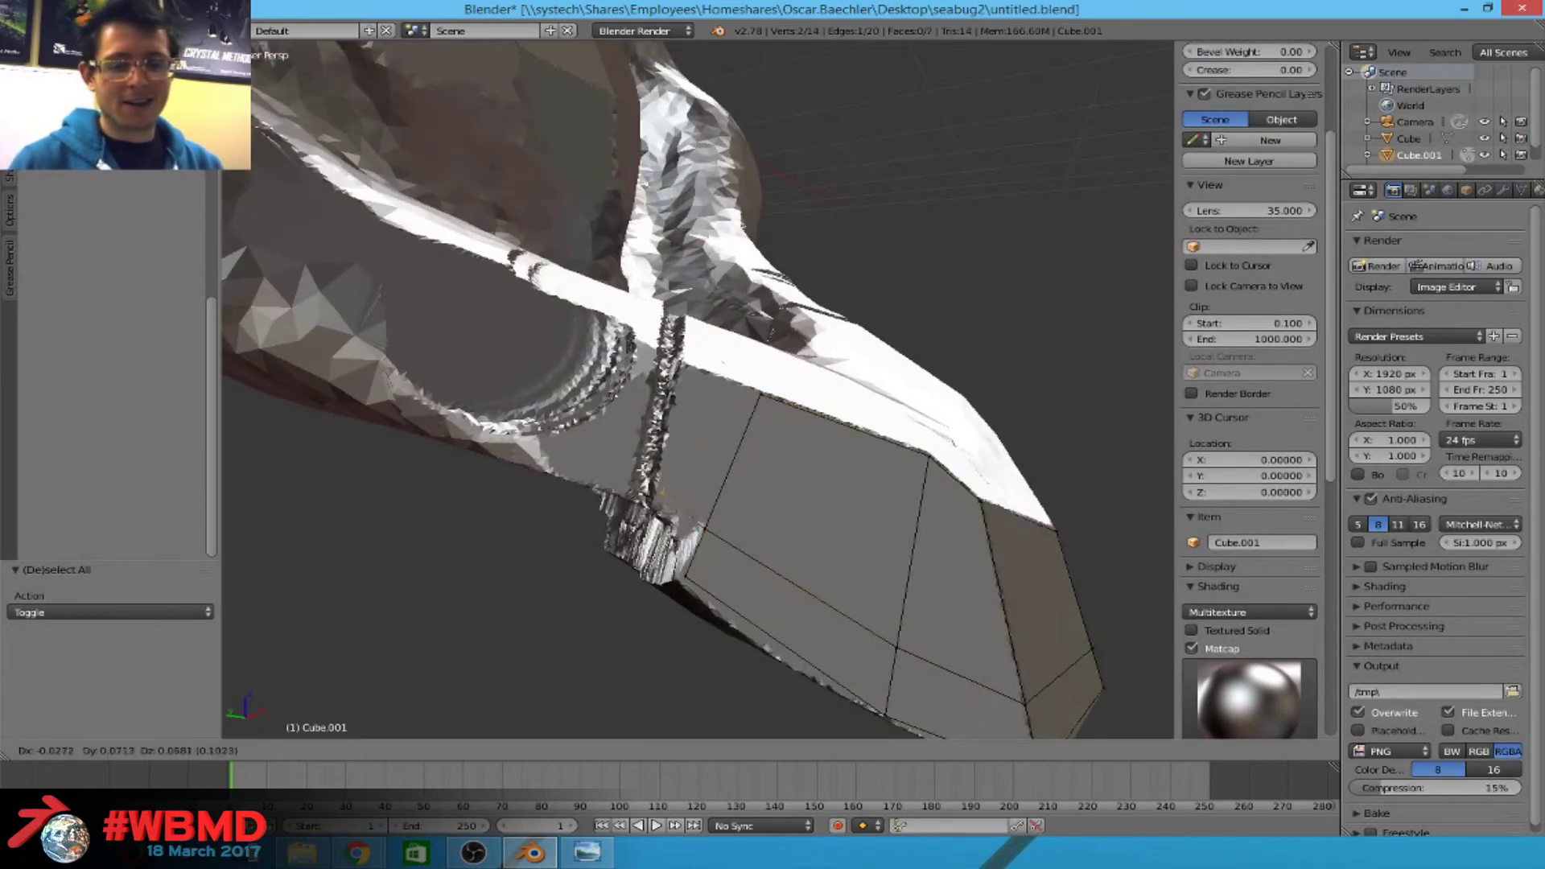
click(631, 469)
key(g)
click(653, 466)
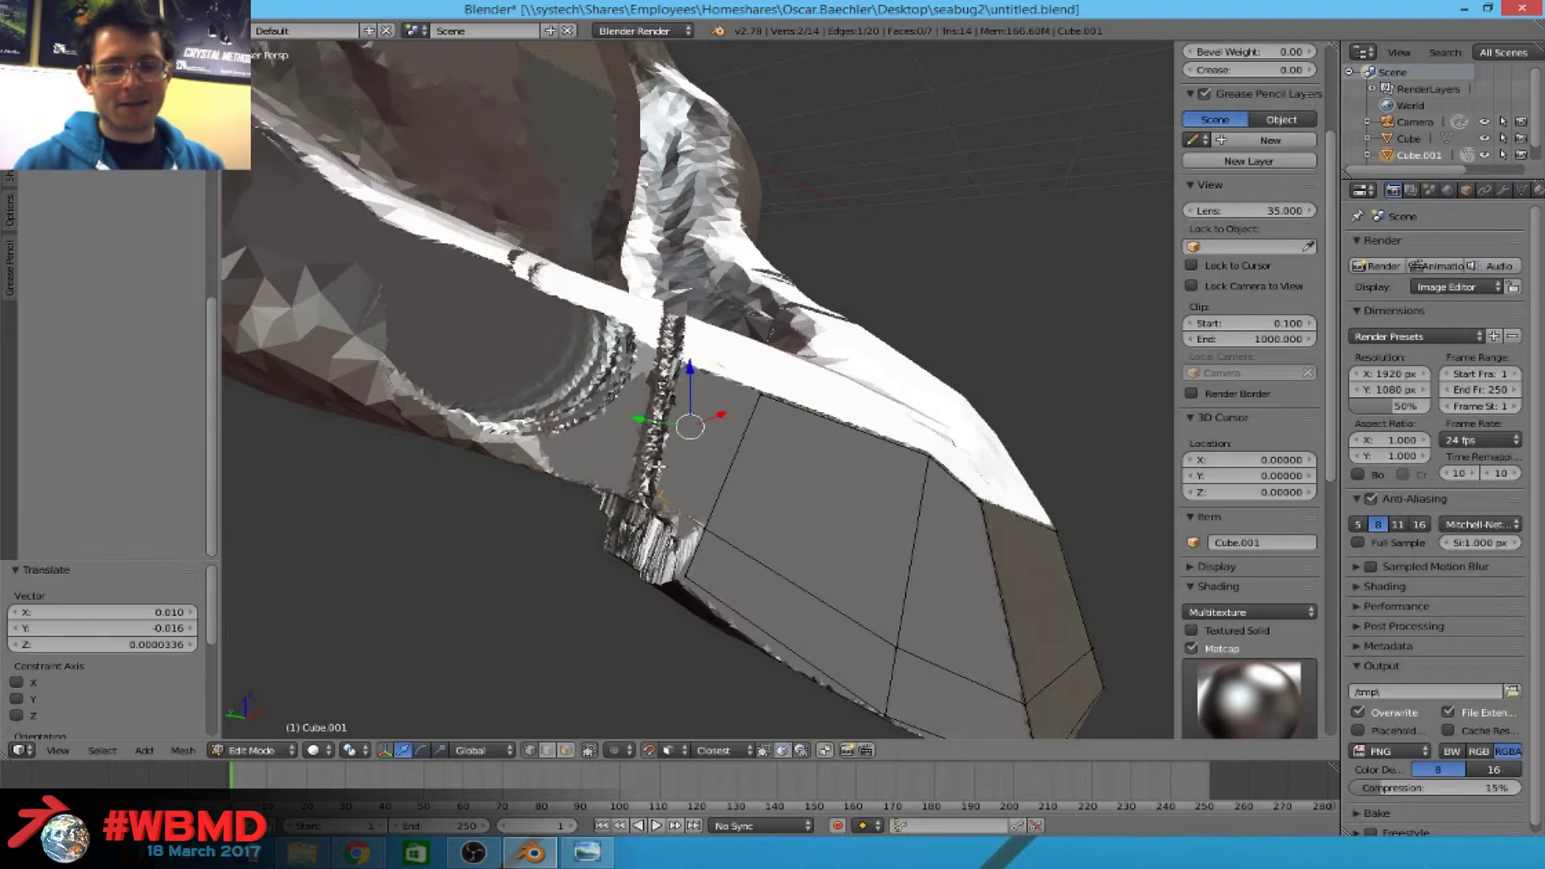
Move the extruded edge's upper vertex to the side facet's upper border beside the groove.
key(a)
right_click(727, 371)
key(g)
click(692, 375)
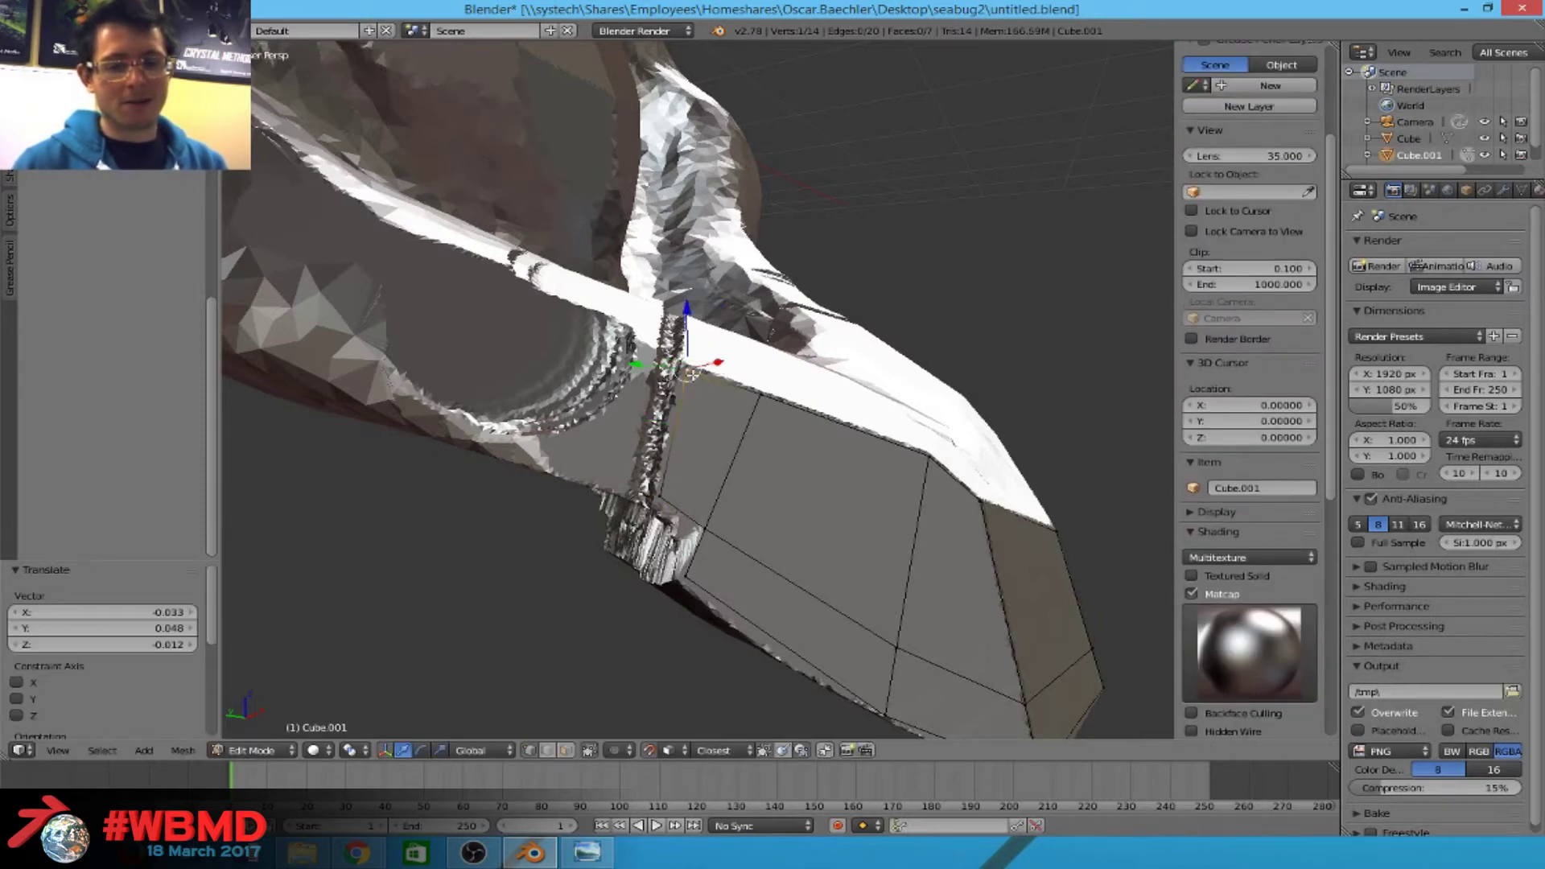
Duplicate the end edge to the far side of the groove and adjust its placement.
scroll(759, 439, down, 3)
middle_drag(759, 441, 682, 551)
key(e)
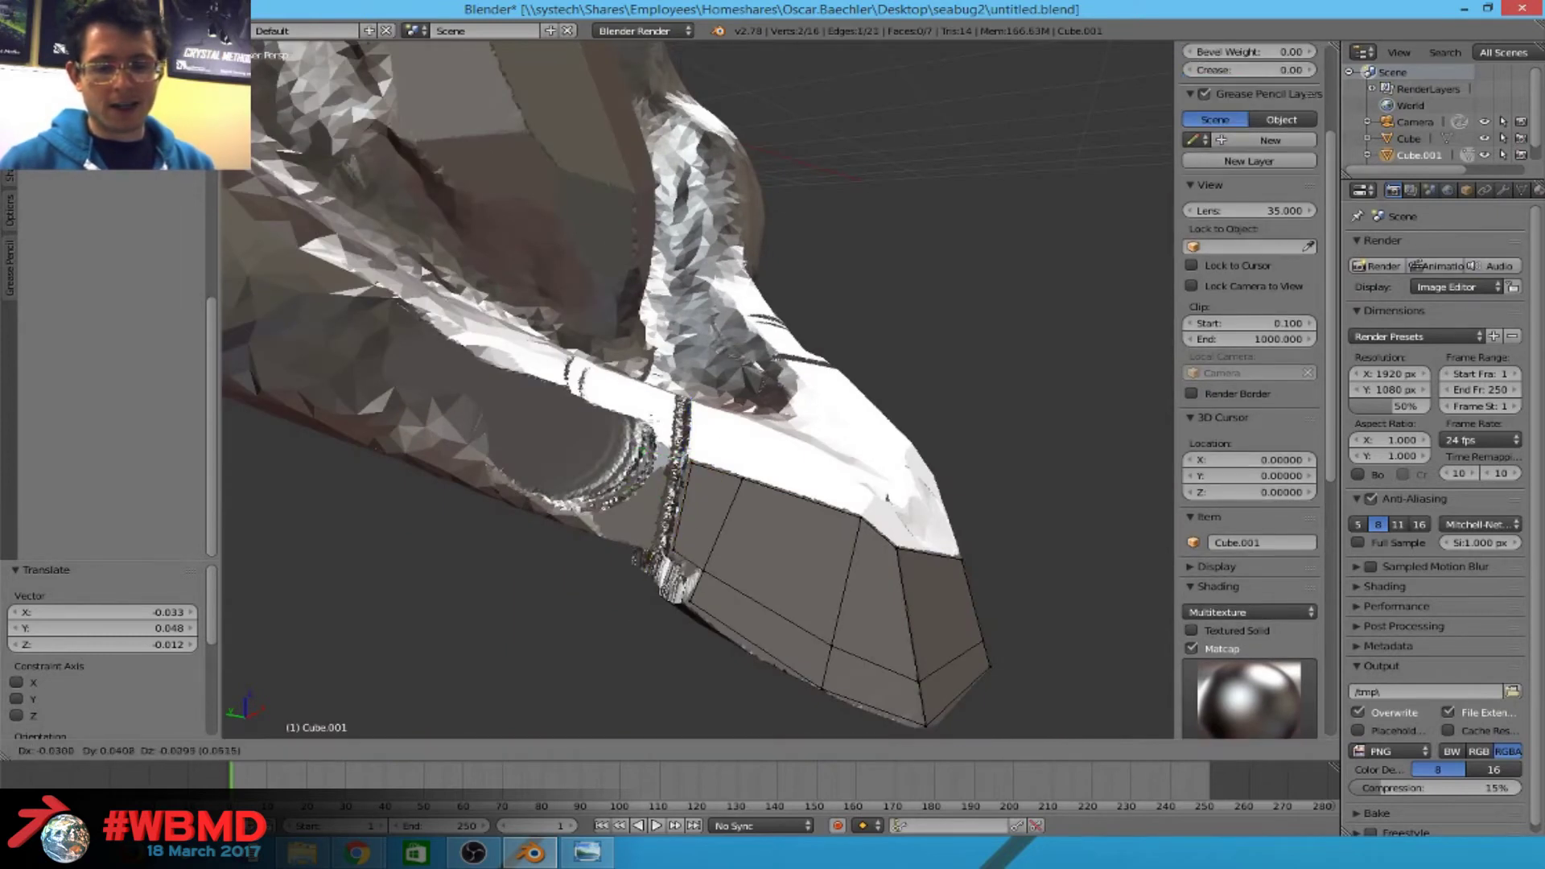
click(666, 492)
key(g)
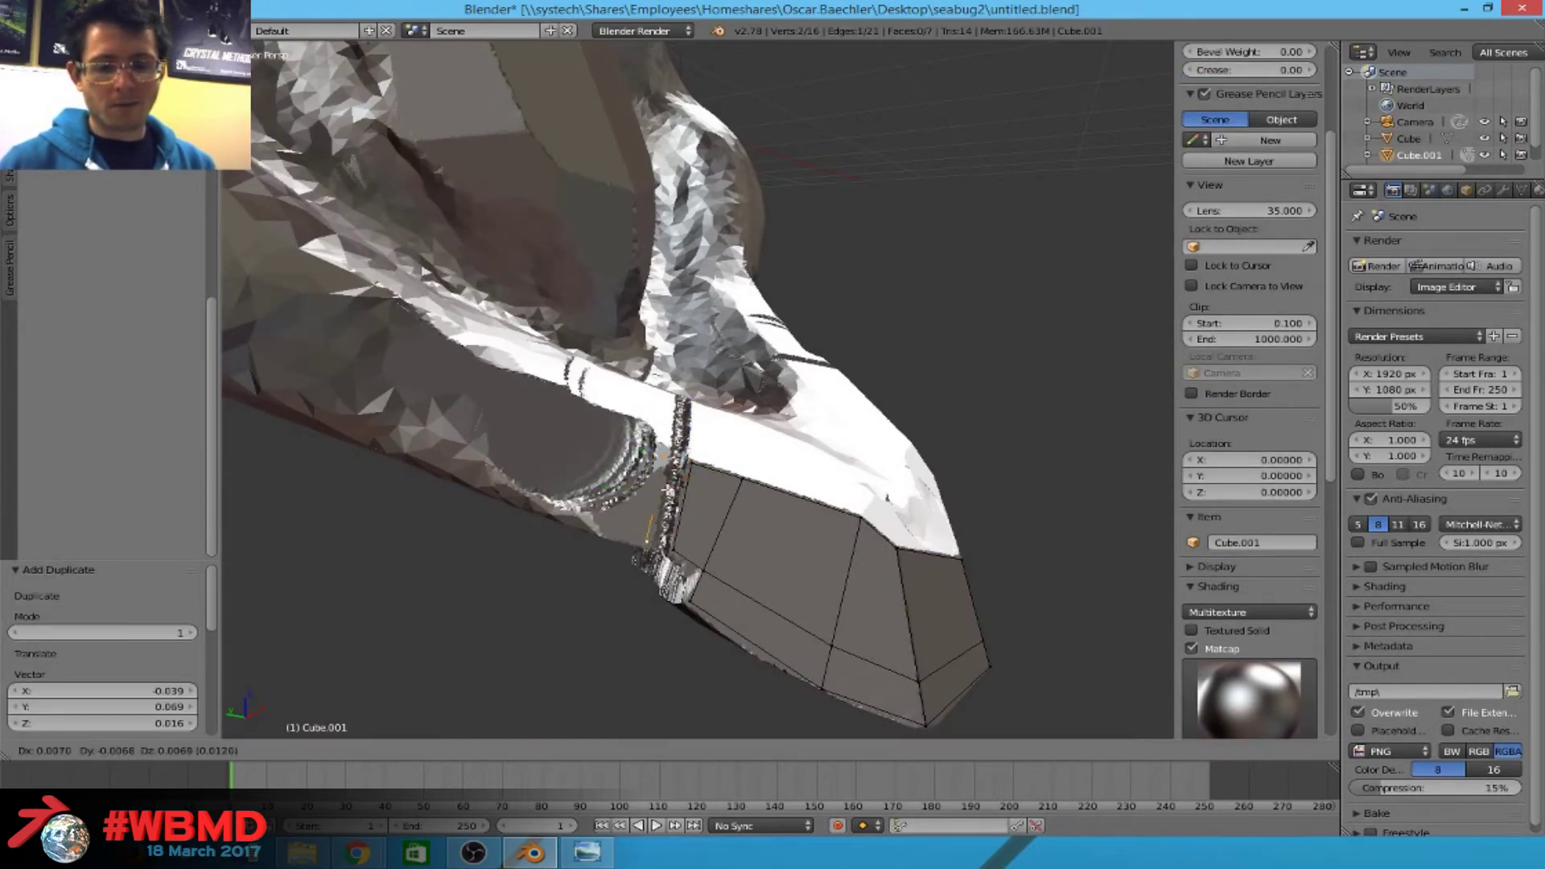
click(666, 491)
Reposition the upper vertex of the duplicated edge on the surface beyond the groove.
key(a)
scroll(666, 491, up, 3)
middle_drag(643, 506, 689, 346)
scroll(692, 338, down, 1)
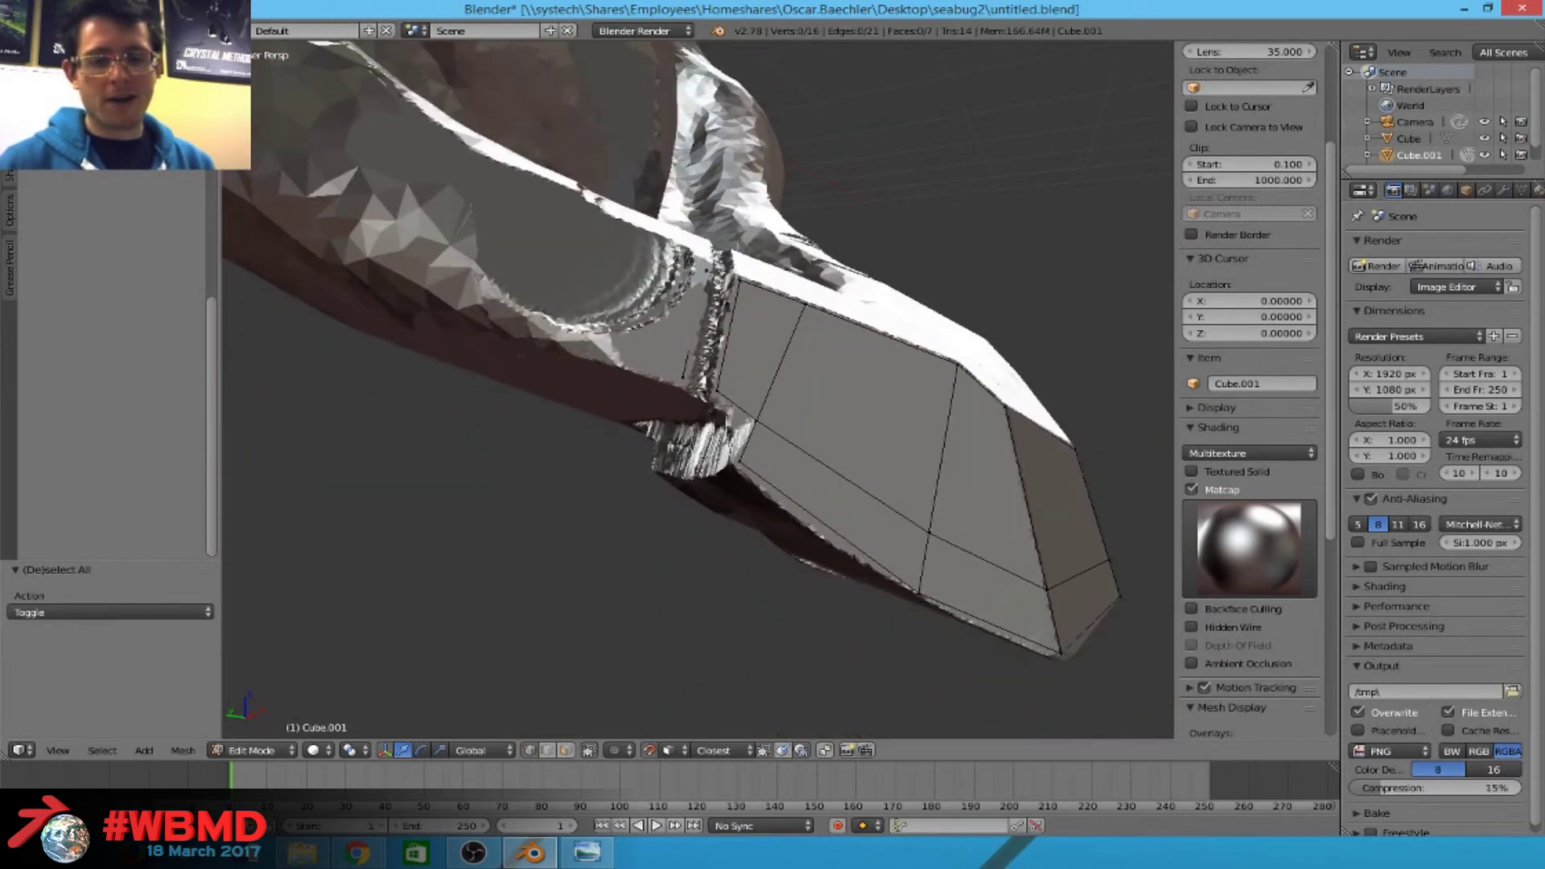
right_click(712, 265)
key(g)
click(712, 264)
scroll(700, 274, up, 5)
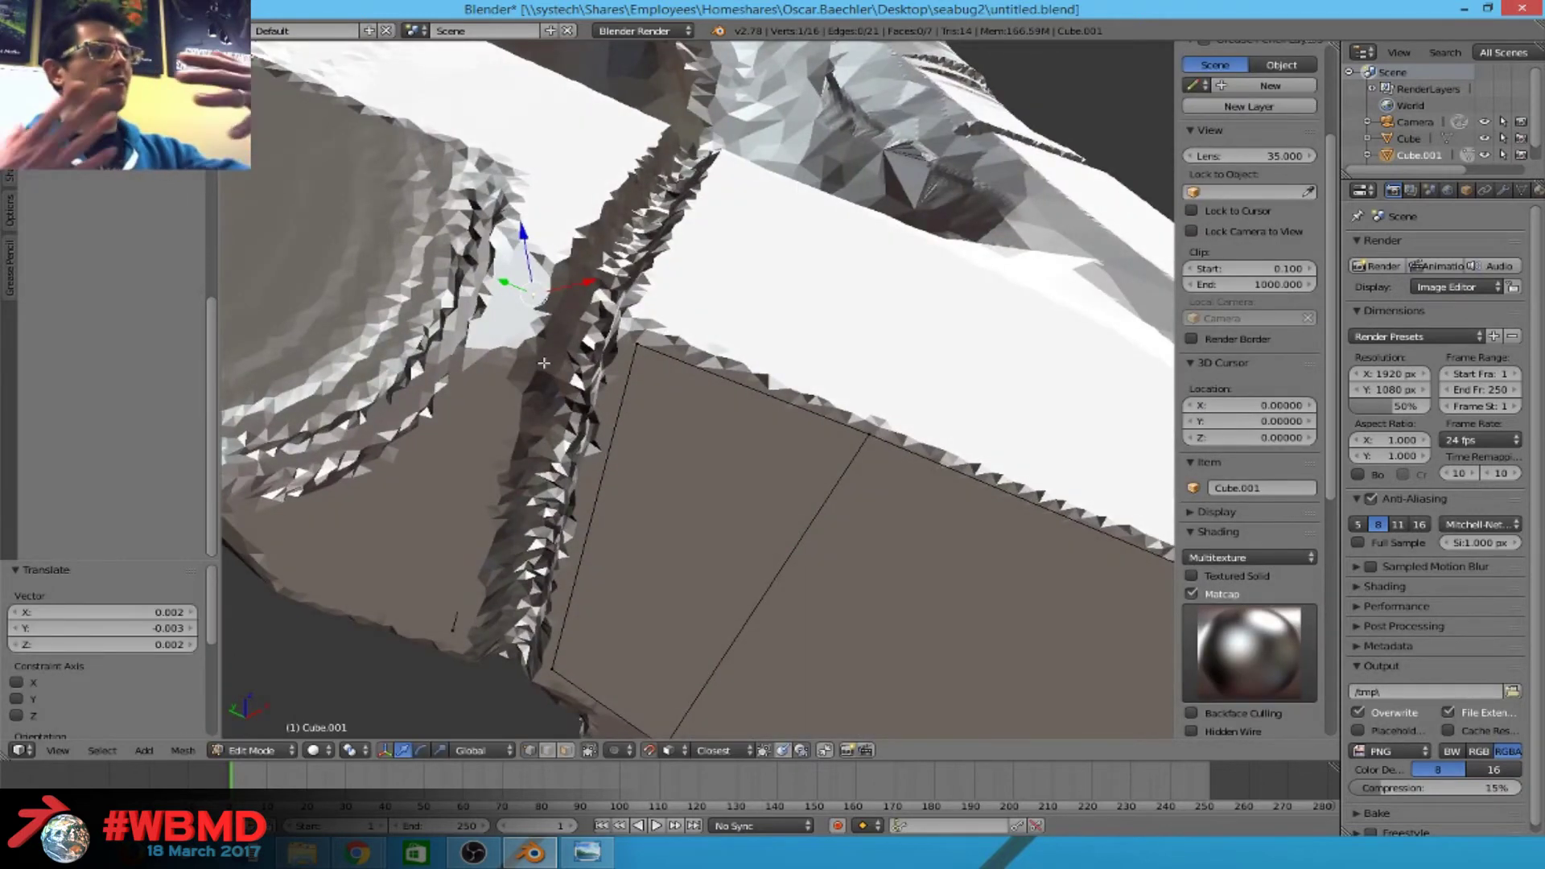
Try scaling the selected vertex beyond the groove, cancel the scaling, and hide the vertex.
scroll(608, 499, down, 5)
middle_drag(614, 523, 653, 458)
scroll(652, 454, up, 6)
scroll(653, 454, down, 7)
key(s)
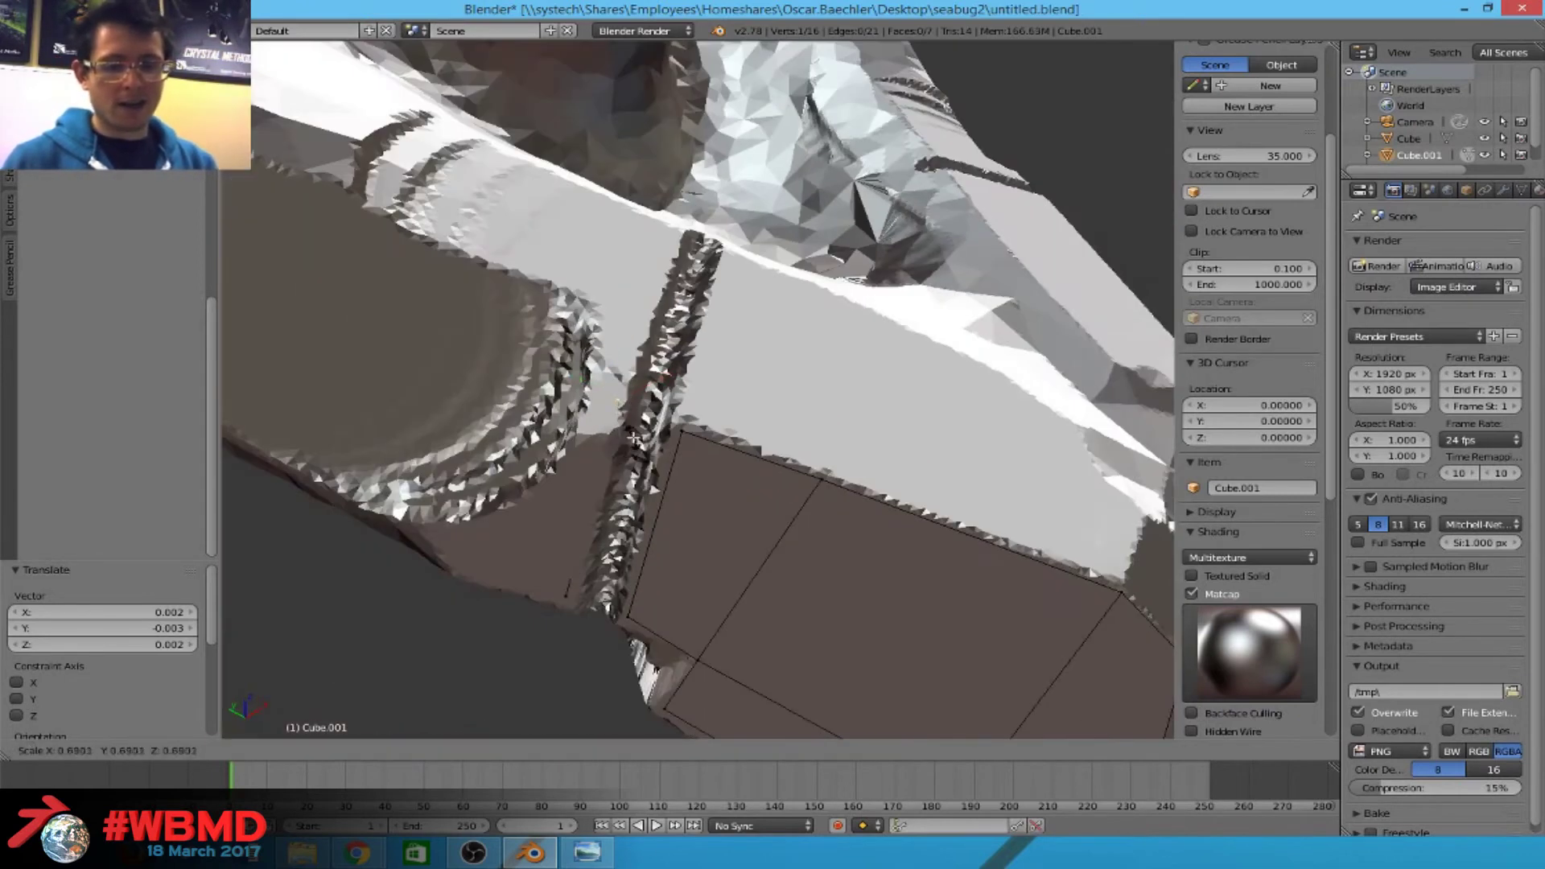
right_click(634, 438)
key(h)
scroll(647, 397, down, 2)
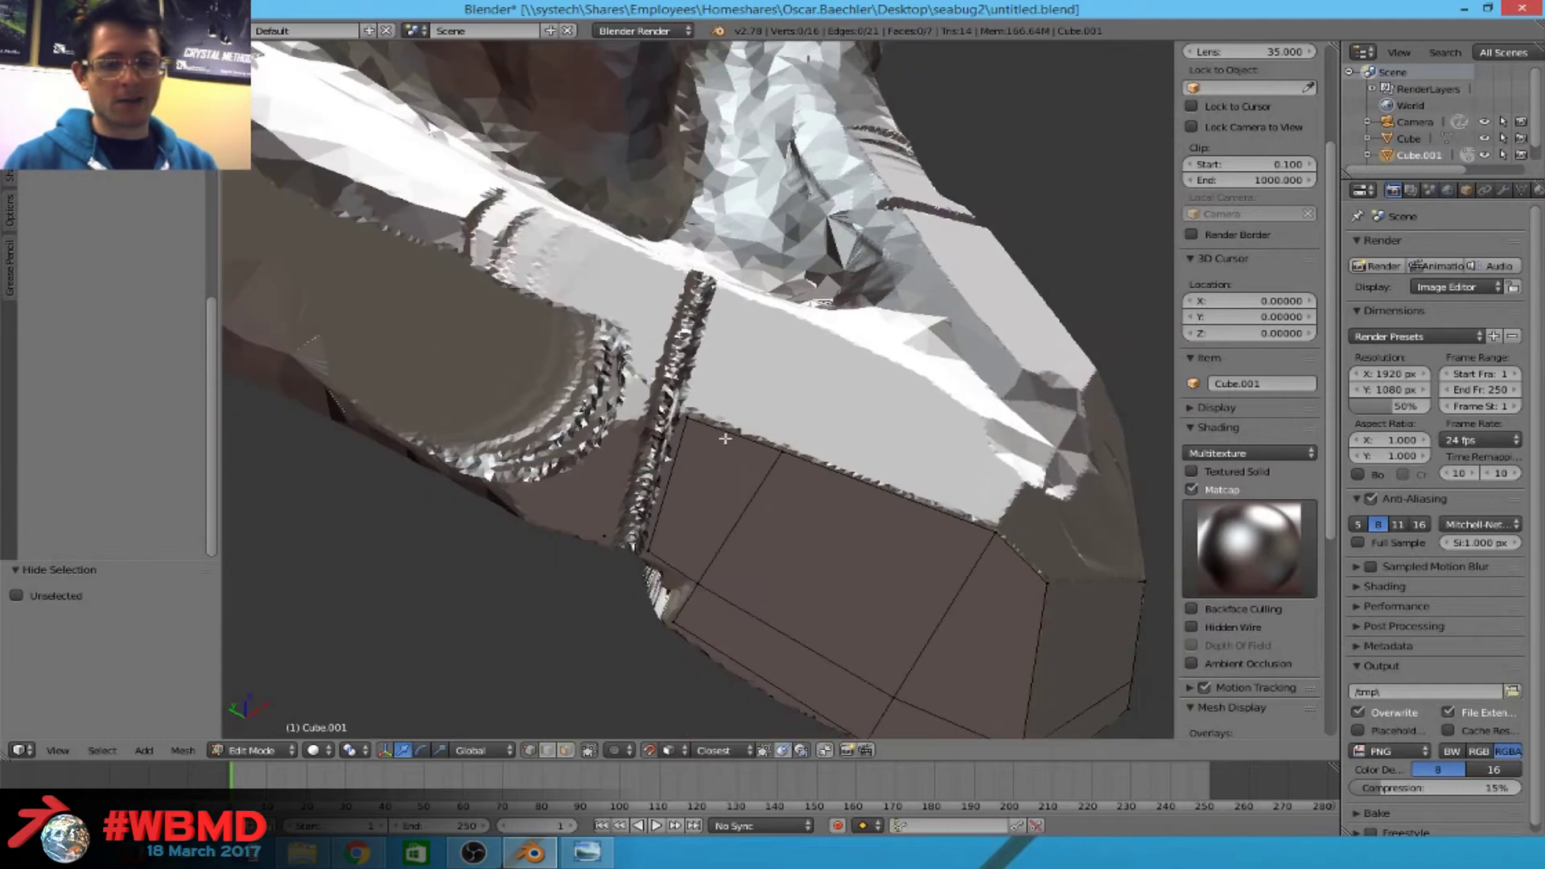
Extrude the side facet's upper border edges across the adjoining top facet to its far border.
right_click(692, 420)
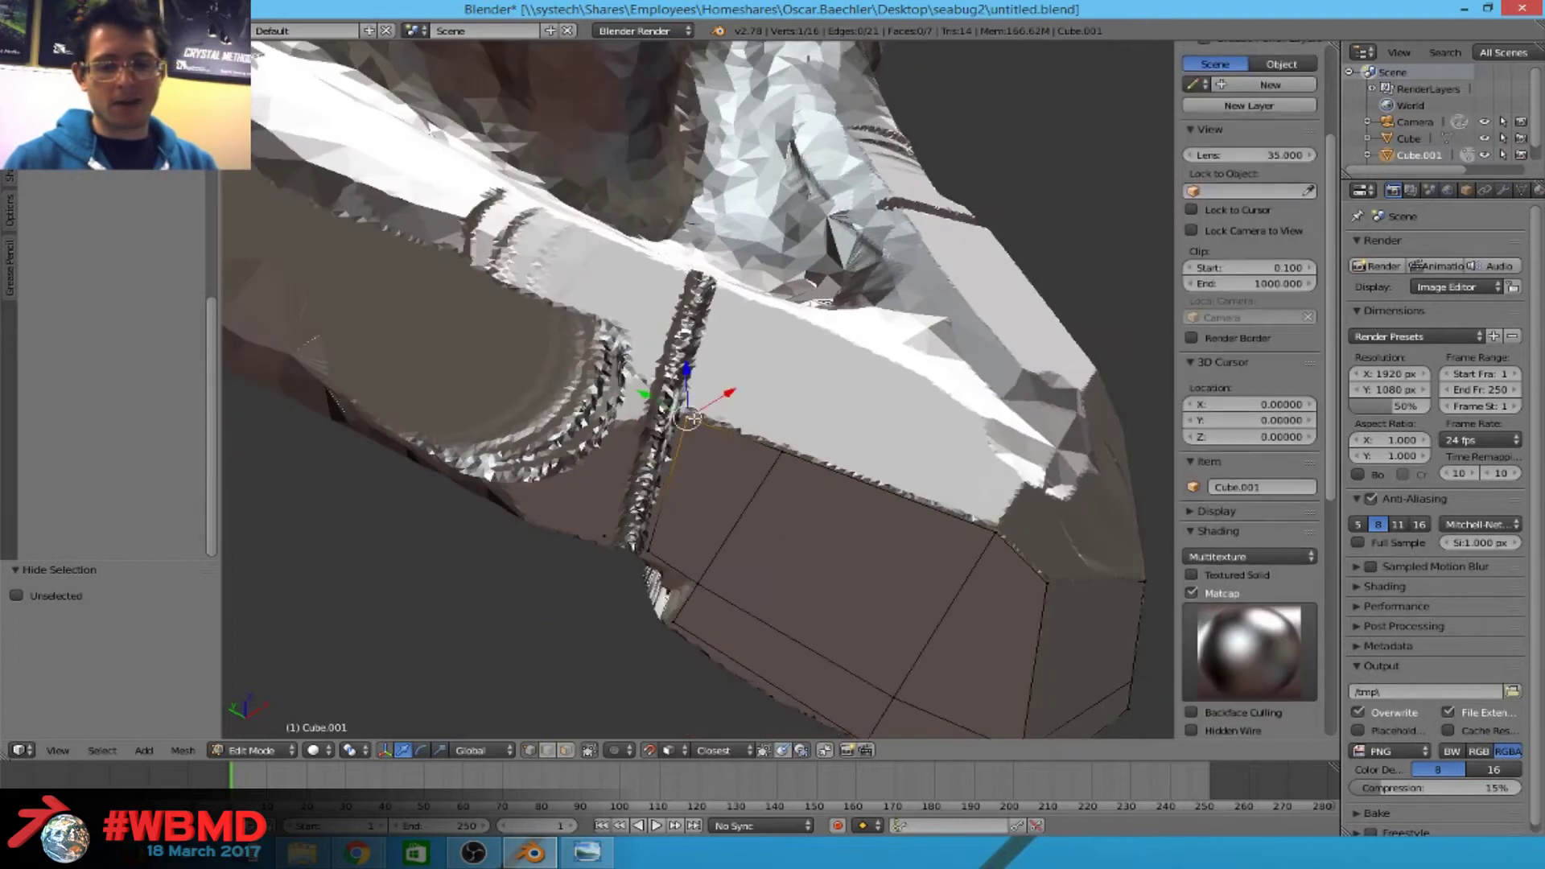
ctrl+right_click(993, 529)
middle_drag(986, 531, 930, 596)
key(e)
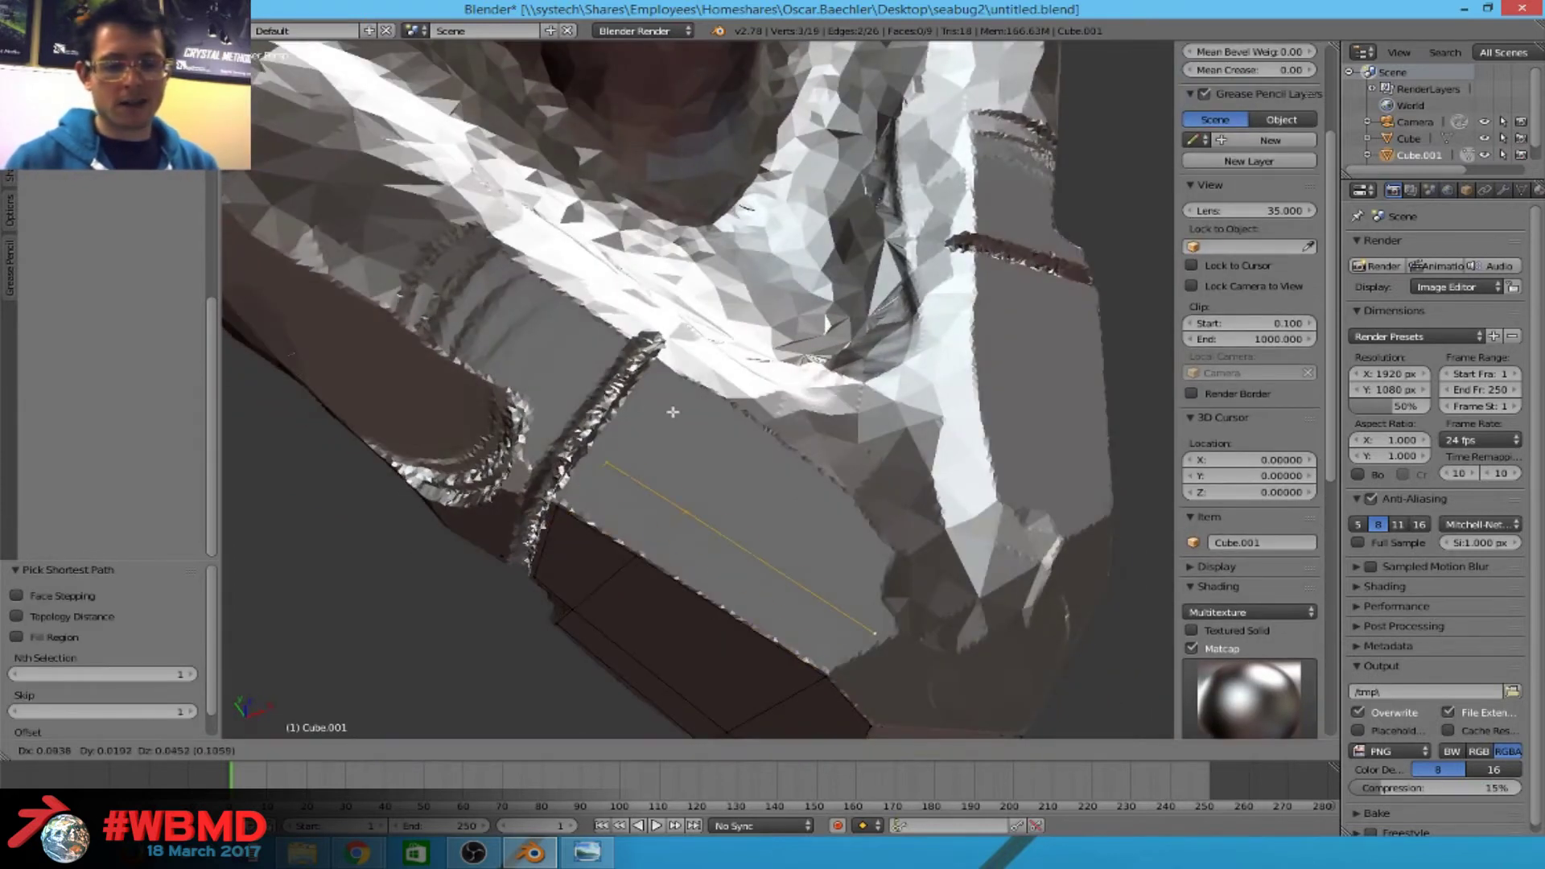
click(717, 317)
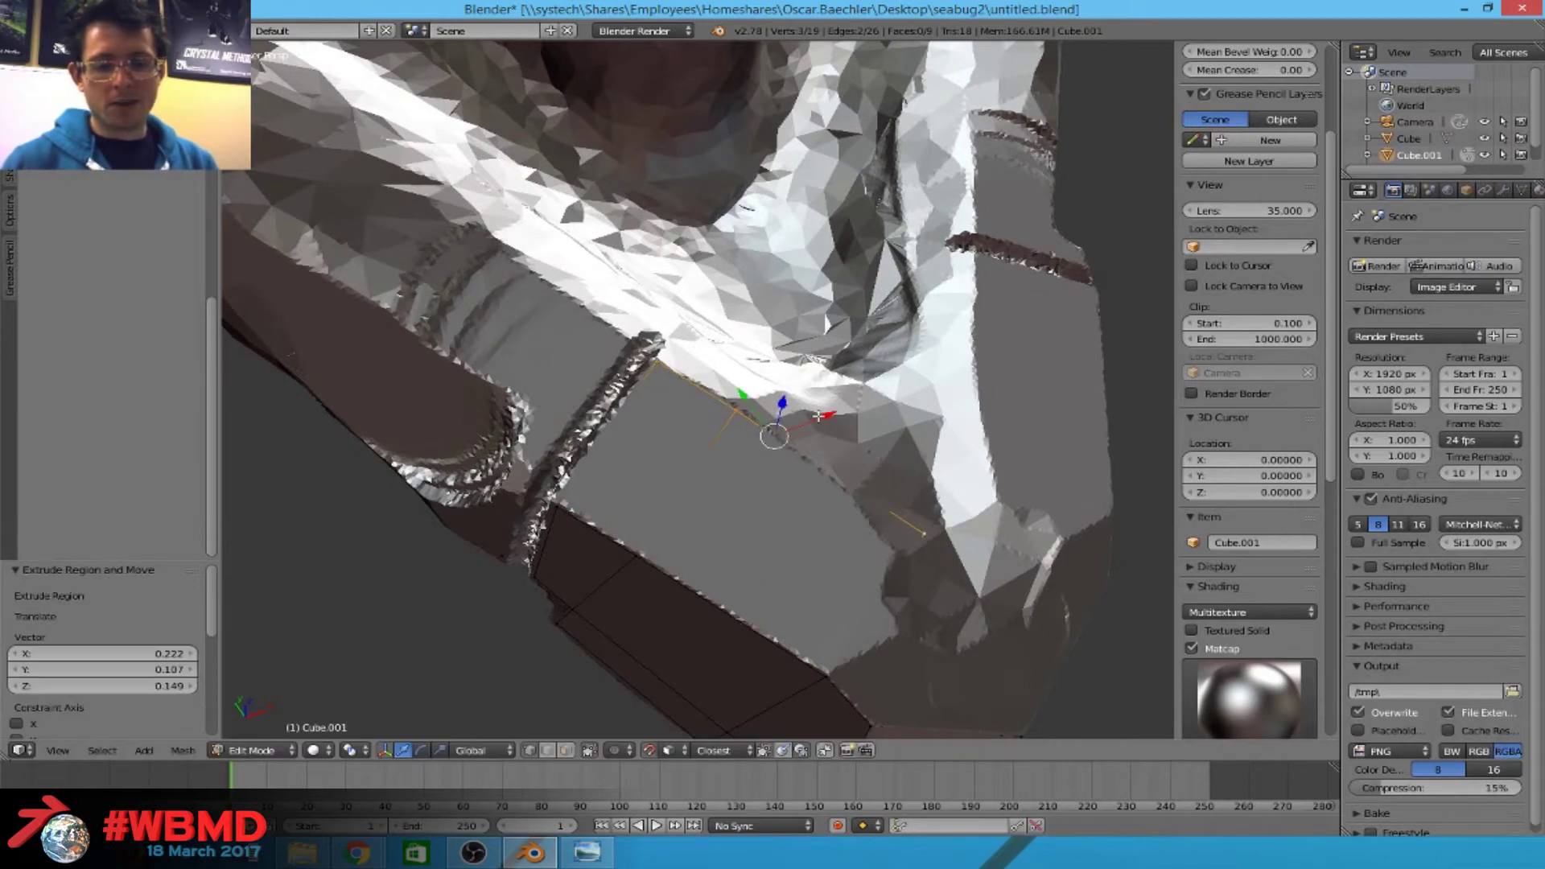
Reposition the extruded strip's front and intermediate vertices on the top facet's inner border.
key(a)
right_click(919, 537)
key(g)
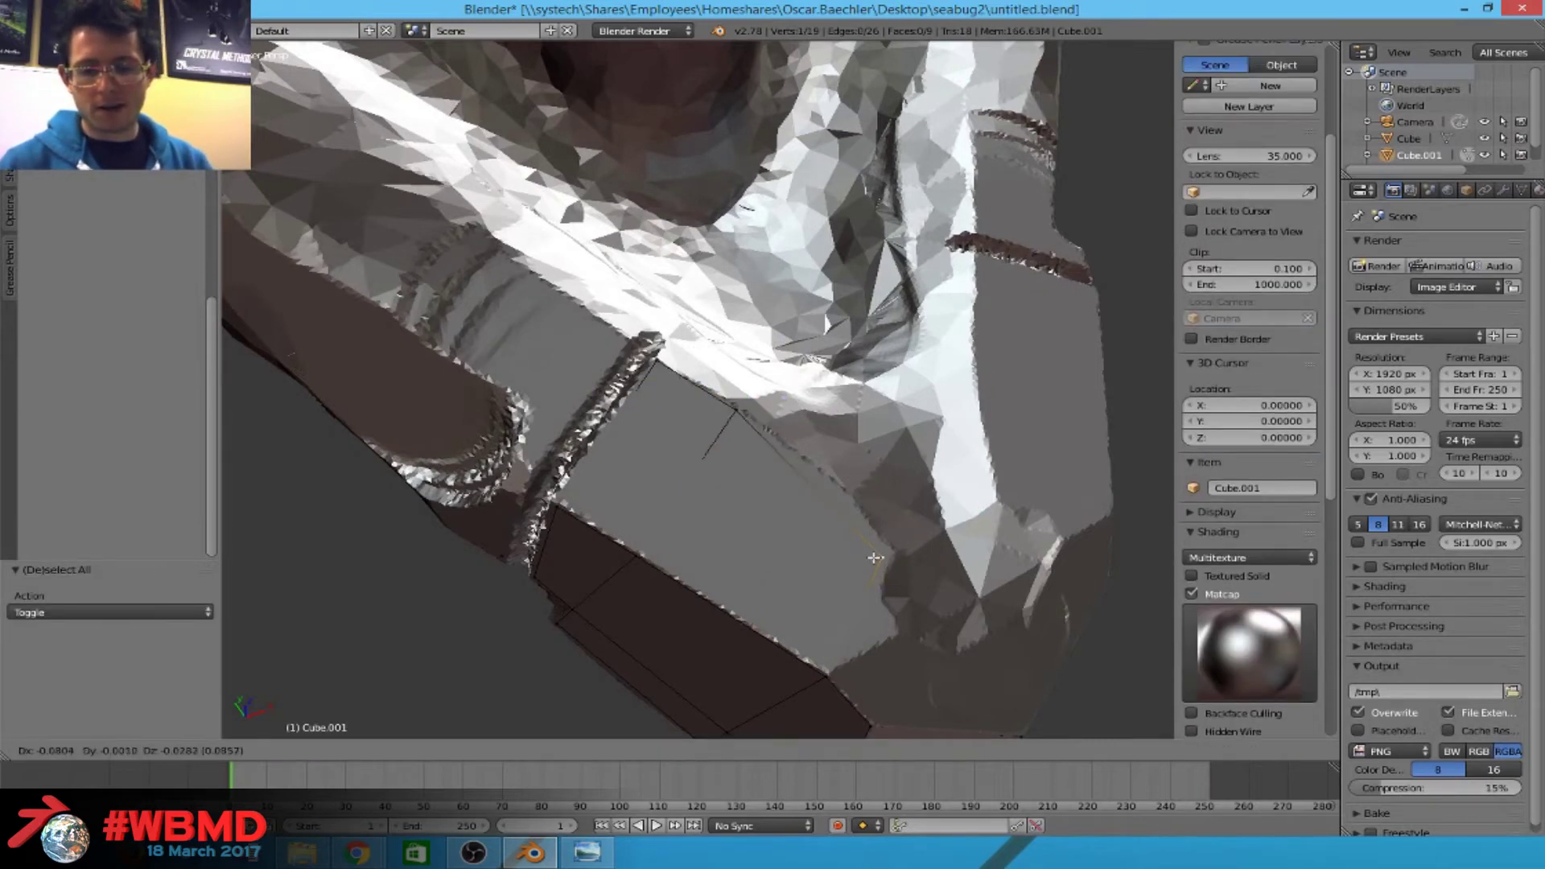
click(886, 557)
scroll(885, 558, down, 1)
shift+middle_drag(885, 559, 833, 466)
key(g)
click(805, 420)
right_click(669, 315)
middle_drag(688, 341, 692, 375)
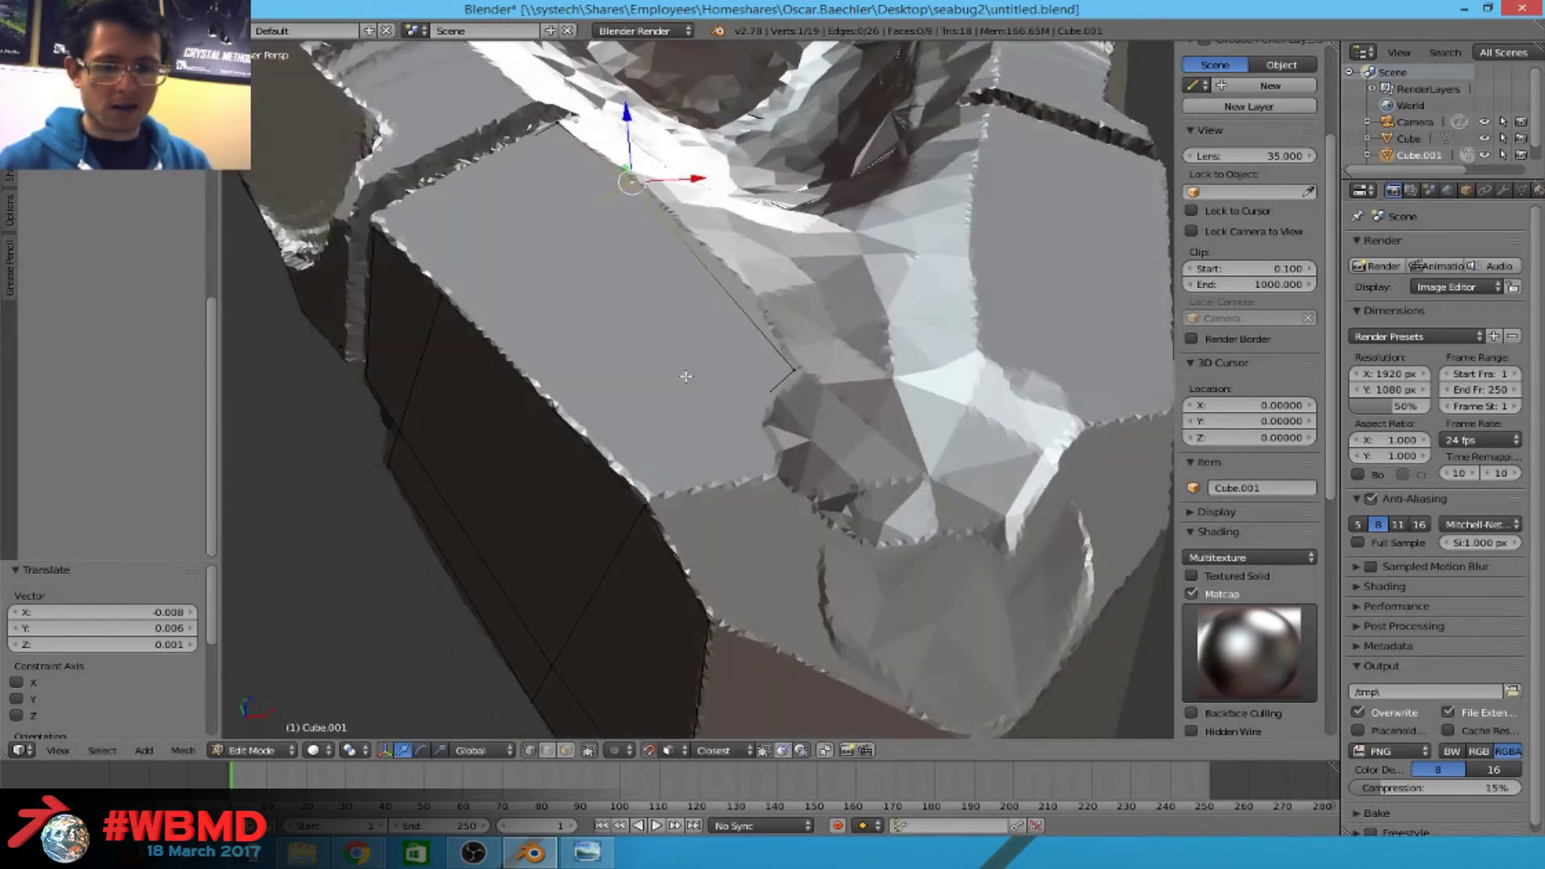
Add one loop cut lengthwise along the extruded strip and slide it by about -0.3.
key(ctrl+r)
click(775, 392)
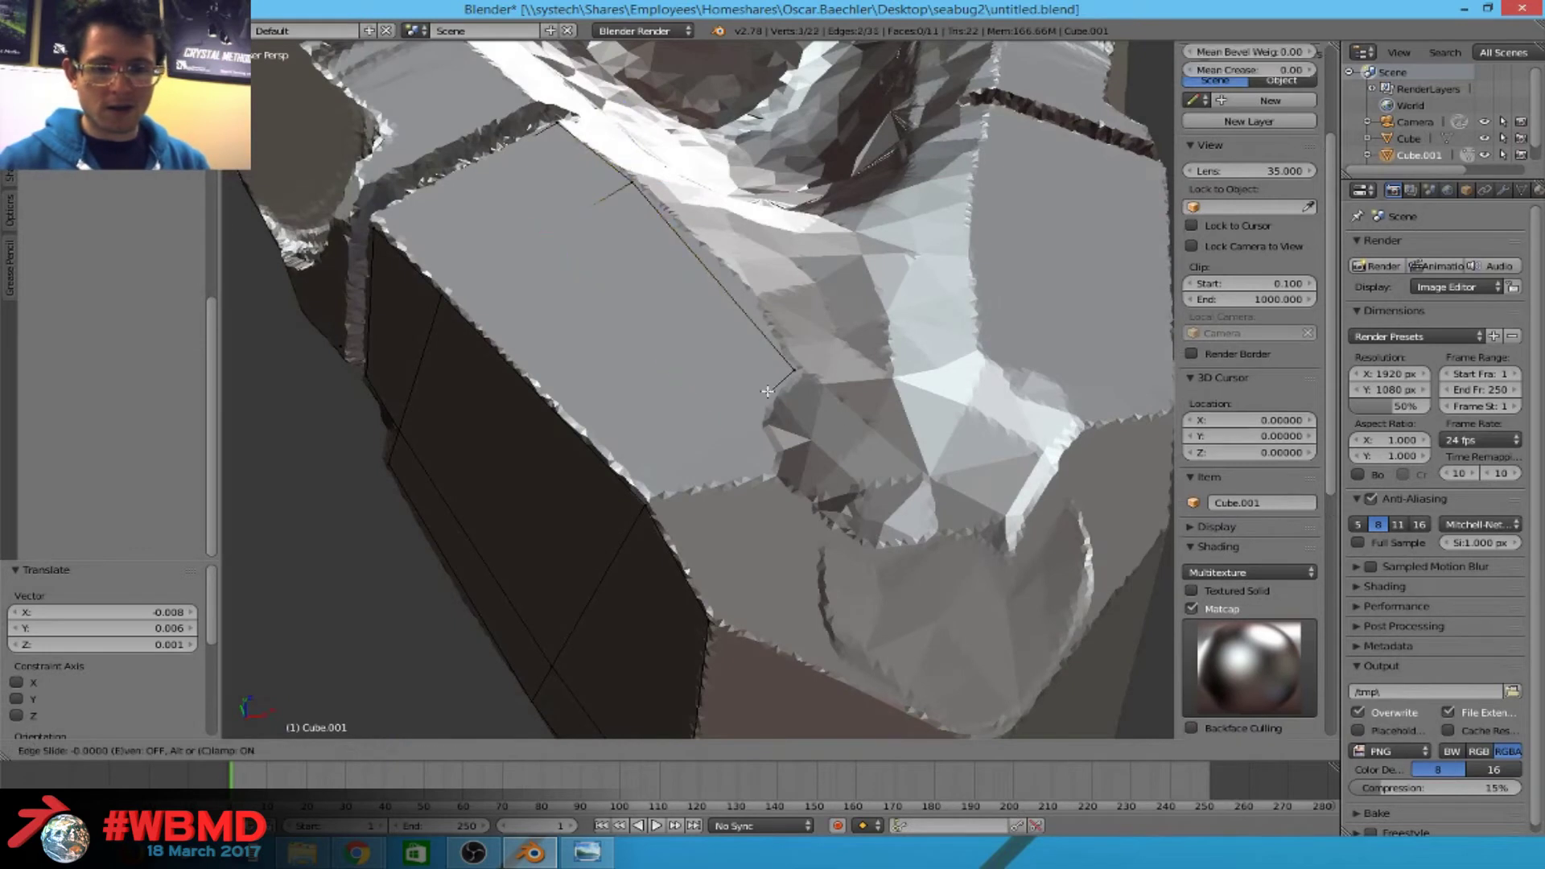
click(783, 384)
key(z)
key(z)
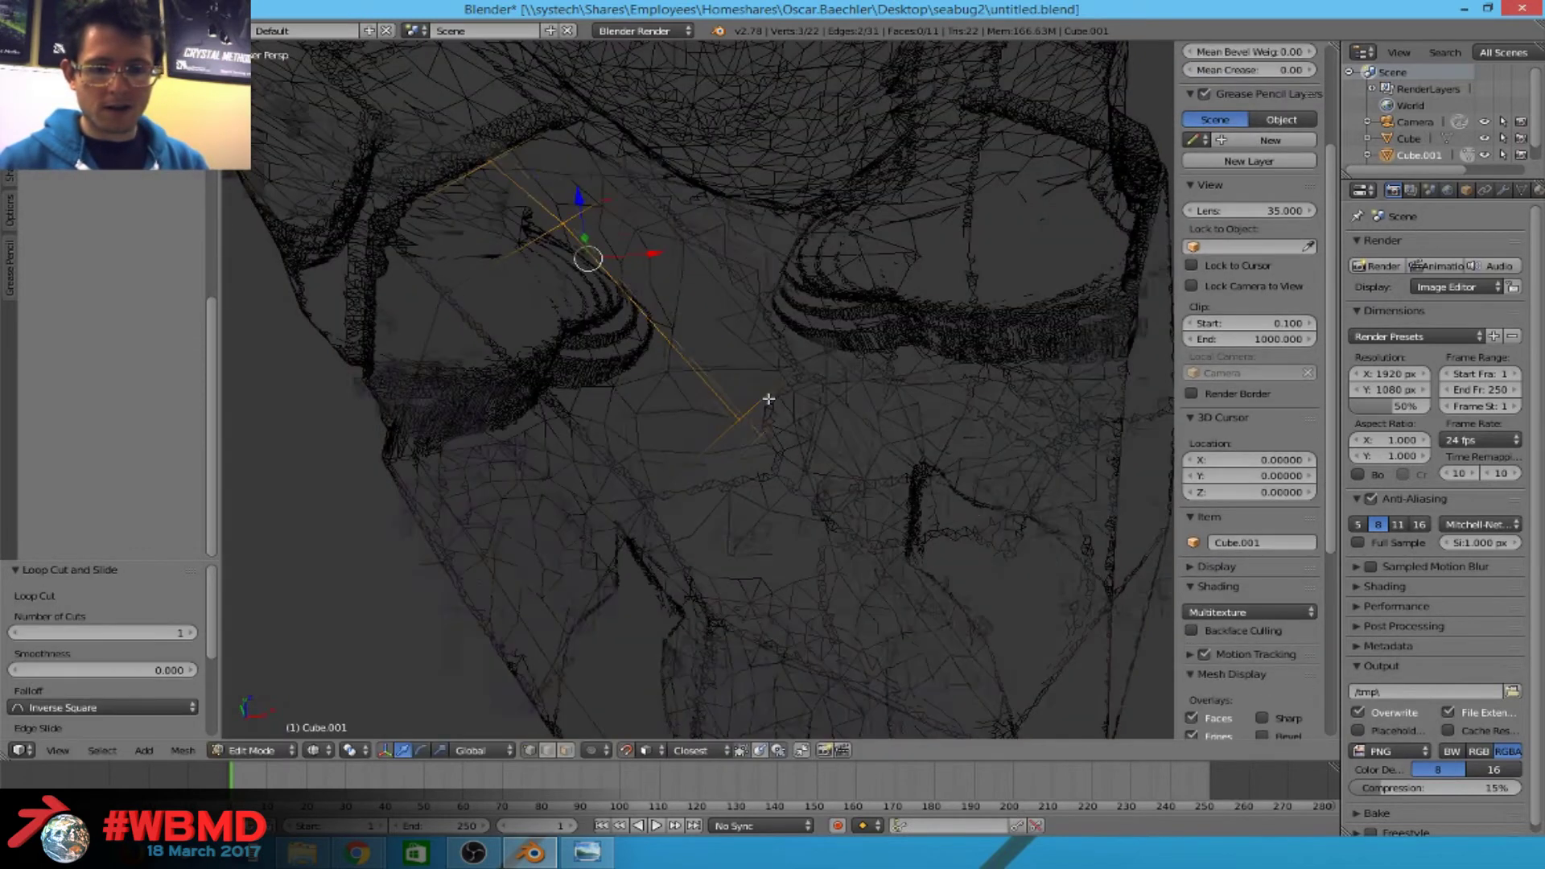
scroll(767, 398, up, 2)
key(g)
key(g)
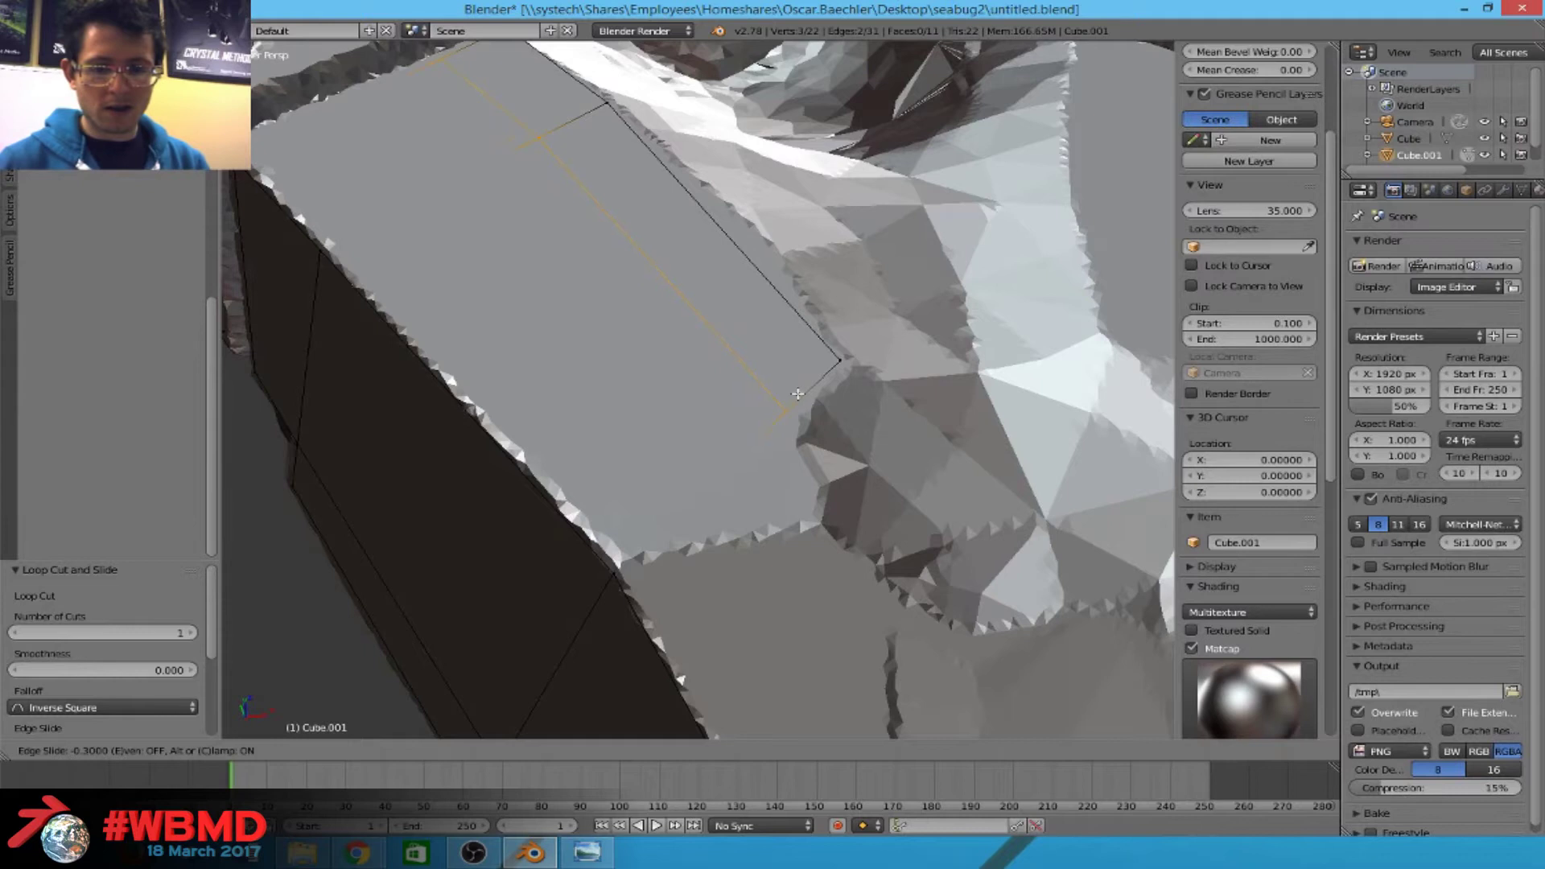
click(798, 394)
Move the new loop's front end vertex to the corner where the top facet meets the front facet.
key(a)
right_click(786, 408)
right_click(607, 587)
middle_drag(609, 586, 734, 583)
shift+middle_drag(1012, 514, 730, 465)
scroll(730, 465, down, 4)
scroll(724, 462, up, 5)
right_click(343, 352)
key(g)
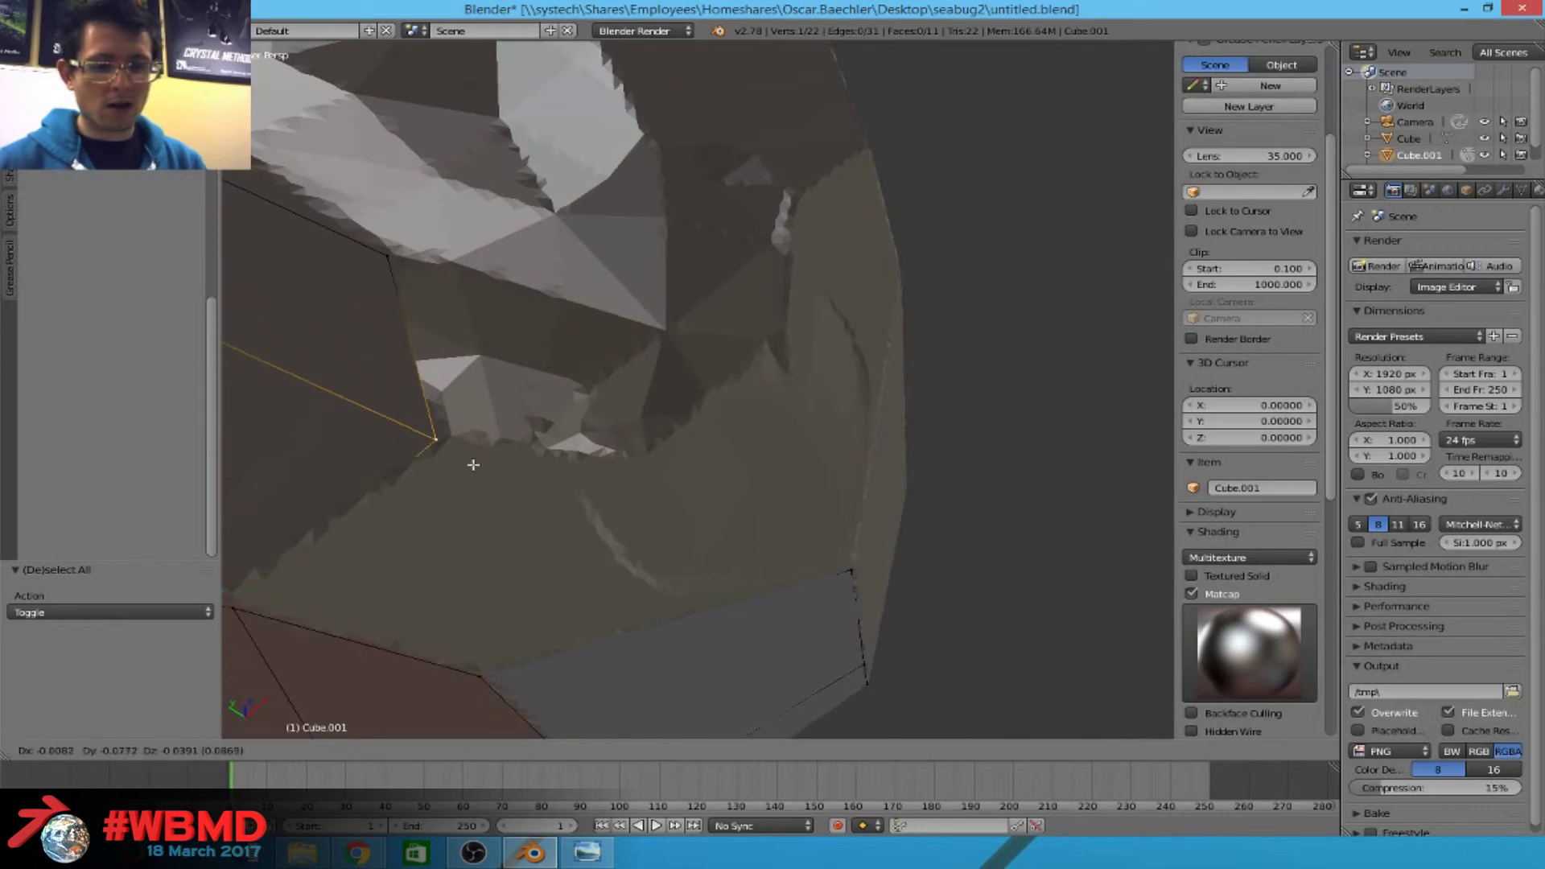
click(473, 464)
Isolate the low-poly mesh in local view in Object Mode and add a Mirror modifier on X.
scroll(469, 468, down, 8)
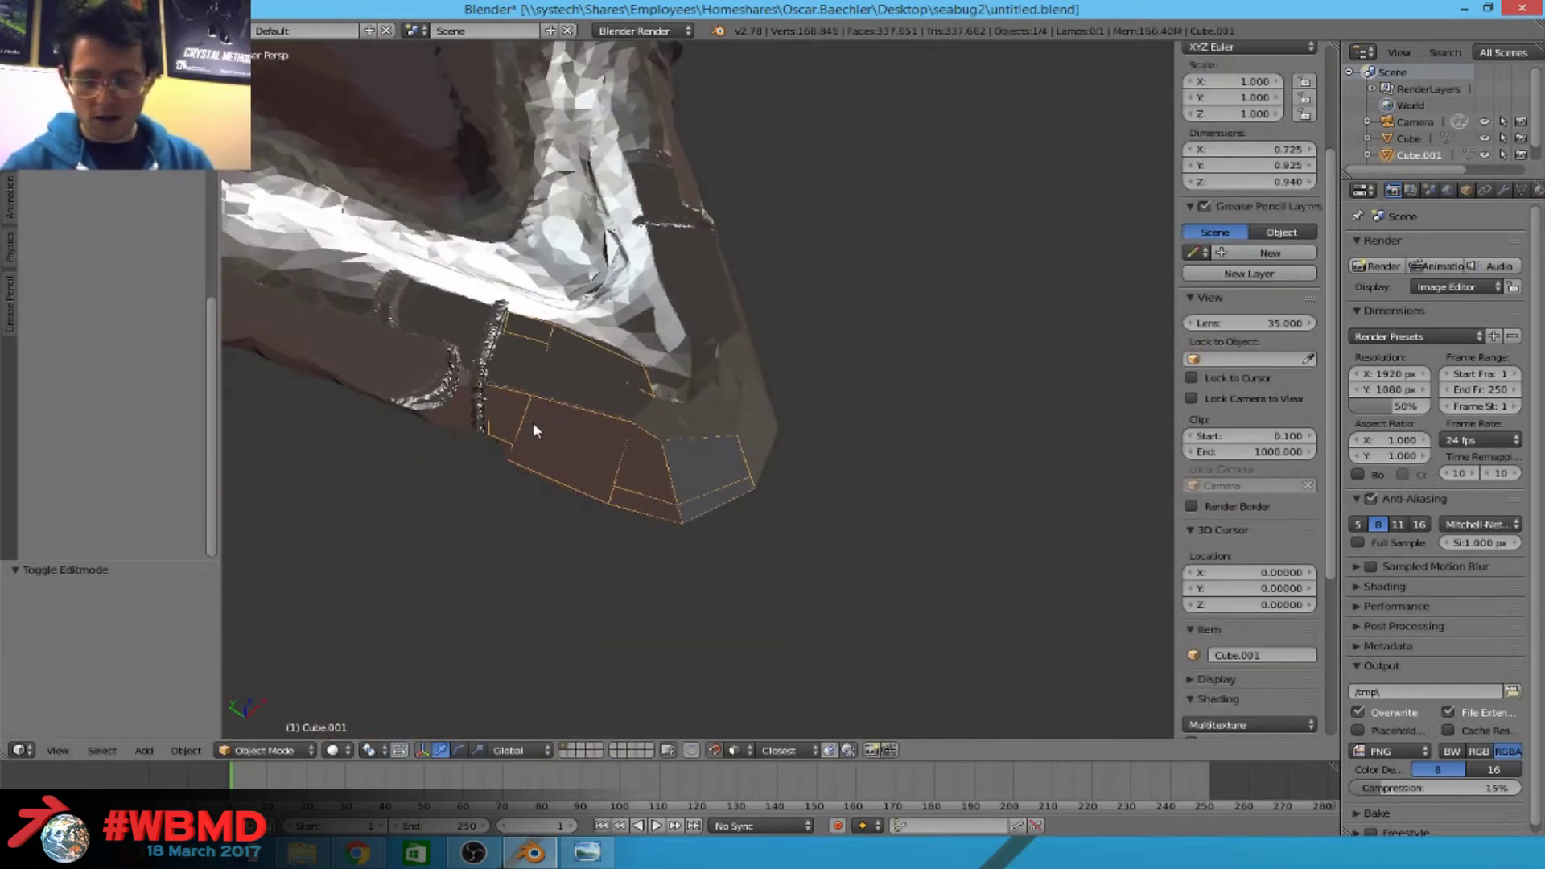
key(KP_Divide)
middle_drag(525, 403, 1142, 387)
click(1501, 191)
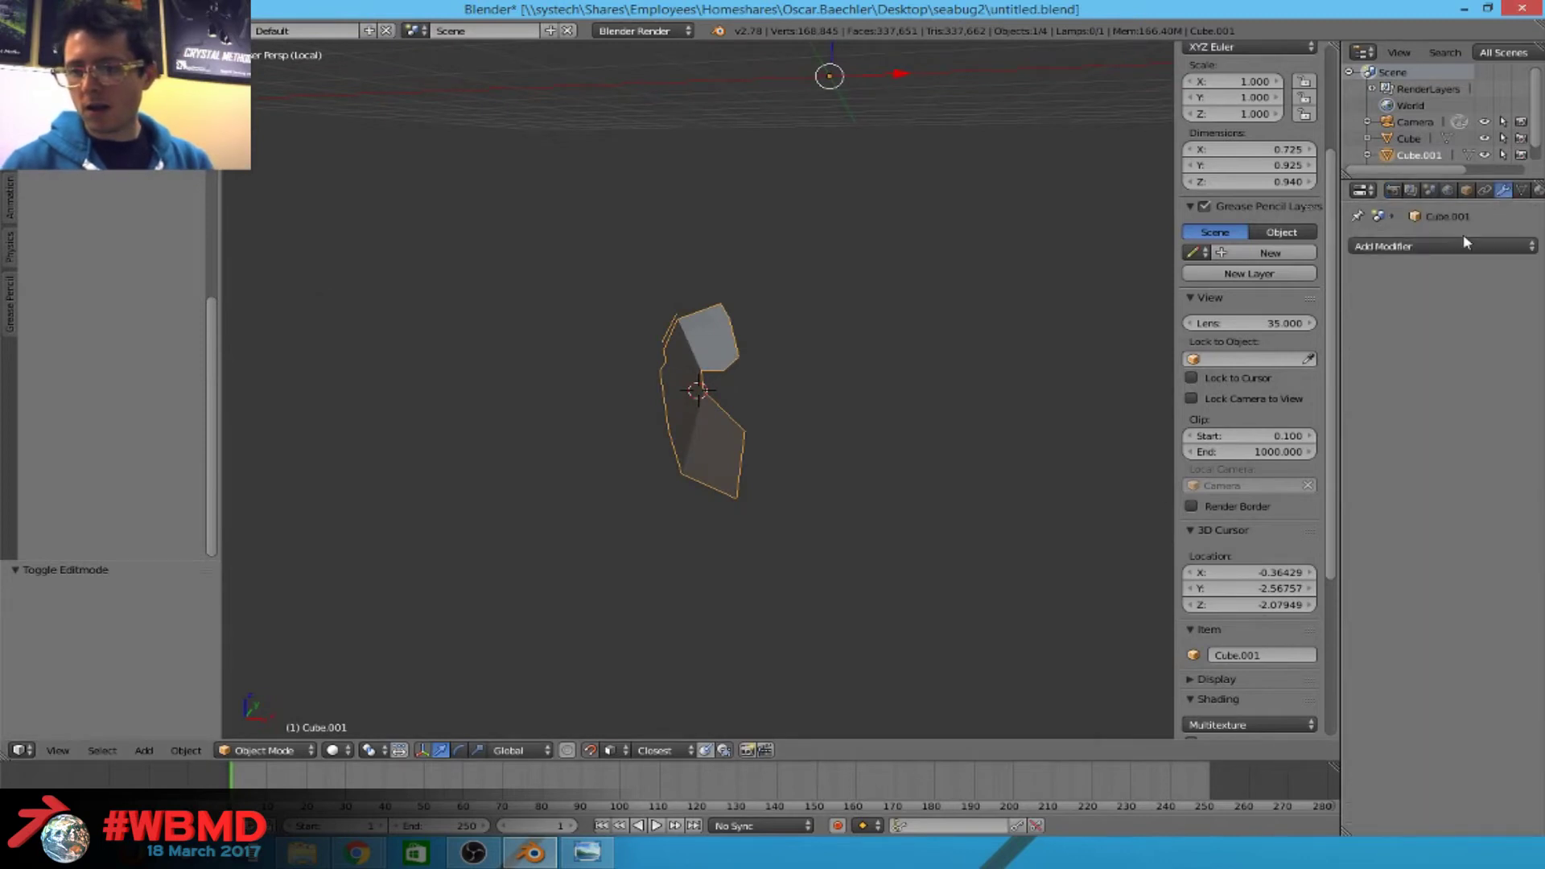
click(1464, 243)
click(1165, 412)
middle_drag(1177, 414, 915, 333)
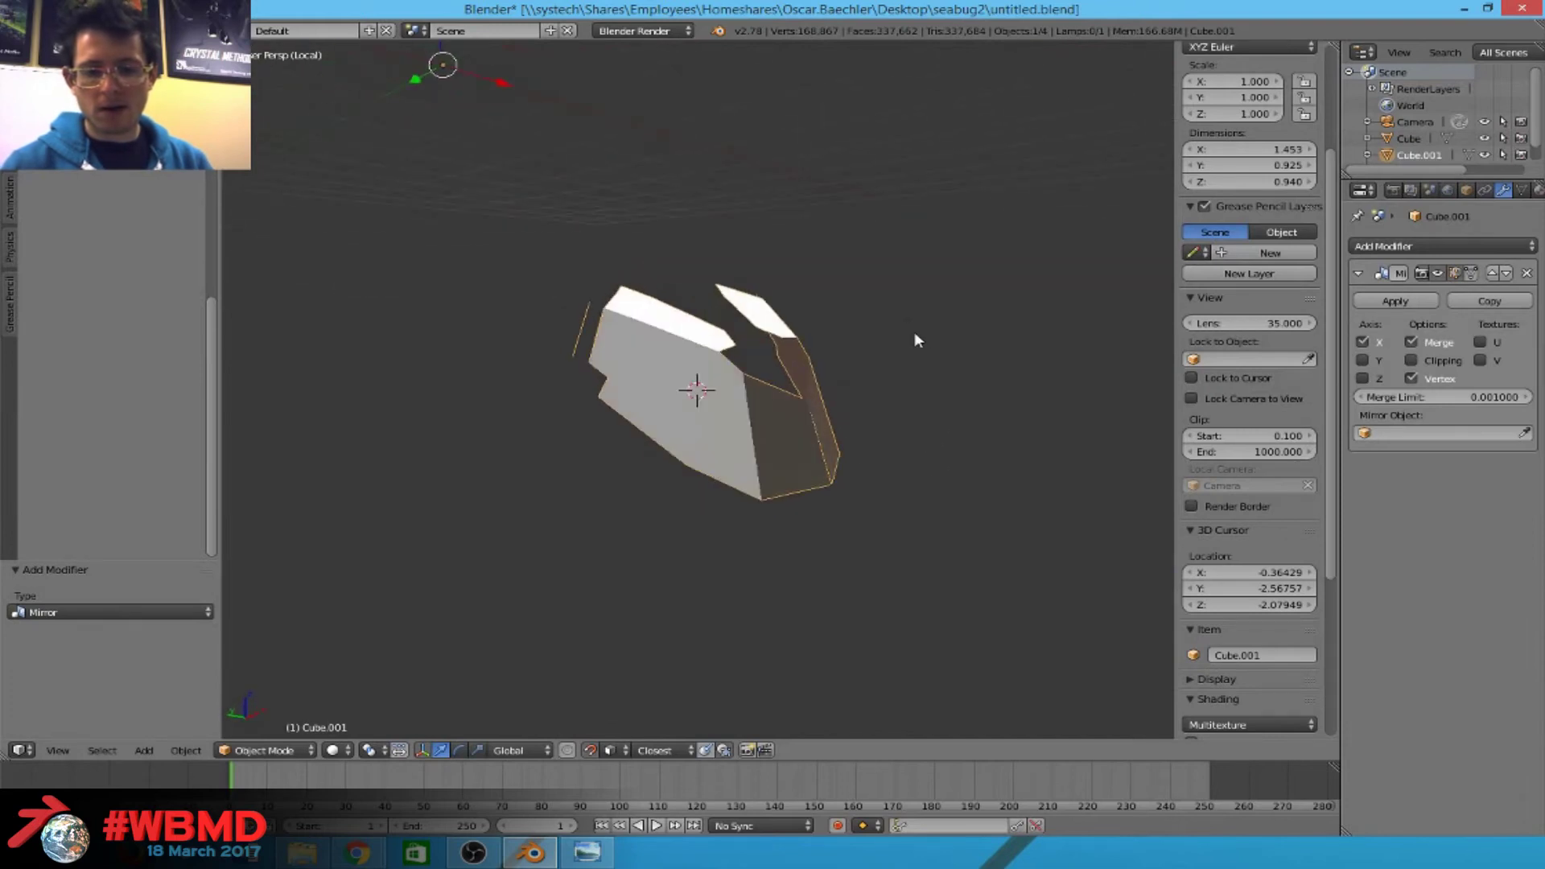
scroll(939, 335, up, 4)
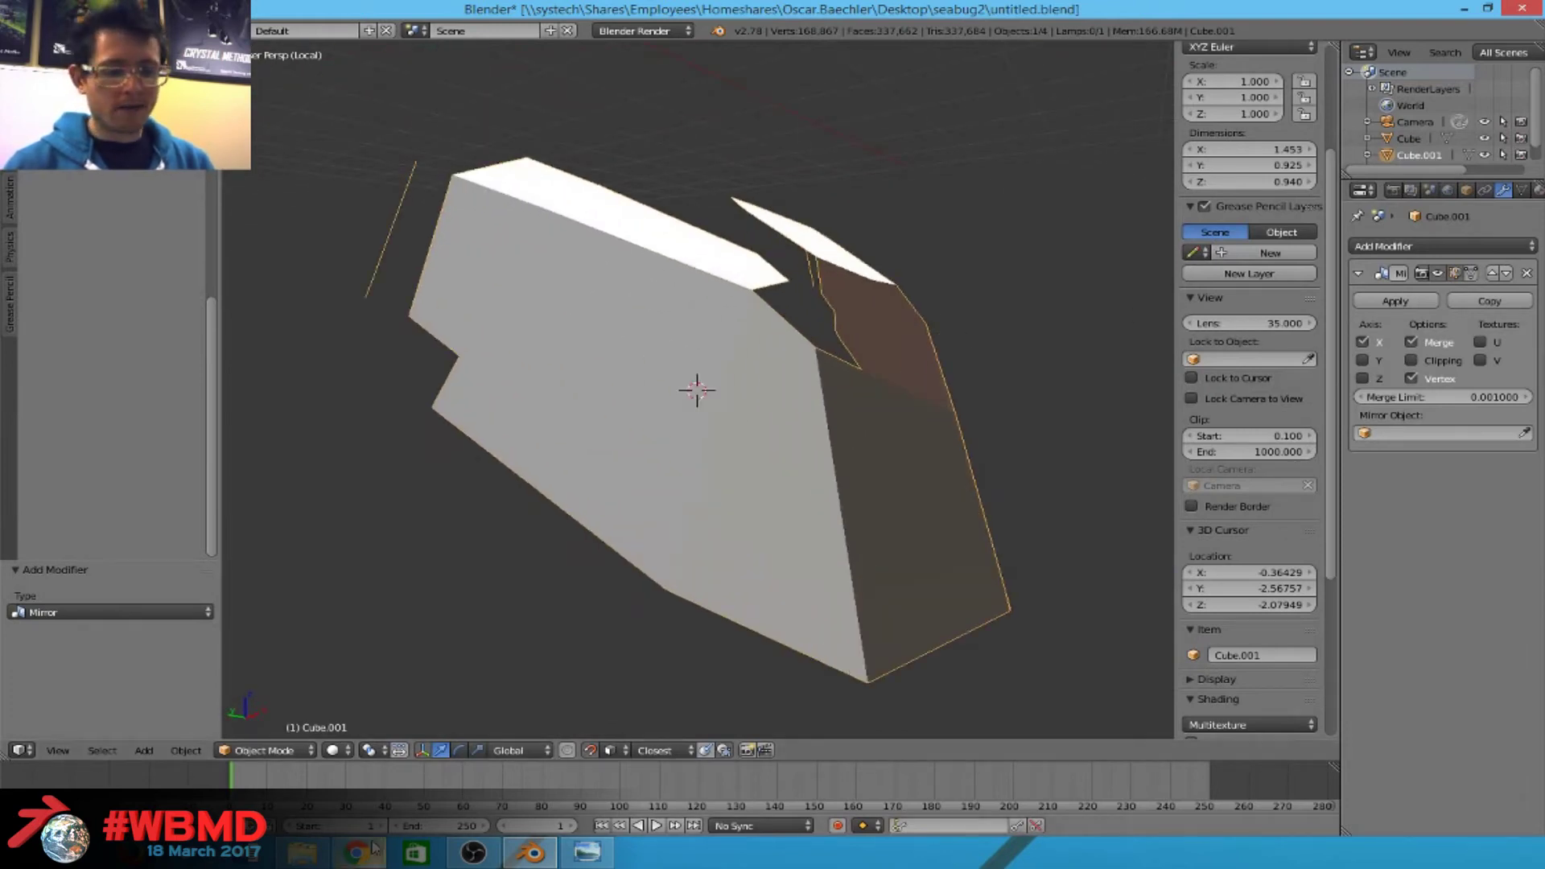
Switch to Chrome and search the web for "hard ops" in a new tab.
mouse_move(358, 851)
click(418, 721)
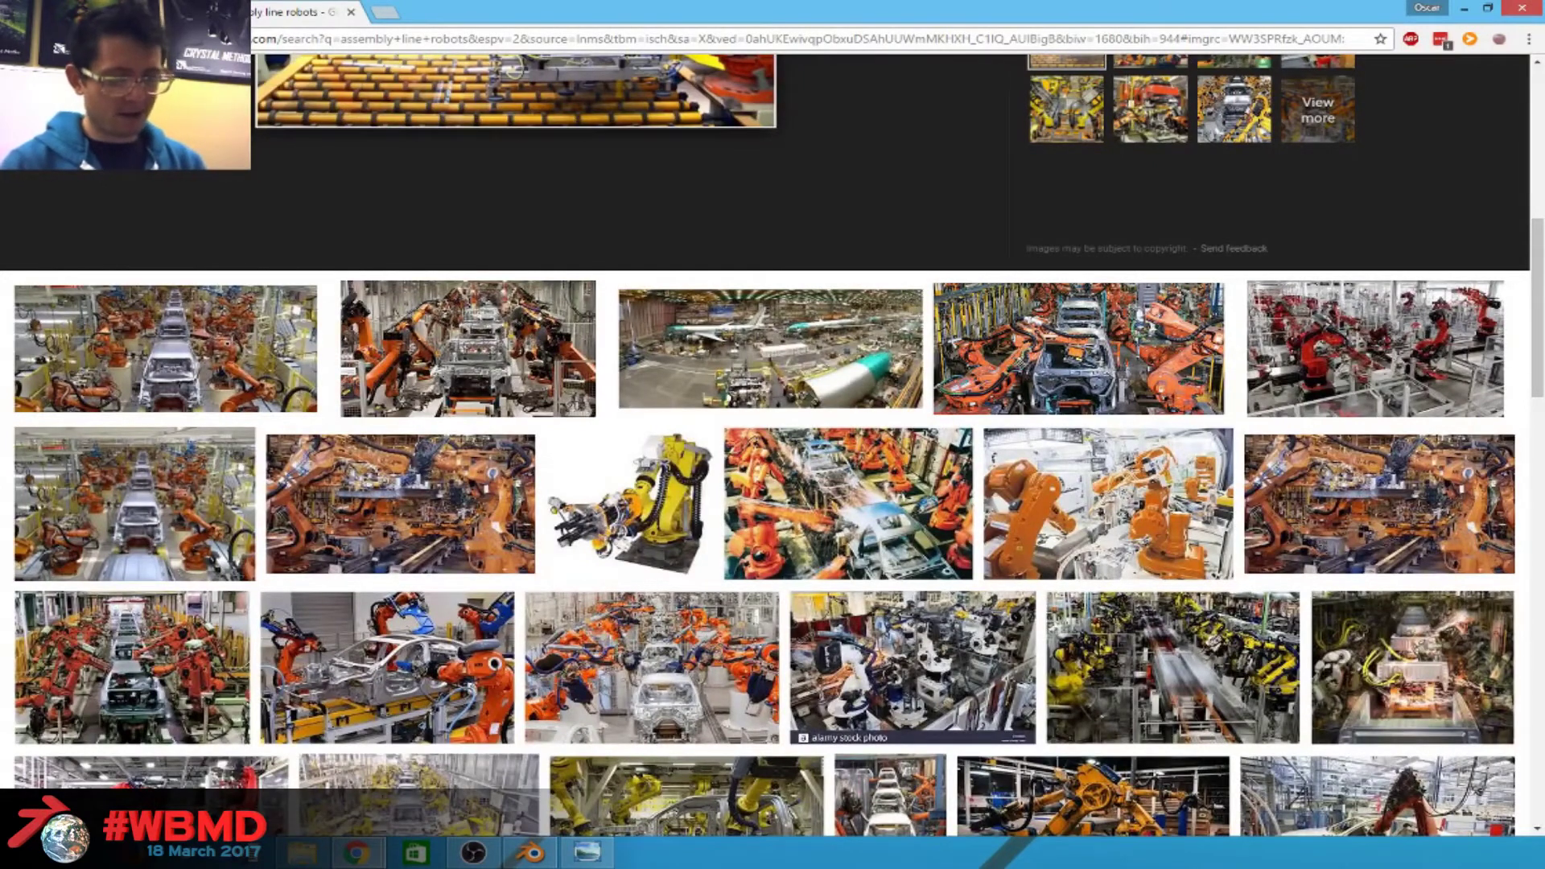
key(ctrl+t)
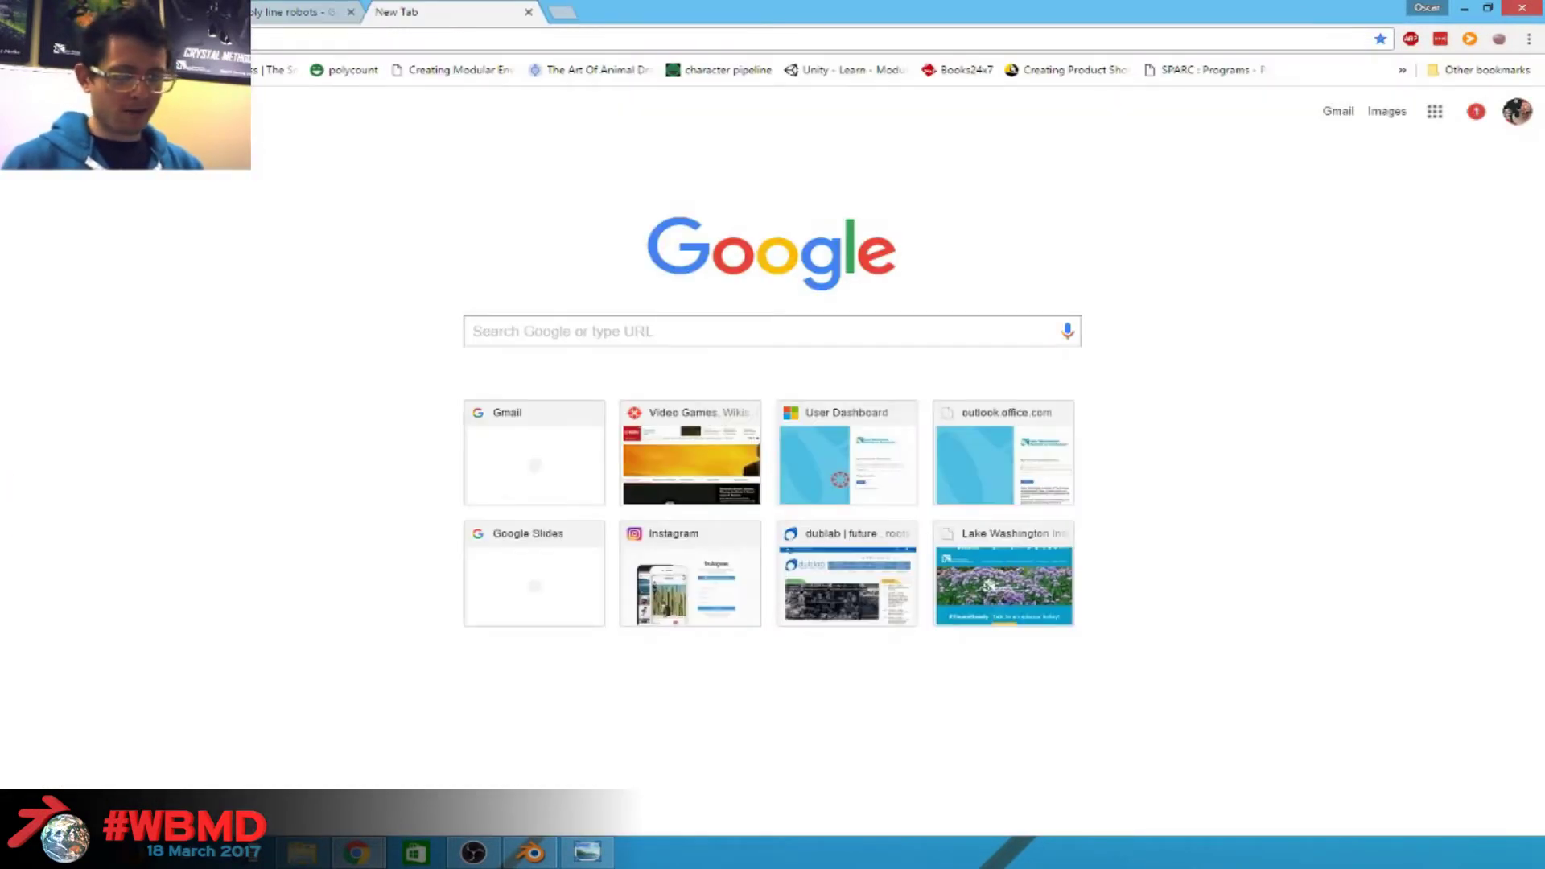
text(hard)
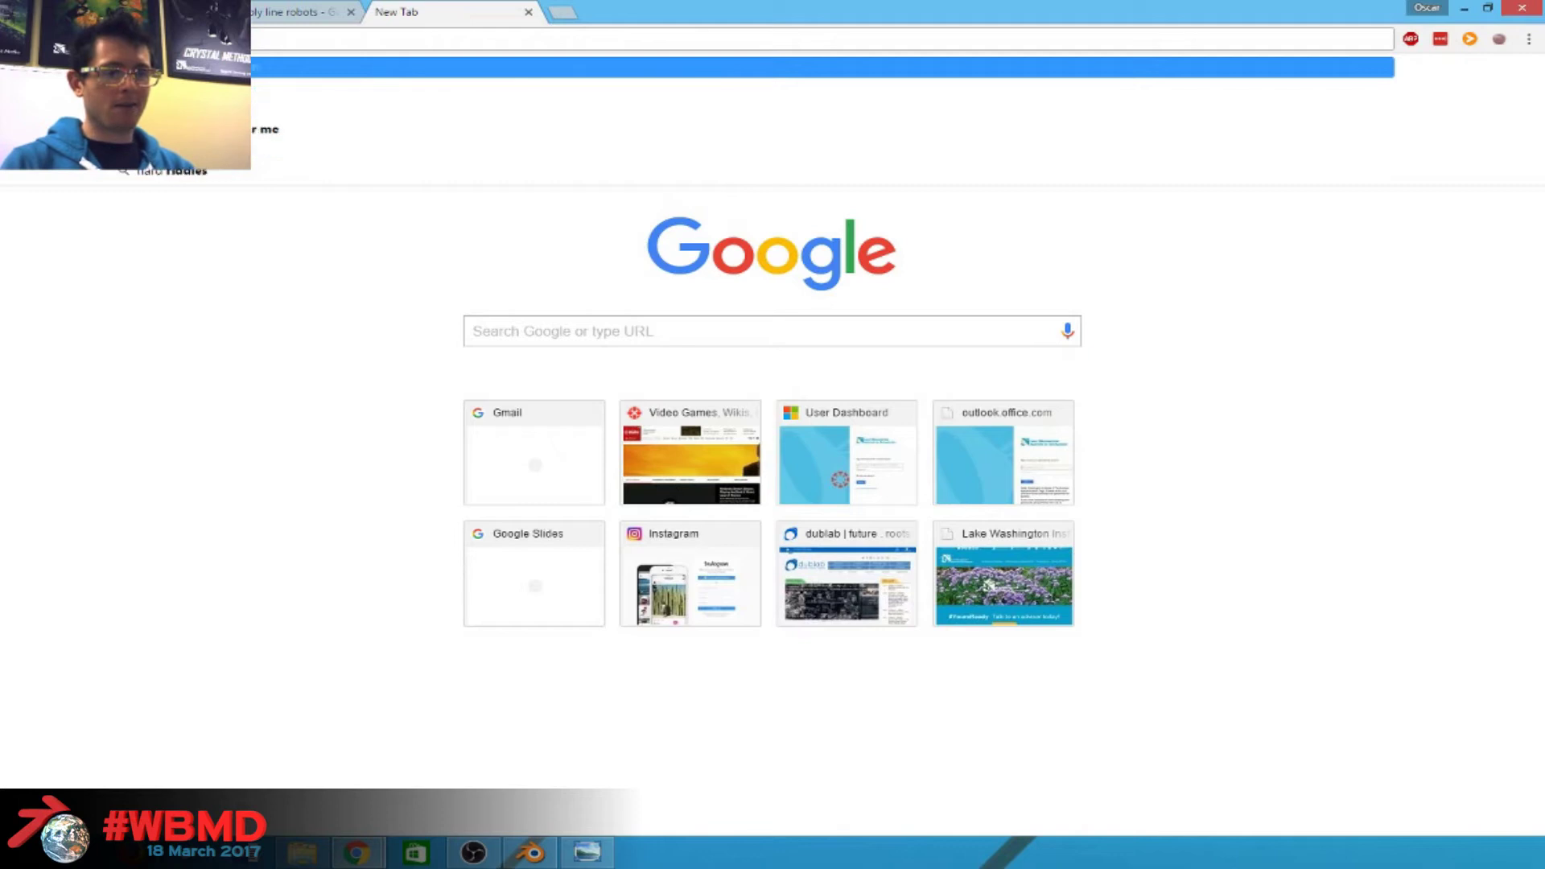
key(Return)
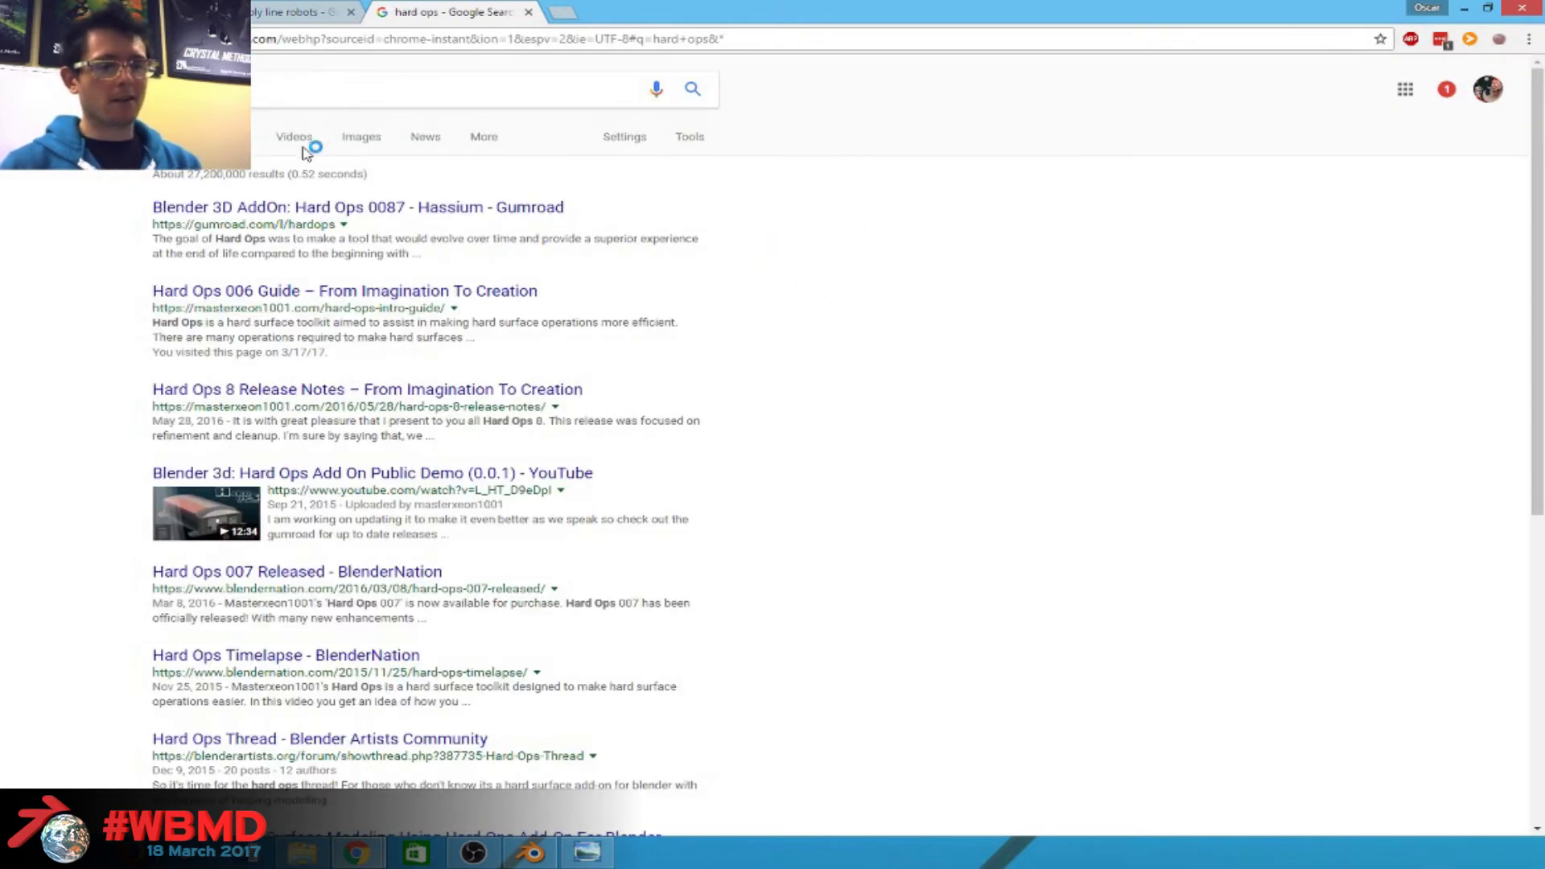
Open the Gumroad result, return to the search, and preview the Hard Ops 006 public demo picture in the image results.
click(432, 211)
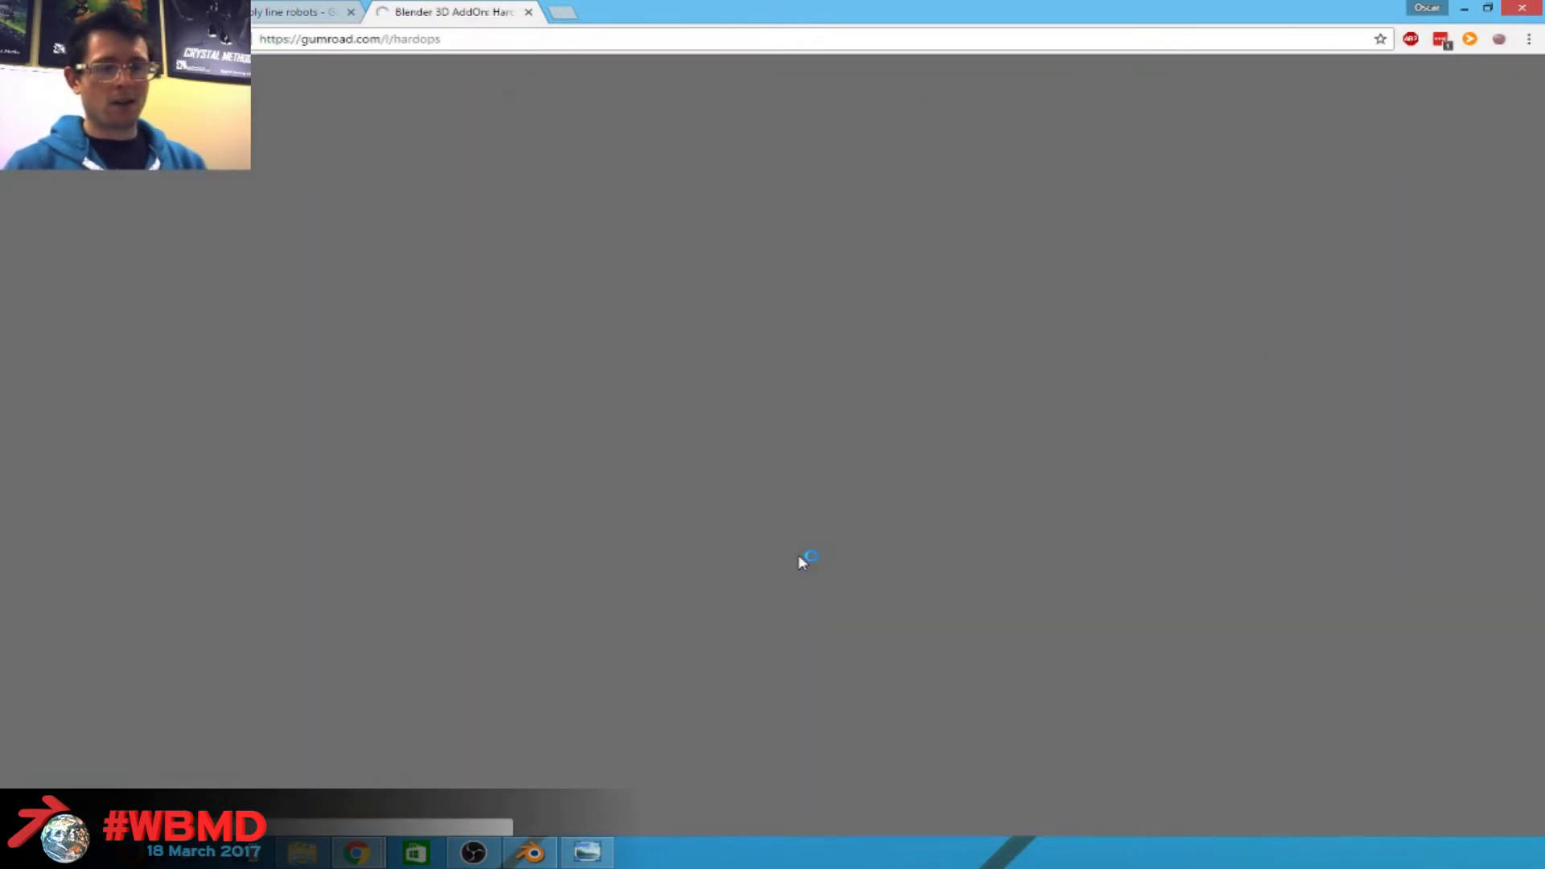
click(16, 38)
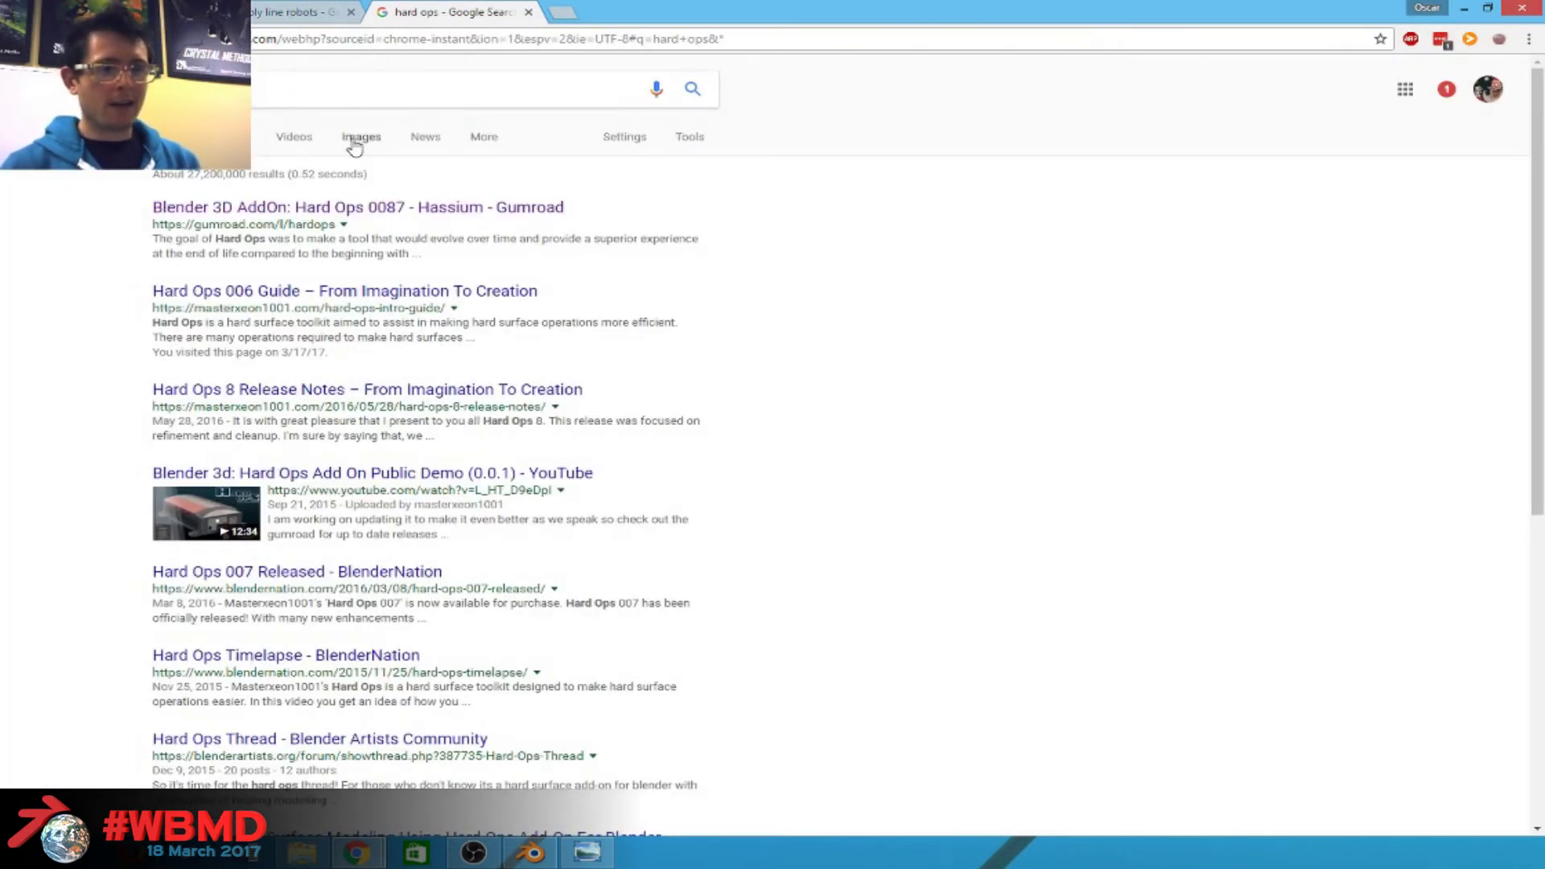
click(358, 139)
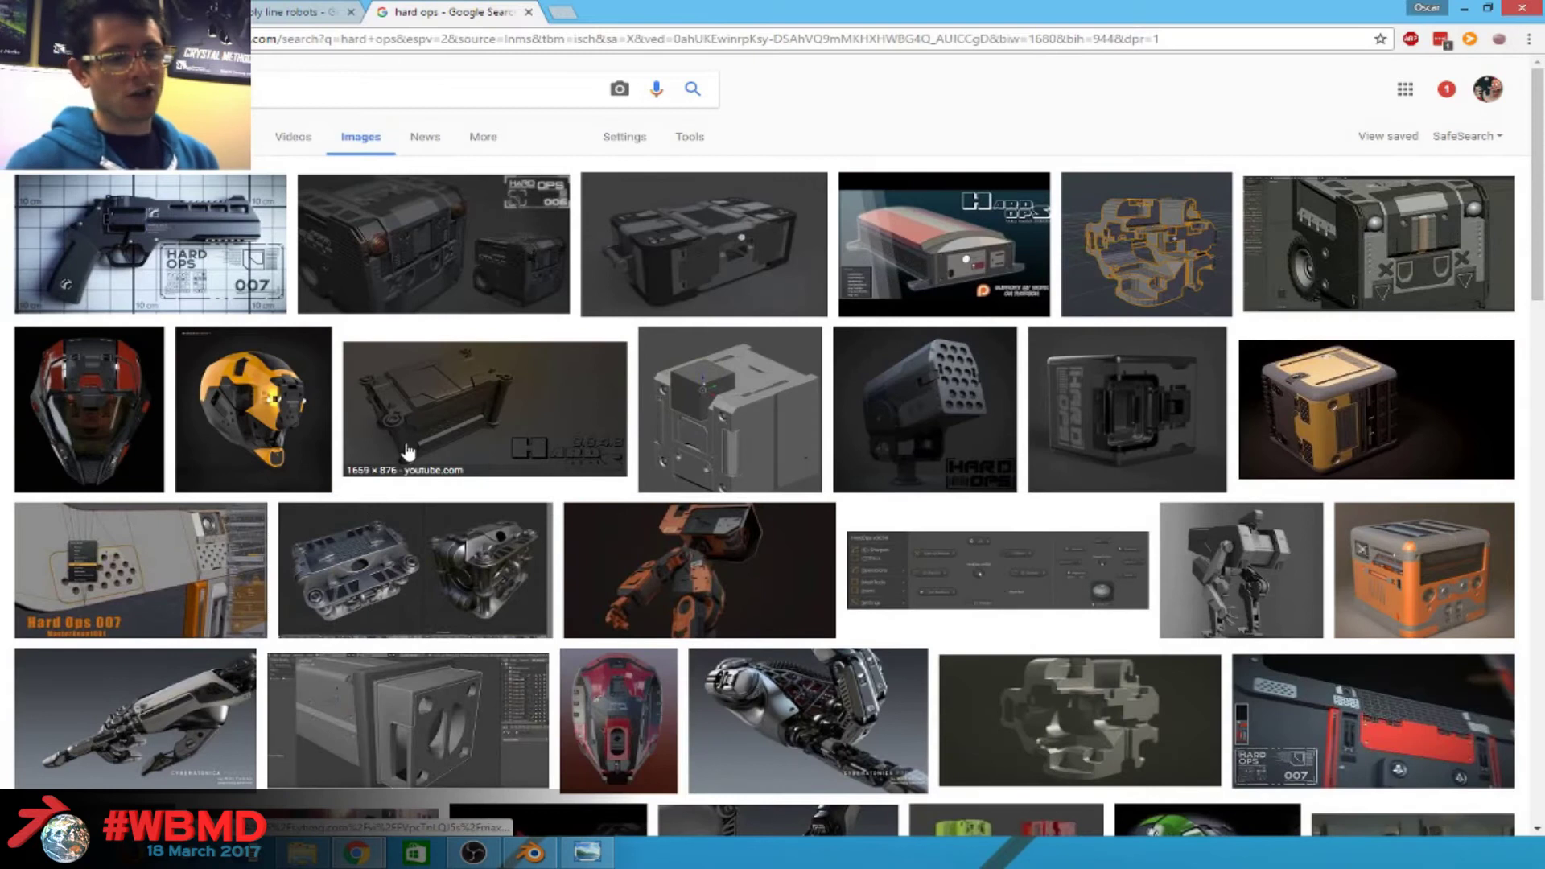
click(396, 256)
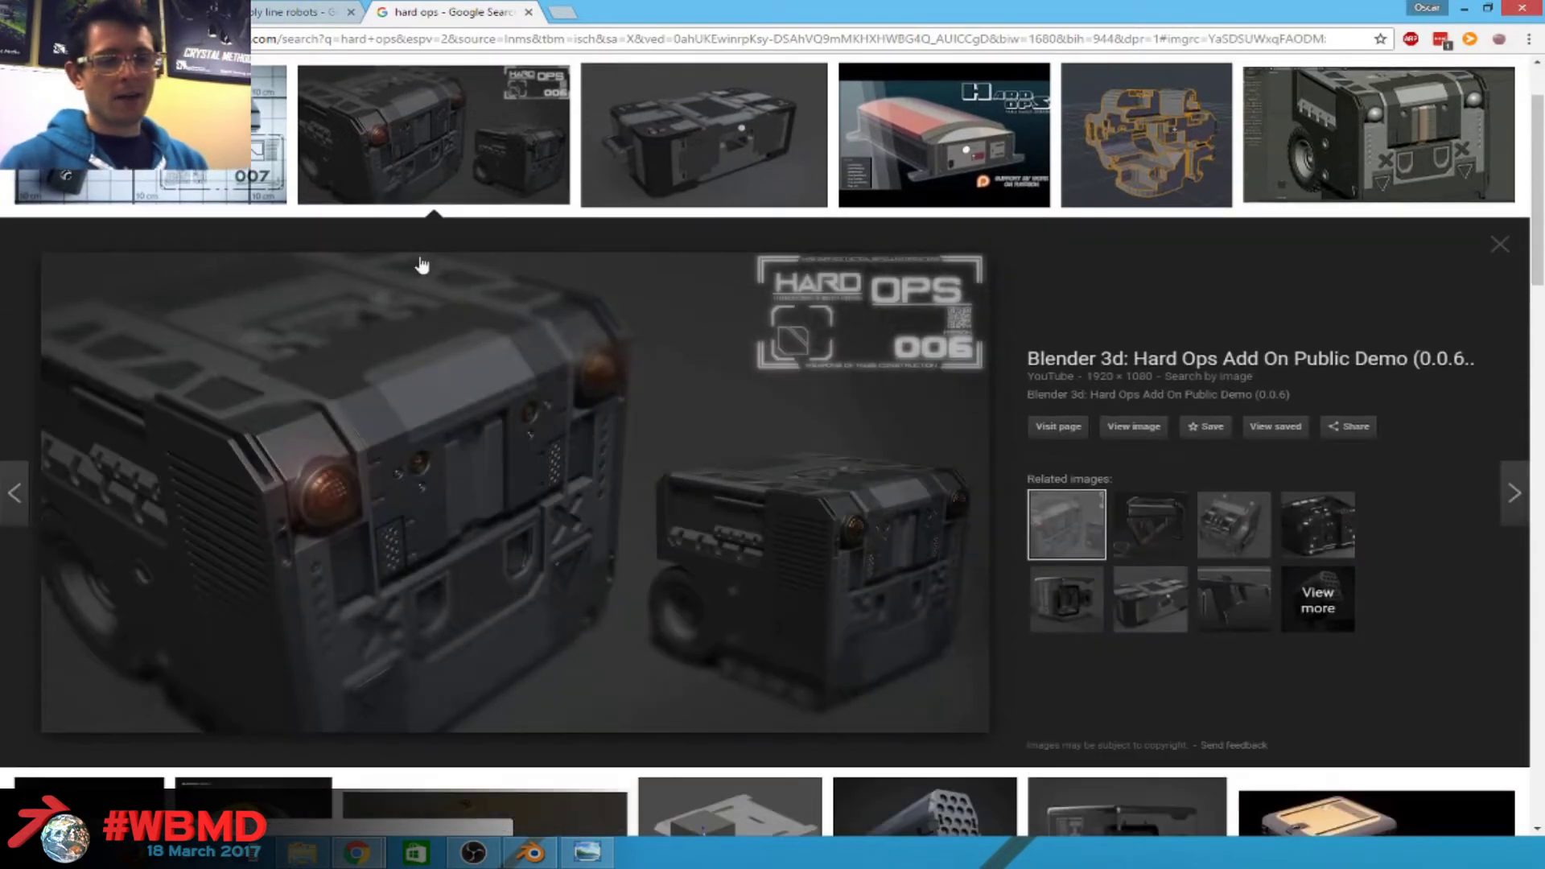
scroll(769, 311, up, 1)
scroll(732, 335, down, 3)
scroll(724, 252, up, 3)
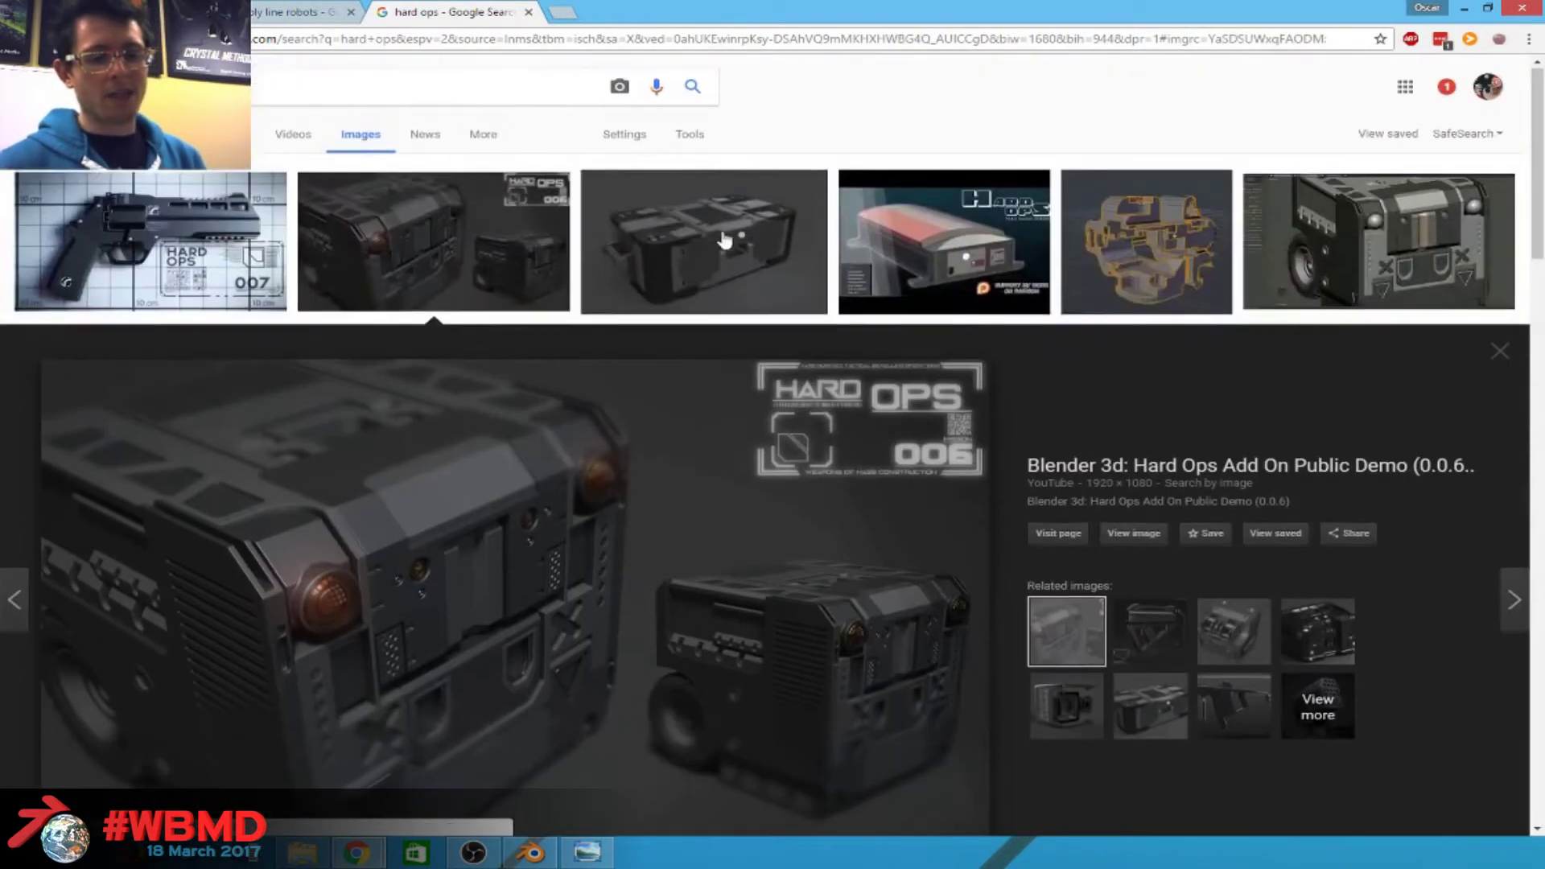
Preview the Hard Ops 0079 Update picture and the menu picture from the Hard Ops 006 Guide.
click(1114, 241)
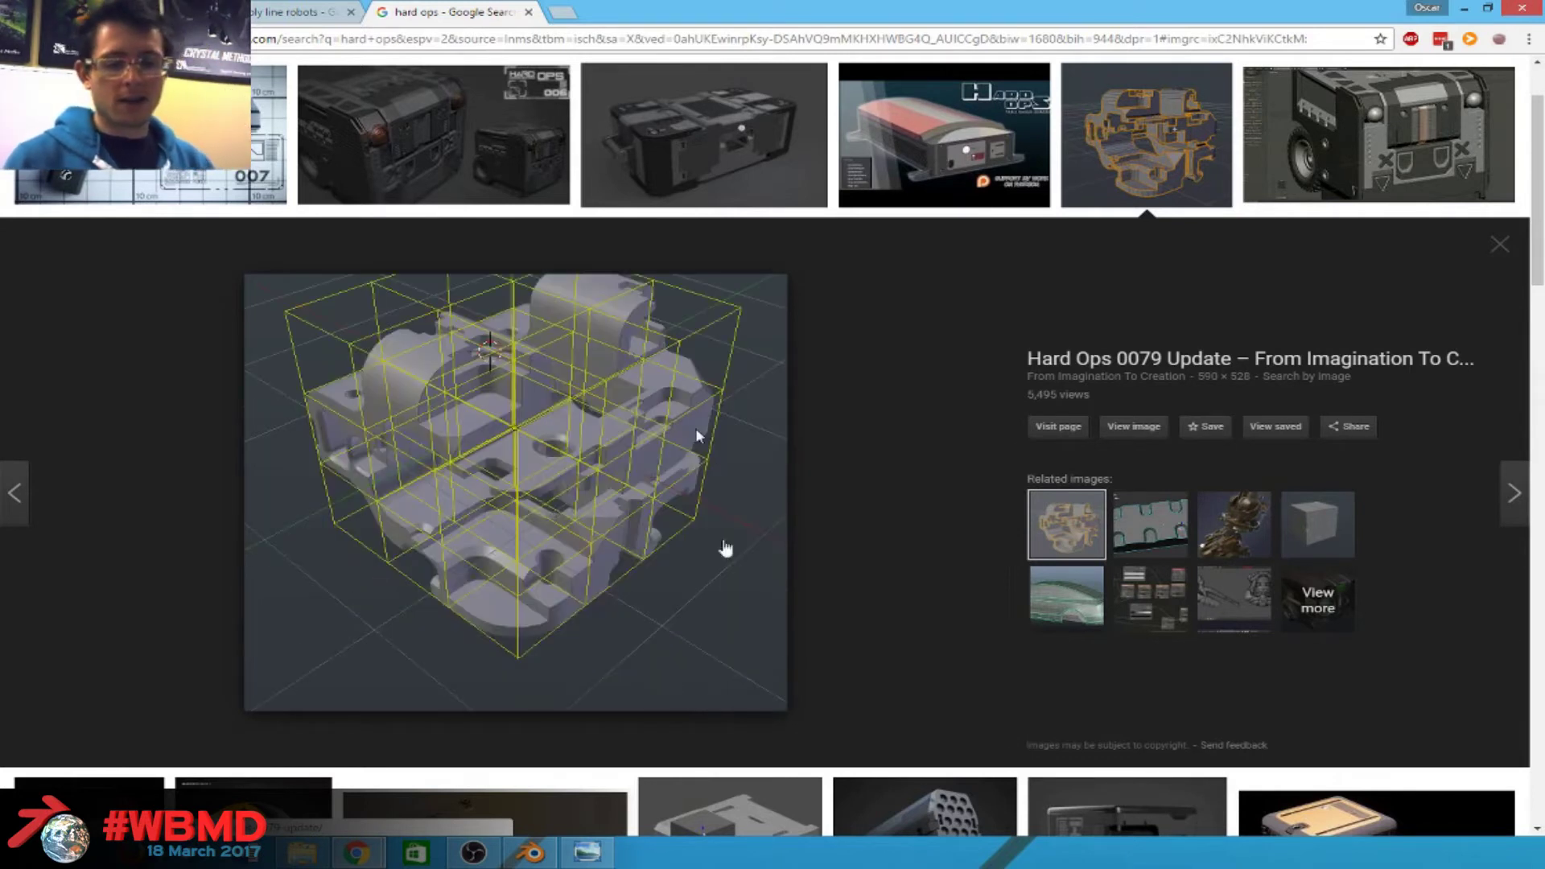
scroll(727, 545, up, 1)
scroll(1122, 186, down, 5)
scroll(1122, 187, down, 5)
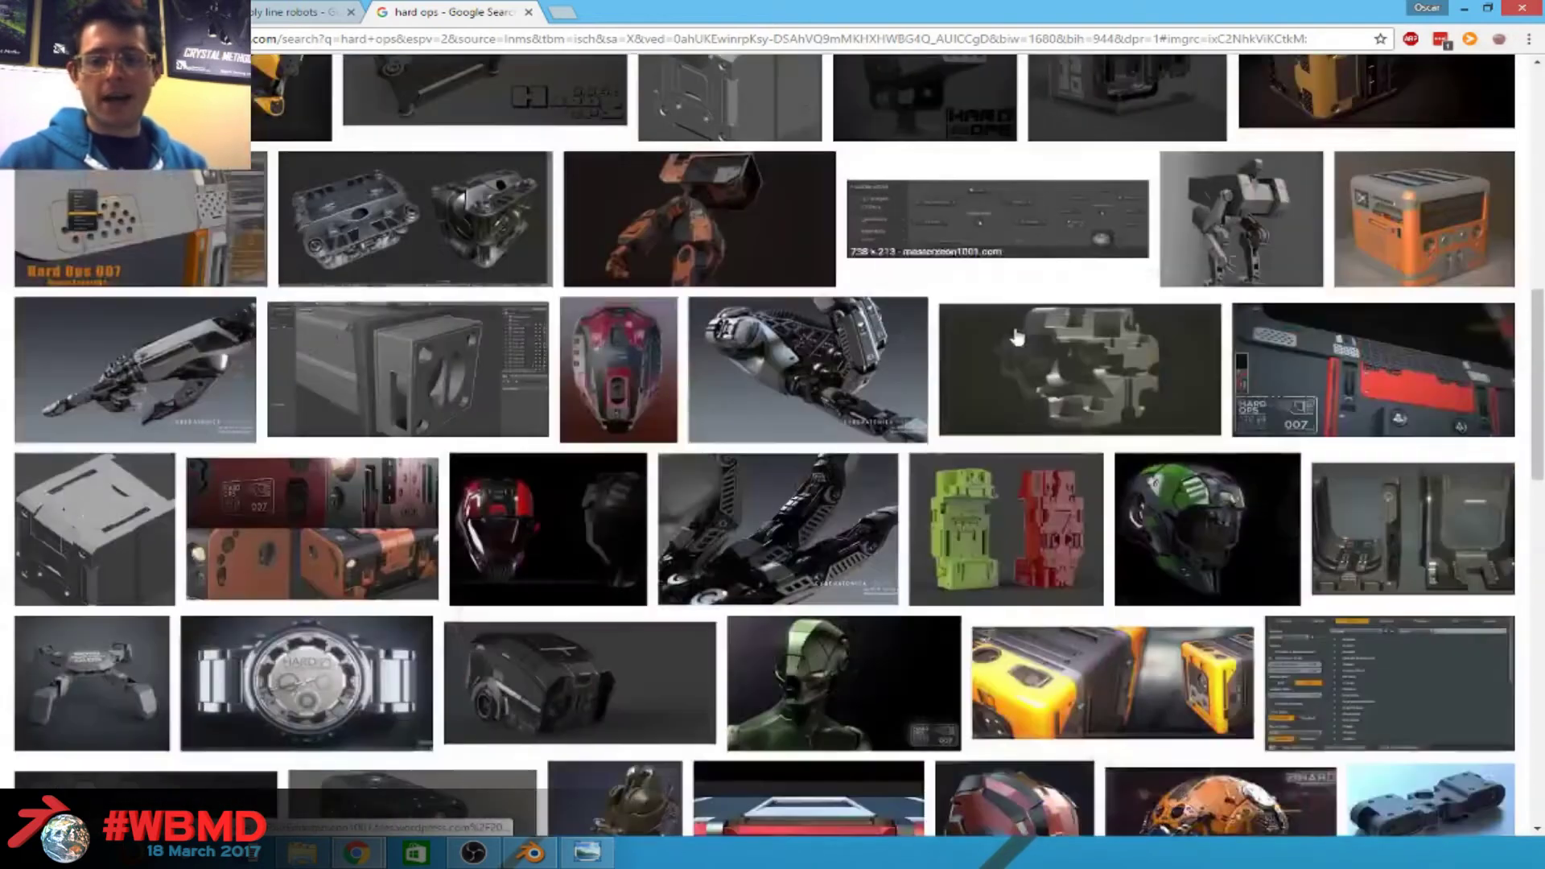
scroll(996, 333, up, 2)
click(995, 386)
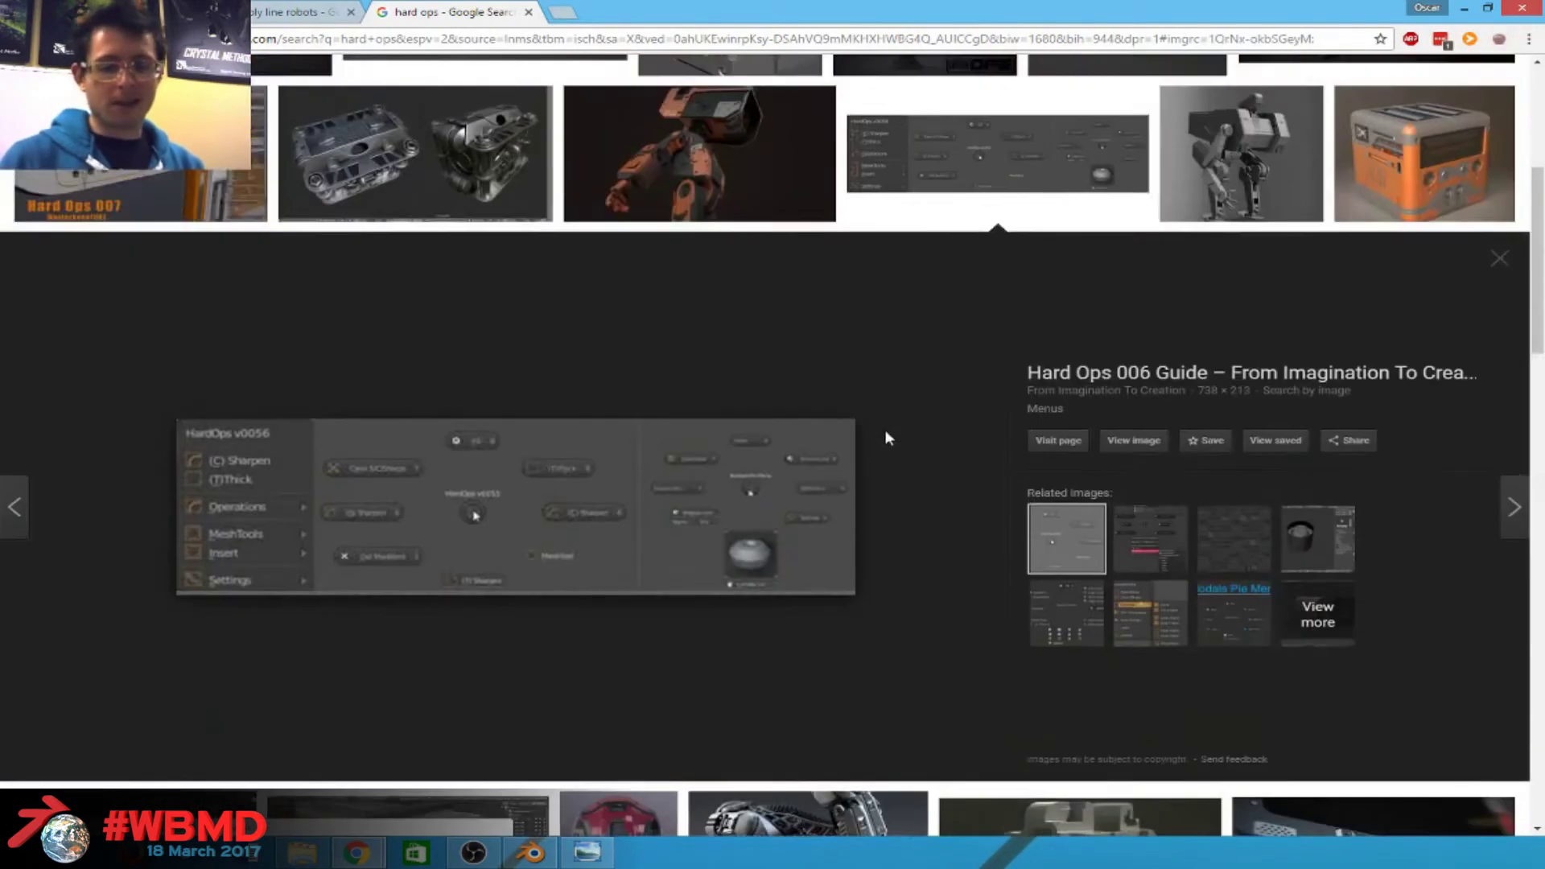
Preview the red helmet picture from the Hard Ops modelling dump and its related Sci-fi Cube picture.
scroll(890, 429, down, 5)
click(613, 468)
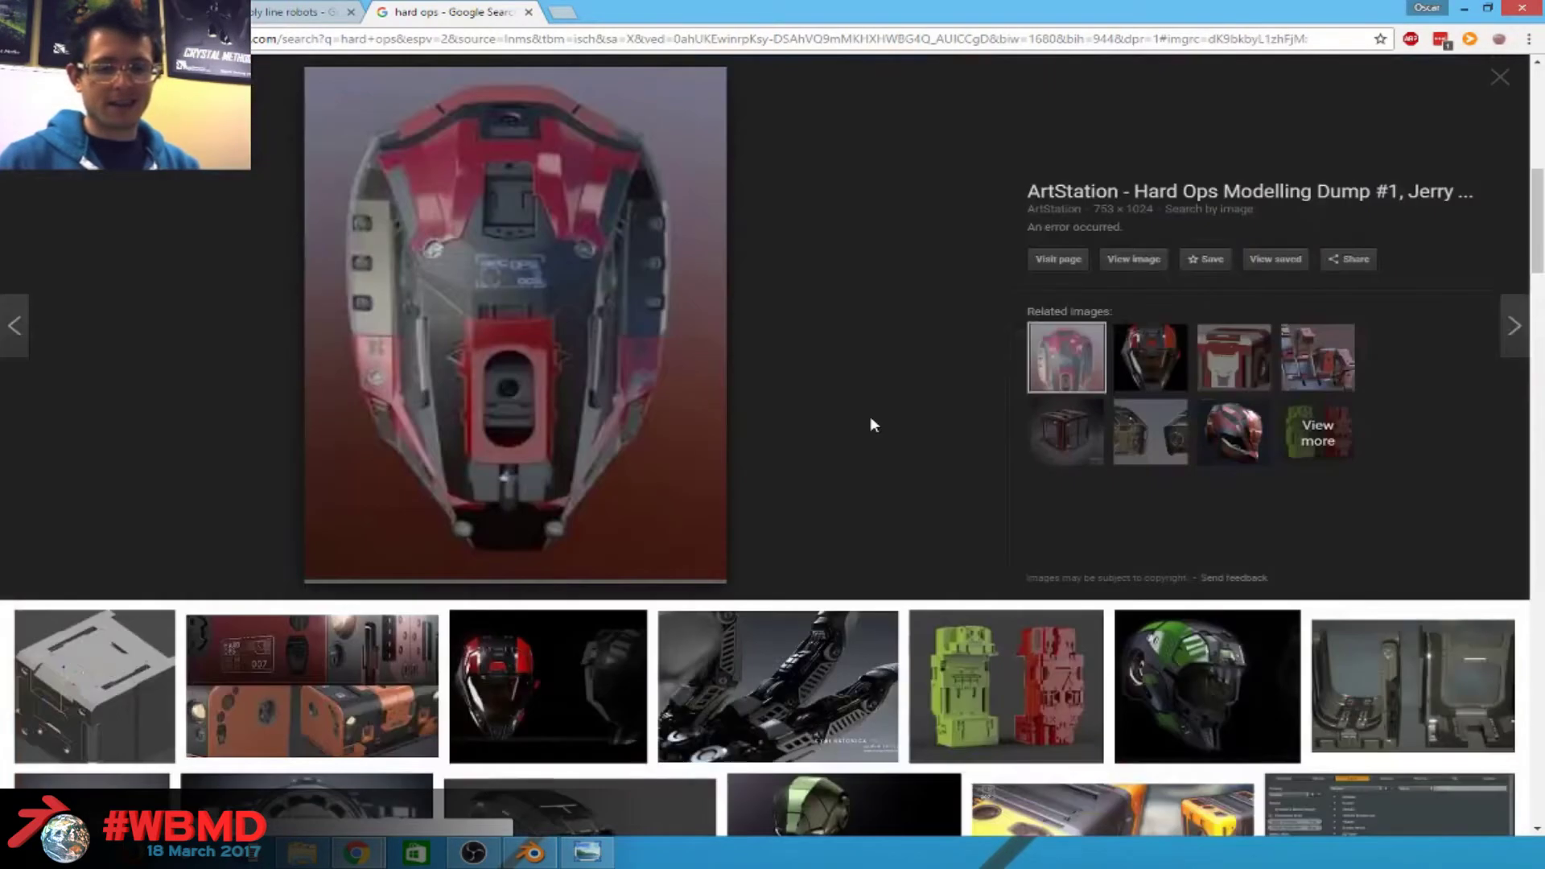
scroll(871, 416, down, 2)
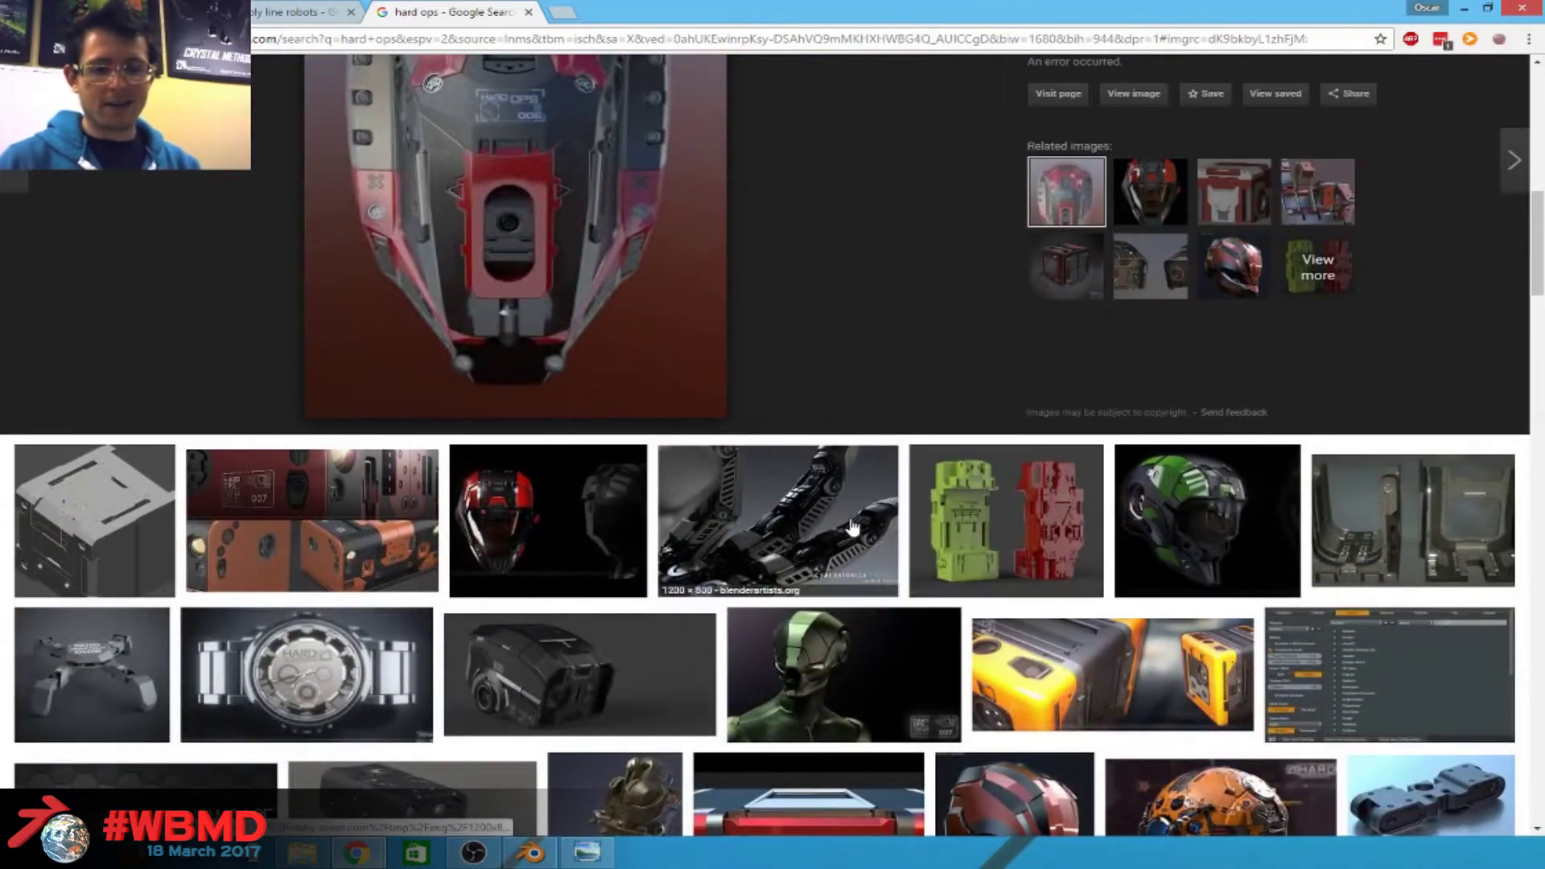
scroll(510, 211, up, 4)
scroll(510, 211, down, 1)
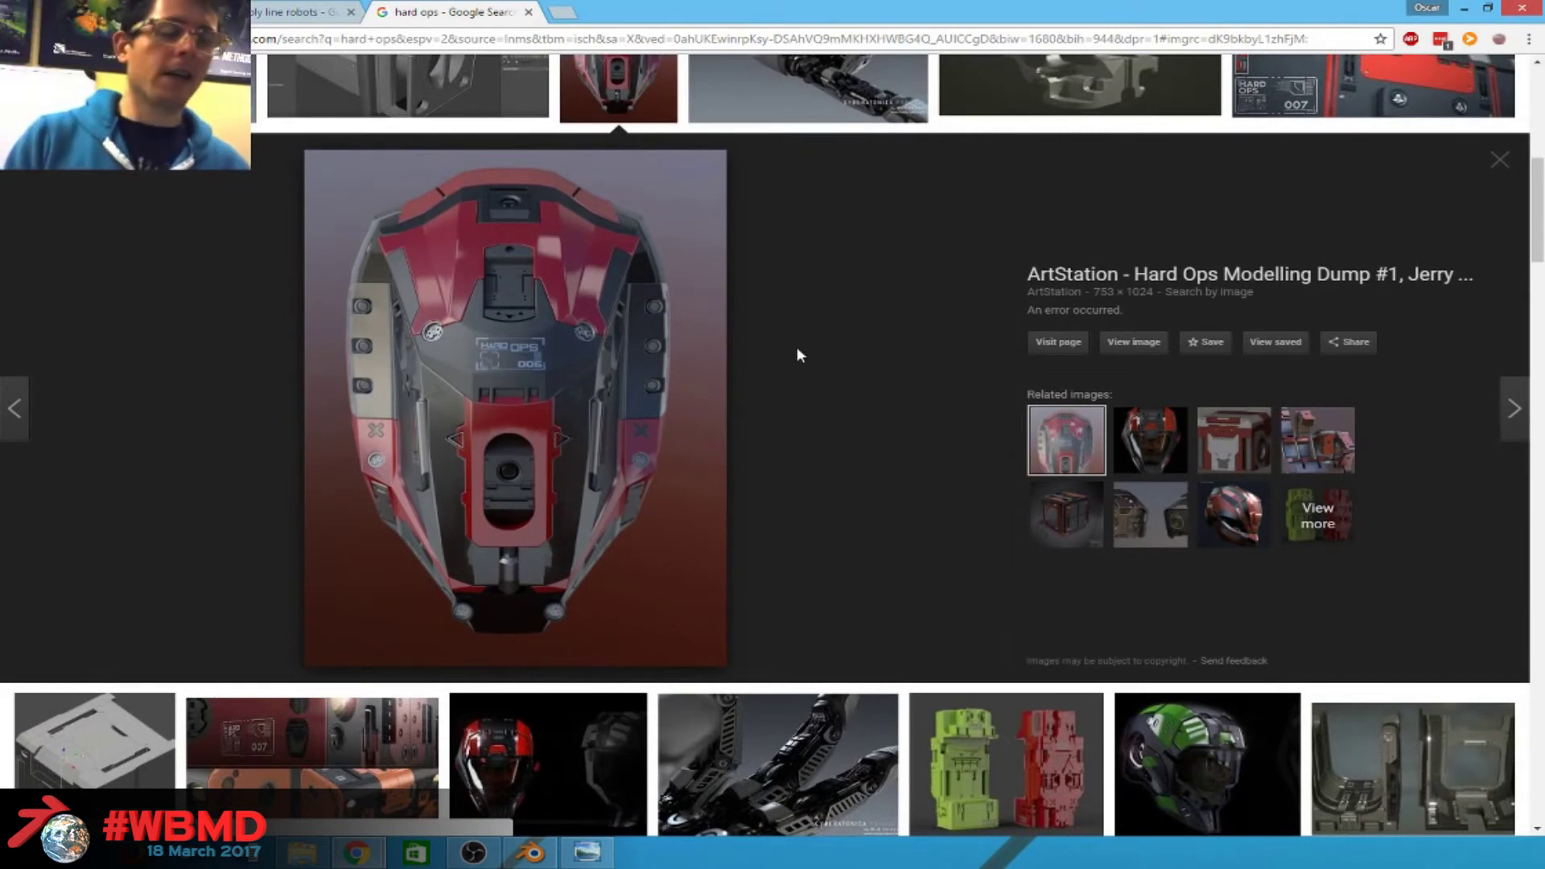
scroll(892, 249, down, 3)
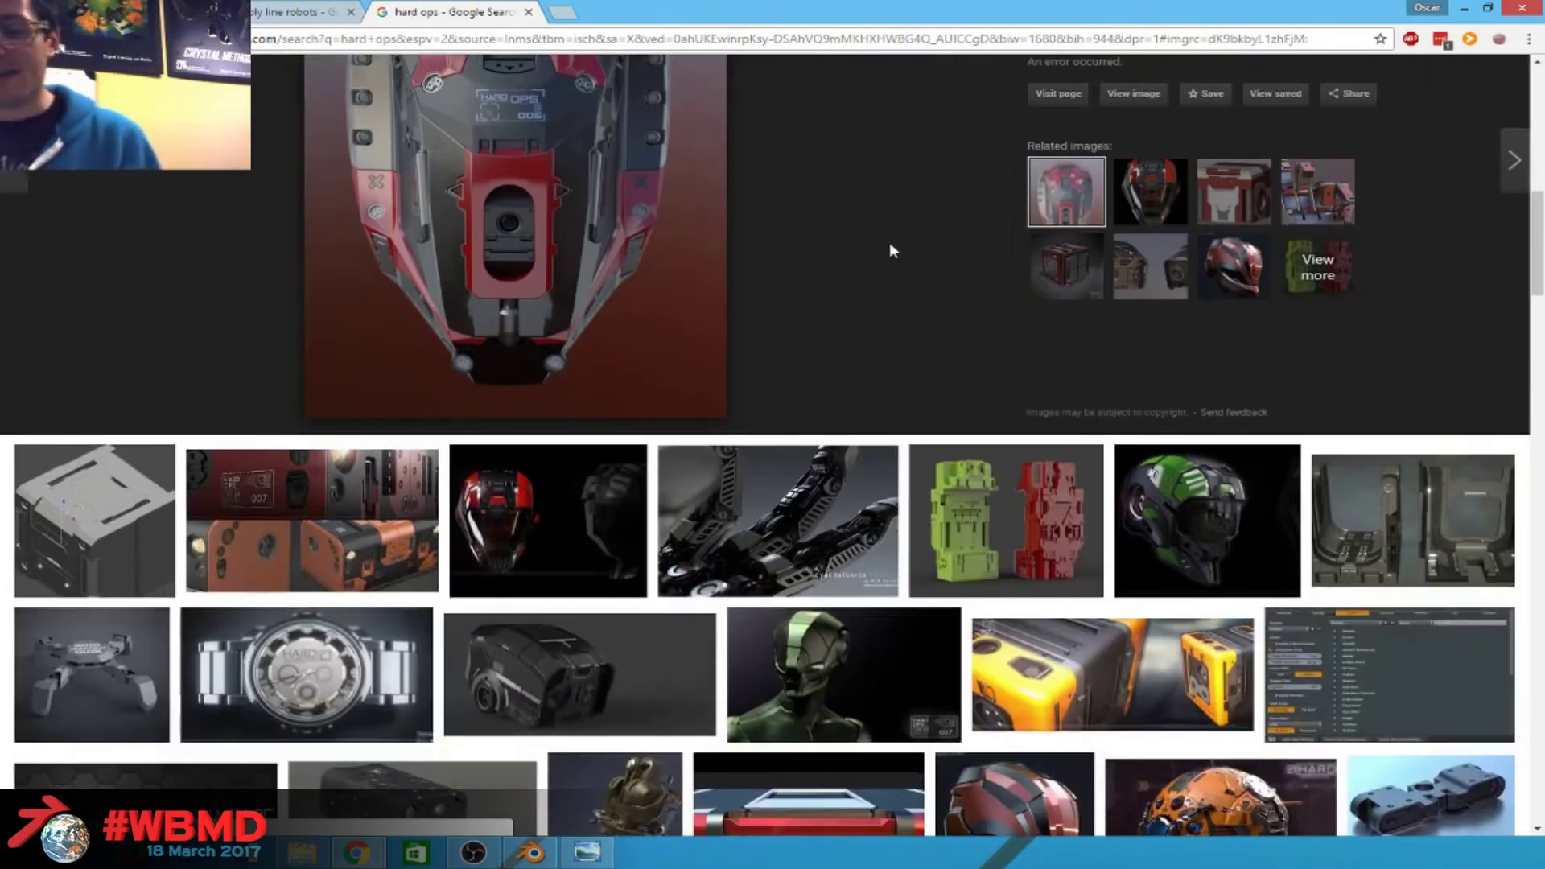
click(1257, 185)
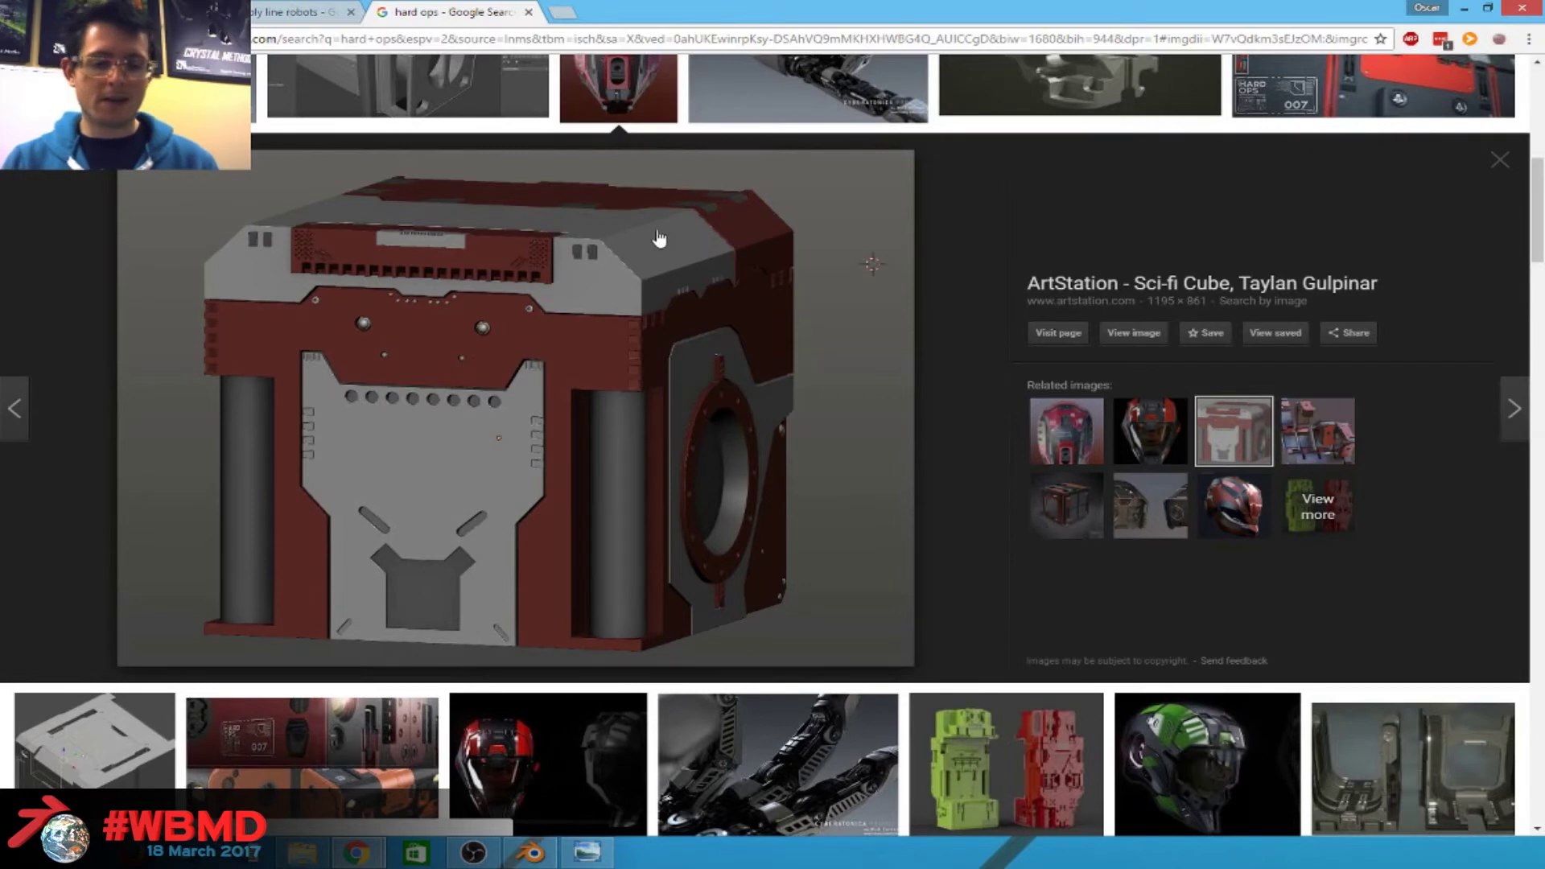
scroll(659, 238, down, 8)
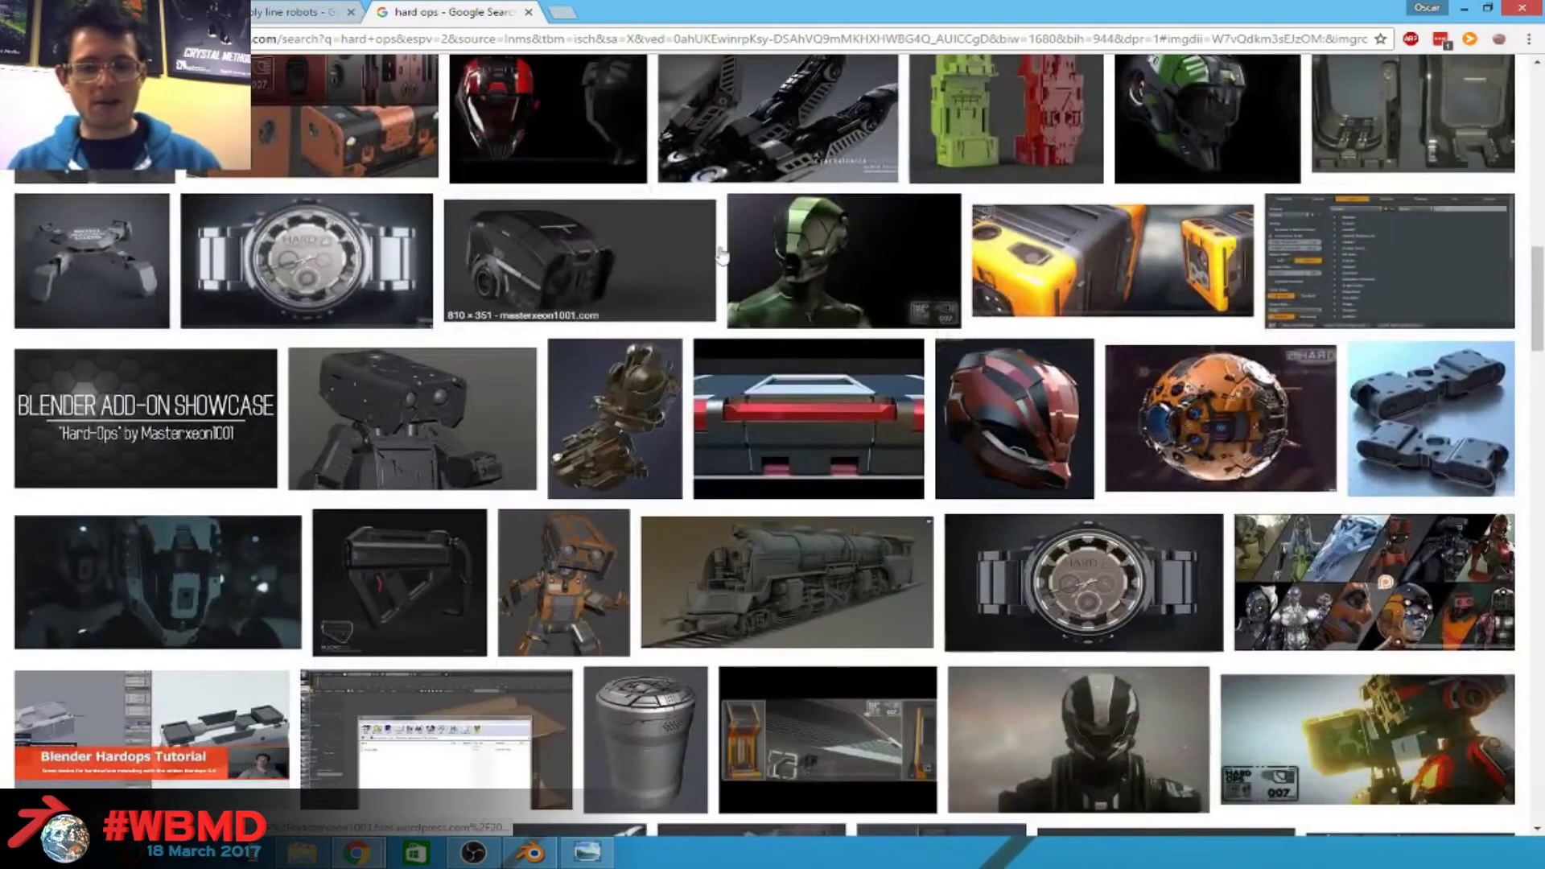
scroll(722, 256, down, 1)
Preview the HardOps 0087: Hassium helmet picture and browse further through the image results.
click(1088, 355)
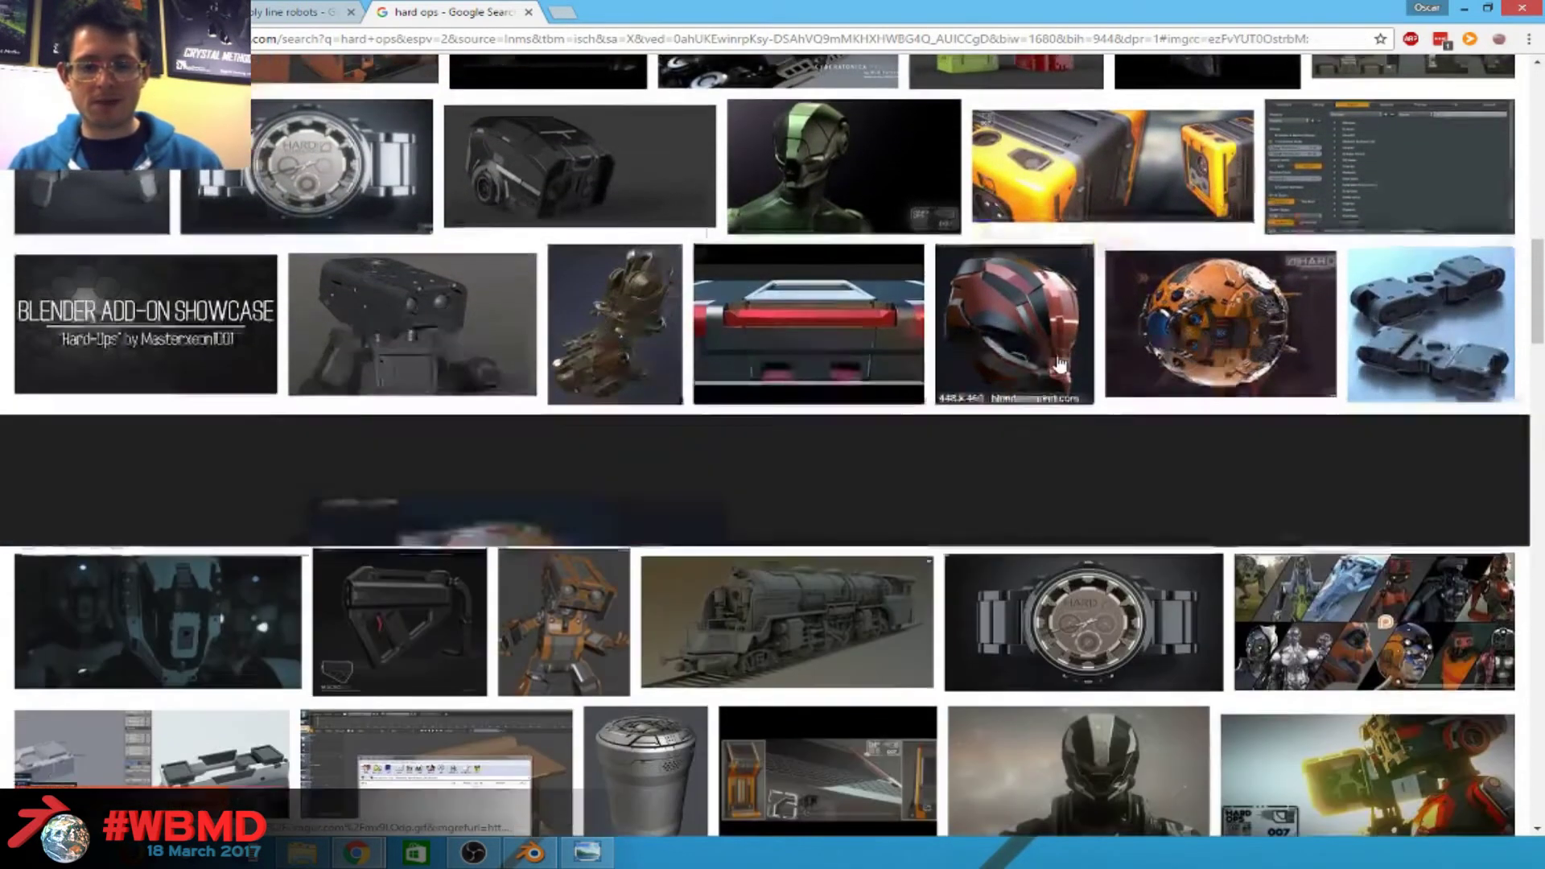
scroll(490, 574, down, 6)
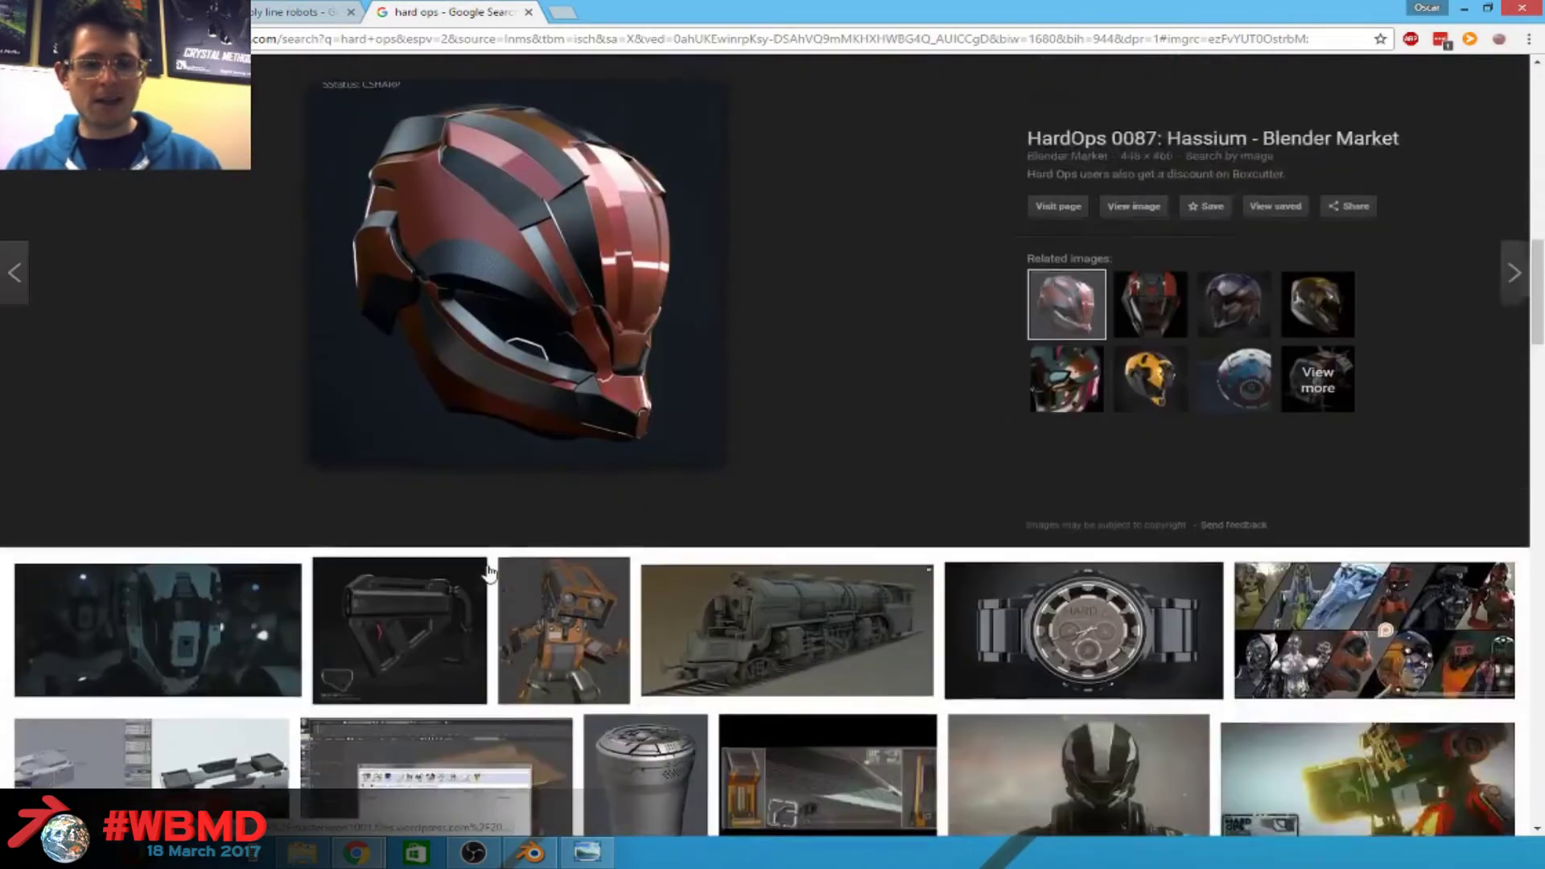
scroll(467, 405, down, 3)
scroll(467, 404, up, 4)
scroll(612, 273, down, 4)
scroll(612, 274, down, 8)
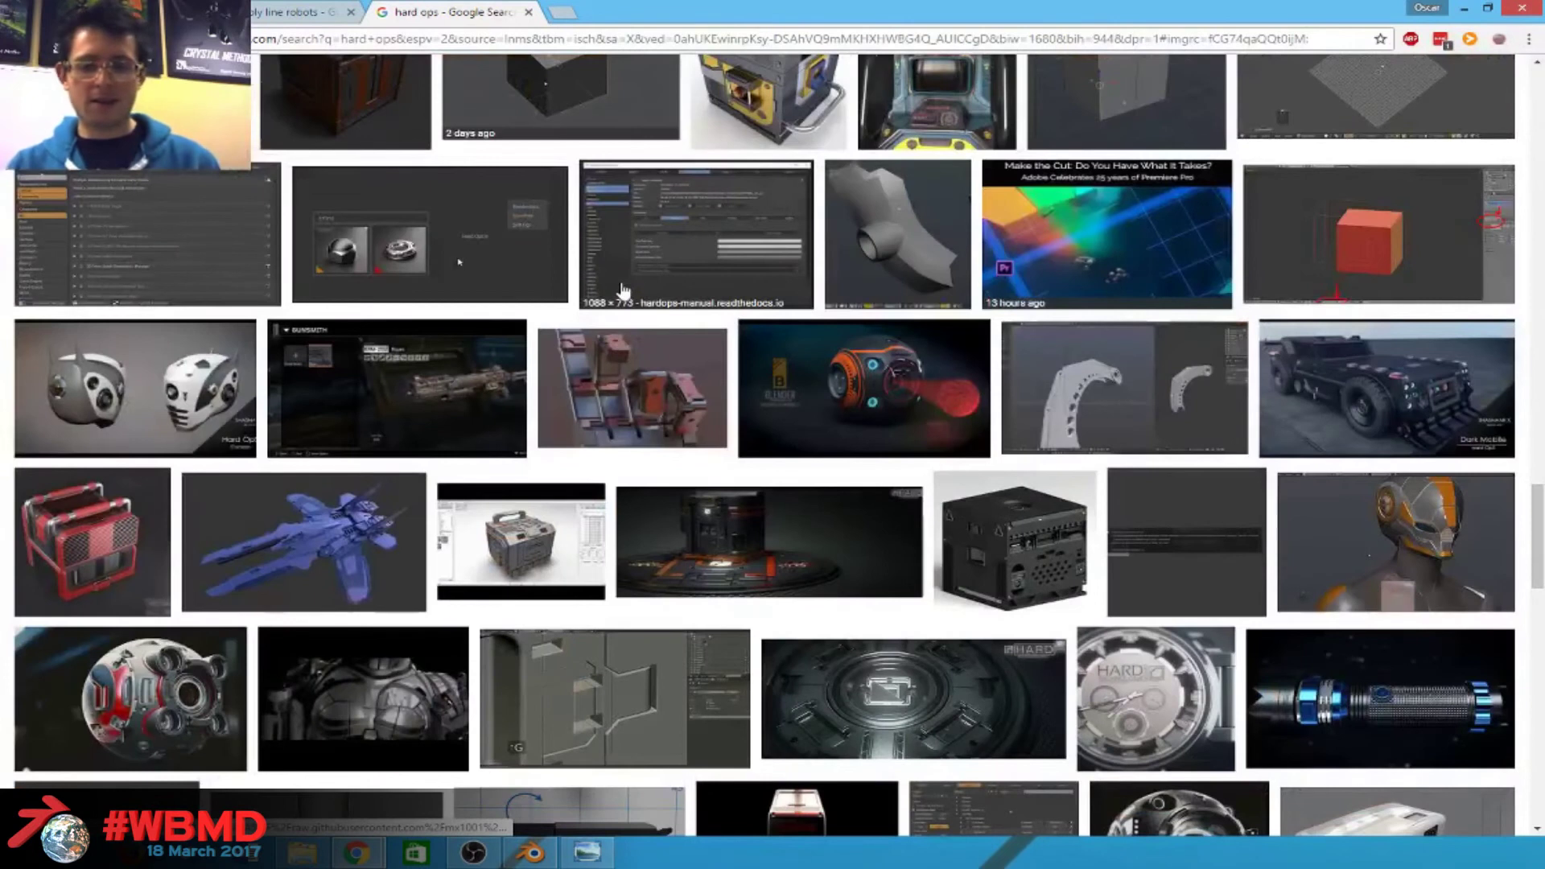
scroll(620, 394, down, 1)
Switch back to Blender and deselect the mirrored low-poly mesh, viewing it from the front.
key(alt+Tab)
middle_drag(624, 442, 572, 364)
scroll(641, 457, down, 4)
key(a)
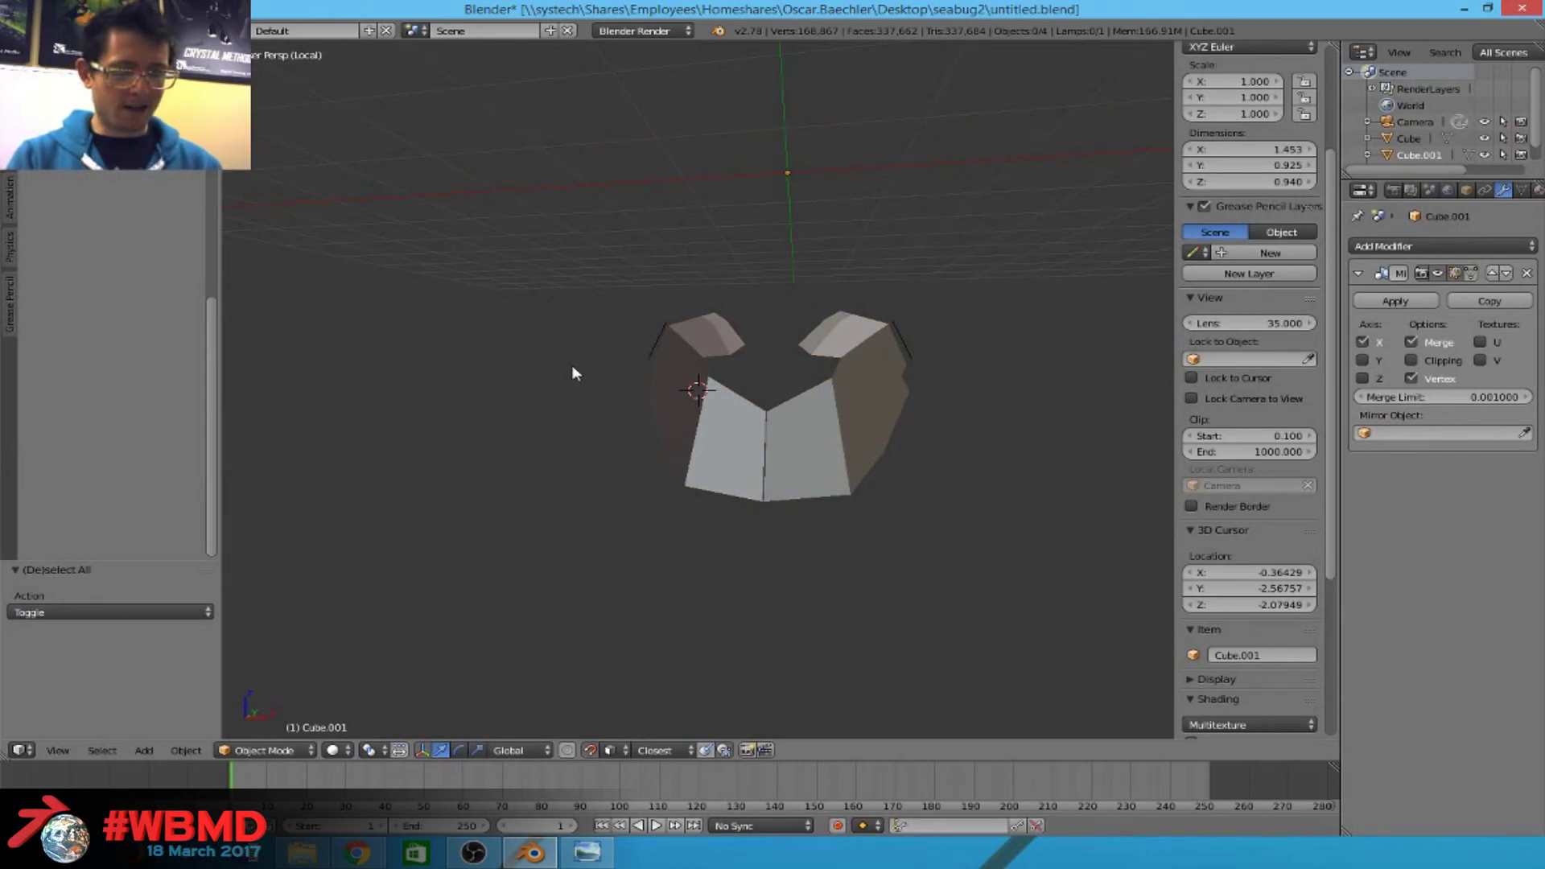
Find the Bool Tool add-on in the user preferences by searching for "bool" and enable it.
key(ctrl+alt+u)
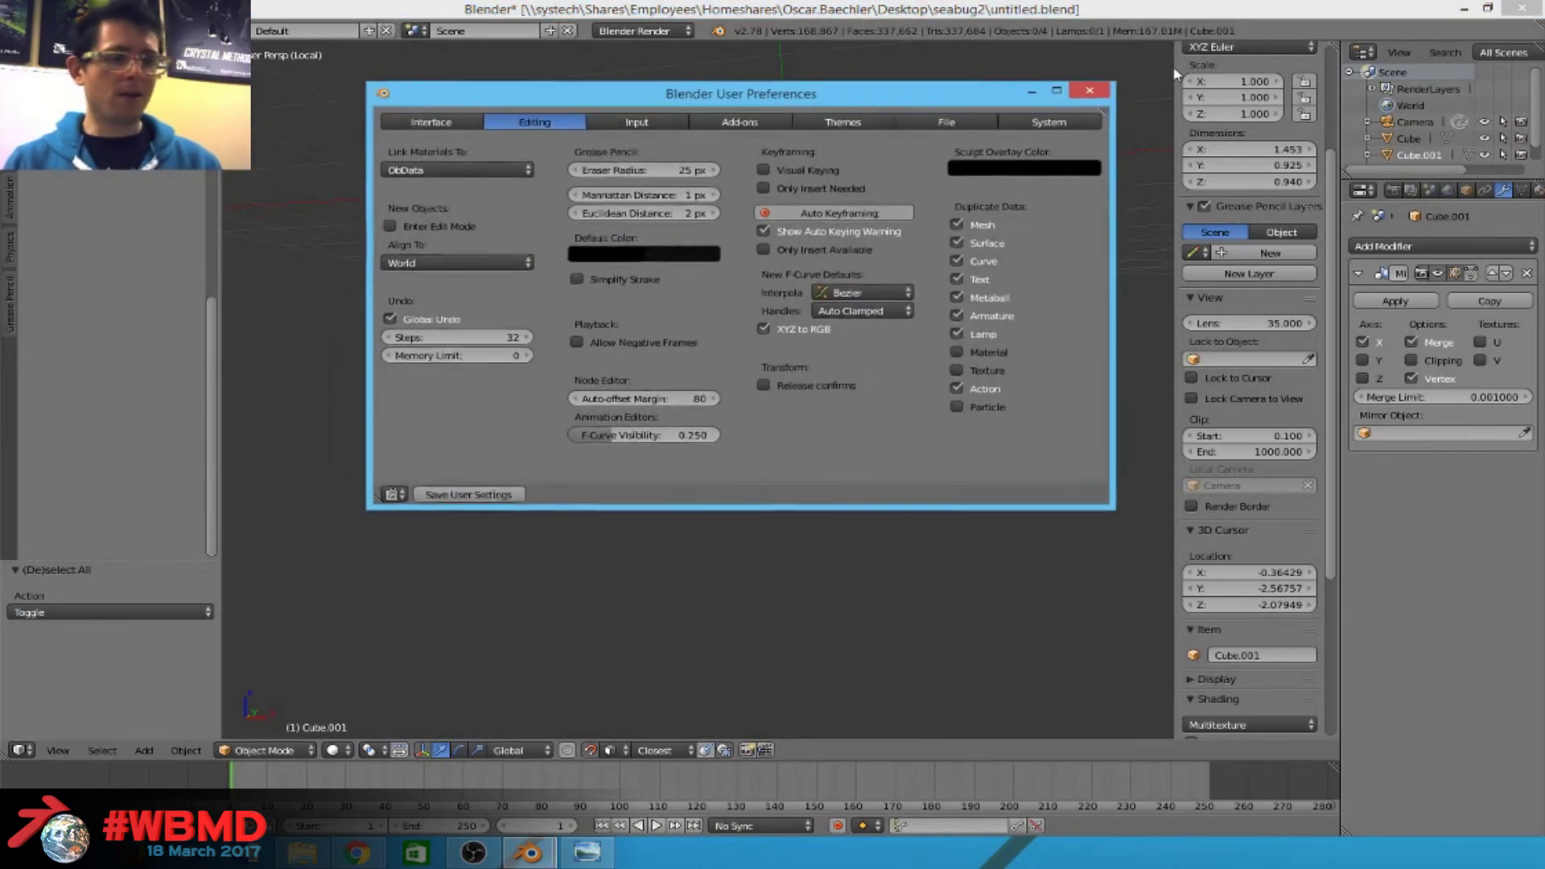
click(775, 134)
text(bool)
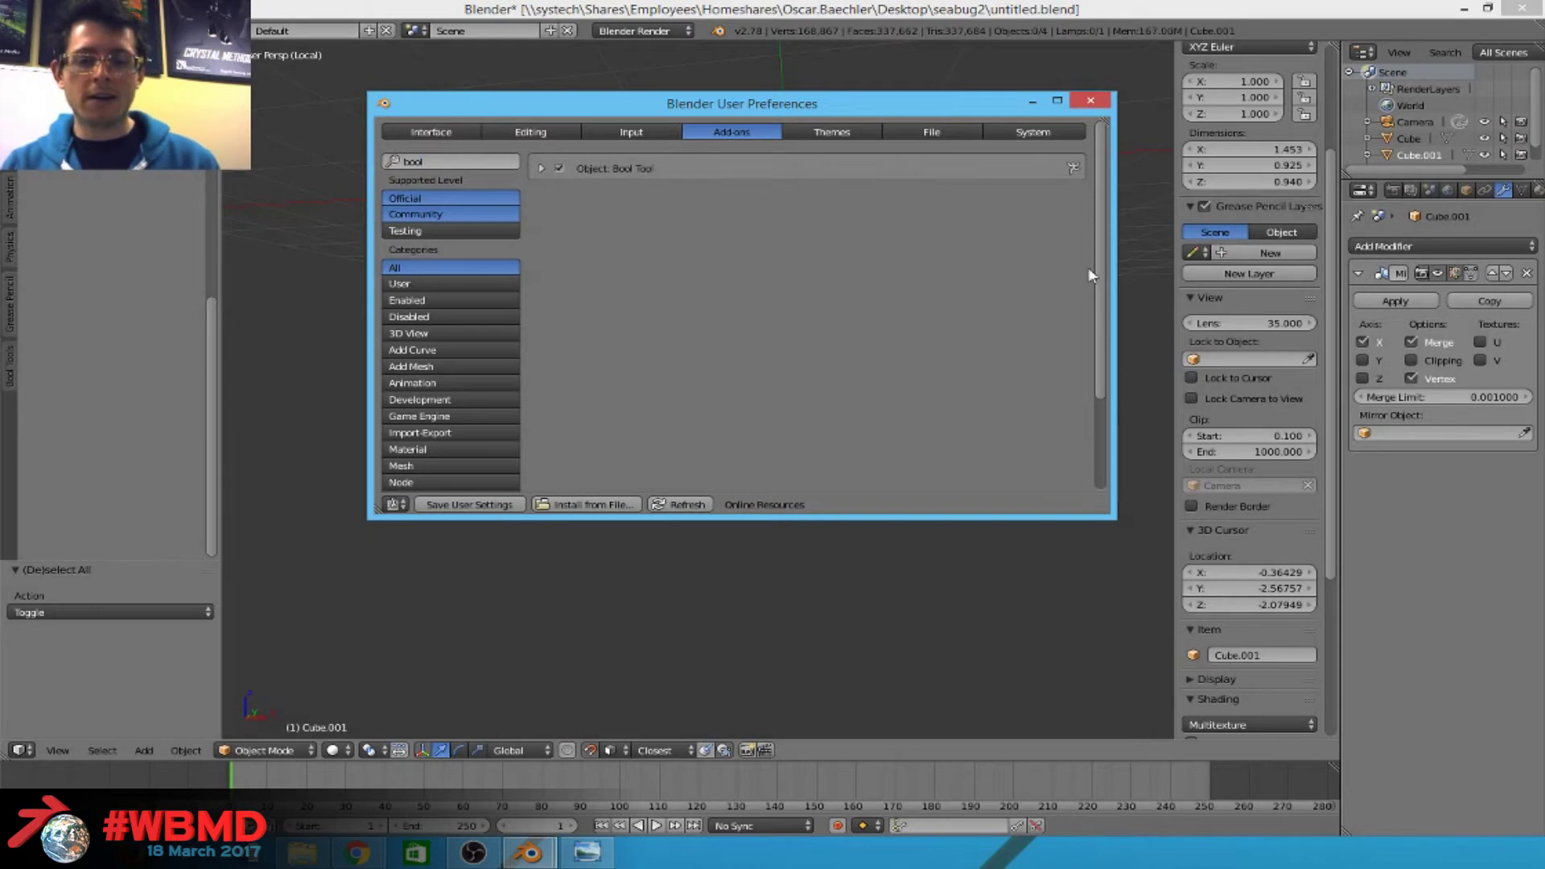
click(1088, 97)
Leave local view, reset the 3D cursor to the world origin, and switch to layer 2.
scroll(452, 535, down, 5)
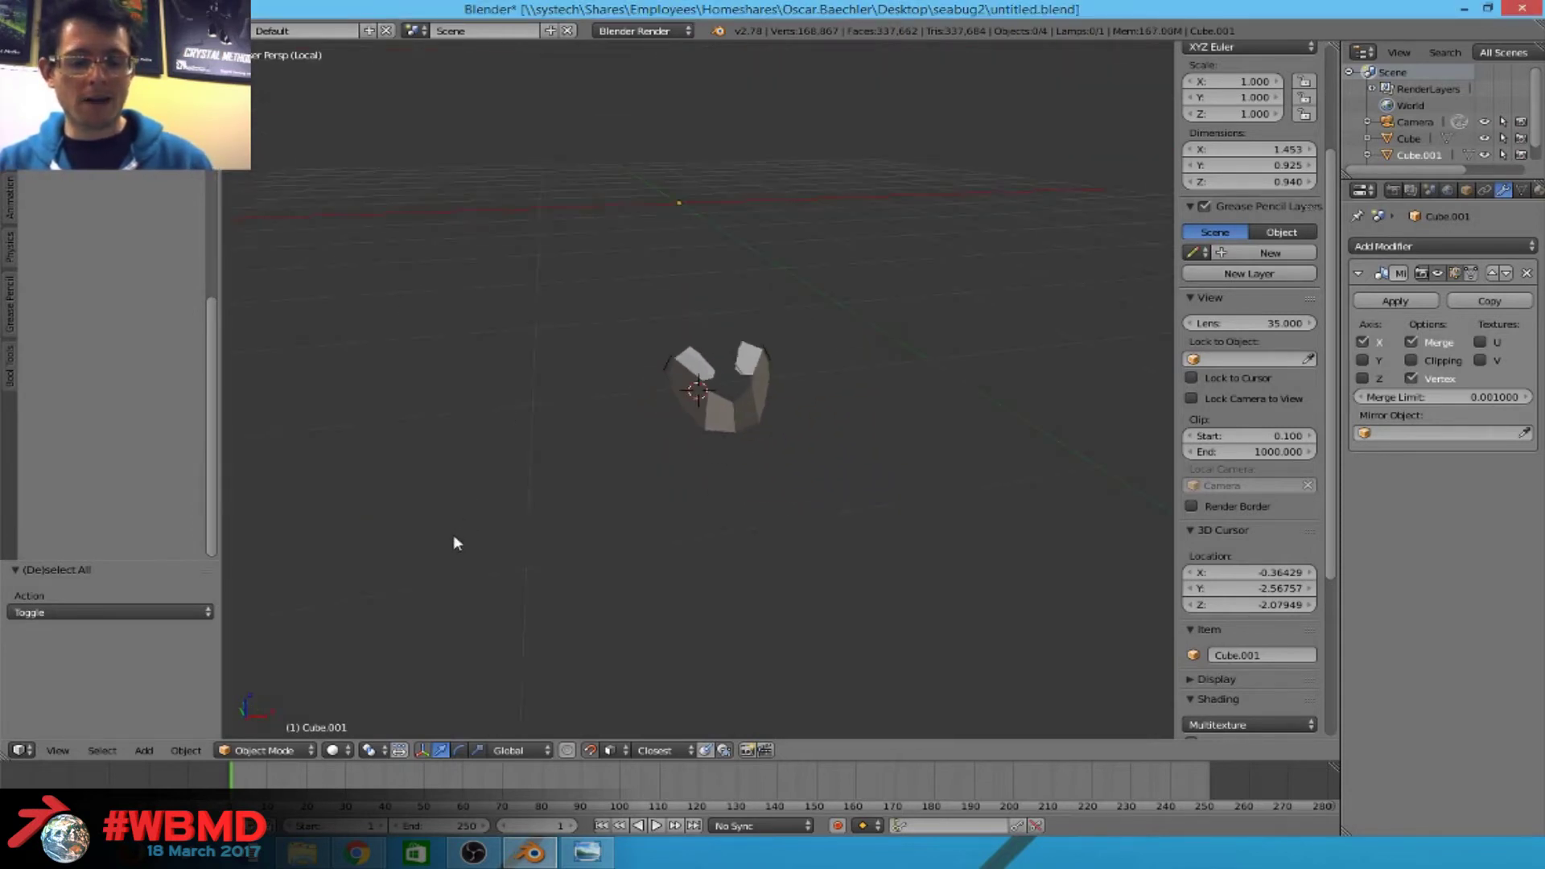
scroll(454, 544, up, 7)
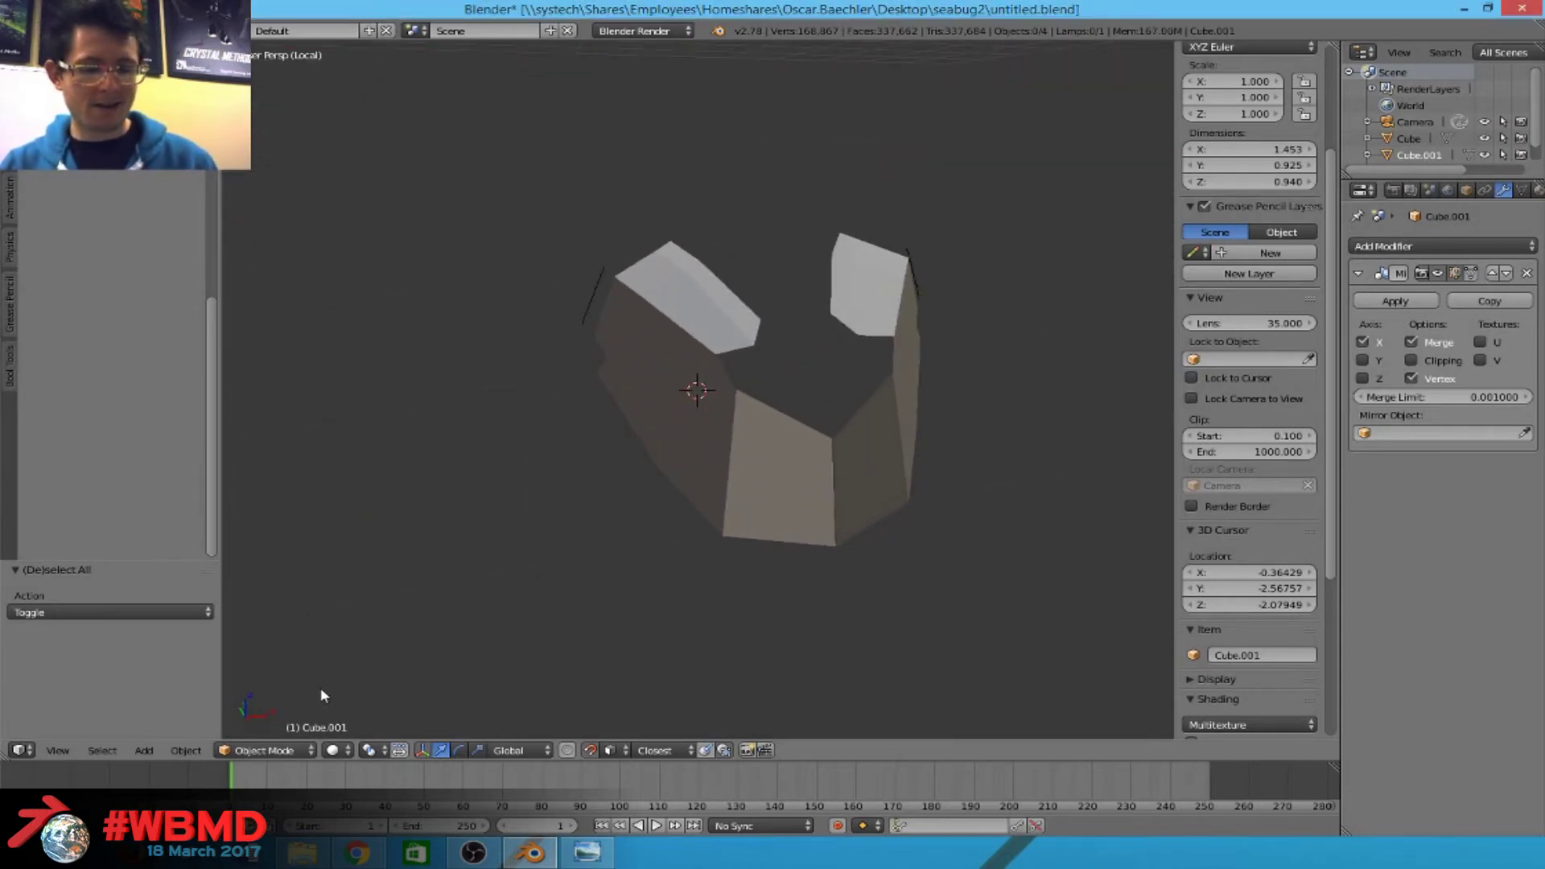
click(280, 753)
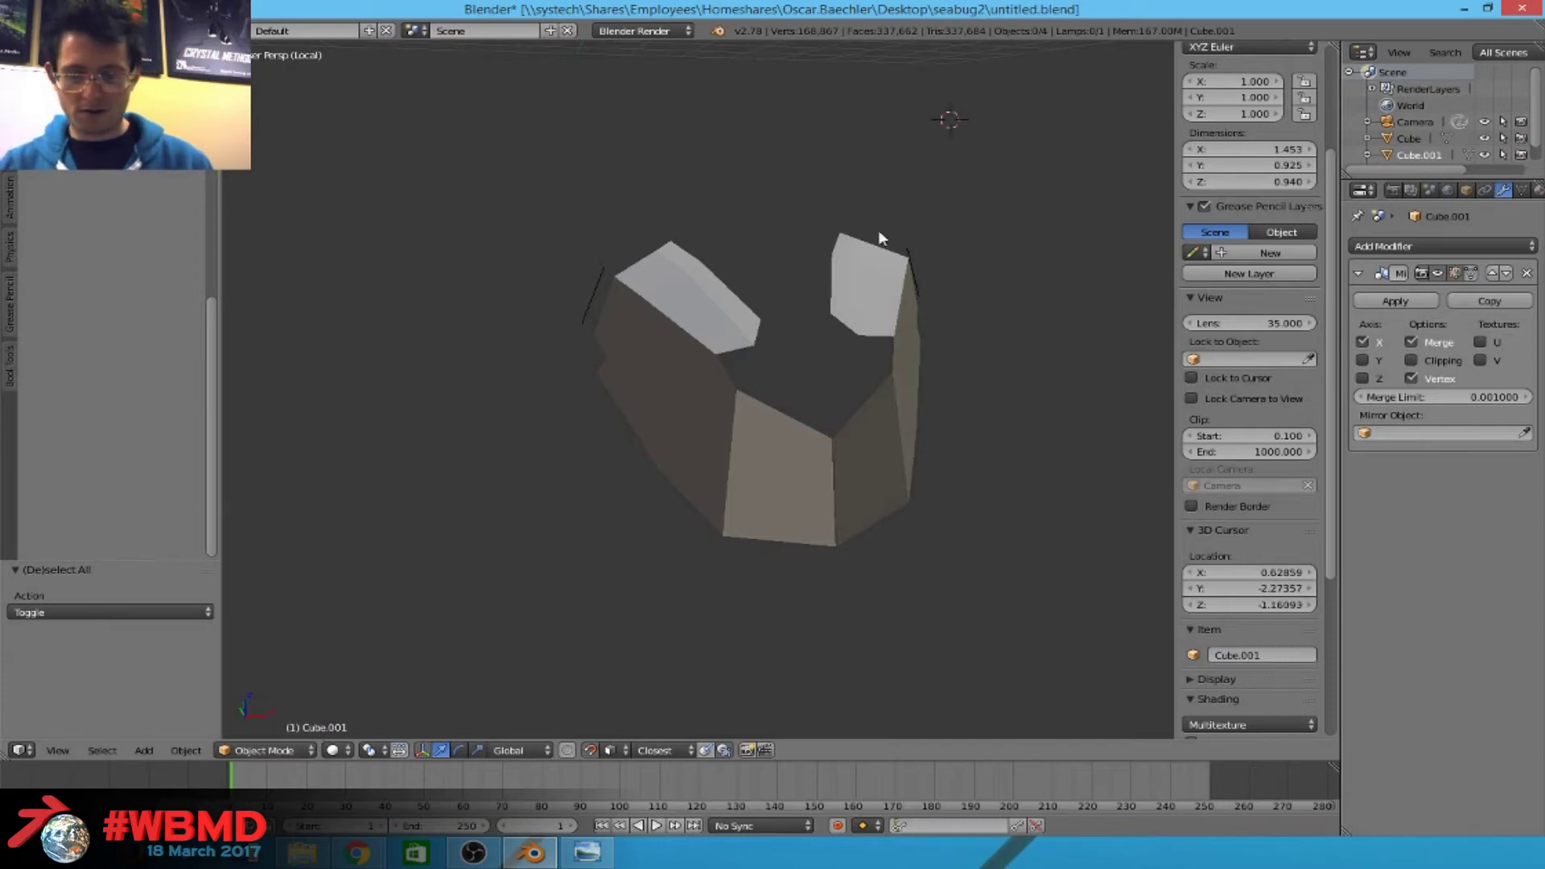
key(KP_Divide)
key(Tab)
scroll(925, 262, down, 3)
key(2)
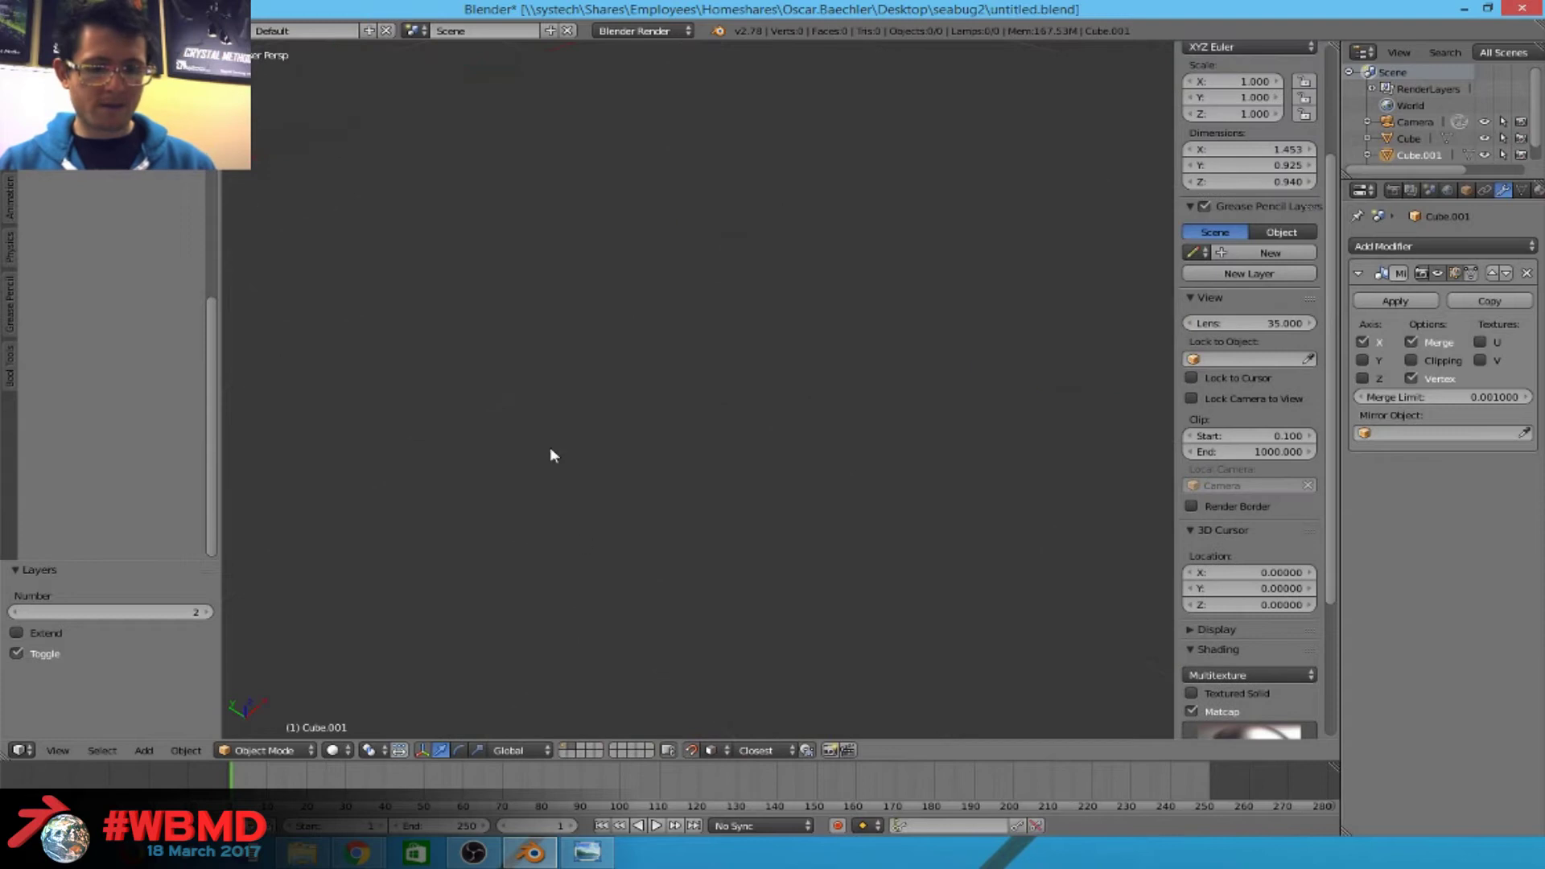
Add a cube mesh at the world origin.
key(shift+a)
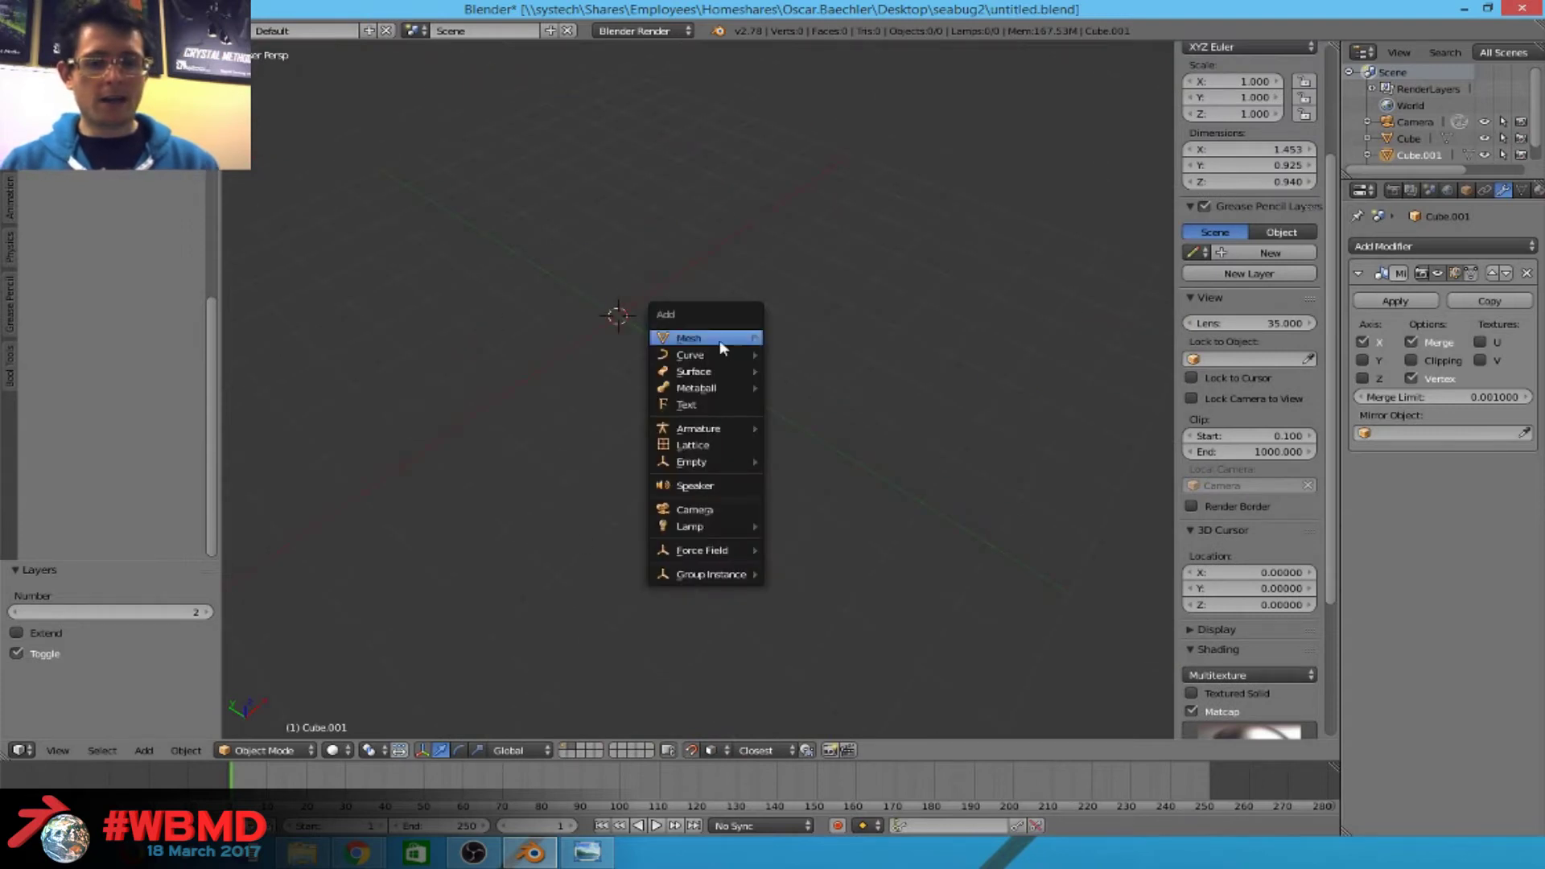
mouse_move(691, 344)
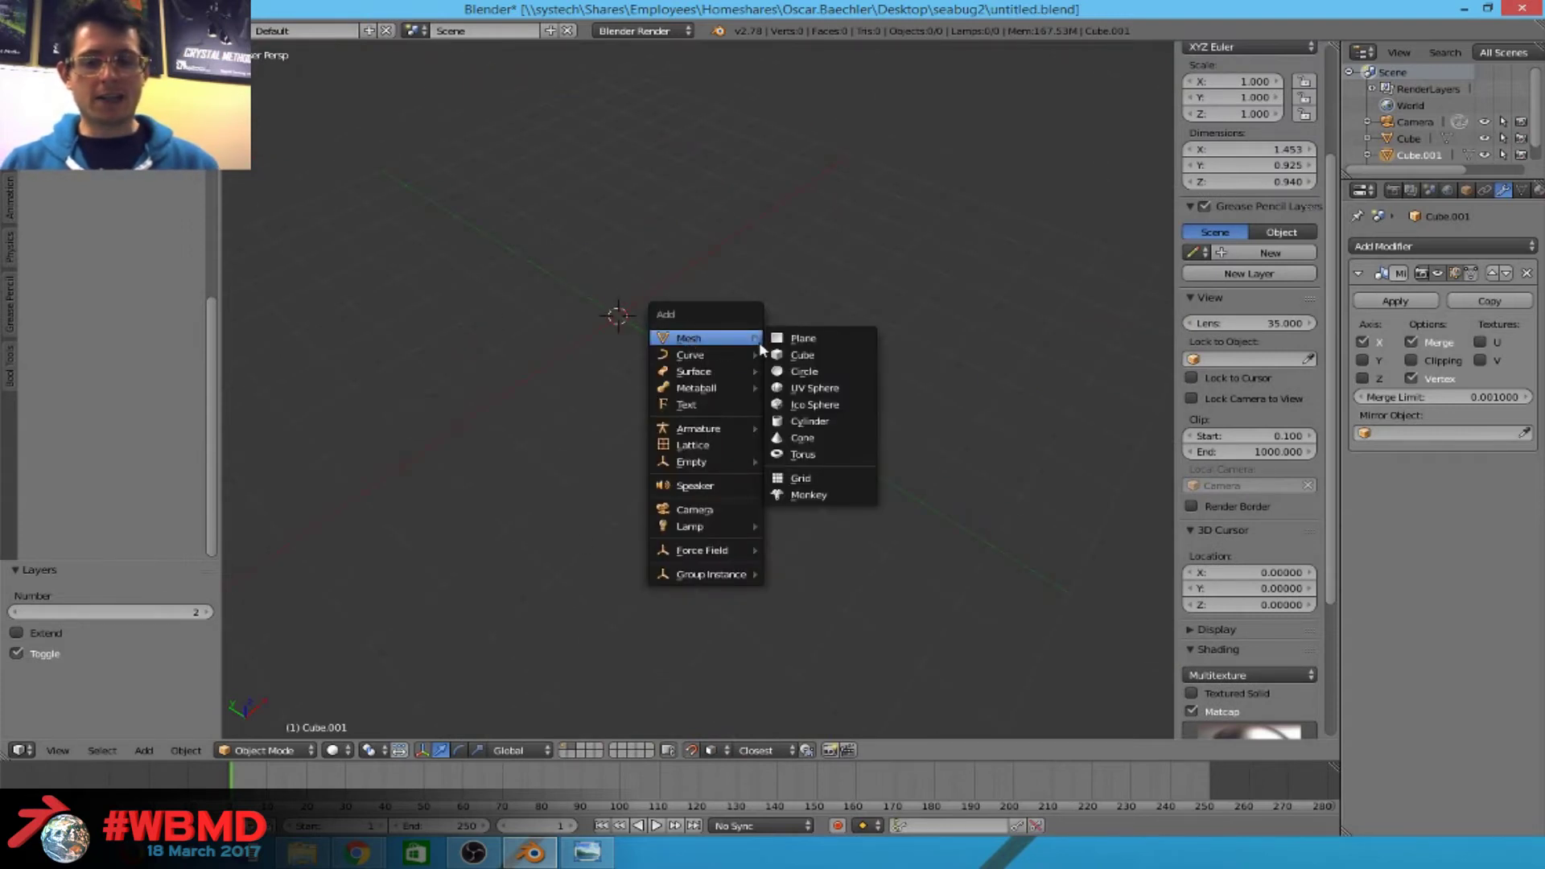
click(795, 354)
scroll(563, 302, up, 7)
shift+middle_drag(435, 269, 656, 531)
scroll(656, 531, down, 6)
middle_drag(656, 531, 719, 500)
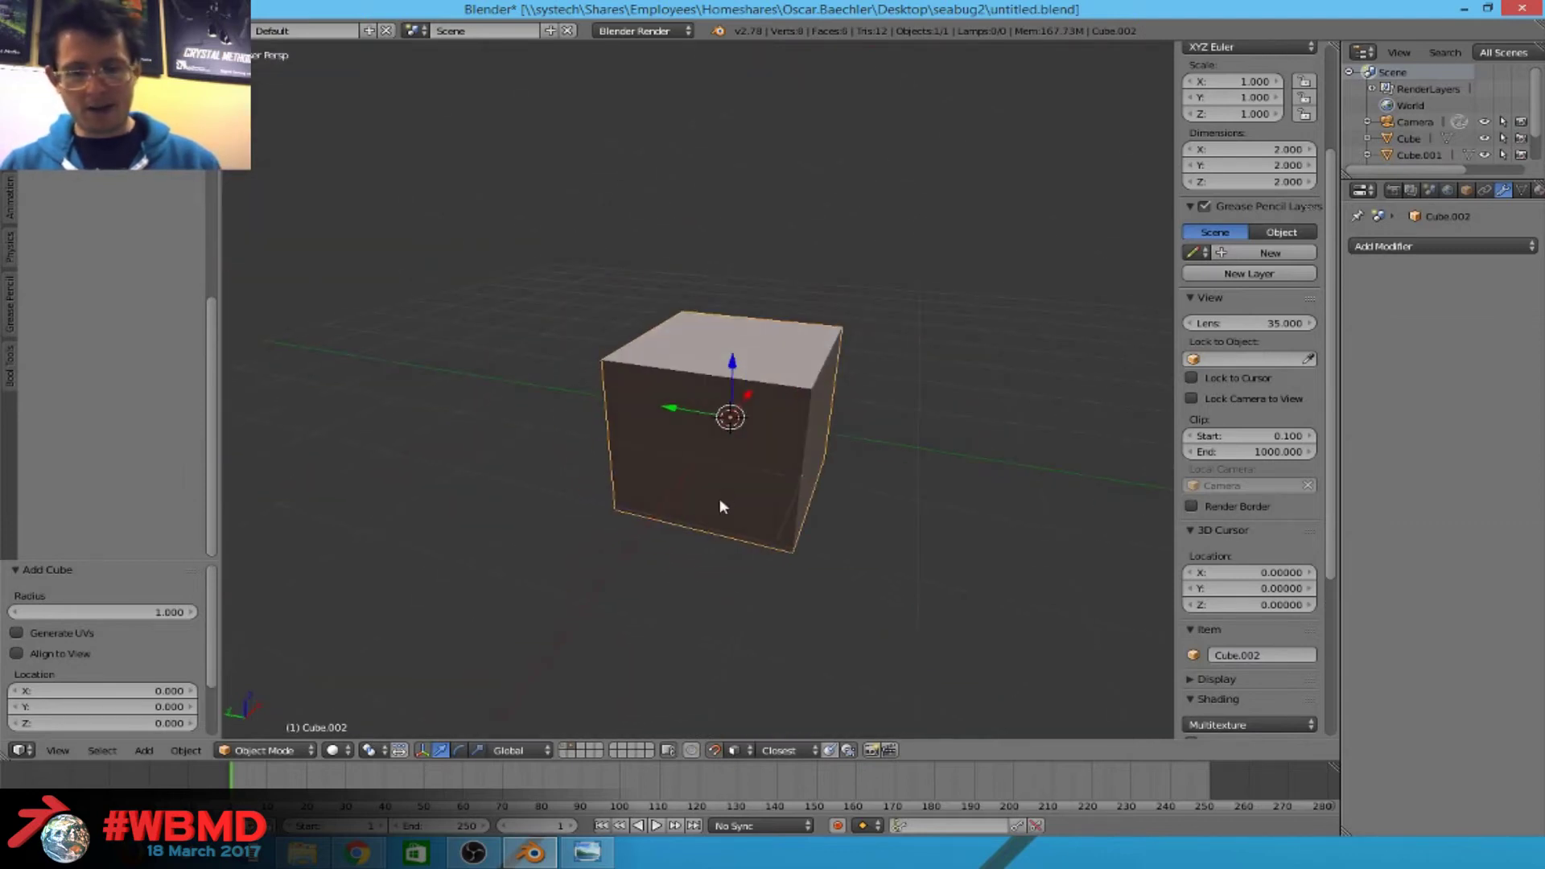
Duplicate the cube, raise the copy above the original along Z, and scale it to about 0.669.
key(shift+d)
right_click(886, 273)
middle_drag(875, 378, 819, 360)
scroll(819, 360, up, 2)
key(g)
key(z)
scroll(855, 219, down, 2)
click(855, 219)
key(s)
click(871, 245)
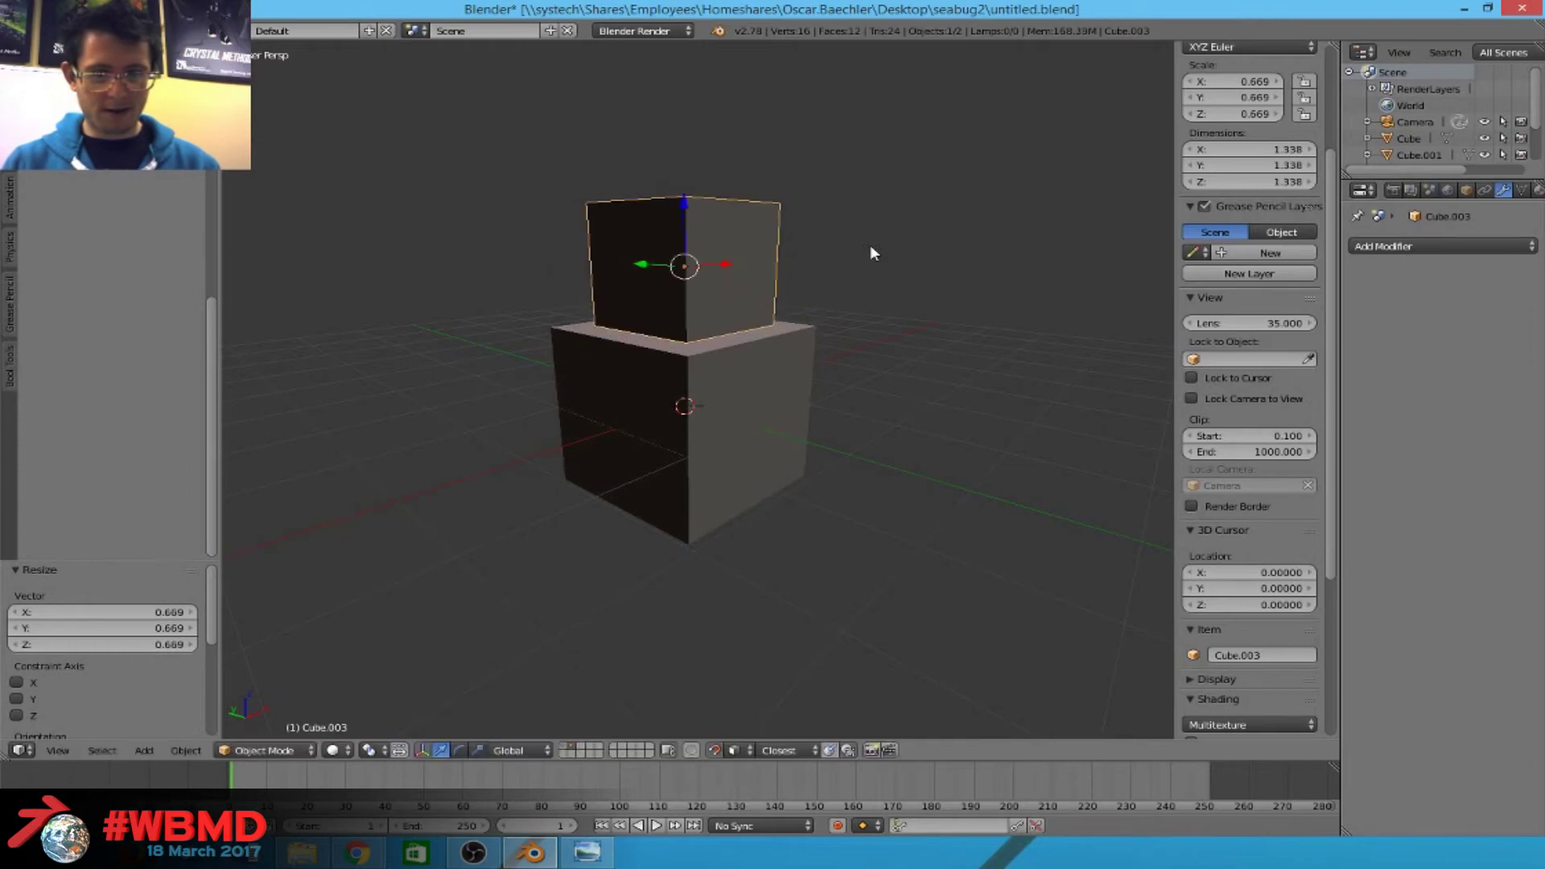
Lower the smaller cube about 0.64 along Z into the larger one and offset it along Y so they overlap.
key(g)
key(z)
click(877, 304)
middle_drag(877, 304, 803, 433)
scroll(836, 445, down, 3)
key(g)
key(y)
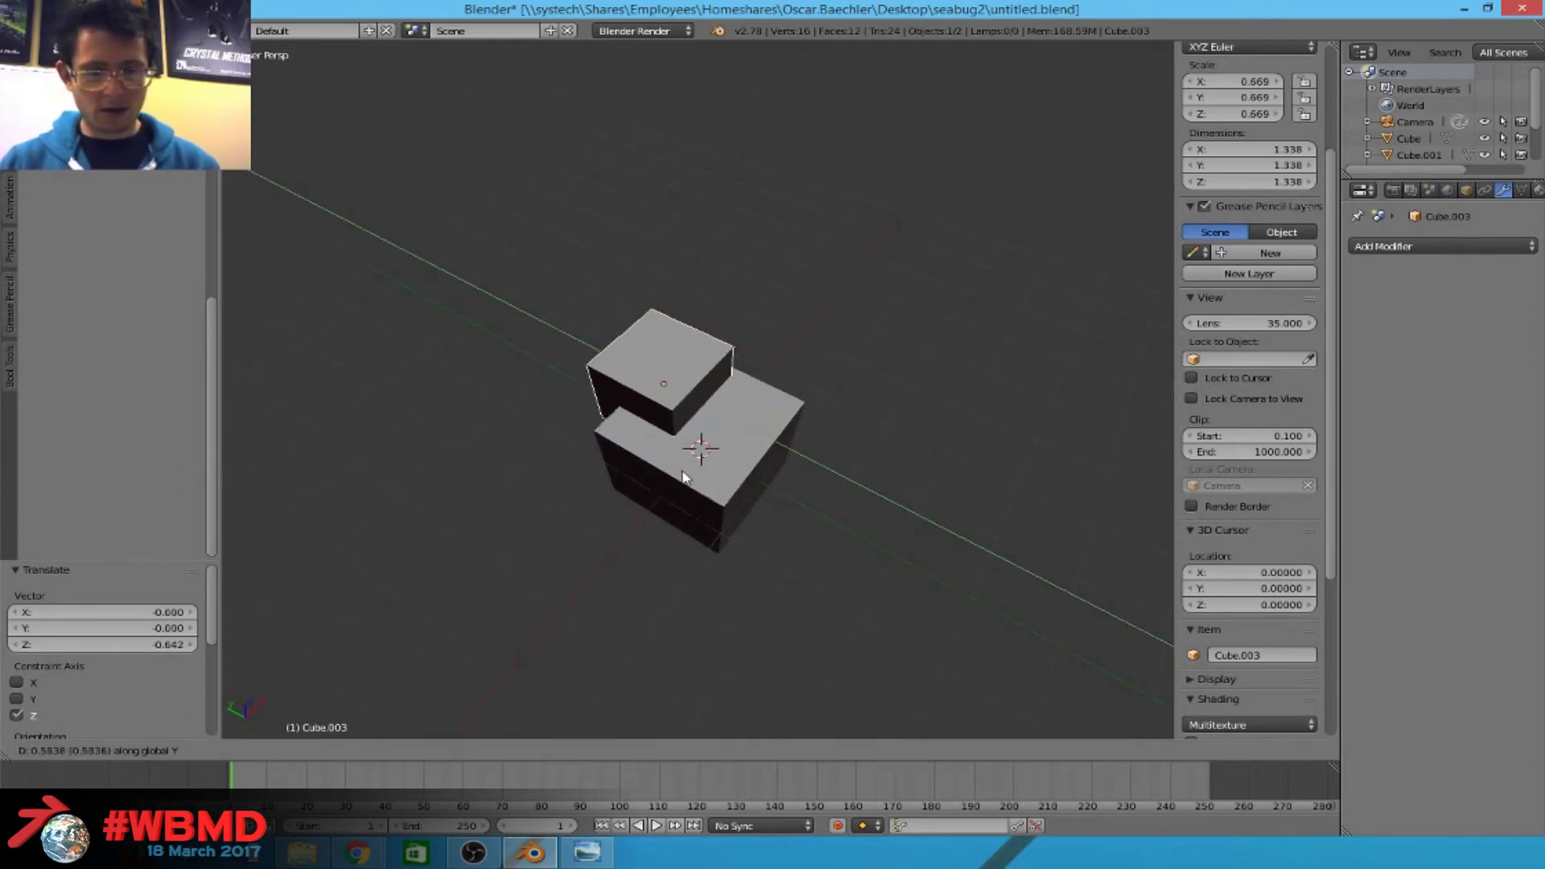
click(682, 475)
middle_drag(681, 473, 704, 379)
scroll(837, 342, up, 3)
middle_drag(833, 330, 813, 466)
Clear the smaller cube's location and undo the reset.
key(alt+g)
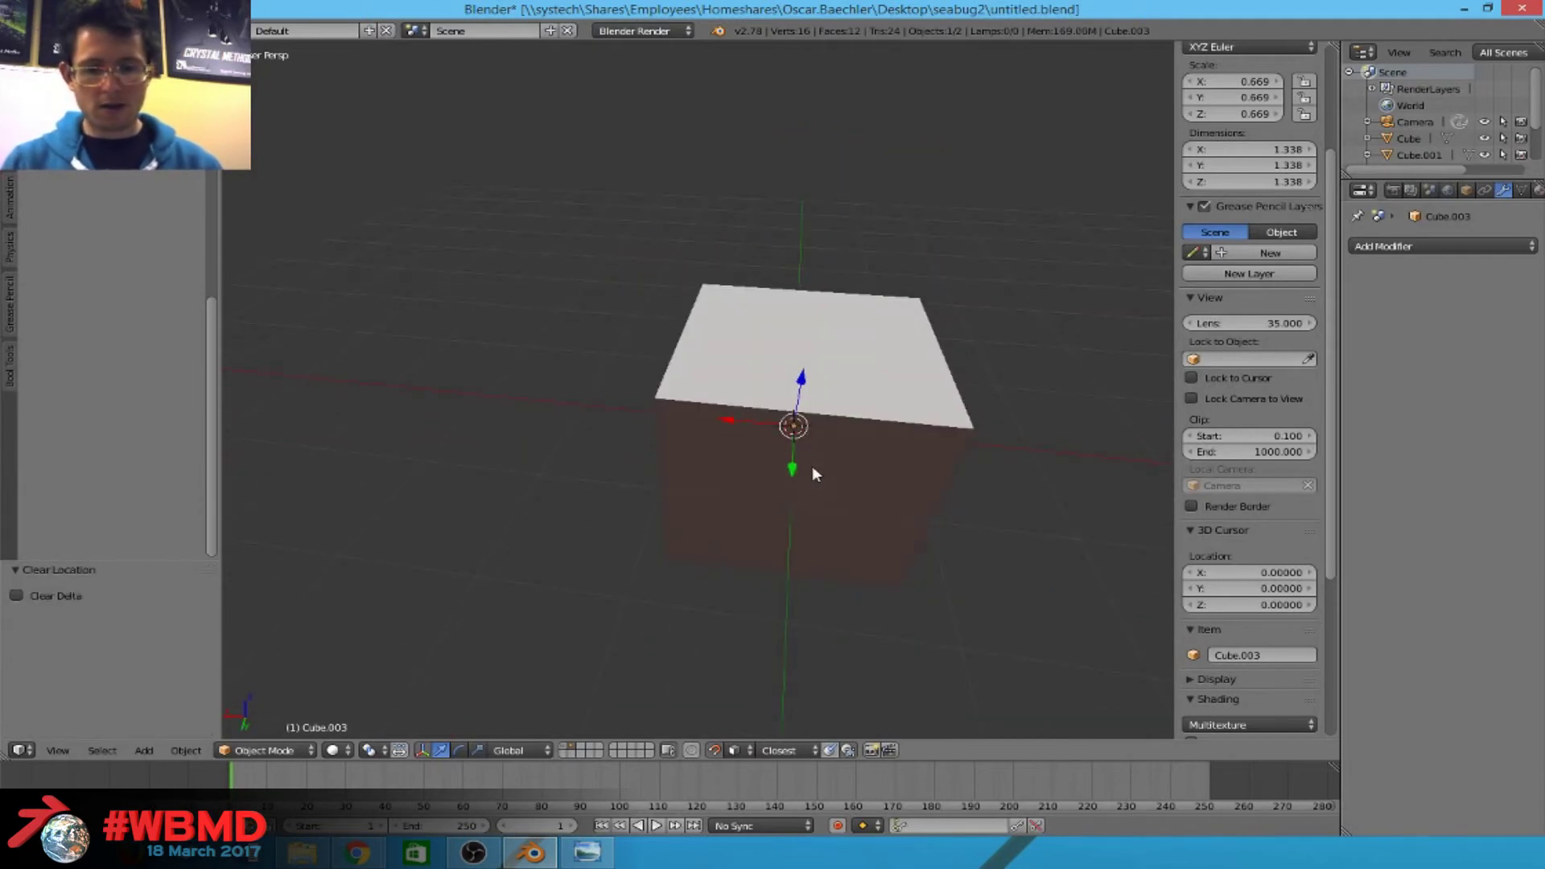
key(g)
key(z)
key(z)
click(837, 382)
middle_drag(837, 383, 893, 455)
Subtract the smaller cube from the larger one with a Bool Tool brush difference, keeping the larger cube active.
key(a)
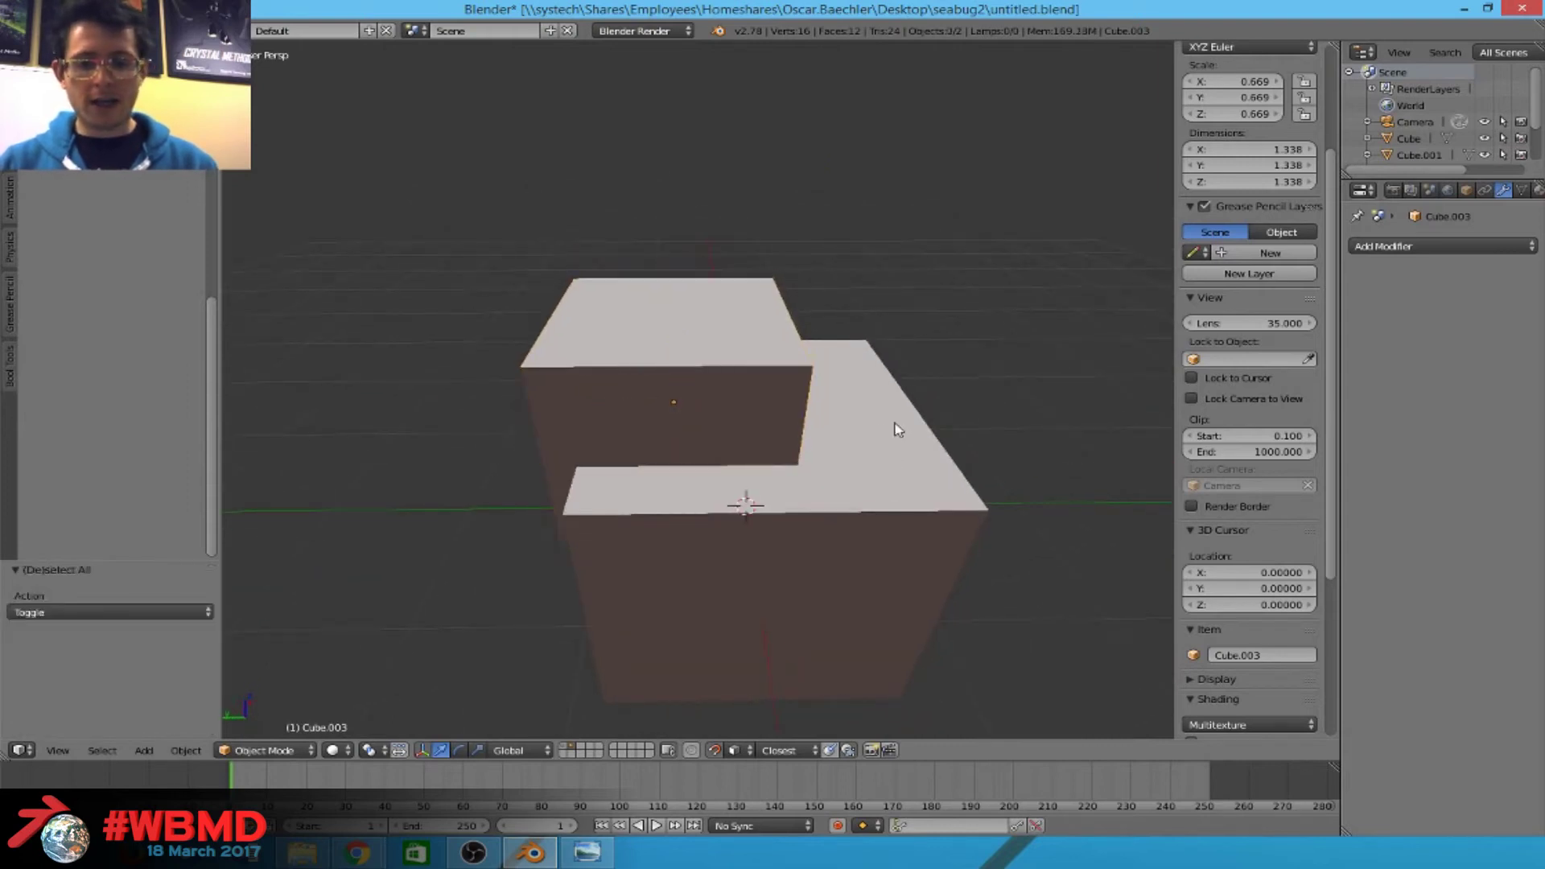
right_click(696, 359)
shift+right_click(926, 423)
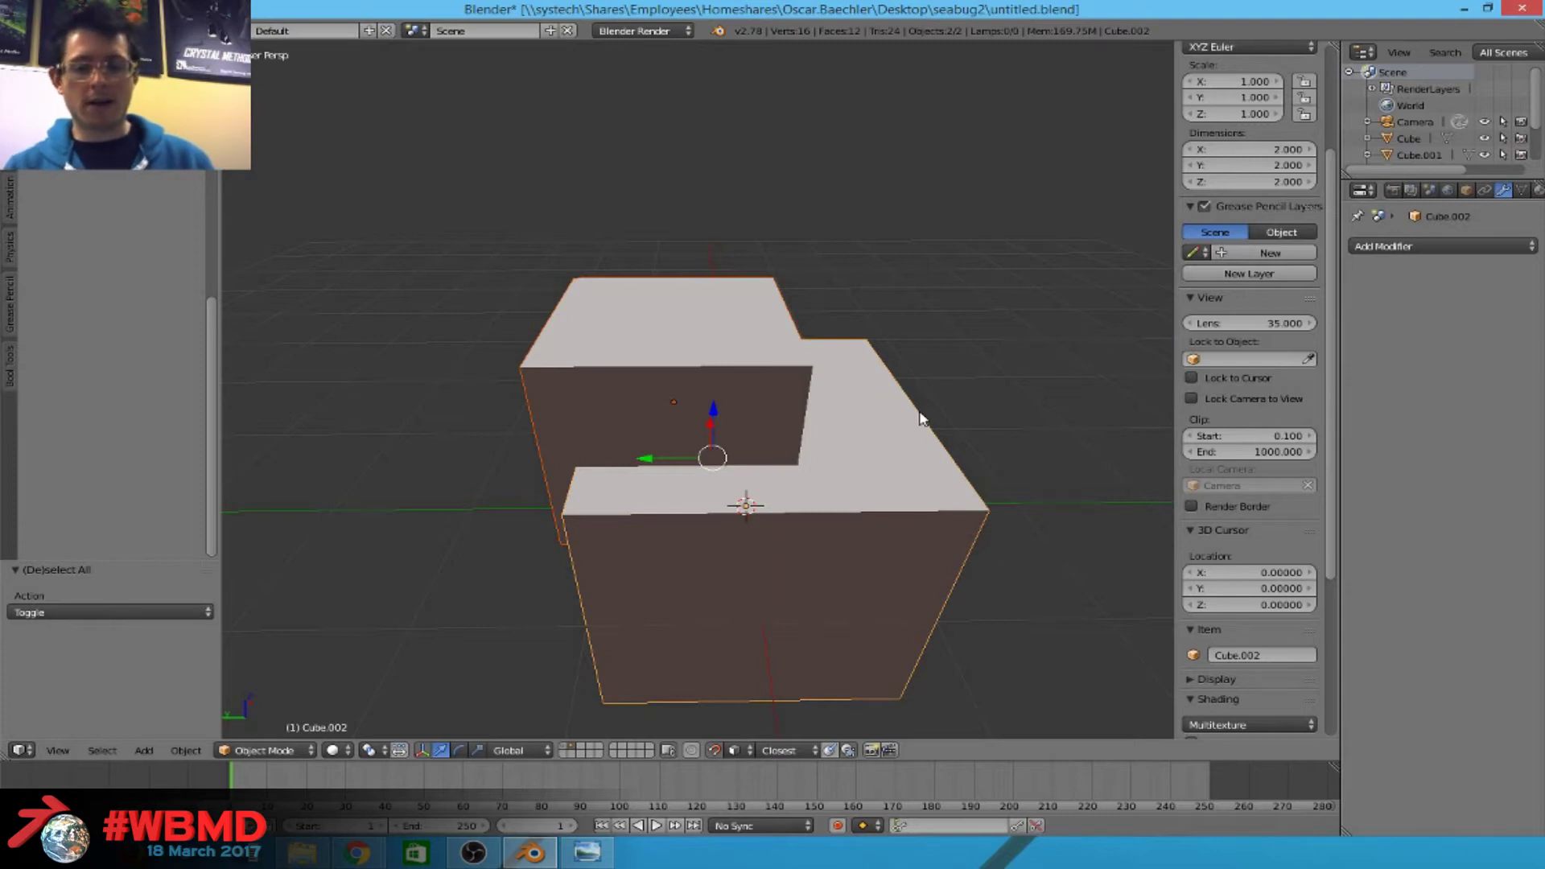
key(ctrl+KP_Subtract)
mouse_move(749, 485)
middle_down()
mouse_move(905, 469)
mouse_move(945, 444)
middle_up()
right_click(947, 449)
scroll(990, 338, up, 3)
middle_drag(1025, 296, 862, 200)
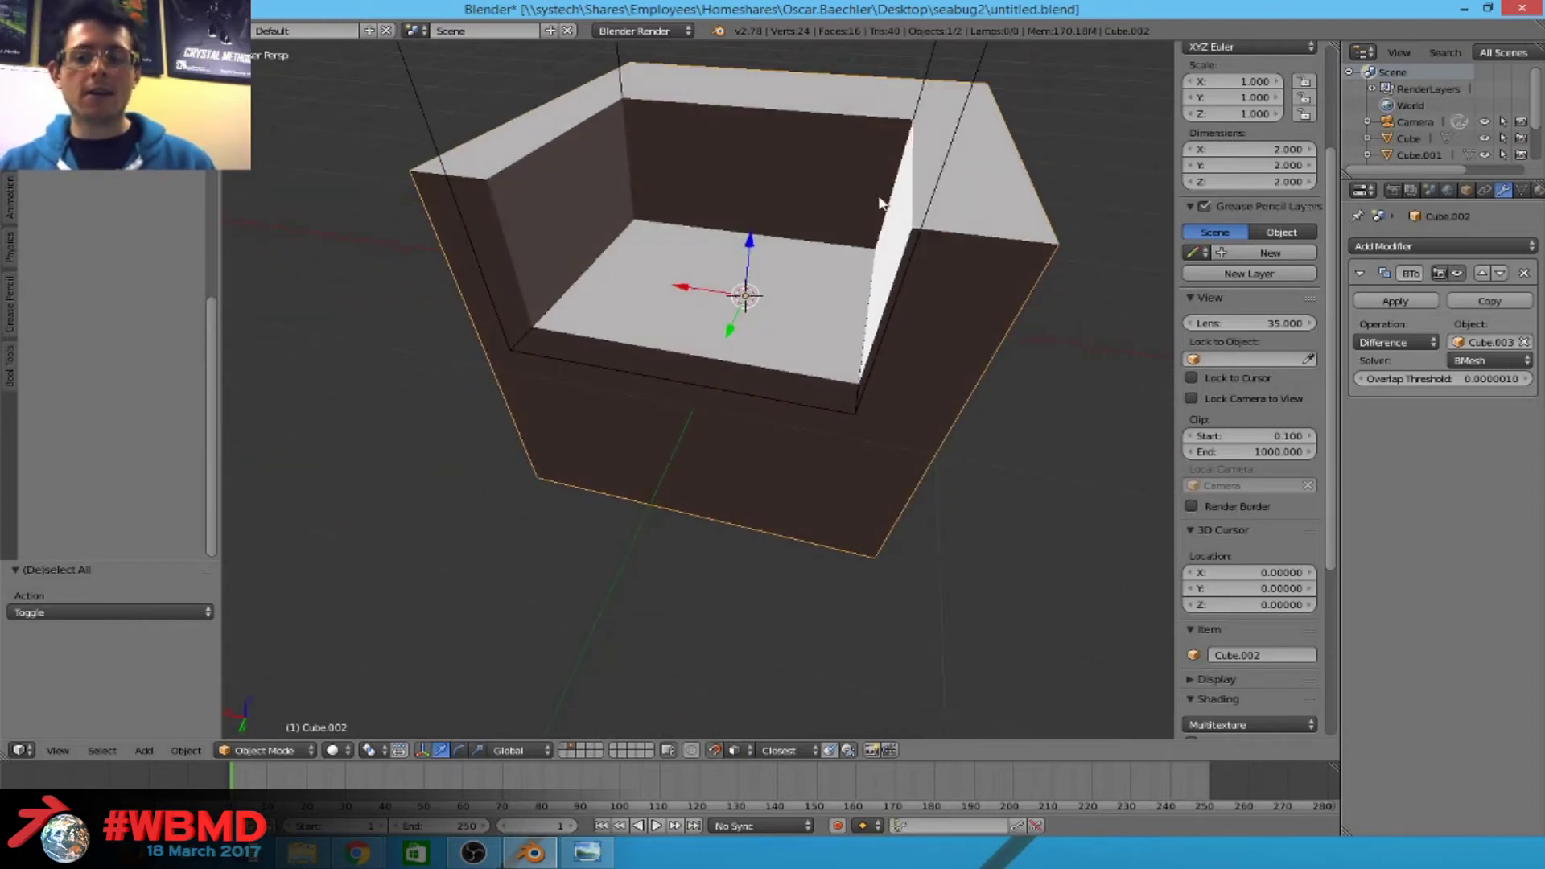
Set all faces of the larger cube to smooth shading.
key(Tab)
key(a)
key(a)
key(ctrl+f)
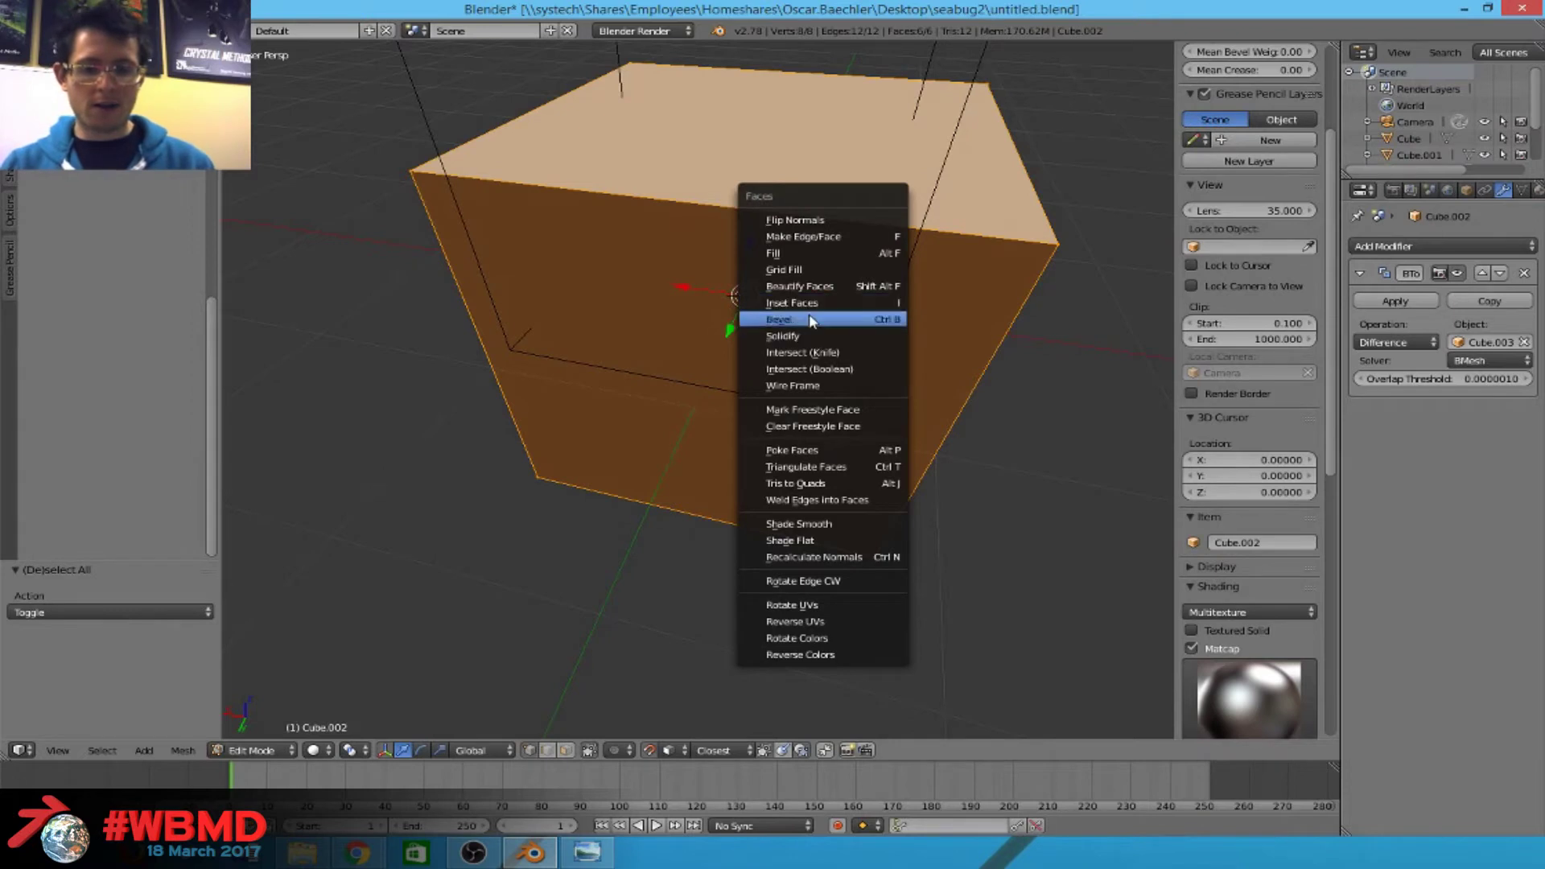
click(828, 524)
key(Tab)
middle_drag(910, 445, 797, 387)
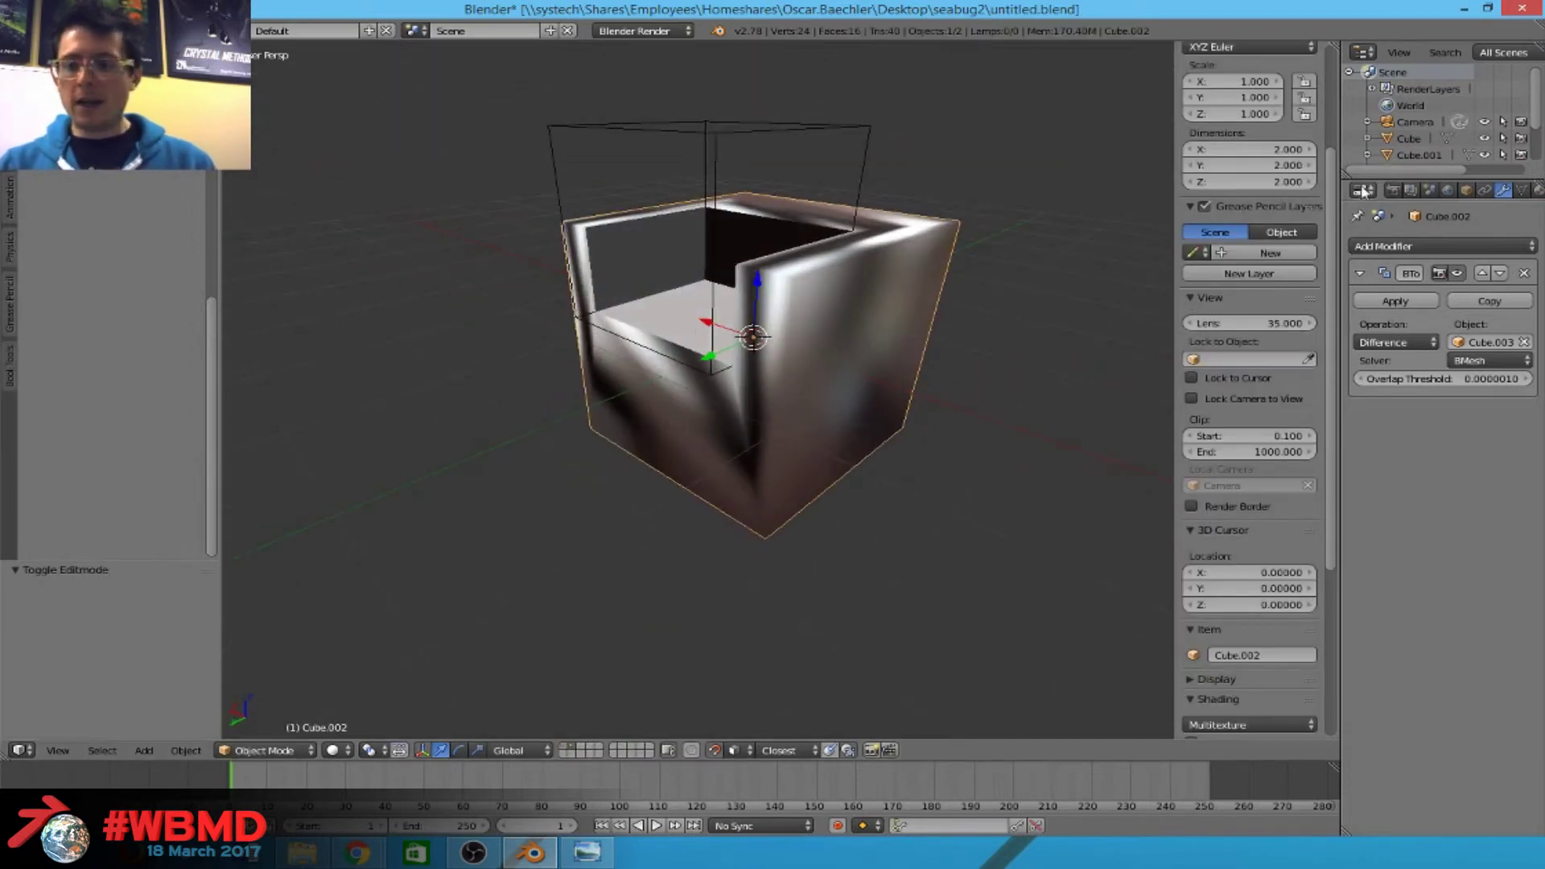
Add a Bevel modifier to the larger cube and set its width to 0.02.
click(1465, 248)
click(1159, 303)
scroll(734, 318, up, 1)
middle_drag(734, 318, 856, 342)
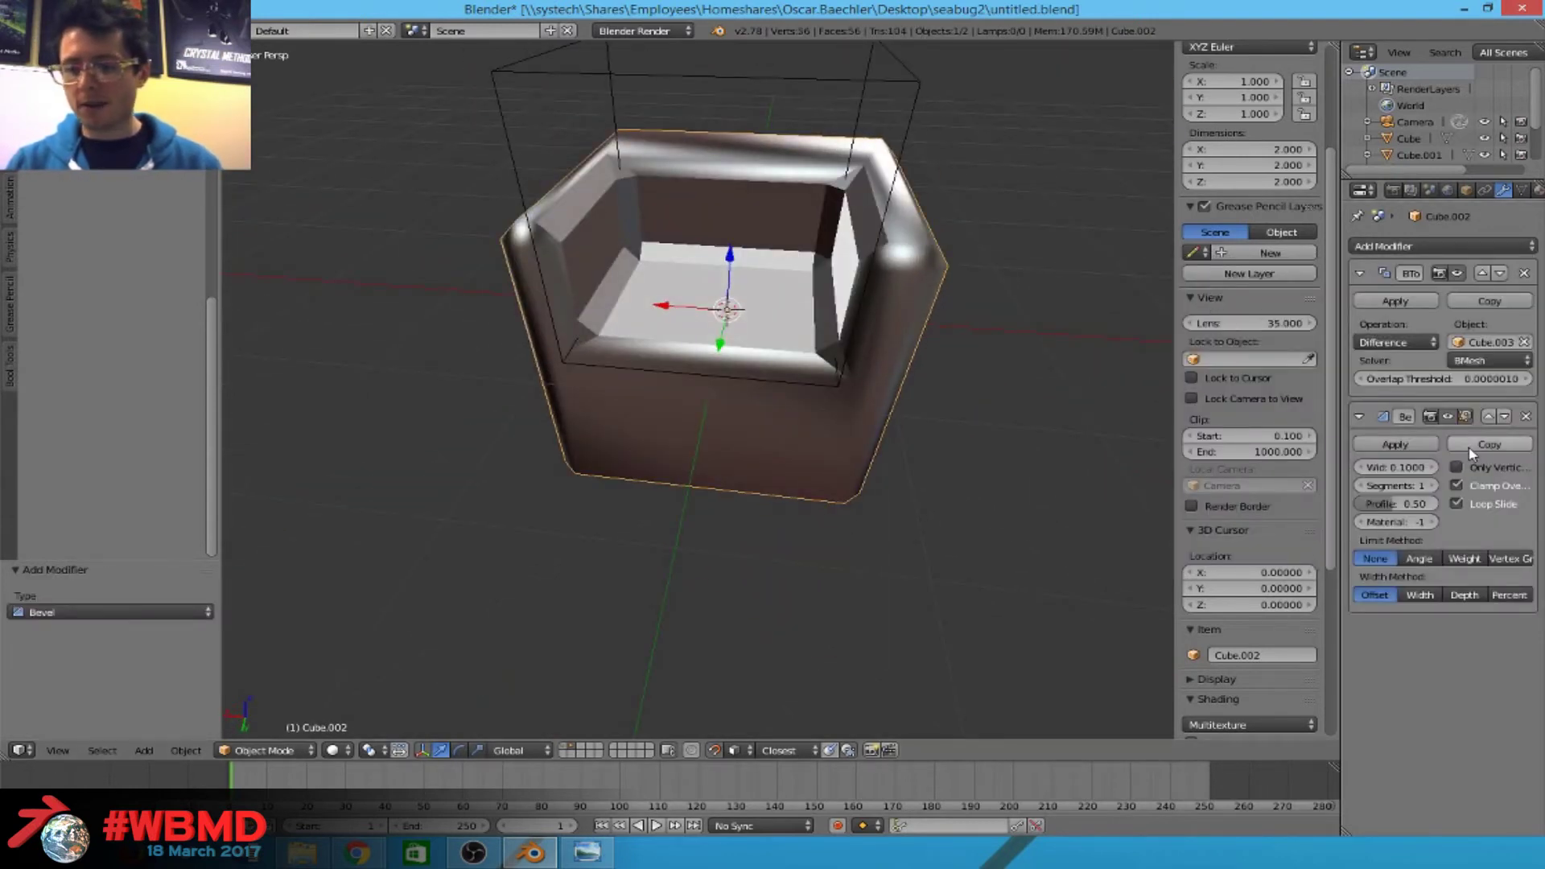
drag(1396, 467, 1363, 468)
middle_drag(692, 292, 803, 259)
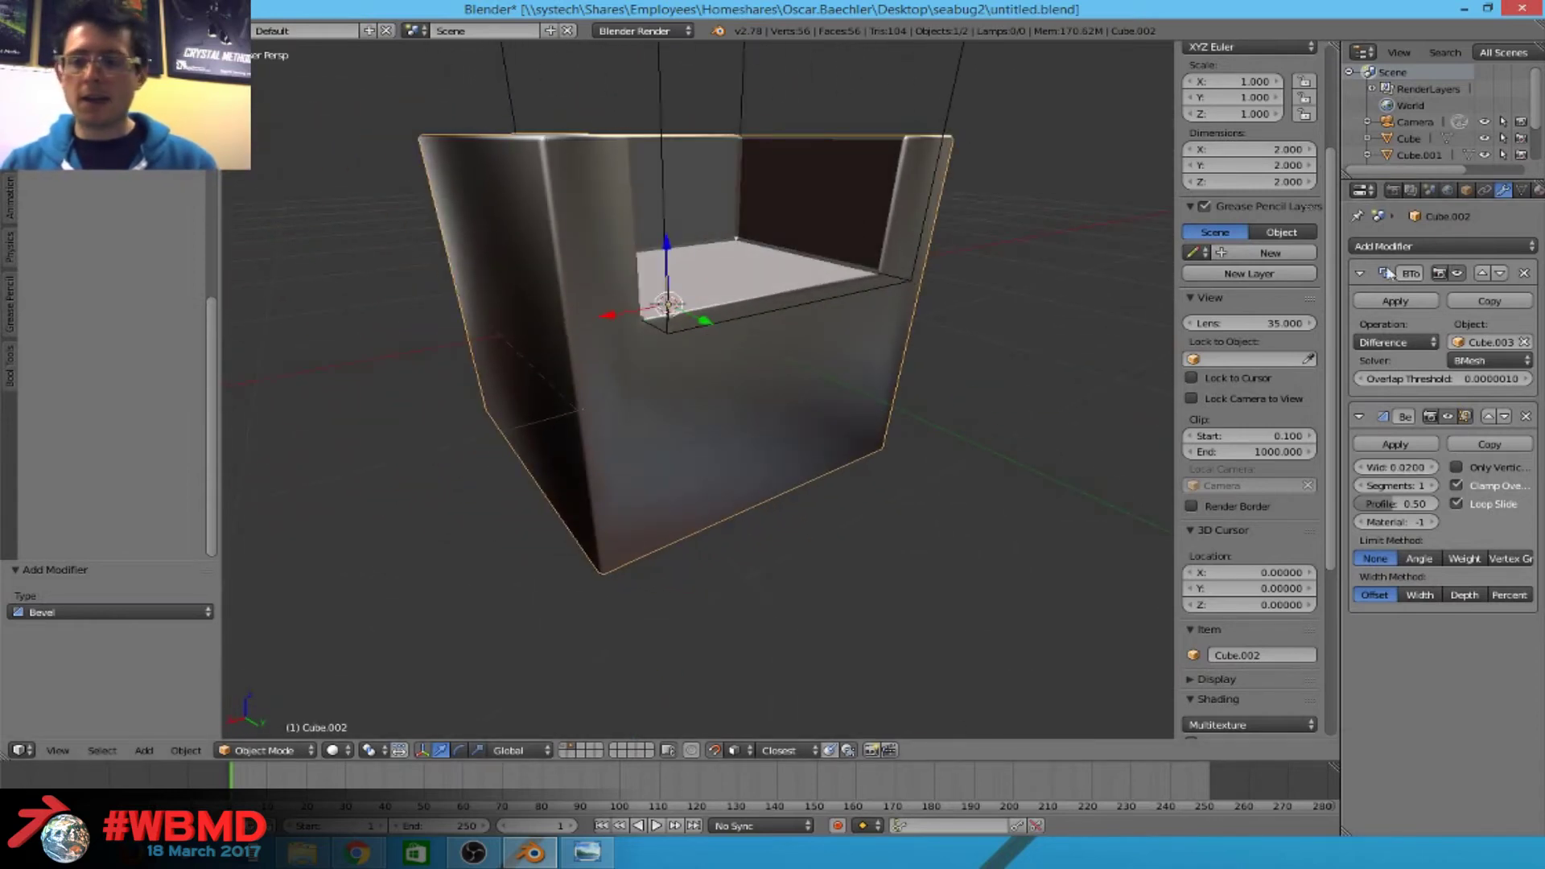
Enable Auto Smooth normals on the larger cube's mesh with an angle of 60°.
click(1521, 192)
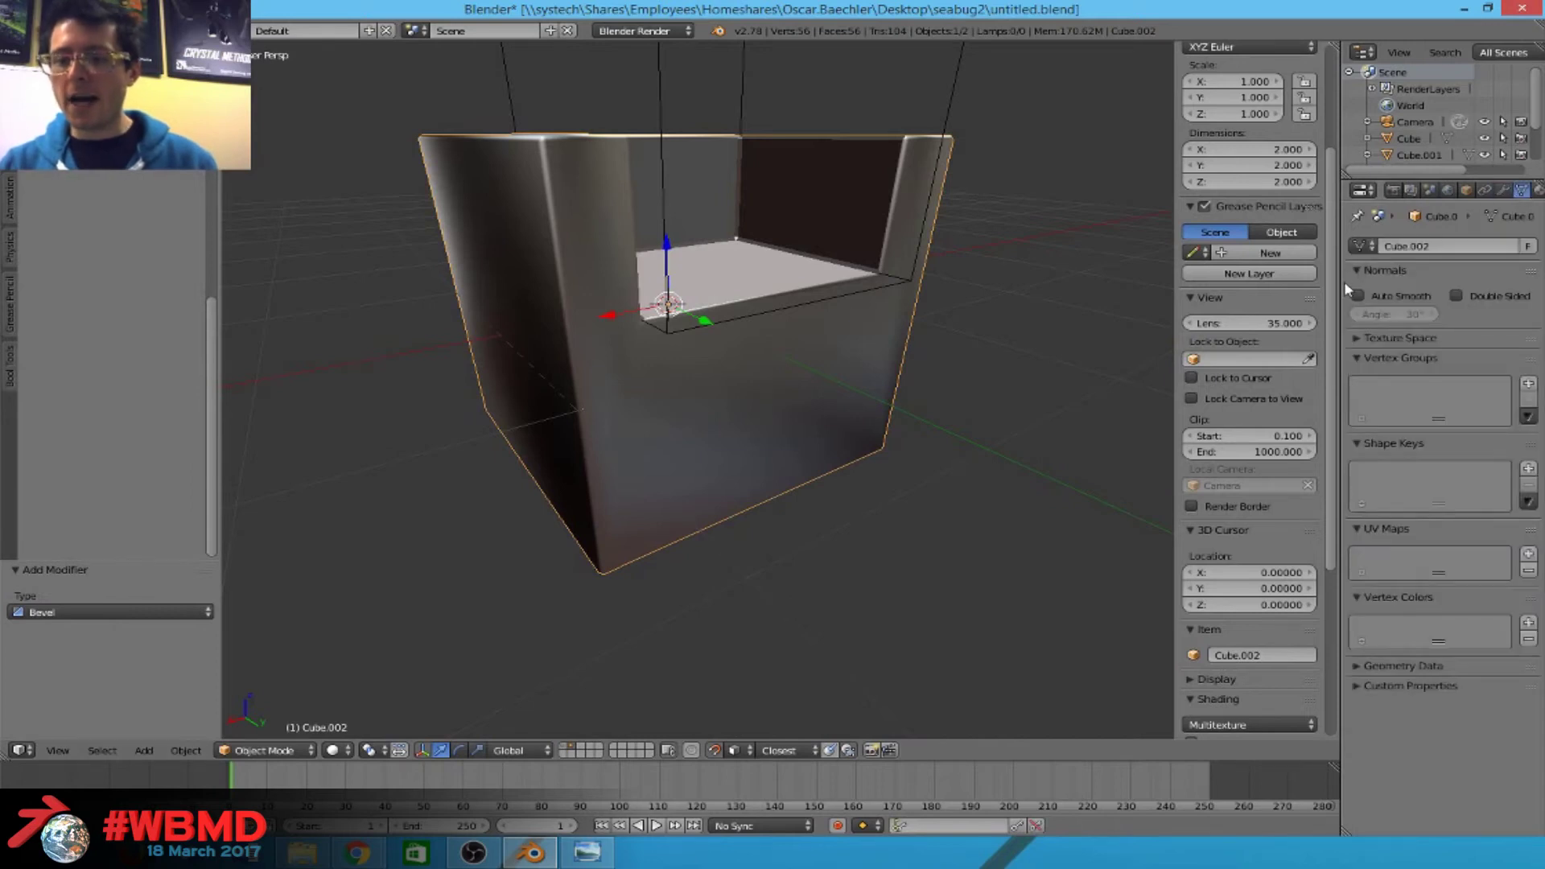
drag(1340, 278, 1252, 279)
click(1265, 296)
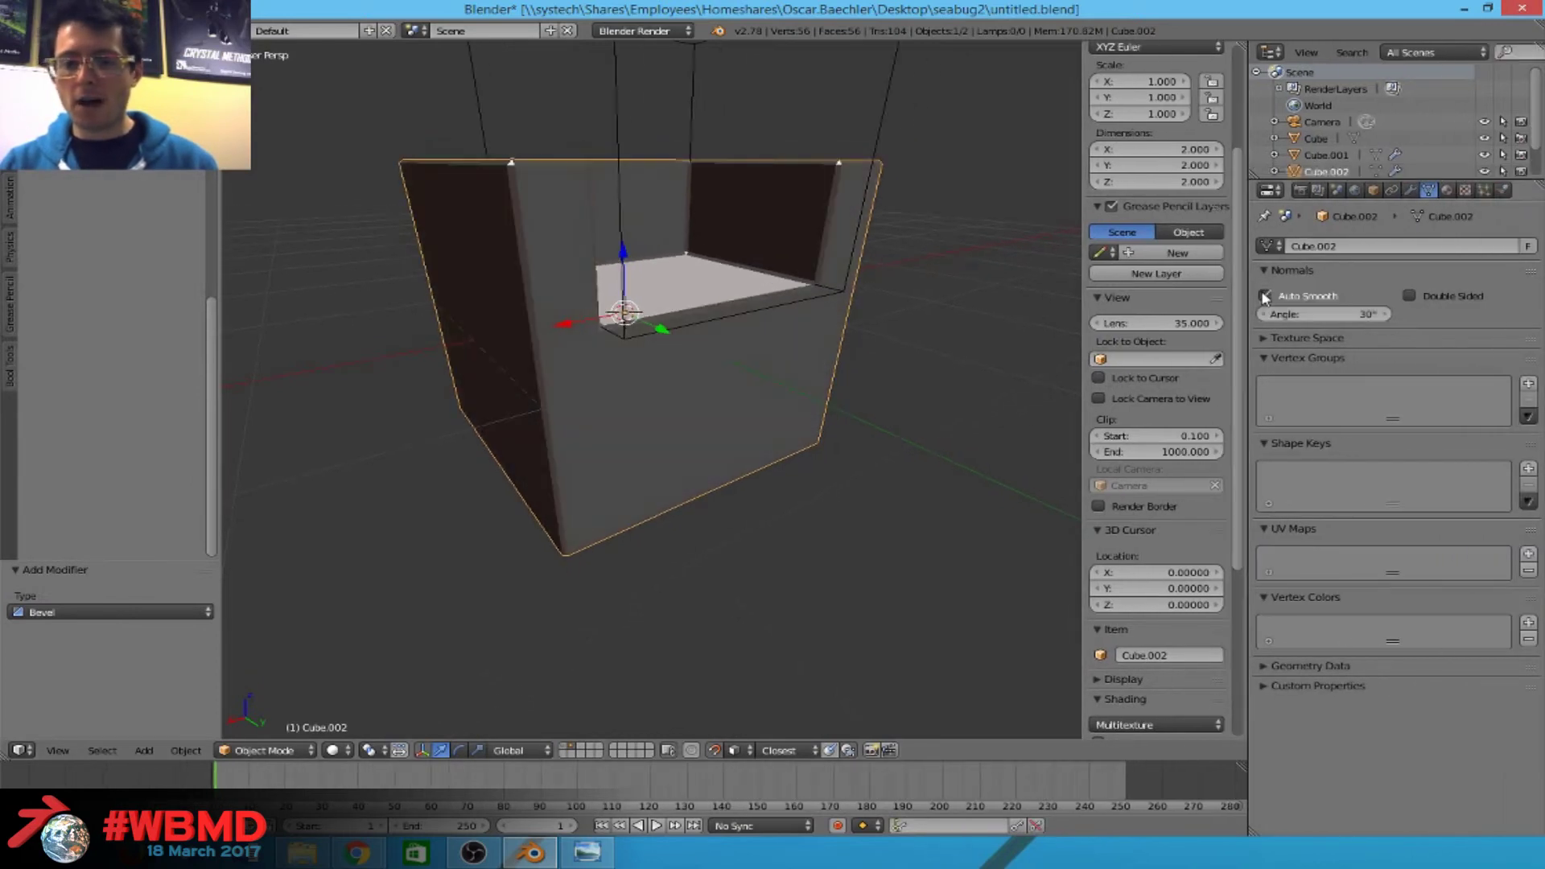
middle_drag(692, 338, 1253, 312)
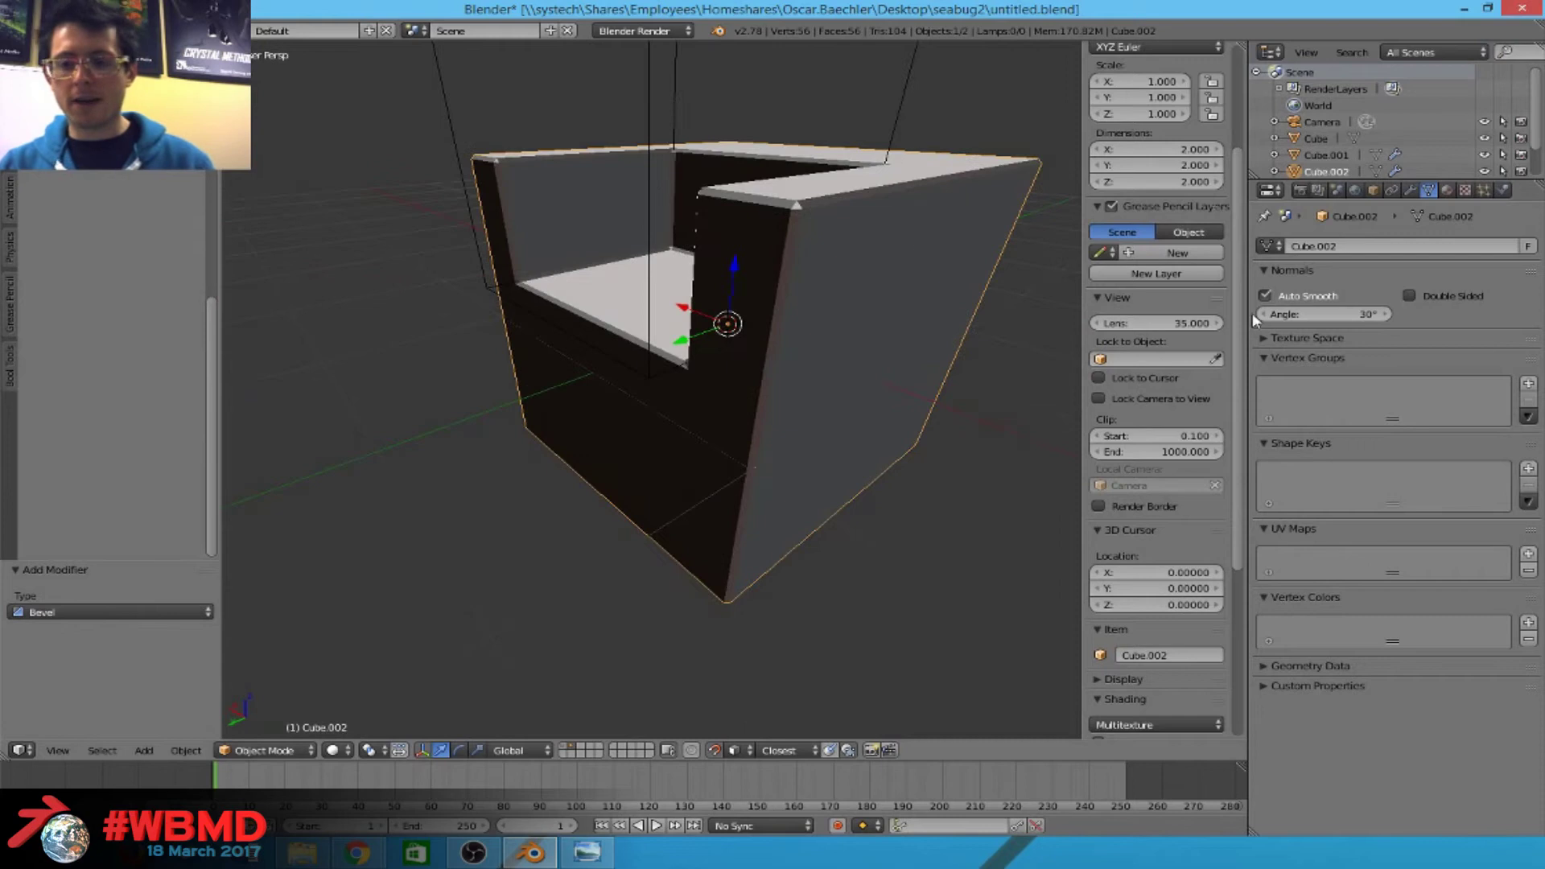
text(6)
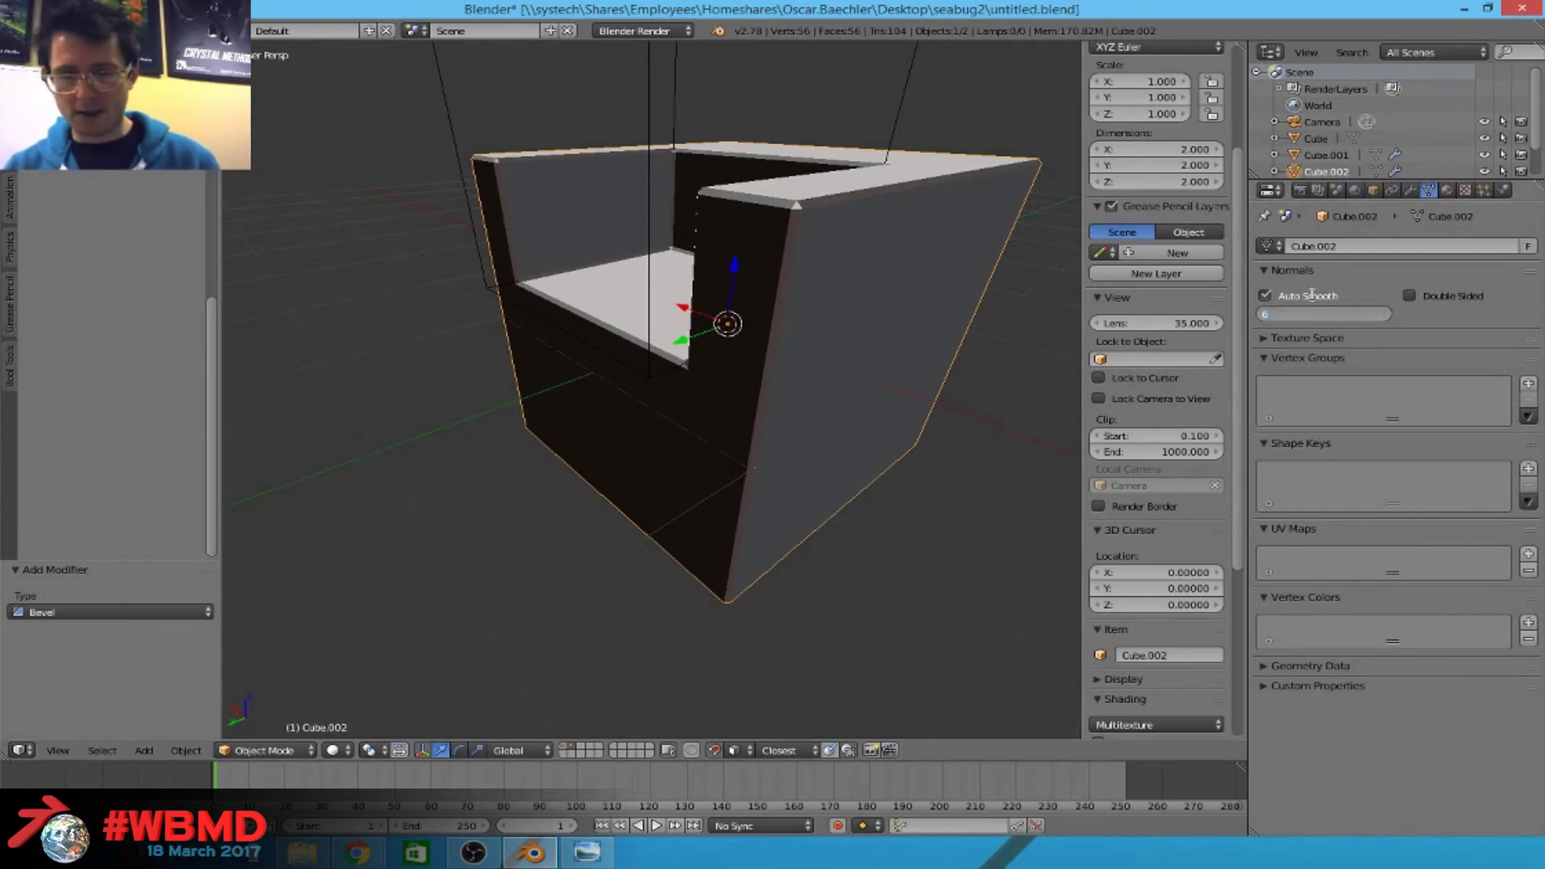
text(0)
key(Return)
scroll(765, 241, down, 3)
middle_drag(764, 242, 700, 274)
scroll(702, 275, up, 3)
scroll(362, 169, down, 4)
Try moving the cutter's geometry down along Z to the larger cube's underside, and undo the move.
right_click(597, 254)
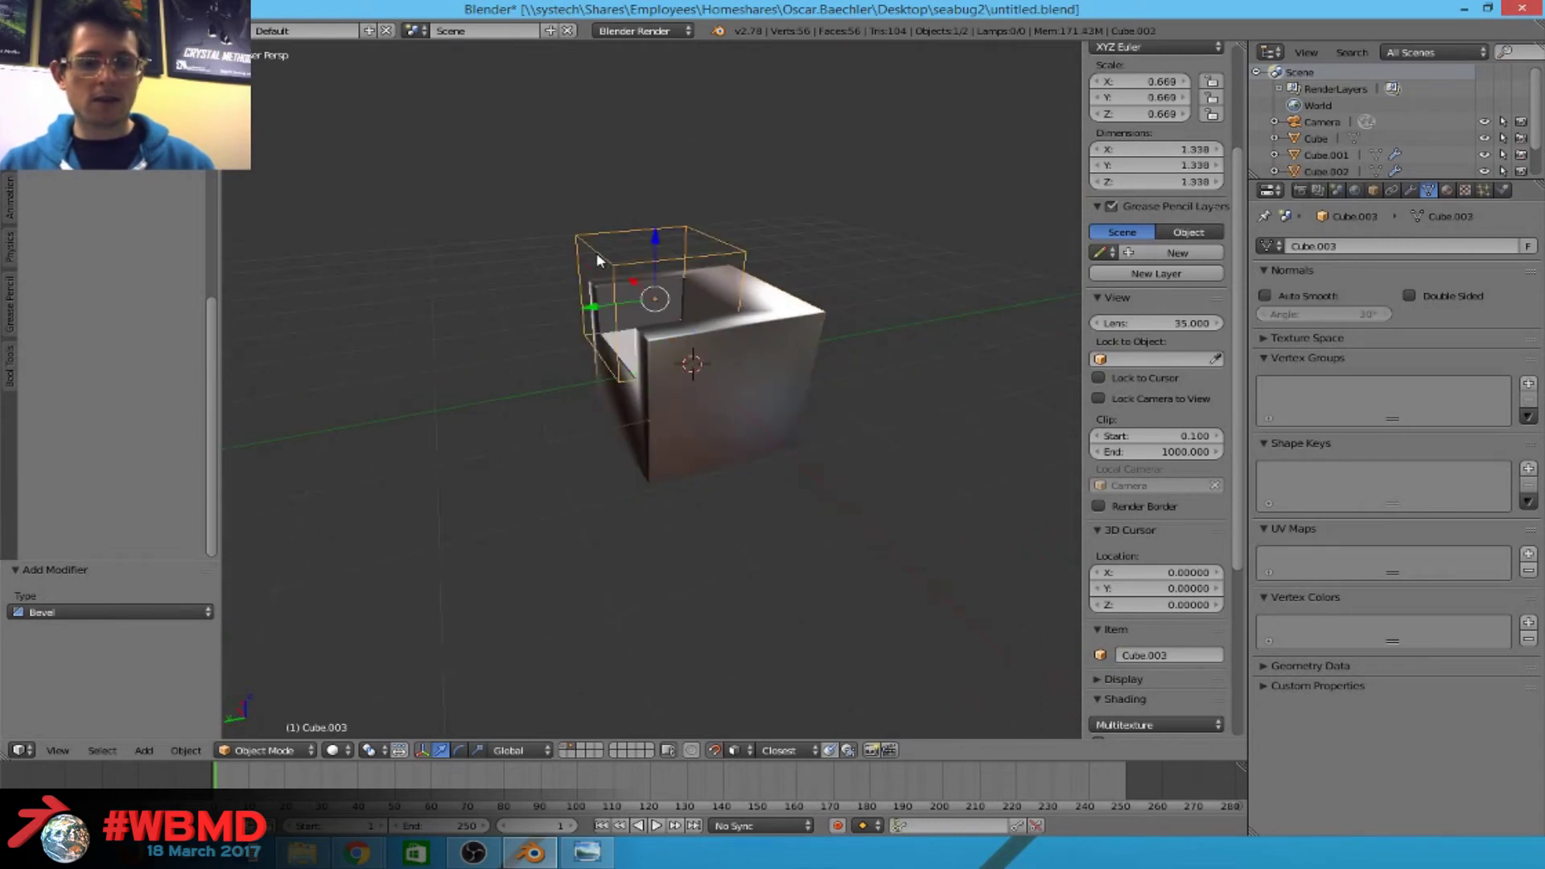
key(Tab)
key(g)
key(z)
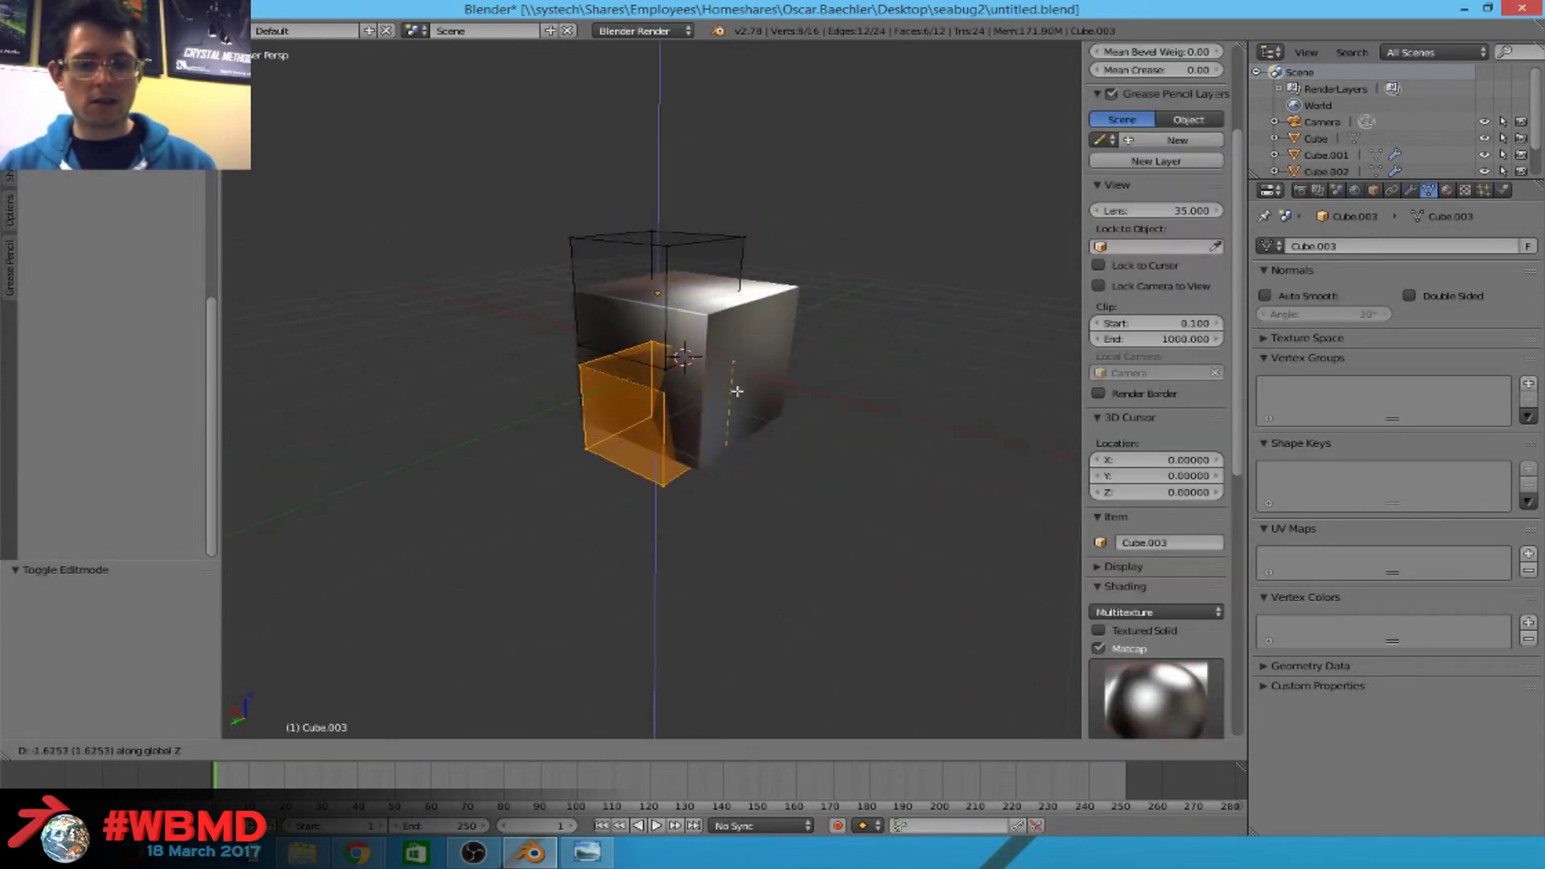
click(737, 427)
key(Tab)
mouse_move(734, 427)
middle_down()
mouse_move(802, 358)
mouse_move(684, 360)
mouse_move(709, 418)
middle_up()
key(Tab)
key(ctrl+z)
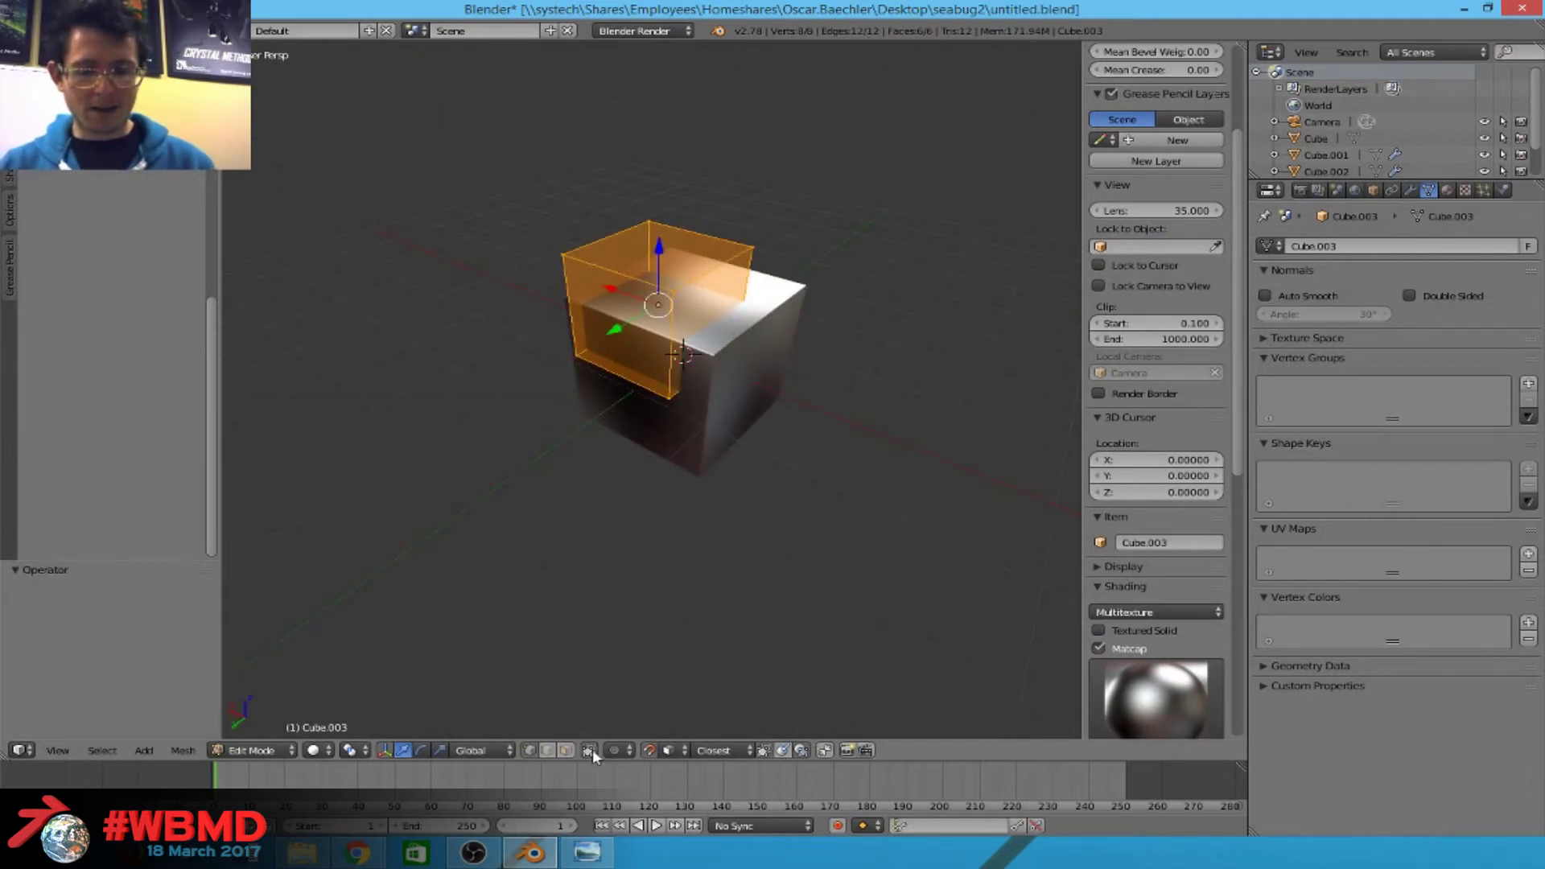
Duplicate the cutter's geometry within its mesh and move the copy down along Z into the larger cube's underside.
scroll(610, 187, up, 2)
middle_drag(610, 188, 655, 155)
key(g)
key(z)
right_click(659, 231)
key(shift+d)
key(z)
click(680, 439)
key(Tab)
middle_drag(680, 439, 773, 320)
scroll(718, 281, up, 4)
Scale the cutter's lower box narrower along X to make a smaller notch in the underside.
key(a)
scroll(747, 262, down, 2)
key(Tab)
key(s)
key(x)
click(745, 480)
key(Tab)
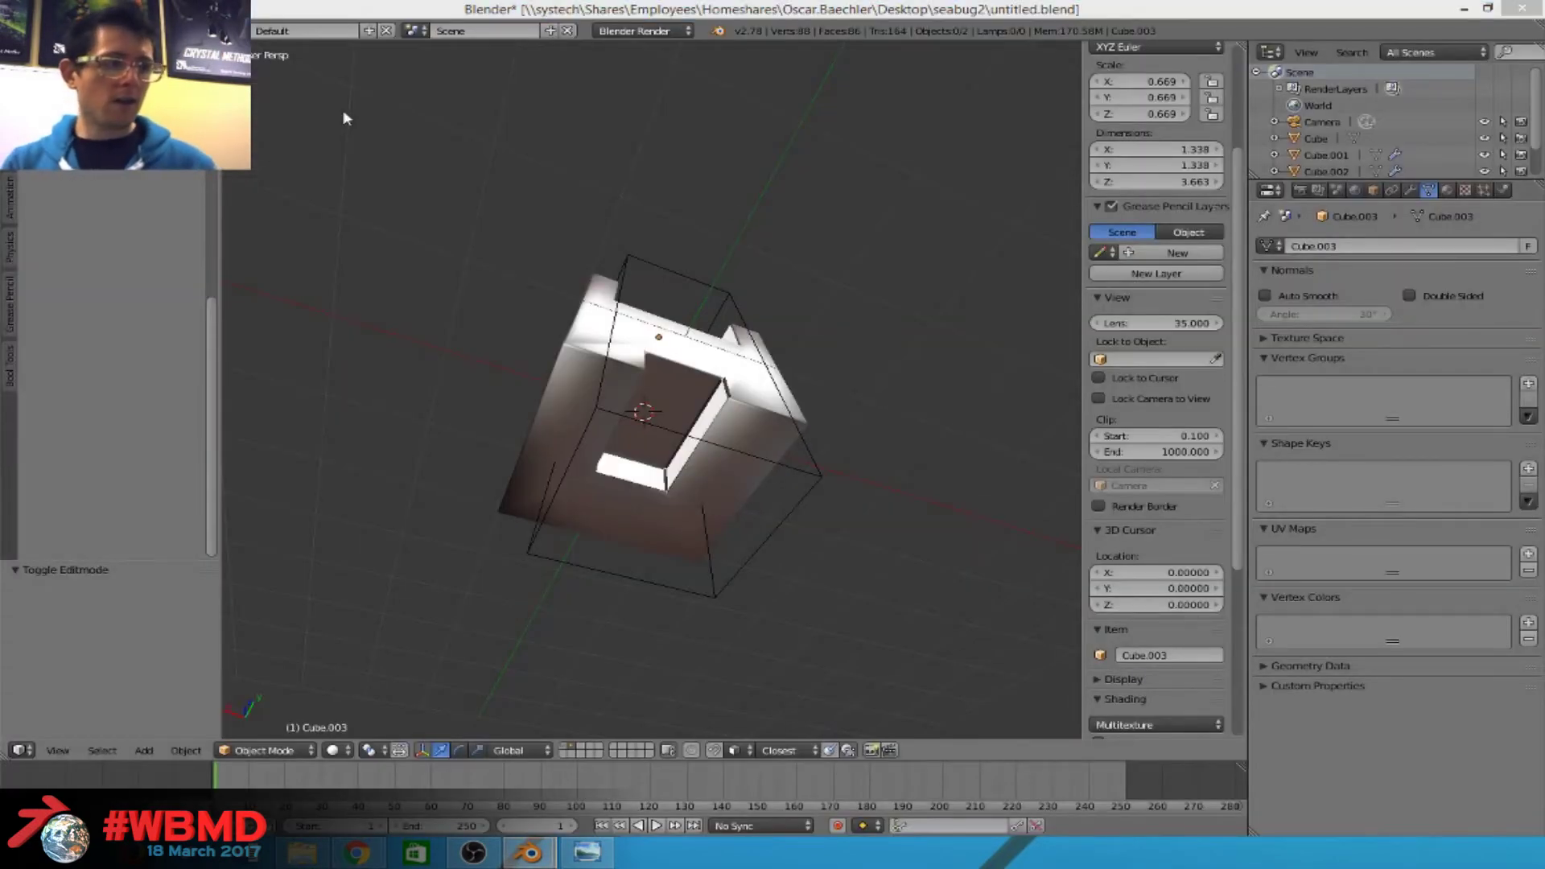
Show the Bool Tool add-on entry in the user preferences and close them again.
drag(0, 38, 740, 28)
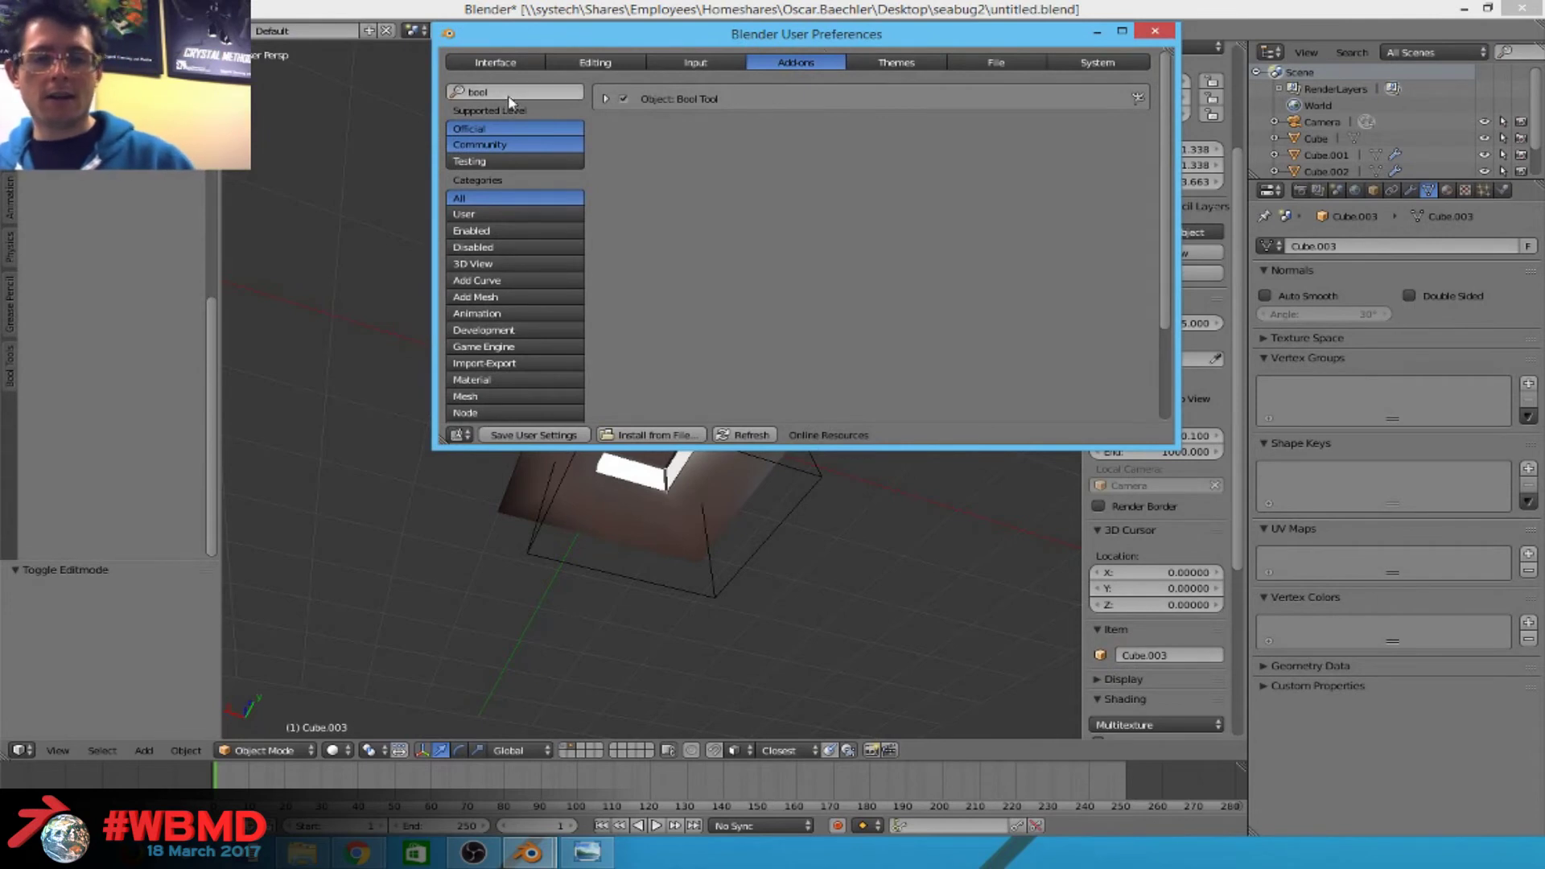
click(1154, 32)
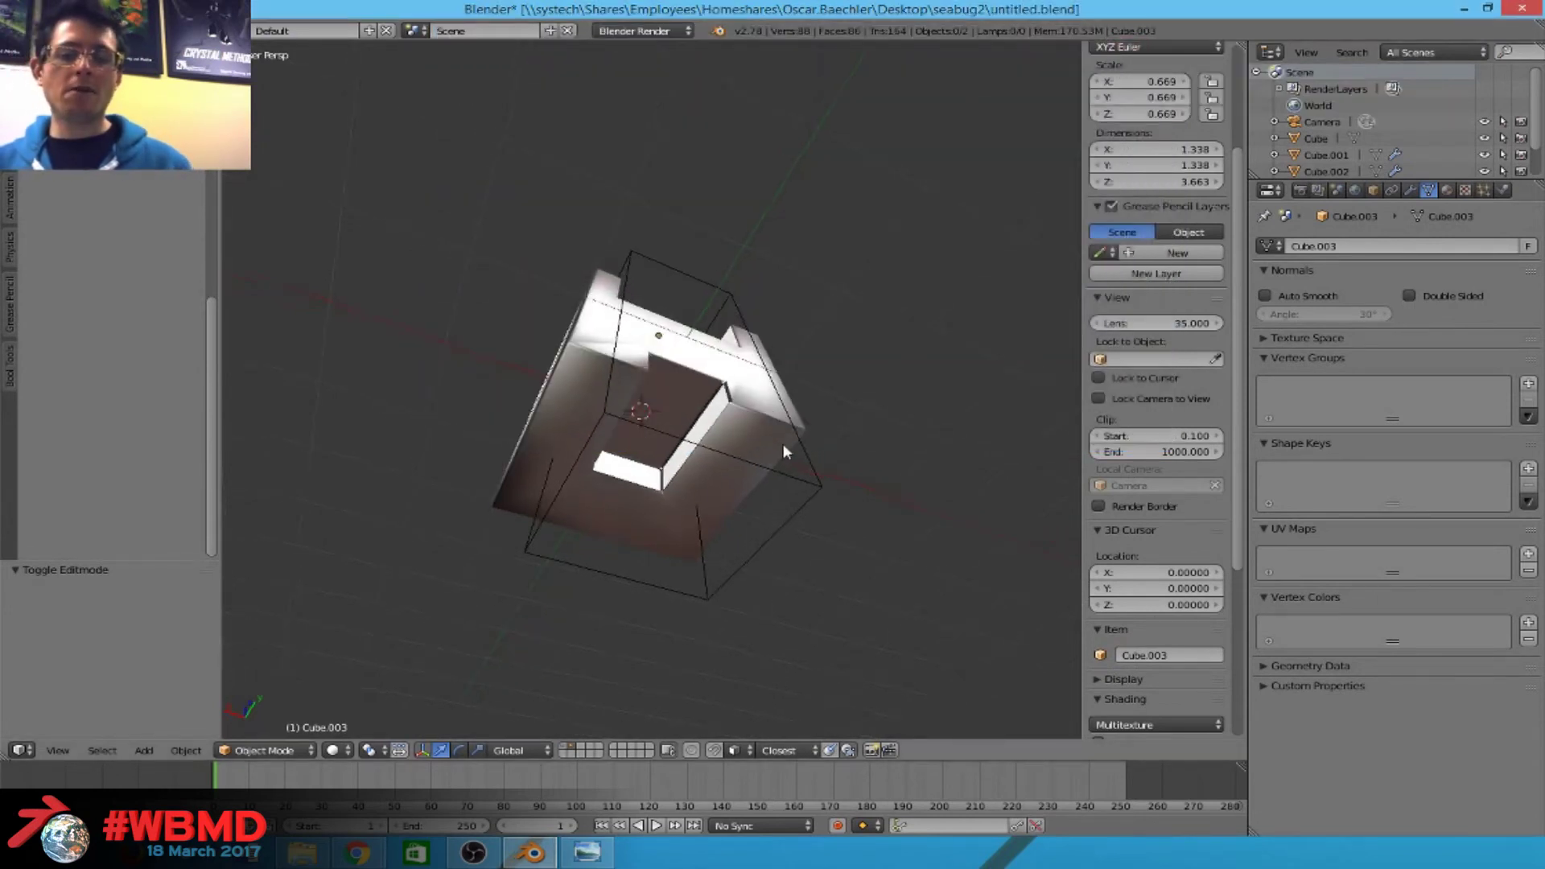
middle_drag(784, 444, 786, 465)
key(a)
middle_drag(747, 408, 724, 439)
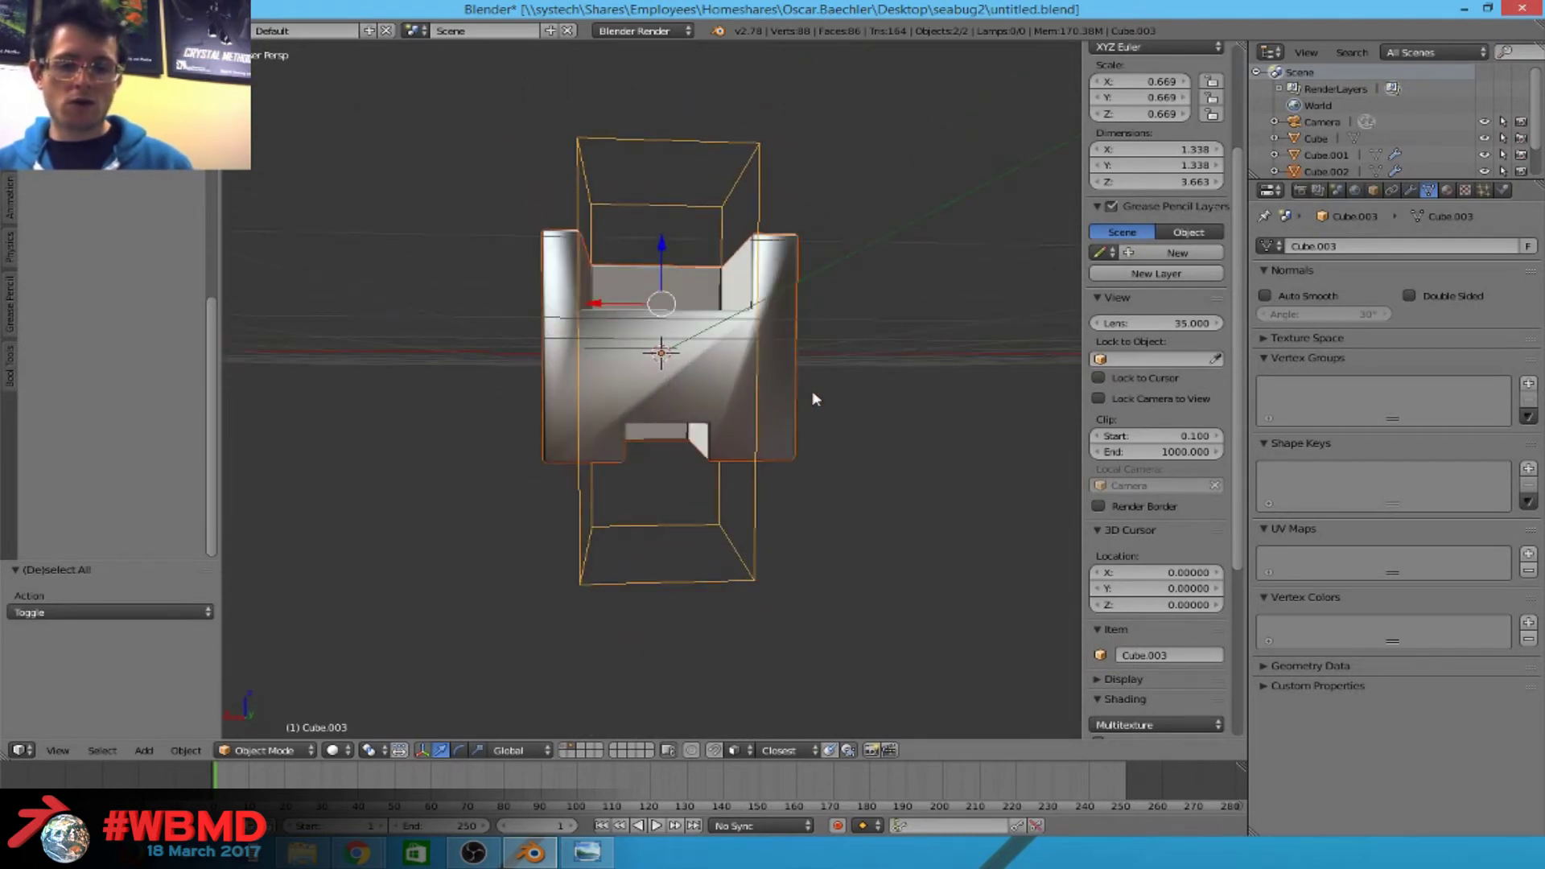
key(Tab)
key(ctrl+r)
key(Escape)
key(Tab)
Add a loop cut to the larger cube's base mesh and review its Boolean and Bevel modifiers.
right_click(780, 369)
key(Tab)
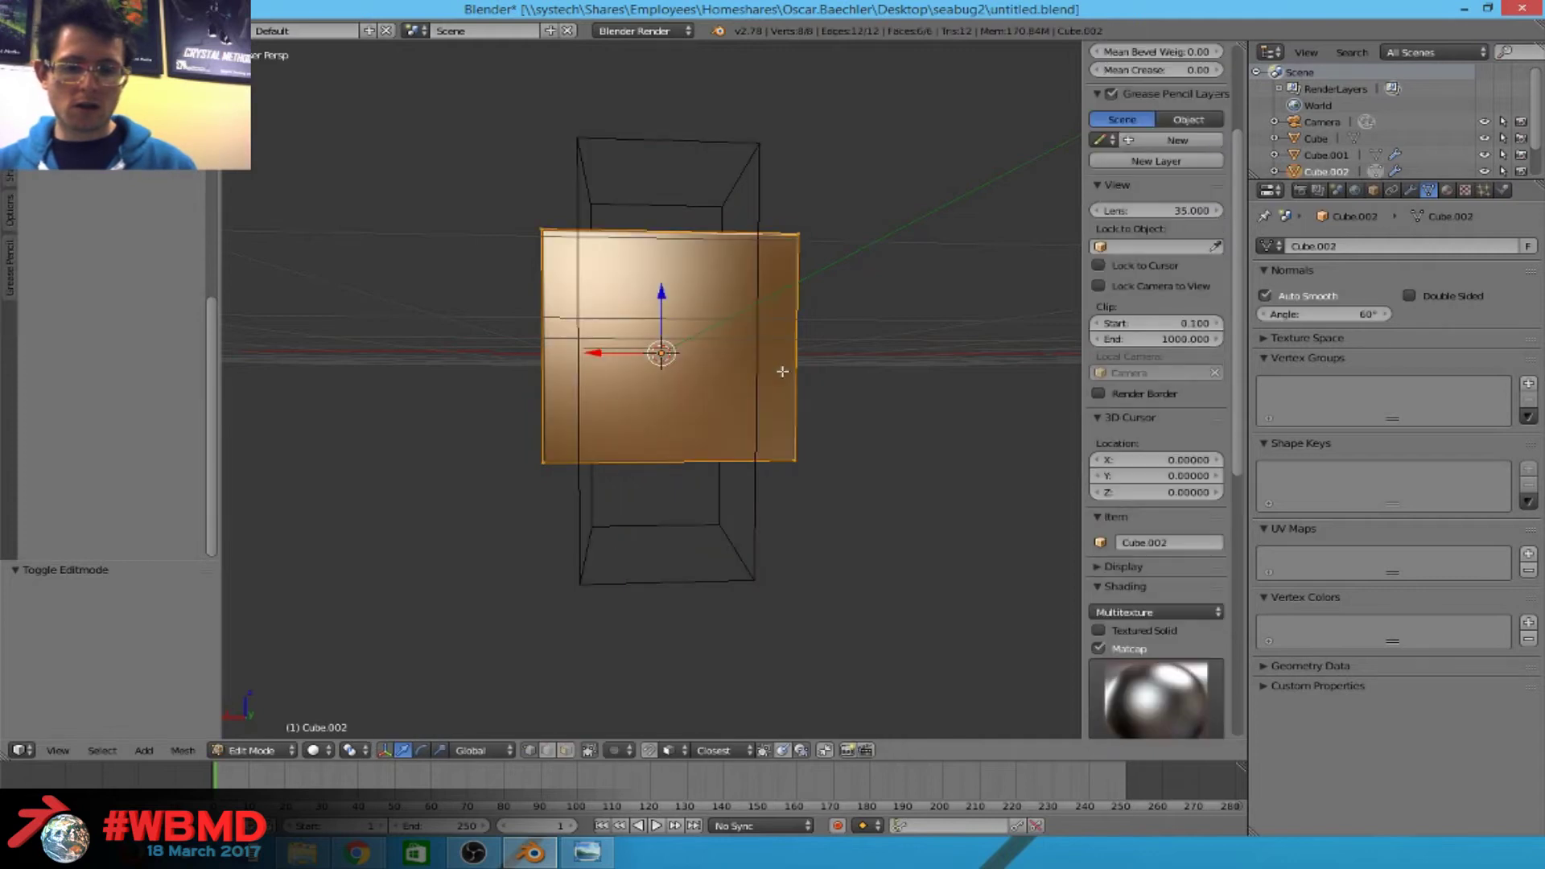
key(ctrl+r)
click(782, 371)
middle_drag(784, 385, 669, 442)
key(a)
key(a)
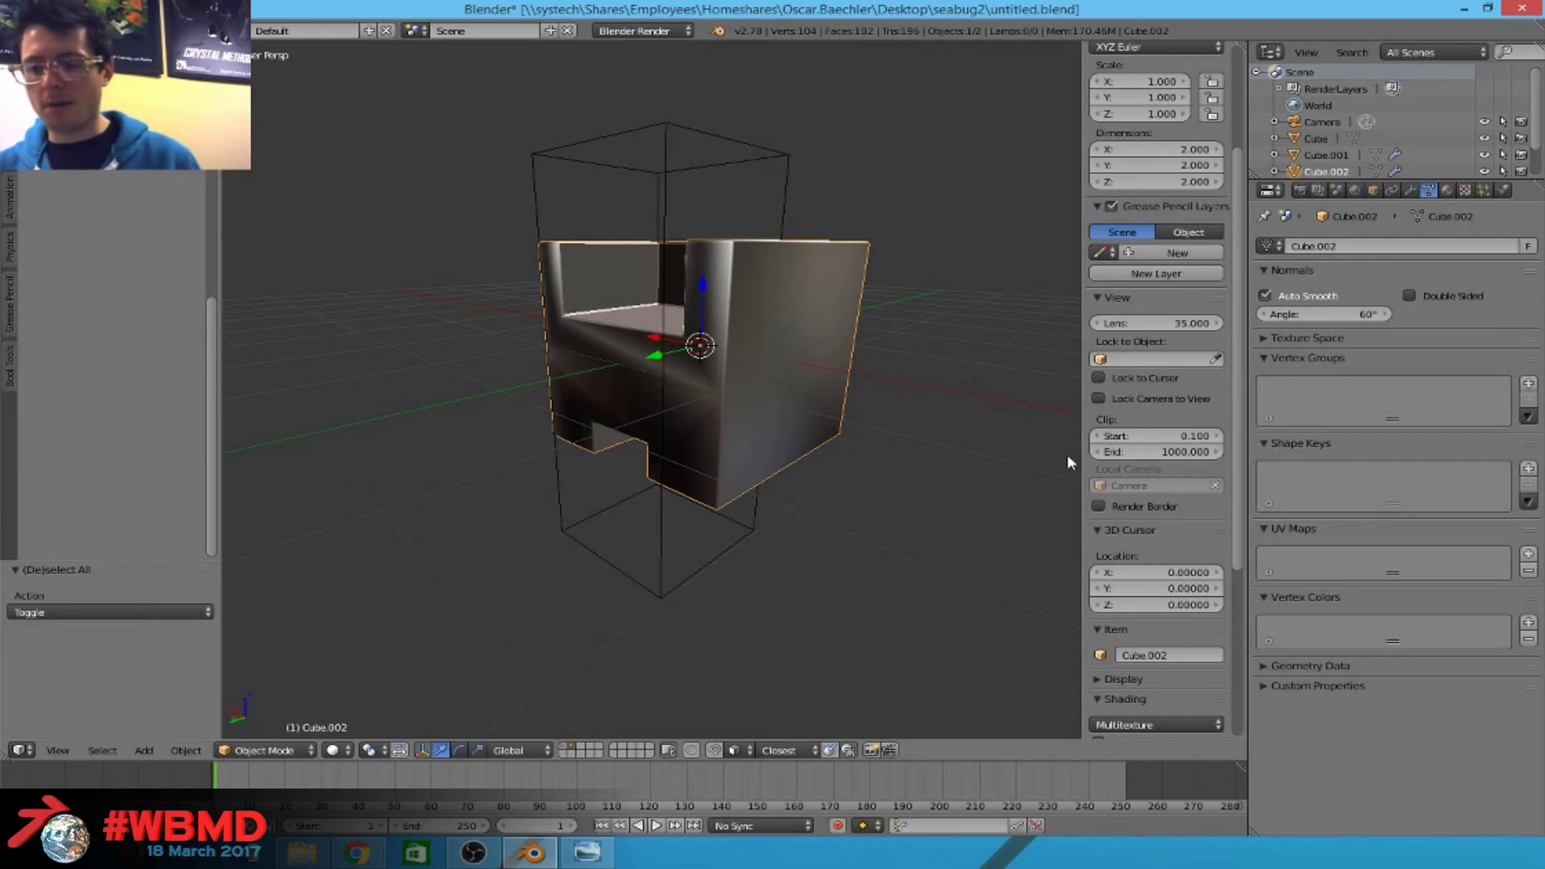
click(1411, 190)
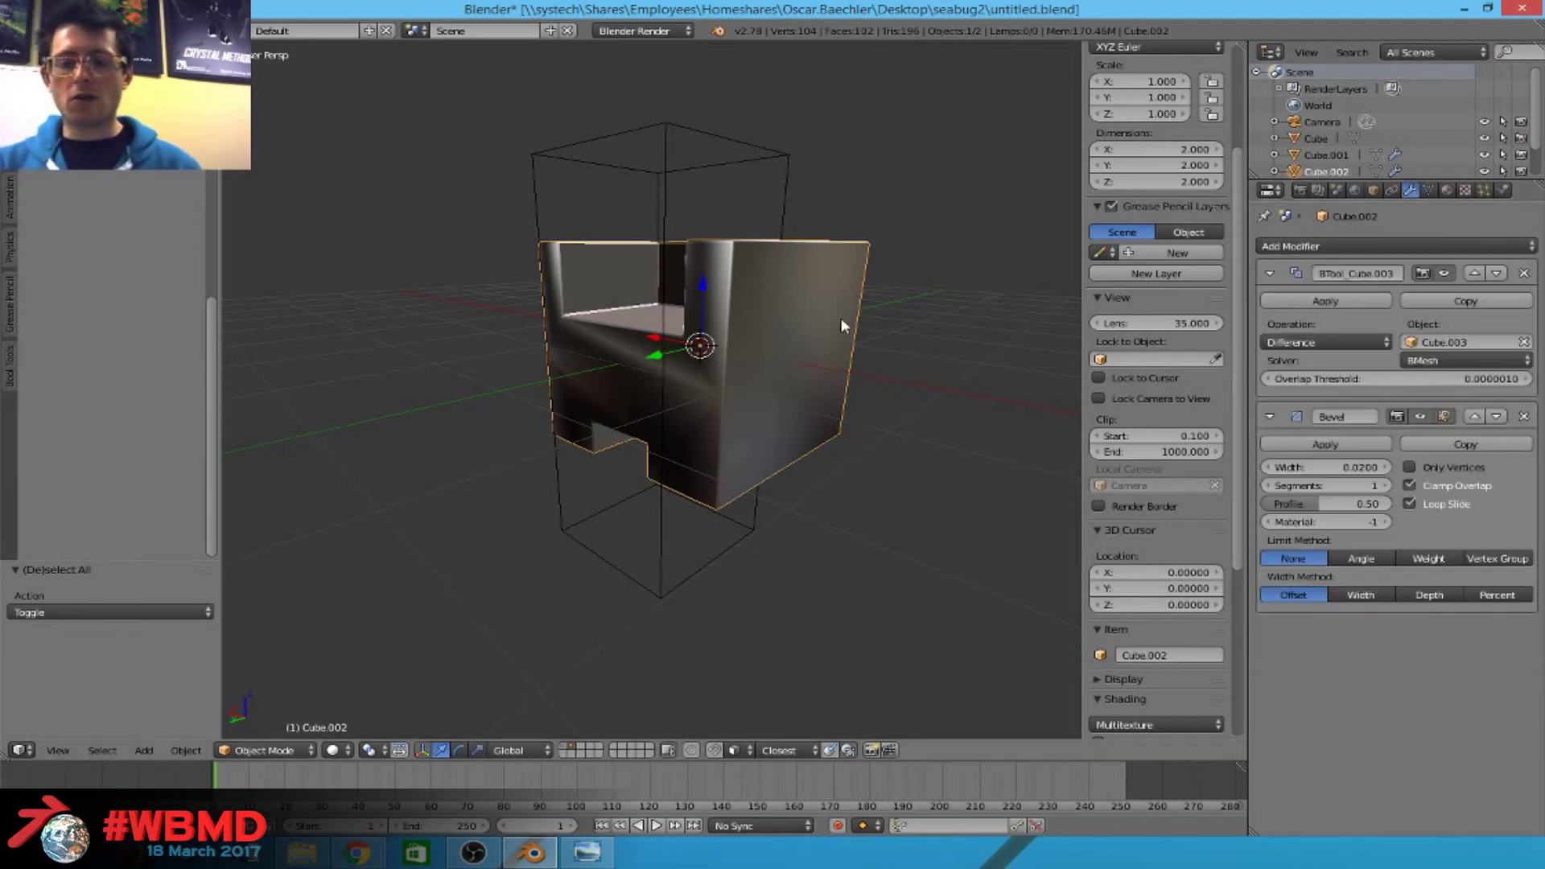
middle_drag(841, 325, 1073, 311)
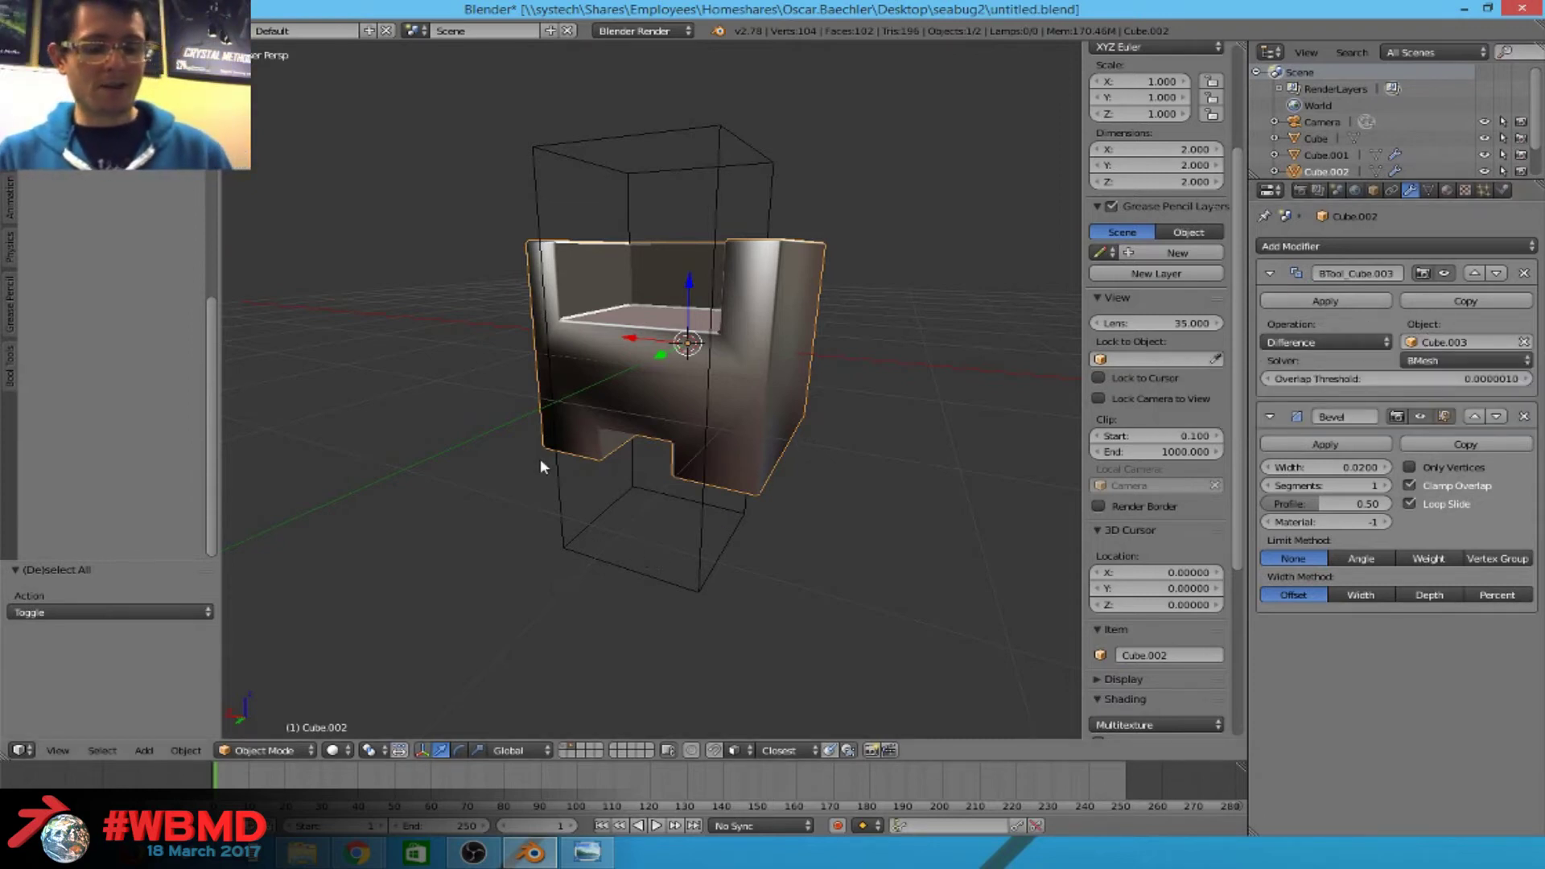
Switch to empty layer 3 and add a default cube with radius 1.000 at the origin.
key(3)
key(shift+a)
mouse_move(747, 347)
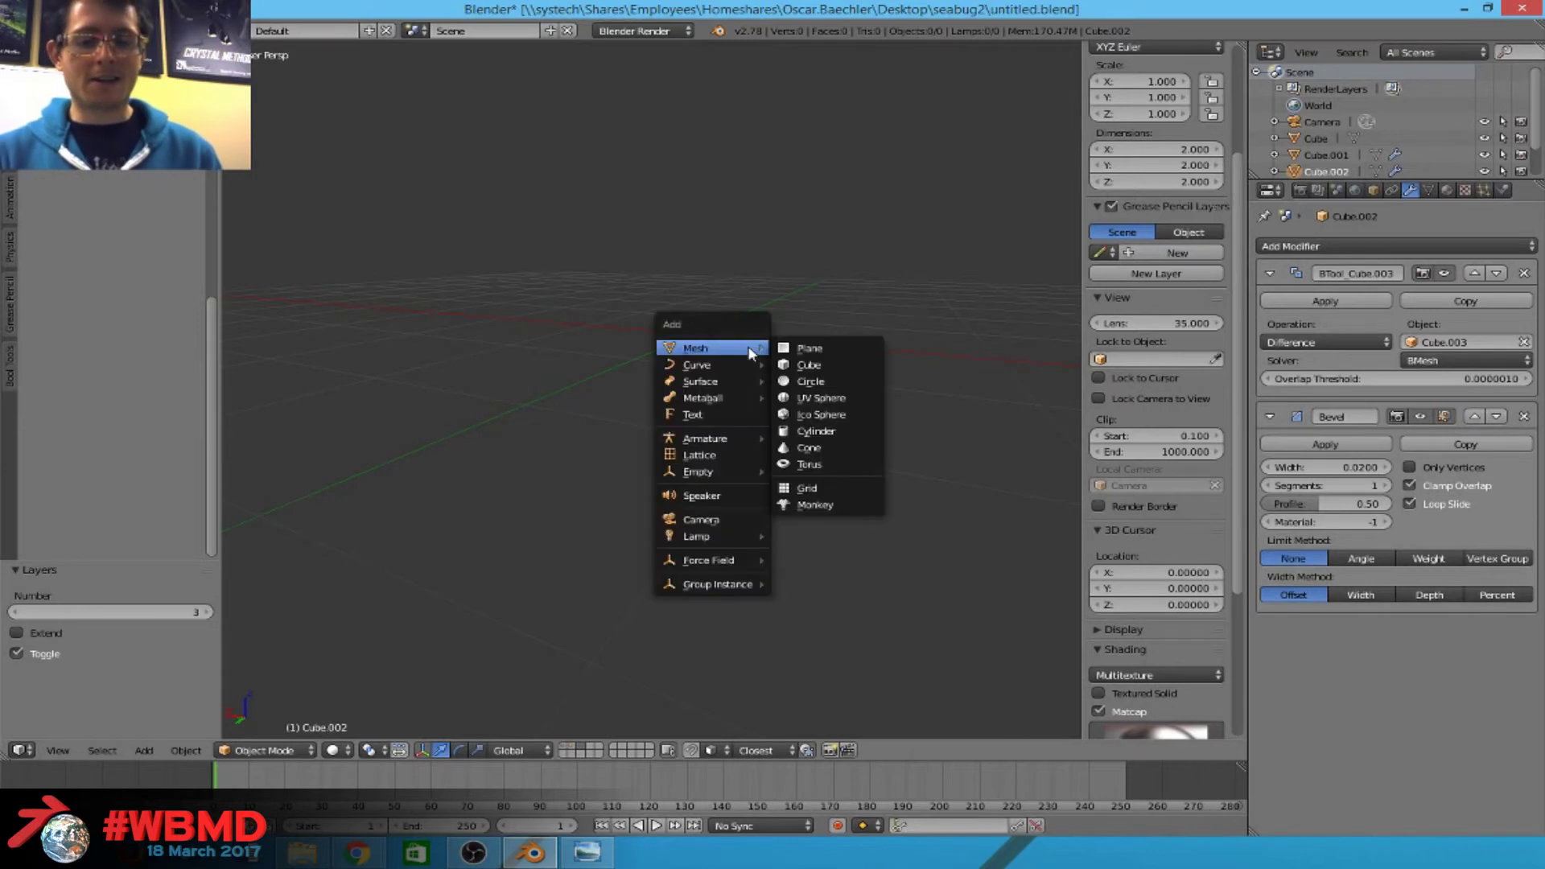
click(834, 364)
scroll(829, 367, up, 2)
scroll(790, 346, down, 3)
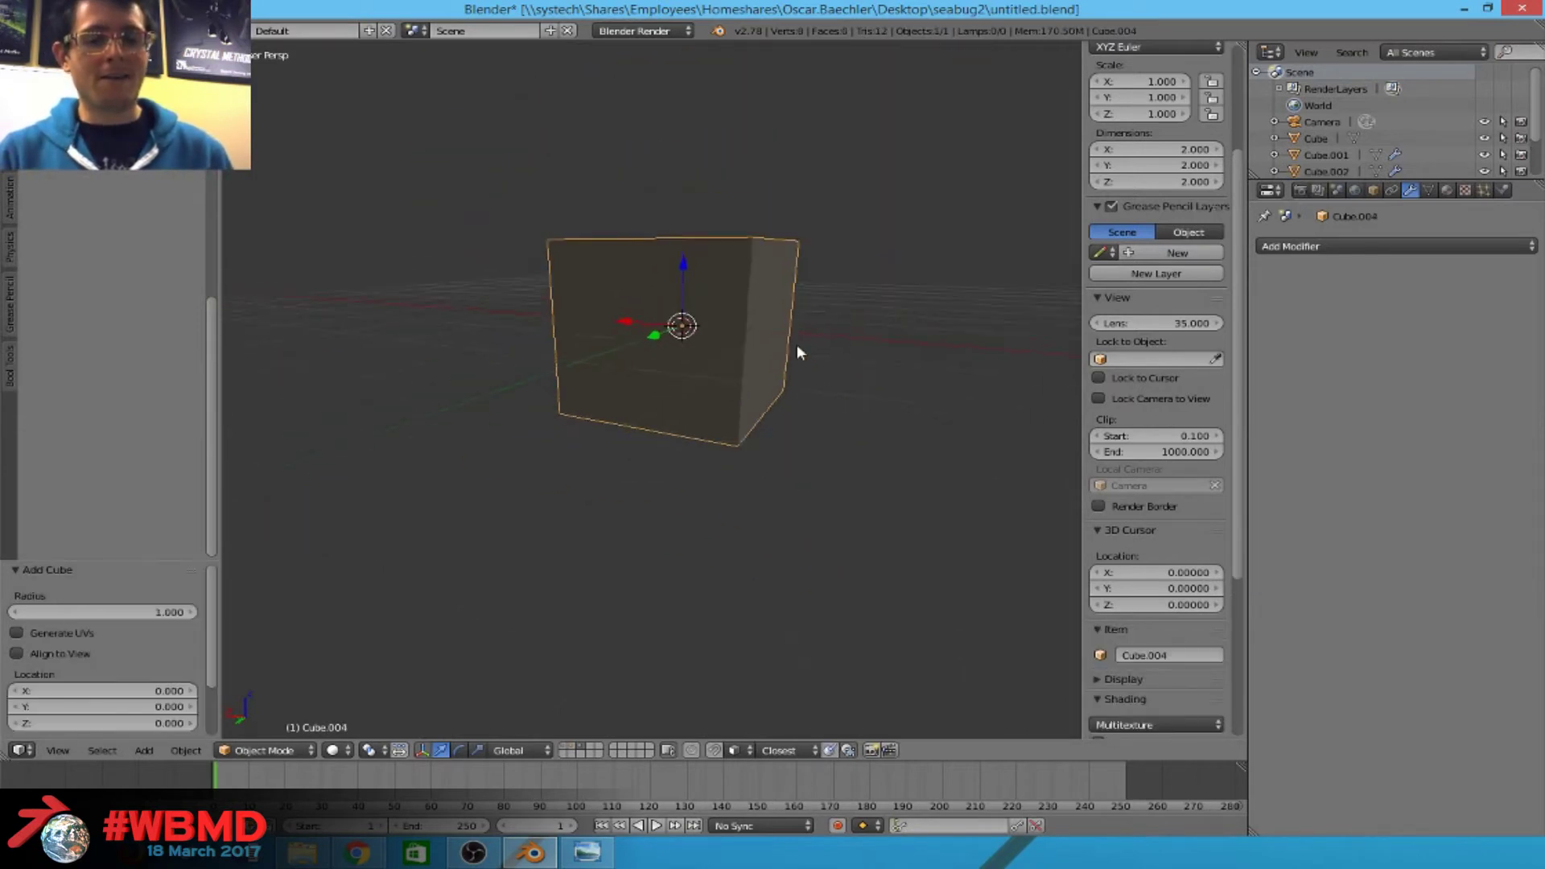
middle_drag(797, 344, 787, 402)
Duplicate the cube, move the copy up about 1.12 along Z and scale it to 0.679.
key(shift+d)
key(z)
click(839, 314)
key(s)
click(944, 327)
Add a Boolean modifier to the larger cube, set to Difference with the smaller upper cube (Cube.005) as its object.
middle_drag(935, 326, 876, 262)
right_click(593, 367)
click(1395, 247)
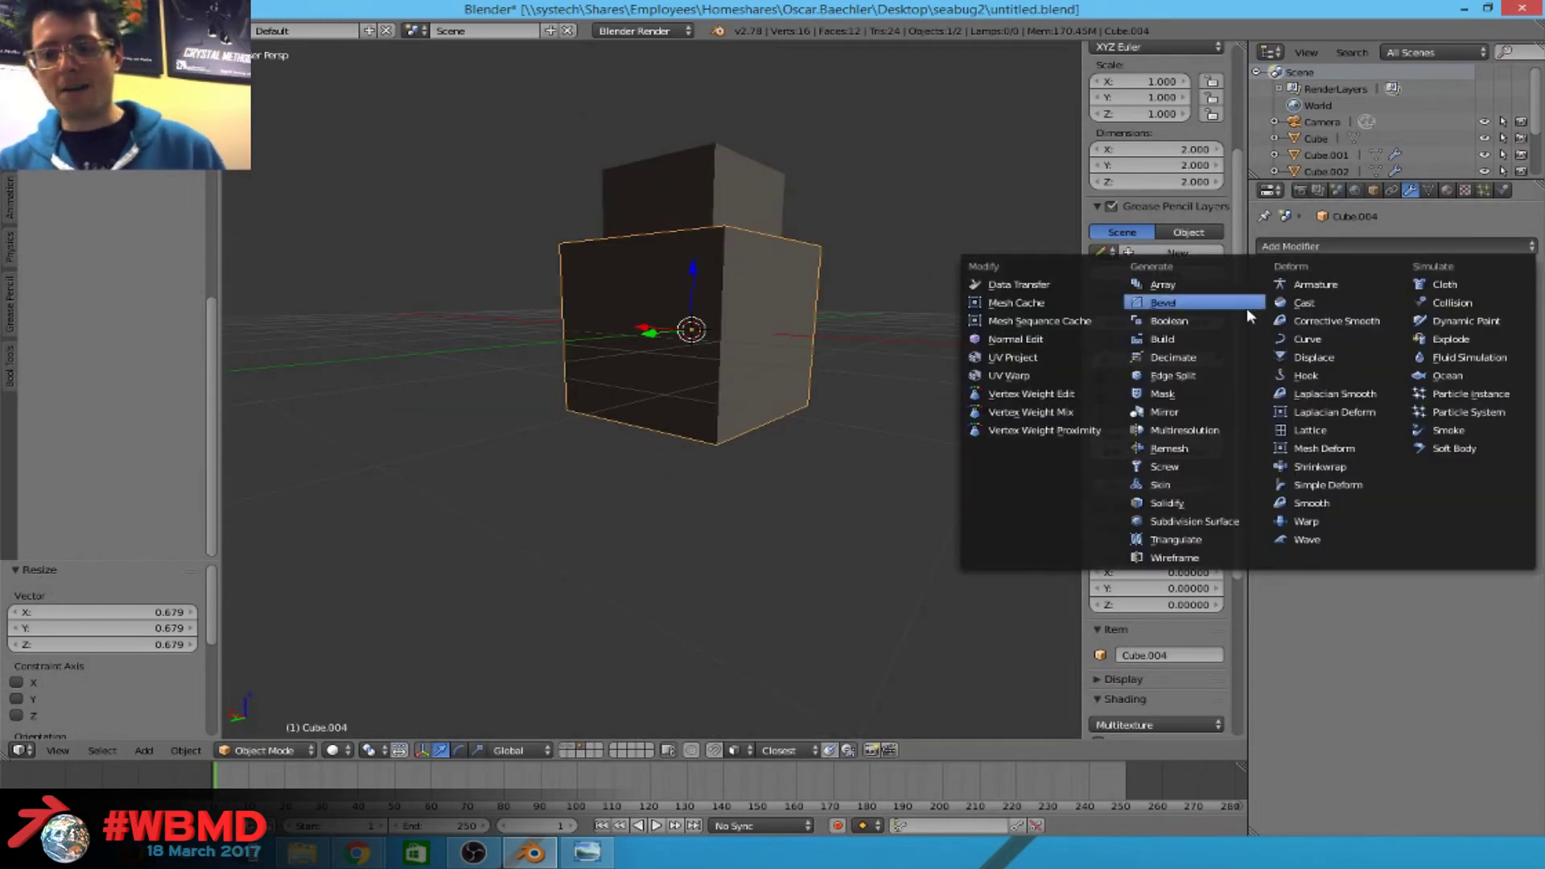
click(1169, 320)
click(1296, 343)
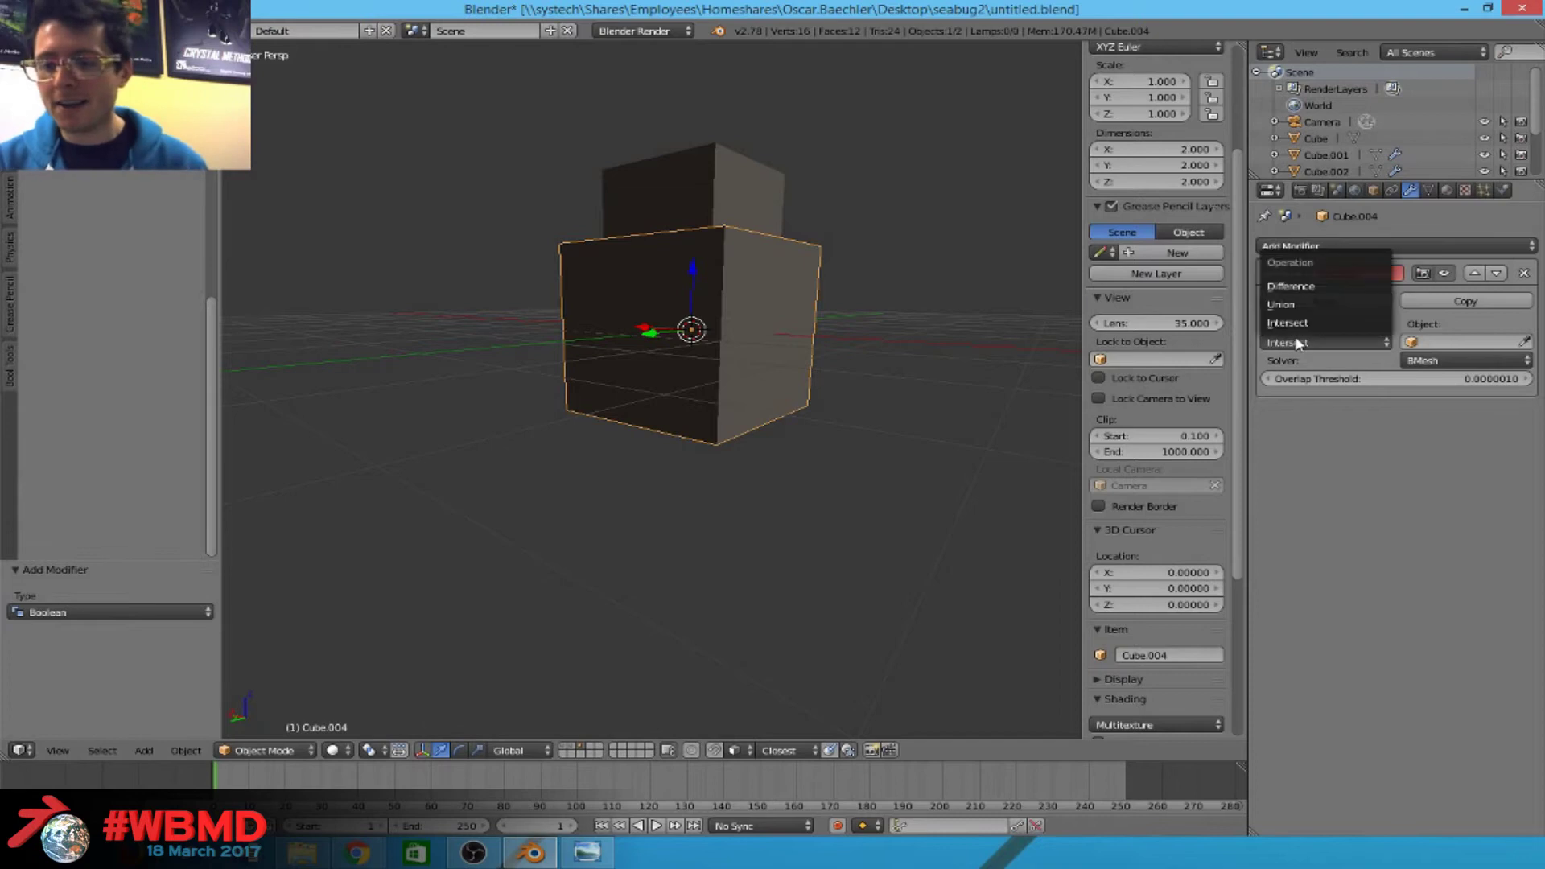
click(1289, 286)
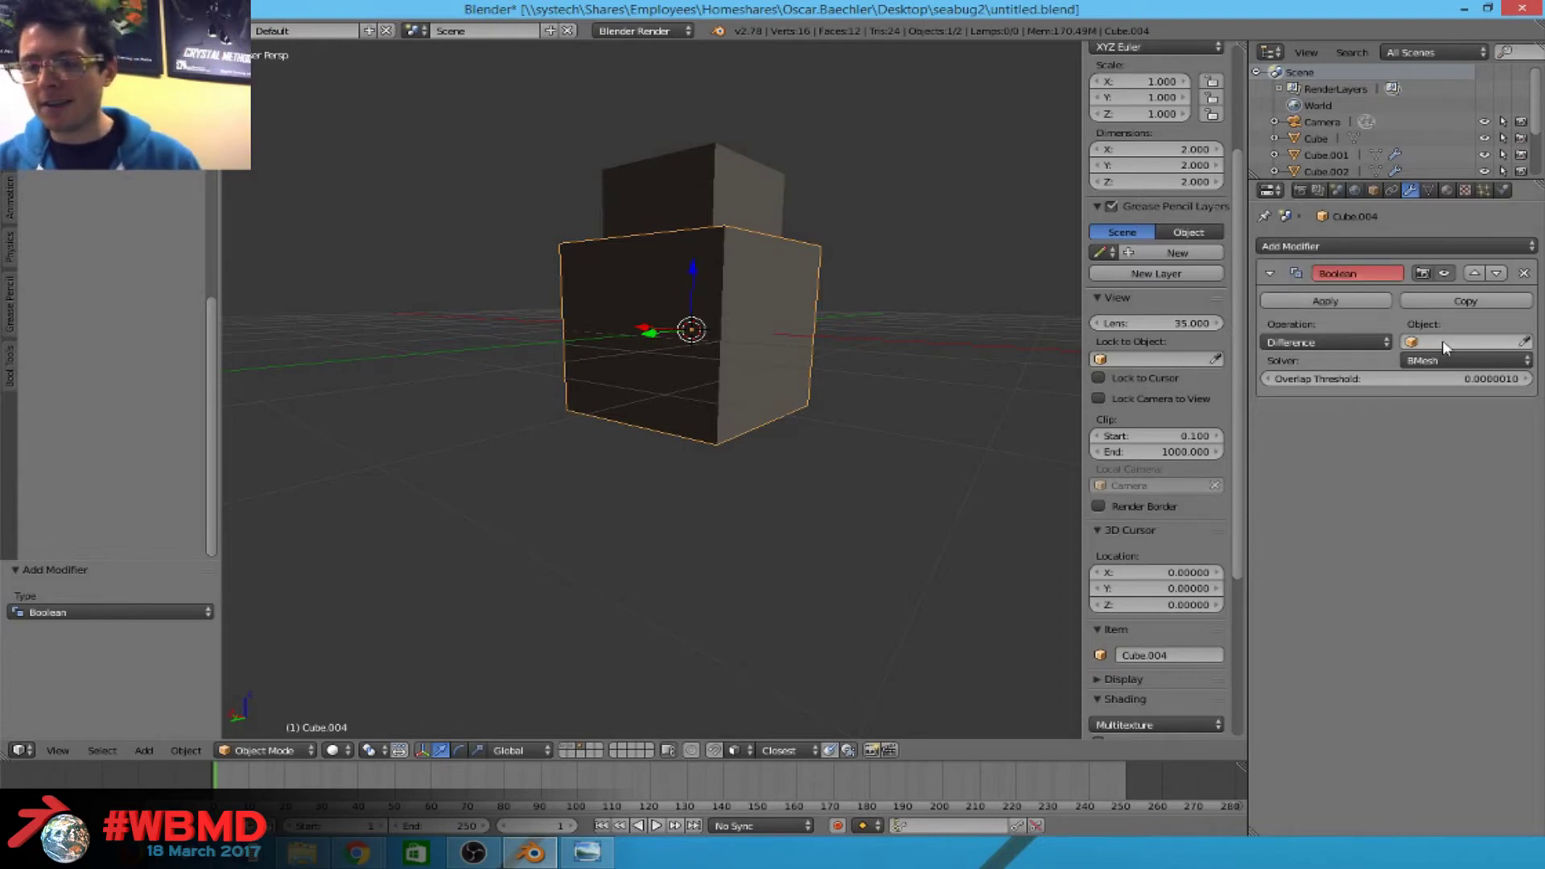
click(776, 212)
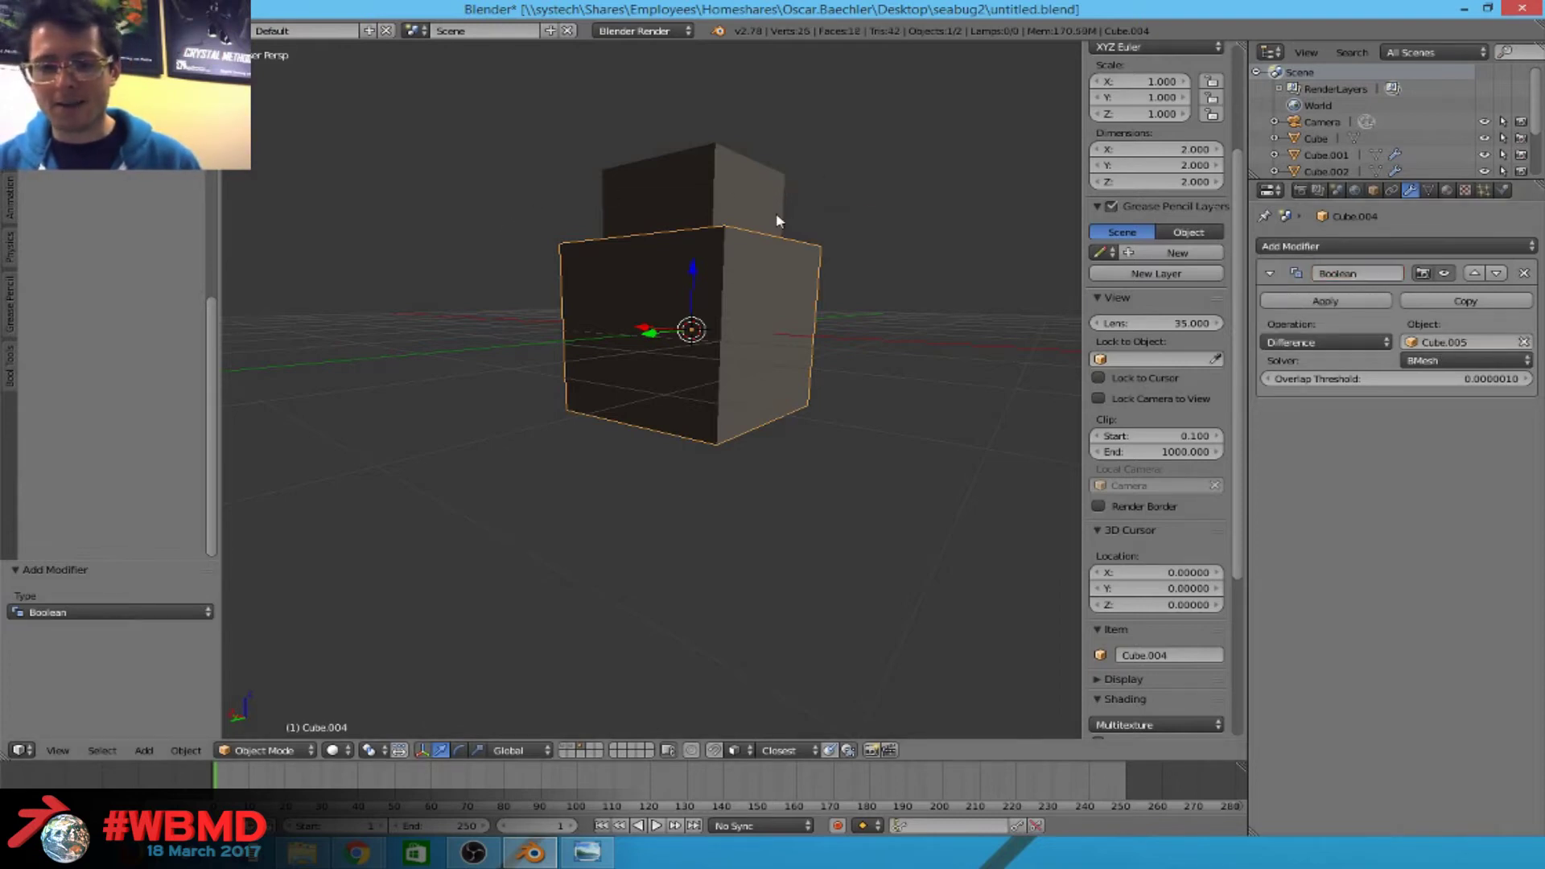
Set the smaller cube's maximum draw type to Wire so the cut in the larger cube shows.
middle_drag(776, 212, 814, 292)
right_click(710, 174)
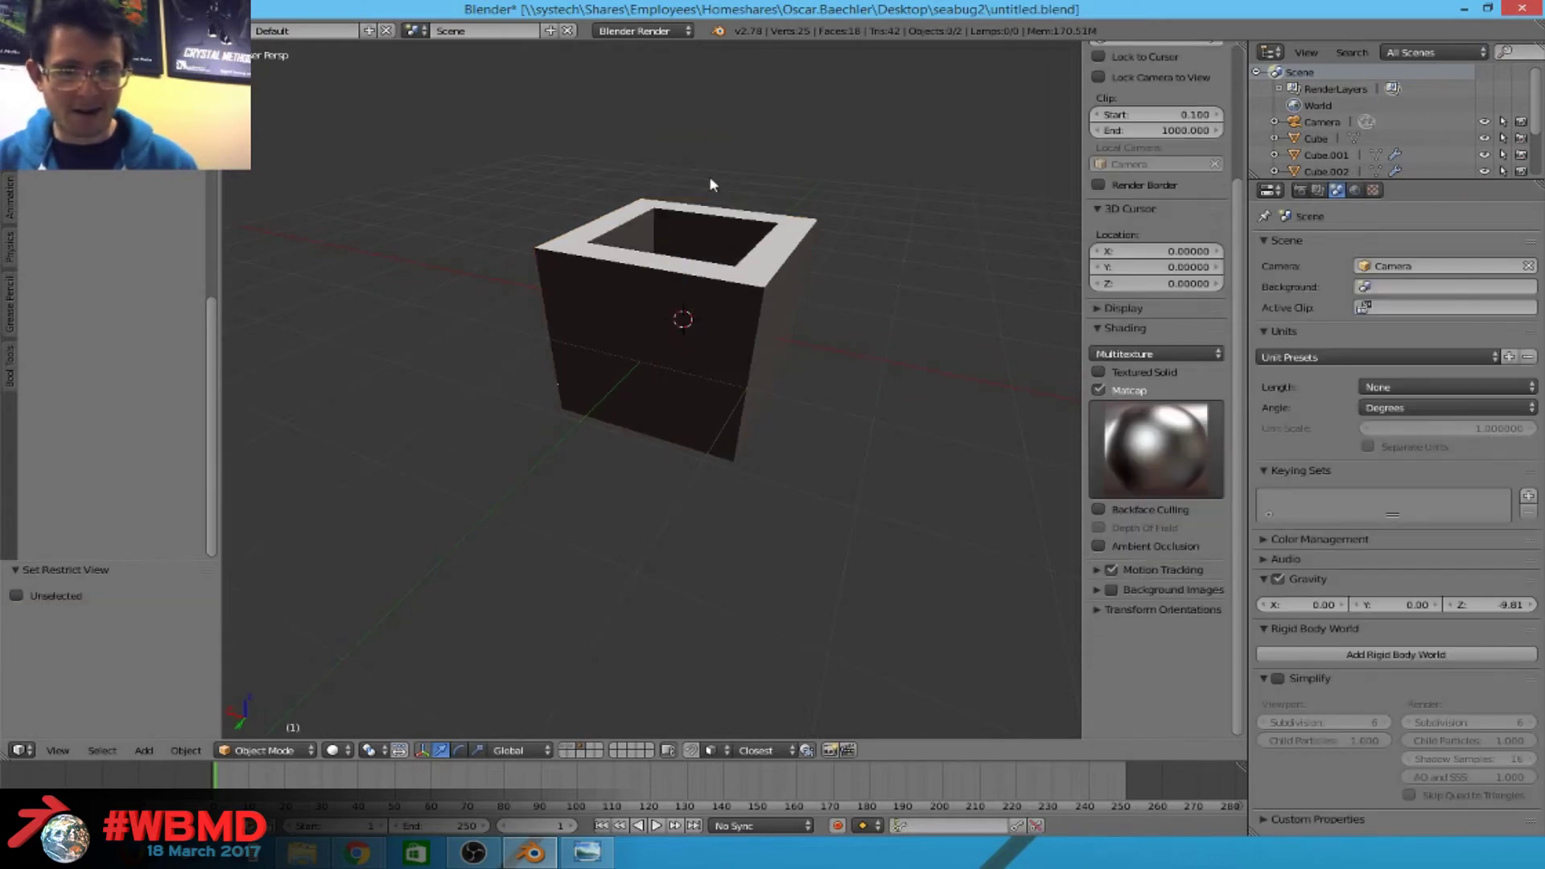
middle_drag(714, 183, 810, 334)
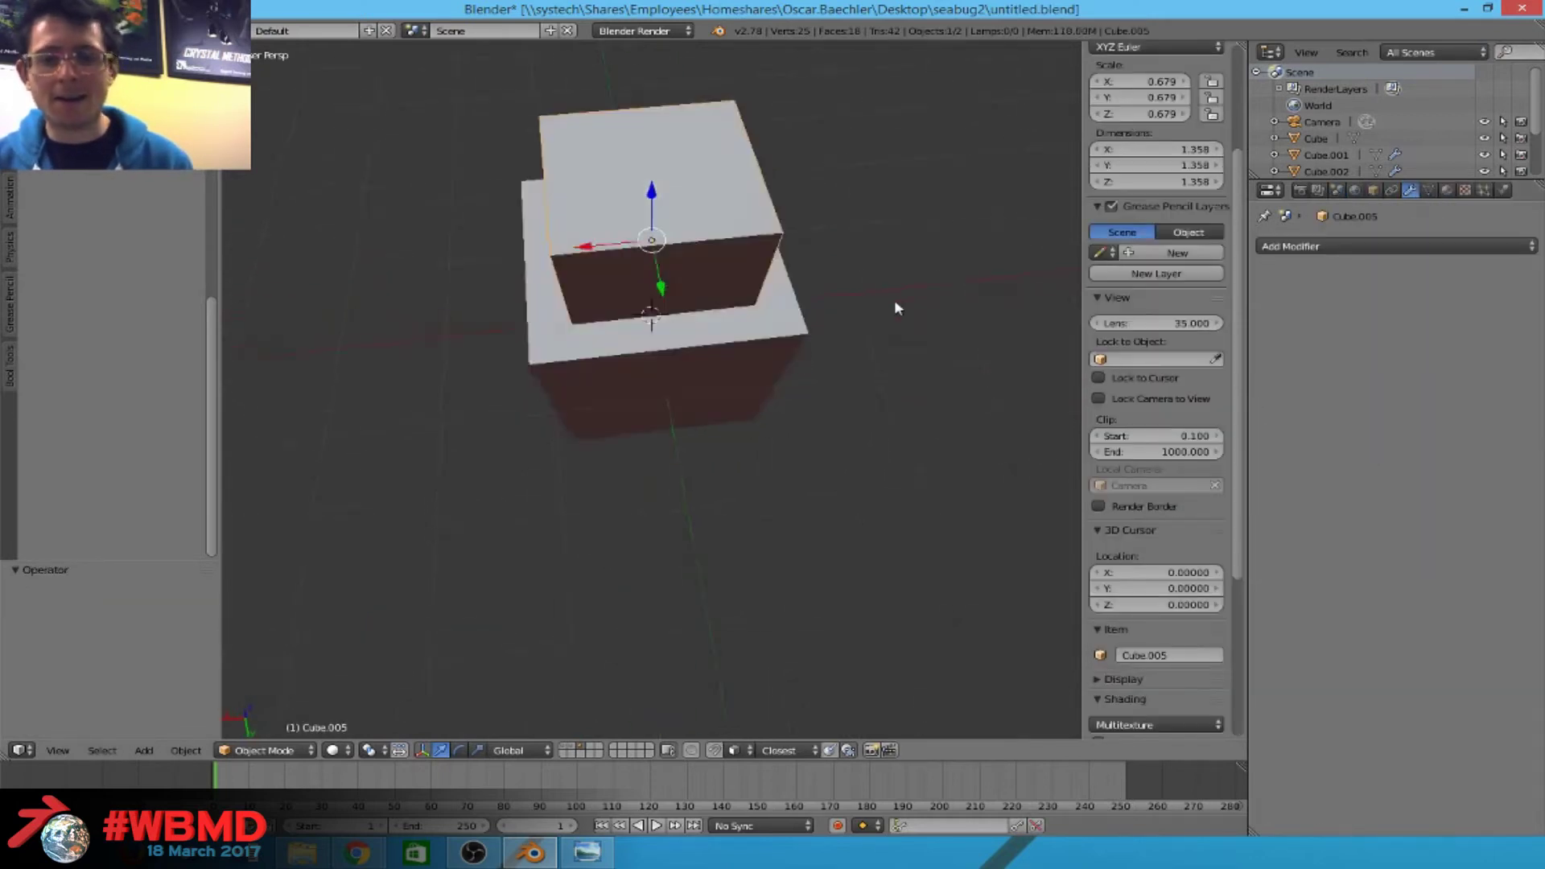
middle_drag(895, 303, 903, 246)
click(1428, 191)
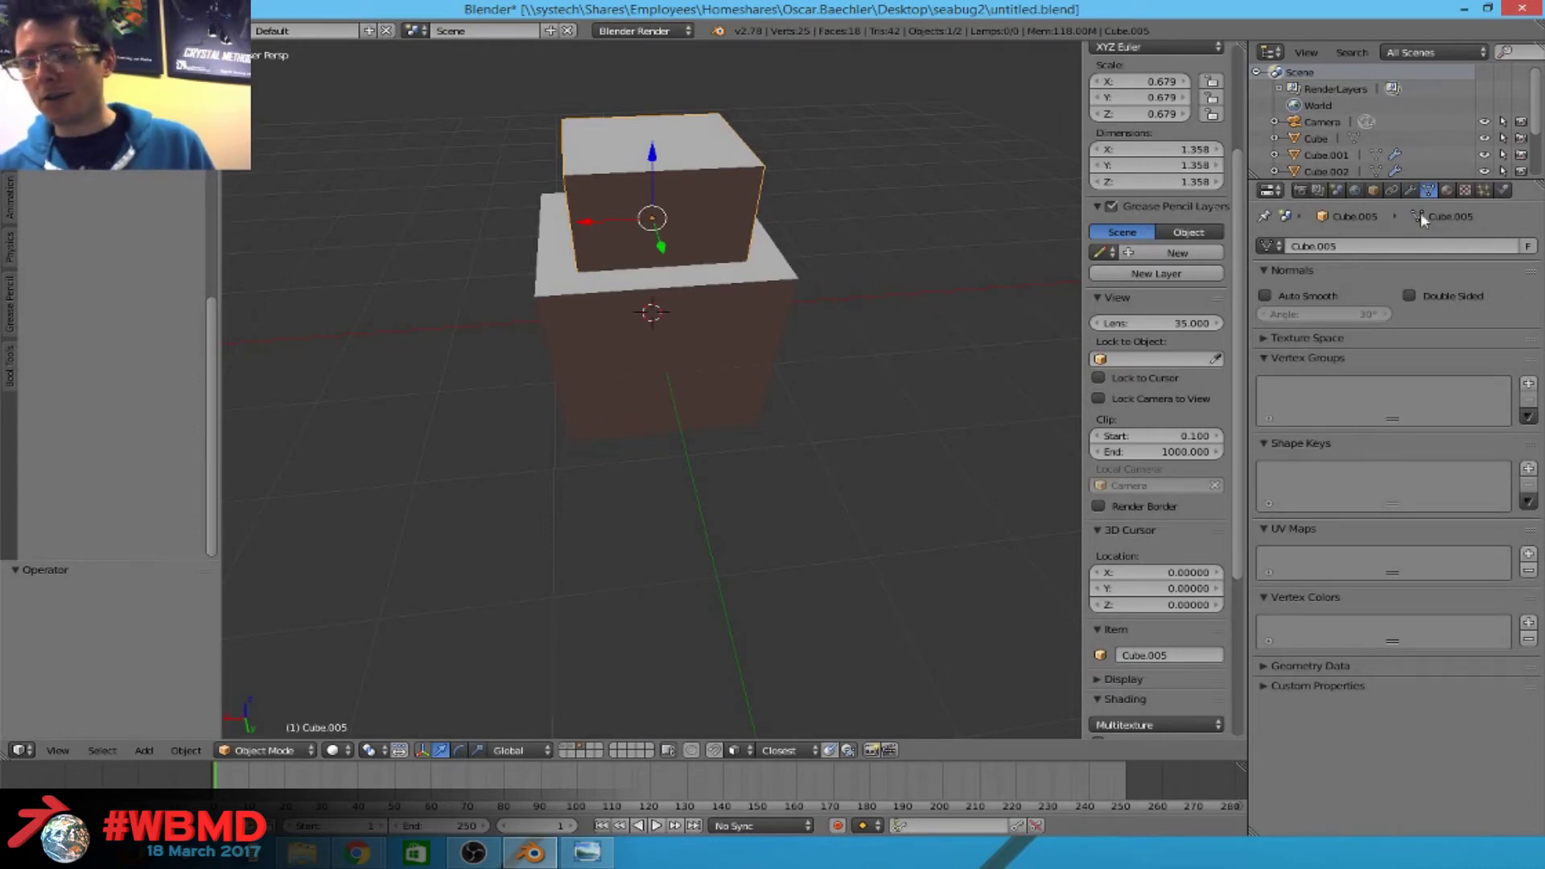
click(1373, 190)
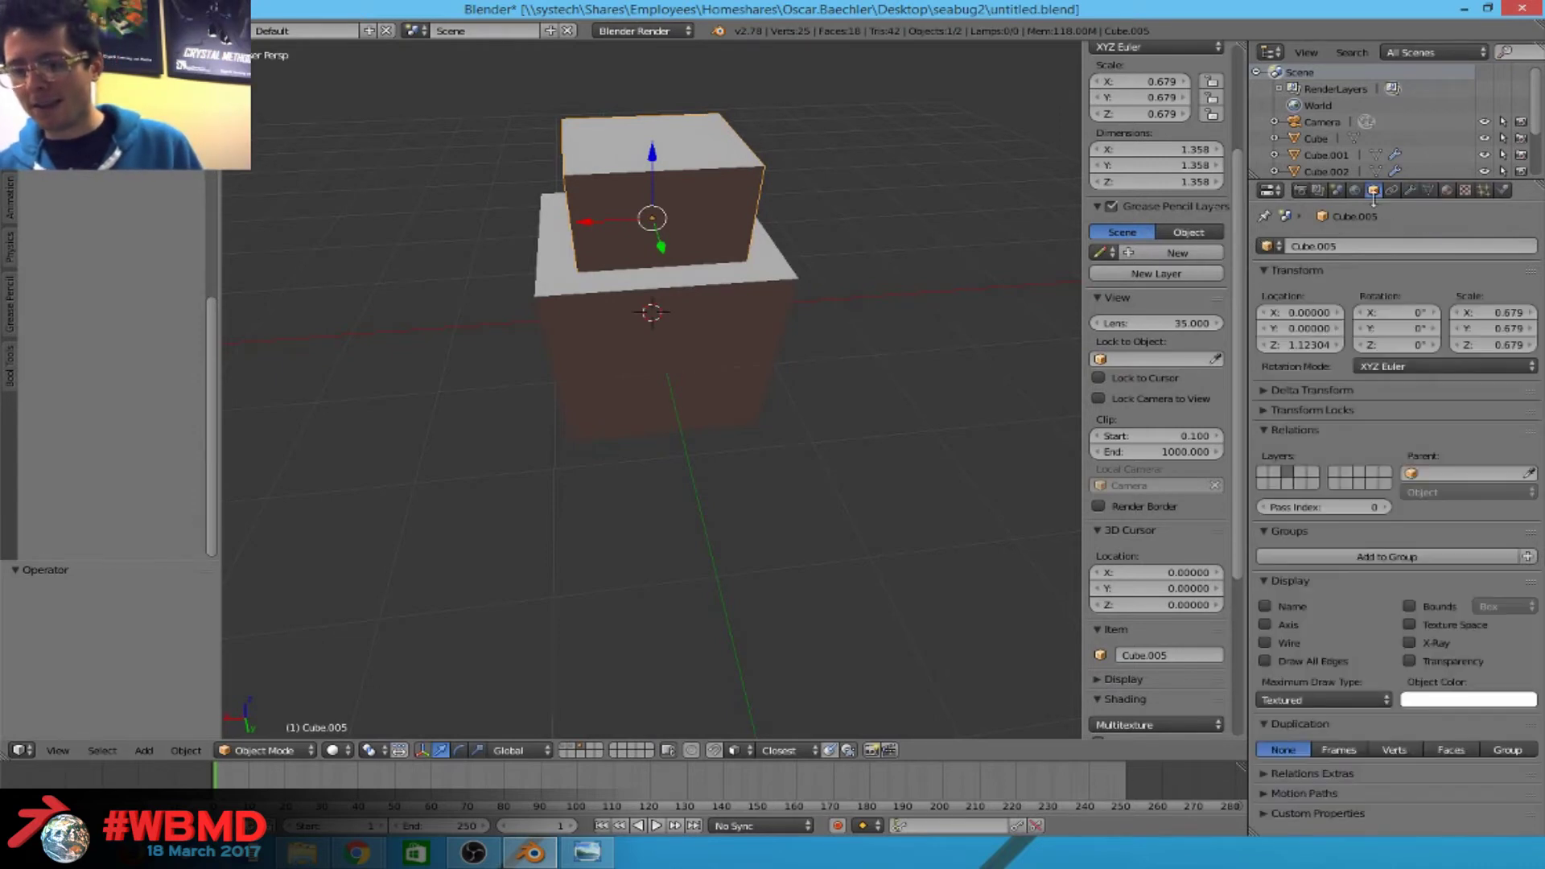
click(1268, 640)
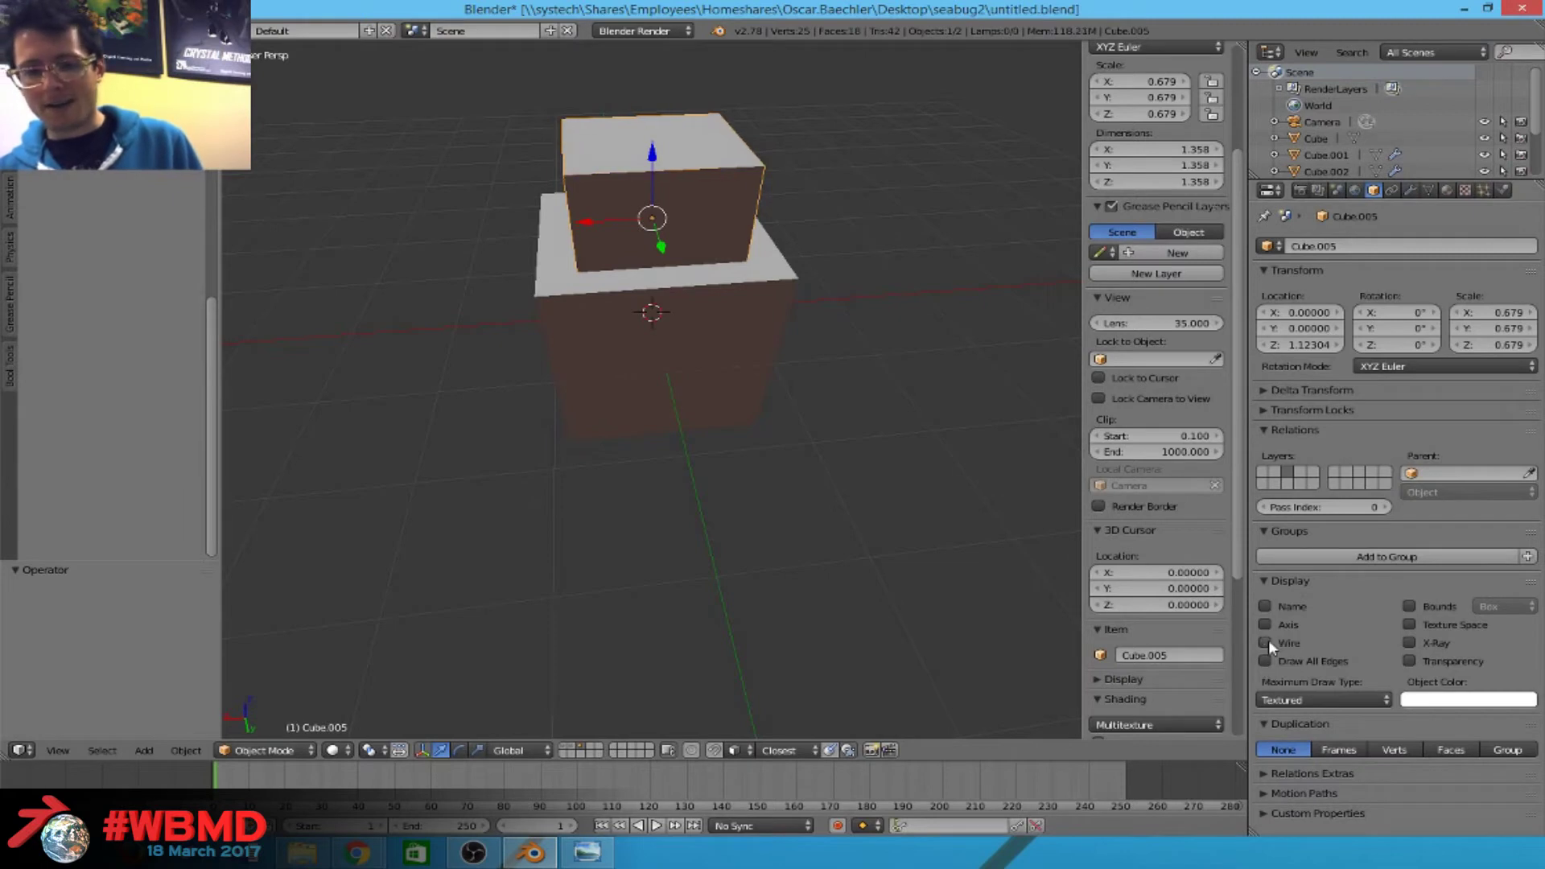
click(1336, 698)
click(1312, 659)
scroll(477, 269, up, 2)
middle_drag(477, 268, 710, 420)
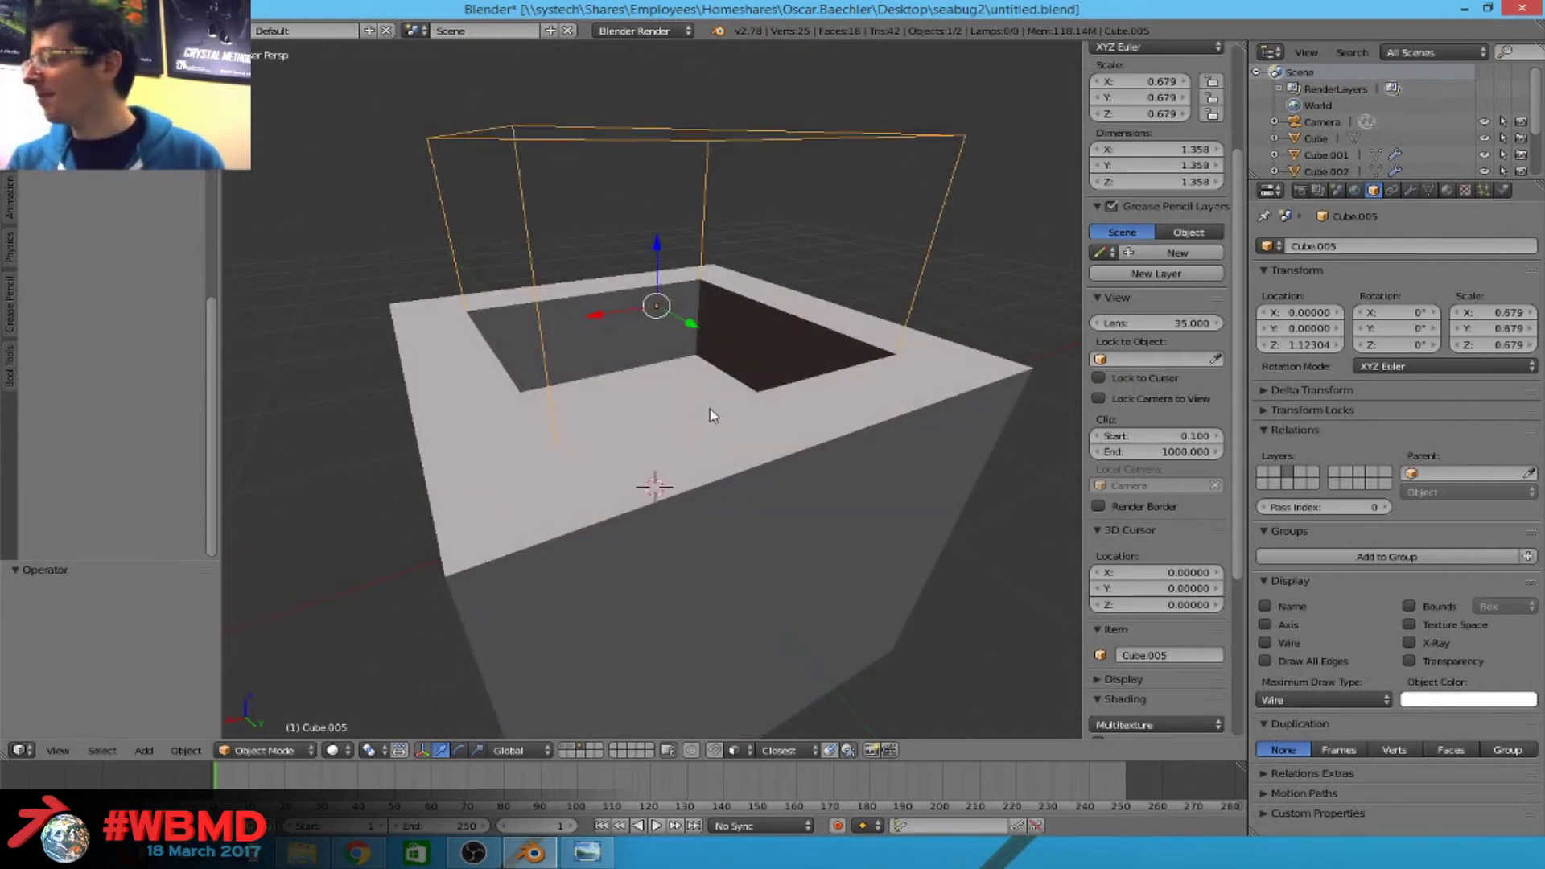
scroll(710, 402, down, 6)
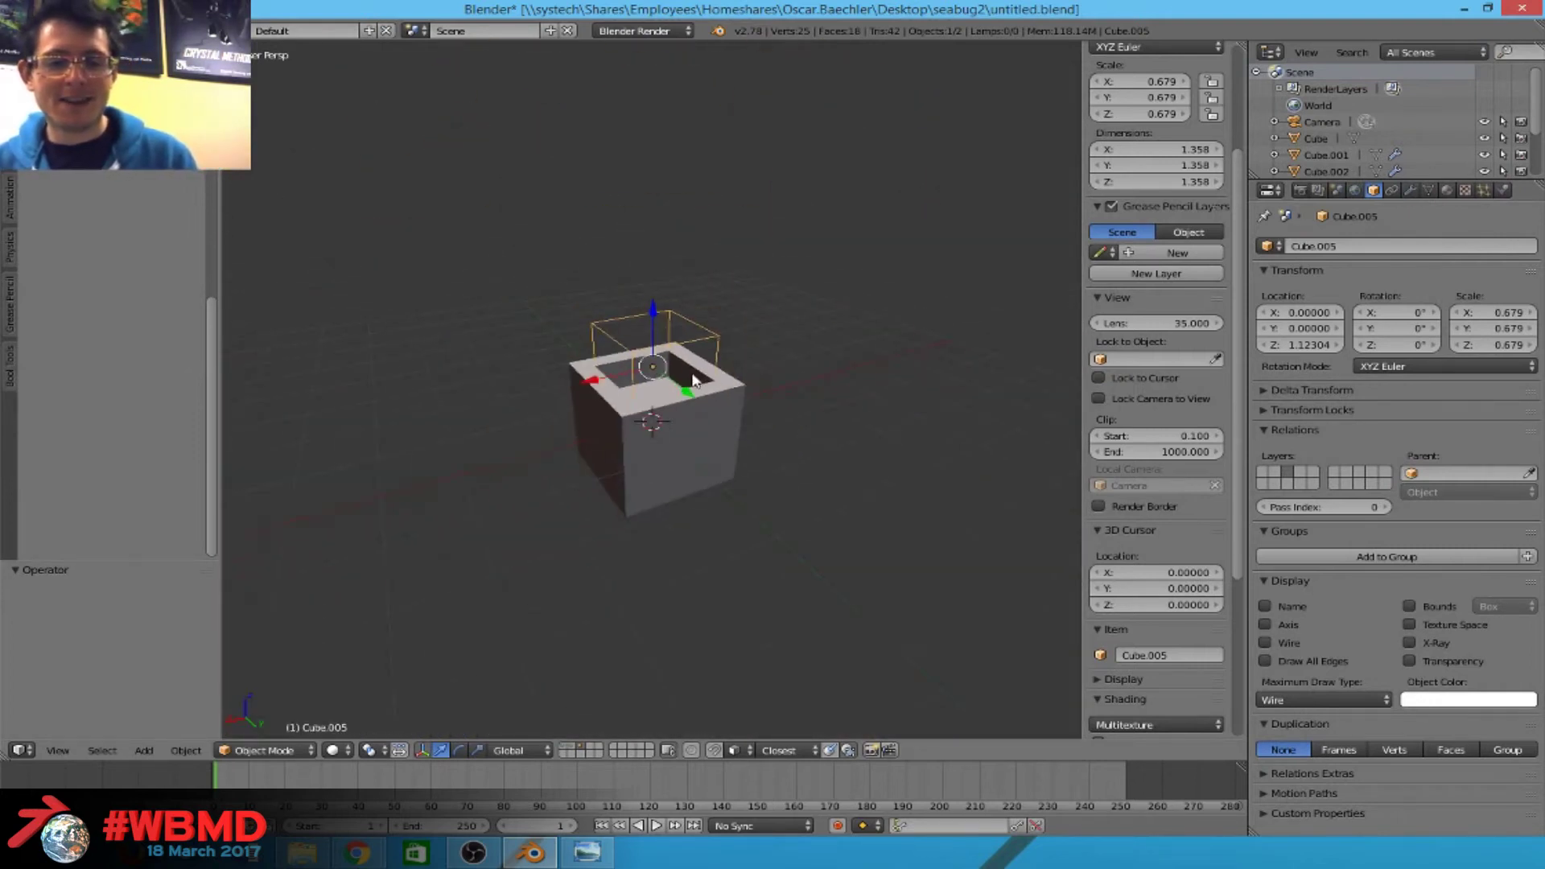
key(a)
key(KP_3)
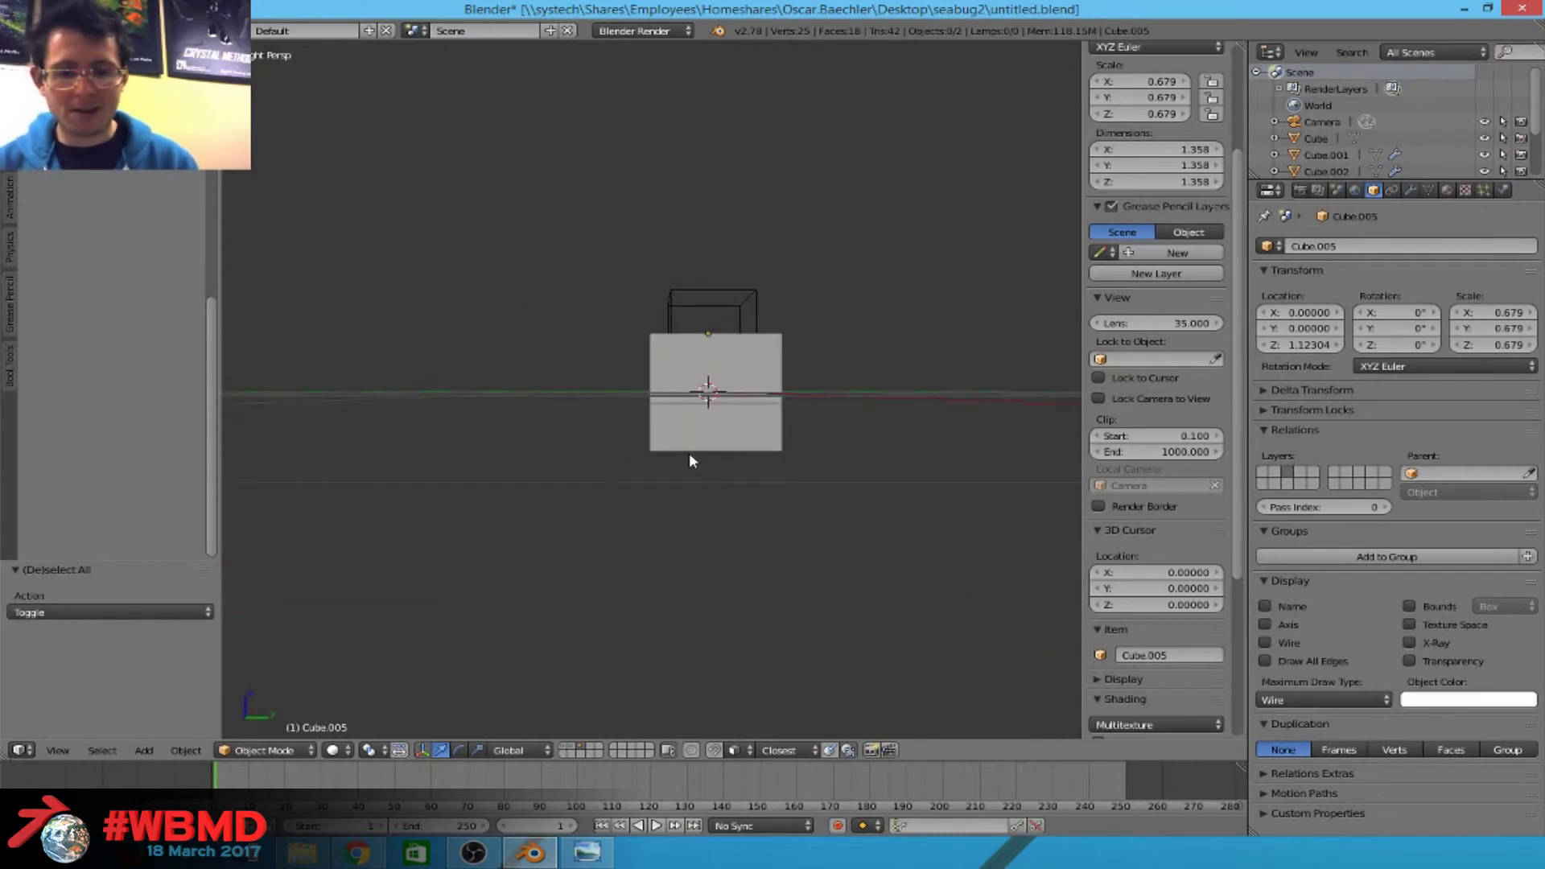
key(shift+a)
scroll(738, 349, up, 3)
right_click(821, 408)
middle_drag(822, 414, 689, 455)
scroll(690, 455, down, 4)
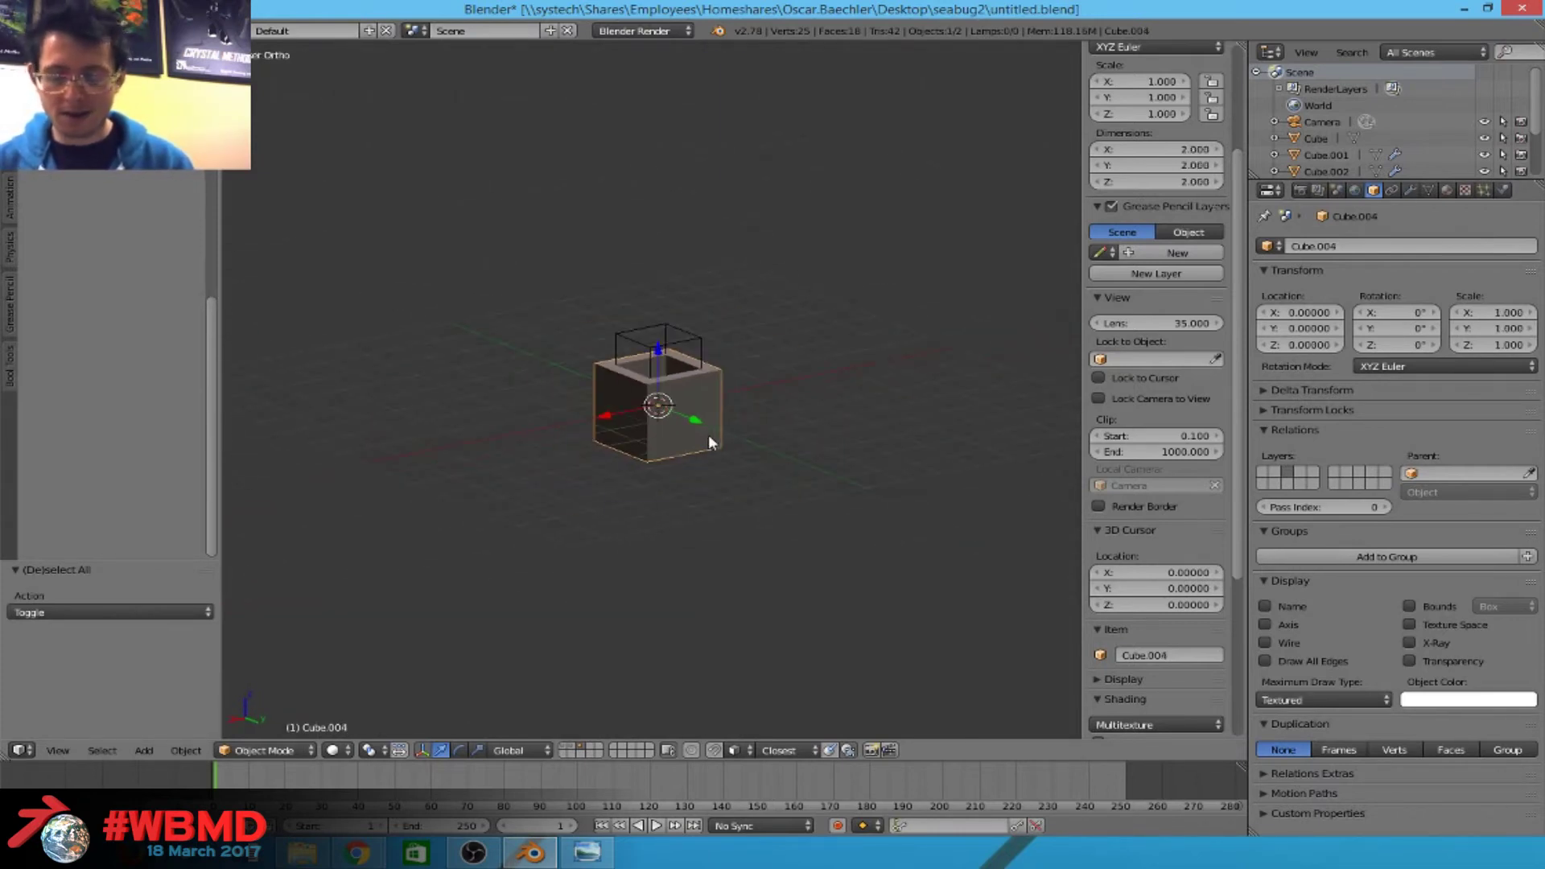
key(KP_3)
key(2)
key(KP_1)
key(KP_3)
key(shift+a)
mouse_move(680, 308)
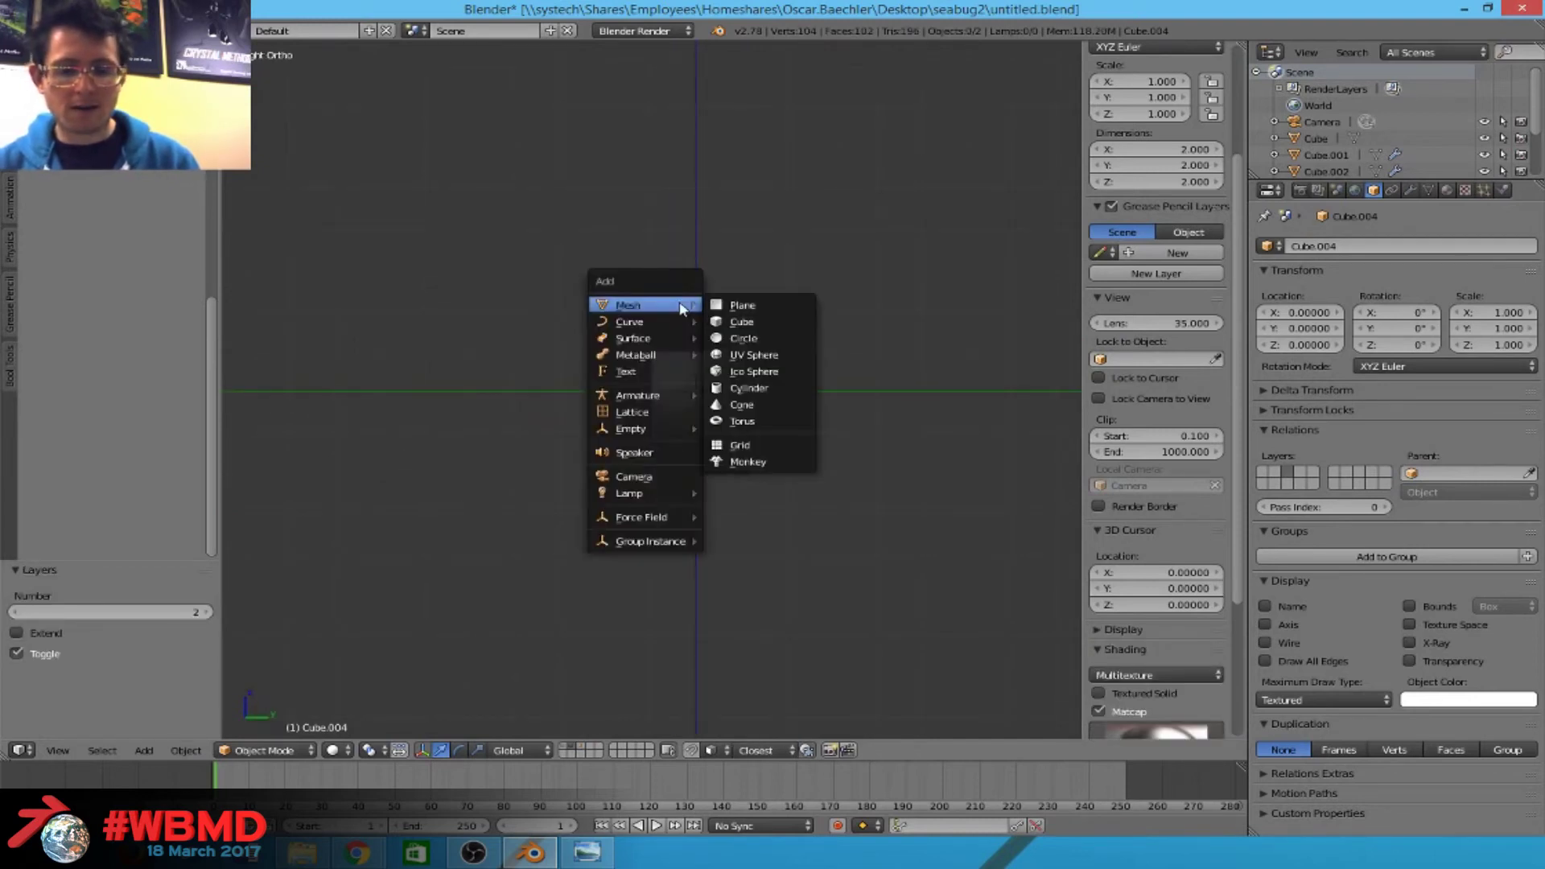
right_click(705, 389)
key(Tab)
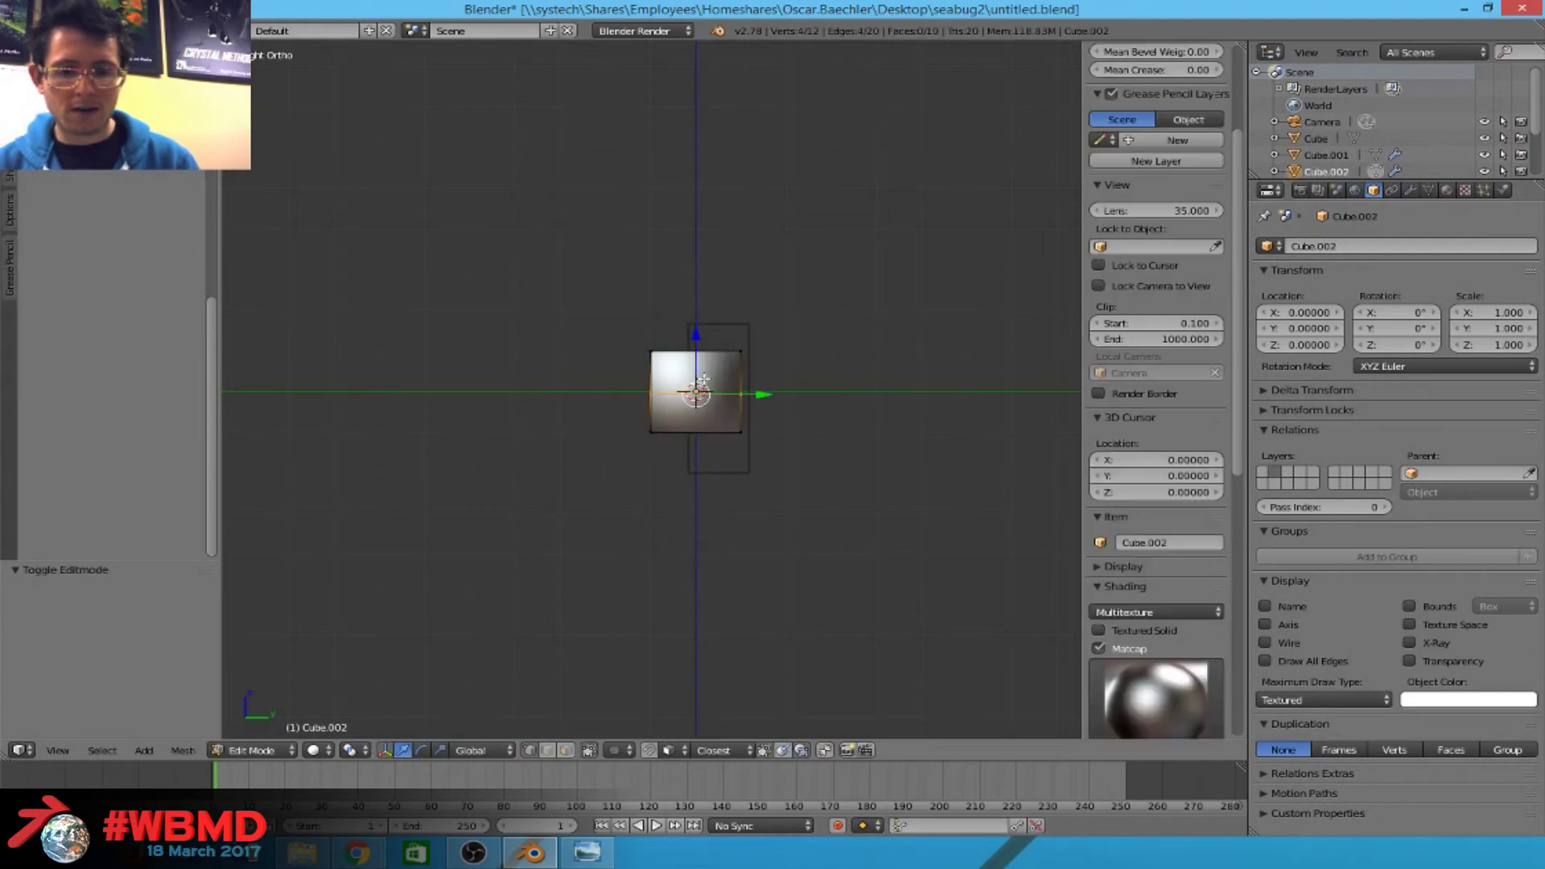
right_click(643, 343)
key(Tab)
key(4)
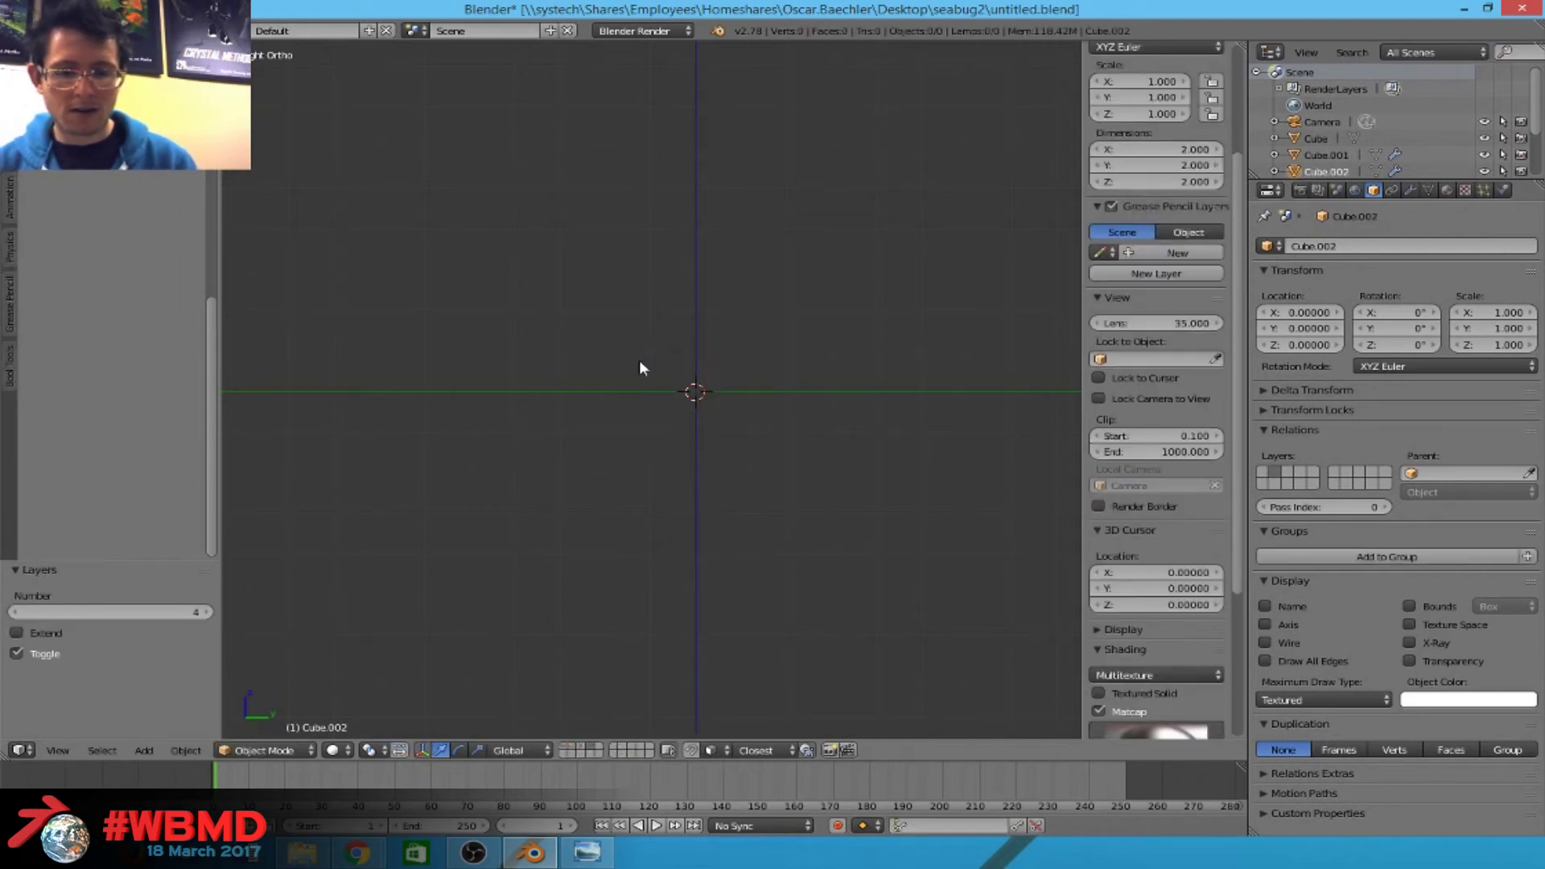
In the larger cube's mesh on layer 3, duplicate an upper corner vertex and place the copy above the cube.
key(3)
right_click(705, 412)
key(Tab)
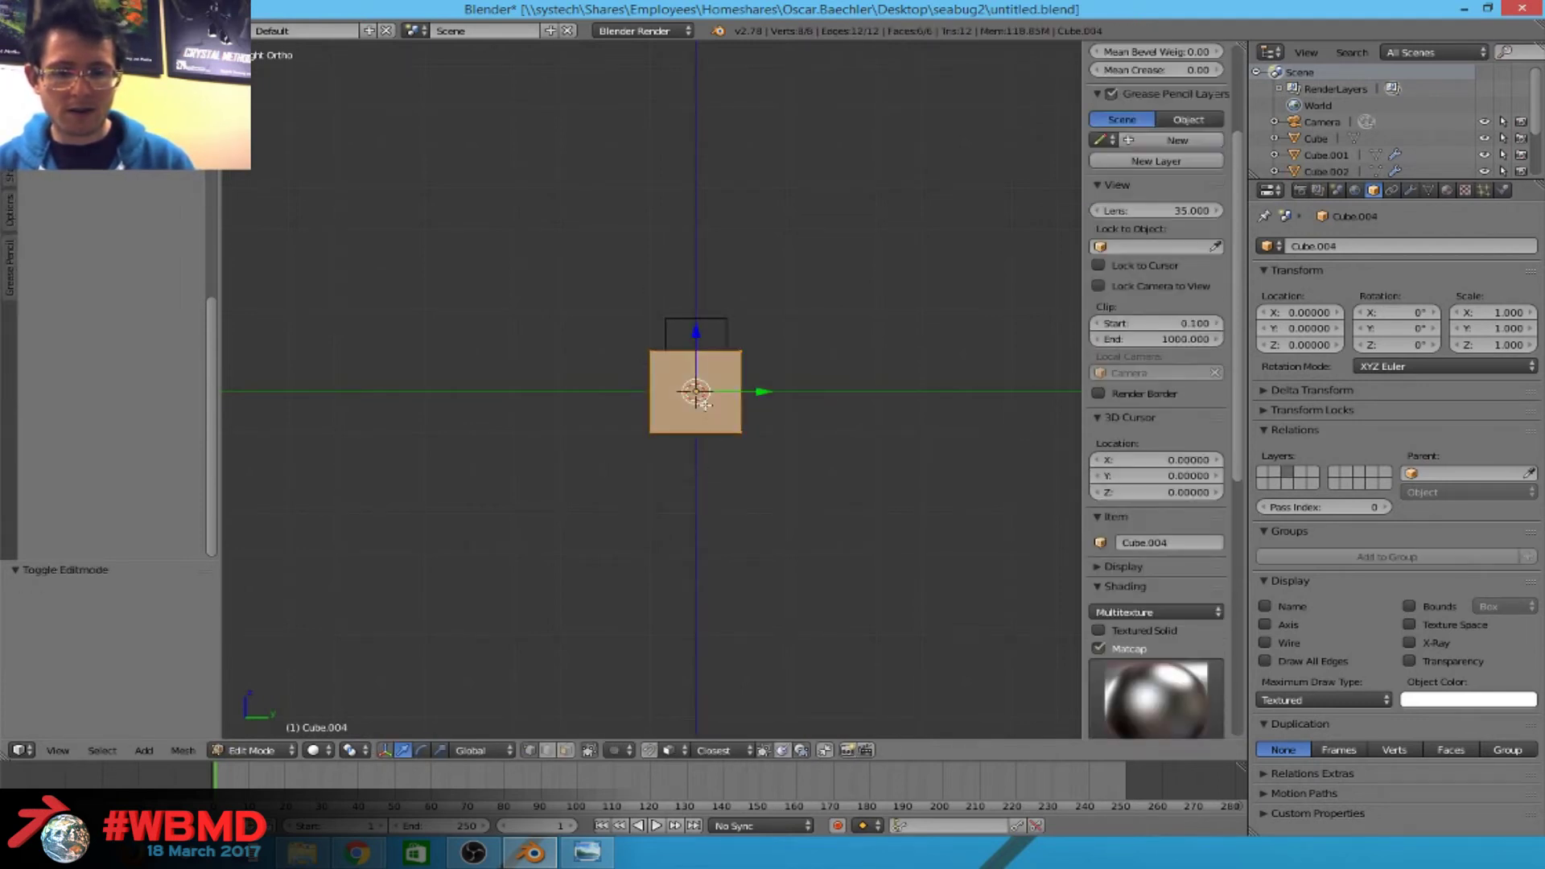
scroll(653, 392, up, 2)
key(a)
right_click(649, 328)
key(shift+d)
click(716, 213)
Extrude the loose vertex three times into an open chain: a short base edge, a tall side and a short sloping top edge.
key(e)
click(604, 216)
shift+middle_drag(615, 212, 632, 512)
key(e)
click(590, 132)
key(e)
click(686, 153)
Spin the chain's lower end vertex about a 3D cursor placed beside the profile into a 90° arc with 9 steps.
right_click(718, 522)
shift+middle_drag(952, 382, 756, 405)
key(space)
text(cir)
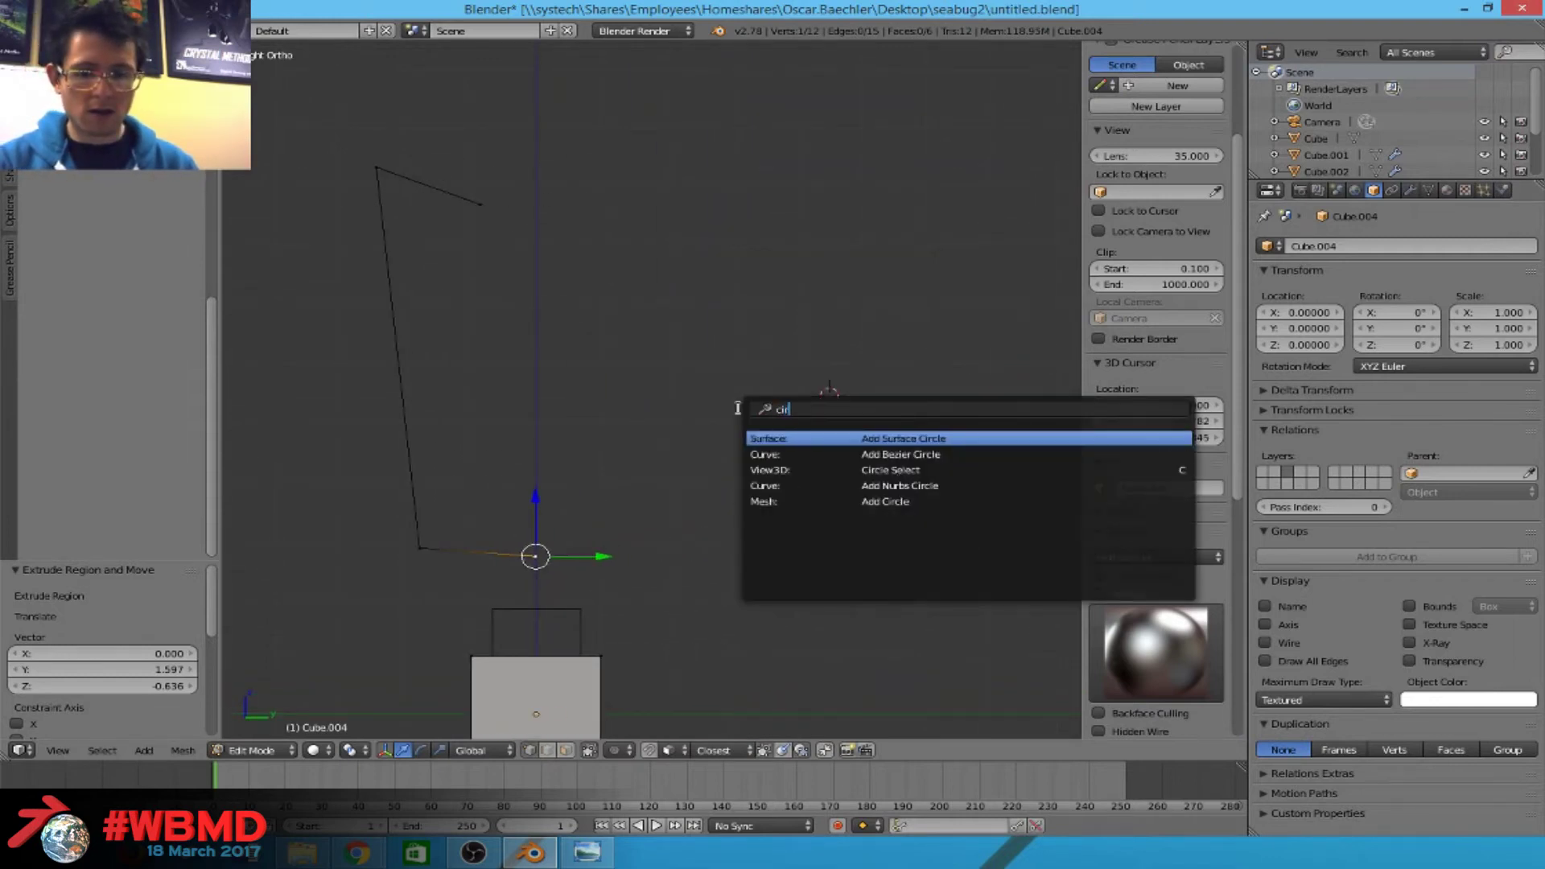
key(BackSpace)
key(BackSpace)
text(spin)
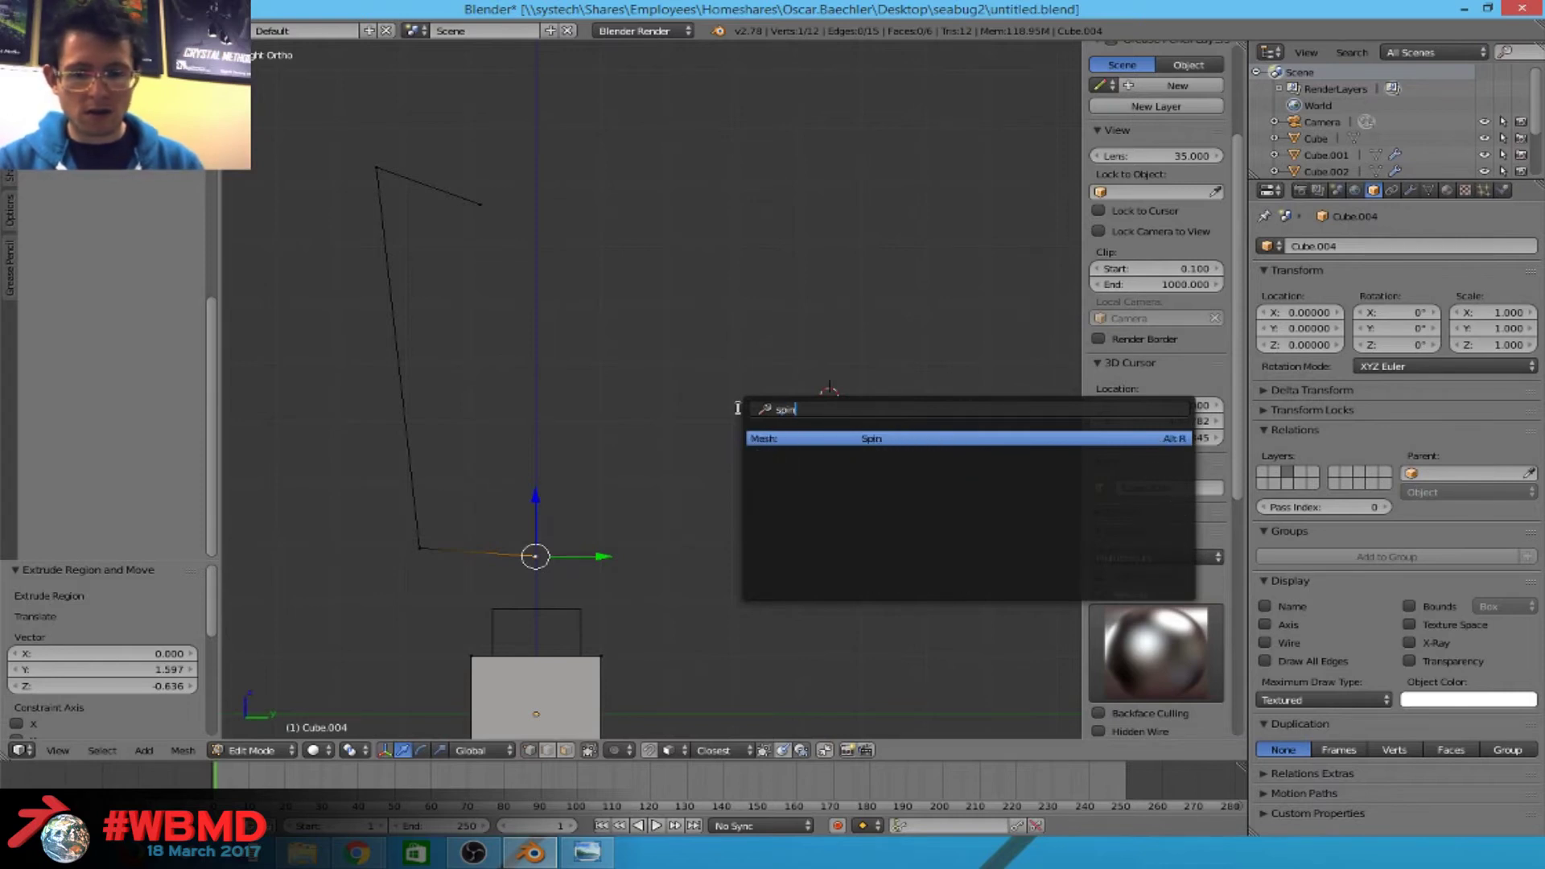
key(Return)
Extrude the arc's upper end into a peak above the profile and join it to the chain's open end to close the outline.
shift+middle_drag(728, 383, 757, 664)
key(e)
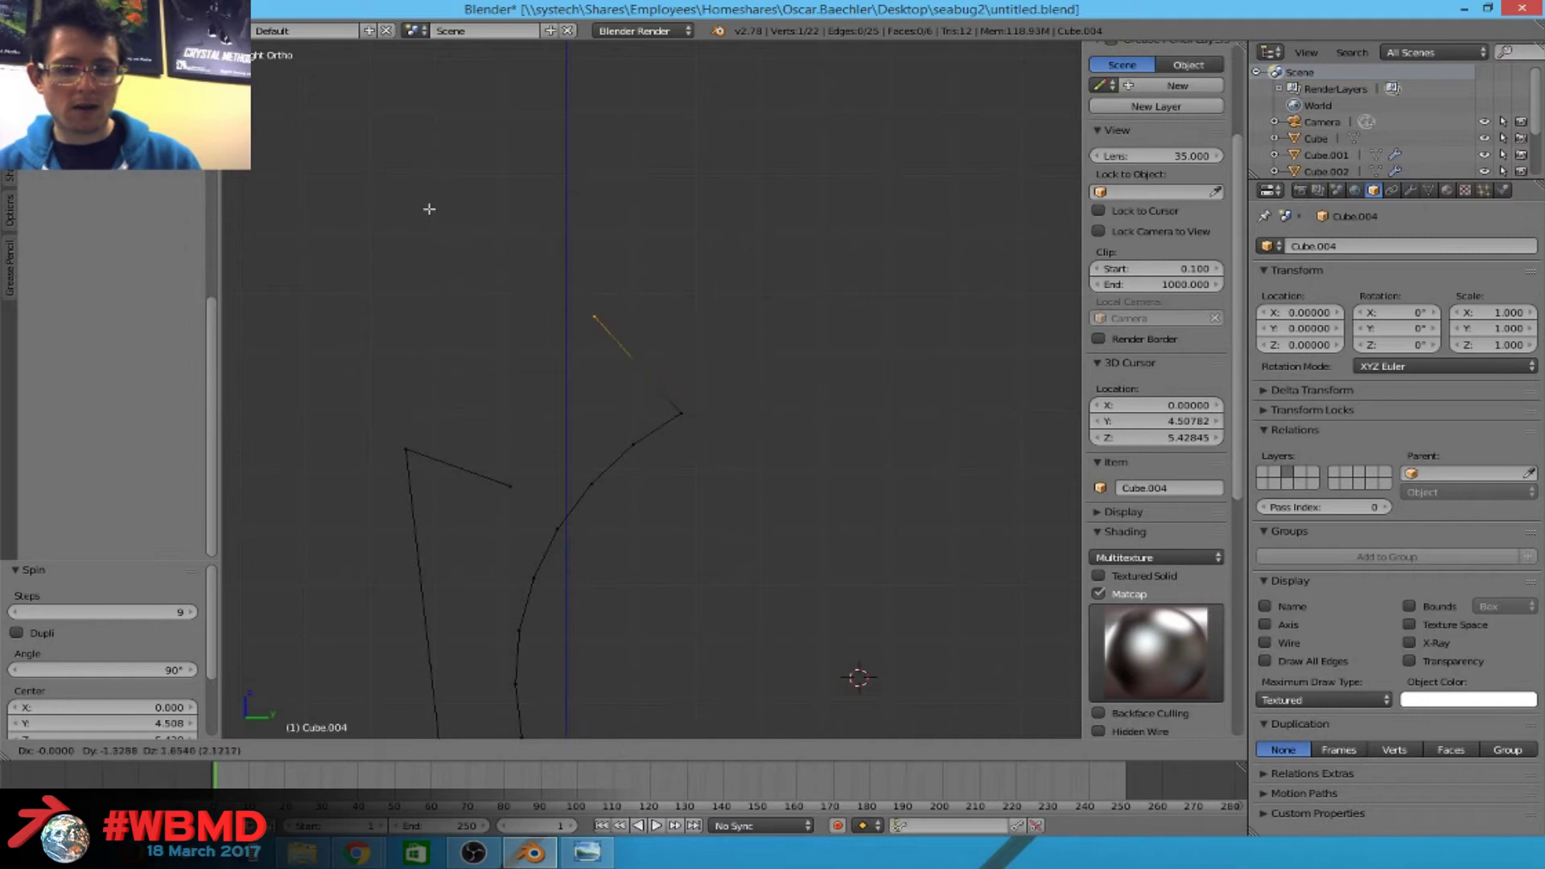
click(564, 323)
shift+right_click(500, 478)
key(f)
shift+middle_drag(576, 493, 604, 332)
Fill the closed outline above the cube with a single face.
key(a)
key(a)
key(f)
key(Tab)
scroll(750, 335, down, 1)
key(Tab)
scroll(748, 331, down, 2)
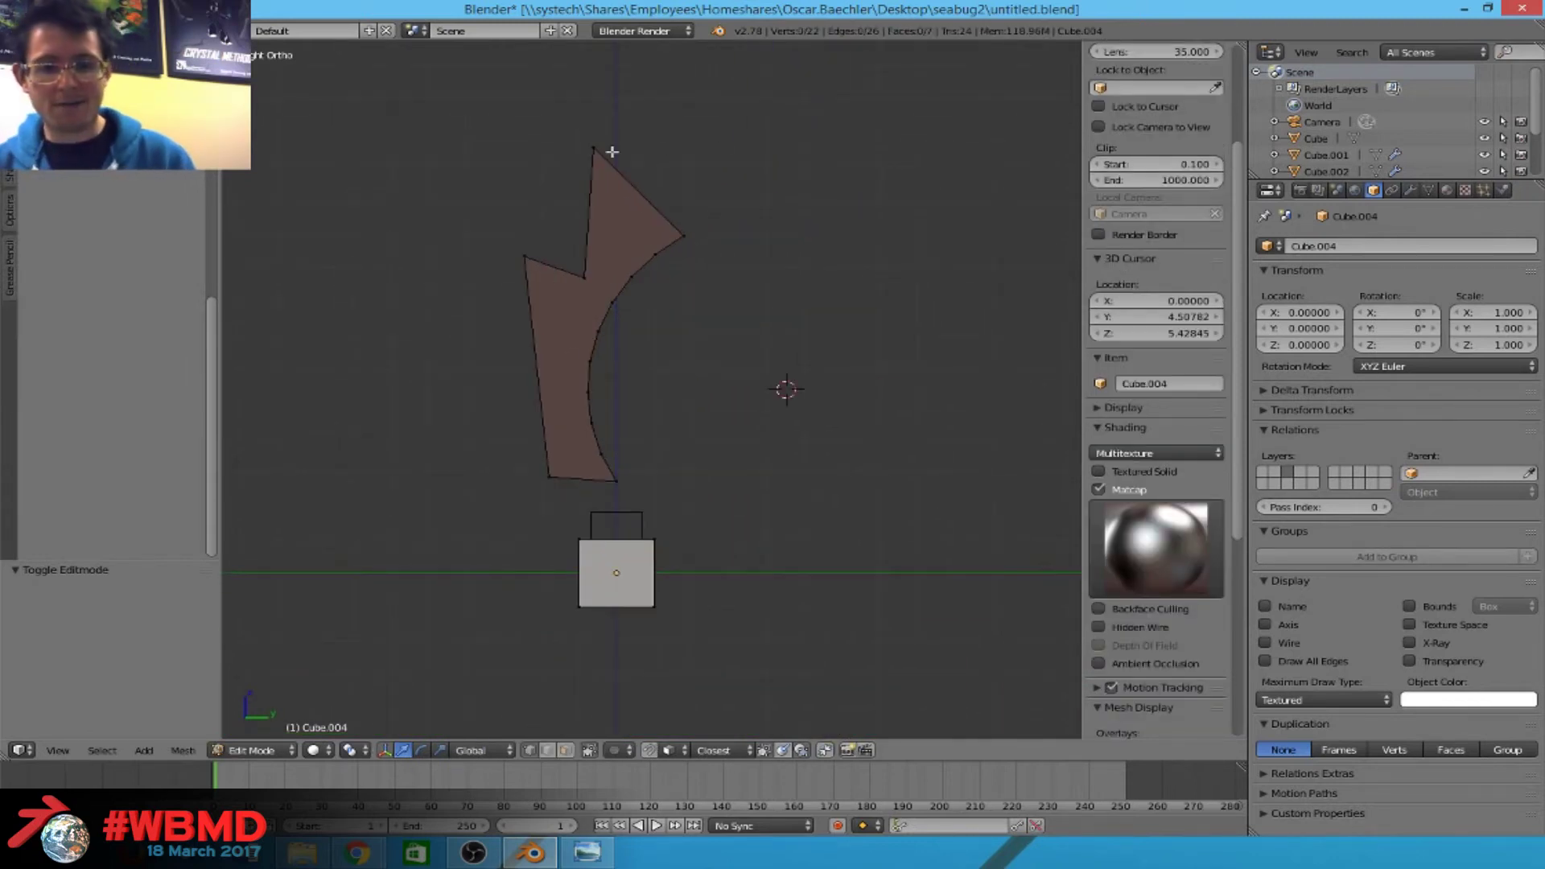
Duplicate a profile vertex off to the side and spin it about a newly placed 3D cursor into a 90° arc with 9 steps.
right_click(661, 225)
key(g)
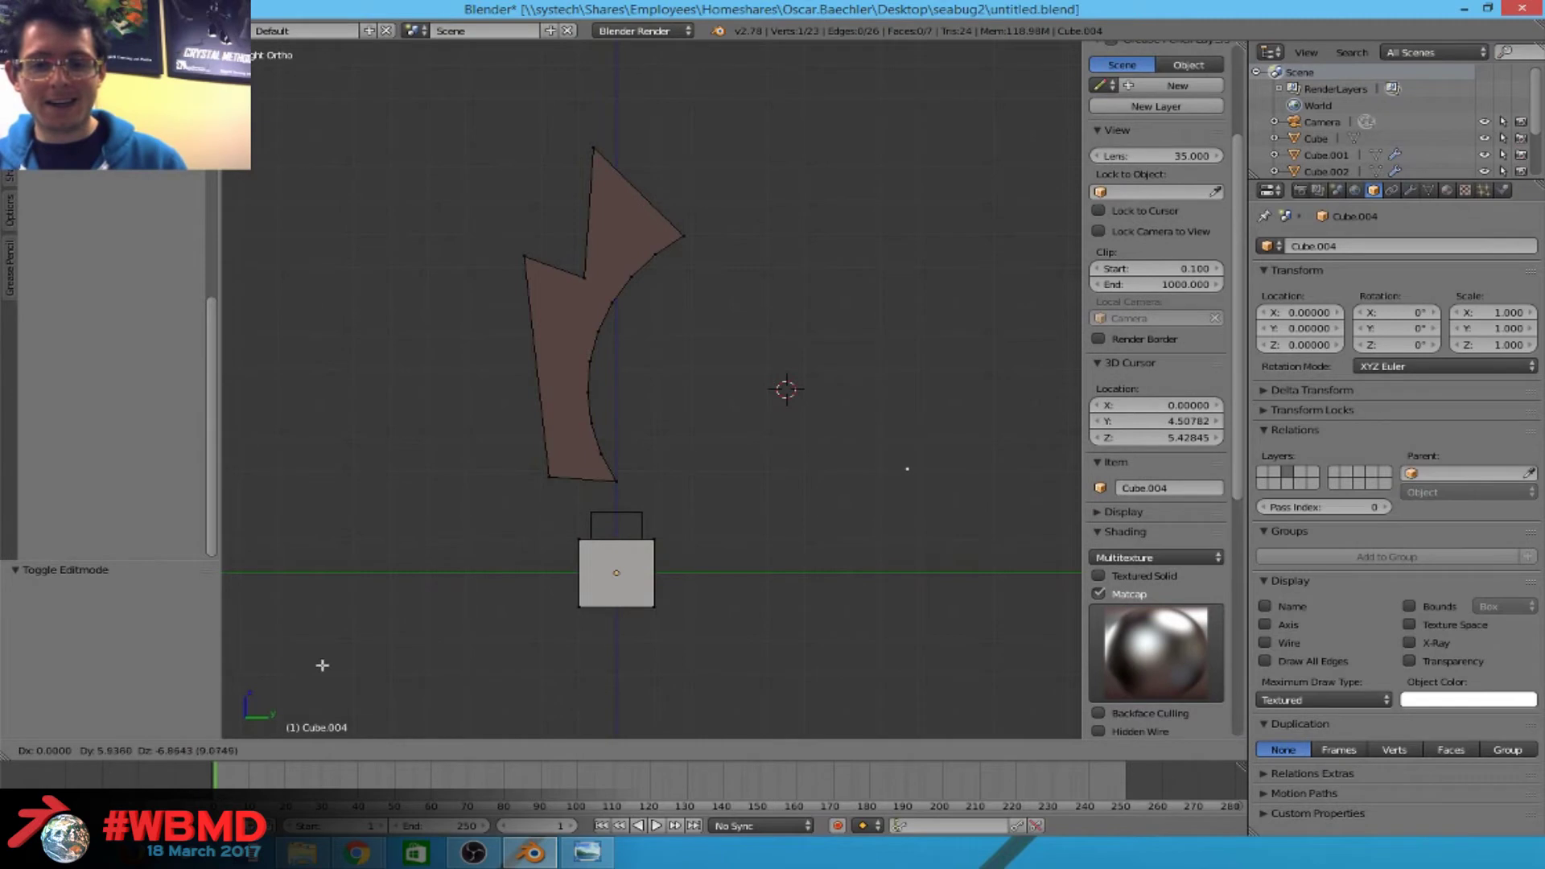
click(431, 581)
shift+middle_drag(558, 584, 424, 532)
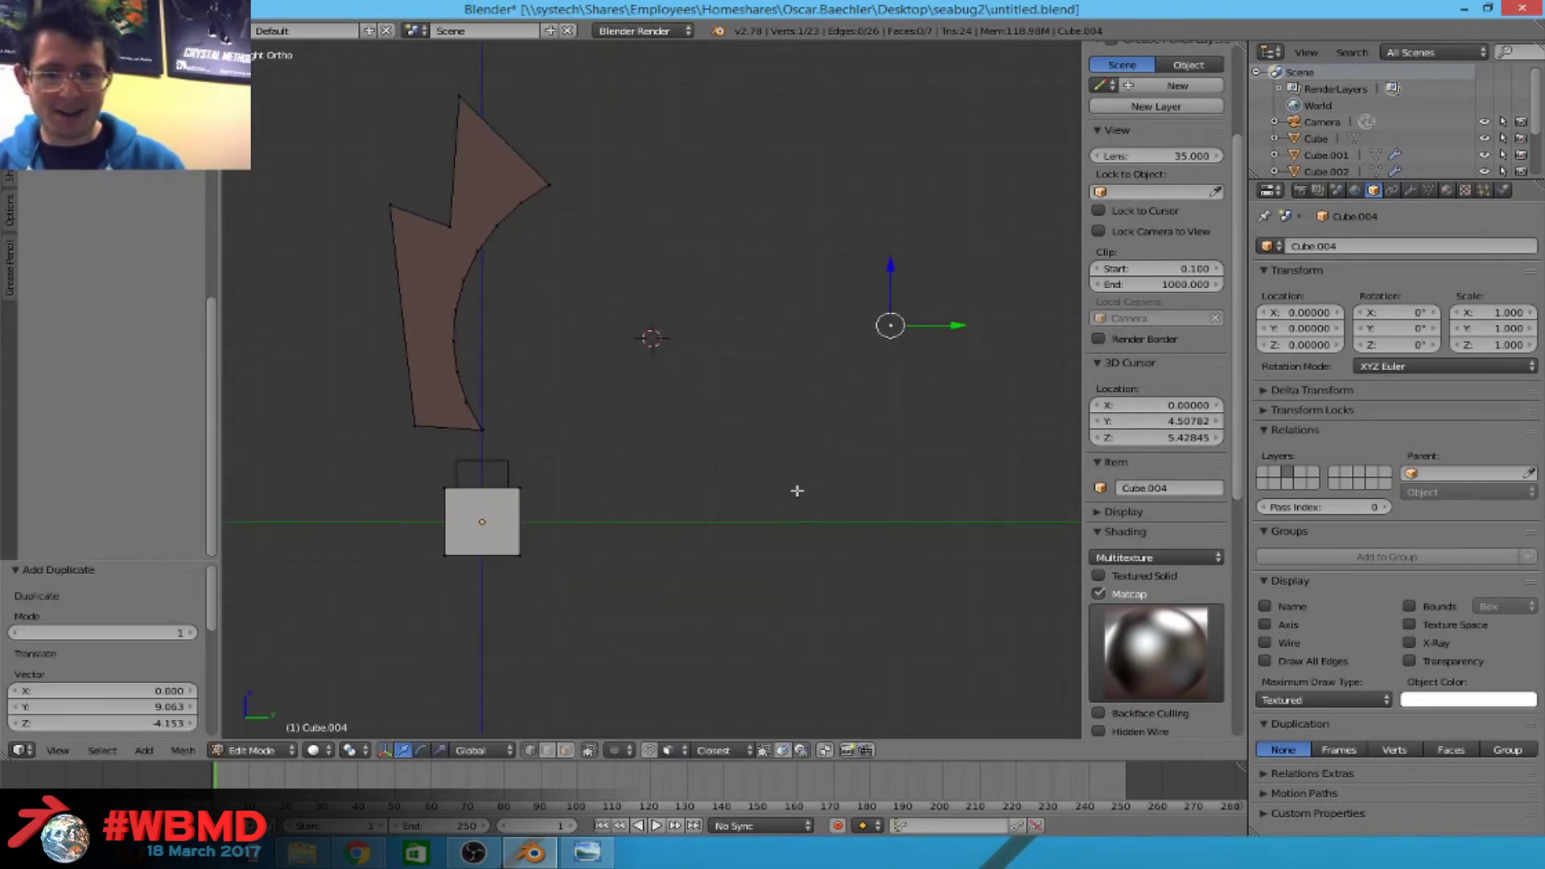
key(space)
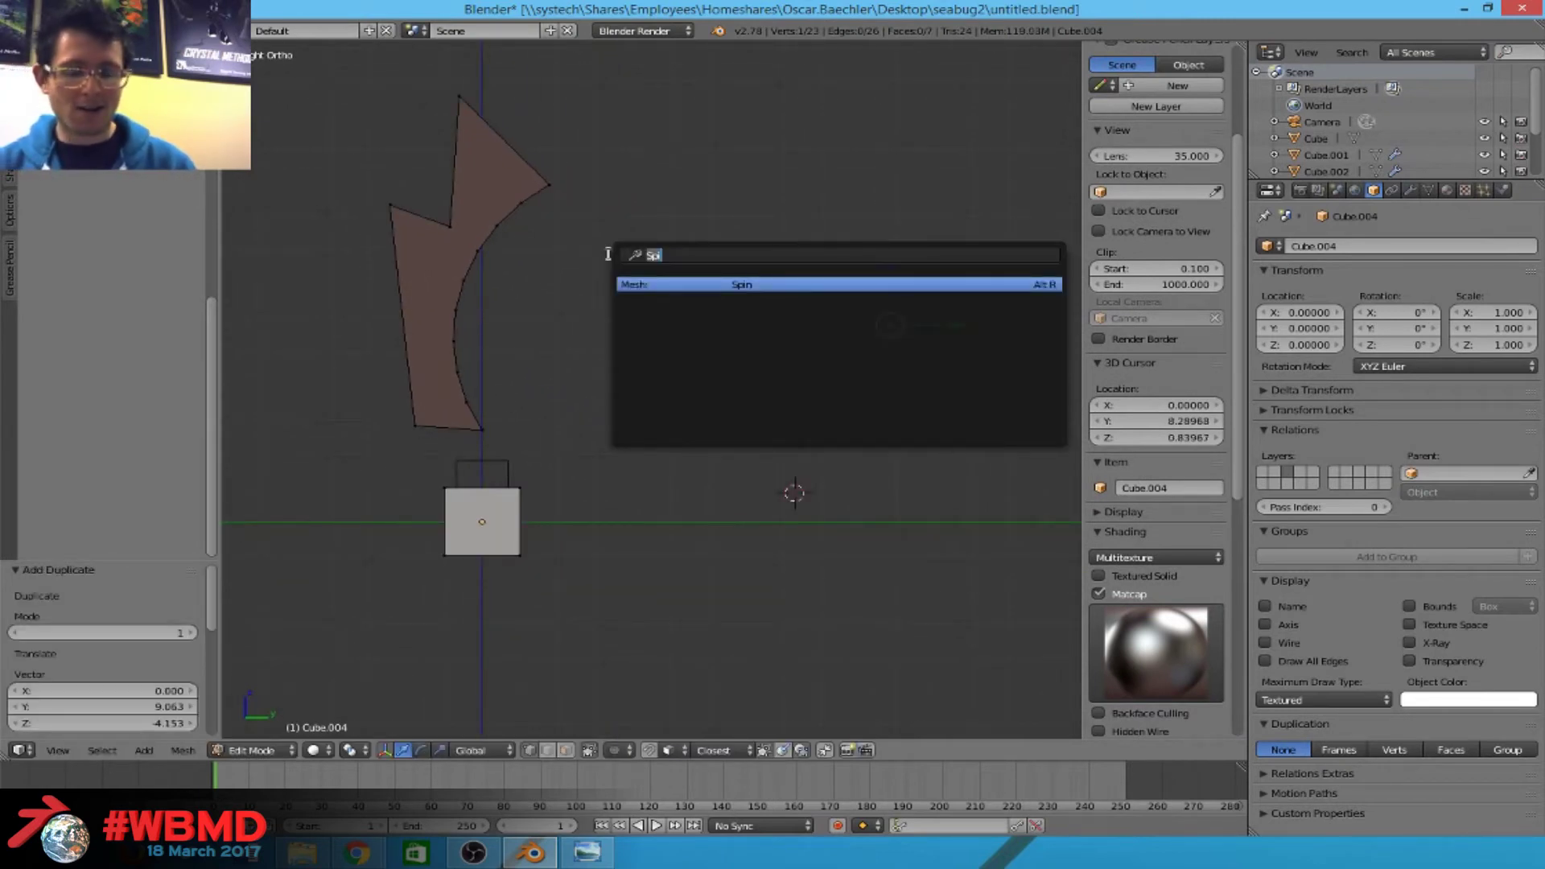
key(space)
key(Return)
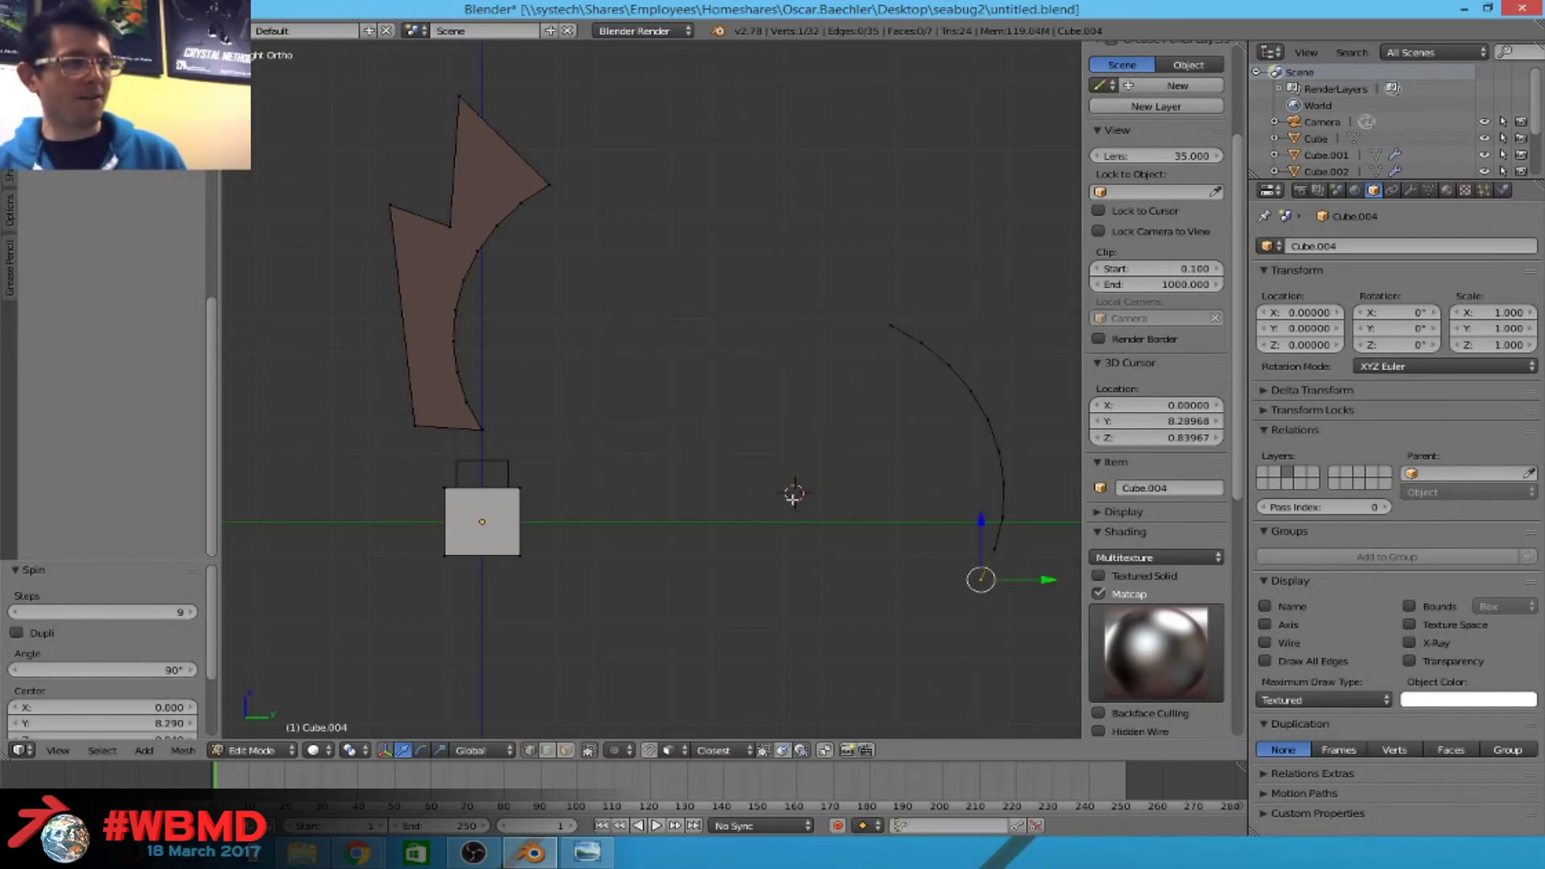
Set the separate arc's spin to 13 steps and an angle of 163.65°.
scroll(913, 522, down, 2)
scroll(885, 515, up, 2)
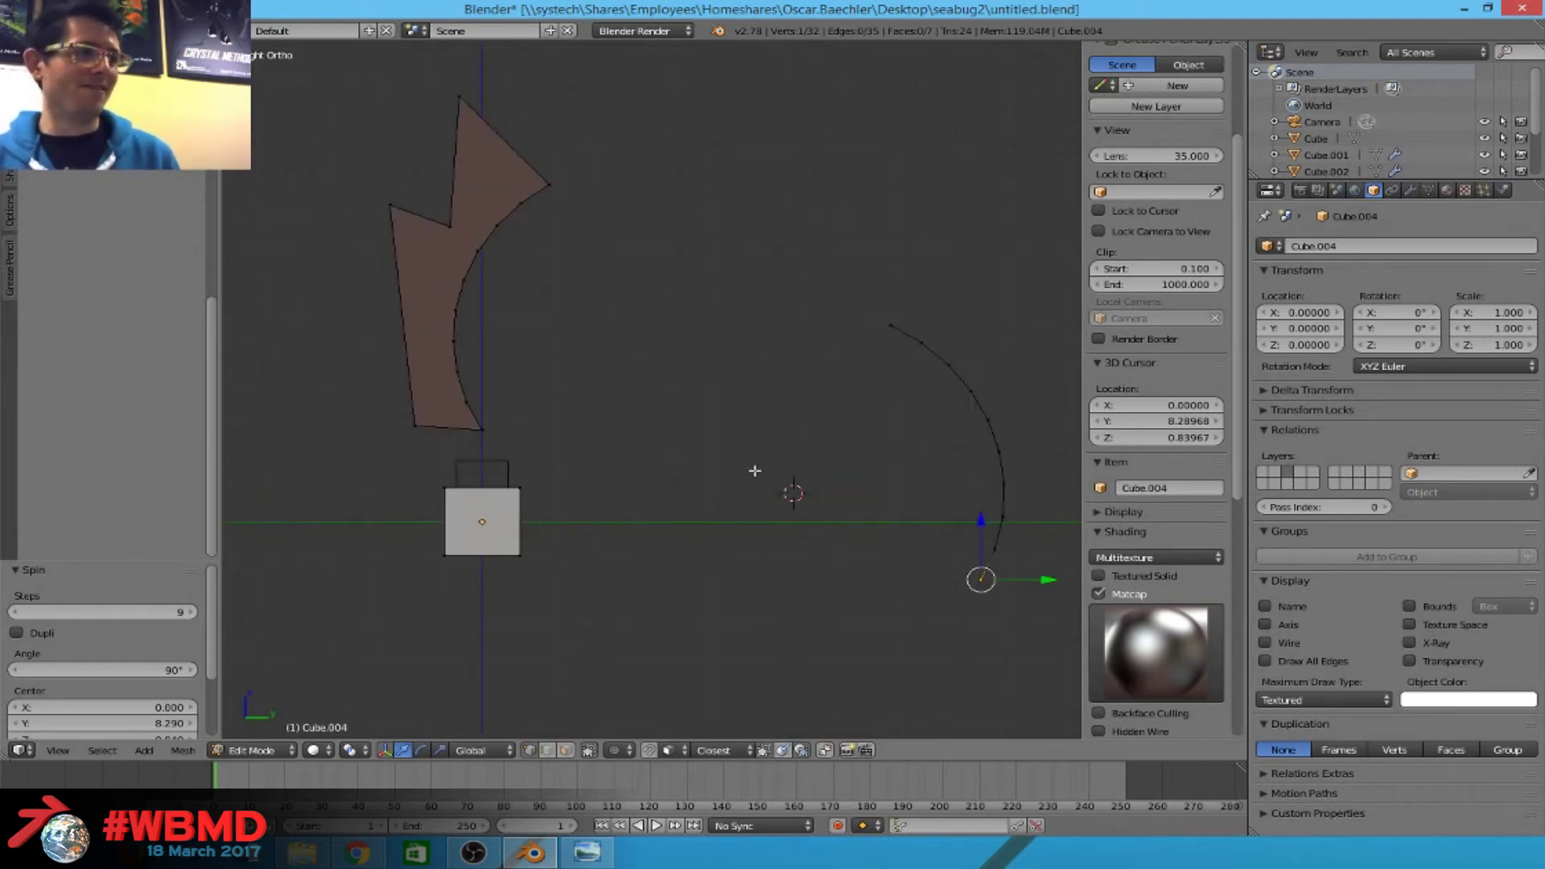
shift+middle_drag(821, 451, 634, 380)
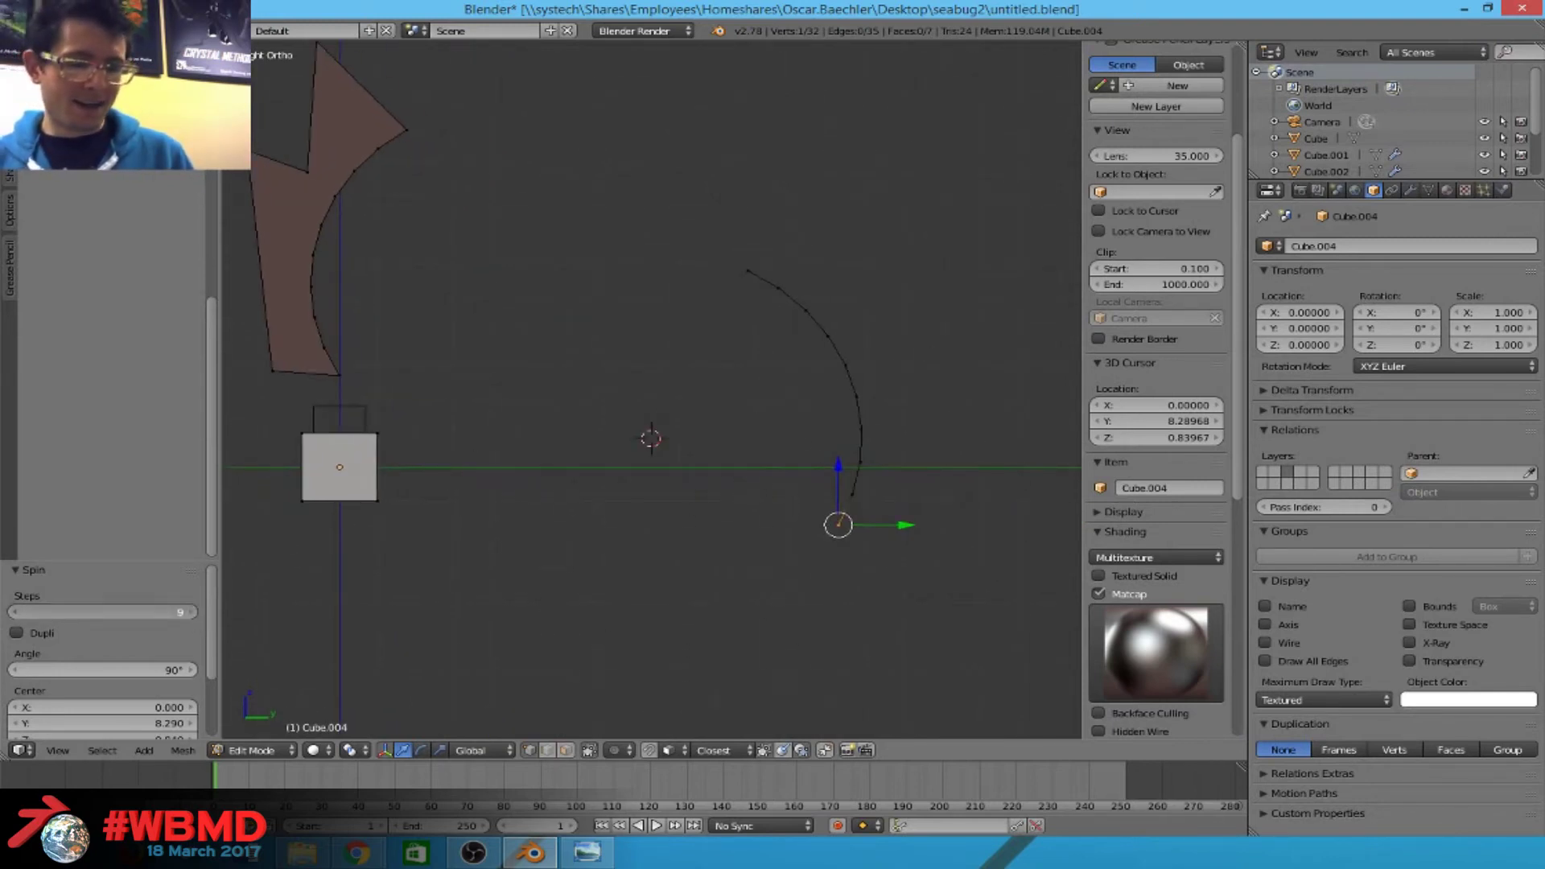
click(191, 616)
click(191, 616)
drag(117, 669, 172, 670)
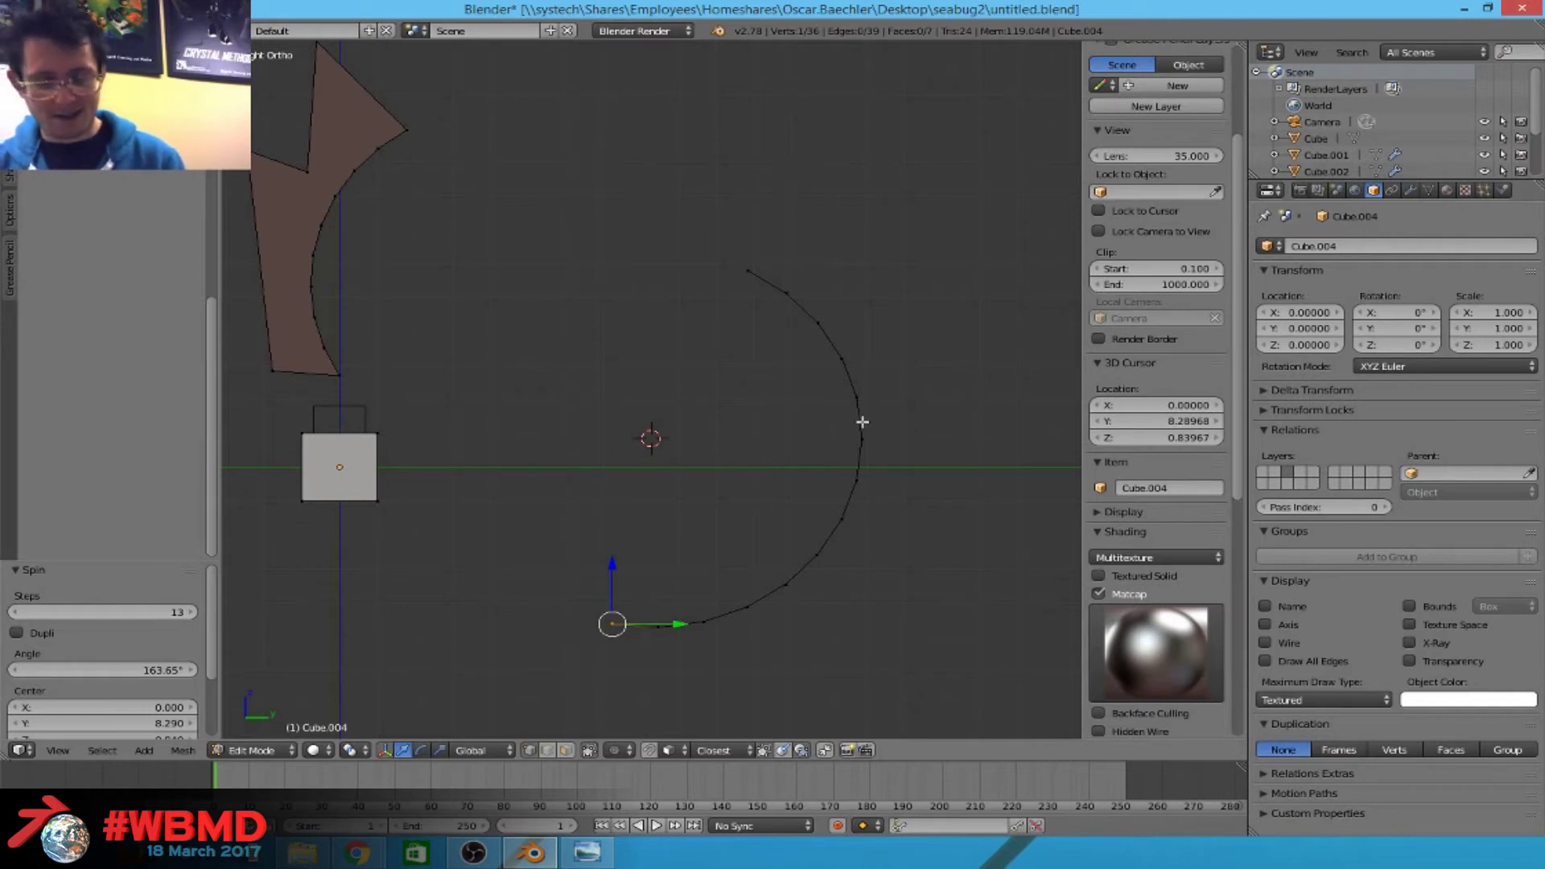
Select the whole separate arc and delete its vertices.
key(a)
key(a)
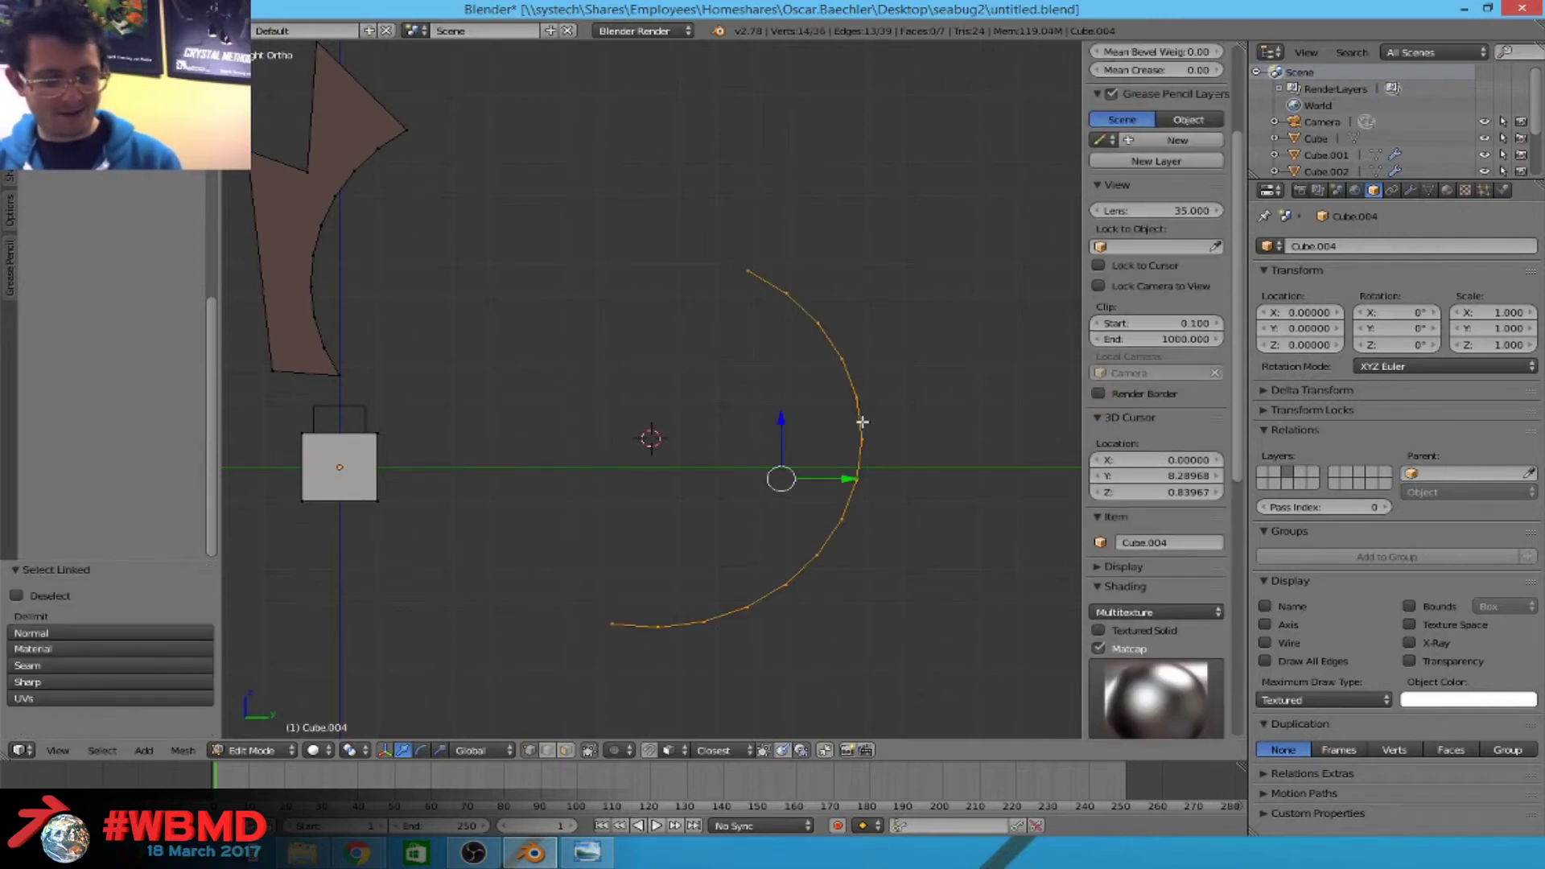
key(x)
click(862, 422)
Move the profile's inner notch vertex about -1.00 along Y and 0.24 along Z.
shift+middle_drag(268, 284, 546, 393)
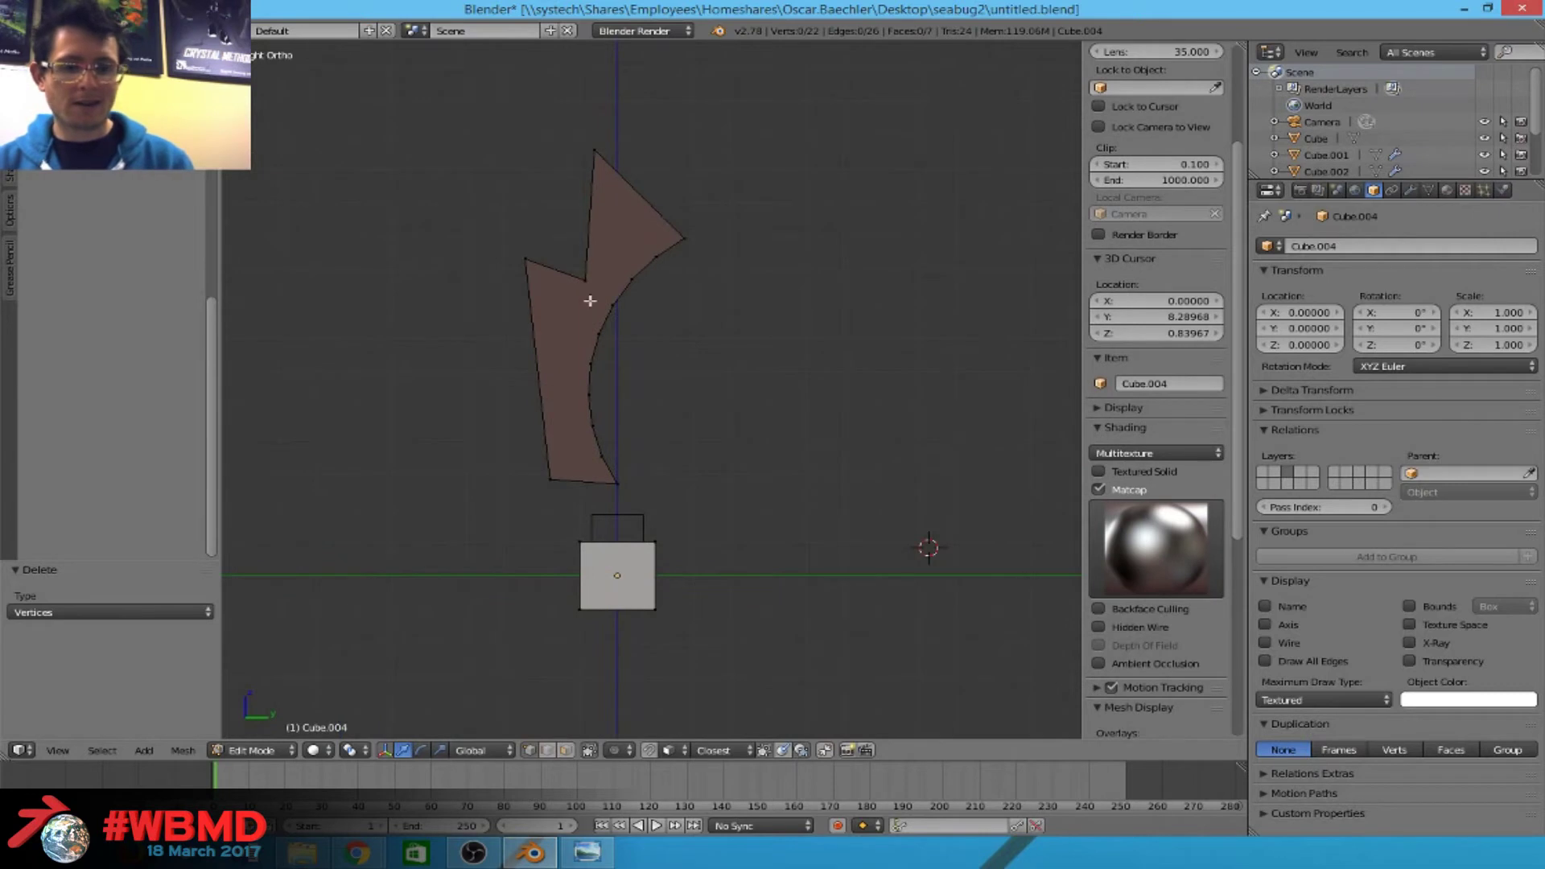
right_drag(588, 282, 552, 273)
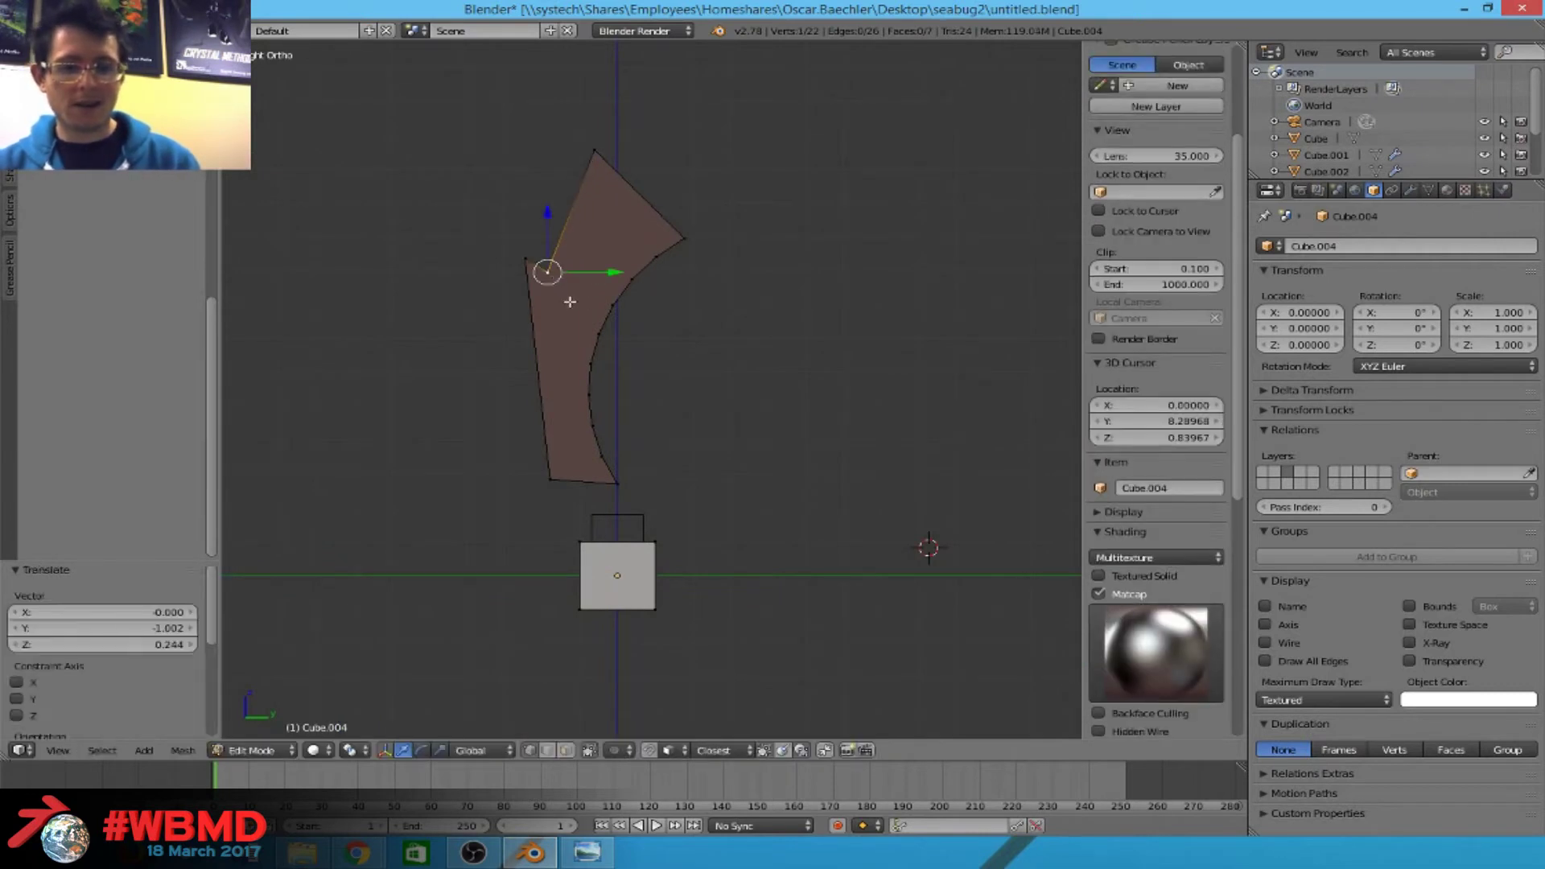
scroll(569, 302, up, 2)
Extrude the whole linked profile in place and scale the extruded copy to 0 along X, giving the profile thickness.
key(l)
middle_drag(593, 260, 765, 333)
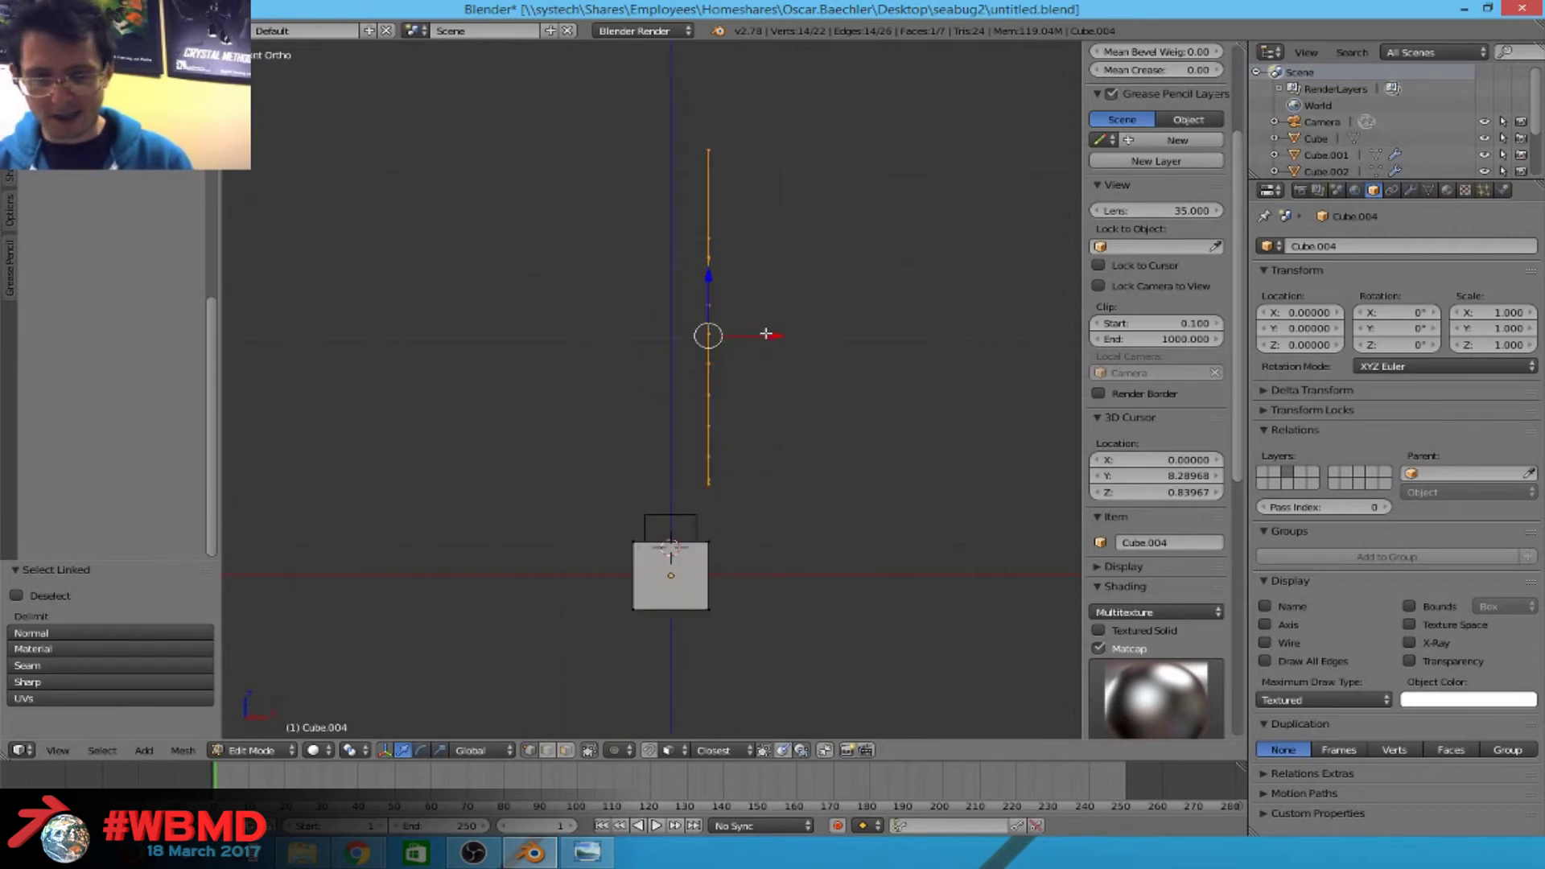
key(e)
key(Escape)
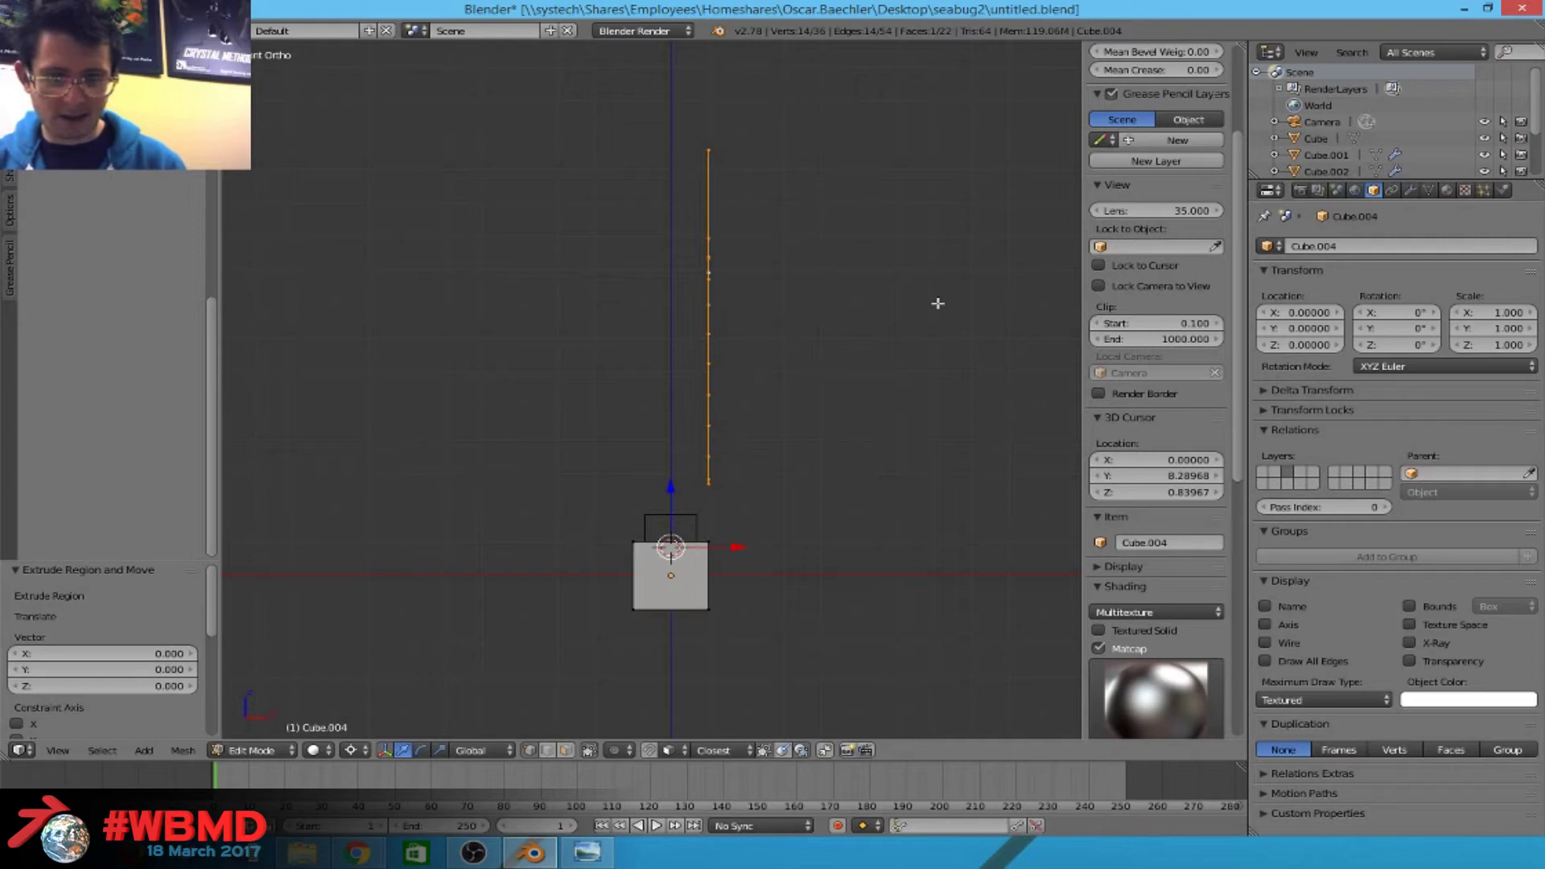
key(s)
key(x)
key(0)
key(Return)
shift+middle_drag(708, 338, 845, 476)
scroll(839, 476, up, 3)
scroll(839, 477, down, 3)
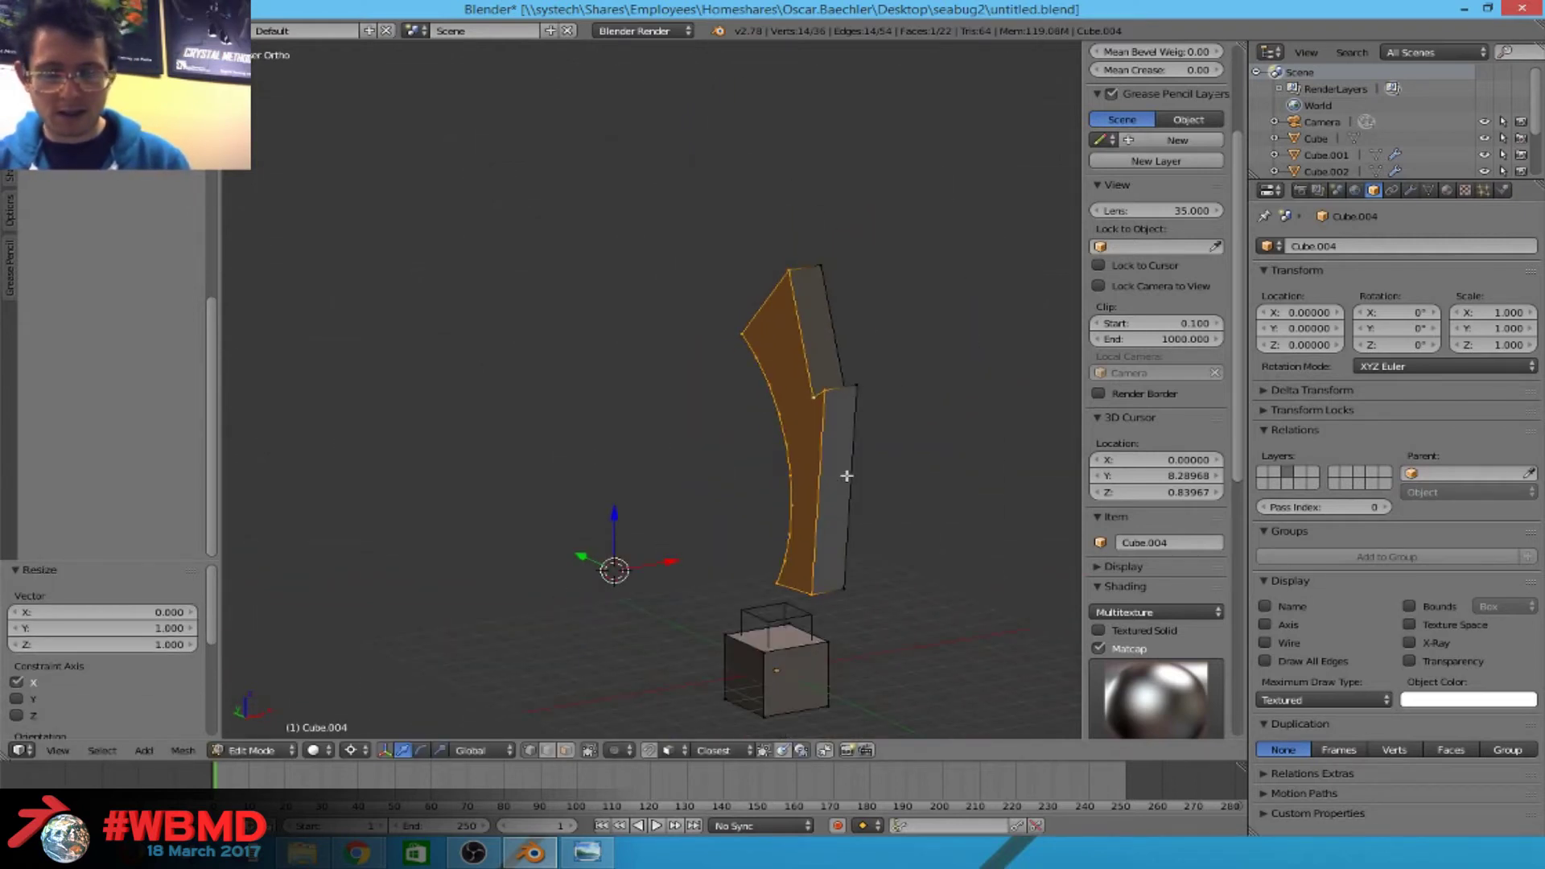
Select the whole blade in the front view and move it -0.318 along X.
key(a)
key(l)
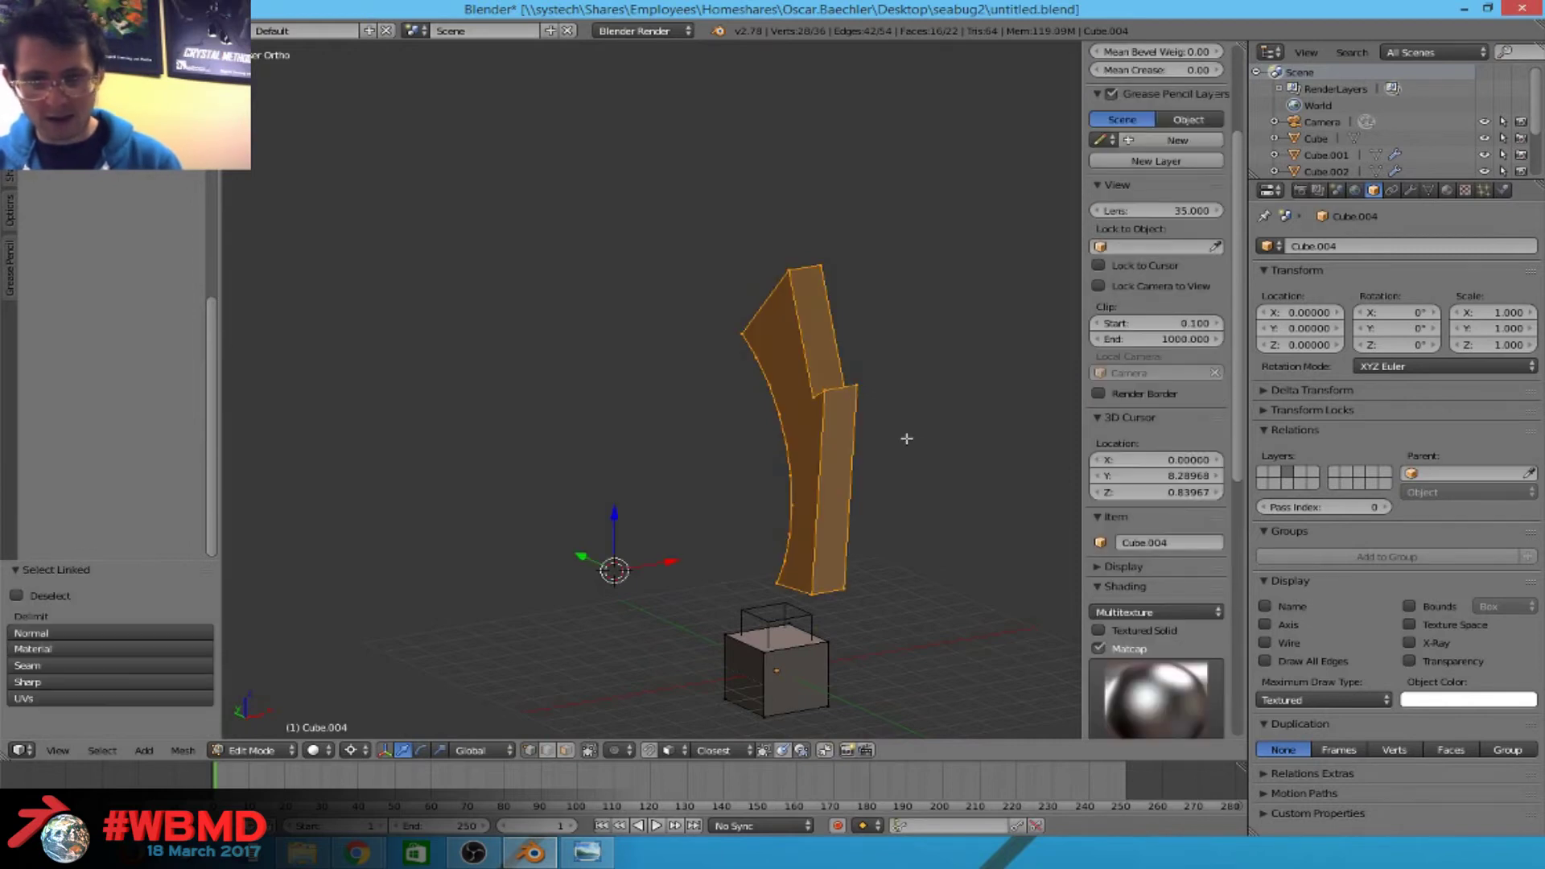
key(KP_1)
key(KP_1)
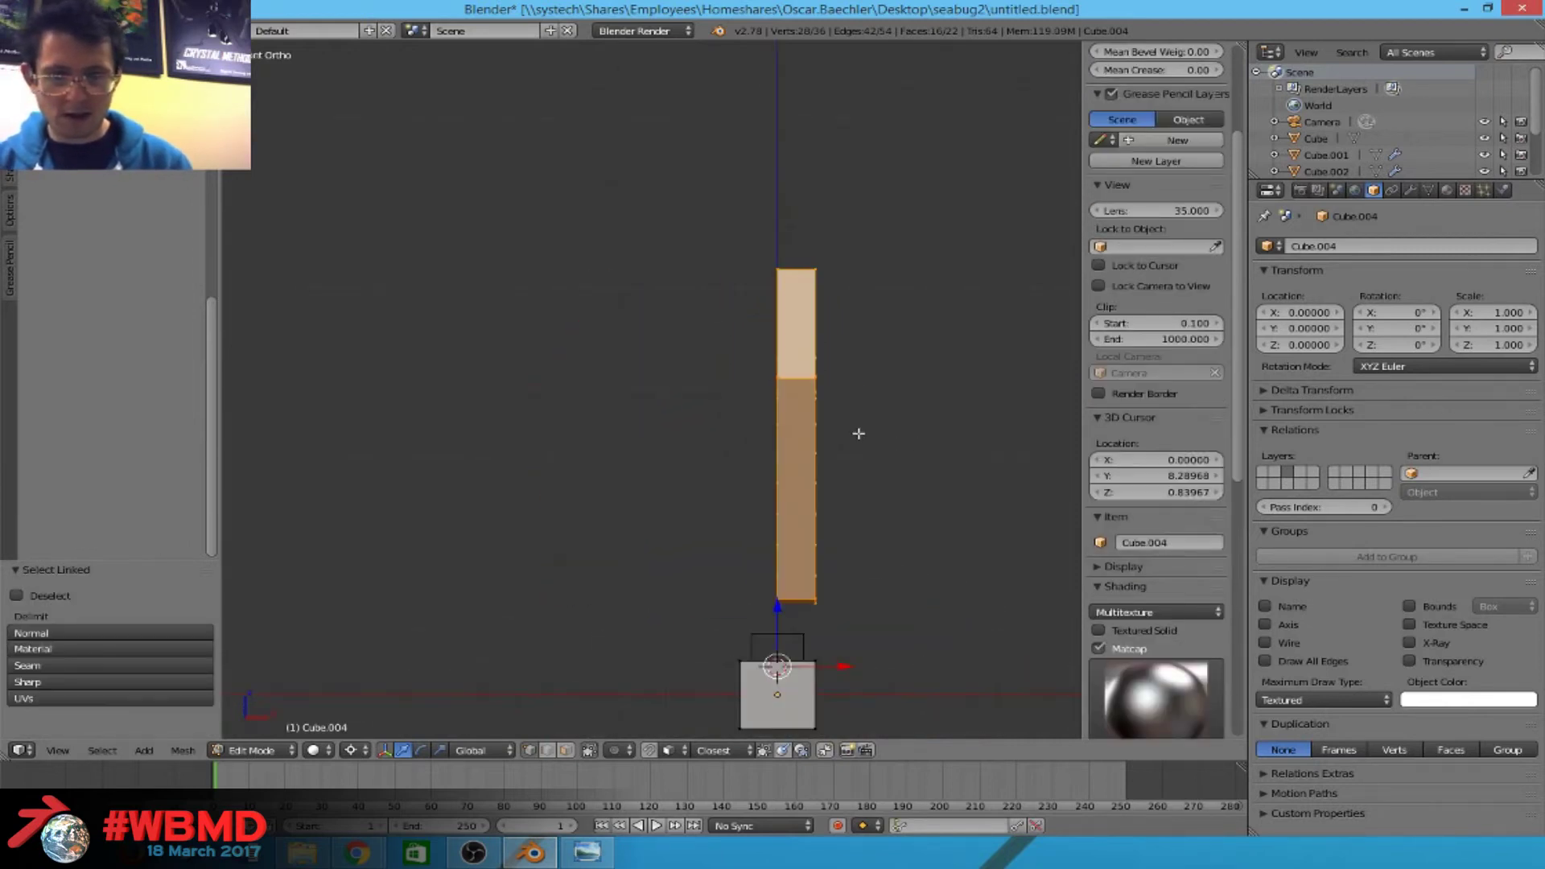
key(g)
key(x)
click(950, 478)
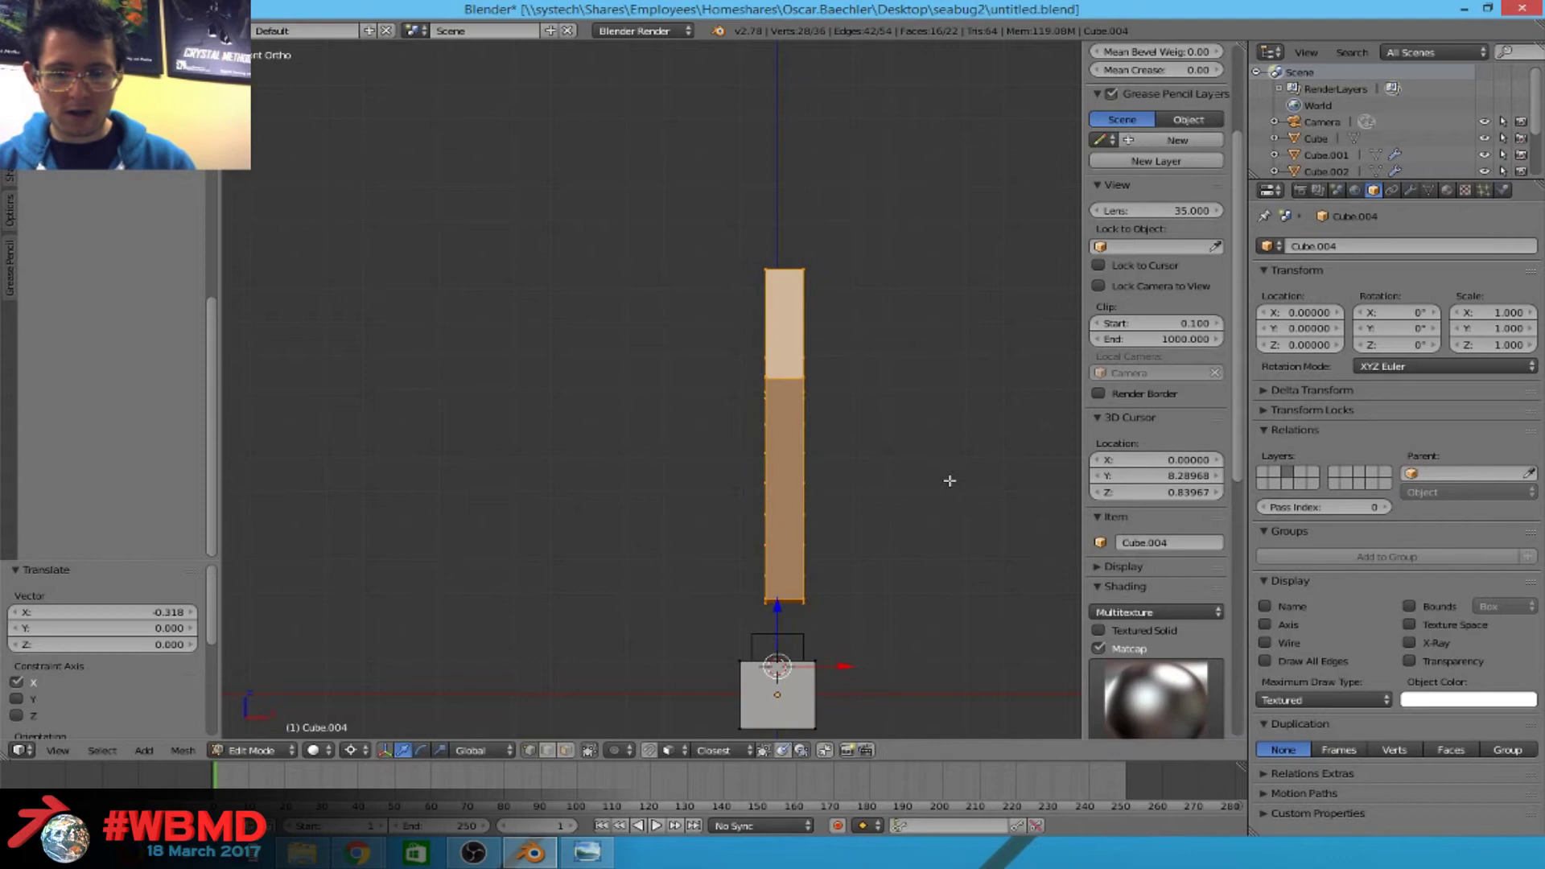
Scale the blade along X to a thickness of about 0.38 and leave Edit Mode.
key(s)
key(x)
click(747, 578)
key(Tab)
middle_drag(744, 580, 655, 596)
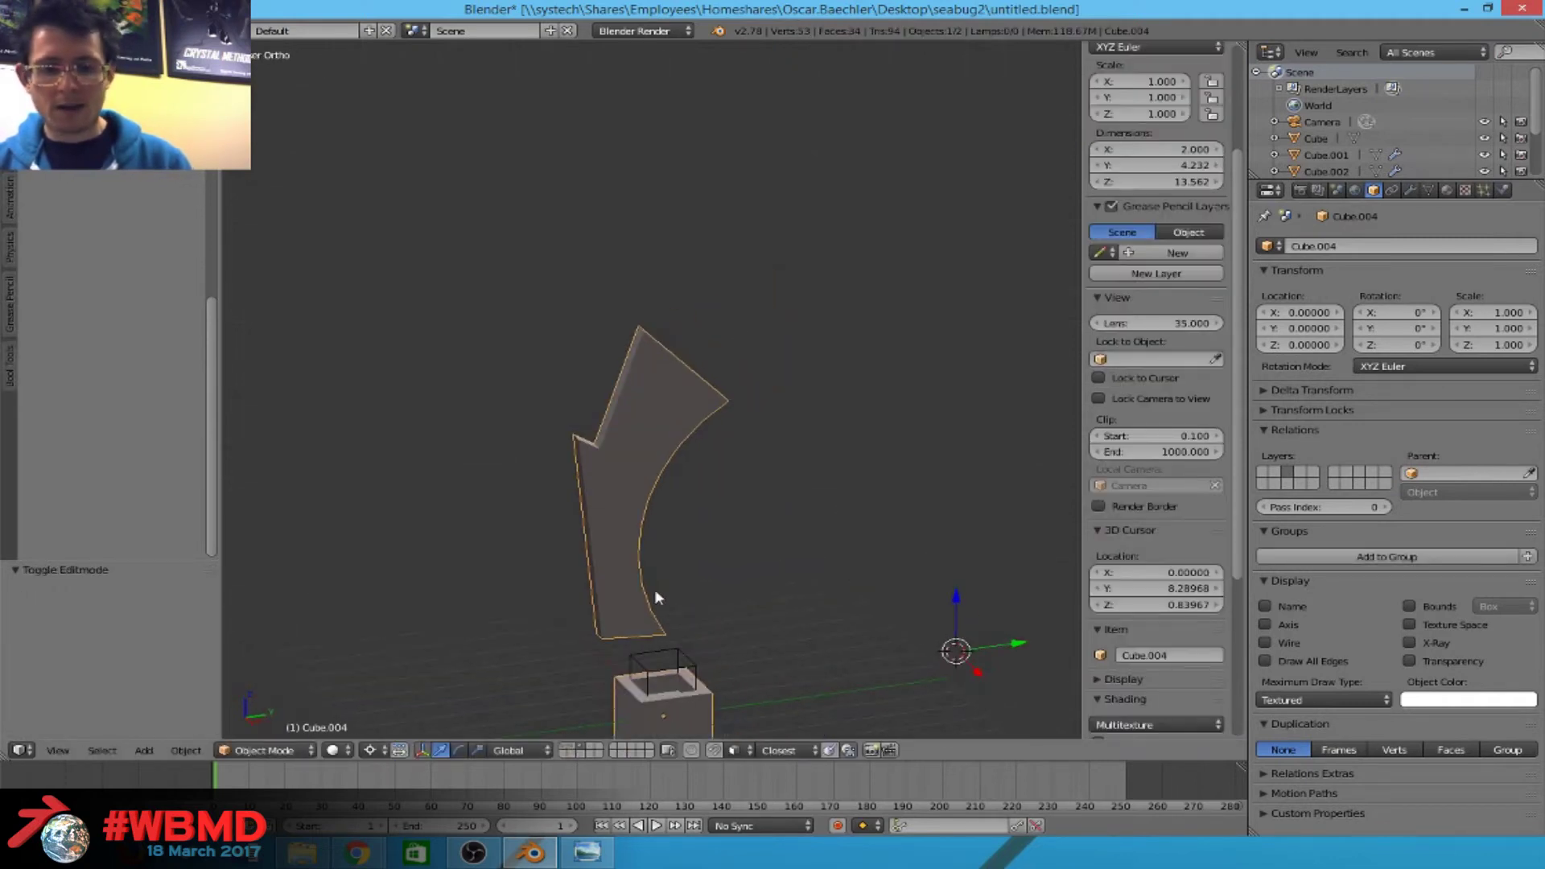
key(shift+a)
mouse_move(654, 582)
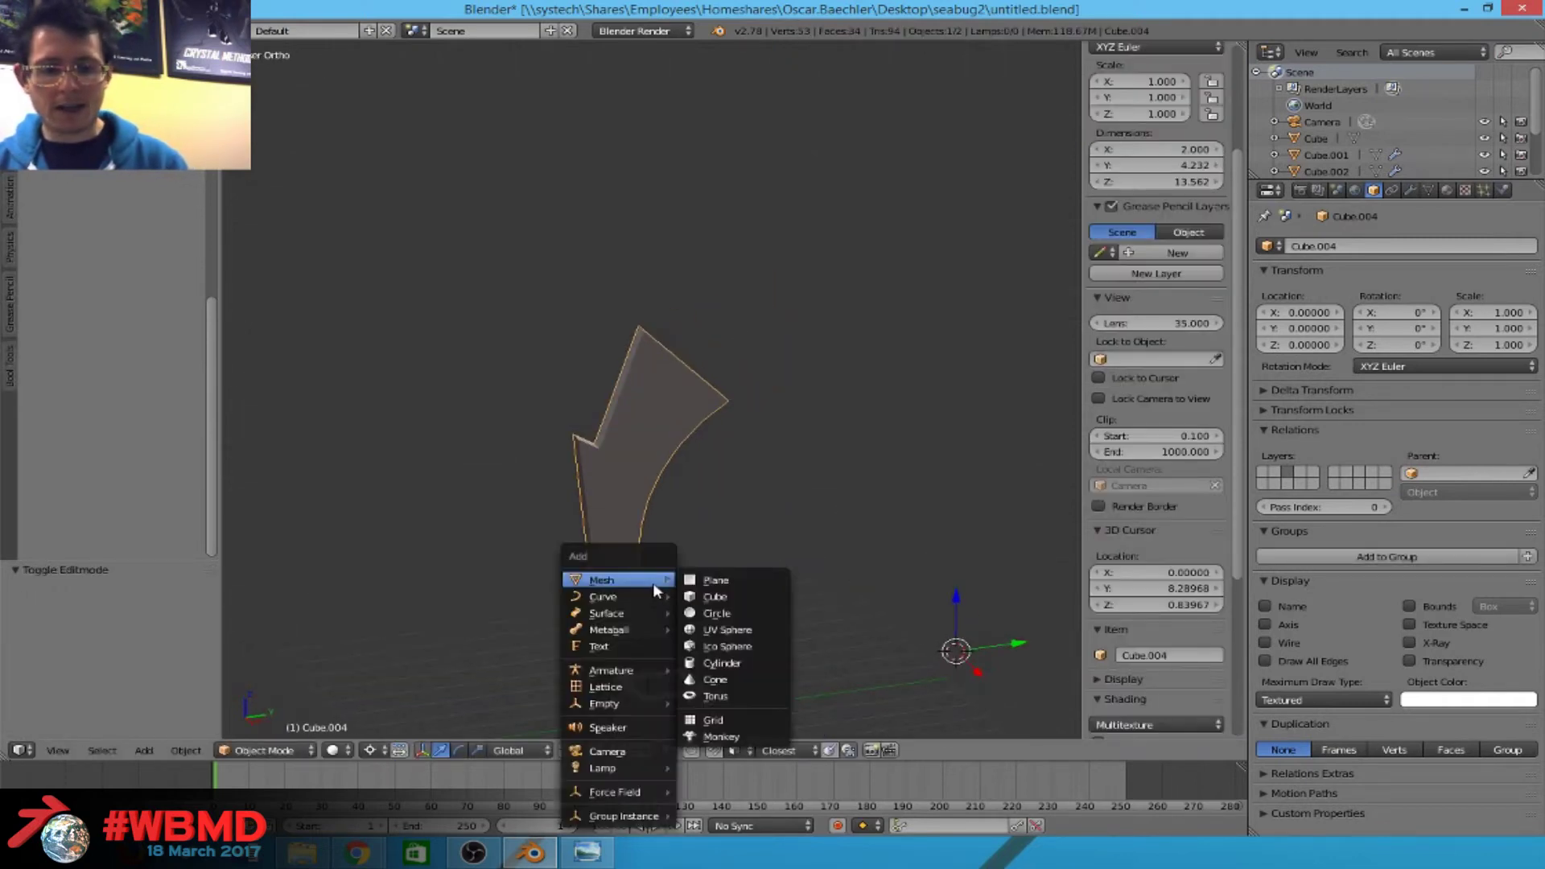
click(722, 665)
Enable Auto Smooth for the mesh normals.
middle_drag(562, 496, 926, 402)
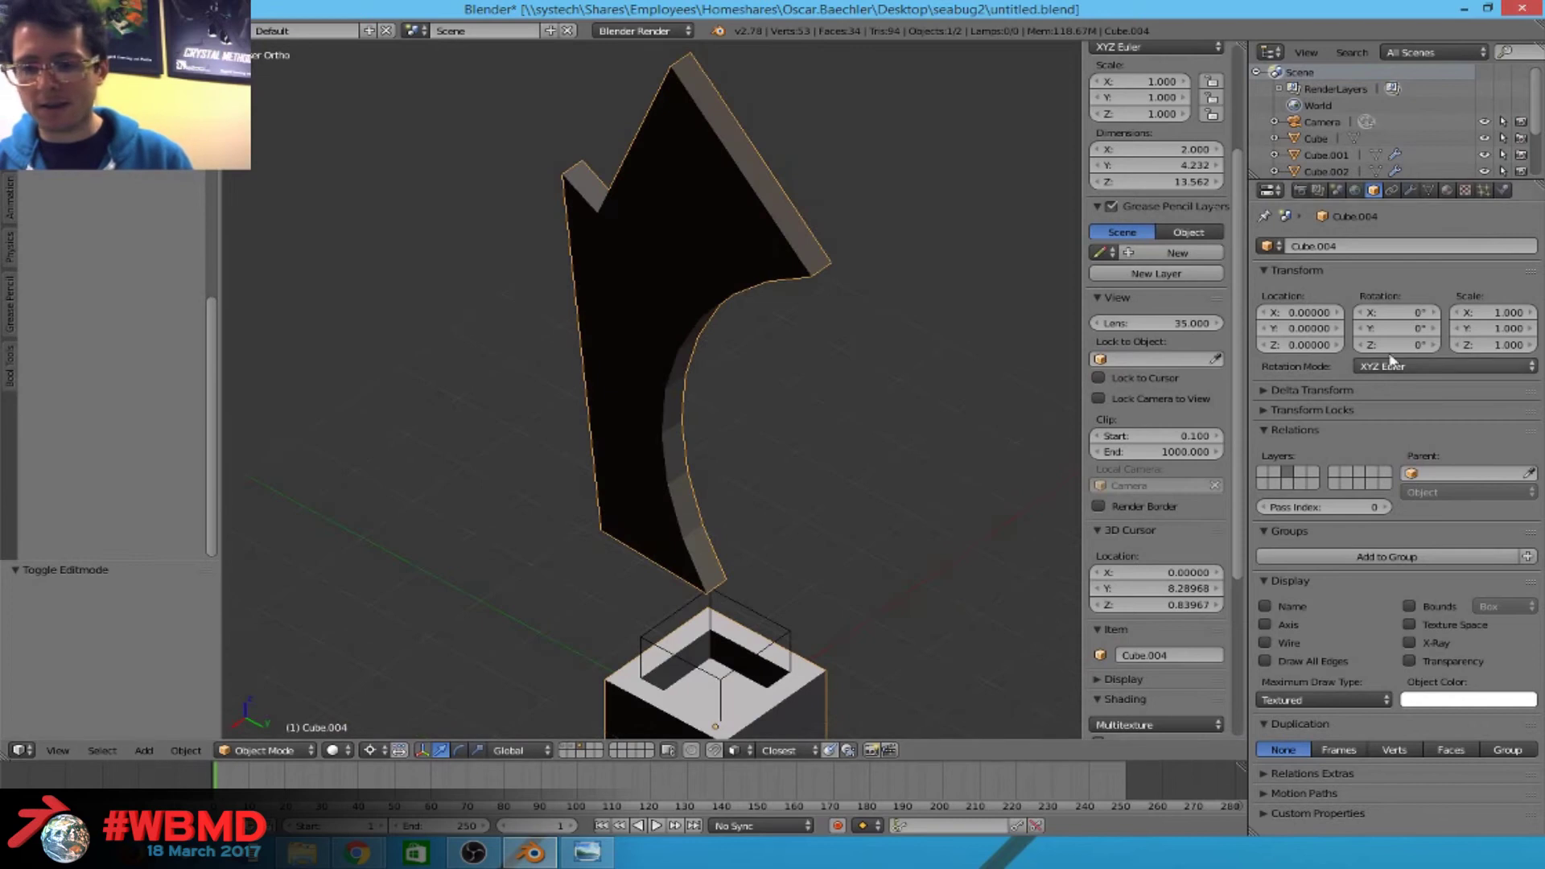
click(1427, 190)
click(1284, 297)
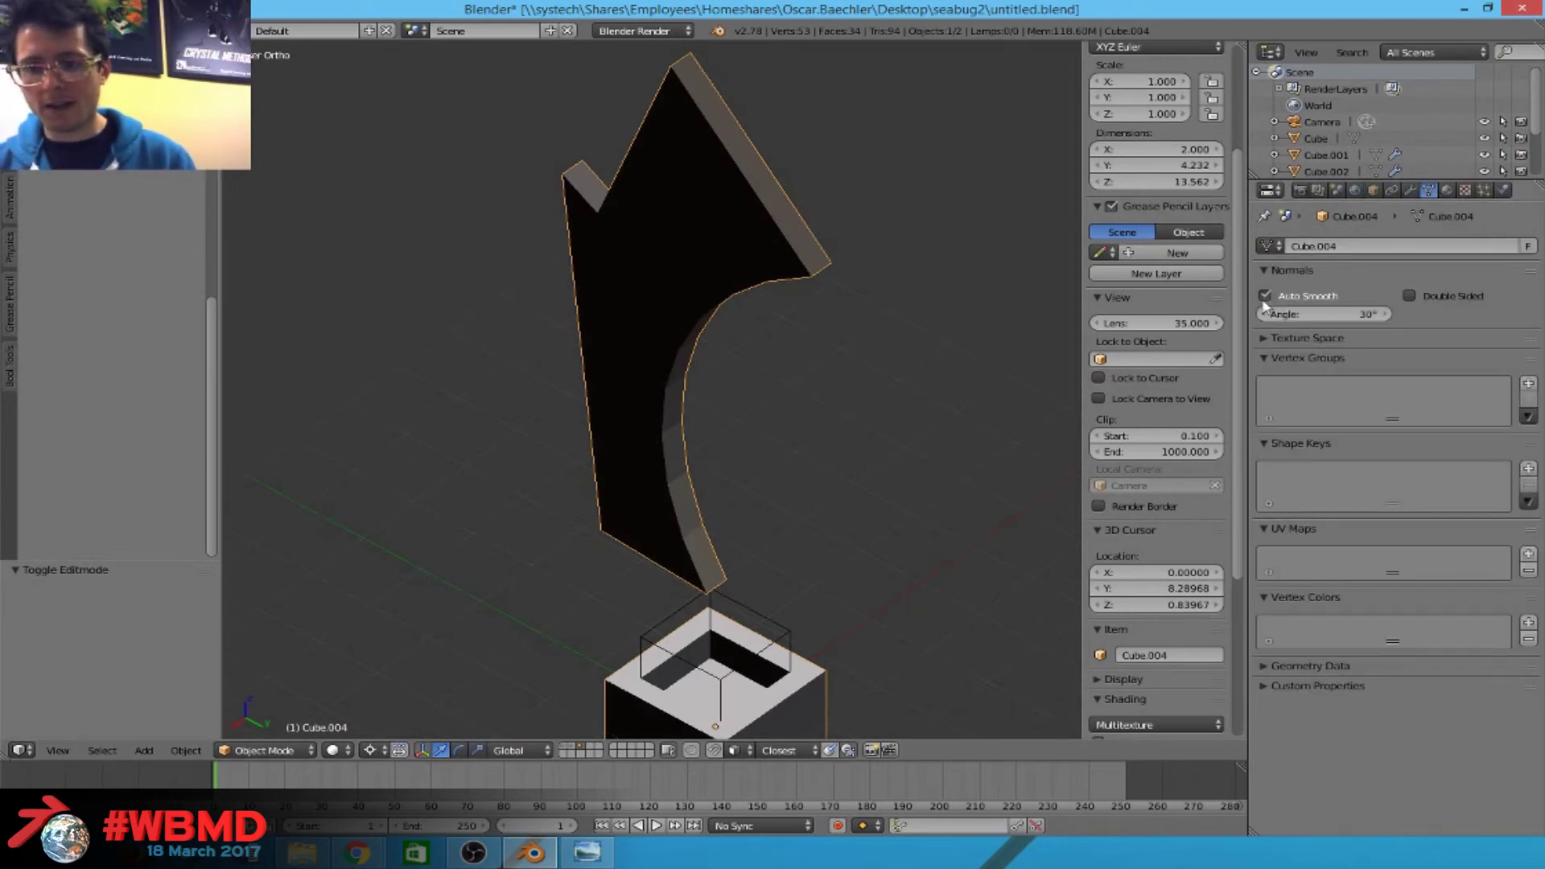
Try the Smooth vertex operation on the entire mesh.
middle_drag(865, 369, 774, 344)
key(Tab)
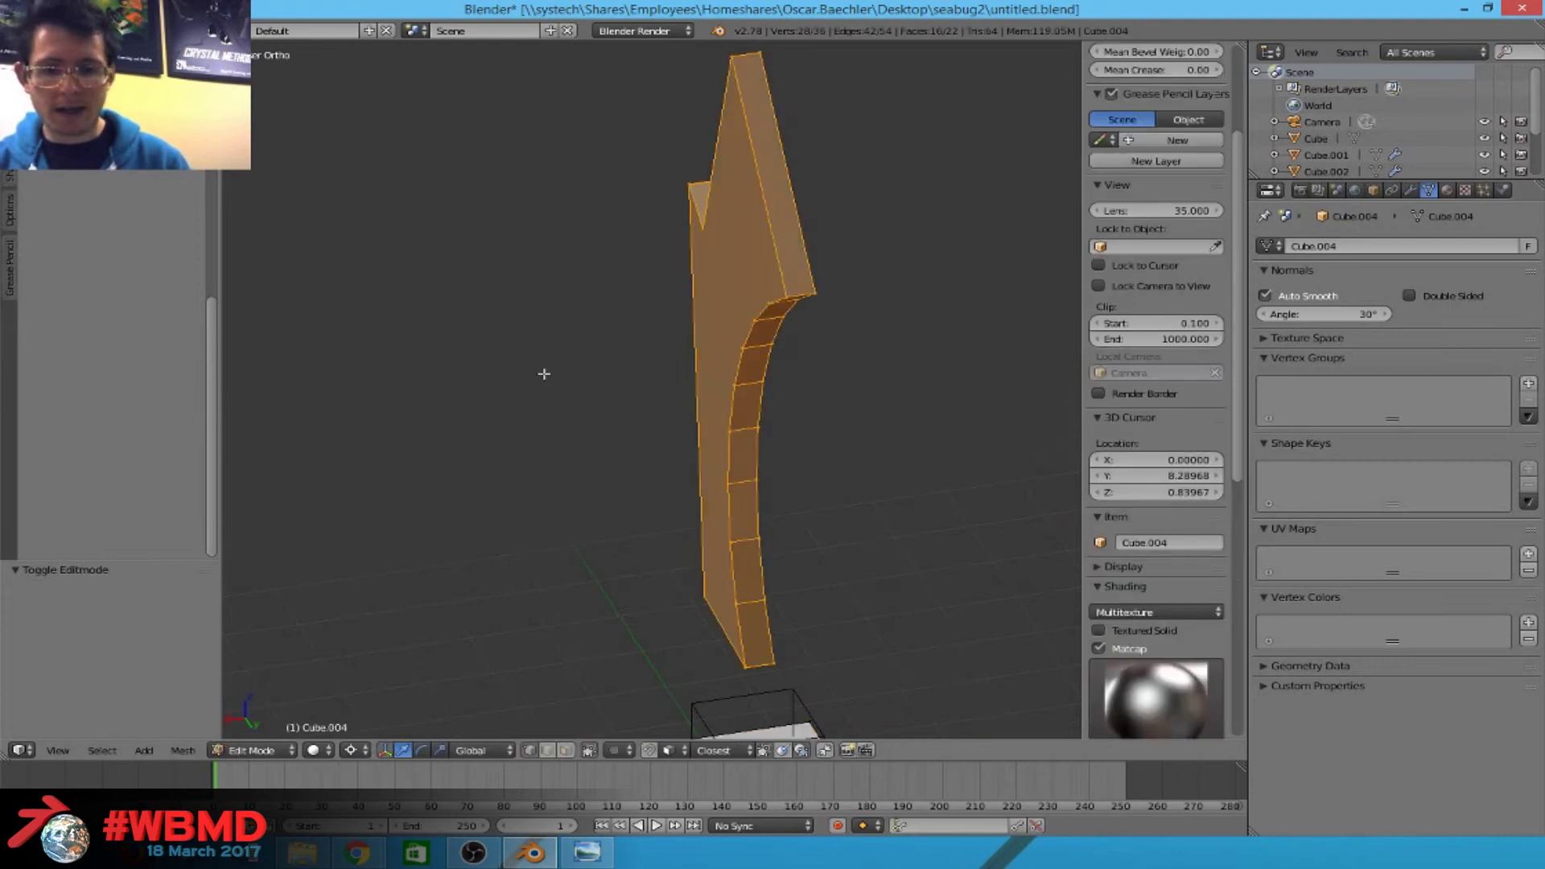
key(a)
key(a)
key(w)
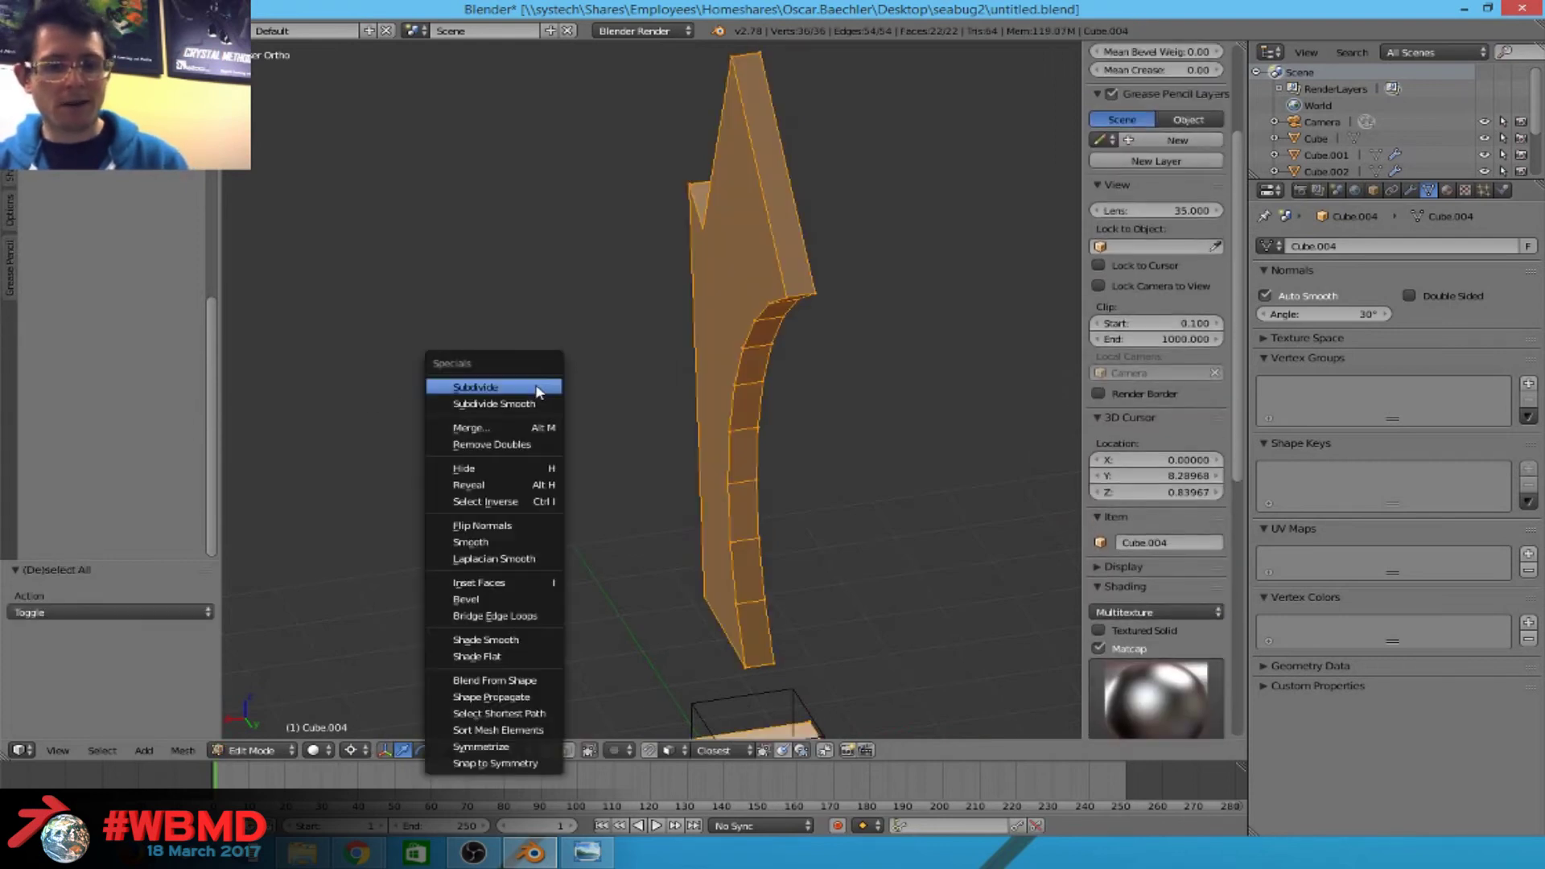
click(499, 542)
key(Tab)
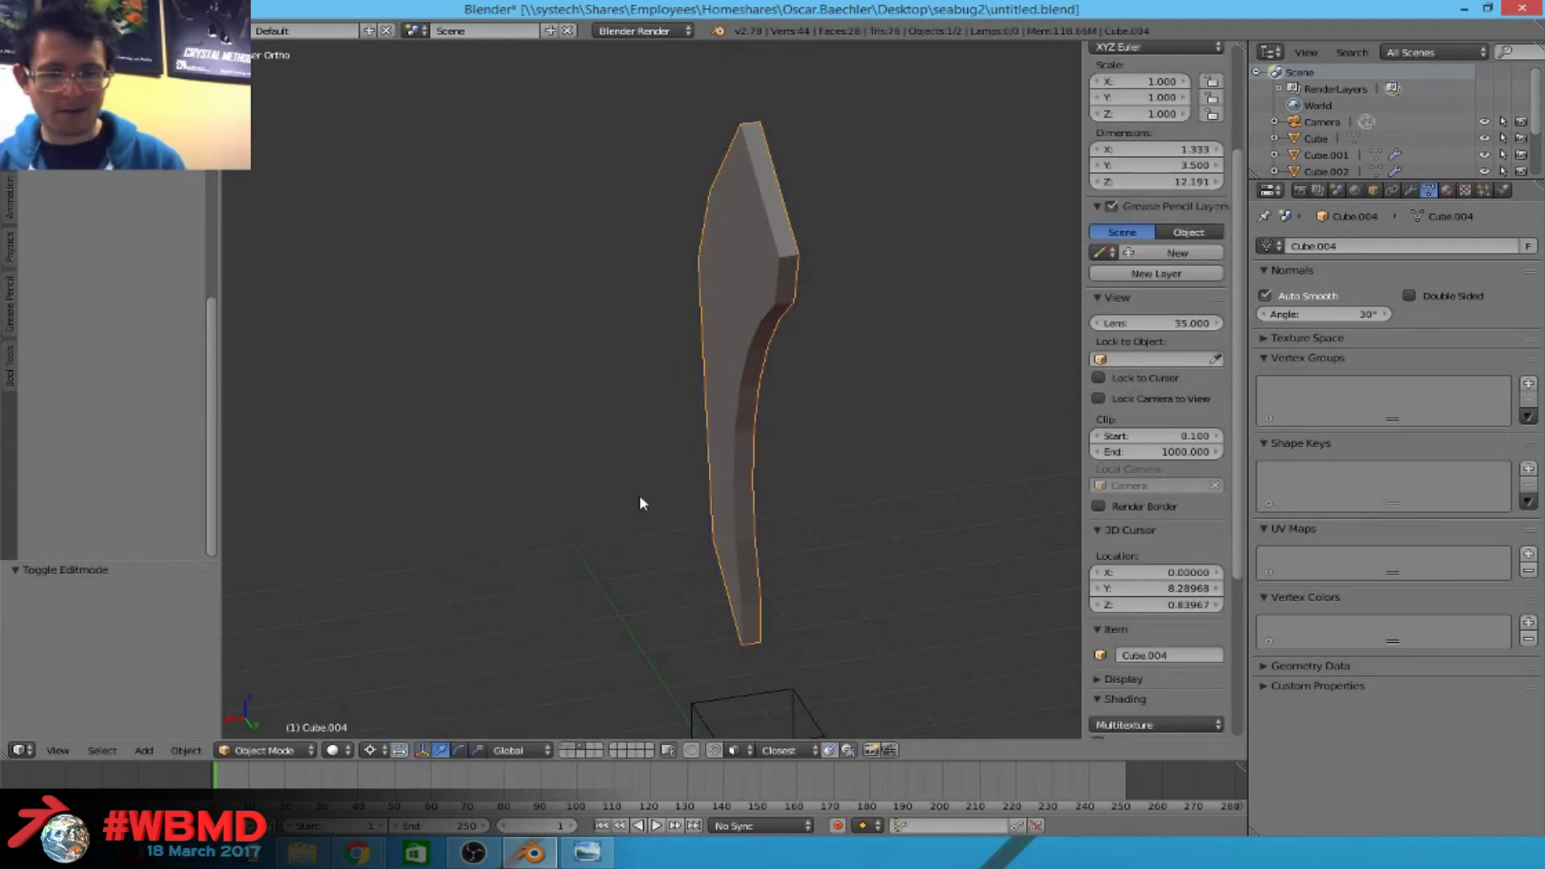
Undo the vertex smoothing, apply Shade Smooth to the entire mesh instead, and inspect the shading of the curved edge.
key(Tab)
scroll(639, 503, up, 2)
key(w)
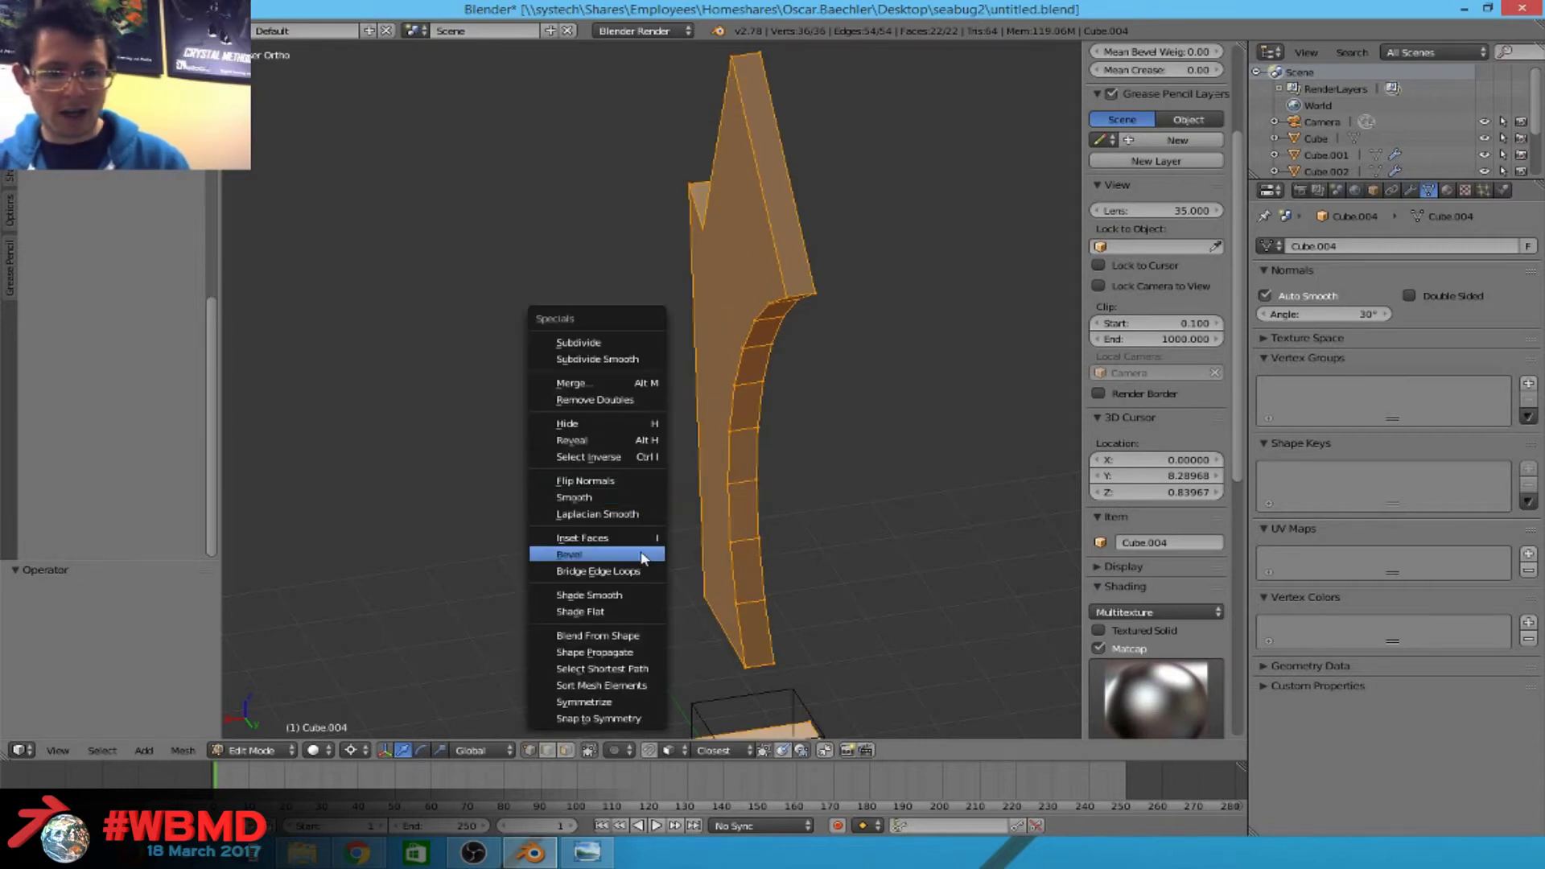
click(640, 595)
key(Tab)
middle_drag(715, 374, 751, 310)
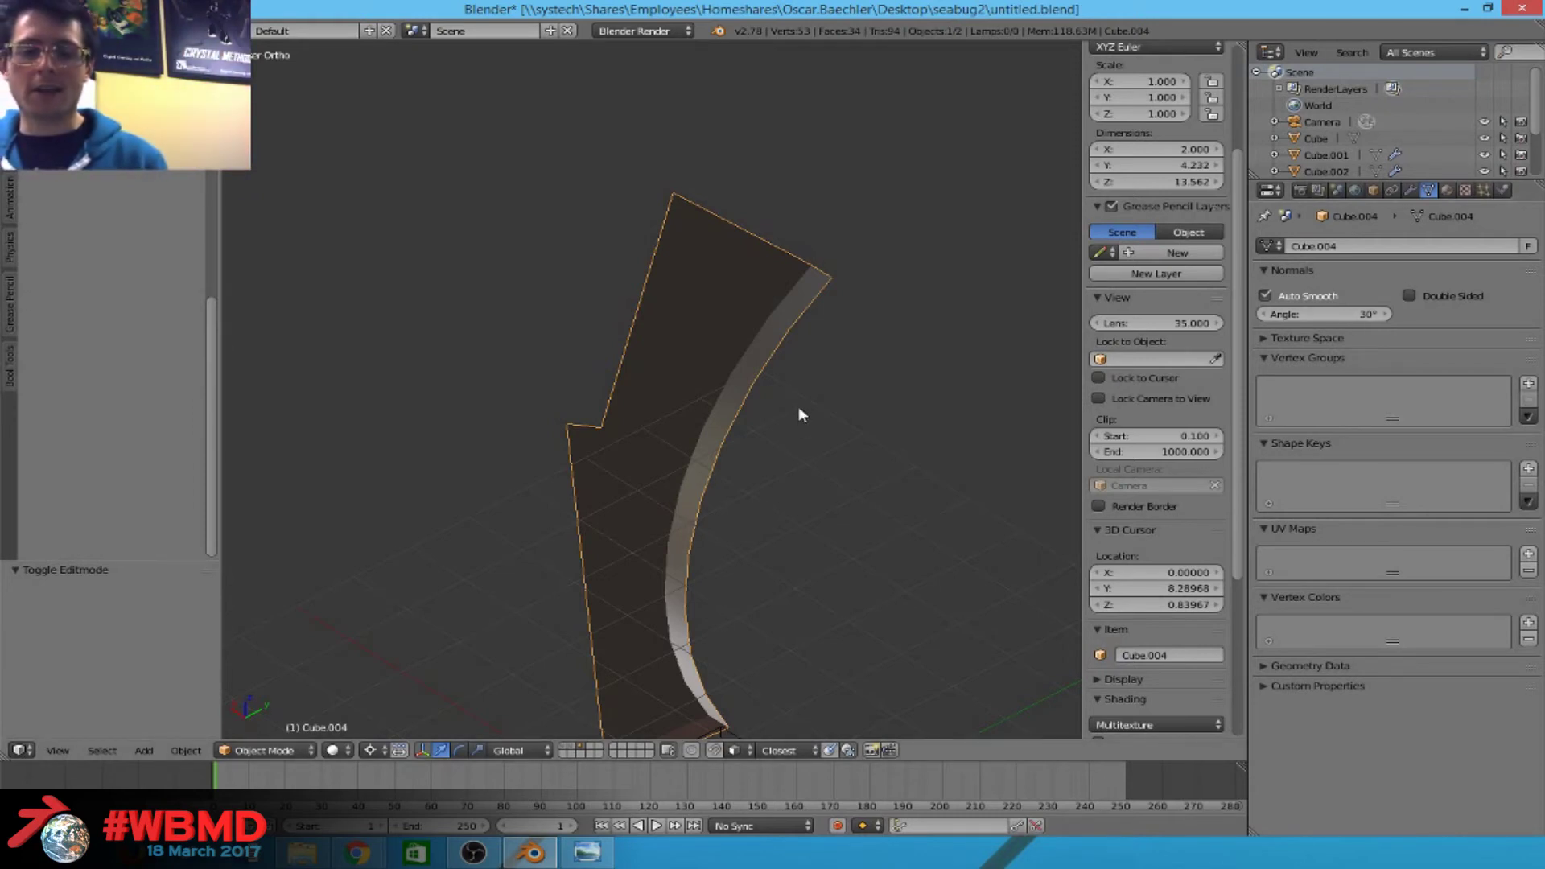
middle_drag(798, 415, 727, 453)
mouse_move(728, 274)
middle_down()
mouse_move(655, 407)
mouse_move(644, 486)
mouse_move(741, 296)
middle_up()
middle_drag(565, 66, 708, 515)
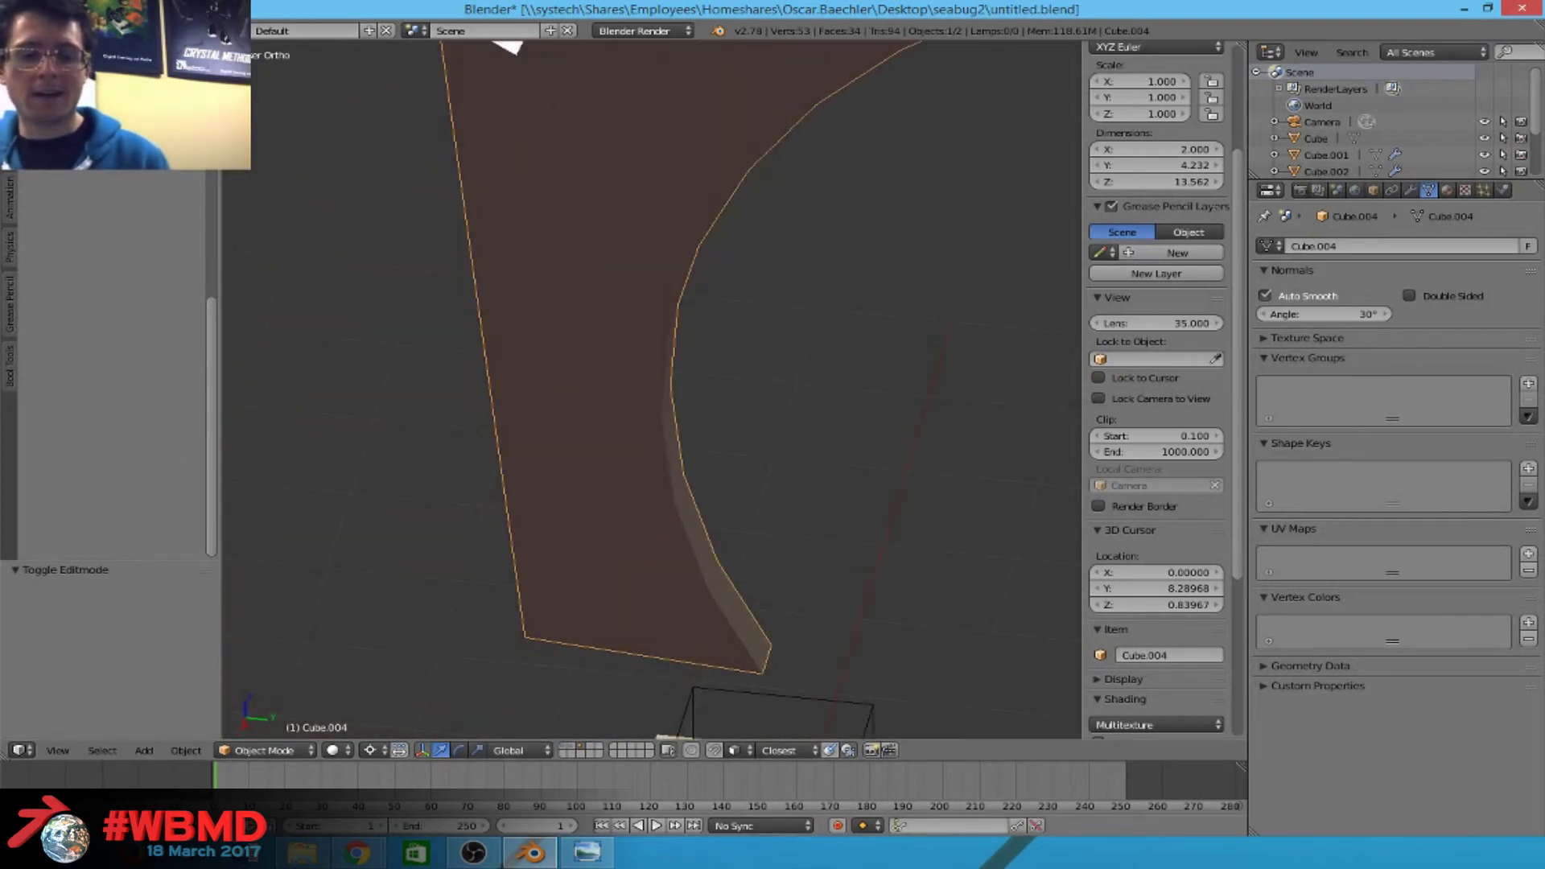
scroll(736, 435, down, 3)
middle_drag(736, 435, 763, 380)
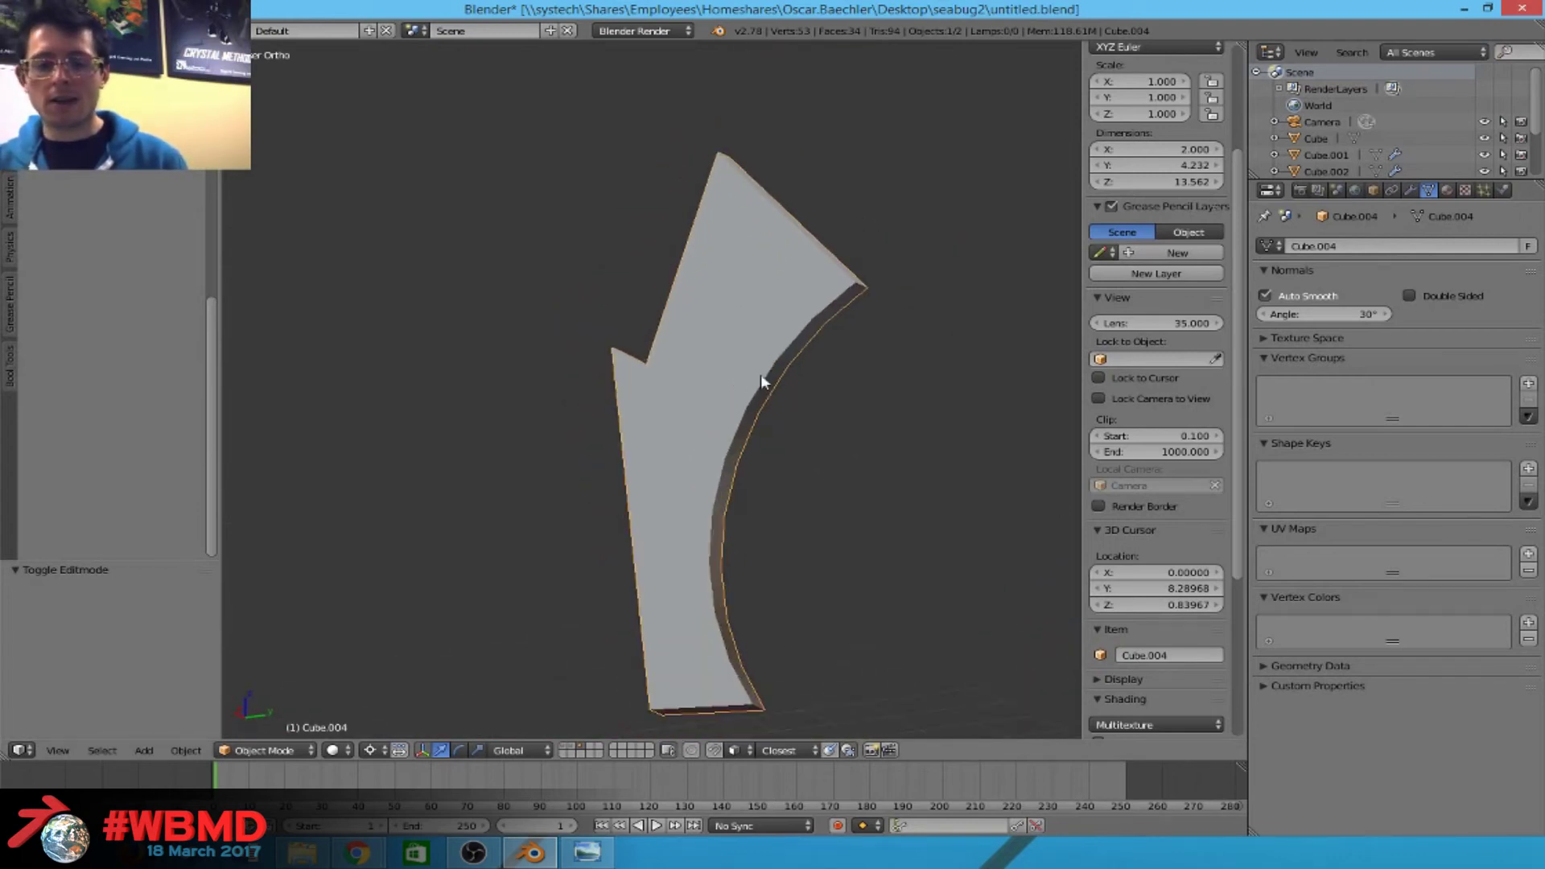
key(shift+d)
right_click(804, 297)
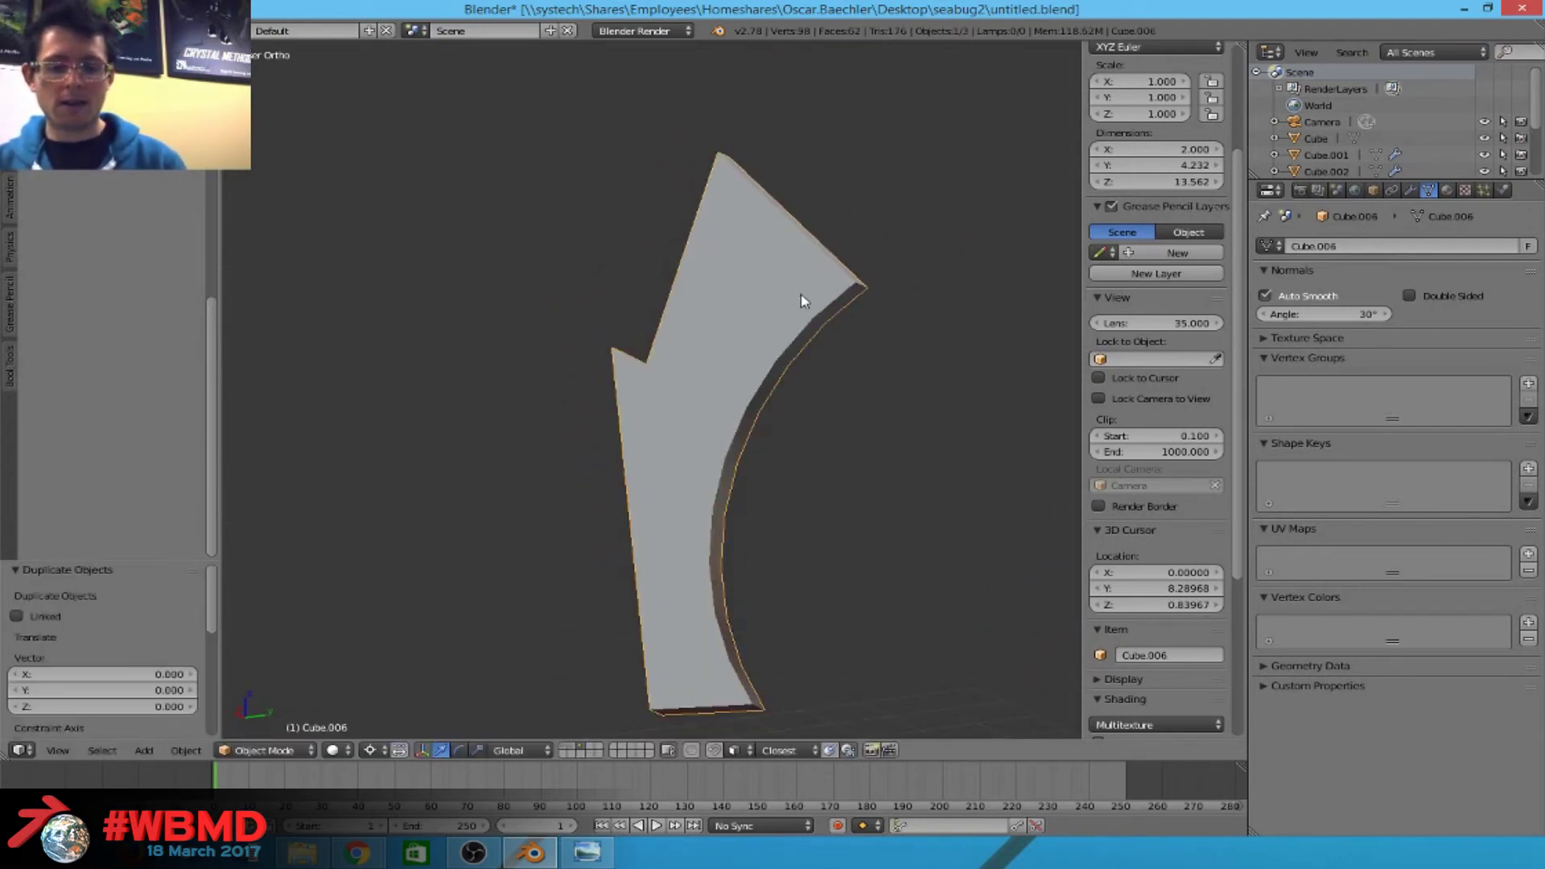
key(Tab)
scroll(890, 375, down, 2)
middle_drag(890, 376, 835, 459)
scroll(829, 411, down, 1)
scroll(831, 459, down, 2)
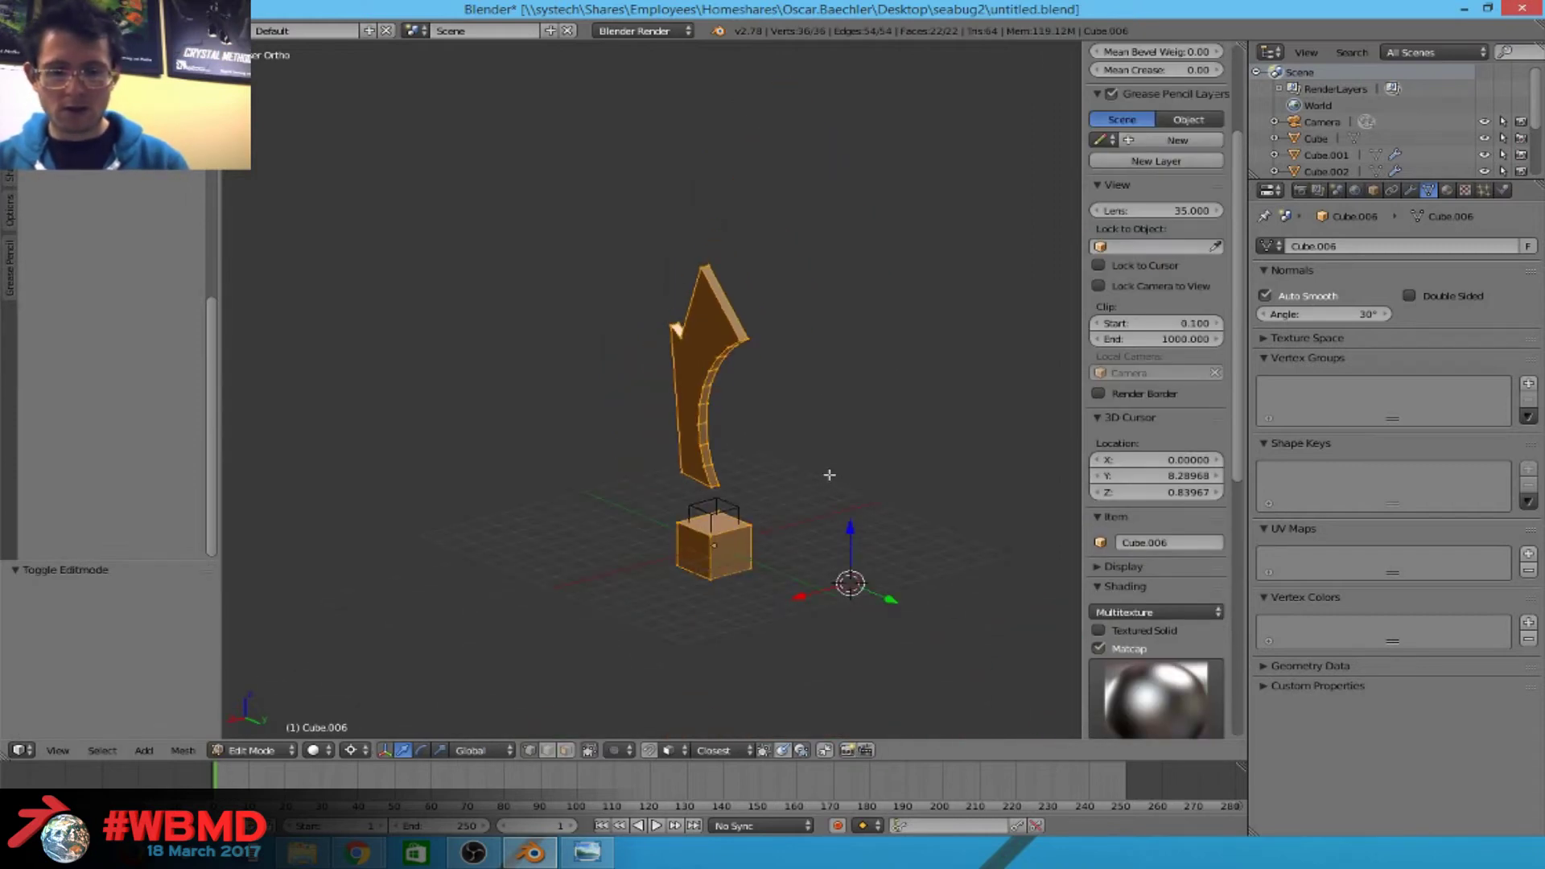
scroll(829, 475, up, 2)
key(Tab)
key(g)
right_click(630, 557)
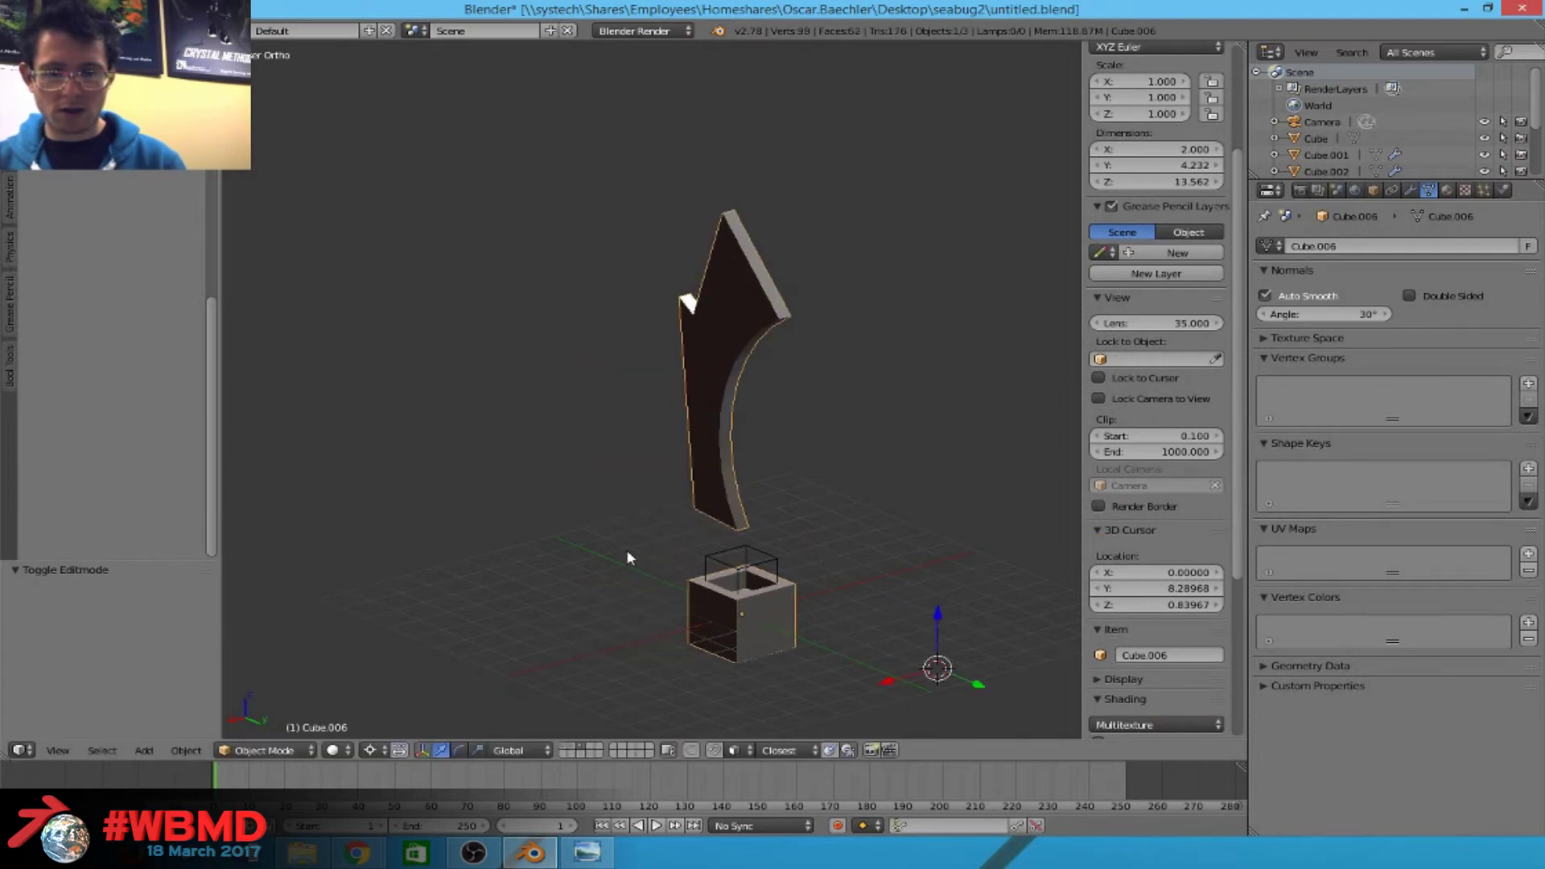
key(Tab)
Separate the blade's linked geometry from the cube into its own object.
key(Tab)
key(Tab)
key(Tab)
alt+right_click(729, 494)
click(729, 497)
key(Tab)
key(a)
key(l)
key(p)
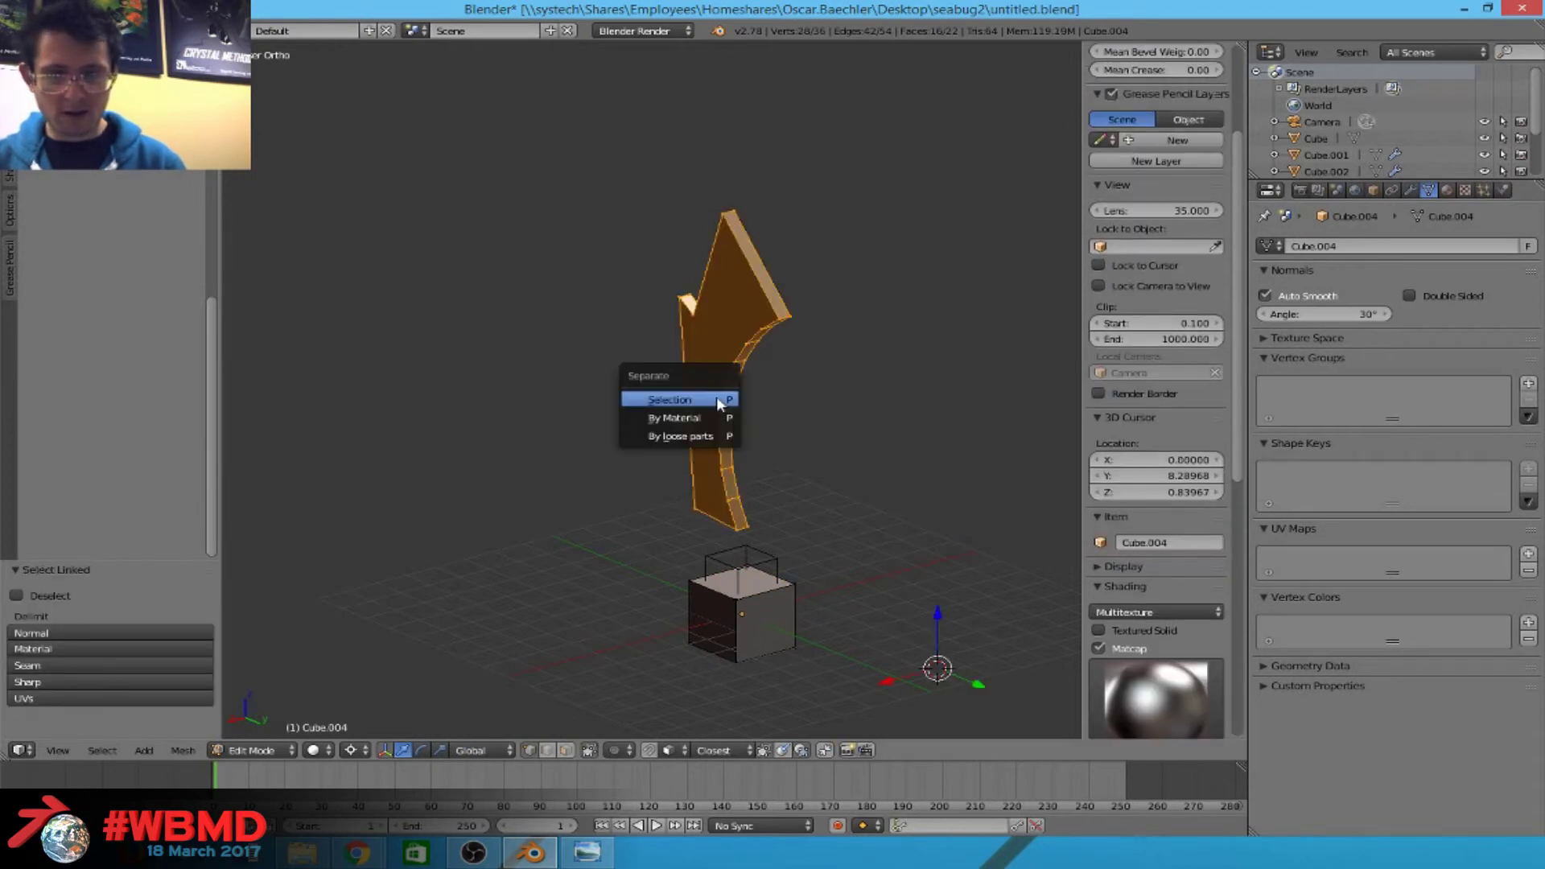
click(716, 398)
key(Tab)
Remove the Boolean modifier from the separated blade.
key(g)
right_click(1532, 153)
click(1410, 190)
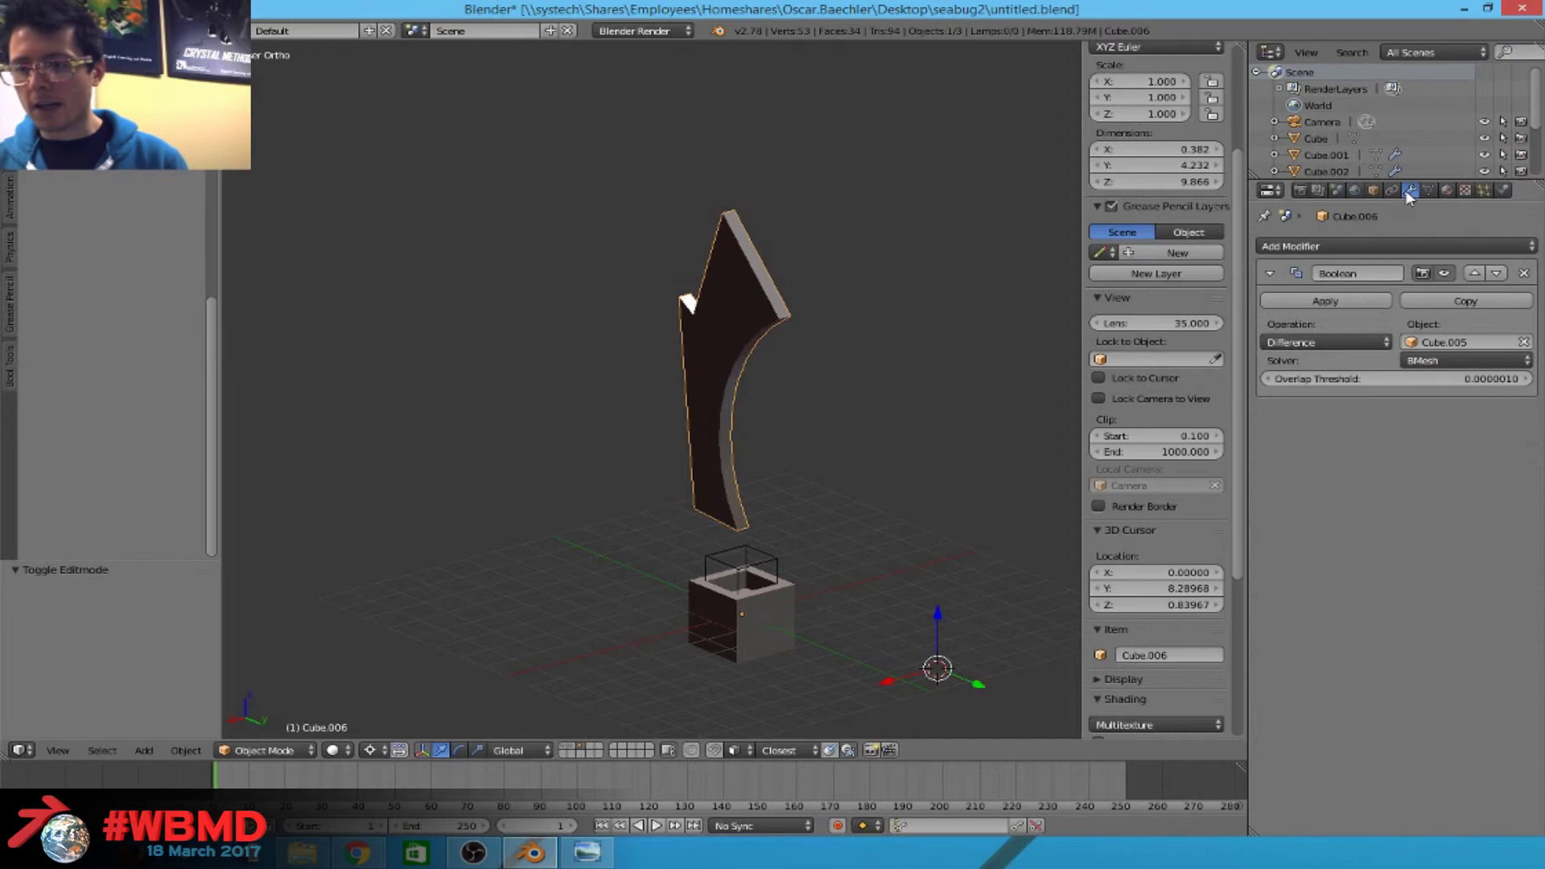
click(1523, 274)
Duplicate the blade in place and select all of the copy's mesh in Edit Mode.
middle_drag(818, 368, 713, 441)
scroll(714, 441, up, 1)
key(shift+d)
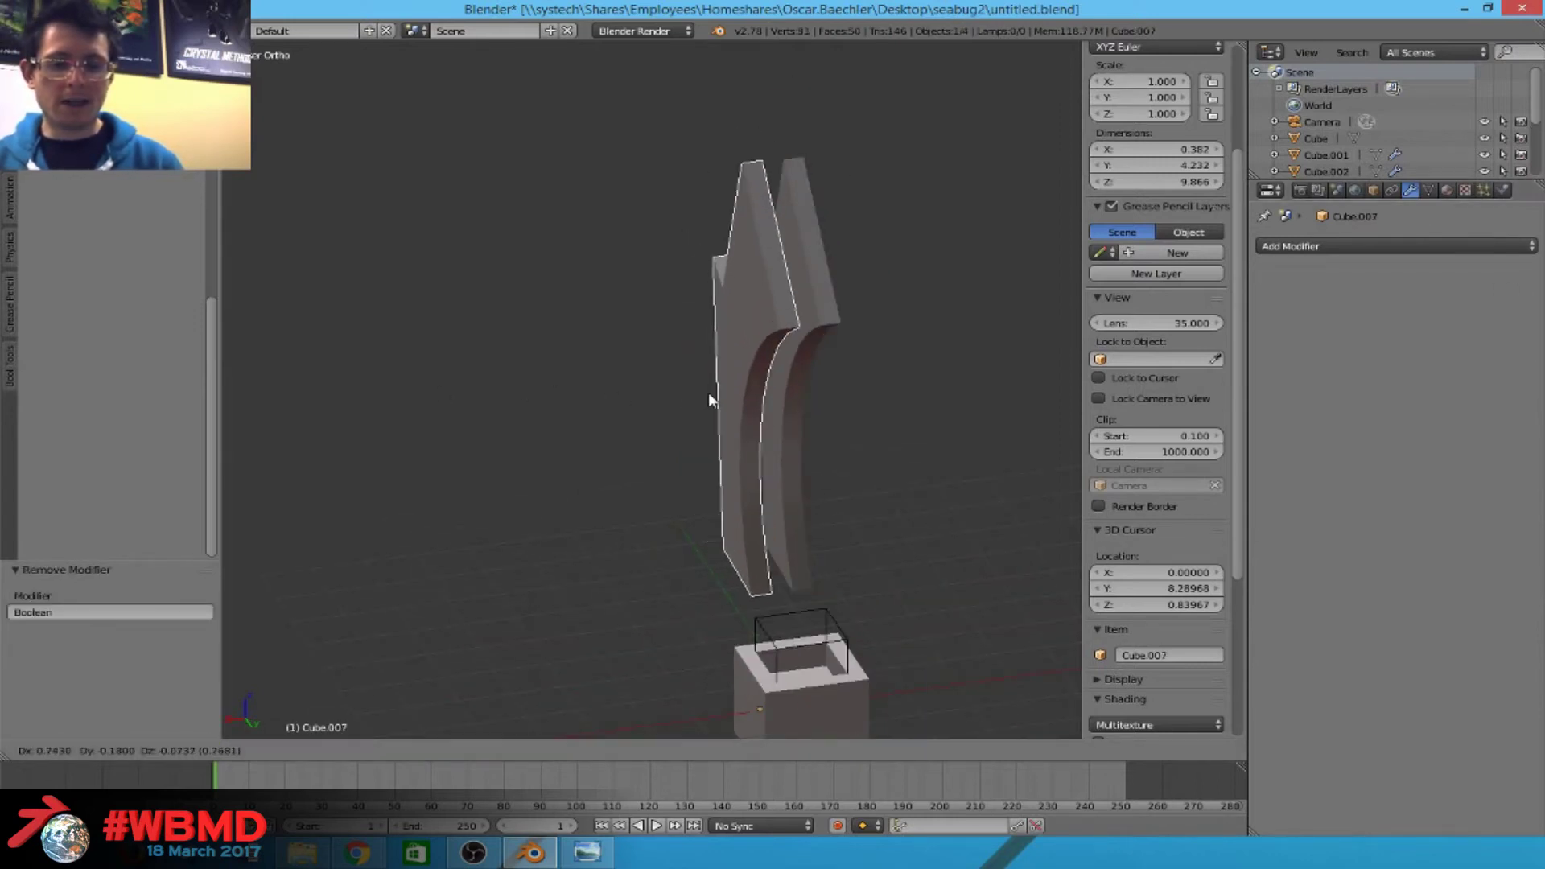
key(Escape)
key(Tab)
key(a)
Try moving the copy's mesh along X, away from the original blade.
middle_drag(804, 428, 869, 452)
scroll(837, 474, down, 2)
scroll(819, 487, up, 2)
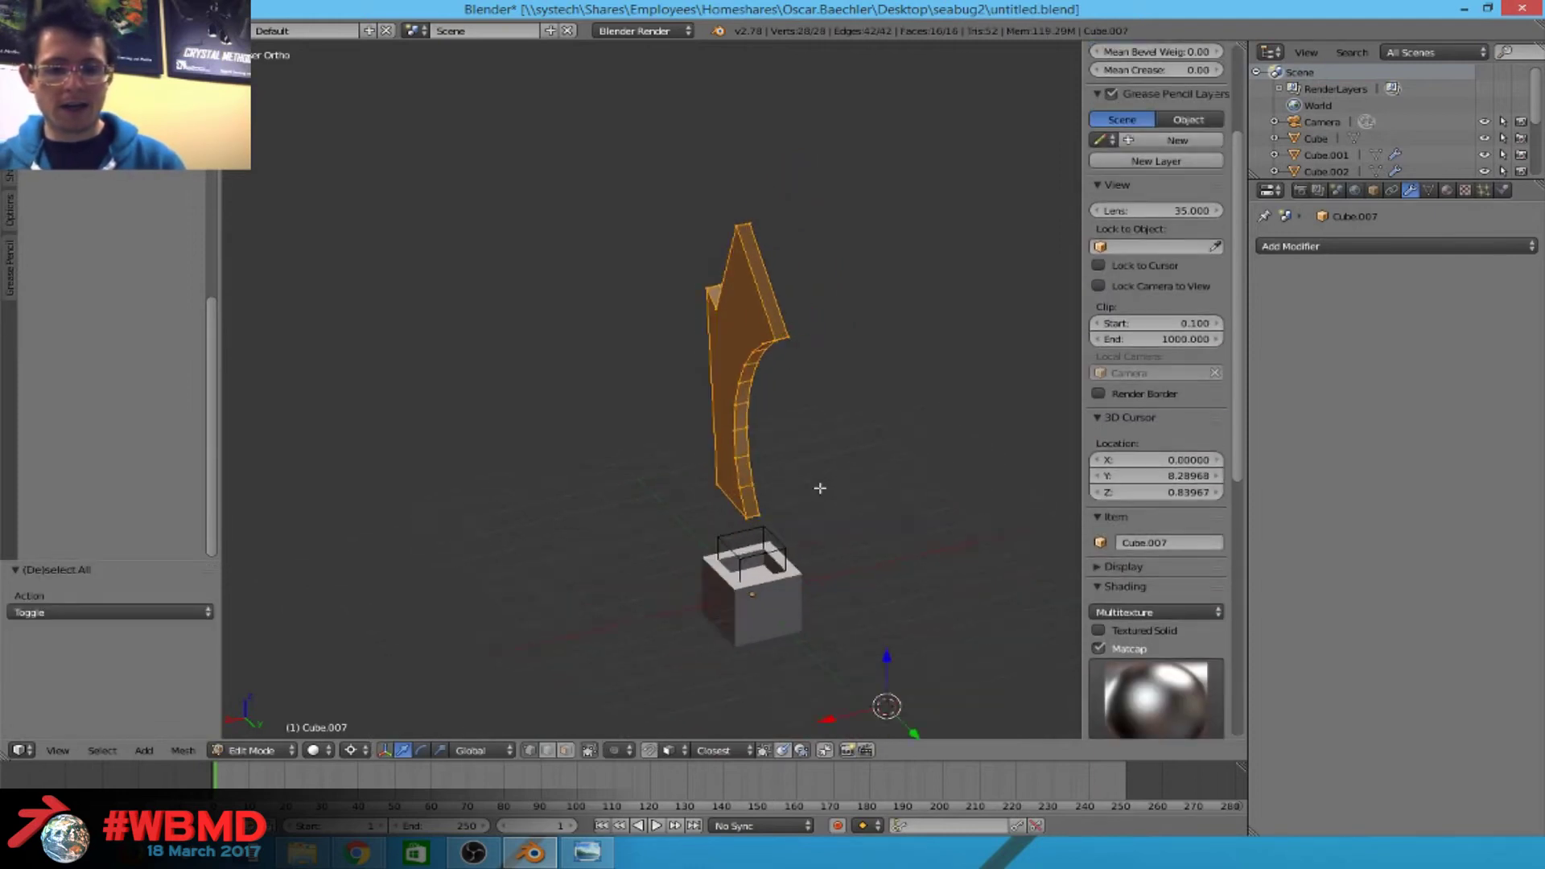
key(g)
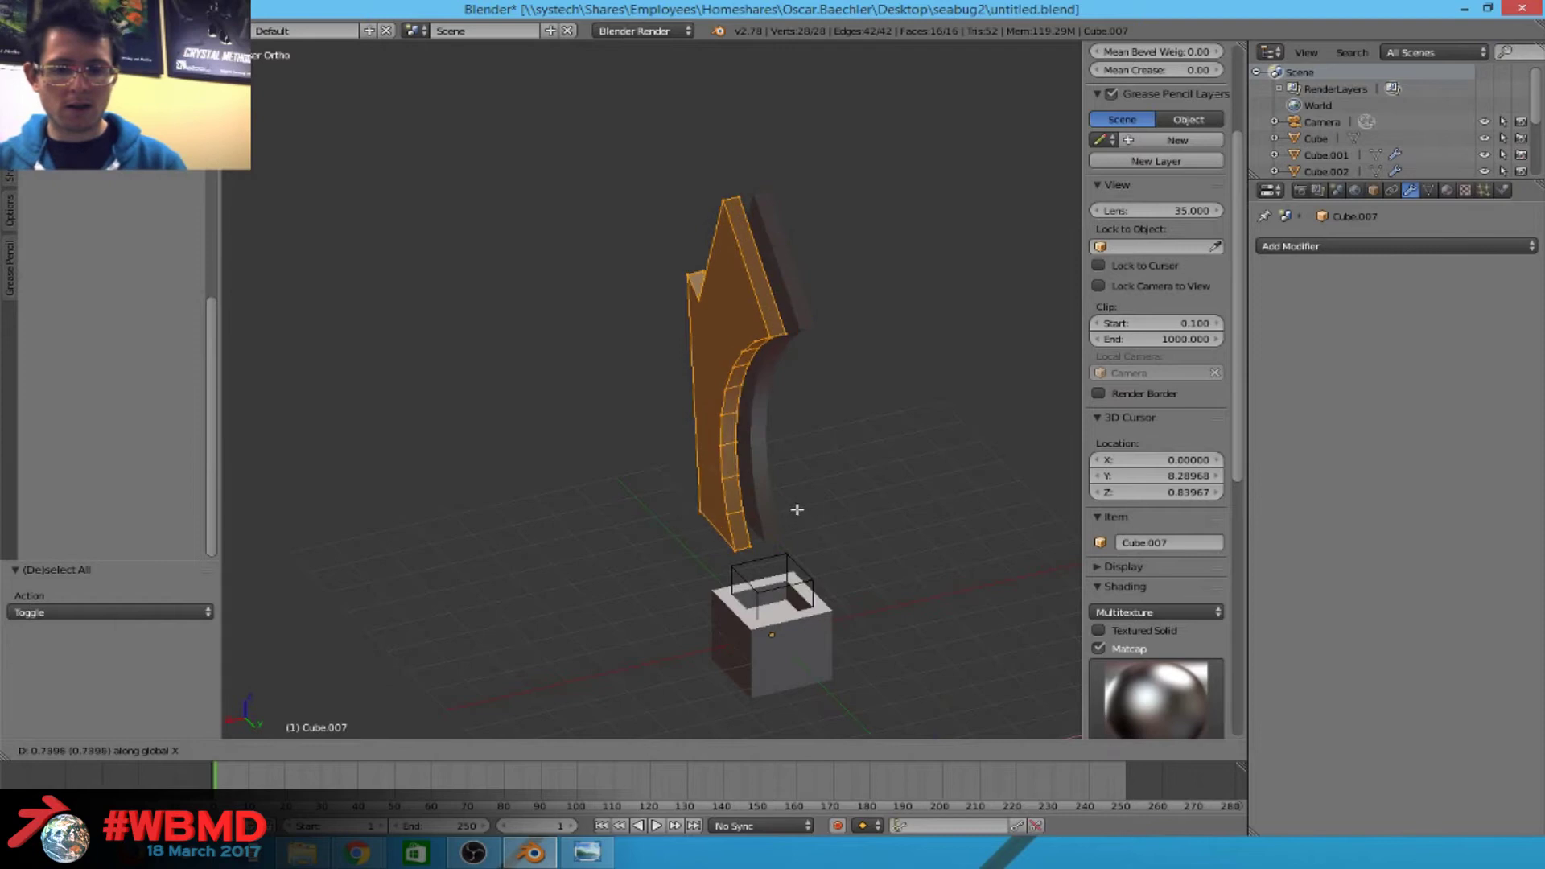
click(802, 511)
Delete all of the copy's faces except the large flat side face.
key(ctrl+Tab)
click(714, 391)
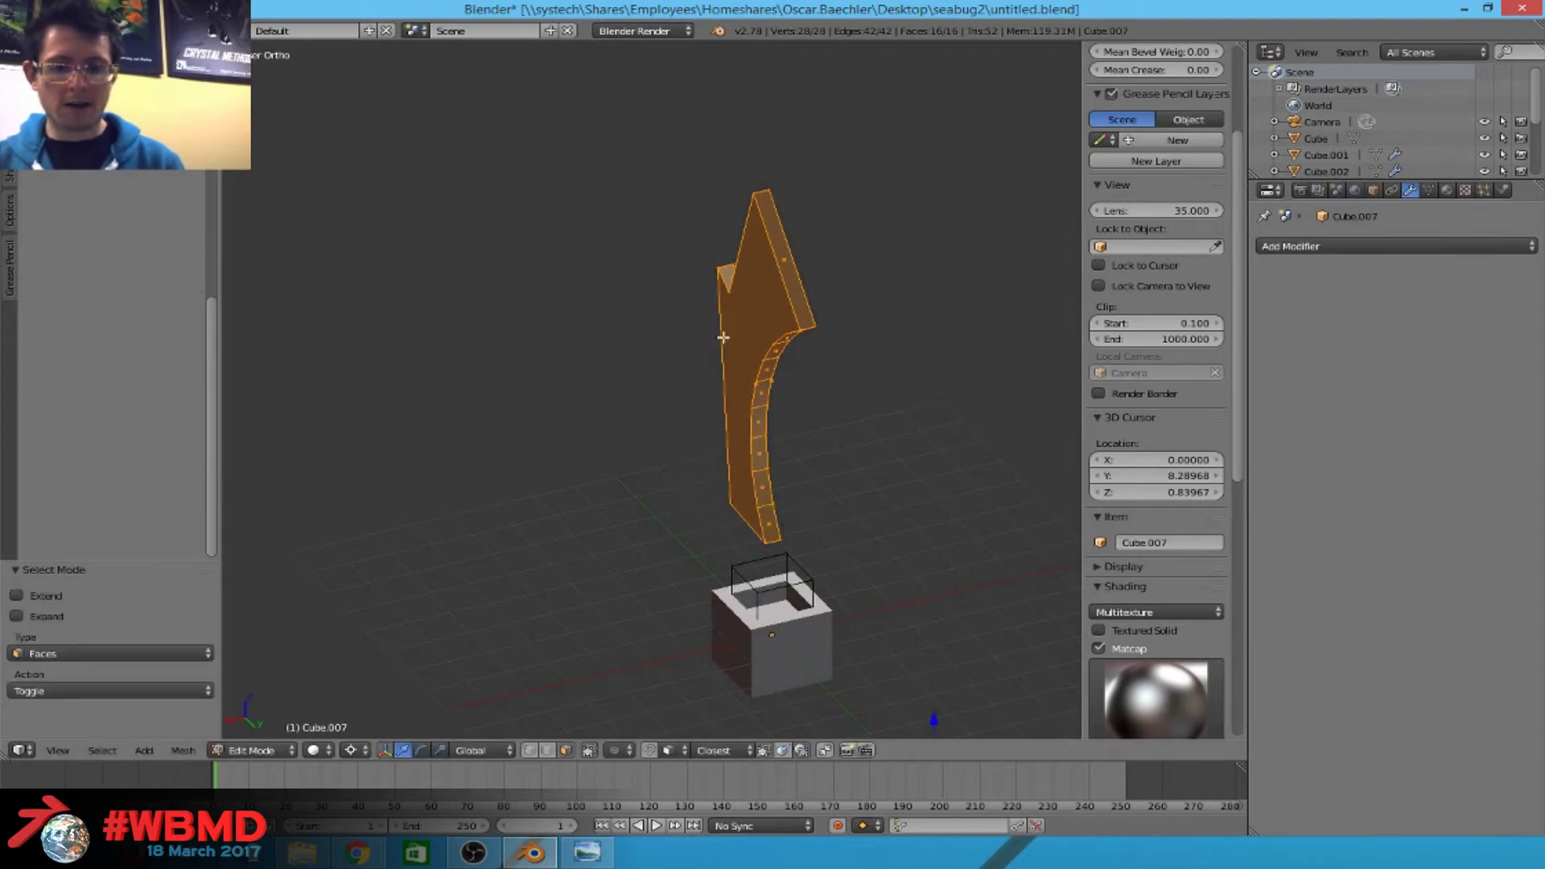
right_click(745, 326)
key(ctrl+i)
key(x)
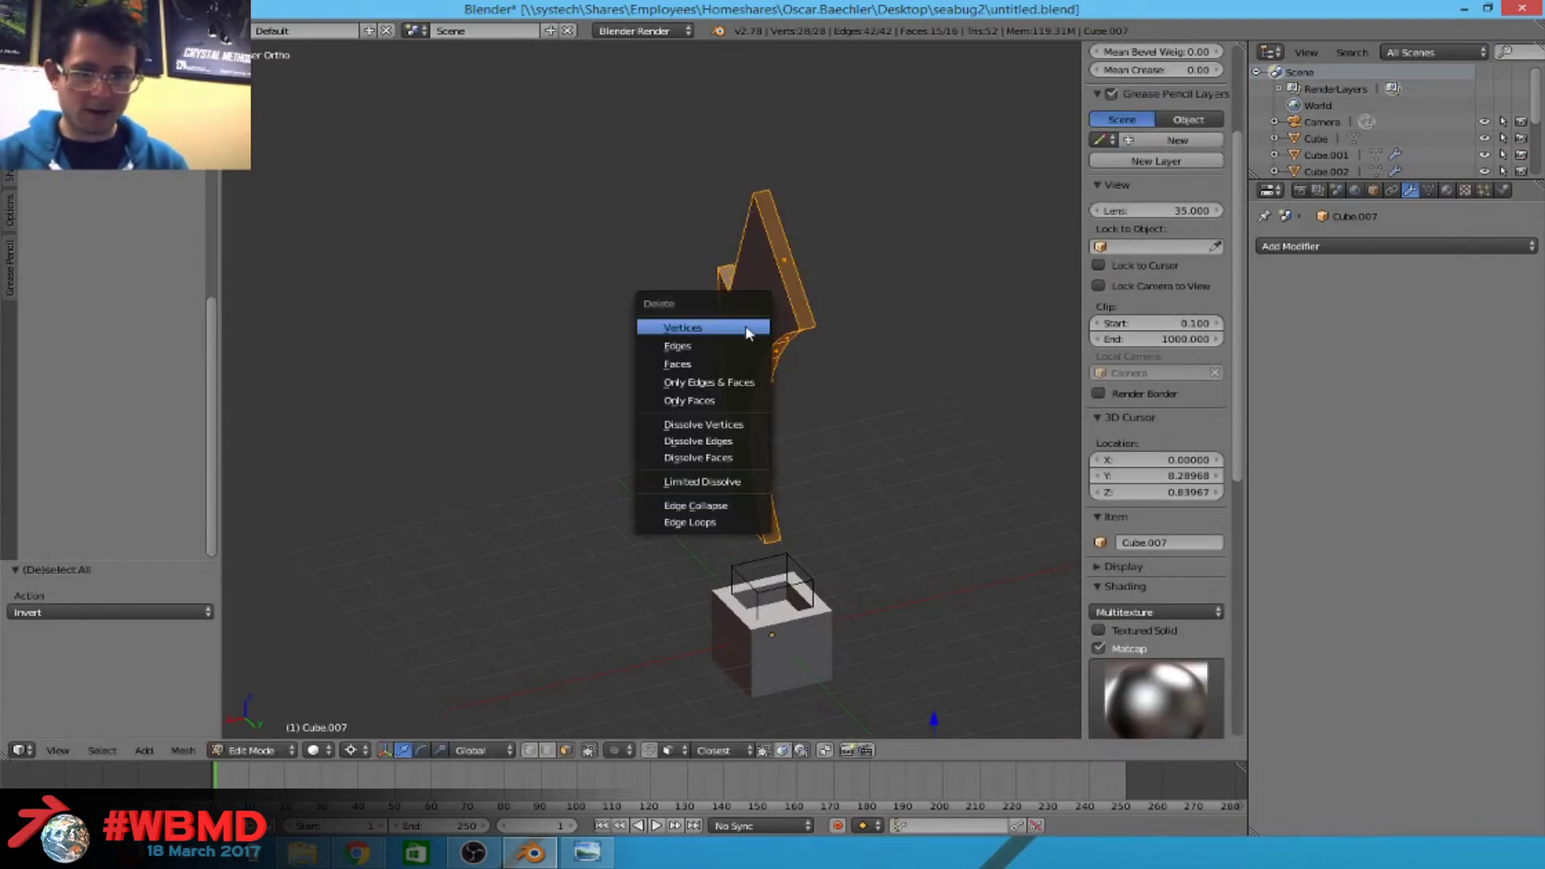
click(755, 363)
scroll(689, 391, up, 2)
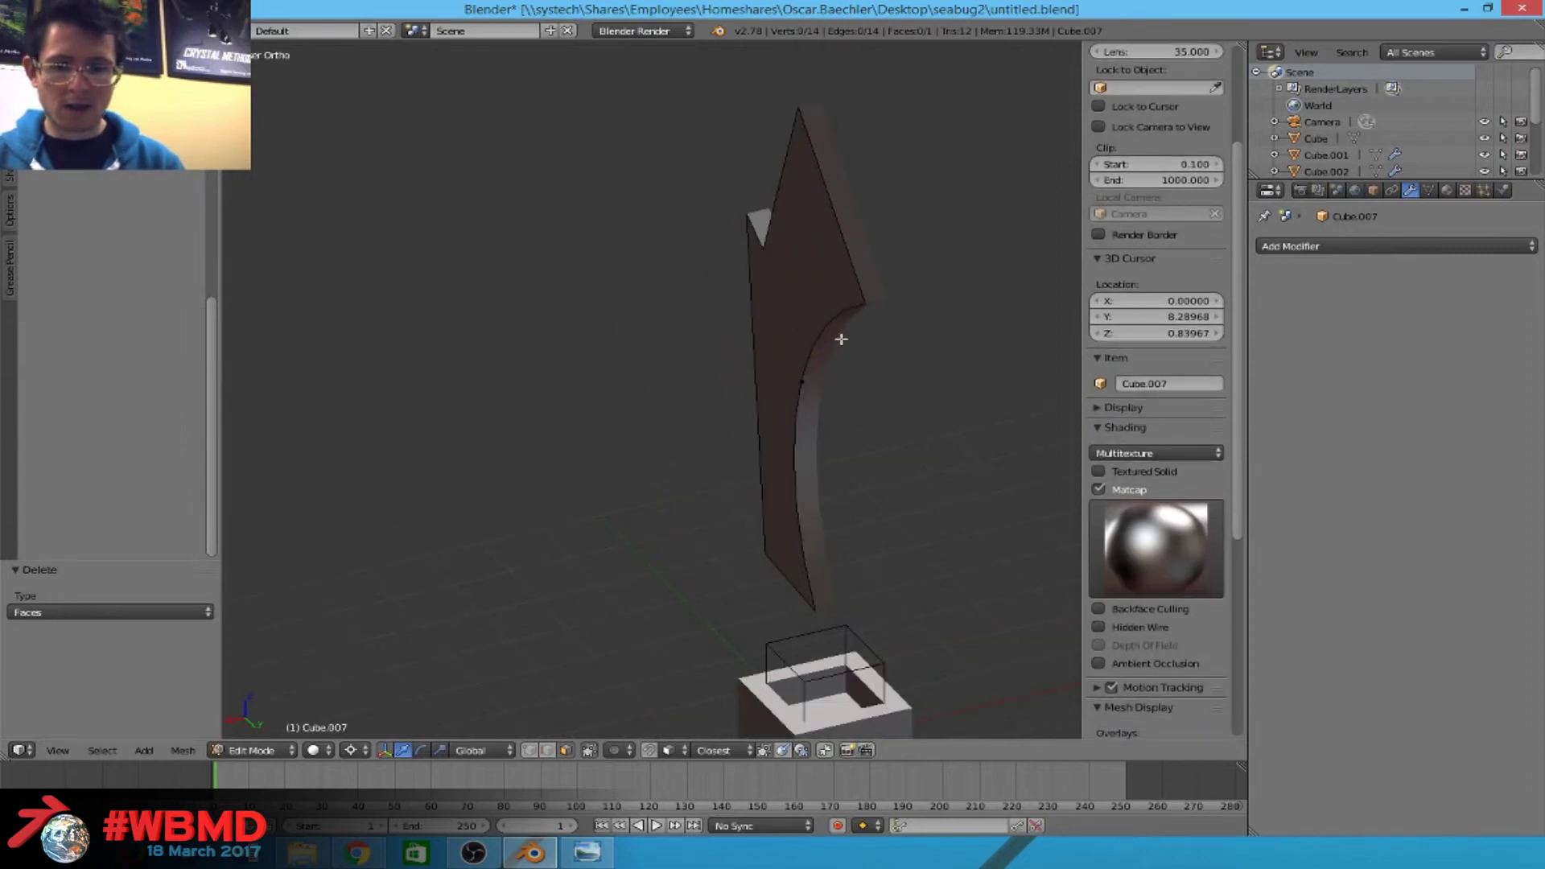
Inset the remaining side face with a thickness of about 0.292.
key(a)
middle_drag(775, 392, 816, 408)
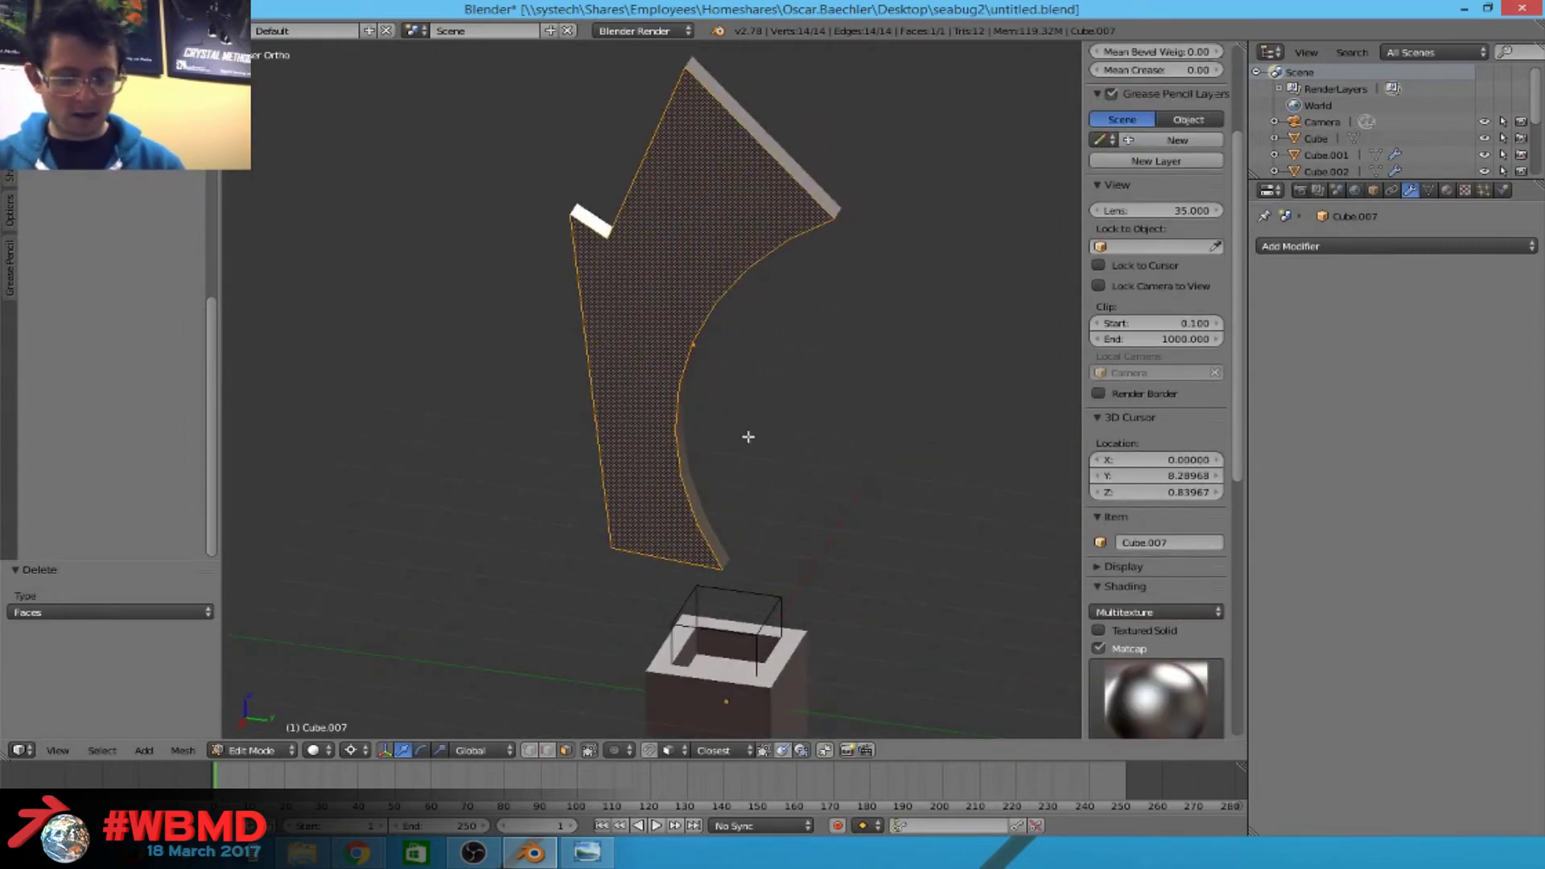
key(i)
click(655, 366)
middle_drag(656, 366, 674, 343)
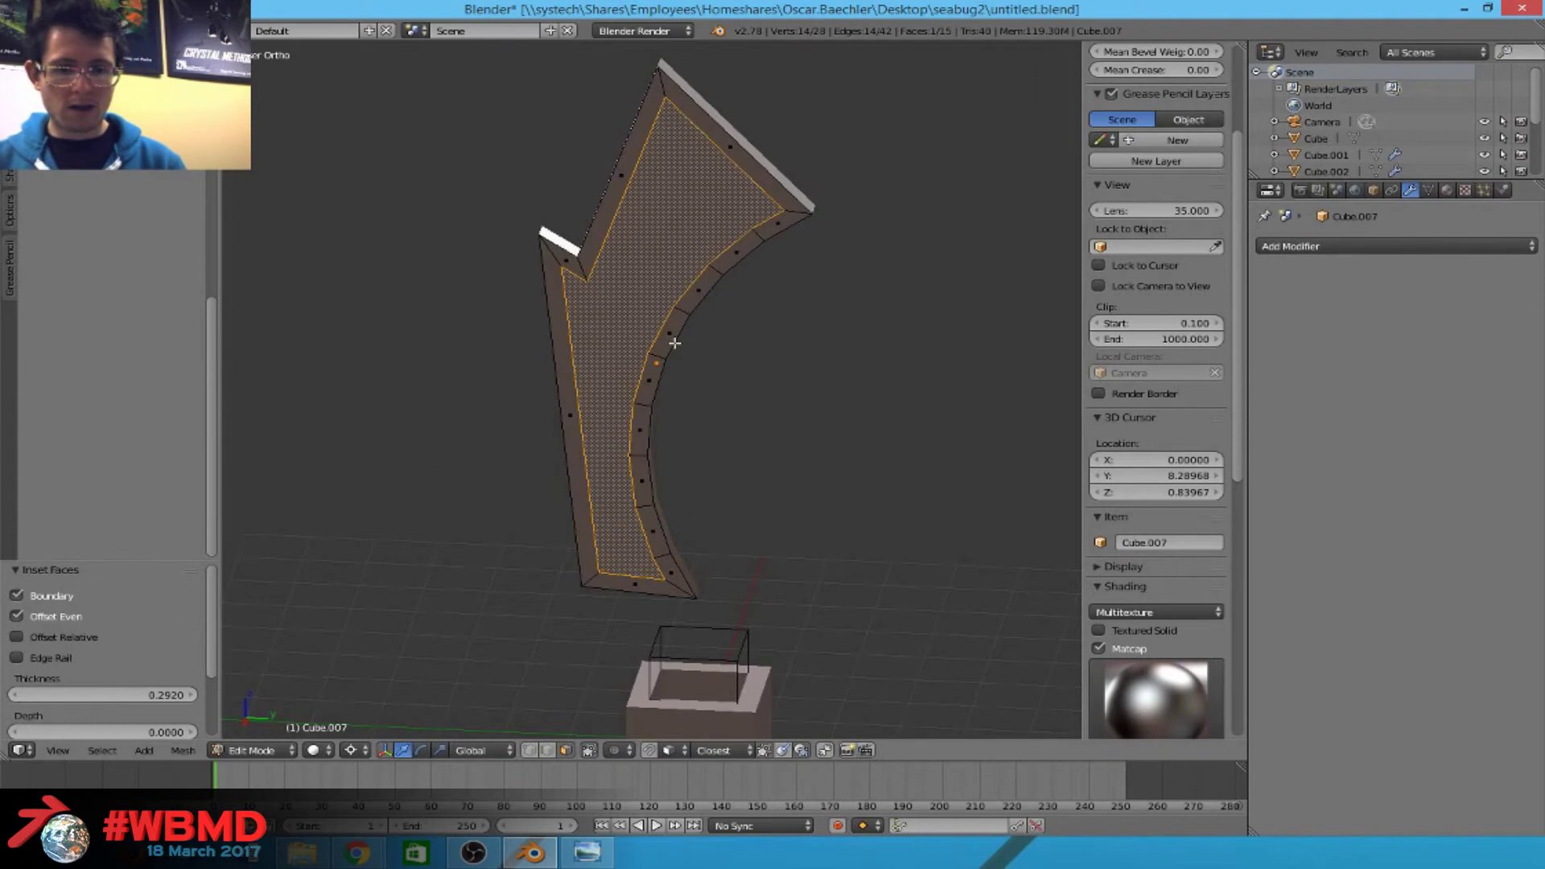
Invert the face selection and delete the border faces around the inset face.
key(ctrl+i)
key(x)
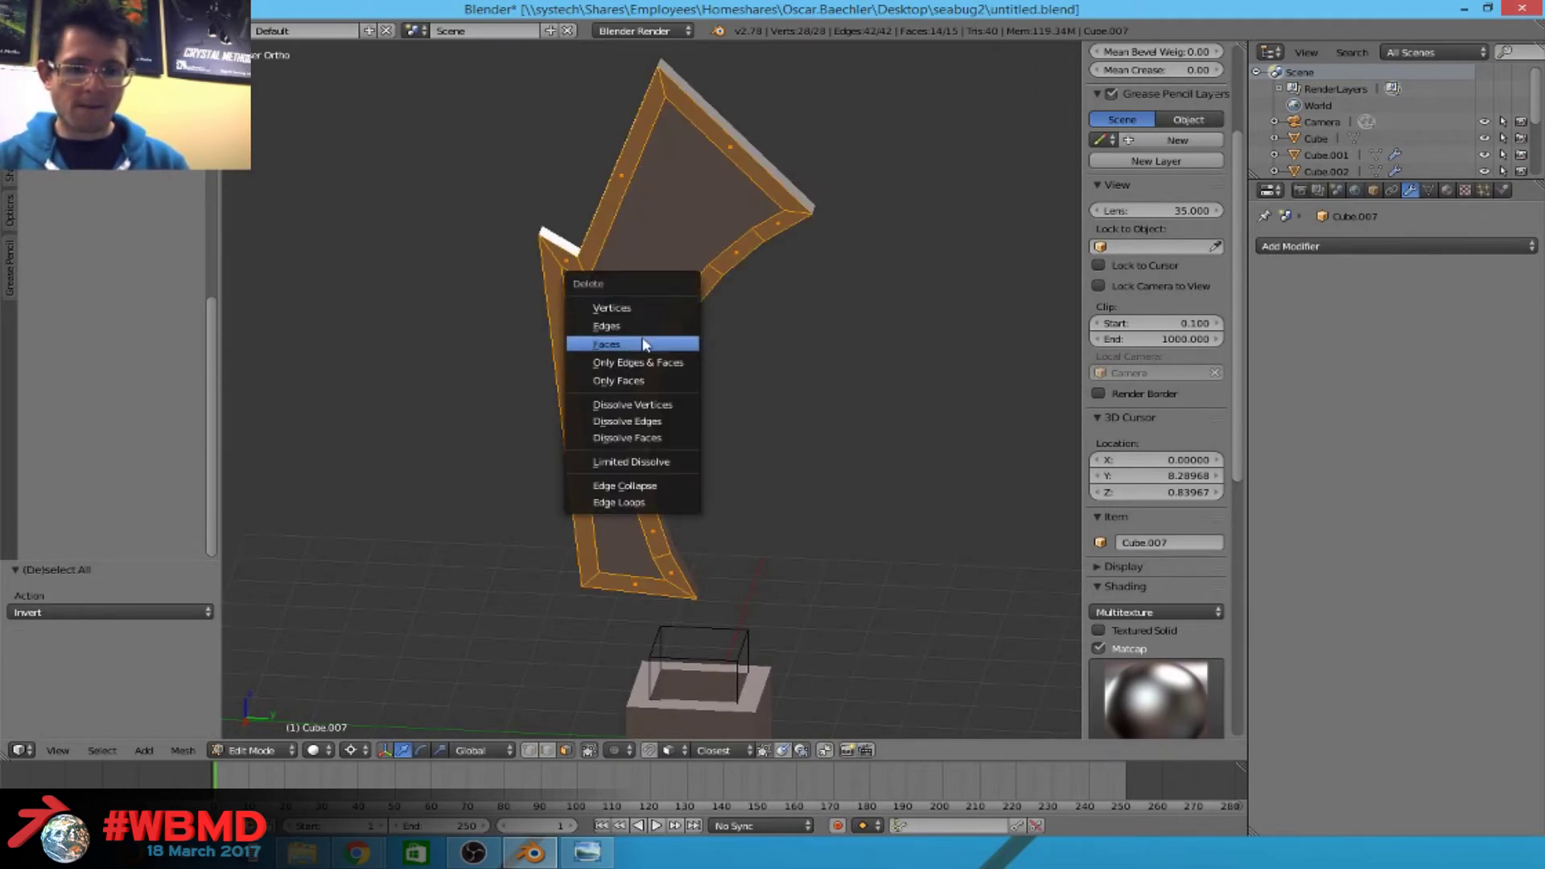
click(644, 344)
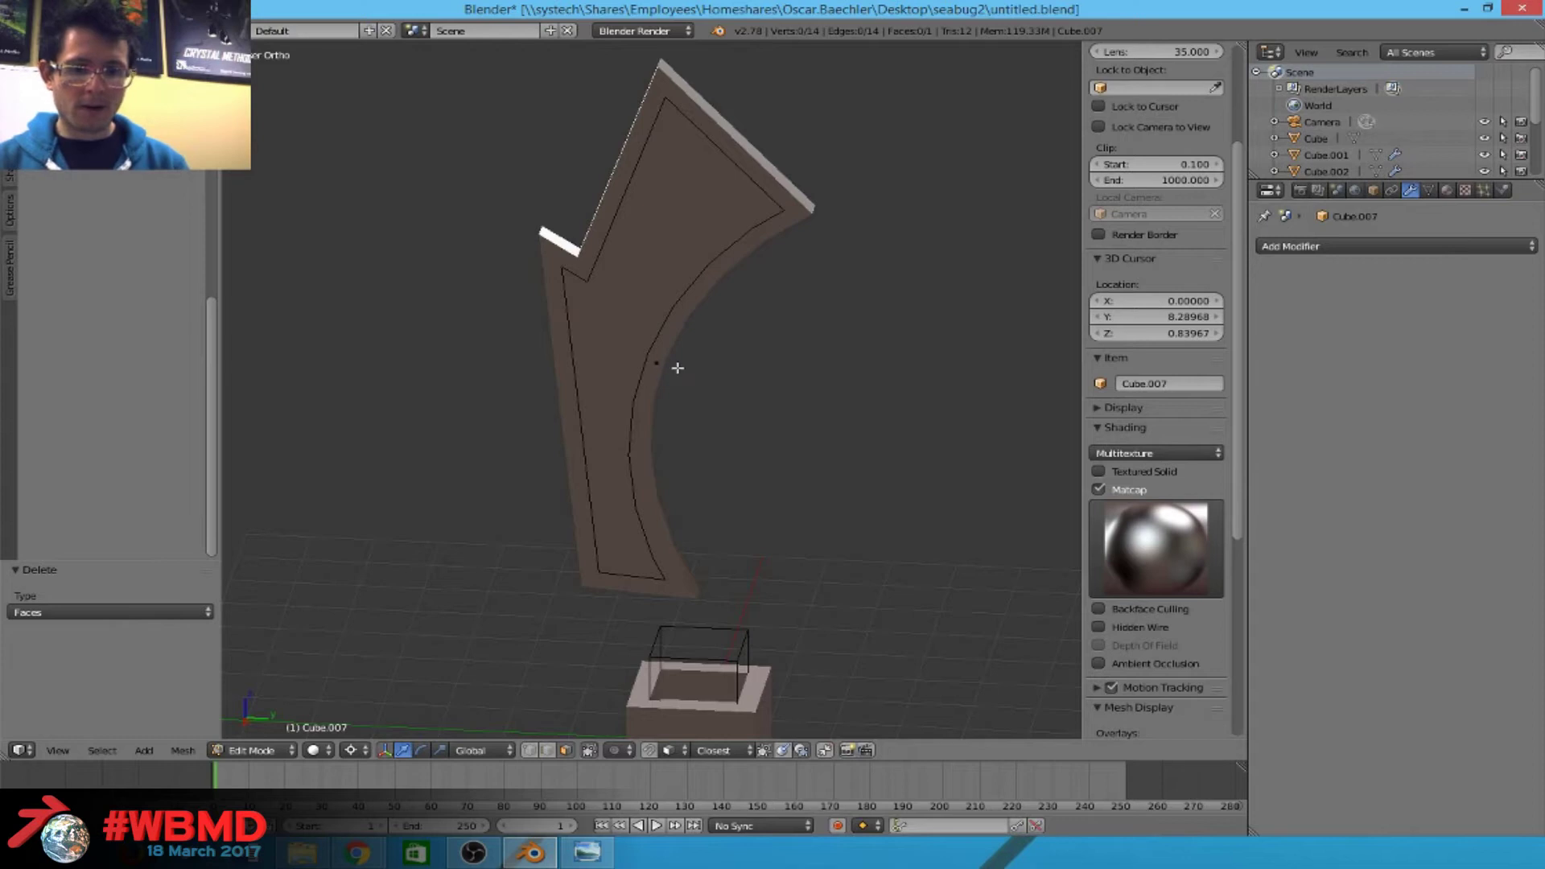
Move the inset face 0.218 along X, out from the blade's side.
key(a)
middle_drag(762, 455, 696, 467)
key(g)
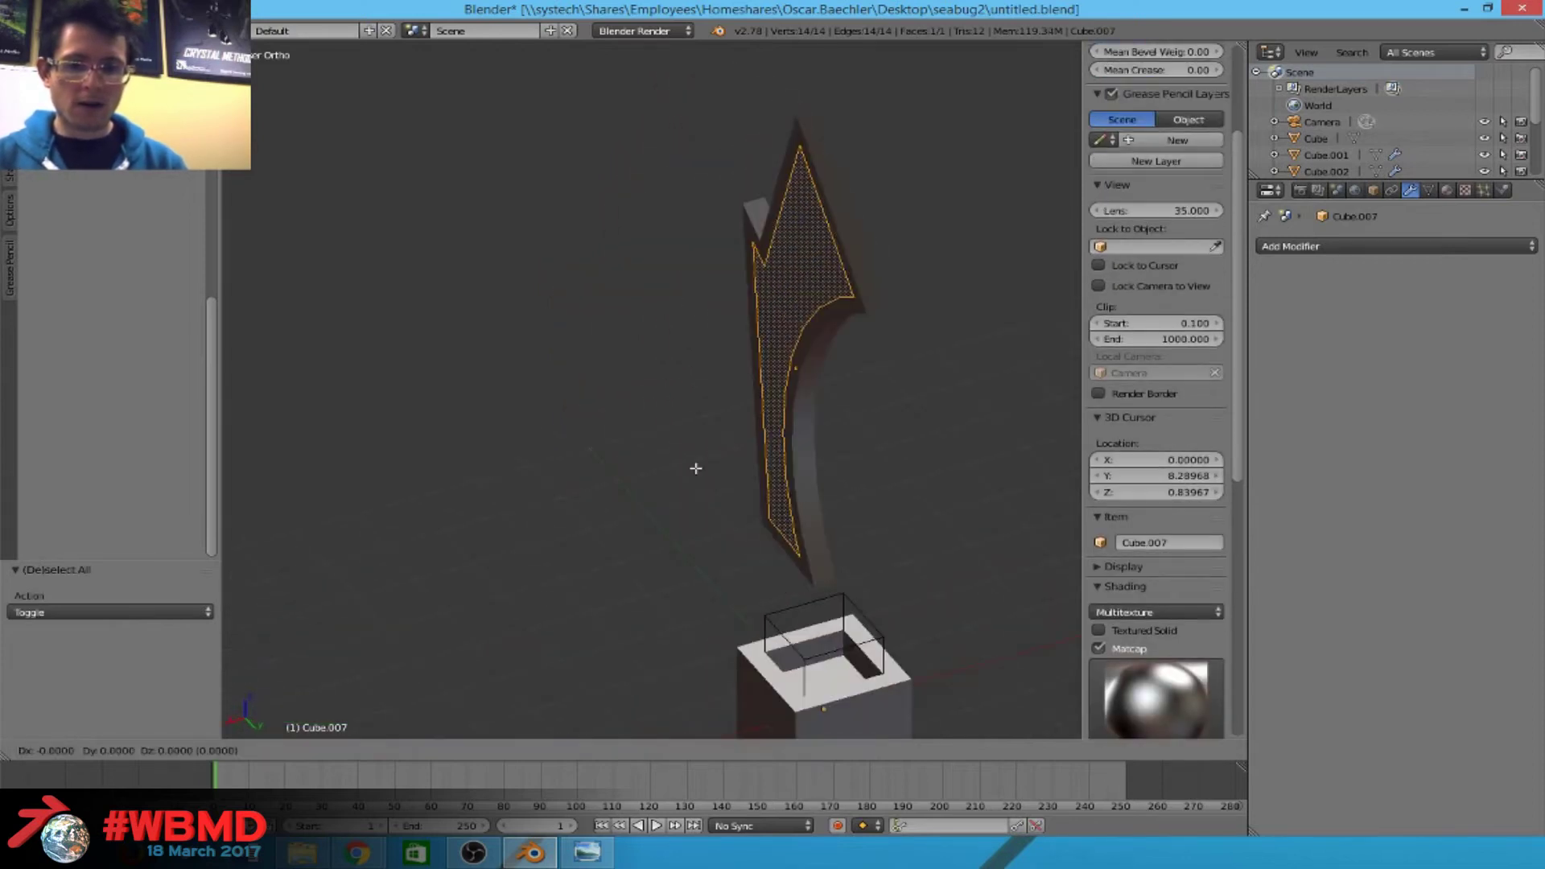
key(x)
click(684, 477)
Extrude the offset face back into the blade as a solid cutter and add the original blade to the object selection.
key(e)
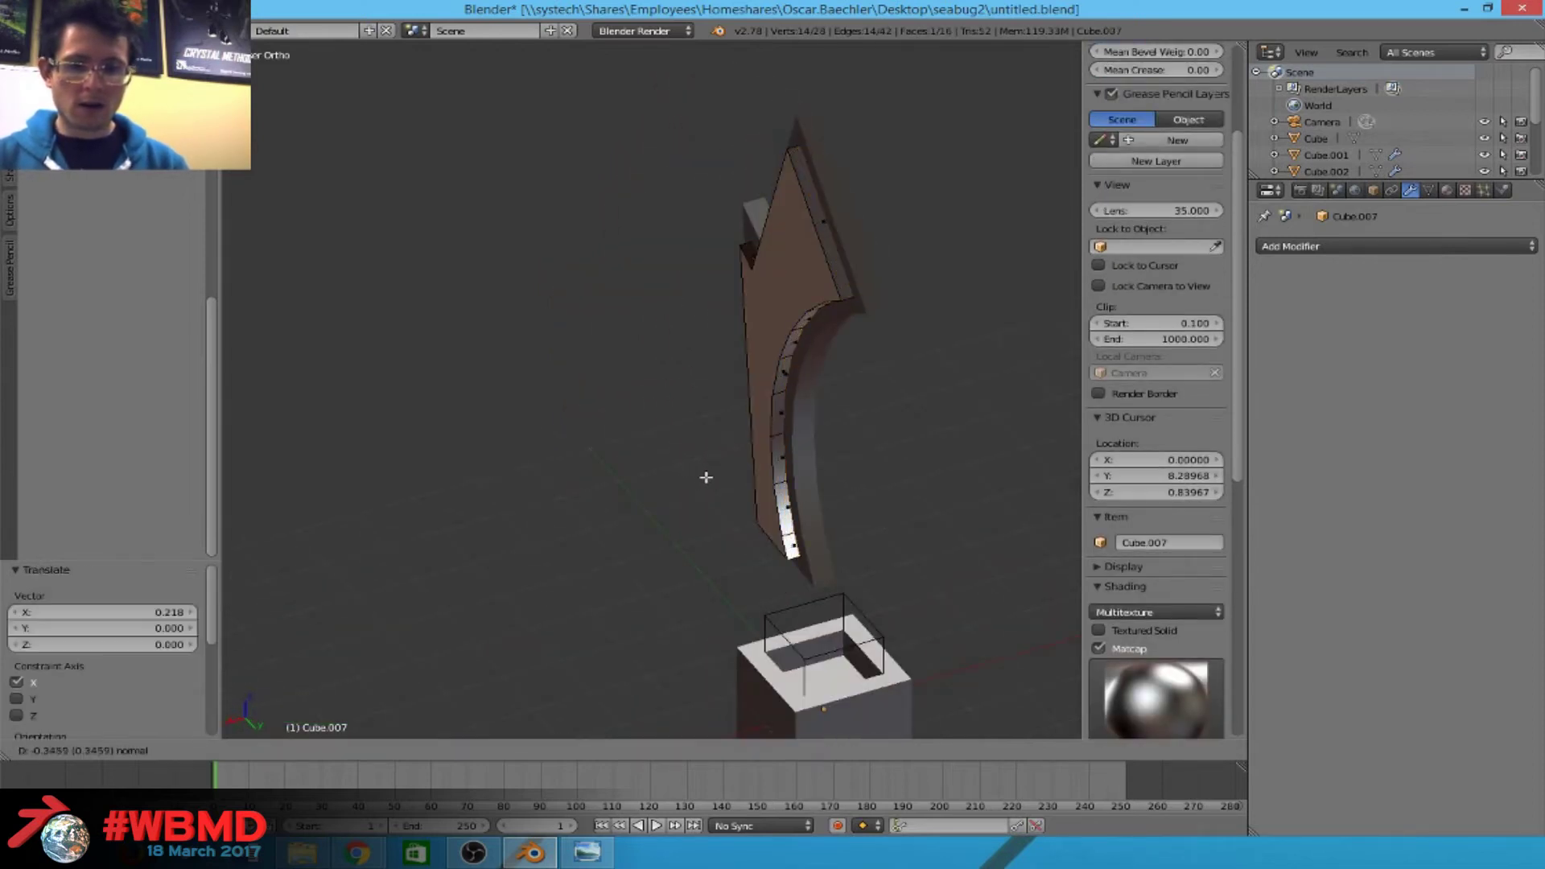
click(780, 346)
key(Tab)
middle_drag(780, 346, 837, 282)
shift+right_click(874, 249)
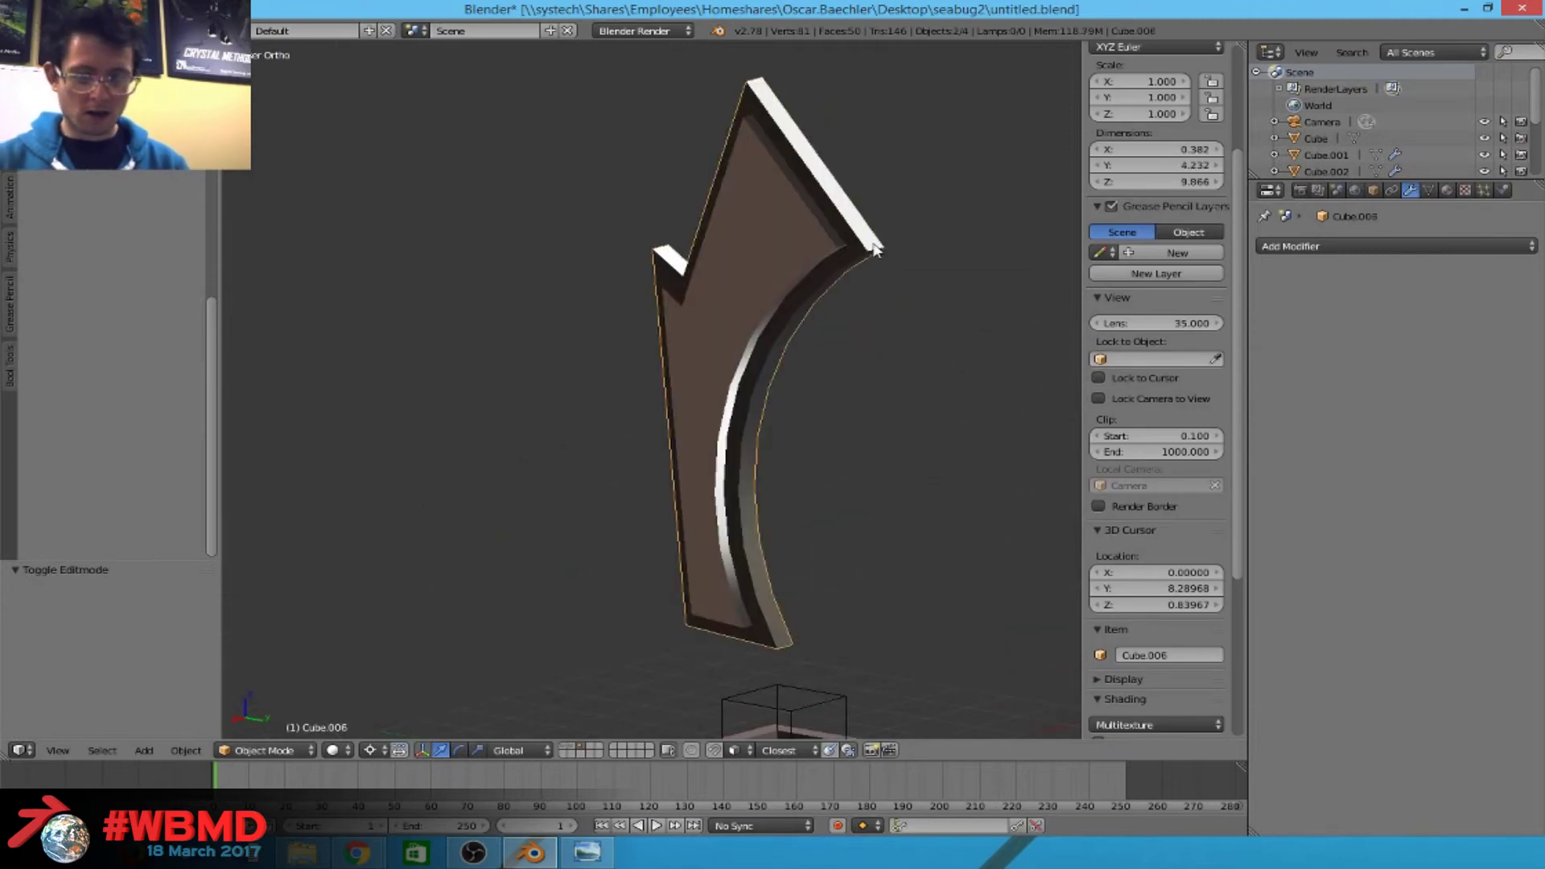
Subtract the inset cutter from the blade with a Bool Tool Difference modifier and deselect everything.
key(ctrl+shift+KP_Subtract)
key(a)
scroll(725, 334, up, 5)
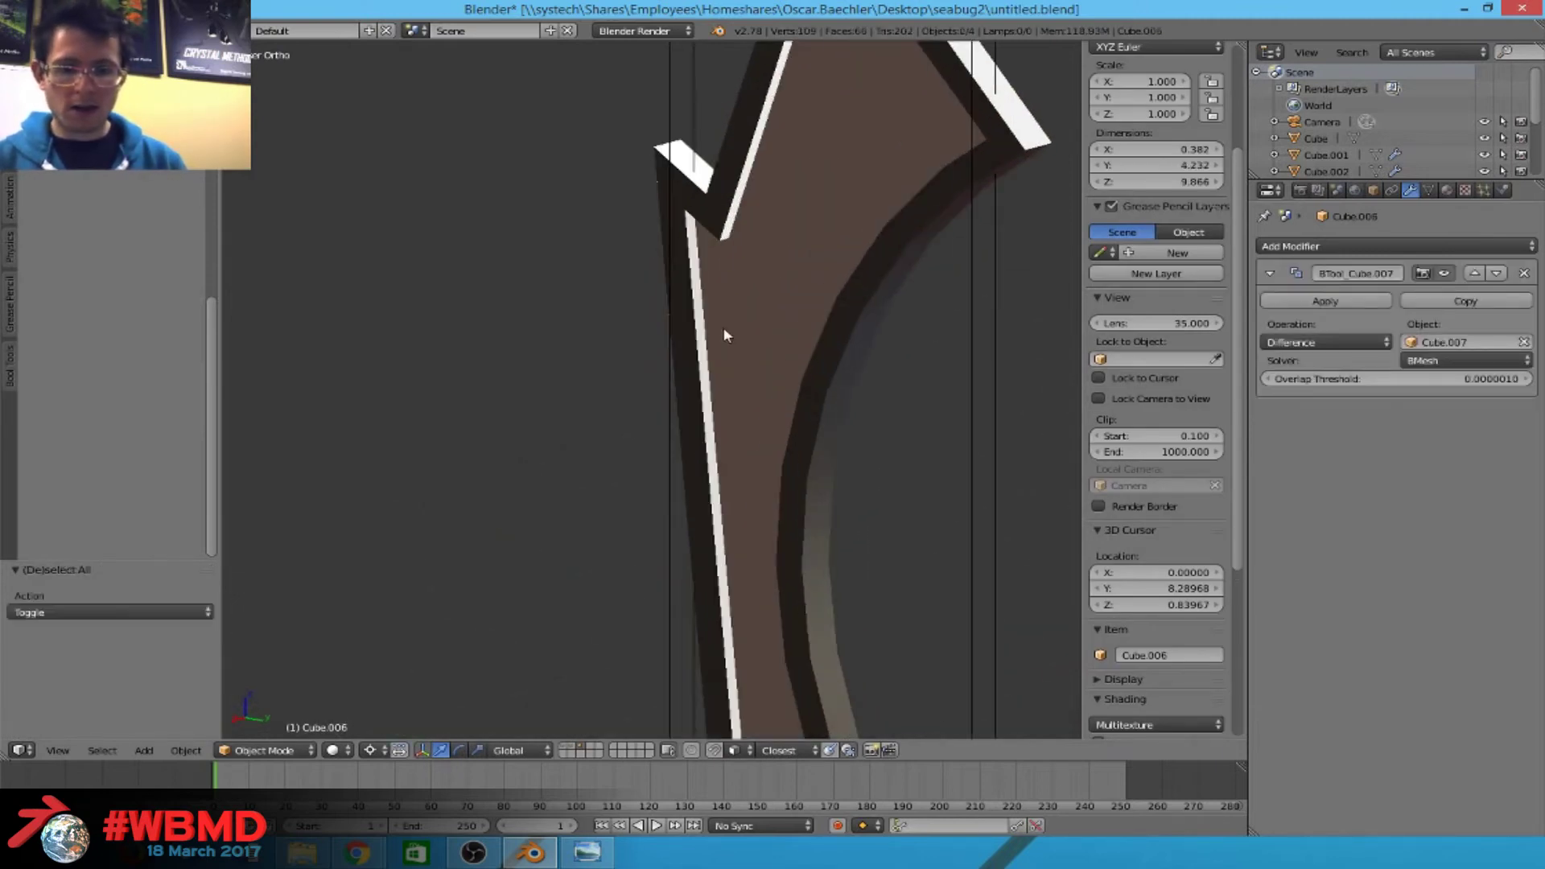
middle_drag(748, 392, 807, 295)
Recalculate the normals of the entire blade mesh so they are consistent.
right_click(554, 283)
key(Tab)
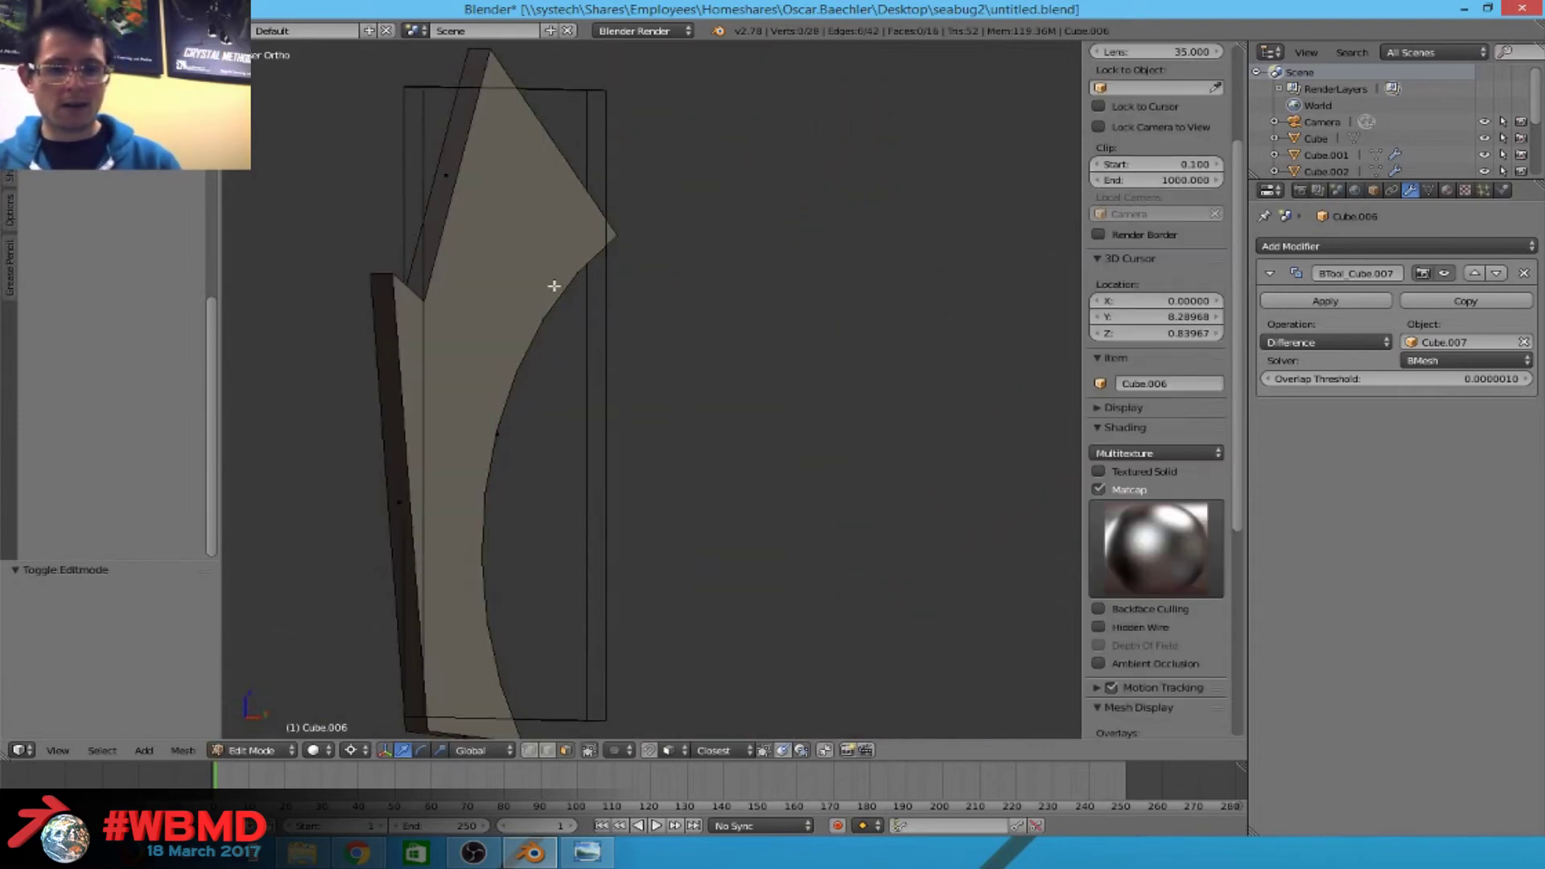
key(a)
key(a)
key(a)
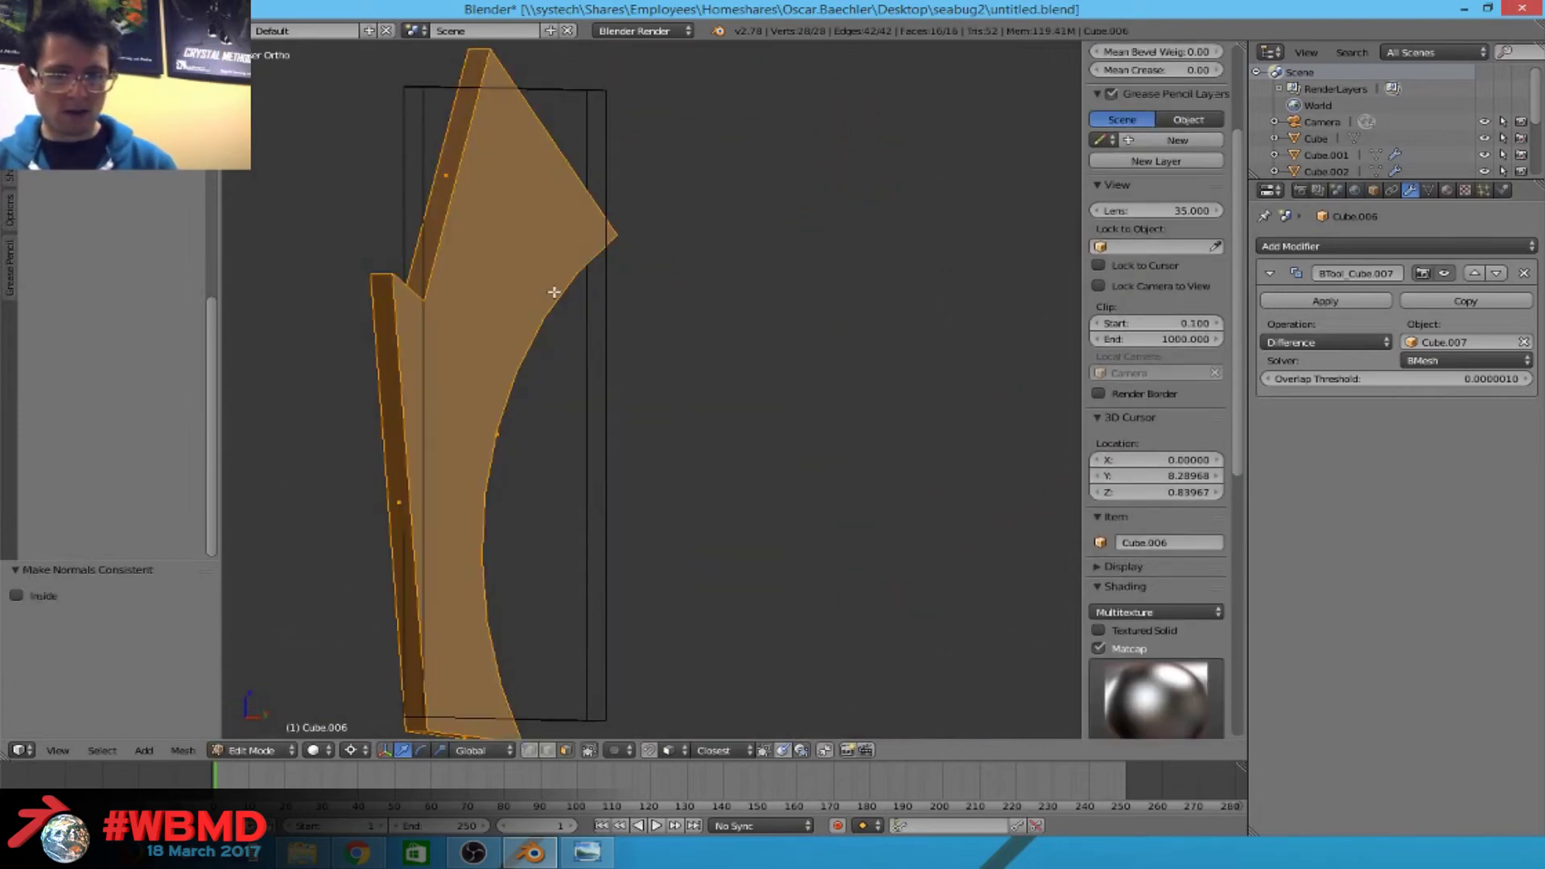
key(Tab)
Recalculate the normals of the inset cutter's mesh as well.
right_click(596, 363)
key(Tab)
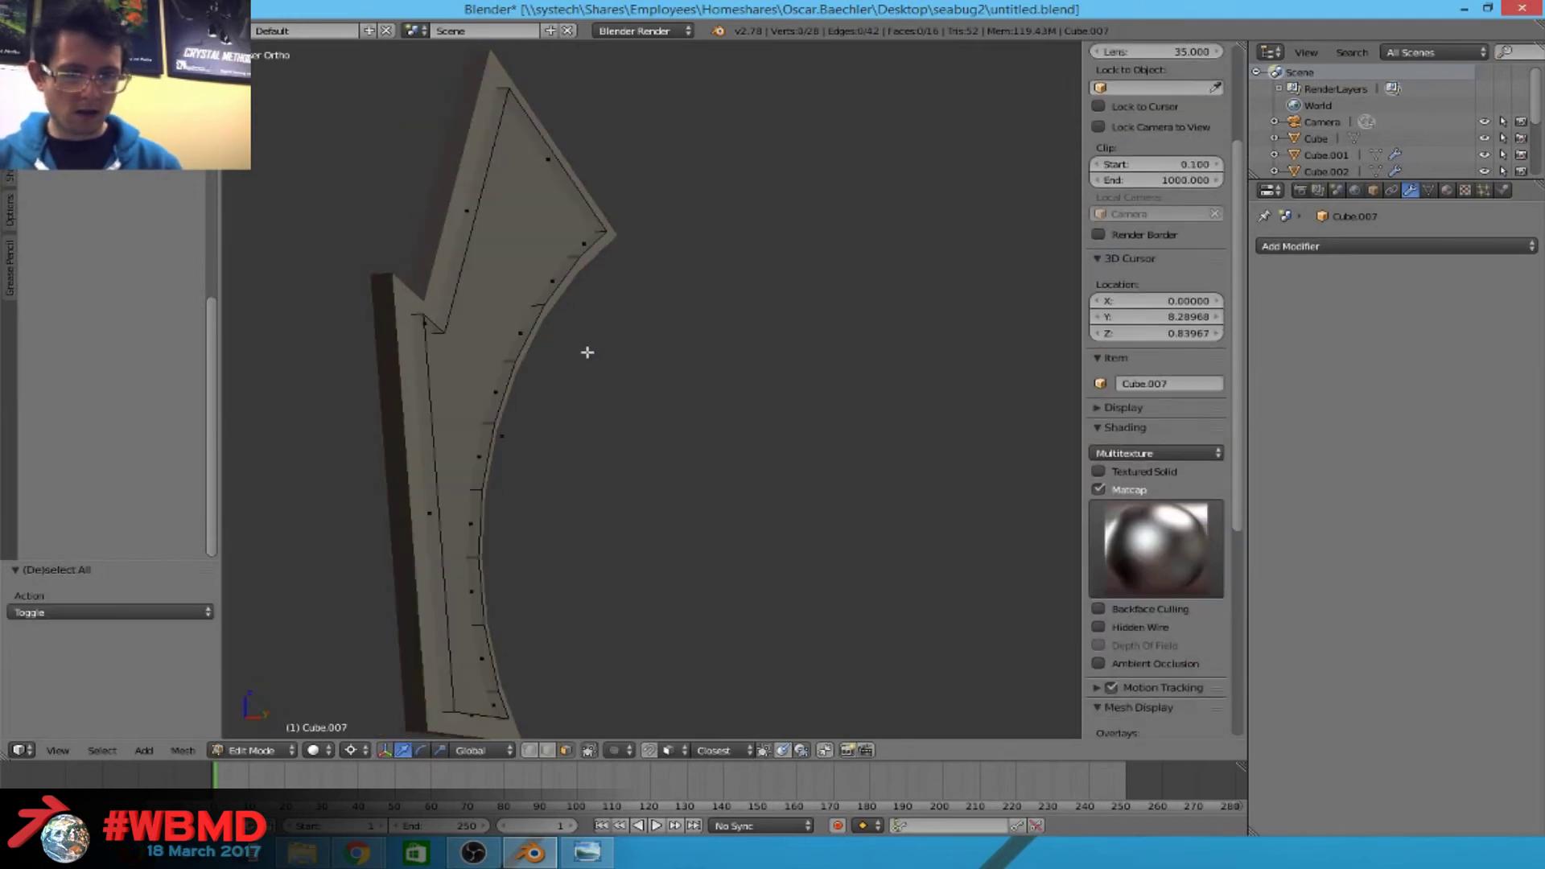
key(a)
key(ctrl+n)
key(Tab)
scroll(577, 350, up, 4)
middle_drag(578, 350, 549, 416)
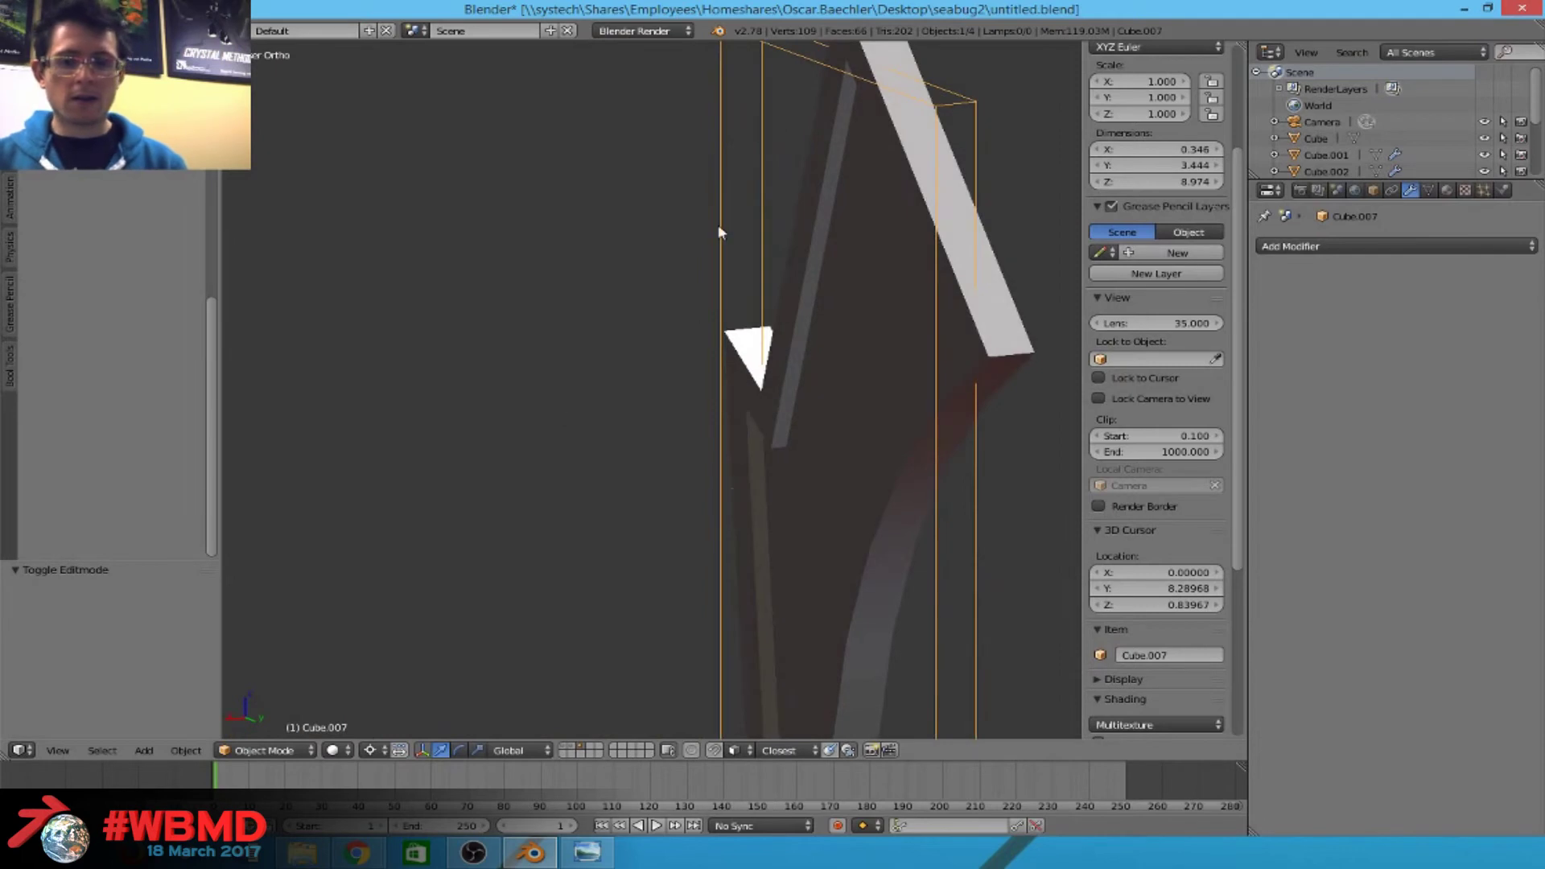
key(Tab)
key(Tab)
key(g)
key(y)
right_click(834, 285)
Reposition the inset cutter on the blade by moving it along X and about 0.074 along Y.
scroll(834, 284, down, 2)
middle_drag(833, 285, 774, 370)
key(g)
key(x)
click(778, 326)
key(g)
key(y)
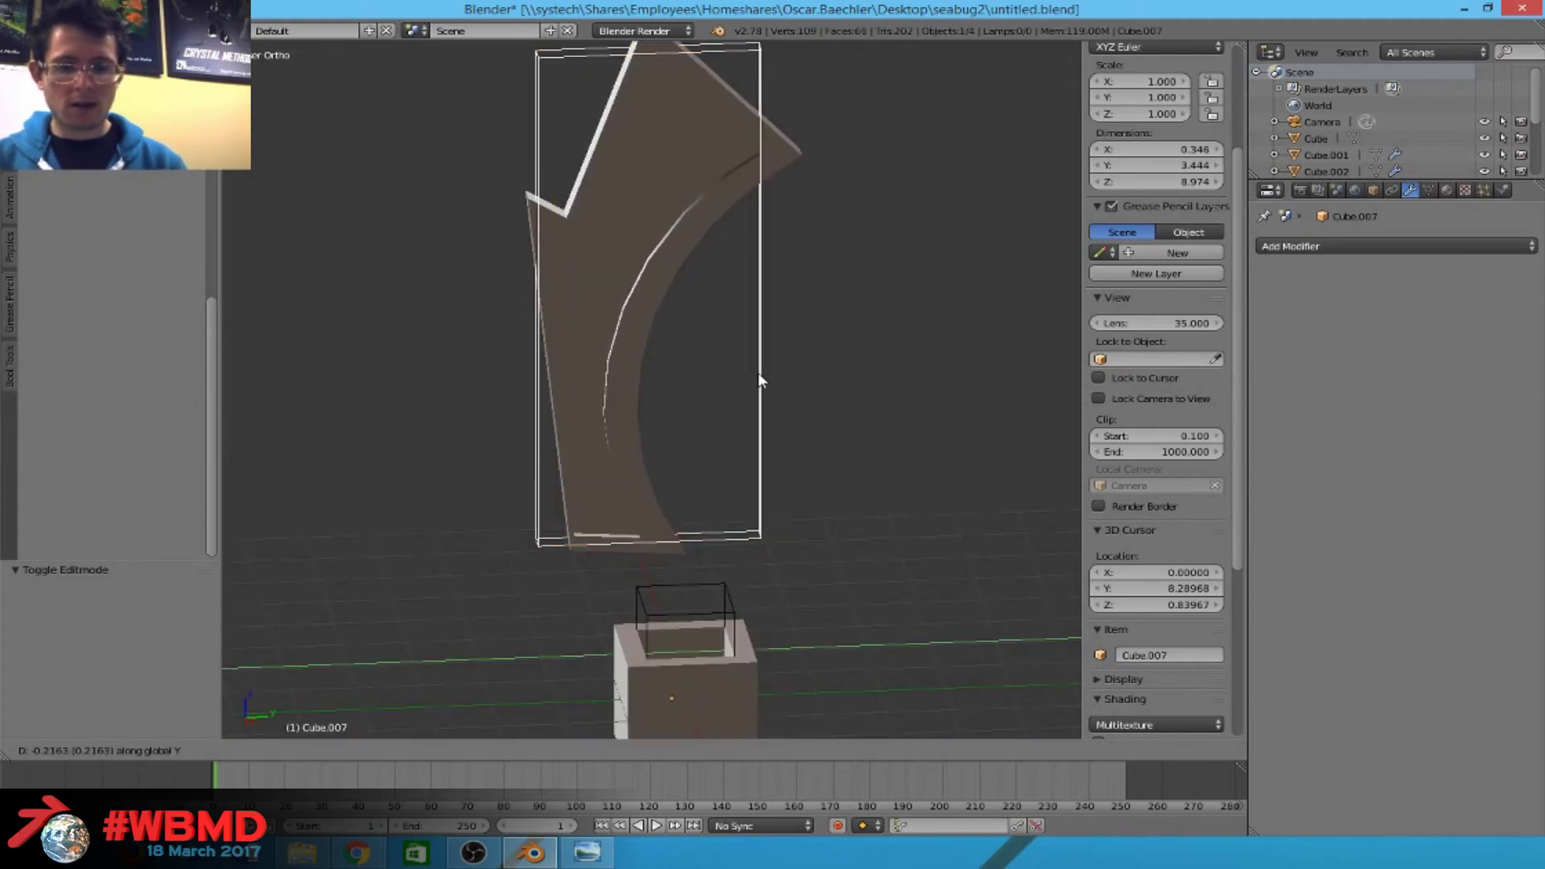
click(755, 375)
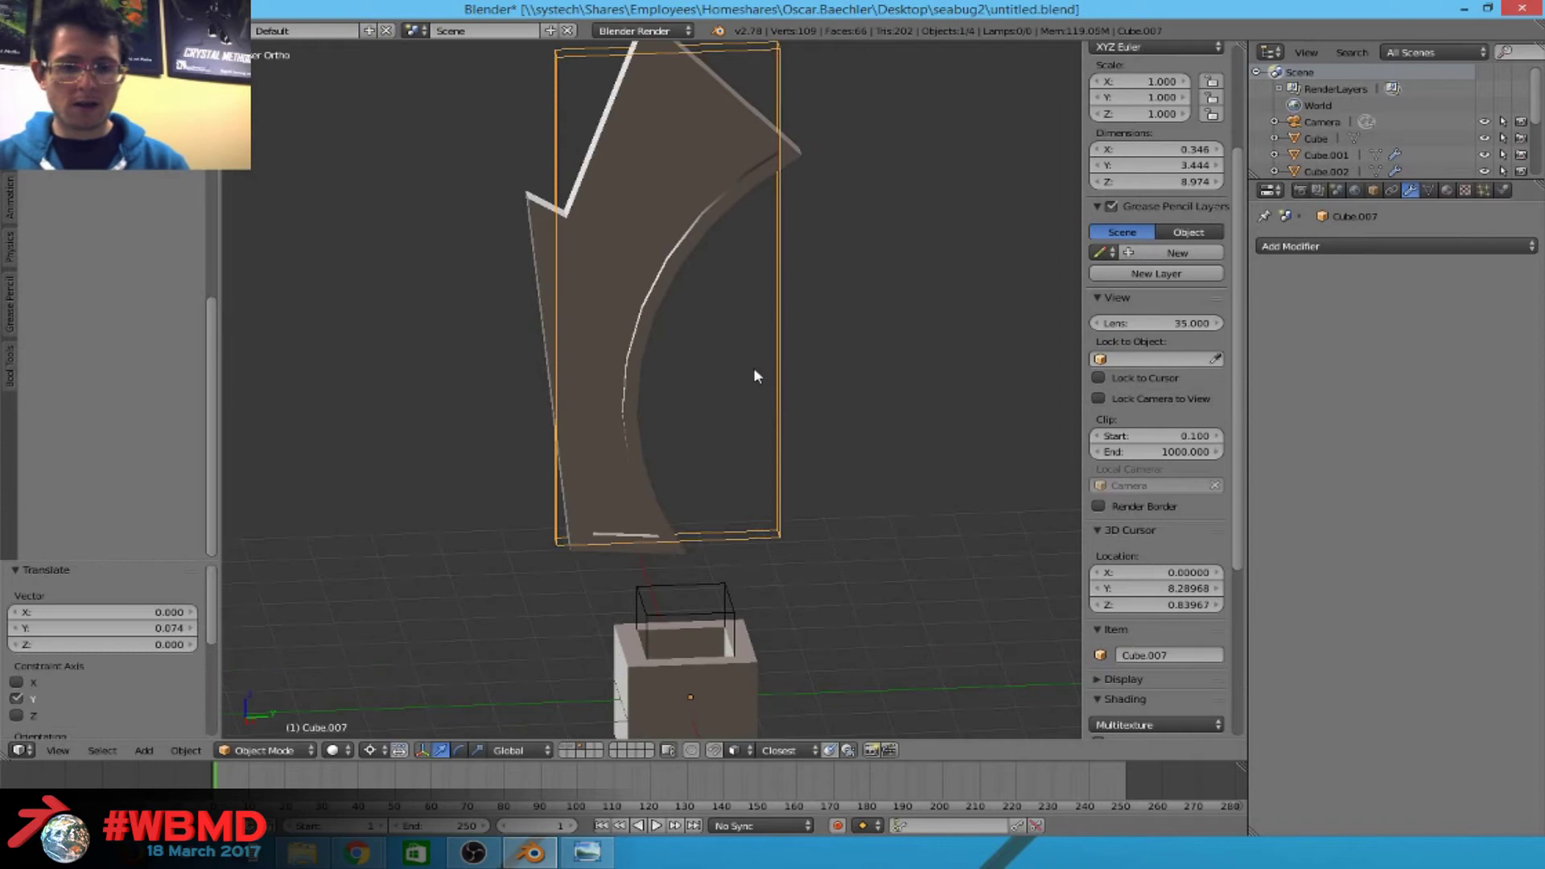
Add a cylinder mesh and clear its location so it sits at the world origin.
key(a)
middle_drag(755, 375, 635, 367)
key(shift+a)
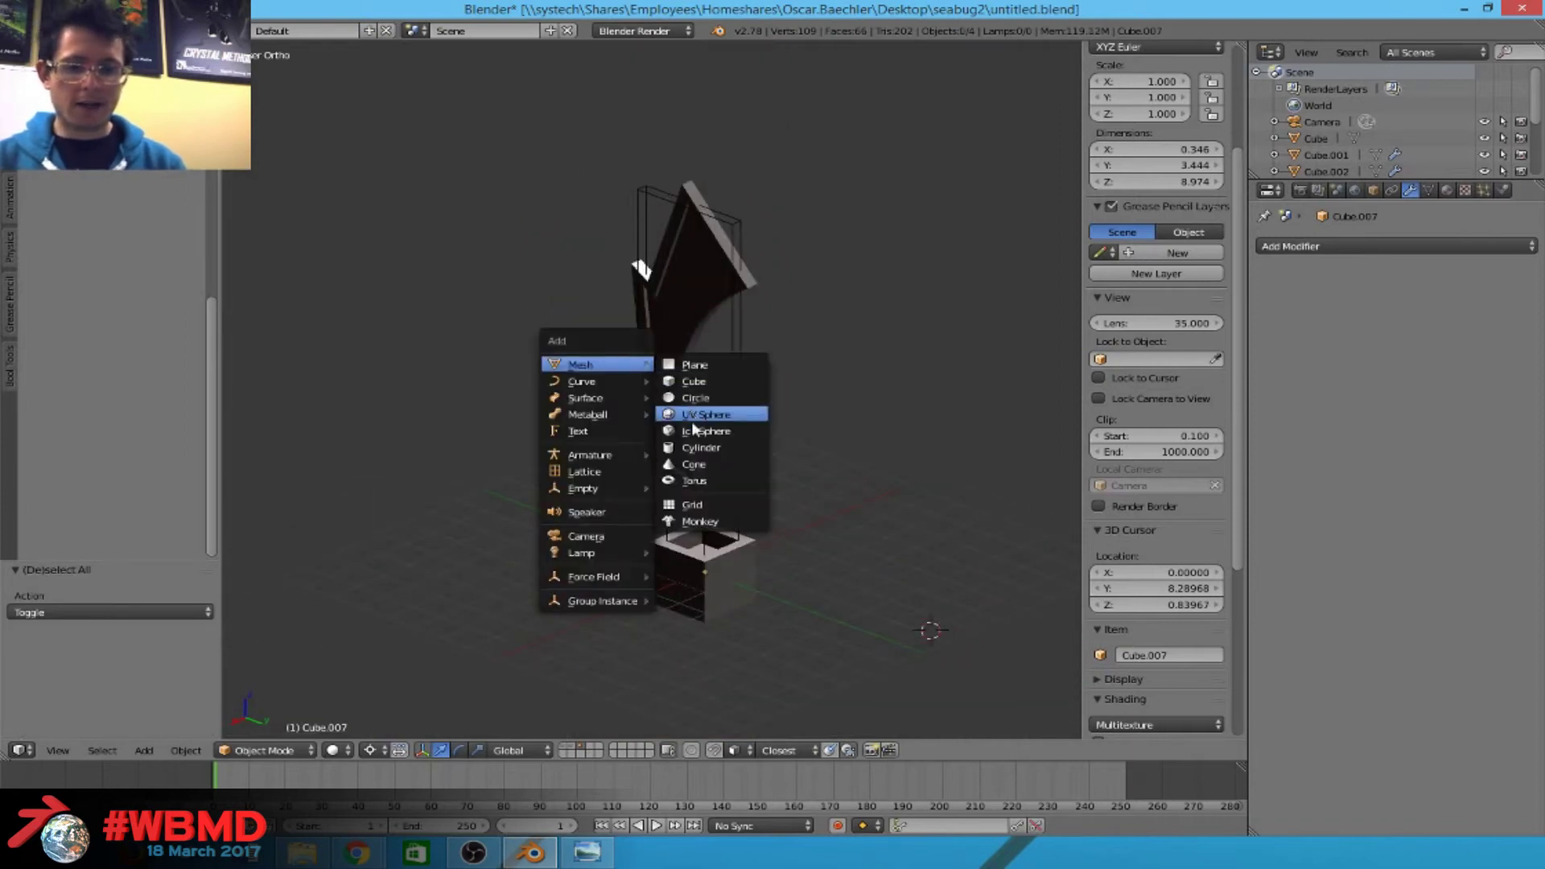
click(698, 448)
key(Tab)
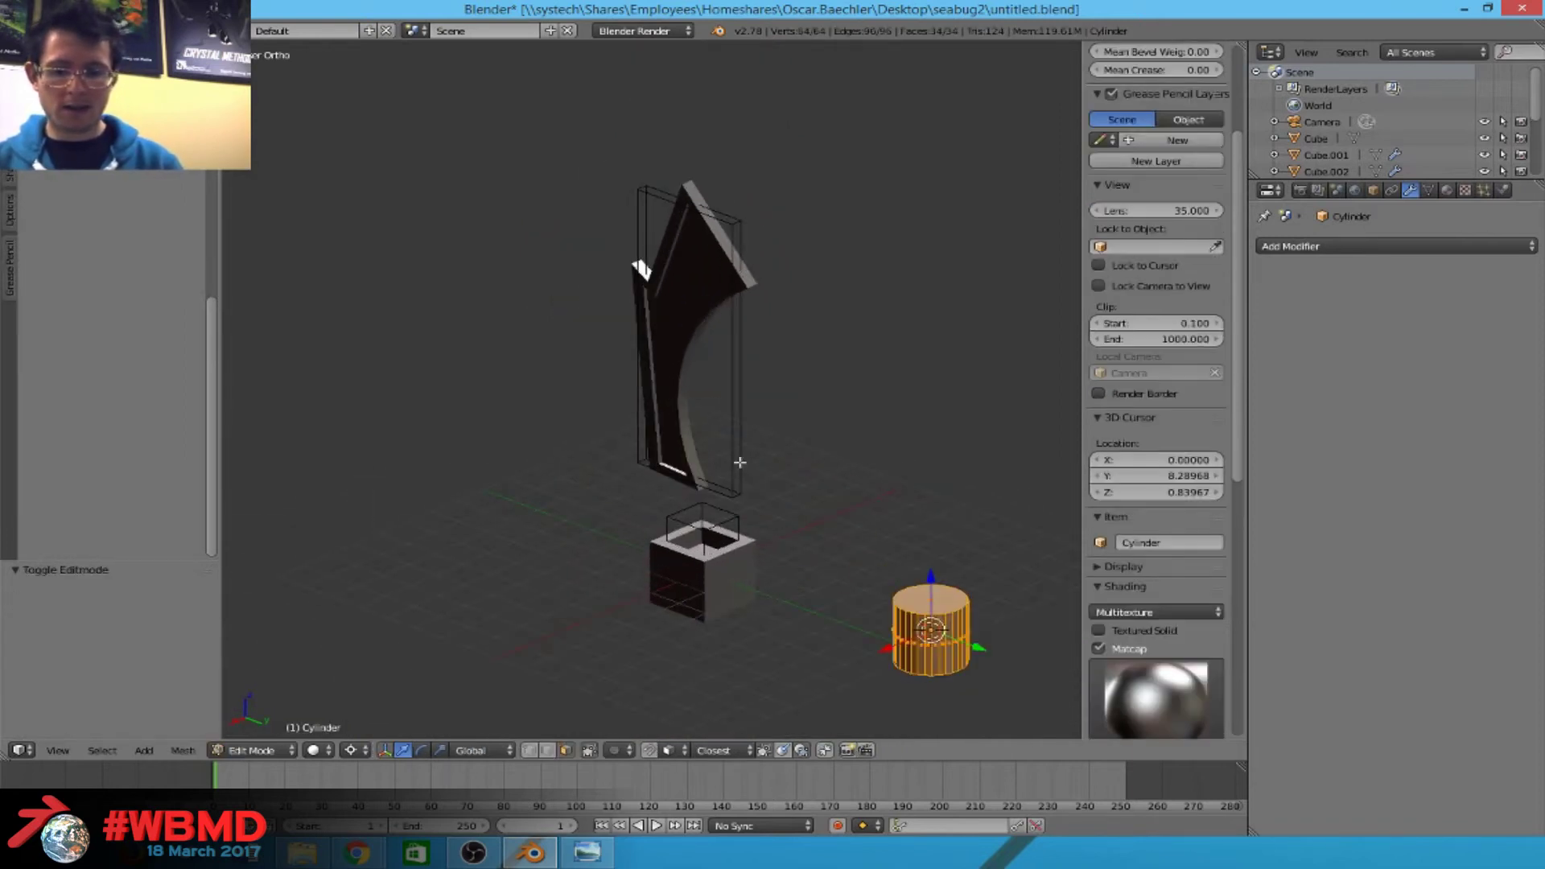
key(Tab)
key(alt+g)
scroll(740, 462, down, 2)
scroll(740, 462, up, 3)
Rotate the cylinder's mesh 90° about the Y axis in Edit Mode.
key(Tab)
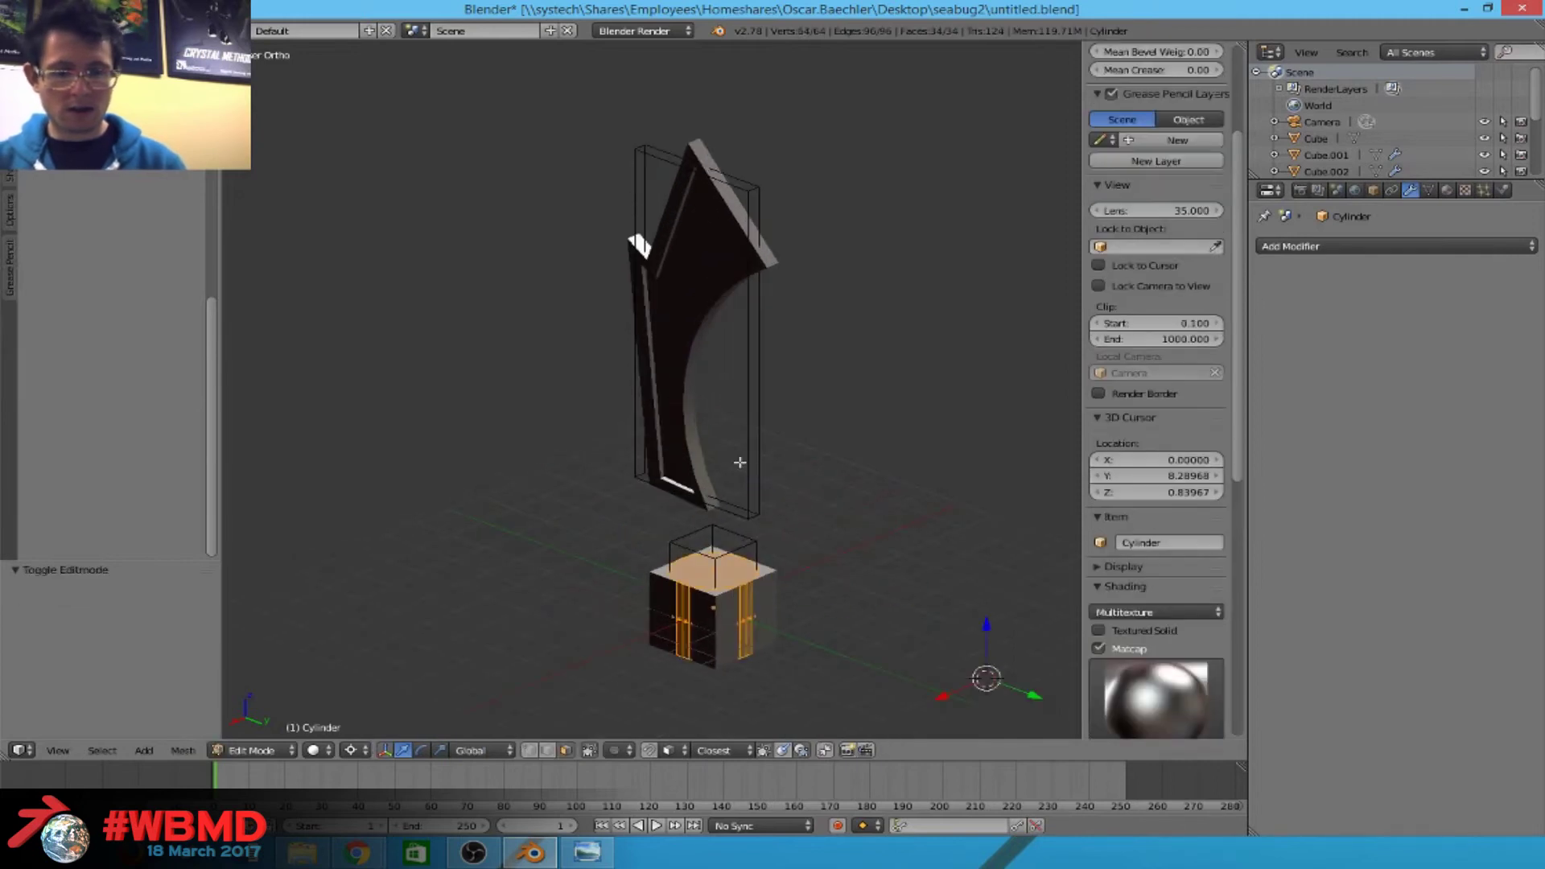
key(KP_3)
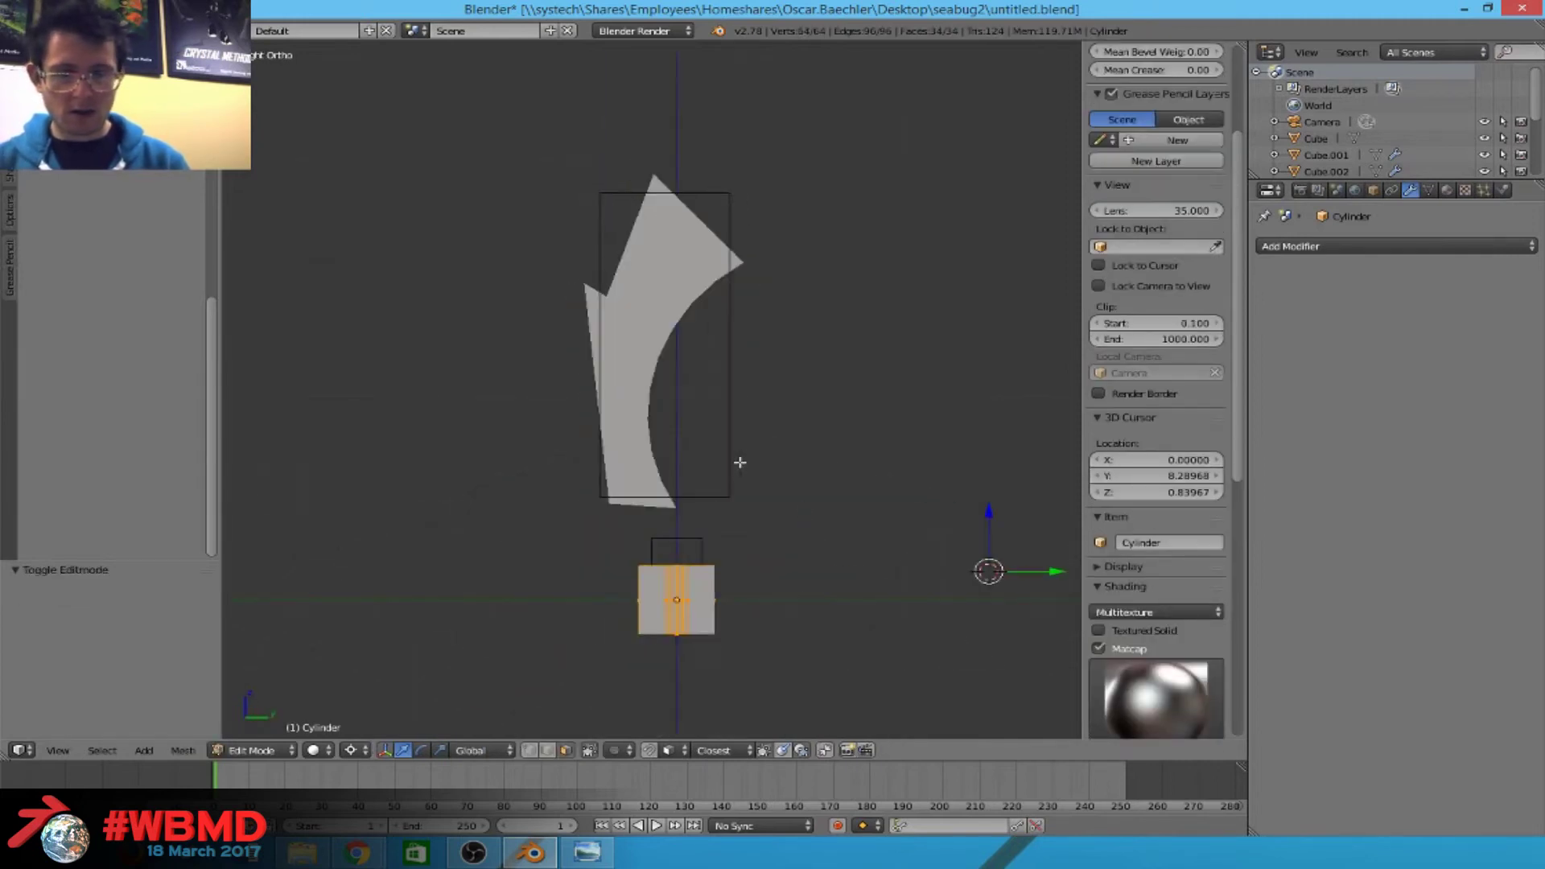
text(ry90)
key(Return)
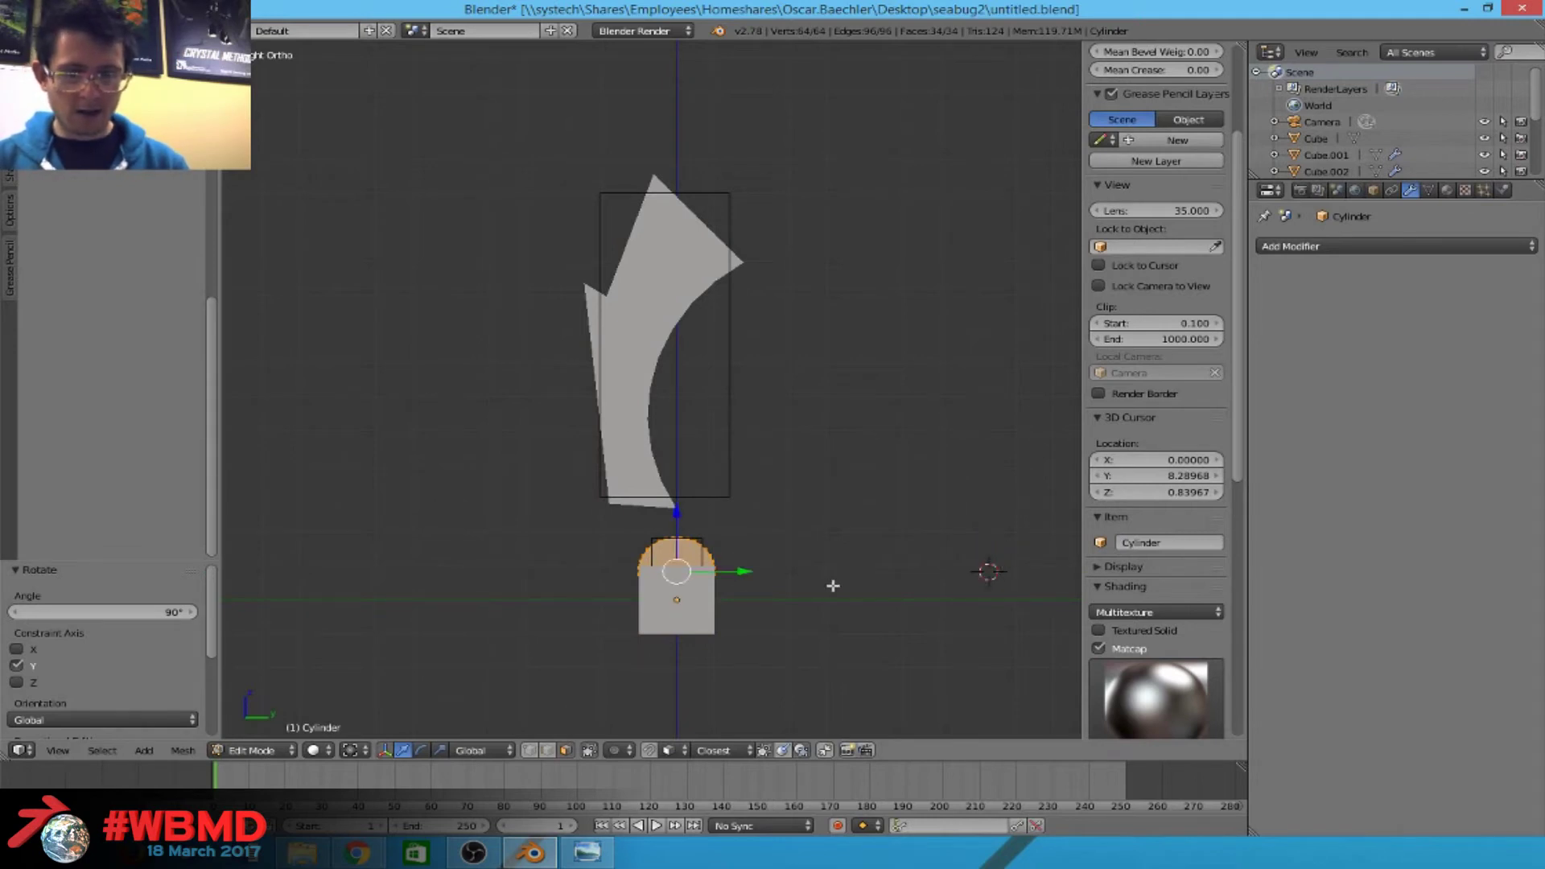
Shrink the cylinder's cross-section while keeping its X length, and move it 0.440 in Y and 9.283 in Z into the blade's head.
key(s)
key(shift+x)
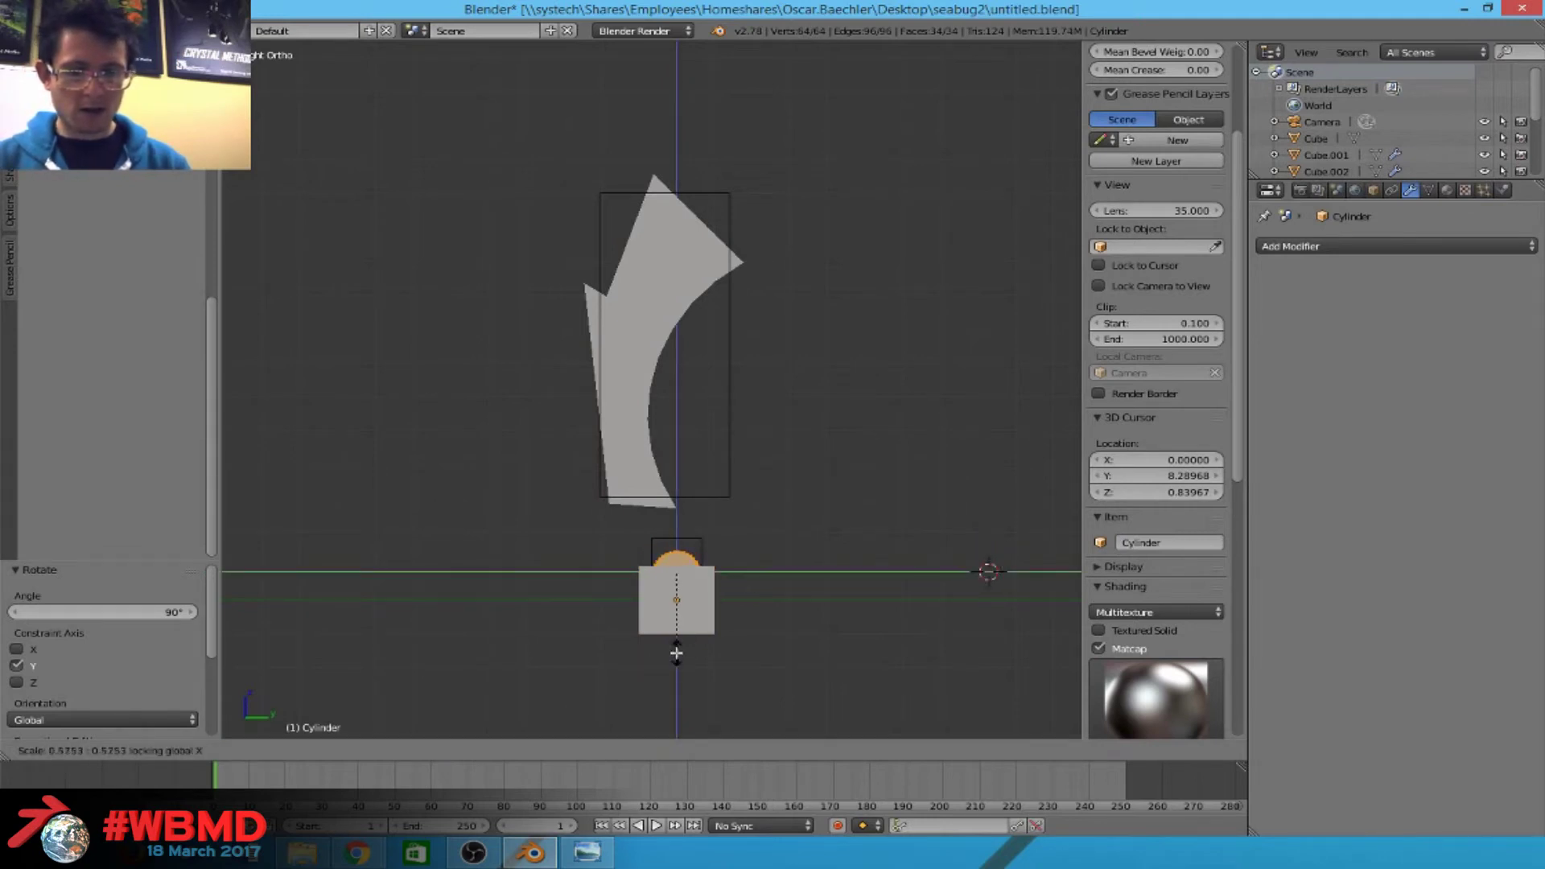
click(683, 585)
key(g)
click(688, 270)
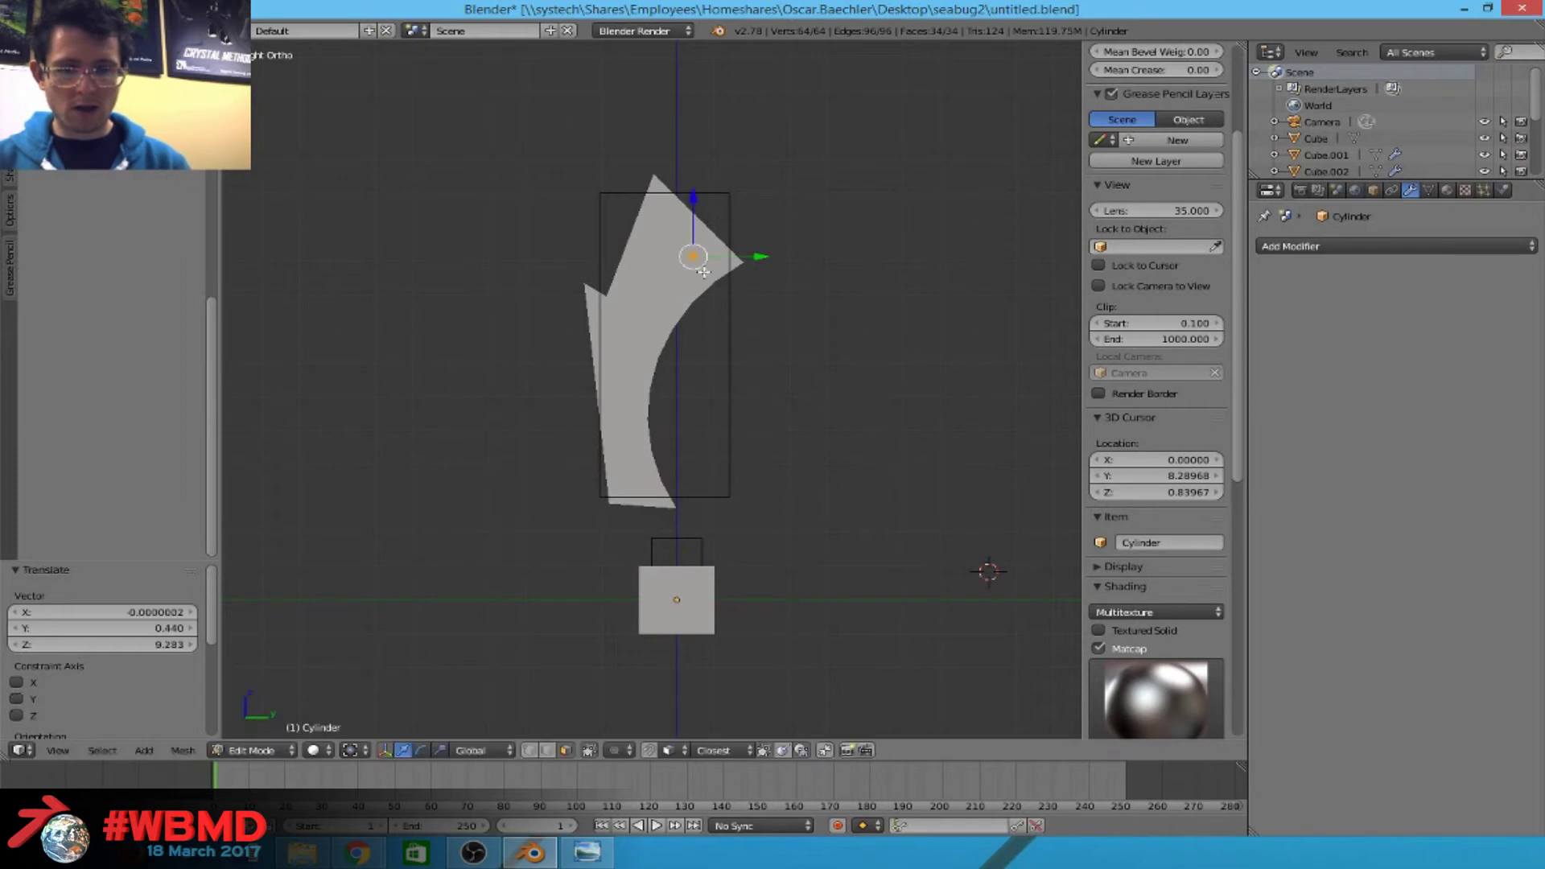
Duplicate the thin cylinder with an offset of -0.797 in Y and -0.848 in Z, and scale the copy about 4.38 times.
scroll(694, 288, up, 2)
key(shift+d)
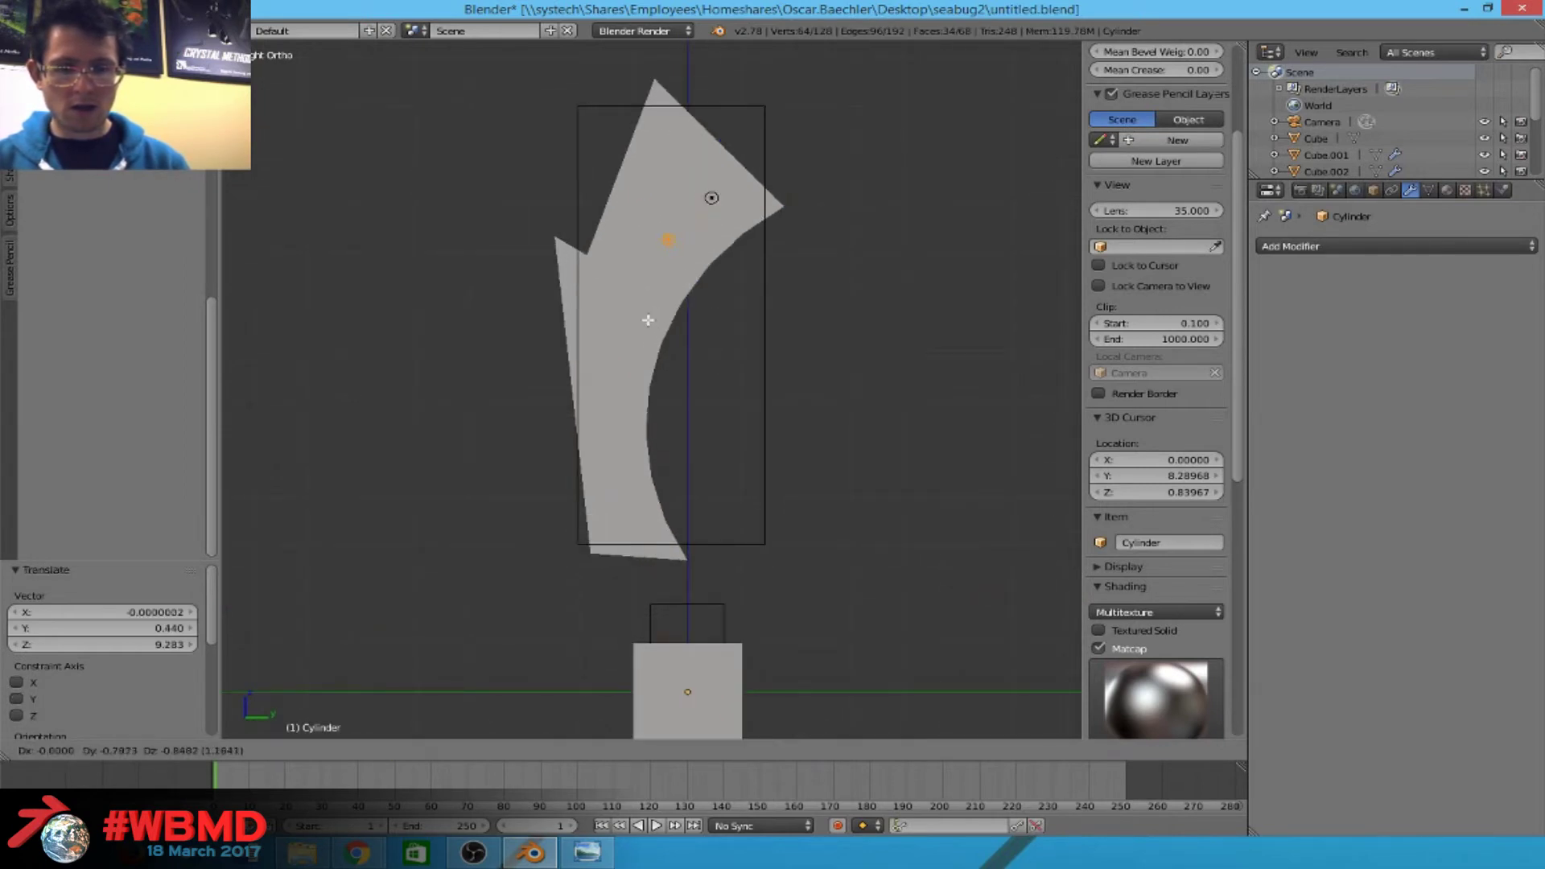
click(647, 321)
key(s)
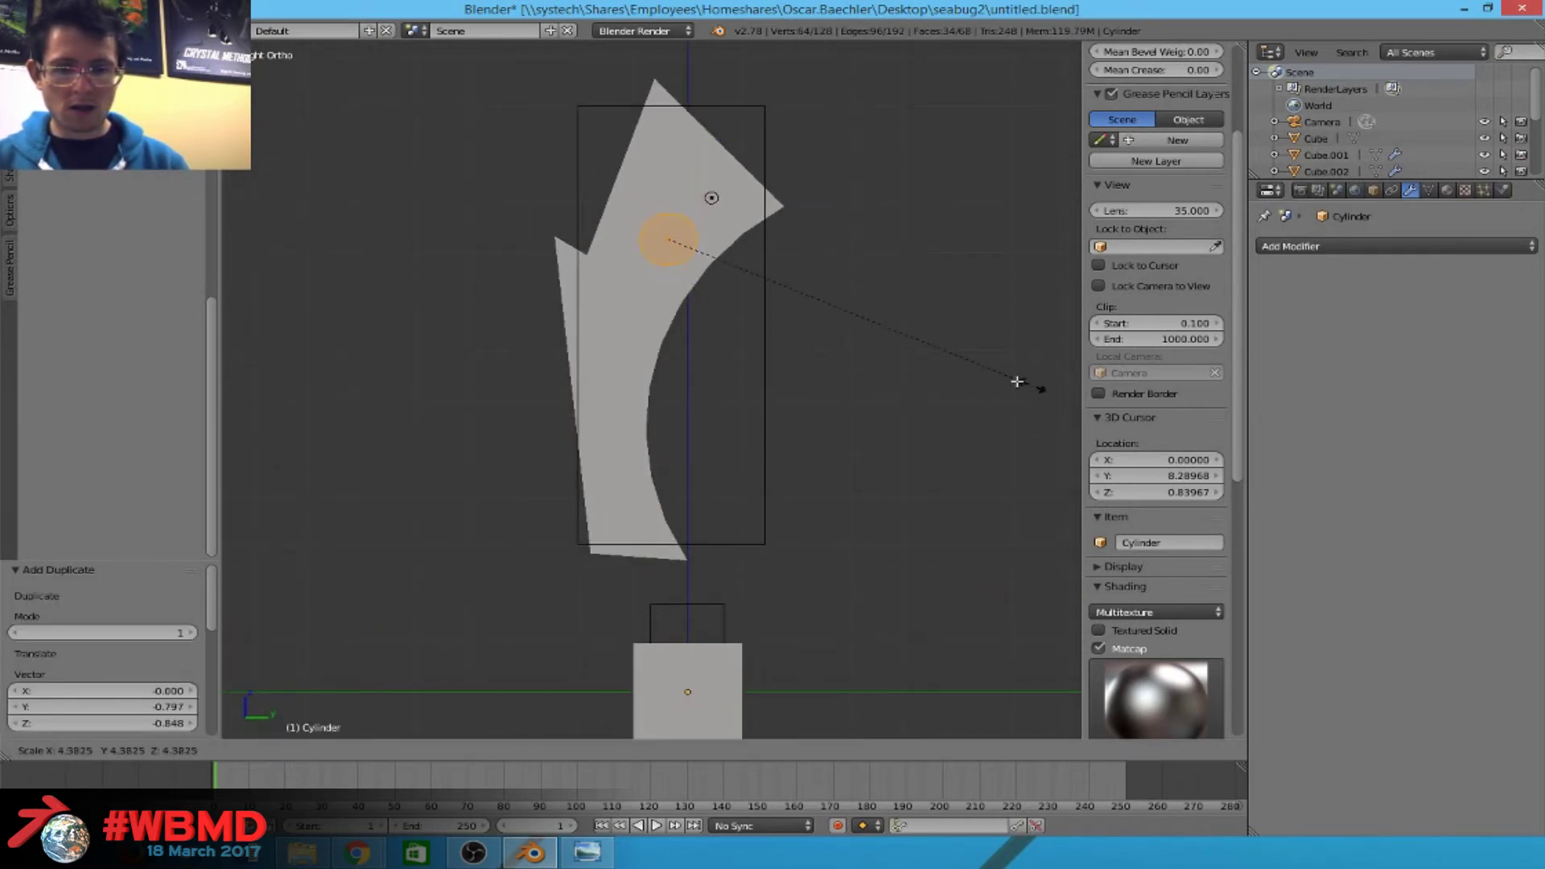
click(1017, 382)
Duplicate the large cylinder with an offset of -0.509 in Y and -1.171 in Z, and scale the copy to about 0.91.
key(shift+d)
click(885, 422)
key(s)
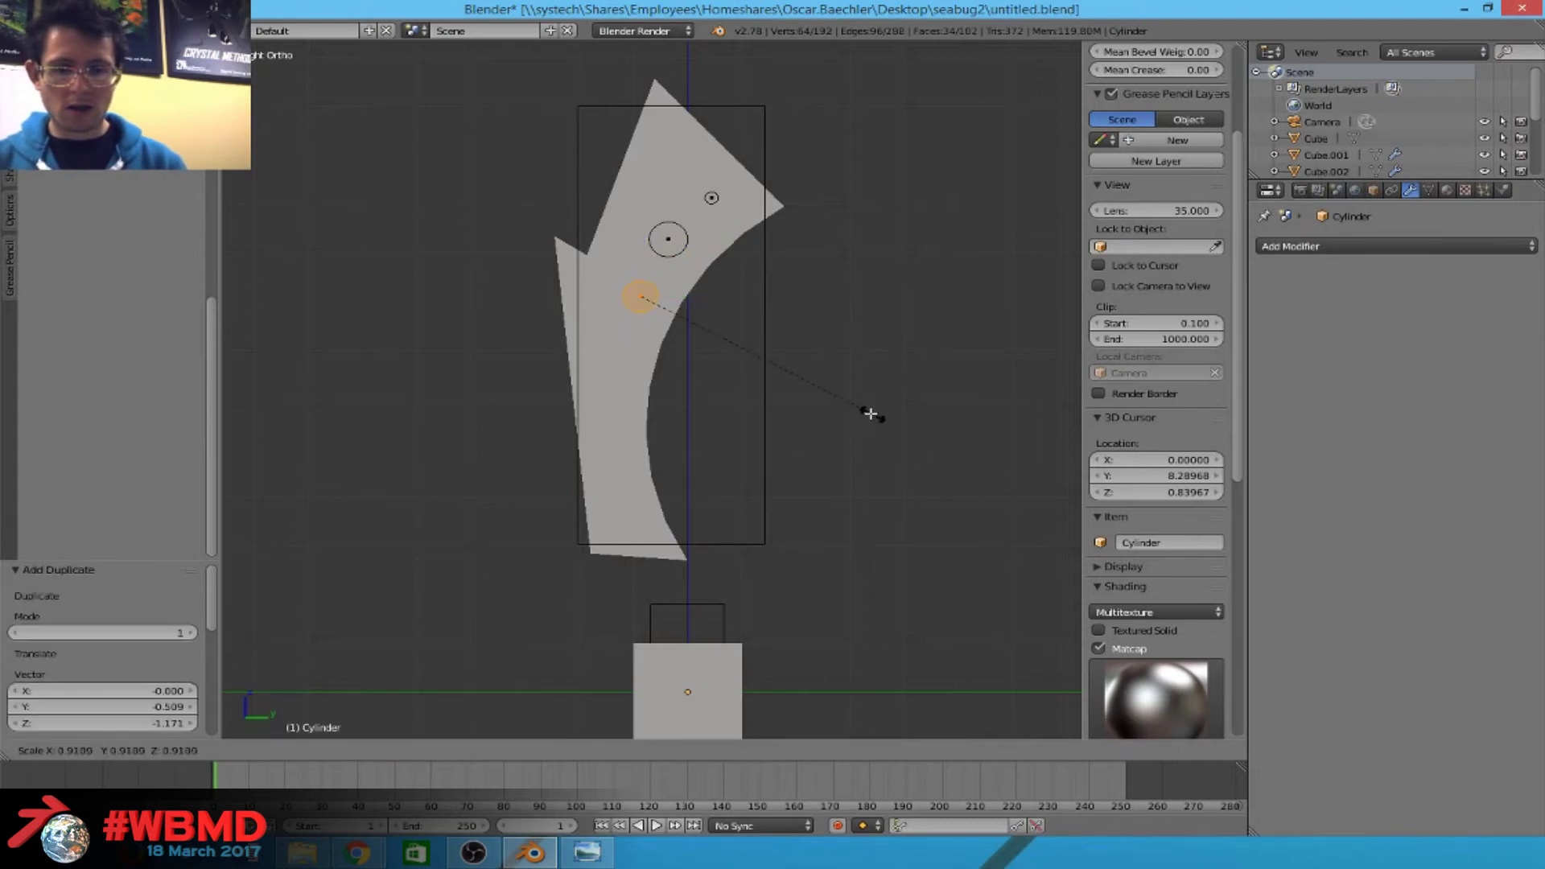
click(868, 413)
Add two more cylinder copies further down the blade, scaling the first of them smaller.
key(shift+d)
click(840, 451)
key(s)
click(761, 418)
key(shift+d)
click(755, 466)
Cut the row of cylinders out of the blade with a Bool Tool Difference modifier and deselect everything.
key(Tab)
middle_drag(759, 459, 659, 380)
shift+click(714, 467)
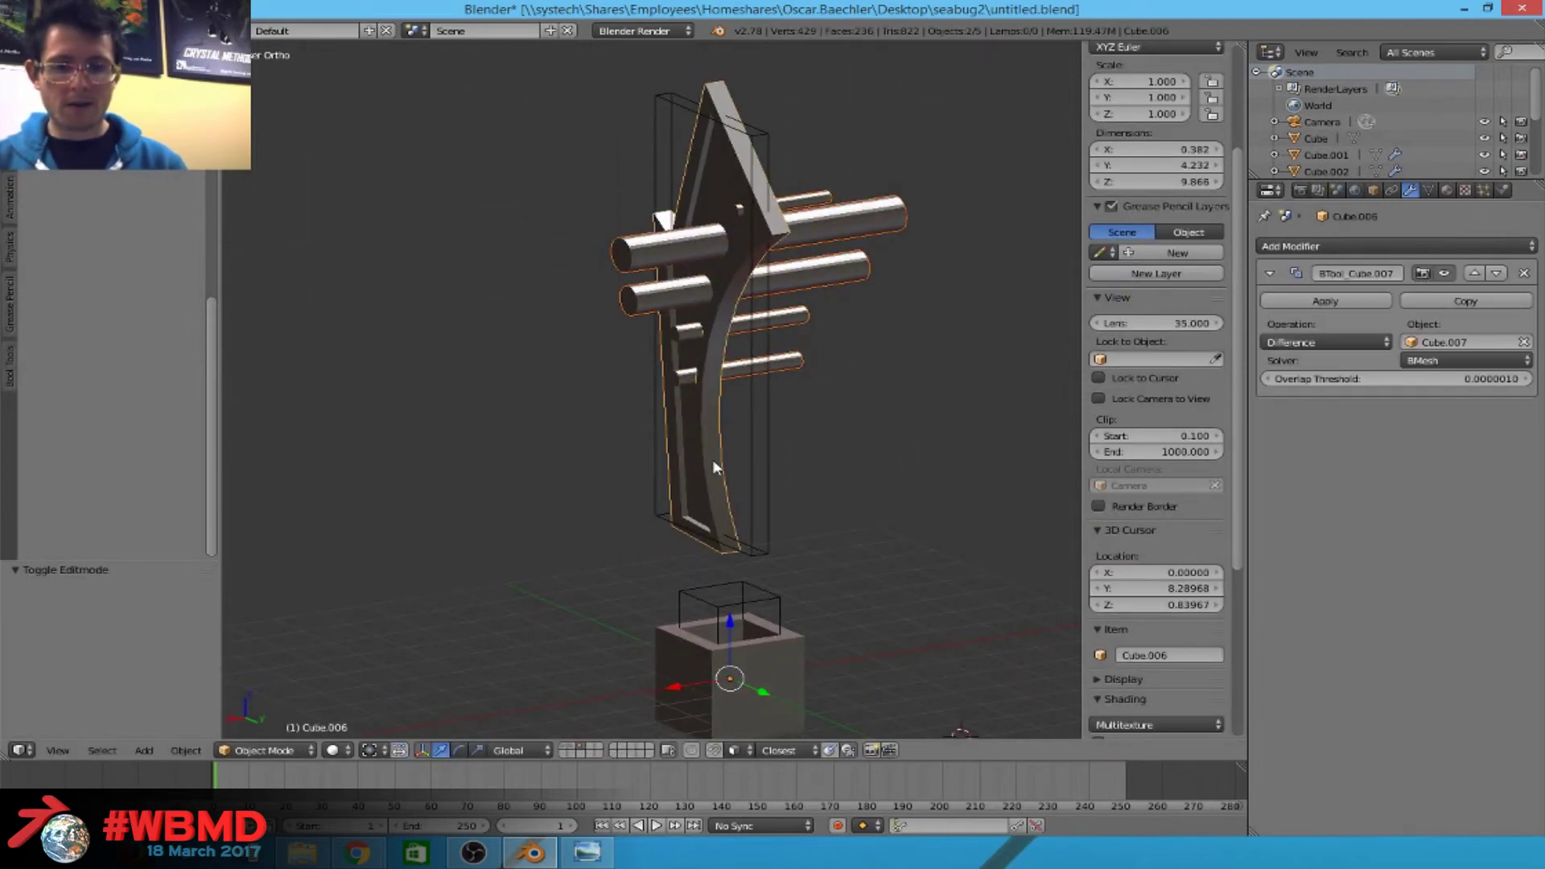
key(ctrl+shift+minus)
key(a)
mouse_move(519, 396)
middle_down()
mouse_move(596, 359)
mouse_move(649, 439)
mouse_move(559, 450)
middle_up()
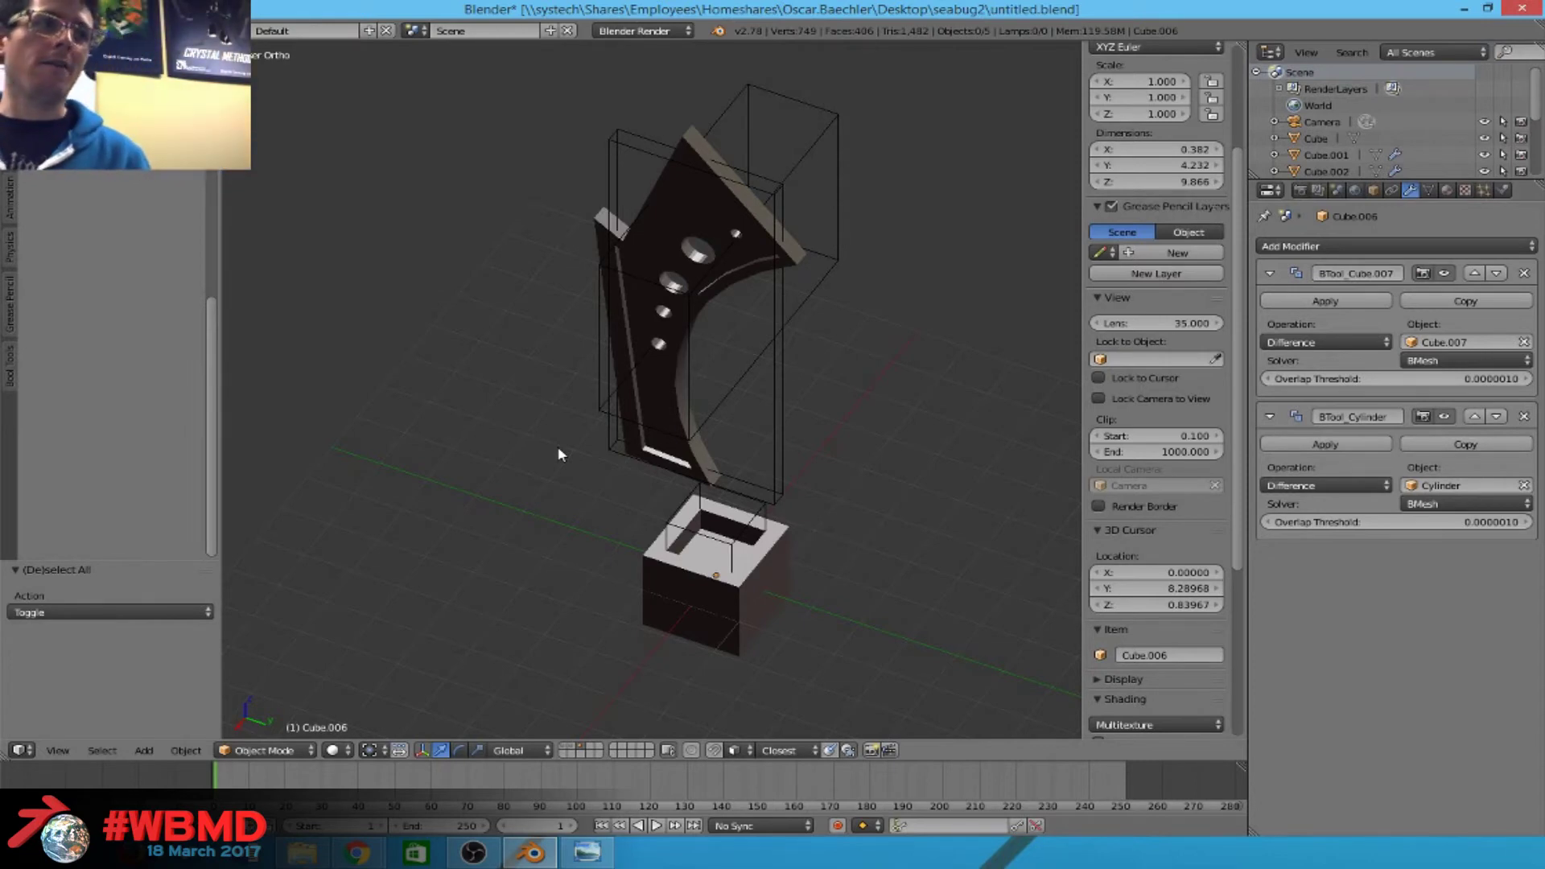
scroll(603, 355, up, 4)
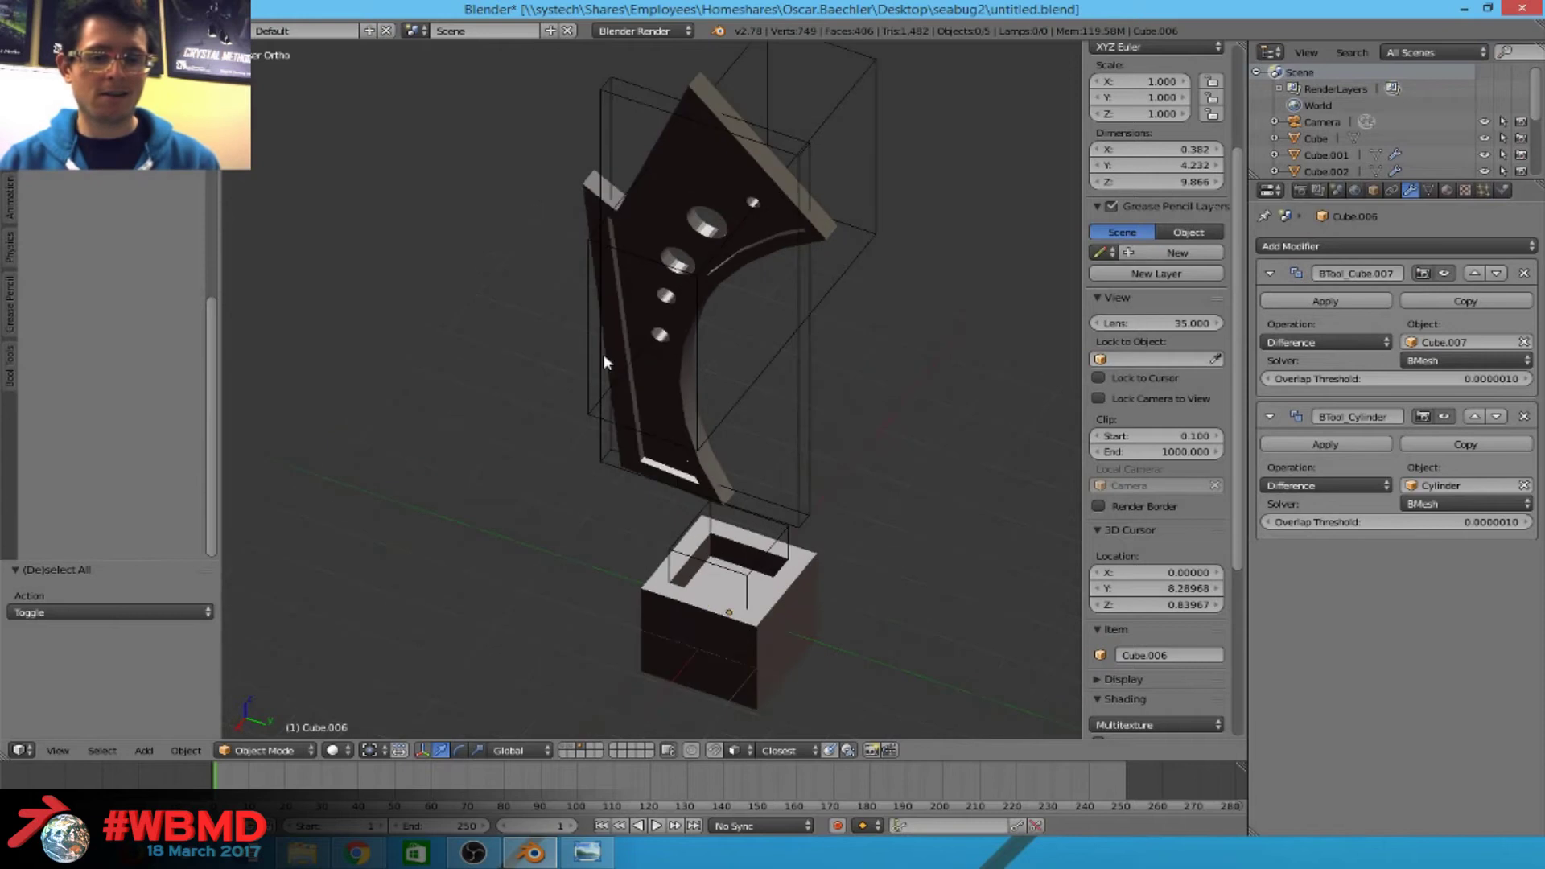
Add a Bevel modifier to the blade and move it above both Boolean modifiers in the stack.
right_click(922, 113)
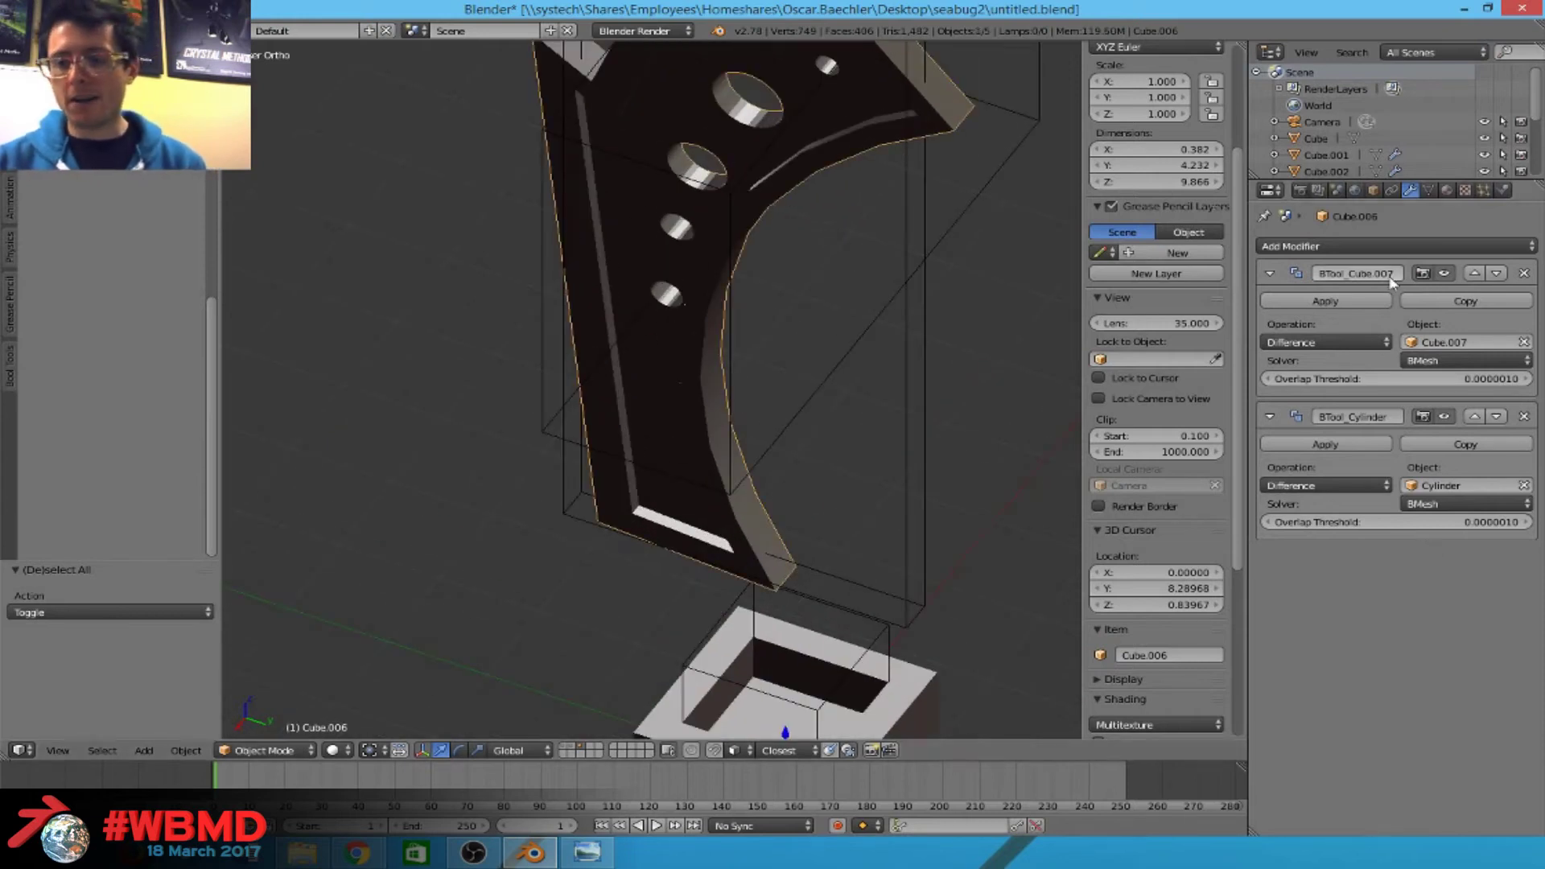
click(1399, 247)
click(1212, 304)
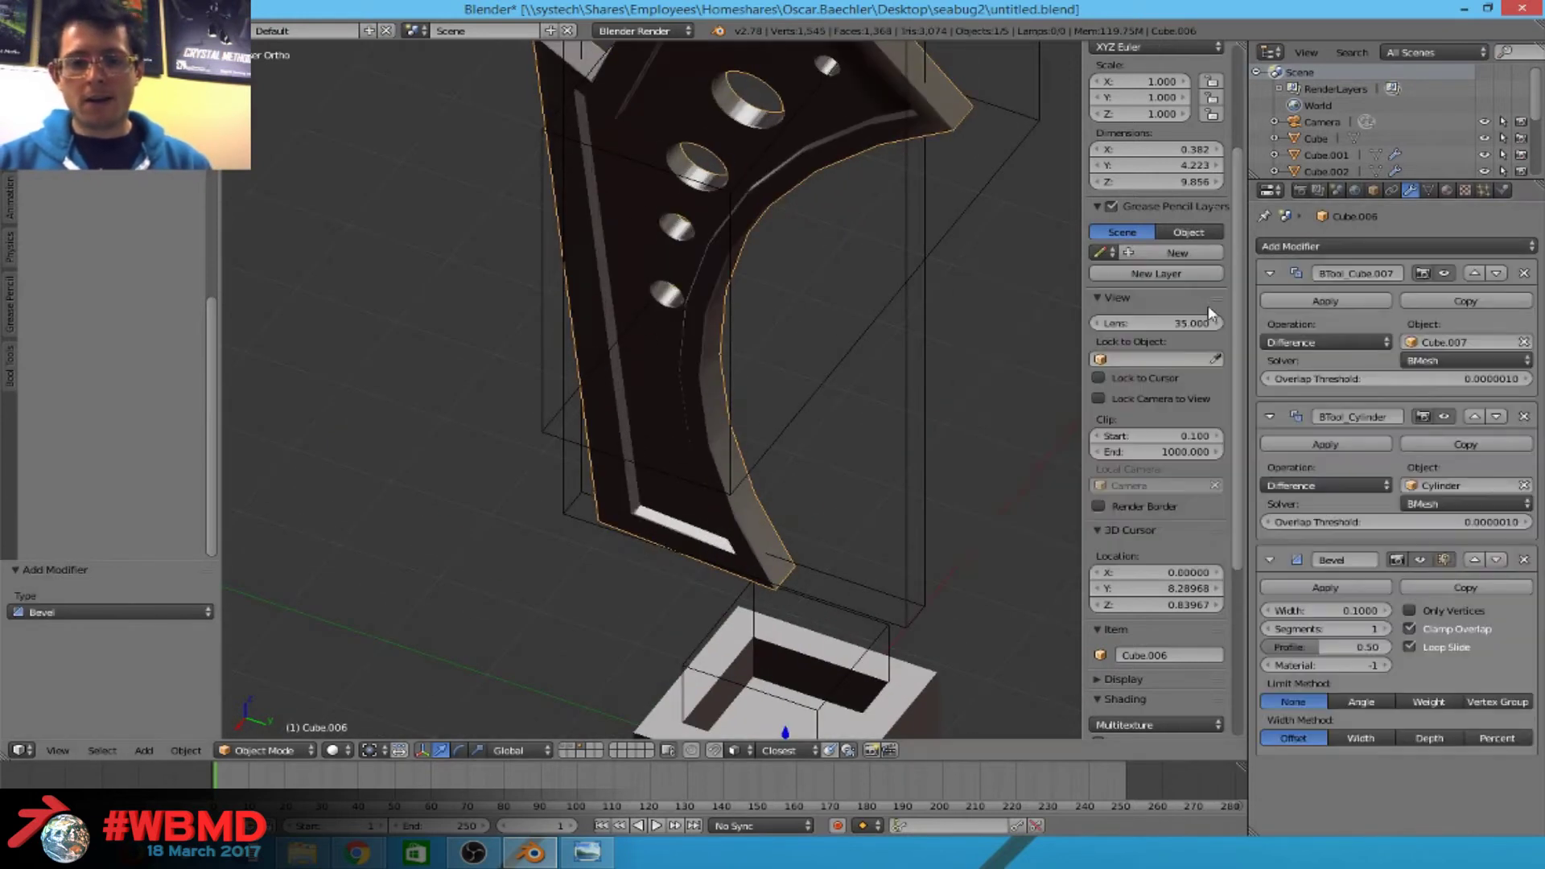
middle_drag(1056, 400, 824, 325)
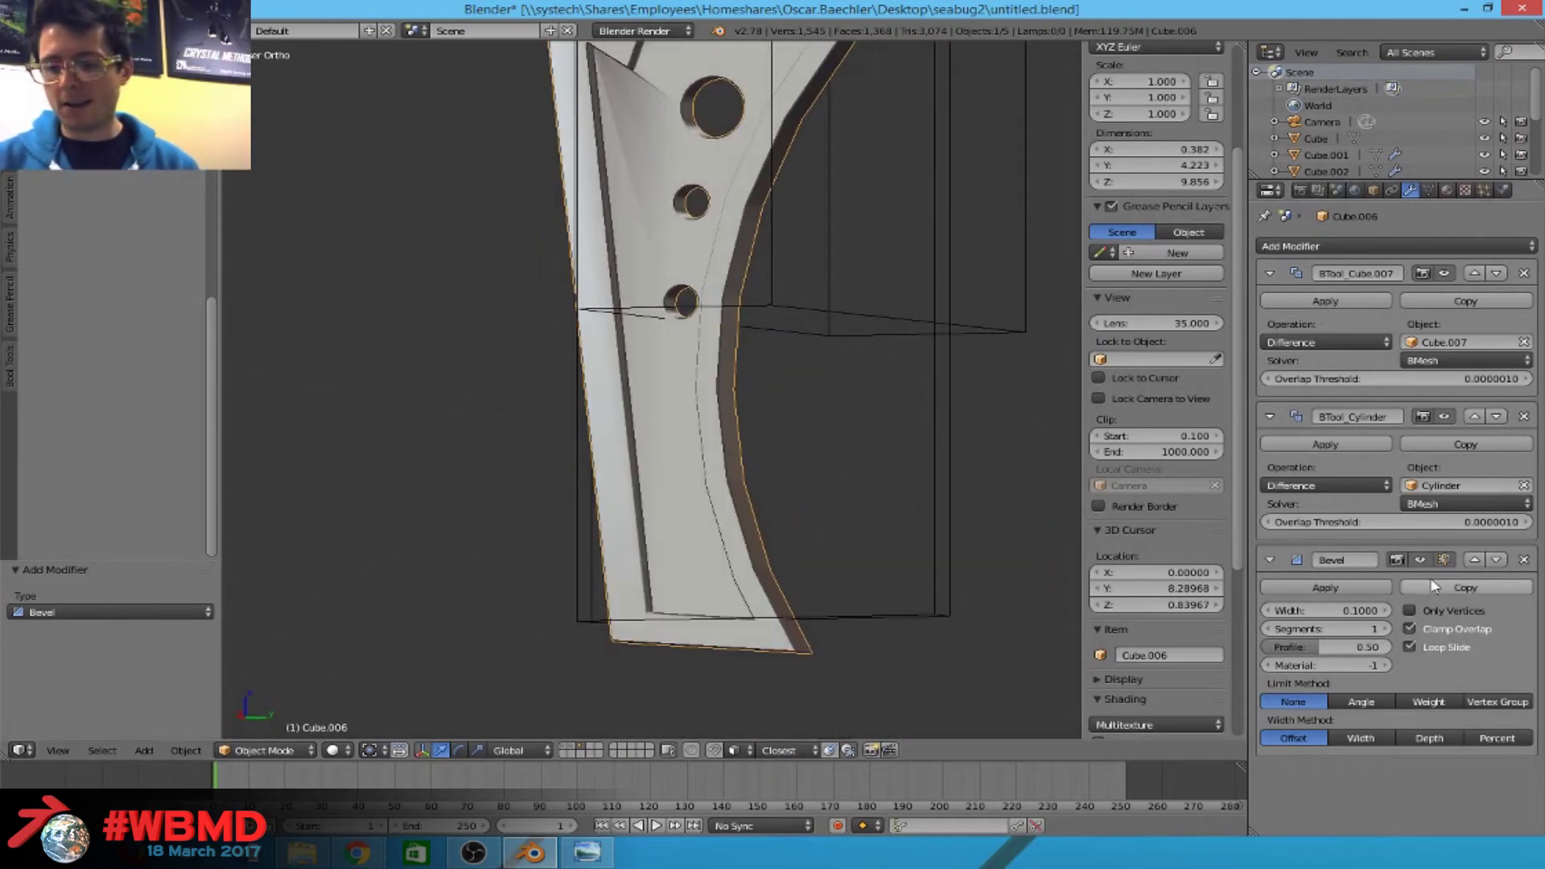
click(1474, 560)
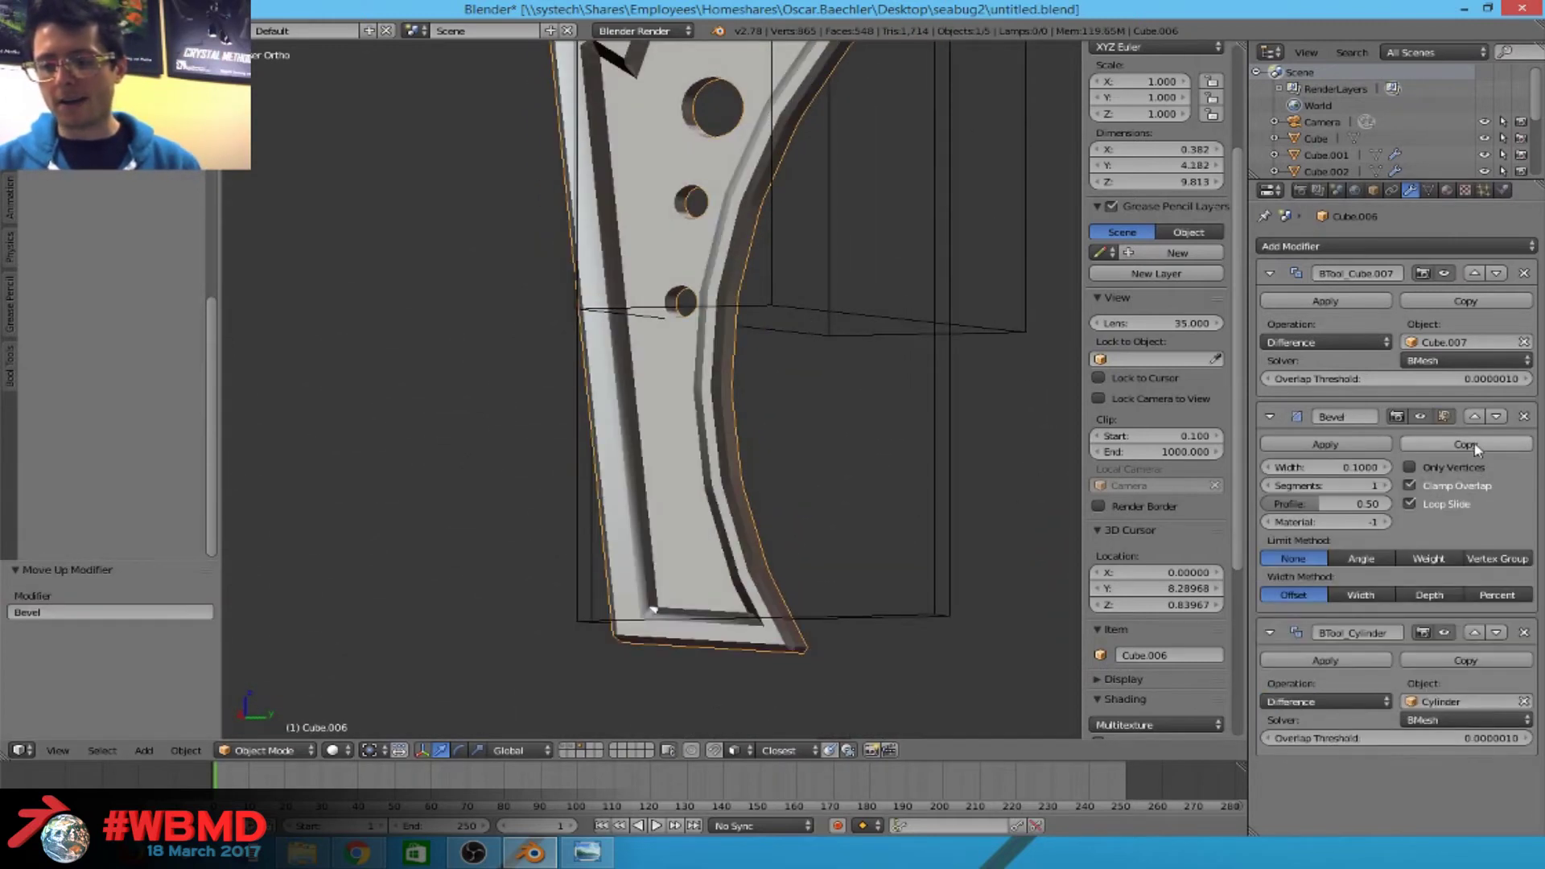
click(1474, 416)
middle_drag(610, 272, 1073, 398)
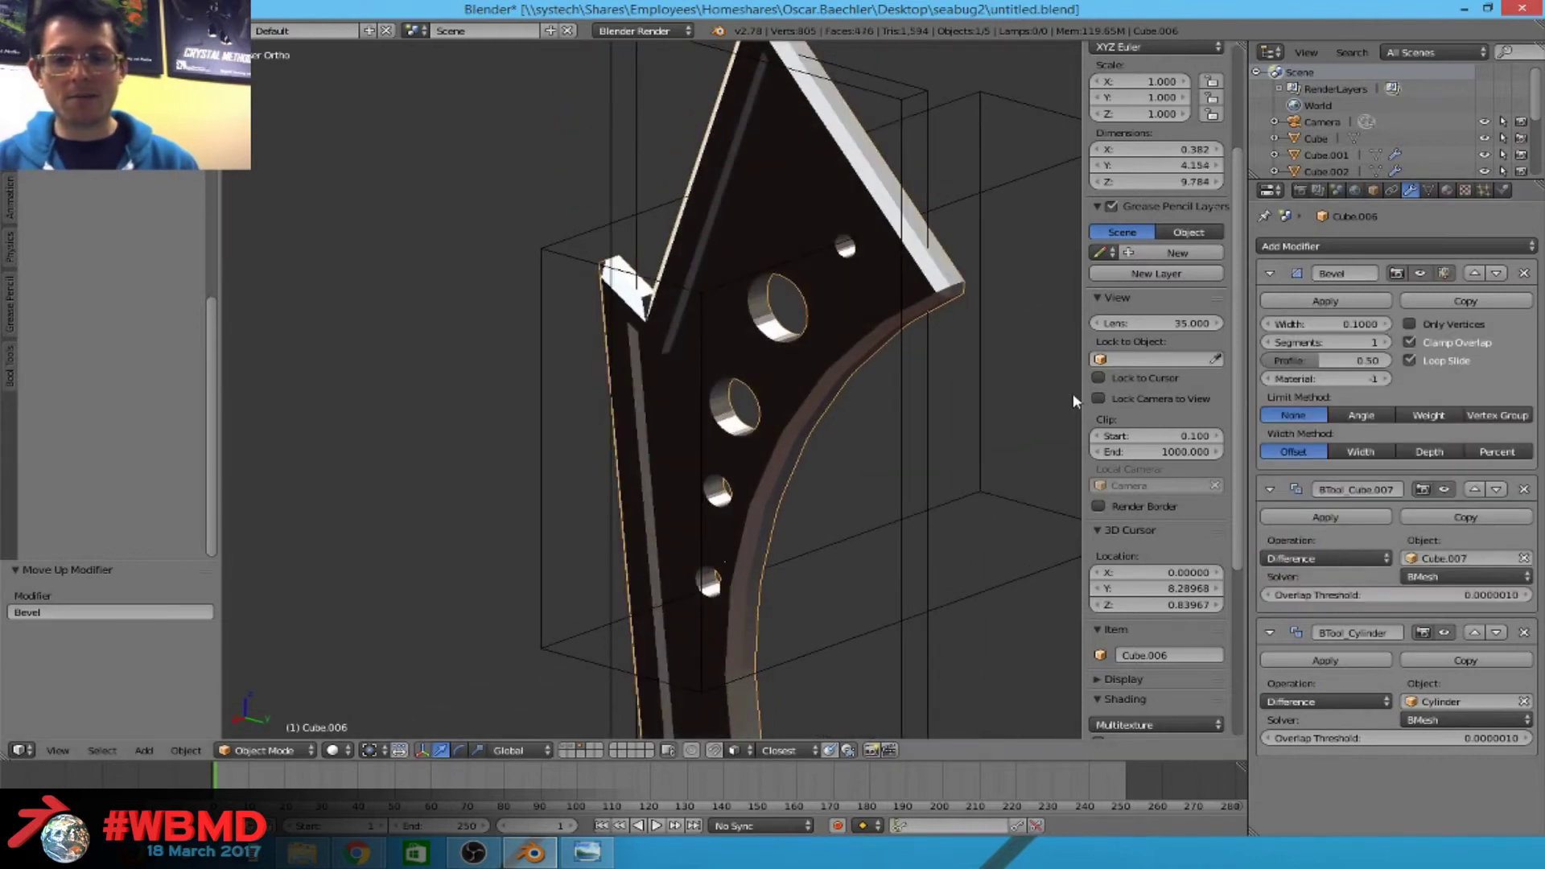
Try the blade's bevel with 2 segments and a width of 0.0510, and inspect the edges up close.
click(1372, 343)
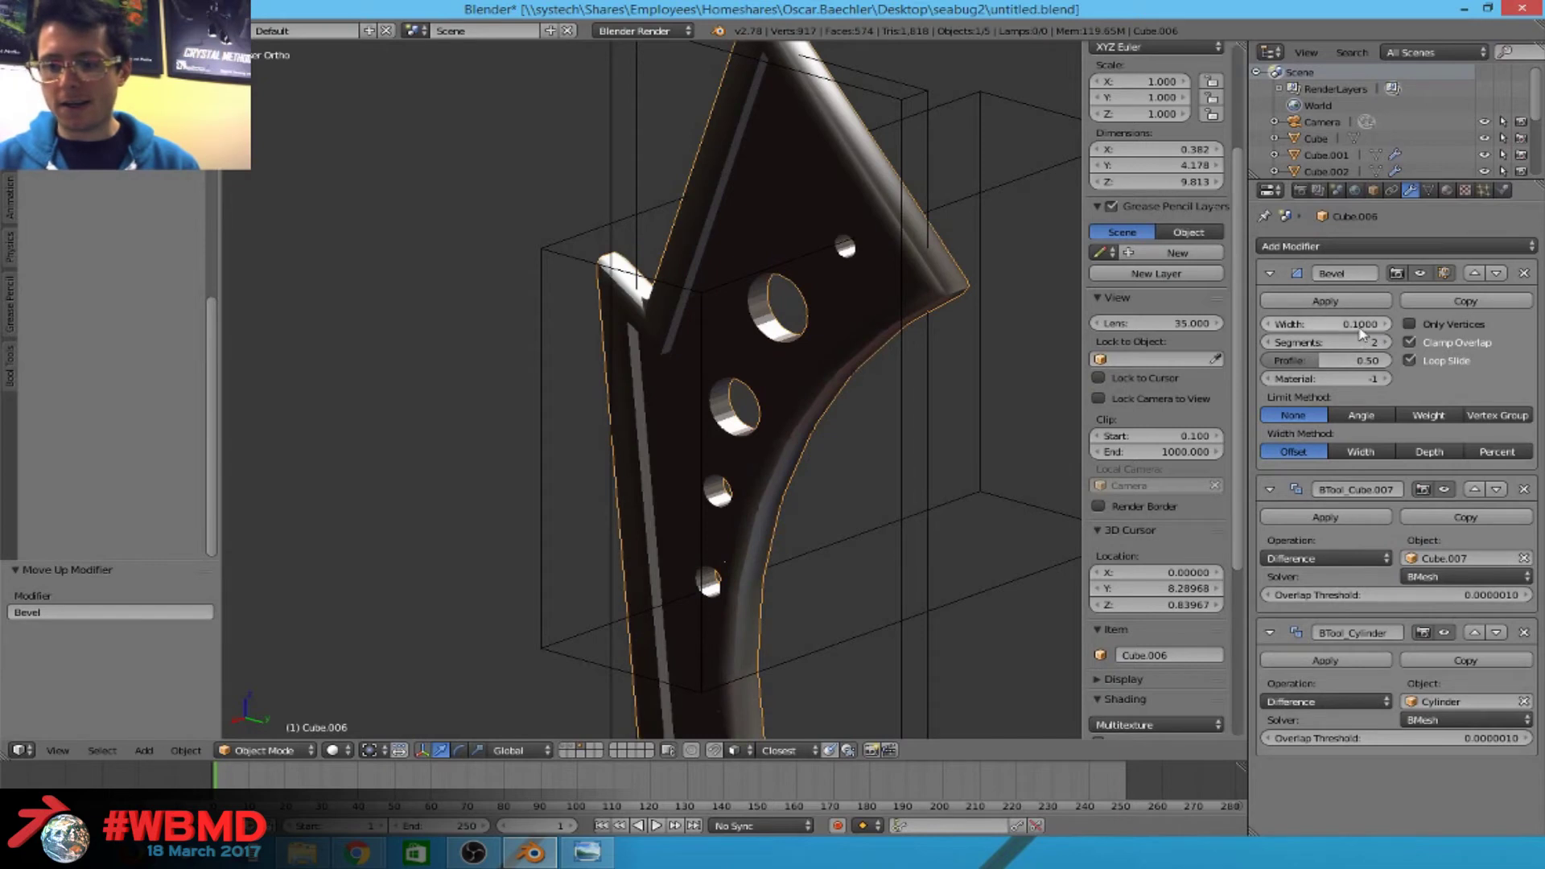
mouse_move(1361, 324)
mouse_down()
mouse_move(1380, 323)
mouse_move(1354, 324)
mouse_up()
scroll(869, 244, up, 2)
shift+middle_drag(869, 244, 669, 196)
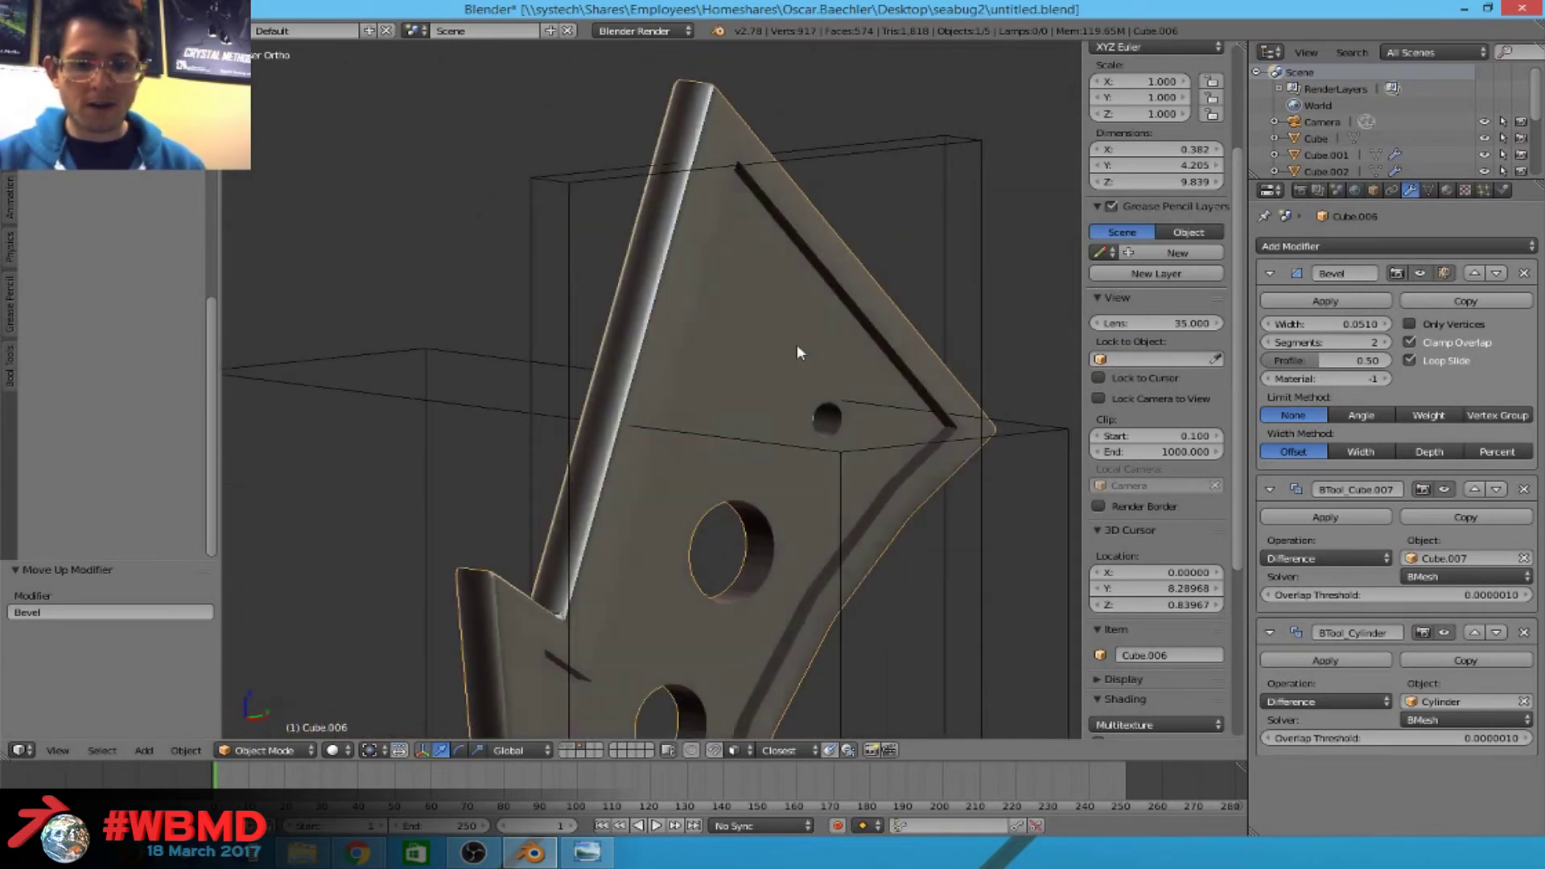
scroll(800, 348, up, 2)
shift+middle_drag(714, 414, 736, 363)
scroll(736, 364, up, 1)
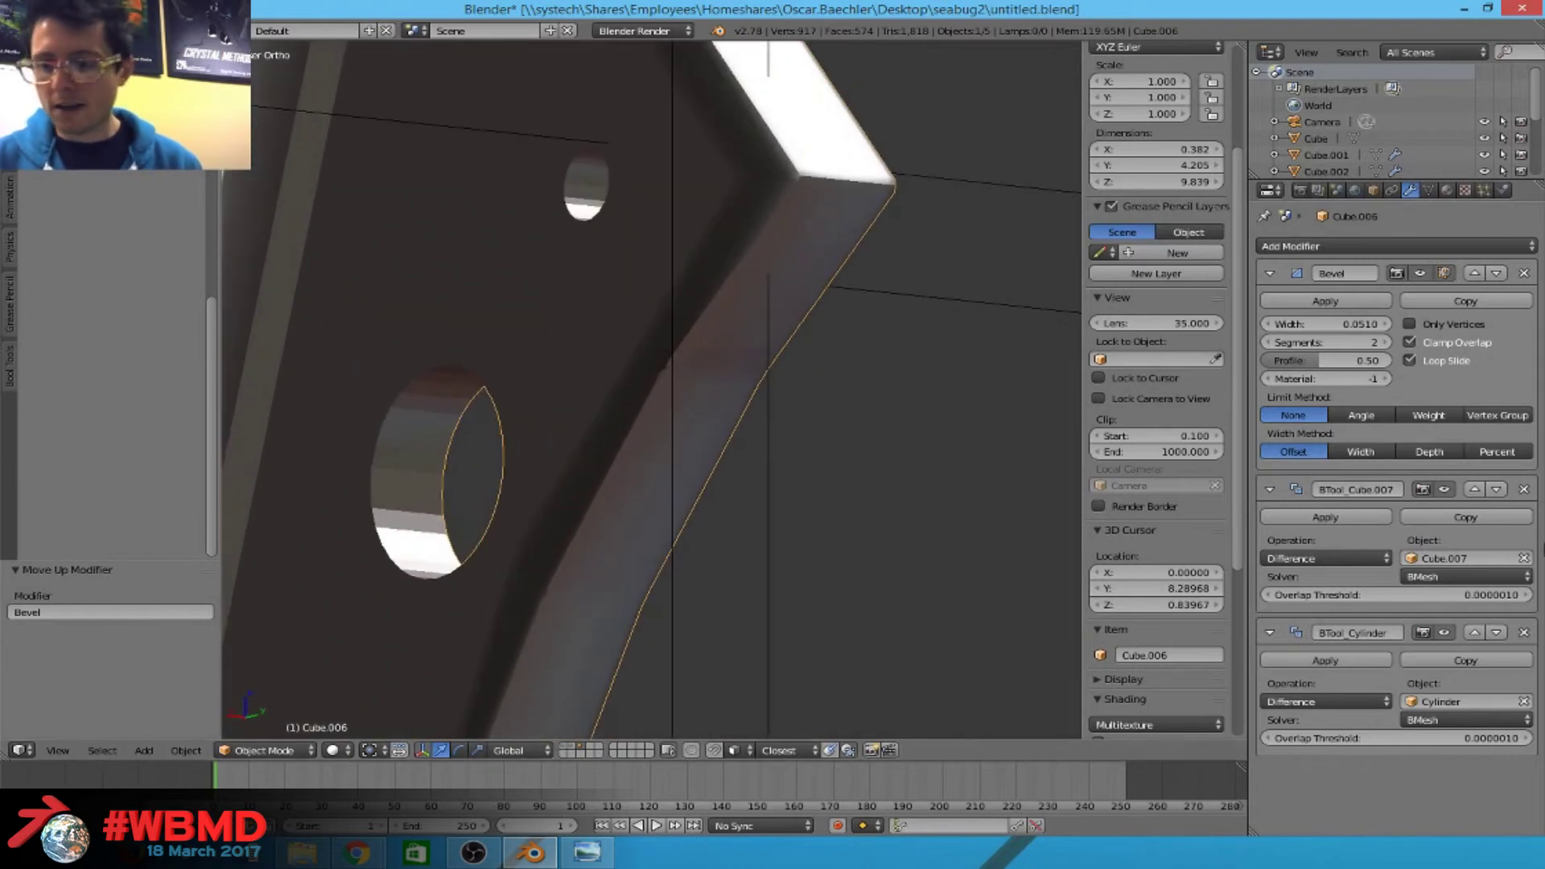
Try the blade's bevel with 3 segments, a width of 0.0350 and a profile of 0.41.
click(1275, 344)
click(1384, 343)
mouse_move(1373, 361)
mouse_down()
mouse_move(1421, 361)
mouse_move(1300, 360)
mouse_move(1352, 323)
mouse_move(1334, 324)
mouse_move(1378, 360)
mouse_up()
click(1382, 343)
scroll(724, 398, down, 4)
middle_drag(703, 400, 1001, 332)
key(Tab)
key(Tab)
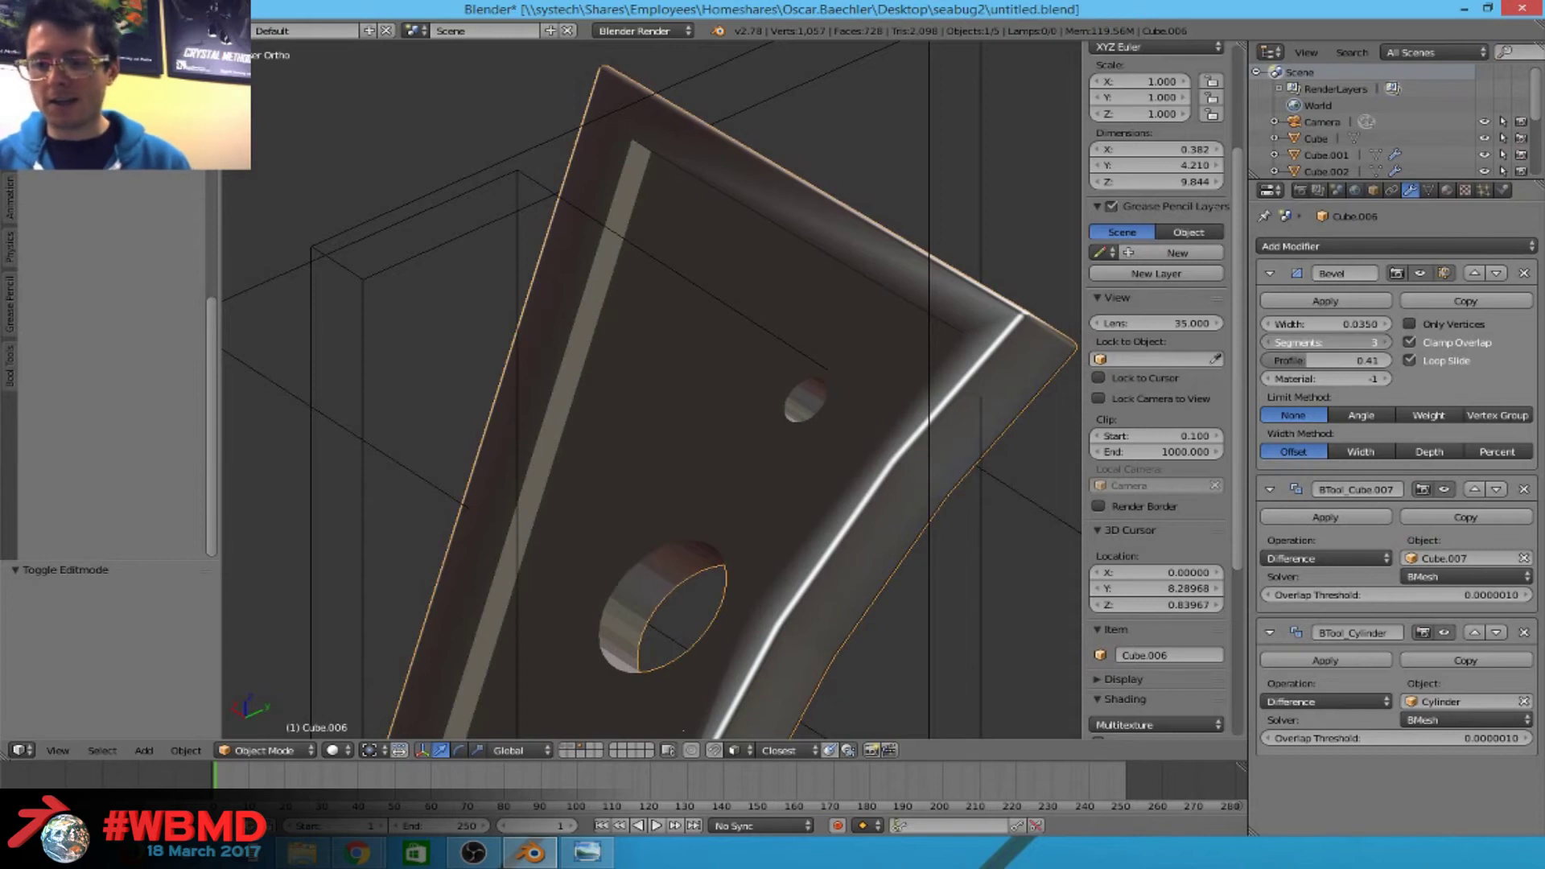
Set the blade's bevel to a width of 0.1130, 2 segments and a profile of 0.35.
click(1269, 343)
click(1270, 343)
drag(1317, 324, 1376, 330)
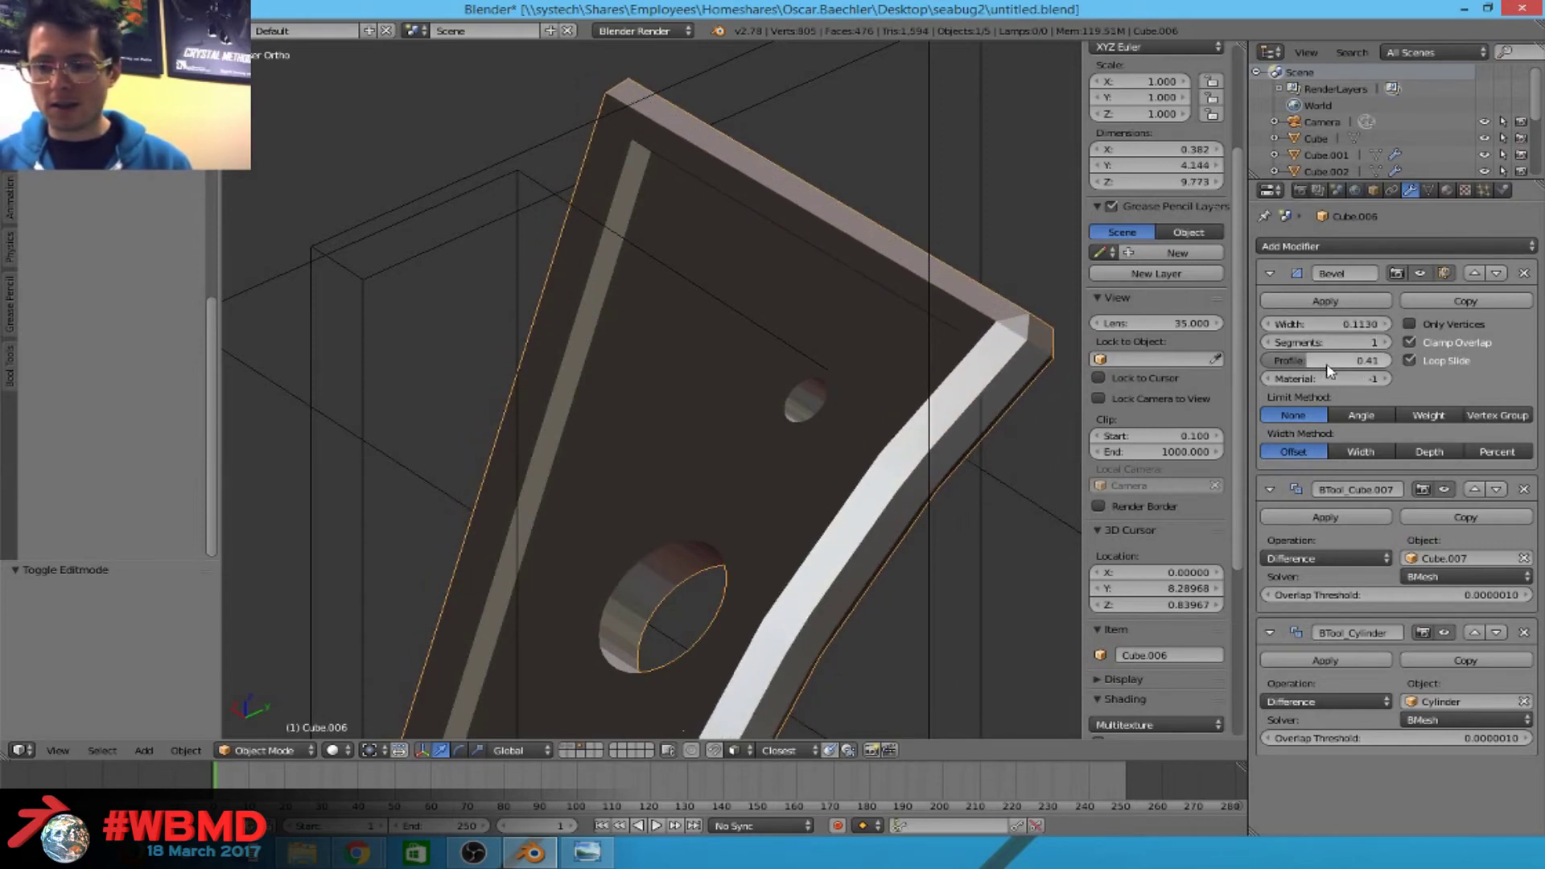
click(1382, 344)
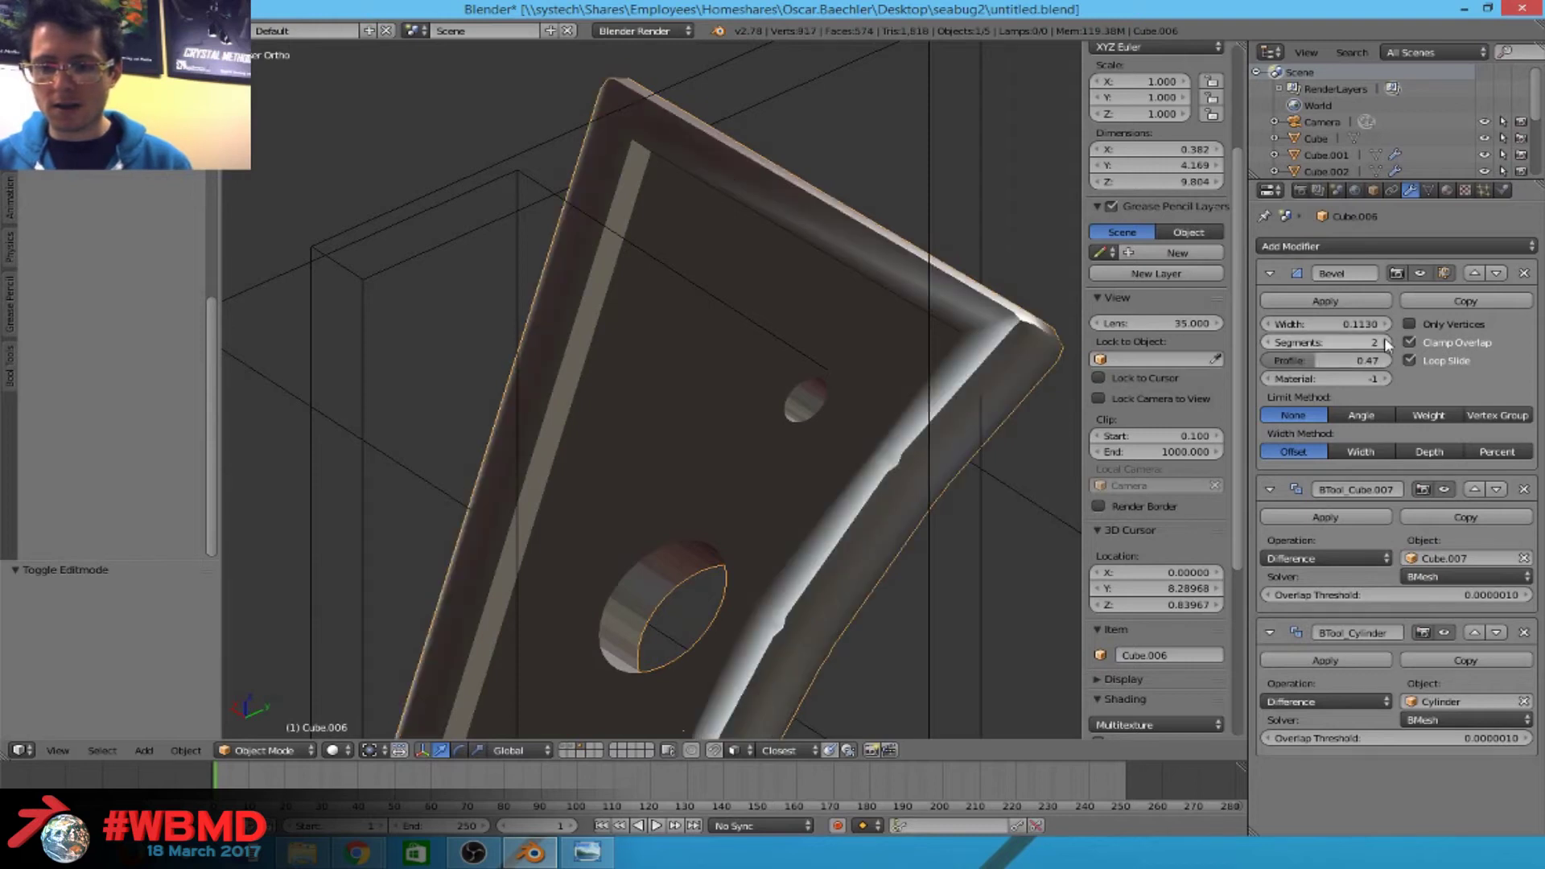
middle_drag(907, 414, 925, 426)
drag(1345, 367, 1331, 367)
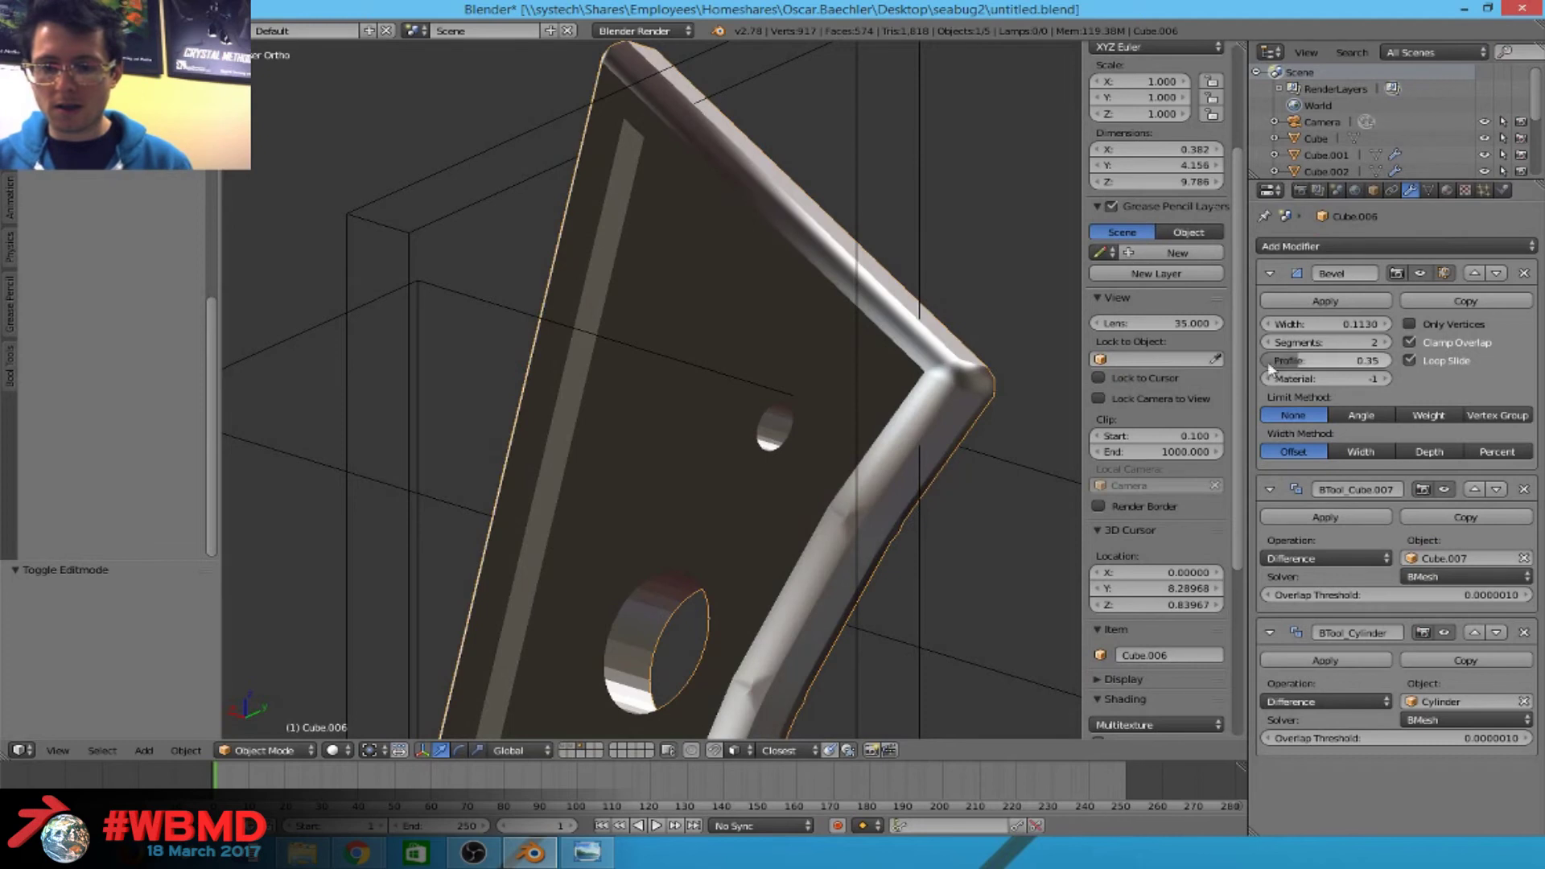
Set the blade mesh's Auto Smooth angle to 60°.
click(1429, 191)
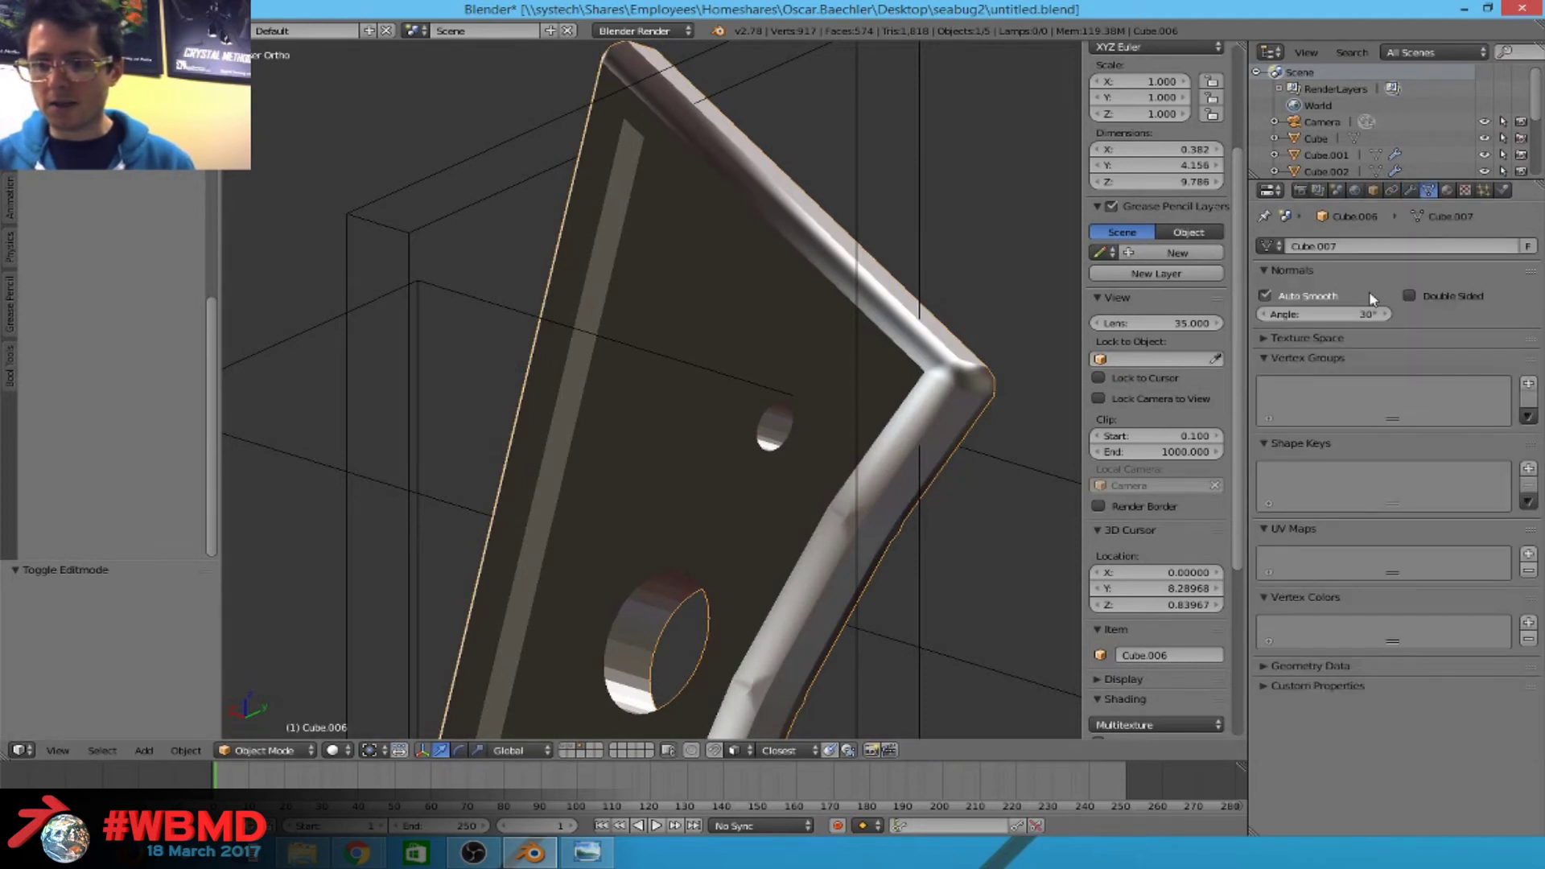
text(60)
key(Return)
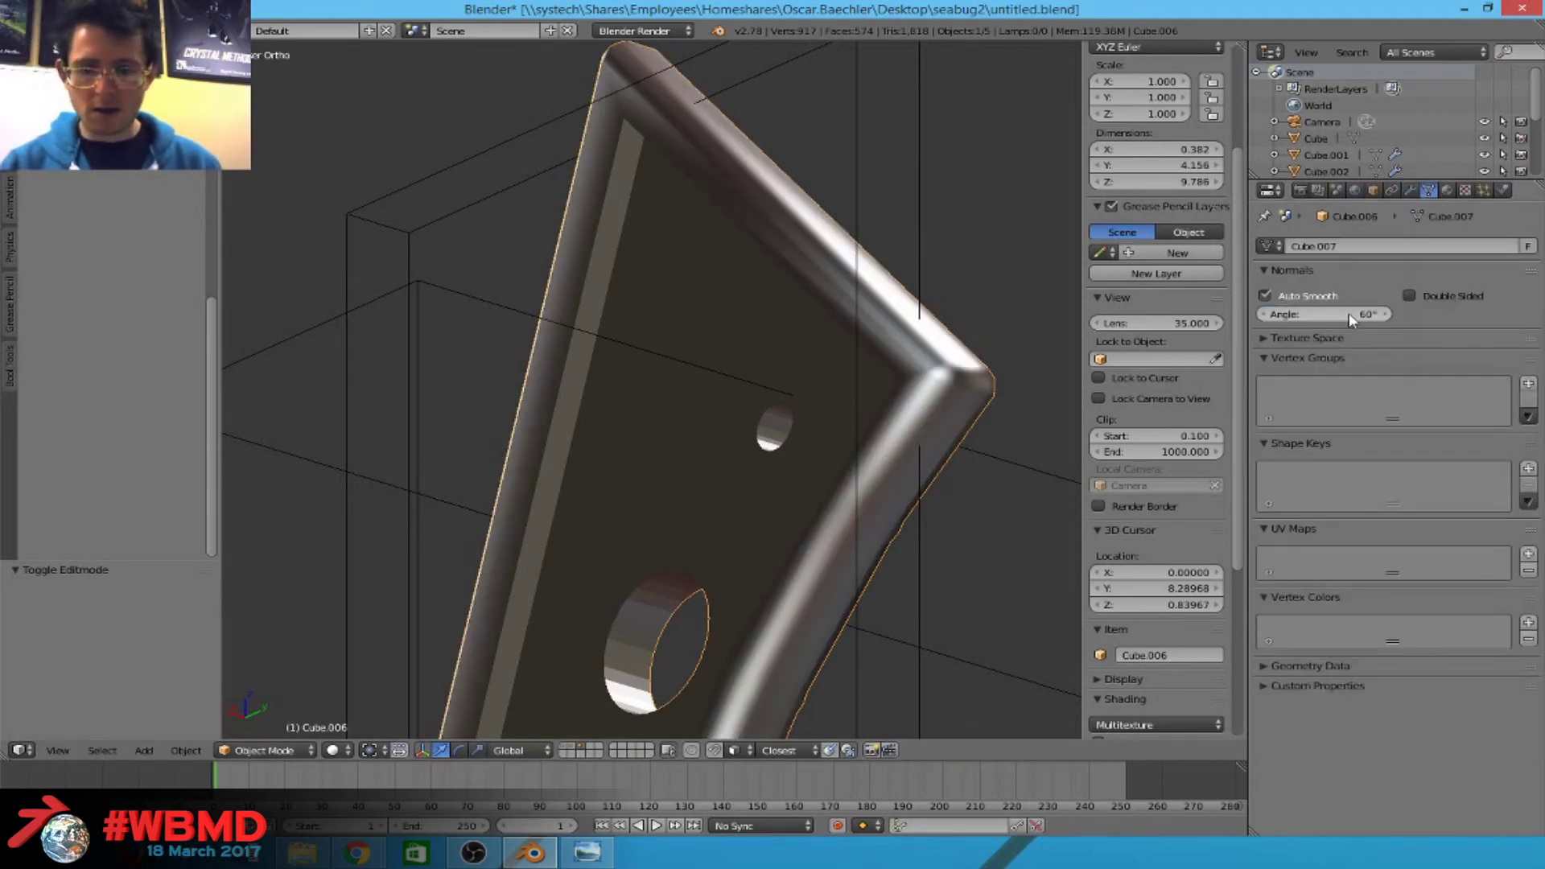
mouse_move(727, 411)
middle_down()
mouse_move(794, 417)
mouse_move(780, 338)
middle_up()
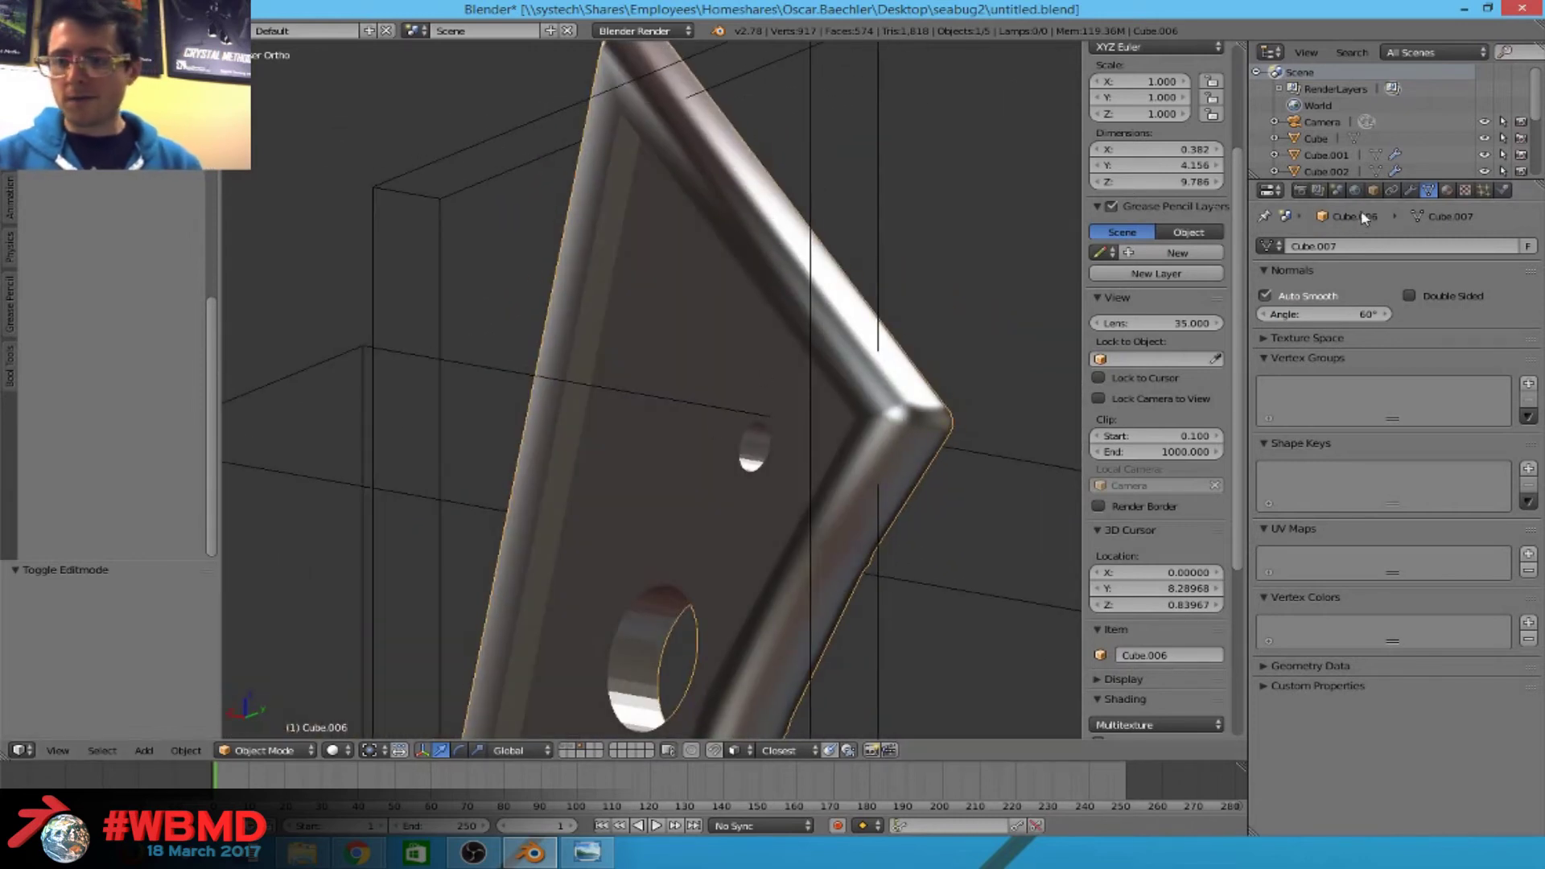
Set the blade's bevel to a width of 0.0700 and a profile of 0.44, and inspect its edges.
click(1410, 190)
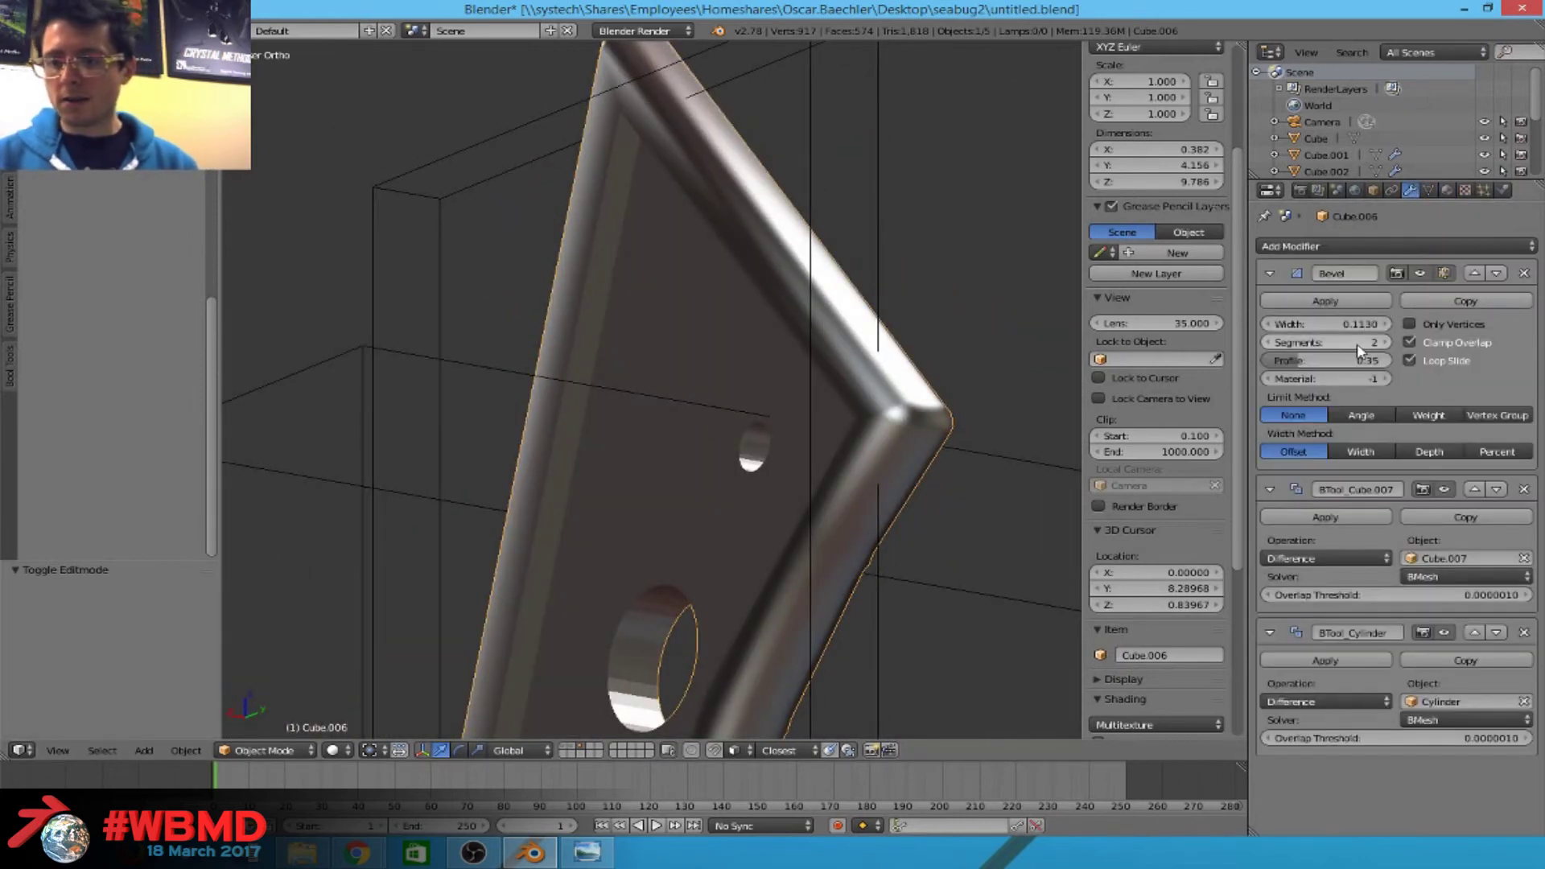
drag(1307, 361, 1304, 326)
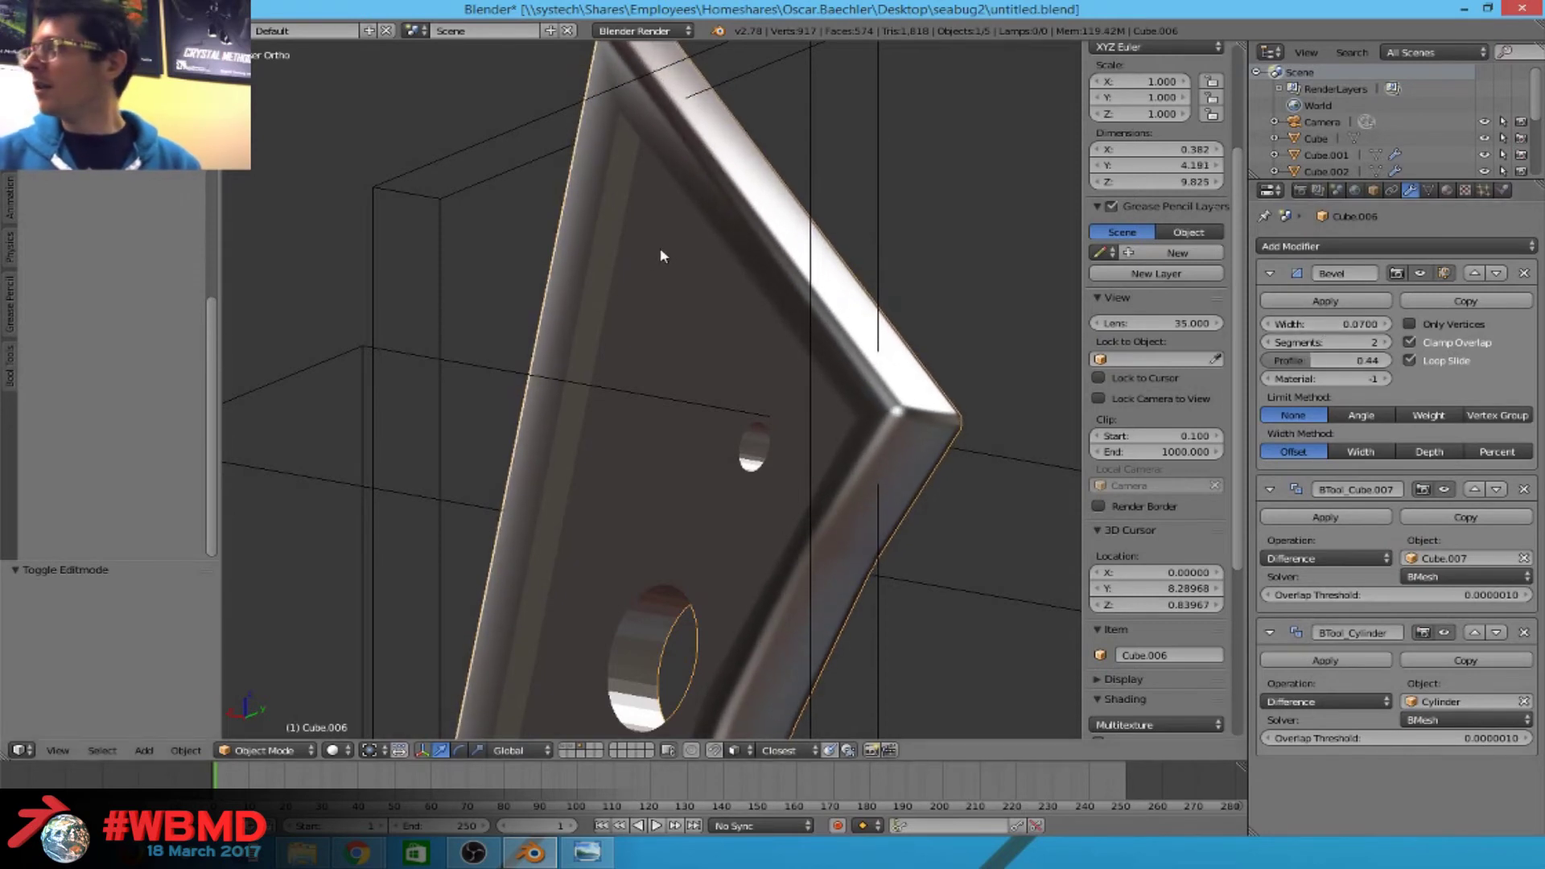
scroll(659, 248, up, 4)
middle_drag(577, 230, 602, 40)
scroll(608, 475, down, 4)
middle_drag(608, 475, 809, 393)
scroll(659, 393, down, 1)
scroll(805, 396, up, 3)
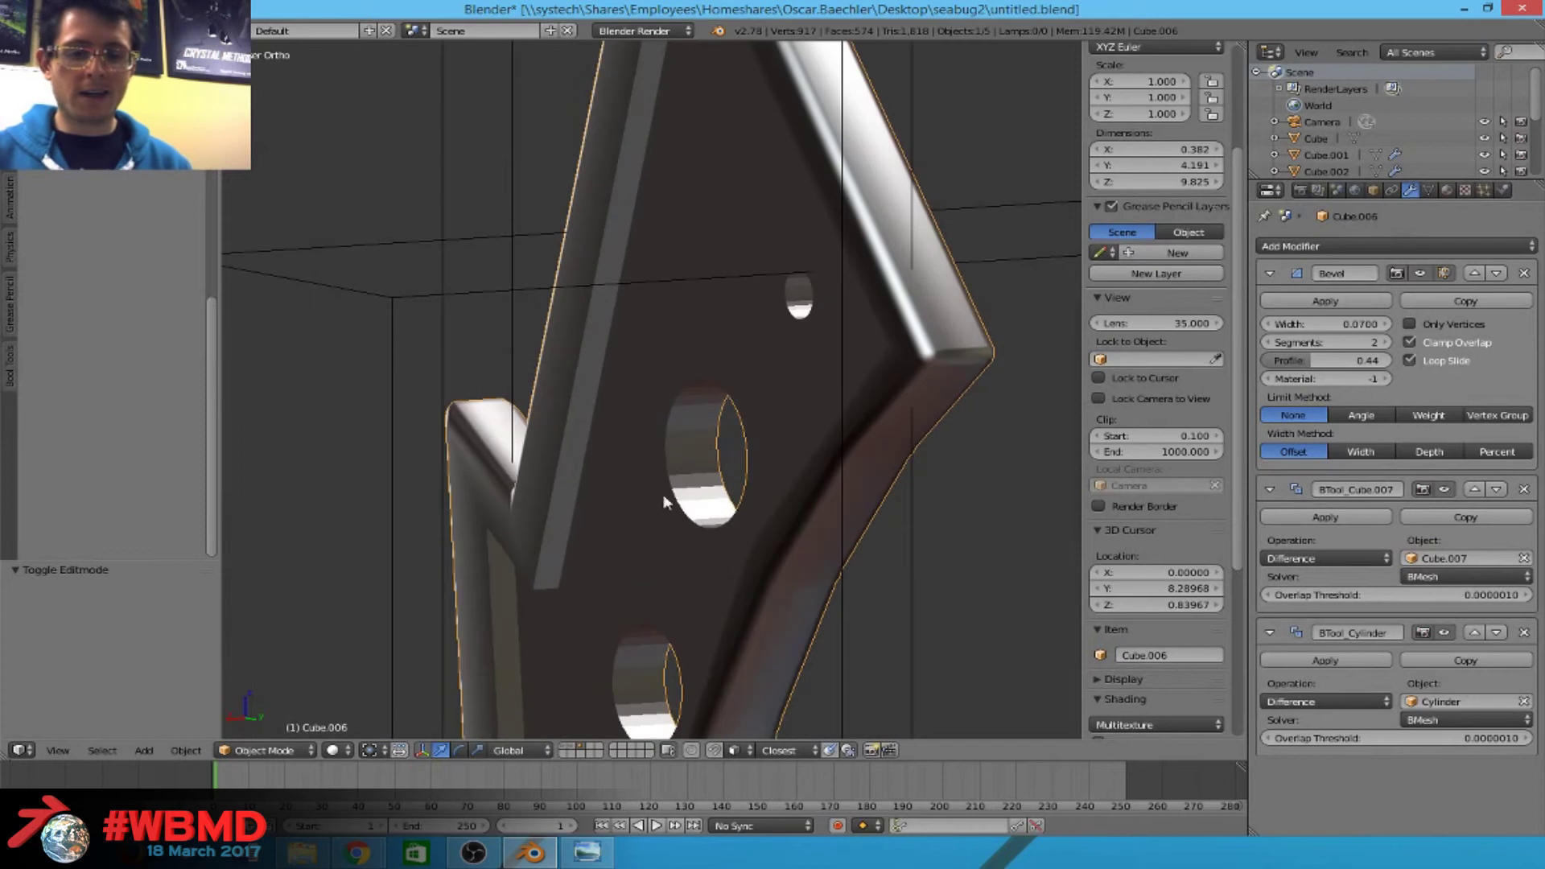
shift+middle_drag(705, 460, 740, 338)
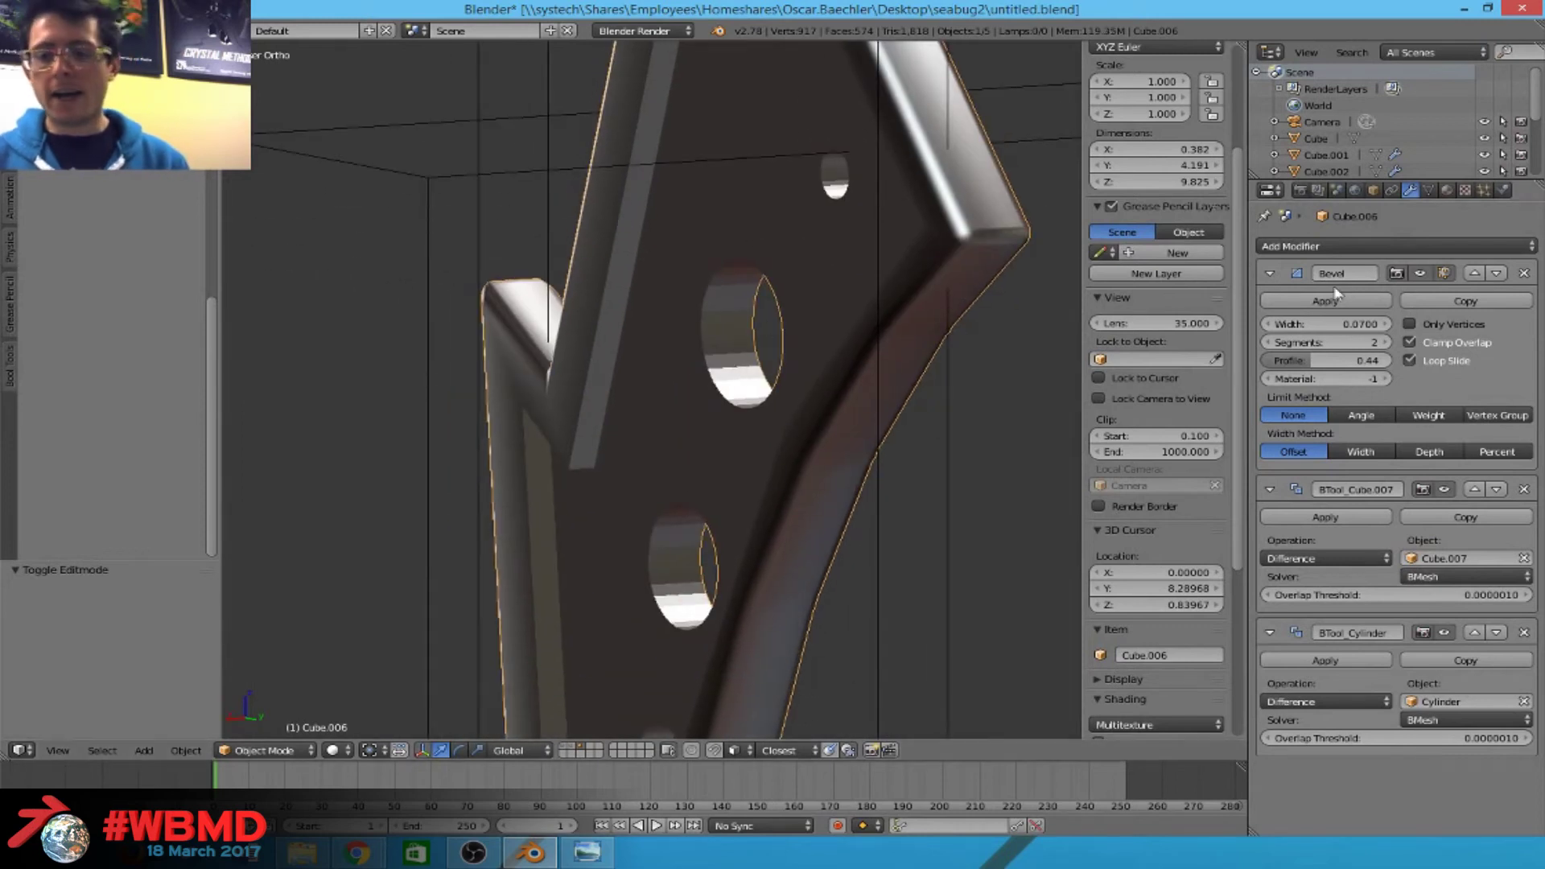
Shade all faces of the cylinder hole cutters smooth.
click(1429, 191)
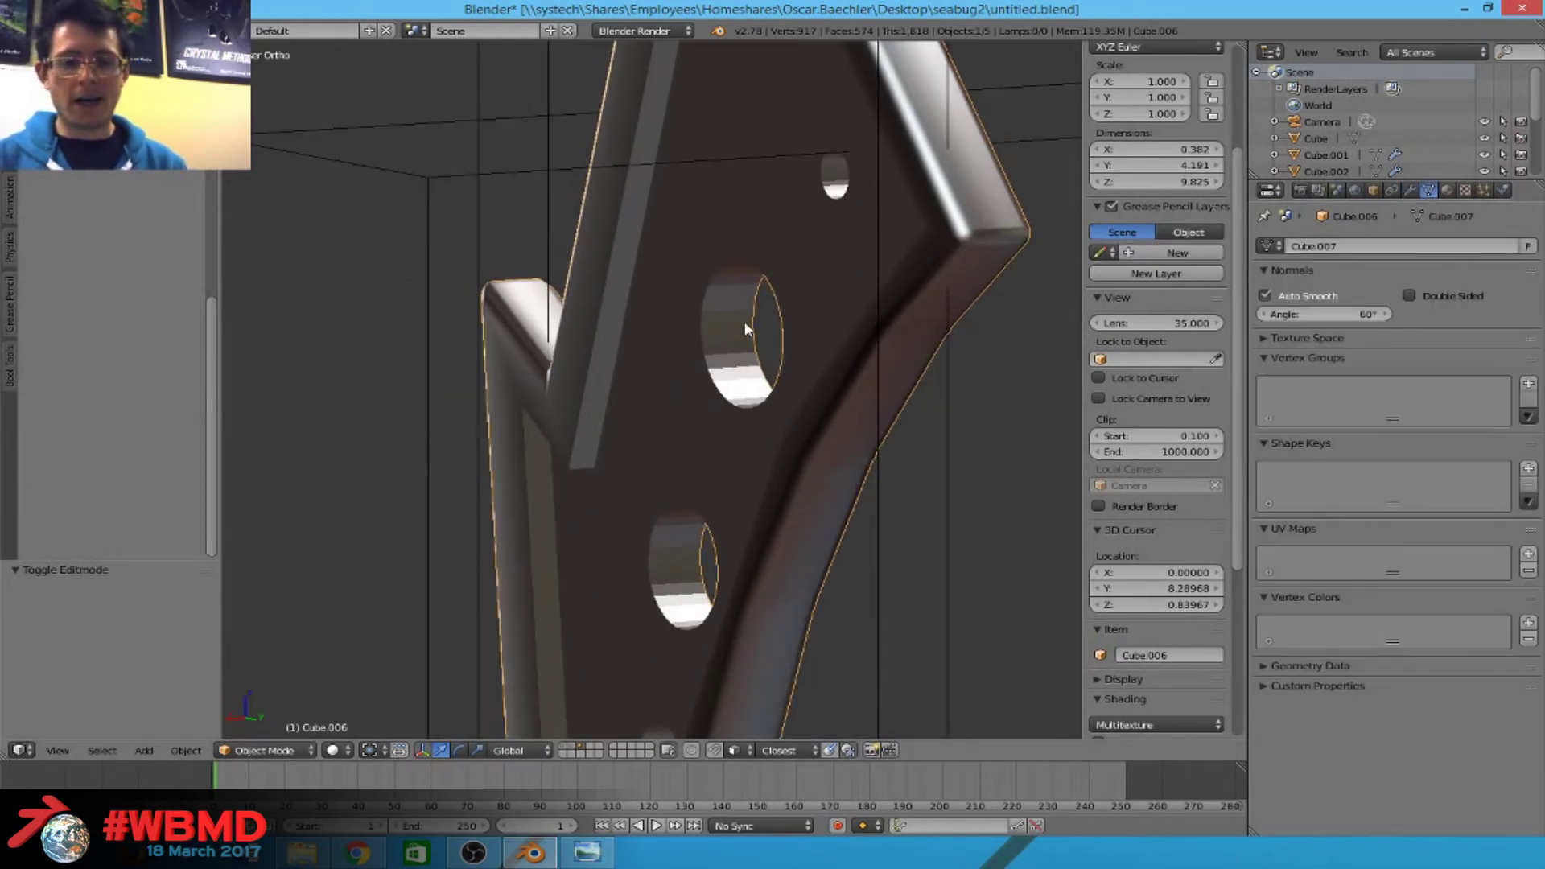
scroll(713, 310, down, 5)
scroll(750, 461, up, 6)
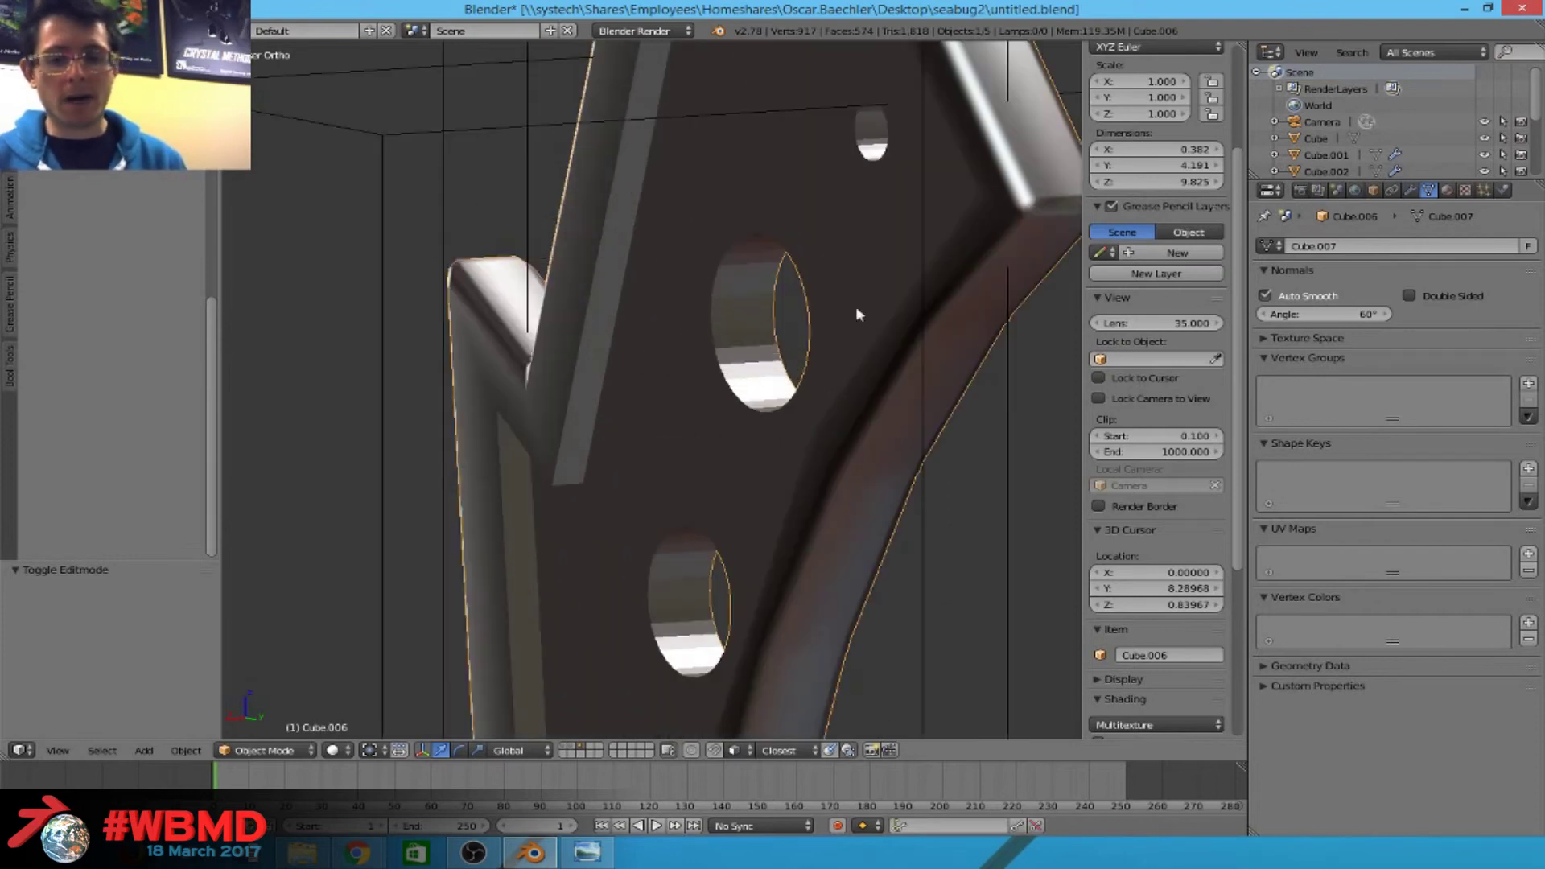
scroll(678, 407, down, 5)
right_click(510, 290)
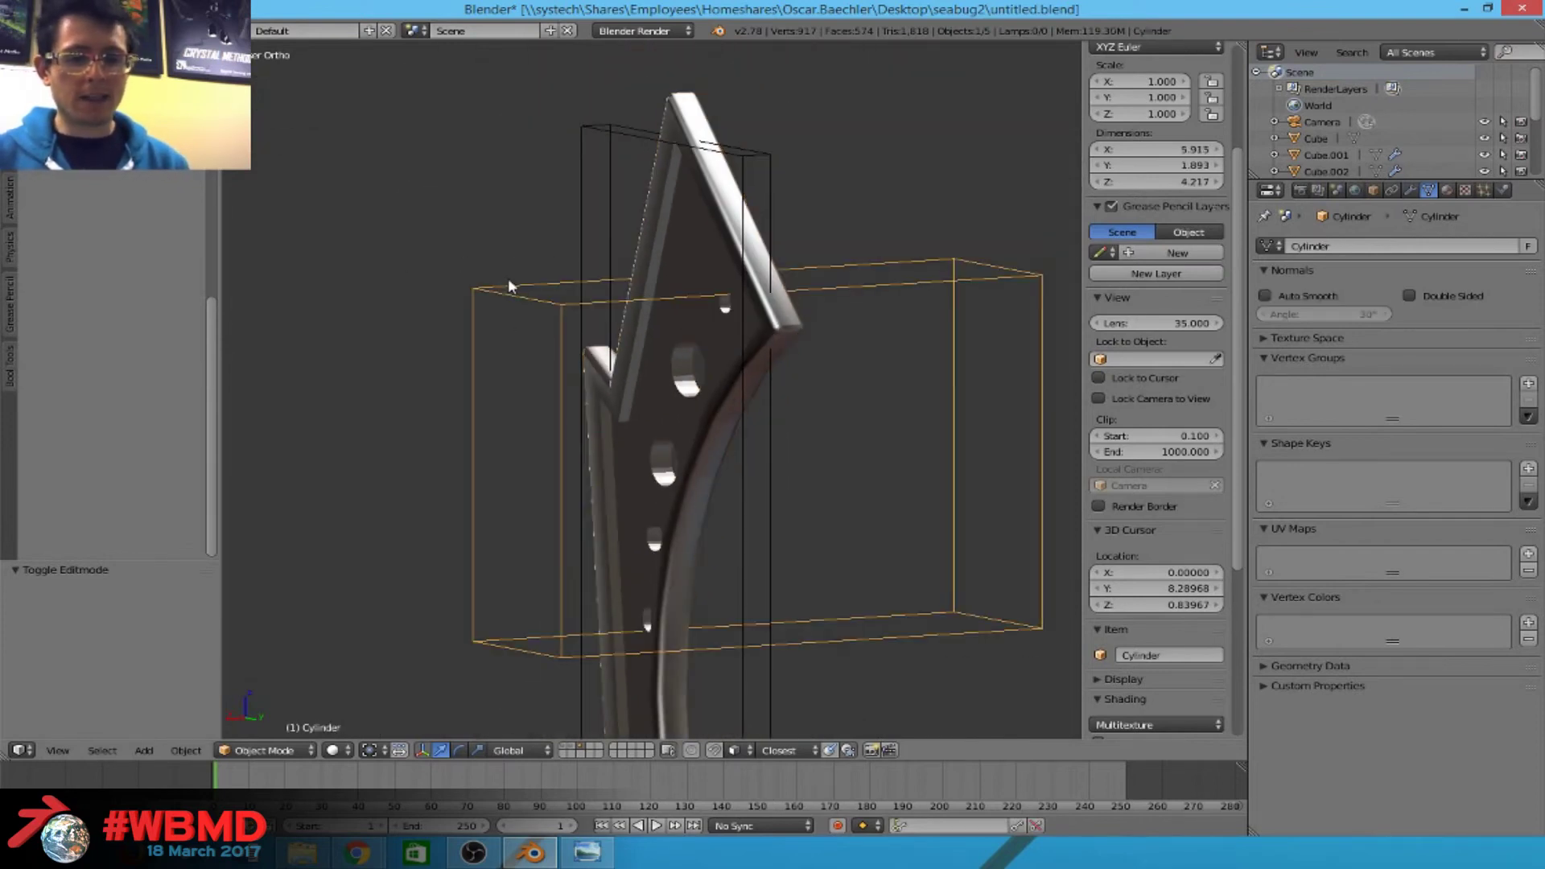
key(Tab)
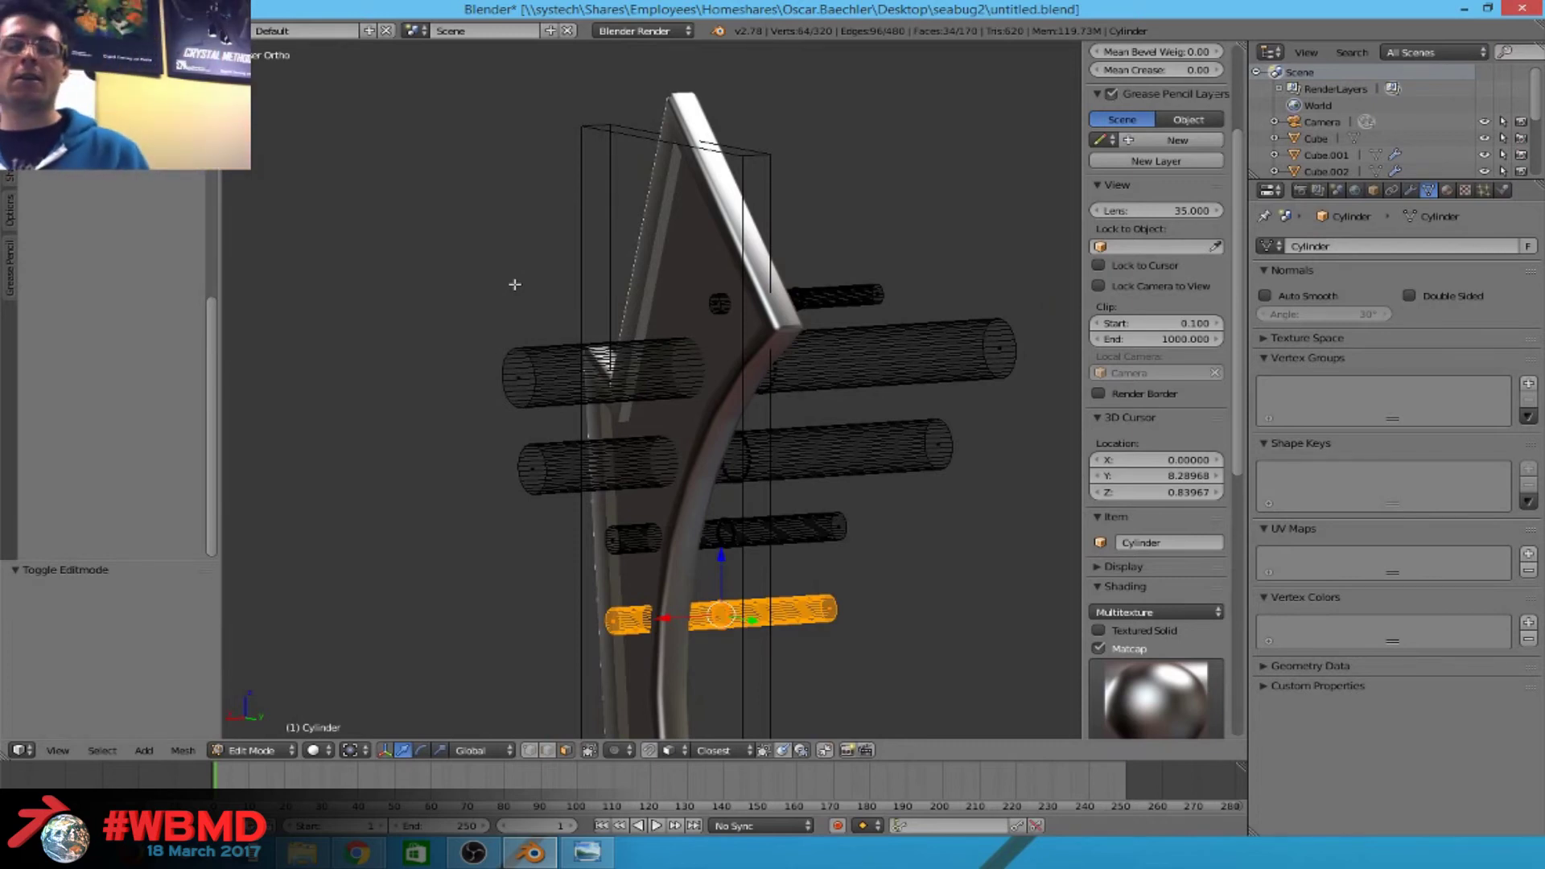
key(Tab)
key(a)
key(a)
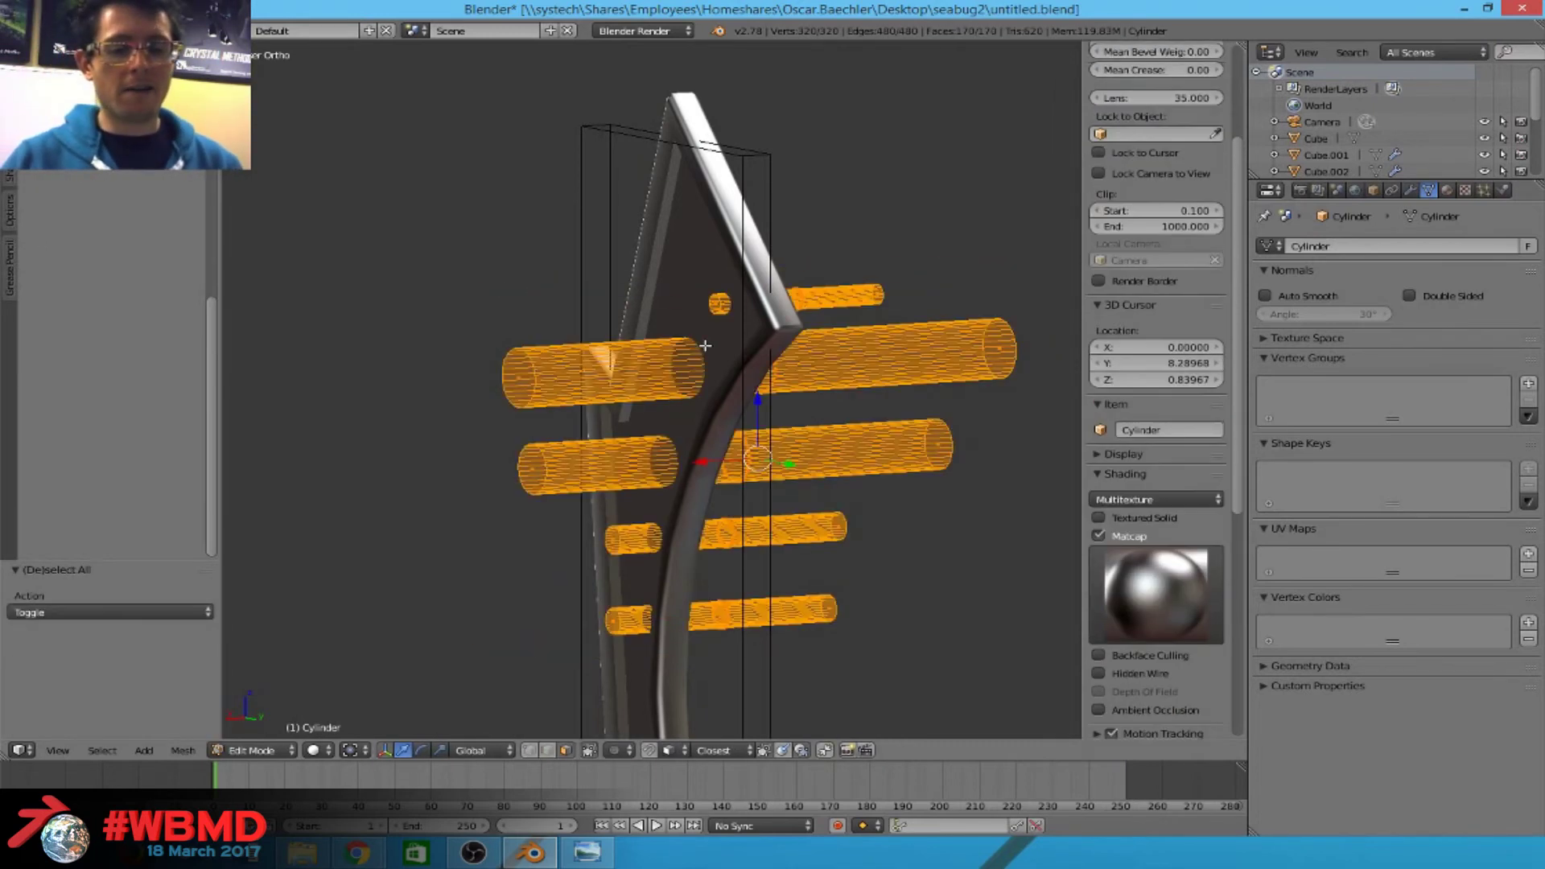
scroll(703, 344, down, 4)
mouse_move(702, 344)
middle_down()
mouse_move(656, 378)
mouse_move(701, 330)
middle_up()
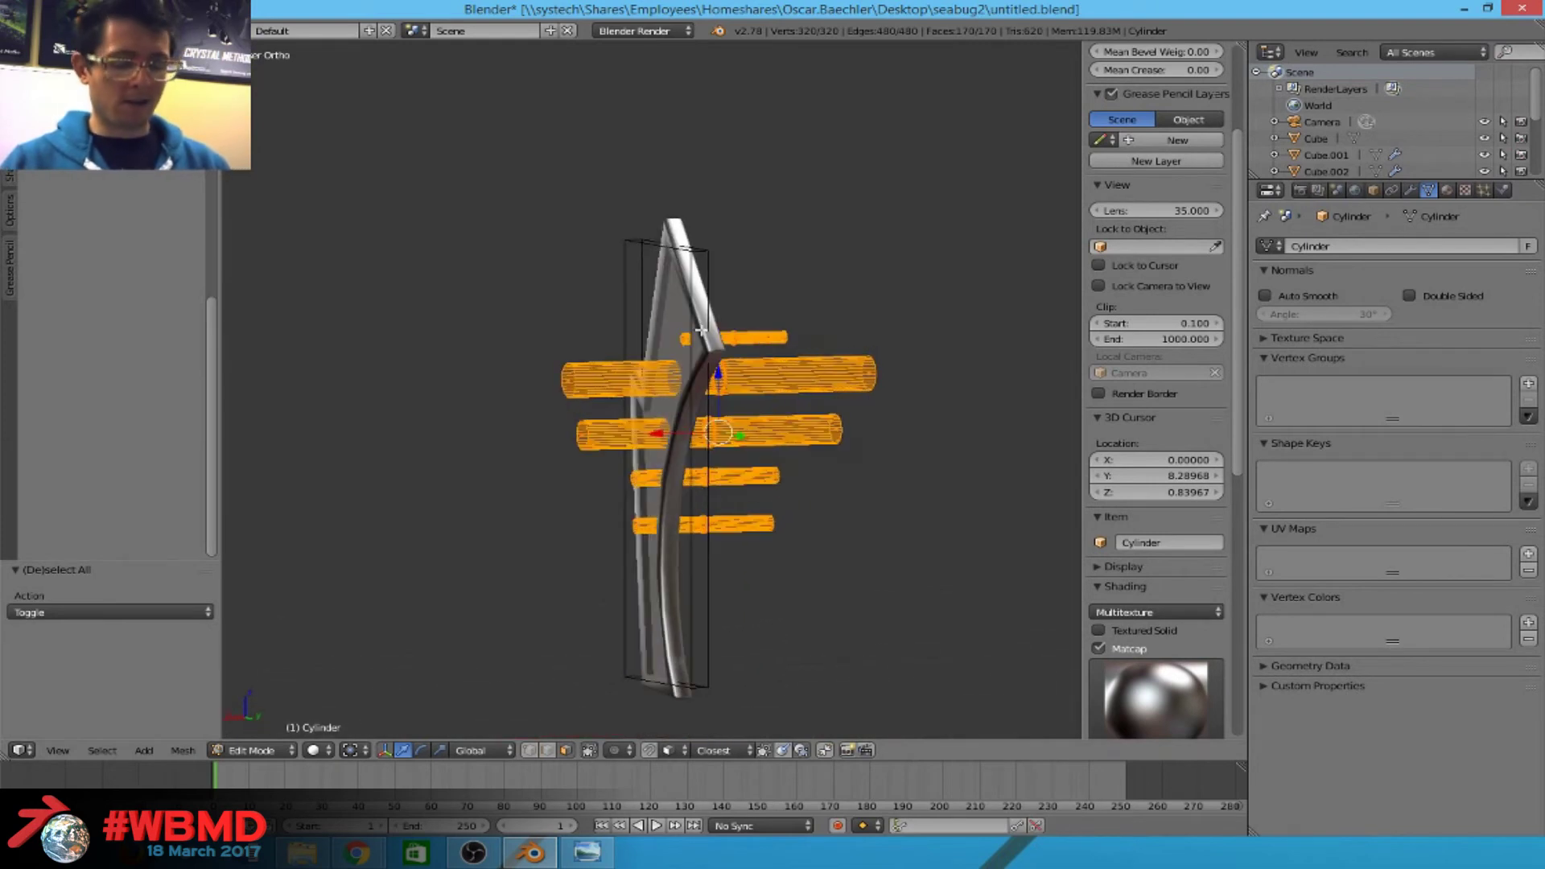
key(ctrl+f)
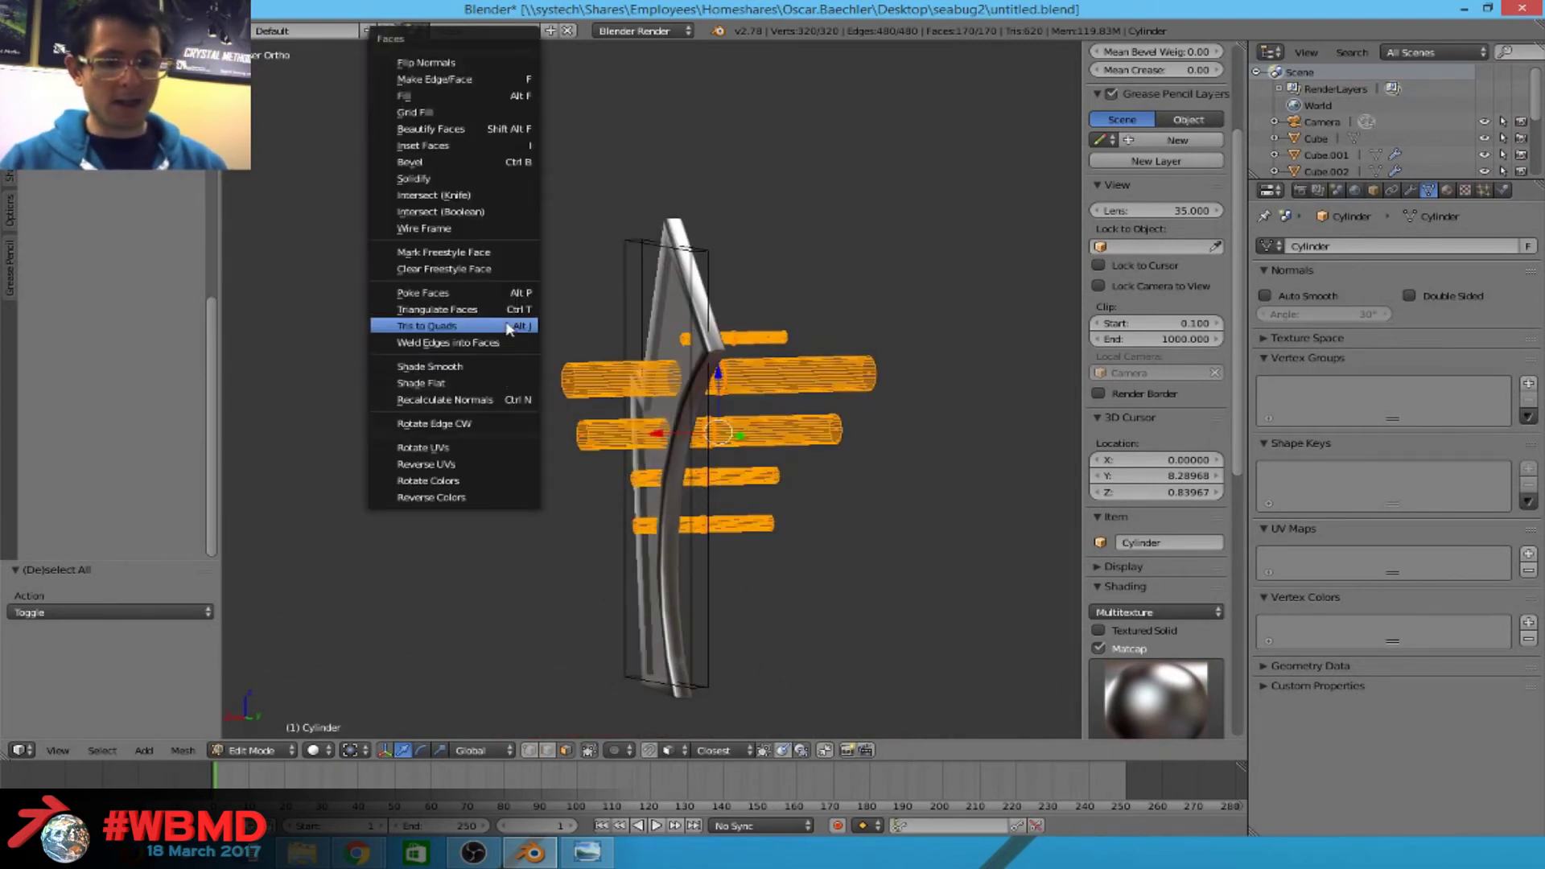
click(466, 368)
key(Tab)
scroll(563, 386, up, 10)
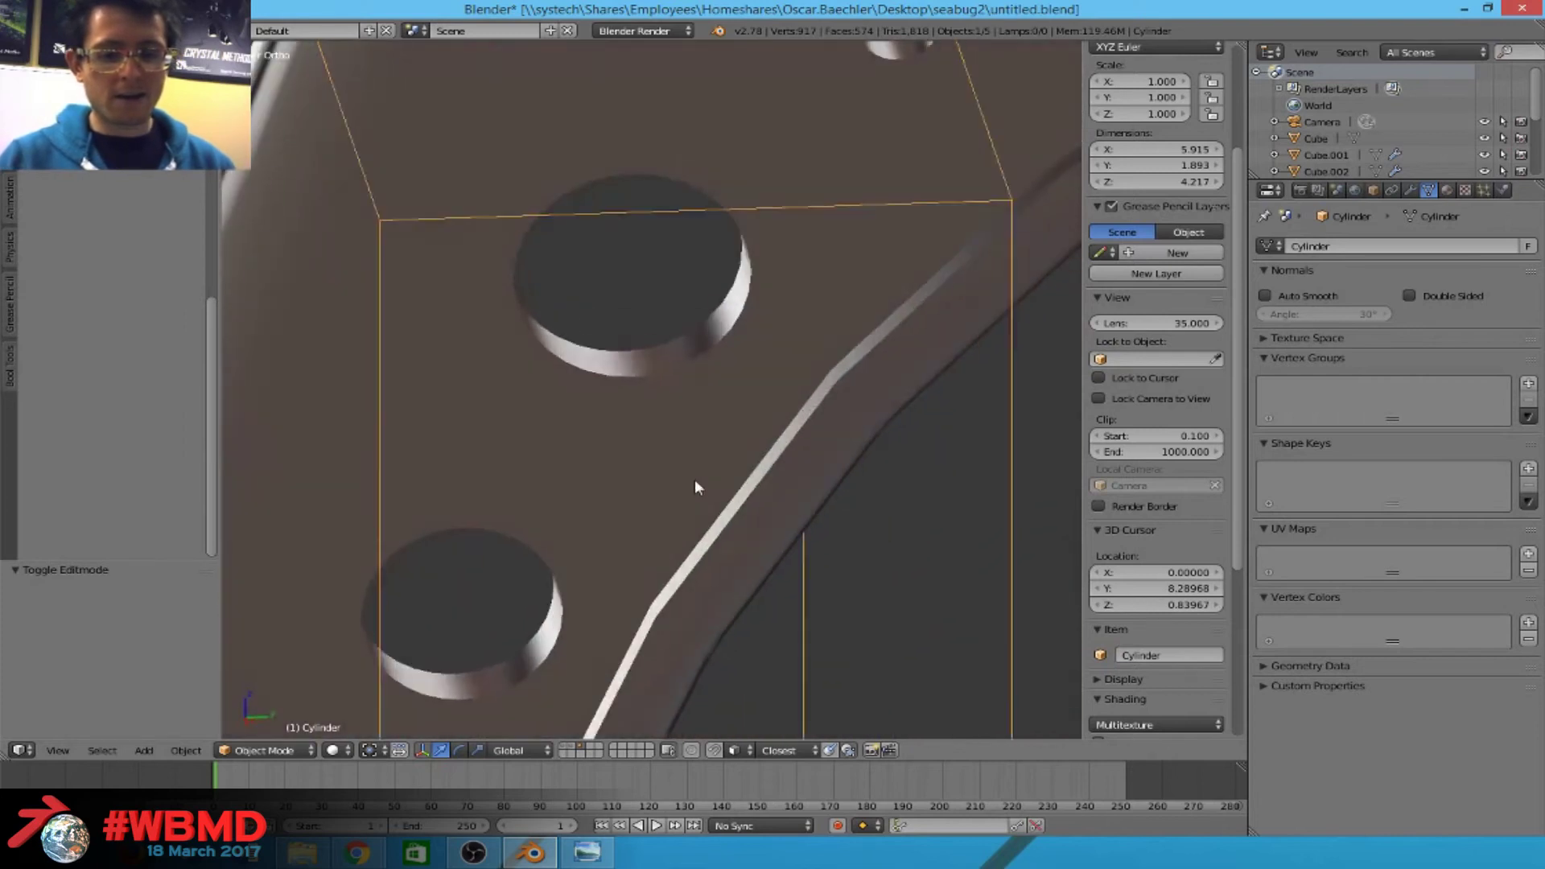
Examine the smoothed holes and the whole blade from several angles in perspective view.
middle_drag(693, 484, 789, 479)
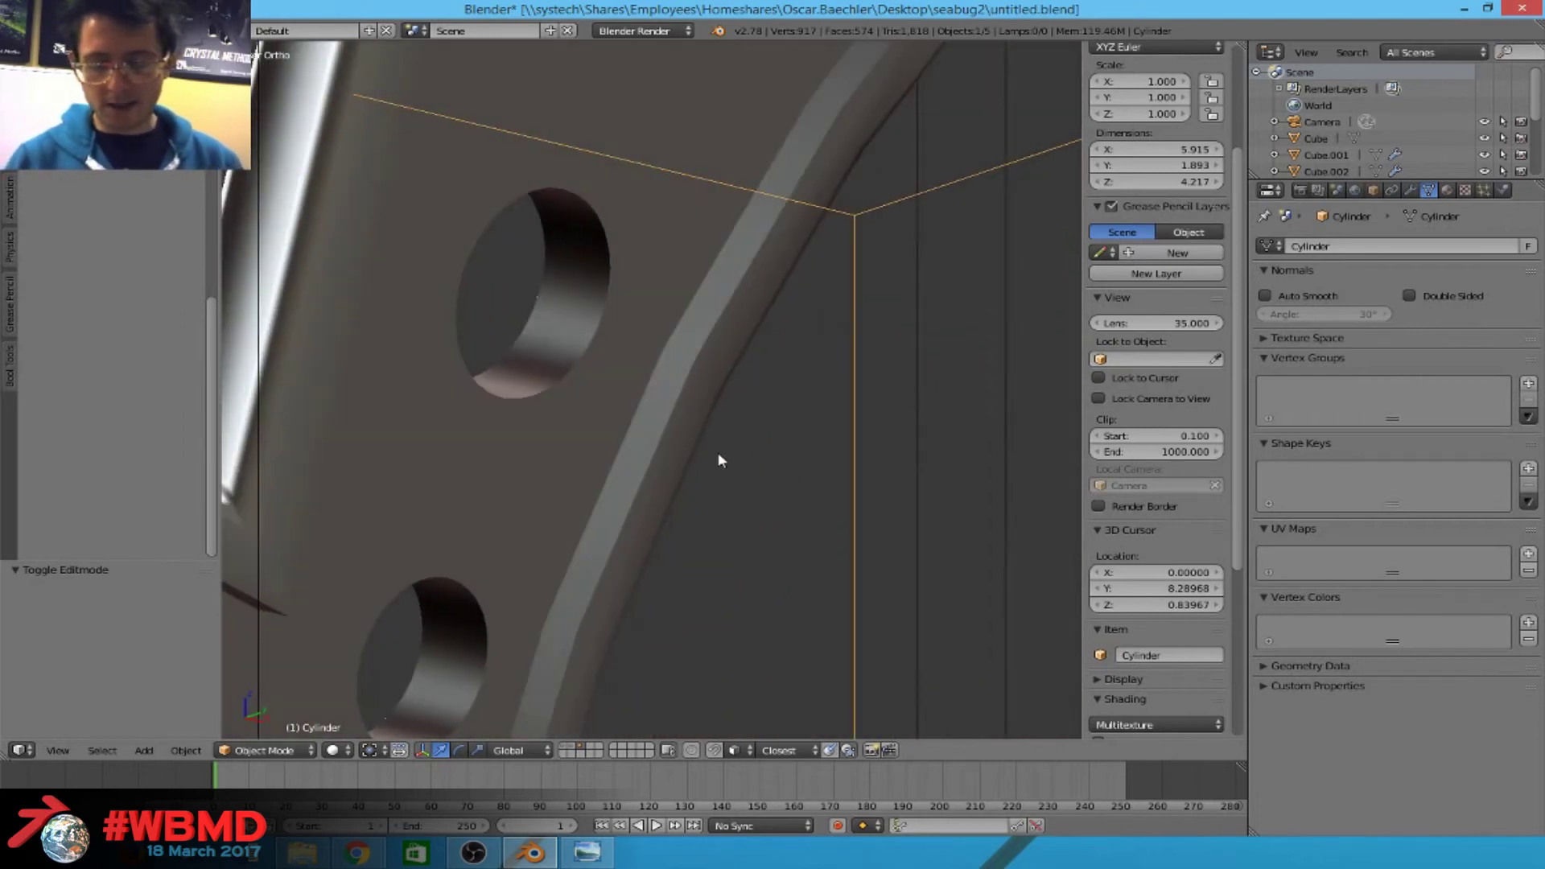
key(KP_5)
scroll(655, 120, down, 4)
middle_drag(654, 120, 1071, 211)
scroll(1224, 212, down, 3)
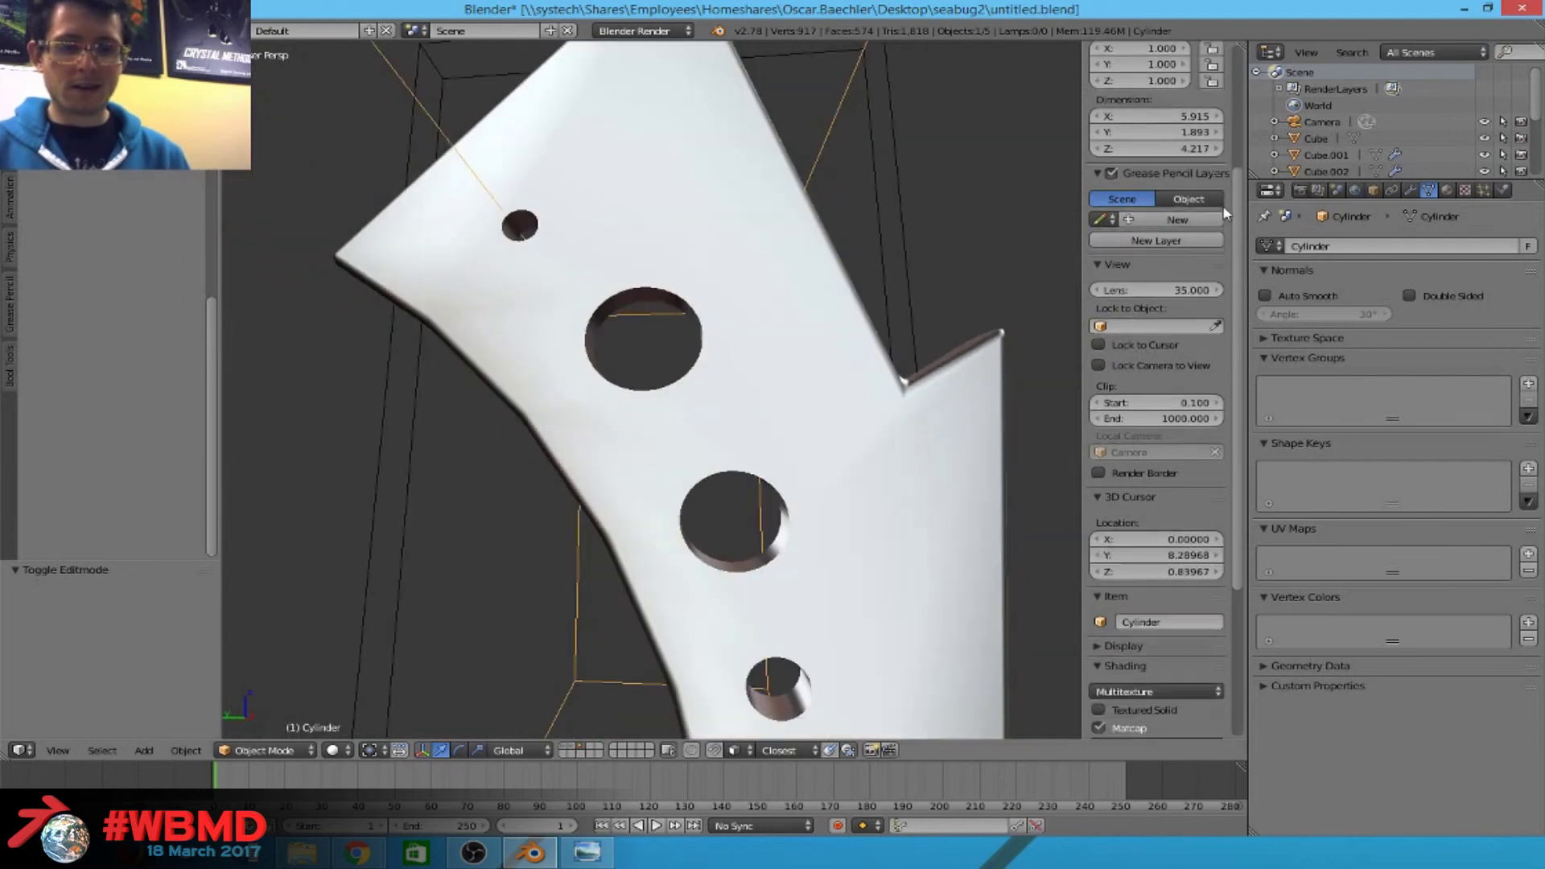
scroll(834, 312, down, 5)
middle_drag(833, 312, 710, 572)
scroll(760, 407, up, 5)
scroll(640, 320, down, 3)
scroll(410, 652, down, 3)
scroll(410, 656, up, 3)
scroll(710, 572, up, 3)
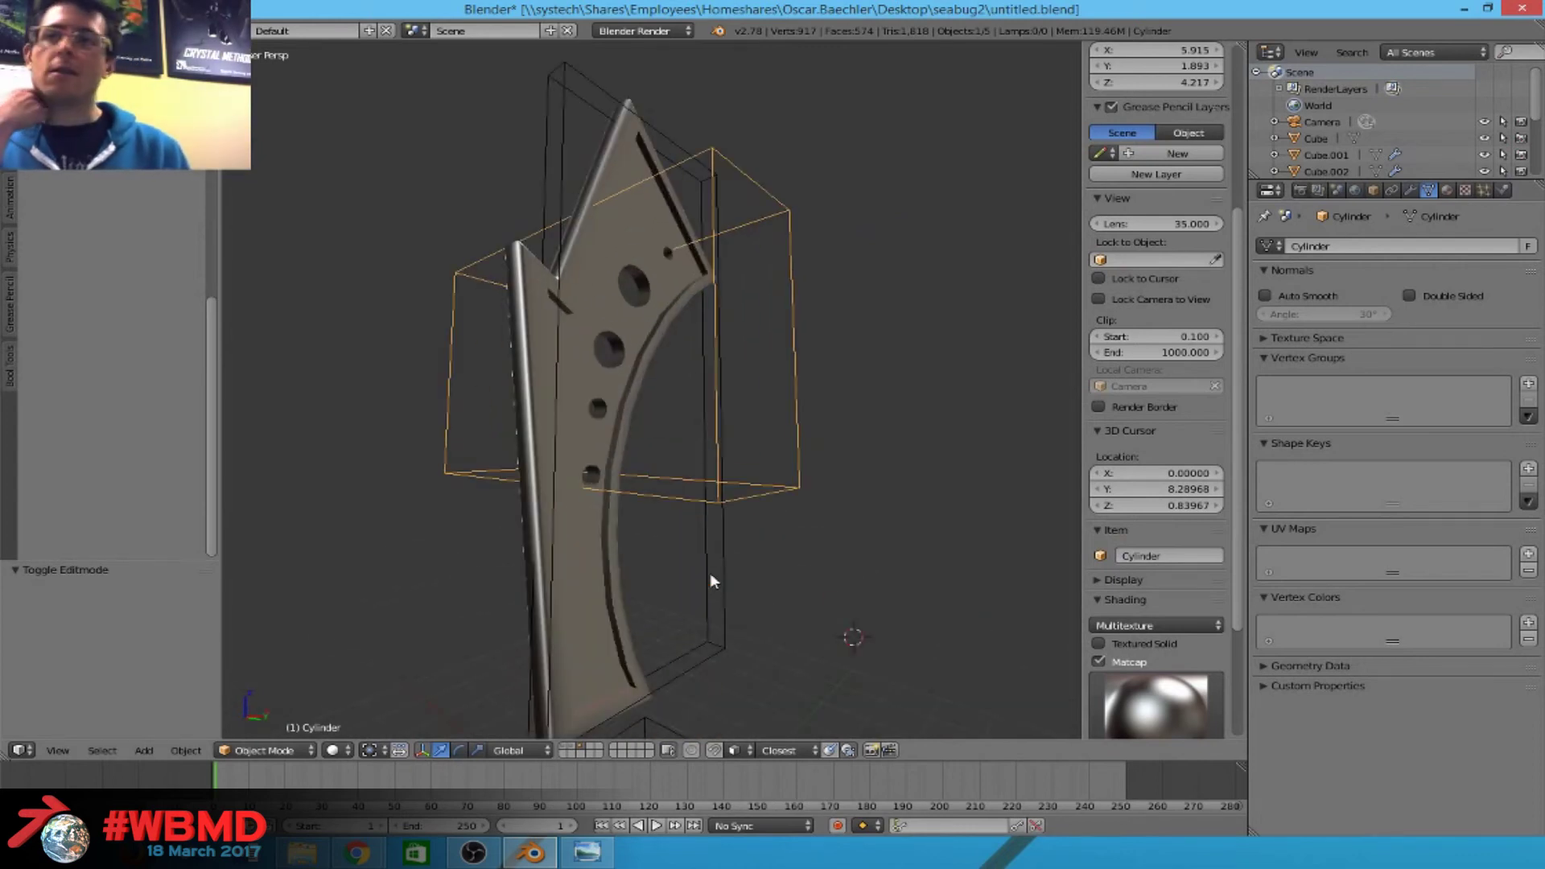
key(z)
key(z)
key(a)
key(a)
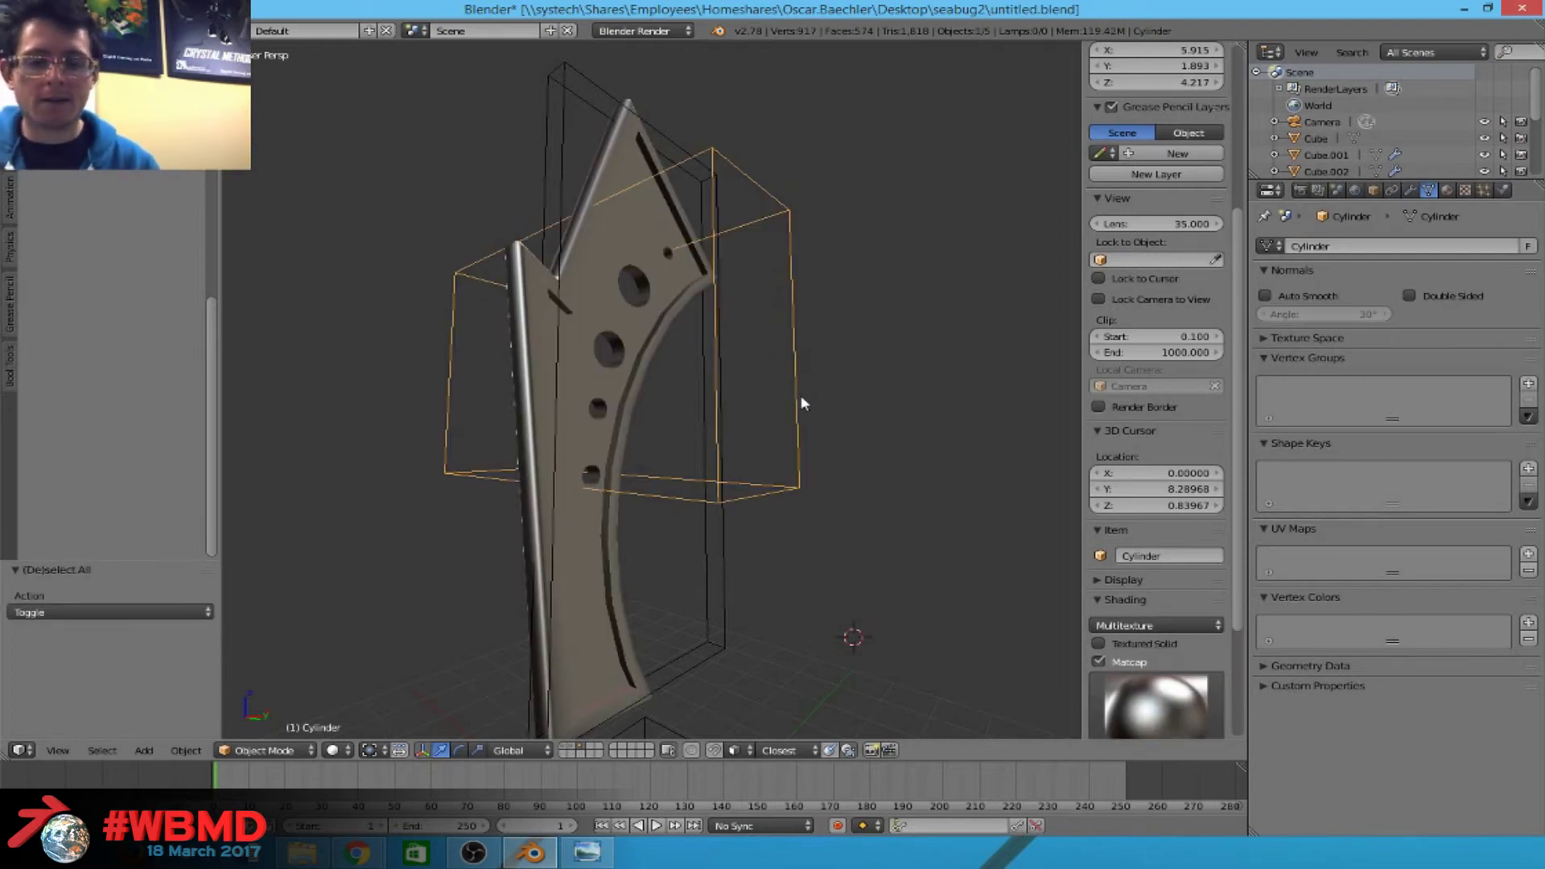
middle_drag(740, 420, 646, 429)
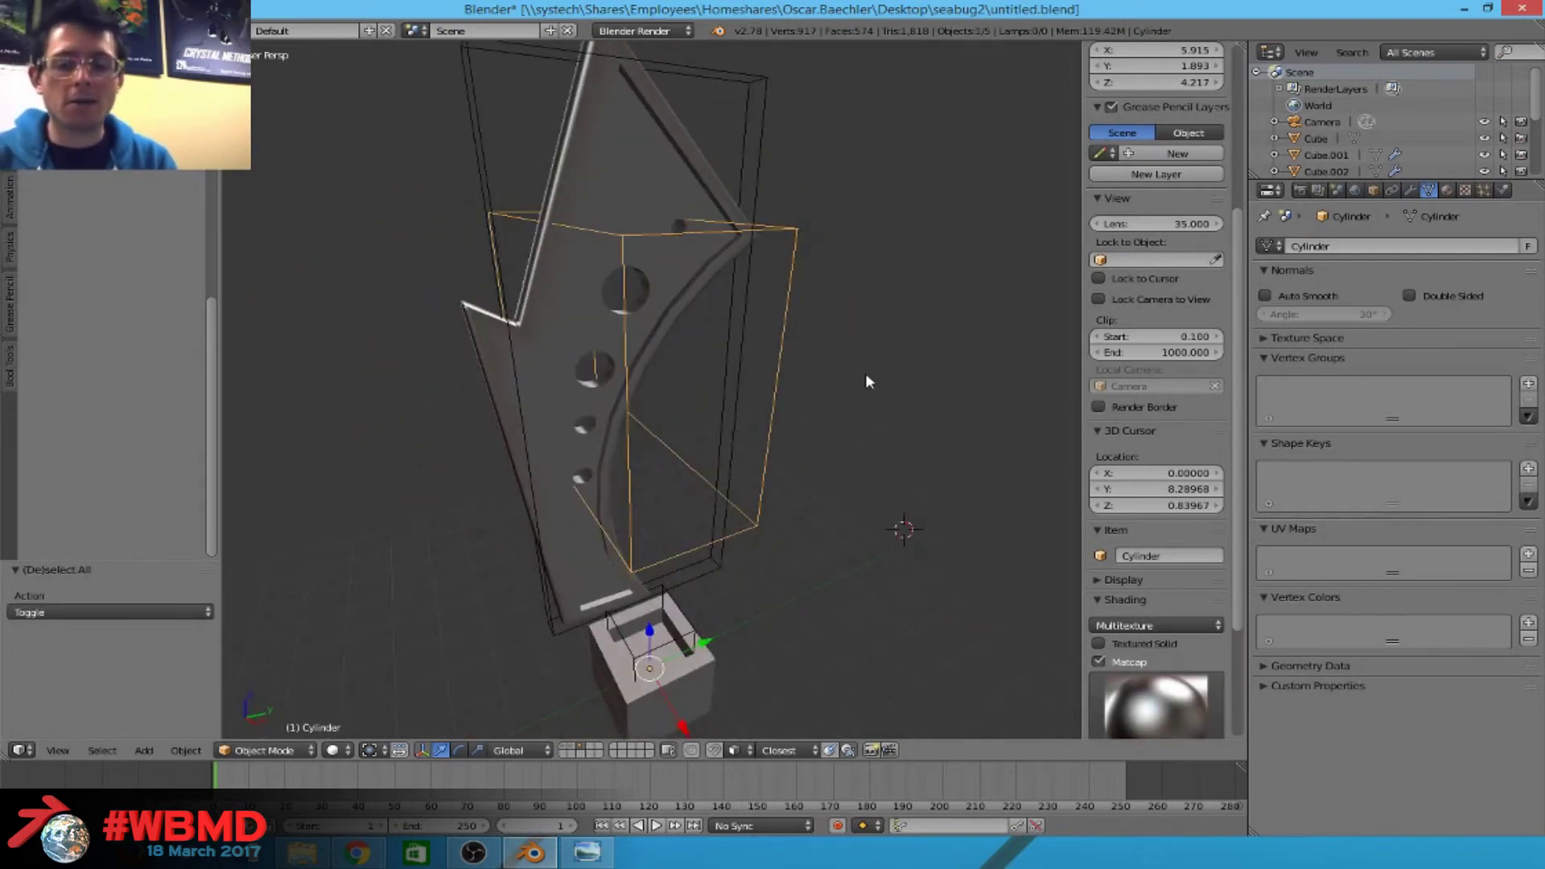
Add a cube, clear its location, raise it to the blade's base and offset it along the Y axis.
middle_drag(769, 415, 727, 244)
key(shift+a)
mouse_move(536, 364)
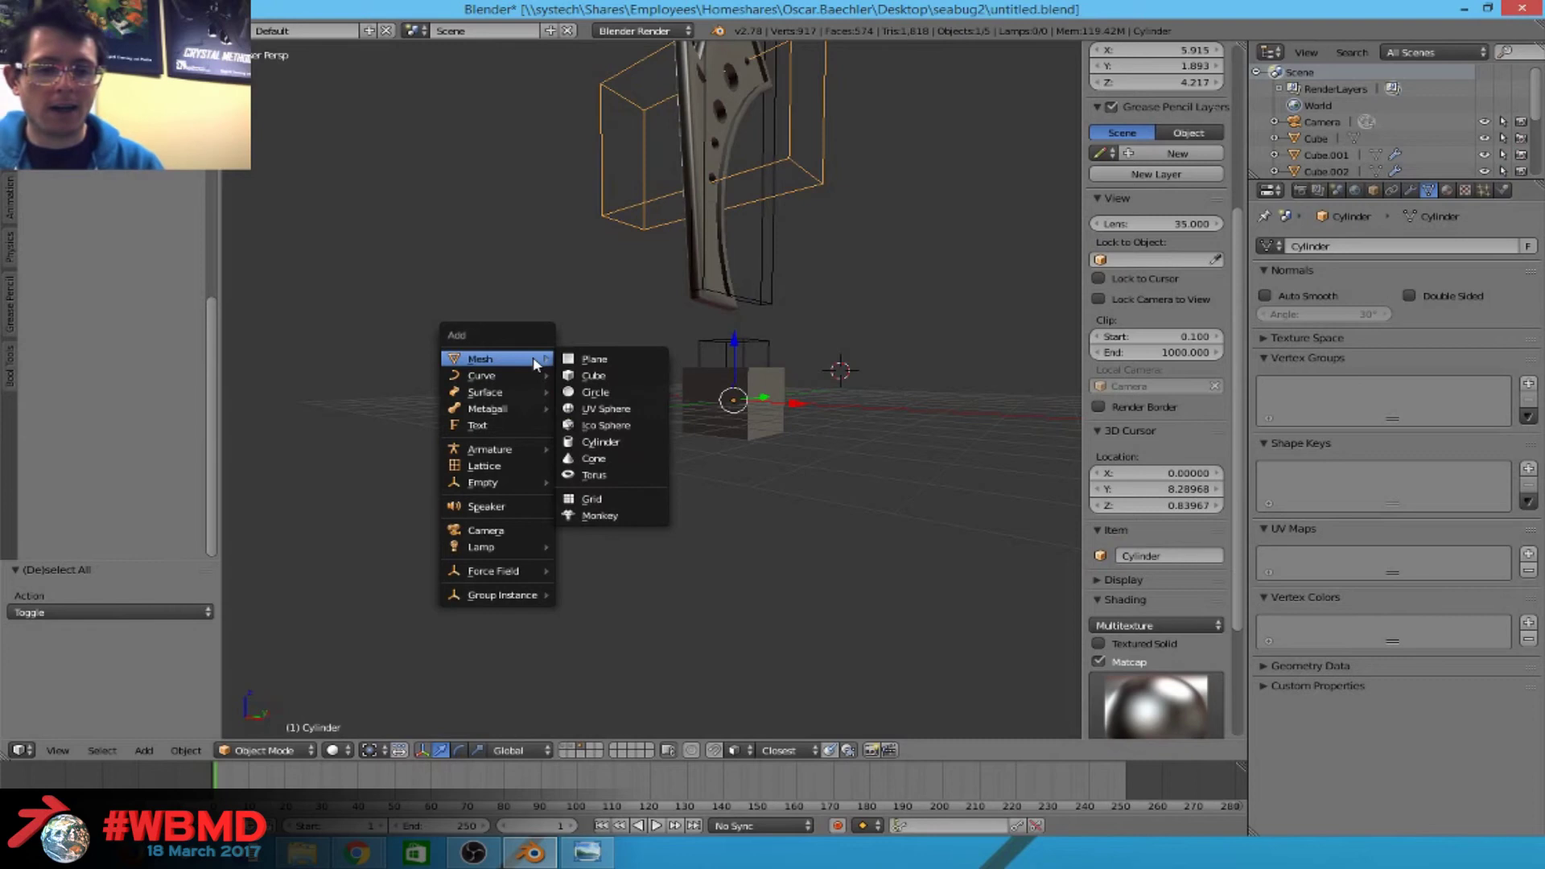
click(614, 379)
middle_drag(852, 415, 747, 454)
key(alt+g)
key(g)
key(z)
click(766, 336)
key(g)
key(y)
click(752, 340)
Bevel one upper edge of the new cube with 4 segments and an offset of about 1.0.
key(Tab)
scroll(755, 371, up, 5)
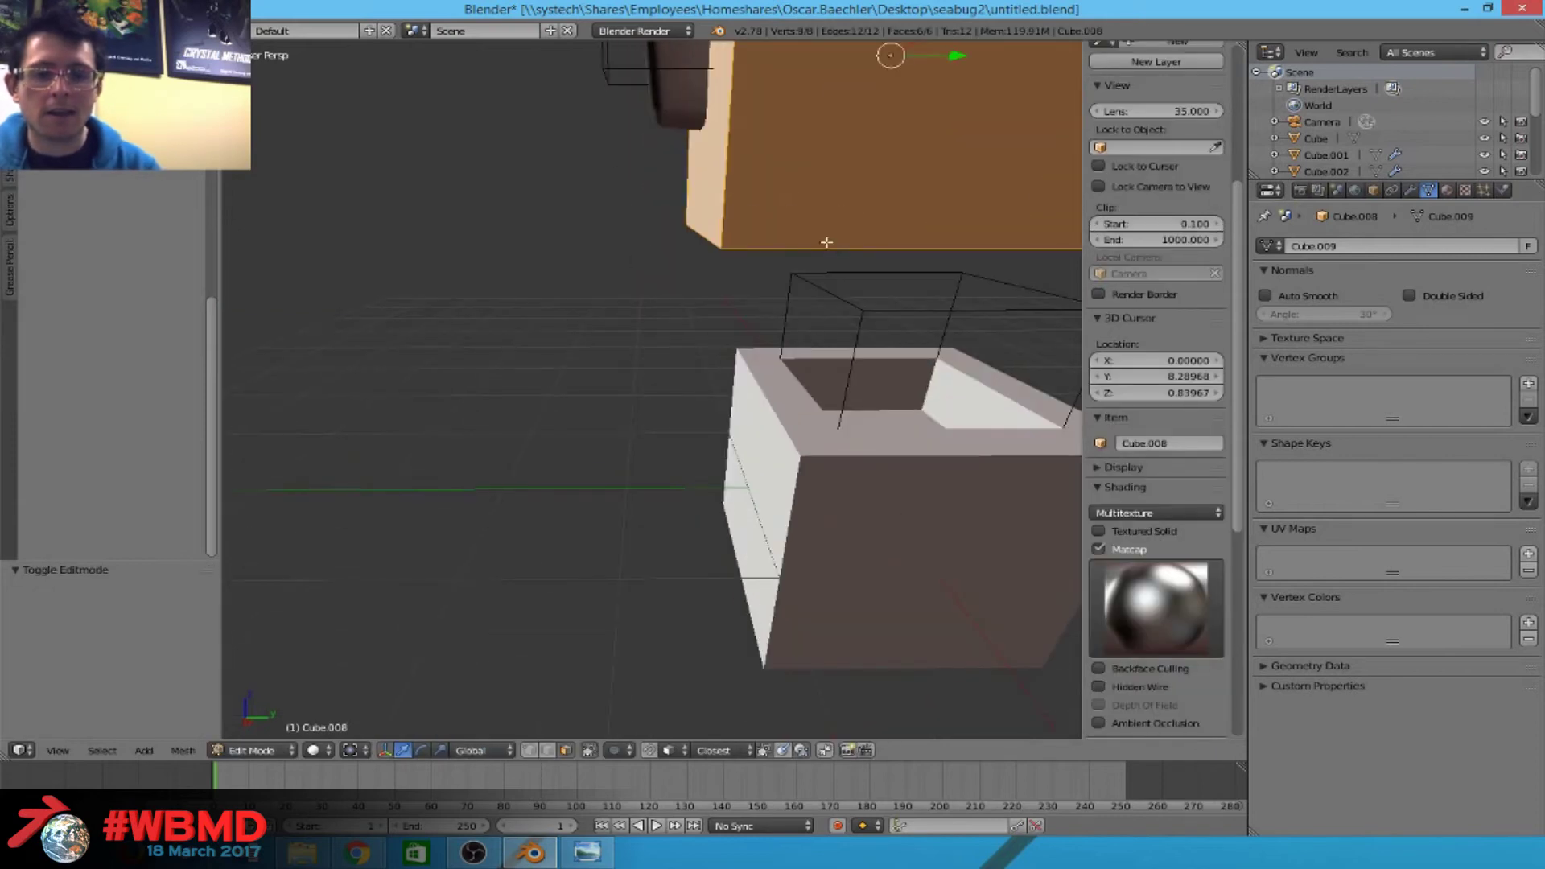
right_click(661, 247)
middle_drag(661, 241, 784, 233)
middle_drag(898, 326, 838, 306)
key(ctrl+Tab)
click(821, 283)
key(ctrl+b)
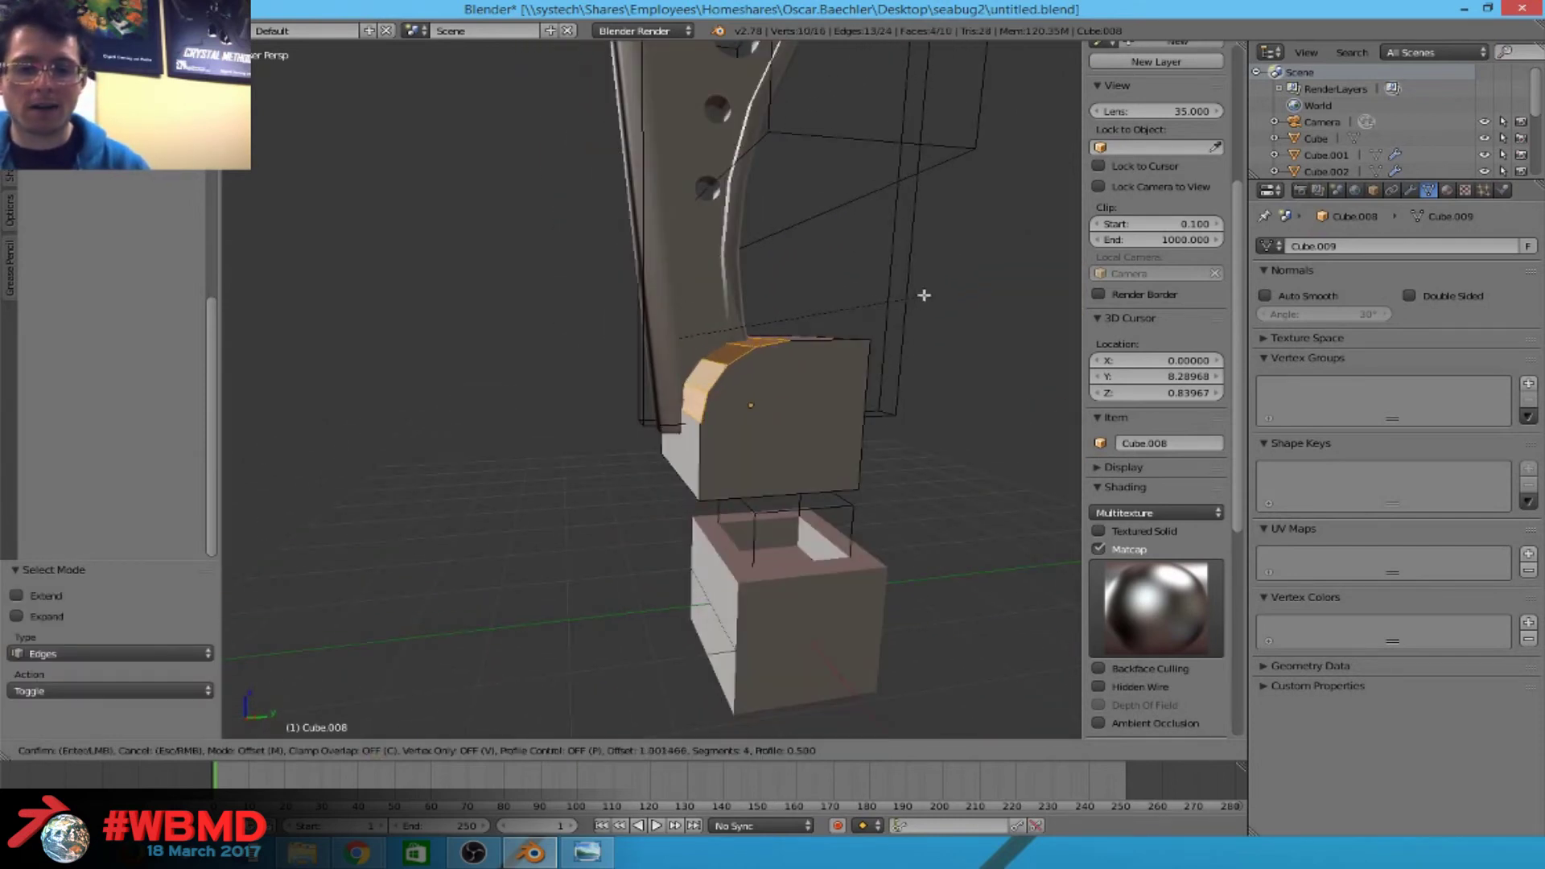
click(927, 287)
key(Tab)
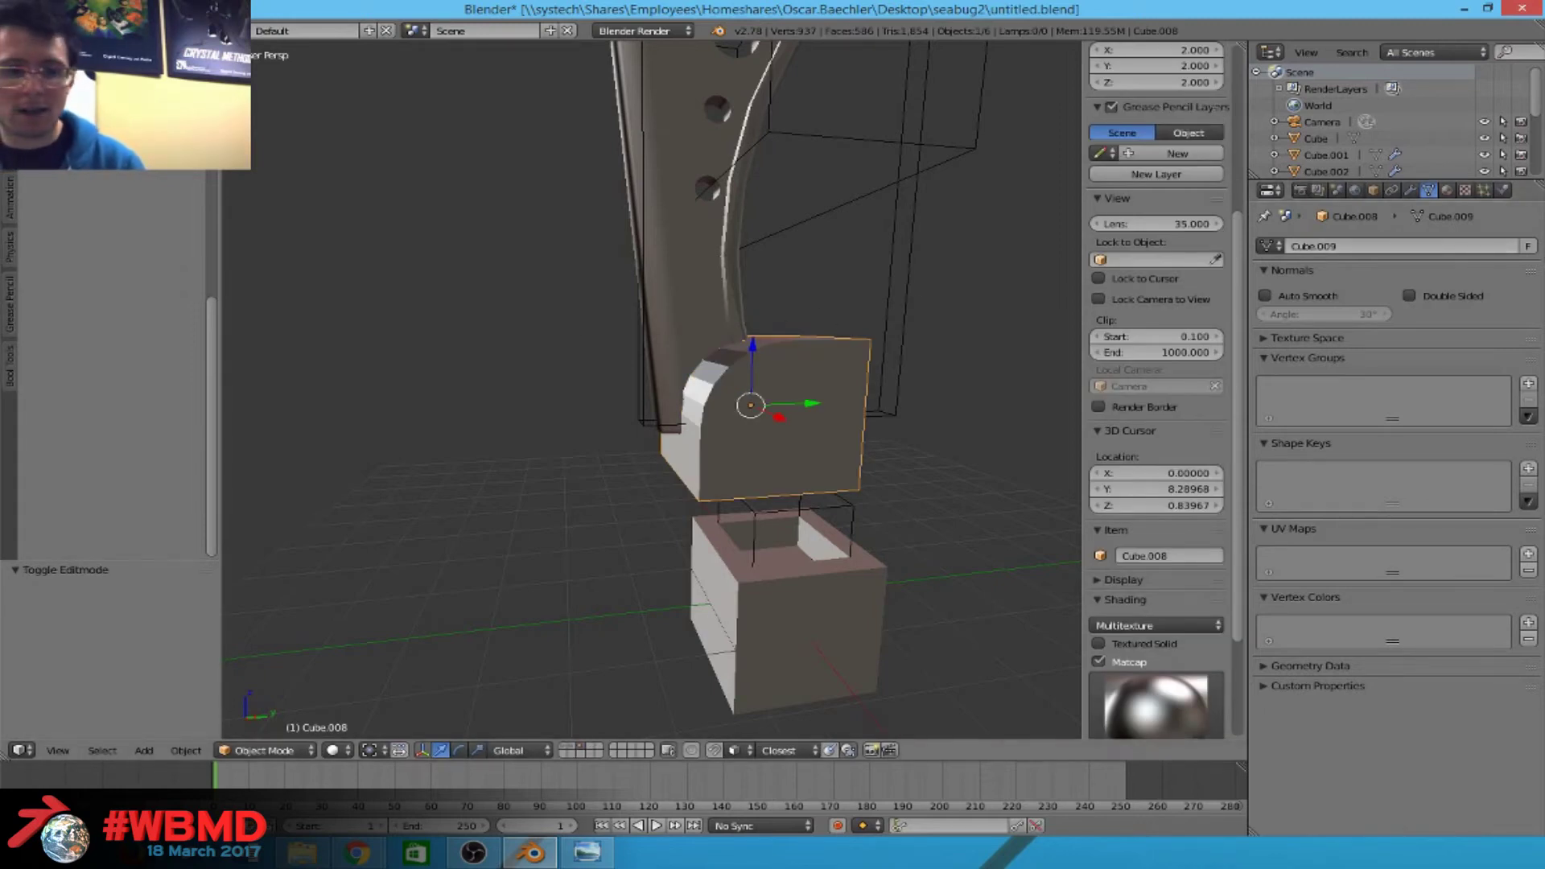
Shade the rounded cube smooth and enable Auto Smooth on its mesh.
scroll(73, 161, up, 8)
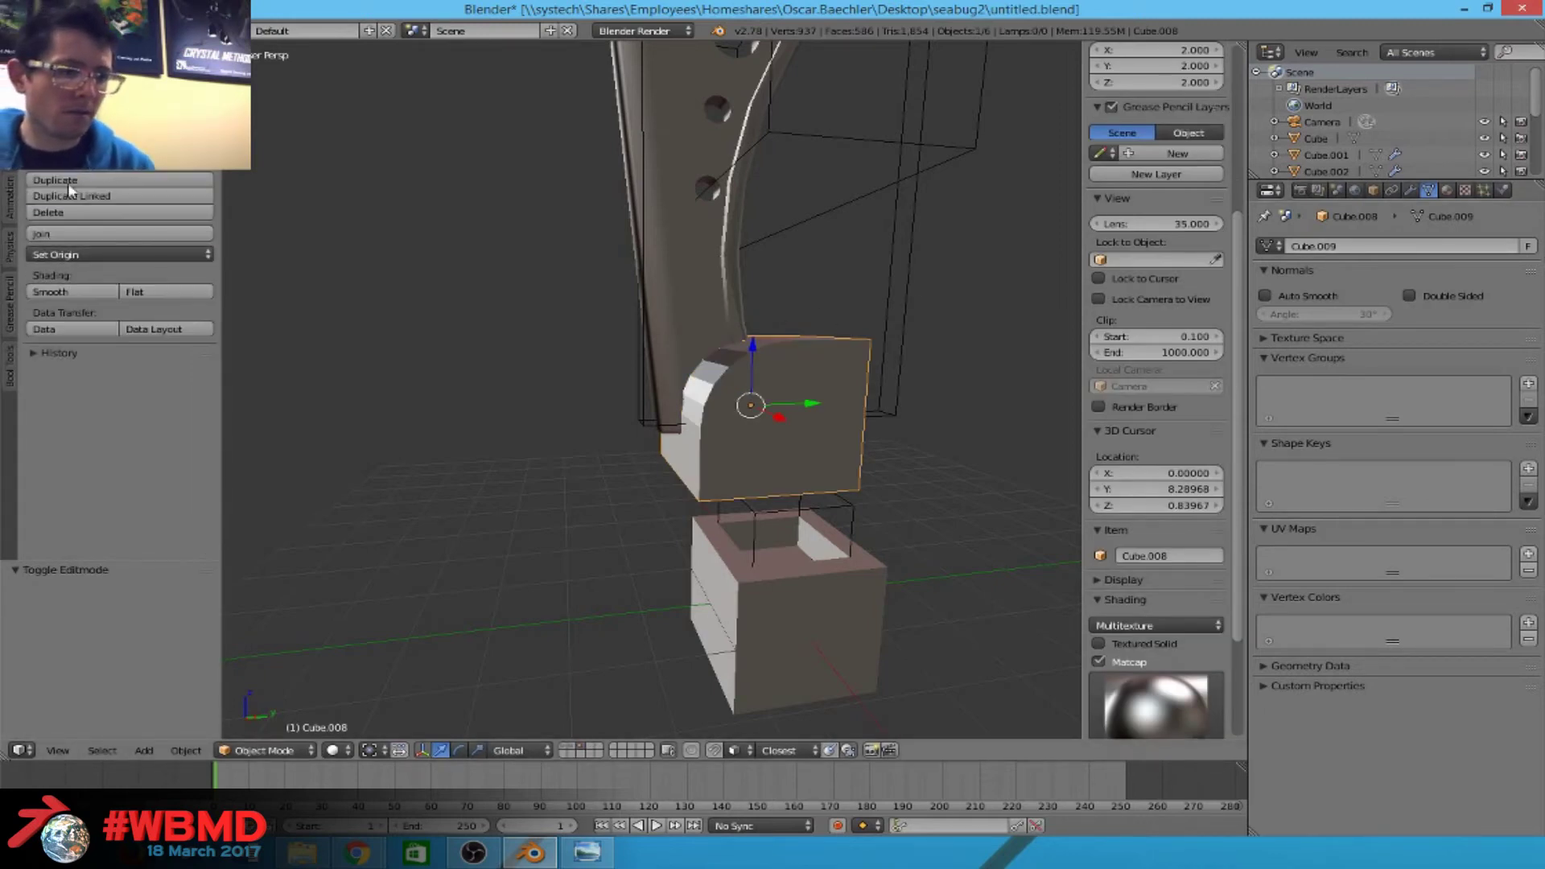
click(71, 291)
click(1265, 296)
Combine the rounded cube with the blade's base as a non-destructive Boolean union brush.
middle_drag(818, 322, 642, 334)
shift+right_click(693, 320)
mouse_move(740, 338)
middle_down()
mouse_move(809, 361)
mouse_move(774, 332)
mouse_move(635, 423)
mouse_move(674, 417)
mouse_move(739, 311)
middle_up()
scroll(674, 417, up, 2)
key(a)
right_click(738, 314)
middle_drag(980, 379, 893, 483)
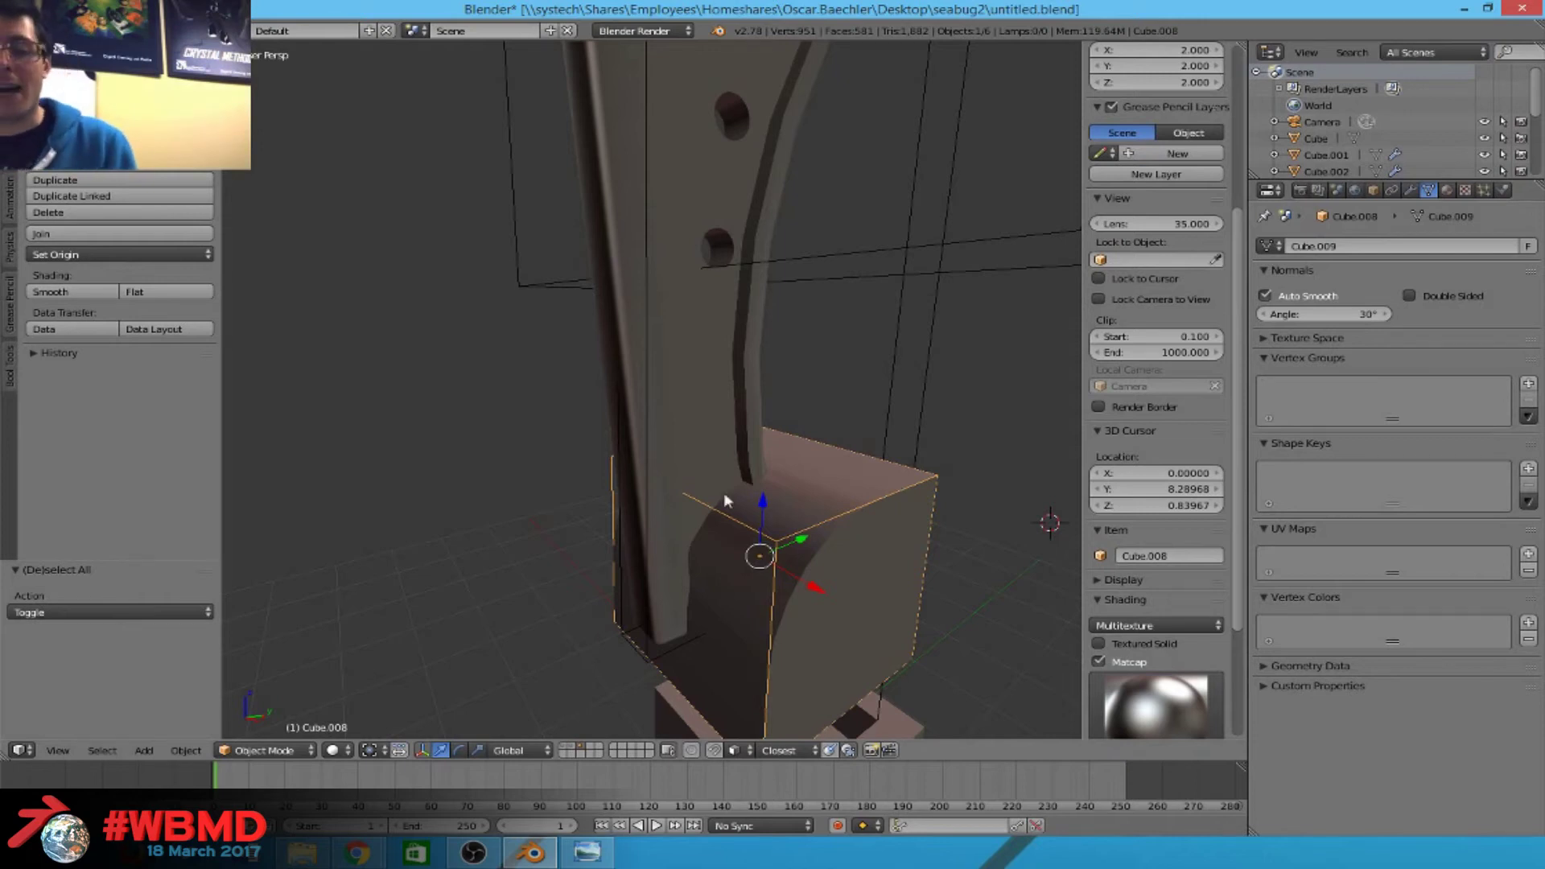
Move the cylinder hole cutters about 0.64 units up along the global Z axis.
middle_drag(723, 491, 703, 495)
middle_drag(871, 421, 966, 389)
shift+middle_drag(762, 280, 868, 386)
right_click(868, 333)
middle_drag(869, 334, 556, 318)
right_click(555, 317)
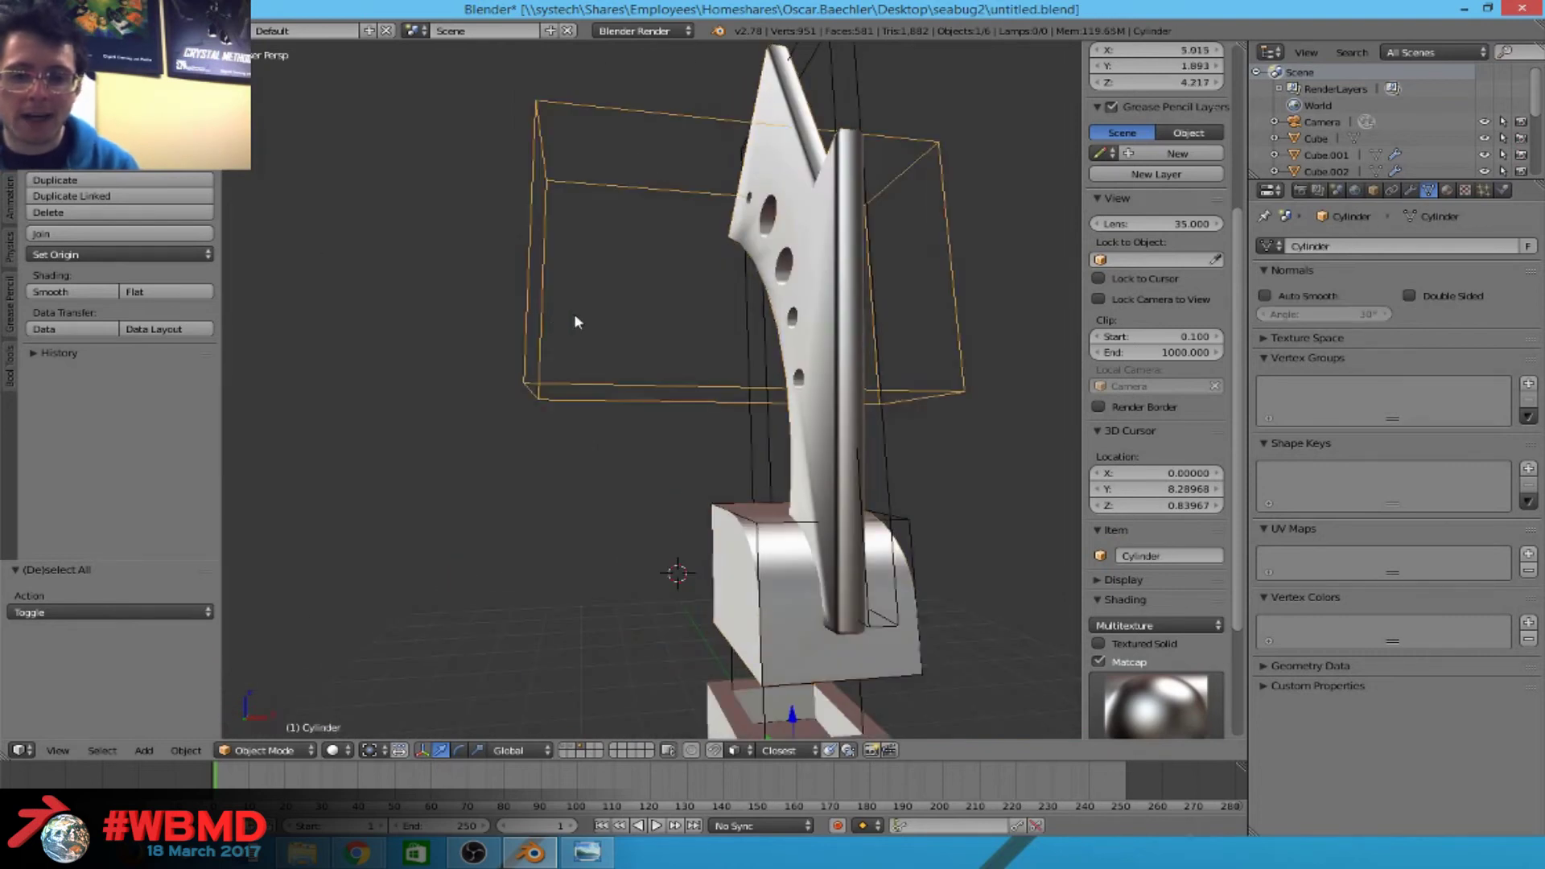
middle_drag(655, 345, 773, 365)
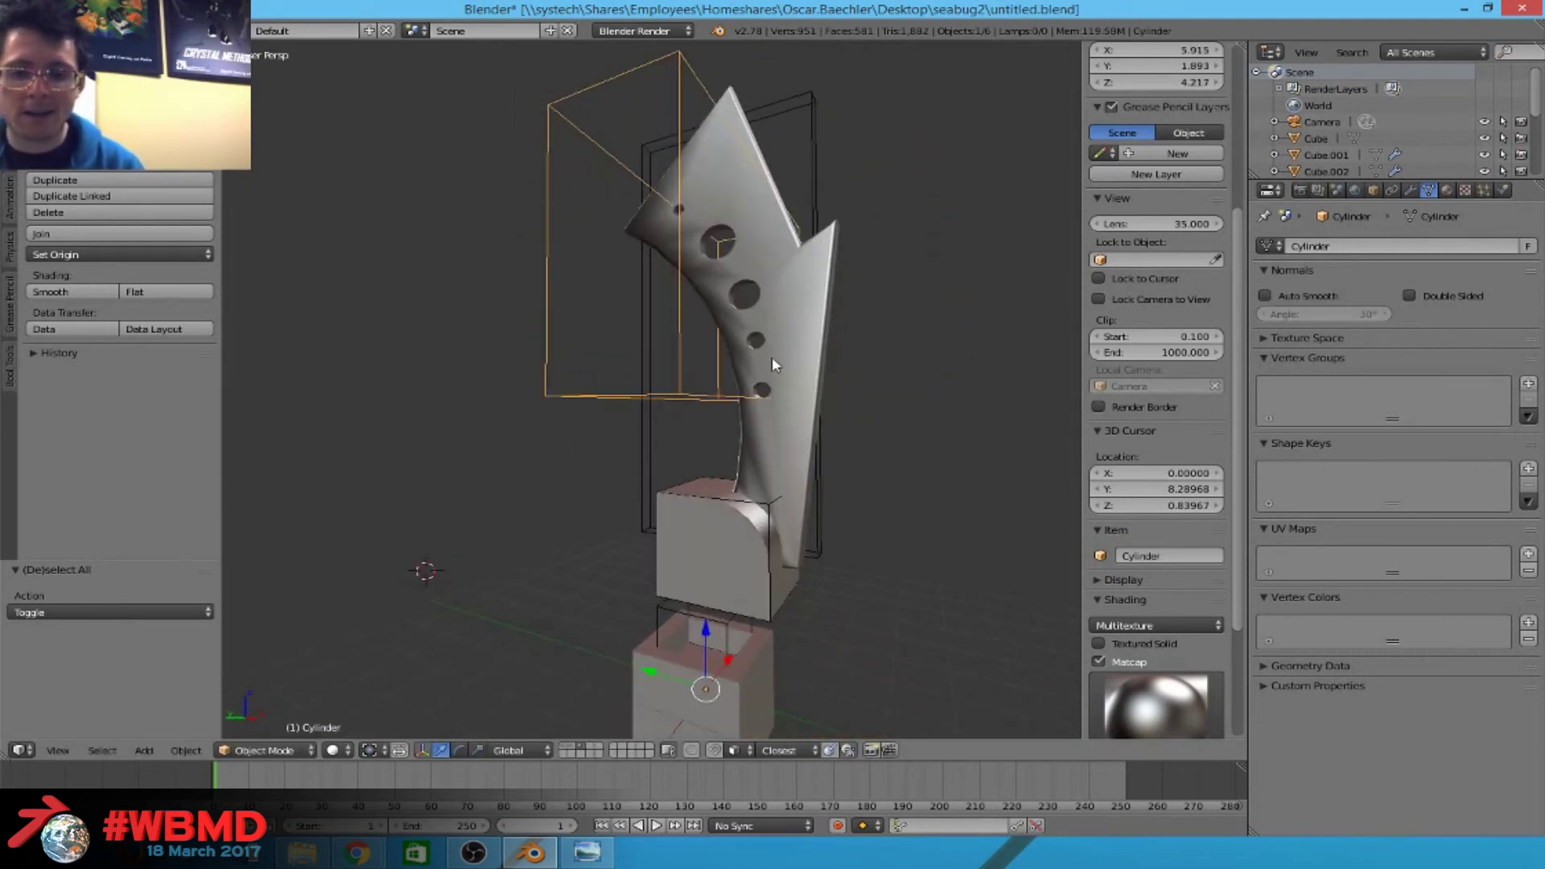
key(g)
key(z)
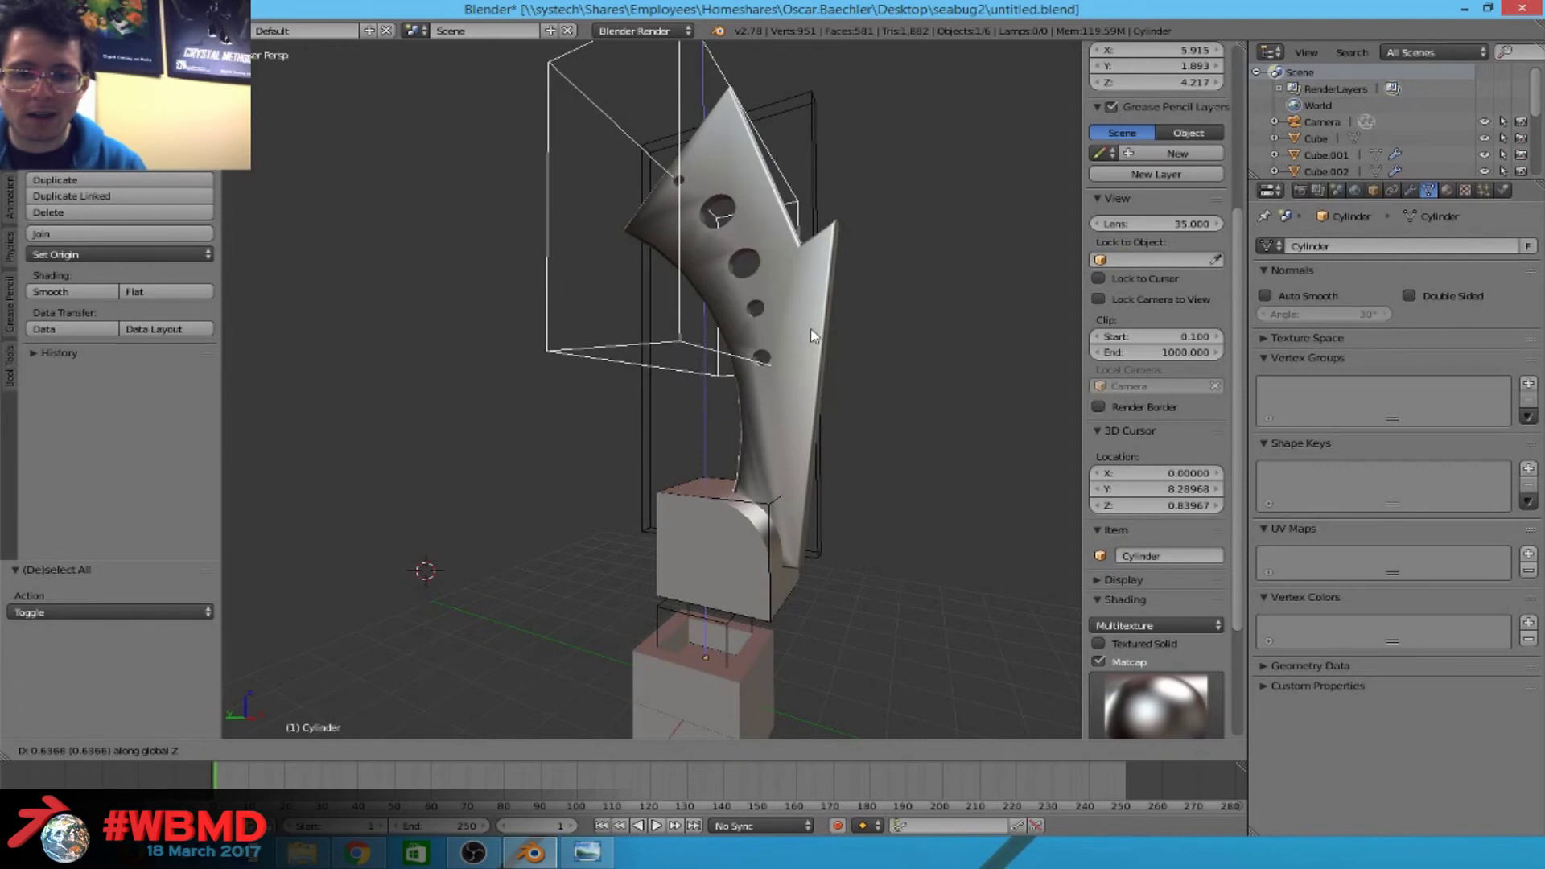
click(832, 337)
Compare the blade's editable base mesh with its Boolean result and examine the combined shape from several angles.
middle_drag(832, 337, 718, 495)
right_click(749, 431)
key(Tab)
scroll(748, 430, up, 2)
key(Tab)
scroll(750, 431, up, 1)
scroll(783, 451, down, 2)
scroll(855, 461, down, 1)
scroll(838, 439, up, 4)
scroll(839, 440, down, 4)
middle_drag(840, 437, 887, 360)
scroll(563, 395, down, 5)
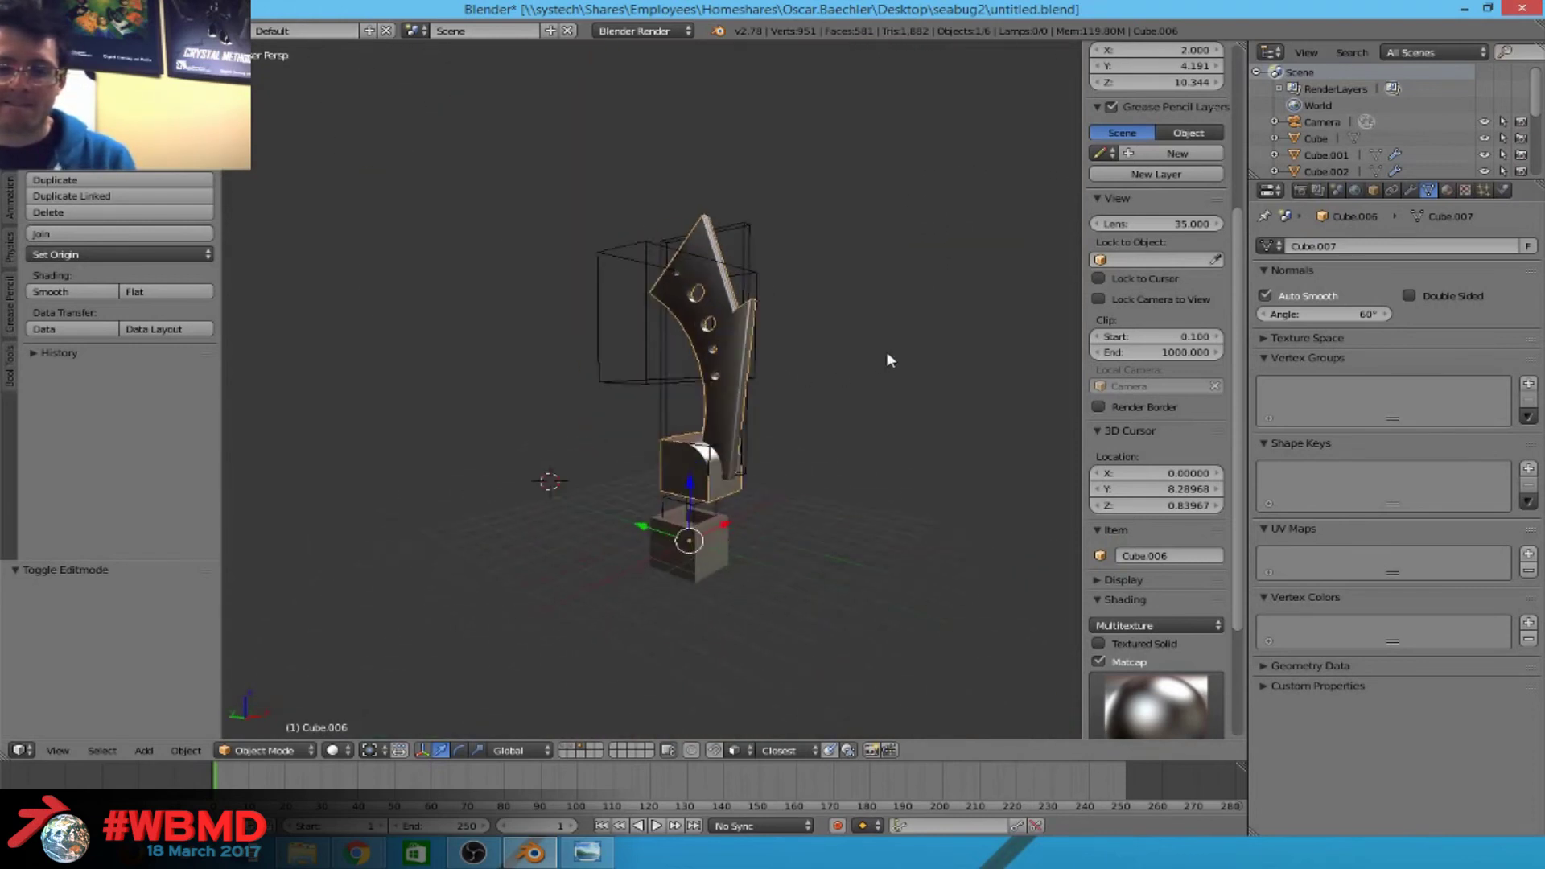
scroll(887, 359, up, 2)
scroll(773, 415, up, 5)
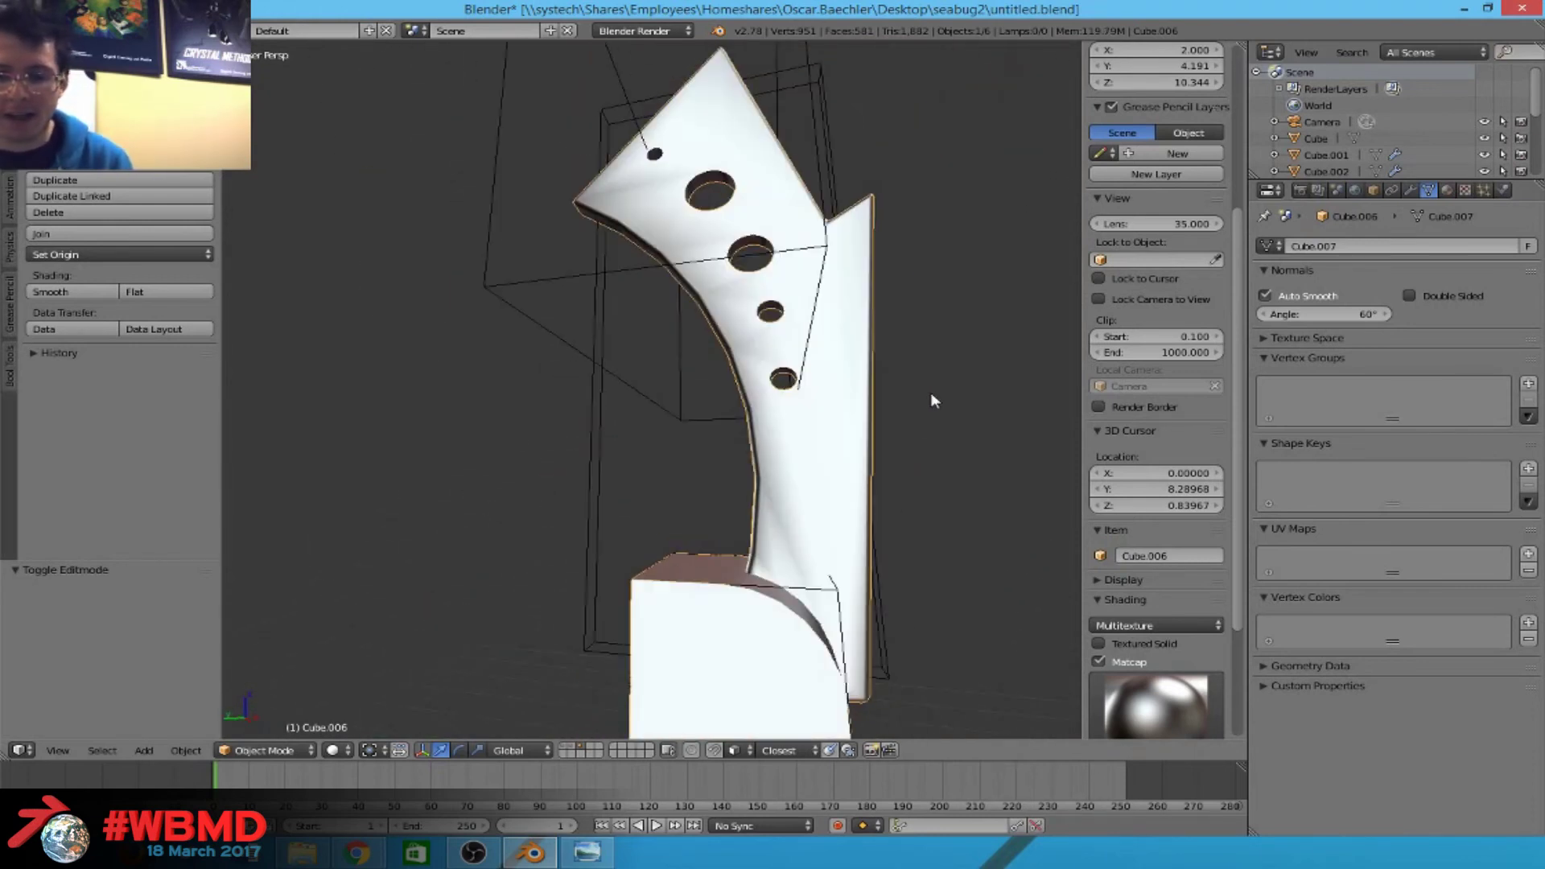
Add one loop cut across the blade's long straight back edge, slid down into its lower half.
key(Tab)
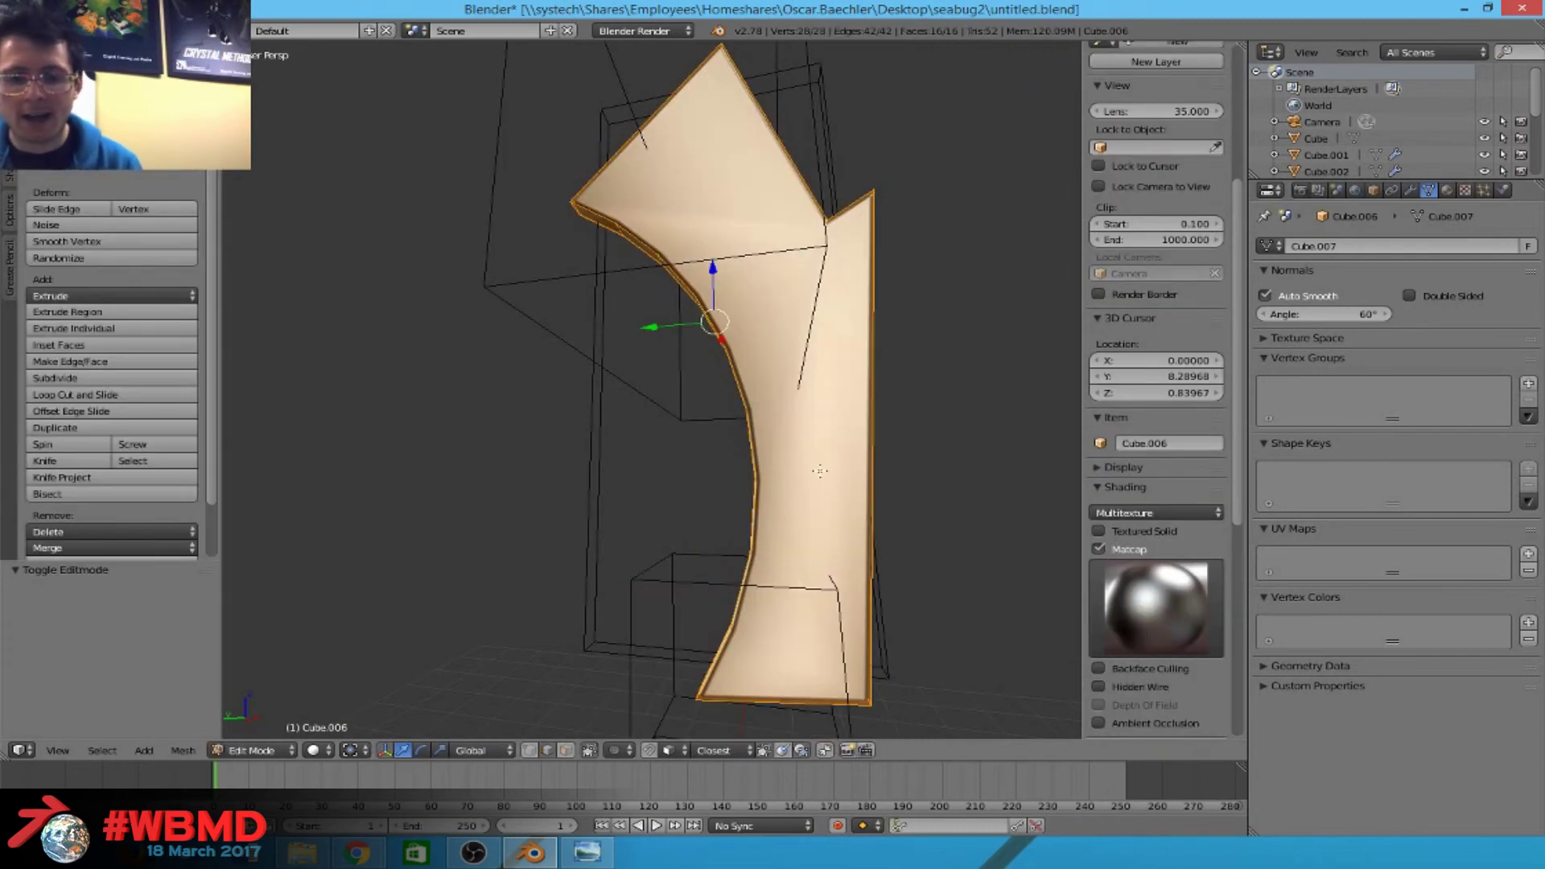
key(a)
middle_drag(820, 471, 552, 458)
scroll(725, 448, up, 3)
scroll(676, 452, down, 3)
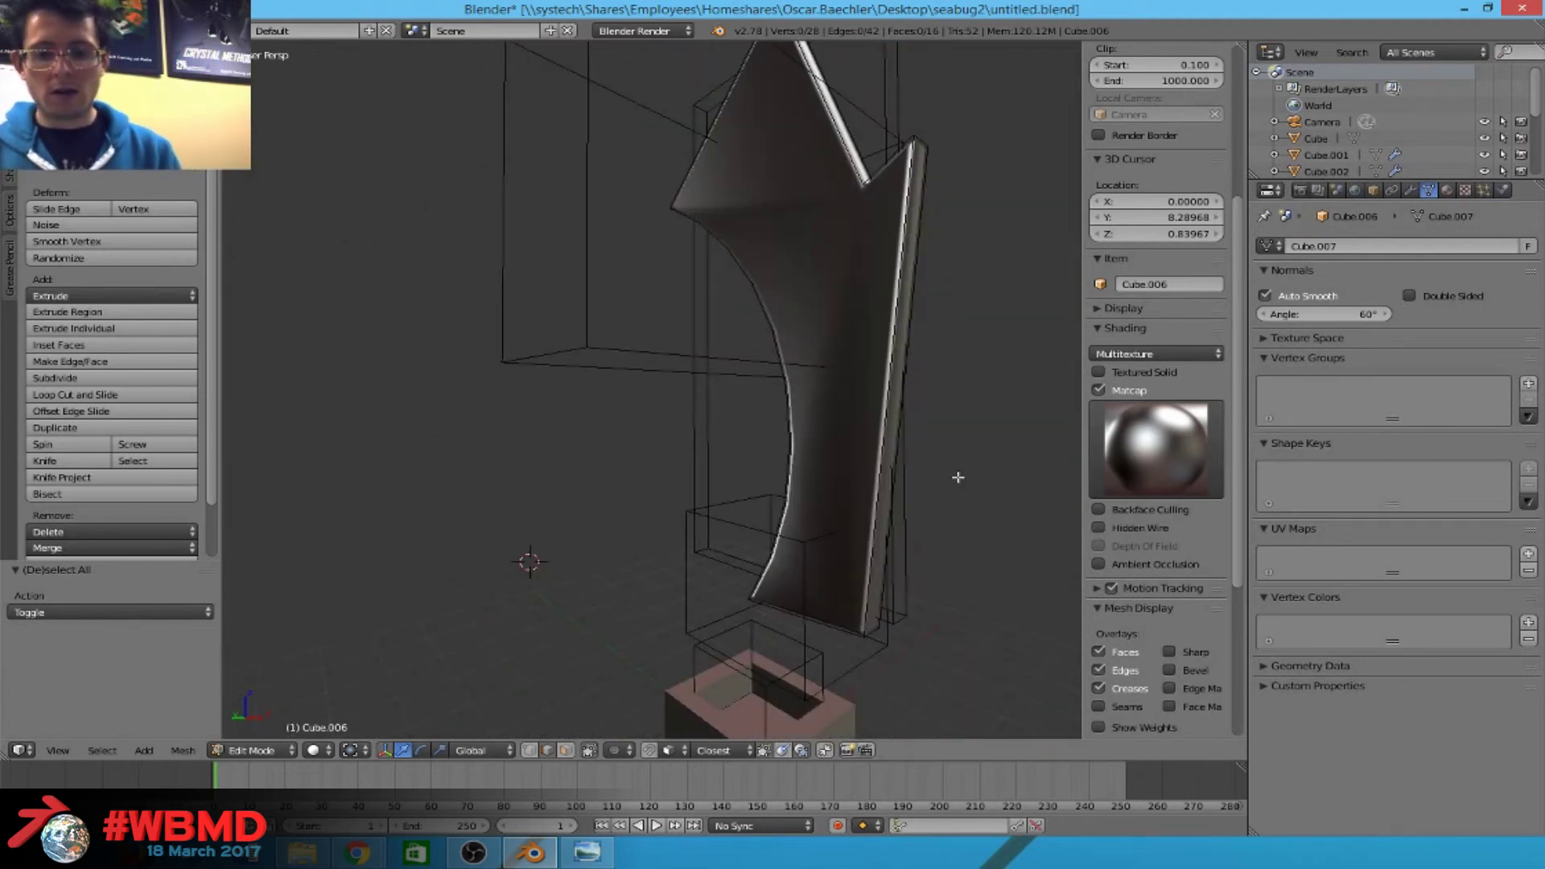
key(ctrl+r)
click(897, 443)
click(904, 516)
scroll(893, 518, up, 1)
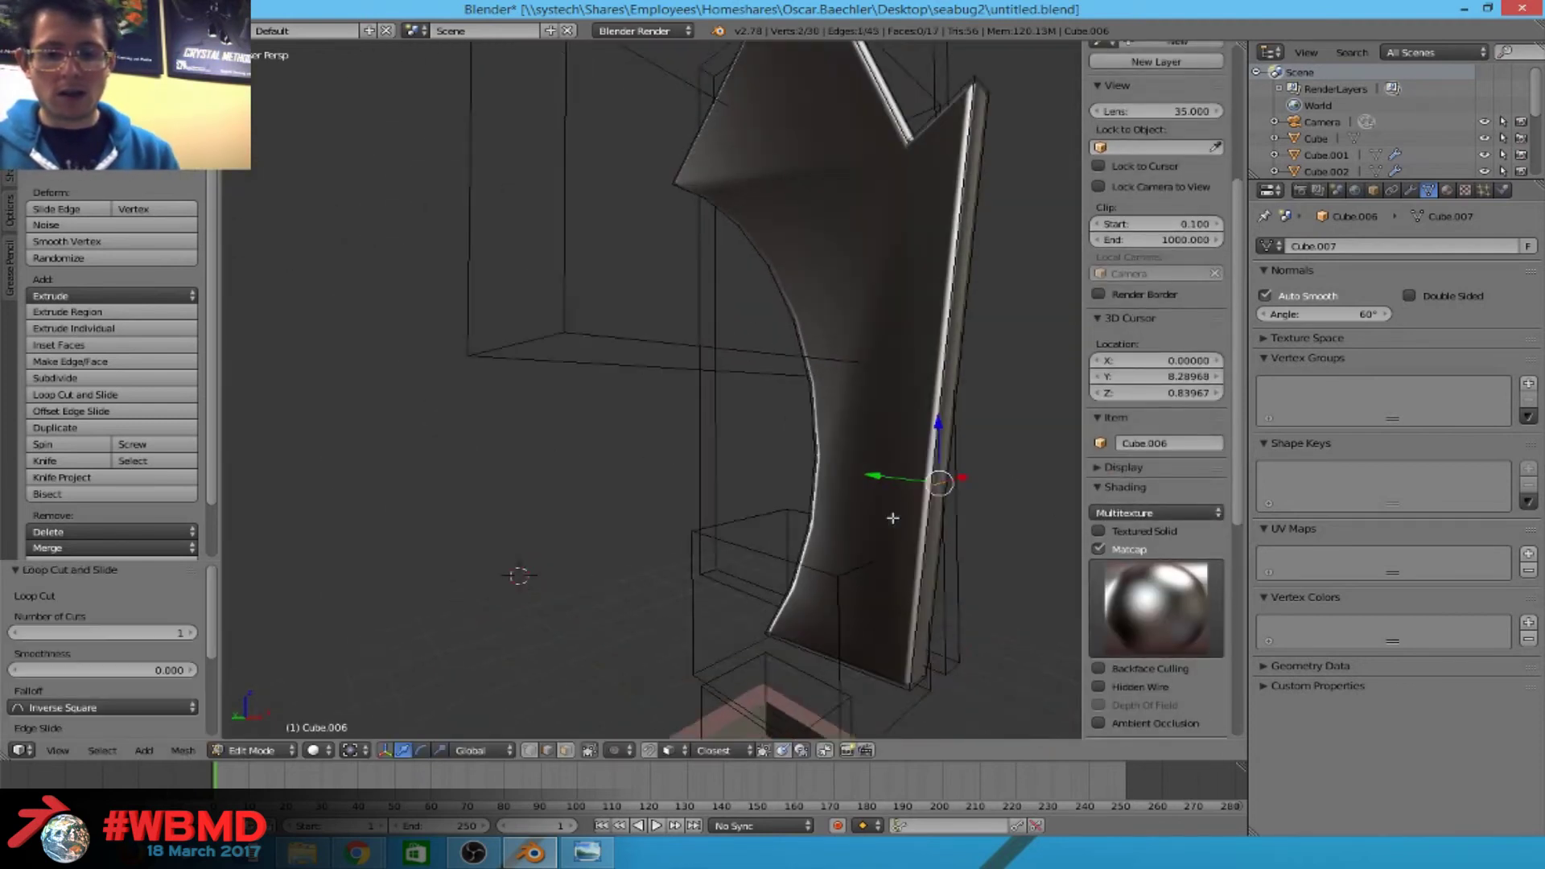
Connect the new cut's vertex to a vertex on the blade's concave edge with Vertex Connect Path.
scroll(892, 518, up, 5)
key(ctrl+Tab)
middle_drag(628, 424, 851, 505)
key(ctrl+Tab)
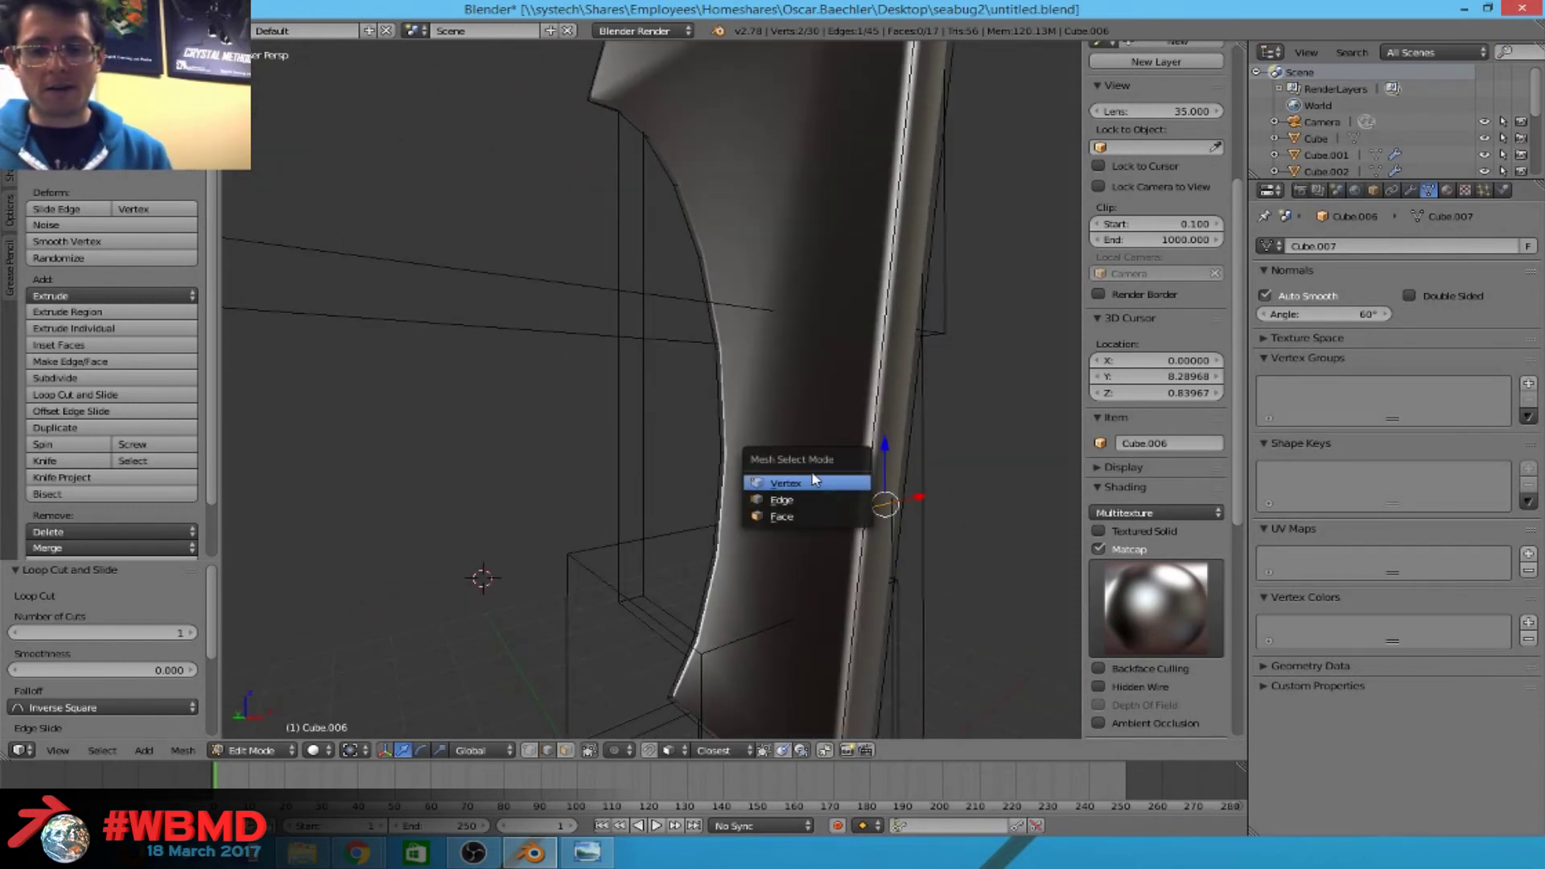
click(814, 481)
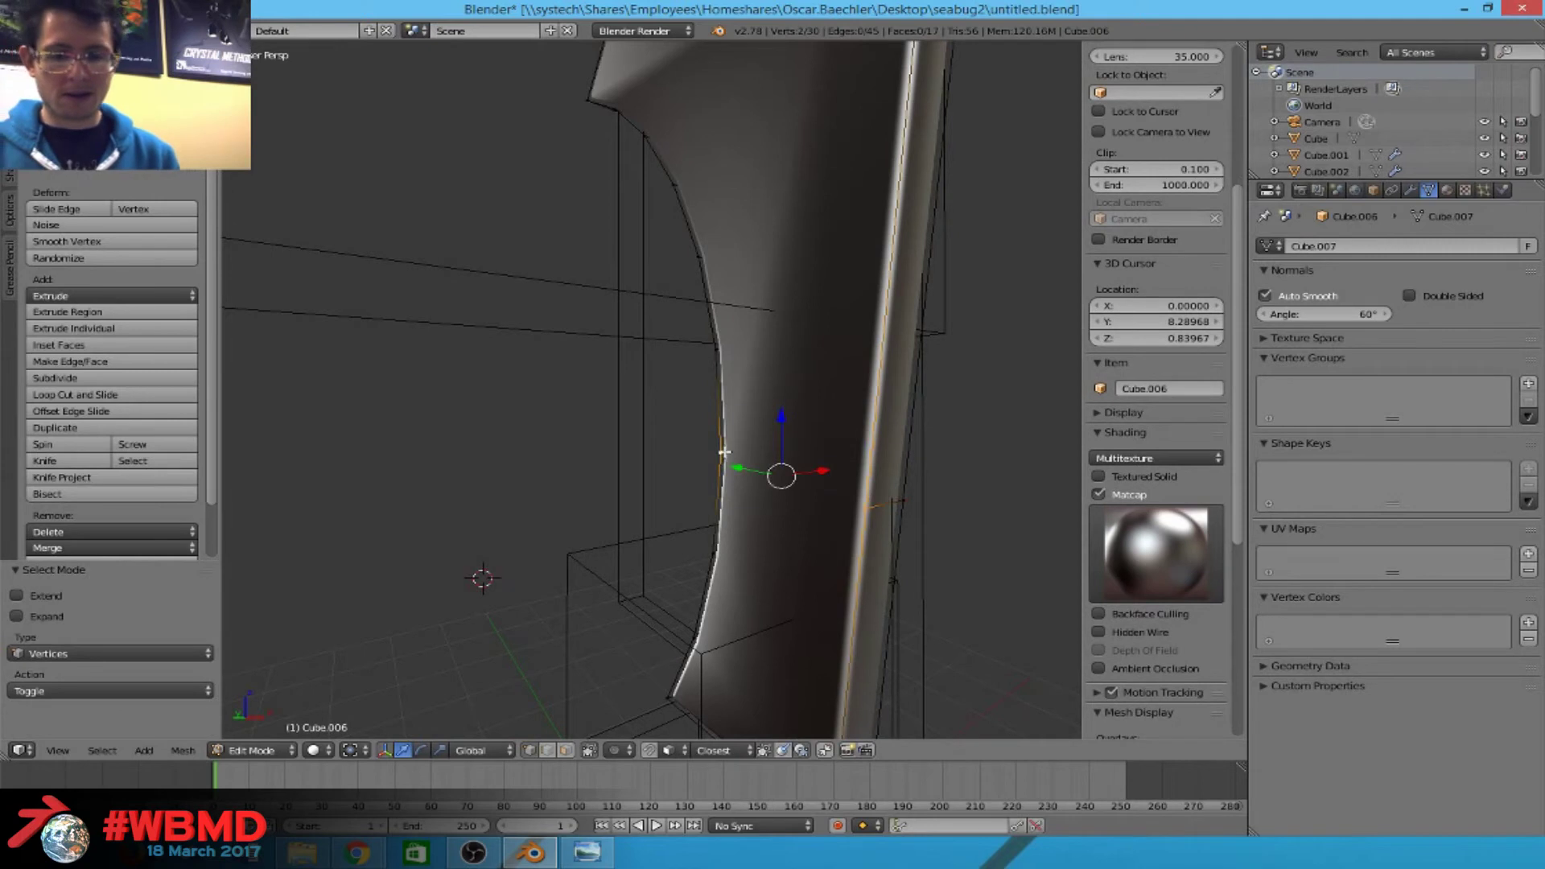
key(space)
text(Spi)
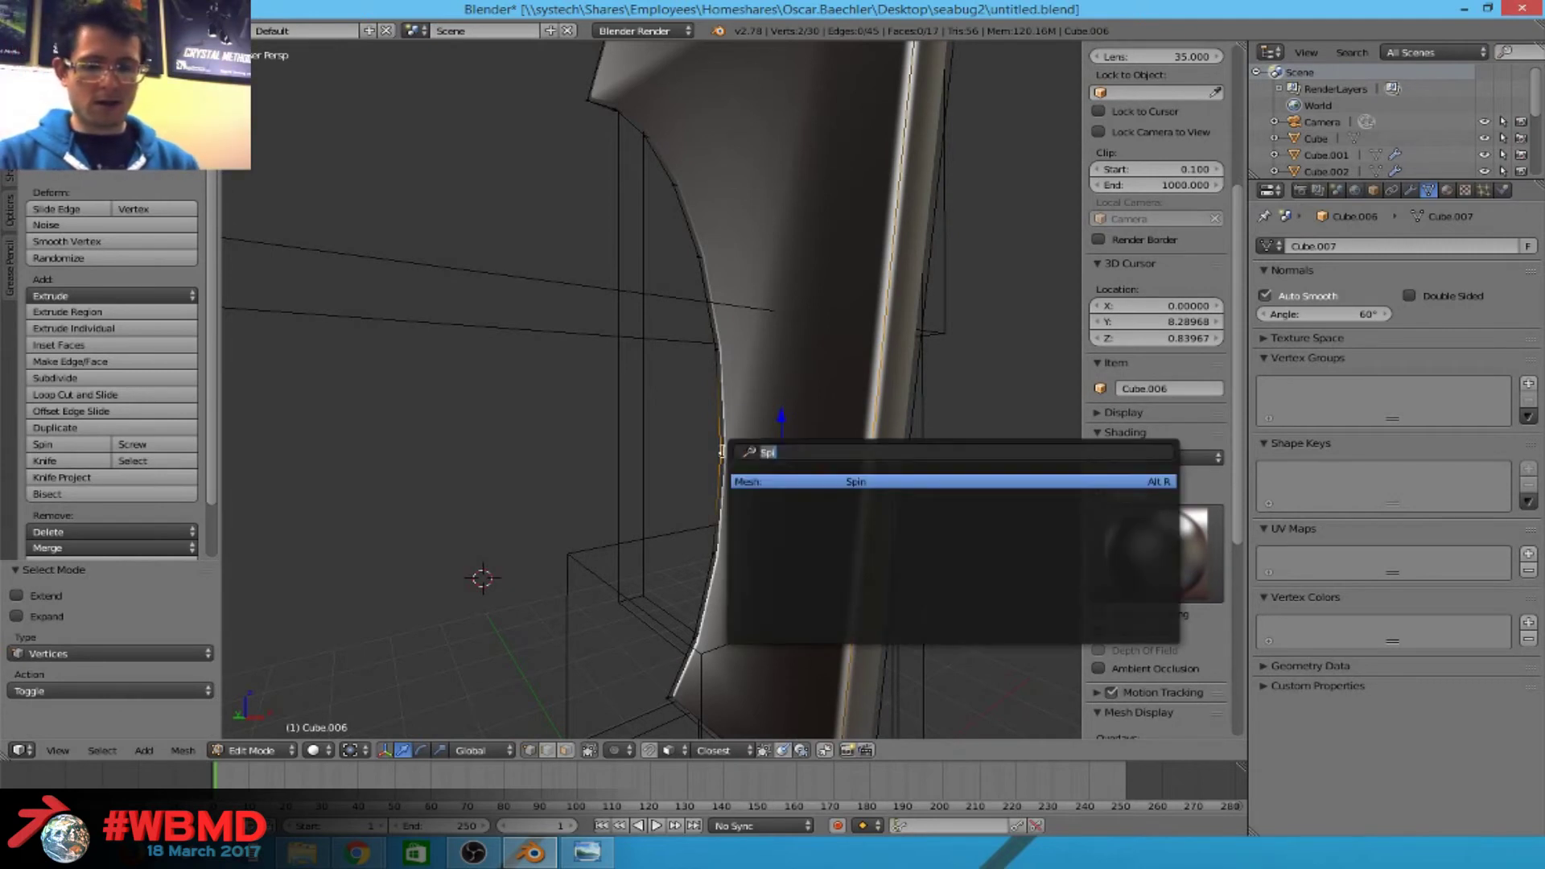
key(Escape)
key(j)
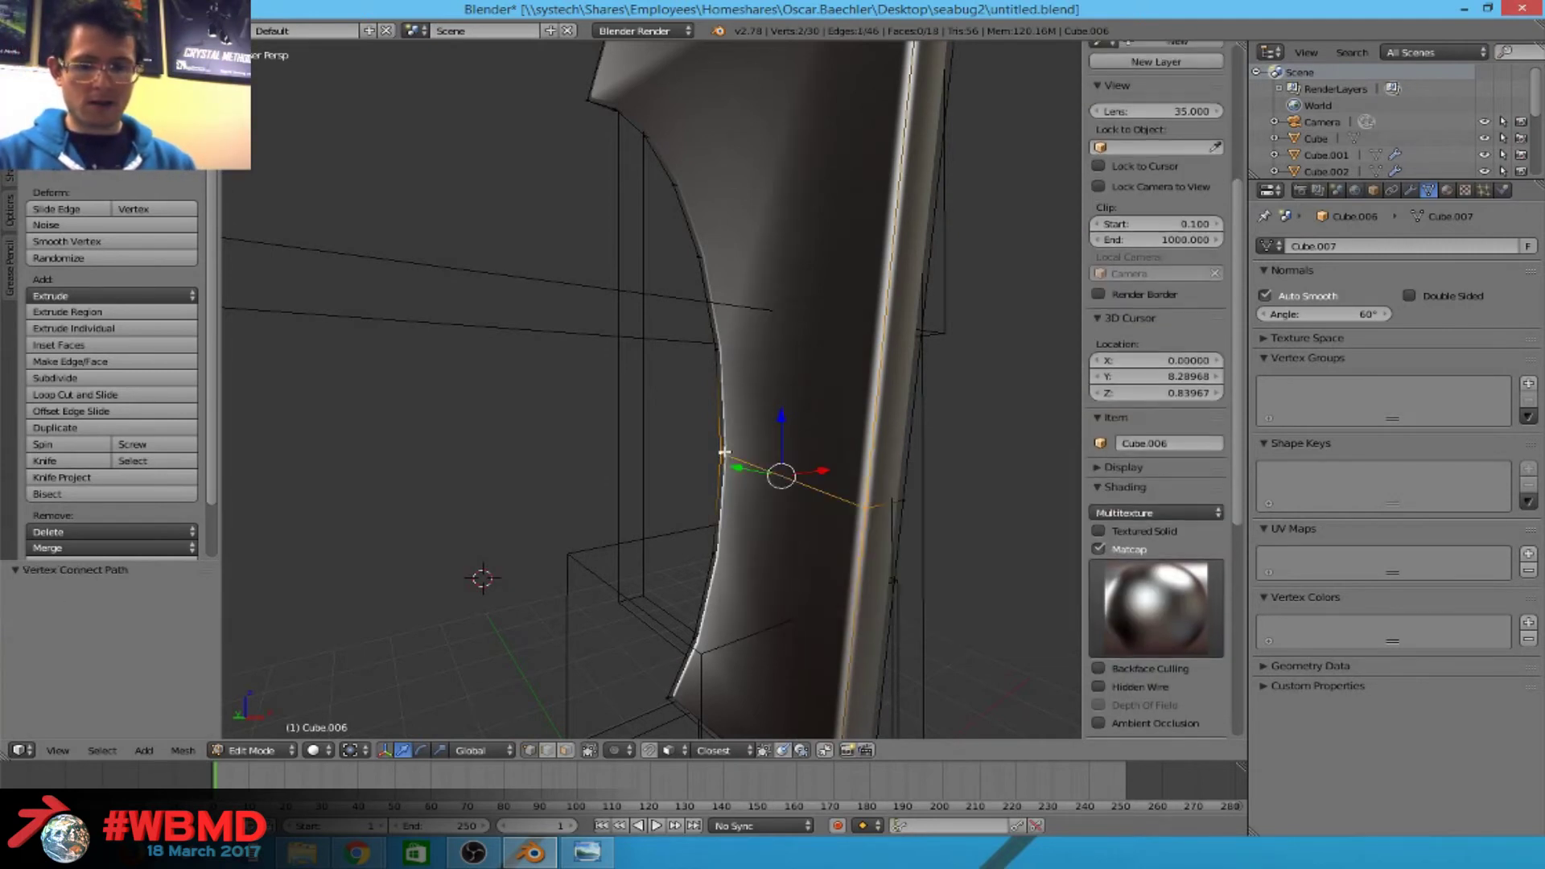
Connect the lower cut's vertex to the concave edge on the blade's opposite face with Vertex Connect Path.
middle_drag(846, 409, 604, 553)
right_click(624, 621)
middle_drag(862, 552, 621, 504)
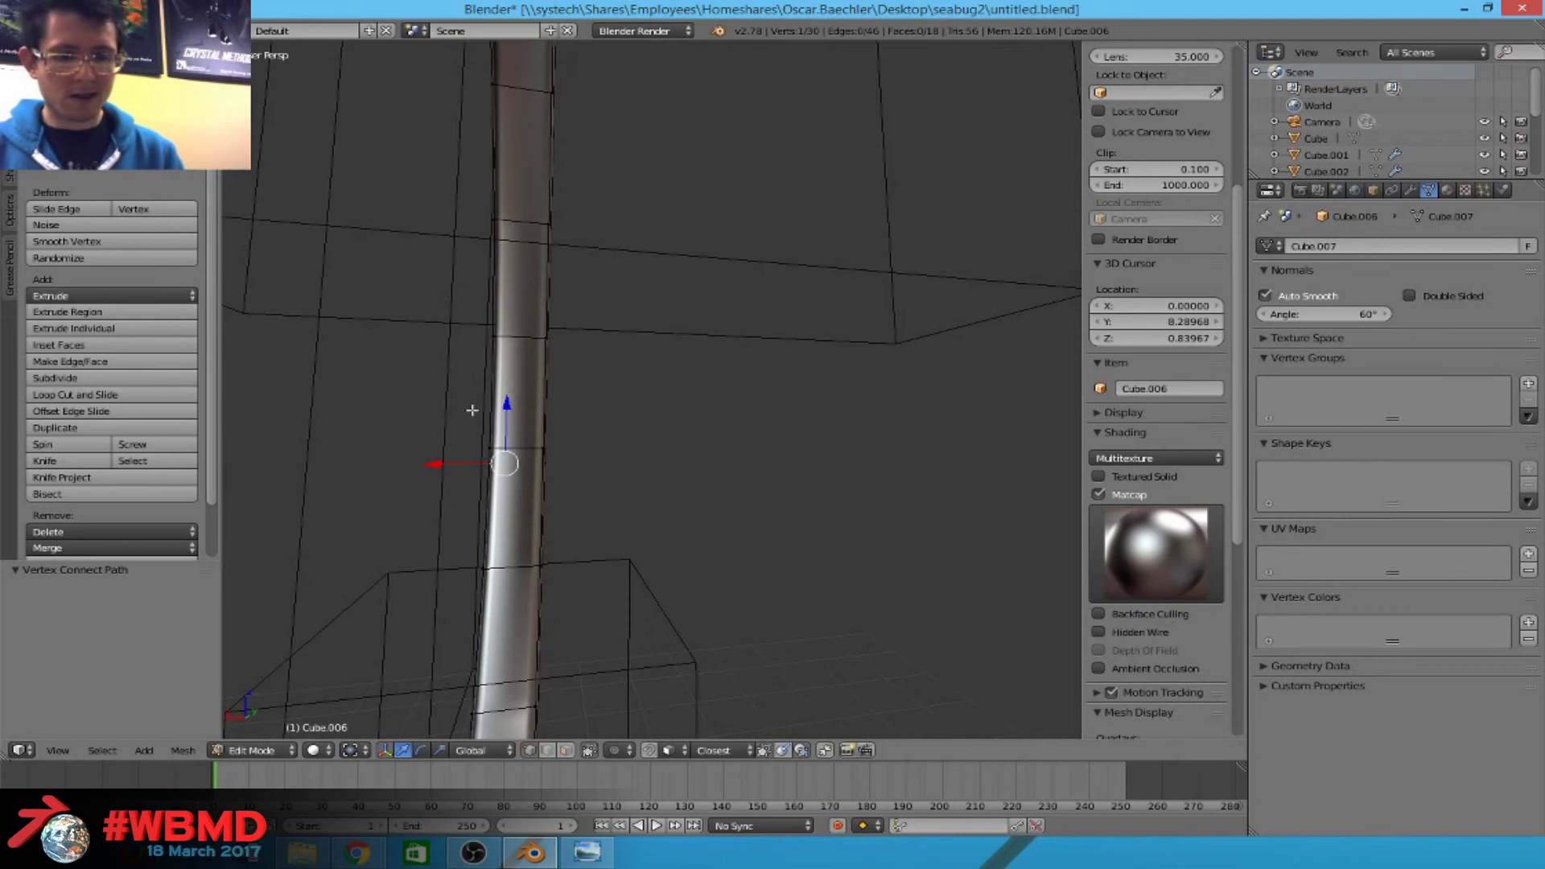
middle_drag(492, 433, 656, 407)
key(j)
scroll(573, 483, down, 6)
Compare the blade's base mesh with its bevelled Boolean result around the new connections from several angles.
key(Tab)
key(Tab)
scroll(602, 434, up, 4)
shift+middle_drag(649, 337, 306, 491)
key(Tab)
middle_drag(636, 507, 749, 527)
key(Tab)
key(Tab)
middle_drag(817, 459, 894, 494)
key(Tab)
Connect the notch's inner corner to a vertex on the concave edge on both blade faces with Vertex Connect Path.
right_click(876, 455)
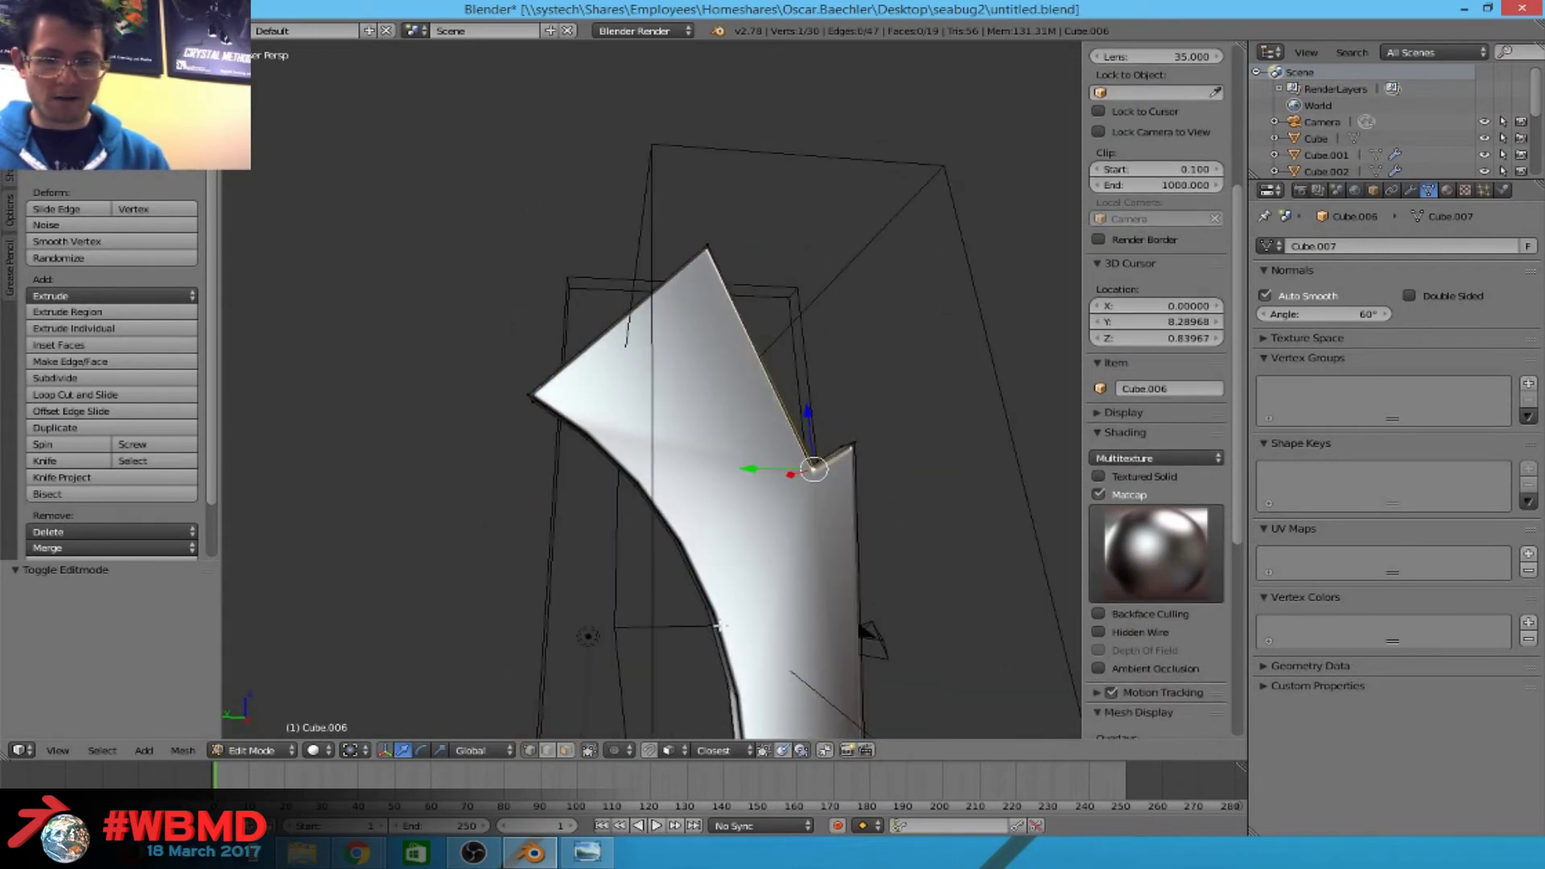
key(j)
middle_drag(811, 441, 475, 497)
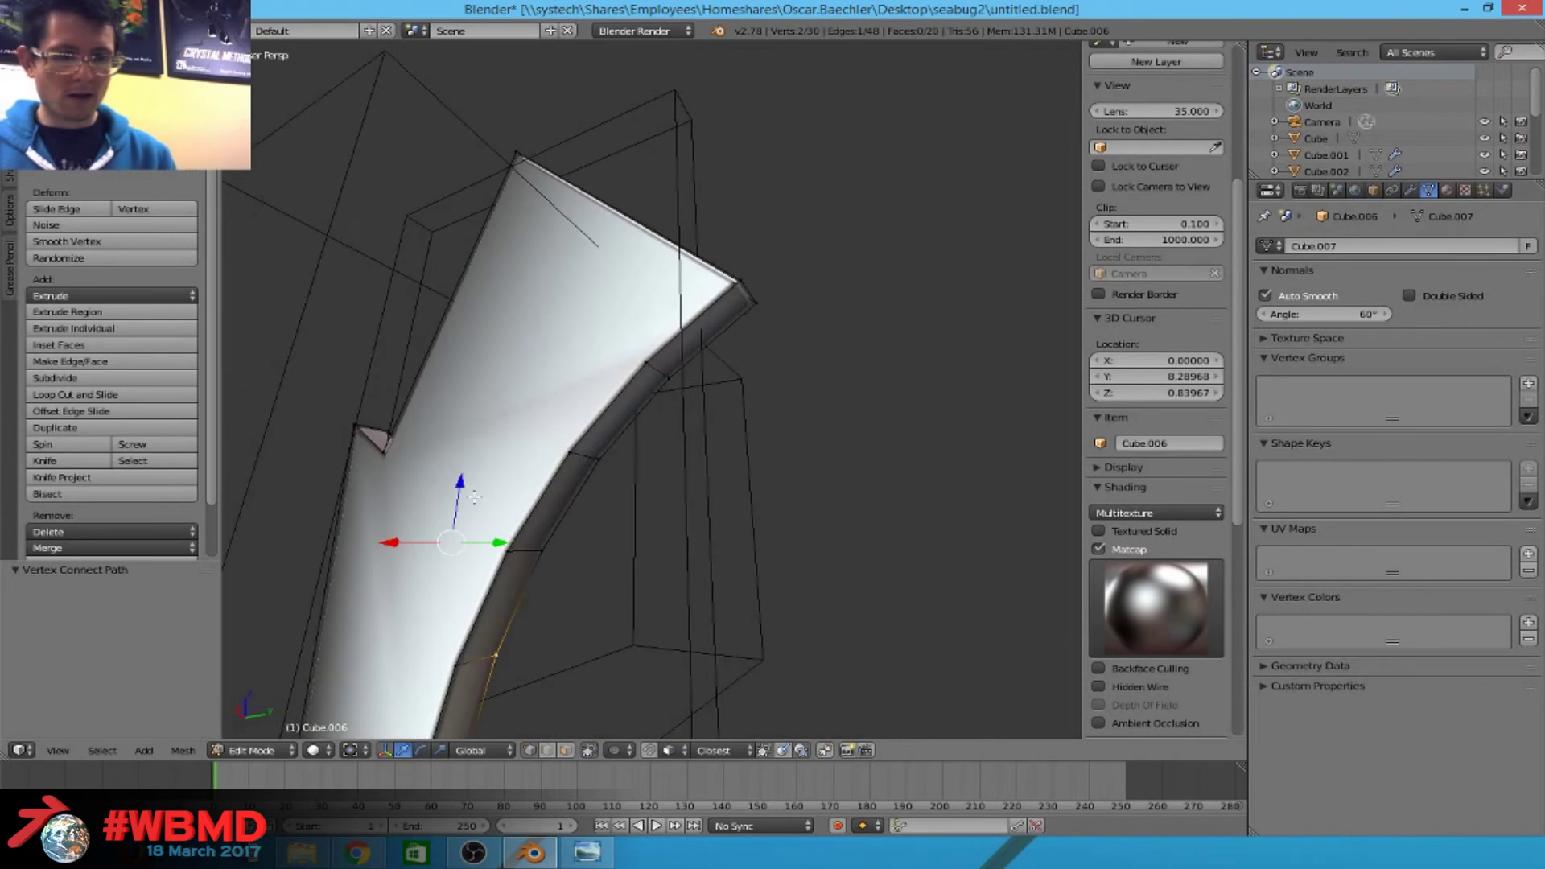
right_click(388, 460)
key(j)
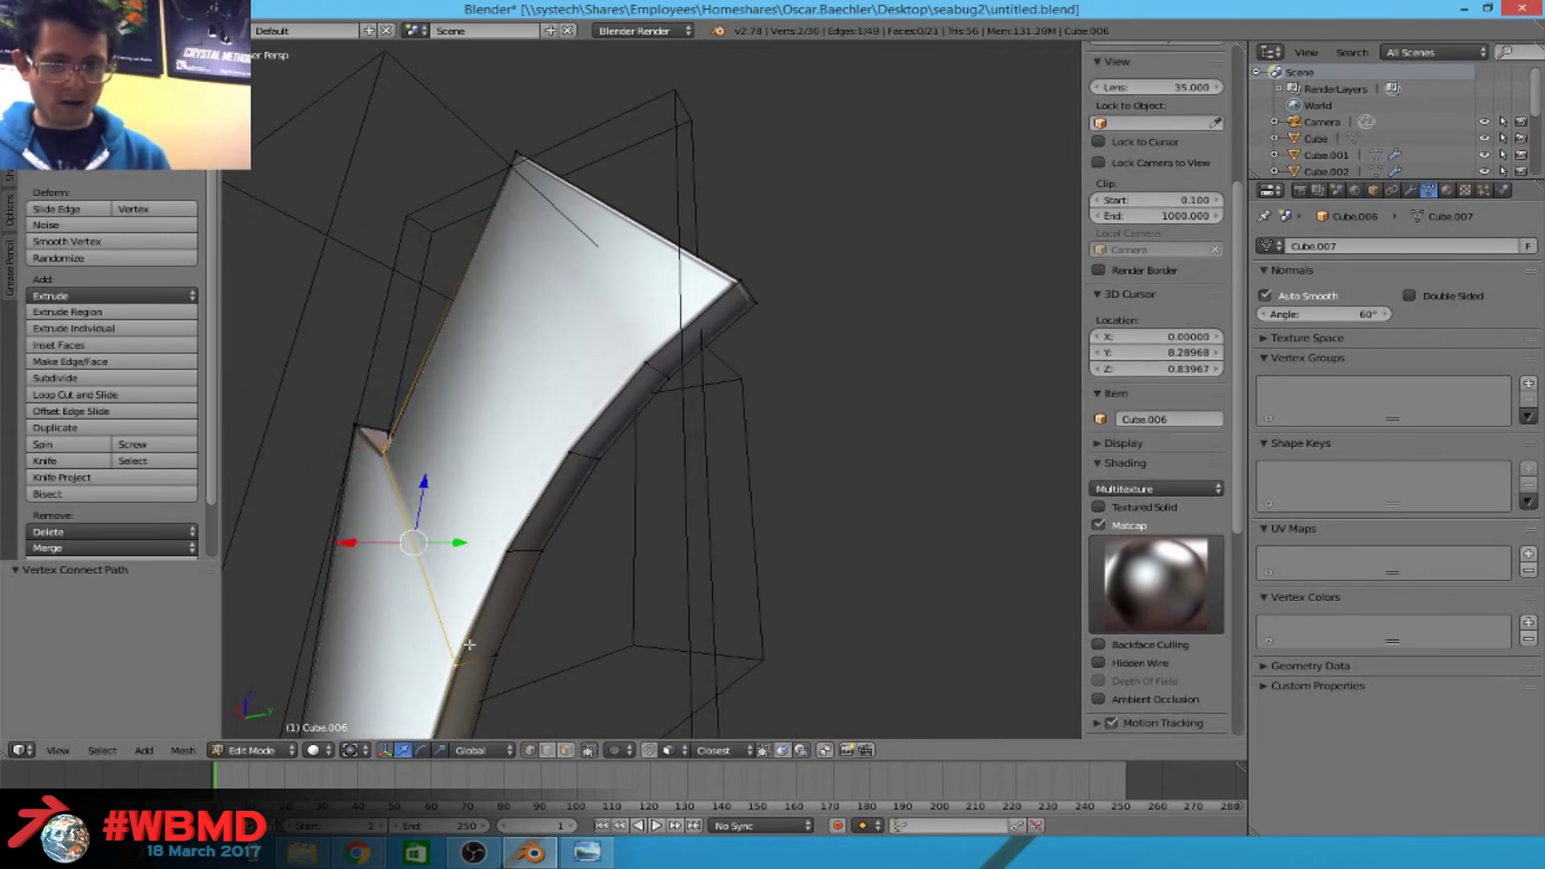
scroll(466, 651, down, 3)
key(Tab)
middle_drag(614, 552, 469, 519)
scroll(740, 537, up, 4)
middle_drag(741, 537, 773, 483)
Add one loop cut across the blade's slanted top edge, slid toward the upper tip.
key(Tab)
key(a)
scroll(662, 317, down, 3)
middle_drag(663, 317, 758, 400)
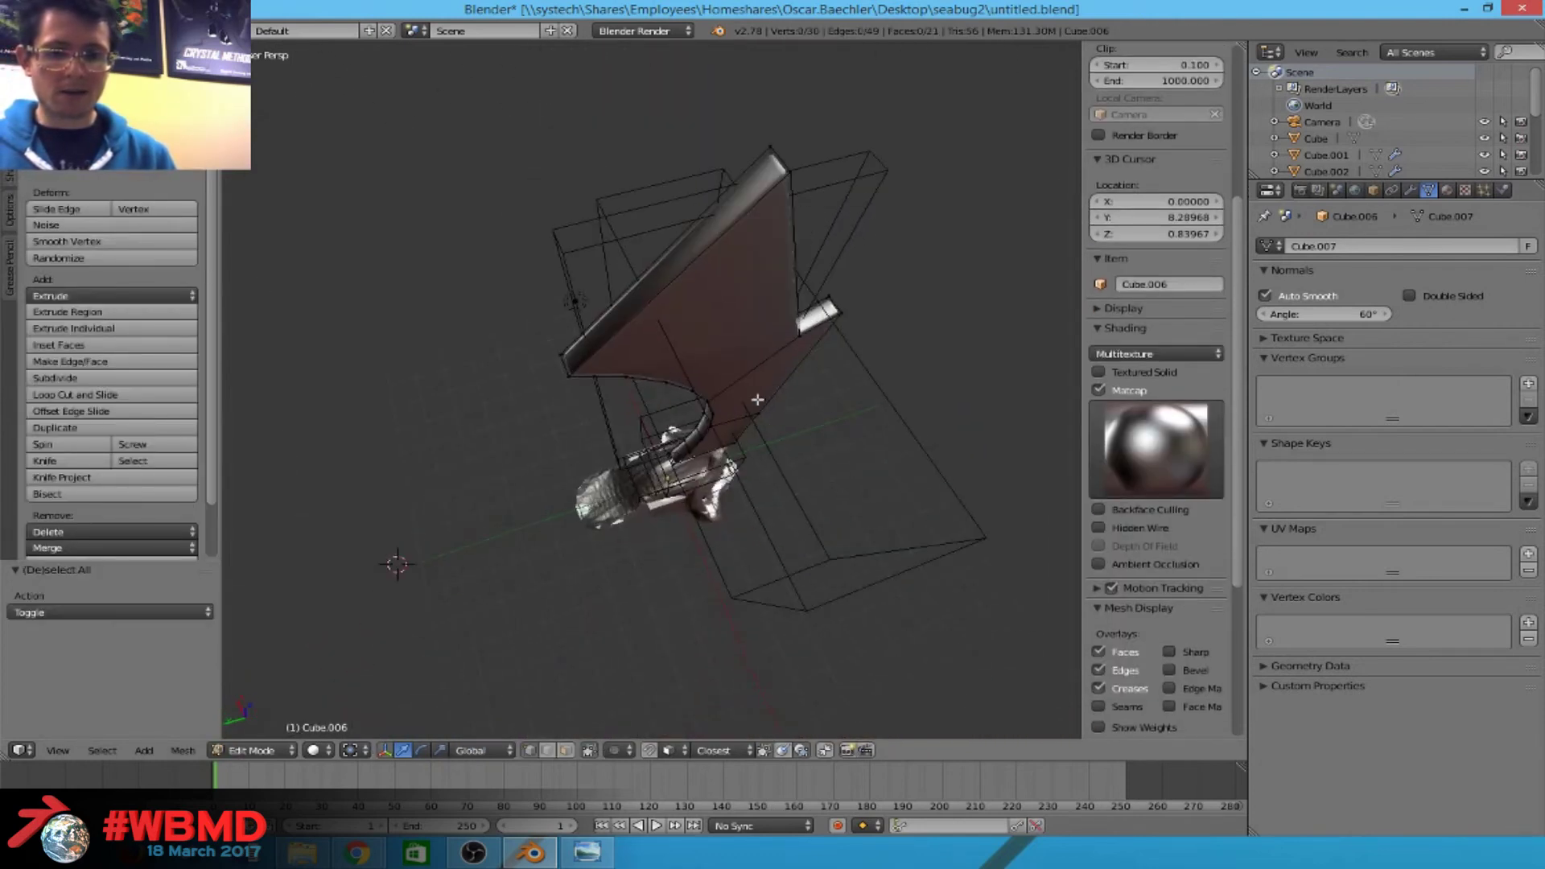
key(ctrl+r)
click(680, 247)
click(741, 227)
middle_drag(749, 284, 741, 268)
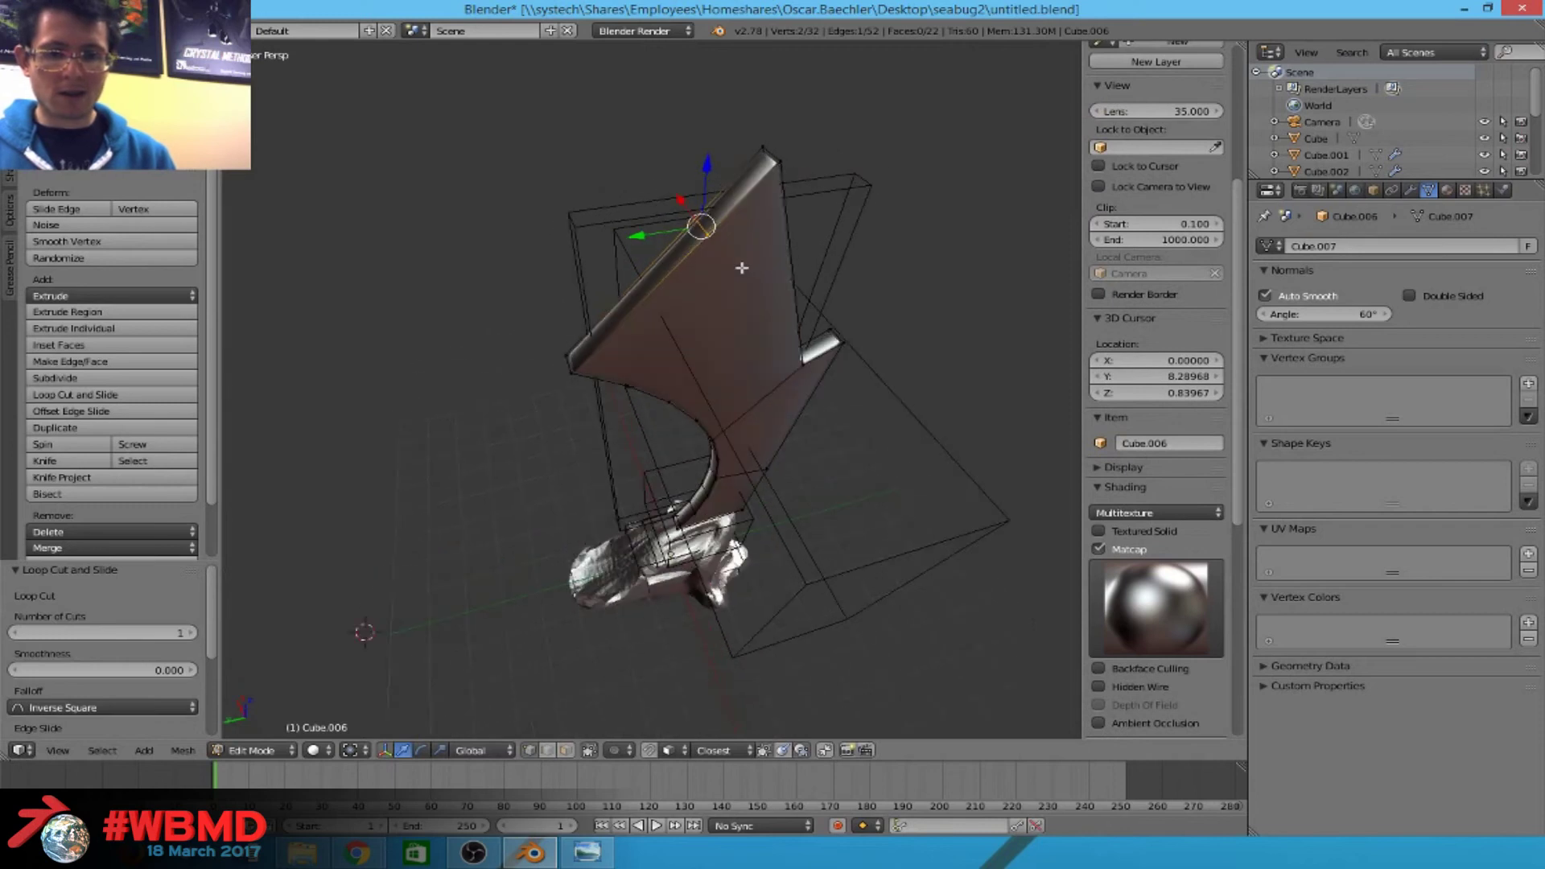
Subdivide the two edges running from the notch corner to the concave edge, one on each blade face.
key(a)
key(ctrl+Tab)
click(777, 417)
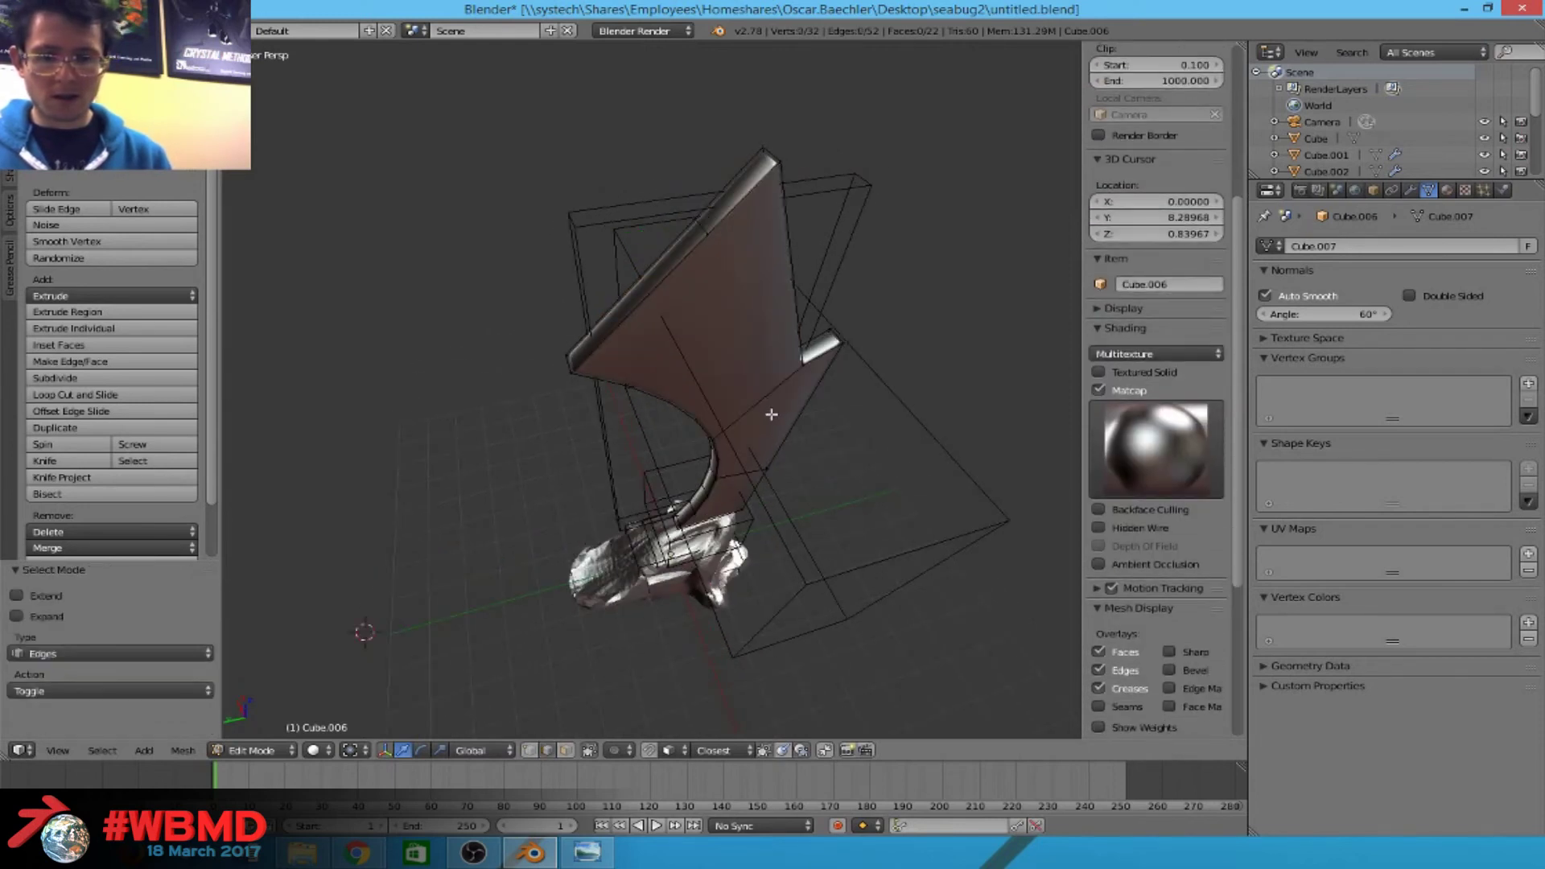
right_click(771, 414)
middle_drag(771, 414, 871, 367)
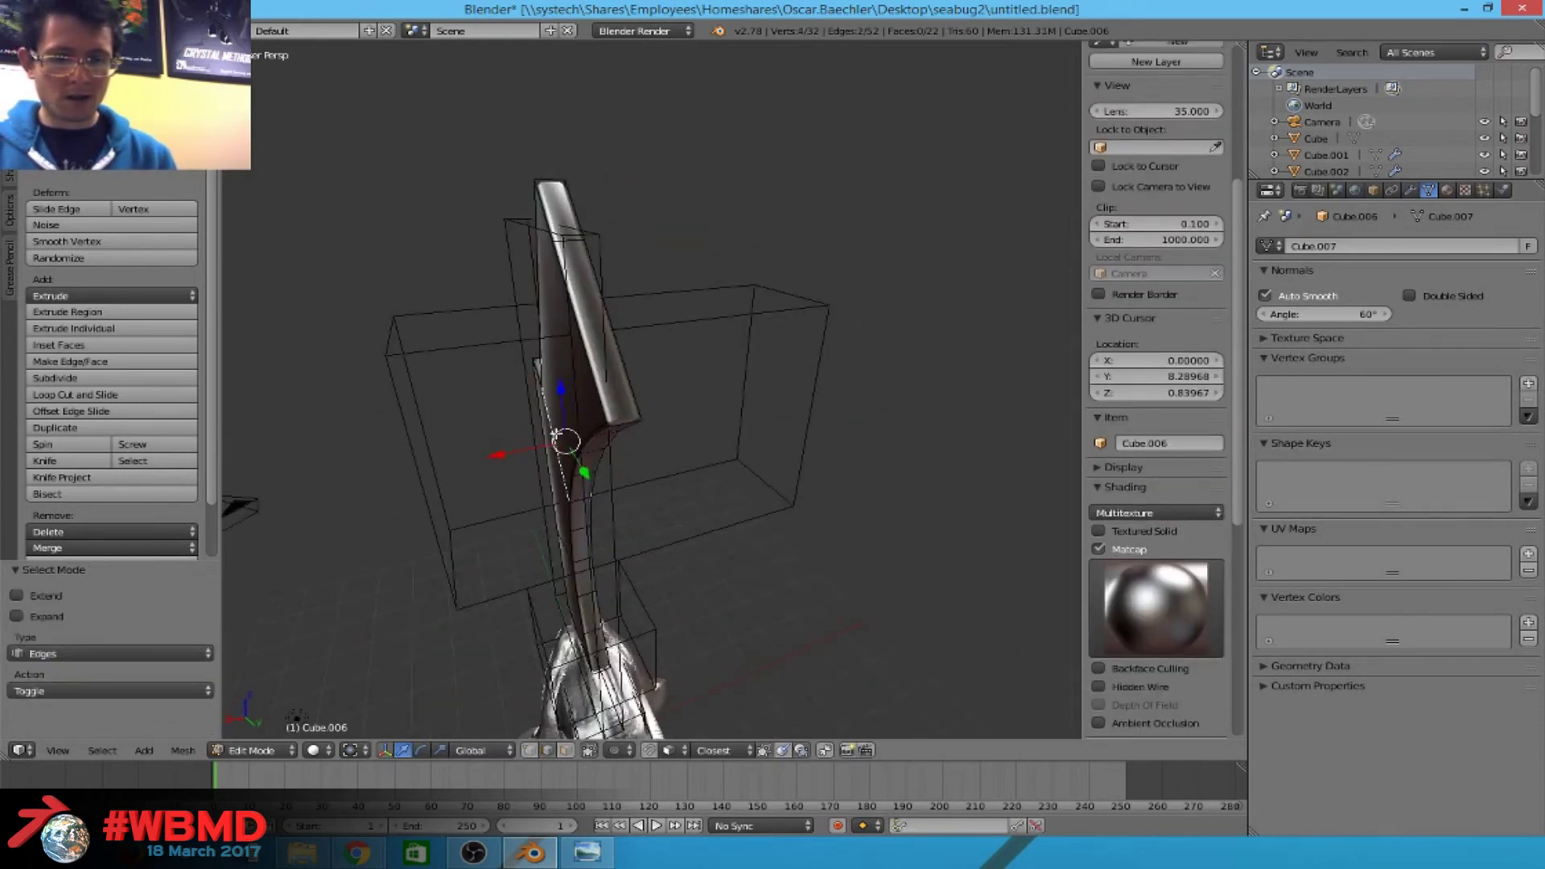
key(j)
scroll(780, 389, up, 3)
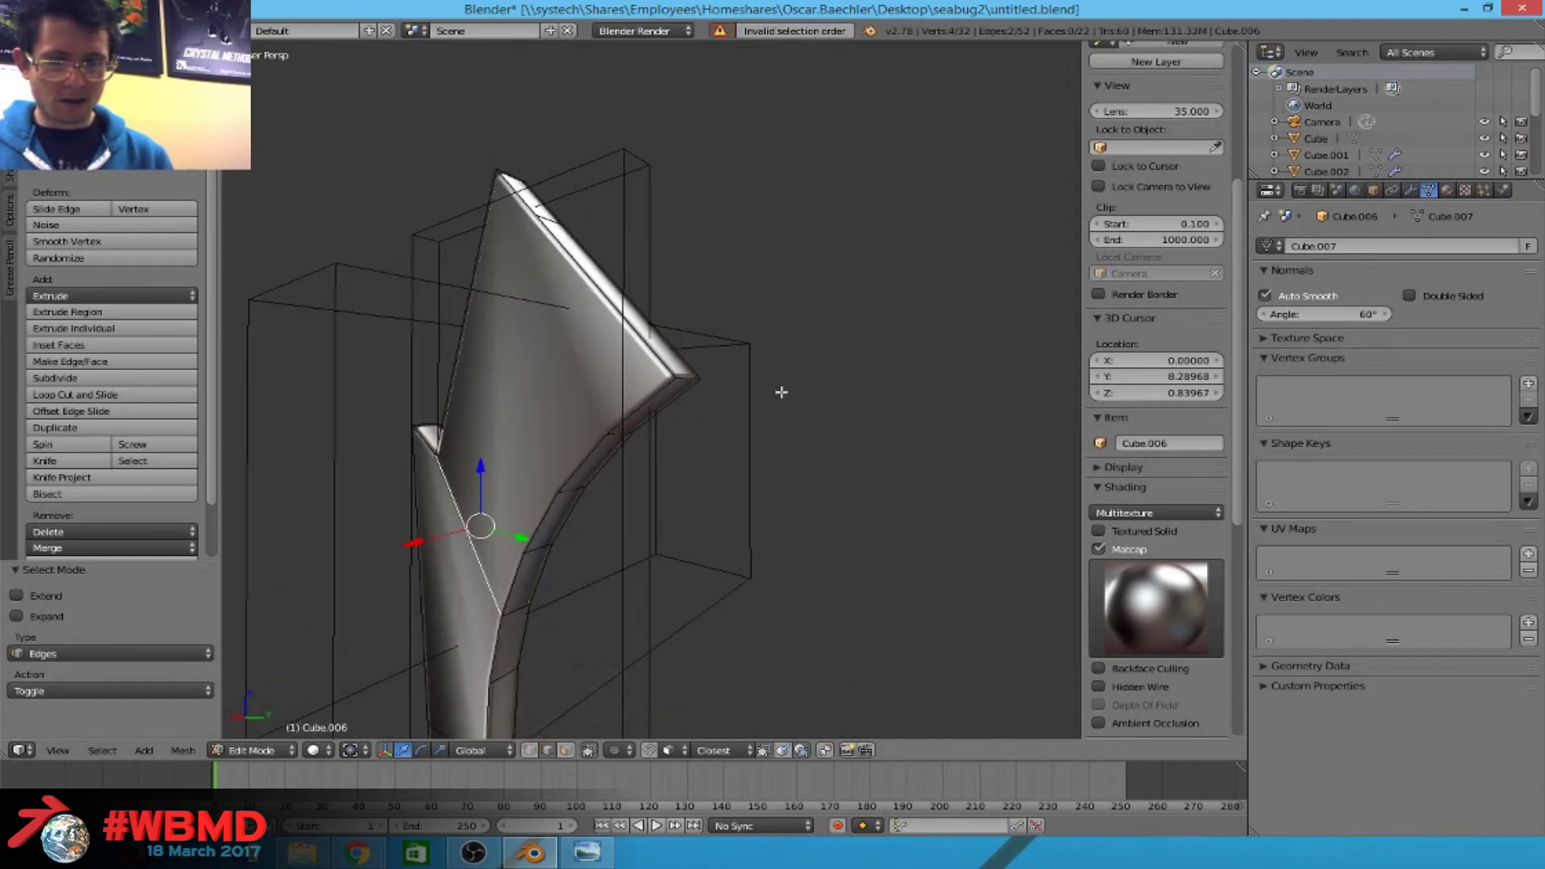
key(w)
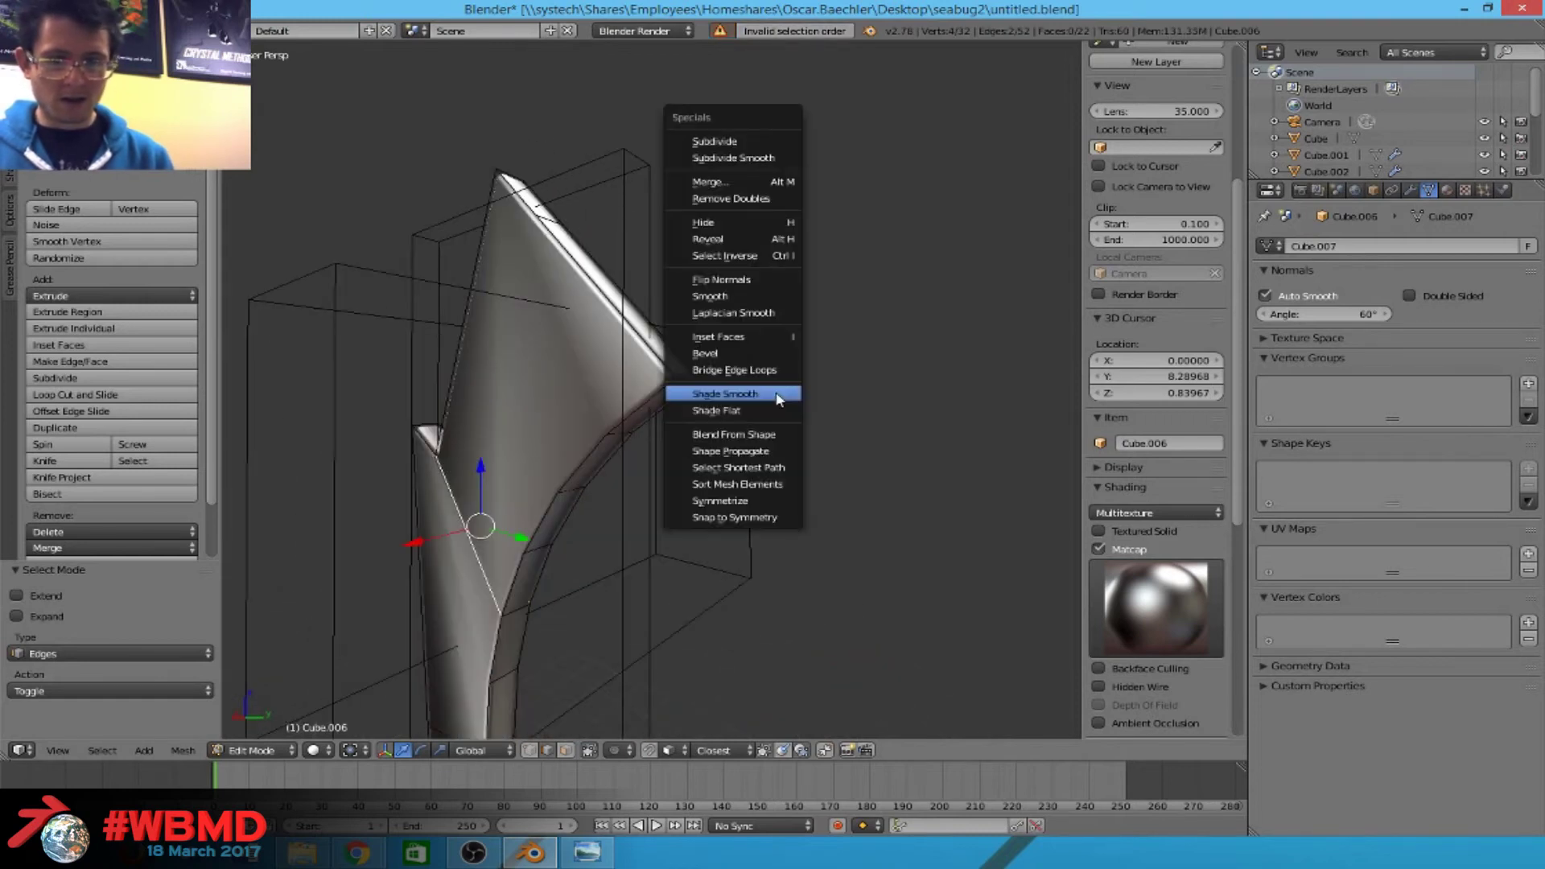
click(724, 141)
Connect the subdivided notch edge's midpoint to the loop cut's vertex on the slanted top edge.
middle_drag(744, 322, 764, 388)
key(ctrl+Tab)
click(573, 364)
middle_drag(569, 338, 857, 538)
key(a)
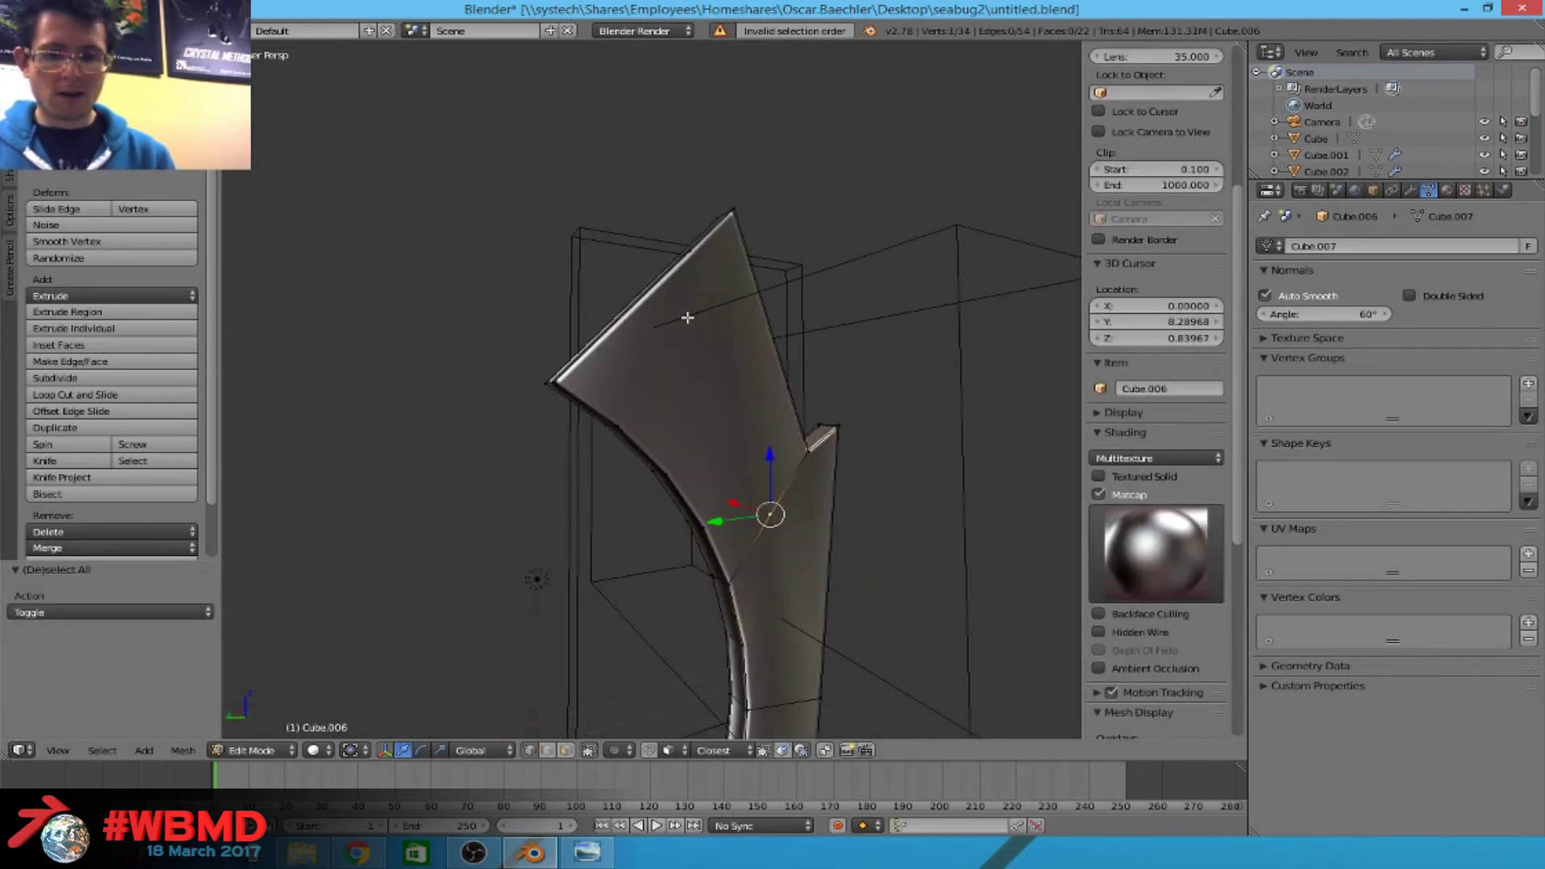
middle_drag(690, 314, 700, 273)
key(j)
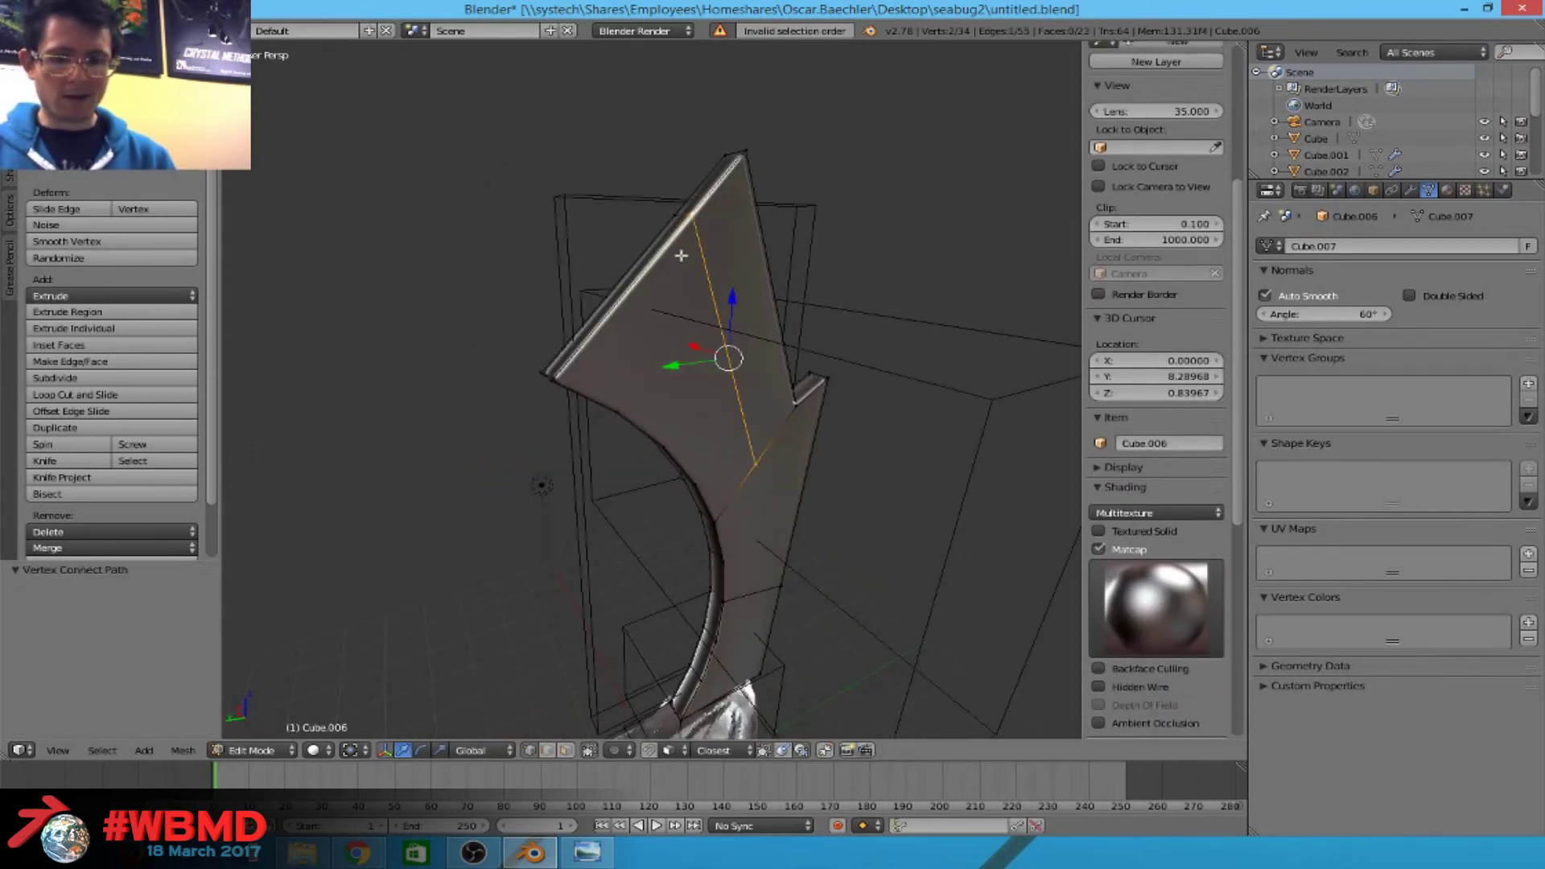
Examine the blade's new edge flow in the bevelled result and in orthographic side view, both solid and wireframe.
key(Tab)
middle_drag(699, 342, 728, 471)
key(Tab)
scroll(630, 278, down, 2)
key(KP_3)
key(KP_5)
key(z)
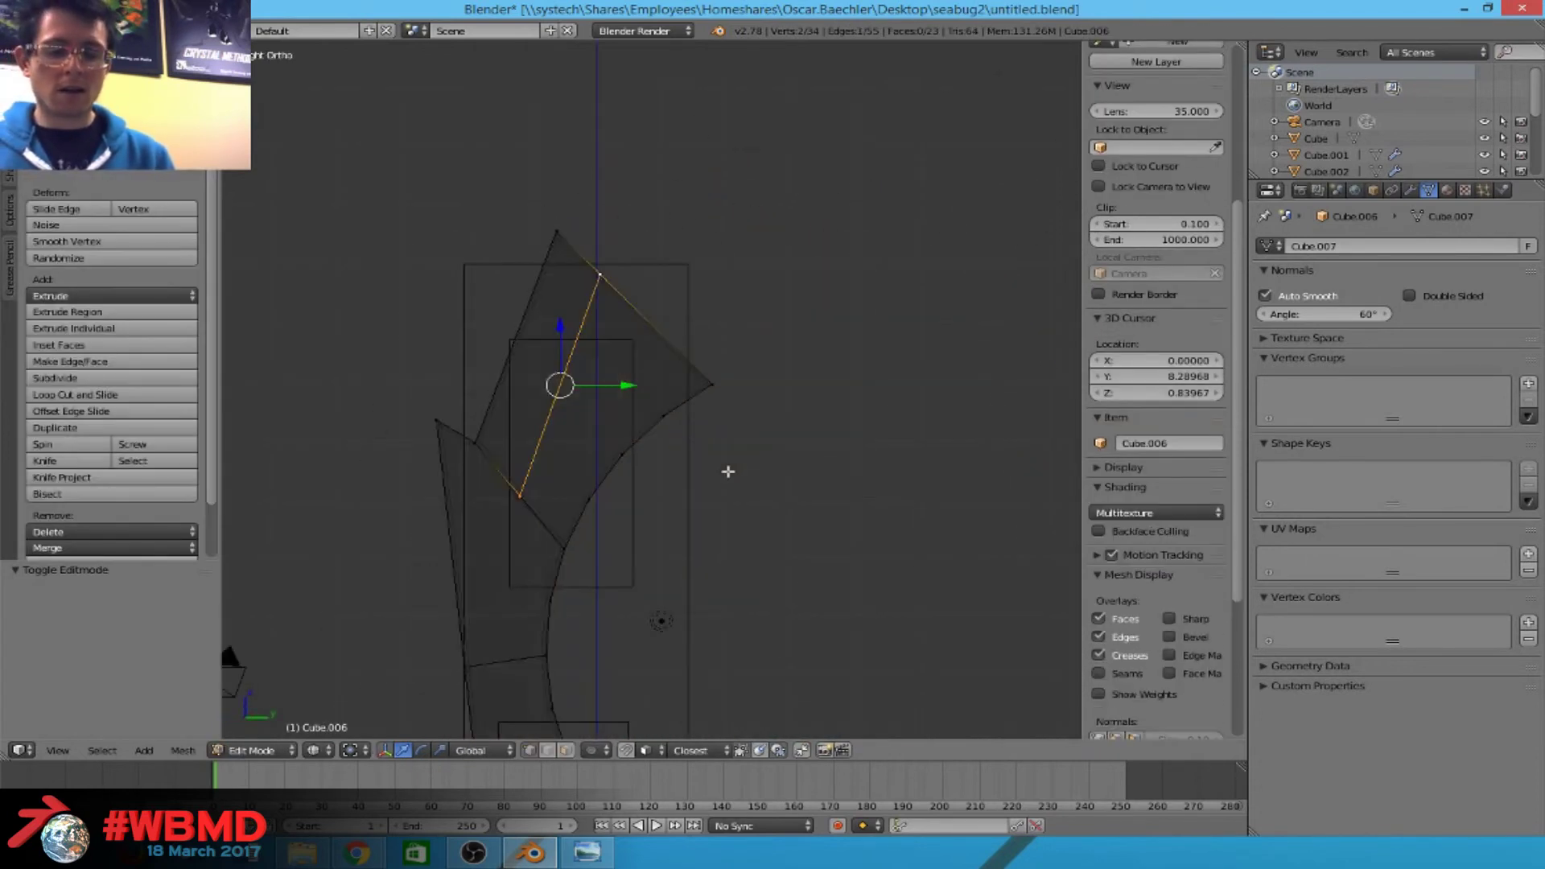
key(z)
key(z)
Move the midpoint vertex below the notch about 0.26 units toward the concave edge in side view.
right_click(520, 497)
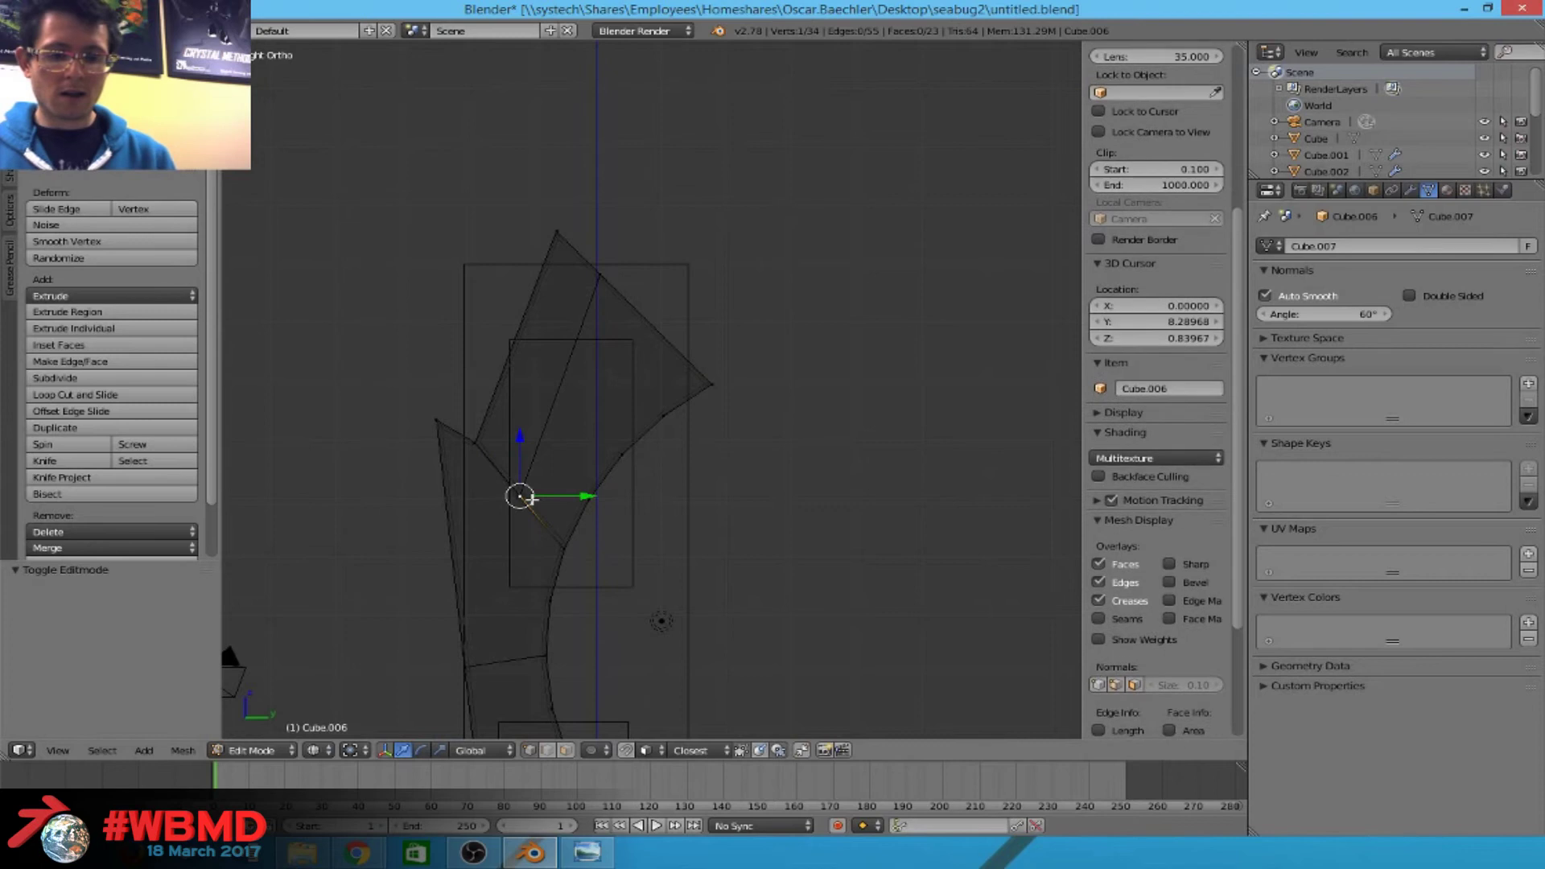
key(z)
key(KP_1)
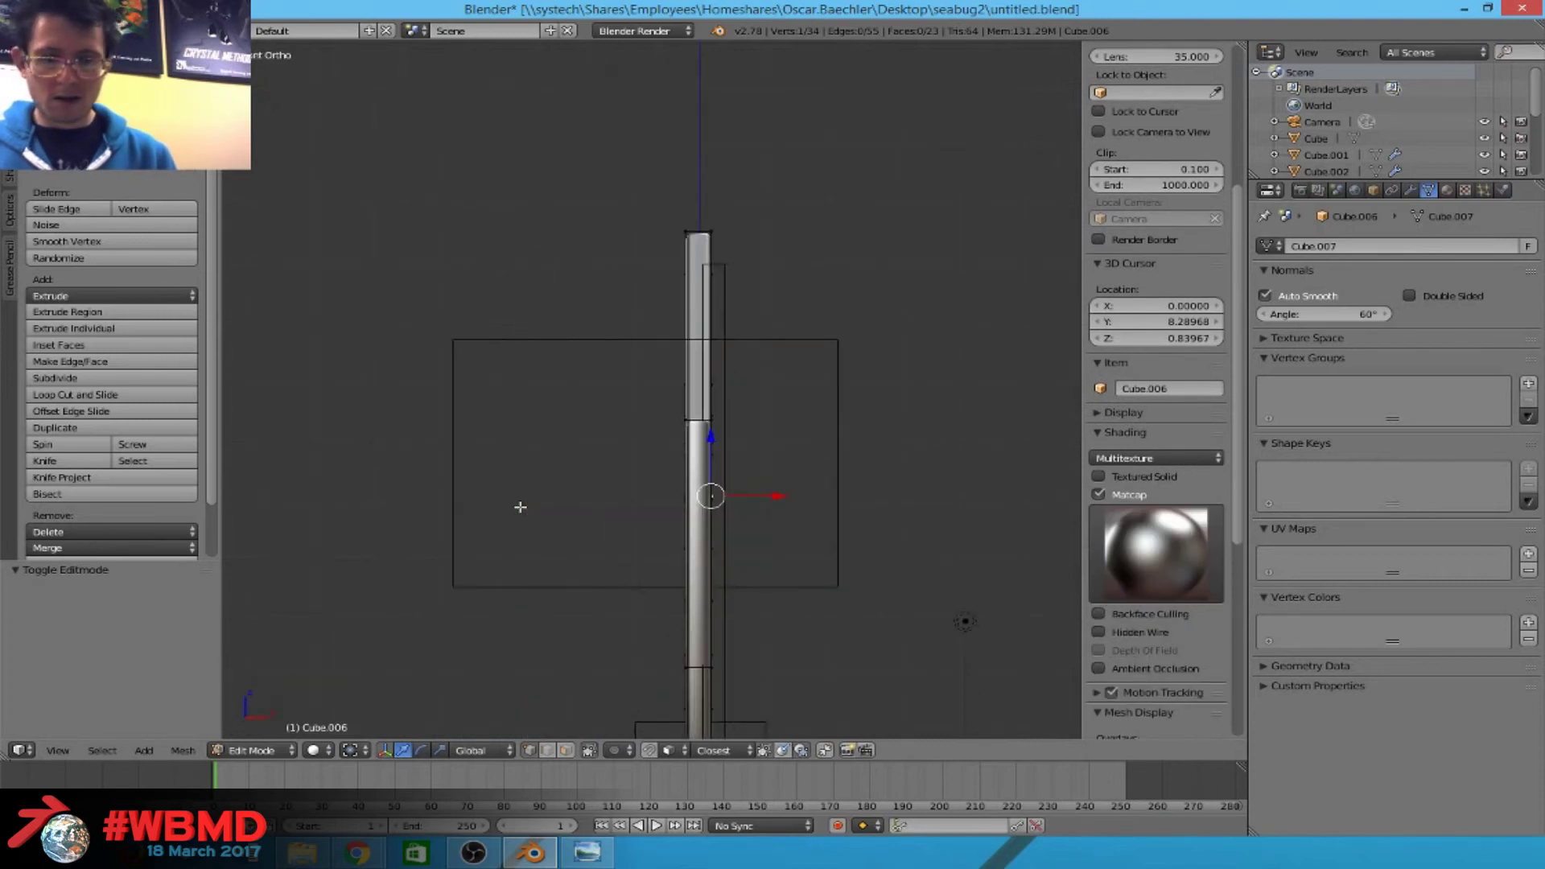
key(KP_3)
key(Tab)
key(Tab)
key(z)
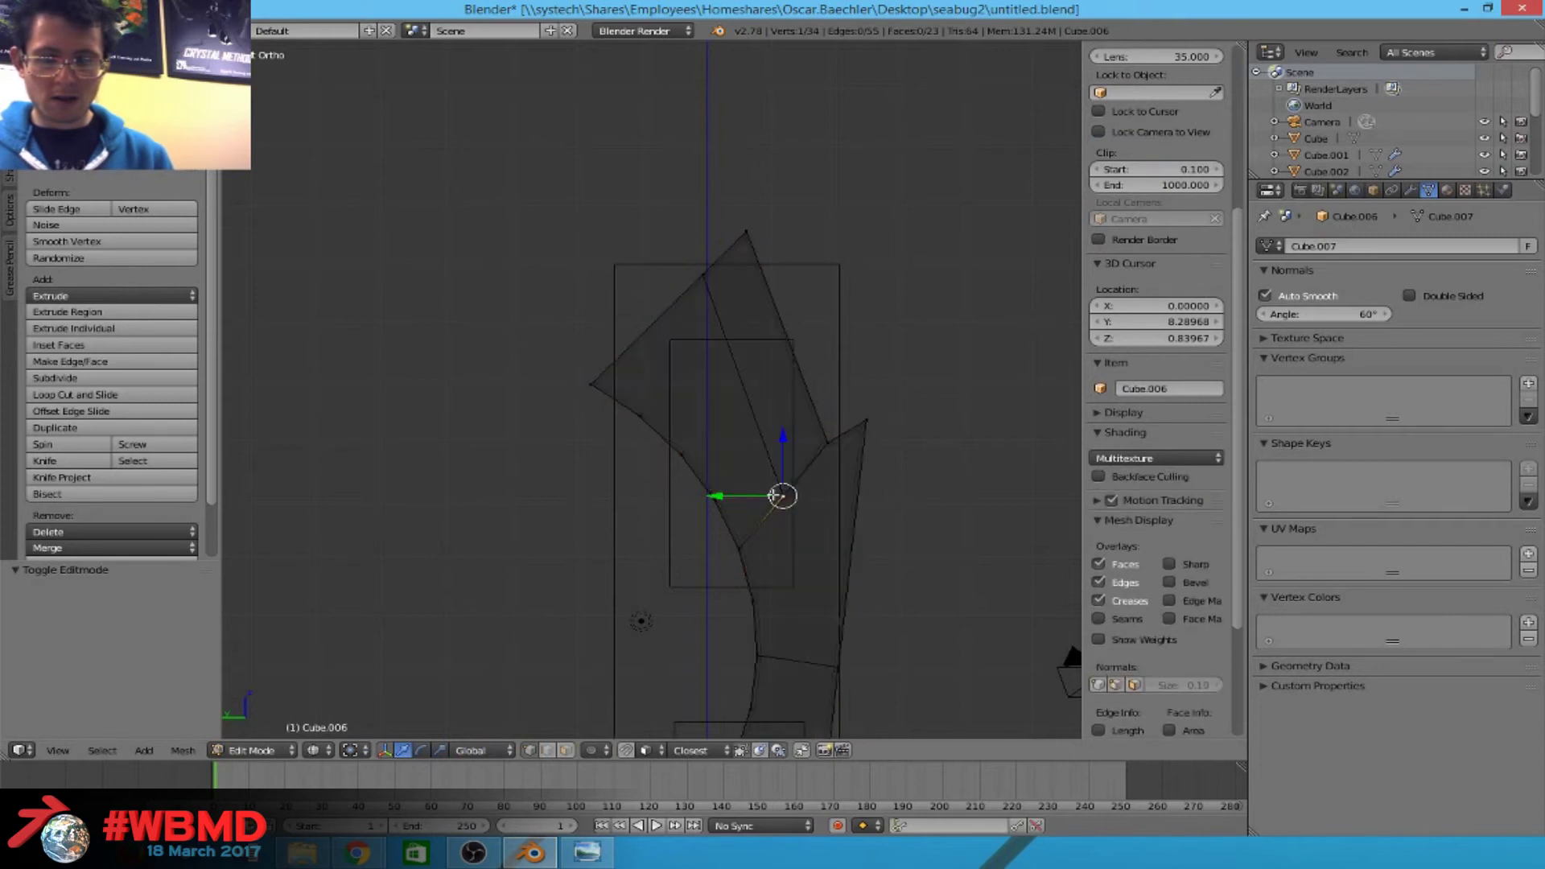
key(z)
key(Tab)
key(Tab)
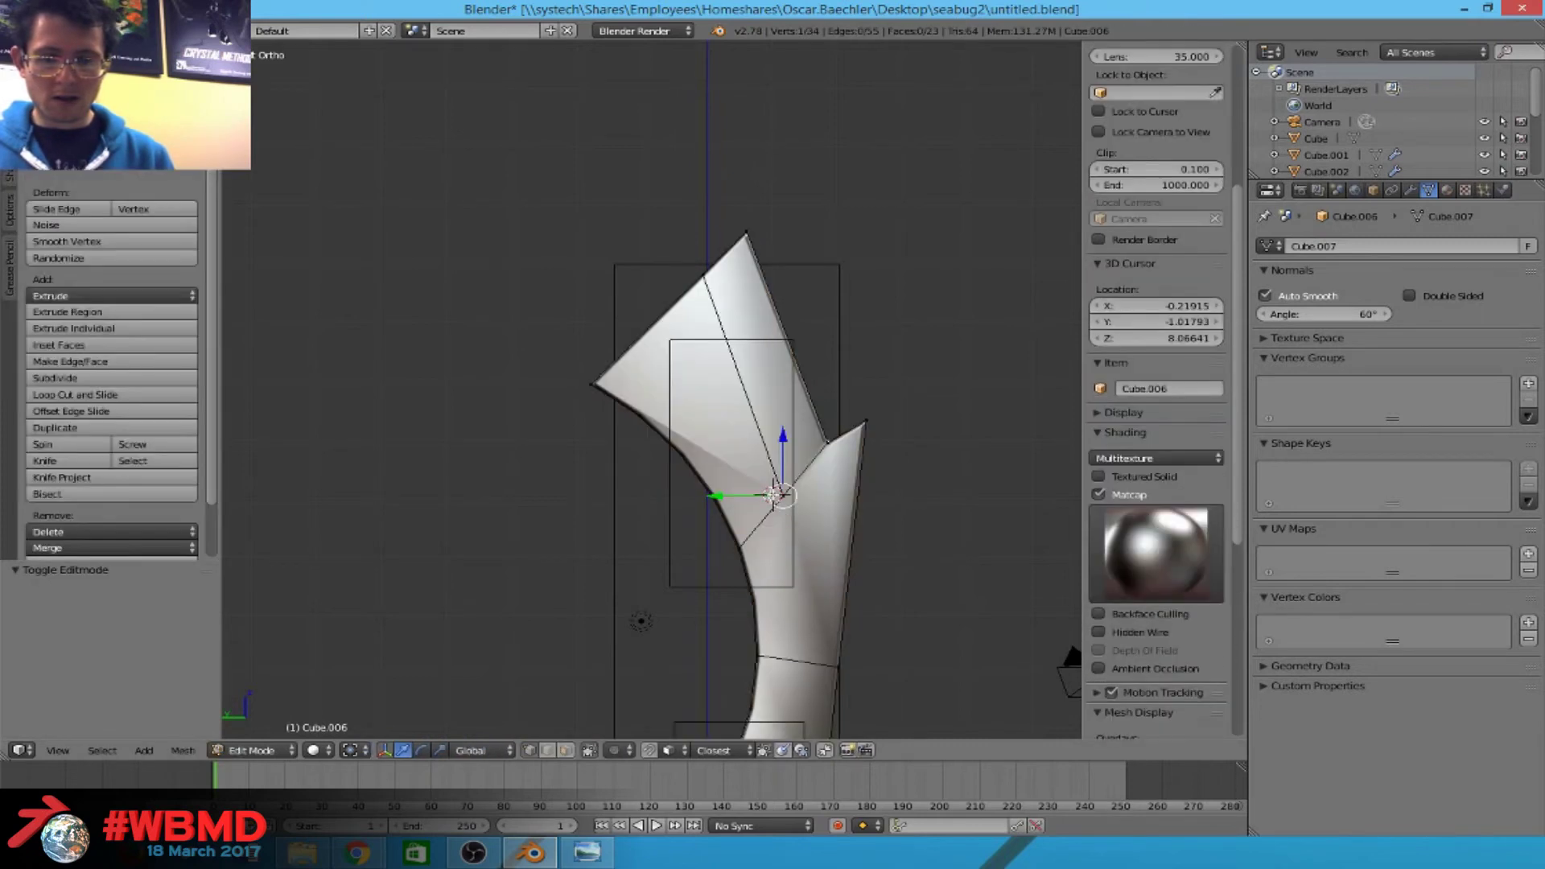
key(g)
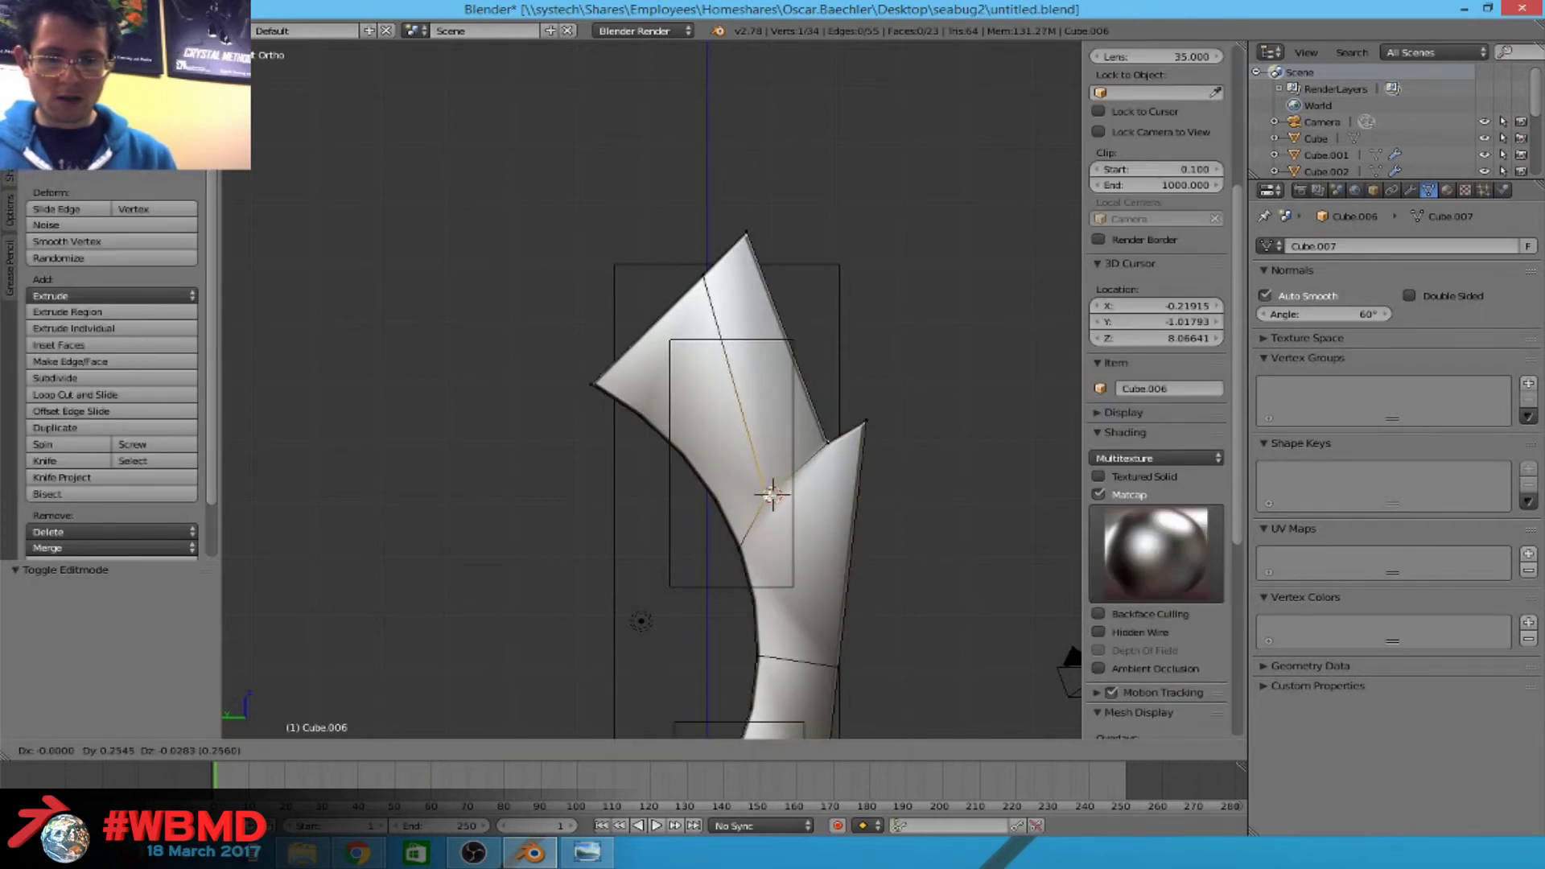
click(771, 496)
Examine the blade's Boolean result with its cylinder cutters from the front, side and oblique angles.
key(Tab)
middle_drag(738, 511, 1079, 490)
middle_drag(623, 505, 665, 541)
key(KP_1)
key(KP_3)
scroll(643, 515, up, 5)
scroll(626, 486, down, 3)
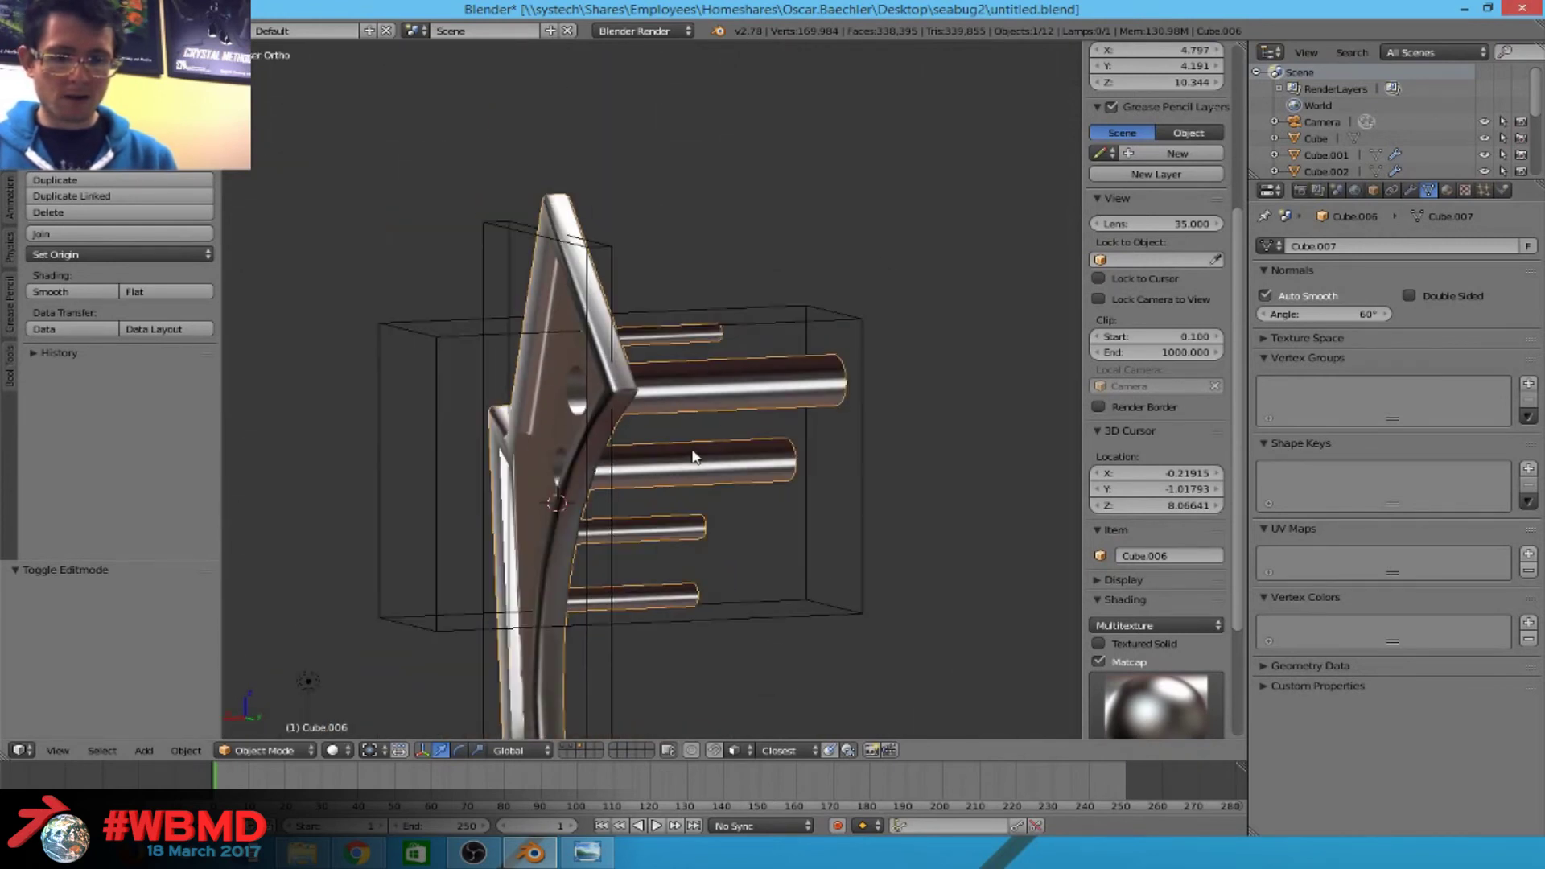
Undo the vertex move, subdivision, top loop cut and notch connections on the blade mesh.
key(Tab)
key(ctrl+z)
key(ctrl+z)
key(ctrl+z)
key(ctrl+z)
key(ctrl+z)
key(ctrl+z)
key(ctrl+z)
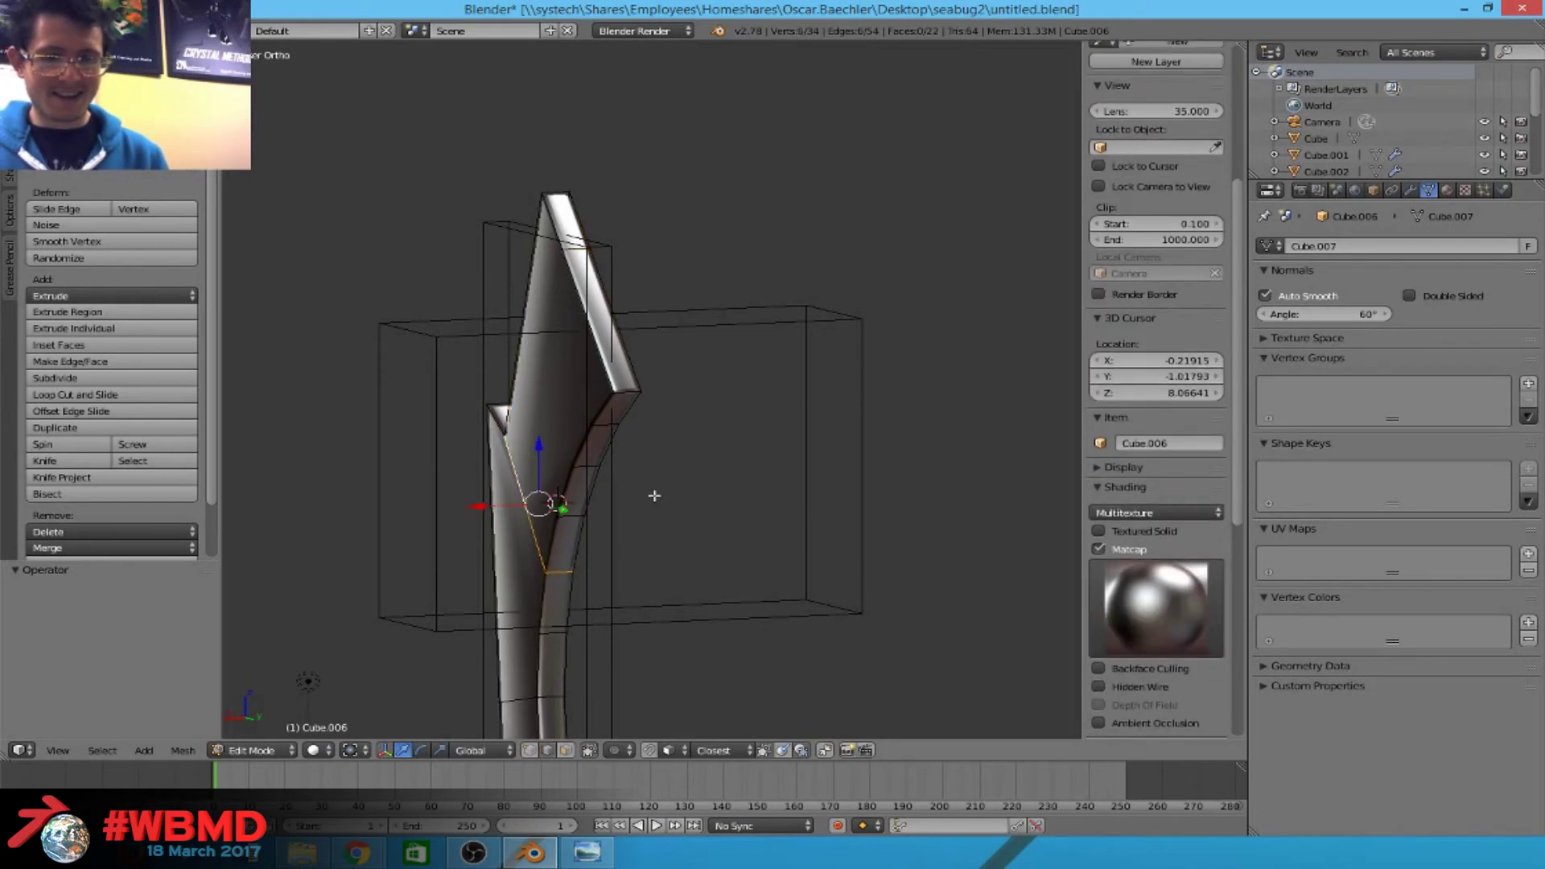
key(ctrl+z)
key(ctrl+z)
key(ctrl+z)
key(ctrl+z)
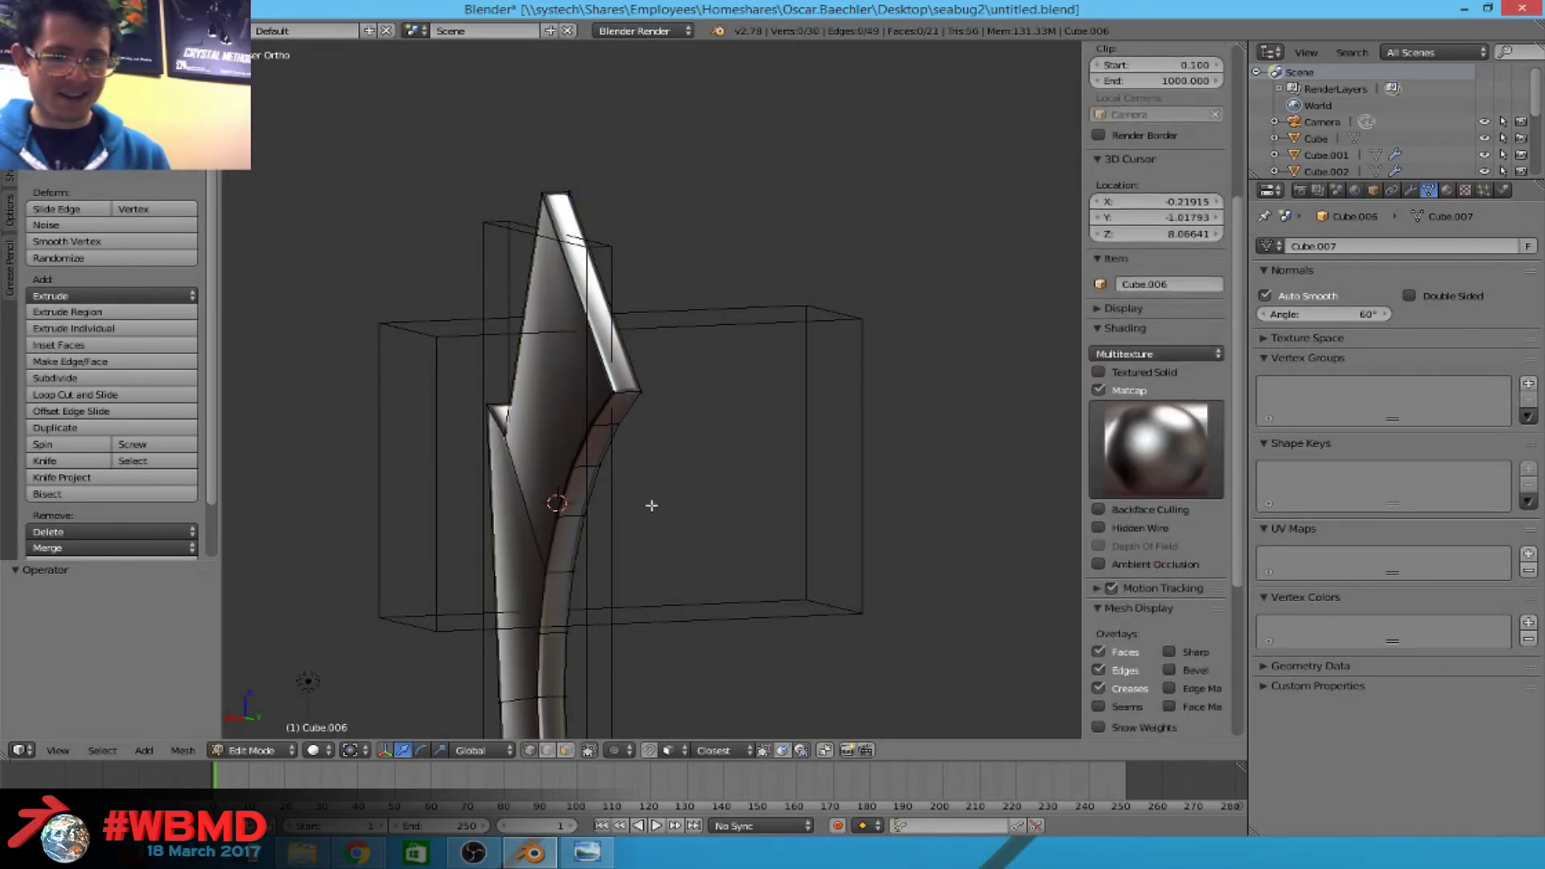
key(ctrl+z)
key(ctrl+z)
key(ctrl+z)
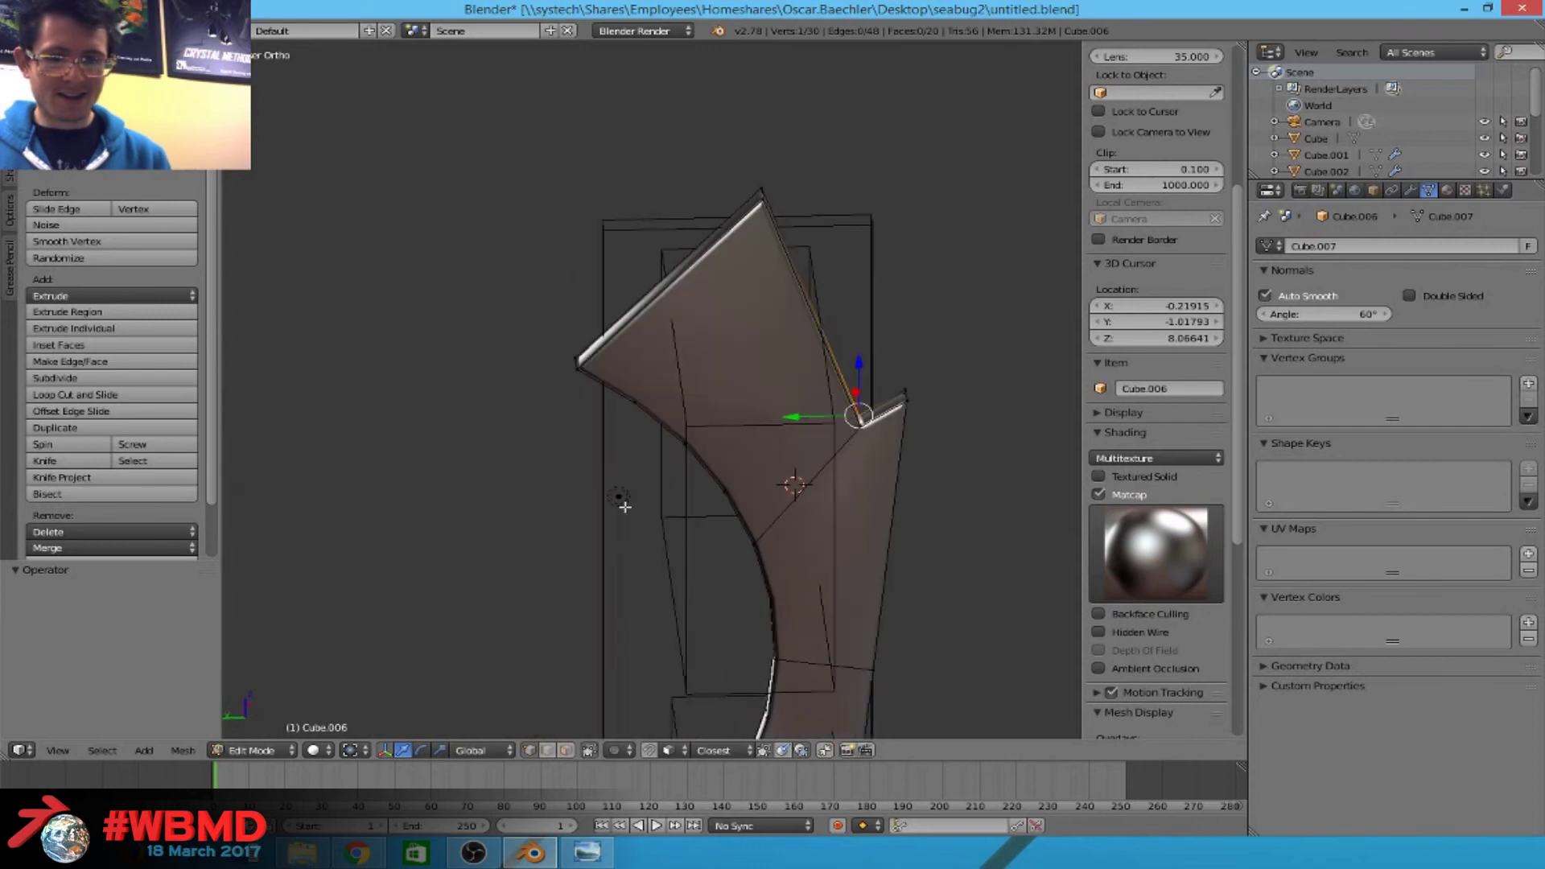
key(ctrl+z)
key(ctrl+z)
key(Tab)
Set the blade's Bevel modifier width to 0.046 and check the edges around the notch and holes.
scroll(845, 489, down, 4)
middle_drag(844, 489, 828, 459)
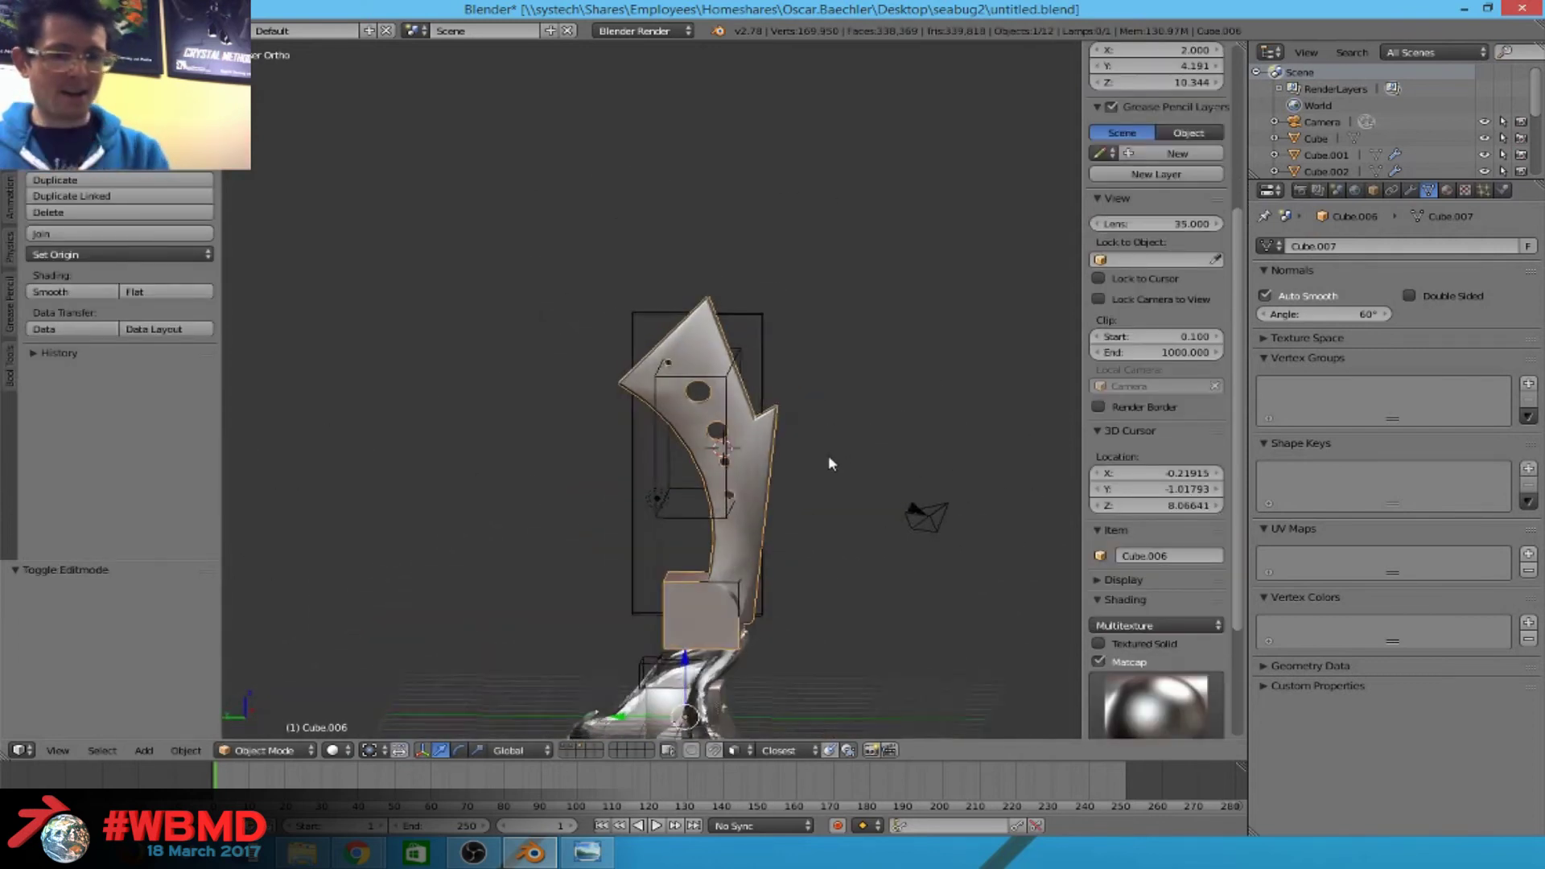
scroll(672, 397, up, 5)
scroll(668, 397, up, 3)
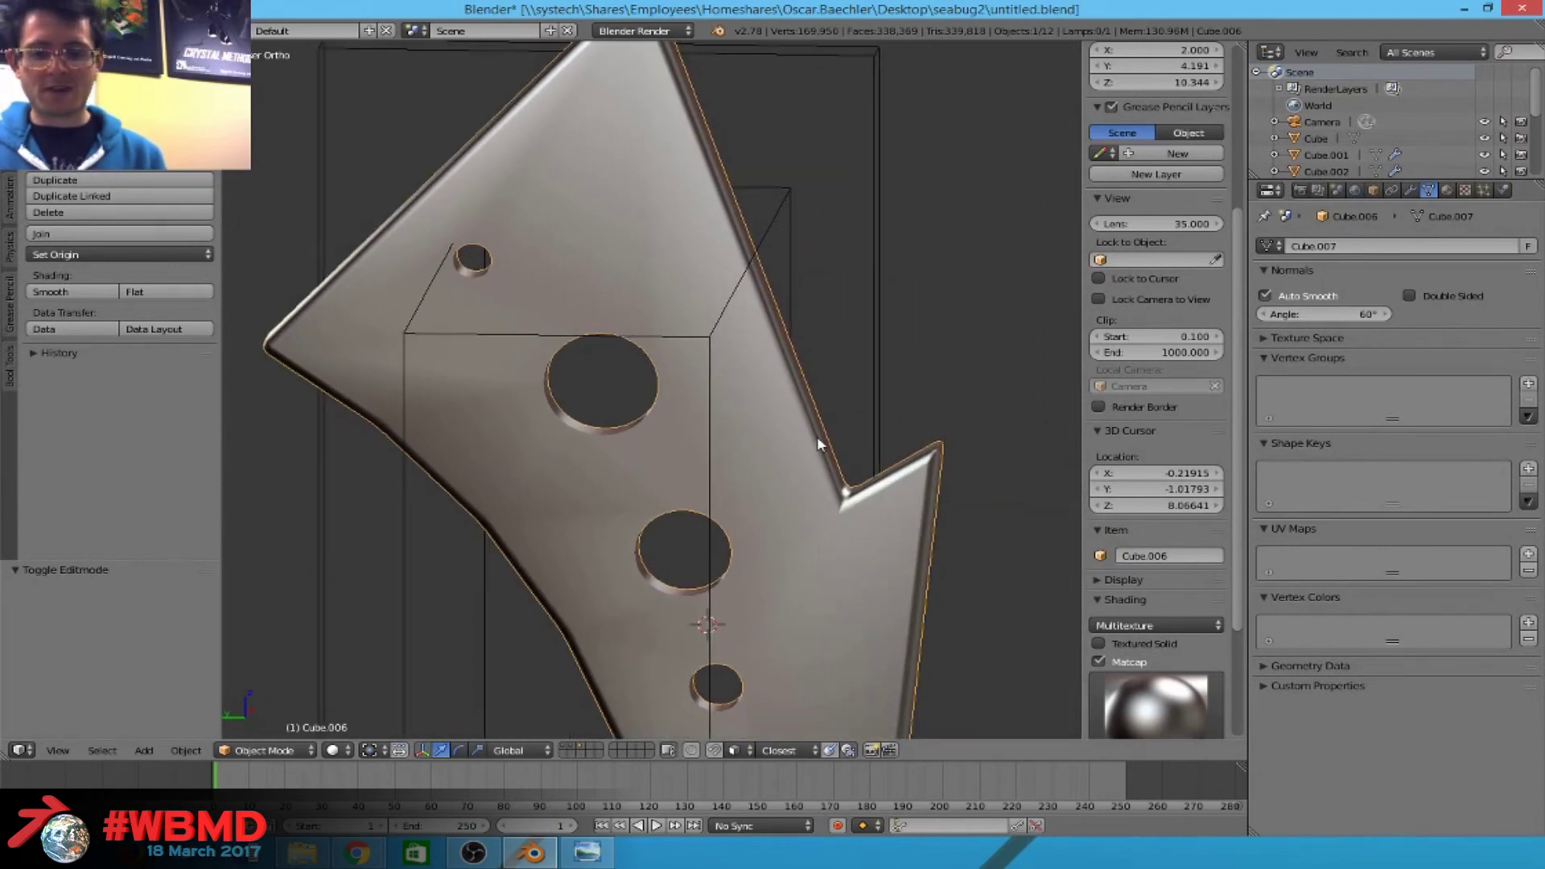
click(1411, 191)
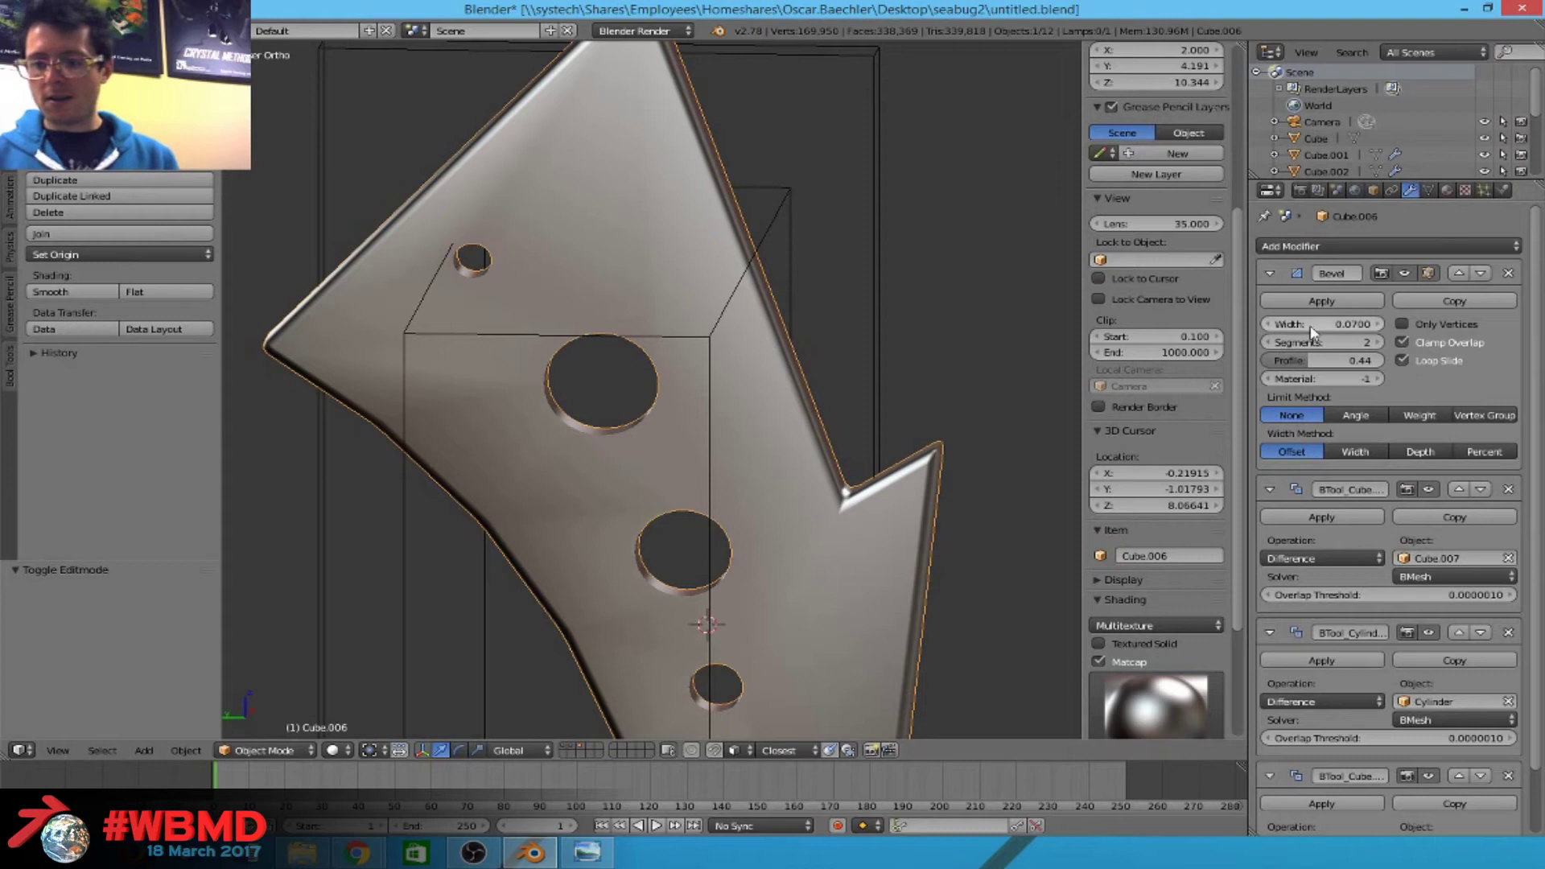
drag(1322, 324, 1297, 324)
scroll(754, 445, down, 5)
middle_drag(708, 536, 510, 414)
scroll(494, 470, up, 4)
scroll(494, 478, down, 3)
middle_drag(494, 478, 901, 492)
Set the blade's Bevel modifier to 3 segments.
click(1378, 343)
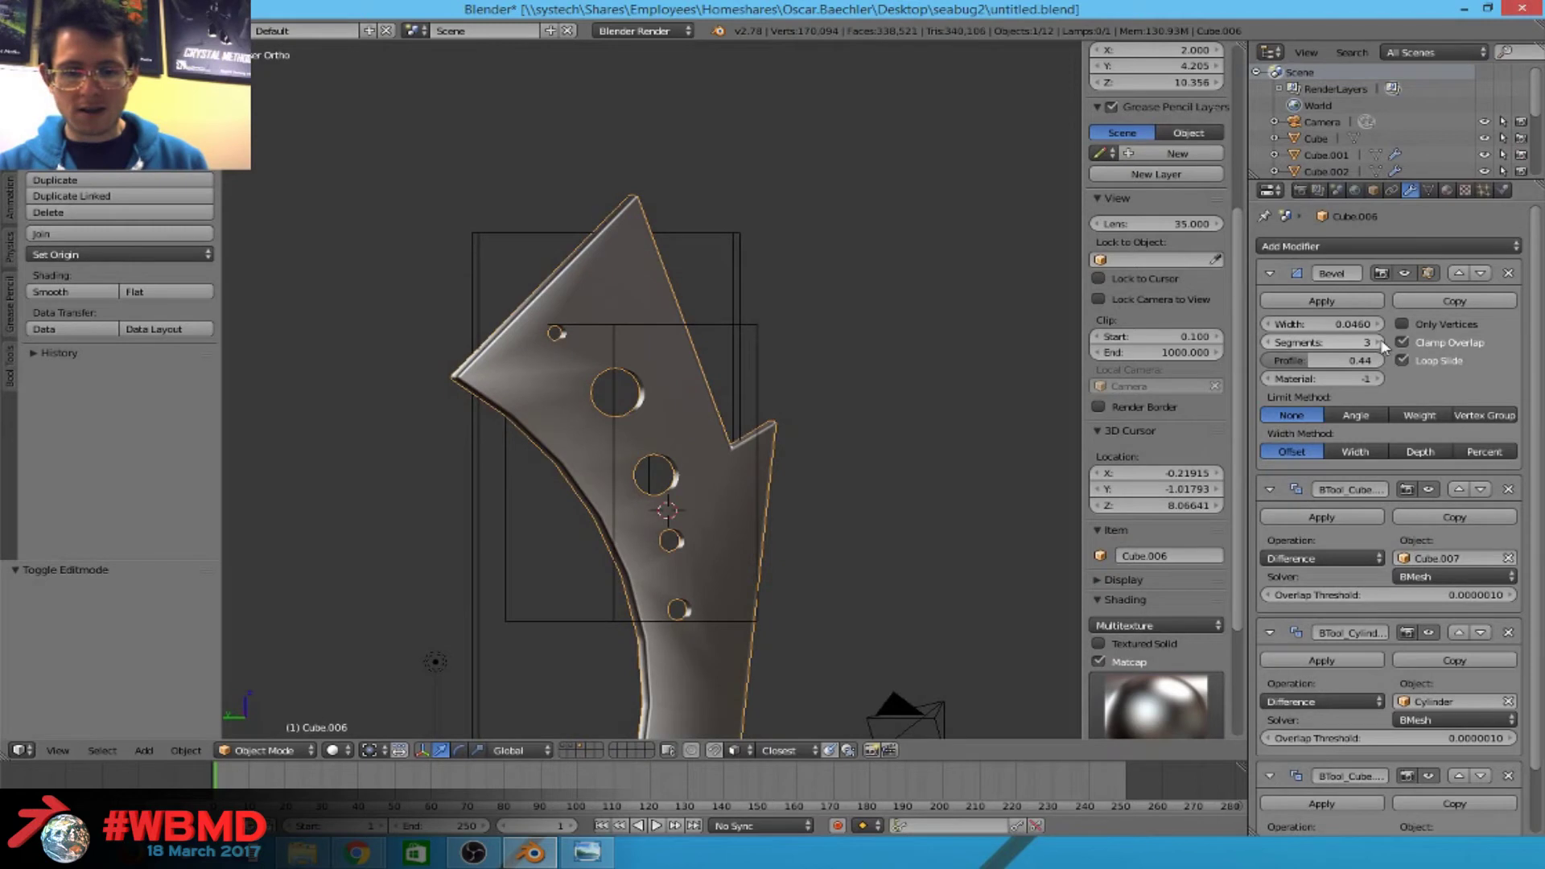
click(1281, 342)
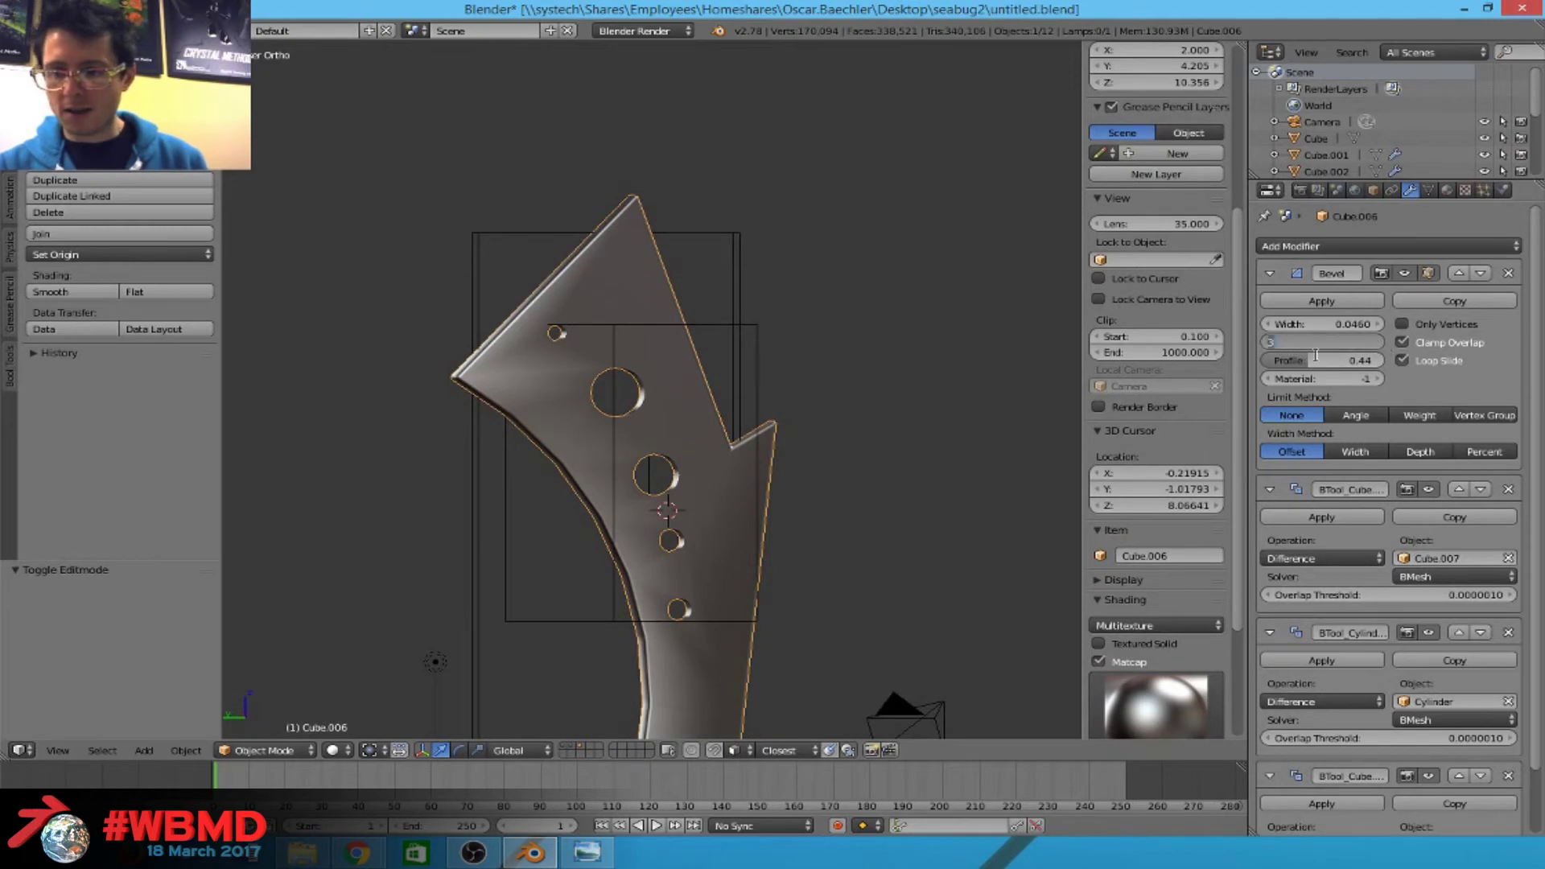
text(3)
key(Return)
middle_drag(1042, 383, 647, 519)
Duplicate the second-largest cylinder inside the hole cutter mesh and place the copy near the blade's lower end, by the base block.
right_click(428, 555)
middle_drag(370, 581, 504, 552)
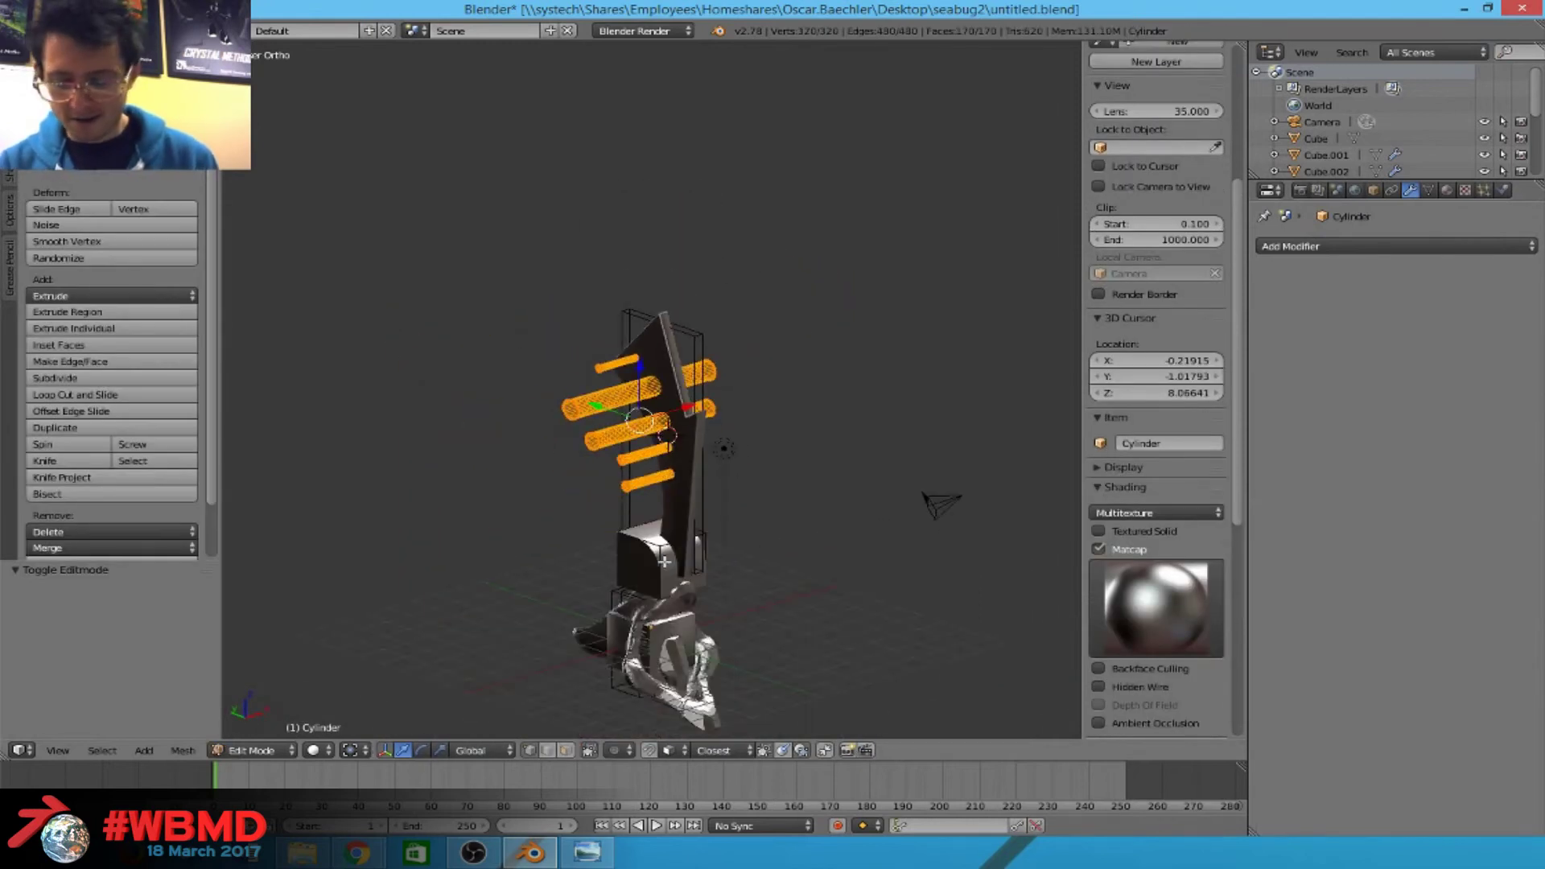
key(KP_1)
key(KP_3)
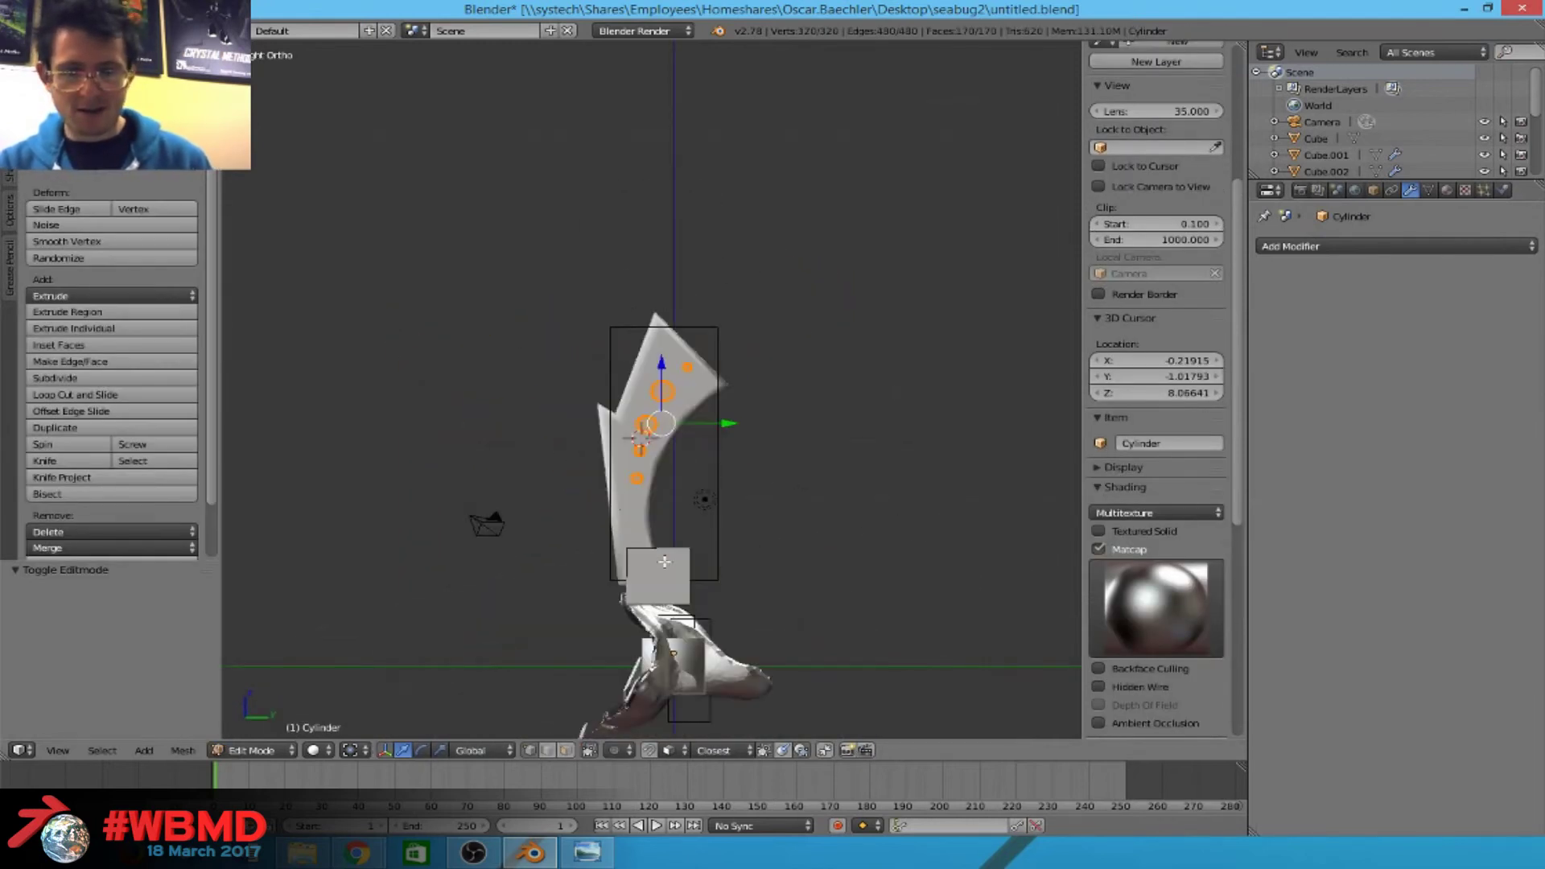
key(a)
scroll(1159, 483, down, 5)
scroll(630, 425, up, 2)
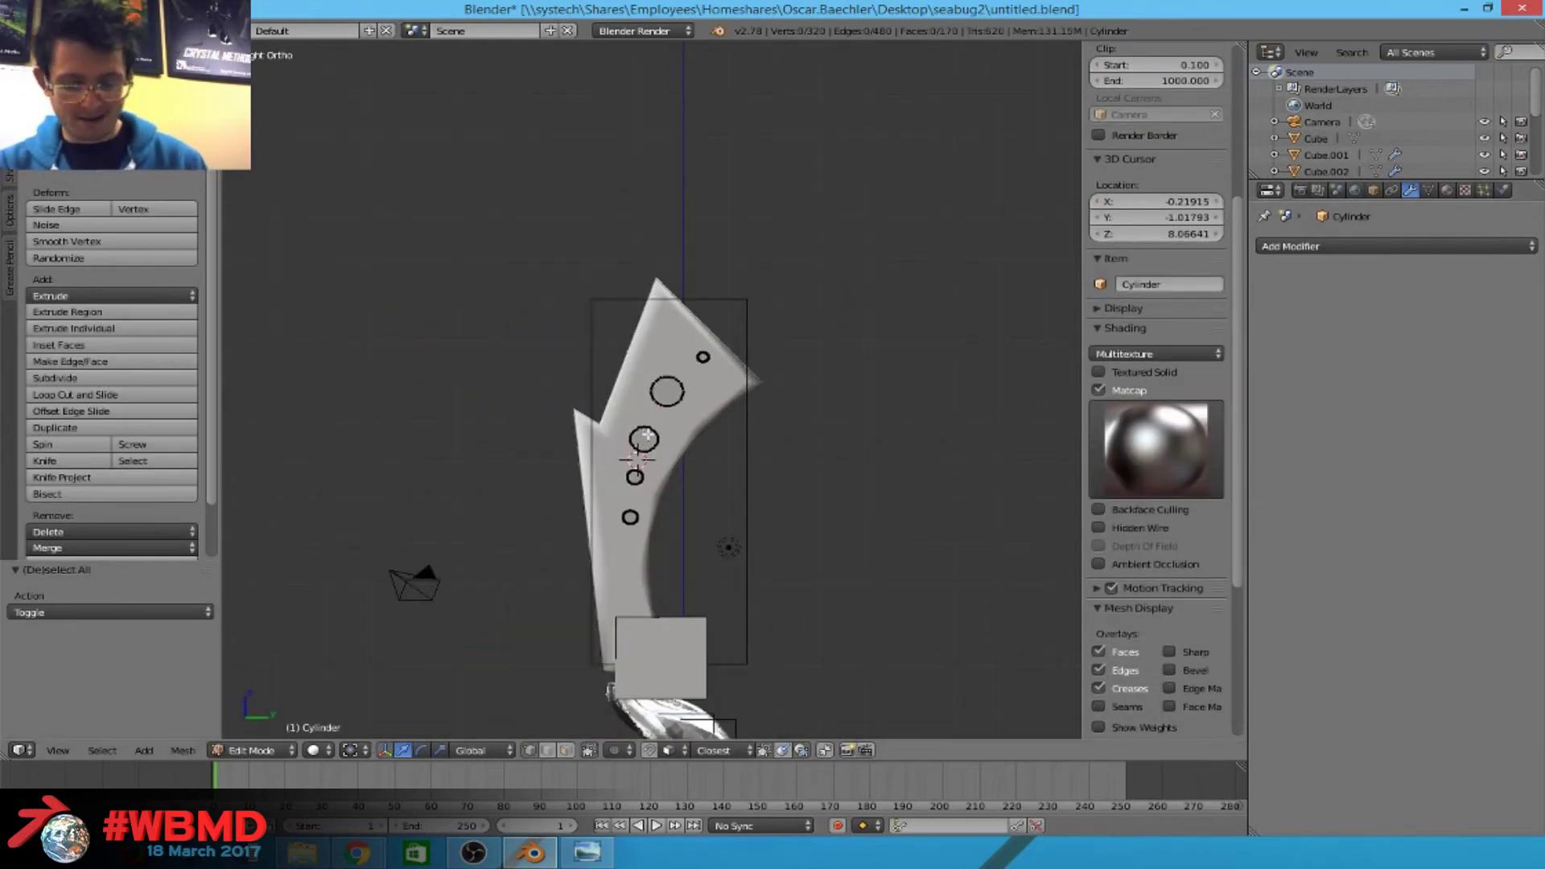
key(l)
shift+middle_drag(683, 495, 688, 388)
key(shift+d)
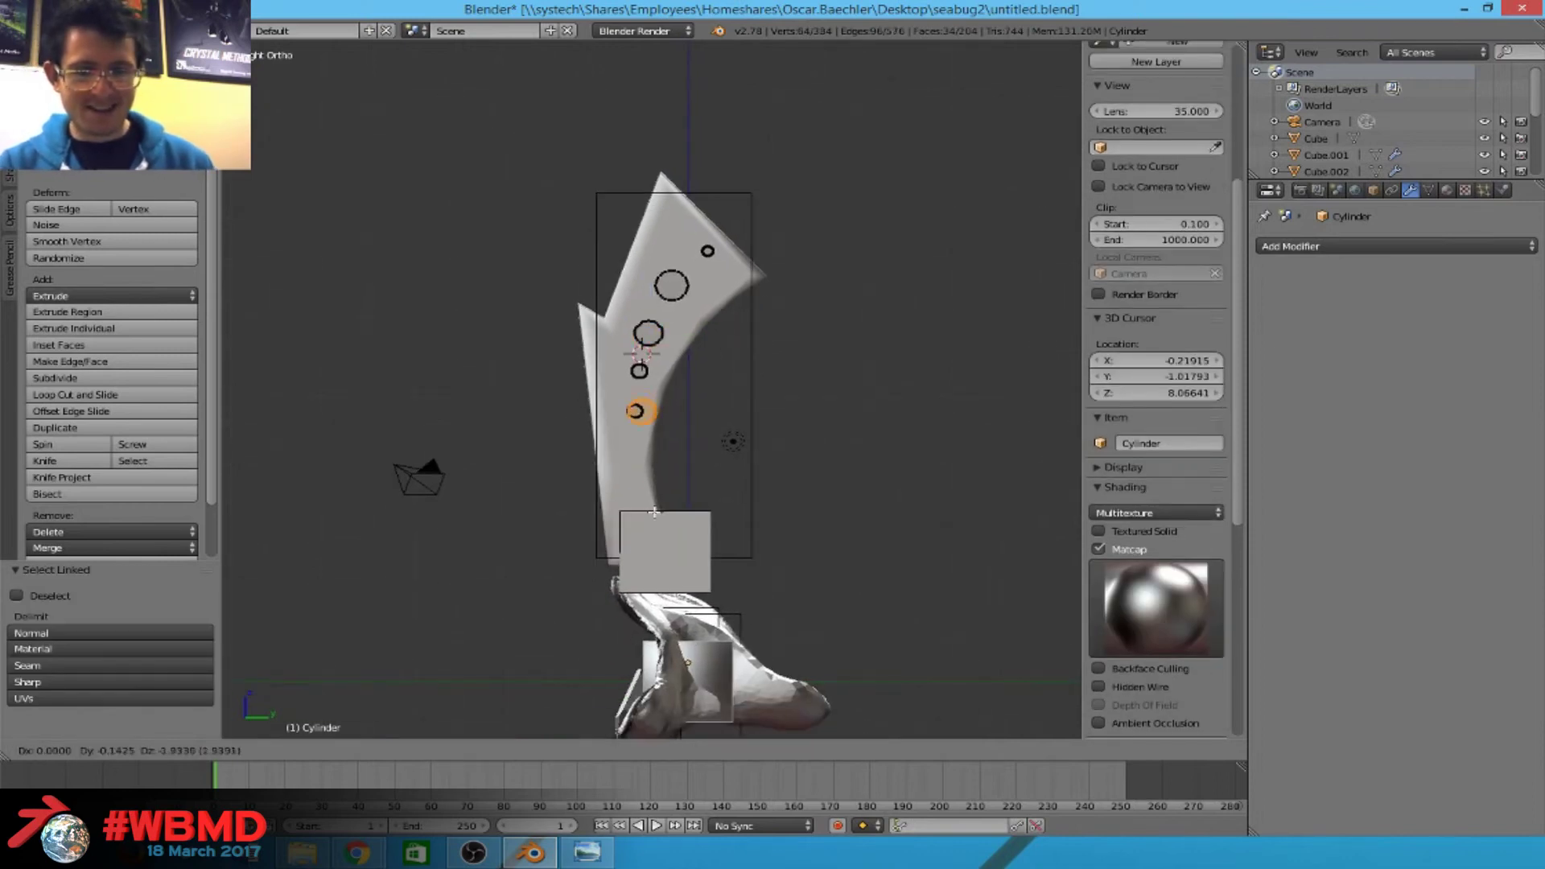
click(643, 566)
Scale the duplicated cylinder cutter to size the new hole near the base block.
key(s)
click(680, 561)
key(Tab)
scroll(679, 563, up, 3)
middle_drag(608, 530, 992, 553)
scroll(901, 562, up, 5)
shift+middle_drag(805, 570, 1051, 280)
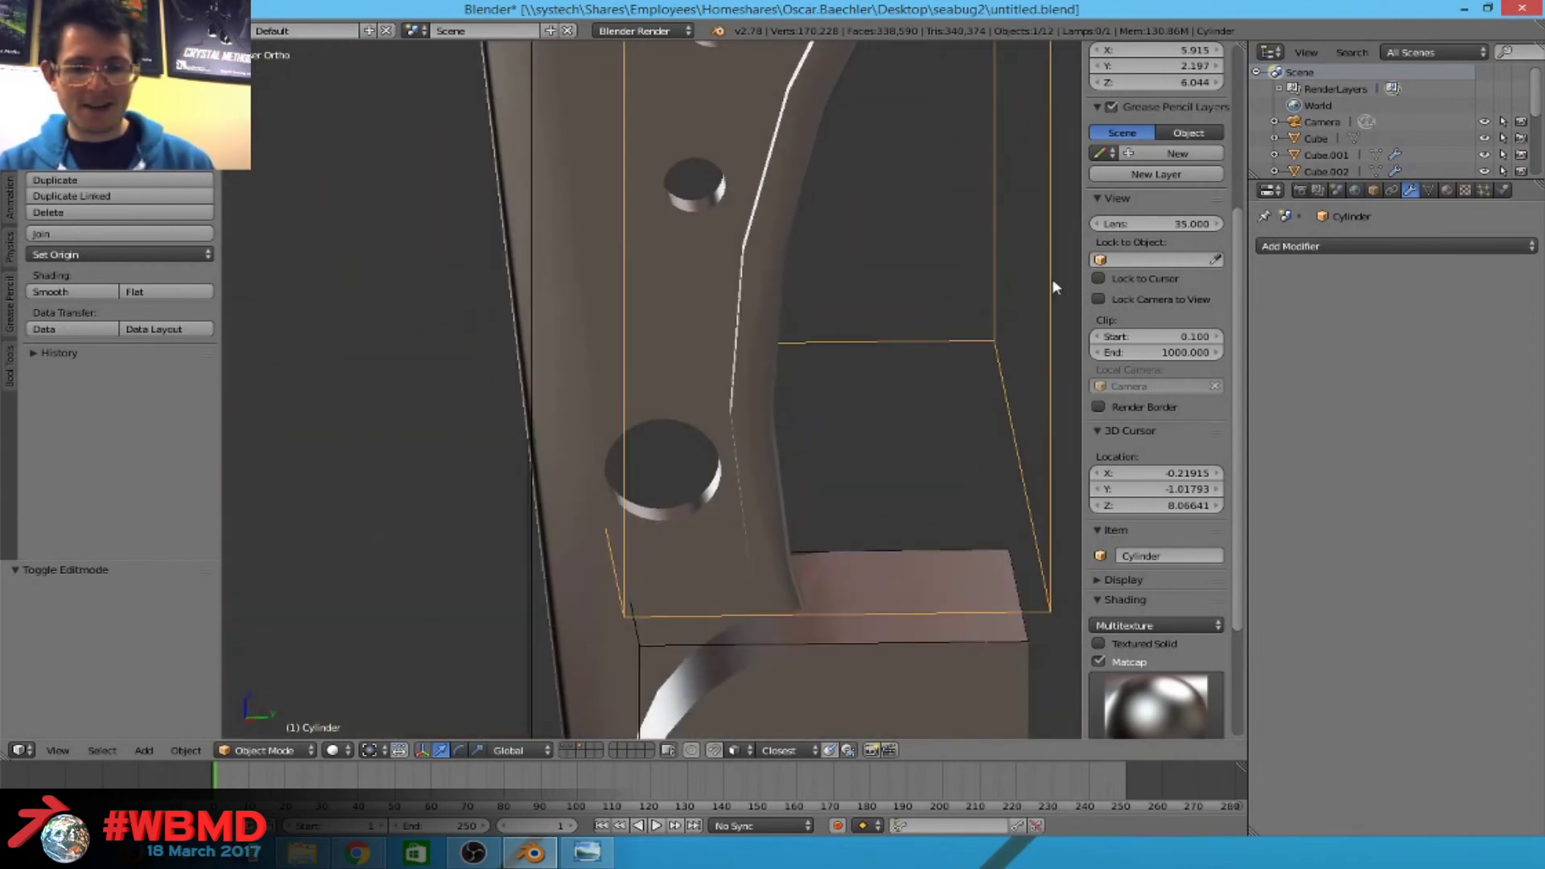
Examine the whole model, including the blade, base block and sculpted body, from the side and front.
scroll(1117, 293, down, 1)
scroll(980, 499, down, 6)
scroll(597, 397, down, 5)
shift+middle_drag(668, 268, 642, 410)
scroll(667, 411, up, 7)
scroll(685, 414, down, 9)
shift+middle_drag(606, 623, 630, 444)
scroll(630, 442, up, 6)
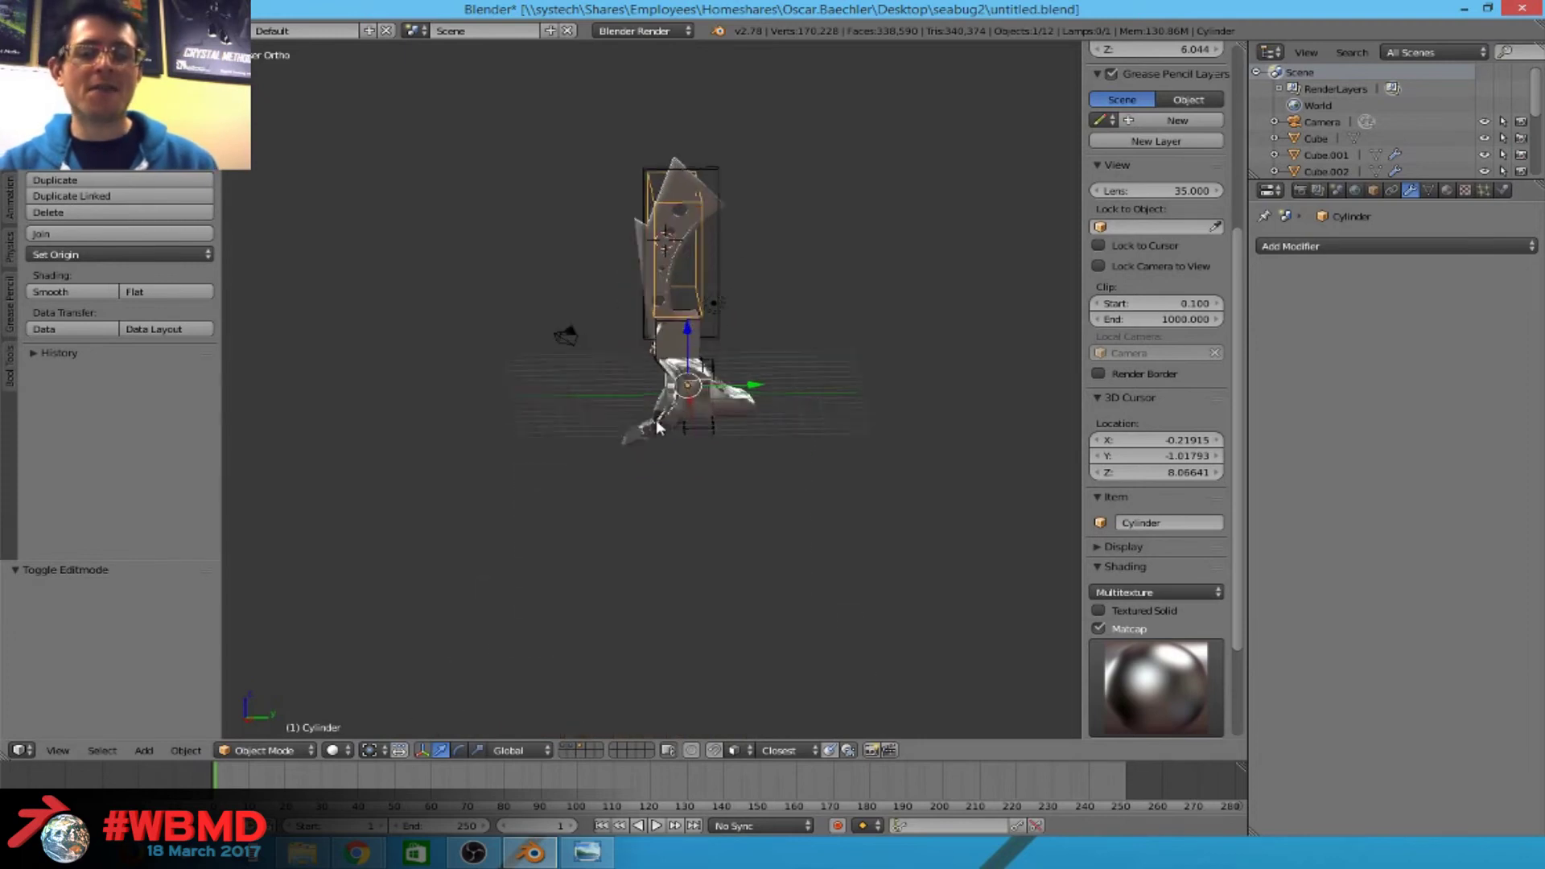
middle_drag(590, 379, 760, 347)
scroll(784, 363, up, 3)
scroll(795, 369, down, 2)
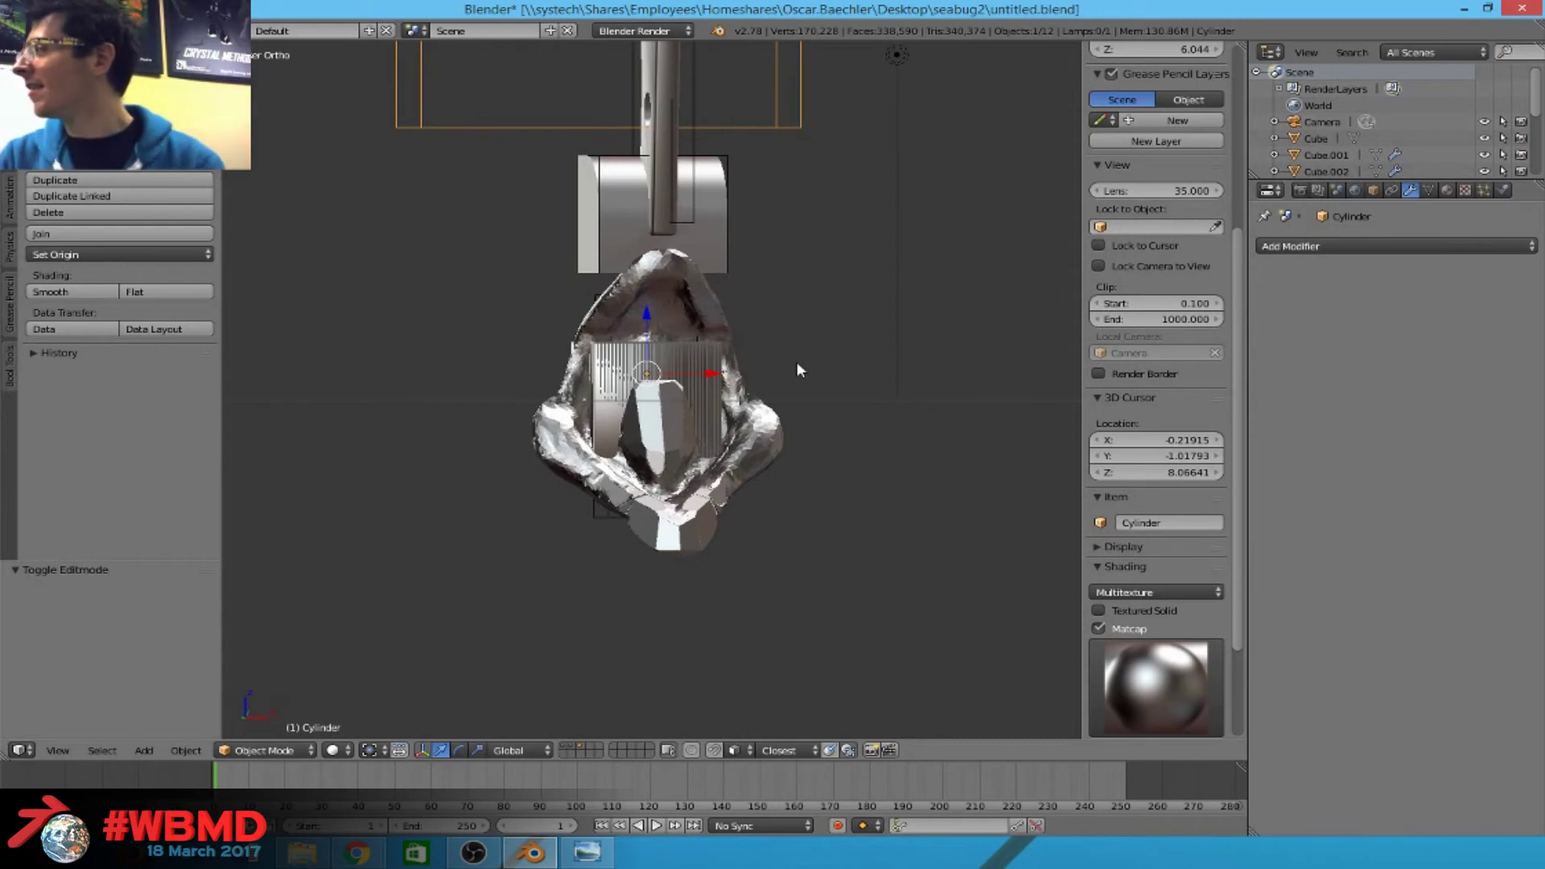
scroll(703, 330, down, 2)
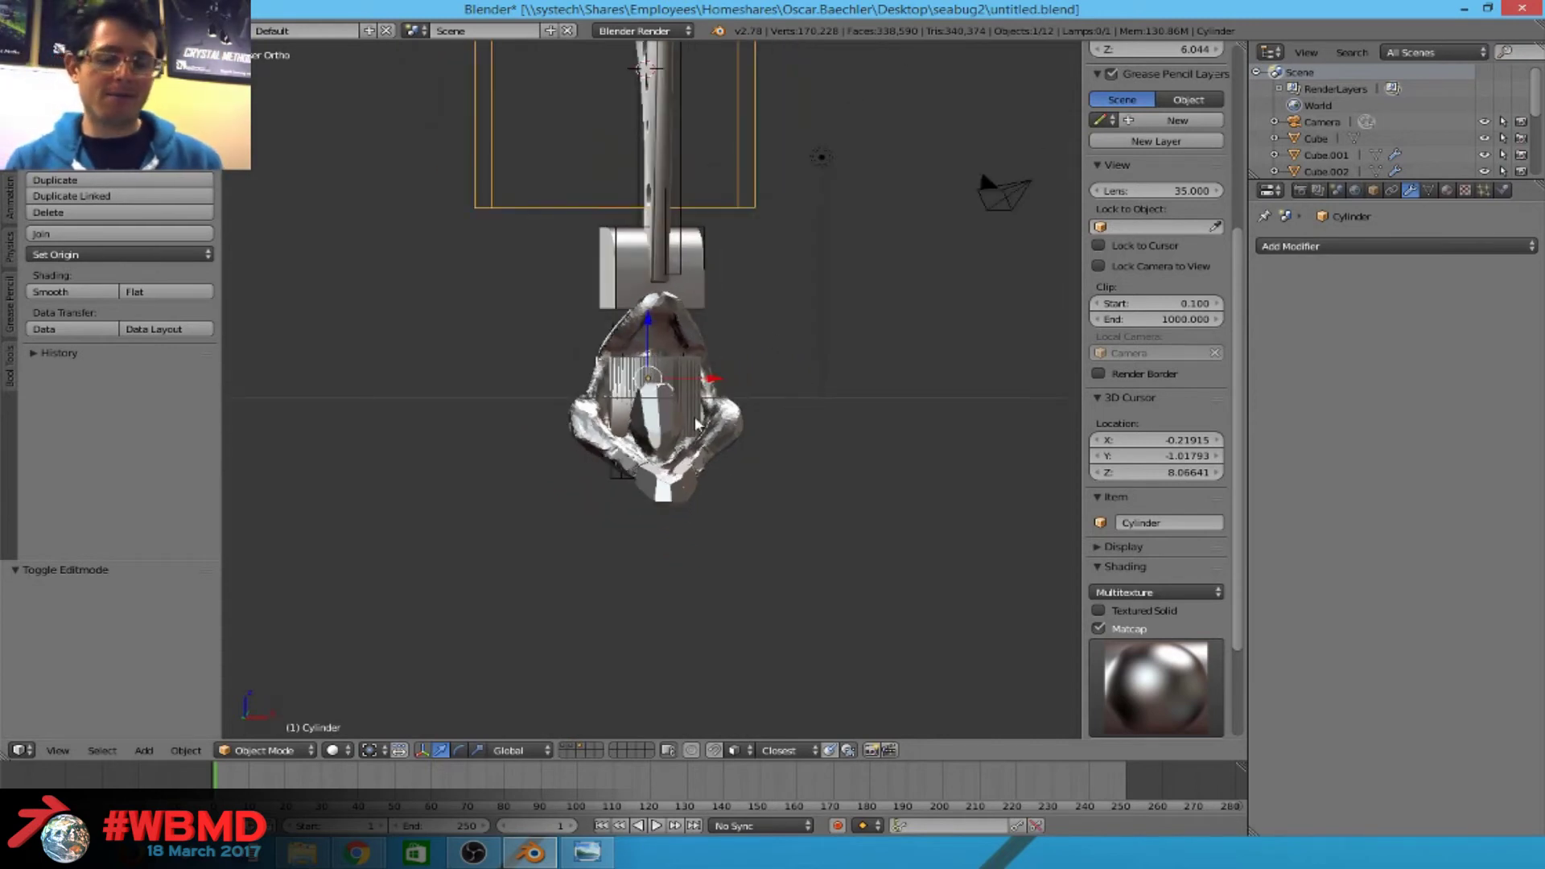
Show only the first layer and examine the sculpted body's hollow front and side up close.
scroll(697, 425, up, 3)
middle_drag(697, 418, 722, 348)
key(Tab)
scroll(607, 382, up, 3)
key(Tab)
key(Tab)
key(Tab)
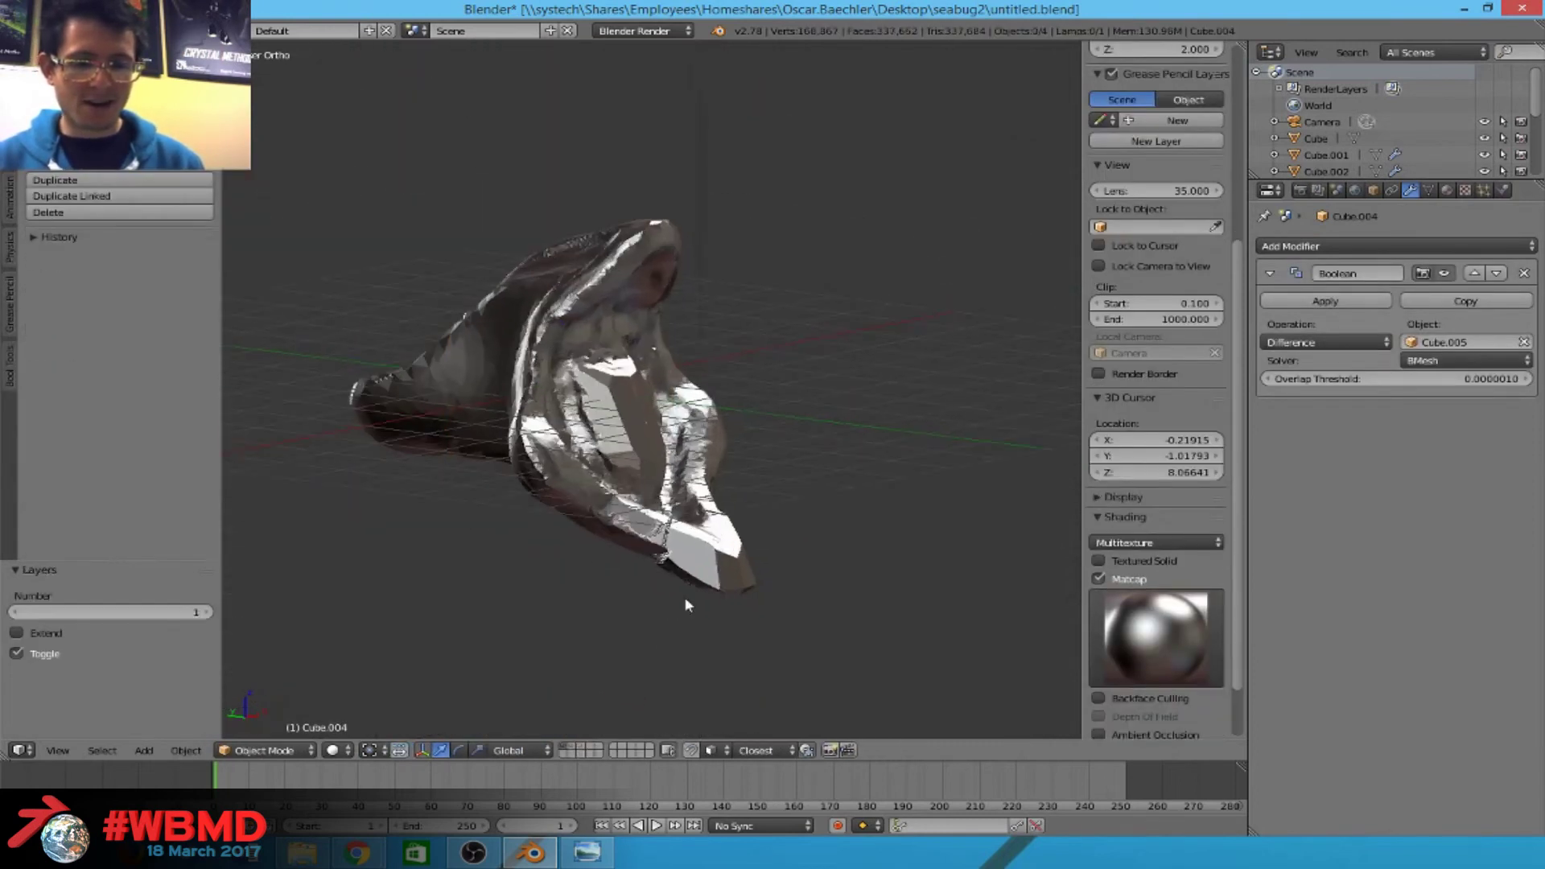
scroll(685, 605, up, 5)
middle_drag(853, 484, 517, 602)
scroll(515, 604, down, 3)
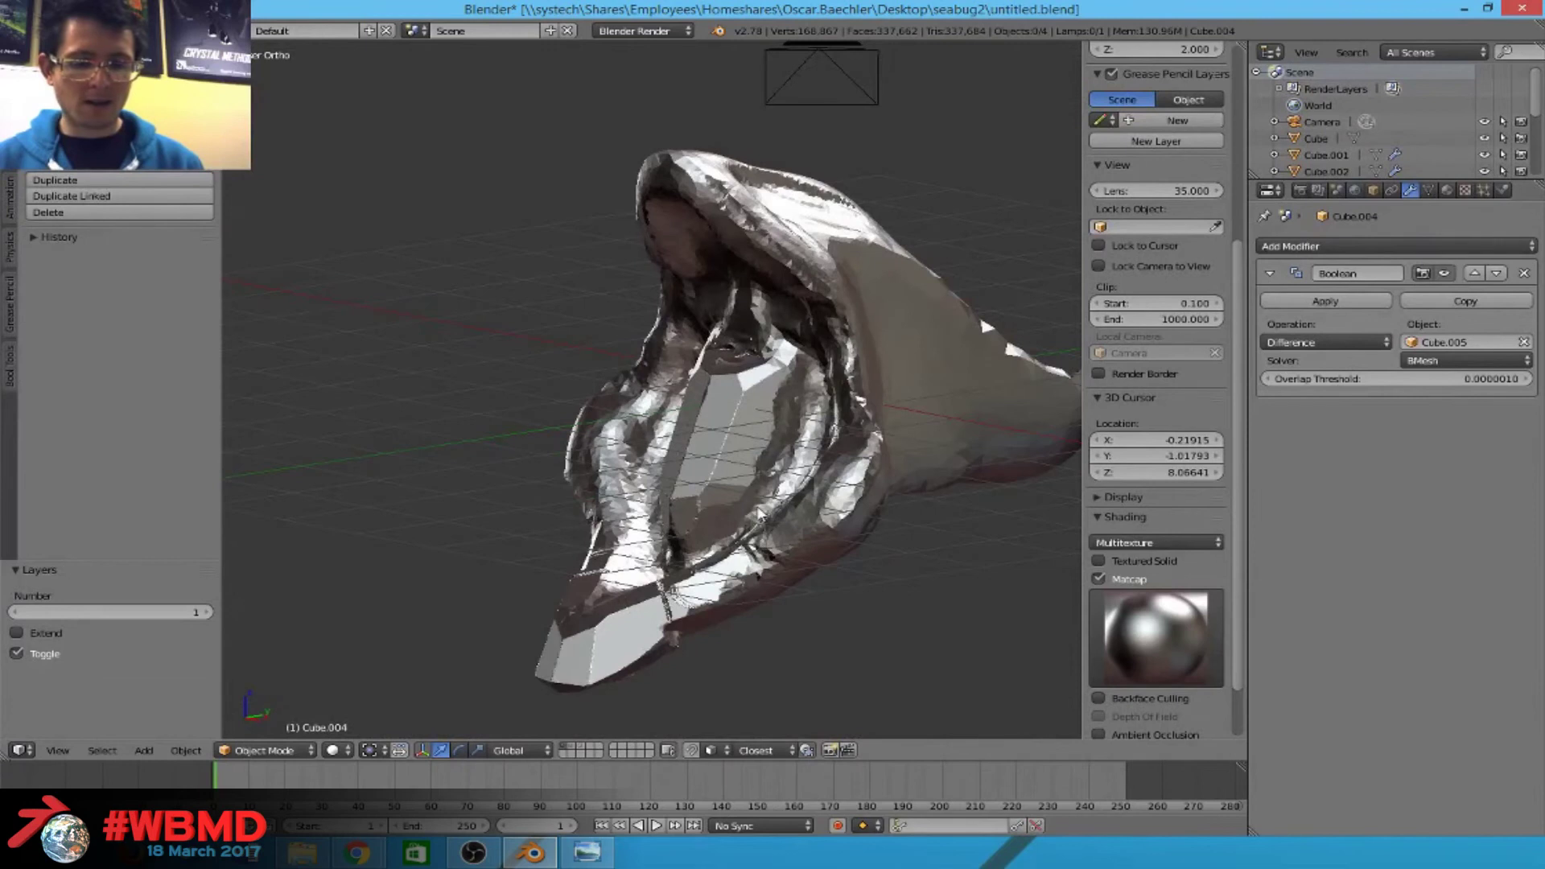
click(52, 31)
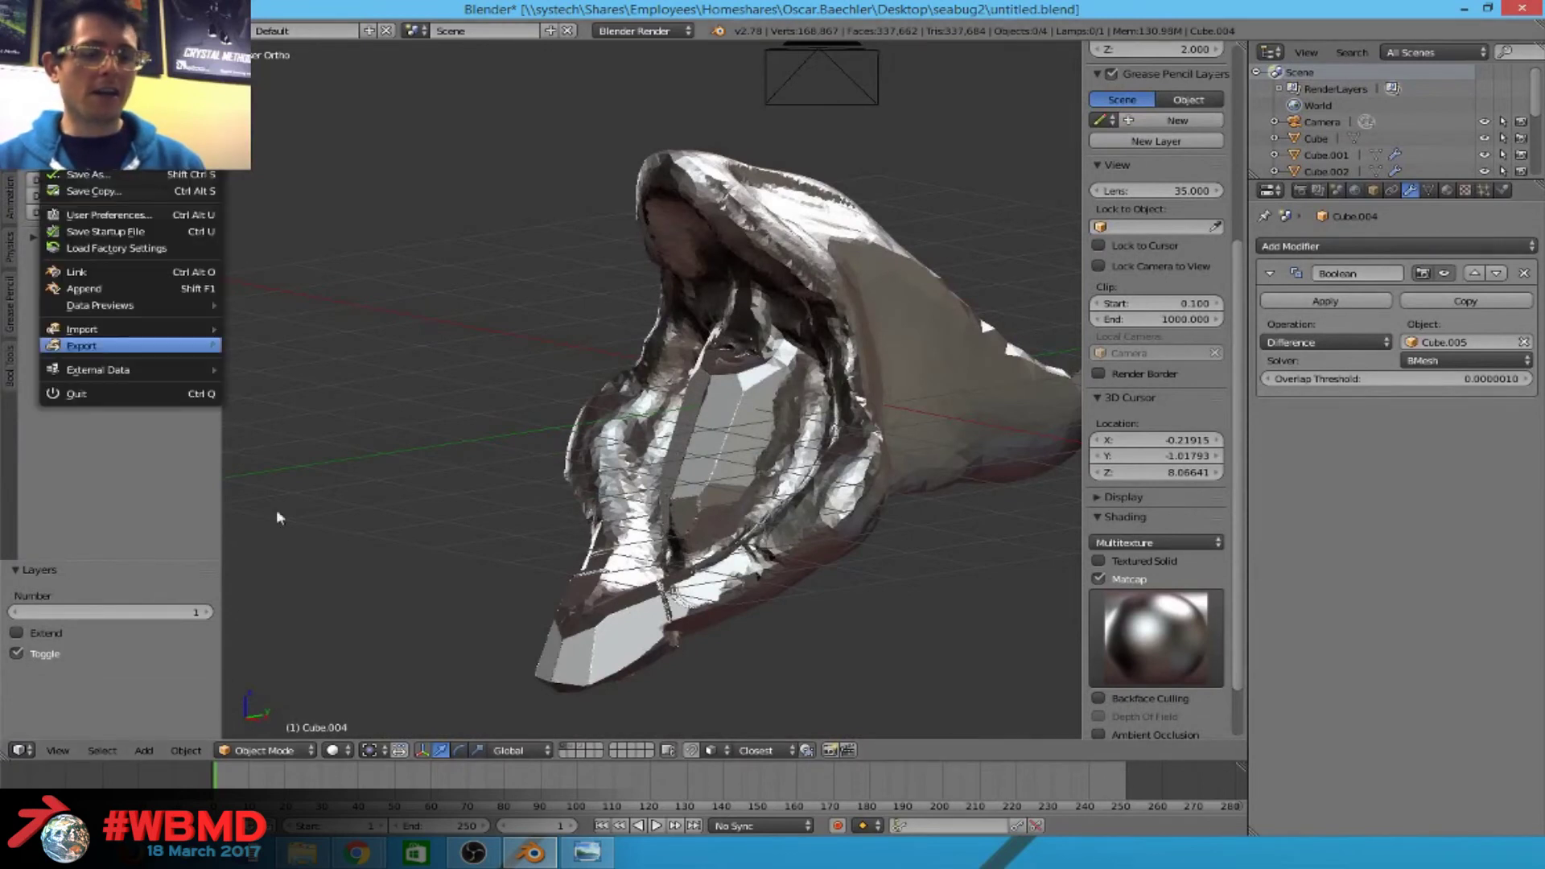
Switch to an empty layer and add a cube mesh with radius 1 at the world origin.
click(593, 750)
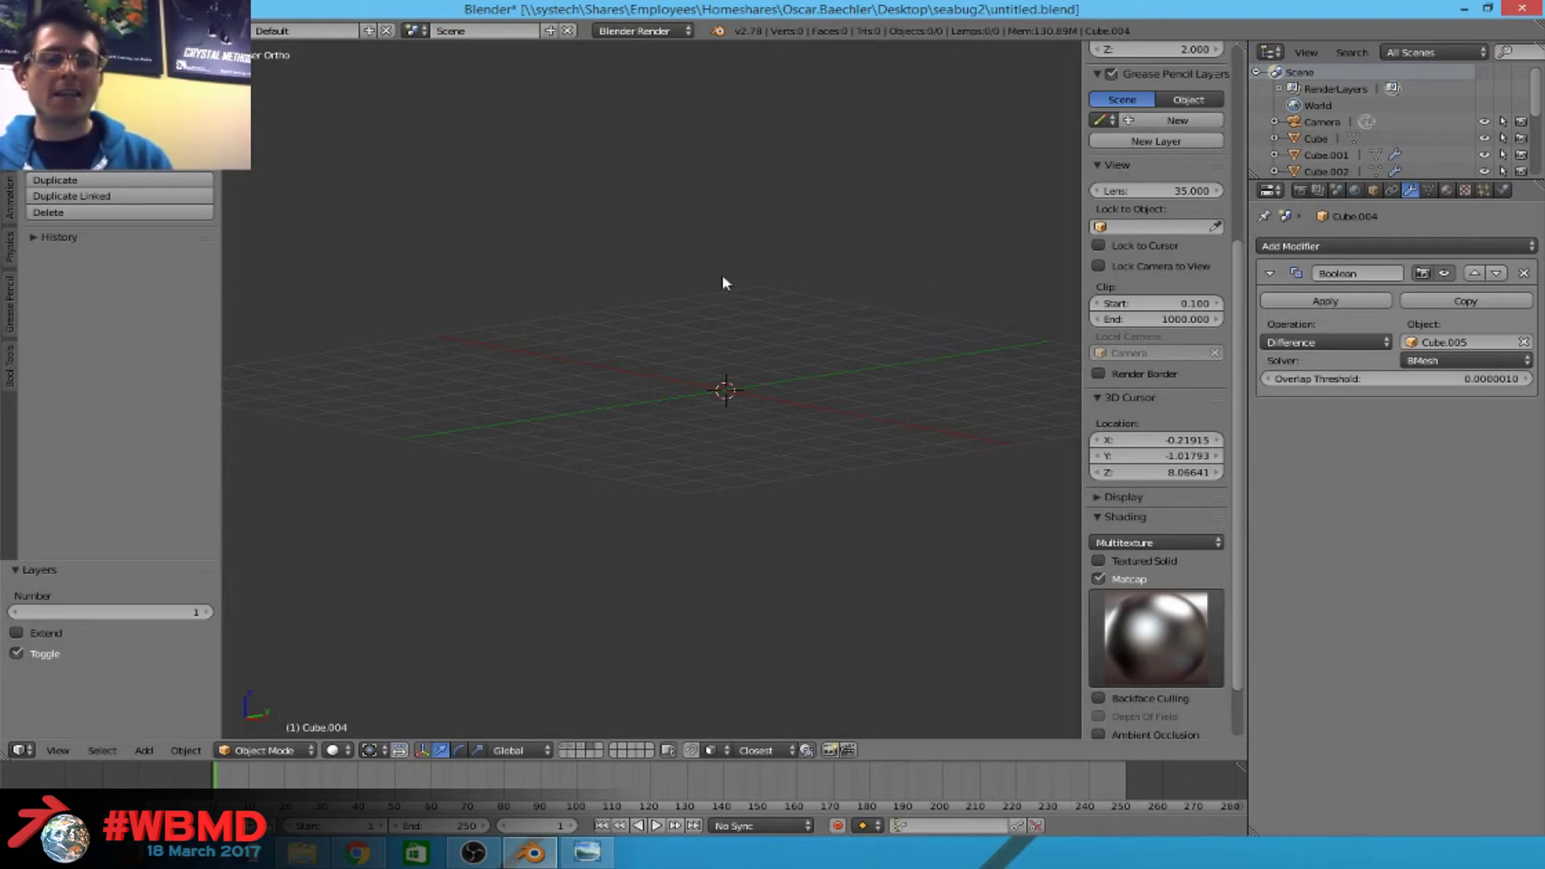
key(shift+a)
mouse_move(678, 311)
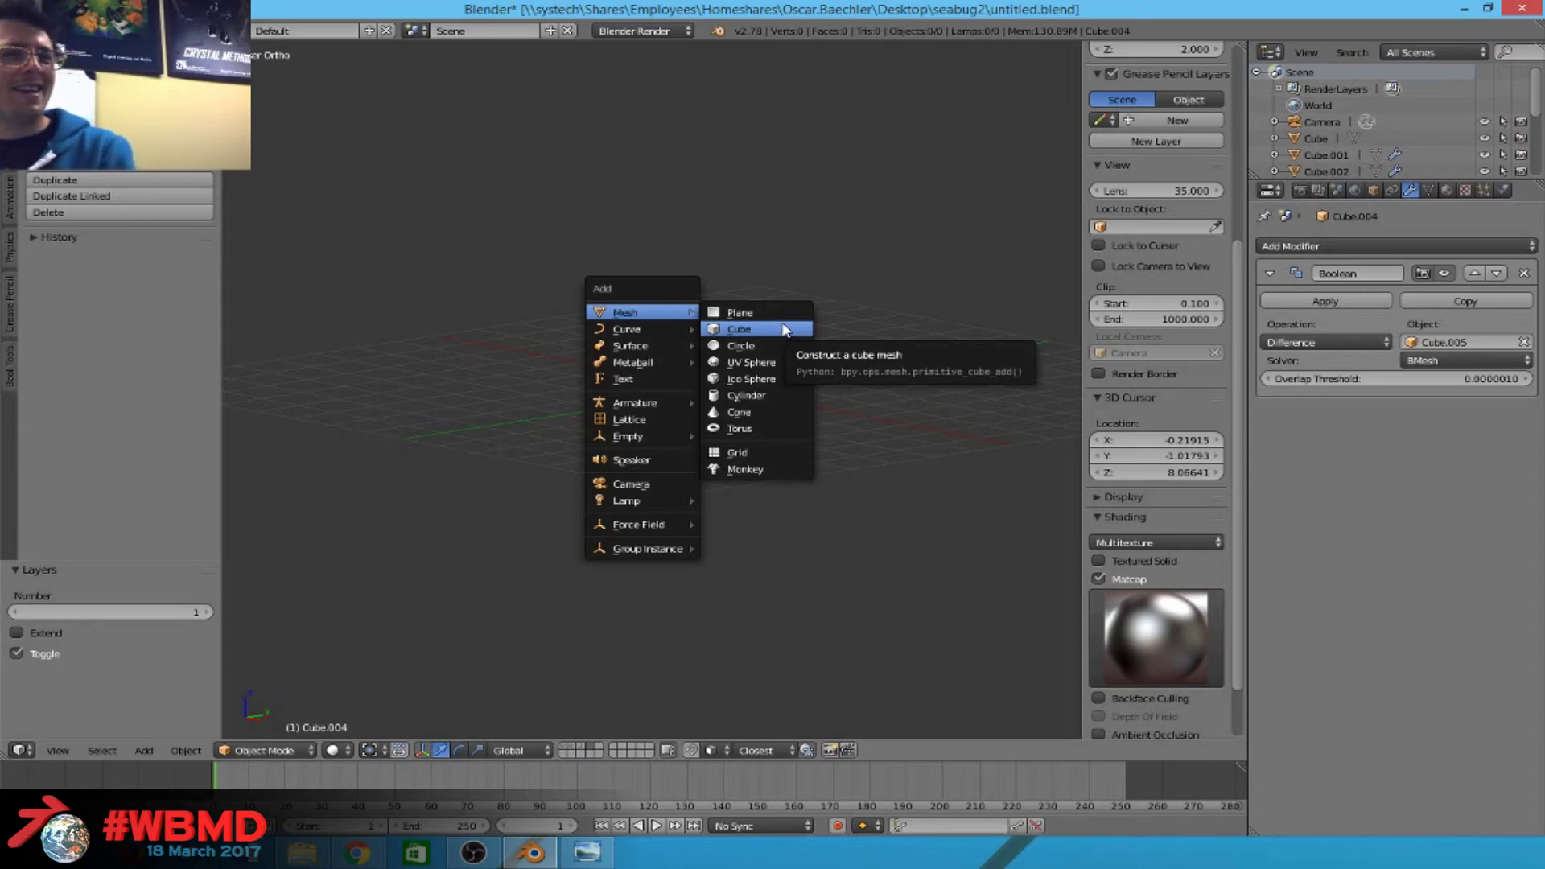
key(Escape)
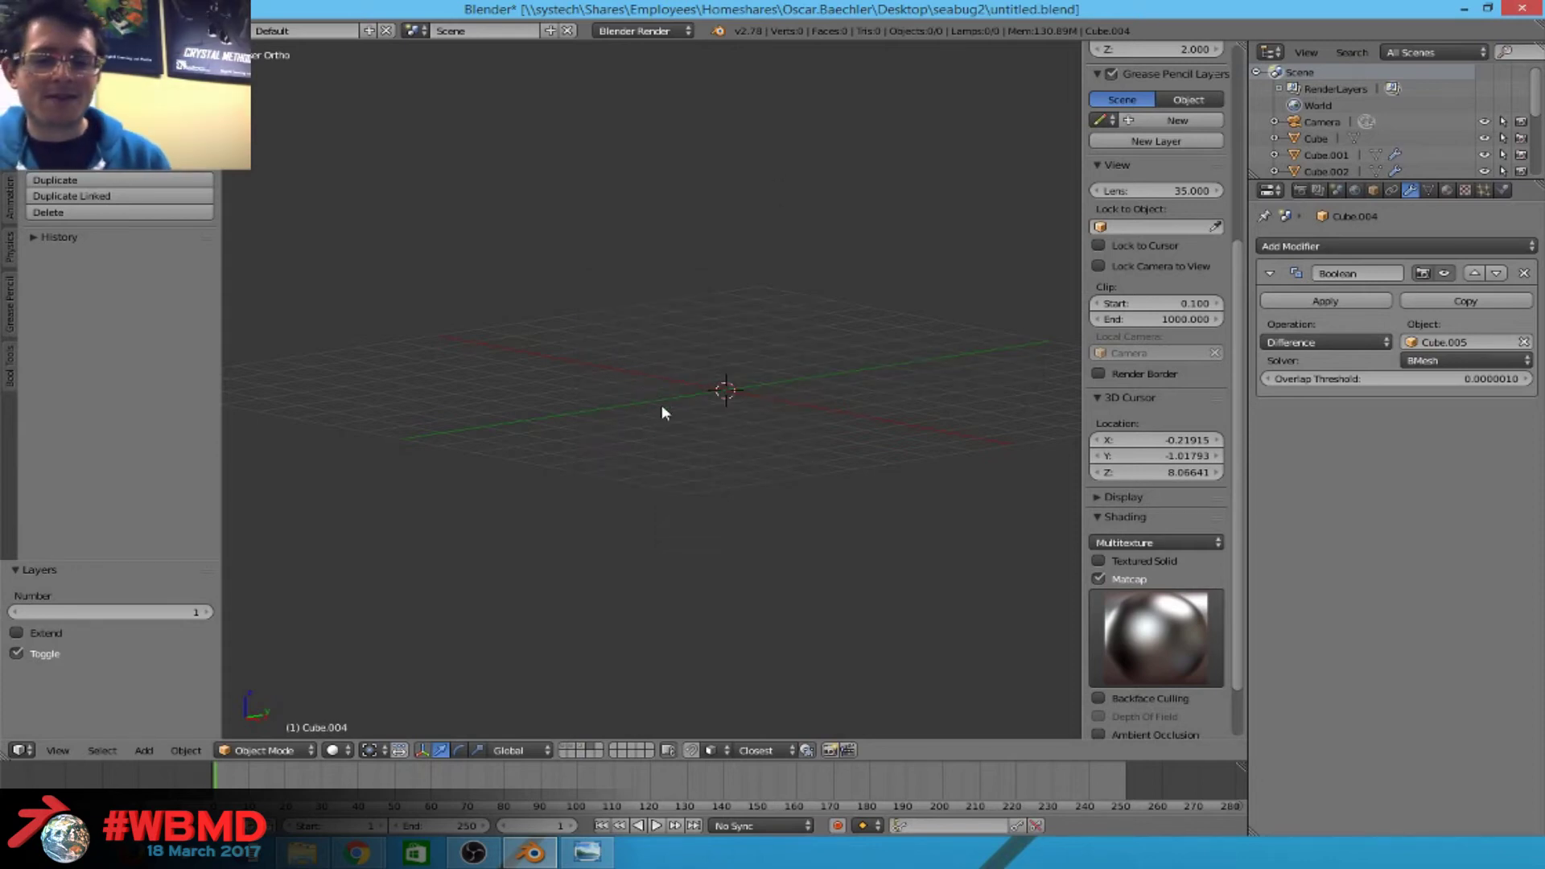
key(shift+a)
mouse_move(674, 368)
click(734, 379)
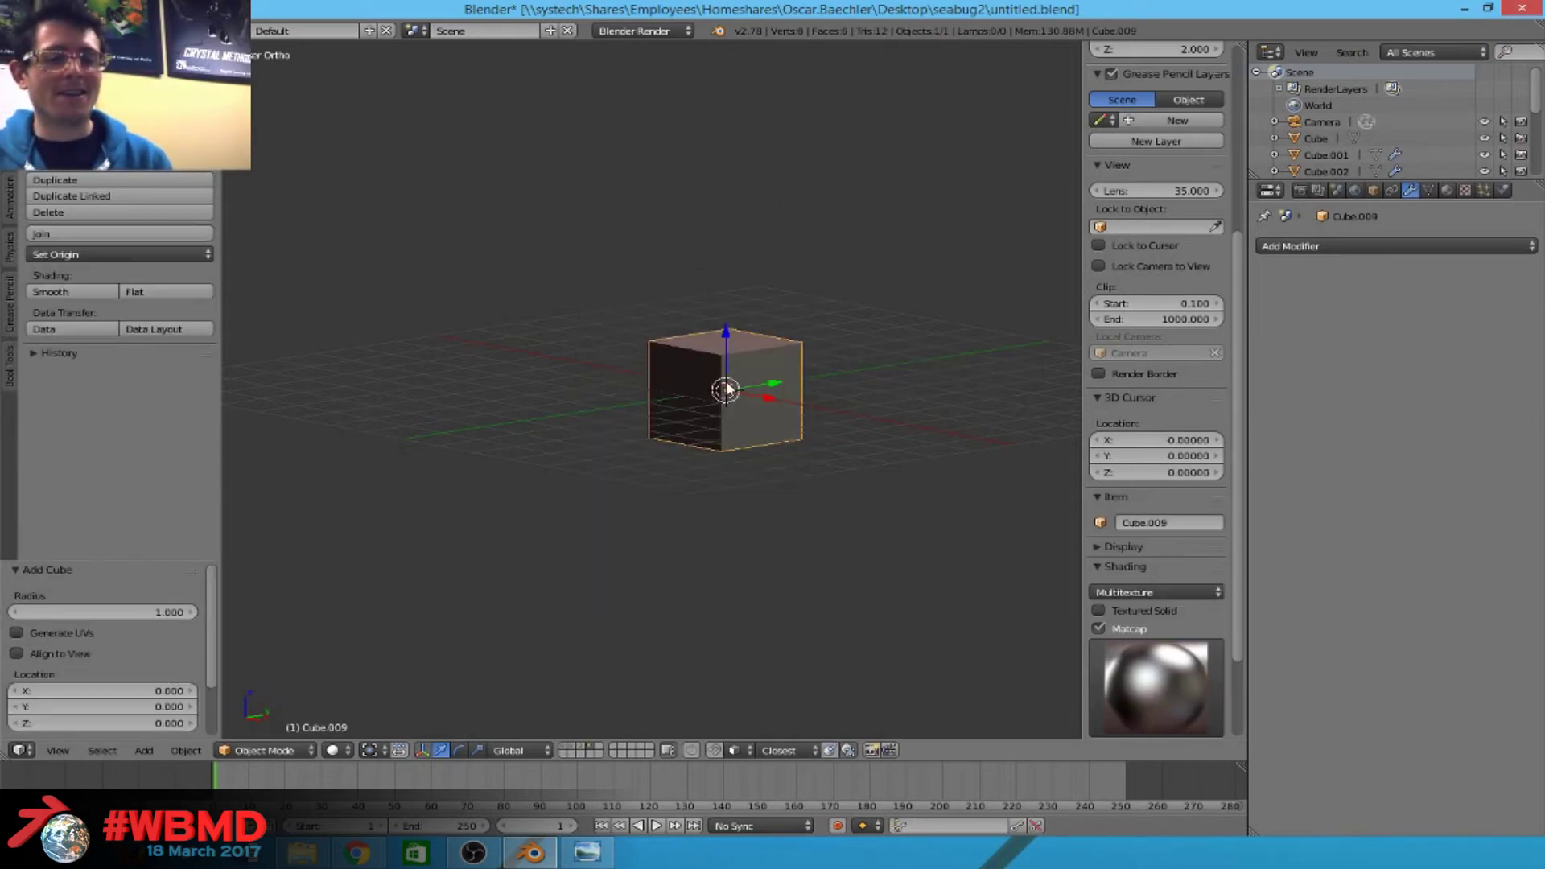
shift+middle_drag(512, 478, 346, 468)
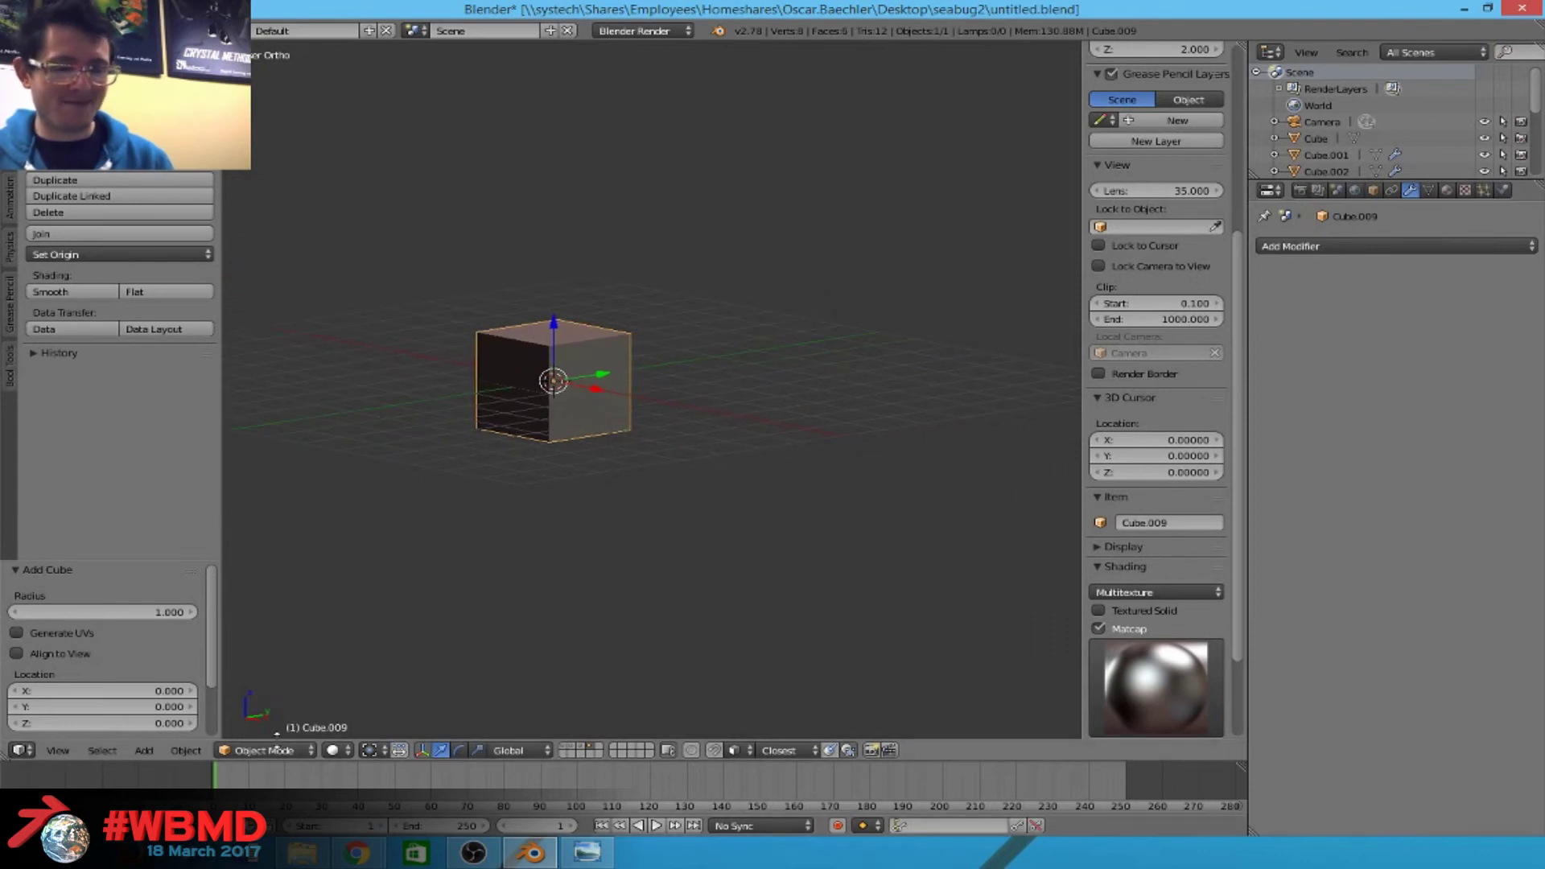
Put the new cube into Sculpt Mode and bring the Dyntopo settings into view.
click(266, 750)
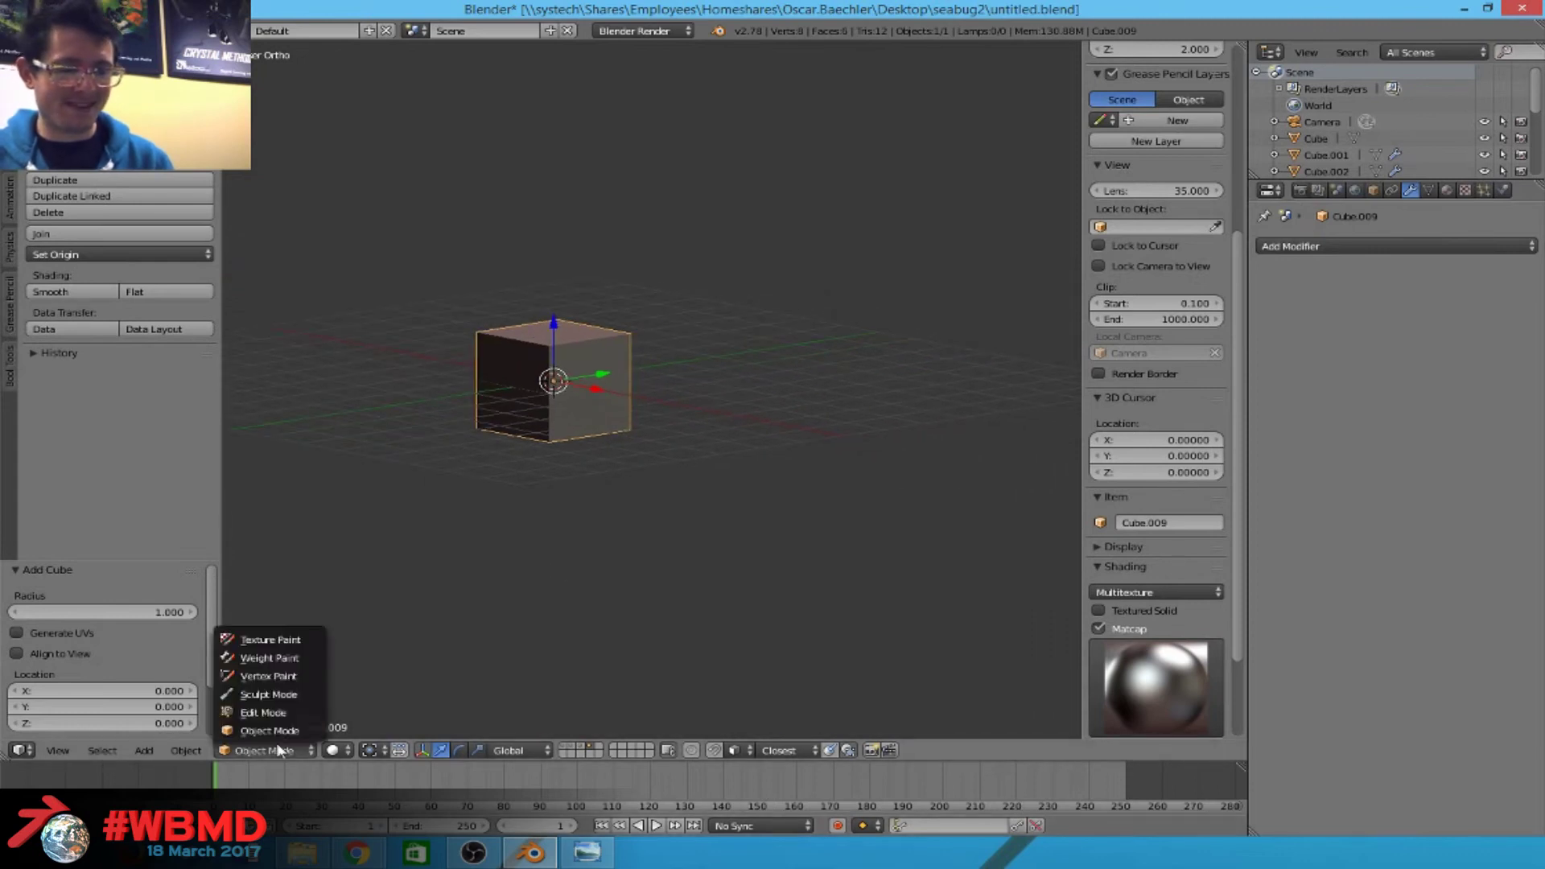
click(298, 692)
scroll(947, 482, up, 3)
scroll(947, 478, up, 3)
shift+middle_drag(277, 439, 700, 488)
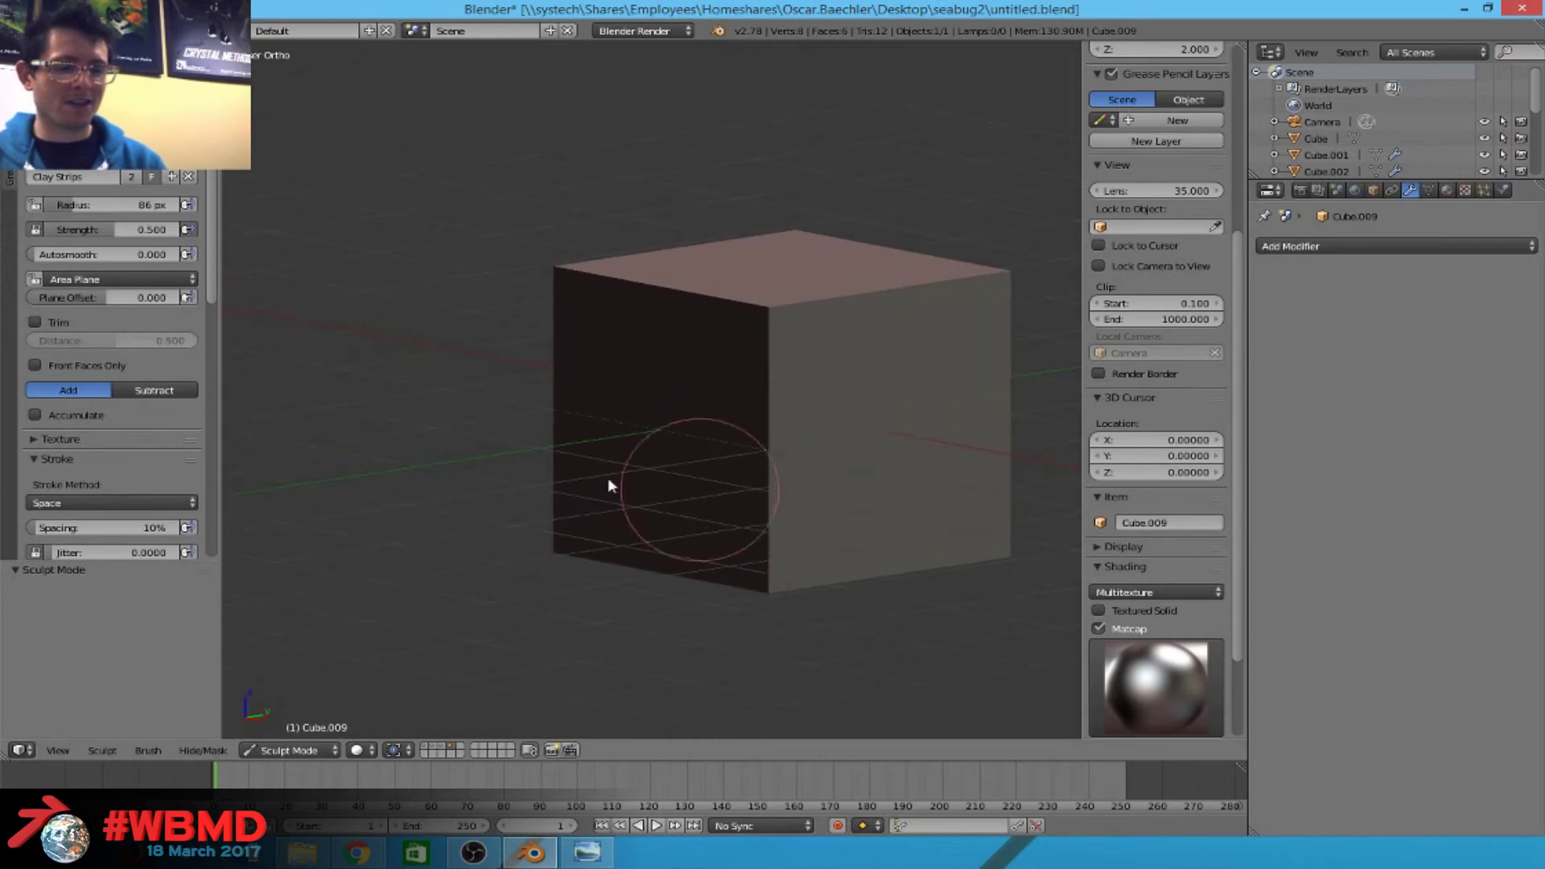
scroll(28, 383, down, 5)
scroll(49, 422, down, 5)
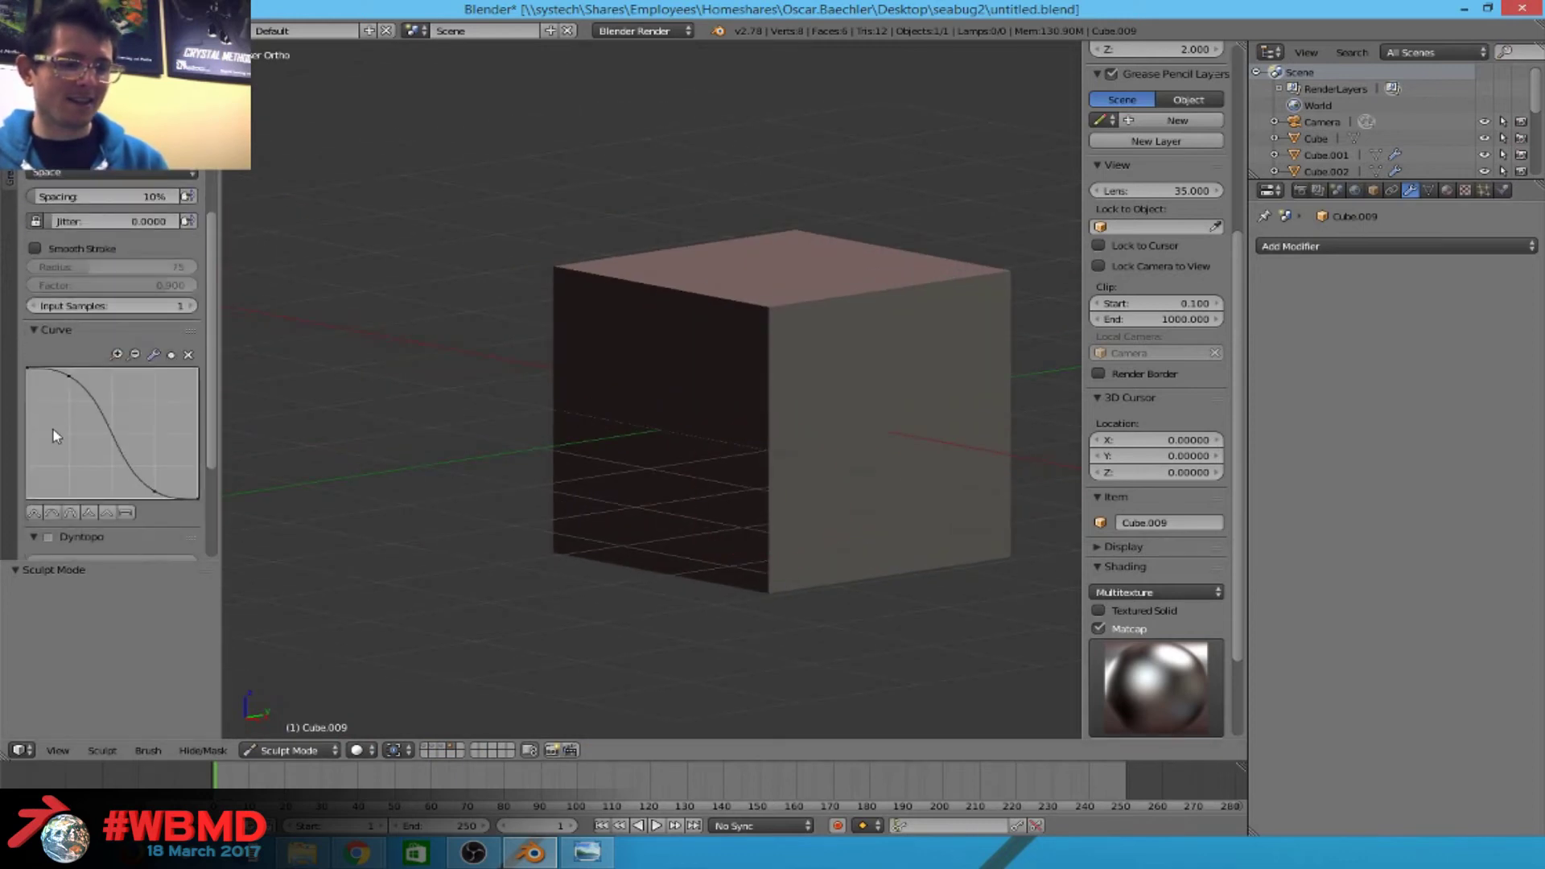
scroll(55, 435, down, 1)
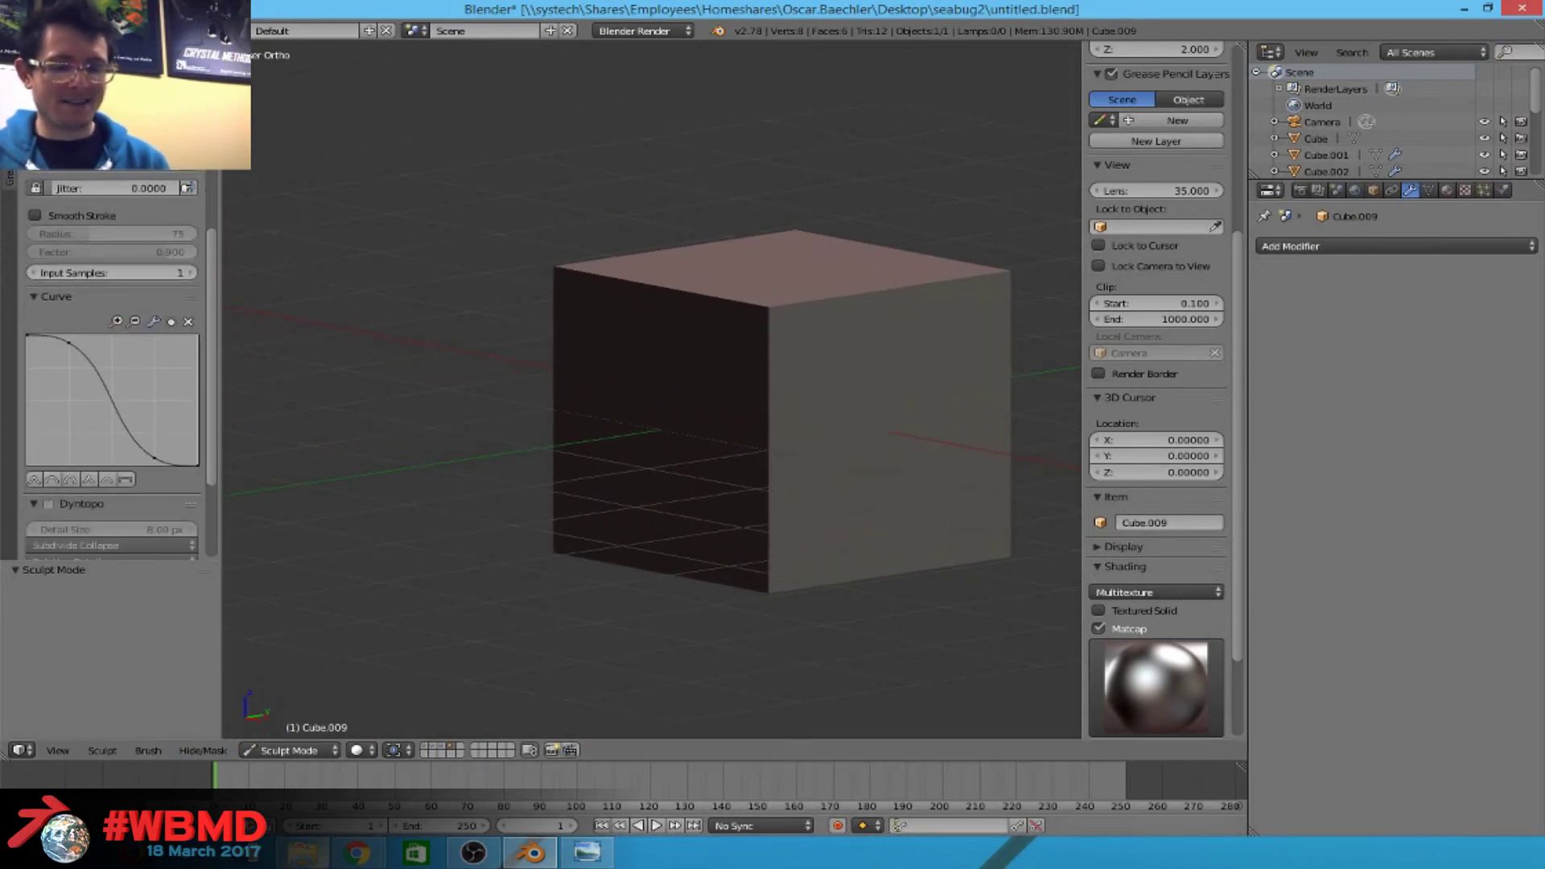
Switch to Chrome, browse the "hard ops" image results and close that tab.
mouse_move(357, 854)
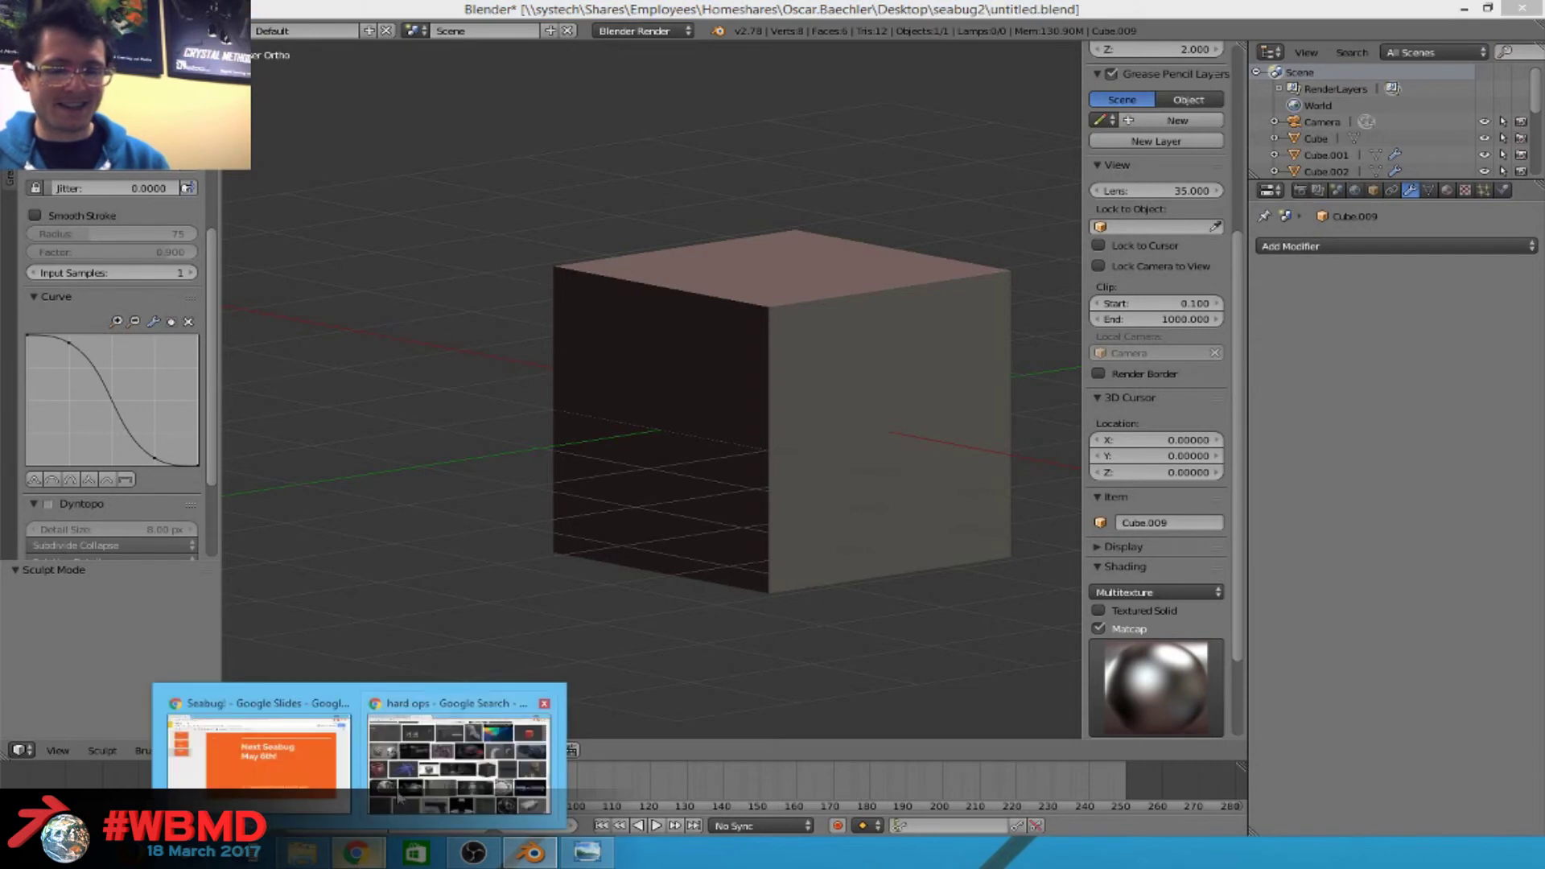
click(428, 716)
scroll(570, 507, down, 10)
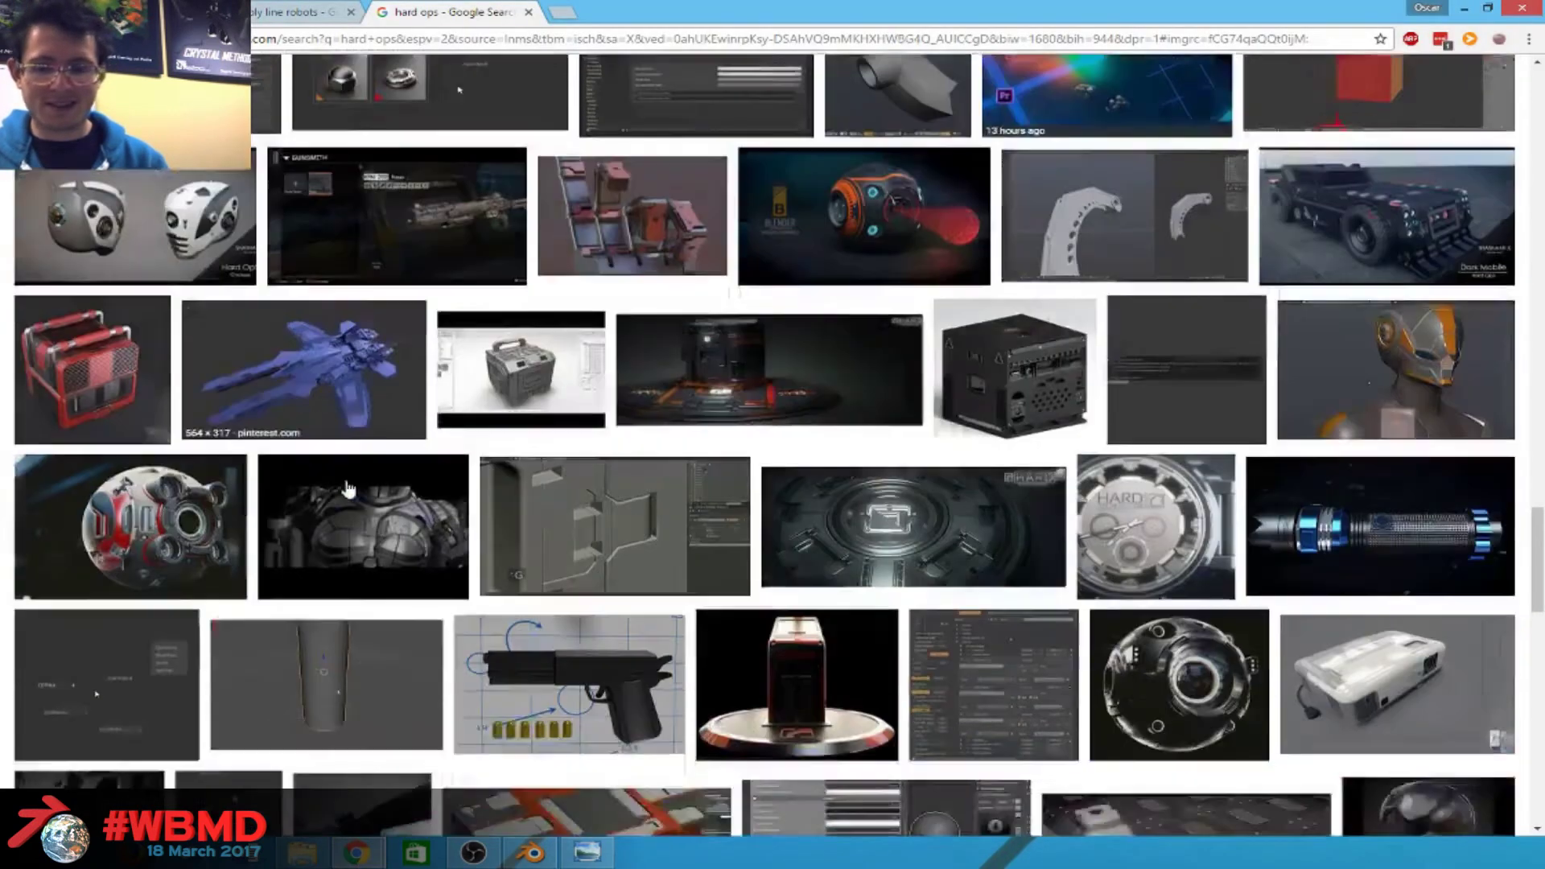
scroll(570, 507, down, 15)
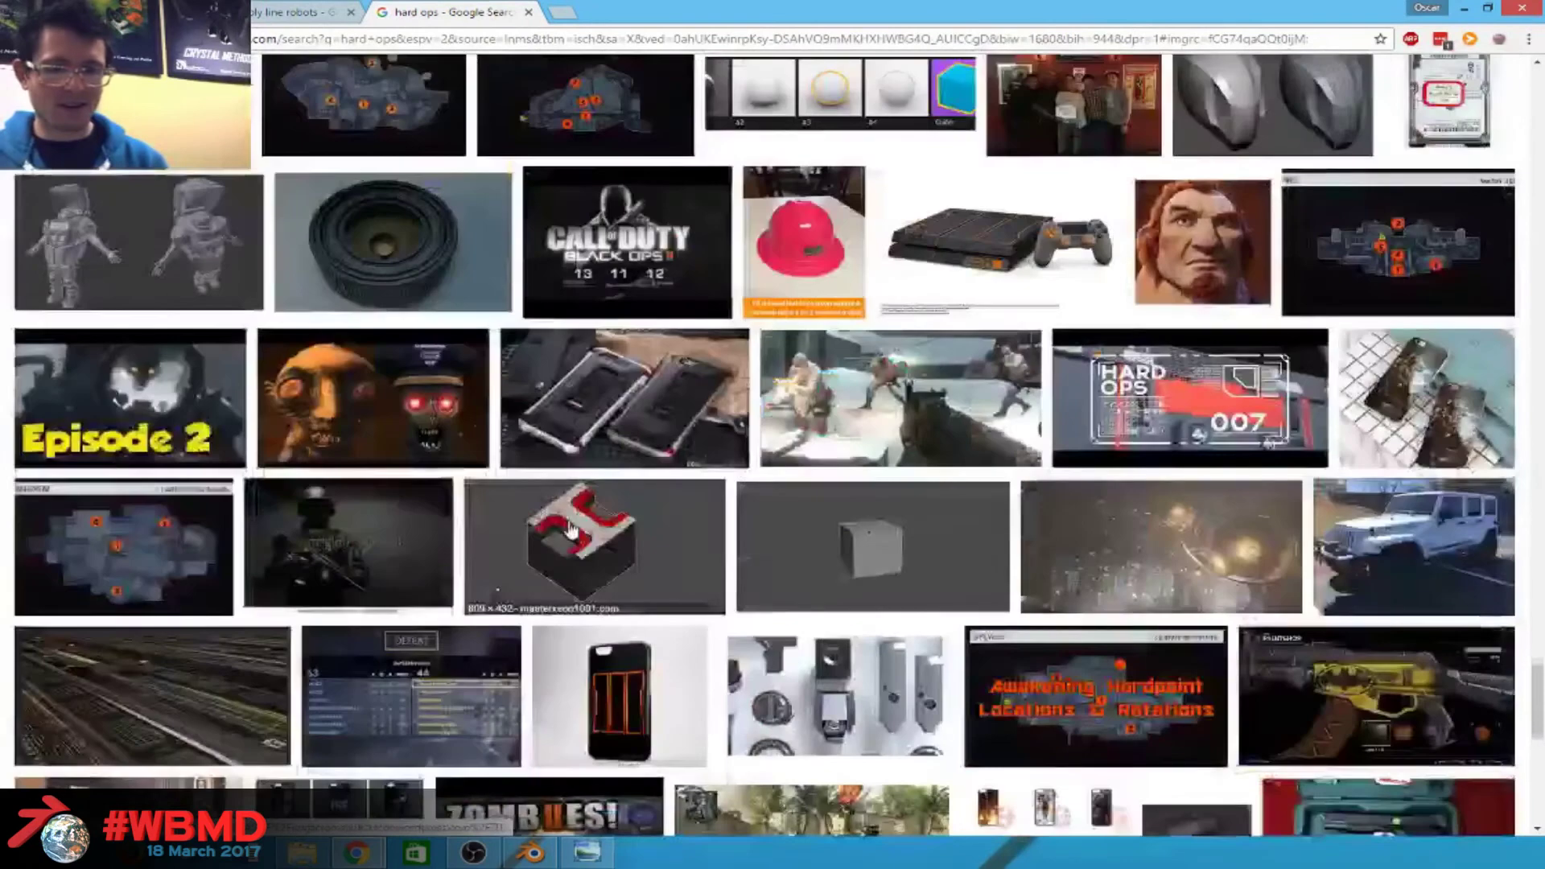
scroll(570, 530, down, 10)
key(ctrl+w)
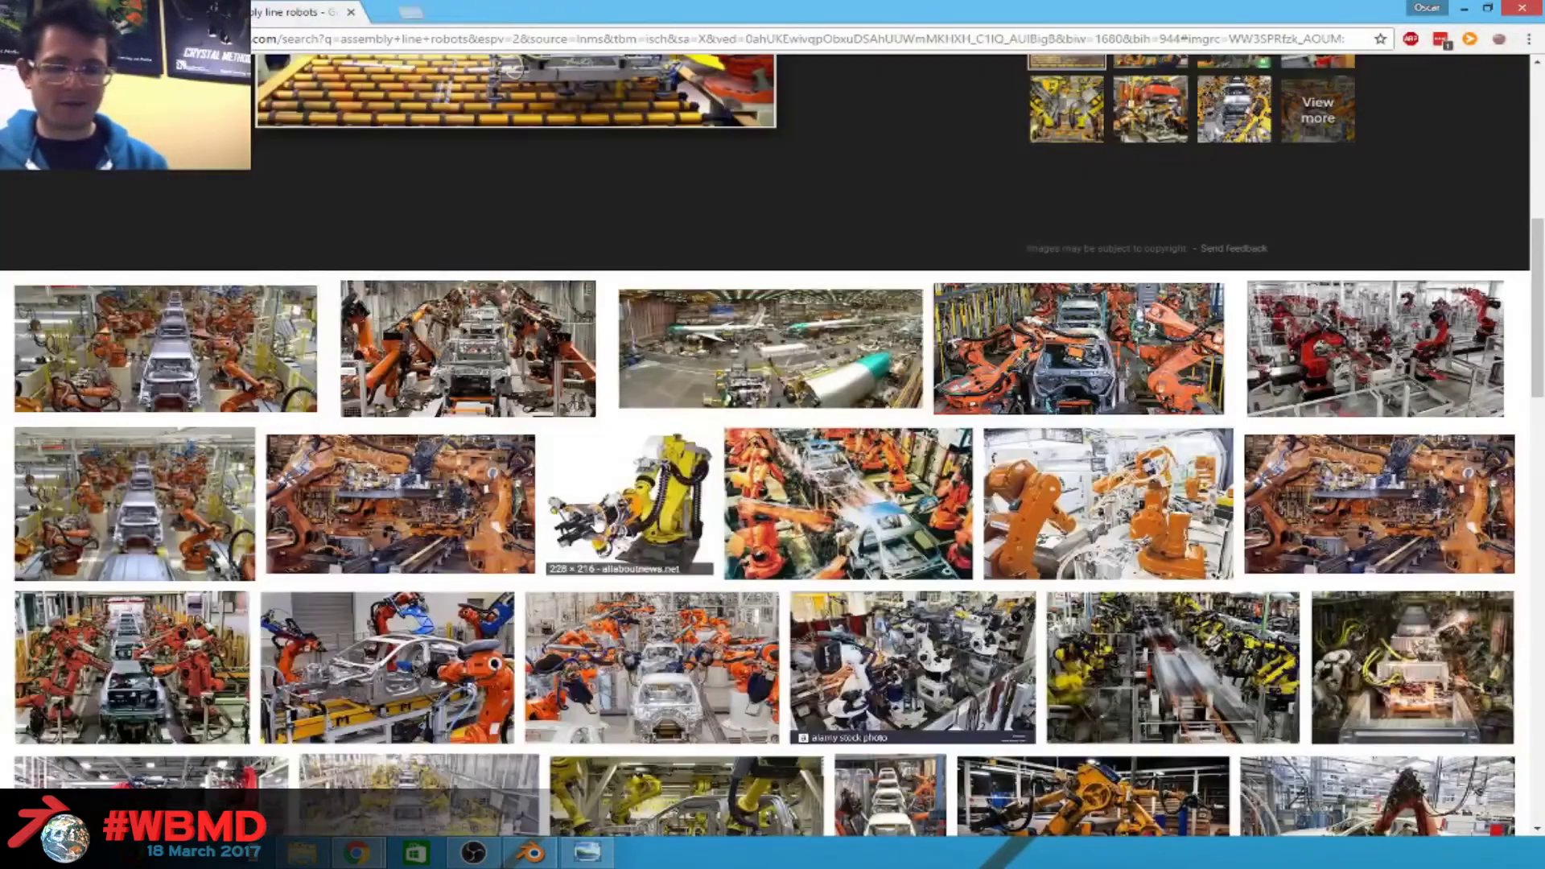
Return to Blender, display only the first layer and view the sculpted body from another side.
key(alt+Tab)
scroll(832, 472, up, 1)
middle_drag(832, 472, 765, 529)
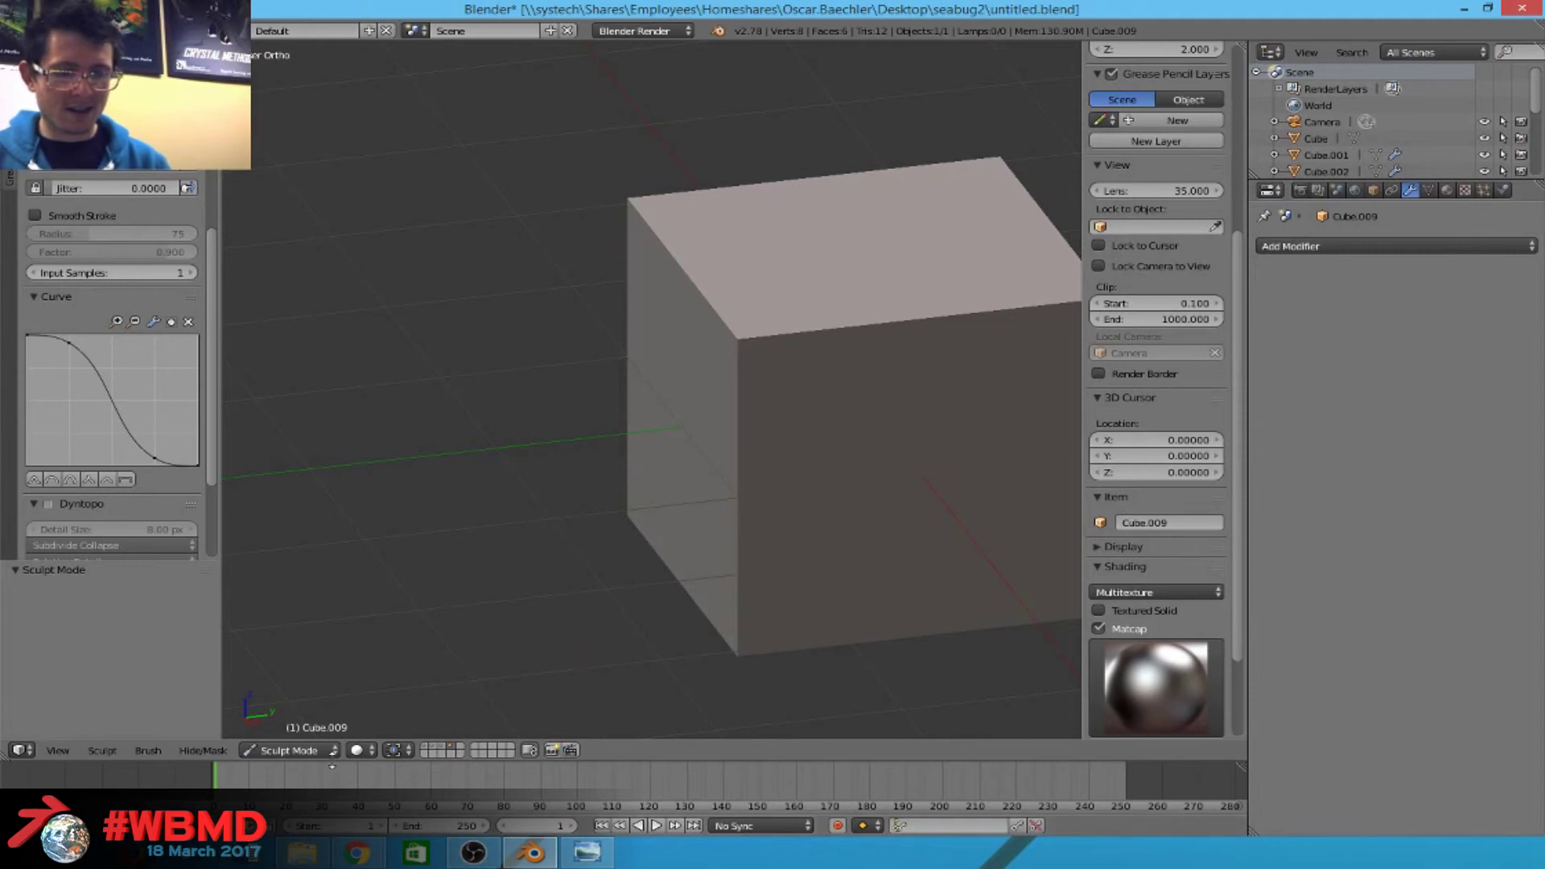
click(289, 750)
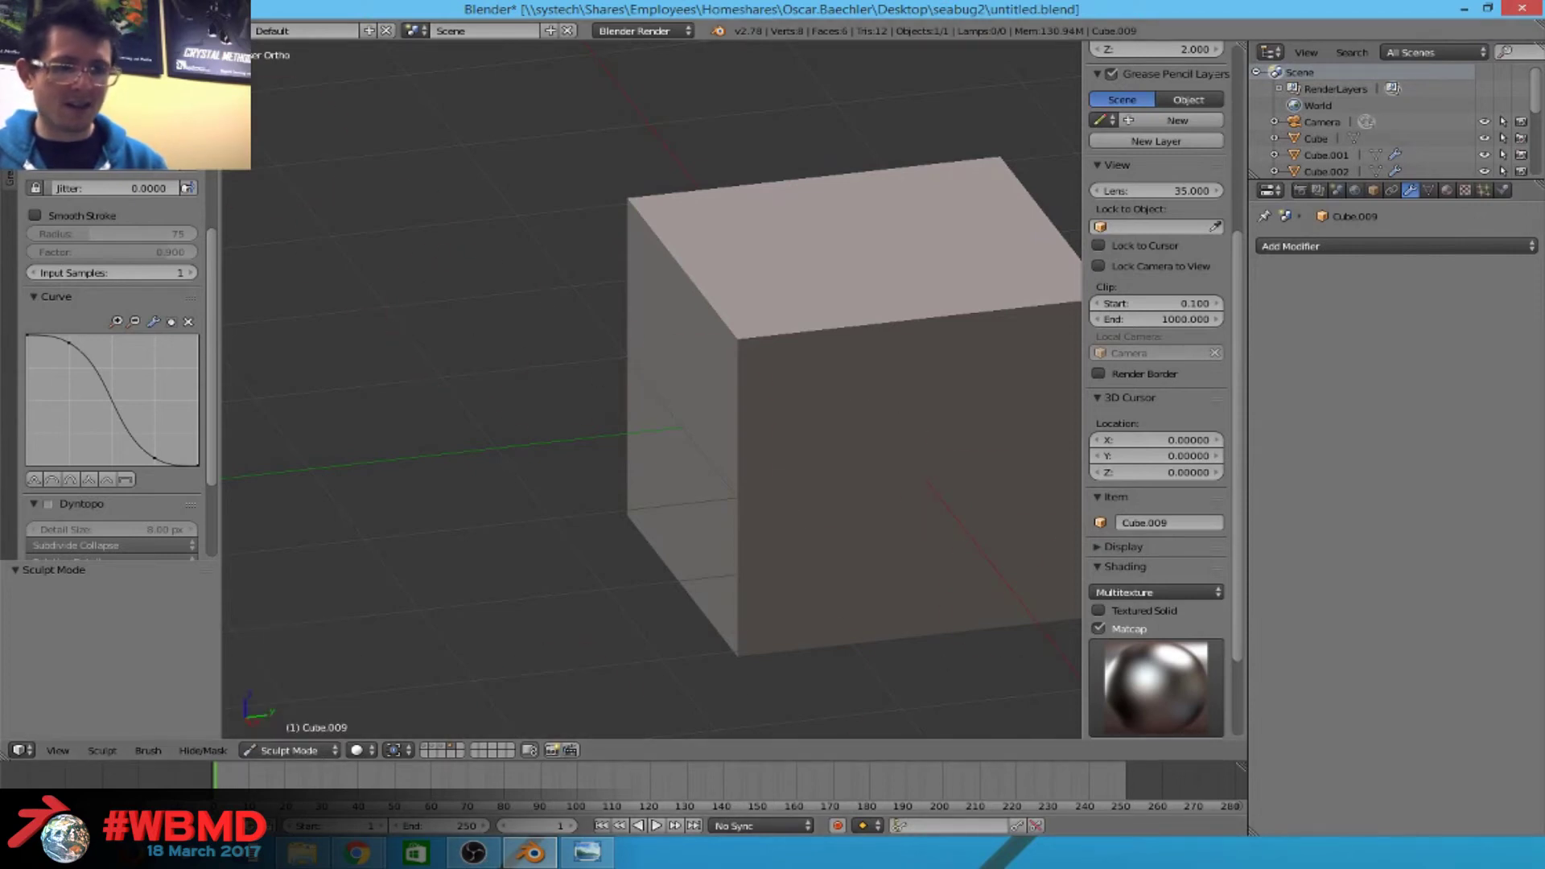
scroll(153, 379, down, 1)
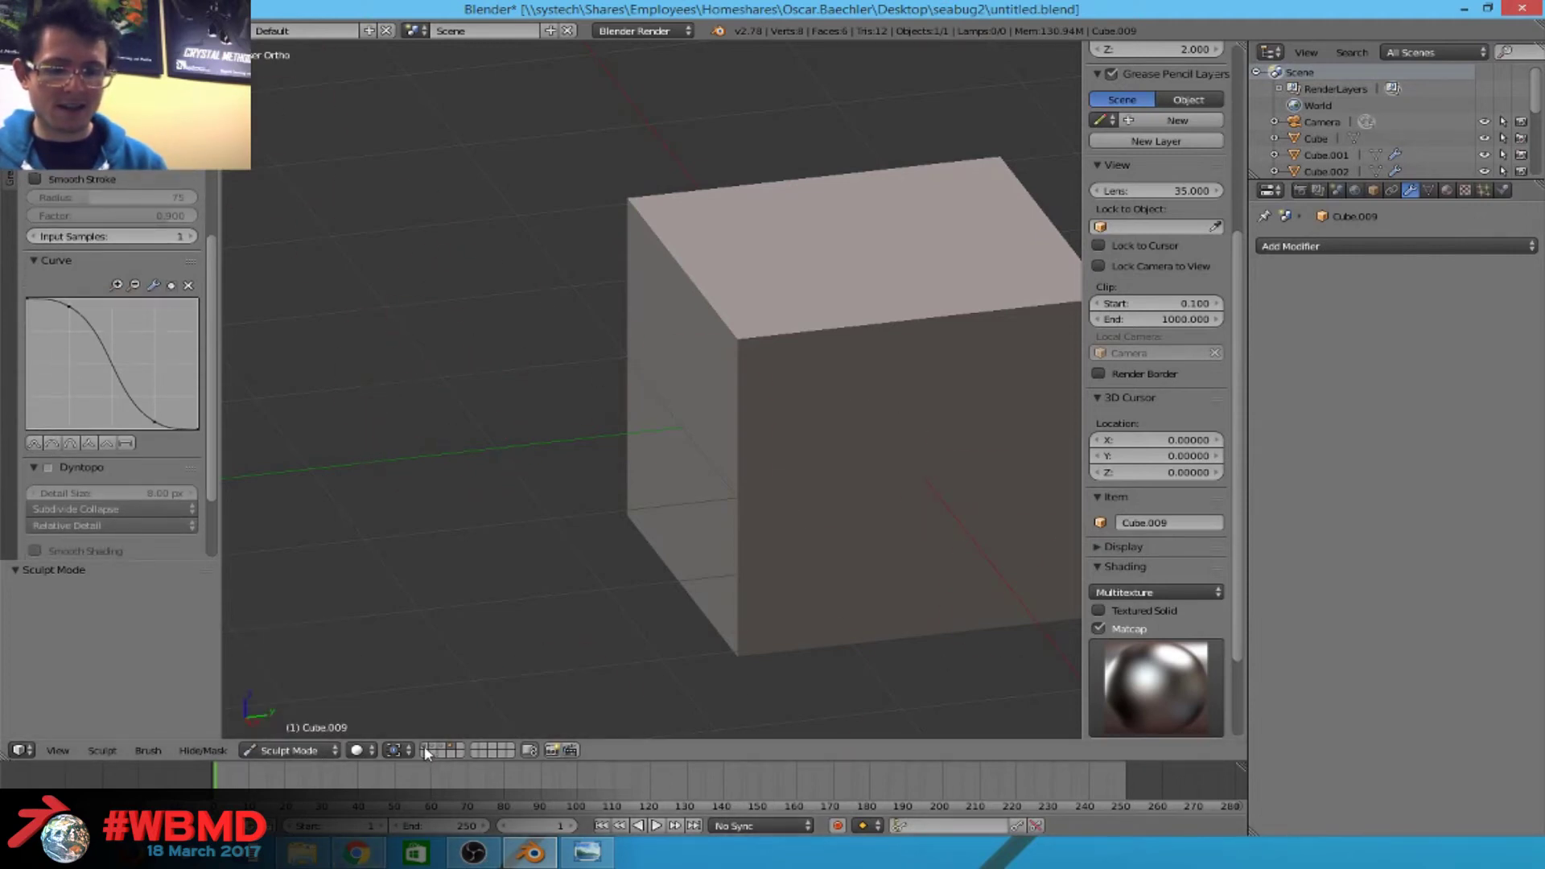
click(423, 747)
scroll(388, 389, down, 7)
mouse_move(409, 401)
middle_down()
mouse_move(804, 391)
mouse_move(938, 364)
middle_up()
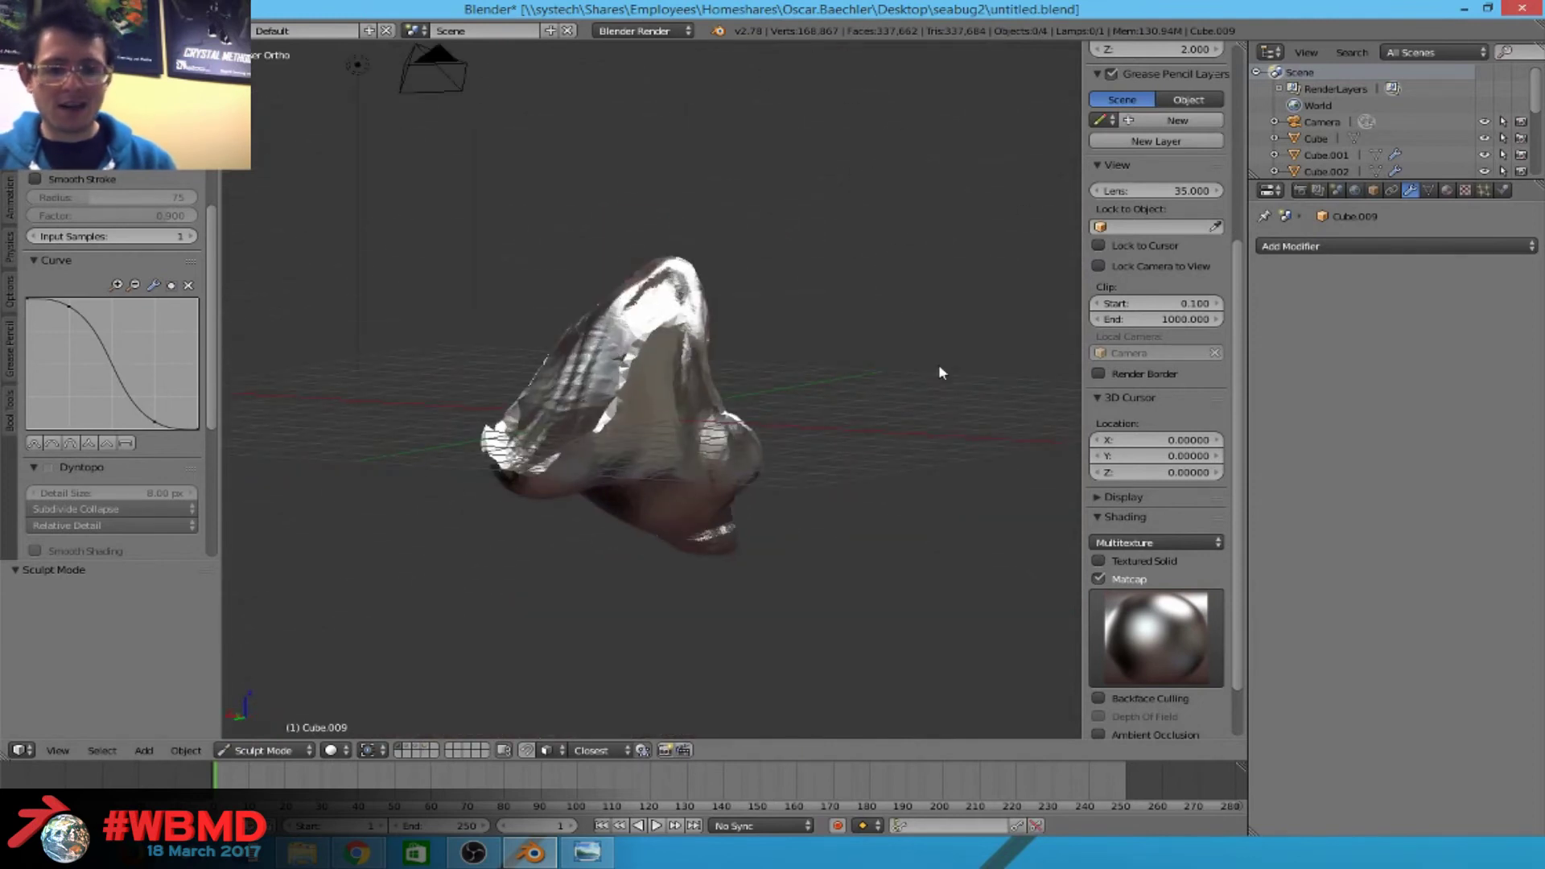
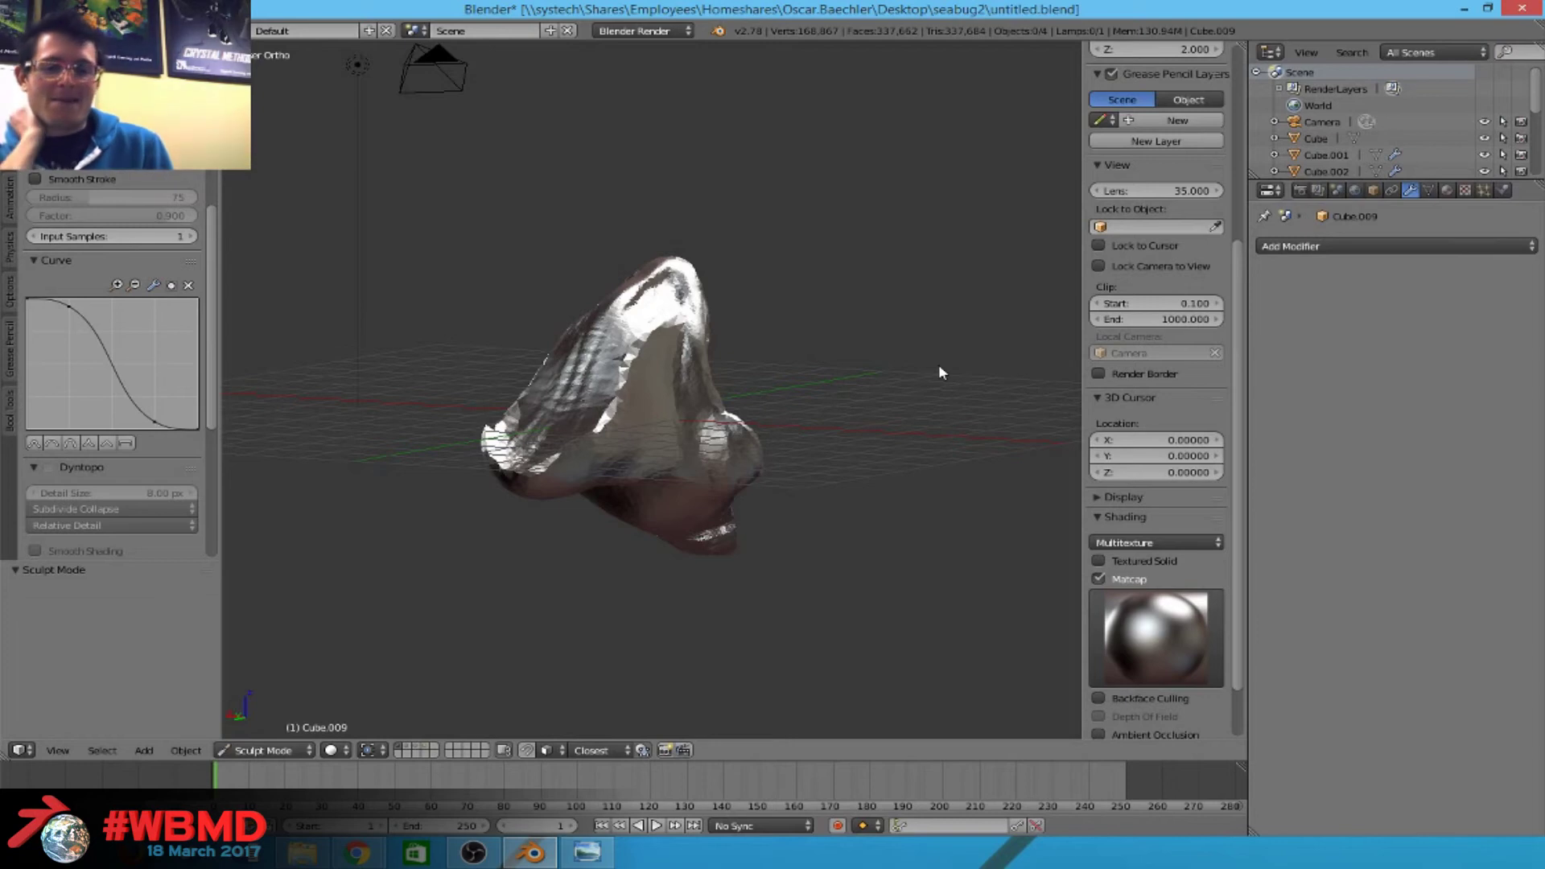
Examine the sculpted body's hollow and the faceted shape inside it up close.
key(alt+Tab)
key(alt+Tab)
scroll(735, 423, up, 5)
mouse_move(736, 421)
middle_down()
mouse_move(649, 472)
mouse_move(515, 595)
mouse_move(638, 597)
mouse_move(681, 530)
mouse_move(716, 582)
mouse_move(700, 491)
mouse_move(269, 312)
middle_up()
scroll(716, 582, up, 4)
scroll(270, 317, down, 4)
mouse_move(603, 402)
shift+middle_down()
mouse_move(857, 413)
mouse_move(793, 394)
shift+middle_up()
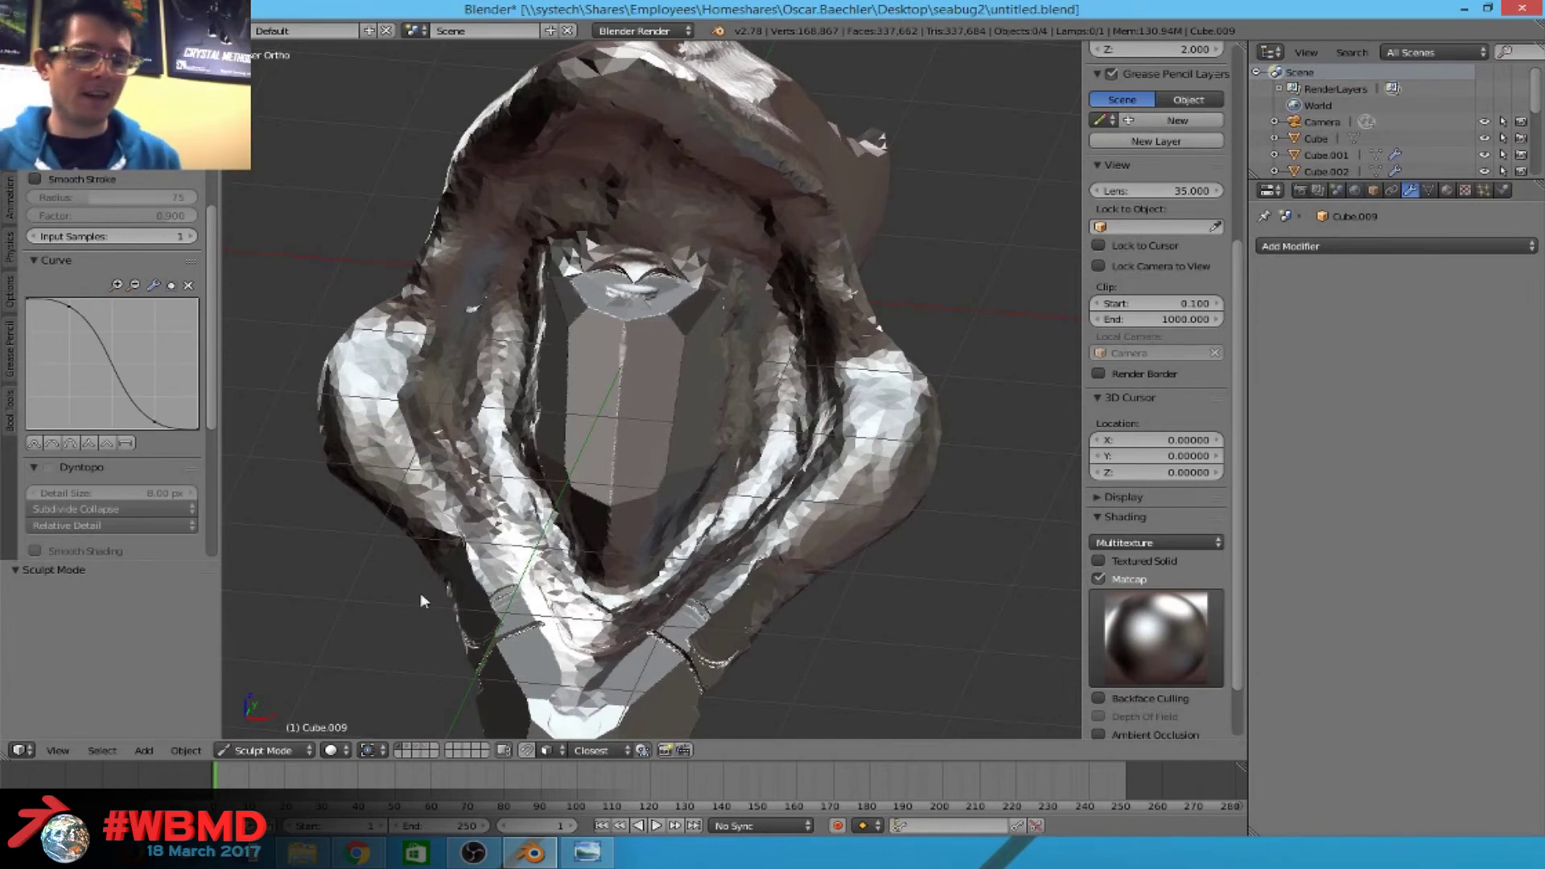
Reload the start-up file and put the default cube into Sculpt Mode.
key(ctrl+n)
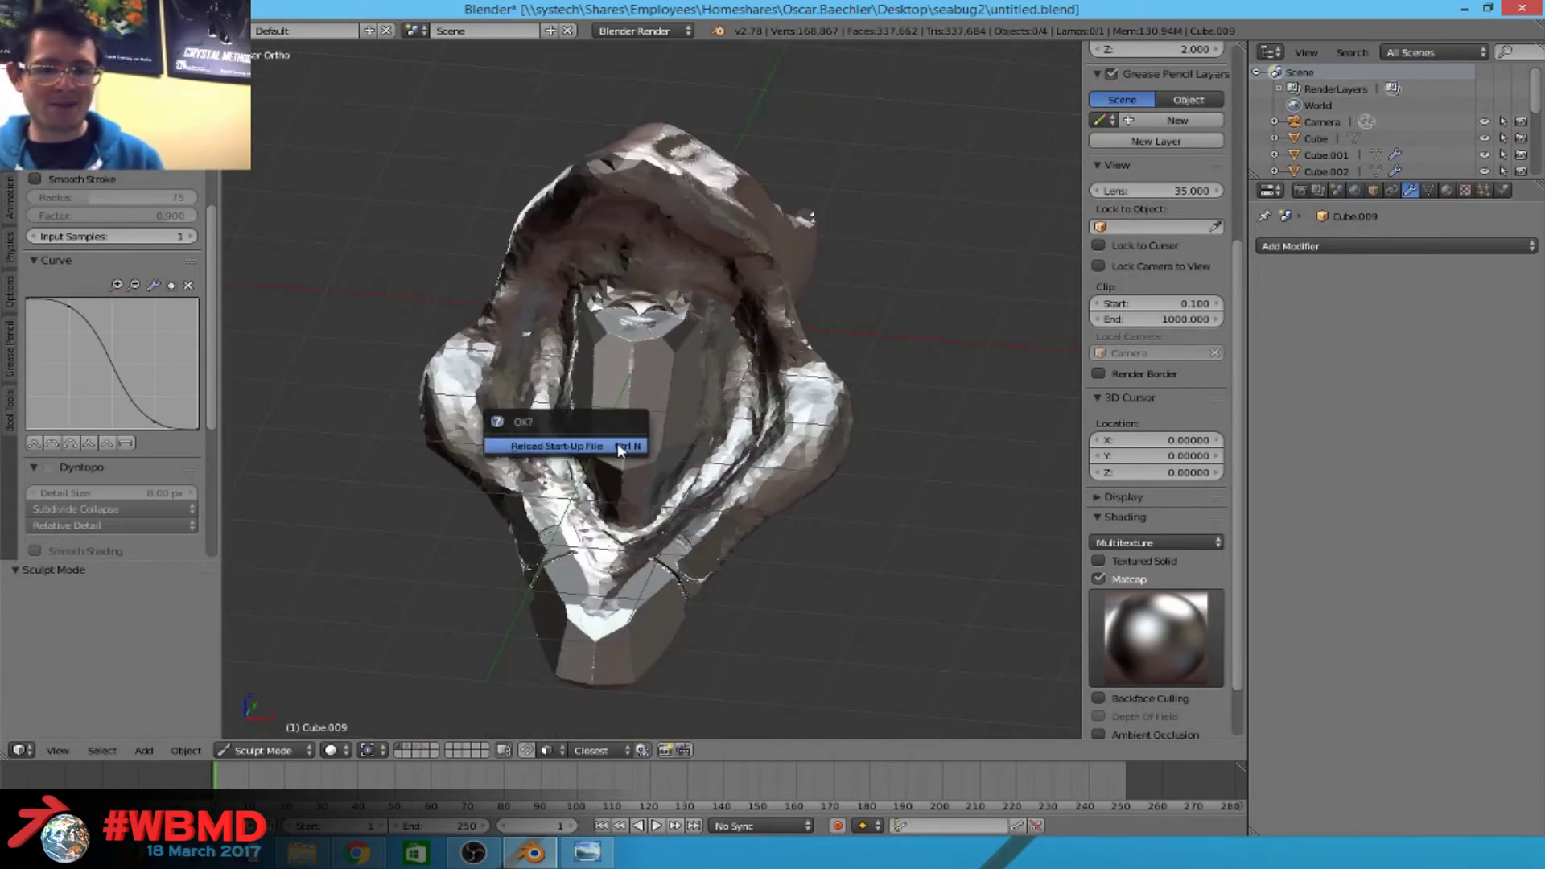
click(616, 443)
scroll(809, 418, up, 1)
click(264, 750)
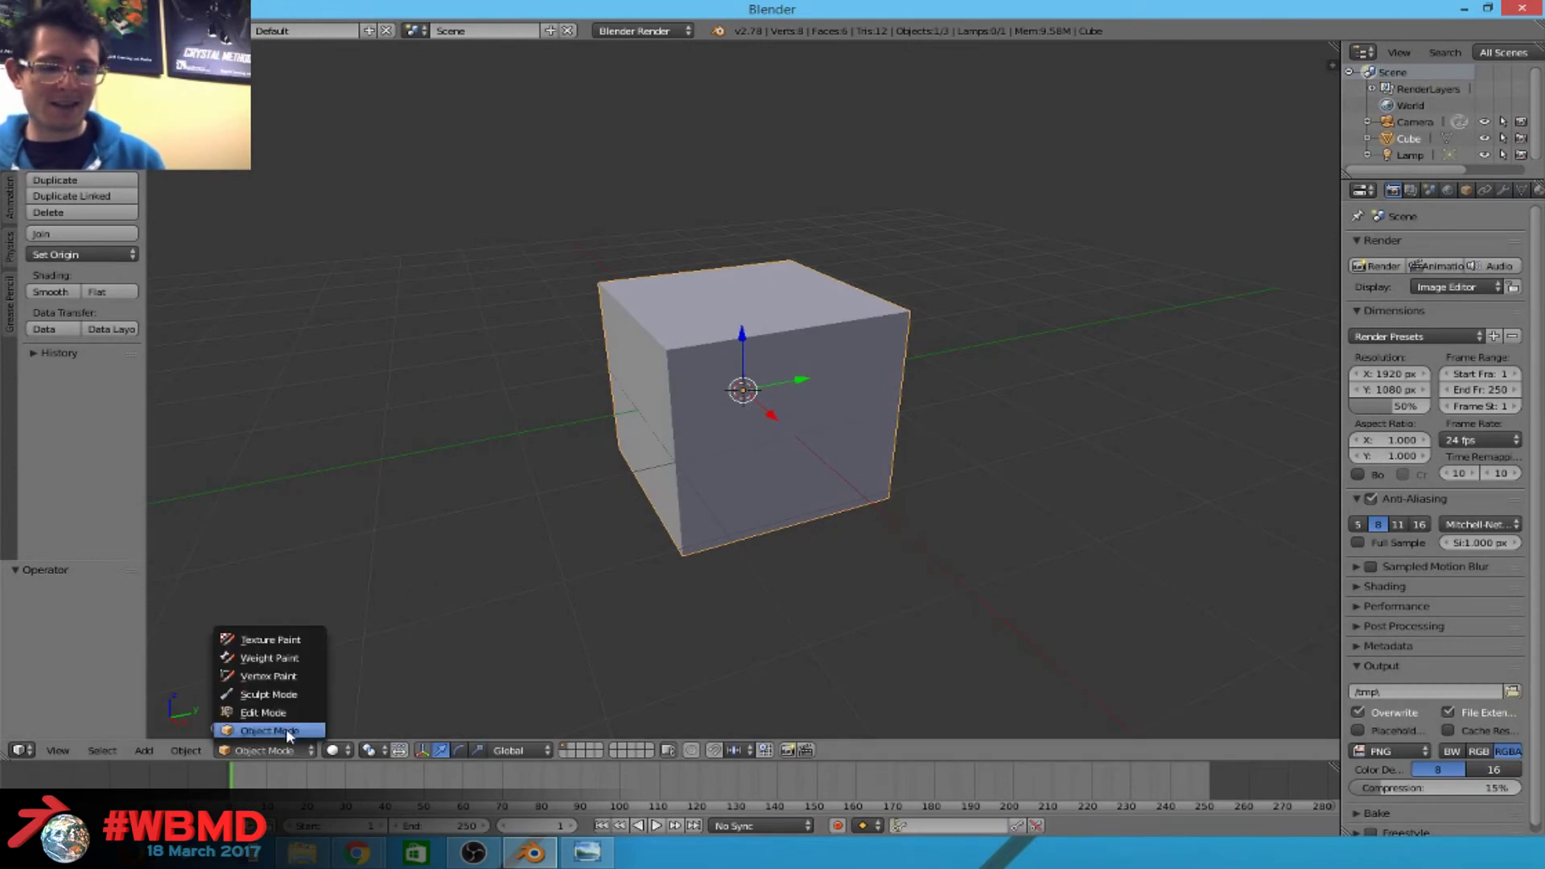
click(290, 697)
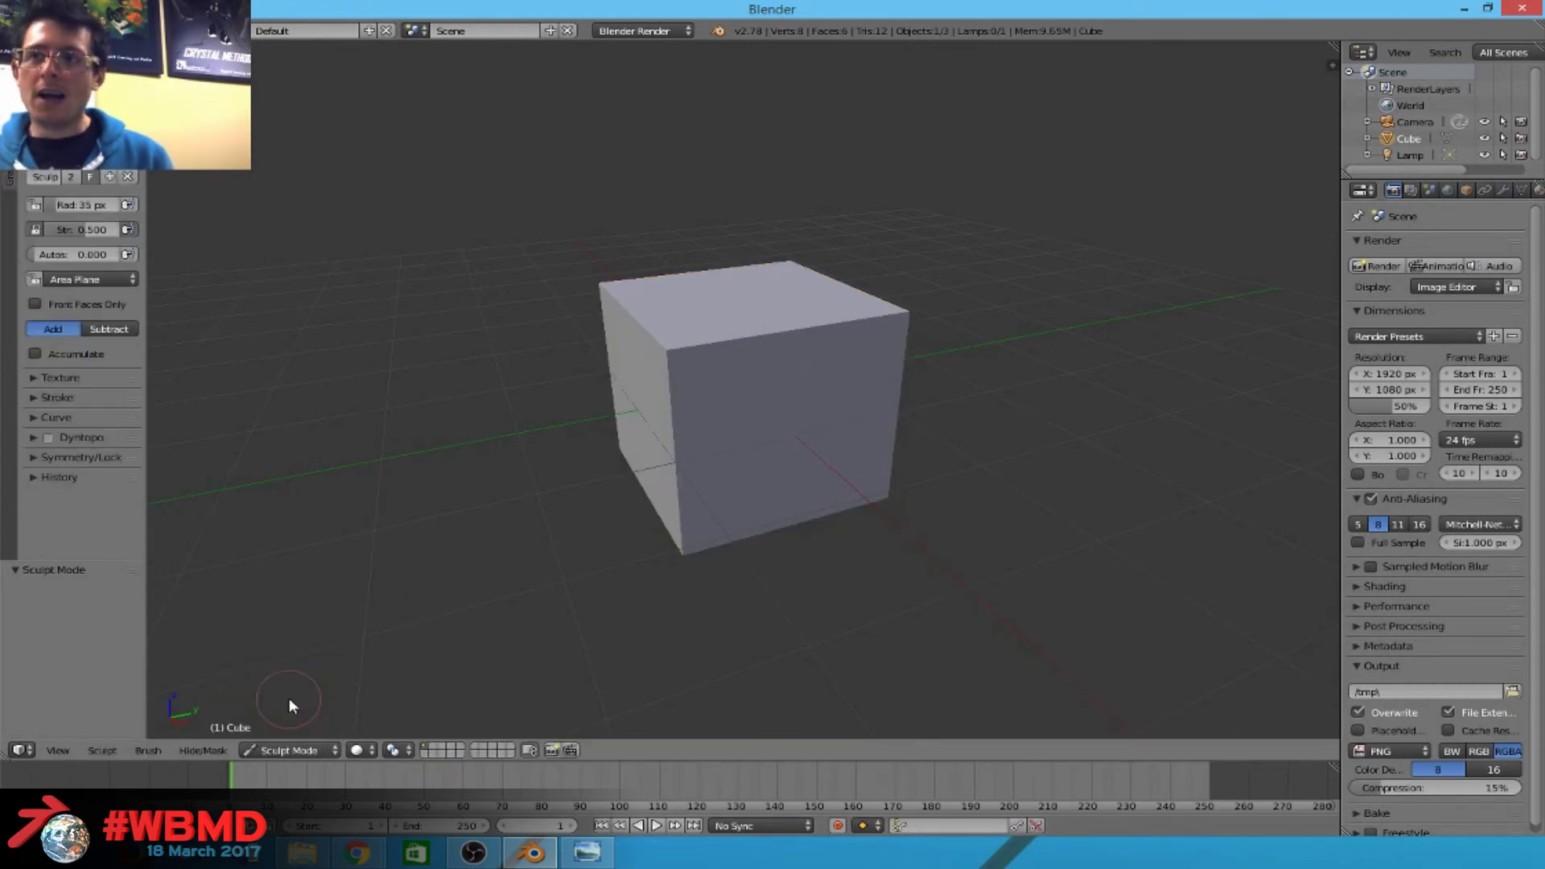
Enable Dyntopo for the cube and choose the Snake Hook brush with a radius of 111 px.
middle_drag(628, 470, 569, 448)
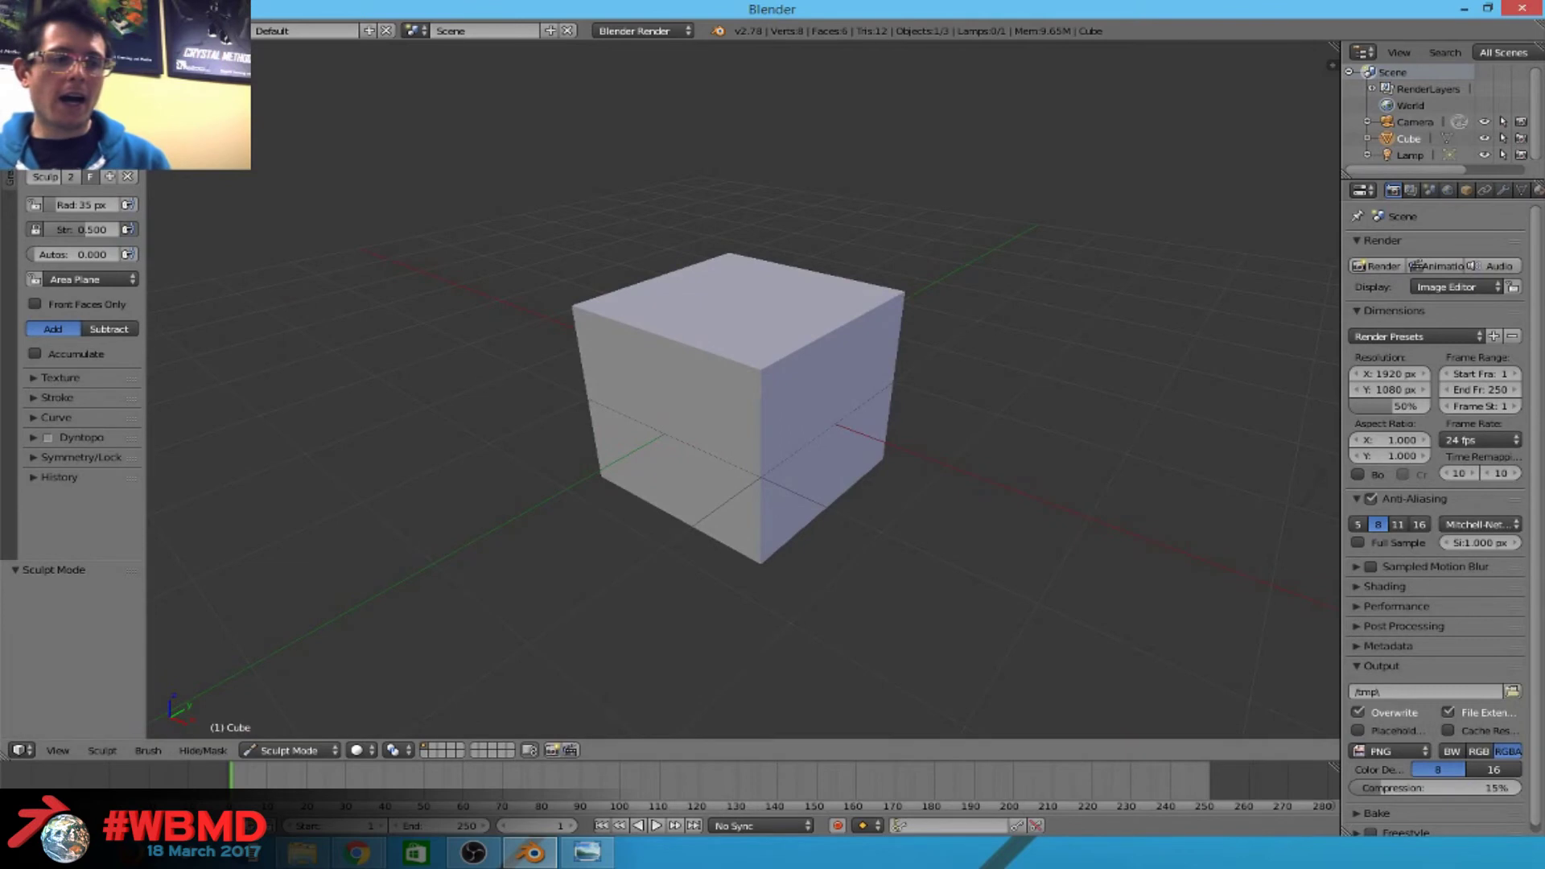
click(81, 128)
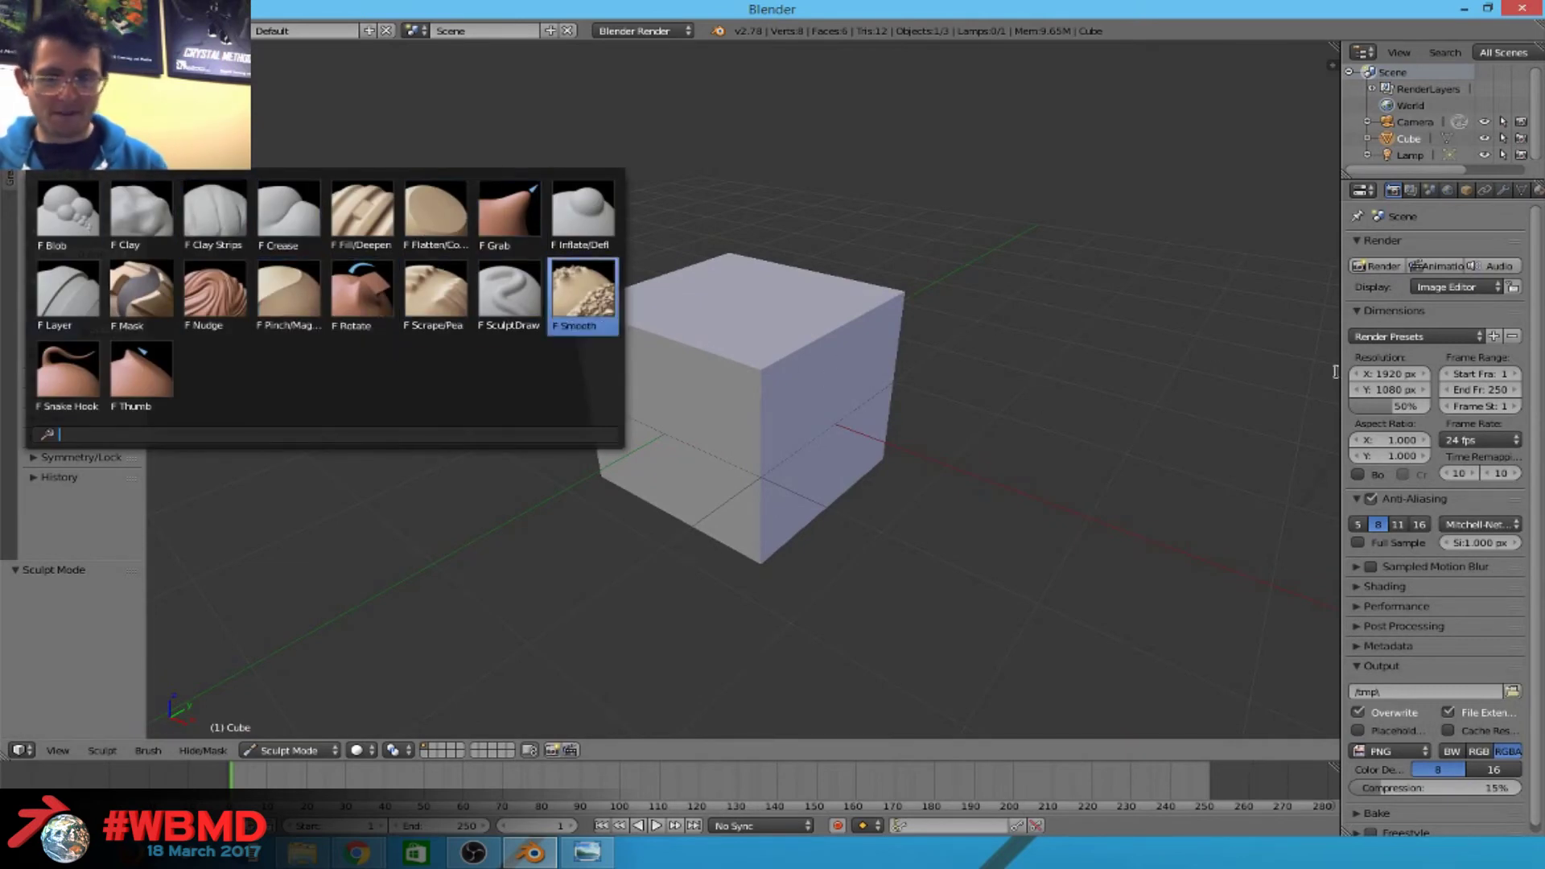
click(1043, 375)
click(48, 440)
key(k)
scroll(797, 433, down, 2)
key(f)
click(873, 419)
Turn on Matcap shading for the 3D viewport.
key(n)
scroll(1243, 612, down, 6)
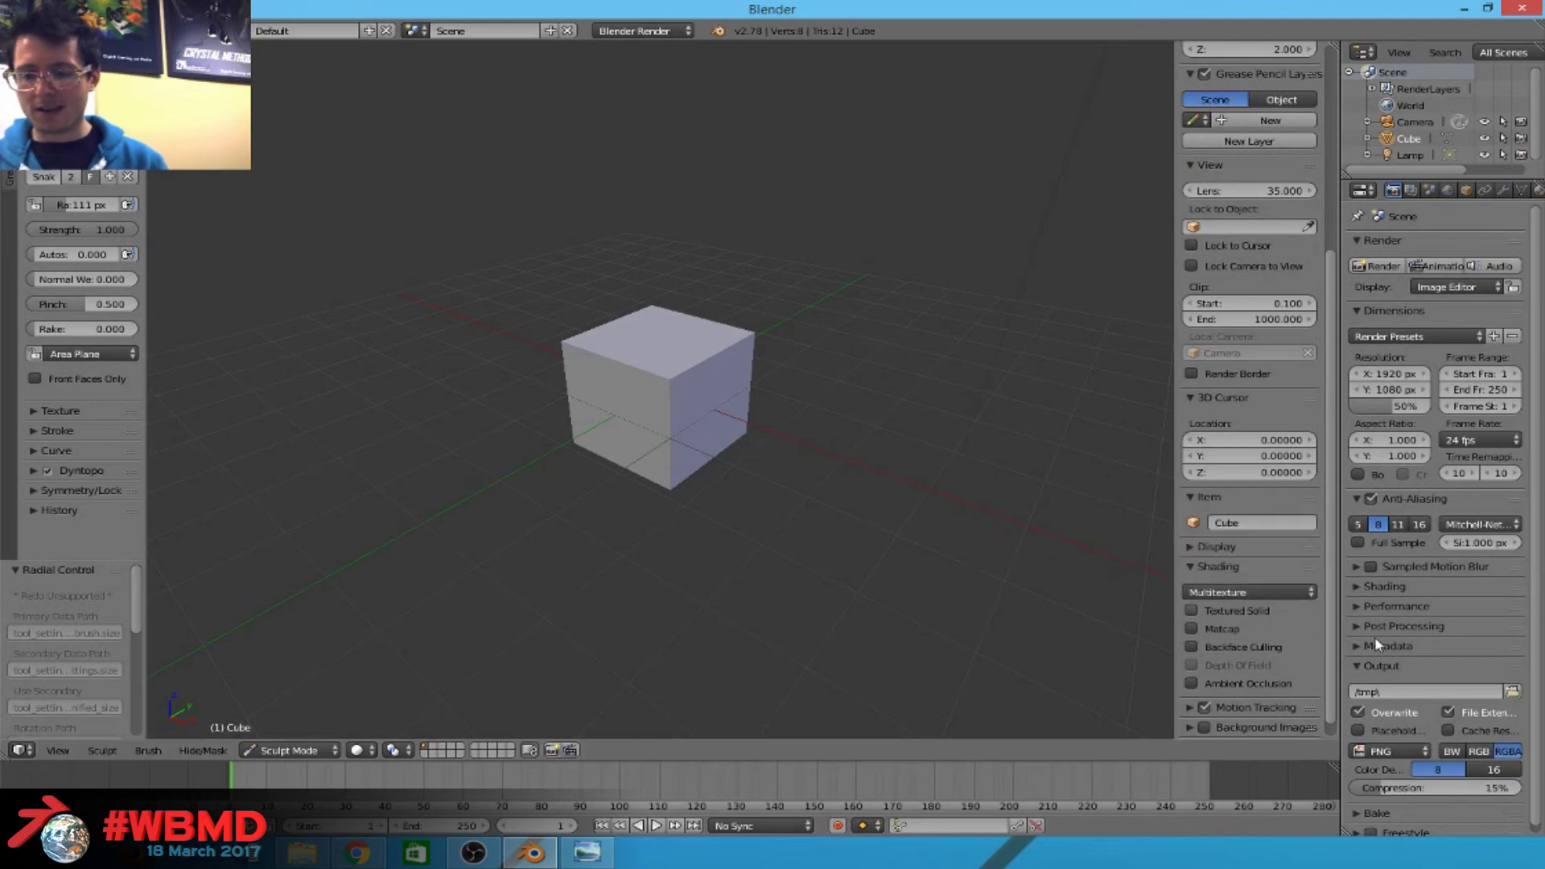
click(1192, 628)
Set the Snake Hook radius to 165 px and pull the cube into a rough head with a pointed chin.
key(f)
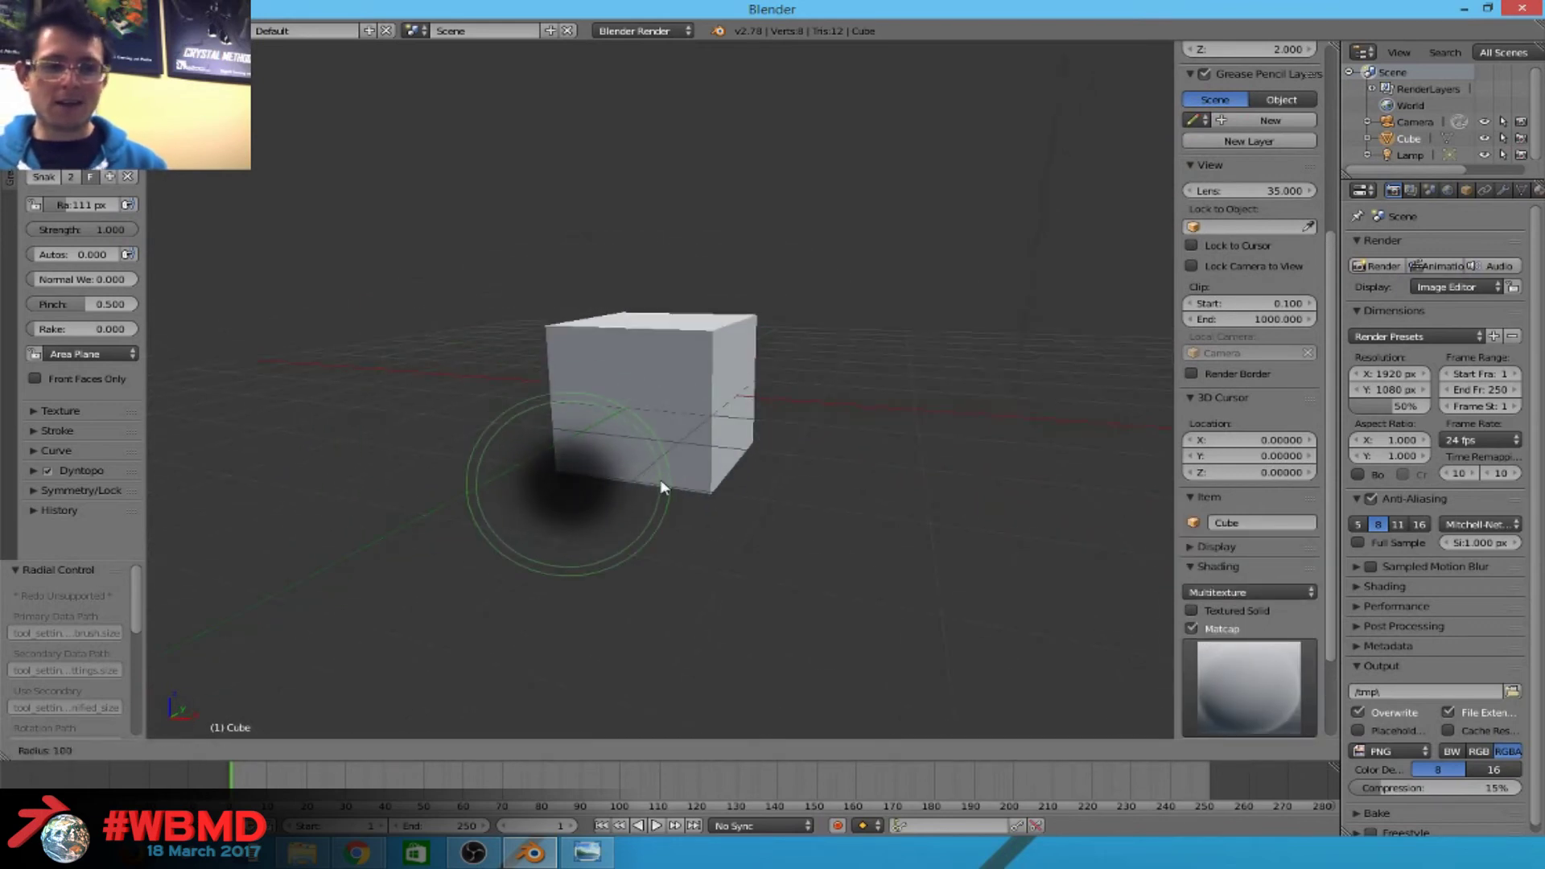
click(701, 487)
mouse_move(708, 490)
middle_down()
mouse_move(724, 414)
mouse_move(732, 443)
middle_up()
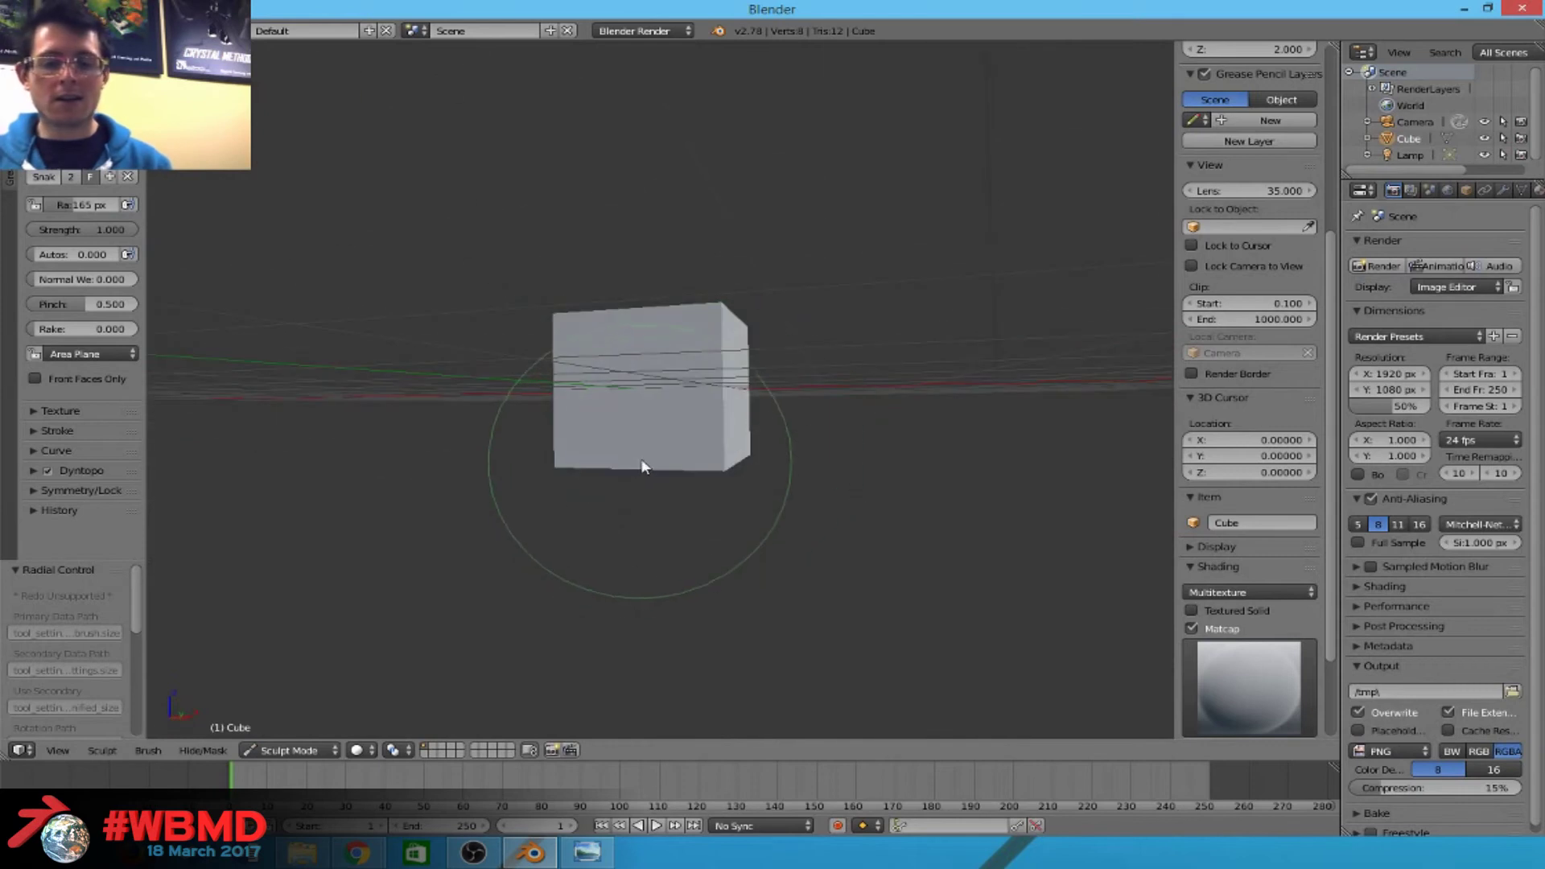
drag(642, 466, 649, 559)
mouse_move(649, 558)
middle_down()
mouse_move(590, 528)
mouse_move(615, 527)
mouse_move(600, 515)
middle_up()
drag(583, 401, 521, 395)
drag(585, 319, 548, 245)
middle_drag(563, 258, 614, 325)
mouse_move(571, 320)
shift+mouse_down()
mouse_move(598, 489)
mouse_move(668, 485)
shift+mouse_up()
middle_drag(669, 483, 665, 388)
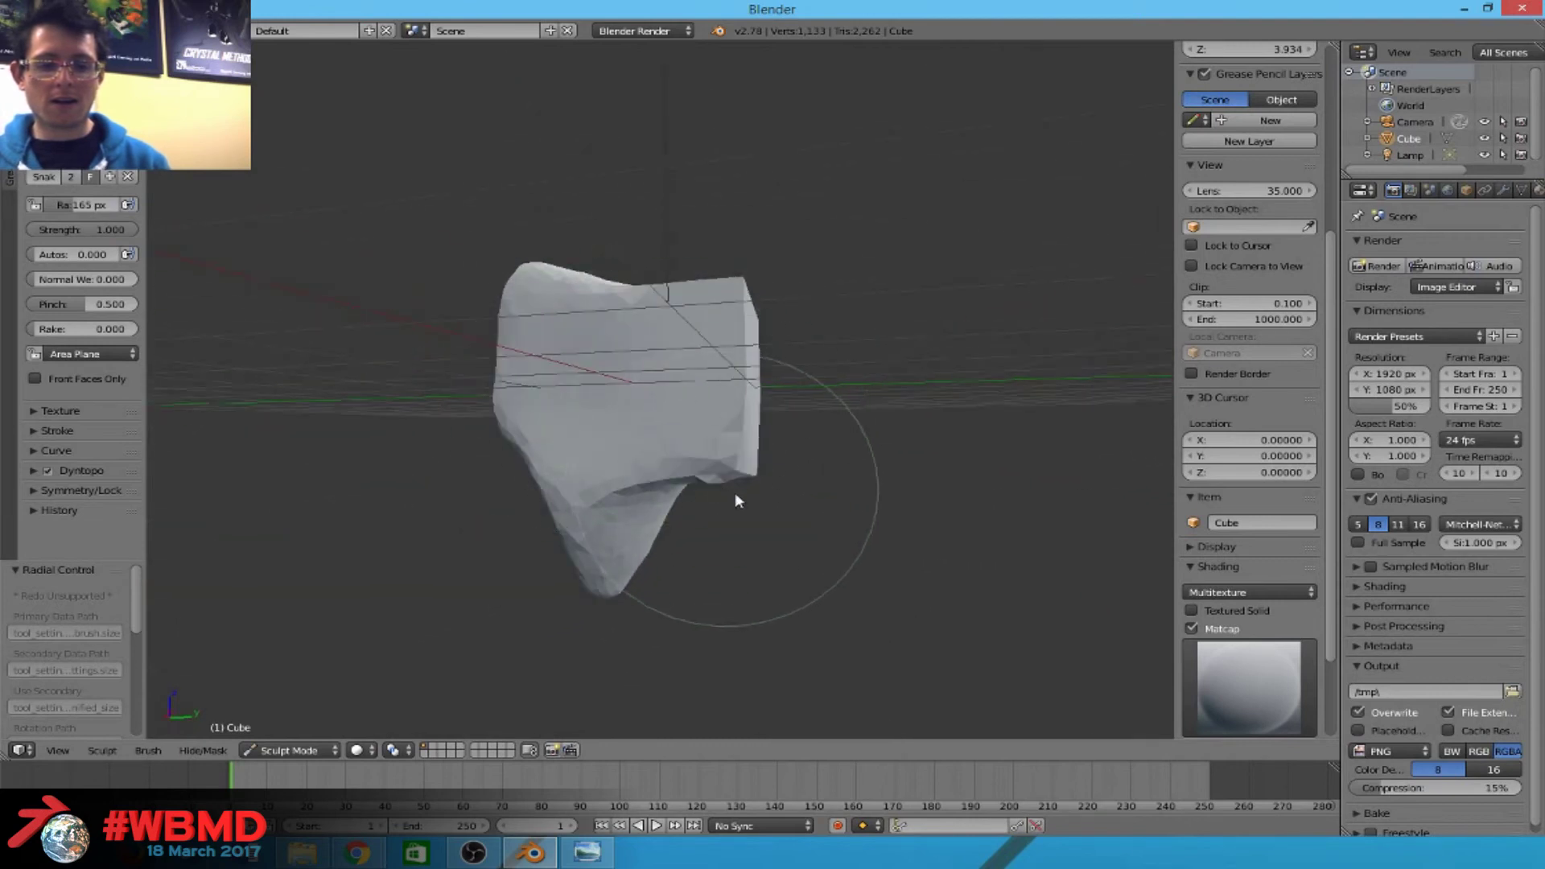
mouse_move(735, 297)
middle_down()
mouse_move(765, 300)
mouse_move(708, 391)
mouse_move(596, 360)
middle_up()
Pull the back of the head outward with the Snake Hook brush, resizing the brush to 177 px.
key(f)
click(881, 334)
drag(756, 346, 814, 346)
mouse_move(813, 345)
middle_down()
mouse_move(752, 297)
mouse_move(790, 331)
mouse_move(793, 300)
mouse_move(904, 317)
middle_up()
key(f)
click(641, 390)
scroll(644, 402, up, 5)
scroll(636, 418, down, 5)
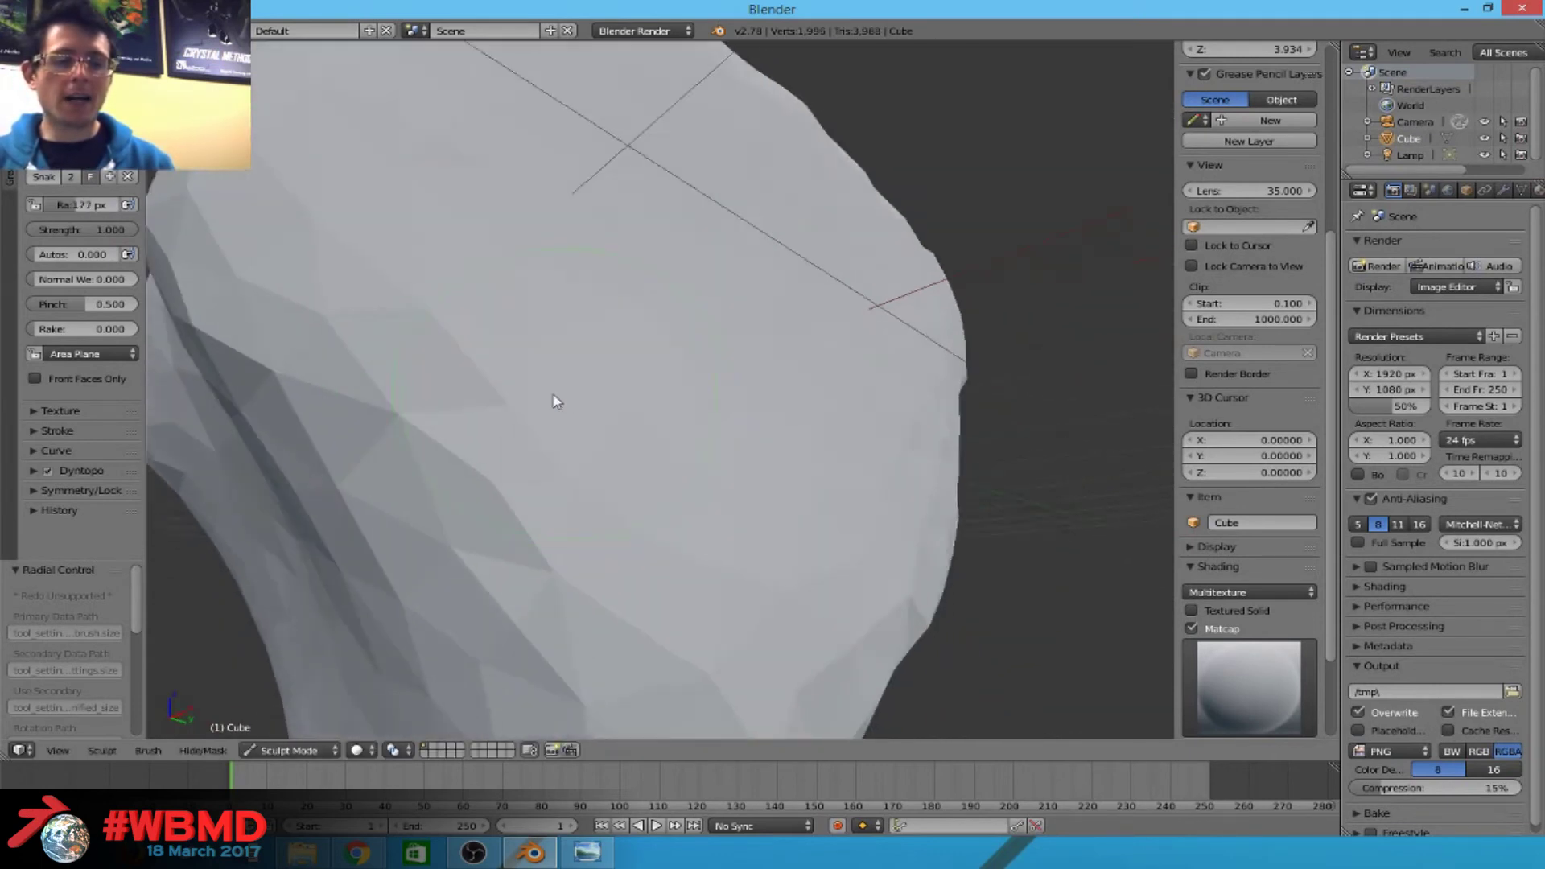
Form a pair of eye sockets on the face with the Snake Hook brush at radii of 141 px and 128 px.
key(f)
click(433, 376)
middle_drag(432, 376, 430, 412)
drag(441, 411, 507, 400)
mouse_move(484, 403)
middle_down()
mouse_move(471, 552)
mouse_move(624, 533)
middle_up()
scroll(624, 531, up, 2)
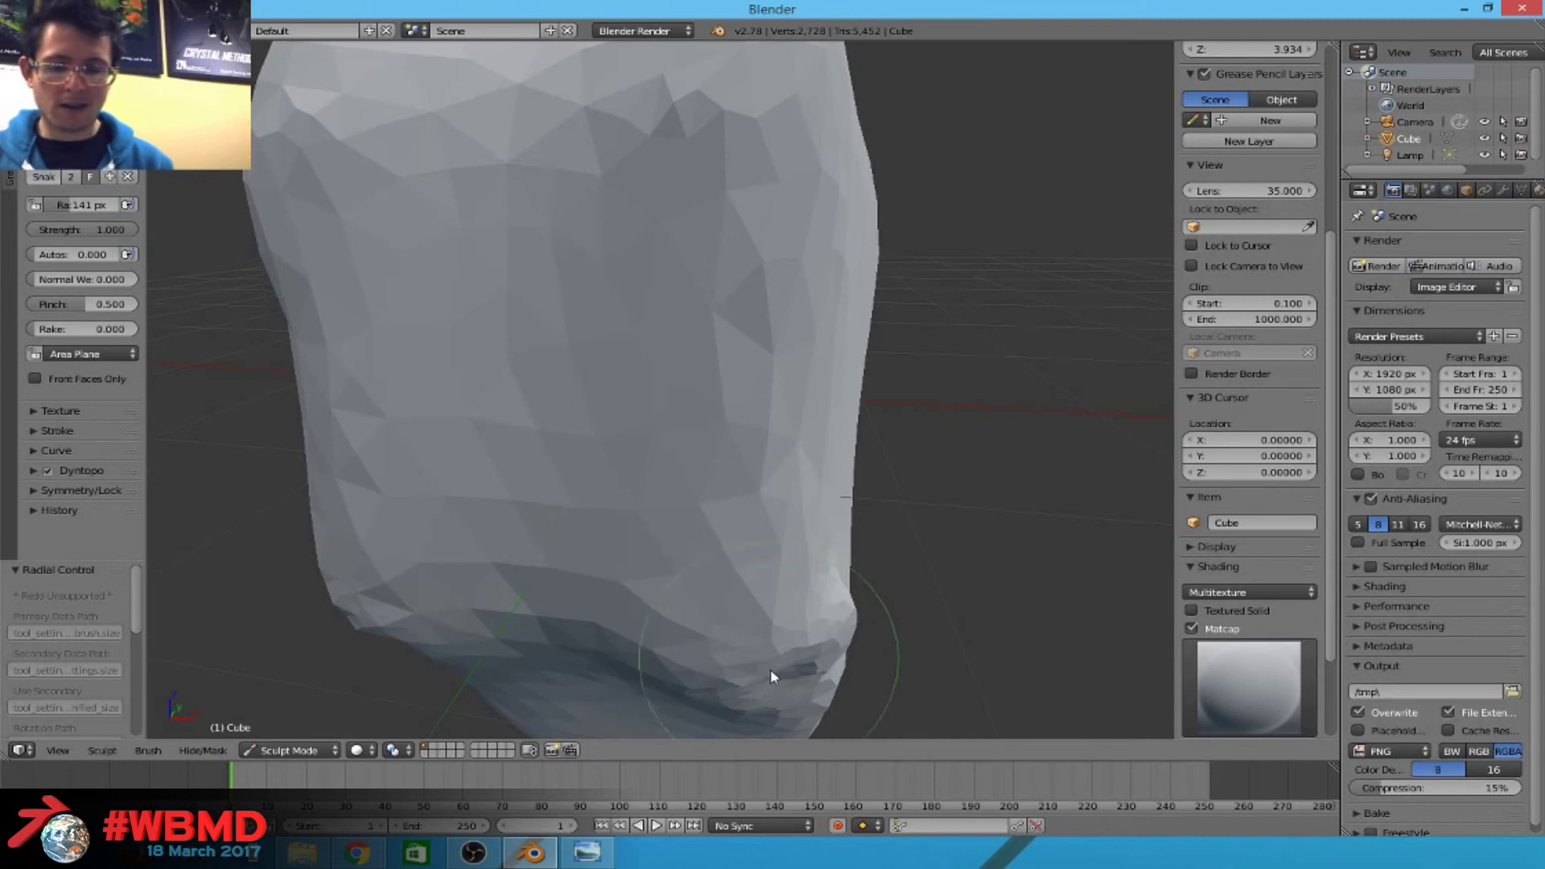
key(f)
click(727, 665)
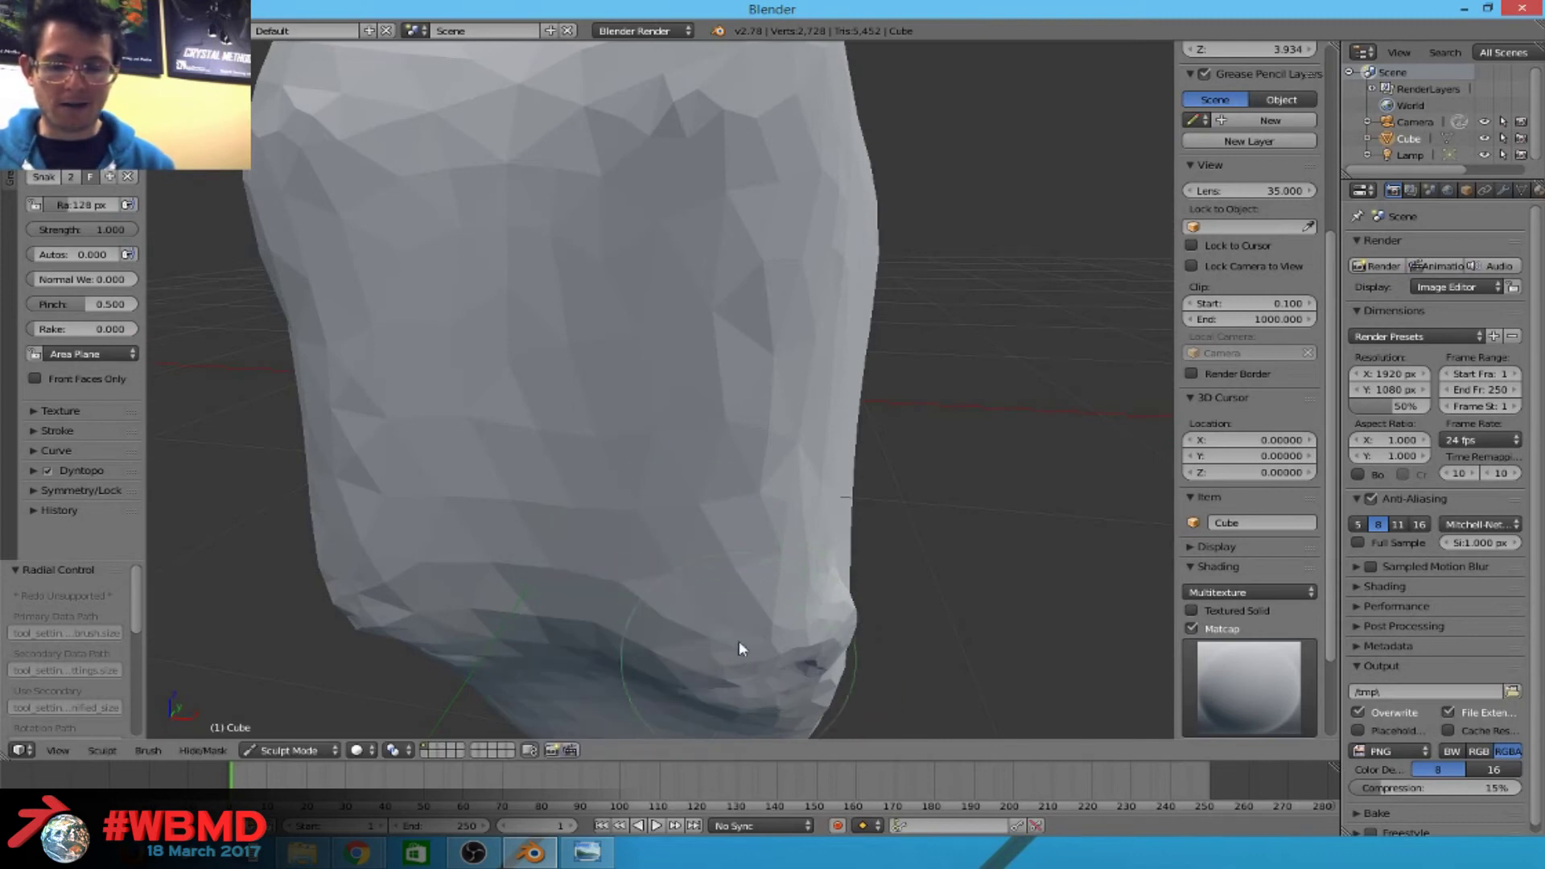
middle_drag(734, 629, 761, 375)
scroll(778, 486, down, 6)
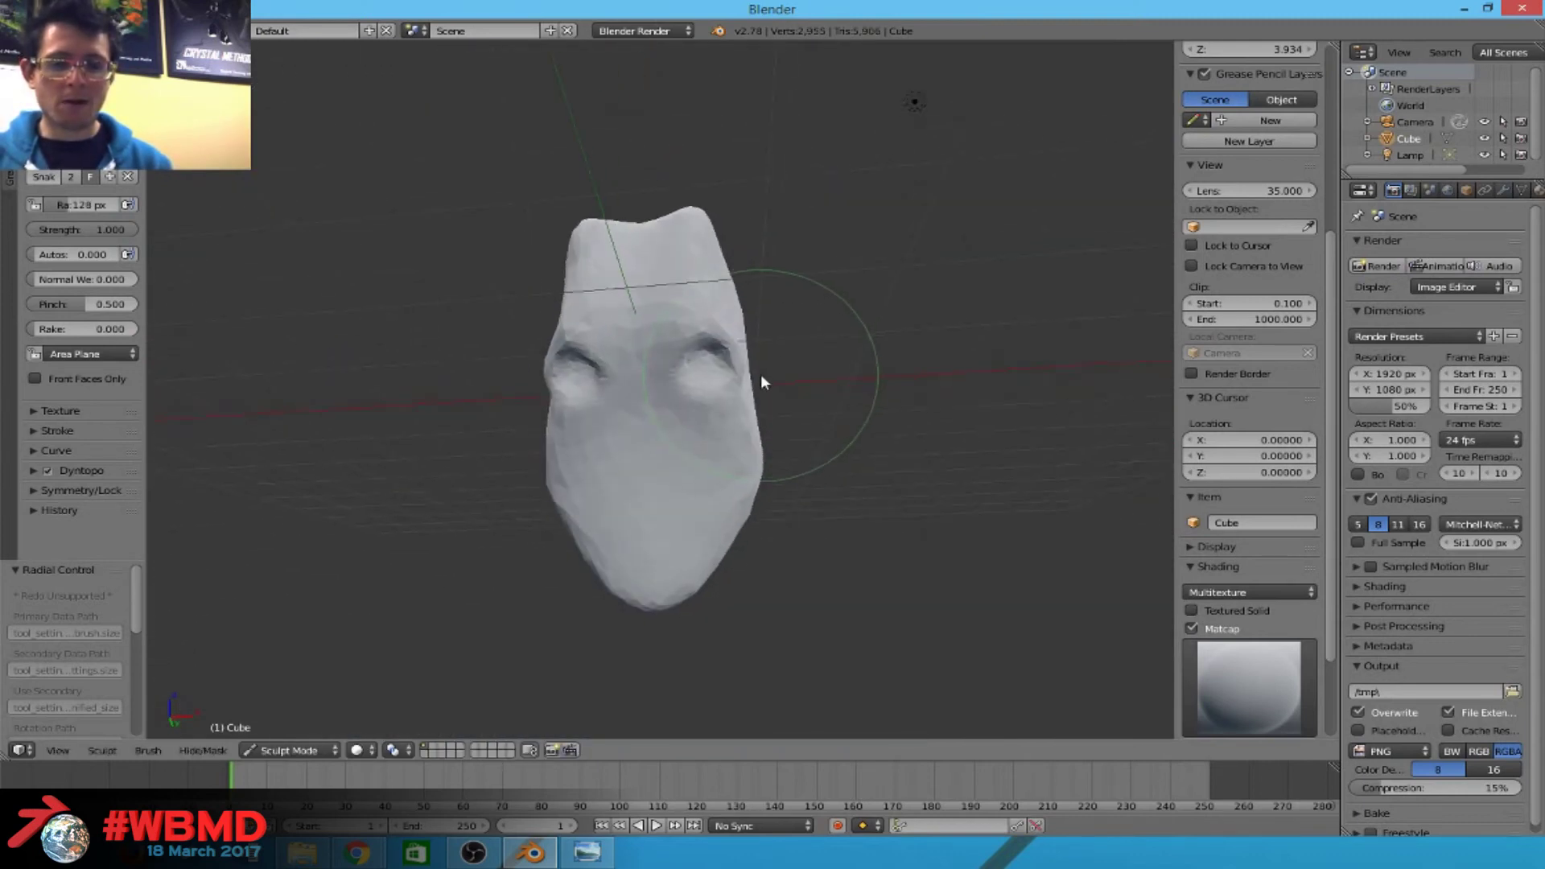
Refine the eye and brow area with a smaller Snake Hook brush, reducing its radius to 67 px.
scroll(761, 375, up, 4)
mouse_move(677, 331)
mouse_down()
mouse_move(639, 356)
mouse_move(695, 349)
mouse_move(692, 366)
mouse_up()
key(f)
click(736, 335)
mouse_move(729, 376)
middle_down()
mouse_move(624, 472)
mouse_move(665, 335)
middle_up()
key(f)
click(509, 328)
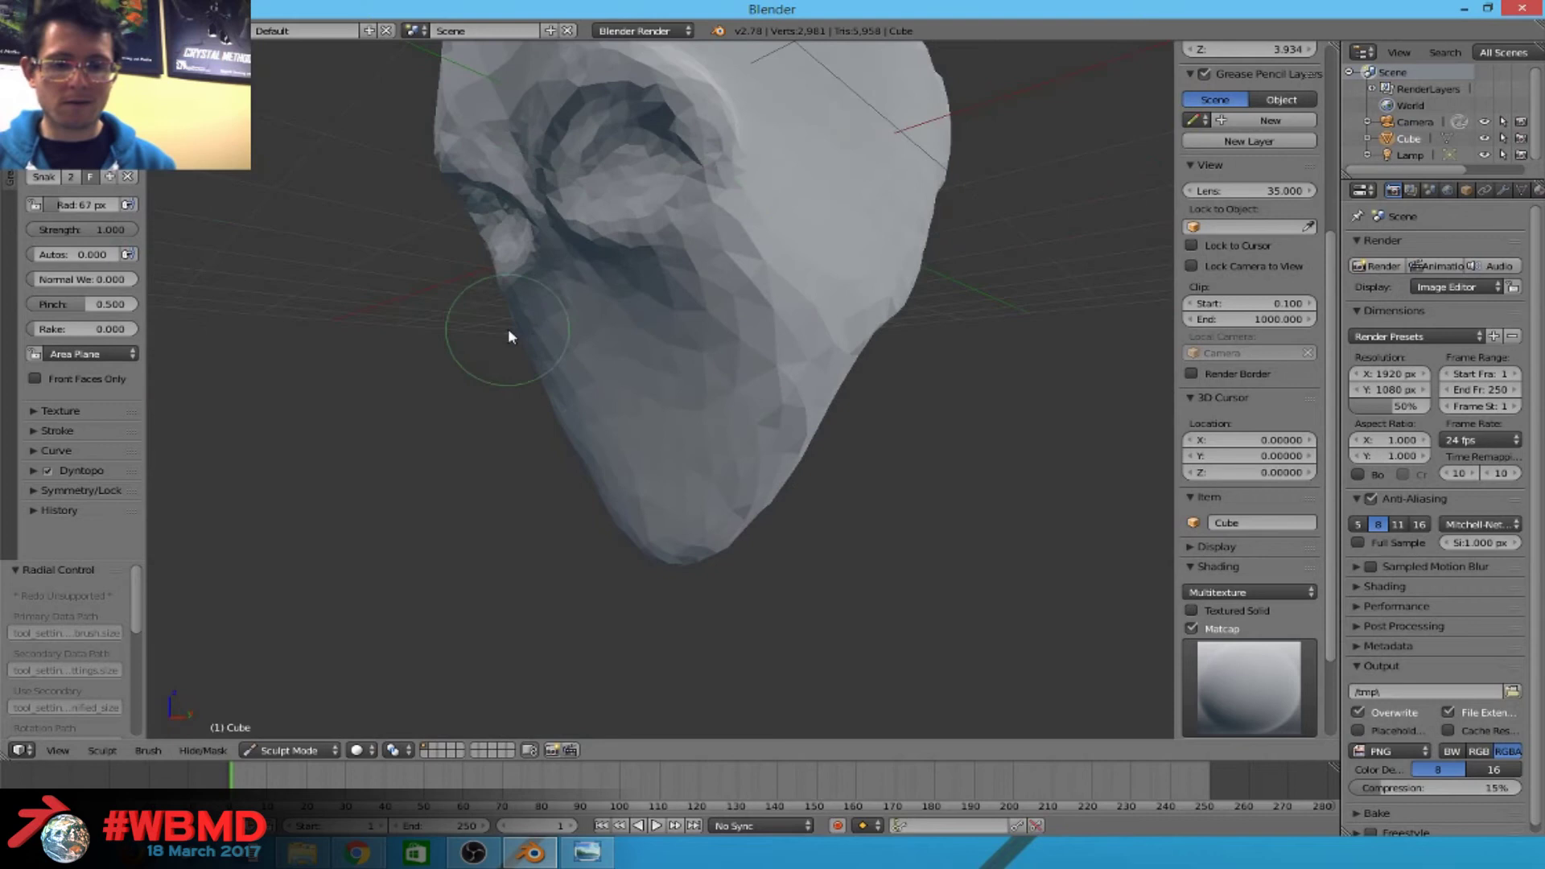
Build up the upper and lower lips below the eyes with the Clay brush at radii of 50 px and 41 px.
key(c)
key(f)
click(703, 360)
drag(705, 358, 641, 338)
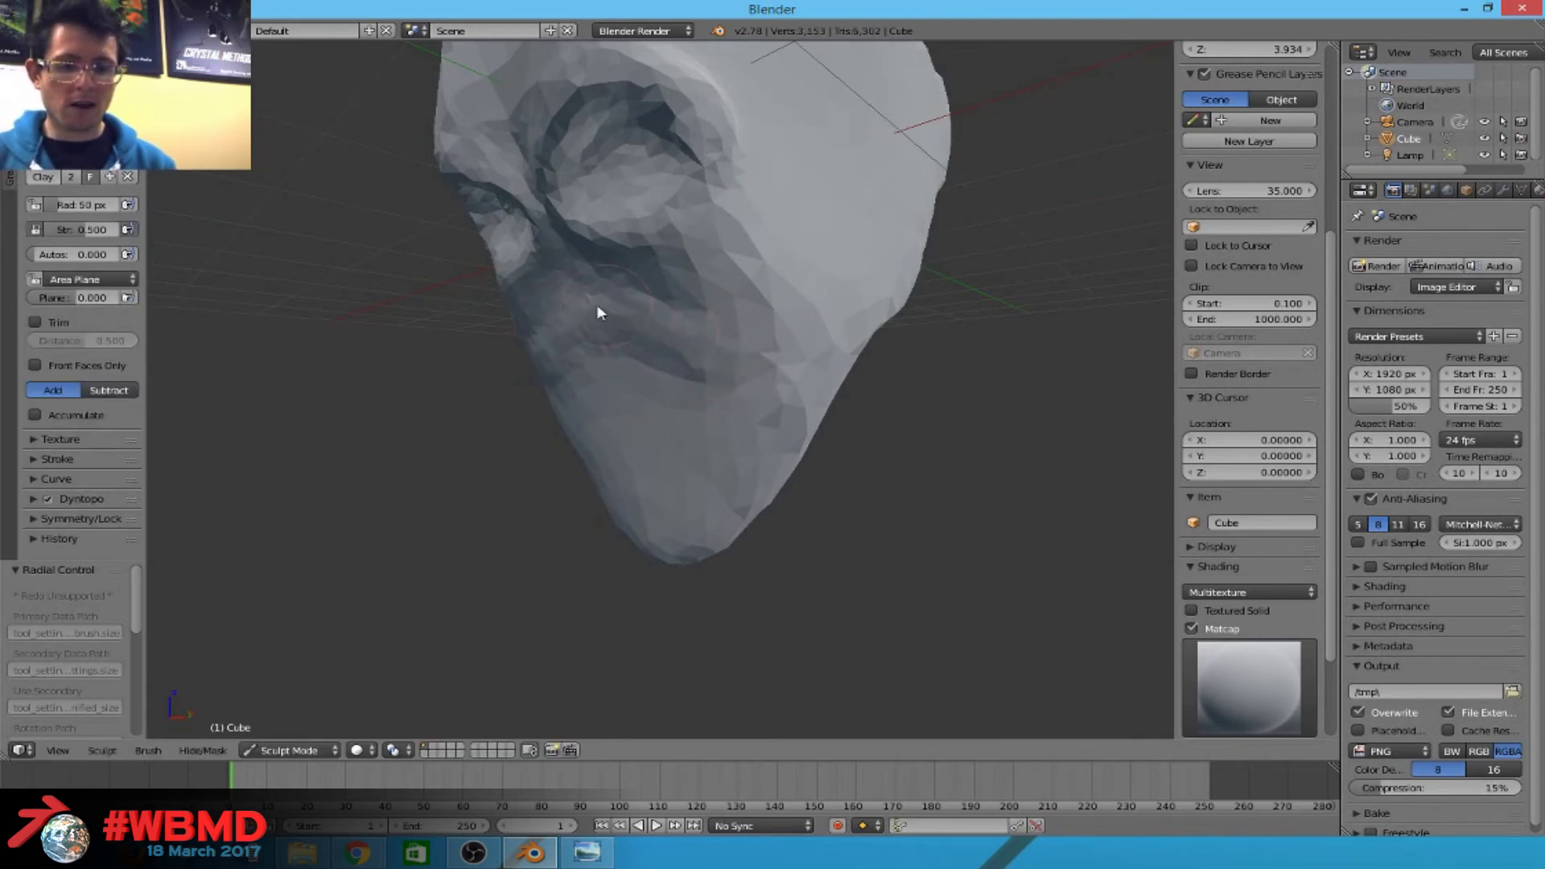
mouse_move(770, 372)
mouse_down()
mouse_move(631, 338)
mouse_move(661, 336)
mouse_up()
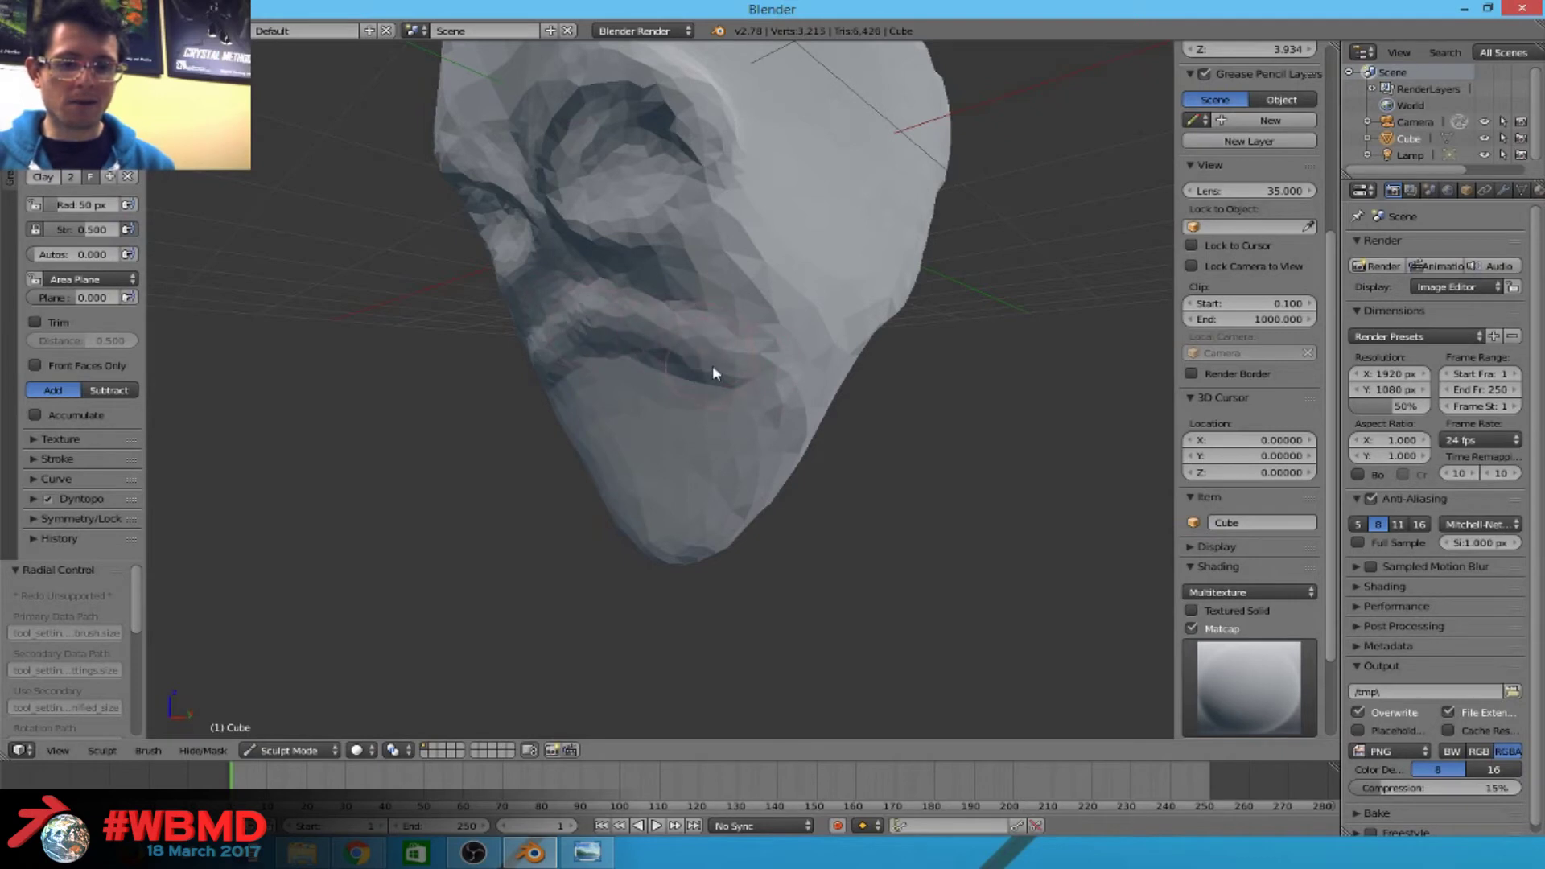
key(f)
click(680, 382)
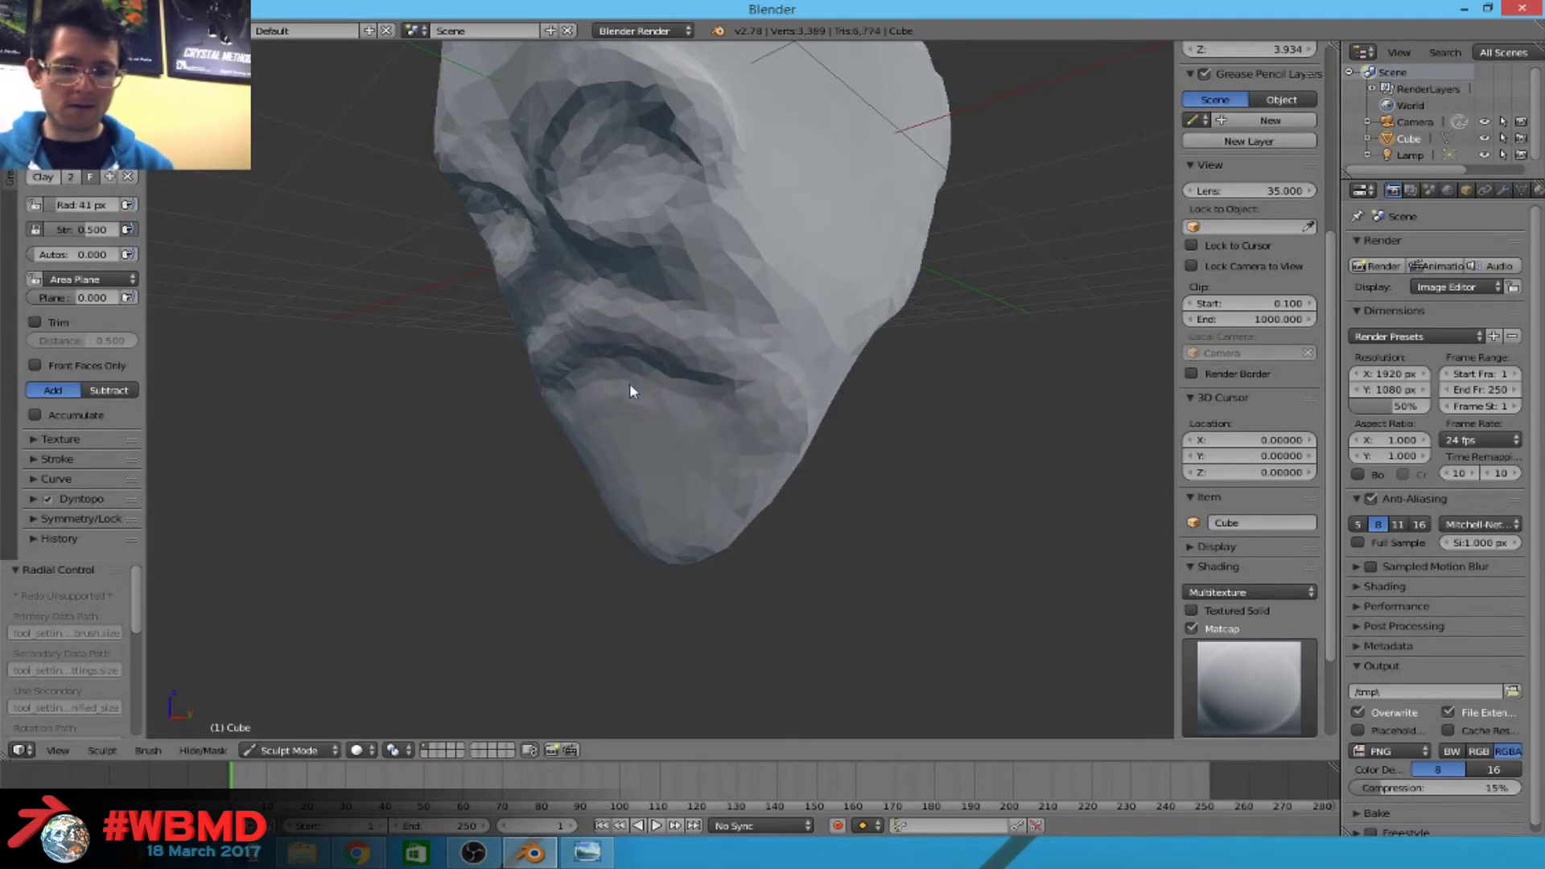
Adjust the area around the mouth with the Snake Hook brush and undo the last pull.
key(k)
middle_drag(665, 378, 708, 311)
key(f)
click(697, 316)
drag(704, 307, 724, 318)
key(ctrl+z)
Try to pull the face further with the Snake Hook brush at a radius of 109 px.
scroll(793, 326, up, 3)
key(f)
click(755, 328)
drag(717, 127, 944, 214)
scroll(940, 225, up, 1)
mouse_move(938, 232)
middle_down()
mouse_move(842, 306)
mouse_move(644, 343)
middle_up()
key(ctrl+z)
scroll(845, 313, down, 4)
scroll(644, 343, up, 2)
Look through the sculpt brushes and switch to the Scrape/Peaks brush.
key(shift+c)
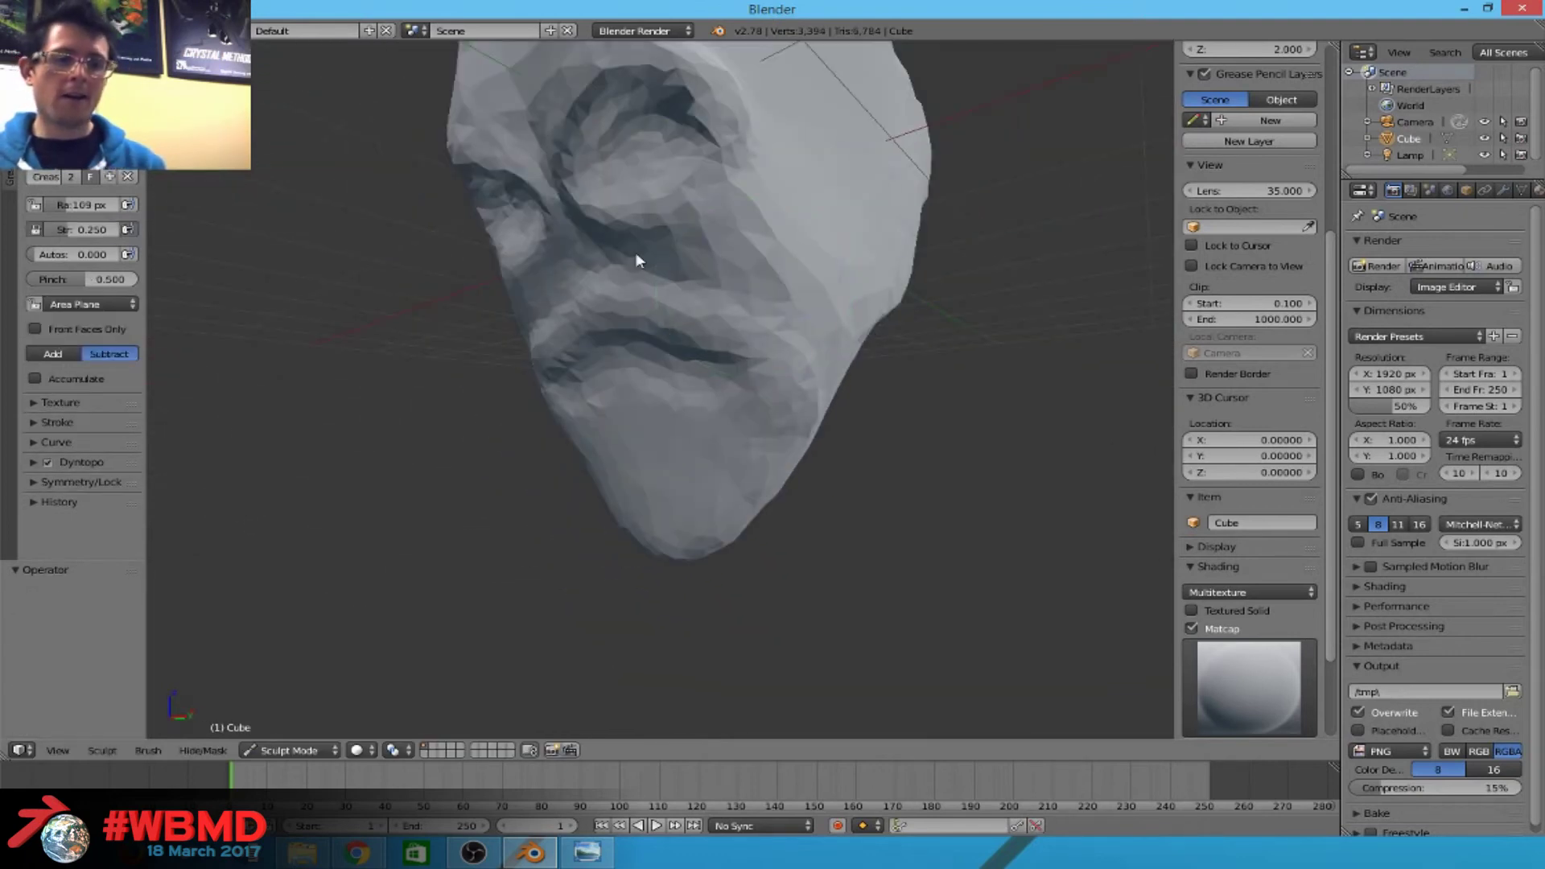
click(85, 137)
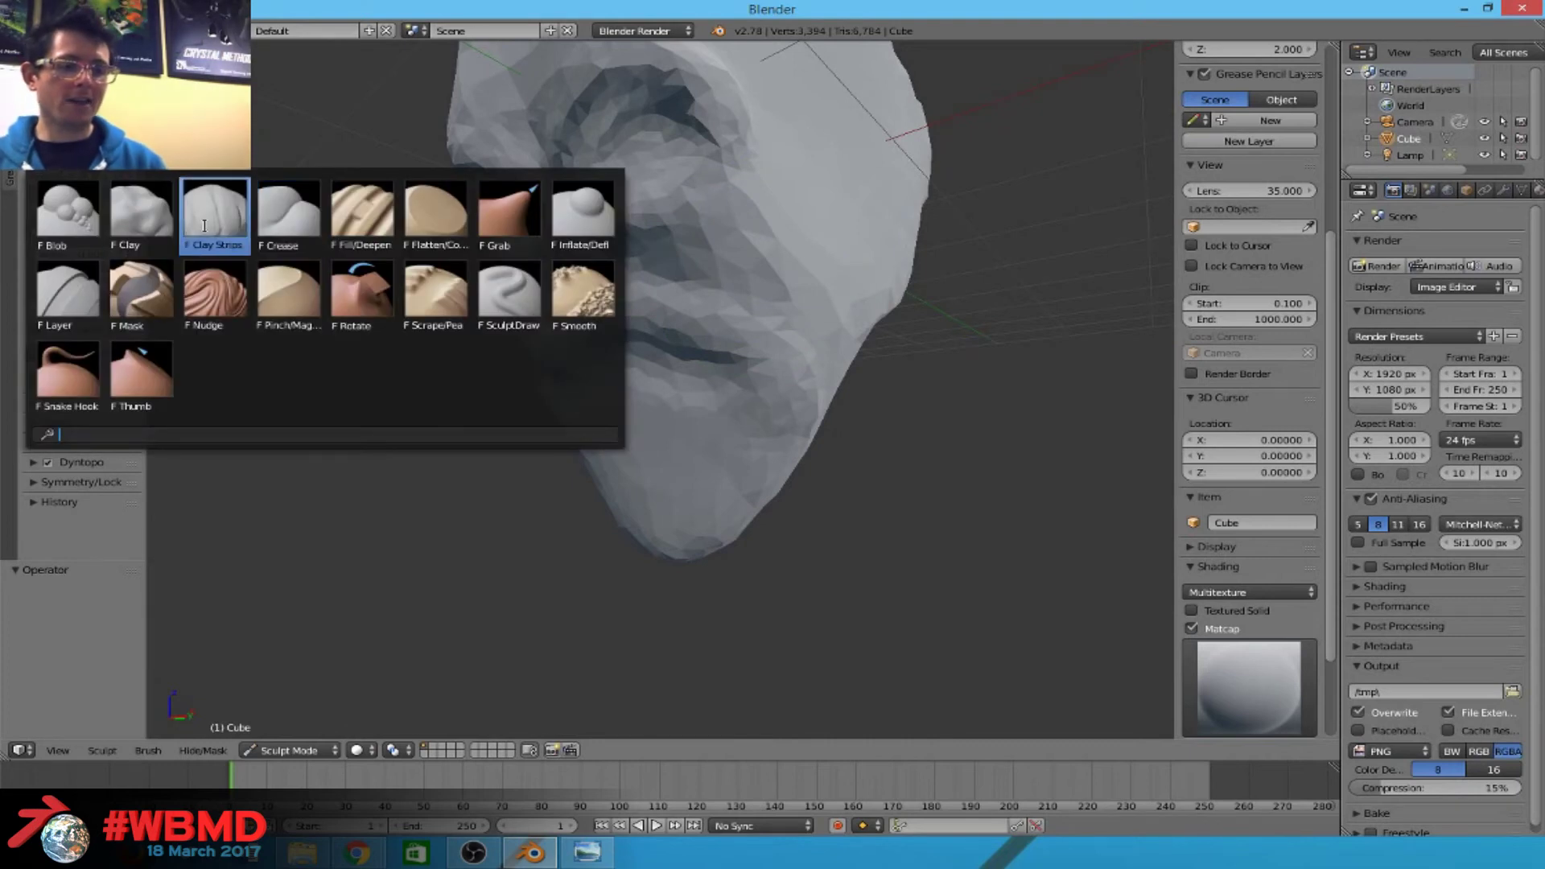
scroll(789, 459, down, 3)
scroll(621, 398, up, 2)
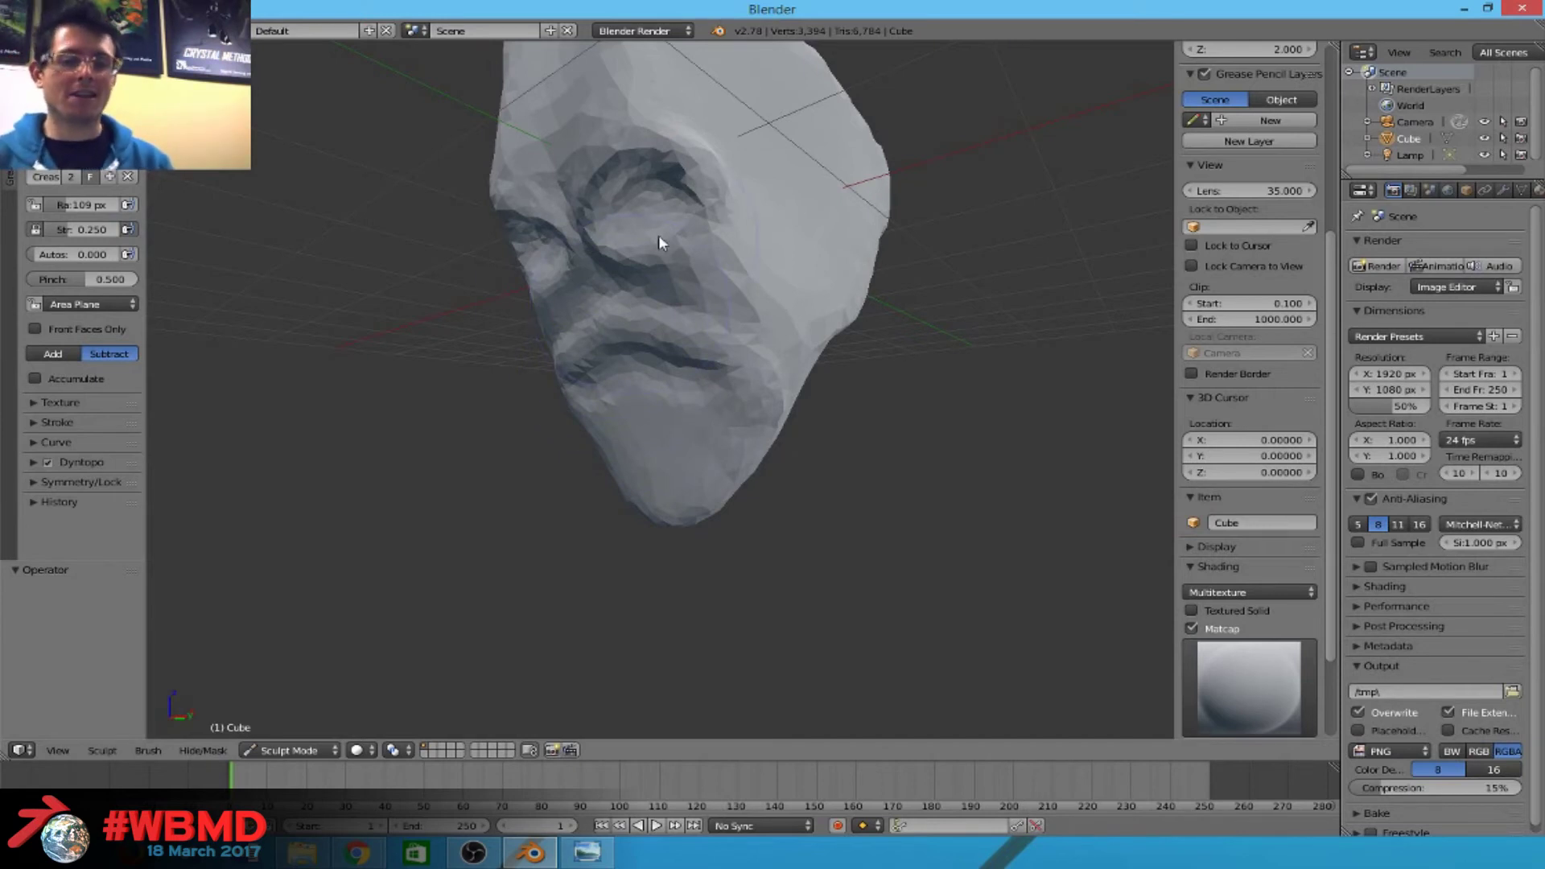
key(shift+4)
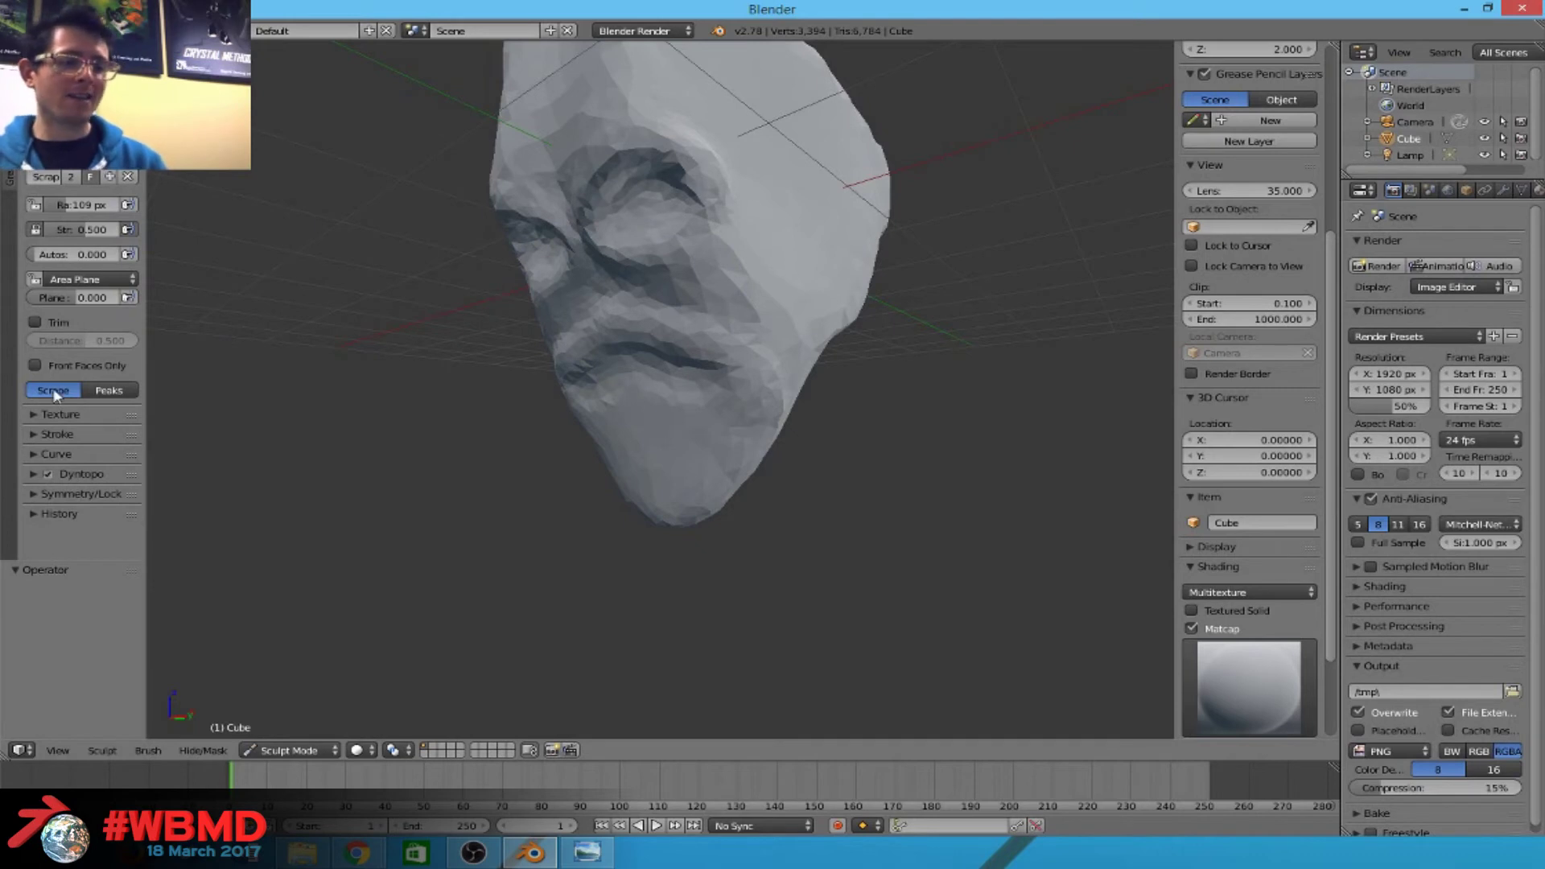
Reshape the Scrape brush's falloff curve so it stays at full strength and drops steeply at the edge.
click(34, 476)
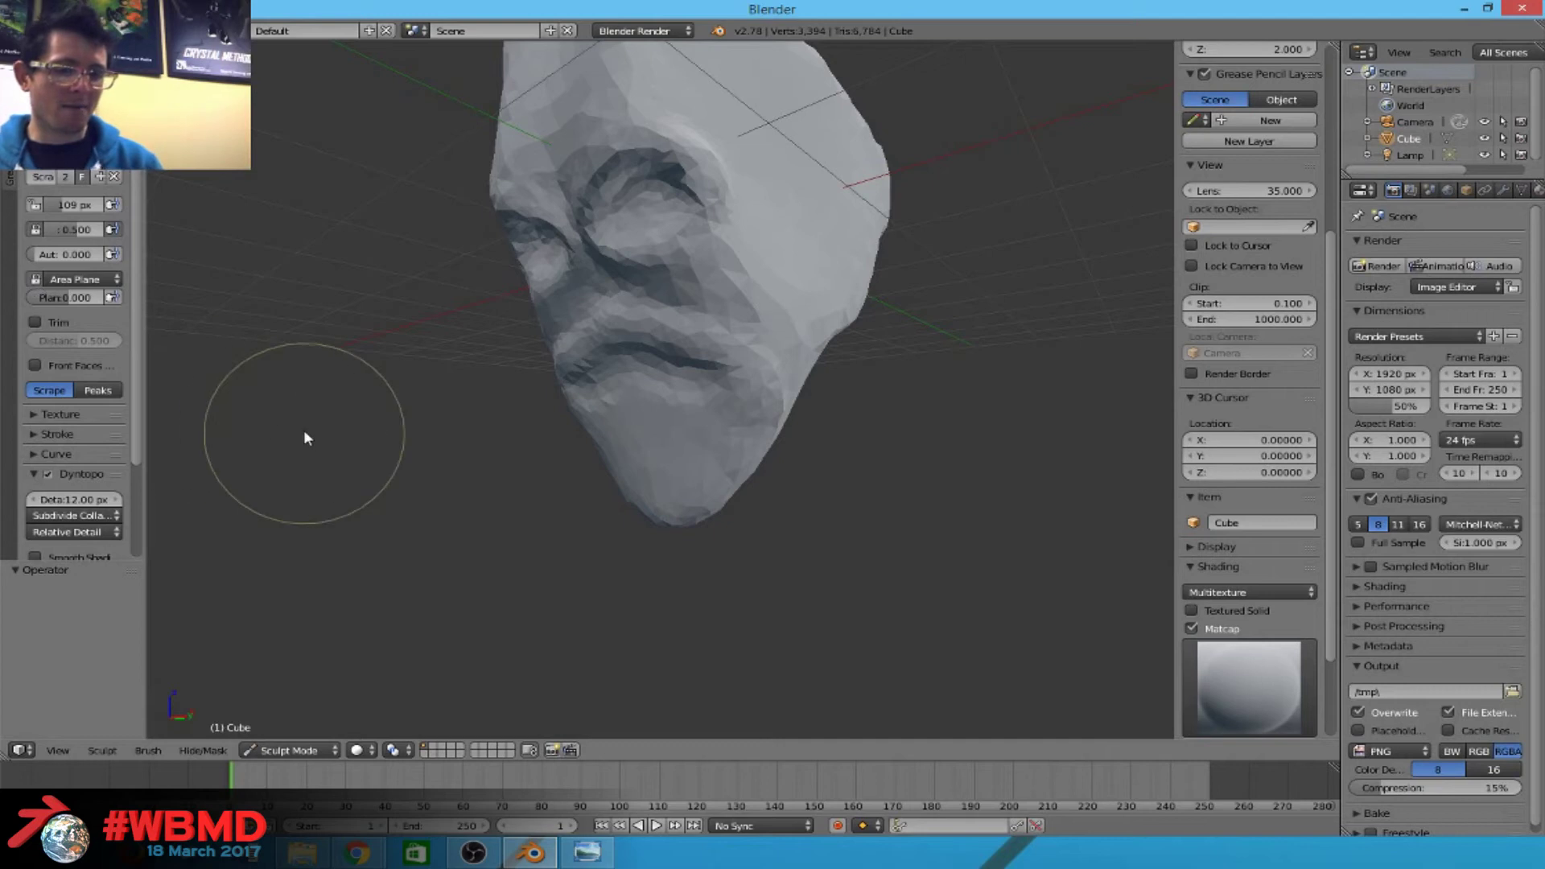
scroll(80, 445, down, 2)
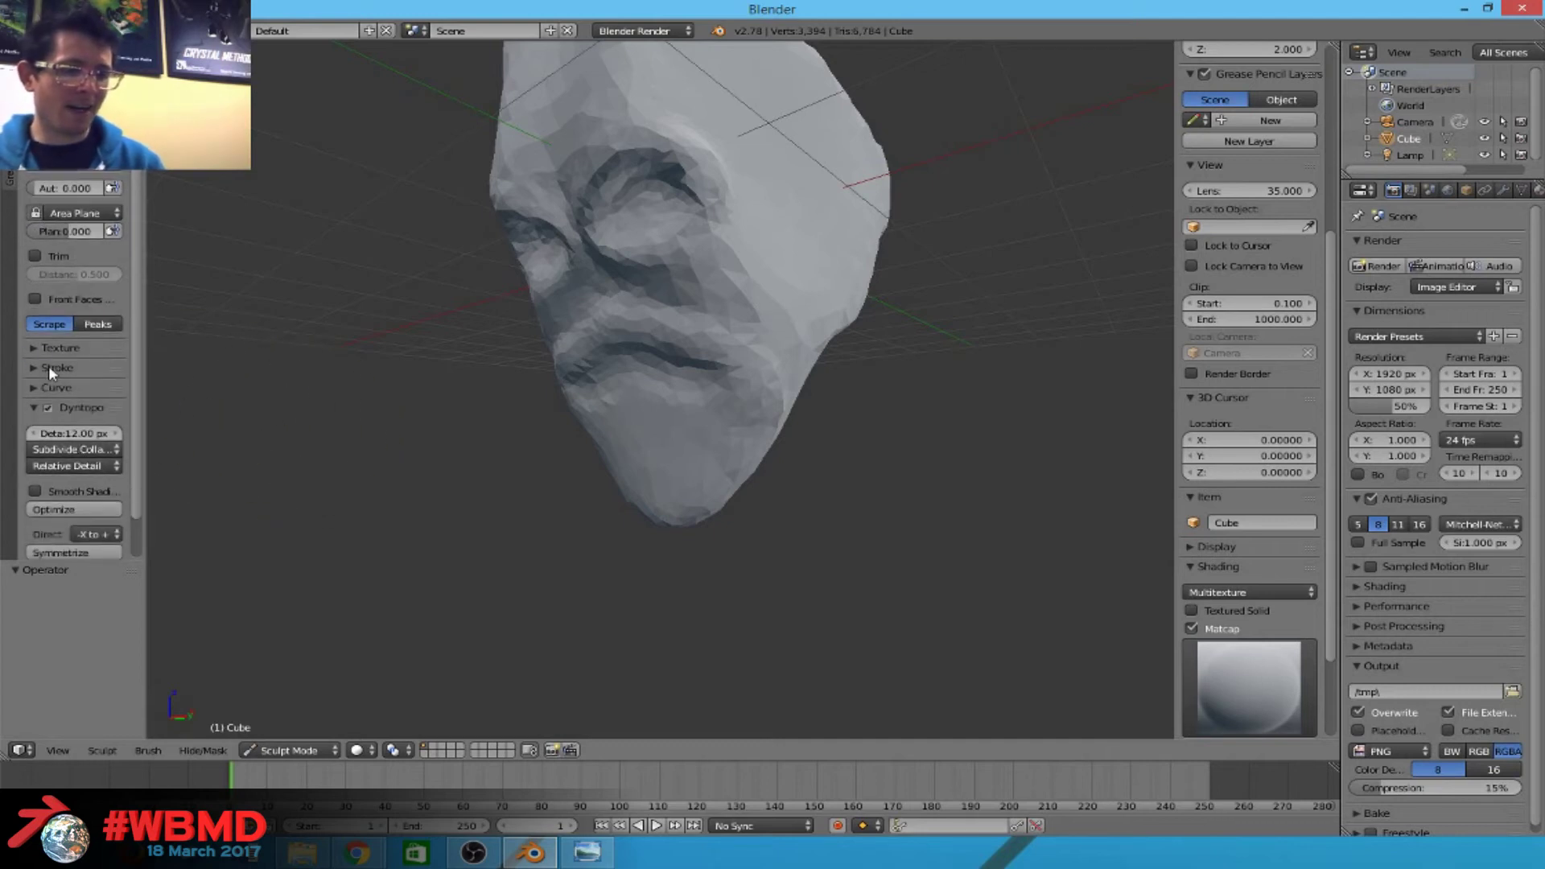
click(48, 367)
scroll(52, 438, down, 2)
scroll(51, 438, down, 2)
click(52, 438)
scroll(52, 438, down, 4)
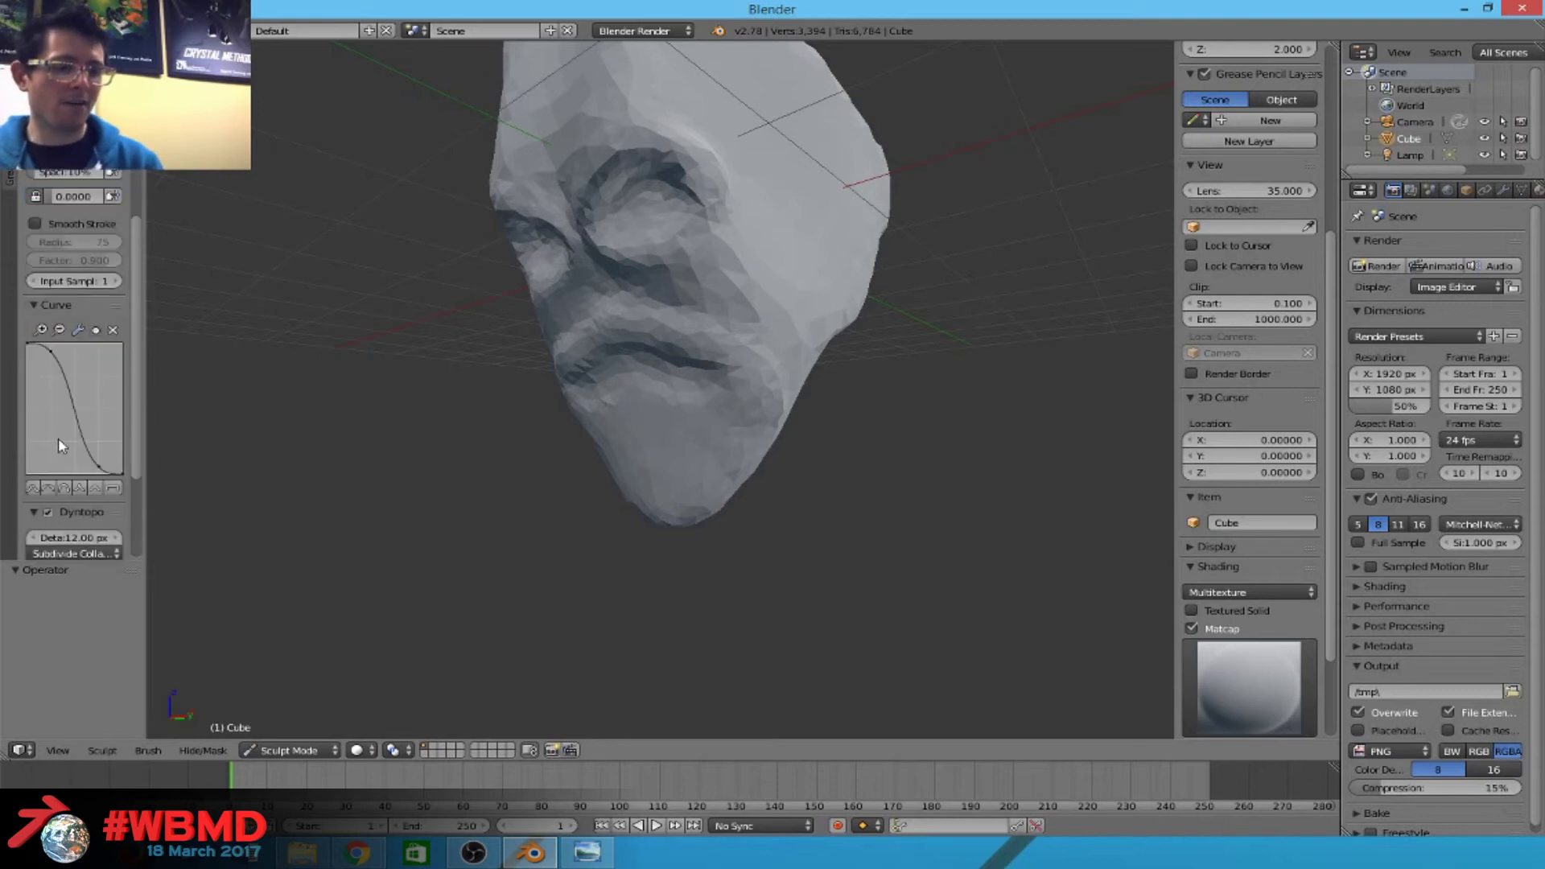
drag(99, 471, 105, 345)
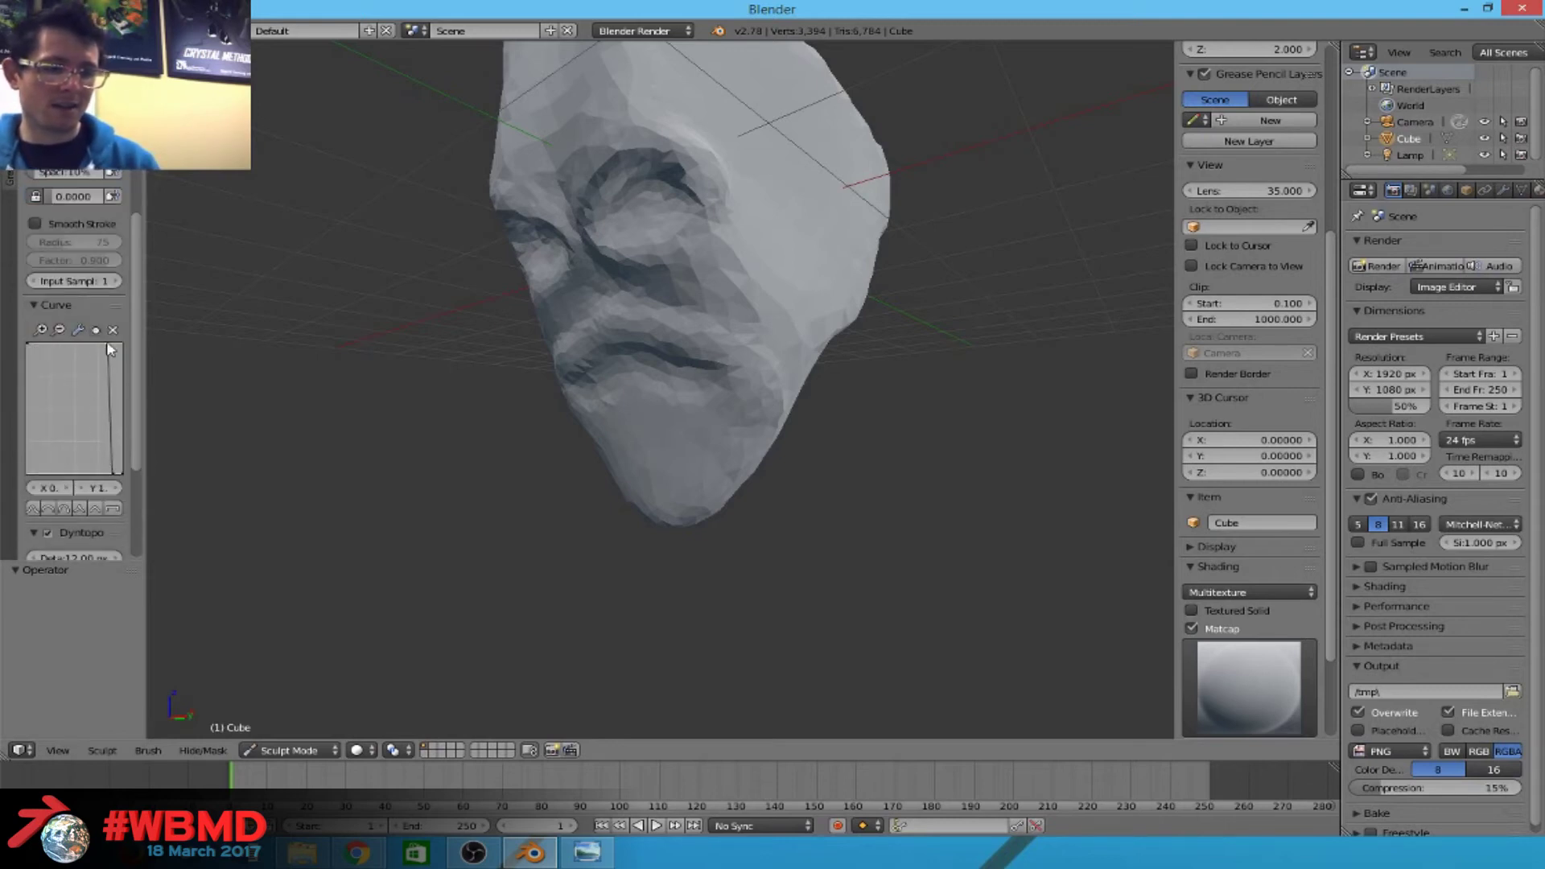
Set the Dyntopo detail size to 3 px.
scroll(92, 403, down, 5)
click(56, 386)
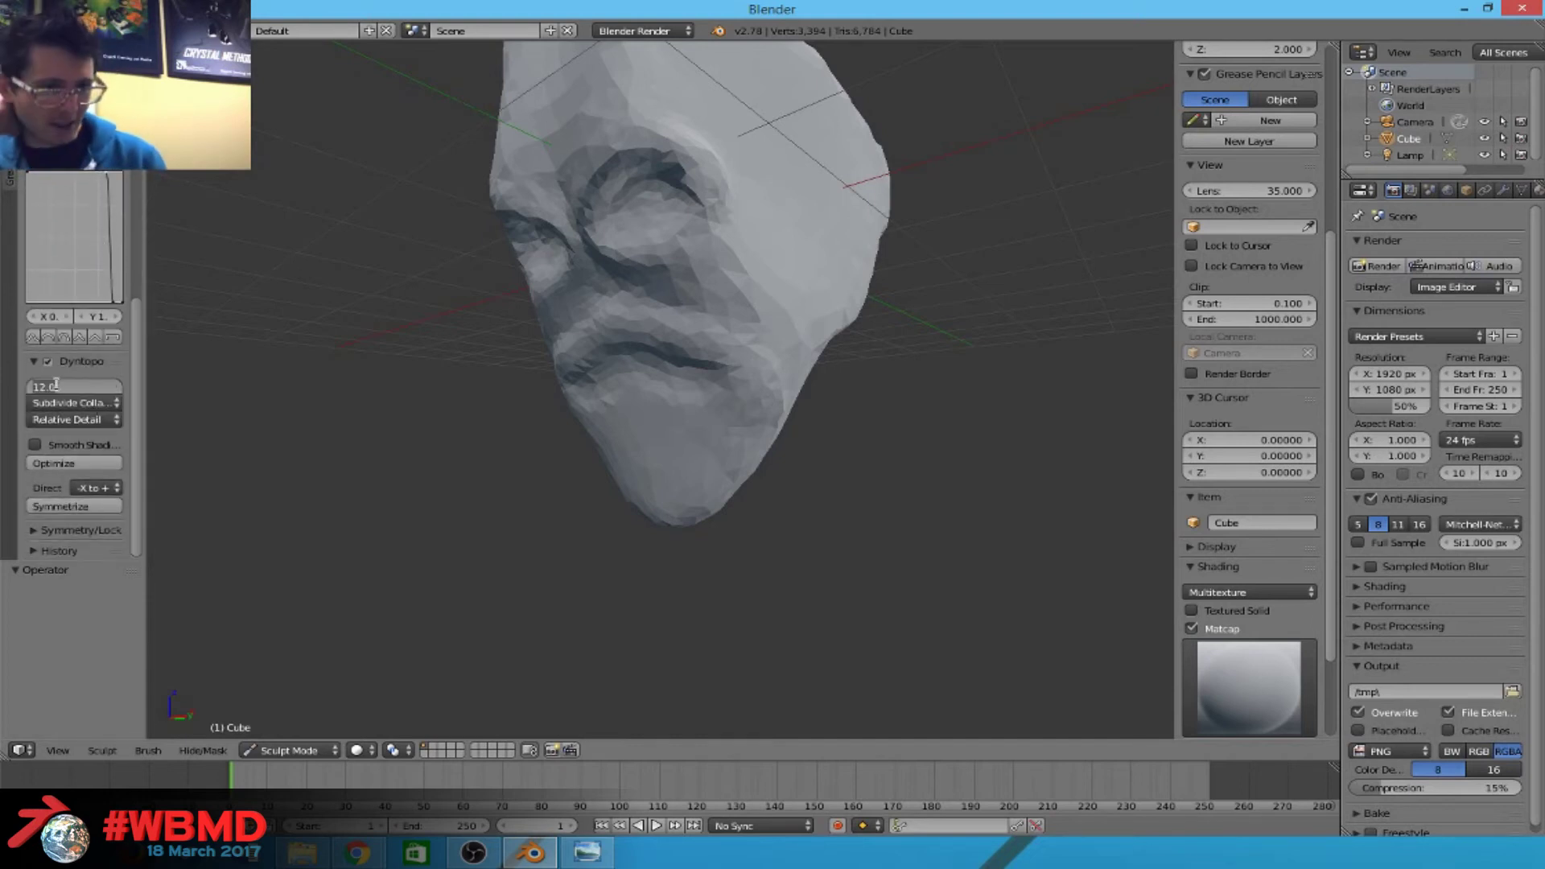
text(3)
key(Return)
Scrape the forehead flat with the Scrape brush, raising the brush strength to 1.000.
mouse_move(743, 101)
middle_down()
mouse_move(700, 293)
mouse_move(632, 314)
mouse_move(689, 320)
middle_up()
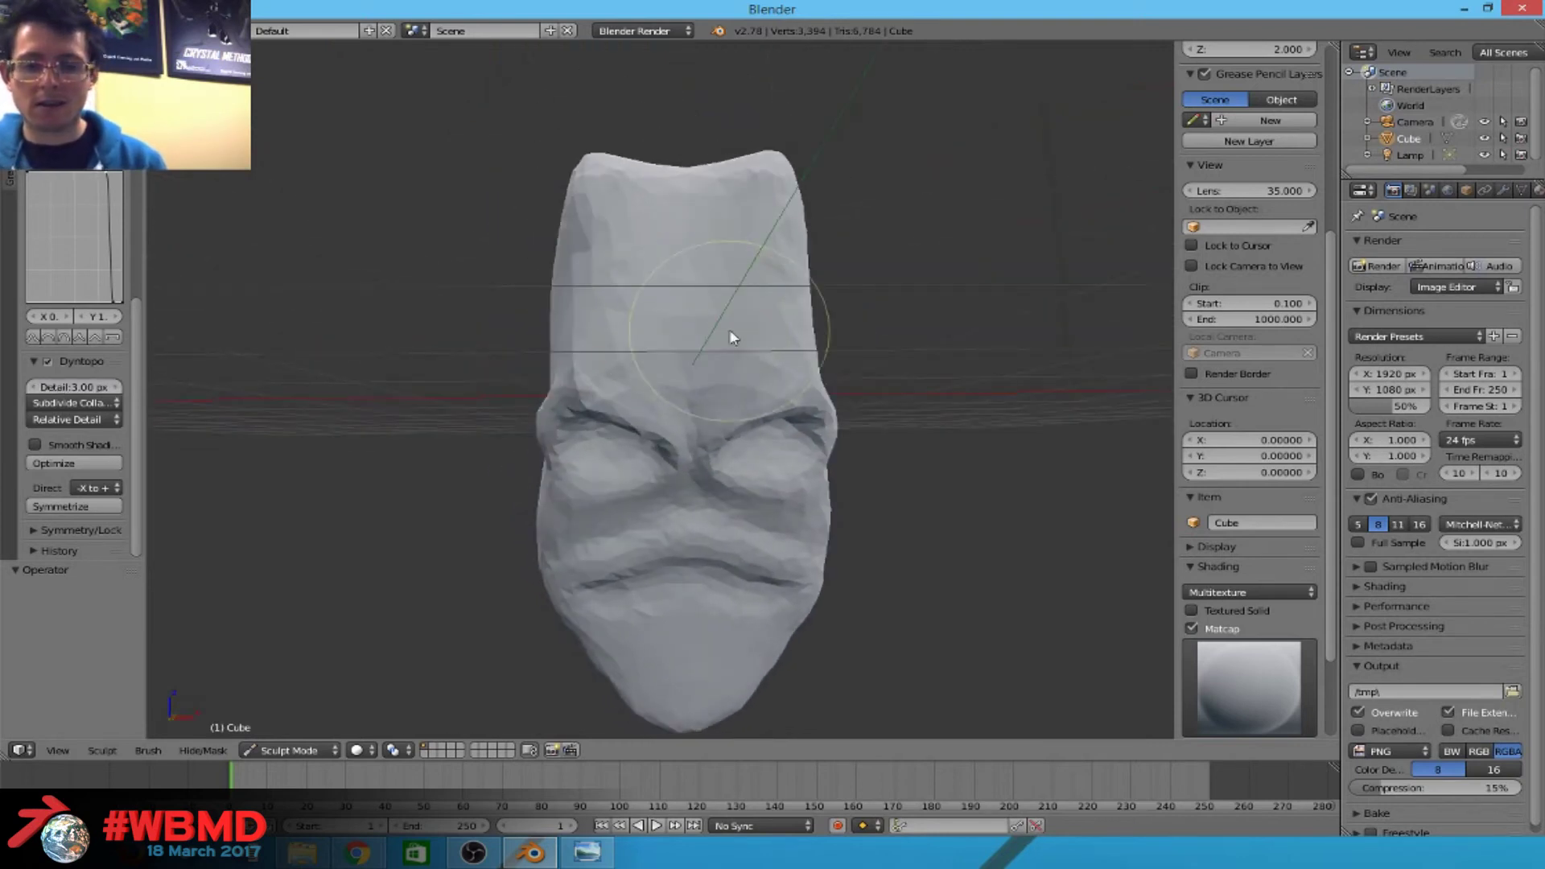
drag(680, 354, 721, 282)
key(shift+f)
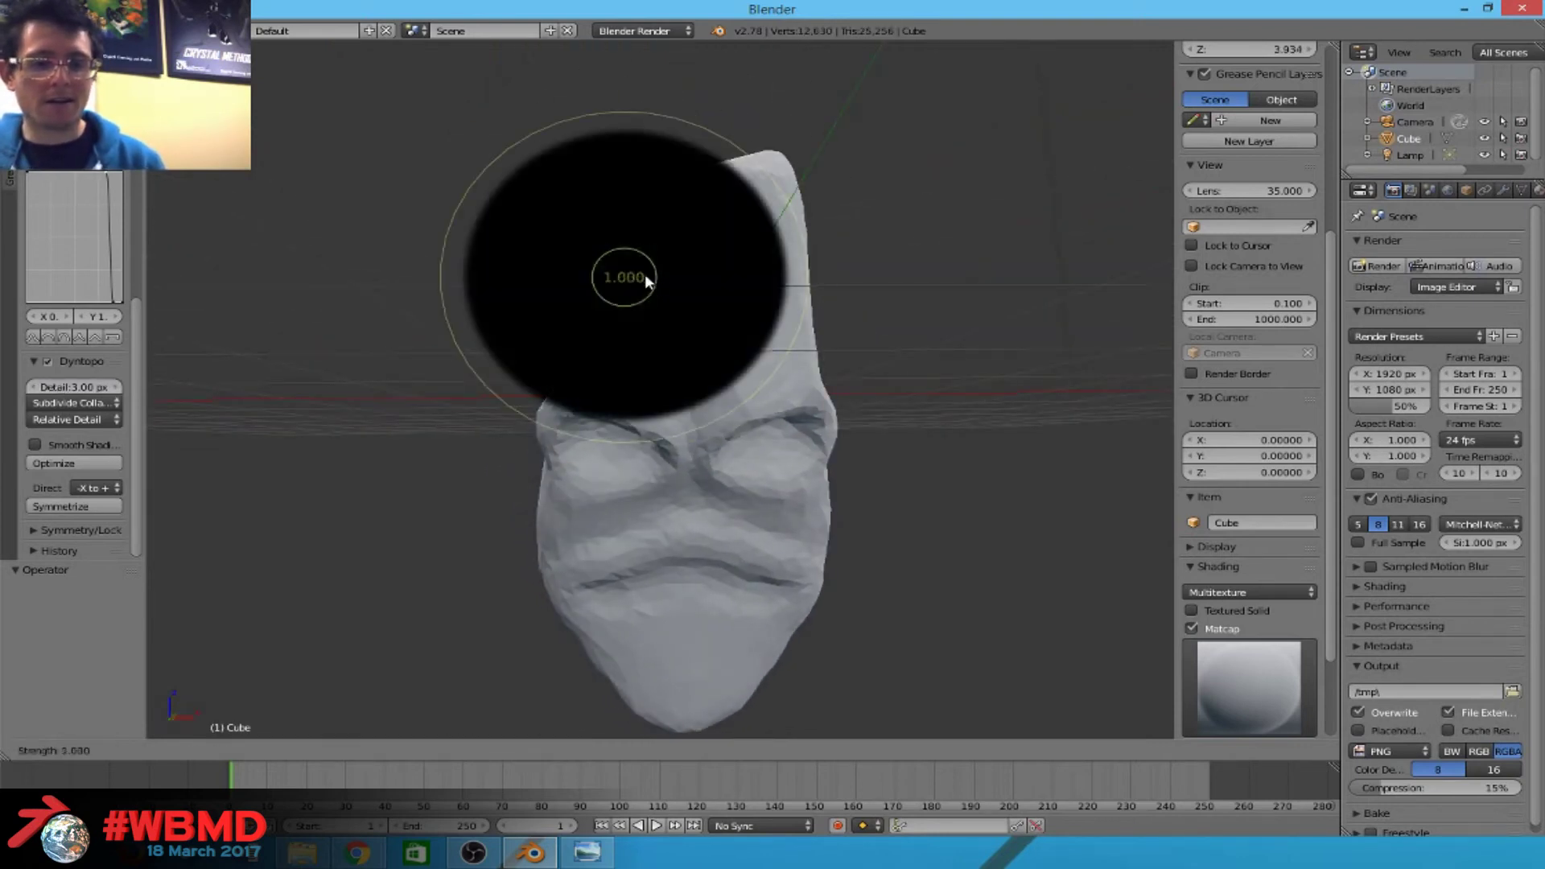
click(644, 274)
mouse_move(734, 348)
mouse_down()
mouse_move(677, 453)
mouse_move(782, 373)
mouse_up()
mouse_move(998, 406)
middle_down()
mouse_move(828, 430)
mouse_move(693, 391)
middle_up()
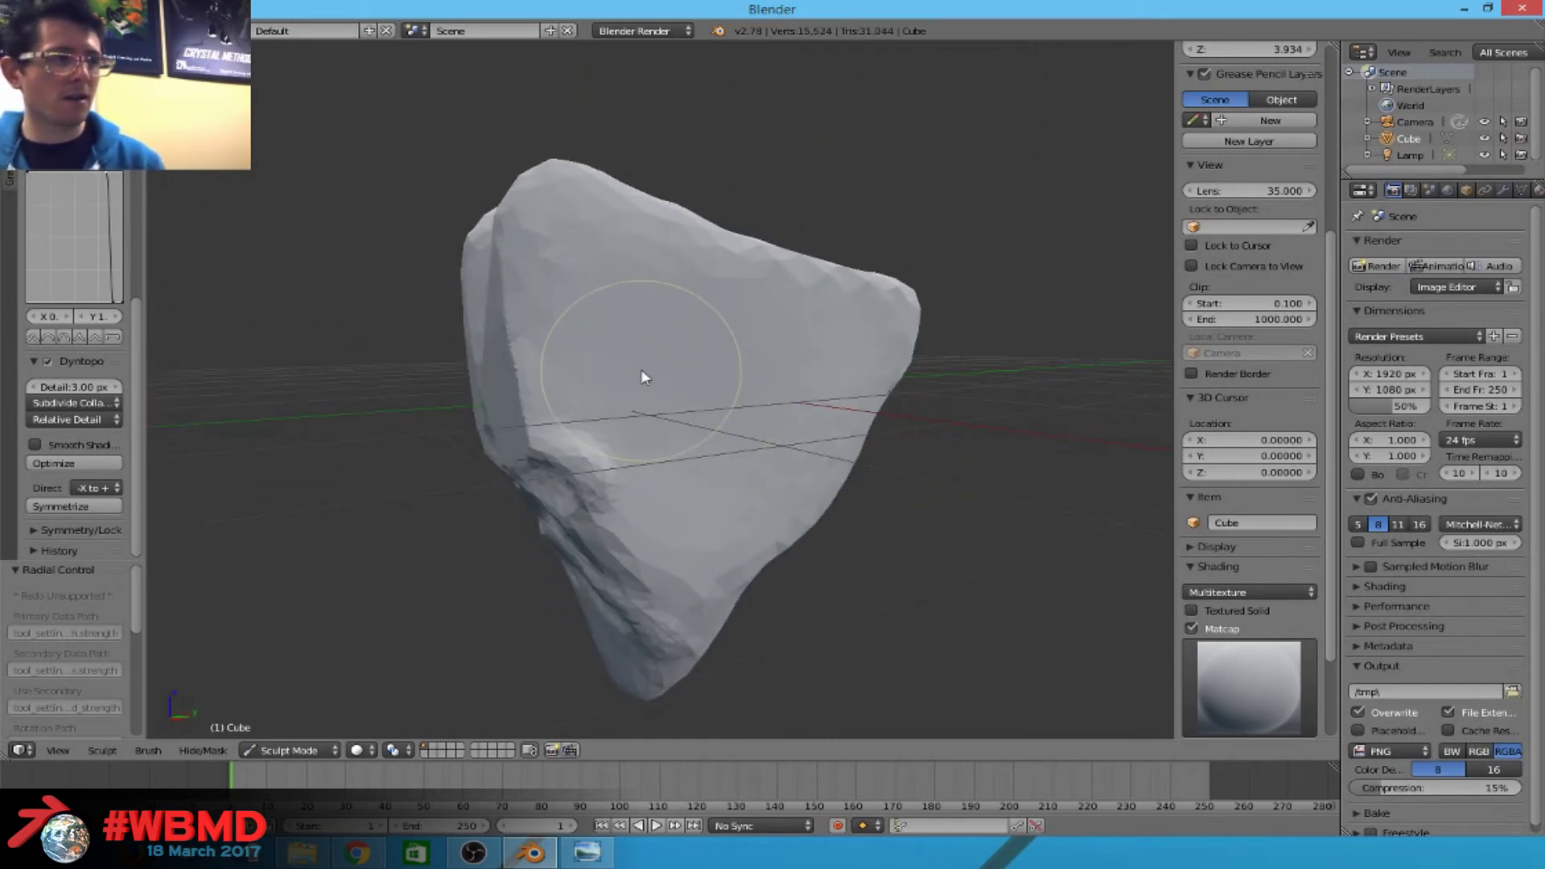
Set the Scrape brush's radius to 64 px and bring up the list of sculpt brushes.
key(f)
click(610, 376)
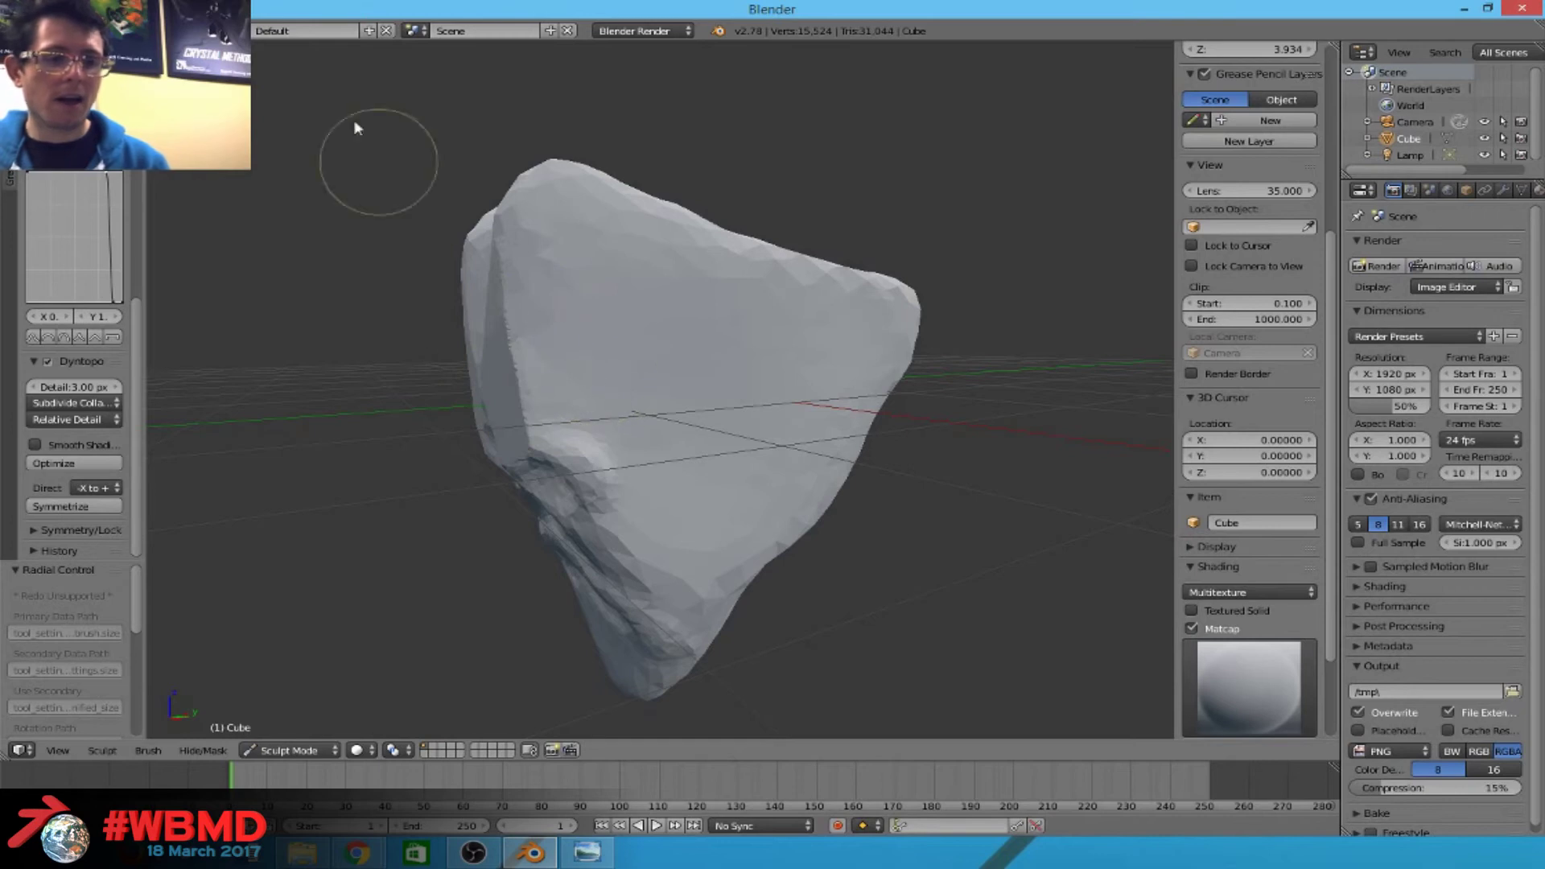
scroll(109, 248, up, 16)
click(74, 129)
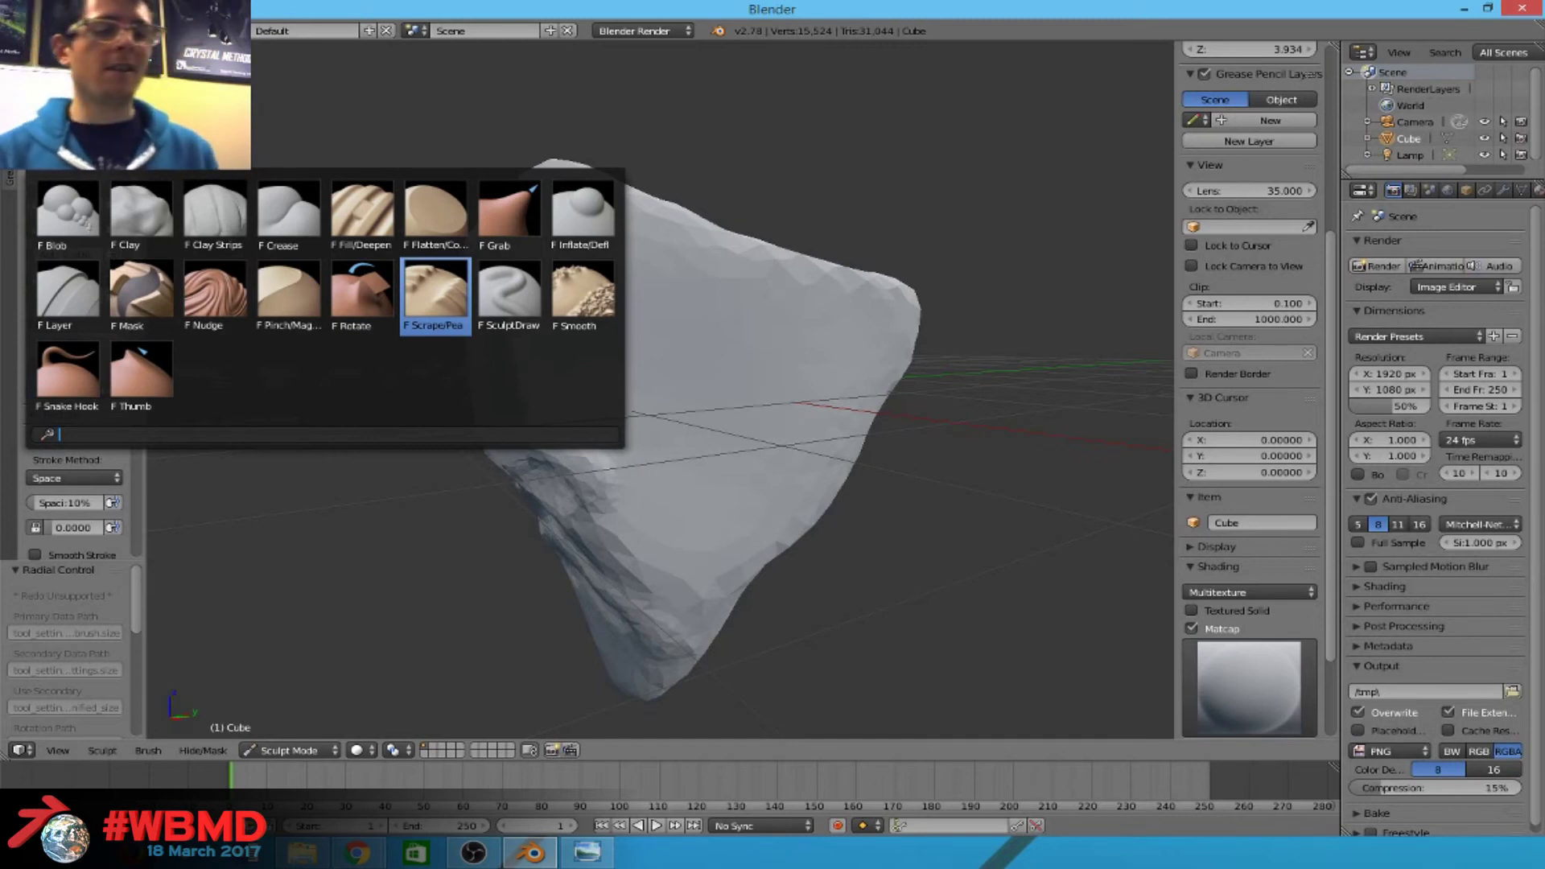
key(Escape)
mouse_move(572, 400)
middle_down()
mouse_move(593, 480)
mouse_move(655, 321)
mouse_move(617, 409)
middle_up()
scroll(703, 331, up, 4)
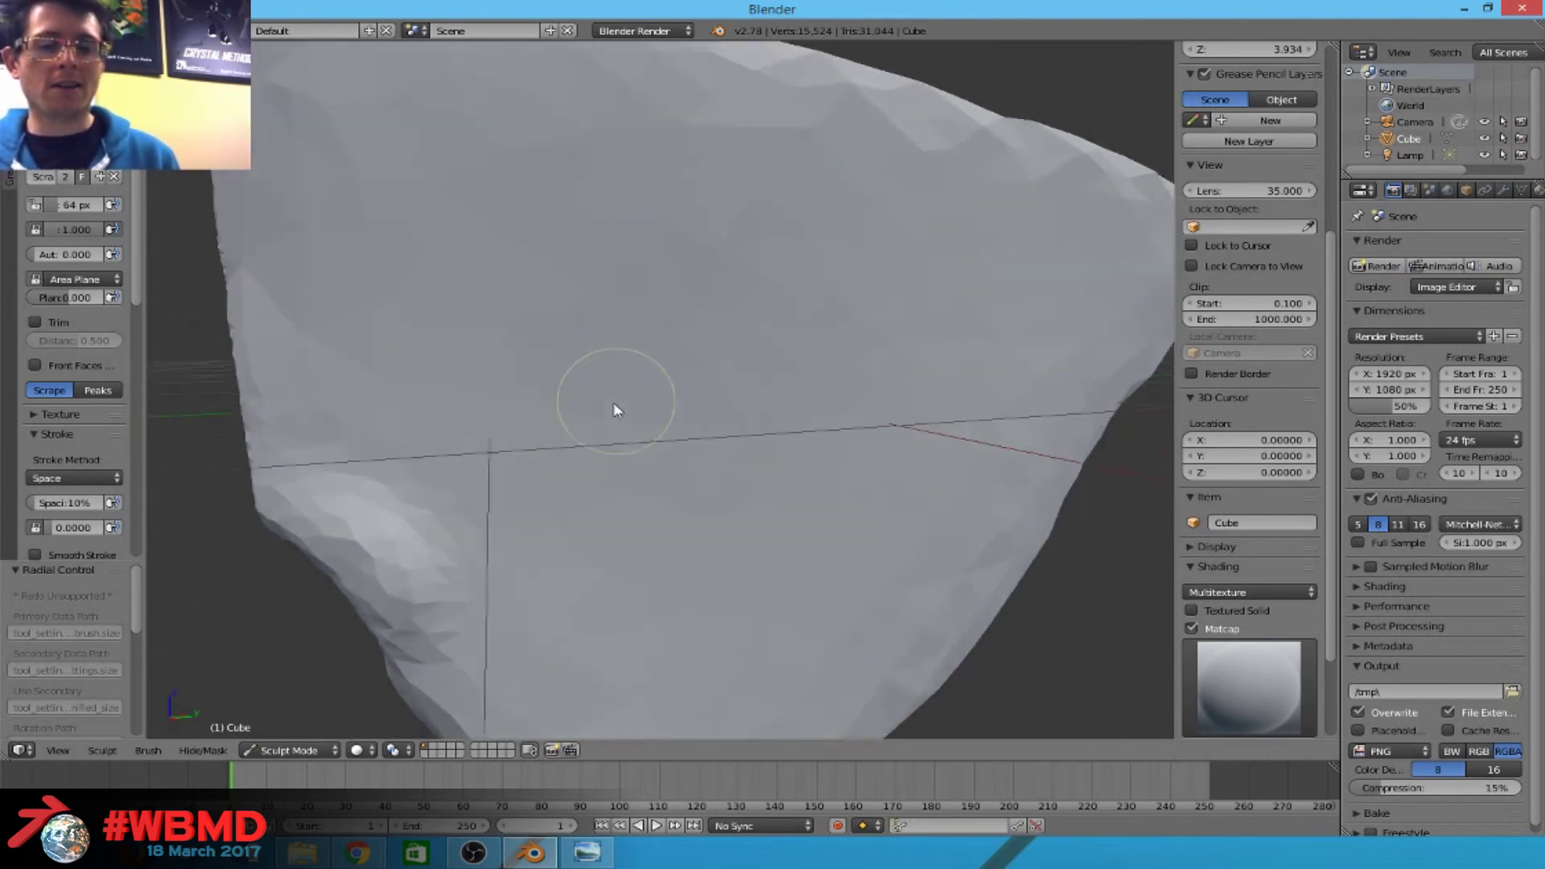
scroll(618, 409, down, 5)
Set the Scrape brush's radius to 181 px and carve broad flat facets into the forehead and top of the head.
mouse_move(620, 209)
middle_down()
mouse_move(679, 281)
mouse_move(683, 325)
mouse_move(692, 301)
mouse_move(701, 364)
middle_up()
key(f)
click(789, 320)
drag(705, 370, 800, 370)
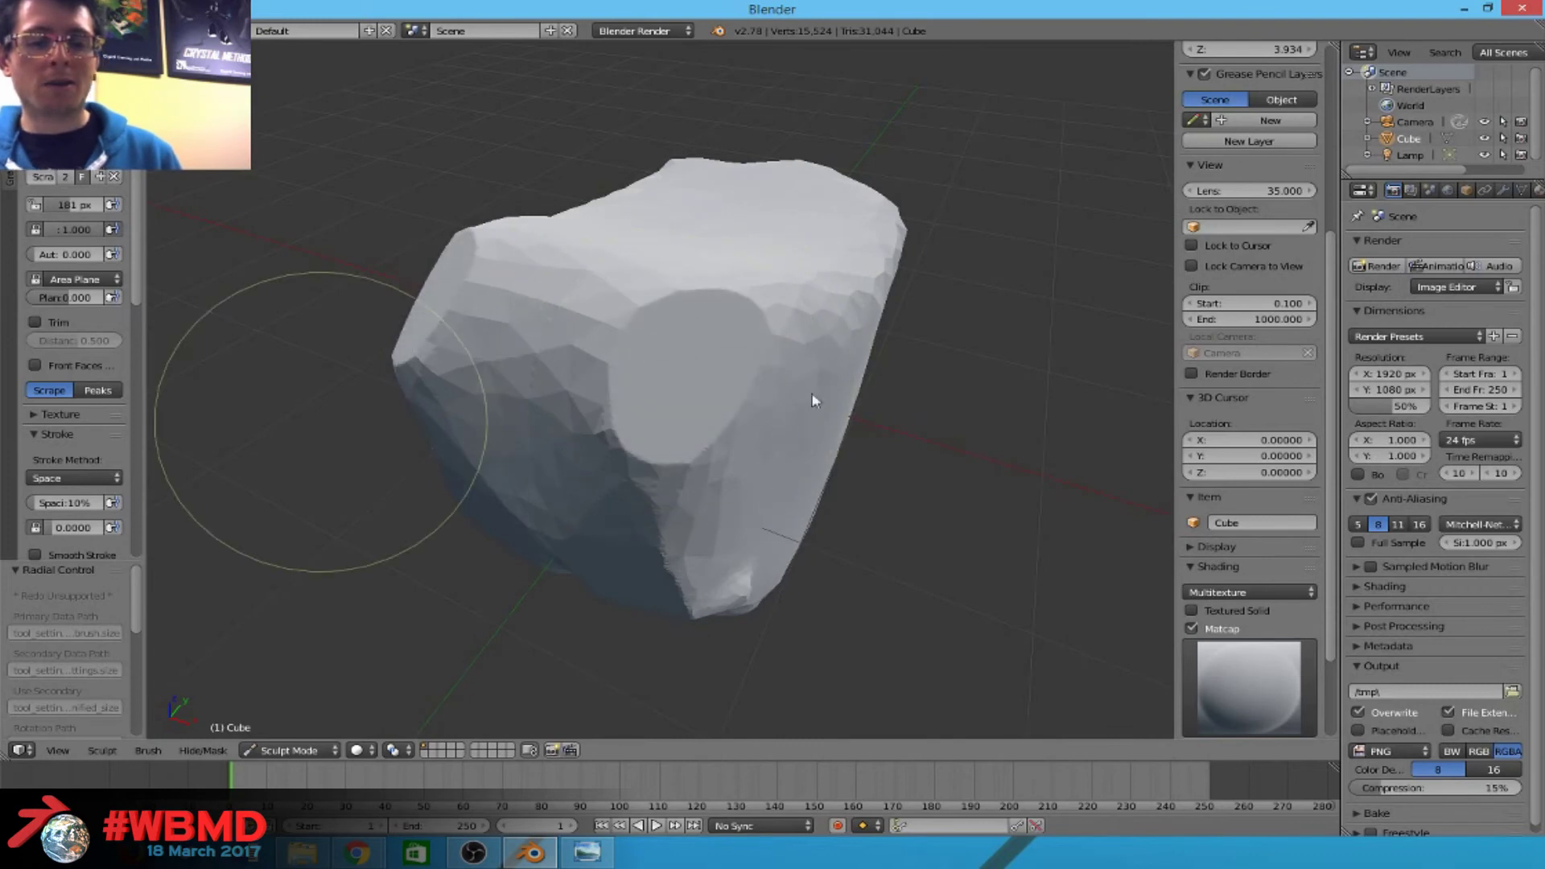
middle_drag(752, 304, 776, 349)
mouse_move(795, 500)
mouse_down()
mouse_move(587, 460)
mouse_move(538, 473)
mouse_move(666, 458)
mouse_move(732, 424)
mouse_up()
mouse_move(731, 424)
middle_down()
mouse_move(727, 344)
mouse_move(690, 314)
mouse_move(703, 272)
middle_up()
scroll(703, 270, up, 1)
mouse_move(705, 269)
mouse_down()
mouse_move(717, 258)
mouse_move(756, 290)
mouse_move(711, 510)
mouse_move(684, 528)
mouse_up()
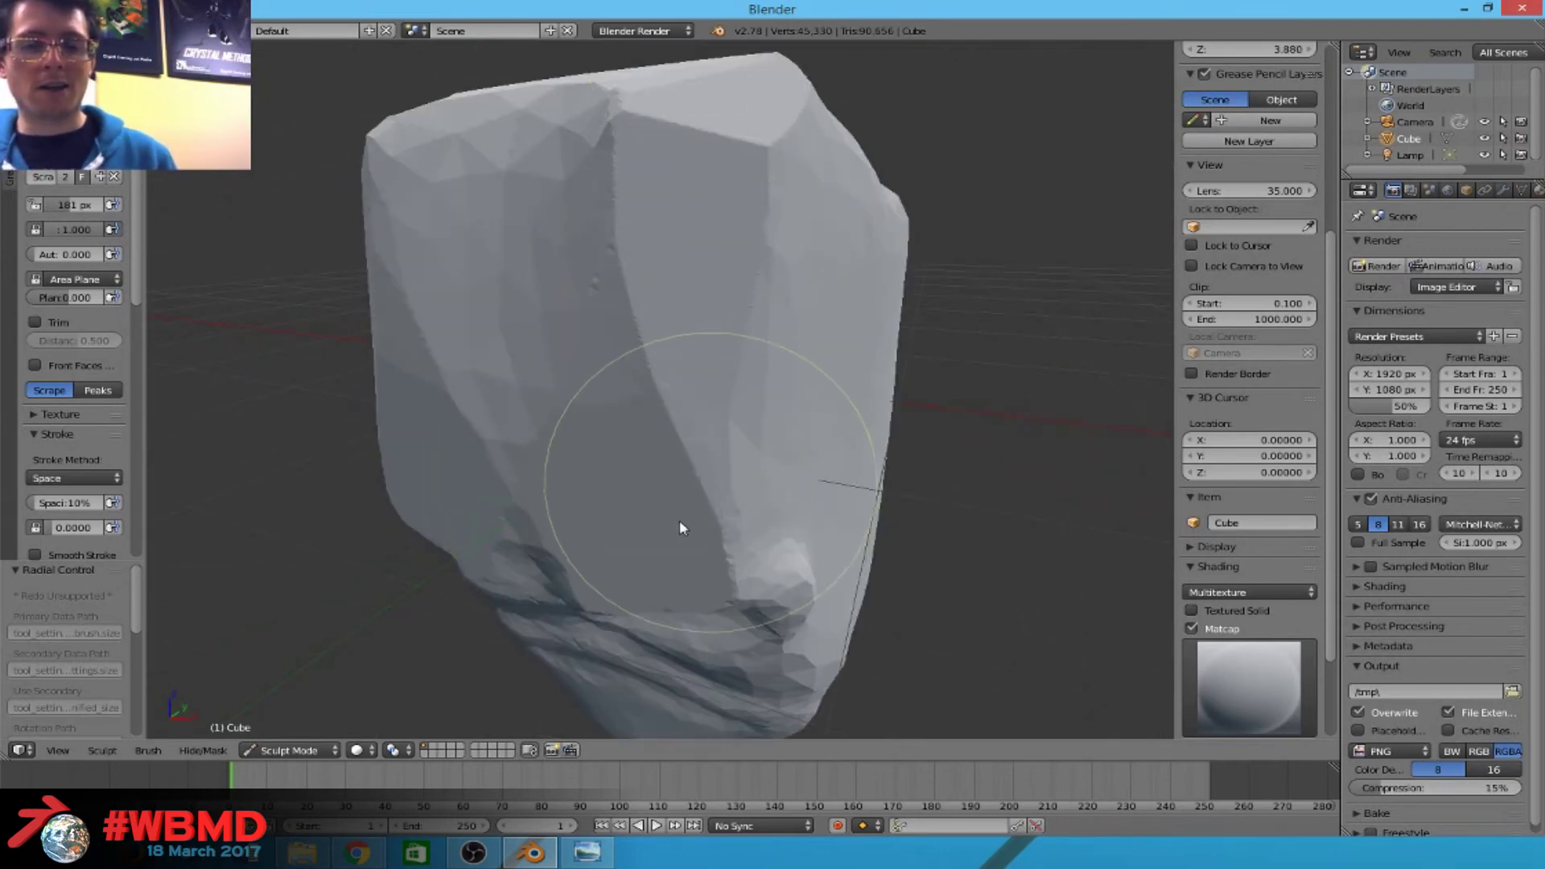
Set the Scrape brush's radius to 77 px over the front of the face.
mouse_move(500, 131)
middle_down()
mouse_move(595, 80)
mouse_move(898, 347)
mouse_move(810, 231)
mouse_move(766, 238)
middle_up()
scroll(865, 346, up, 6)
scroll(865, 345, down, 4)
scroll(801, 221, down, 3)
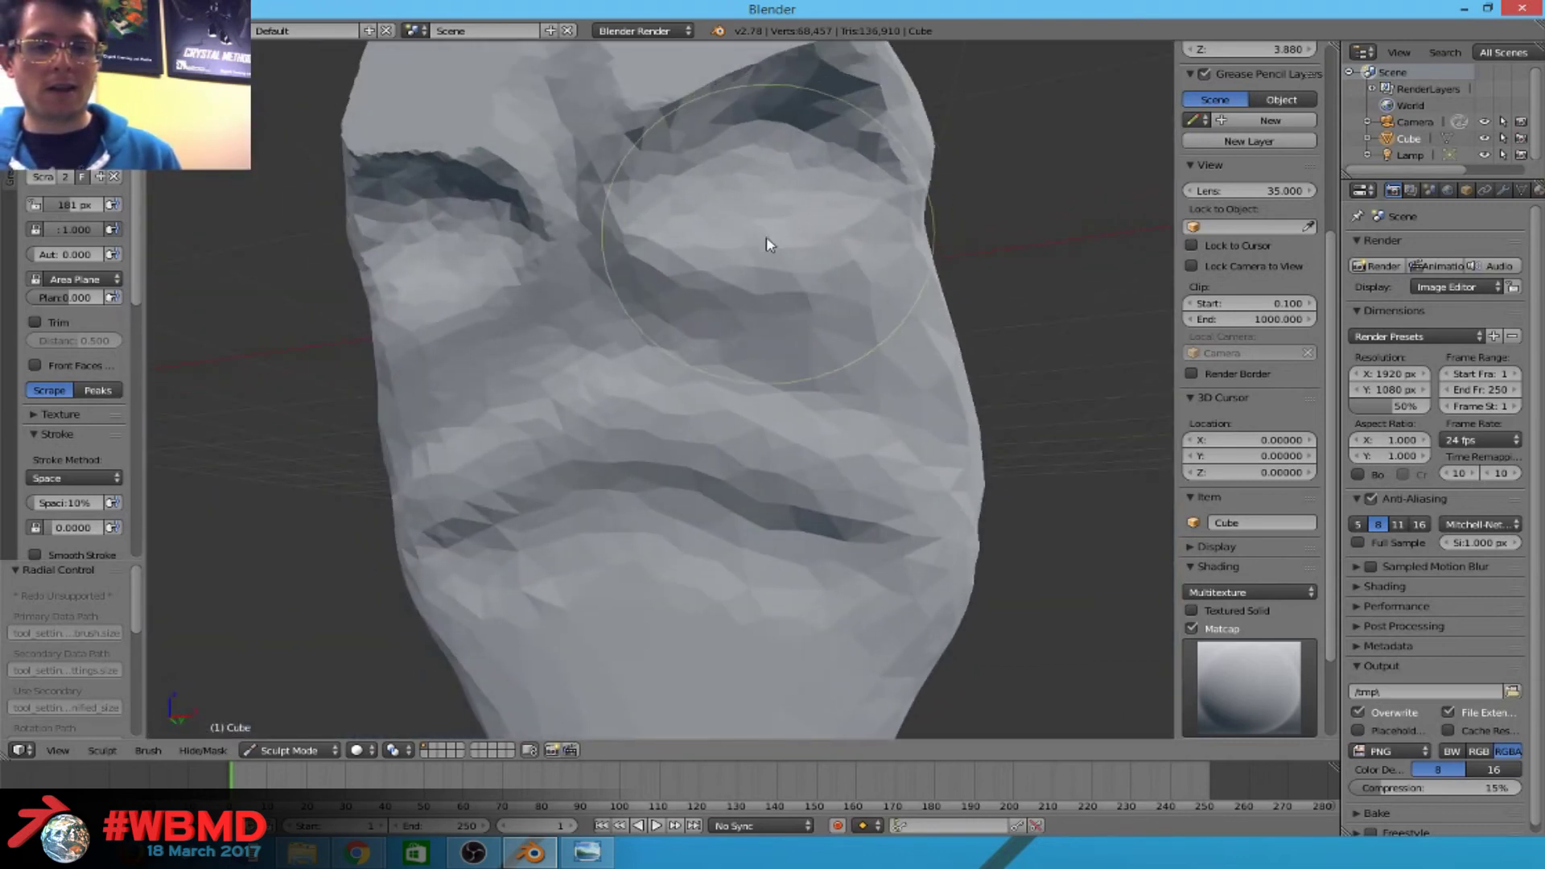
key(f)
click(673, 358)
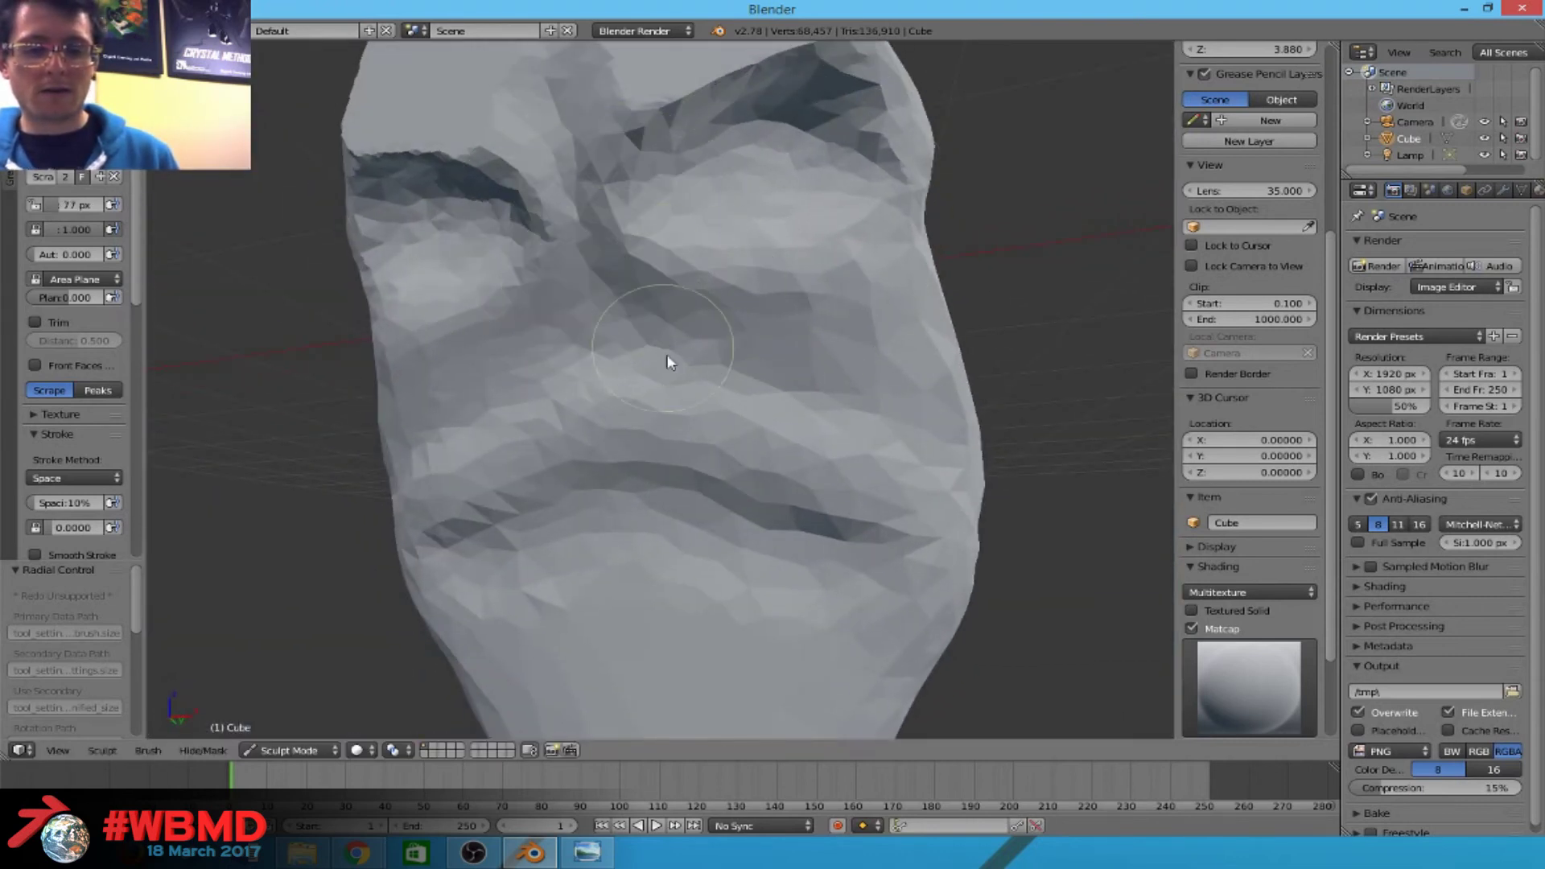
Switch to the Snake Hook brush and set its radius to 297 px at the side of the jaw.
middle_drag(890, 400, 799, 475)
key(shift+c)
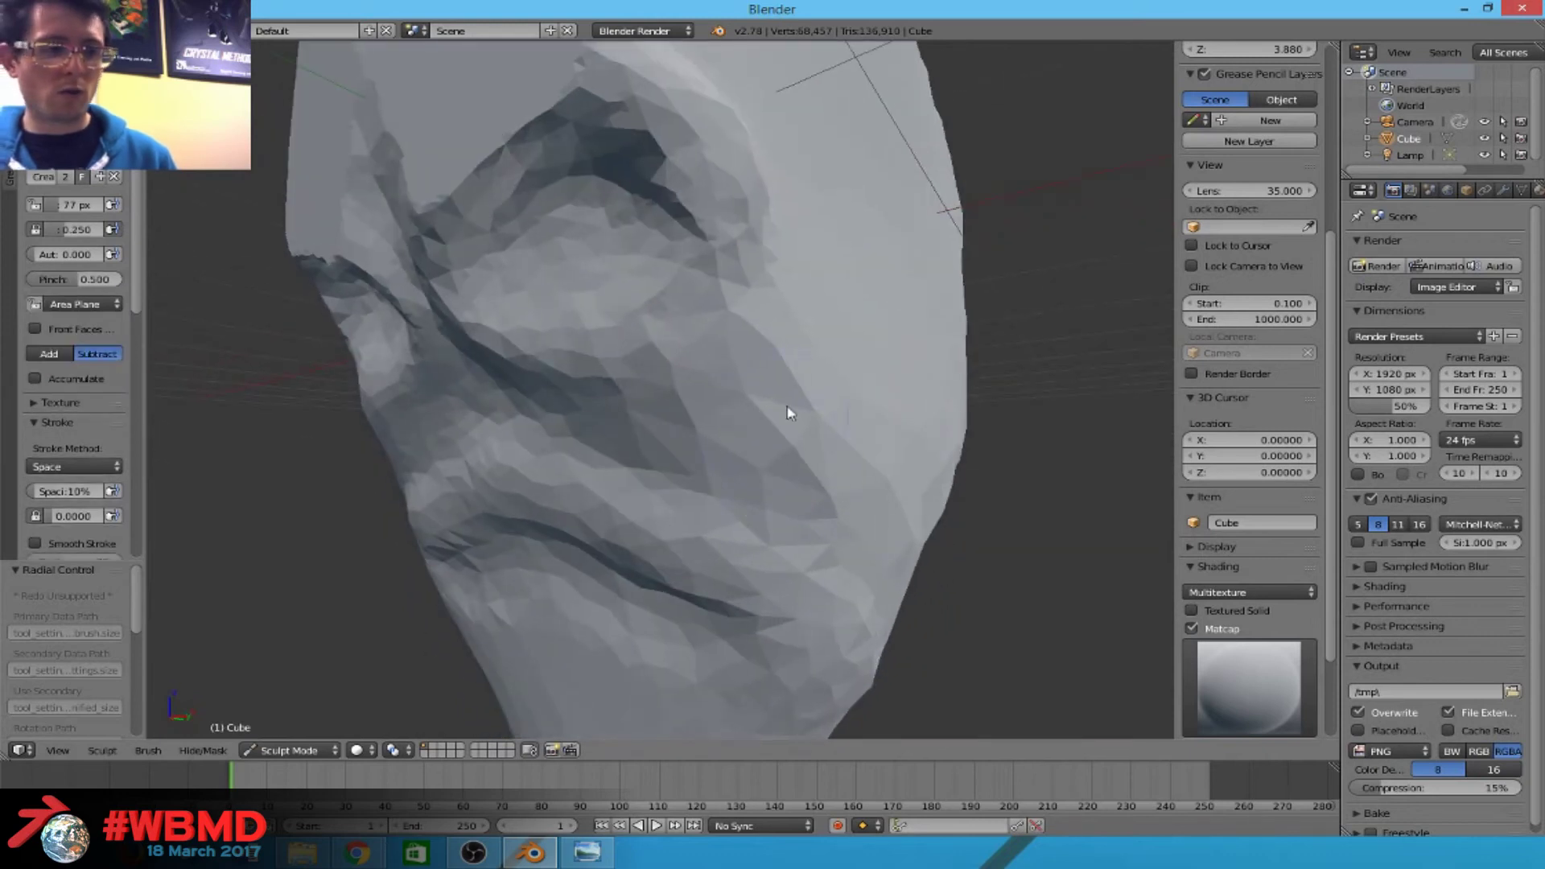
key(c)
key(k)
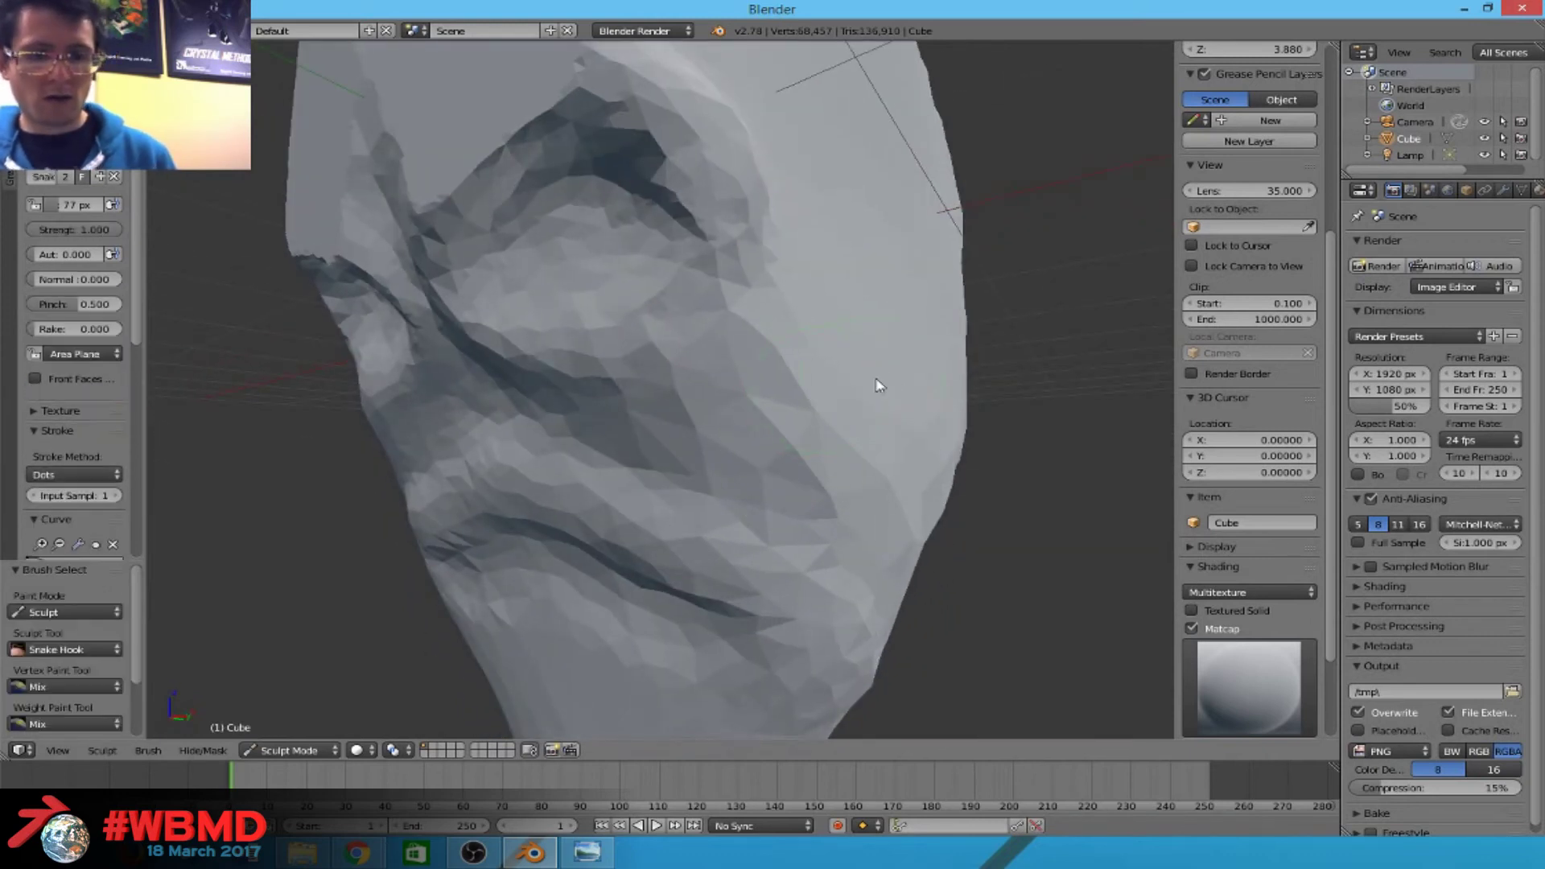
middle_drag(948, 369, 780, 379)
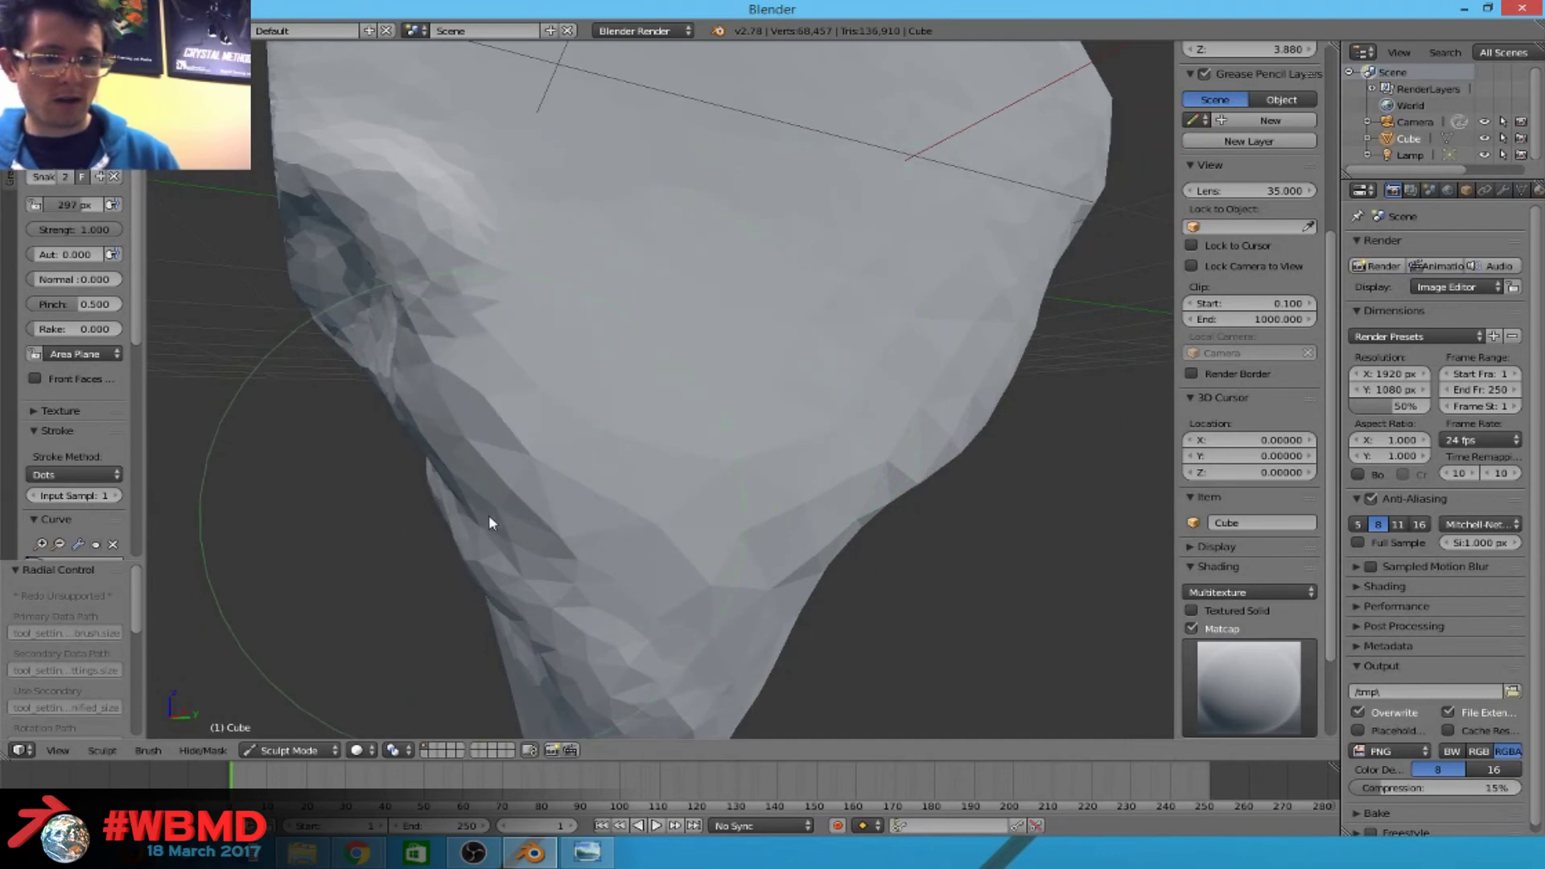
Reshape the cheeks and jaw of the head with Snake Hook, undoing a stroke along the way.
drag(541, 517, 552, 418)
drag(613, 460, 635, 448)
mouse_move(639, 442)
middle_down()
mouse_move(896, 389)
mouse_move(838, 372)
mouse_move(1012, 361)
middle_up()
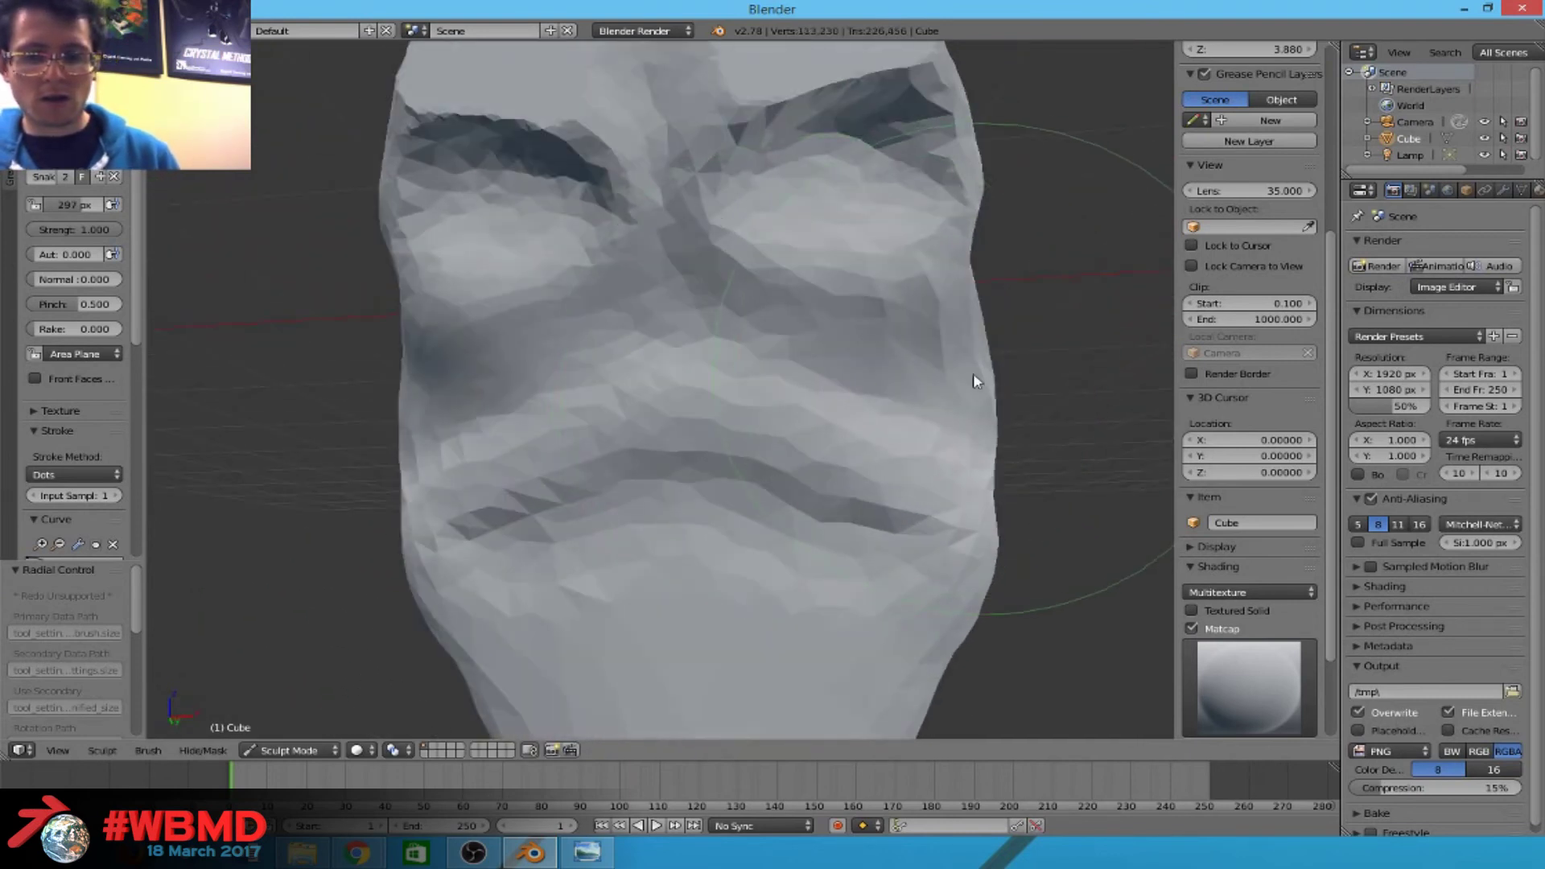
key(ctrl+z)
scroll(958, 375, down, 7)
scroll(957, 375, up, 4)
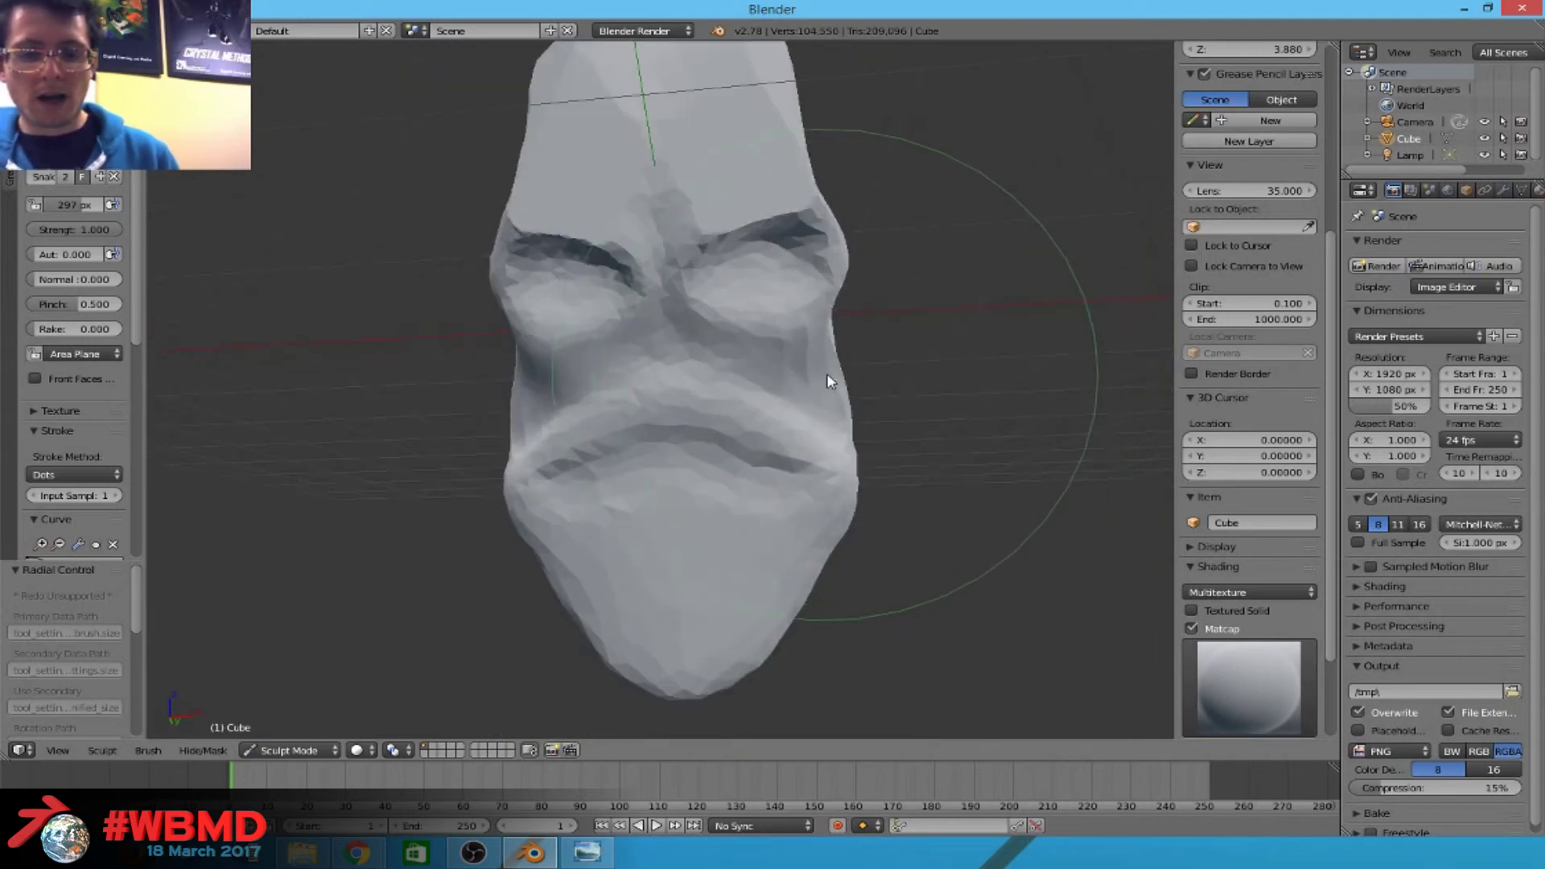
scroll(745, 414, up, 2)
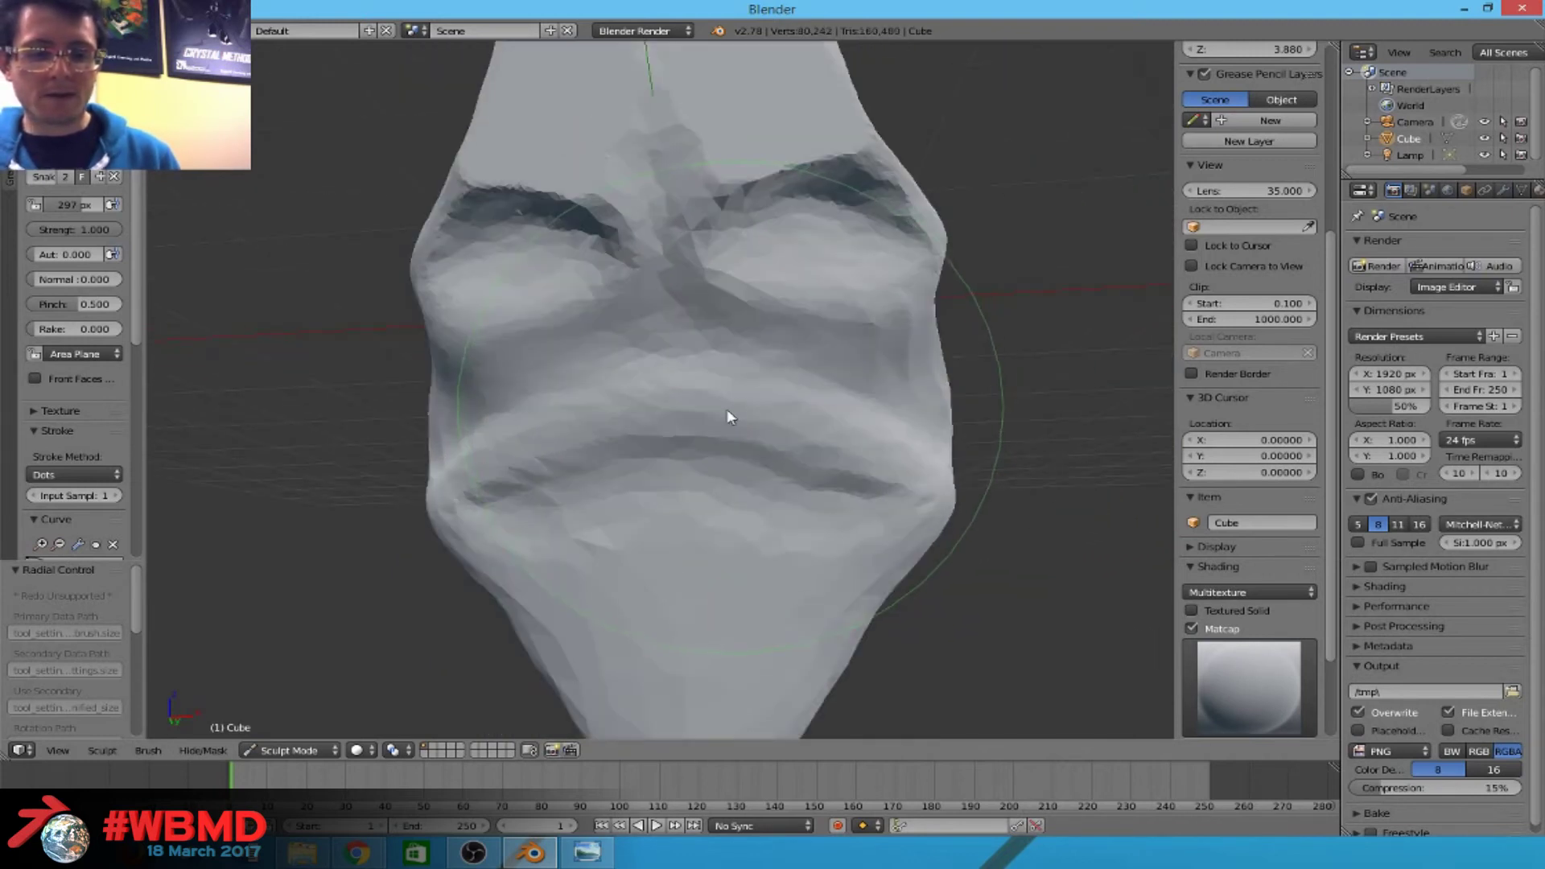
scroll(883, 334, down, 3)
middle_drag(883, 334, 809, 396)
drag(796, 377, 781, 371)
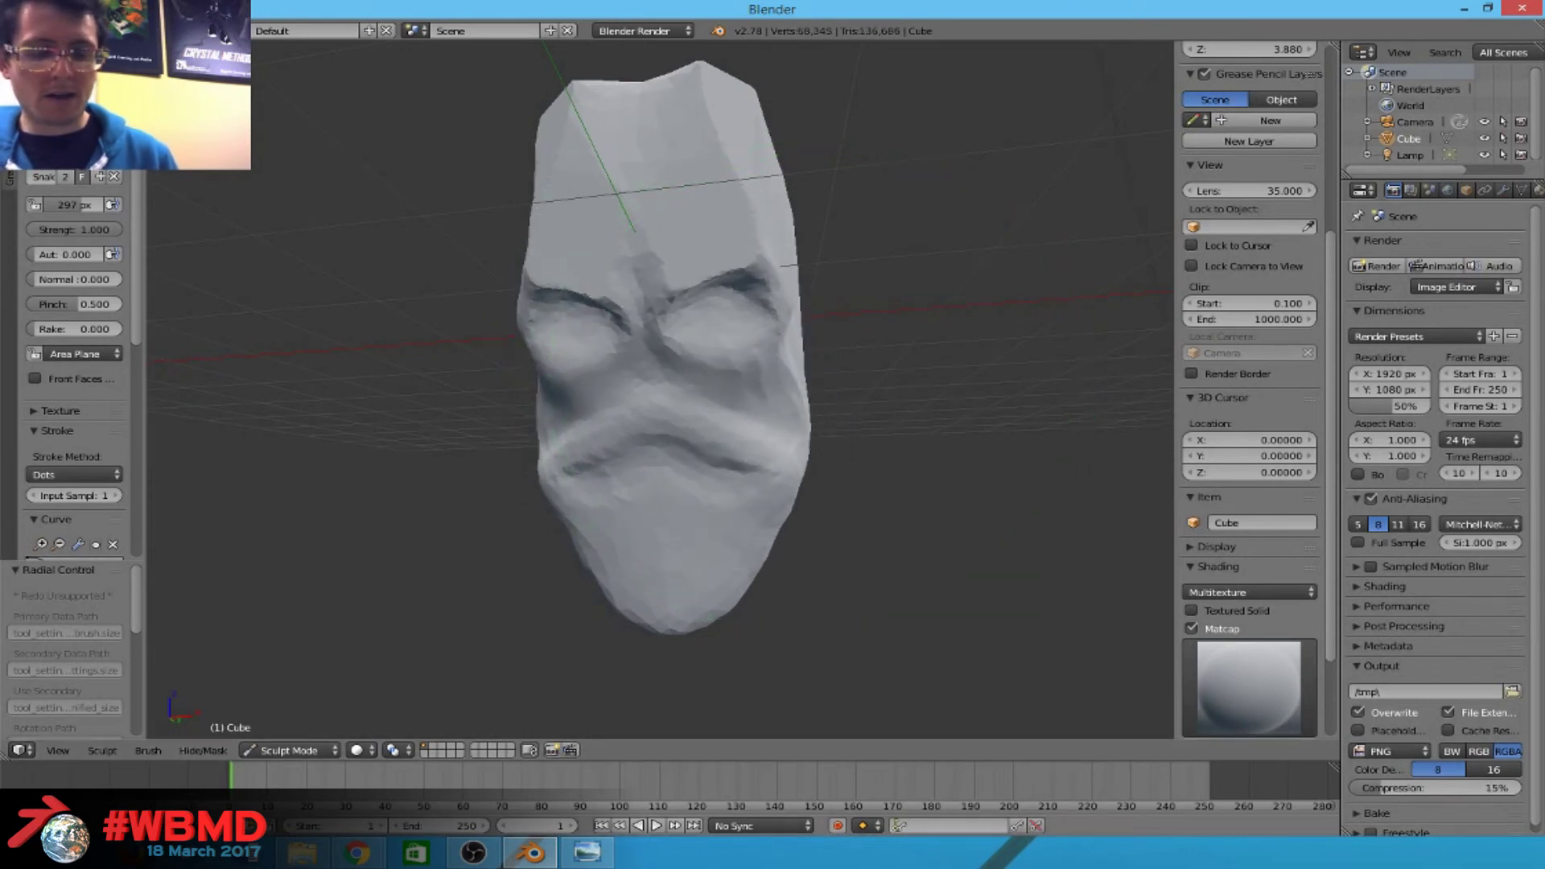
Switch to Chrome and search Google for "instant meshes download" in a new tab.
mouse_move(355, 853)
click(308, 716)
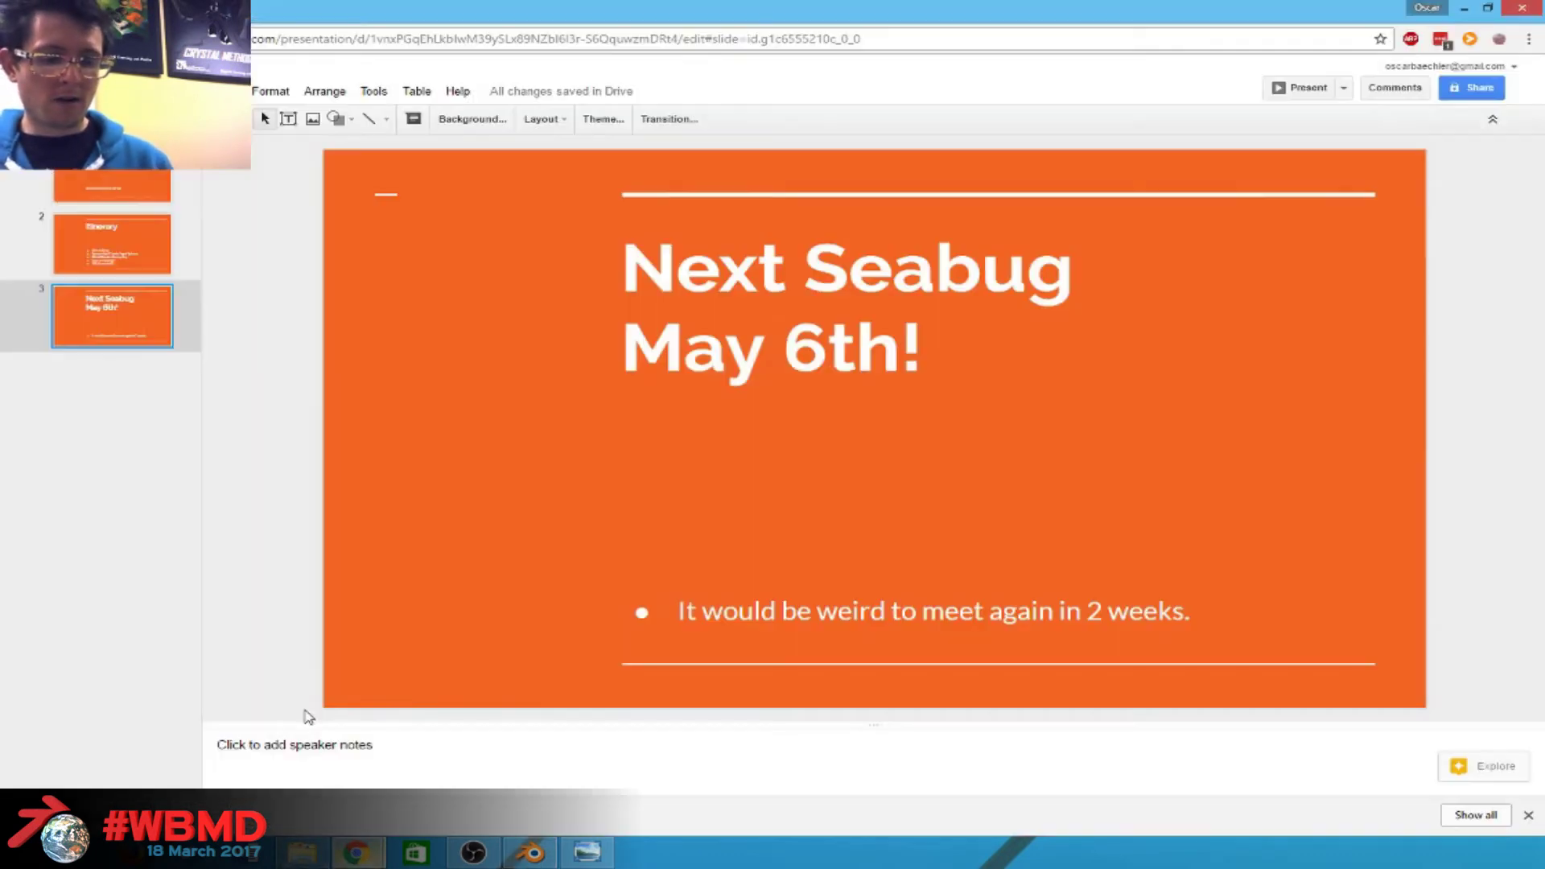
key(ctrl+t)
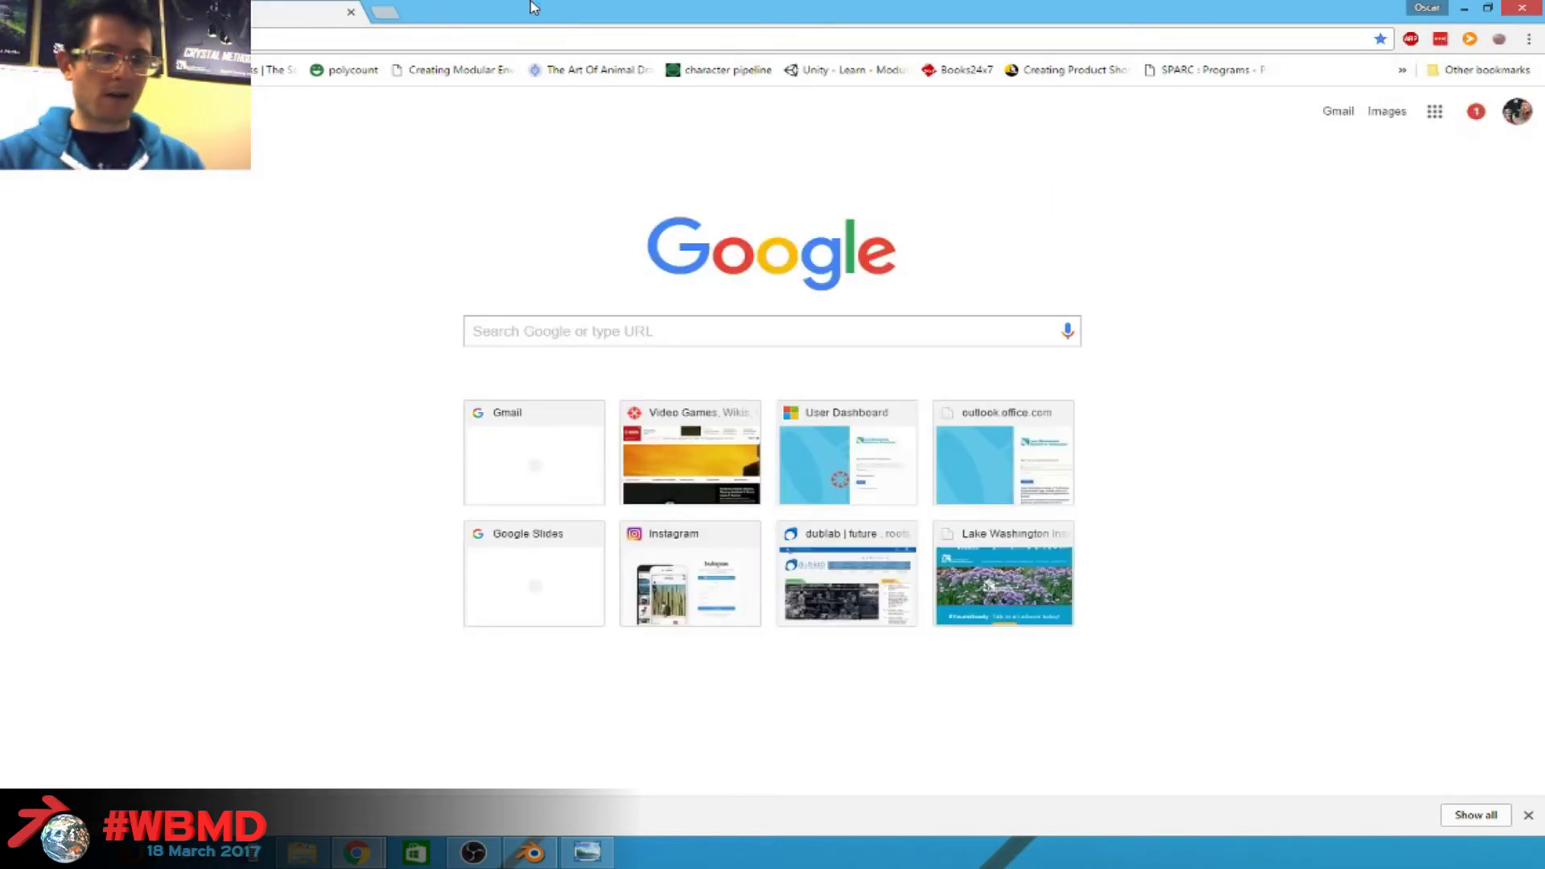
text(instant mesh)
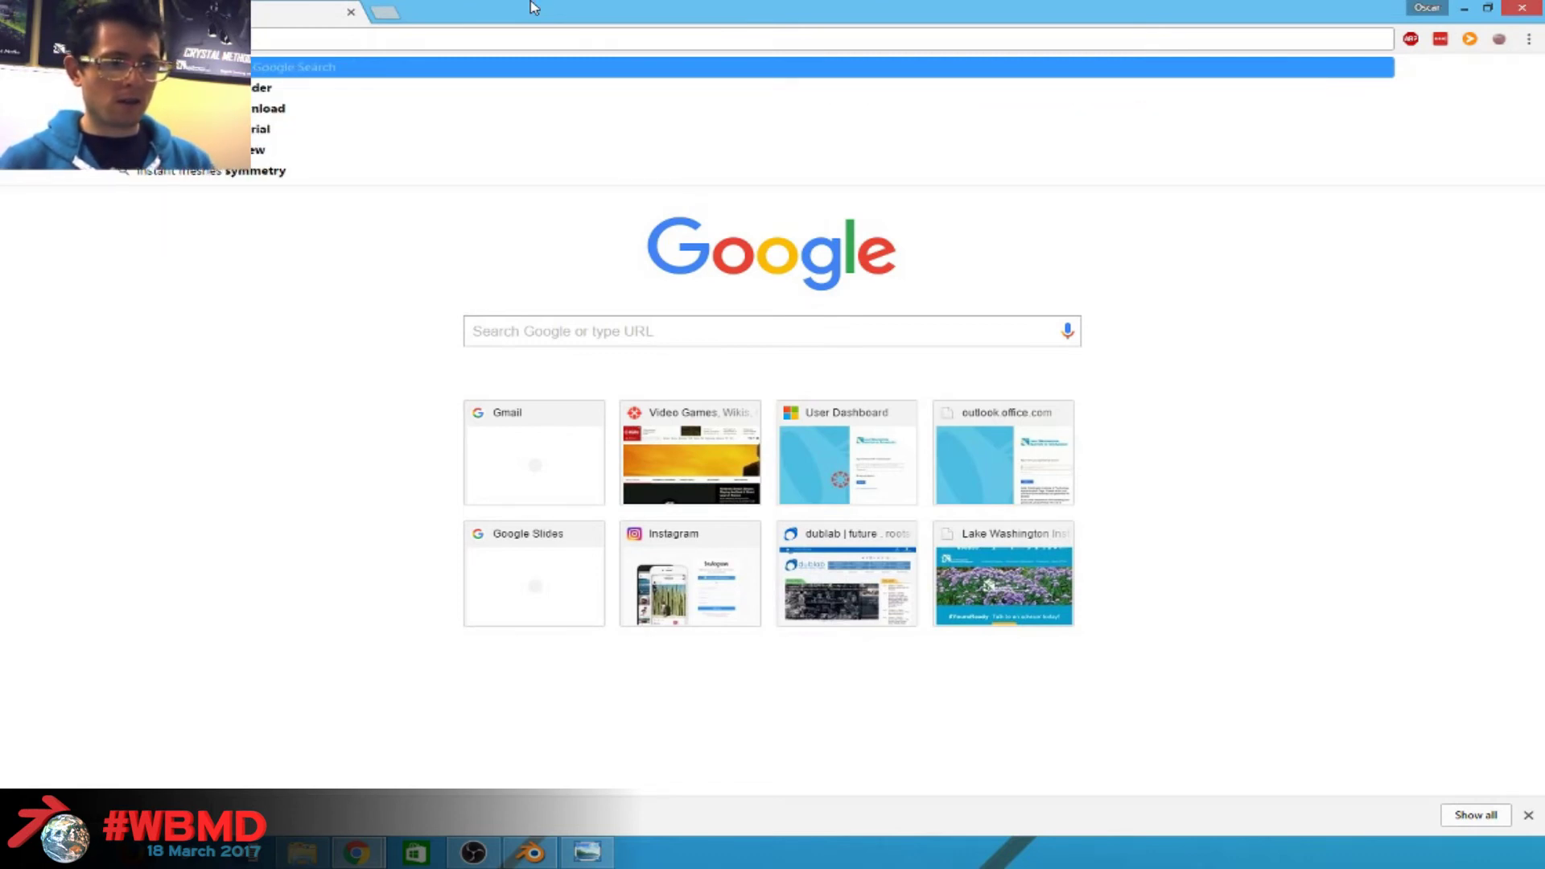
key(Down)
key(Down)
key(Return)
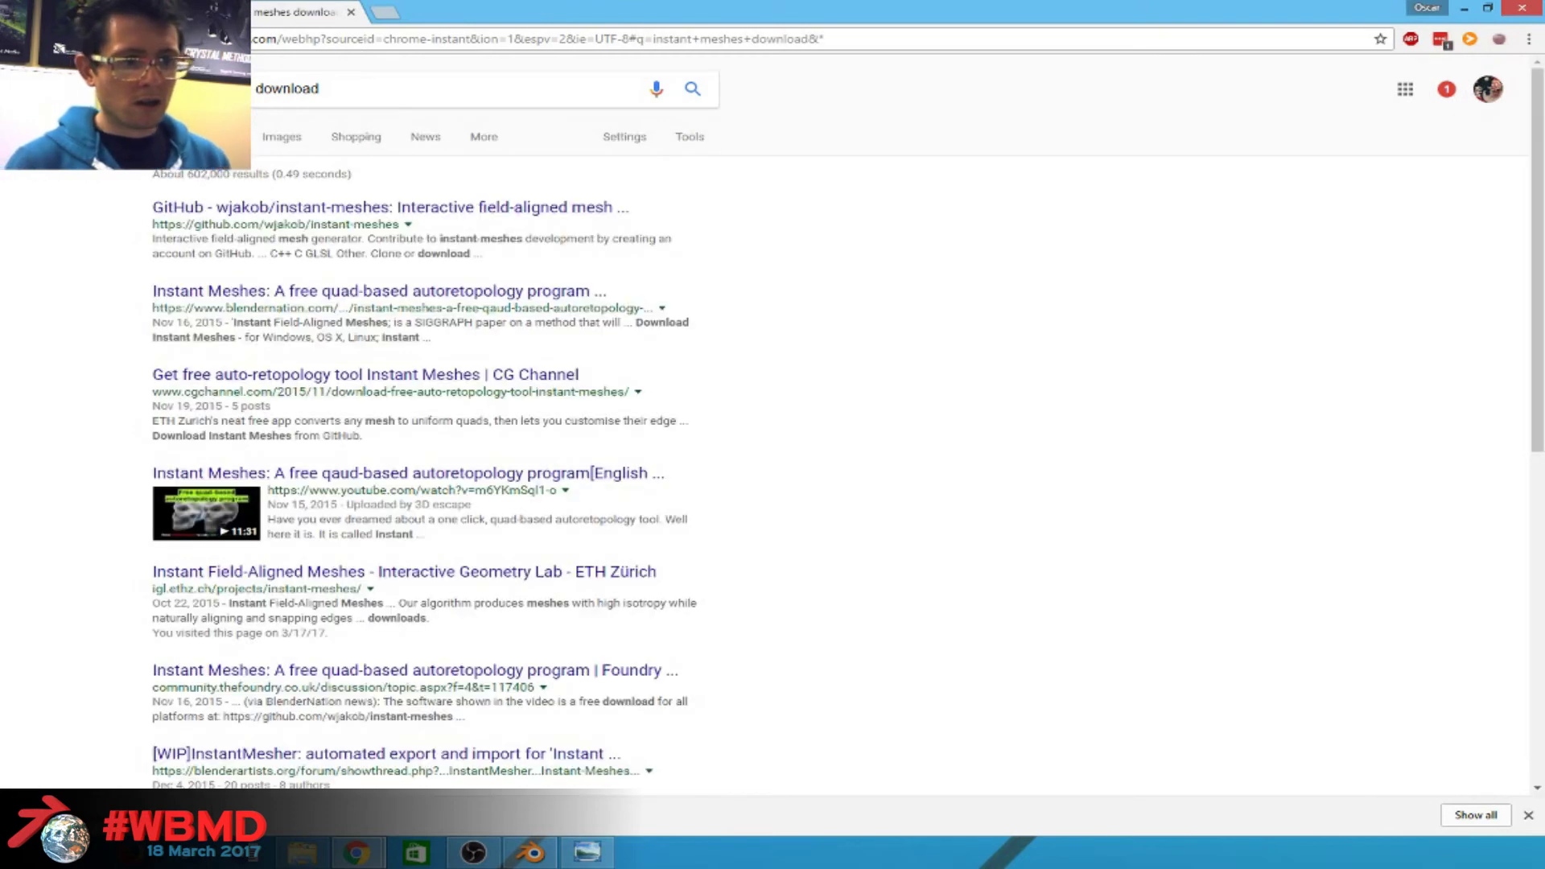
Open the instant-meshes GitHub repository in a separate tab and the ETH Zürich Instant Field-Aligned Meshes page, and look over both.
middle_click(452, 211)
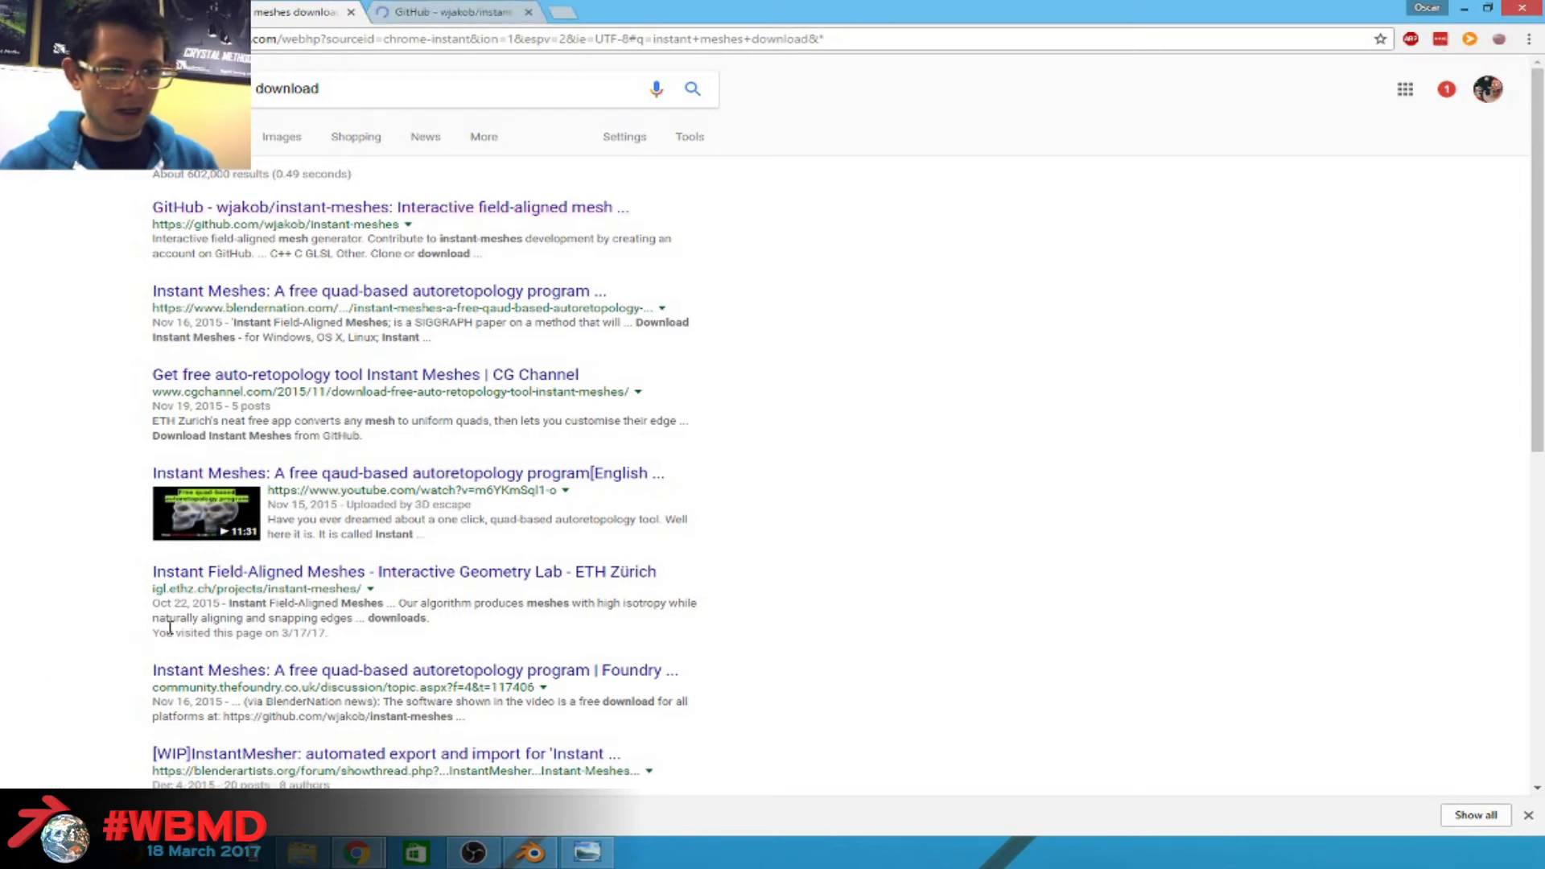
click(316, 571)
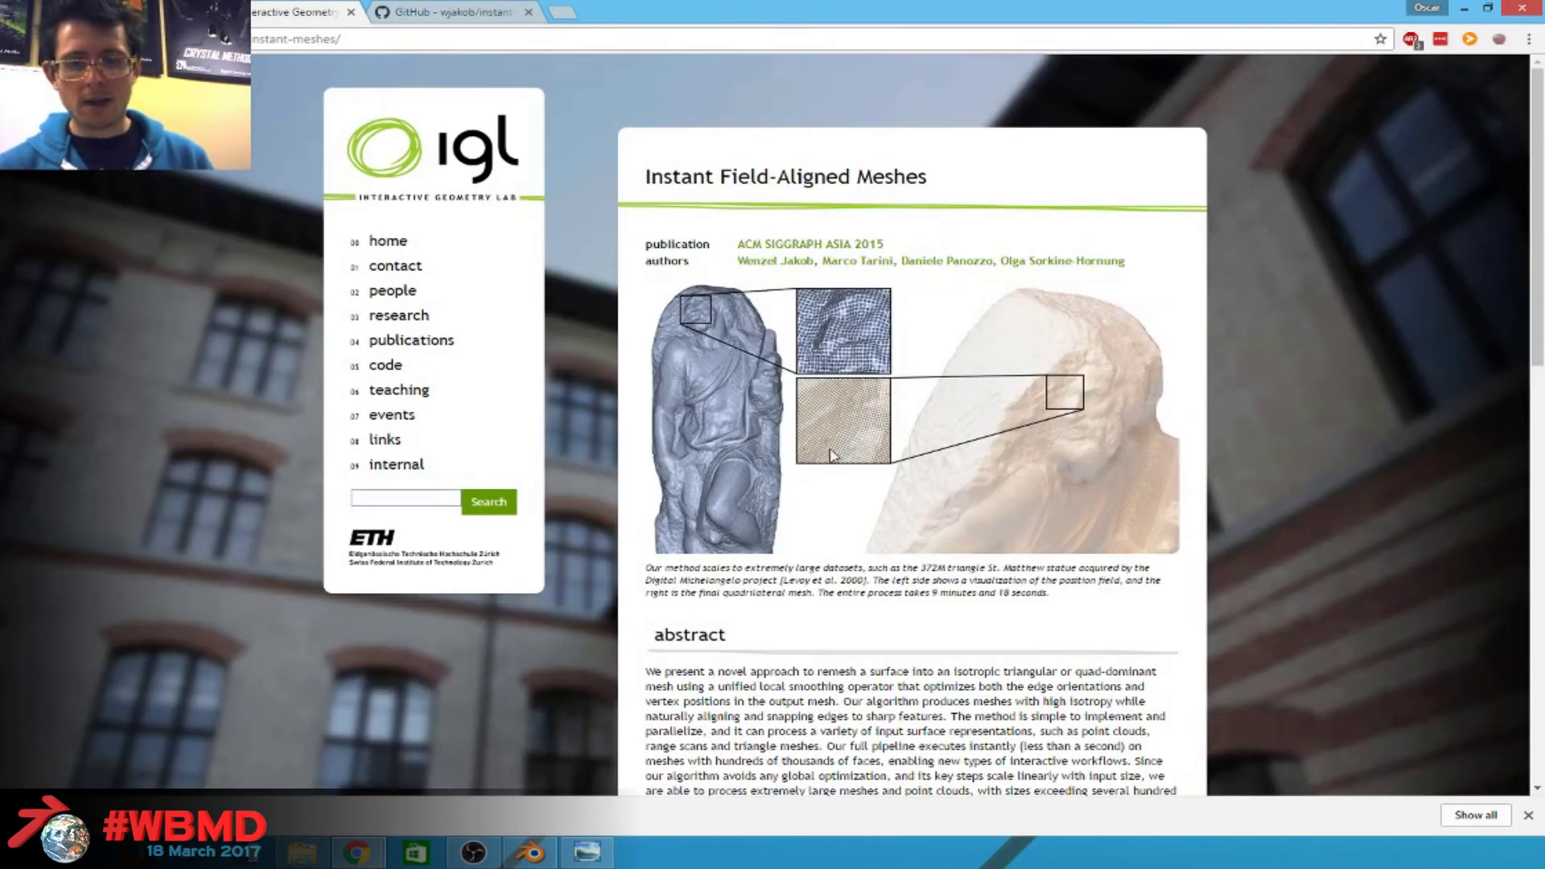
scroll(832, 455, down, 10)
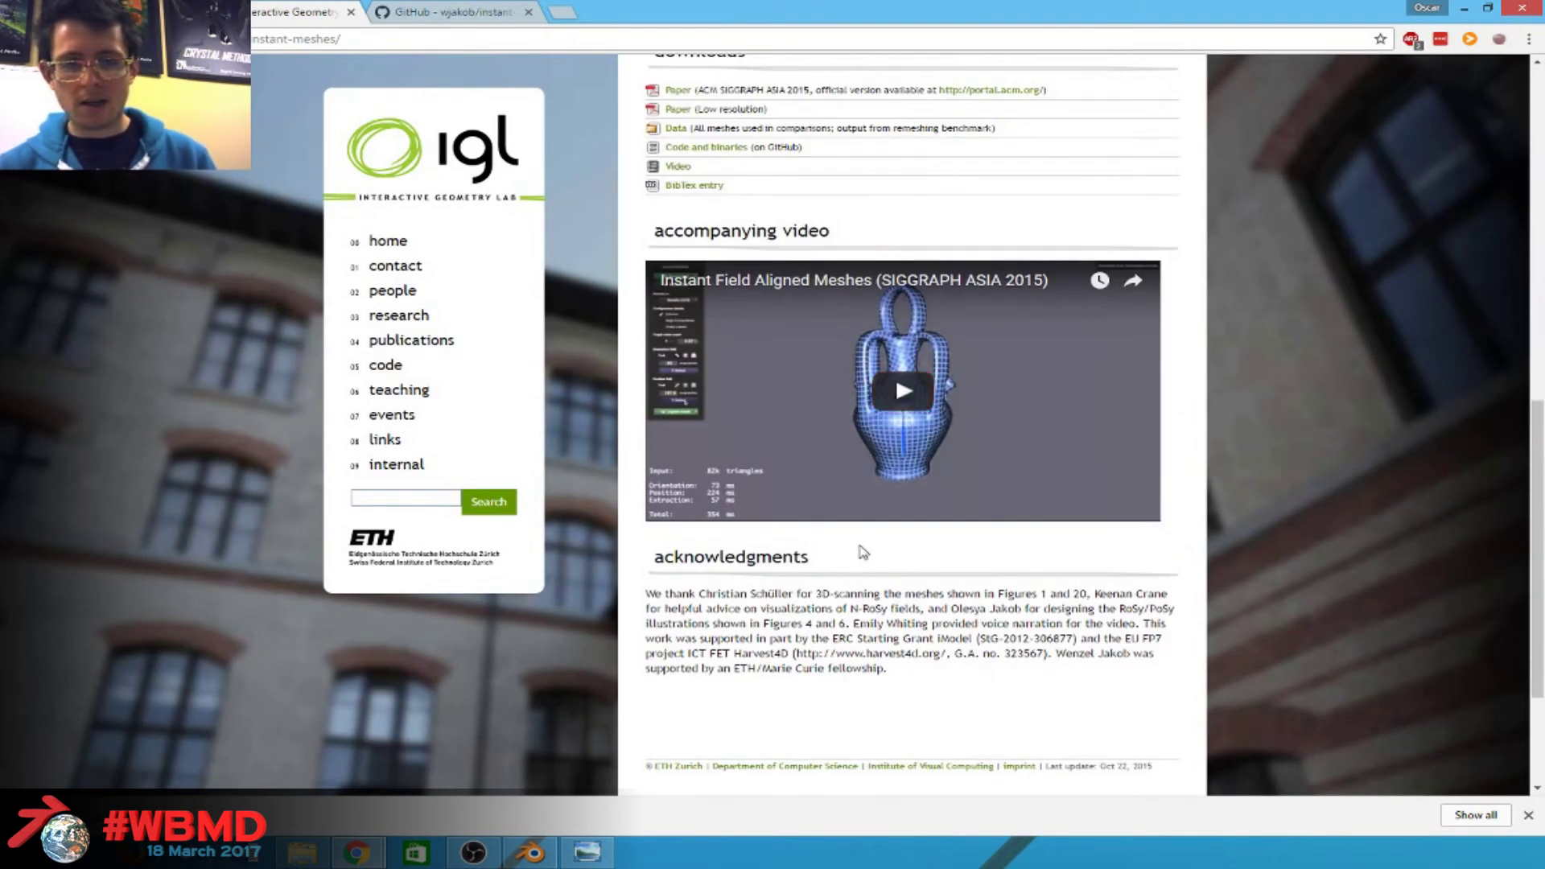
scroll(862, 547, up, 7)
key(ctrl+Tab)
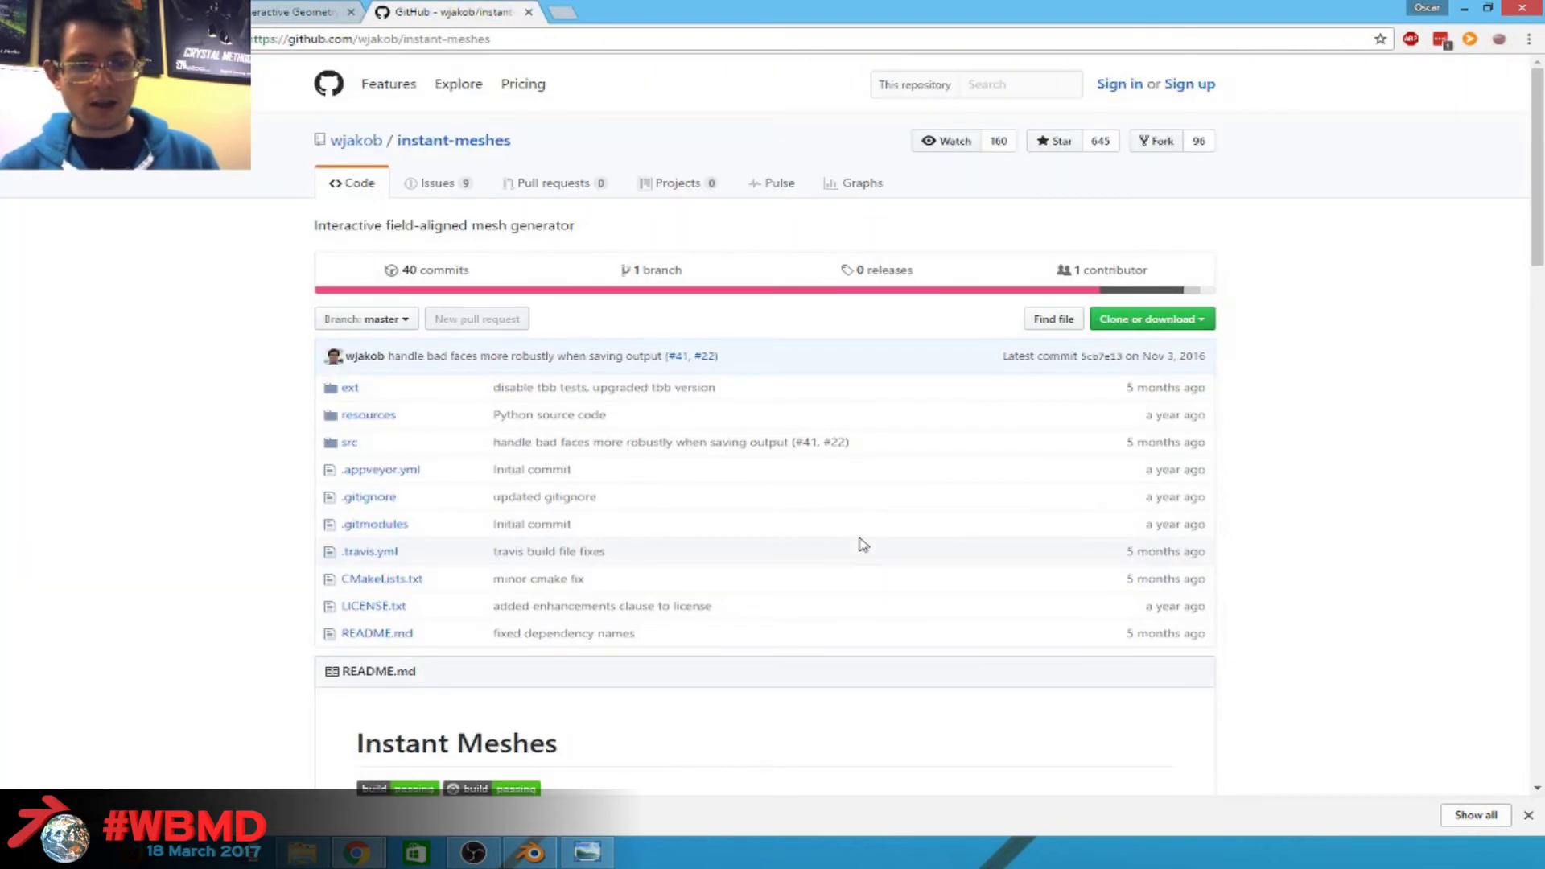
key(ctrl+shift+Tab)
scroll(863, 546, down, 9)
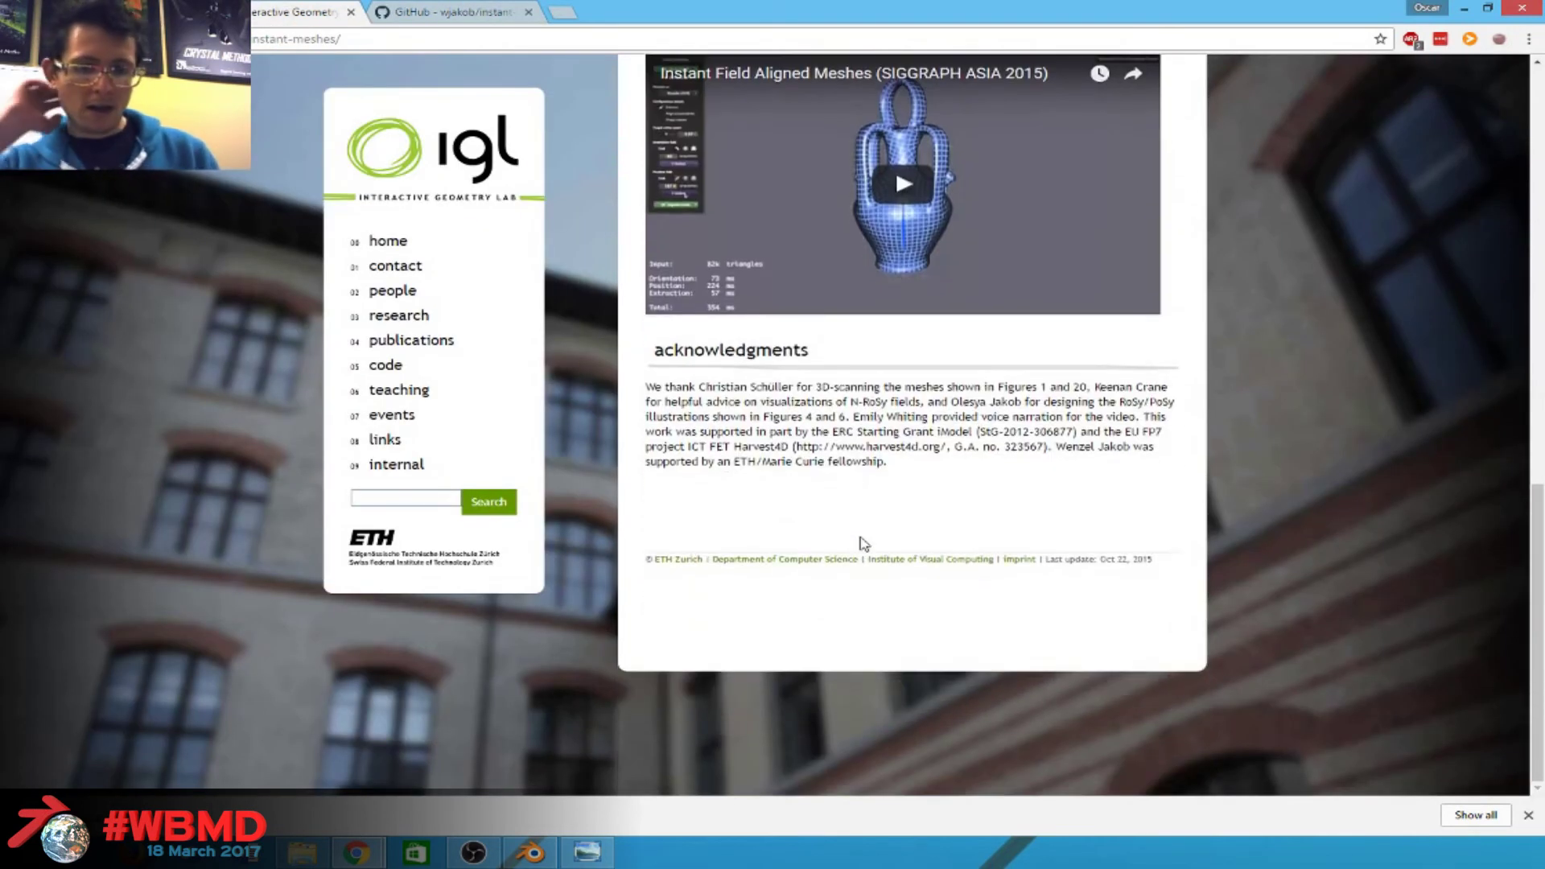
scroll(863, 544, up, 13)
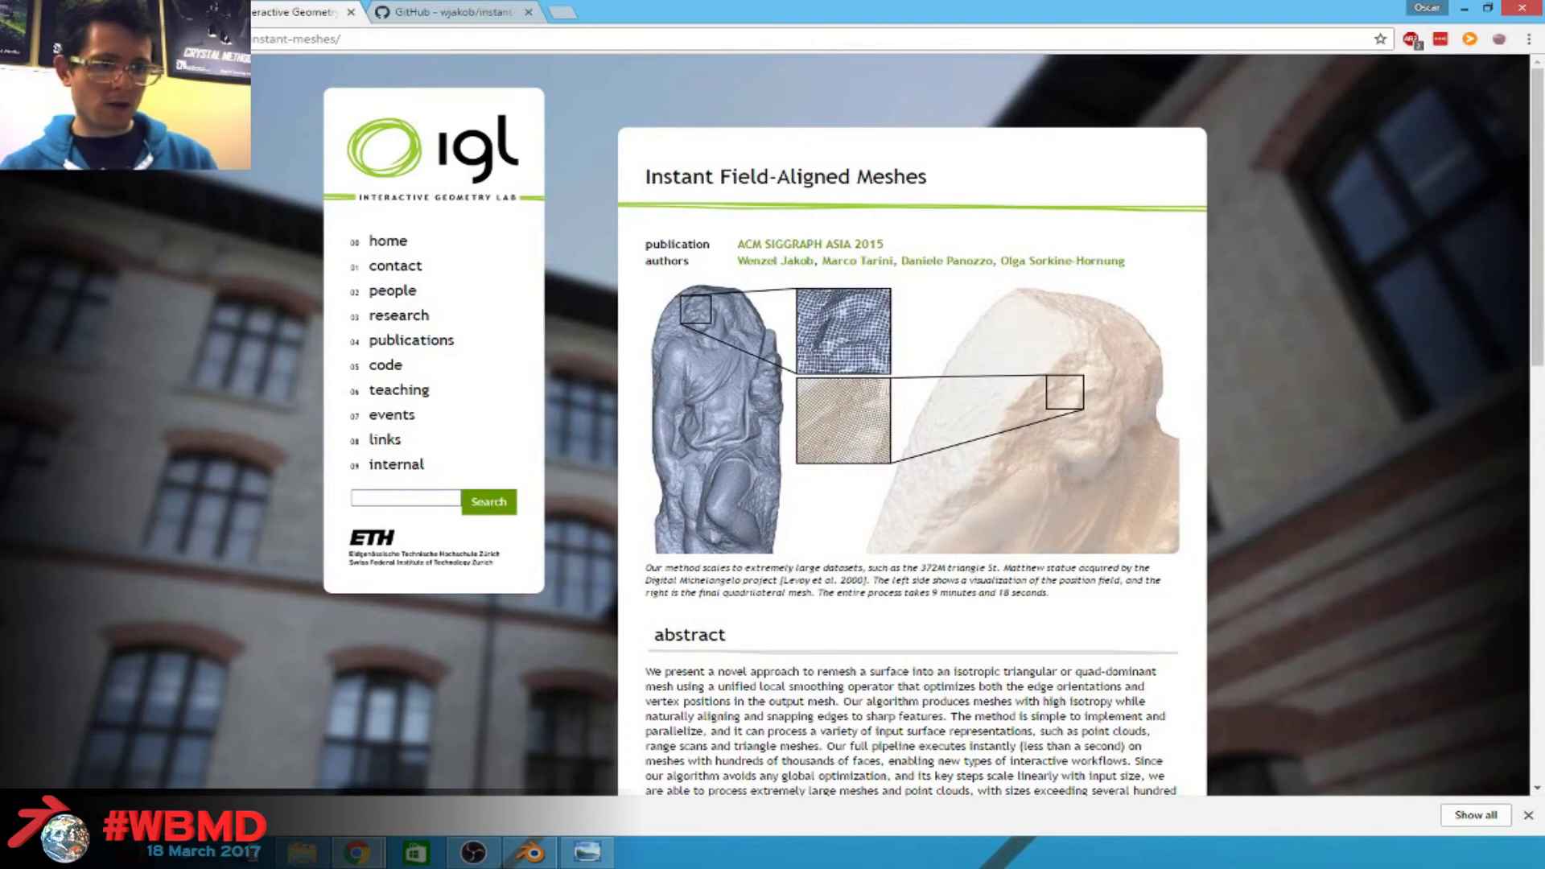
click(476, 9)
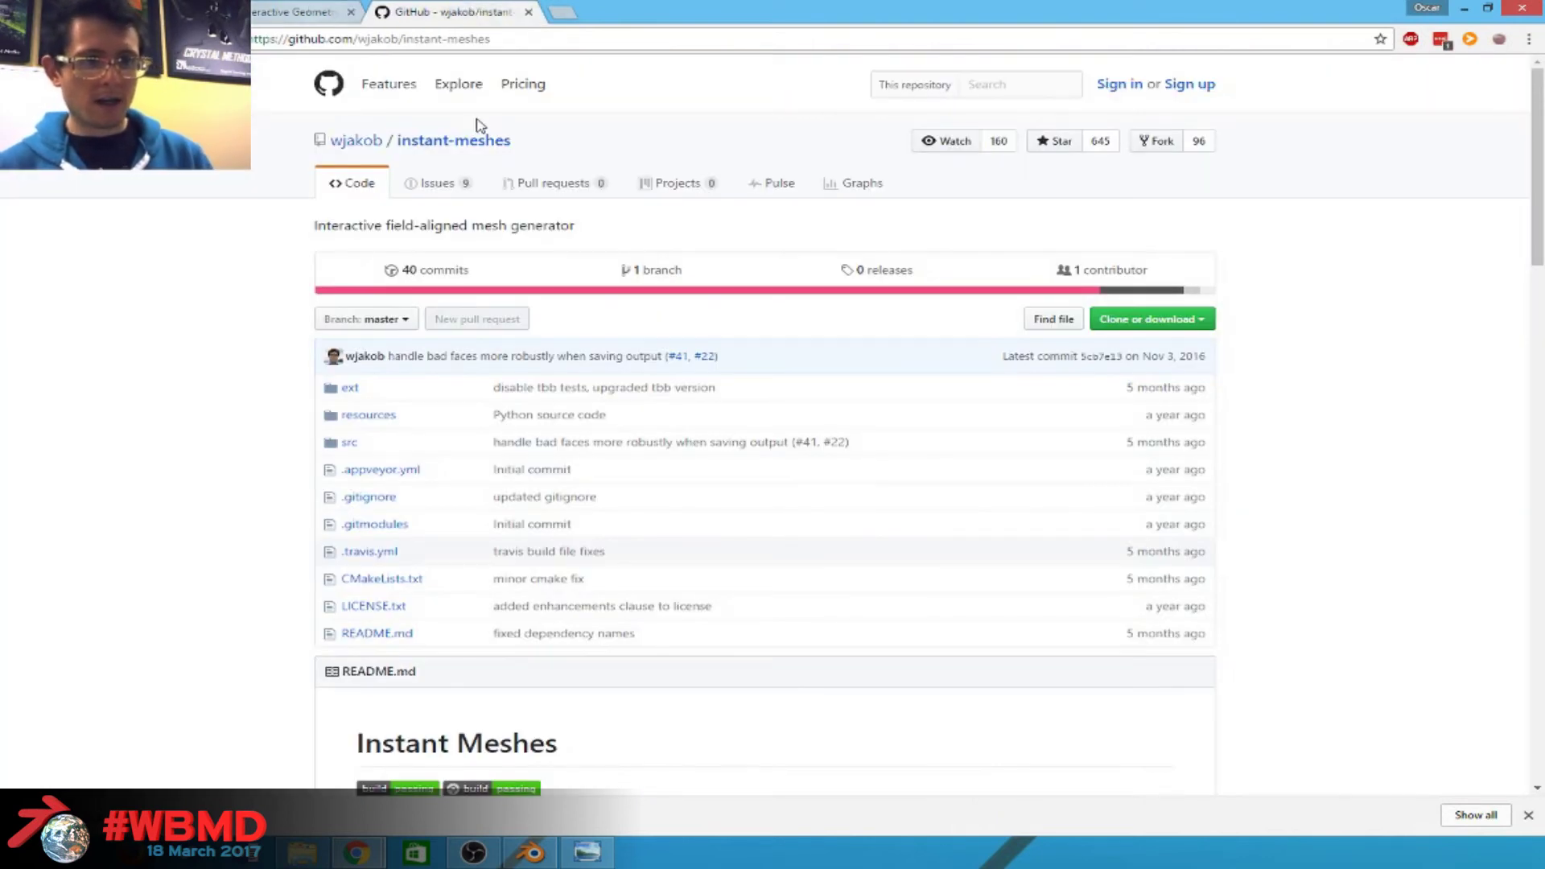
Open youtube.com in a new tab and search it for "INSTANT MESHES".
key(ctrl+t)
text(youtube.com)
key(Return)
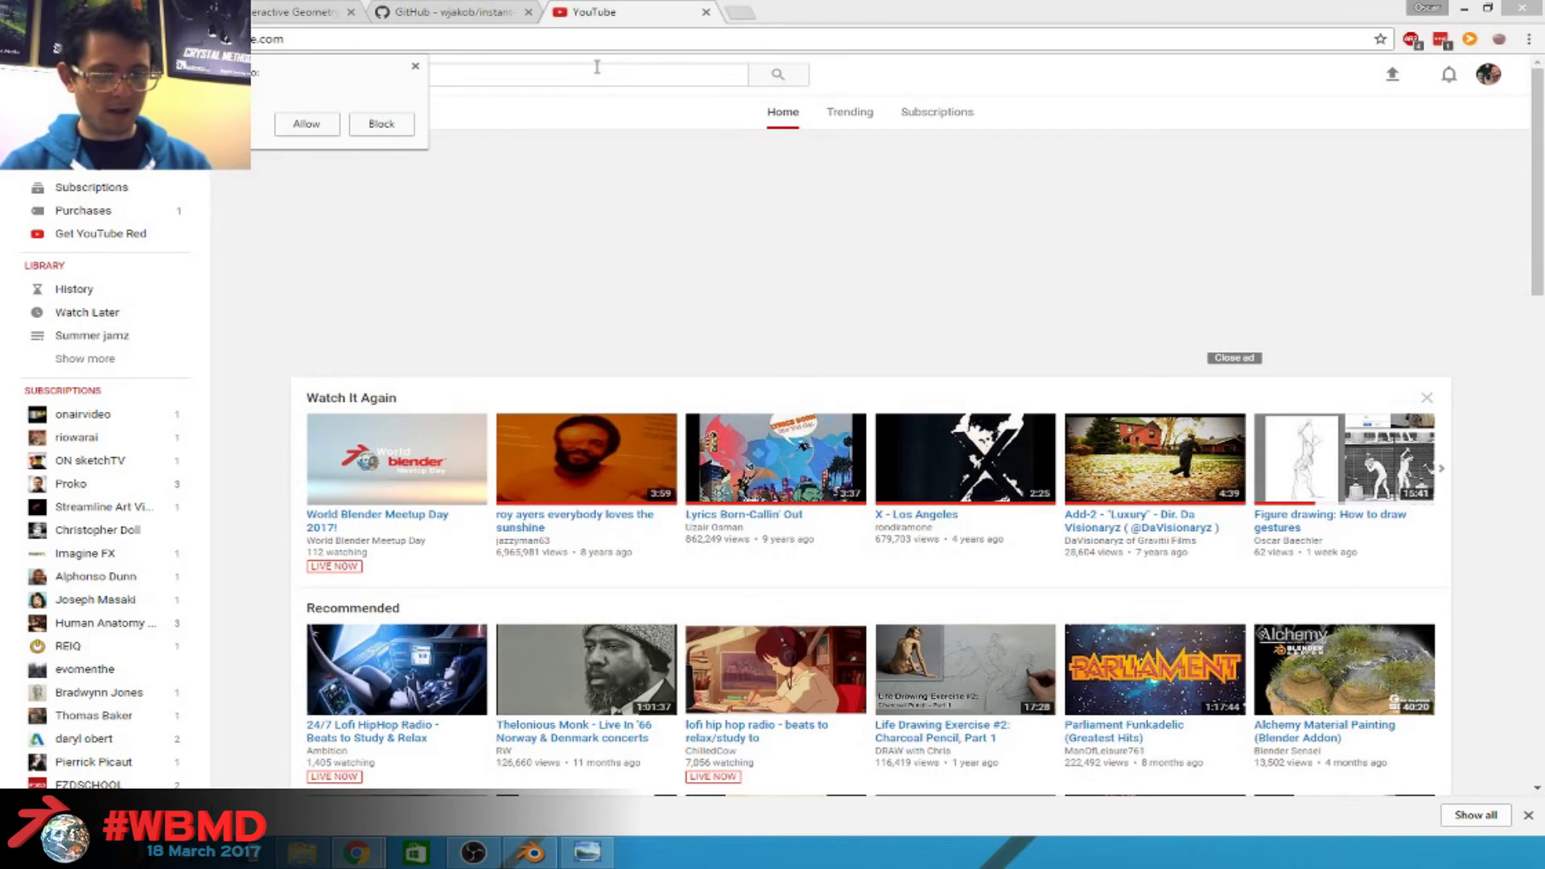
click(598, 67)
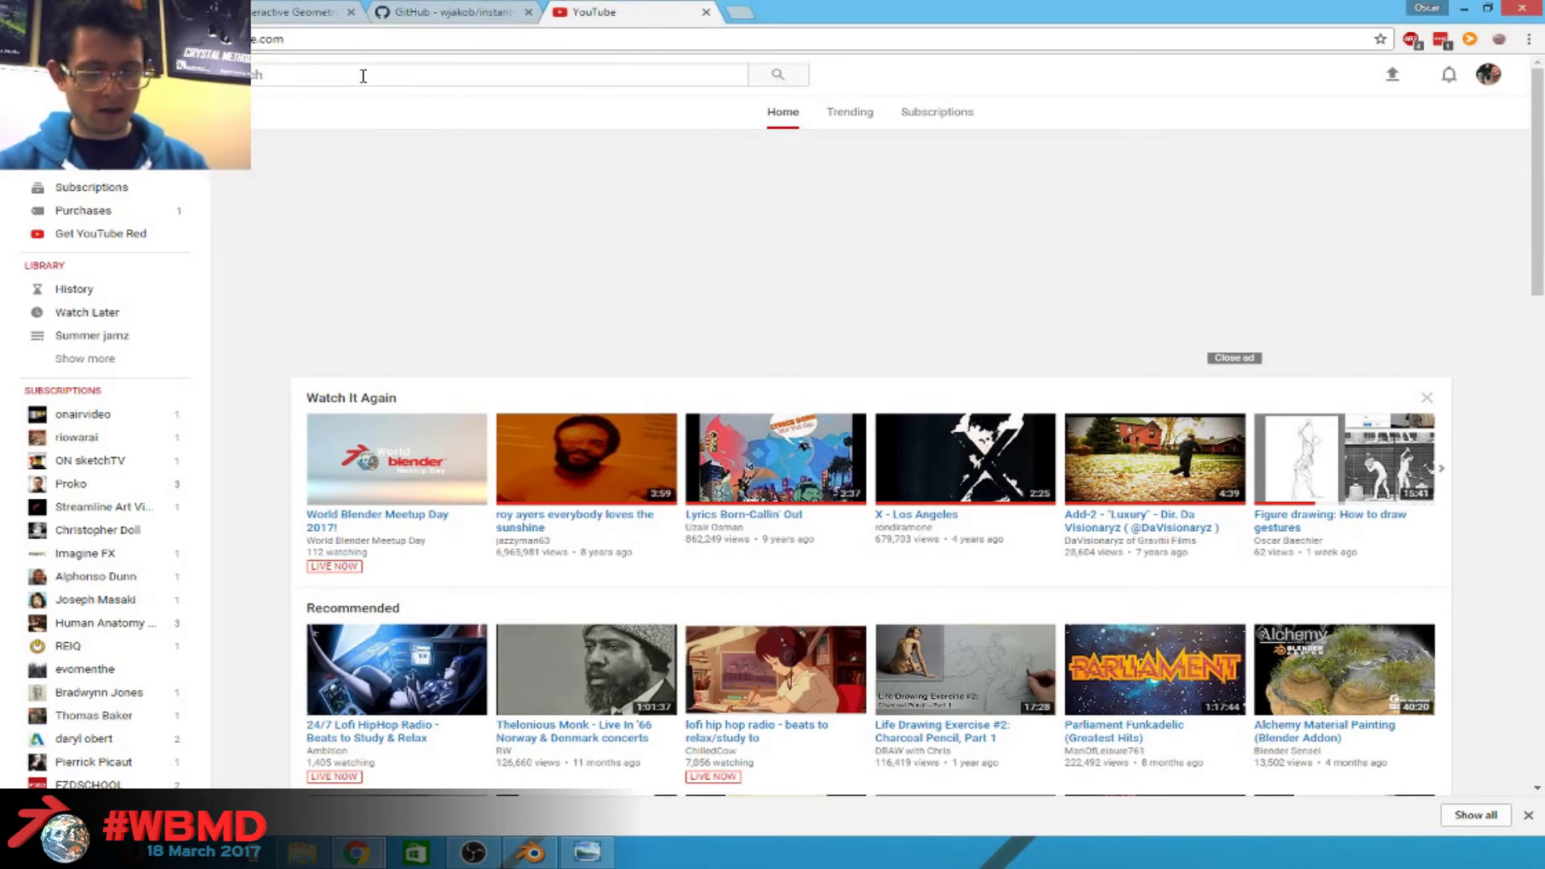
click(363, 75)
text(INSTANT MESHES)
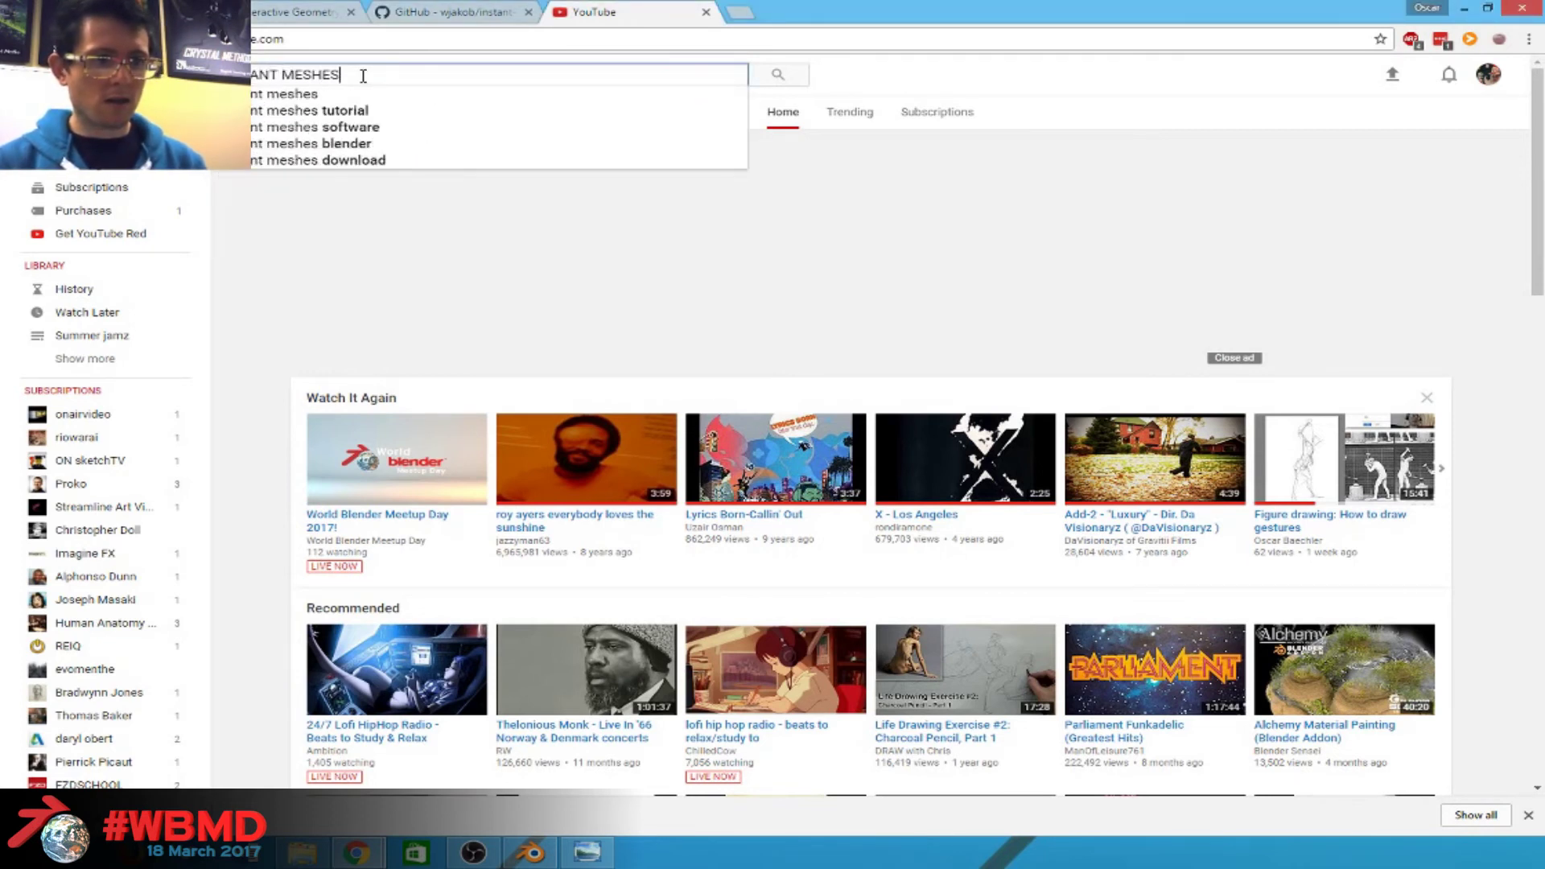
key(Return)
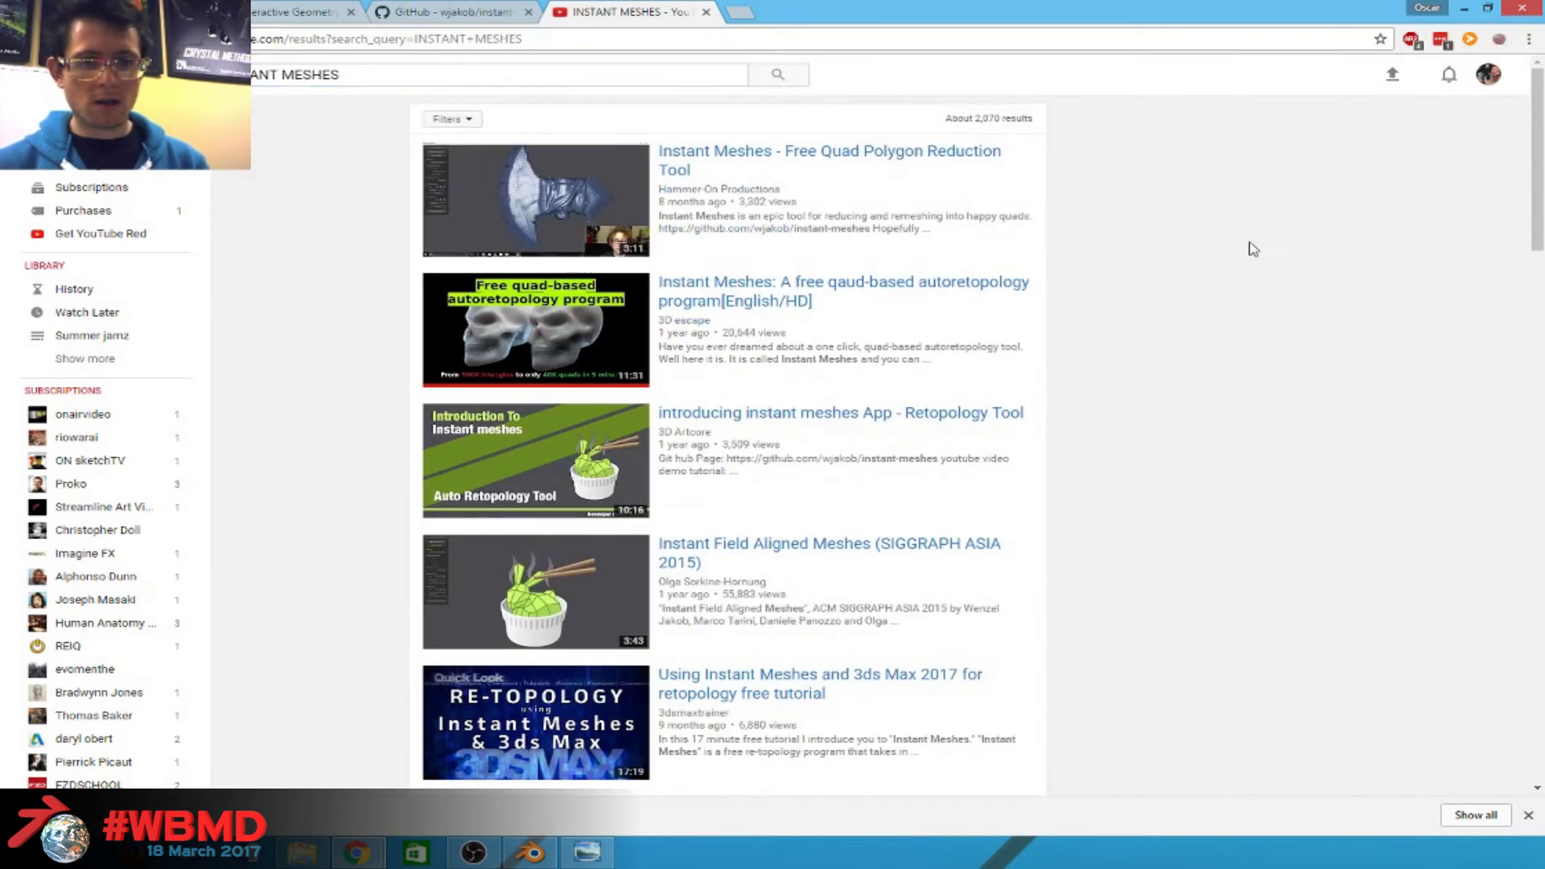
Play the Instant Meshes autoretopology video by 3D escape, mute it and skip ahead to the skull example.
click(846, 294)
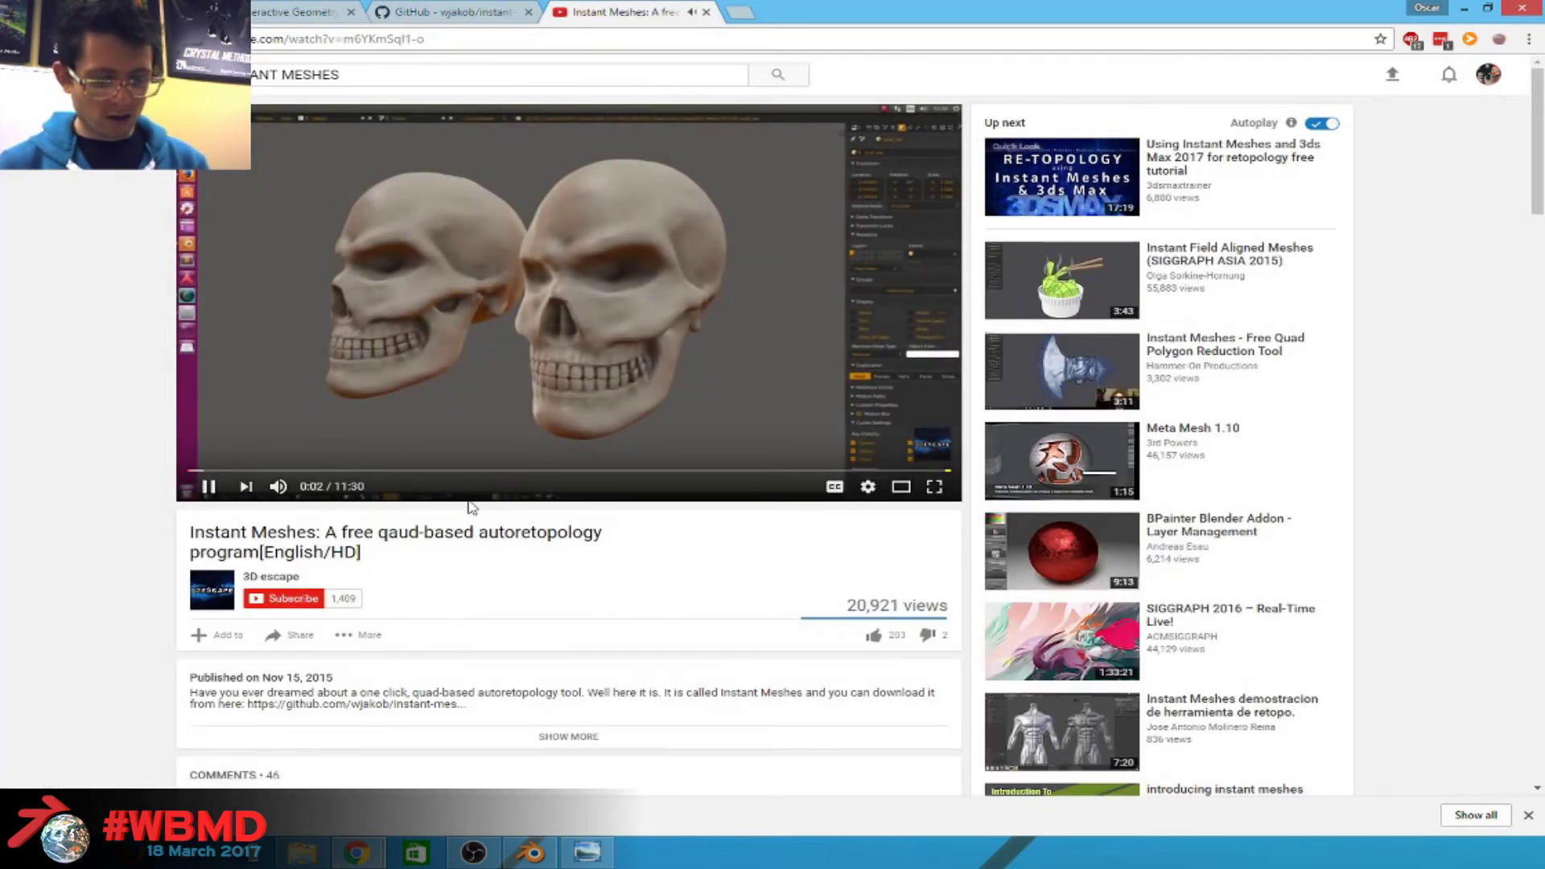
mouse_move(284, 492)
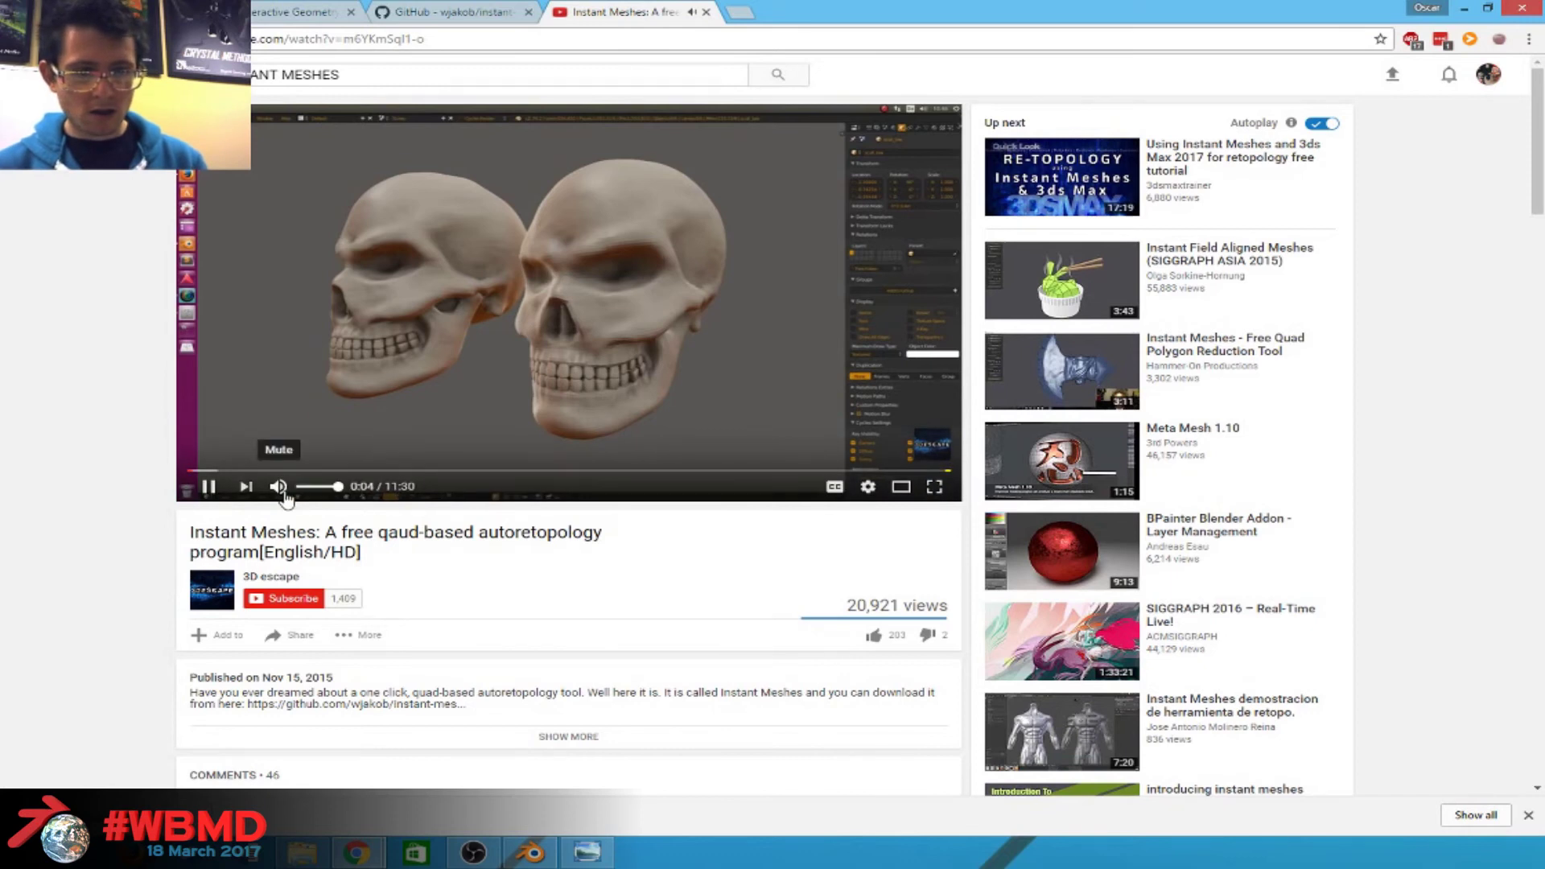
key(Right)
key(Right)
key(Right)
key(Right)
key(Right)
key(Right)
key(Right)
key(Right)
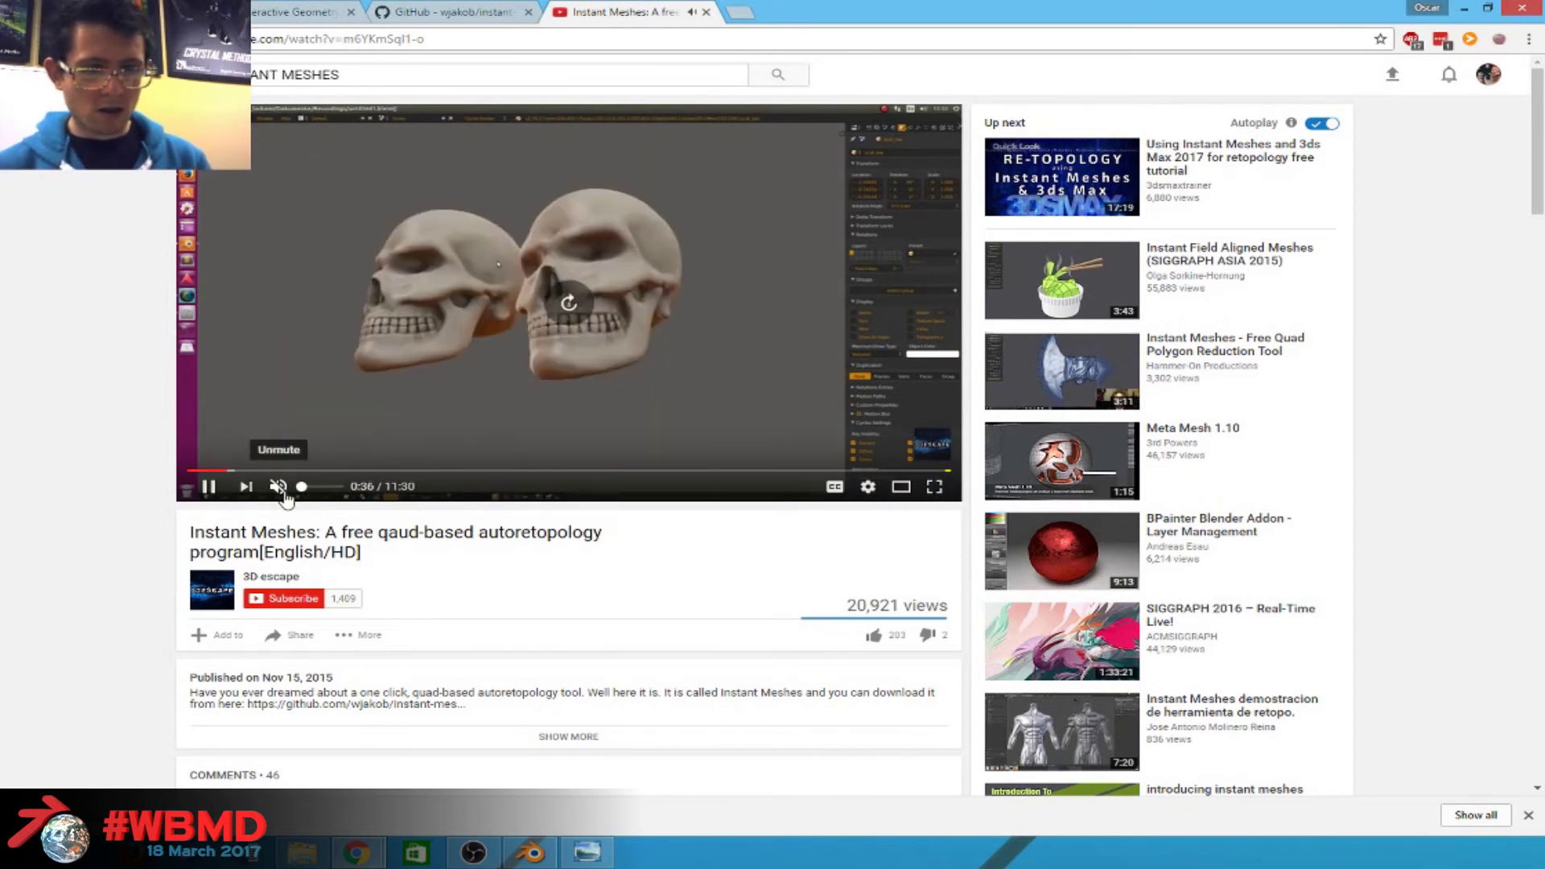
key(l)
key(l)
key(l)
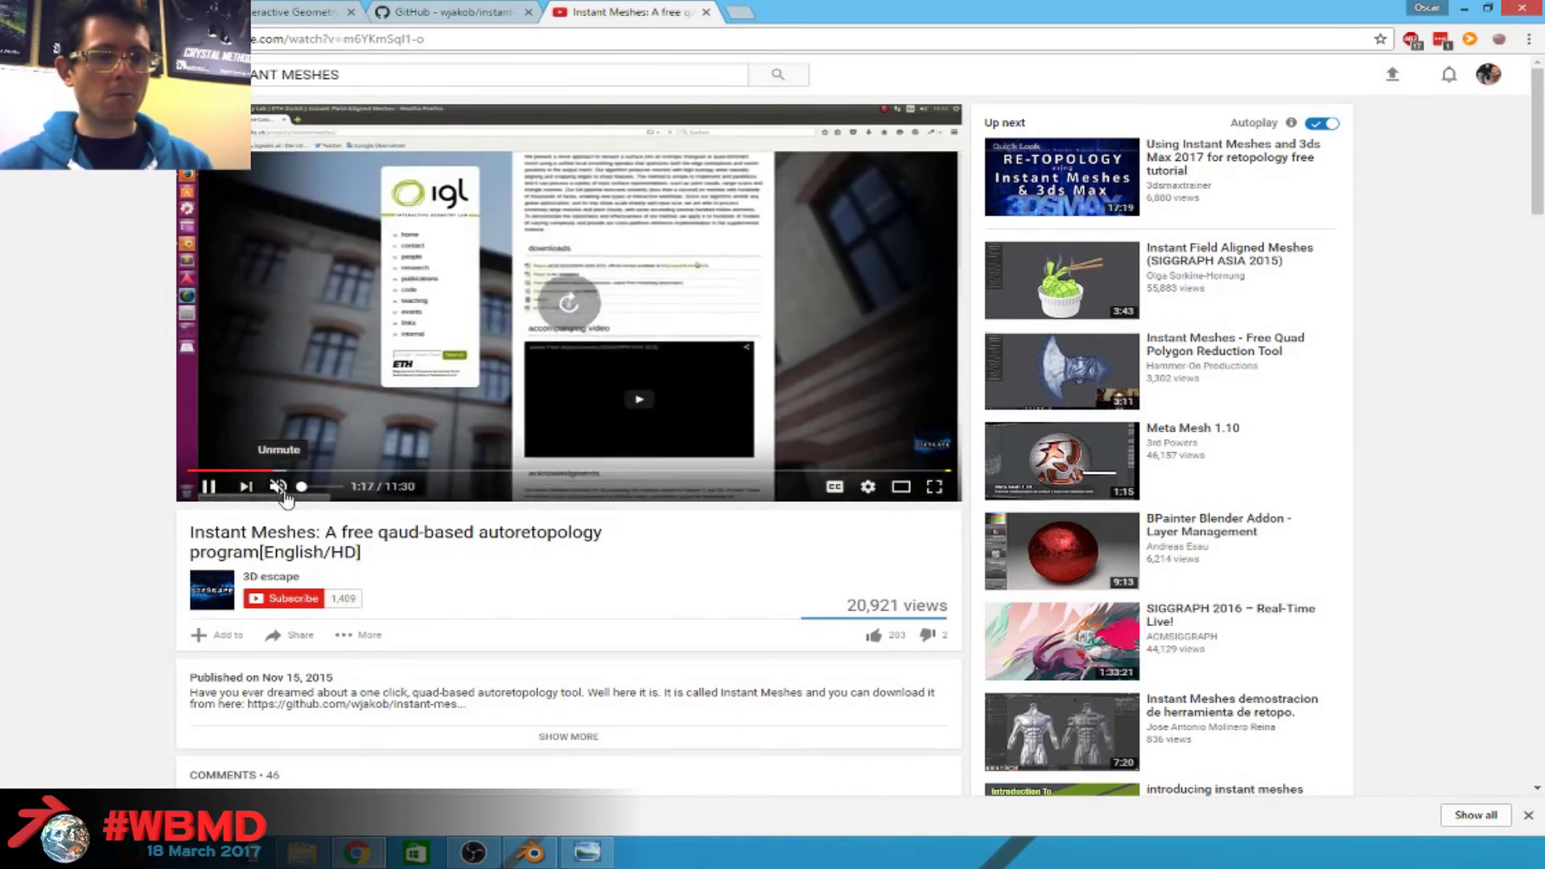
key(Left)
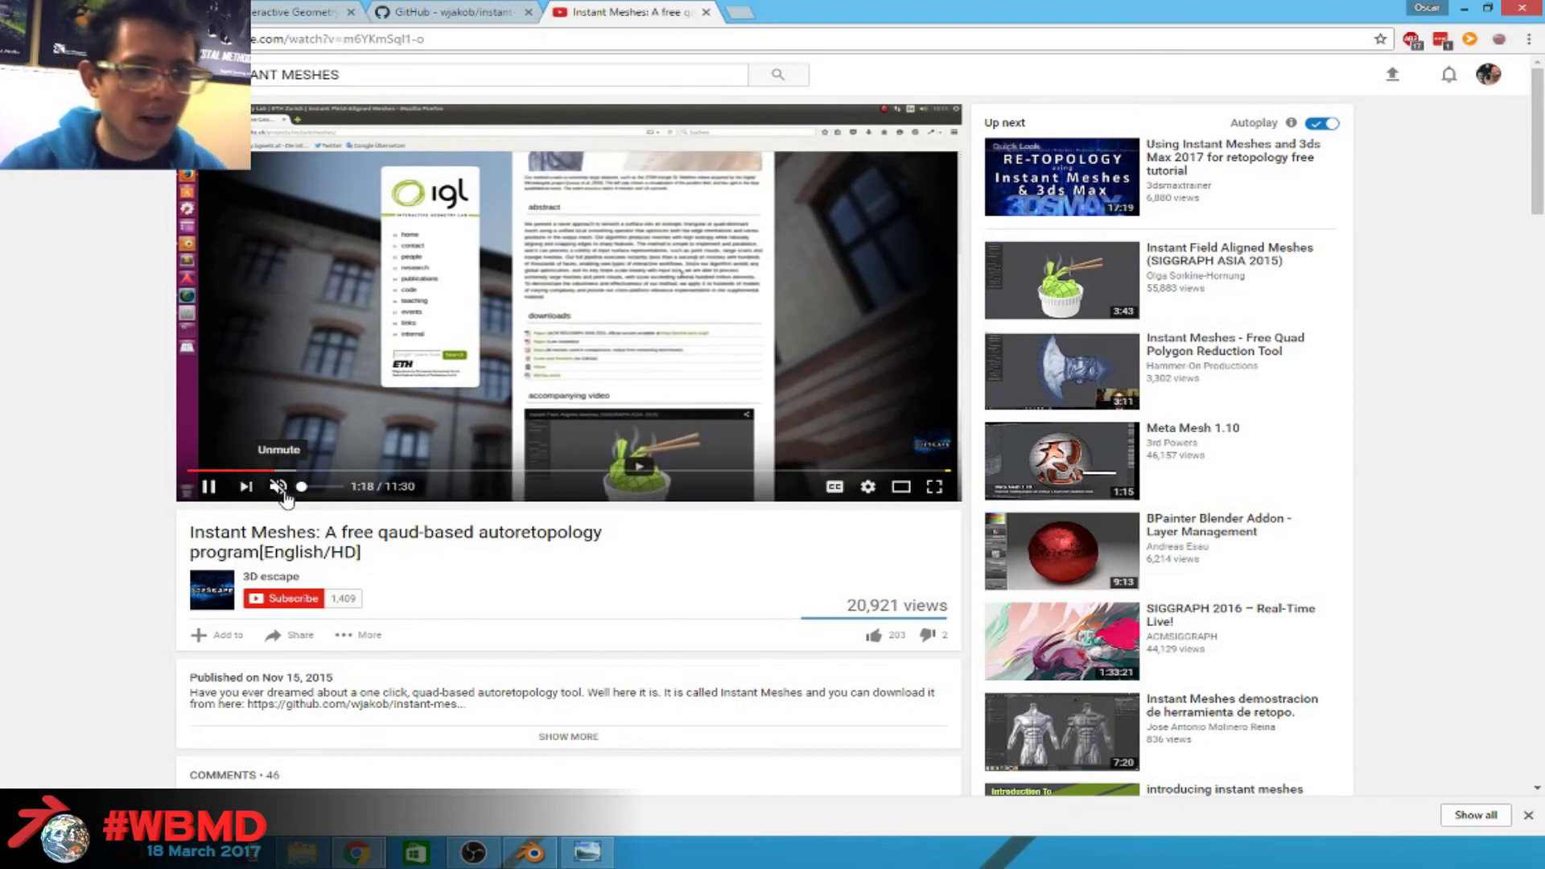
key(l)
key(l)
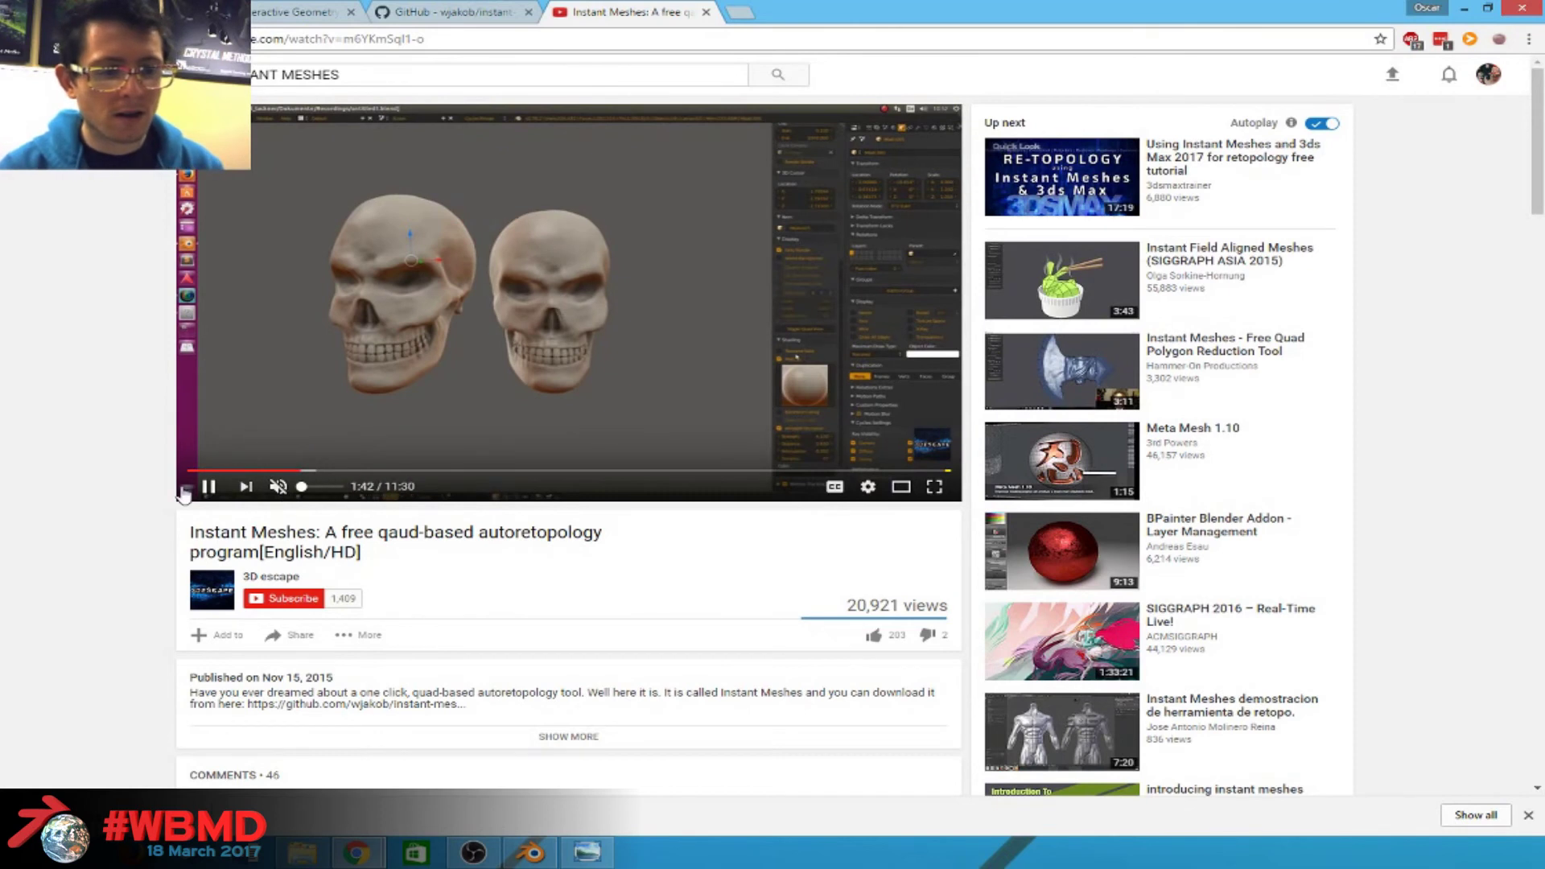
Download the instant-meshes repository as a ZIP from GitHub and show the downloaded file in its folder.
click(448, 12)
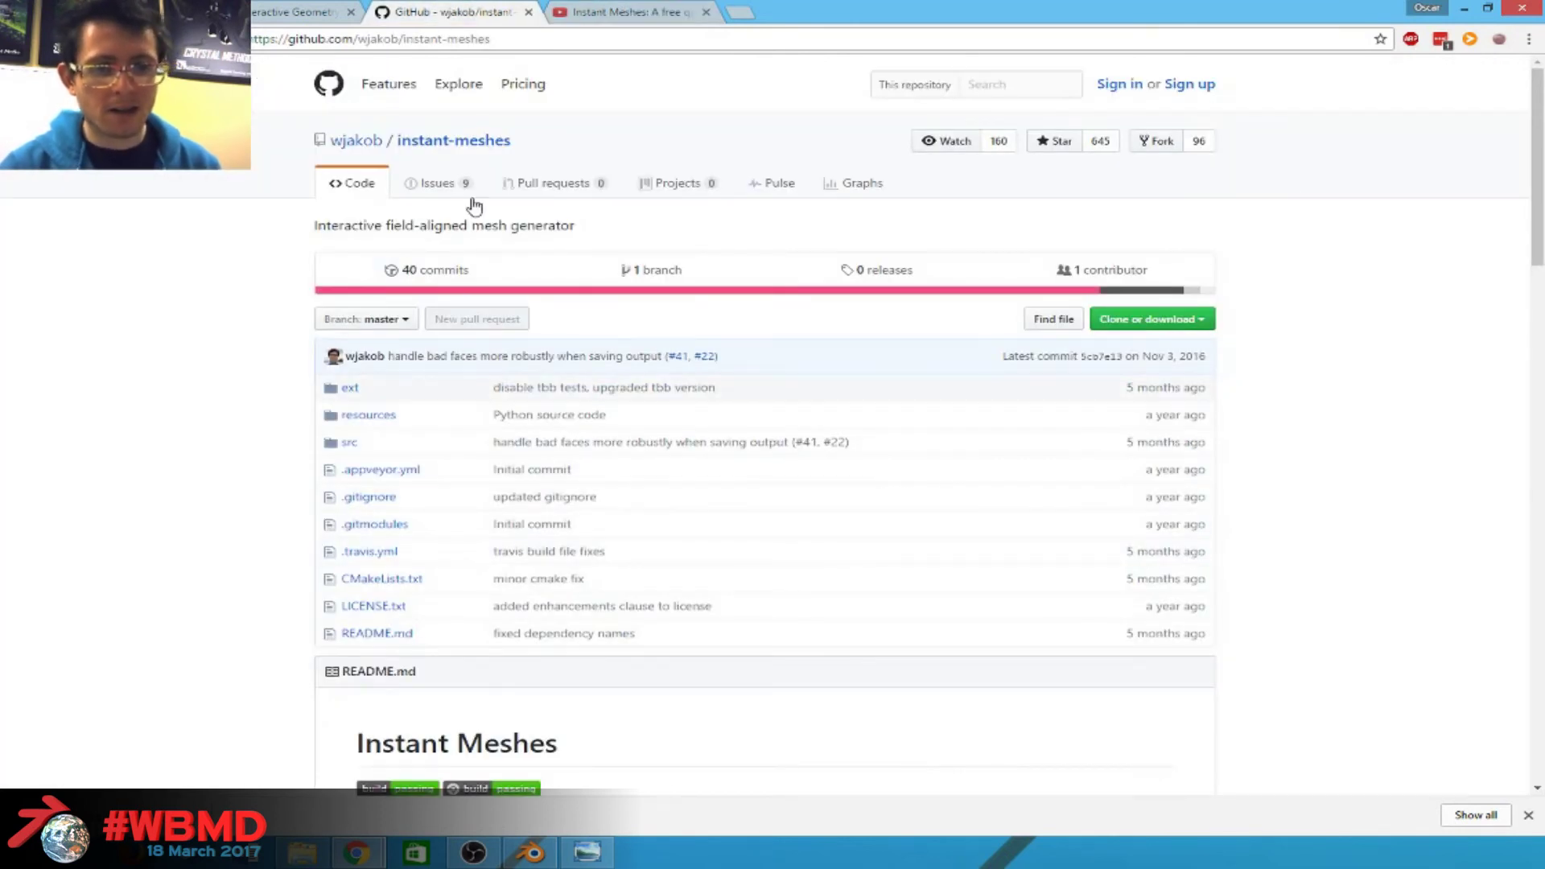
click(1203, 321)
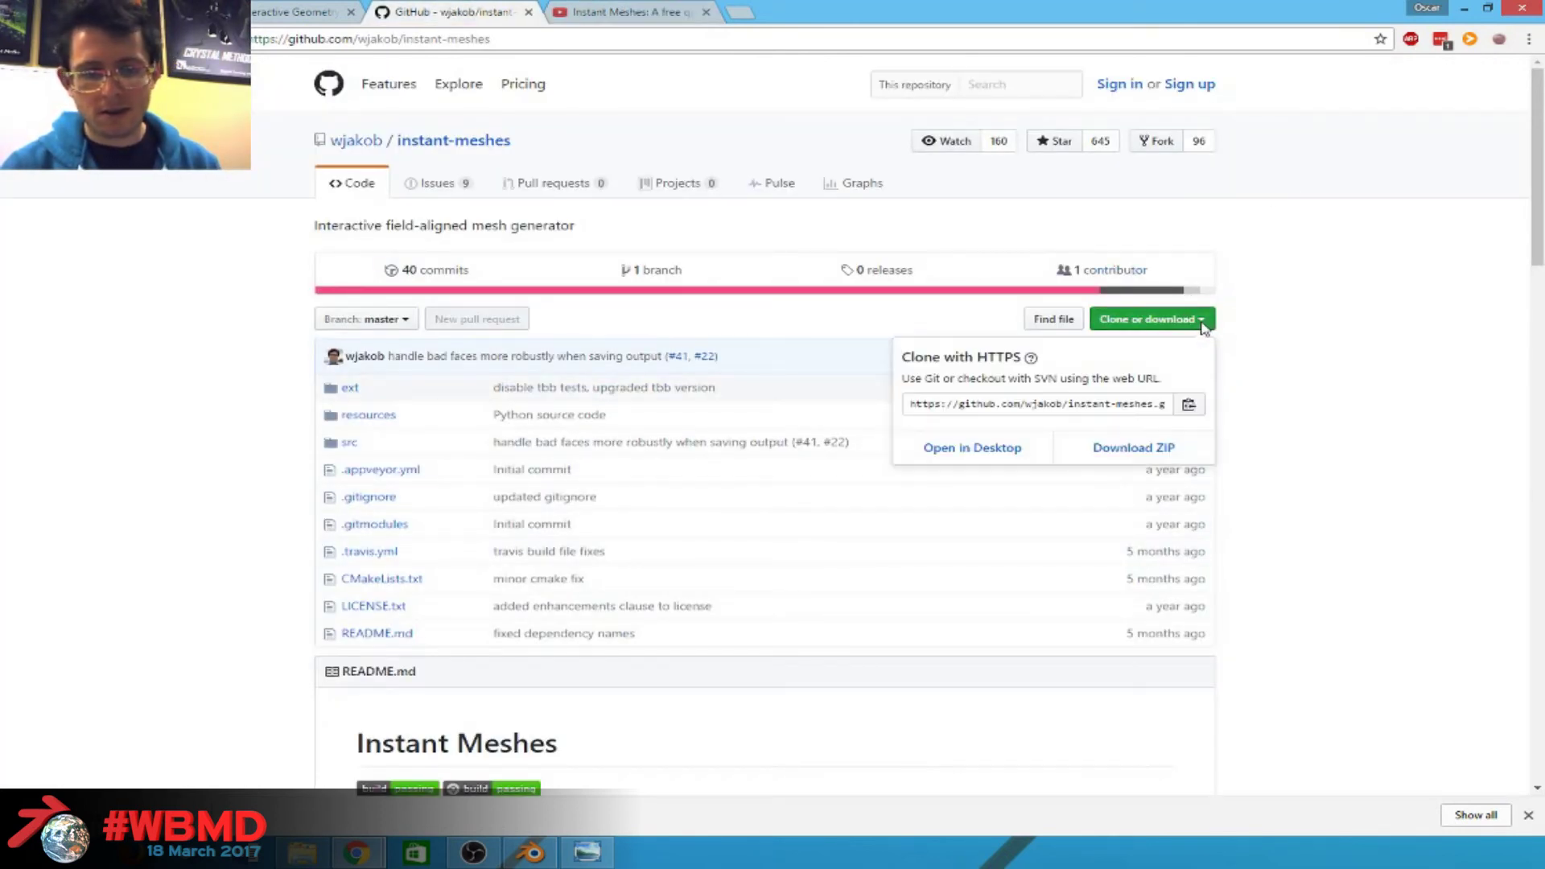
click(1084, 448)
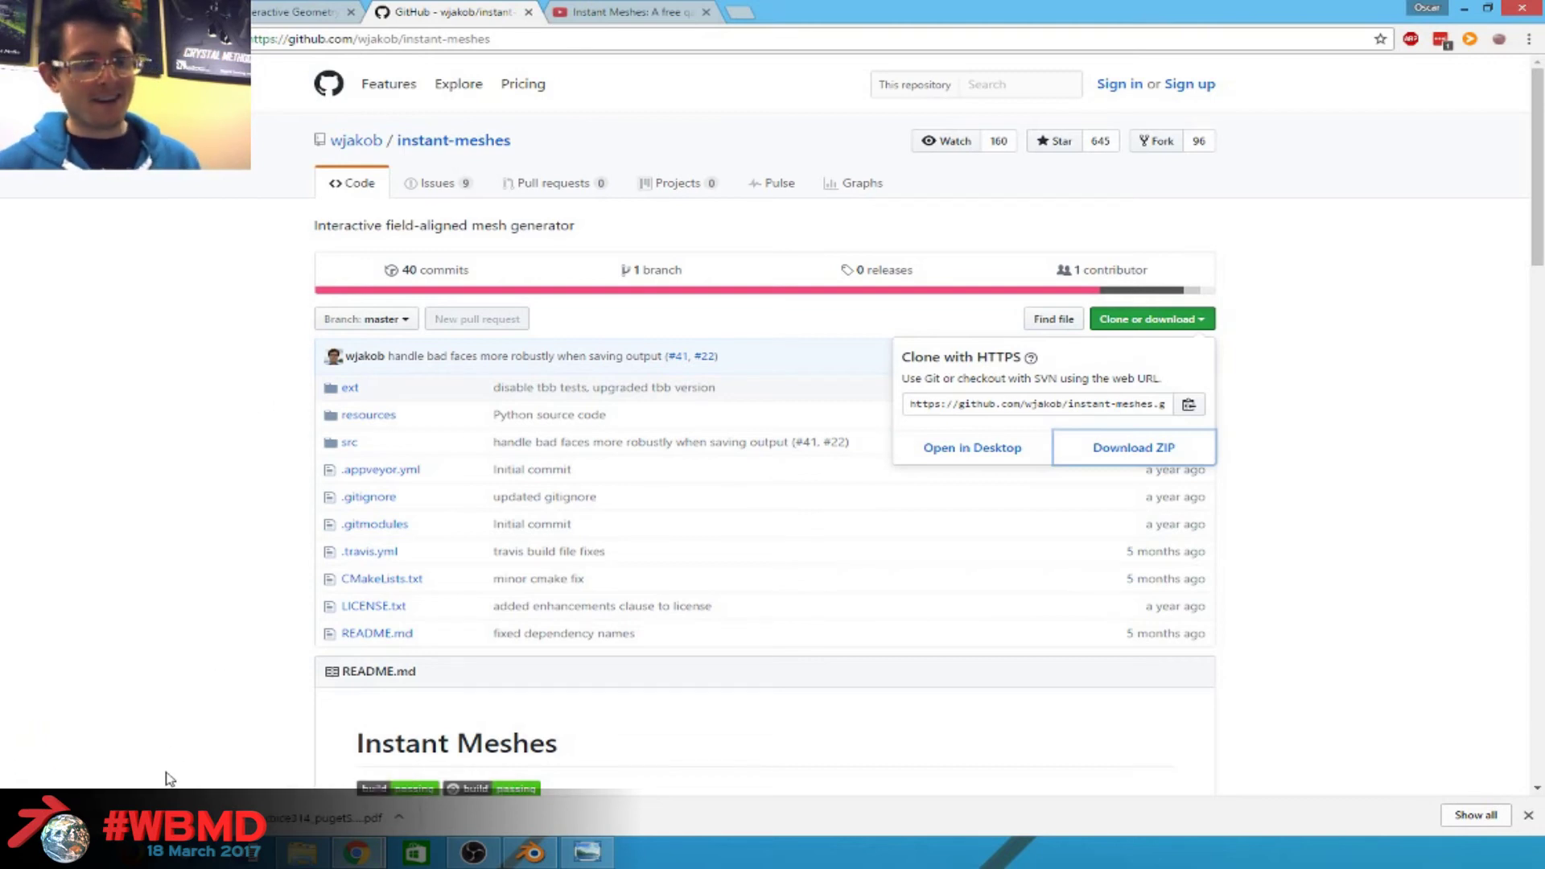
click(185, 817)
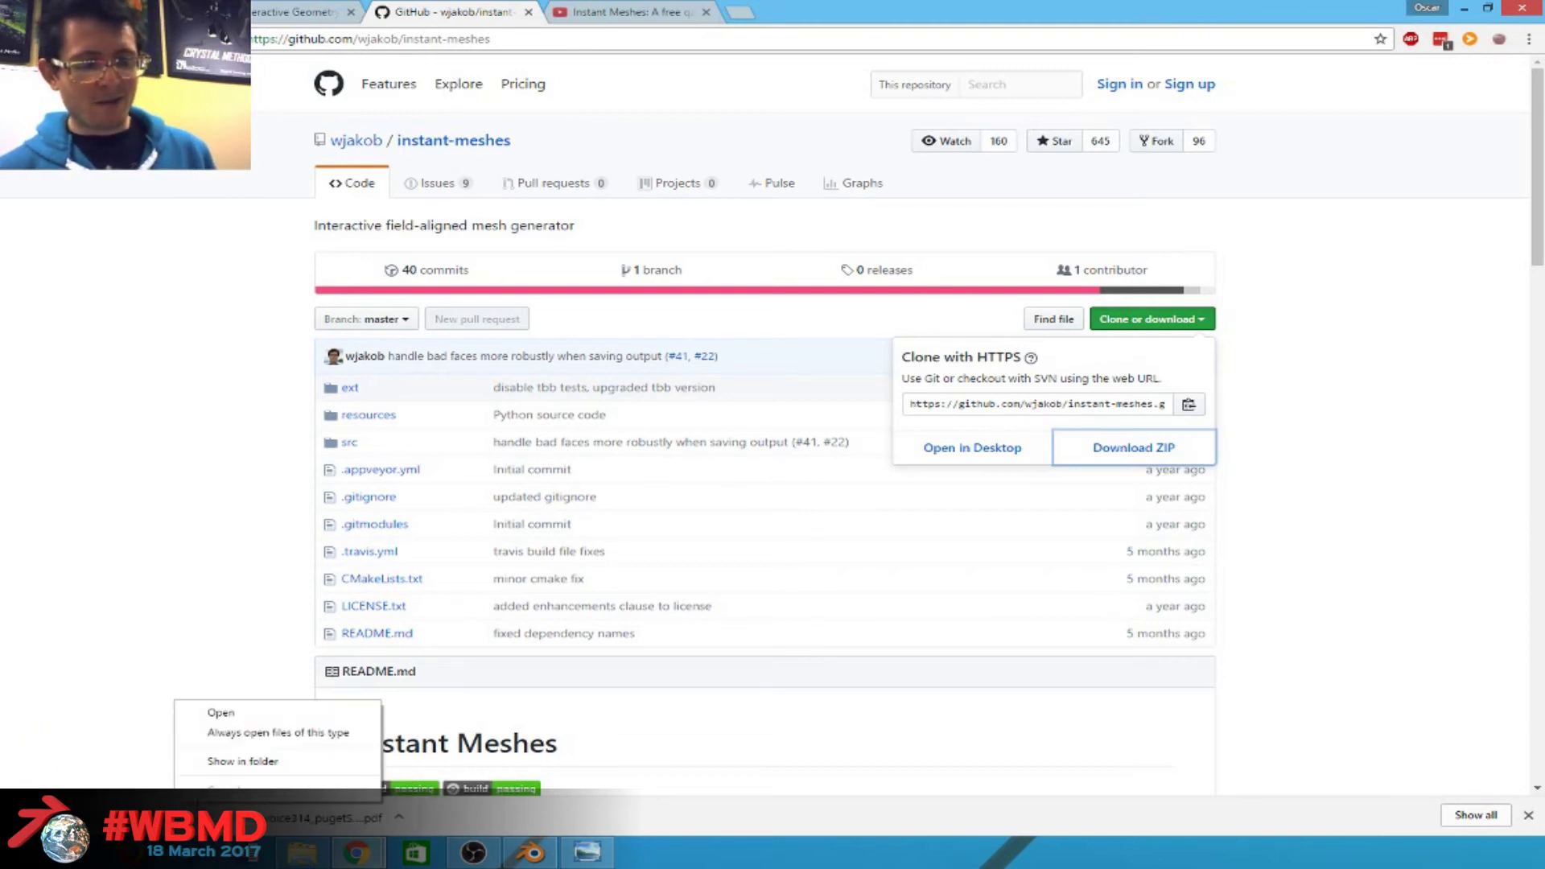
click(234, 762)
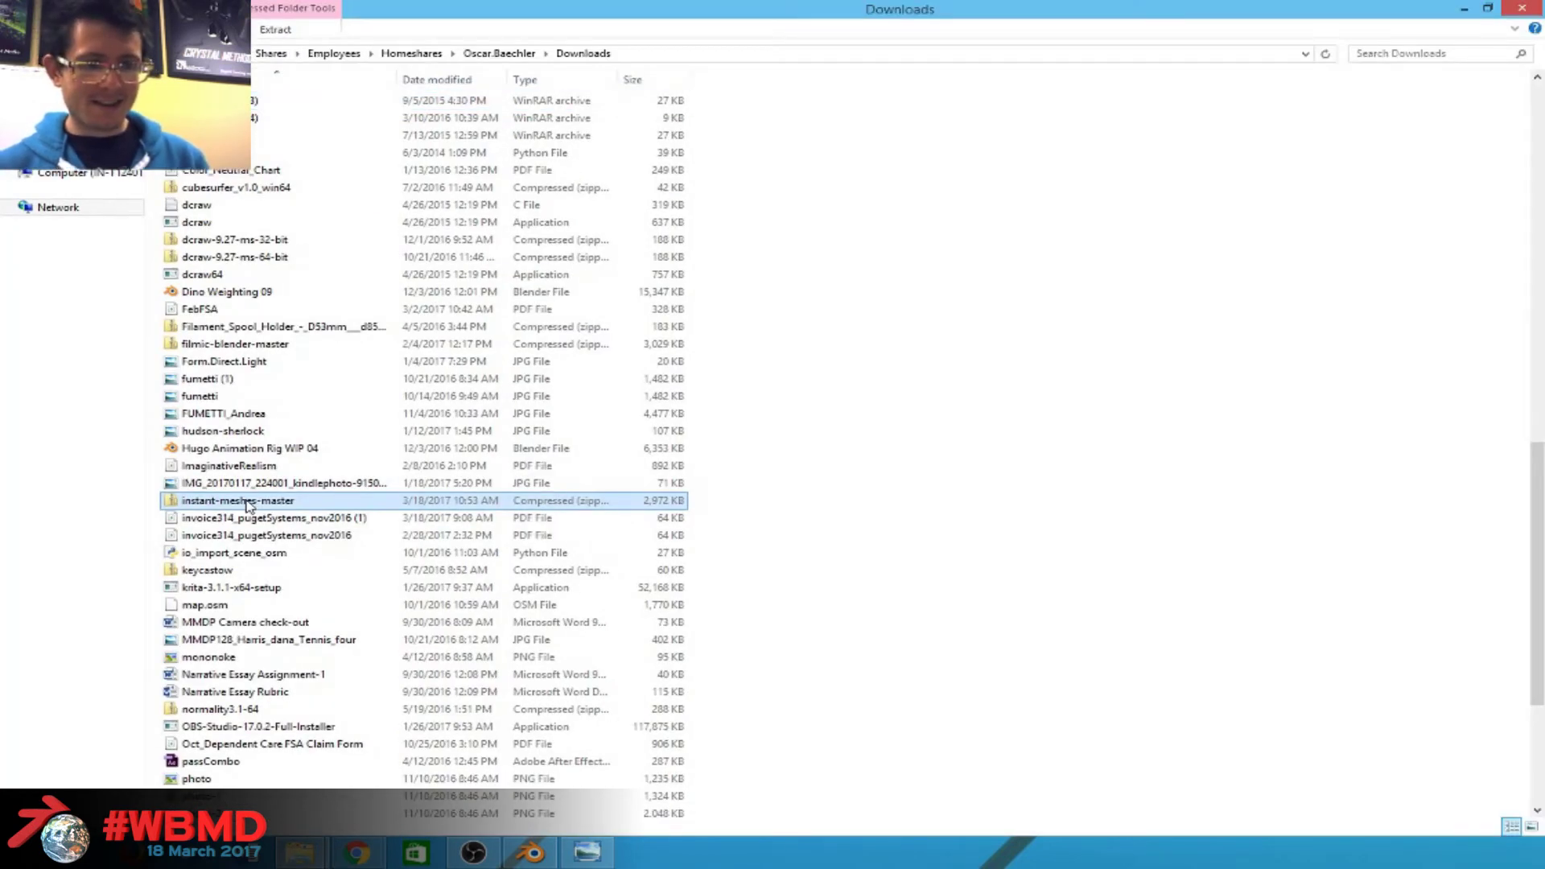
Extract the instant-meshes-master archive with 7-Zip into a folder of the same name.
right_click(248, 504)
mouse_move(391, 112)
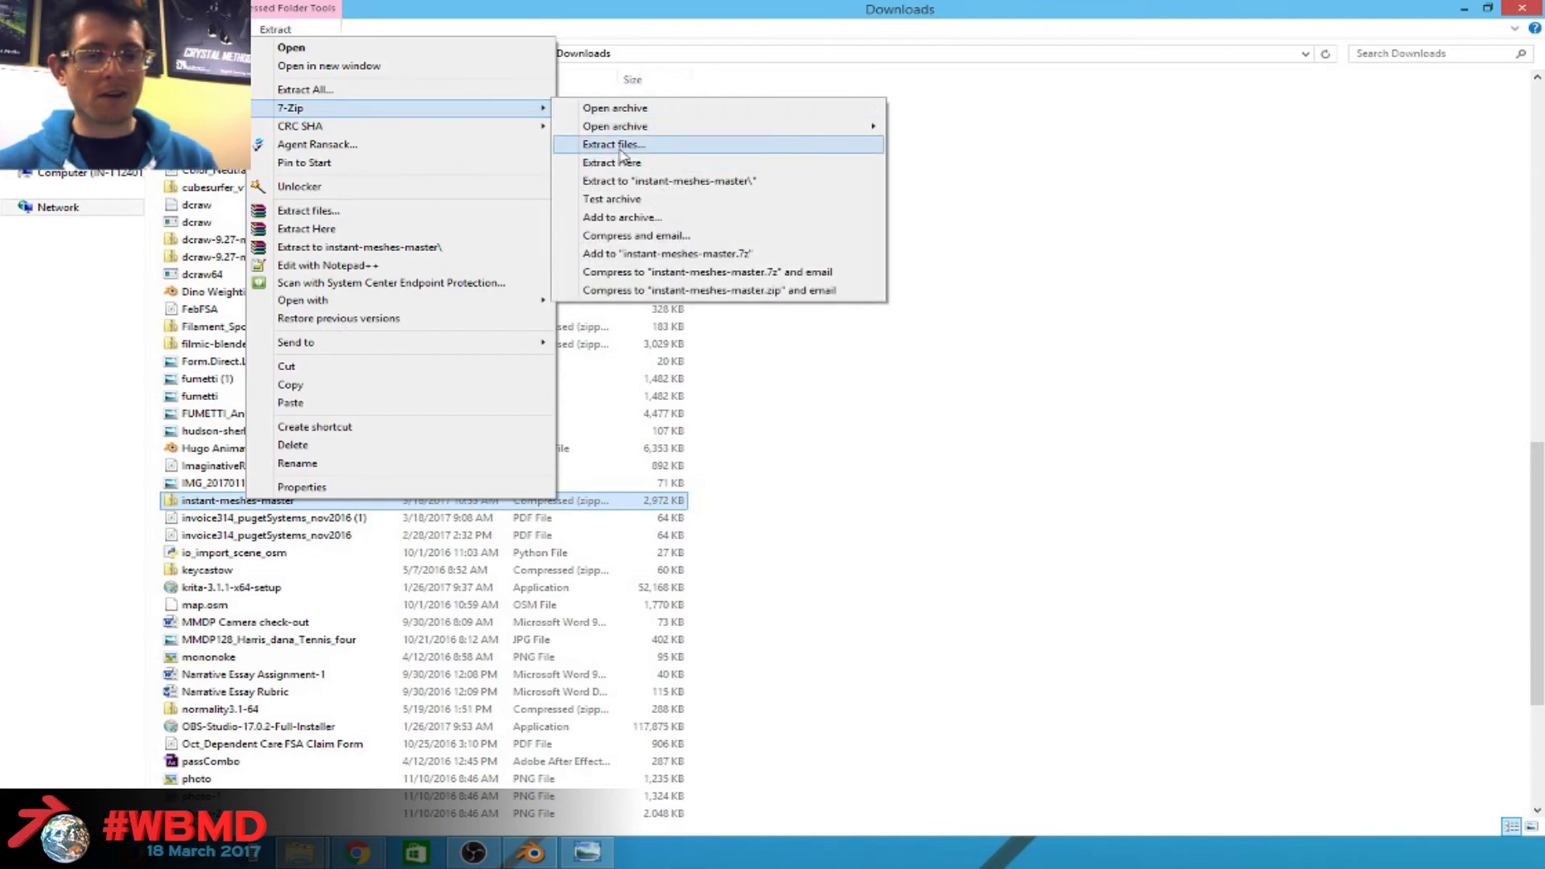
click(628, 185)
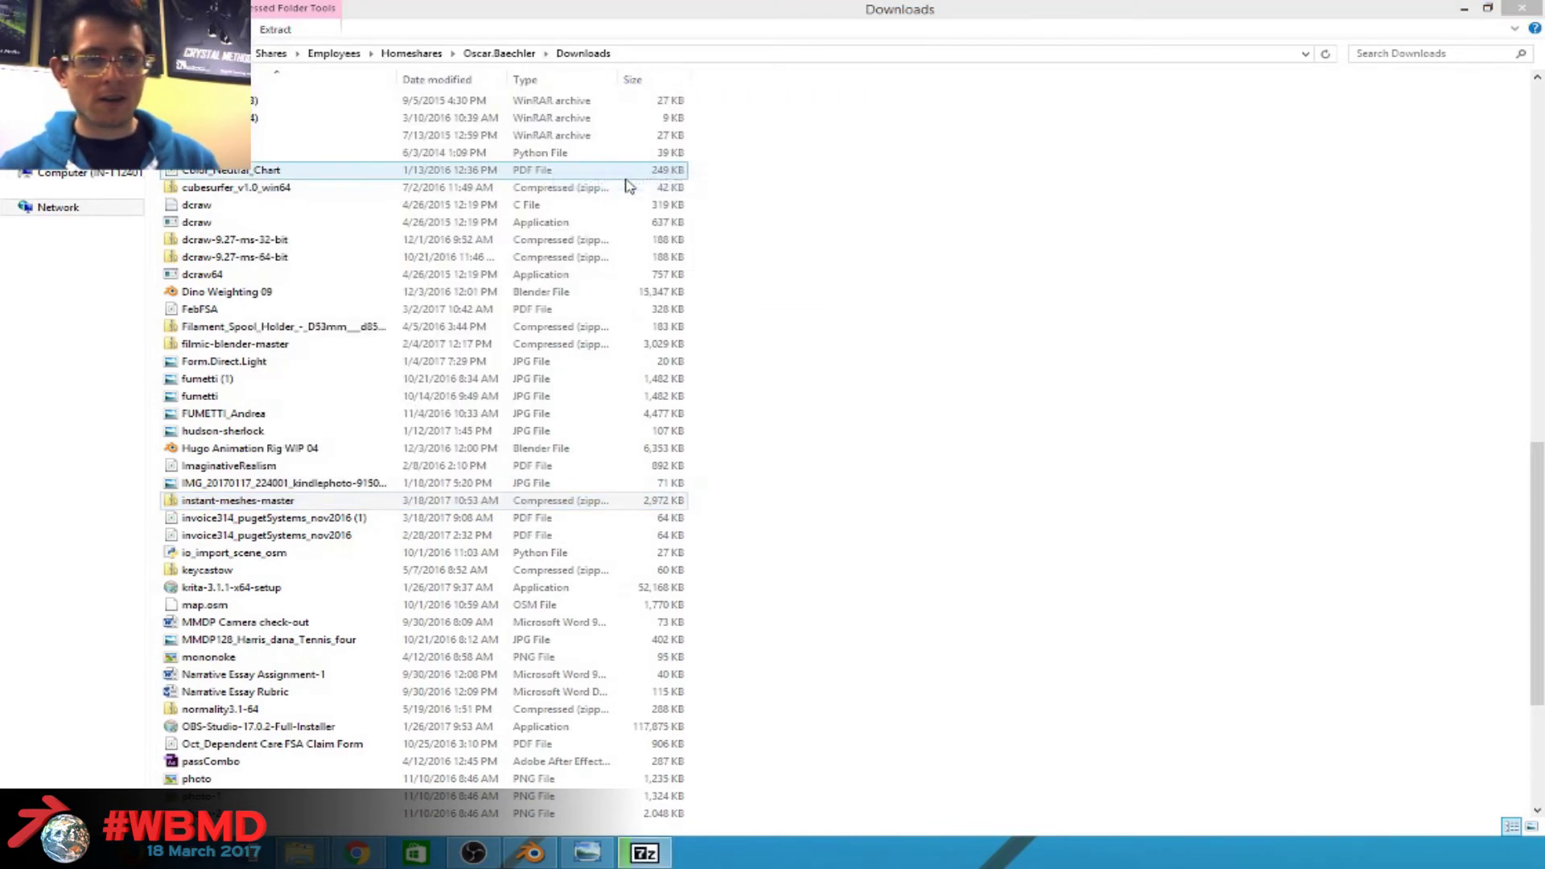
scroll(274, 201, up, 20)
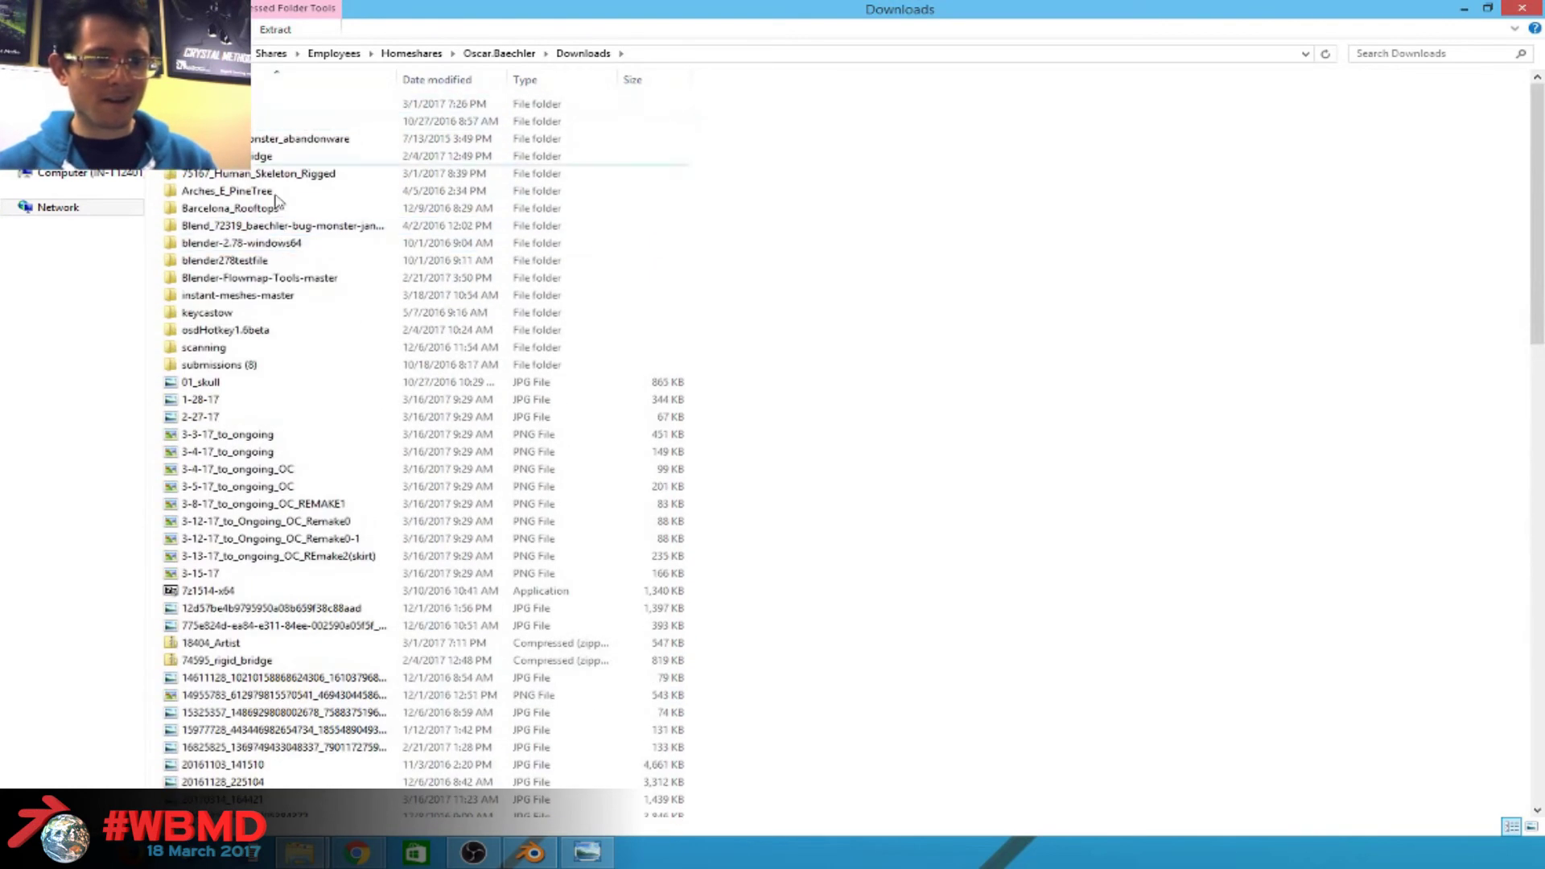
Open the extracted instant-meshes-master folder and look over its files and subfolders.
click(241, 364)
click(256, 330)
key(Up)
key(Up)
key(Return)
key(Down)
key(Down)
key(Down)
key(Down)
key(Down)
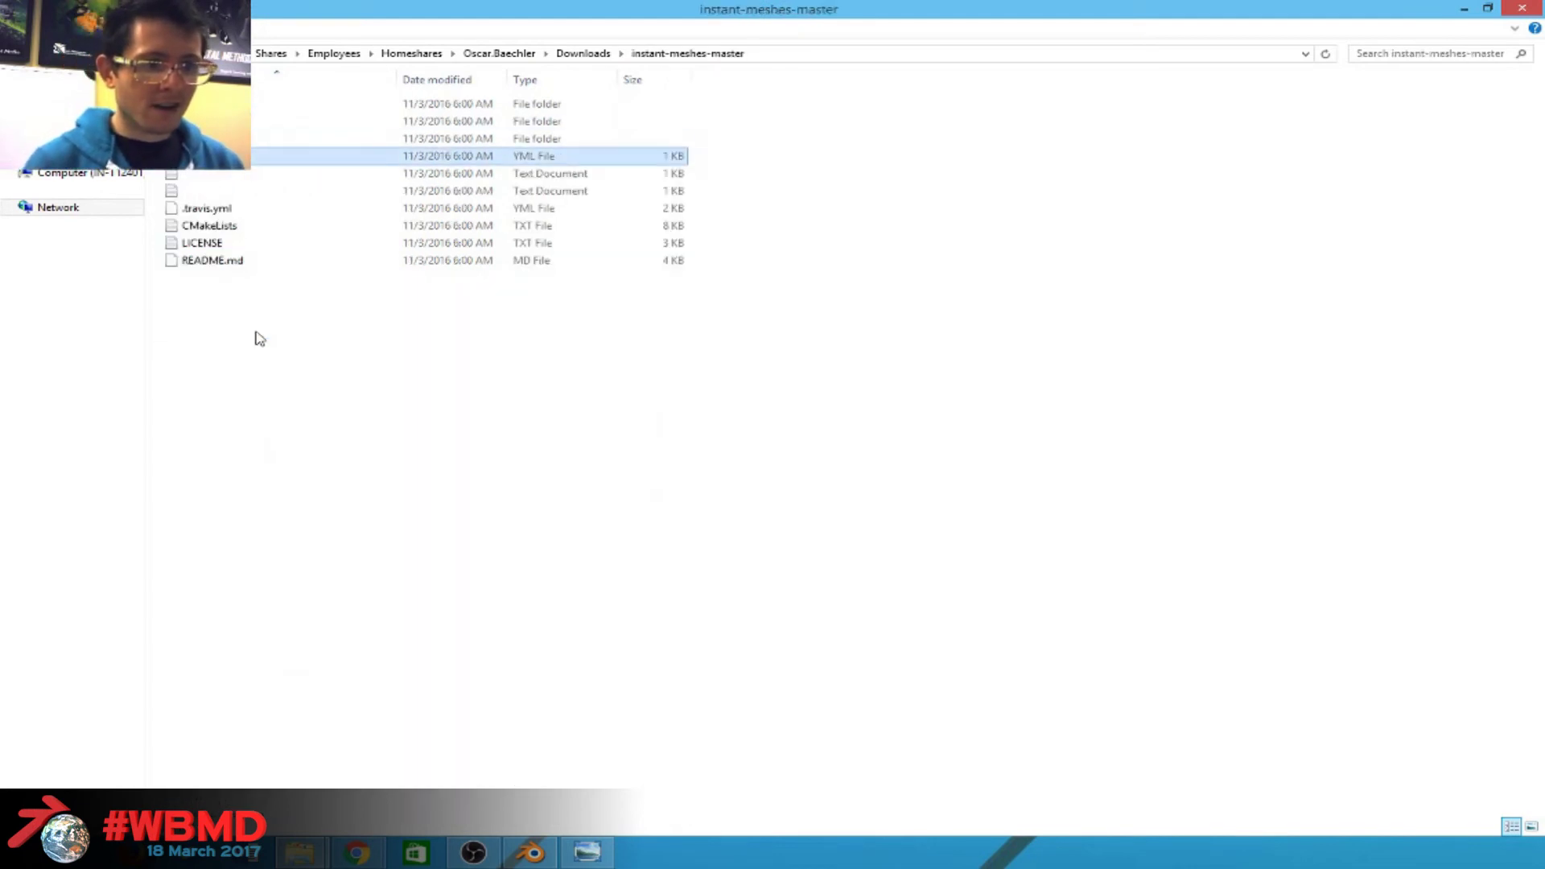
key(Up)
key(Up)
key(Up)
key(Up)
key(Up)
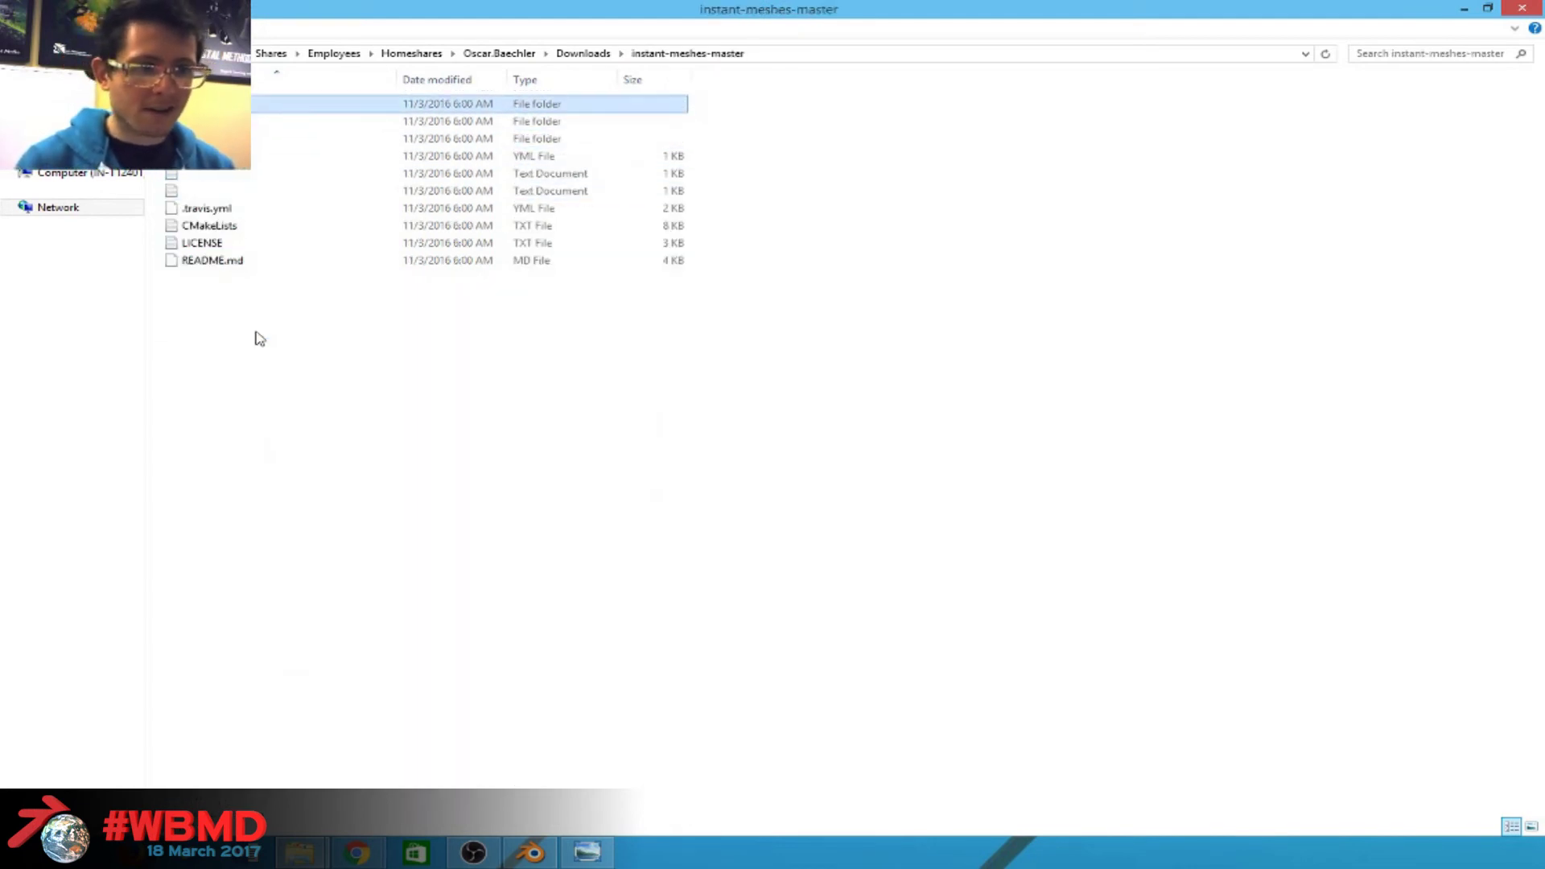
Look through the src subfolder and return to the instant-meshes-master folder.
key(Down)
key(Down)
key(Return)
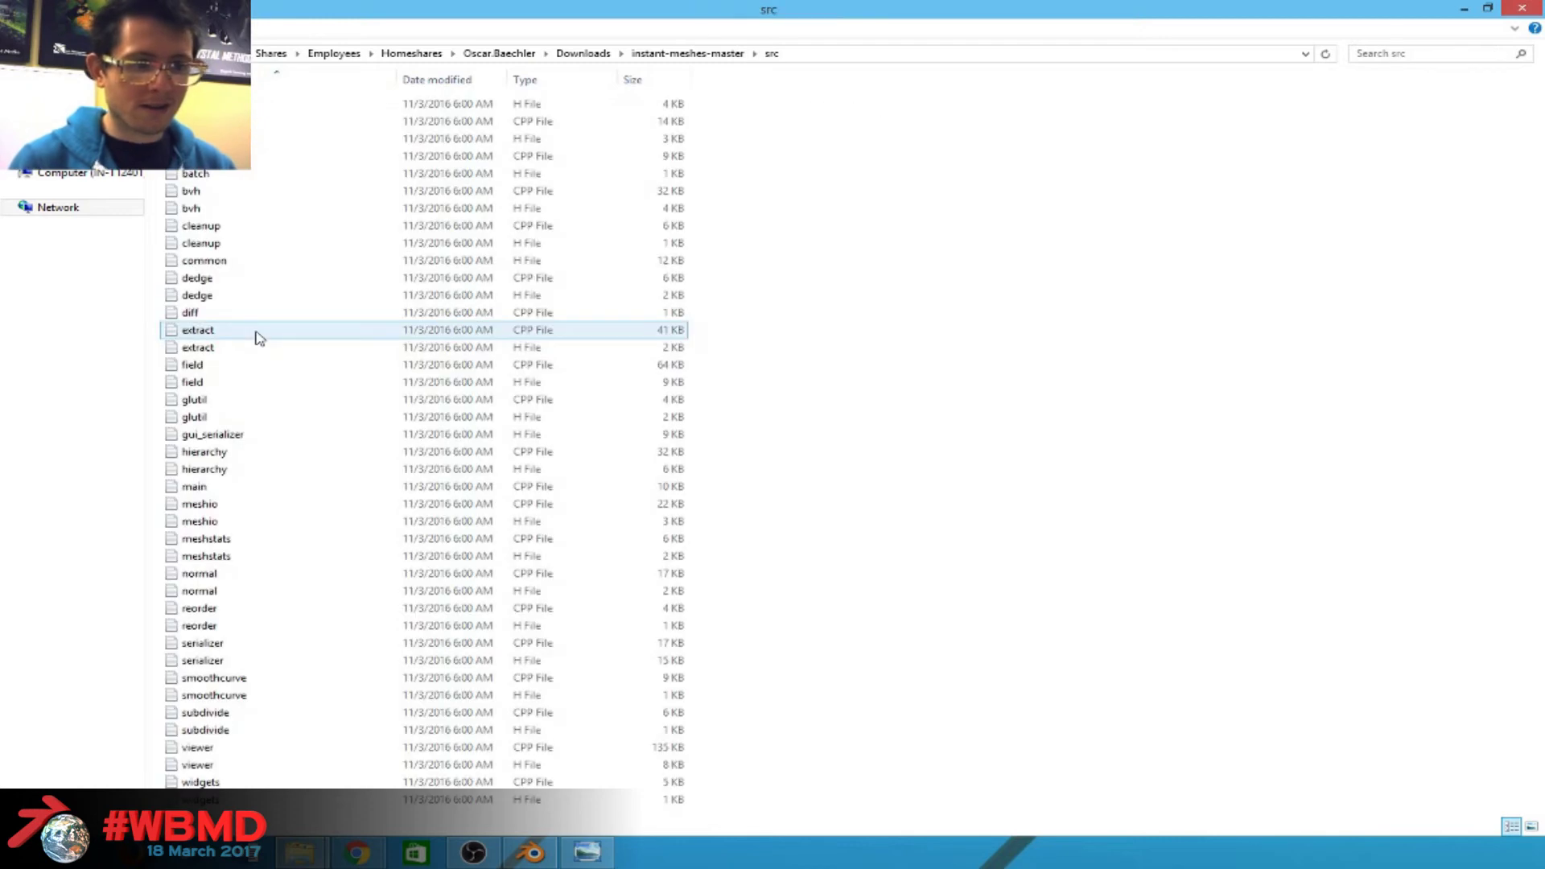
key(BackSpace)
key(Up)
key(Up)
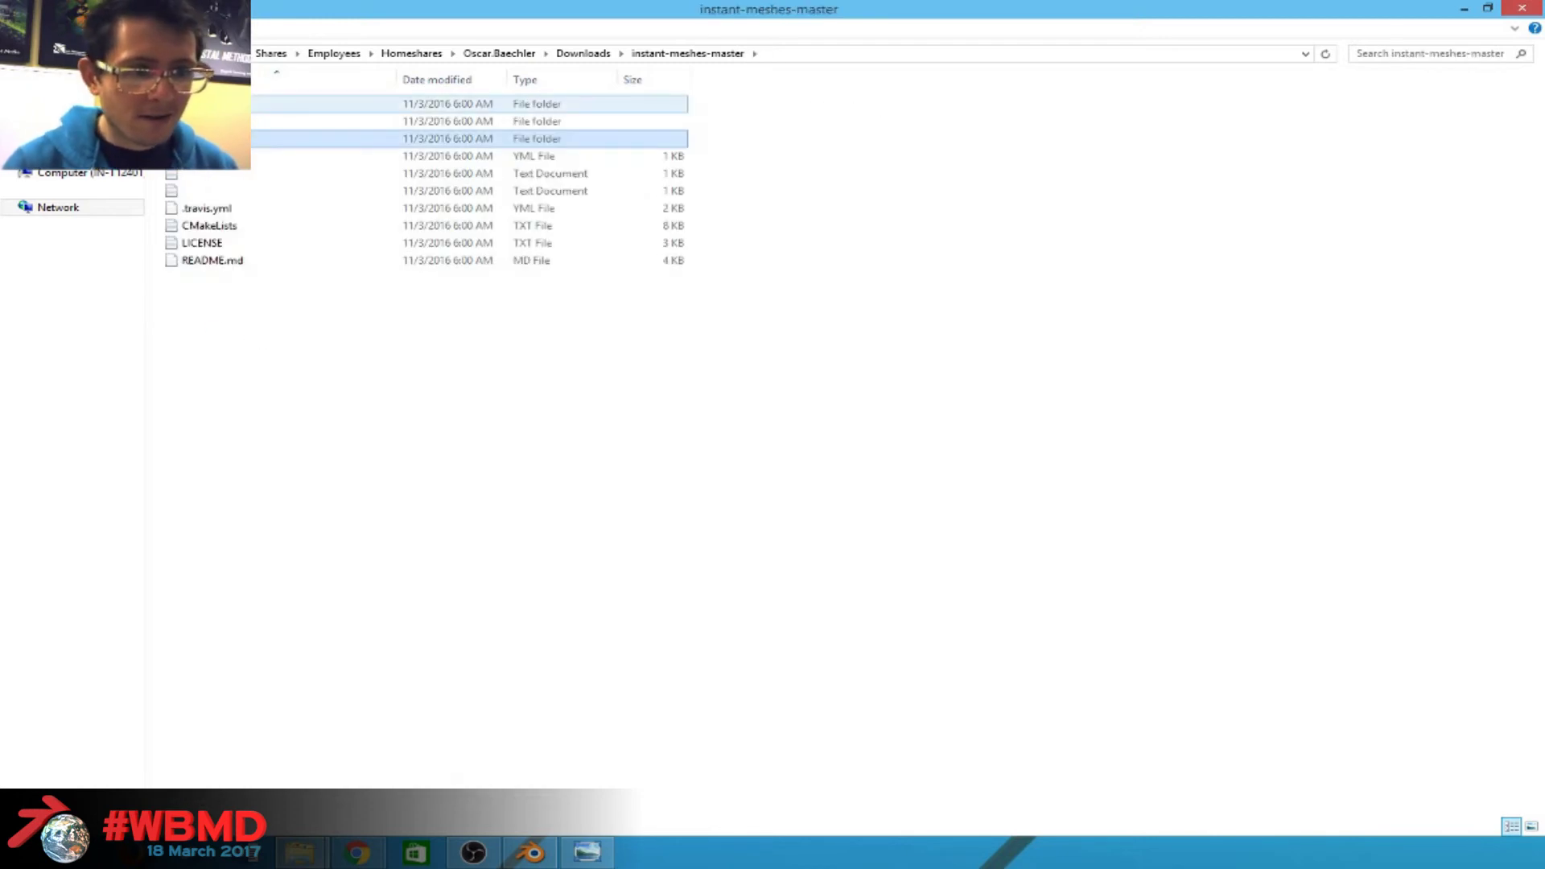
Inspect the ext subfolder and the resources subfolder for a program file.
key(Return)
key(Down)
key(Down)
key(Down)
key(Down)
key(Down)
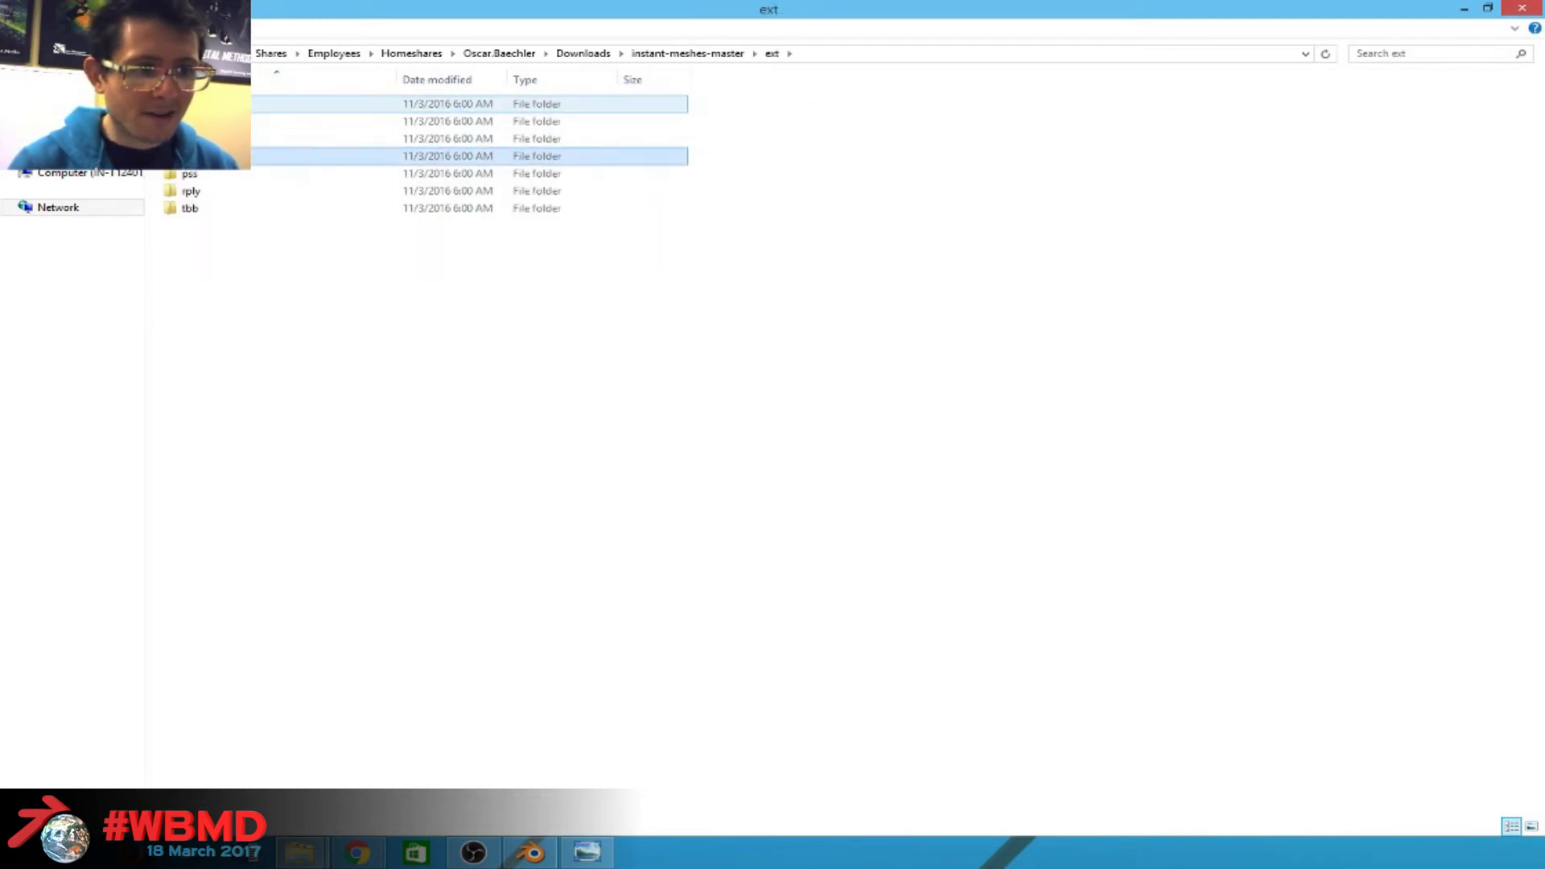
key(BackSpace)
key(Down)
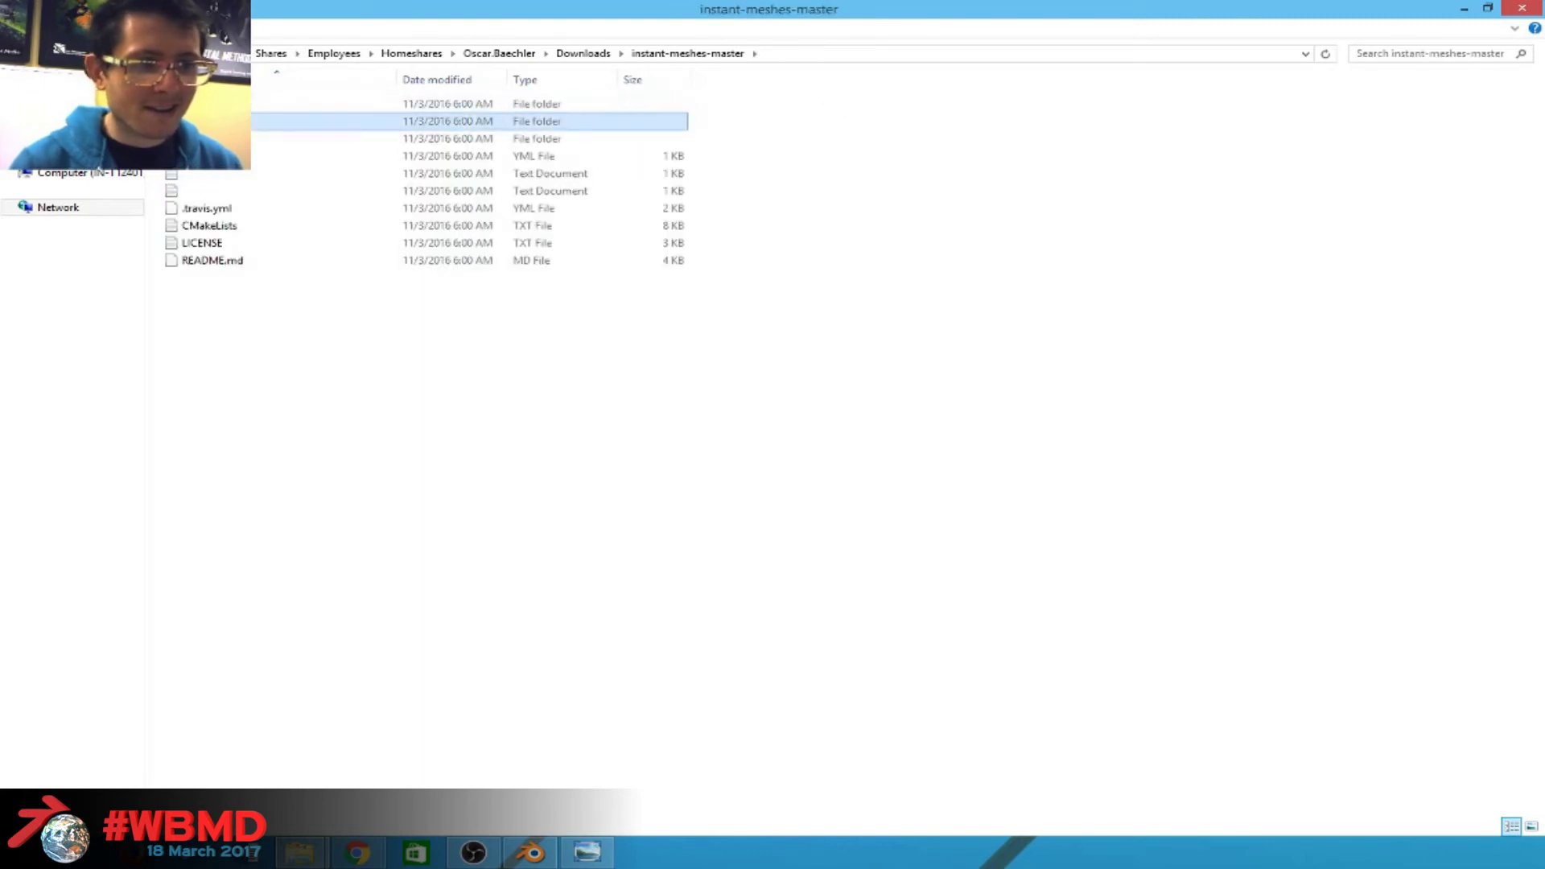
key(Return)
click(235, 177)
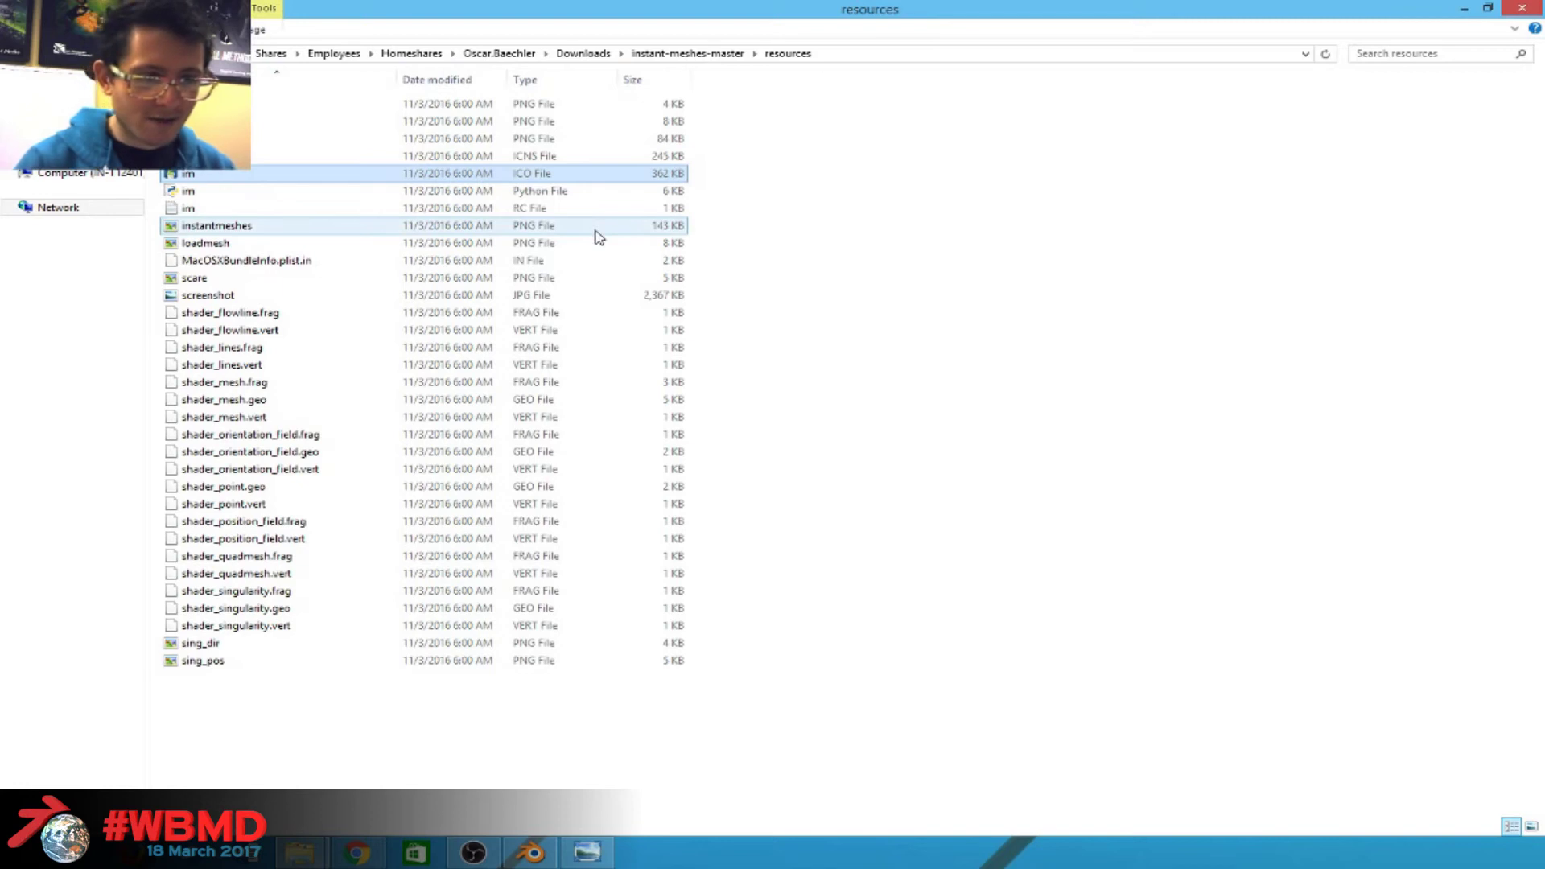
Check the src source files once more and go back up to the Downloads folder.
key(BackSpace)
key(Down)
key(Down)
key(Down)
key(Up)
key(Up)
key(Return)
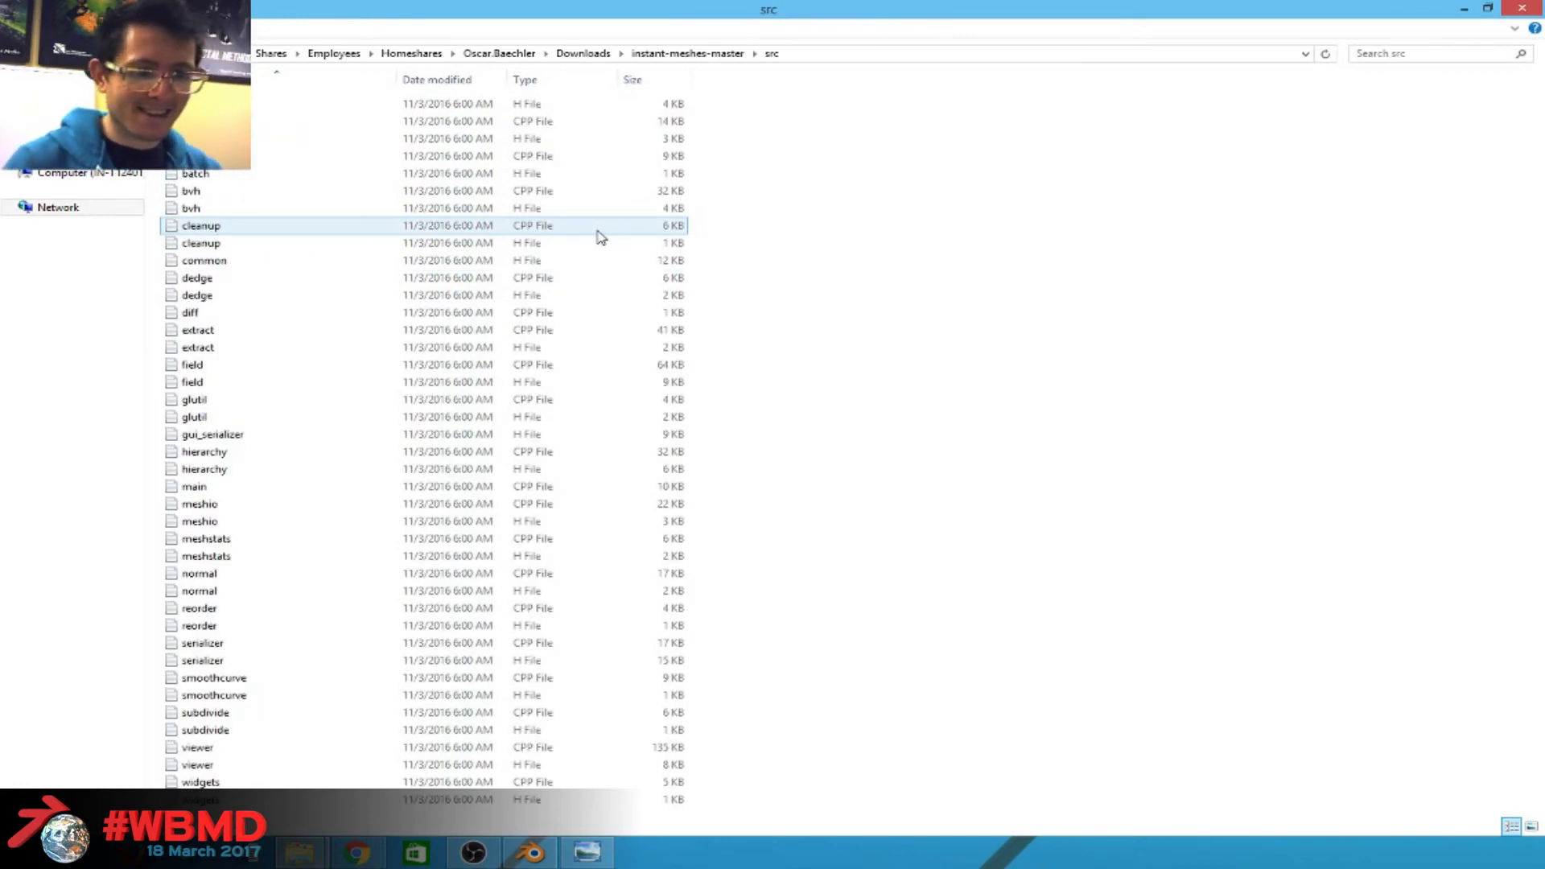
click(663, 297)
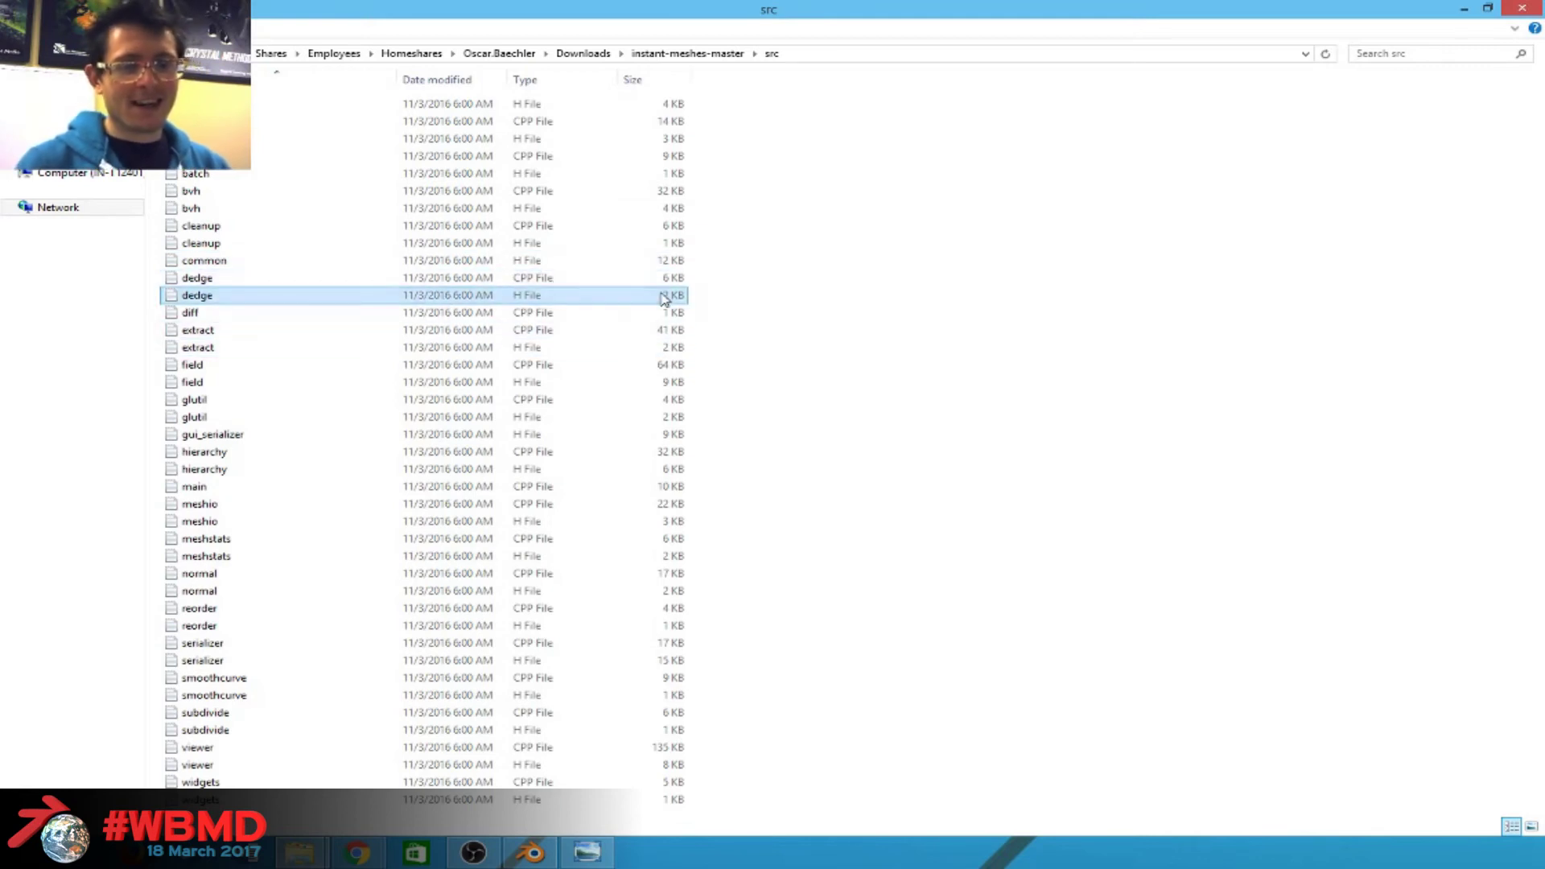
key(BackSpace)
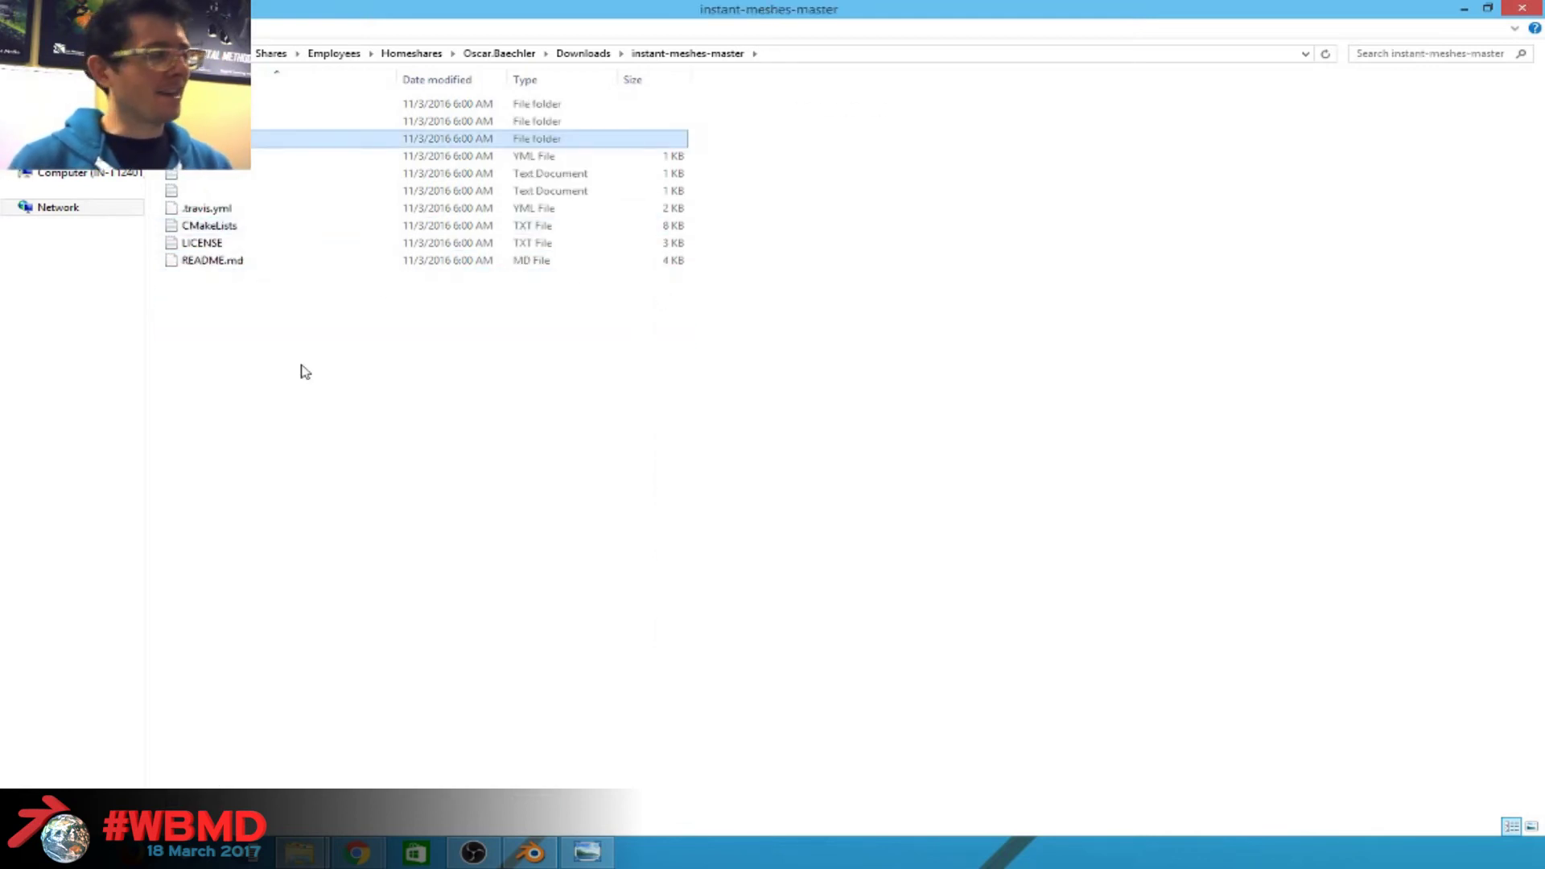
click(275, 330)
key(BackSpace)
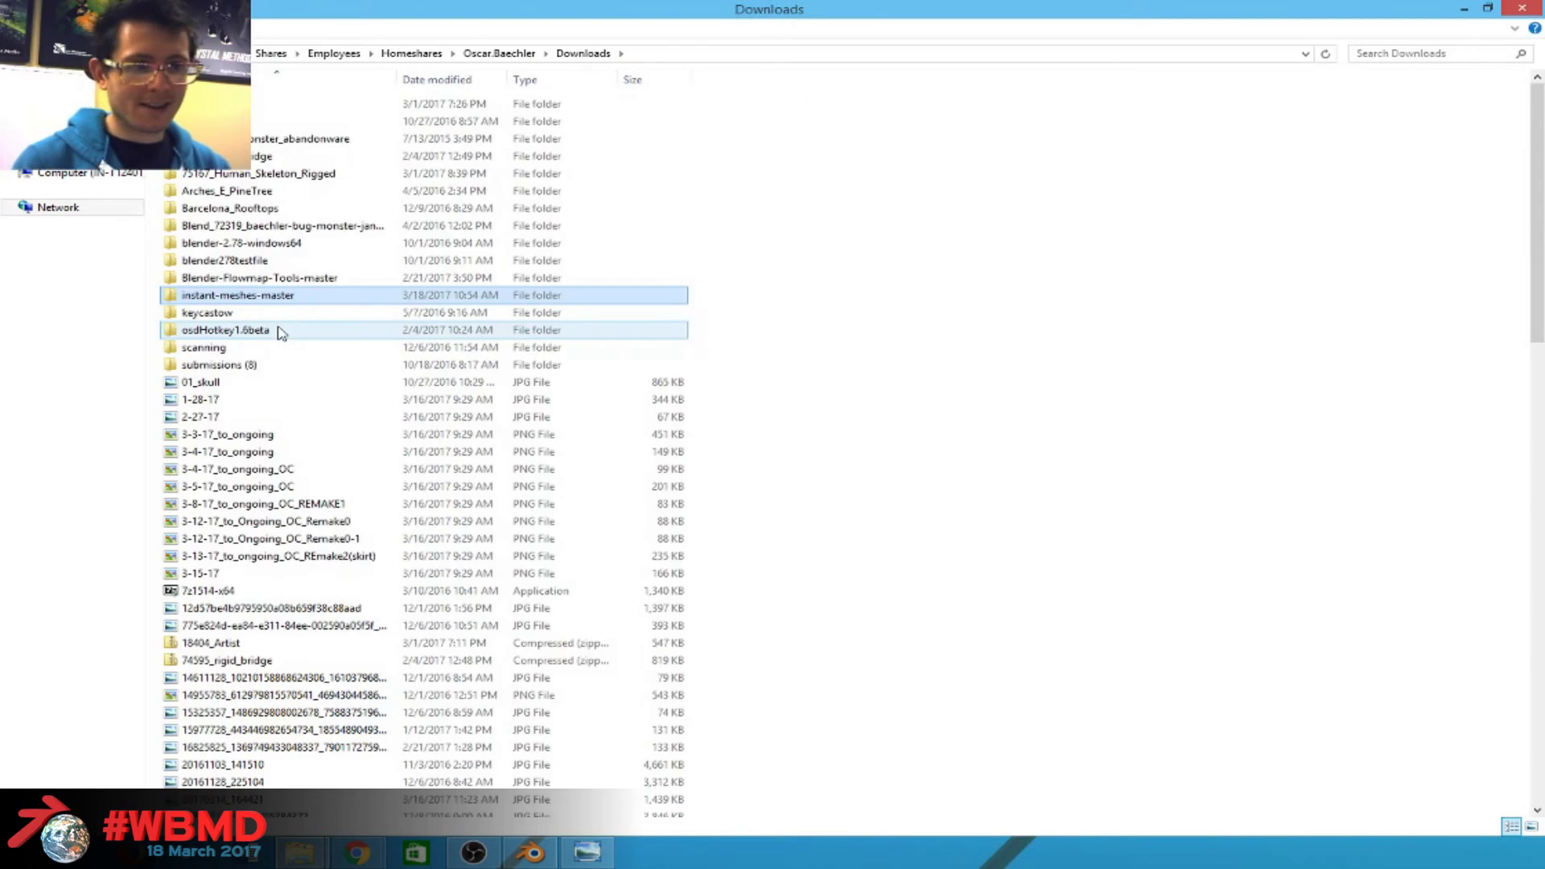
Switch to the browser, download the pre-compiled Microsoft Windows build of Instant Meshes from the GitHub page and show it in its folder.
key(alt+Tab)
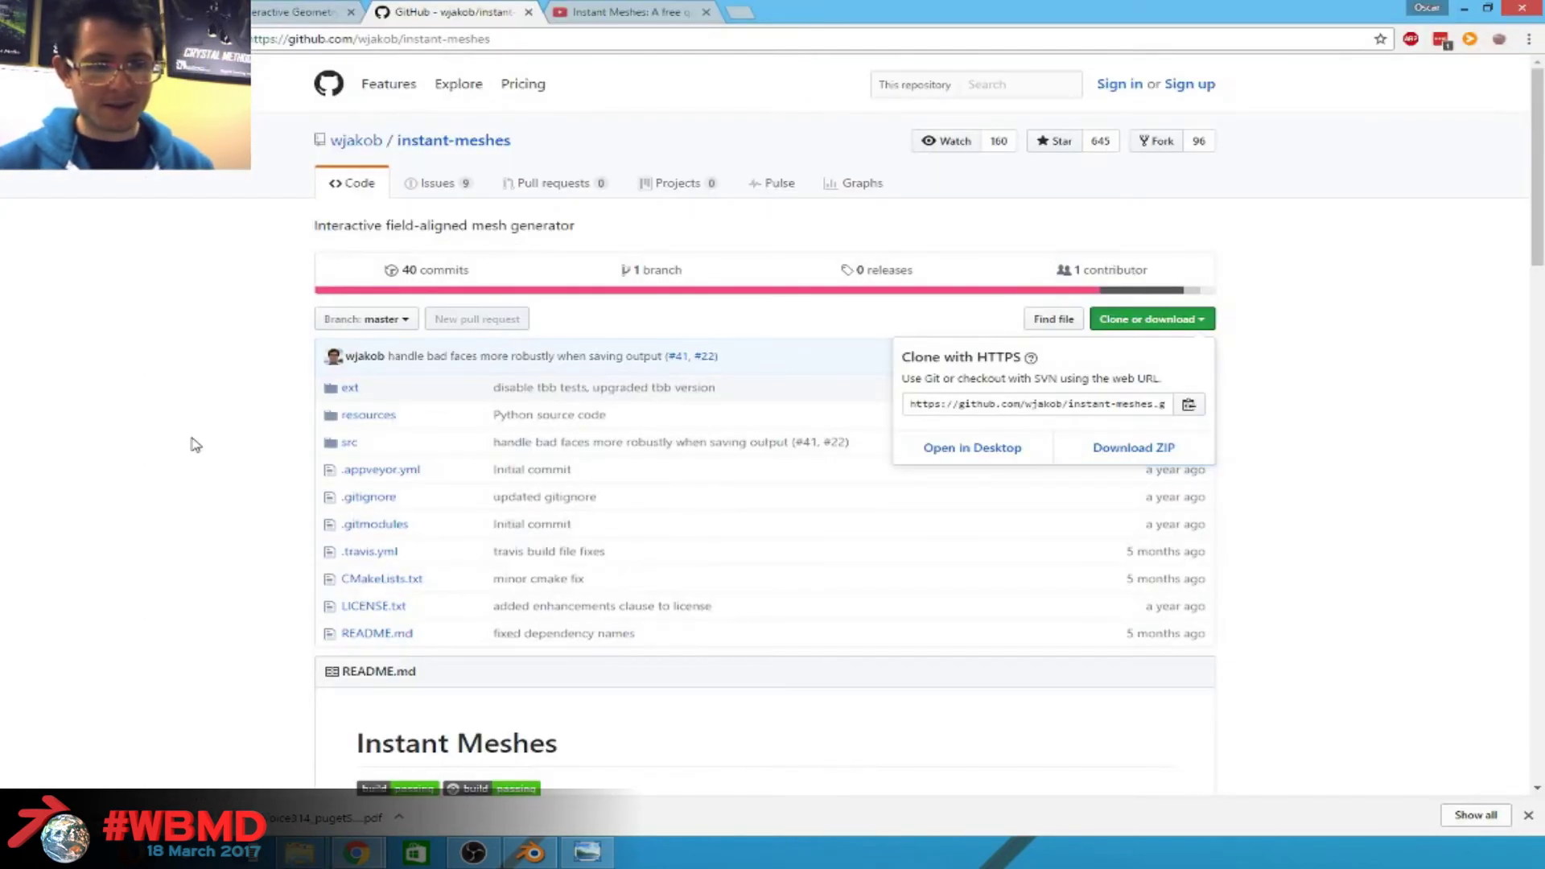
click(196, 446)
scroll(615, 578, down, 8)
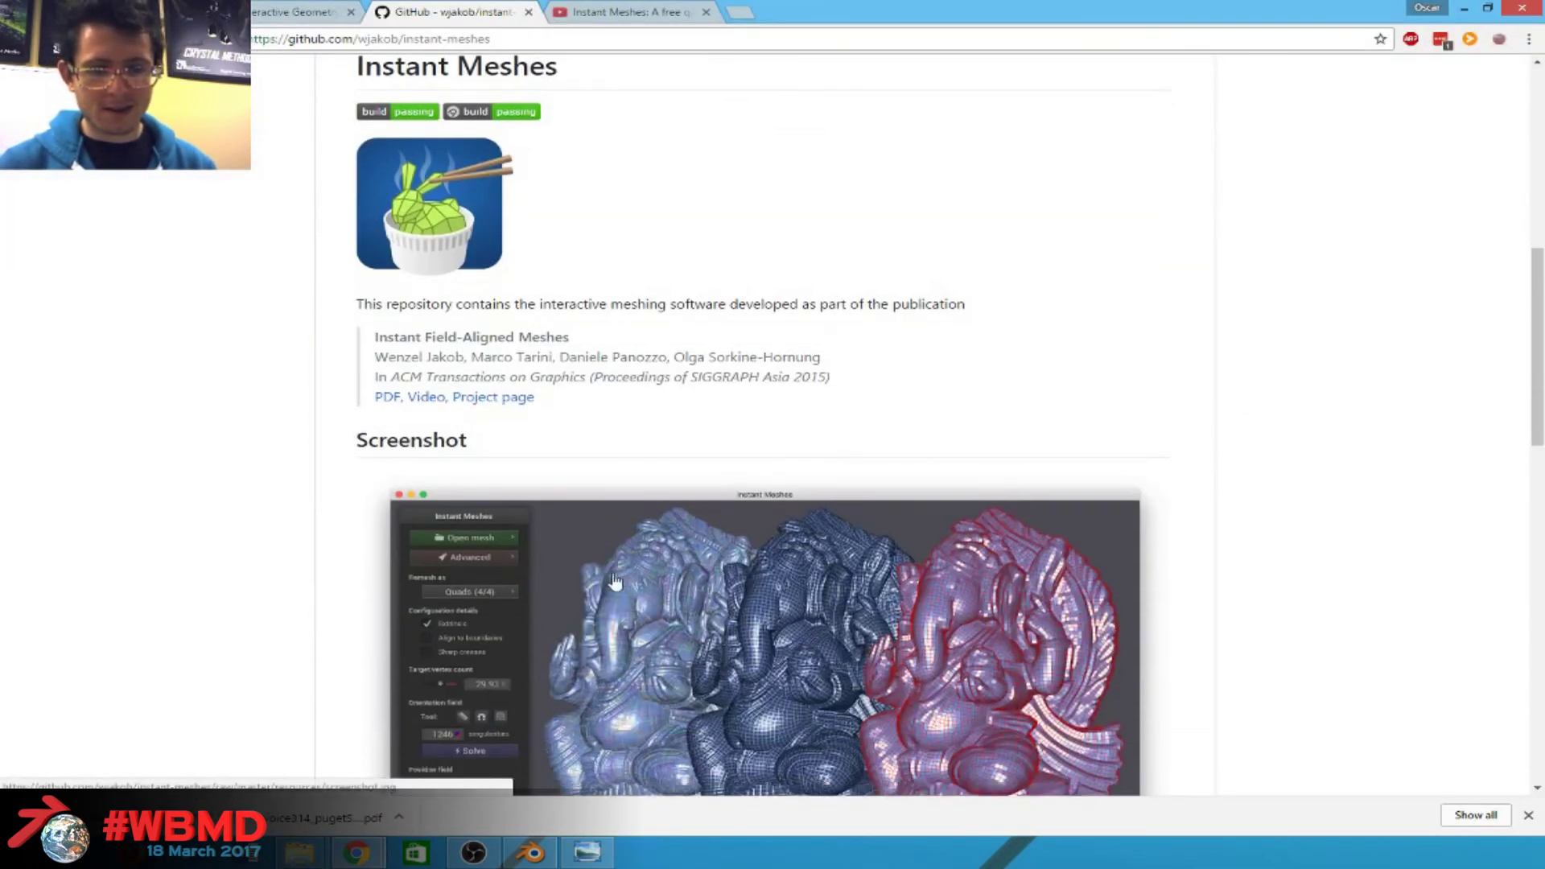
scroll(615, 578, down, 7)
click(268, 8)
click(418, 10)
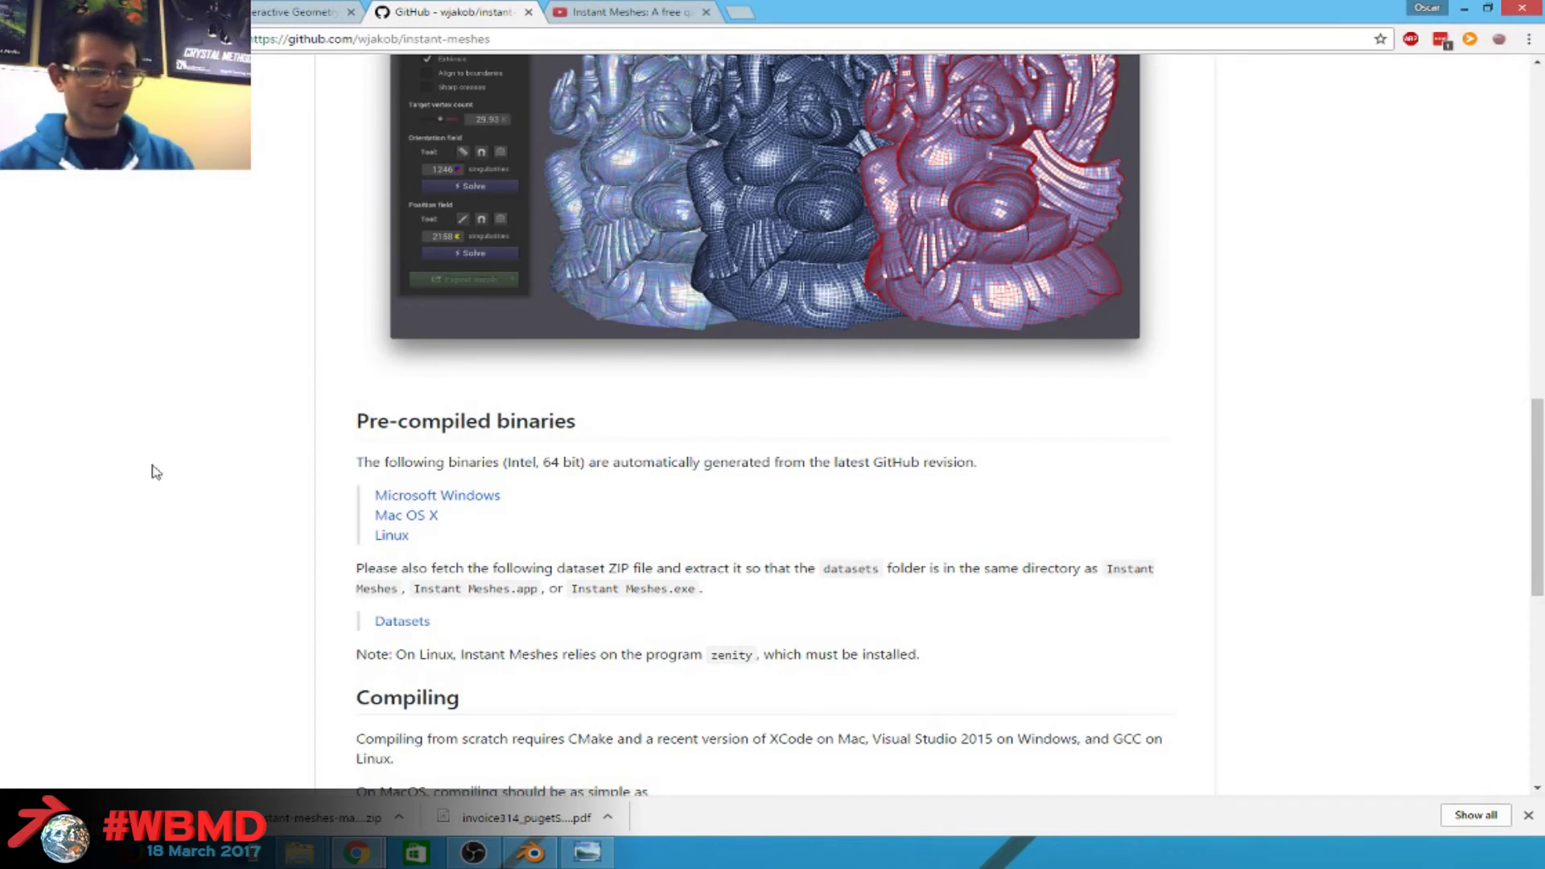
click(191, 817)
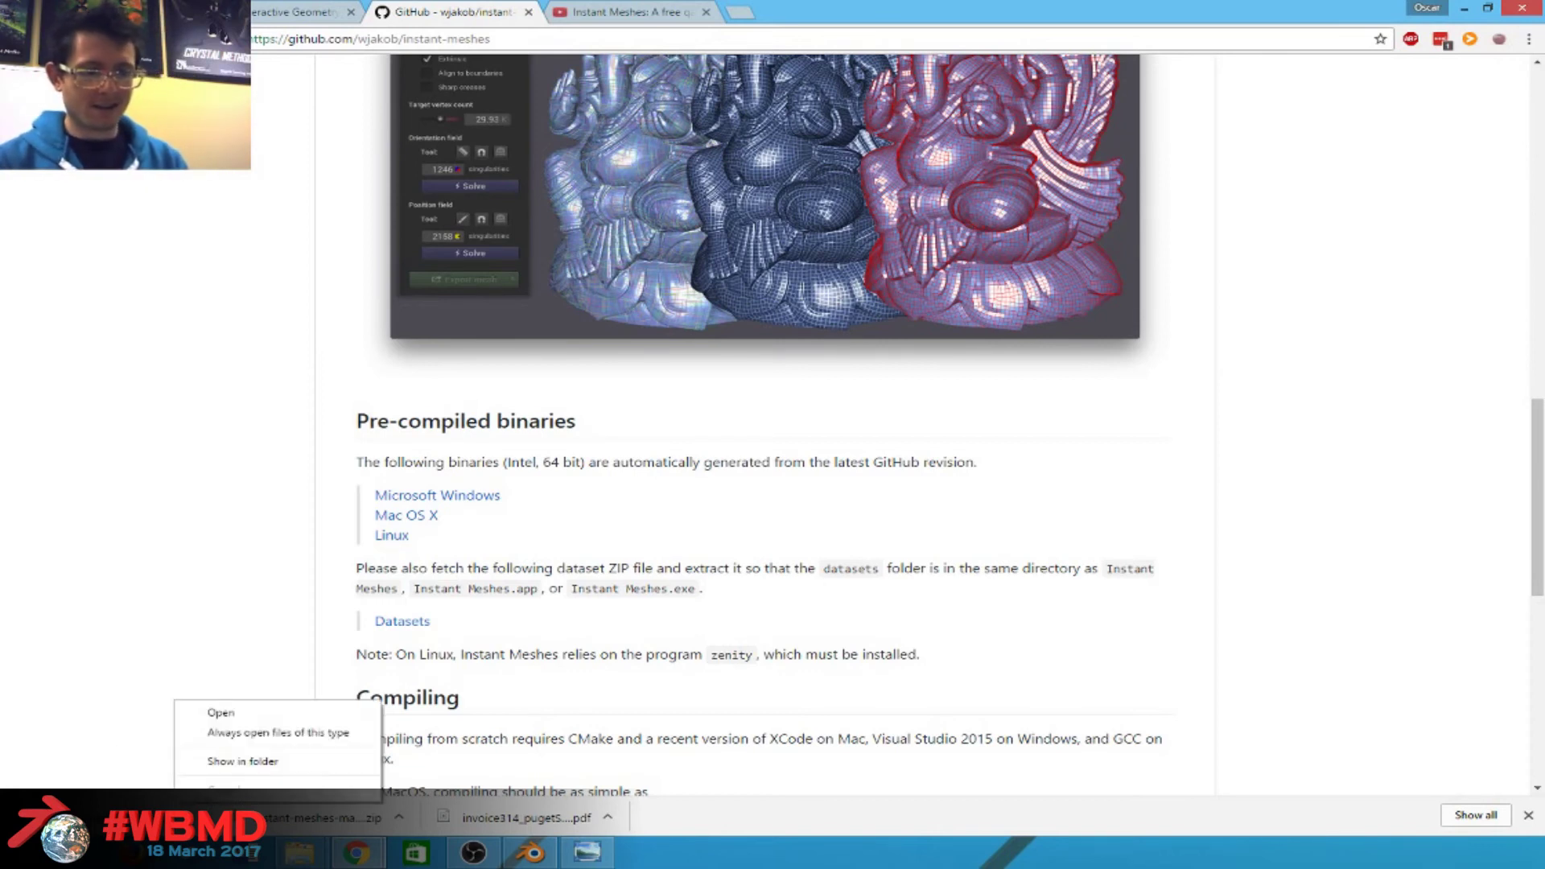
click(233, 761)
scroll(399, 387, down, 10)
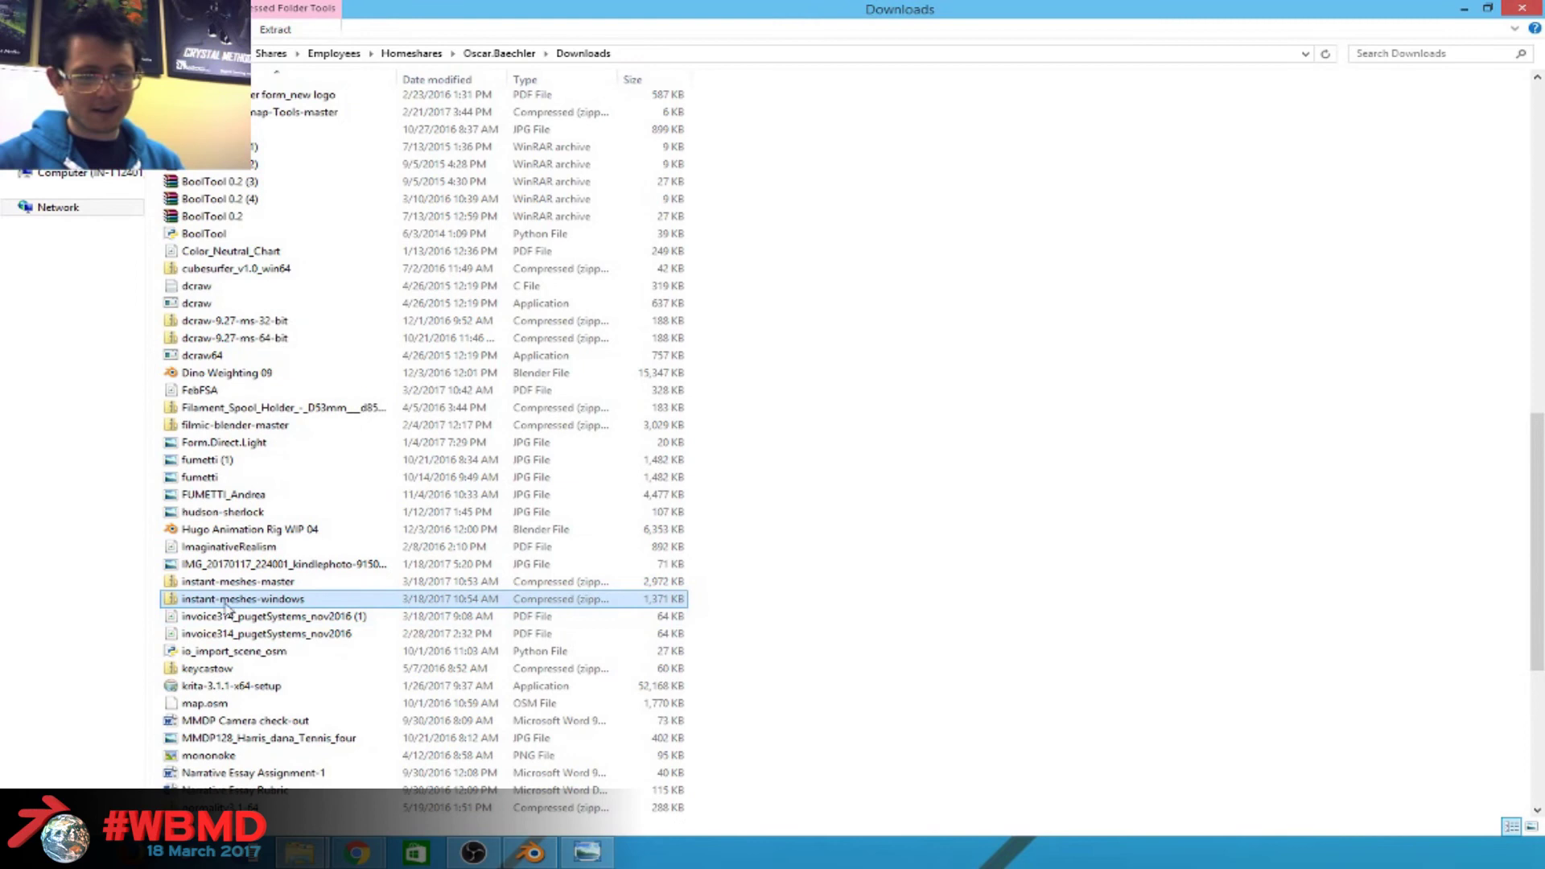
Extract the instant-meshes-windows archive with 7-Zip into its own folder.
right_click(242, 600)
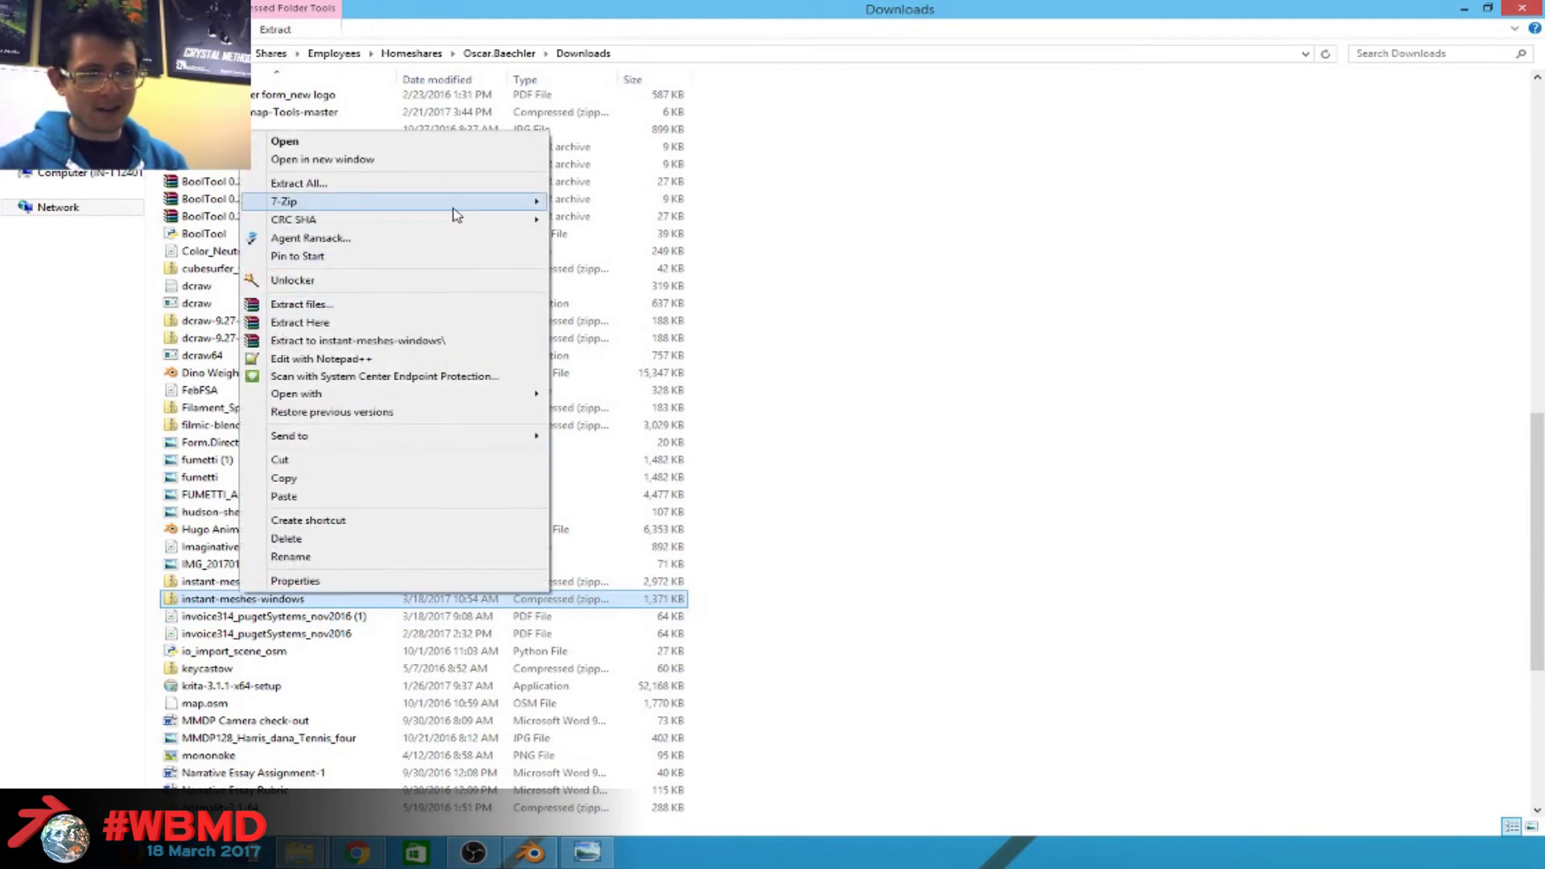
mouse_move(456, 210)
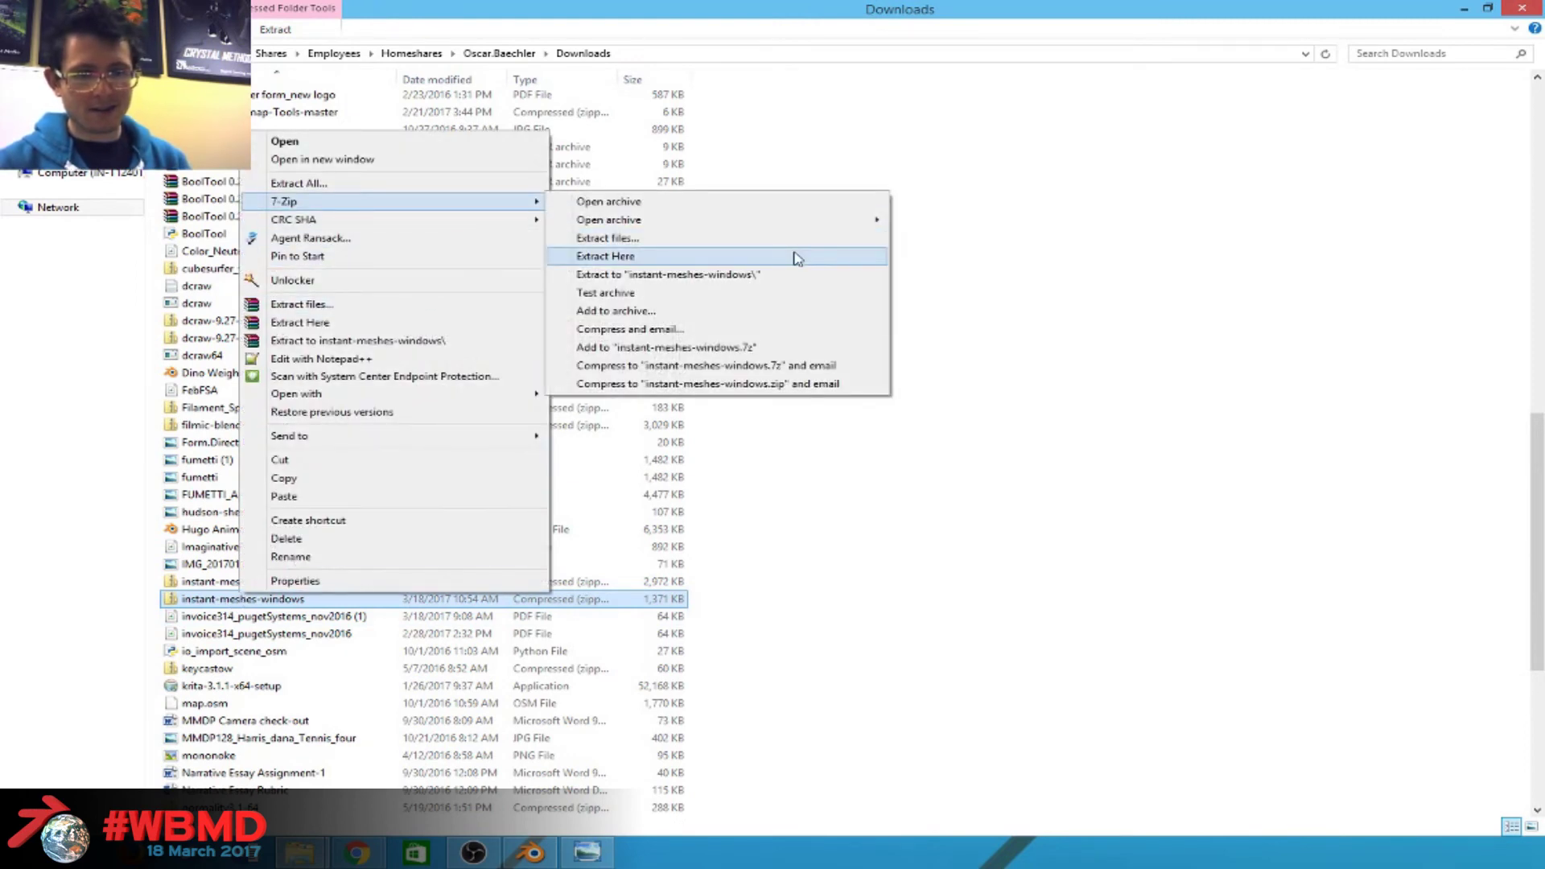
click(804, 281)
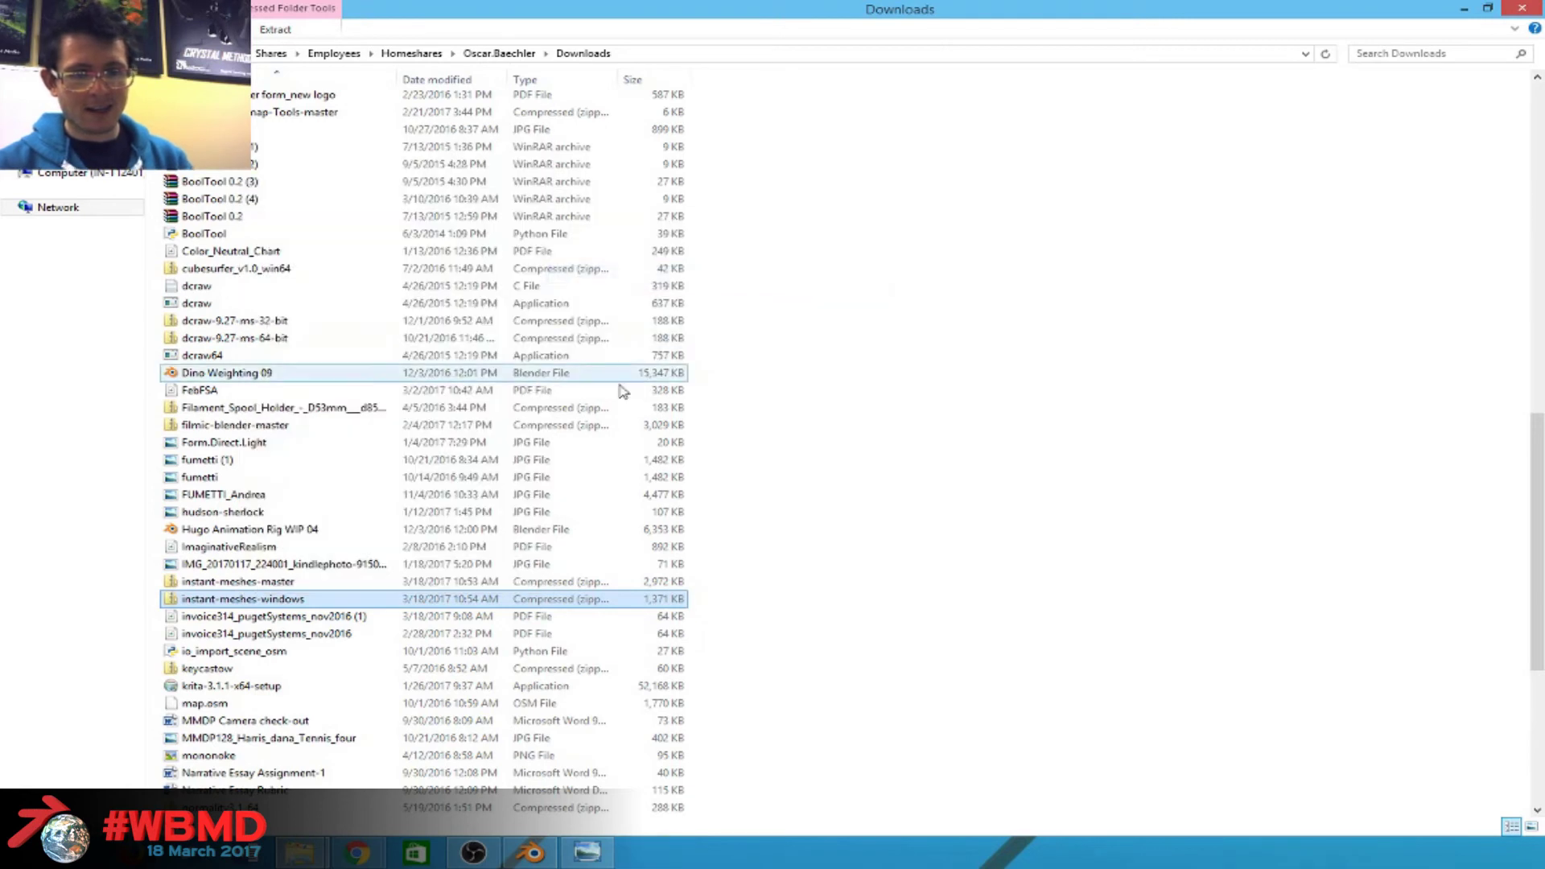
scroll(622, 450, up, 15)
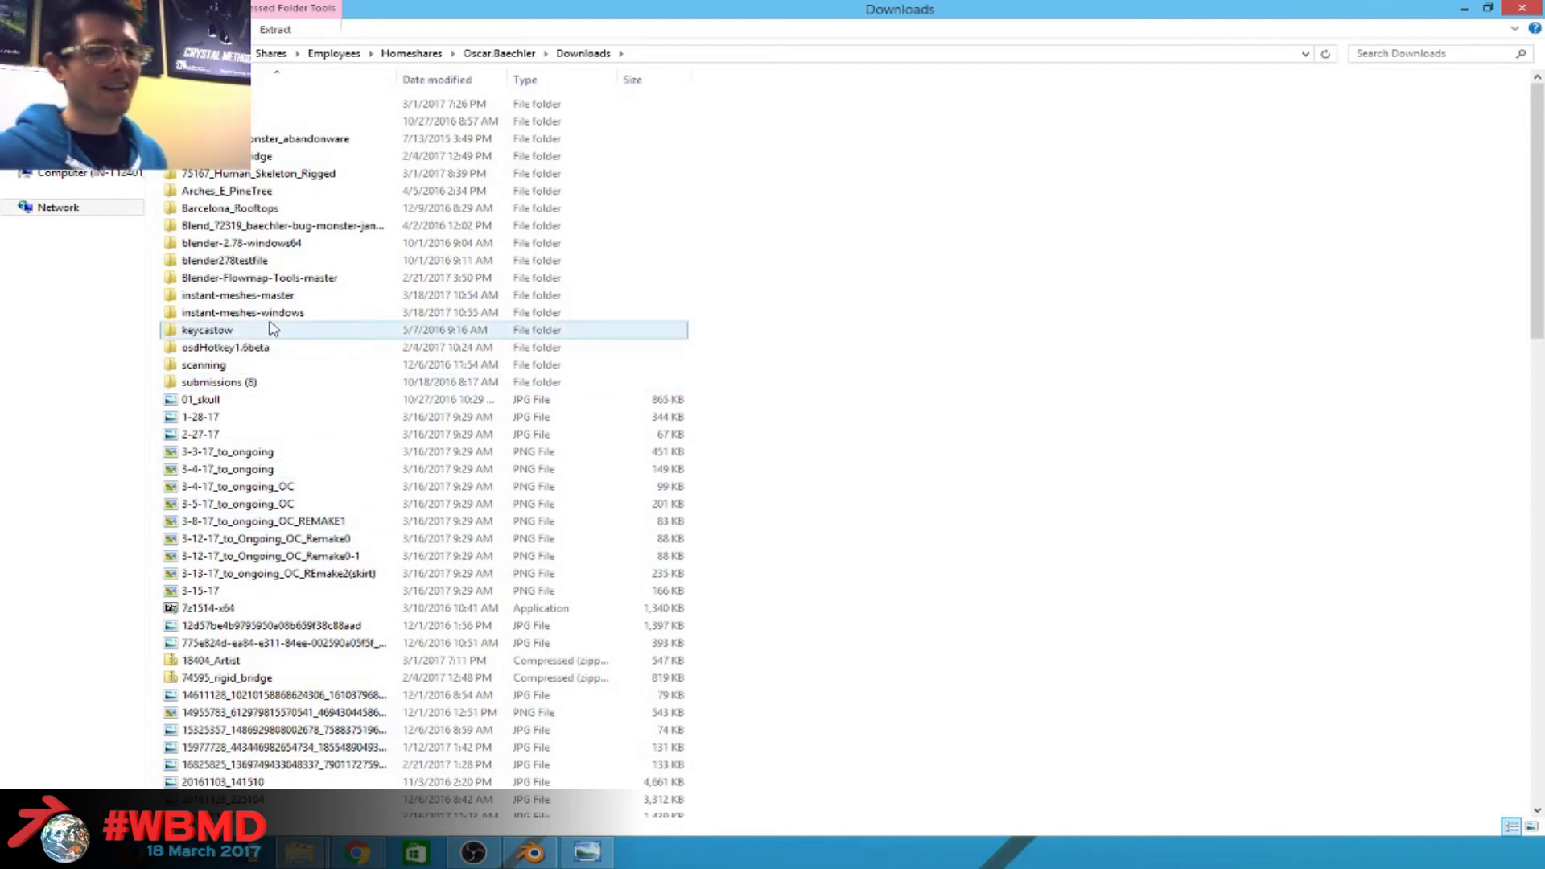
Open the extracted instant-meshes-windows folder and launch the Instant Meshes program.
click(272, 365)
key(shift+Down)
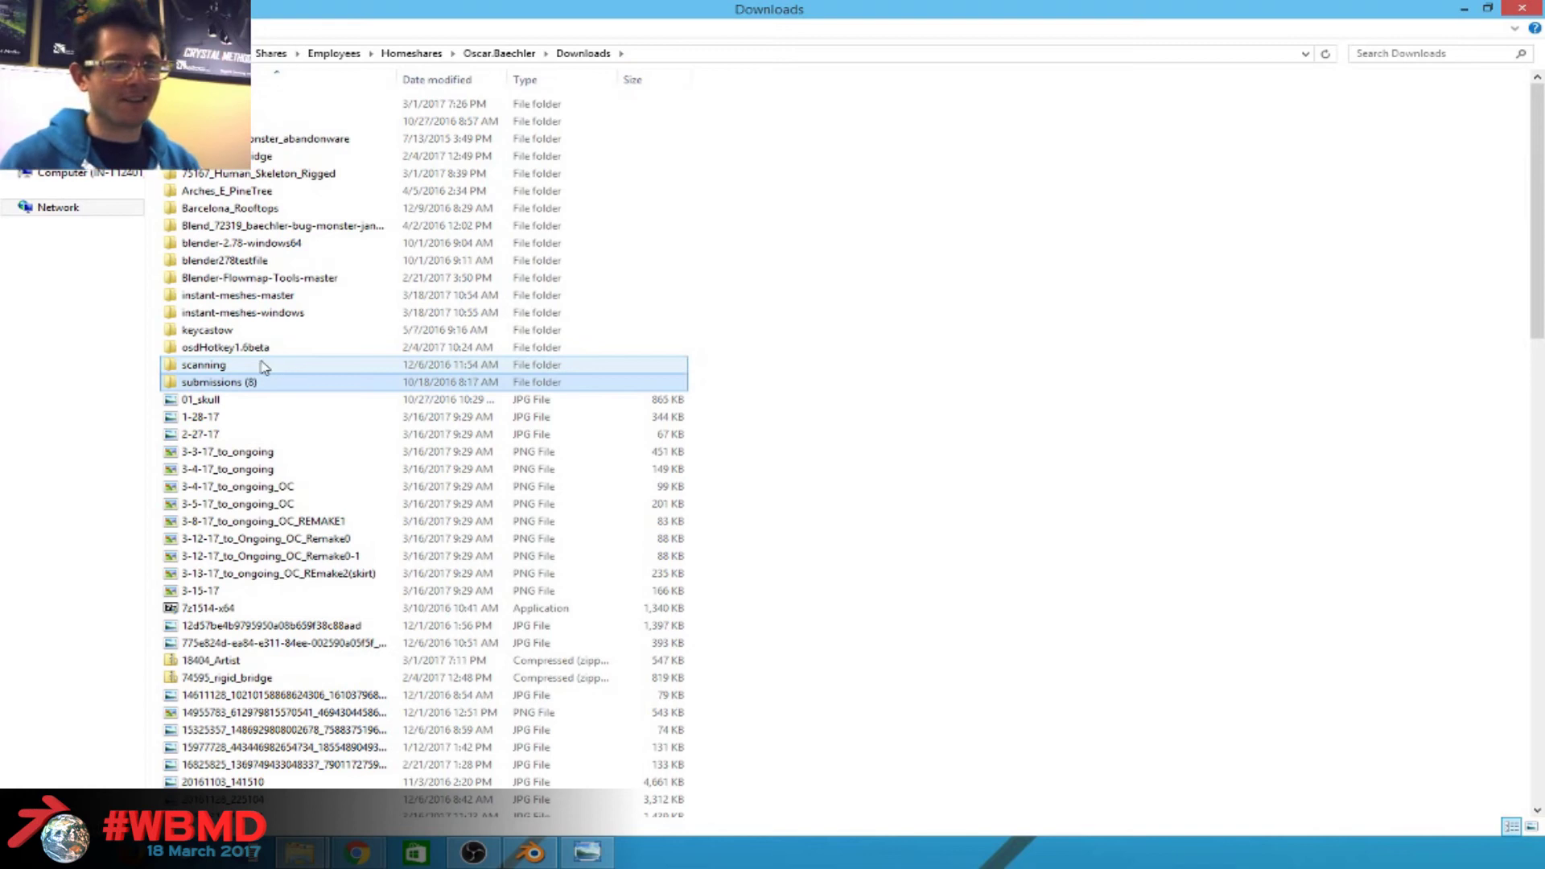
ctrl+click(265, 367)
key(Up)
key(Up)
key(Up)
key(Up)
key(Up)
key(Up)
key(Up)
key(Down)
key(Down)
key(Down)
key(Return)
key(Down)
key(Return)
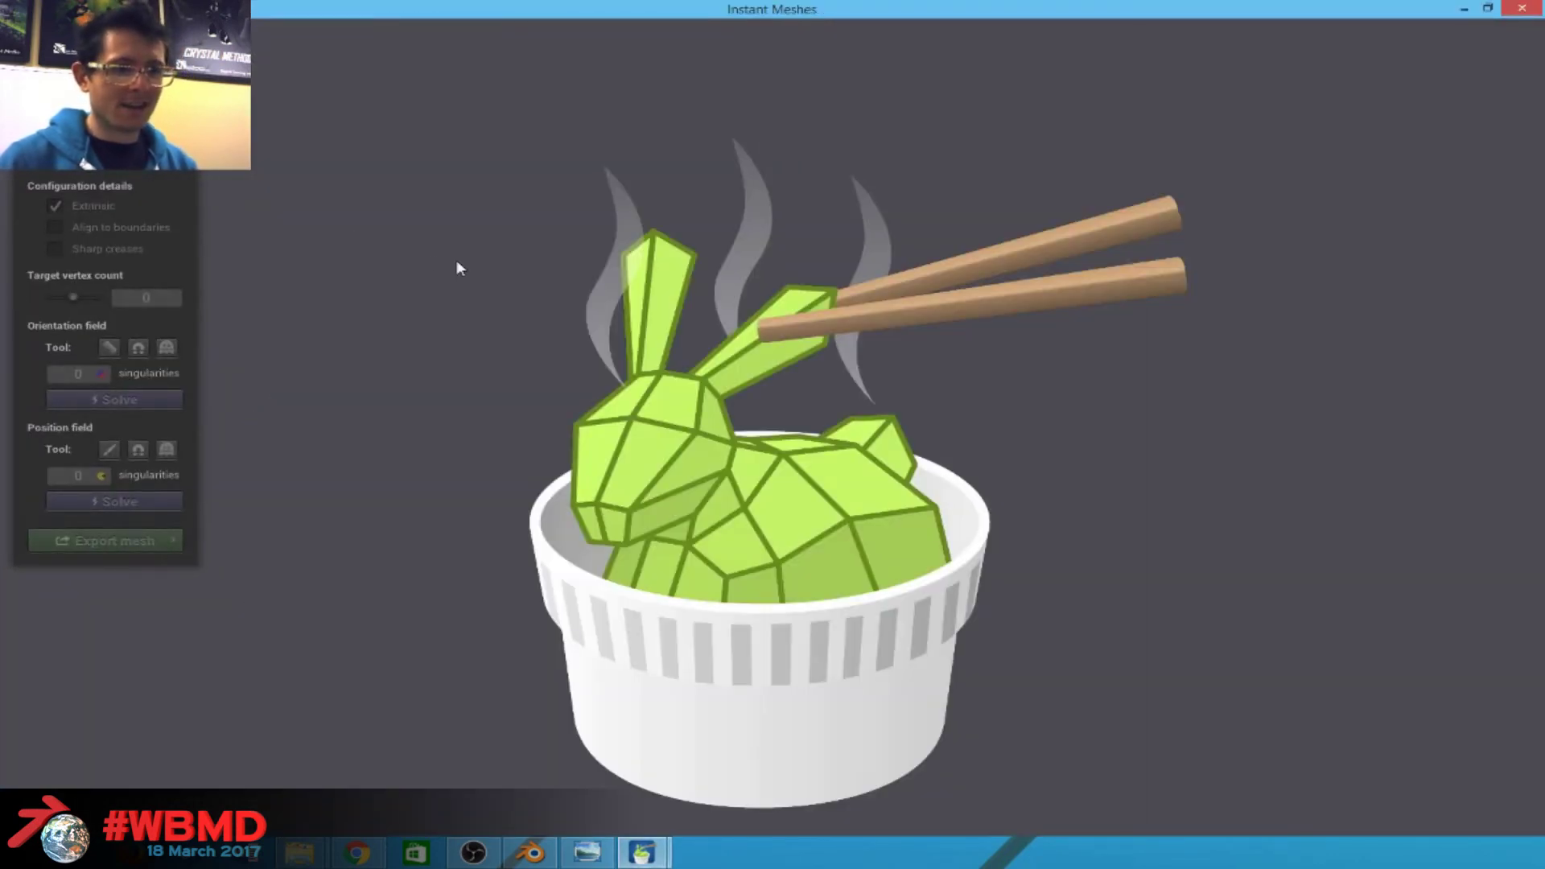
Switch to Blender and set the Snake Hook brush radius to 147 px while keeping the head in Sculpt Mode.
click(551, 859)
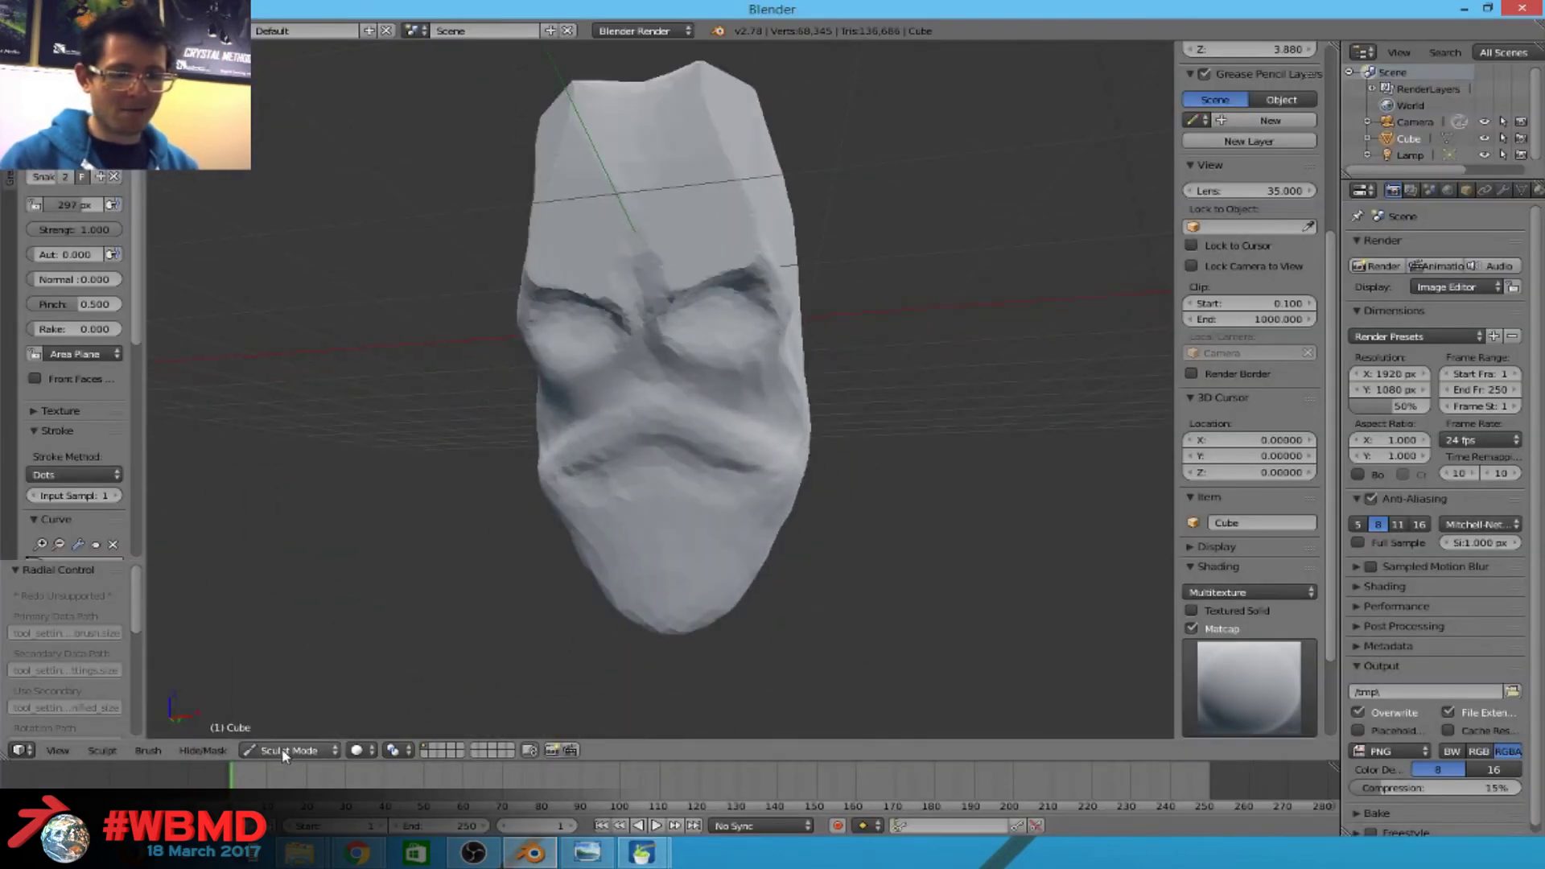
click(285, 751)
middle_drag(1122, 364, 800, 471)
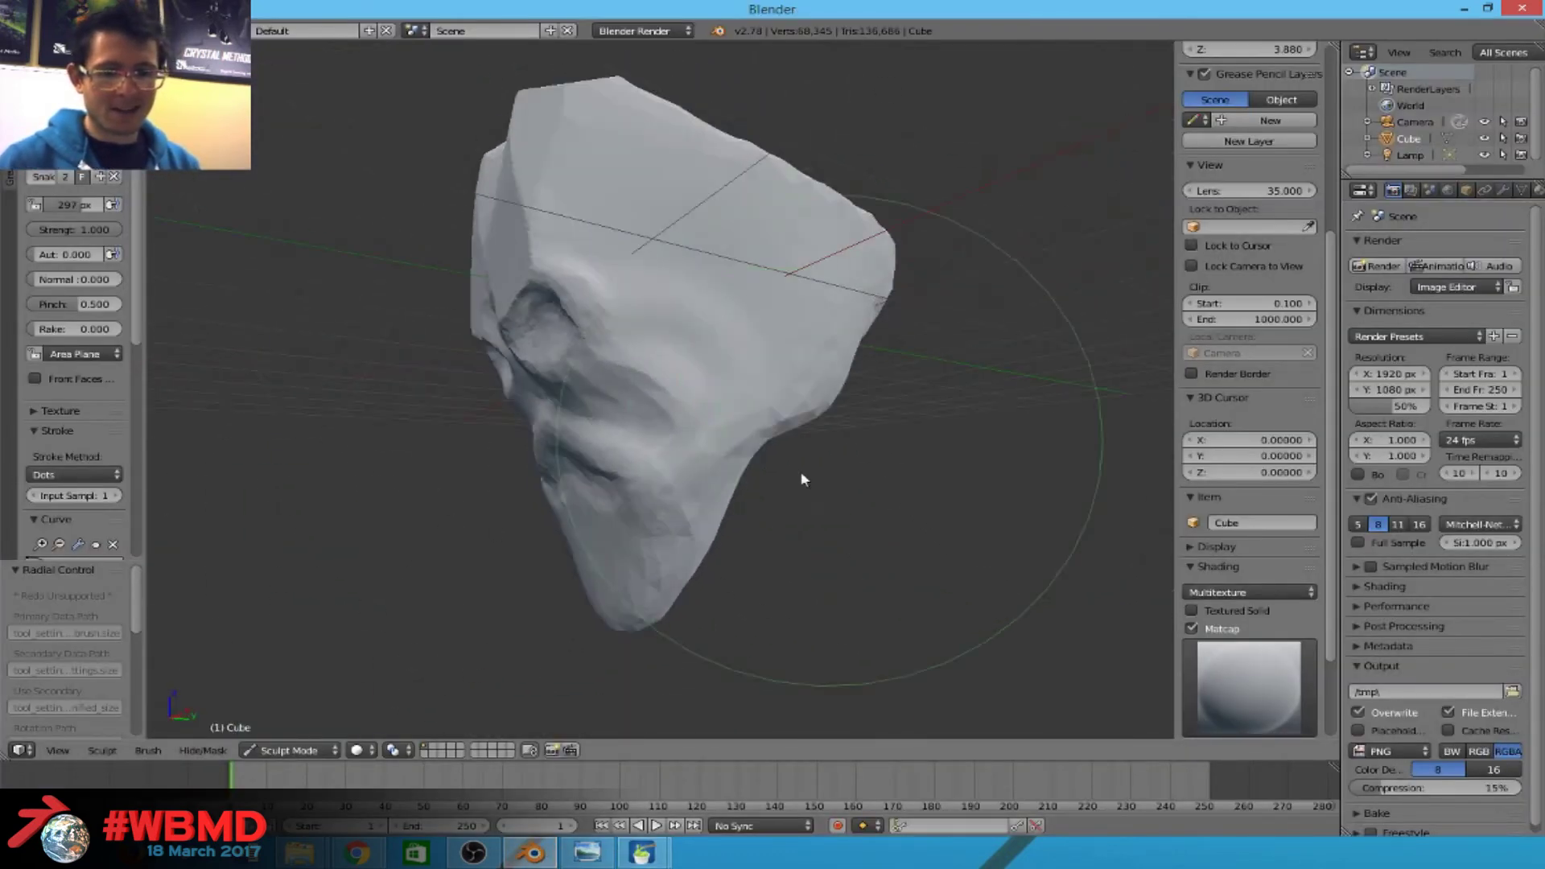
key(f)
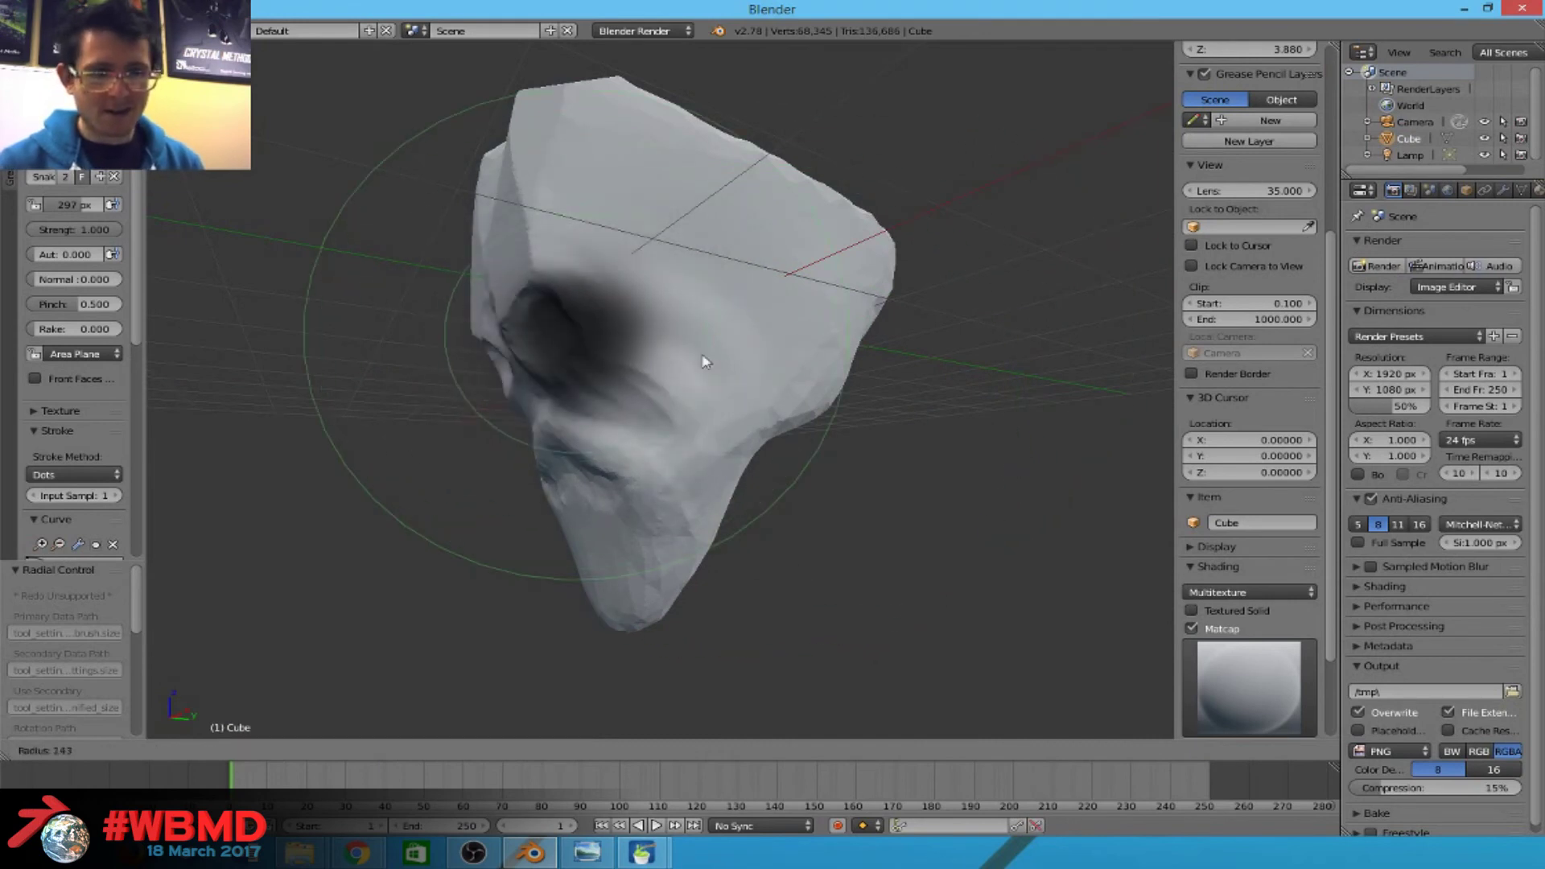
click(705, 359)
key(f)
click(892, 244)
Pull a long horn up from the back of the head and draw out further protrusions with the Snake Hook brush.
drag(821, 224, 1003, 50)
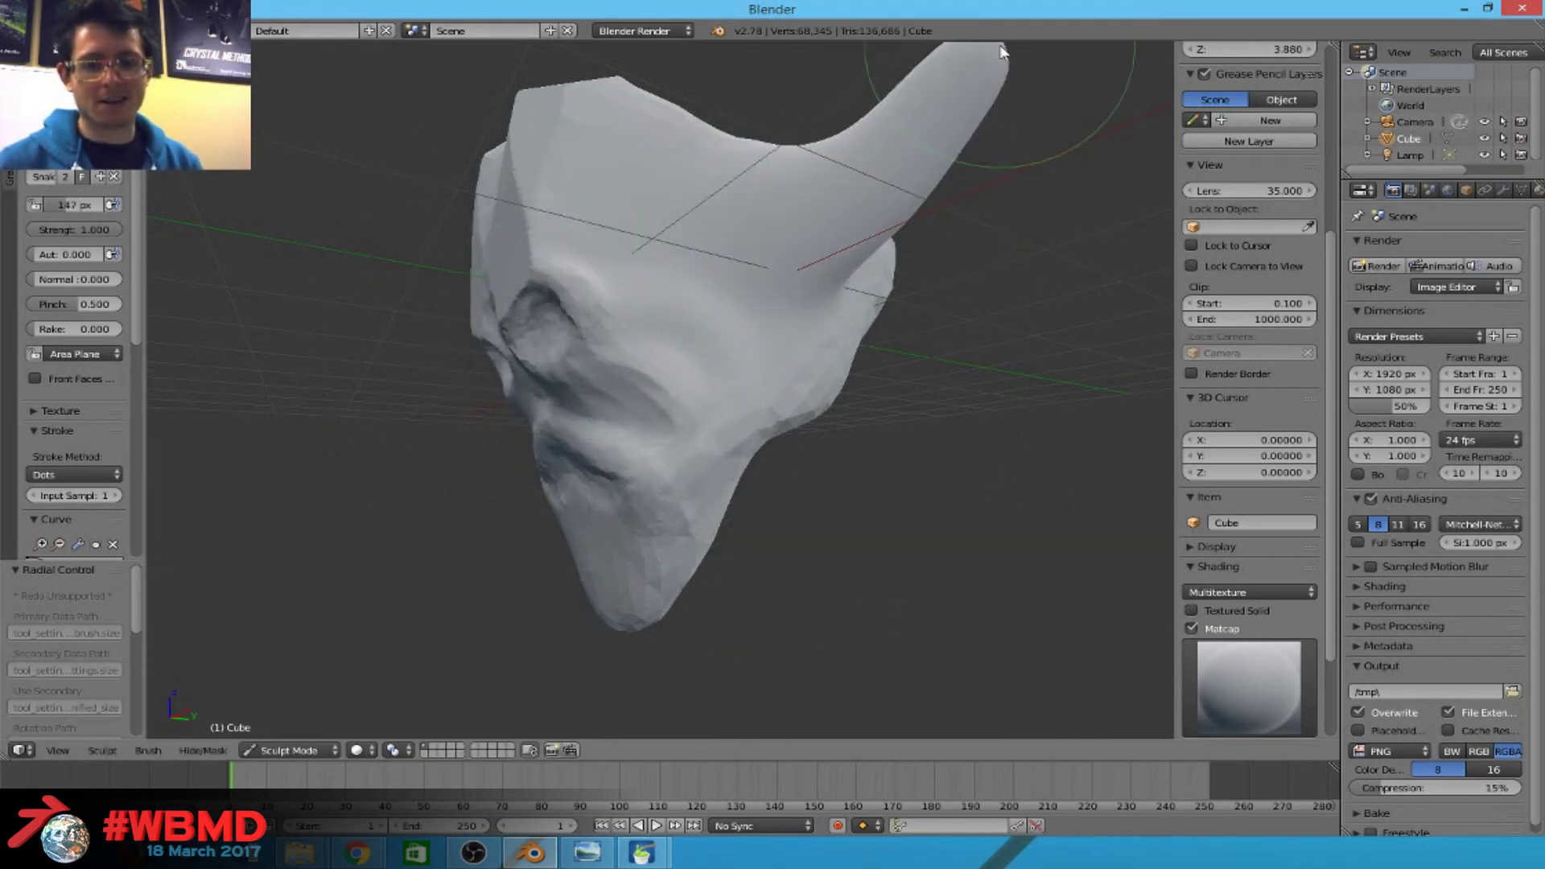
scroll(706, 269, down, 1)
middle_drag(704, 268, 750, 223)
mouse_move(855, 8)
middle_down()
mouse_move(763, 234)
mouse_move(659, 328)
mouse_move(566, 351)
mouse_move(566, 222)
middle_up()
mouse_move(711, 8)
middle_down()
mouse_move(775, 205)
mouse_move(890, 176)
mouse_move(626, 213)
mouse_move(897, 172)
mouse_move(693, 148)
mouse_move(732, 302)
mouse_move(612, 235)
middle_up()
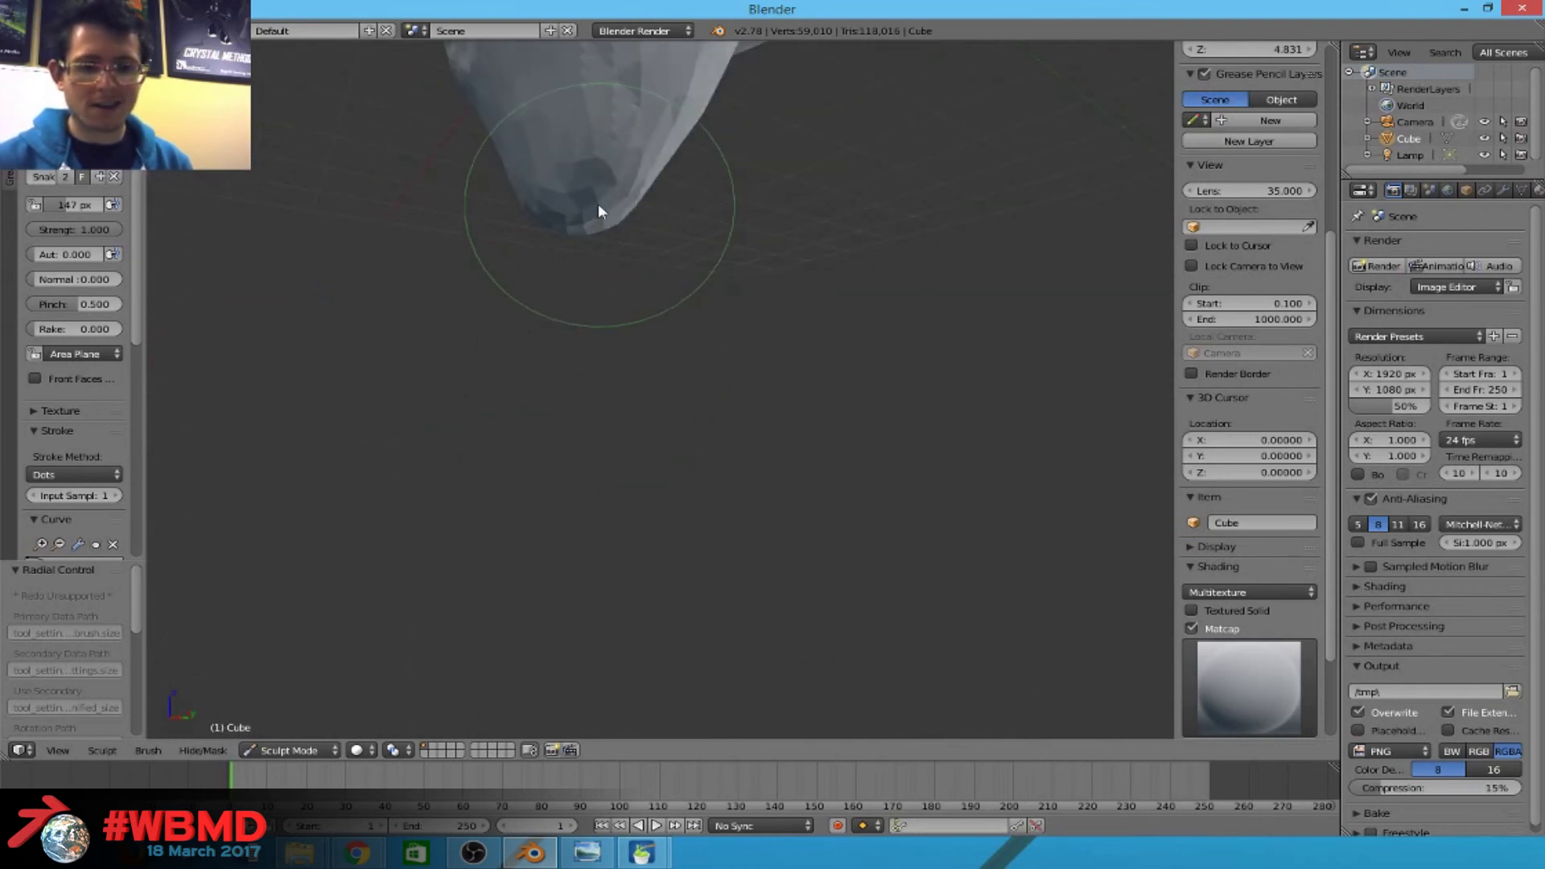
Enlarge the Snake Hook brush radius to 385 px and pull two broad lobes out of the head's underside.
key(f)
click(771, 197)
mouse_move(771, 196)
middle_down()
mouse_move(644, 230)
mouse_move(631, 416)
middle_up()
middle_drag(637, 140, 678, 165)
mouse_move(739, 211)
mouse_down()
mouse_move(789, 301)
mouse_move(926, 396)
mouse_move(897, 427)
mouse_up()
scroll(700, 424, down, 8)
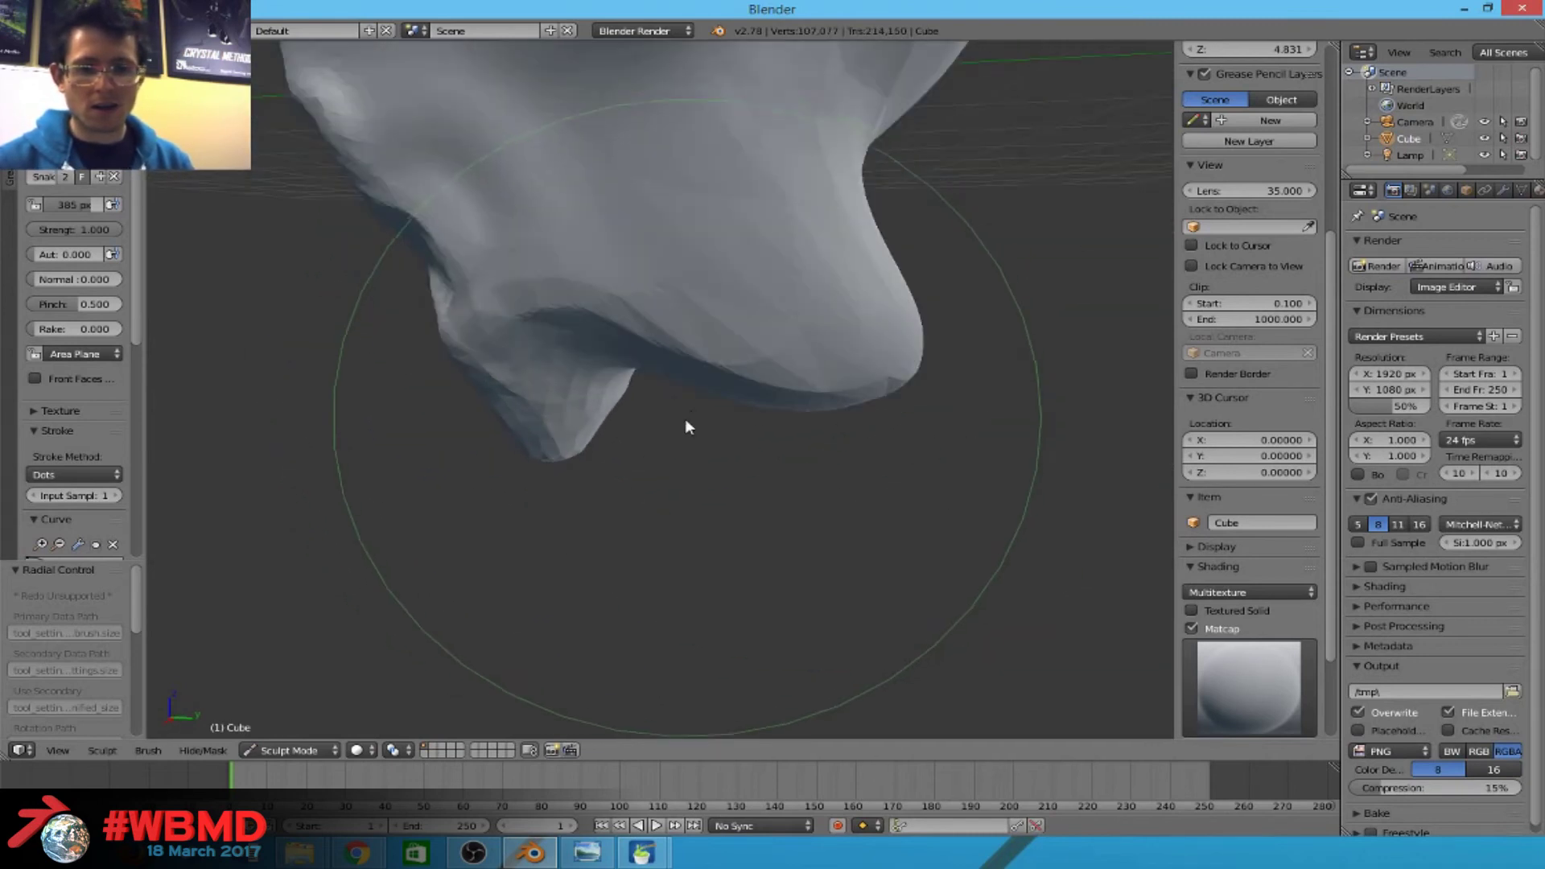
mouse_move(714, 432)
middle_down()
mouse_move(914, 348)
mouse_move(947, 267)
middle_up()
Resize the brush, reshape the lobes under the head with it and bring the Dyntopo settings into view.
scroll(752, 439, up, 2)
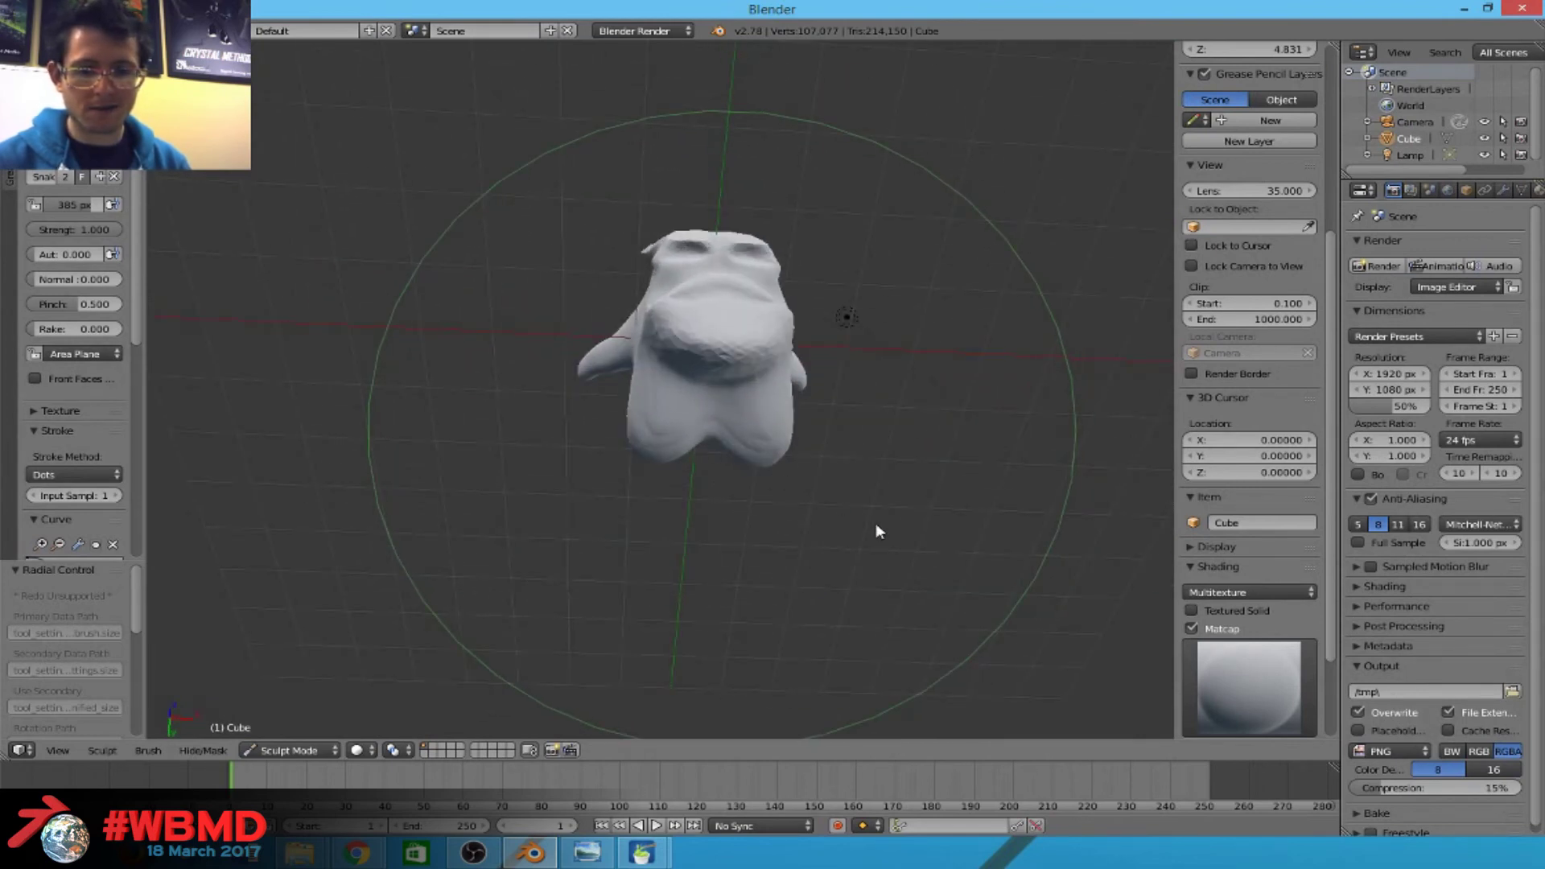
middle_drag(741, 462, 817, 518)
key(f)
click(650, 584)
shift+middle_drag(662, 517, 492, 422)
scroll(93, 511, down, 6)
scroll(92, 527, down, 4)
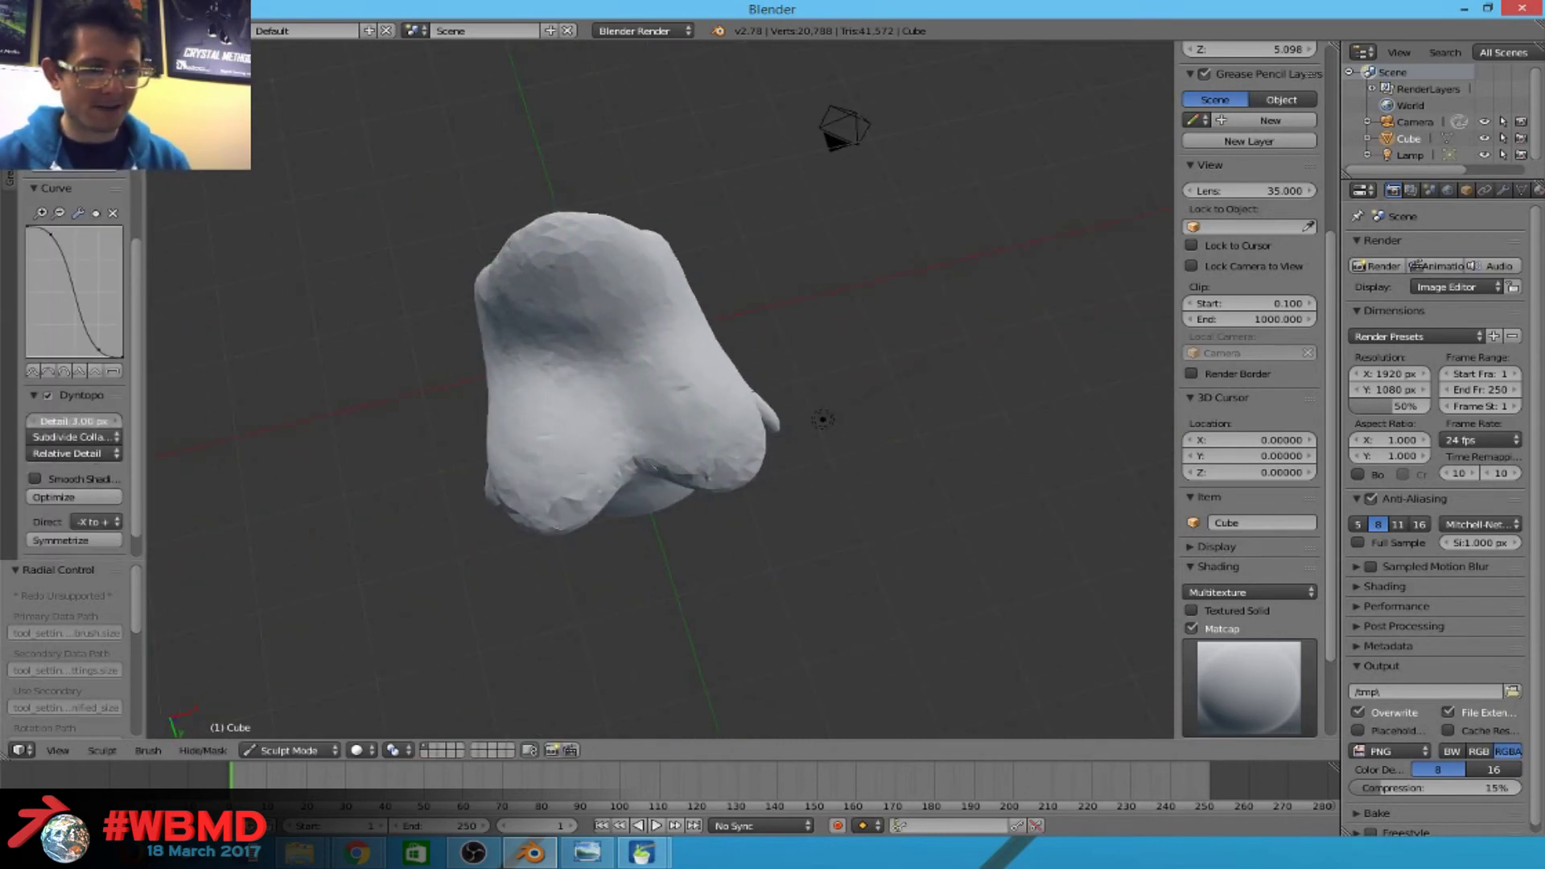
Change the brush radius and pull the head's lobes and horns into exaggerated shapes from several sides.
scroll(89, 429, up, 1)
key(f)
click(650, 497)
mouse_move(741, 457)
middle_down()
mouse_move(679, 497)
mouse_move(658, 466)
middle_up()
mouse_move(658, 466)
mouse_down()
mouse_move(625, 494)
mouse_move(545, 510)
mouse_move(621, 493)
mouse_move(565, 459)
mouse_up()
mouse_move(565, 459)
middle_down()
mouse_move(461, 465)
mouse_move(483, 282)
mouse_move(539, 246)
middle_up()
mouse_move(876, 533)
middle_down()
mouse_move(561, 485)
mouse_move(614, 390)
mouse_move(562, 510)
mouse_move(687, 387)
mouse_move(664, 251)
mouse_move(676, 327)
mouse_move(552, 331)
mouse_move(545, 258)
mouse_move(726, 347)
middle_up()
scroll(664, 251, down, 3)
drag(663, 326, 632, 375)
mouse_move(632, 375)
middle_down()
mouse_move(655, 342)
mouse_move(631, 474)
mouse_move(510, 451)
mouse_move(569, 472)
middle_up()
scroll(641, 343, up, 3)
drag(606, 473, 621, 469)
scroll(620, 469, up, 3)
mouse_move(621, 469)
middle_down()
mouse_move(939, 493)
mouse_move(815, 457)
middle_up()
mouse_move(632, 449)
mouse_down()
mouse_move(652, 458)
mouse_move(621, 452)
mouse_up()
shift+middle_drag(621, 451, 657, 554)
Resize the brush for a last set of Snake Hook strokes on the head and switch the sculpt to Object Mode.
key(f)
click(692, 518)
mouse_move(694, 519)
mouse_down()
mouse_move(707, 479)
mouse_move(604, 466)
mouse_move(614, 451)
mouse_up()
scroll(611, 452, down, 5)
mouse_move(611, 453)
middle_down()
mouse_move(528, 493)
mouse_move(555, 587)
mouse_move(587, 552)
mouse_move(690, 547)
mouse_move(242, 614)
middle_up()
click(284, 750)
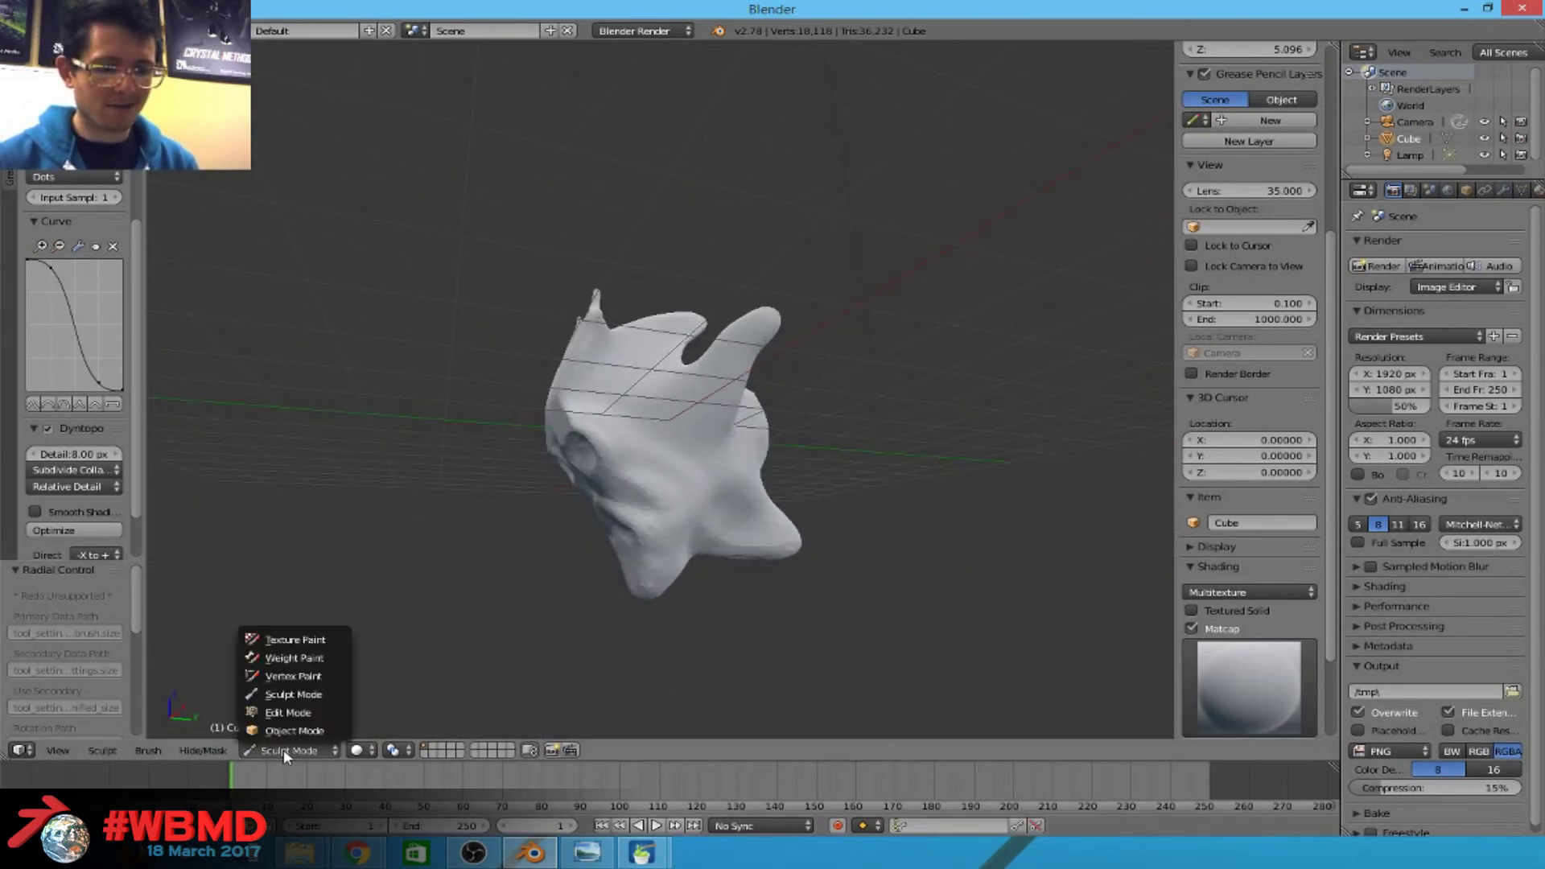
click(292, 731)
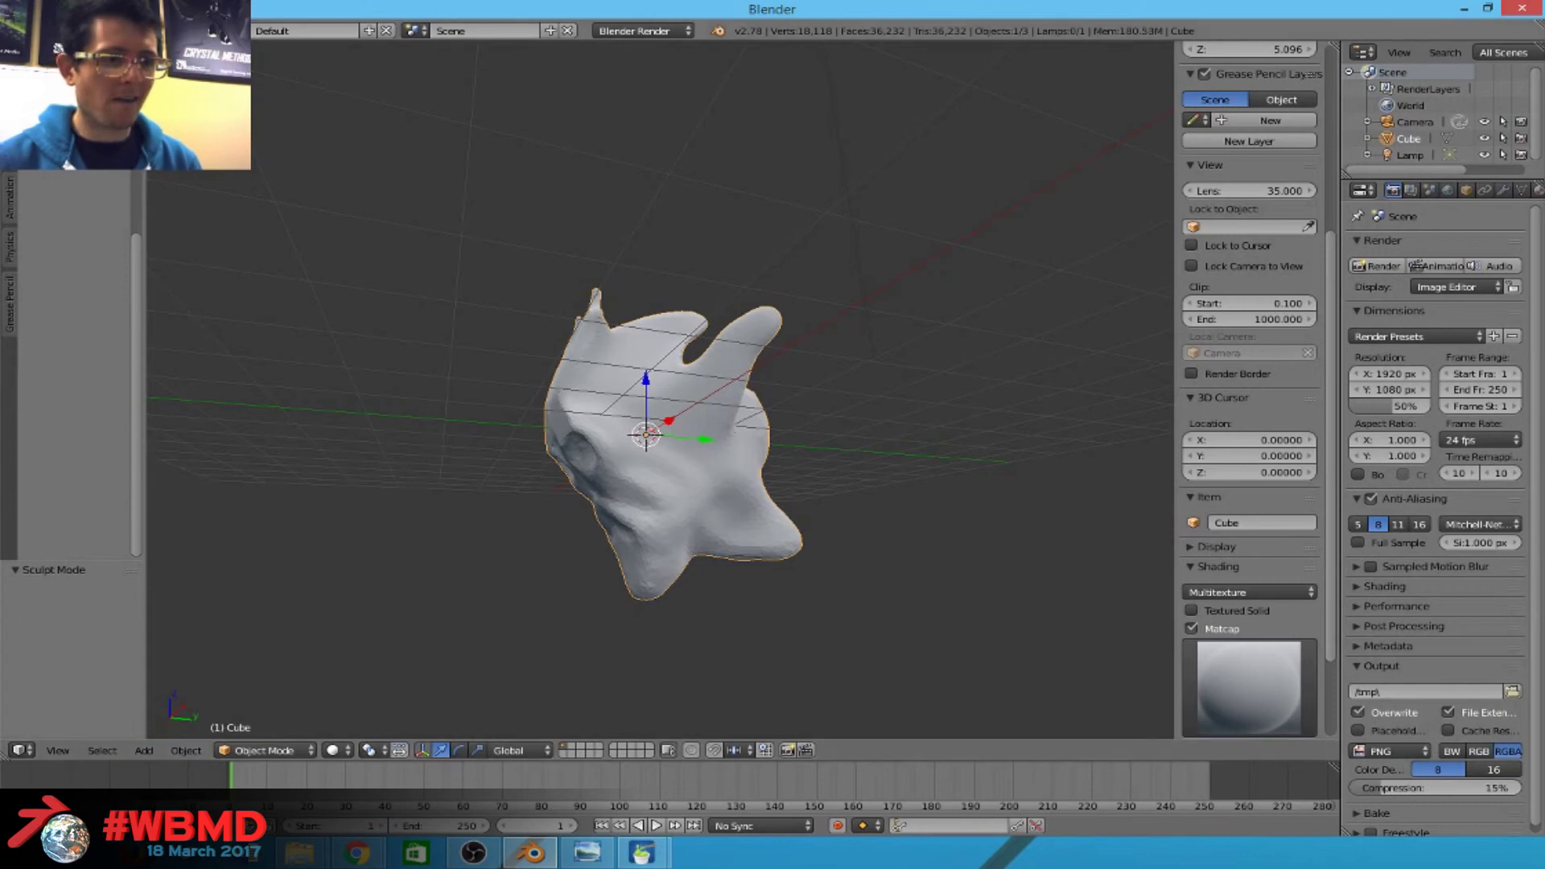
Export the sculpted head as a Wavefront OBJ file named untitled.obj in the Desktop folder.
click(37, 30)
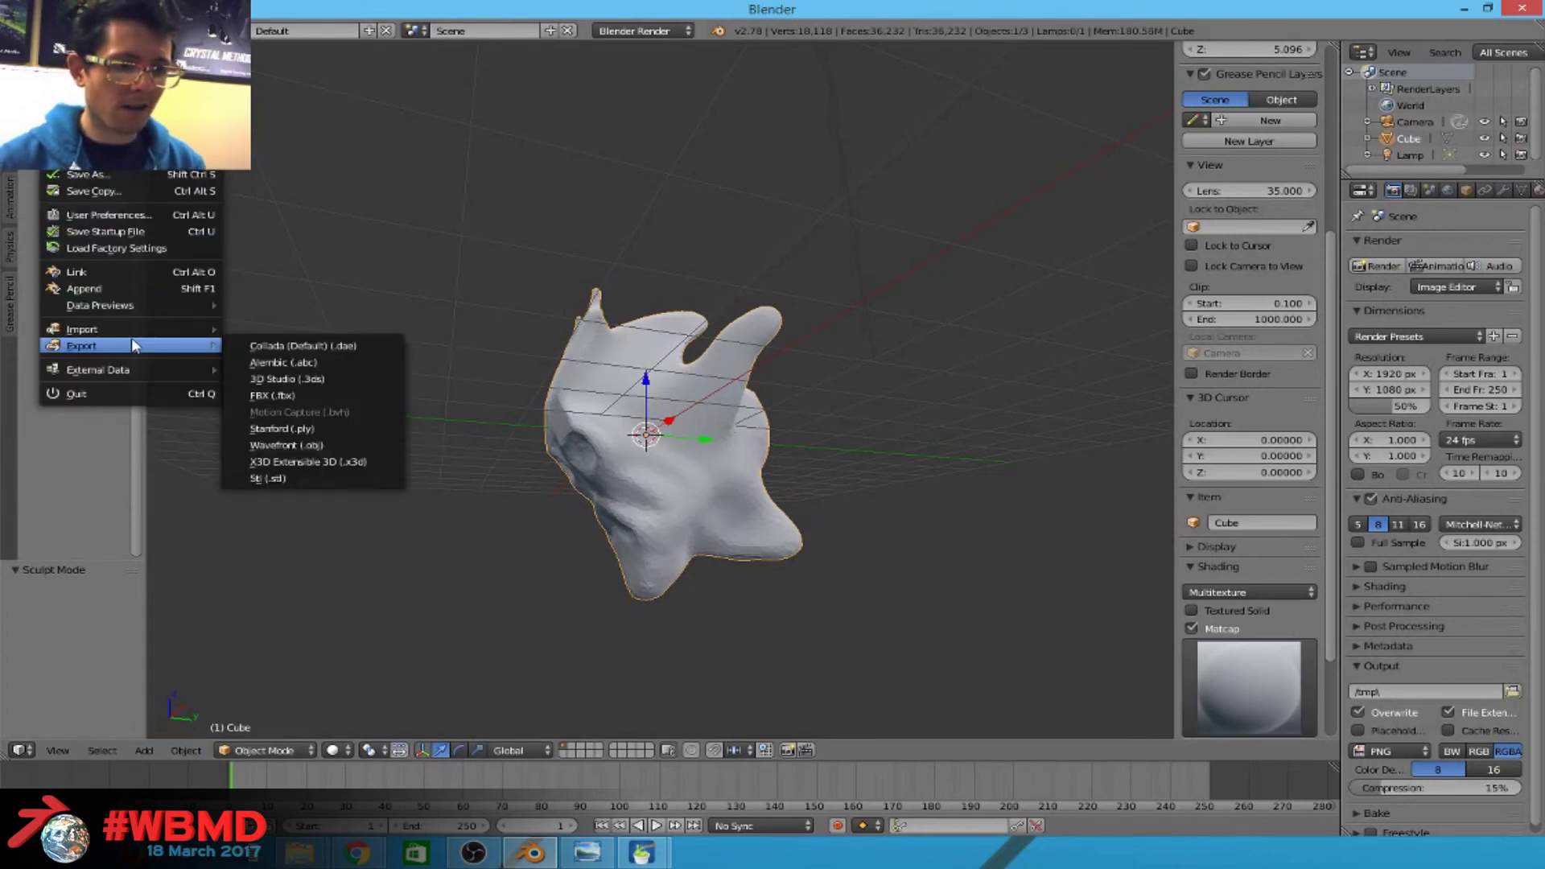
mouse_move(217, 345)
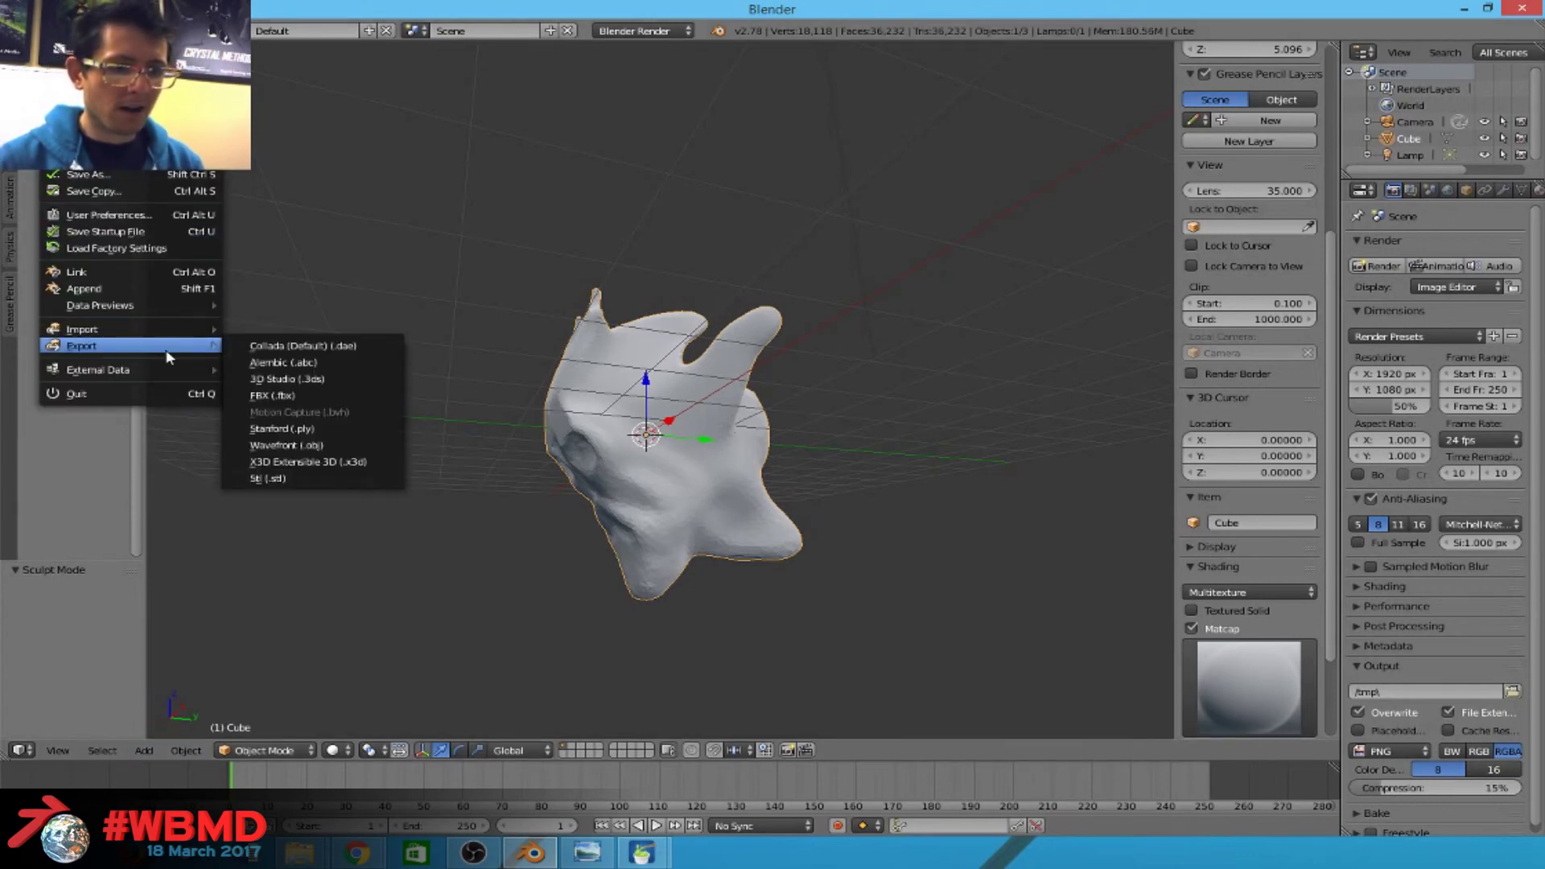
click(265, 445)
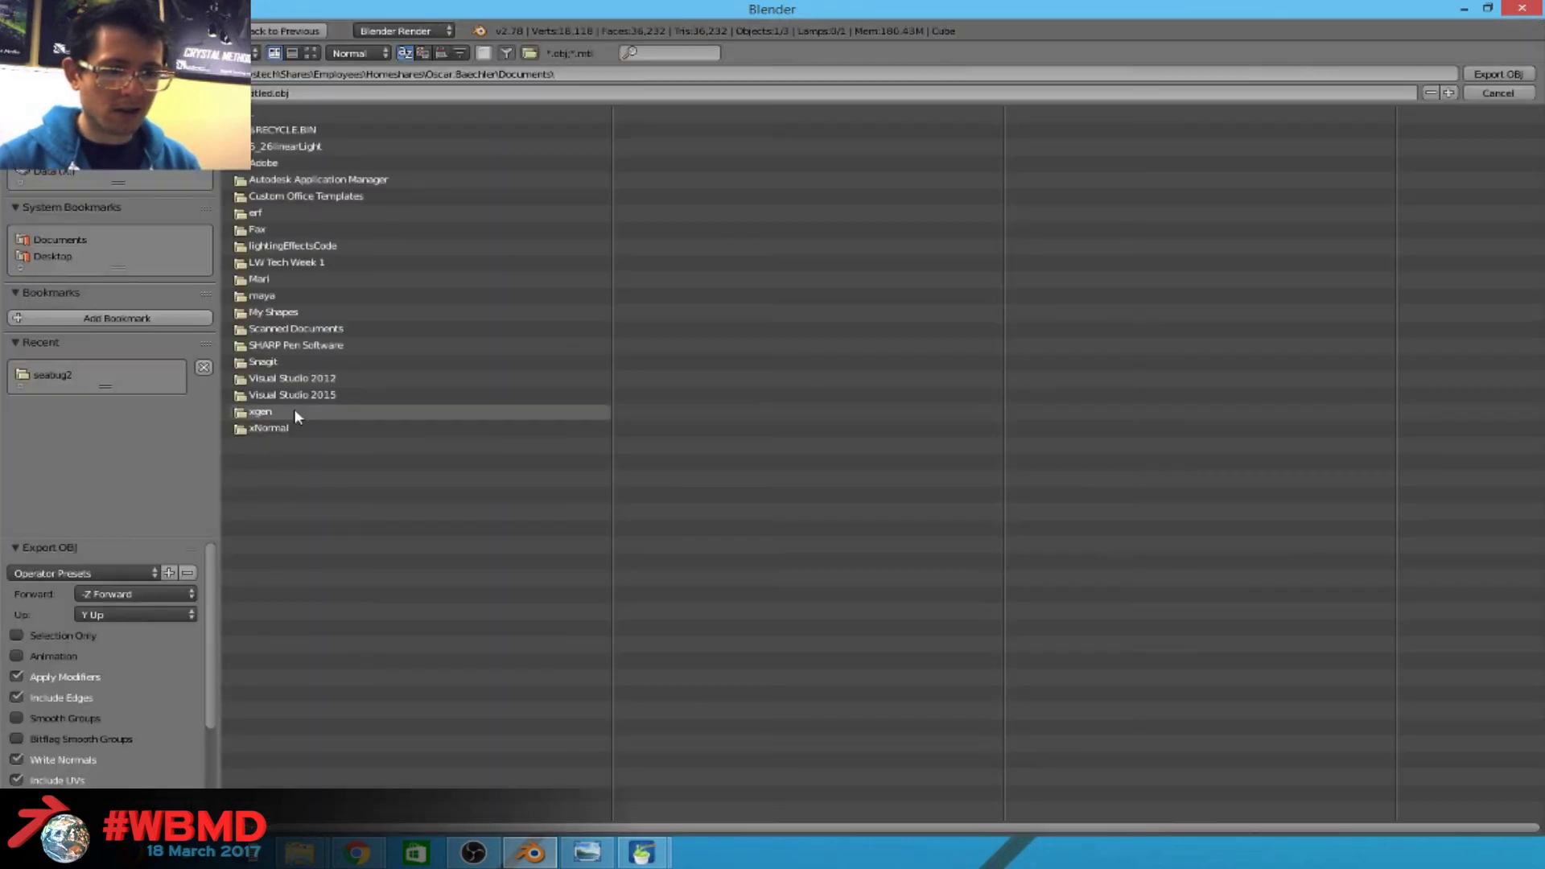
click(61, 259)
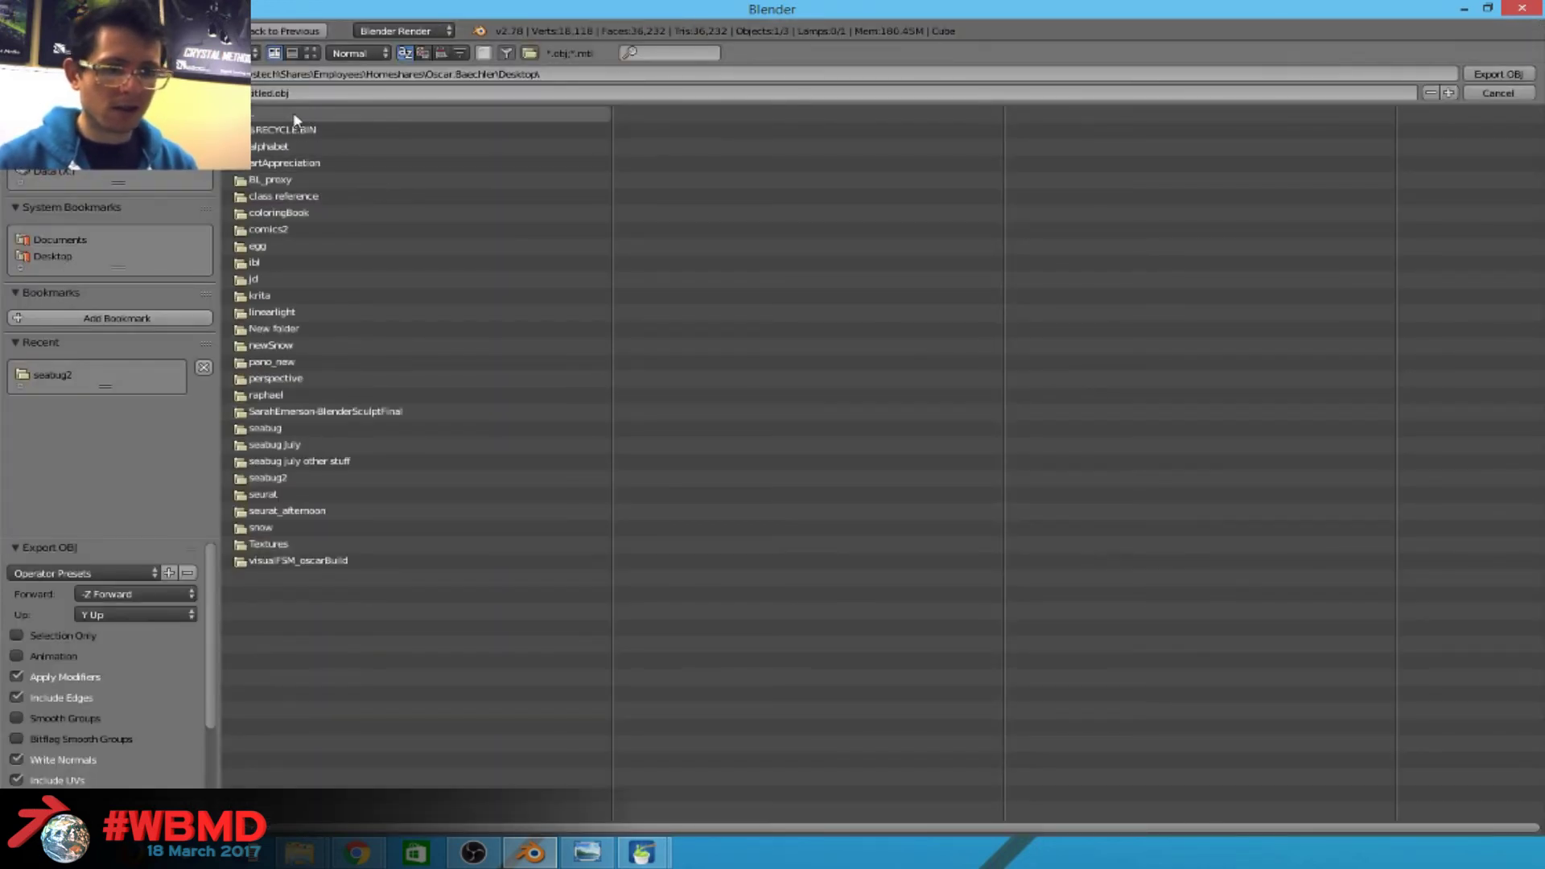
click(263, 94)
click(276, 95)
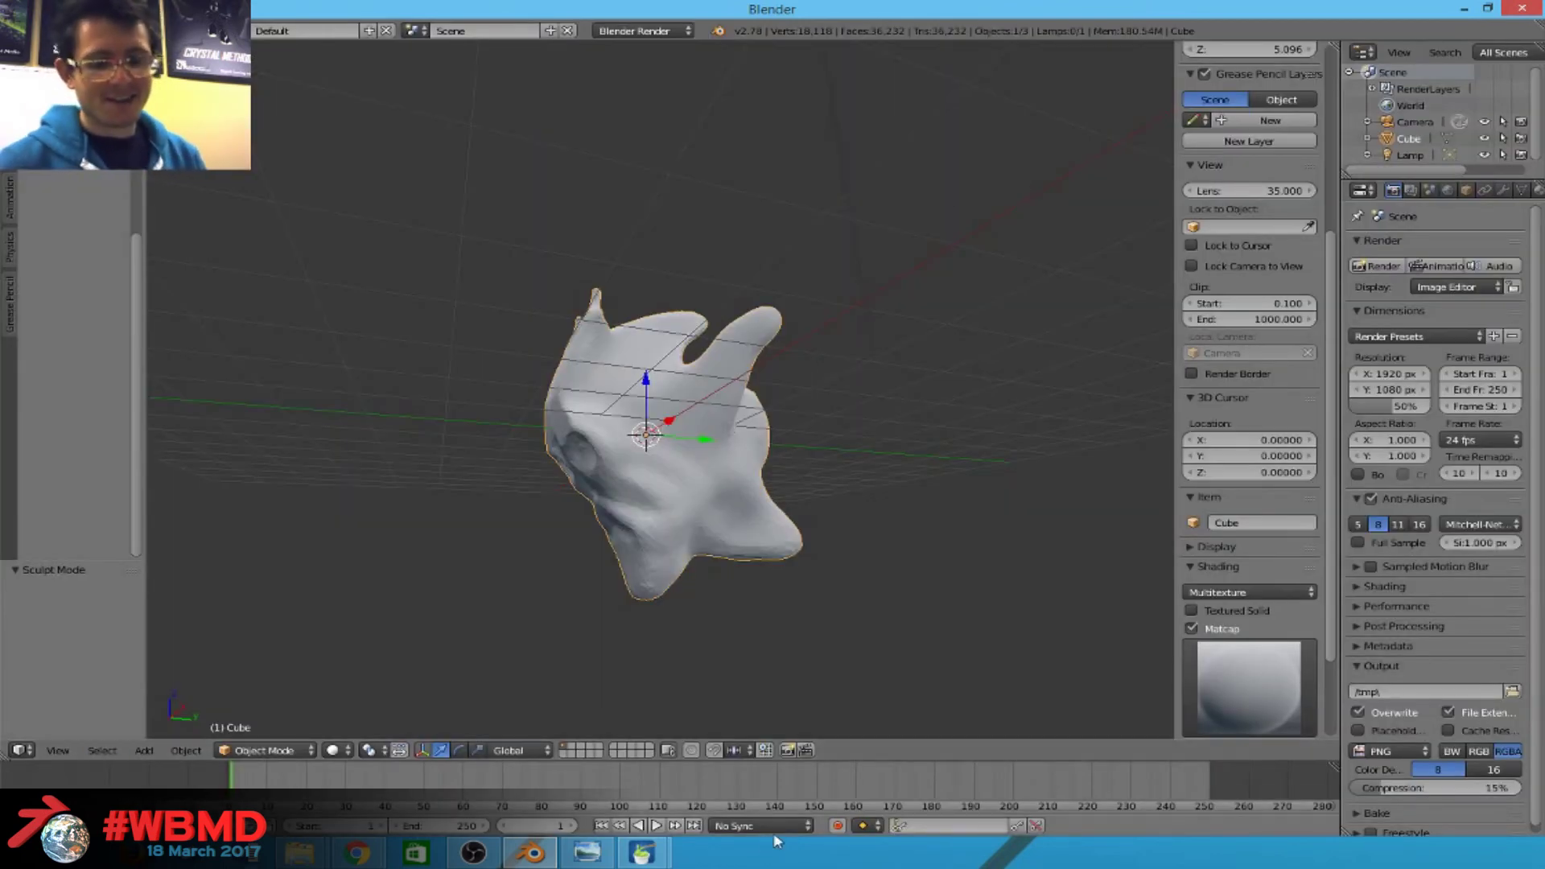
Switch to Instant Meshes and open the untitled OBJ file from the Desktop.
mouse_move(641, 851)
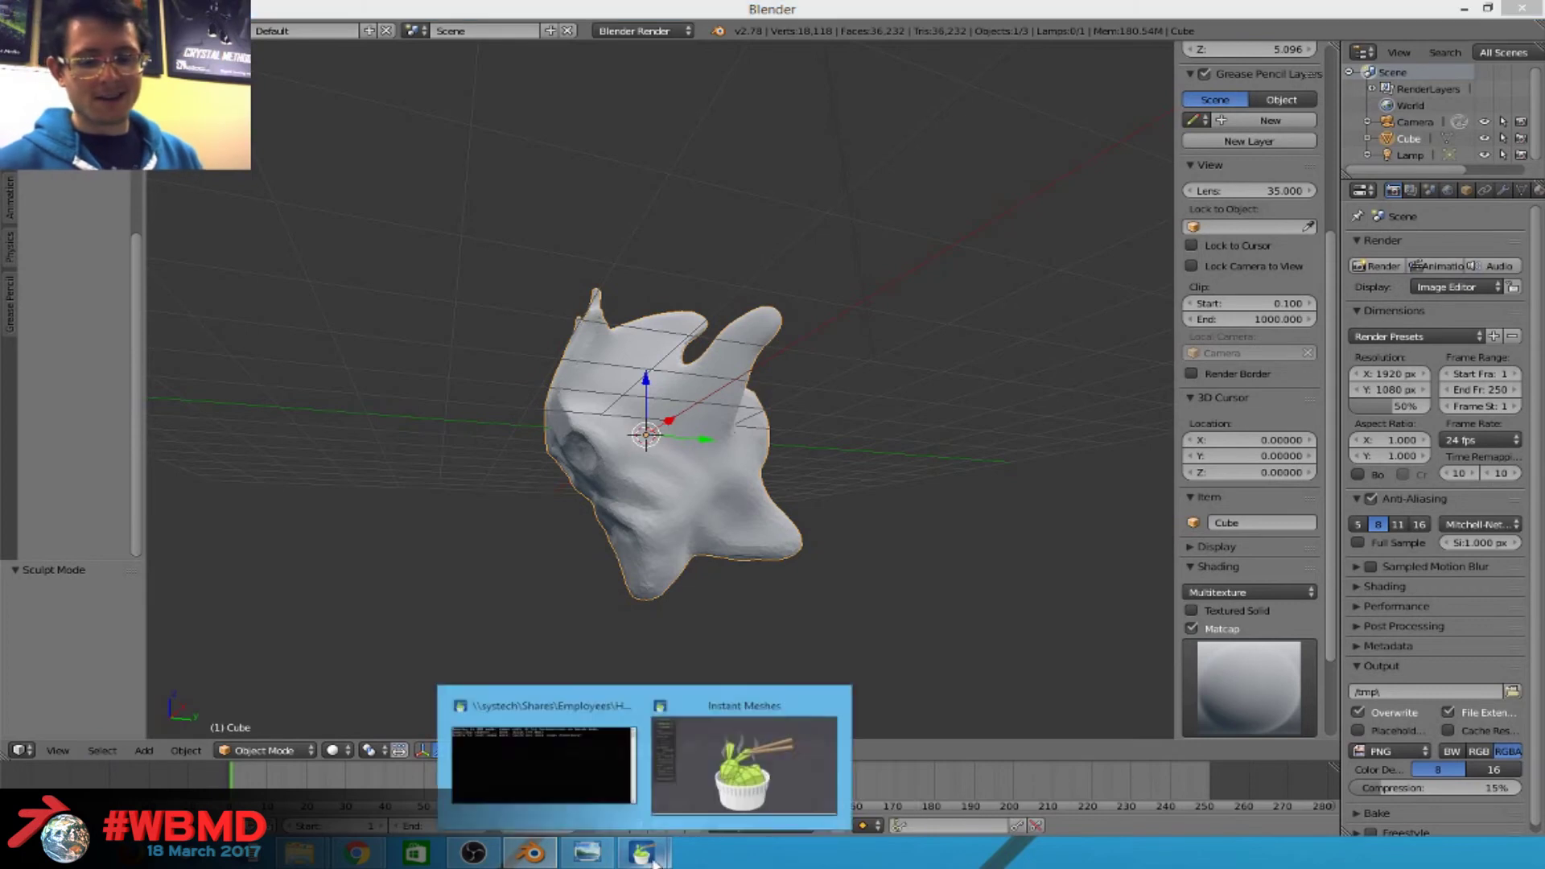
click(701, 798)
click(106, 78)
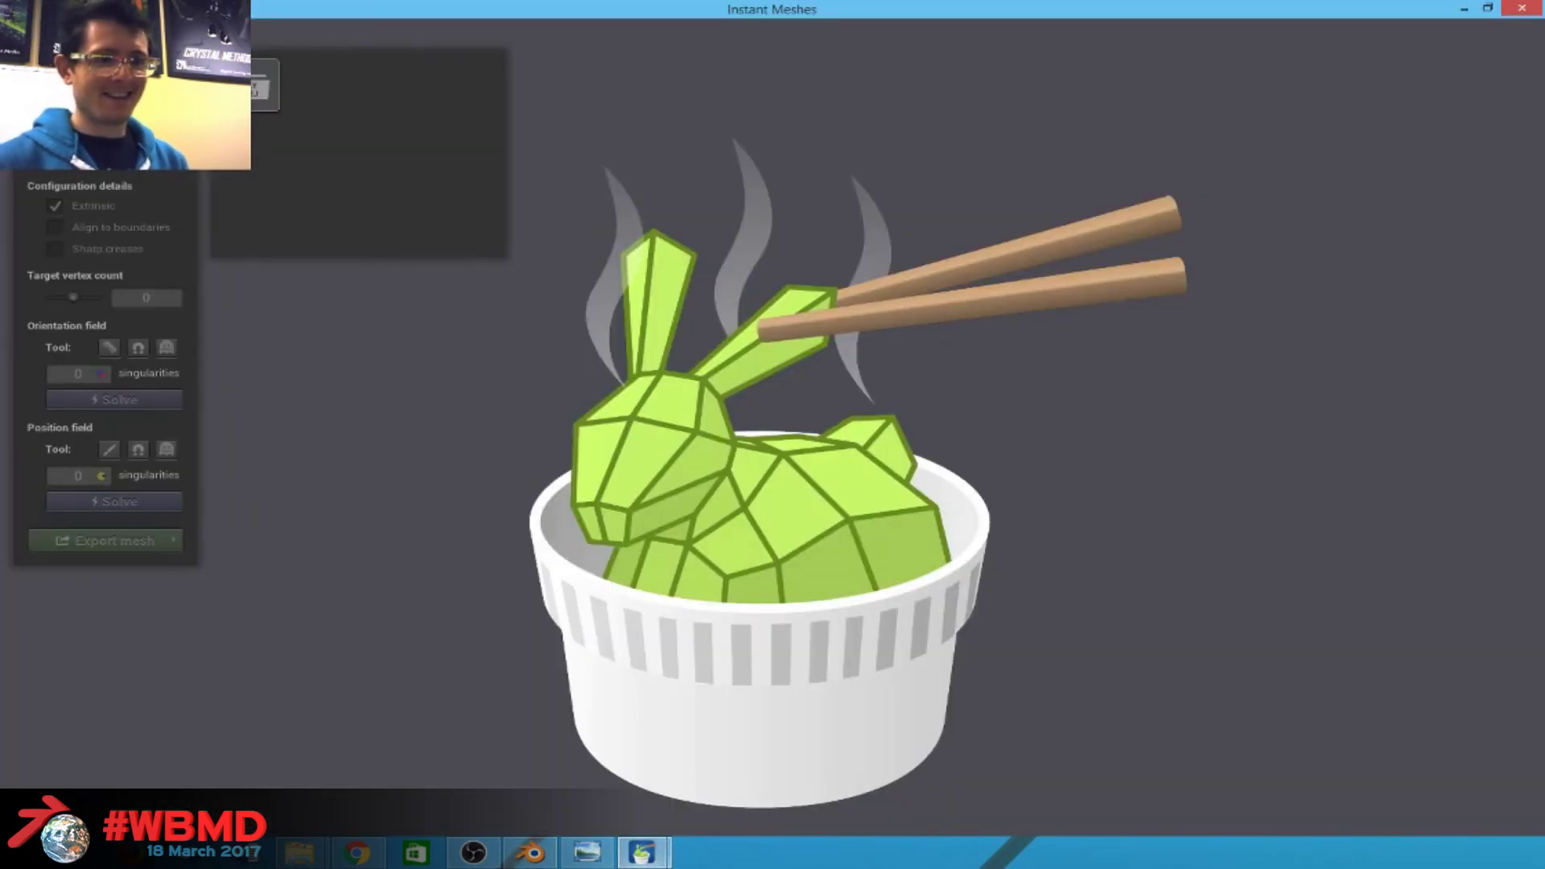
click(395, 185)
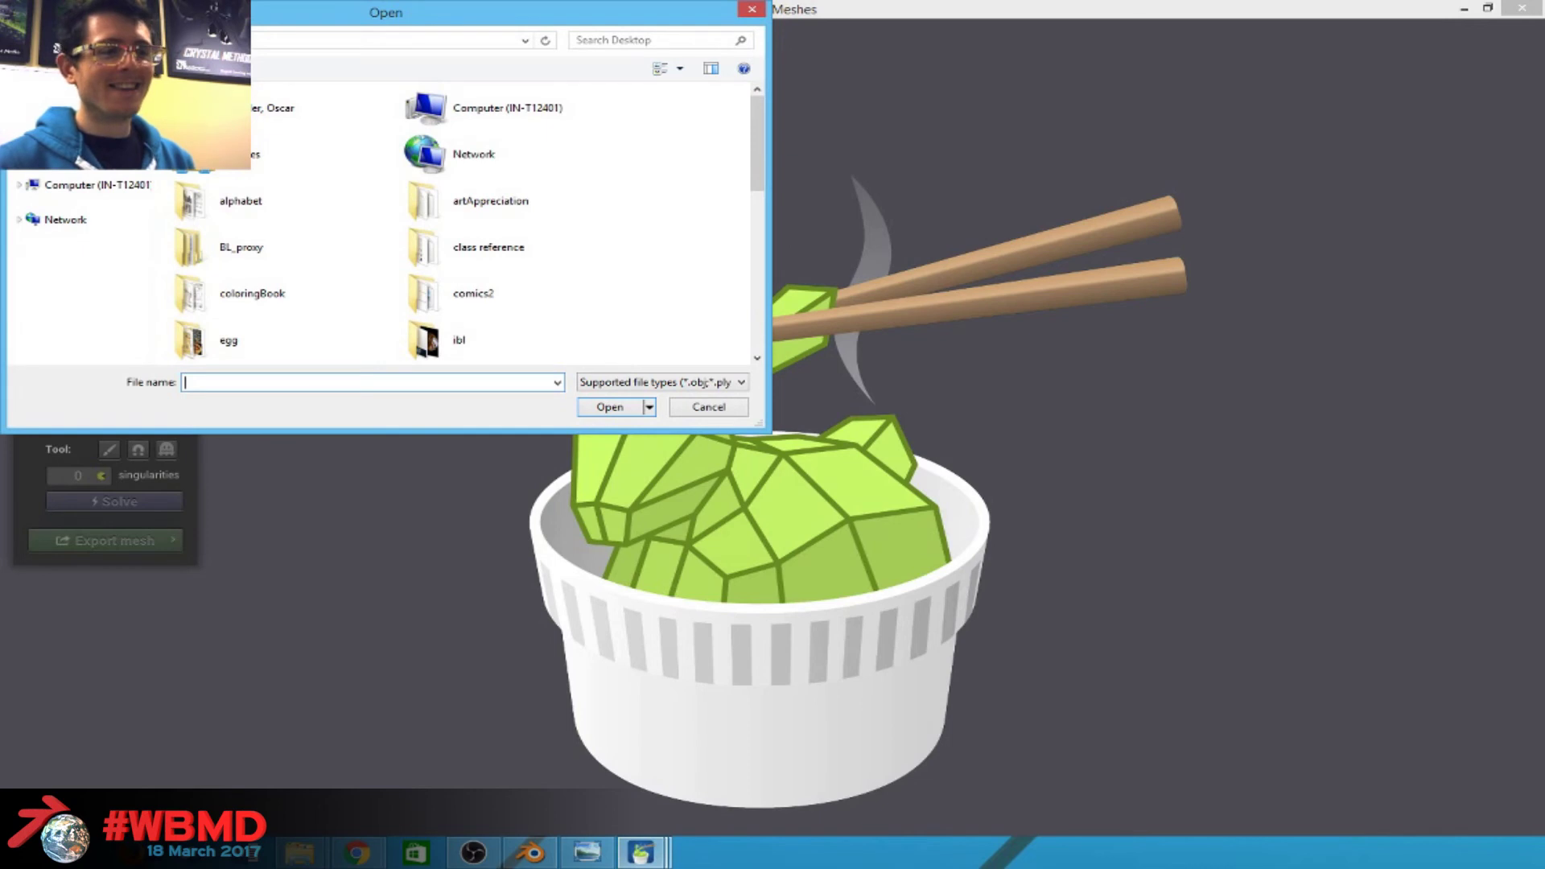
drag(756, 151, 774, 314)
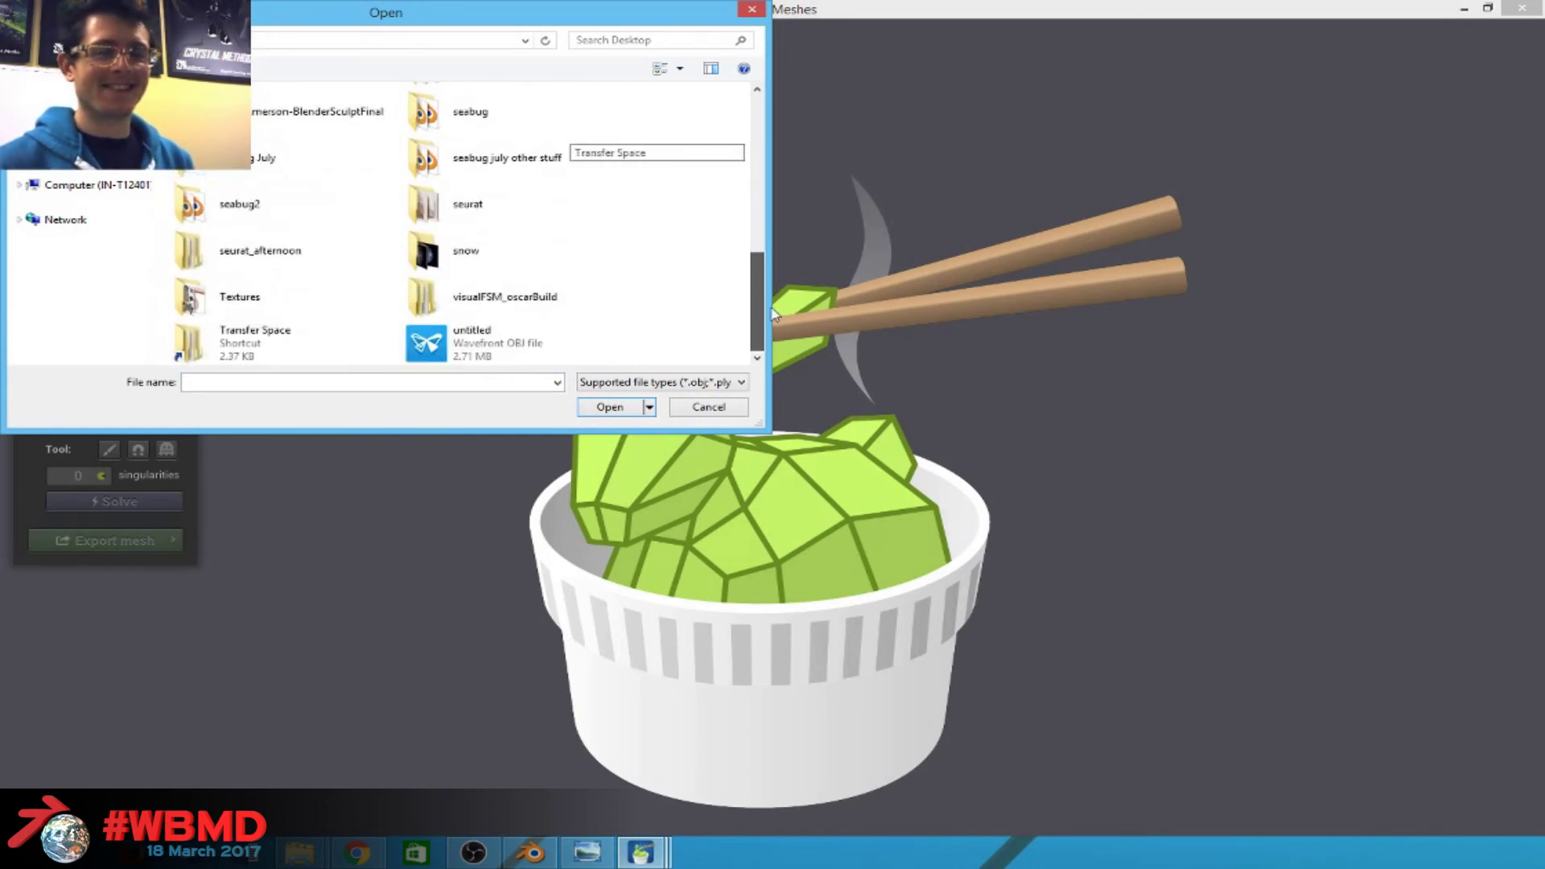
double_click(552, 349)
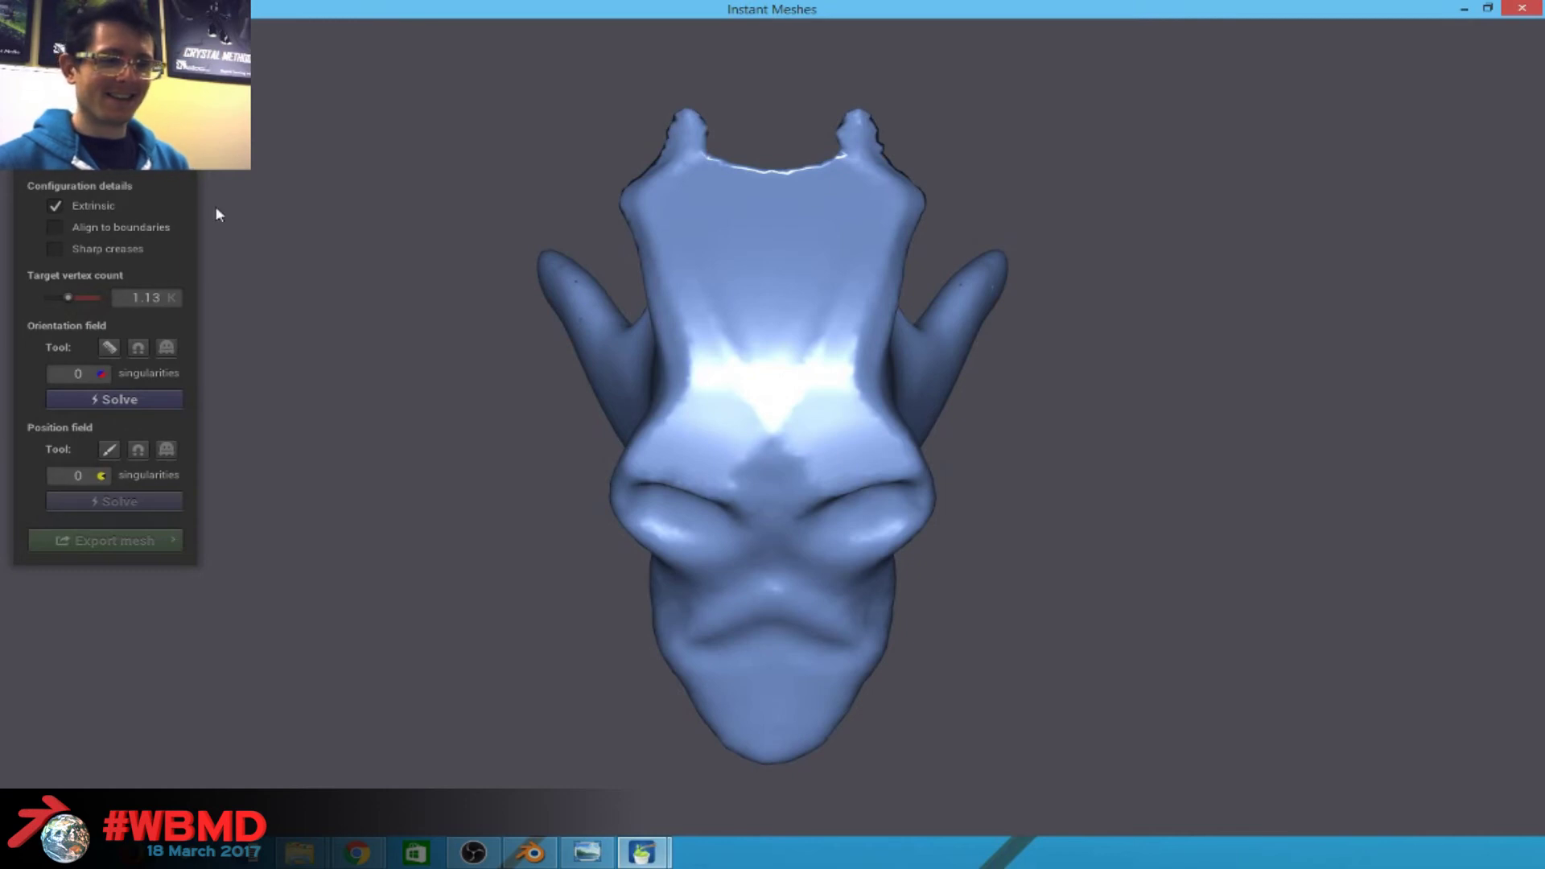
Choose the Quads (2-RoSy, 4-PoSy) remesh type and solve the head's orientation field.
click(106, 157)
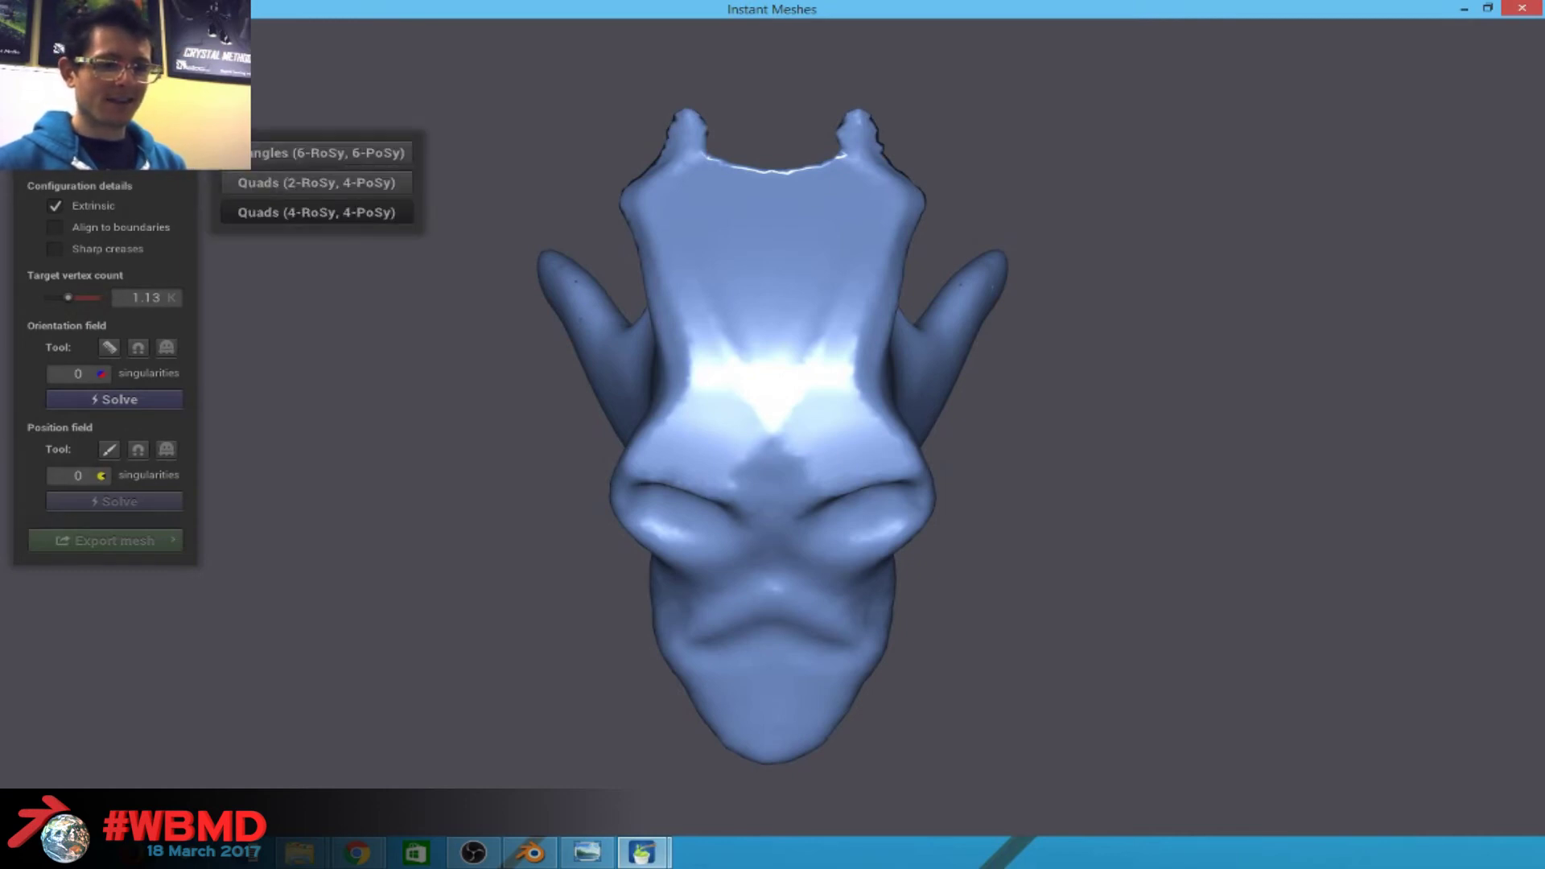
click(350, 183)
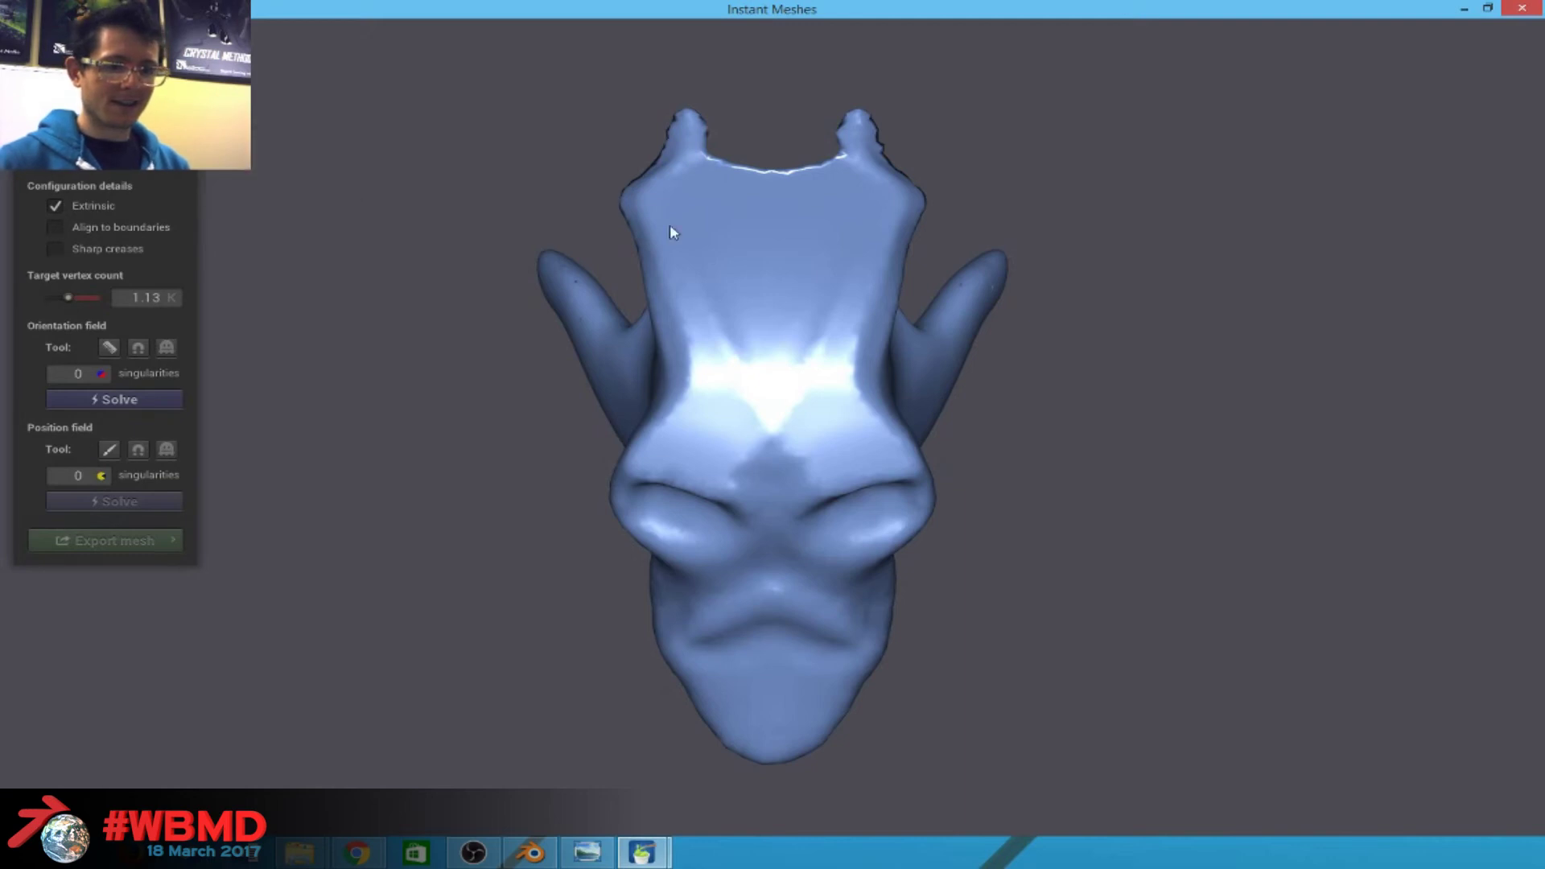
scroll(1002, 439, up, 2)
scroll(1002, 440, down, 4)
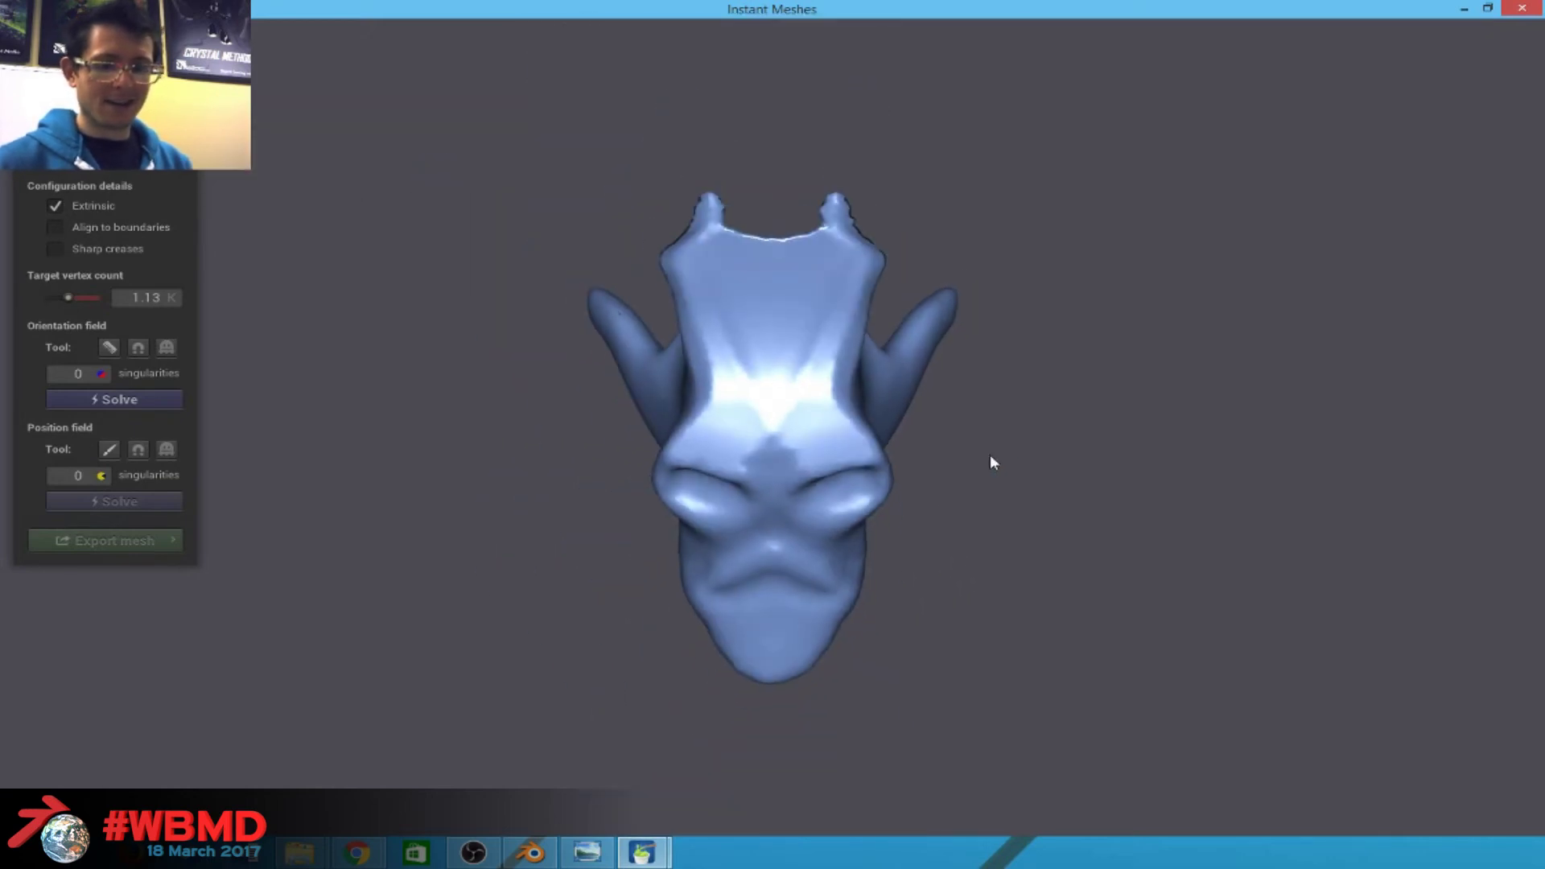
scroll(911, 479, up, 3)
drag(719, 510, 983, 41)
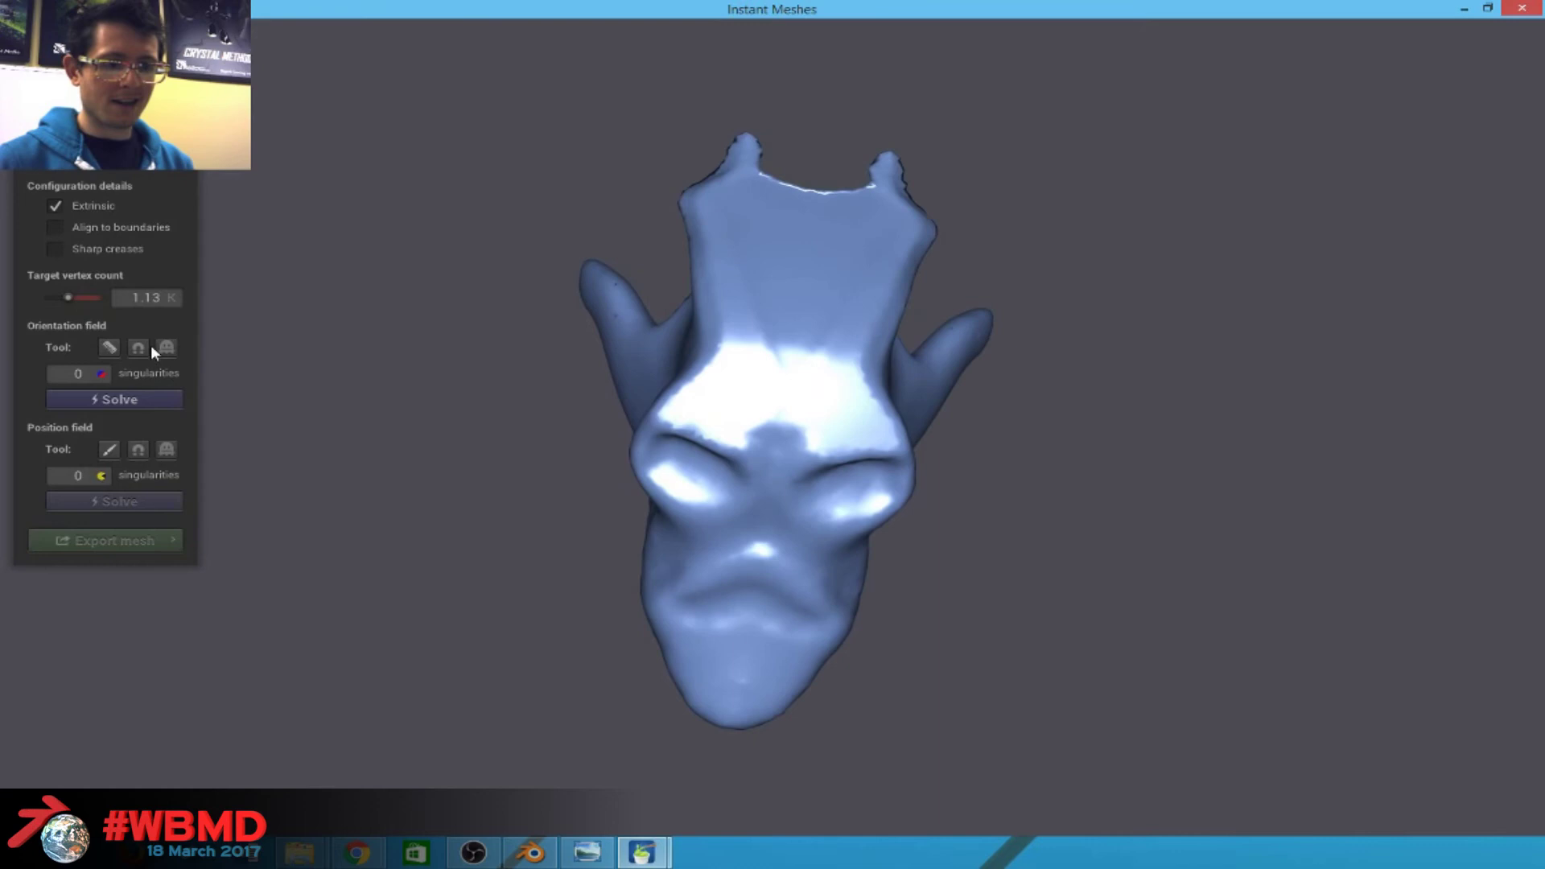
click(101, 396)
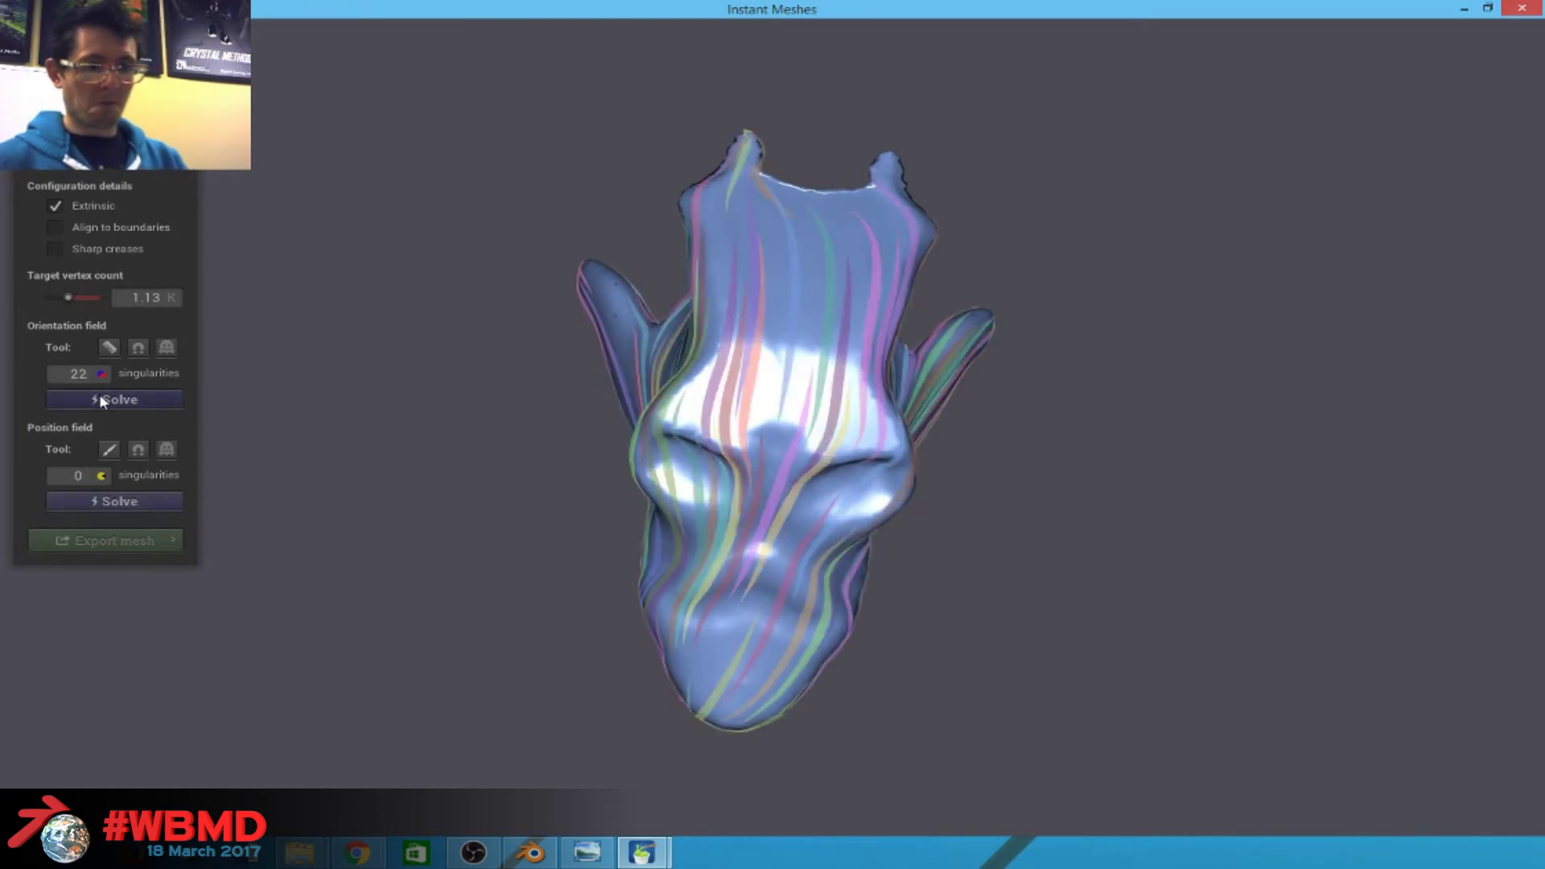
Inspect the orientation flow lines on the head from several angles and show the advanced settings.
drag(851, 285, 745, 442)
drag(606, 494, 639, 432)
drag(756, 412, 505, 333)
right_drag(737, 372, 690, 300)
click(105, 104)
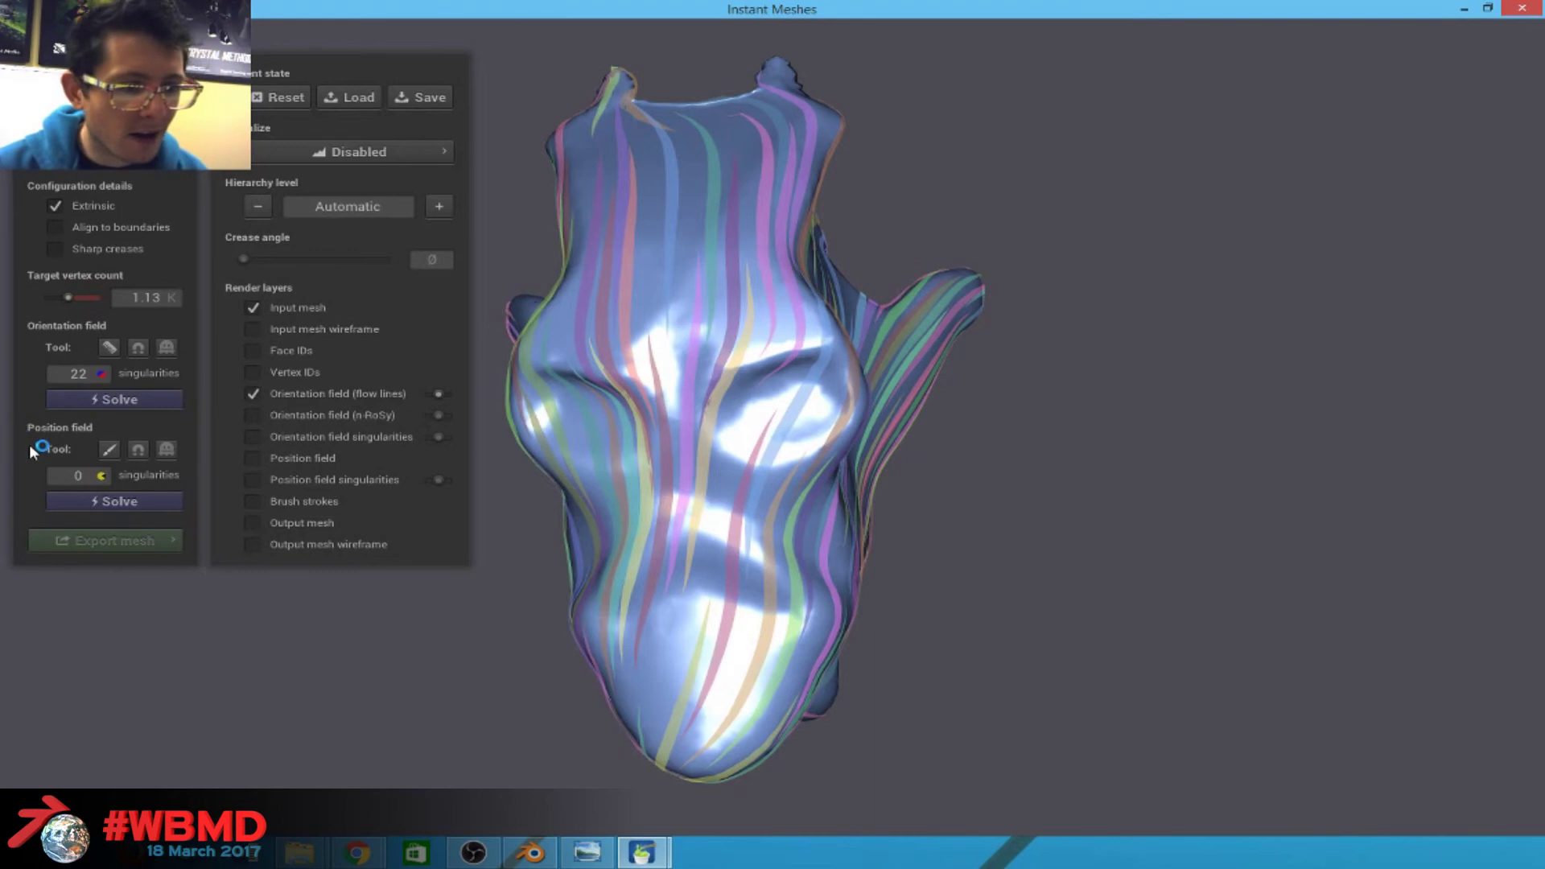
Paint Edge Brush guides above and below one eye, beside the mouth, up the forehead and outward from the eye, and leave the brush.
click(110, 450)
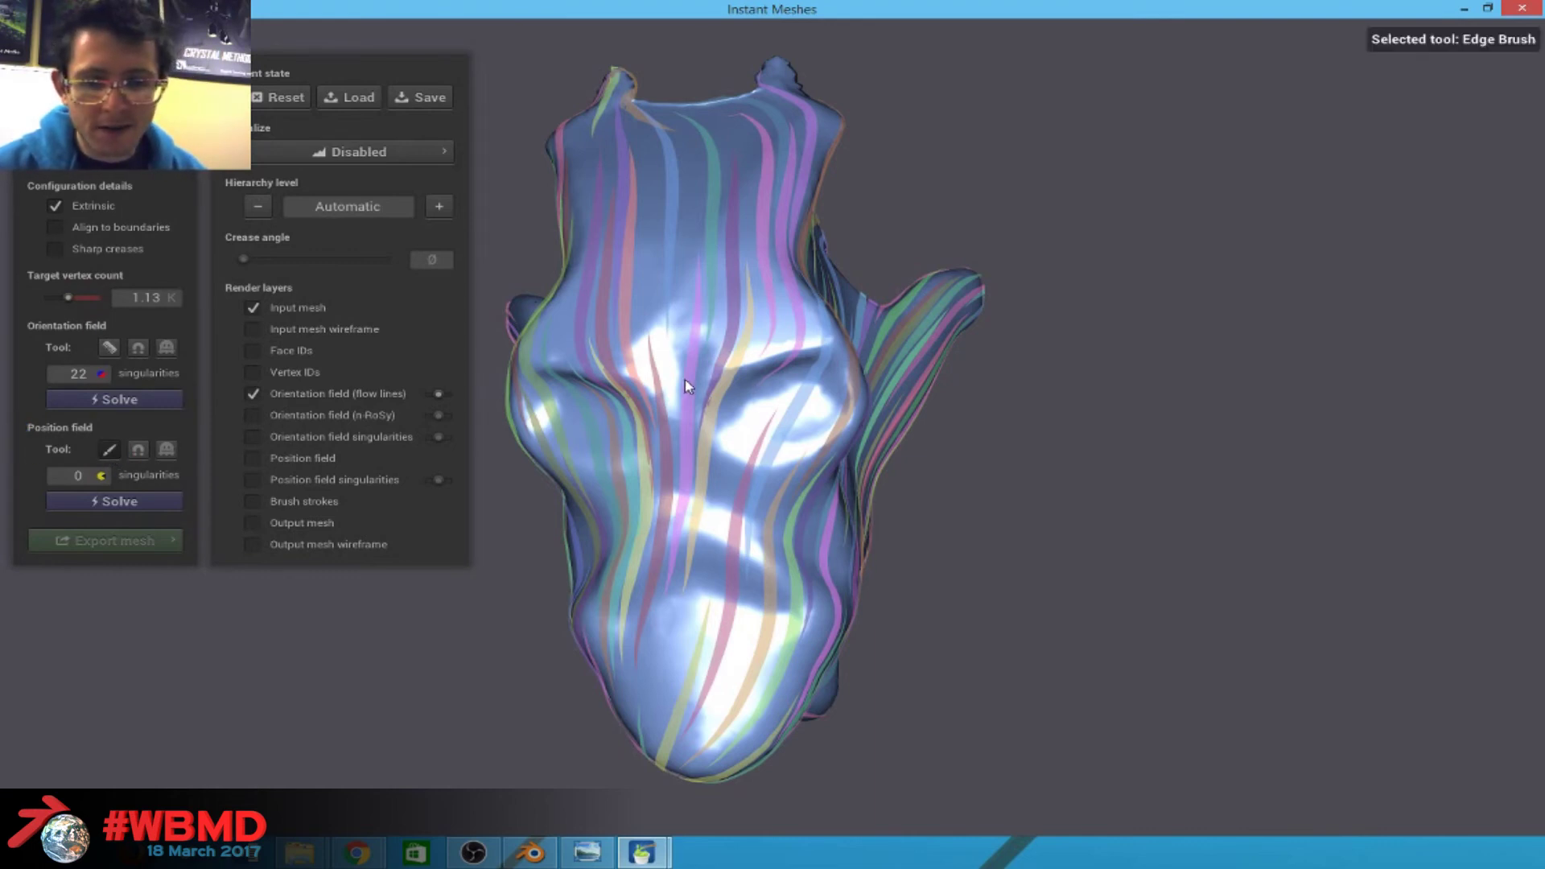
drag(843, 376, 694, 388)
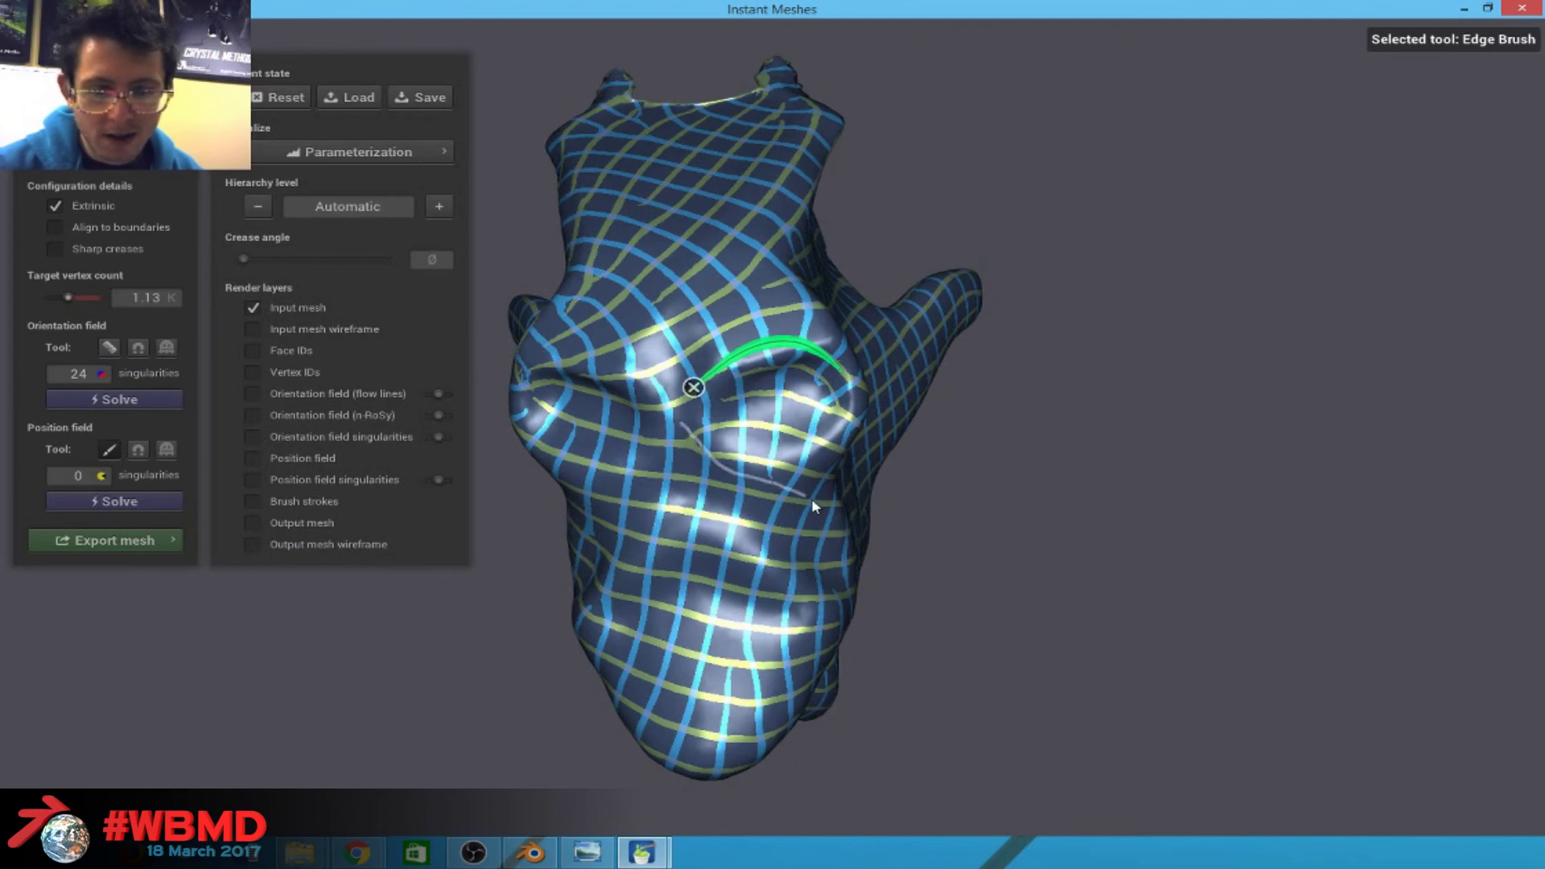
drag(811, 499, 816, 500)
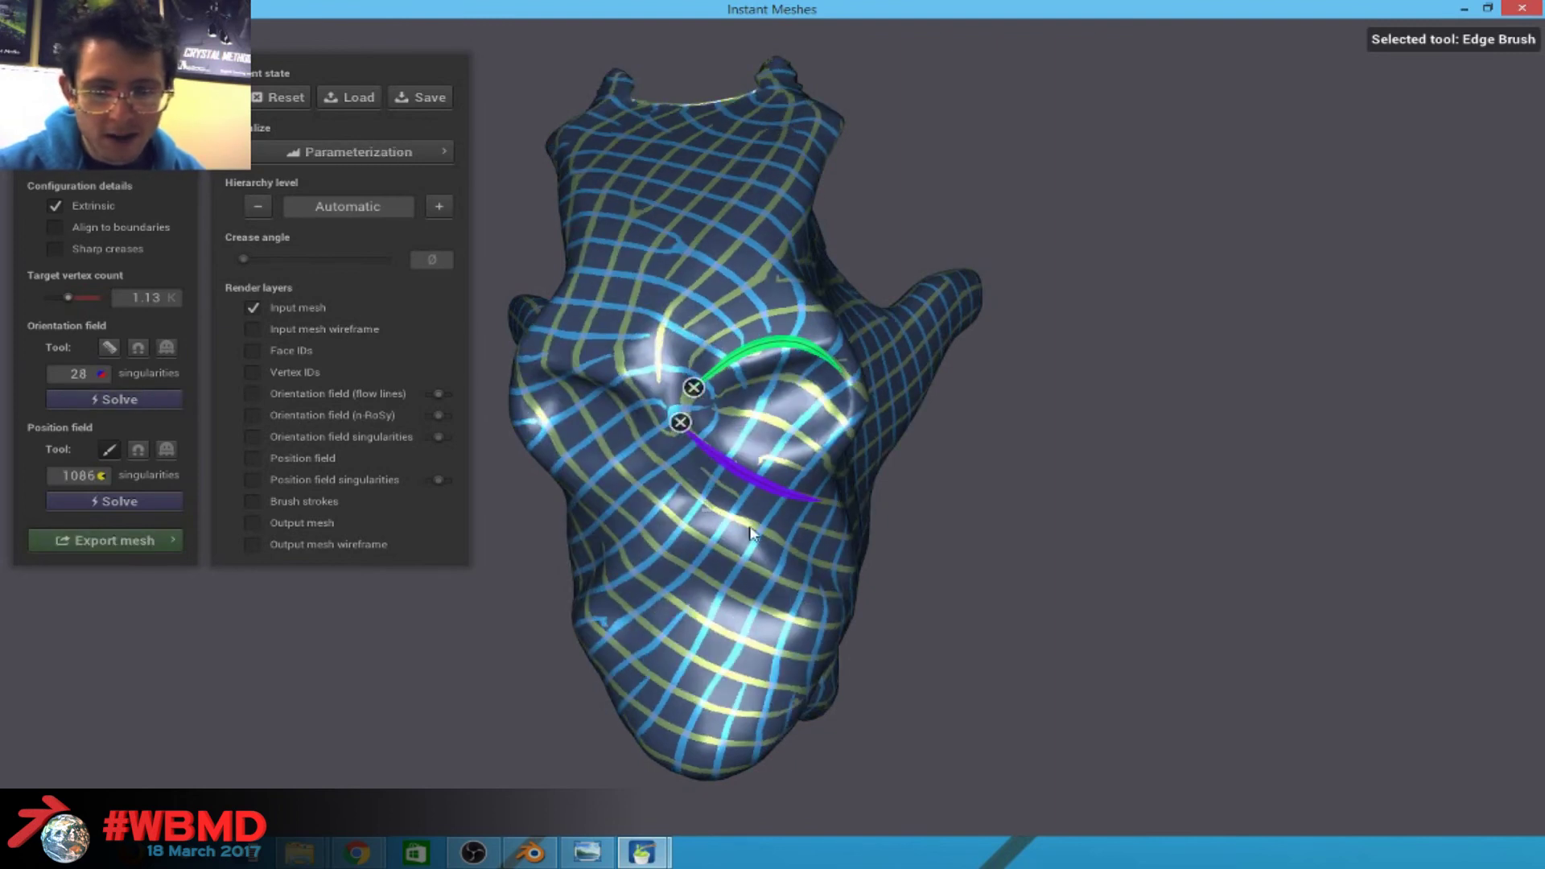
drag(808, 618, 701, 510)
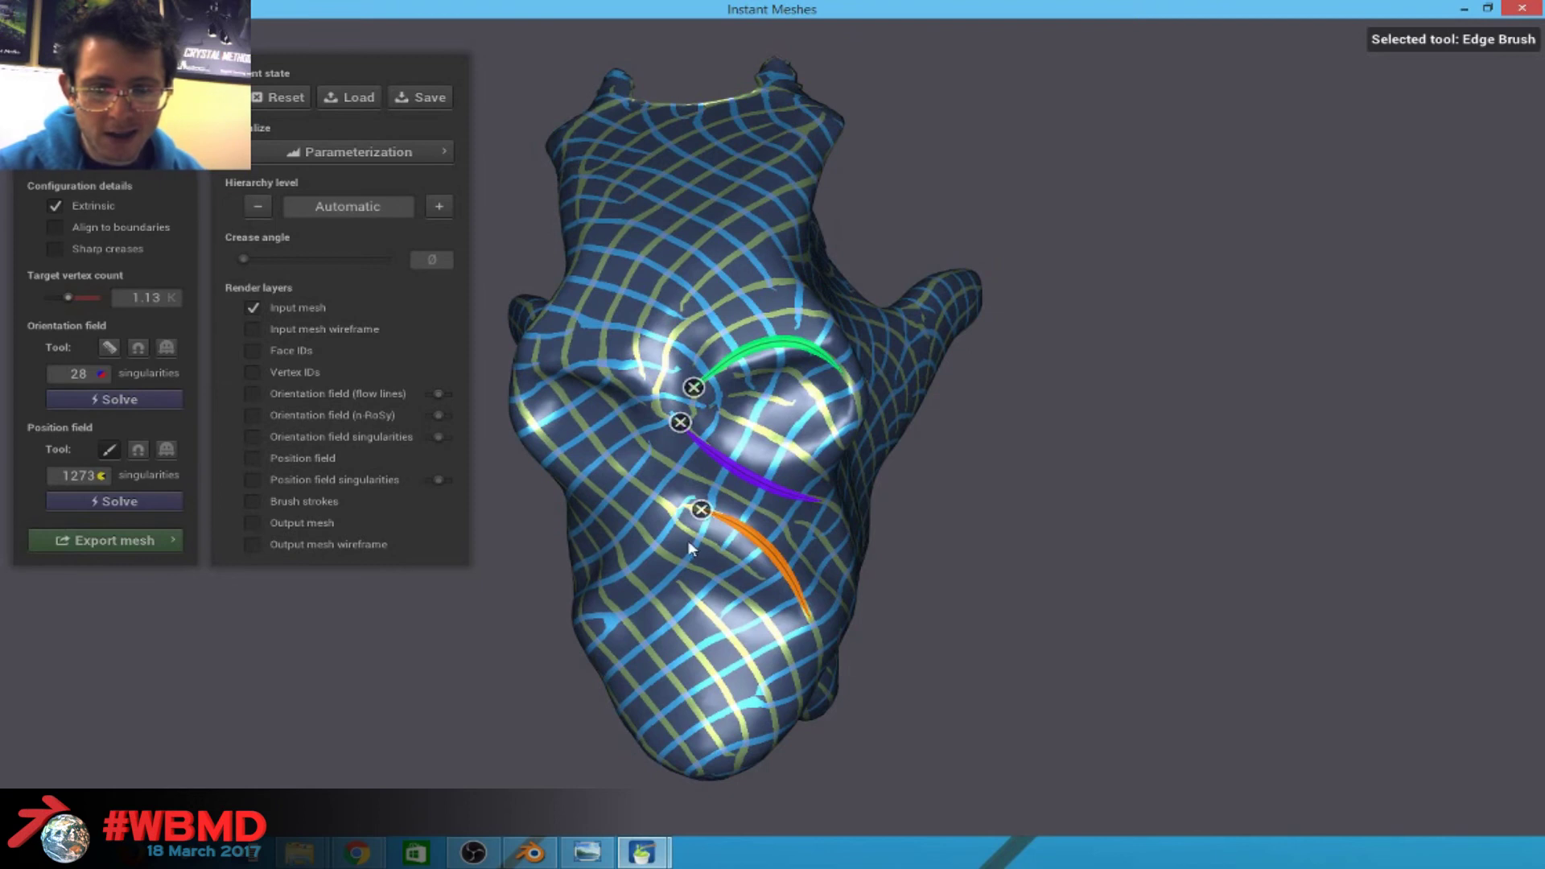
drag(689, 366, 683, 267)
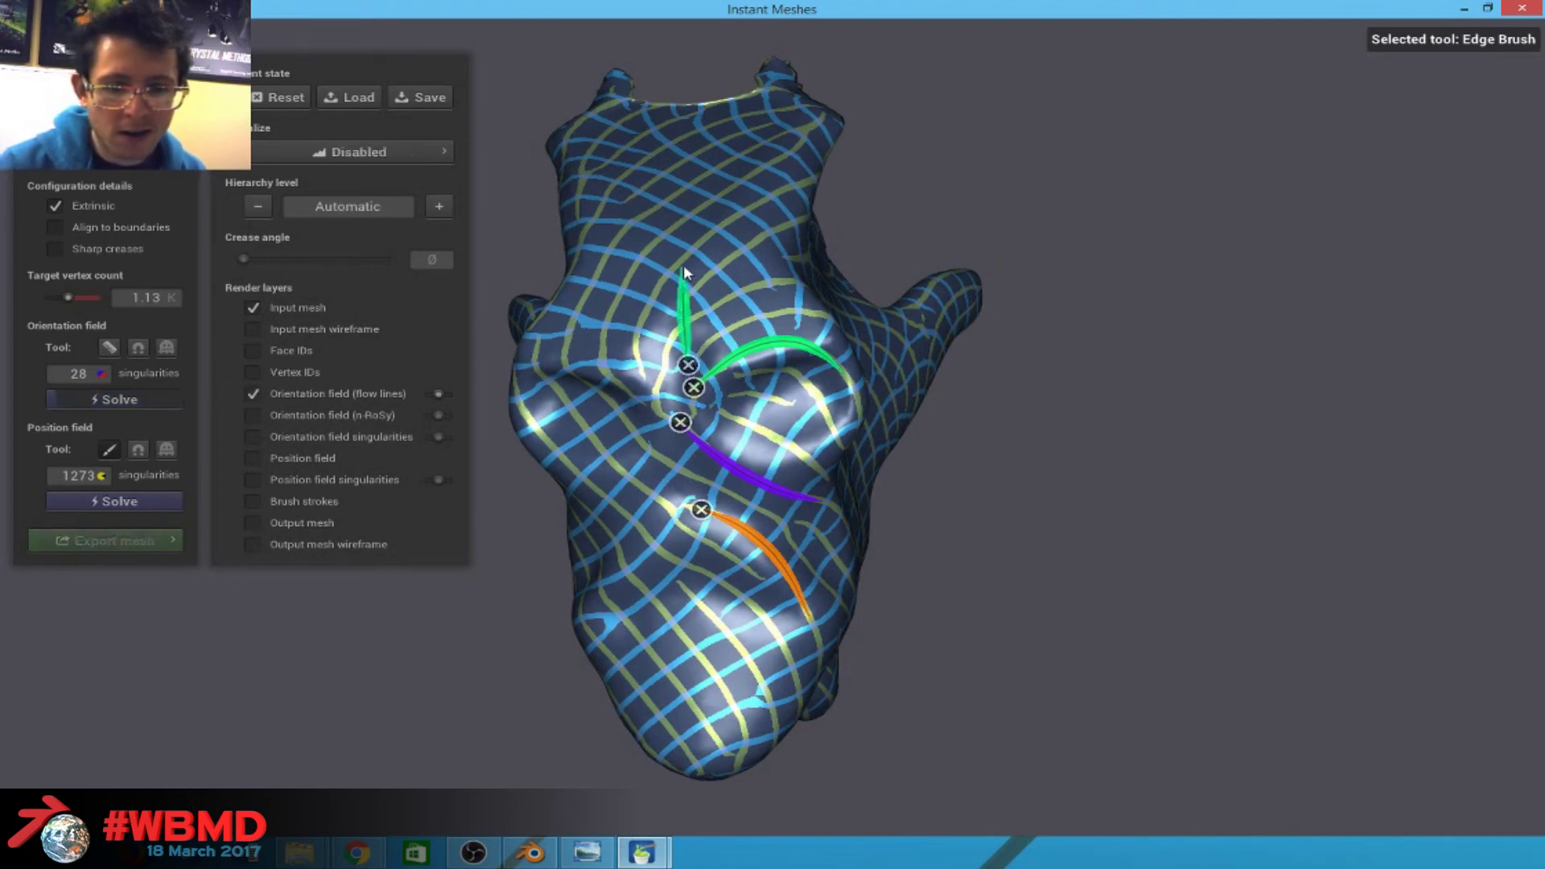
drag(810, 392, 895, 360)
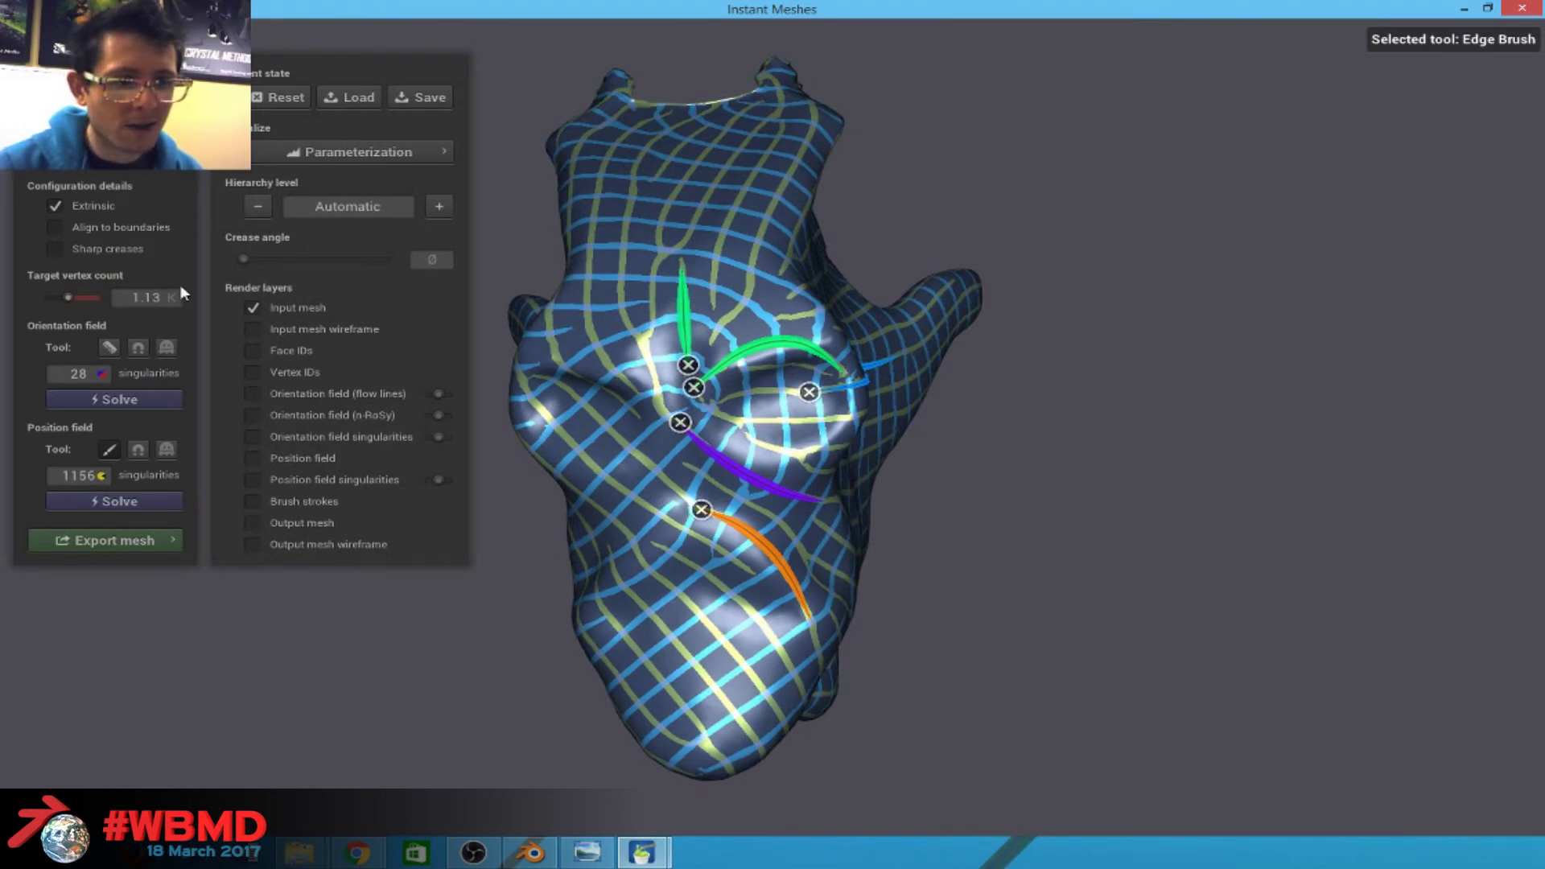
click(109, 449)
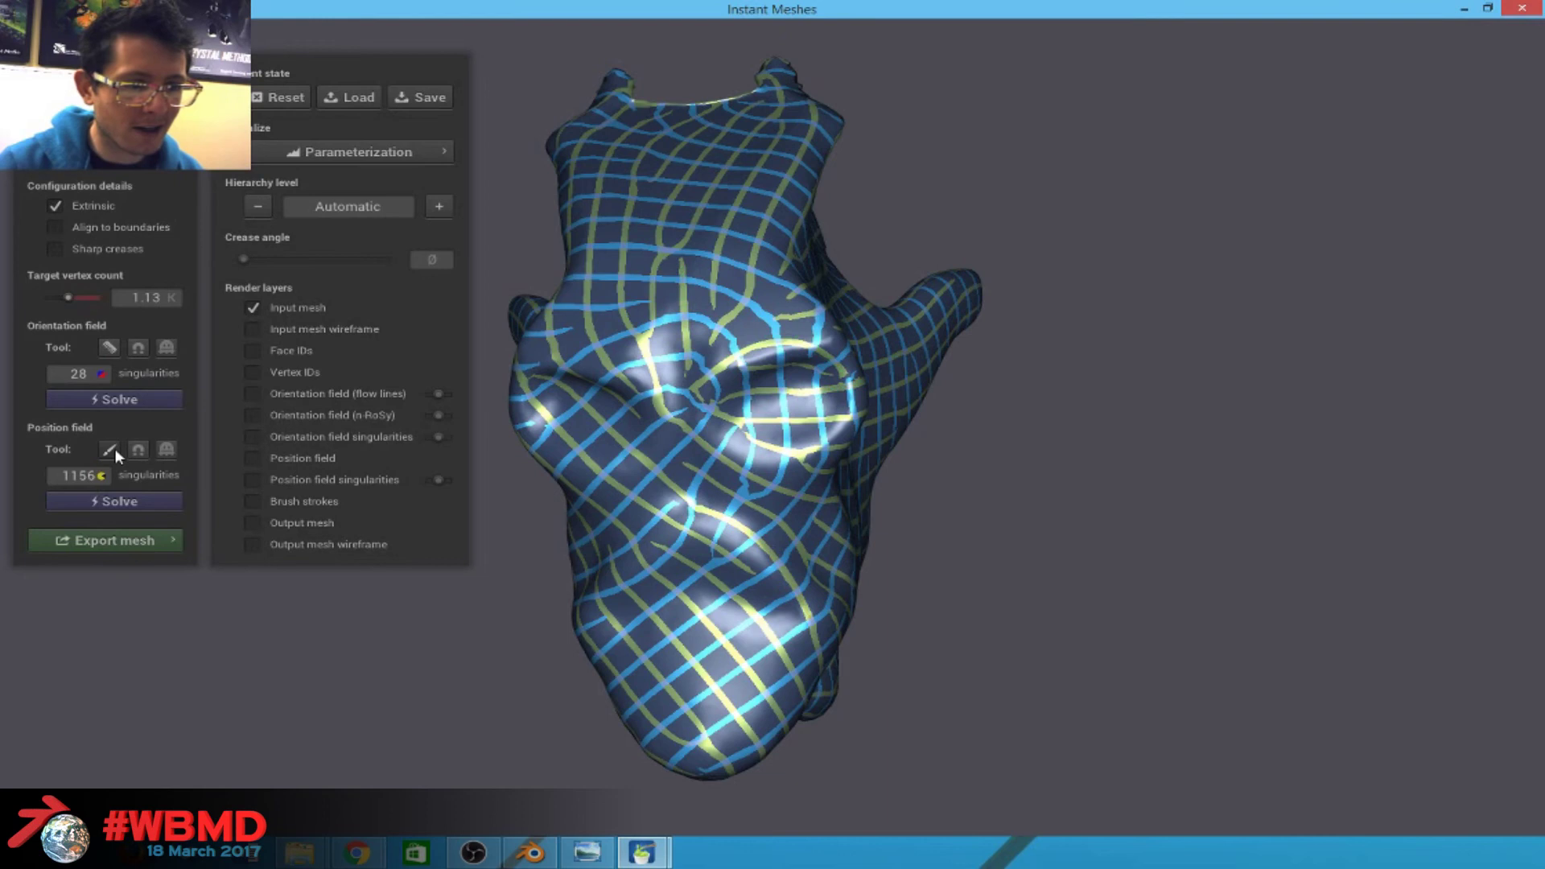
Paint Edge Brush guides on the side of the head: down past the eye, below it and along the cheek.
mouse_move(1176, 497)
mouse_down()
mouse_move(832, 468)
mouse_move(644, 475)
mouse_up()
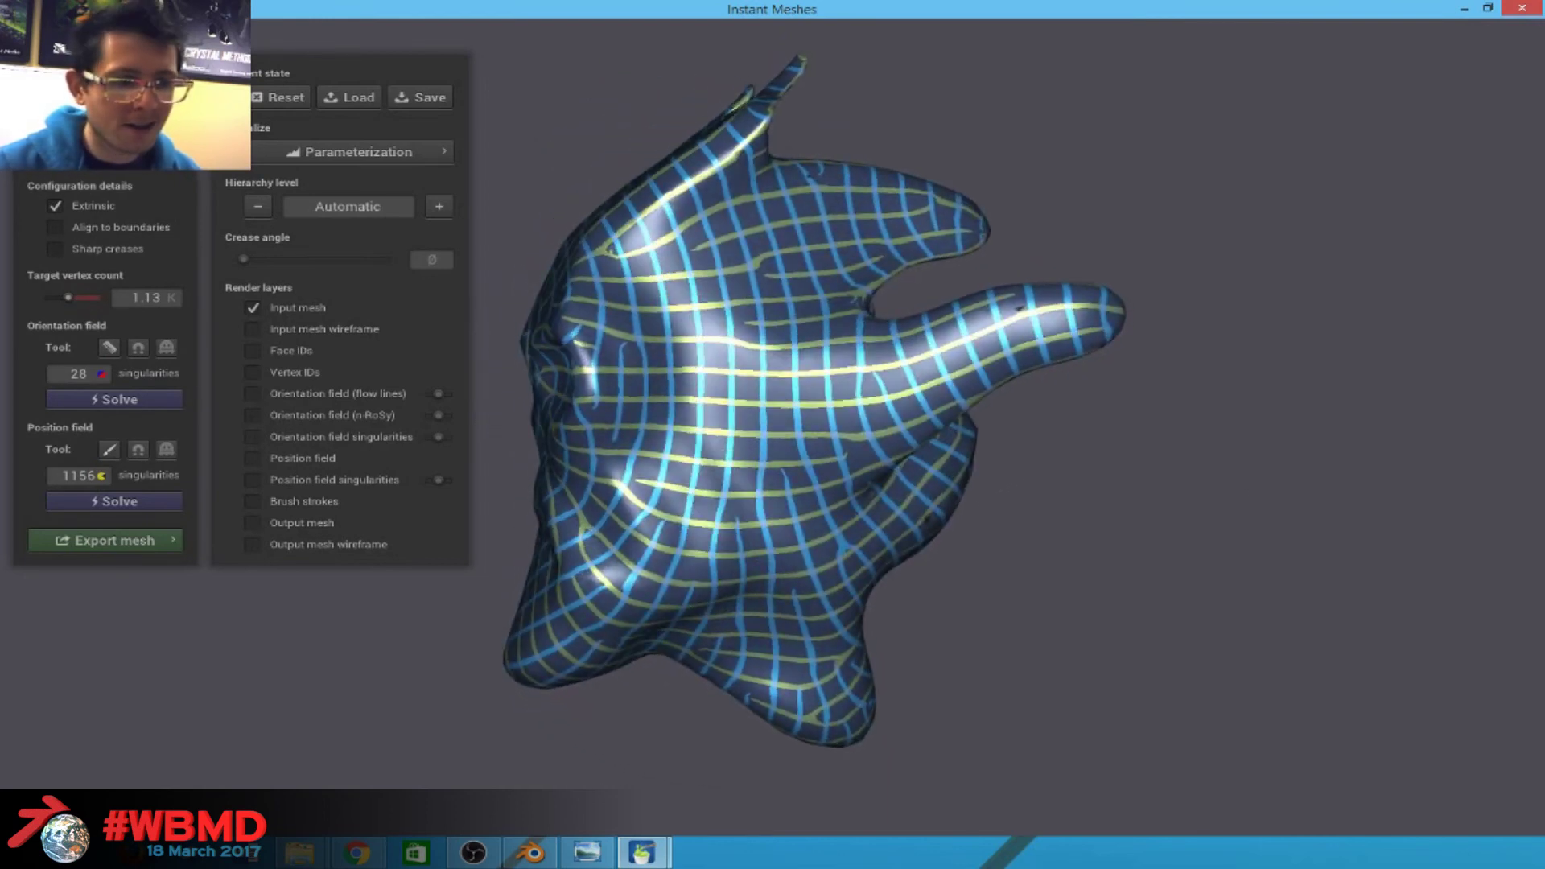
click(108, 346)
click(110, 346)
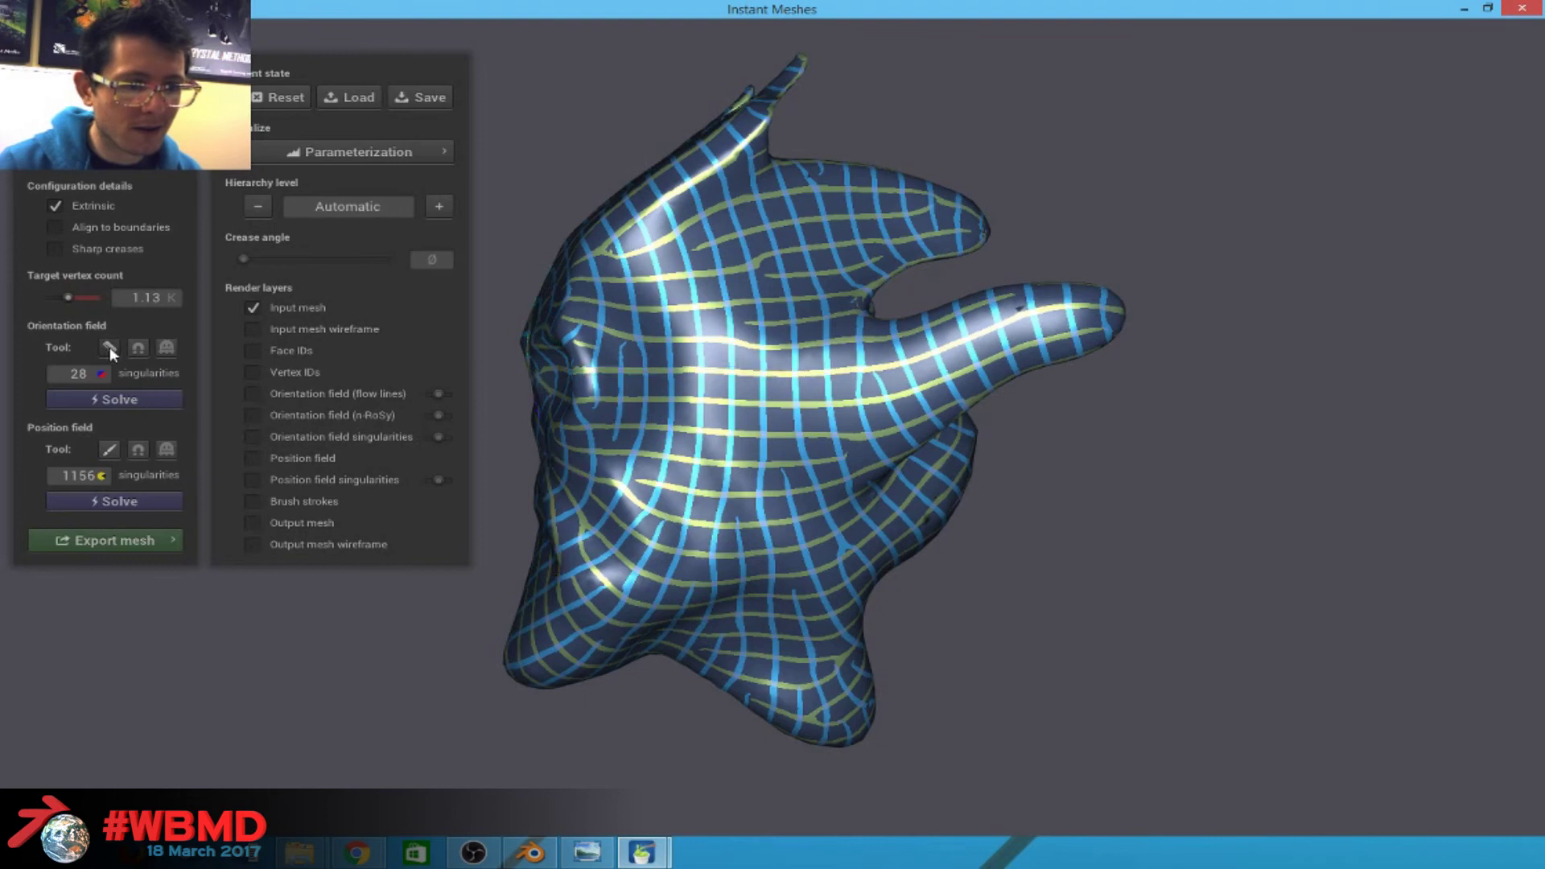
click(109, 448)
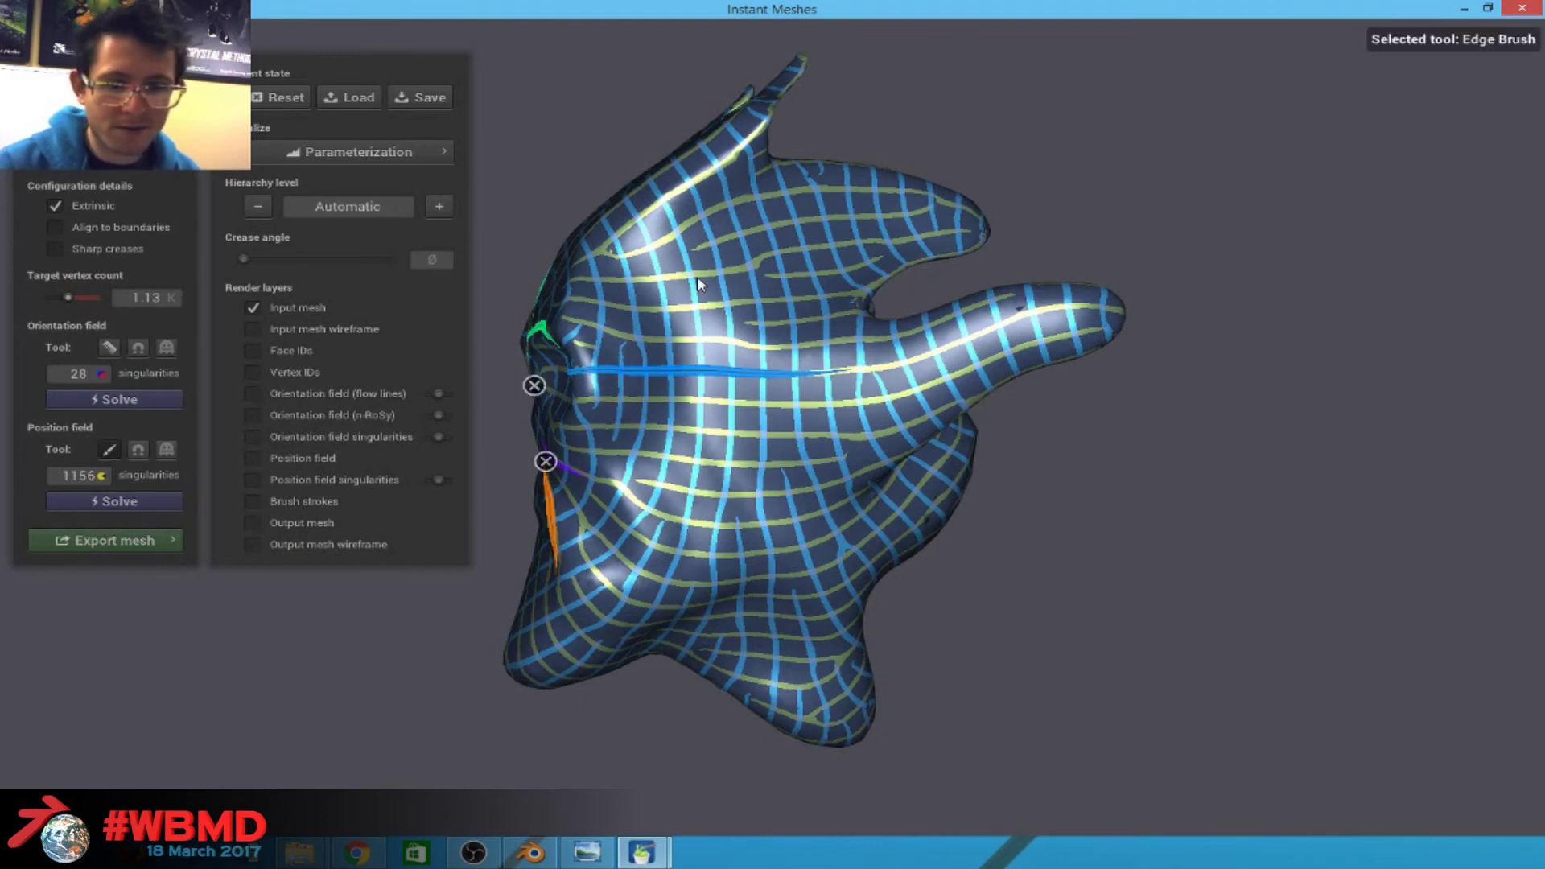
drag(596, 238, 592, 297)
drag(618, 357, 605, 399)
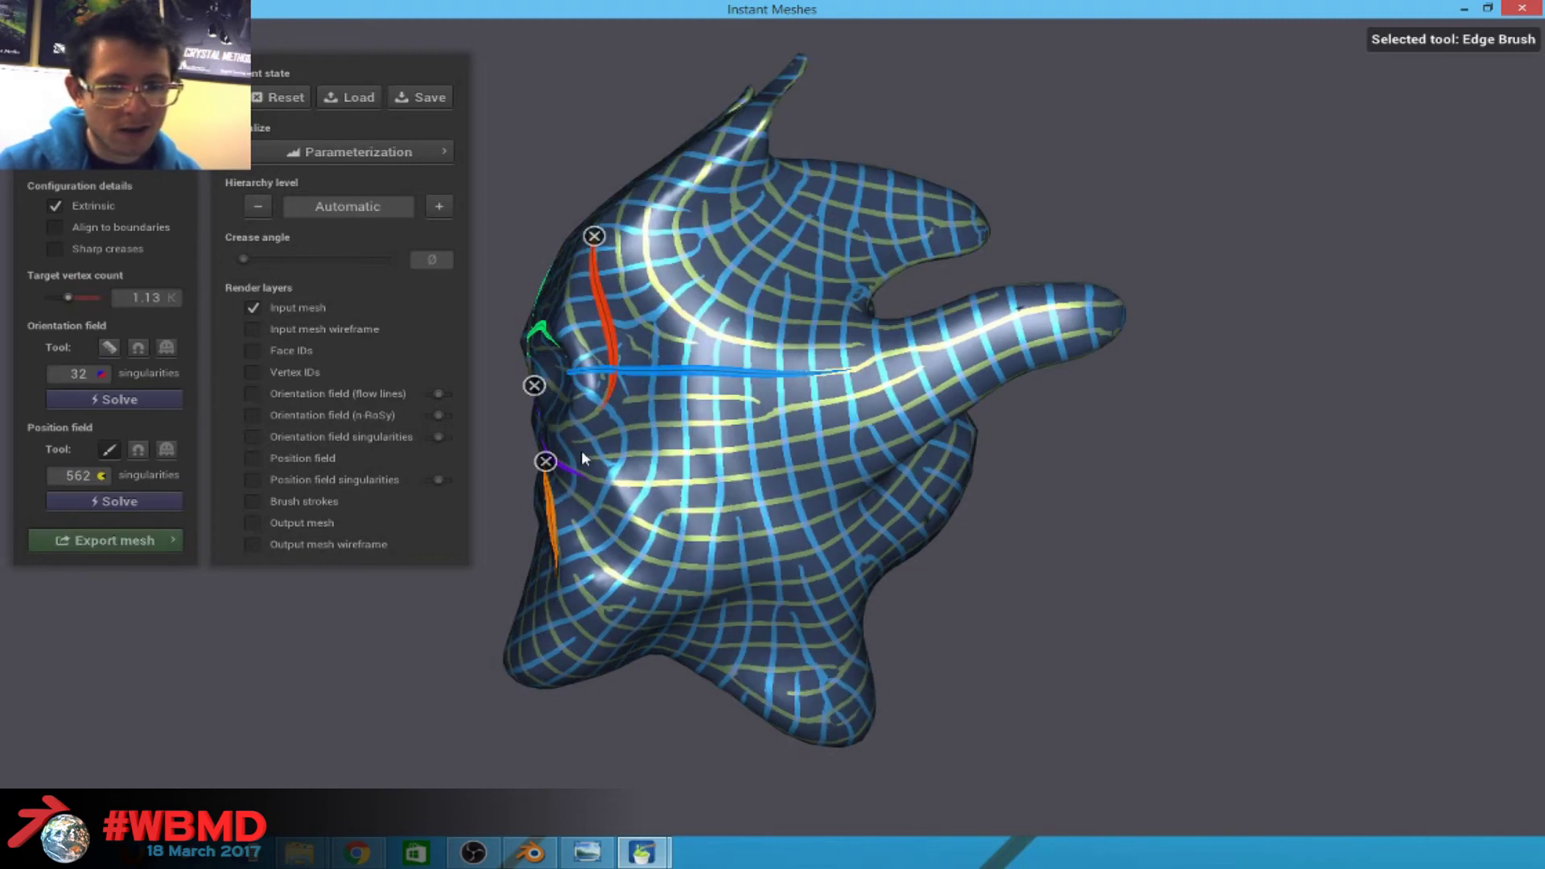
drag(639, 555, 580, 453)
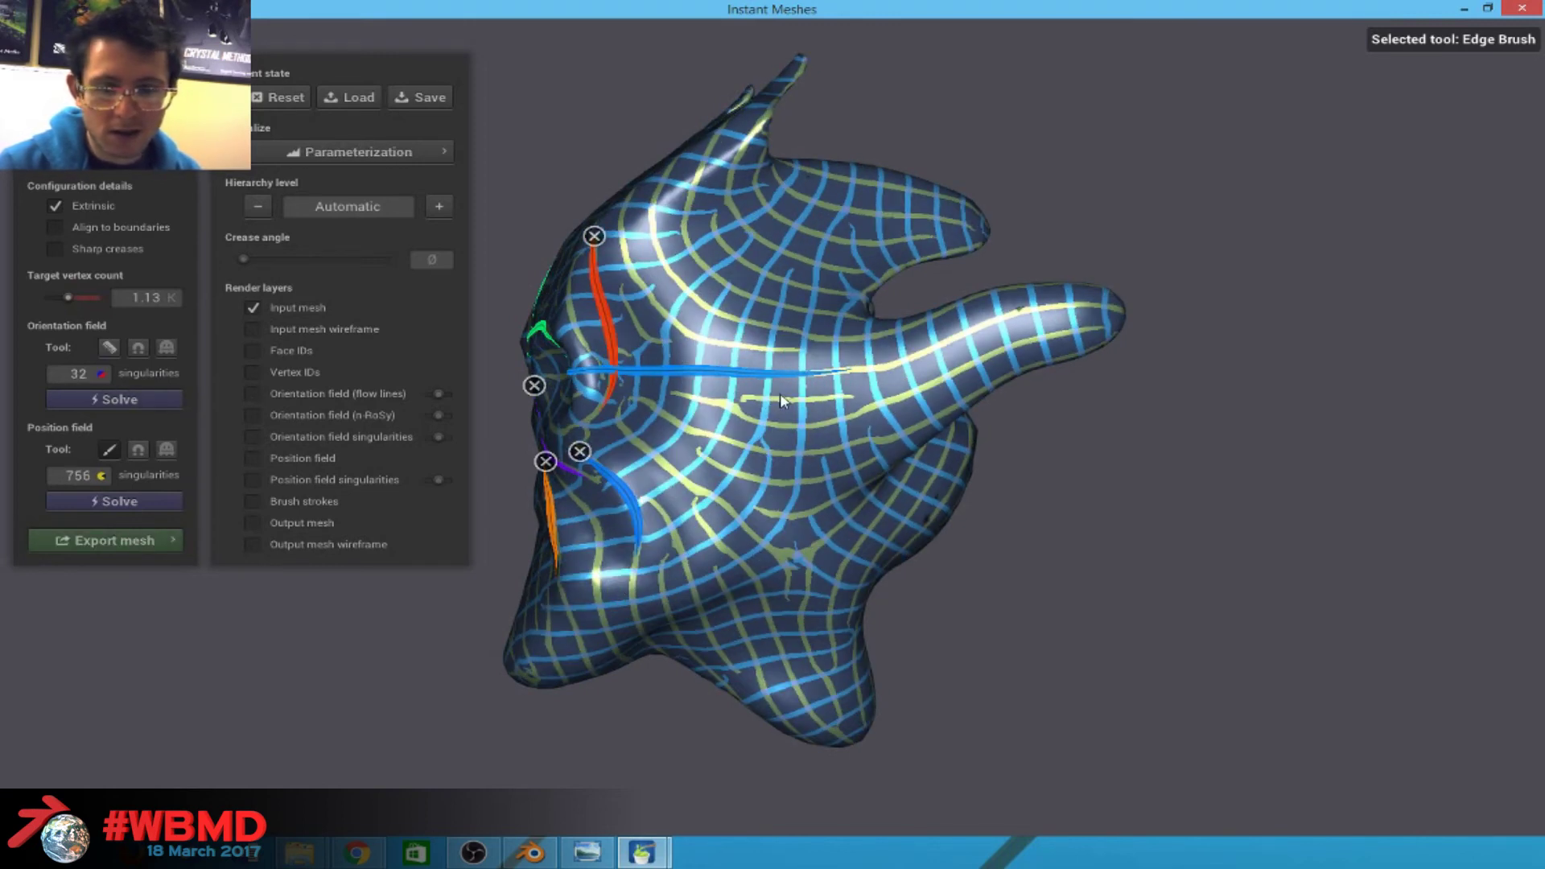
drag(669, 553, 668, 563)
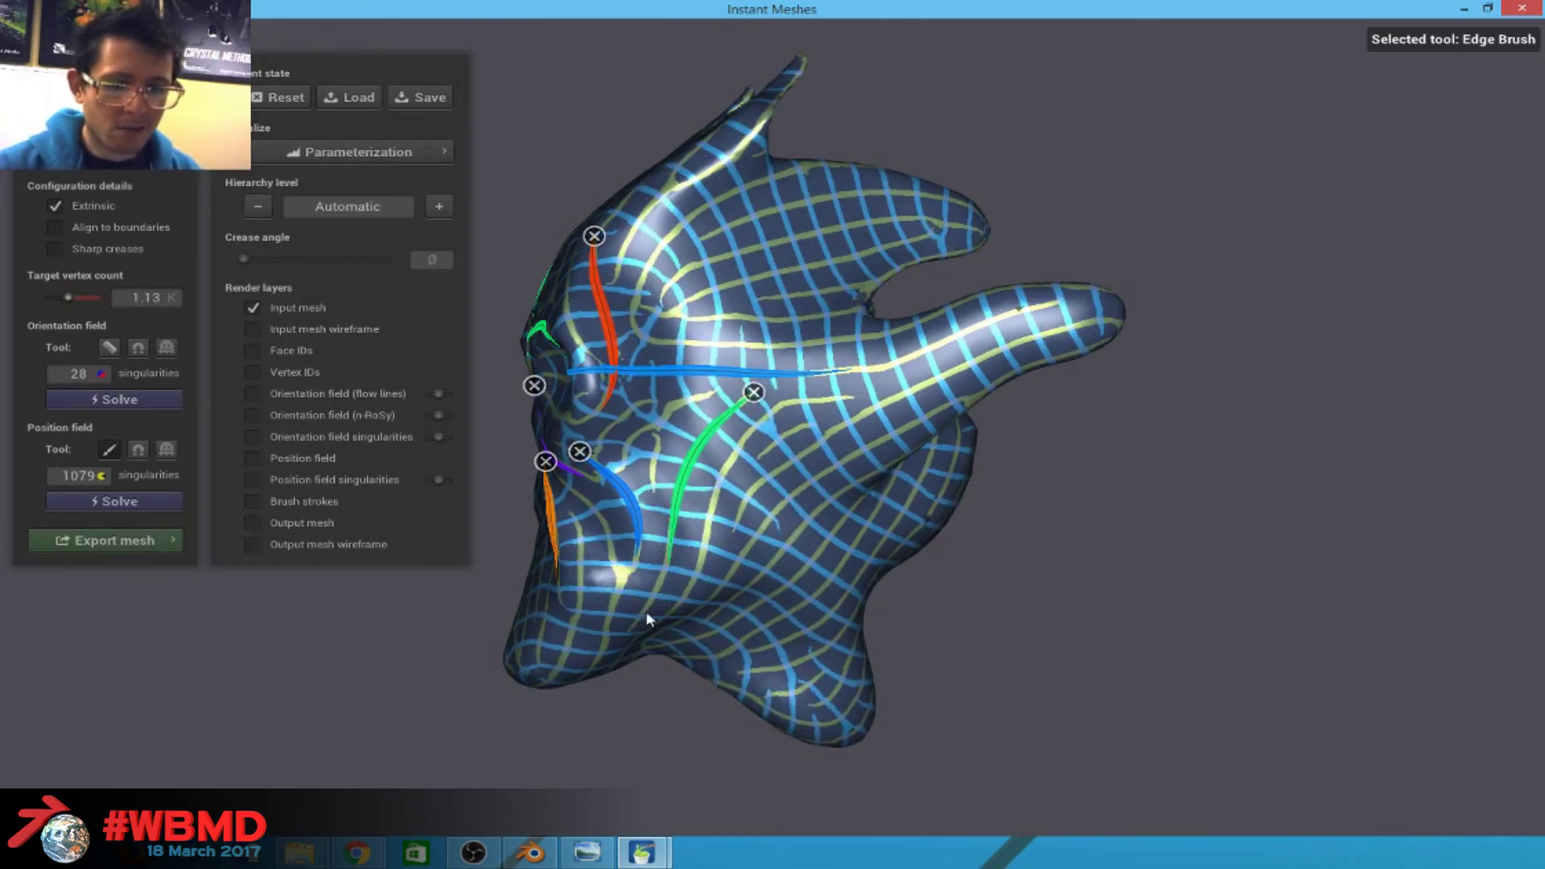
Add edge guides behind the cheek and along the chin and lower lobe, remove the short horizontal guide and leave the Edge Brush.
mouse_move(528, 670)
mouse_down()
mouse_move(654, 580)
mouse_move(697, 596)
mouse_move(783, 696)
mouse_up()
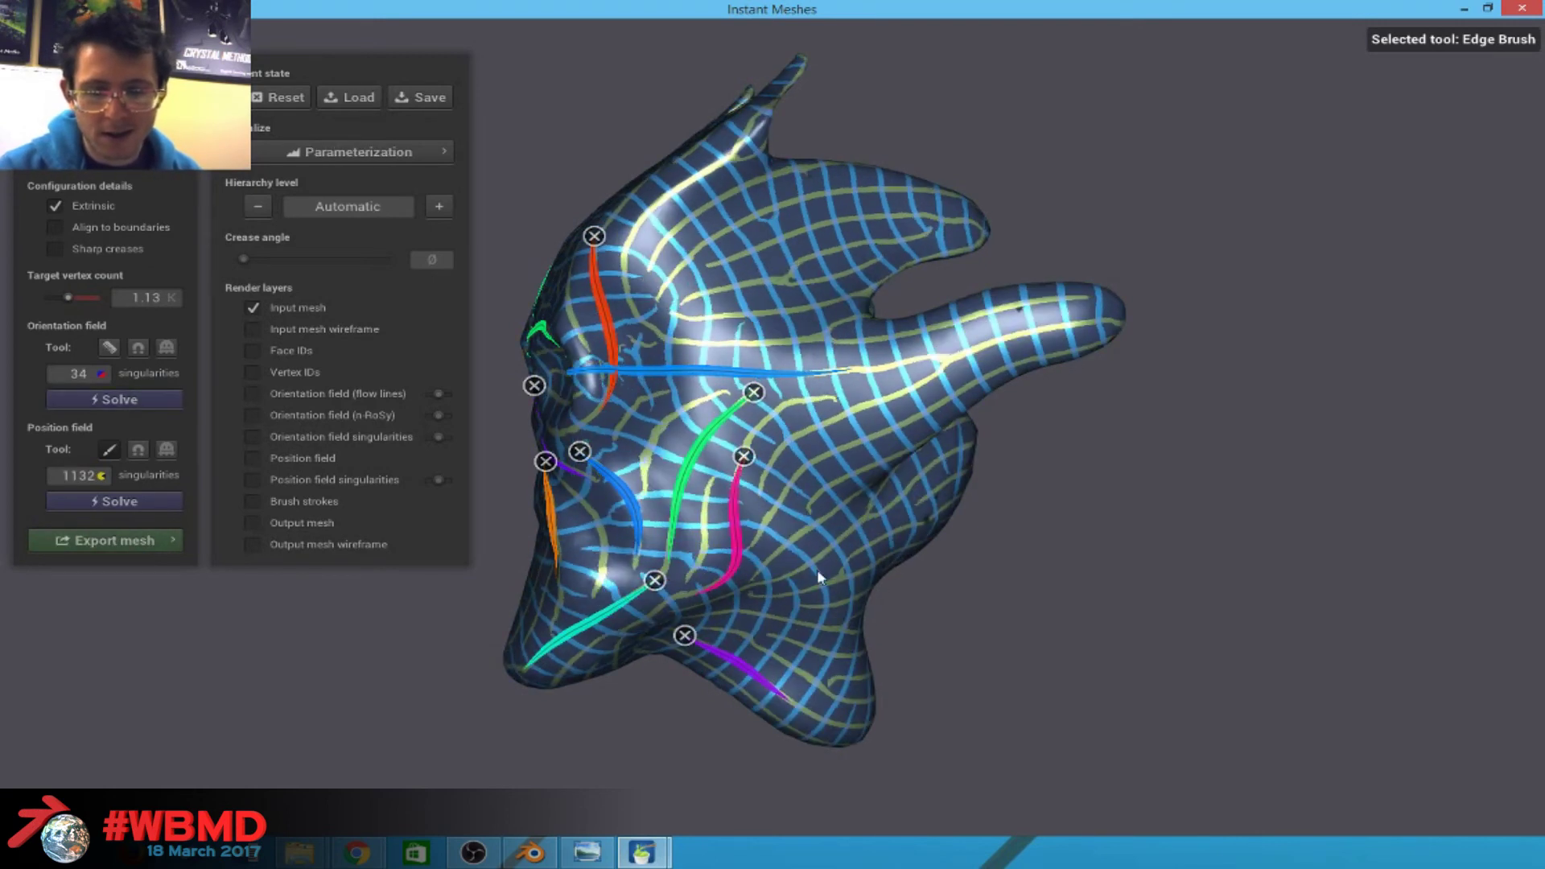
drag(747, 535, 745, 532)
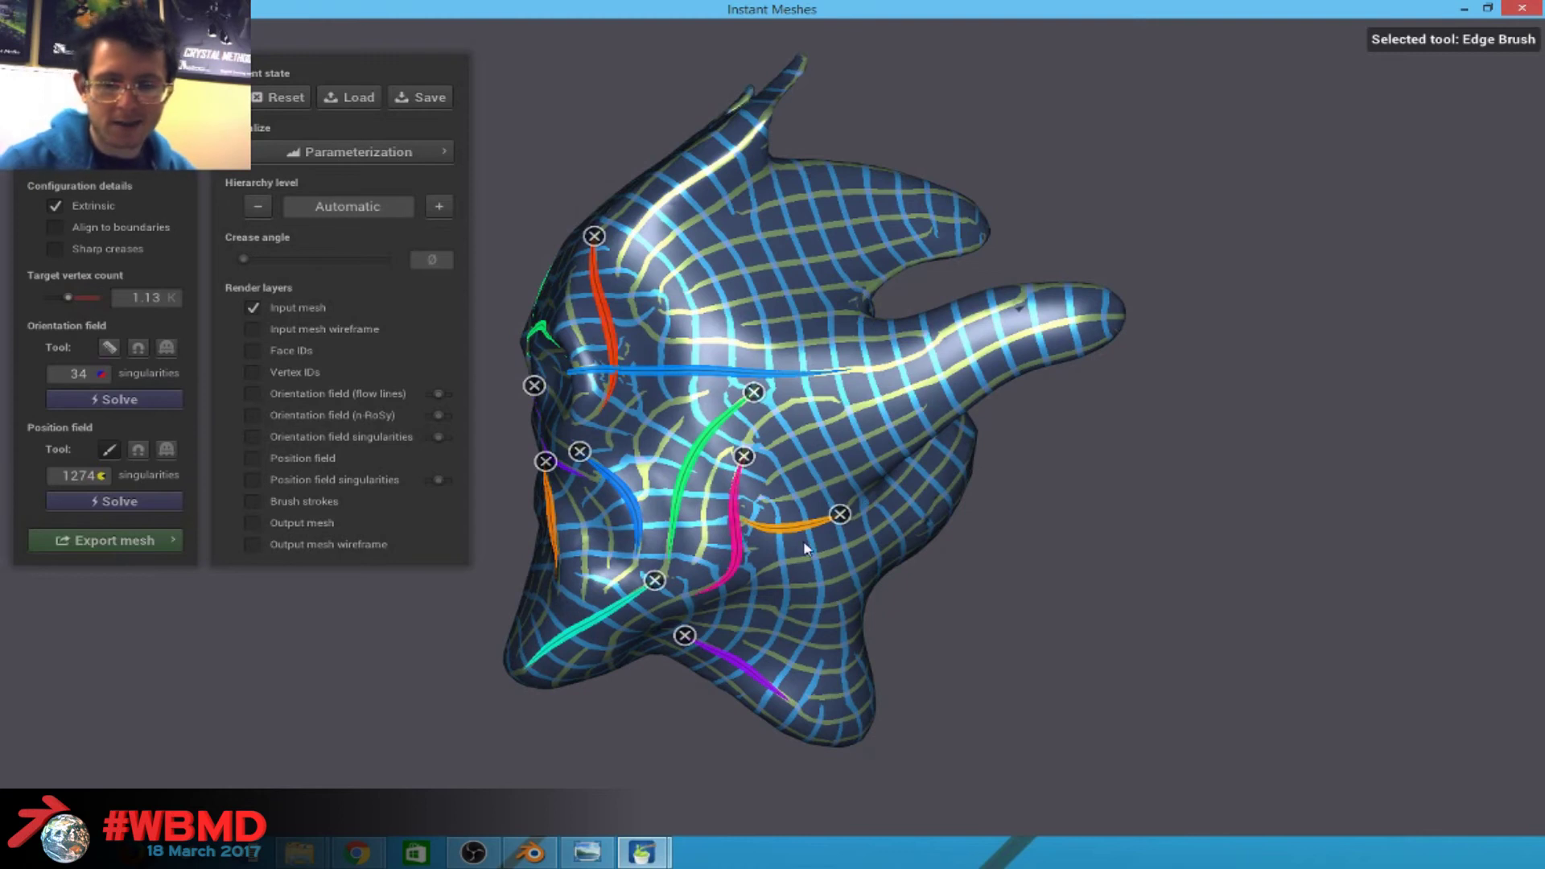
click(839, 514)
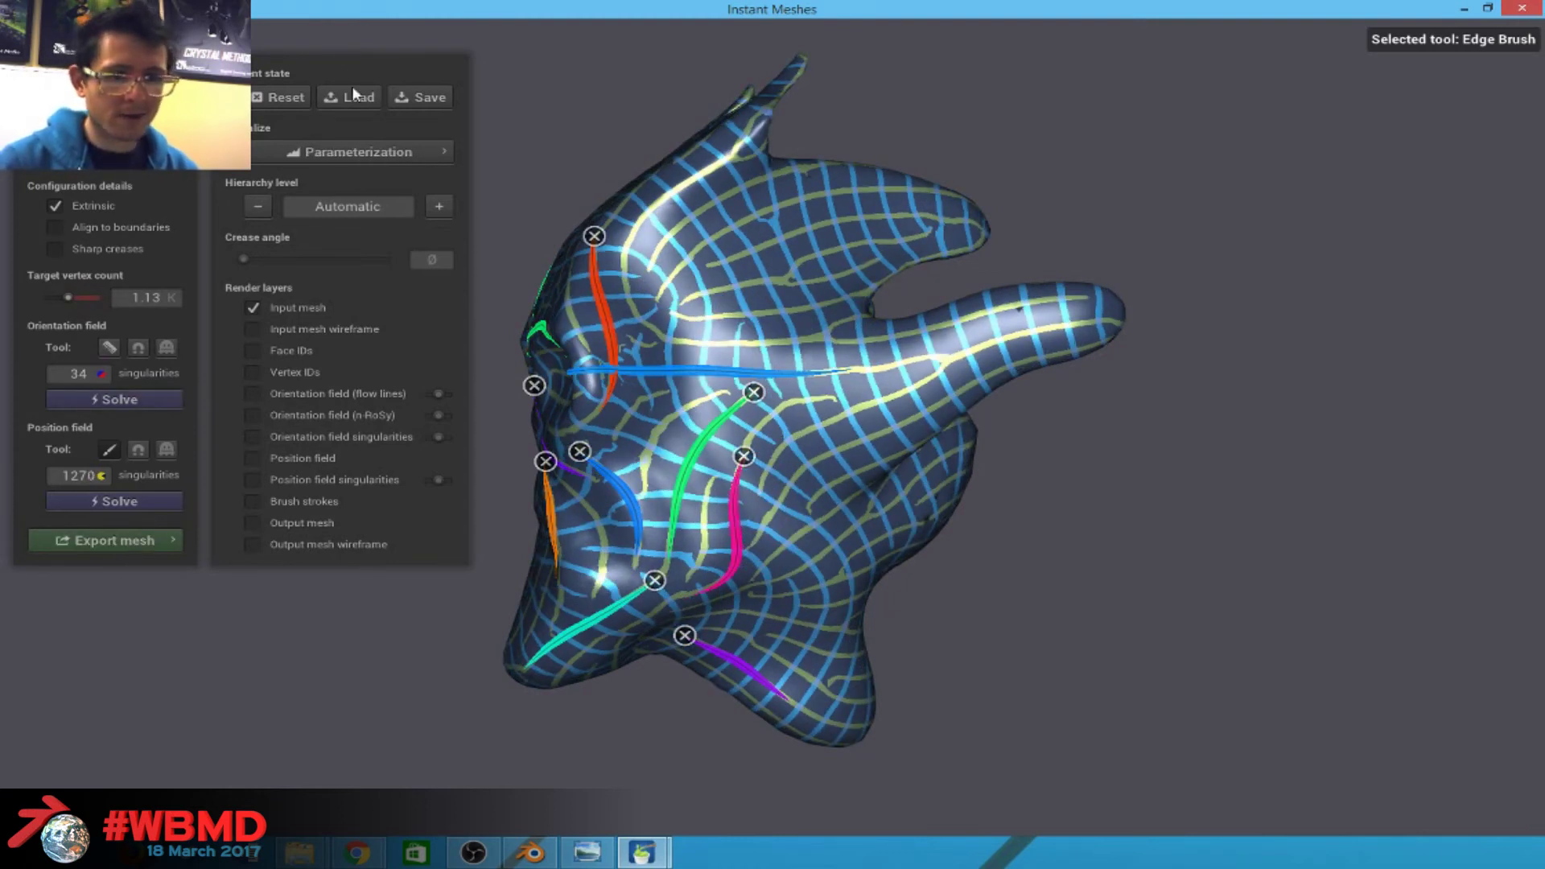
click(109, 450)
Return to the front of the head and solve its orientation field and position field again.
mouse_move(926, 435)
mouse_down()
mouse_move(1132, 457)
mouse_move(821, 381)
mouse_up()
drag(655, 148, 634, 153)
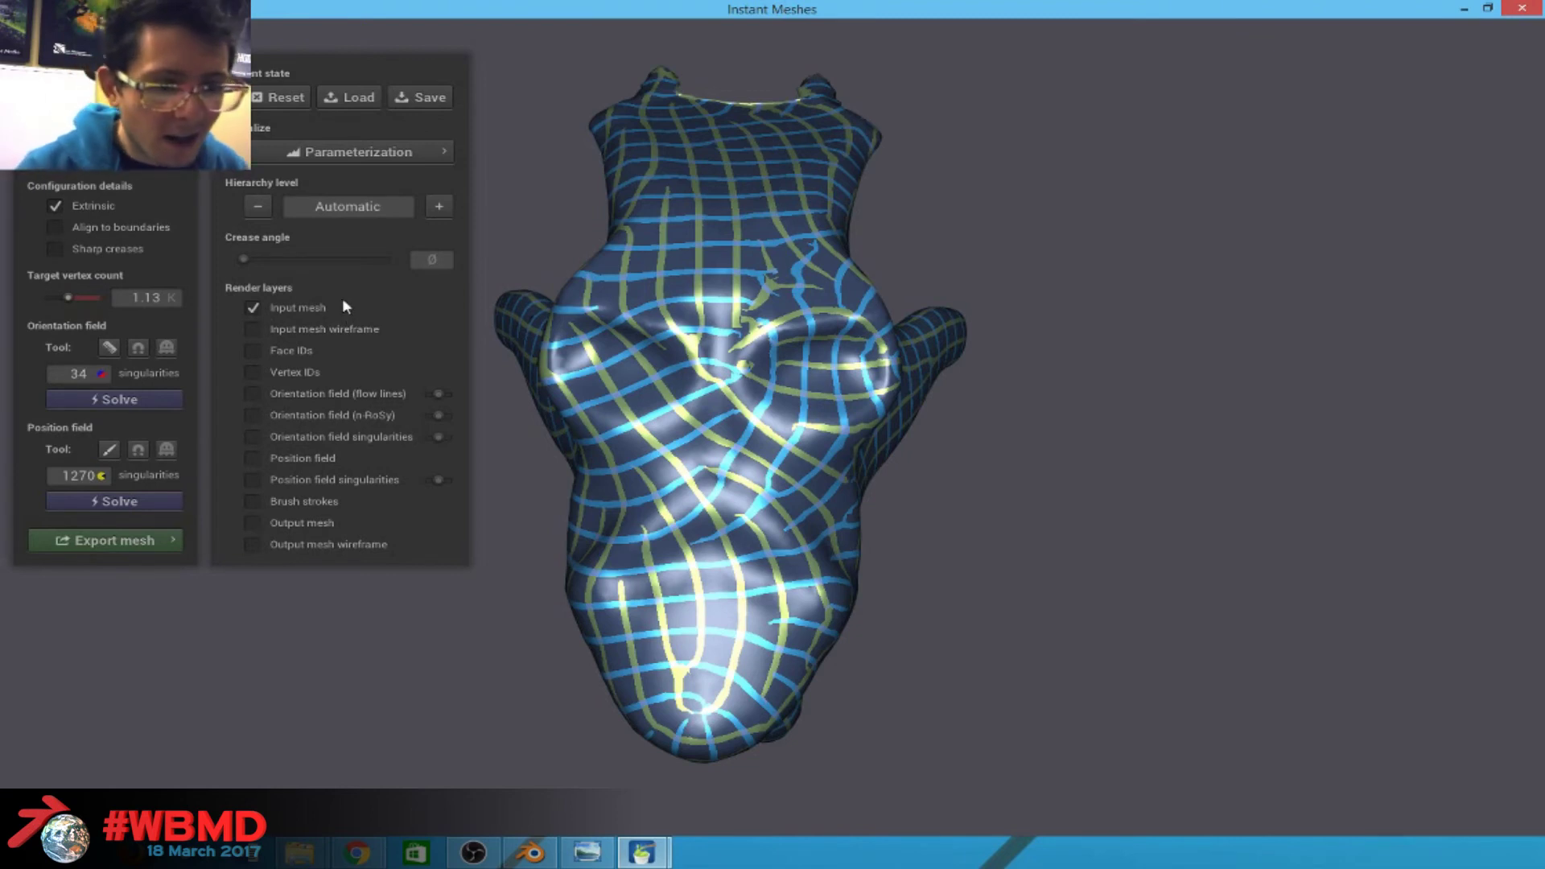
click(125, 397)
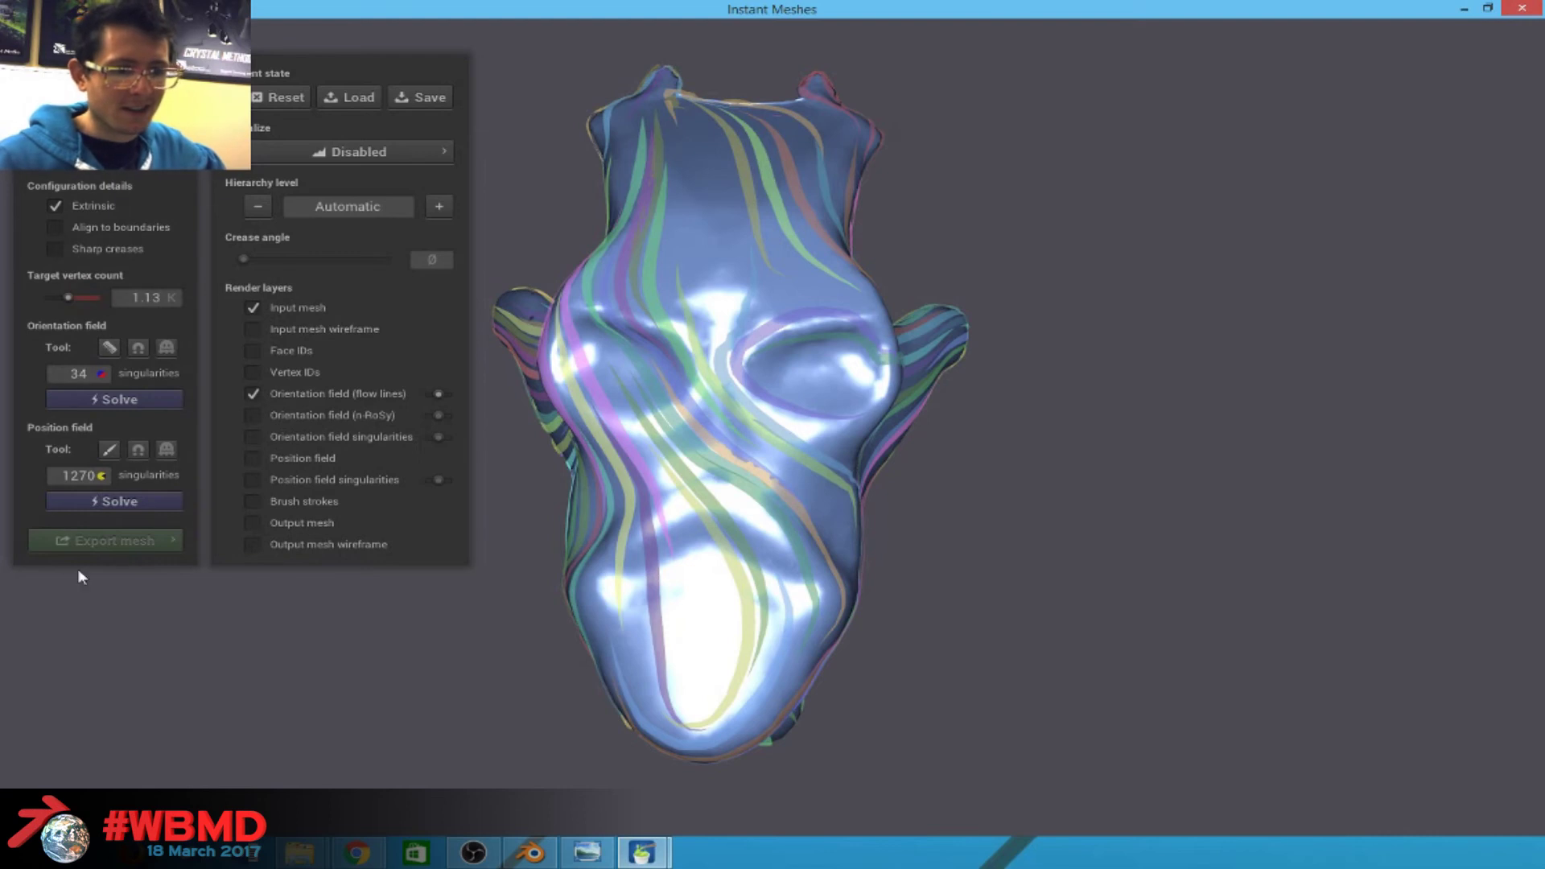
click(117, 506)
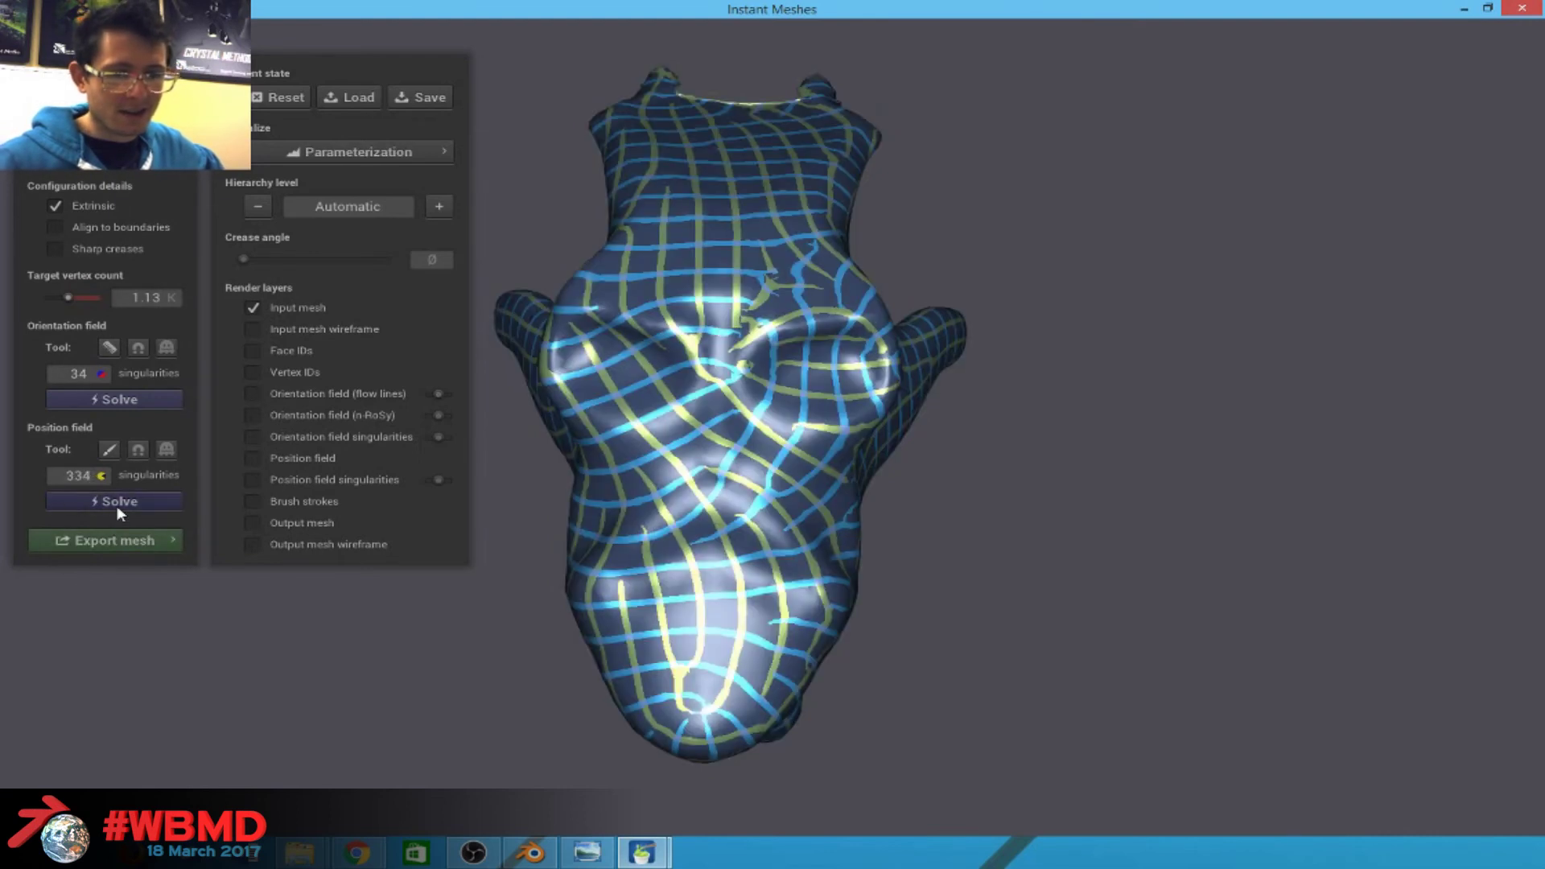
Extract the output mesh from the solved fields and view the head from the front.
click(133, 540)
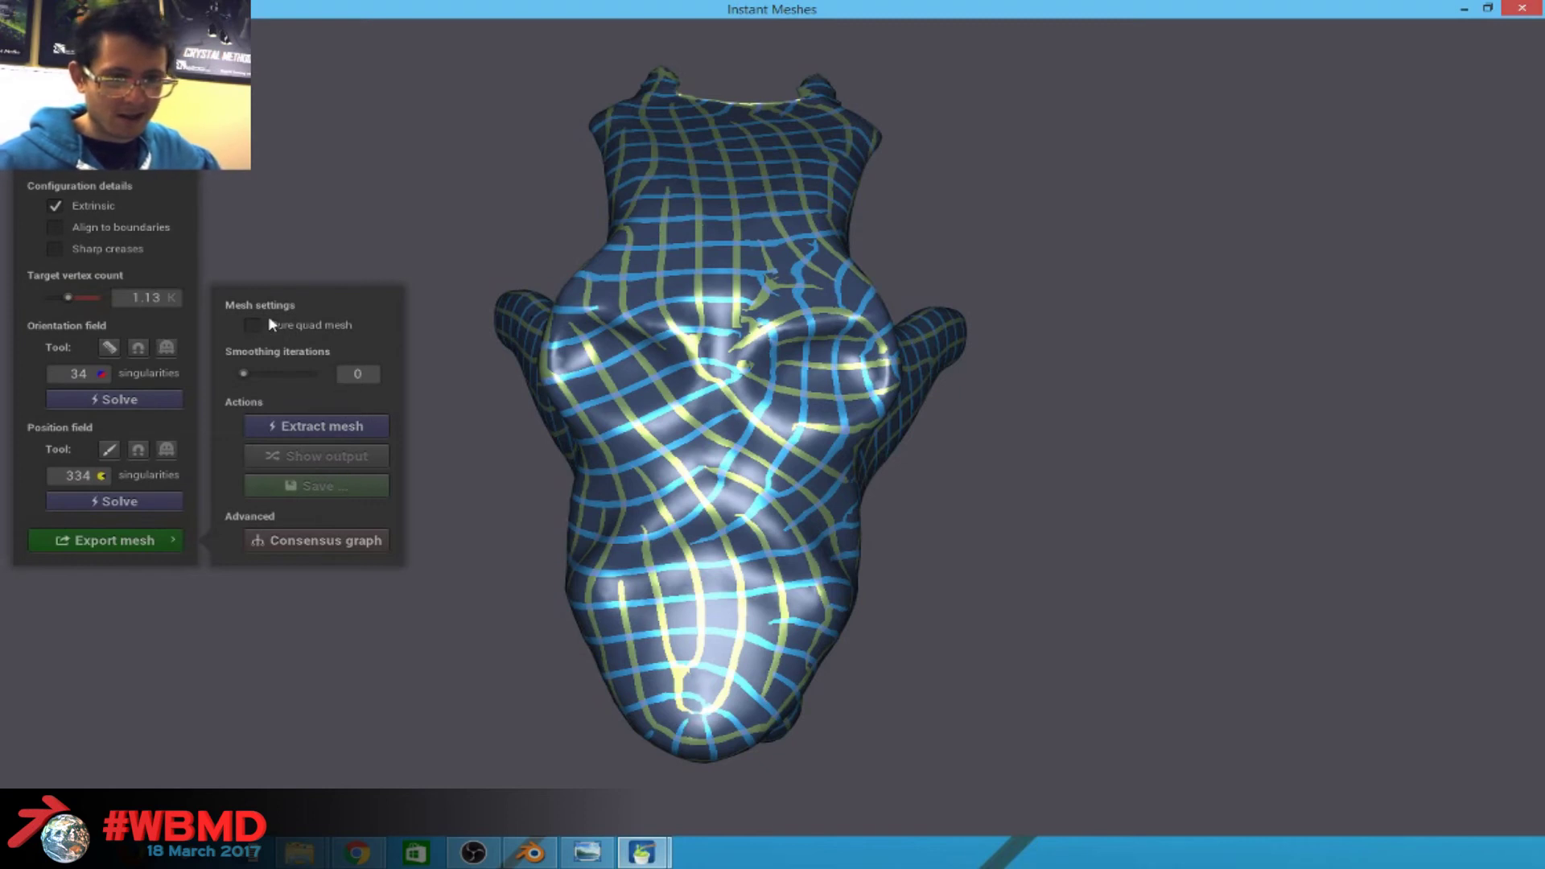
click(285, 424)
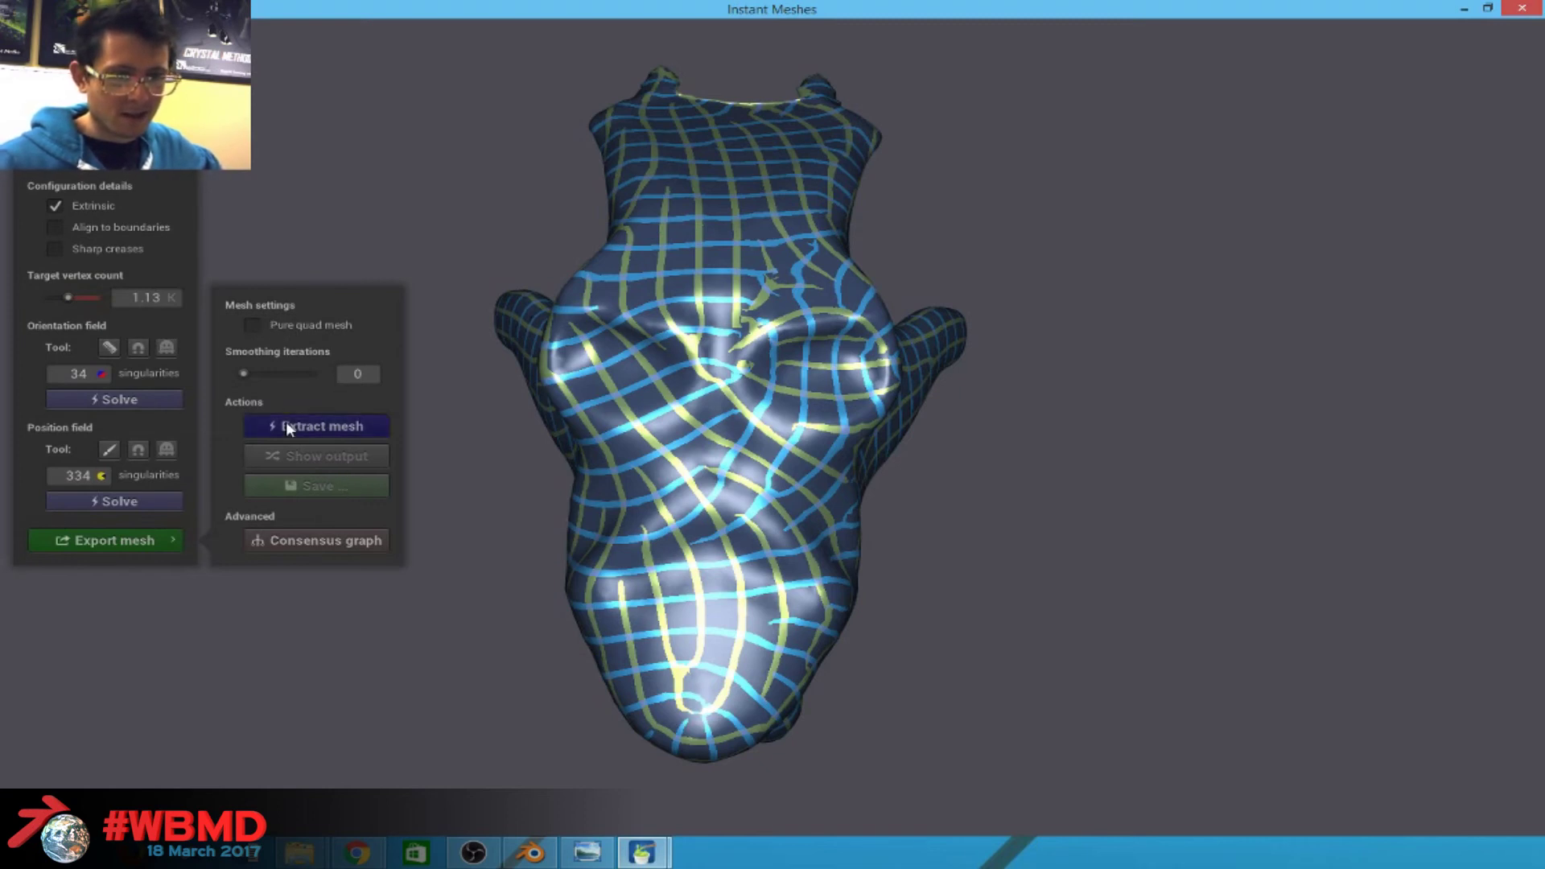
drag(1016, 522, 901, 451)
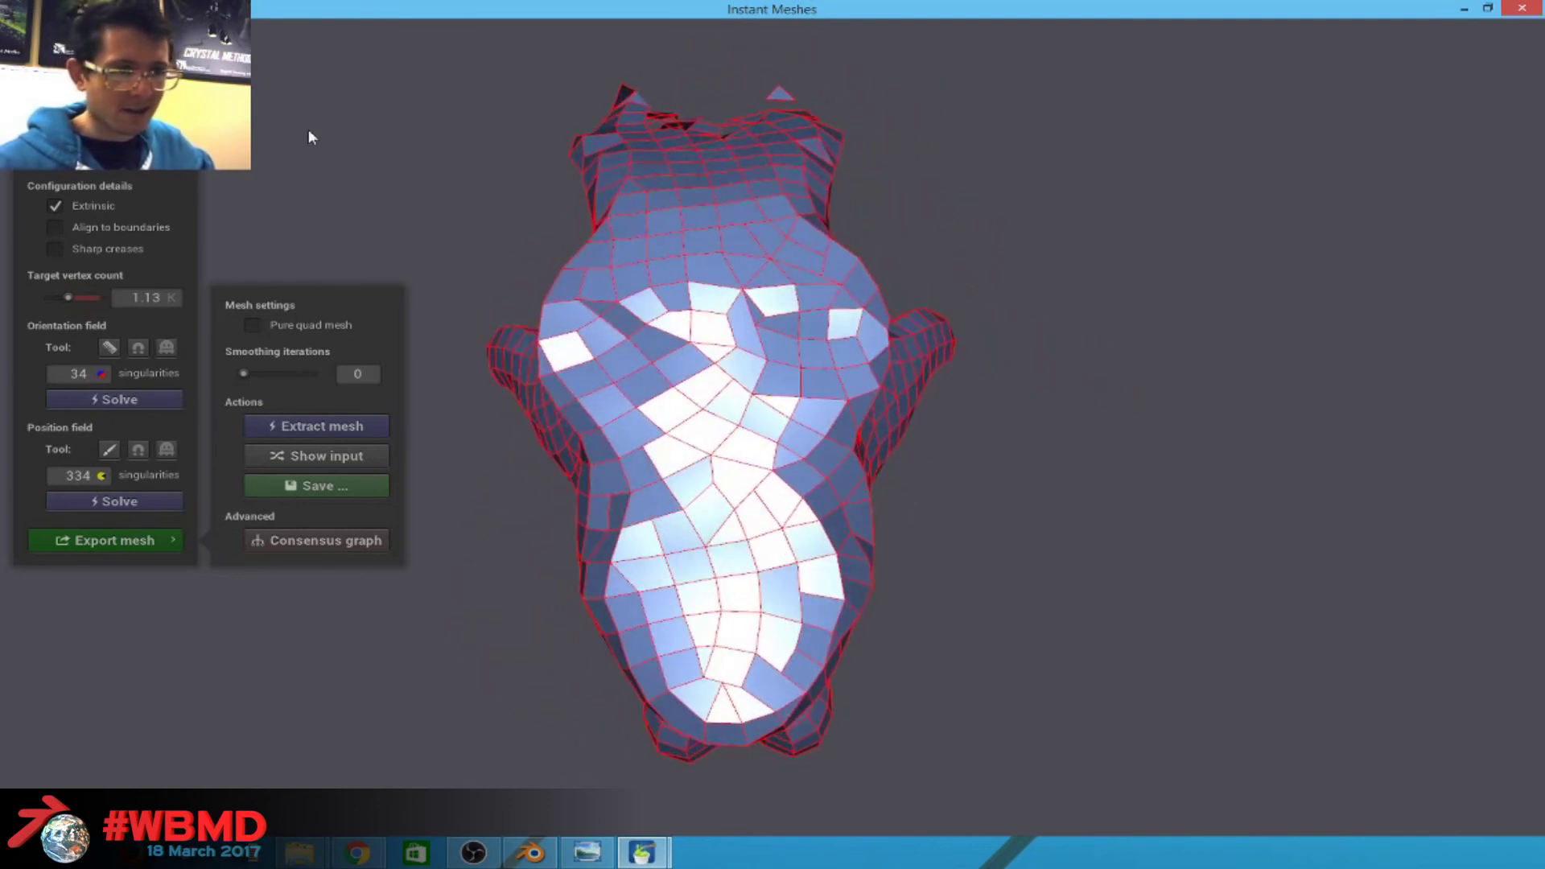
Remesh the head as Quads (4-RoSy, 4-PoSy) and solve its orientation and position fields.
click(182, 171)
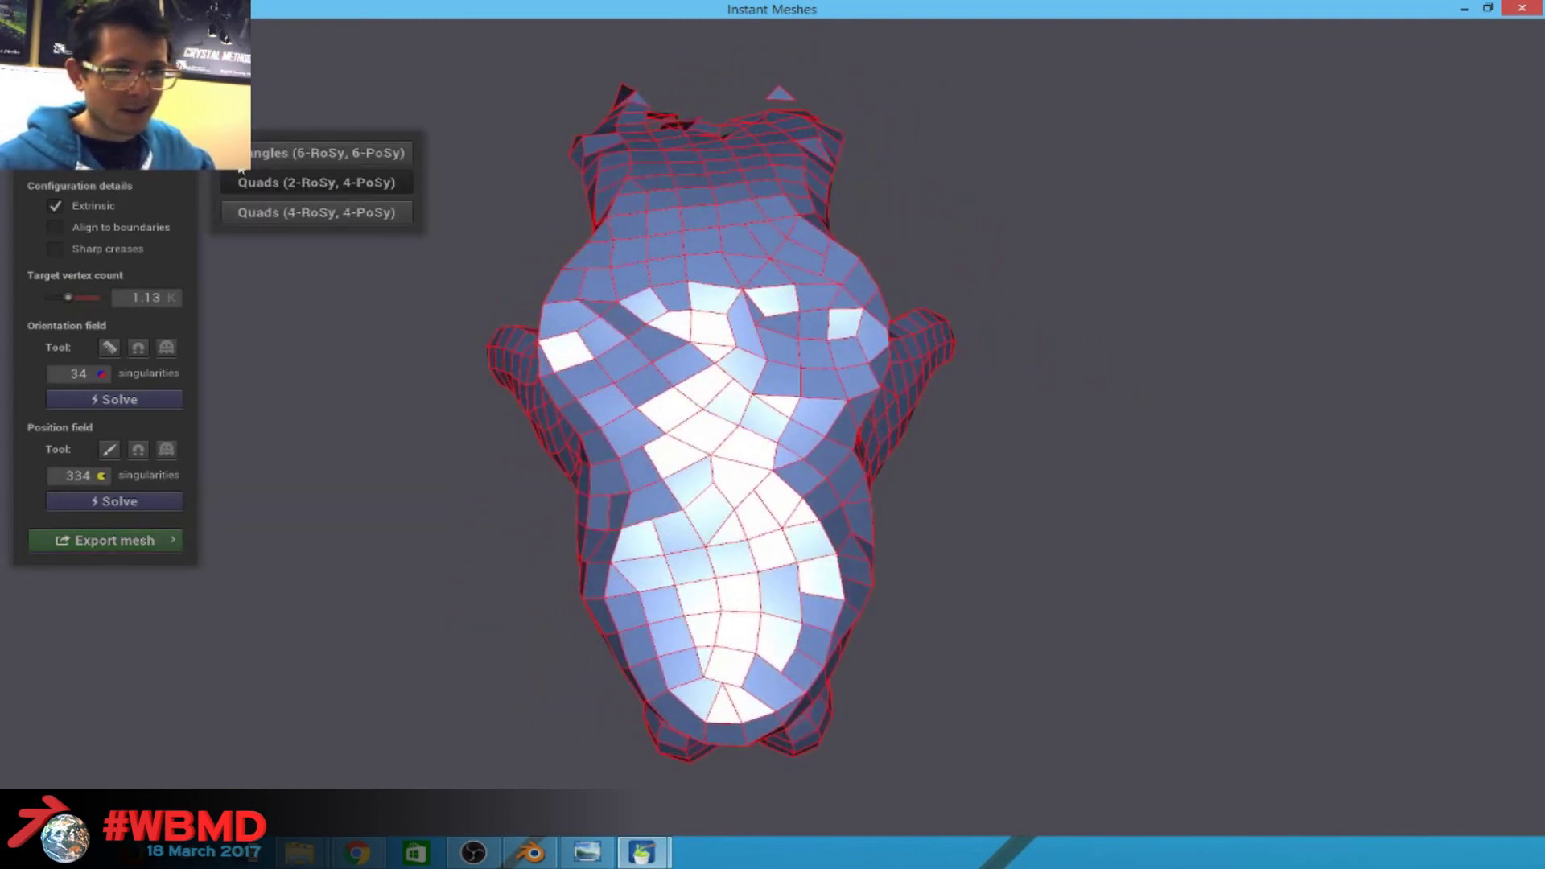
click(325, 211)
click(134, 398)
click(106, 502)
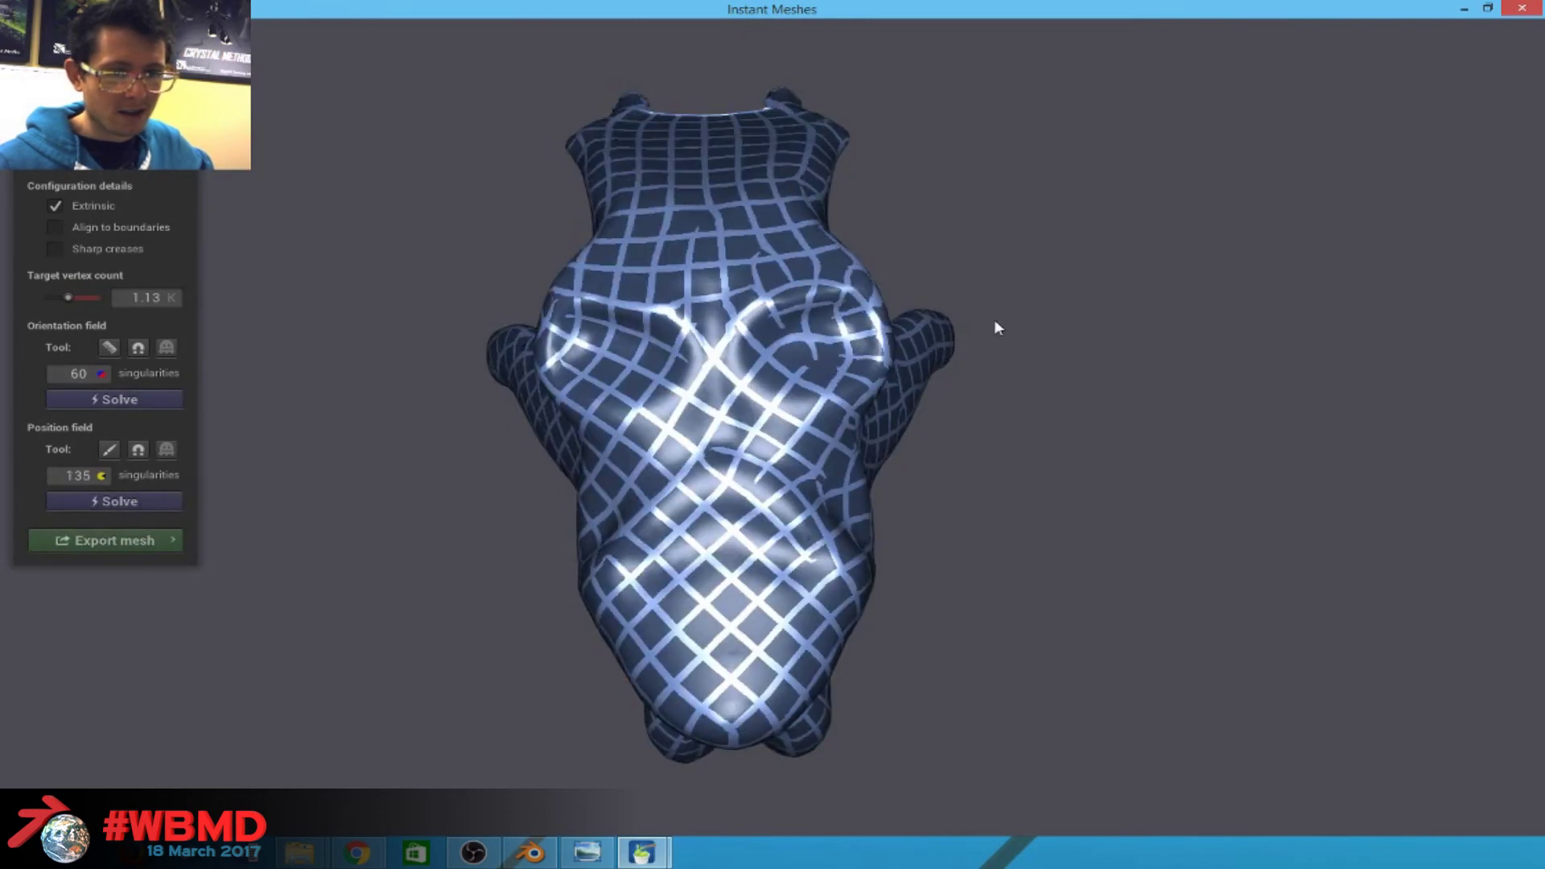
Extract the quad mesh of the head from the 4-RoSy fields without smoothing iterations.
drag(997, 324, 773, 412)
click(156, 542)
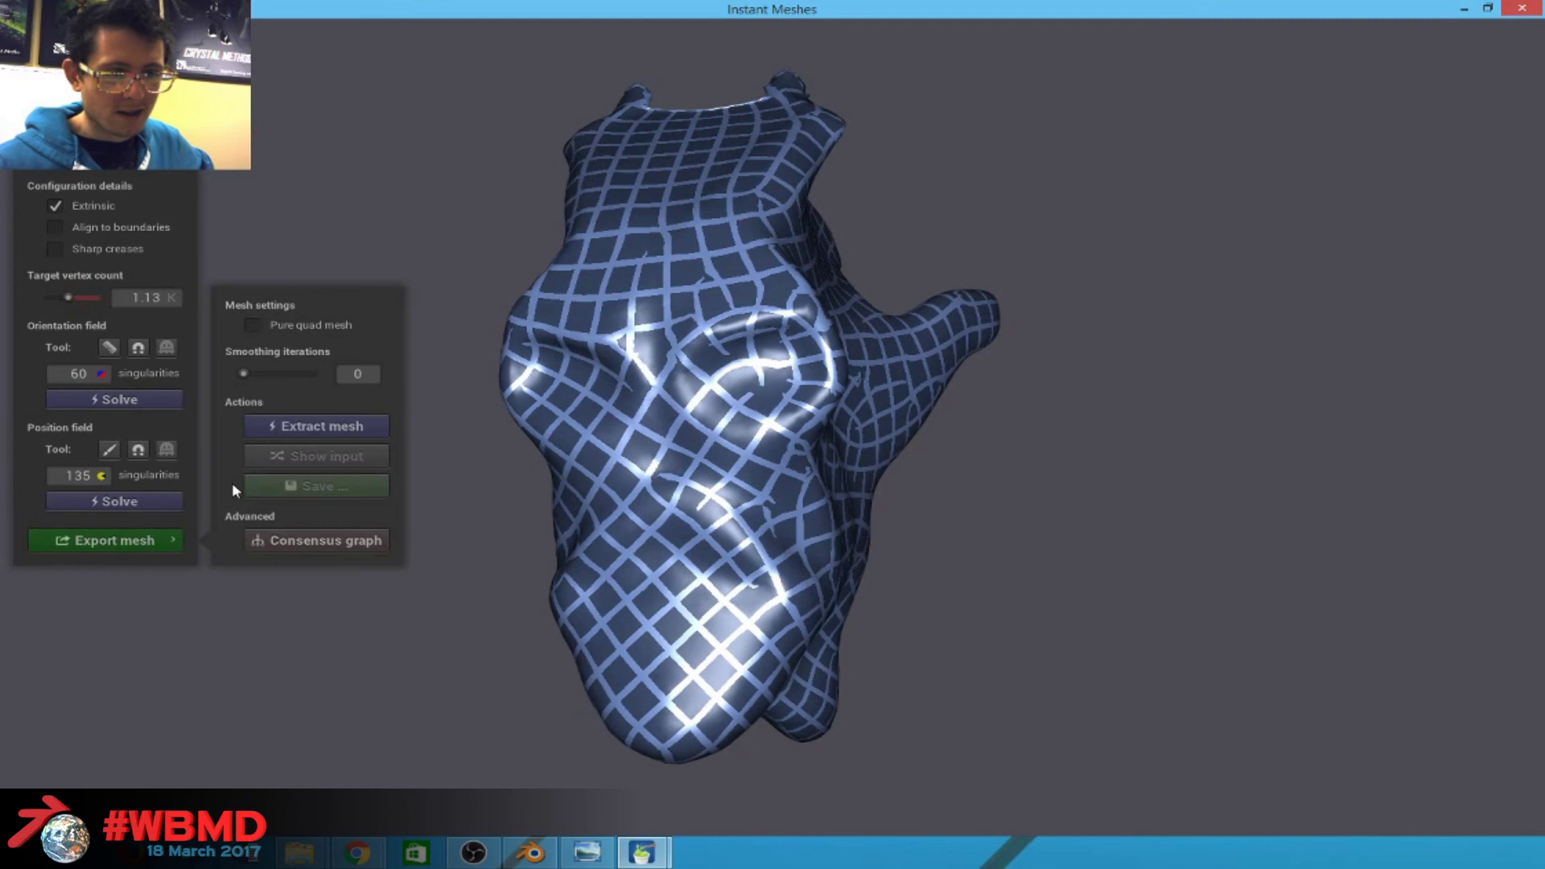
click(299, 424)
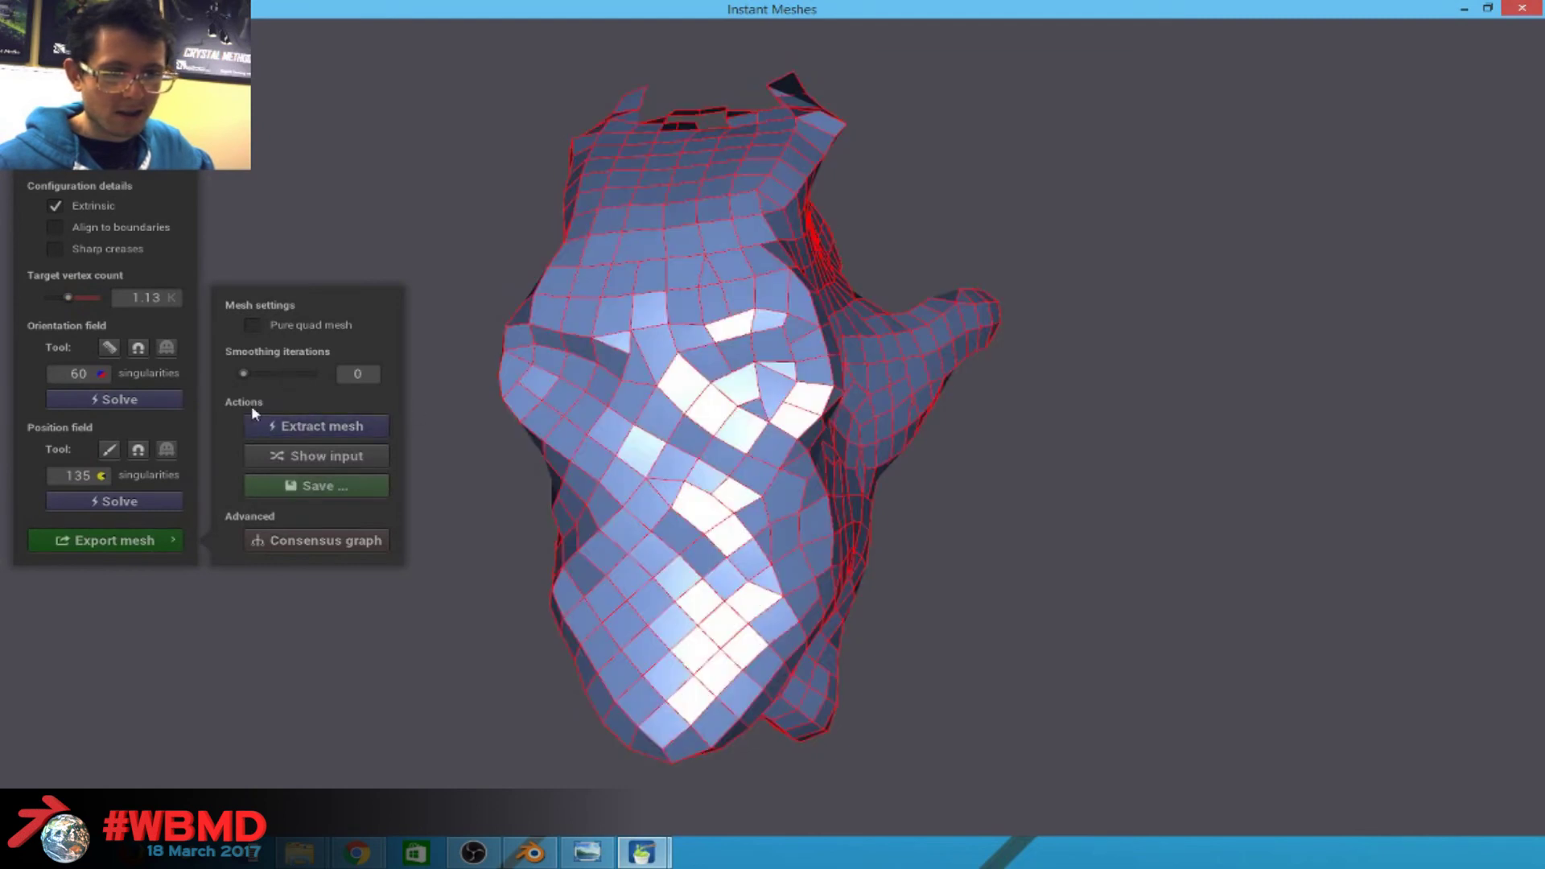
click(95, 544)
click(100, 543)
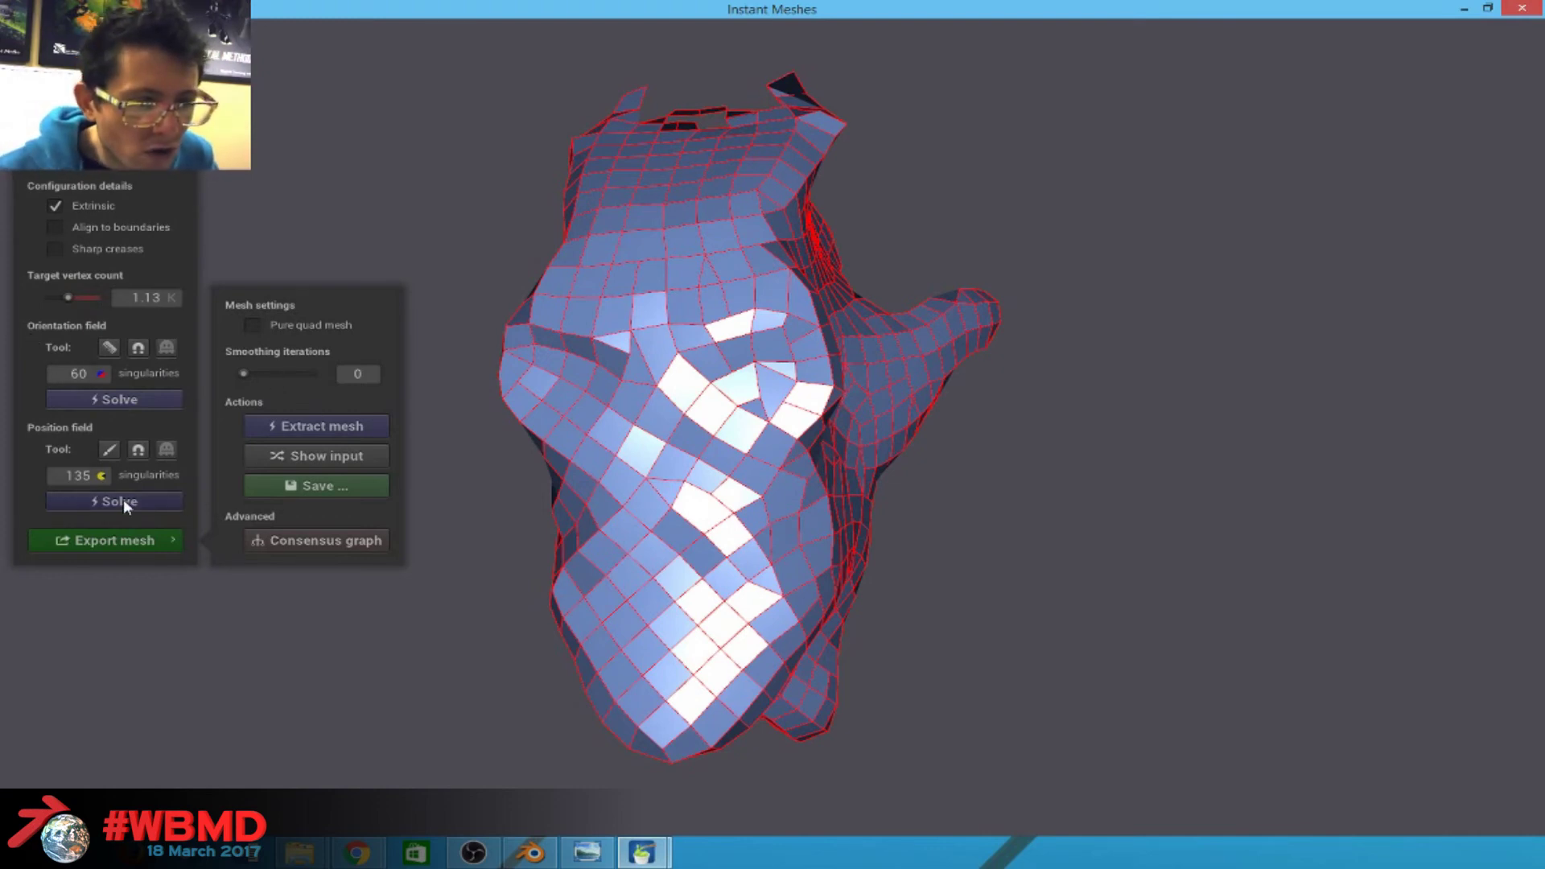
Extract the mesh again with 2 and then 5 smoothing iterations, enabling Pure quad mesh for the last extraction.
mouse_move(244, 374)
mouse_down()
mouse_move(277, 375)
mouse_move(264, 373)
mouse_up()
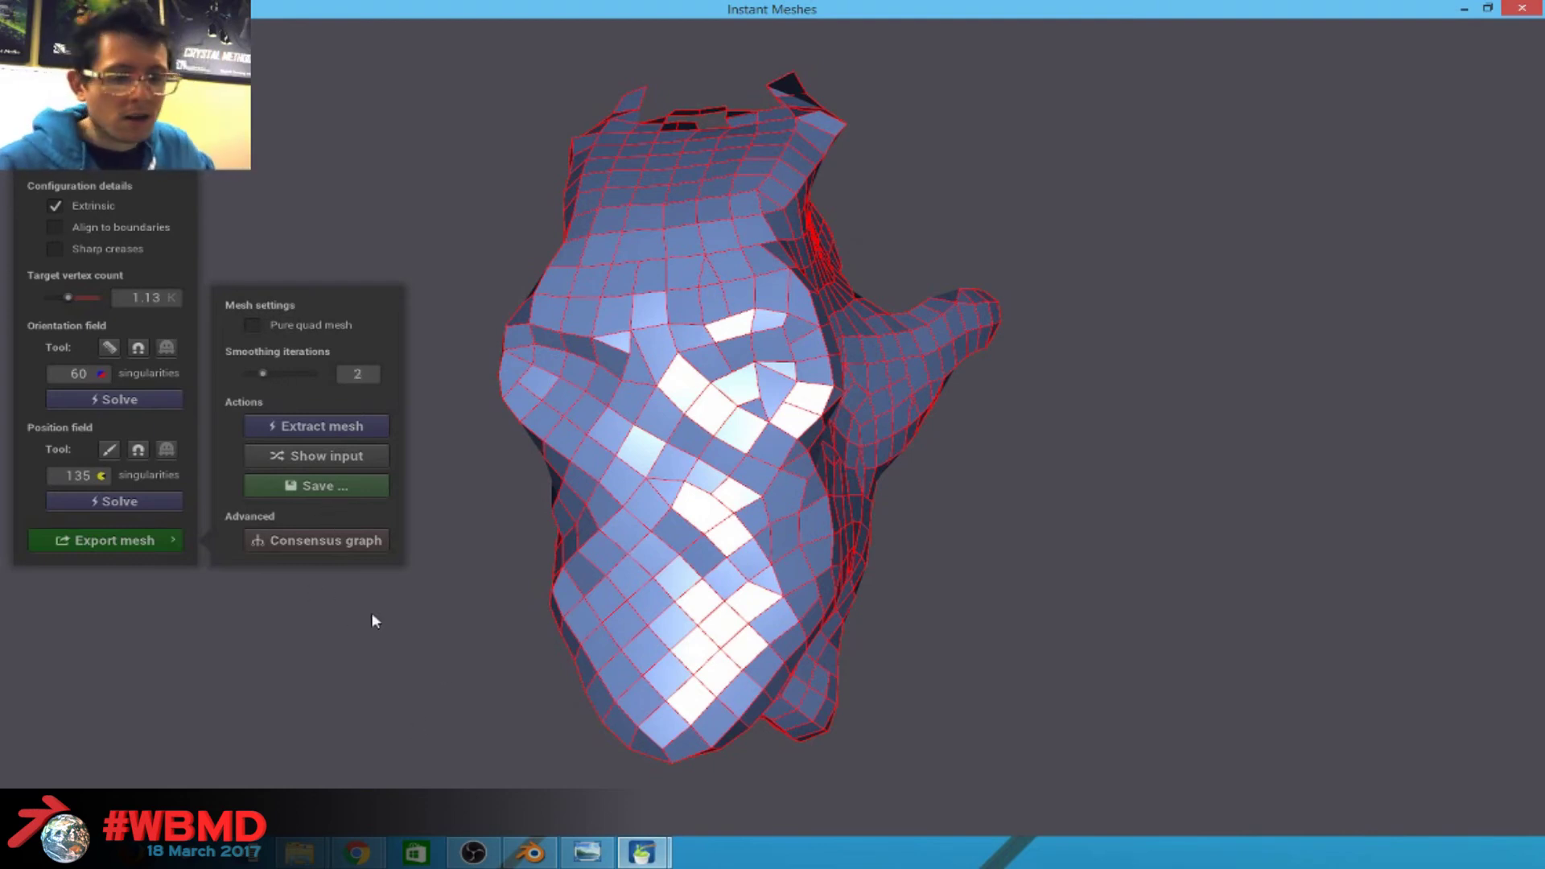
click(316, 425)
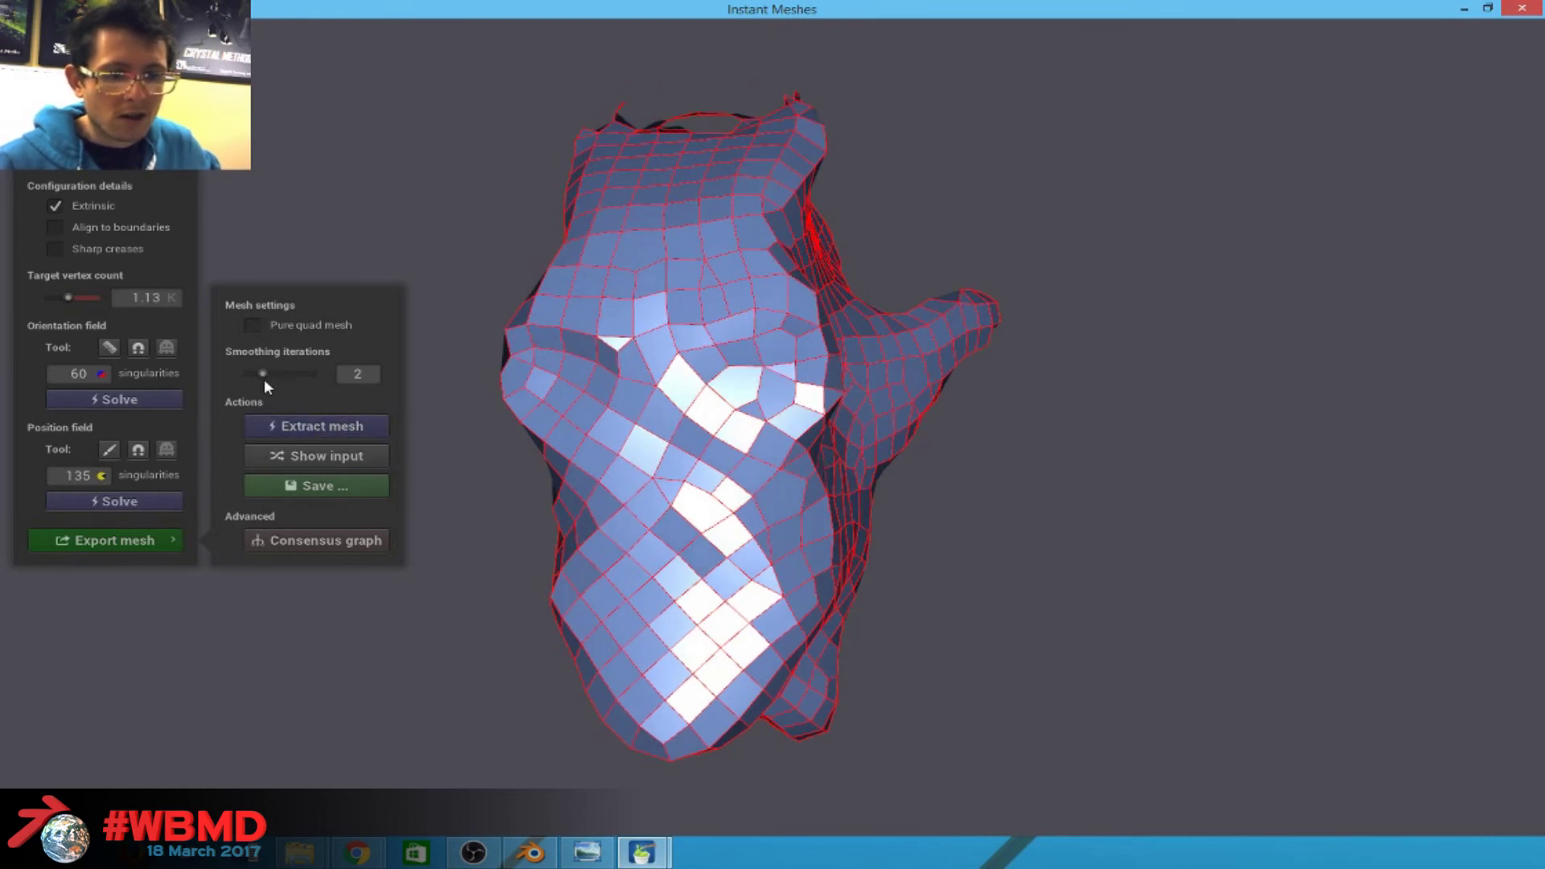
click(282, 373)
click(299, 428)
drag(518, 469, 807, 471)
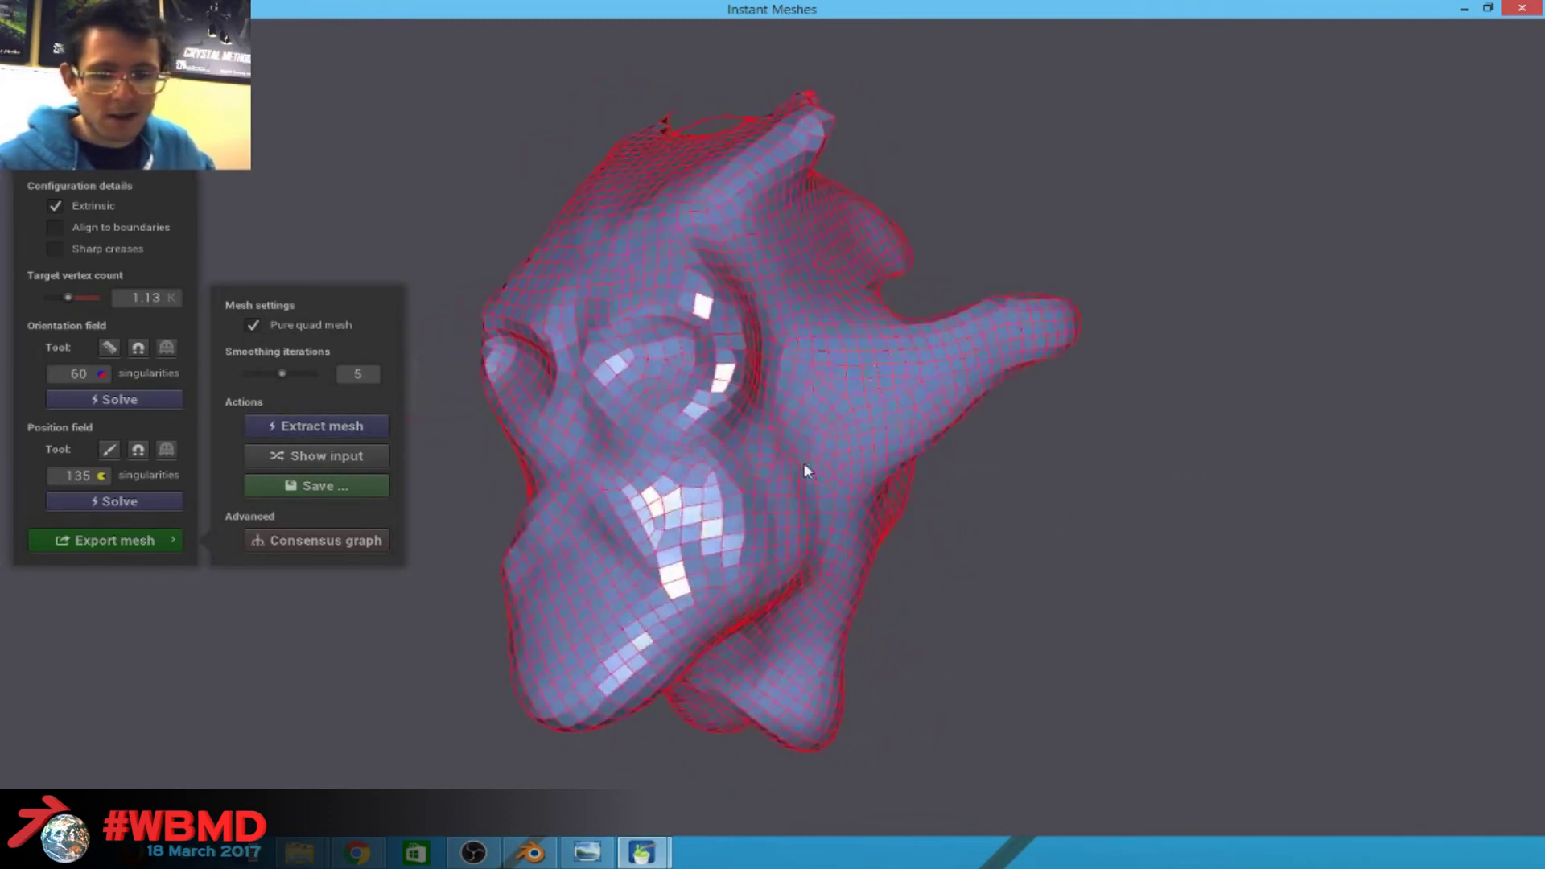
scroll(650, 338, up, 2)
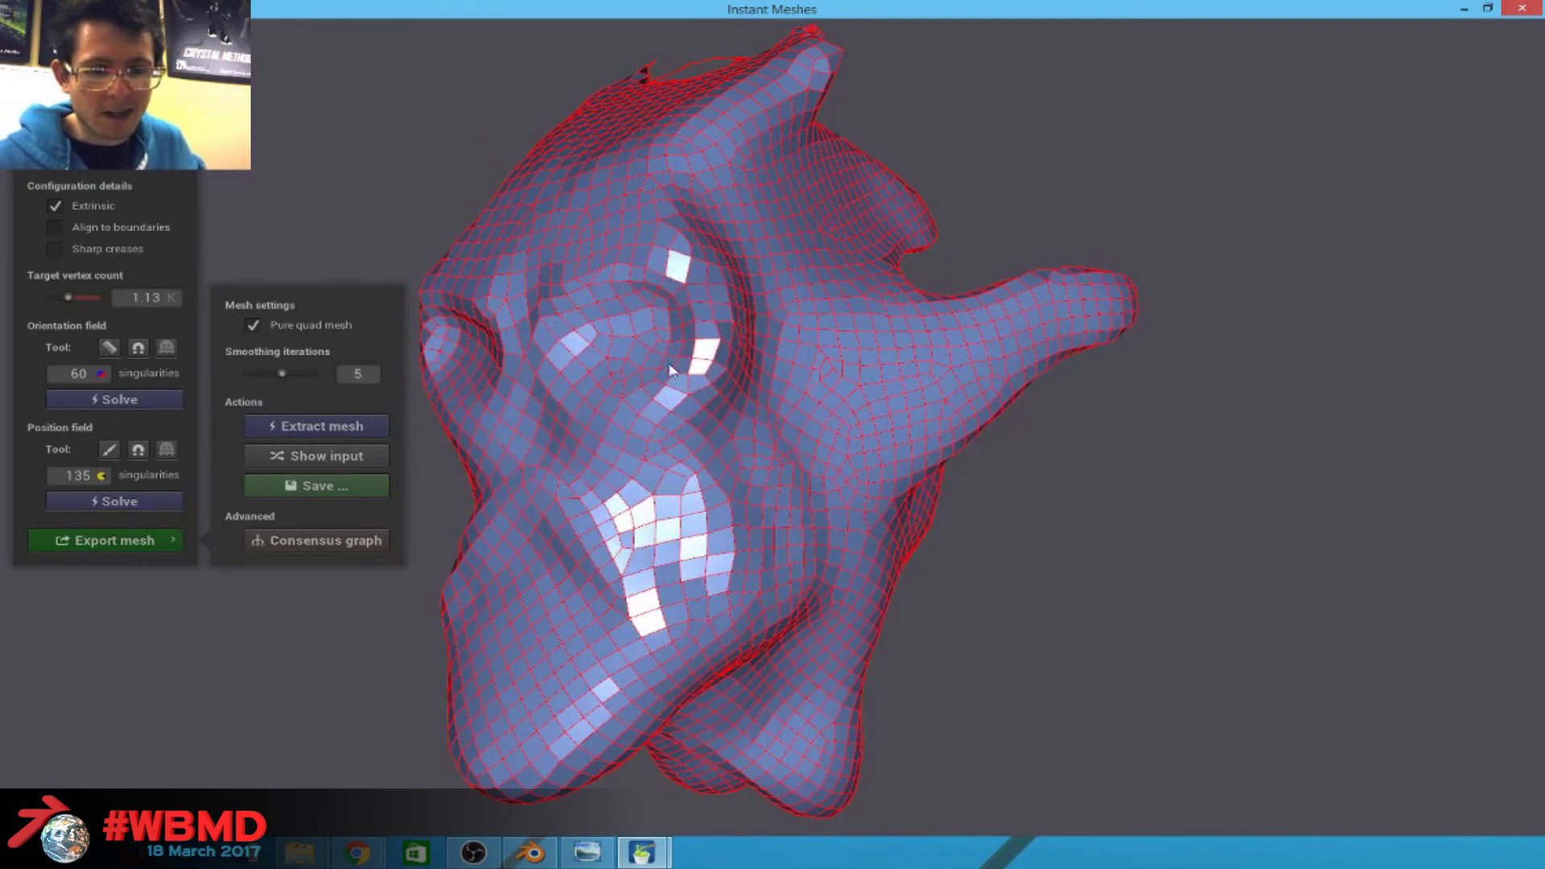
drag(652, 375, 185, 458)
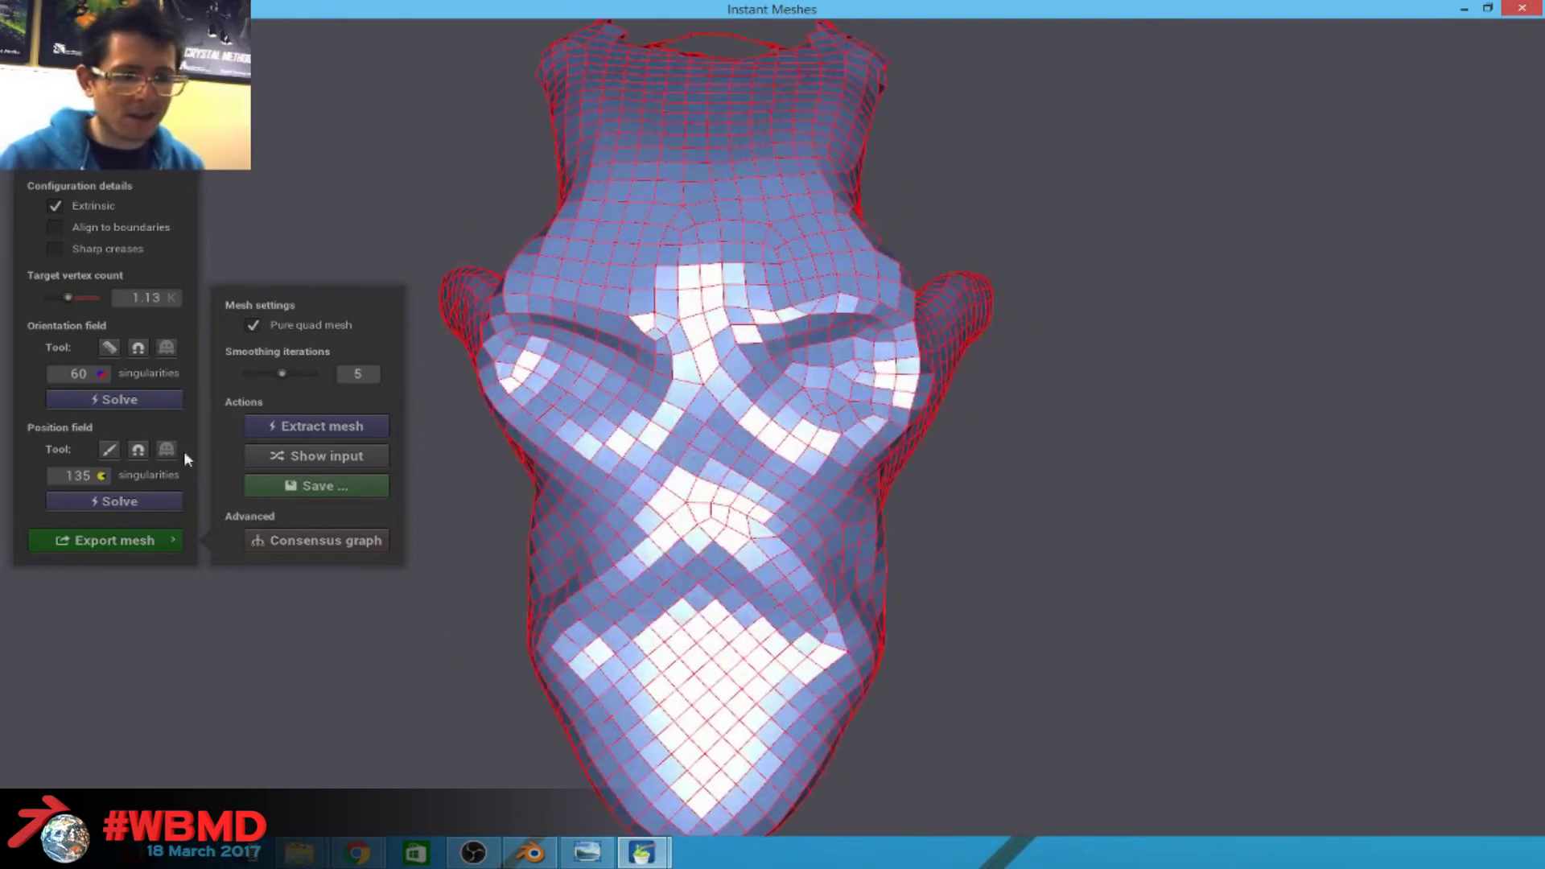
Solve the orientation field again and use the Edge Brush to paint a guide under the eye, closing the loop around it.
click(153, 400)
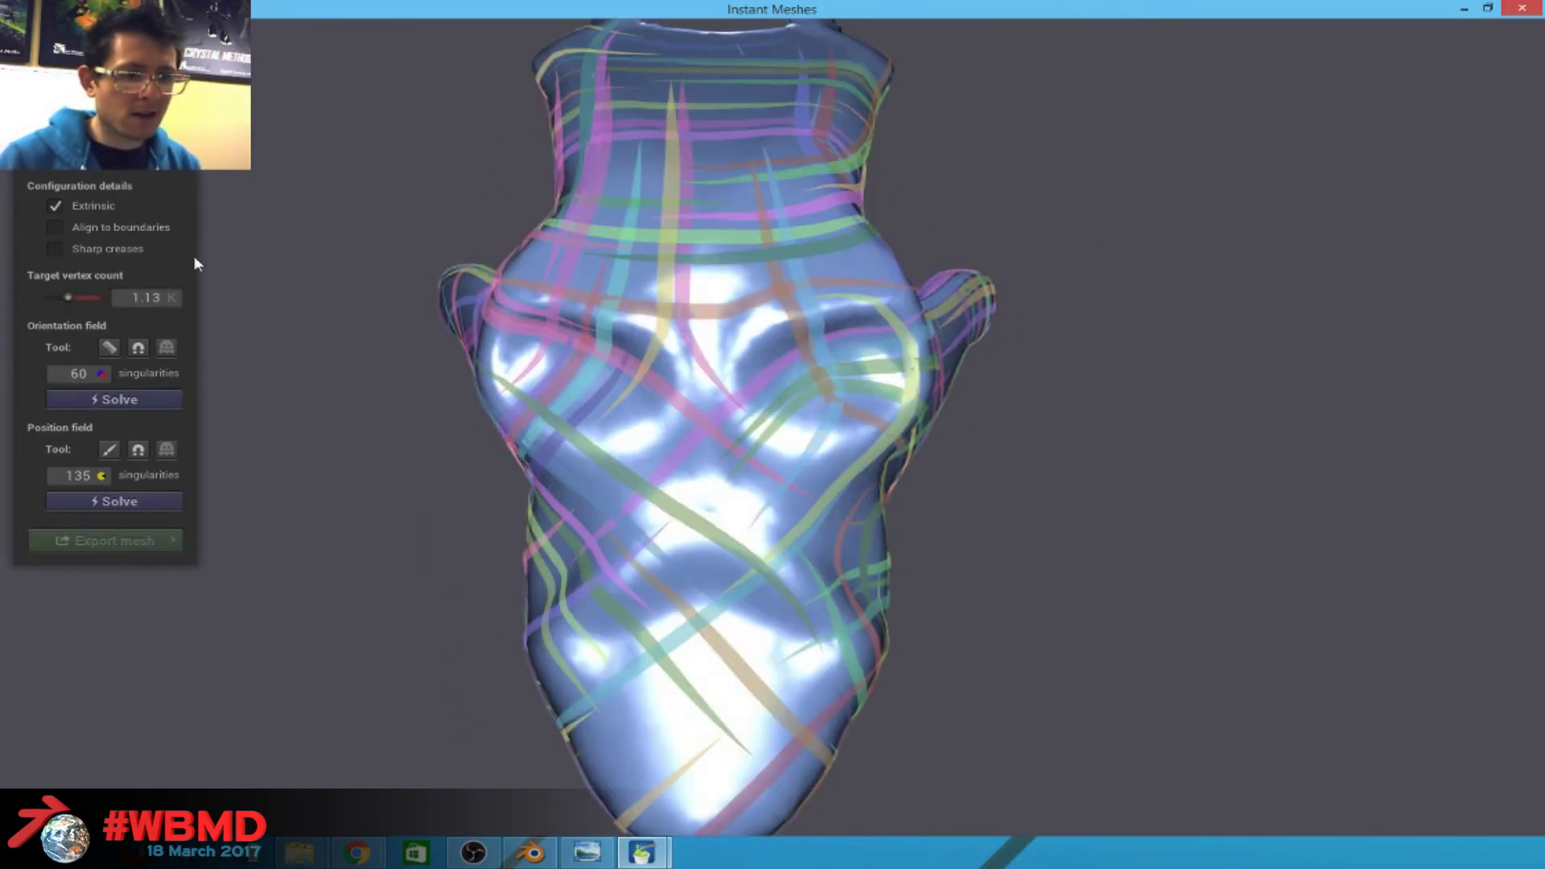
click(109, 450)
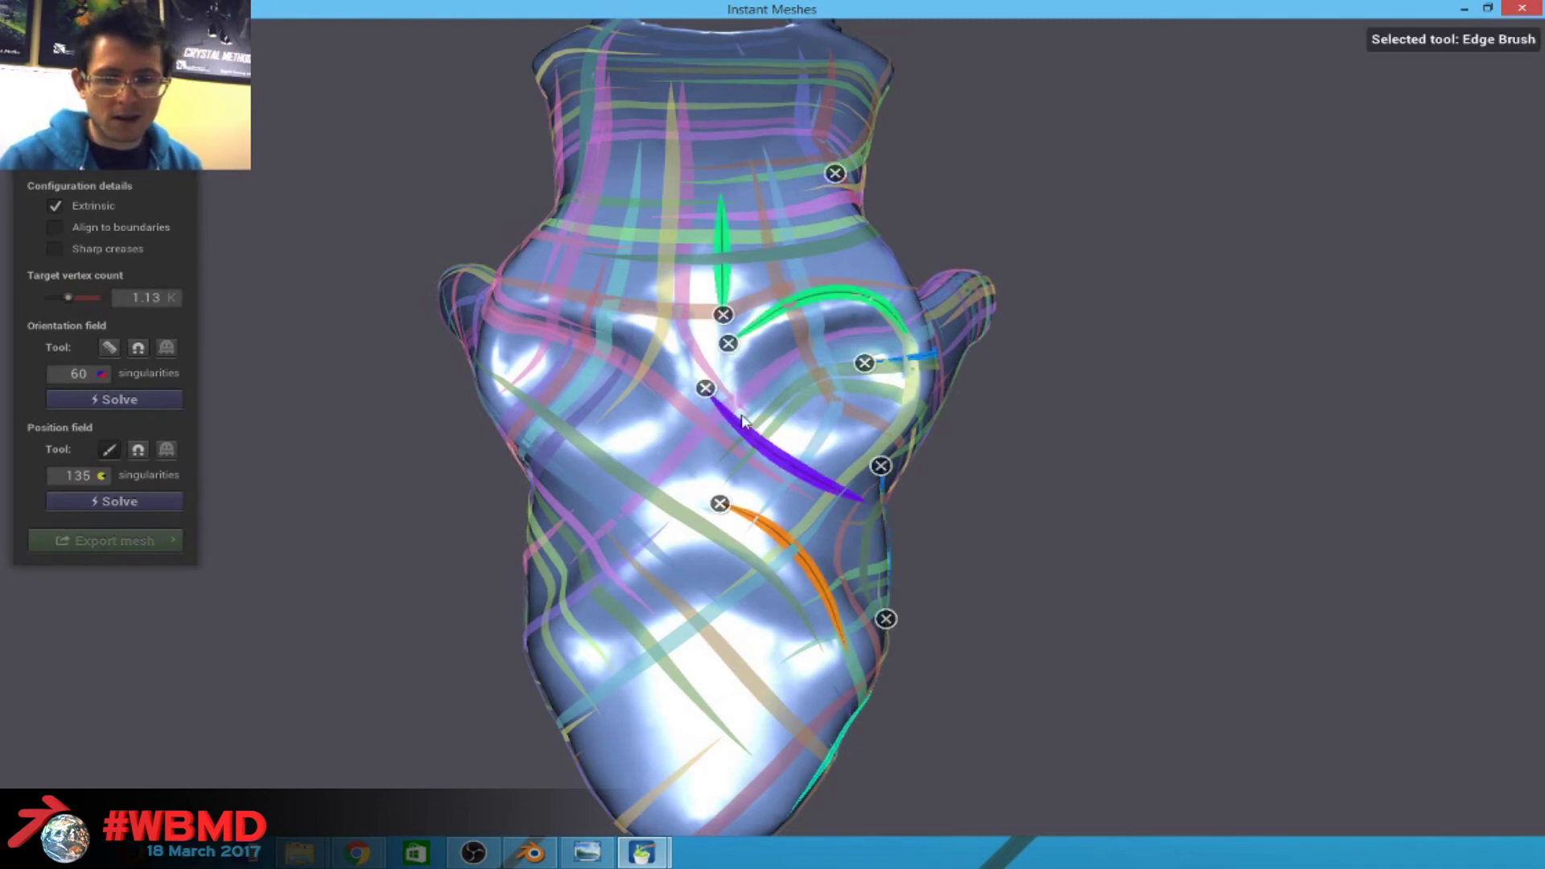
drag(734, 381, 737, 404)
click(734, 381)
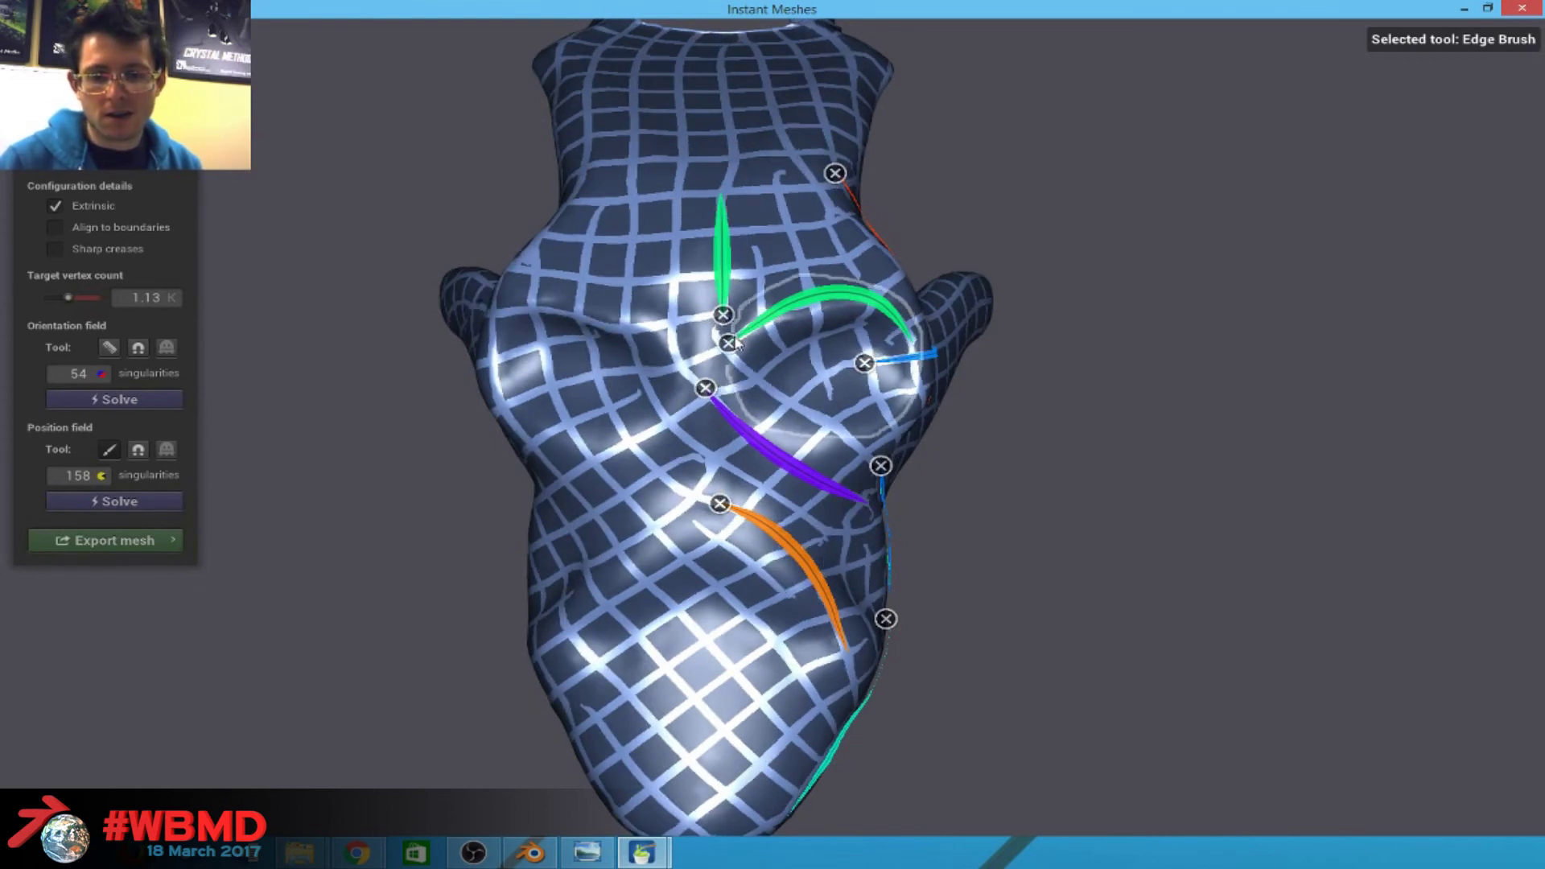
drag(728, 367, 727, 365)
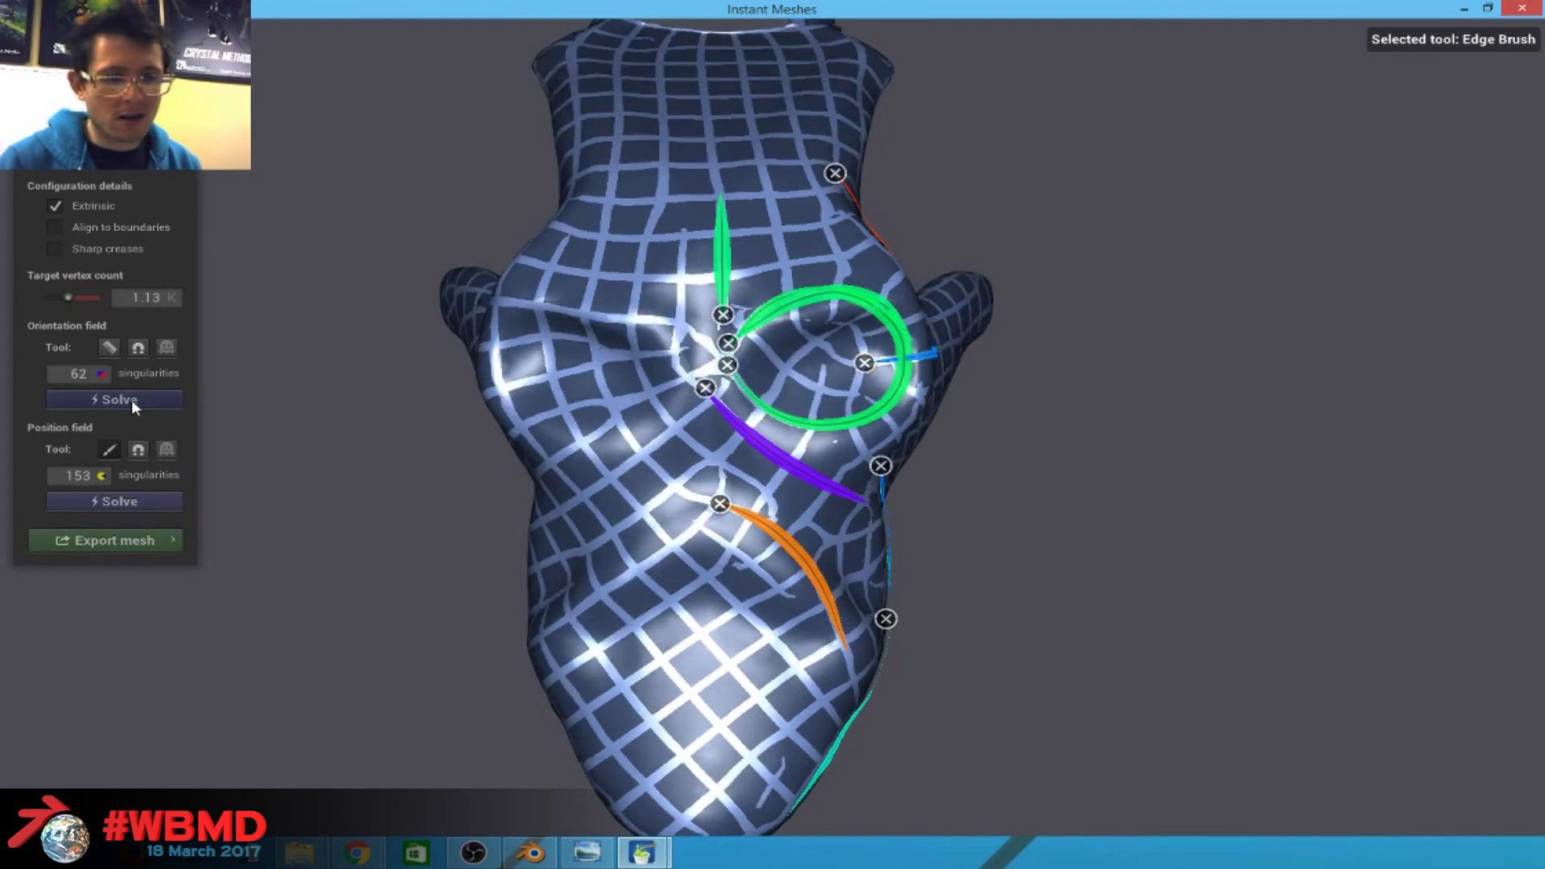
Solve both fields with the closed eye loop and extract the pure quad mesh.
click(131, 397)
click(116, 500)
click(118, 542)
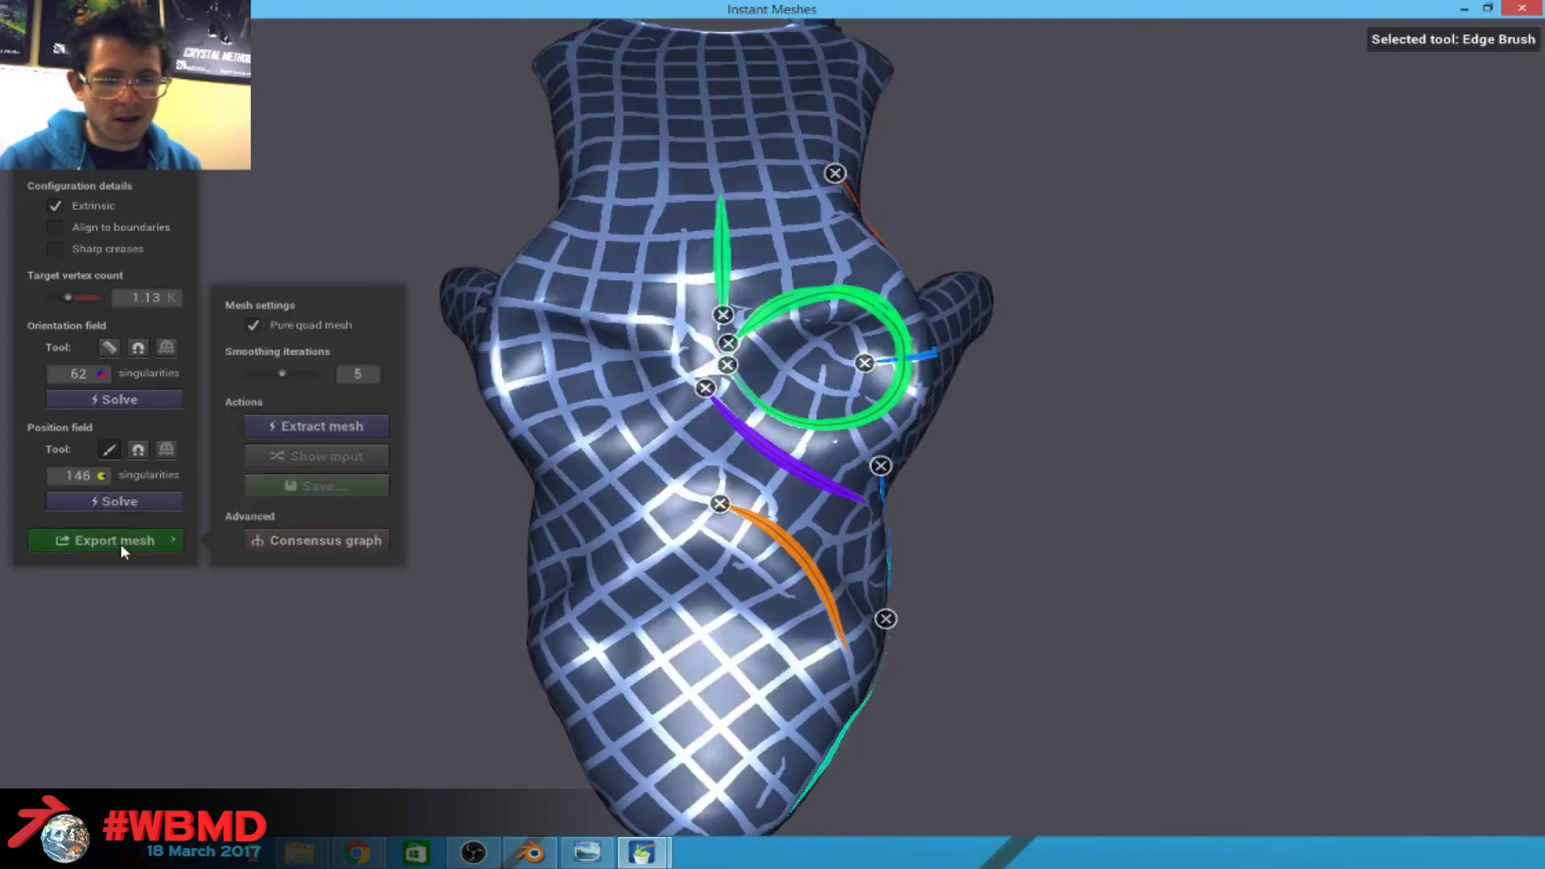
click(316, 425)
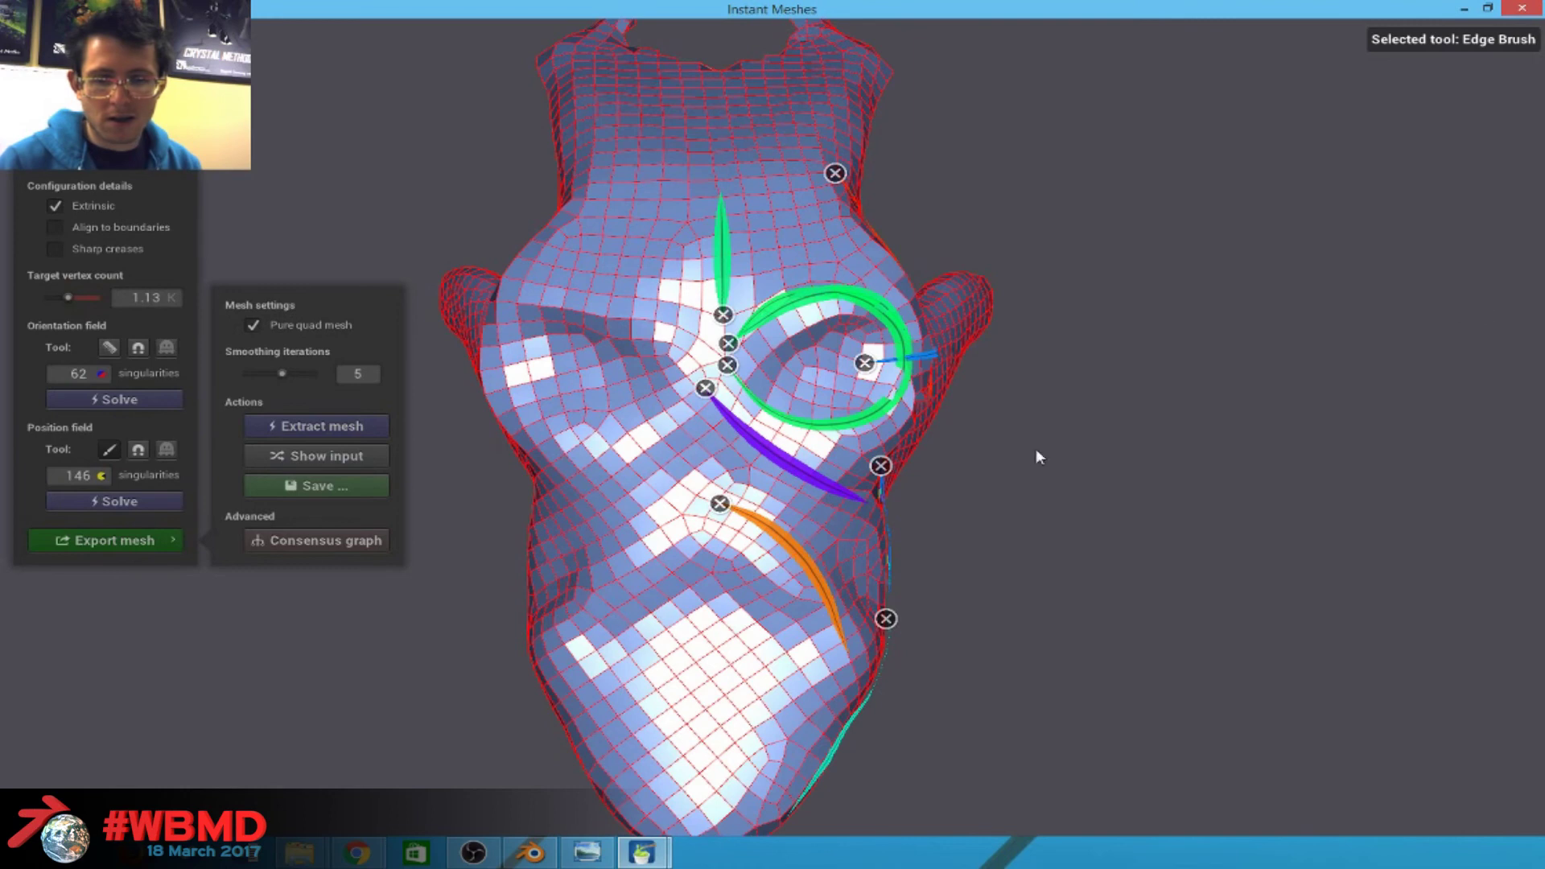
scroll(1029, 442, up, 2)
scroll(966, 451, down, 2)
Remove the diagonal cheek guide, the short stray guide beside the nose and the guide running outward from the eye.
drag(848, 501, 754, 507)
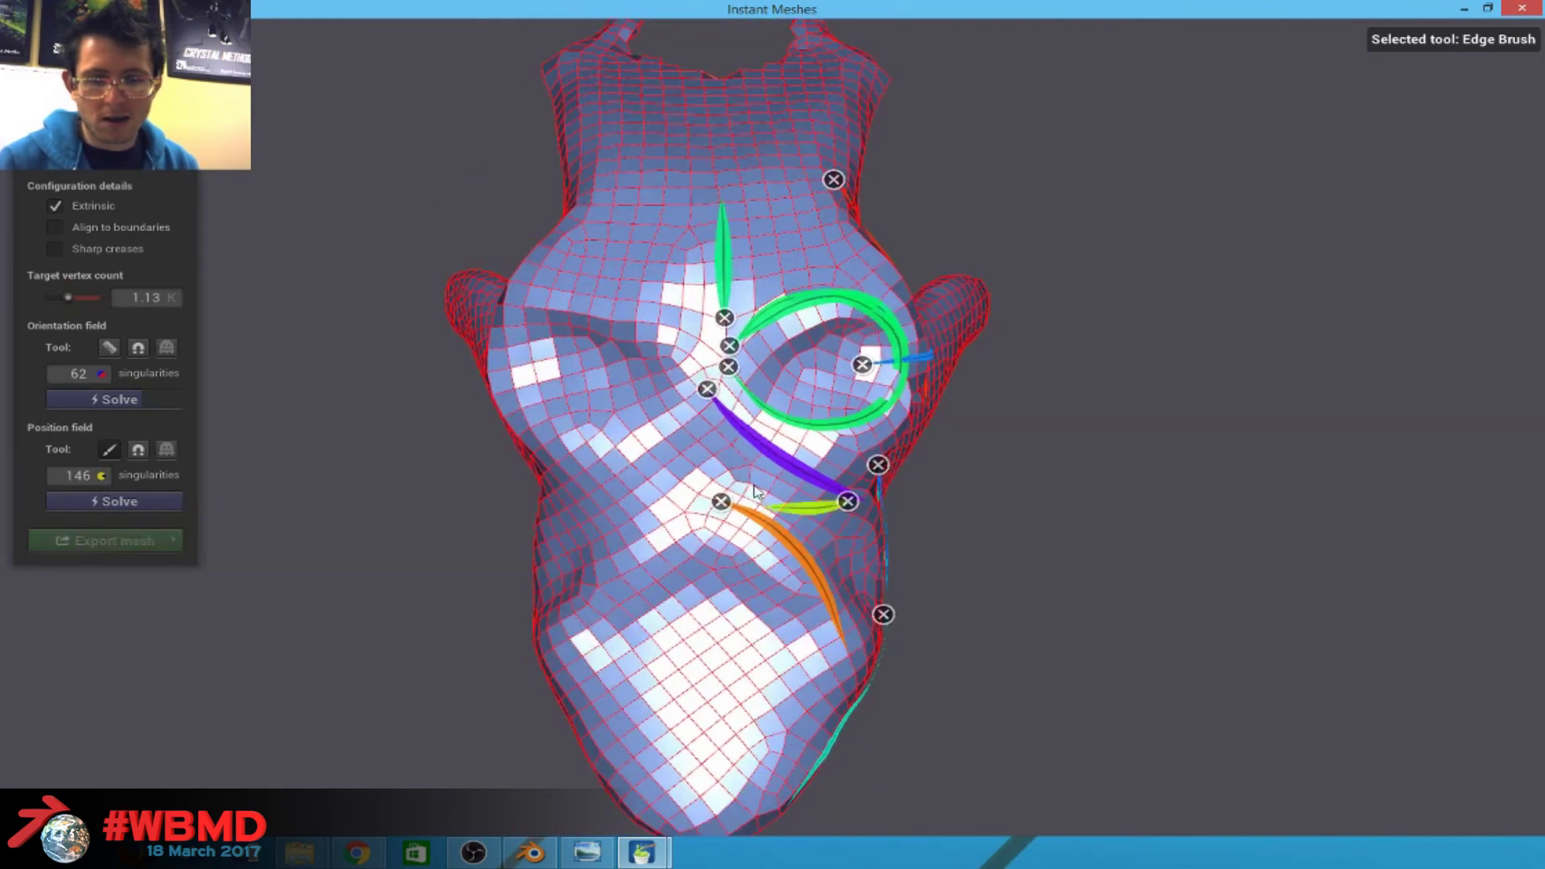
click(708, 391)
click(848, 502)
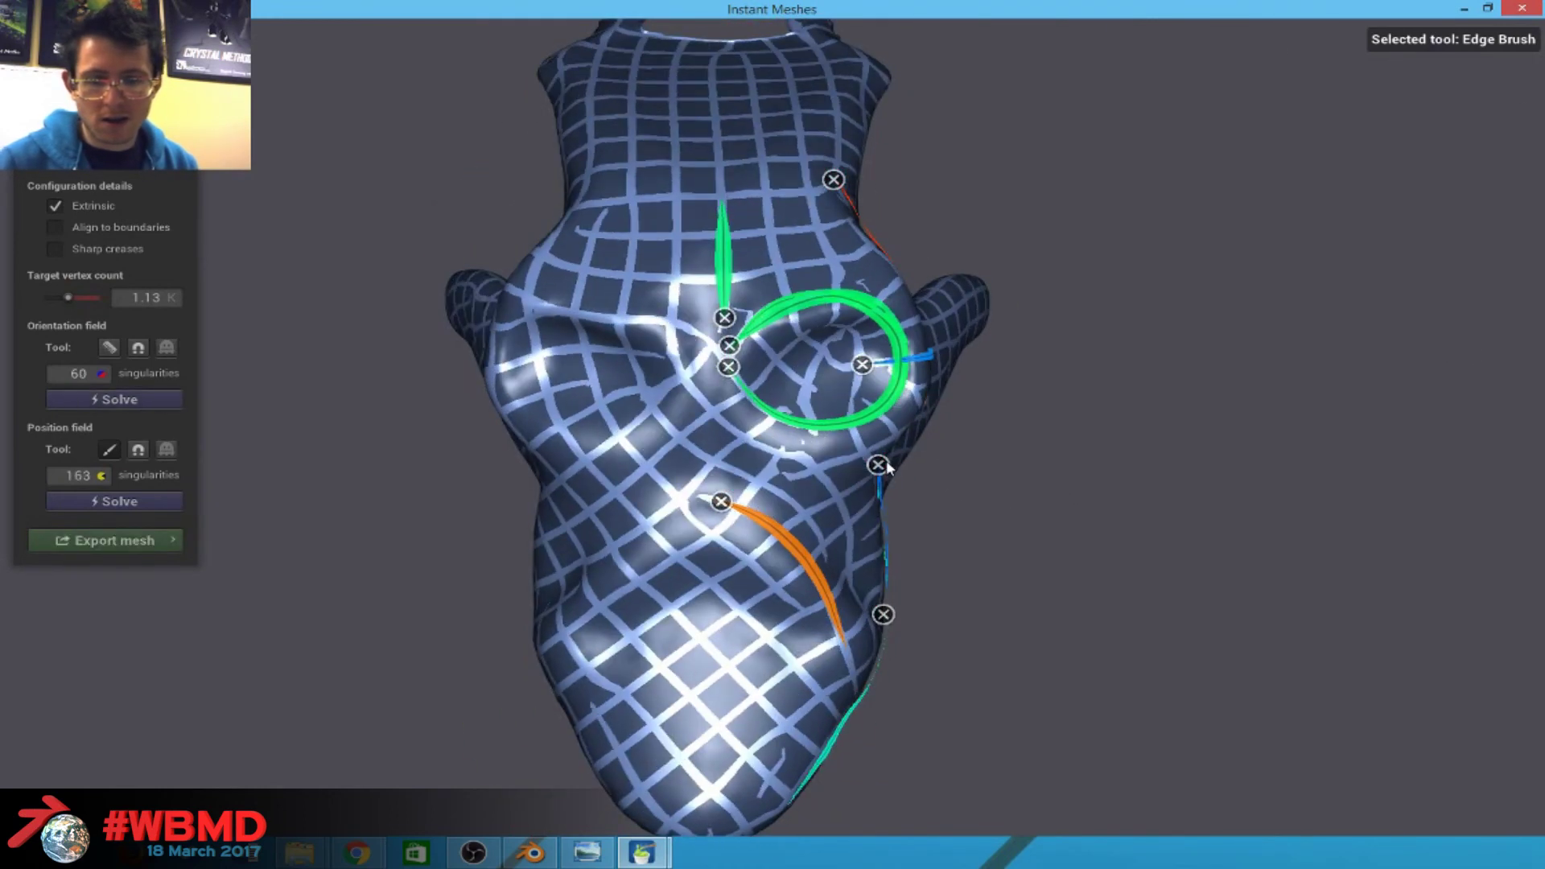
click(862, 366)
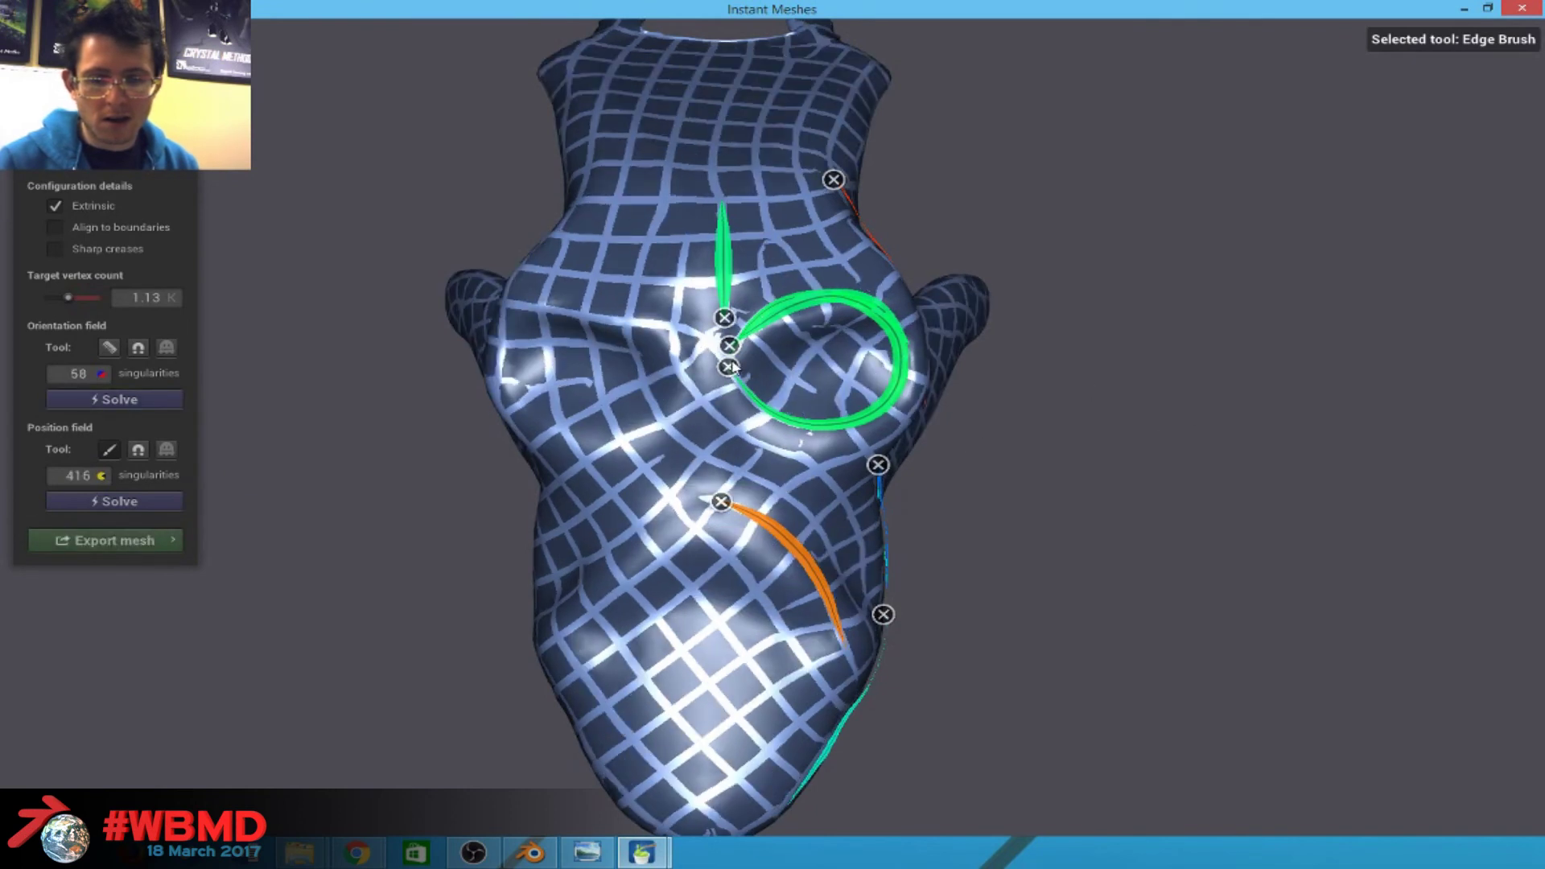
Solve both fields with the remaining guides, extract the mesh, leave the Edge Brush and inspect the head from the side.
click(98, 399)
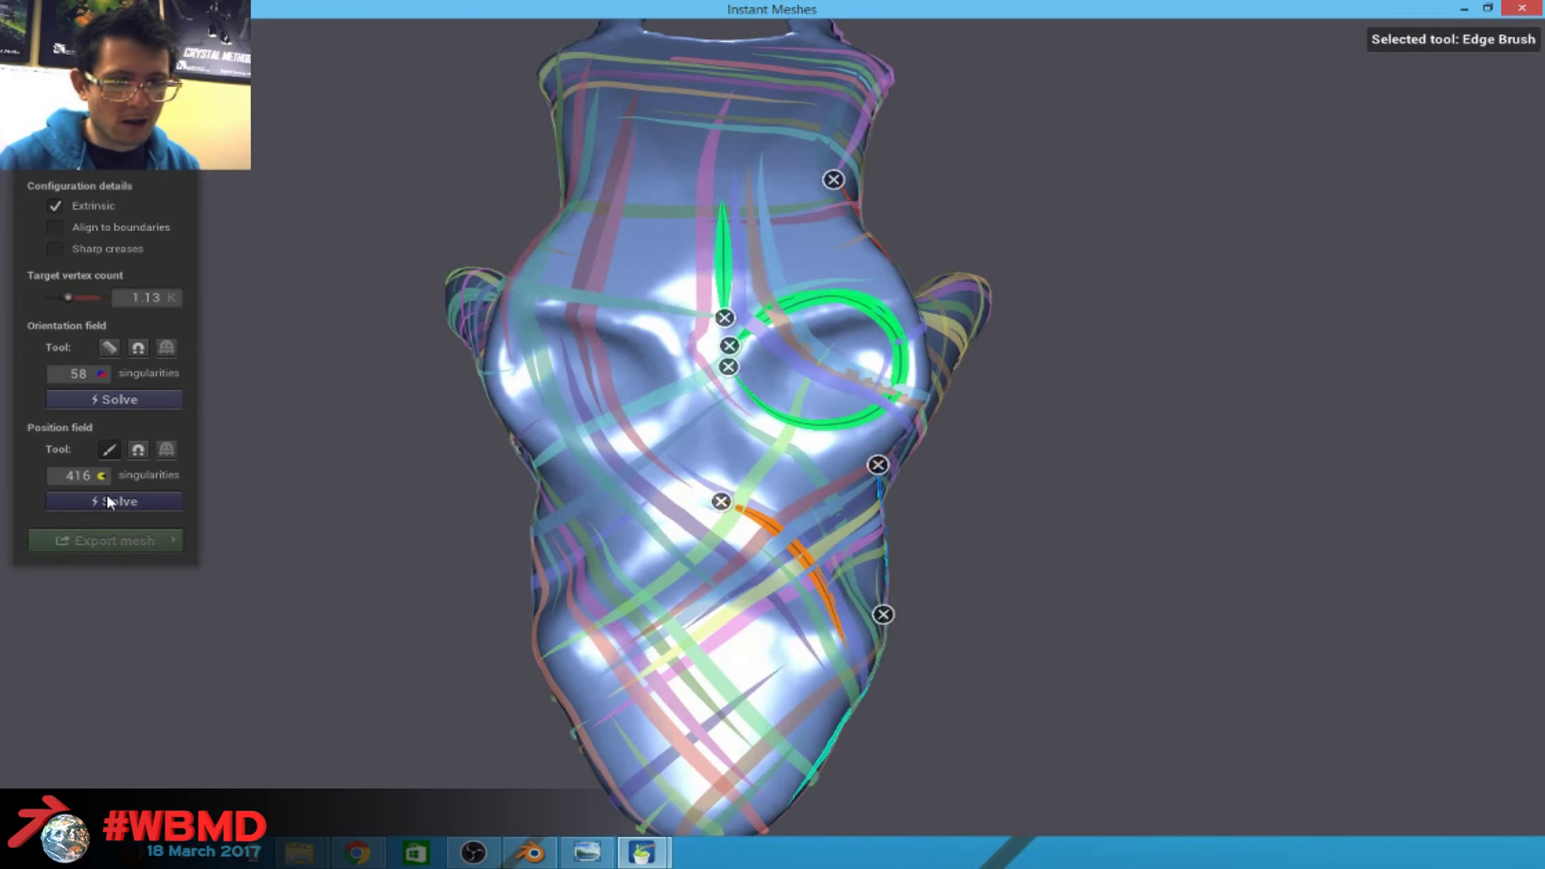
click(126, 543)
click(274, 425)
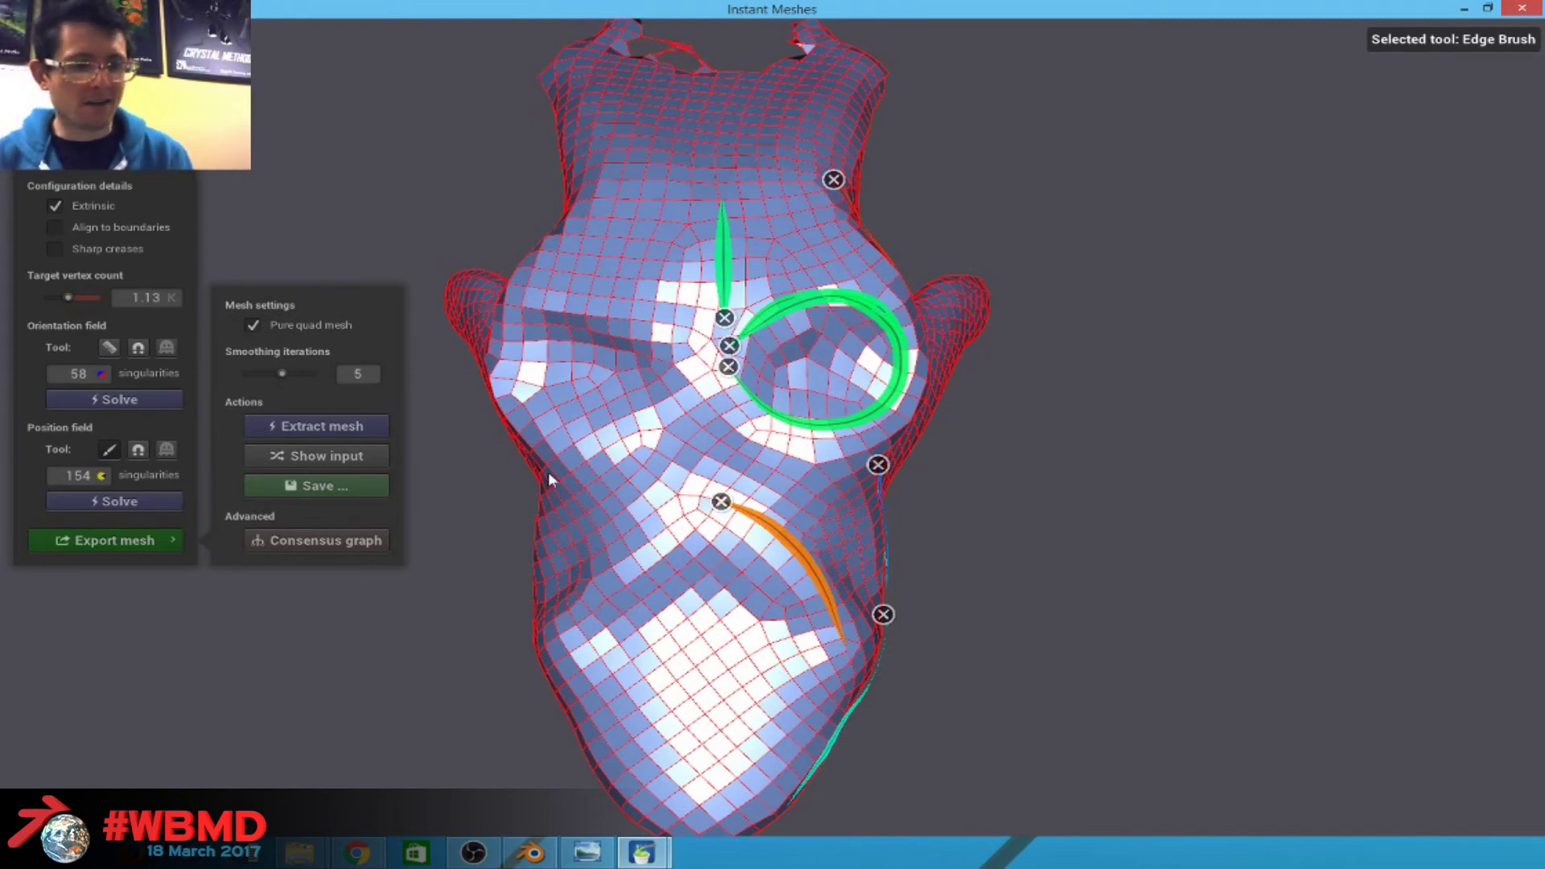
click(107, 449)
mouse_move(886, 524)
mouse_down()
mouse_move(1015, 544)
mouse_move(871, 529)
mouse_move(705, 192)
mouse_move(663, 348)
mouse_move(750, 309)
mouse_move(799, 488)
mouse_move(593, 427)
mouse_move(921, 518)
mouse_move(1072, 538)
mouse_move(741, 475)
mouse_move(714, 509)
mouse_move(848, 446)
mouse_move(861, 456)
mouse_move(770, 526)
mouse_move(980, 523)
mouse_move(605, 162)
mouse_move(1200, 341)
mouse_move(1138, 349)
mouse_move(1007, 310)
mouse_up()
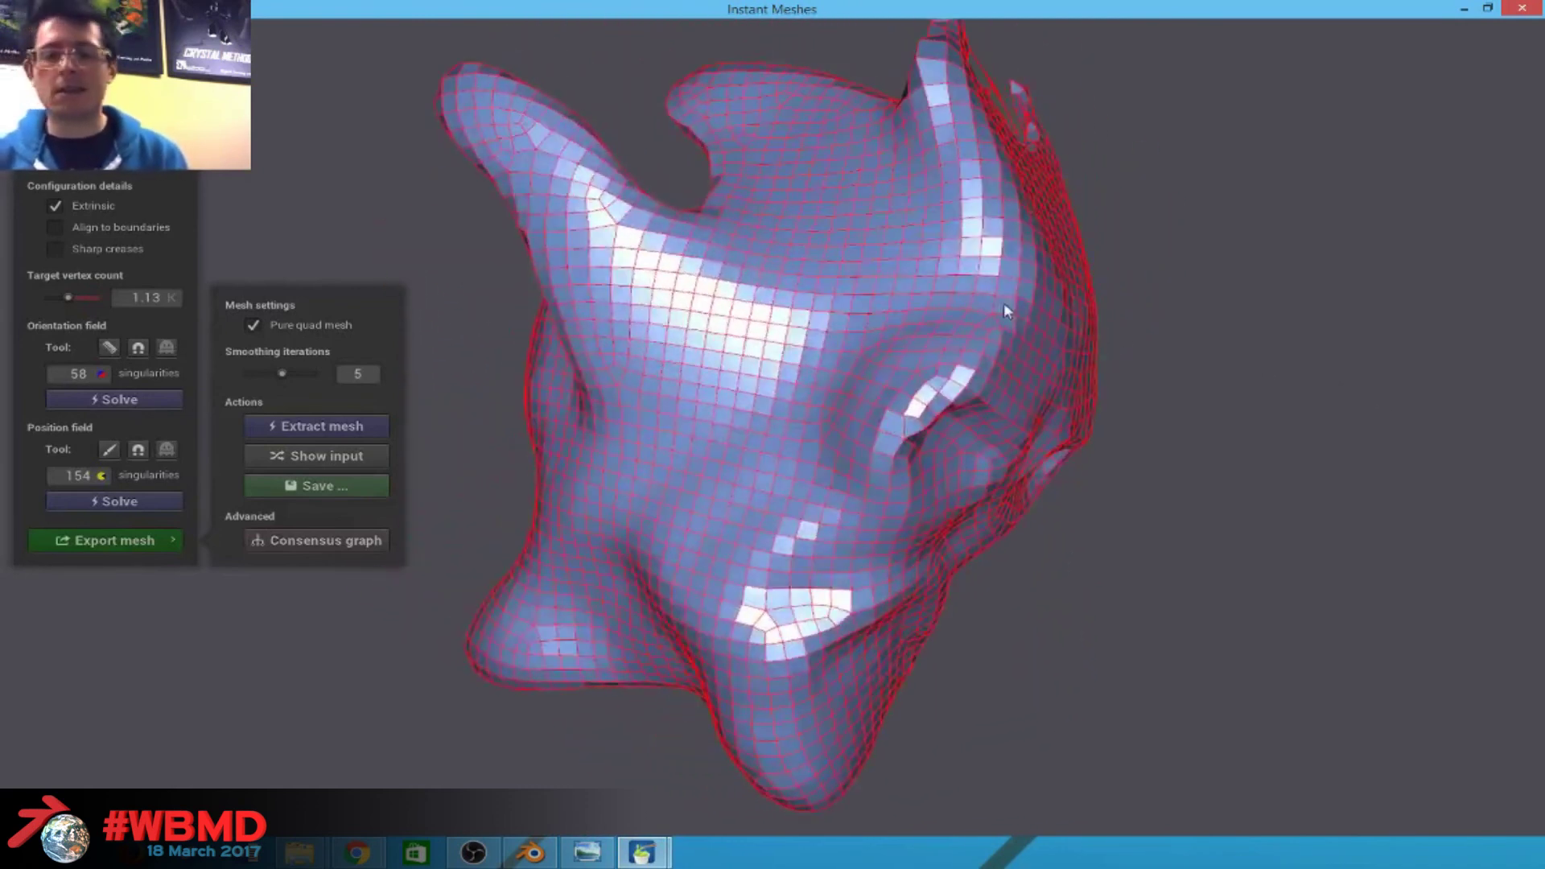
scroll(1007, 322, down, 3)
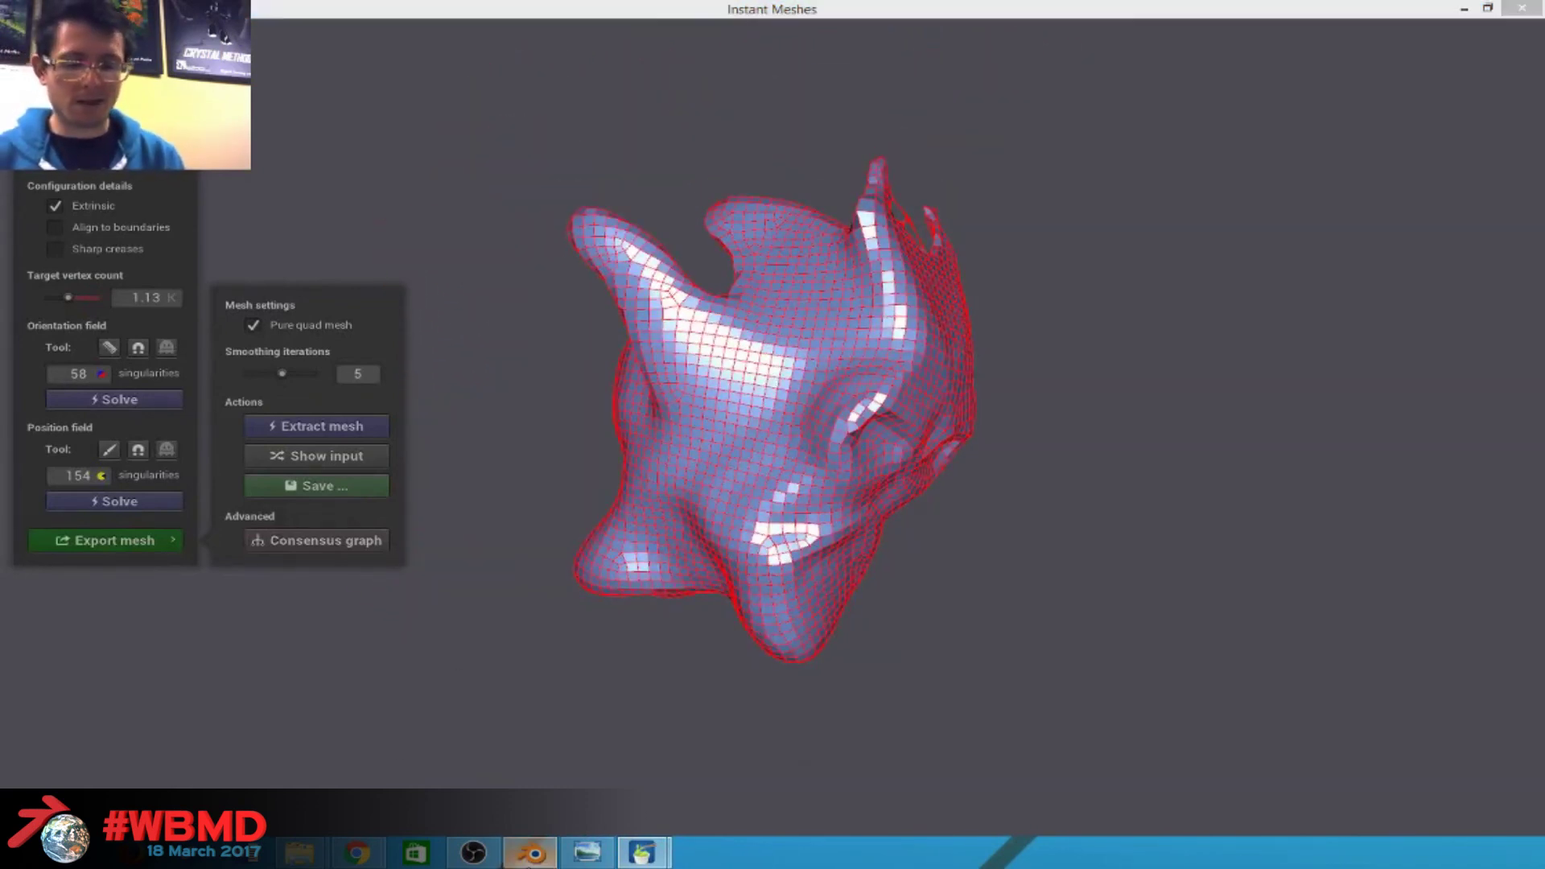
Switch to Blender and put the sculpted head into Sculpt Mode.
click(531, 852)
scroll(848, 355, up, 3)
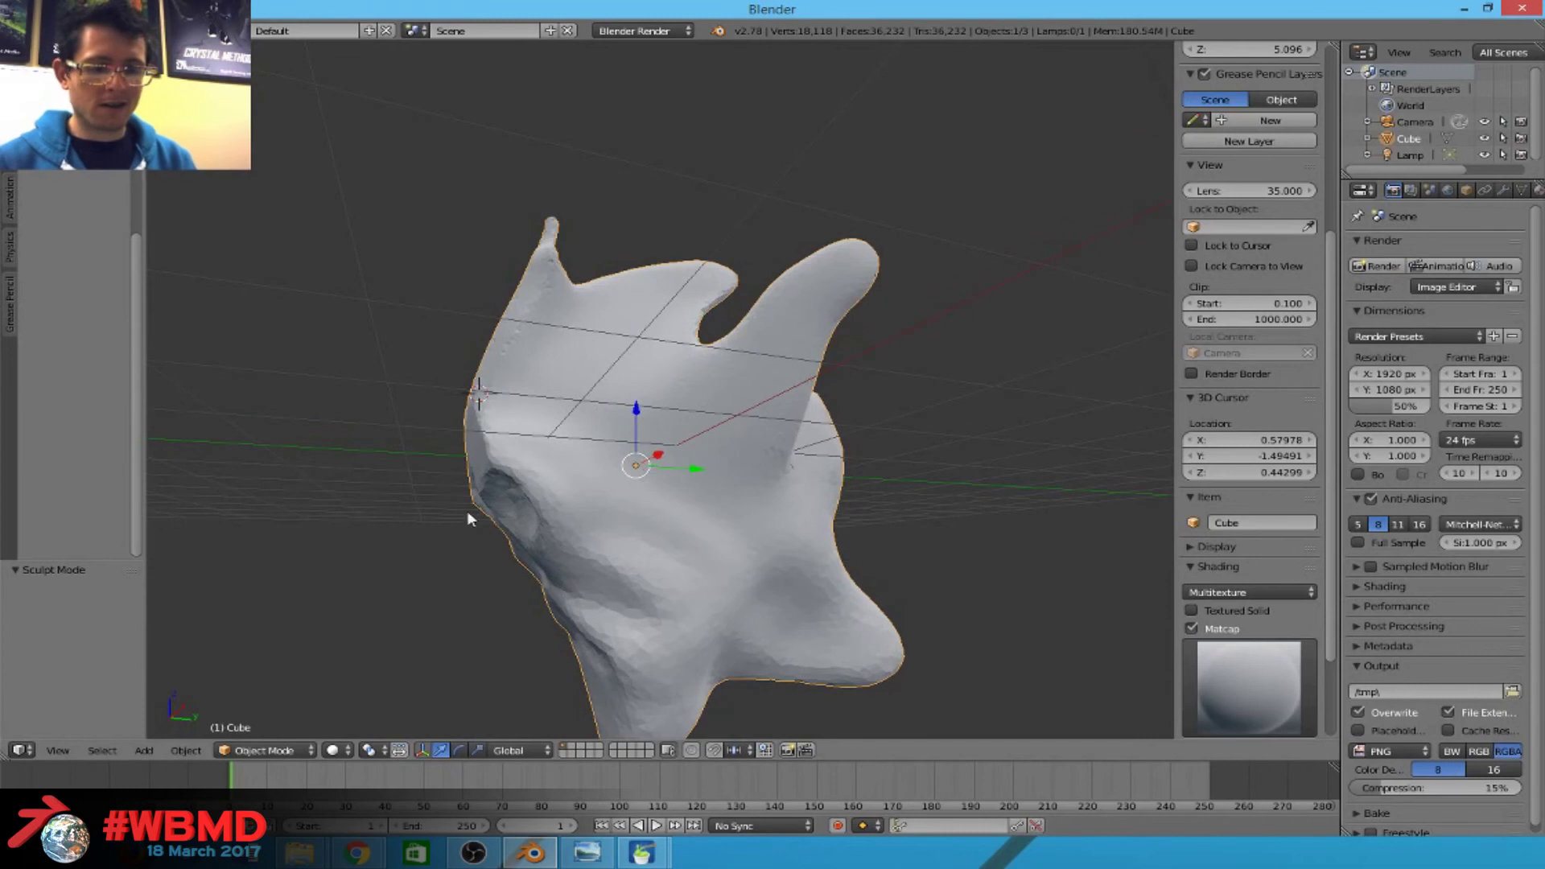
click(250, 748)
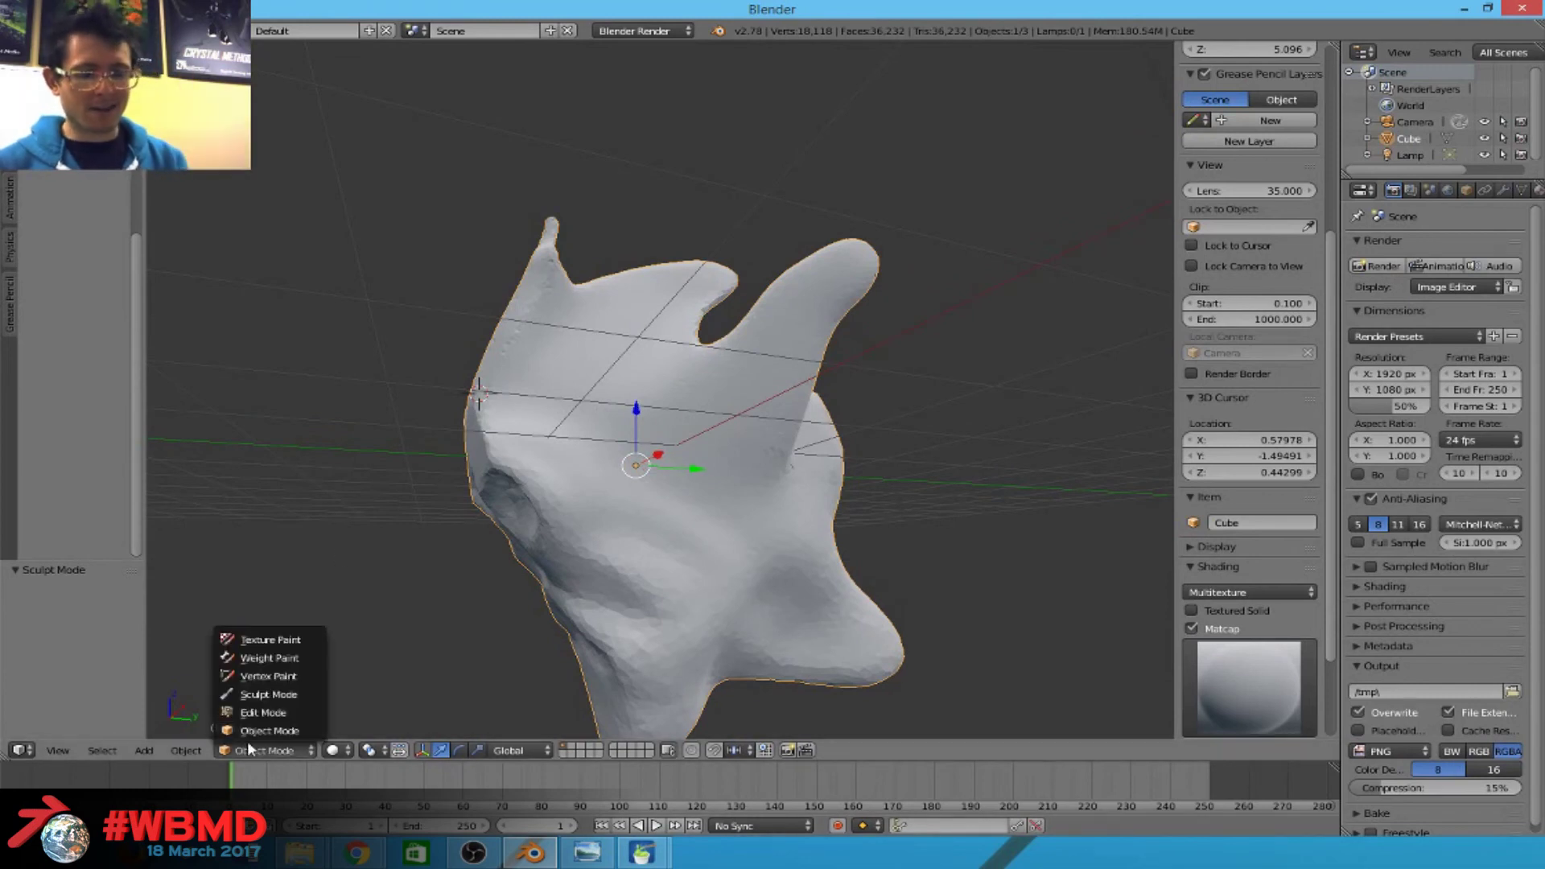
click(268, 694)
Choose the Scrape/Peaks sculpting brush.
scroll(119, 260, up, 5)
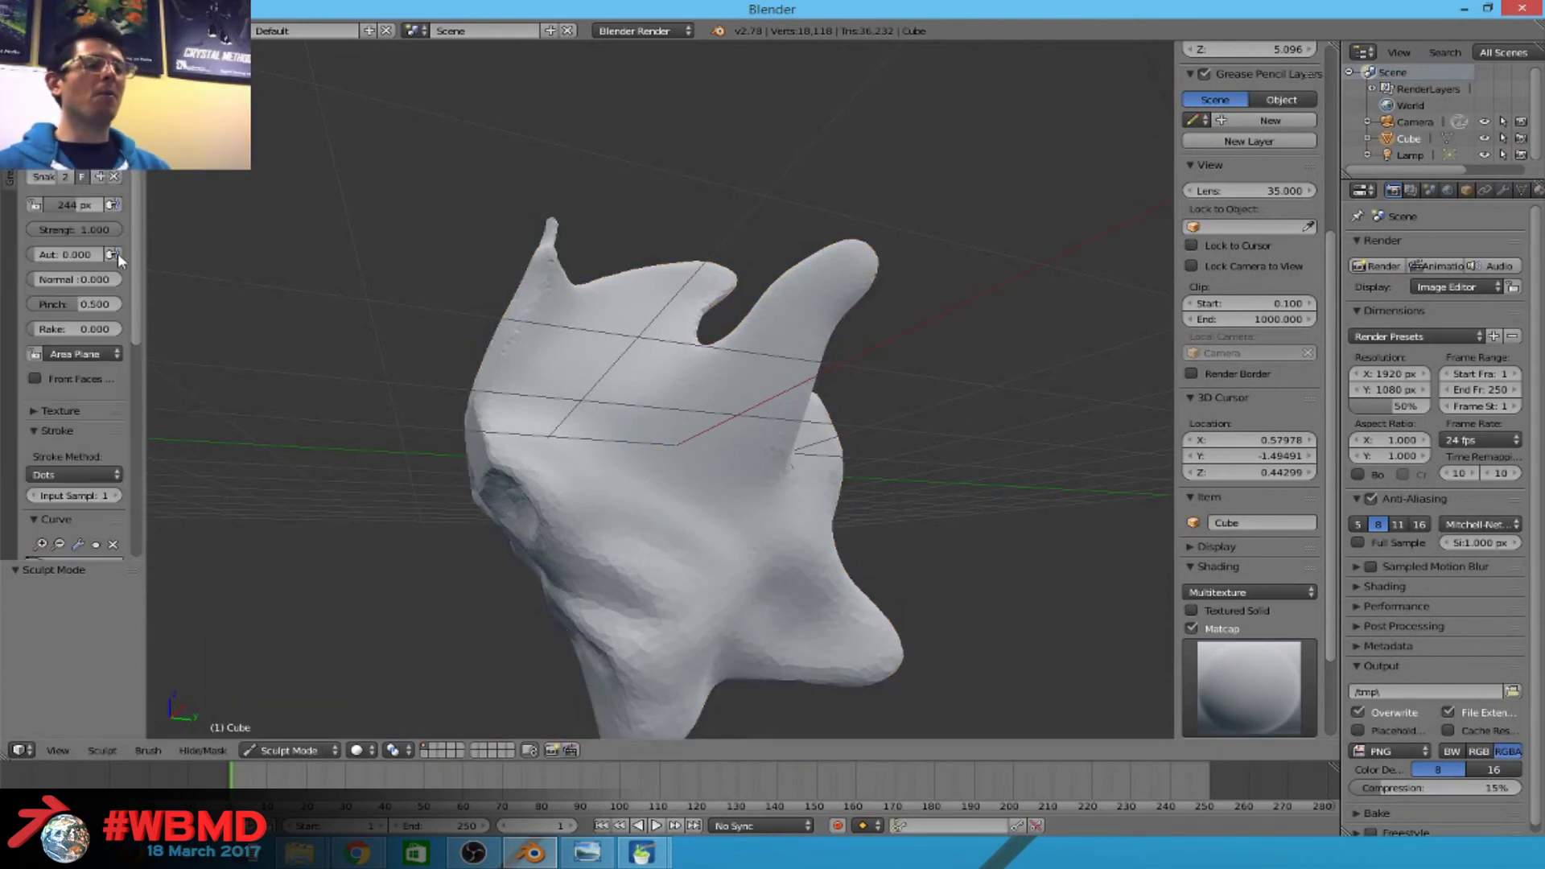
click(73, 136)
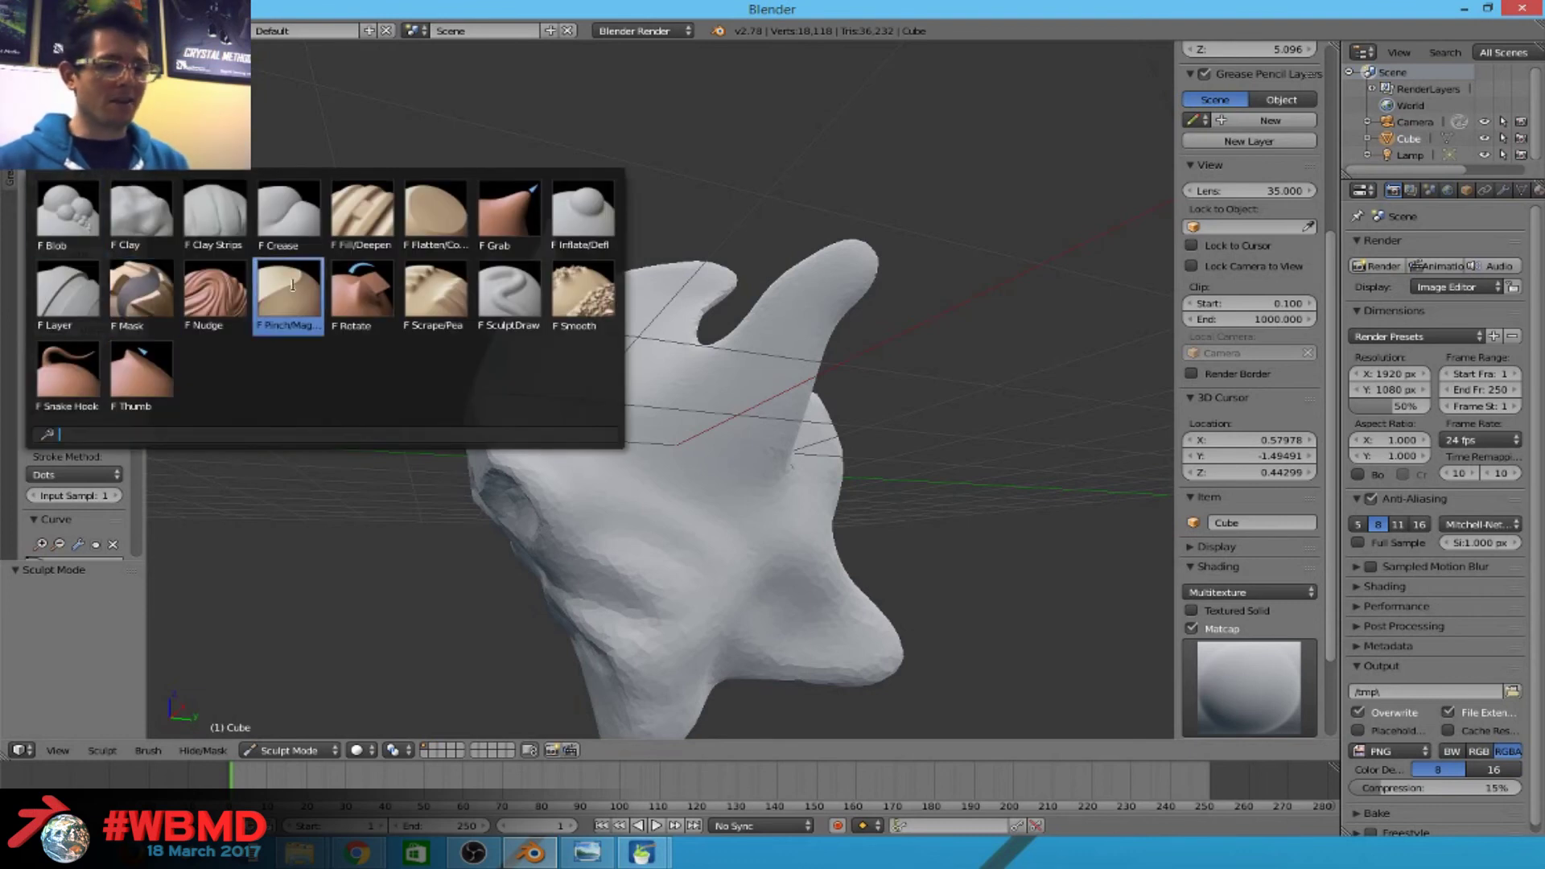
click(435, 292)
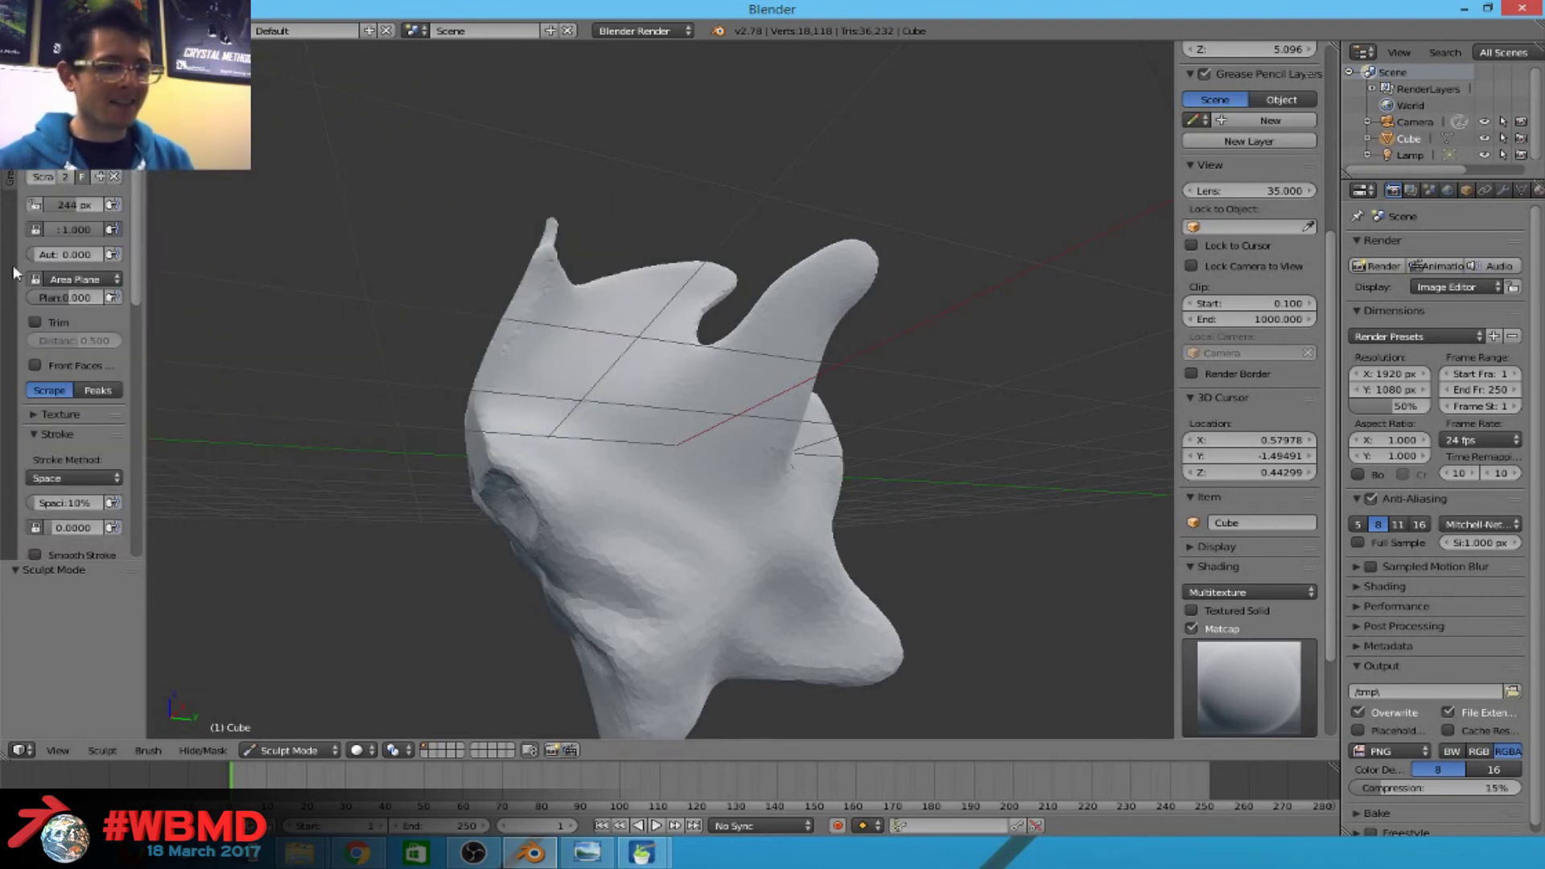
Set the Dyntopo detail size to 3 px.
scroll(25, 383, down, 5)
scroll(40, 340, down, 2)
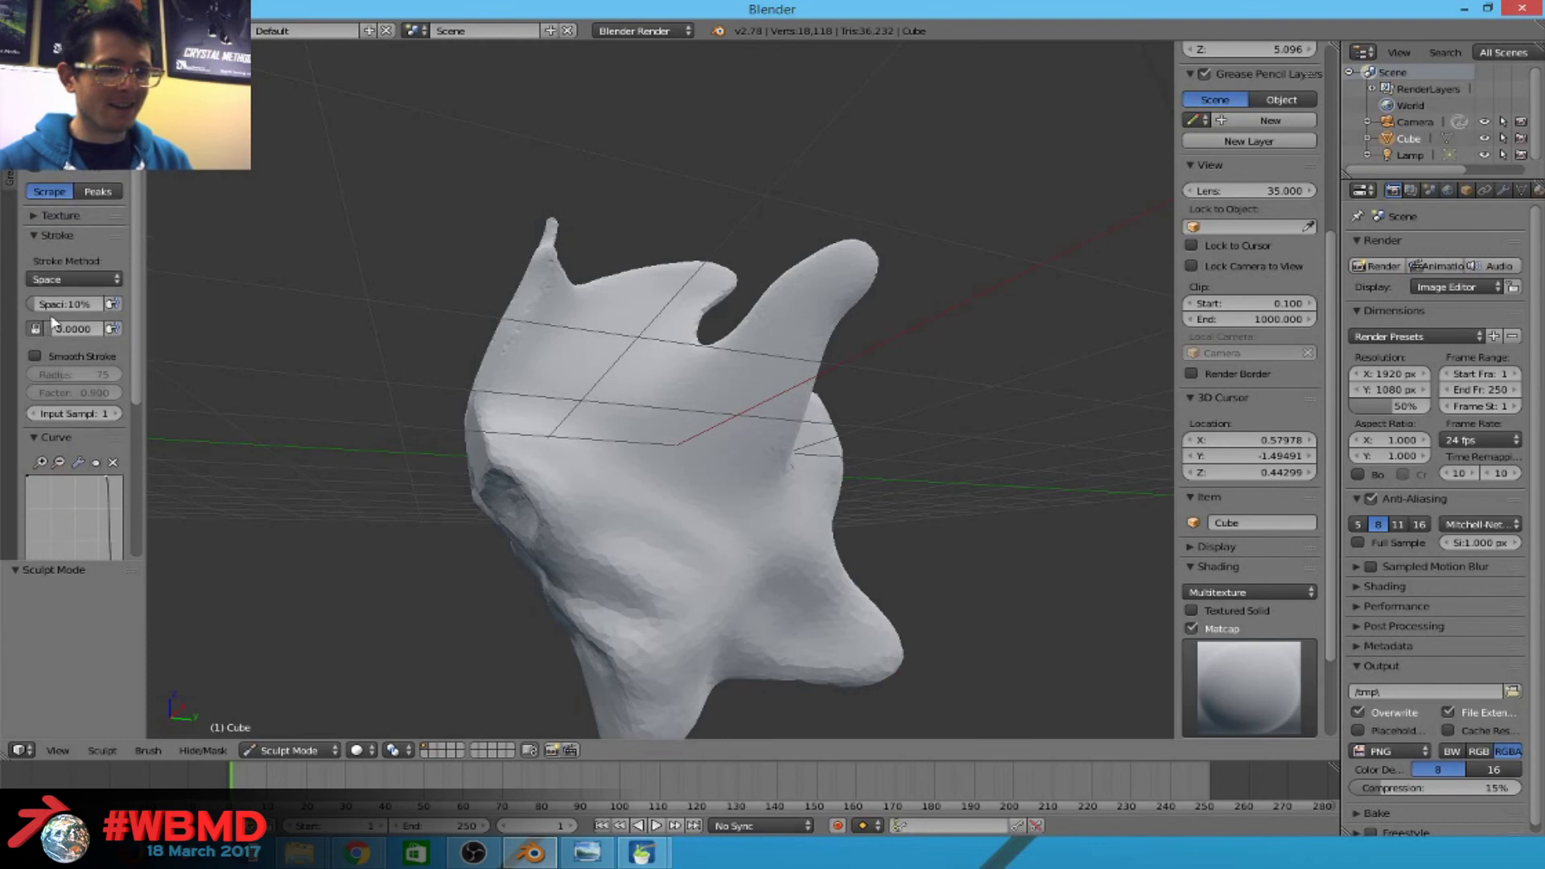
scroll(58, 271, down, 3)
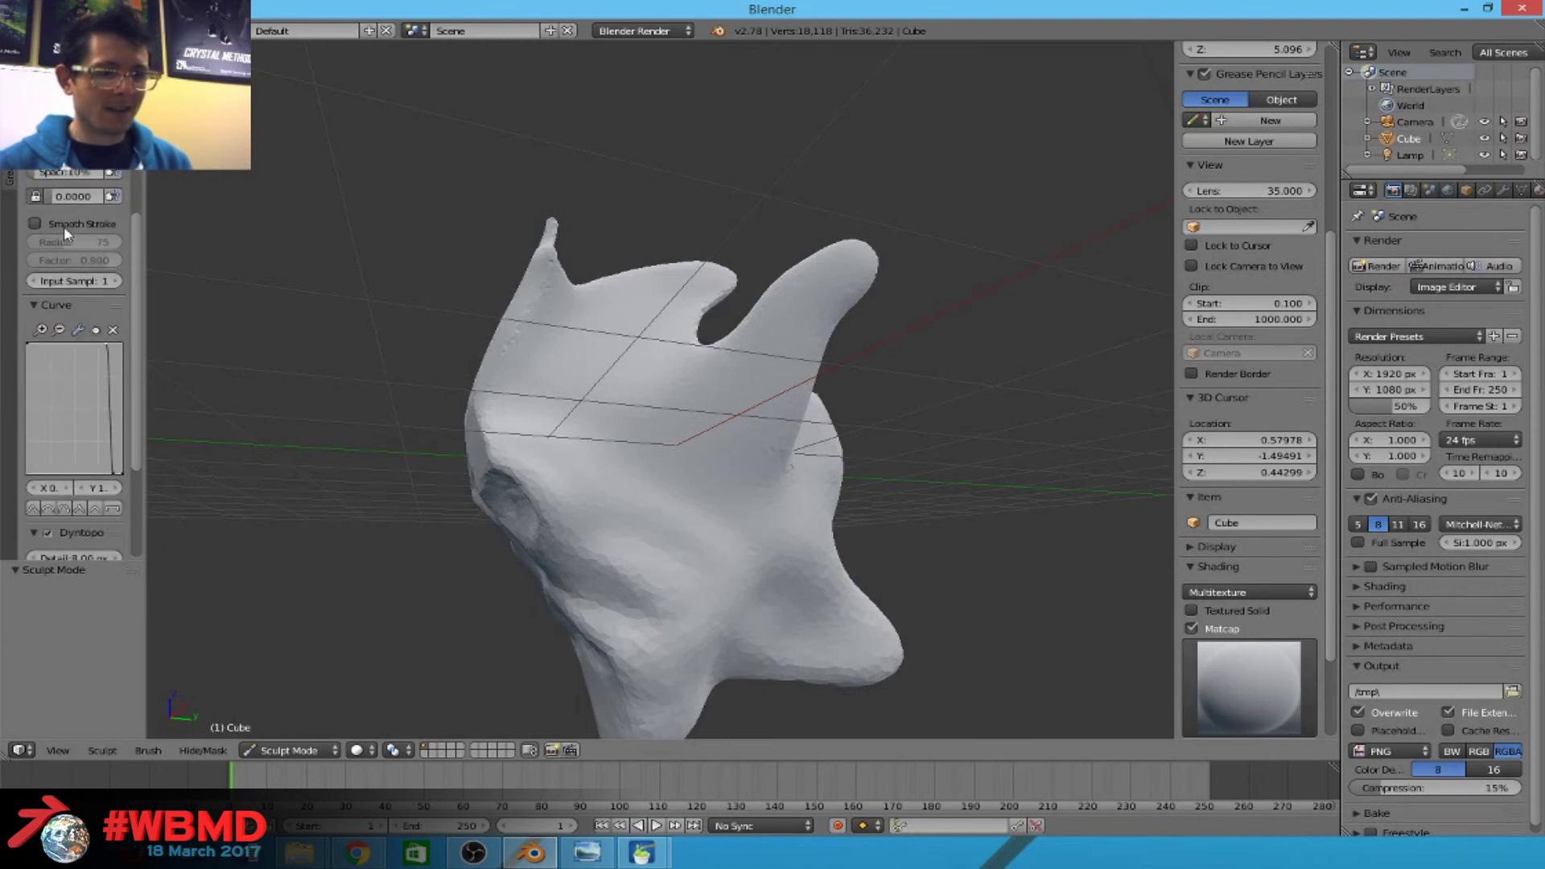
scroll(55, 265, down, 2)
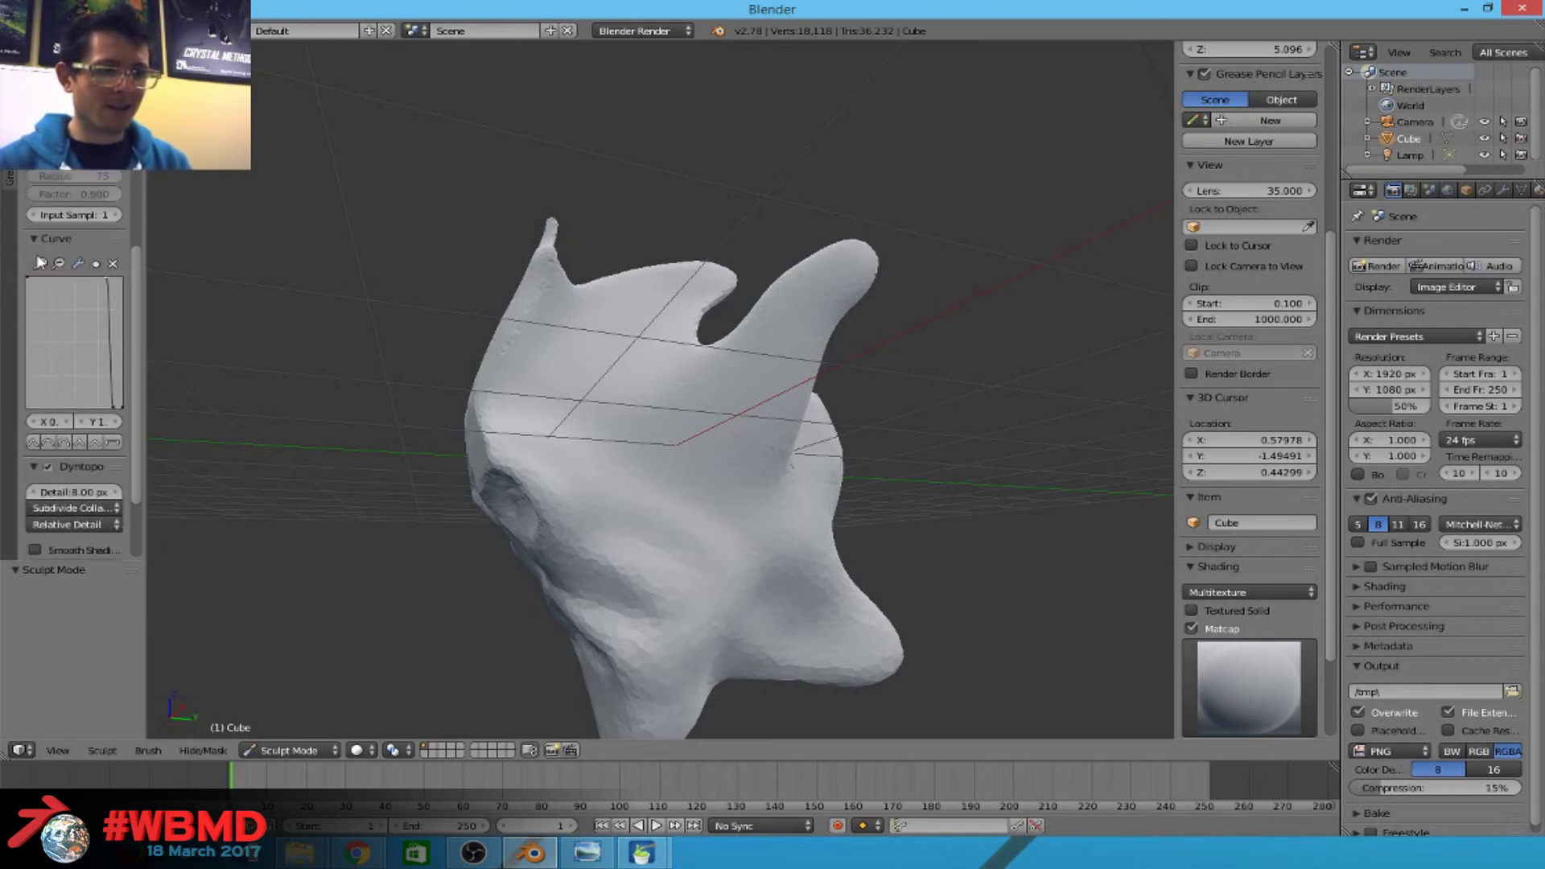
scroll(75, 360, down, 2)
click(78, 423)
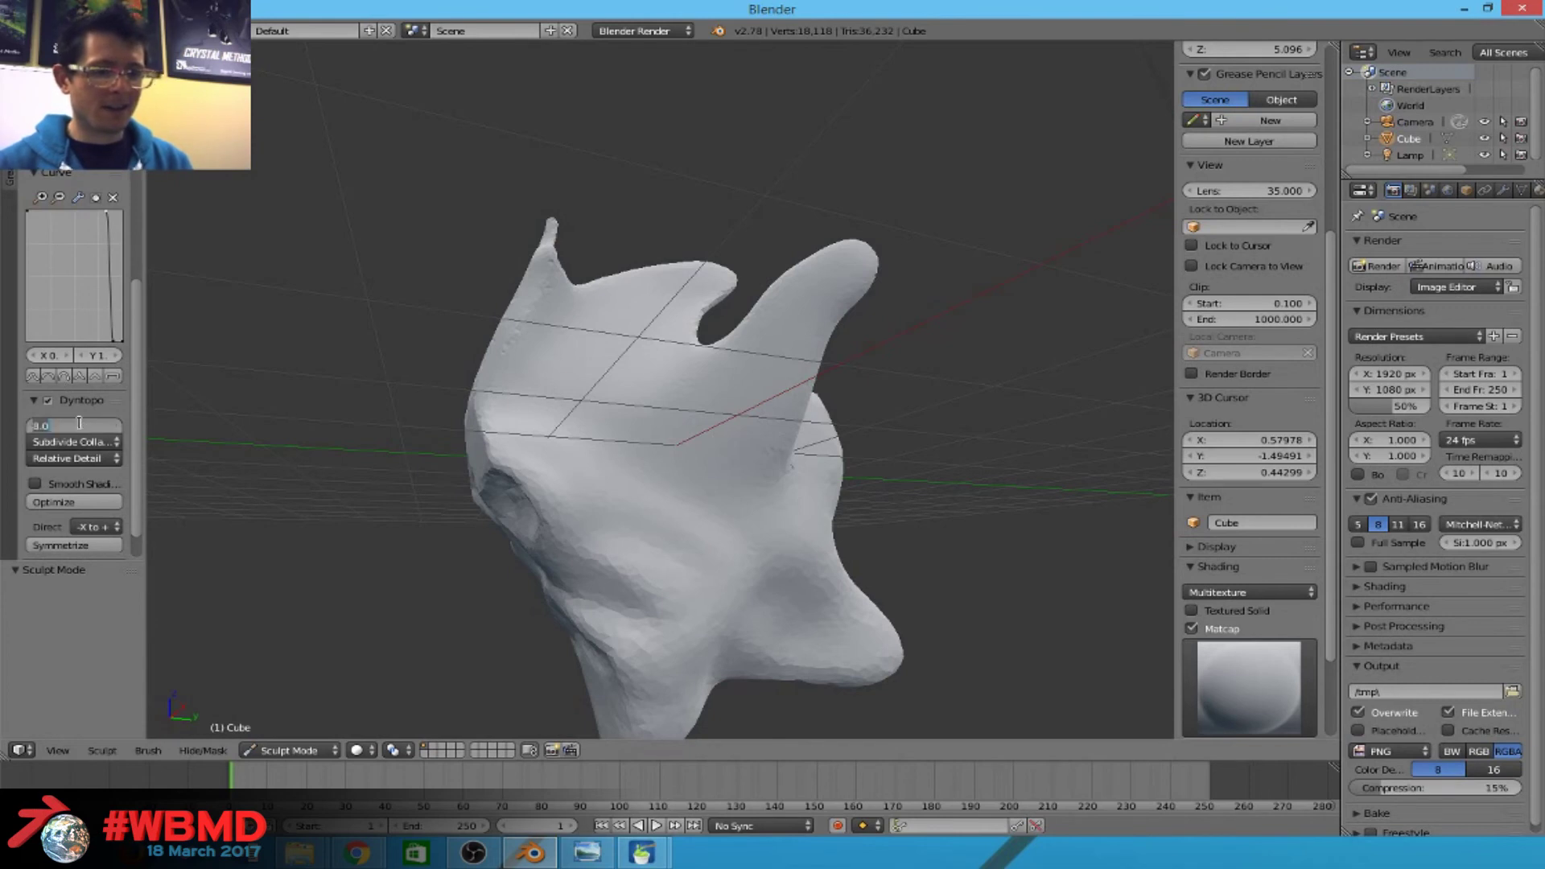
text(3)
key(Return)
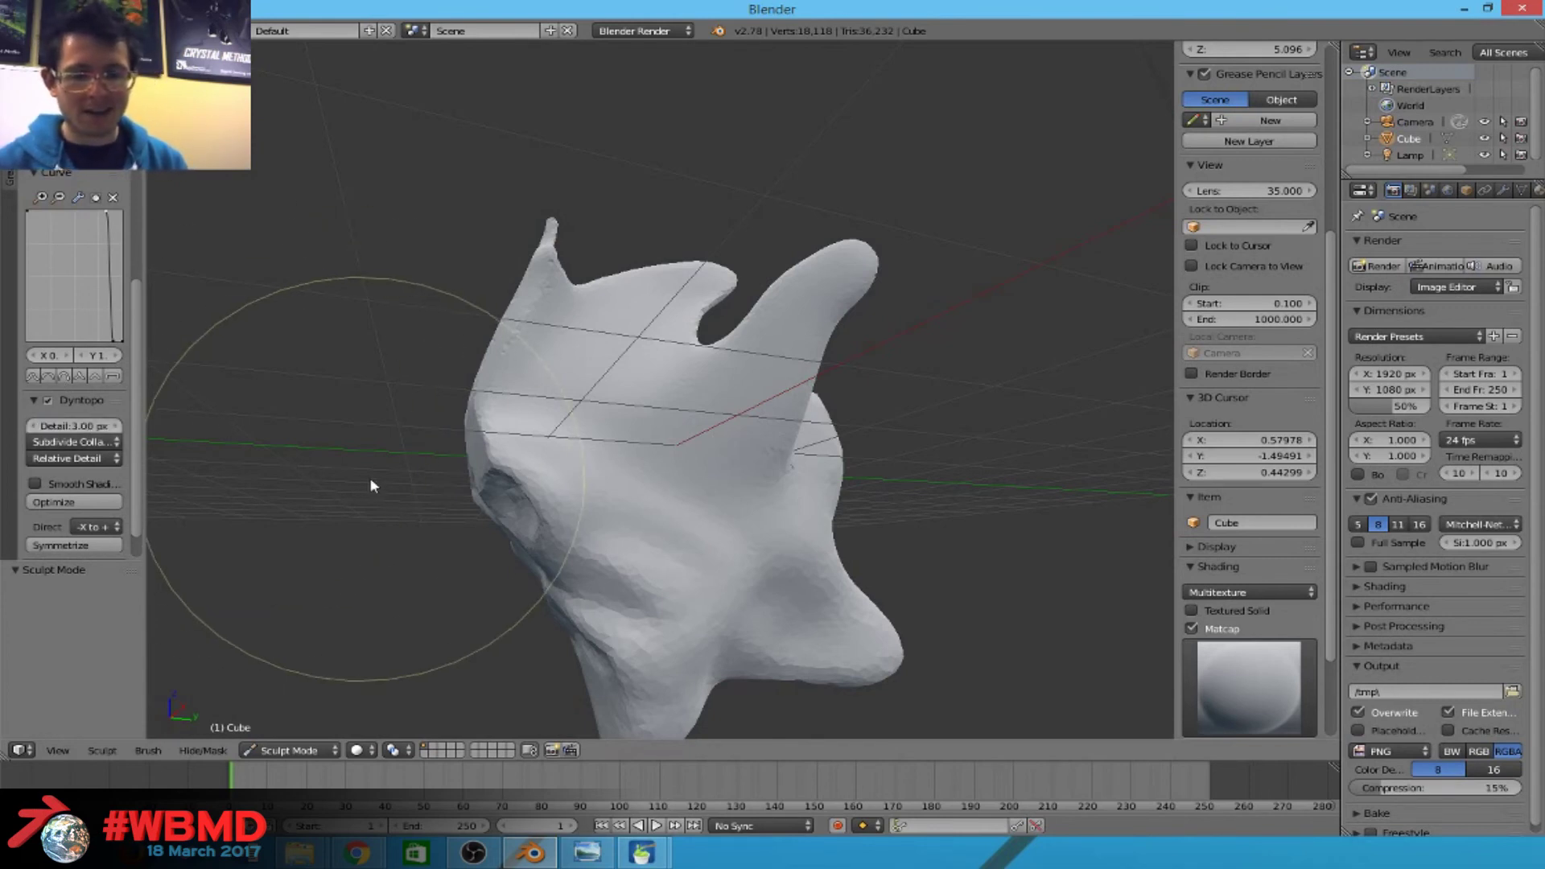
Shrink the Scrape brush and carve flat planes into the cheeks, the brow and the area around the mouth.
drag(372, 483, 370, 488)
mouse_move(370, 487)
middle_down()
mouse_move(542, 452)
mouse_move(515, 483)
mouse_move(690, 494)
mouse_move(528, 545)
mouse_move(555, 493)
middle_up()
key(f)
click(648, 479)
mouse_move(557, 583)
mouse_down()
mouse_move(561, 605)
mouse_move(529, 586)
mouse_up()
mouse_move(529, 587)
middle_down()
mouse_move(642, 453)
mouse_move(620, 446)
middle_up()
drag(448, 339, 419, 315)
mouse_move(527, 578)
middle_down()
mouse_move(562, 583)
mouse_move(573, 467)
middle_up()
mouse_move(531, 386)
mouse_down()
mouse_move(627, 476)
mouse_move(719, 396)
mouse_move(483, 328)
mouse_up()
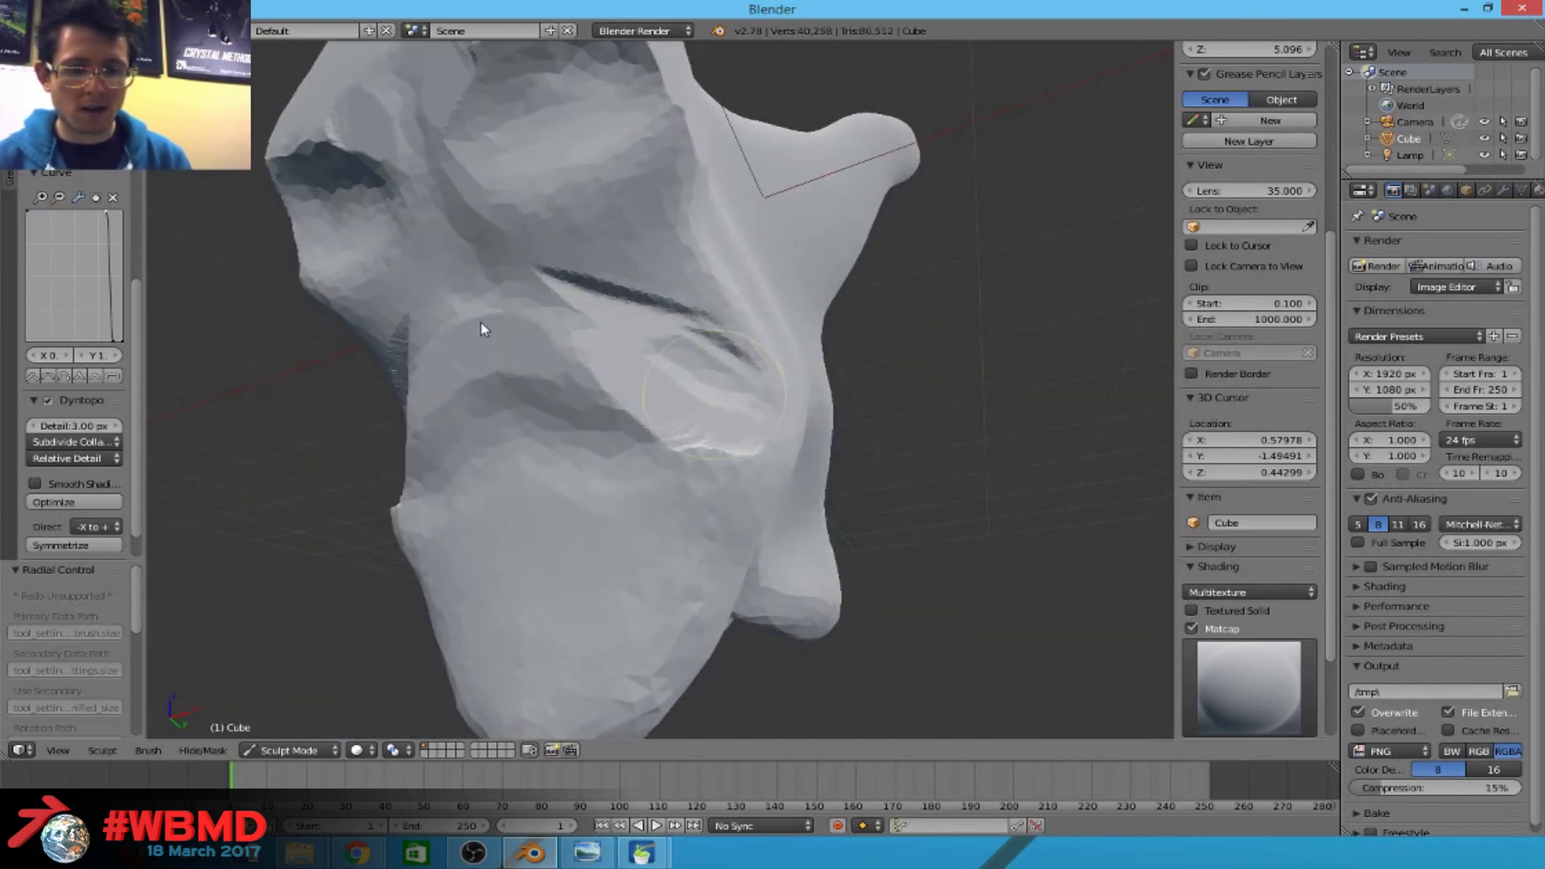
middle_drag(483, 322, 496, 322)
drag(627, 211, 387, 318)
mouse_move(387, 323)
middle_down()
mouse_move(400, 317)
mouse_move(314, 338)
middle_up()
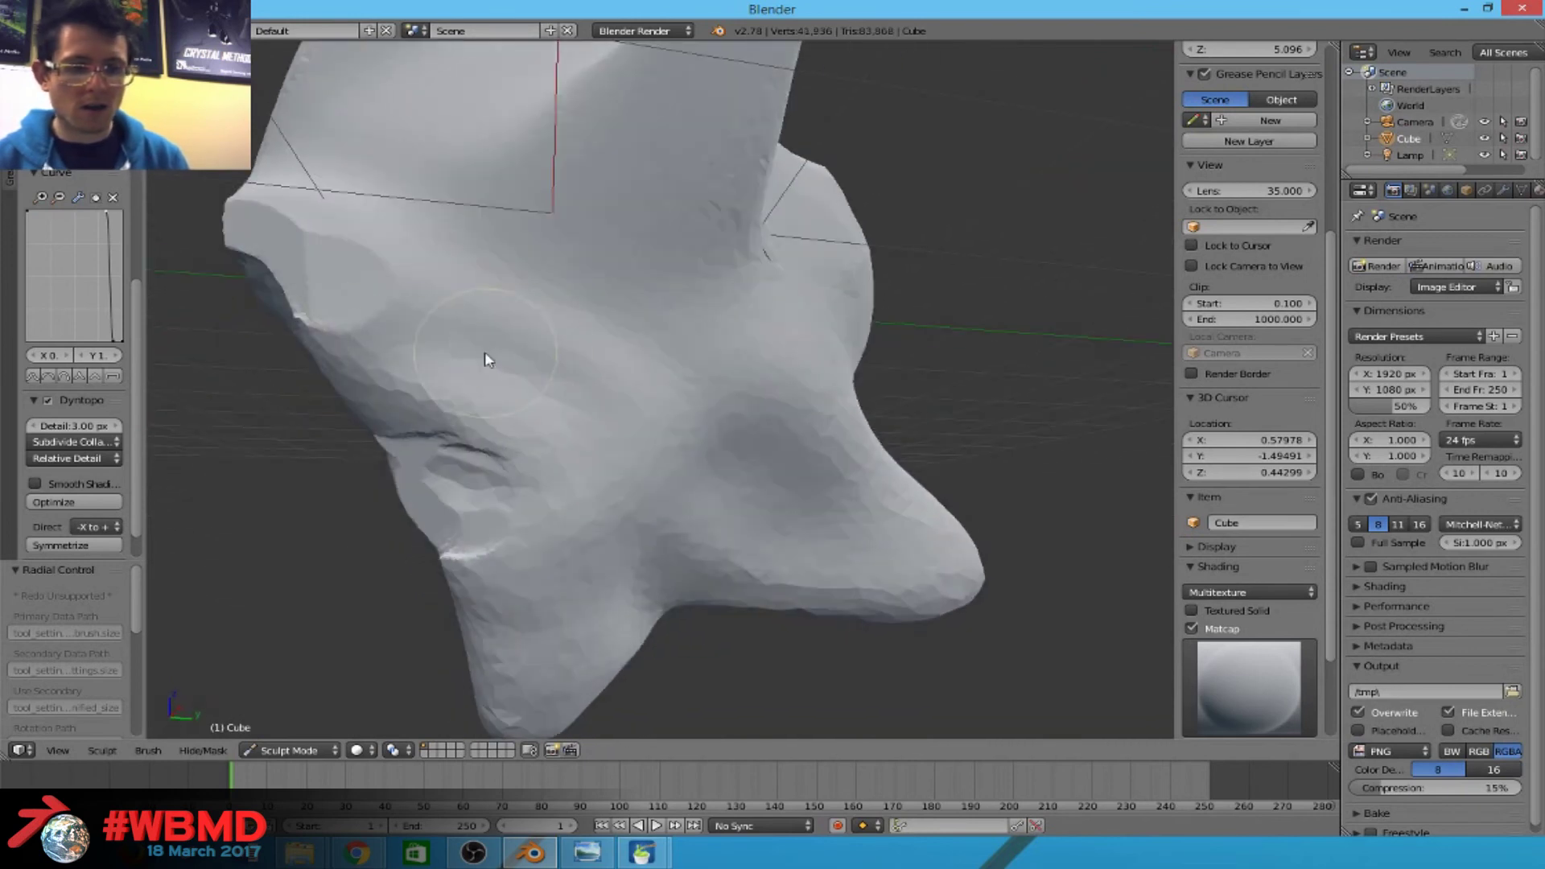
Try scraping the eye area and cheek with a larger brush, and undo the strokes.
mouse_move(379, 372)
mouse_down()
mouse_move(420, 407)
mouse_move(626, 432)
mouse_move(438, 441)
mouse_move(682, 422)
mouse_move(767, 456)
mouse_move(421, 400)
mouse_move(402, 379)
mouse_up()
key(f)
click(770, 450)
mouse_move(527, 423)
middle_down()
mouse_move(581, 441)
mouse_move(635, 409)
middle_up()
key(ctrl+z)
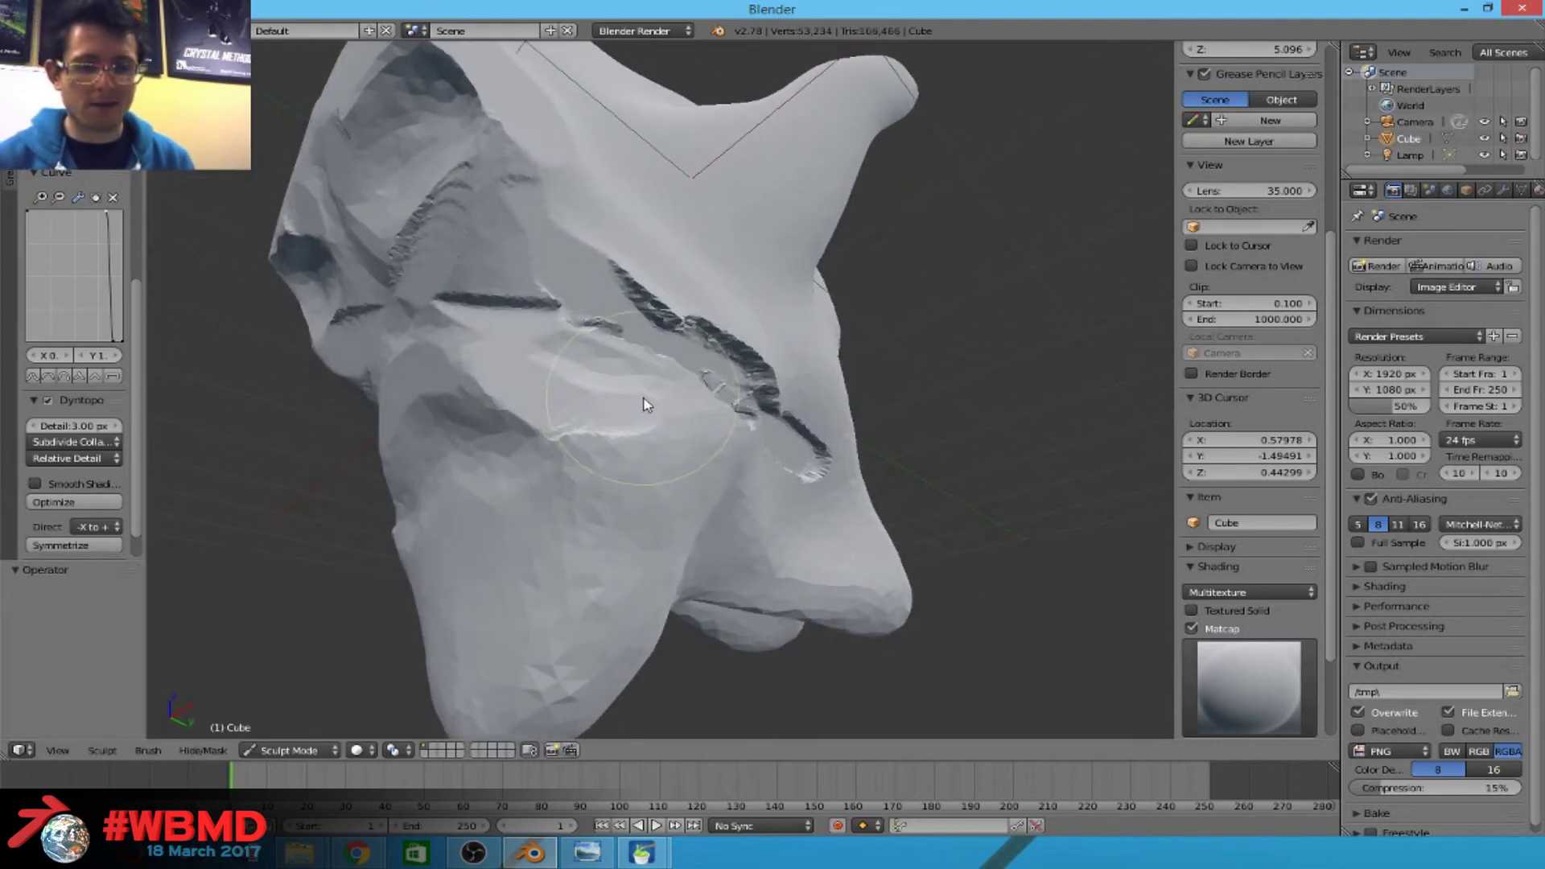
key(ctrl+z)
Adjust the brush radius and flatten the cheekbone beside the eye with the brush strength at 1.000.
middle_drag(663, 349, 596, 435)
key(f)
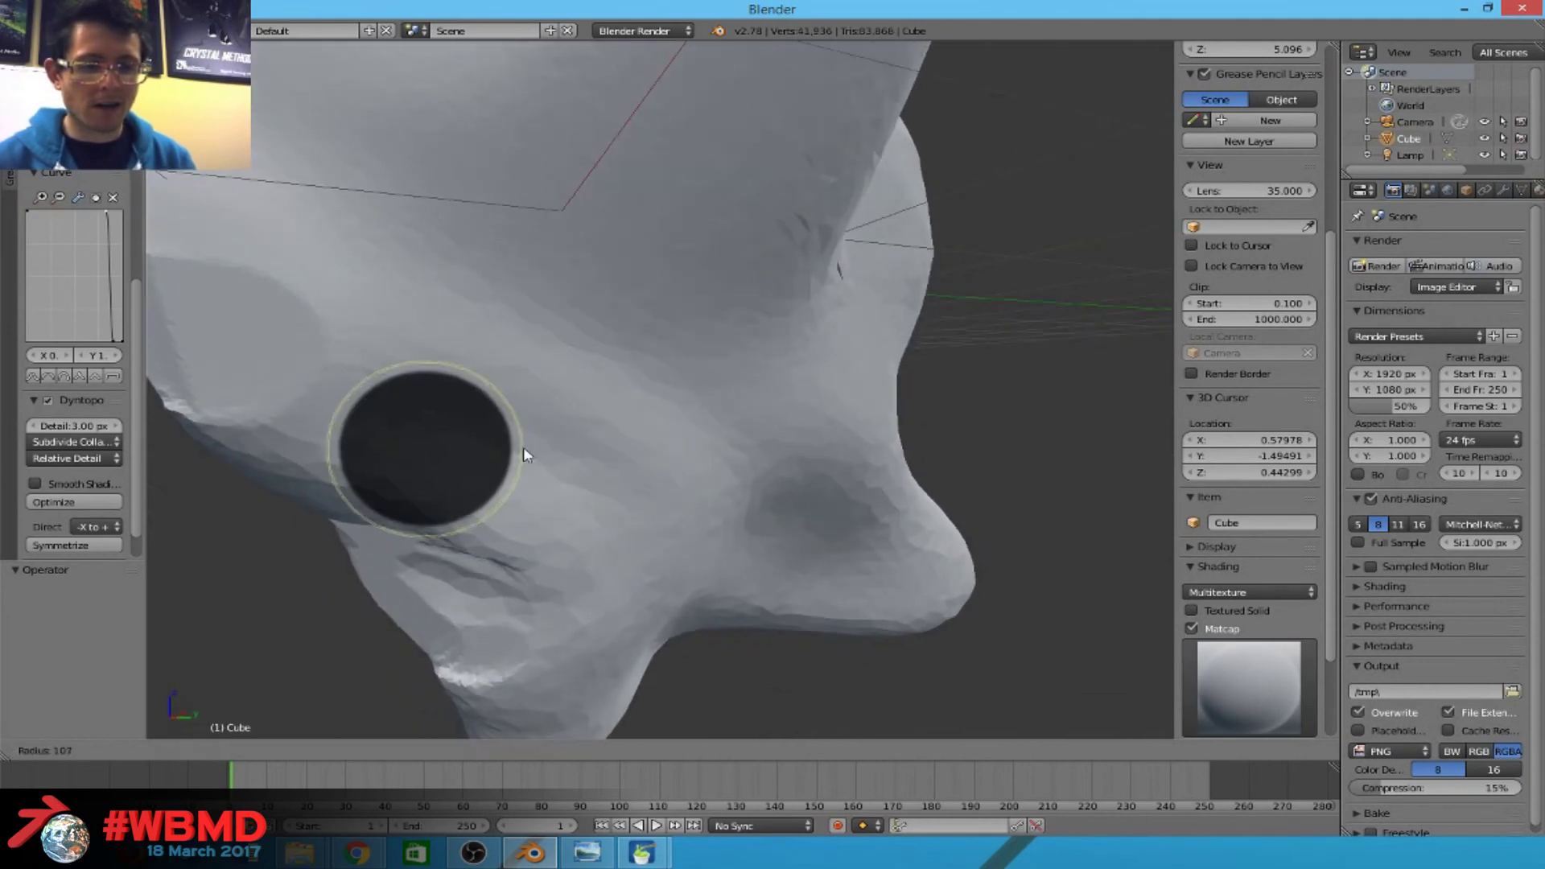
click(535, 453)
drag(455, 420, 499, 438)
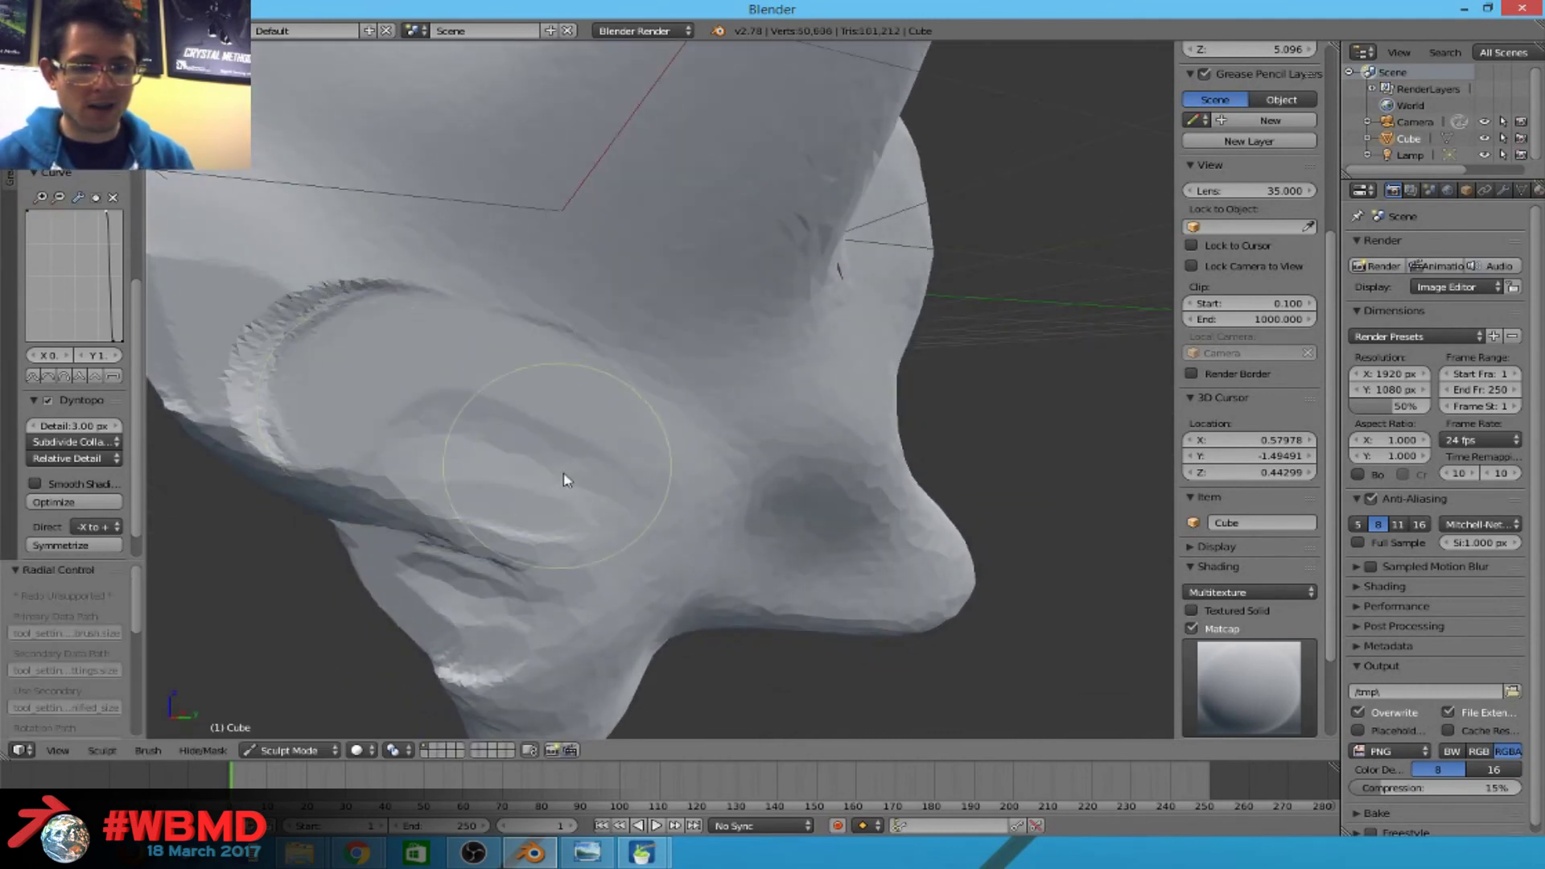
mouse_move(440, 448)
mouse_down()
mouse_move(562, 459)
mouse_move(290, 397)
mouse_move(524, 433)
mouse_up()
key(shift+f)
click(550, 450)
mouse_move(623, 469)
mouse_down()
mouse_move(483, 389)
mouse_move(566, 389)
mouse_up()
mouse_move(448, 379)
middle_down()
mouse_move(570, 486)
mouse_move(585, 451)
middle_up()
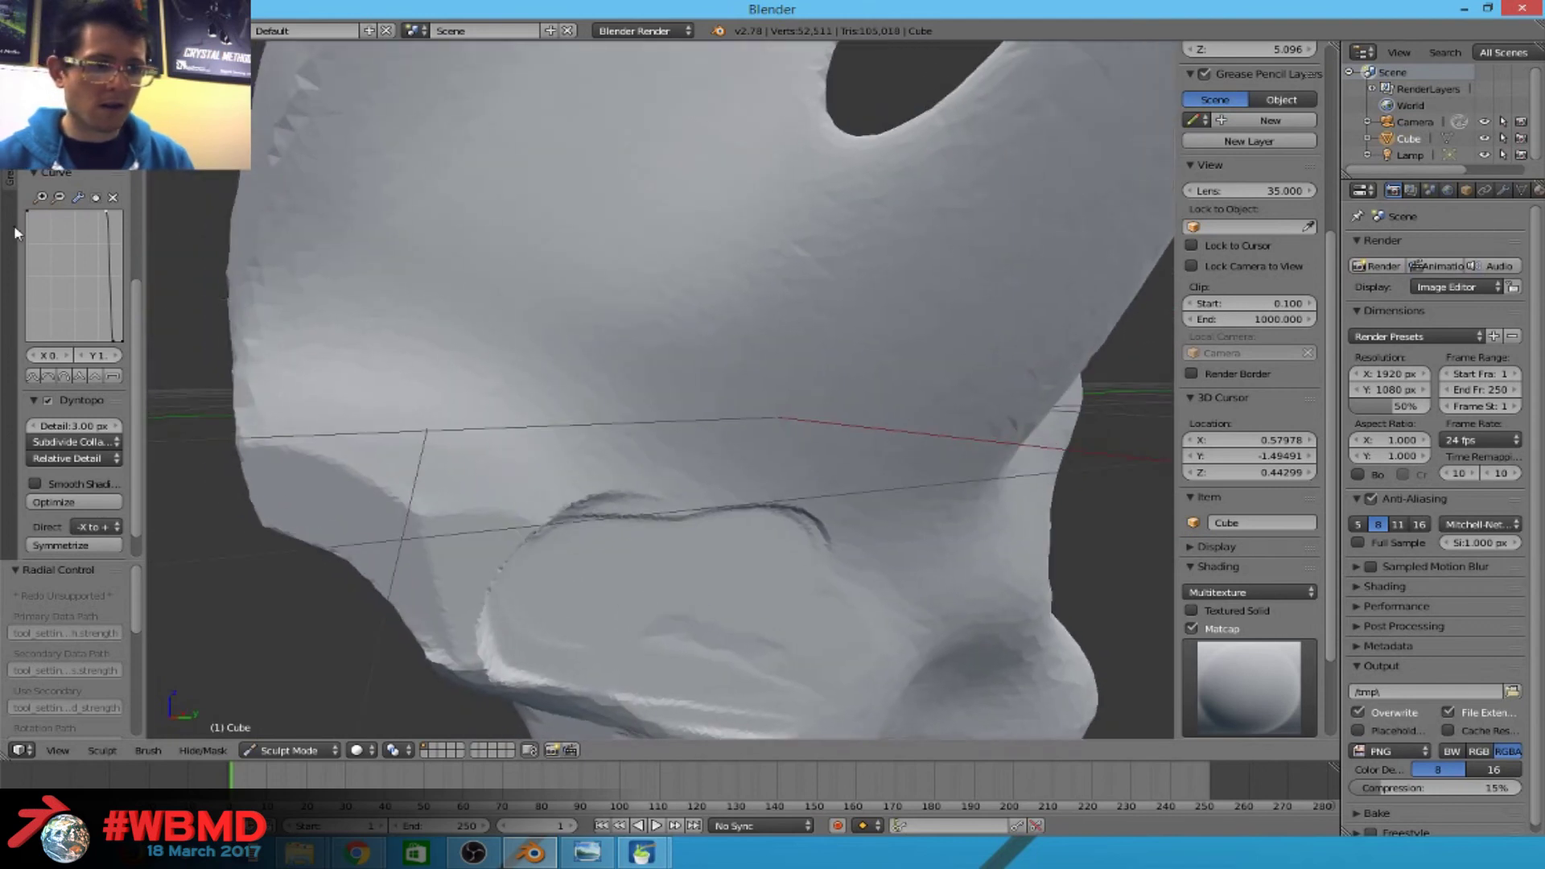
Scrape flat planes across the temple, the forehead and the area below the eye socket.
mouse_move(585, 451)
mouse_down()
mouse_move(659, 403)
mouse_move(640, 346)
mouse_up()
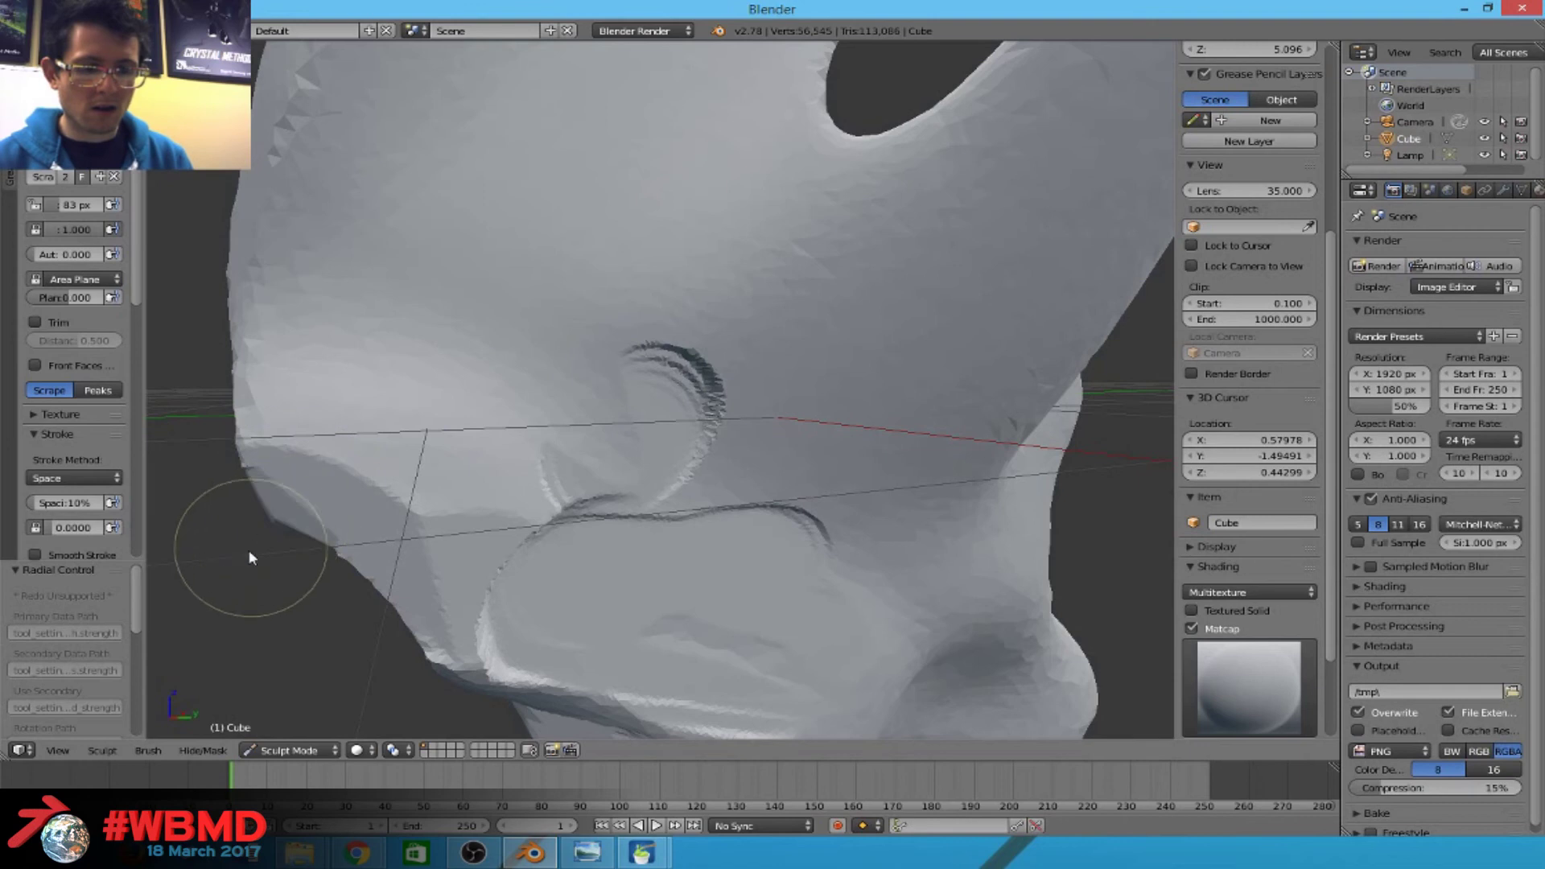
mouse_move(223, 673)
middle_down()
mouse_move(435, 474)
mouse_move(483, 569)
middle_up()
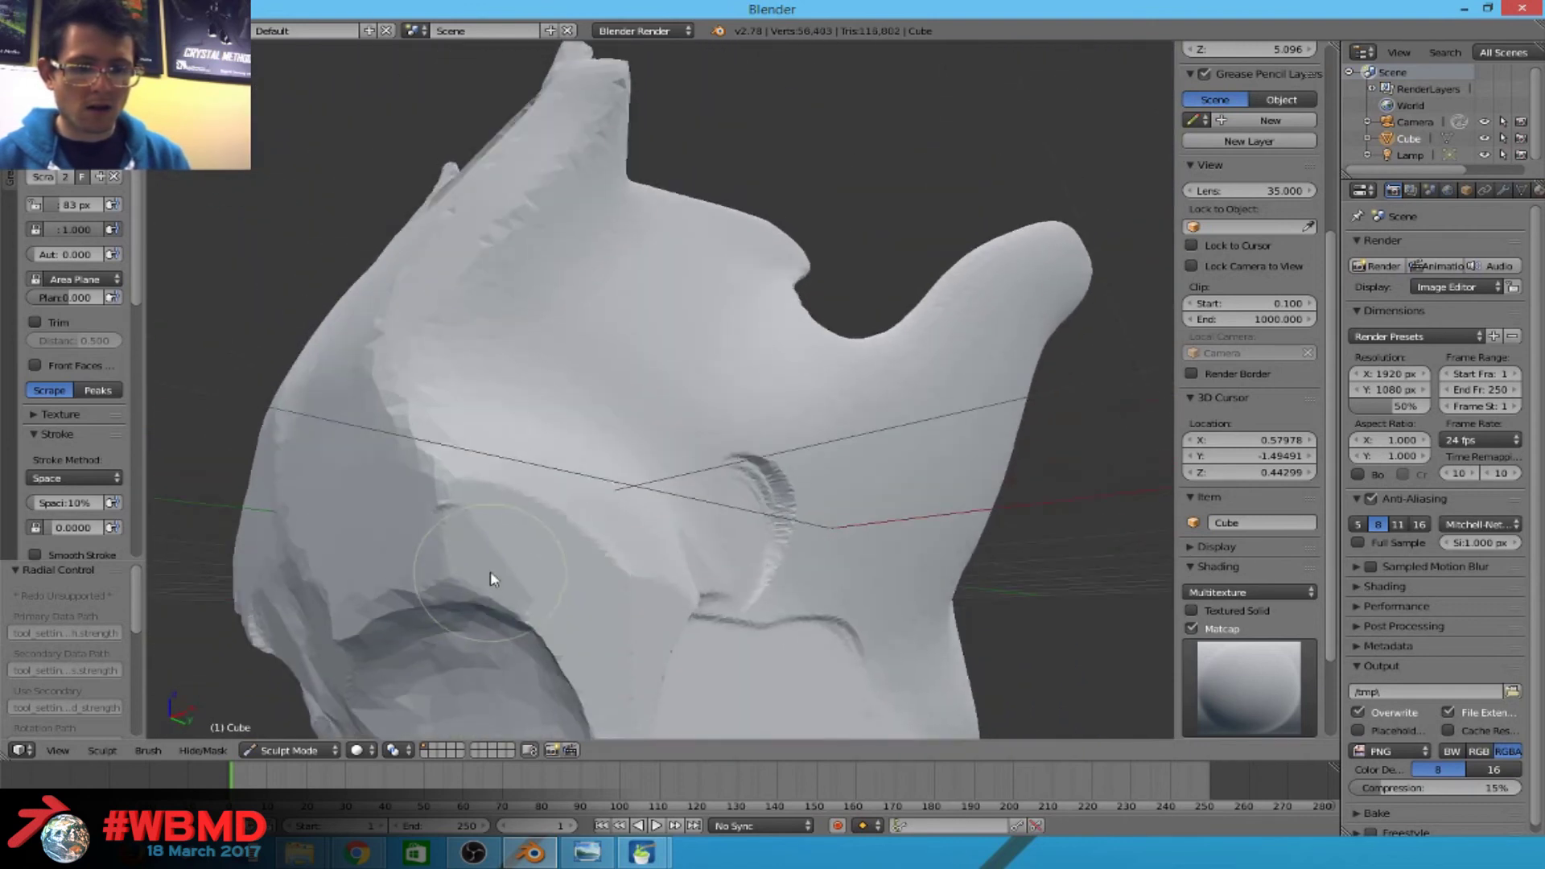
mouse_move(614, 493)
middle_down()
mouse_move(693, 520)
mouse_move(817, 342)
middle_up()
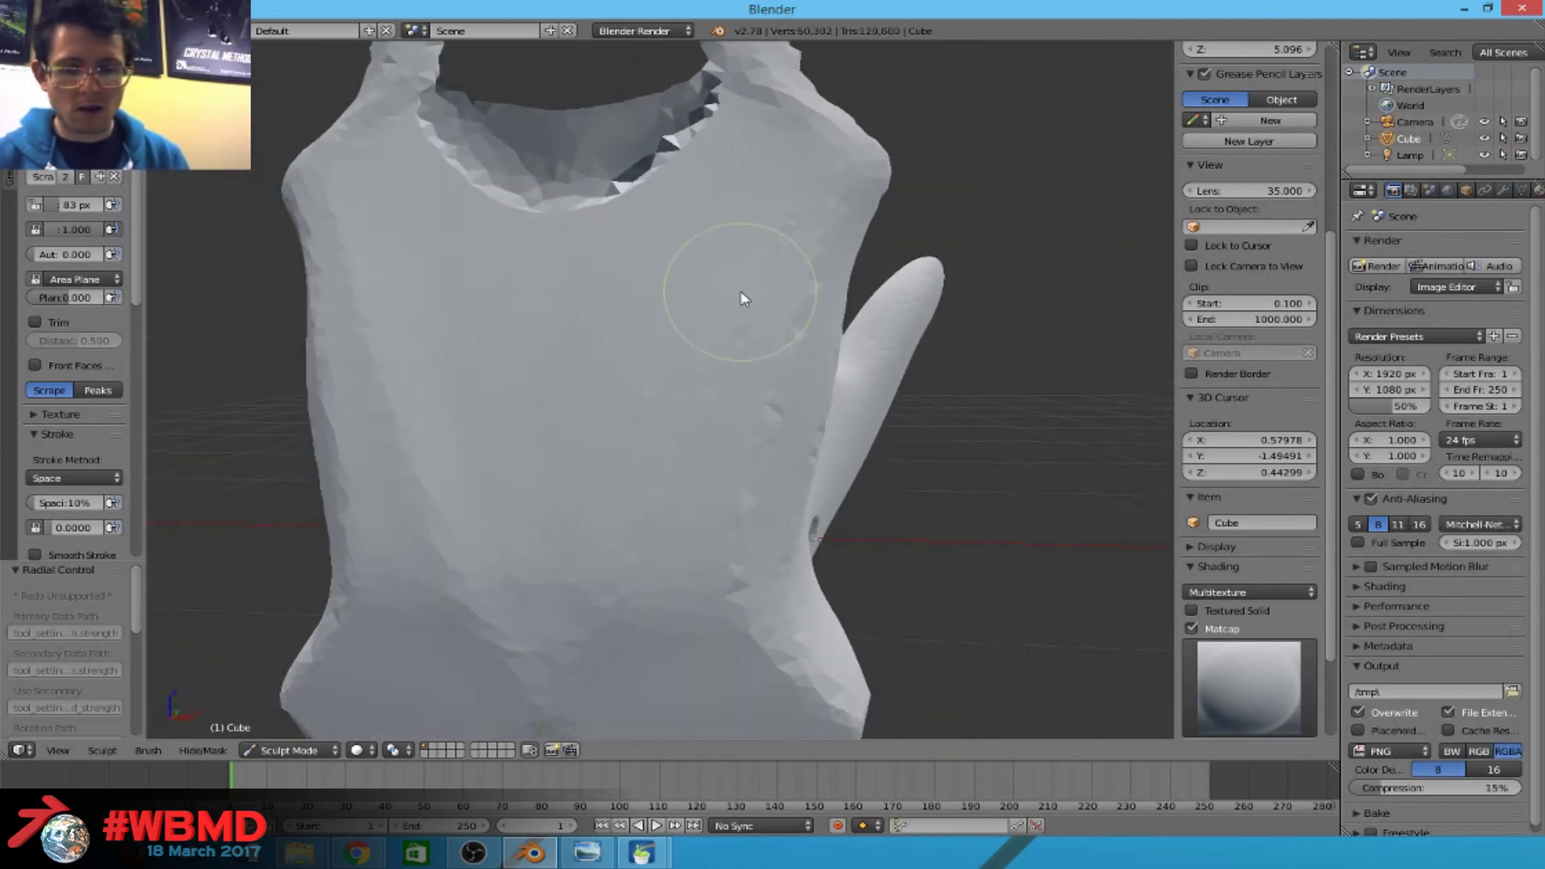
drag(678, 600, 696, 521)
drag(697, 300, 594, 628)
mouse_move(611, 510)
middle_down()
mouse_move(597, 472)
mouse_move(639, 317)
mouse_move(533, 311)
middle_up()
Try scraping the upper rim of the eye socket with a 41 px brush, and undo the strokes.
key(f)
click(555, 512)
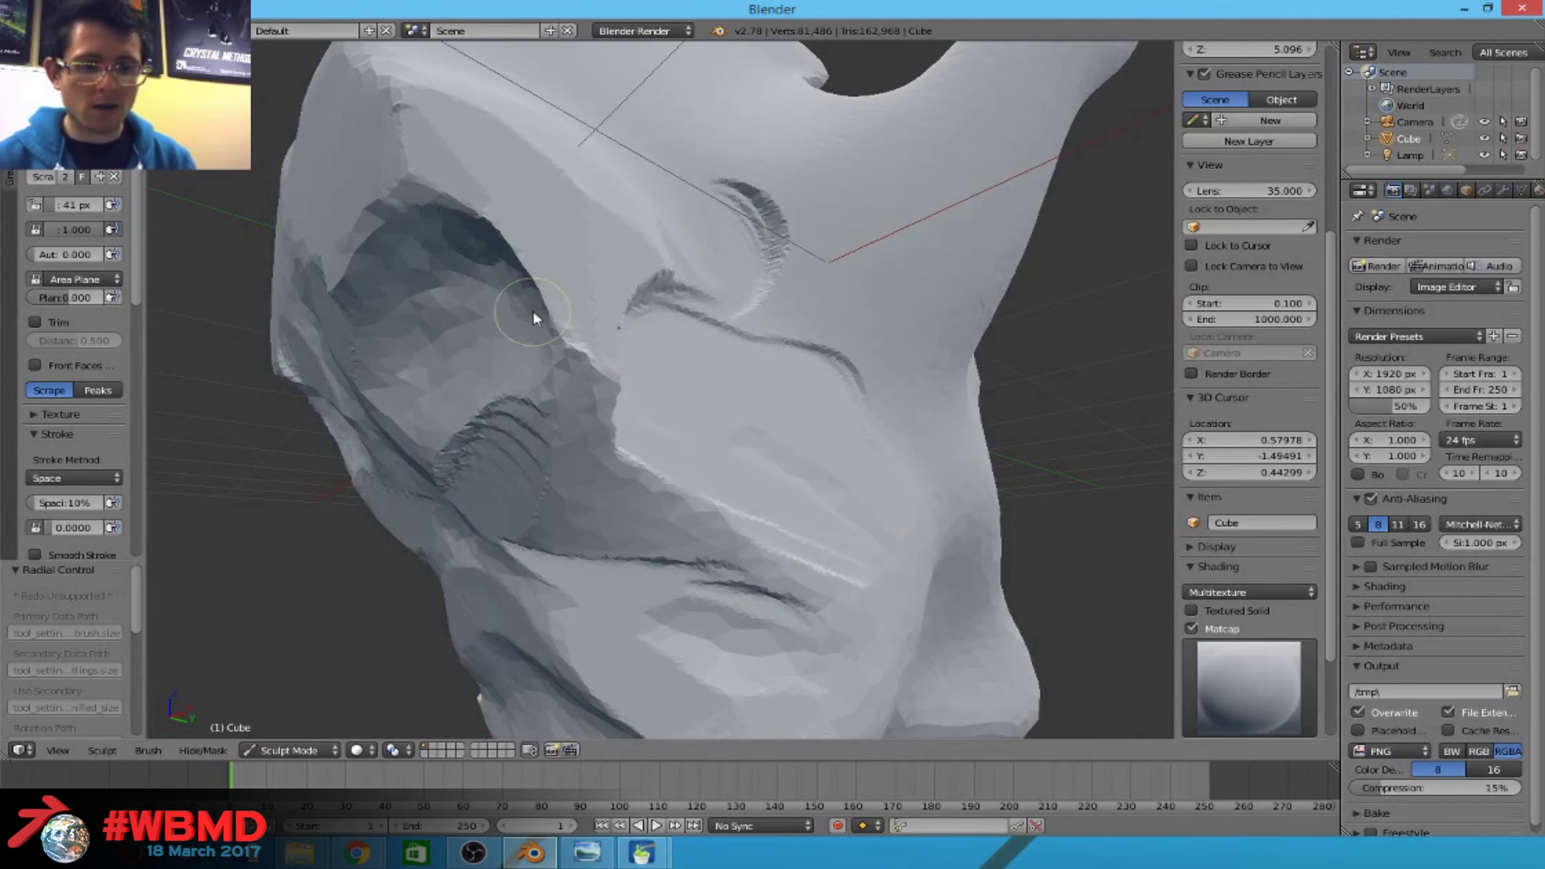
drag(517, 259, 473, 207)
drag(535, 304, 472, 154)
mouse_move(472, 155)
middle_down()
mouse_move(534, 383)
mouse_move(537, 303)
middle_up()
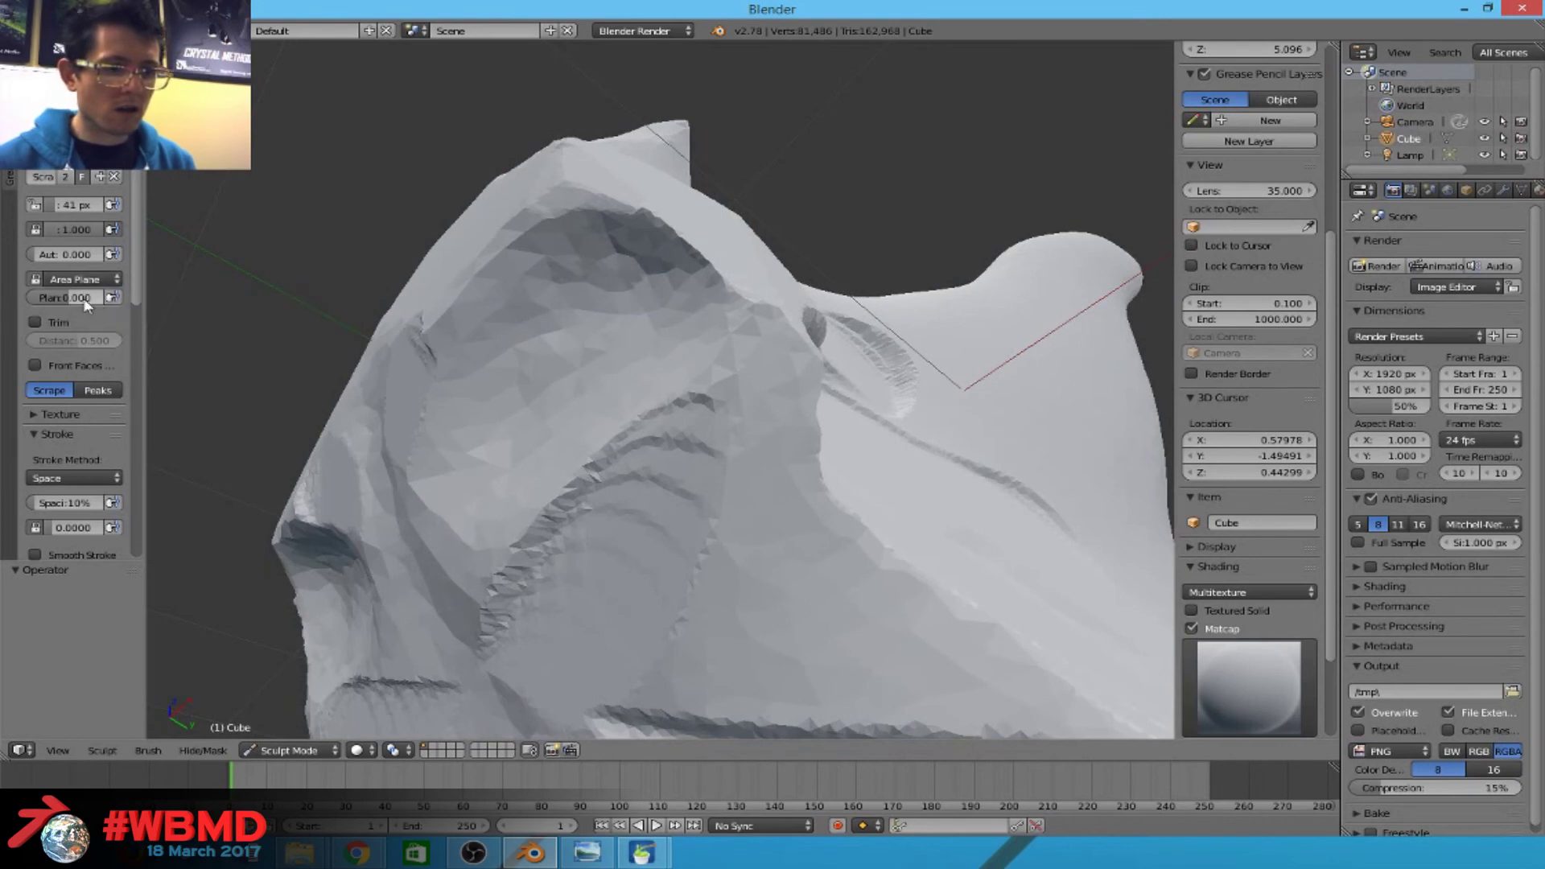
drag(837, 298, 787, 360)
key(ctrl+z)
middle_drag(808, 262, 680, 414)
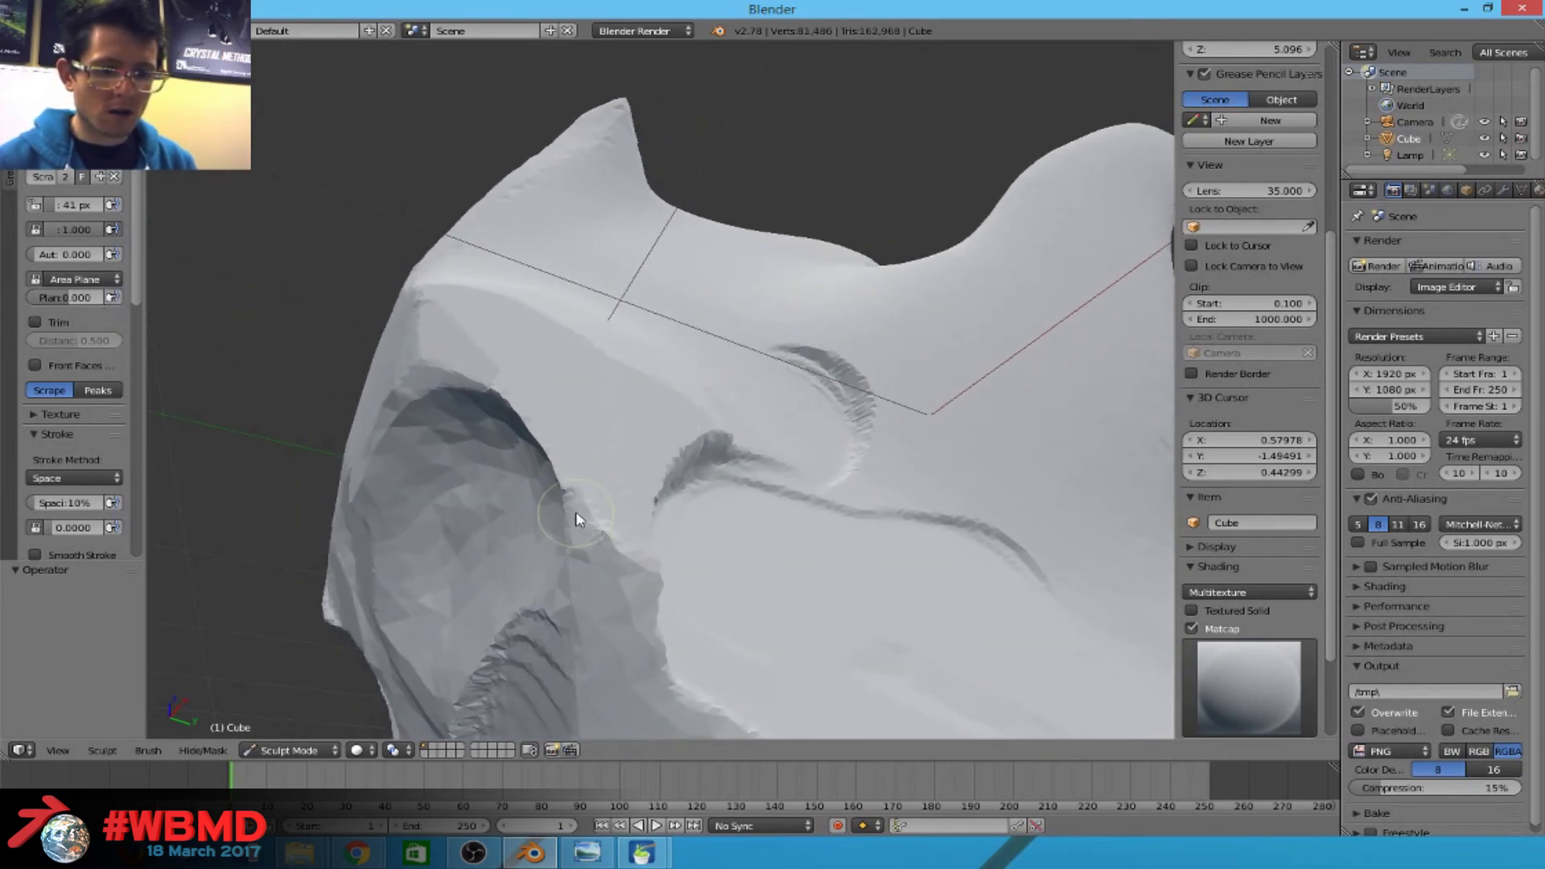
drag(532, 434, 473, 388)
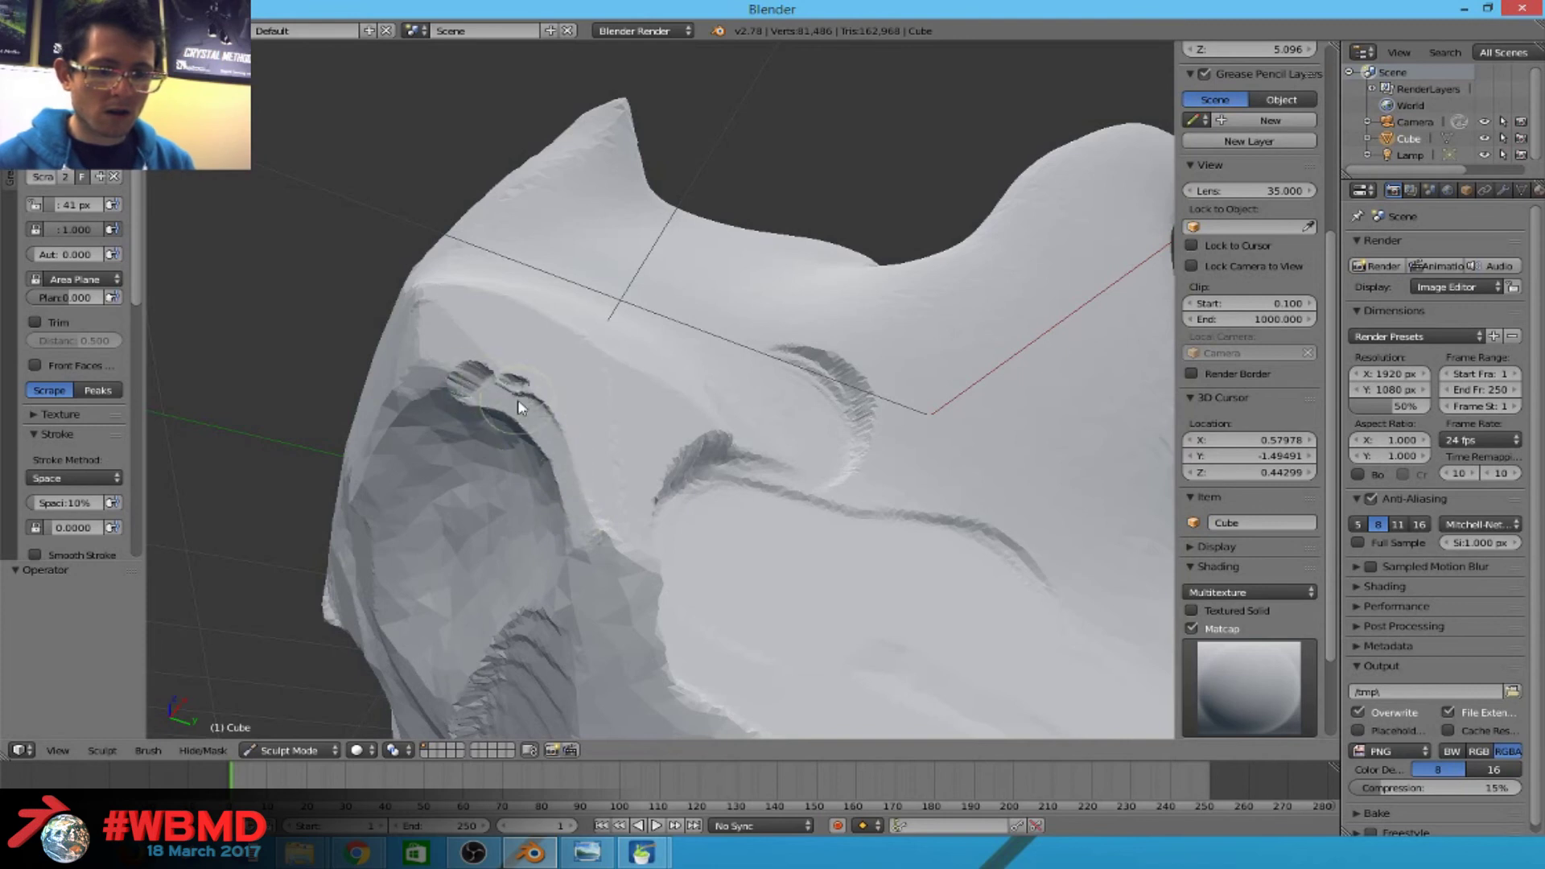
key(ctrl+z)
Set the Scrape brush's sculpt plane to View Plane and adjust the brush radius.
click(77, 280)
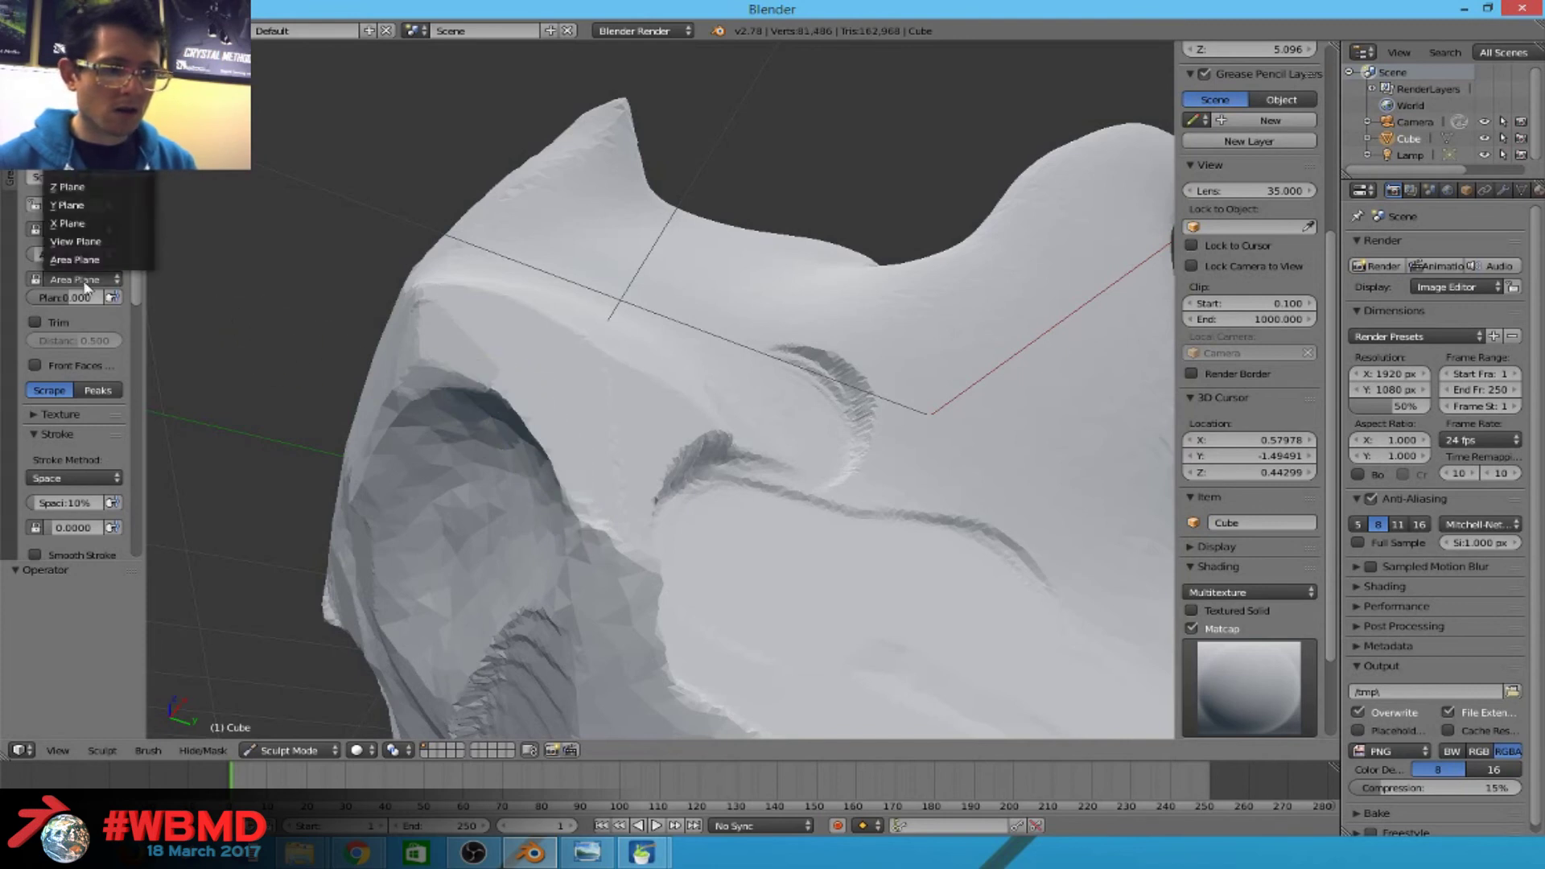
click(89, 242)
key(f)
click(554, 484)
scroll(117, 453, down, 10)
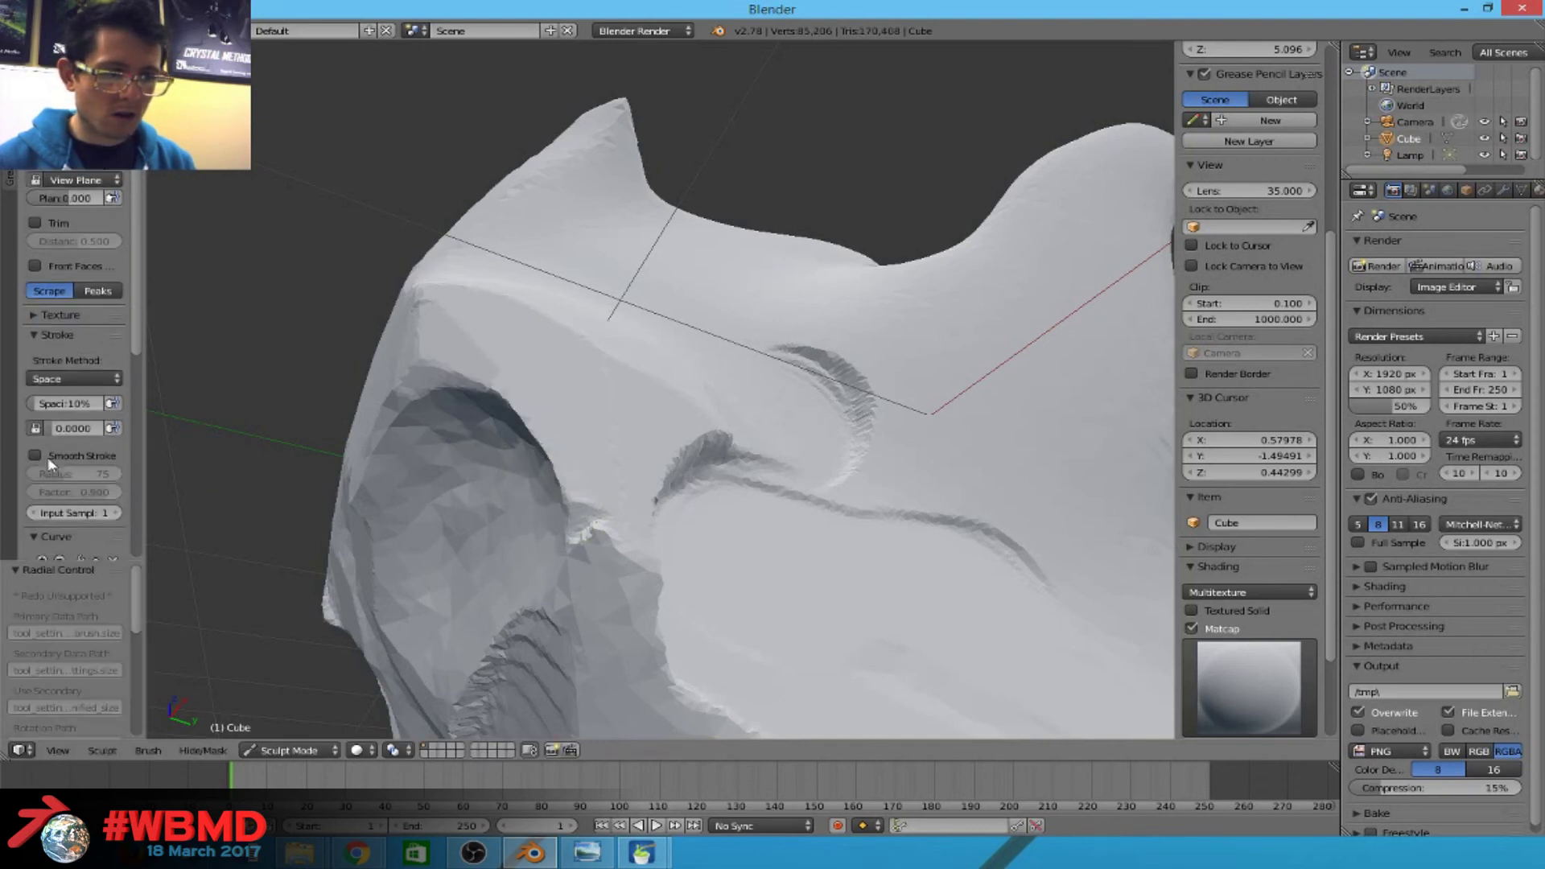
Scrape the upper and outer rim of the eye socket along the view plane and check the whole face.
middle_drag(626, 467, 642, 472)
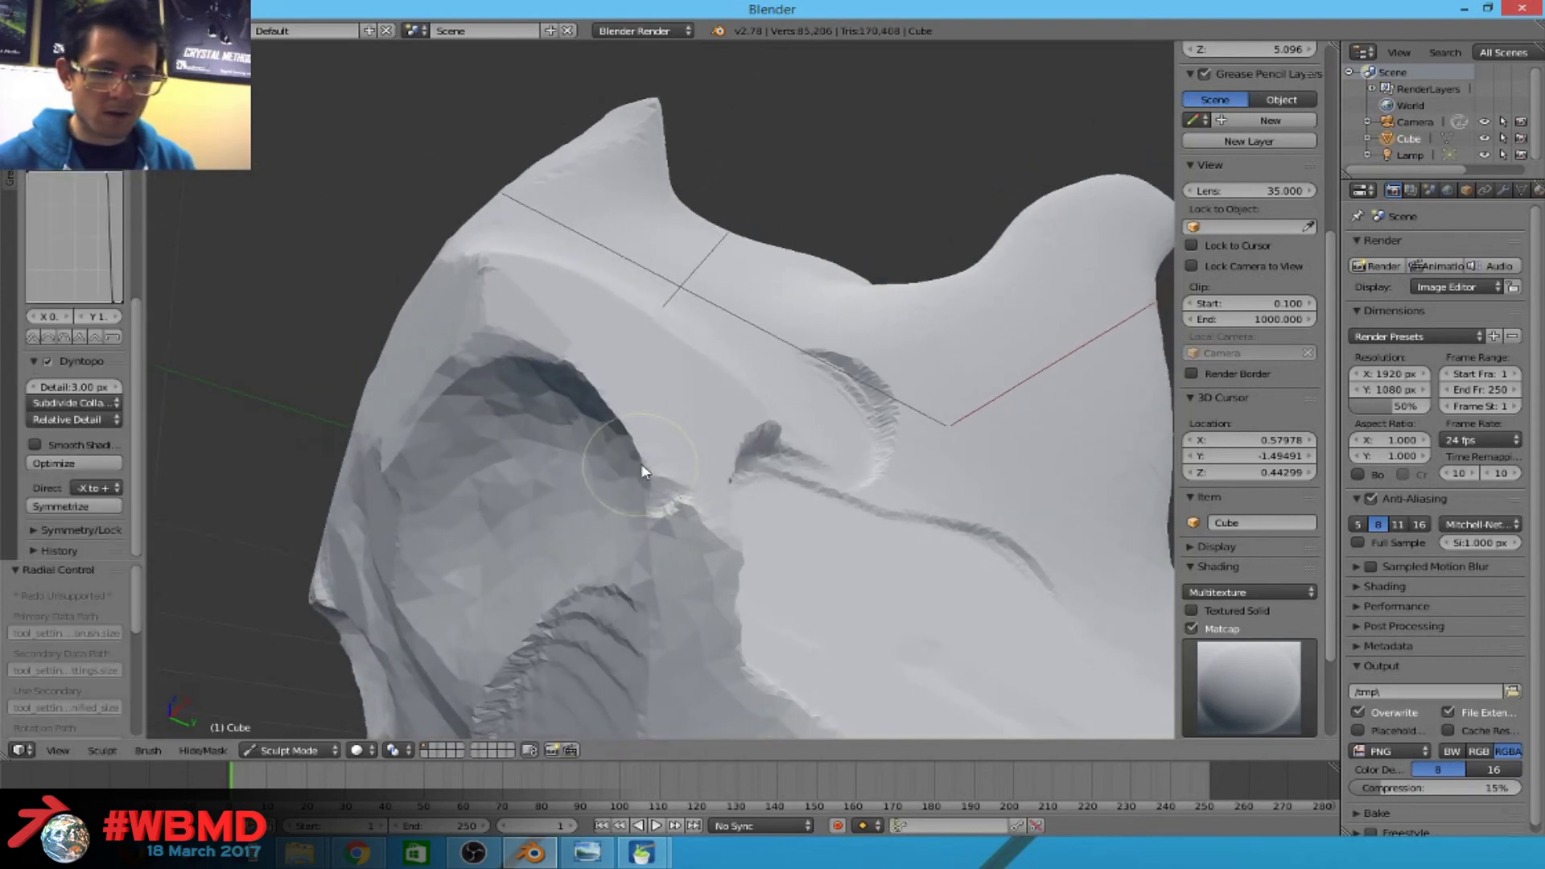
drag(653, 468, 644, 454)
mouse_move(605, 396)
mouse_down()
mouse_move(595, 380)
mouse_move(668, 473)
mouse_up()
drag(555, 354, 669, 447)
mouse_move(670, 448)
middle_down()
mouse_move(707, 489)
mouse_move(862, 523)
mouse_move(885, 547)
mouse_move(745, 478)
mouse_move(481, 428)
middle_up()
mouse_move(481, 427)
mouse_down()
mouse_move(490, 483)
mouse_move(499, 386)
mouse_move(503, 438)
mouse_move(449, 357)
mouse_move(509, 484)
mouse_move(409, 310)
mouse_move(450, 342)
mouse_up()
scroll(778, 470, down, 6)
middle_drag(777, 470, 527, 402)
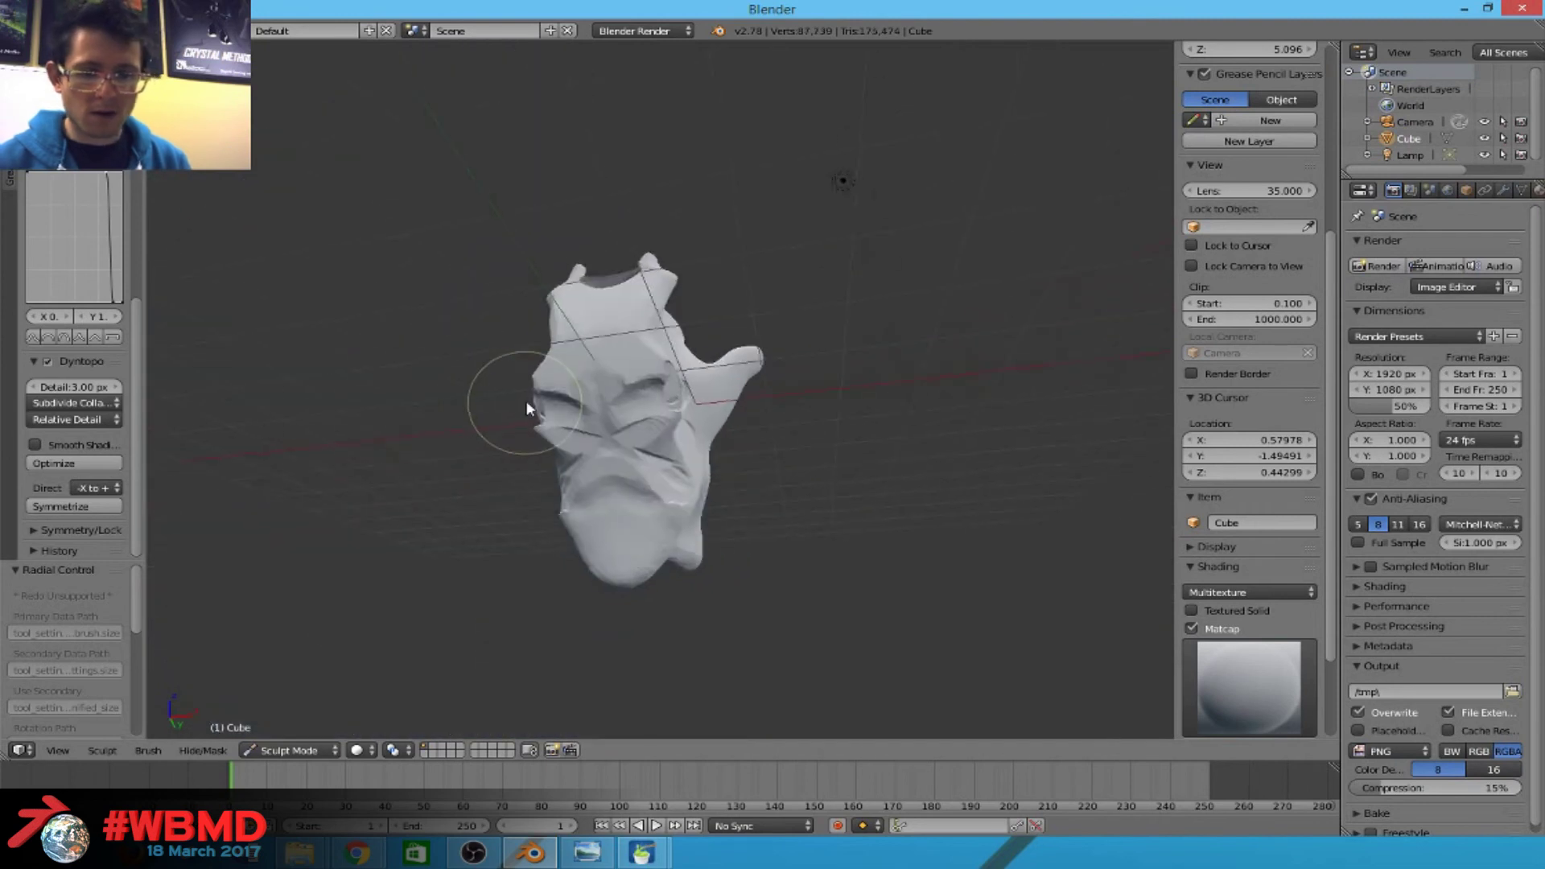
scroll(631, 542, up, 3)
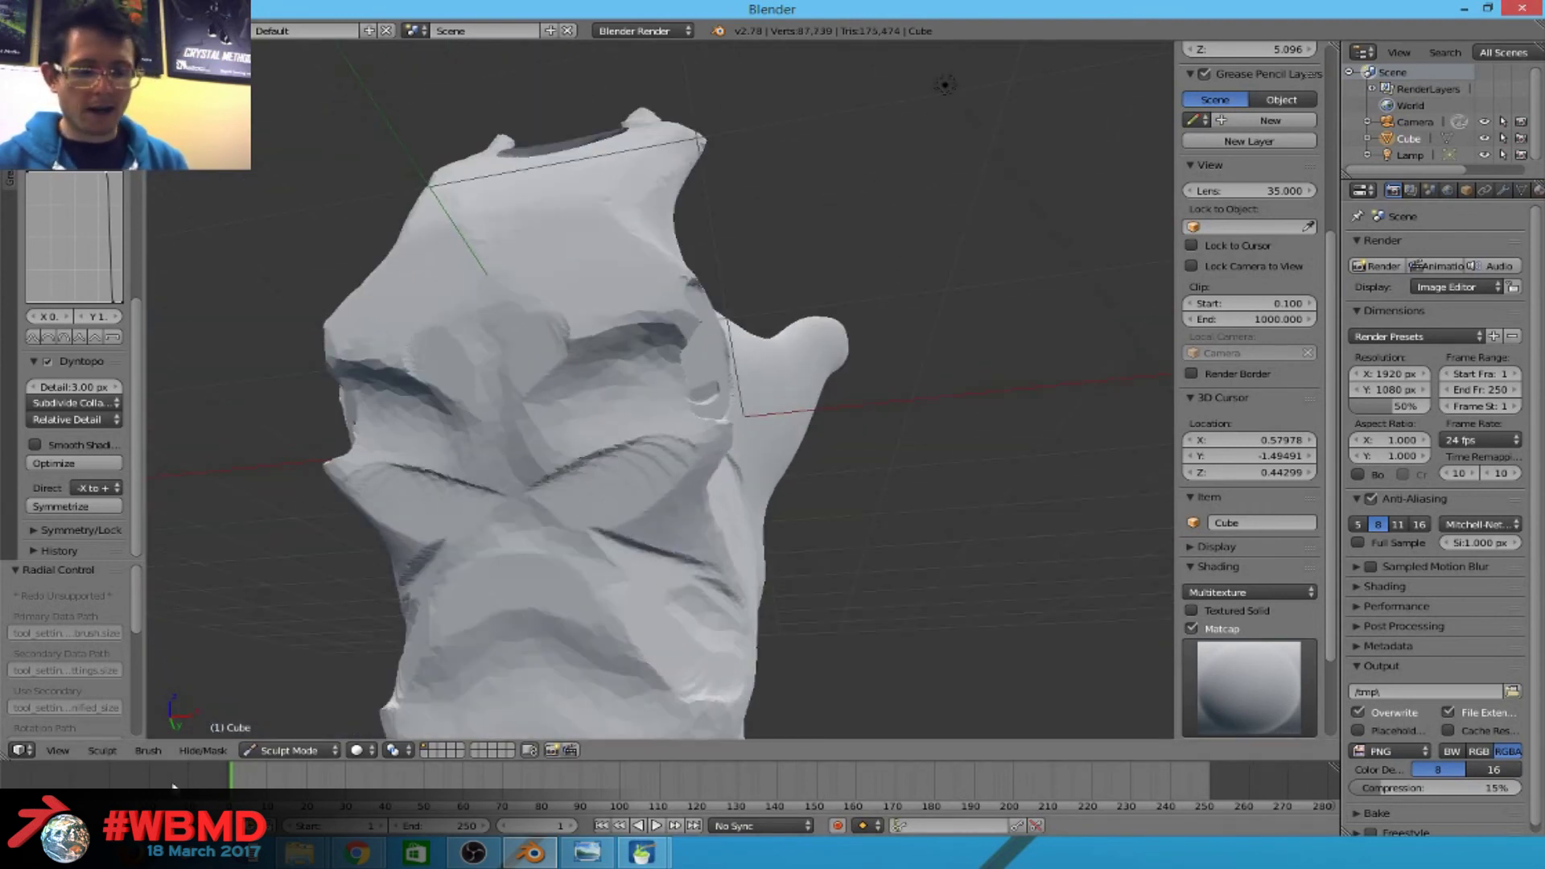
Return the head to Object Mode and show only the empty layer 2.
click(274, 750)
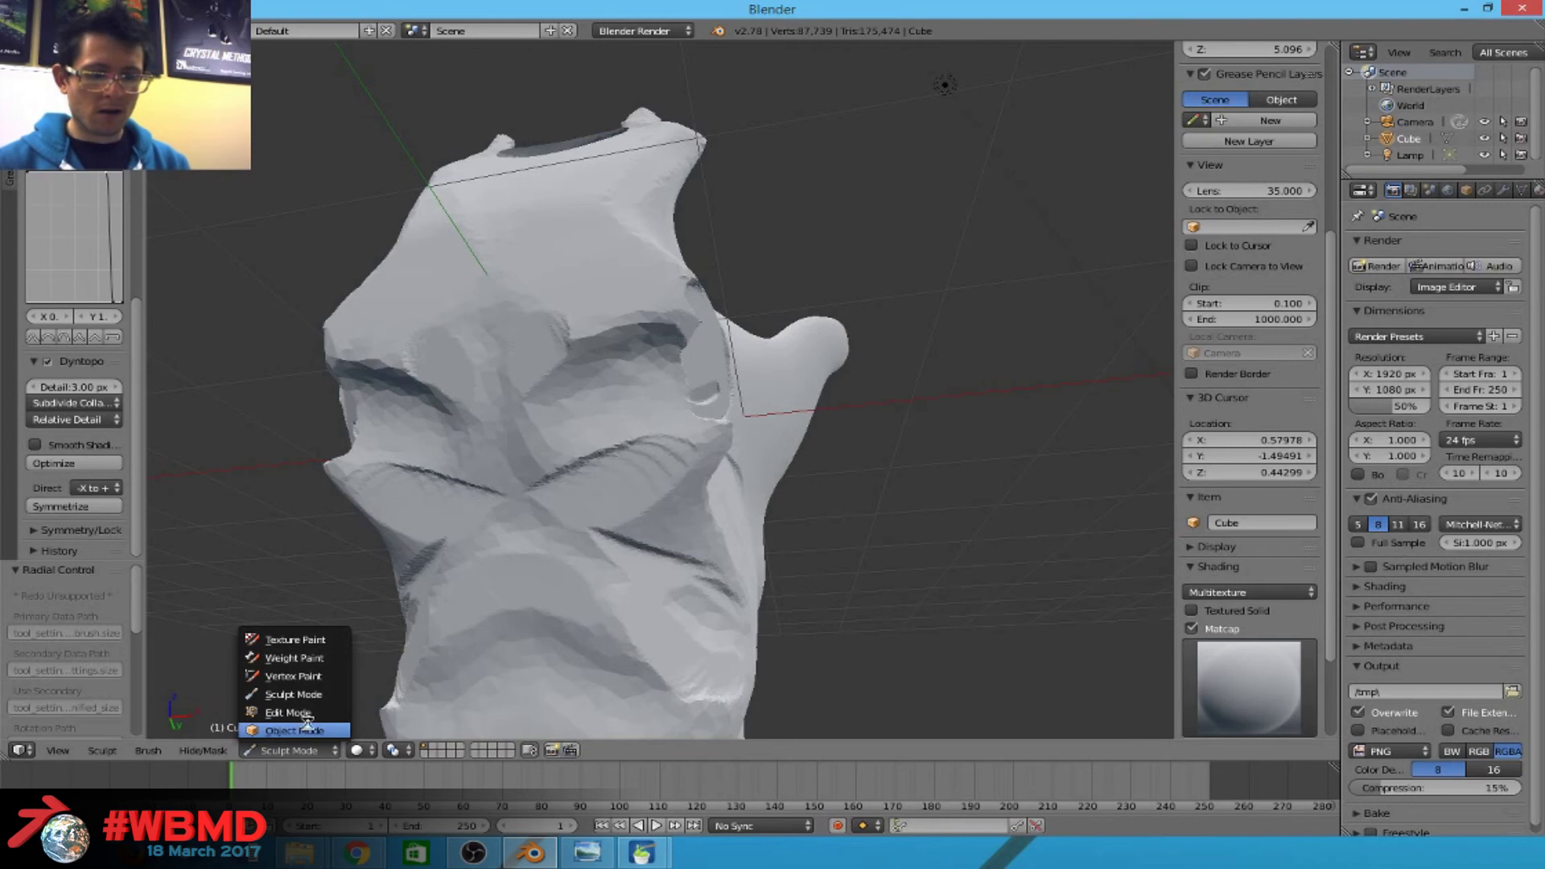
click(304, 730)
key(2)
middle_drag(731, 391, 716, 474)
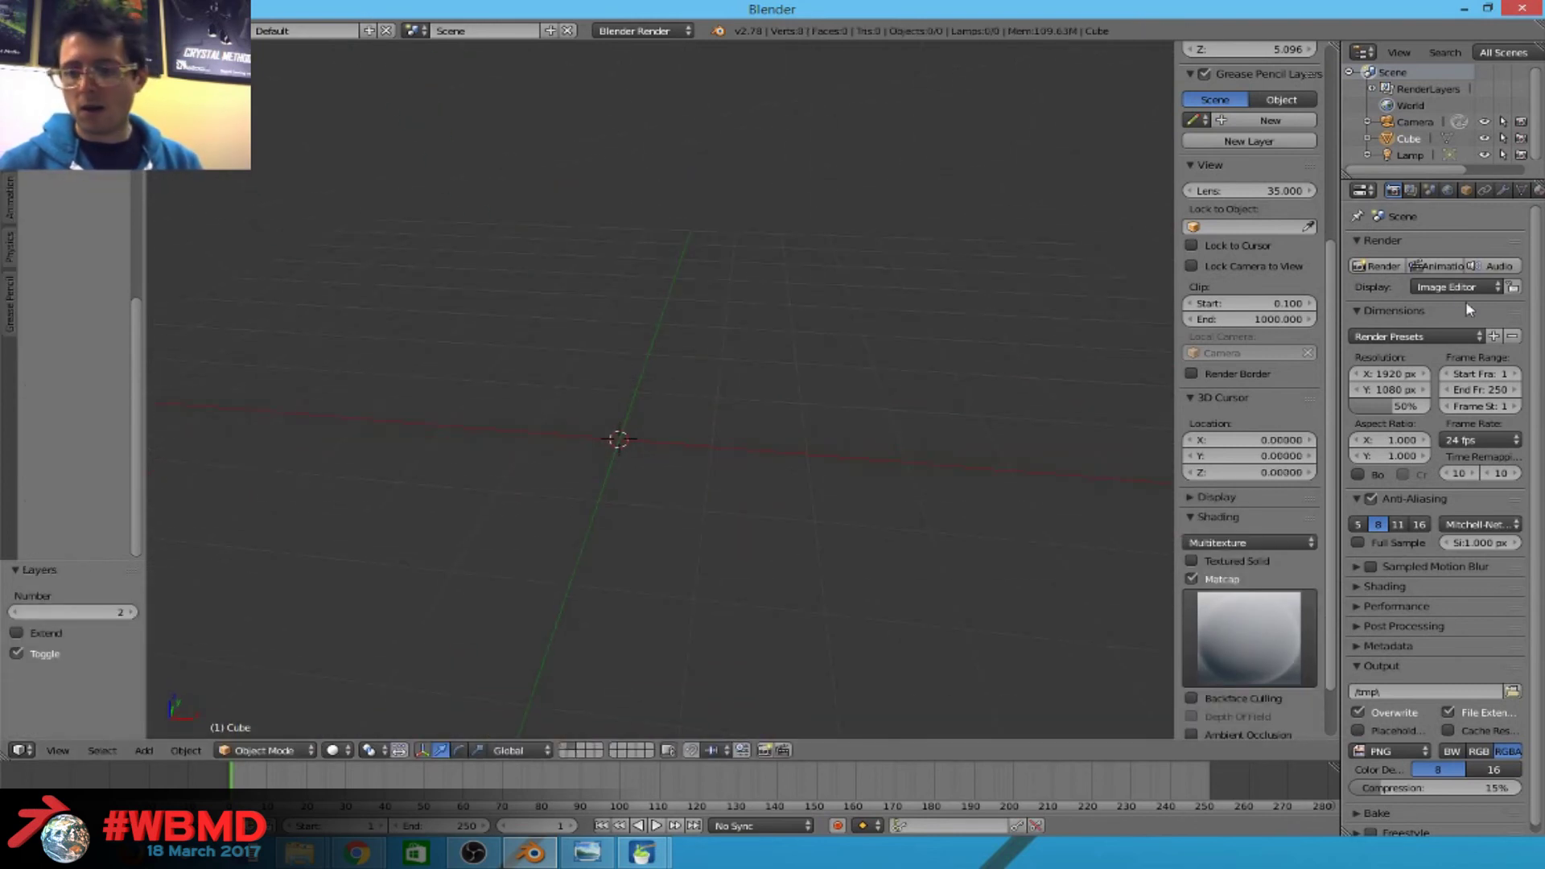
Show the object properties and add a cube mesh at the origin of layer 2.
click(1469, 191)
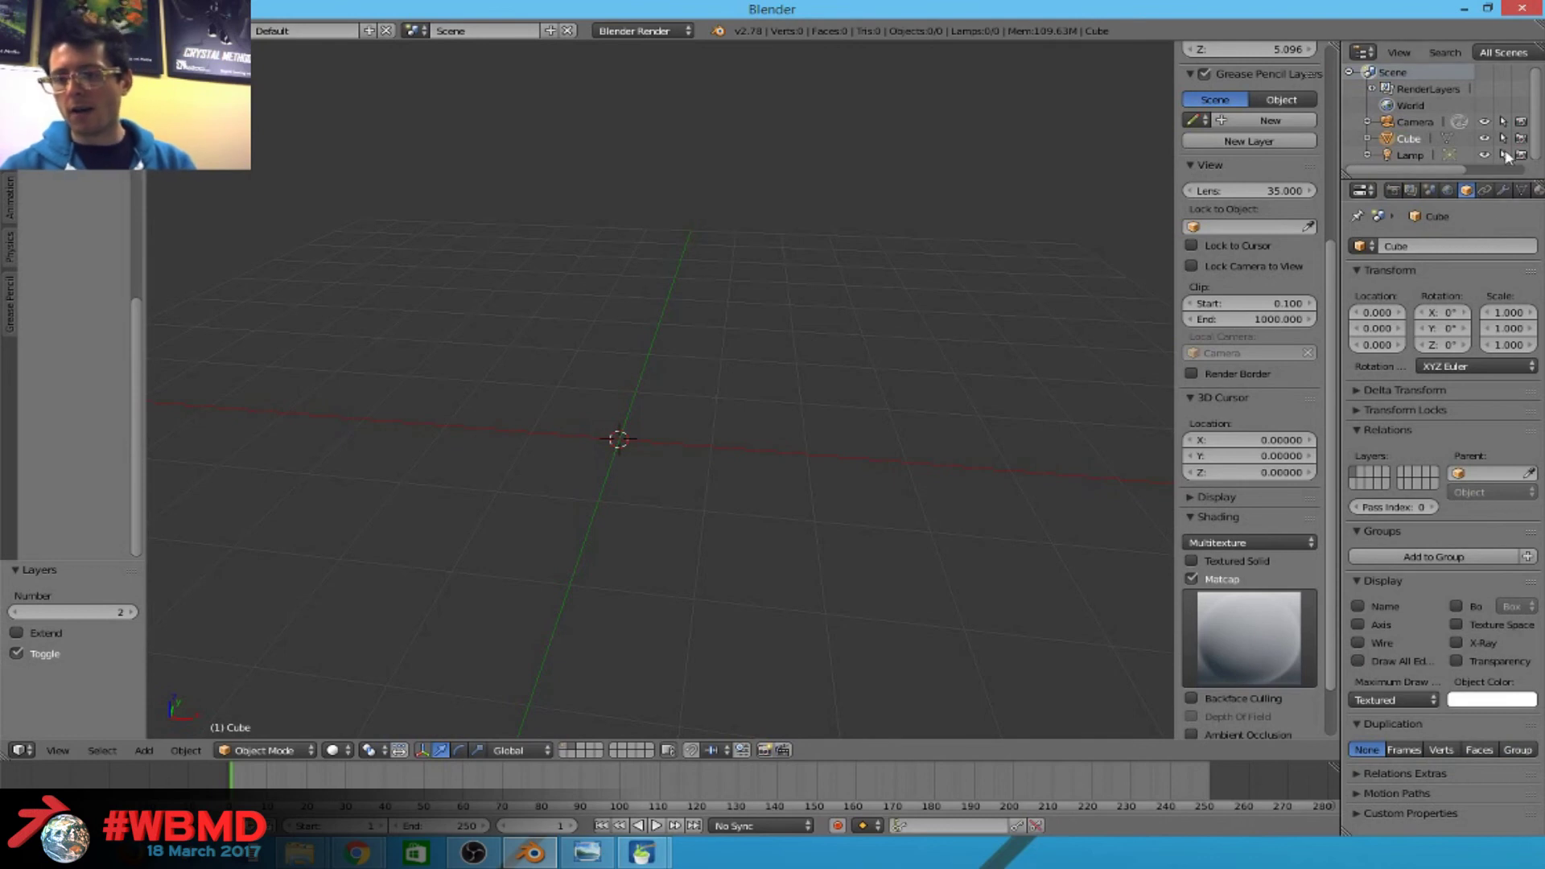
key(shift+a)
mouse_move(349, 363)
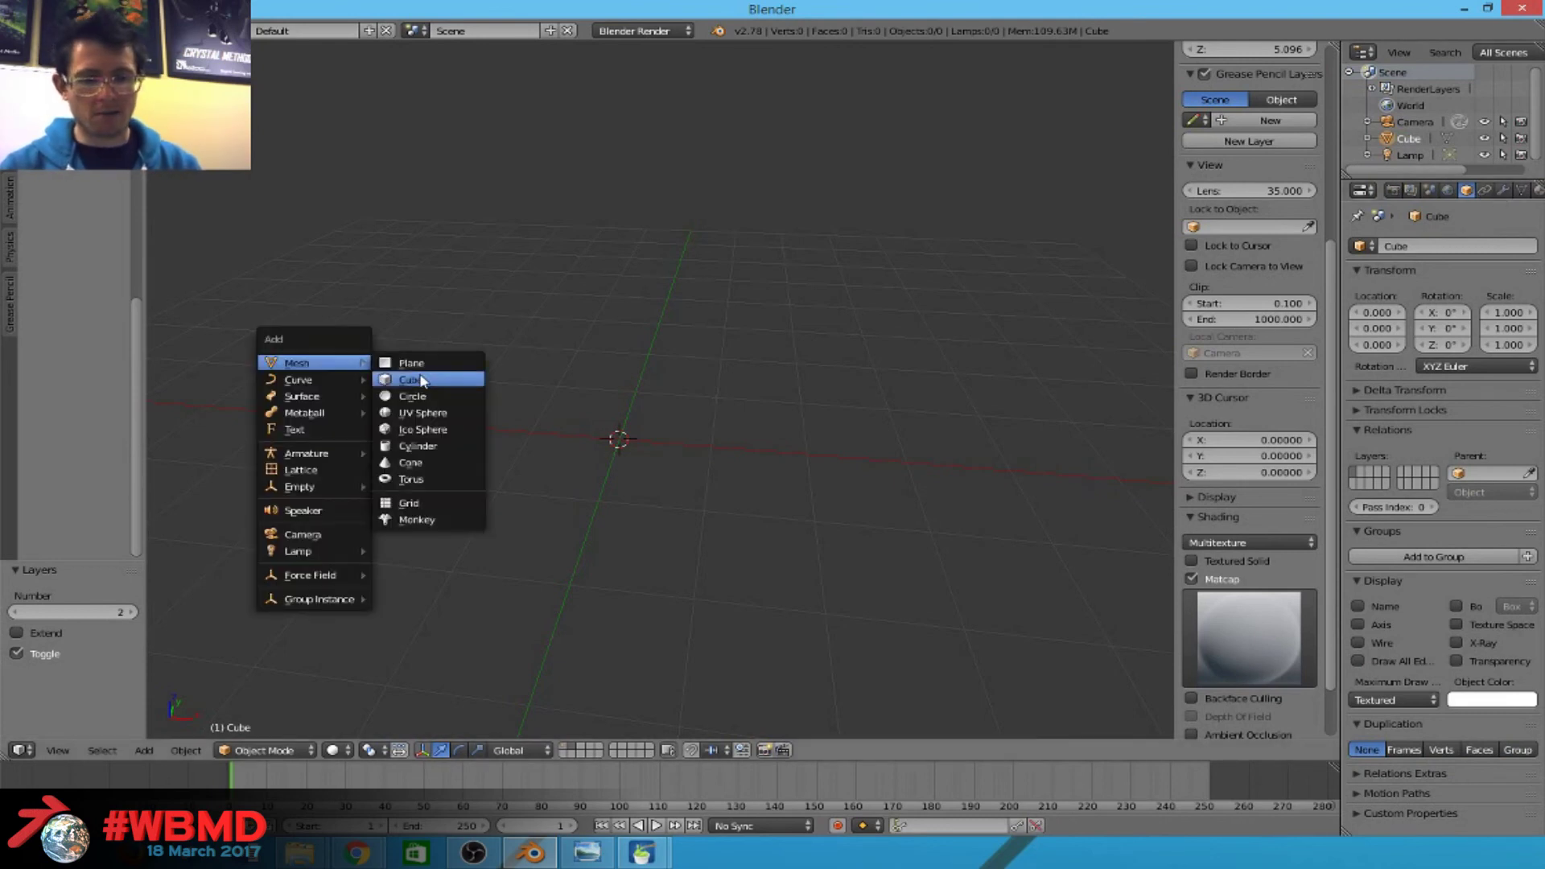
click(421, 379)
scroll(748, 366, up, 3)
scroll(751, 367, down, 3)
middle_drag(886, 364, 789, 359)
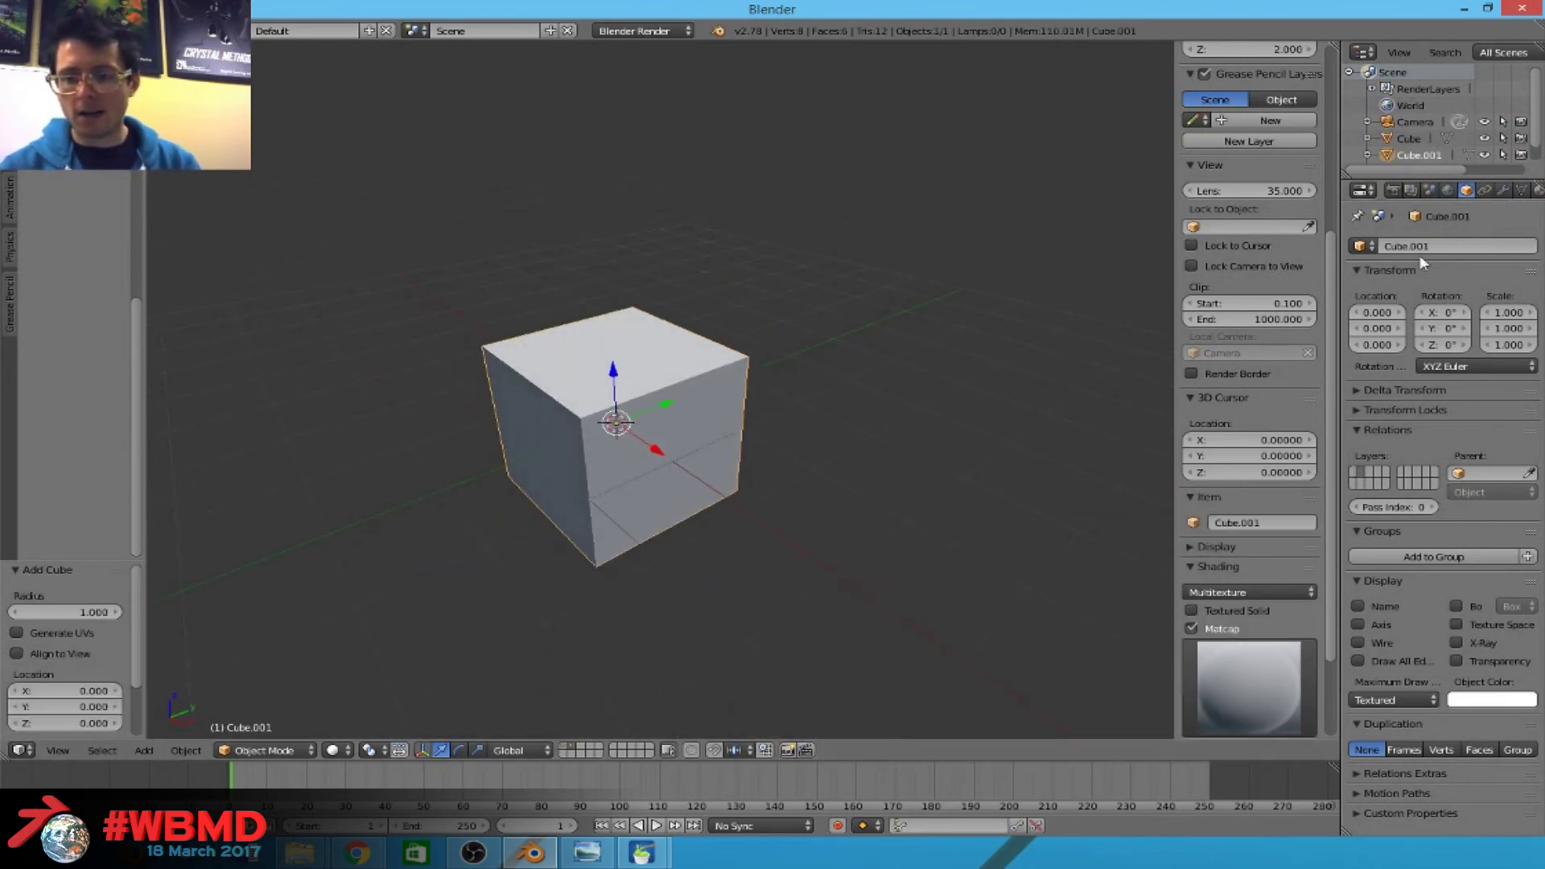
scroll(523, 512, up, 3)
scroll(513, 512, down, 4)
middle_drag(513, 512, 439, 466)
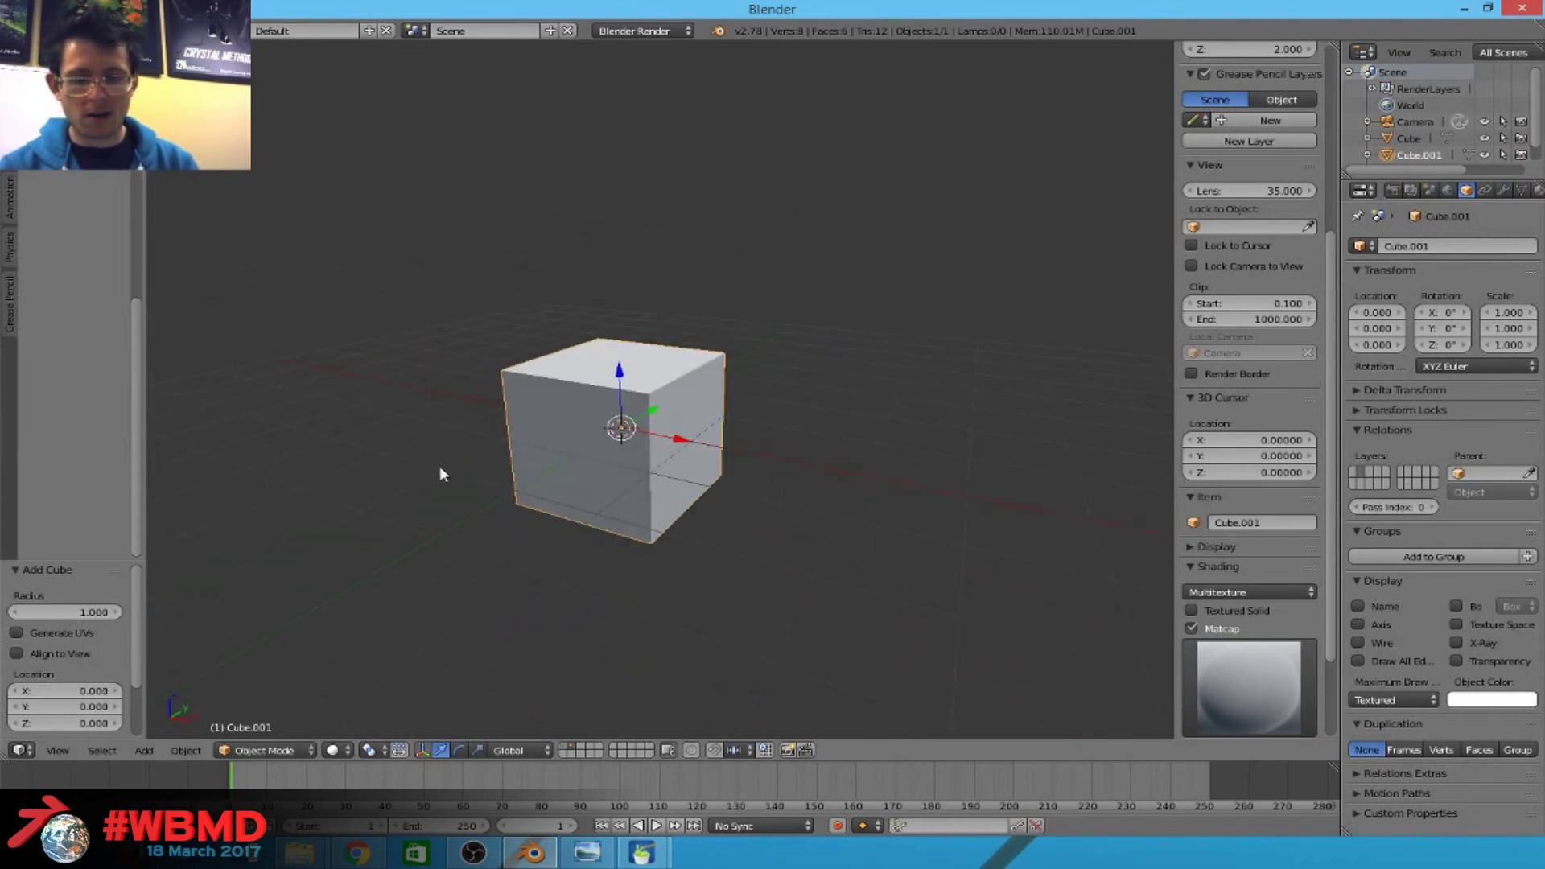
Switch to Instant Meshes and turn the extracted head mesh to face front.
click(640, 853)
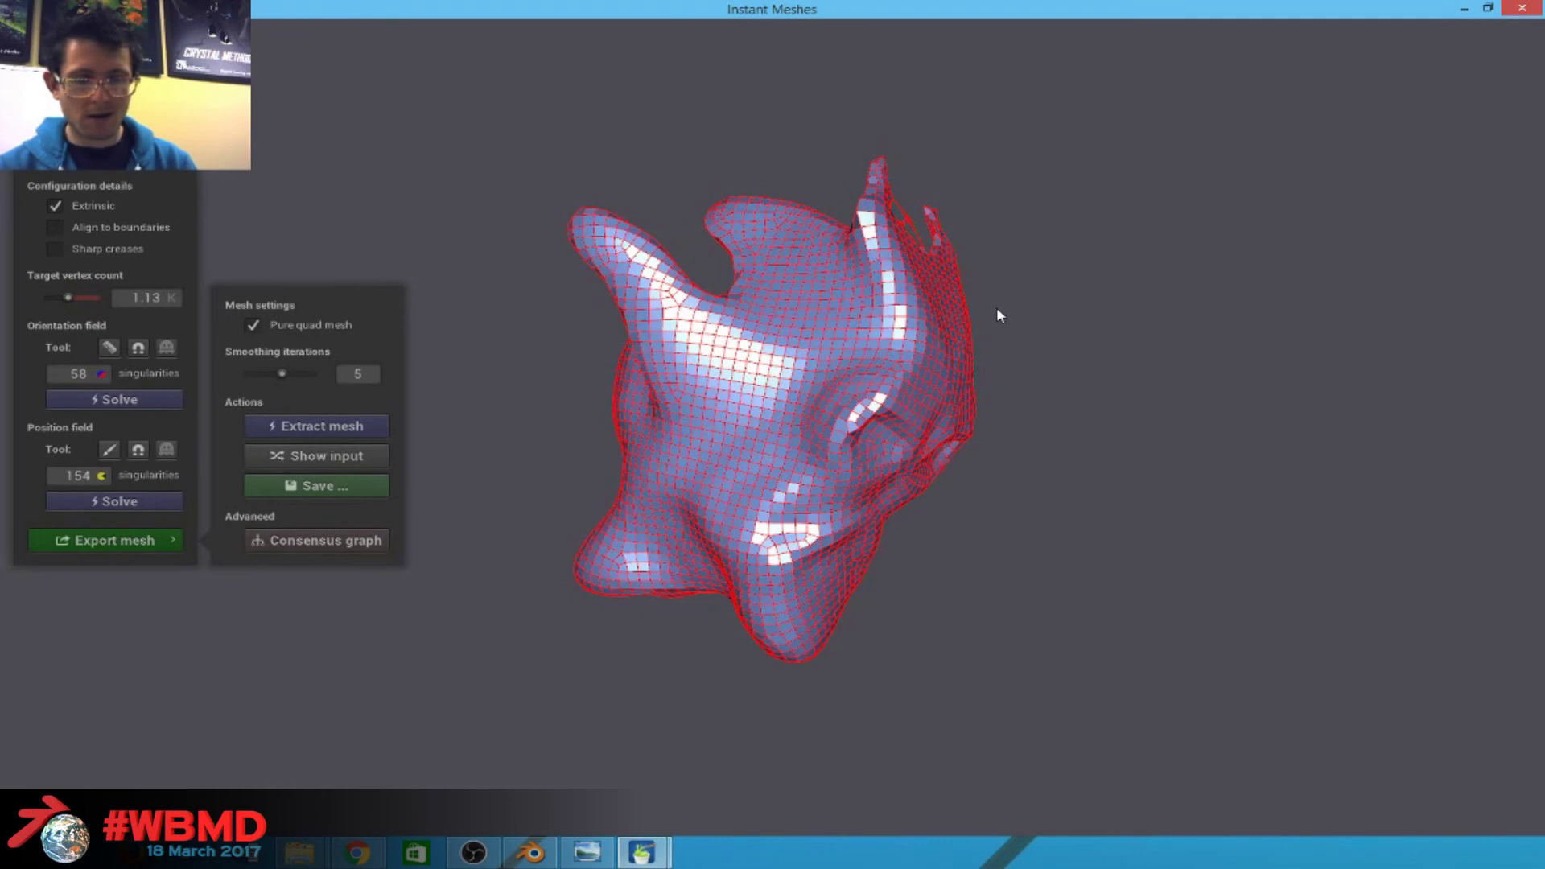
drag(1132, 335, 977, 217)
Try to save the extracted mesh as asodfinasdofin without a file extension.
click(359, 489)
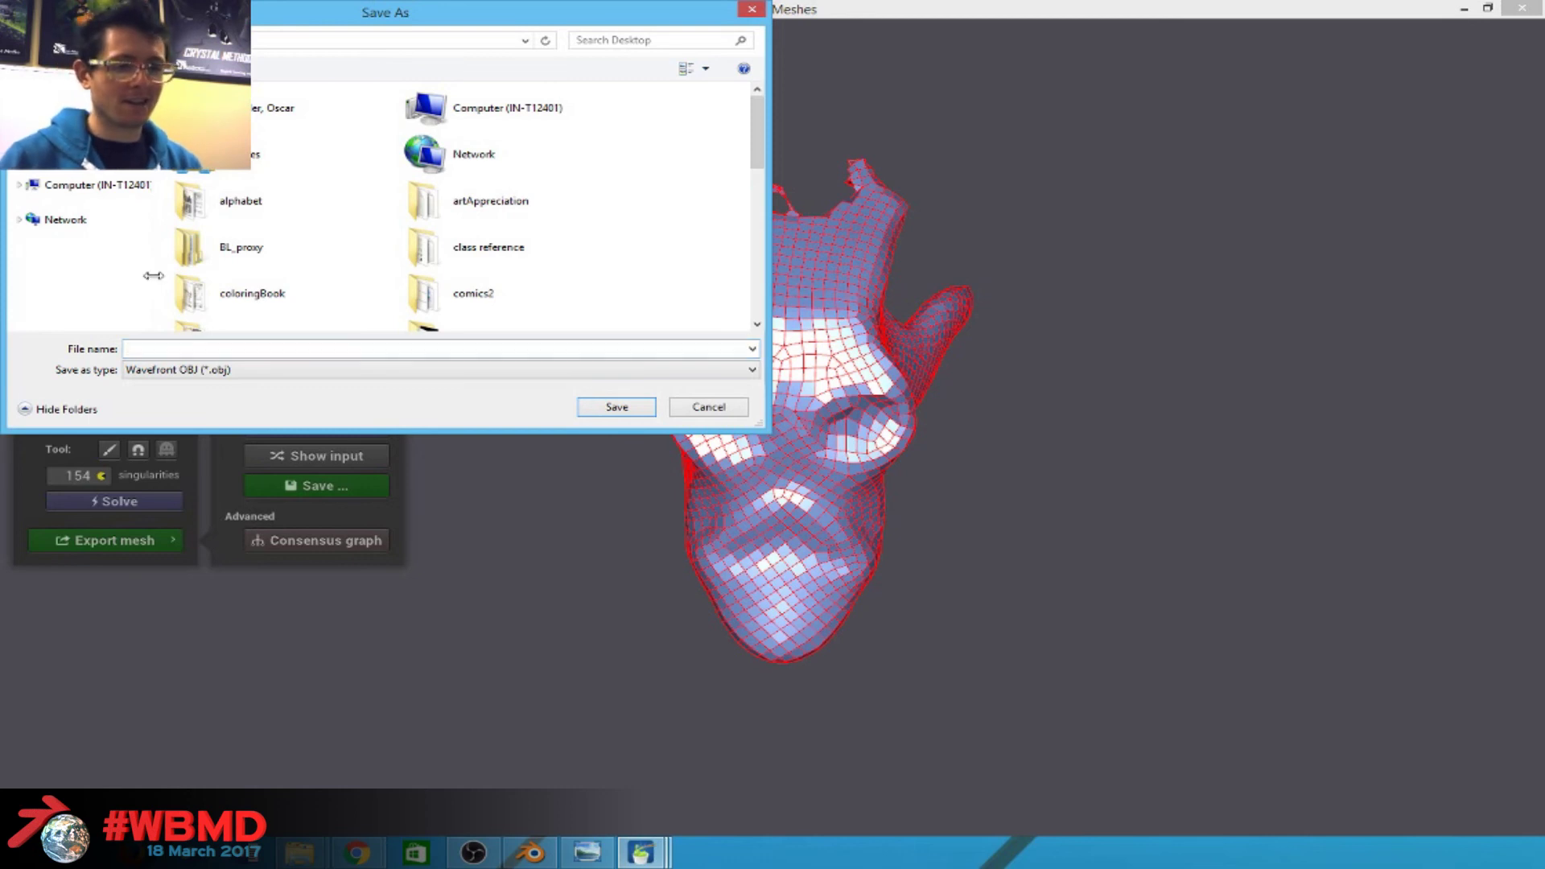
text(asodifnasdofin)
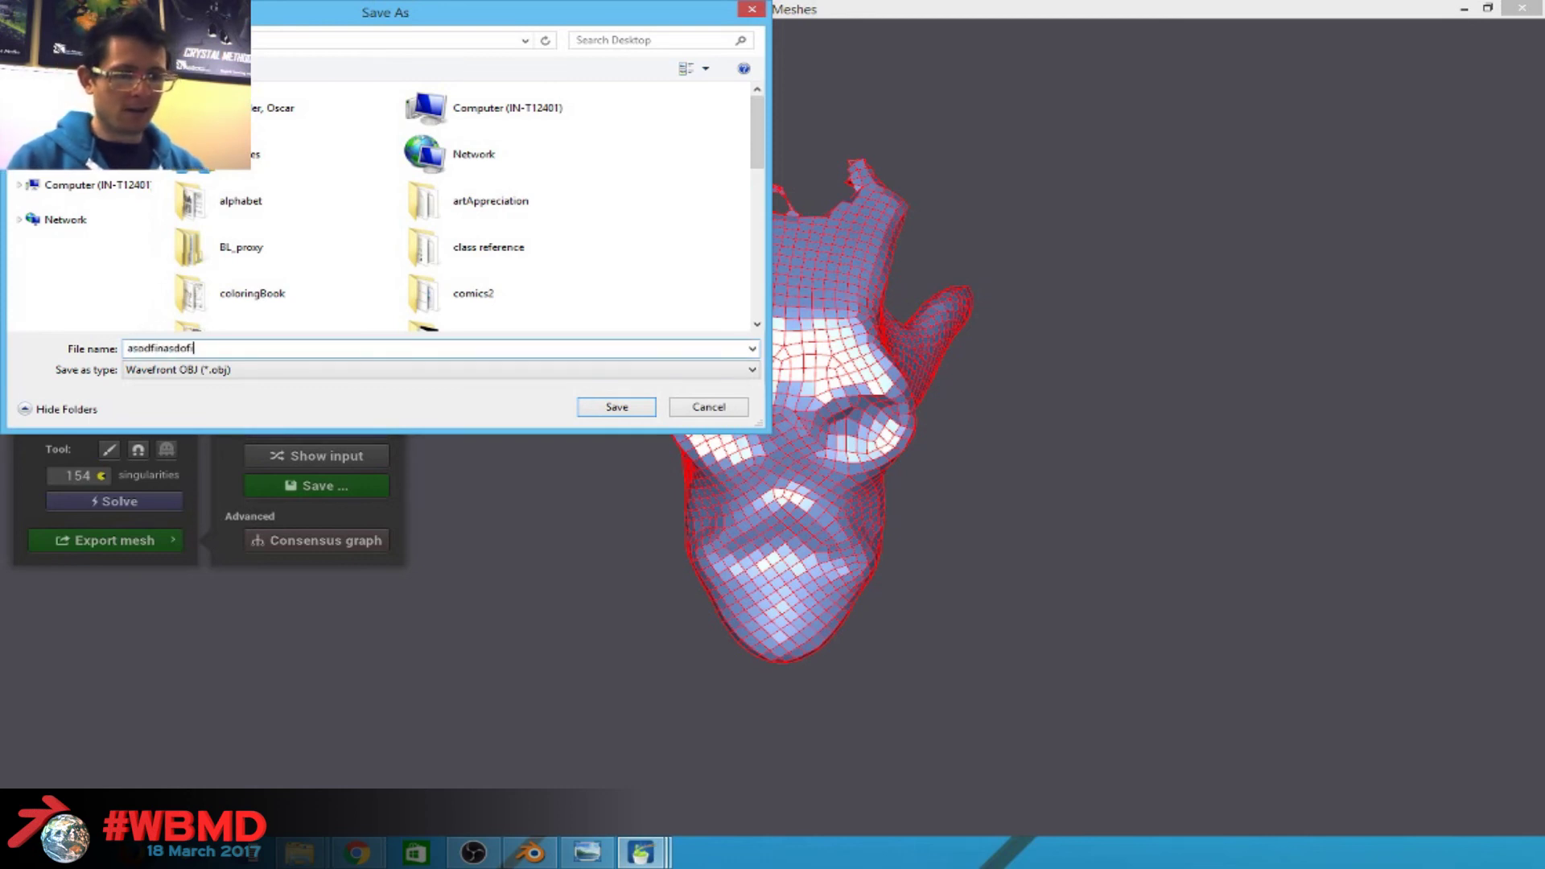
key(Return)
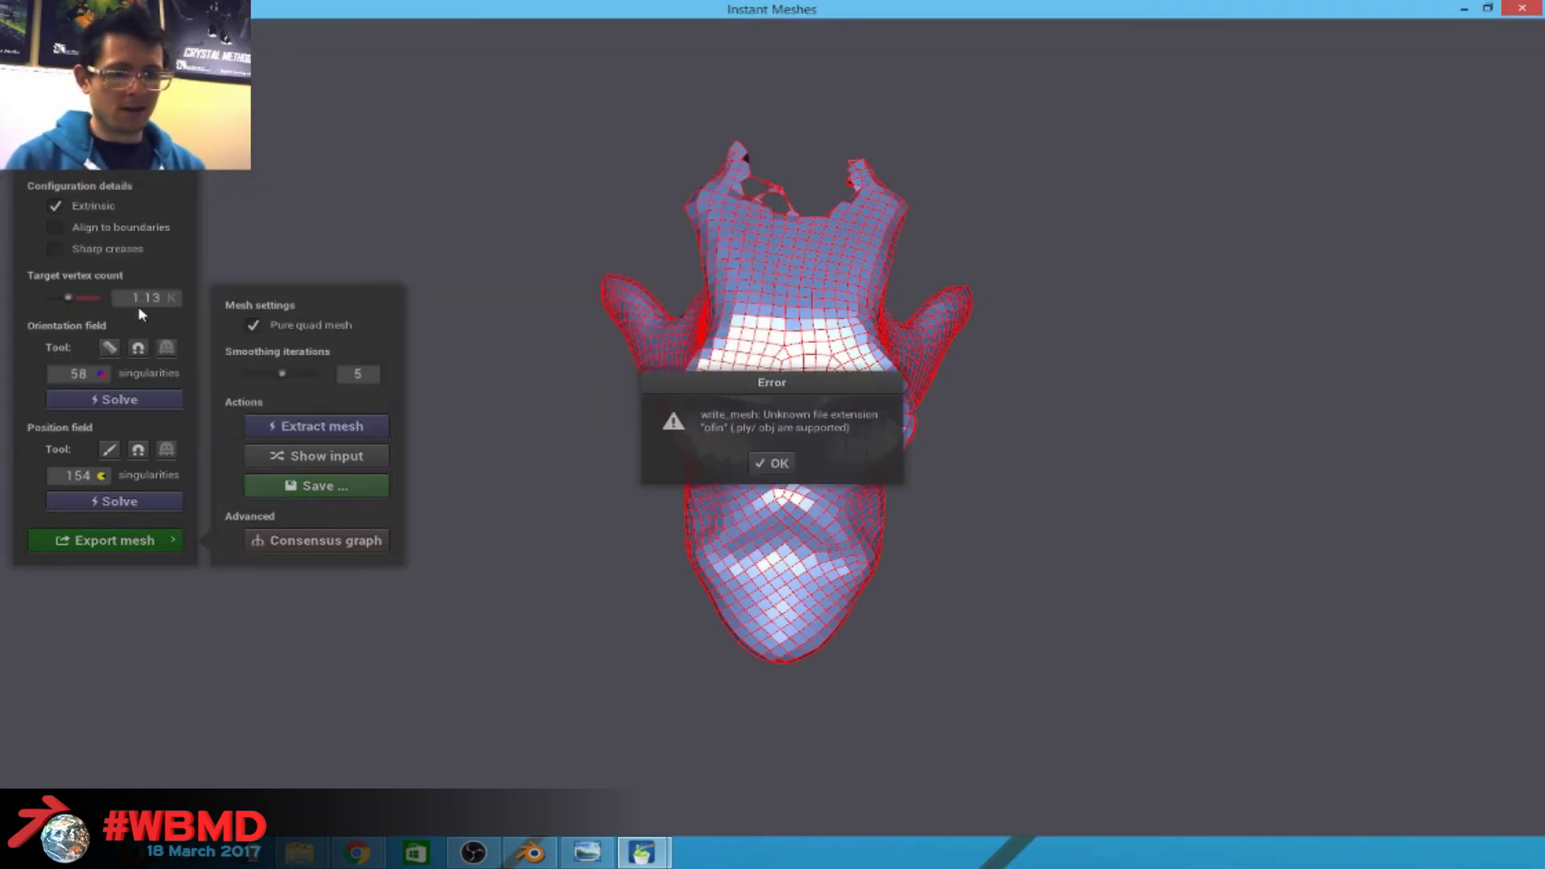
click(776, 464)
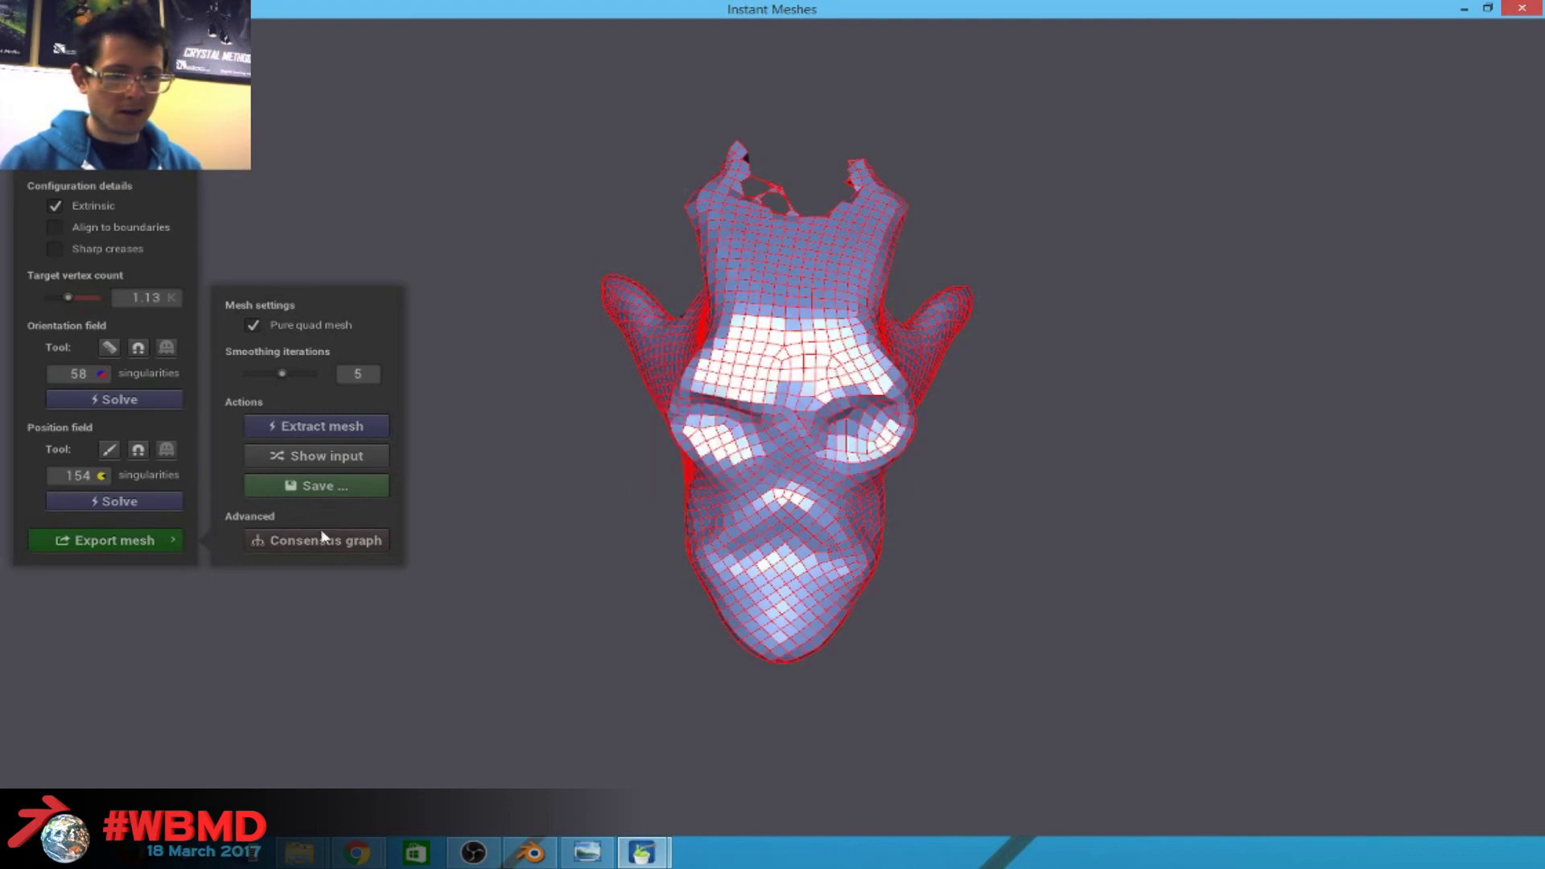
Try to save the extracted mesh as asdf with Stanford PLY chosen as the file type.
click(320, 487)
click(235, 371)
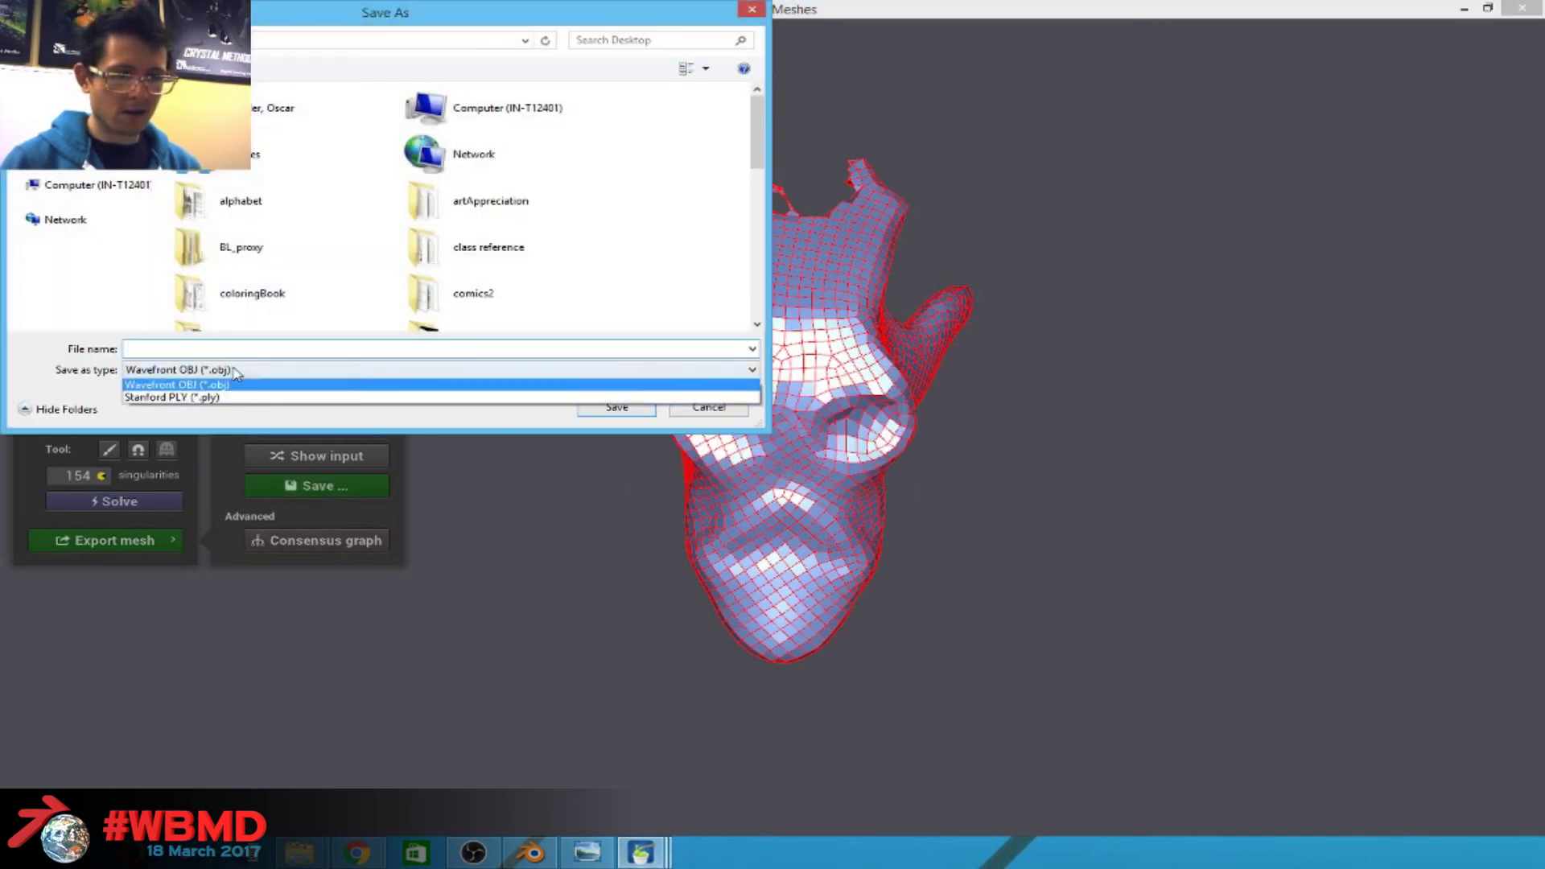
click(217, 395)
text(asdf)
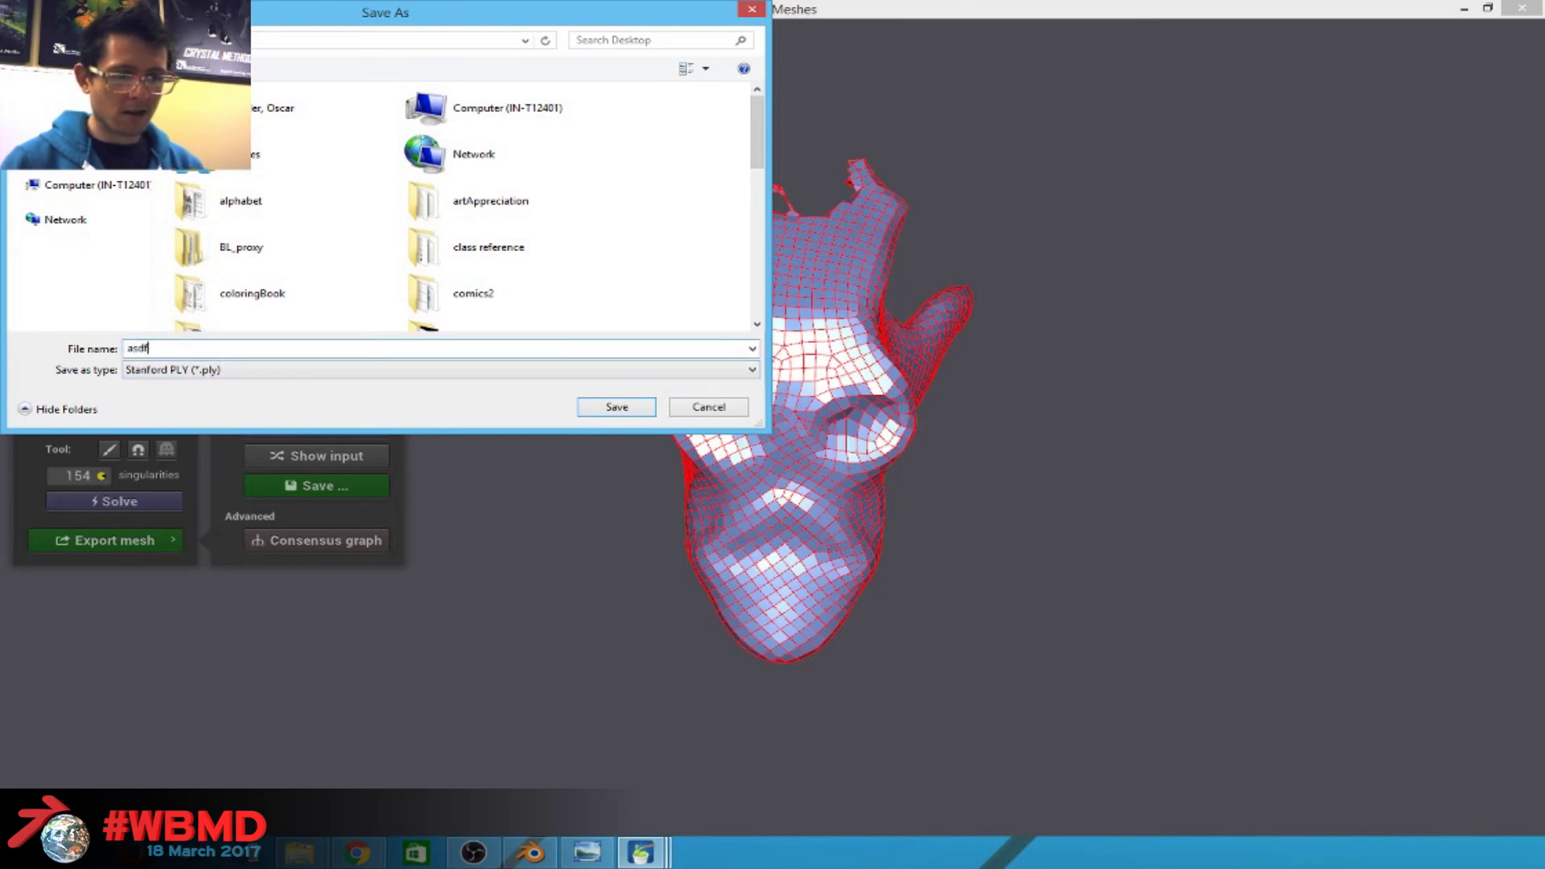
click(602, 407)
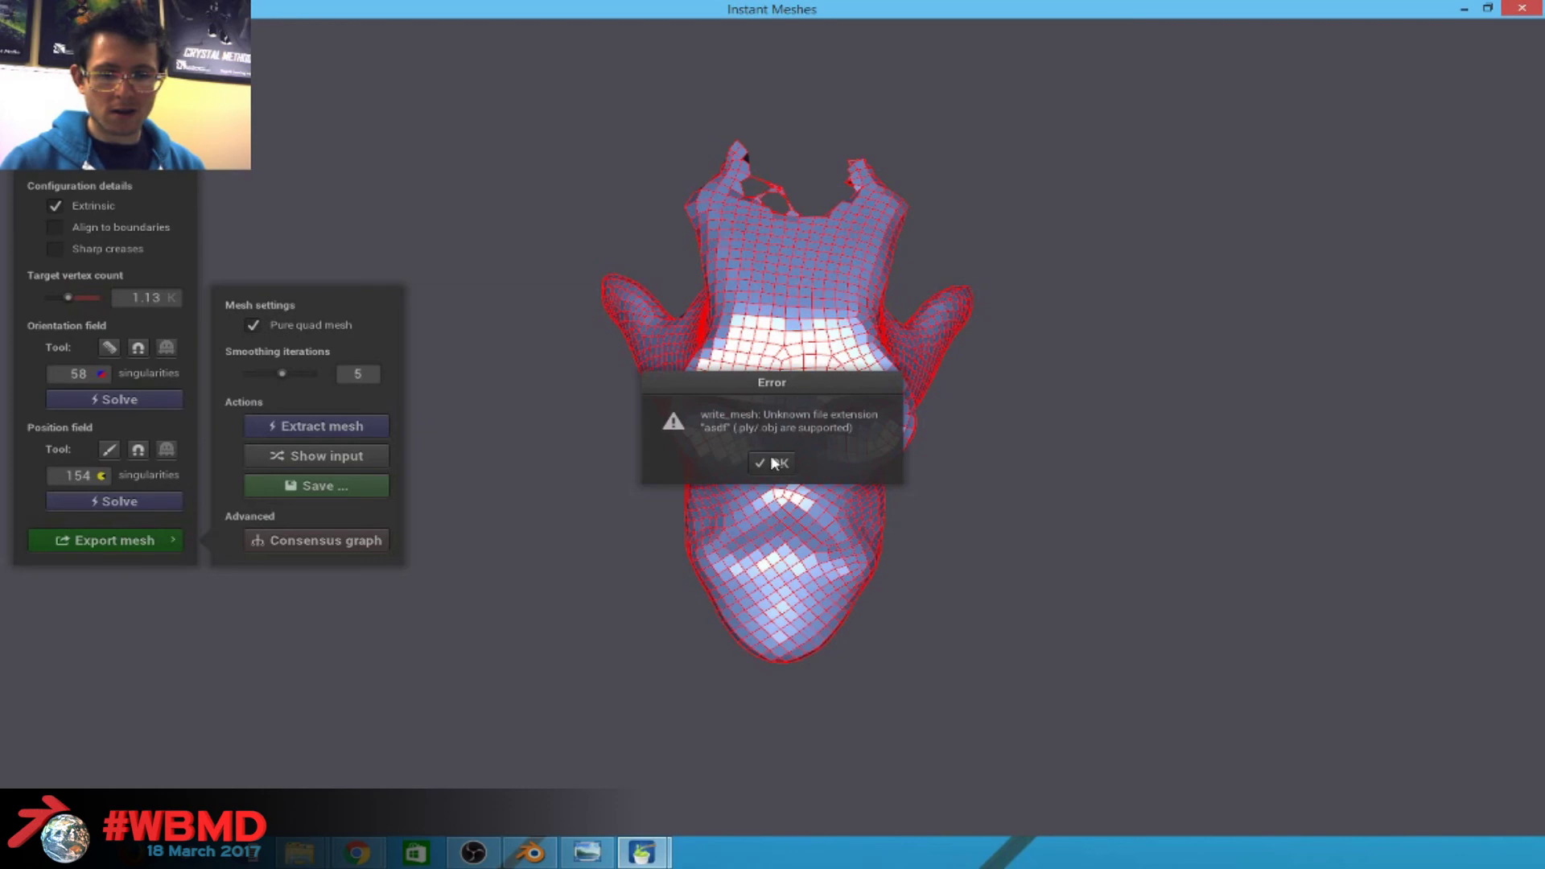
click(774, 463)
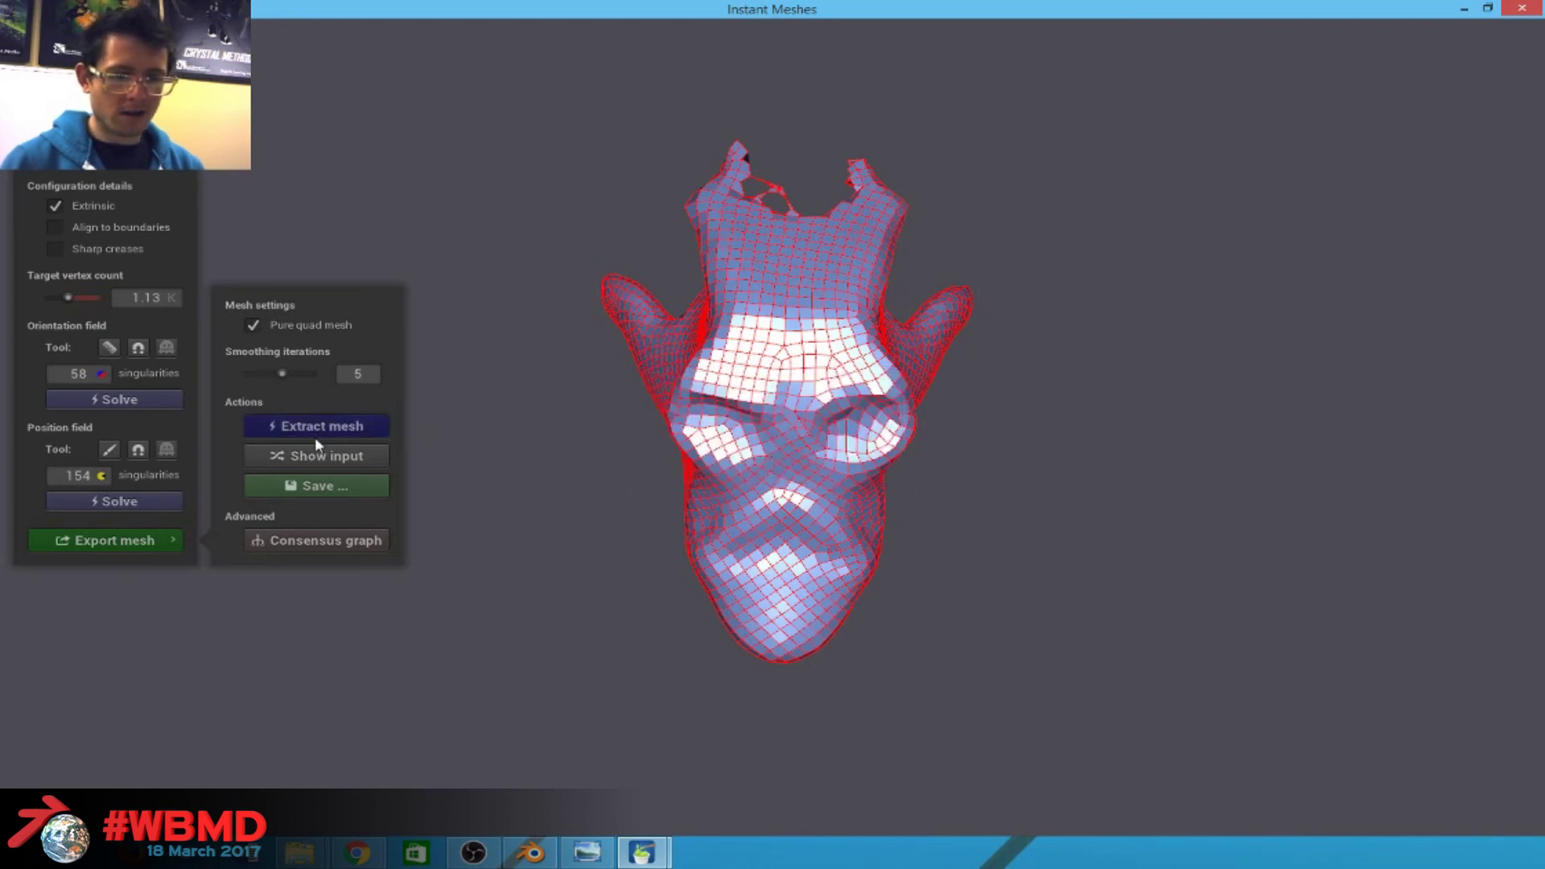
Try to save the extracted mesh again under a new name without a file extension.
click(320, 457)
click(322, 456)
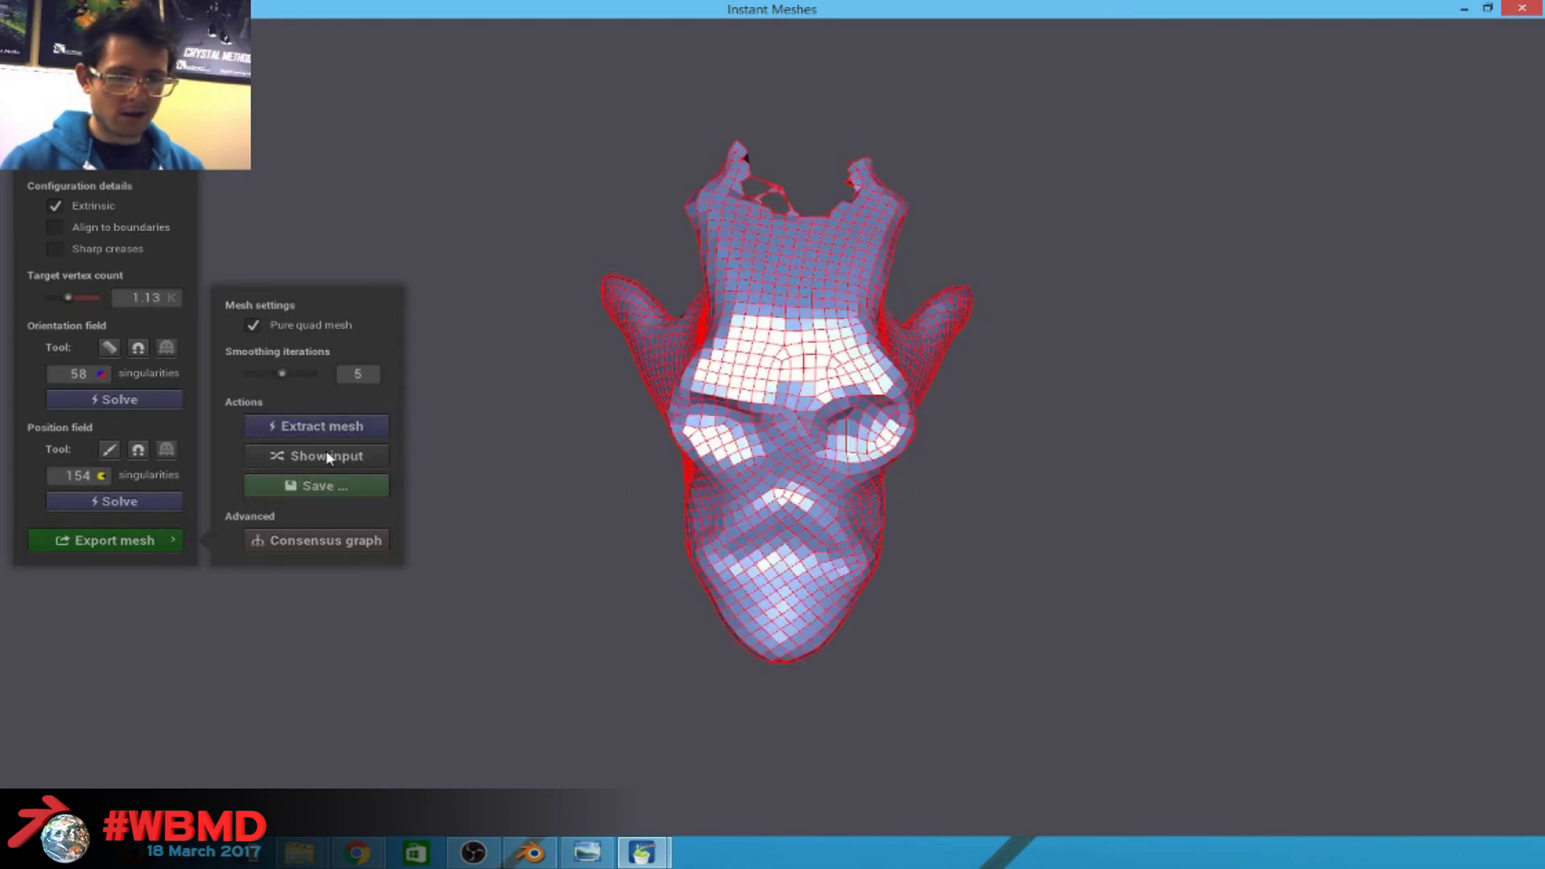
click(327, 486)
text(adadsf)
click(637, 413)
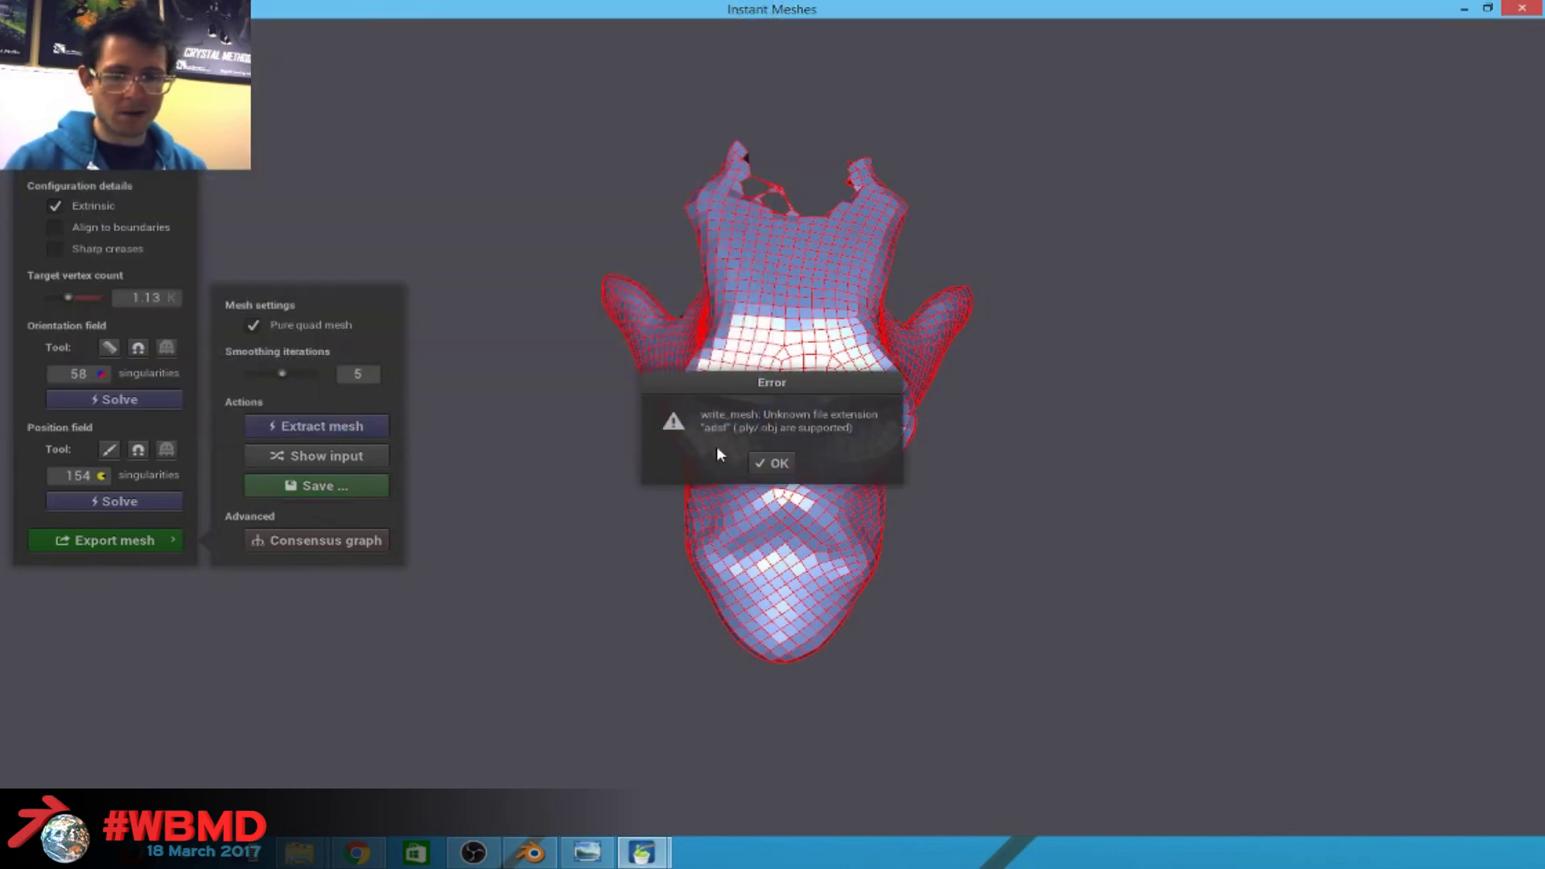
click(779, 464)
Save the current Instant Meshes state as asdf in Stanford PLY format.
drag(793, 368, 730, 373)
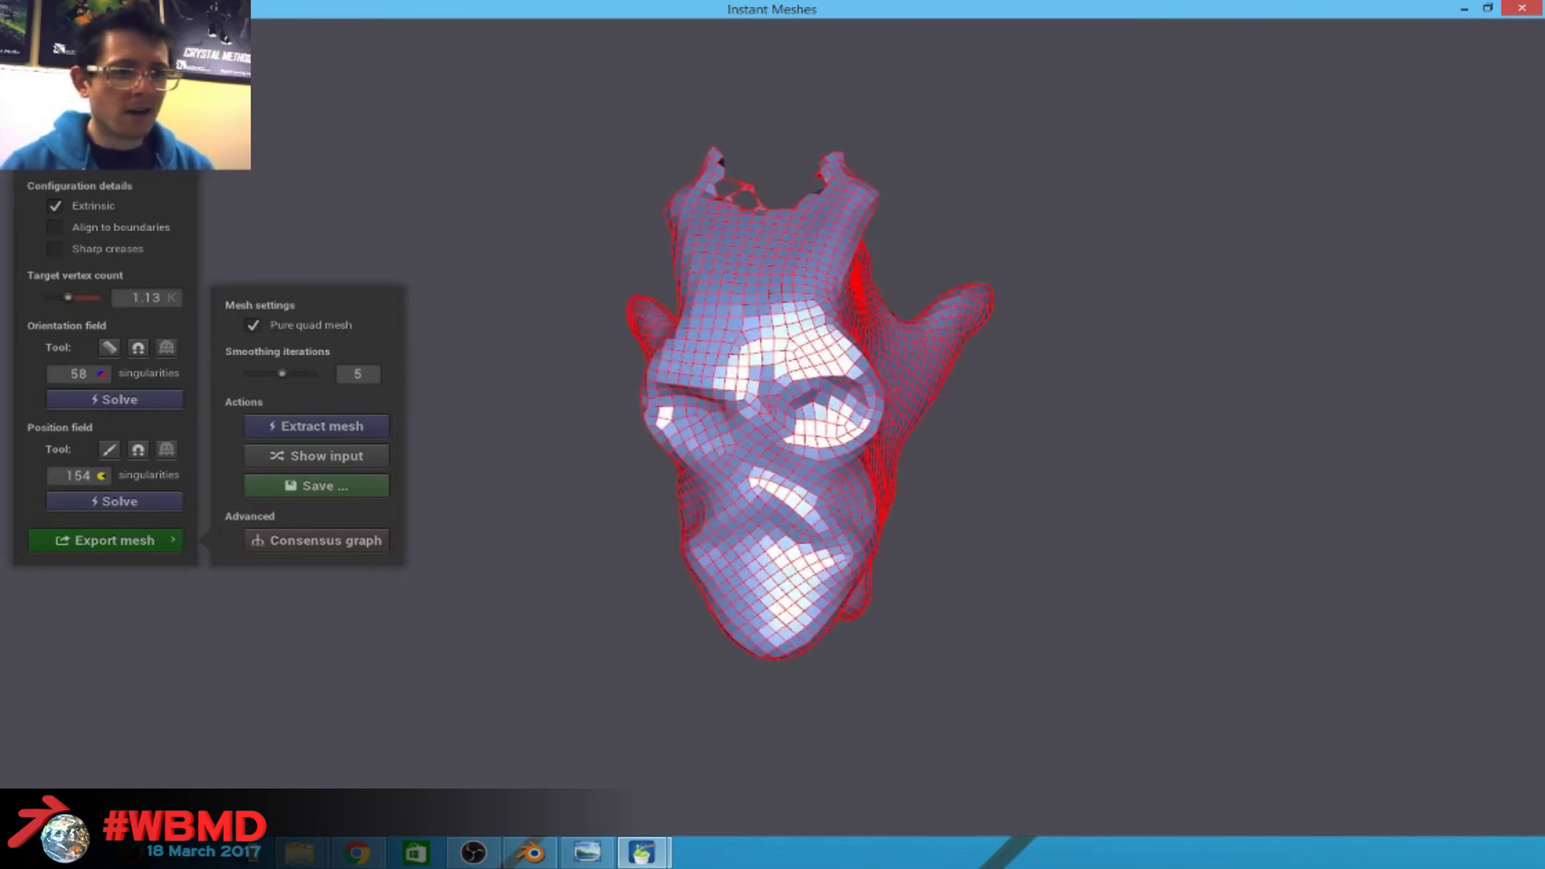
click(105, 103)
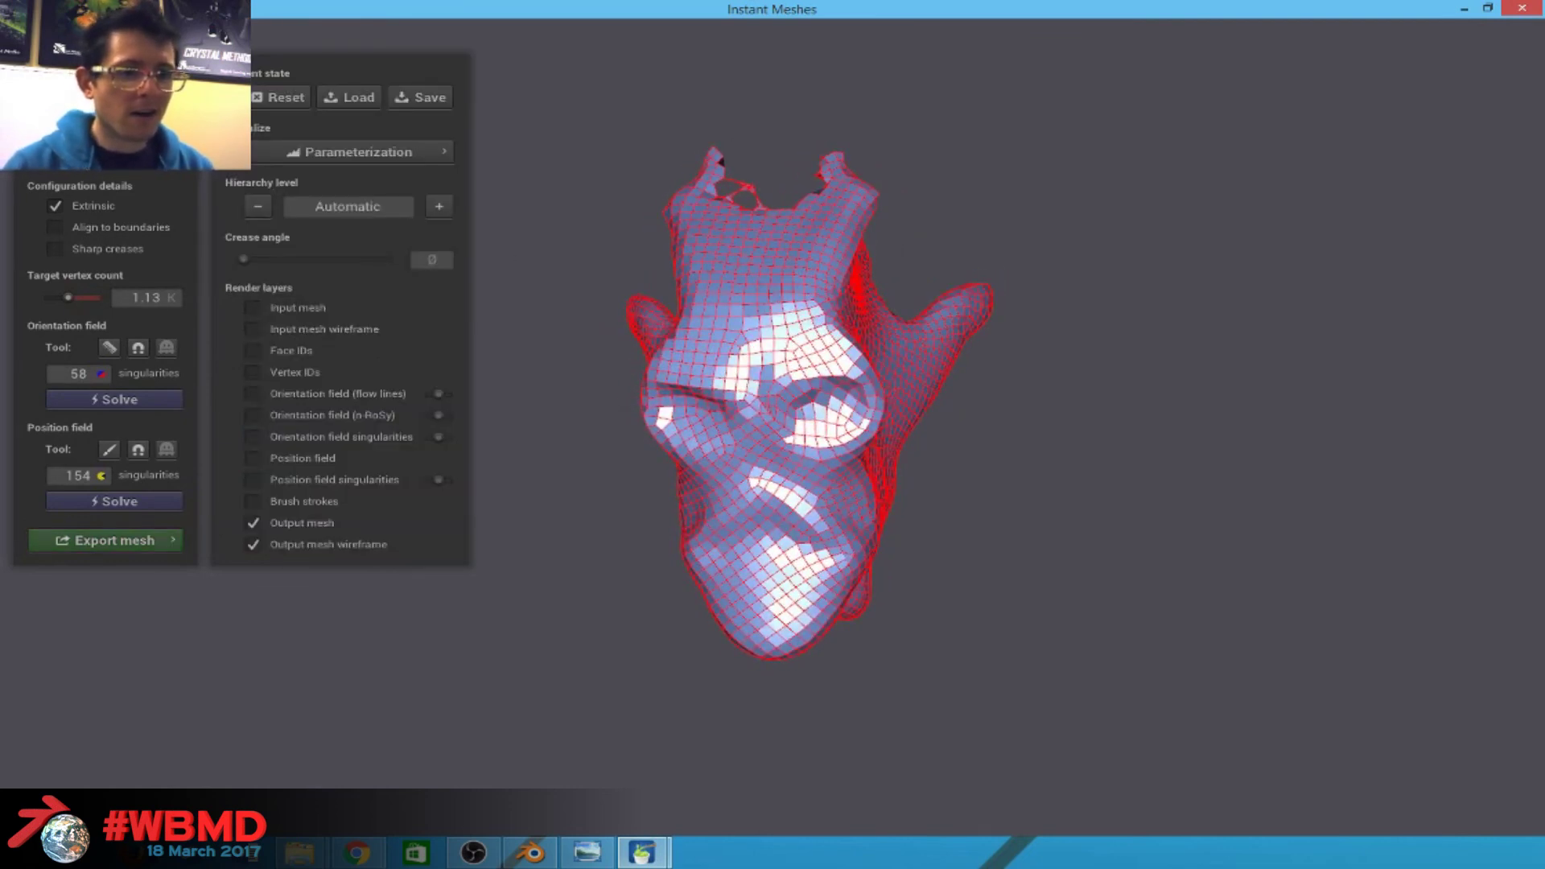
click(420, 97)
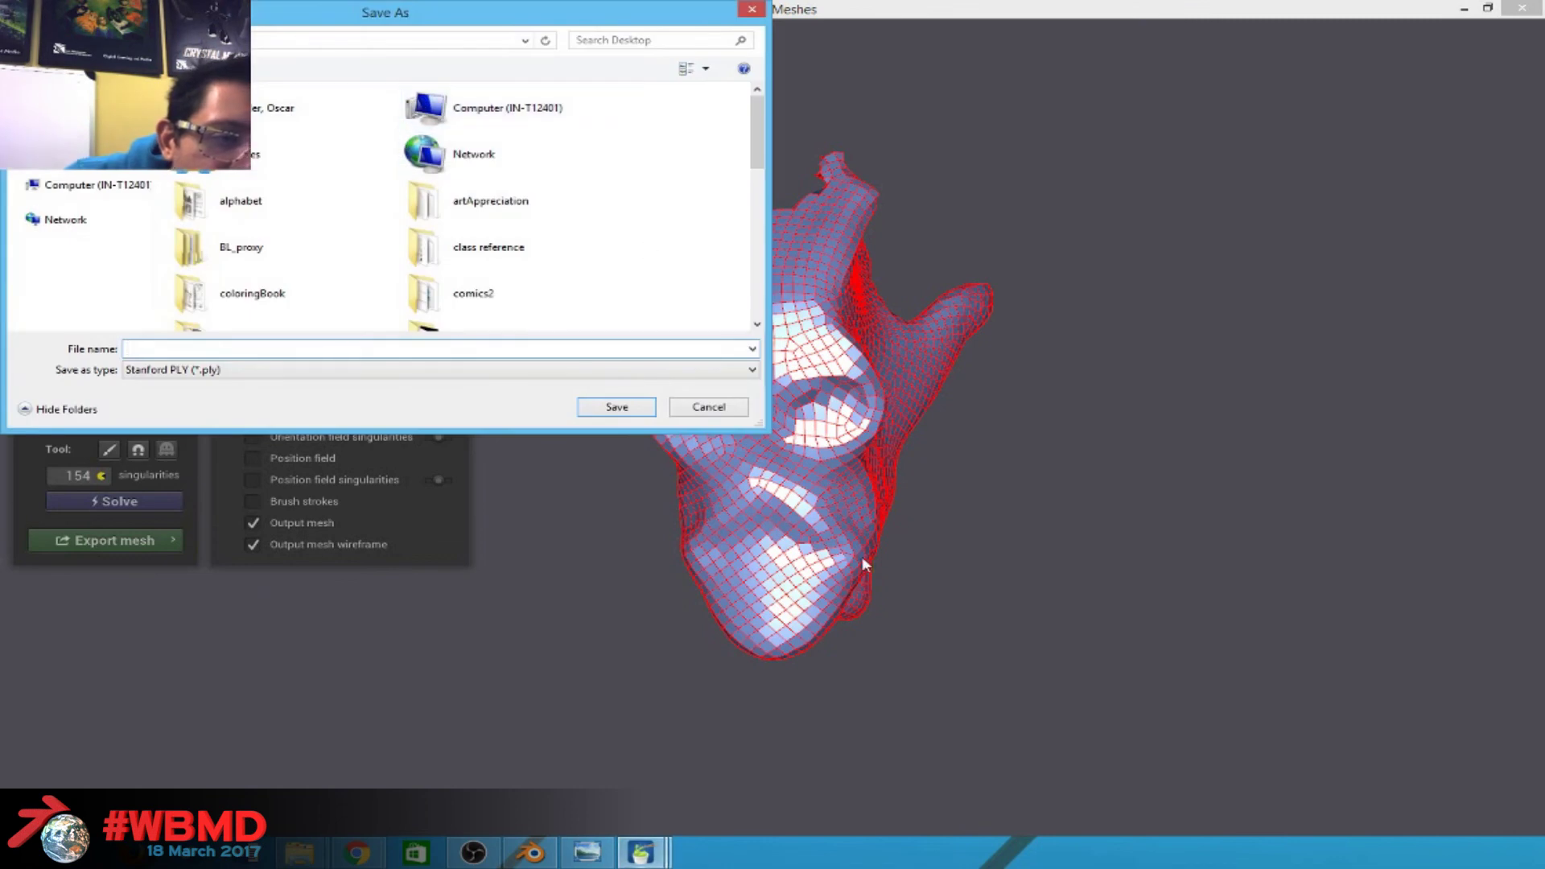
click(473, 385)
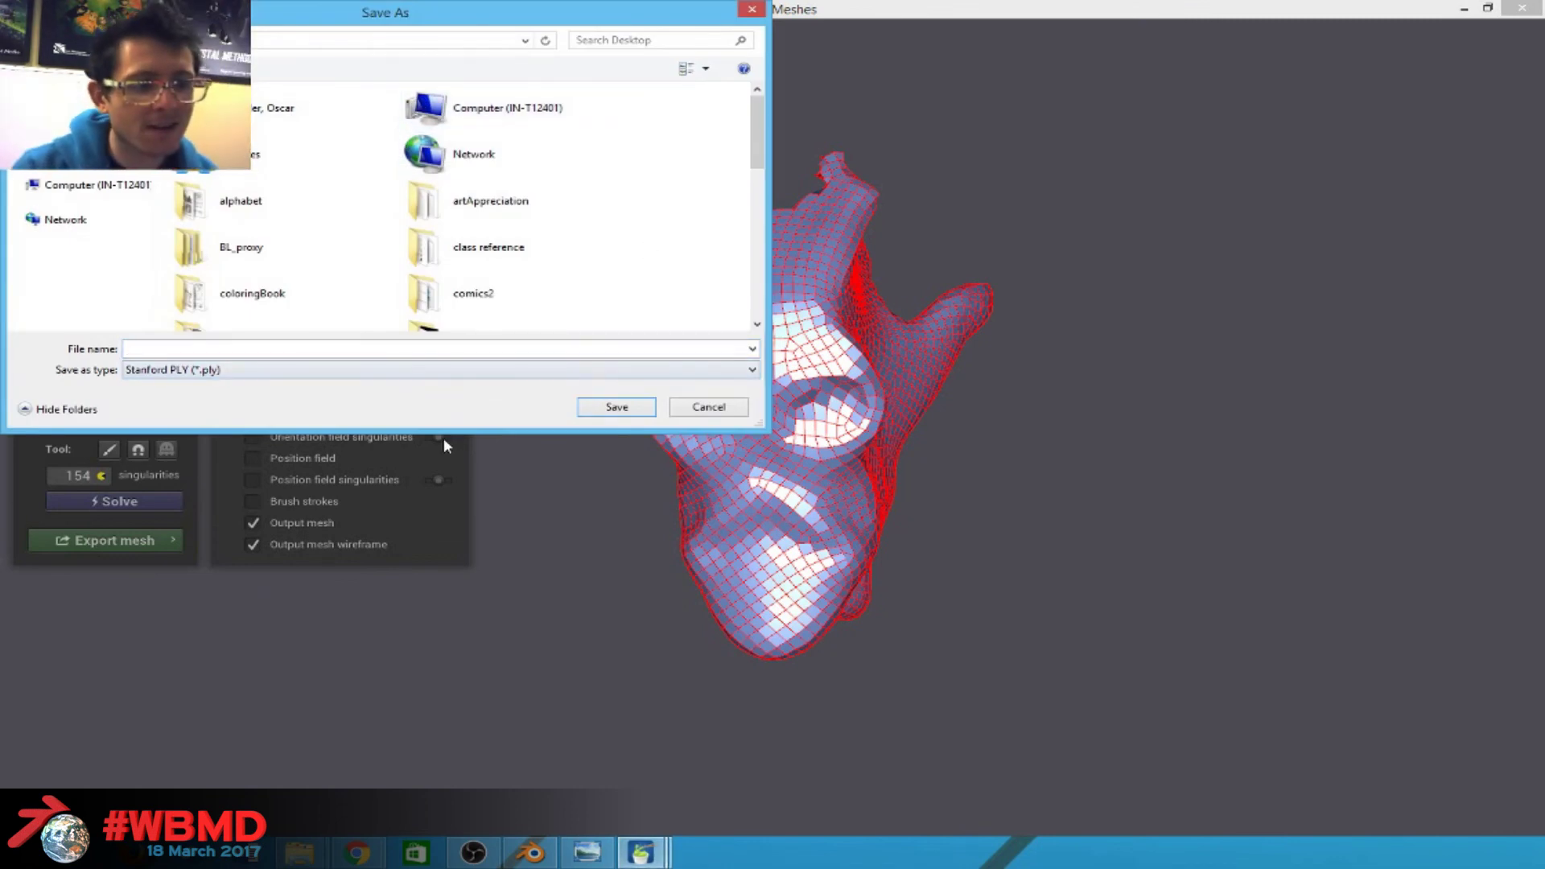
text(asdf)
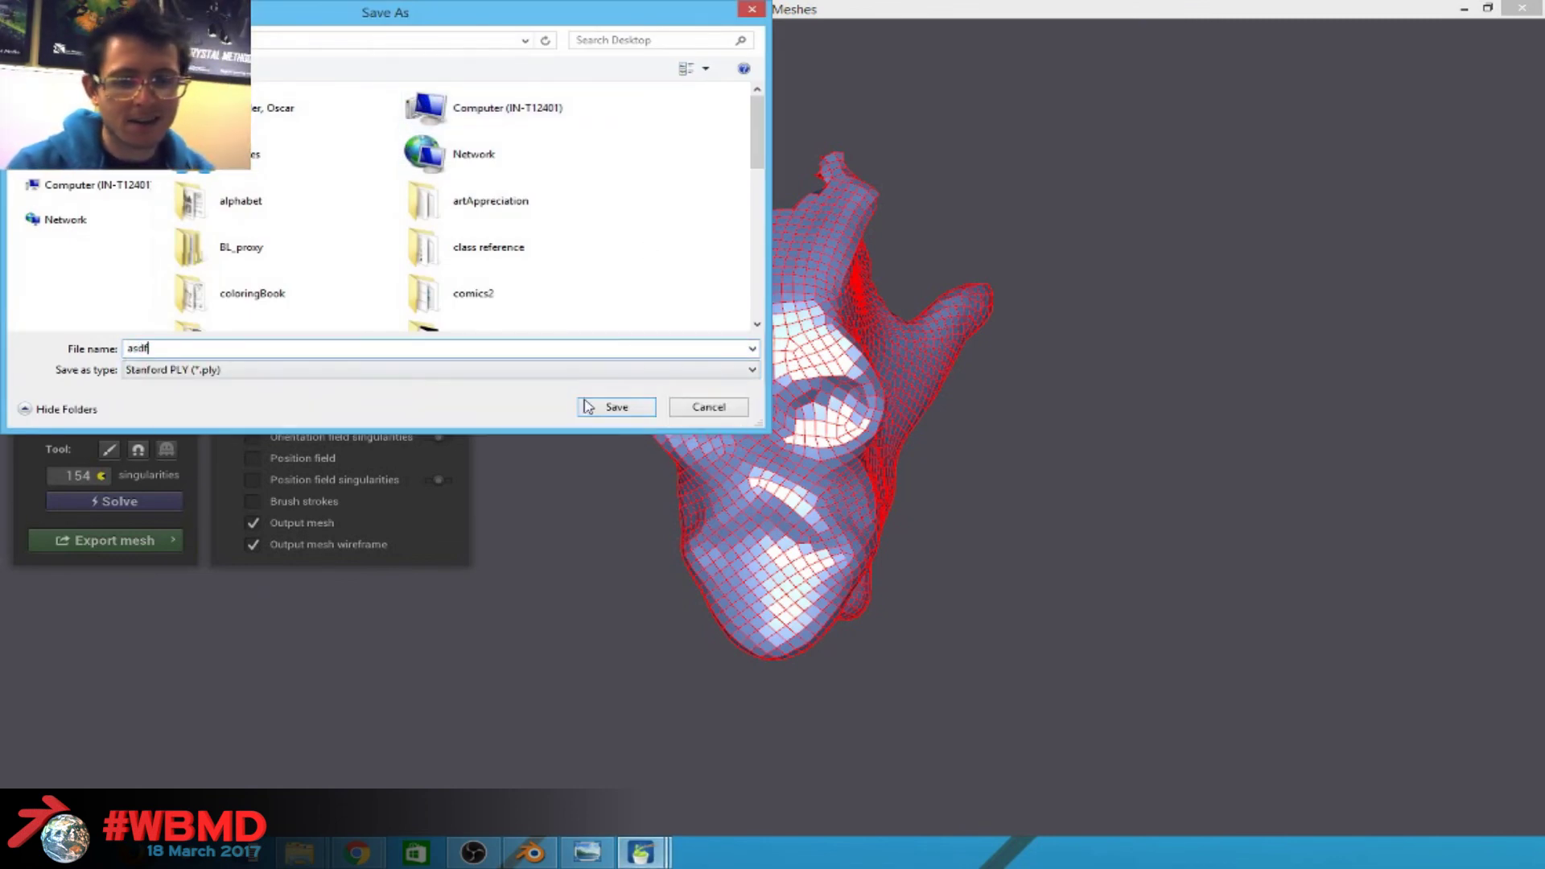
click(615, 406)
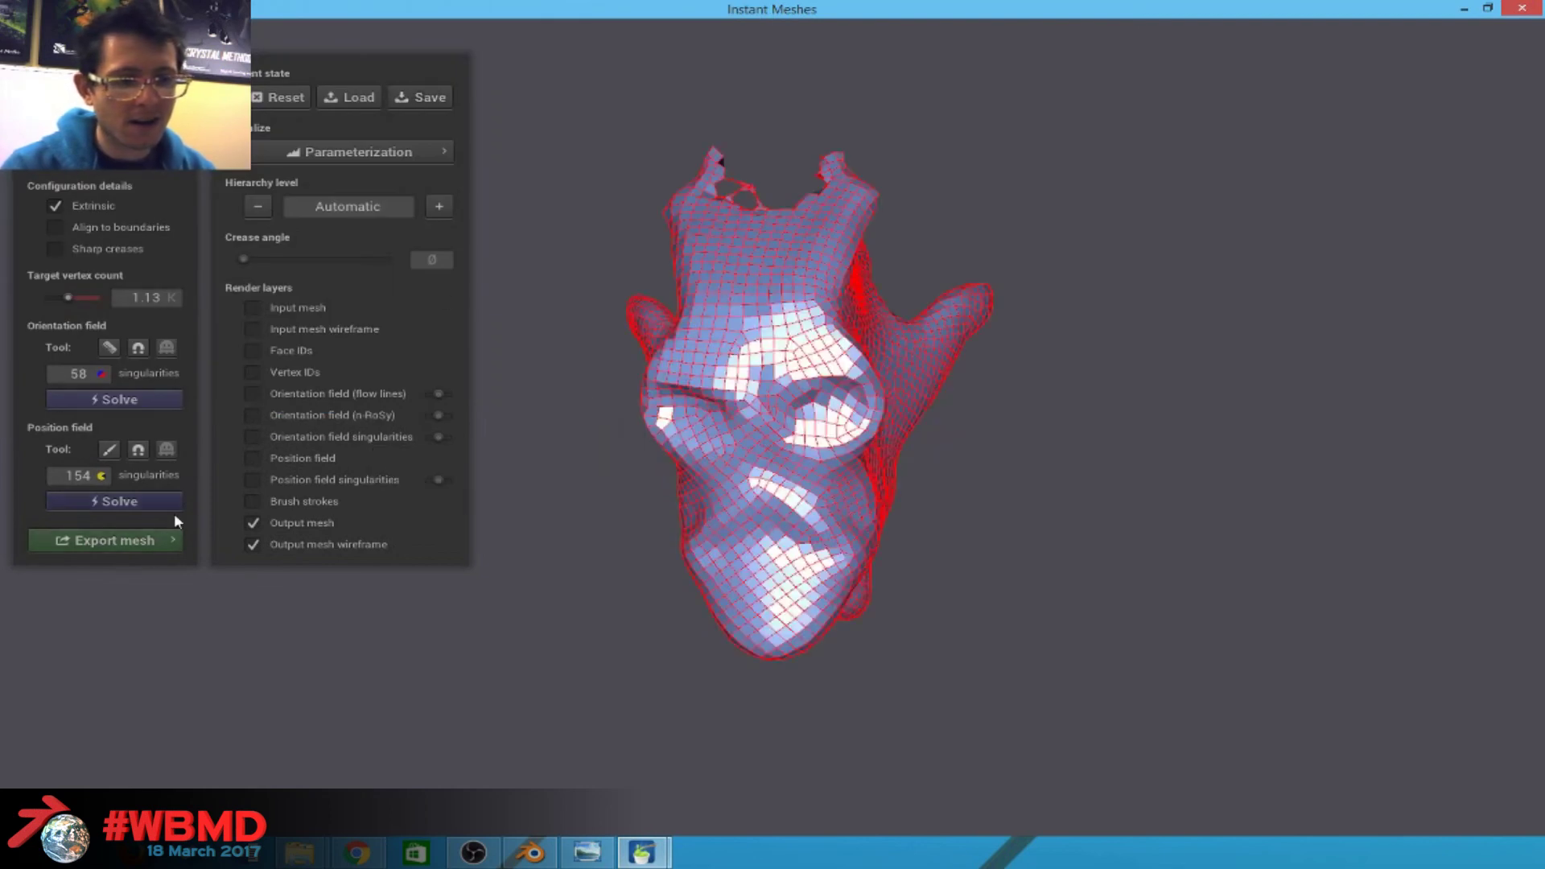
Try to export the extracted mesh as derp.obg with Wavefront OBJ chosen as the file type.
click(168, 537)
click(340, 486)
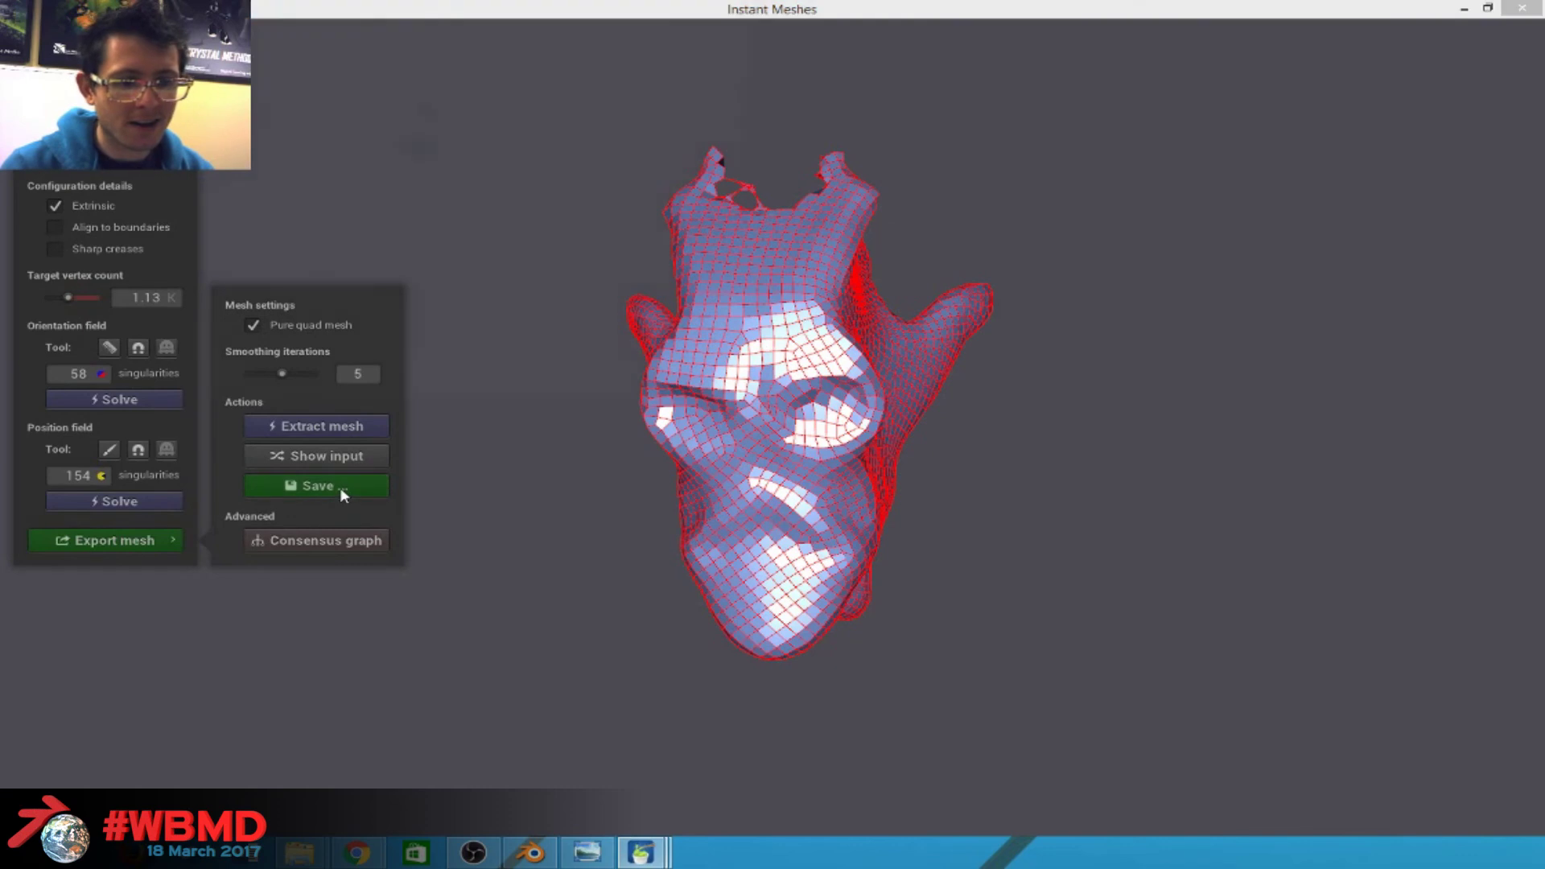
click(358, 370)
click(358, 381)
click(352, 349)
text(derp.og)
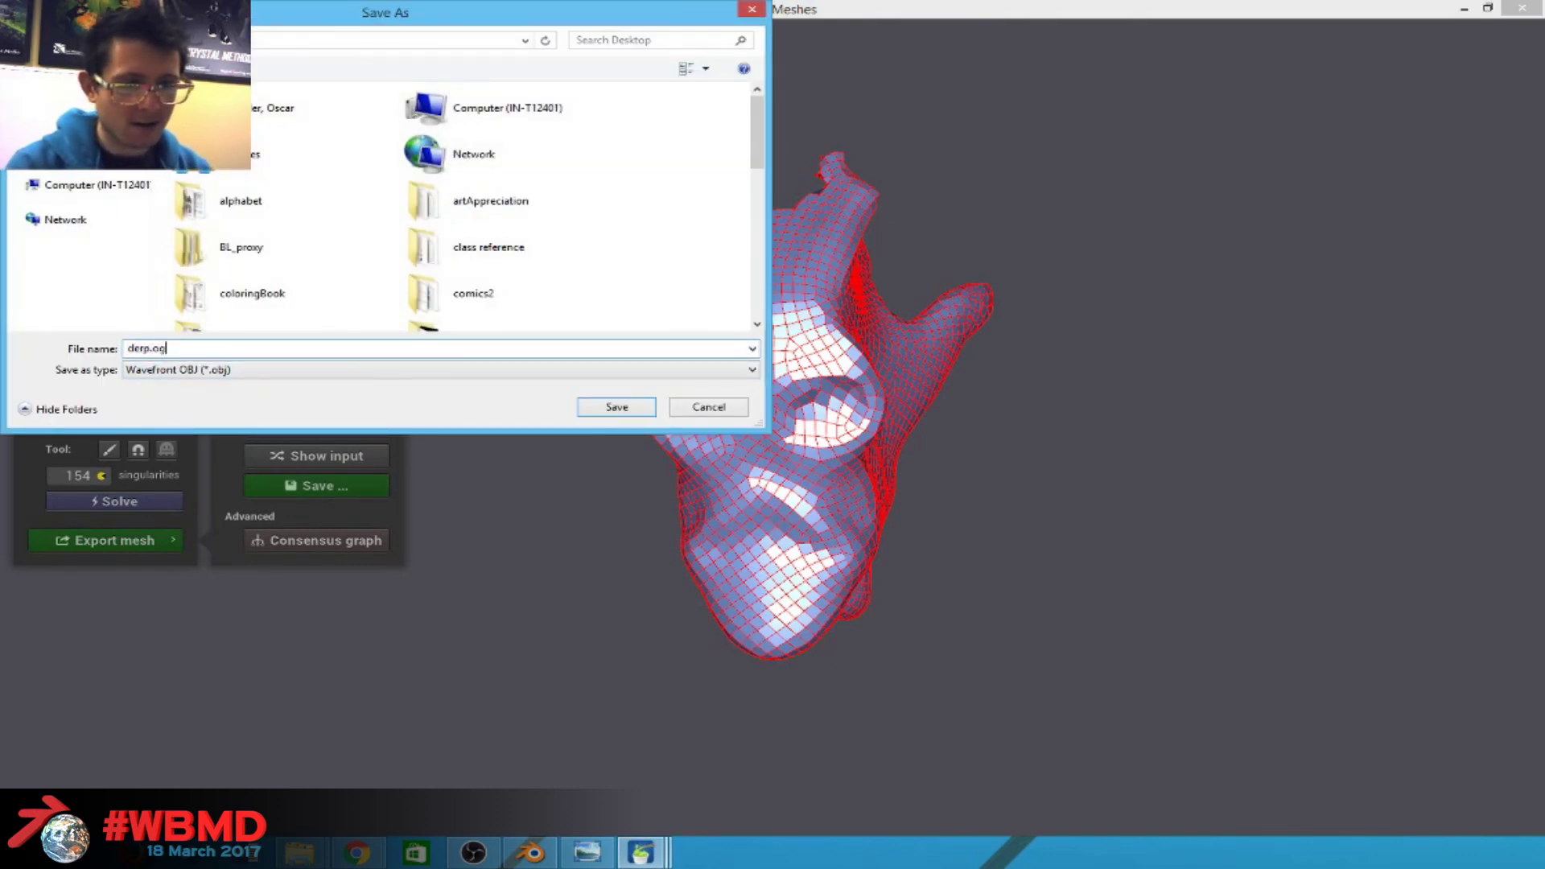
key(Return)
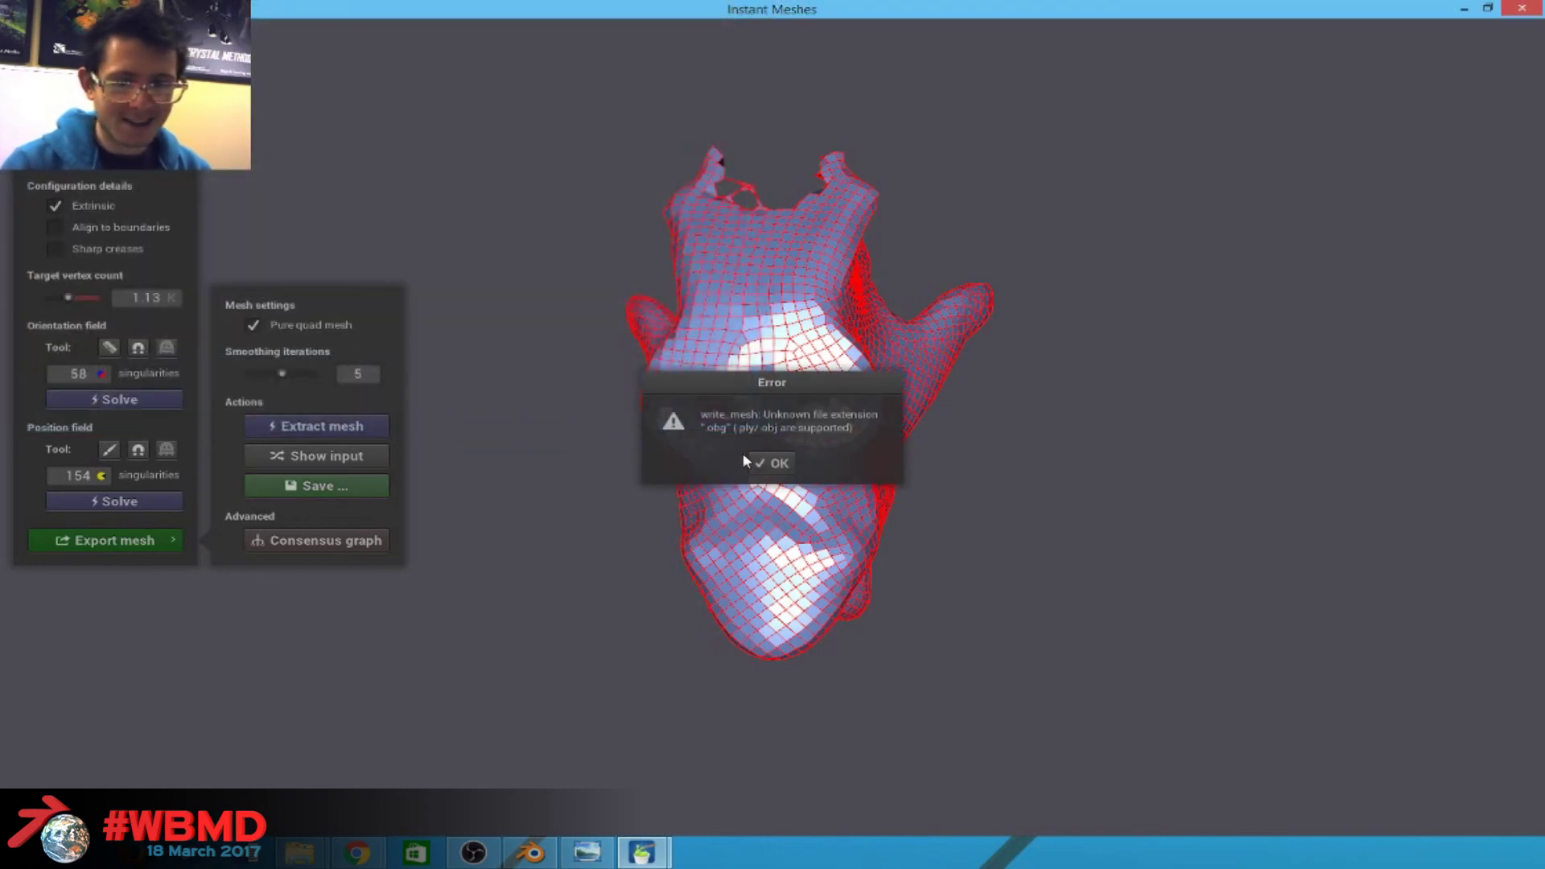
click(773, 463)
Save the extracted quad mesh as asdf.obj in Wavefront OBJ format.
click(329, 486)
text(asdf.obj)
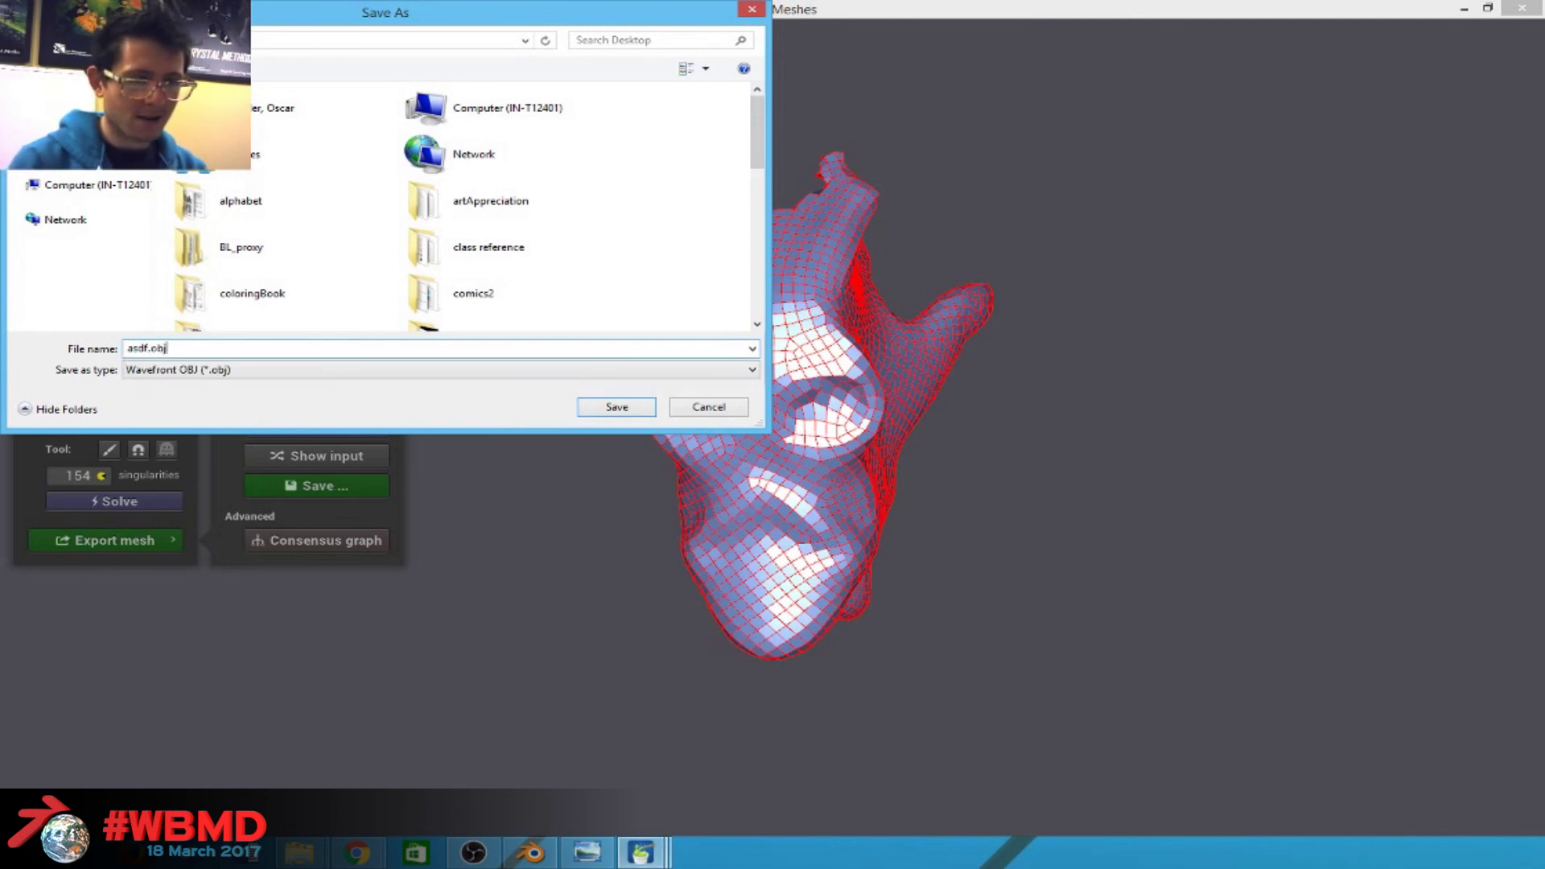
key(Return)
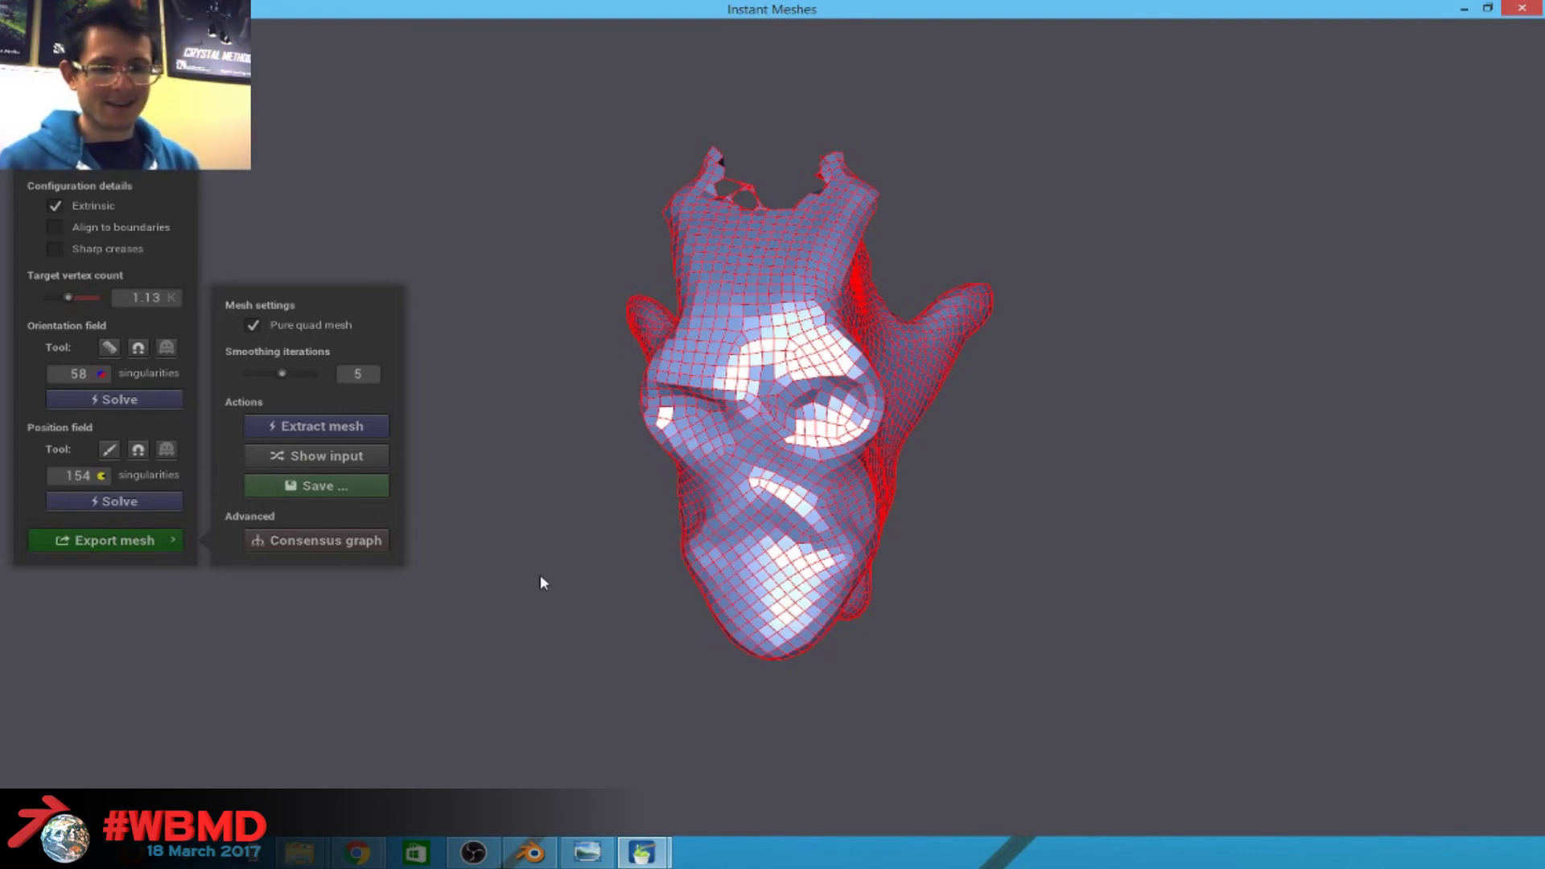
click(673, 847)
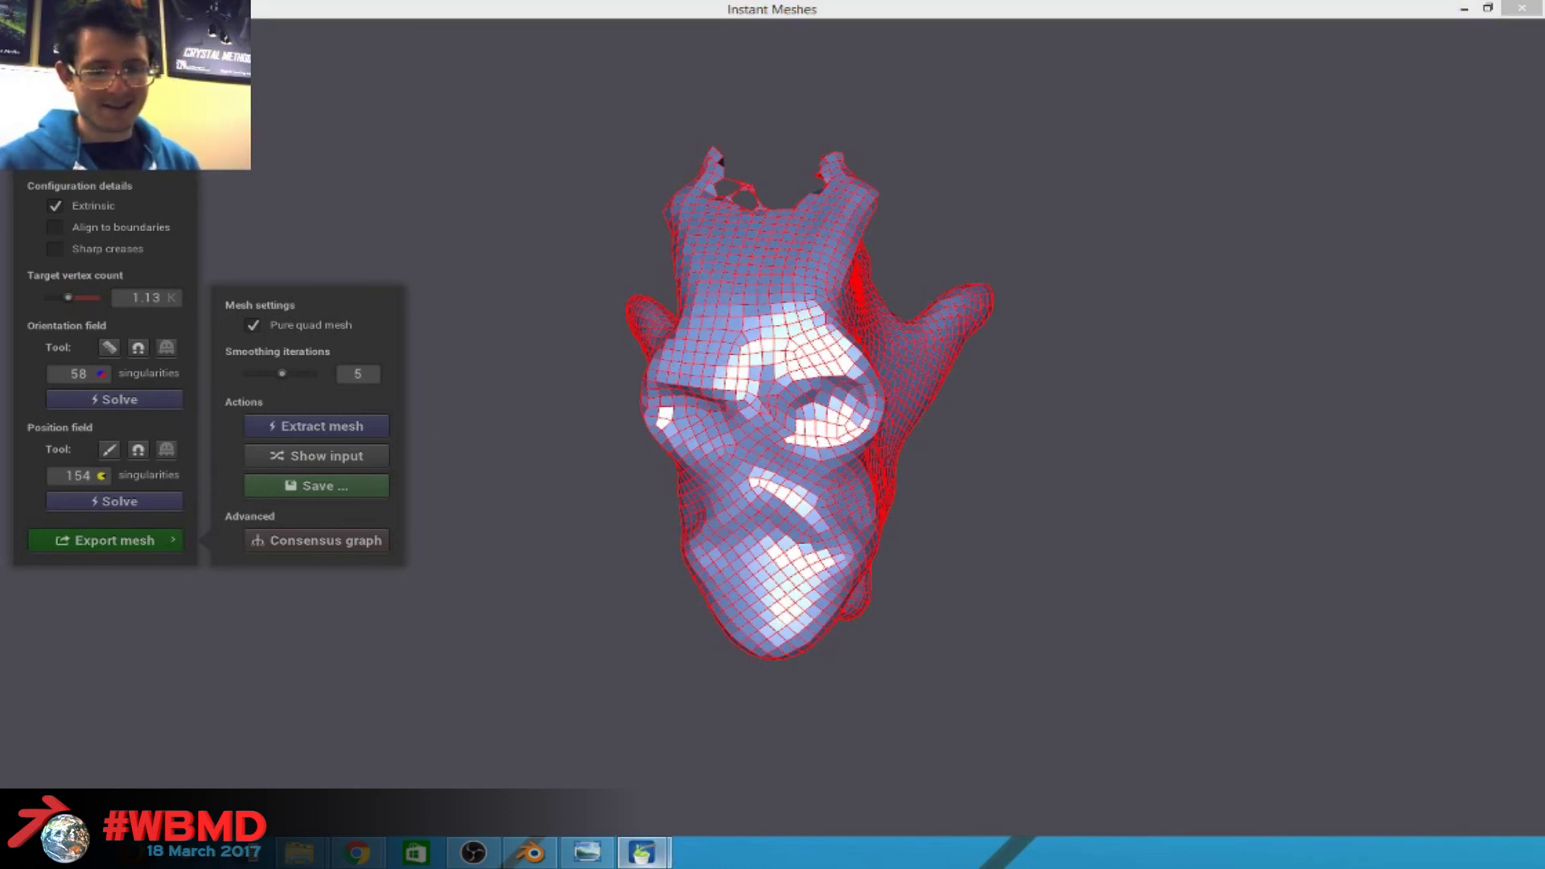
click(714, 747)
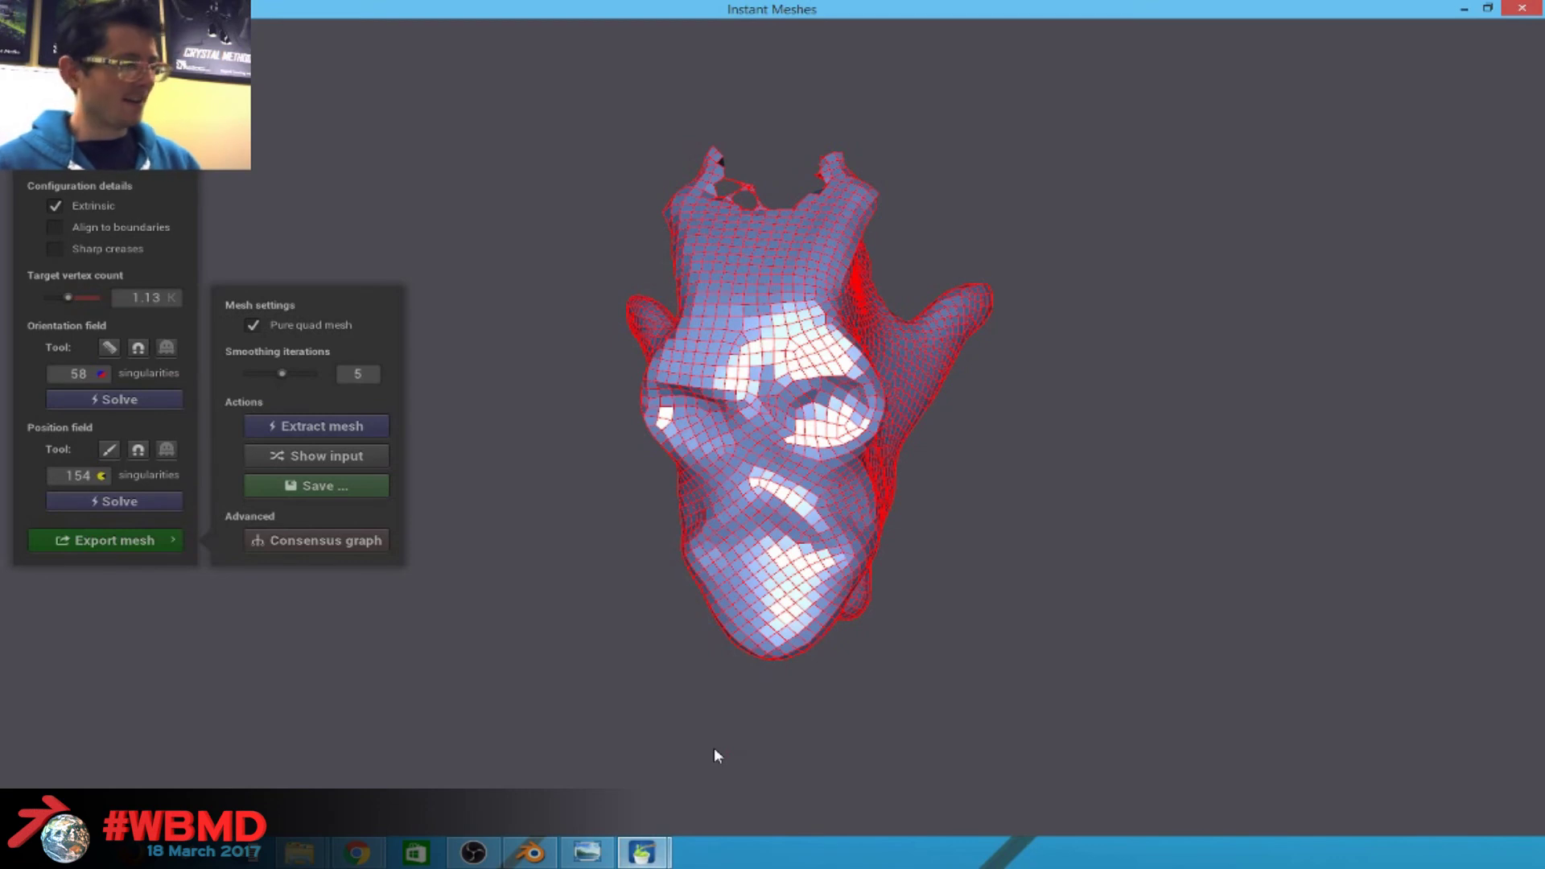
Switch to Blender and delete the cube at the origin of the visible layer.
click(531, 852)
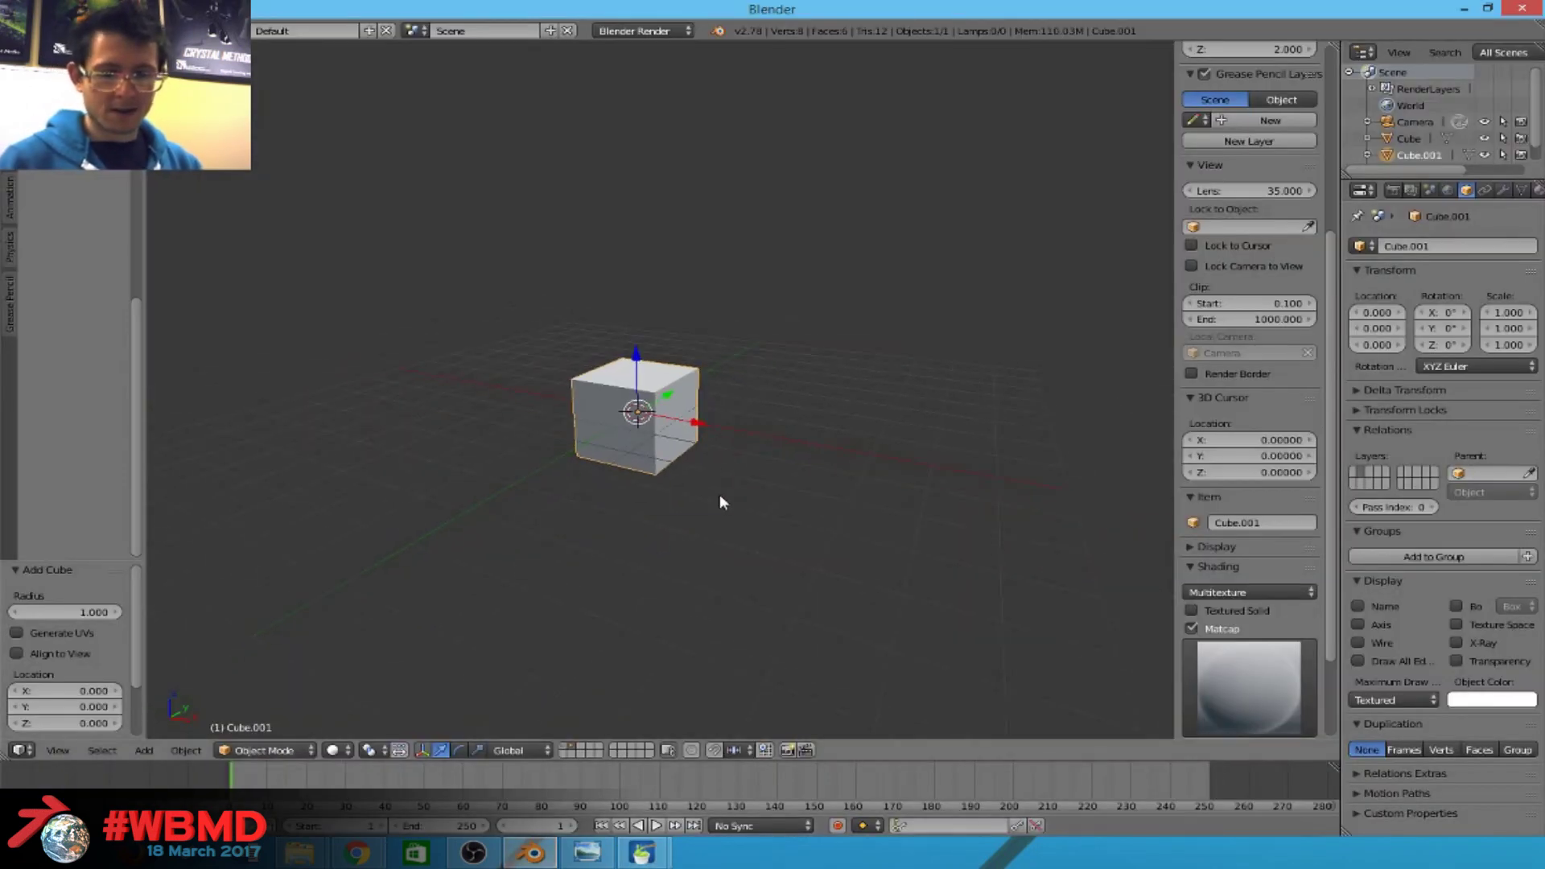
key(Delete)
key(shift+F1)
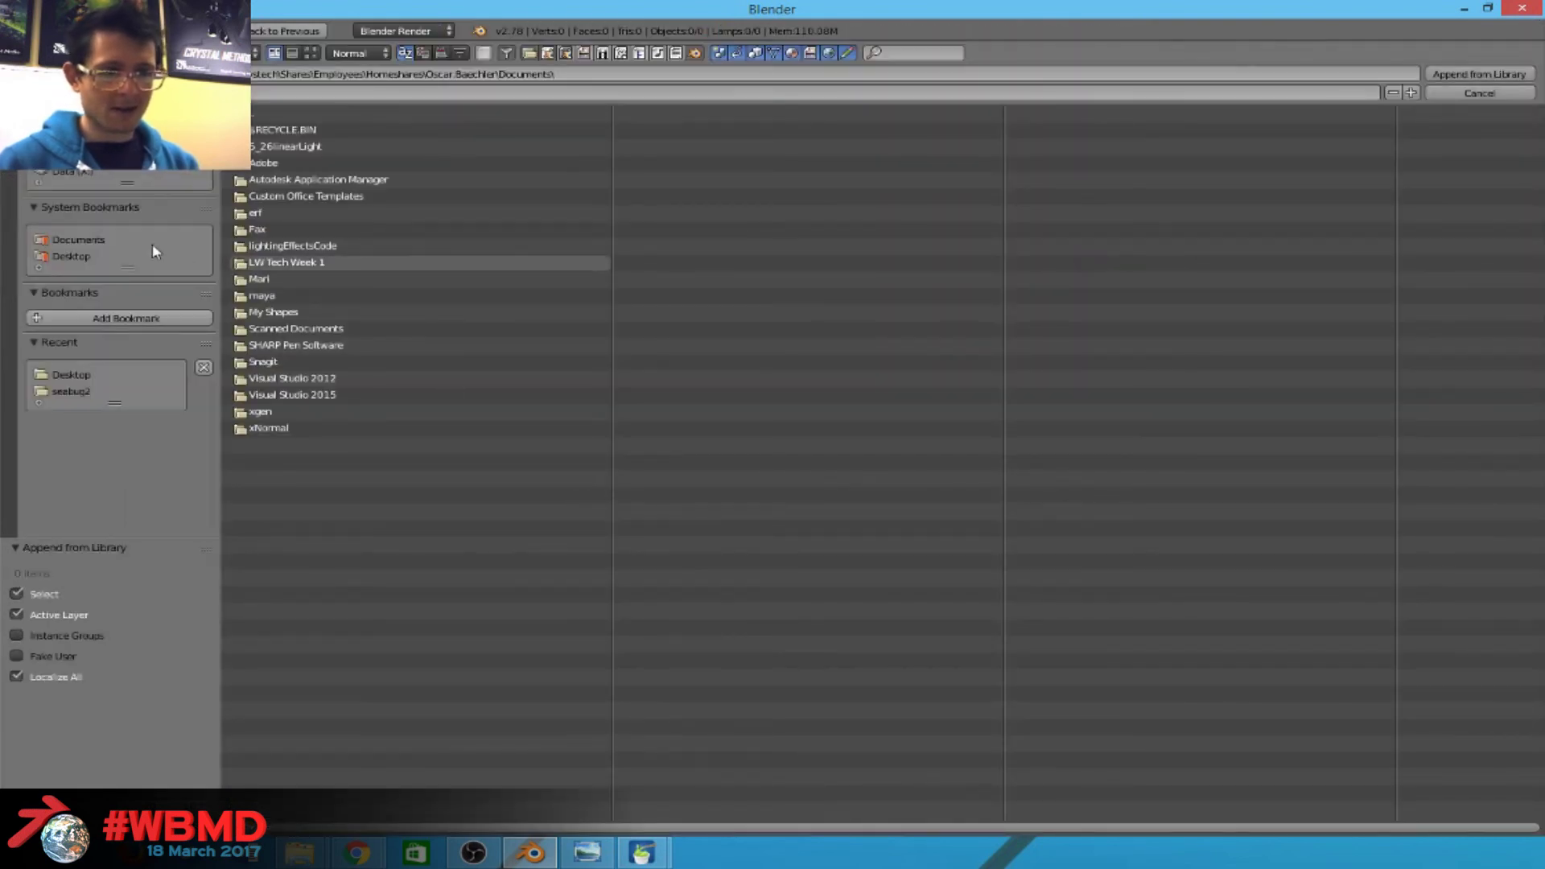
key(Escape)
Import the exported asdf.obj head mesh into the empty layer.
click(53, 31)
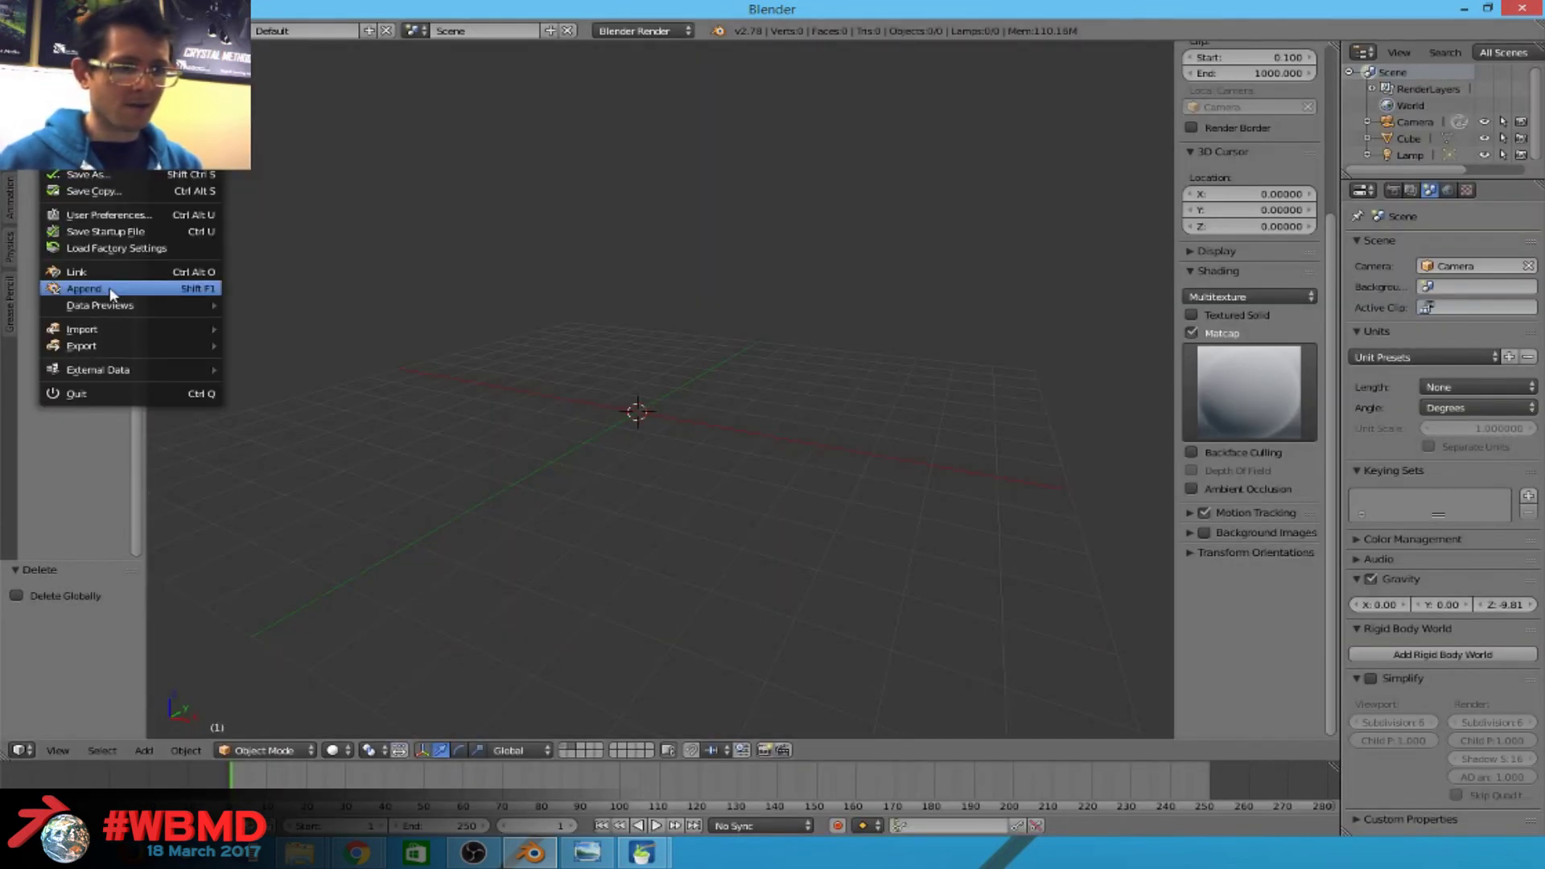
mouse_move(117, 328)
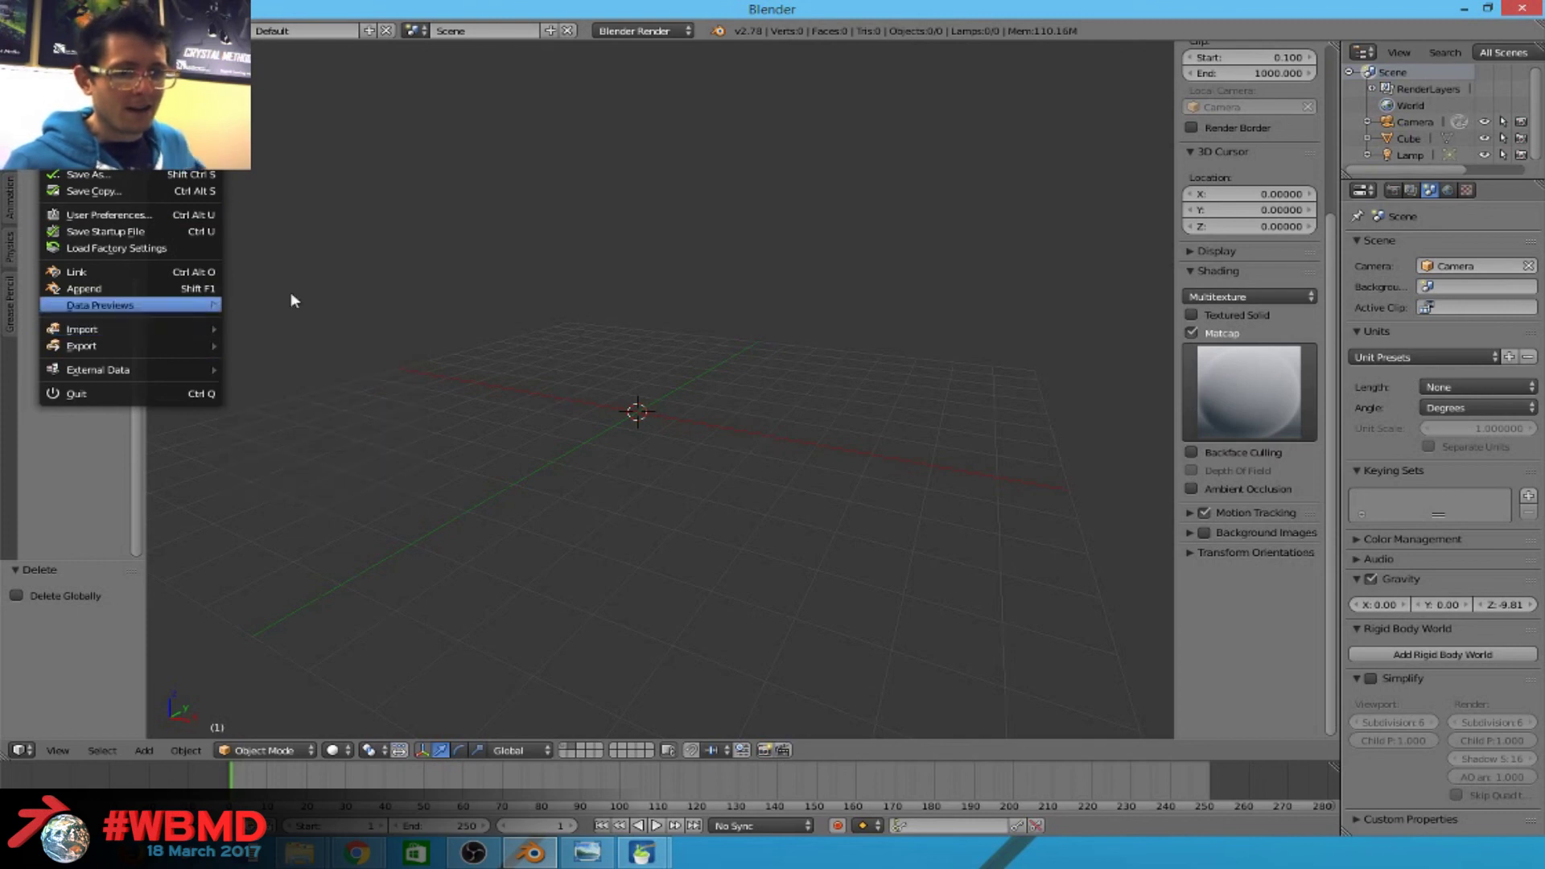
click(52, 30)
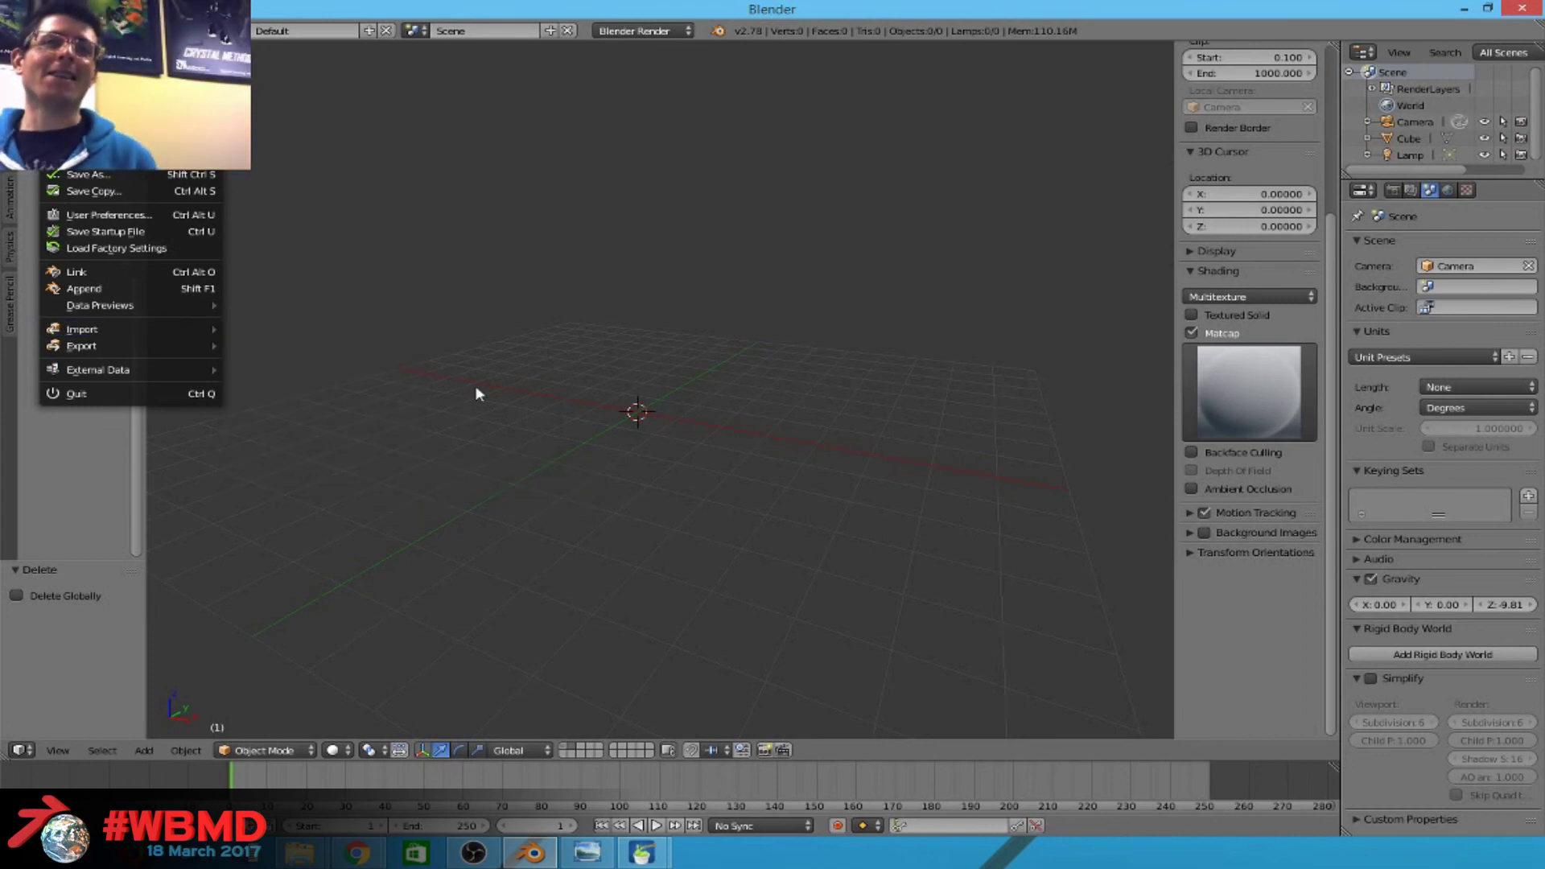
click(434, 414)
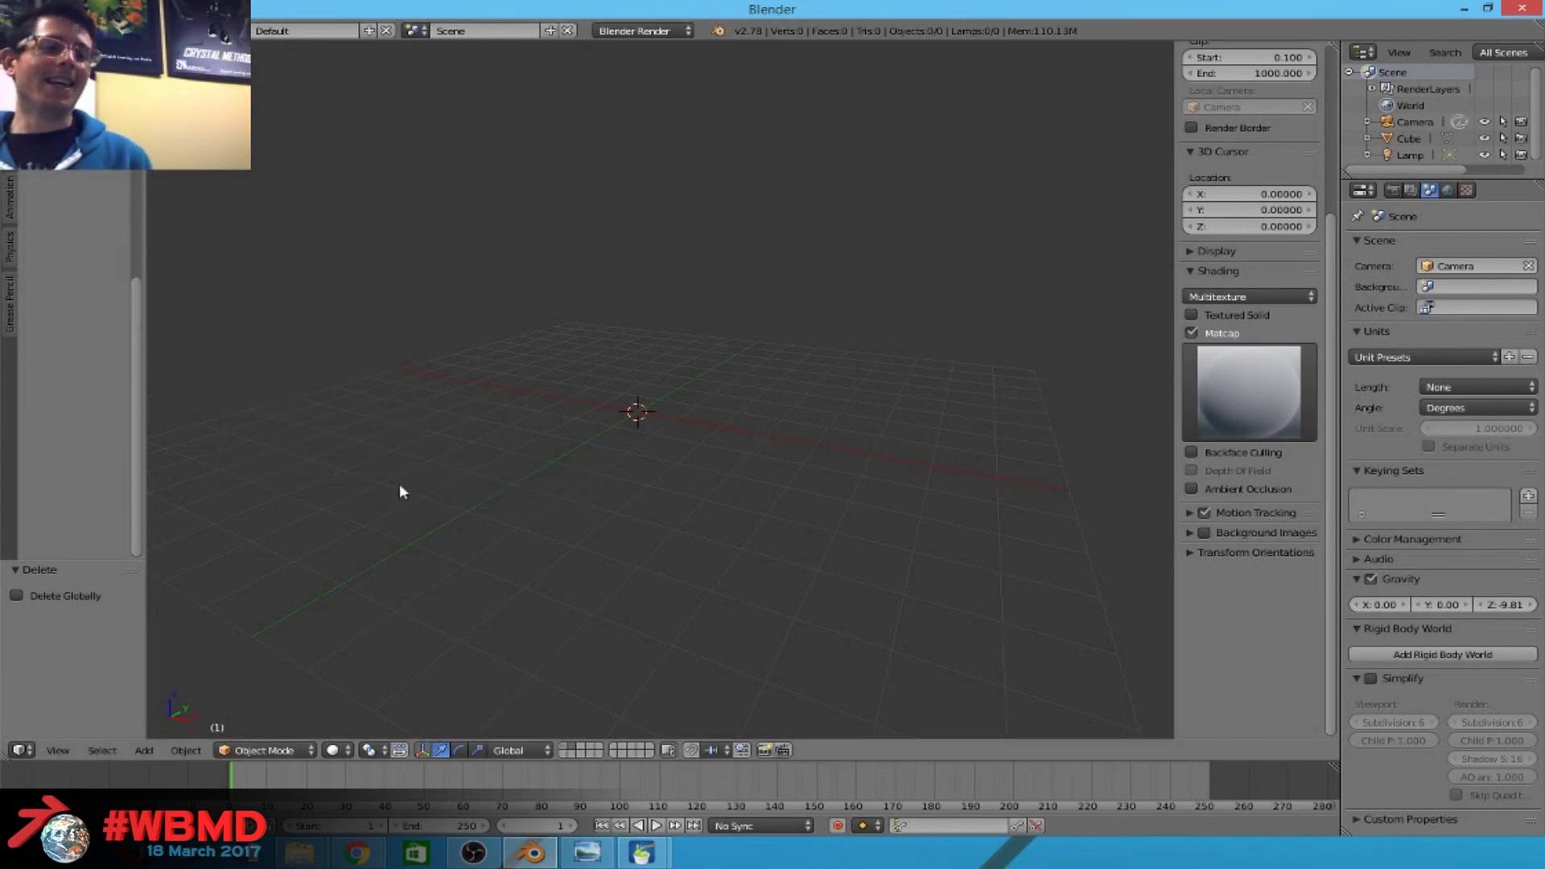
click(37, 31)
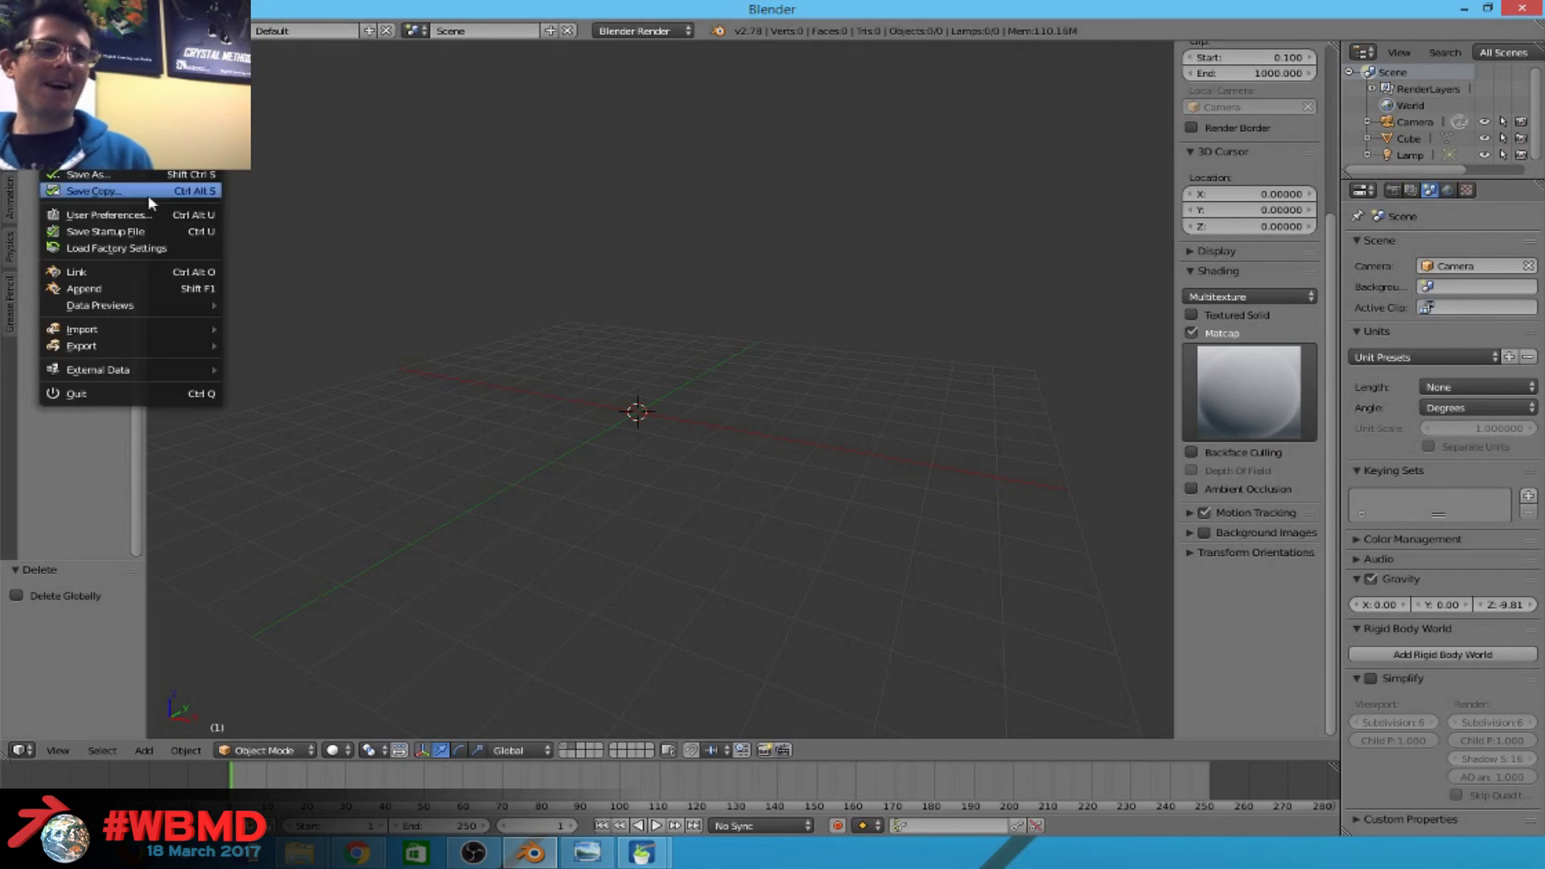
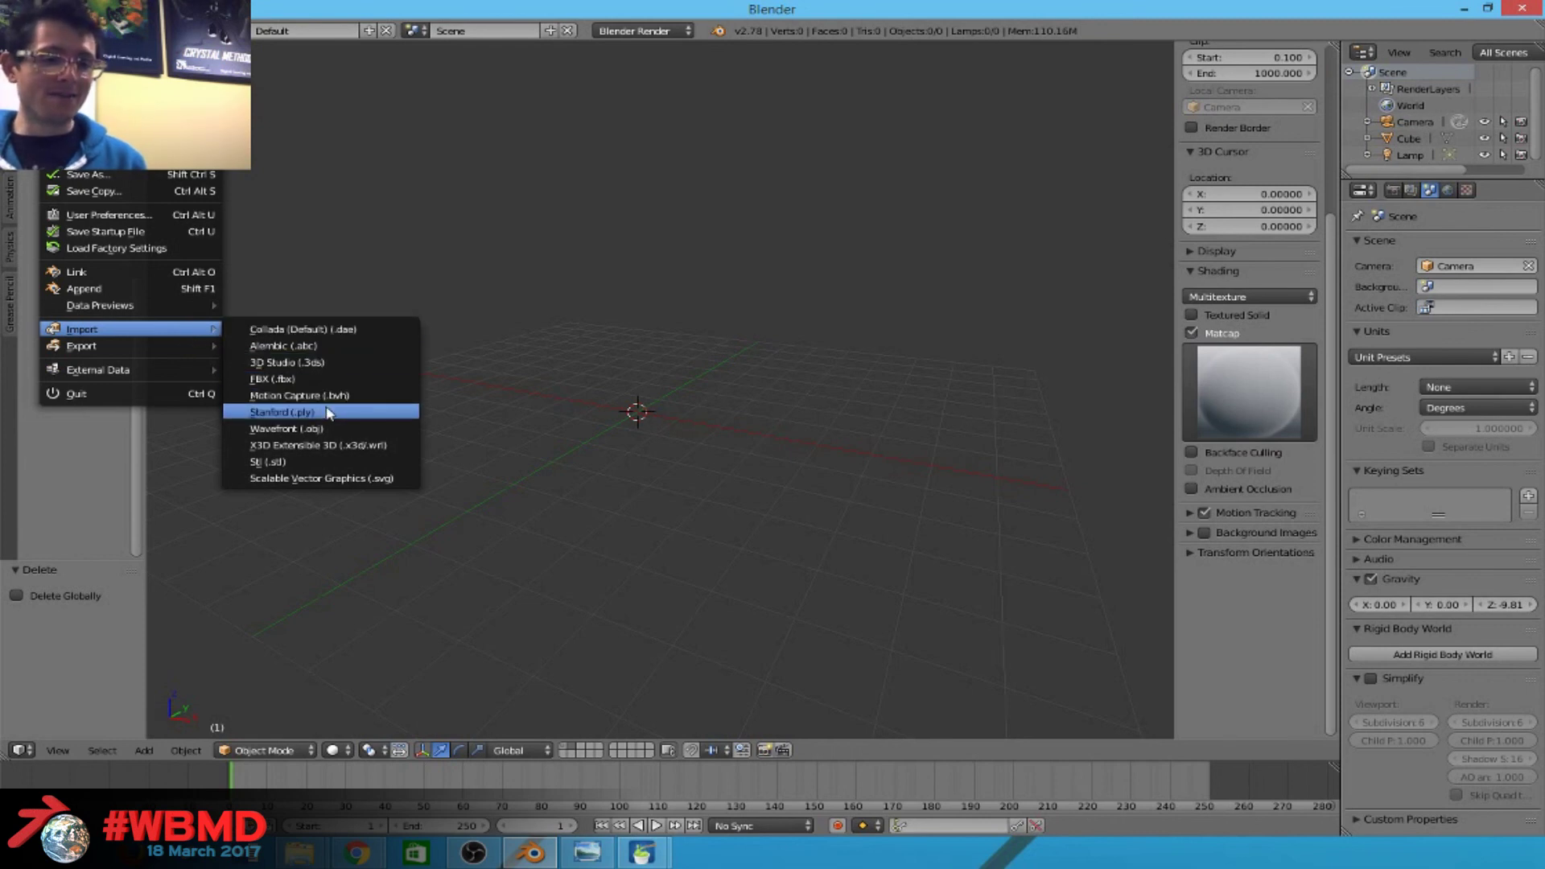
Load asdf.obj through the Wavefront OBJ importer.
click(325, 427)
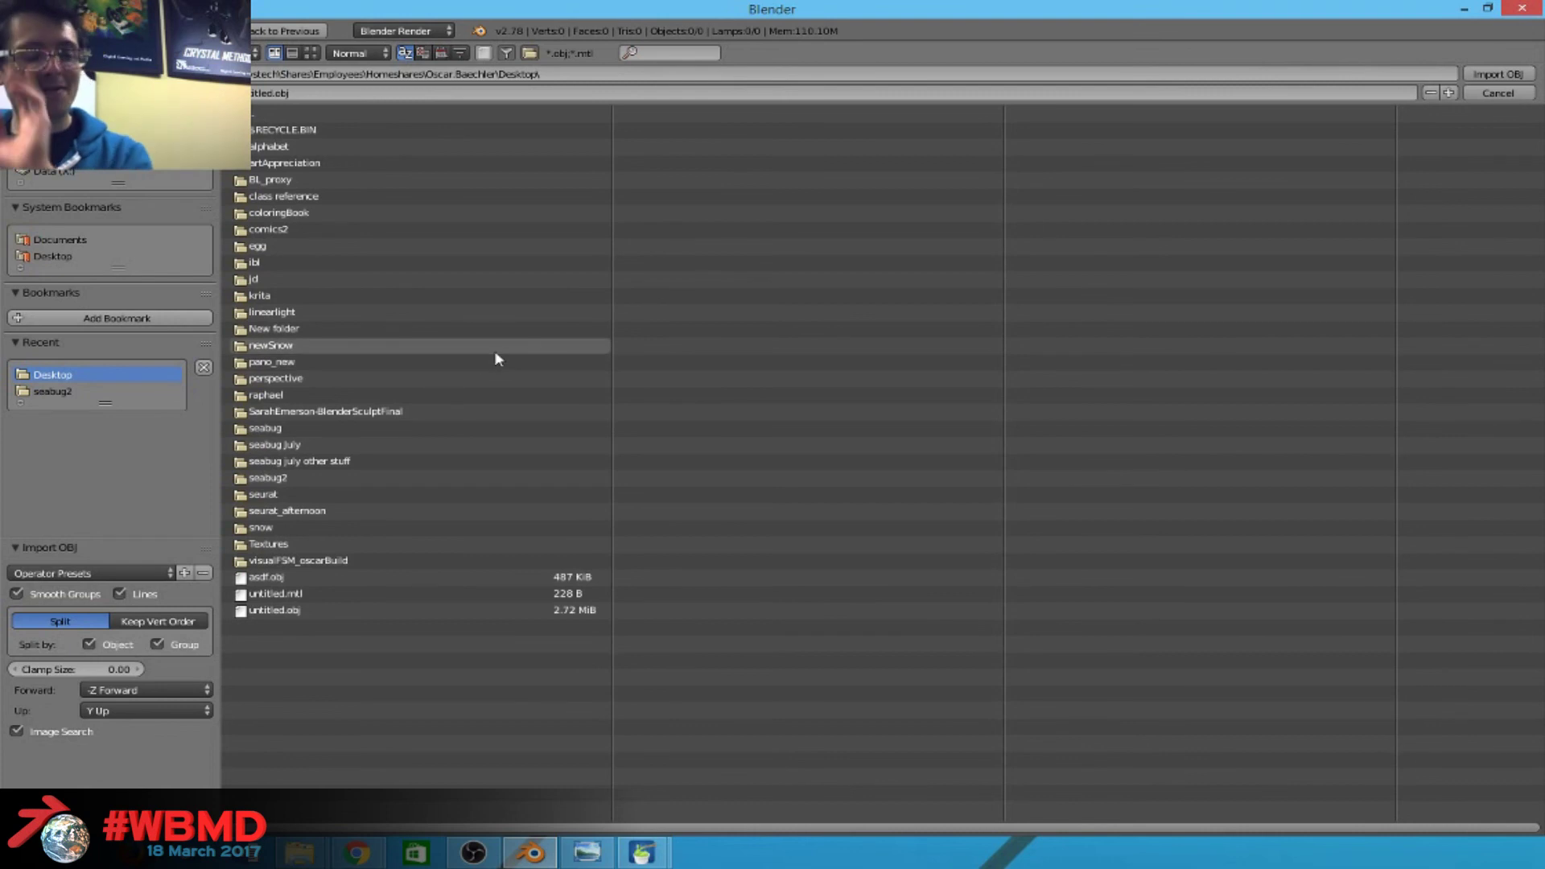
click(303, 577)
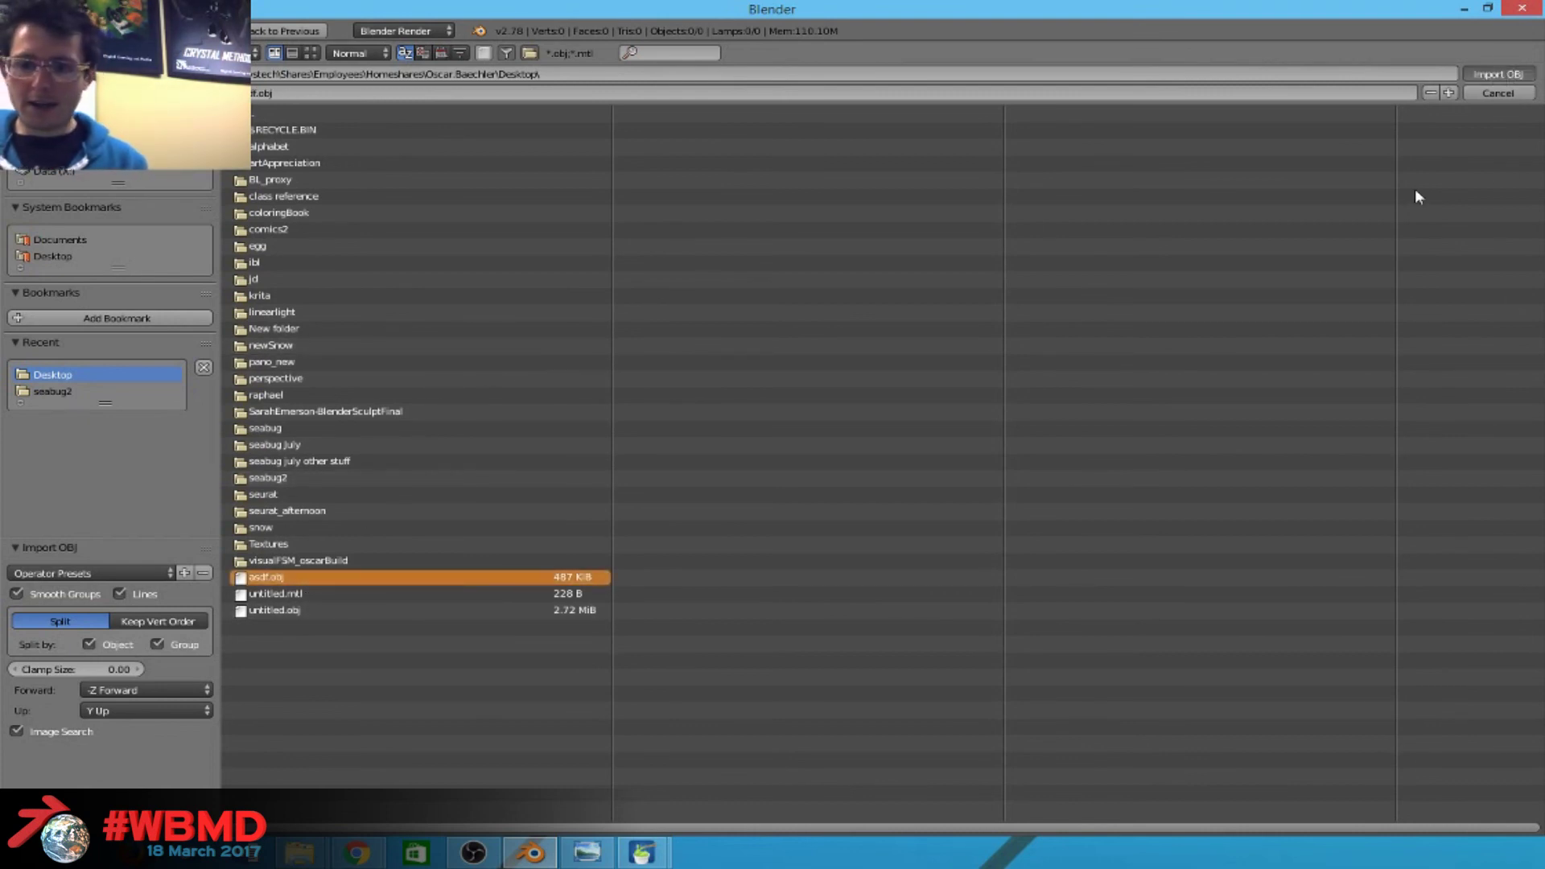
key(Return)
middle_drag(542, 535, 626, 436)
scroll(765, 537, up, 3)
scroll(736, 552, down, 2)
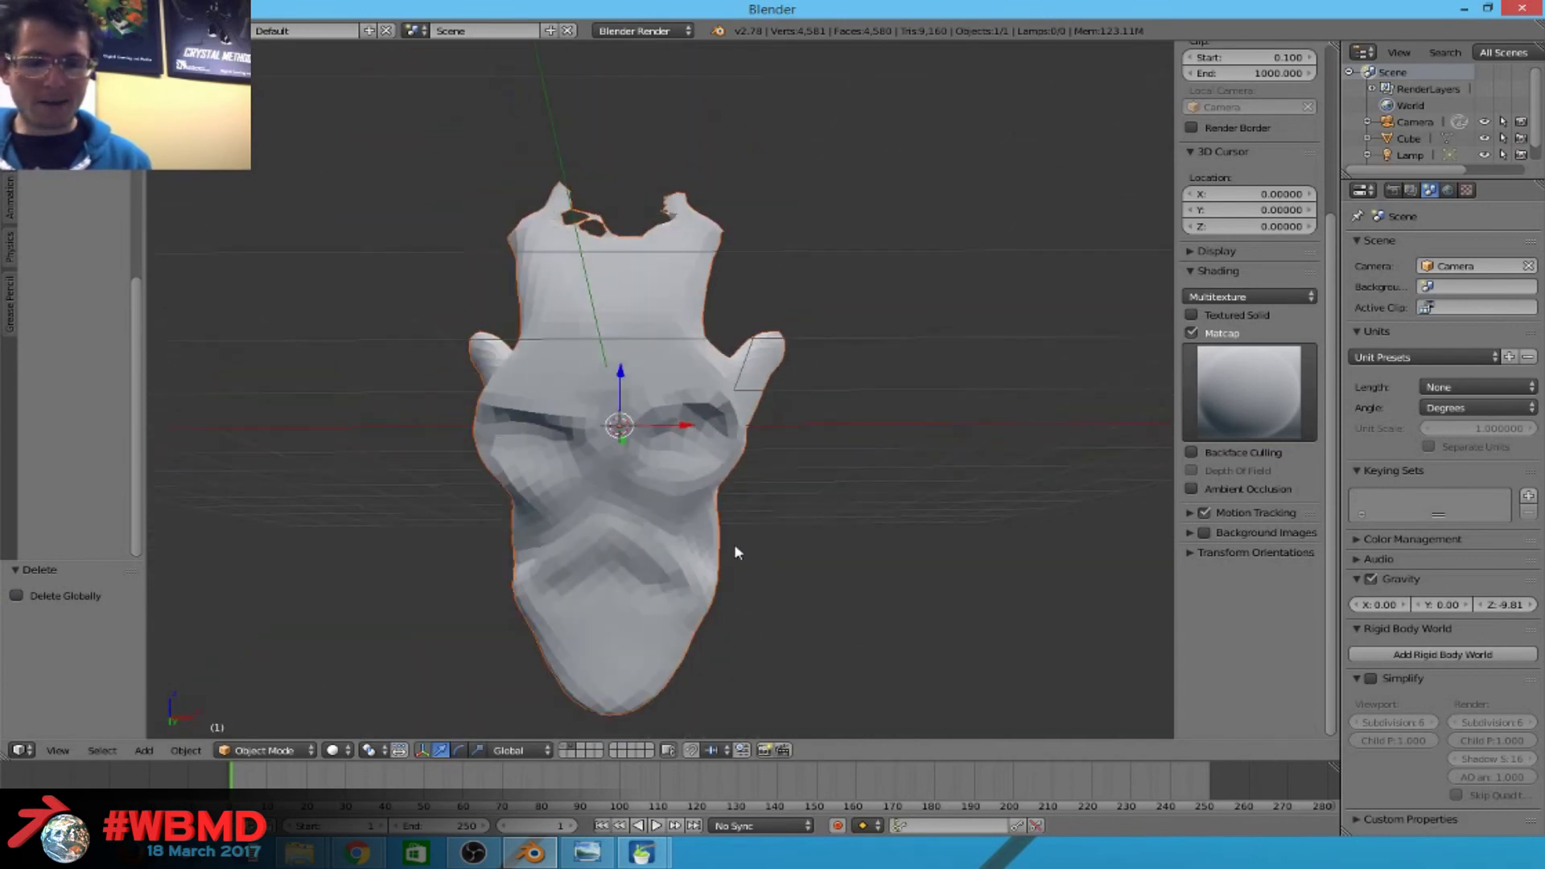
Examine the imported head's quad topology from the front in Edit Mode using face selection, and return to Object Mode.
key(Tab)
key(KP_1)
key(KP_5)
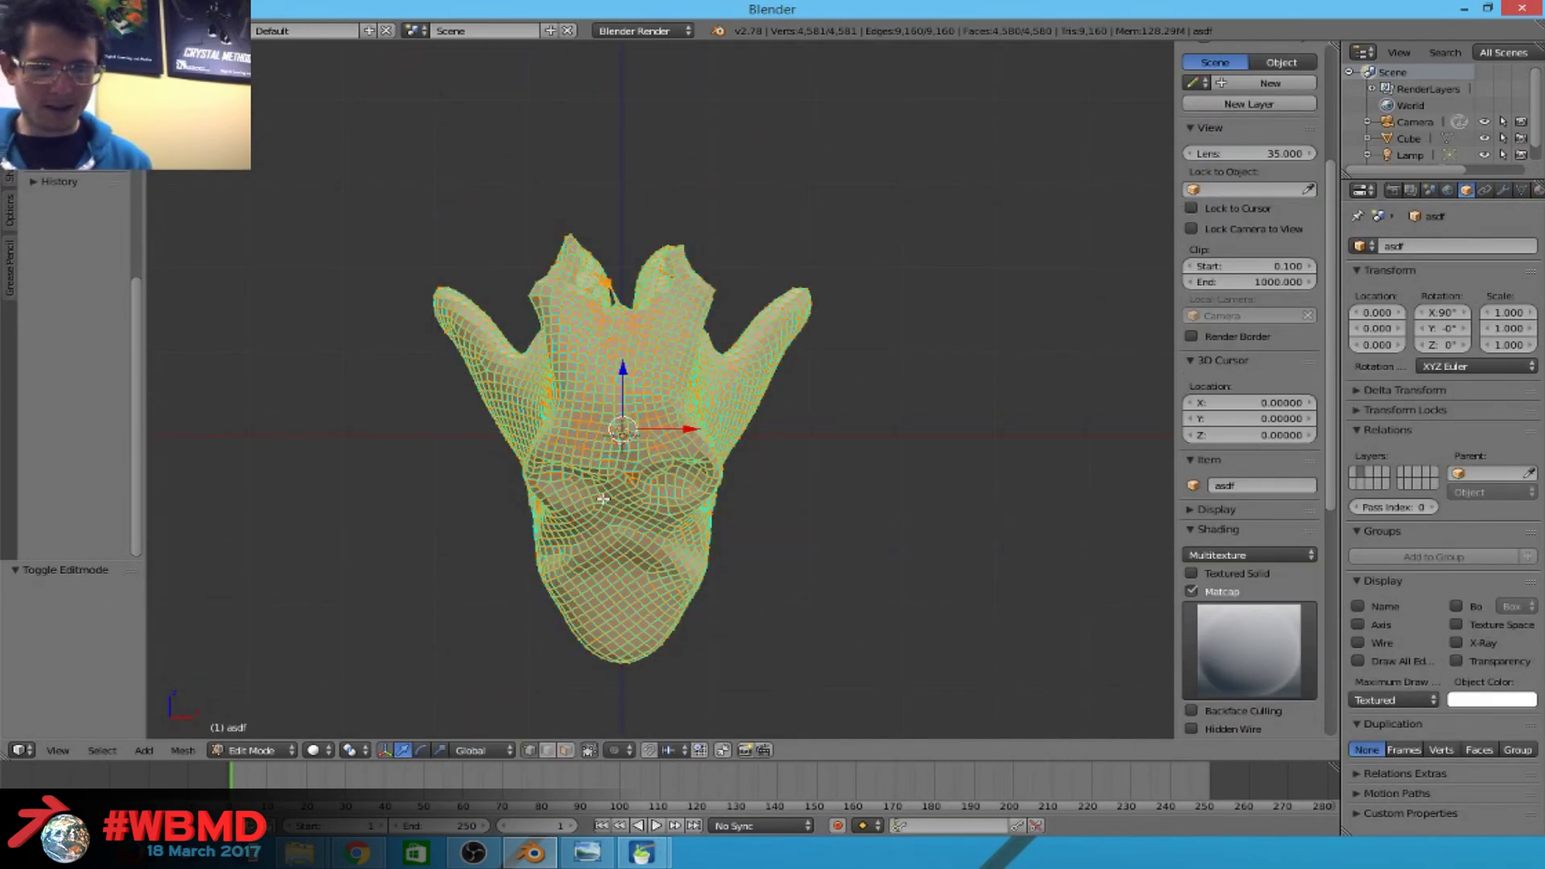
key(ctrl+Tab)
click(584, 534)
key(a)
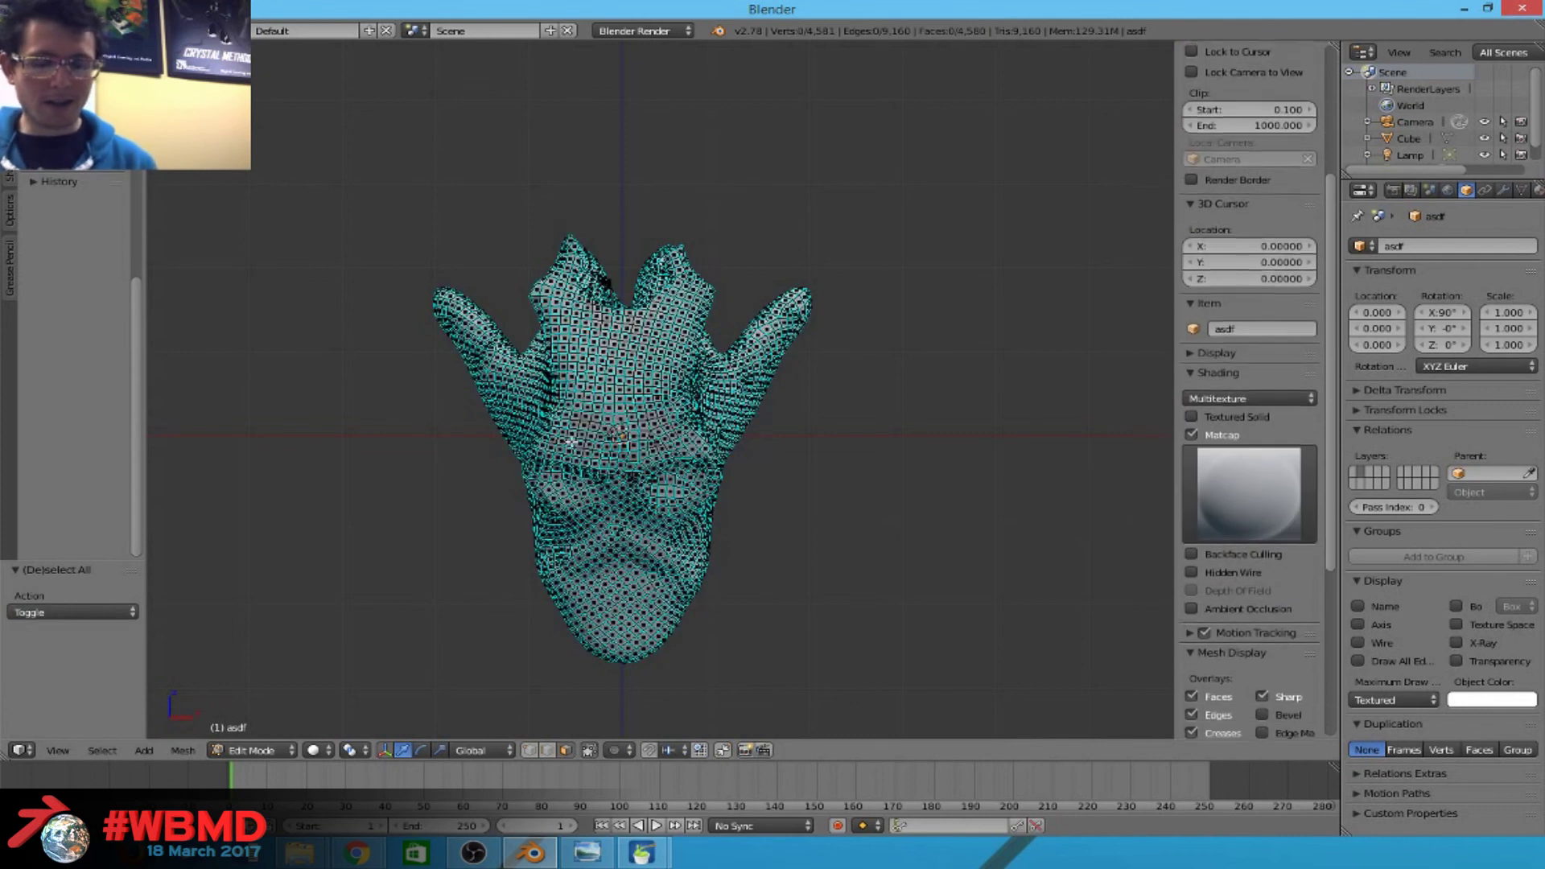
key(b)
drag(412, 175, 373, 555)
key(Tab)
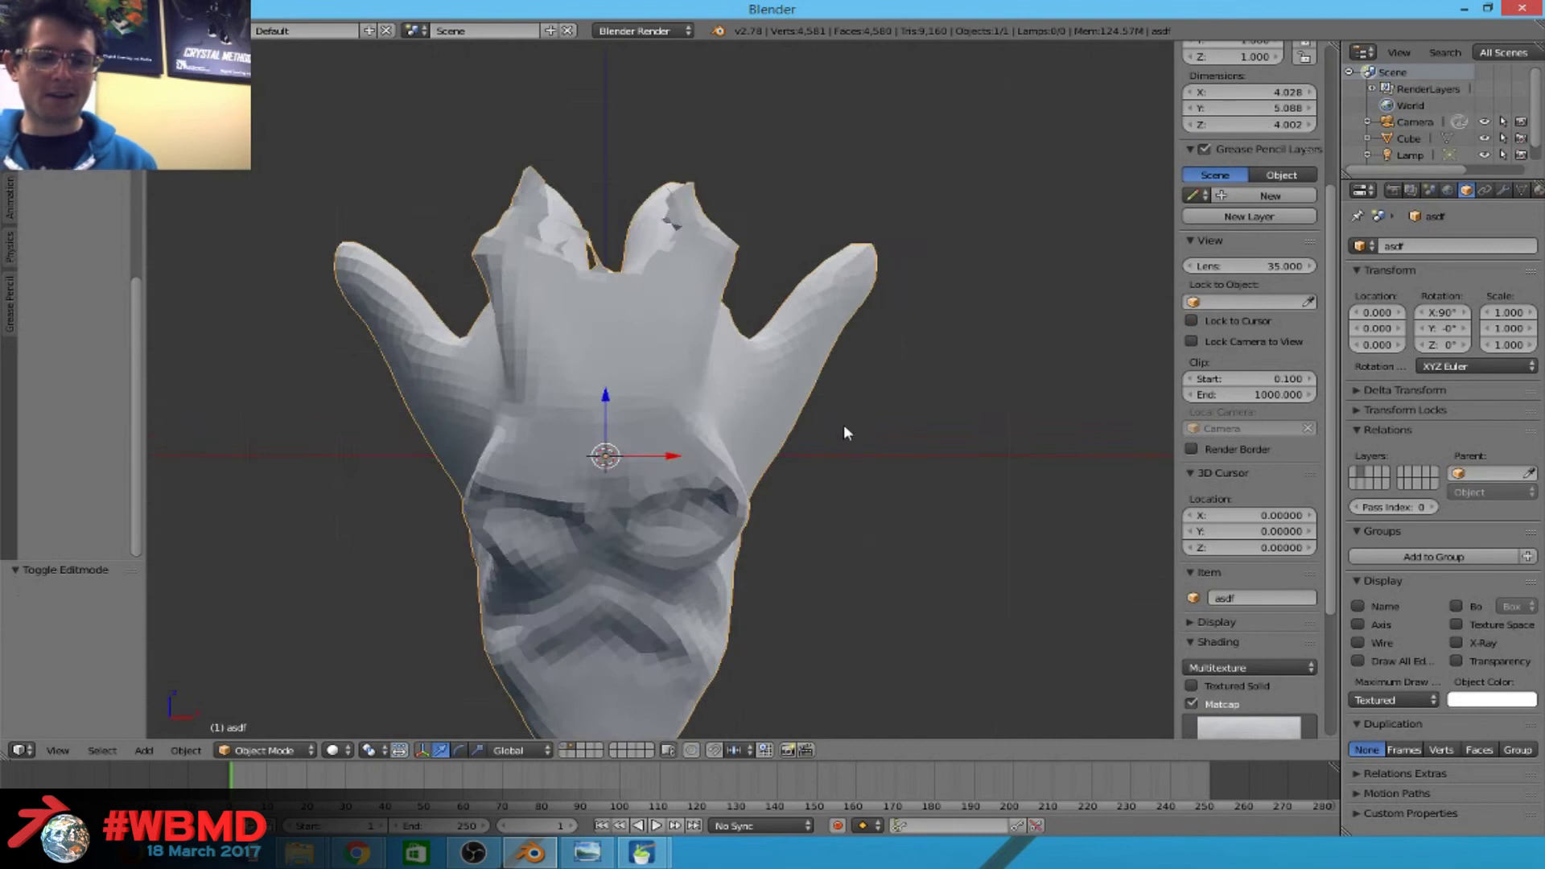
Add a Multiresolution modifier to the imported head mesh.
middle_drag(843, 427, 1024, 504)
click(1504, 190)
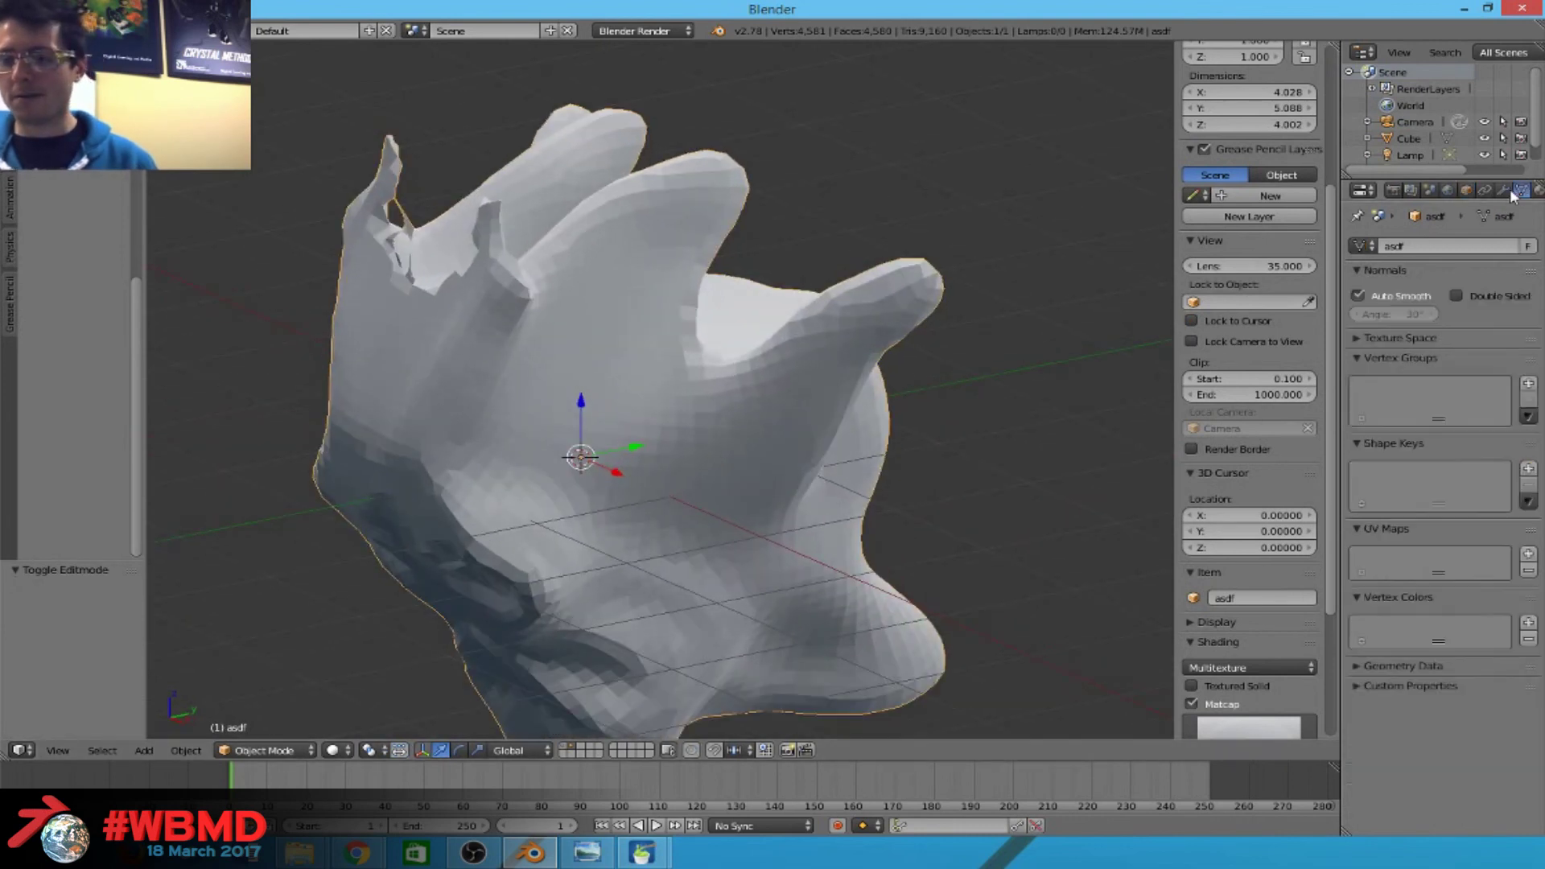
click(1479, 245)
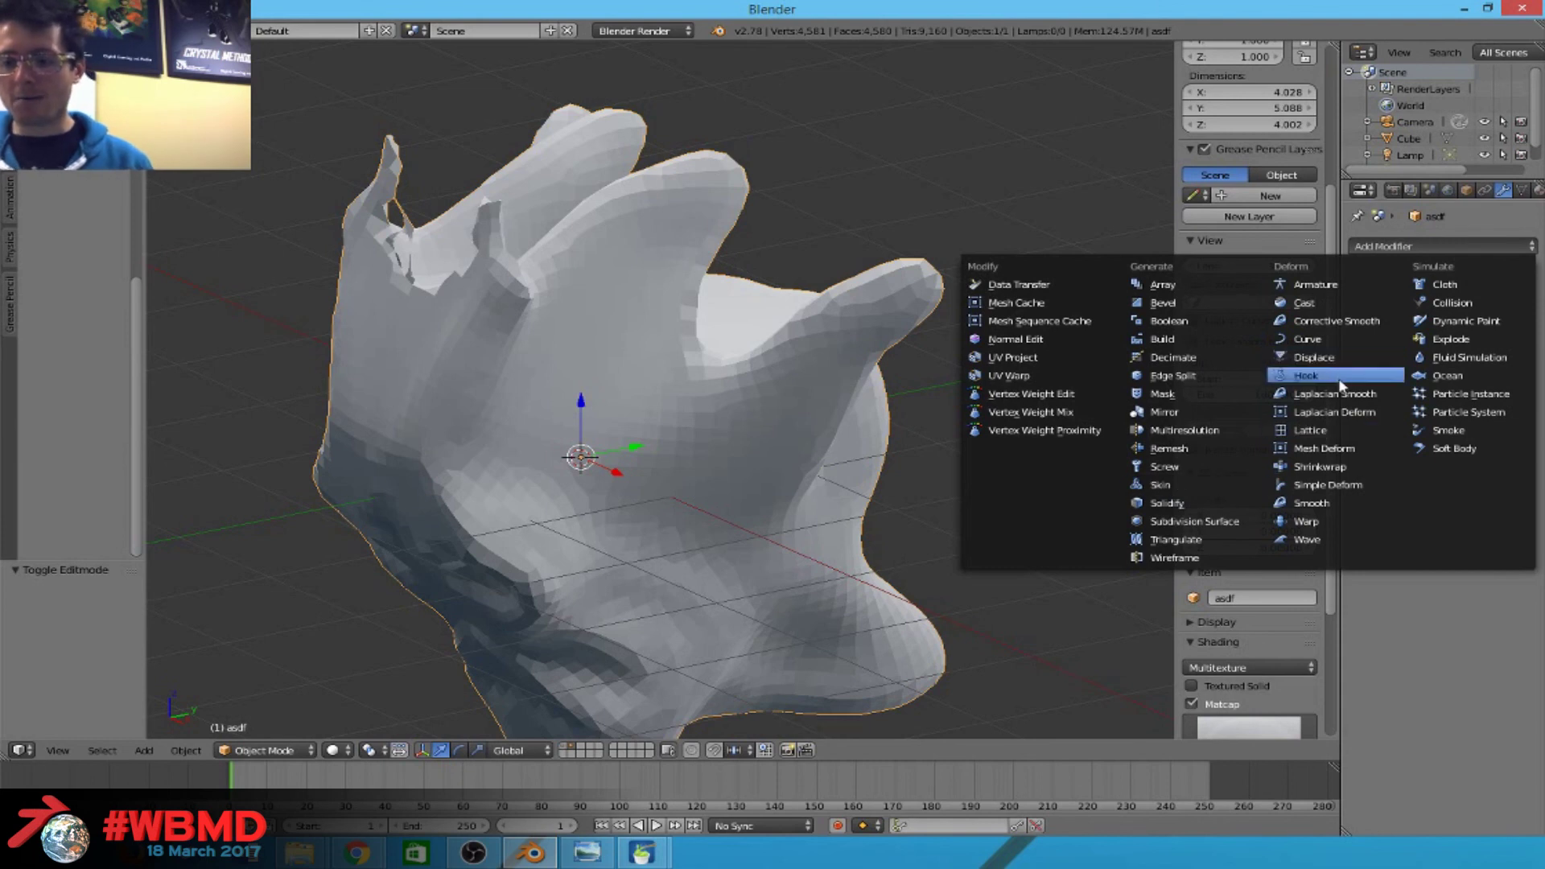
click(1186, 427)
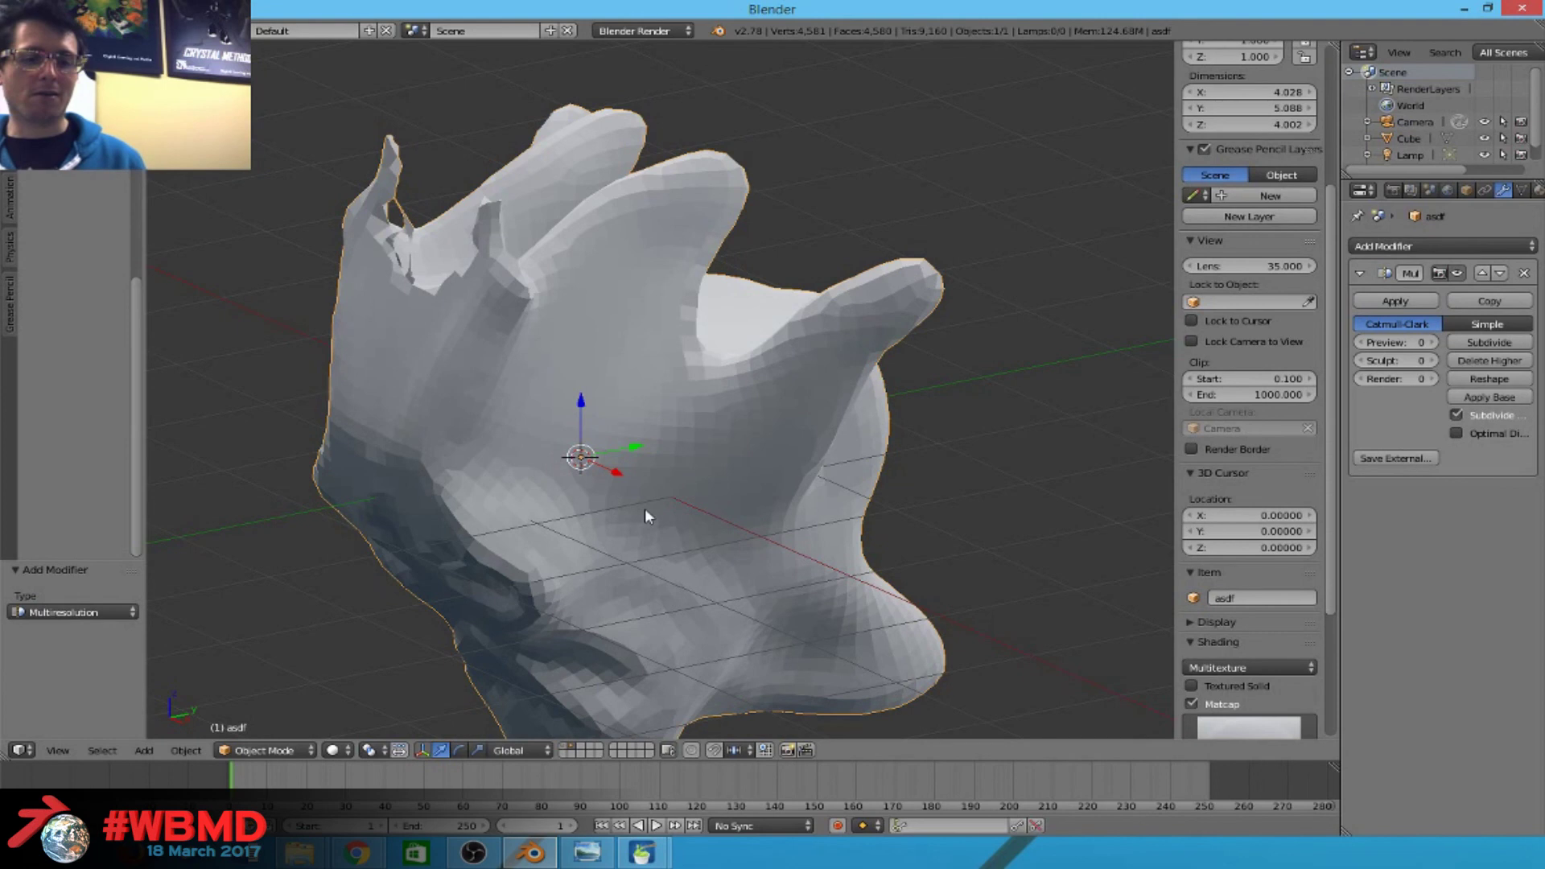
Subdivide the head three times with the Multiresolution modifier, checking the denser mesh in wireframe between levels.
key(KP_1)
scroll(758, 512, up, 3)
middle_drag(769, 504, 987, 228)
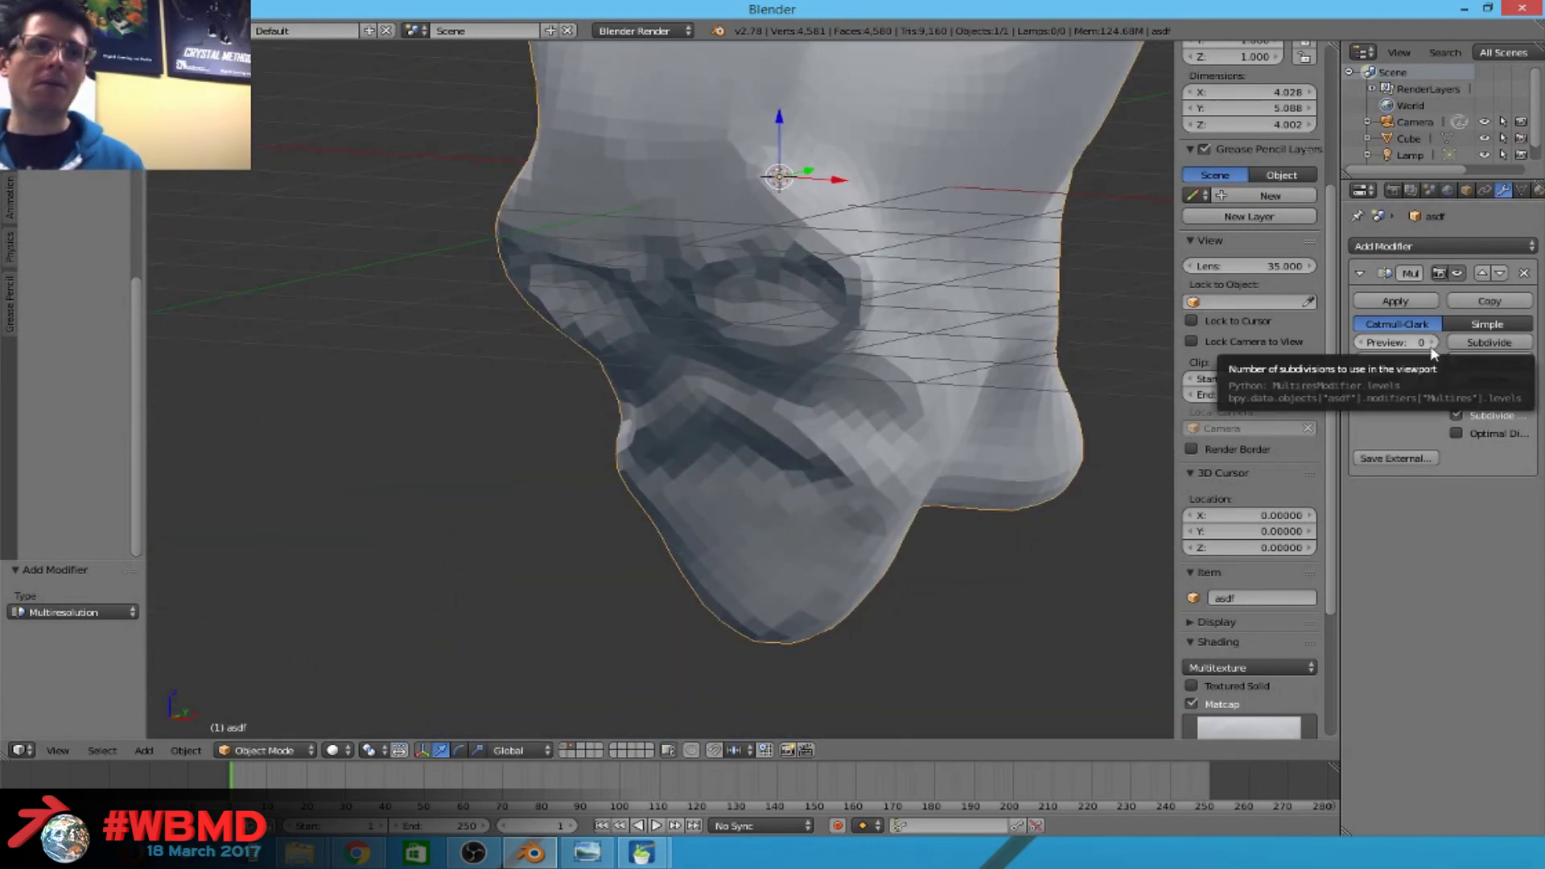
click(1488, 344)
key(z)
key(z)
click(1490, 344)
key(z)
middle_drag(915, 258, 749, 352)
key(z)
middle_drag(597, 625, 279, 75)
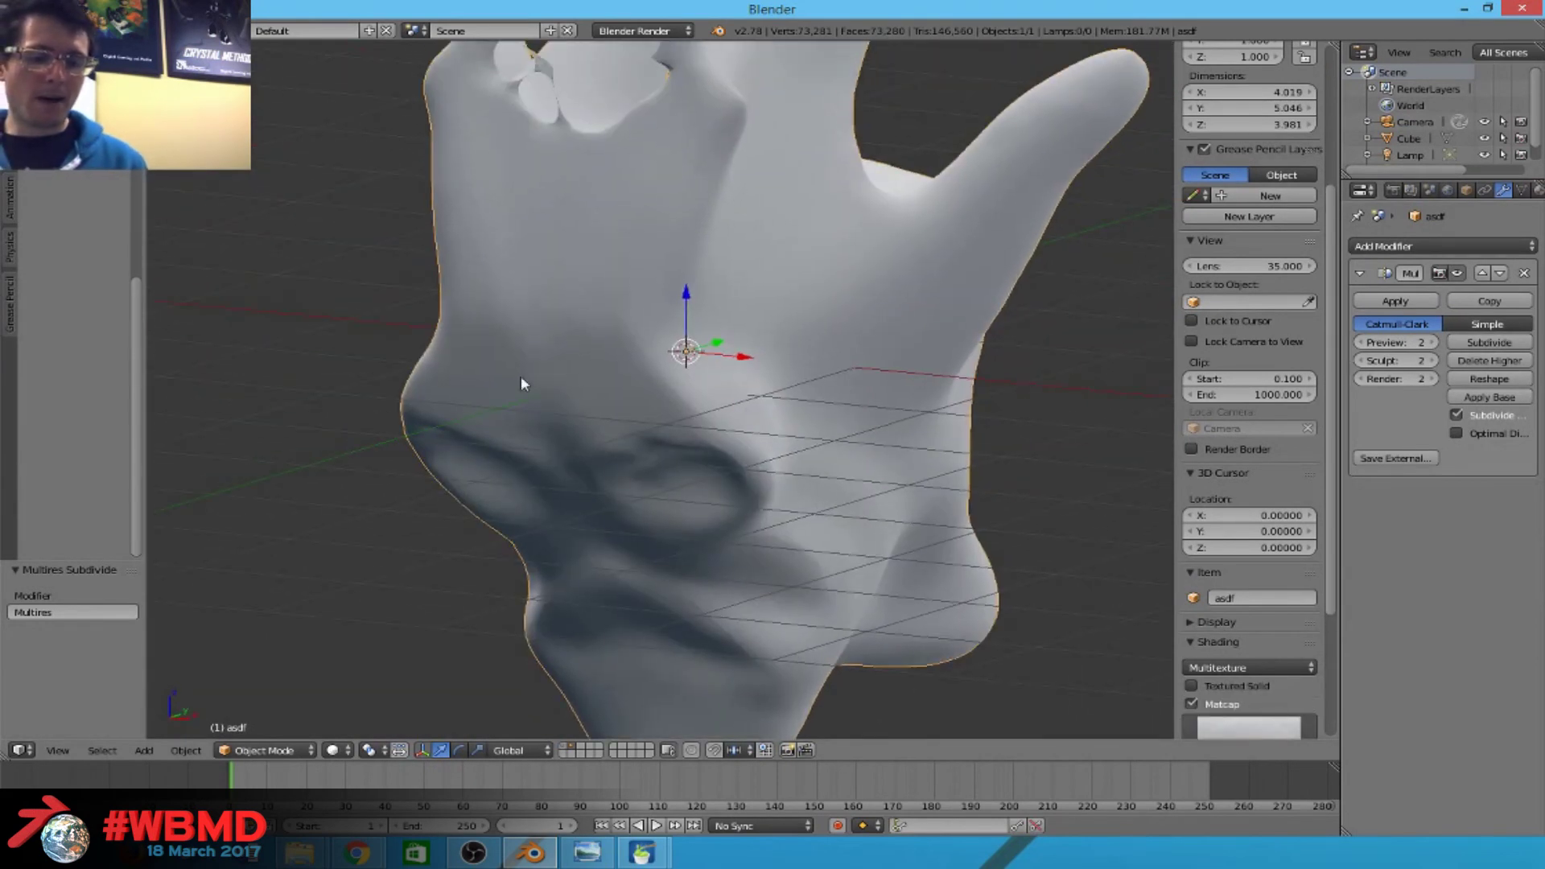
click(1490, 344)
Switch the head to Sculpt Mode and choose the Clay Strips brush.
middle_drag(558, 597, 644, 545)
click(270, 750)
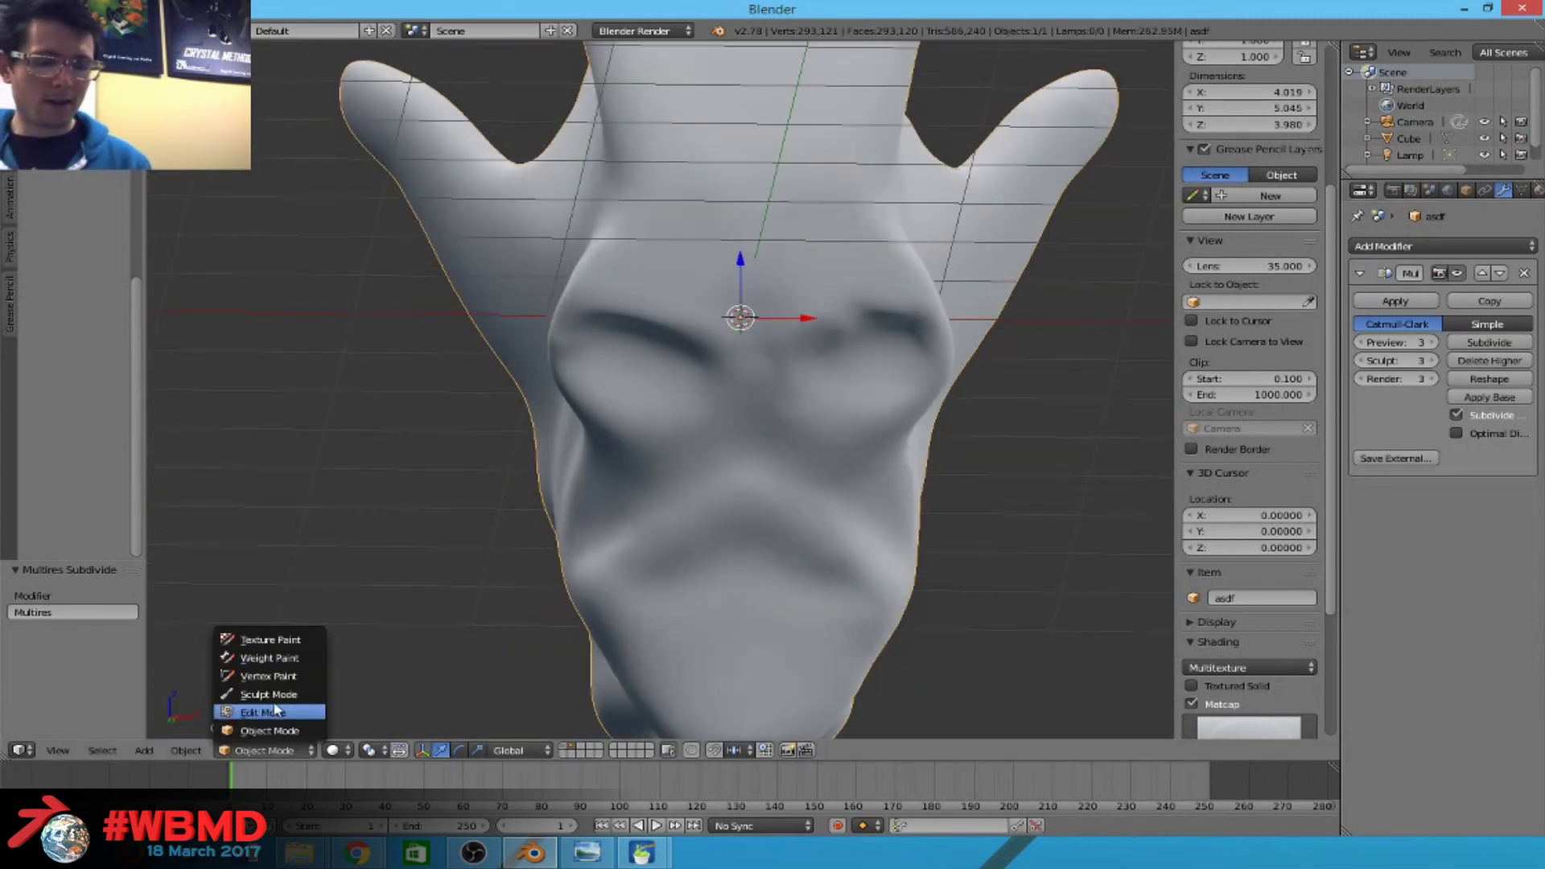
click(270, 694)
scroll(193, 564, up, 1)
scroll(74, 362, up, 12)
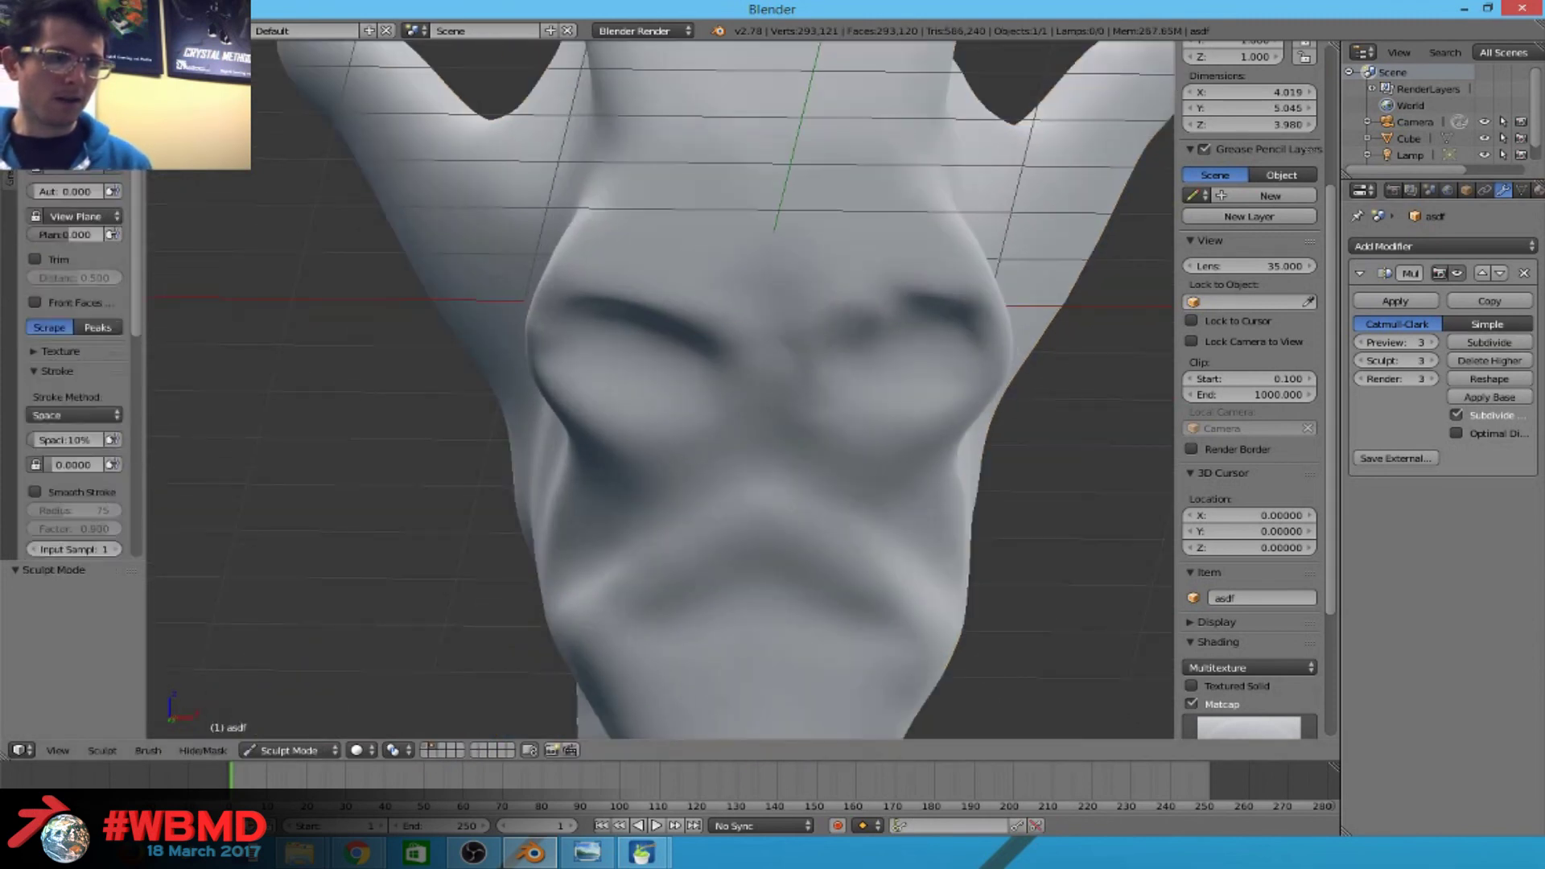
click(74, 132)
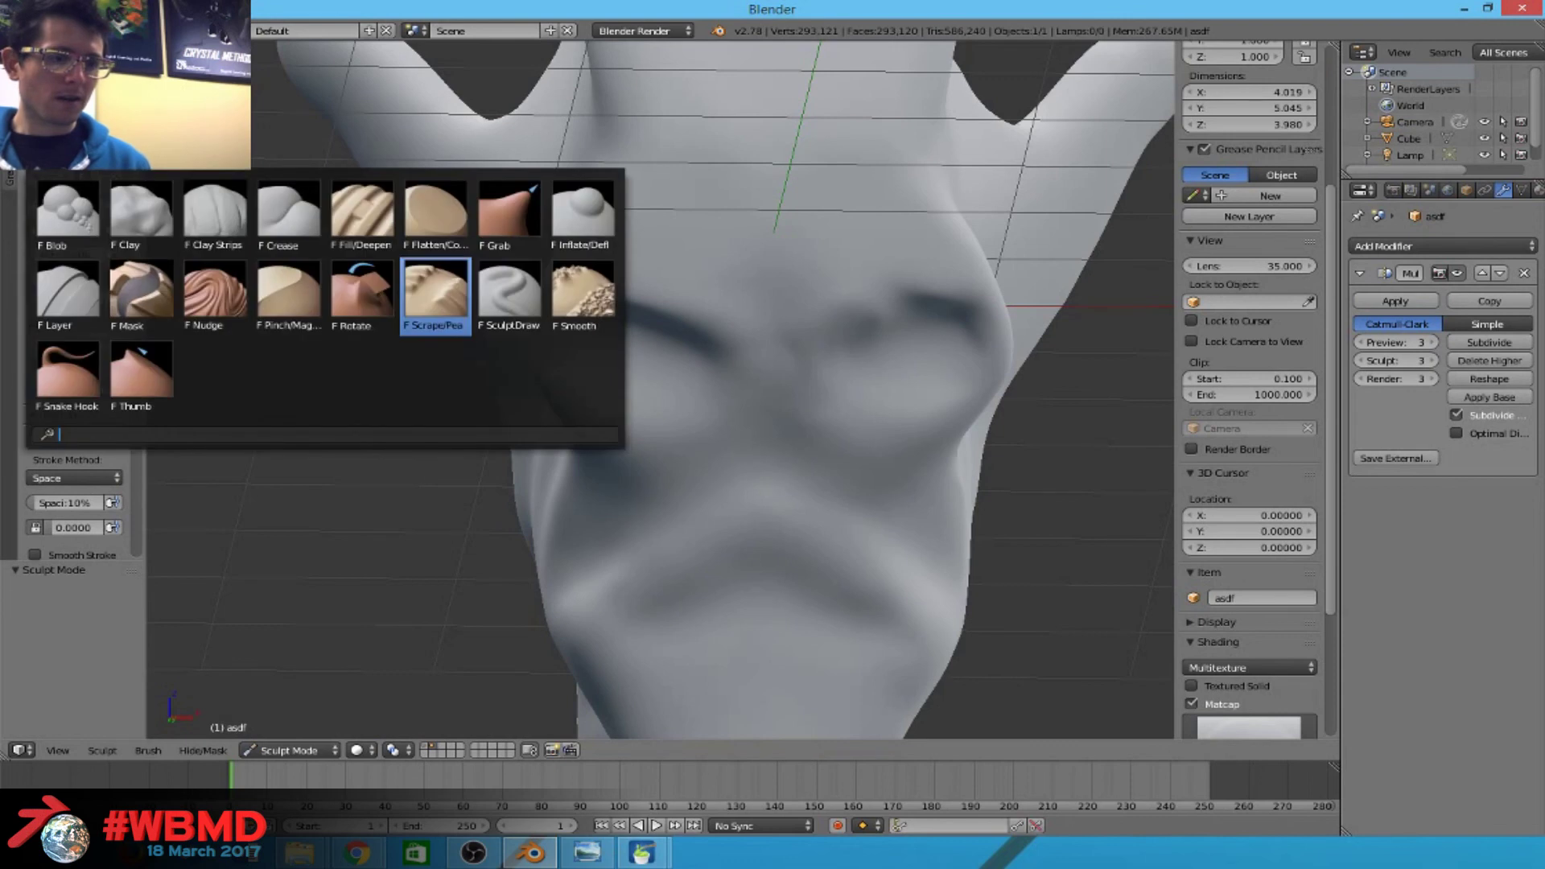
click(232, 216)
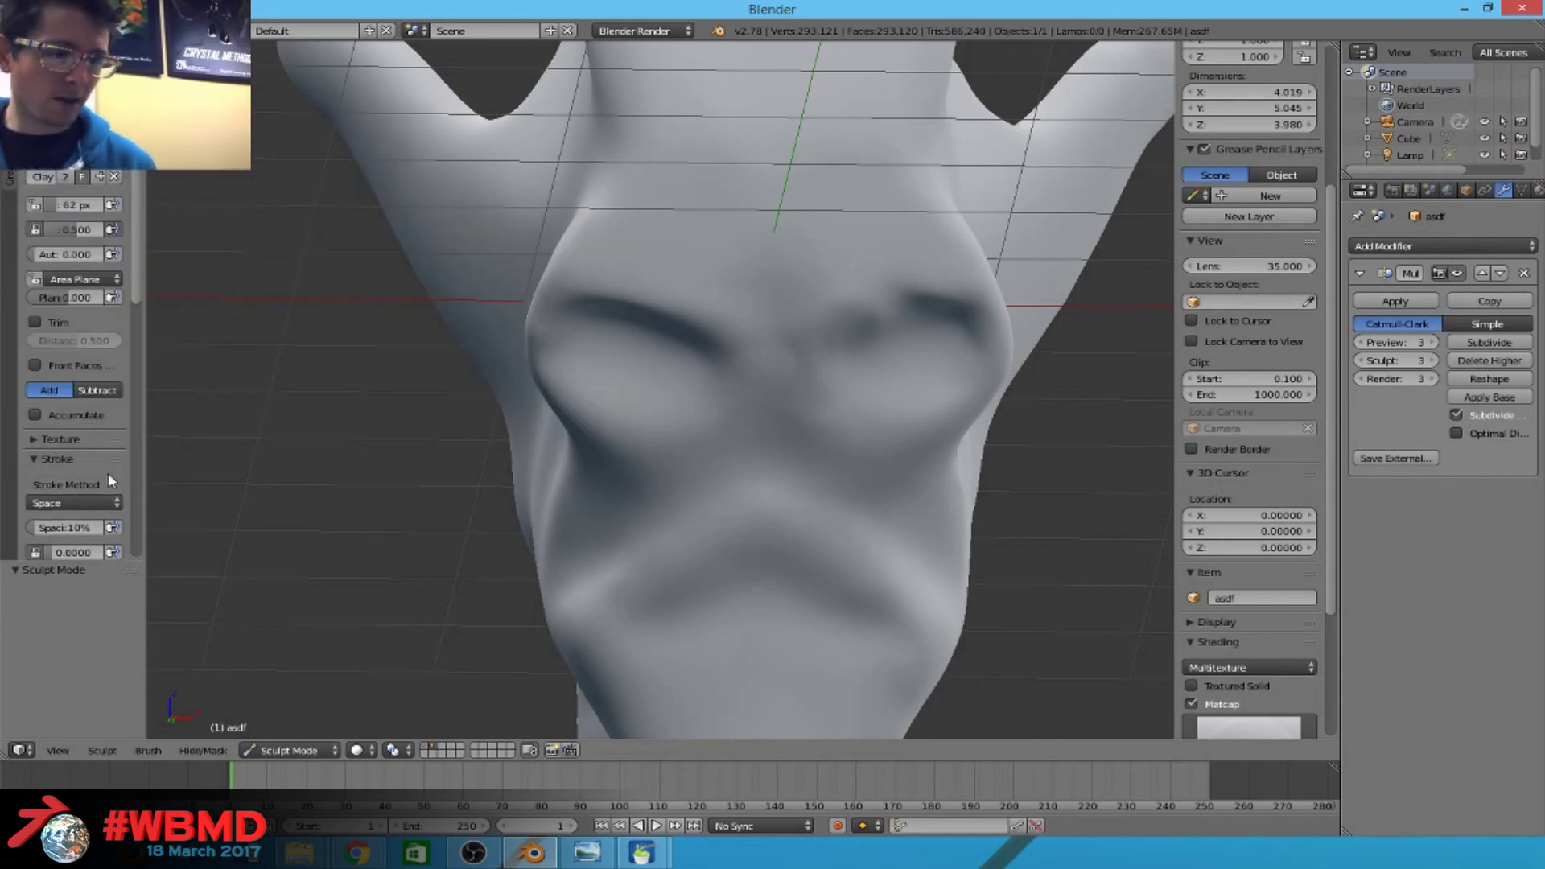
Give the Clay Strips brush a new texture and set the texture type to Magic.
scroll(108, 472, down, 5)
scroll(50, 403, up, 8)
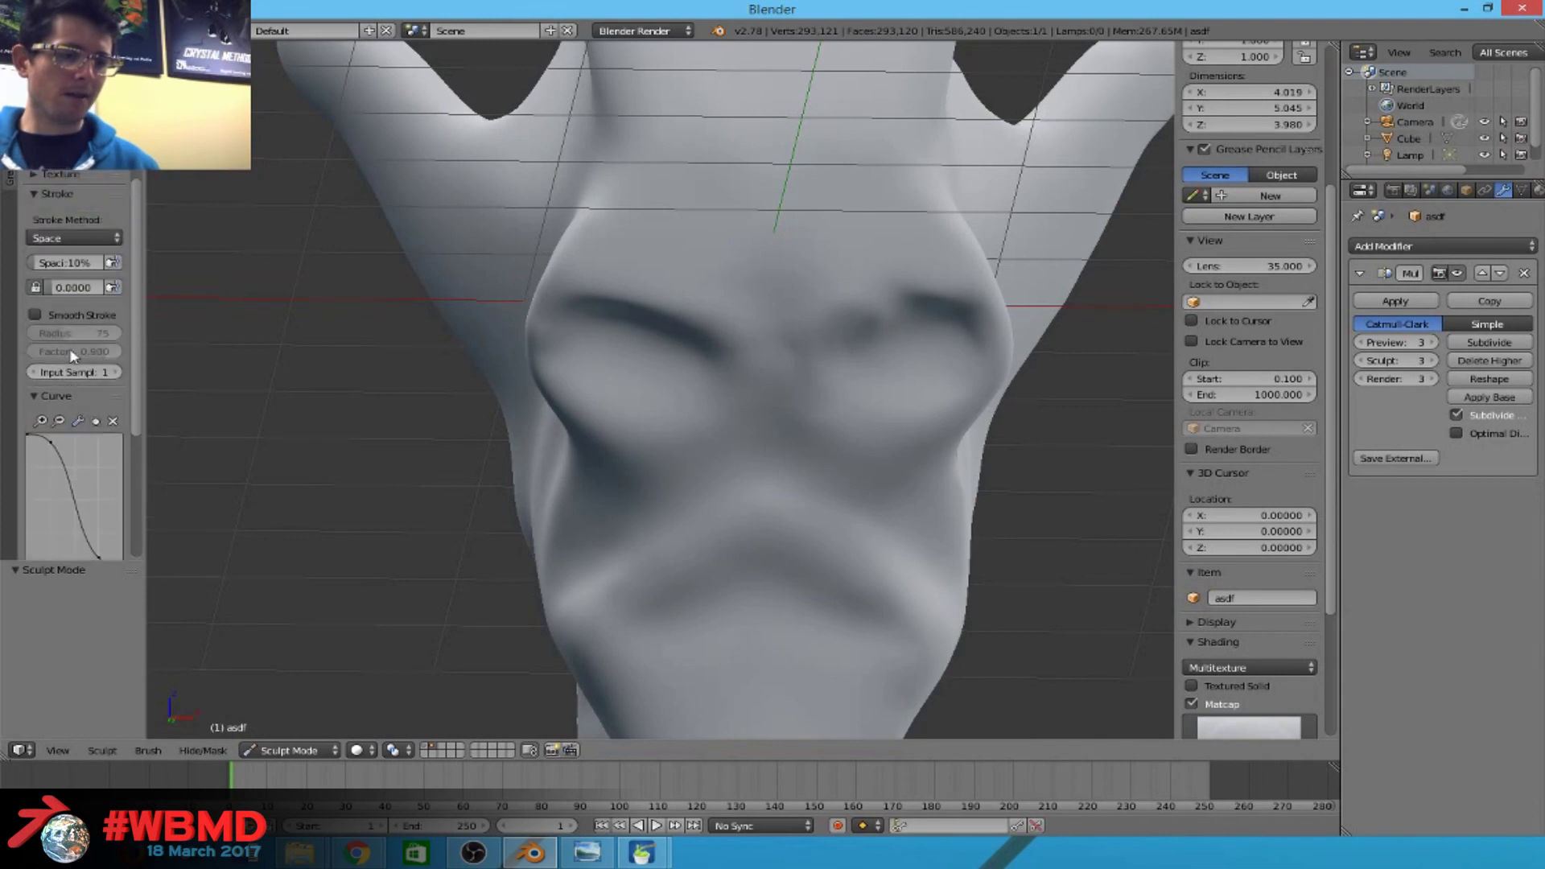
scroll(69, 233, up, 1)
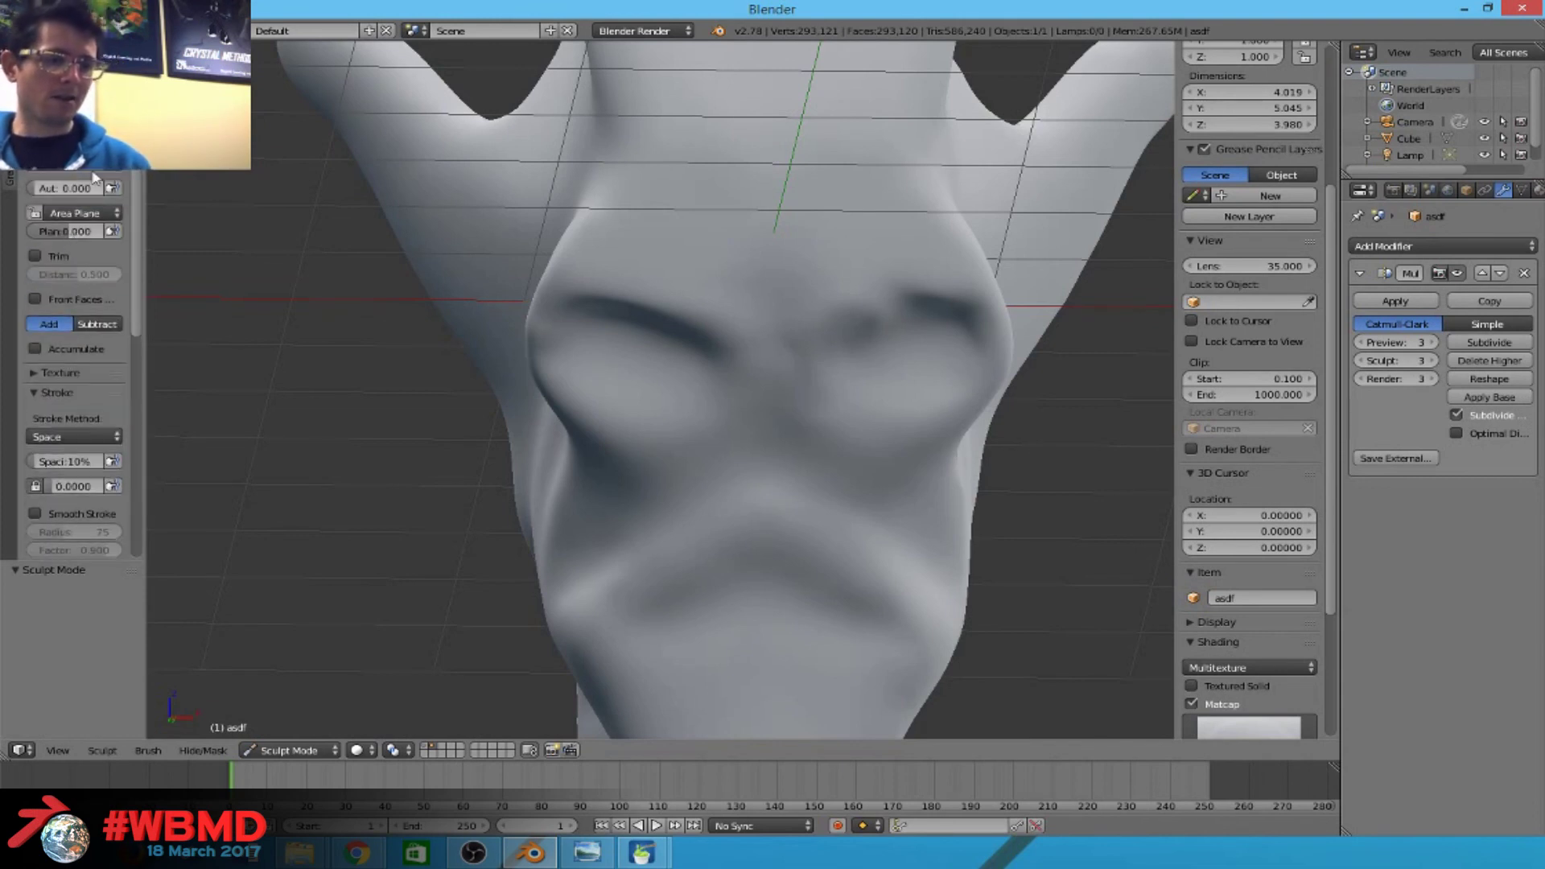
scroll(71, 306, down, 3)
click(54, 273)
click(72, 327)
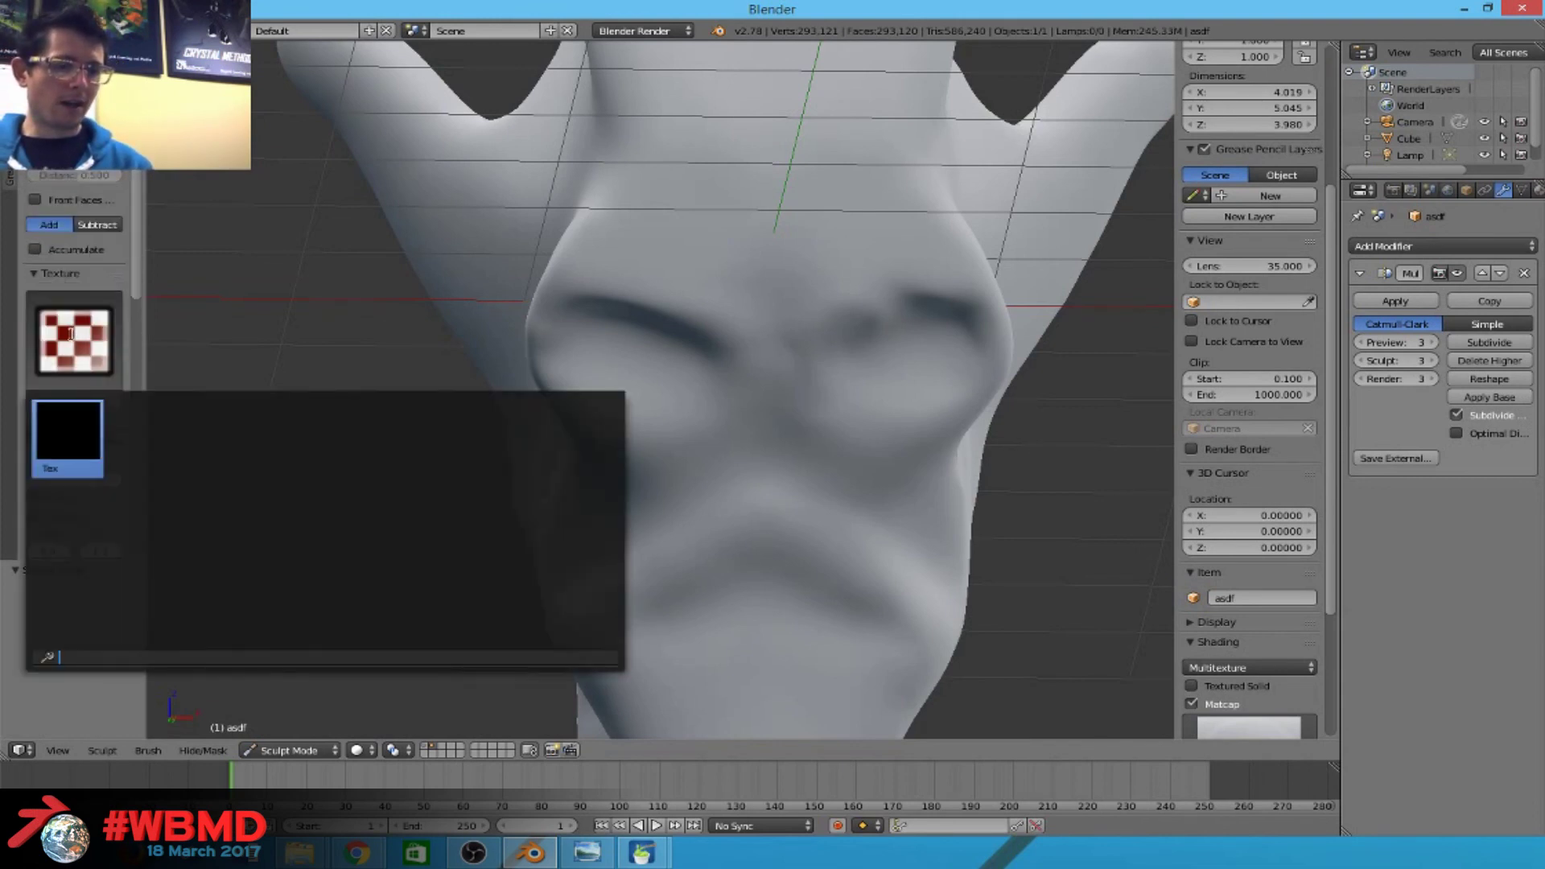
click(83, 399)
scroll(1533, 191, down, 2)
click(1502, 191)
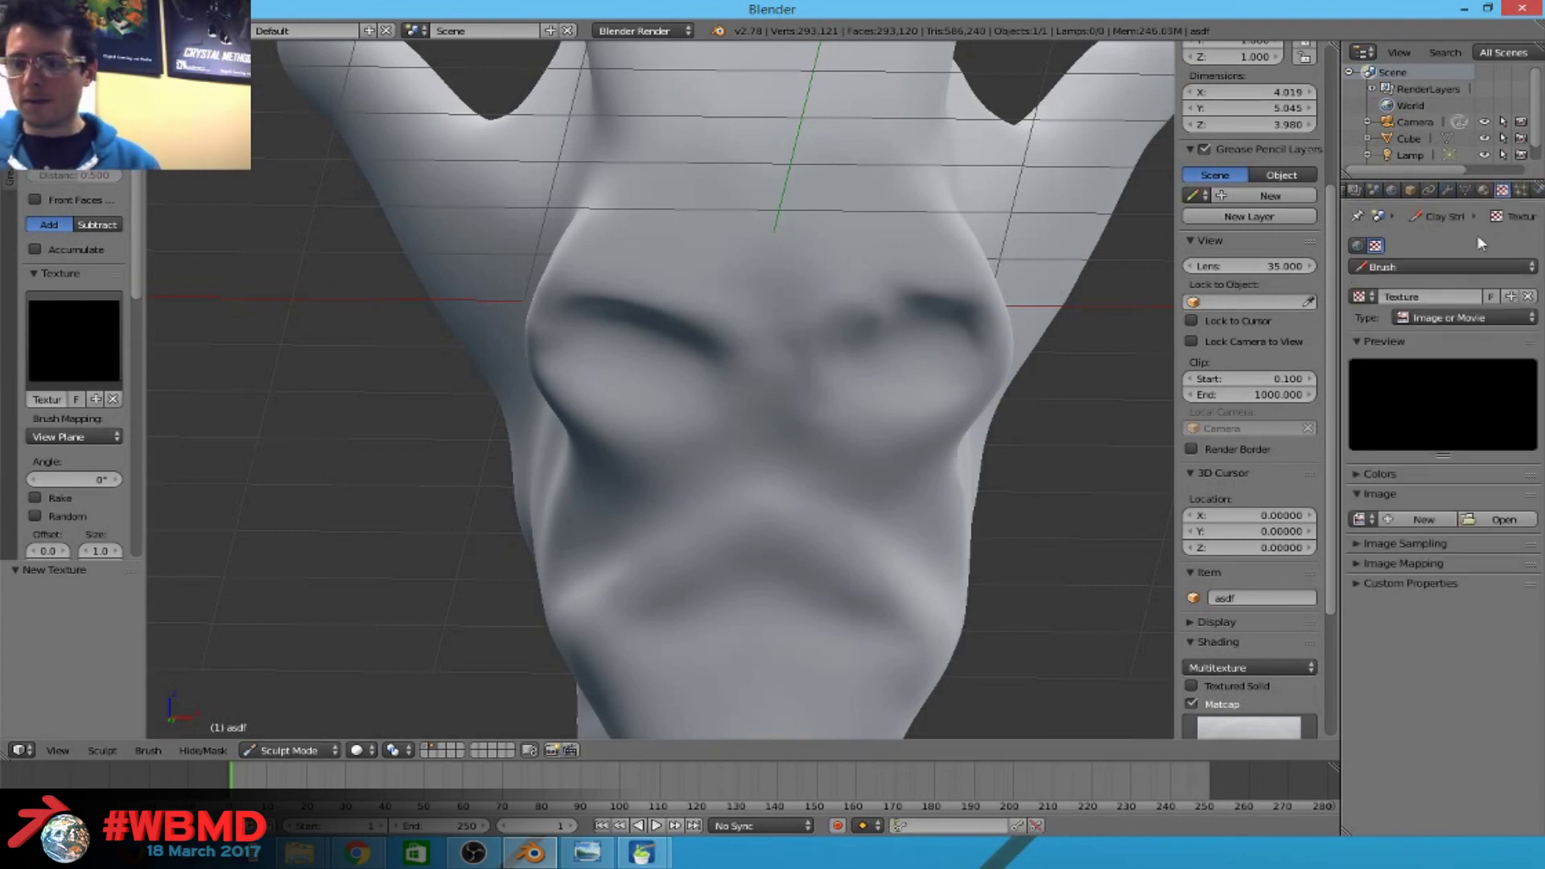
click(1421, 319)
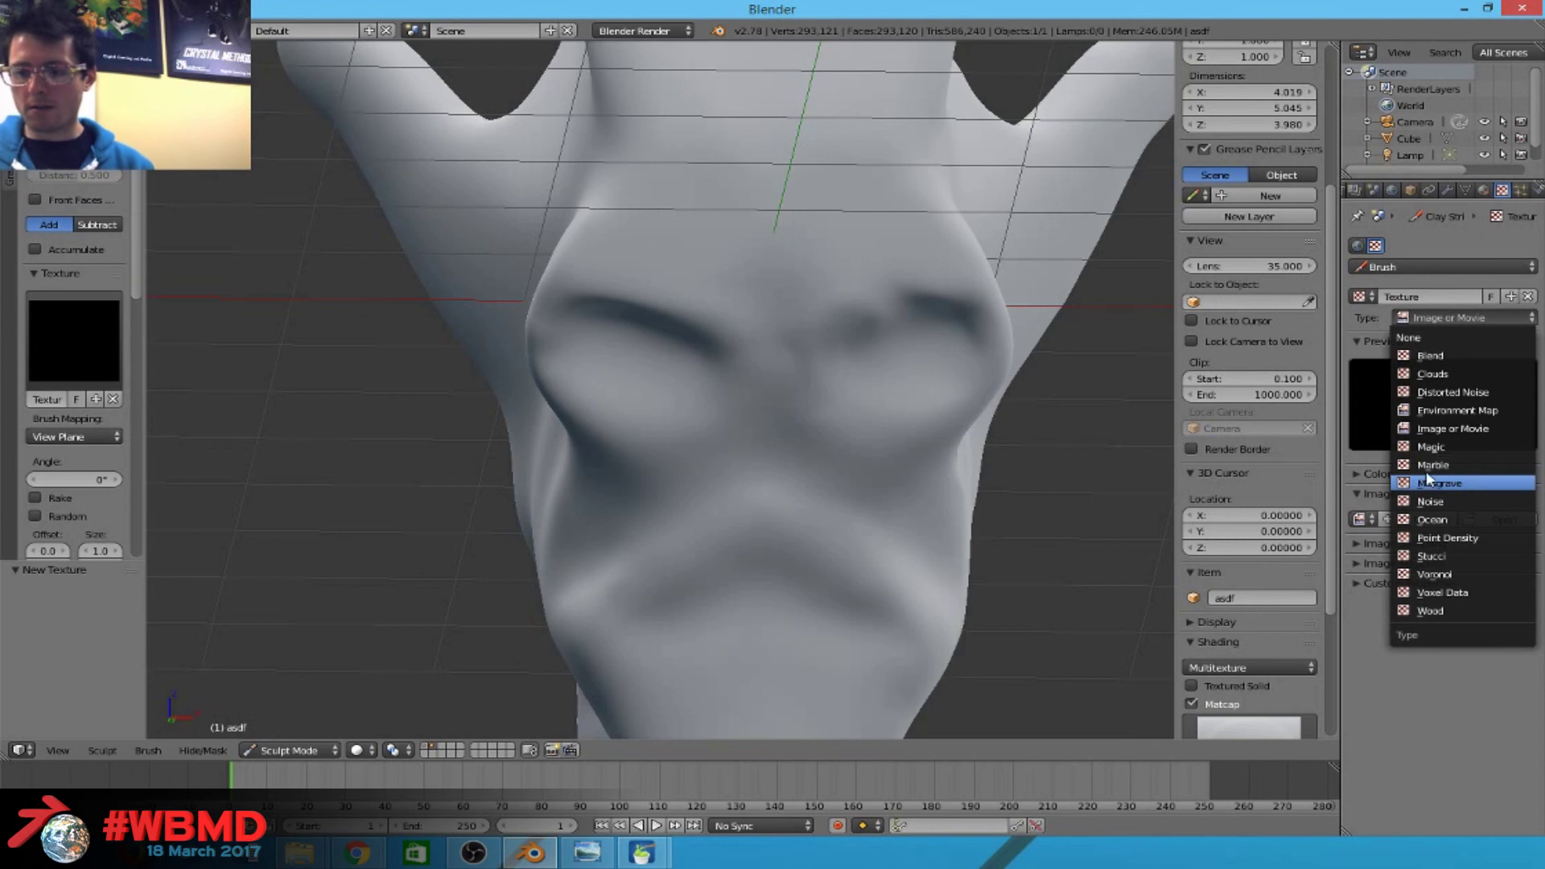
click(1431, 448)
Set the texture's brush mapping to Stencil and the brush radius to about 189 px.
middle_drag(1125, 376, 656, 322)
key(f)
click(722, 462)
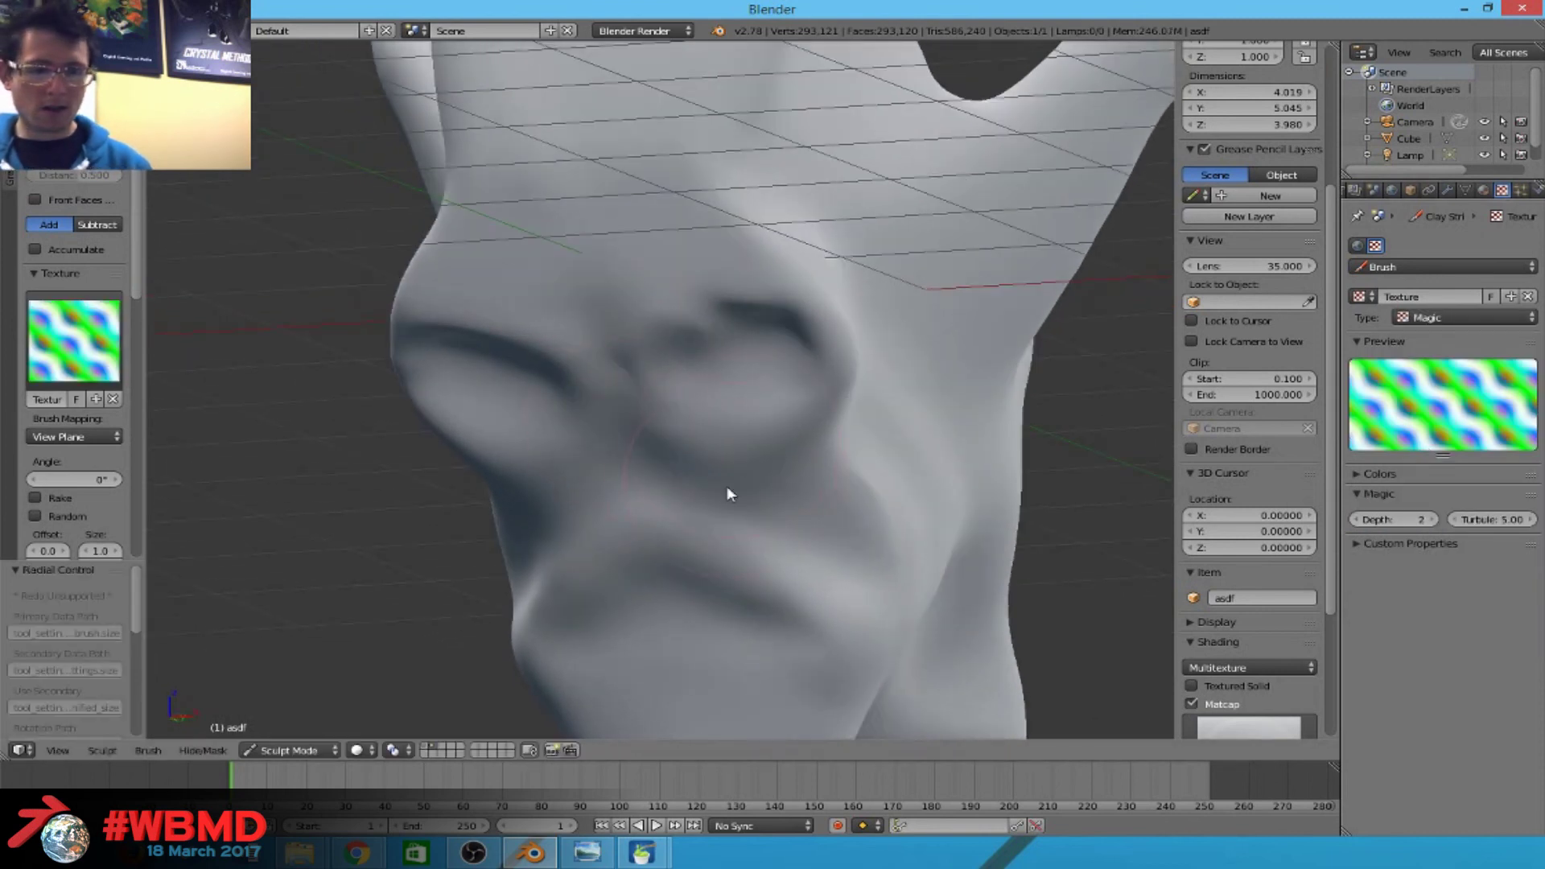
click(70, 437)
click(101, 322)
right_drag(581, 515, 1076, 421)
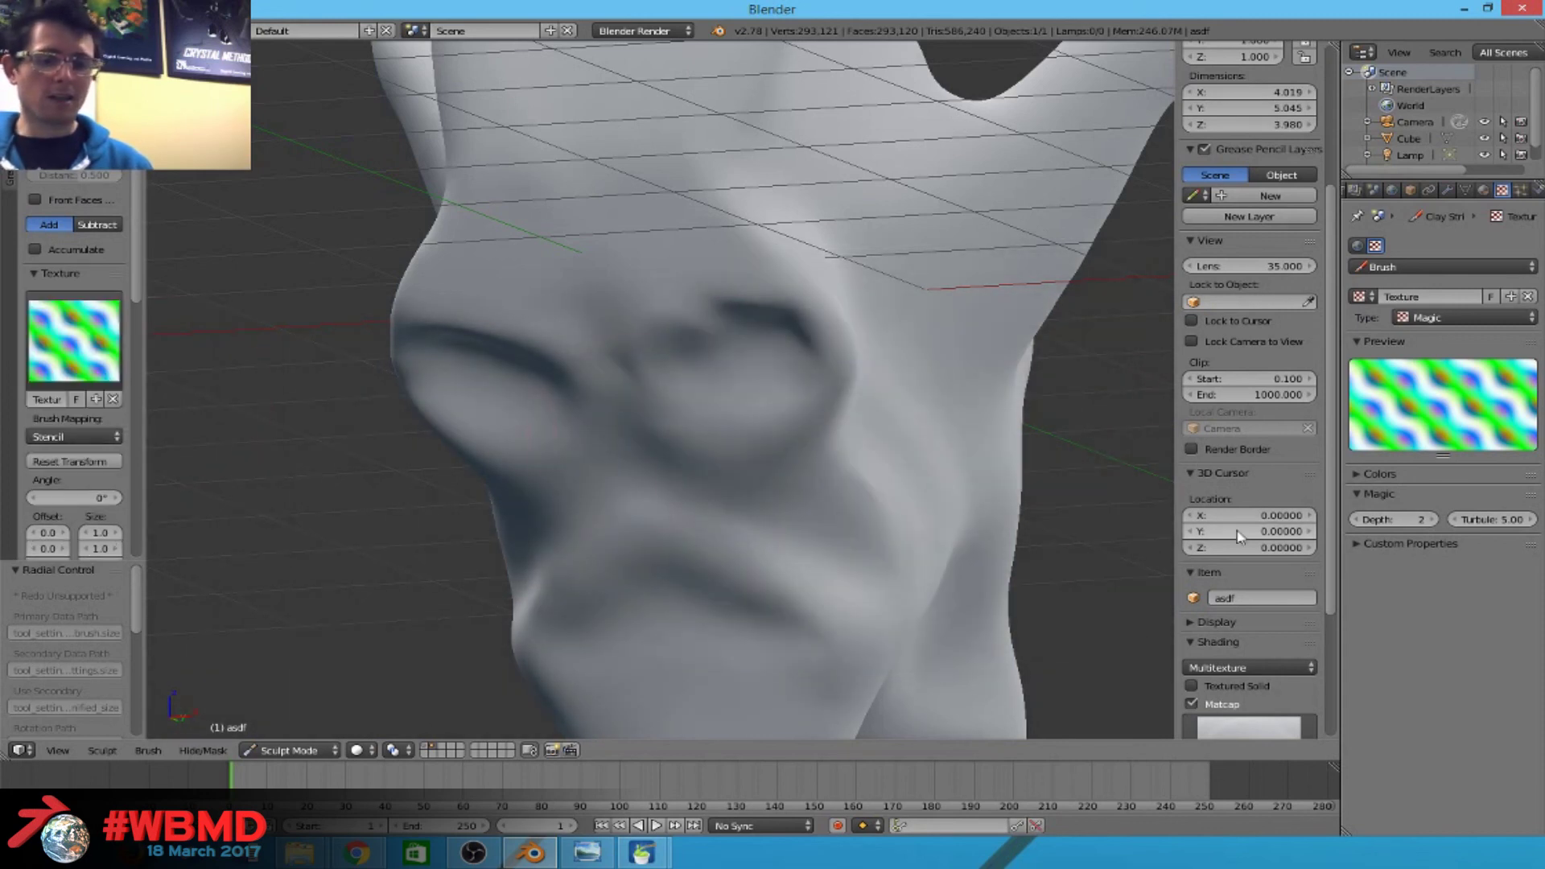
key(f)
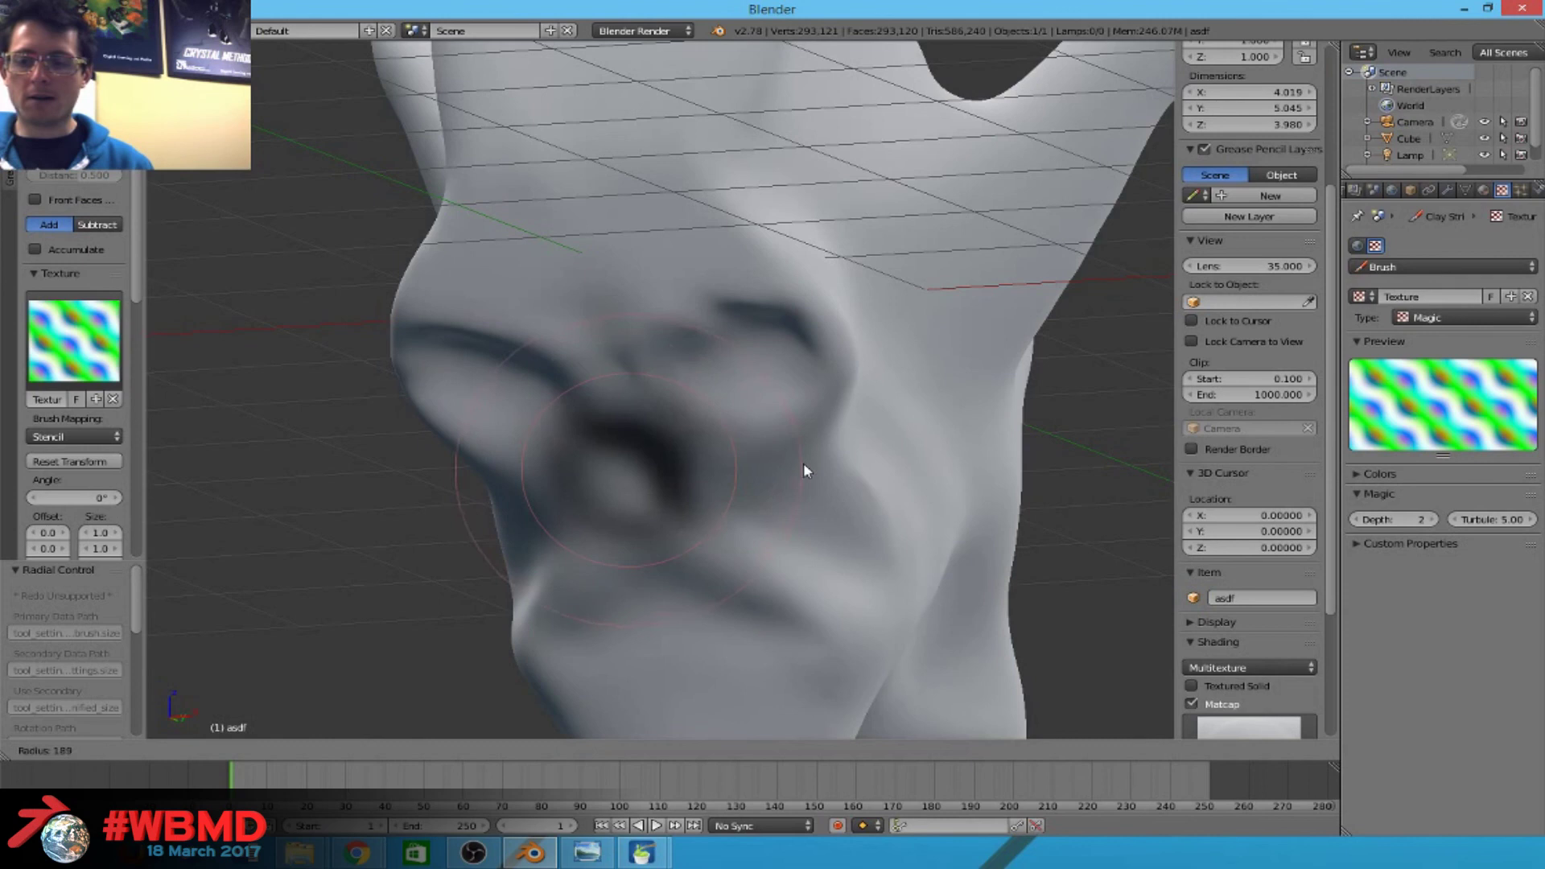
click(803, 461)
Change the brush texture type to Voronoi, then shrink its stencil and rotate it to 26.854° over the eye area.
click(1481, 318)
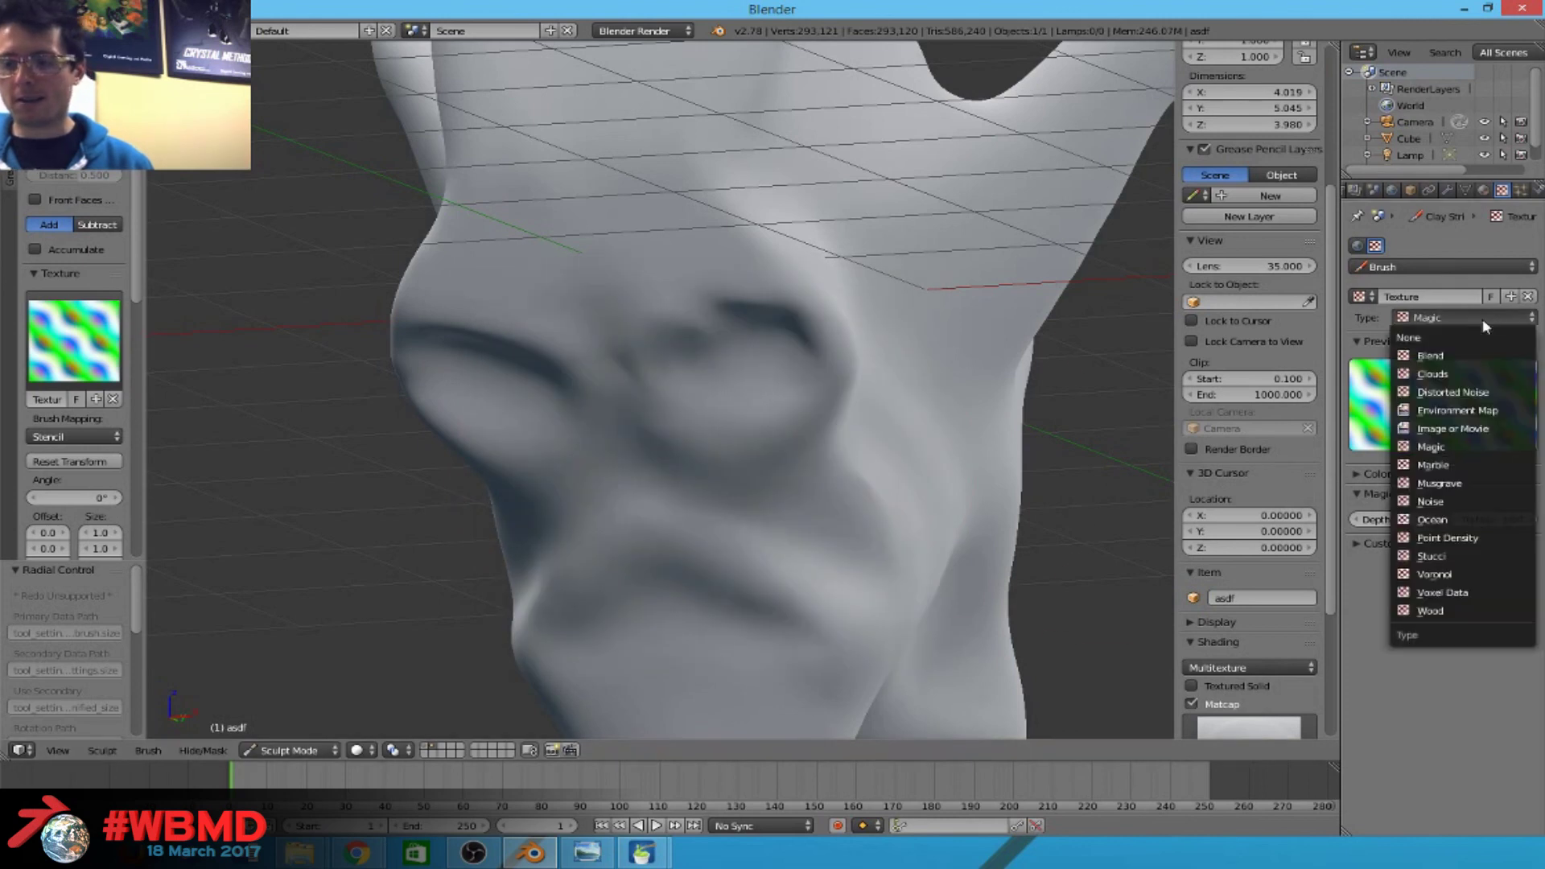
click(1447, 573)
mouse_move(689, 410)
right_down()
mouse_move(729, 403)
mouse_move(649, 417)
right_up()
right_drag(895, 456, 1068, 382)
right_drag(716, 334, 677, 316)
shift+right_drag(777, 240, 837, 453)
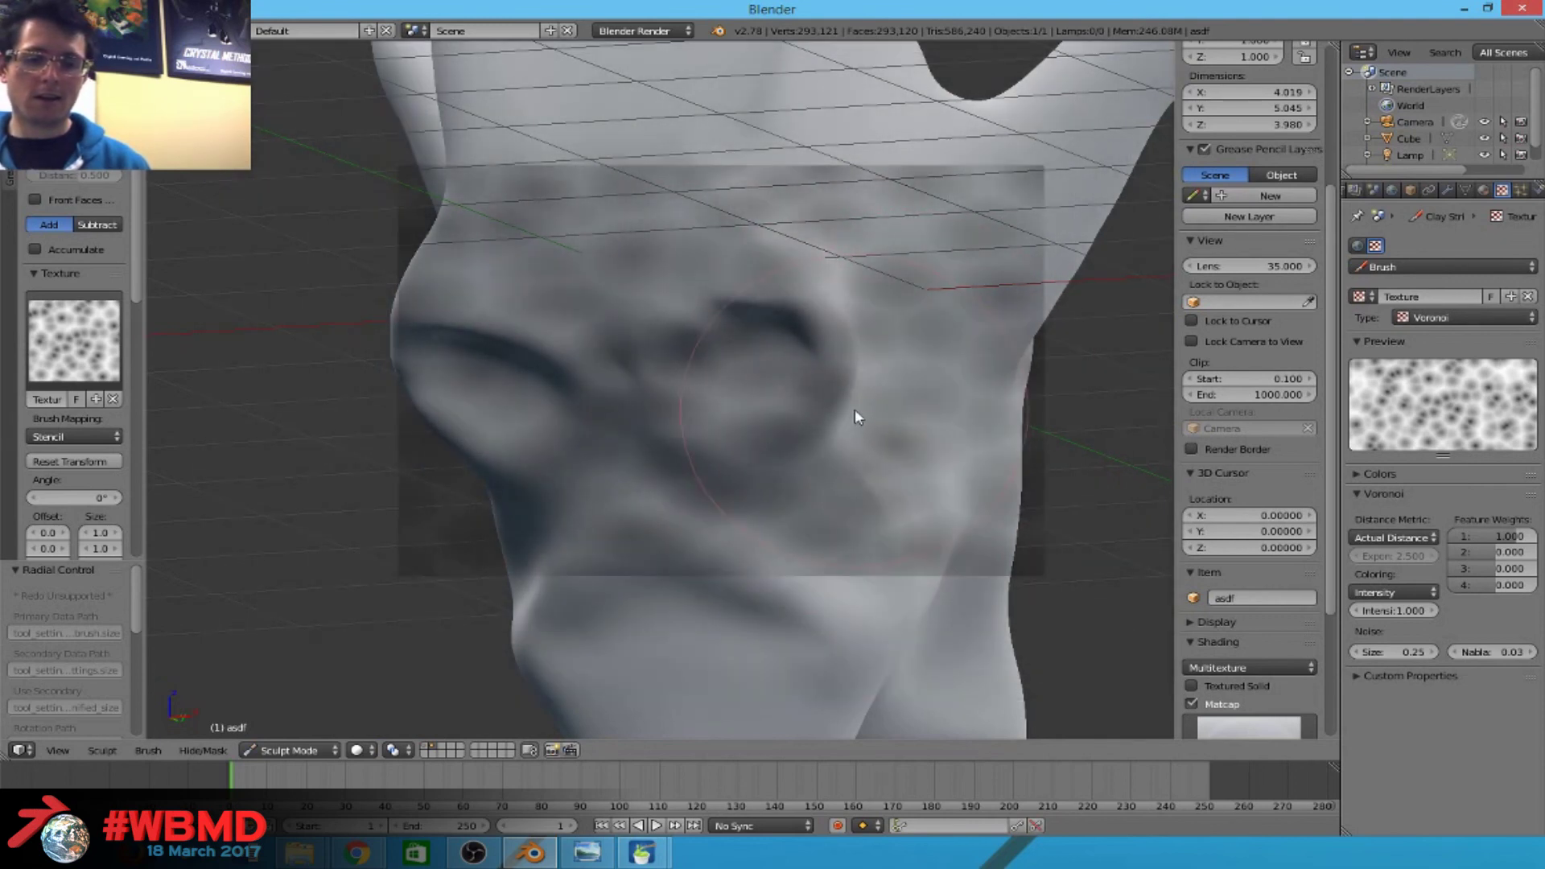
shift+right_drag(964, 400, 907, 365)
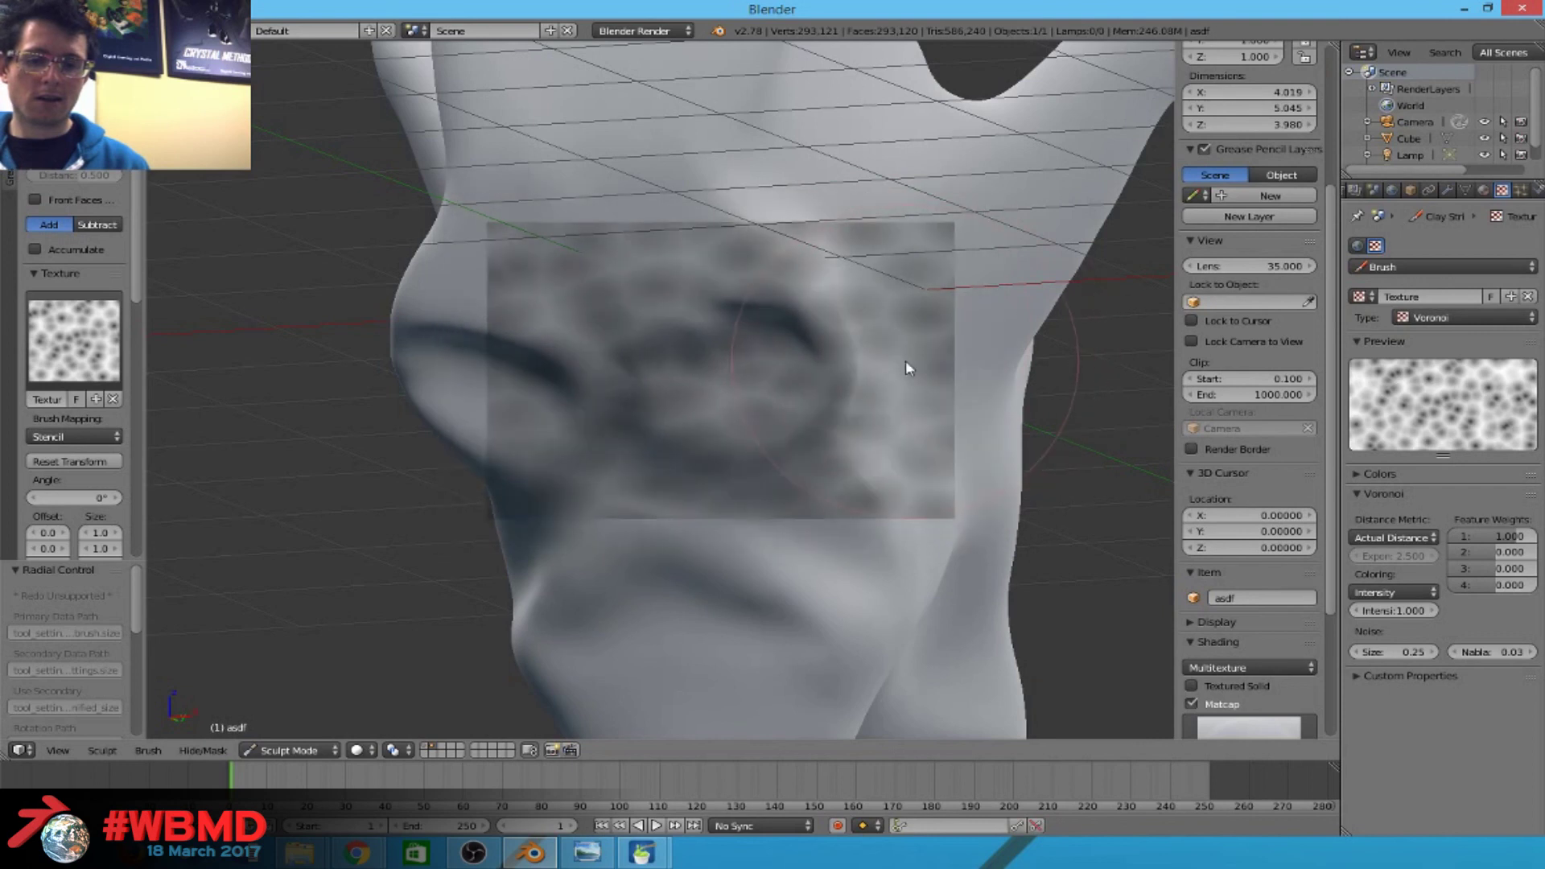
shift+right_drag(952, 235, 801, 487)
mouse_move(686, 501)
ctrl+right_down()
mouse_move(835, 441)
mouse_move(724, 524)
mouse_move(772, 507)
ctrl+right_up()
Try sculpting the Voronoi stencil pattern onto the face with a brush radius of 500 px.
key(f)
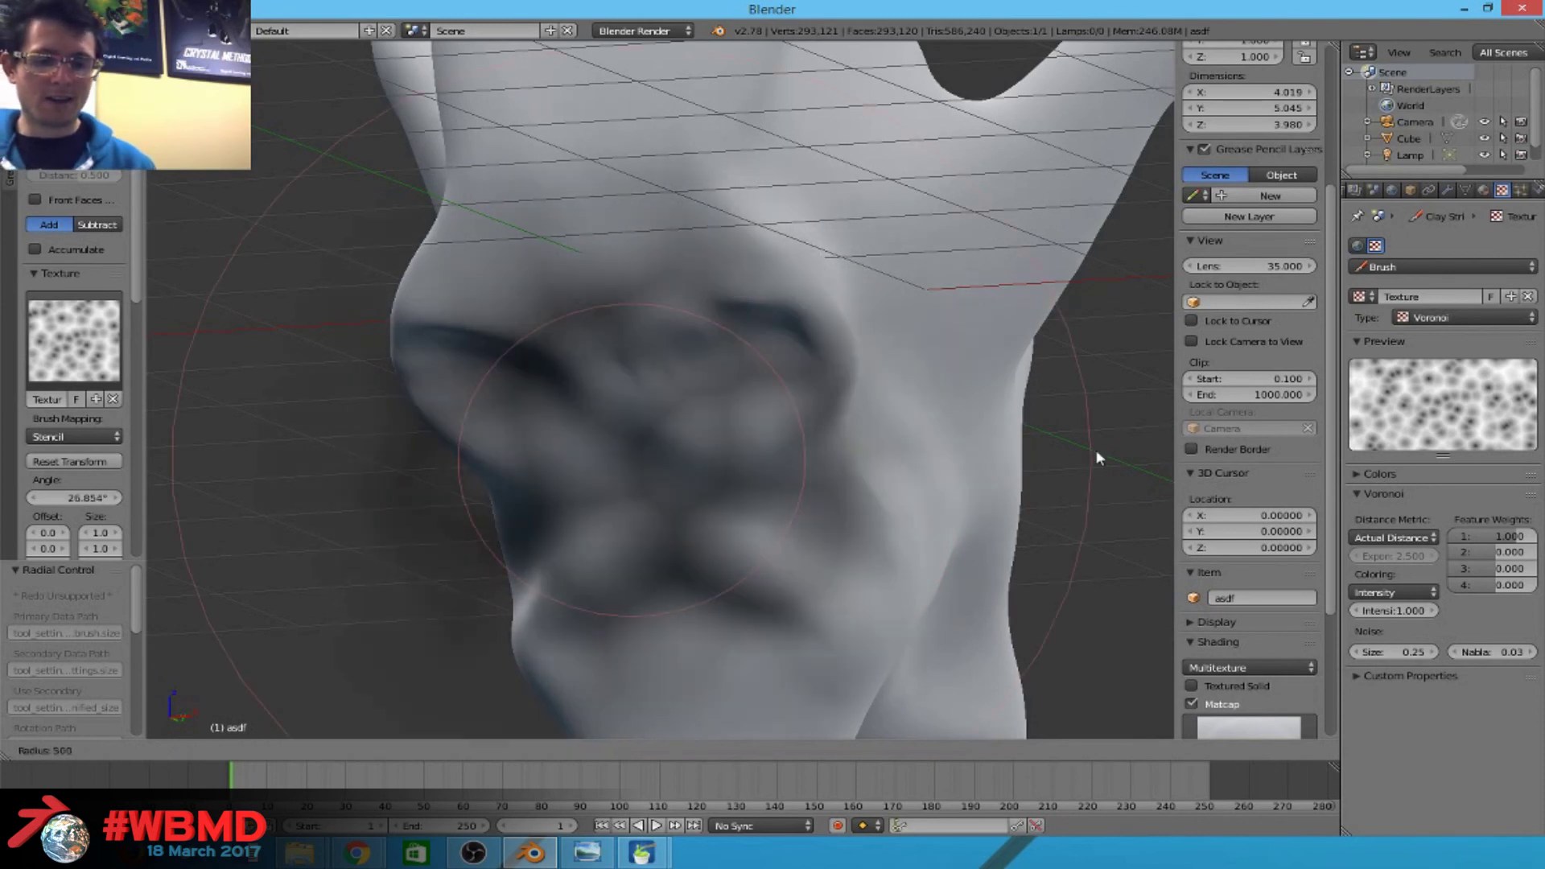
click(1096, 451)
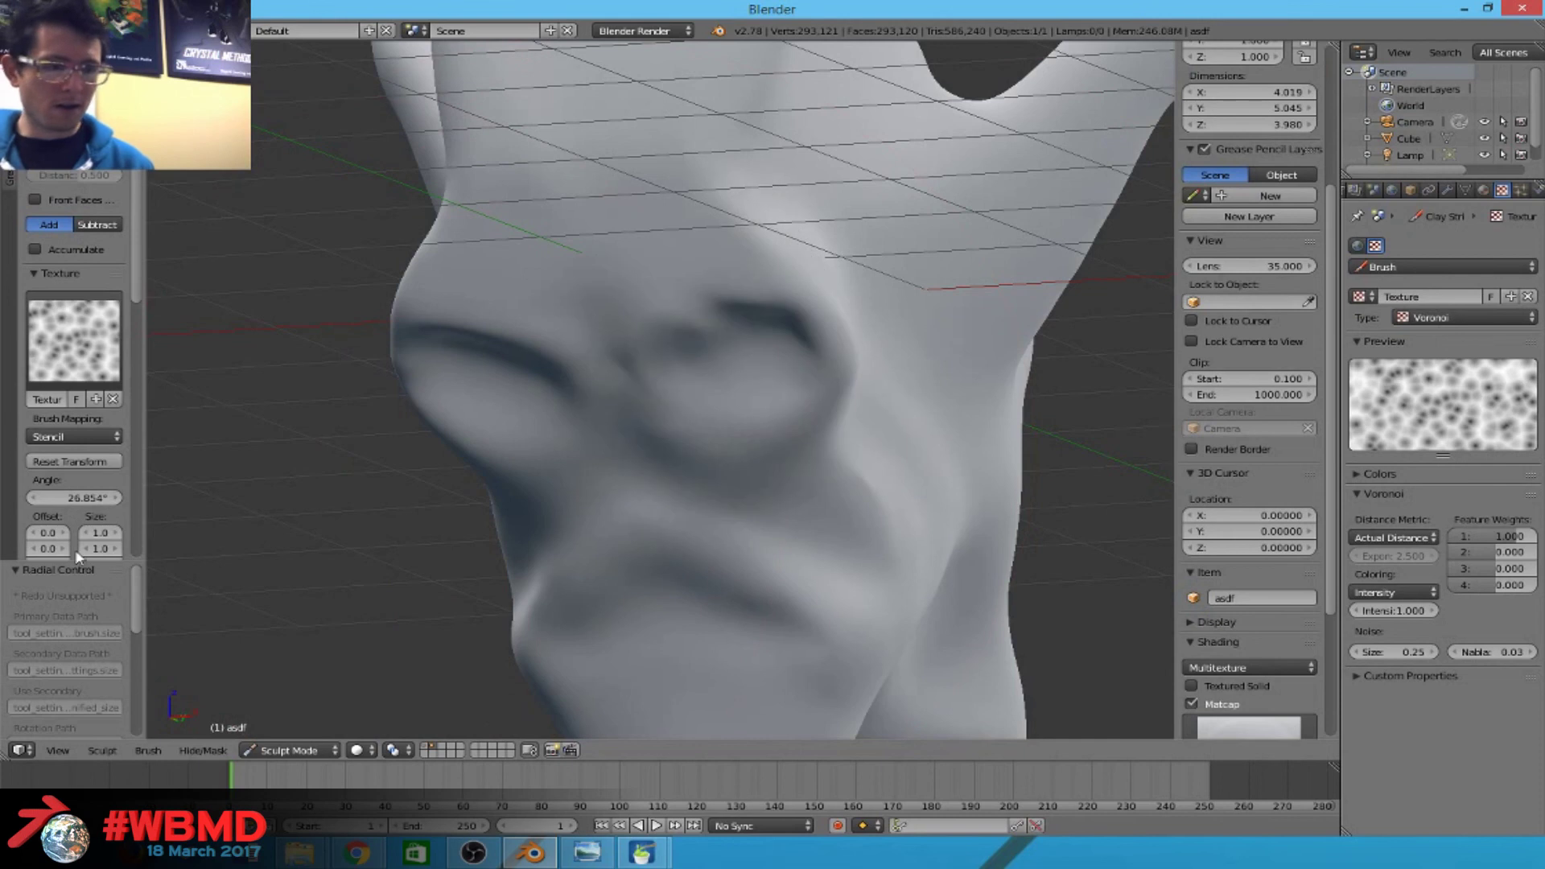
scroll(61, 489, down, 5)
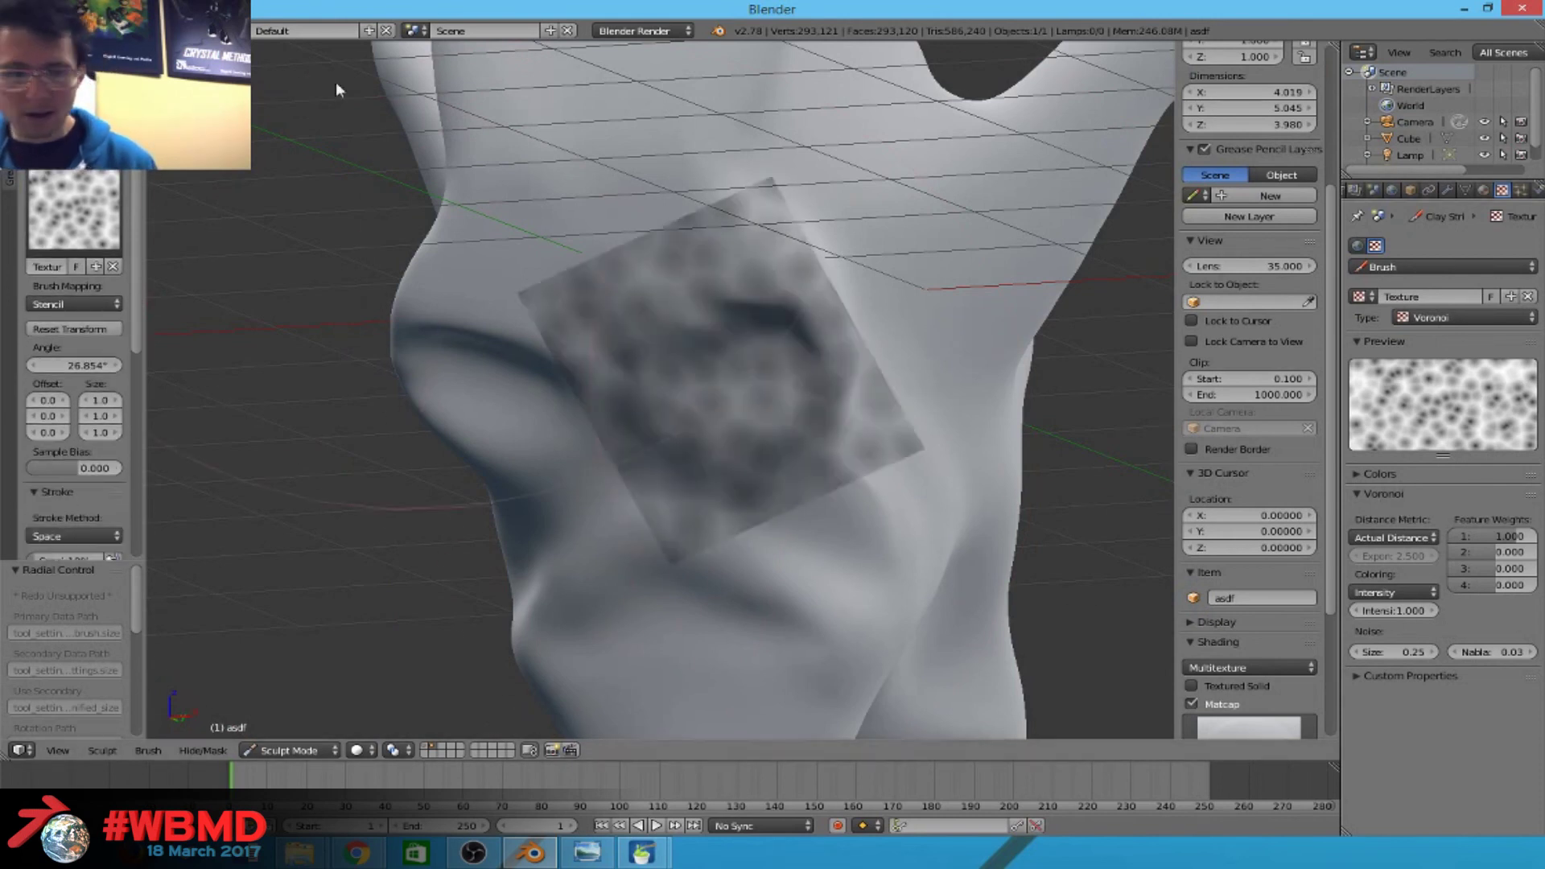
scroll(90, 322, down, 5)
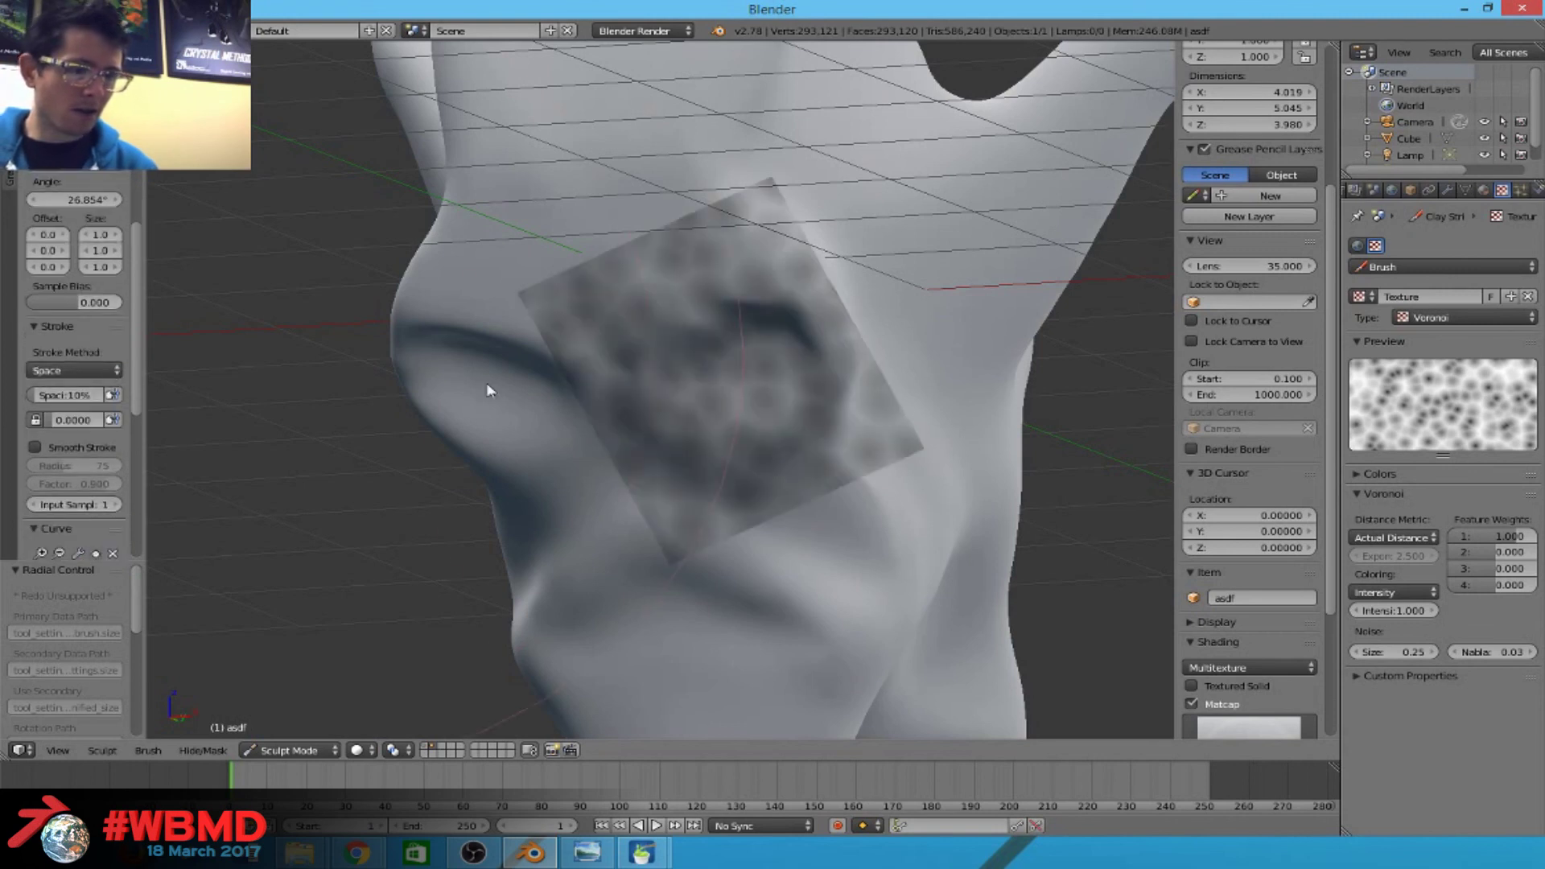
mouse_move(895, 440)
mouse_down()
mouse_move(958, 285)
mouse_move(696, 381)
mouse_up()
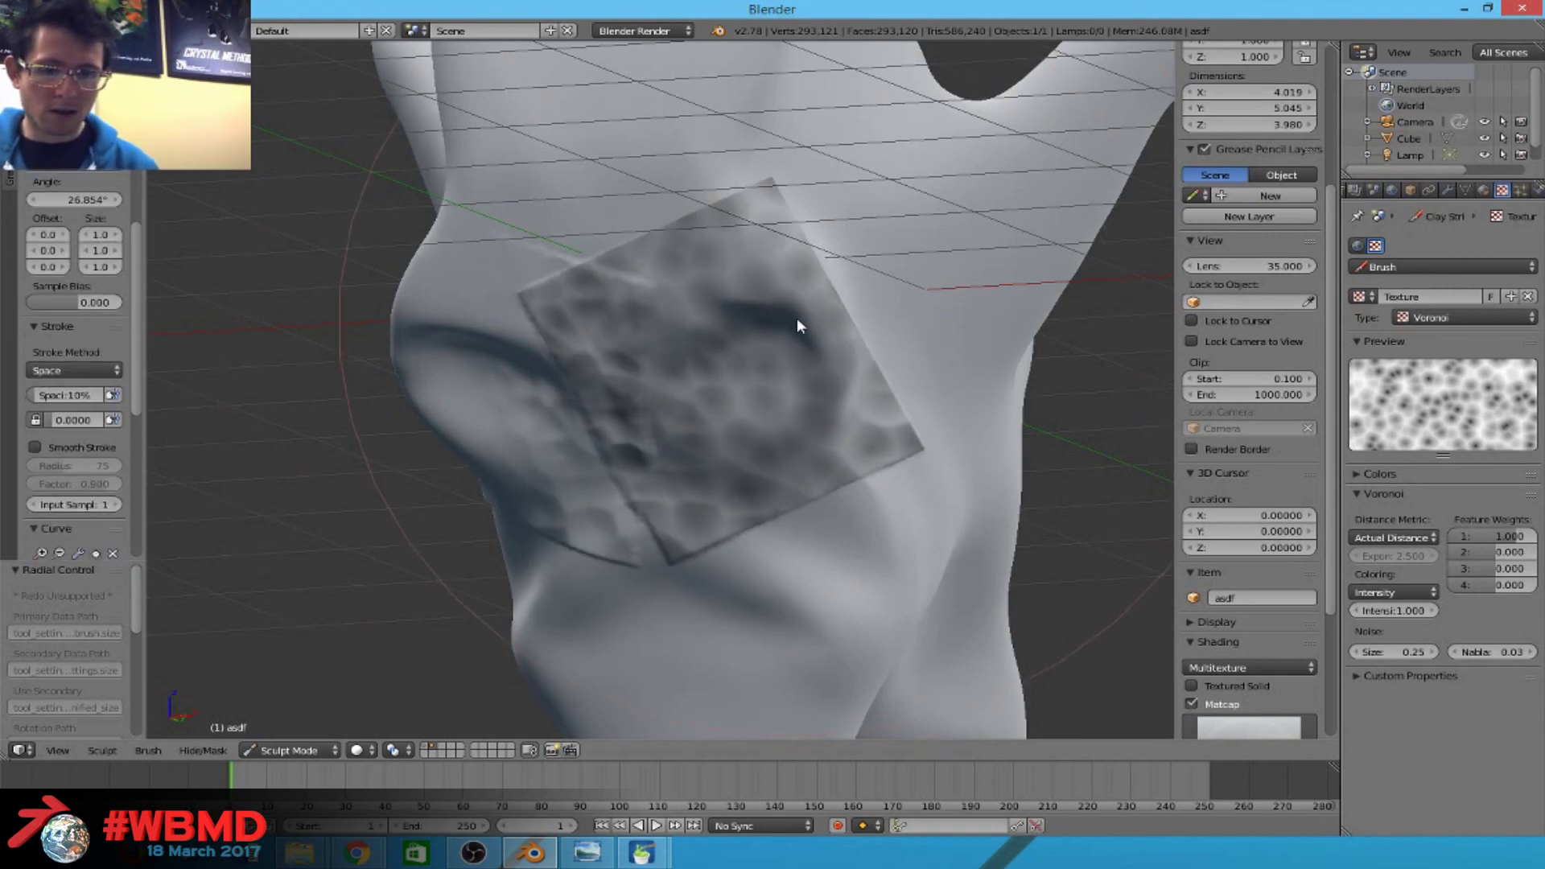
key(ctrl+z)
Shrink the Clay Strips brush to a small radius and review its stencil texture and stroke settings.
key(f)
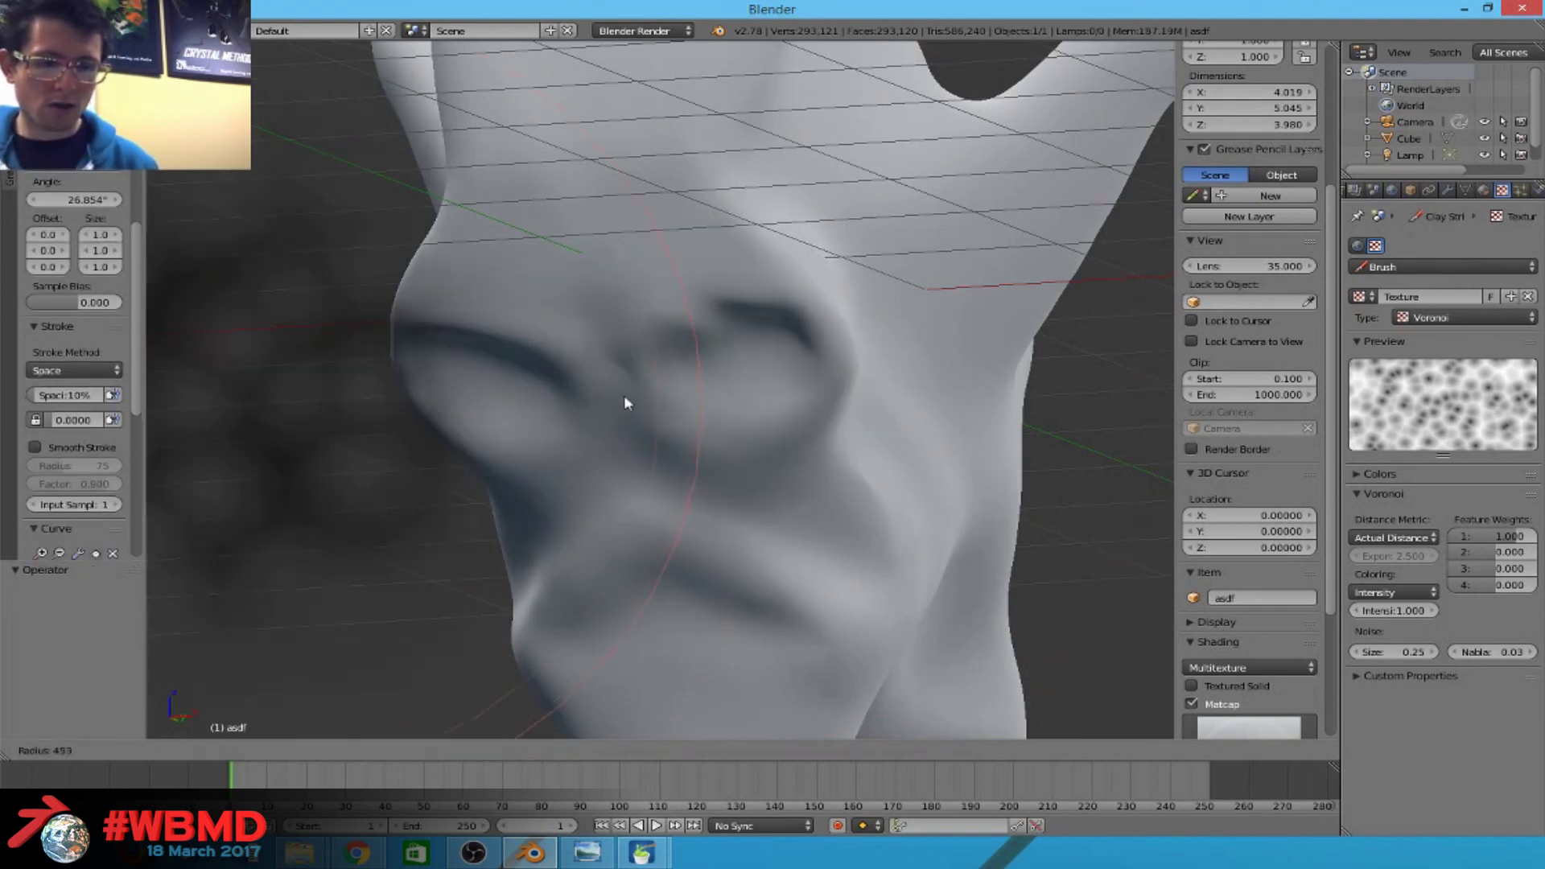
click(301, 377)
scroll(33, 367, down, 5)
scroll(29, 383, up, 10)
scroll(52, 326, up, 2)
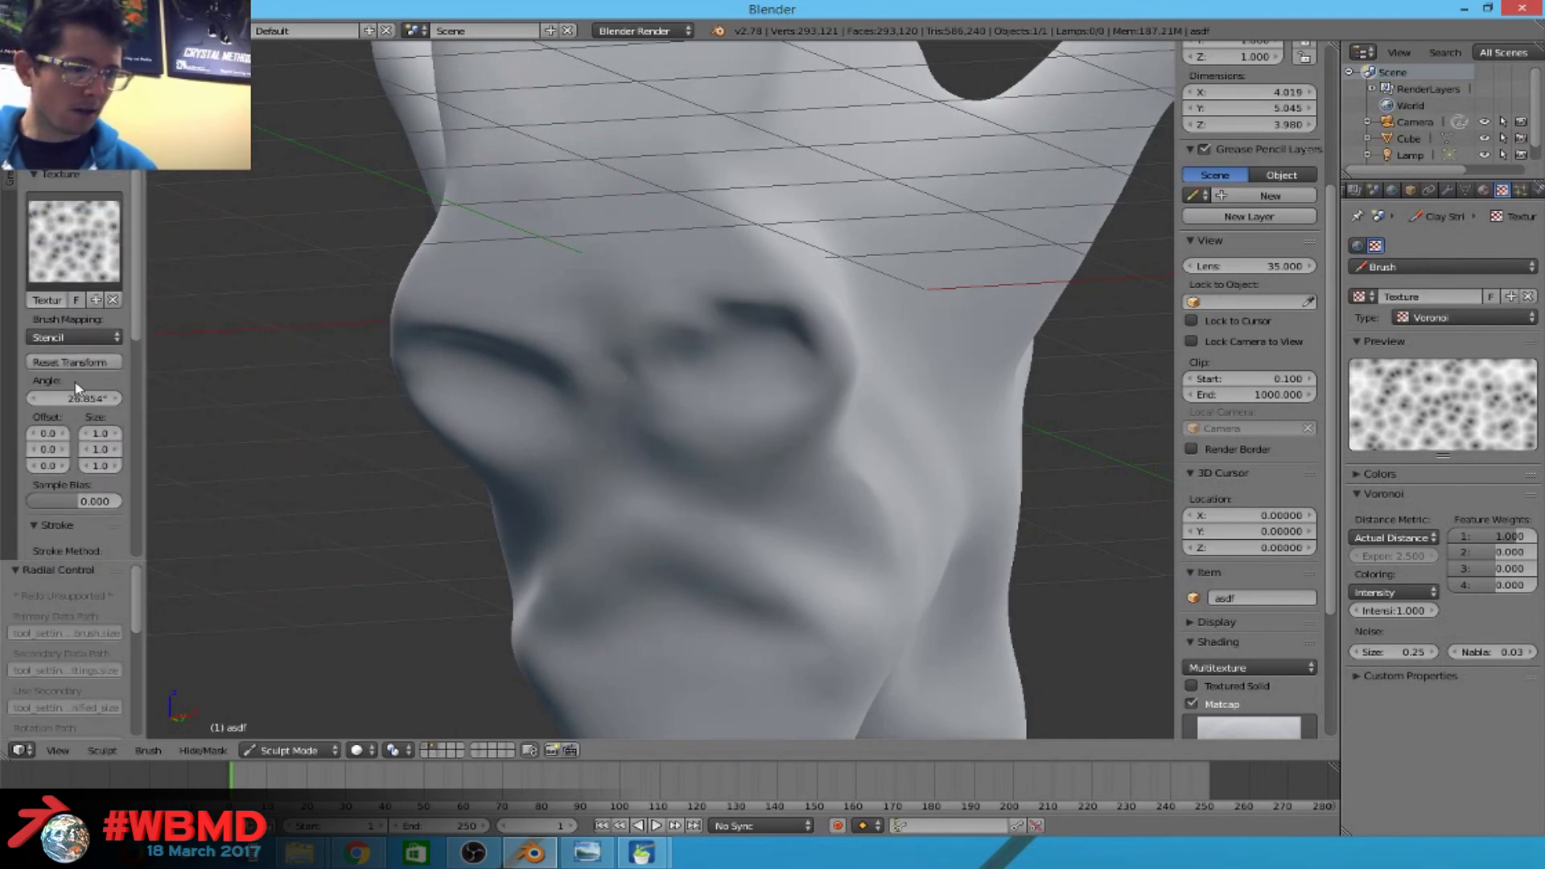
scroll(77, 388, down, 2)
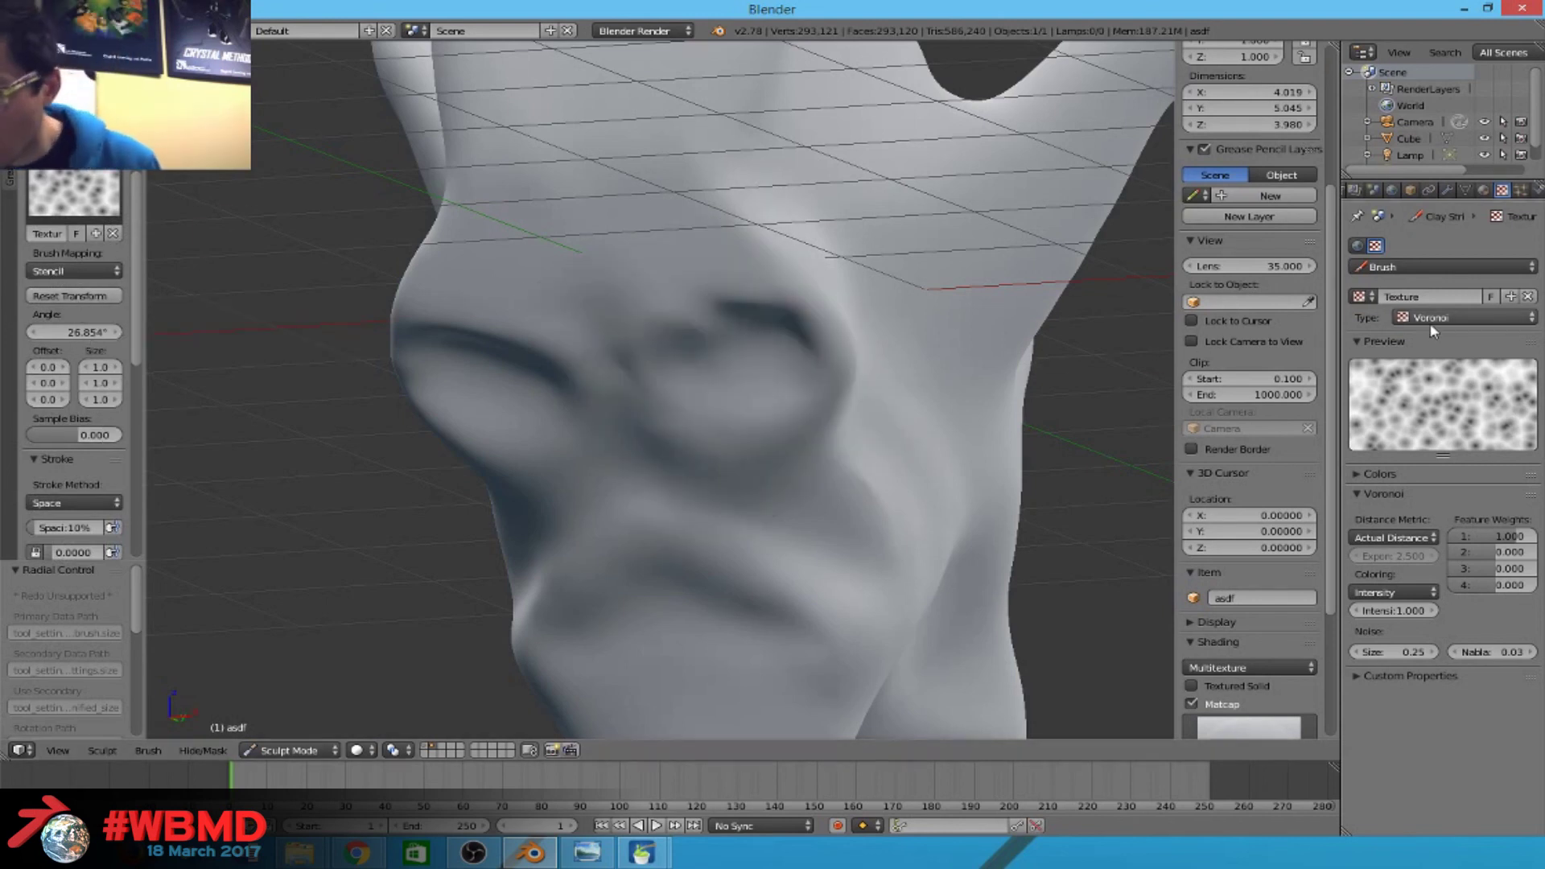
click(1431, 679)
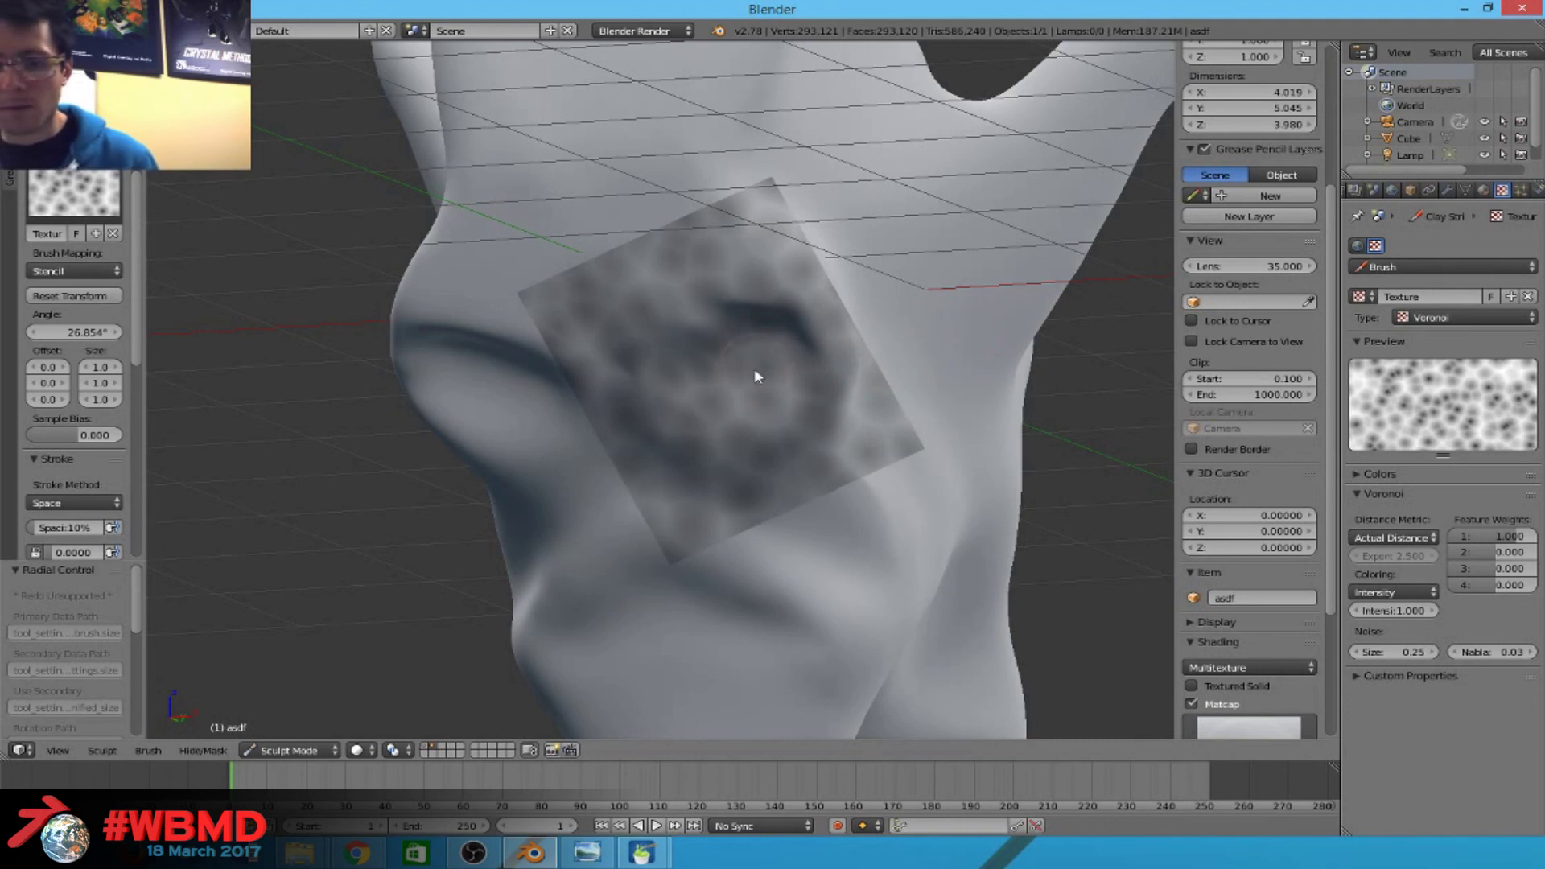
Sculpt small Voronoi bumps into the eye area through the stencil with the Clay Strips brush.
drag(760, 379, 809, 365)
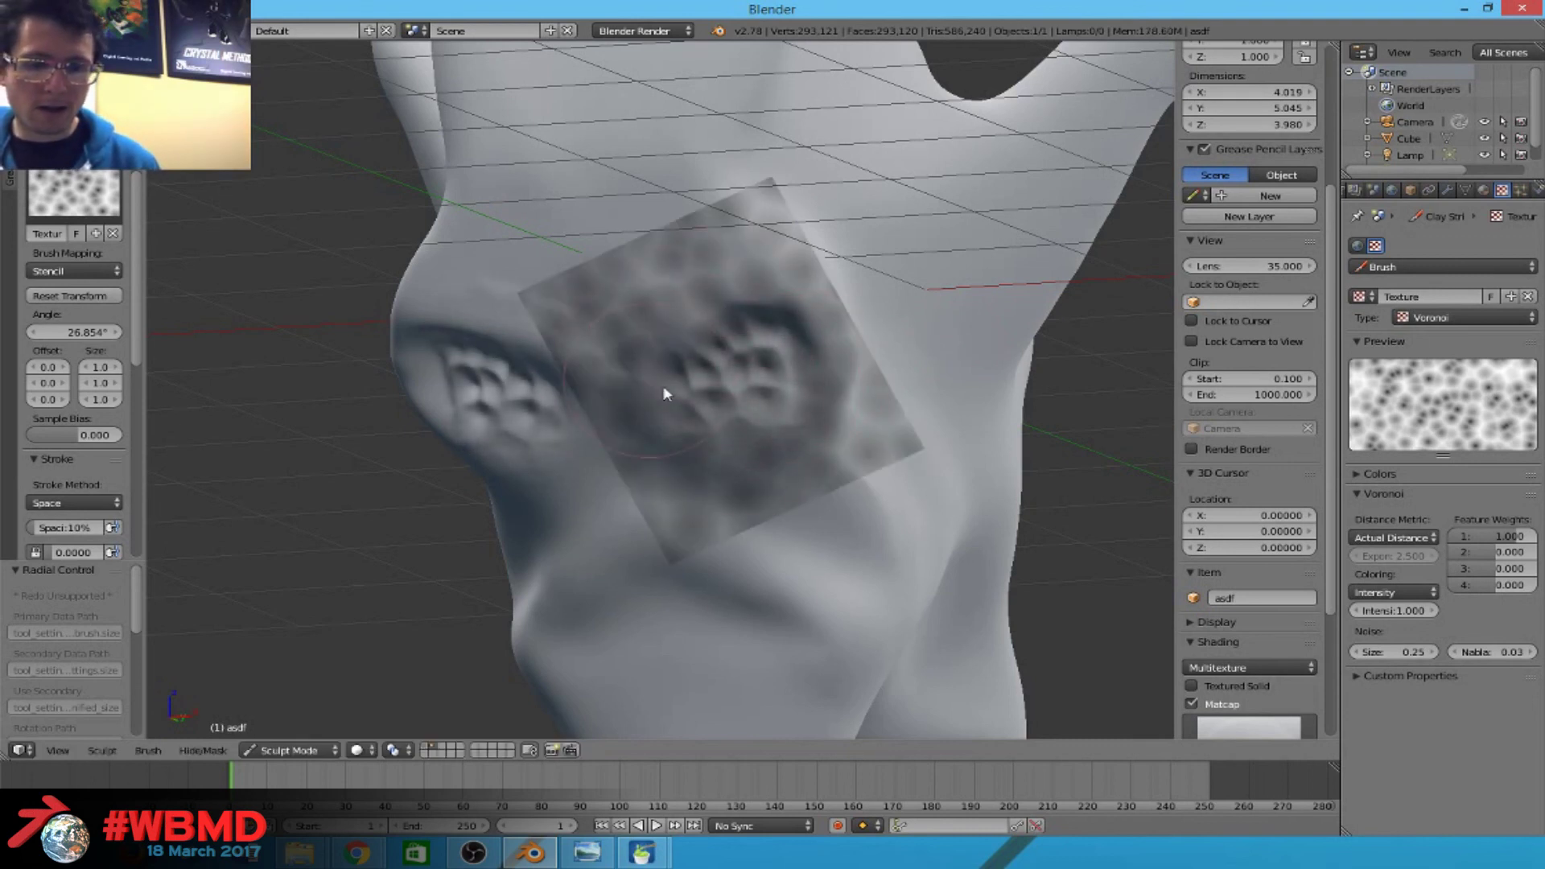
mouse_move(779, 384)
mouse_down()
mouse_move(745, 344)
mouse_move(704, 408)
mouse_move(737, 344)
mouse_up()
mouse_move(756, 388)
middle_down()
mouse_move(742, 403)
mouse_move(800, 325)
mouse_move(735, 349)
mouse_move(749, 341)
middle_up()
key(f)
right_click(803, 347)
Scale the stencil to size 5.0 at 41.767°, enlarge the brush, and sculpt Voronoi scales over the side of the head.
mouse_move(804, 349)
ctrl+right_down()
mouse_move(975, 354)
mouse_move(955, 366)
ctrl+right_up()
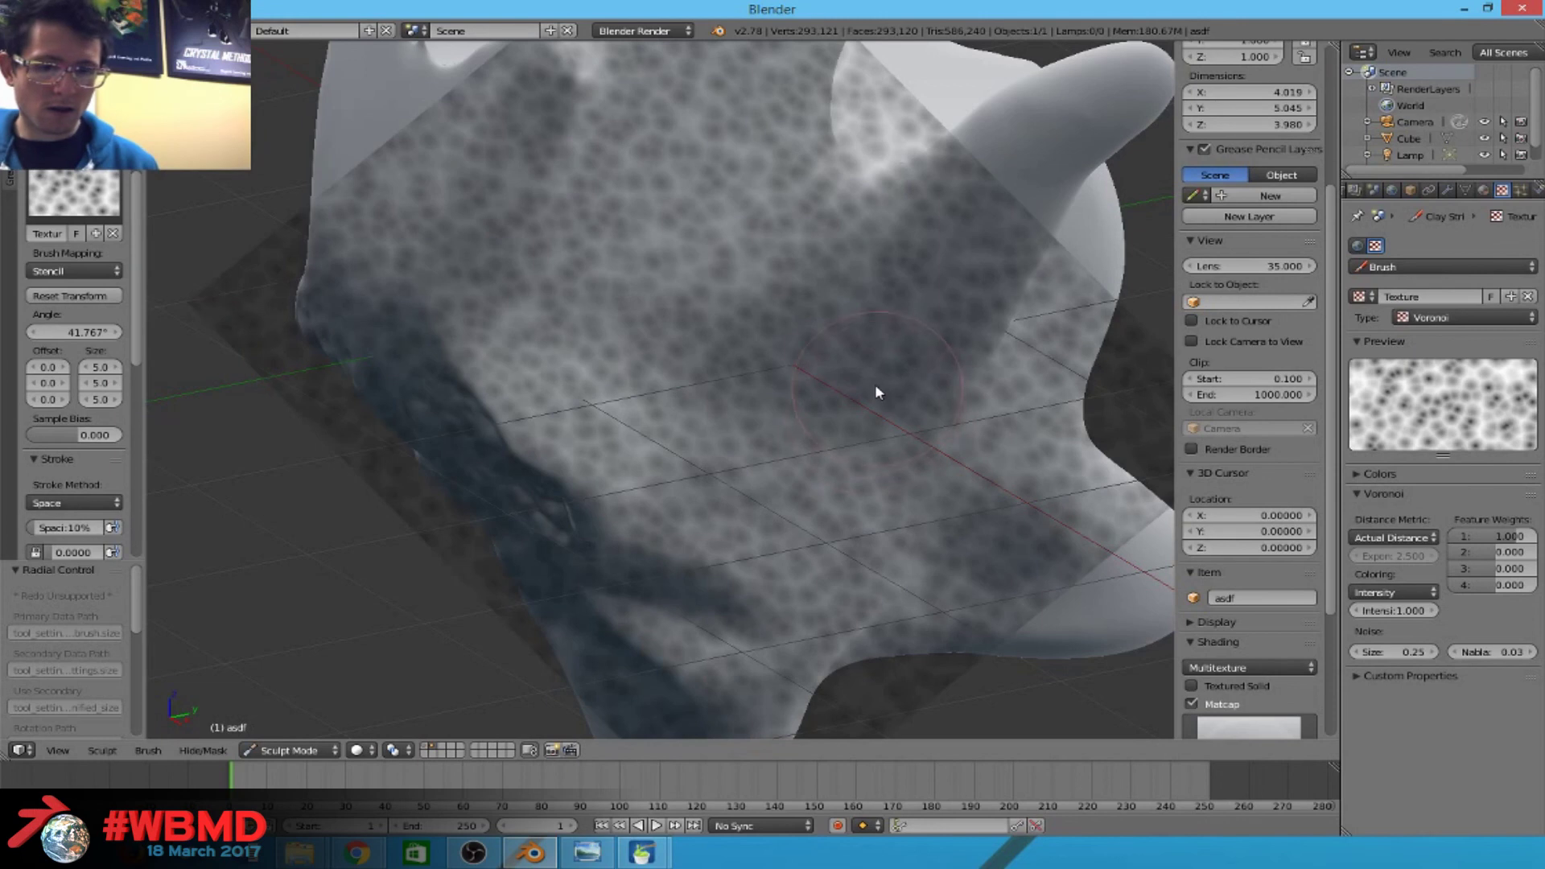
key(f)
click(880, 354)
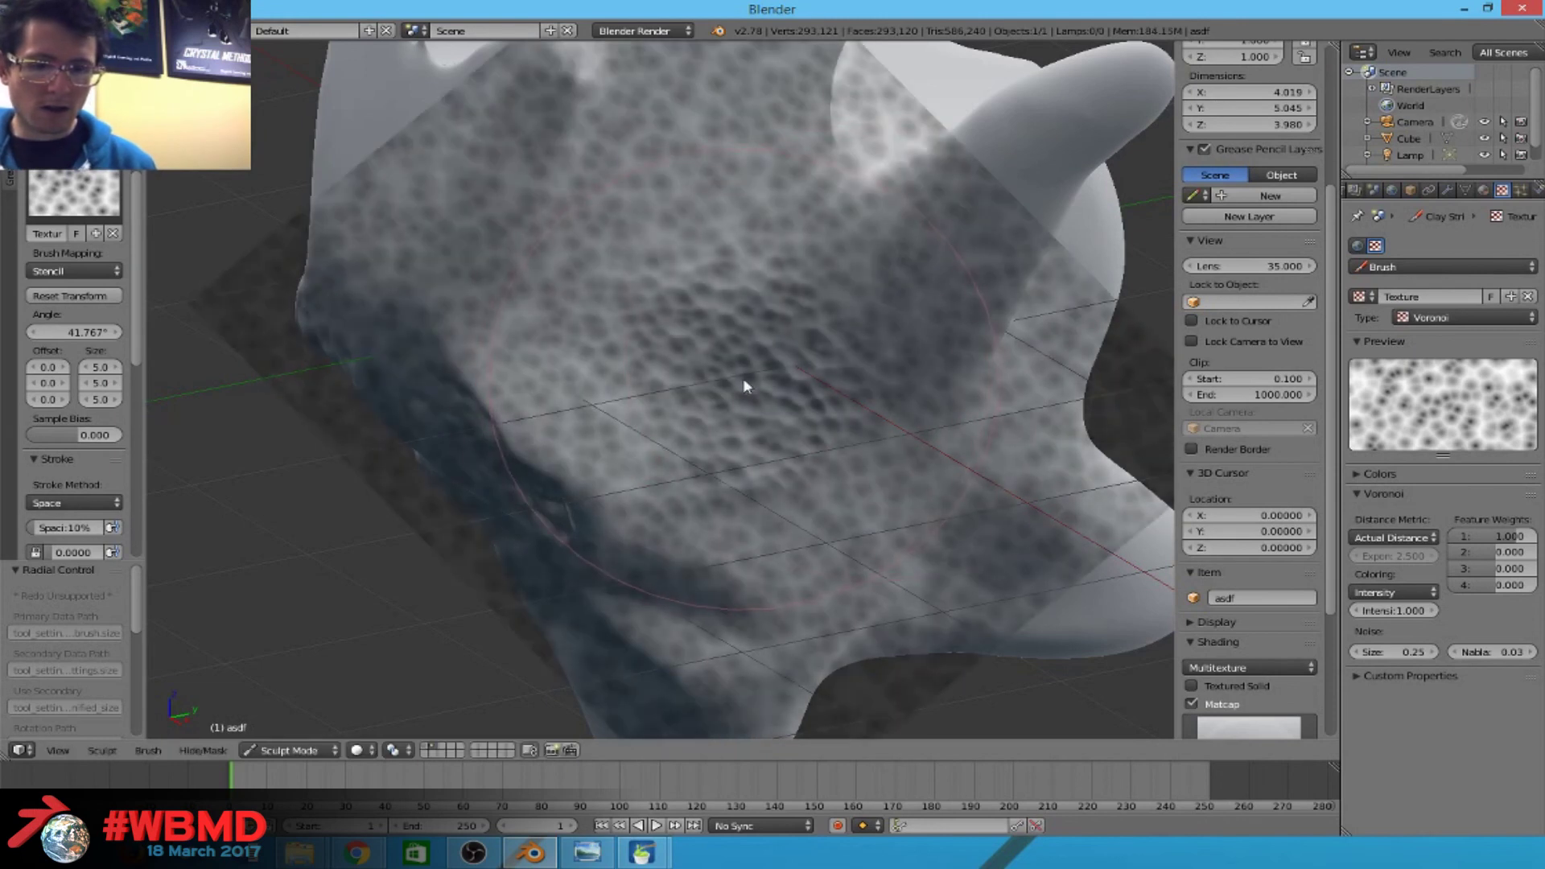
click(892, 374)
mouse_move(666, 326)
mouse_down()
mouse_move(713, 487)
mouse_move(711, 592)
mouse_move(601, 440)
mouse_up()
mouse_move(600, 439)
middle_down()
mouse_move(754, 382)
mouse_move(676, 386)
mouse_move(803, 372)
mouse_move(811, 331)
middle_up()
Adjust the brush strength, rotate the stencil to 6.404°, and sculpt Voronoi scales onto the rounded back of the head.
key(shift+f)
click(780, 315)
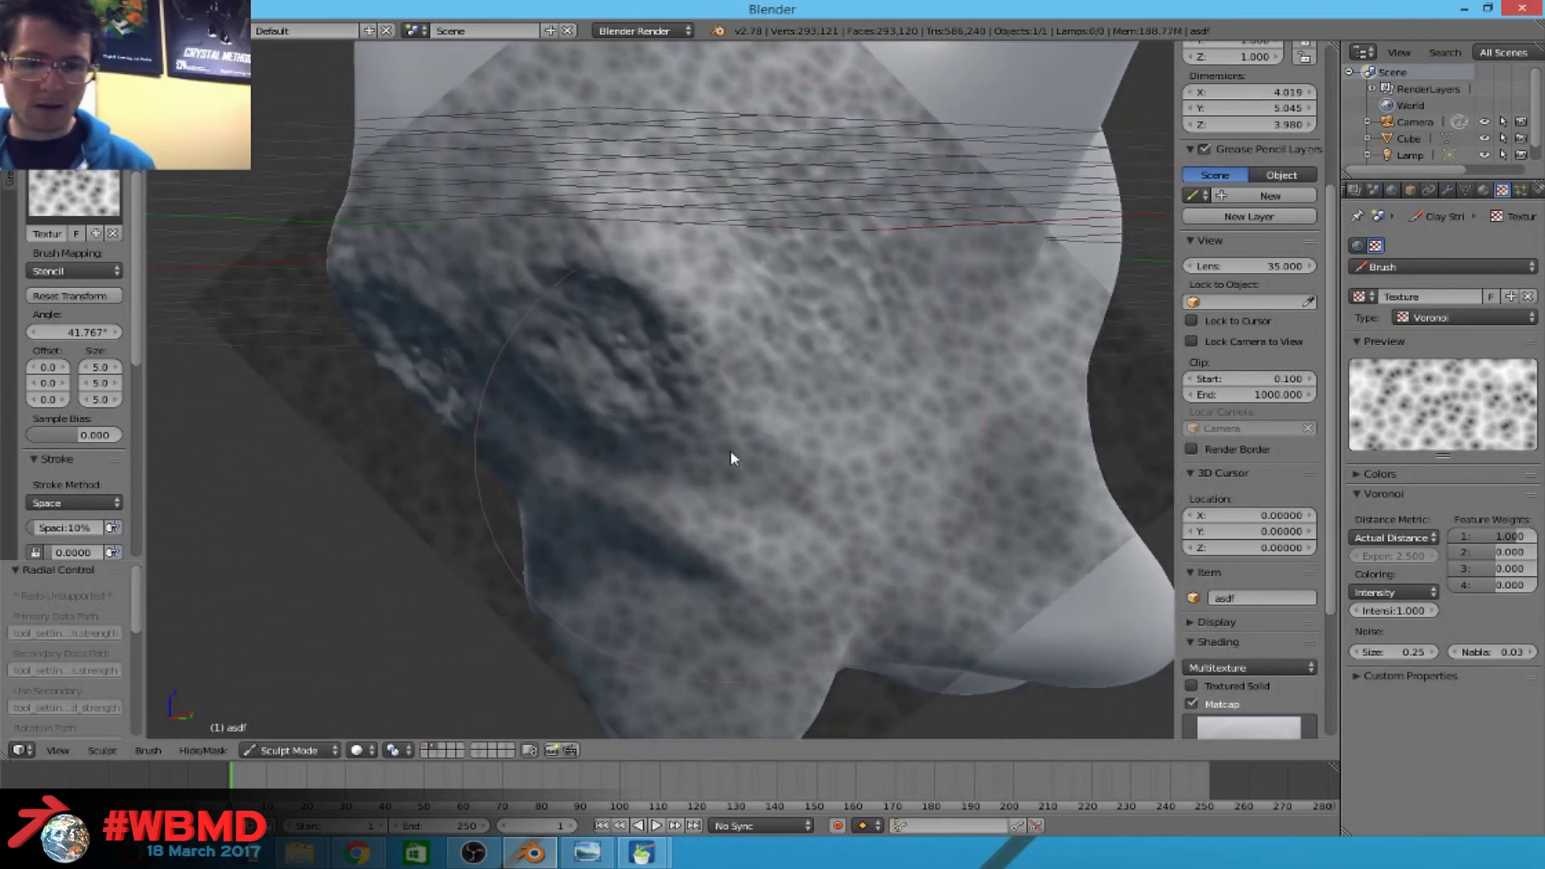
mouse_move(504, 505)
middle_down()
mouse_move(625, 417)
mouse_move(671, 291)
mouse_move(499, 362)
mouse_move(807, 290)
mouse_move(741, 344)
middle_up()
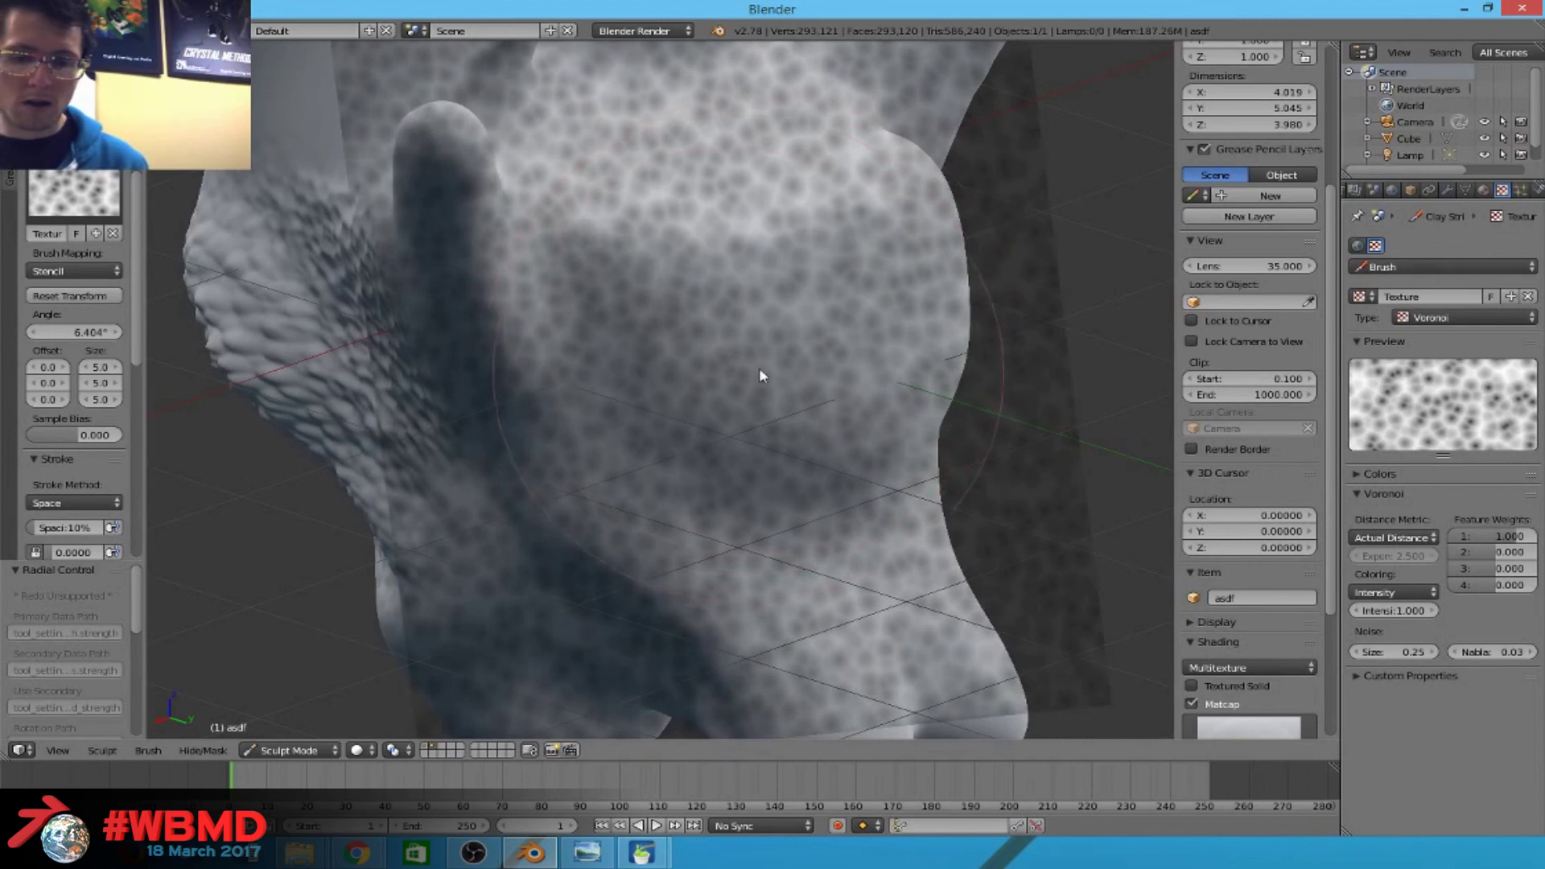
mouse_move(695, 470)
middle_down()
mouse_move(621, 446)
mouse_move(588, 510)
mouse_move(630, 528)
mouse_move(735, 476)
mouse_move(727, 436)
middle_up()
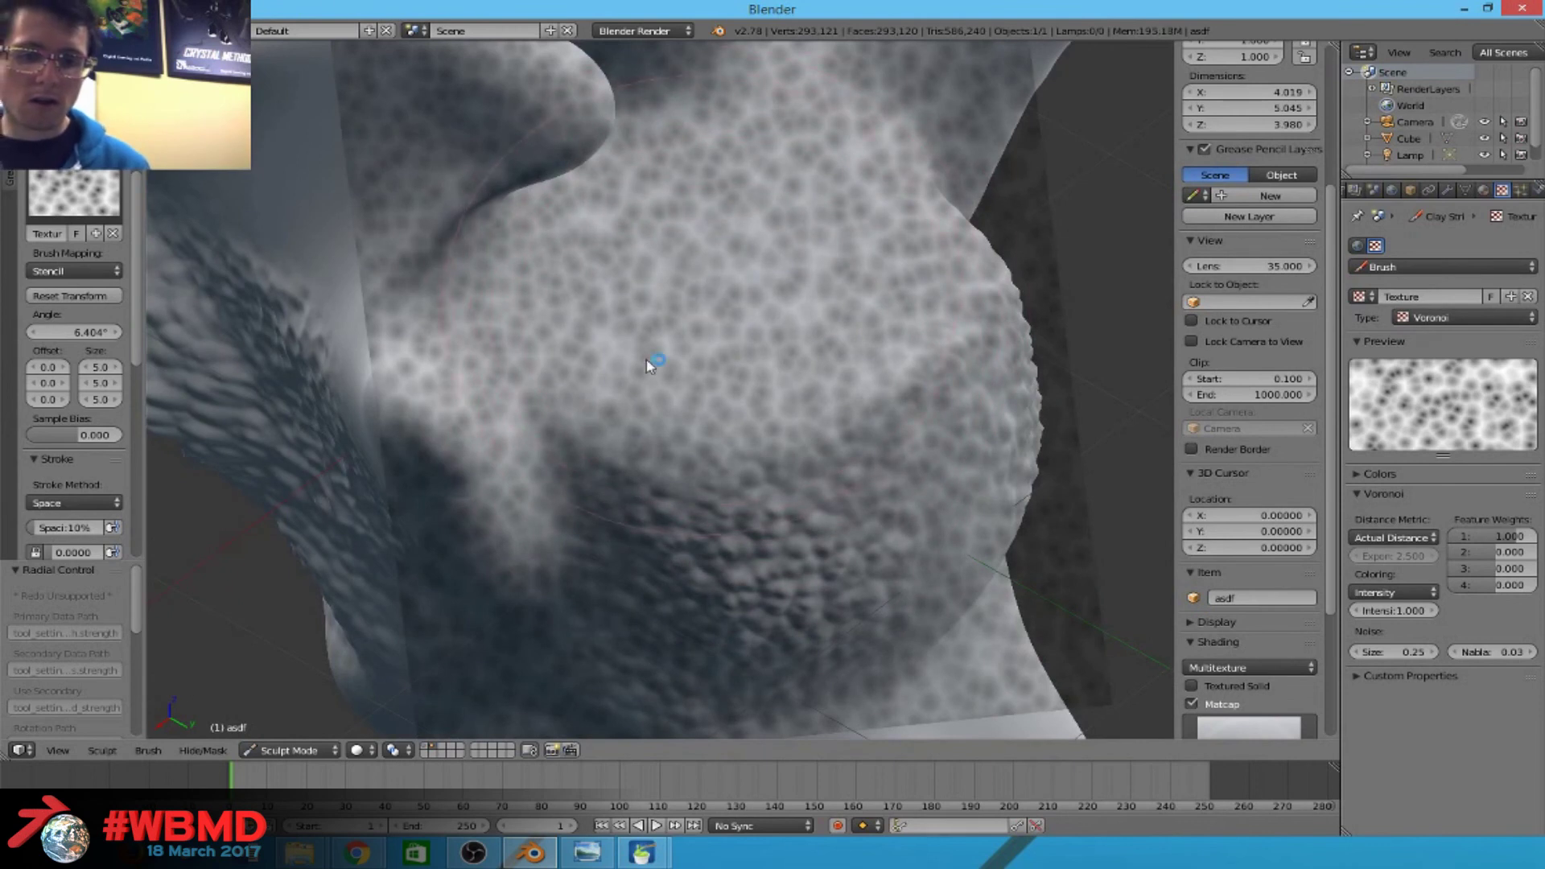
middle_drag(703, 281, 837, 293)
Sculpt more Voronoi scales across the brow and forehead above the eyes.
scroll(837, 293, down, 8)
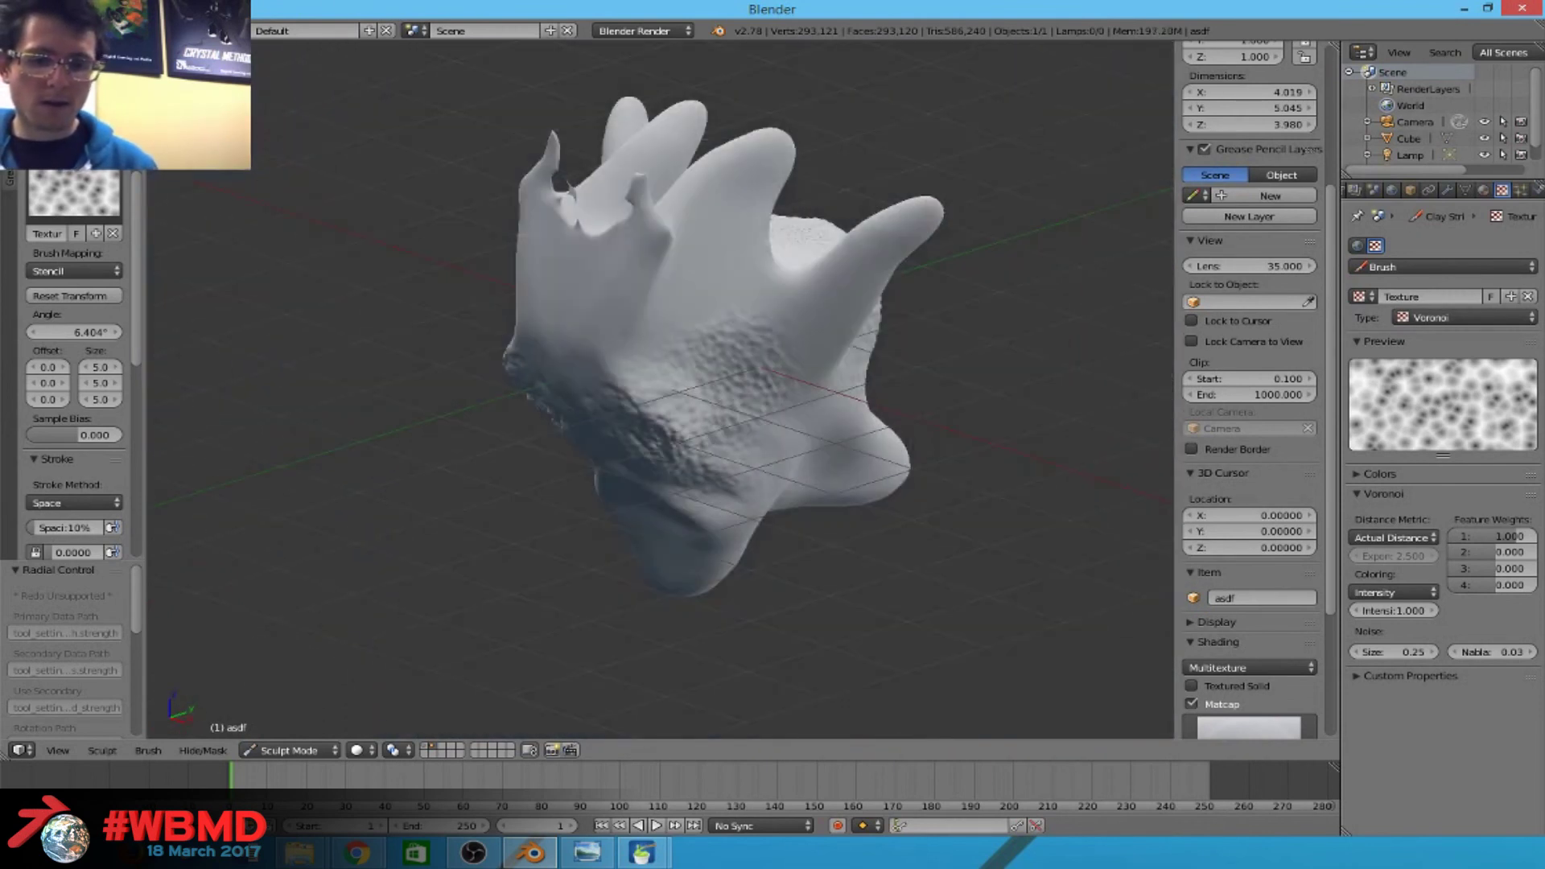
mouse_move(790, 338)
middle_down()
mouse_move(679, 443)
mouse_move(760, 374)
mouse_move(748, 242)
mouse_move(726, 391)
middle_up()
scroll(763, 369, up, 6)
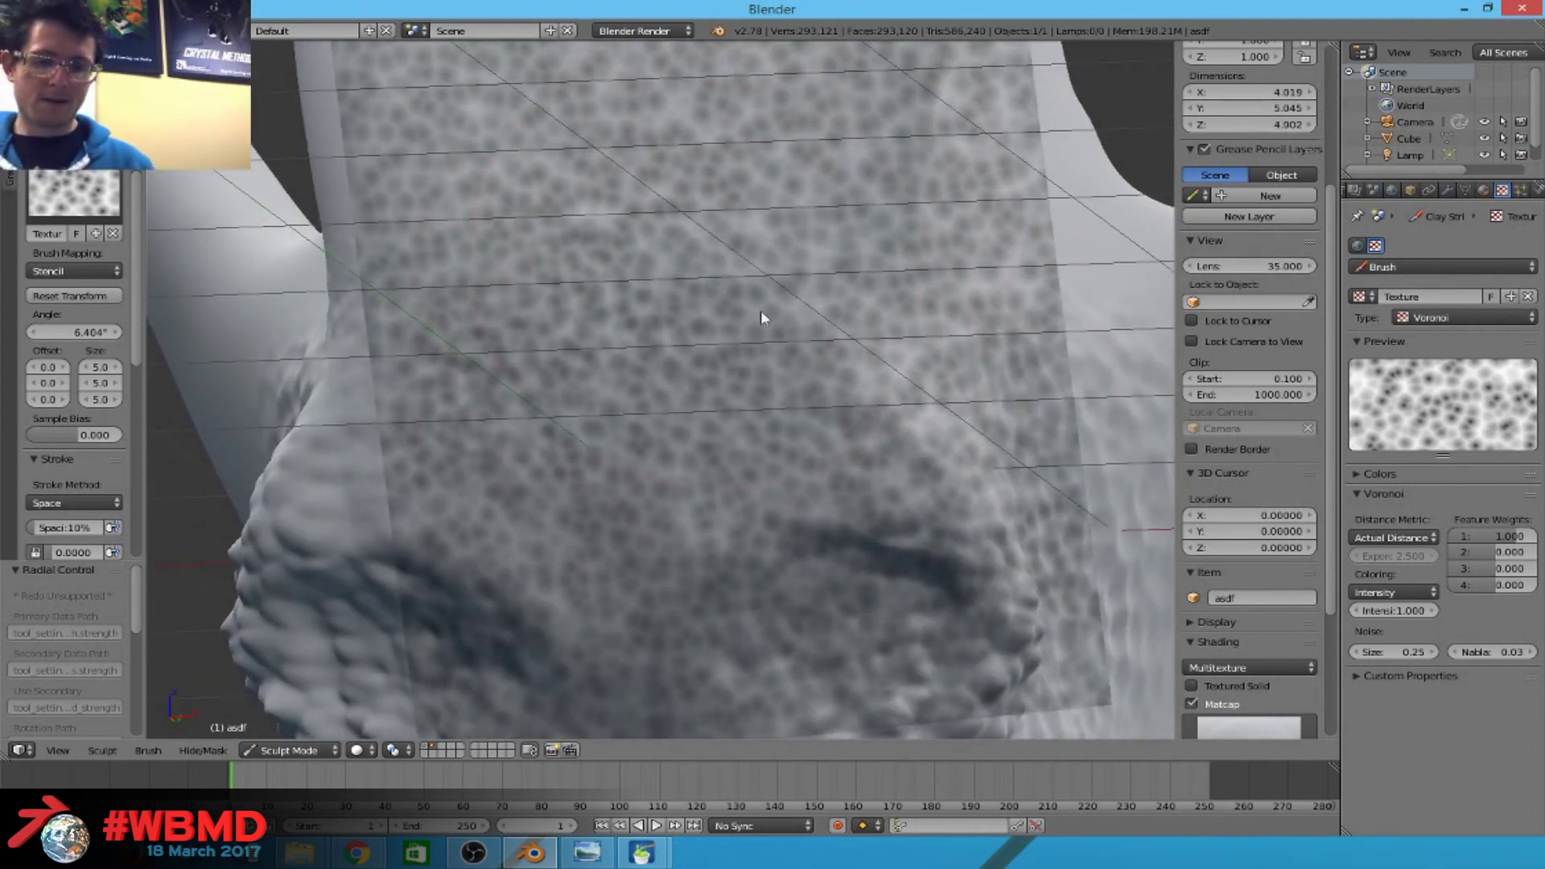
scroll(761, 313, down, 5)
mouse_move(563, 346)
middle_down()
mouse_move(448, 379)
mouse_move(493, 409)
mouse_move(614, 338)
mouse_move(696, 326)
mouse_move(655, 535)
mouse_move(441, 531)
mouse_move(421, 631)
mouse_move(1062, 596)
middle_up()
middle_drag(715, 525, 555, 484)
Compare the low-resolution base mesh in Edit Mode with the detailed Multiresolution sculpt.
key(Tab)
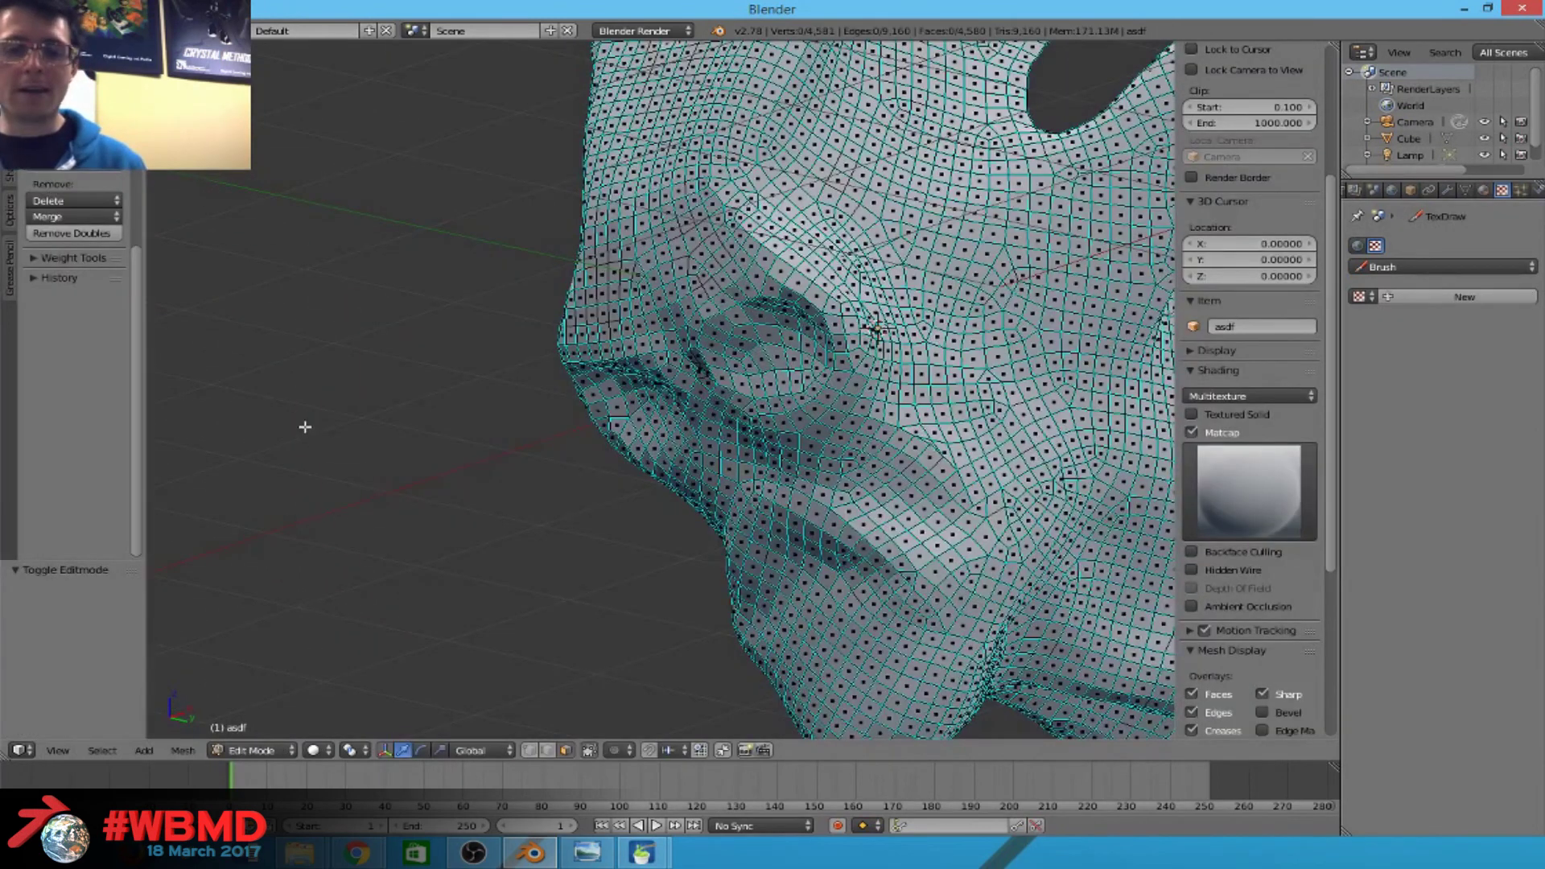
key(Tab)
key(Tab)
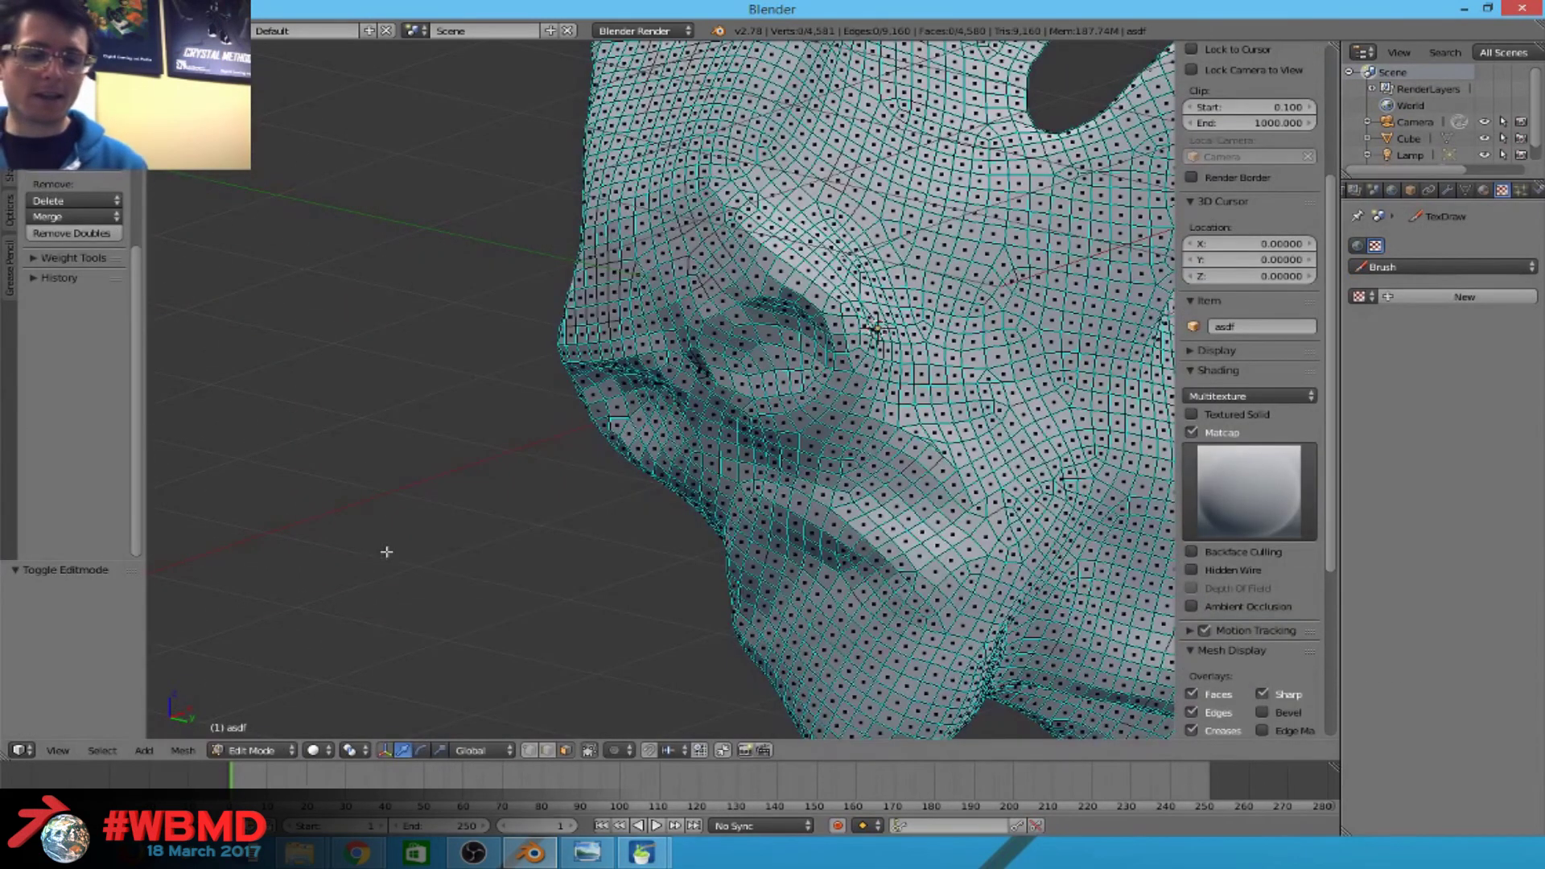
key(Tab)
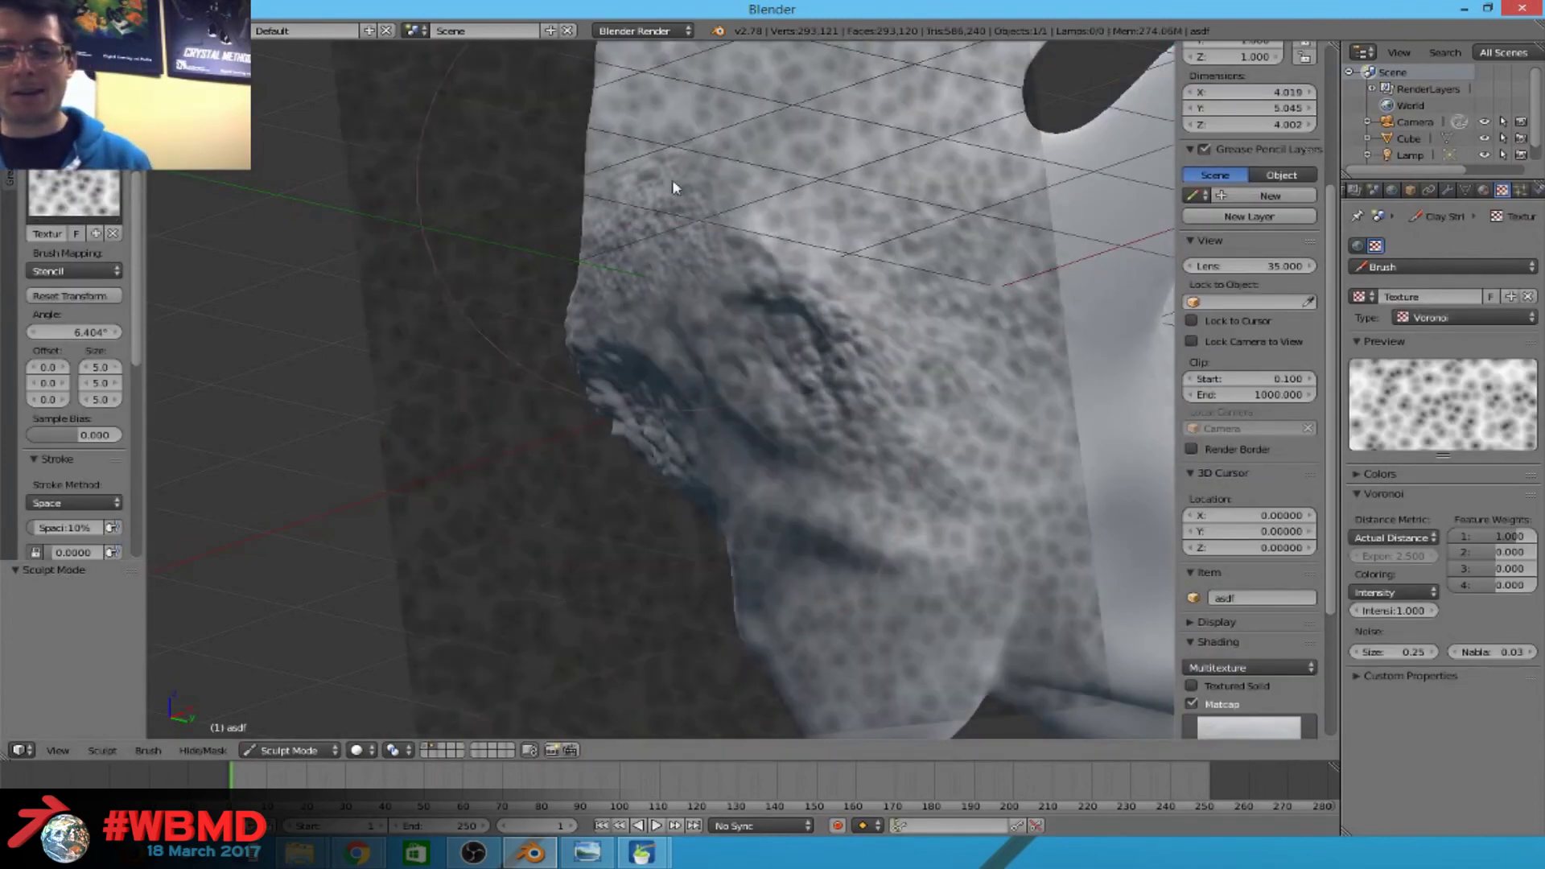
key(Tab)
Examine the quad edge flow of the base mesh around the eyes, brow and lower face.
mouse_move(624, 242)
middle_down()
mouse_move(631, 263)
mouse_move(855, 269)
mouse_move(771, 322)
middle_up()
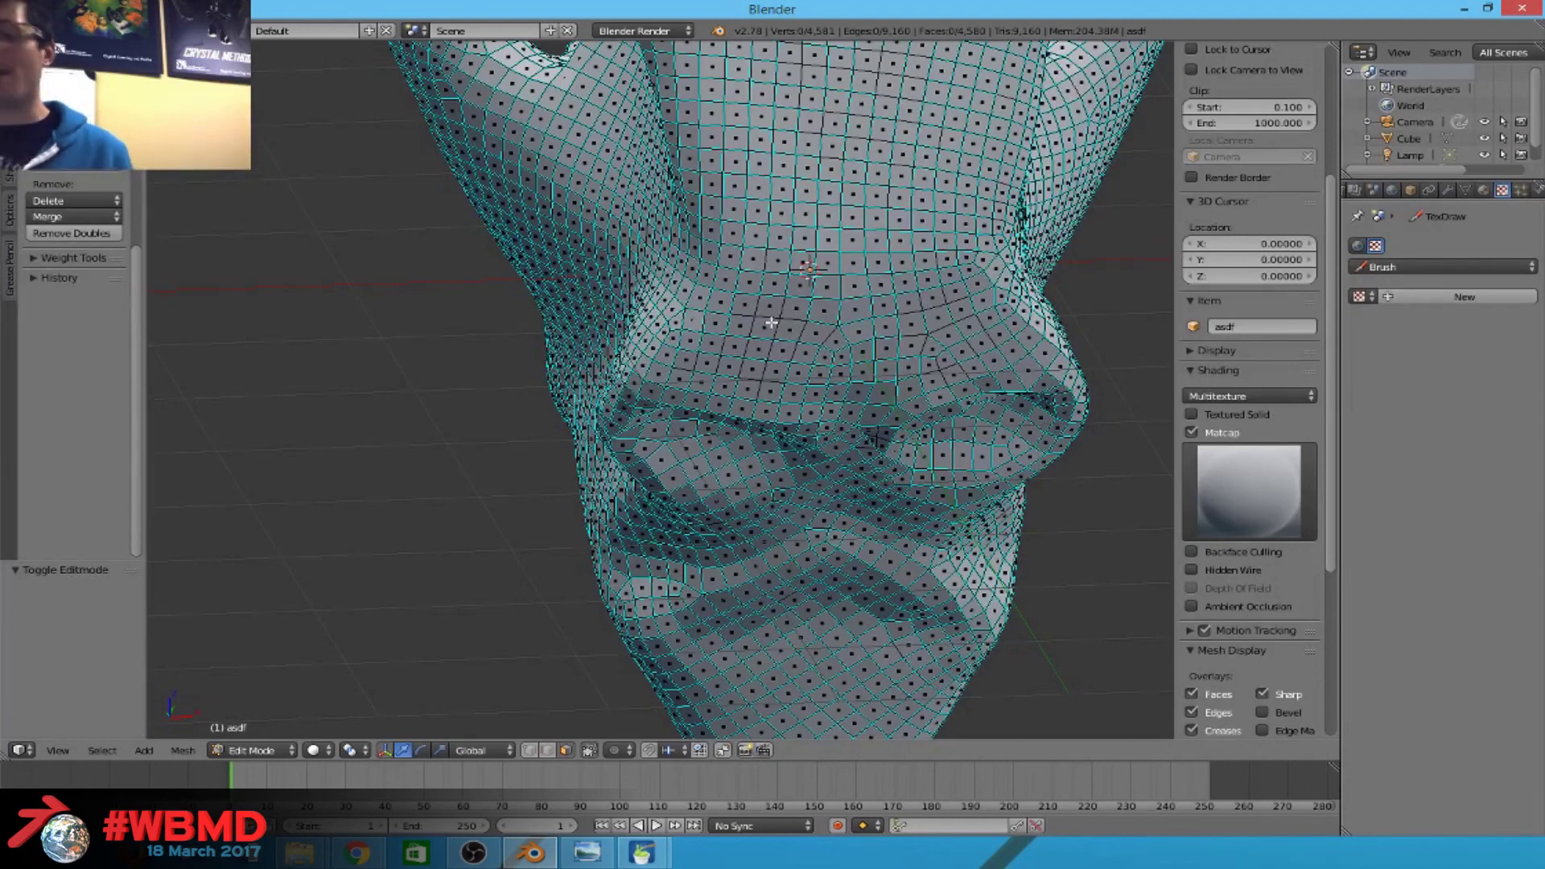
middle_drag(962, 362, 959, 302)
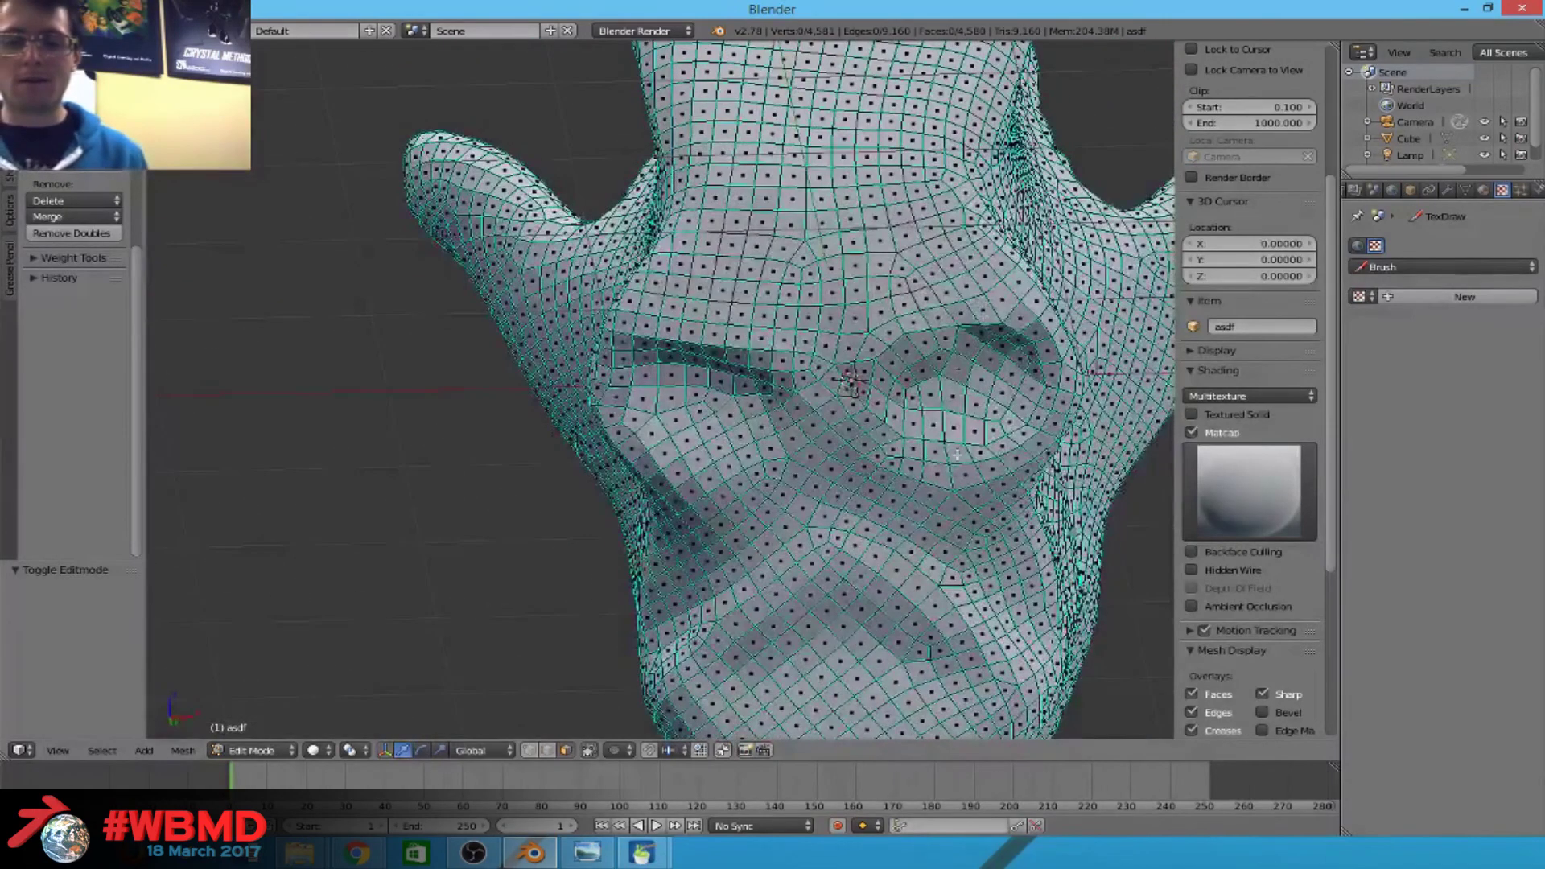
scroll(938, 473, down, 3)
middle_drag(938, 473, 888, 475)
scroll(888, 474, up, 1)
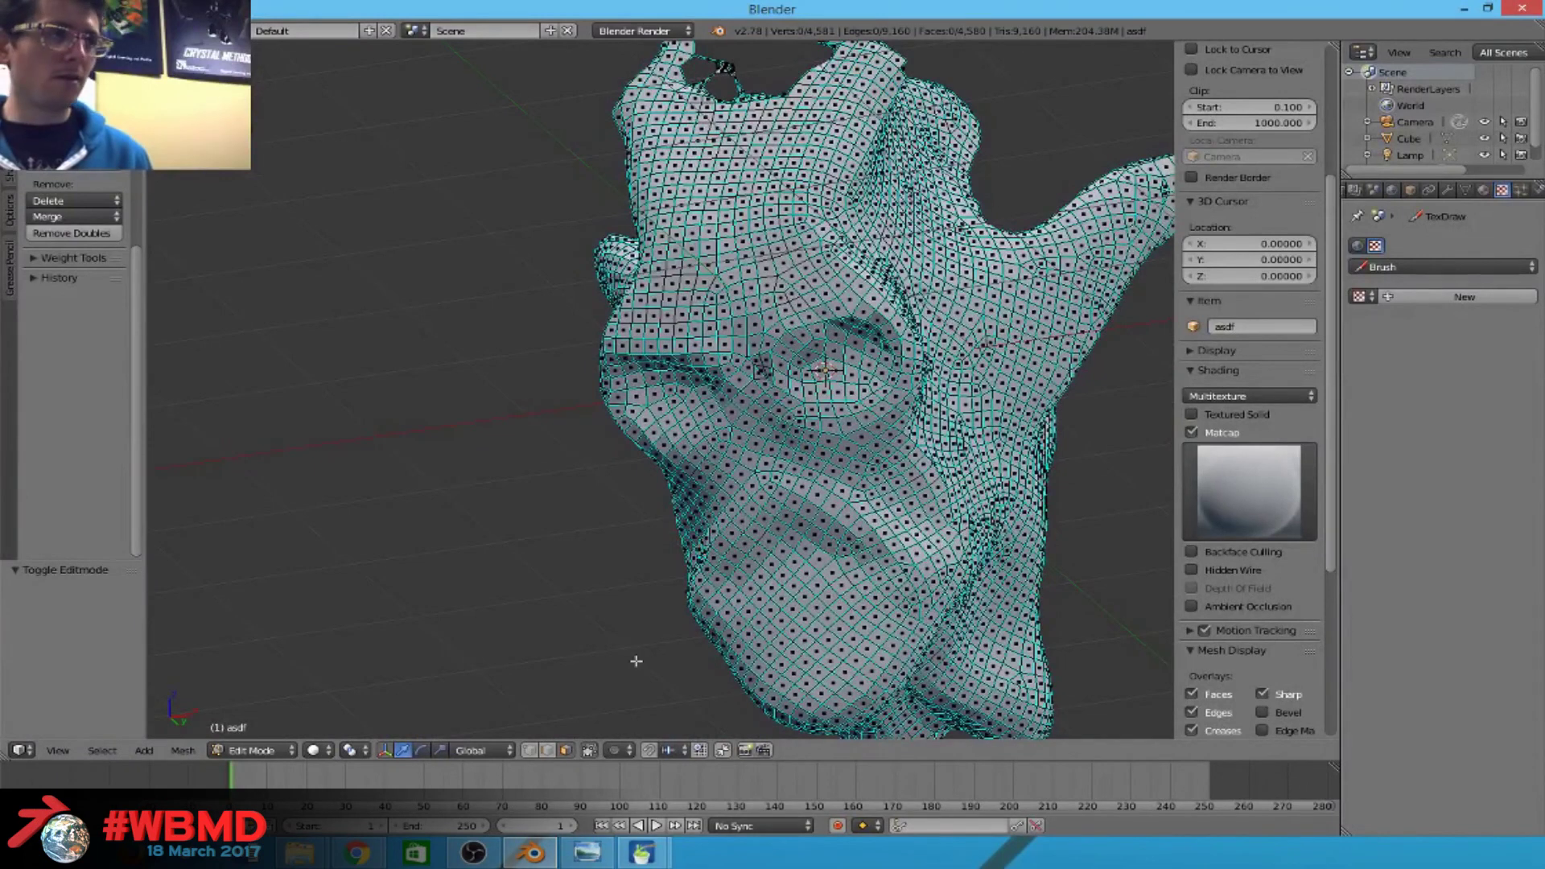
scroll(895, 515, up, 1)
scroll(956, 564, up, 1)
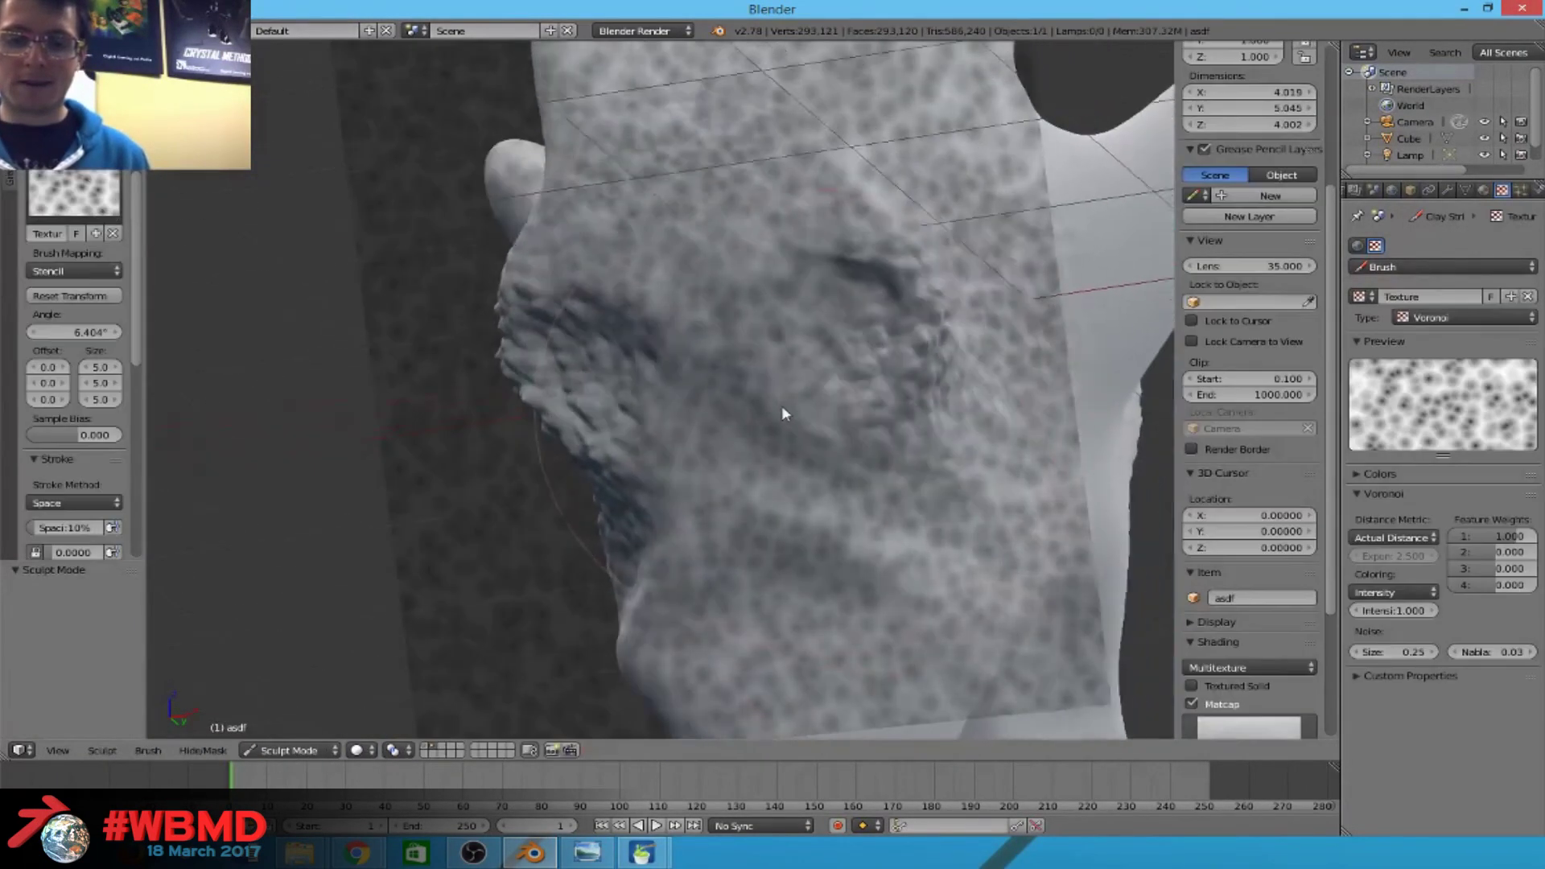
mouse_move(787, 414)
middle_down()
mouse_move(596, 321)
mouse_move(617, 369)
mouse_move(392, 385)
mouse_move(555, 386)
mouse_move(529, 407)
middle_up()
mouse_move(634, 354)
middle_down()
mouse_move(779, 417)
mouse_move(774, 432)
middle_up()
mouse_move(676, 354)
middle_down()
mouse_move(784, 546)
mouse_move(906, 439)
mouse_move(882, 399)
middle_up()
Switch to the Snake Hook brush at a 135 px radius and pull long tentacles out of both sides of the lower face.
key(k)
scroll(855, 379, down, 2)
key(f)
click(688, 394)
middle_drag(687, 395, 803, 407)
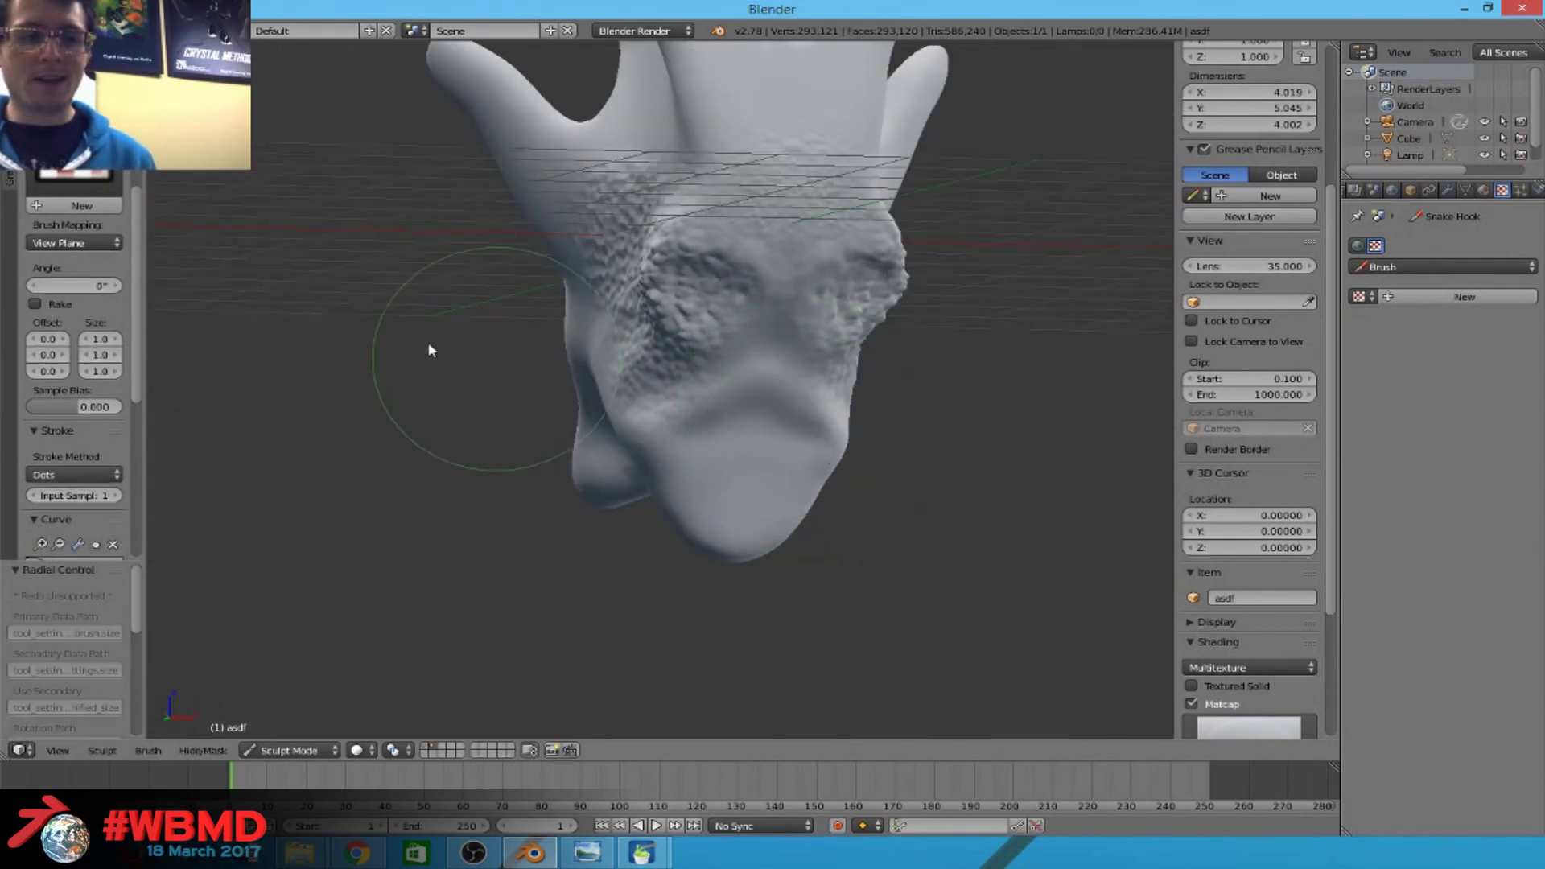
scroll(76, 362, up, 8)
middle_drag(890, 507, 830, 478)
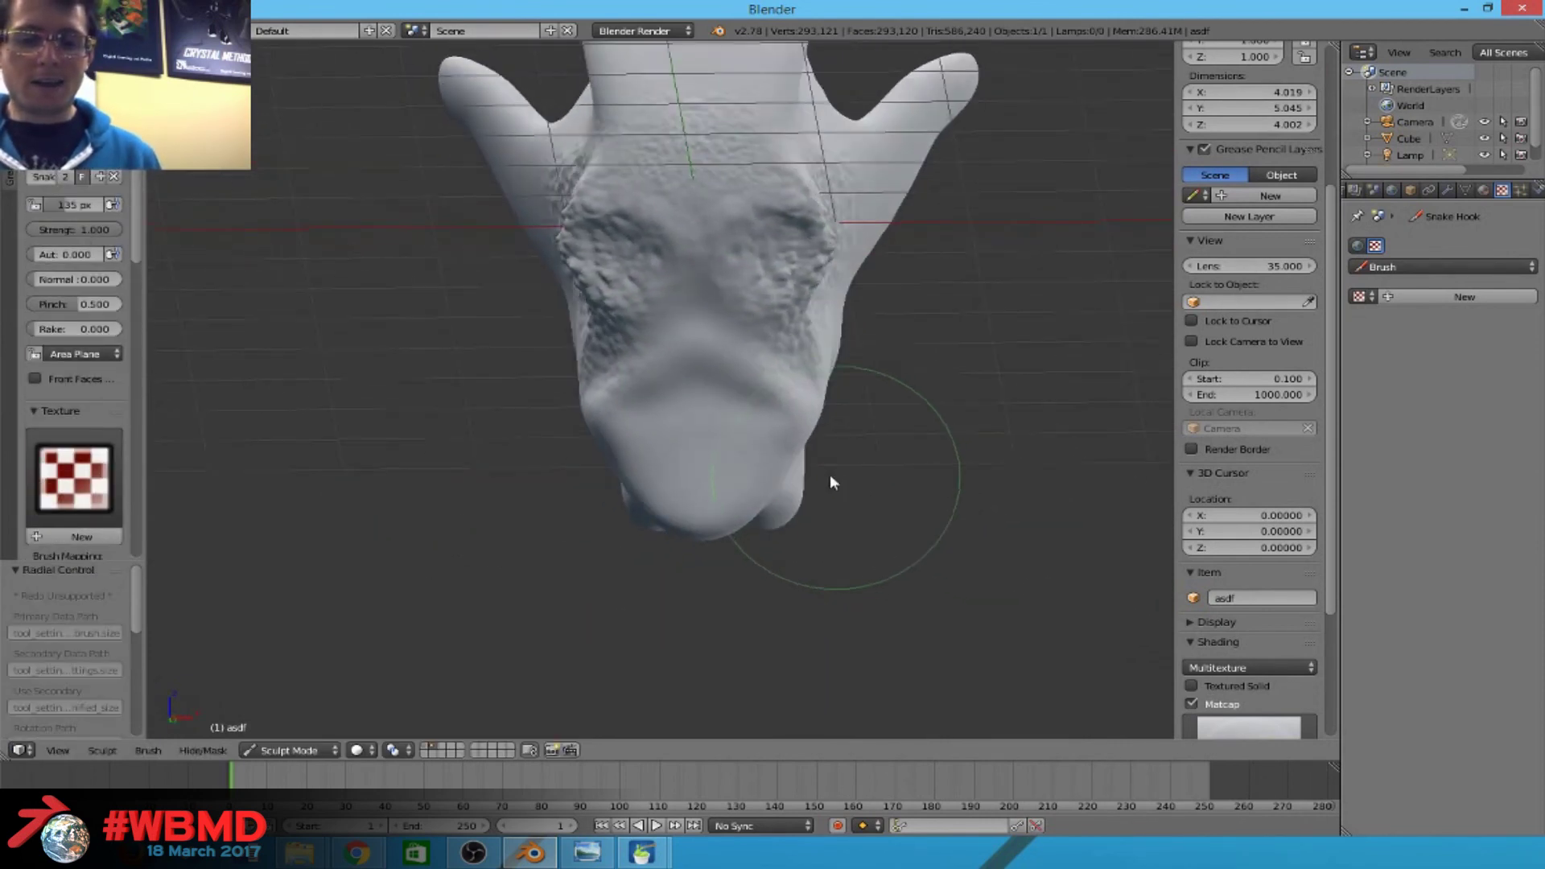
mouse_move(815, 426)
mouse_down()
mouse_move(941, 414)
mouse_move(1141, 645)
mouse_move(930, 524)
mouse_up()
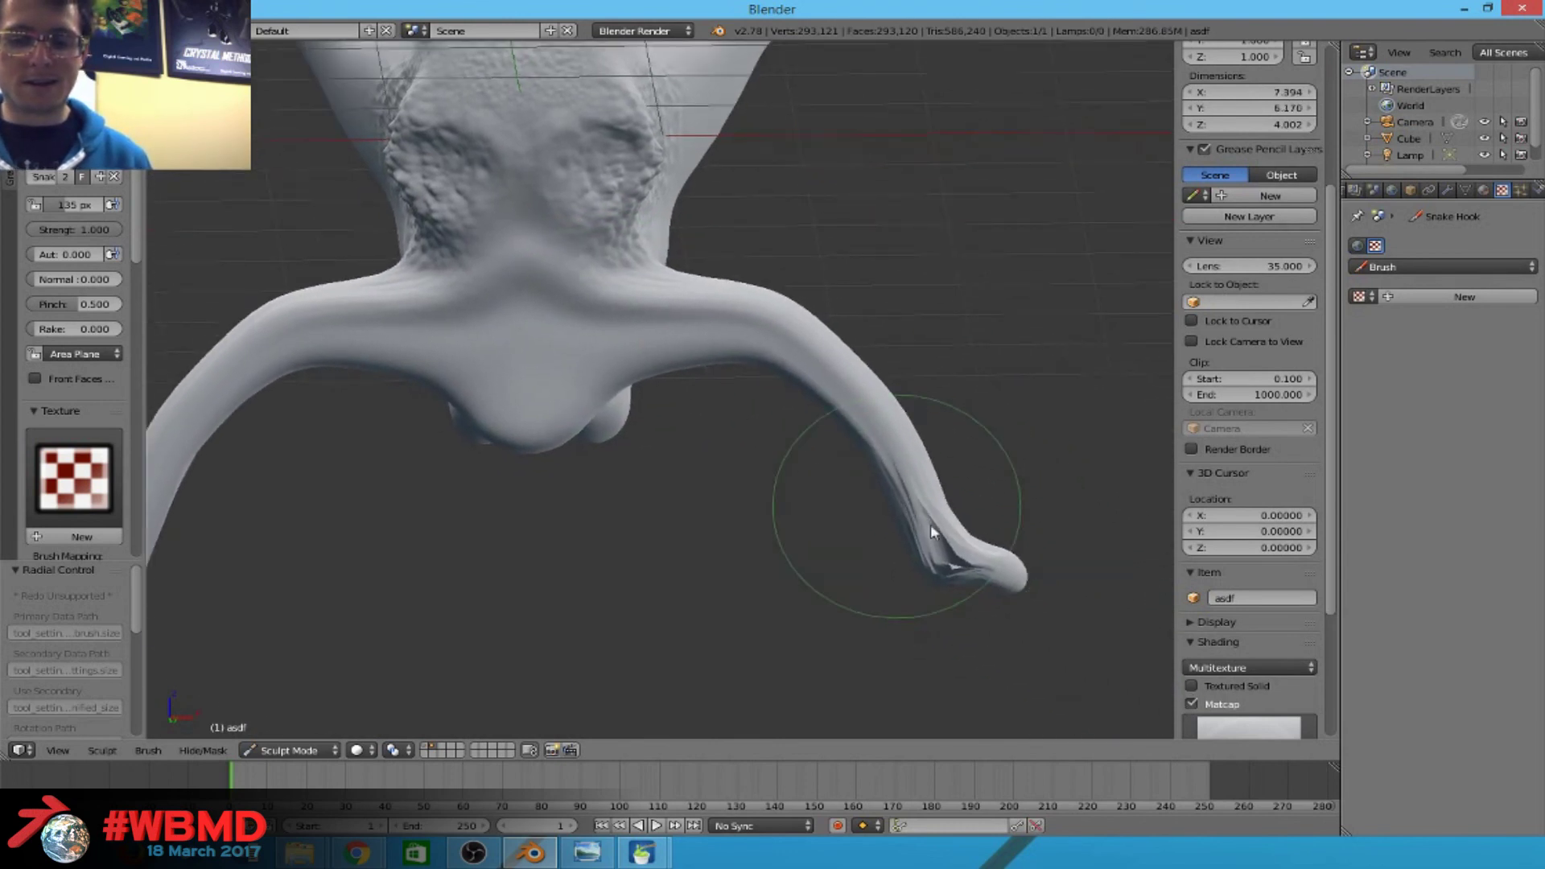
Set the Snake Hook radius to 294 px and stretch the lower face and tentacles into a longer shape.
key(Tab)
key(Tab)
mouse_move(636, 495)
middle_down()
mouse_move(644, 413)
mouse_move(520, 525)
mouse_move(456, 469)
mouse_move(747, 442)
mouse_move(514, 422)
mouse_move(631, 446)
mouse_move(702, 435)
mouse_move(618, 283)
middle_up()
mouse_move(849, 600)
shift+mouse_down()
mouse_move(788, 417)
mouse_move(834, 618)
mouse_move(703, 337)
mouse_move(896, 589)
shift+mouse_up()
mouse_move(897, 590)
middle_down()
mouse_move(756, 541)
mouse_move(569, 673)
mouse_move(609, 544)
mouse_move(813, 241)
mouse_move(766, 386)
mouse_move(587, 328)
mouse_move(843, 330)
mouse_move(856, 421)
mouse_move(346, 372)
mouse_move(462, 404)
mouse_move(672, 421)
mouse_move(655, 348)
mouse_move(752, 397)
middle_up()
key(f)
click(922, 381)
mouse_move(806, 415)
mouse_down()
mouse_move(752, 458)
mouse_move(685, 445)
mouse_move(705, 510)
mouse_move(729, 484)
mouse_up()
mouse_move(729, 485)
middle_down()
mouse_move(548, 481)
mouse_move(721, 508)
mouse_move(917, 503)
mouse_move(931, 532)
mouse_move(670, 539)
middle_up()
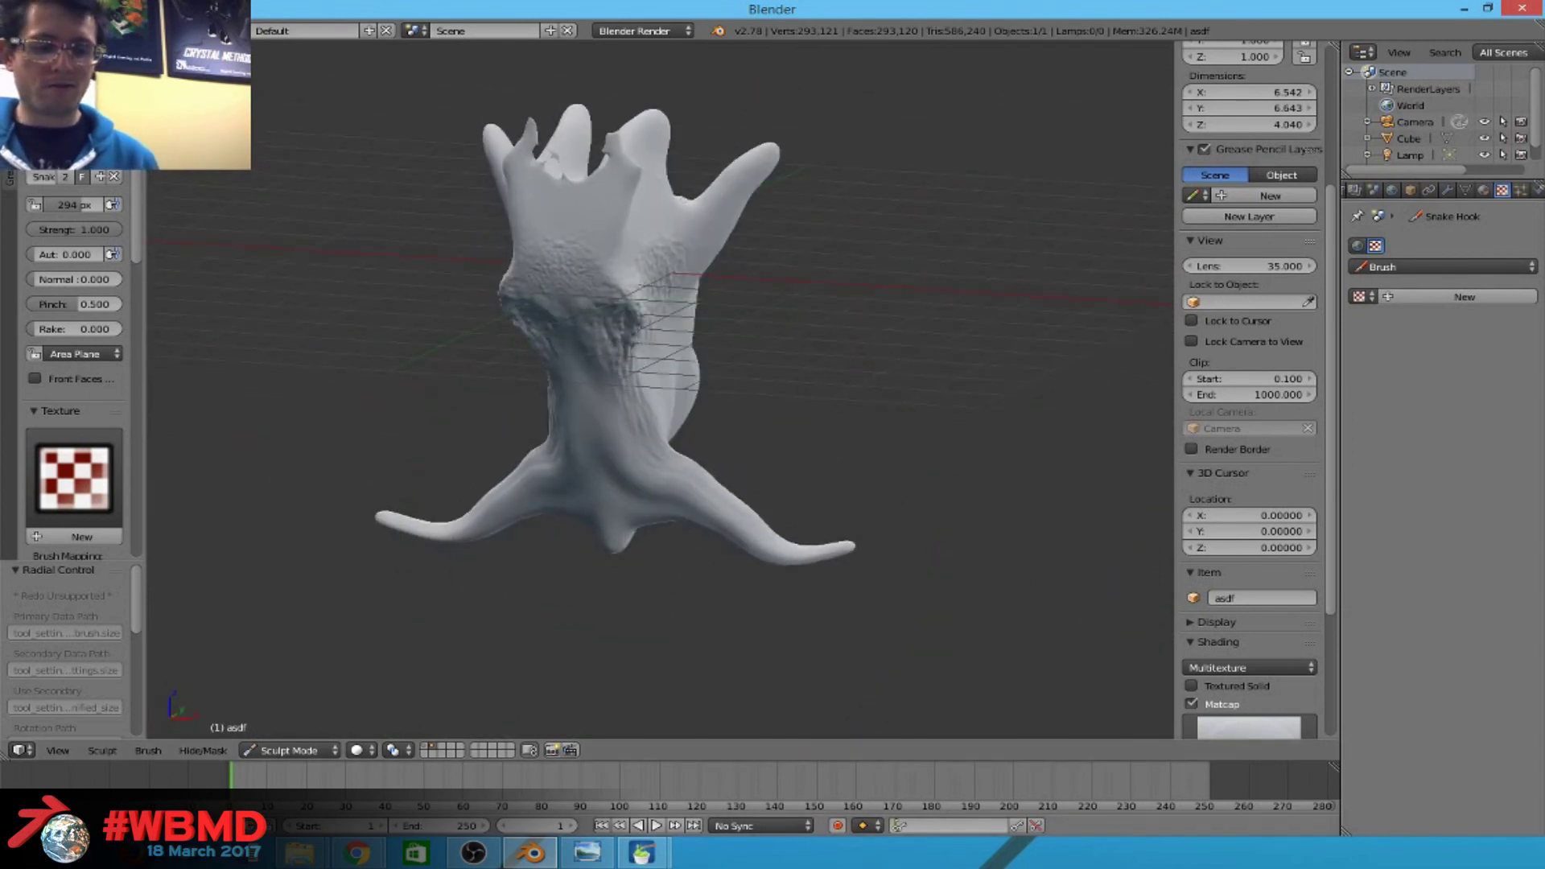
Switch the sculpted head from Sculpt Mode to Object Mode.
click(292, 750)
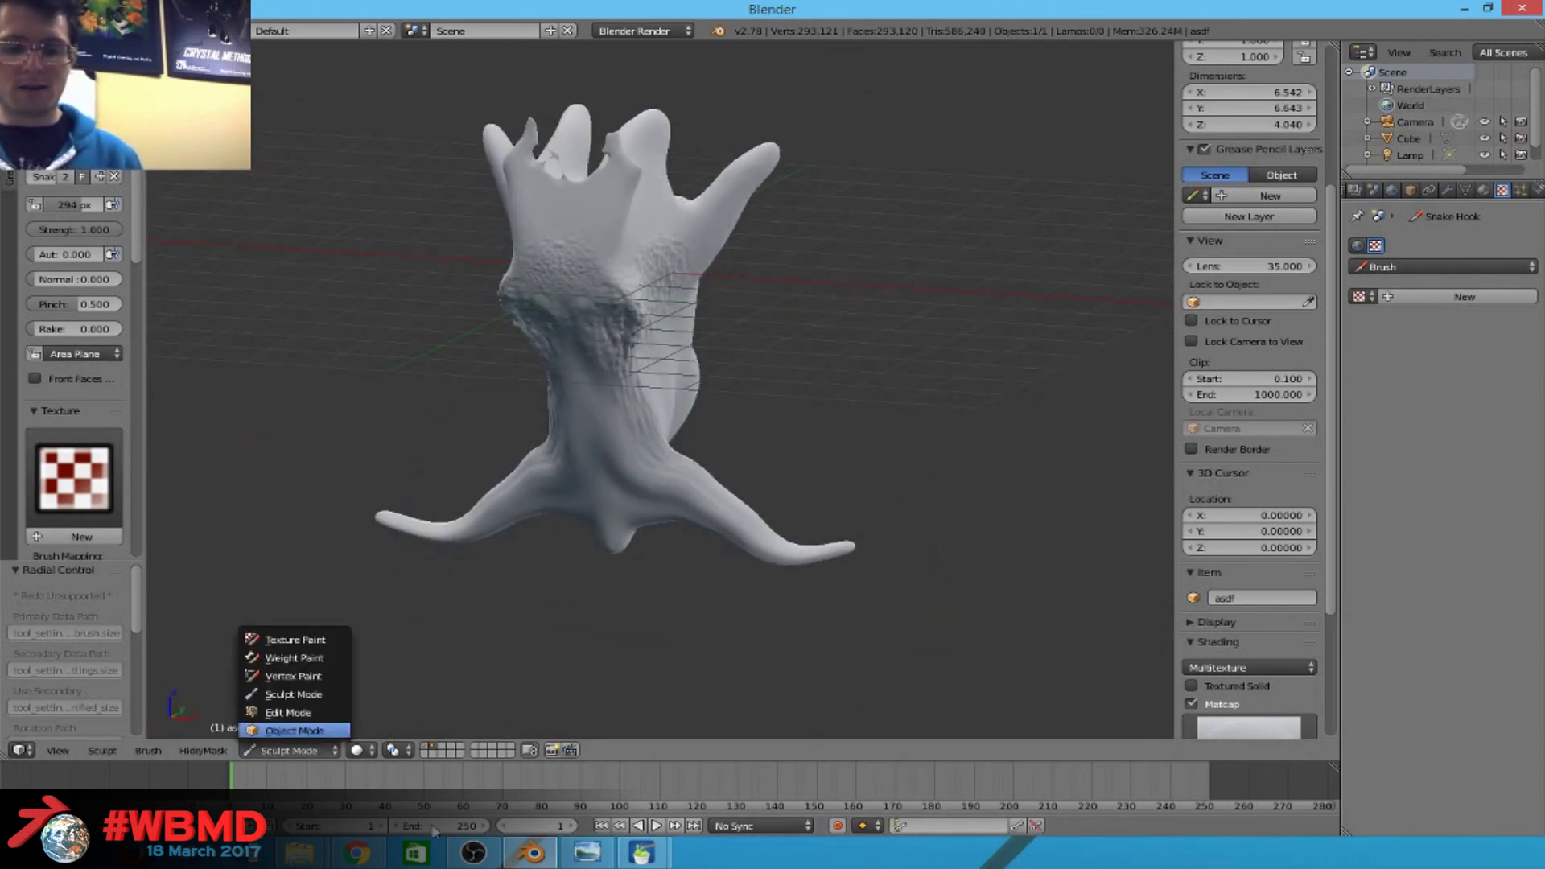
click(308, 733)
click(485, 855)
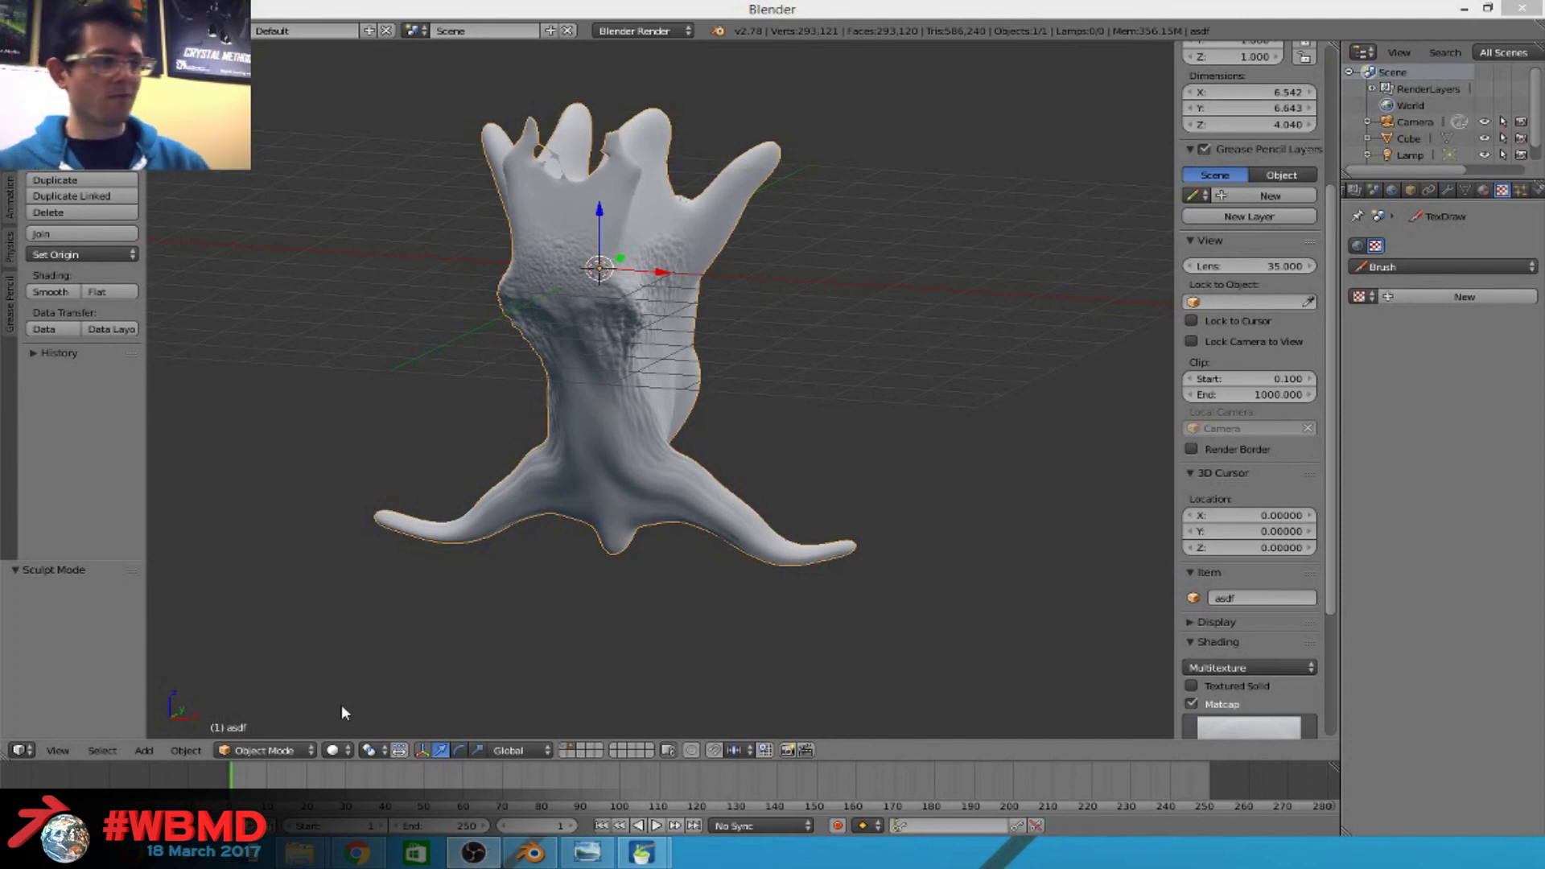
Examine the irregular base mesh faces between the small spikes along the top of the forehead in Edit Mode.
mouse_move(479, 271)
middle_down()
mouse_move(500, 369)
mouse_move(703, 430)
middle_up()
scroll(703, 430, up, 4)
mouse_move(779, 378)
shift+middle_down()
mouse_move(684, 615)
mouse_move(785, 414)
mouse_move(644, 384)
mouse_move(641, 512)
shift+middle_up()
key(Tab)
scroll(642, 383, up, 4)
scroll(641, 374, up, 1)
scroll(640, 513, up, 2)
scroll(490, 453, down, 4)
scroll(491, 467, up, 4)
scroll(496, 470, down, 3)
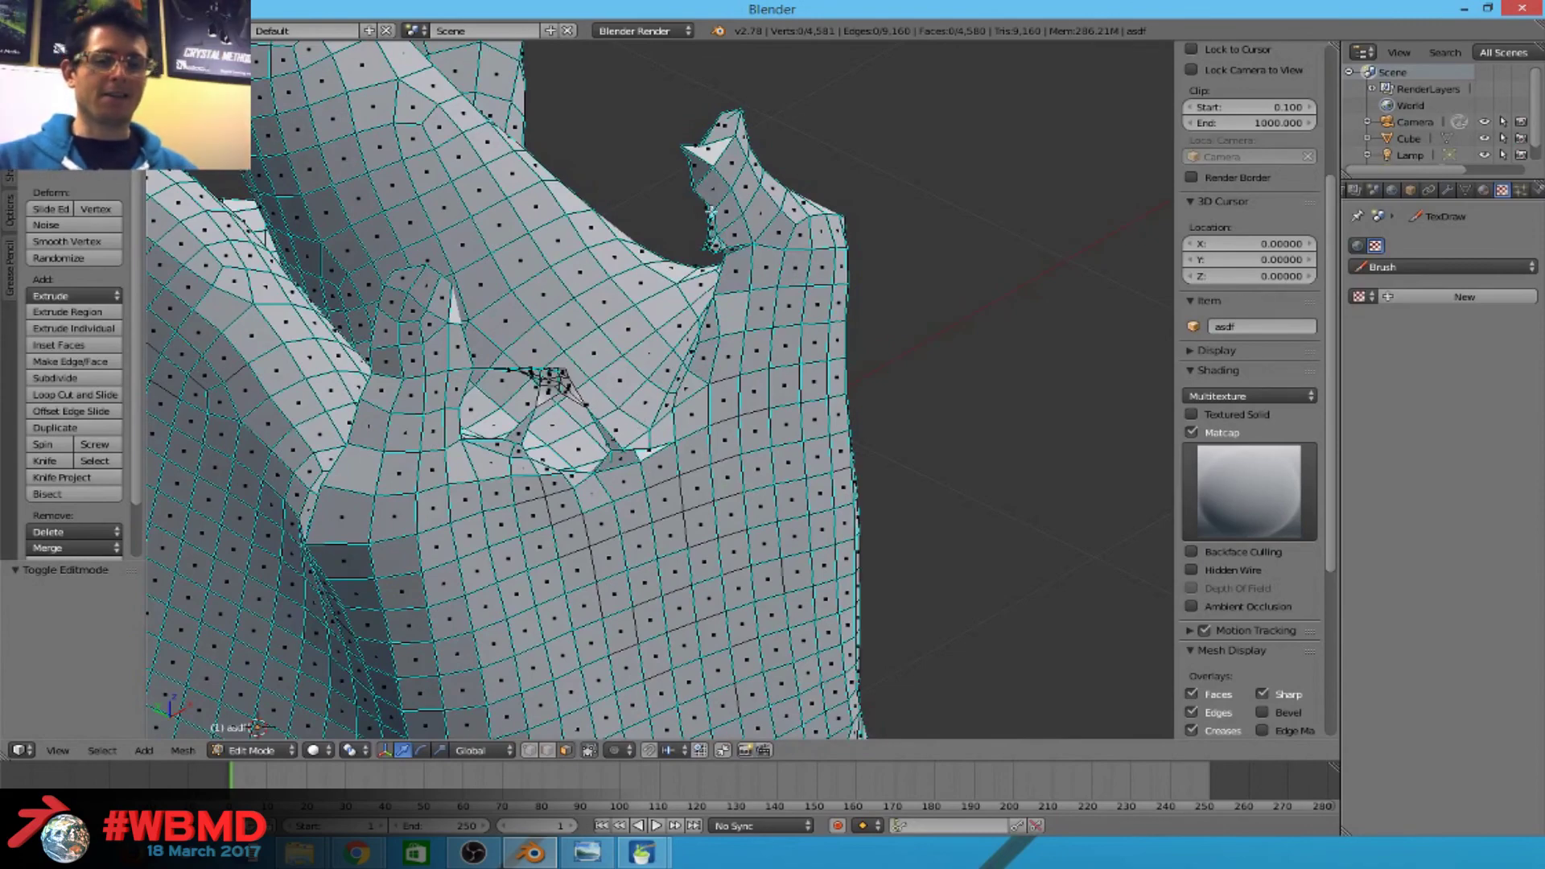
middle_drag(556, 396, 490, 36)
middle_drag(1054, 112, 971, 176)
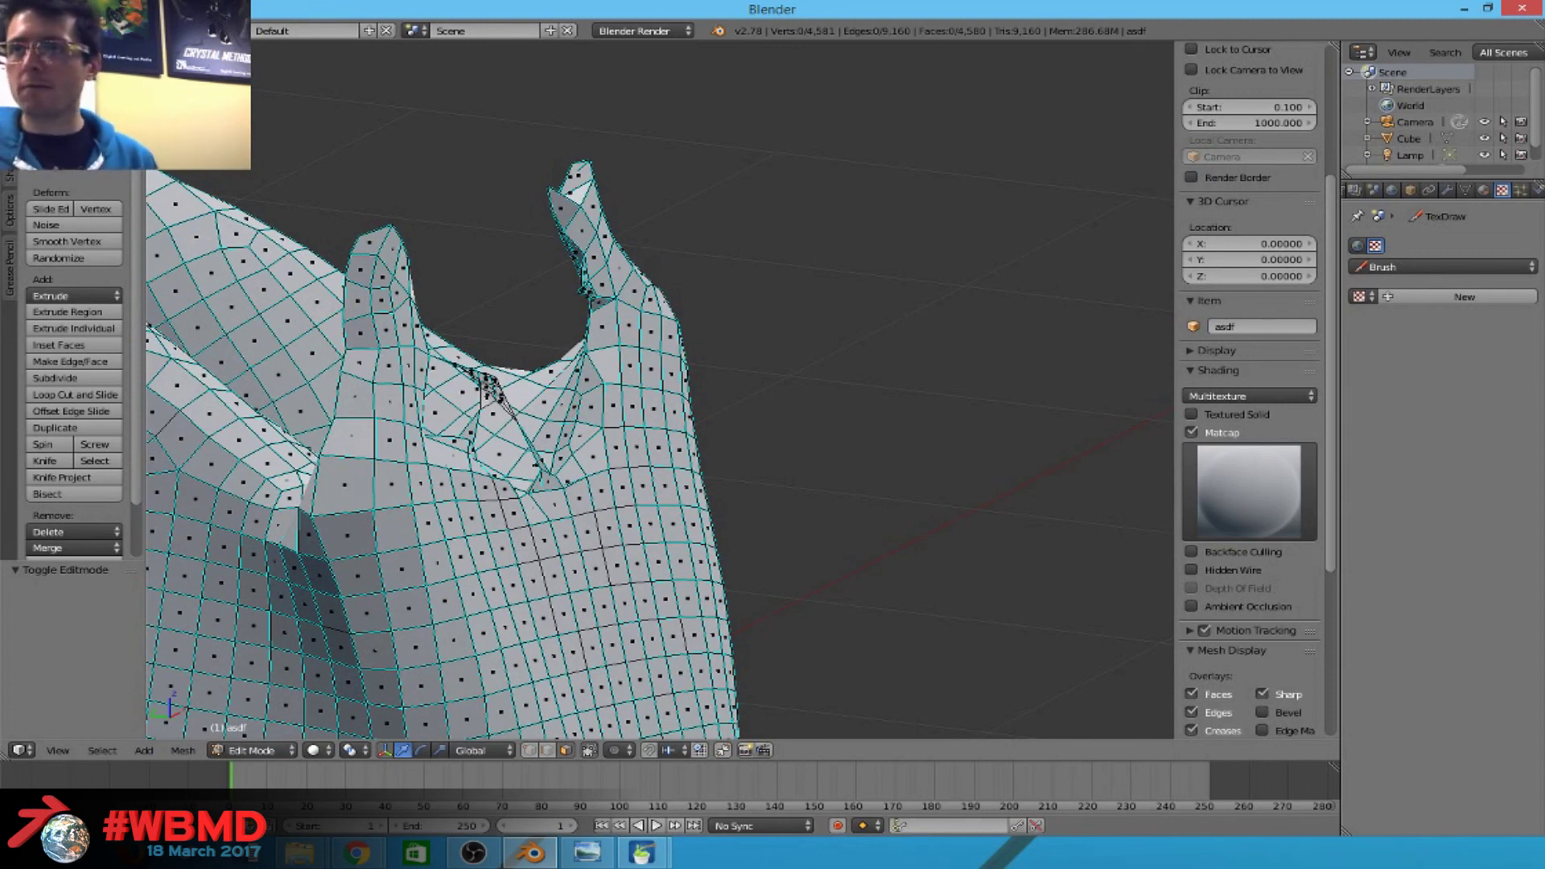
scroll(491, 487, up, 5)
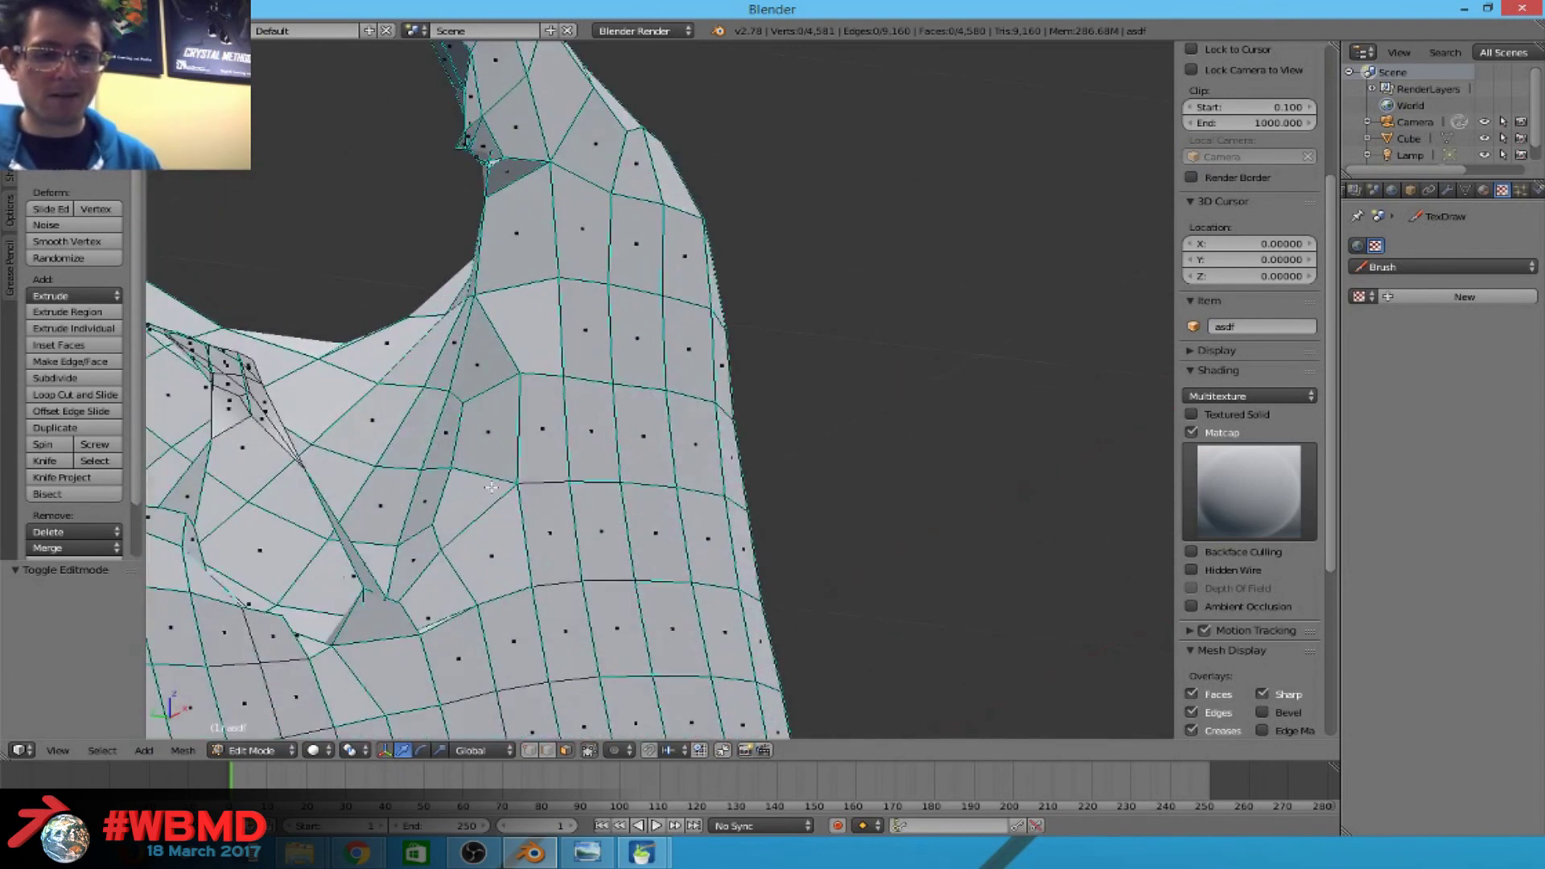
Compare the smoothed head in Object Mode with its base mesh around the forehead's ragged upper edge.
key(Tab)
mouse_move(224, 372)
middle_down()
mouse_move(573, 417)
mouse_move(434, 307)
mouse_move(983, 489)
mouse_move(843, 377)
mouse_move(703, 386)
middle_up()
scroll(983, 487, down, 3)
scroll(850, 379, up, 3)
key(Tab)
key(Tab)
scroll(413, 300, down, 7)
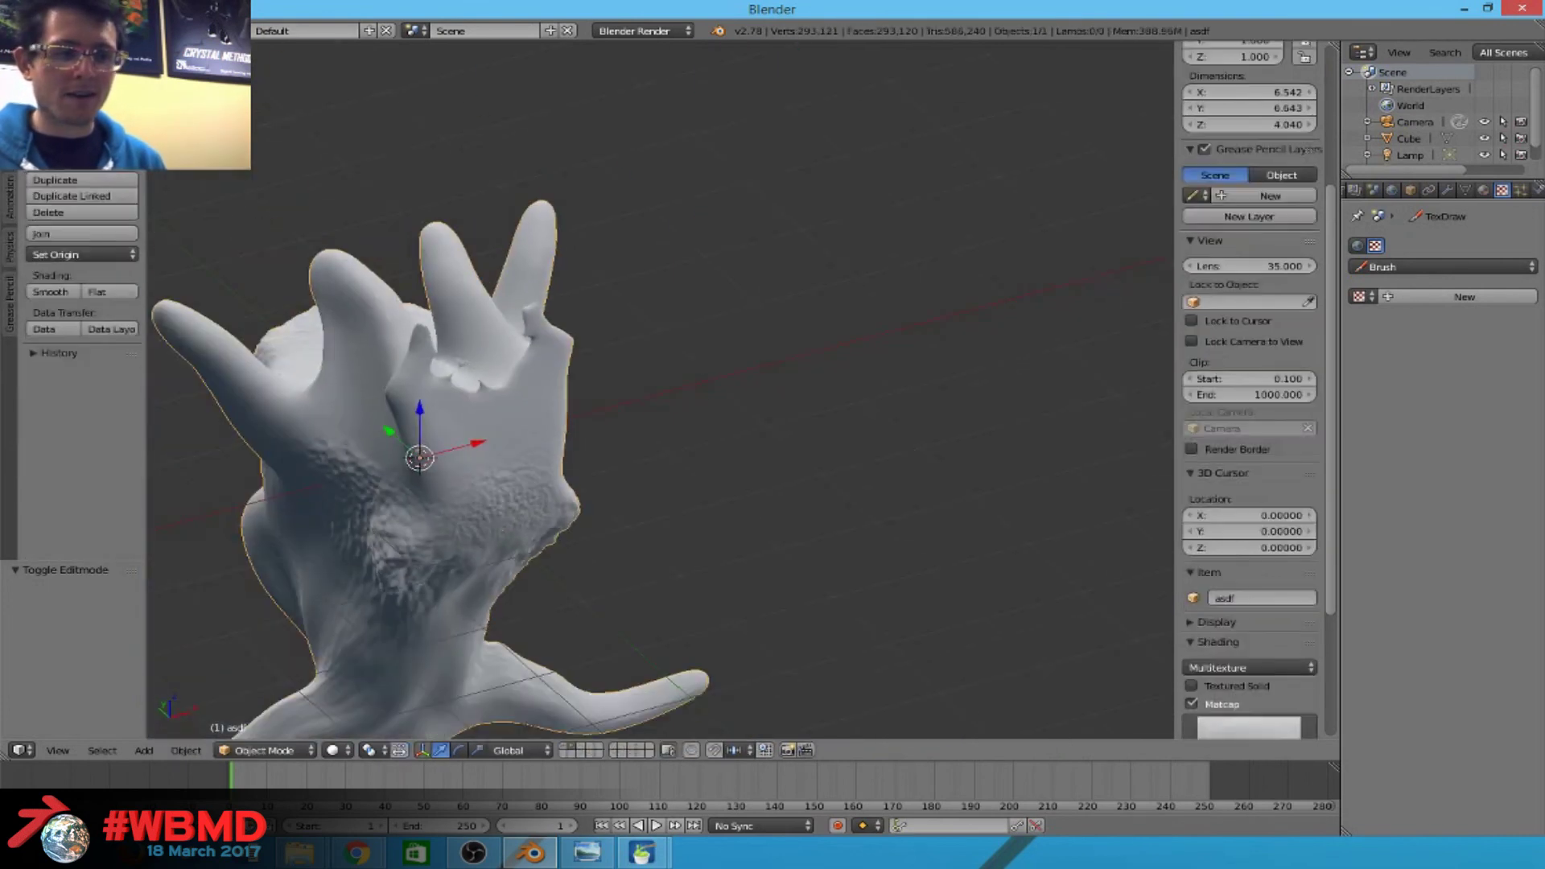
Review the head's Multiresolution modifier settings, including its preview, sculpt and render levels.
click(56, 30)
mouse_move(127, 344)
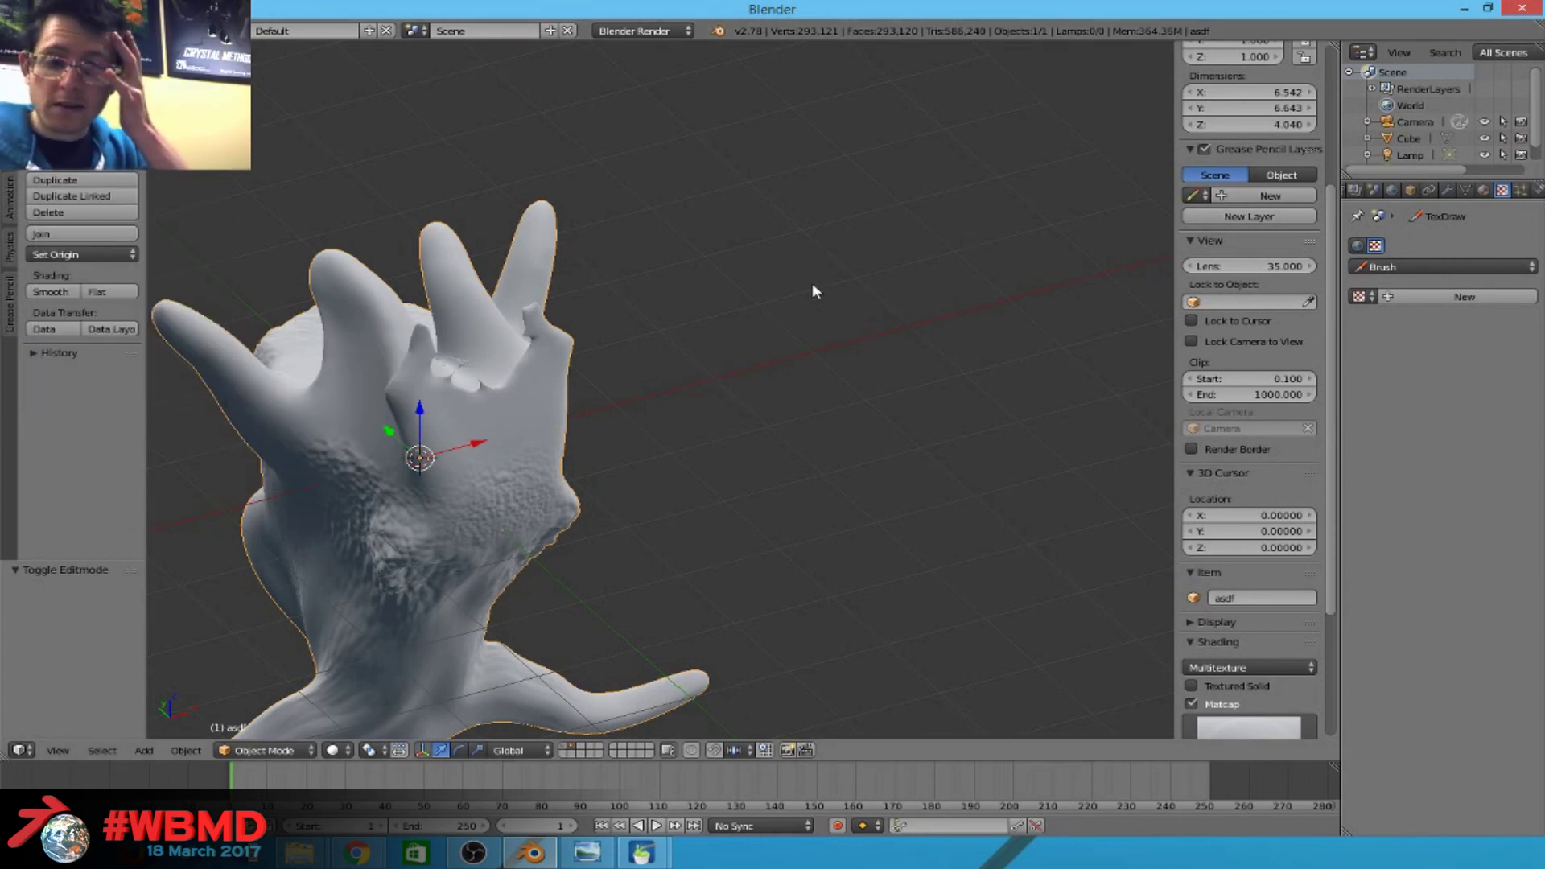
scroll(813, 292, down, 3)
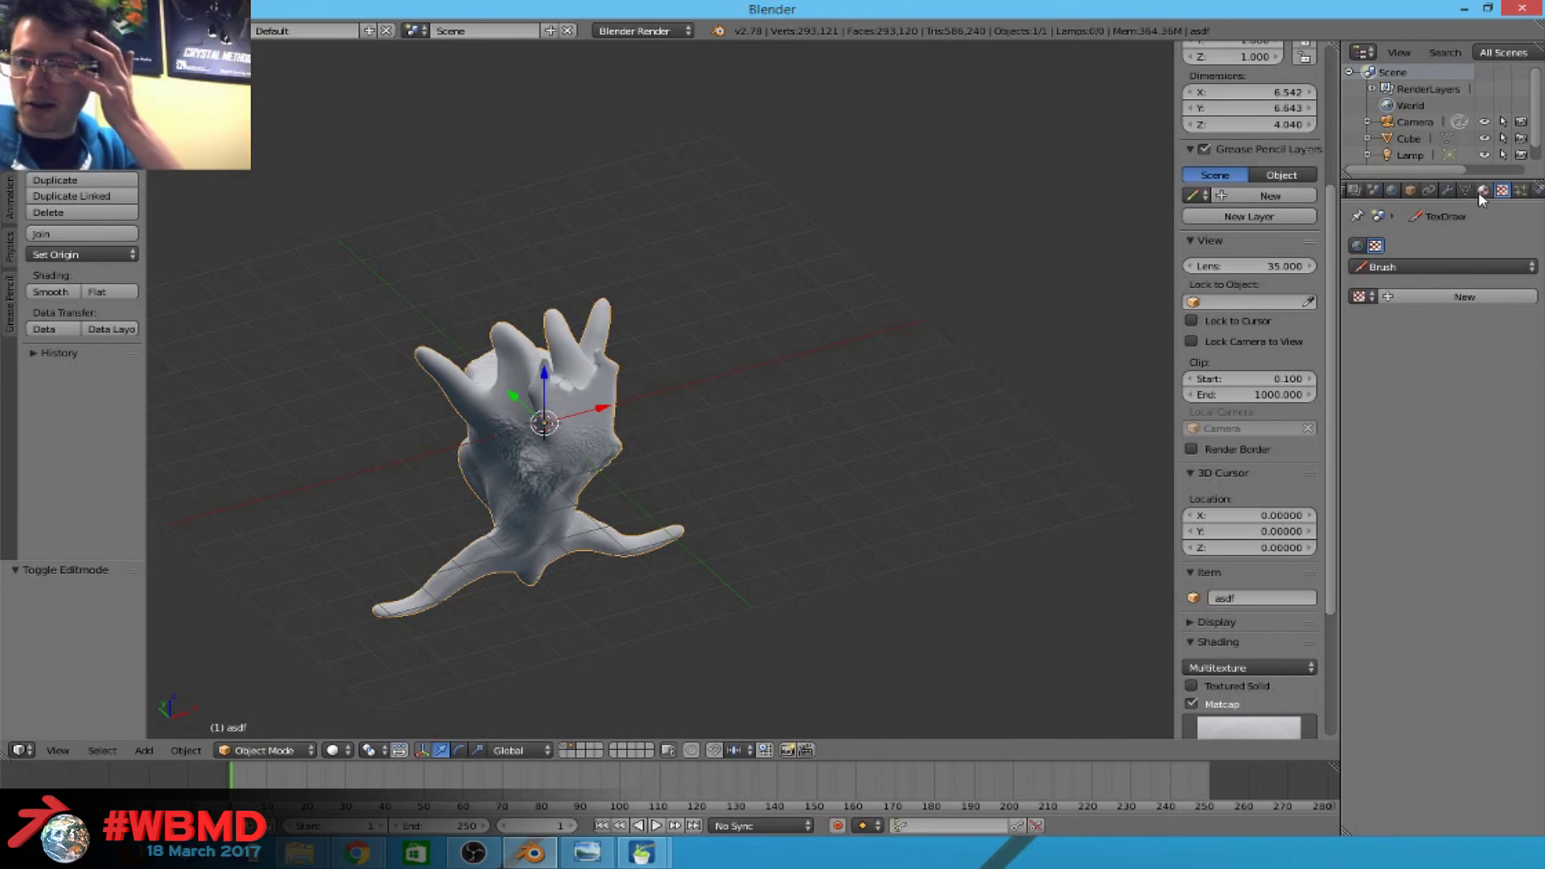
click(1447, 190)
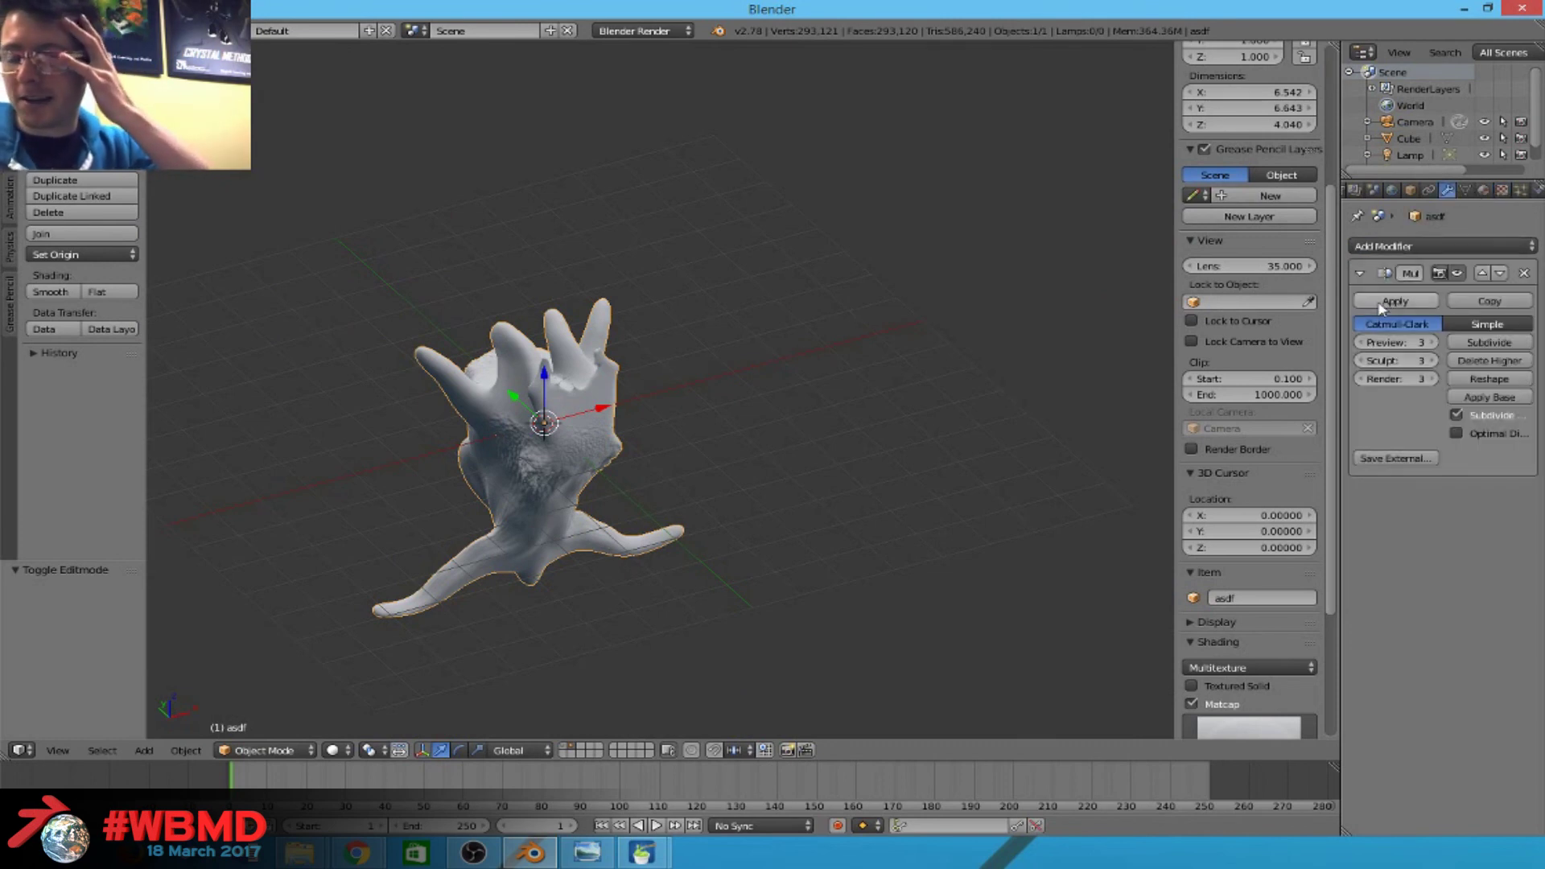
scroll(341, 362, down, 4)
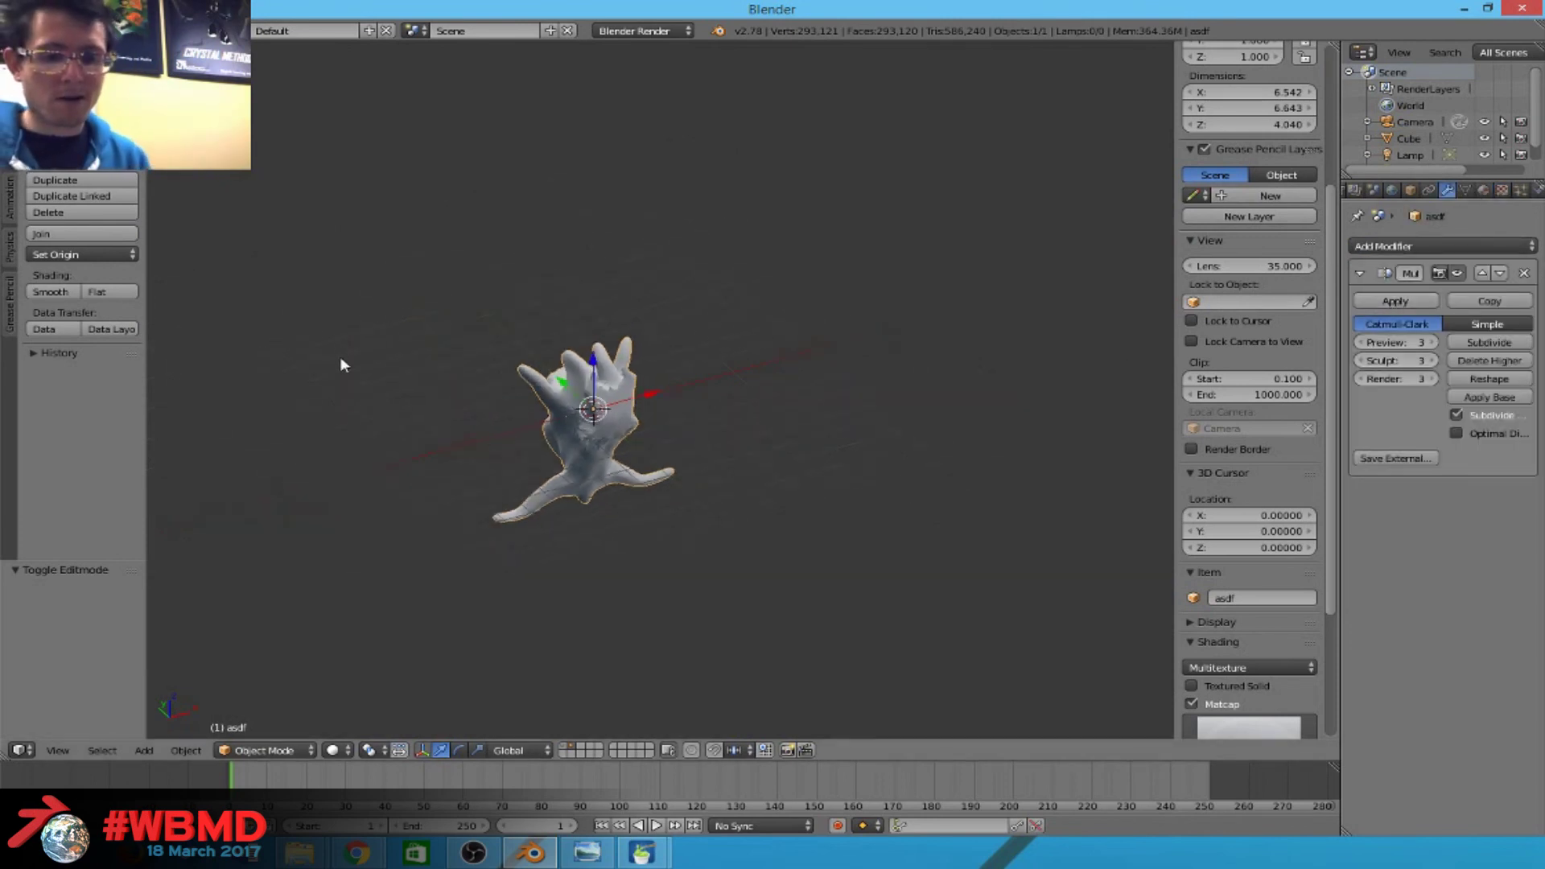
scroll(376, 380, up, 4)
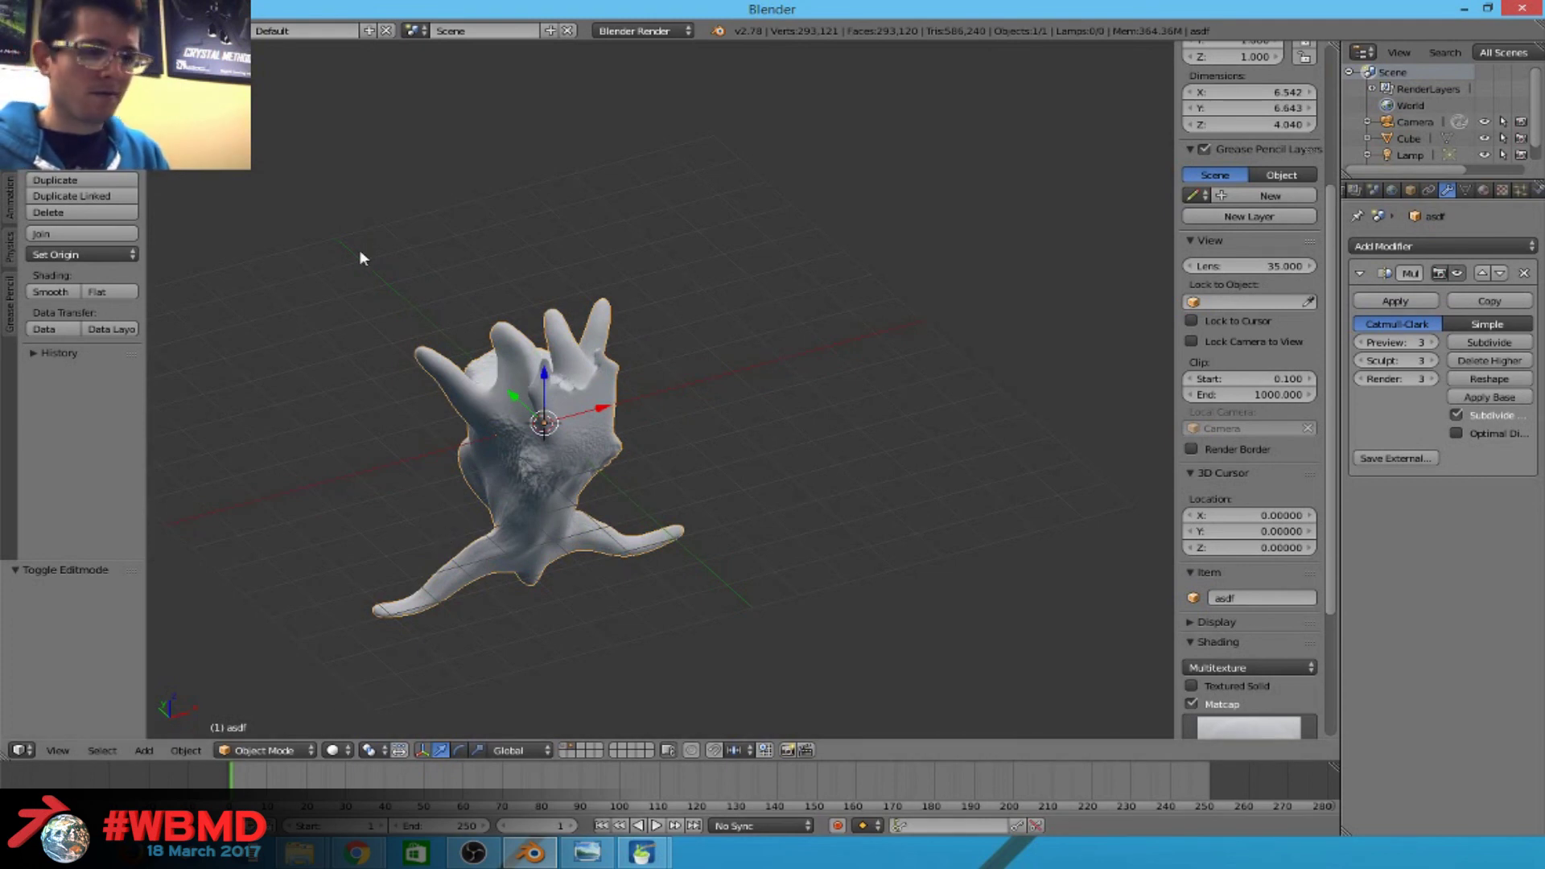
Review the STL export options, including Apply Modifiers, and cancel the export.
click(48, 30)
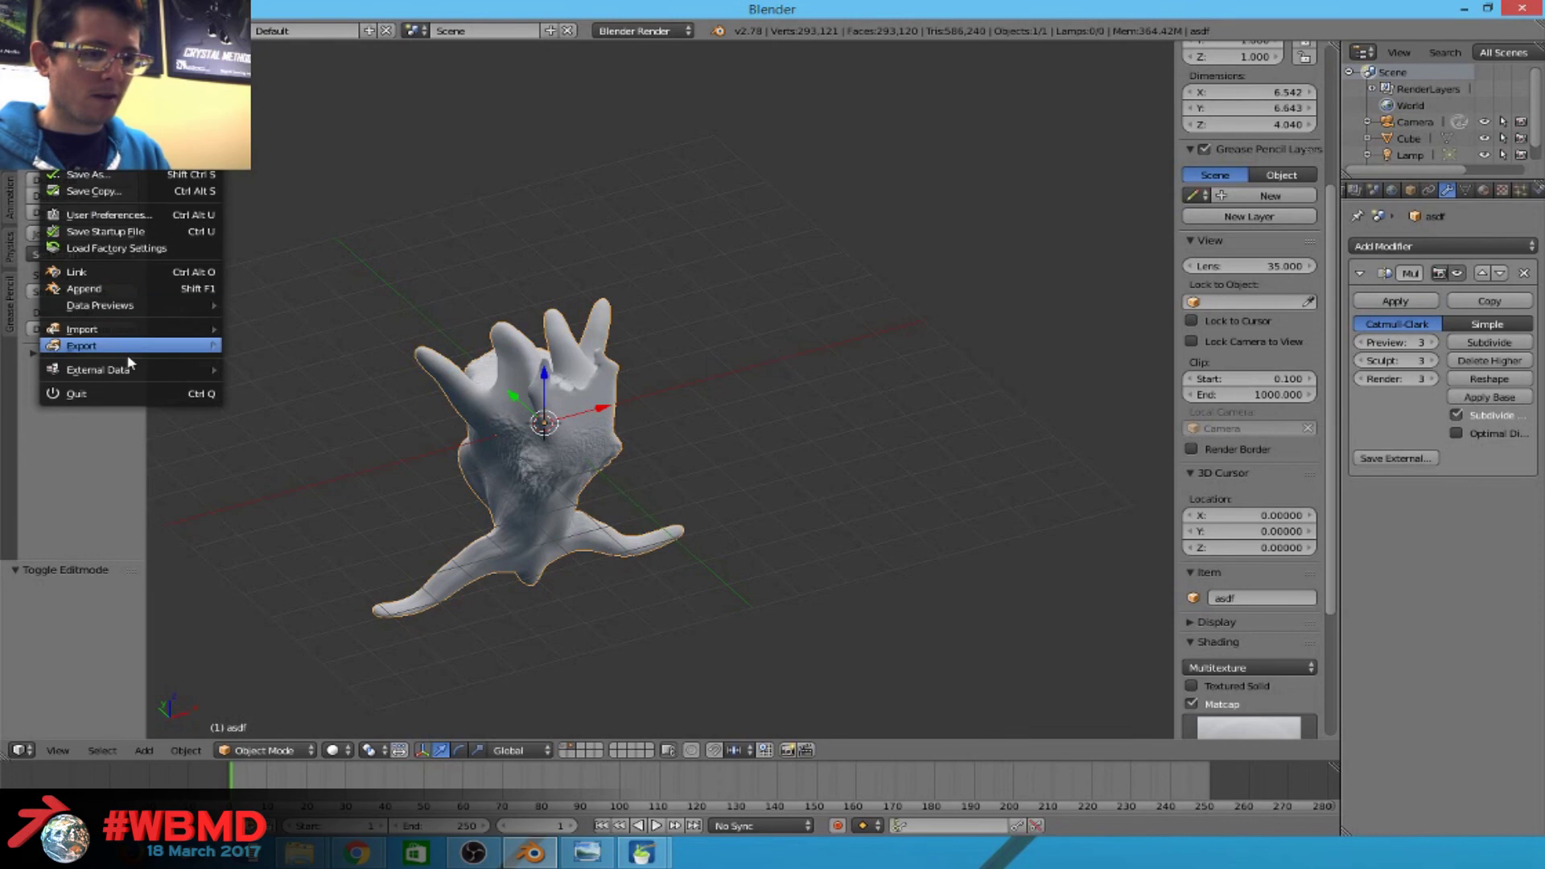
click(366, 476)
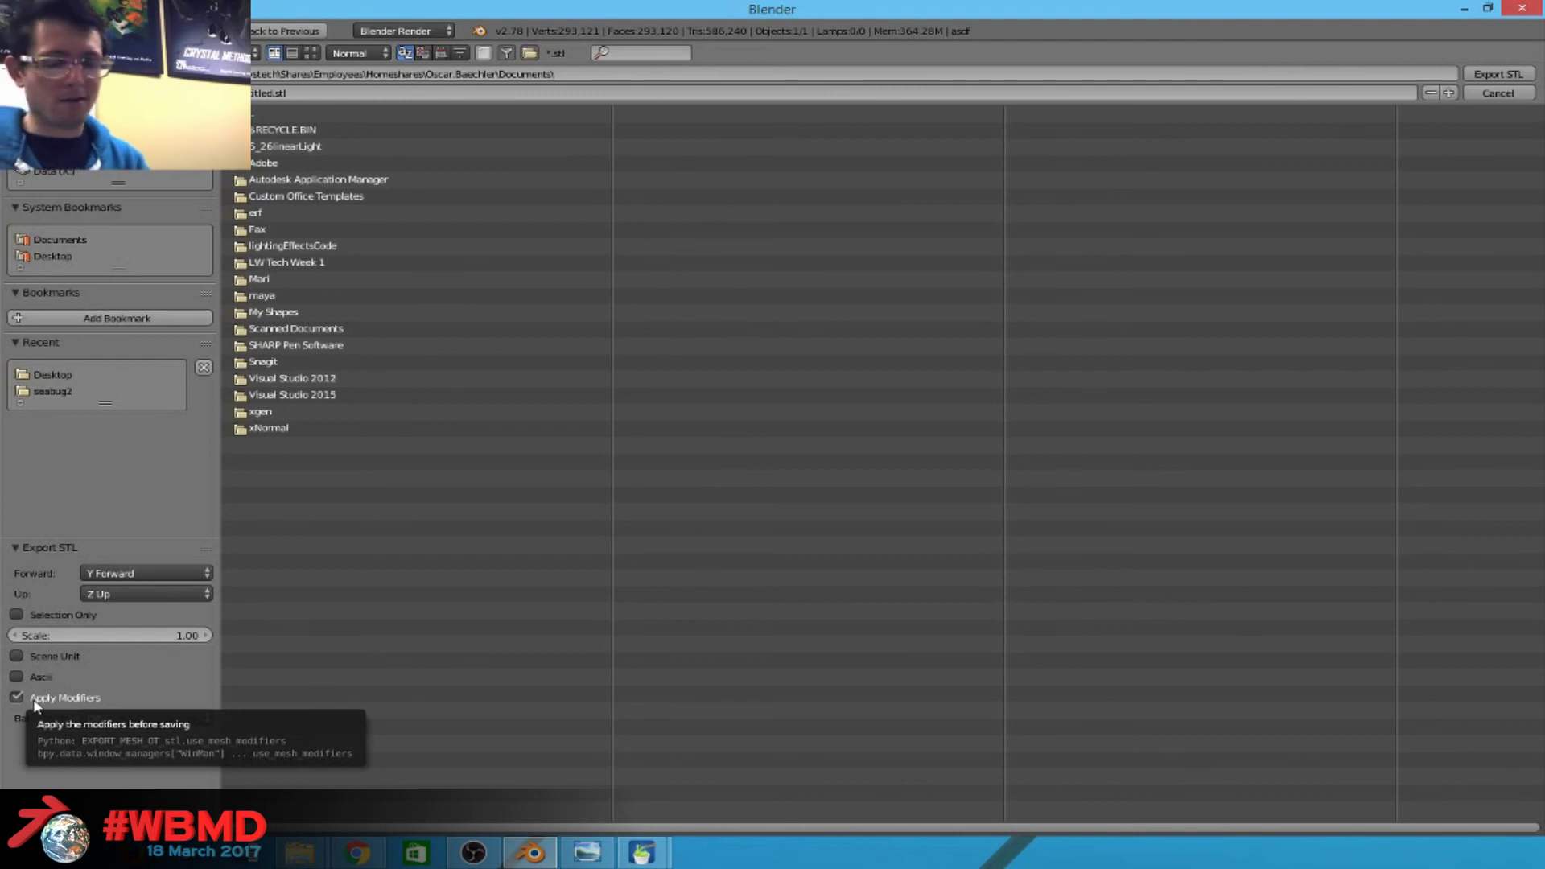
key(Escape)
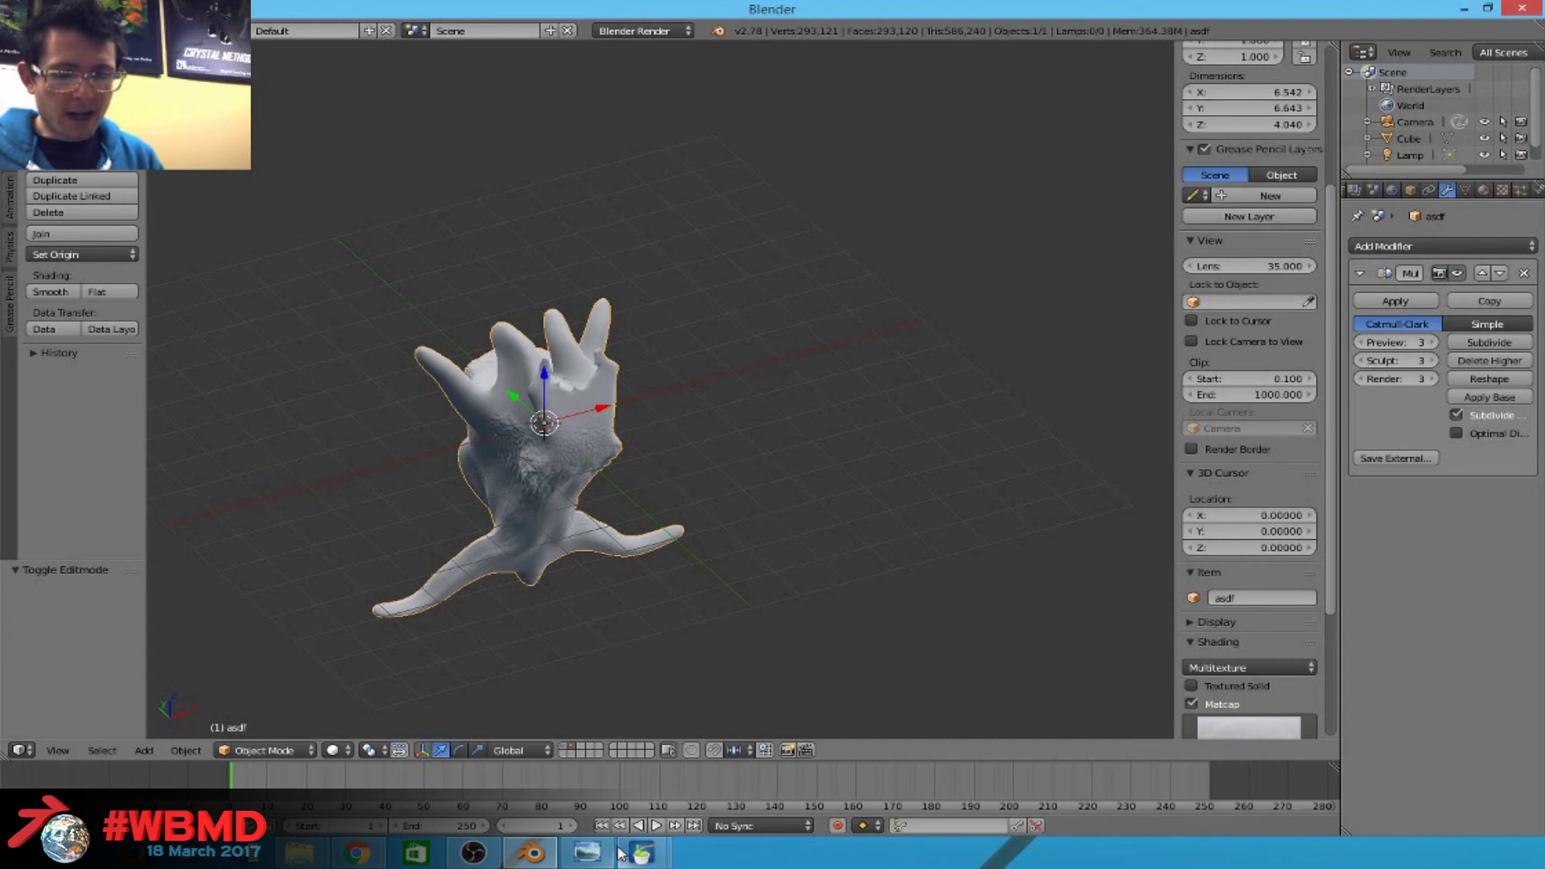
click(474, 854)
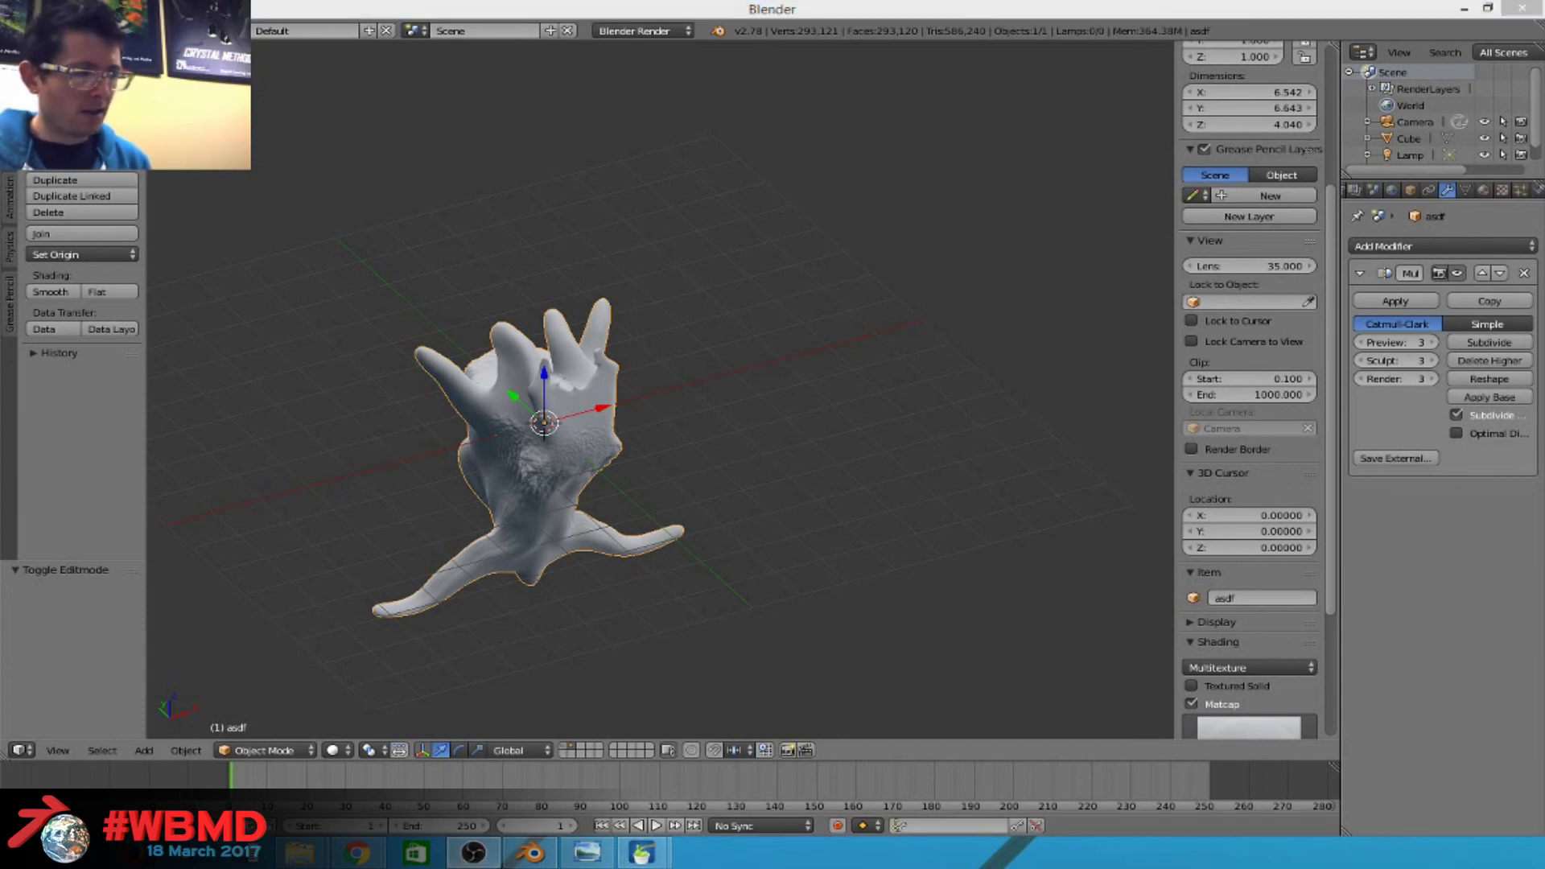